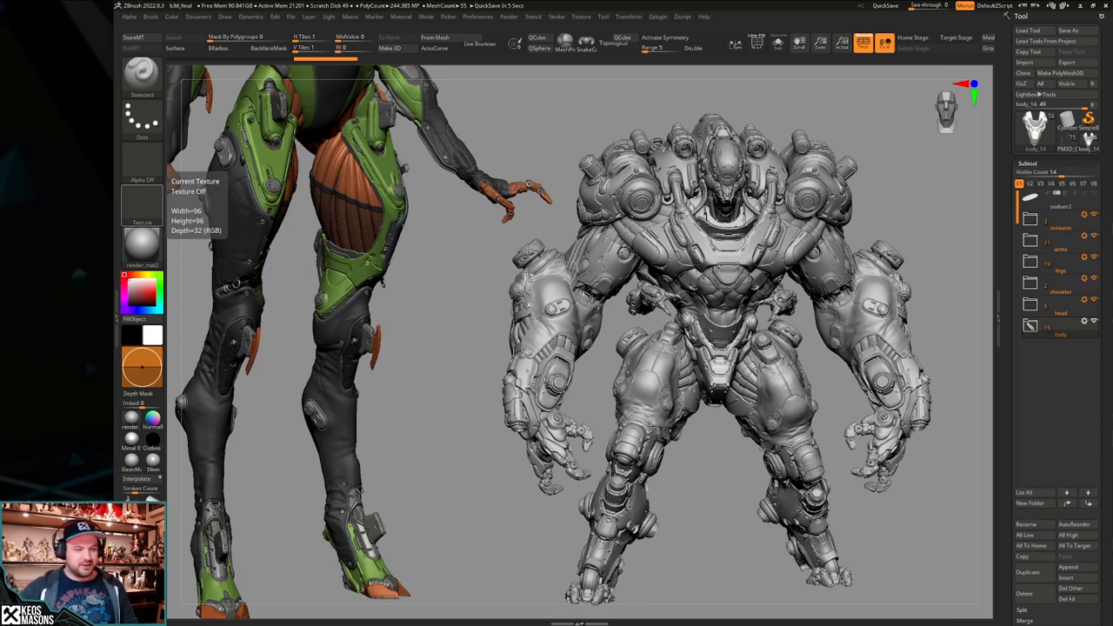
# Bring the grey mech closer and clear the leftover mantis leg snapshot from the canvas.
pyautogui.moveTo(484, 440)
pyautogui.mouseDown()
pyautogui.moveTo(501, 449)
pyautogui.moveTo(483, 449)
pyautogui.mouseUp()
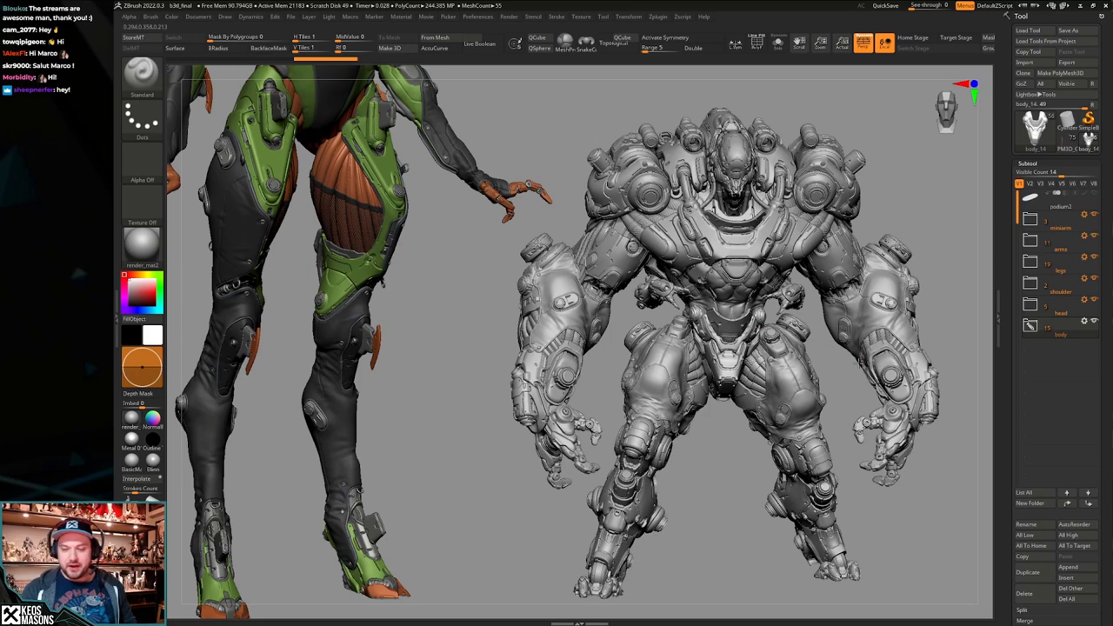
pyautogui.moveTo(842, 375); pyautogui.dragTo(895, 372)
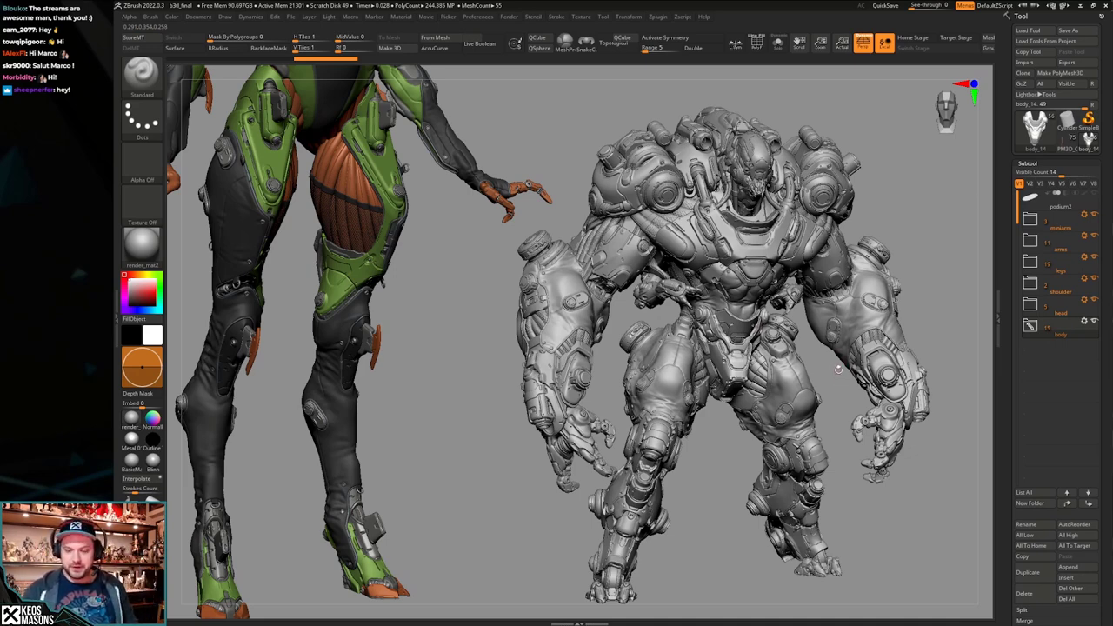
pyautogui.keyDown('alt'); pyautogui.moveTo(814, 365); pyautogui.dragTo(784, 403, button='right'); pyautogui.keyUp('alt')
pyautogui.moveTo(728, 260)
pyautogui.keyDown('ctrl'); pyautogui.mouseDown(button='right')
pyautogui.moveTo(748, 394)
pyautogui.moveTo(749, 384)
pyautogui.mouseUp(button='right'); pyautogui.keyUp('ctrl')
pyautogui.hotkey('ctrl', 'n')
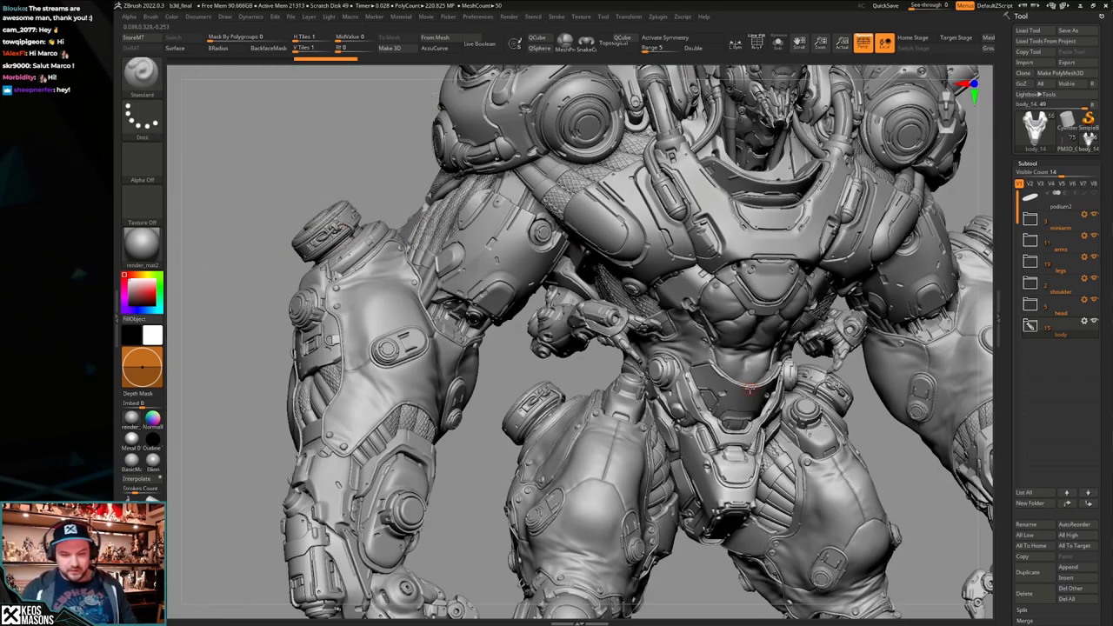
# Examine the mech's torso, back, arms and legs from several sides.
pyautogui.moveTo(783, 346)
pyautogui.keyDown('alt'); pyautogui.mouseDown(button='right')
pyautogui.moveTo(689, 432)
pyautogui.moveTo(687, 453)
pyautogui.moveTo(726, 424)
pyautogui.moveTo(876, 364)
pyautogui.mouseUp(button='right'); pyautogui.keyUp('alt')
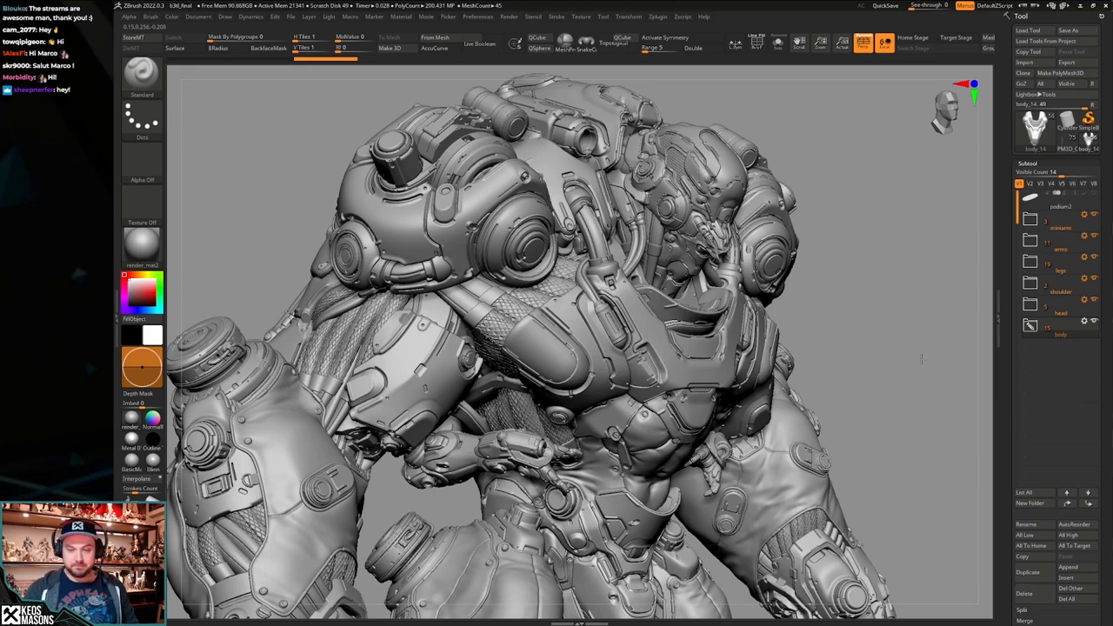
pyautogui.moveTo(864, 362); pyautogui.dragTo(914, 363, button='right')
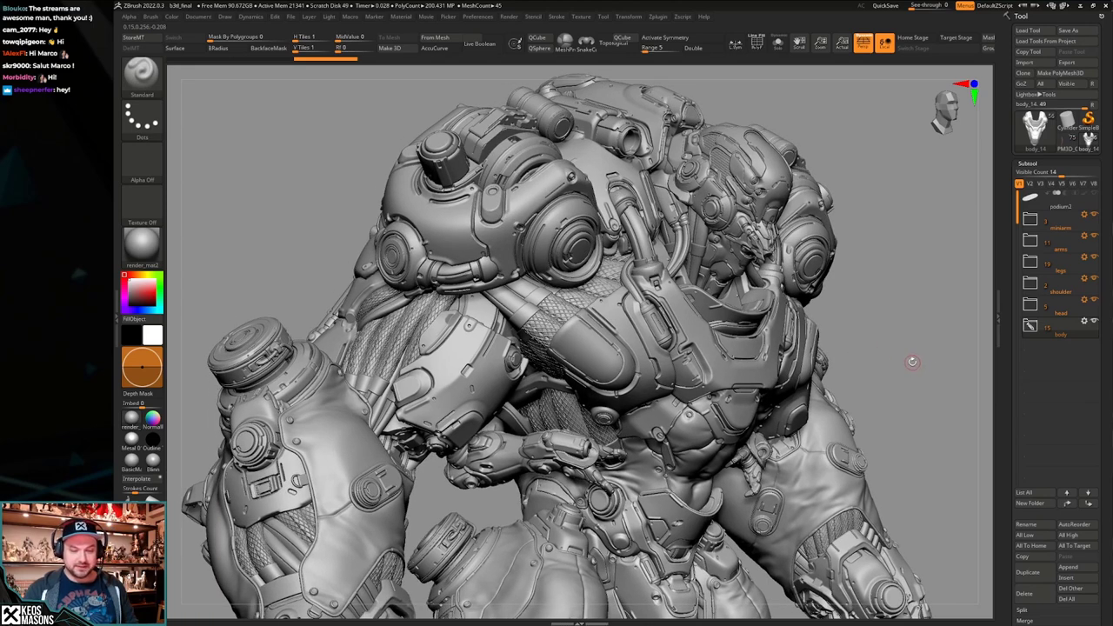
pyautogui.moveTo(844, 372)
pyautogui.mouseDown(button='right')
pyautogui.moveTo(875, 377)
pyautogui.moveTo(837, 372)
pyautogui.moveTo(838, 390)
pyautogui.moveTo(877, 401)
pyautogui.moveTo(874, 372)
pyautogui.moveTo(887, 365)
pyautogui.mouseUp(button='right')
pyautogui.keyDown('alt'); pyautogui.moveTo(873, 421); pyautogui.dragTo(872, 370, button='right'); pyautogui.keyUp('alt')
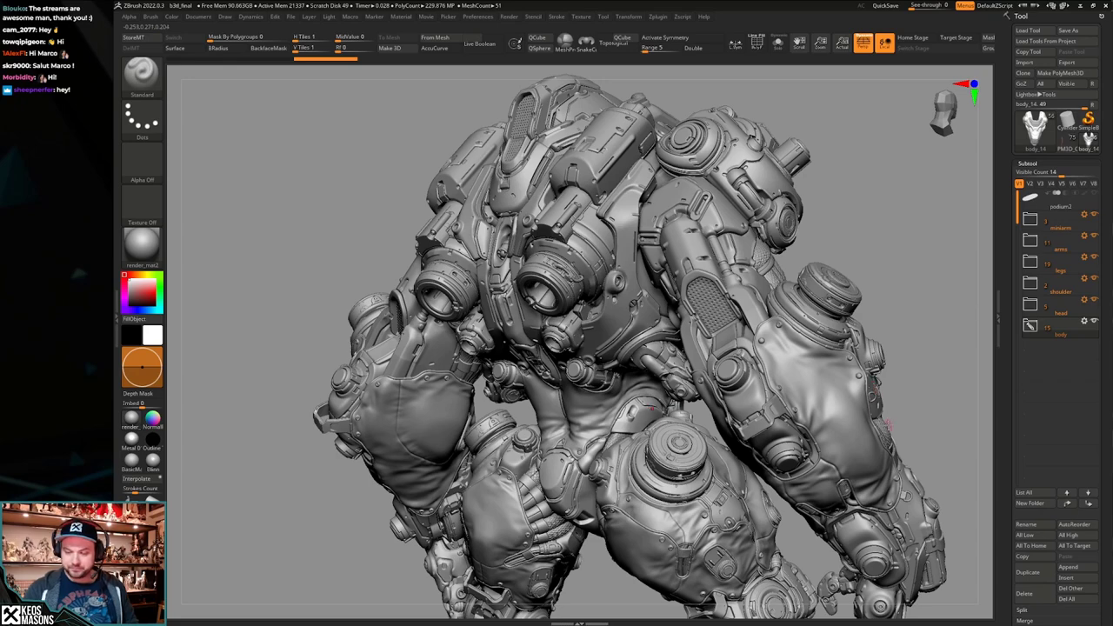
pyautogui.keyDown('alt'); pyautogui.moveTo(887, 425); pyautogui.dragTo(873, 326, button='right'); pyautogui.keyUp('alt')
pyautogui.moveTo(868, 444)
pyautogui.keyDown('alt'); pyautogui.mouseDown(button='right')
pyautogui.moveTo(858, 376)
pyautogui.moveTo(866, 403)
pyautogui.moveTo(867, 382)
pyautogui.moveTo(908, 390)
pyautogui.mouseUp(button='right'); pyautogui.keyUp('alt')
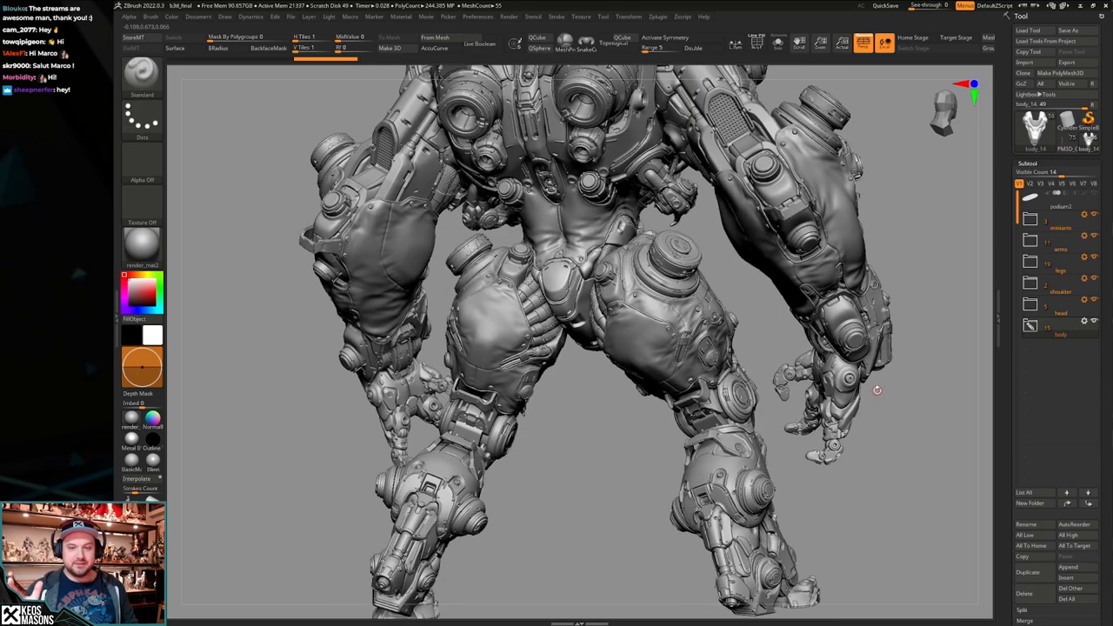
pyautogui.moveTo(877, 375)
pyautogui.mouseDown(button='right')
pyautogui.moveTo(896, 376)
pyautogui.moveTo(832, 376)
pyautogui.moveTo(897, 378)
pyautogui.mouseUp(button='right')
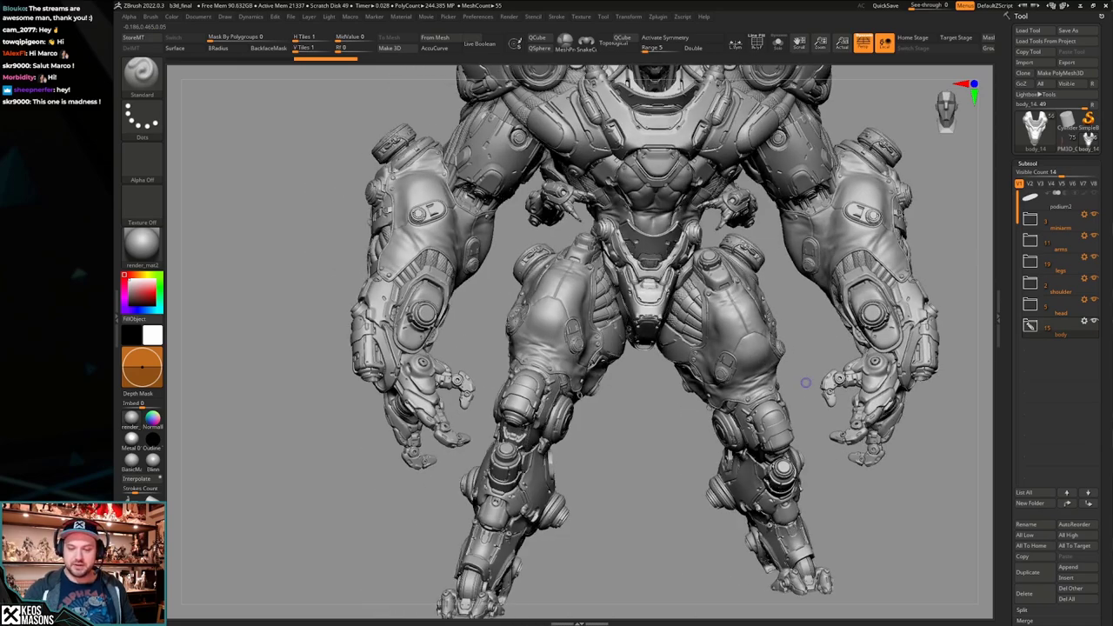
pyautogui.moveTo(803, 383)
pyautogui.keyDown('alt'); pyautogui.mouseDown(button='right')
pyautogui.moveTo(769, 577)
pyautogui.moveTo(724, 581)
pyautogui.mouseUp(button='right'); pyautogui.keyUp('alt')
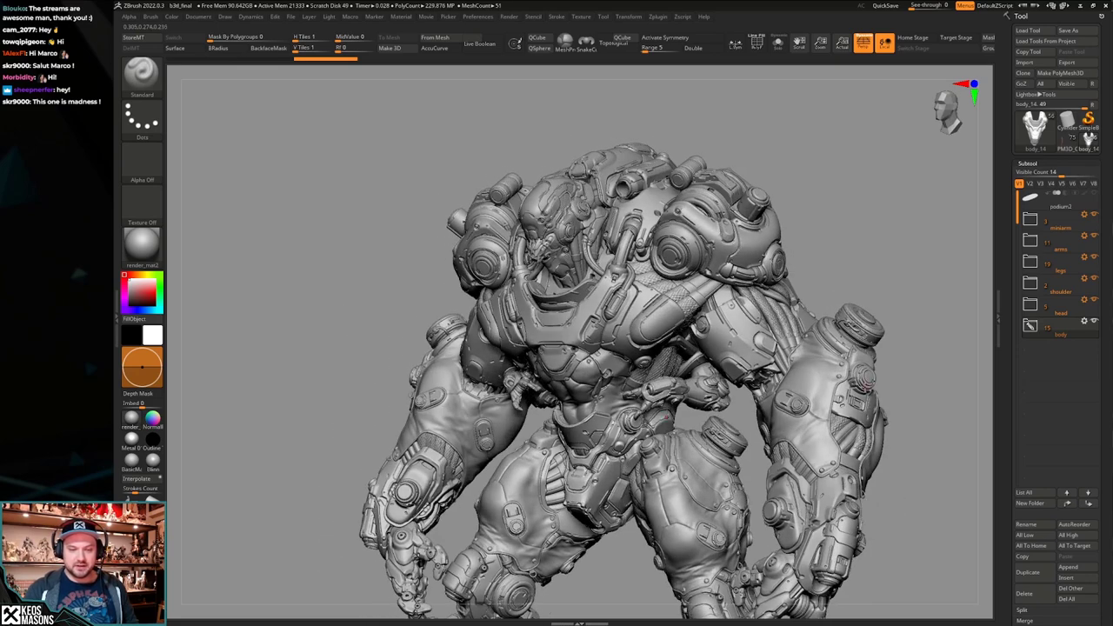
# Examine the mech's head, collar and shoulder armour up close, followed by its full front.
pyautogui.keyDown('ctrl'); pyautogui.moveTo(563, 233); pyautogui.dragTo(594, 318, button='right'); pyautogui.keyUp('ctrl')
pyautogui.moveTo(580, 165)
pyautogui.keyDown('alt'); pyautogui.mouseDown(button='right')
pyautogui.moveTo(641, 468)
pyautogui.moveTo(556, 465)
pyautogui.mouseUp(button='right'); pyautogui.keyUp('alt')
pyautogui.moveTo(645, 465); pyautogui.dragTo(623, 464, button='right')
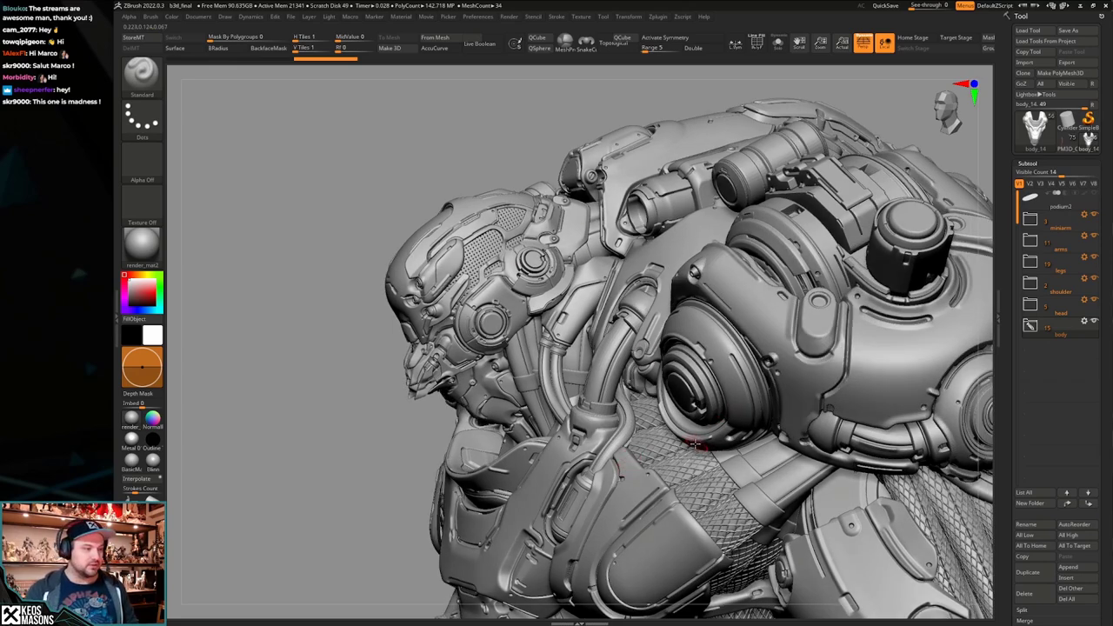
pyautogui.moveTo(691, 444); pyautogui.dragTo(745, 449, button='right')
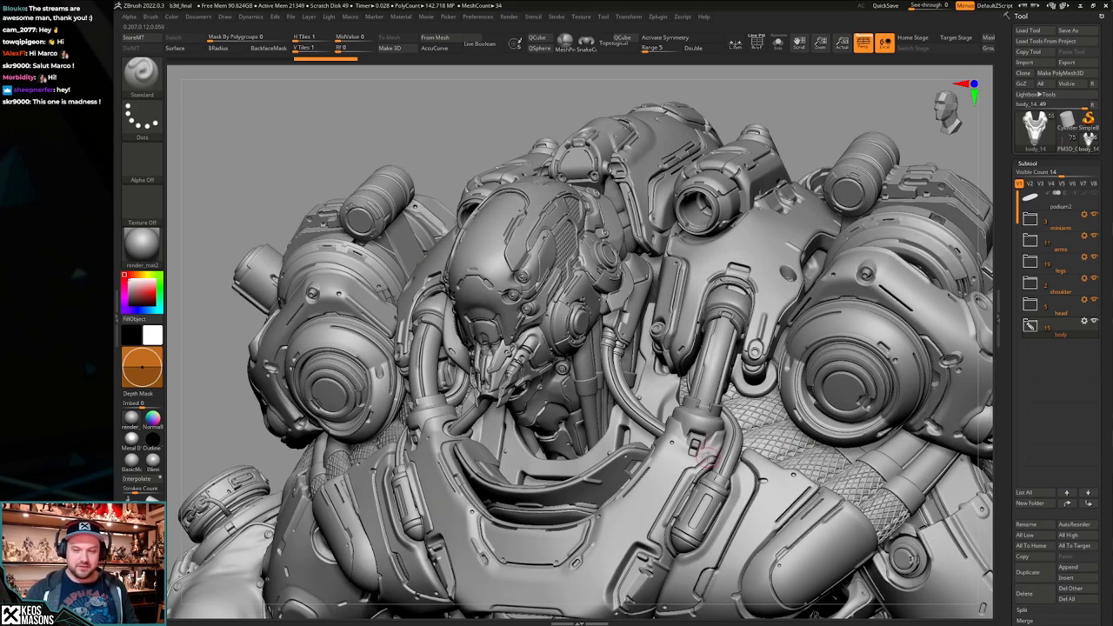
pyautogui.moveTo(448, 521); pyautogui.dragTo(587, 533, button='right')
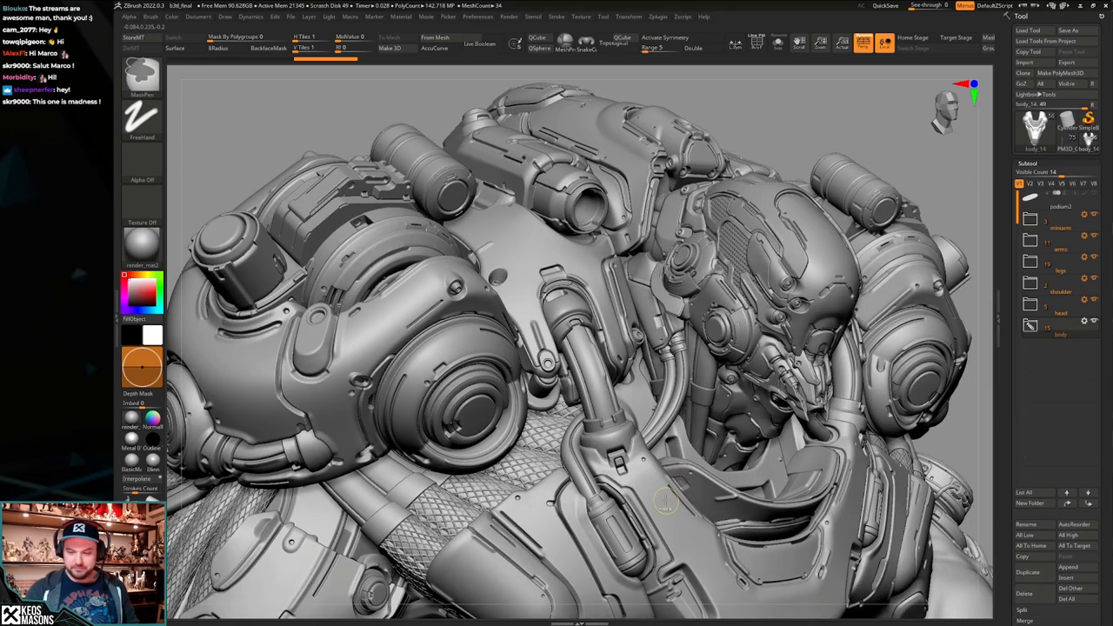
pyautogui.moveTo(665, 489)
pyautogui.mouseDown(button='right')
pyautogui.moveTo(707, 480)
pyautogui.moveTo(687, 439)
pyautogui.moveTo(663, 439)
pyautogui.mouseUp(button='right')
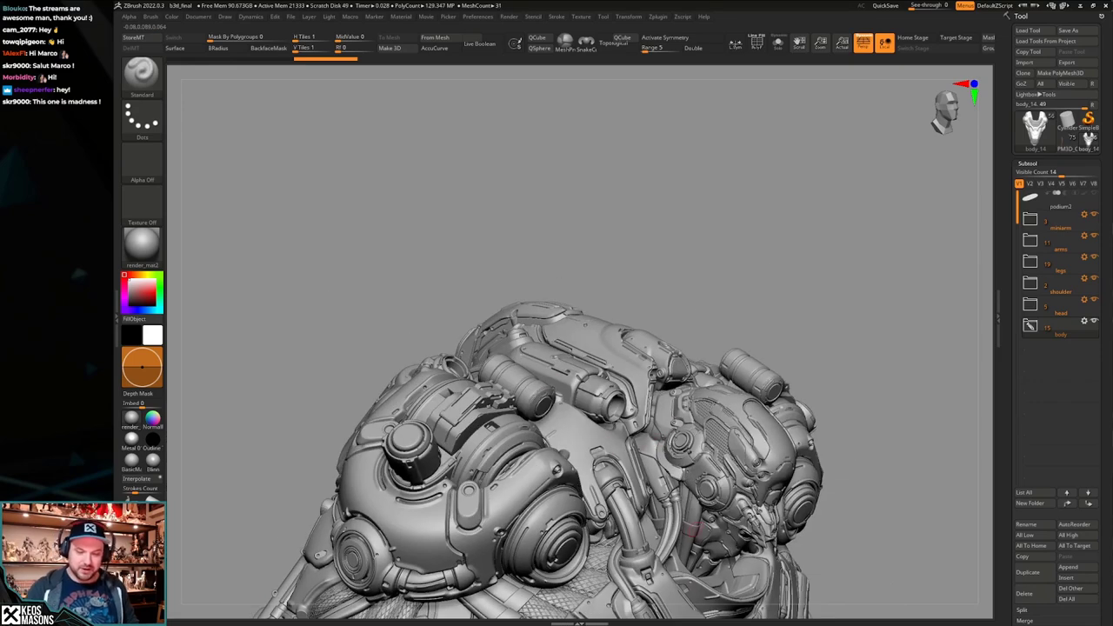
pyautogui.moveTo(698, 524)
pyautogui.keyDown('alt'); pyautogui.mouseDown(button='right')
pyautogui.moveTo(743, 443)
pyautogui.moveTo(695, 445)
pyautogui.mouseUp(button='right'); pyautogui.keyUp('alt')
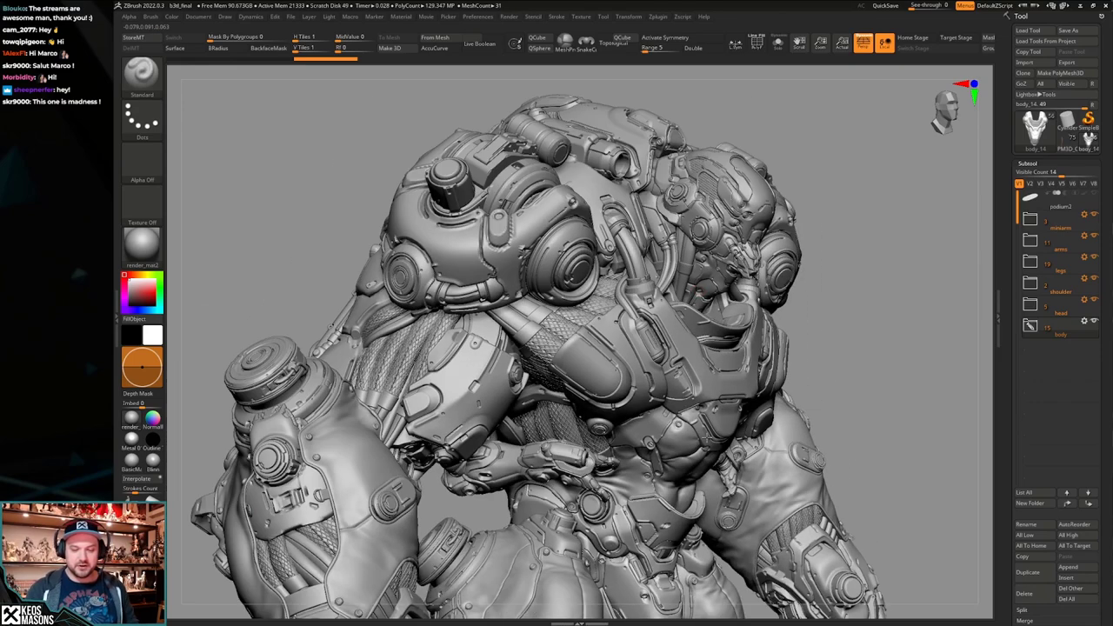
pyautogui.keyDown('ctrl'); pyautogui.moveTo(817, 417); pyautogui.dragTo(804, 374, button='right'); pyautogui.keyUp('ctrl')
pyautogui.keyDown('alt'); pyautogui.moveTo(801, 467); pyautogui.dragTo(790, 413, button='right'); pyautogui.keyUp('alt')
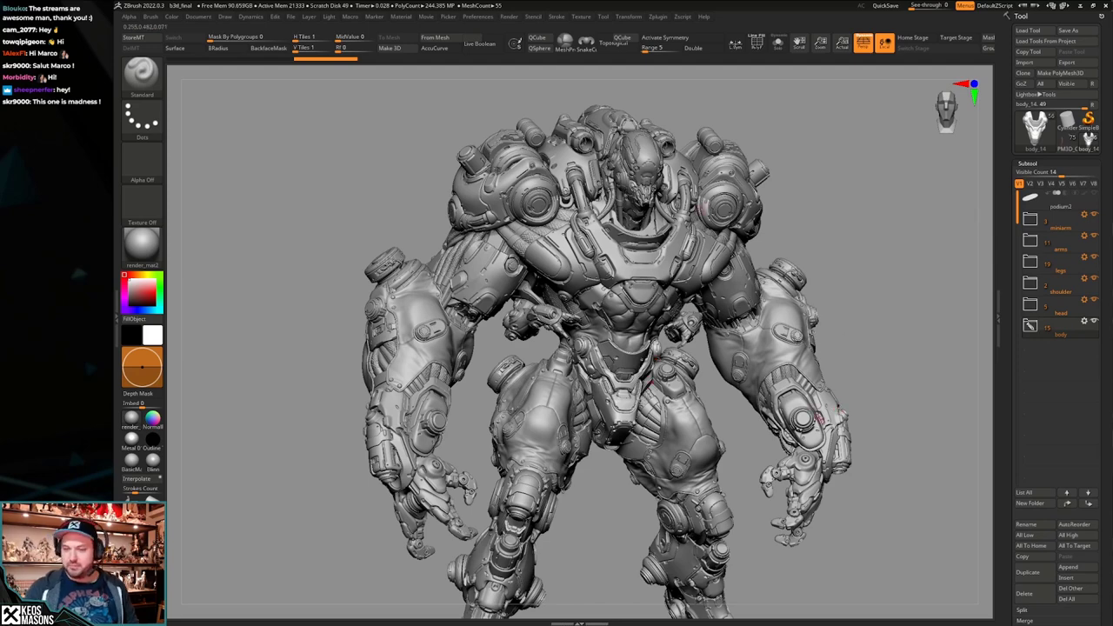
pyautogui.moveTo(798, 443); pyautogui.dragTo(790, 442, button='right')
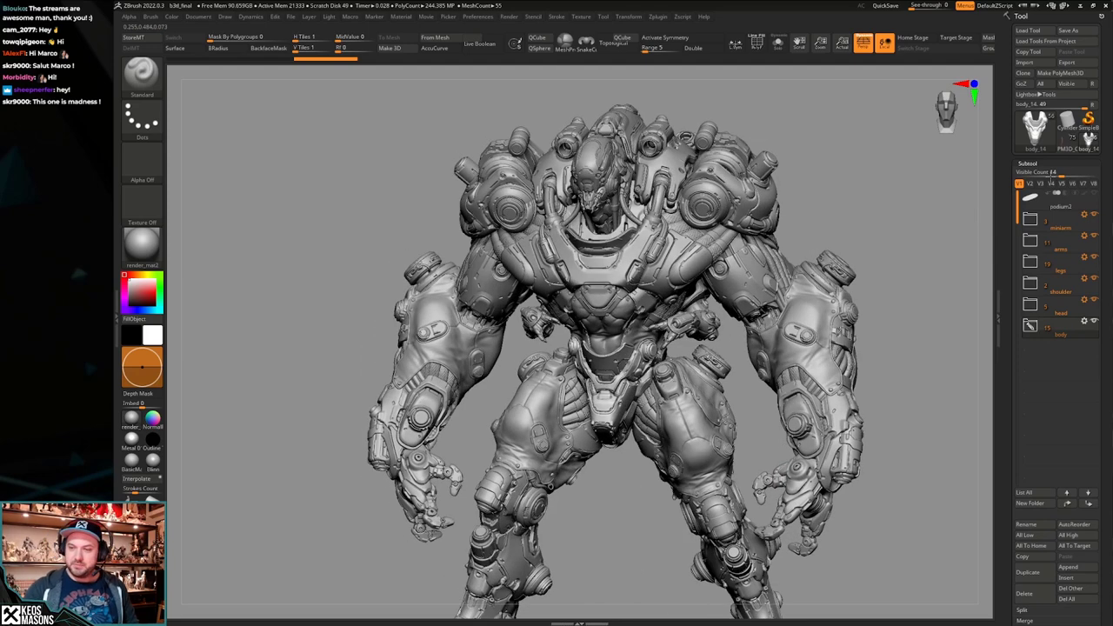
# Delete all of the mech's other subtools while podium2 is active, and delete the podium2 subtool as well.
pyautogui.moveTo(1071, 150)
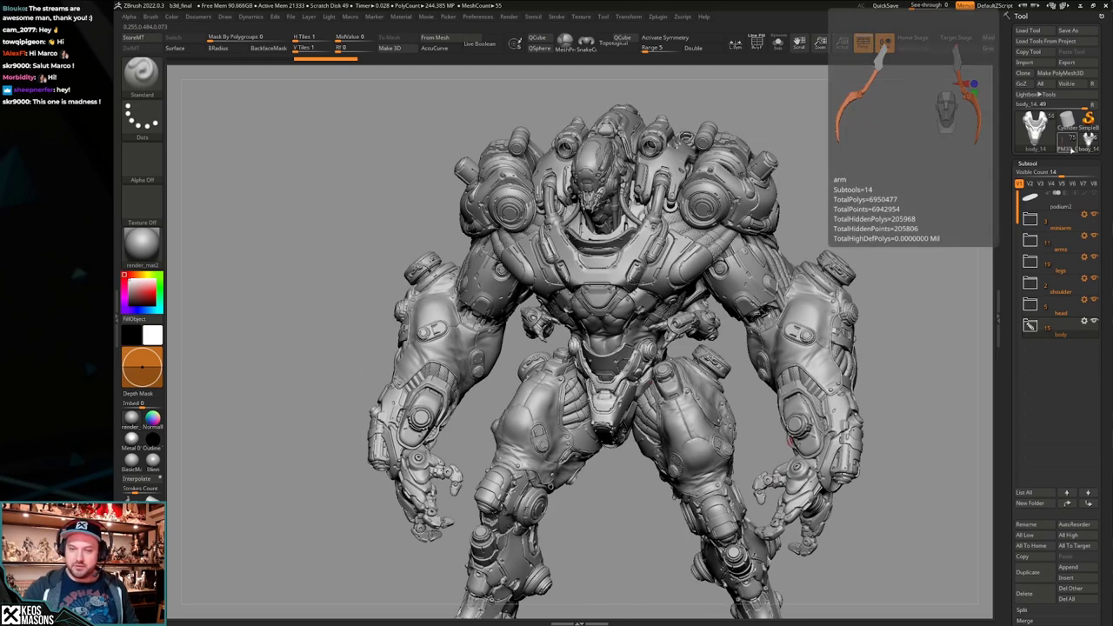
pyautogui.click(1031, 205)
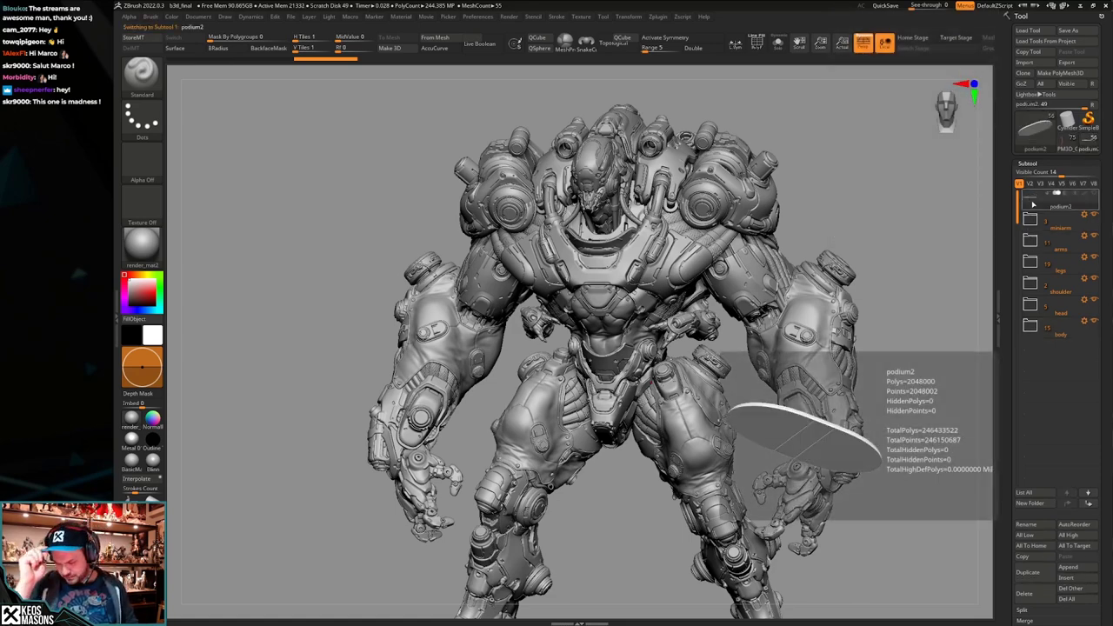
pyautogui.click(1070, 589)
pyautogui.click(975, 606)
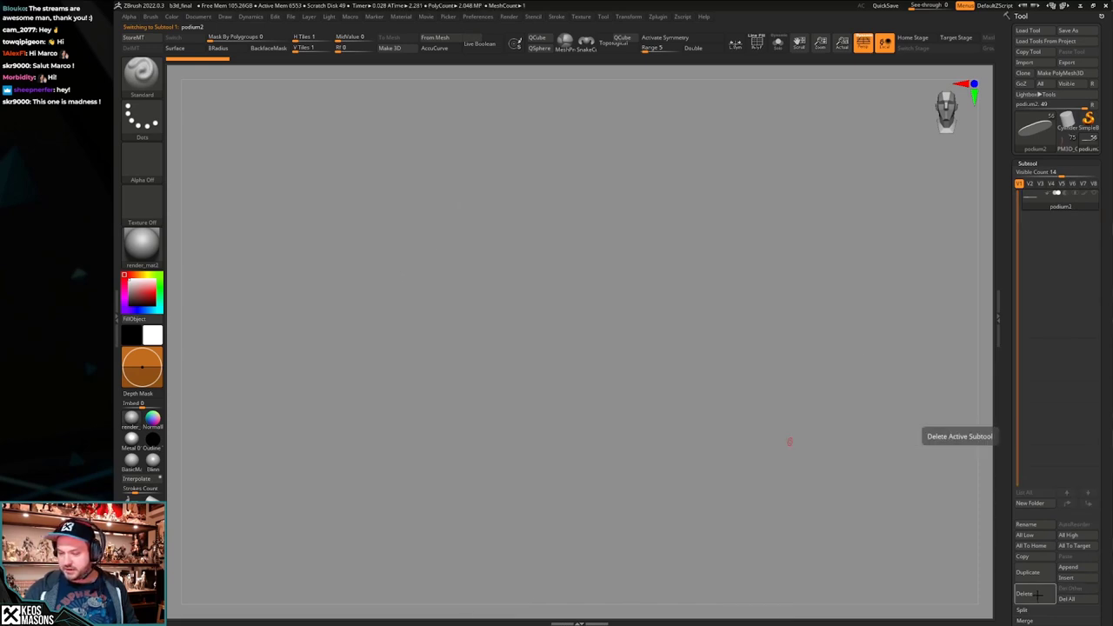
pyautogui.click(1038, 595)
pyautogui.click(953, 615)
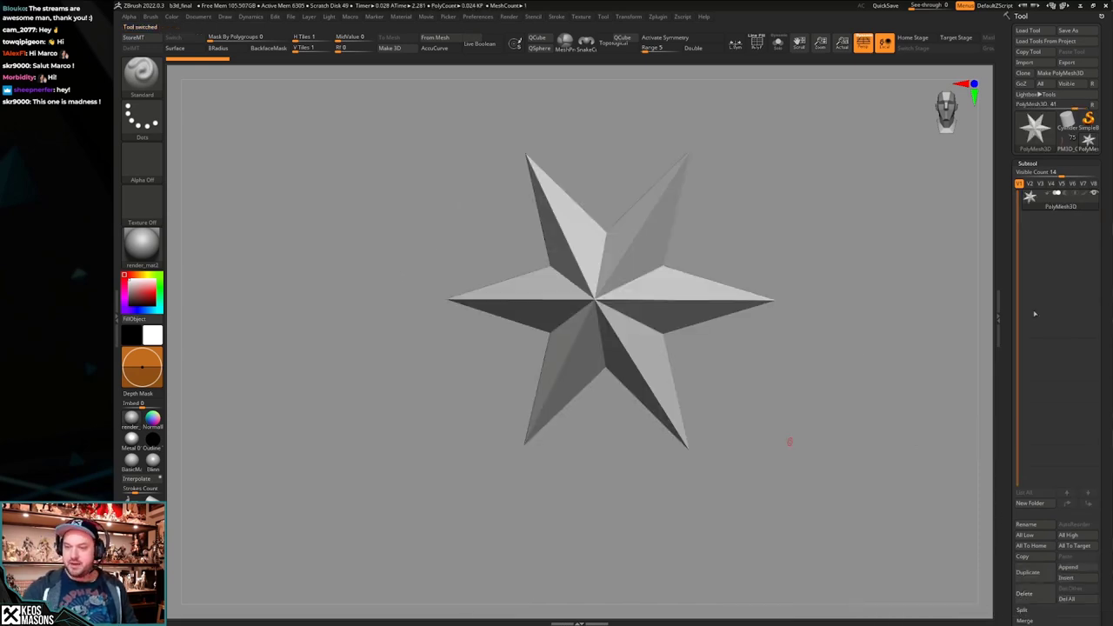
# Switch to the mantis character tool and hide its PM3D_Cube3D1 and PM3D_Cube3D2 subtools.
pyautogui.click(1068, 143)
pyautogui.moveTo(799, 424); pyautogui.dragTo(811, 423)
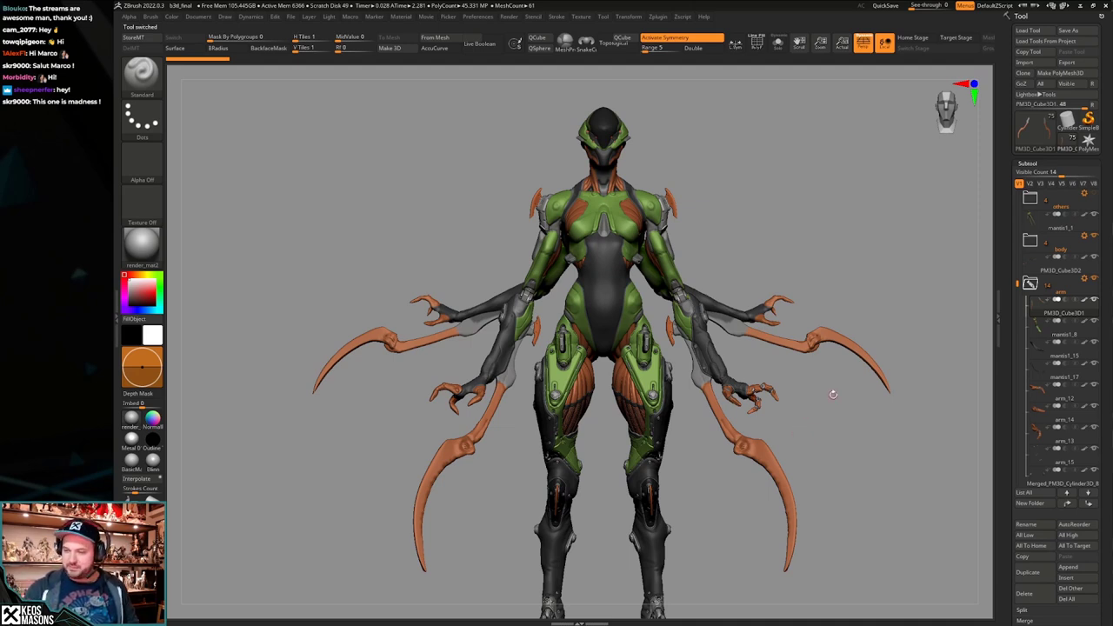
pyautogui.click(1094, 299)
pyautogui.click(1094, 258)
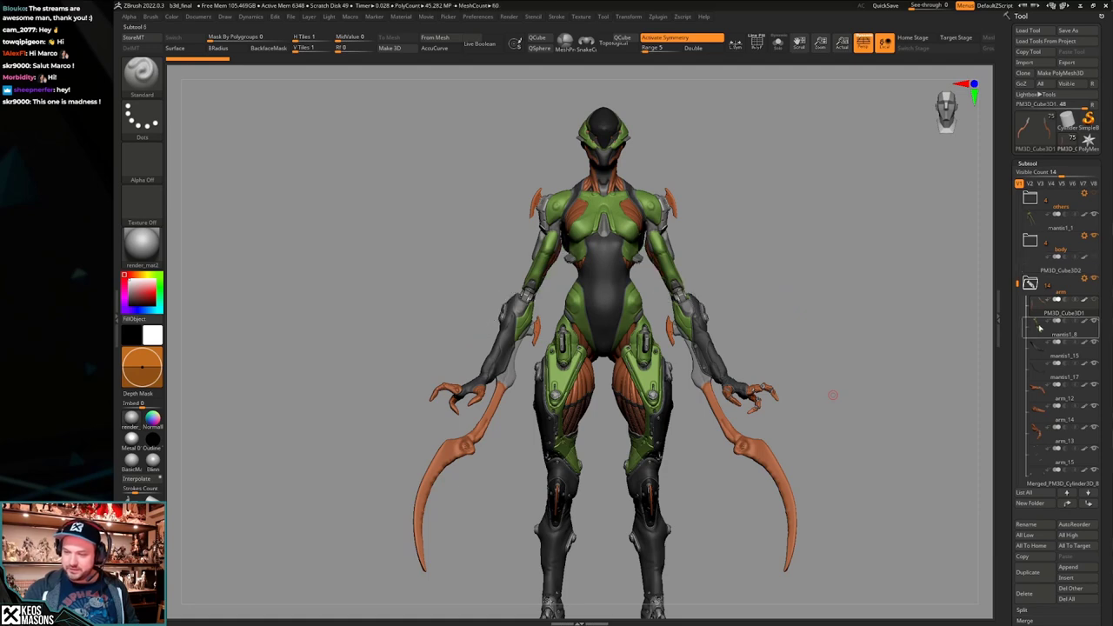
# Select the mantis1_8 subtool, frame the mantis's legs in close-up and take a snapshot of them on the canvas.
pyautogui.click(1041, 326)
pyautogui.keyDown('alt'); pyautogui.moveTo(805, 478); pyautogui.dragTo(732, 357, button='right'); pyautogui.keyUp('alt')
pyautogui.moveTo(733, 357); pyautogui.dragTo(809, 391, button='right')
pyautogui.keyDown('ctrl'); pyautogui.moveTo(808, 391); pyautogui.dragTo(560, 342, button='right'); pyautogui.keyUp('ctrl')
pyautogui.moveTo(693, 473)
pyautogui.mouseDown(button='right')
pyautogui.moveTo(707, 448)
pyautogui.moveTo(694, 479)
pyautogui.mouseUp(button='right')
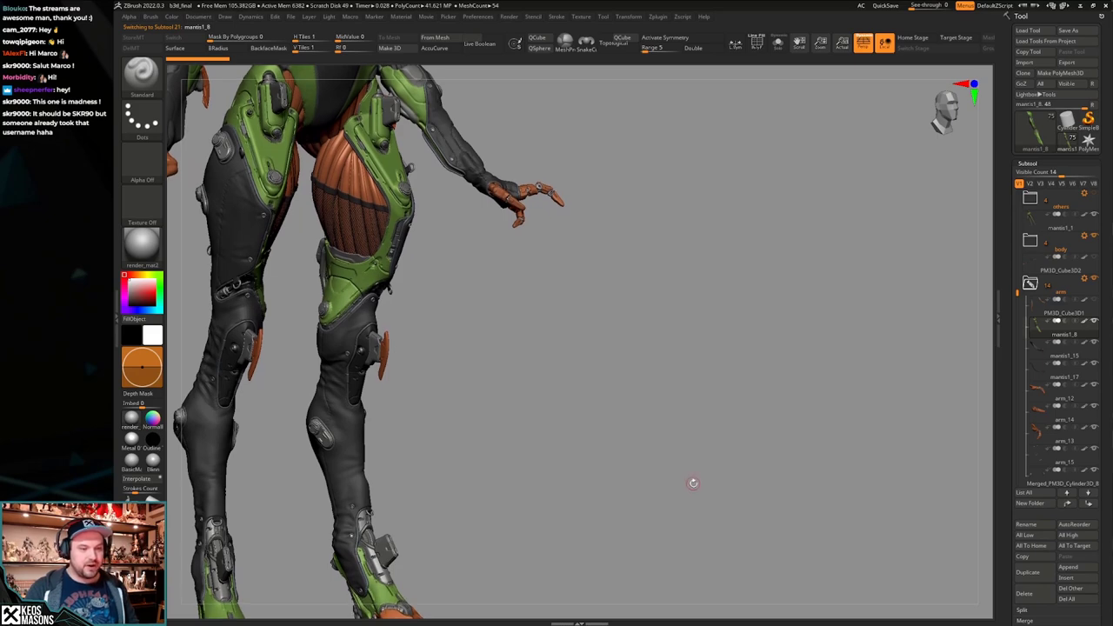
pyautogui.hotkey('shift', 's')
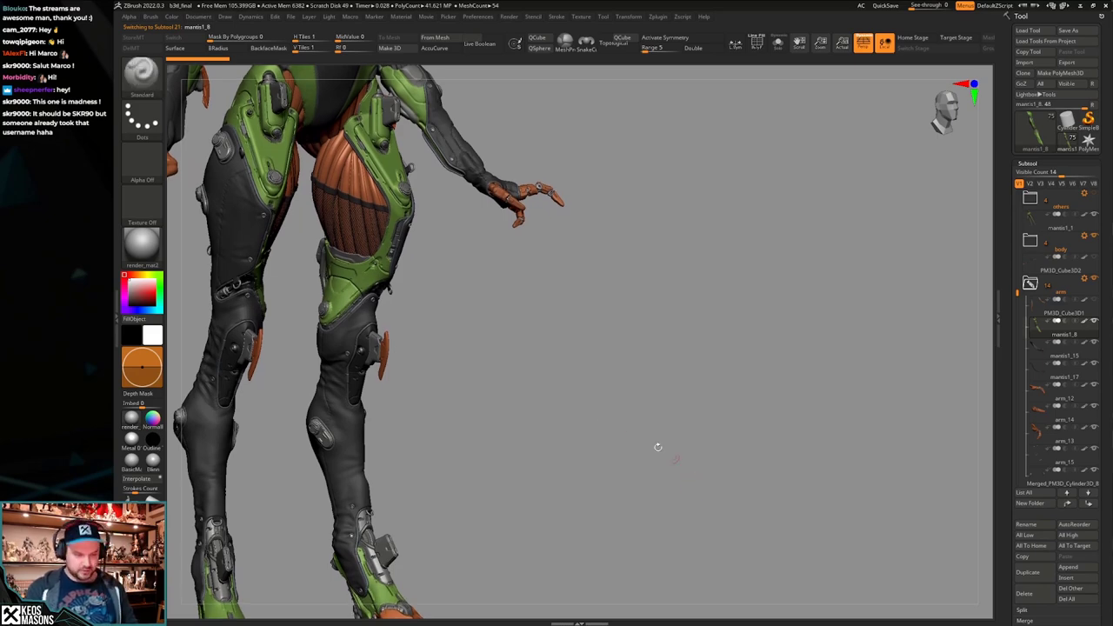
# Place the live mantis model beside the leg snapshot and show the PM3D_Cube3D1 and PM3D_Cube3D2 subtools again.
pyautogui.keyDown('alt'); pyautogui.moveTo(621, 388); pyautogui.dragTo(813, 417, button='right'); pyautogui.keyUp('alt')
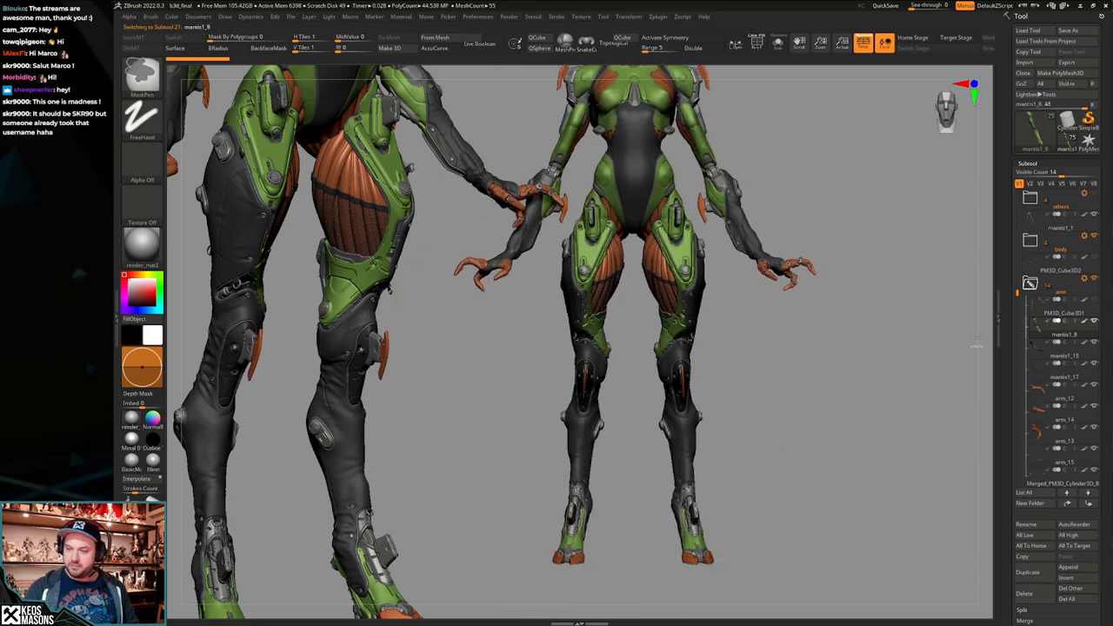
pyautogui.click(1096, 305)
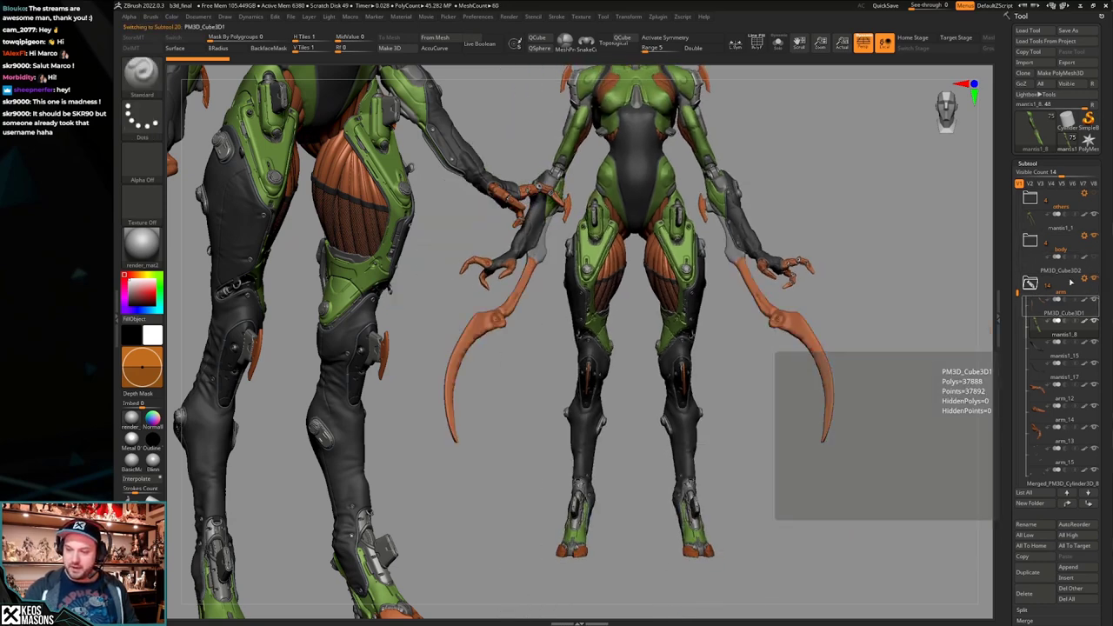
pyautogui.click(1096, 259)
pyautogui.keyDown('ctrl'); pyautogui.moveTo(896, 391); pyautogui.dragTo(765, 455, button='right'); pyautogui.keyUp('ctrl')
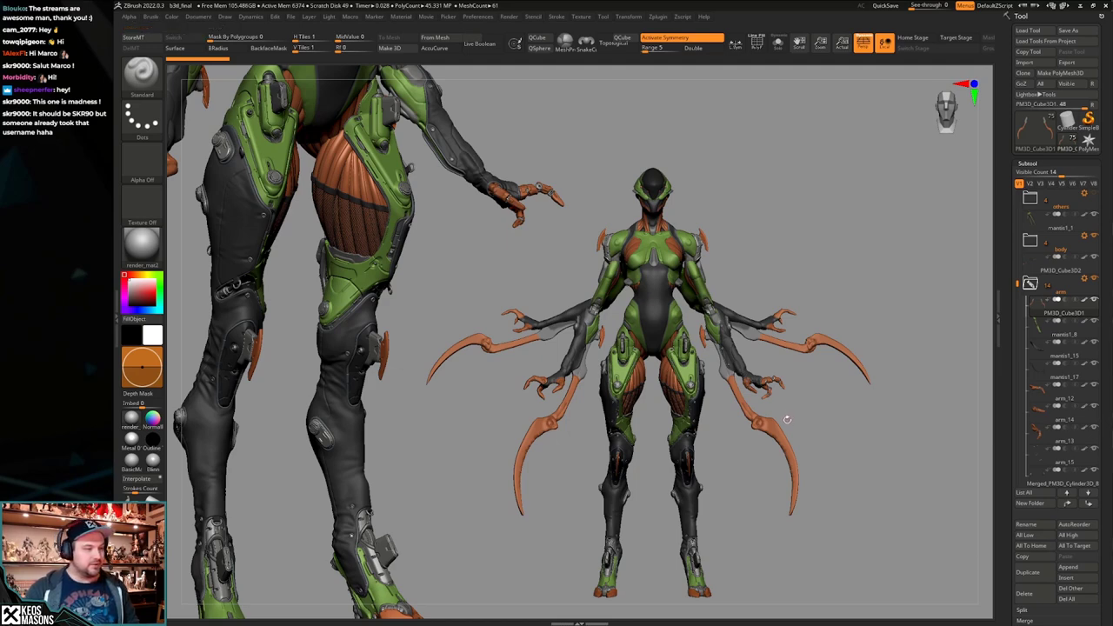
# Examine the whole mantis character from the front, including its two sets of arms and curved blades.
pyautogui.moveTo(811, 425)
pyautogui.mouseDown()
pyautogui.moveTo(795, 423)
pyautogui.moveTo(822, 416)
pyautogui.moveTo(767, 425)
pyautogui.moveTo(789, 423)
pyautogui.moveTo(769, 443)
pyautogui.moveTo(774, 470)
pyautogui.moveTo(772, 432)
pyautogui.moveTo(792, 427)
pyautogui.mouseUp()
pyautogui.hotkey('alt', 's')
pyautogui.hotkey('alt', 's')
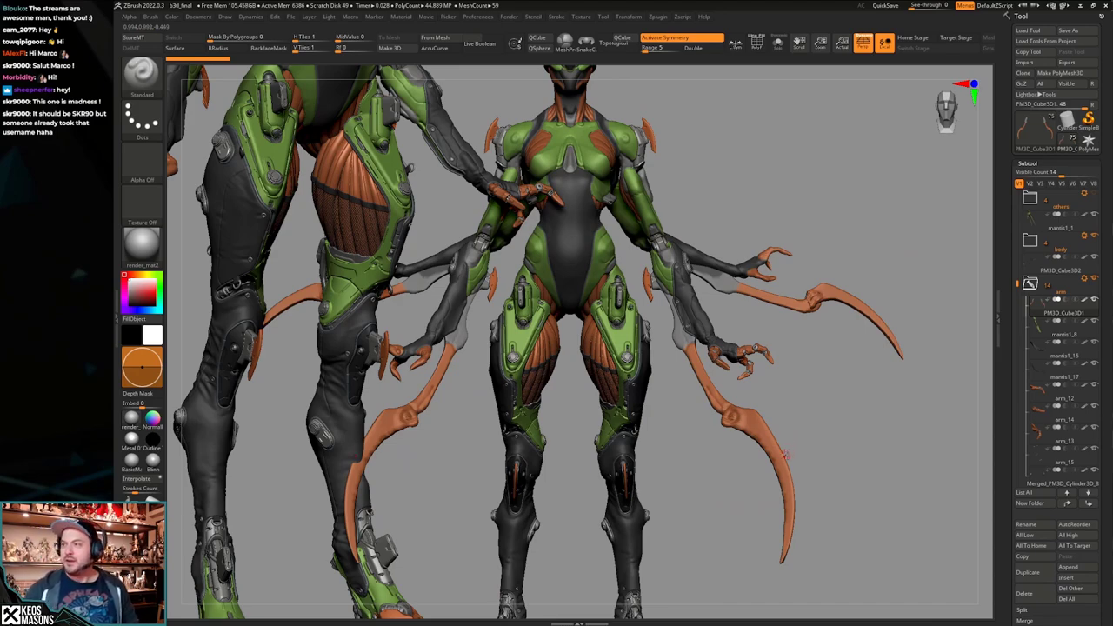
pyautogui.moveTo(1111, 435); pyautogui.dragTo(1112, 365, button='right')
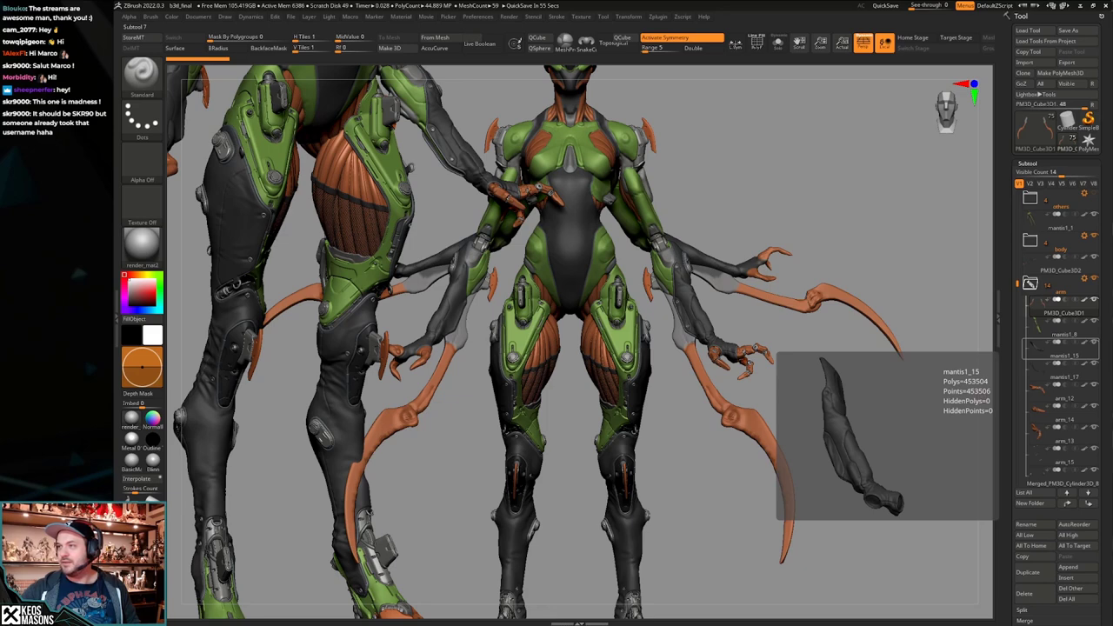
pyautogui.click(807, 417)
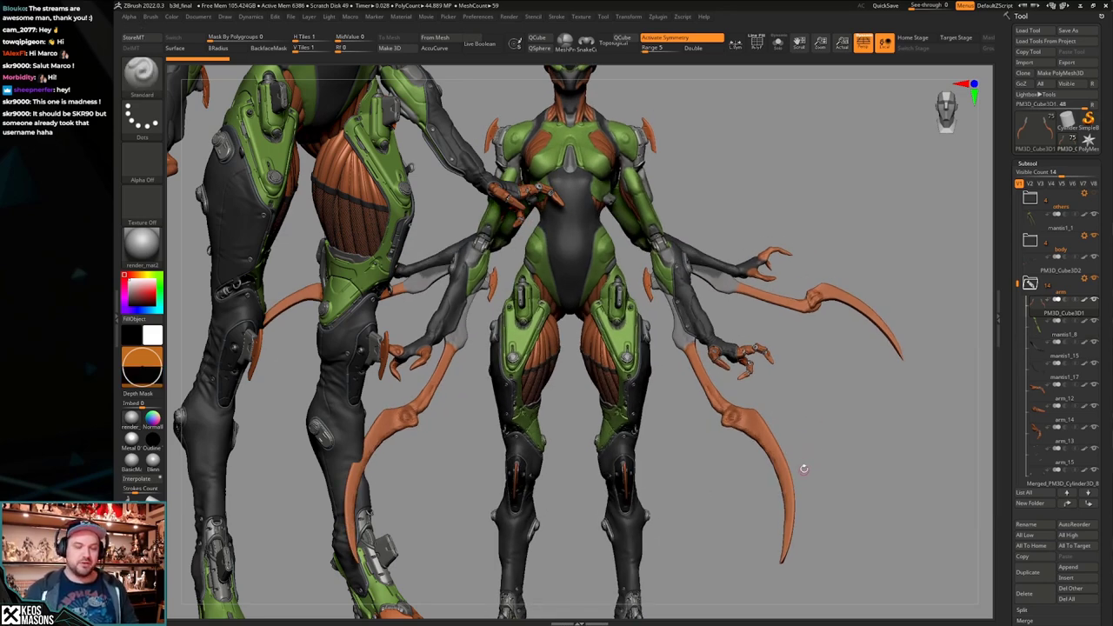
pyautogui.moveTo(804, 468)
pyautogui.keyDown('ctrl'); pyautogui.mouseDown(button='right')
pyautogui.moveTo(780, 463)
pyautogui.moveTo(809, 458)
pyautogui.mouseUp(button='right'); pyautogui.keyUp('ctrl')
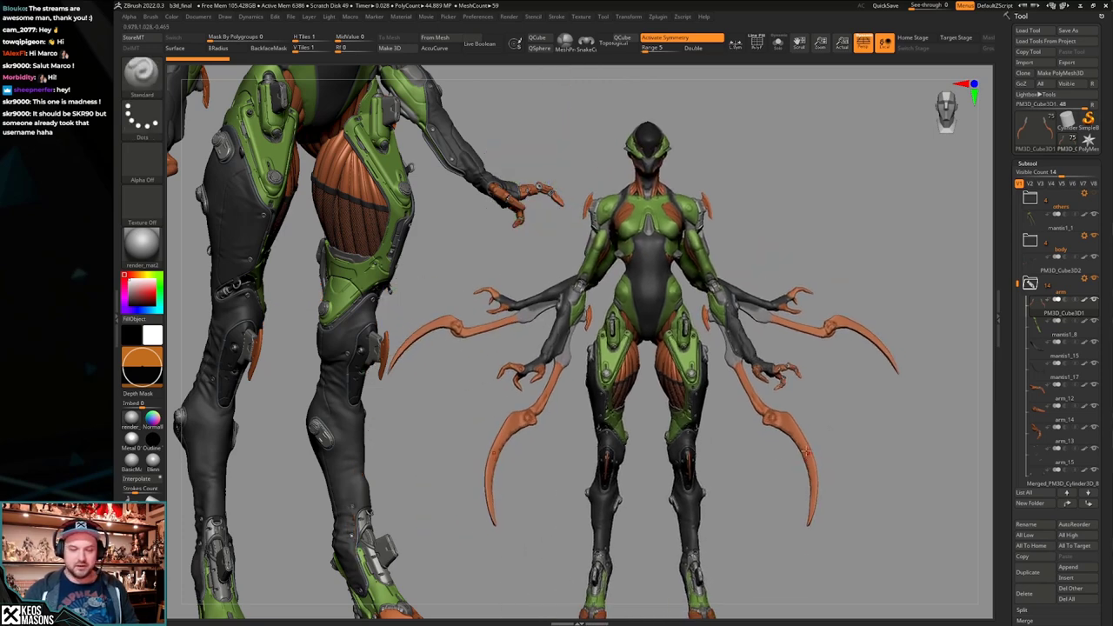
pyautogui.moveTo(838, 422)
pyautogui.mouseDown(button='right')
pyautogui.moveTo(853, 428)
pyautogui.moveTo(842, 430)
pyautogui.mouseUp(button='right')
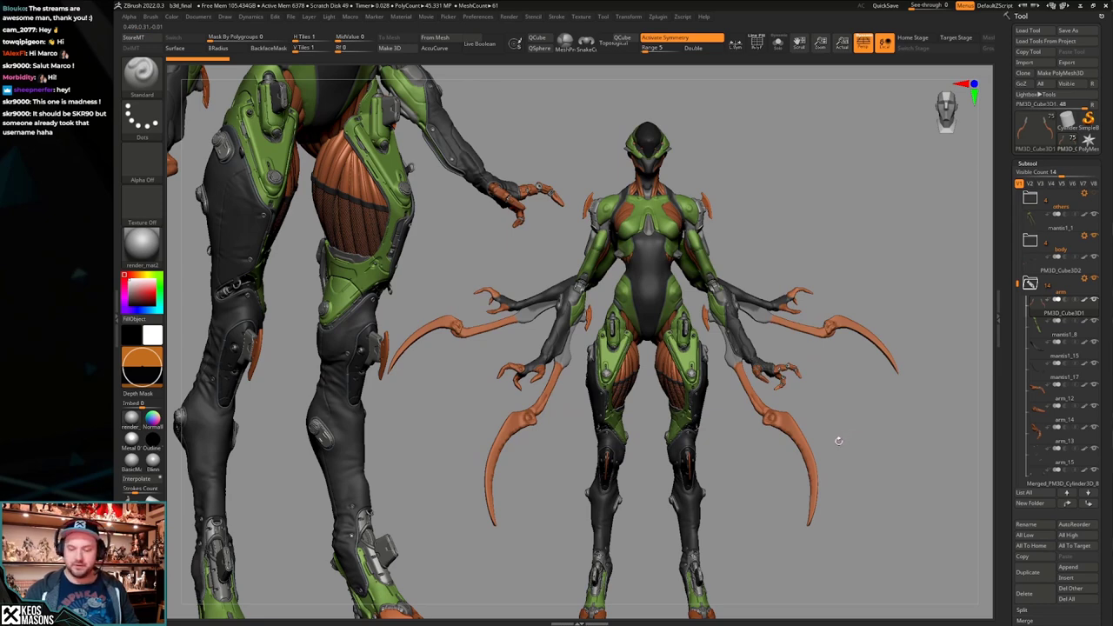
pyautogui.moveTo(841, 438)
pyautogui.mouseDown(button='right')
pyautogui.moveTo(824, 431)
pyautogui.moveTo(855, 434)
pyautogui.mouseUp(button='right')
# Isolate the PM3D_Cube3D1 curved blades in Solo mode and inspect their mesh with the polyframe display.
pyautogui.hotkey('alt', 's')
pyautogui.keyDown('shift'); pyautogui.moveTo(784, 431); pyautogui.dragTo(735, 361, button='right'); pyautogui.keyUp('shift')
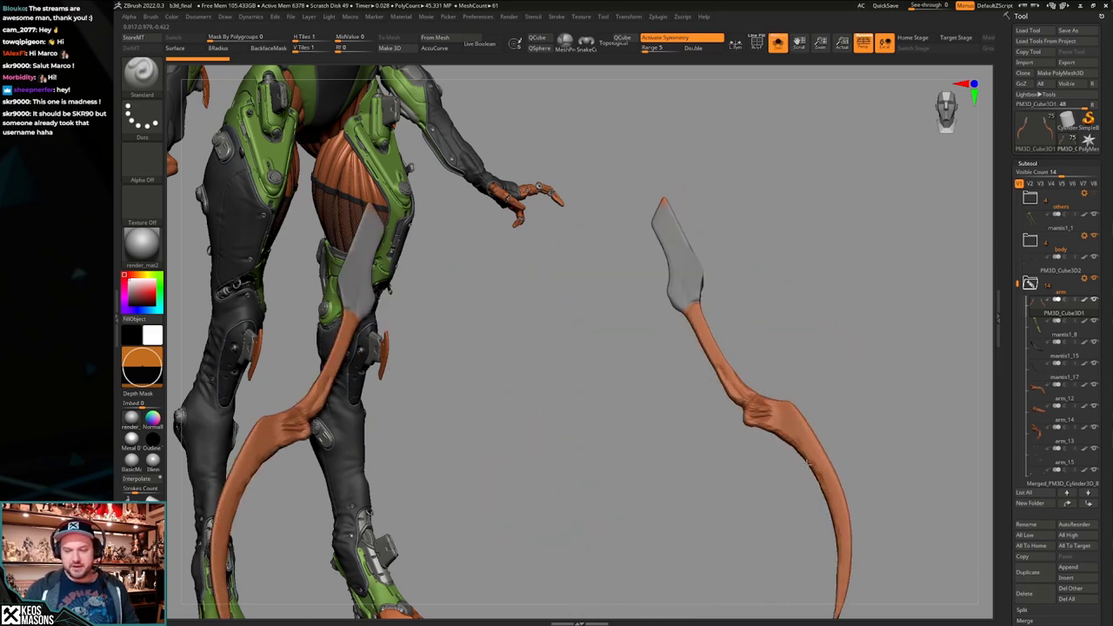
pyautogui.hotkey('shift', 'f')
pyautogui.hotkey('ctrl', 'z')
pyautogui.hotkey('ctrl', 'z')
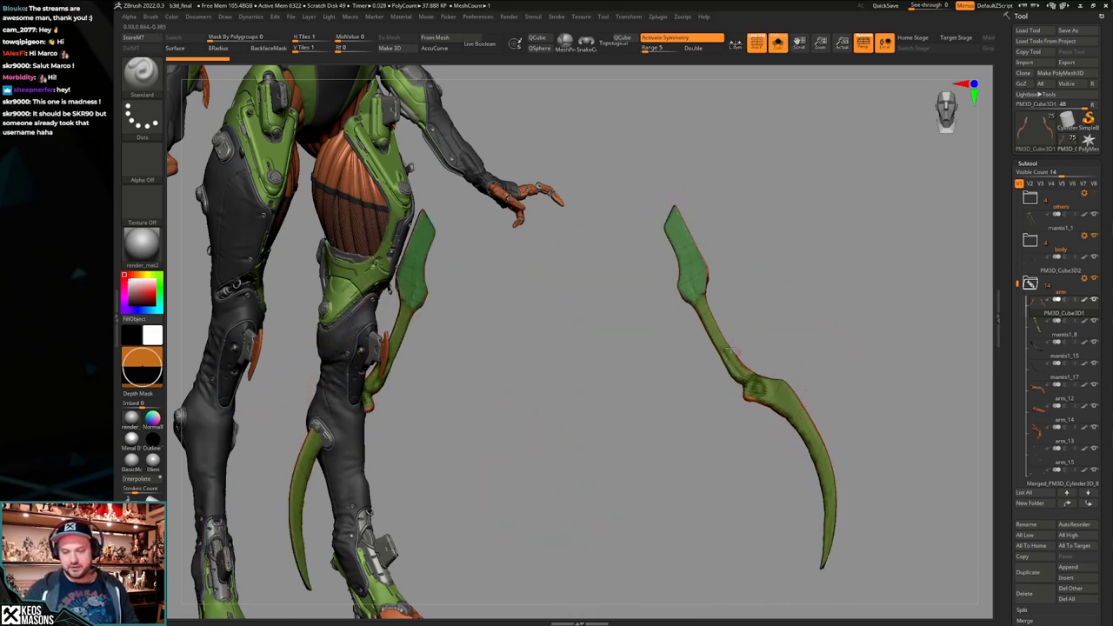
pyautogui.hotkey('shift', 'f')
pyautogui.hotkey('ctrl', 'z')
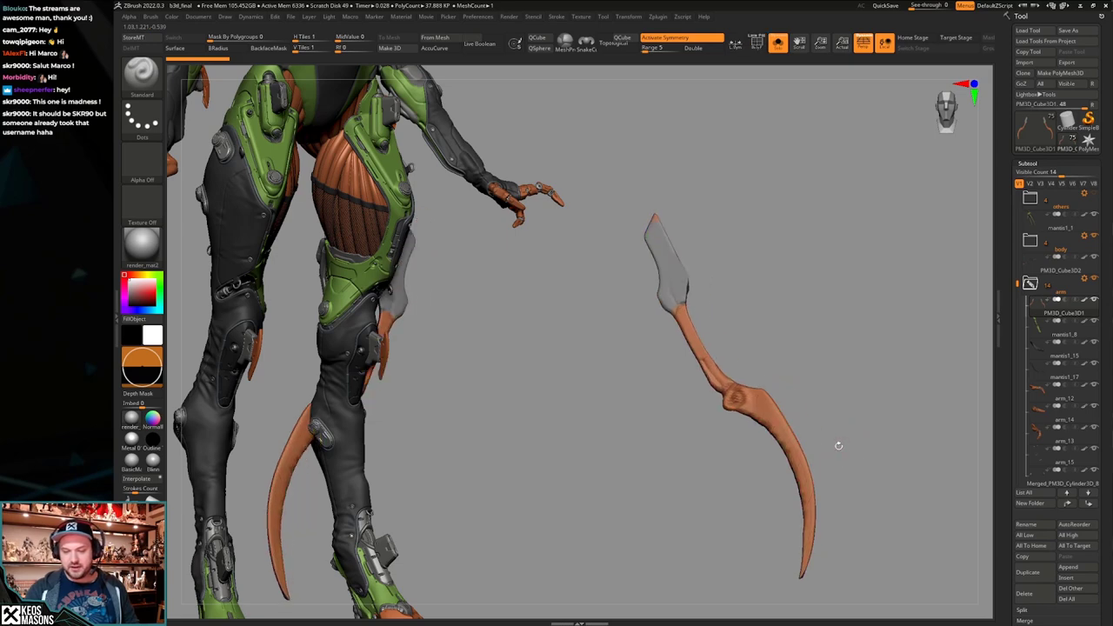
# Undo the recent steps on the PM3D_Cube3D1 blades and bring back the whole mantis character in front view.
pyautogui.hotkey('ctrl', 'z')
pyautogui.hotkey('ctrl', 'z')
pyautogui.hotkey('alt', 's')
pyautogui.moveTo(797, 394); pyautogui.dragTo(825, 445, button='right')
pyautogui.hotkey('ctrl', 'z')
pyautogui.hotkey('ctrl', 'z')
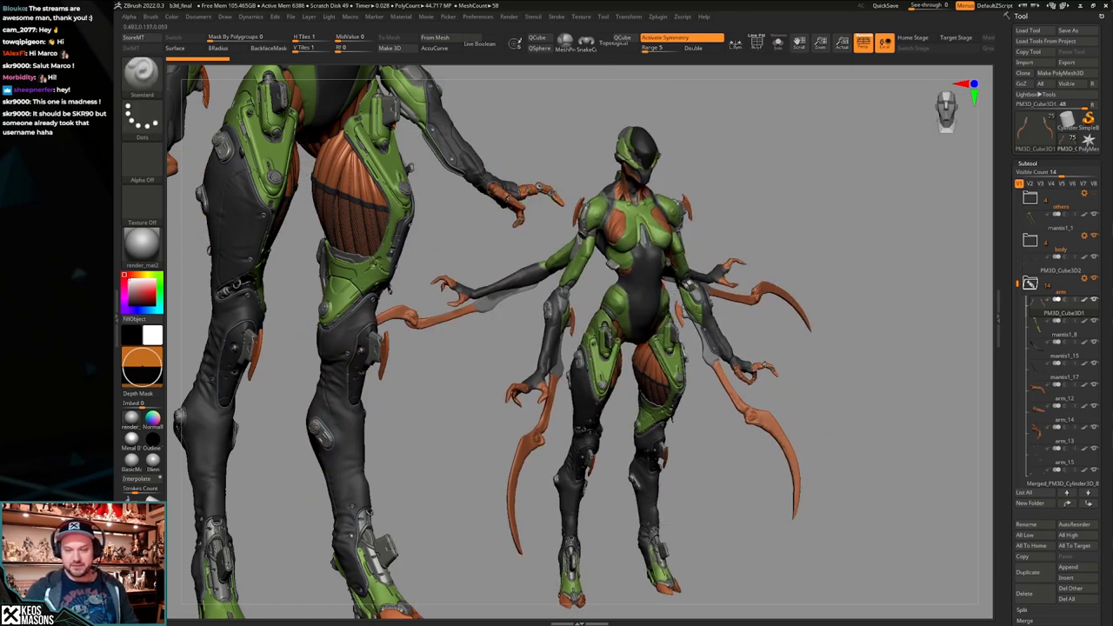
pyautogui.hotkey('ctrl', 'z')
pyautogui.hotkey('ctrl', 'z')
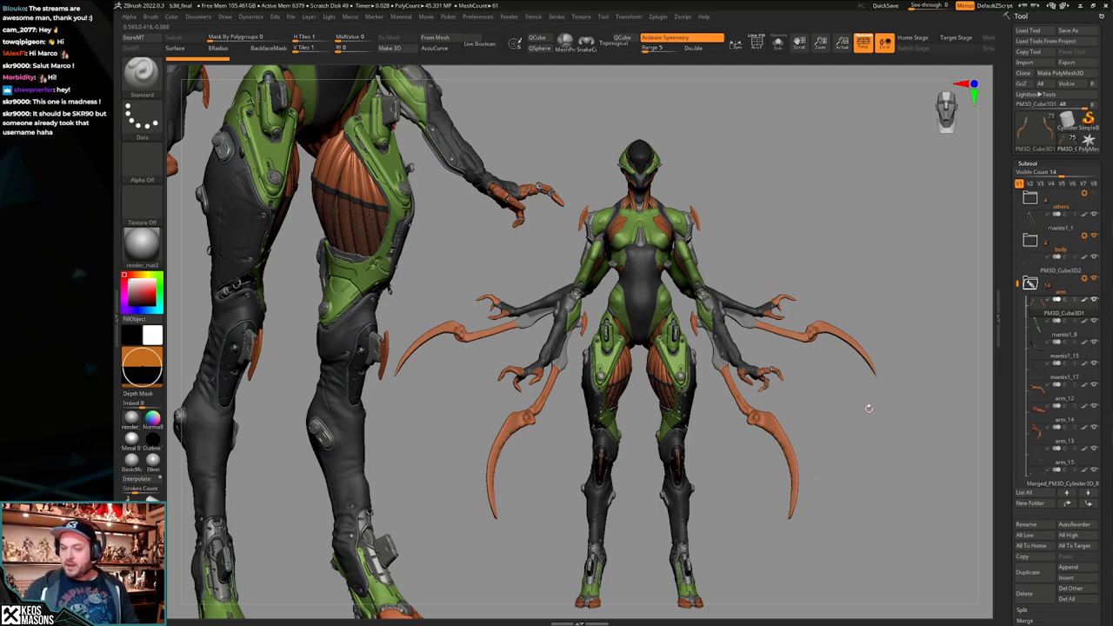
# Hide the PM3D_Cube3D2 subtool with the second pair of arms, leaving only the PM3D_Cube3D1 blades on the character.
pyautogui.moveTo(939, 355); pyautogui.dragTo(792, 410)
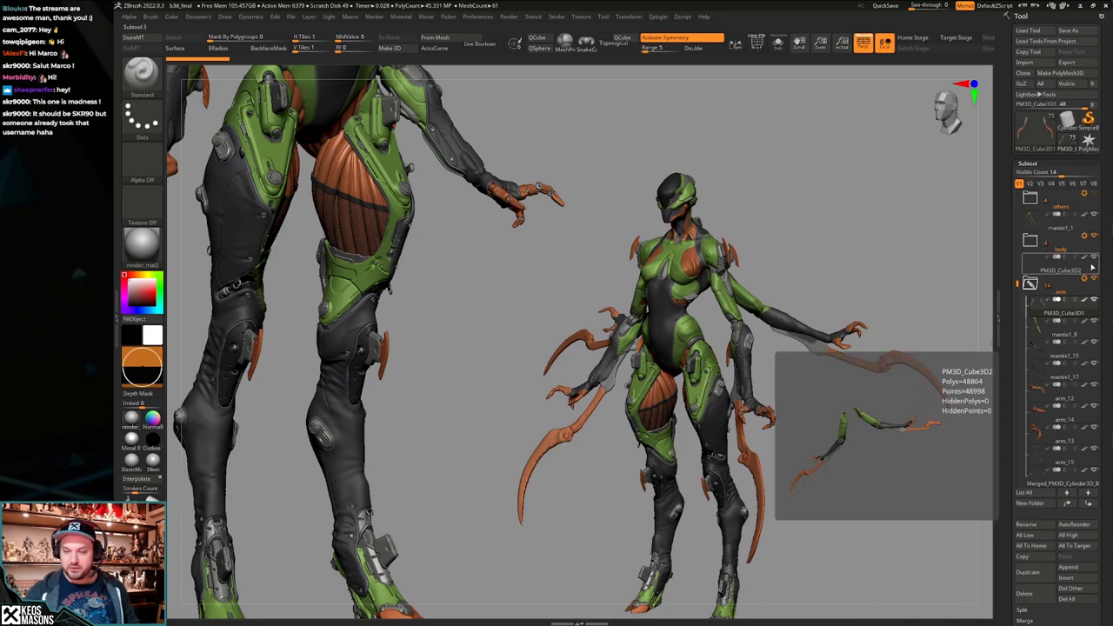
pyautogui.click(1095, 258)
pyautogui.moveTo(804, 353); pyautogui.dragTo(812, 417)
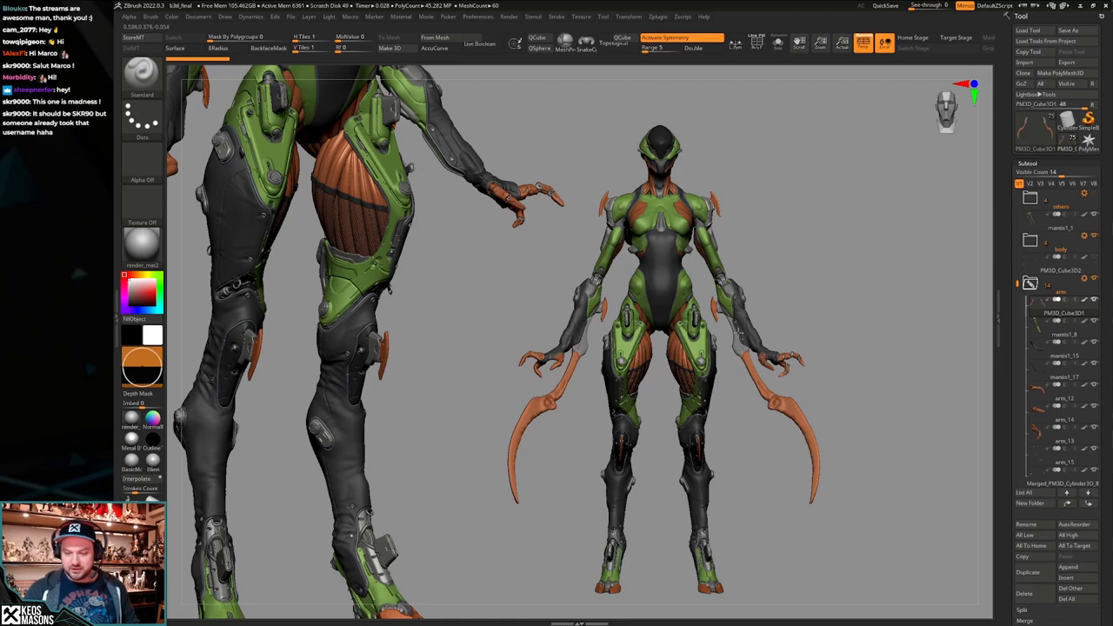
pyautogui.moveTo(876, 356)
pyautogui.mouseDown()
pyautogui.moveTo(817, 362)
pyautogui.moveTo(852, 365)
pyautogui.moveTo(855, 353)
pyautogui.mouseUp()
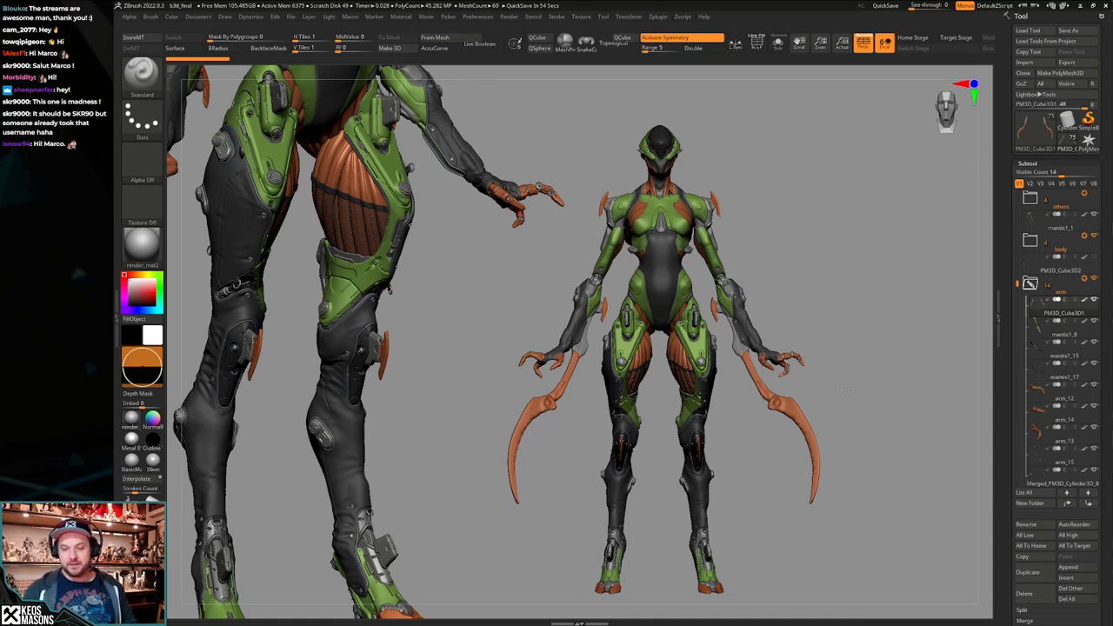
pyautogui.moveTo(844, 390)
pyautogui.mouseDown()
pyautogui.moveTo(837, 383)
pyautogui.moveTo(851, 385)
pyautogui.mouseUp()
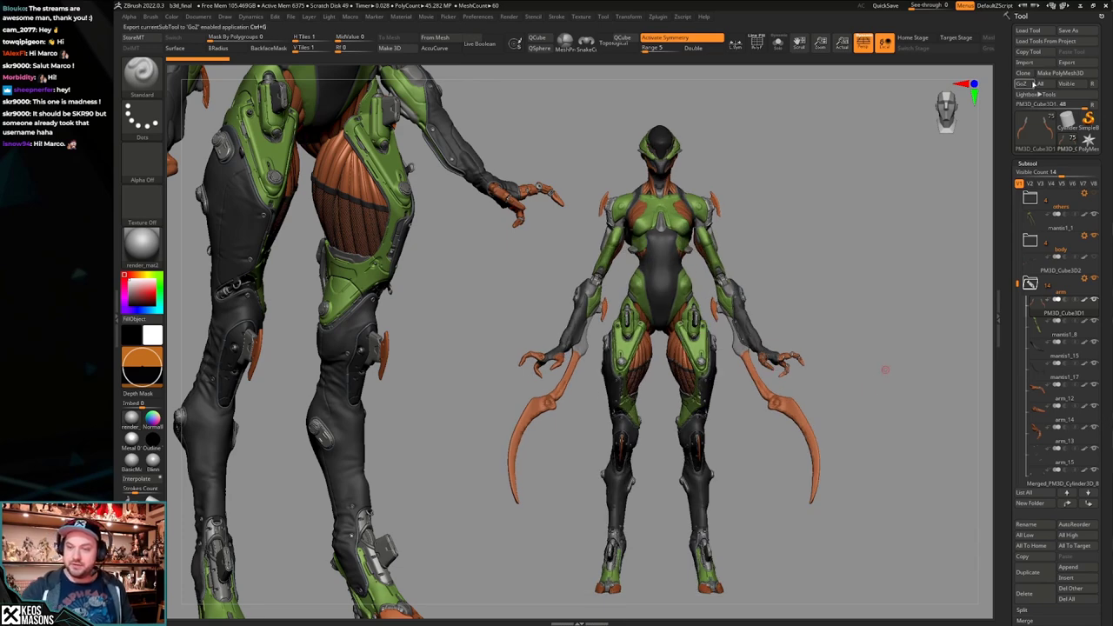
# Clone the PM3D_Cube3D1 blades as a separate tool, make the clone the active tool and turn off symmetry.
pyautogui.click(1029, 85)
pyautogui.hotkey('ctrl', 'shift', 's')
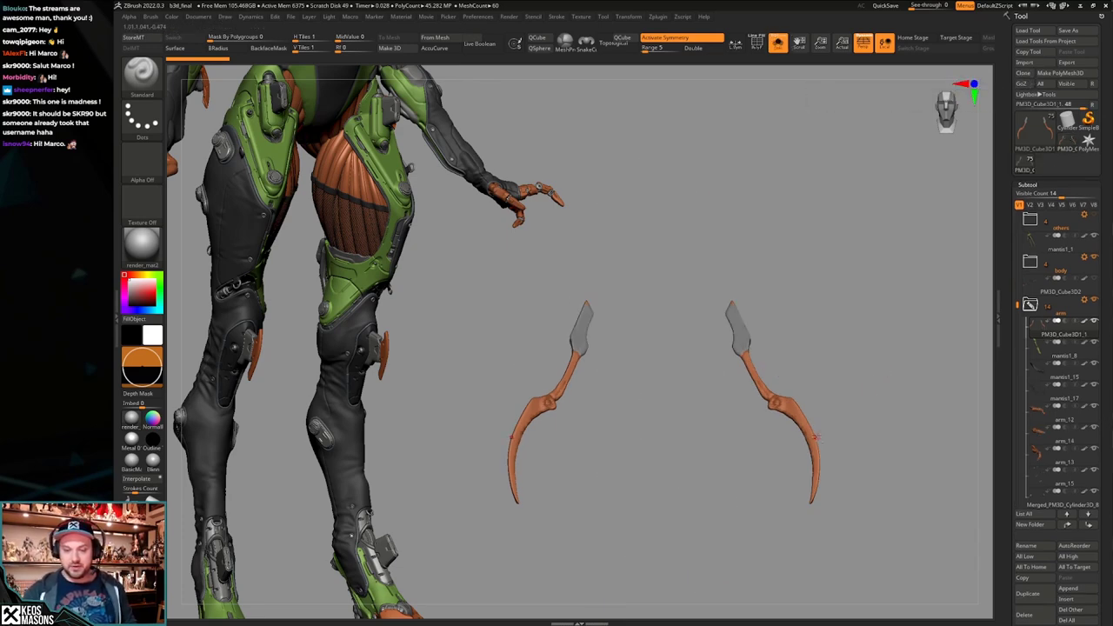
pyautogui.keyDown('alt'); pyautogui.moveTo(825, 420); pyautogui.dragTo(796, 415); pyautogui.keyUp('alt')
pyautogui.click(1067, 143)
pyautogui.press('x')
# Isolate one of the two curved blades and delete the hidden one from the cloned tool.
pyautogui.keyDown('ctrl'); pyautogui.keyDown('alt'); pyautogui.keyDown('shift'); pyautogui.moveTo(475, 546); pyautogui.dragTo(638, 261); pyautogui.keyUp('shift'); pyautogui.keyUp('alt'); pyautogui.keyUp('ctrl')
pyautogui.hotkey('shift', 'f')
pyautogui.keyDown('alt'); pyautogui.moveTo(863, 385); pyautogui.dragTo(838, 389); pyautogui.keyUp('alt')
pyautogui.hotkey('shift', 'f')
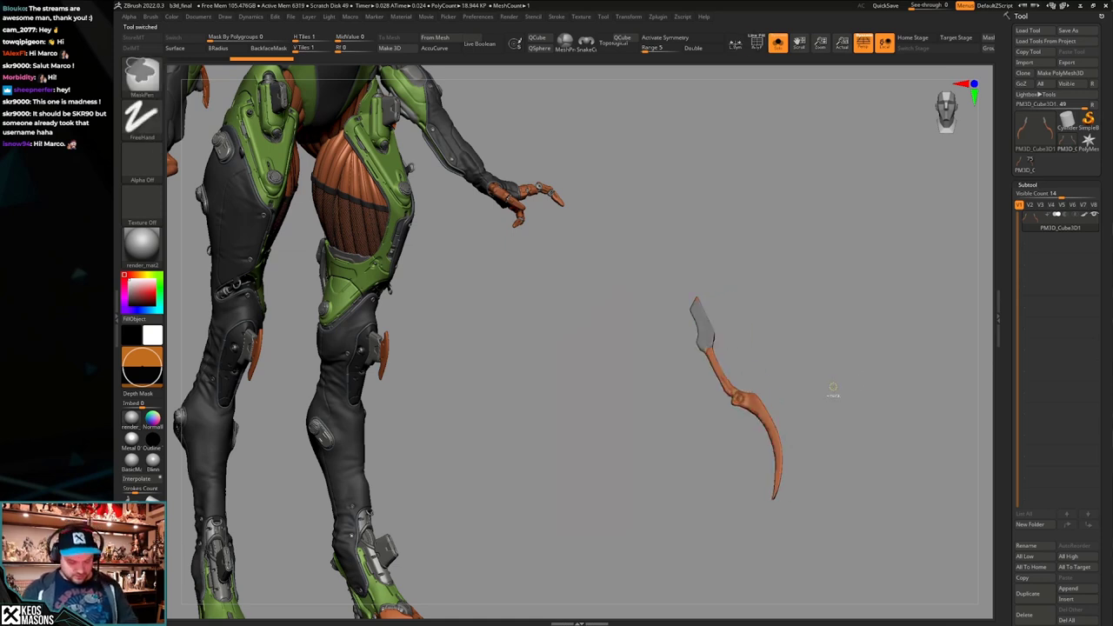
pyautogui.press('space')
pyautogui.press('z')
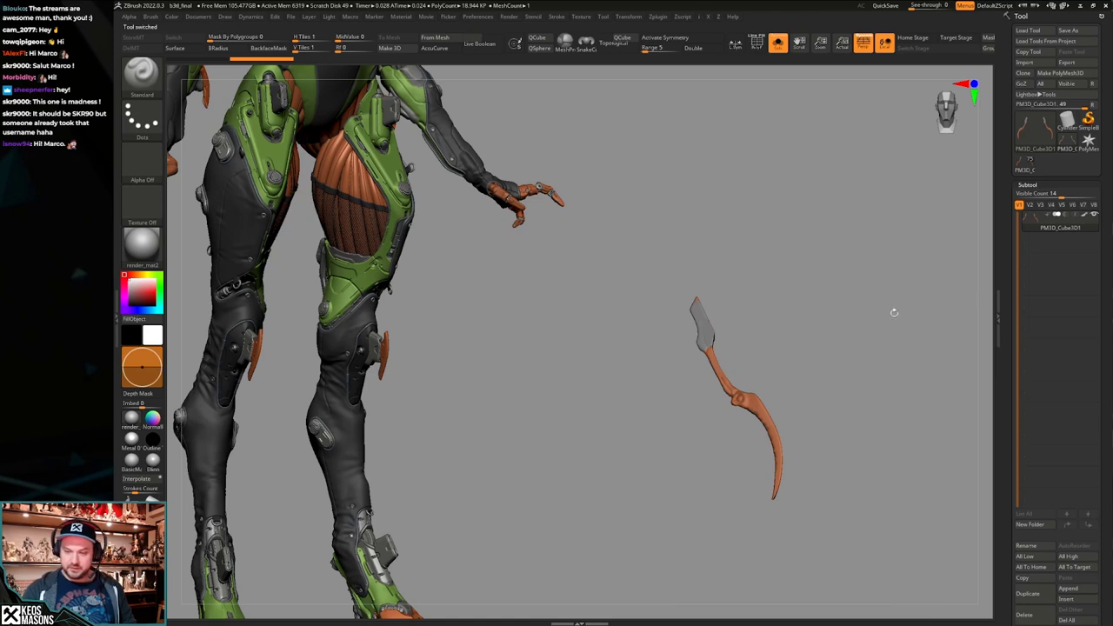
pyautogui.press('z')
pyautogui.click(873, 282)
pyautogui.hotkey('ctrl', 'Delete')
pyautogui.keyDown('ctrl'); pyautogui.moveTo(793, 231); pyautogui.dragTo(748, 245); pyautogui.keyUp('ctrl')
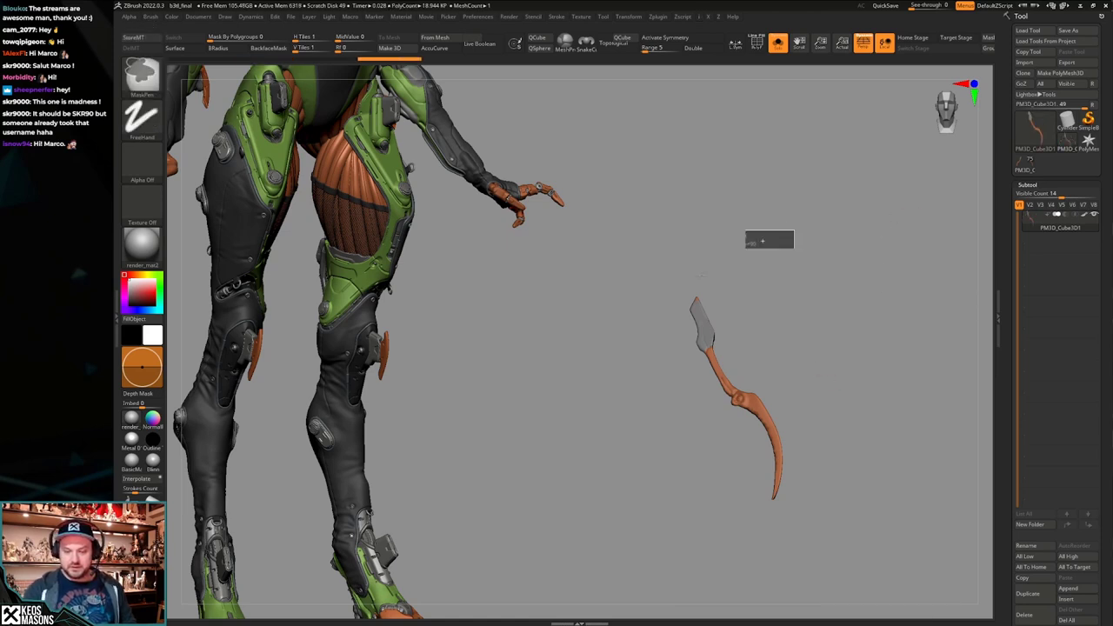
# Turn off perspective, show the floor grid and rotate the blade with Transpose until it is edge-on in front view.
pyautogui.moveTo(852, 402)
pyautogui.keyDown('ctrl'); pyautogui.mouseDown()
pyautogui.moveTo(861, 406)
pyautogui.moveTo(827, 389)
pyautogui.moveTo(834, 446)
pyautogui.moveTo(834, 426)
pyautogui.moveTo(803, 394)
pyautogui.moveTo(847, 348)
pyautogui.moveTo(876, 363)
pyautogui.moveTo(862, 358)
pyautogui.moveTo(874, 328)
pyautogui.moveTo(859, 381)
pyautogui.moveTo(882, 396)
pyautogui.moveTo(856, 359)
pyautogui.moveTo(877, 389)
pyautogui.moveTo(852, 405)
pyautogui.mouseUp(); pyautogui.keyUp('ctrl')
pyautogui.hotkey('shift', 'p')
pyautogui.click(863, 42)
pyautogui.press('w')
pyautogui.press('y')
pyautogui.moveTo(754, 375)
pyautogui.keyDown('shift'); pyautogui.mouseDown()
pyautogui.moveTo(879, 374)
pyautogui.moveTo(706, 359)
pyautogui.mouseUp(); pyautogui.keyUp('shift')
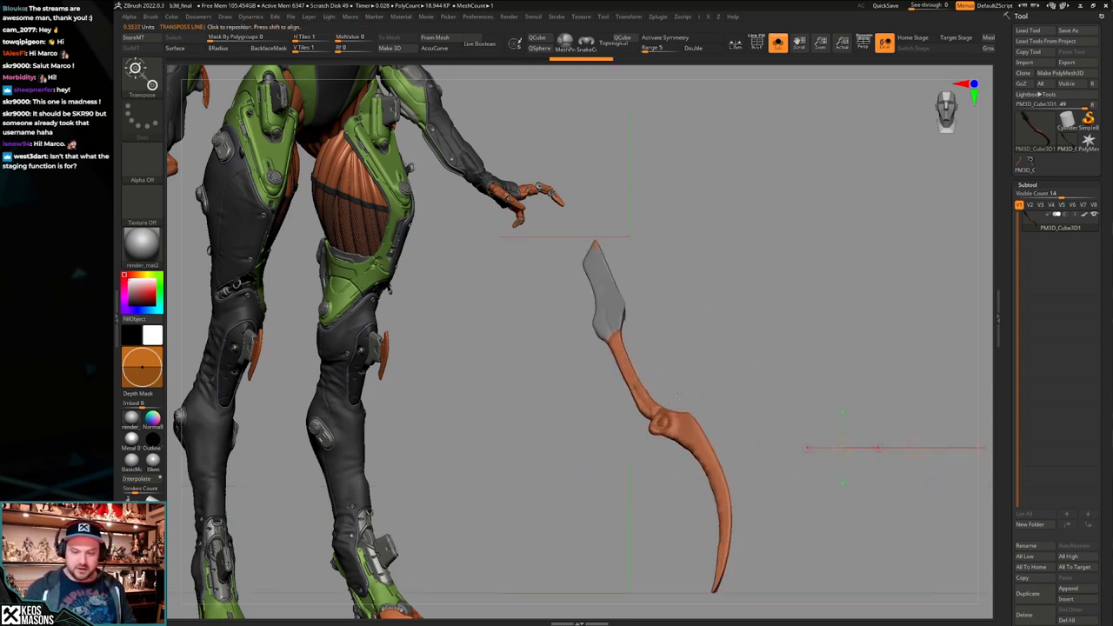
pyautogui.keyDown('shift'); pyautogui.moveTo(631, 361); pyautogui.dragTo(632, 535); pyautogui.keyUp('shift')
pyautogui.moveTo(632, 439); pyautogui.dragTo(629, 608)
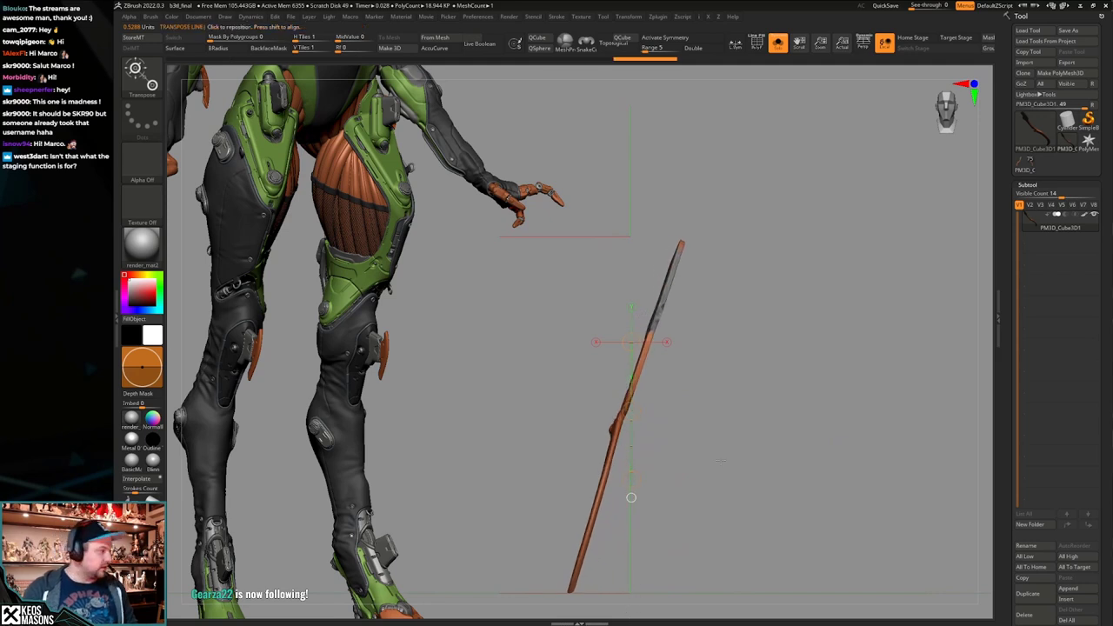
# Straighten the blade to stand upright on the world's vertical axis, aligning it in both the edge-on and side views.
pyautogui.moveTo(631, 412)
pyautogui.mouseDown()
pyautogui.moveTo(633, 470)
pyautogui.moveTo(748, 412)
pyautogui.moveTo(738, 374)
pyautogui.mouseUp()
pyautogui.press('w')
pyautogui.moveTo(683, 412); pyautogui.dragTo(687, 404)
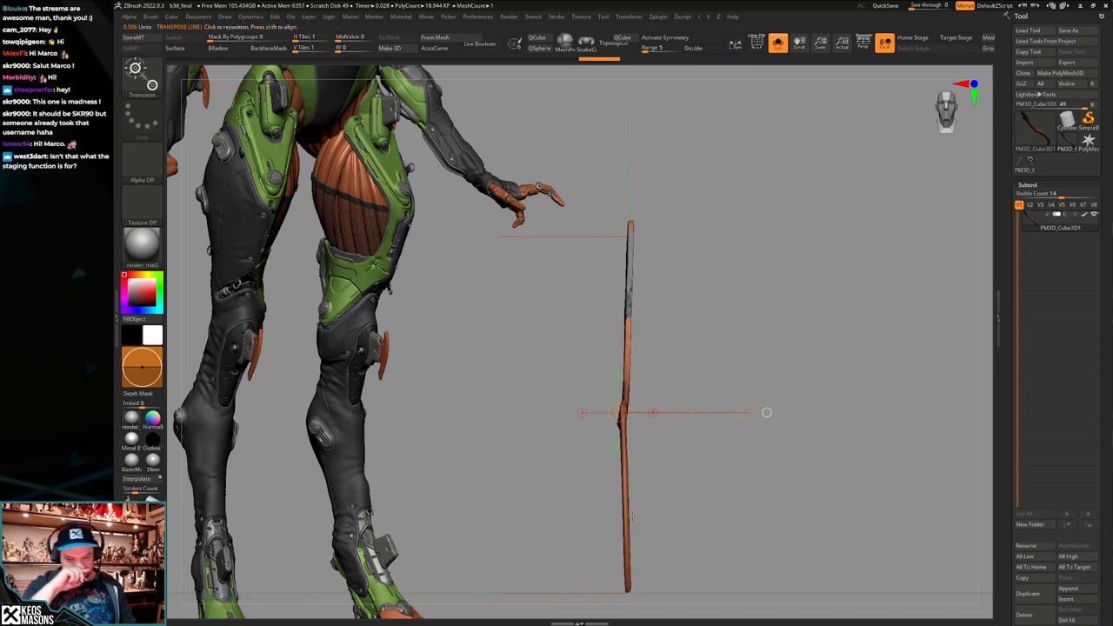
pyautogui.moveTo(600, 521); pyautogui.dragTo(777, 417)
pyautogui.moveTo(777, 417)
pyautogui.keyDown('alt'); pyautogui.mouseDown()
pyautogui.moveTo(772, 432)
pyautogui.moveTo(766, 421)
pyautogui.mouseUp(); pyautogui.keyUp('alt')
pyautogui.moveTo(624, 345)
pyautogui.keyDown('shift'); pyautogui.mouseDown()
pyautogui.moveTo(754, 344)
pyautogui.moveTo(757, 261)
pyautogui.moveTo(761, 269)
pyautogui.mouseUp(); pyautogui.keyUp('shift')
pyautogui.press('w')
pyautogui.moveTo(689, 344); pyautogui.dragTo(754, 316)
pyautogui.press('q')
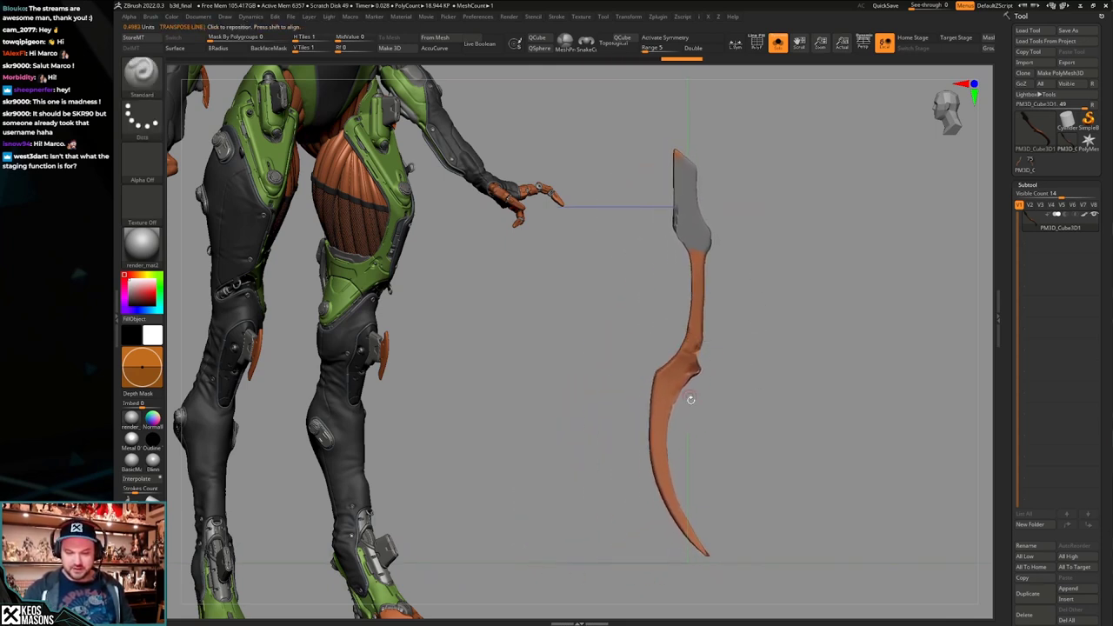
# Examine the upright blade's alignment and mesh from the side, above and behind, comparing it with the previous state.
pyautogui.moveTo(691, 400)
pyautogui.keyDown('shift'); pyautogui.mouseDown()
pyautogui.moveTo(719, 414)
pyautogui.moveTo(709, 404)
pyautogui.mouseUp(); pyautogui.keyUp('shift')
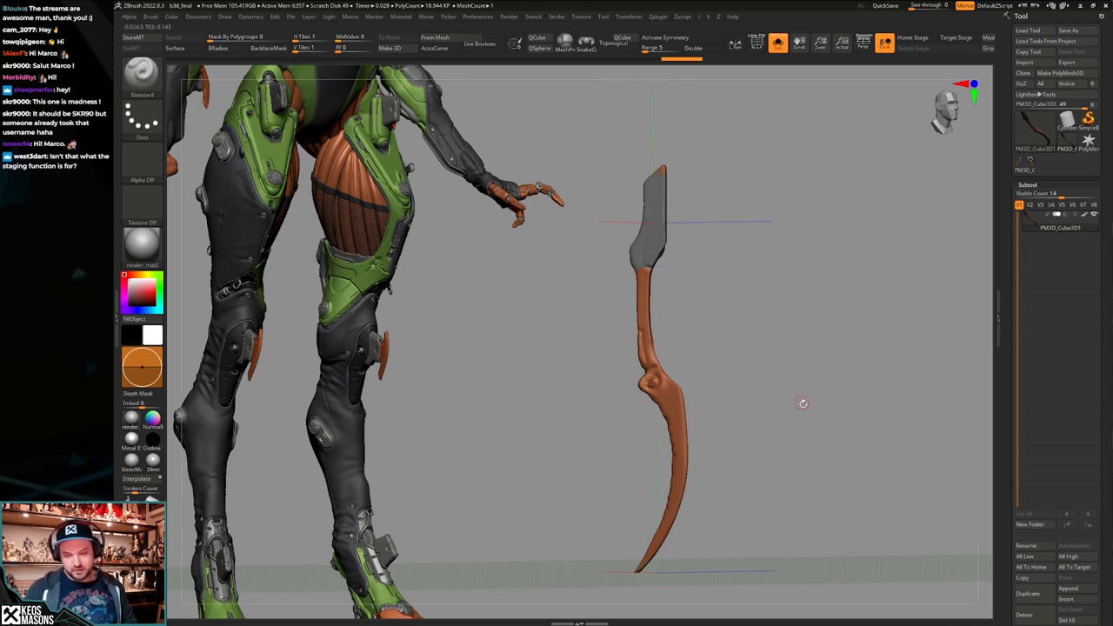
pyautogui.hotkey('ctrl', 'shift', 'z')
pyautogui.hotkey('ctrl', 'z')
pyautogui.hotkey('ctrl', 'shift', 'z')
pyautogui.keyDown('shift'); pyautogui.moveTo(788, 409); pyautogui.dragTo(805, 448); pyautogui.keyUp('shift')
pyautogui.hotkey('shift', 'f')
pyautogui.hotkey('shift', 'f')
pyautogui.rightClick(762, 425)
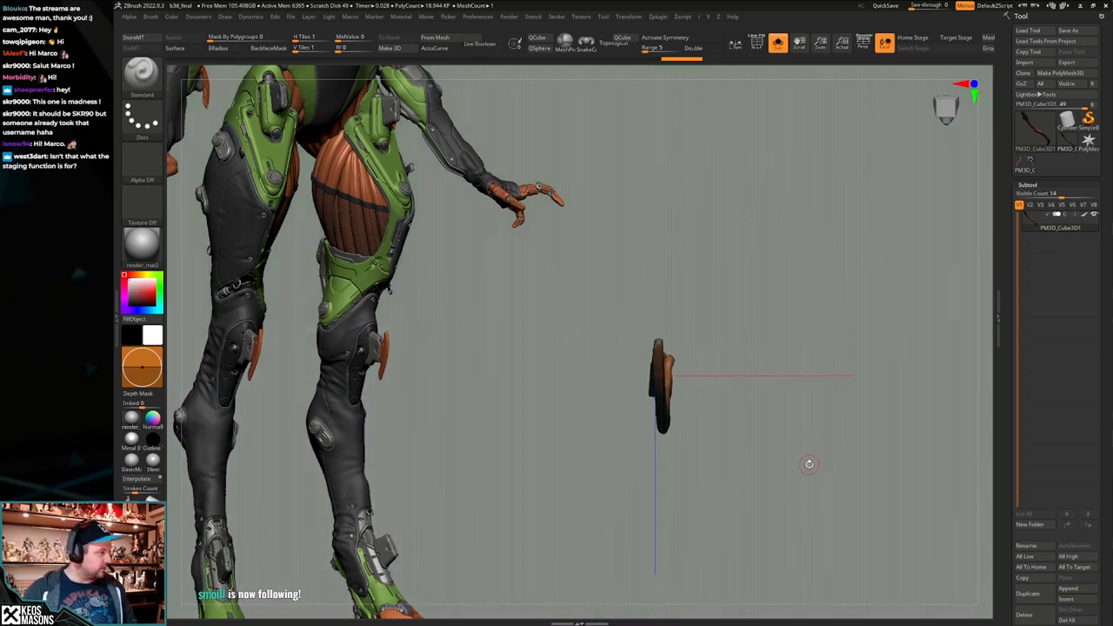
pyautogui.moveTo(812, 391)
pyautogui.keyDown('shift'); pyautogui.mouseDown()
pyautogui.moveTo(809, 464)
pyautogui.moveTo(810, 390)
pyautogui.moveTo(812, 405)
pyautogui.mouseUp(); pyautogui.keyUp('shift')
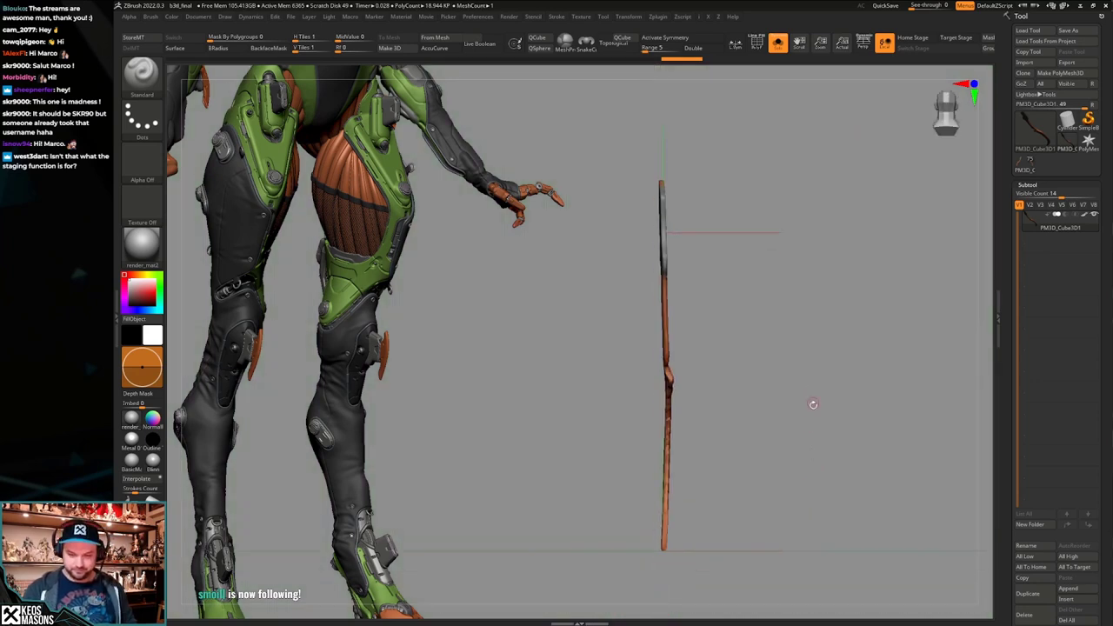
# Switch to the Move brush with a draw size of 5000 and shift the whole blade toward the centre axis.
pyautogui.rightClick(813, 404)
pyautogui.click(787, 345)
pyautogui.press('space')
pyautogui.moveTo(754, 281); pyautogui.dragTo(819, 284)
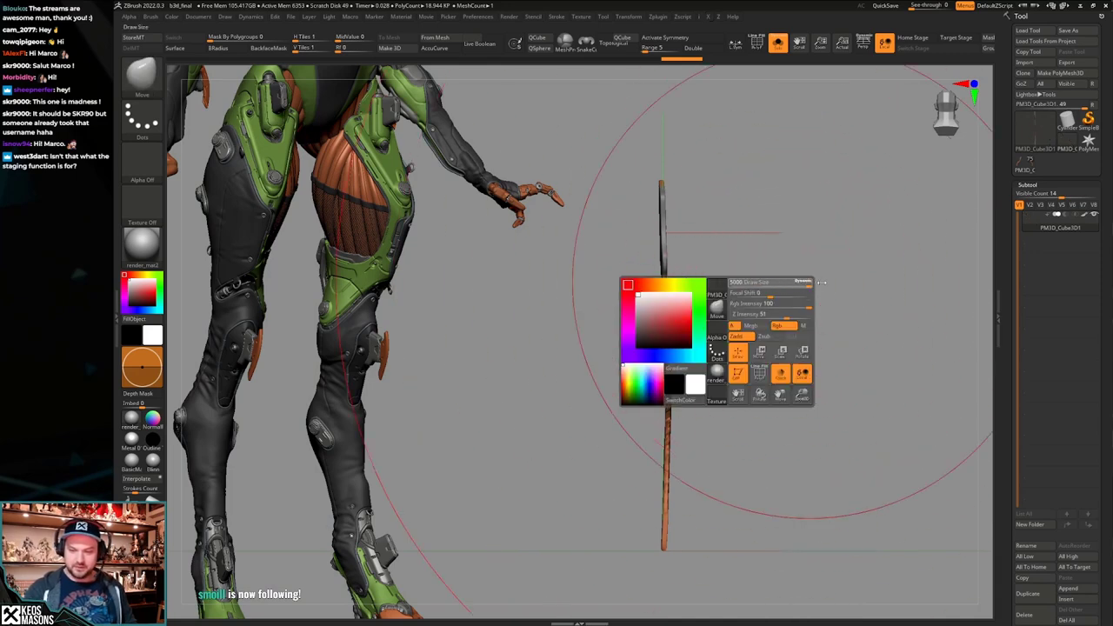
pyautogui.click(789, 323)
pyautogui.moveTo(669, 385); pyautogui.dragTo(662, 383)
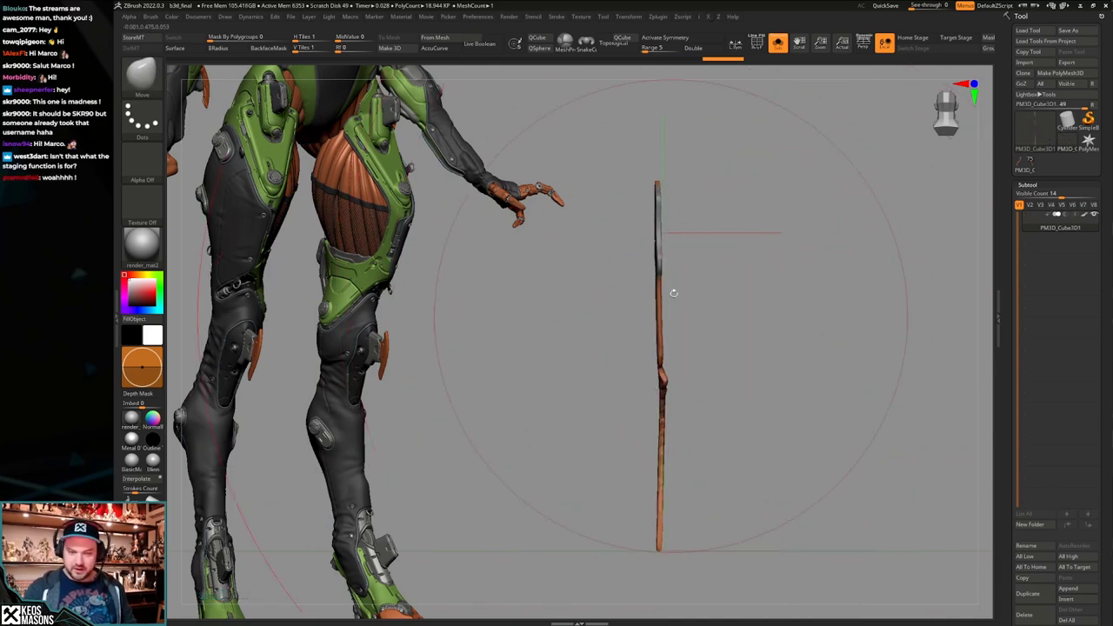
# Nudge the blade's grip end, lower tip and middle onto the centre axis with a smaller Move brush.
pyautogui.press('space')
pyautogui.moveTo(661, 181); pyautogui.dragTo(665, 177)
pyautogui.keyDown('shift'); pyautogui.moveTo(771, 244); pyautogui.dragTo(676, 199); pyautogui.keyUp('shift')
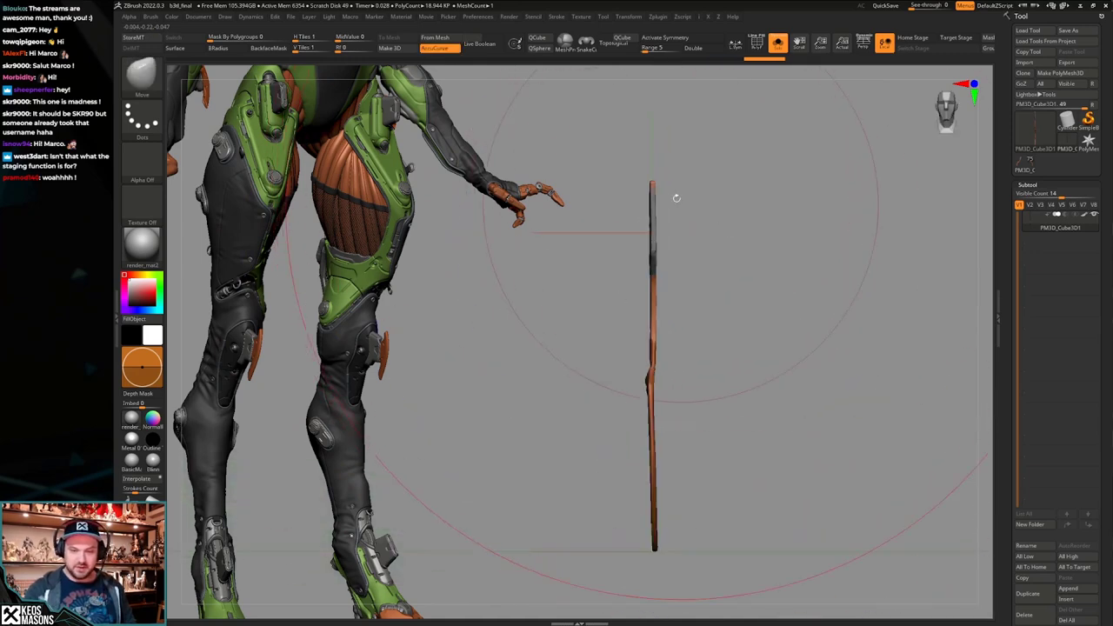
pyautogui.keyDown('alt'); pyautogui.moveTo(657, 558); pyautogui.dragTo(652, 504); pyautogui.keyUp('alt')
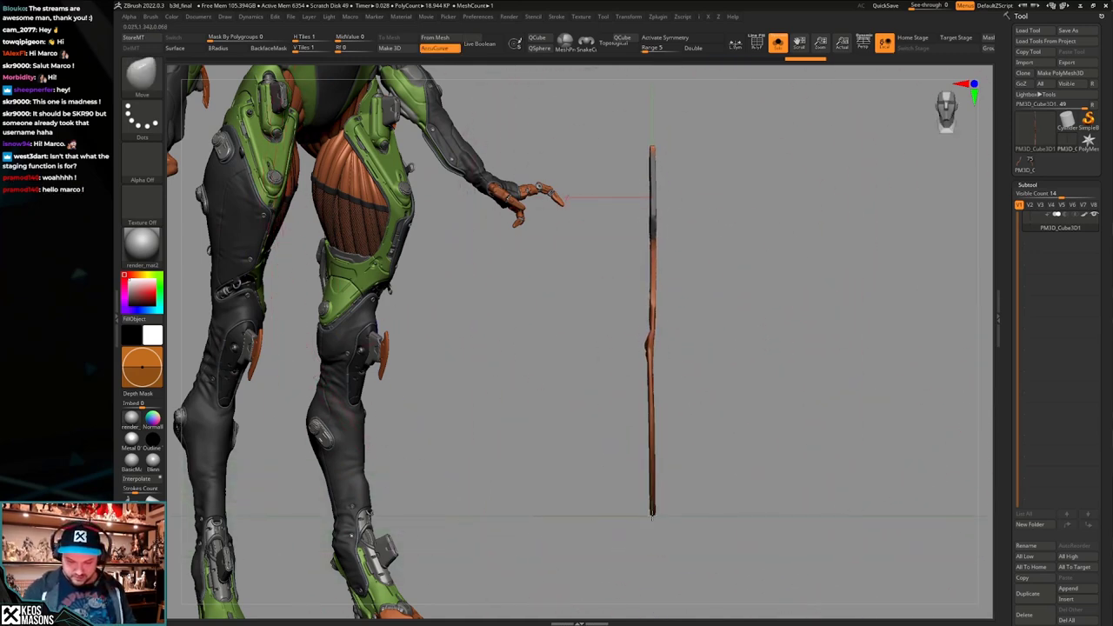
pyautogui.press('space')
pyautogui.moveTo(659, 332); pyautogui.dragTo(653, 331)
# Reduce the Move brush size and push the area around the blade's joint toward the centre axis.
pyautogui.press('space')
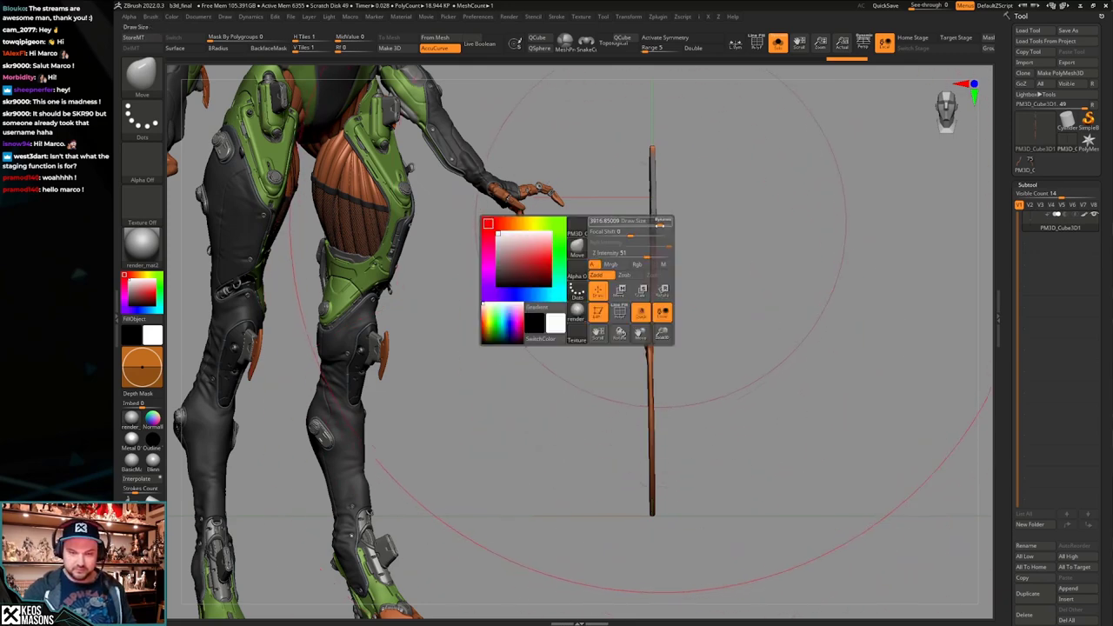
pyautogui.moveTo(663, 222); pyautogui.dragTo(657, 222)
pyautogui.moveTo(669, 264)
pyautogui.keyDown('alt'); pyautogui.mouseDown()
pyautogui.moveTo(648, 300)
pyautogui.moveTo(794, 319)
pyautogui.mouseUp(); pyautogui.keyUp('alt')
pyautogui.press('space')
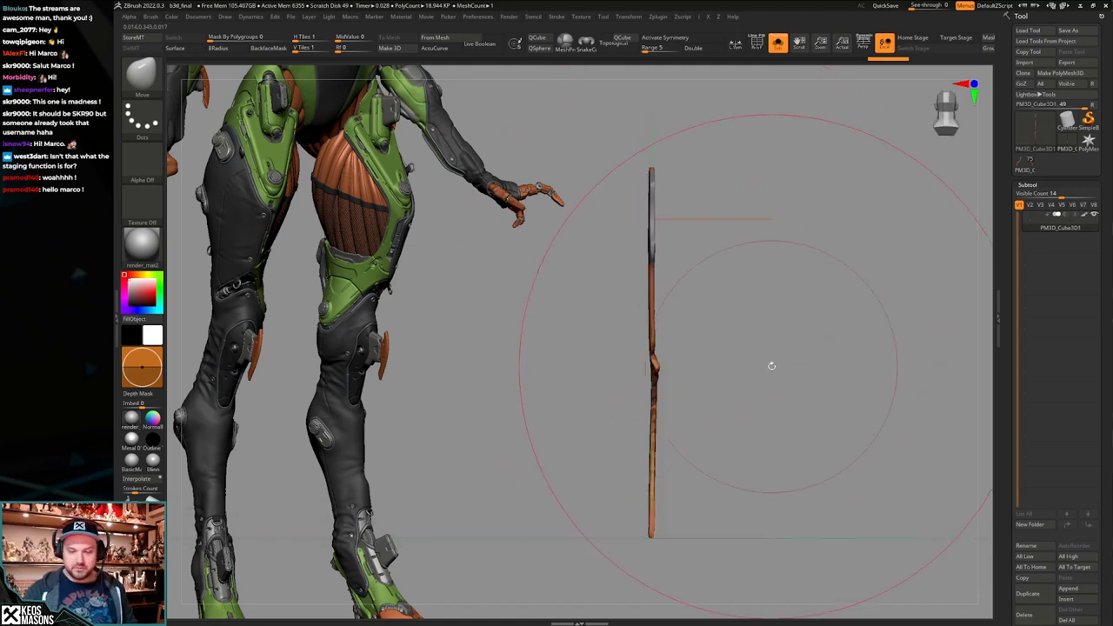
pyautogui.keyDown('alt'); pyautogui.moveTo(759, 367); pyautogui.dragTo(760, 332); pyautogui.keyUp('alt')
pyautogui.press('space')
pyautogui.moveTo(663, 327); pyautogui.dragTo(654, 338)
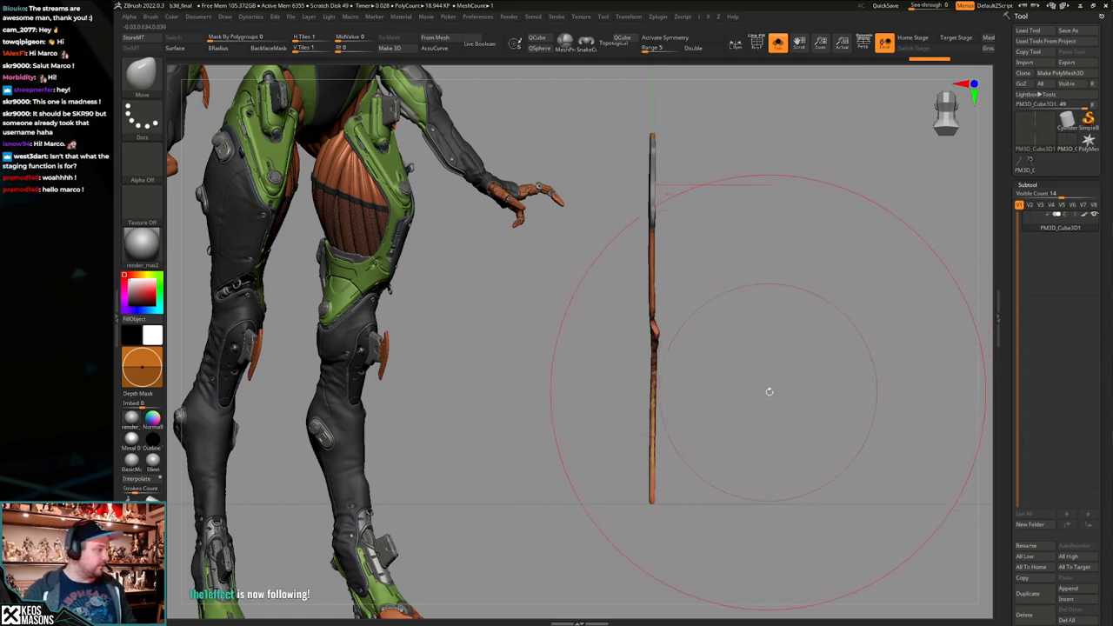
# Straighten the blade's shaft above the joint and the joint itself along the centre axis with smaller Move strokes.
pyautogui.moveTo(760, 401)
pyautogui.mouseDown()
pyautogui.moveTo(722, 397)
pyautogui.moveTo(724, 417)
pyautogui.moveTo(730, 392)
pyautogui.moveTo(723, 425)
pyautogui.mouseUp()
pyautogui.press('space')
pyautogui.moveTo(654, 243); pyautogui.dragTo(644, 259)
pyautogui.keyDown('alt'); pyautogui.moveTo(776, 388); pyautogui.dragTo(795, 358); pyautogui.keyUp('alt')
pyautogui.moveTo(665, 359); pyautogui.dragTo(666, 344)
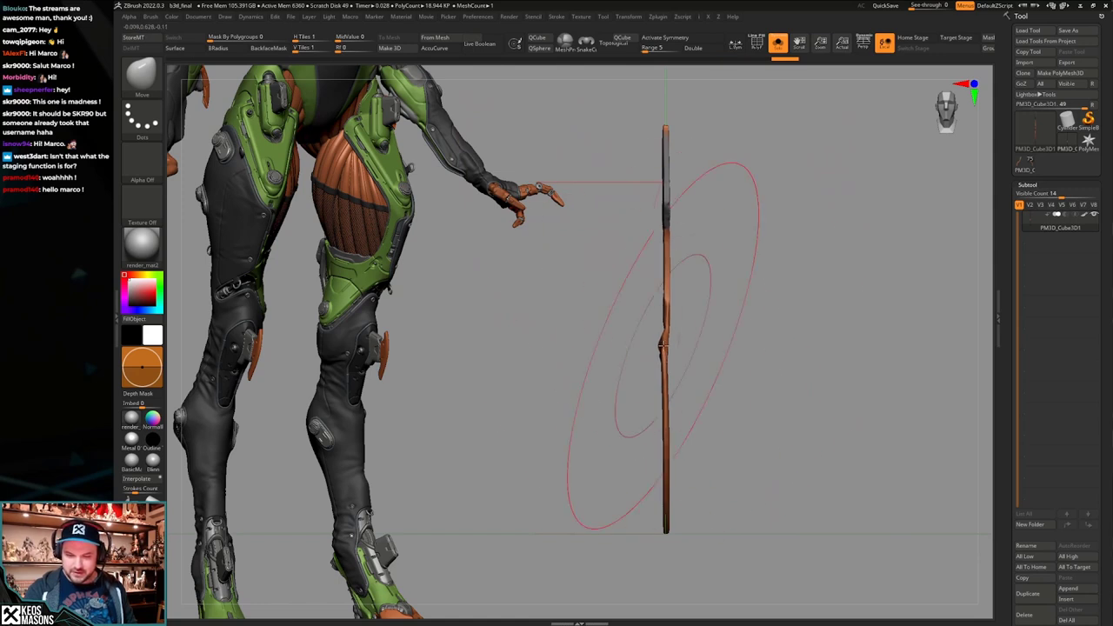
pyautogui.press('space')
pyautogui.moveTo(685, 306); pyautogui.dragTo(680, 306)
pyautogui.moveTo(665, 320)
pyautogui.mouseDown()
pyautogui.moveTo(682, 306)
pyautogui.moveTo(787, 366)
pyautogui.mouseUp()
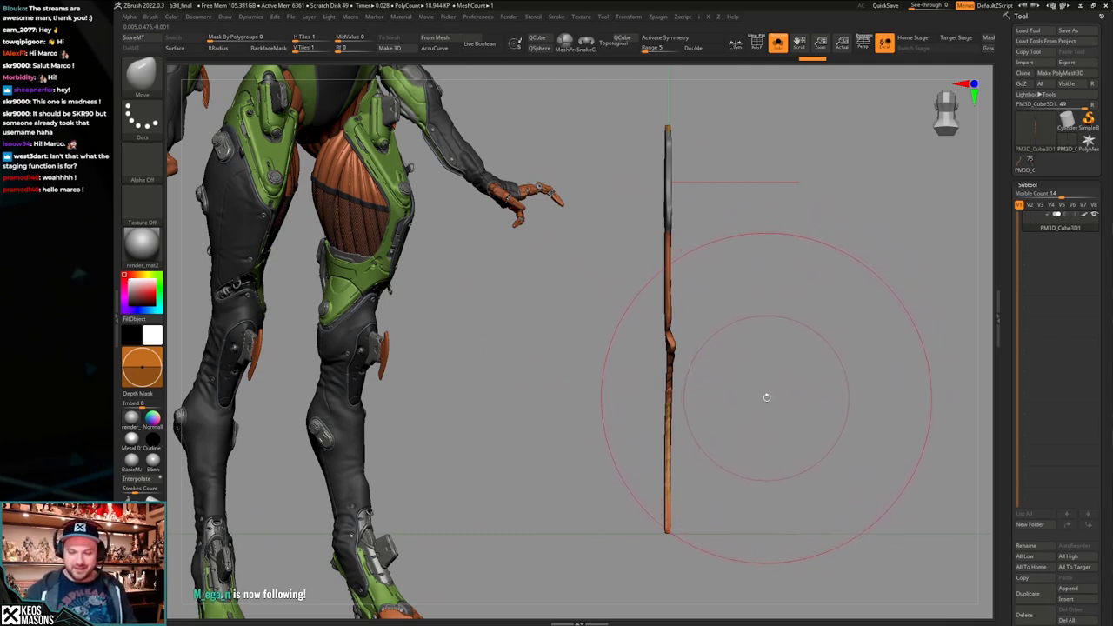
# Correct the blade's lower tip and grip end along the centre axis, checking the mesh from front and back.
pyautogui.keyDown('alt'); pyautogui.moveTo(765, 397); pyautogui.dragTo(761, 370); pyautogui.keyUp('alt')
pyautogui.press('a')
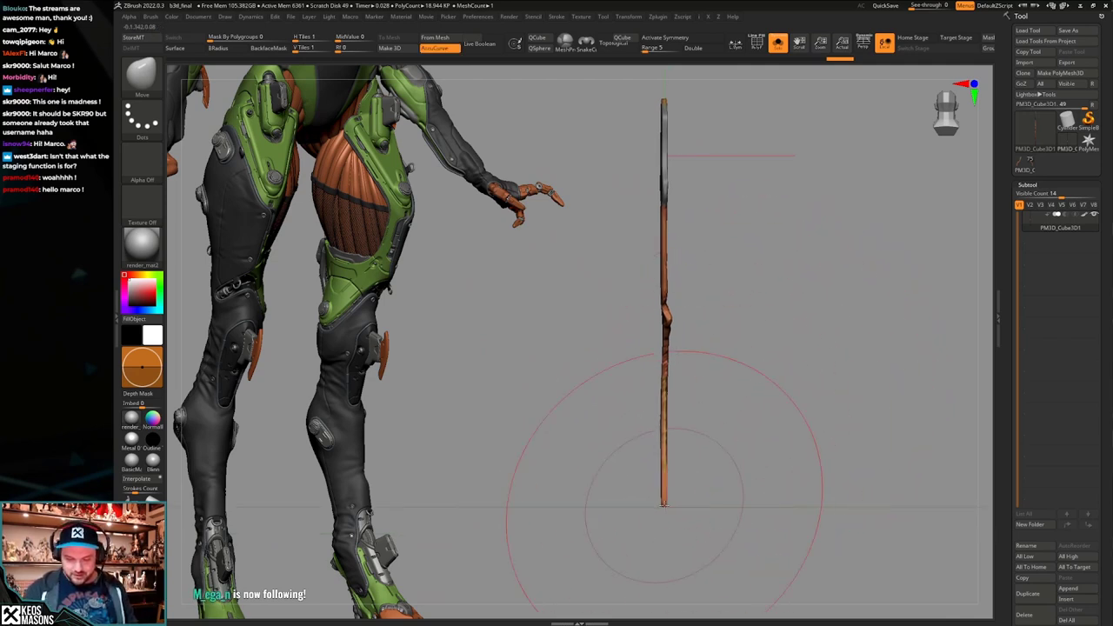
pyautogui.moveTo(726, 406)
pyautogui.keyDown('shift'); pyautogui.mouseDown()
pyautogui.moveTo(794, 377)
pyautogui.moveTo(802, 402)
pyautogui.moveTo(777, 445)
pyautogui.mouseUp(); pyautogui.keyUp('shift')
pyautogui.hotkey('shift', 'f')
pyautogui.hotkey('shift', 'f')
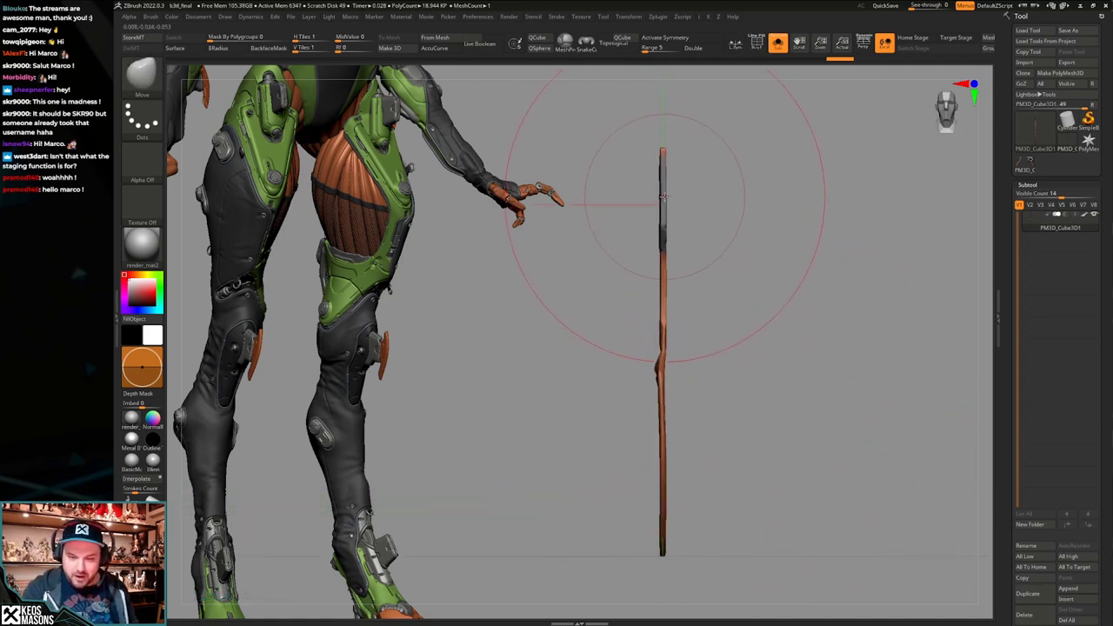
pyautogui.moveTo(628, 230); pyautogui.dragTo(754, 258)
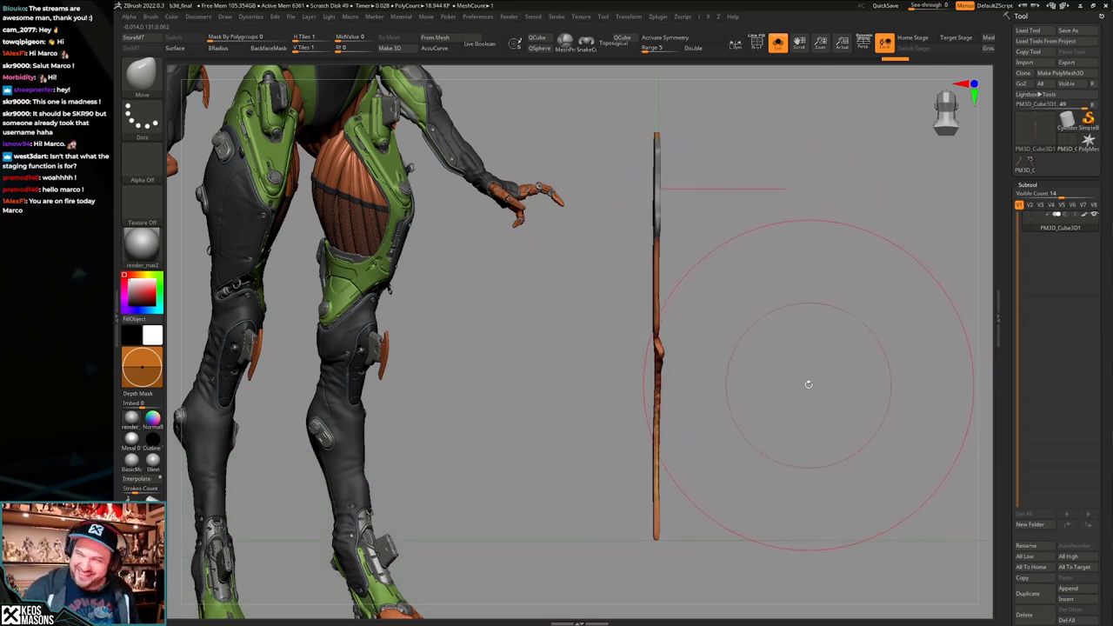
pyautogui.moveTo(831, 379)
pyautogui.mouseDown()
pyautogui.moveTo(790, 424)
pyautogui.moveTo(770, 408)
pyautogui.mouseUp()
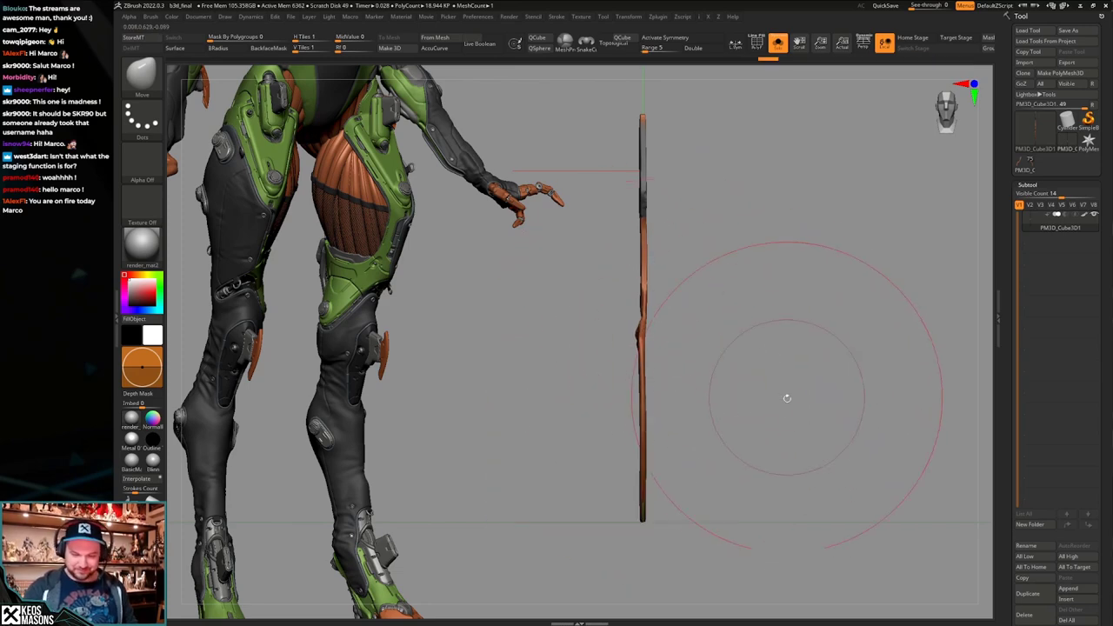
# Try Mirror And Weld on the centred blade.
pyautogui.hotkey('shift', 'f')
pyautogui.hotkey('shift', 'f')
pyautogui.press('space')
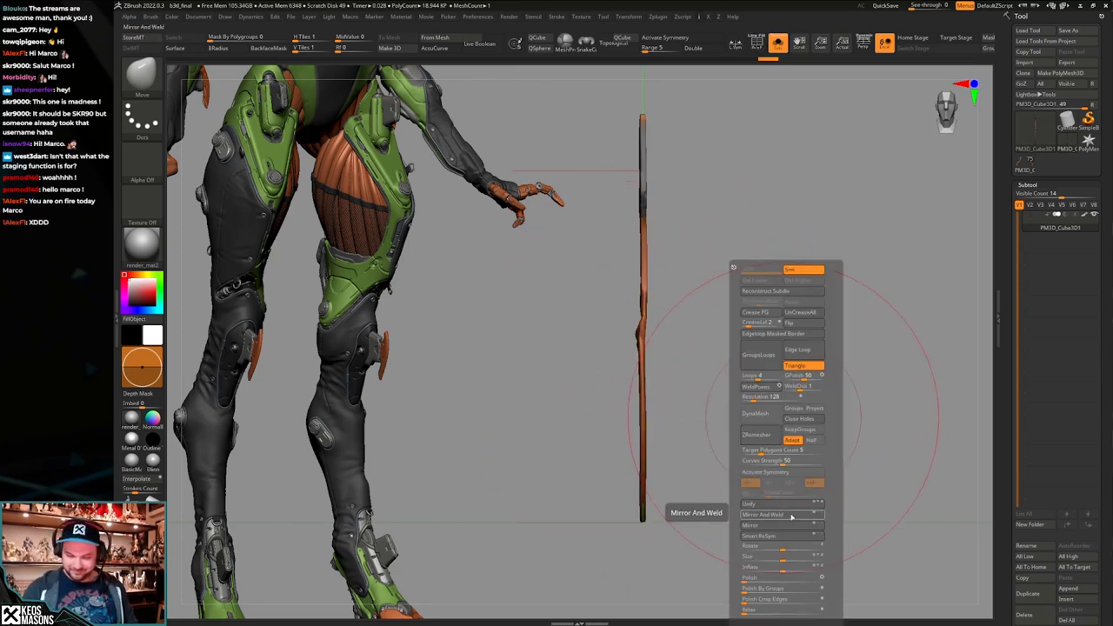
pyautogui.moveTo(777, 383)
pyautogui.mouseDown(button='right')
pyautogui.moveTo(830, 396)
pyautogui.moveTo(762, 367)
pyautogui.mouseUp(button='right')
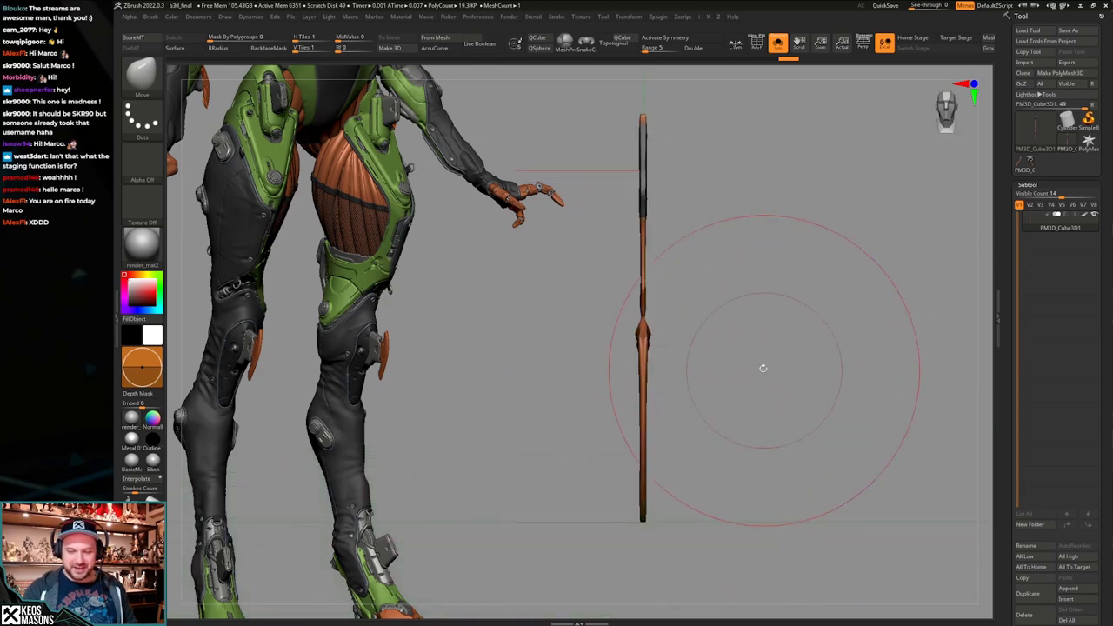
pyautogui.moveTo(646, 295)
pyautogui.keyDown('alt'); pyautogui.mouseDown(button='right')
pyautogui.moveTo(631, 361)
pyautogui.moveTo(661, 392)
pyautogui.mouseUp(button='right'); pyautogui.keyUp('alt')
pyautogui.hotkey('ctrl', 'z')
# Nudge the blade's joint toward the centre axis with the Move brush and apply Mirror And Weld to the blade.
pyautogui.press('space')
pyautogui.moveTo(651, 373); pyautogui.dragTo(645, 385)
pyautogui.moveTo(645, 386)
pyautogui.keyDown('ctrl'); pyautogui.mouseDown(button='right')
pyautogui.moveTo(723, 459)
pyautogui.moveTo(743, 414)
pyautogui.mouseUp(button='right'); pyautogui.keyUp('ctrl')
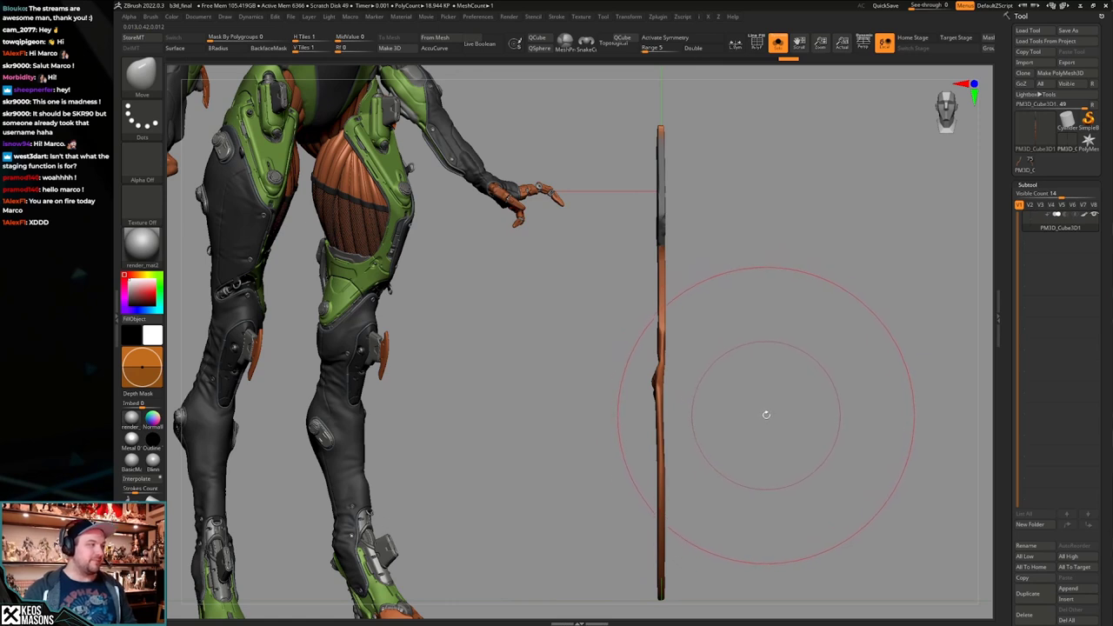
pyautogui.keyDown('alt'); pyautogui.moveTo(767, 396); pyautogui.dragTo(759, 358, button='right'); pyautogui.keyUp('alt')
pyautogui.press('space')
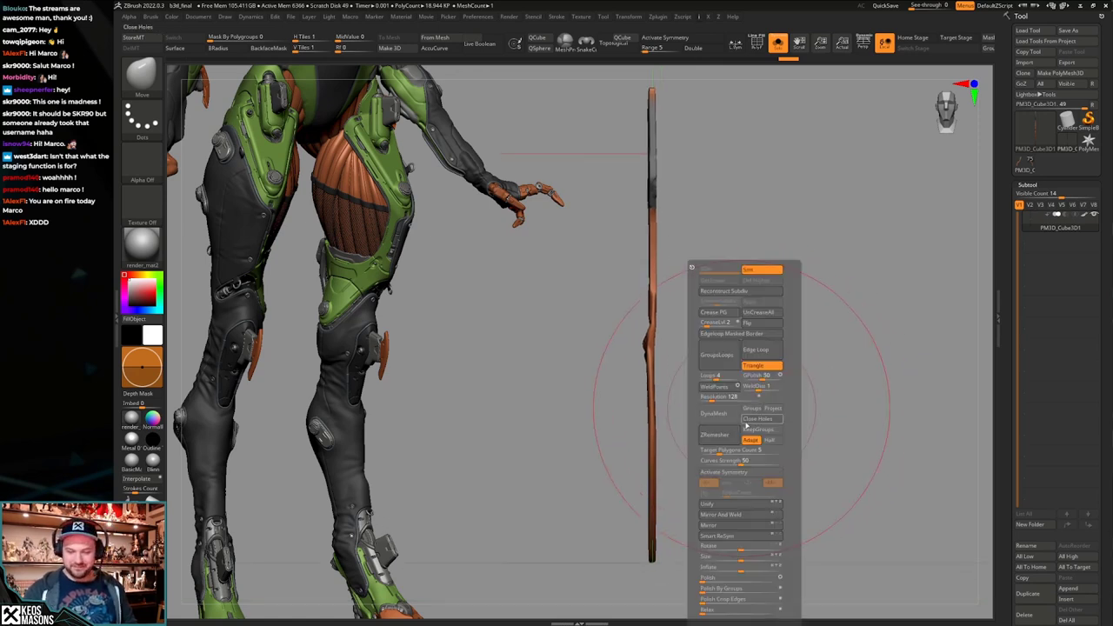
pyautogui.click(741, 516)
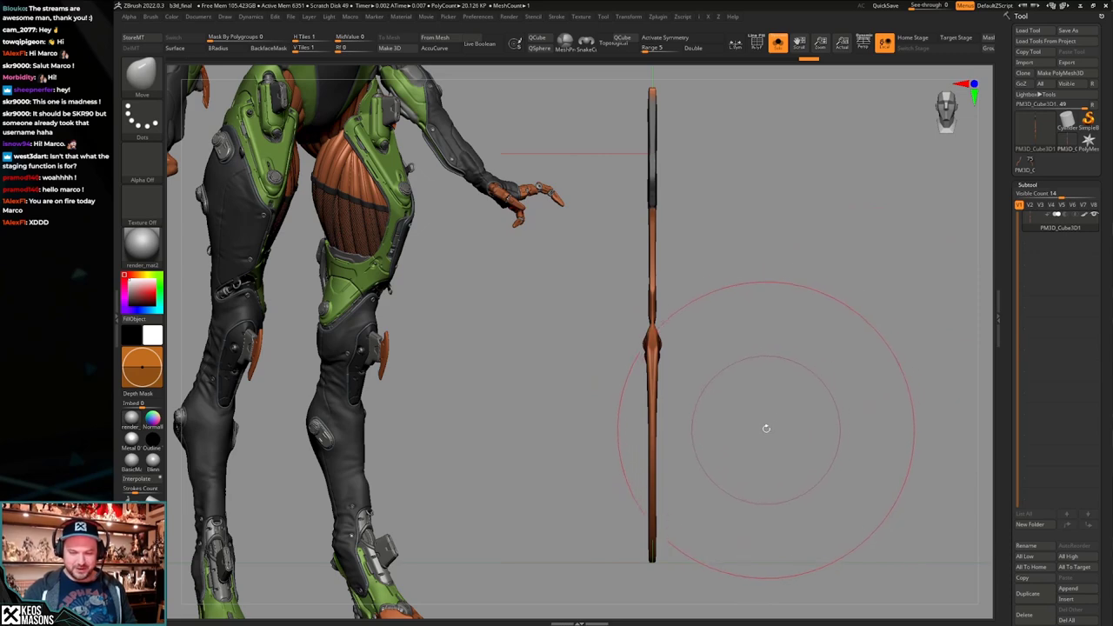
# Undo the last Mirror And Weld on the blade and turn on AccuCurve for a smaller Move brush.
pyautogui.moveTo(765, 428); pyautogui.dragTo(805, 422, button='right')
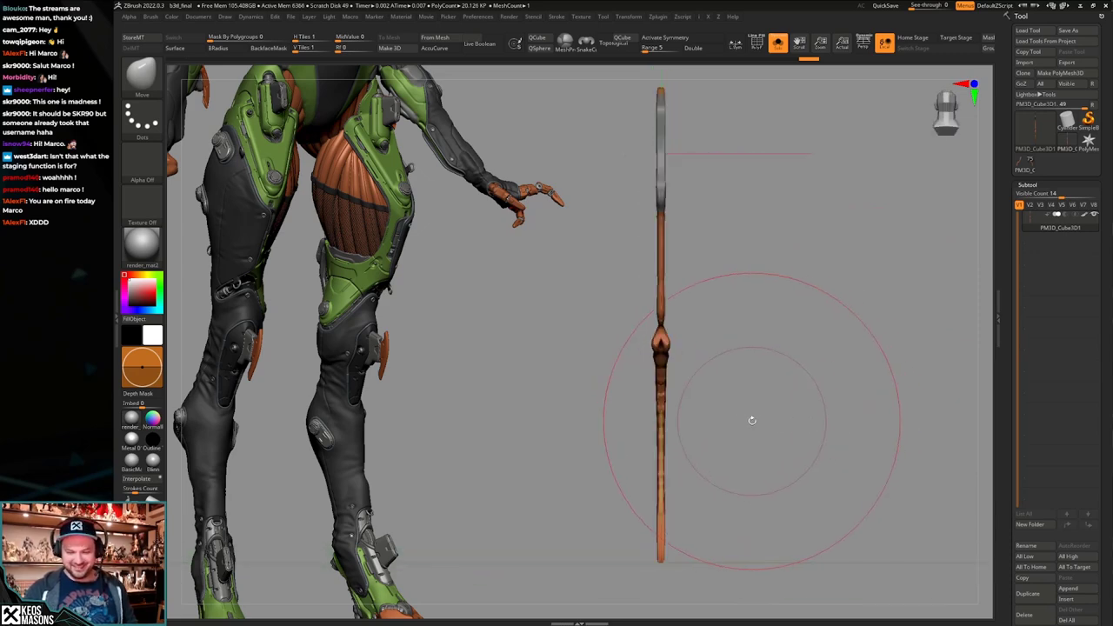
pyautogui.hotkey('ctrl', 'z')
pyautogui.press('space')
pyautogui.press('space')
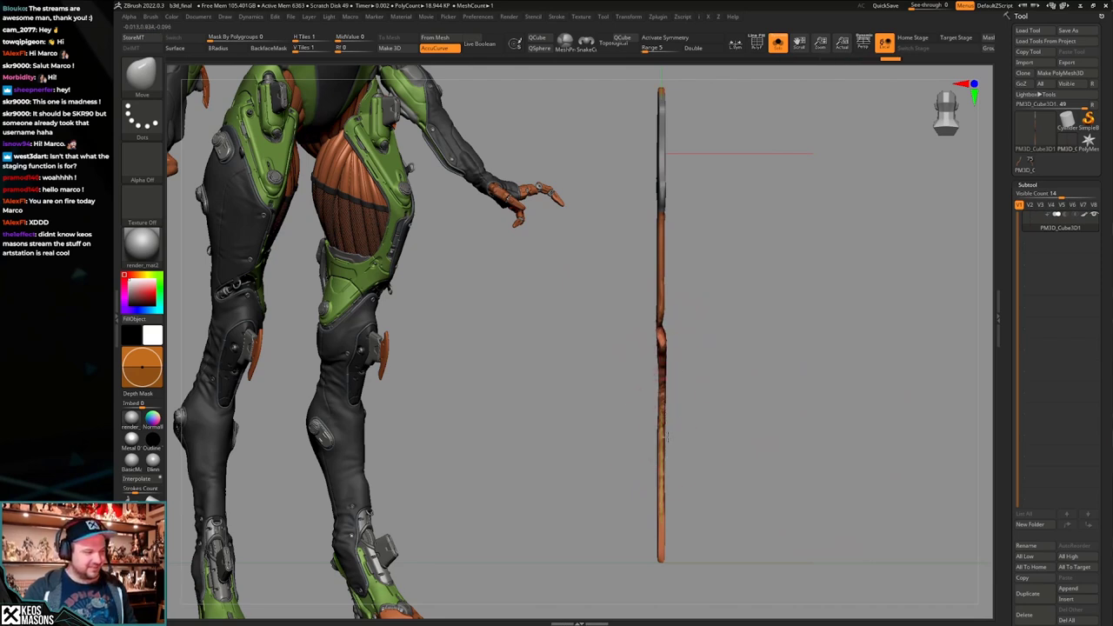
# Check the blade's alignment to the centre axis from the front and apply Mirror And Weld to it.
pyautogui.keyDown('alt'); pyautogui.moveTo(691, 451); pyautogui.dragTo(798, 425, button='right'); pyautogui.keyUp('alt')
pyautogui.hotkey('shift', 'f')
pyautogui.hotkey('shift', 'f')
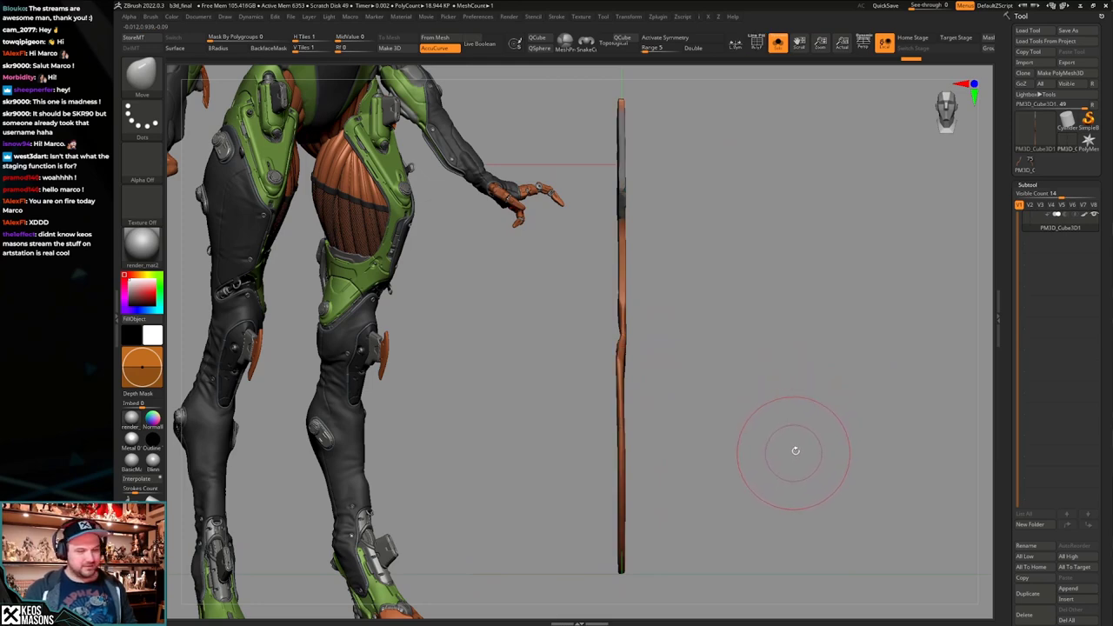
pyautogui.moveTo(794, 439)
pyautogui.keyDown('alt'); pyautogui.mouseDown(button='right')
pyautogui.moveTo(790, 449)
pyautogui.moveTo(792, 438)
pyautogui.mouseUp(button='right'); pyautogui.keyUp('alt')
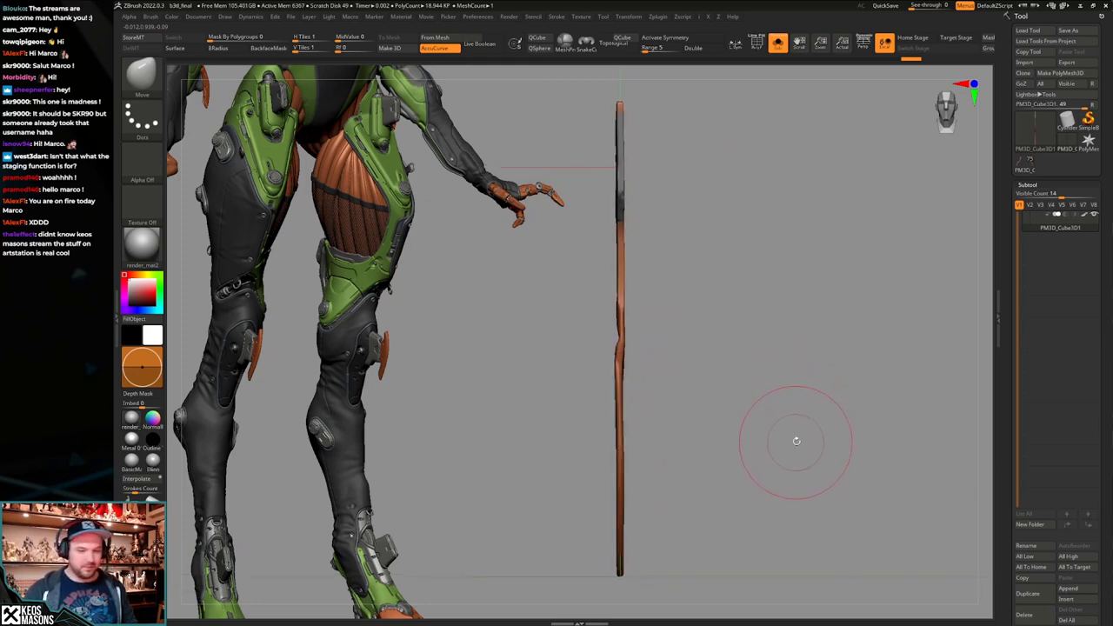
pyautogui.press('space')
pyautogui.click(794, 511)
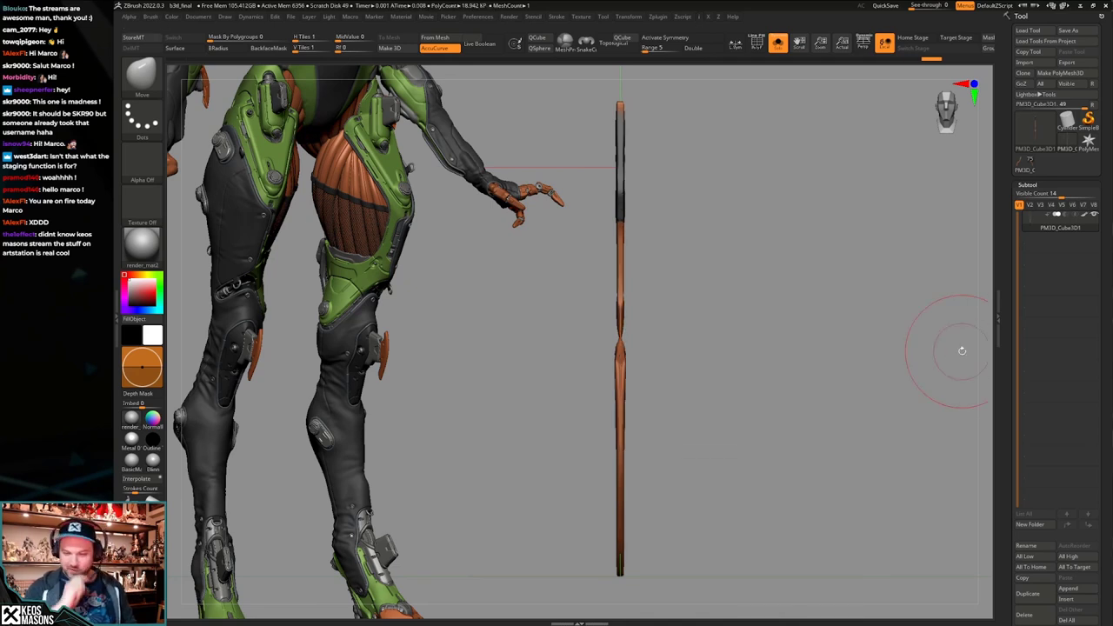
# Examine the mirrored blade and its joint from the front and side, including the wireframe.
pyautogui.moveTo(962, 350); pyautogui.dragTo(740, 413, button='right')
pyautogui.hotkey('shift', 'f')
pyautogui.hotkey('shift', 'f')
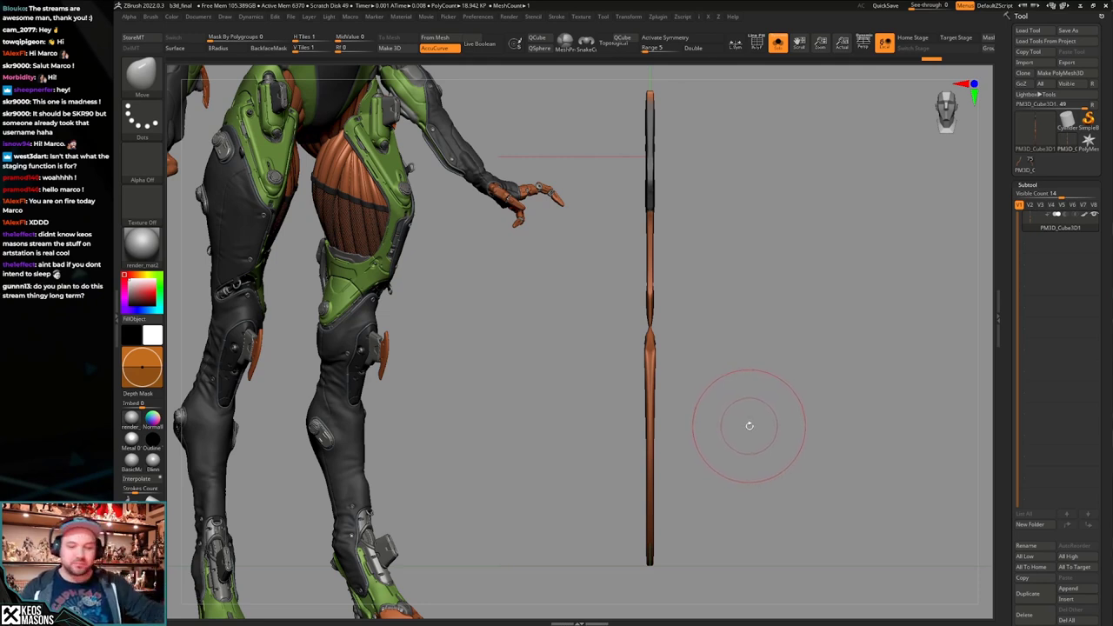
pyautogui.keyDown('alt'); pyautogui.moveTo(725, 385); pyautogui.dragTo(670, 397, button='right'); pyautogui.keyUp('alt')
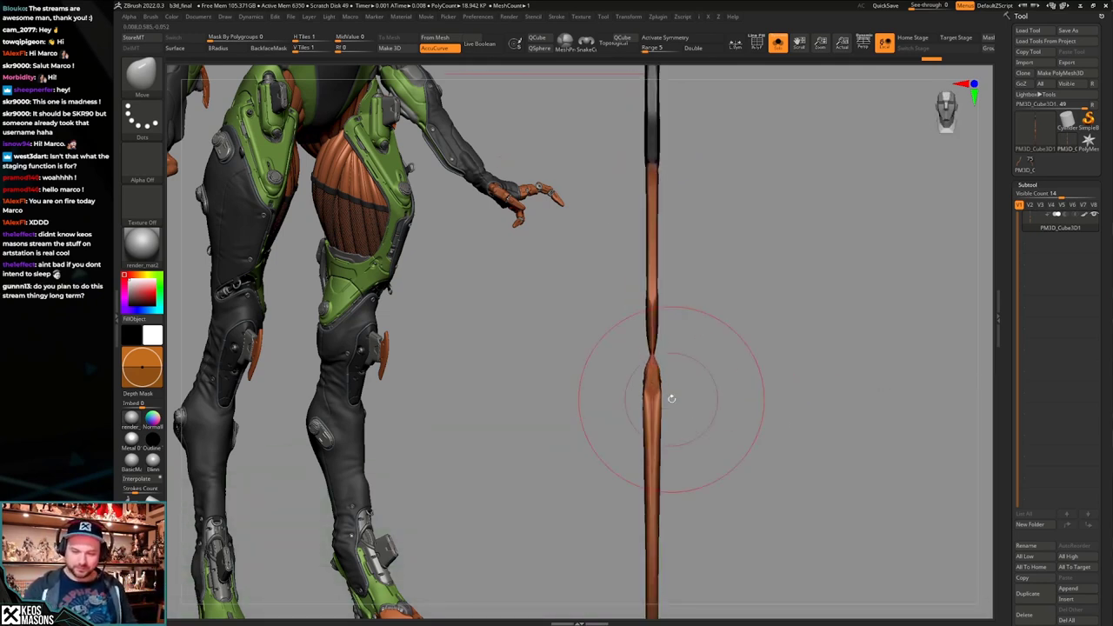
pyautogui.moveTo(599, 322)
pyautogui.keyDown('shift'); pyautogui.mouseDown(button='right')
pyautogui.moveTo(699, 334)
pyautogui.moveTo(648, 342)
pyautogui.moveTo(674, 347)
pyautogui.moveTo(698, 322)
pyautogui.mouseUp(button='right'); pyautogui.keyUp('shift')
pyautogui.press('space')
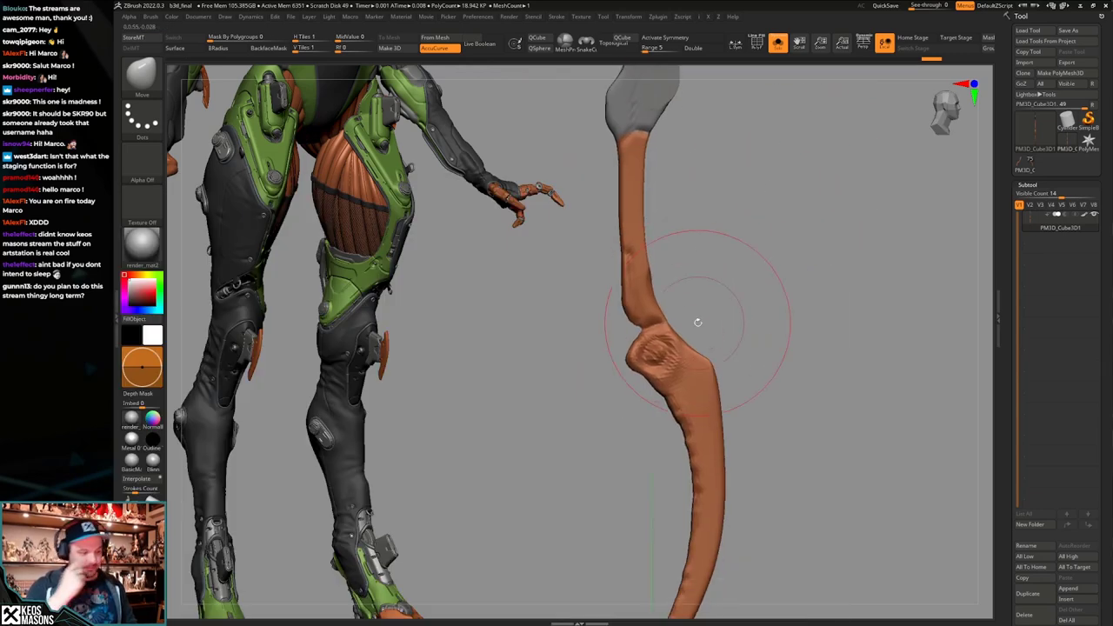
pyautogui.moveTo(804, 410)
pyautogui.keyDown('ctrl'); pyautogui.mouseDown(button='right')
pyautogui.moveTo(814, 405)
pyautogui.moveTo(792, 405)
pyautogui.moveTo(777, 485)
pyautogui.moveTo(802, 418)
pyautogui.mouseUp(button='right'); pyautogui.keyUp('ctrl')
pyautogui.hotkey('shift', 'f')
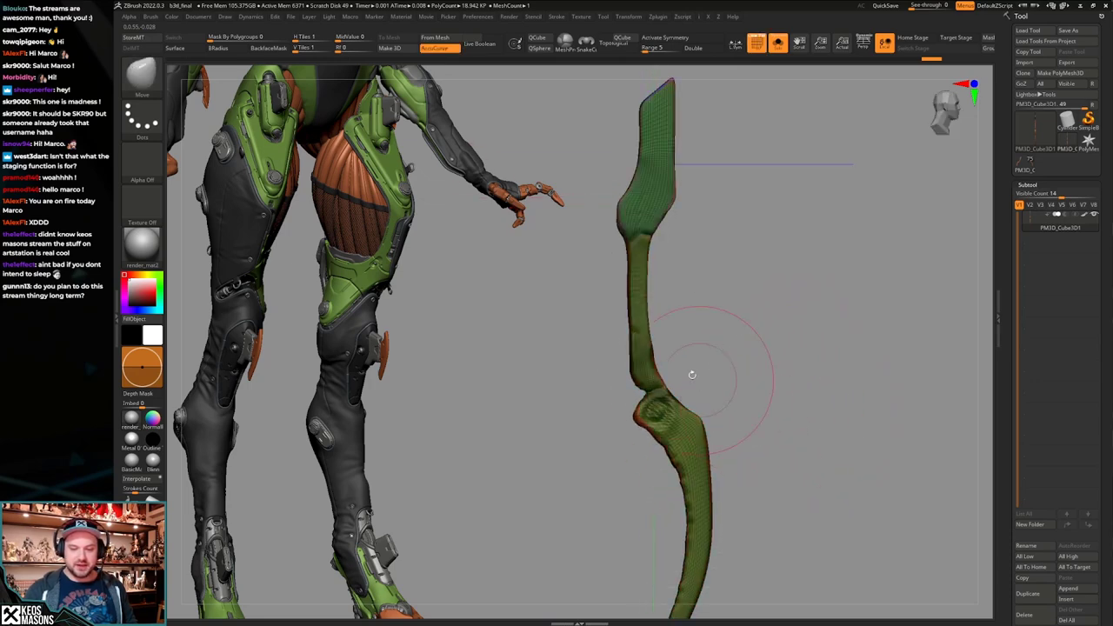
pyautogui.hotkey('shift', 'f')
# Turn off AccuCurve and turn on BackfaceMask for the Move brush.
pyautogui.press('space')
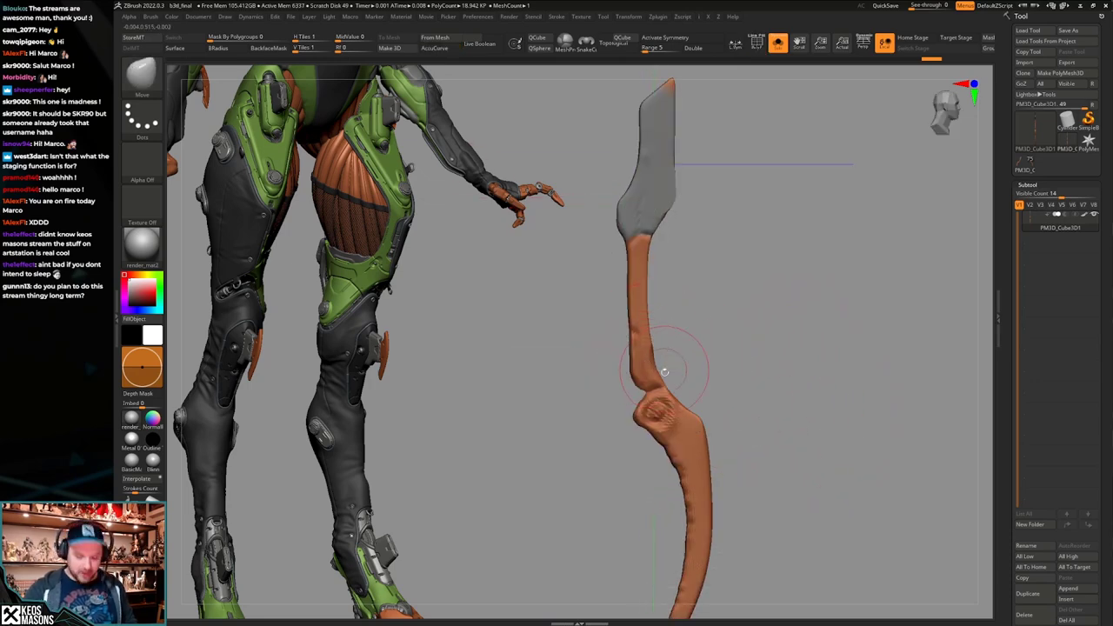
pyautogui.hotkey('alt', 'b')
pyautogui.press('space')
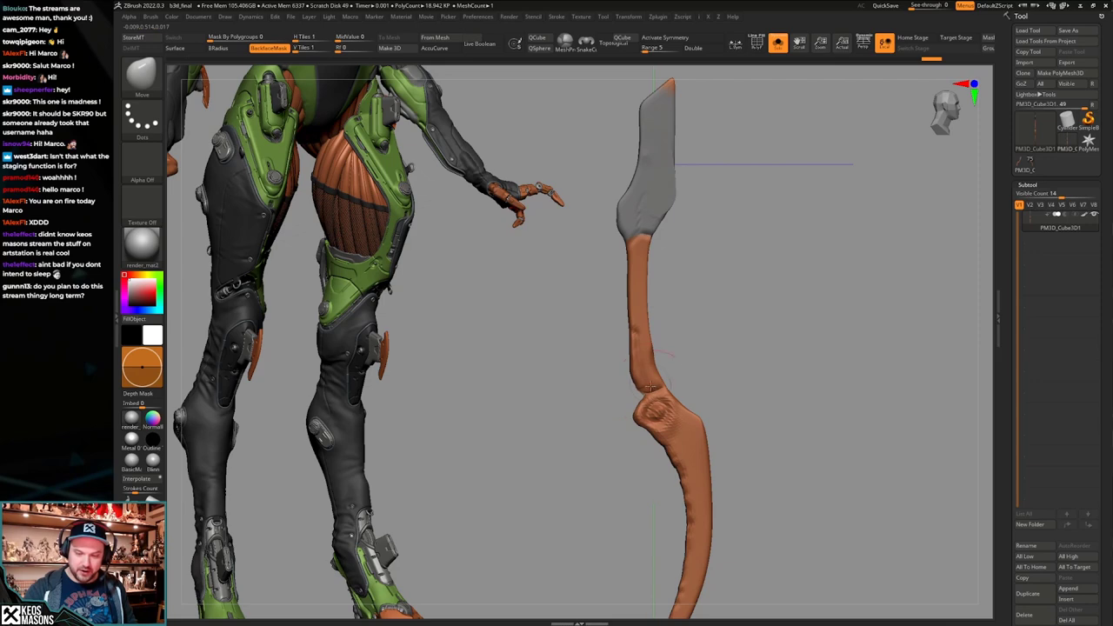
# Trim one flank of the blade straight from the shaft down past the tip with the ClipCurve brush.
pyautogui.keyDown('ctrl'); pyautogui.moveTo(649, 388); pyautogui.dragTo(790, 412, button='right'); pyautogui.keyUp('ctrl')
pyautogui.moveTo(789, 412)
pyautogui.keyDown('ctrl'); pyautogui.mouseDown(button='right')
pyautogui.moveTo(783, 426)
pyautogui.moveTo(792, 412)
pyautogui.moveTo(754, 420)
pyautogui.moveTo(728, 457)
pyautogui.moveTo(719, 402)
pyautogui.mouseUp(button='right'); pyautogui.keyUp('ctrl')
pyautogui.hotkey('ctrl', 'shift', 'c')
pyautogui.click(741, 452)
pyautogui.keyDown('ctrl'); pyautogui.keyDown('shift'); pyautogui.moveTo(641, 305); pyautogui.dragTo(639, 596); pyautogui.keyUp('shift'); pyautogui.keyUp('ctrl')
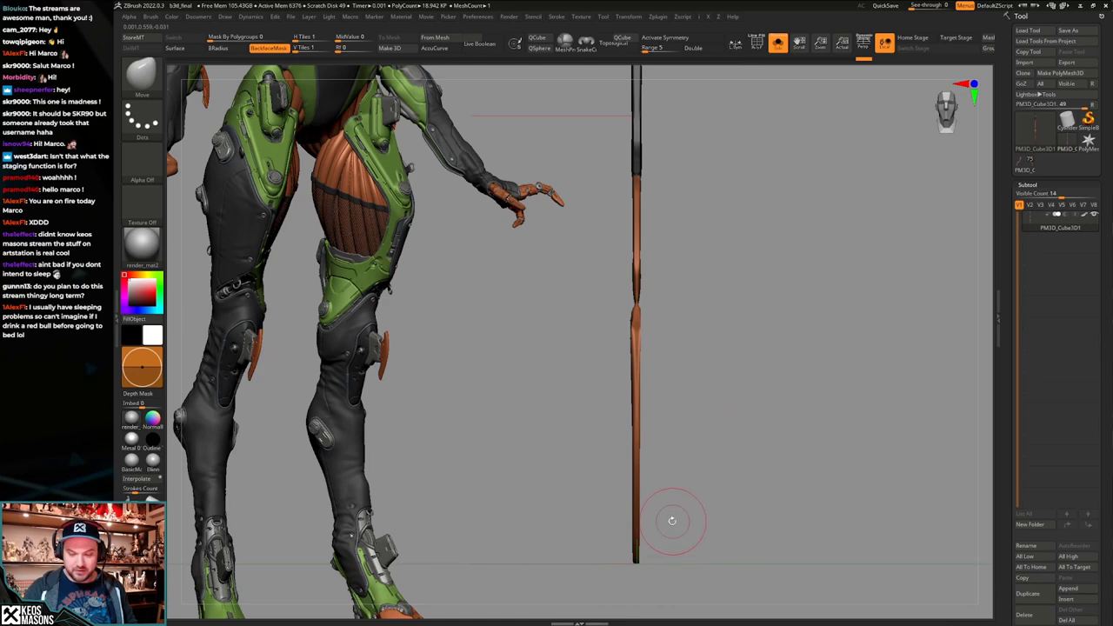
# Activate X symmetry and apply Mirror And Weld to the clipped blade.
pyautogui.moveTo(670, 520); pyautogui.dragTo(723, 488, button='right')
pyautogui.press('x')
pyautogui.keyDown('alt'); pyautogui.moveTo(755, 451); pyautogui.dragTo(744, 470, button='right'); pyautogui.keyUp('alt')
pyautogui.press('2')
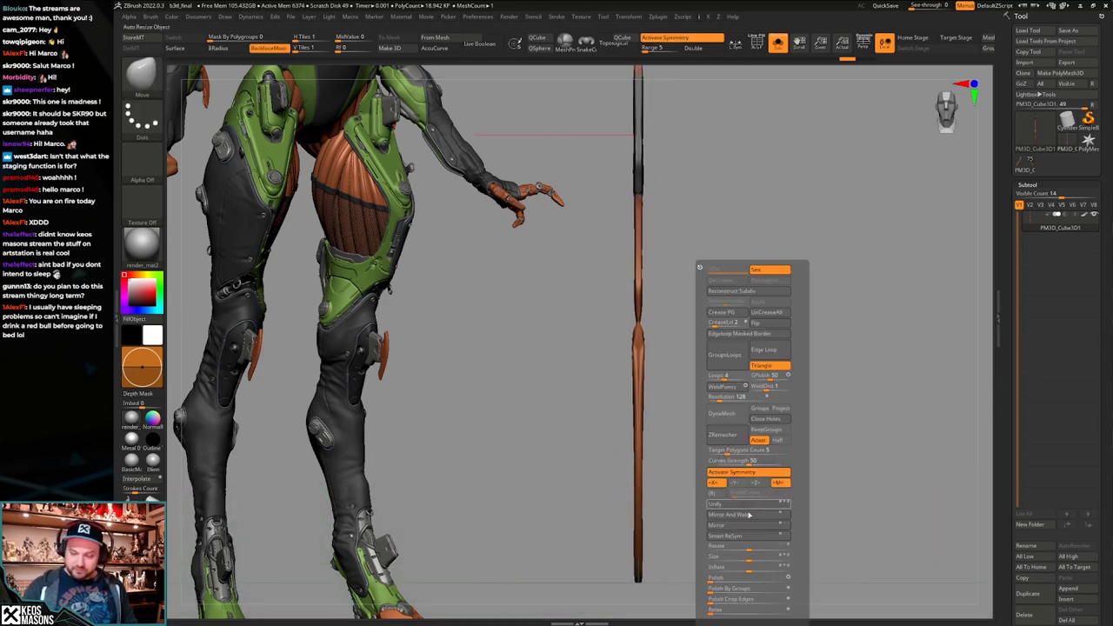
pyautogui.click(752, 513)
# Push in the edge of the shaft just above the joint with the Move brush in side view.
pyautogui.keyDown('alt'); pyautogui.moveTo(815, 383); pyautogui.dragTo(807, 487, button='right'); pyautogui.keyUp('alt')
pyautogui.moveTo(632, 388)
pyautogui.keyDown('alt'); pyautogui.mouseDown(button='right')
pyautogui.moveTo(633, 347)
pyautogui.moveTo(637, 381)
pyautogui.mouseUp(button='right'); pyautogui.keyUp('alt')
pyautogui.moveTo(637, 380)
pyautogui.mouseDown(button='right')
pyautogui.moveTo(670, 385)
pyautogui.moveTo(658, 364)
pyautogui.mouseUp(button='right')
pyautogui.press('1')
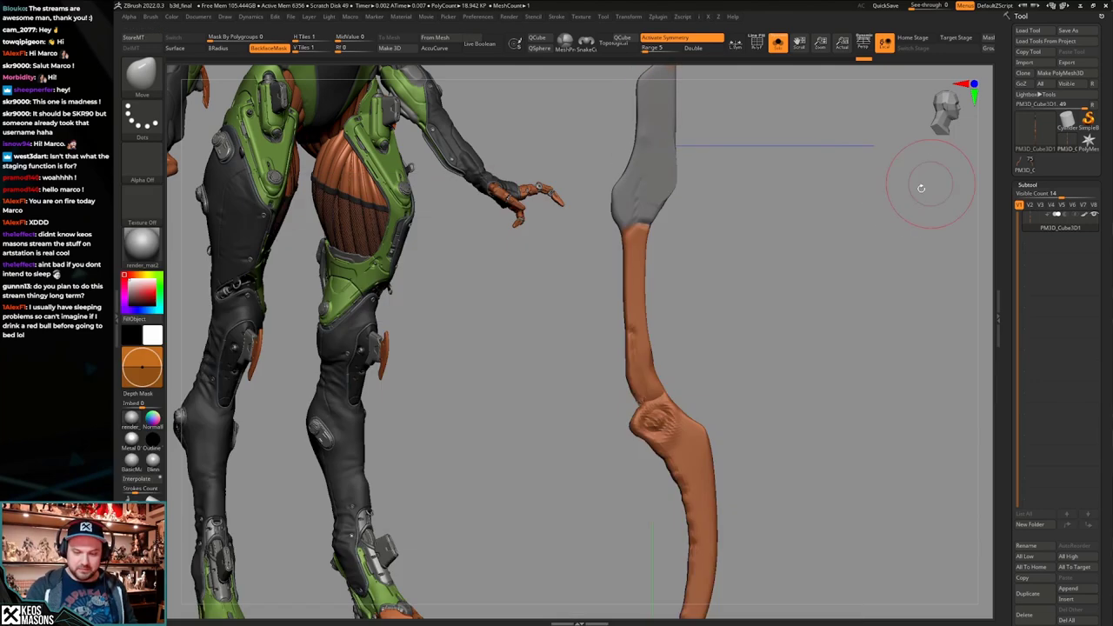
pyautogui.press('space')
pyautogui.moveTo(655, 366); pyautogui.dragTo(645, 368)
pyautogui.press('ctrl')
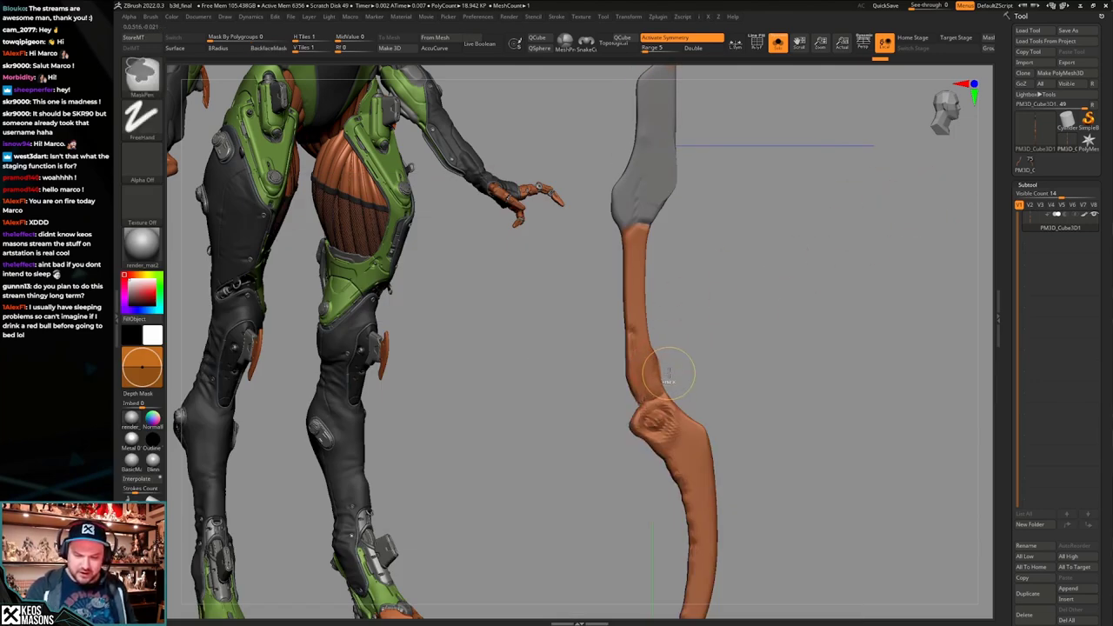
pyautogui.moveTo(668, 374); pyautogui.dragTo(660, 367, button='right')
pyautogui.press('space')
pyautogui.keyDown('ctrl'); pyautogui.moveTo(661, 367); pyautogui.dragTo(646, 411, button='right'); pyautogui.keyUp('ctrl')
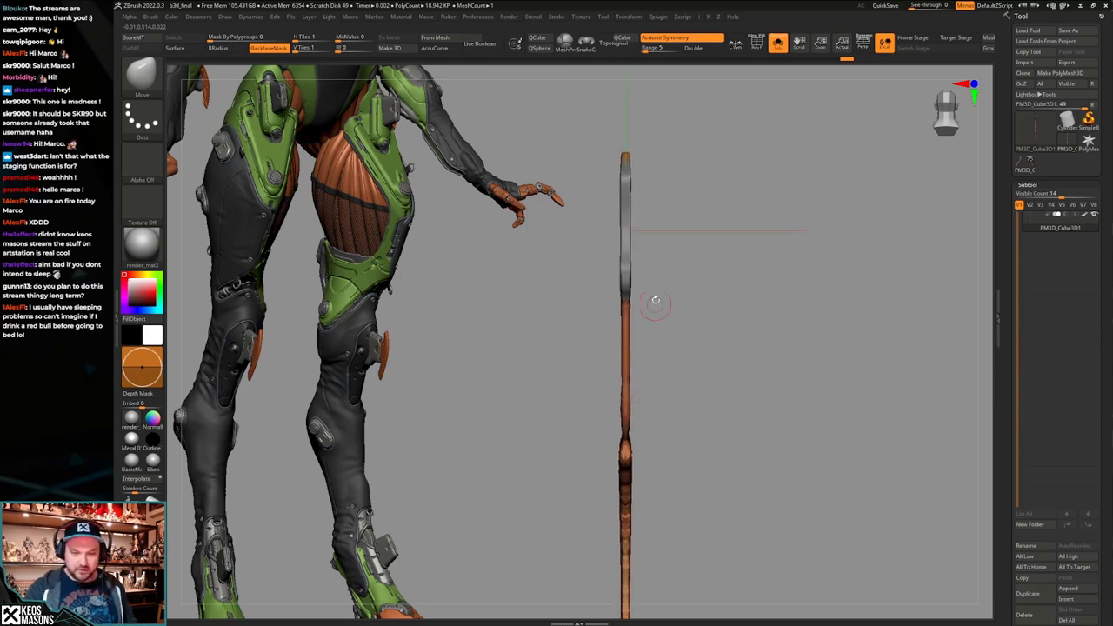
# Clip the sides of the blade's grip and upper shaft straight with ClipCurve from the back view and check the wireframe.
pyautogui.keyDown('alt'); pyautogui.moveTo(664, 297); pyautogui.dragTo(666, 279, button='right'); pyautogui.keyUp('alt')
pyautogui.moveTo(665, 279); pyautogui.dragTo(675, 285, button='right')
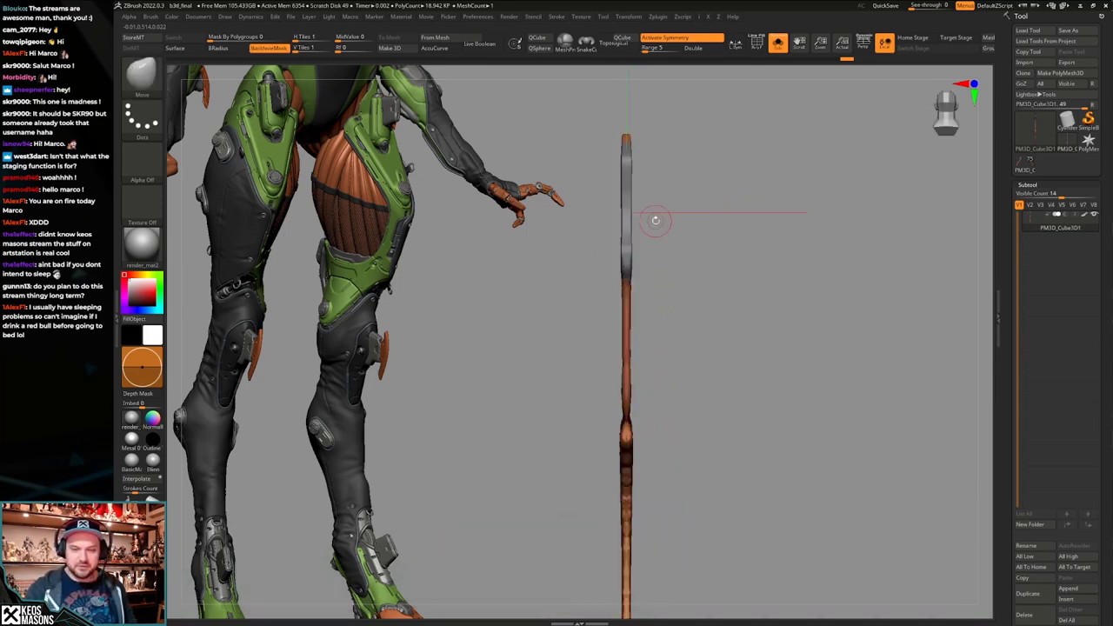
pyautogui.keyDown('ctrl'); pyautogui.keyDown('shift'); pyautogui.moveTo(631, 128); pyautogui.dragTo(633, 407); pyautogui.keyUp('shift'); pyautogui.keyUp('ctrl')
pyautogui.keyDown('shift'); pyautogui.moveTo(646, 409); pyautogui.dragTo(759, 388, button='right'); pyautogui.keyUp('shift')
pyautogui.hotkey('shift', 'f')
pyautogui.hotkey('shift', 'f')
pyautogui.keyDown('shift'); pyautogui.moveTo(759, 387); pyautogui.dragTo(676, 463, button='right'); pyautogui.keyUp('shift')
pyautogui.keyDown('alt'); pyautogui.moveTo(676, 463); pyautogui.dragTo(712, 426, button='right'); pyautogui.keyUp('alt')
pyautogui.hotkey('shift', 'f')
pyautogui.hotkey('shift', 'f')
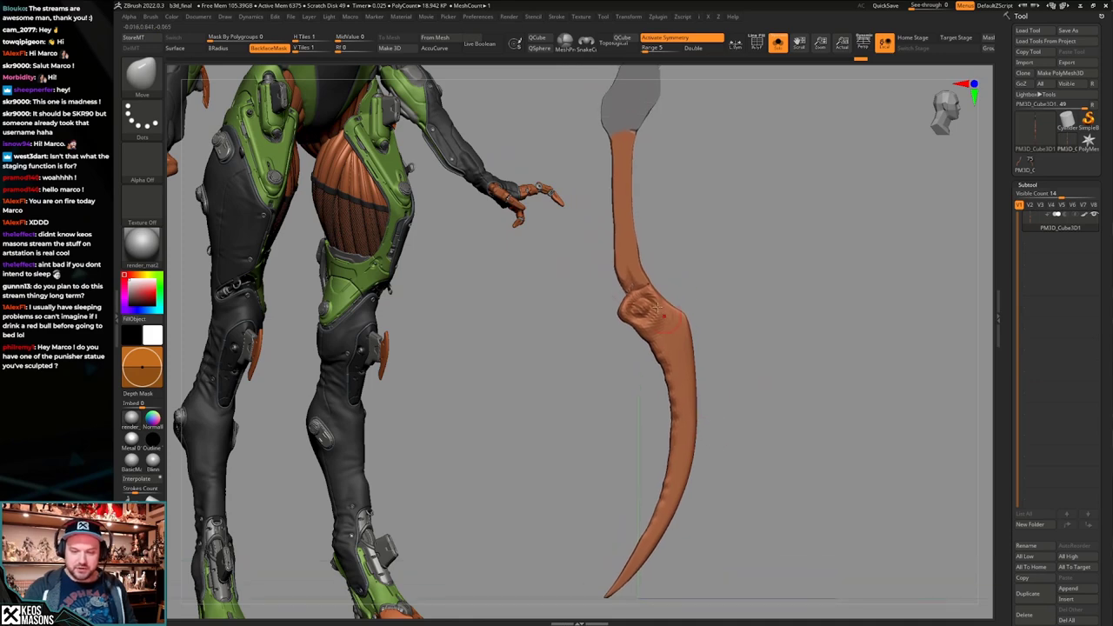
# Refine the rounded outline of the blade's joint with small Move strokes in side view.
pyautogui.hotkey('ctrl', 'shift')
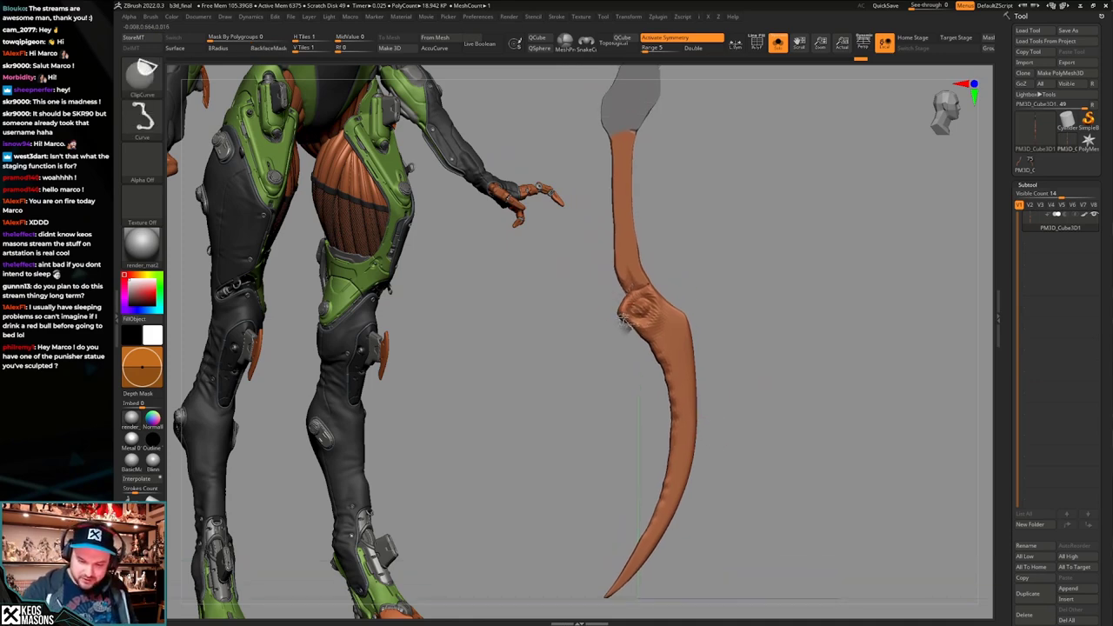
pyautogui.keyDown('ctrl'); pyautogui.keyDown('shift'); pyautogui.moveTo(626, 295); pyautogui.dragTo(632, 285); pyautogui.keyUp('shift'); pyautogui.keyUp('ctrl')
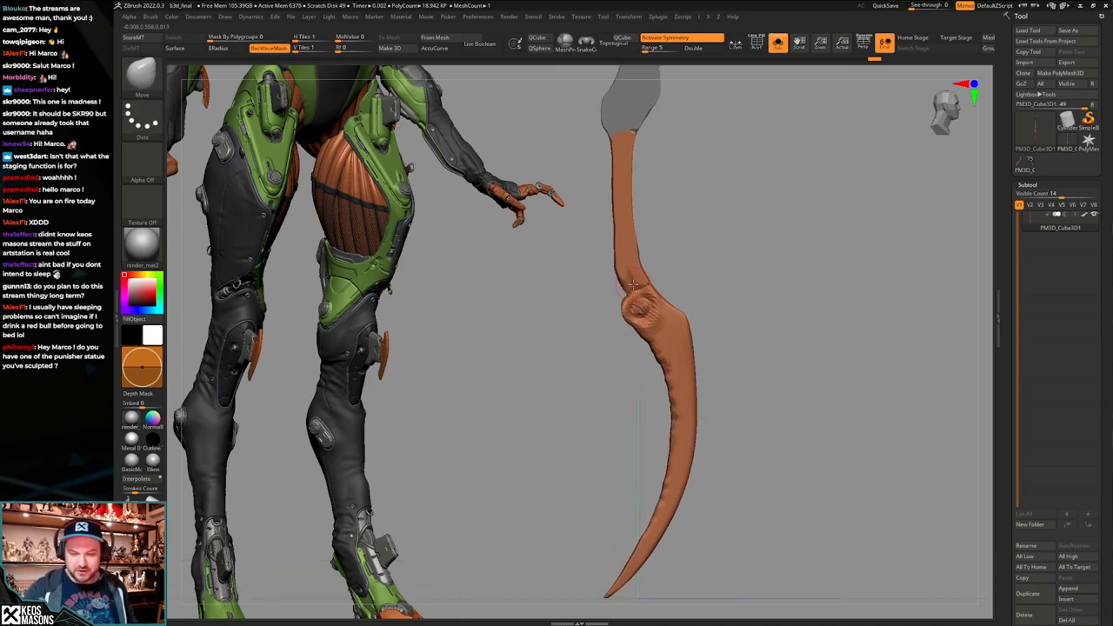
pyautogui.moveTo(747, 402)
pyautogui.mouseDown(button='right')
pyautogui.moveTo(735, 434)
pyautogui.moveTo(749, 405)
pyautogui.mouseUp(button='right')
pyautogui.moveTo(678, 330)
pyautogui.keyDown('shift'); pyautogui.mouseDown(button='right')
pyautogui.moveTo(685, 307)
pyautogui.moveTo(683, 333)
pyautogui.moveTo(664, 325)
pyautogui.moveTo(675, 325)
pyautogui.mouseUp(button='right'); pyautogui.keyUp('shift')
# Switch to the ClayBuildup brush and smooth the blade's outer edge beside the joint.
pyautogui.press('space')
pyautogui.click(672, 323)
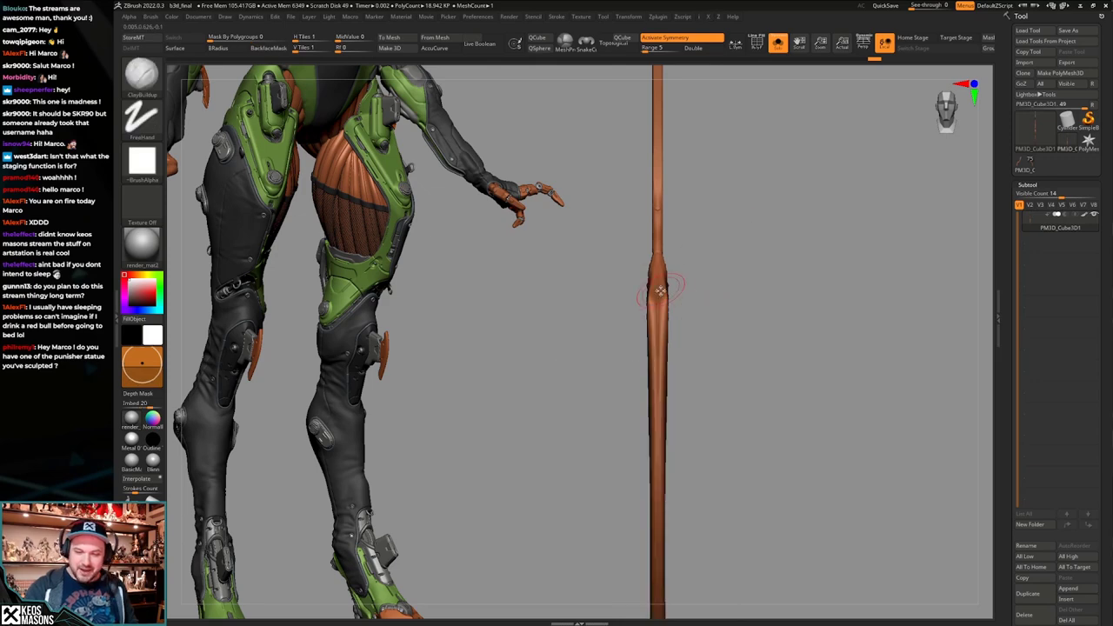
pyautogui.moveTo(653, 425)
pyautogui.mouseDown(button='right')
pyautogui.moveTo(713, 365)
pyautogui.moveTo(757, 375)
pyautogui.moveTo(702, 348)
pyautogui.mouseUp(button='right')
pyautogui.keyDown('shift'); pyautogui.moveTo(687, 348); pyautogui.dragTo(685, 311); pyautogui.keyUp('shift')
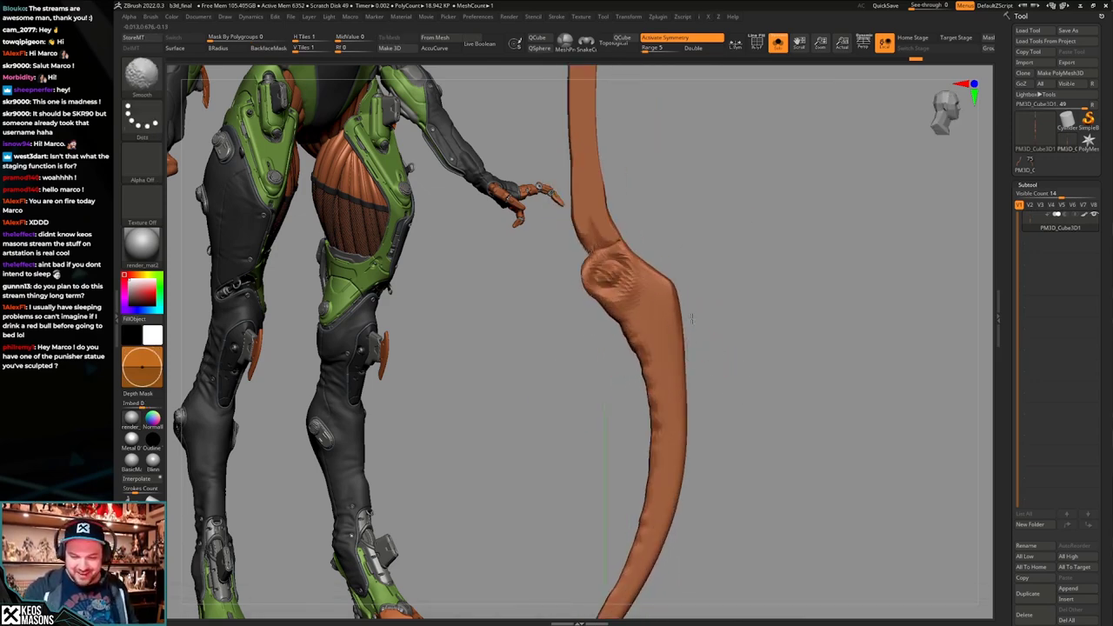
# Clip the lower blade's flank straight from the joint to the tip with ClipCurve and check the mesh from several sides.
pyautogui.moveTo(698, 396)
pyautogui.keyDown('ctrl'); pyautogui.mouseDown(button='right')
pyautogui.moveTo(739, 417)
pyautogui.moveTo(750, 410)
pyautogui.moveTo(729, 402)
pyautogui.moveTo(743, 392)
pyautogui.mouseUp(button='right'); pyautogui.keyUp('ctrl')
pyautogui.keyDown('ctrl'); pyautogui.moveTo(743, 393); pyautogui.dragTo(741, 386, button='right'); pyautogui.keyUp('ctrl')
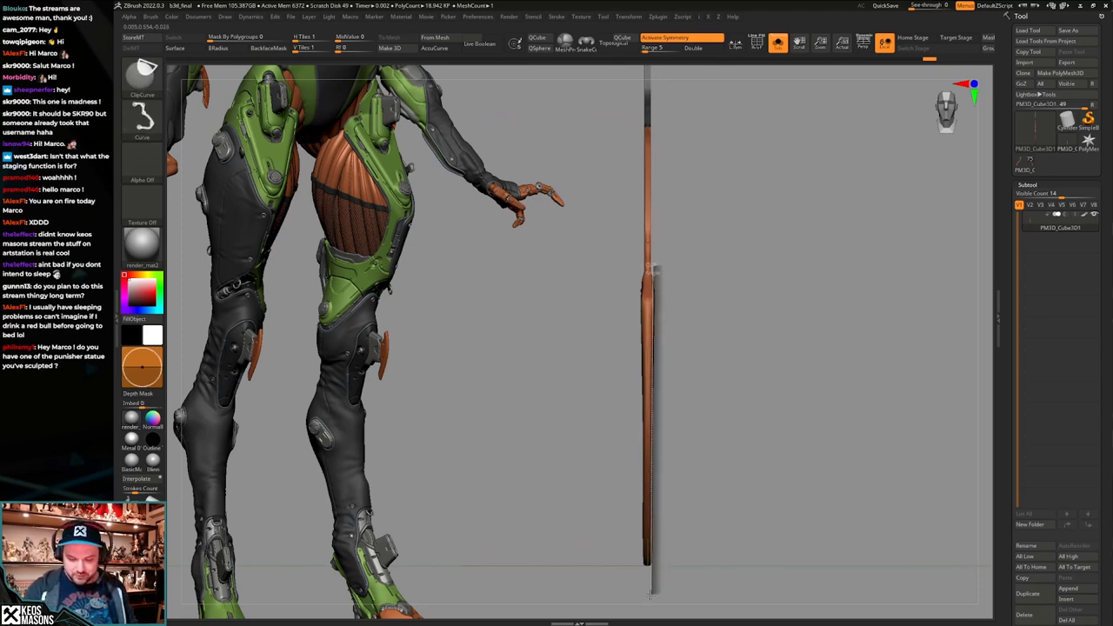
pyautogui.keyDown('ctrl'); pyautogui.keyDown('shift'); pyautogui.moveTo(650, 595); pyautogui.dragTo(650, 596); pyautogui.keyUp('shift'); pyautogui.keyUp('ctrl')
pyautogui.moveTo(677, 532); pyautogui.dragTo(758, 489, button='right')
pyautogui.moveTo(758, 489)
pyautogui.keyDown('ctrl'); pyautogui.mouseDown(button='right')
pyautogui.moveTo(772, 435)
pyautogui.moveTo(754, 484)
pyautogui.moveTo(755, 447)
pyautogui.moveTo(758, 471)
pyautogui.mouseUp(button='right'); pyautogui.keyUp('ctrl')
pyautogui.hotkey('shift', 'f')
pyautogui.hotkey('shift', 'f')
pyautogui.moveTo(758, 471); pyautogui.dragTo(737, 452, button='right')
pyautogui.keyDown('shift'); pyautogui.moveTo(631, 301); pyautogui.dragTo(648, 265, button='right'); pyautogui.keyUp('shift')
pyautogui.moveTo(647, 265)
pyautogui.keyDown('ctrl'); pyautogui.mouseDown(button='right')
pyautogui.moveTo(651, 282)
pyautogui.moveTo(652, 270)
pyautogui.mouseUp(button='right'); pyautogui.keyUp('ctrl')
pyautogui.keyDown('alt'); pyautogui.moveTo(652, 269); pyautogui.dragTo(672, 348, button='right'); pyautogui.keyUp('alt')
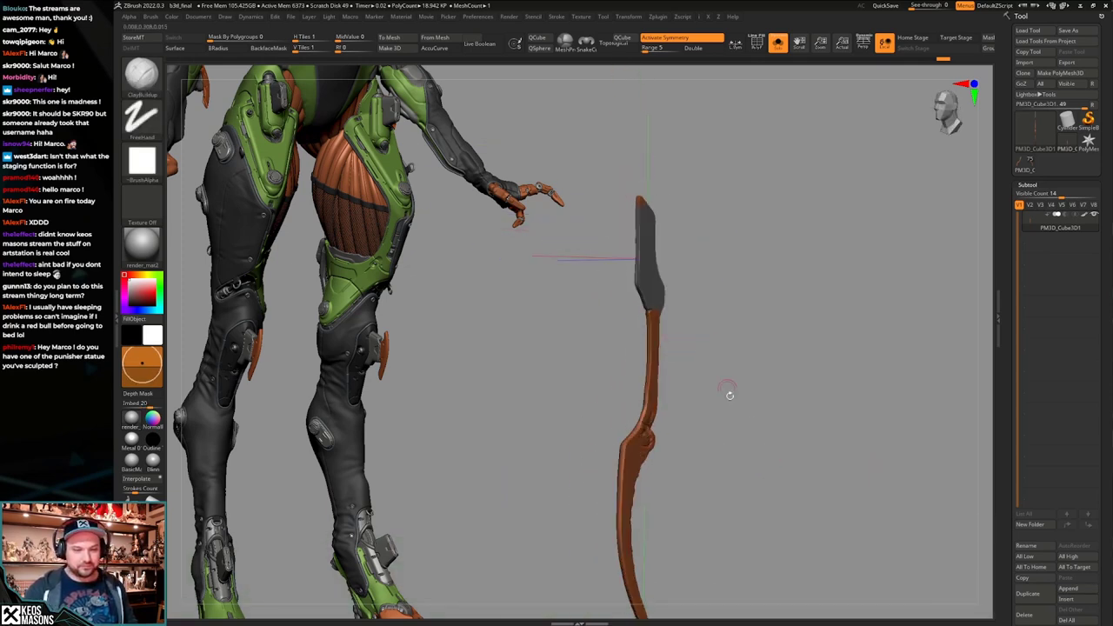
pyautogui.moveTo(729, 396); pyautogui.dragTo(753, 408, button='right')
# Switch to the character tool, show the whole model and place its blade arm beside the workspace as a reference.
pyautogui.click(1028, 168)
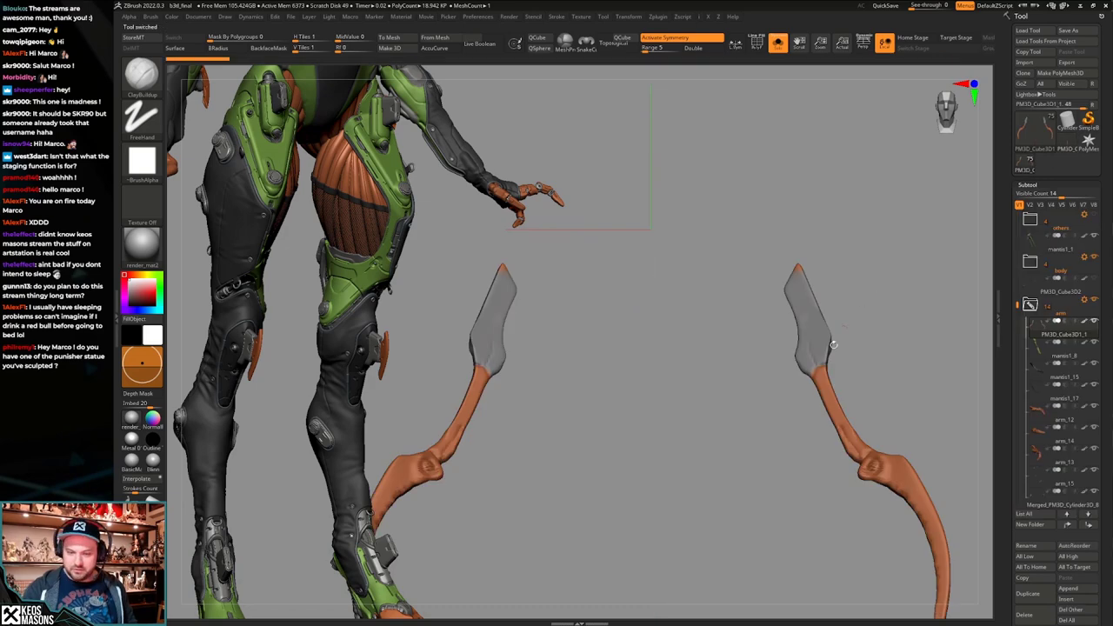
pyautogui.keyDown('alt'); pyautogui.moveTo(832, 342); pyautogui.dragTo(873, 305, button='right'); pyautogui.keyUp('alt')
pyautogui.hotkey('alt', 'shift', 's')
pyautogui.moveTo(739, 426)
pyautogui.keyDown('ctrl'); pyautogui.mouseDown(button='right')
pyautogui.moveTo(717, 374)
pyautogui.moveTo(877, 371)
pyautogui.moveTo(893, 377)
pyautogui.moveTo(902, 402)
pyautogui.mouseUp(button='right'); pyautogui.keyUp('ctrl')
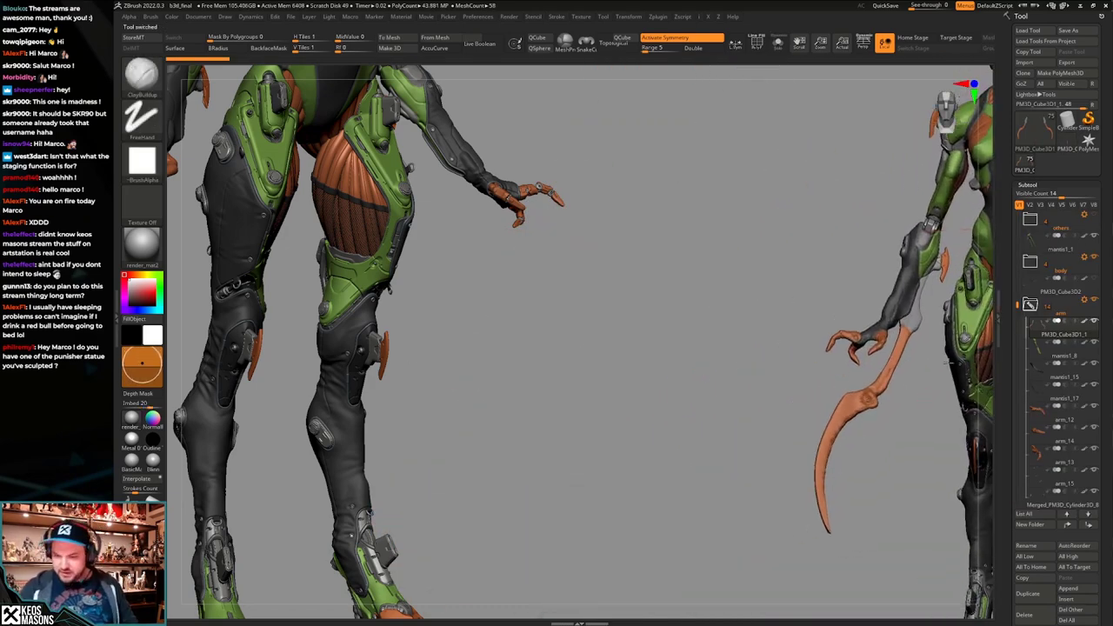
pyautogui.moveTo(949, 360)
pyautogui.keyDown('alt'); pyautogui.mouseDown(button='right')
pyautogui.moveTo(967, 344)
pyautogui.moveTo(949, 346)
pyautogui.moveTo(956, 365)
pyautogui.moveTo(487, 474)
pyautogui.moveTo(522, 470)
pyautogui.mouseUp(button='right'); pyautogui.keyUp('alt')
# Switch back to the single blade tool and frame it next to the reference arm.
pyautogui.click(1066, 145)
pyautogui.keyDown('alt'); pyautogui.moveTo(768, 385); pyautogui.dragTo(683, 457, button='right'); pyautogui.keyUp('alt')
pyautogui.hotkey('shift', 'f')
pyautogui.hotkey('shift', 'f')
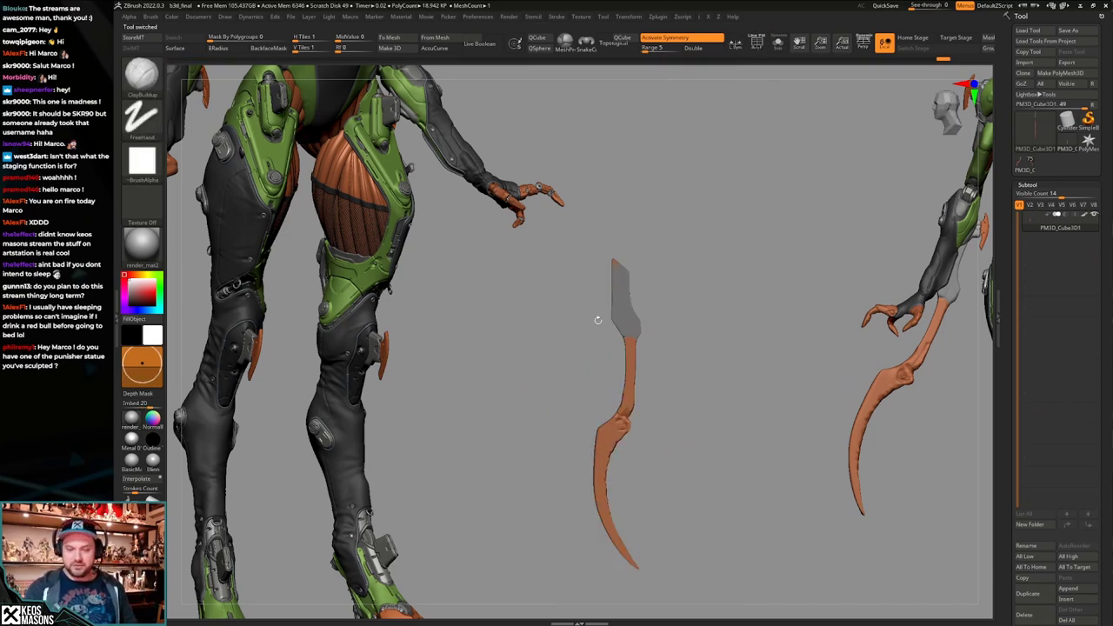
pyautogui.moveTo(624, 310)
pyautogui.mouseDown(button='right')
pyautogui.moveTo(639, 306)
pyautogui.moveTo(623, 313)
pyautogui.moveTo(618, 264)
pyautogui.moveTo(628, 316)
pyautogui.mouseUp(button='right')
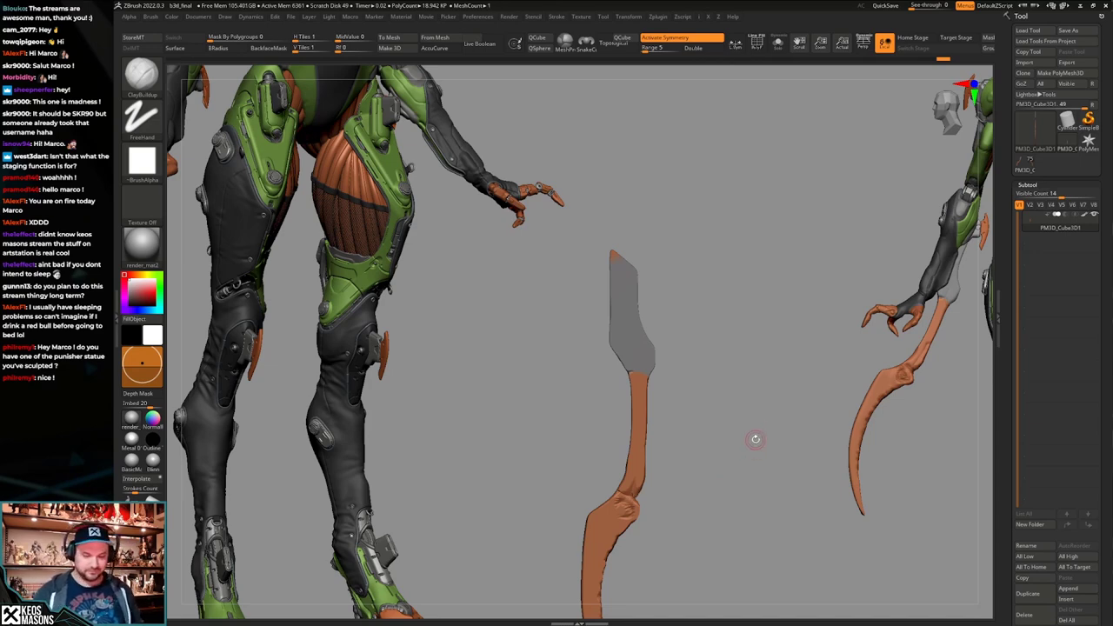
# Examine the single blade's wireframe and shape up close beside the reference arm.
pyautogui.keyDown('alt'); pyautogui.moveTo(738, 446); pyautogui.dragTo(740, 421); pyautogui.keyUp('alt')
pyautogui.hotkey('alt', 's')
pyautogui.hotkey('alt', 's')
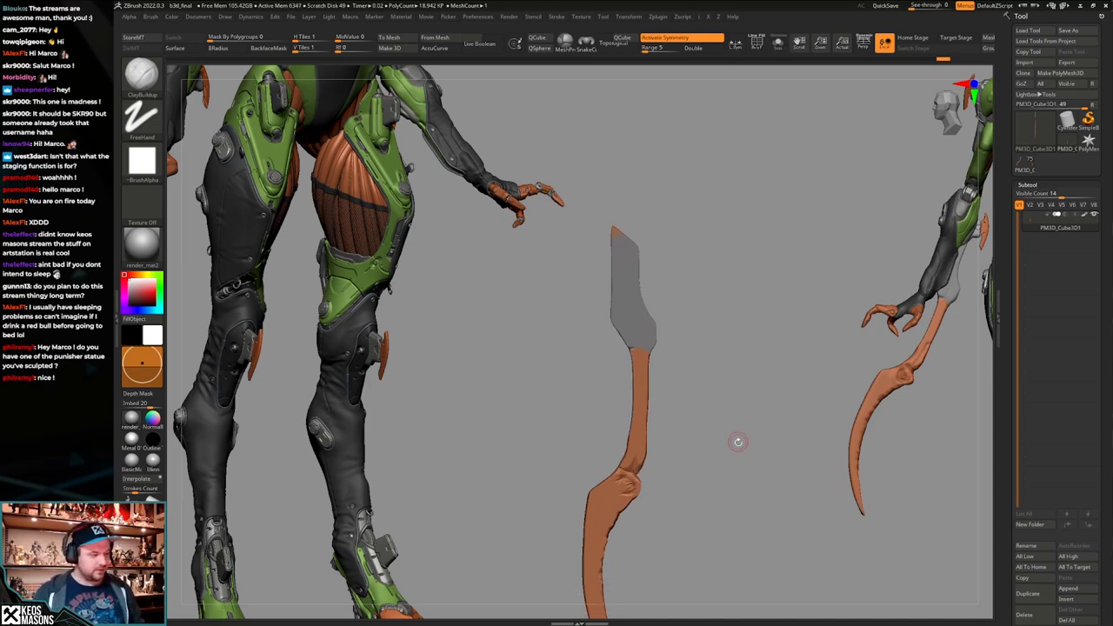
pyautogui.hotkey('shift', 'f')
pyautogui.hotkey('shift', 'f')
pyautogui.keyDown('alt'); pyautogui.moveTo(738, 442); pyautogui.dragTo(735, 428, button='right'); pyautogui.keyUp('alt')
pyautogui.moveTo(694, 461)
pyautogui.keyDown('alt'); pyautogui.mouseDown(button='right')
pyautogui.moveTo(696, 437)
pyautogui.moveTo(744, 428)
pyautogui.moveTo(686, 451)
pyautogui.moveTo(679, 492)
pyautogui.moveTo(677, 432)
pyautogui.moveTo(626, 452)
pyautogui.mouseUp(button='right'); pyautogui.keyUp('alt')
pyautogui.hotkey('shift', 'f')
pyautogui.hotkey('shift', 'f')
# Lay a straight Transpose line across the blade's shaft, view it from the back and return to drawing mode.
pyautogui.press('w')
pyautogui.keyDown('shift'); pyautogui.moveTo(623, 420); pyautogui.dragTo(703, 421); pyautogui.keyUp('shift')
pyautogui.keyDown('ctrl'); pyautogui.moveTo(701, 476); pyautogui.dragTo(696, 452, button='right'); pyautogui.keyUp('ctrl')
pyautogui.keyDown('alt'); pyautogui.moveTo(696, 452); pyautogui.dragTo(695, 425, button='right'); pyautogui.keyUp('alt')
pyautogui.moveTo(695, 424); pyautogui.dragTo(732, 474, button='right')
pyautogui.moveTo(732, 474)
pyautogui.keyDown('alt'); pyautogui.mouseDown(button='right')
pyautogui.moveTo(731, 434)
pyautogui.moveTo(766, 437)
pyautogui.moveTo(735, 434)
pyautogui.moveTo(764, 438)
pyautogui.moveTo(728, 423)
pyautogui.mouseUp(button='right'); pyautogui.keyUp('alt')
pyautogui.moveTo(729, 423); pyautogui.dragTo(801, 426, button='right')
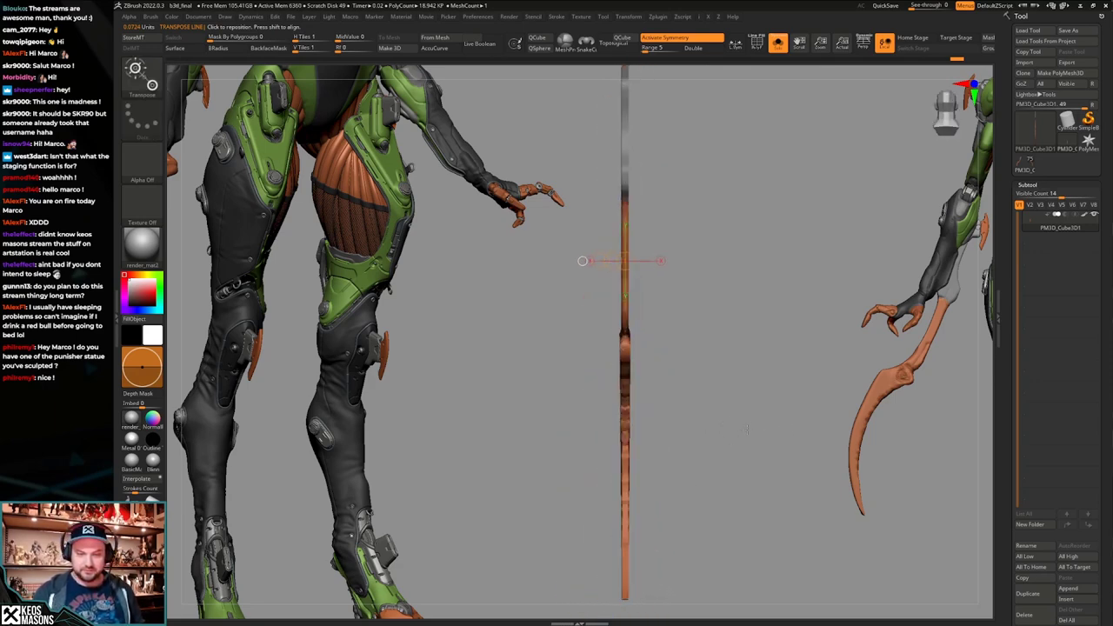
pyautogui.press('q')
# Choose Smooth as the smoothing brush and skip its note until the next restart.
pyautogui.keyDown('shift'); pyautogui.moveTo(709, 432); pyautogui.dragTo(738, 411, button='right'); pyautogui.keyUp('shift')
pyautogui.moveTo(738, 411)
pyautogui.keyDown('alt'); pyautogui.mouseDown(button='right')
pyautogui.moveTo(734, 438)
pyautogui.moveTo(732, 428)
pyautogui.mouseUp(button='right'); pyautogui.keyUp('alt')
pyautogui.moveTo(733, 429)
pyautogui.mouseDown(button='right')
pyautogui.moveTo(699, 429)
pyautogui.moveTo(733, 428)
pyautogui.mouseUp(button='right')
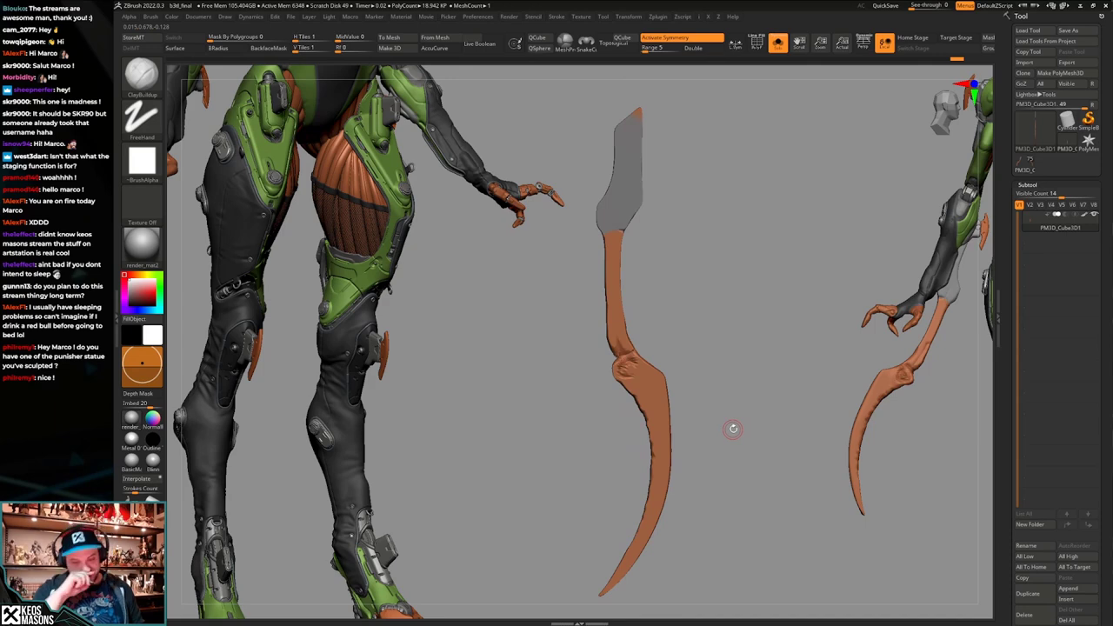
pyautogui.press('1')
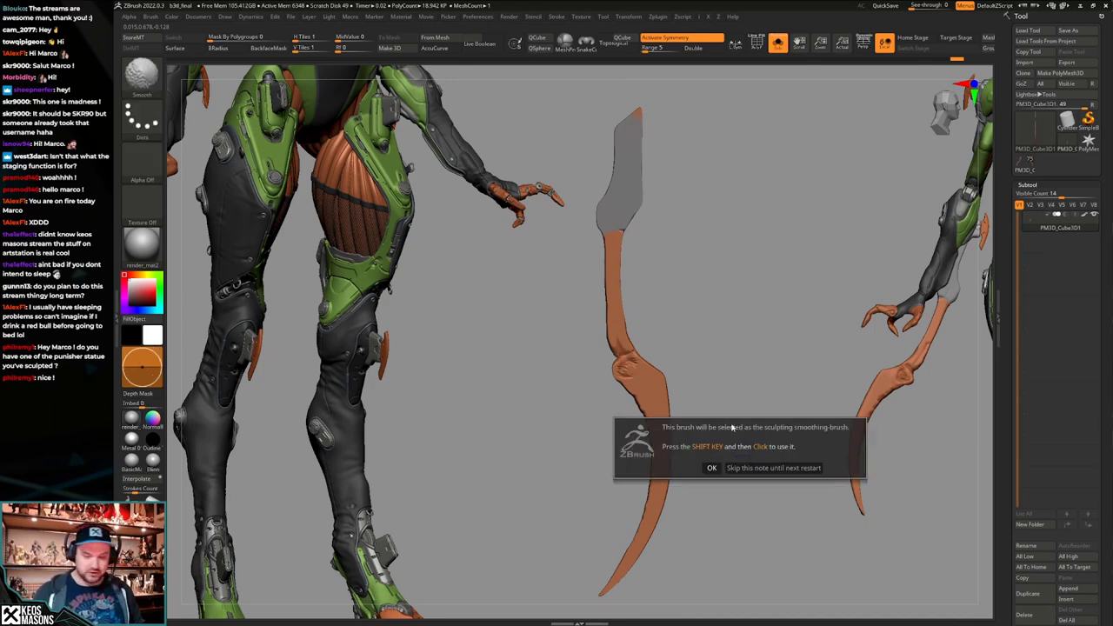
pyautogui.click(748, 468)
pyautogui.press('w')
pyautogui.moveTo(745, 446)
pyautogui.mouseDown(button='right')
pyautogui.moveTo(727, 447)
pyautogui.moveTo(739, 417)
pyautogui.moveTo(721, 462)
pyautogui.mouseUp(button='right')
pyautogui.press('q')
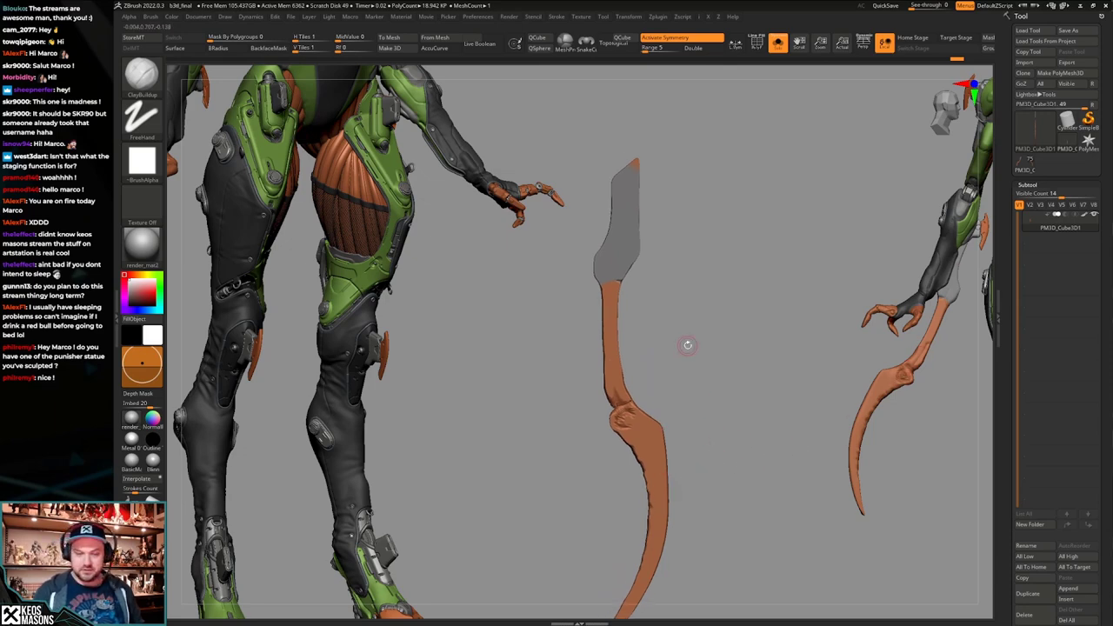
# Merge the blade into one polygroup and slice it with SliceCurve where the grip meets the shaft.
pyautogui.keyDown('ctrl'); pyautogui.moveTo(628, 286); pyautogui.dragTo(633, 323, button='right'); pyautogui.keyUp('ctrl')
pyautogui.moveTo(660, 306)
pyautogui.keyDown('ctrl'); pyautogui.keyDown('shift'); pyautogui.mouseDown()
pyautogui.moveTo(623, 298)
pyautogui.moveTo(546, 343)
pyautogui.mouseUp(); pyautogui.keyUp('shift'); pyautogui.keyUp('ctrl')
pyautogui.hotkey('shift', 'f')
pyautogui.keyDown('ctrl'); pyautogui.moveTo(722, 427); pyautogui.dragTo(719, 450, button='right'); pyautogui.keyUp('ctrl')
pyautogui.moveTo(719, 451)
pyautogui.keyDown('alt'); pyautogui.mouseDown(button='right')
pyautogui.moveTo(727, 390)
pyautogui.moveTo(713, 465)
pyautogui.mouseUp(button='right'); pyautogui.keyUp('alt')
pyautogui.hotkey('ctrl', 'w')
pyautogui.moveTo(668, 334)
pyautogui.keyDown('ctrl'); pyautogui.keyDown('shift'); pyautogui.mouseDown()
pyautogui.moveTo(629, 329)
pyautogui.moveTo(548, 369)
pyautogui.mouseUp(); pyautogui.keyUp('shift'); pyautogui.keyUp('ctrl')
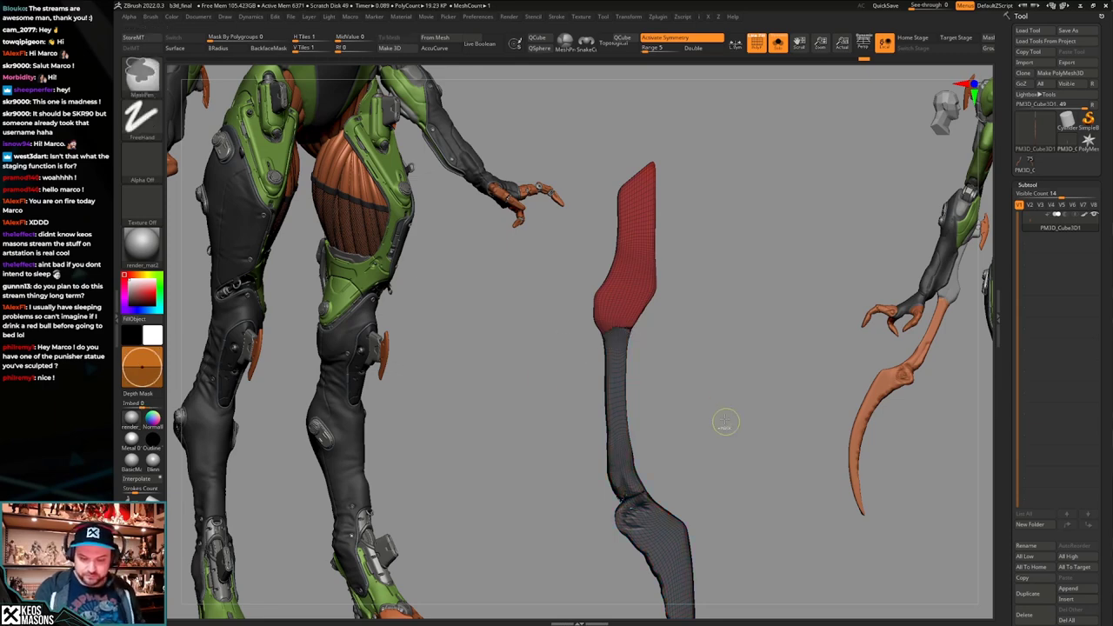
# Slice the blade diagonally near the joint with SliceCurve and isolate the grip's polygroup.
pyautogui.keyDown('ctrl'); pyautogui.moveTo(725, 422); pyautogui.dragTo(688, 410, button='right'); pyautogui.keyUp('ctrl')
pyautogui.keyDown('ctrl'); pyautogui.keyDown('shift'); pyautogui.moveTo(711, 406); pyautogui.dragTo(565, 480); pyautogui.keyUp('shift'); pyautogui.keyUp('ctrl')
pyautogui.keyDown('ctrl'); pyautogui.moveTo(729, 499); pyautogui.dragTo(713, 459, button='right'); pyautogui.keyUp('ctrl')
pyautogui.moveTo(713, 459)
pyautogui.keyDown('alt'); pyautogui.mouseDown(button='right')
pyautogui.moveTo(707, 418)
pyautogui.moveTo(713, 457)
pyautogui.mouseUp(button='right'); pyautogui.keyUp('alt')
pyautogui.keyDown('alt'); pyautogui.moveTo(713, 457); pyautogui.dragTo(706, 403, button='right'); pyautogui.keyUp('alt')
pyautogui.moveTo(707, 402); pyautogui.dragTo(706, 427, button='right')
pyautogui.keyDown('ctrl'); pyautogui.keyDown('shift'); pyautogui.click(654, 149); pyautogui.keyUp('shift'); pyautogui.keyUp('ctrl')
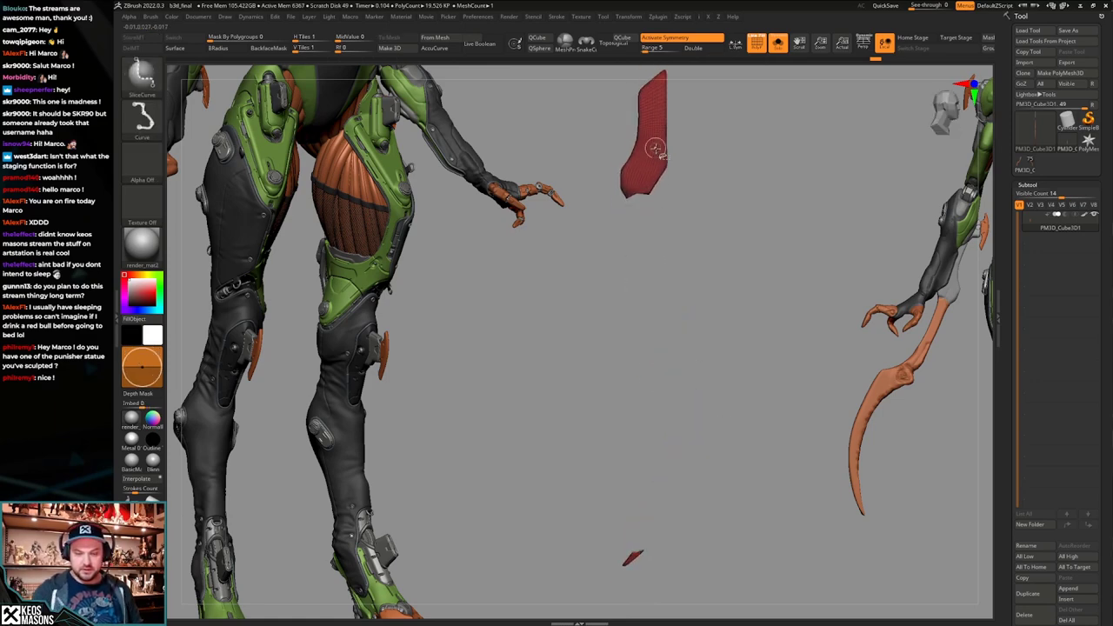
# Hide the stray blade tip below the isolated grip and give the grip its own polygroup.
pyautogui.keyDown('ctrl'); pyautogui.moveTo(662, 240); pyautogui.dragTo(661, 214, button='right'); pyautogui.keyUp('ctrl')
pyautogui.keyDown('ctrl'); pyautogui.keyDown('shift'); pyautogui.moveTo(557, 569); pyautogui.dragTo(705, 451); pyautogui.keyUp('shift'); pyautogui.keyUp('ctrl')
pyautogui.keyDown('alt'); pyautogui.moveTo(765, 345); pyautogui.dragTo(704, 372, button='right'); pyautogui.keyUp('alt')
pyautogui.hotkey('ctrl', 'w')
# Isolate the curved blade with its tip, merge it into one polygroup and show the whole arm again.
pyautogui.keyDown('ctrl'); pyautogui.keyDown('shift'); pyautogui.click(734, 444); pyautogui.keyUp('shift'); pyautogui.keyUp('ctrl')
pyautogui.keyDown('ctrl'); pyautogui.keyDown('alt'); pyautogui.keyDown('shift'); pyautogui.click(631, 316); pyautogui.keyUp('shift'); pyautogui.keyUp('alt'); pyautogui.keyUp('ctrl')
pyautogui.hotkey('ctrl', 'w')
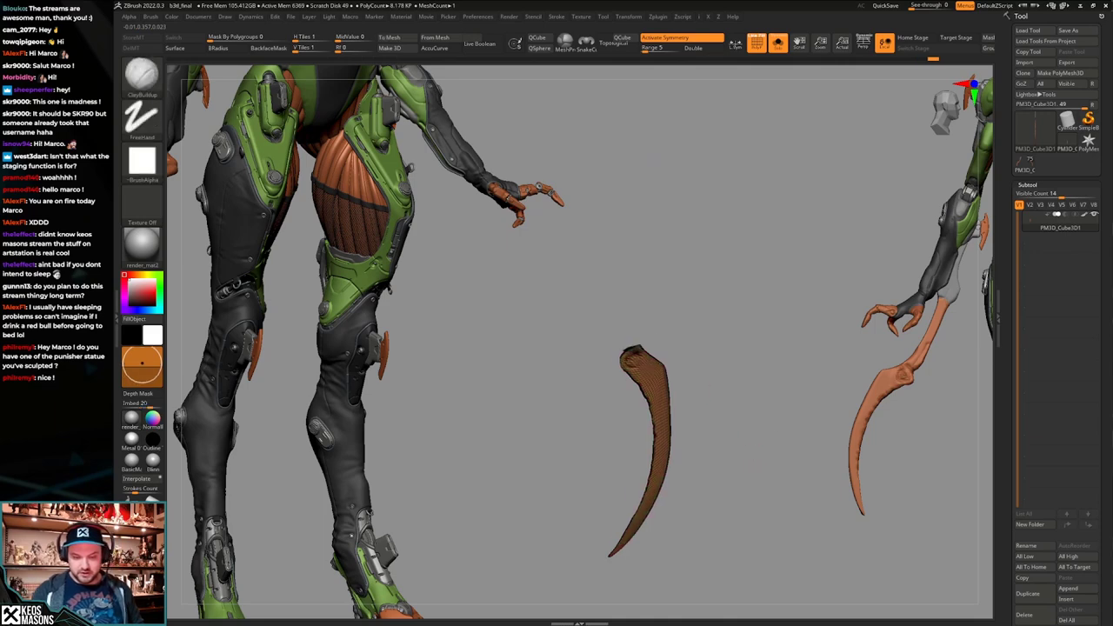
pyautogui.moveTo(774, 442)
pyautogui.mouseDown(button='right')
pyautogui.moveTo(740, 442)
pyautogui.moveTo(765, 435)
pyautogui.mouseUp(button='right')
pyautogui.moveTo(765, 434)
pyautogui.keyDown('ctrl'); pyautogui.mouseDown(button='right')
pyautogui.moveTo(755, 484)
pyautogui.moveTo(755, 445)
pyautogui.mouseUp(button='right'); pyautogui.keyUp('ctrl')
pyautogui.hotkey('ctrl', 'w')
pyautogui.keyDown('ctrl'); pyautogui.keyDown('shift'); pyautogui.click(764, 458); pyautogui.keyUp('shift'); pyautogui.keyUp('ctrl')
pyautogui.hotkey('shift', 'f')
pyautogui.press('space')
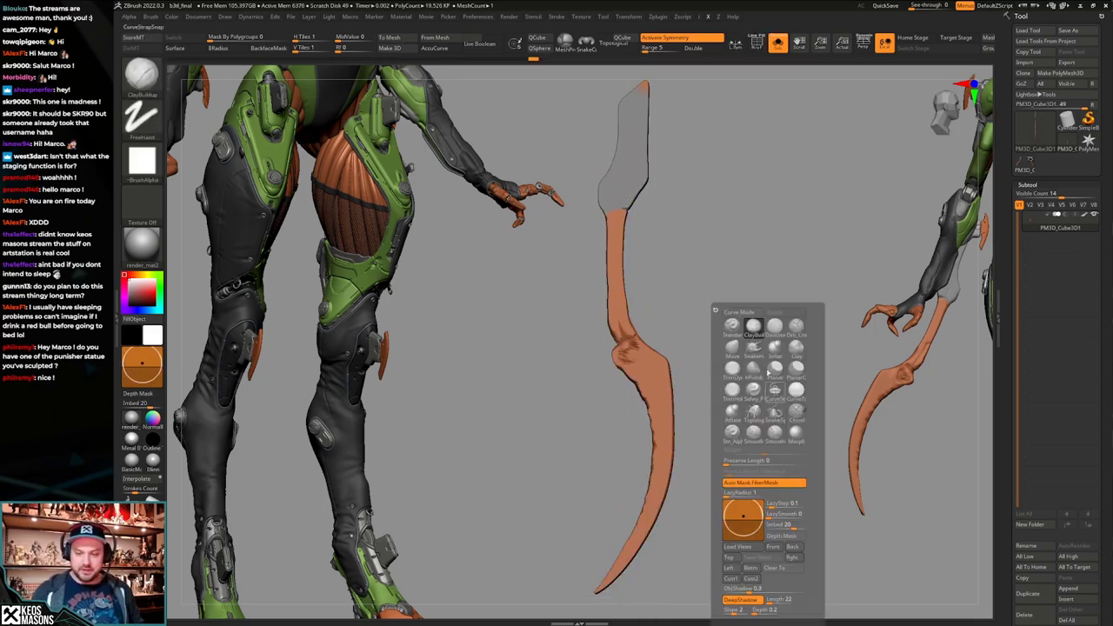
pyautogui.click(754, 328)
pyautogui.moveTo(867, 197); pyautogui.dragTo(791, 291, button='right')
pyautogui.hotkey('shift', 'f')
pyautogui.hotkey('shift', 'f')
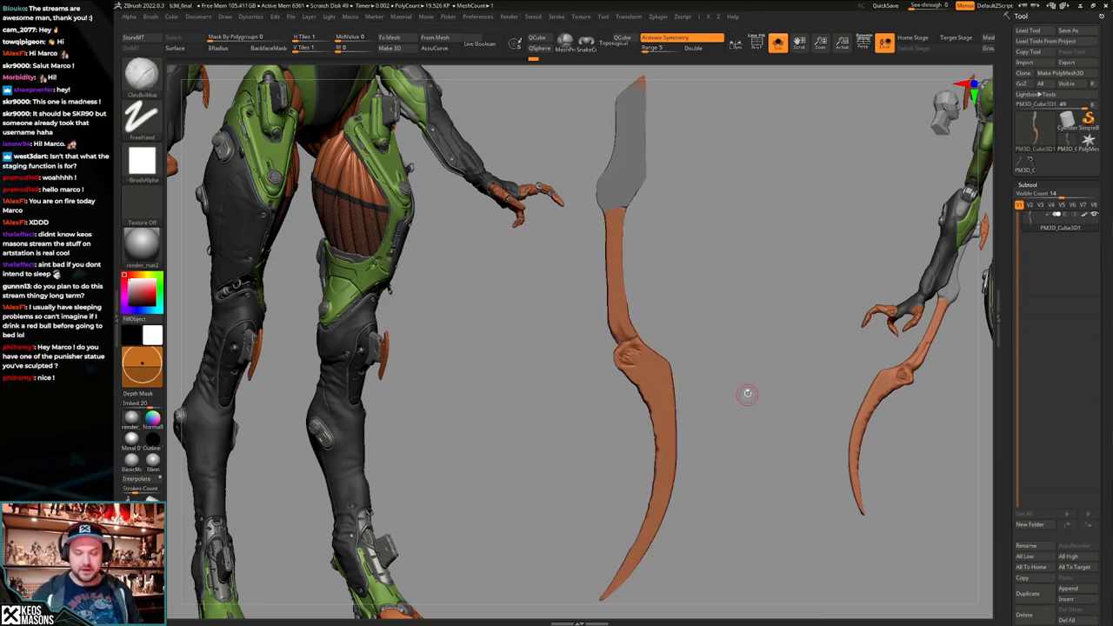
# Split the shaft, curved blade and grip into three separate subtools by isolating each piece and splitting off the hidden parts.
pyautogui.keyDown('alt'); pyautogui.moveTo(750, 394); pyautogui.dragTo(752, 418, button='right'); pyautogui.keyUp('alt')
pyautogui.keyDown('ctrl'); pyautogui.moveTo(752, 418); pyautogui.dragTo(737, 412, button='right'); pyautogui.keyUp('ctrl')
pyautogui.press('w')
pyautogui.press('q')
pyautogui.keyDown('ctrl'); pyautogui.keyDown('shift'); pyautogui.click(623, 324); pyautogui.keyUp('shift'); pyautogui.keyUp('ctrl')
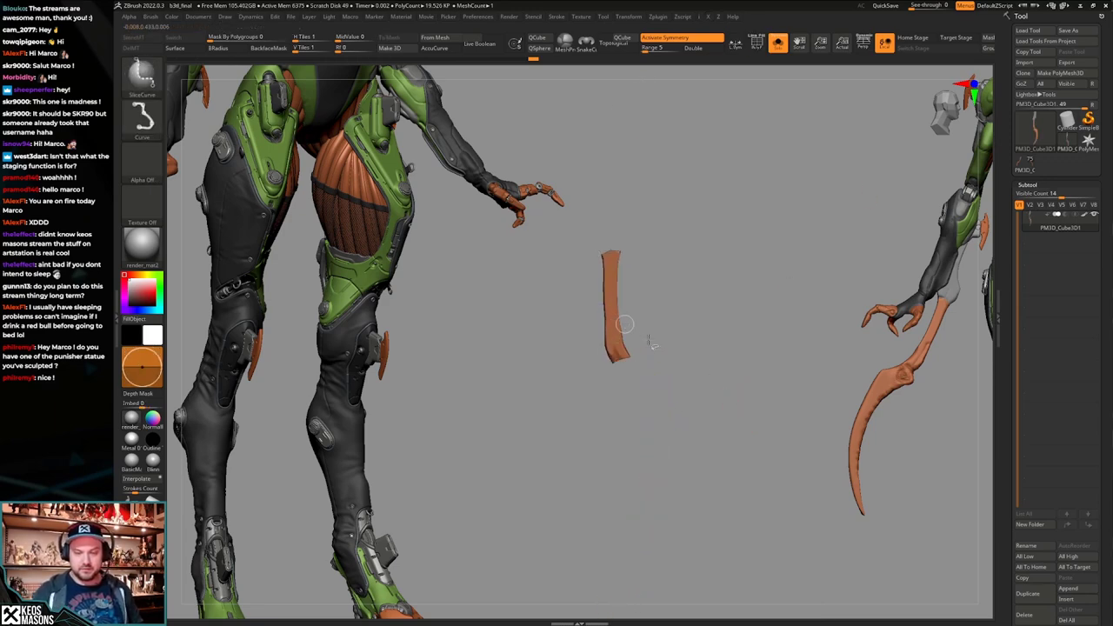
pyautogui.hotkey('ctrl', 'shift', 's')
pyautogui.click(1056, 244)
pyautogui.keyDown('ctrl'); pyautogui.keyDown('shift'); pyautogui.click(648, 440); pyautogui.keyUp('shift'); pyautogui.keyUp('ctrl')
pyautogui.hotkey('ctrl', 'shift', 's')
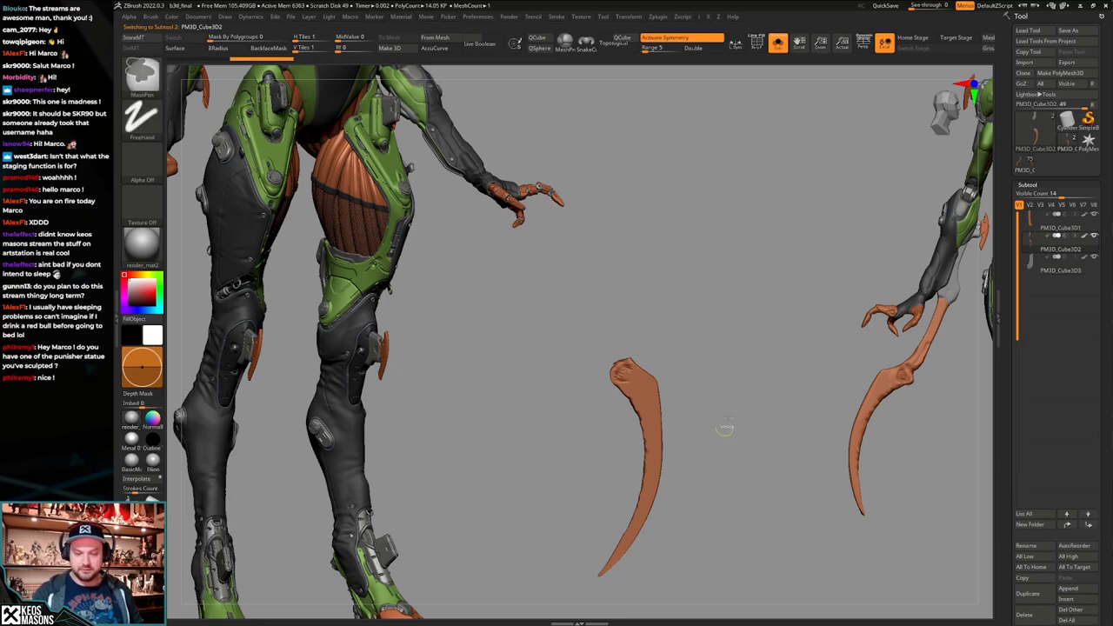
pyautogui.keyDown('ctrl'); pyautogui.moveTo(776, 288); pyautogui.dragTo(629, 373); pyautogui.keyUp('ctrl')
pyautogui.keyDown('ctrl'); pyautogui.click(810, 357); pyautogui.keyUp('ctrl')
pyautogui.keyDown('ctrl'); pyautogui.moveTo(809, 357); pyautogui.dragTo(743, 474); pyautogui.keyUp('ctrl')
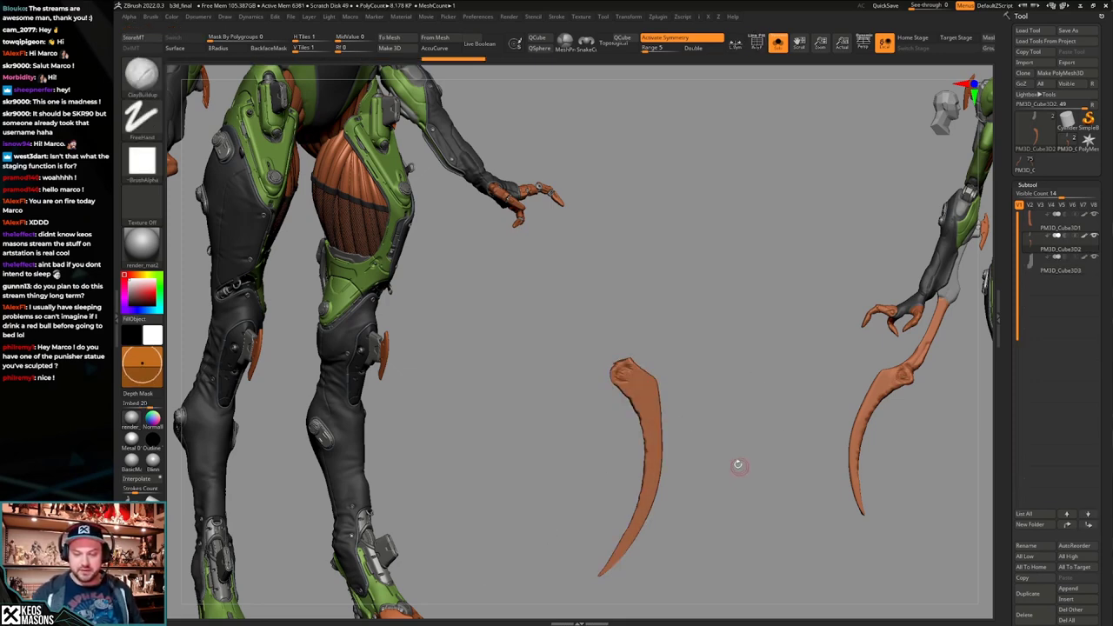
# Show all three subtools together and reorder them so the grip comes first in the subtool list.
pyautogui.click(1034, 270)
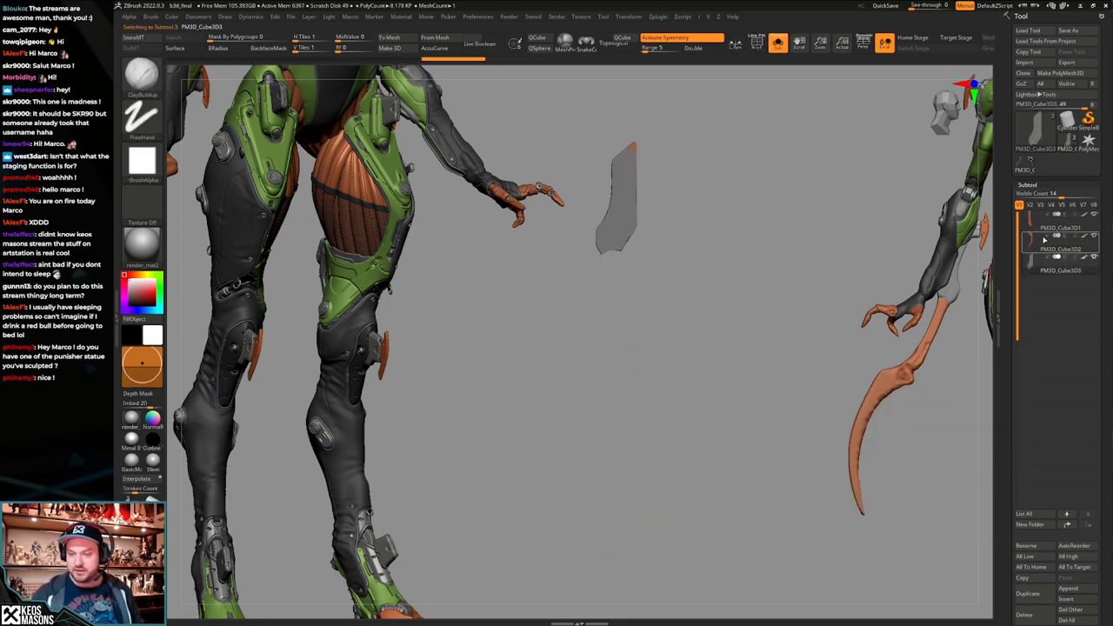
pyautogui.moveTo(753, 388)
pyautogui.keyDown('ctrl'); pyautogui.mouseDown()
pyautogui.moveTo(763, 367)
pyautogui.moveTo(740, 389)
pyautogui.mouseUp(); pyautogui.keyUp('ctrl')
pyautogui.hotkey('alt', 's')
pyautogui.moveTo(1006, 424); pyautogui.dragTo(1007, 376)
pyautogui.keyDown('shift'); pyautogui.click(1025, 564); pyautogui.keyUp('shift')
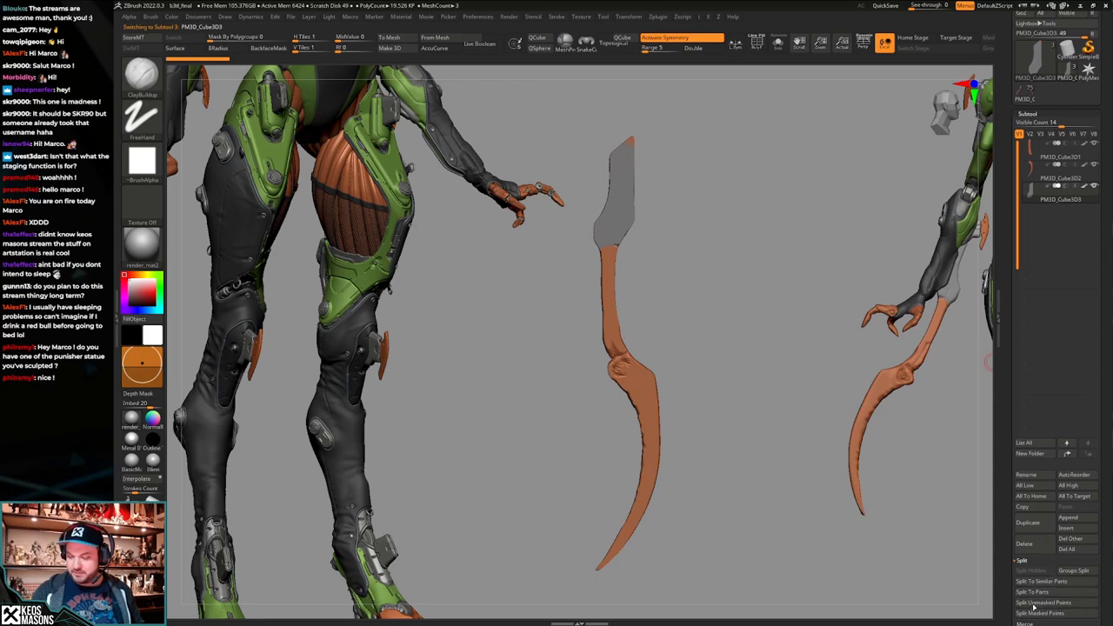
pyautogui.moveTo(1006, 457); pyautogui.dragTo(1004, 527)
pyautogui.moveTo(757, 416)
pyautogui.mouseDown(button='right')
pyautogui.moveTo(735, 421)
pyautogui.moveTo(763, 423)
pyautogui.moveTo(767, 404)
pyautogui.mouseUp(button='right')
pyautogui.click(1035, 223)
pyautogui.hotkey('shift', 'f')
pyautogui.click(1032, 243)
pyautogui.moveTo(1033, 265); pyautogui.dragTo(1033, 217)
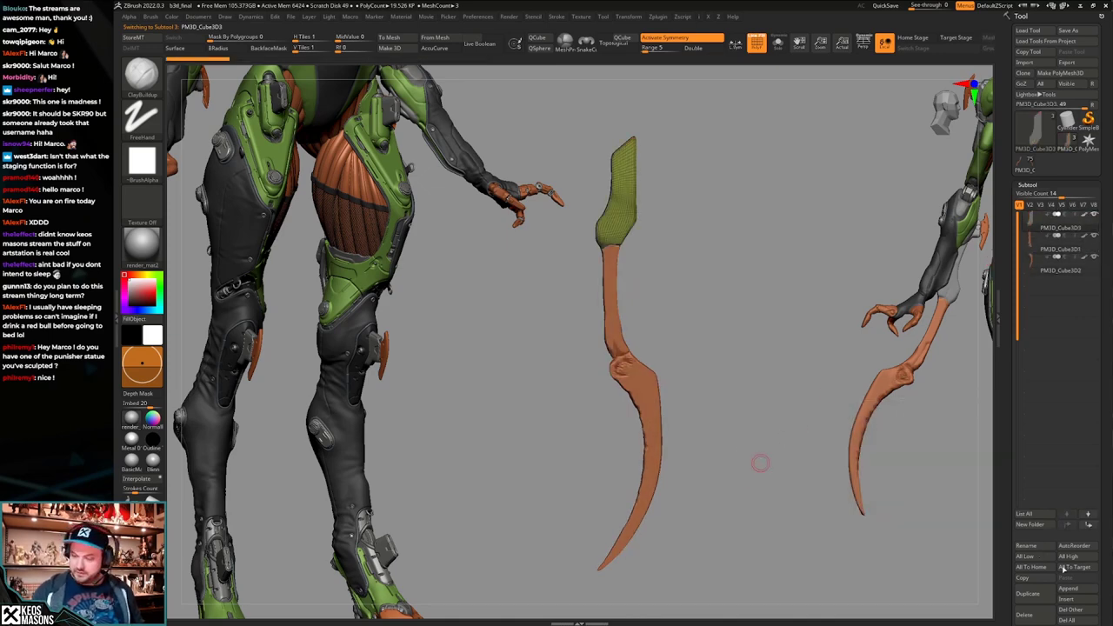
# Insert a PolyMesh3D star as a hidden subtool above the grip and make the grip active again.
pyautogui.click(1066, 598)
pyautogui.click(760, 494)
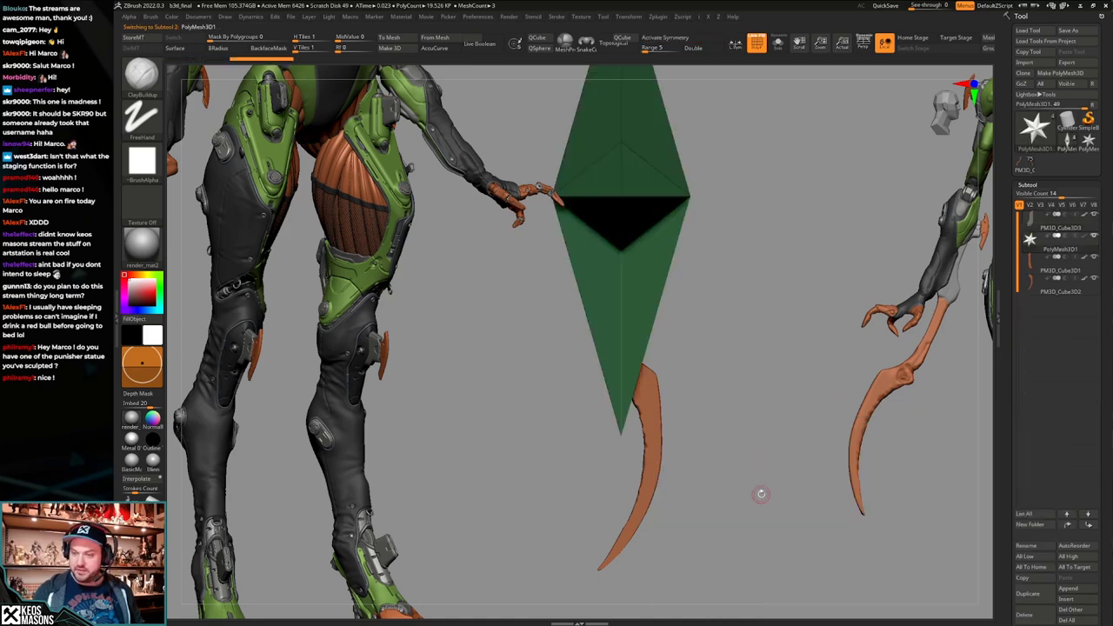
pyautogui.moveTo(1033, 243); pyautogui.dragTo(1033, 219)
pyautogui.click(1033, 243)
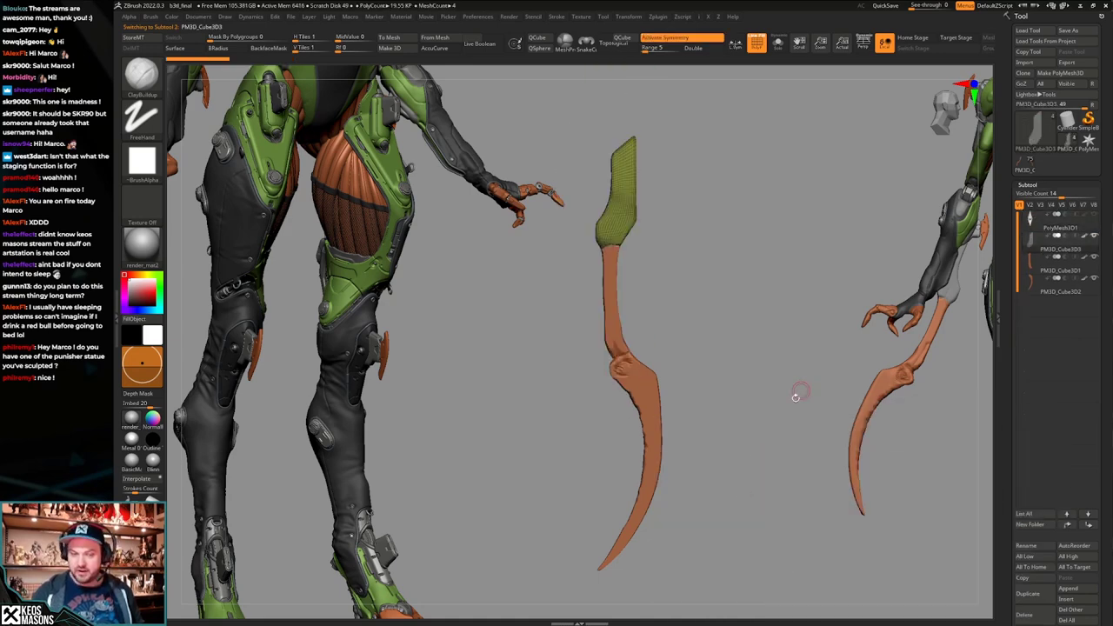
pyautogui.keyDown('alt'); pyautogui.moveTo(795, 397); pyautogui.dragTo(811, 402, button='right'); pyautogui.keyUp('alt')
pyautogui.hotkey('shift', 'f')
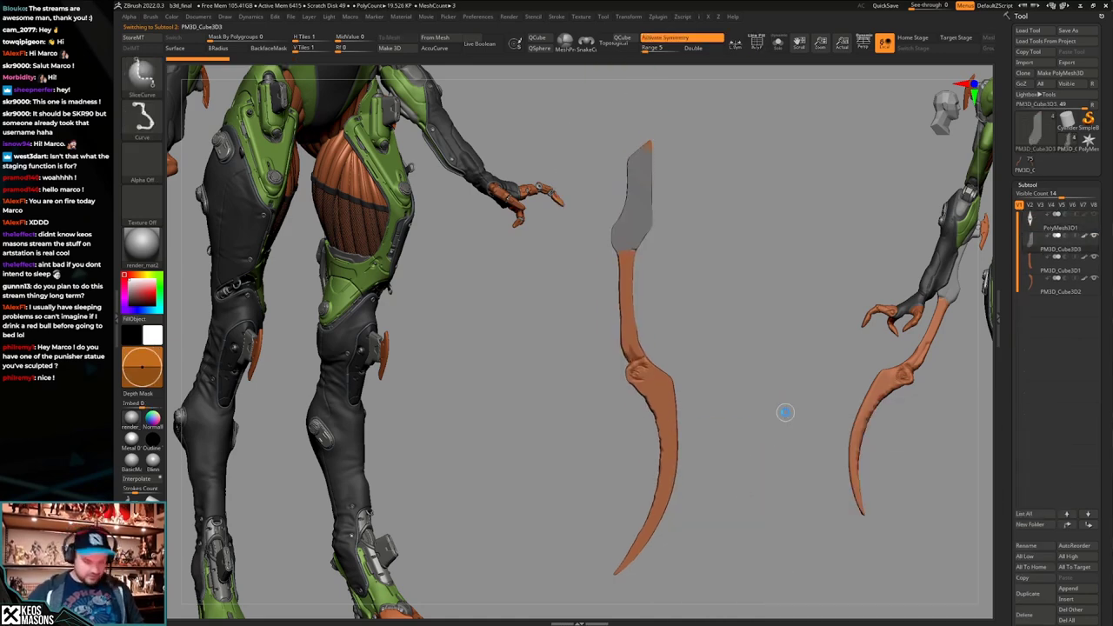
# Save the tool as blade_01 in the mantis project folder.
pyautogui.hotkey('ctrl', 's')
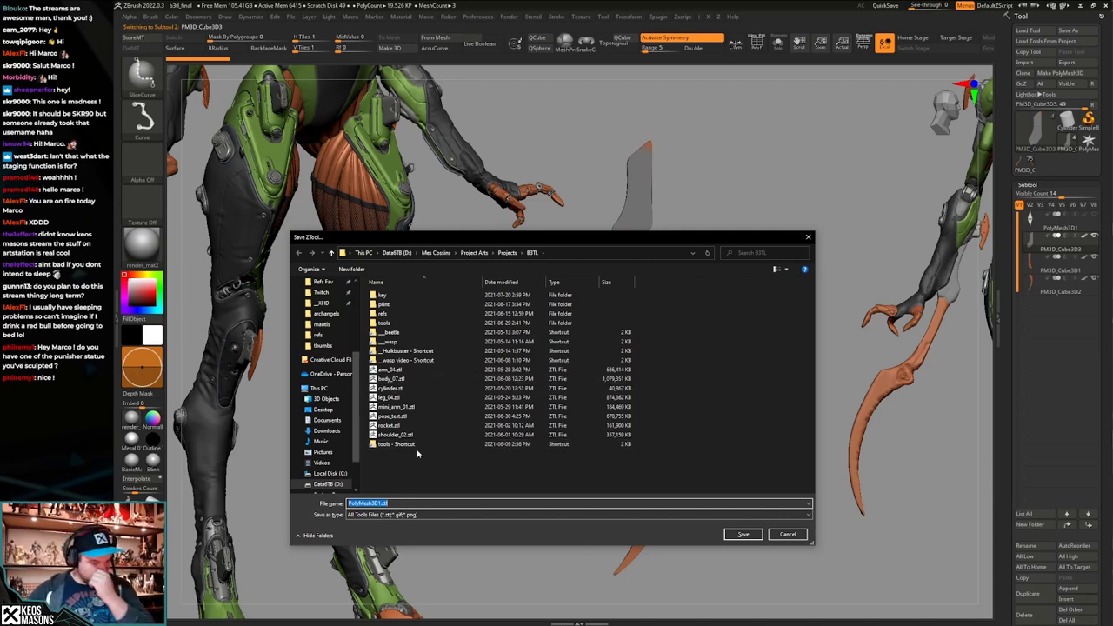
pyautogui.click(321, 324)
pyautogui.write('blade_01')
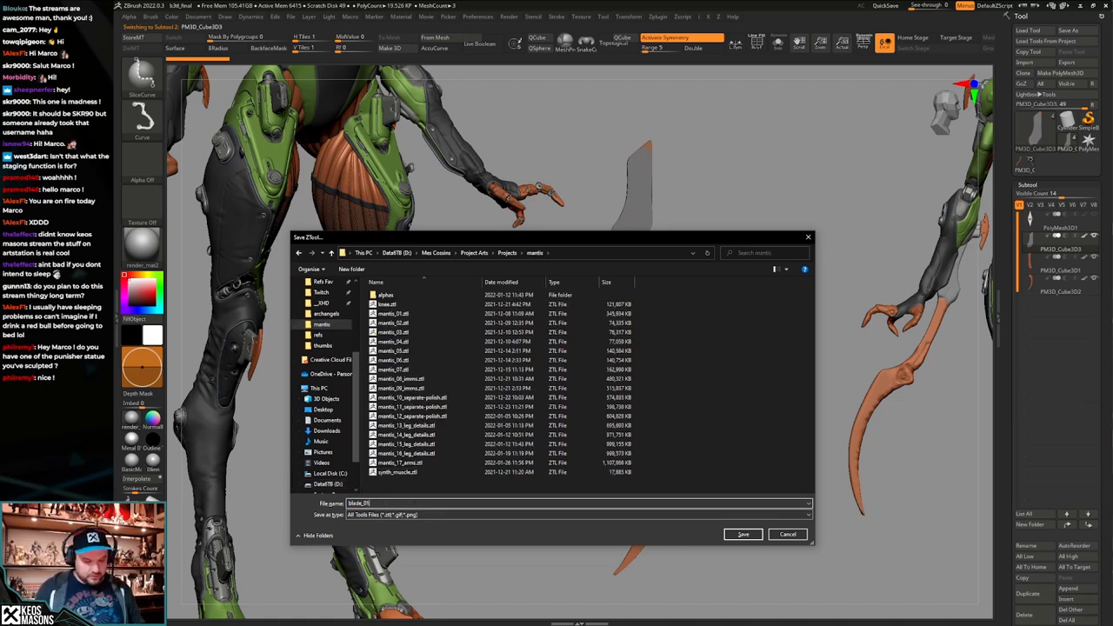
pyautogui.press('Return')
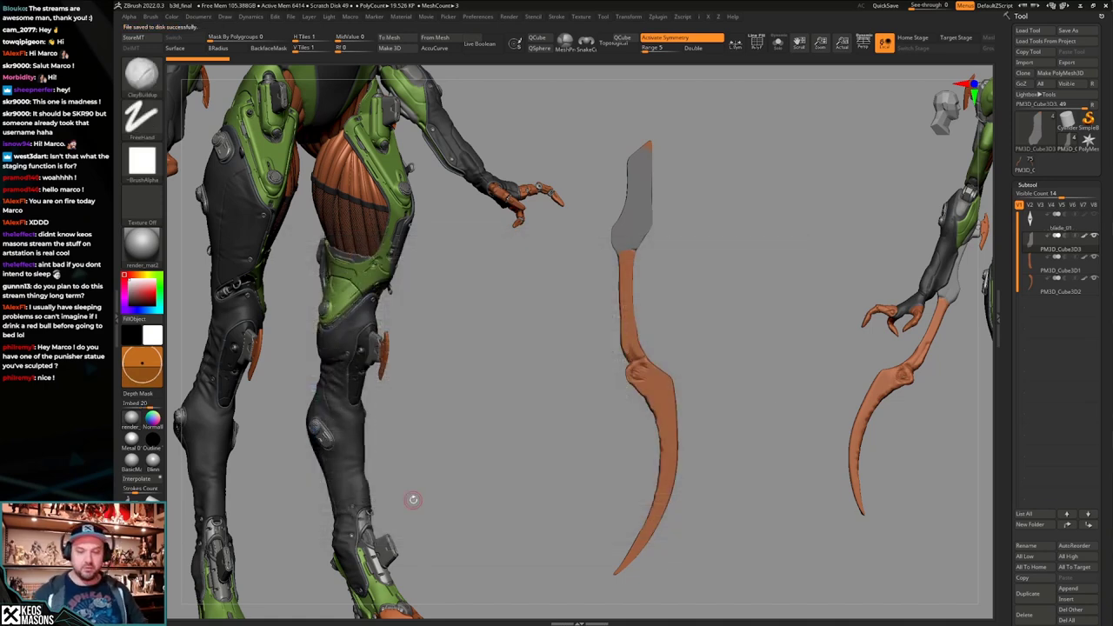
# Look over the subtools in the ZSceneManager list and close it.
pyautogui.moveTo(749, 417)
pyautogui.keyDown('shift'); pyautogui.mouseDown()
pyautogui.moveTo(770, 417)
pyautogui.moveTo(765, 405)
pyautogui.mouseUp(); pyautogui.keyUp('shift')
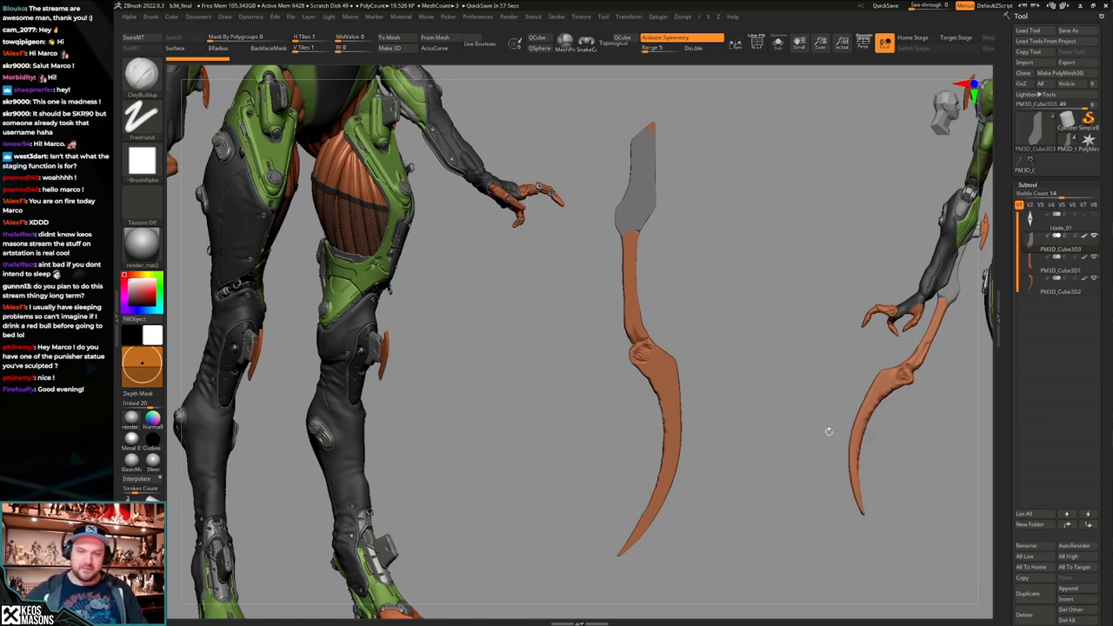
pyautogui.press('n')
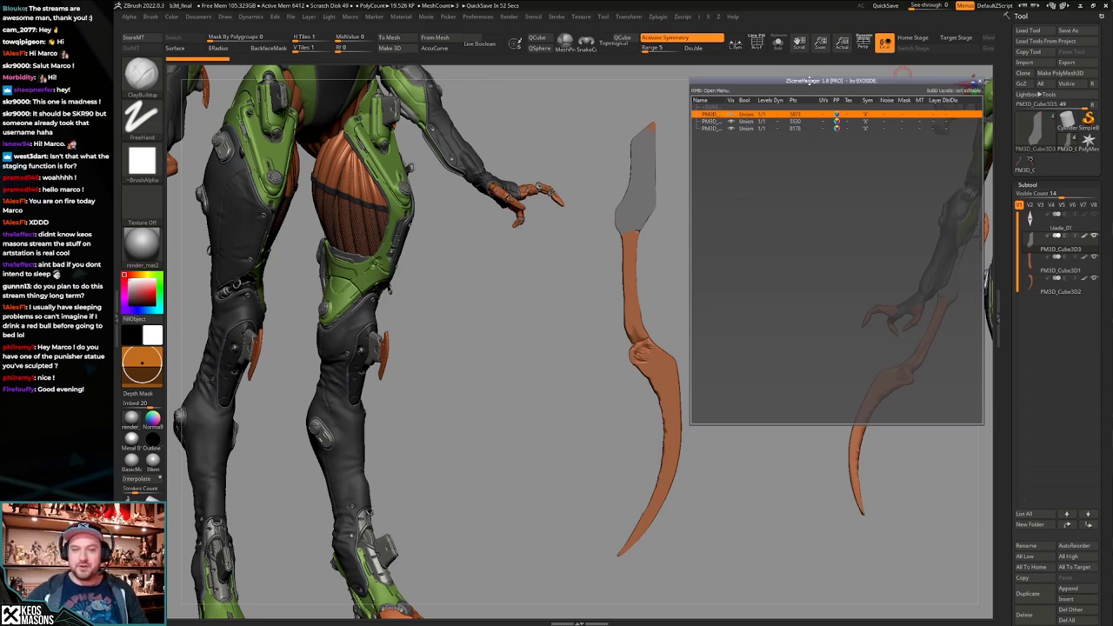
pyautogui.moveTo(809, 80); pyautogui.dragTo(800, 86)
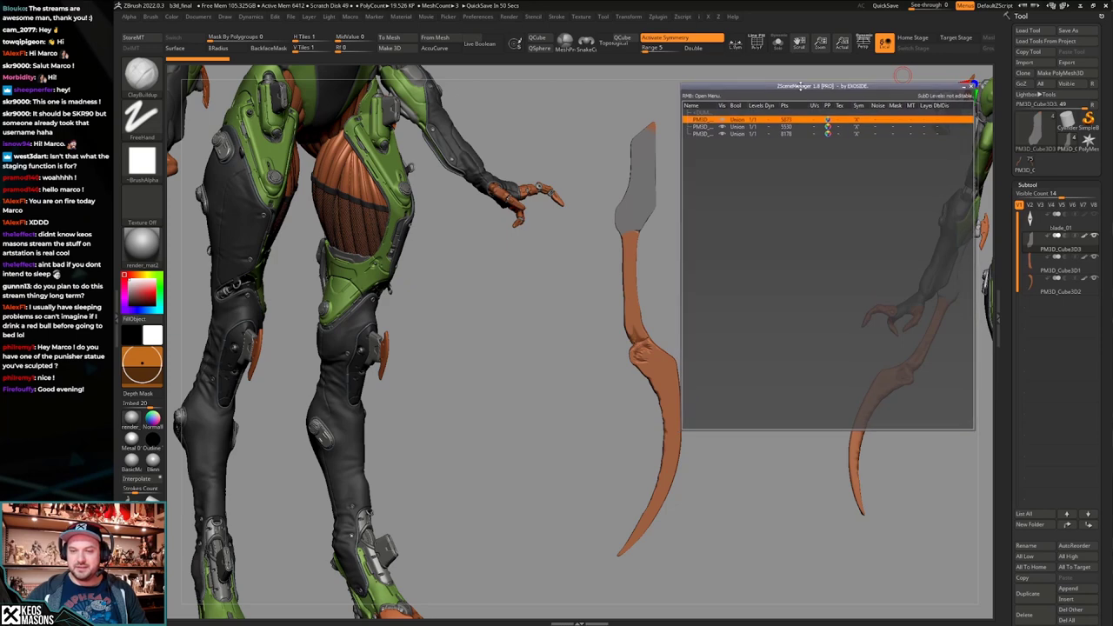
pyautogui.click(971, 87)
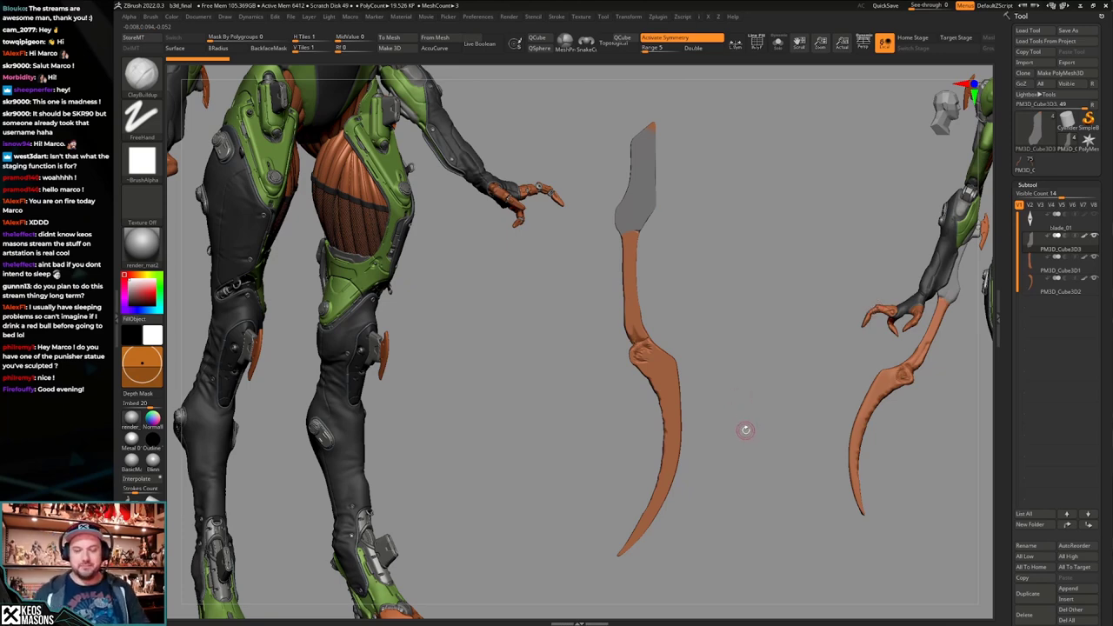
# Examine the grip's wireframe and shape, both on its own and together with the other arm parts.
pyautogui.hotkey('shift', 'f')
pyautogui.moveTo(740, 423)
pyautogui.keyDown('alt'); pyautogui.mouseDown()
pyautogui.moveTo(732, 442)
pyautogui.moveTo(739, 422)
pyautogui.mouseUp(); pyautogui.keyUp('alt')
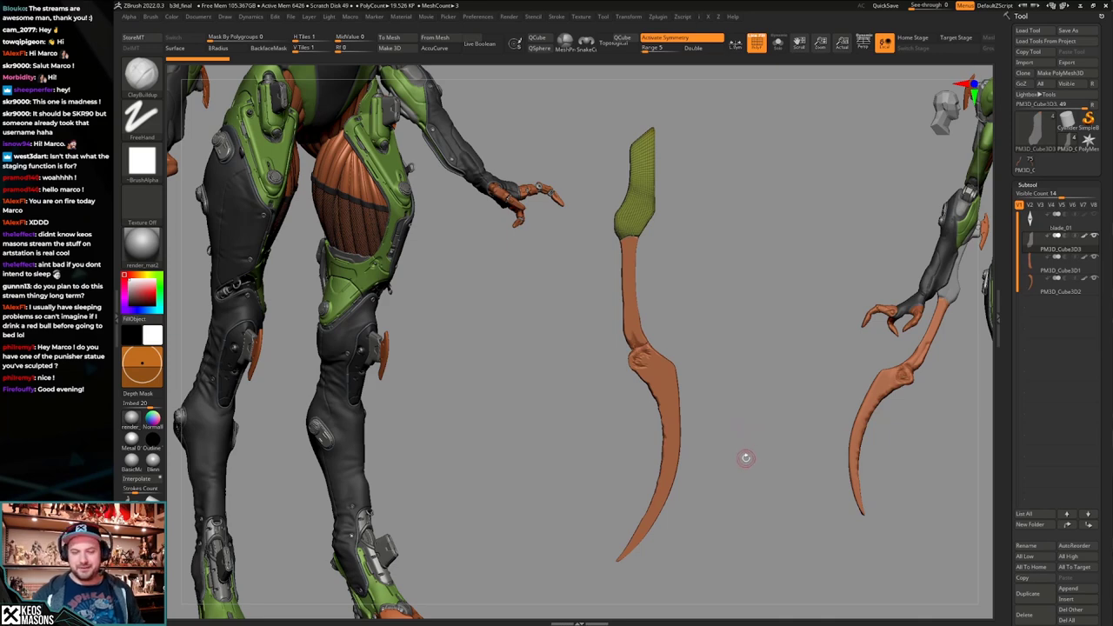
pyautogui.keyDown('alt'); pyautogui.moveTo(759, 422); pyautogui.dragTo(741, 399); pyautogui.keyUp('alt')
pyautogui.hotkey('alt', 's')
pyautogui.hotkey('shift', 'f')
pyautogui.hotkey('ctrl', 'shift', 'z')
pyautogui.hotkey('ctrl', 'shift', 'z')
pyautogui.hotkey('ctrl', 'shift', 'z')
pyautogui.hotkey('ctrl', 'shift', 'z')
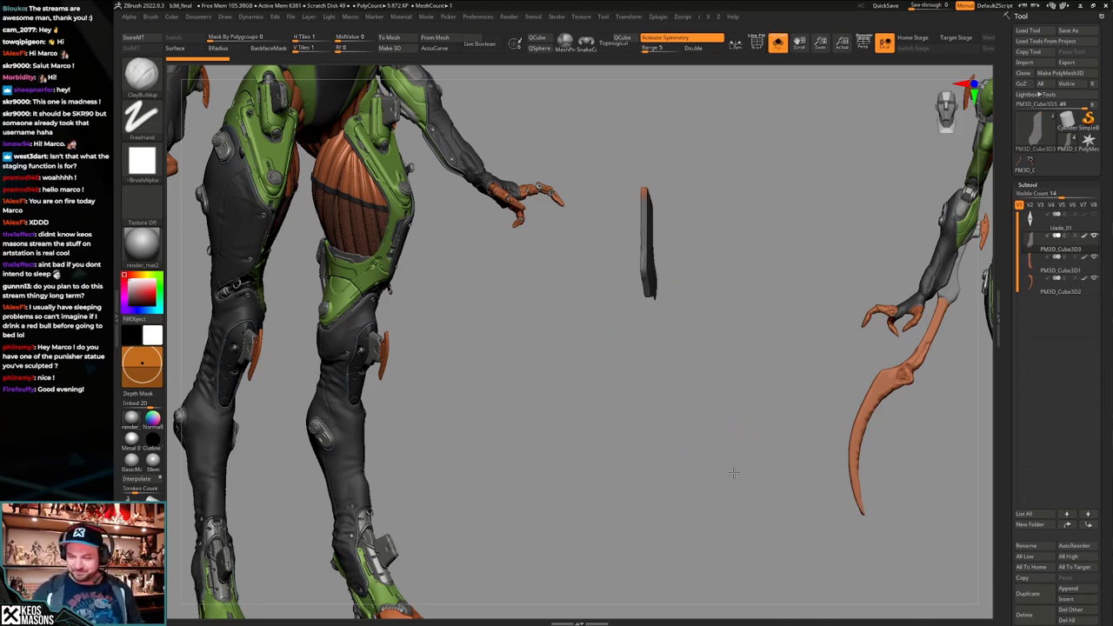
pyautogui.keyDown('alt'); pyautogui.moveTo(703, 374); pyautogui.dragTo(706, 391); pyautogui.keyUp('alt')
pyautogui.keyDown('shift'); pyautogui.moveTo(706, 391); pyautogui.dragTo(750, 427); pyautogui.keyUp('shift')
pyautogui.hotkey('shift', 'f')
pyautogui.keyDown('alt'); pyautogui.moveTo(749, 427); pyautogui.dragTo(708, 400); pyautogui.keyUp('alt')
# DynaMesh the grip at a resolution of 1656.
pyautogui.press('space')
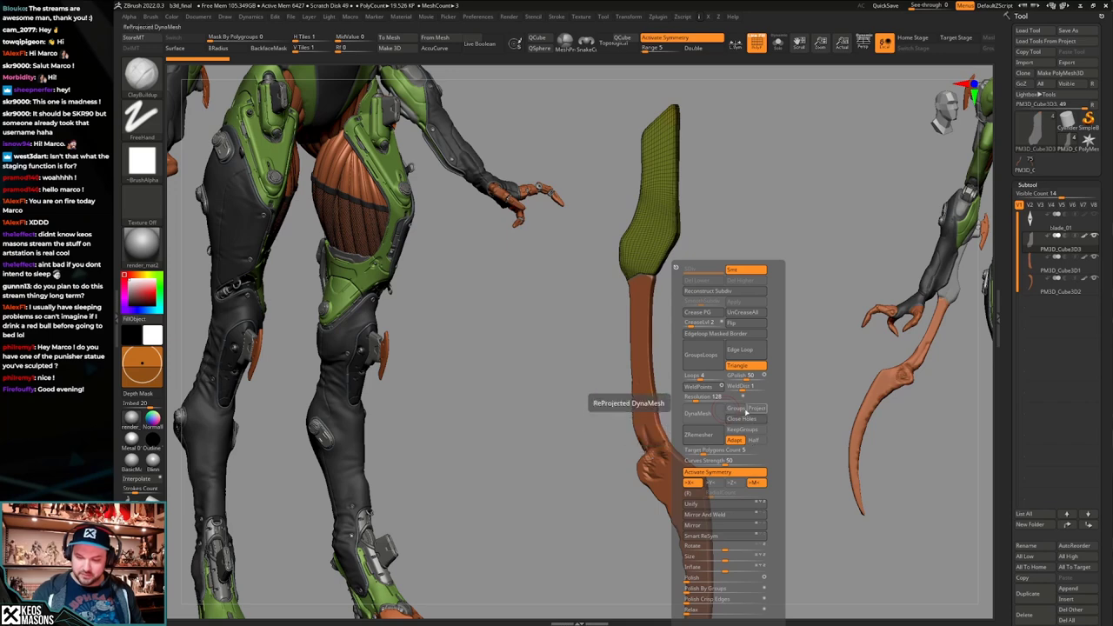
pyautogui.moveTo(755, 405)
pyautogui.mouseDown()
pyautogui.moveTo(731, 403)
pyautogui.moveTo(763, 395)
pyautogui.moveTo(734, 429)
pyautogui.mouseUp()
pyautogui.hotkey('shift', 'f')
pyautogui.press('g')
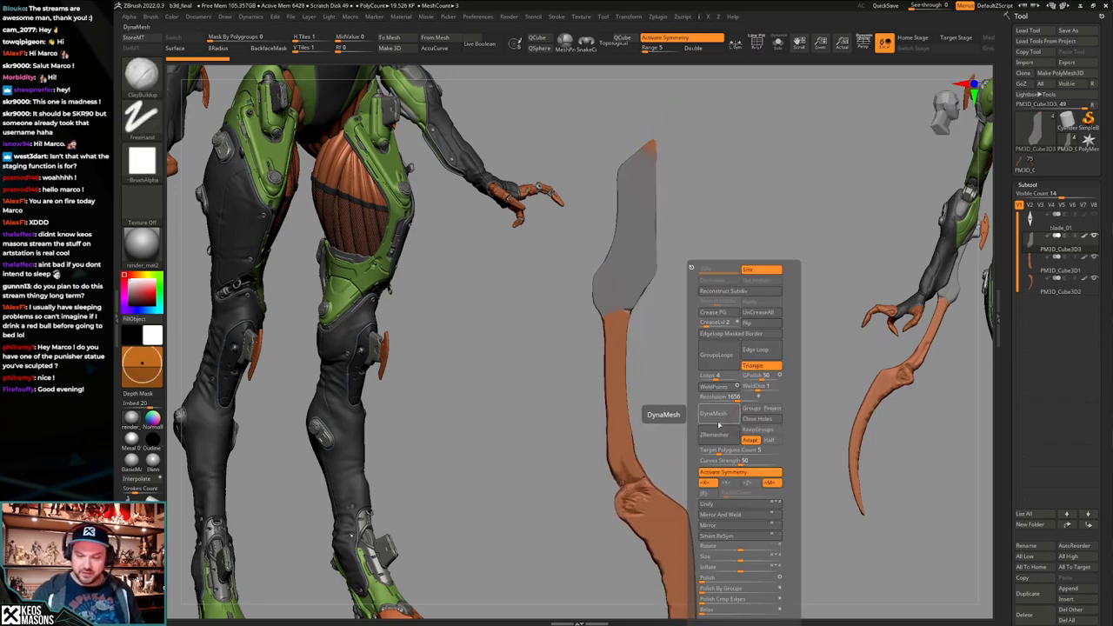
pyautogui.click(722, 421)
pyautogui.hotkey('shift', 'f')
# Make the shaft the active subtool and DynaMesh it at a resolution of 1012.
pyautogui.moveTo(718, 411)
pyautogui.keyDown('ctrl'); pyautogui.mouseDown(button='right')
pyautogui.moveTo(693, 425)
pyautogui.moveTo(730, 489)
pyautogui.moveTo(714, 453)
pyautogui.moveTo(658, 418)
pyautogui.mouseUp(button='right'); pyautogui.keyUp('ctrl')
pyautogui.press('g')
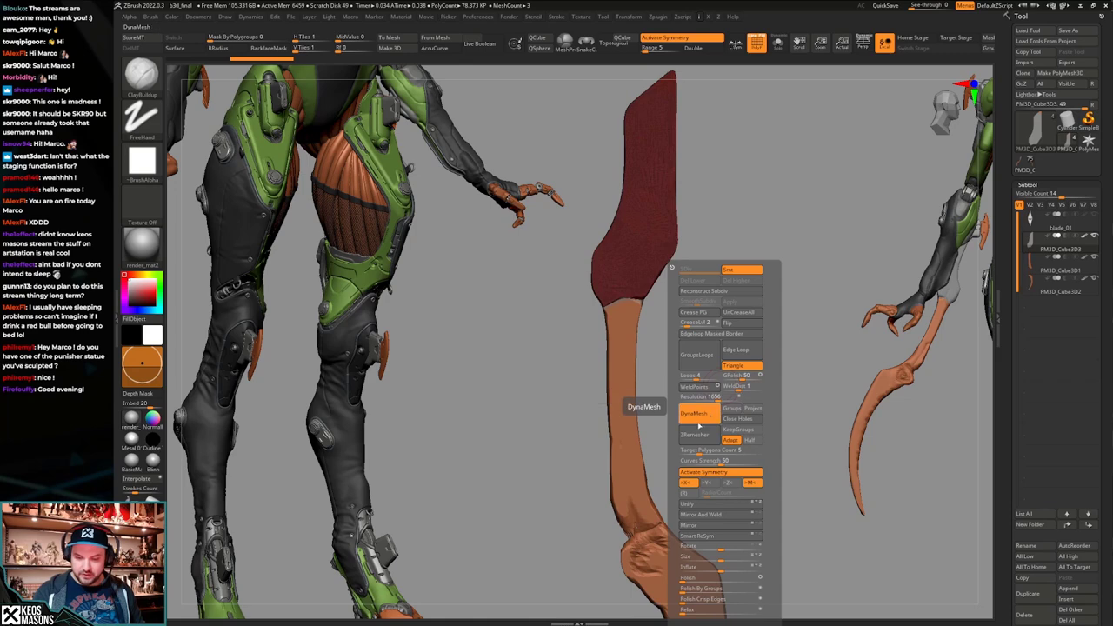
pyautogui.keyDown('alt'); pyautogui.click(630, 459); pyautogui.keyUp('alt')
pyautogui.click(745, 398)
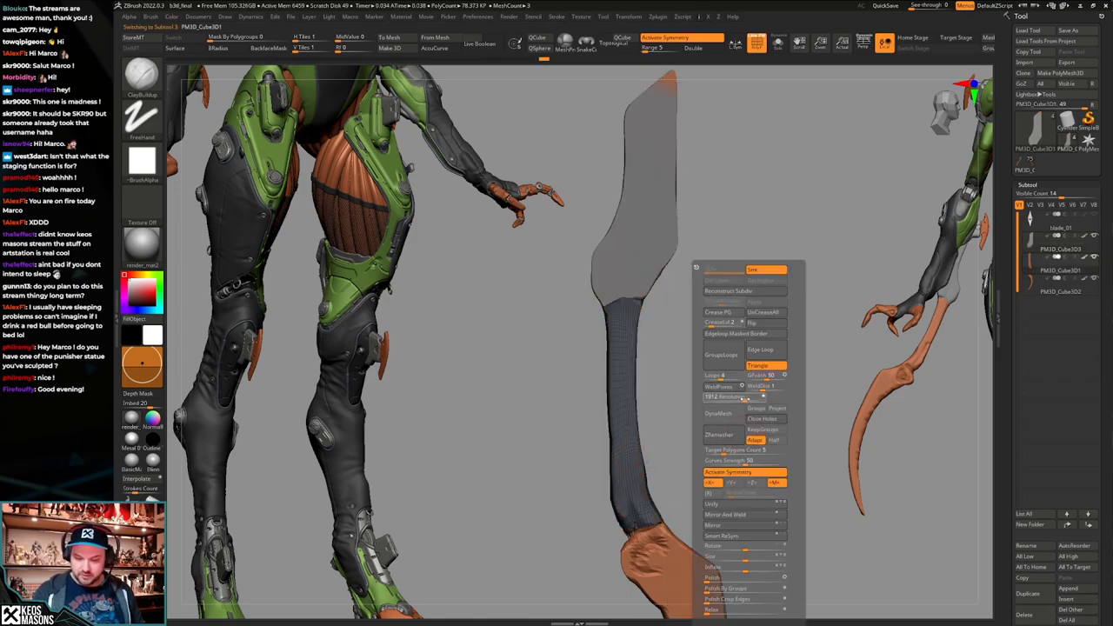
pyautogui.click(732, 414)
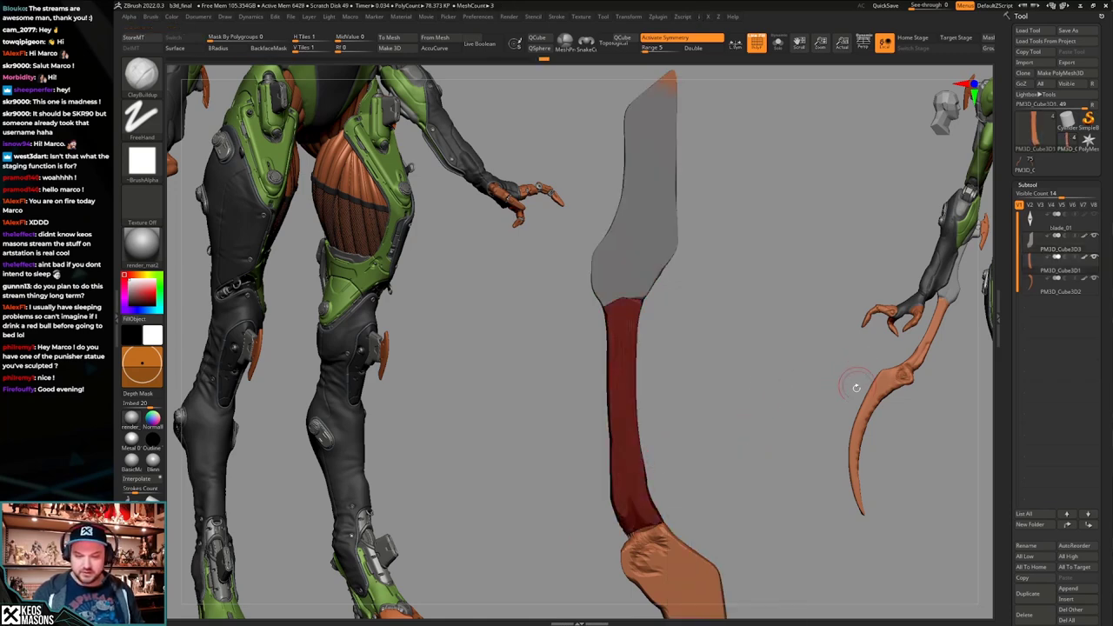
# Make the curved blade active, convert it with DynaMesh and view it alone.
pyautogui.keyDown('ctrl'); pyautogui.moveTo(852, 386); pyautogui.dragTo(687, 426, button='right'); pyautogui.keyUp('ctrl')
pyautogui.keyDown('alt'); pyautogui.click(653, 431); pyautogui.keyUp('alt')
pyautogui.press('x')
pyautogui.click(703, 413)
pyautogui.hotkey('alt', 's')
# Trim the blade's upper edge with a straight diagonal curve cut, refresh its DynaMesh and show all the parts.
pyautogui.hotkey('shift', 'f')
pyautogui.hotkey('shift', 'f')
pyautogui.hotkey('shift', 'f')
pyautogui.moveTo(625, 331); pyautogui.dragTo(652, 349, button='right')
pyautogui.keyDown('ctrl'); pyautogui.keyDown('shift'); pyautogui.moveTo(543, 335); pyautogui.dragTo(649, 274); pyautogui.keyUp('shift'); pyautogui.keyUp('ctrl')
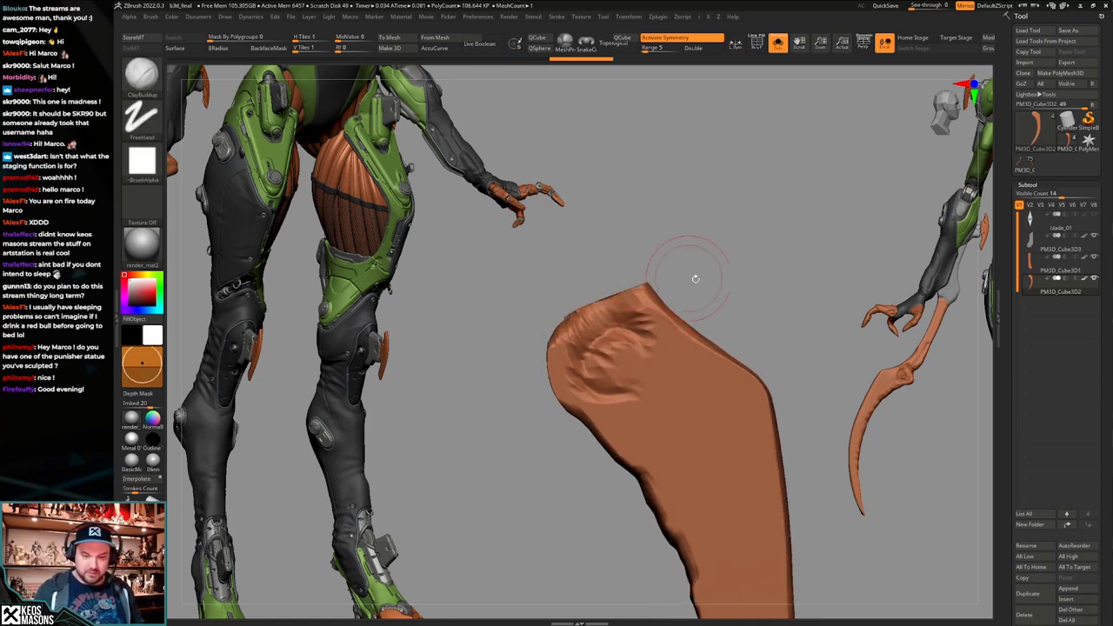
pyautogui.keyDown('ctrl'); pyautogui.moveTo(778, 251); pyautogui.dragTo(750, 268); pyautogui.keyUp('ctrl')
pyautogui.keyDown('ctrl'); pyautogui.moveTo(750, 278); pyautogui.dragTo(728, 235, button='right'); pyautogui.keyUp('ctrl')
pyautogui.moveTo(738, 364)
pyautogui.keyDown('alt'); pyautogui.mouseDown(button='right')
pyautogui.moveTo(745, 425)
pyautogui.moveTo(752, 374)
pyautogui.moveTo(741, 441)
pyautogui.mouseUp(button='right'); pyautogui.keyUp('alt')
pyautogui.hotkey('shift', 'f')
pyautogui.hotkey('alt', 's')
pyautogui.hotkey('shift', 'f')
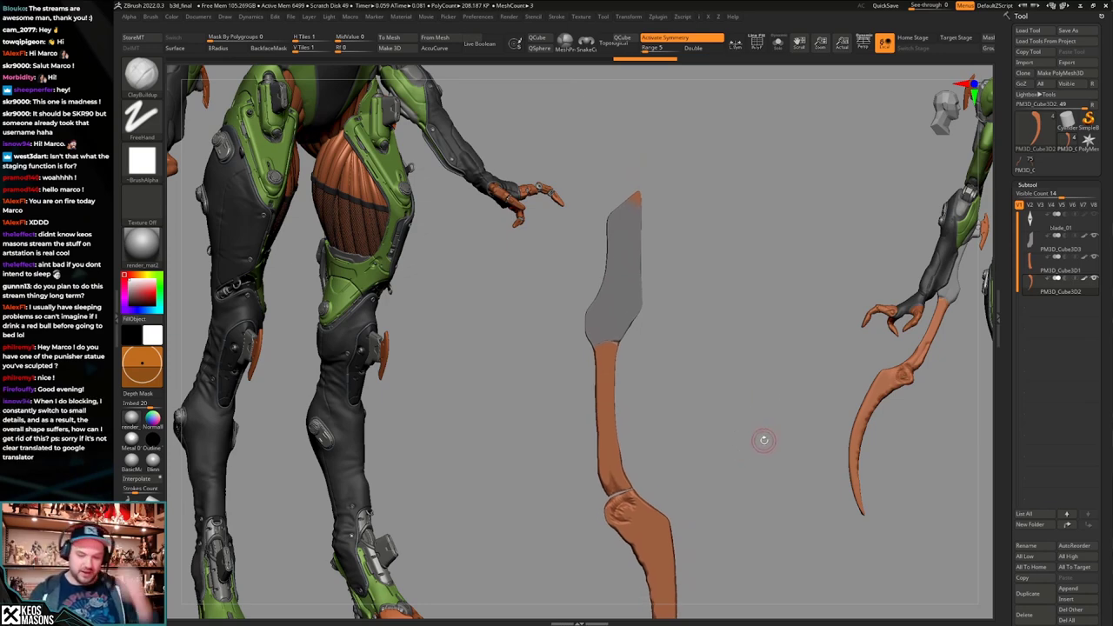
# Examine the blade alone and within the whole arm, comparing its last edit with undo and redo.
pyautogui.keyDown('alt'); pyautogui.moveTo(719, 511); pyautogui.dragTo(737, 406, button='right'); pyautogui.keyUp('alt')
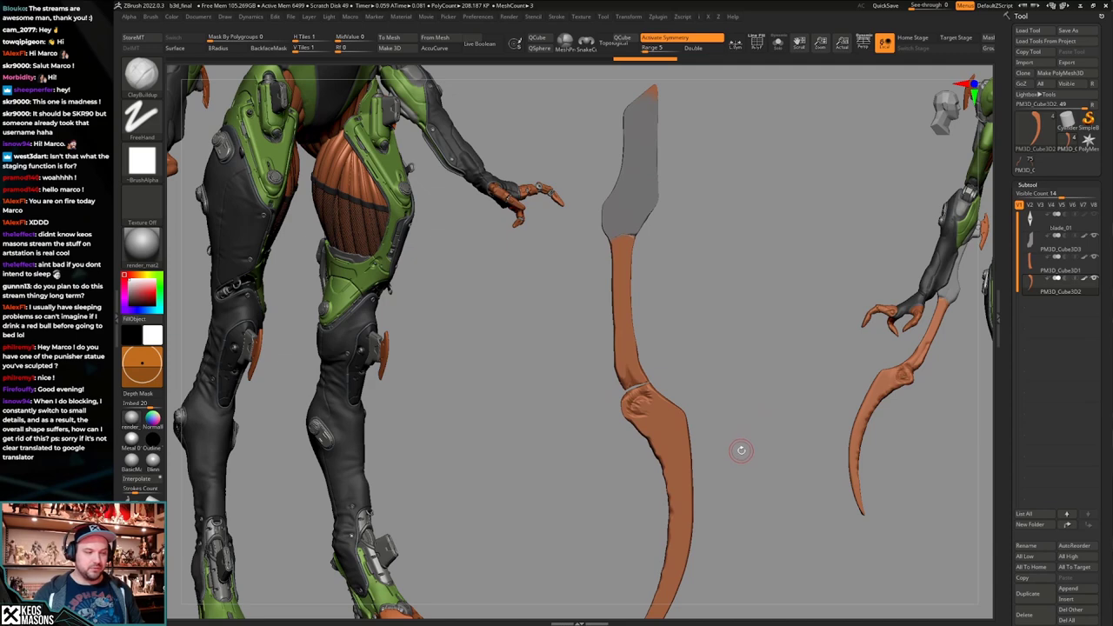
pyautogui.moveTo(742, 461)
pyautogui.keyDown('alt'); pyautogui.mouseDown()
pyautogui.moveTo(737, 412)
pyautogui.moveTo(718, 422)
pyautogui.moveTo(750, 440)
pyautogui.moveTo(731, 431)
pyautogui.mouseUp(); pyautogui.keyUp('alt')
pyautogui.hotkey('shift', 'f')
pyautogui.hotkey('shift', 'f')
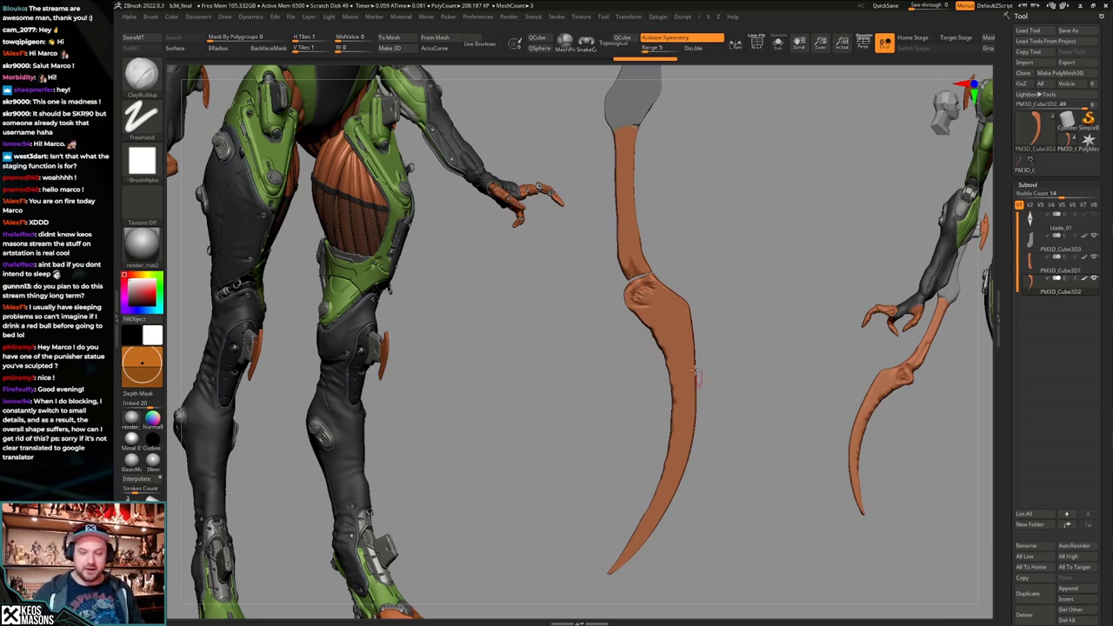
pyautogui.keyDown('alt'); pyautogui.moveTo(645, 289); pyautogui.dragTo(650, 299, button='right'); pyautogui.keyUp('alt')
pyautogui.hotkey('alt', 's')
pyautogui.hotkey('shift', 'f')
pyautogui.keyDown('alt'); pyautogui.moveTo(752, 450); pyautogui.dragTo(743, 436); pyautogui.keyUp('alt')
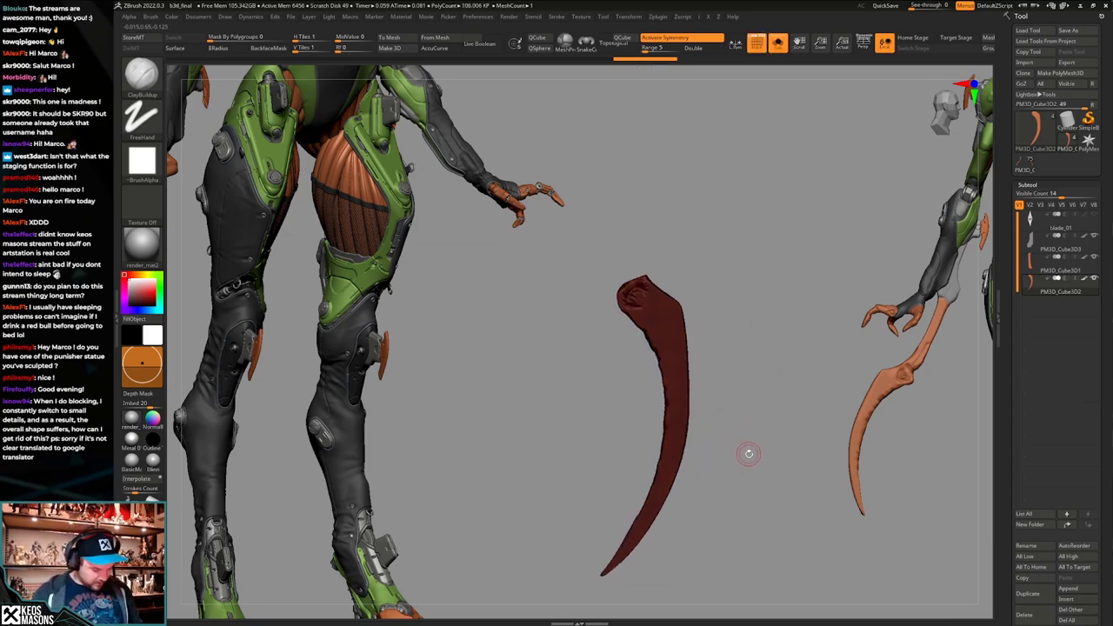
pyautogui.hotkey('ctrl', 'shift', 'z')
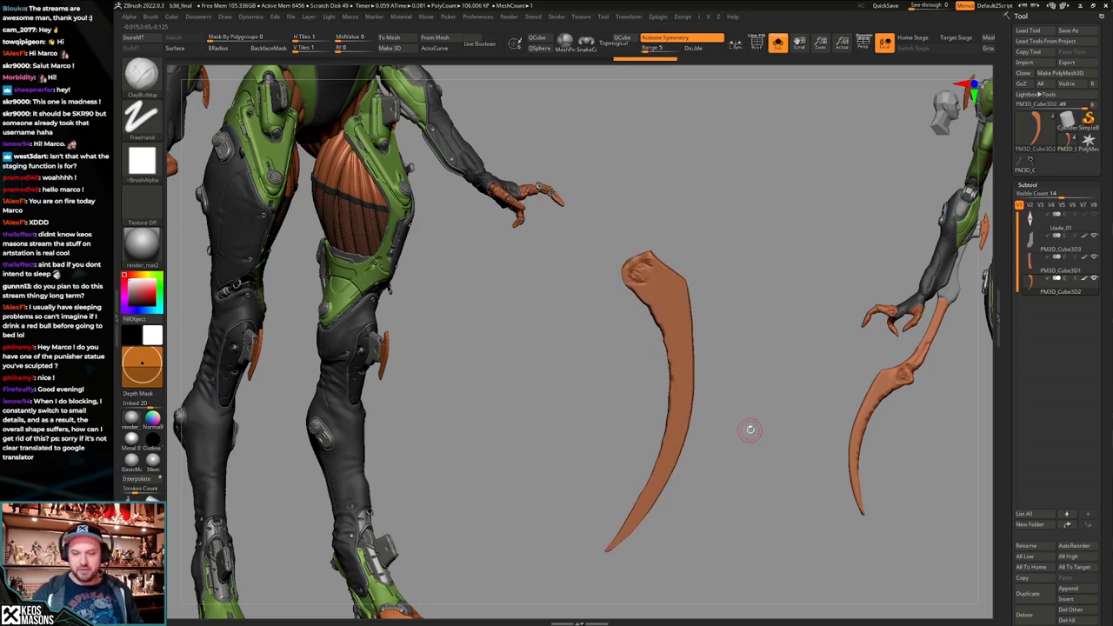
pyautogui.hotkey('ctrl', 'z')
pyautogui.hotkey('ctrl', 'shift', 'z')
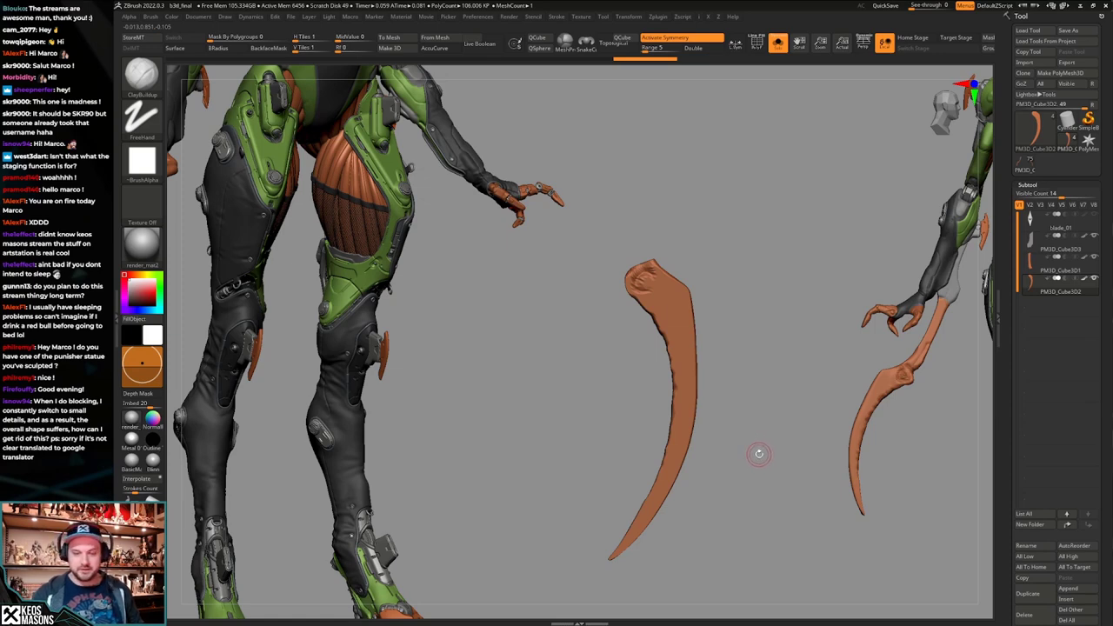
pyautogui.hotkey('alt', 's')
pyautogui.moveTo(754, 425)
pyautogui.keyDown('alt'); pyautogui.mouseDown()
pyautogui.moveTo(753, 454)
pyautogui.moveTo(762, 417)
pyautogui.moveTo(760, 438)
pyautogui.mouseUp(); pyautogui.keyUp('alt')
pyautogui.hotkey('shift', 'f')
pyautogui.hotkey('shift', 'f')
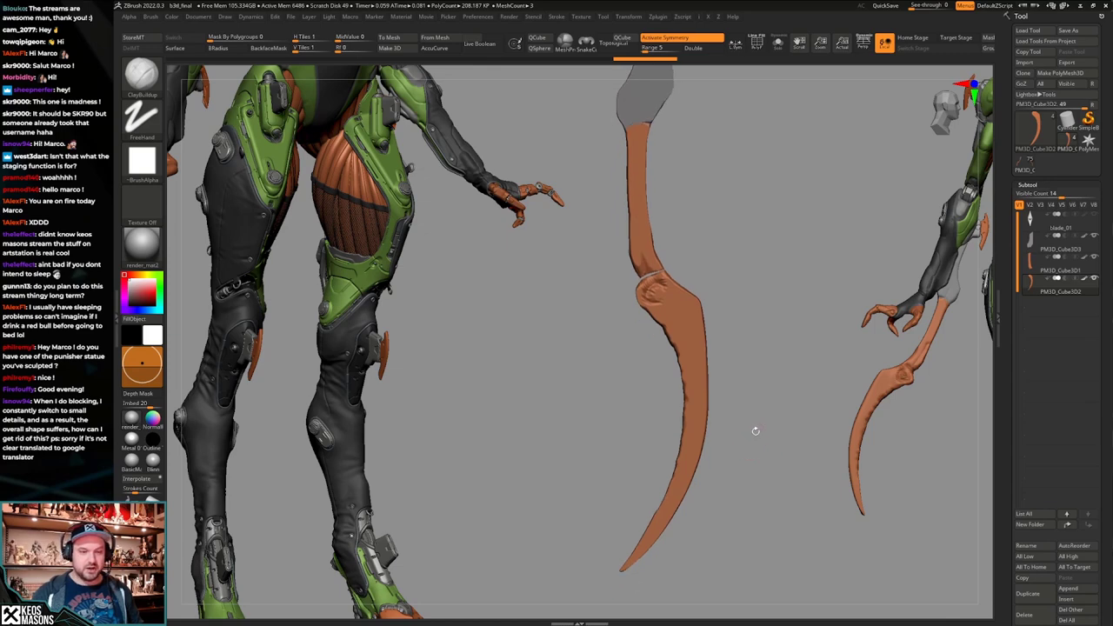
# Try to cut the blade's round upper joint into a disc with the ClipCircleCenter brush.
pyautogui.rightClick(760, 438)
pyautogui.press('ctrl')
pyautogui.hotkey('ctrl', 'shift', 'space')
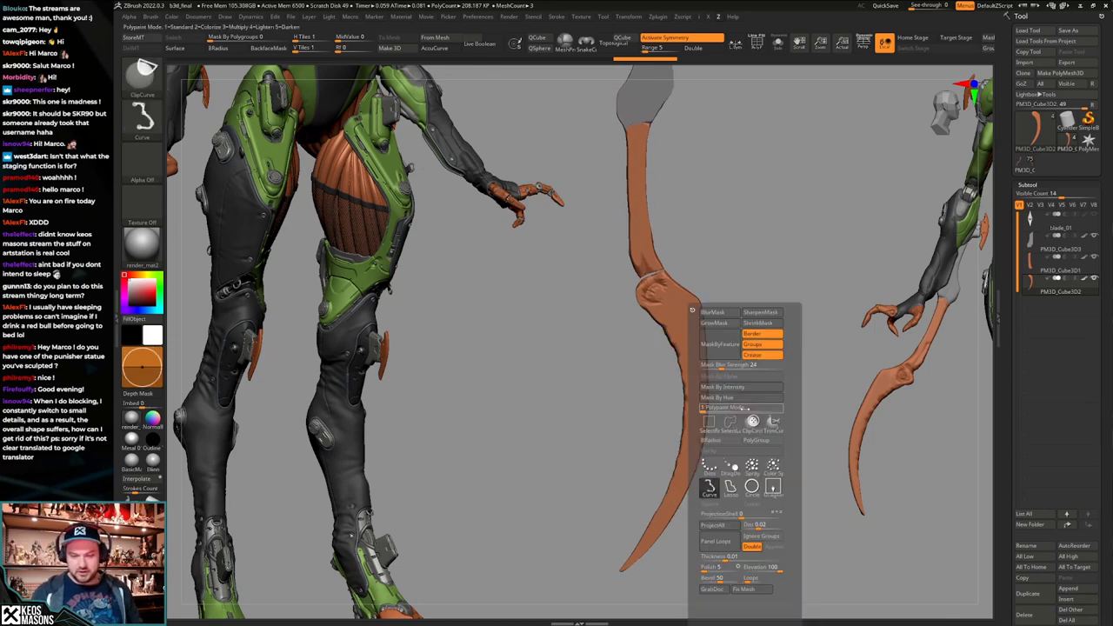
pyautogui.click(751, 486)
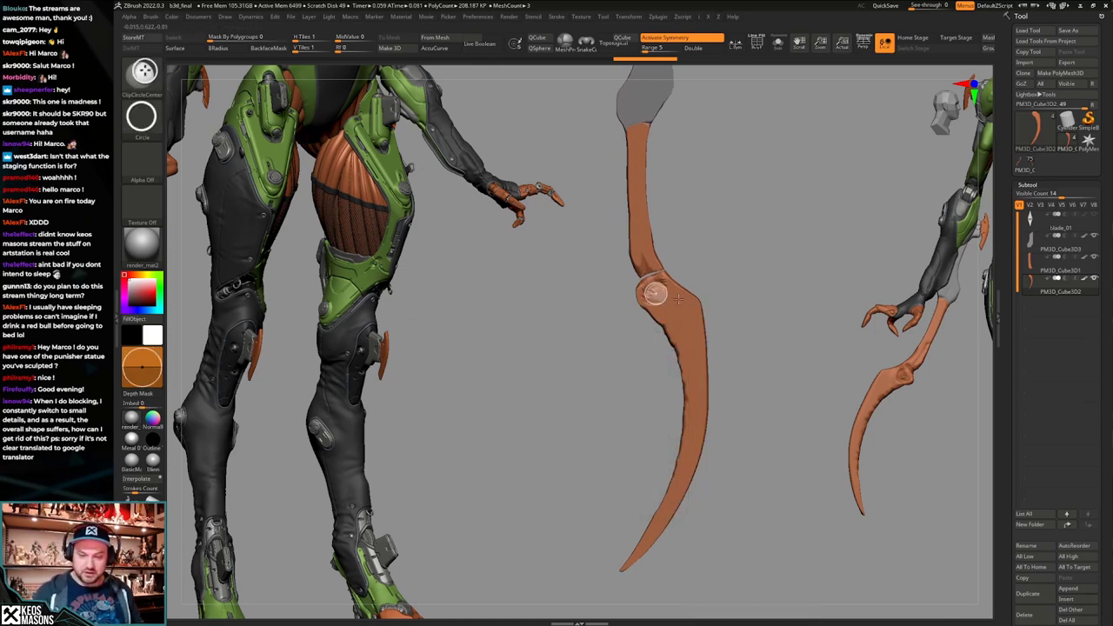
pyautogui.keyDown('ctrl'); pyautogui.keyDown('alt'); pyautogui.keyDown('shift'); pyautogui.moveTo(686, 303); pyautogui.dragTo(686, 301); pyautogui.keyUp('shift'); pyautogui.keyUp('alt'); pyautogui.keyUp('ctrl')
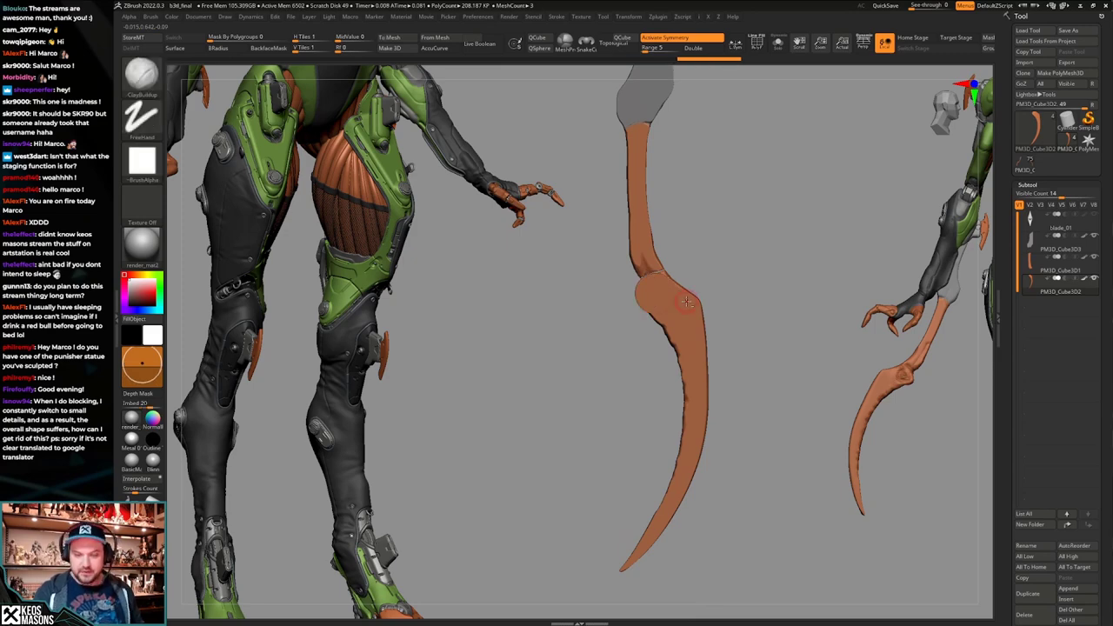
# Show the blade alone, check its wireframe and refresh its DynaMesh.
pyautogui.moveTo(756, 422); pyautogui.dragTo(744, 443)
pyautogui.hotkey('ctrl', 'shift', 's')
pyautogui.keyDown('ctrl'); pyautogui.keyDown('shift'); pyautogui.moveTo(637, 293); pyautogui.dragTo(709, 327); pyautogui.keyUp('shift'); pyautogui.keyUp('ctrl')
pyautogui.keyDown('alt'); pyautogui.moveTo(745, 437); pyautogui.dragTo(736, 412); pyautogui.keyUp('alt')
pyautogui.keyDown('ctrl'); pyautogui.click(737, 422); pyautogui.keyUp('ctrl')
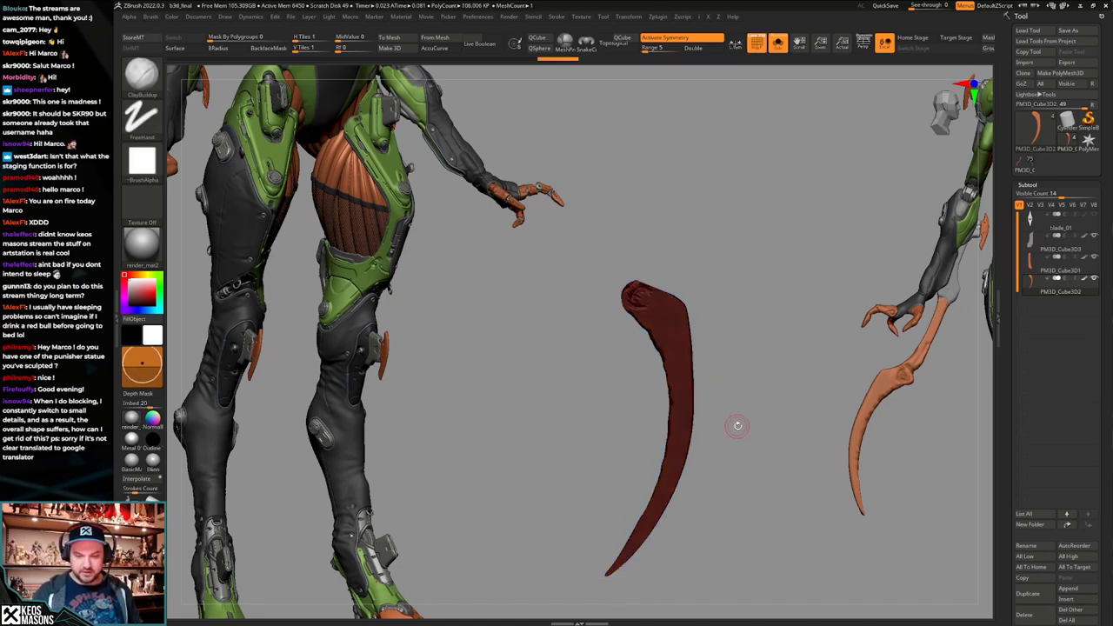
pyautogui.keyDown('ctrl'); pyautogui.click(737, 428); pyautogui.keyUp('ctrl')
# Shape the blade's round upper joint into a clean disc with the ClipCircleCenter brush, redoing the first circular cut.
pyautogui.hotkey('ctrl', 'shift', 's')
pyautogui.hotkey('ctrl', 'shift', 's')
pyautogui.press('space')
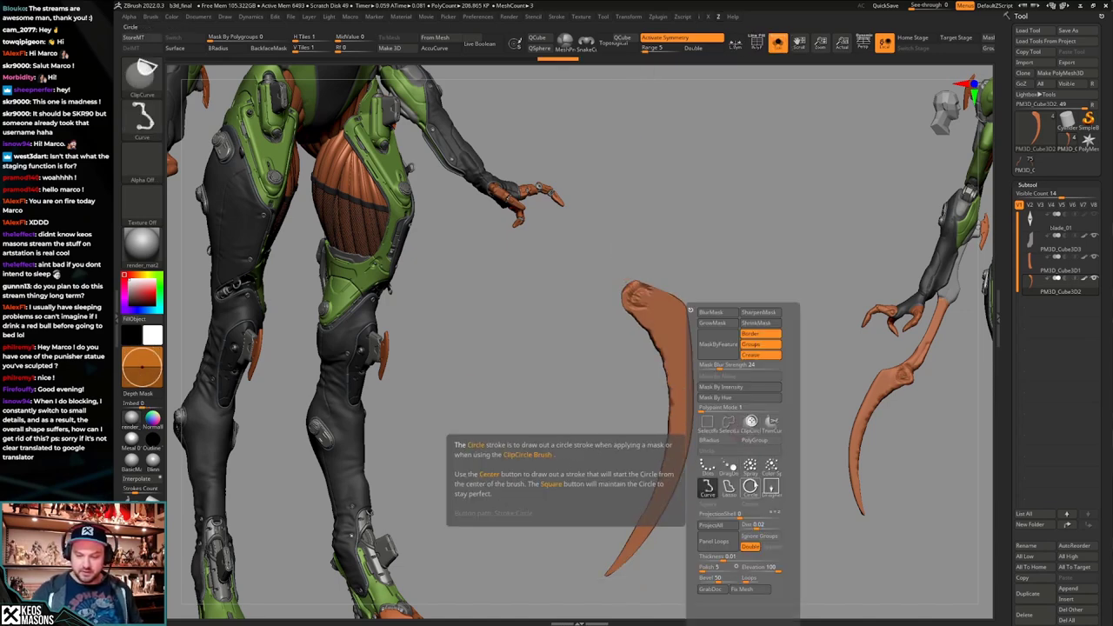
pyautogui.press('space')
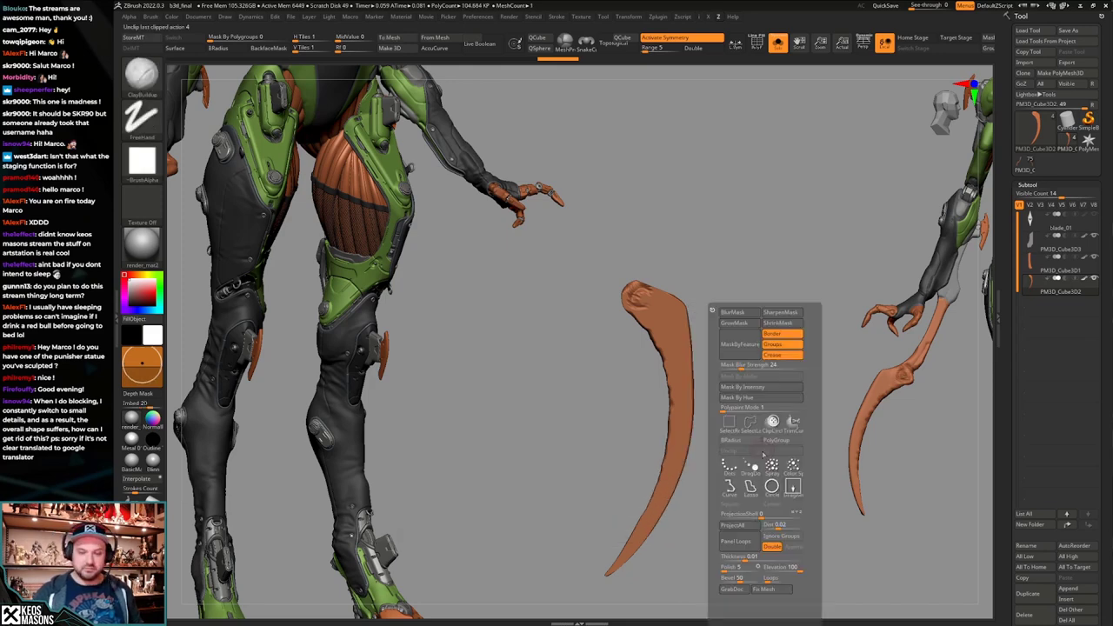
pyautogui.click(778, 430)
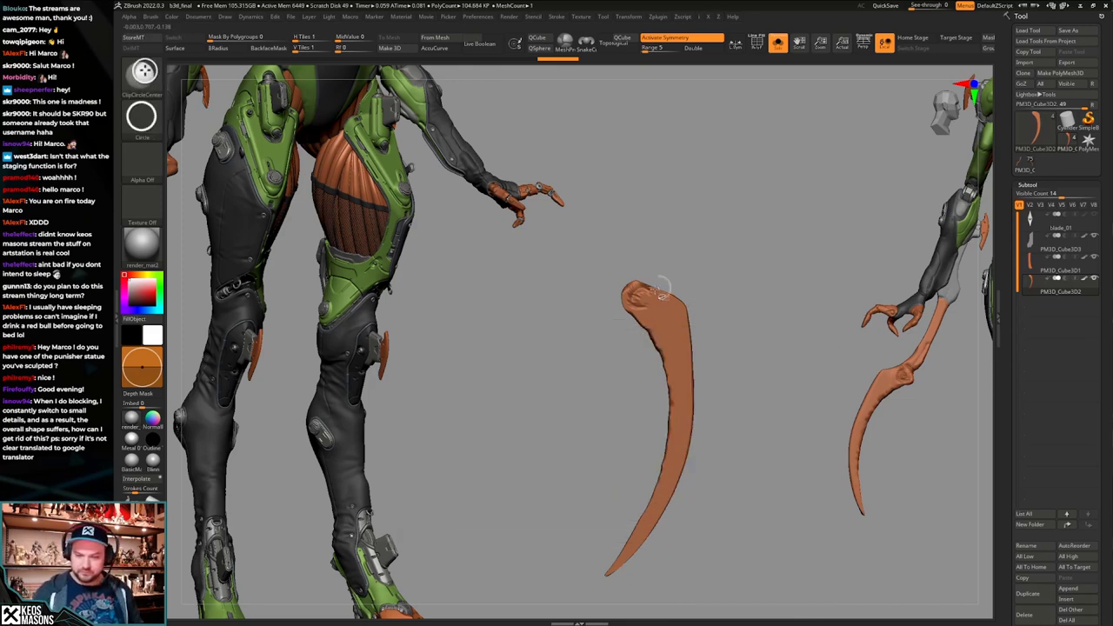
pyautogui.keyDown('ctrl'); pyautogui.keyDown('shift'); pyautogui.moveTo(641, 296); pyautogui.dragTo(668, 313); pyautogui.keyUp('shift'); pyautogui.keyUp('ctrl')
pyautogui.moveTo(756, 392)
pyautogui.mouseDown()
pyautogui.moveTo(658, 322)
pyautogui.moveTo(737, 375)
pyautogui.moveTo(738, 413)
pyautogui.moveTo(749, 402)
pyautogui.moveTo(699, 381)
pyautogui.moveTo(756, 401)
pyautogui.moveTo(735, 394)
pyautogui.moveTo(732, 317)
pyautogui.mouseUp()
pyautogui.hotkey('shift', 'f')
pyautogui.hotkey('shift', 'f')
pyautogui.hotkey('ctrl', 'z')
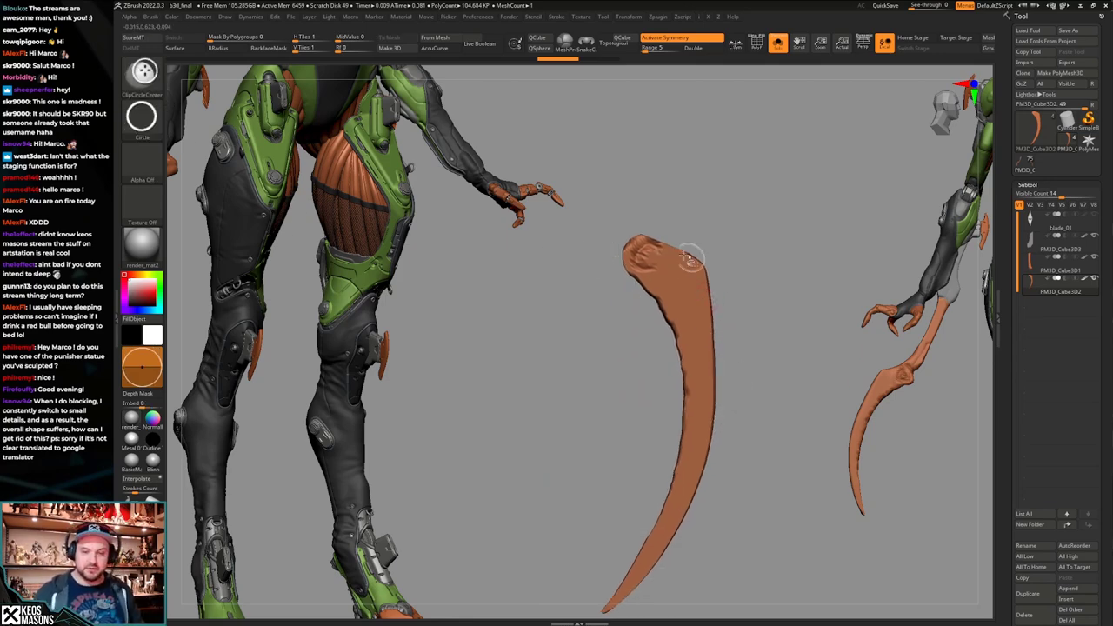
pyautogui.keyDown('ctrl'); pyautogui.keyDown('shift'); pyautogui.moveTo(645, 254); pyautogui.dragTo(685, 266); pyautogui.keyUp('shift'); pyautogui.keyUp('ctrl')
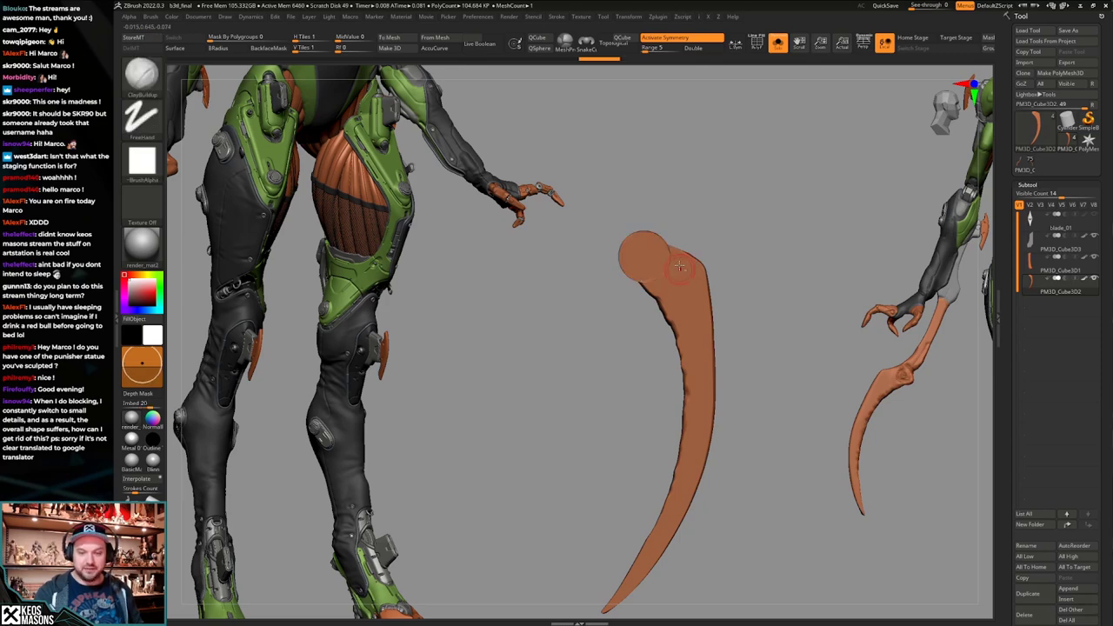
# Inspect the clipped disc and its wireframe up close and refresh the blade's DynaMesh.
pyautogui.moveTo(768, 369); pyautogui.dragTo(780, 412)
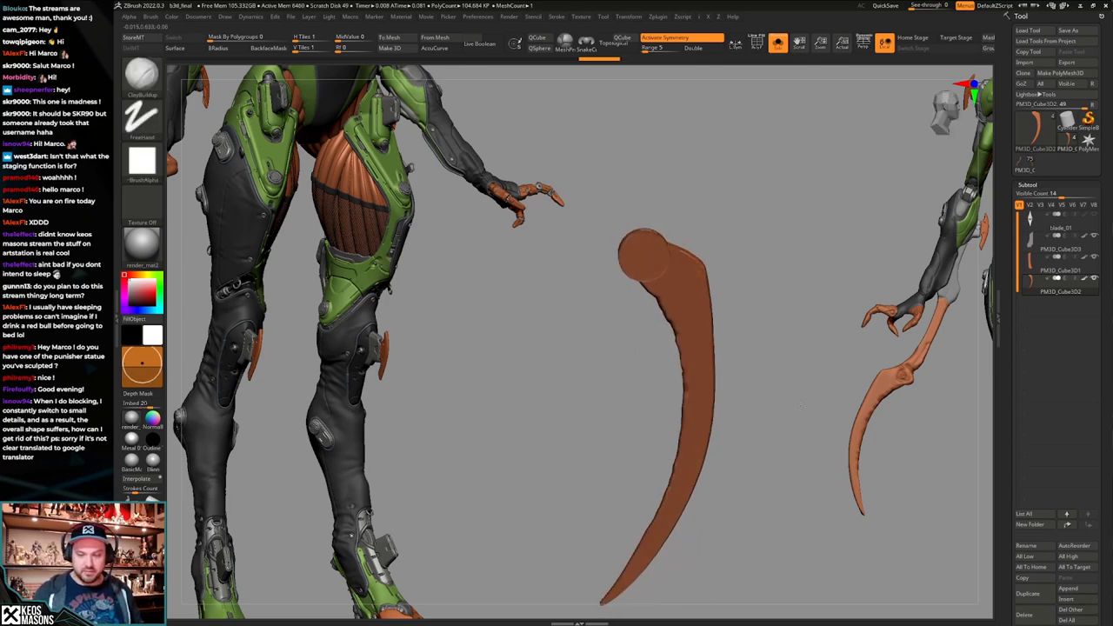
pyautogui.hotkey('shift', 'f')
pyautogui.moveTo(780, 418); pyautogui.dragTo(792, 406, button='right')
pyautogui.keyDown('ctrl'); pyautogui.moveTo(673, 304); pyautogui.dragTo(648, 296, button='right'); pyautogui.keyUp('ctrl')
pyautogui.hotkey('shift', 'f')
pyautogui.hotkey('shift', 'f')
pyautogui.keyDown('ctrl'); pyautogui.moveTo(754, 243); pyautogui.dragTo(788, 224); pyautogui.keyUp('ctrl')
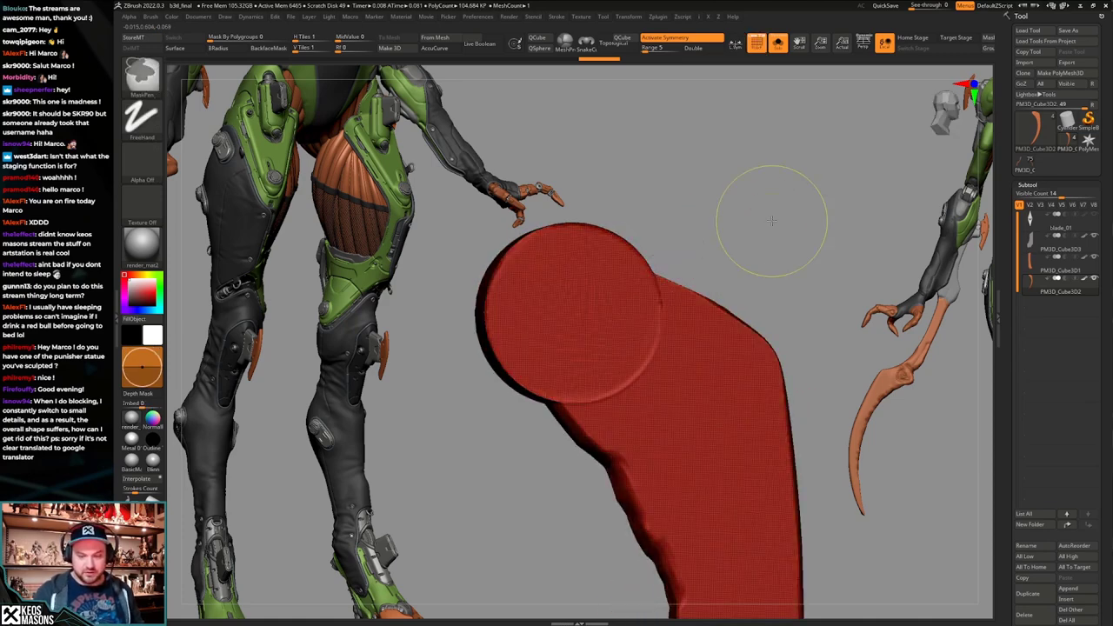
# Dome the face of the blade's round joint outward using the TrimHole brush with BackfaceMask turned on.
pyautogui.keyDown('ctrl'); pyautogui.moveTo(737, 419); pyautogui.dragTo(690, 353, button='right'); pyautogui.keyUp('ctrl')
pyautogui.hotkey('shift', 'f')
pyautogui.keyDown('ctrl'); pyautogui.moveTo(798, 514); pyautogui.dragTo(761, 412, button='right'); pyautogui.keyUp('ctrl')
pyautogui.press('b')
pyautogui.press('t')
pyautogui.press('h')
pyautogui.keyDown('alt'); pyautogui.moveTo(722, 366); pyautogui.dragTo(728, 410, button='right'); pyautogui.keyUp('alt')
pyautogui.press('space')
pyautogui.moveTo(622, 282); pyautogui.dragTo(627, 284)
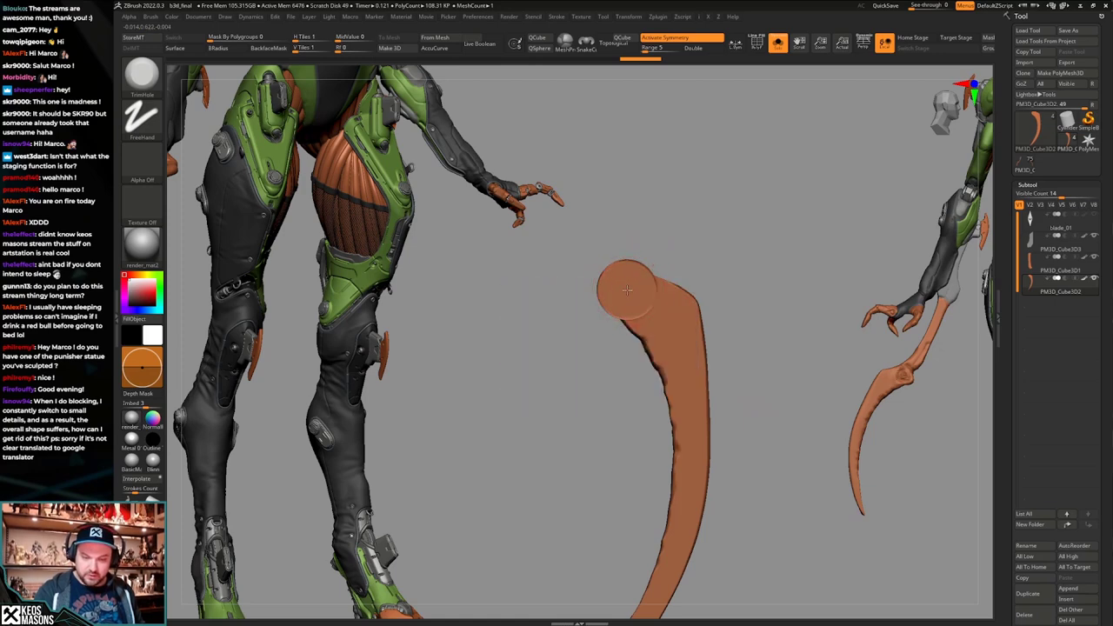
pyautogui.hotkey('ctrl', 'b')
pyautogui.hotkey('ctrl', 'z')
pyautogui.press('space')
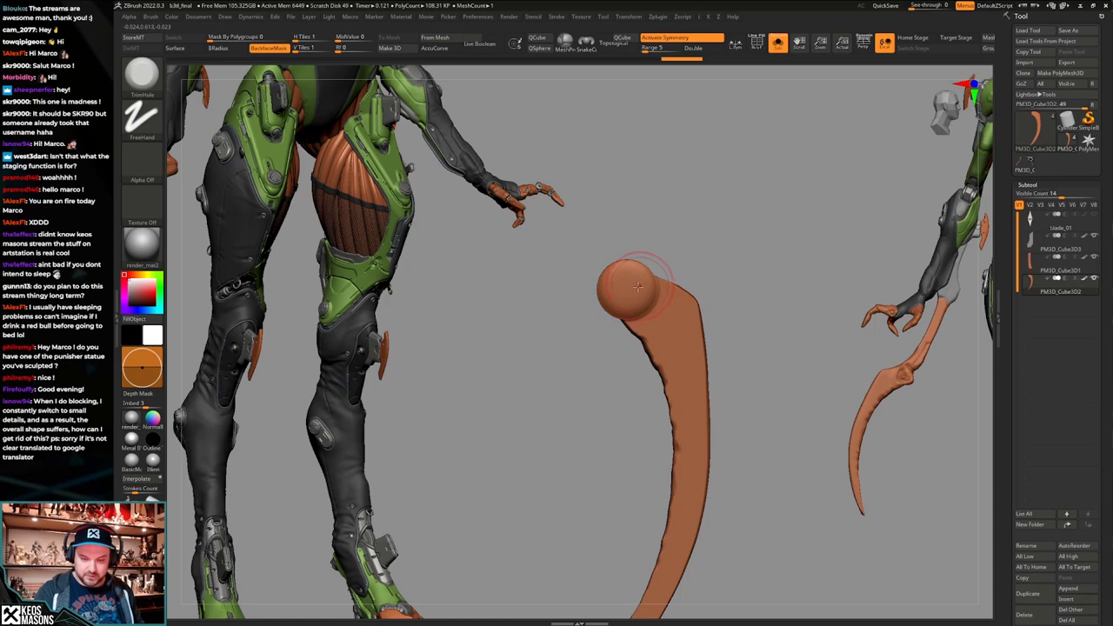
# Refresh the blade's DynaMesh and slice the joint's domed side flat with a straight ClipCurve cut in the edge-on view.
pyautogui.moveTo(614, 287); pyautogui.dragTo(726, 363, button='right')
pyautogui.moveTo(746, 408)
pyautogui.keyDown('ctrl'); pyautogui.mouseDown()
pyautogui.moveTo(727, 396)
pyautogui.moveTo(671, 400)
pyautogui.mouseUp(); pyautogui.keyUp('ctrl')
pyautogui.moveTo(678, 402)
pyautogui.mouseDown(button='right')
pyautogui.moveTo(765, 405)
pyautogui.moveTo(728, 410)
pyautogui.mouseUp(button='right')
pyautogui.hotkey('ctrl', 'z')
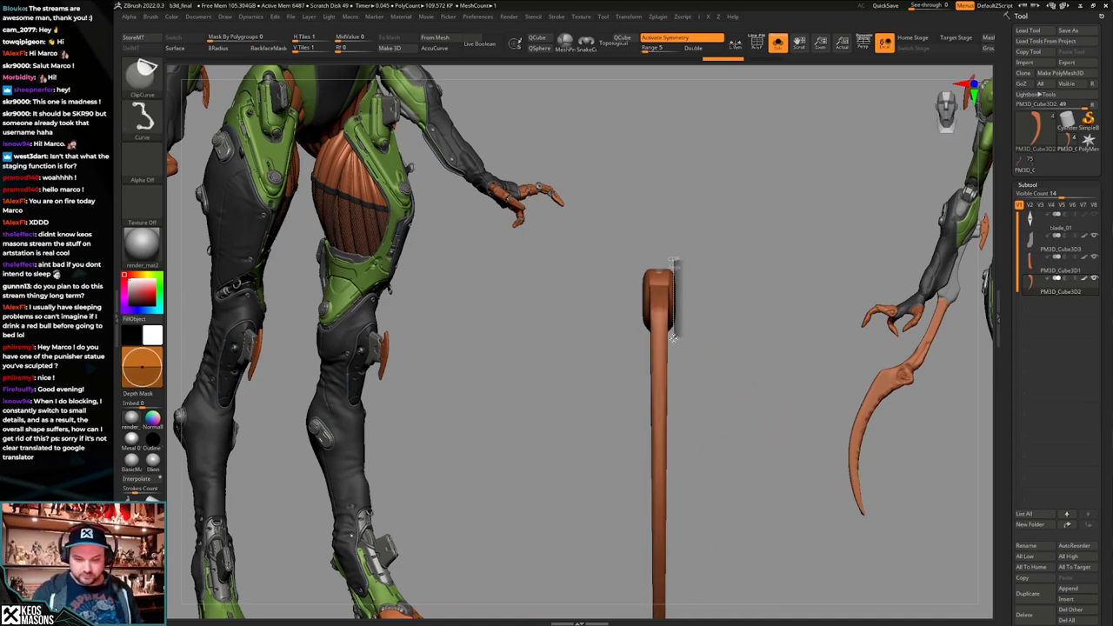
pyautogui.keyDown('ctrl'); pyautogui.keyDown('shift'); pyautogui.moveTo(673, 338); pyautogui.dragTo(674, 367); pyautogui.keyUp('shift'); pyautogui.keyUp('ctrl')
pyautogui.moveTo(676, 369); pyautogui.dragTo(763, 379, button='right')
# Switch to the Planar brush and try flattening the face of the round joint.
pyautogui.press('space')
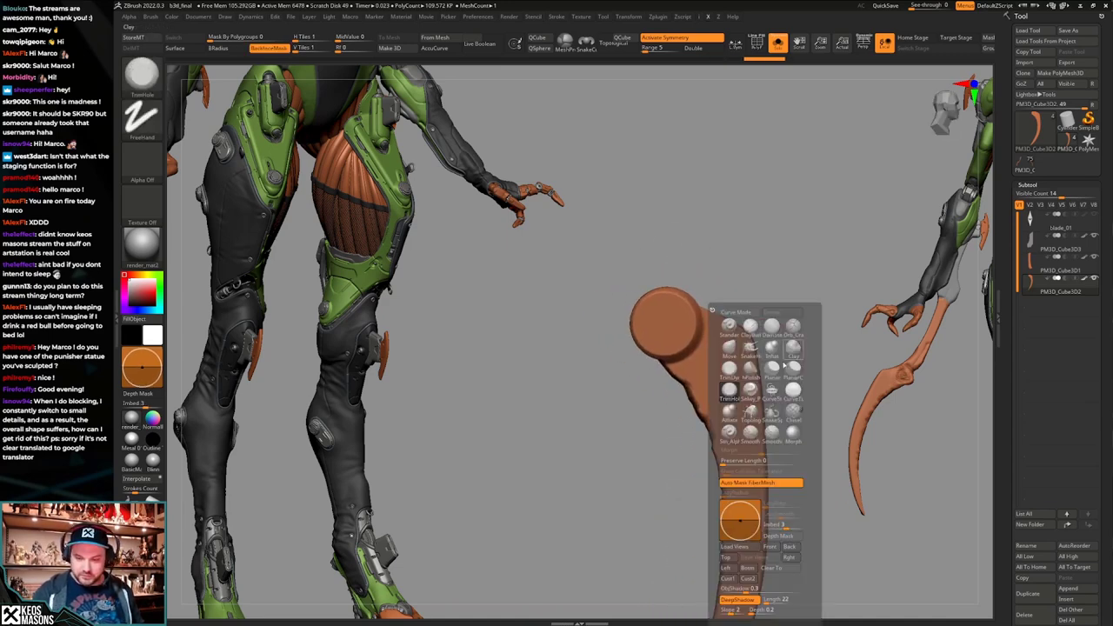
pyautogui.click(773, 368)
pyautogui.press('space')
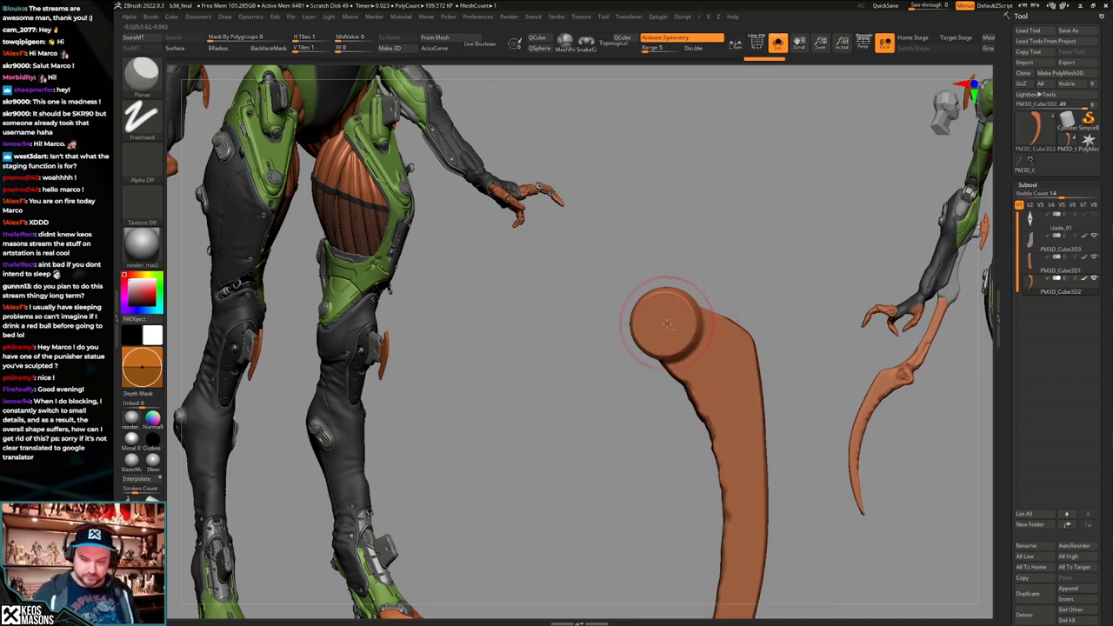
pyautogui.moveTo(667, 324); pyautogui.dragTo(667, 323)
pyautogui.hotkey('ctrl', 'z')
pyautogui.press('b')
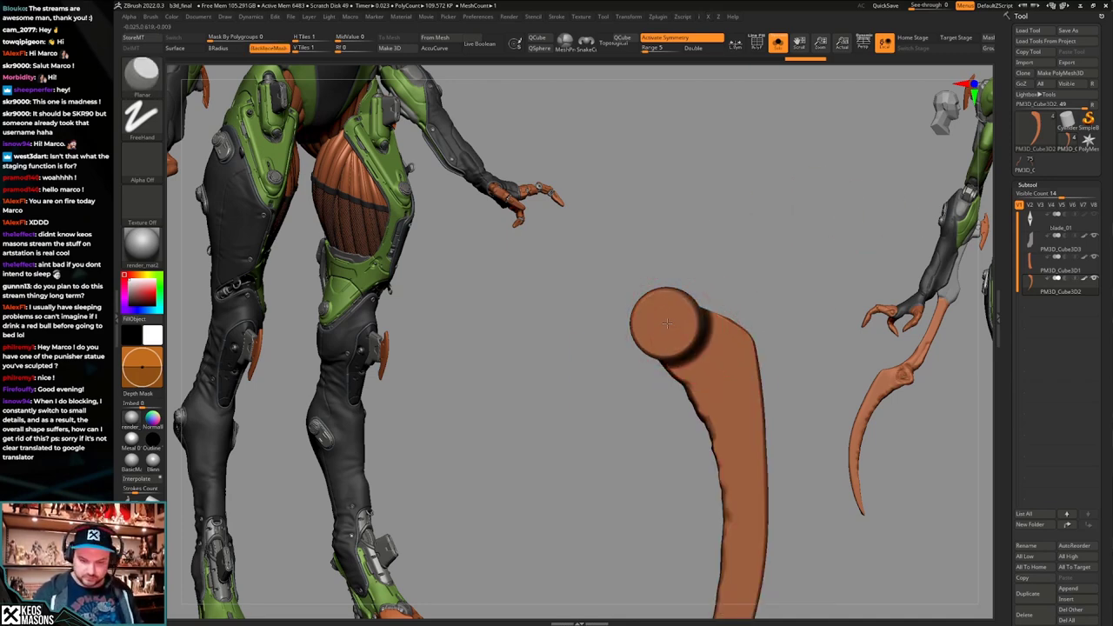
pyautogui.hotkey('ctrl', 'z')
# Adjust the Planar brush settings, lower the round joint's flat face and refresh the blade's DynaMesh.
pyautogui.press('space')
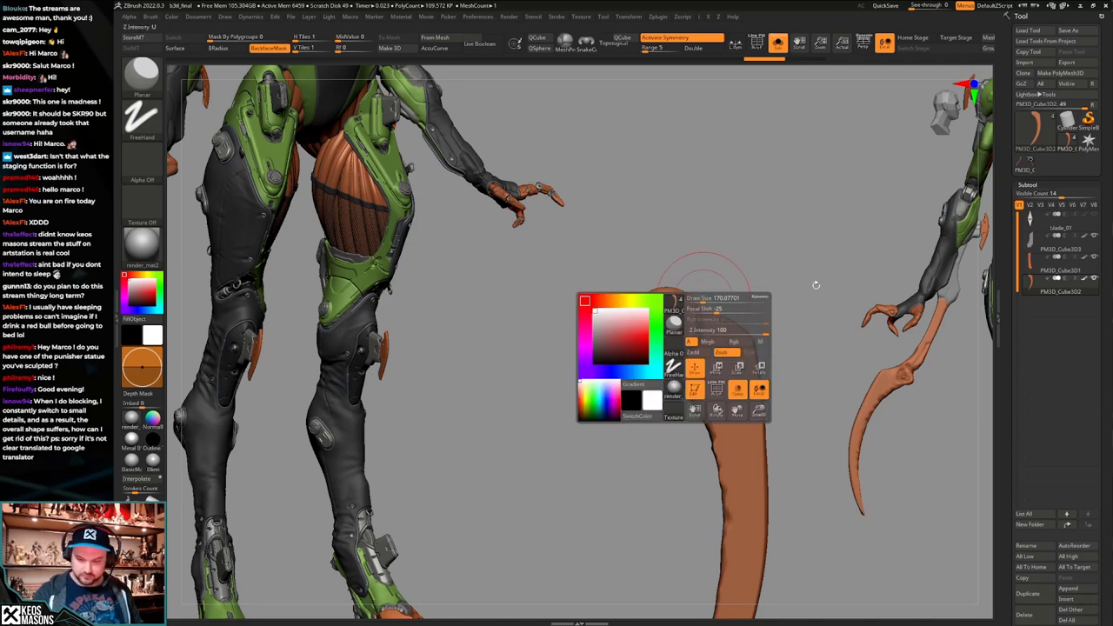
pyautogui.moveTo(667, 323); pyautogui.dragTo(669, 322)
pyautogui.hotkey('ctrl', 'z')
pyautogui.press('space')
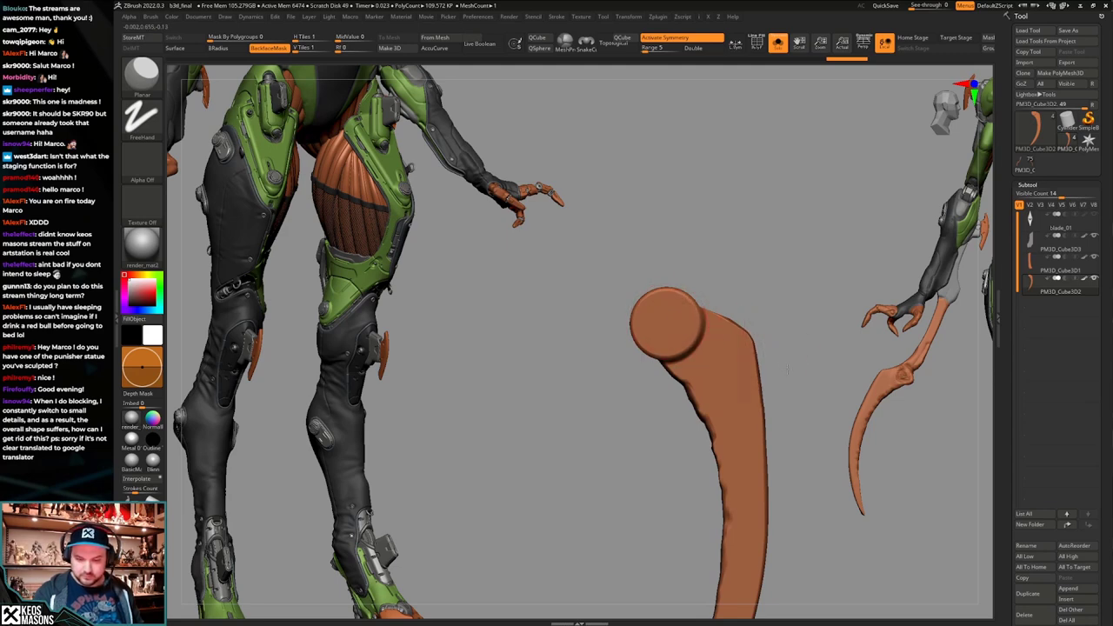
pyautogui.keyDown('shift'); pyautogui.moveTo(788, 369); pyautogui.dragTo(773, 300); pyautogui.keyUp('shift')
pyautogui.hotkey('shift', 'f')
pyautogui.hotkey('shift', 'f')
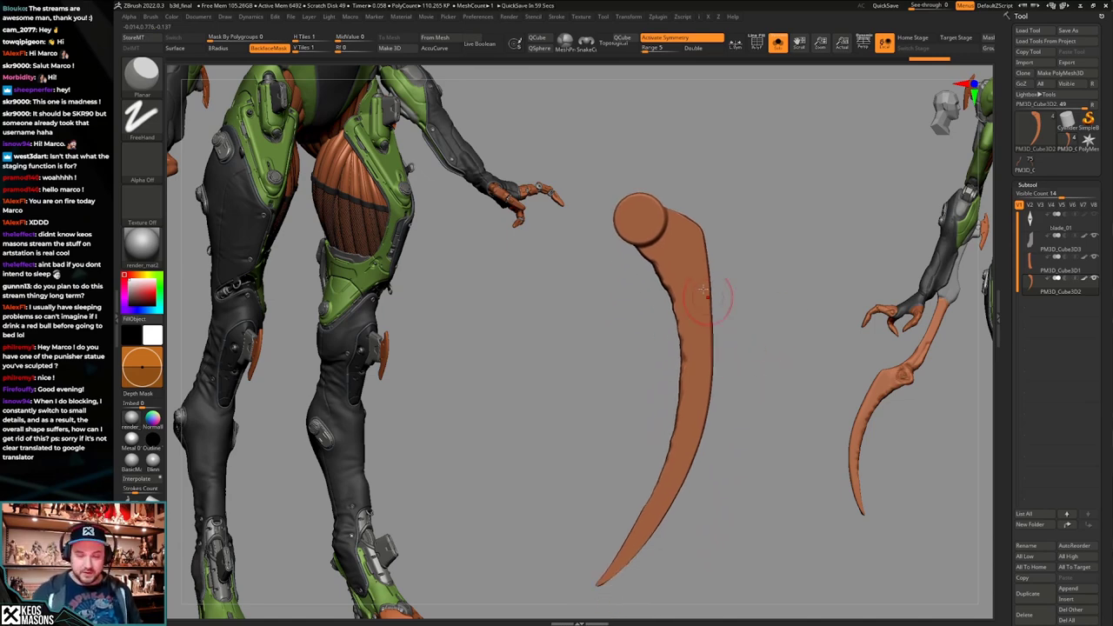
# Switch to the Clay brush and try a stroke along the blade's inner edge.
pyautogui.keyDown('alt'); pyautogui.moveTo(736, 449); pyautogui.dragTo(738, 425); pyautogui.keyUp('alt')
pyautogui.press('x')
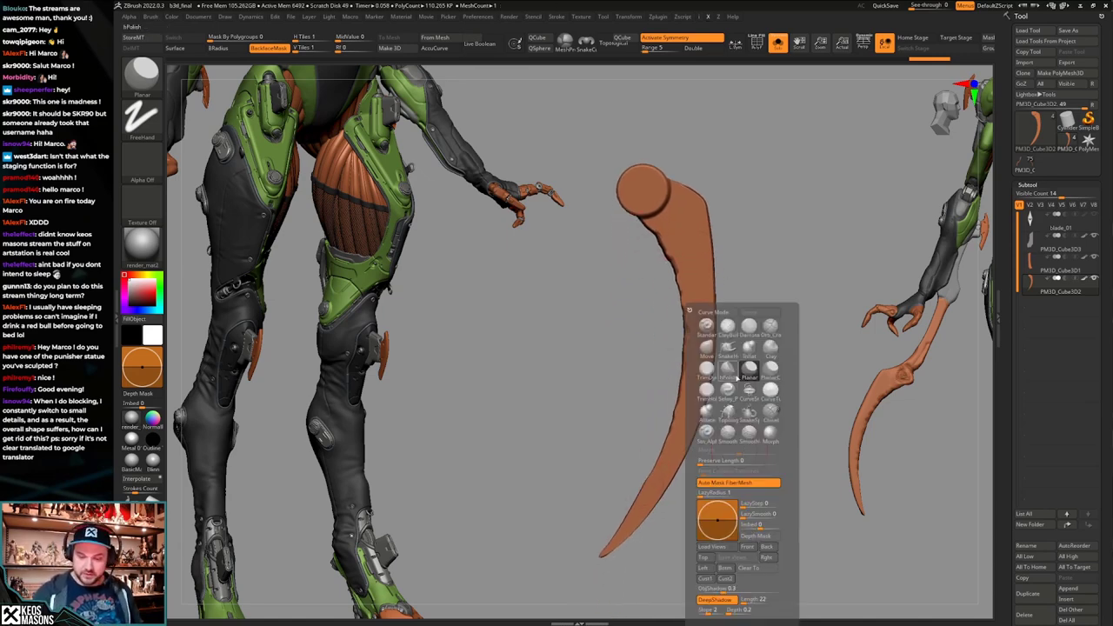
pyautogui.press('x')
pyautogui.click(795, 349)
pyautogui.press('space')
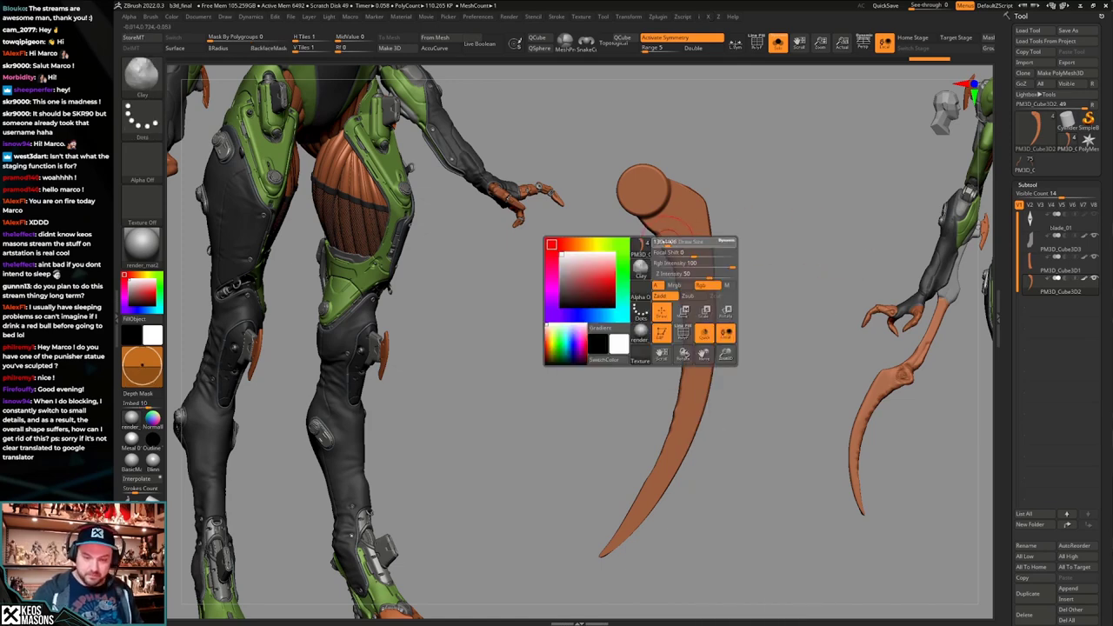
pyautogui.moveTo(652, 226); pyautogui.dragTo(687, 300)
pyautogui.press('space')
pyautogui.click(750, 342)
pyautogui.hotkey('ctrl', 'z')
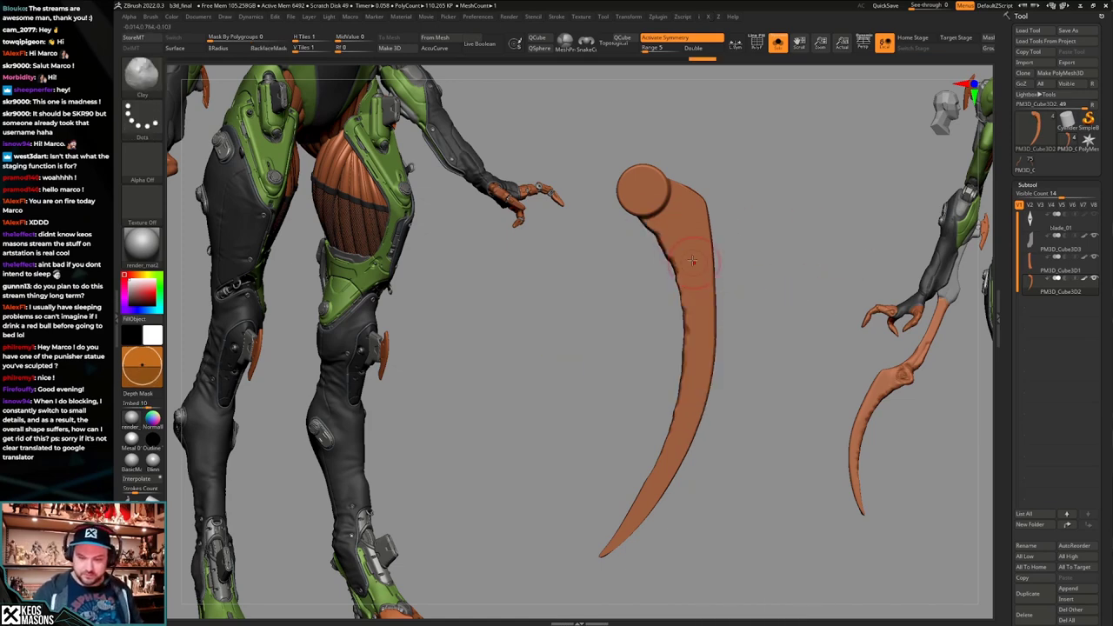
# Turn on LazyMouse for the Clay brush, reduce its LazyStep and sculpt a bevel along the blade's inner edge down to the tip.
pyautogui.press('F6')
pyautogui.click(660, 403)
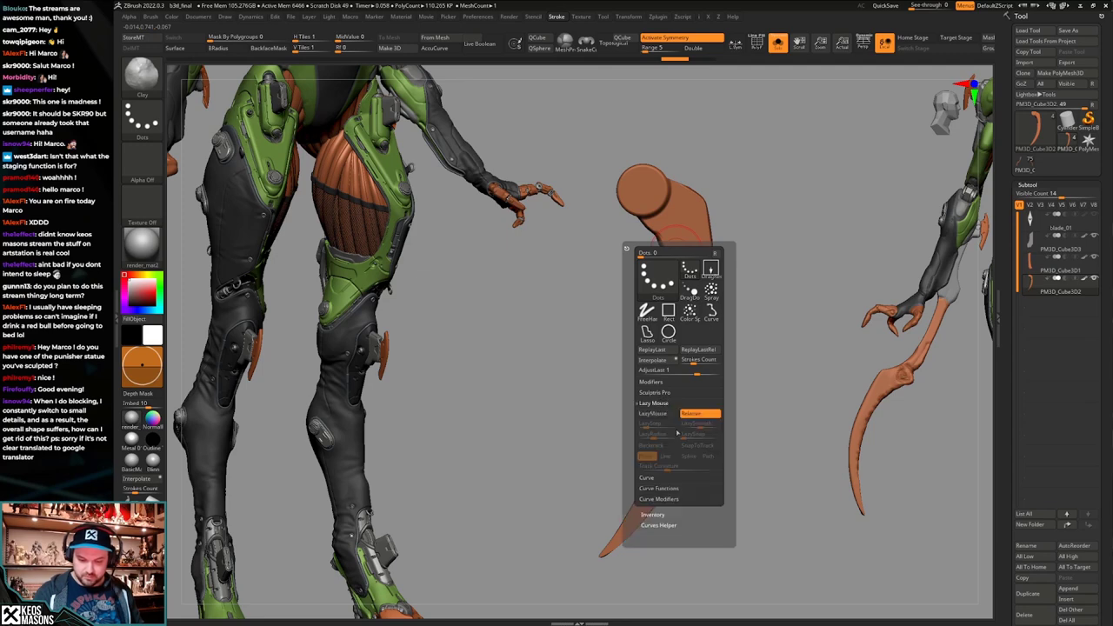
pyautogui.click(659, 415)
pyautogui.moveTo(645, 426); pyautogui.dragTo(640, 426)
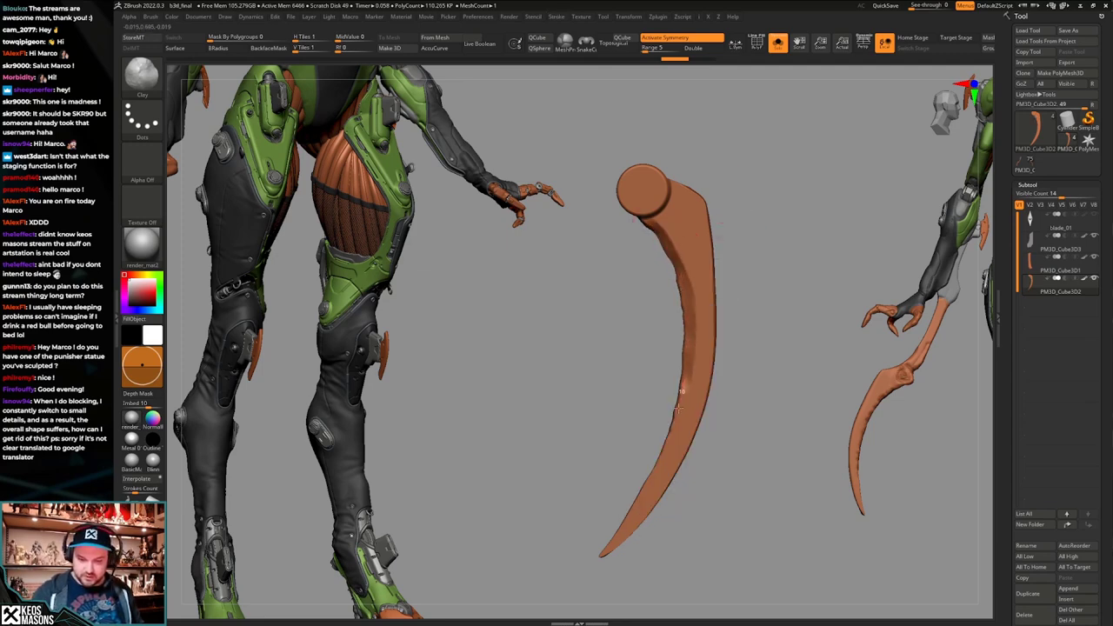
pyautogui.moveTo(616, 534); pyautogui.dragTo(612, 539)
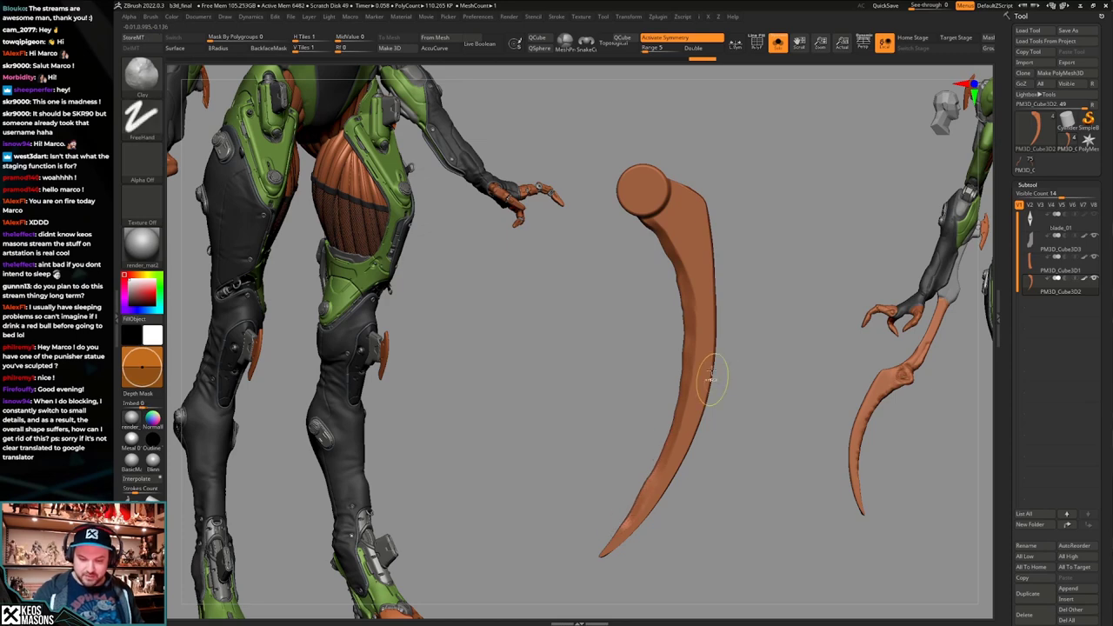
pyautogui.hotkey('ctrl', 'z')
pyautogui.moveTo(680, 287); pyautogui.dragTo(659, 235)
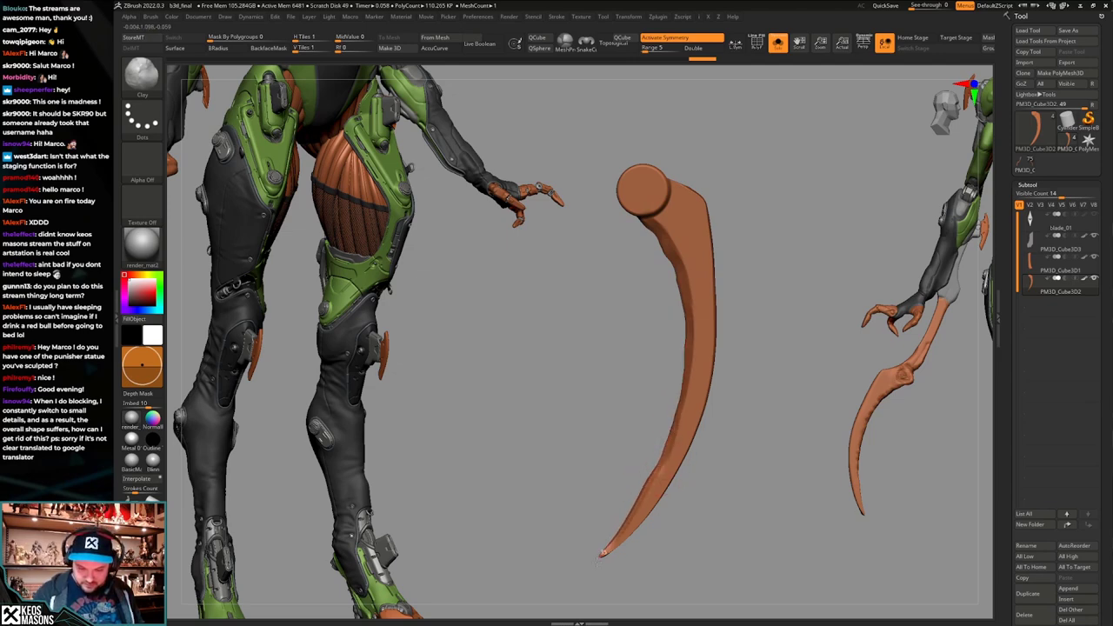
# Clean up the bevel on the lower part of the blade with the Planar brush at a smaller draw size.
pyautogui.press('x')
pyautogui.click(729, 372)
pyautogui.moveTo(729, 372)
pyautogui.keyDown('alt'); pyautogui.mouseDown()
pyautogui.moveTo(748, 339)
pyautogui.moveTo(685, 446)
pyautogui.mouseUp(); pyautogui.keyUp('alt')
pyautogui.press('x')
pyautogui.click(757, 371)
pyautogui.rightClick(686, 447)
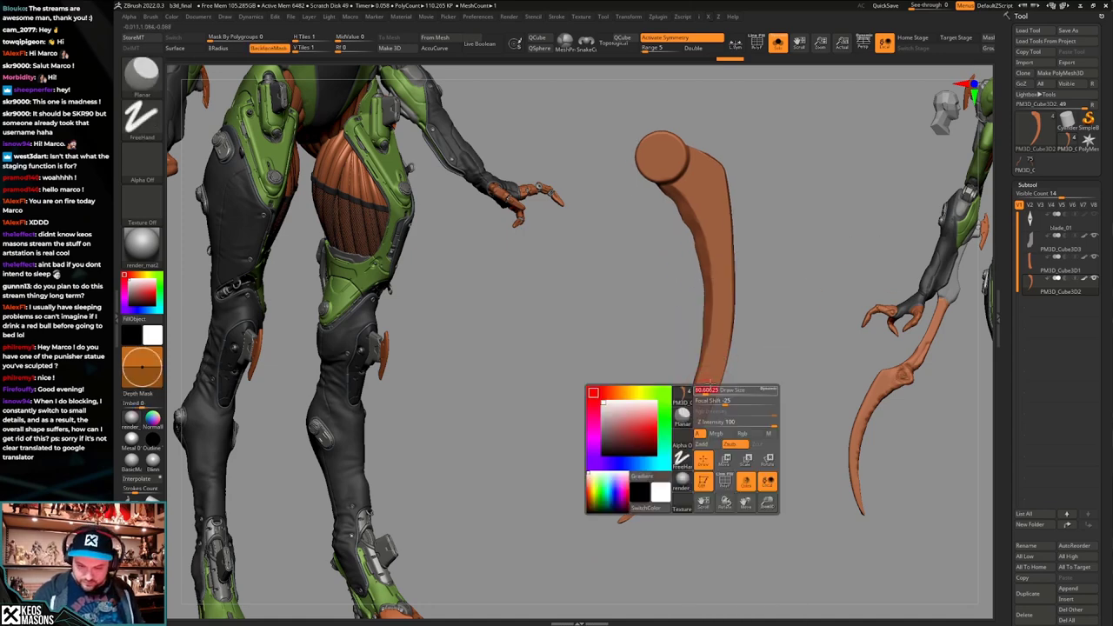
pyautogui.hotkey('ctrl', 'z')
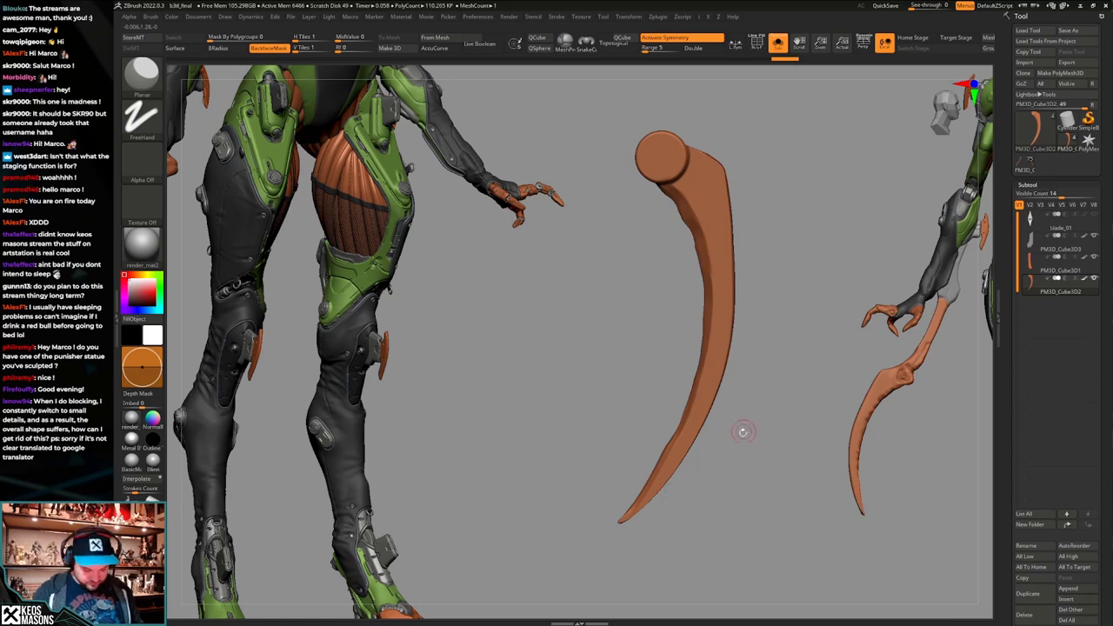
pyautogui.moveTo(751, 414); pyautogui.dragTo(744, 439)
pyautogui.hotkey('shift', 'f')
pyautogui.hotkey('shift', 'f')
pyautogui.hotkey('ctrl', 'z')
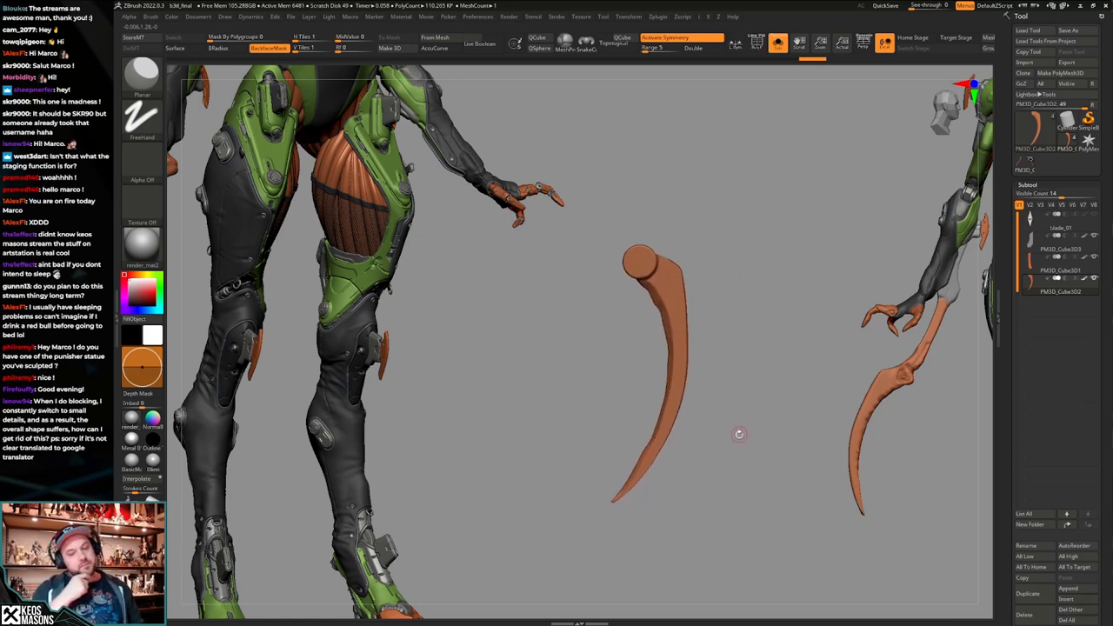
# Append a Cylinder3D primitive as a new subtool and make it active.
pyautogui.hotkey('shift', 'f')
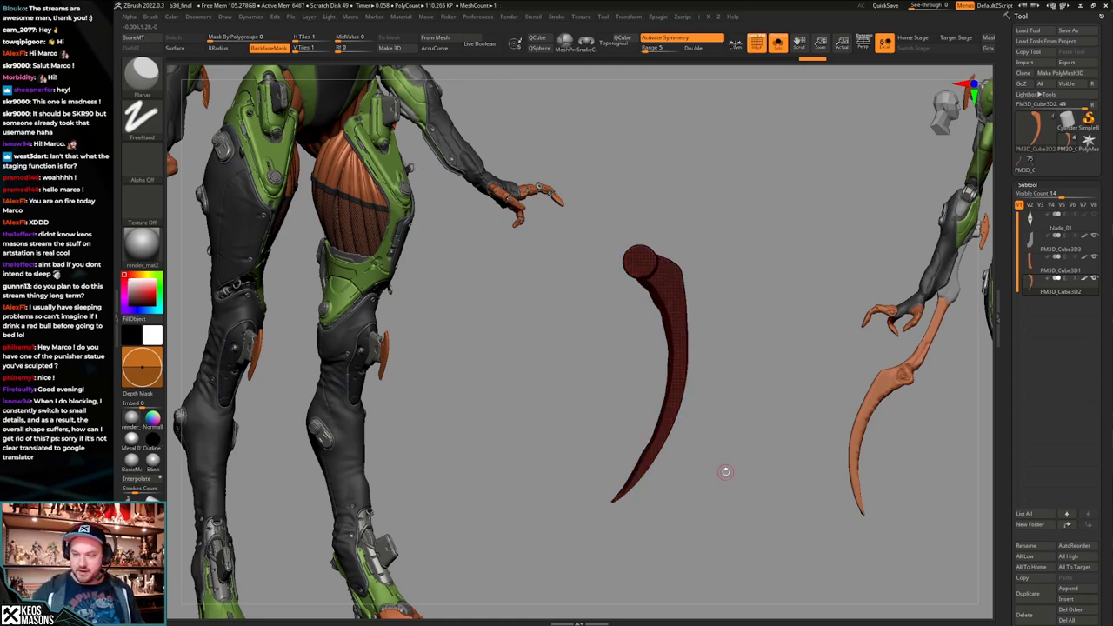
pyautogui.hotkey('shift', 'f')
pyautogui.click(1071, 599)
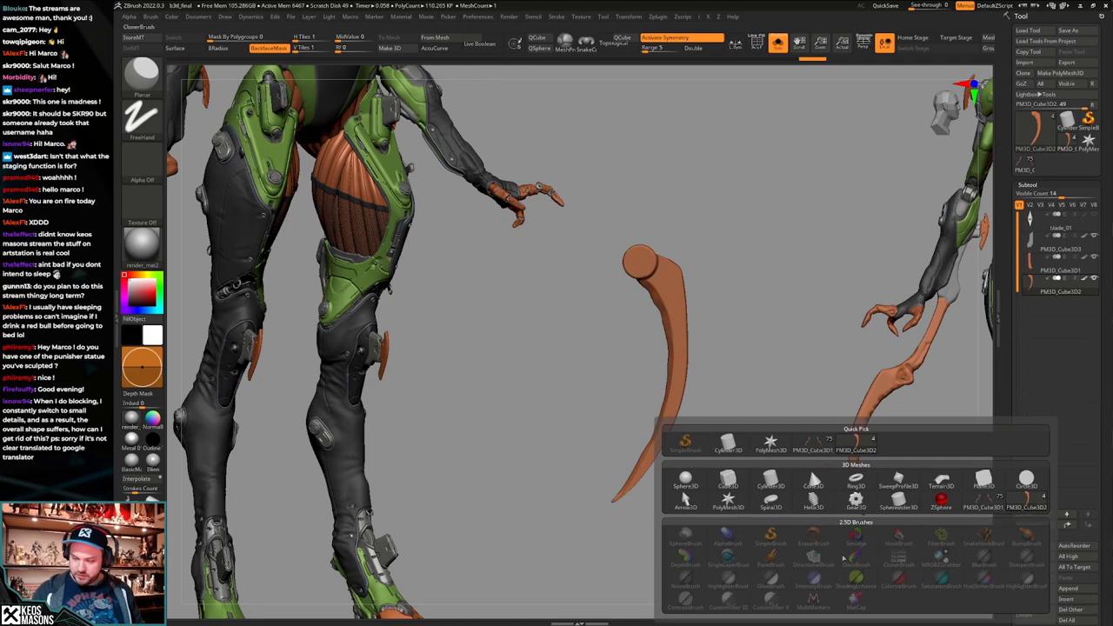
pyautogui.click(771, 485)
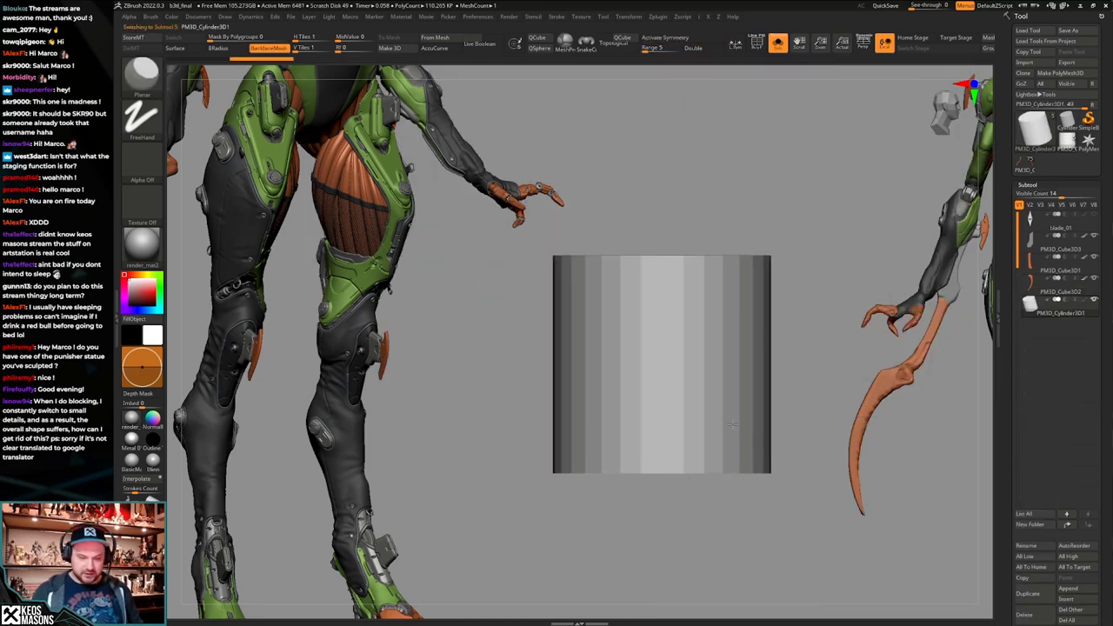
# Show the cylinder's wireframe and turn it on its side so its round cap faces the same way as the blade's joint.
pyautogui.hotkey('shift', 'f')
pyautogui.press('w')
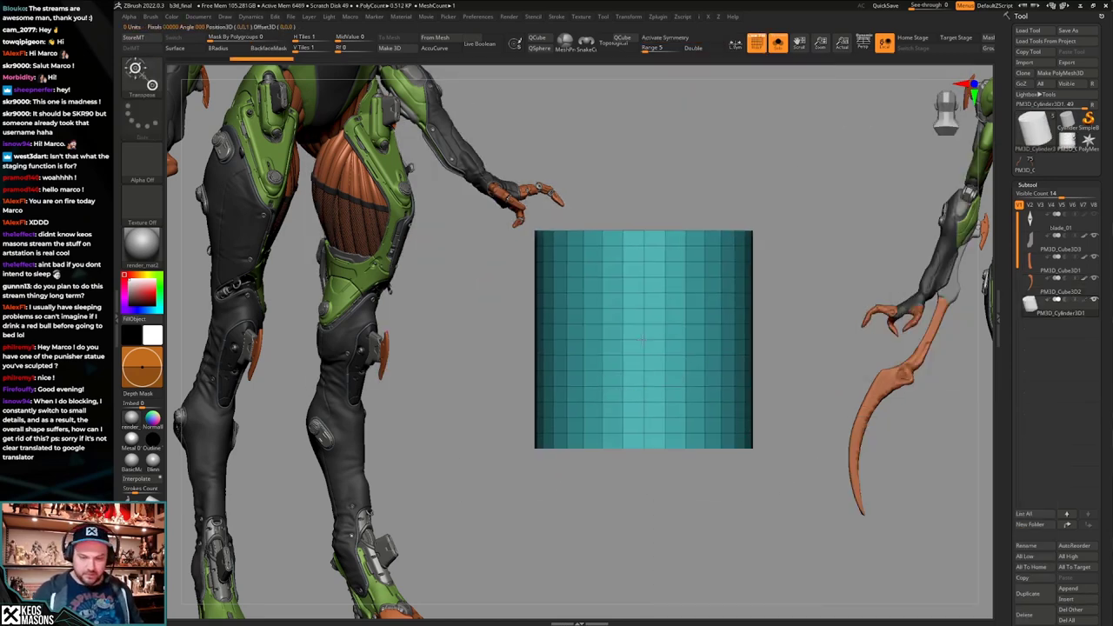
pyautogui.moveTo(798, 337)
pyautogui.mouseDown()
pyautogui.moveTo(795, 359)
pyautogui.moveTo(652, 473)
pyautogui.moveTo(751, 450)
pyautogui.mouseUp()
pyautogui.press('q')
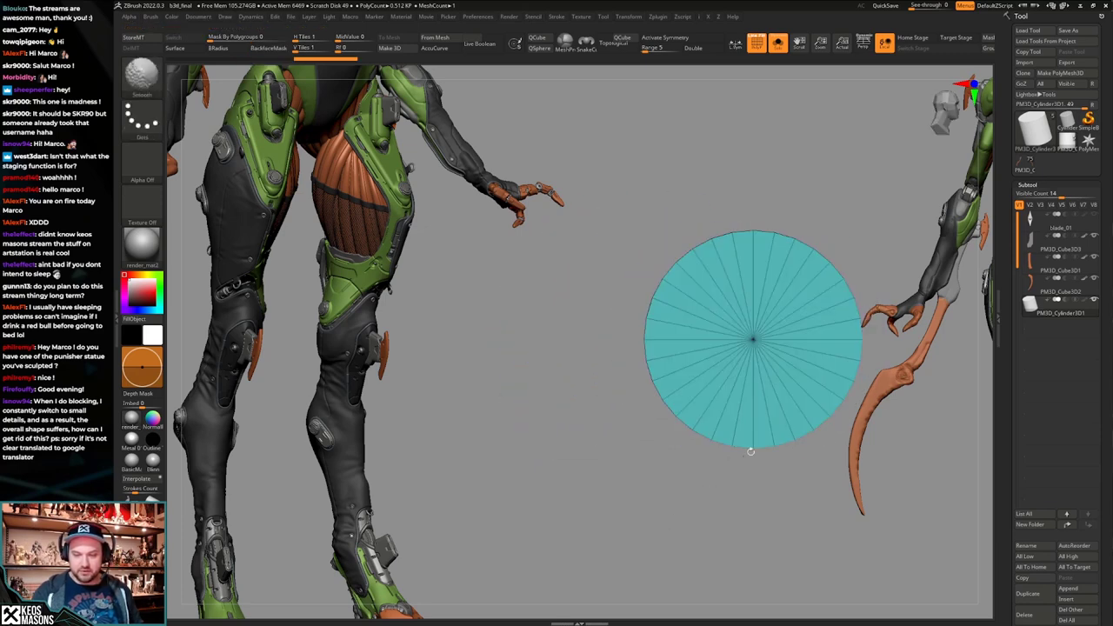
# Show the other blade arm parts again and move the cylinder so its rim runs close to the blade's outer curve.
pyautogui.moveTo(813, 429)
pyautogui.keyDown('alt'); pyautogui.mouseDown()
pyautogui.moveTo(739, 447)
pyautogui.moveTo(782, 457)
pyautogui.mouseUp(); pyautogui.keyUp('alt')
pyautogui.press('w')
pyautogui.keyDown('alt'); pyautogui.moveTo(832, 513); pyautogui.dragTo(802, 452); pyautogui.keyUp('alt')
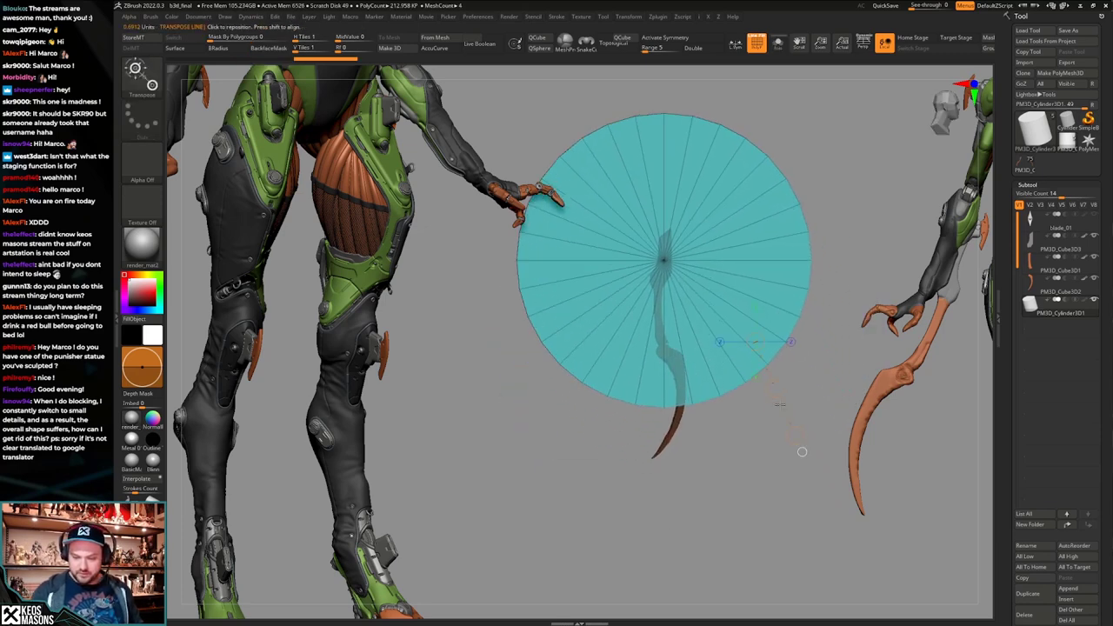
pyautogui.moveTo(774, 388)
pyautogui.mouseDown()
pyautogui.moveTo(707, 474)
pyautogui.moveTo(654, 501)
pyautogui.mouseUp()
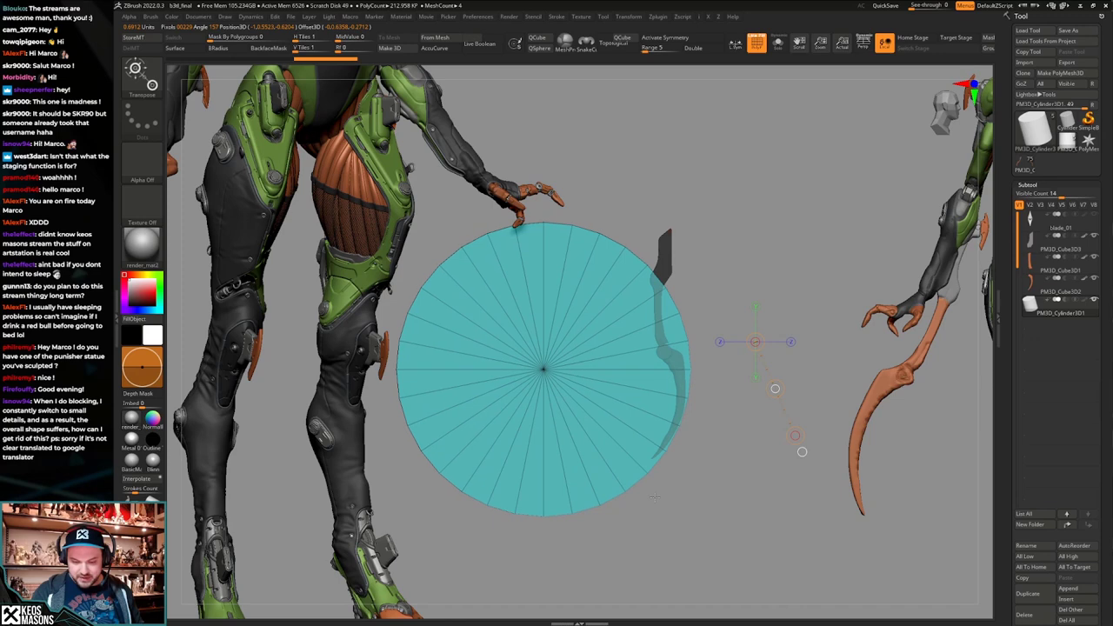
pyautogui.moveTo(544, 370); pyautogui.dragTo(773, 421)
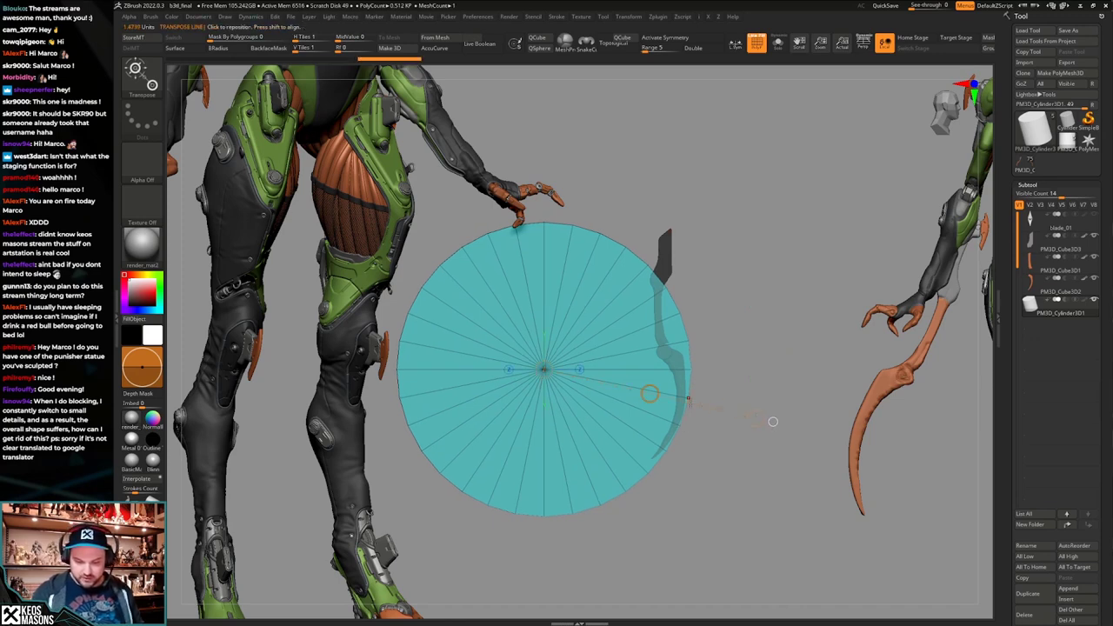
pyautogui.moveTo(688, 399); pyautogui.dragTo(743, 394)
pyautogui.moveTo(797, 419); pyautogui.dragTo(845, 427)
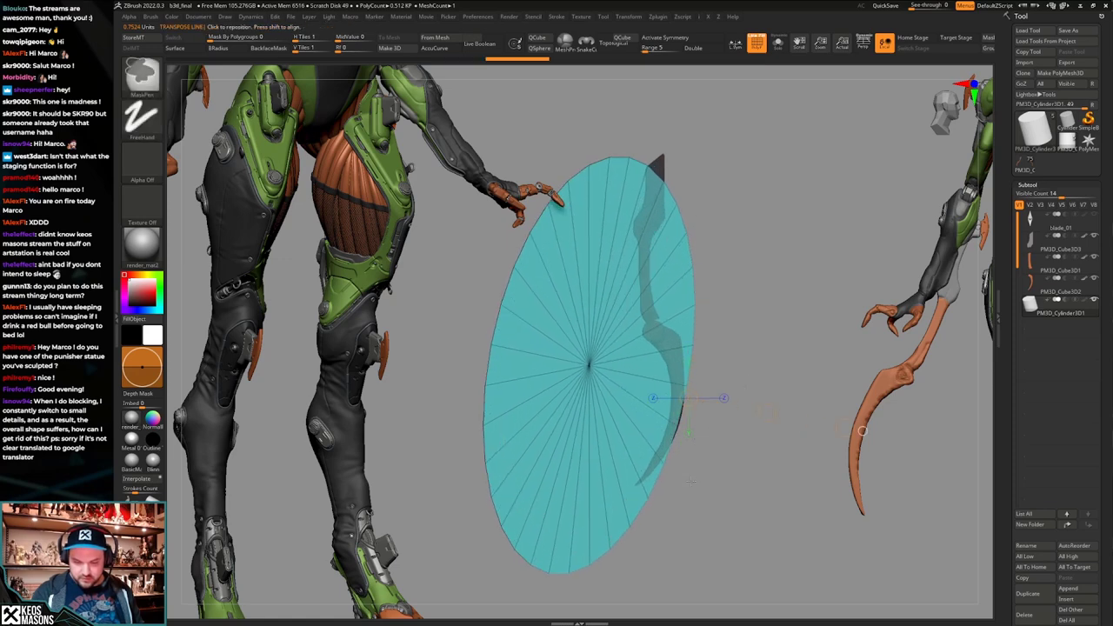
pyautogui.hotkey('ctrl', 'z')
# Scale the cylinder into a tall ellipse and place it so its rim follows the blade's outer curve down to the tip.
pyautogui.moveTo(693, 382)
pyautogui.mouseDown()
pyautogui.moveTo(722, 390)
pyautogui.moveTo(639, 539)
pyautogui.moveTo(665, 463)
pyautogui.moveTo(656, 466)
pyautogui.moveTo(765, 432)
pyautogui.mouseUp()
pyautogui.press('r')
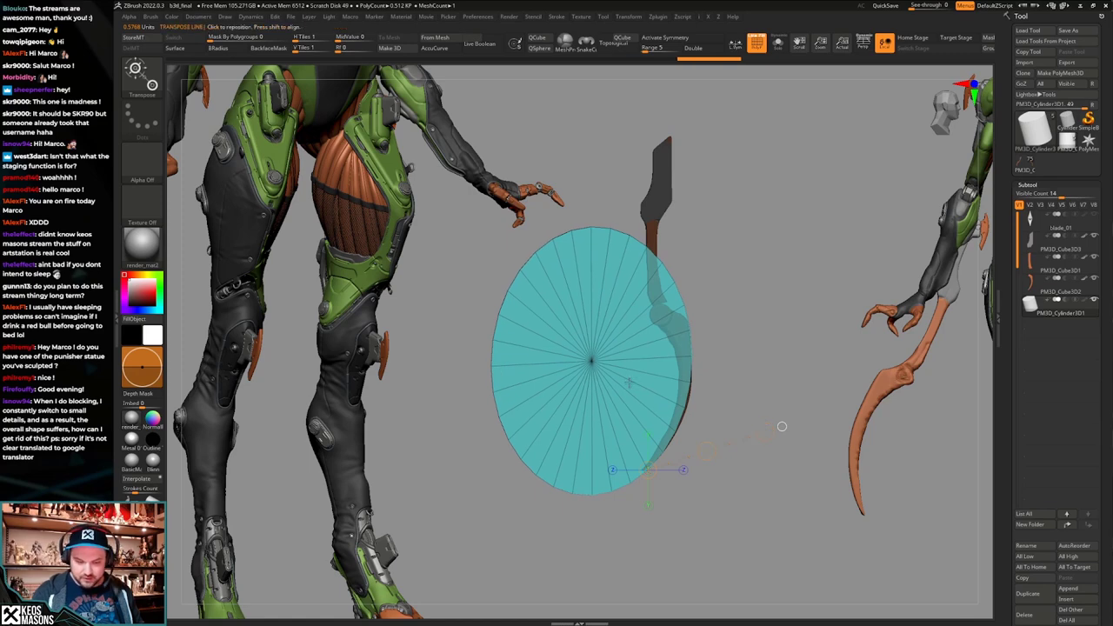
pyautogui.moveTo(591, 361)
pyautogui.mouseDown()
pyautogui.moveTo(727, 418)
pyautogui.moveTo(860, 412)
pyautogui.mouseUp()
pyautogui.press('q')
pyautogui.hotkey('shift', 'f')
pyautogui.hotkey('shift', 'f')
pyautogui.moveTo(748, 417)
pyautogui.keyDown('alt'); pyautogui.mouseDown()
pyautogui.moveTo(782, 434)
pyautogui.moveTo(765, 443)
pyautogui.mouseUp(); pyautogui.keyUp('alt')
pyautogui.press('w')
pyautogui.moveTo(590, 395)
pyautogui.keyDown('shift'); pyautogui.mouseDown()
pyautogui.moveTo(766, 396)
pyautogui.moveTo(621, 408)
pyautogui.moveTo(598, 427)
pyautogui.mouseUp(); pyautogui.keyUp('shift')
pyautogui.press('q')
pyautogui.moveTo(764, 435)
pyautogui.mouseDown()
pyautogui.moveTo(722, 434)
pyautogui.moveTo(805, 475)
pyautogui.moveTo(748, 405)
pyautogui.moveTo(732, 449)
pyautogui.moveTo(774, 427)
pyautogui.moveTo(755, 437)
pyautogui.moveTo(748, 421)
pyautogui.mouseUp()
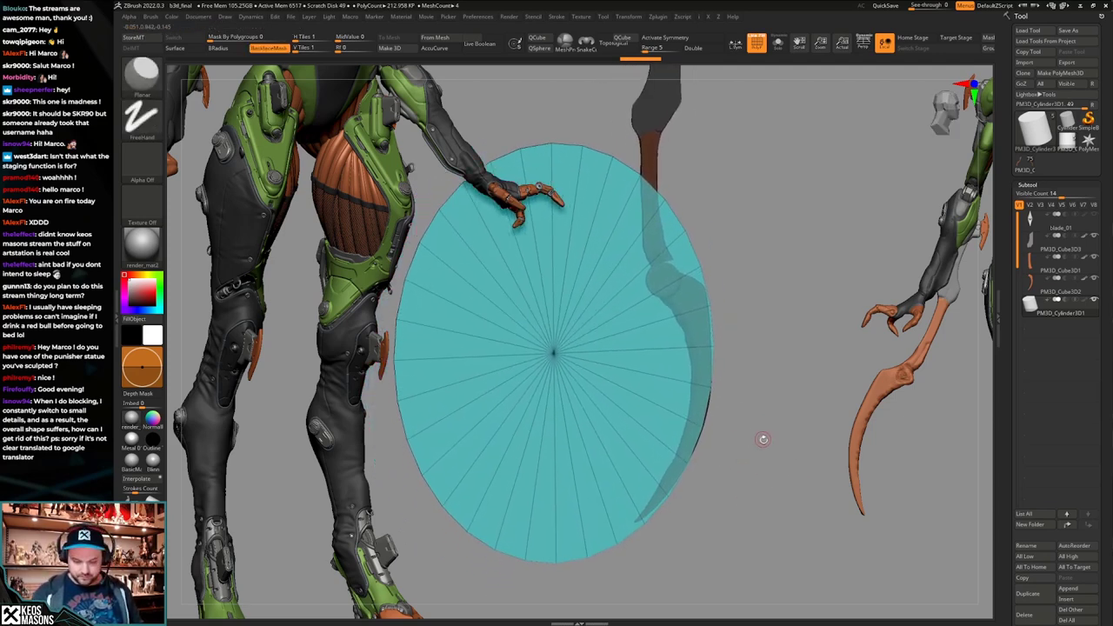
pyautogui.press('w')
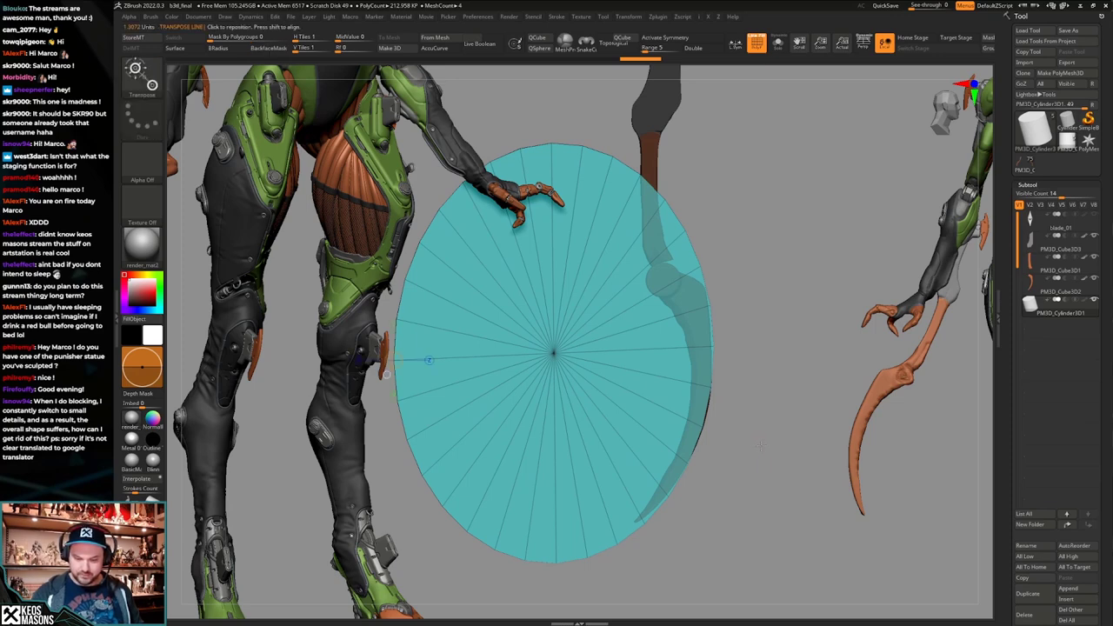
# Smooth the elliptical cylinder with dynamic subdivision and assign it a single polygroup.
pyautogui.press('q')
pyautogui.hotkey('shift', 'f')
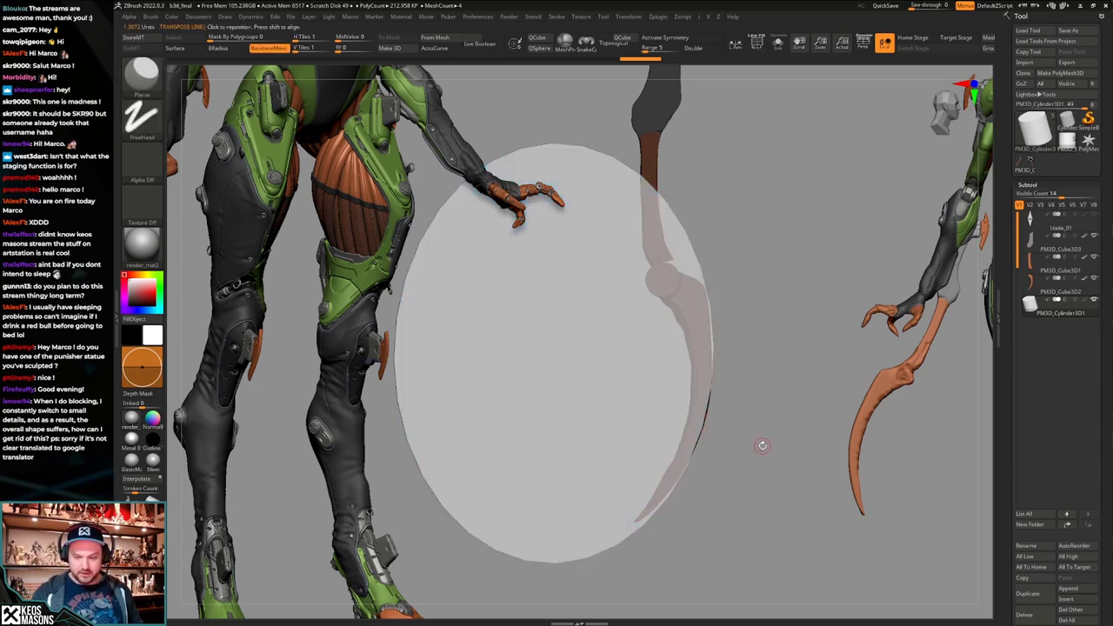
pyautogui.hotkey('shift', 'f')
pyautogui.press('d')
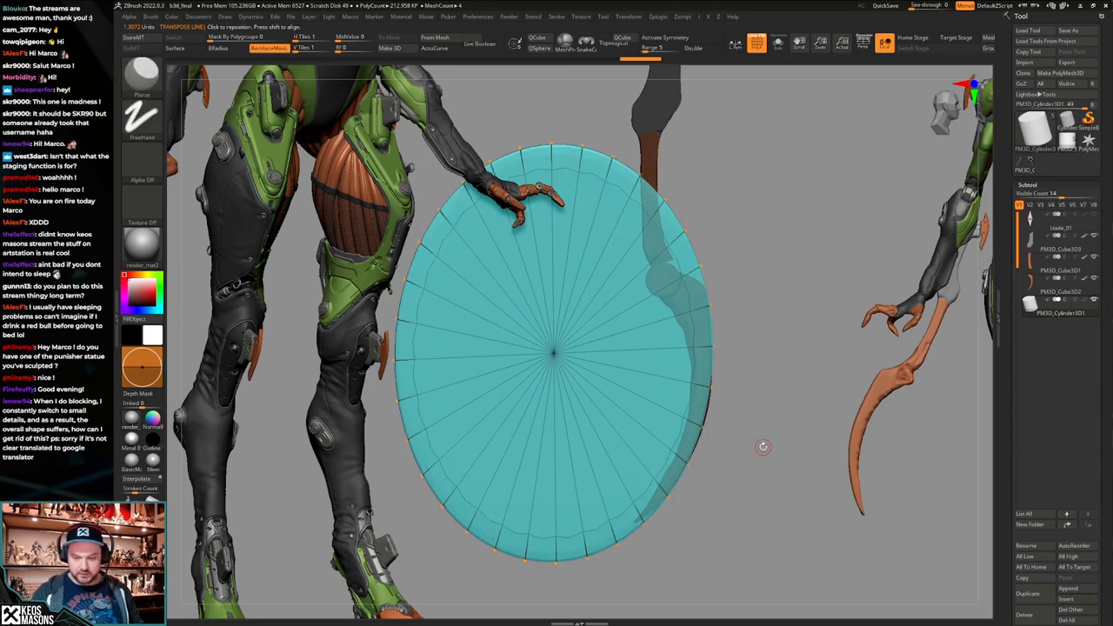
pyautogui.hotkey('ctrl', 'w')
pyautogui.hotkey('shift', 'd')
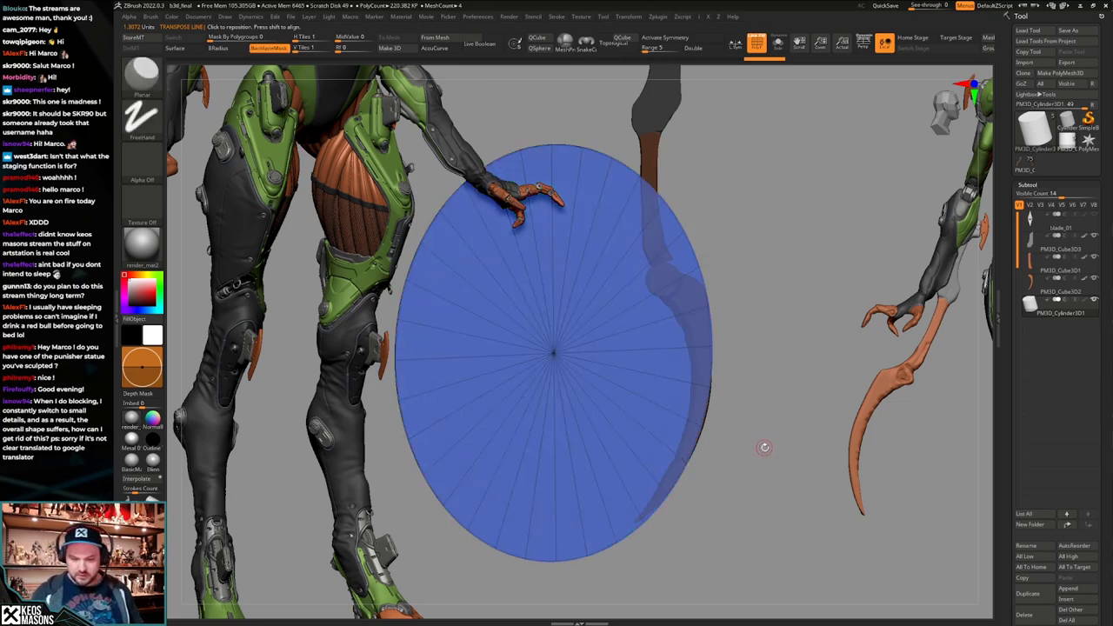
pyautogui.hotkey('shift', 'f')
pyautogui.hotkey('shift', 'f')
# Make the blade subtool PM3D_Cube3D2 active and choose the Move brush.
pyautogui.moveTo(764, 447)
pyautogui.keyDown('alt'); pyautogui.mouseDown()
pyautogui.moveTo(763, 431)
pyautogui.moveTo(805, 392)
pyautogui.moveTo(764, 425)
pyautogui.moveTo(775, 399)
pyautogui.mouseUp(); pyautogui.keyUp('alt')
pyautogui.click(1032, 283)
pyautogui.press('space')
pyautogui.click(738, 347)
pyautogui.rightClick(775, 399)
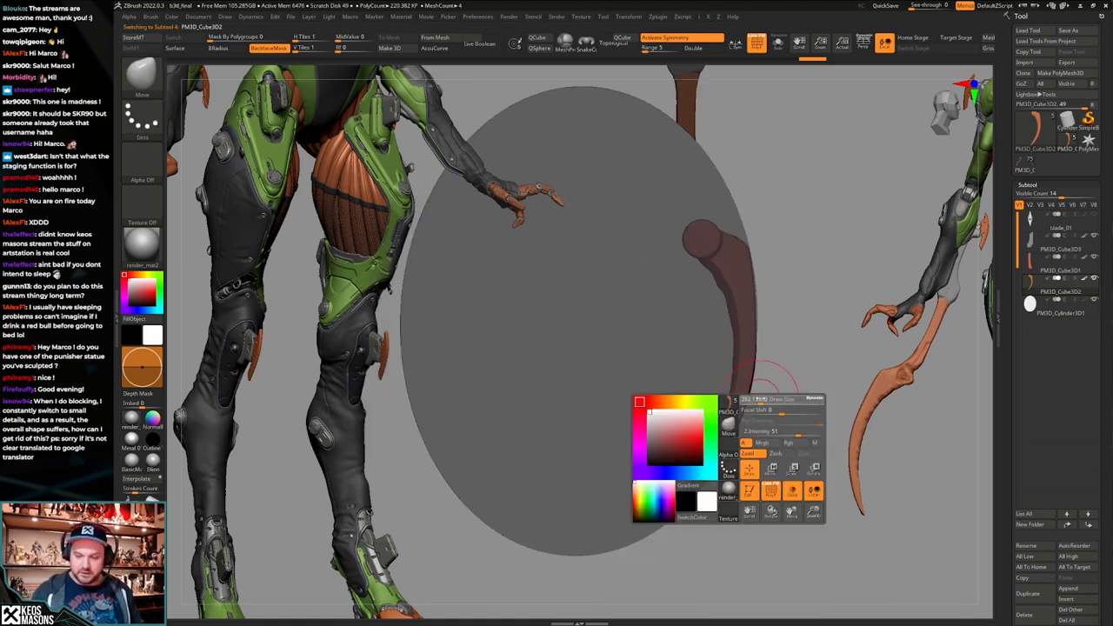
pyautogui.hotkey('shift', 't')
pyautogui.hotkey('shift', 't')
pyautogui.press('space')
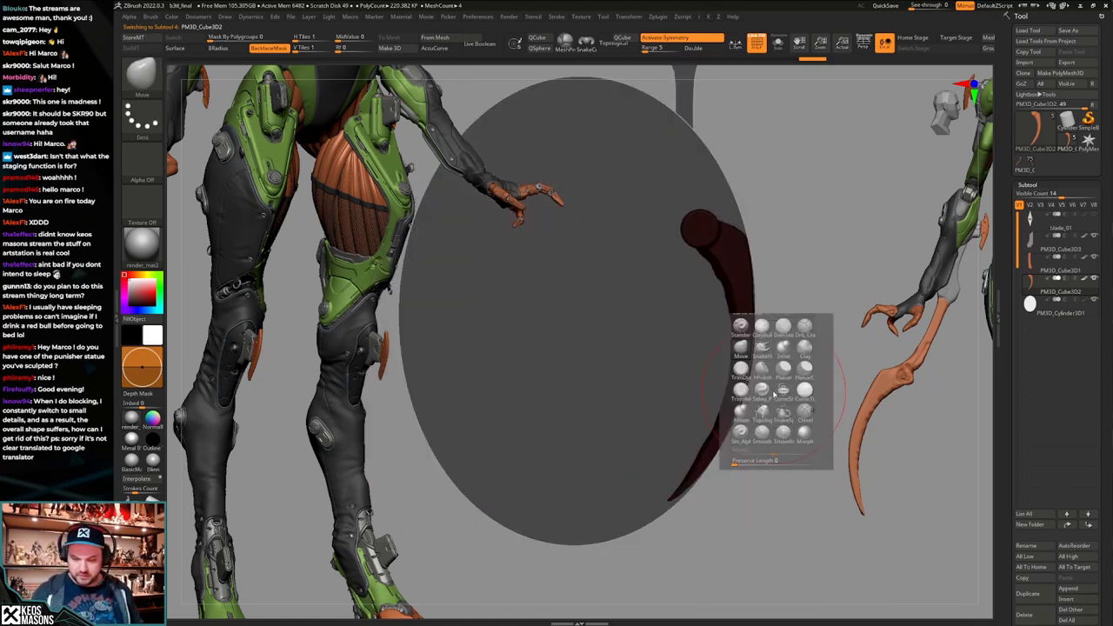
pyautogui.click(740, 350)
# Push the blade's tip and outer edge onto the ellipse's outline with the Move brush.
pyautogui.rightClick(687, 464)
pyautogui.moveTo(687, 464); pyautogui.dragTo(693, 463)
pyautogui.click(670, 510)
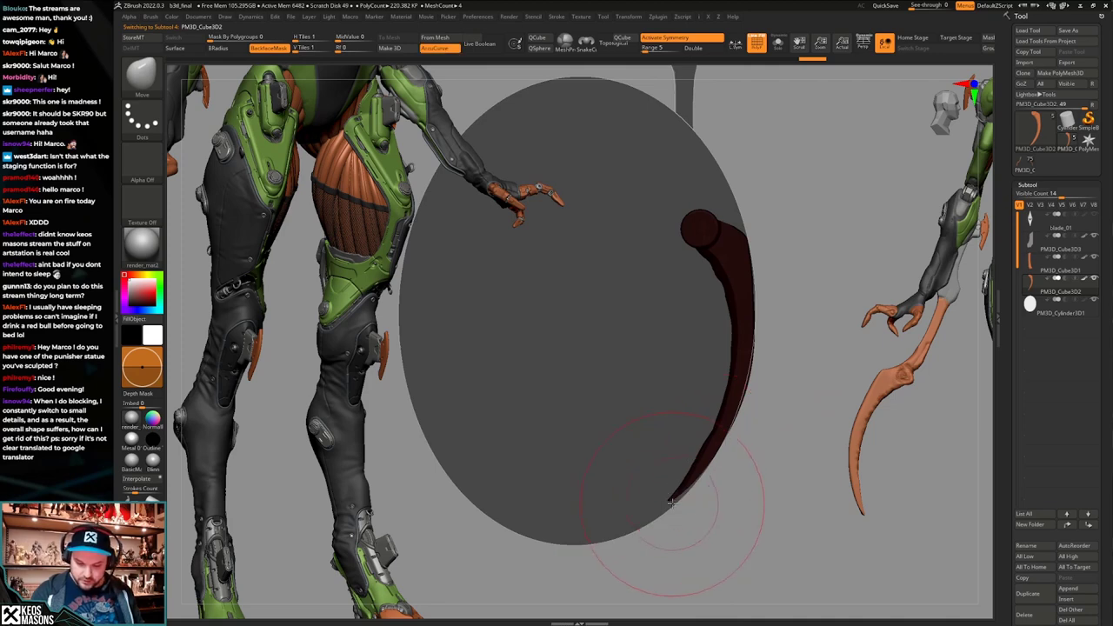
pyautogui.moveTo(670, 508); pyautogui.dragTo(669, 505)
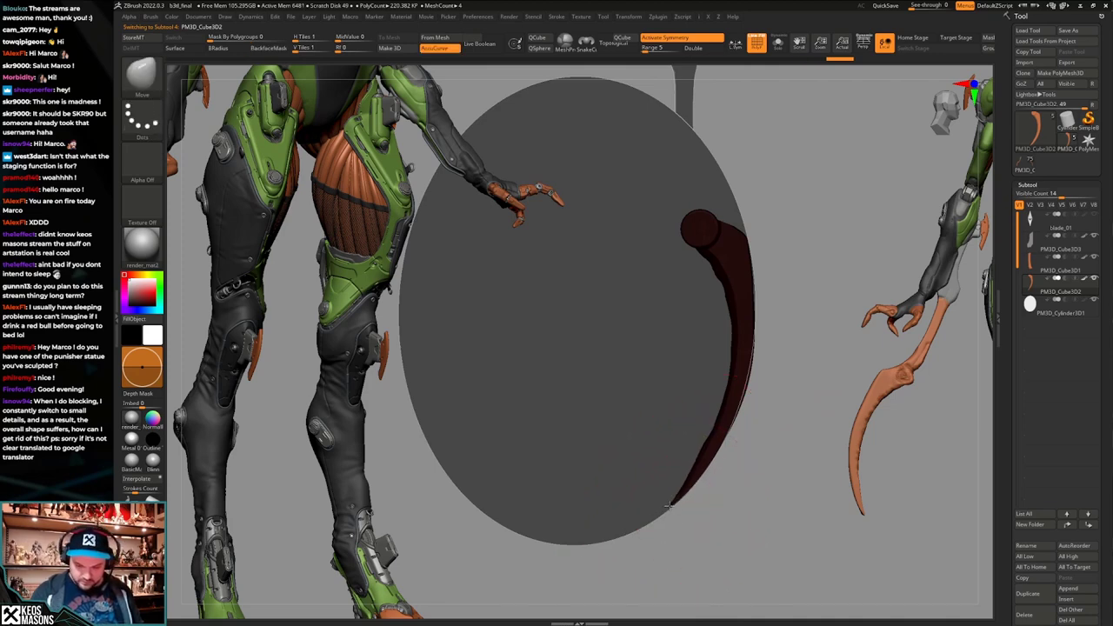
pyautogui.hotkey('shift', 'f')
pyautogui.moveTo(751, 387); pyautogui.dragTo(745, 389)
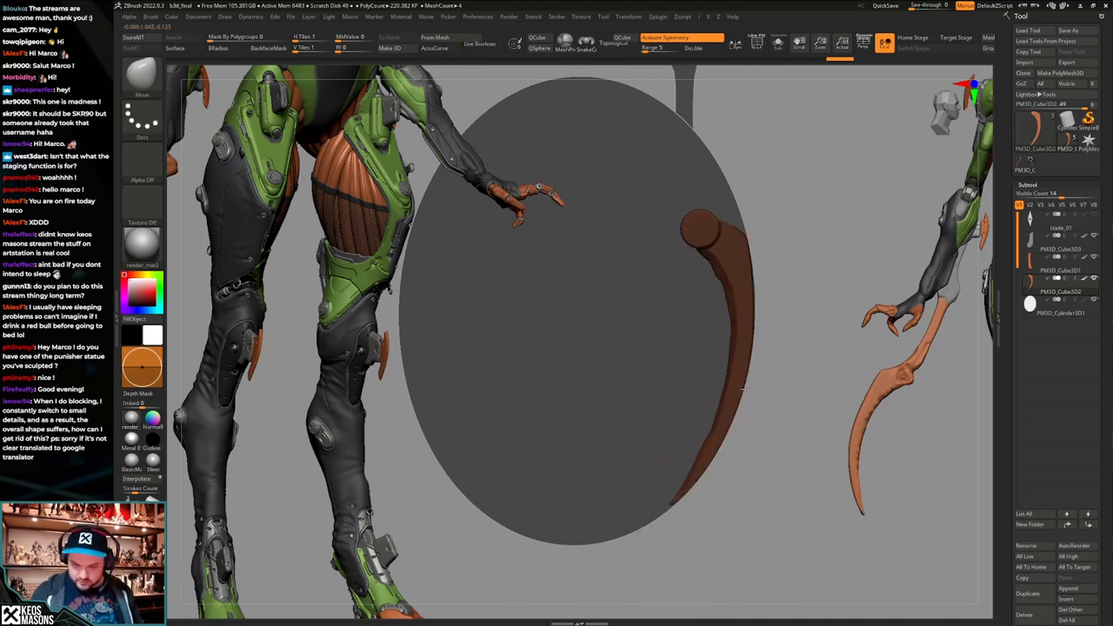
pyautogui.rightClick(740, 281)
pyautogui.moveTo(762, 281); pyautogui.dragTo(752, 293)
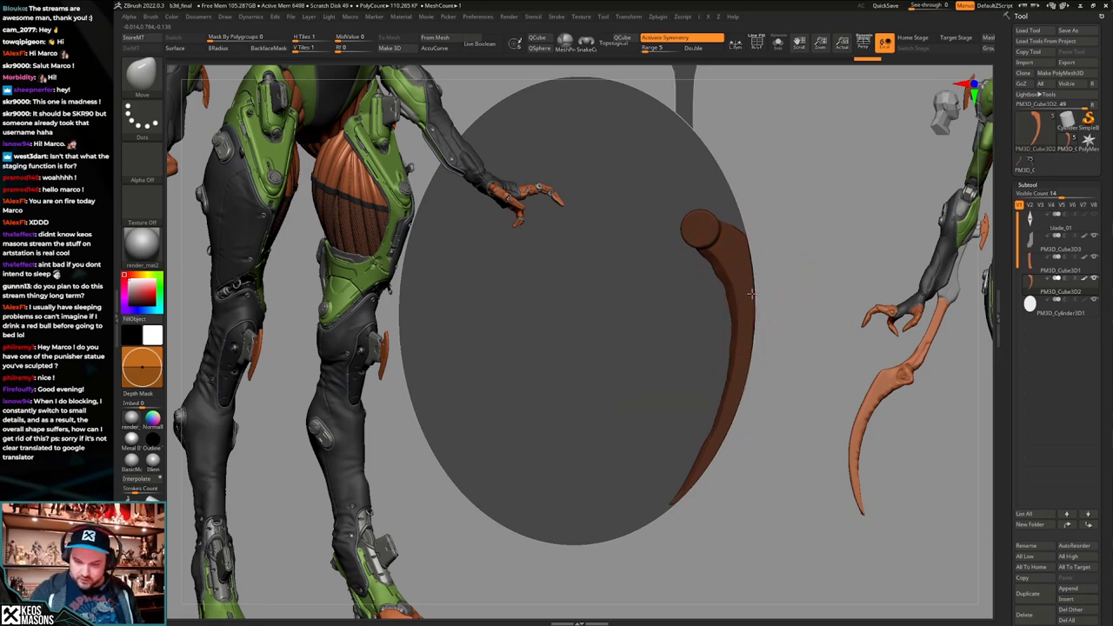
pyautogui.moveTo(743, 244); pyautogui.dragTo(744, 243)
pyautogui.moveTo(780, 430)
pyautogui.keyDown('alt'); pyautogui.mouseDown()
pyautogui.moveTo(766, 449)
pyautogui.moveTo(767, 436)
pyautogui.mouseUp(); pyautogui.keyUp('alt')
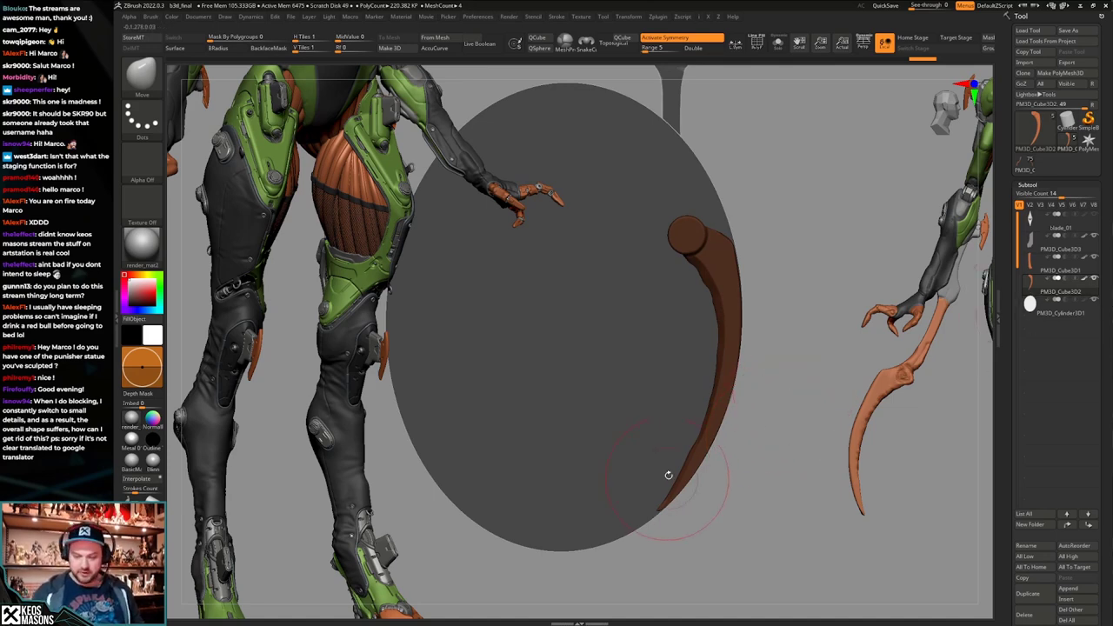
# Duplicate the elliptical cylinder subtool and hide the original.
pyautogui.click(1059, 306)
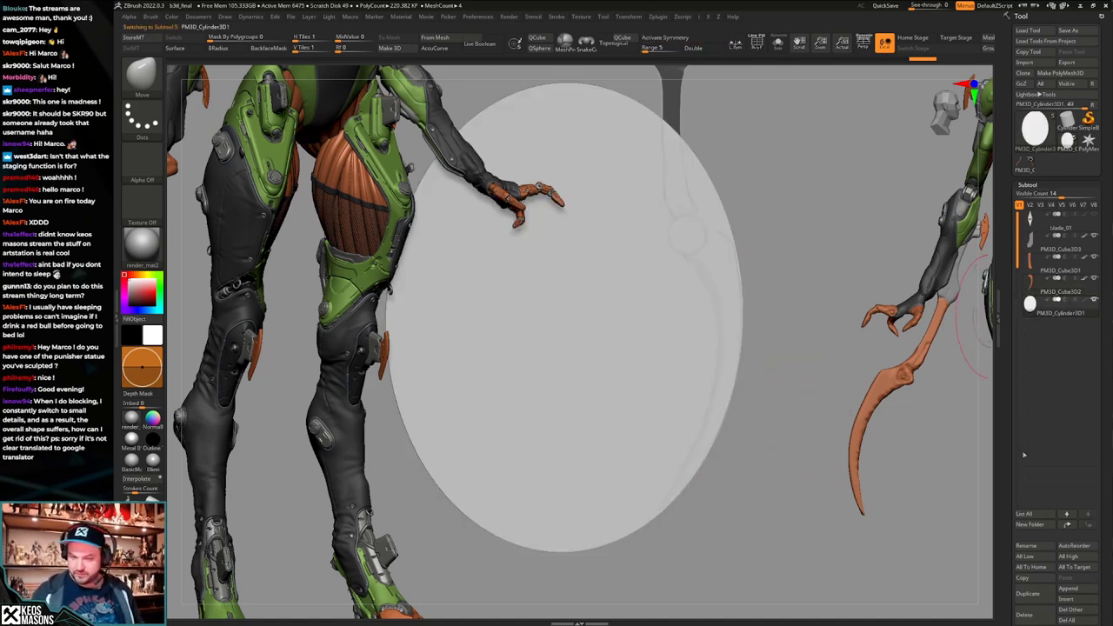
pyautogui.click(1028, 594)
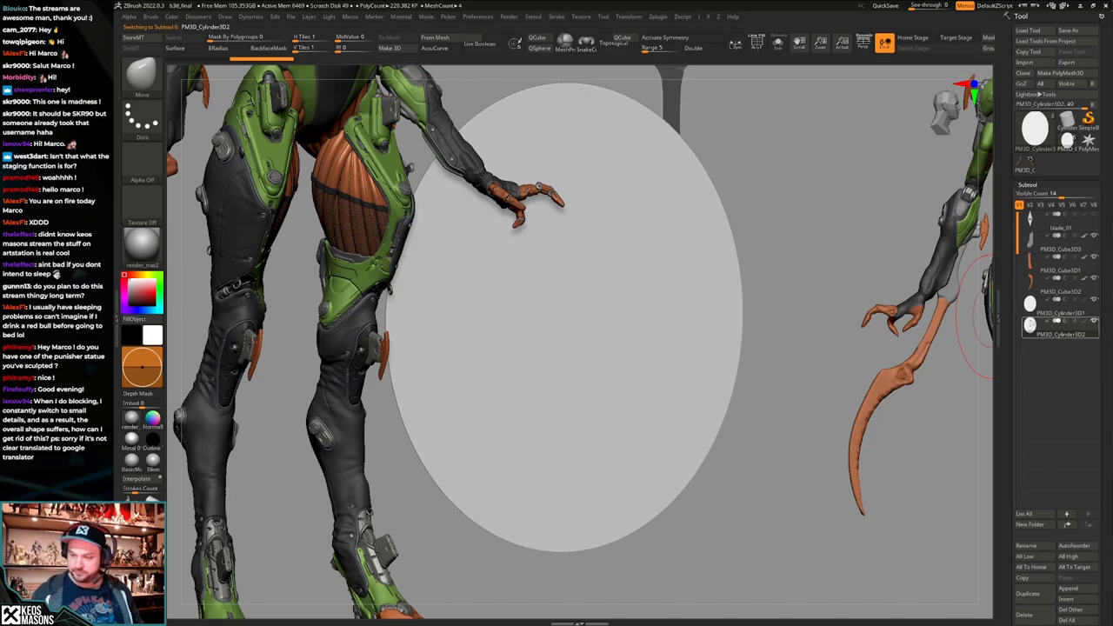
pyautogui.click(1095, 301)
# Move and slightly rotate the ellipse copy so its rim traces the blade's inner curve down to the tip.
pyautogui.press('w')
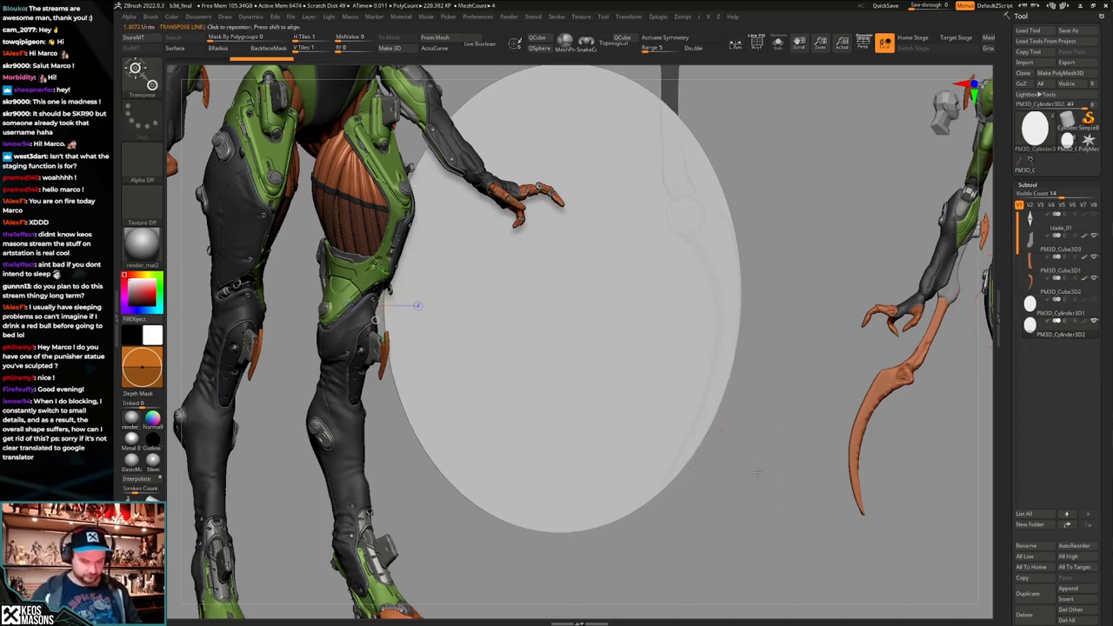
pyautogui.moveTo(664, 489)
pyautogui.keyDown('shift'); pyautogui.mouseDown()
pyautogui.moveTo(762, 489)
pyautogui.moveTo(702, 491)
pyautogui.moveTo(747, 475)
pyautogui.moveTo(747, 517)
pyautogui.mouseUp(); pyautogui.keyUp('shift')
pyautogui.press('r')
pyautogui.press('q')
pyautogui.hotkey('shift', 'f')
pyautogui.hotkey('shift', 'f')
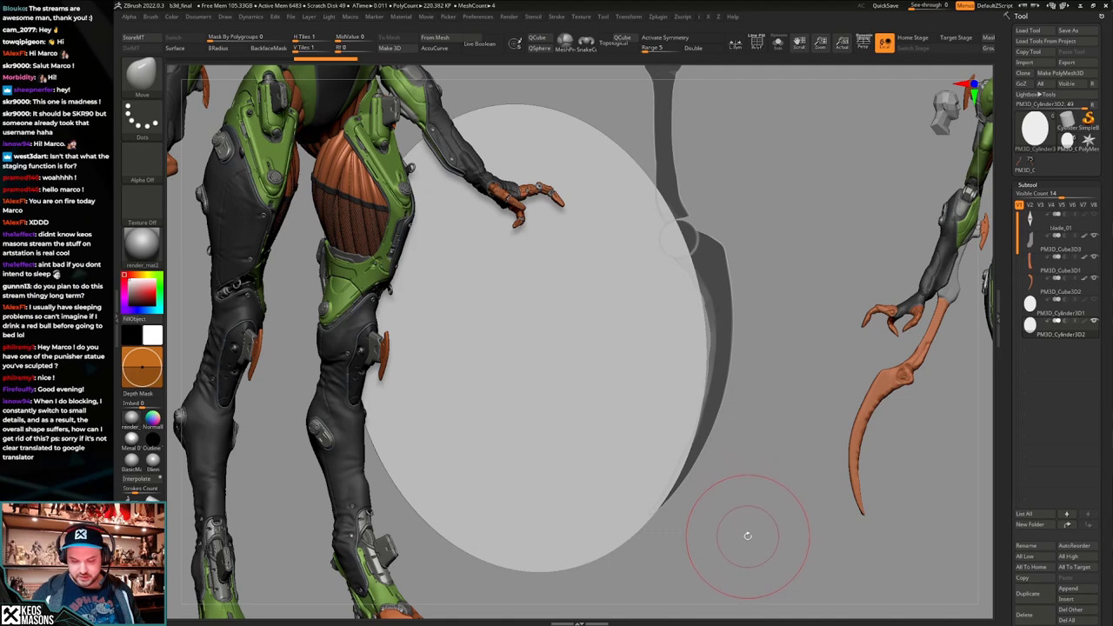
pyautogui.press('w')
pyautogui.moveTo(682, 478)
pyautogui.keyDown('shift'); pyautogui.mouseDown()
pyautogui.moveTo(751, 478)
pyautogui.moveTo(712, 478)
pyautogui.mouseUp(); pyautogui.keyUp('shift')
pyautogui.press('q')
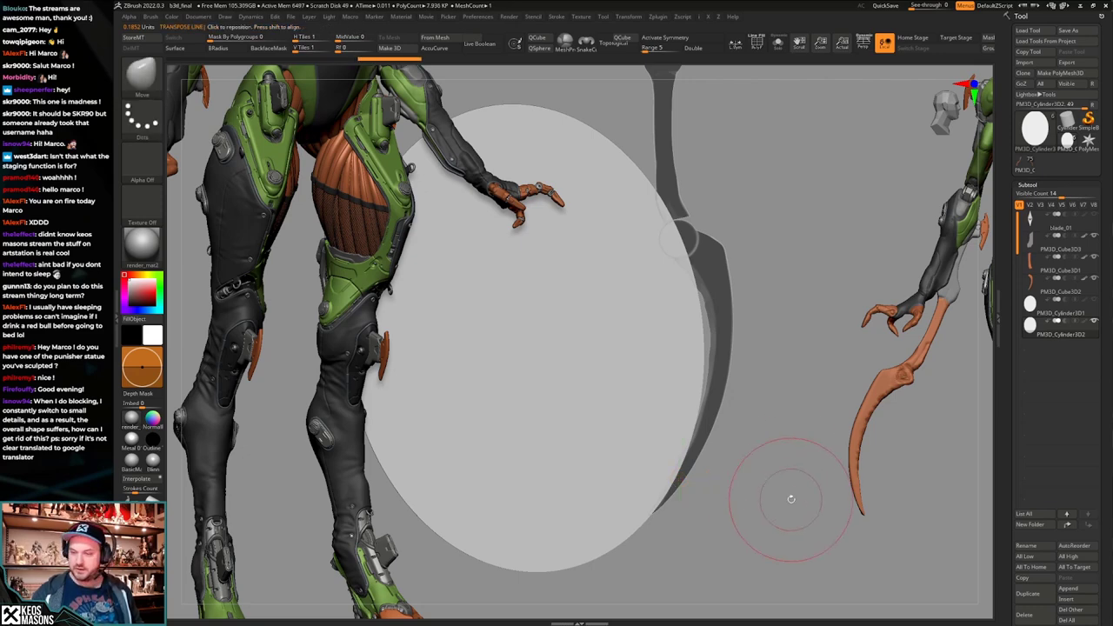
# Make the blade subtool active again and mask its round joint.
pyautogui.click(1034, 286)
pyautogui.keyDown('alt'); pyautogui.moveTo(767, 436); pyautogui.dragTo(770, 452); pyautogui.keyUp('alt')
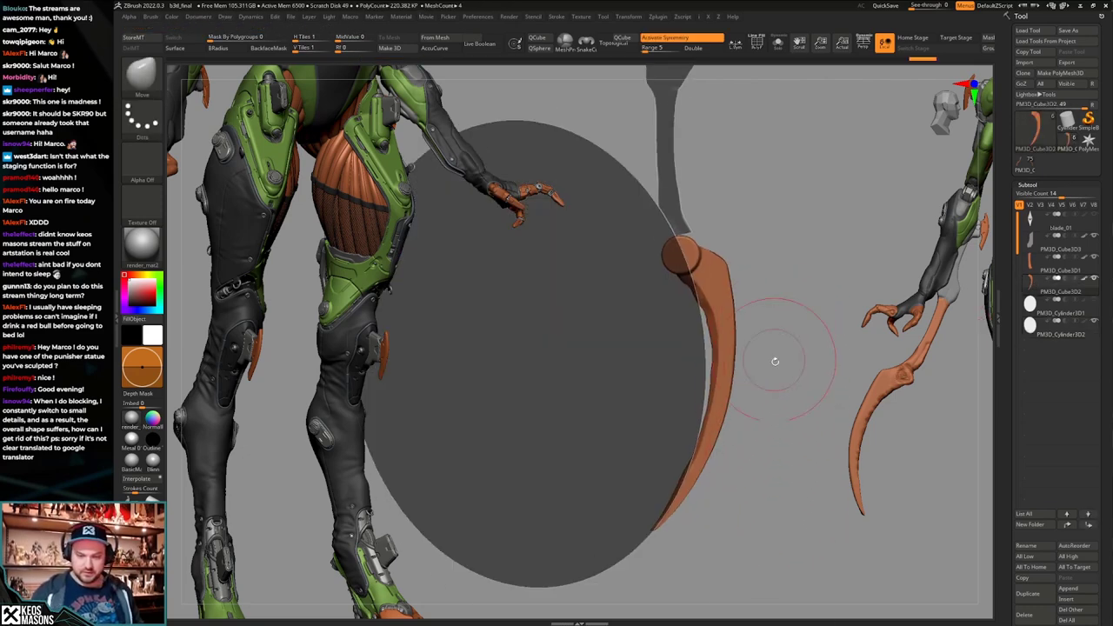
pyautogui.press('z')
pyautogui.click(761, 487)
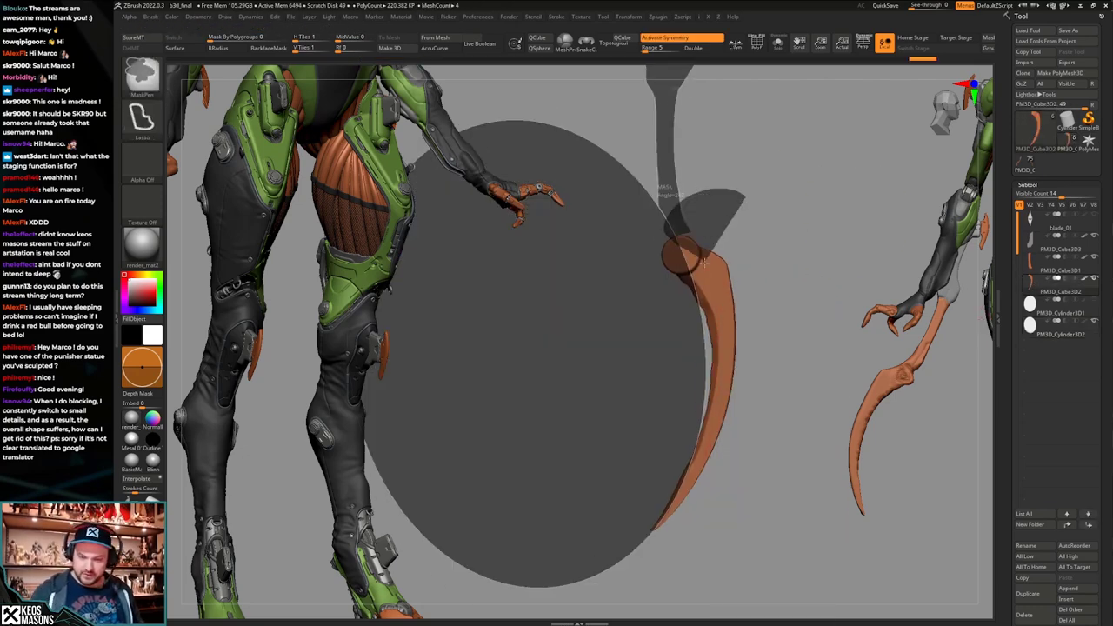
pyautogui.moveTo(772, 225)
pyautogui.keyDown('ctrl'); pyautogui.mouseDown()
pyautogui.moveTo(715, 252)
pyautogui.moveTo(730, 333)
pyautogui.moveTo(723, 386)
pyautogui.moveTo(693, 478)
pyautogui.moveTo(659, 522)
pyautogui.moveTo(822, 527)
pyautogui.mouseUp(); pyautogui.keyUp('ctrl')
pyautogui.rightClick(807, 375)
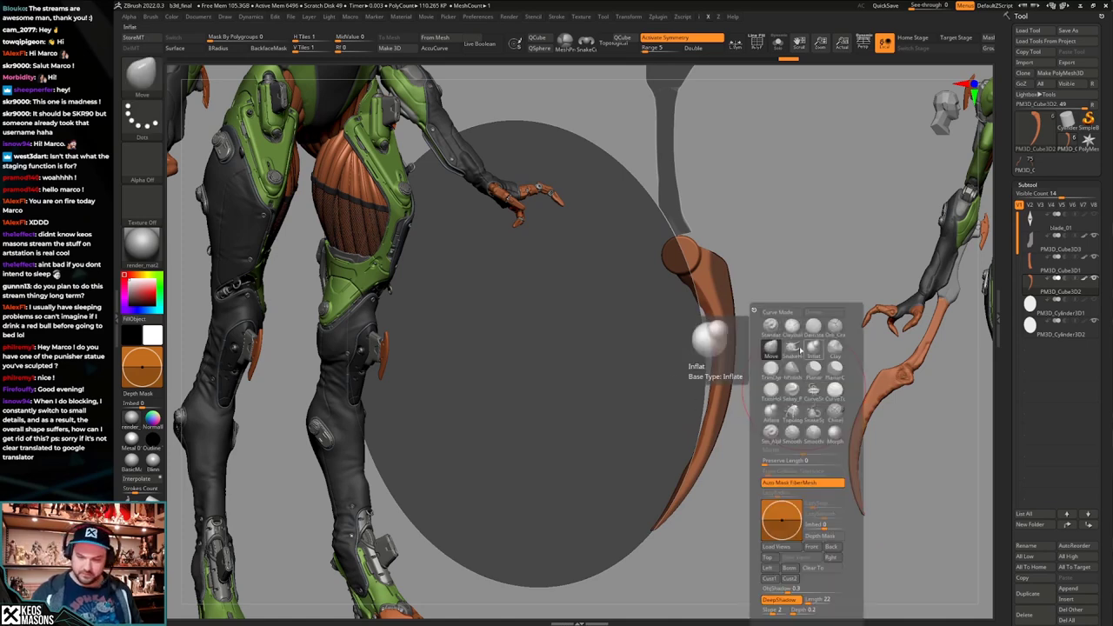
pyautogui.click(810, 349)
pyautogui.press('space')
pyautogui.click(718, 318)
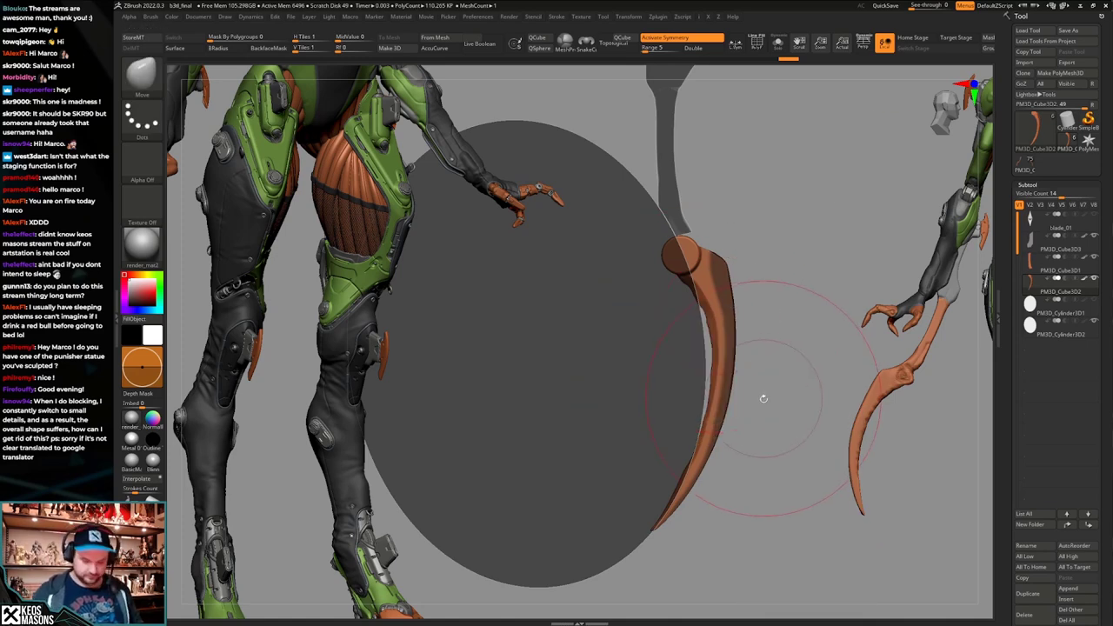
pyautogui.moveTo(718, 228)
pyautogui.keyDown('ctrl'); pyautogui.mouseDown()
pyautogui.moveTo(709, 266)
pyautogui.moveTo(653, 272)
pyautogui.moveTo(737, 205)
pyautogui.mouseUp(); pyautogui.keyUp('ctrl')
pyautogui.moveTo(666, 220)
pyautogui.keyDown('ctrl'); pyautogui.keyDown('alt'); pyautogui.mouseDown()
pyautogui.moveTo(749, 228)
pyautogui.moveTo(776, 271)
pyautogui.mouseUp(); pyautogui.keyUp('alt'); pyautogui.keyUp('ctrl')
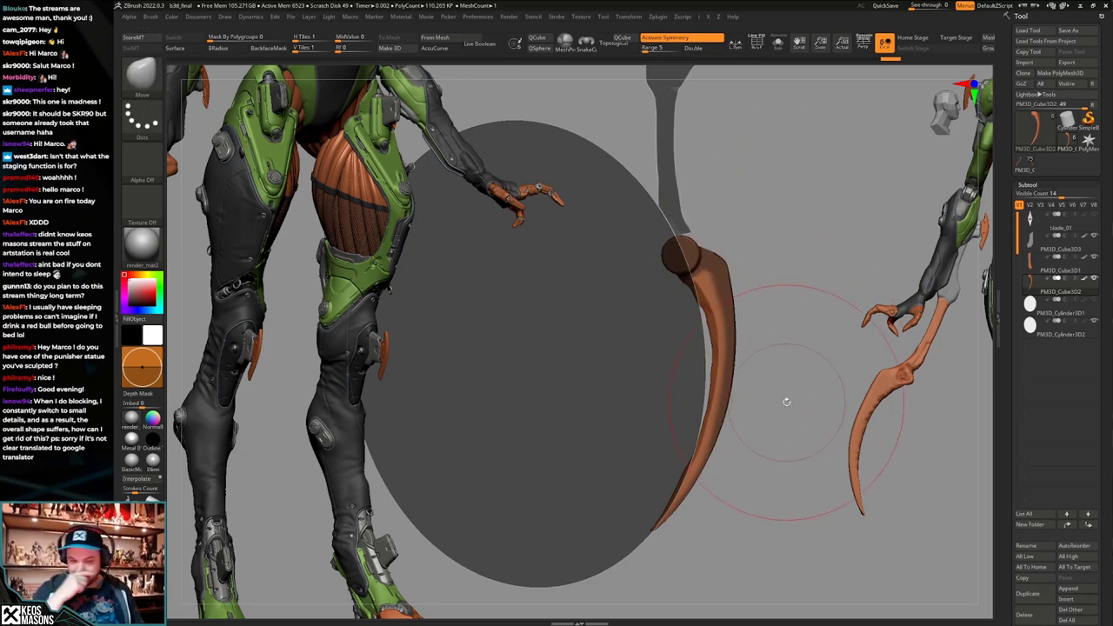
# Pull the blade's inner edge and lower part onto the ellipse copy's outline with the Move brush.
pyautogui.press('space')
pyautogui.click(737, 350)
pyautogui.moveTo(727, 325); pyautogui.dragTo(713, 321)
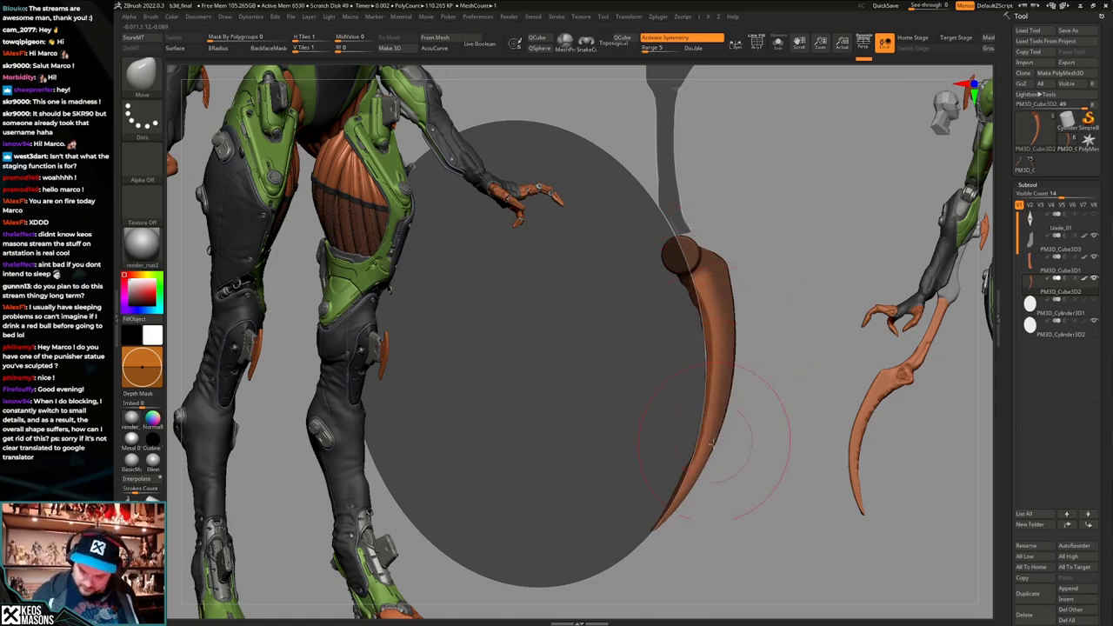
pyautogui.moveTo(710, 478); pyautogui.dragTo(700, 475)
pyautogui.keyDown('ctrl'); pyautogui.keyDown('shift'); pyautogui.moveTo(642, 537); pyautogui.dragTo(701, 421); pyautogui.keyUp('shift'); pyautogui.keyUp('ctrl')
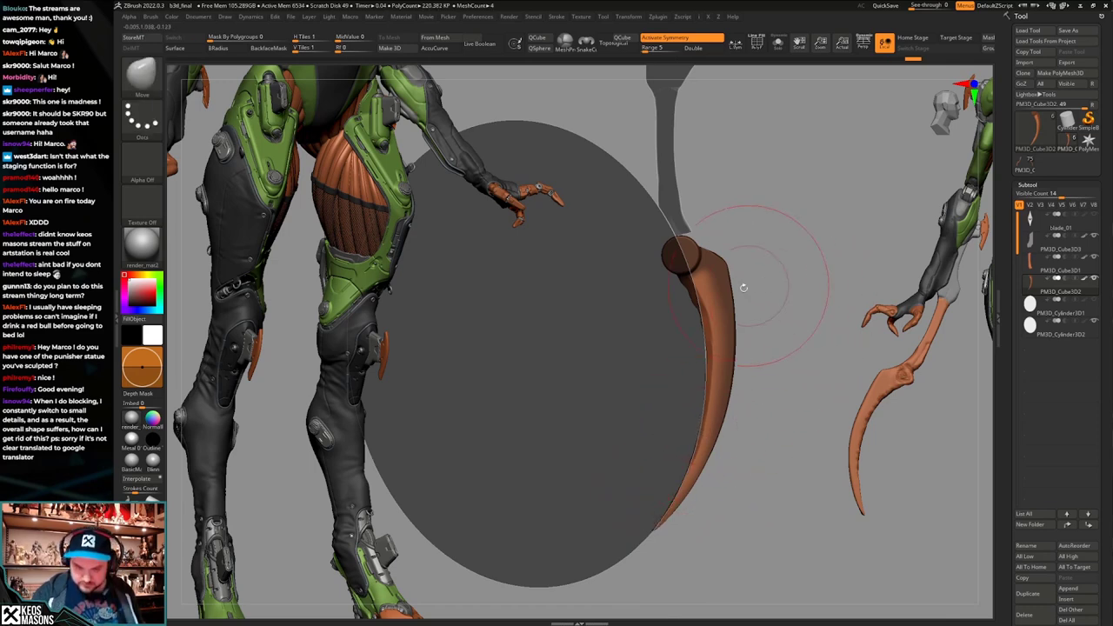
# Turn on AccuCurve, reduce the brush size and shape a small step on the blade's inner edge just below the joint.
pyautogui.moveTo(744, 286)
pyautogui.keyDown('alt'); pyautogui.mouseDown()
pyautogui.moveTo(737, 311)
pyautogui.moveTo(686, 318)
pyautogui.mouseUp(); pyautogui.keyUp('alt')
pyautogui.press('s')
pyautogui.press('a')
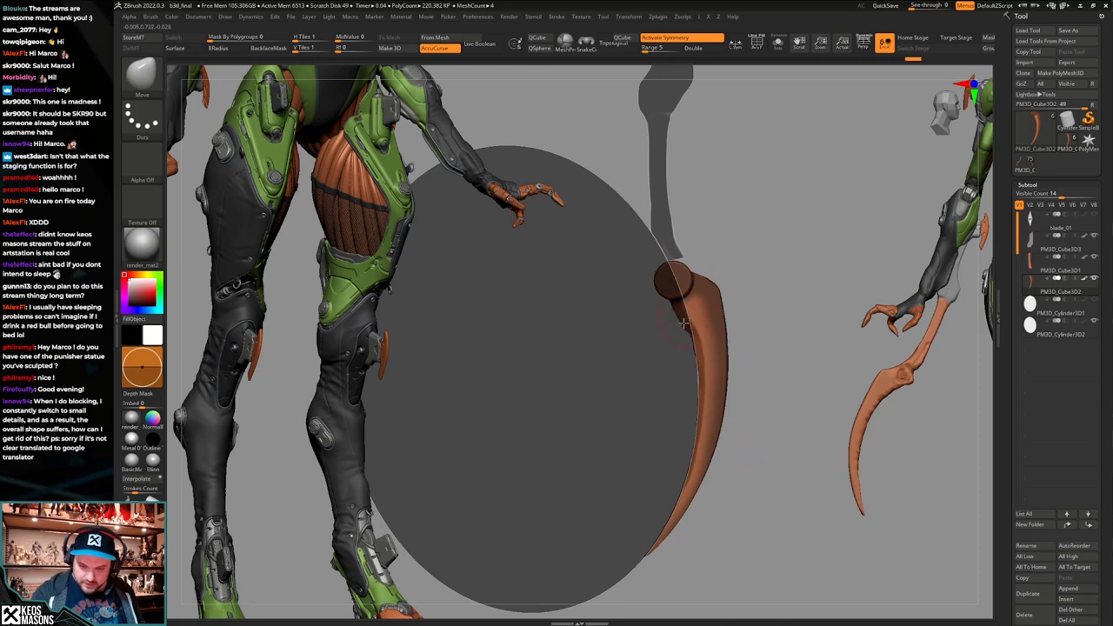
pyautogui.press('space')
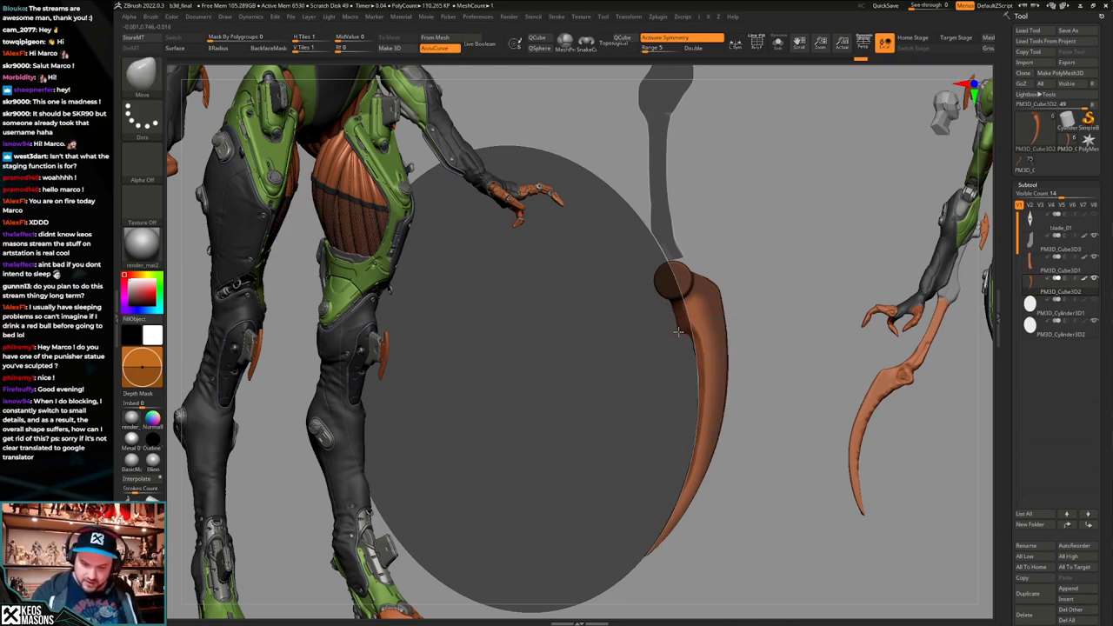
pyautogui.press('space')
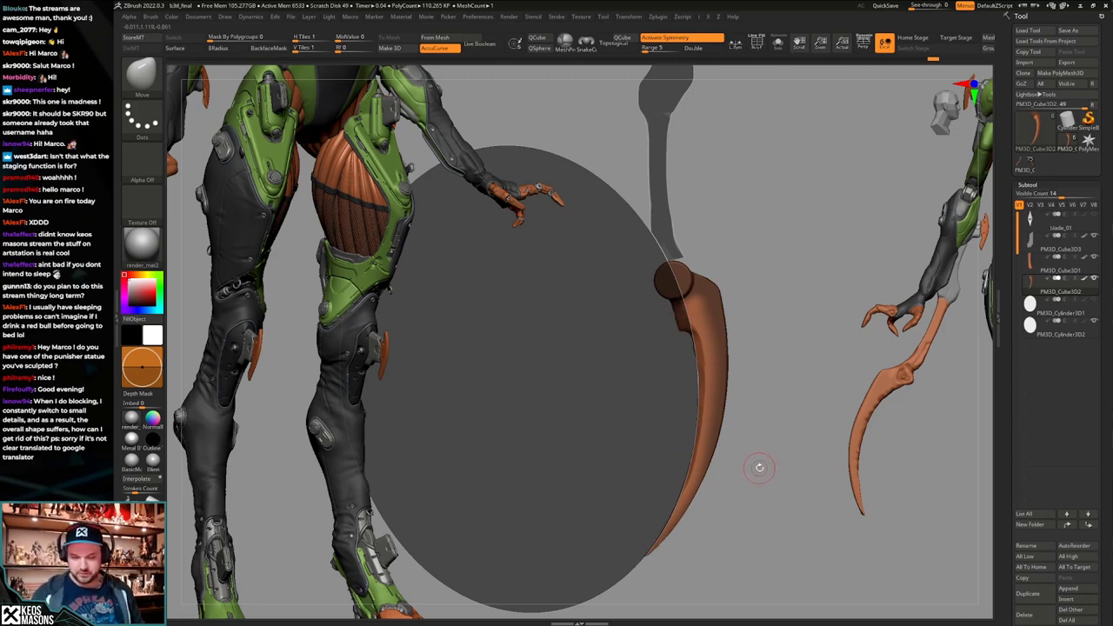
# Hide the ellipse copy and isolate the blade subtool with Solo.
pyautogui.moveTo(742, 463); pyautogui.dragTo(765, 437)
pyautogui.hotkey('alt', 's')
pyautogui.hotkey('shift', 'f')
pyautogui.hotkey('shift', 'f')
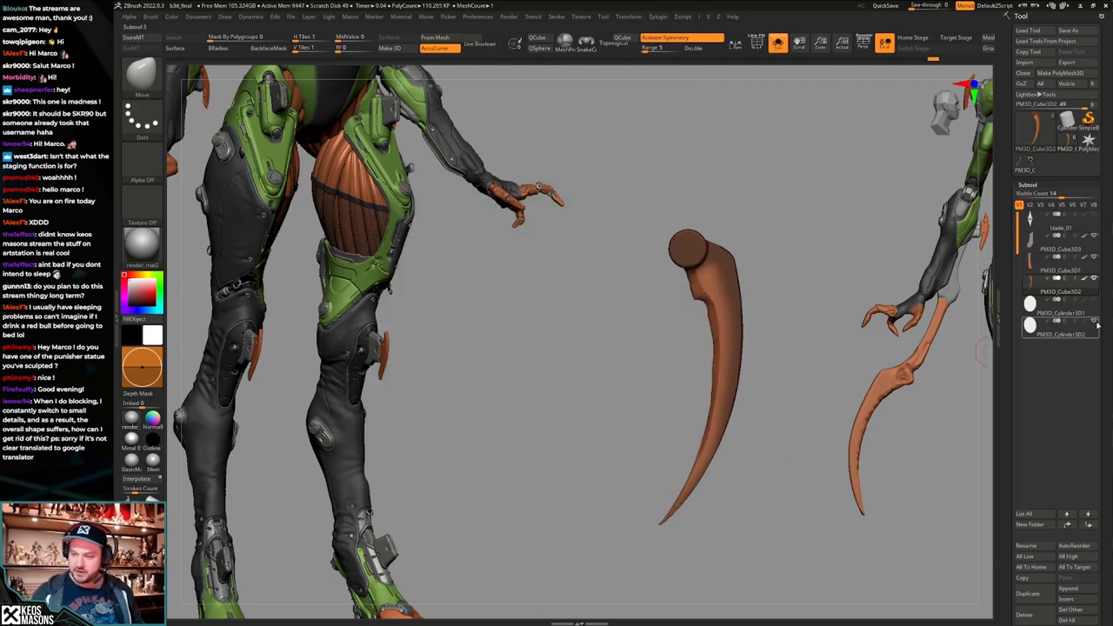
# Create a subtool folder named "blade" around the grip subtool.
pyautogui.click(1050, 245)
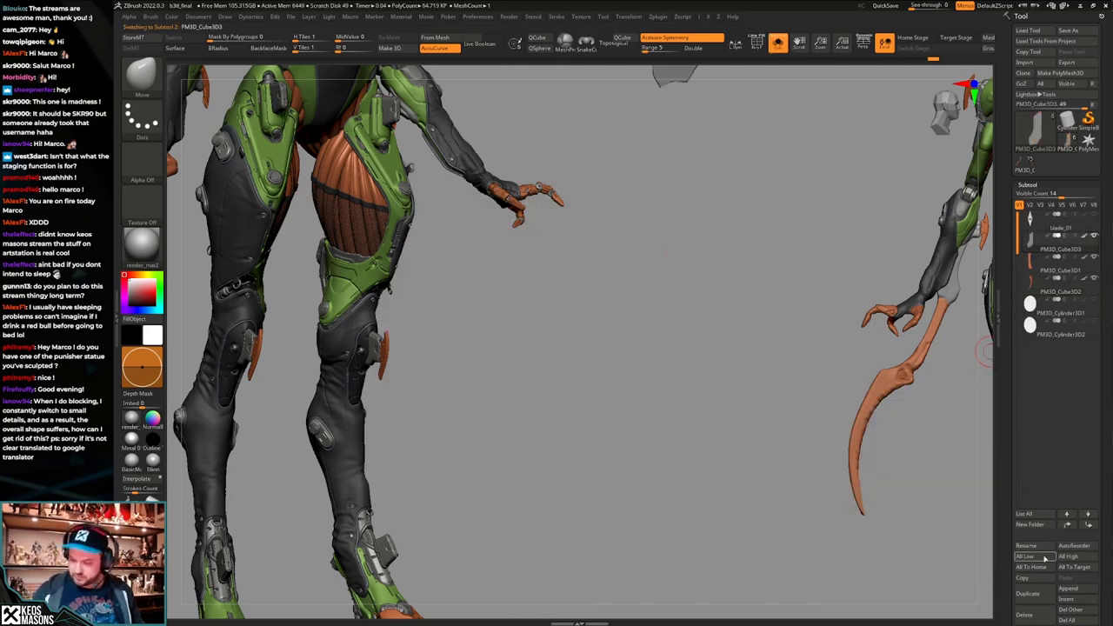
pyautogui.click(1037, 526)
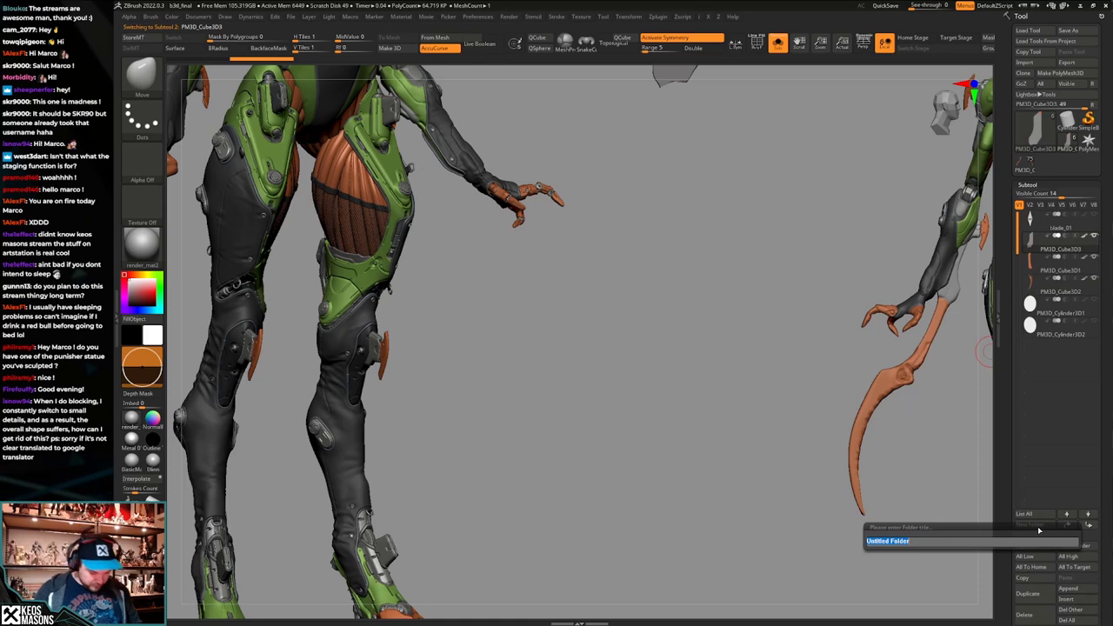
pyautogui.write('blade')
pyautogui.press('Return')
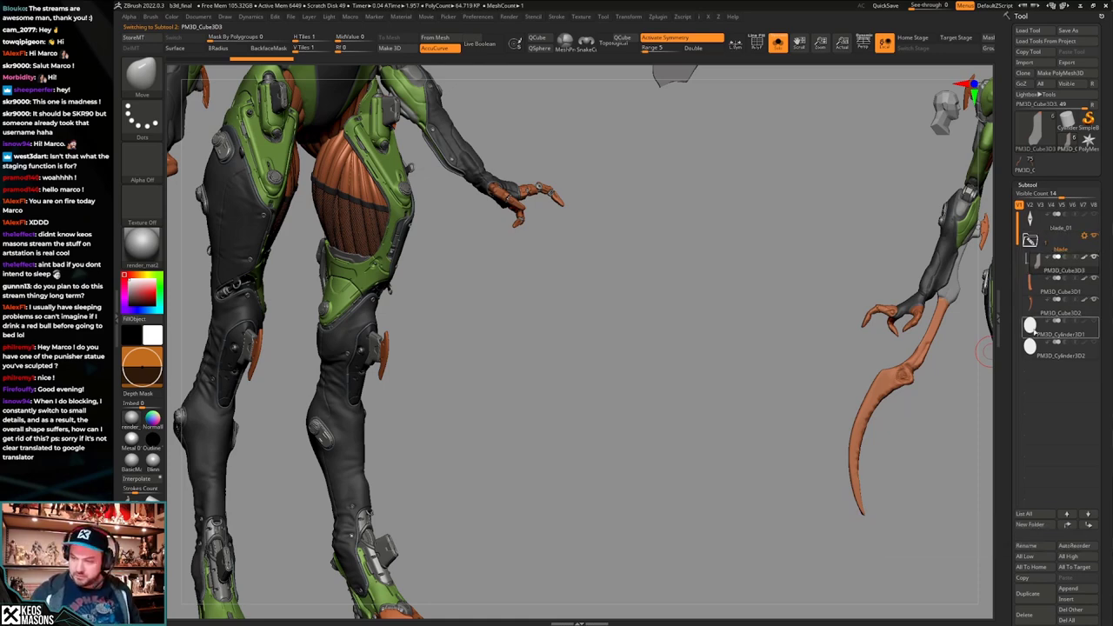
# Move the two ellipse cylinder guides above the blade folder and group them in a new folder named "back blade".
pyautogui.click(1033, 331)
pyautogui.moveTo(1034, 331); pyautogui.dragTo(1042, 245)
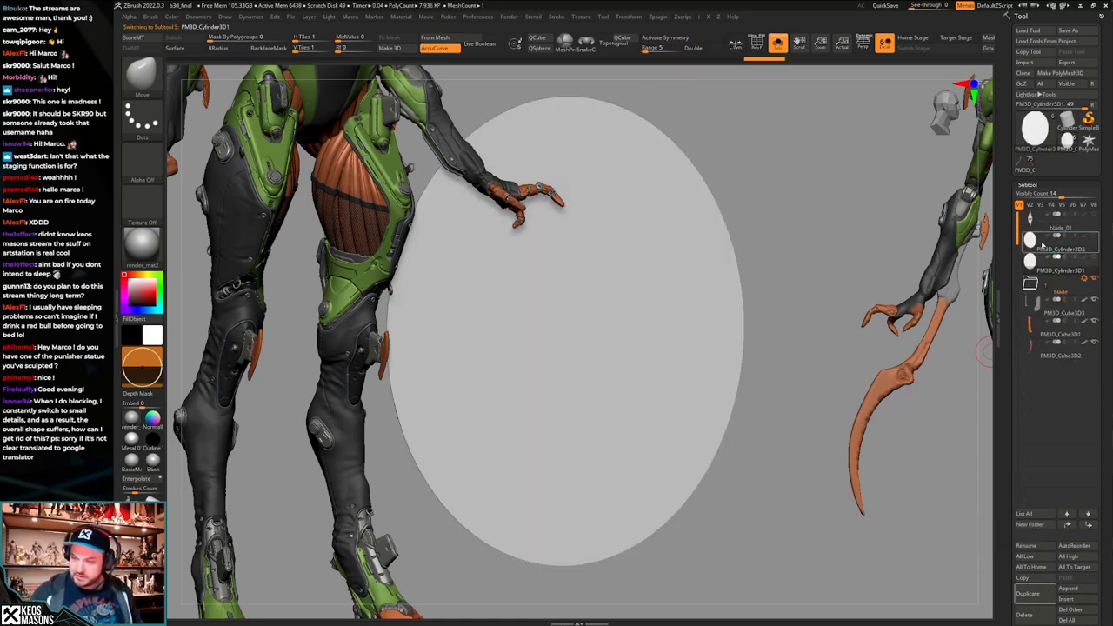
pyautogui.click(1040, 250)
pyautogui.click(1036, 526)
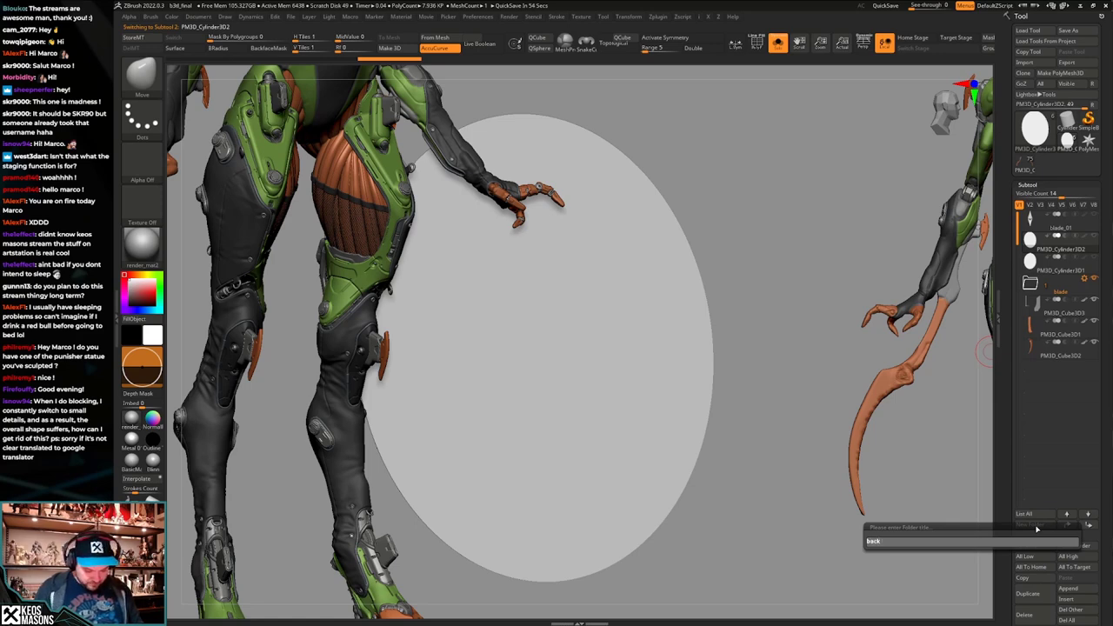
pyautogui.write('back blade')
pyautogui.press('Return')
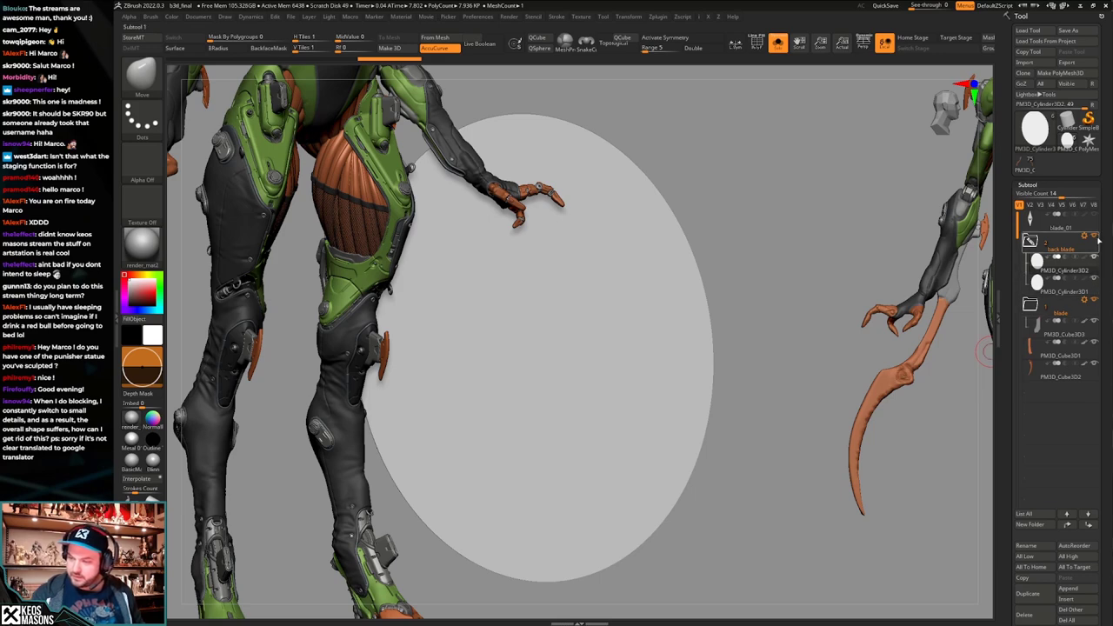
# Bring the shaft and blade subtools into the "blade" folder and show its parts with the ellipse guides hidden.
pyautogui.click(1056, 354)
pyautogui.moveTo(1047, 371); pyautogui.dragTo(1043, 327)
pyautogui.click(1093, 321)
pyautogui.hotkey('alt', 's')
pyautogui.keyDown('alt'); pyautogui.moveTo(757, 459); pyautogui.dragTo(742, 497); pyautogui.keyUp('alt')
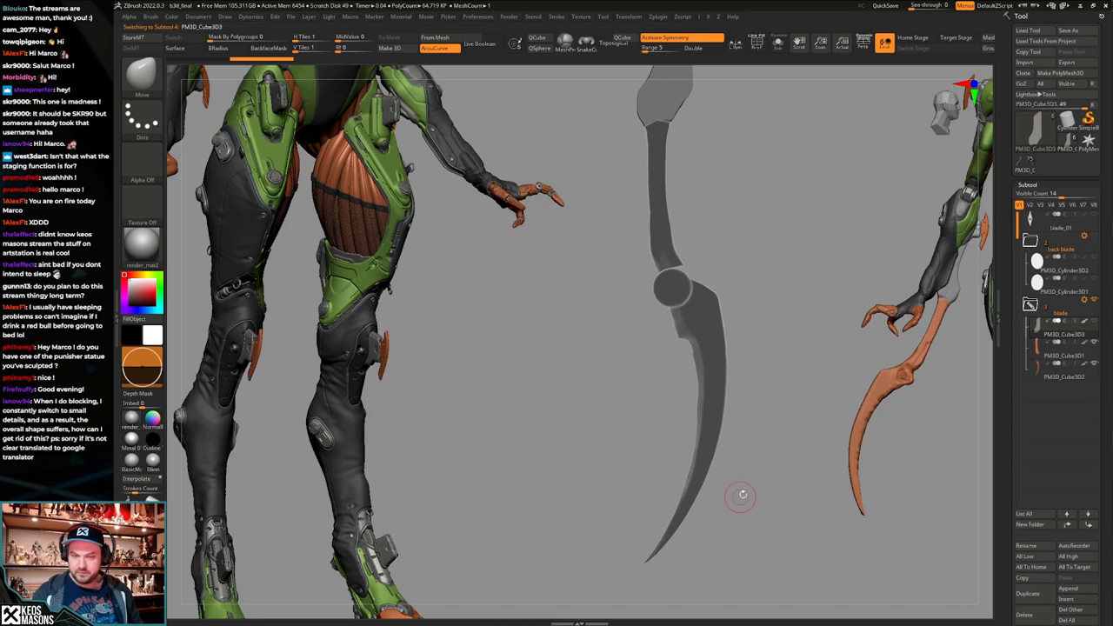
# Make the blade subtool active and check it with the PolyFrame display toggled on and off.
pyautogui.click(1041, 371)
pyautogui.moveTo(816, 390)
pyautogui.keyDown('alt'); pyautogui.mouseDown()
pyautogui.moveTo(784, 462)
pyautogui.moveTo(780, 434)
pyautogui.moveTo(778, 463)
pyautogui.moveTo(740, 432)
pyautogui.moveTo(750, 455)
pyautogui.moveTo(742, 465)
pyautogui.moveTo(745, 447)
pyautogui.moveTo(741, 479)
pyautogui.moveTo(745, 433)
pyautogui.moveTo(753, 461)
pyautogui.moveTo(696, 473)
pyautogui.mouseUp(); pyautogui.keyUp('alt')
pyautogui.hotkey('shift', 'f')
pyautogui.hotkey('shift', 'f')
pyautogui.click(1093, 321)
pyautogui.press('Tab')
# Try shaping the inner bevel near the blade's tip with the Clay brush, and undo the strokes.
pyautogui.click(760, 373)
pyautogui.press('space')
pyautogui.moveTo(721, 413); pyautogui.dragTo(716, 413)
pyautogui.moveTo(718, 410); pyautogui.dragTo(726, 408, button='right')
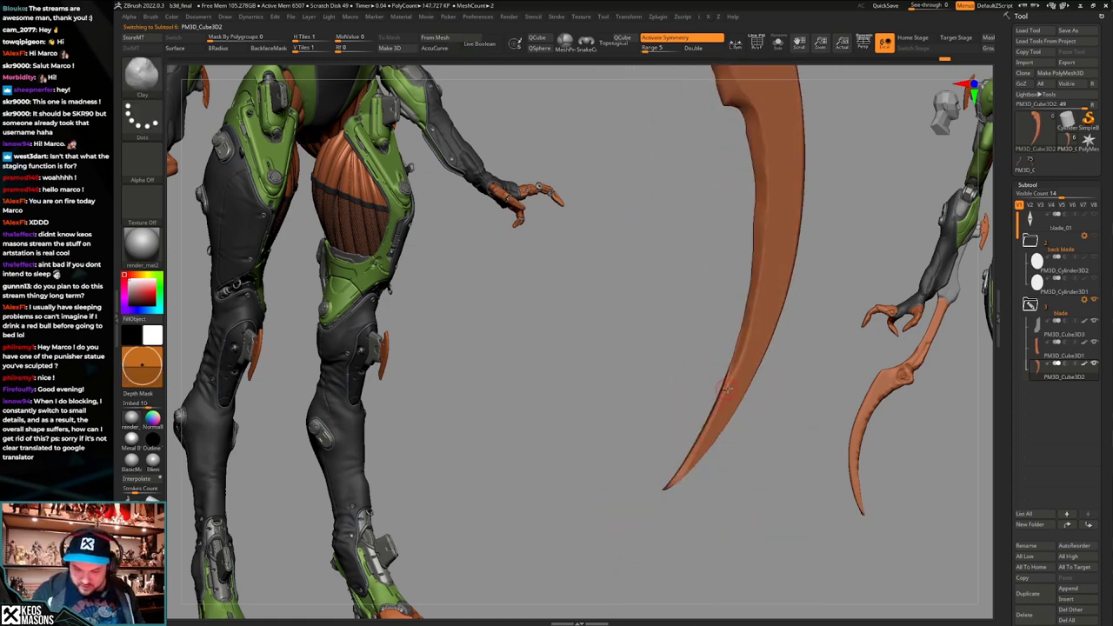
pyautogui.moveTo(726, 388)
pyautogui.mouseDown()
pyautogui.moveTo(680, 468)
pyautogui.moveTo(706, 425)
pyautogui.mouseUp()
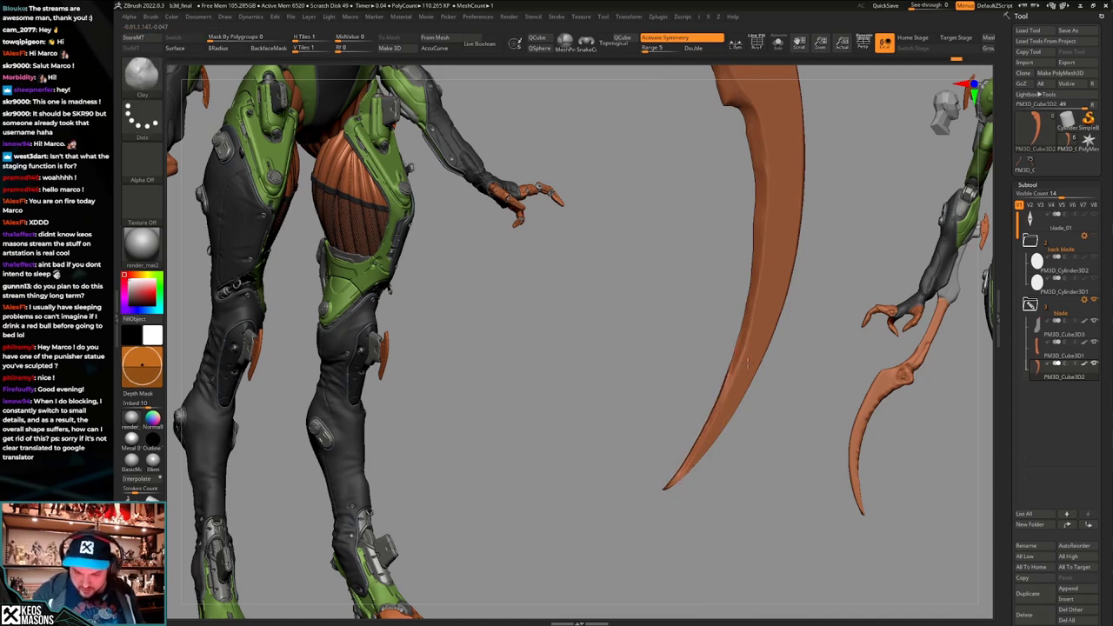
pyautogui.moveTo(748, 364); pyautogui.dragTo(777, 385, button='right')
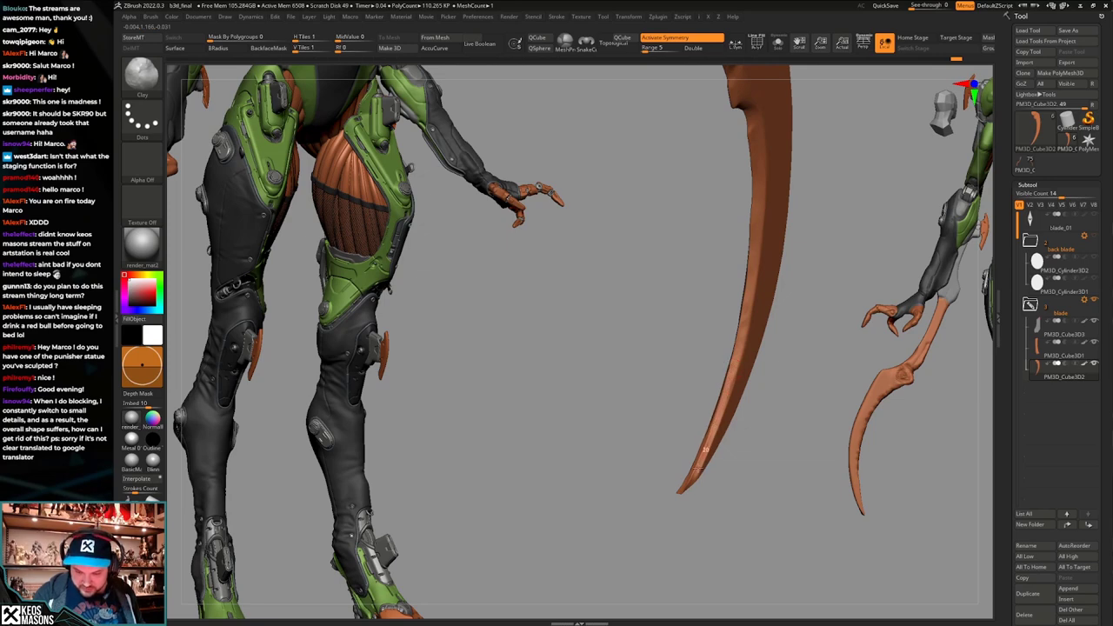
pyautogui.hotkey('ctrl', 'z')
pyautogui.hotkey('ctrl', 'z')
pyautogui.hotkey('ctrl', 'z')
pyautogui.hotkey('ctrl', 'z')
pyautogui.hotkey('ctrl', 'z')
pyautogui.hotkey('ctrl', 'z')
# Flatten a crisp bevel along the blade's inner edge with the hPolish brush and smooth its surface.
pyautogui.moveTo(698, 469)
pyautogui.mouseDown(button='right')
pyautogui.moveTo(695, 432)
pyautogui.moveTo(698, 485)
pyautogui.mouseUp(button='right')
pyautogui.moveTo(698, 485)
pyautogui.keyDown('ctrl'); pyautogui.mouseDown(button='right')
pyautogui.moveTo(755, 418)
pyautogui.moveTo(729, 419)
pyautogui.mouseUp(button='right'); pyautogui.keyUp('ctrl')
pyautogui.press('space')
pyautogui.click(748, 369)
pyautogui.rightClick(710, 410)
pyautogui.rightClick(715, 424)
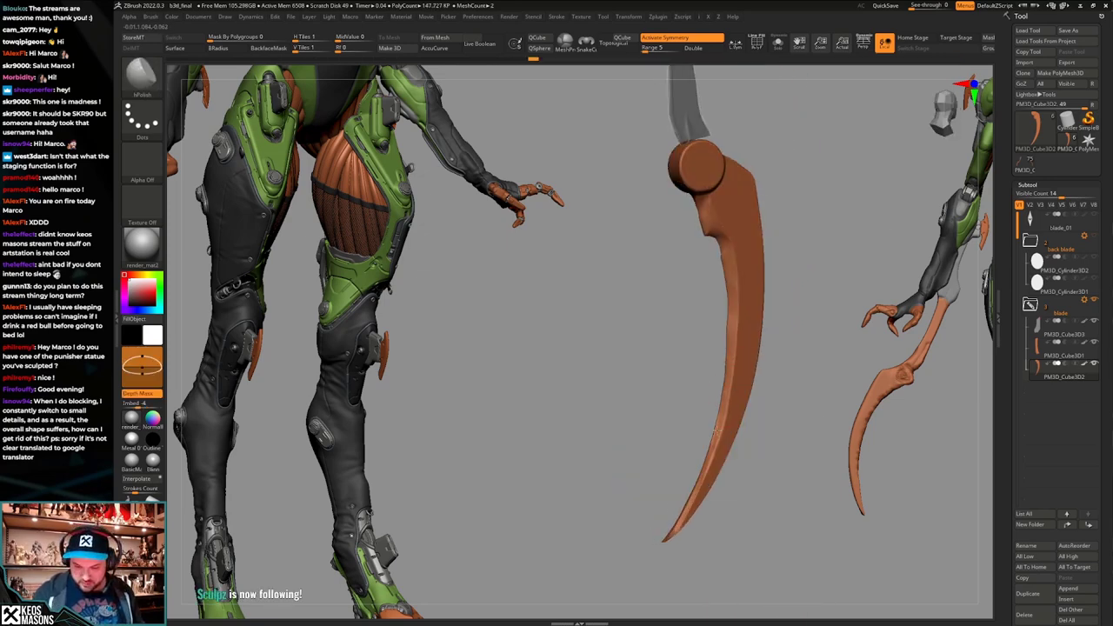
pyautogui.moveTo(703, 477); pyautogui.dragTo(718, 481)
pyautogui.moveTo(804, 340); pyautogui.dragTo(783, 337, button='right')
pyautogui.keyDown('alt'); pyautogui.moveTo(782, 337); pyautogui.dragTo(757, 385, button='right'); pyautogui.keyUp('alt')
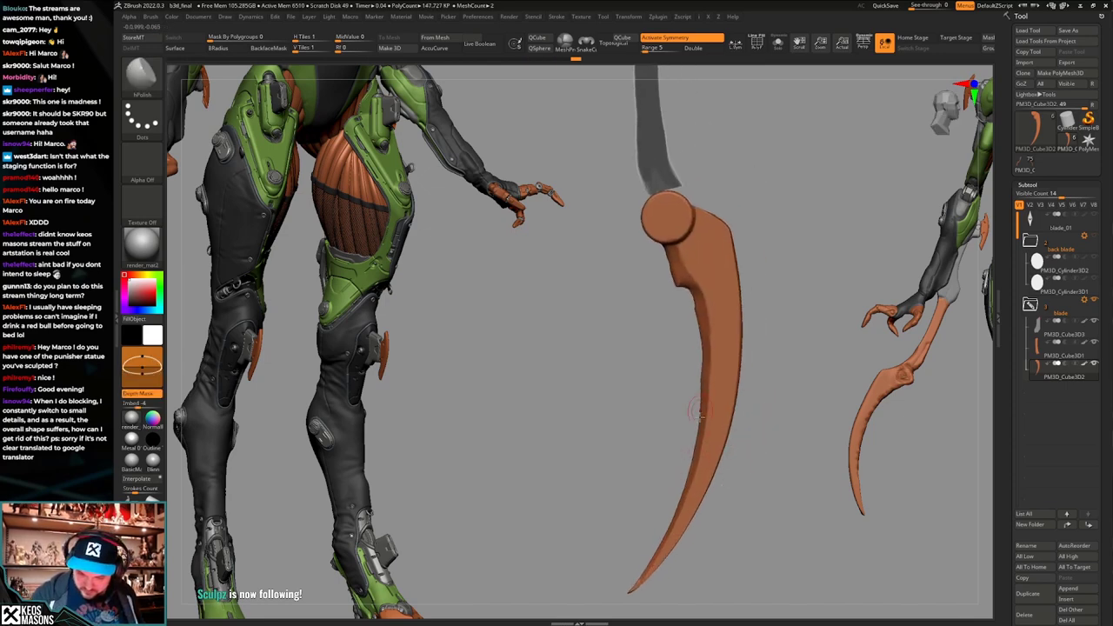
pyautogui.moveTo(706, 378); pyautogui.dragTo(708, 379)
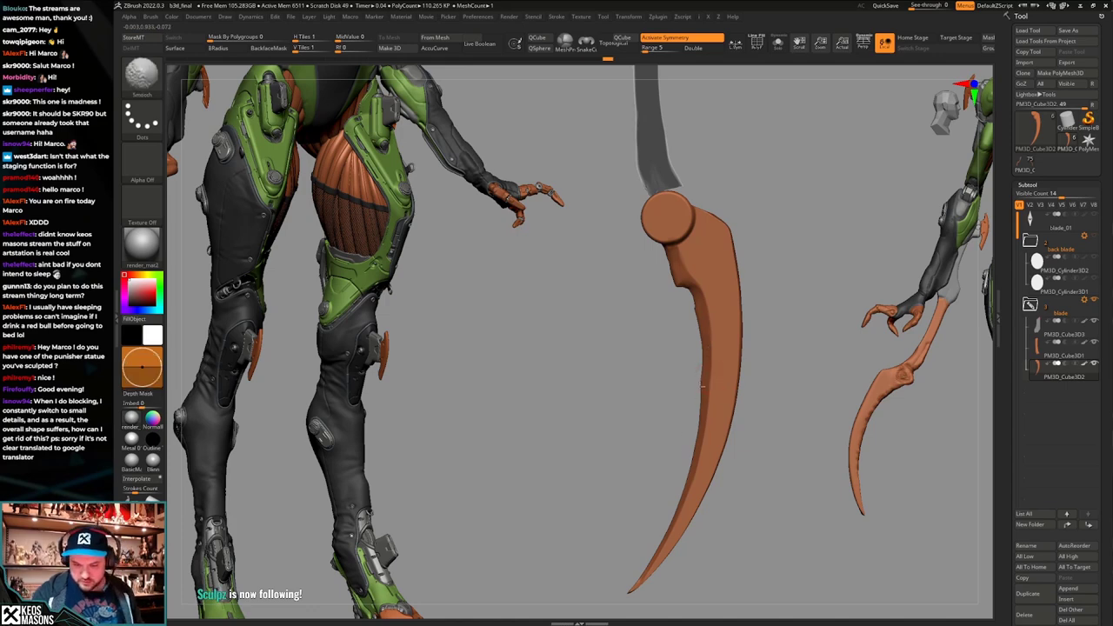
pyautogui.moveTo(789, 382)
pyautogui.keyDown('shift'); pyautogui.mouseDown(button='right')
pyautogui.moveTo(829, 379)
pyautogui.moveTo(751, 459)
pyautogui.mouseUp(button='right'); pyautogui.keyUp('shift')
# Refine the step below the joint and the curve of the inner edge with the Move brush.
pyautogui.press('x')
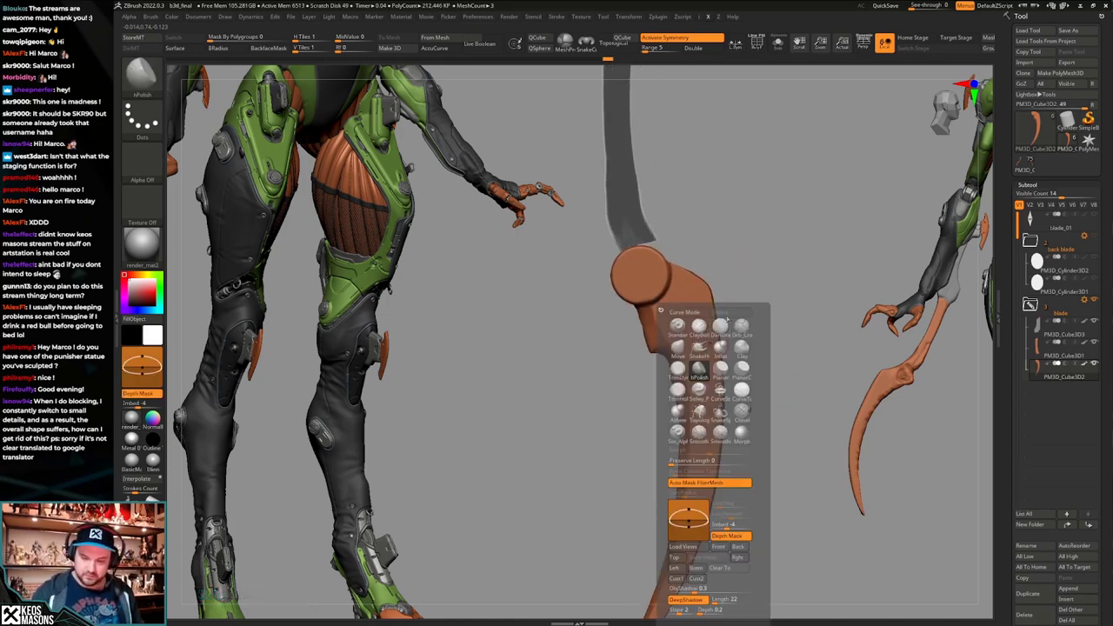
pyautogui.click(678, 349)
pyautogui.press('x')
pyautogui.click(664, 331)
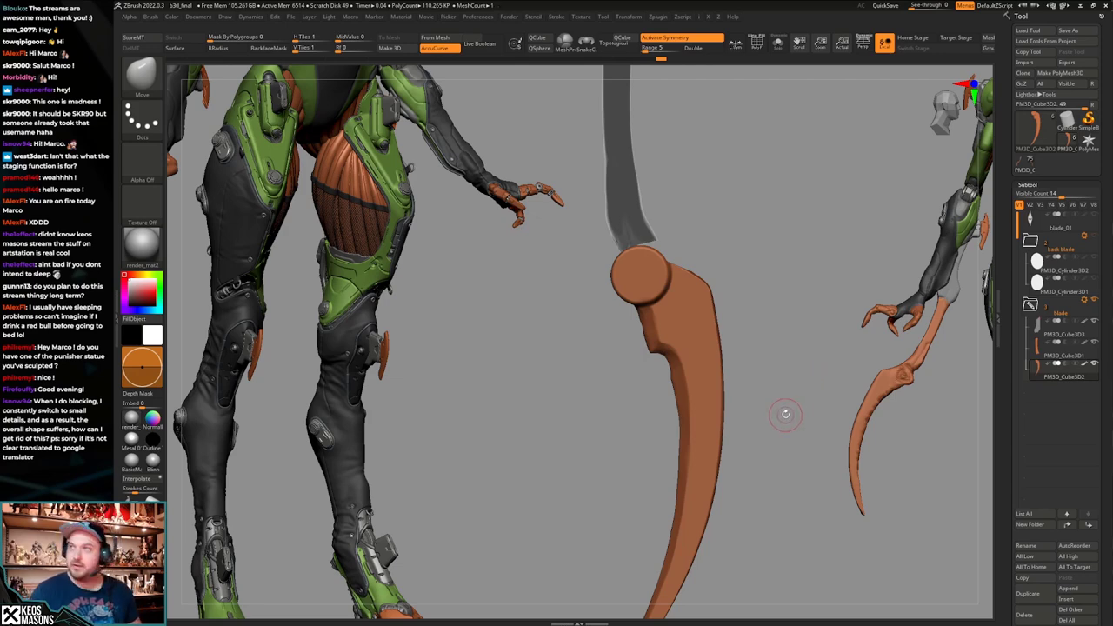
pyautogui.keyDown('alt'); pyautogui.moveTo(785, 454); pyautogui.dragTo(770, 425); pyautogui.keyUp('alt')
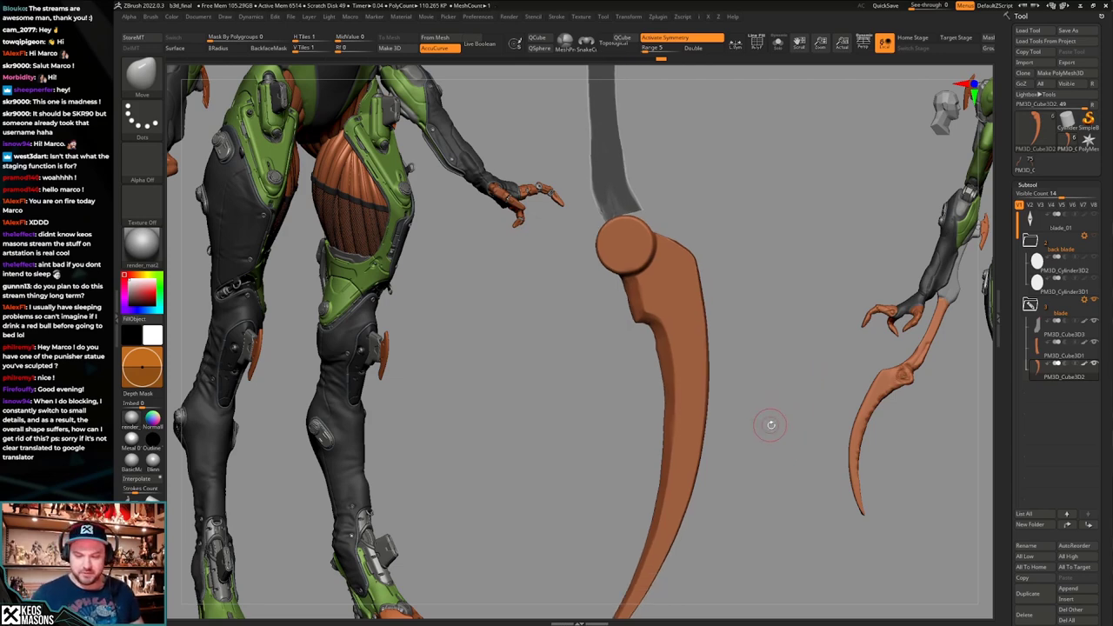
pyautogui.hotkey('ctrl', 'z')
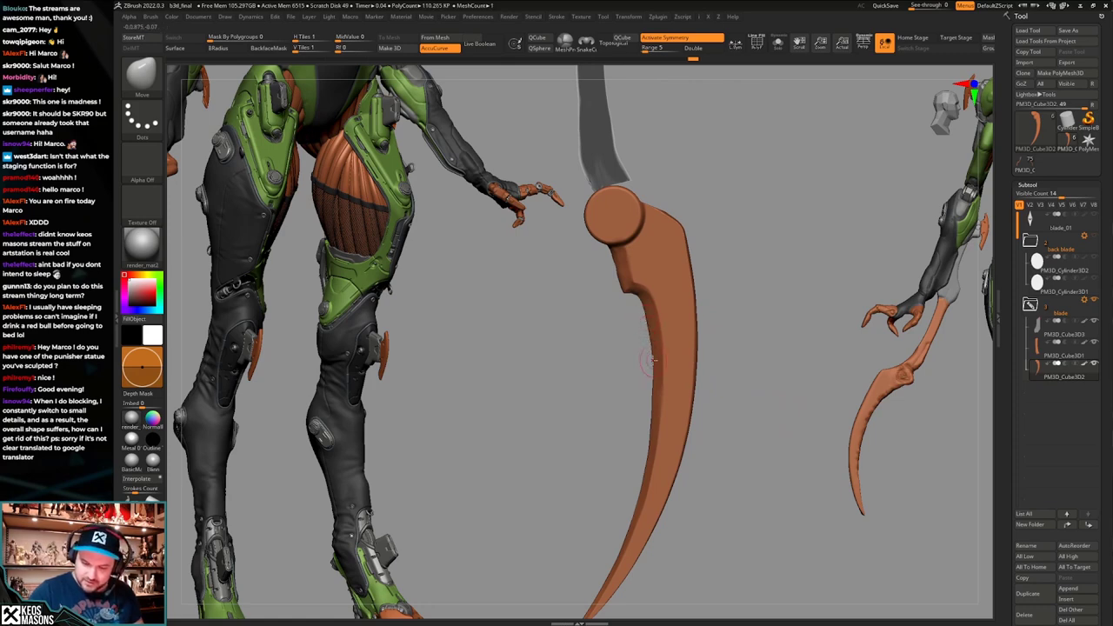
pyautogui.hotkey('ctrl', 'z')
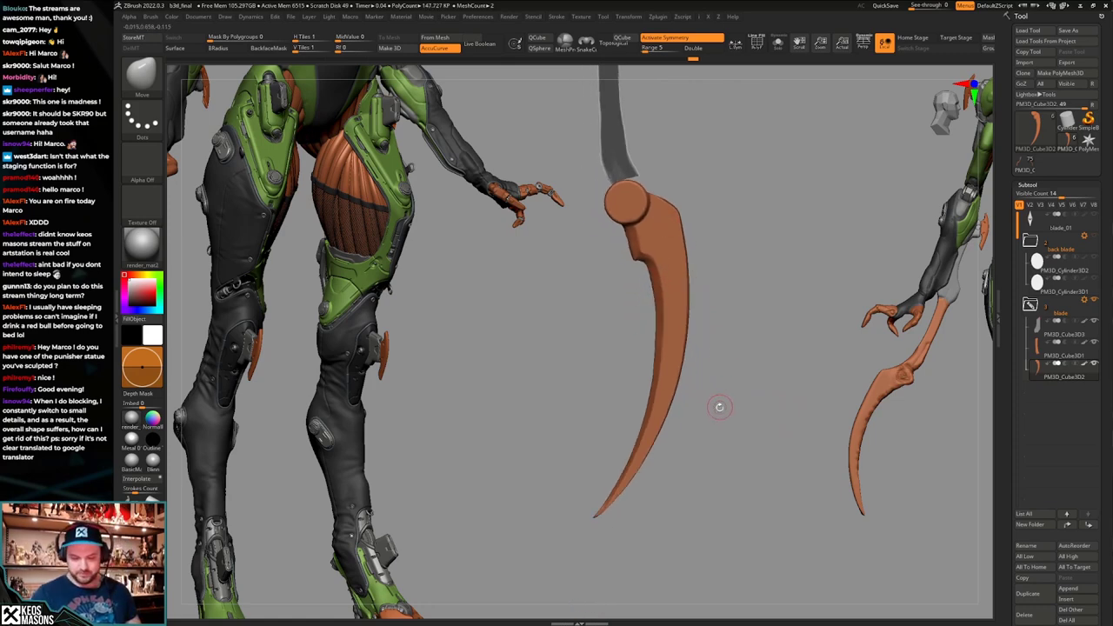
pyautogui.moveTo(719, 407)
pyautogui.keyDown('alt'); pyautogui.mouseDown()
pyautogui.moveTo(733, 366)
pyautogui.moveTo(747, 390)
pyautogui.moveTo(743, 376)
pyautogui.moveTo(731, 419)
pyautogui.mouseUp(); pyautogui.keyUp('alt')
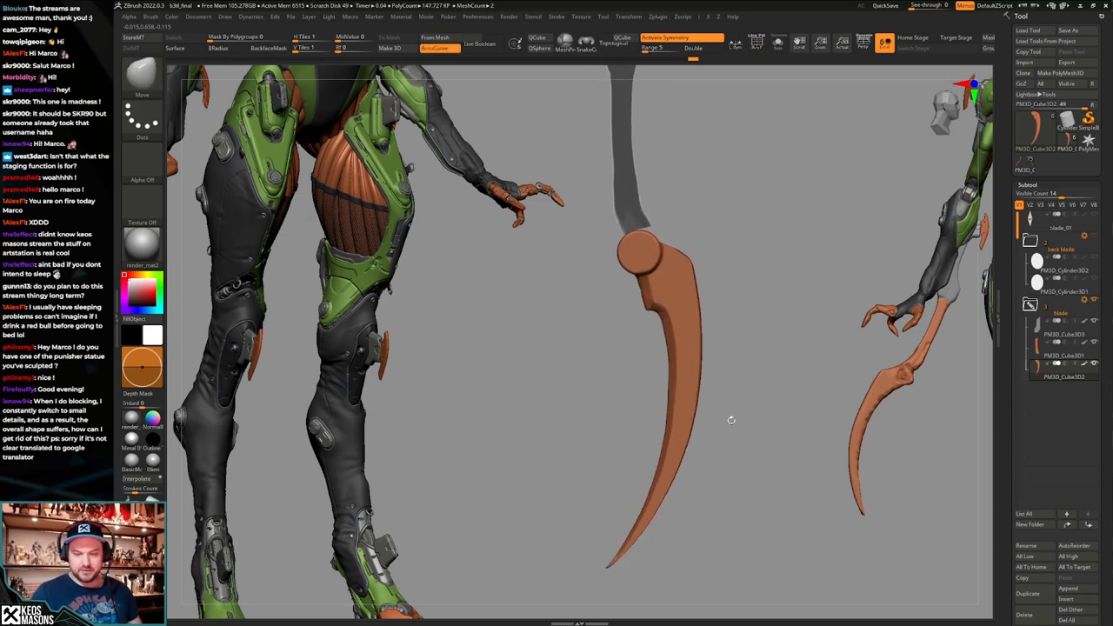
# Carve a row of small serrations along the blade's inner edge with the ClayBuildup brush.
pyautogui.press('1')
pyautogui.click(730, 326)
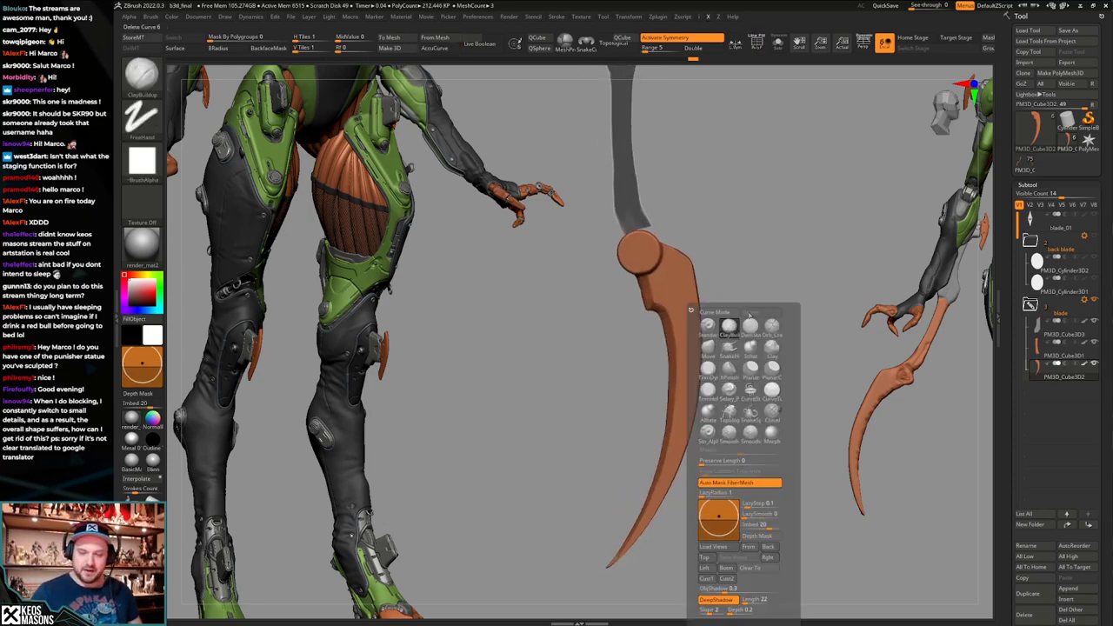
pyautogui.moveTo(730, 332)
pyautogui.keyDown('alt'); pyautogui.mouseDown()
pyautogui.moveTo(757, 330)
pyautogui.moveTo(749, 350)
pyautogui.moveTo(685, 330)
pyautogui.moveTo(690, 323)
pyautogui.mouseUp(); pyautogui.keyUp('alt')
pyautogui.press('space')
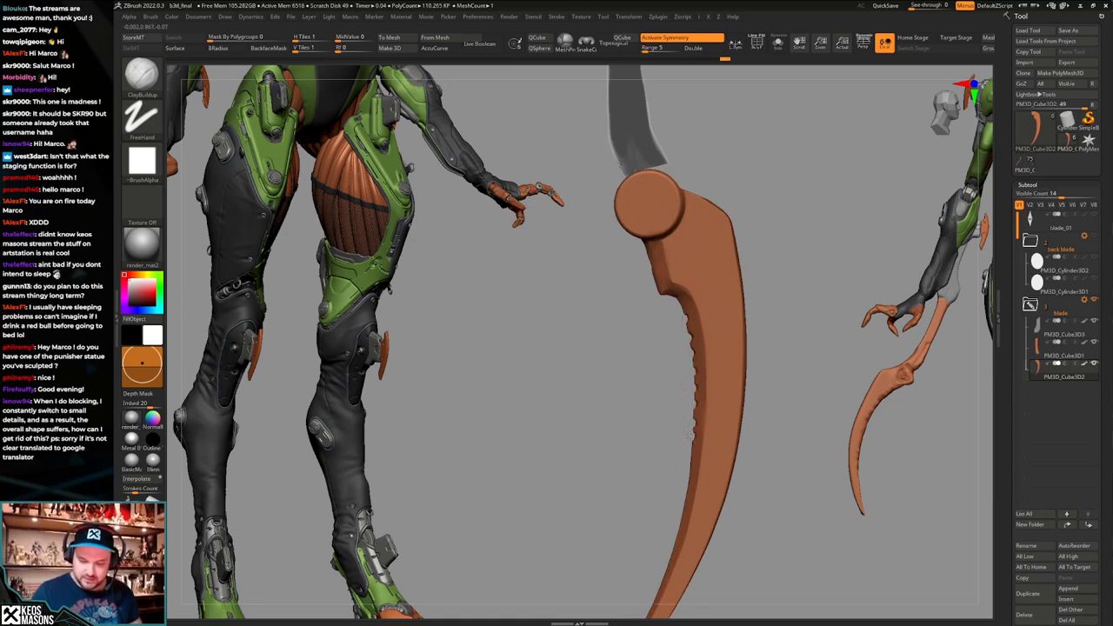
pyautogui.moveTo(685, 450)
pyautogui.keyDown('alt'); pyautogui.mouseDown()
pyautogui.moveTo(701, 337)
pyautogui.moveTo(706, 390)
pyautogui.mouseUp(); pyautogui.keyUp('alt')
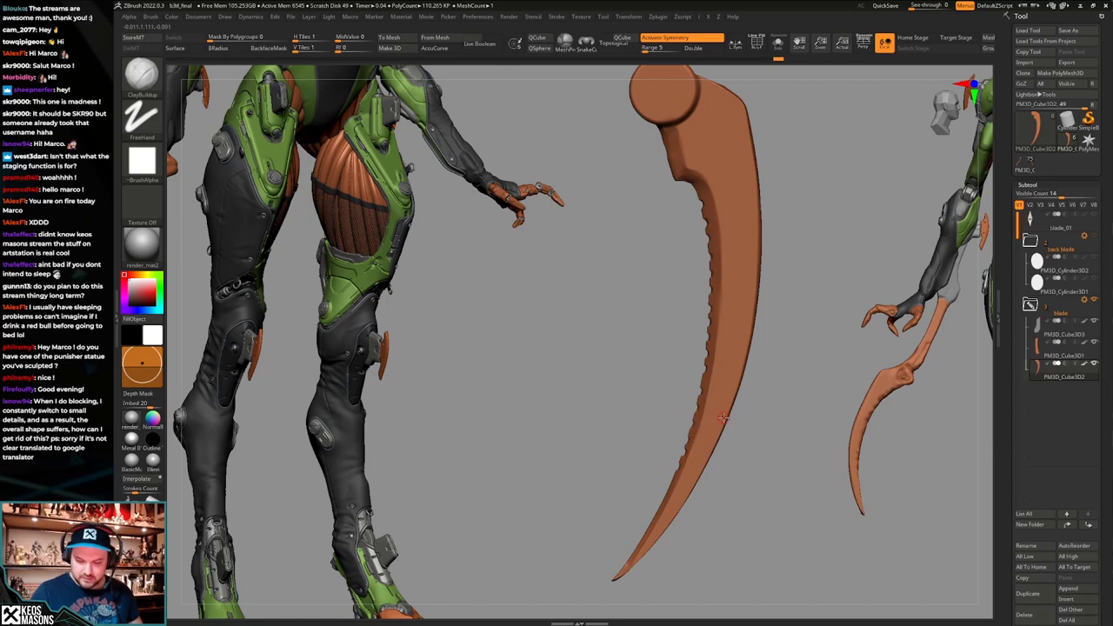
# Undo the last serration strokes toward the tip and inspect the remaining notches on the inner edge.
pyautogui.hotkey('ctrl', 'z')
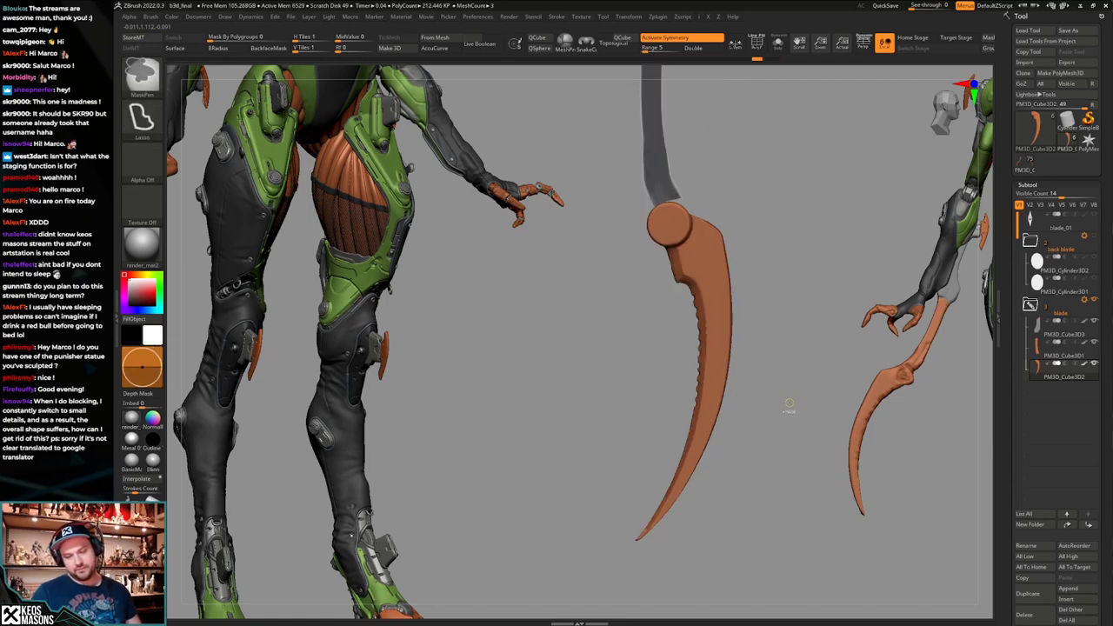
pyautogui.hotkey('ctrl', 'z')
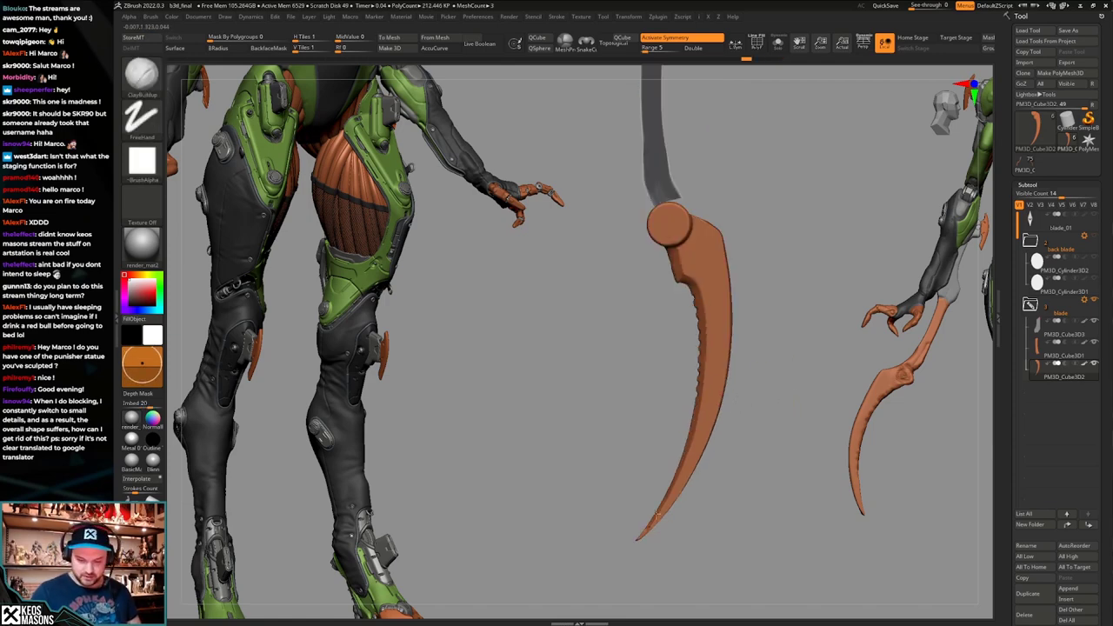
pyautogui.hotkey('ctrl', 'z')
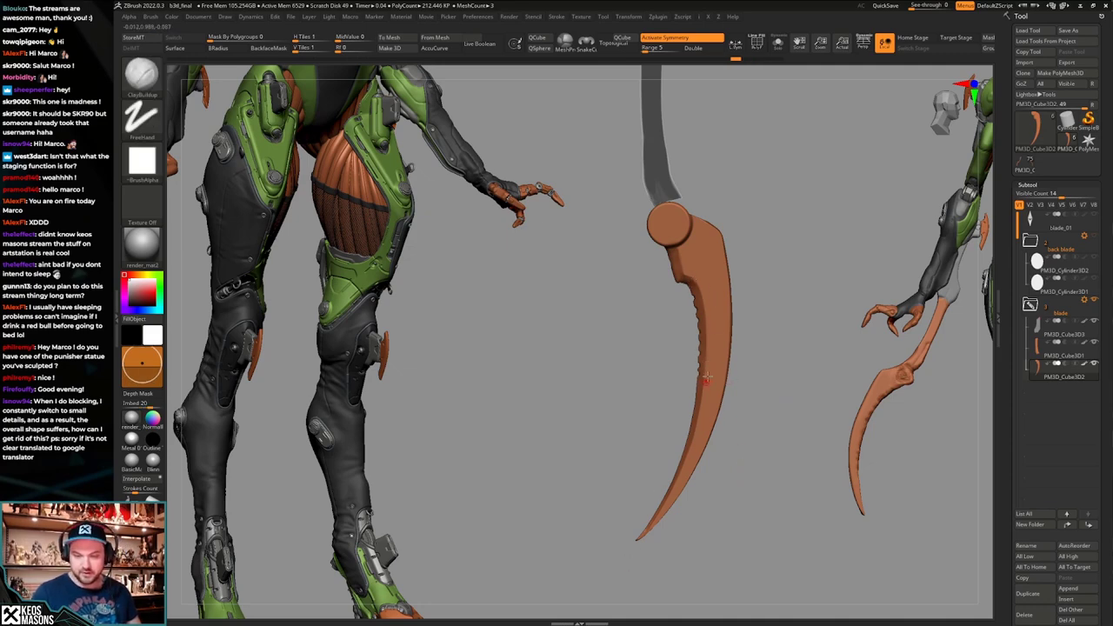
pyautogui.moveTo(731, 415); pyautogui.dragTo(726, 463)
pyautogui.hotkey('shift', 'f')
pyautogui.hotkey('shift', 'f')
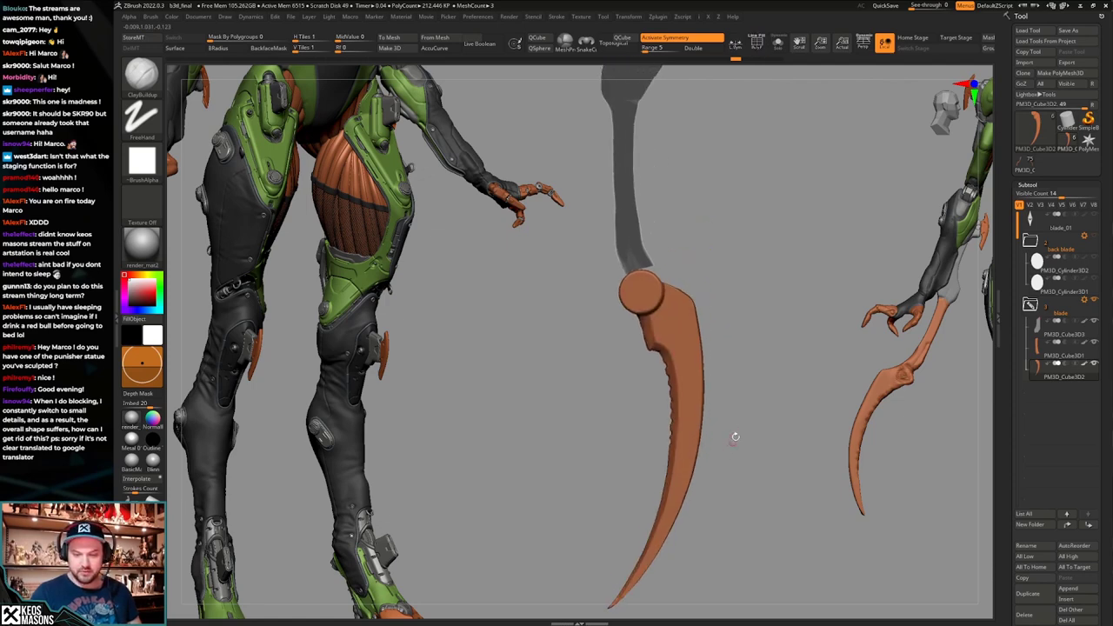
pyautogui.keyDown('alt'); pyautogui.moveTo(720, 411); pyautogui.dragTo(732, 465); pyautogui.keyUp('alt')
# Pull the blade's outer corner beside the round joint into a sharper angle with the Move brush.
pyautogui.press('b')
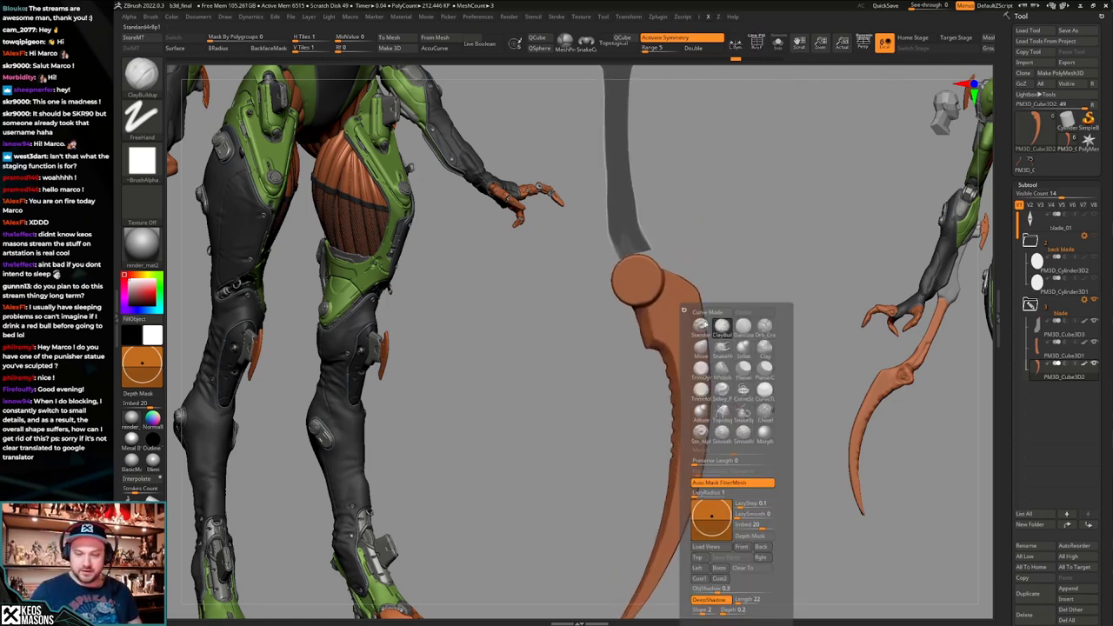
pyautogui.click(701, 350)
pyautogui.keyDown('alt'); pyautogui.moveTo(767, 214); pyautogui.dragTo(752, 253); pyautogui.keyUp('alt')
pyautogui.press('space')
pyautogui.moveTo(695, 299); pyautogui.dragTo(678, 320)
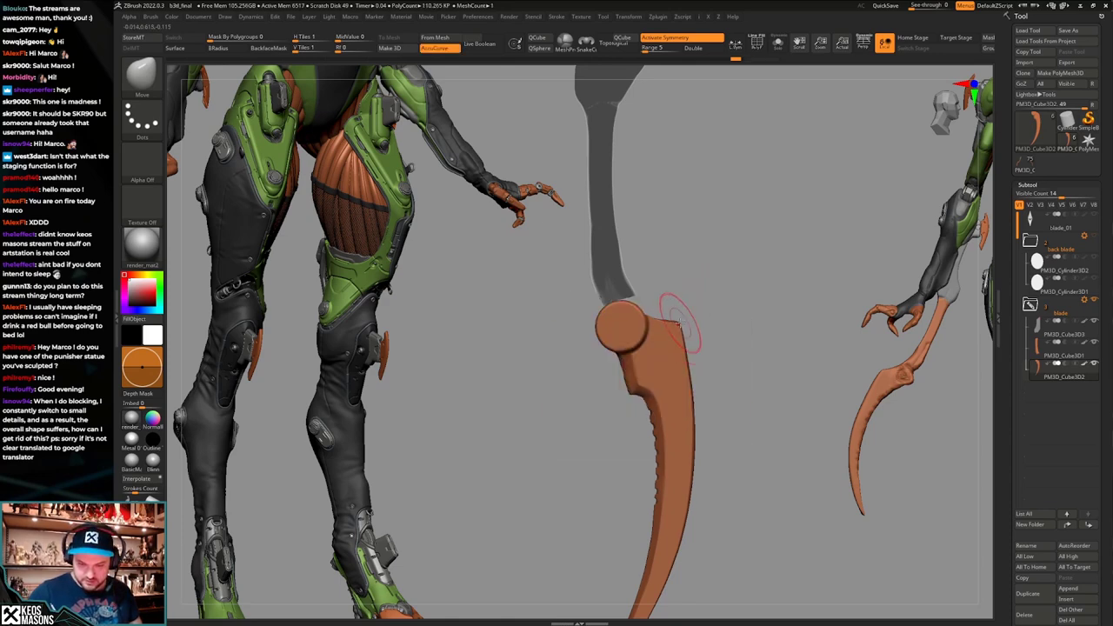
pyautogui.press('space')
pyautogui.moveTo(619, 272); pyautogui.dragTo(620, 255)
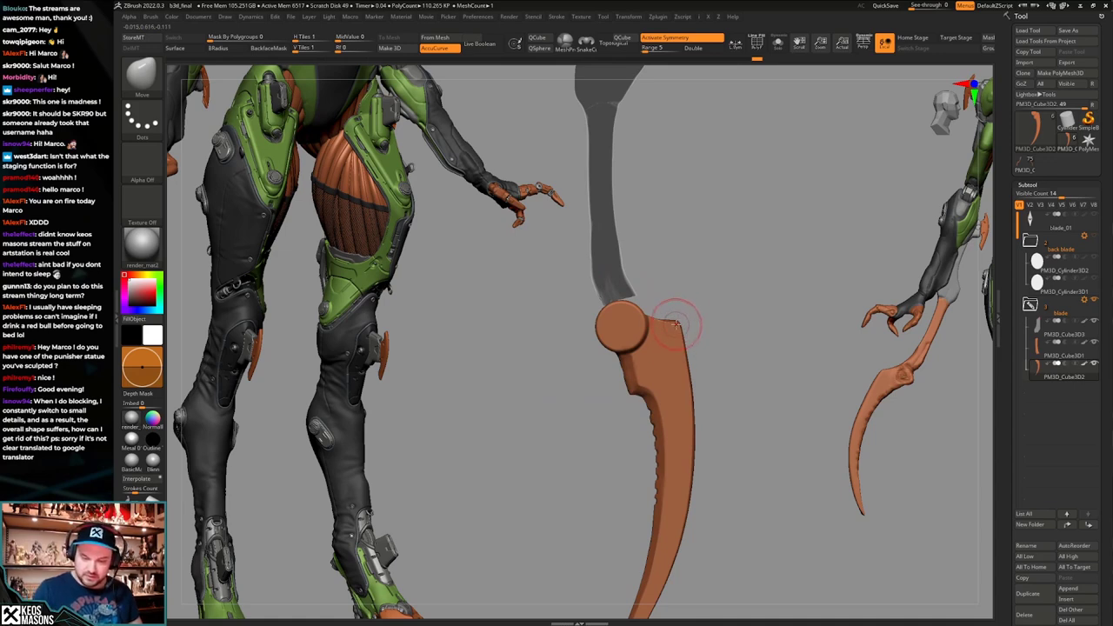
pyautogui.moveTo(682, 335)
pyautogui.keyDown('ctrl'); pyautogui.mouseDown(button='right')
pyautogui.moveTo(705, 430)
pyautogui.moveTo(700, 389)
pyautogui.mouseUp(button='right'); pyautogui.keyUp('ctrl')
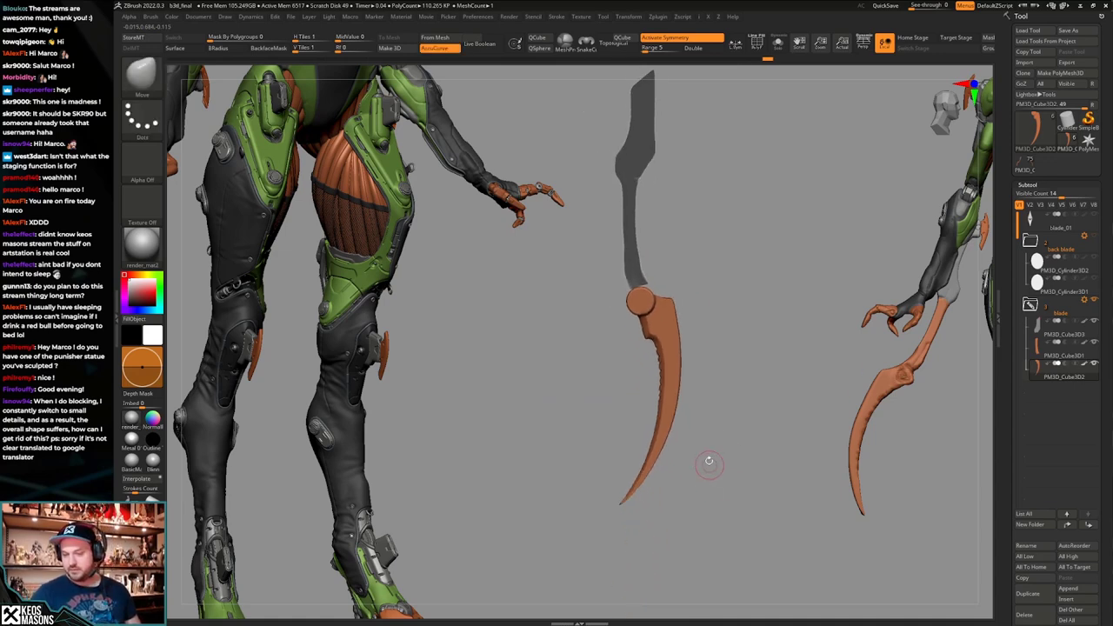
# Raise the outer corner further into a pointed heel level with the round joint using the Move brush.
pyautogui.keyDown('ctrl'); pyautogui.moveTo(709, 462); pyautogui.dragTo(711, 472, button='right'); pyautogui.keyUp('ctrl')
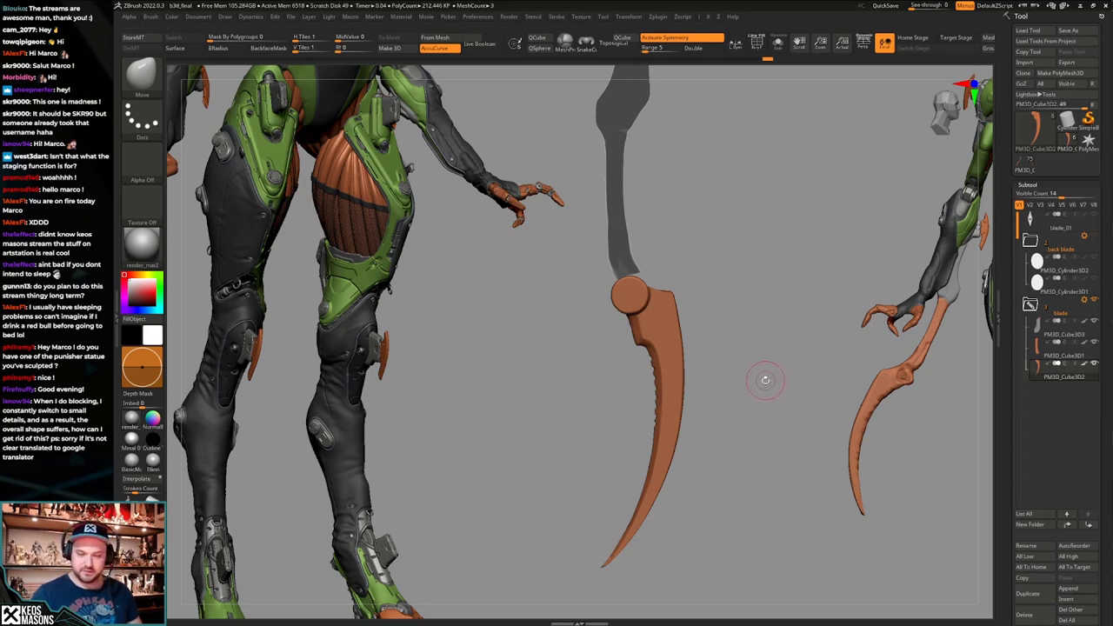
pyautogui.keyDown('ctrl'); pyautogui.moveTo(676, 310); pyautogui.dragTo(684, 290, button='right'); pyautogui.keyUp('ctrl')
pyautogui.press('space')
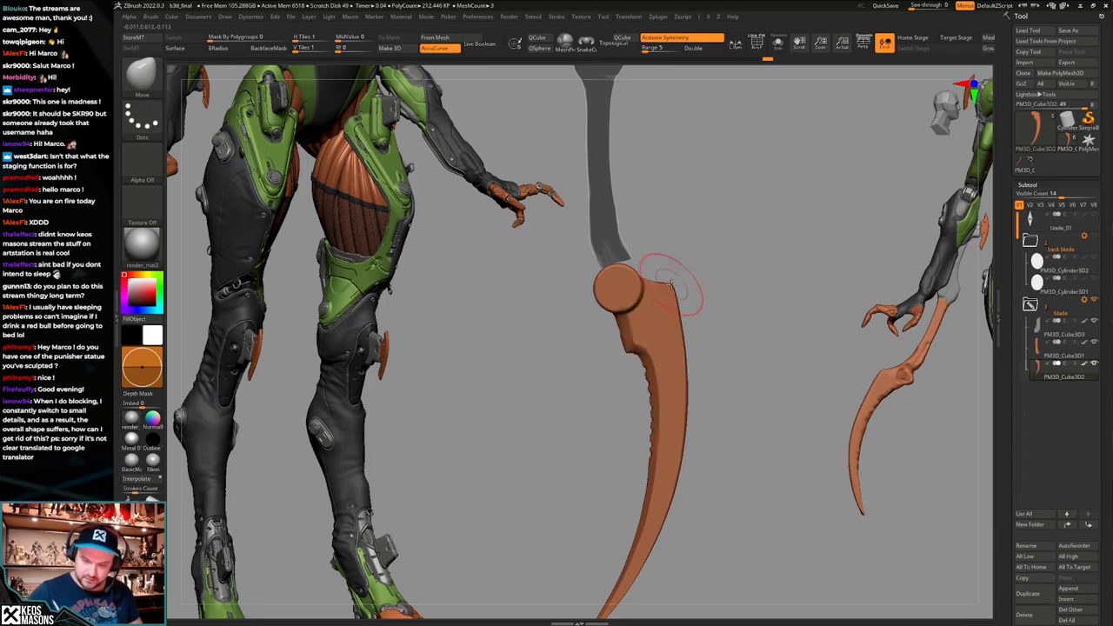
pyautogui.moveTo(666, 288); pyautogui.dragTo(671, 278)
pyautogui.press('space')
pyautogui.keyDown('ctrl'); pyautogui.moveTo(706, 295); pyautogui.dragTo(734, 357, button='right'); pyautogui.keyUp('ctrl')
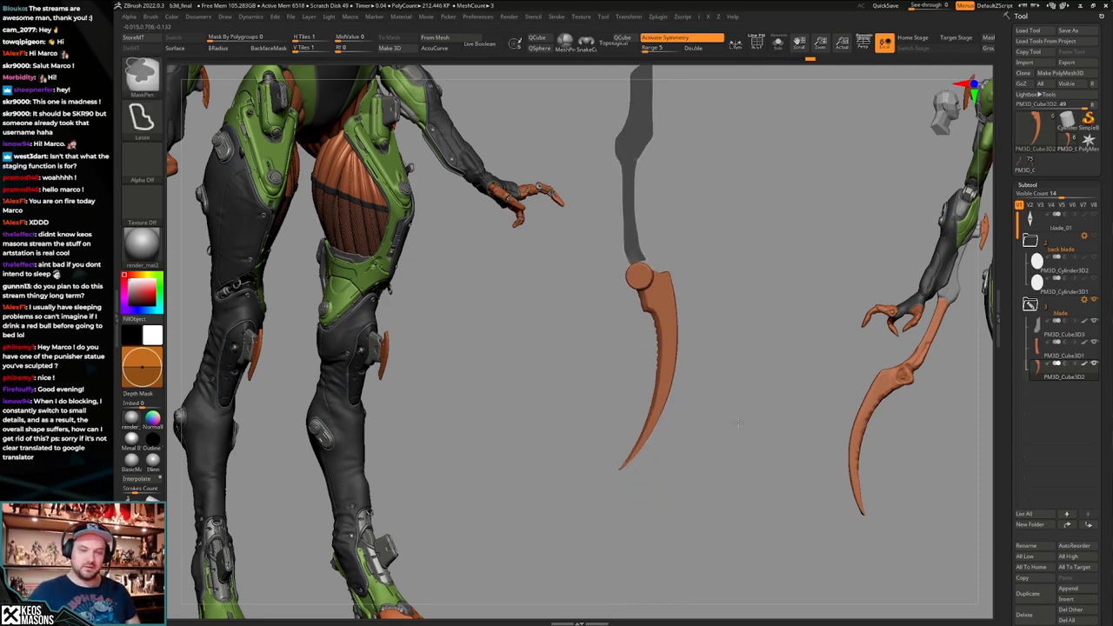
pyautogui.keyDown('ctrl'); pyautogui.moveTo(743, 441); pyautogui.dragTo(742, 453, button='right'); pyautogui.keyUp('ctrl')
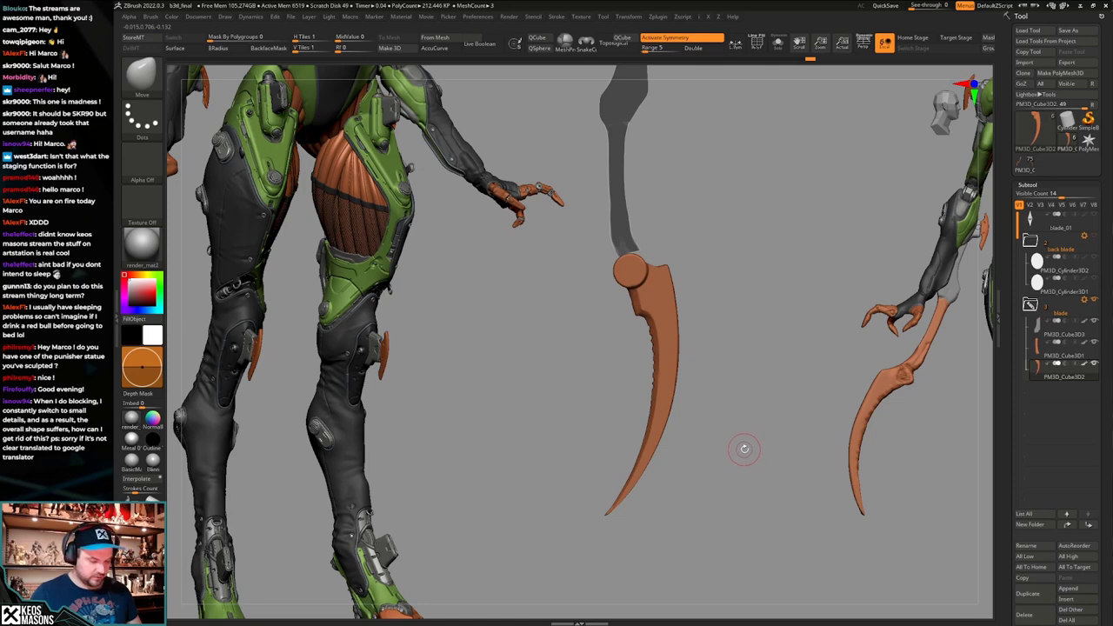
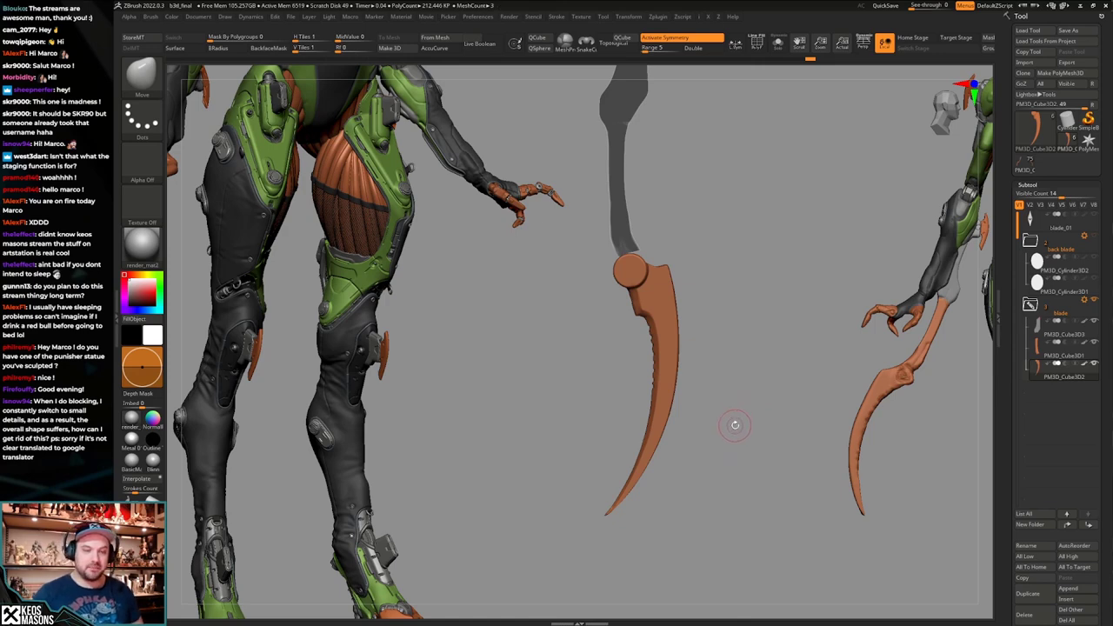
# Trim both flat faces of the round joint with the ClipCurve brush to make it thinner.
pyautogui.moveTo(734, 400)
pyautogui.keyDown('alt'); pyautogui.mouseDown()
pyautogui.moveTo(727, 440)
pyautogui.moveTo(730, 398)
pyautogui.moveTo(756, 410)
pyautogui.mouseUp(); pyautogui.keyUp('alt')
pyautogui.press('b')
pyautogui.press('t')
pyautogui.press('h')
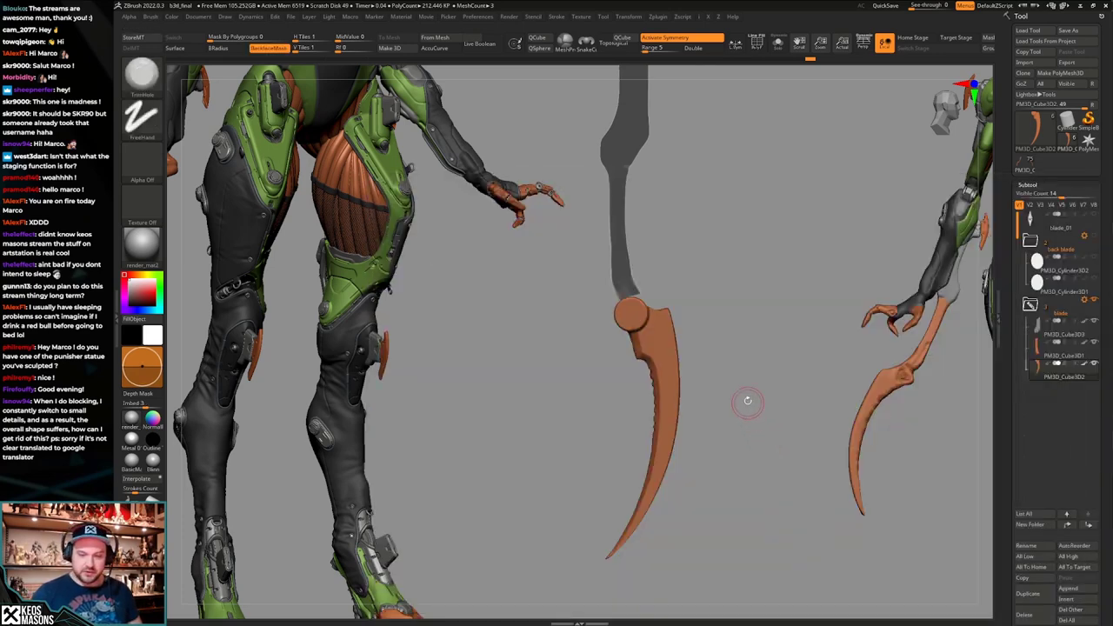
pyautogui.keyDown('alt'); pyautogui.moveTo(747, 401); pyautogui.dragTo(752, 444, button='right'); pyautogui.keyUp('alt')
pyautogui.keyDown('shift'); pyautogui.moveTo(753, 426); pyautogui.dragTo(735, 410, button='right'); pyautogui.keyUp('shift')
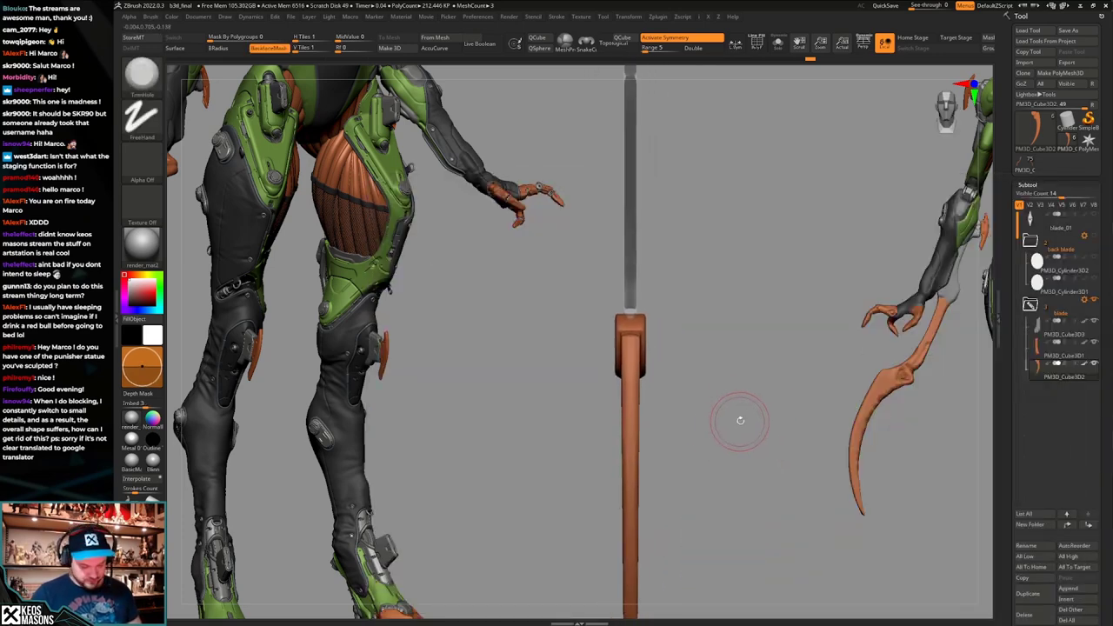
pyautogui.keyDown('ctrl'); pyautogui.keyDown('shift'); pyautogui.moveTo(650, 287); pyautogui.dragTo(646, 428); pyautogui.keyUp('shift'); pyautogui.keyUp('ctrl')
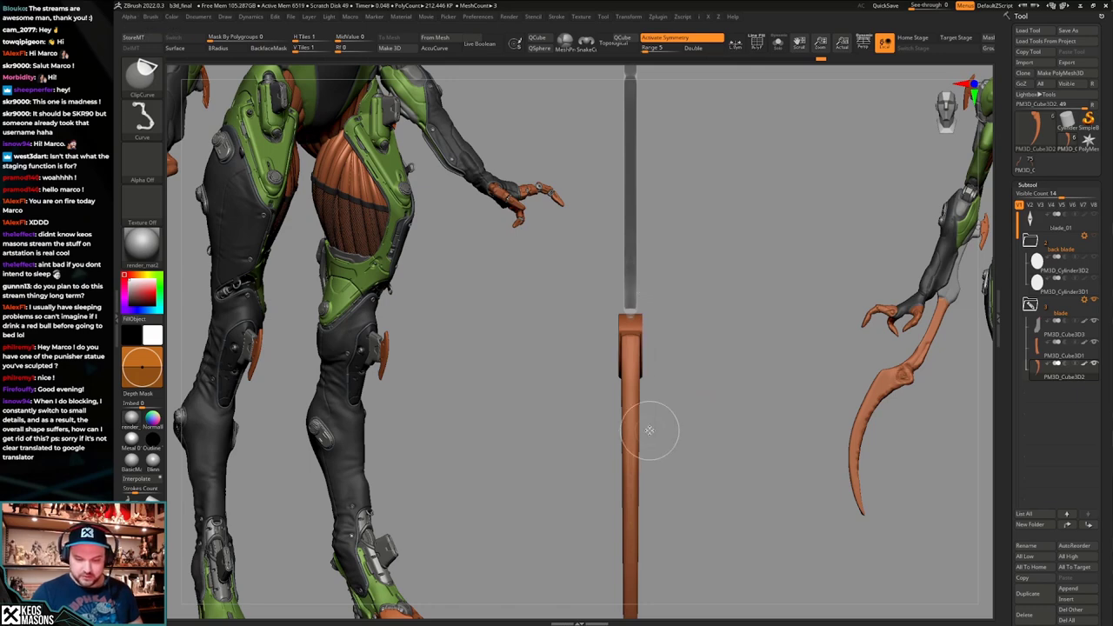
pyautogui.moveTo(649, 430); pyautogui.dragTo(722, 373, button='right')
# Choose the alpha stamping brush with DragDot stroke and assign it a round alpha.
pyautogui.press('space')
pyautogui.moveTo(654, 331); pyautogui.dragTo(652, 331)
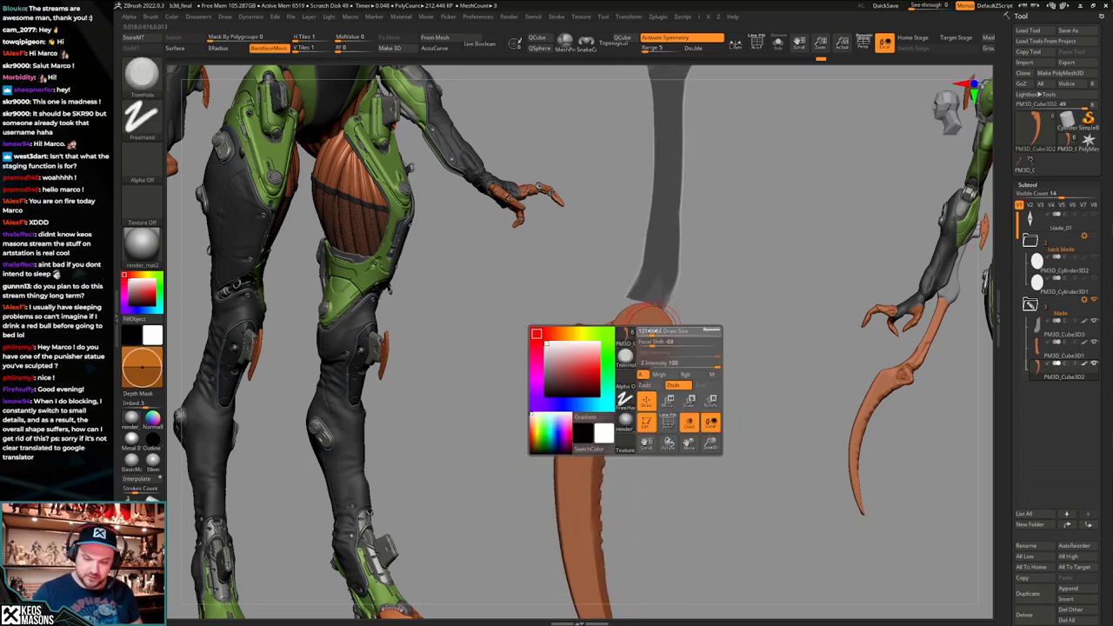
pyautogui.press('b')
pyautogui.click(634, 435)
pyautogui.press('a')
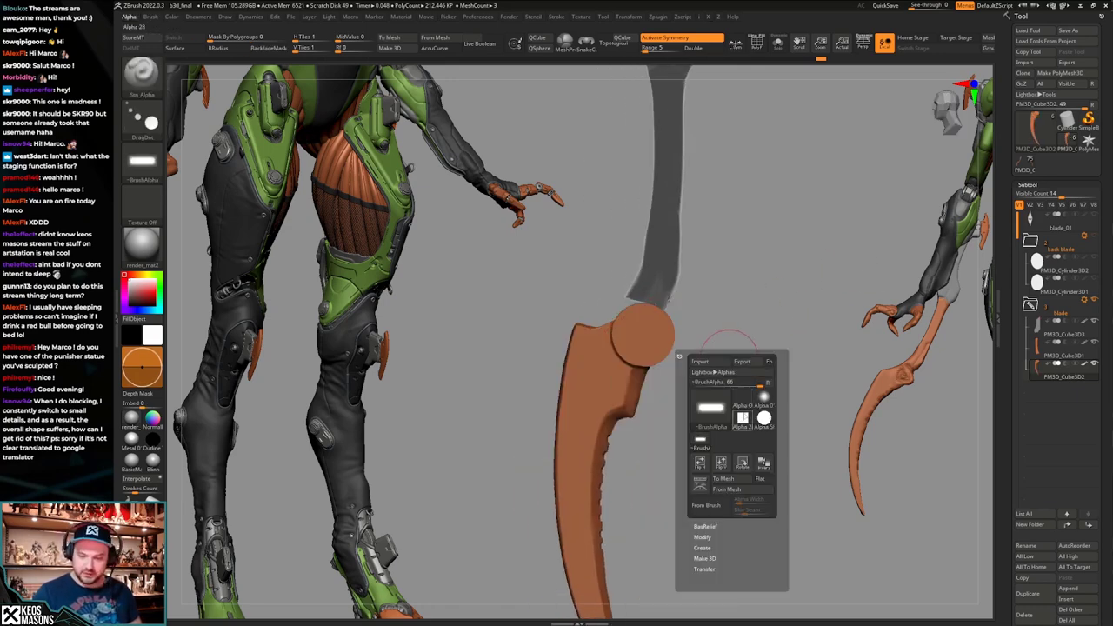
pyautogui.click(710, 406)
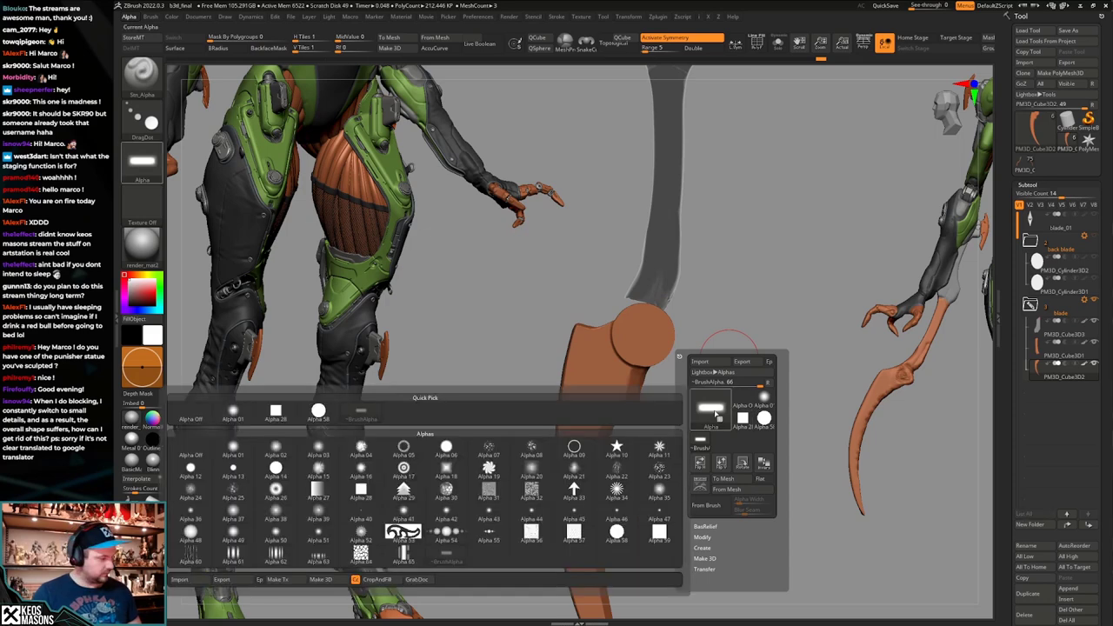
pyautogui.click(245, 465)
# Try stamping the round alpha onto the joint's face at different brush sizes and undo the stamps.
pyautogui.press('space')
pyautogui.moveTo(670, 365); pyautogui.dragTo(682, 366)
pyautogui.moveTo(653, 329)
pyautogui.mouseDown()
pyautogui.moveTo(597, 437)
pyautogui.moveTo(626, 379)
pyautogui.mouseUp()
pyautogui.hotkey('ctrl', 'z')
pyautogui.hotkey('ctrl', 'b')
pyautogui.moveTo(661, 335)
pyautogui.mouseDown()
pyautogui.moveTo(647, 337)
pyautogui.moveTo(701, 367)
pyautogui.moveTo(644, 334)
pyautogui.mouseUp()
pyautogui.press('space')
pyautogui.press('space')
pyautogui.press('space')
pyautogui.hotkey('ctrl', 'z')
# Clip the round joint's sides flat again and stamp the round alpha on both faces to form a bevelled disc.
pyautogui.moveTo(683, 340)
pyautogui.mouseDown()
pyautogui.moveTo(715, 362)
pyautogui.moveTo(728, 403)
pyautogui.moveTo(711, 412)
pyautogui.moveTo(735, 412)
pyautogui.moveTo(712, 427)
pyautogui.moveTo(733, 420)
pyautogui.mouseUp()
pyautogui.moveTo(632, 247)
pyautogui.keyDown('ctrl'); pyautogui.keyDown('shift'); pyautogui.mouseDown()
pyautogui.moveTo(636, 484)
pyautogui.moveTo(627, 447)
pyautogui.mouseUp(); pyautogui.keyUp('shift'); pyautogui.keyUp('ctrl')
pyautogui.moveTo(647, 310); pyautogui.dragTo(641, 310)
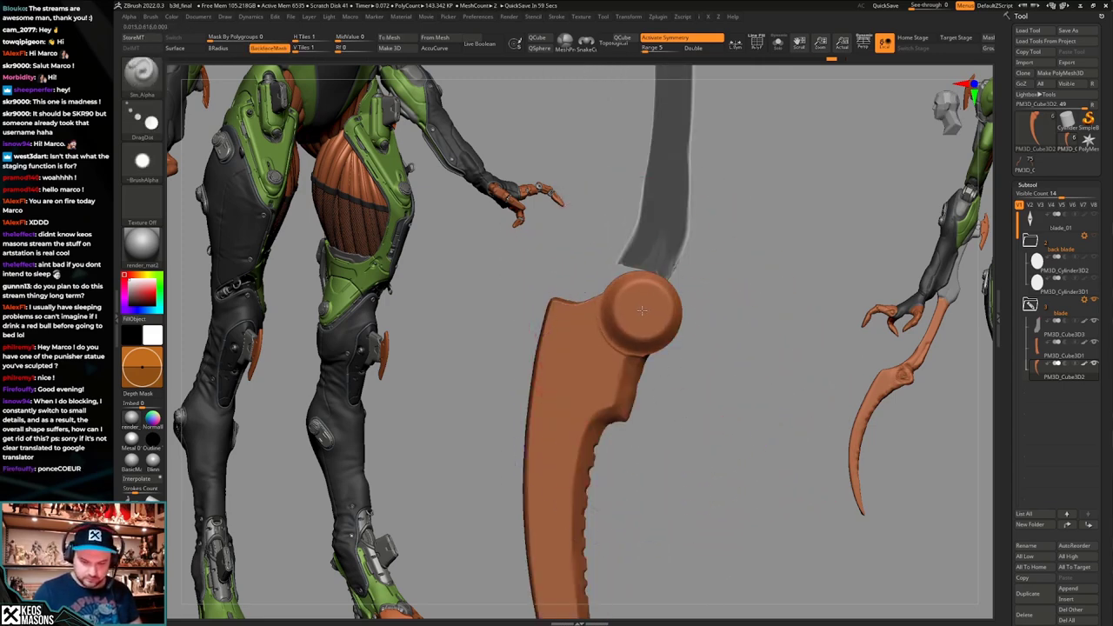
pyautogui.keyDown('shift'); pyautogui.moveTo(687, 389); pyautogui.dragTo(739, 435); pyautogui.keyUp('shift')
pyautogui.moveTo(612, 391); pyautogui.dragTo(623, 381)
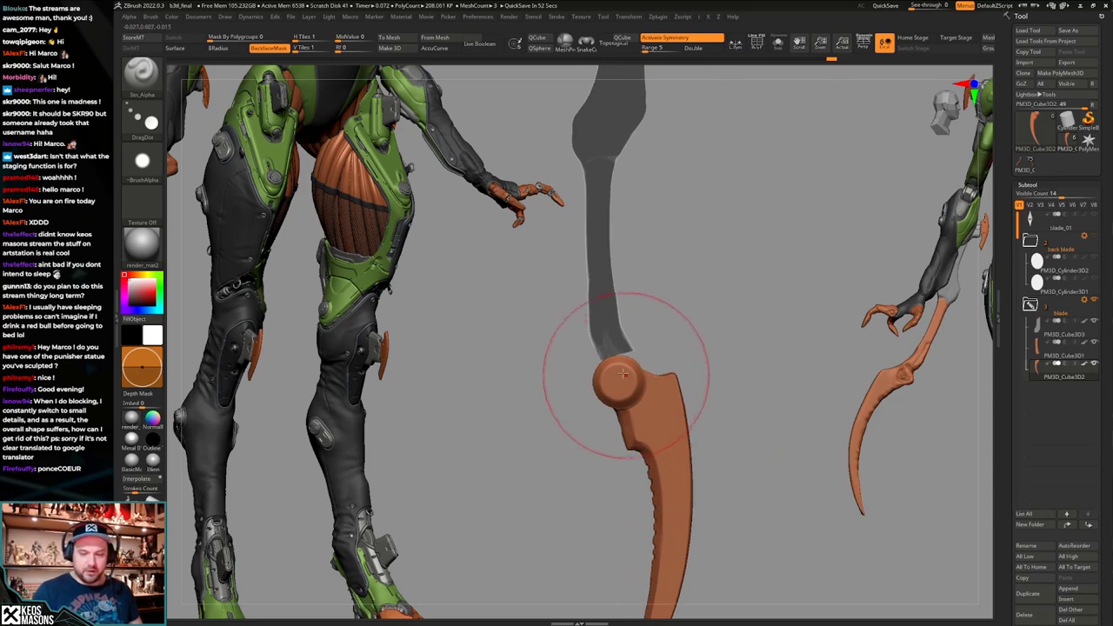
# Switch to the Move brush, select the shaft and inspect its mesh and its junction with the blade.
pyautogui.moveTo(713, 408)
pyautogui.keyDown('alt'); pyautogui.mouseDown()
pyautogui.moveTo(708, 387)
pyautogui.moveTo(713, 412)
pyautogui.mouseUp(); pyautogui.keyUp('alt')
pyautogui.press('space')
pyautogui.click(686, 349)
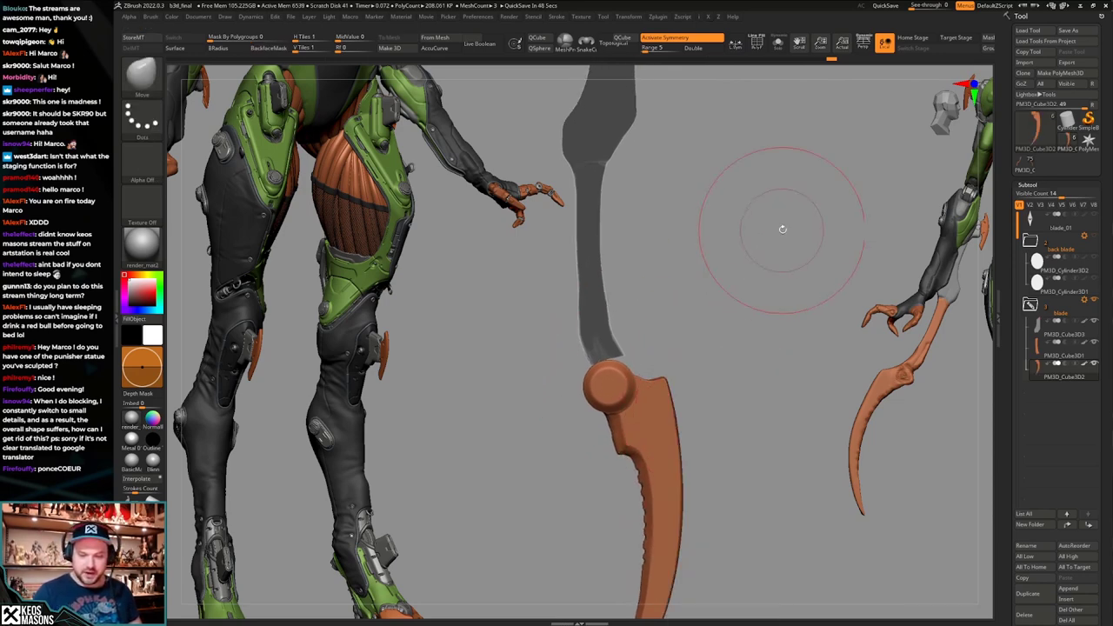
pyautogui.keyDown('alt'); pyautogui.moveTo(782, 228); pyautogui.dragTo(719, 272); pyautogui.keyUp('alt')
pyautogui.keyDown('alt'); pyautogui.click(623, 244); pyautogui.keyUp('alt')
pyautogui.keyDown('alt'); pyautogui.moveTo(739, 339); pyautogui.dragTo(734, 422); pyautogui.keyUp('alt')
pyautogui.hotkey('shift', 'f')
pyautogui.hotkey('shift', 'f')
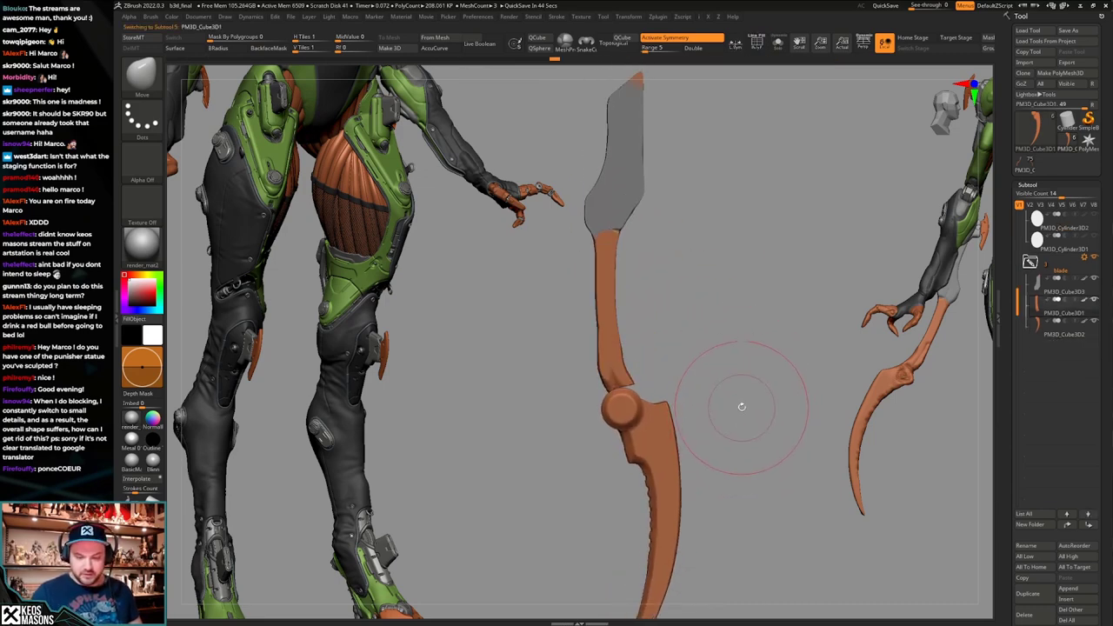
pyautogui.rightClick(746, 362)
pyautogui.moveTo(663, 360)
pyautogui.mouseDown()
pyautogui.moveTo(693, 410)
pyautogui.moveTo(692, 387)
pyautogui.moveTo(690, 405)
pyautogui.mouseUp()
pyautogui.hotkey('alt', 's')
pyautogui.hotkey('alt', 's')
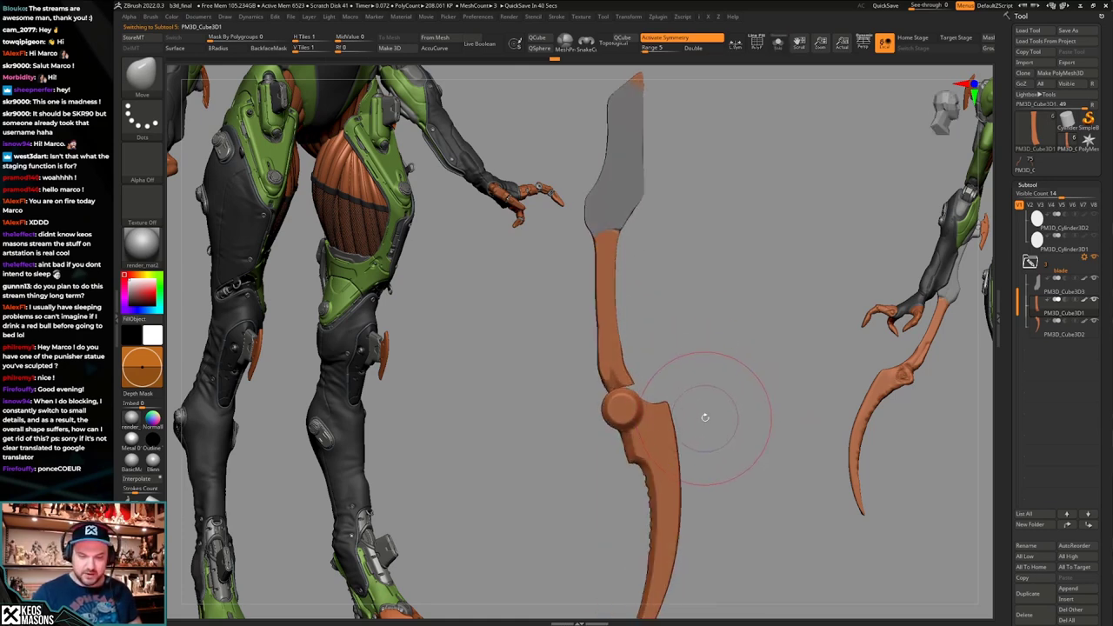
# Flatten the shaft's surface with the Planar brush and smooth its upper part in isolation.
pyautogui.rightClick(708, 417)
pyautogui.click(716, 371)
pyautogui.press('space')
pyautogui.moveTo(616, 297); pyautogui.dragTo(611, 297)
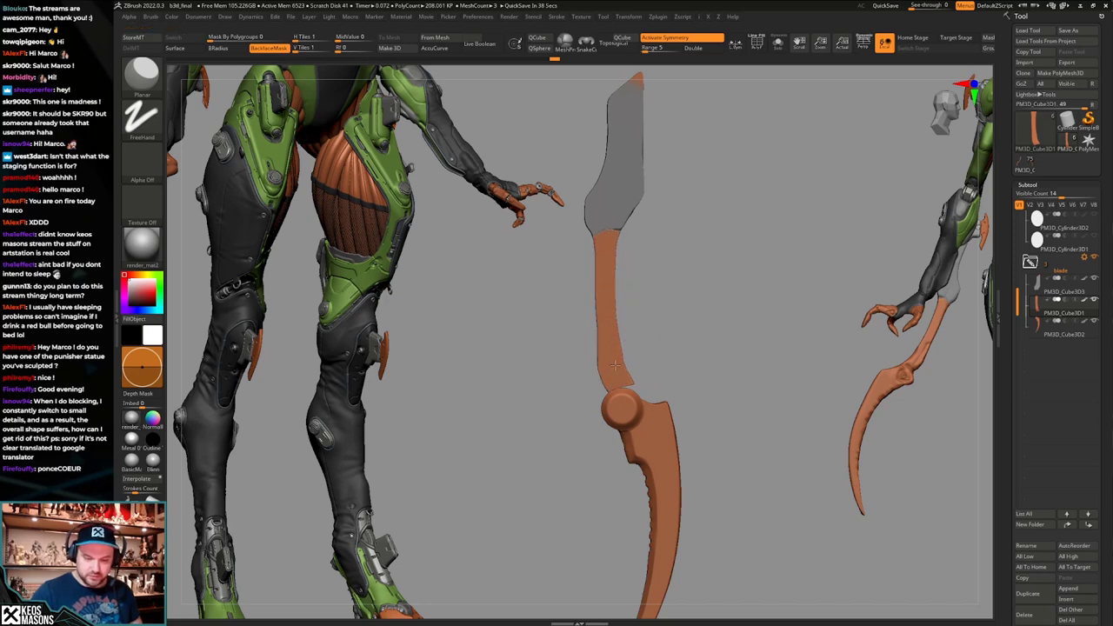
pyautogui.hotkey('shift', 's')
pyautogui.hotkey('shift', 'f')
pyautogui.moveTo(698, 392)
pyautogui.mouseDown()
pyautogui.moveTo(710, 422)
pyautogui.moveTo(718, 385)
pyautogui.moveTo(728, 427)
pyautogui.moveTo(718, 388)
pyautogui.moveTo(718, 443)
pyautogui.moveTo(741, 394)
pyautogui.mouseUp()
pyautogui.hotkey('shift', 'f')
pyautogui.hotkey('shift', 'f')
pyautogui.hotkey('shift', 'f')
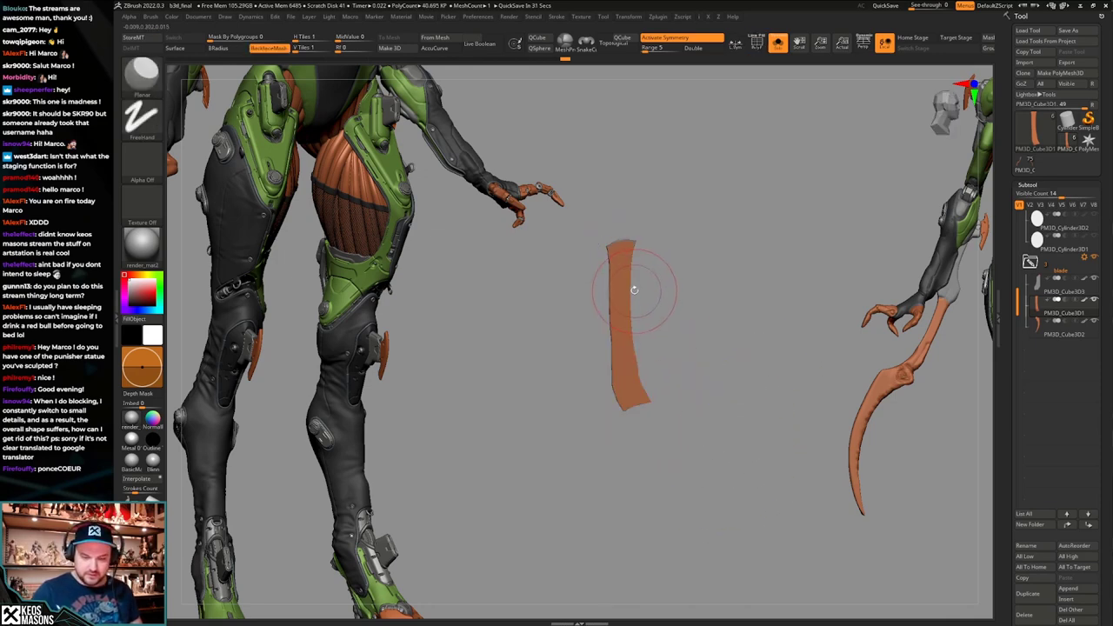
pyautogui.keyDown('shift'); pyautogui.moveTo(629, 263); pyautogui.dragTo(632, 287); pyautogui.keyUp('shift')
# Try another Planar stroke on the blade and undo the last changes.
pyautogui.moveTo(664, 466)
pyautogui.mouseDown()
pyautogui.moveTo(701, 406)
pyautogui.moveTo(695, 377)
pyautogui.moveTo(671, 382)
pyautogui.moveTo(681, 383)
pyautogui.mouseUp()
pyautogui.hotkey('shift', 's')
pyautogui.hotkey('ctrl', 'z')
pyautogui.hotkey('ctrl', 'z')
pyautogui.hotkey('ctrl', 'z')
pyautogui.hotkey('ctrl', 'z')
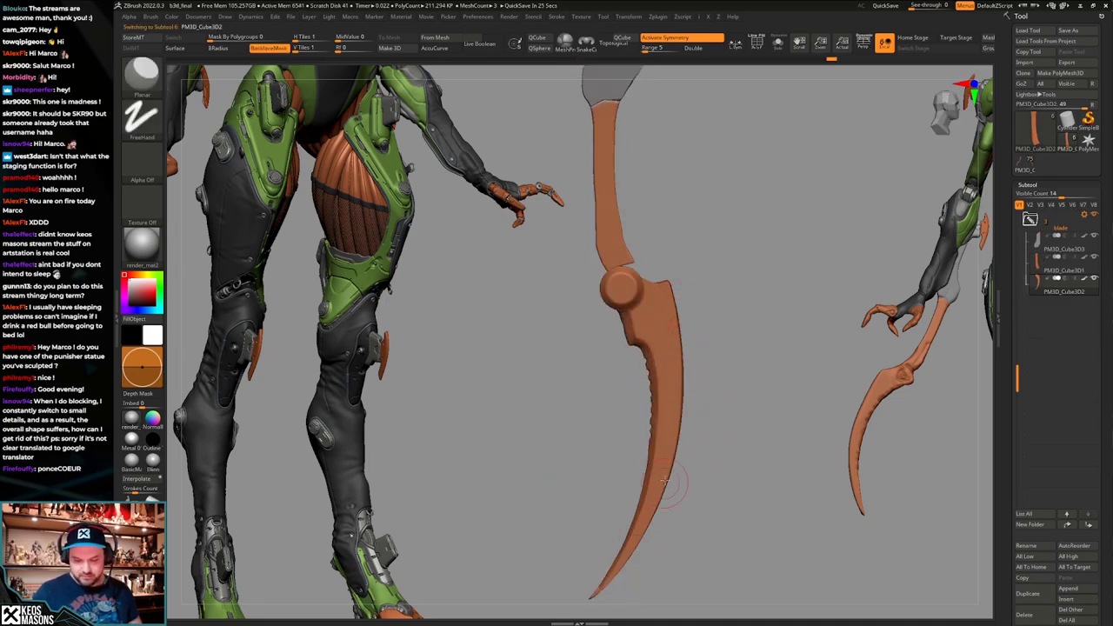
pyautogui.keyDown('alt'); pyautogui.moveTo(711, 326); pyautogui.dragTo(714, 447); pyautogui.keyUp('alt')
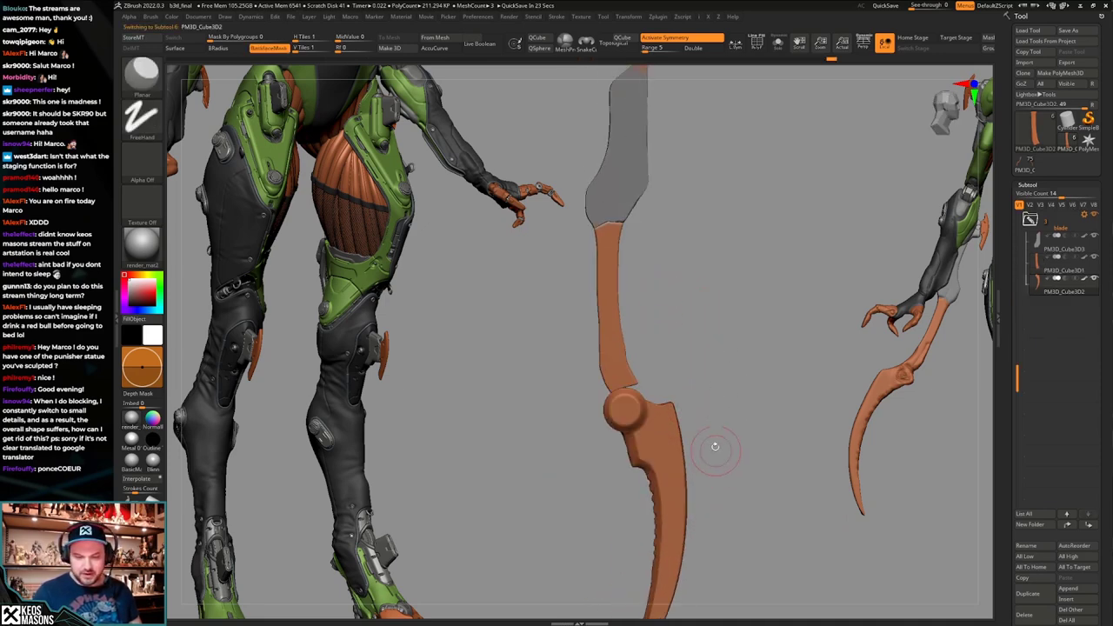
# Select the shaft and pull its lower end onto the round joint with the Move brush.
pyautogui.moveTo(659, 336)
pyautogui.keyDown('alt'); pyautogui.mouseDown()
pyautogui.moveTo(659, 359)
pyautogui.moveTo(631, 330)
pyautogui.mouseUp(); pyautogui.keyUp('alt')
pyautogui.keyDown('alt'); pyautogui.click(616, 343); pyautogui.keyUp('alt')
pyautogui.press('b')
pyautogui.click(657, 324)
pyautogui.press('space')
pyautogui.moveTo(610, 285); pyautogui.dragTo(610, 328)
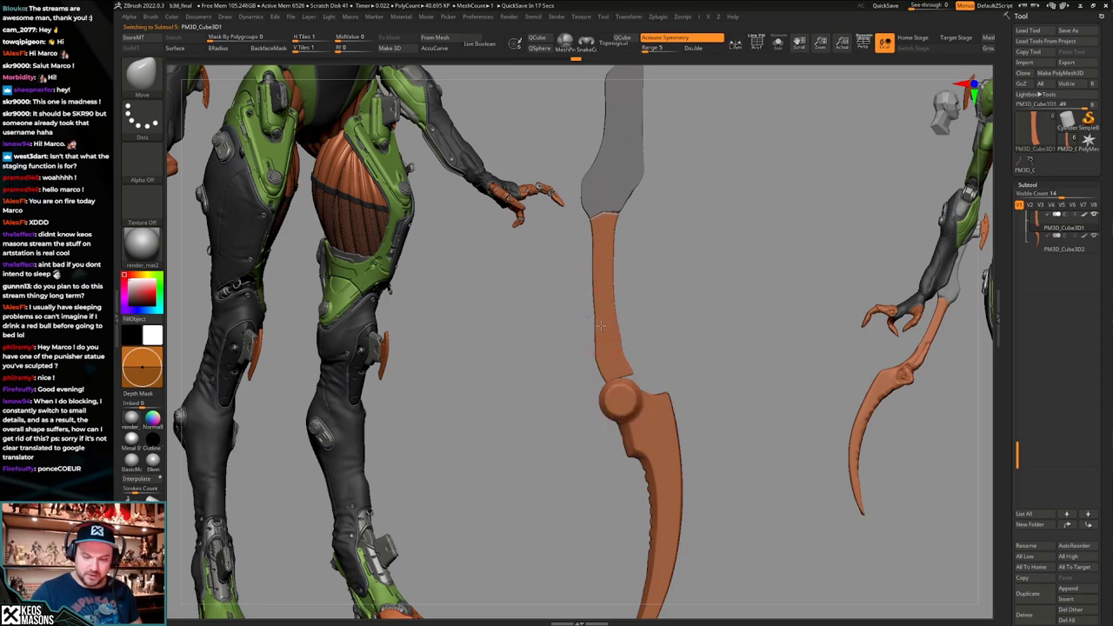
pyautogui.keyDown('alt'); pyautogui.moveTo(645, 376); pyautogui.dragTo(642, 359); pyautogui.keyUp('alt')
pyautogui.press('space')
pyautogui.moveTo(649, 365); pyautogui.dragTo(634, 365)
# Refine the curve of the shaft's long edges with the Move brush and smooth its surface.
pyautogui.press('space')
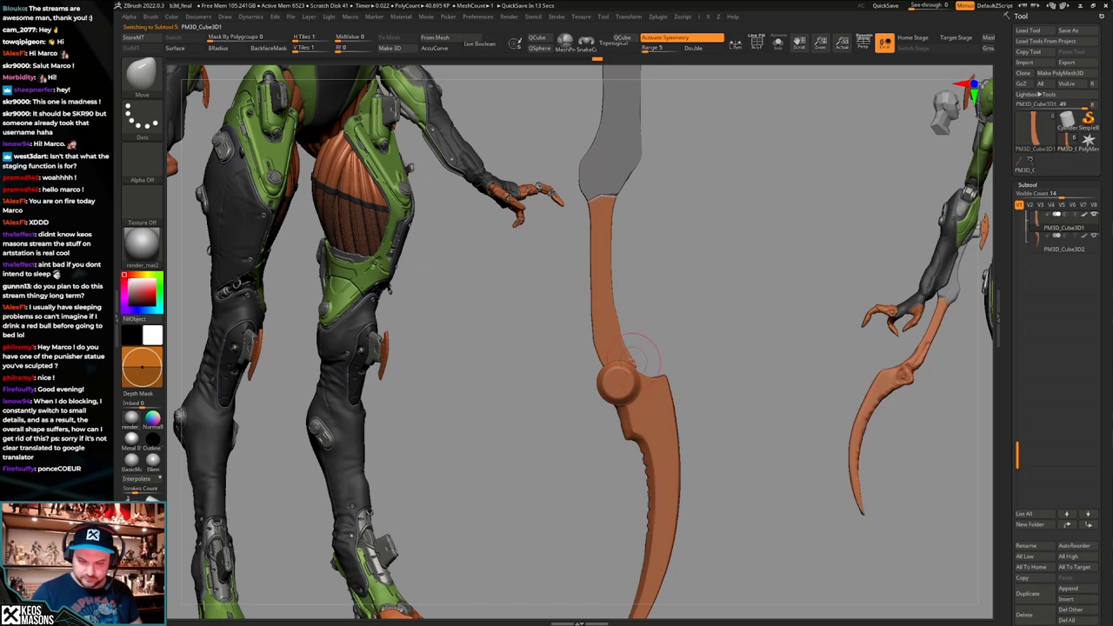
pyautogui.press('space')
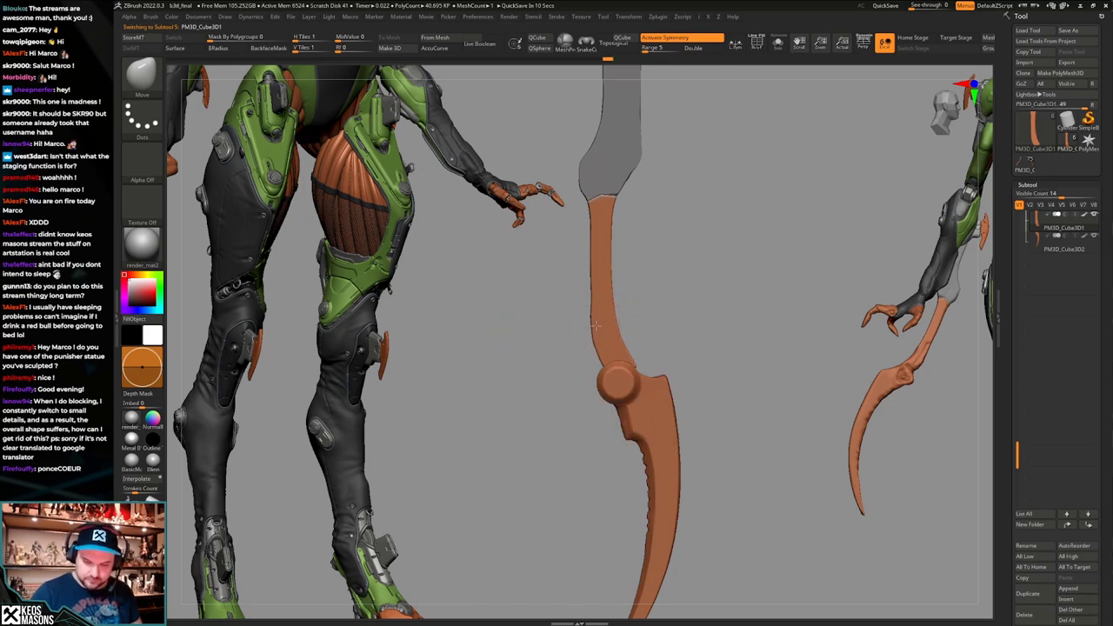
pyautogui.moveTo(593, 318); pyautogui.dragTo(595, 319)
pyautogui.keyDown('alt'); pyautogui.moveTo(584, 270); pyautogui.dragTo(586, 324); pyautogui.keyUp('alt')
pyautogui.press('space')
pyautogui.moveTo(590, 329); pyautogui.dragTo(600, 329)
pyautogui.keyDown('shift'); pyautogui.moveTo(612, 285); pyautogui.dragTo(612, 305); pyautogui.keyUp('shift')
pyautogui.keyDown('alt'); pyautogui.moveTo(649, 350); pyautogui.dragTo(619, 331); pyautogui.keyUp('alt')
# Sample the shaft's orange colour, enable Mrgb and fill the shaft and blade with it and the Metal 01 material.
pyautogui.hotkey('alt', 's')
pyautogui.press('c')
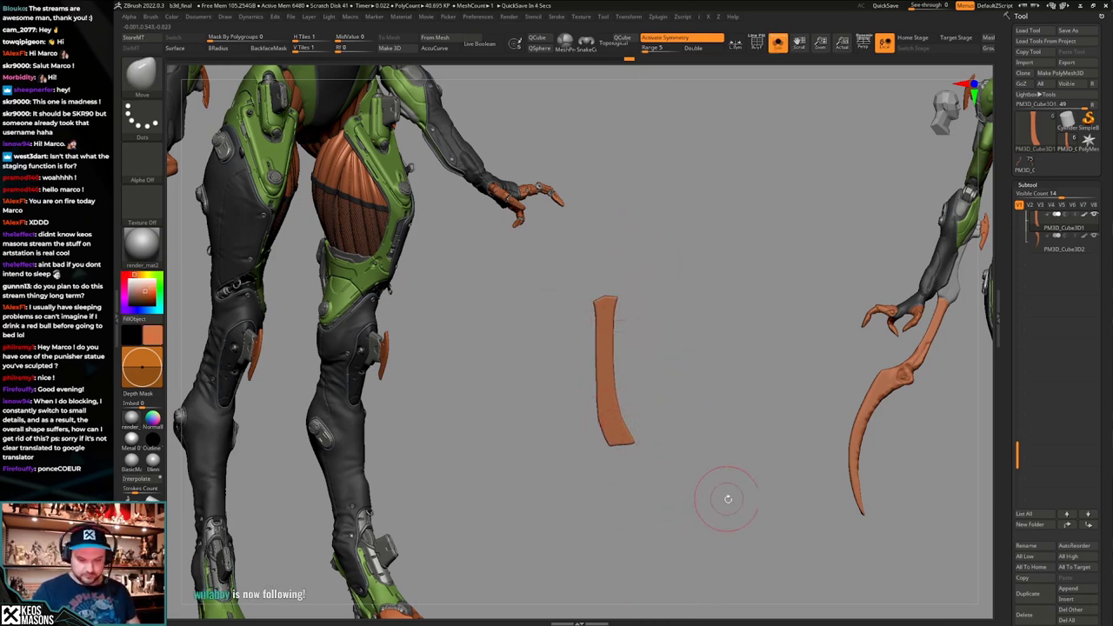
pyautogui.hotkey('alt', 's')
pyautogui.press('space')
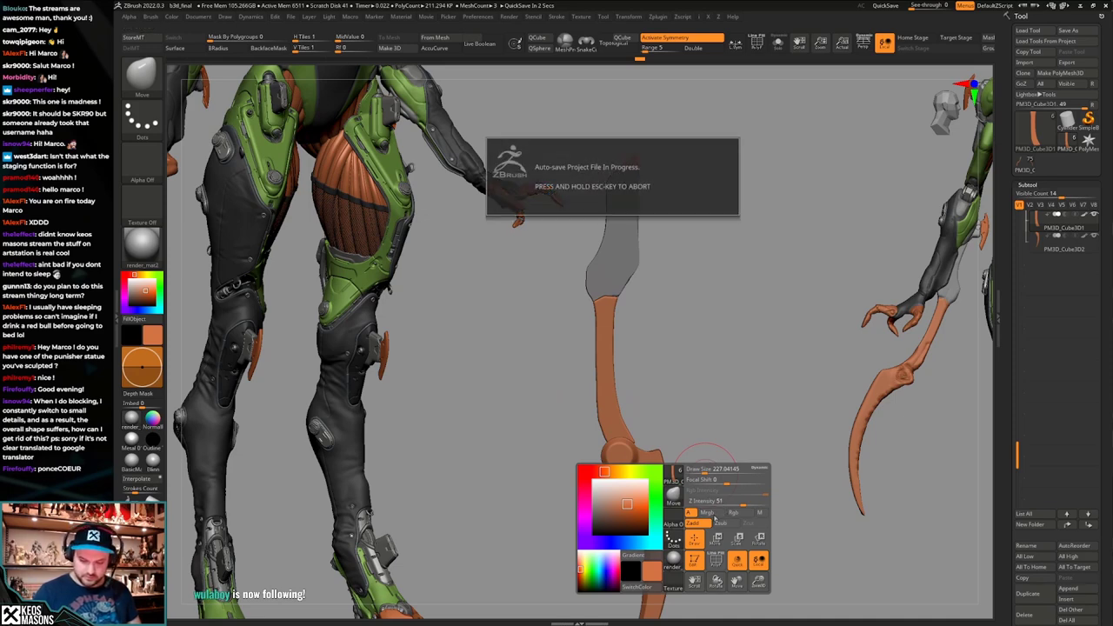
pyautogui.press('Escape')
pyautogui.press('space')
pyautogui.click(777, 462)
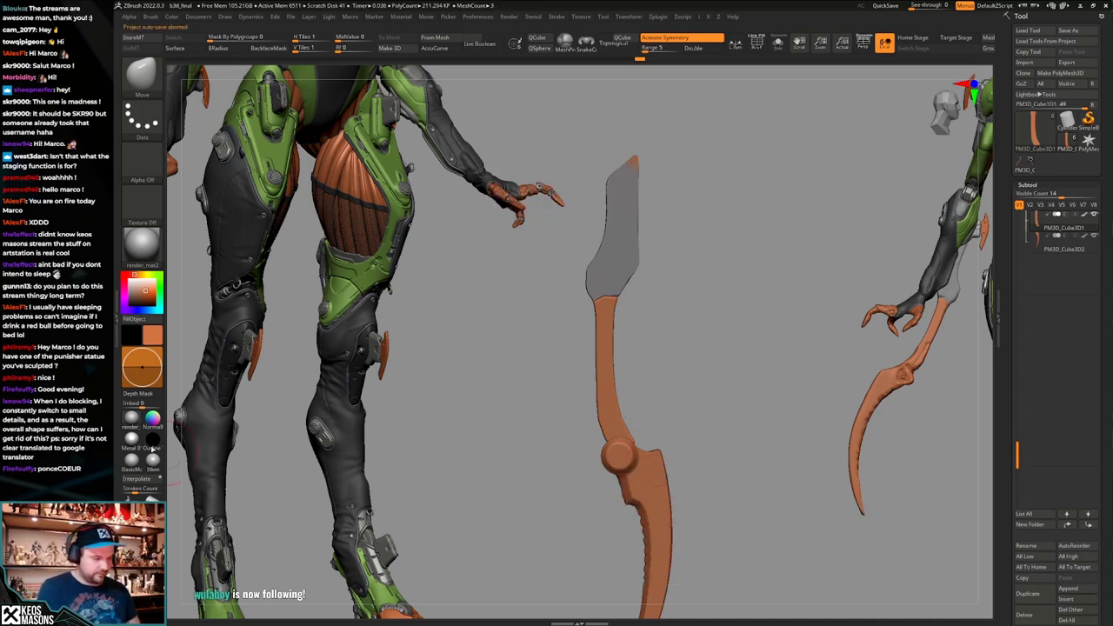
pyautogui.click(131, 441)
pyautogui.hotkey('alt', 's')
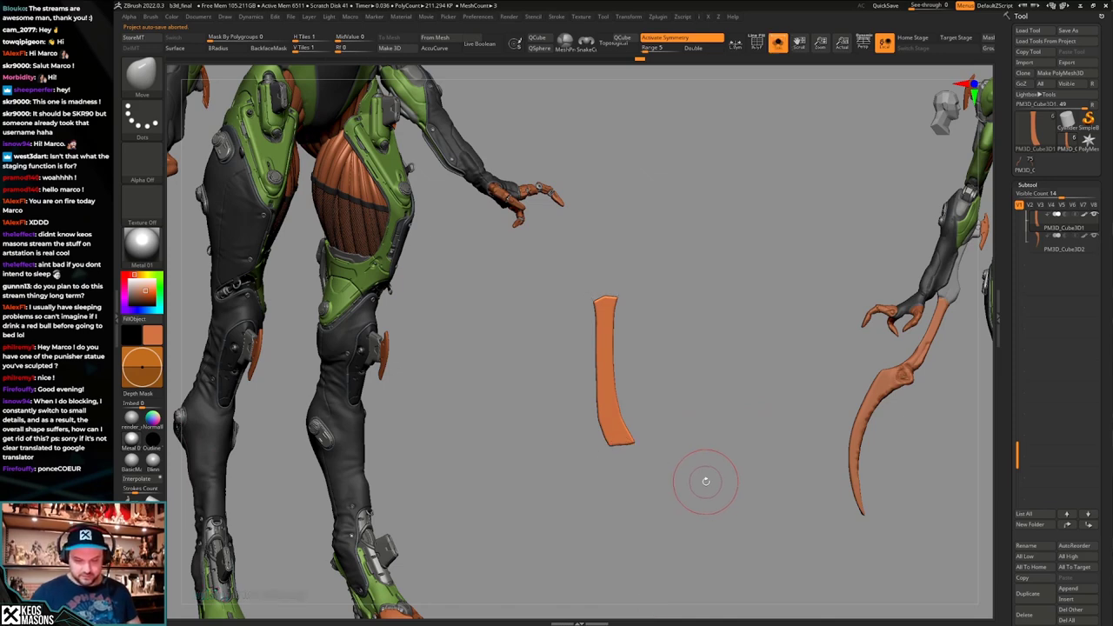
pyautogui.press('Down')
pyautogui.press('Up')
# Fill the whole grip, including its tip, with the sampled grey colour and the Metal 01 material.
pyautogui.press('Up')
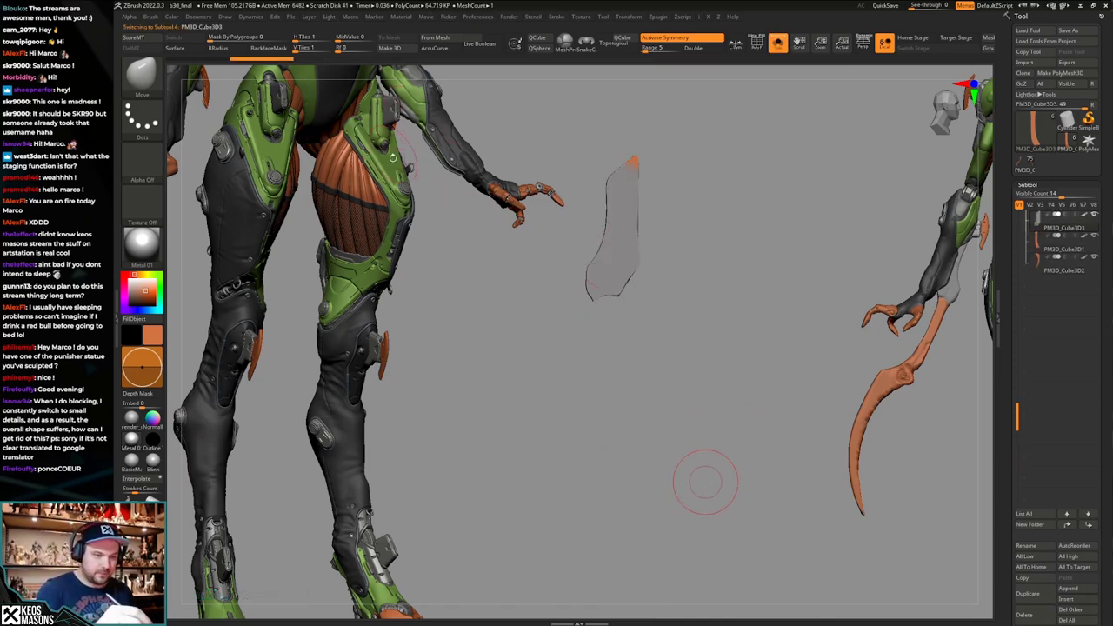
pyautogui.press('c')
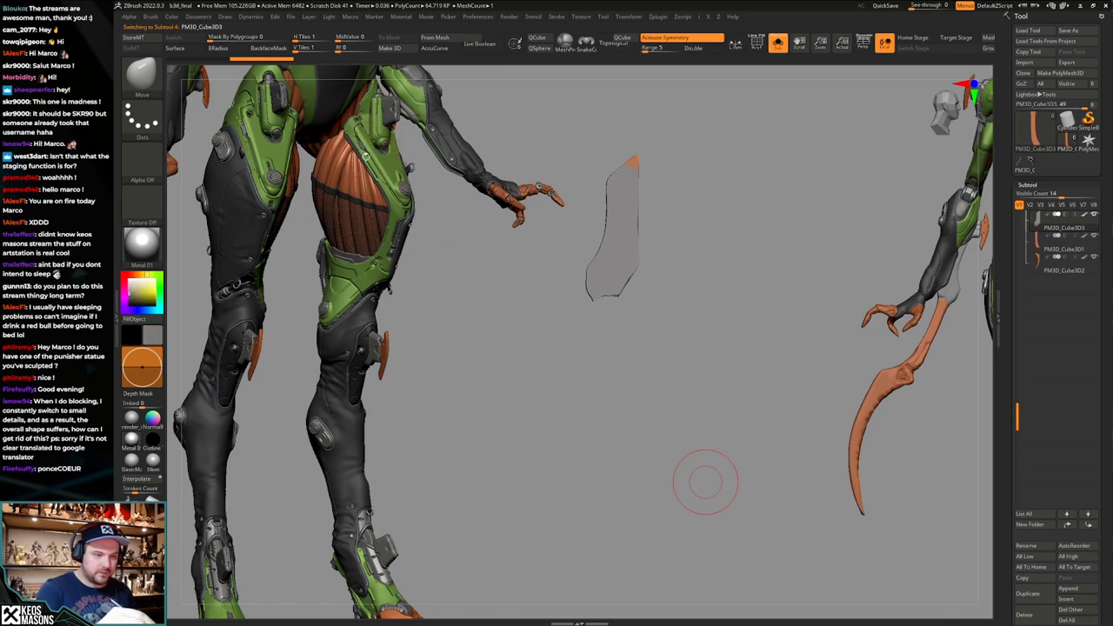
pyautogui.hotkey('alt', 's')
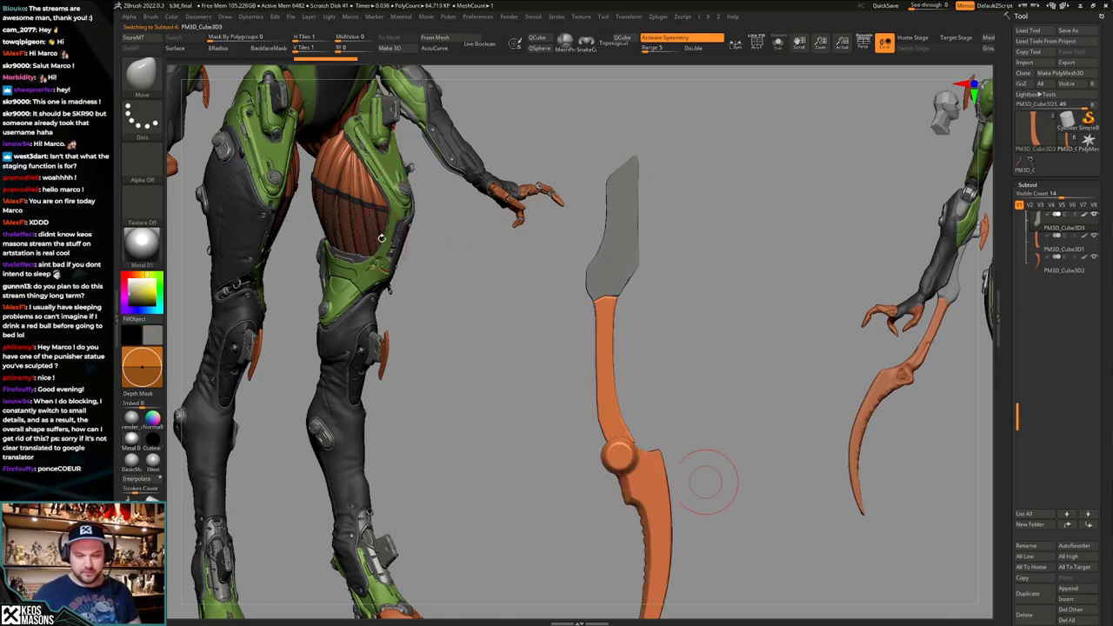
# Restrict painting to material only and fill the blade and the shaft with the render_mat material.
pyautogui.moveTo(715, 434)
pyautogui.keyDown('alt'); pyautogui.mouseDown()
pyautogui.moveTo(718, 390)
pyautogui.moveTo(708, 385)
pyautogui.moveTo(704, 403)
pyautogui.mouseUp(); pyautogui.keyUp('alt')
pyautogui.keyDown('alt'); pyautogui.click(660, 441); pyautogui.keyUp('alt')
pyautogui.keyDown('alt'); pyautogui.moveTo(711, 453); pyautogui.dragTo(716, 412); pyautogui.keyUp('alt')
pyautogui.press('space')
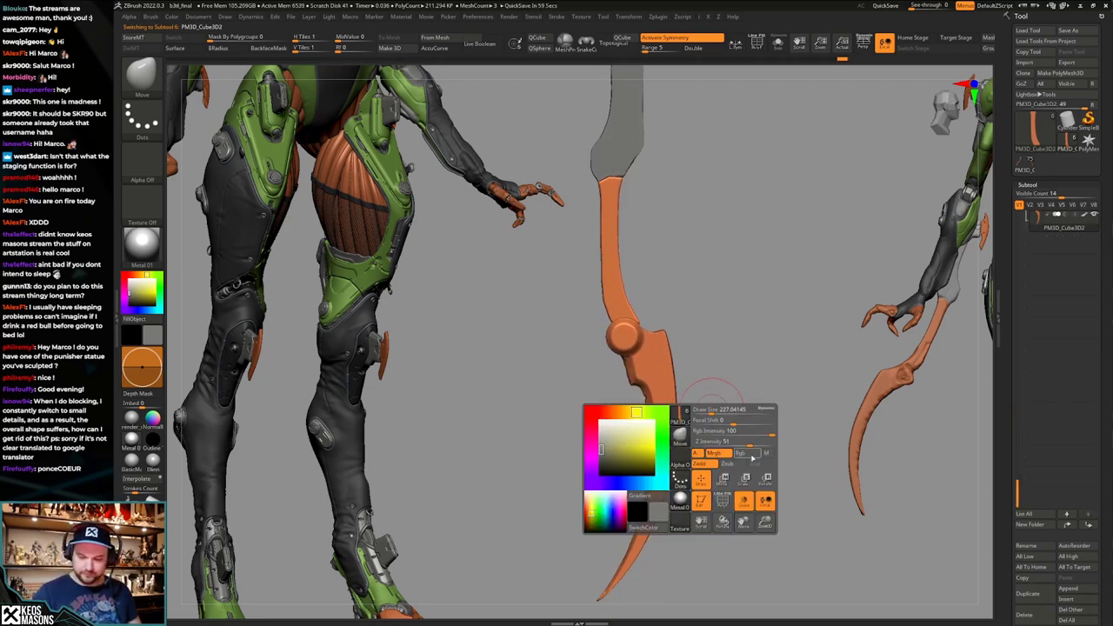
pyautogui.click(765, 454)
pyautogui.click(133, 420)
pyautogui.hotkey('ctrl', 'f')
pyautogui.hotkey('alt', 's')
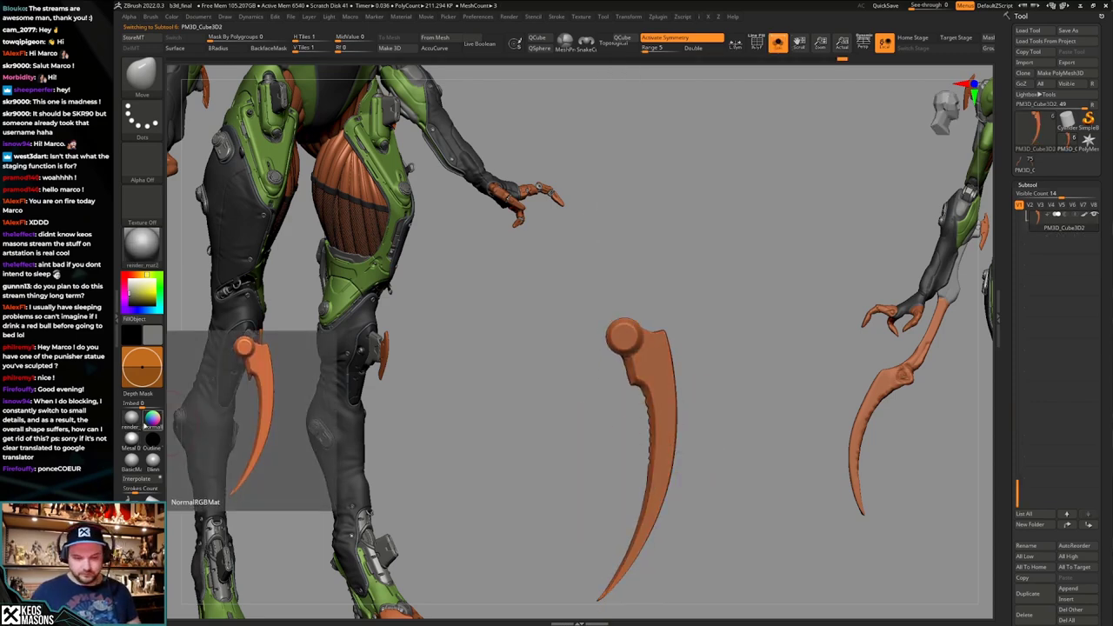
pyautogui.press('Up')
pyautogui.hotkey('ctrl', 'f')
pyautogui.hotkey('alt', 's')
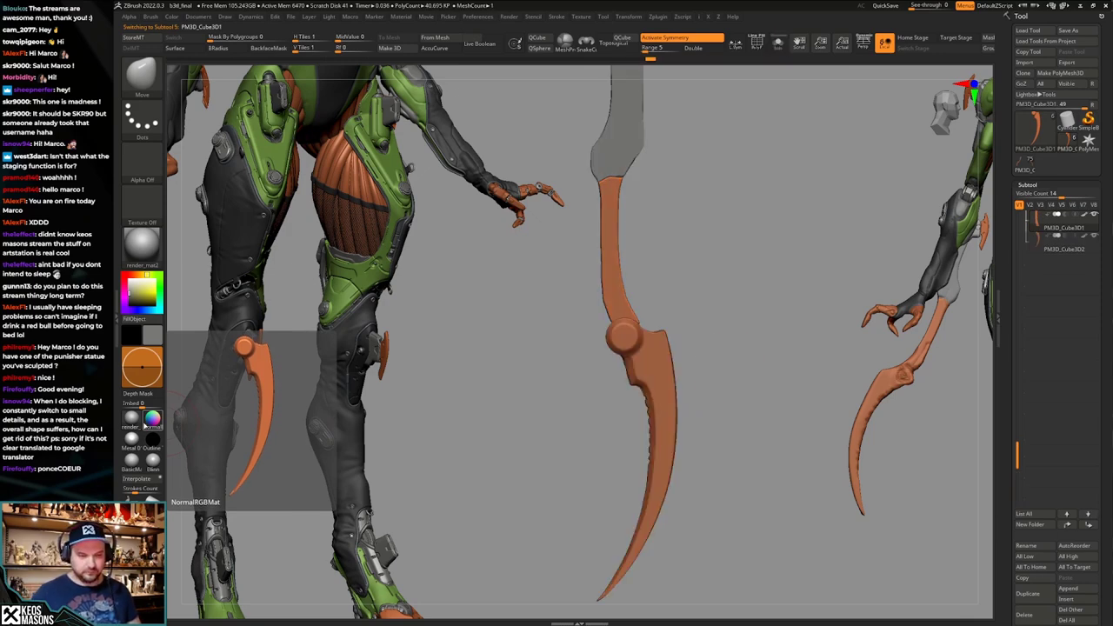
# Shape the shaft's lower end to overlap the round joint with the Move brush and smooth its surface there.
pyautogui.moveTo(721, 382)
pyautogui.keyDown('alt'); pyautogui.mouseDown()
pyautogui.moveTo(721, 431)
pyautogui.moveTo(721, 385)
pyautogui.moveTo(724, 403)
pyautogui.mouseUp(); pyautogui.keyUp('alt')
pyautogui.hotkey('shift', 'f')
pyautogui.hotkey('shift', 'f')
pyautogui.hotkey('shift', 'f')
pyautogui.hotkey('shift', 'f')
pyautogui.moveTo(674, 364)
pyautogui.keyDown('alt'); pyautogui.mouseDown()
pyautogui.moveTo(700, 405)
pyautogui.moveTo(692, 360)
pyautogui.mouseUp(); pyautogui.keyUp('alt')
pyautogui.press('space')
pyautogui.press('b')
pyautogui.press('m')
pyautogui.press('v')
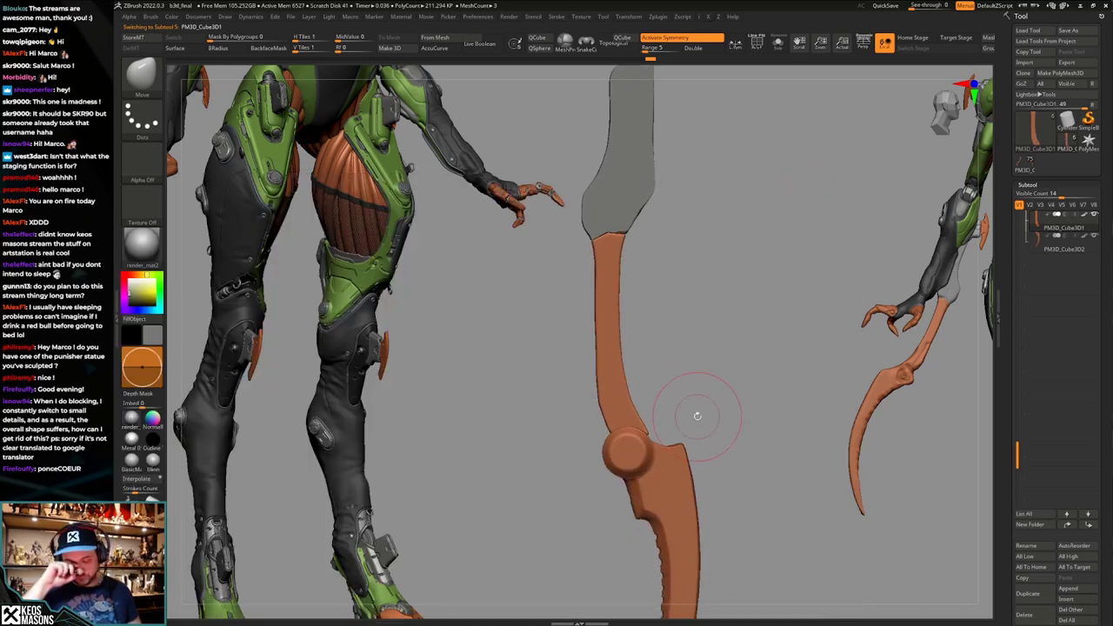
pyautogui.keyDown('alt'); pyautogui.moveTo(727, 414); pyautogui.dragTo(726, 390); pyautogui.keyUp('alt')
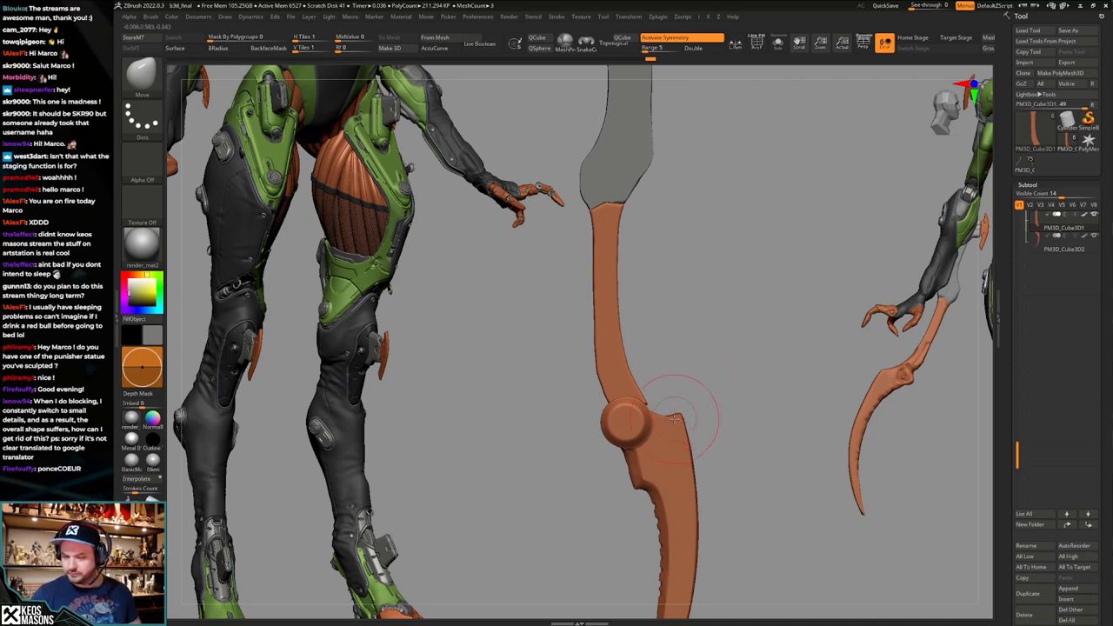
pyautogui.moveTo(621, 348)
pyautogui.keyDown('shift'); pyautogui.mouseDown()
pyautogui.moveTo(613, 269)
pyautogui.moveTo(619, 378)
pyautogui.mouseUp(); pyautogui.keyUp('shift')
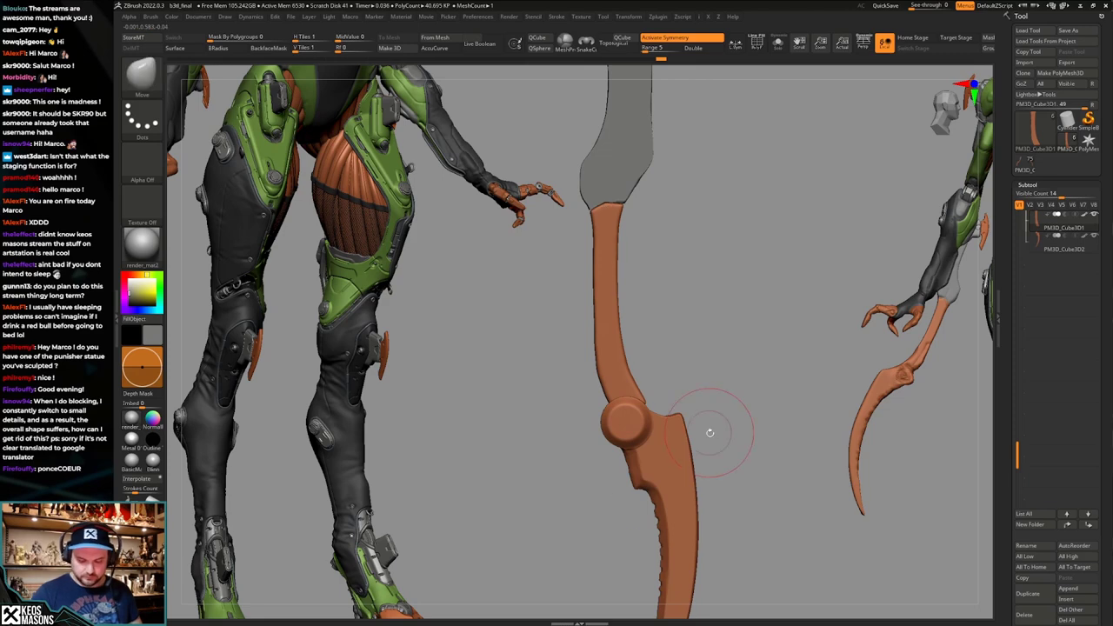
# Form a small rounded shoulder on the shaft's inner side just above the round joint and smooth it.
pyautogui.keyDown('alt'); pyautogui.moveTo(708, 432); pyautogui.dragTo(705, 408); pyautogui.keyUp('alt')
pyautogui.press('space')
pyautogui.click(673, 350)
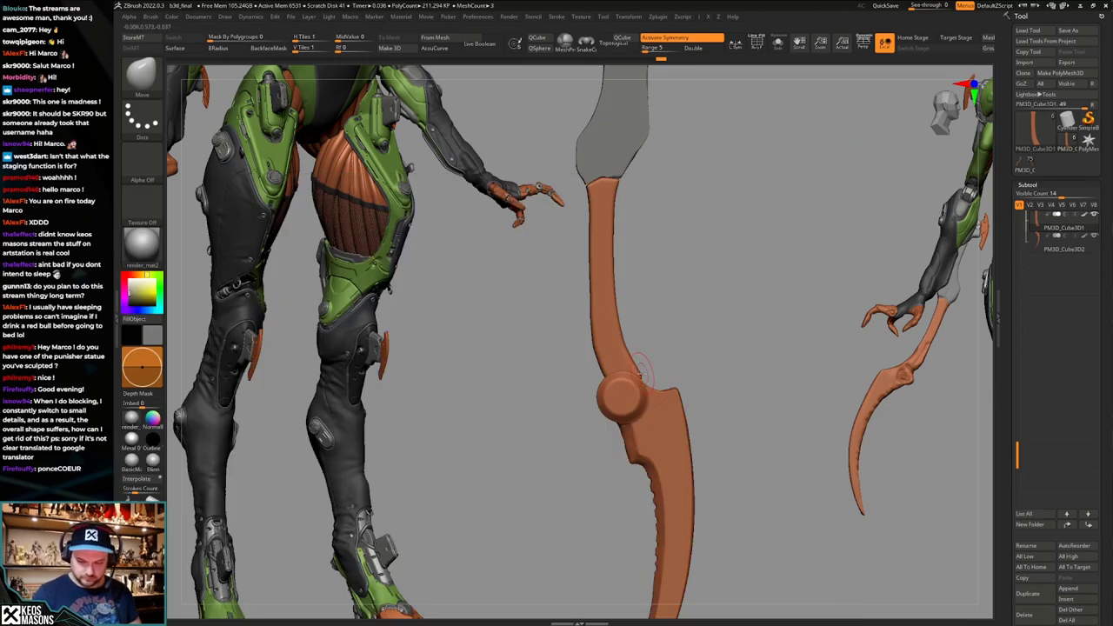
pyautogui.moveTo(644, 371); pyautogui.dragTo(636, 377)
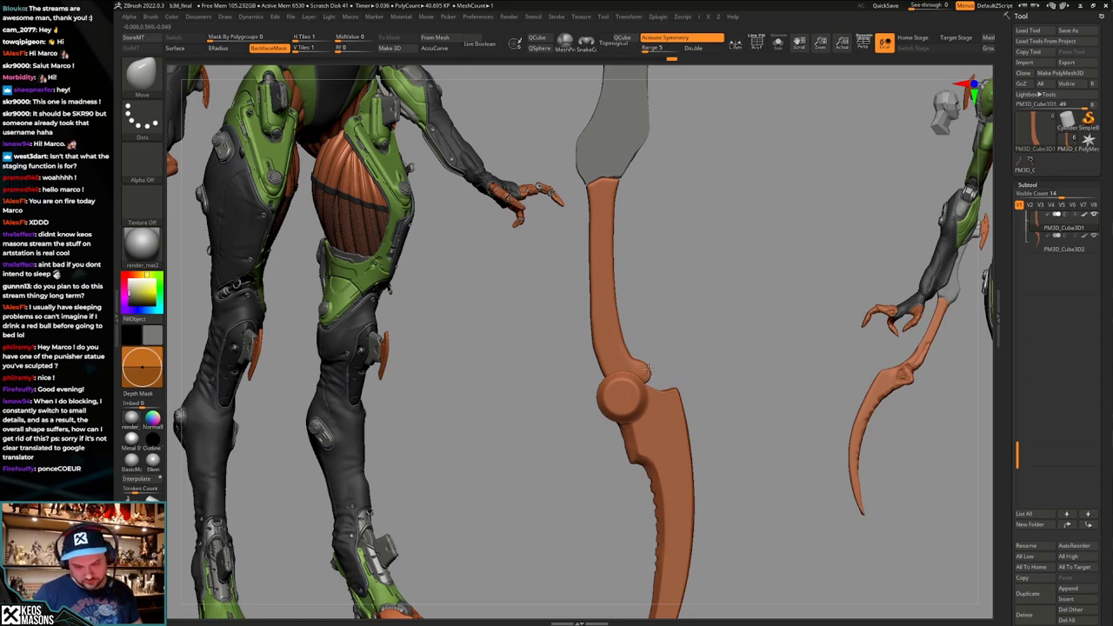
pyautogui.press('shift')
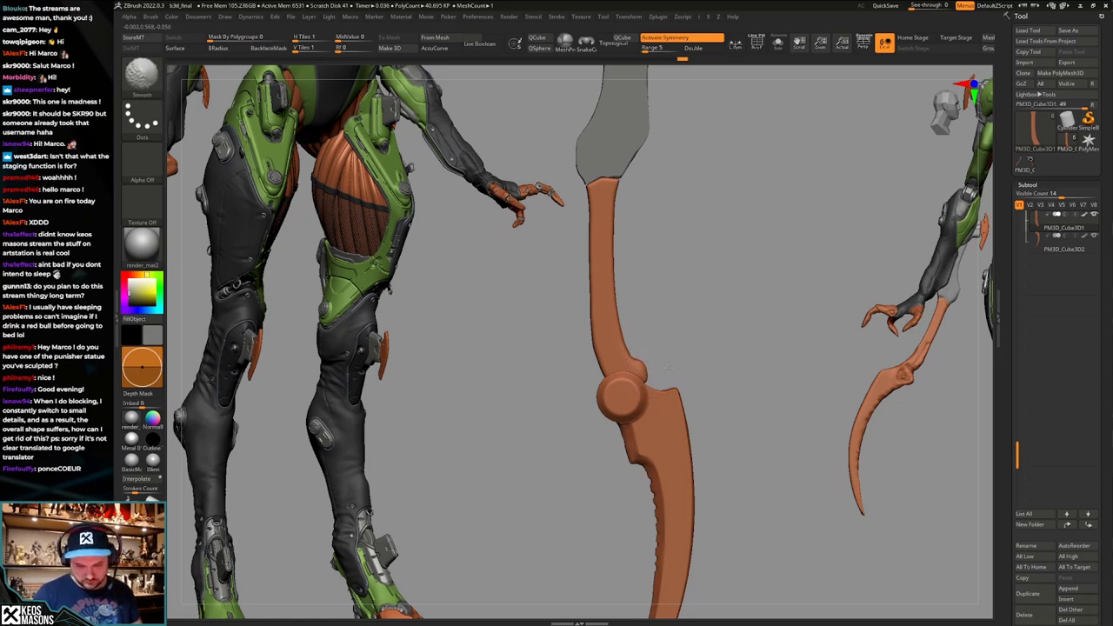
pyautogui.press('shift')
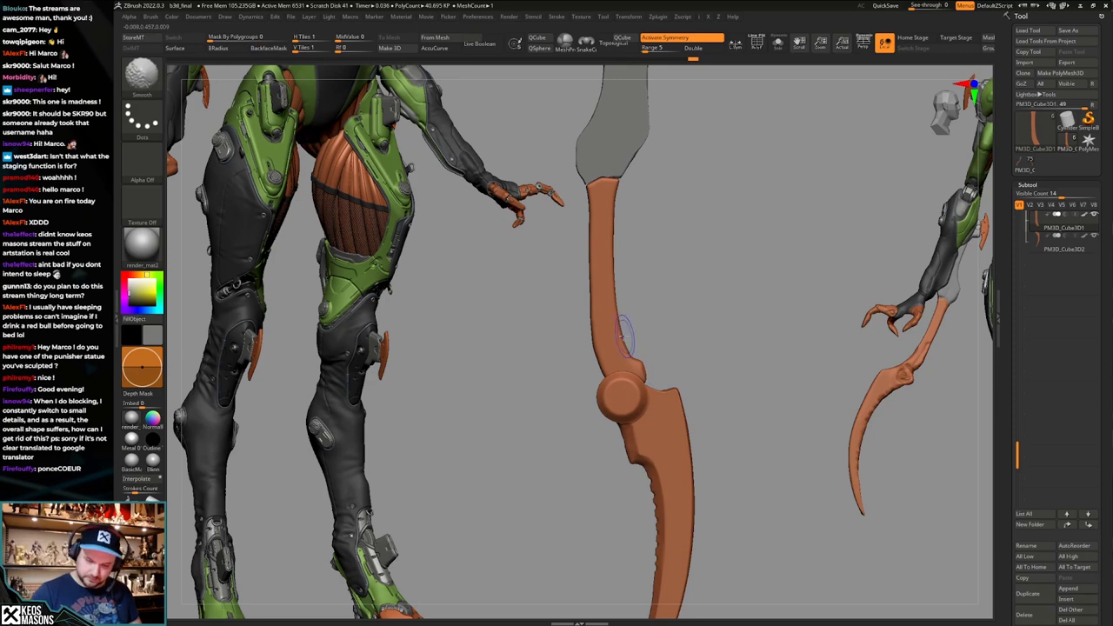
# Adjust the shaft's curve just above the round joint with the Move brush.
pyautogui.keyDown('alt'); pyautogui.moveTo(727, 343); pyautogui.dragTo(707, 325); pyautogui.keyUp('alt')
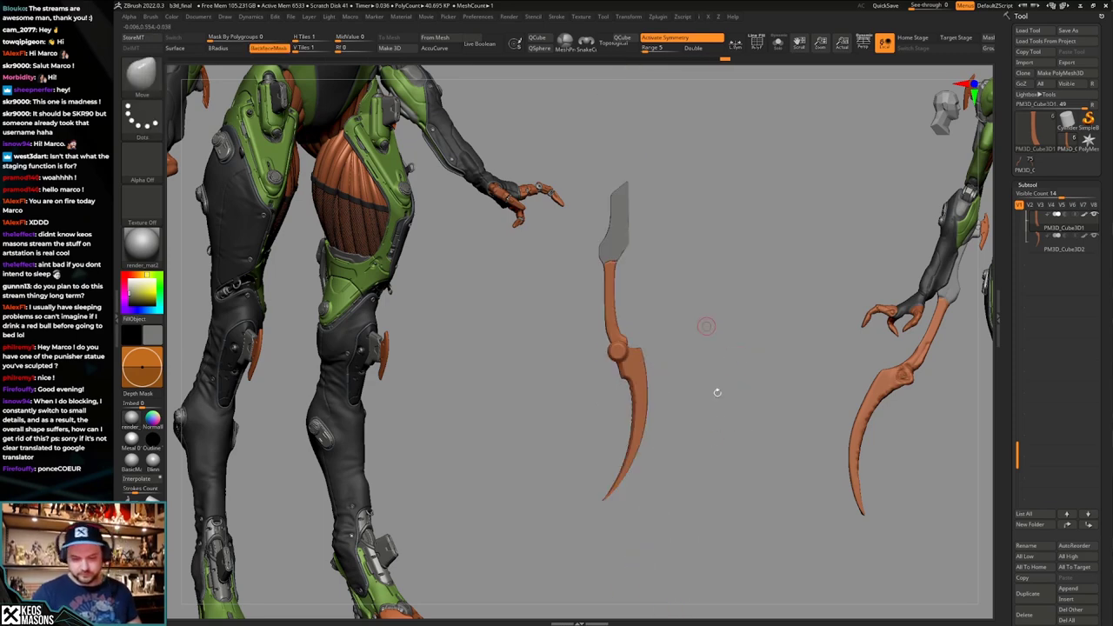
pyautogui.moveTo(718, 390)
pyautogui.mouseDown()
pyautogui.moveTo(701, 452)
pyautogui.moveTo(739, 455)
pyautogui.moveTo(706, 488)
pyautogui.moveTo(715, 473)
pyautogui.mouseUp()
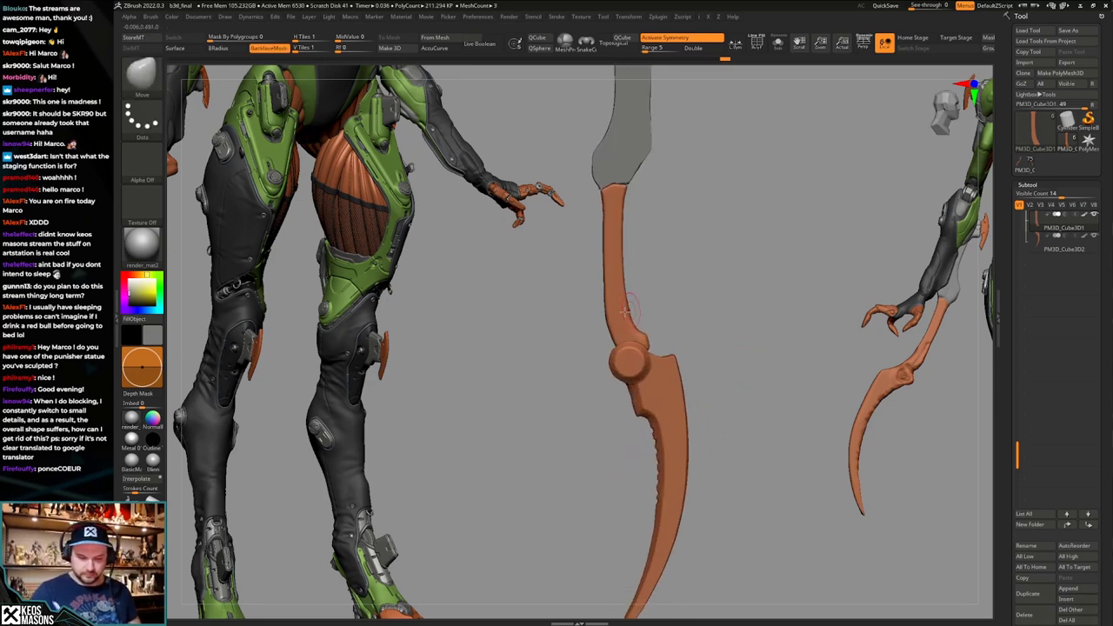
pyautogui.press('space')
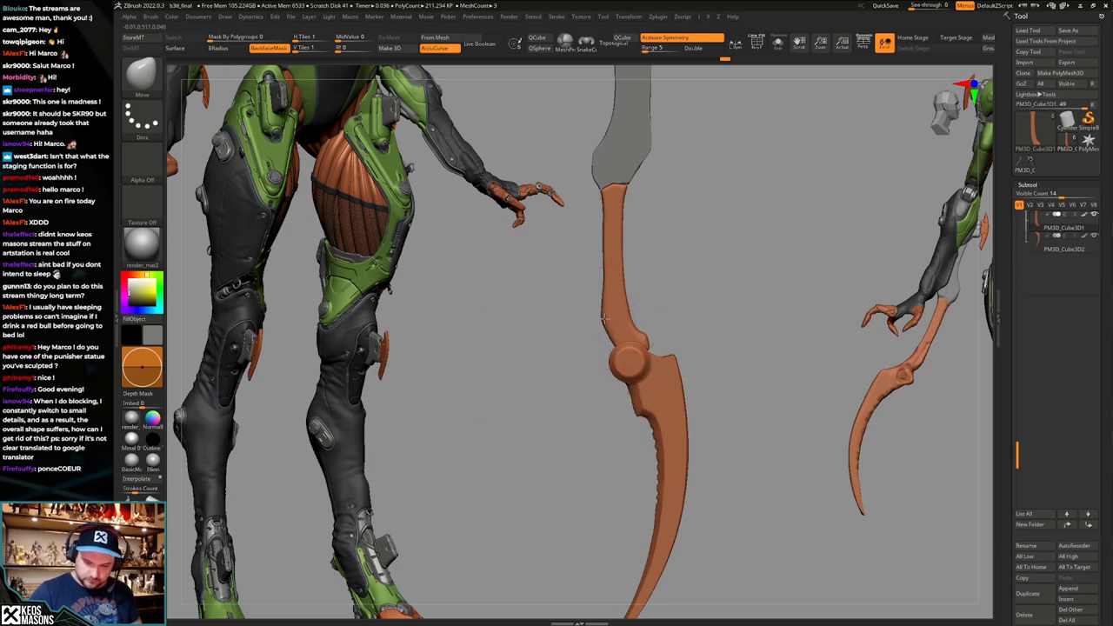
pyautogui.moveTo(625, 342); pyautogui.dragTo(623, 343)
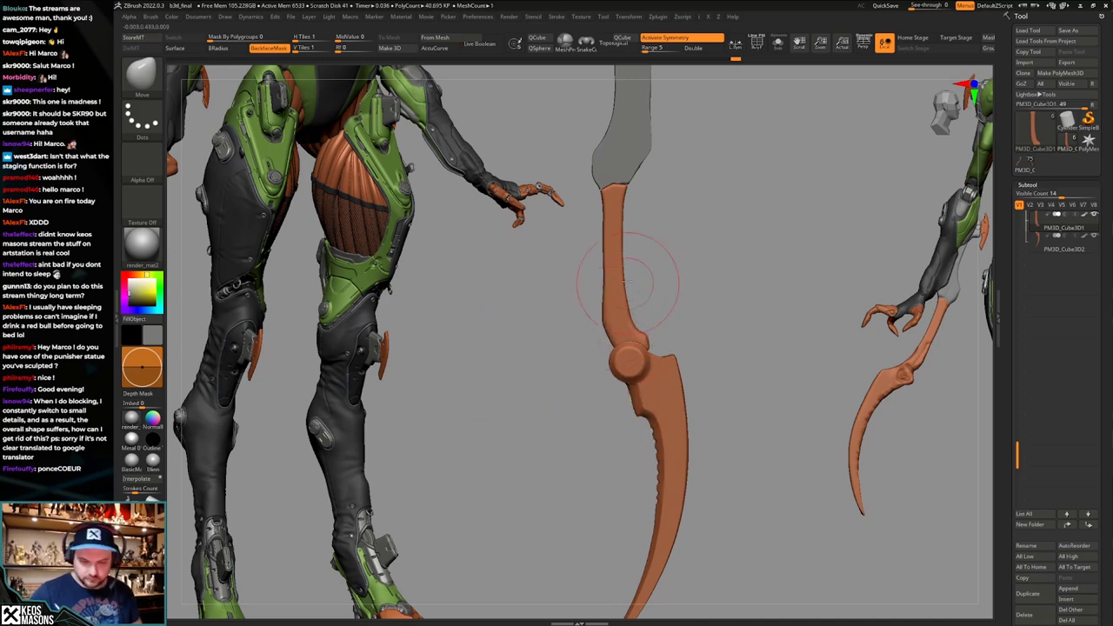
# Reshape the shaft's upper end where it meets the grip with the Move brush.
pyautogui.keyDown('alt'); pyautogui.moveTo(697, 371); pyautogui.dragTo(688, 418); pyautogui.keyUp('alt')
pyautogui.press('space')
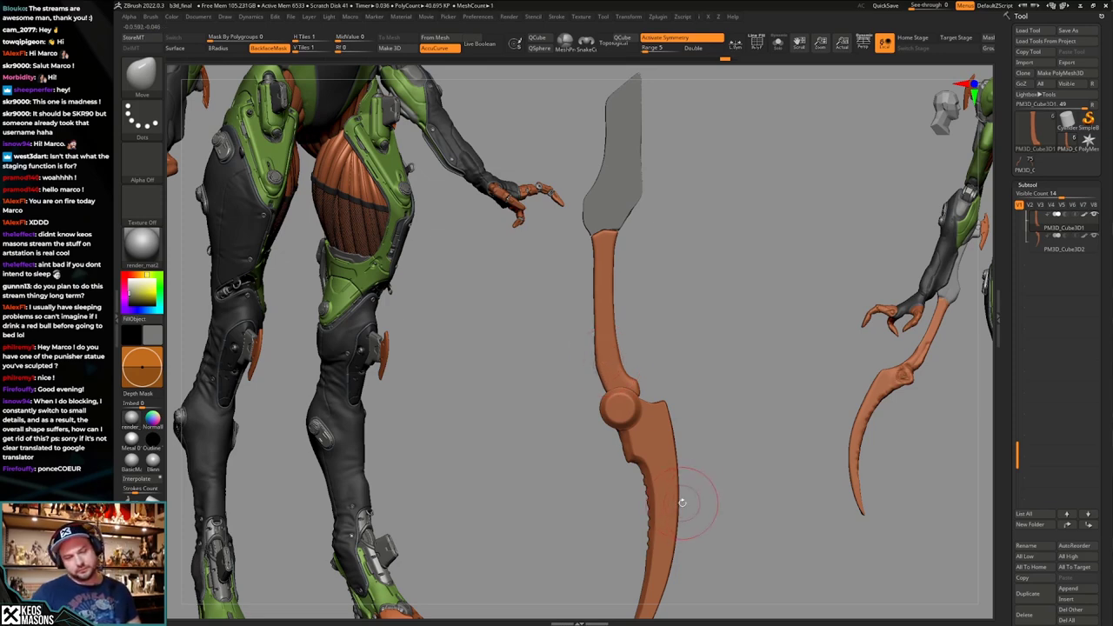
pyautogui.keyDown('alt'); pyautogui.moveTo(680, 423); pyautogui.dragTo(672, 460); pyautogui.keyUp('alt')
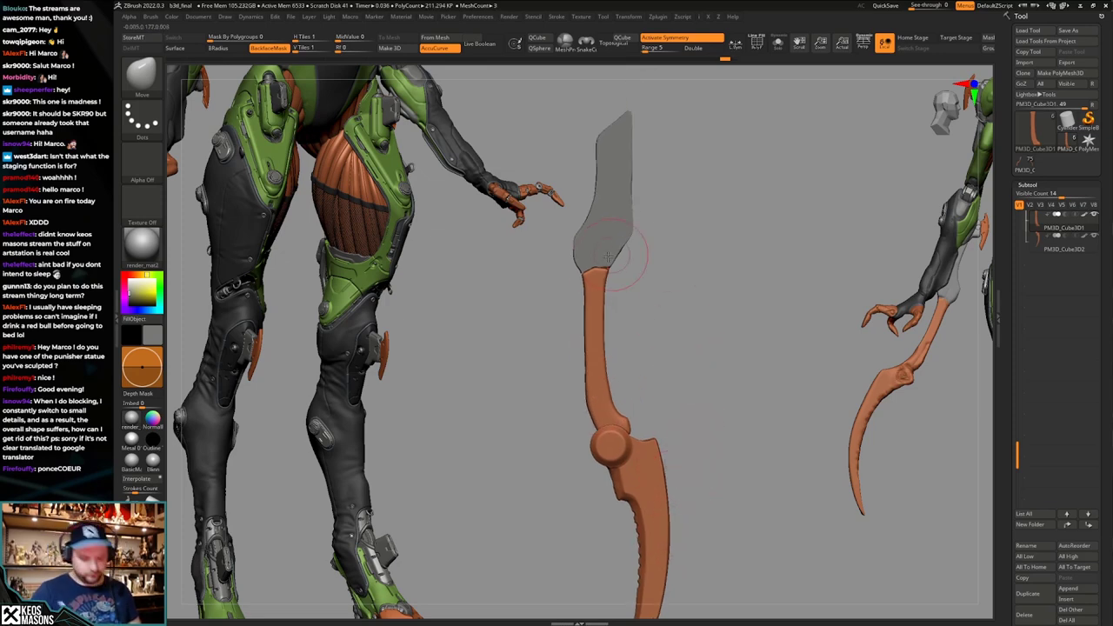
pyautogui.press('space')
pyautogui.moveTo(586, 279); pyautogui.dragTo(585, 273)
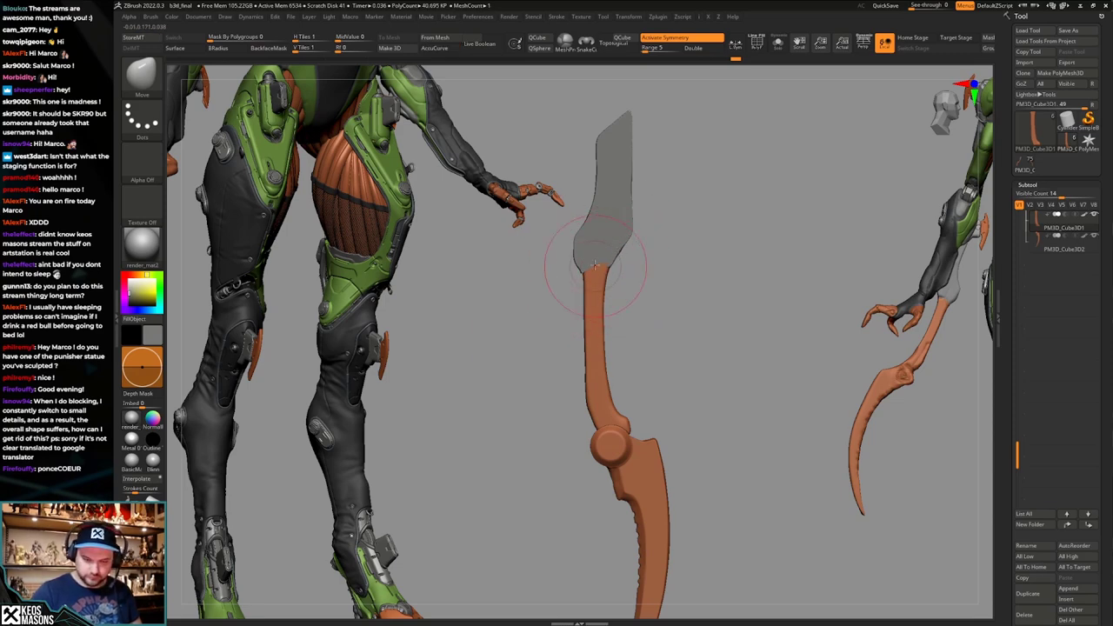
pyautogui.moveTo(583, 256); pyautogui.dragTo(584, 244)
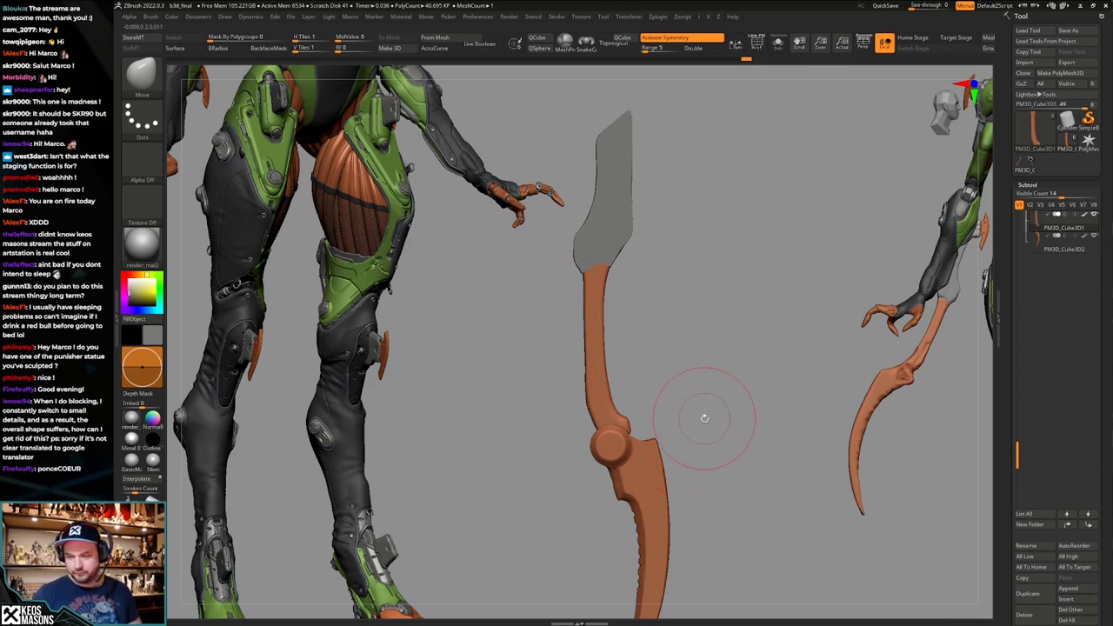
# Make the other subtools transparent, round the shaft's upper end inside the grip with a circular clip, and smooth the shaft.
pyautogui.hotkey('shift', 't')
pyautogui.keyDown('alt'); pyautogui.moveTo(698, 402); pyautogui.dragTo(700, 425); pyautogui.keyUp('alt')
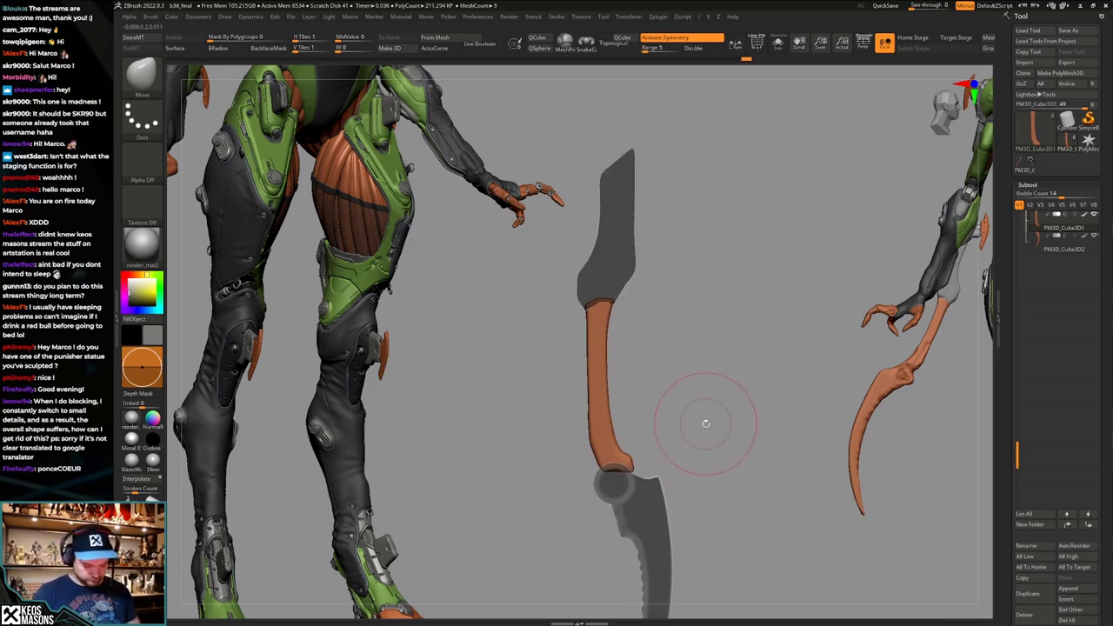
pyautogui.press('space')
pyautogui.click(715, 422)
pyautogui.keyDown('ctrl'); pyautogui.moveTo(669, 374); pyautogui.dragTo(617, 314, button='right'); pyautogui.keyUp('ctrl')
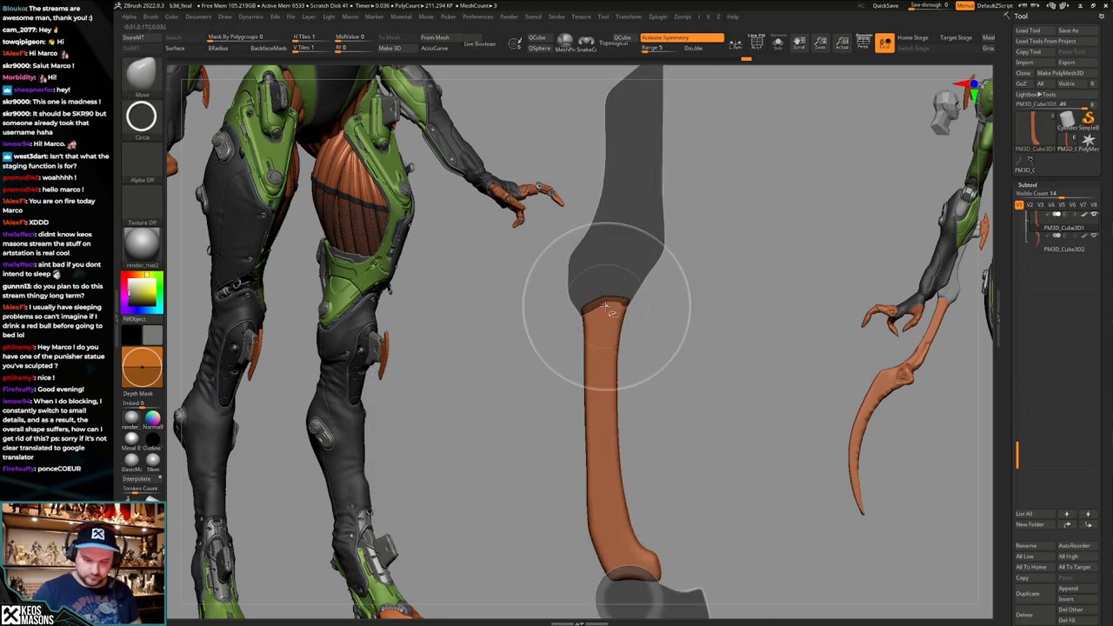
pyautogui.keyDown('ctrl'); pyautogui.keyDown('shift'); pyautogui.moveTo(603, 306); pyautogui.dragTo(639, 317); pyautogui.keyUp('shift'); pyautogui.keyUp('ctrl')
pyautogui.keyDown('ctrl'); pyautogui.moveTo(709, 389); pyautogui.dragTo(691, 386, button='right'); pyautogui.keyUp('ctrl')
pyautogui.moveTo(623, 337)
pyautogui.keyDown('shift'); pyautogui.mouseDown()
pyautogui.moveTo(605, 304)
pyautogui.moveTo(619, 460)
pyautogui.mouseUp(); pyautogui.keyUp('shift')
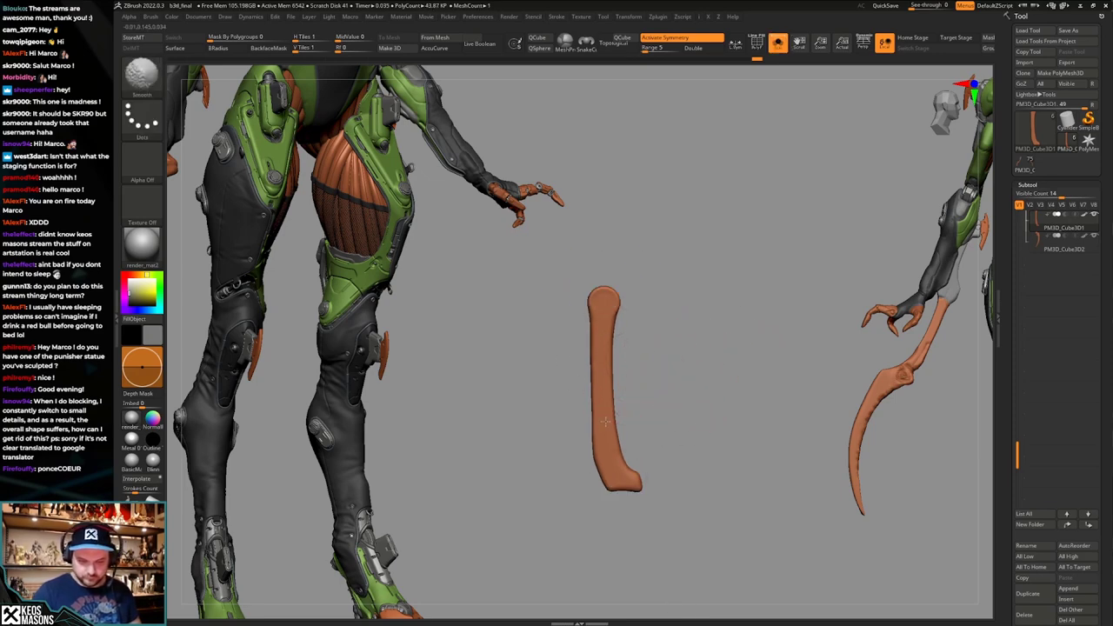
# Try to round the shaft's lower end over the round joint with the ClipCircleCenter brush.
pyautogui.hotkey('alt', 's')
pyautogui.hotkey('shift', 'f')
pyautogui.hotkey('shift', 'f')
pyautogui.keyDown('alt'); pyautogui.moveTo(719, 427); pyautogui.dragTo(726, 379, button='right'); pyautogui.keyUp('alt')
pyautogui.keyDown('ctrl'); pyautogui.keyDown('shift'); pyautogui.moveTo(622, 400); pyautogui.dragTo(653, 415); pyautogui.keyUp('shift'); pyautogui.keyUp('ctrl')
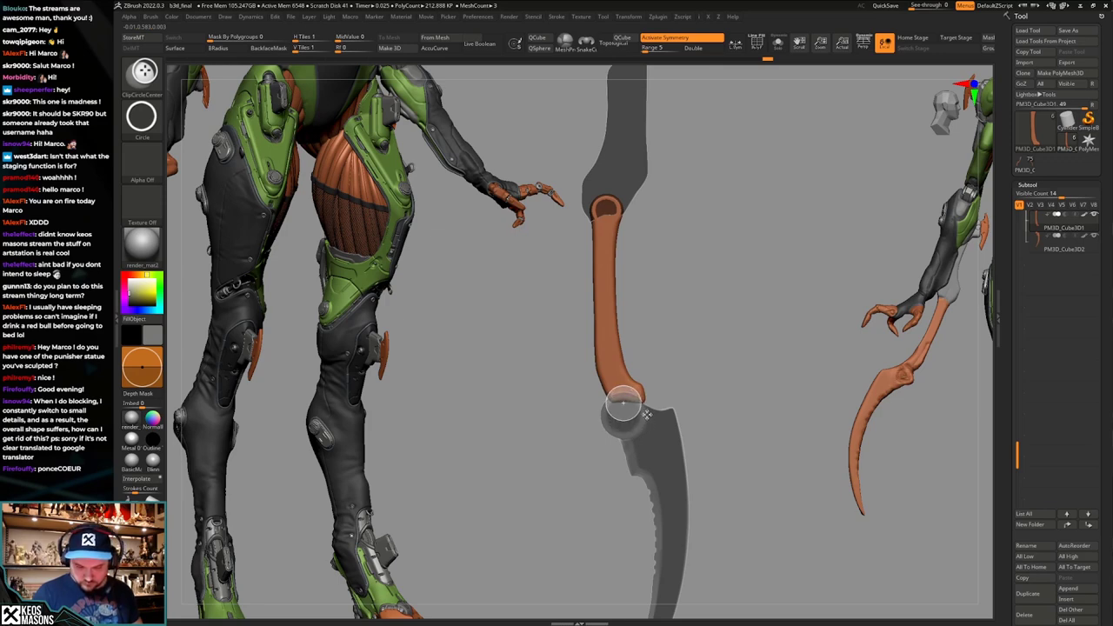
pyautogui.keyDown('ctrl'); pyautogui.keyDown('alt'); pyautogui.keyDown('shift'); pyautogui.moveTo(646, 412); pyautogui.dragTo(648, 415); pyautogui.keyUp('shift'); pyautogui.keyUp('alt'); pyautogui.keyUp('ctrl')
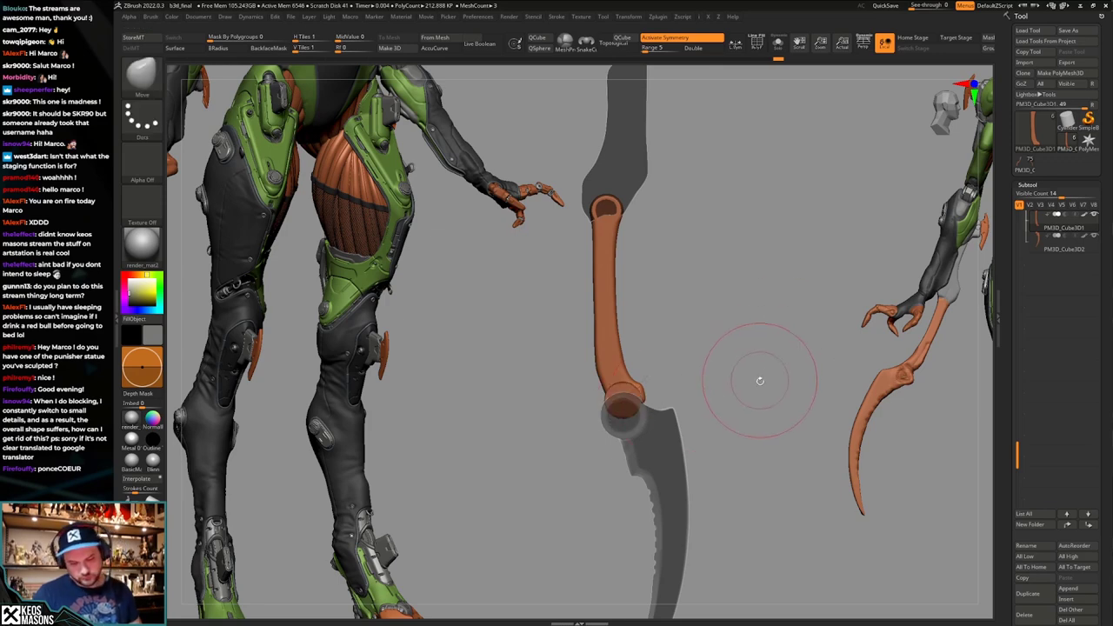
pyautogui.press('t')
pyautogui.hotkey('ctrl', 'z')
# Flatten the isolated shaft's face along its length with the Planar brush and smooth the surface.
pyautogui.press('t')
pyautogui.moveTo(753, 395); pyautogui.dragTo(727, 373)
pyautogui.press('t')
pyautogui.moveTo(726, 374)
pyautogui.mouseDown()
pyautogui.moveTo(695, 402)
pyautogui.moveTo(718, 412)
pyautogui.moveTo(722, 394)
pyautogui.moveTo(706, 472)
pyautogui.moveTo(703, 449)
pyautogui.mouseUp()
pyautogui.press('space')
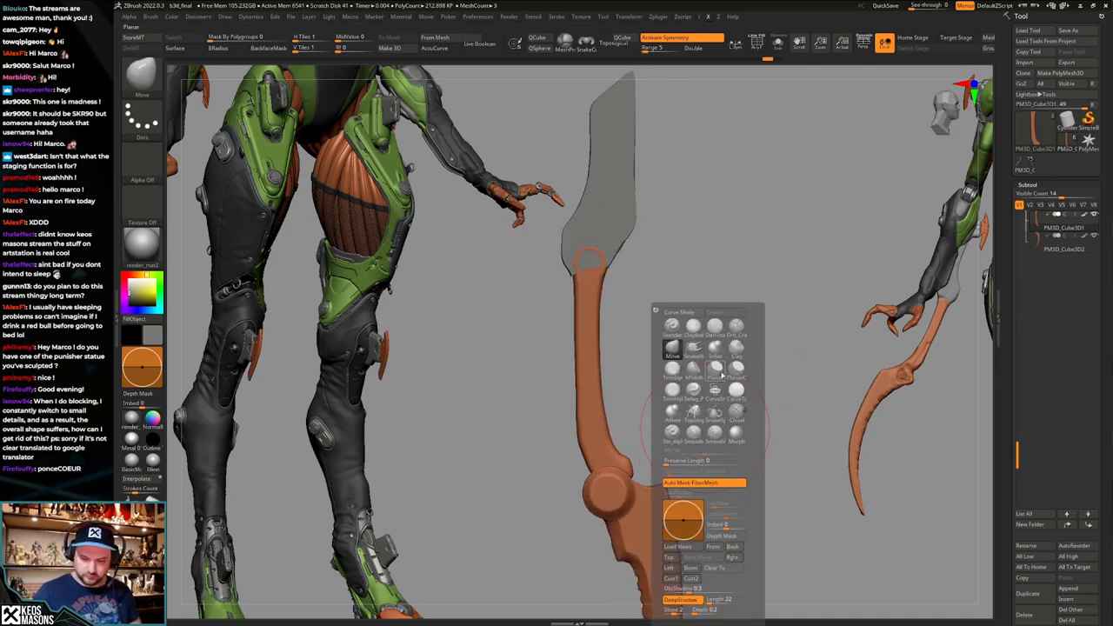
pyautogui.click(721, 374)
pyautogui.press('s')
pyautogui.moveTo(591, 280); pyautogui.dragTo(619, 481)
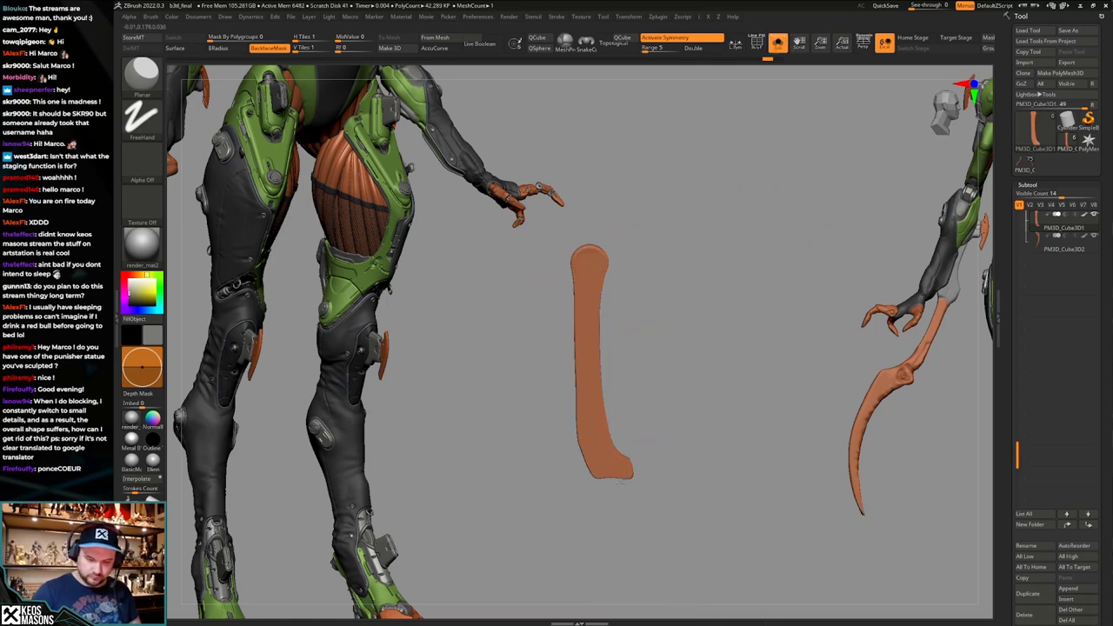
pyautogui.moveTo(595, 417); pyautogui.dragTo(624, 483)
pyautogui.moveTo(600, 299)
pyautogui.keyDown('shift'); pyautogui.mouseDown()
pyautogui.moveTo(596, 392)
pyautogui.moveTo(647, 530)
pyautogui.mouseUp(); pyautogui.keyUp('shift')
pyautogui.keyDown('shift'); pyautogui.moveTo(590, 257); pyautogui.dragTo(644, 561); pyautogui.keyUp('shift')
pyautogui.hotkey('ctrl', 'shift', 's')
# Examine how the shaft, round joint and blade fit together, checking the blade's form and polygroups.
pyautogui.moveTo(710, 476)
pyautogui.keyDown('alt'); pyautogui.mouseDown()
pyautogui.moveTo(730, 429)
pyautogui.moveTo(713, 377)
pyautogui.moveTo(752, 396)
pyautogui.moveTo(757, 385)
pyautogui.moveTo(717, 407)
pyautogui.moveTo(760, 408)
pyautogui.mouseUp(); pyautogui.keyUp('alt')
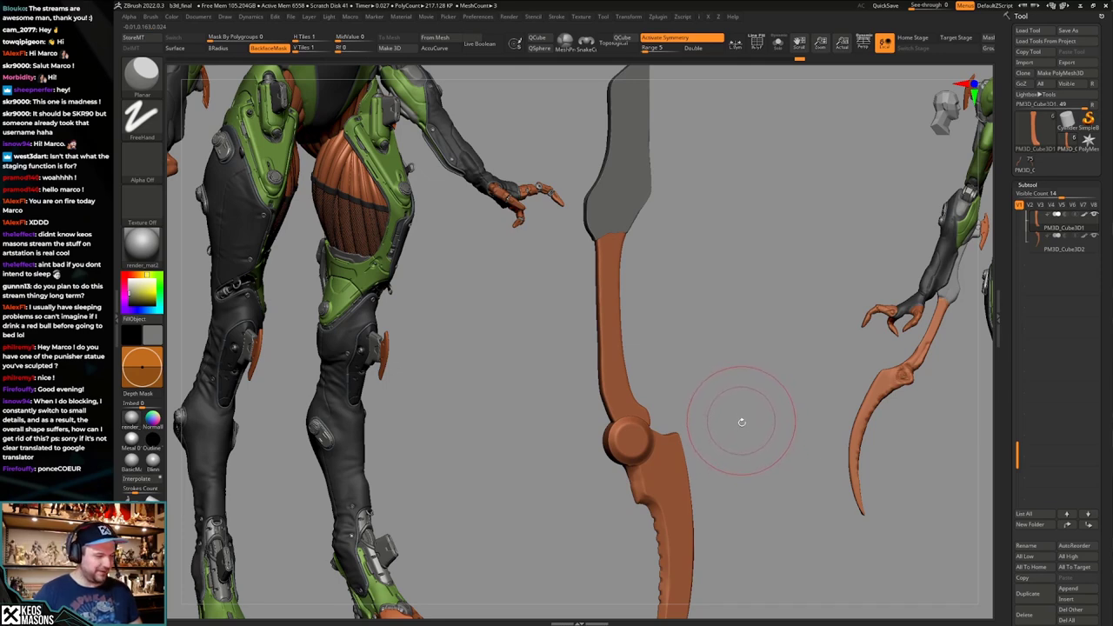
pyautogui.keyDown('shift'); pyautogui.moveTo(739, 428); pyautogui.dragTo(733, 432); pyautogui.keyUp('shift')
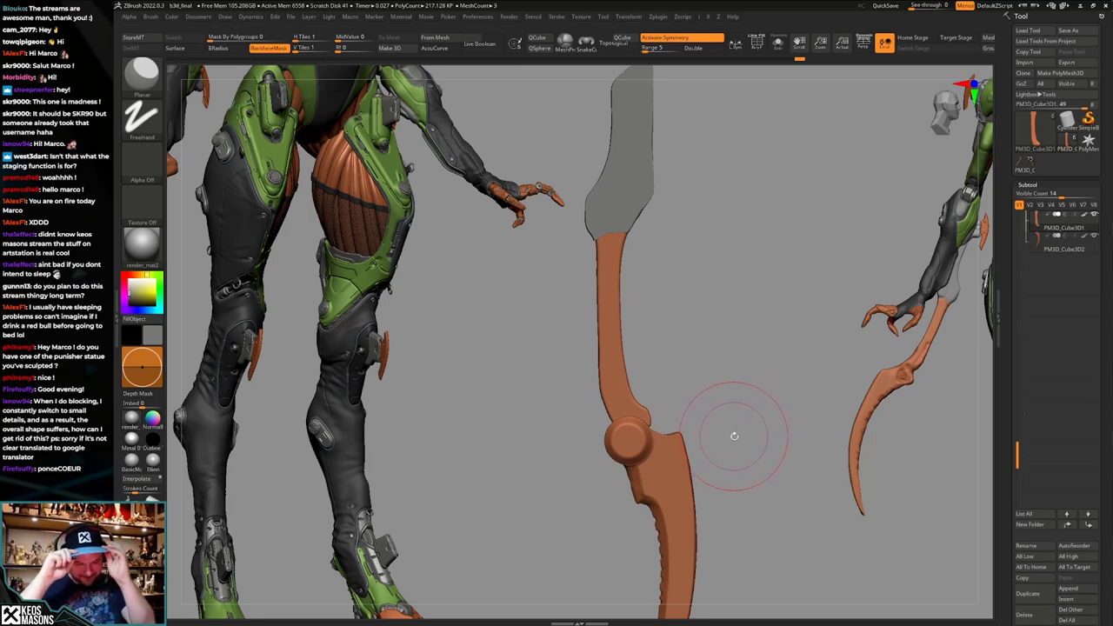
pyautogui.moveTo(741, 414)
pyautogui.keyDown('alt'); pyautogui.mouseDown()
pyautogui.moveTo(736, 390)
pyautogui.moveTo(732, 427)
pyautogui.moveTo(736, 397)
pyautogui.moveTo(712, 406)
pyautogui.moveTo(710, 373)
pyautogui.moveTo(673, 331)
pyautogui.mouseUp(); pyautogui.keyUp('alt')
pyautogui.hotkey('shift', 'f')
pyautogui.hotkey('shift', 'f')
pyautogui.rightClick(678, 391)
pyautogui.keyDown('alt'); pyautogui.click(668, 358); pyautogui.keyUp('alt')
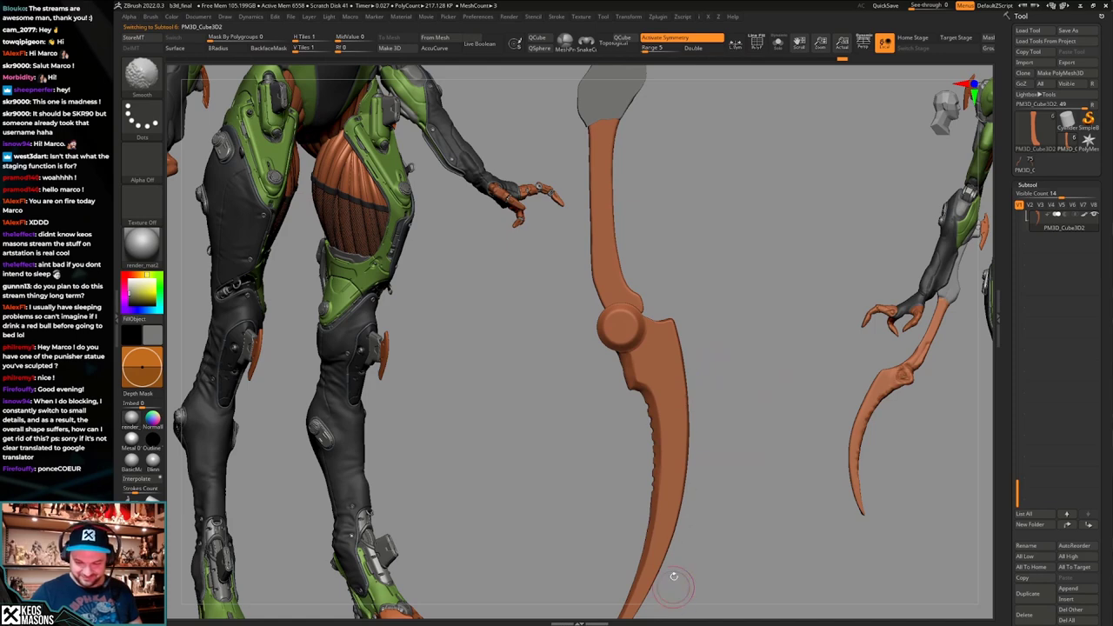
pyautogui.keyDown('alt'); pyautogui.moveTo(673, 576); pyautogui.dragTo(690, 472); pyautogui.keyUp('alt')
pyautogui.keyDown('alt'); pyautogui.moveTo(682, 242); pyautogui.dragTo(679, 349); pyautogui.keyUp('alt')
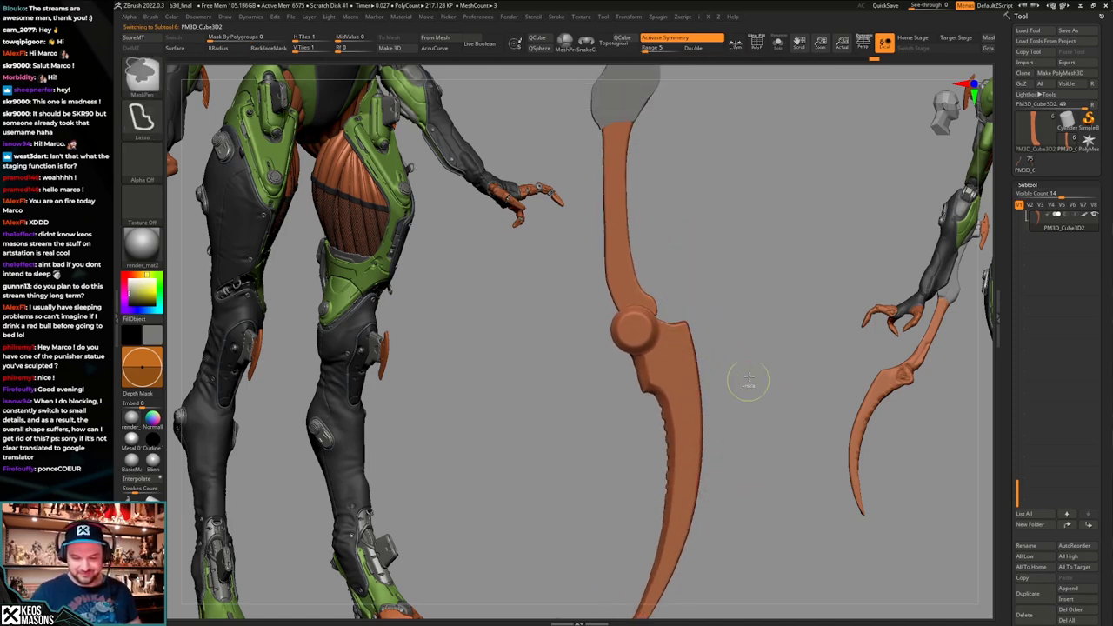
pyautogui.keyDown('ctrl'); pyautogui.moveTo(748, 382); pyautogui.dragTo(743, 347, button='right'); pyautogui.keyUp('ctrl')
pyautogui.keyDown('ctrl'); pyautogui.moveTo(740, 395); pyautogui.dragTo(741, 422, button='right'); pyautogui.keyUp('ctrl')
pyautogui.moveTo(740, 422)
pyautogui.mouseDown(button='right')
pyautogui.moveTo(735, 383)
pyautogui.moveTo(751, 415)
pyautogui.moveTo(743, 380)
pyautogui.moveTo(725, 477)
pyautogui.moveTo(742, 424)
pyautogui.mouseUp(button='right')
pyautogui.moveTo(742, 425)
pyautogui.mouseDown(button='right')
pyautogui.moveTo(678, 428)
pyautogui.moveTo(751, 444)
pyautogui.moveTo(743, 400)
pyautogui.moveTo(720, 423)
pyautogui.moveTo(733, 466)
pyautogui.moveTo(716, 427)
pyautogui.moveTo(733, 405)
pyautogui.moveTo(733, 435)
pyautogui.moveTo(744, 405)
pyautogui.mouseUp(button='right')
pyautogui.hotkey('shift', 'f')
pyautogui.hotkey('shift', 'f')
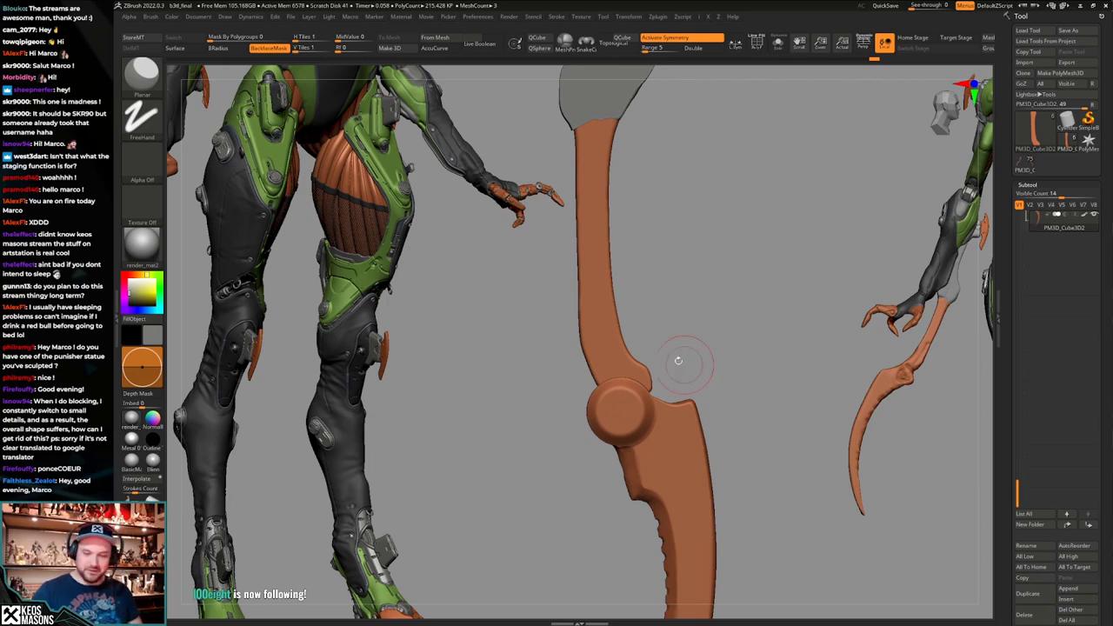
# Isolate the shaft, set the masking brush to the Dots stroke and clear the small mask at its lower end.
pyautogui.keyDown('alt'); pyautogui.click(607, 293); pyautogui.keyUp('alt')
pyautogui.hotkey('alt', 'shift', 's')
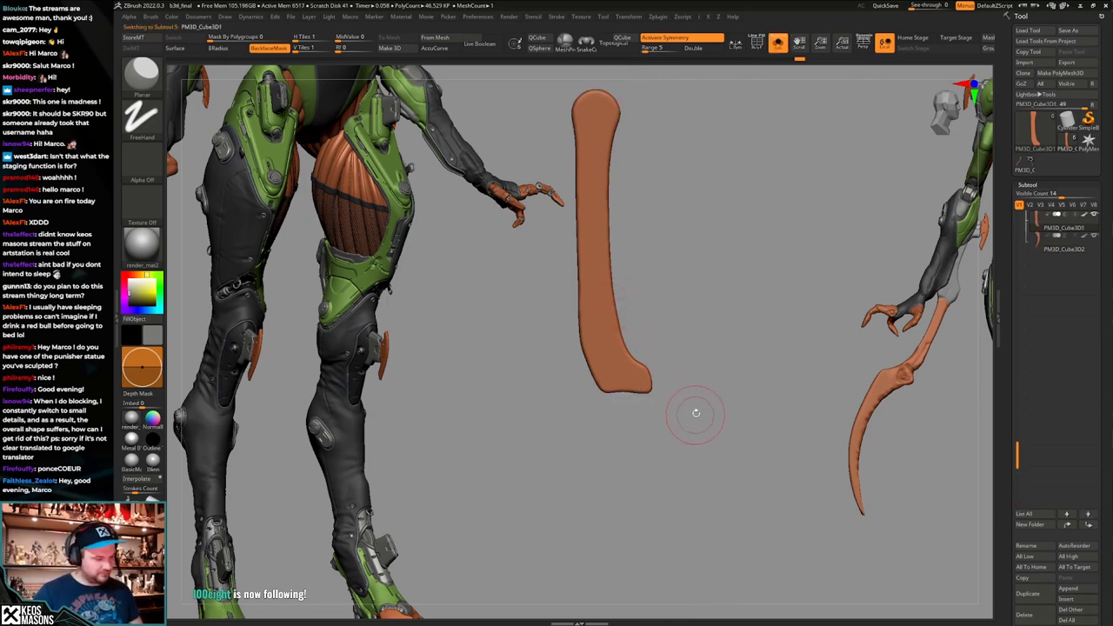
pyautogui.keyDown('ctrl'); pyautogui.moveTo(632, 377); pyautogui.dragTo(632, 377); pyautogui.keyUp('ctrl')
pyautogui.hotkey('ctrl', 'space')
pyautogui.keyDown('ctrl'); pyautogui.click(700, 467); pyautogui.keyUp('ctrl')
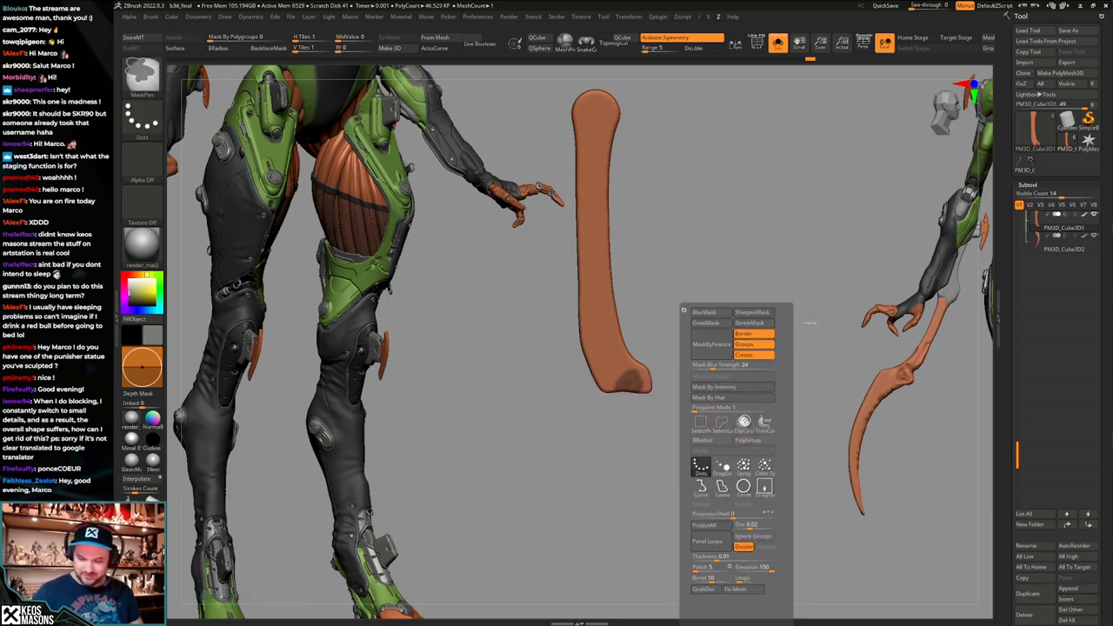
pyautogui.keyDown('ctrl'); pyautogui.moveTo(809, 320); pyautogui.dragTo(803, 328); pyautogui.keyUp('ctrl')
# With the other subtools transparent, reshape the shaft's lower end with the Move brush so its shoulder blends into the round joint.
pyautogui.hotkey('alt', 'shift', 's')
pyautogui.hotkey('alt', 'shift', 't')
pyautogui.moveTo(667, 404)
pyautogui.keyDown('alt'); pyautogui.mouseDown()
pyautogui.moveTo(674, 388)
pyautogui.moveTo(675, 406)
pyautogui.moveTo(656, 379)
pyautogui.mouseUp(); pyautogui.keyUp('alt')
pyautogui.press('space')
pyautogui.click(633, 350)
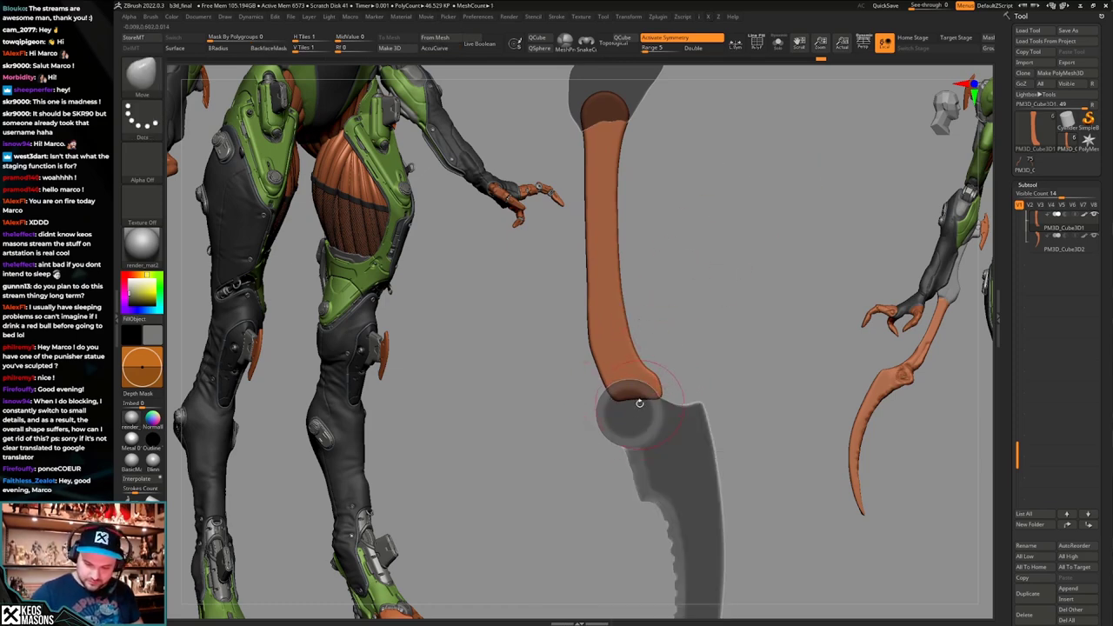
pyautogui.press('space')
pyautogui.moveTo(636, 401)
pyautogui.mouseDown()
pyautogui.moveTo(650, 278)
pyautogui.moveTo(652, 311)
pyautogui.mouseUp()
pyautogui.hotkey('shift', 't')
pyautogui.moveTo(718, 409); pyautogui.dragTo(703, 450)
# Refine the shaft's upper end at the grip and give its middle a slimmer, more curved profile with the Move brush.
pyautogui.press('space')
pyautogui.moveTo(634, 259); pyautogui.dragTo(642, 260)
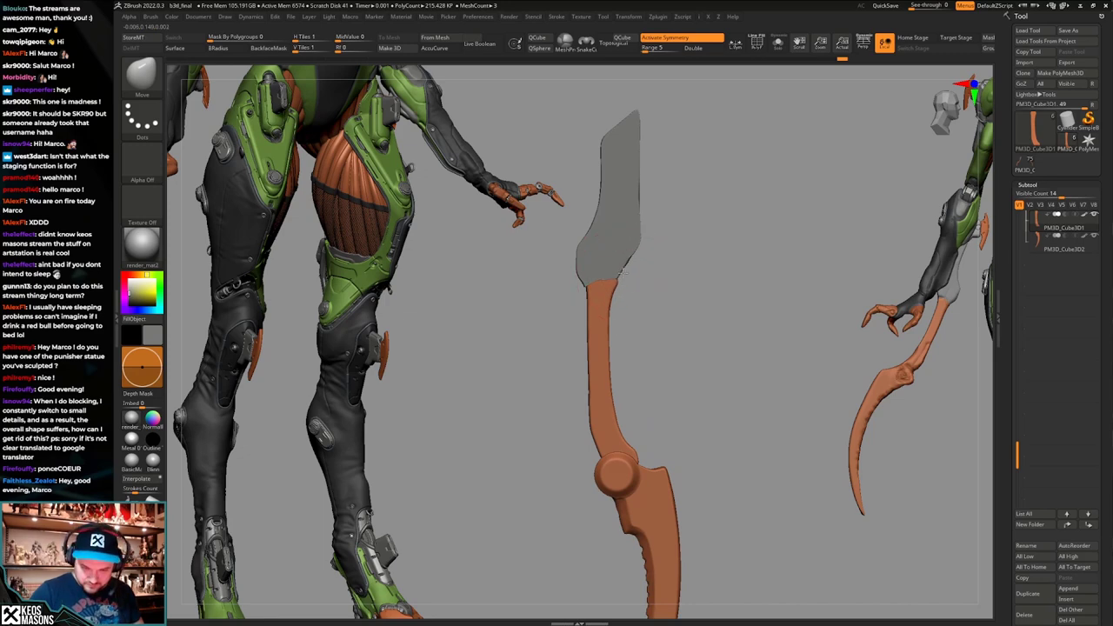
pyautogui.press('space')
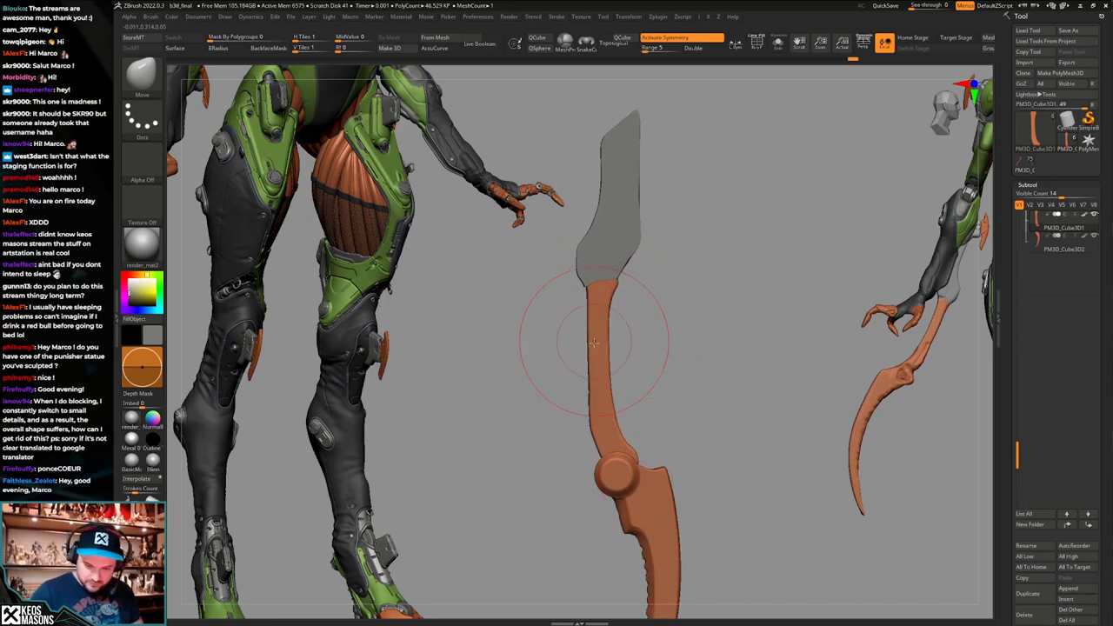
pyautogui.moveTo(604, 378); pyautogui.dragTo(594, 390)
pyautogui.keyDown('ctrl'); pyautogui.moveTo(594, 395); pyautogui.dragTo(593, 345, button='right'); pyautogui.keyUp('ctrl')
pyautogui.moveTo(648, 435)
pyautogui.keyDown('alt'); pyautogui.mouseDown()
pyautogui.moveTo(670, 392)
pyautogui.moveTo(676, 442)
pyautogui.mouseUp(); pyautogui.keyUp('alt')
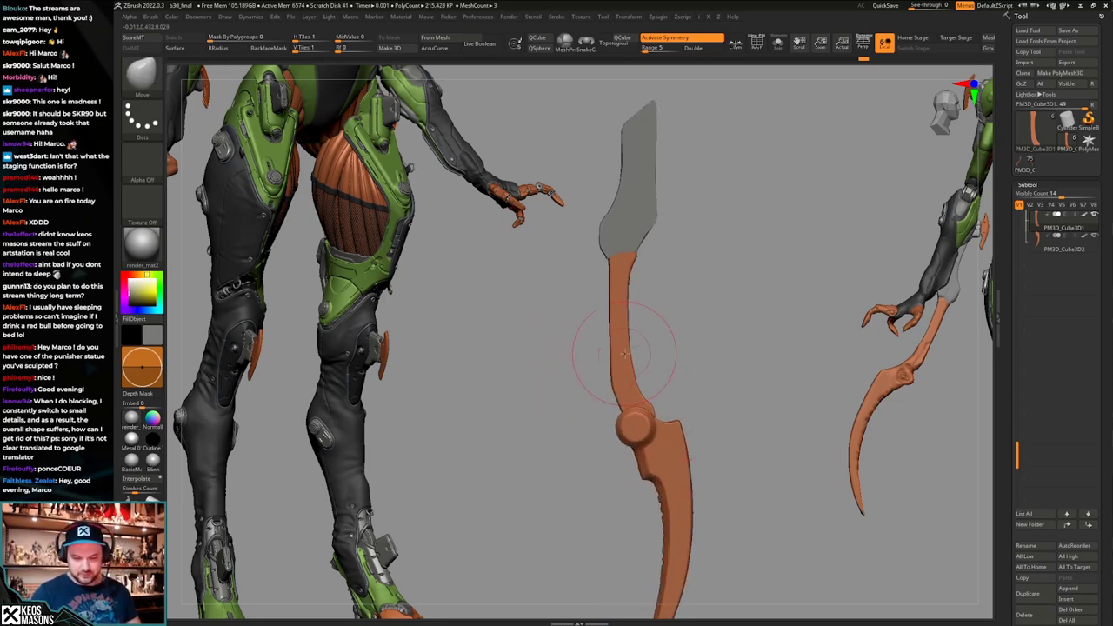
pyautogui.press('space')
pyautogui.moveTo(629, 366); pyautogui.dragTo(618, 367)
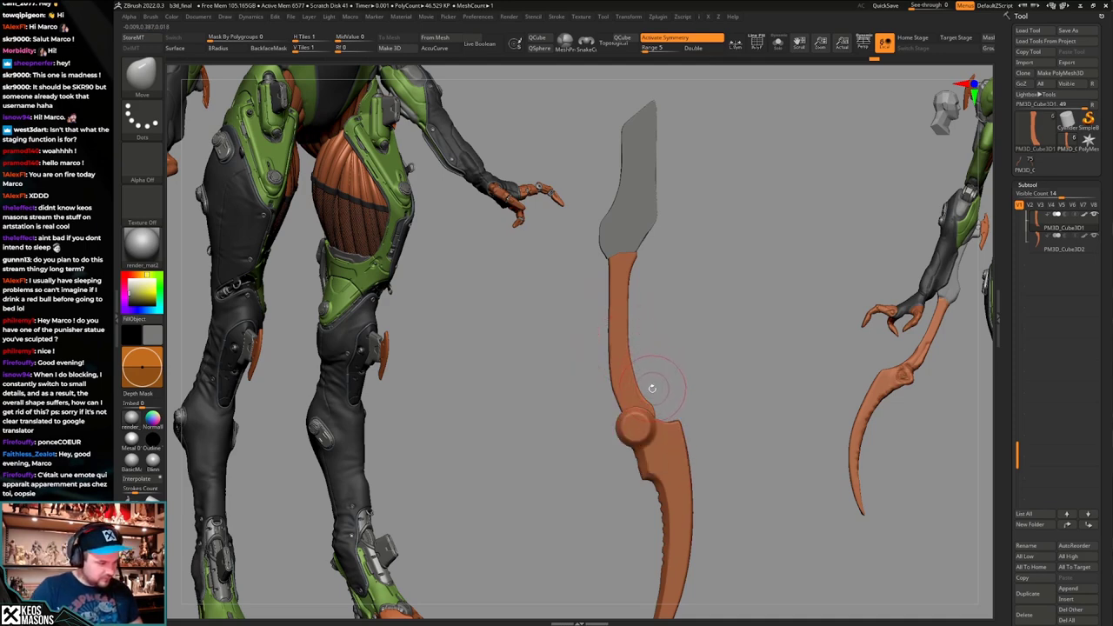
# Smooth the shaft's inner edge above the round joint and return to the Move brush.
pyautogui.keyDown('alt'); pyautogui.moveTo(654, 384); pyautogui.dragTo(650, 356); pyautogui.keyUp('alt')
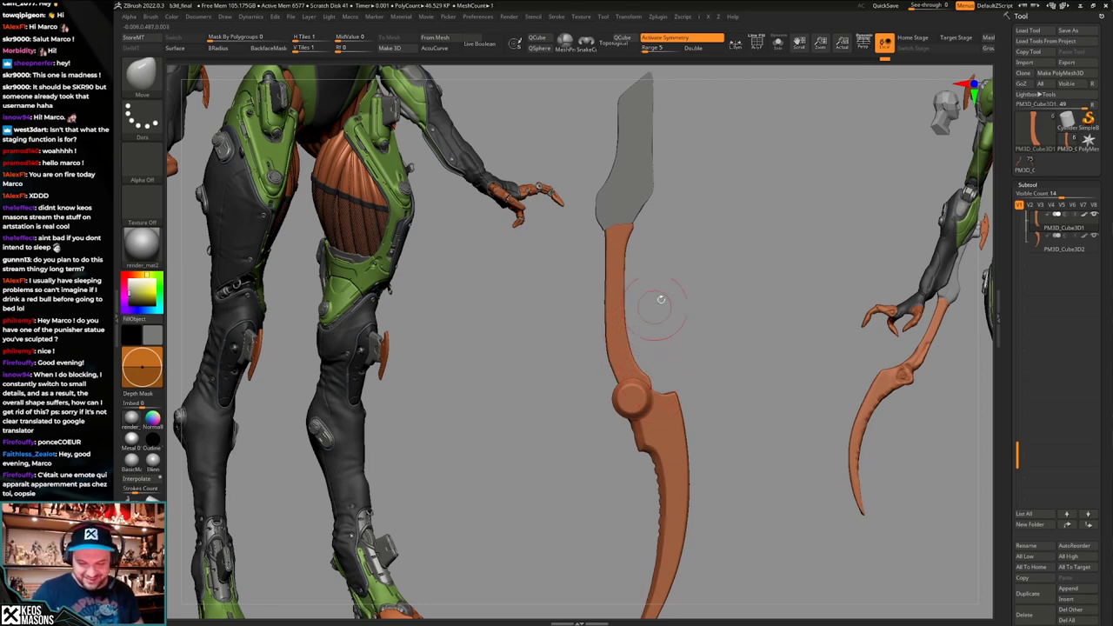
pyautogui.moveTo(711, 332); pyautogui.dragTo(725, 425)
pyautogui.moveTo(729, 466)
pyautogui.keyDown('alt'); pyautogui.mouseDown()
pyautogui.moveTo(717, 407)
pyautogui.moveTo(751, 385)
pyautogui.moveTo(739, 444)
pyautogui.mouseUp(); pyautogui.keyUp('alt')
pyautogui.keyDown('alt'); pyautogui.moveTo(626, 432); pyautogui.dragTo(617, 340); pyautogui.keyUp('alt')
pyautogui.press('space')
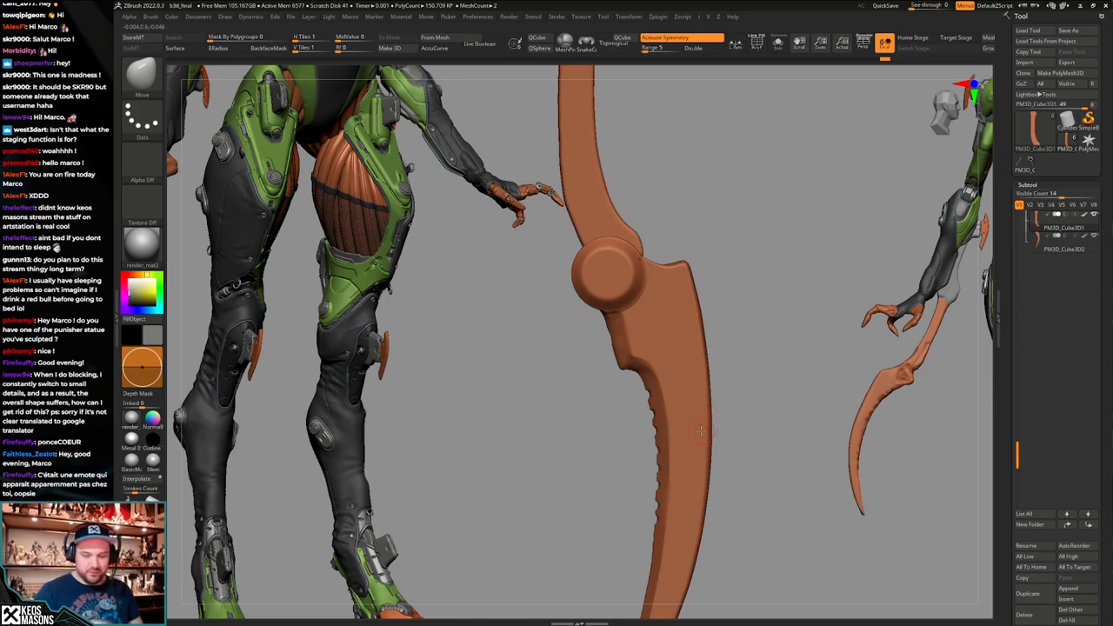
pyautogui.keyDown('shift'); pyautogui.moveTo(710, 421); pyautogui.dragTo(708, 409); pyautogui.keyUp('shift')
pyautogui.press('space')
pyautogui.moveTo(619, 331); pyautogui.dragTo(628, 335)
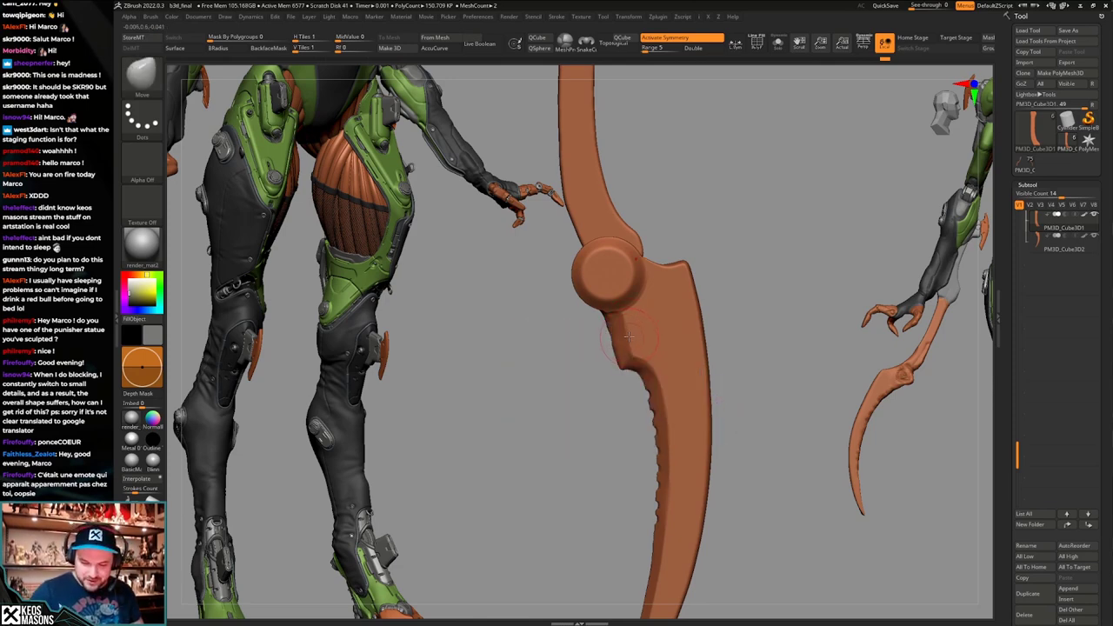
pyautogui.keyDown('shift'); pyautogui.moveTo(602, 157); pyautogui.dragTo(616, 207); pyautogui.keyUp('shift')
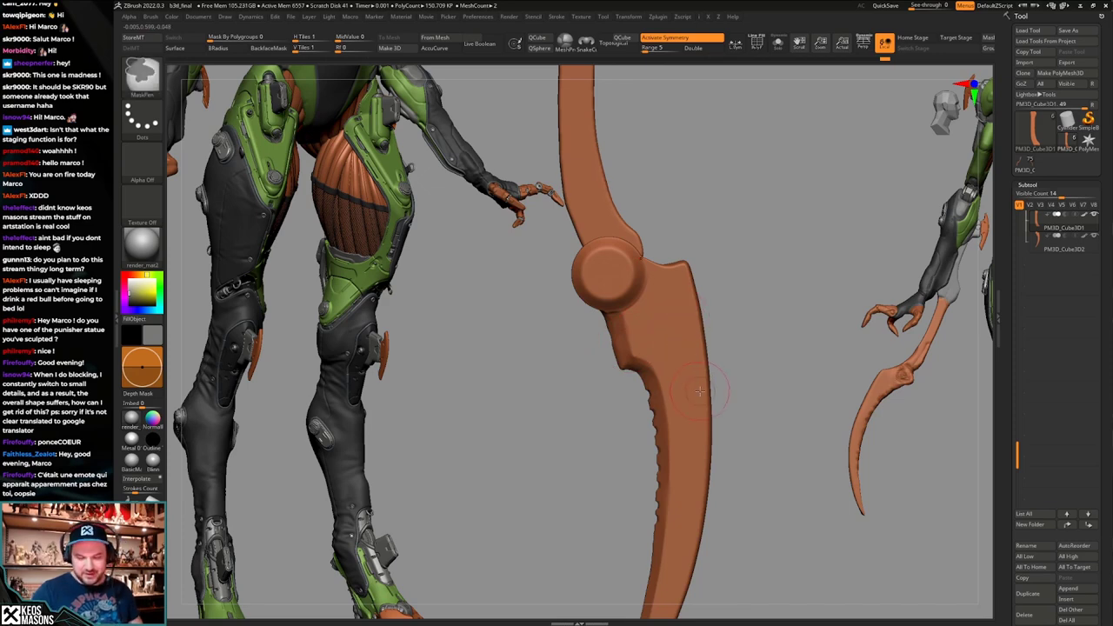
pyautogui.press('space')
pyautogui.click(669, 350)
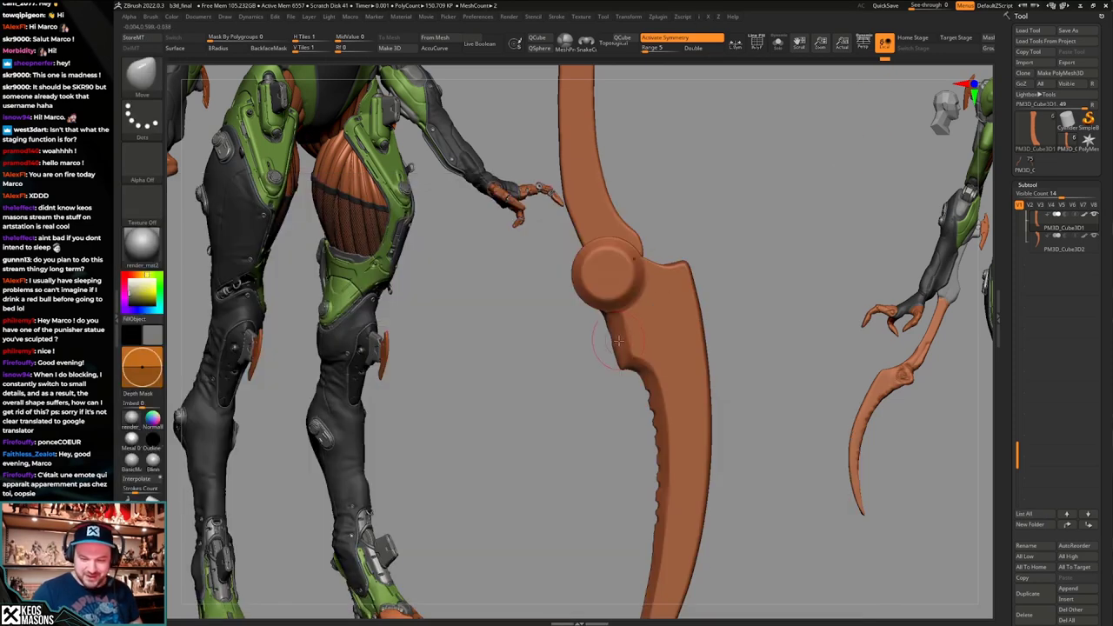
# Select the blade and soften the notch corner above its serrations with the MPolish brush.
pyautogui.keyDown('alt'); pyautogui.click(626, 336); pyautogui.keyUp('alt')
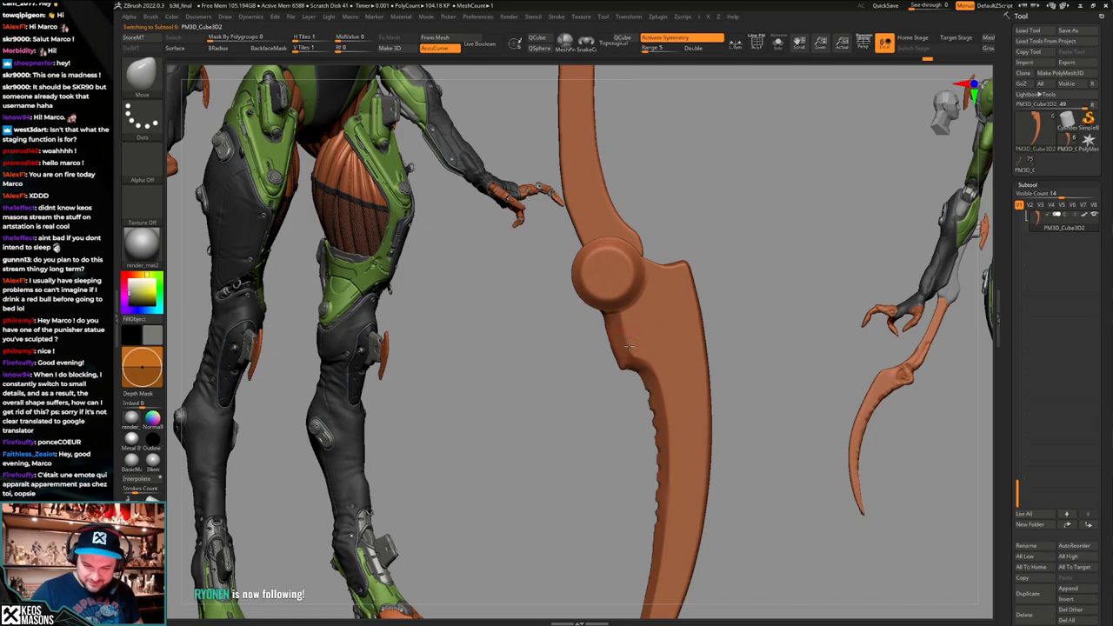
pyautogui.moveTo(726, 413)
pyautogui.keyDown('alt'); pyautogui.mouseDown()
pyautogui.moveTo(718, 432)
pyautogui.moveTo(701, 402)
pyautogui.moveTo(708, 444)
pyautogui.mouseUp(); pyautogui.keyUp('alt')
pyautogui.press('space')
pyautogui.click(647, 370)
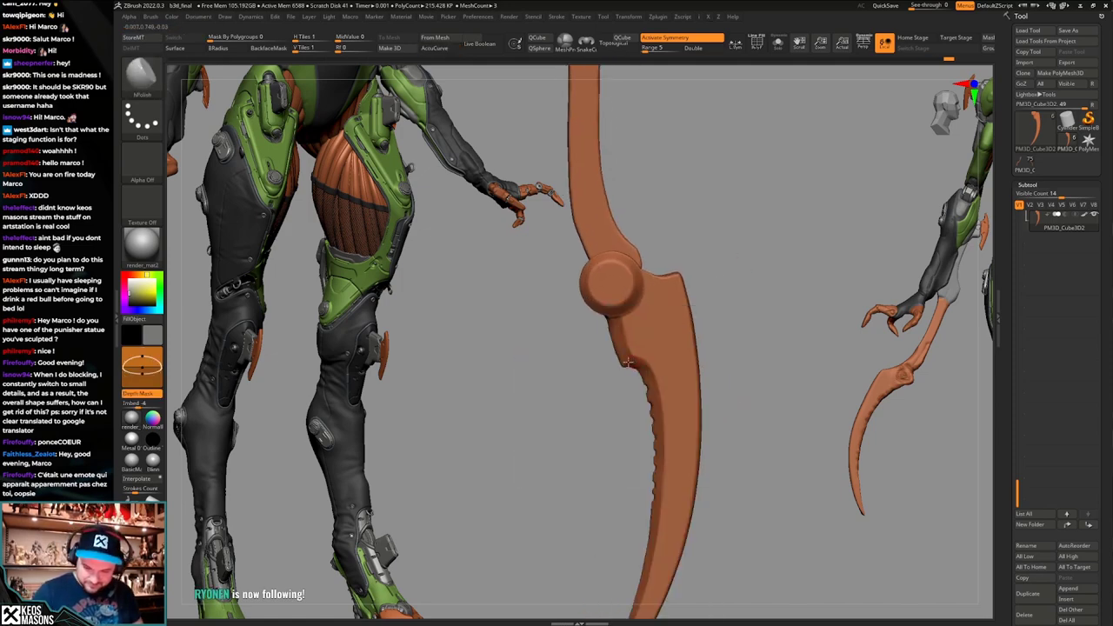
pyautogui.moveTo(644, 370); pyautogui.dragTo(634, 364)
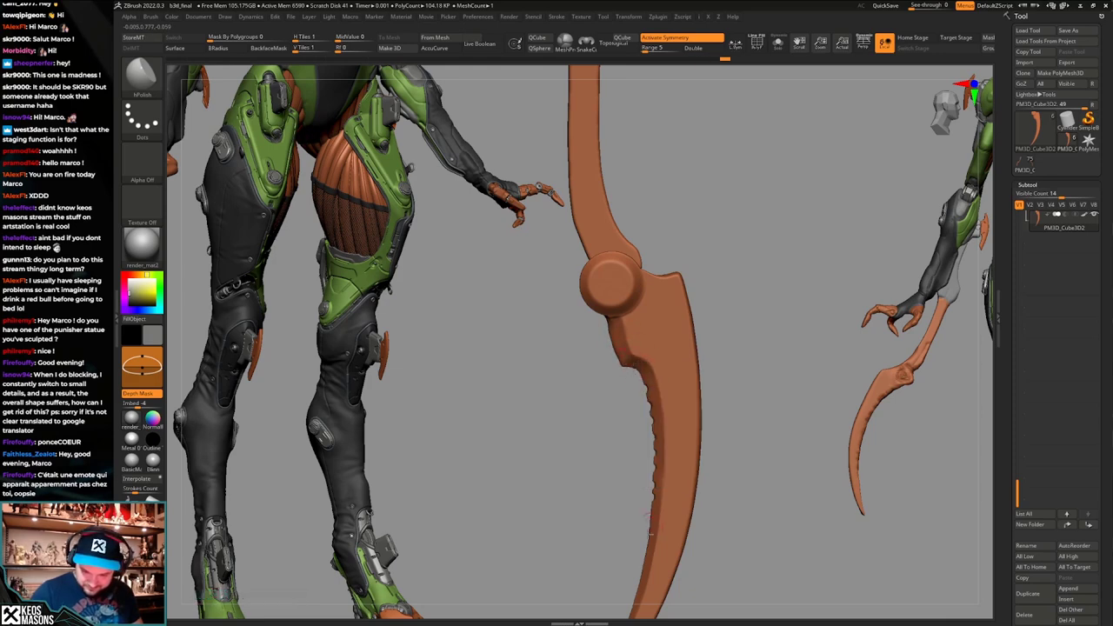
# Select the grip subtool and isolate it to examine its thickness from the front.
pyautogui.keyDown('ctrl'); pyautogui.moveTo(649, 532); pyautogui.dragTo(691, 513, button='right'); pyautogui.keyUp('ctrl')
pyautogui.hotkey('shift', 'f')
pyautogui.hotkey('shift', 'f')
pyautogui.keyDown('alt'); pyautogui.moveTo(713, 260); pyautogui.dragTo(696, 374, button='right'); pyautogui.keyUp('alt')
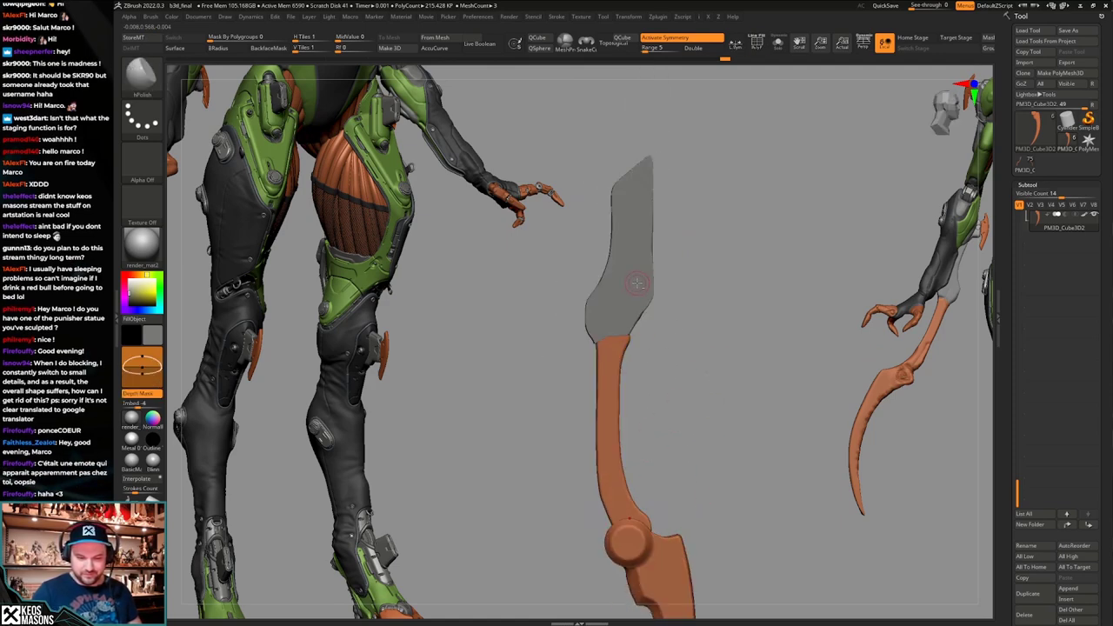
pyautogui.hotkey('ctrl', 'z')
pyautogui.hotkey('ctrl', 'z')
pyautogui.hotkey('ctrl', 'z')
pyautogui.hotkey('ctrl', 'z')
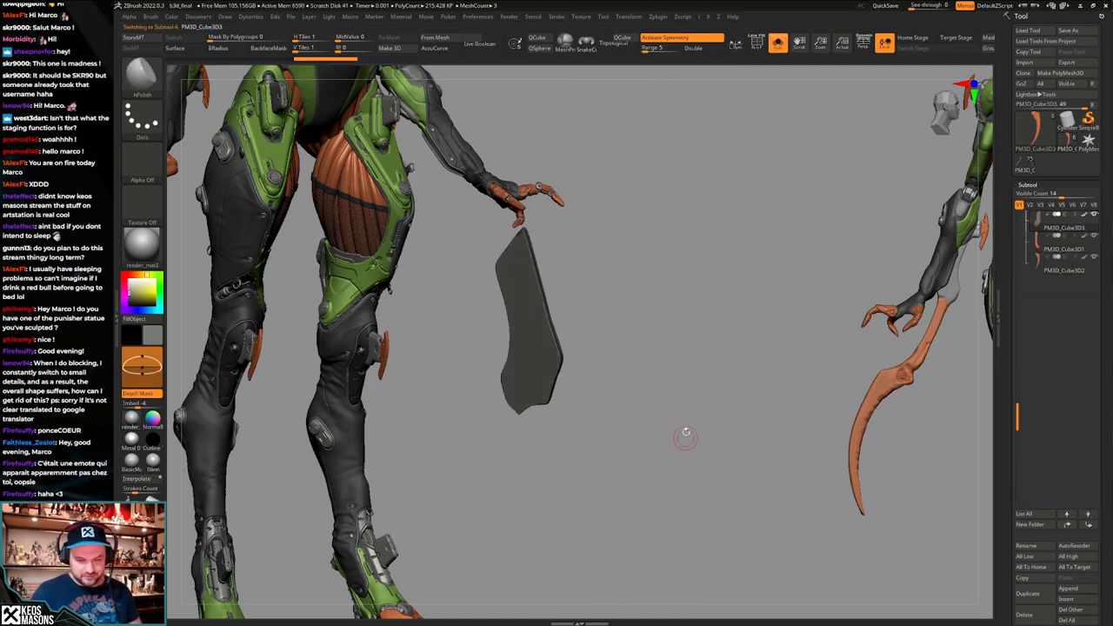
pyautogui.hotkey('ctrl', 'z')
pyautogui.hotkey('ctrl', 'z')
pyautogui.hotkey('ctrl', 'z')
pyautogui.hotkey('ctrl', 'z')
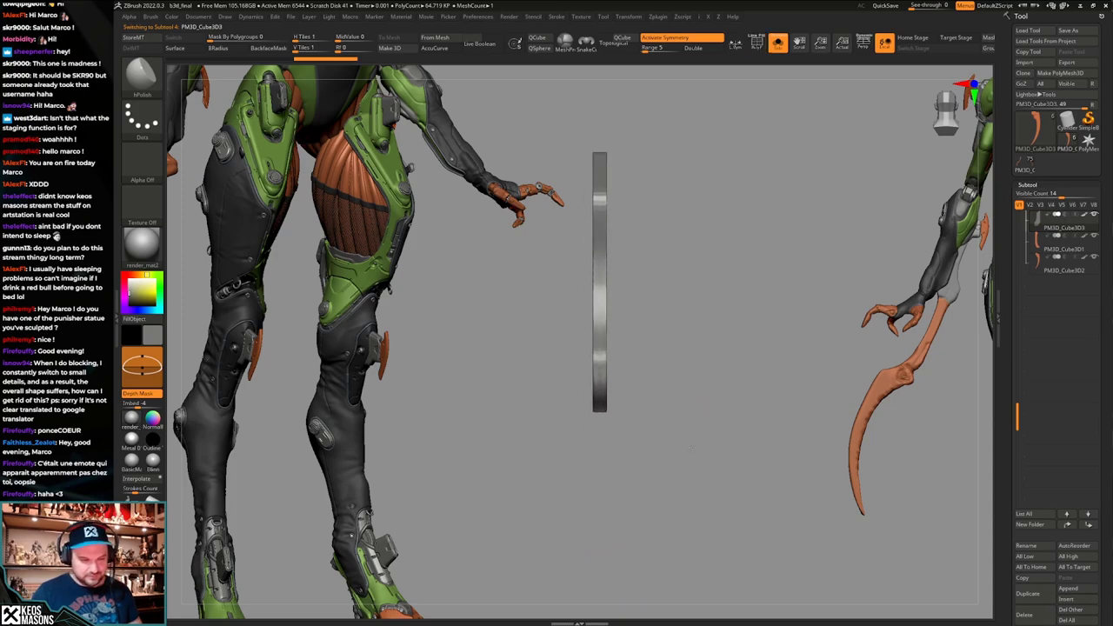
# Switch to the full character's tool and return to the blade arm tool.
pyautogui.hotkey('ctrl', 'z')
pyautogui.hotkey('ctrl', 'z')
pyautogui.hotkey('ctrl', 'z')
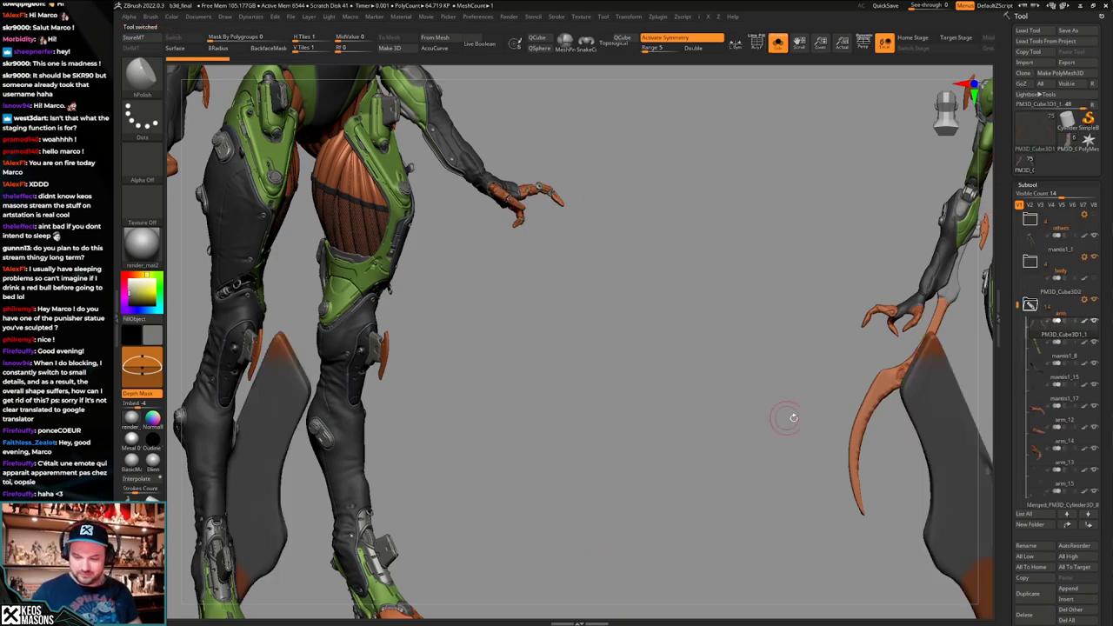
pyautogui.keyDown('alt'); pyautogui.moveTo(739, 483); pyautogui.dragTo(728, 401); pyautogui.keyUp('alt')
pyautogui.hotkey('ctrl', 'z')
pyautogui.hotkey('ctrl', 'z')
pyautogui.hotkey('ctrl', 'z')
pyautogui.hotkey('ctrl', 'z')
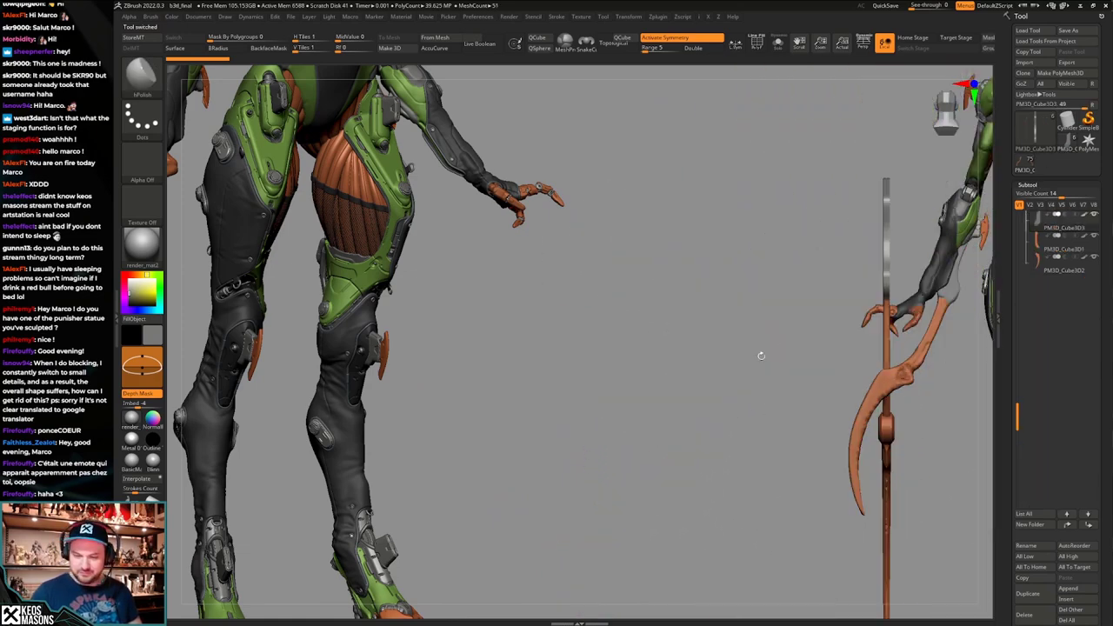
pyautogui.hotkey('ctrl', 'z')
pyautogui.hotkey('ctrl', 'z')
pyautogui.hotkey('ctrl', 'z')
pyautogui.hotkey('ctrl', 'z')
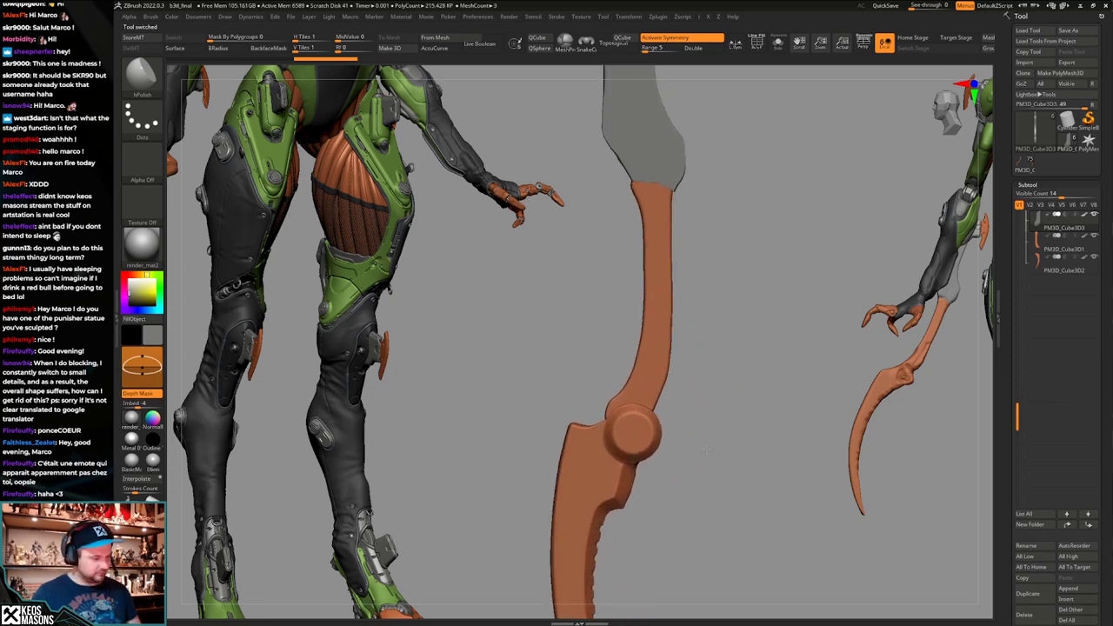
# Adjust the grip's thickness in the front view with the Transpose tool.
pyautogui.hotkey('ctrl', 'z')
pyautogui.hotkey('ctrl', 'z')
pyautogui.hotkey('ctrl', 'z')
pyautogui.hotkey('ctrl', 'z')
pyautogui.hotkey('ctrl', 'z')
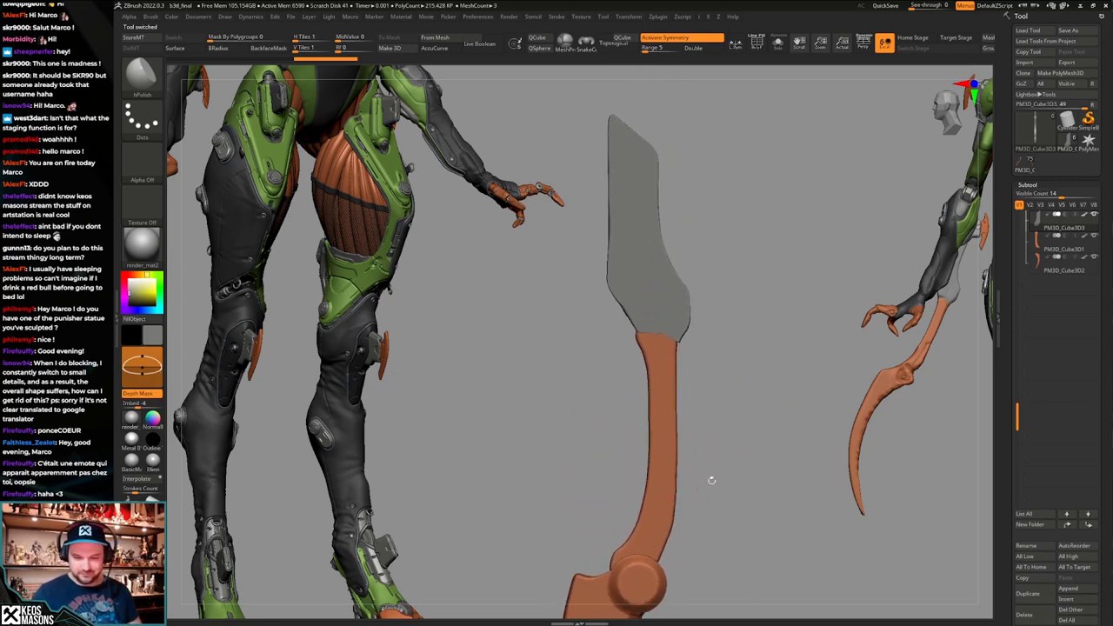
pyautogui.moveTo(704, 448); pyautogui.dragTo(739, 407)
pyautogui.hotkey('shift', 'f')
pyautogui.hotkey('shift', 'f')
pyautogui.press('w')
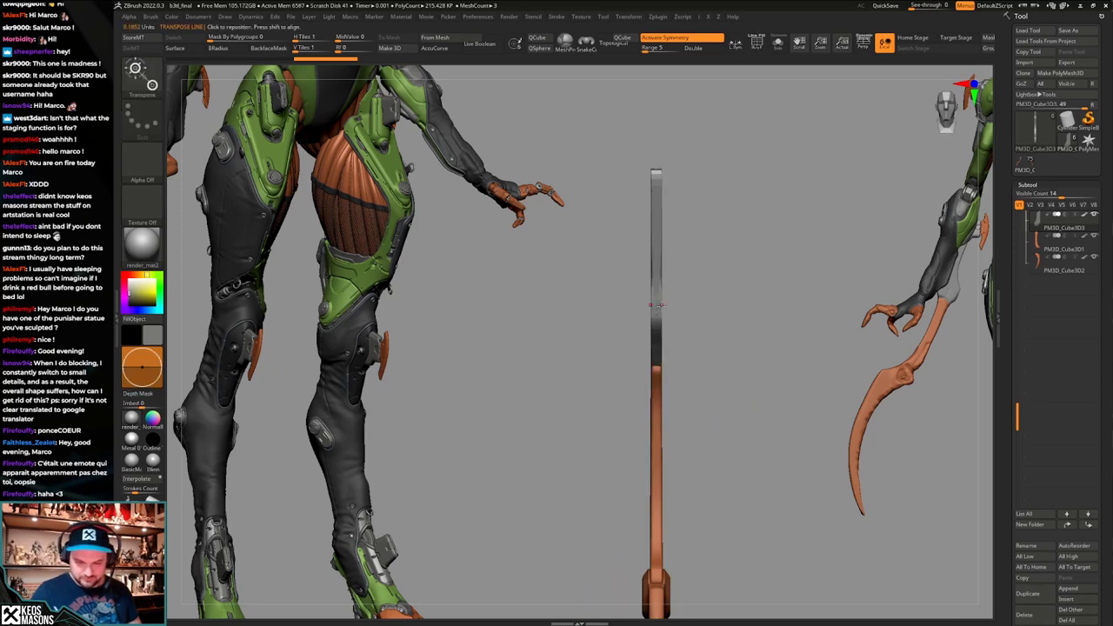
pyautogui.moveTo(656, 307)
pyautogui.keyDown('shift'); pyautogui.mouseDown()
pyautogui.moveTo(733, 324)
pyautogui.moveTo(720, 345)
pyautogui.mouseUp(); pyautogui.keyUp('shift')
pyautogui.press('q')
# Select the shaft and trim its side lengthwise with ClipCurve to make it thinner in the front view.
pyautogui.hotkey('ctrl', 'z')
pyautogui.hotkey('ctrl', 'z')
pyautogui.hotkey('ctrl', 'z')
pyautogui.hotkey('ctrl', 'z')
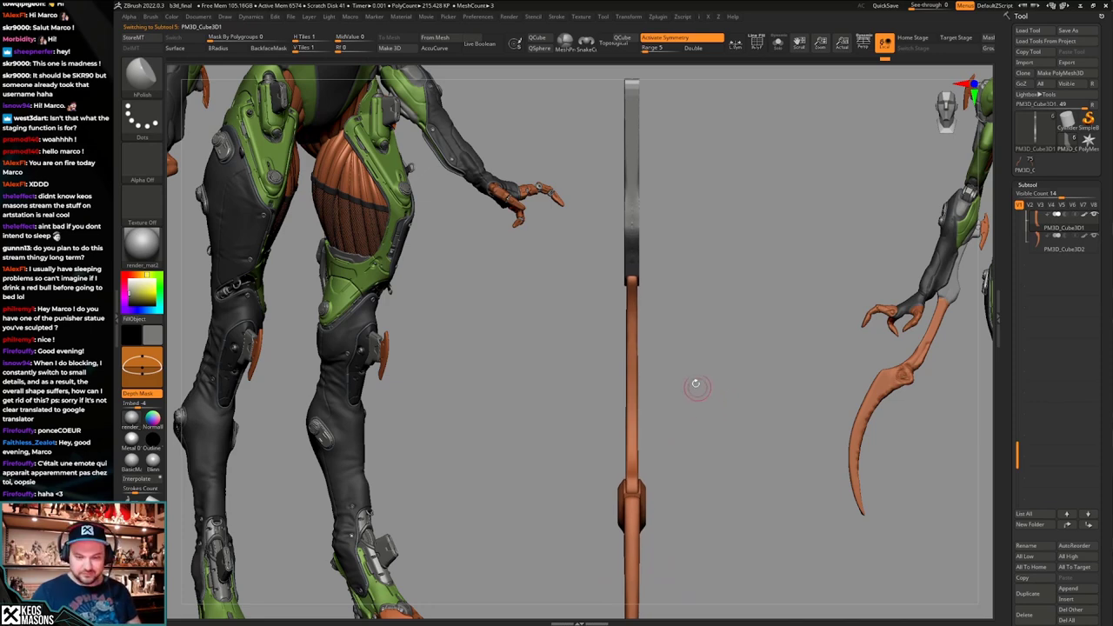
pyautogui.moveTo(657, 249)
pyautogui.keyDown('ctrl'); pyautogui.keyDown('shift'); pyautogui.mouseDown()
pyautogui.moveTo(656, 549)
pyautogui.moveTo(635, 549)
pyautogui.mouseUp(); pyautogui.keyUp('shift'); pyautogui.keyUp('ctrl')
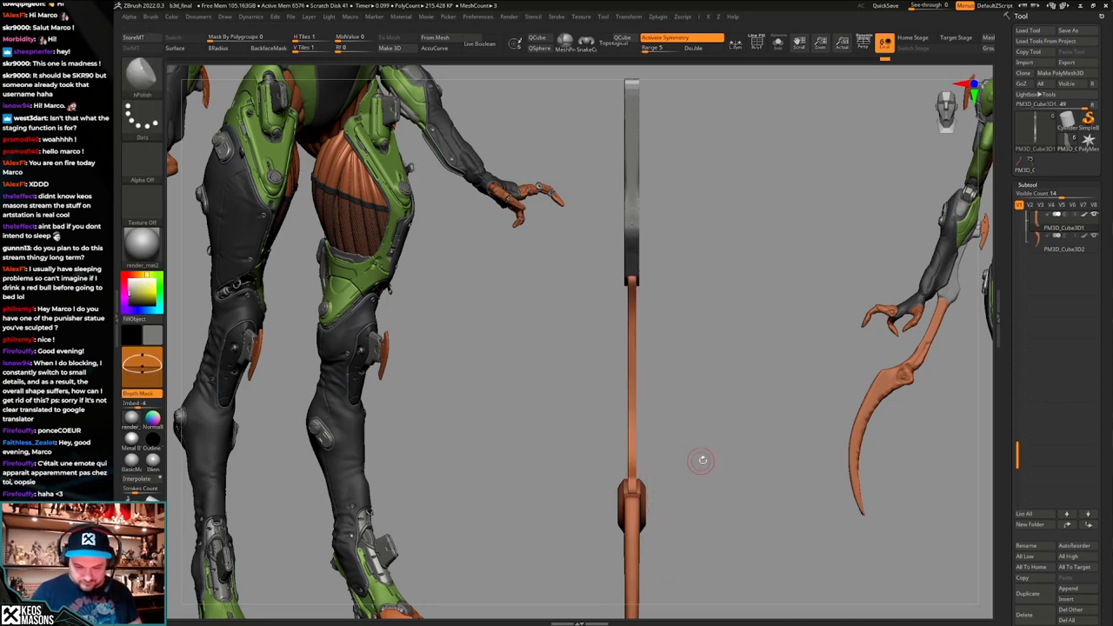
pyautogui.hotkey('ctrl', 'z')
pyautogui.keyDown('ctrl'); pyautogui.keyDown('shift'); pyautogui.moveTo(651, 260); pyautogui.dragTo(636, 543); pyautogui.keyUp('shift'); pyautogui.keyUp('ctrl')
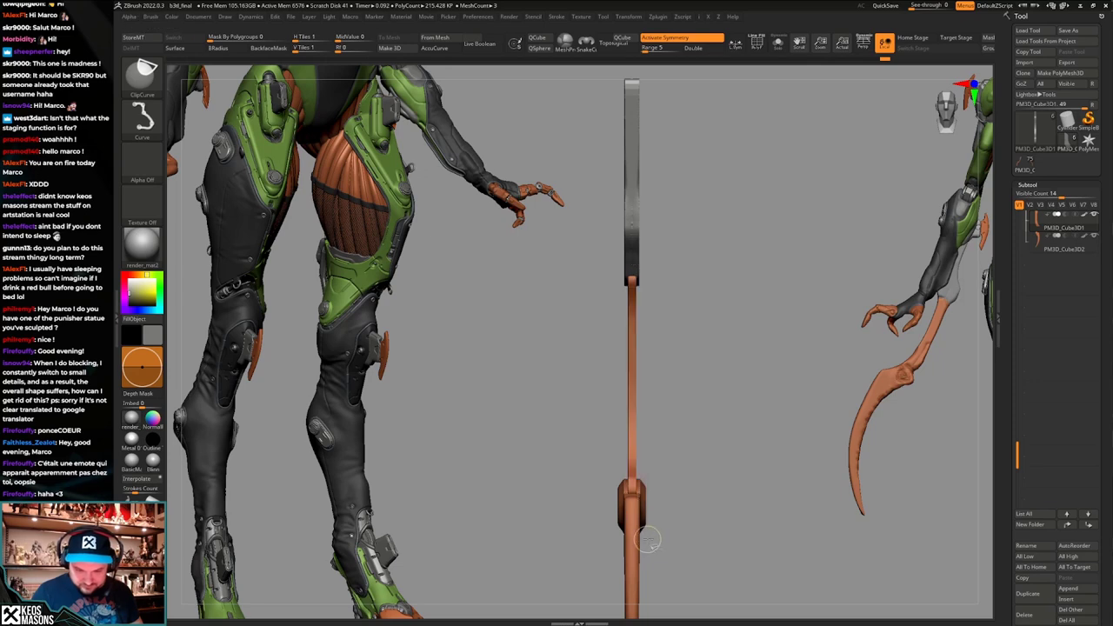
# Smooth the flat face of the shaft just below the grip.
pyautogui.moveTo(670, 492)
pyautogui.mouseDown()
pyautogui.moveTo(735, 405)
pyautogui.moveTo(712, 377)
pyautogui.mouseUp()
pyautogui.press('space')
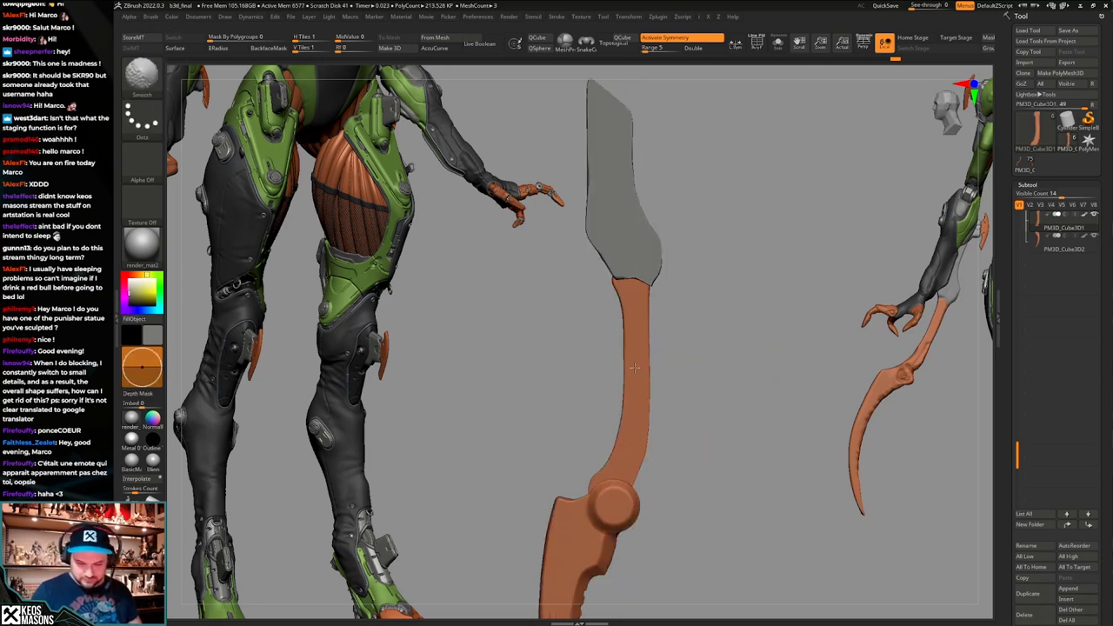
pyautogui.moveTo(634, 296)
pyautogui.keyDown('shift'); pyautogui.mouseDown()
pyautogui.moveTo(648, 213)
pyautogui.moveTo(671, 337)
pyautogui.moveTo(674, 307)
pyautogui.moveTo(682, 328)
pyautogui.mouseUp(); pyautogui.keyUp('shift')
pyautogui.press('space')
pyautogui.click(730, 356)
# Select and isolate the grip, flatten its lower end with the Planar brush, and show the other subtools again.
pyautogui.keyDown('alt'); pyautogui.moveTo(785, 228); pyautogui.dragTo(781, 166); pyautogui.keyUp('alt')
pyautogui.keyDown('alt'); pyautogui.click(636, 231); pyautogui.keyUp('alt')
pyautogui.hotkey('alt', 's')
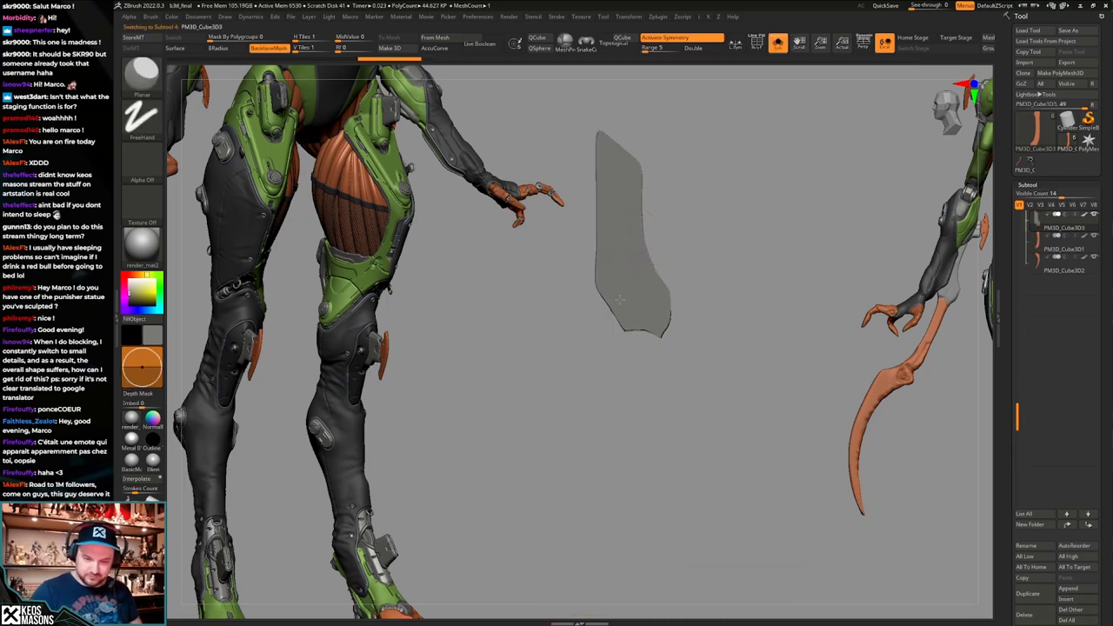
pyautogui.moveTo(678, 320)
pyautogui.keyDown('alt'); pyautogui.mouseDown()
pyautogui.moveTo(682, 388)
pyautogui.moveTo(712, 387)
pyautogui.moveTo(742, 362)
pyautogui.moveTo(722, 353)
pyautogui.mouseUp(); pyautogui.keyUp('alt')
pyautogui.press('space')
pyautogui.hotkey('alt', 's')
# Reshape the grip's lower end with the Move brush and smooth it where it meets the shaft.
pyautogui.press('space')
pyautogui.click(704, 328)
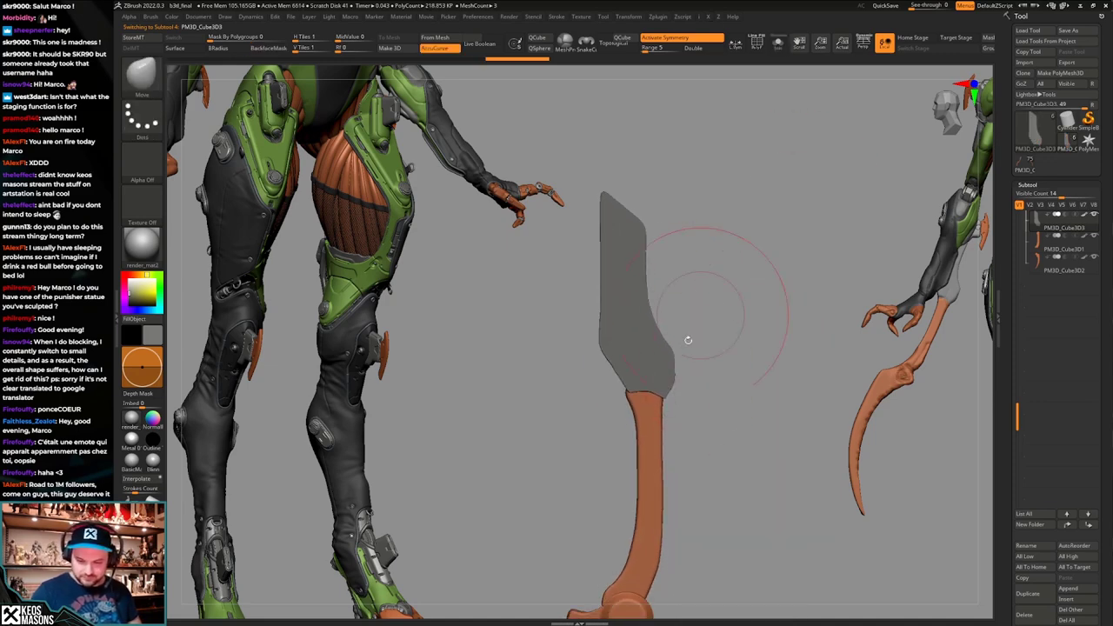
pyautogui.press('space')
pyautogui.moveTo(693, 390)
pyautogui.mouseDown()
pyautogui.moveTo(620, 370)
pyautogui.moveTo(613, 353)
pyautogui.moveTo(635, 368)
pyautogui.mouseUp()
pyautogui.hotkey('alt', 'a')
pyautogui.hotkey('ctrl', 'shift', 'z')
pyautogui.moveTo(631, 432); pyautogui.dragTo(621, 405)
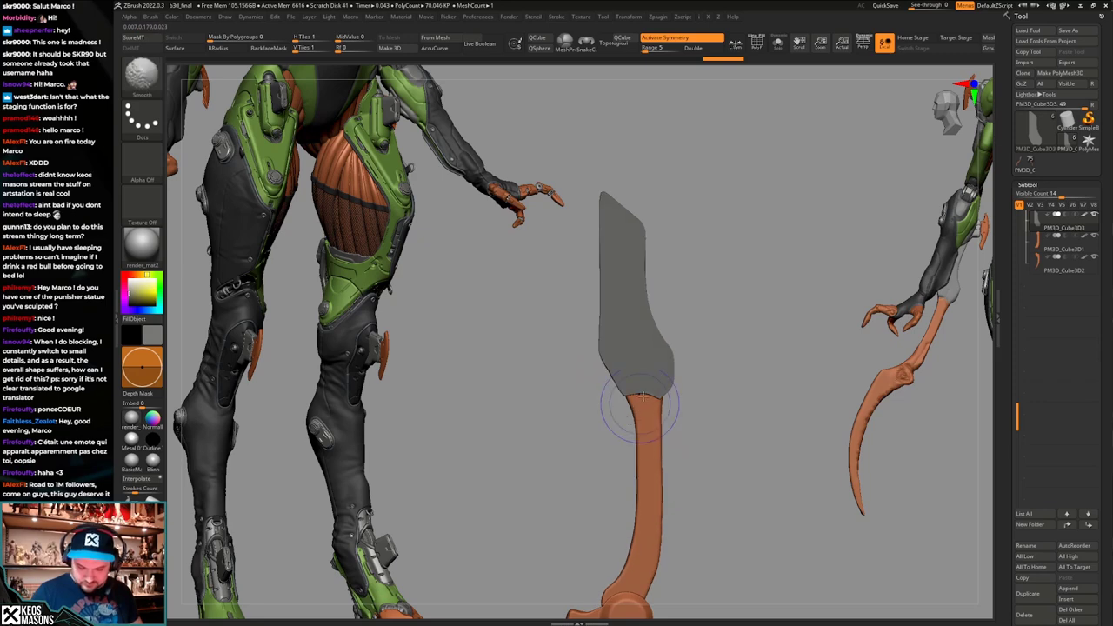
pyautogui.hotkey('ctrl', 'shift', 'z')
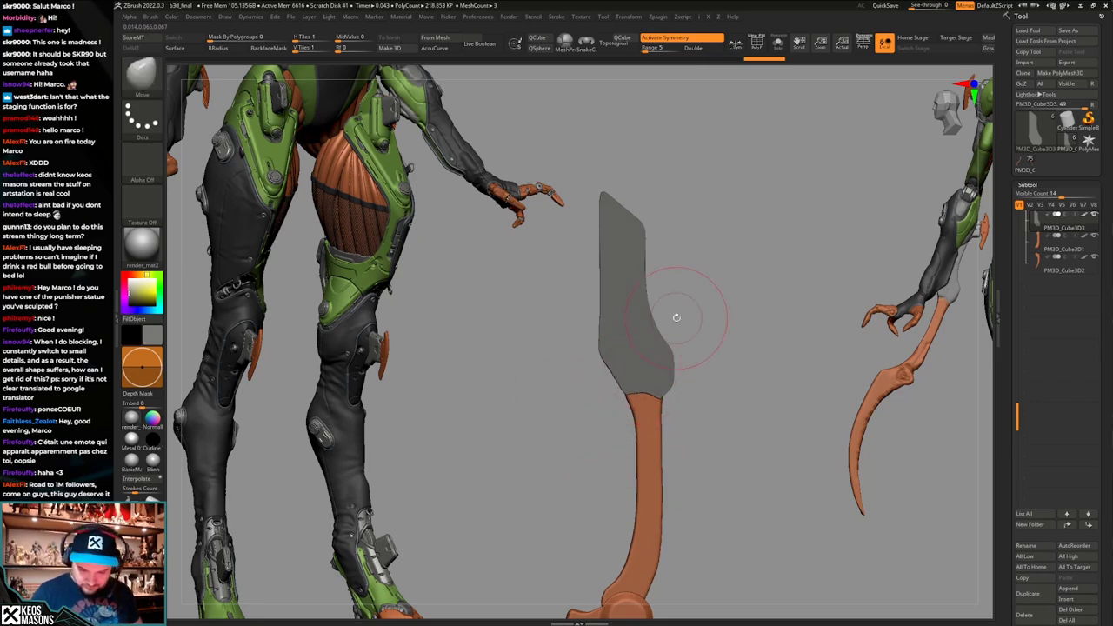
pyautogui.hotkey('ctrl', 'z')
# Clip the grip's slanted lower edge, curved side, lower shoulder and long straight side with ClipCurve to sharpen its outline.
pyautogui.rightClick(622, 434)
pyautogui.moveTo(647, 432)
pyautogui.keyDown('ctrl'); pyautogui.keyDown('shift'); pyautogui.mouseDown()
pyautogui.moveTo(592, 321)
pyautogui.moveTo(588, 332)
pyautogui.mouseUp(); pyautogui.keyUp('shift'); pyautogui.keyUp('ctrl')
pyautogui.keyDown('ctrl'); pyautogui.keyDown('shift'); pyautogui.moveTo(643, 206); pyautogui.dragTo(645, 275); pyautogui.keyUp('shift'); pyautogui.keyUp('ctrl')
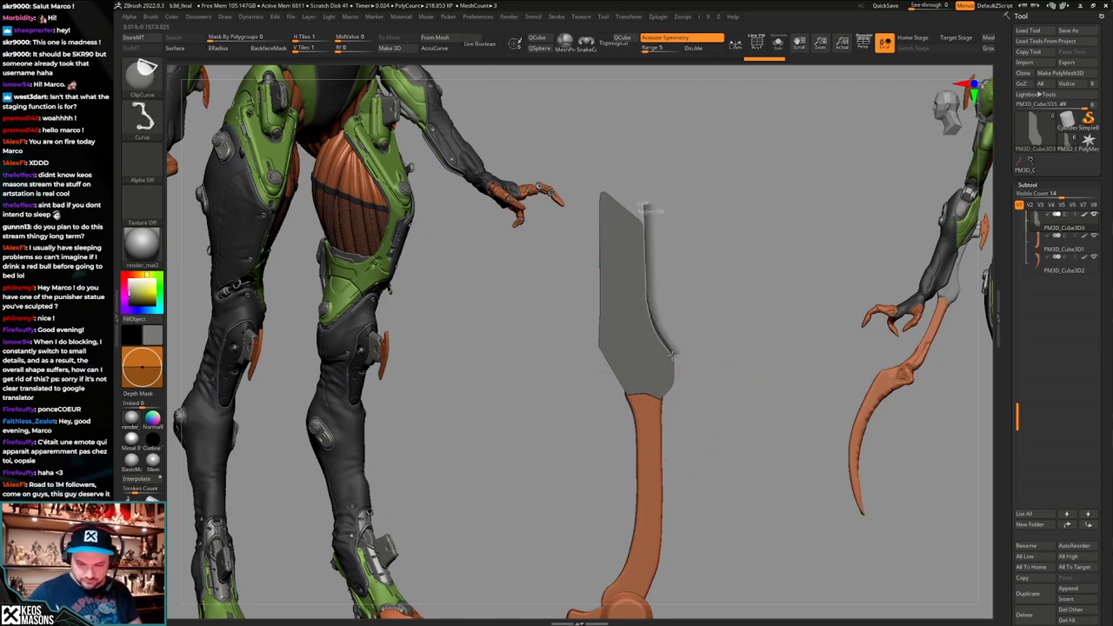
pyautogui.moveTo(676, 357)
pyautogui.keyDown('ctrl'); pyautogui.keyDown('shift'); pyautogui.mouseDown()
pyautogui.moveTo(675, 345)
pyautogui.moveTo(675, 416)
pyautogui.mouseUp(); pyautogui.keyUp('shift'); pyautogui.keyUp('ctrl')
pyautogui.keyDown('ctrl'); pyautogui.keyDown('shift'); pyautogui.moveTo(599, 366); pyautogui.dragTo(599, 168); pyautogui.keyUp('shift'); pyautogui.keyUp('ctrl')
# Widen the grip slightly with the Transpose tool, smooth its surface and remesh it.
pyautogui.press('w')
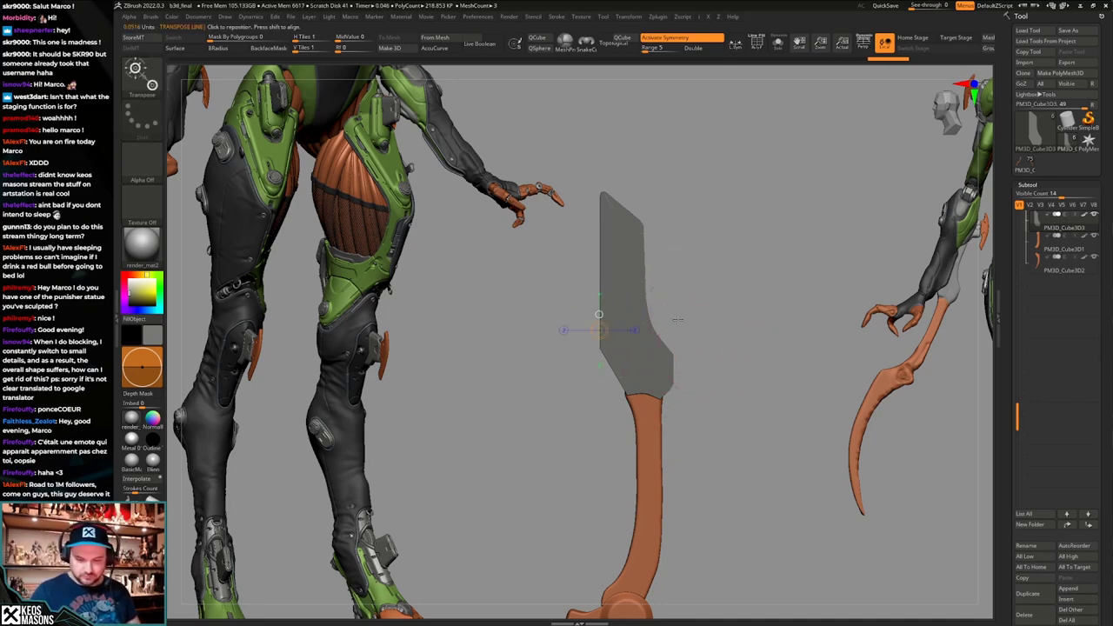
pyautogui.moveTo(626, 291); pyautogui.dragTo(704, 291)
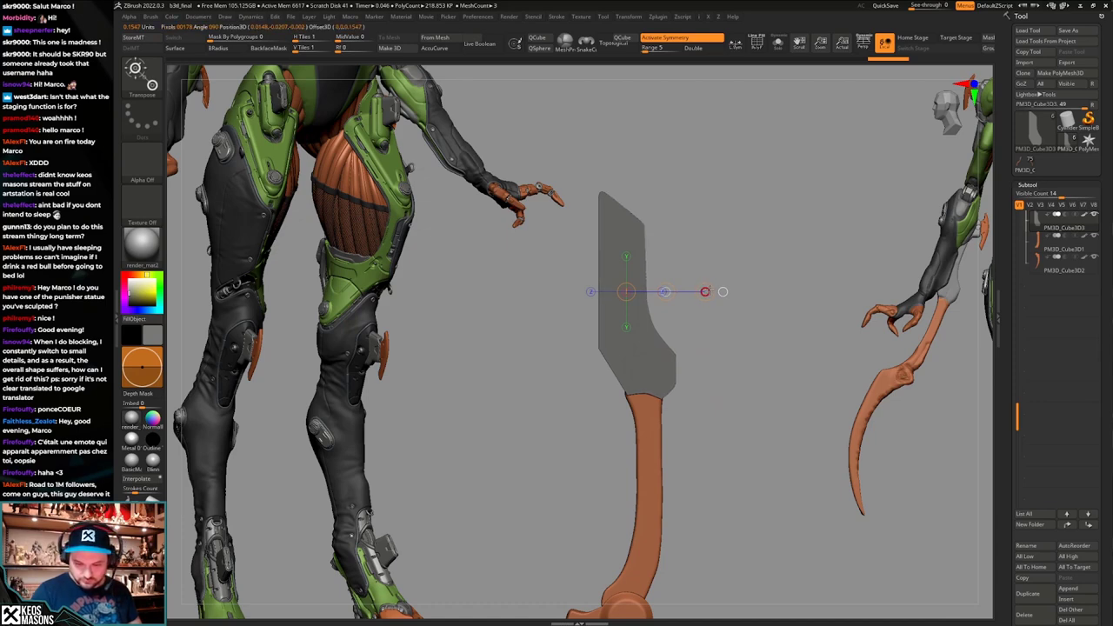
pyautogui.press('q')
pyautogui.keyDown('ctrl'); pyautogui.moveTo(723, 234); pyautogui.dragTo(756, 291); pyautogui.keyUp('ctrl')
pyautogui.moveTo(626, 247)
pyautogui.keyDown('shift'); pyautogui.mouseDown()
pyautogui.moveTo(622, 335)
pyautogui.moveTo(652, 383)
pyautogui.moveTo(633, 286)
pyautogui.moveTo(659, 374)
pyautogui.mouseUp(); pyautogui.keyUp('shift')
pyautogui.keyDown('ctrl'); pyautogui.moveTo(745, 338); pyautogui.dragTo(766, 419); pyautogui.keyUp('ctrl')
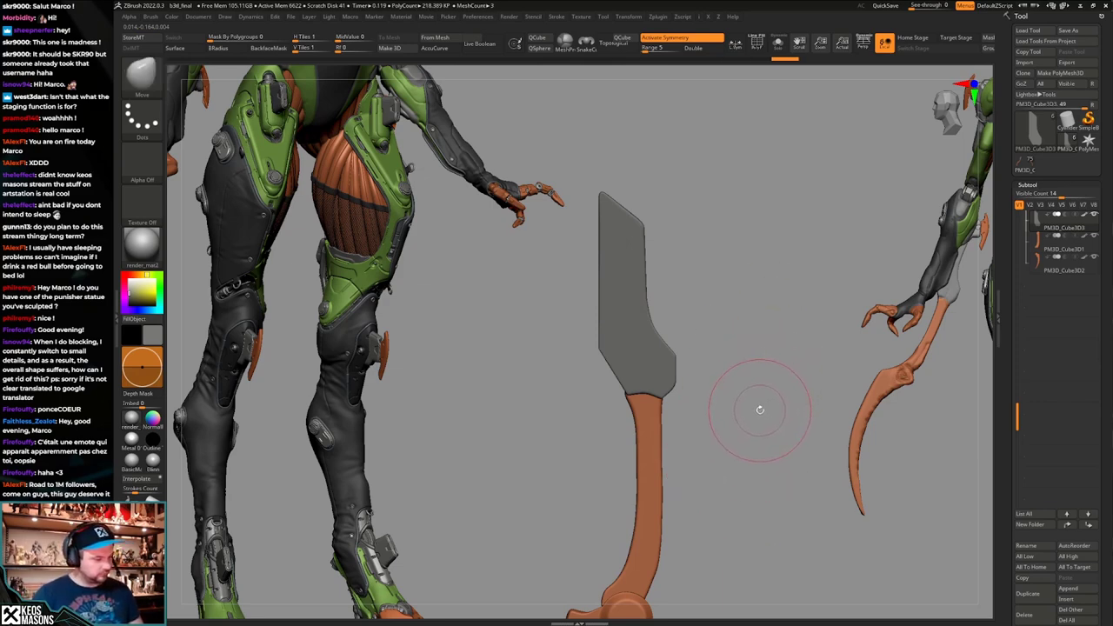
# Examine the proportions of the grip, shaft and blade together along the whole arm.
pyautogui.keyDown('alt'); pyautogui.moveTo(755, 418); pyautogui.dragTo(700, 400); pyautogui.keyUp('alt')
pyautogui.keyDown('alt'); pyautogui.moveTo(701, 400); pyautogui.dragTo(694, 506); pyautogui.keyUp('alt')
pyautogui.hotkey('shift', 'f')
pyautogui.hotkey('shift', 'f')
pyautogui.keyDown('alt'); pyautogui.moveTo(708, 466); pyautogui.dragTo(702, 429); pyautogui.keyUp('alt')
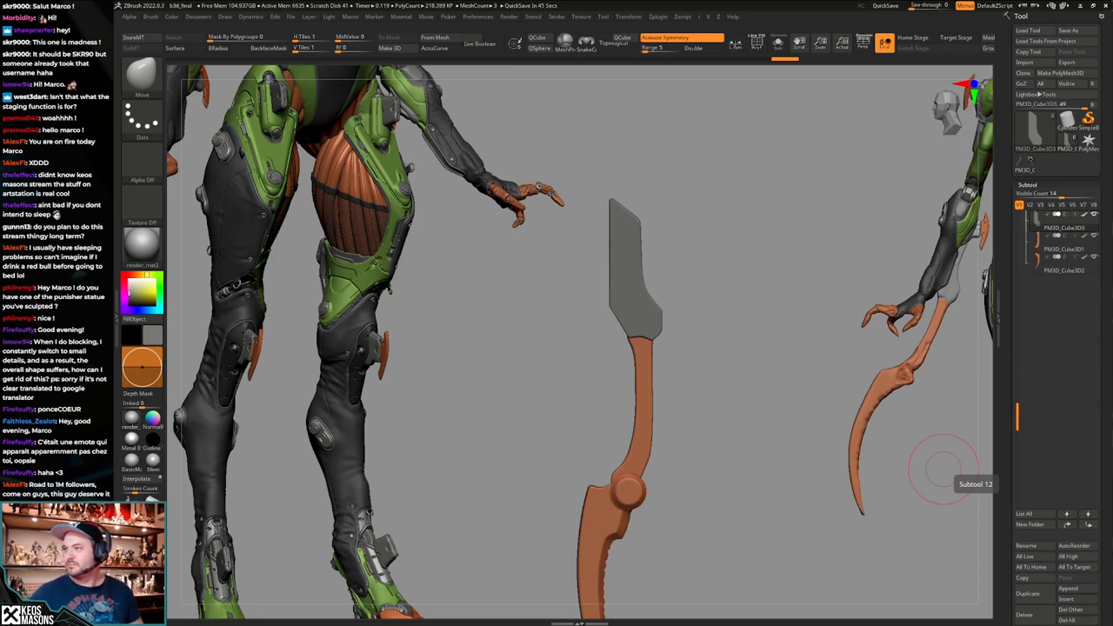
pyautogui.moveTo(745, 429); pyautogui.dragTo(750, 412)
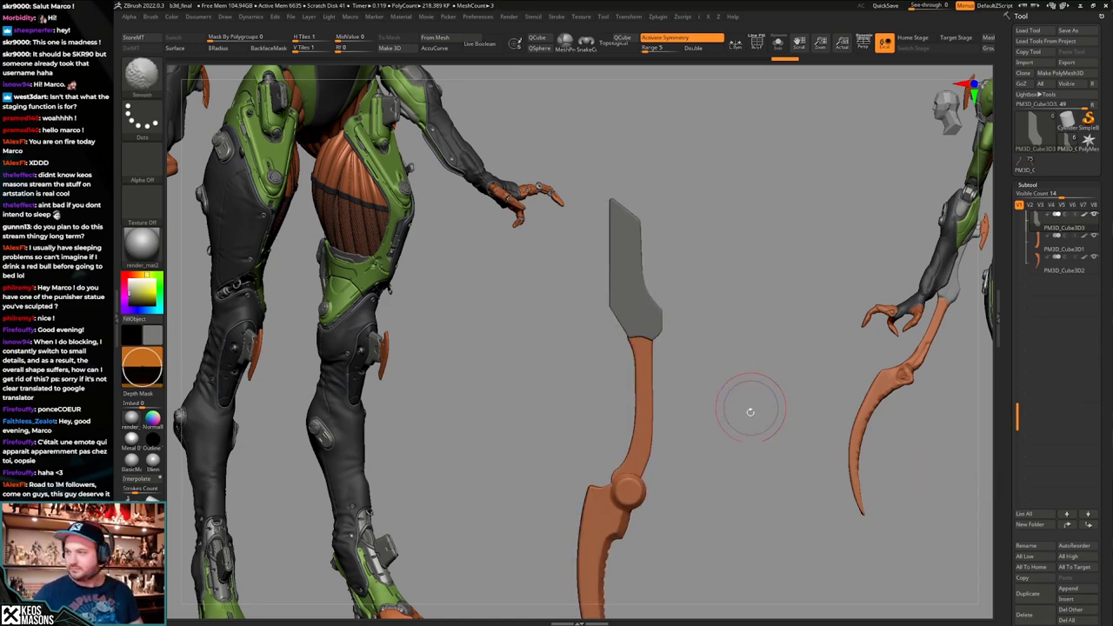
pyautogui.keyDown('alt'); pyautogui.moveTo(745, 455); pyautogui.dragTo(778, 346); pyautogui.keyUp('alt')
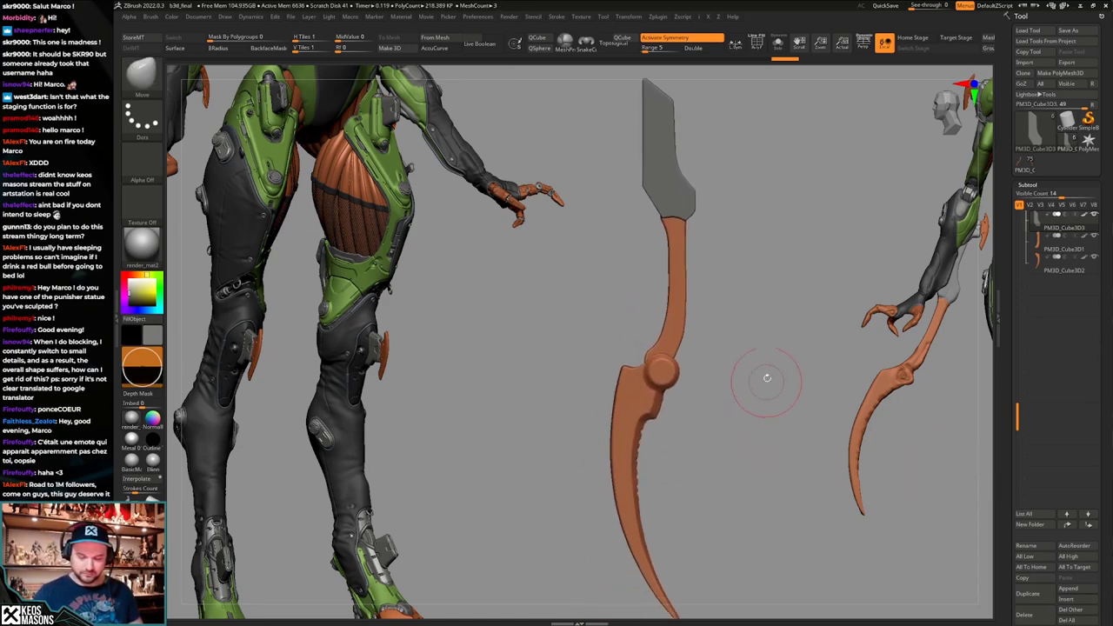
pyautogui.keyDown('alt'); pyautogui.moveTo(767, 383); pyautogui.dragTo(742, 444); pyautogui.keyUp('alt')
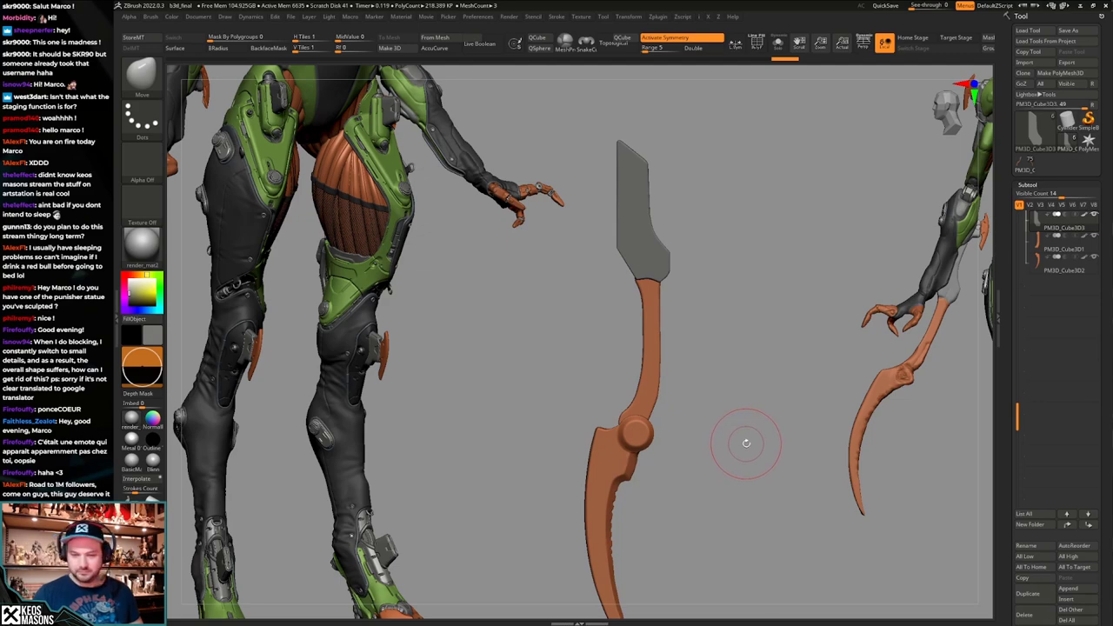
pyautogui.keyDown('alt'); pyautogui.moveTo(729, 388); pyautogui.dragTo(726, 435); pyautogui.keyUp('alt')
pyautogui.hotkey('shift', 'f')
pyautogui.keyDown('alt'); pyautogui.moveTo(735, 302); pyautogui.dragTo(738, 348); pyautogui.keyUp('alt')
pyautogui.hotkey('shift', 'f')
# Reshape the grip's lower end into a rounded tip over the shaft and adjust its side corner with the Move brush.
pyautogui.press('space')
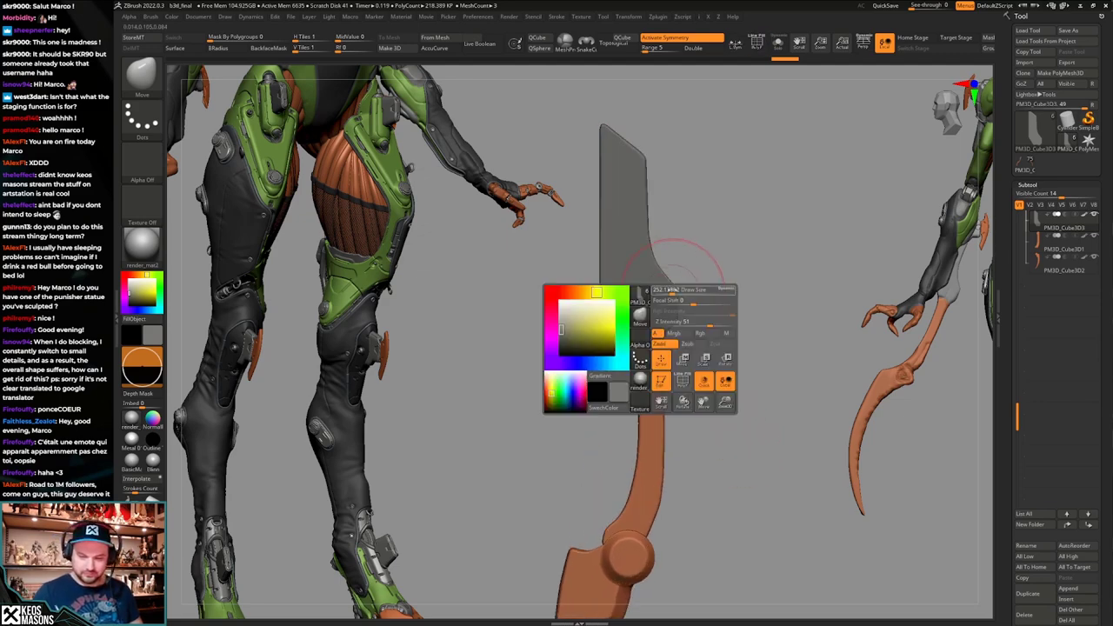
pyautogui.moveTo(682, 299); pyautogui.dragTo(674, 304)
pyautogui.press('space')
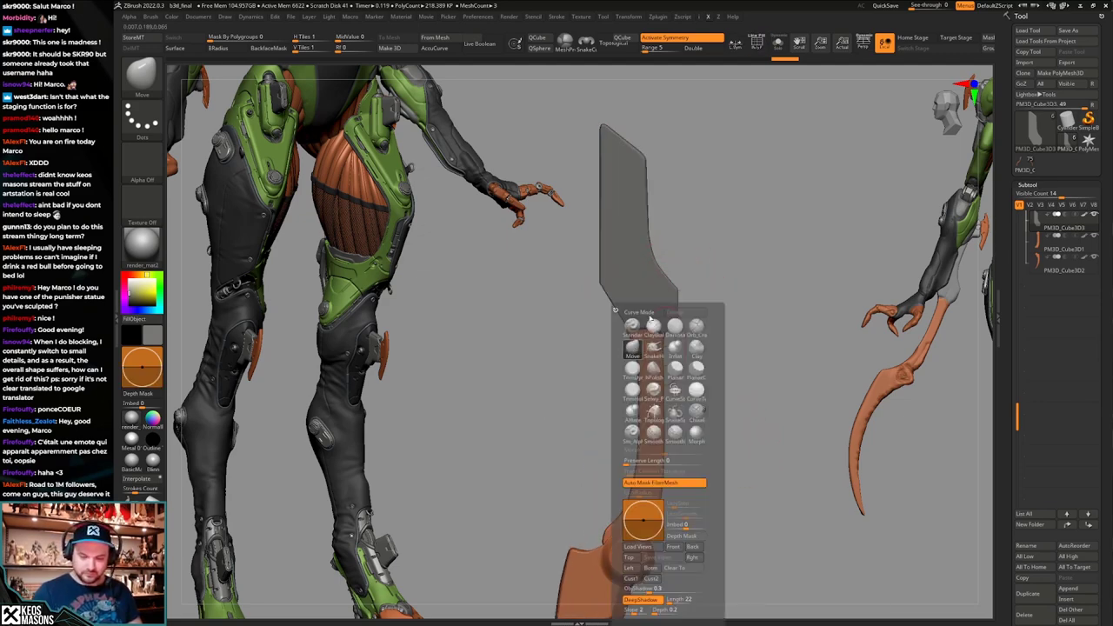
pyautogui.press('b')
pyautogui.press('m')
pyautogui.press('v')
pyautogui.press('space')
pyautogui.moveTo(674, 326)
pyautogui.mouseDown()
pyautogui.moveTo(650, 334)
pyautogui.moveTo(590, 271)
pyautogui.mouseUp()
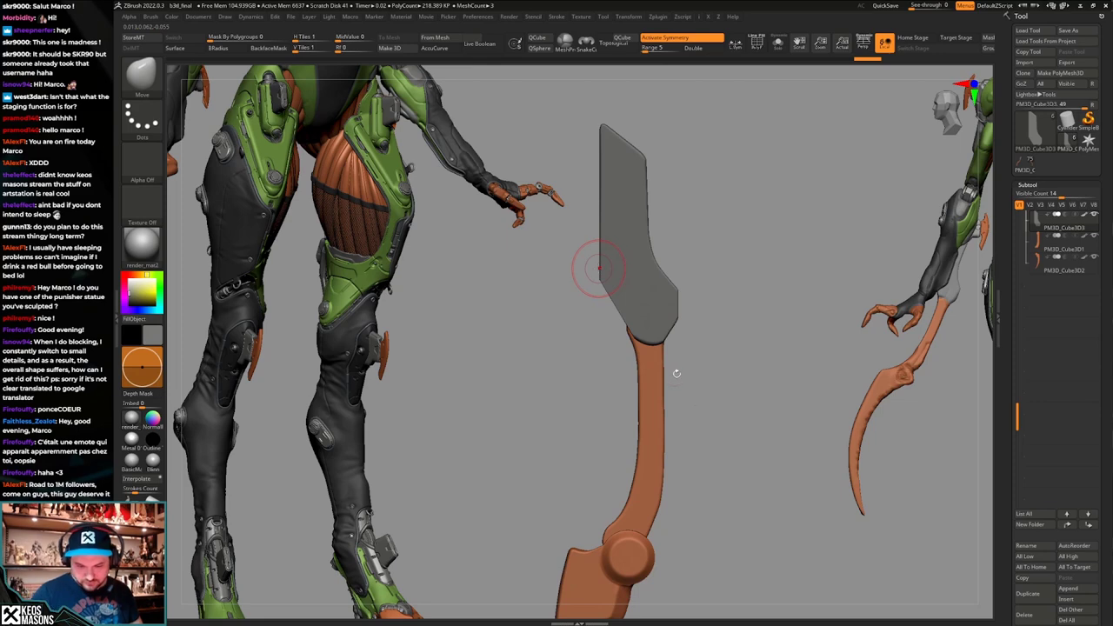
# Remesh the grip and polish its side bend and rounded lower end with the MPolish brush.
pyautogui.keyDown('ctrl'); pyautogui.moveTo(735, 321); pyautogui.dragTo(701, 353); pyautogui.keyUp('ctrl')
pyautogui.press('space')
pyautogui.click(687, 352)
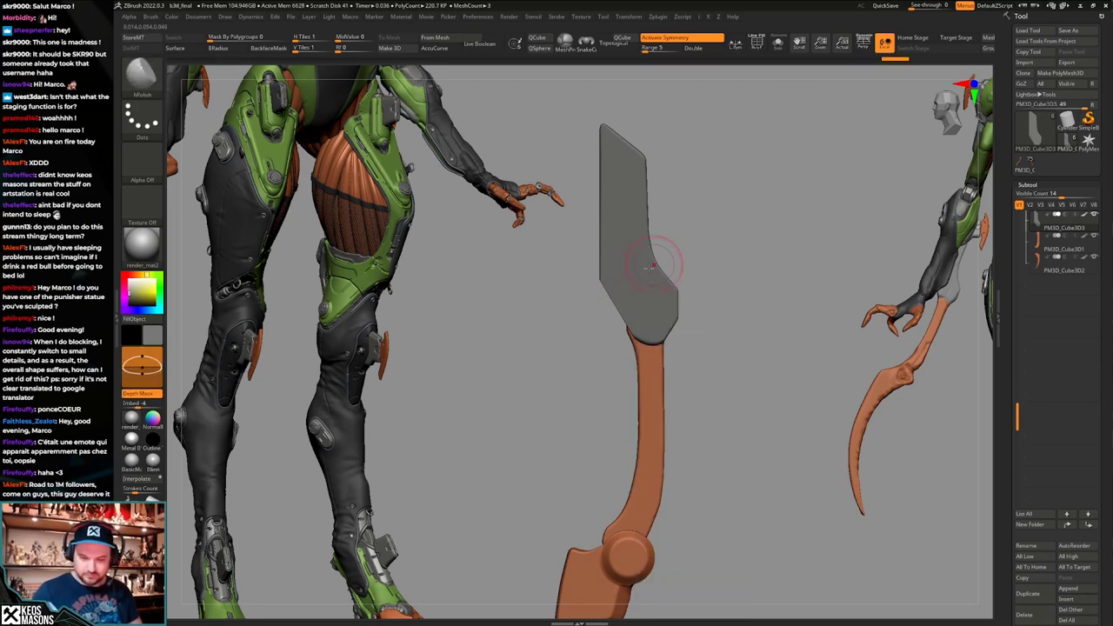
pyautogui.press('space')
pyautogui.click(690, 314)
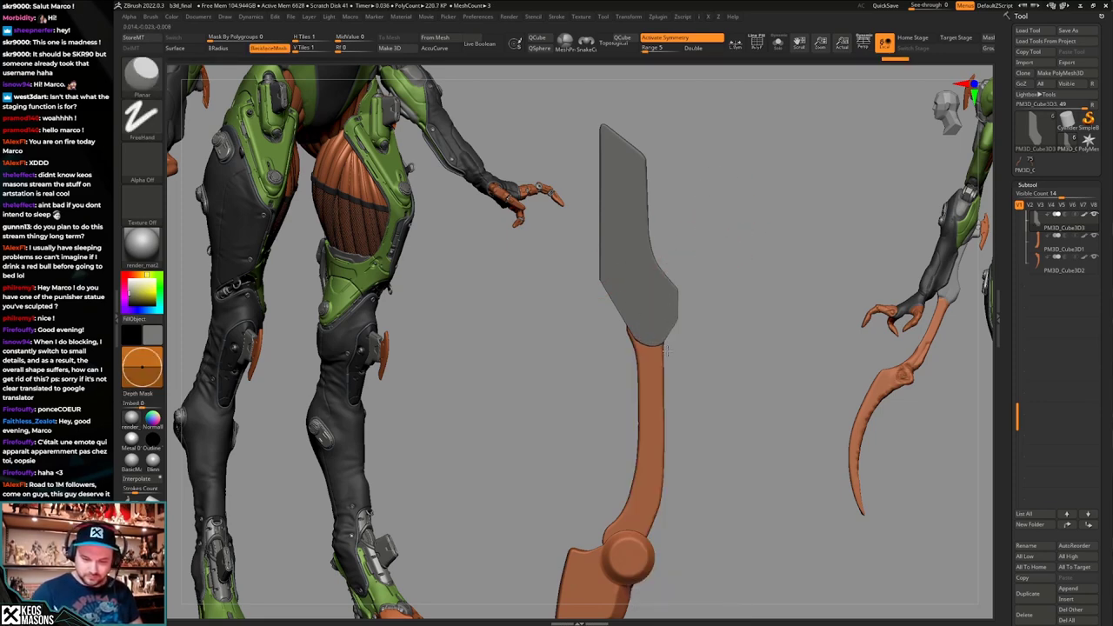
# Flatten the grip's edges with the Planar brush, smooth its upper face and remesh it.
pyautogui.press('space')
pyautogui.click(622, 171)
pyautogui.keyDown('shift'); pyautogui.moveTo(623, 164); pyautogui.dragTo(627, 178); pyautogui.keyUp('shift')
pyautogui.keyDown('ctrl'); pyautogui.moveTo(754, 203); pyautogui.dragTo(765, 323); pyautogui.keyUp('ctrl')
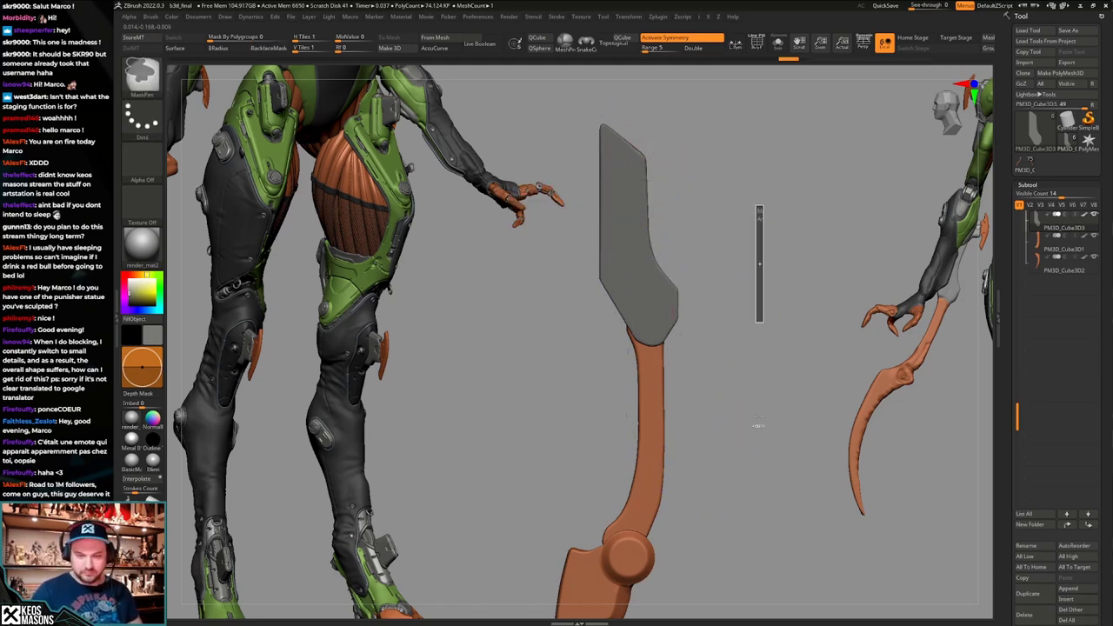
# Select the blade and clip its upper shoulder beside the round joint with a curved ClipCurve cut.
pyautogui.keyDown('ctrl'); pyautogui.moveTo(757, 424); pyautogui.dragTo(708, 502, button='right'); pyautogui.keyUp('ctrl')
pyautogui.keyDown('alt'); pyautogui.moveTo(708, 502); pyautogui.dragTo(714, 421, button='right'); pyautogui.keyUp('alt')
pyautogui.moveTo(713, 421); pyautogui.dragTo(682, 418)
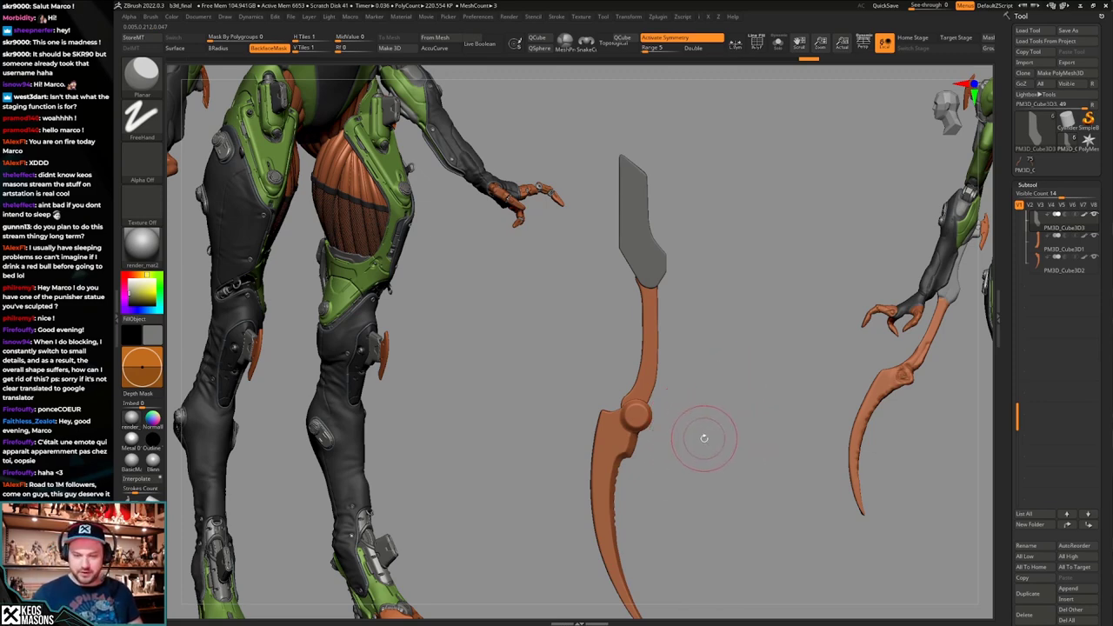
pyautogui.keyDown('alt'); pyautogui.moveTo(697, 452); pyautogui.dragTo(695, 406); pyautogui.keyUp('alt')
pyautogui.moveTo(694, 406)
pyautogui.mouseDown()
pyautogui.moveTo(726, 422)
pyautogui.moveTo(696, 448)
pyautogui.moveTo(695, 431)
pyautogui.mouseUp()
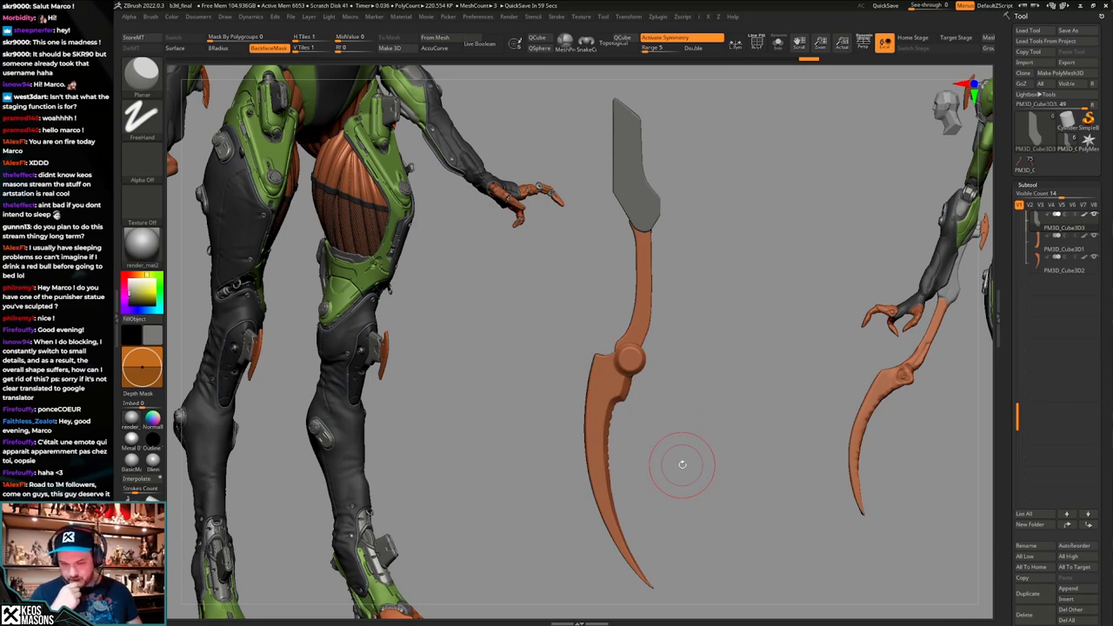
pyautogui.keyDown('alt'); pyautogui.click(610, 393); pyautogui.keyUp('alt')
pyautogui.keyDown('alt'); pyautogui.moveTo(734, 399); pyautogui.dragTo(754, 380); pyautogui.keyUp('alt')
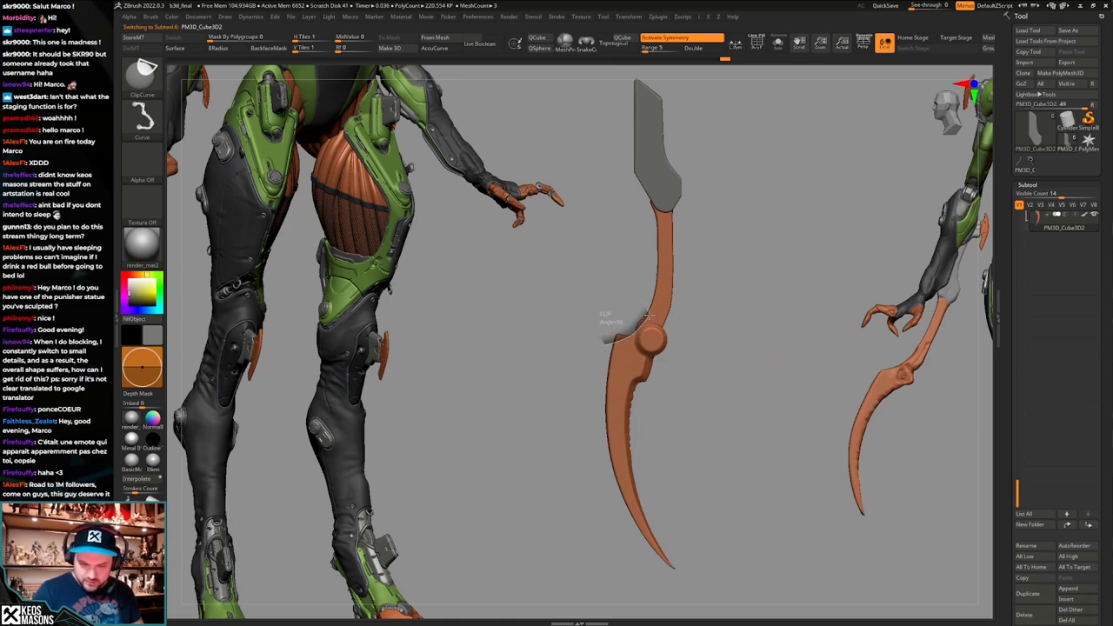
pyautogui.keyDown('ctrl'); pyautogui.keyDown('shift'); pyautogui.moveTo(649, 316); pyautogui.dragTo(654, 312); pyautogui.keyUp('shift'); pyautogui.keyUp('ctrl')
pyautogui.moveTo(737, 488)
pyautogui.keyDown('alt'); pyautogui.mouseDown()
pyautogui.moveTo(719, 493)
pyautogui.moveTo(686, 467)
pyautogui.moveTo(746, 468)
pyautogui.mouseUp(); pyautogui.keyUp('alt')
pyautogui.hotkey('ctrl', 'z')
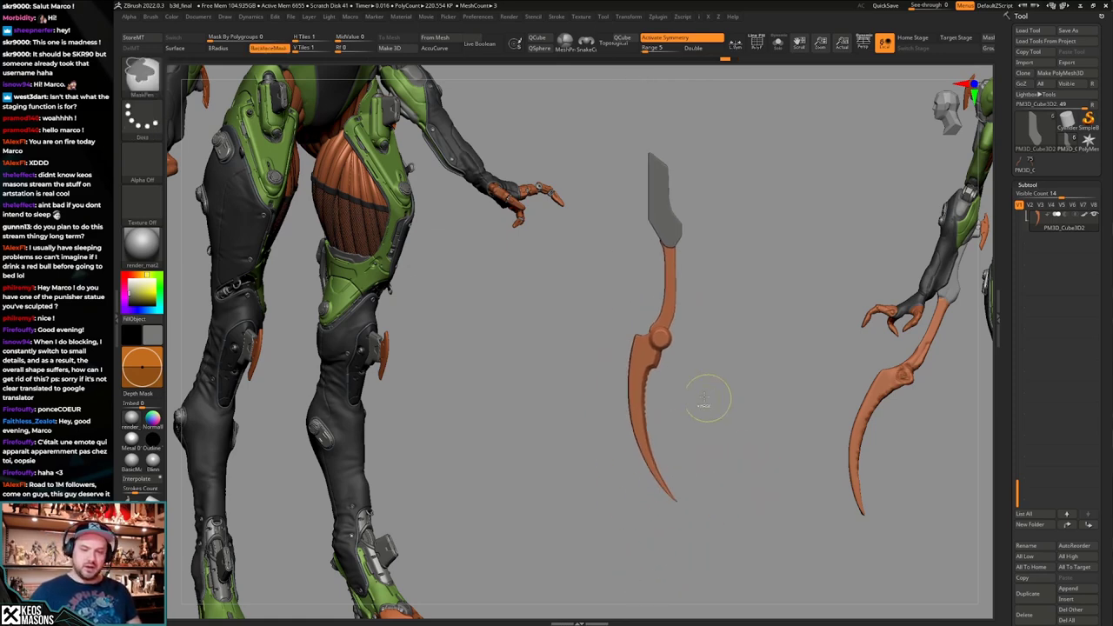
pyautogui.hotkey('ctrl', 'shift', 'z')
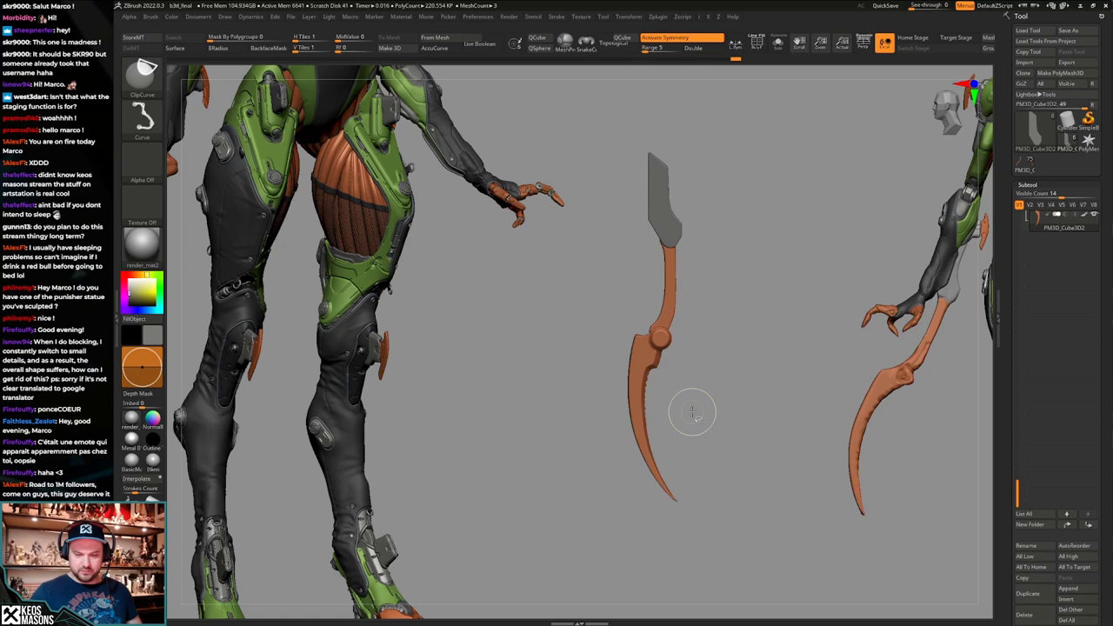
# Recut the blade's upper shoulder beside the round joint with another ClipCurve stroke.
pyautogui.moveTo(661, 374)
pyautogui.keyDown('ctrl'); pyautogui.mouseDown(button='right')
pyautogui.moveTo(706, 455)
pyautogui.moveTo(690, 497)
pyautogui.moveTo(698, 432)
pyautogui.mouseUp(button='right'); pyautogui.keyUp('ctrl')
pyautogui.hotkey('shift', 'f')
pyautogui.hotkey('shift', 'f')
pyautogui.press('space')
pyautogui.keyDown('ctrl'); pyautogui.keyDown('shift'); pyautogui.click(713, 423); pyautogui.keyUp('shift'); pyautogui.keyUp('ctrl')
pyautogui.moveTo(599, 282)
pyautogui.keyDown('ctrl'); pyautogui.keyDown('shift'); pyautogui.mouseDown()
pyautogui.moveTo(657, 326)
pyautogui.moveTo(640, 336)
pyautogui.mouseUp(); pyautogui.keyUp('shift'); pyautogui.keyUp('ctrl')
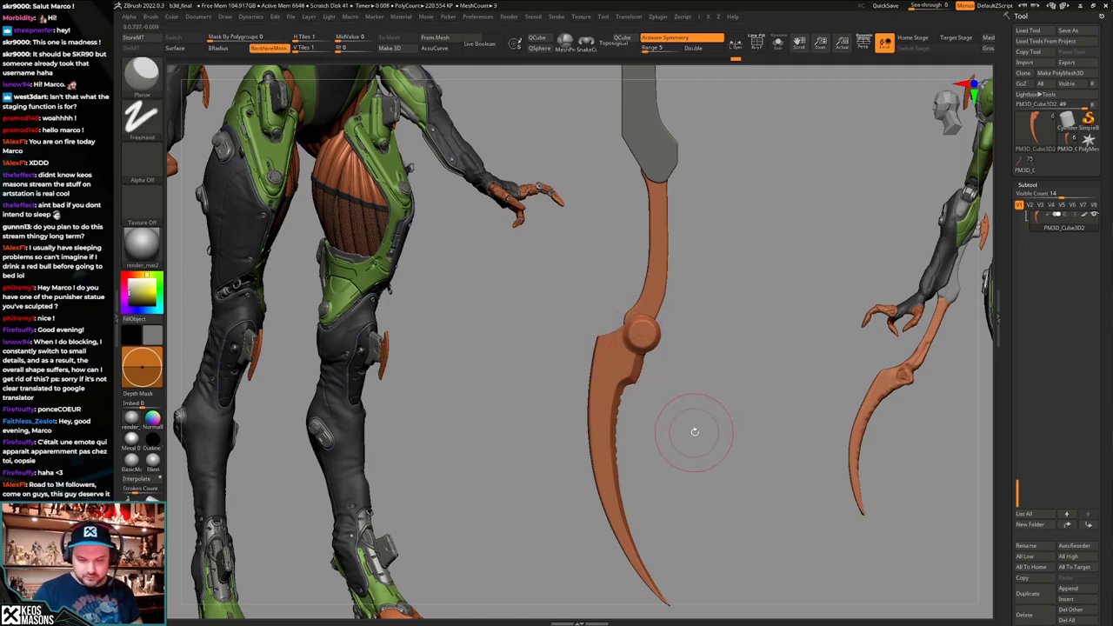
# Mask the blade's round joint in isolation and clip the shoulder beside it into a straight slope.
pyautogui.keyDown('ctrl'); pyautogui.moveTo(639, 328); pyautogui.dragTo(670, 345, button='right'); pyautogui.keyUp('ctrl')
pyautogui.hotkey('alt', 's')
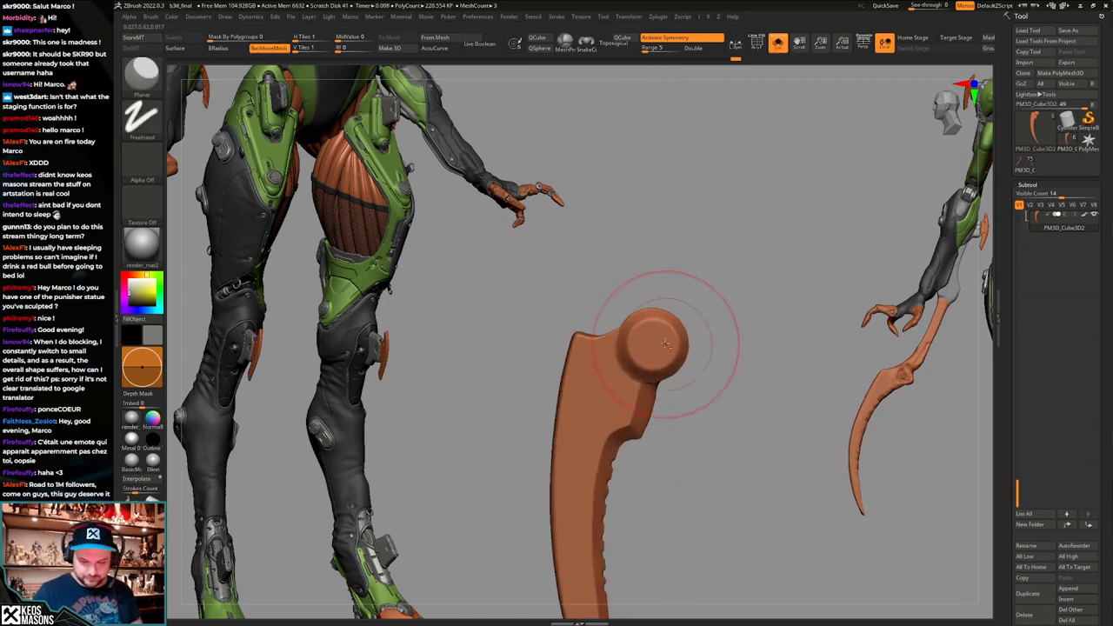
pyautogui.moveTo(670, 344)
pyautogui.keyDown('ctrl'); pyautogui.mouseDown()
pyautogui.moveTo(652, 351)
pyautogui.moveTo(672, 336)
pyautogui.mouseUp(); pyautogui.keyUp('ctrl')
pyautogui.keyDown('ctrl'); pyautogui.moveTo(672, 336); pyautogui.dragTo(665, 330, button='right'); pyautogui.keyUp('ctrl')
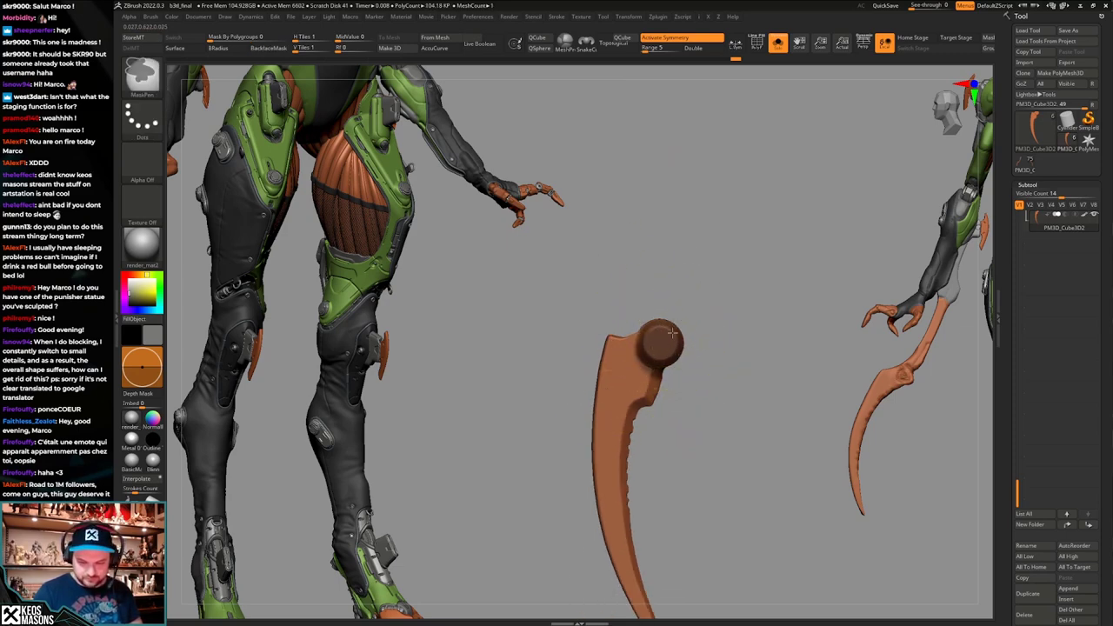
pyautogui.keyDown('ctrl'); pyautogui.keyDown('shift'); pyautogui.moveTo(632, 336); pyautogui.dragTo(675, 355); pyautogui.keyUp('shift'); pyautogui.keyUp('ctrl')
pyautogui.keyDown('ctrl'); pyautogui.moveTo(689, 320); pyautogui.dragTo(684, 278, button='right'); pyautogui.keyUp('ctrl')
pyautogui.hotkey('alt', 's')
pyautogui.keyDown('ctrl'); pyautogui.keyDown('shift'); pyautogui.moveTo(621, 304); pyautogui.dragTo(683, 325); pyautogui.keyUp('shift'); pyautogui.keyUp('ctrl')
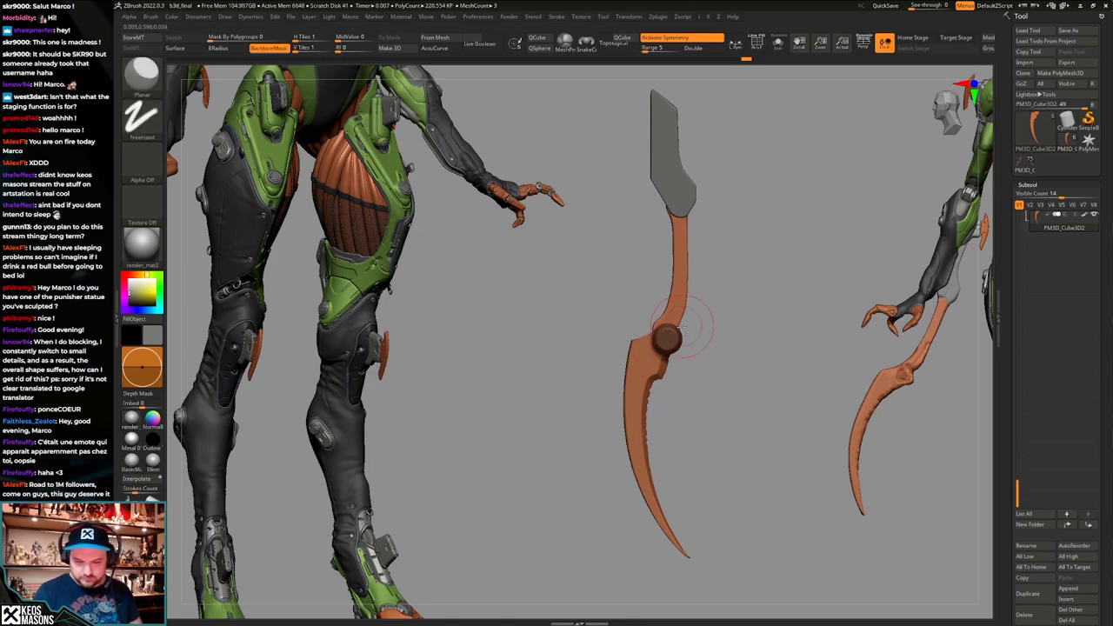
# Smooth the blade's sloped shoulder where it meets the round joint, redoing the first stroke.
pyautogui.moveTo(728, 416)
pyautogui.keyDown('ctrl'); pyautogui.mouseDown(button='right')
pyautogui.moveTo(732, 379)
pyautogui.moveTo(687, 452)
pyautogui.mouseUp(button='right'); pyautogui.keyUp('ctrl')
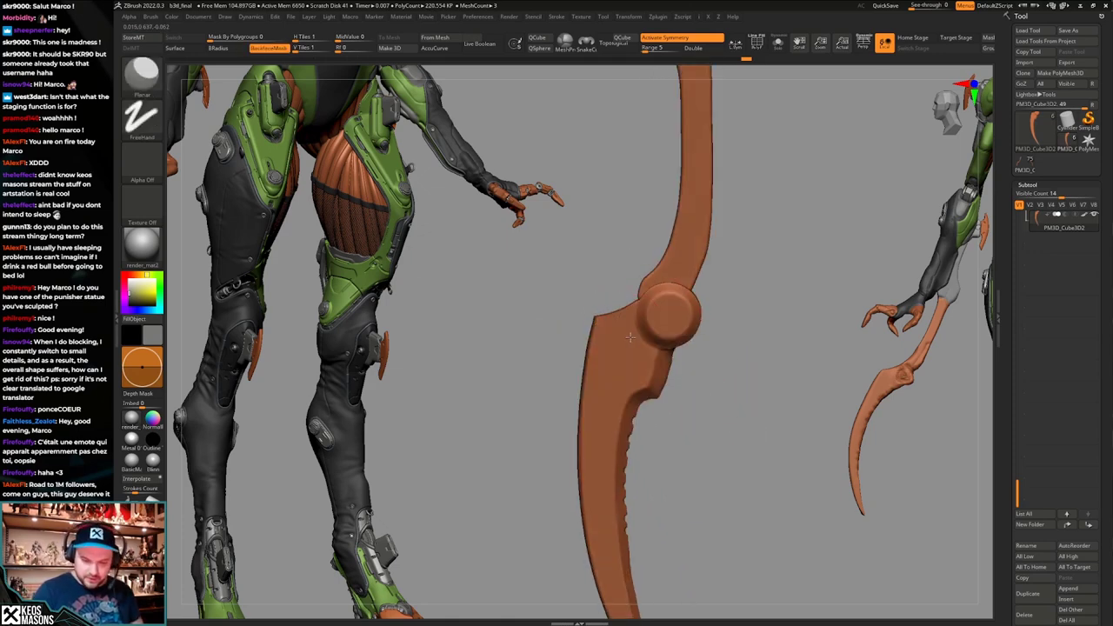
pyautogui.keyDown('shift'); pyautogui.moveTo(620, 302); pyautogui.dragTo(605, 346); pyautogui.keyUp('shift')
pyautogui.keyDown('ctrl'); pyautogui.moveTo(727, 294); pyautogui.dragTo(735, 224, button='right'); pyautogui.keyUp('ctrl')
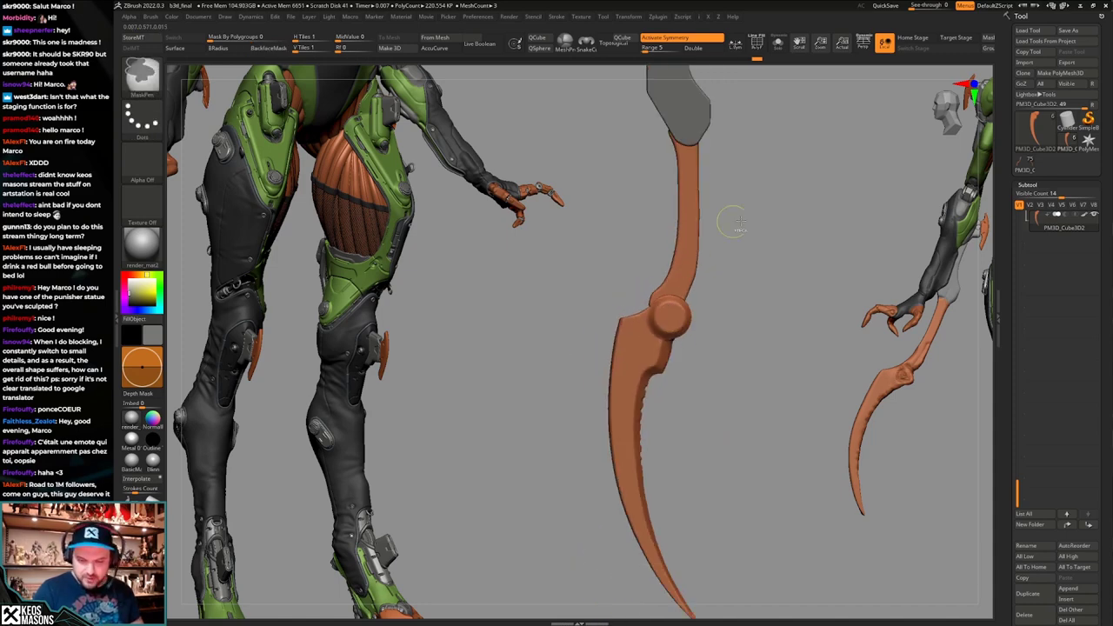
pyautogui.hotkey('ctrl', 'z')
pyautogui.moveTo(636, 315)
pyautogui.keyDown('shift'); pyautogui.mouseDown()
pyautogui.moveTo(626, 319)
pyautogui.moveTo(660, 271)
pyautogui.mouseUp(); pyautogui.keyUp('shift')
pyautogui.moveTo(721, 422)
pyautogui.keyDown('ctrl'); pyautogui.mouseDown(button='right')
pyautogui.moveTo(724, 371)
pyautogui.moveTo(695, 433)
pyautogui.mouseUp(button='right'); pyautogui.keyUp('ctrl')
pyautogui.keyDown('ctrl'); pyautogui.moveTo(695, 433); pyautogui.dragTo(734, 405, button='right'); pyautogui.keyUp('ctrl')
pyautogui.keyDown('ctrl'); pyautogui.moveTo(698, 398); pyautogui.dragTo(699, 425, button='right'); pyautogui.keyUp('ctrl')
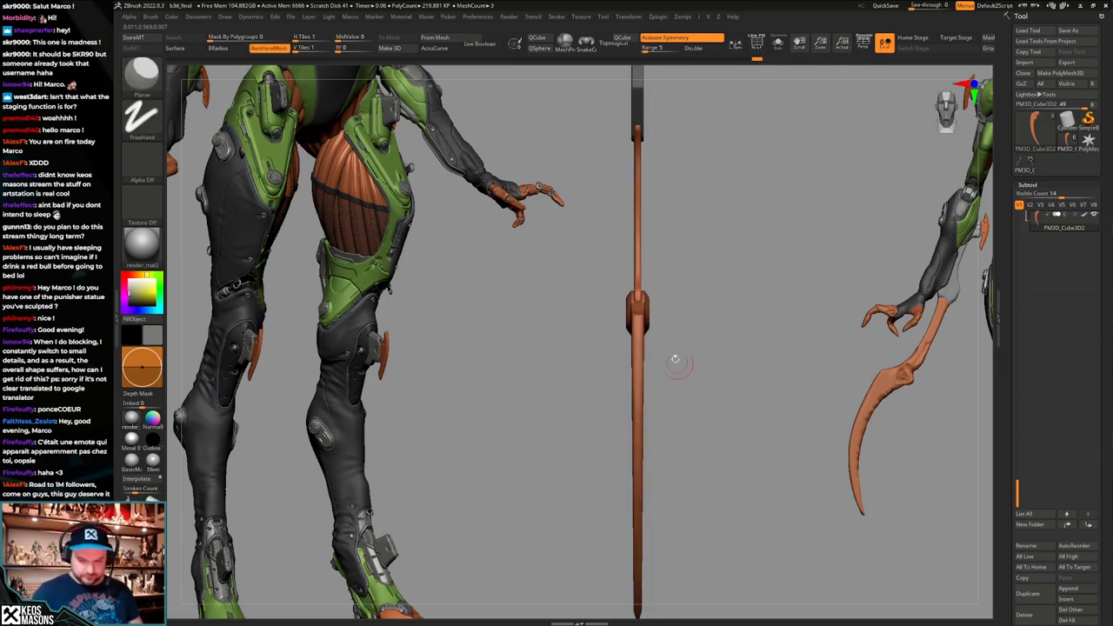
# Clip the round joint's side face flat from the edge-on view to thin the joint.
pyautogui.keyDown('ctrl'); pyautogui.keyDown('shift'); pyautogui.moveTo(652, 255); pyautogui.dragTo(649, 460); pyautogui.keyUp('shift'); pyautogui.keyUp('ctrl')
pyautogui.moveTo(654, 457); pyautogui.dragTo(684, 442, button='right')
pyautogui.keyDown('ctrl'); pyautogui.moveTo(677, 449); pyautogui.dragTo(661, 419, button='right'); pyautogui.keyUp('ctrl')
pyautogui.keyDown('alt'); pyautogui.moveTo(654, 464); pyautogui.dragTo(664, 435, button='right'); pyautogui.keyUp('alt')
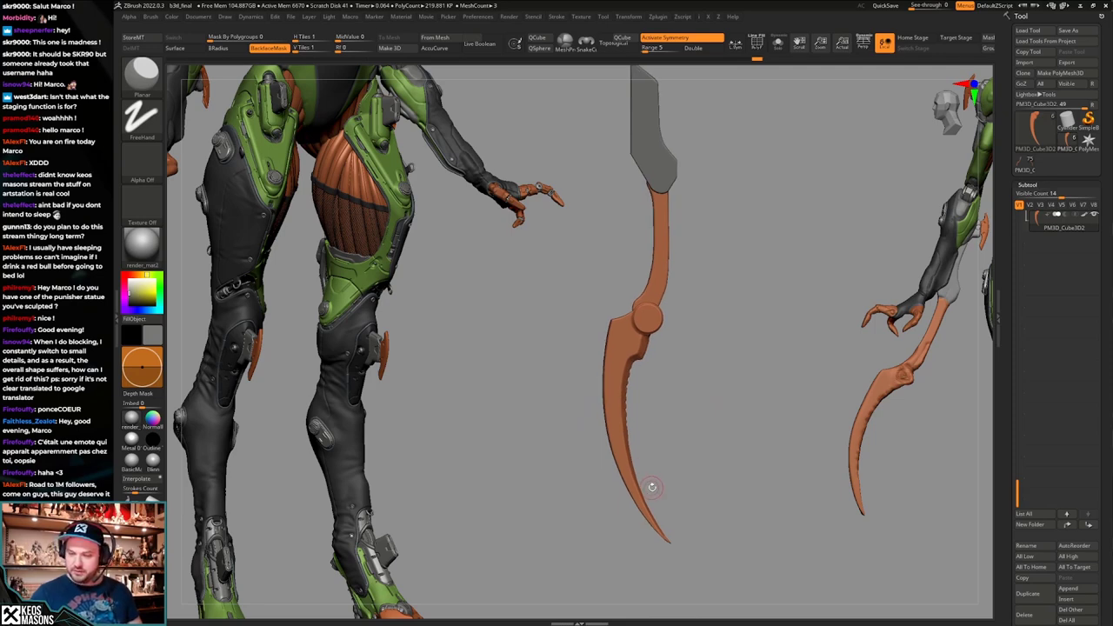
pyautogui.keyDown('ctrl'); pyautogui.moveTo(657, 439); pyautogui.dragTo(680, 336, button='right'); pyautogui.keyUp('ctrl')
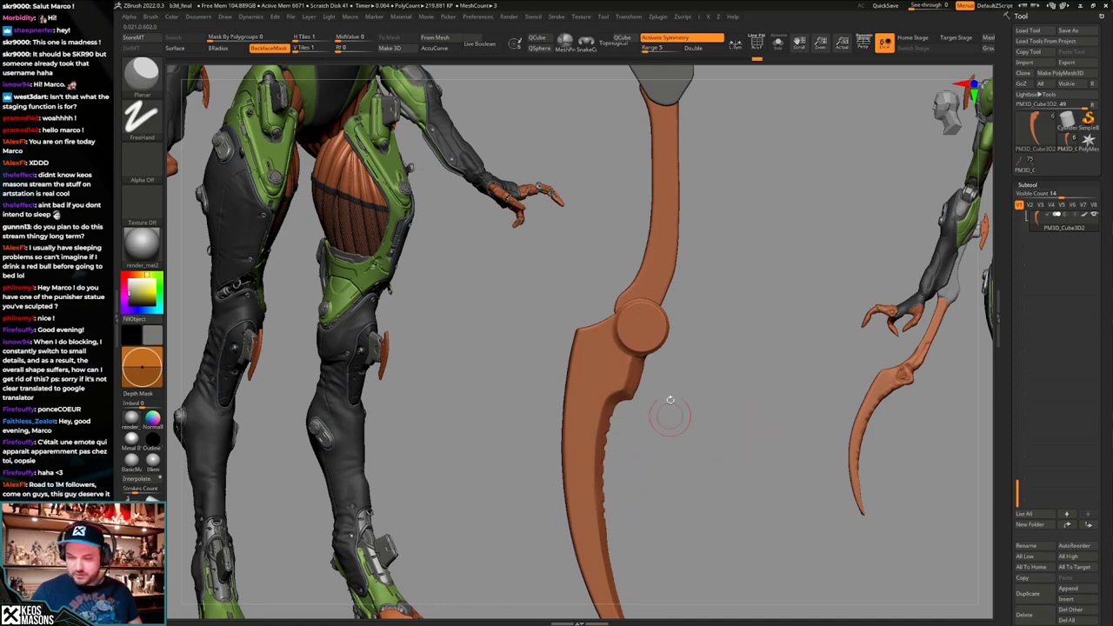
# Mask the round joint's rear edge and trim the mask to the middle band of its thickness.
pyautogui.keyDown('alt'); pyautogui.moveTo(670, 400); pyautogui.dragTo(654, 436, button='right'); pyautogui.keyUp('alt')
pyautogui.keyDown('ctrl'); pyautogui.moveTo(666, 342); pyautogui.dragTo(660, 381, button='right'); pyautogui.keyUp('ctrl')
pyautogui.keyDown('ctrl'); pyautogui.moveTo(689, 334); pyautogui.dragTo(643, 404); pyautogui.keyUp('ctrl')
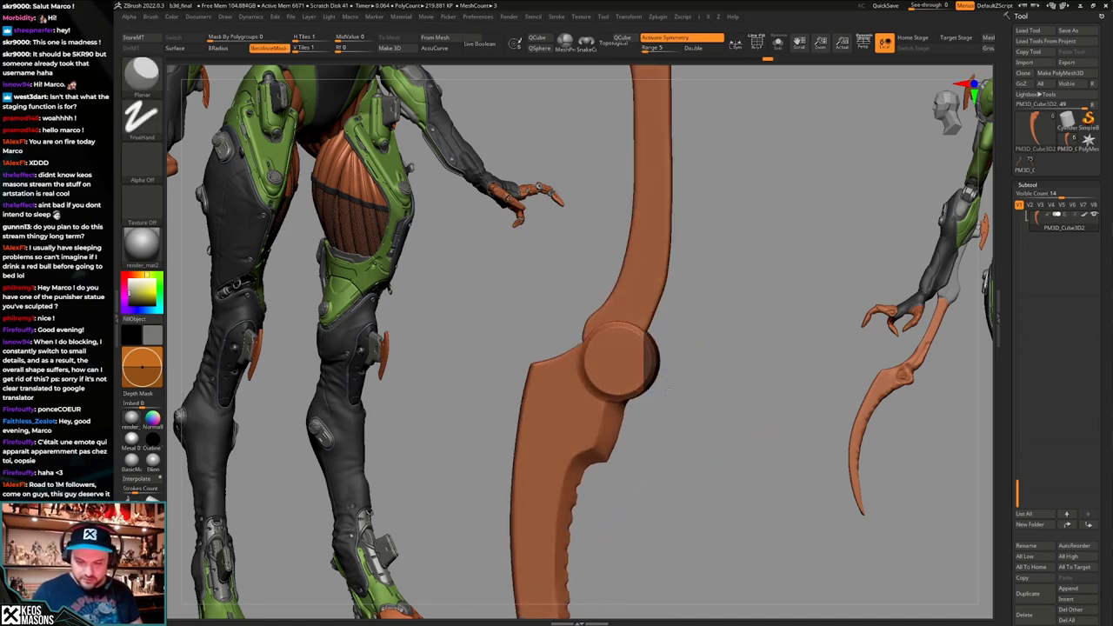
pyautogui.keyDown('shift'); pyautogui.moveTo(669, 389); pyautogui.dragTo(638, 383, button='right'); pyautogui.keyUp('shift')
pyautogui.keyDown('ctrl'); pyautogui.keyDown('alt'); pyautogui.moveTo(614, 289); pyautogui.dragTo(708, 347); pyautogui.keyUp('alt'); pyautogui.keyUp('ctrl')
pyautogui.keyDown('ctrl'); pyautogui.keyDown('alt'); pyautogui.moveTo(605, 467); pyautogui.dragTo(714, 381); pyautogui.keyUp('alt'); pyautogui.keyUp('ctrl')
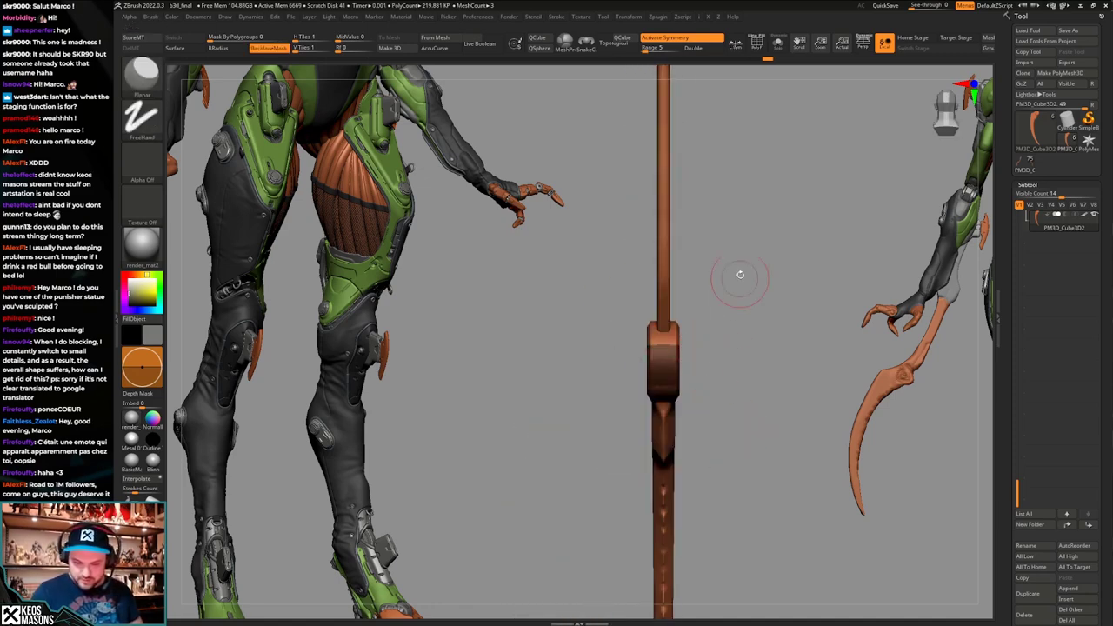
pyautogui.keyDown('ctrl'); pyautogui.keyDown('alt'); pyautogui.moveTo(738, 273); pyautogui.dragTo(665, 444); pyautogui.keyUp('alt'); pyautogui.keyUp('ctrl')
pyautogui.moveTo(670, 435); pyautogui.dragTo(710, 374, button='right')
# Try to pull the middle band out from the round joint's rear edge with Transpose and undo it.
pyautogui.press('w')
pyautogui.keyDown('ctrl'); pyautogui.click(665, 287); pyautogui.keyUp('ctrl')
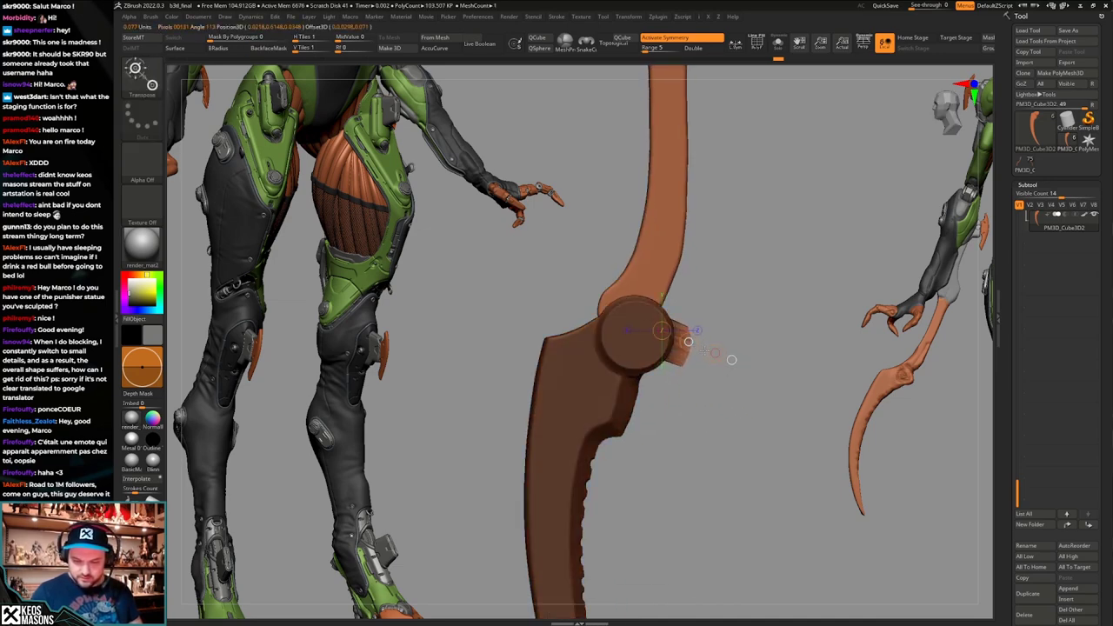
pyautogui.press('q')
pyautogui.moveTo(705, 351)
pyautogui.mouseDown(button='right')
pyautogui.moveTo(730, 393)
pyautogui.moveTo(691, 451)
pyautogui.moveTo(709, 445)
pyautogui.moveTo(700, 429)
pyautogui.moveTo(693, 461)
pyautogui.mouseUp(button='right')
pyautogui.press('w')
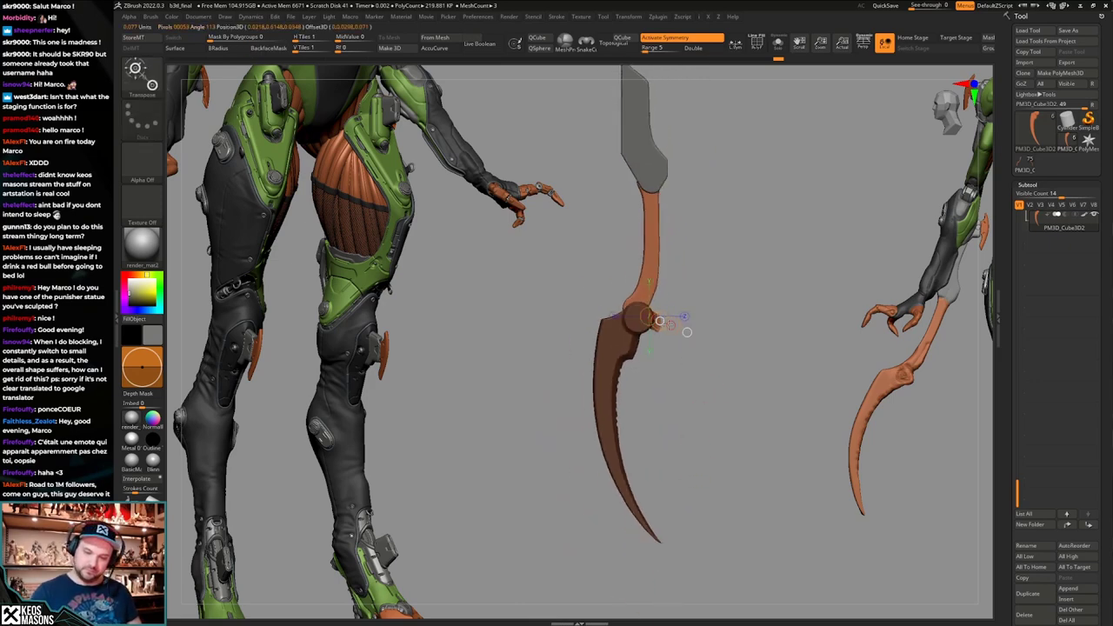
pyautogui.moveTo(687, 333); pyautogui.dragTo(678, 267)
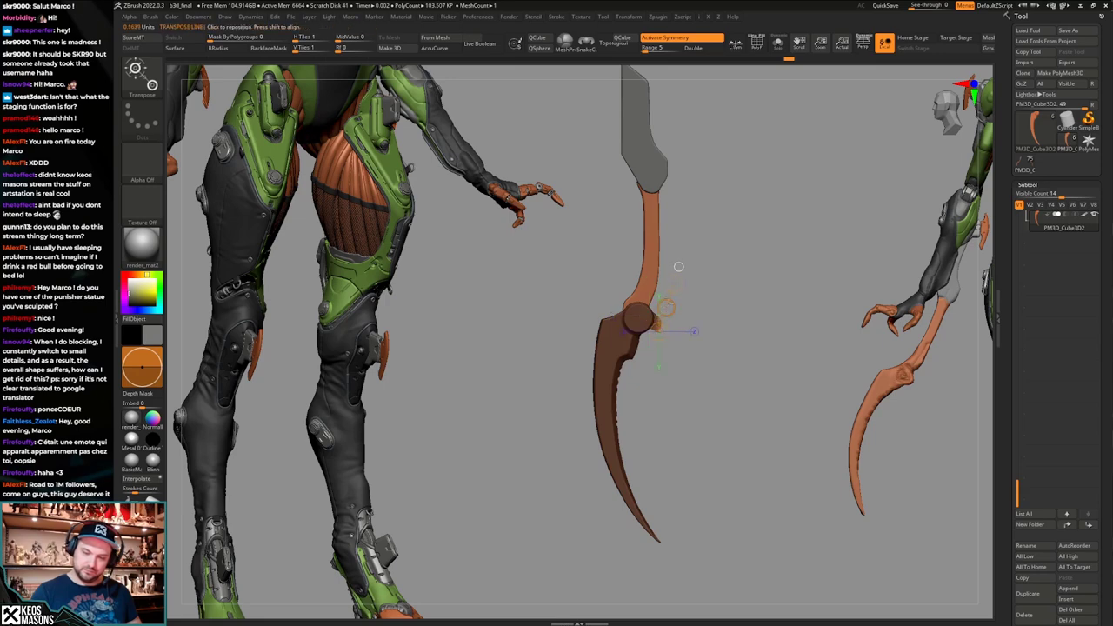
pyautogui.press('q')
pyautogui.moveTo(715, 388)
pyautogui.mouseDown()
pyautogui.moveTo(739, 392)
pyautogui.moveTo(717, 394)
pyautogui.moveTo(705, 412)
pyautogui.moveTo(719, 395)
pyautogui.moveTo(700, 366)
pyautogui.moveTo(706, 379)
pyautogui.mouseUp()
pyautogui.hotkey('ctrl', 'z')
# Mask the joint's middle band again from the edge-on view and clear the excess mask around the joint.
pyautogui.moveTo(706, 379)
pyautogui.keyDown('alt'); pyautogui.mouseDown()
pyautogui.moveTo(718, 400)
pyautogui.moveTo(740, 388)
pyautogui.mouseUp(); pyautogui.keyUp('alt')
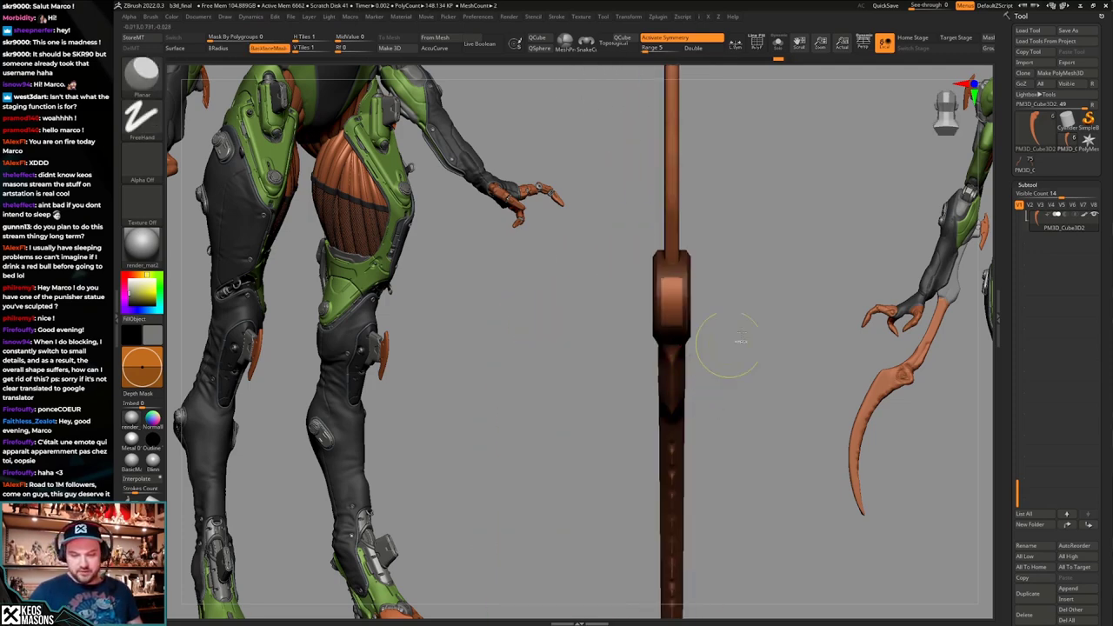
pyautogui.keyDown('ctrl'); pyautogui.moveTo(729, 345); pyautogui.dragTo(738, 363); pyautogui.keyUp('ctrl')
pyautogui.moveTo(702, 214)
pyautogui.keyDown('ctrl'); pyautogui.mouseDown()
pyautogui.moveTo(730, 355)
pyautogui.moveTo(678, 379)
pyautogui.moveTo(706, 352)
pyautogui.mouseUp(); pyautogui.keyUp('ctrl')
pyautogui.moveTo(706, 352)
pyautogui.keyDown('alt'); pyautogui.mouseDown()
pyautogui.moveTo(684, 388)
pyautogui.moveTo(692, 363)
pyautogui.mouseUp(); pyautogui.keyUp('alt')
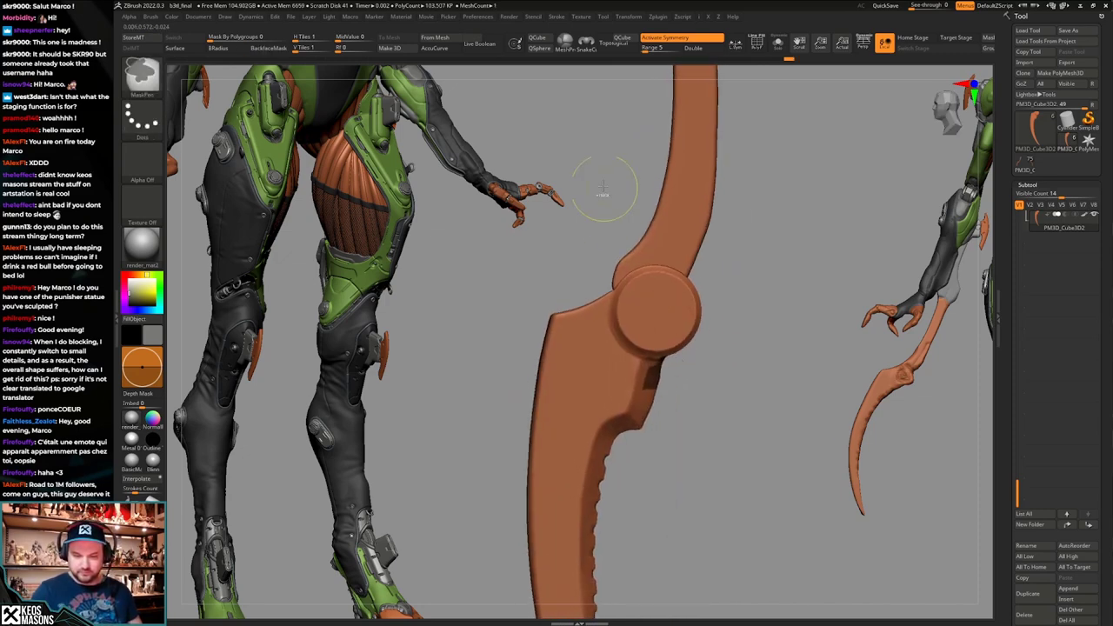
pyautogui.moveTo(602, 179)
pyautogui.keyDown('ctrl'); pyautogui.mouseDown()
pyautogui.moveTo(753, 285)
pyautogui.moveTo(699, 286)
pyautogui.moveTo(710, 286)
pyautogui.mouseUp(); pyautogui.keyUp('ctrl')
pyautogui.keyDown('ctrl'); pyautogui.keyDown('alt'); pyautogui.moveTo(585, 241); pyautogui.dragTo(668, 430); pyautogui.keyUp('alt'); pyautogui.keyUp('ctrl')
pyautogui.moveTo(689, 412)
pyautogui.mouseDown()
pyautogui.moveTo(692, 377)
pyautogui.moveTo(706, 399)
pyautogui.mouseUp()
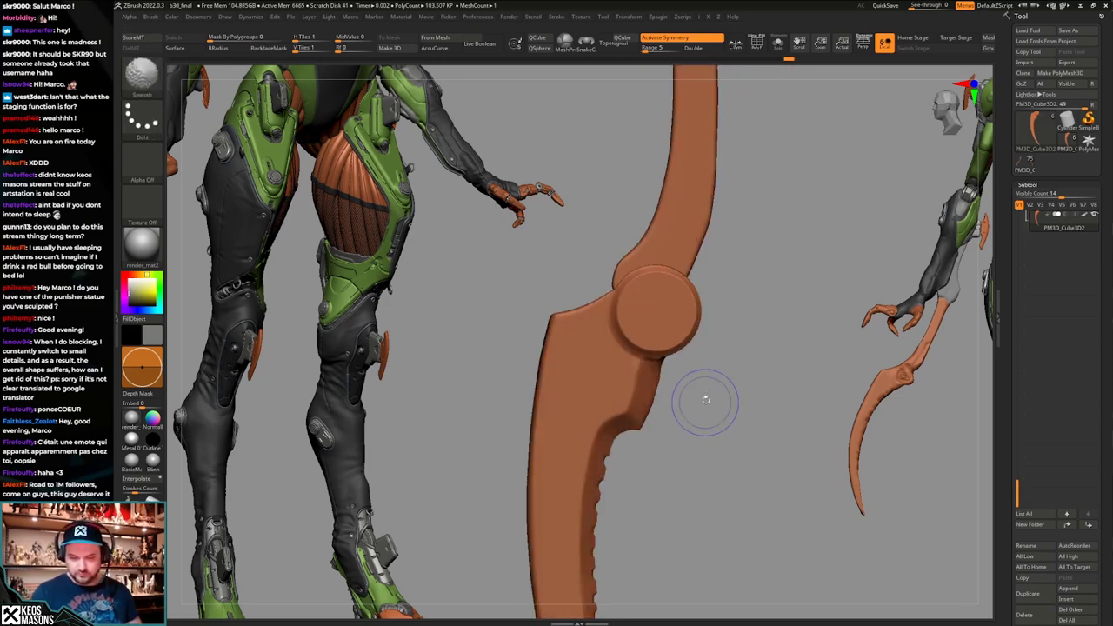
# Try a slight outward extension of the joint's middle band with the rest of the blade masked, and undo it.
pyautogui.press('r')
pyautogui.keyDown('ctrl'); pyautogui.click(692, 236); pyautogui.keyUp('ctrl')
pyautogui.moveTo(681, 316); pyautogui.dragTo(687, 320)
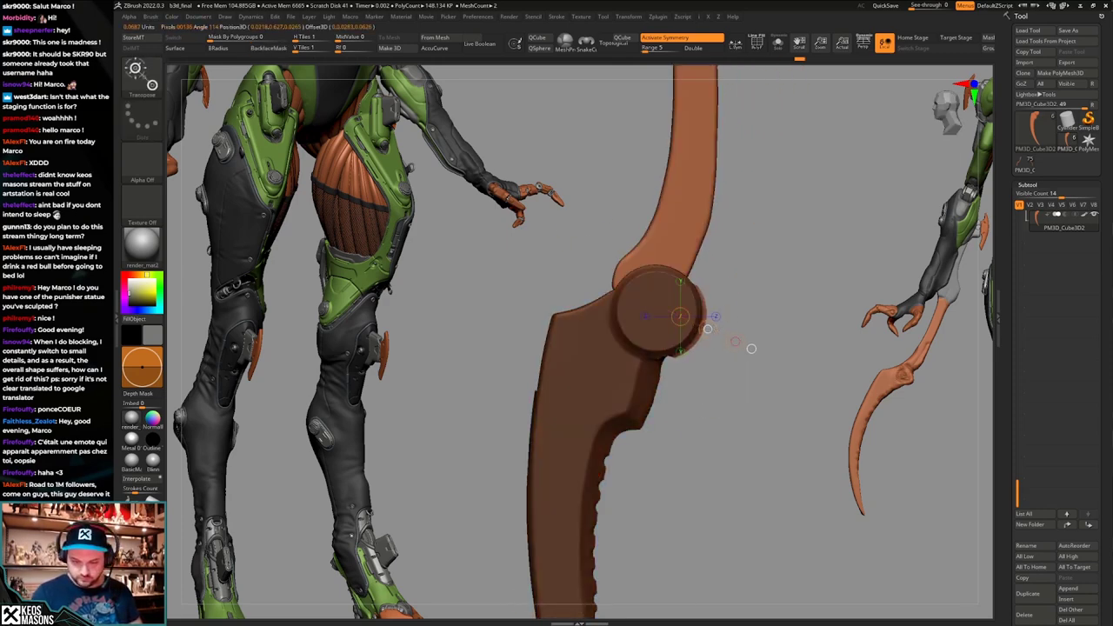
pyautogui.keyDown('ctrl'); pyautogui.moveTo(472, 541); pyautogui.dragTo(640, 199); pyautogui.keyUp('ctrl')
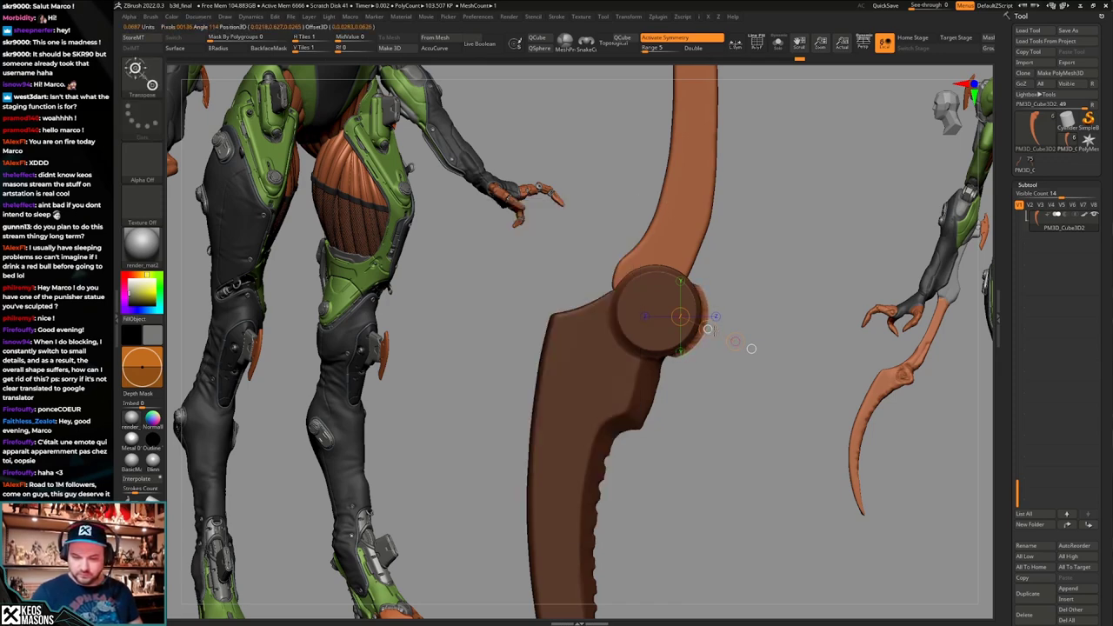
pyautogui.press('q')
pyautogui.keyDown('ctrl'); pyautogui.moveTo(765, 323); pyautogui.dragTo(744, 247, button='right'); pyautogui.keyUp('ctrl')
pyautogui.keyDown('ctrl'); pyautogui.moveTo(747, 374); pyautogui.dragTo(722, 417); pyautogui.keyUp('ctrl')
pyautogui.keyDown('ctrl'); pyautogui.moveTo(722, 418); pyautogui.dragTo(723, 382, button='right'); pyautogui.keyUp('ctrl')
pyautogui.moveTo(723, 383)
pyautogui.mouseDown(button='right')
pyautogui.moveTo(707, 408)
pyautogui.moveTo(732, 400)
pyautogui.mouseUp(button='right')
pyautogui.keyDown('ctrl'); pyautogui.moveTo(732, 399); pyautogui.dragTo(708, 395, button='right'); pyautogui.keyUp('ctrl')
pyautogui.hotkey('ctrl', 'z')
# Try regrouping the blade's polygons and masking its body below the shoulder, and undo these changes.
pyautogui.hotkey('shift', 'f')
pyautogui.hotkey('shift', 'f')
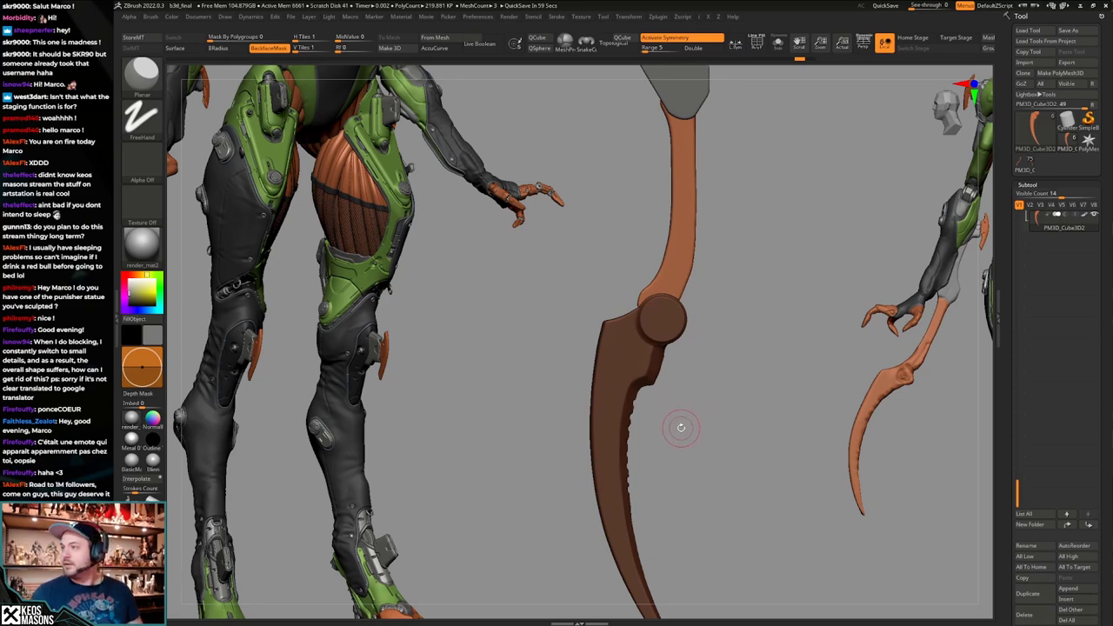
pyautogui.hotkey('shift', 'f')
pyautogui.keyDown('alt'); pyautogui.moveTo(682, 416); pyautogui.dragTo(716, 391, button='right'); pyautogui.keyUp('alt')
pyautogui.hotkey('ctrl', 'w')
pyautogui.hotkey('shift', 'f')
pyautogui.keyDown('ctrl'); pyautogui.moveTo(739, 352); pyautogui.dragTo(600, 522); pyautogui.keyUp('ctrl')
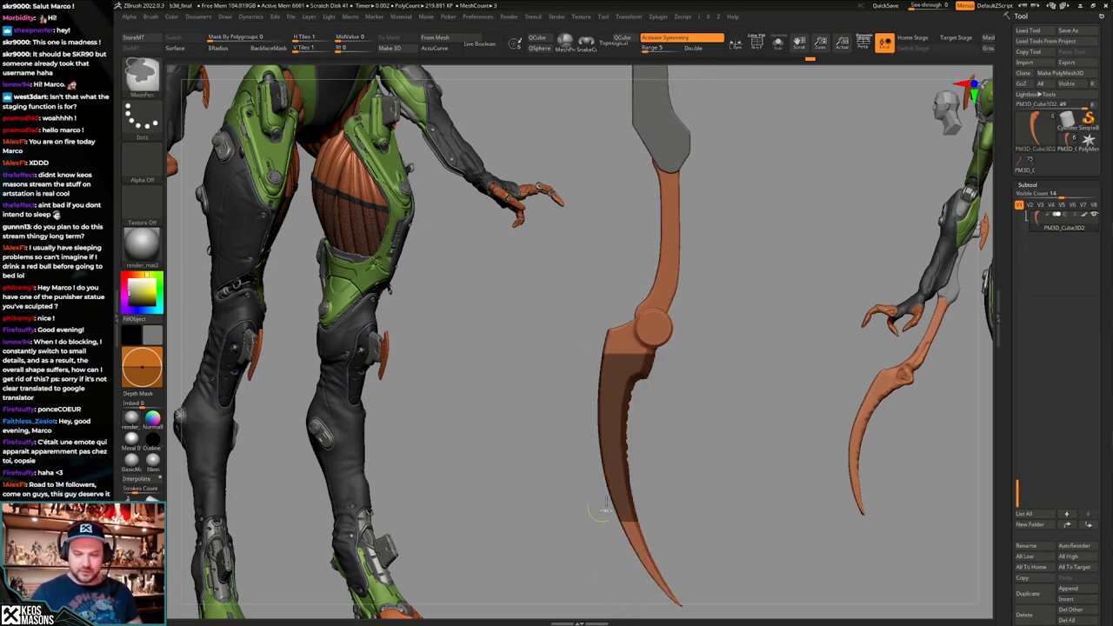
pyautogui.hotkey('ctrl', 'z')
pyautogui.moveTo(723, 430)
pyautogui.keyDown('ctrl'); pyautogui.mouseDown(button='right')
pyautogui.moveTo(721, 402)
pyautogui.moveTo(715, 417)
pyautogui.moveTo(690, 361)
pyautogui.mouseUp(button='right'); pyautogui.keyUp('ctrl')
pyautogui.hotkey('shift', 'f')
pyautogui.hotkey('shift', 'f')
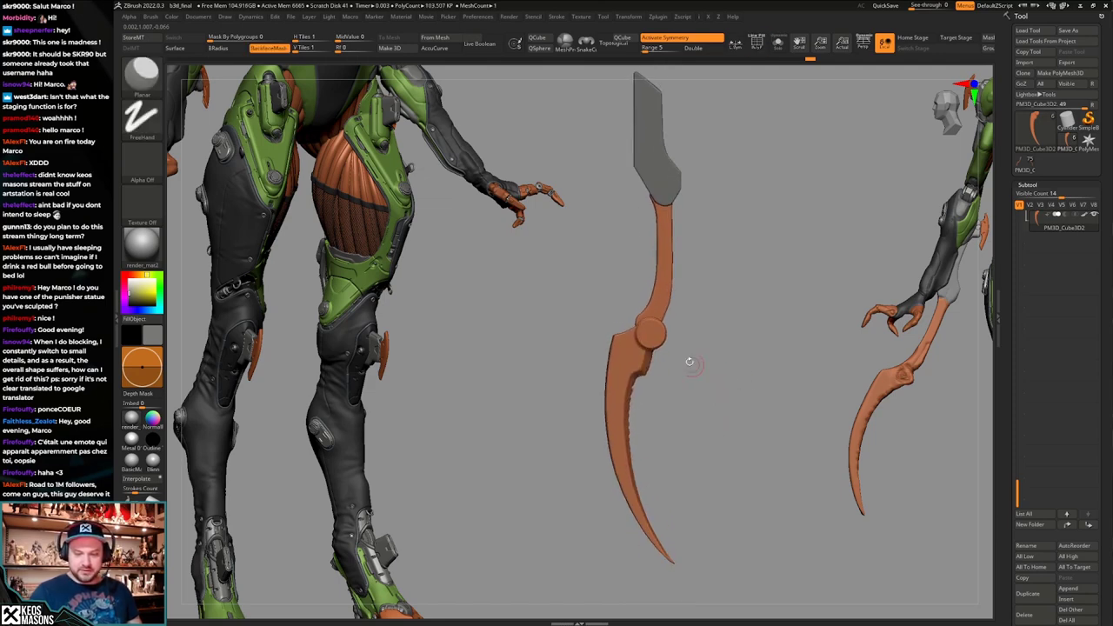
pyautogui.hotkey('ctrl', 'z')
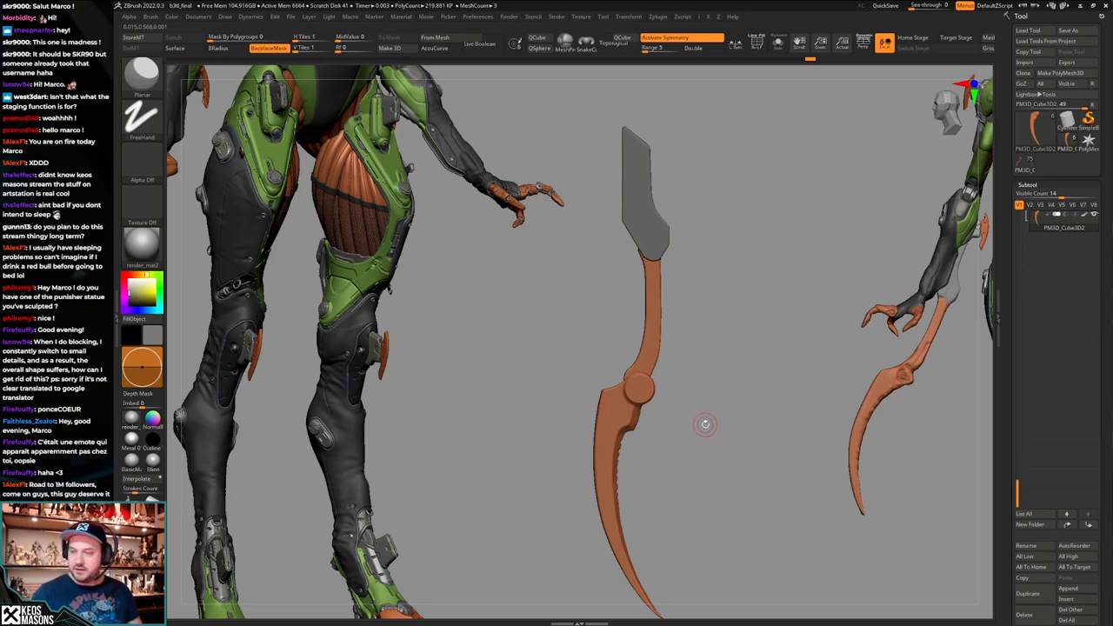
# Switch to the full character tool and examine its two-arm hinge subtool for reusable joint details.
pyautogui.click(1028, 168)
pyautogui.moveTo(770, 395); pyautogui.dragTo(764, 338)
pyautogui.hotkey('ctrl', 'shift', 's')
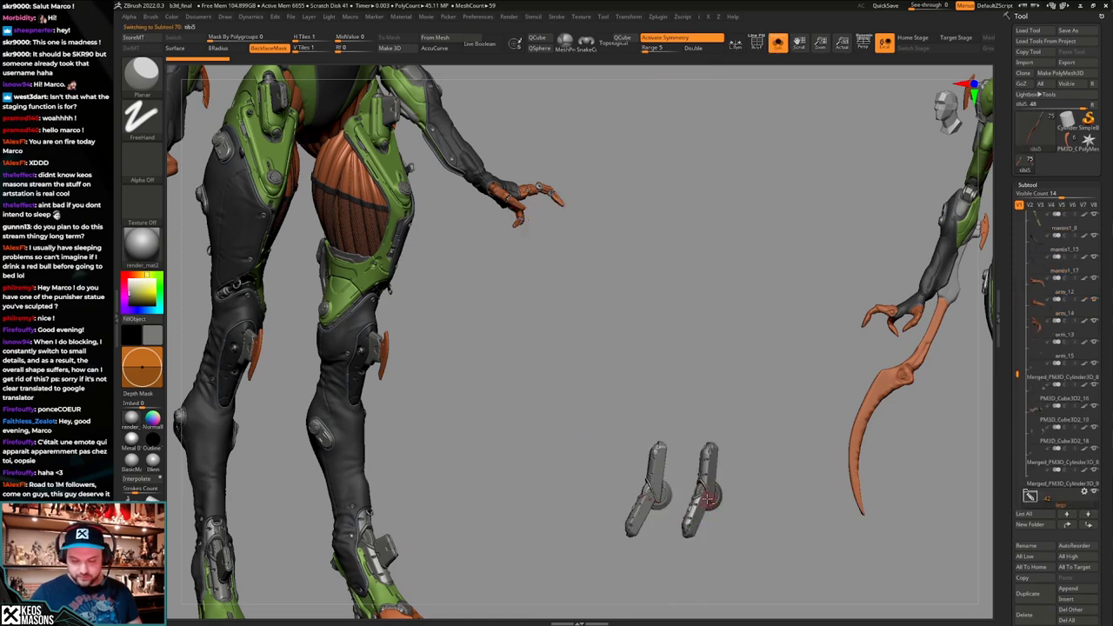
pyautogui.press('f')
pyautogui.moveTo(753, 542); pyautogui.dragTo(747, 484)
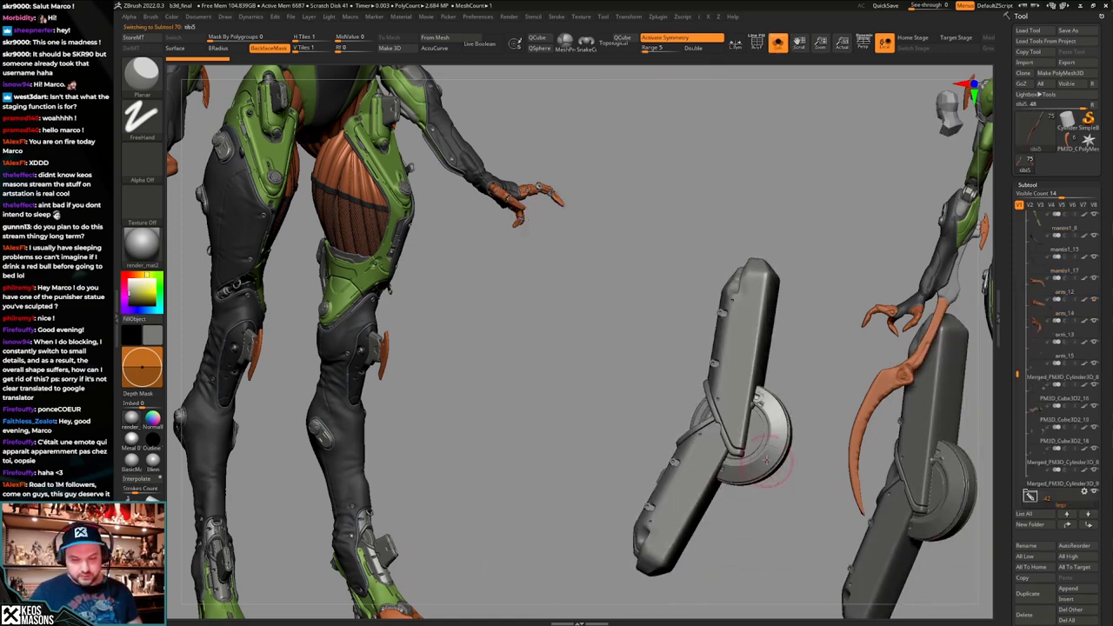
pyautogui.moveTo(766, 461)
pyautogui.mouseDown(button='right')
pyautogui.moveTo(765, 424)
pyautogui.moveTo(777, 426)
pyautogui.moveTo(753, 447)
pyautogui.mouseUp(button='right')
pyautogui.hotkey('ctrl', 'shift', 's')
# Step back through the character's subtools and isolate the merged cylinder joint pieces with their polygroups displayed.
pyautogui.hotkey('ctrl', 'z')
pyautogui.hotkey('ctrl', 'z')
pyautogui.hotkey('ctrl', 'z')
pyautogui.hotkey('ctrl', 'z')
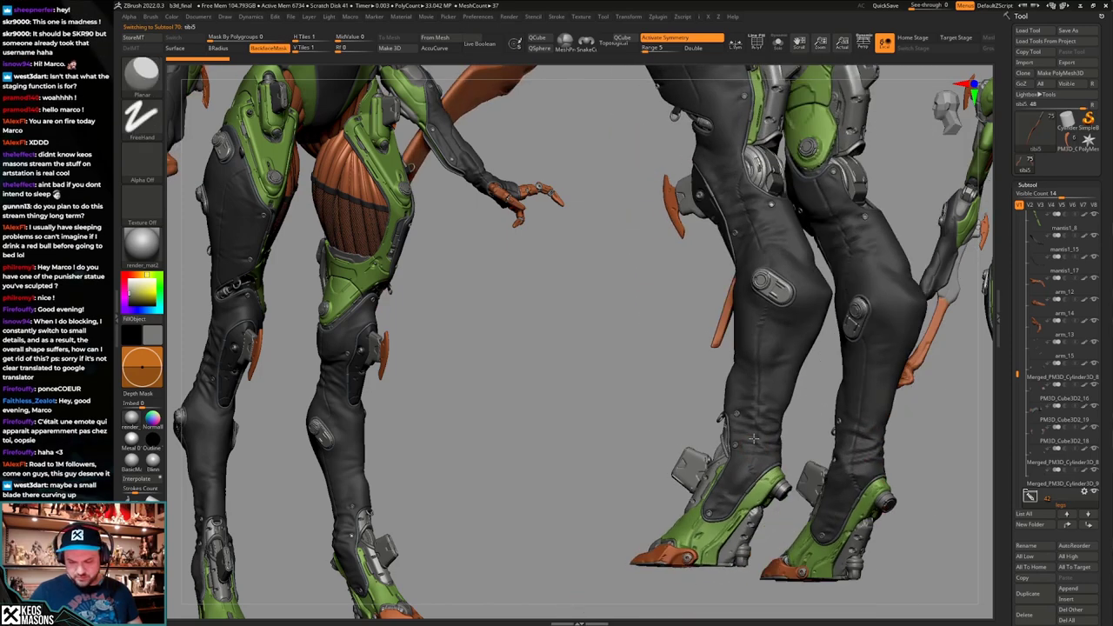
pyautogui.moveTo(759, 452)
pyautogui.mouseDown(button='right')
pyautogui.moveTo(790, 445)
pyautogui.moveTo(782, 431)
pyautogui.mouseUp(button='right')
pyautogui.hotkey('ctrl', 'z')
pyautogui.hotkey('ctrl', 'z')
pyautogui.hotkey('ctrl', 'z')
pyautogui.hotkey('ctrl', 'z')
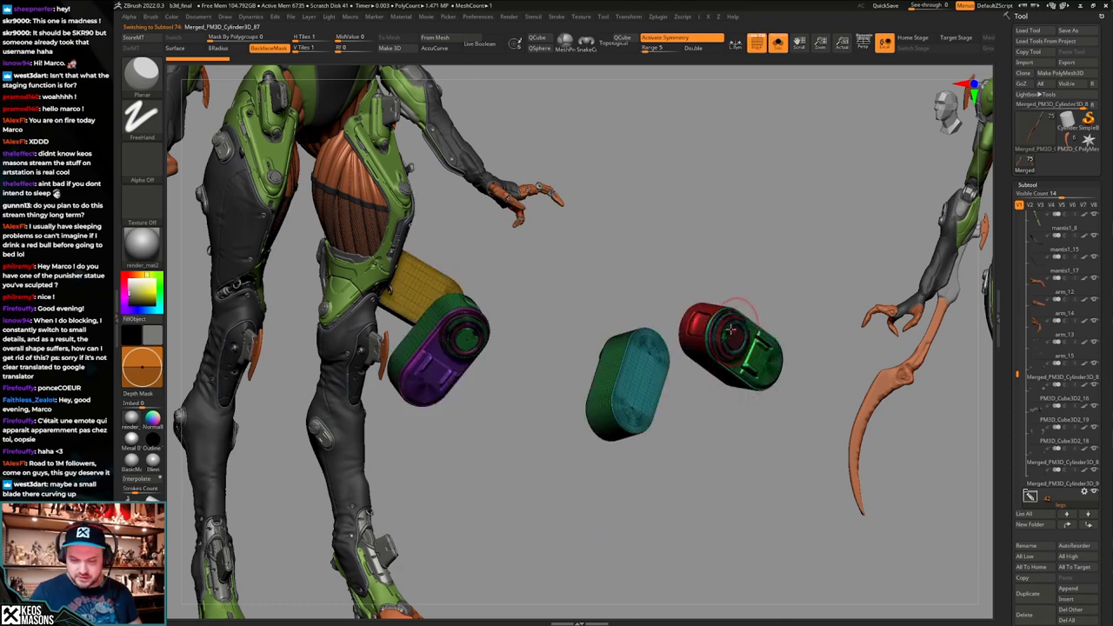
pyautogui.keyDown('ctrl'); pyautogui.moveTo(758, 350); pyautogui.dragTo(740, 408, button='right'); pyautogui.keyUp('ctrl')
# Return to the blade arm tool, append the merged cylinder joint pieces and select them.
pyautogui.click(1068, 137)
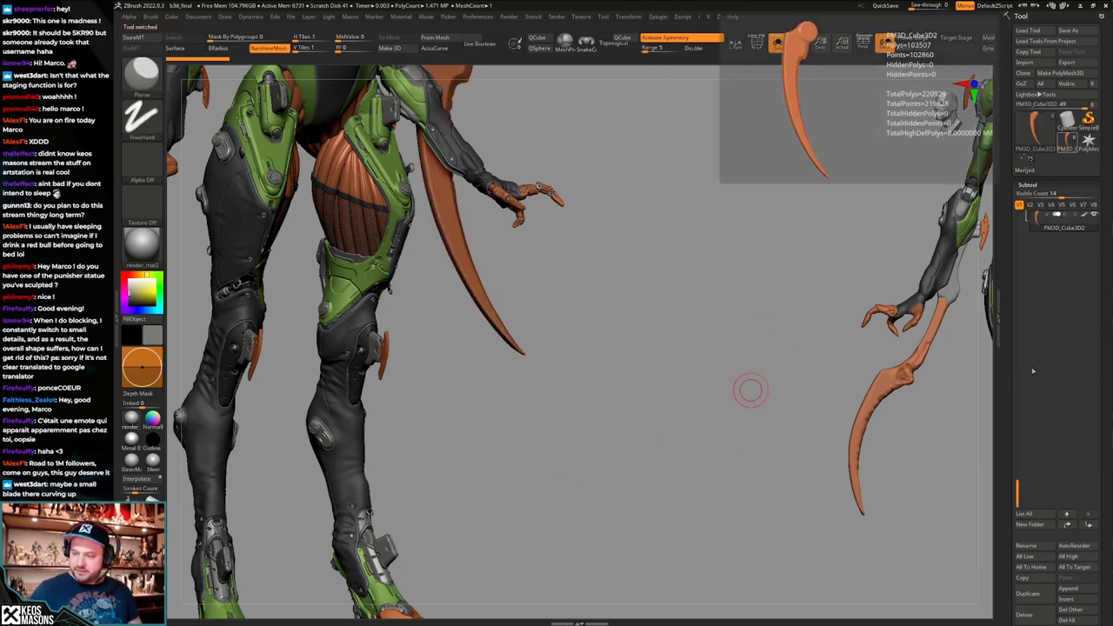
pyautogui.click(1071, 602)
pyautogui.click(982, 503)
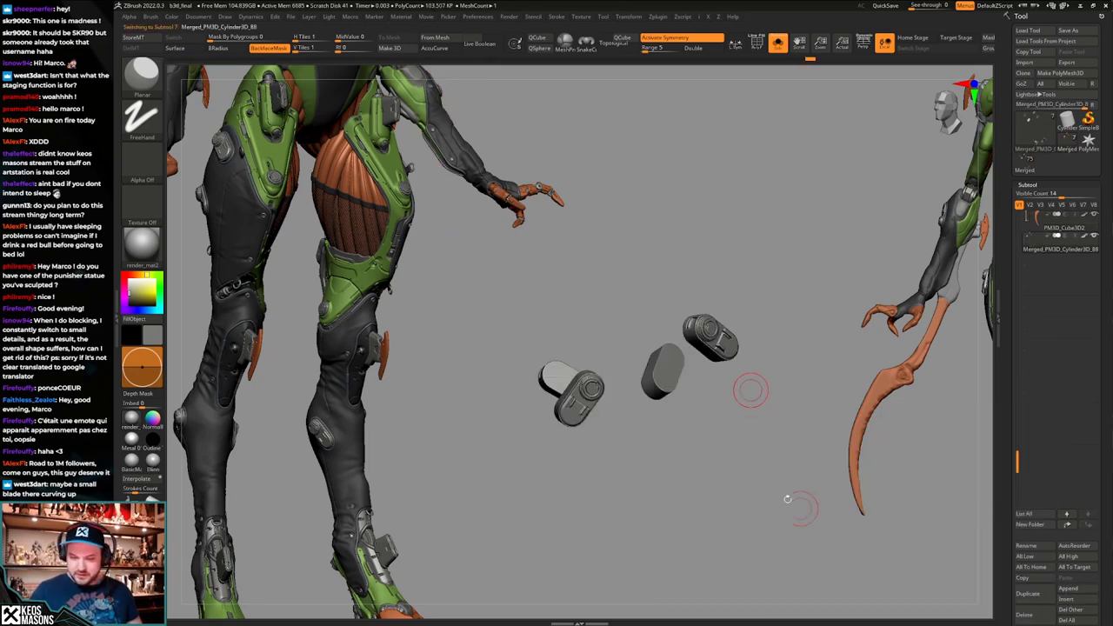
pyautogui.moveTo(753, 388)
pyautogui.keyDown('ctrl'); pyautogui.mouseDown(button='right')
pyautogui.moveTo(745, 308)
pyautogui.moveTo(758, 282)
pyautogui.moveTo(738, 245)
pyautogui.moveTo(762, 261)
pyautogui.moveTo(777, 350)
pyautogui.moveTo(745, 343)
pyautogui.mouseUp(button='right'); pyautogui.keyUp('ctrl')
pyautogui.hotkey('shift', 'f')
pyautogui.hotkey('shift', 'f')
# Keep only one small round disc of the appended joint pieces and delete its lower subdivision levels.
pyautogui.press('w')
pyautogui.keyDown('ctrl'); pyautogui.click(730, 346); pyautogui.keyUp('ctrl')
pyautogui.press('q')
pyautogui.press('x')
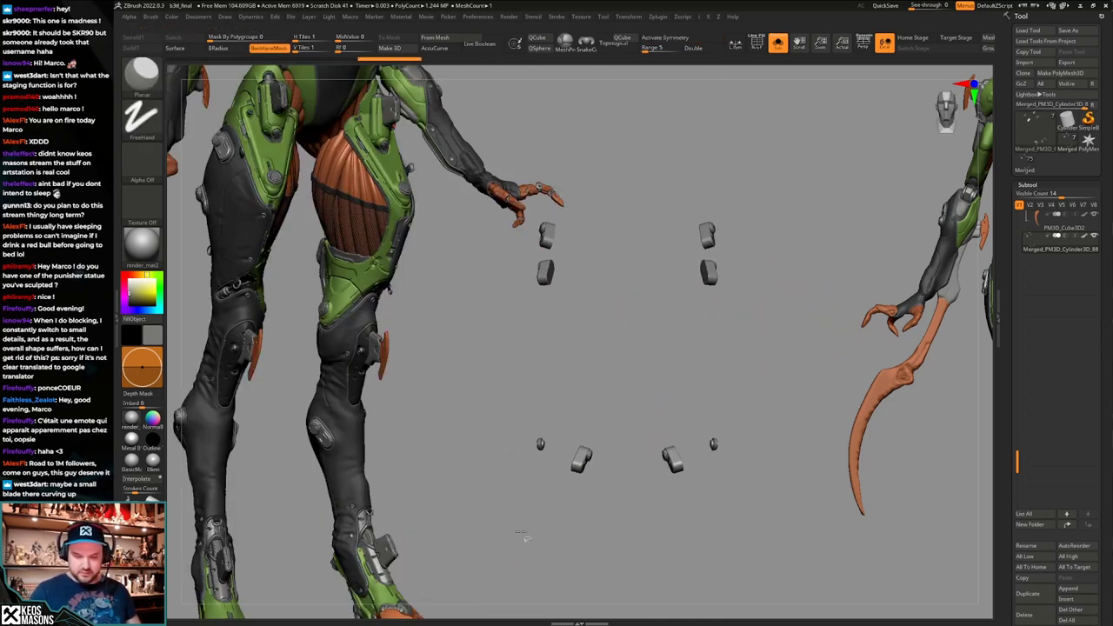
pyautogui.keyDown('ctrl'); pyautogui.keyDown('alt'); pyautogui.keyDown('shift'); pyautogui.moveTo(487, 543); pyautogui.dragTo(754, 306); pyautogui.keyUp('shift'); pyautogui.keyUp('alt'); pyautogui.keyUp('ctrl')
pyautogui.keyDown('alt'); pyautogui.moveTo(789, 405); pyautogui.dragTo(769, 357, button='right'); pyautogui.keyUp('alt')
pyautogui.hotkey('ctrl', 'w')
pyautogui.press('space')
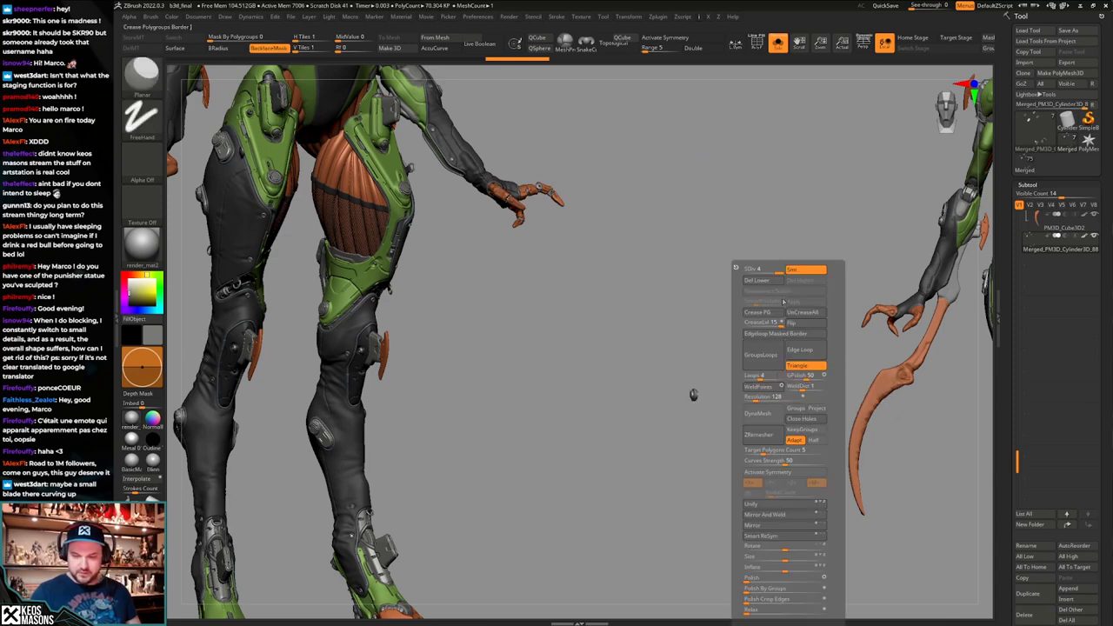
pyautogui.click(764, 280)
pyautogui.keyDown('ctrl'); pyautogui.moveTo(697, 556); pyautogui.dragTo(690, 544); pyautogui.keyUp('ctrl')
# Move the small round disc onto the centre of the blade's round joint.
pyautogui.hotkey('alt', 's')
pyautogui.keyDown('alt'); pyautogui.moveTo(698, 410); pyautogui.dragTo(742, 386, button='right'); pyautogui.keyUp('alt')
pyautogui.keyDown('alt'); pyautogui.moveTo(741, 387); pyautogui.dragTo(743, 444, button='right'); pyautogui.keyUp('alt')
pyautogui.press('w')
pyautogui.moveTo(710, 420)
pyautogui.keyDown('shift'); pyautogui.mouseDown()
pyautogui.moveTo(751, 420)
pyautogui.moveTo(717, 352)
pyautogui.mouseUp(); pyautogui.keyUp('shift')
pyautogui.press('q')
pyautogui.moveTo(686, 224)
pyautogui.mouseDown(button='right')
pyautogui.moveTo(633, 236)
pyautogui.moveTo(721, 399)
pyautogui.mouseUp(button='right')
pyautogui.moveTo(722, 399)
pyautogui.keyDown('ctrl'); pyautogui.mouseDown(button='right')
pyautogui.moveTo(753, 410)
pyautogui.moveTo(709, 445)
pyautogui.mouseUp(button='right'); pyautogui.keyUp('ctrl')
pyautogui.press('w')
pyautogui.moveTo(761, 383); pyautogui.dragTo(564, 388)
pyautogui.press('q')
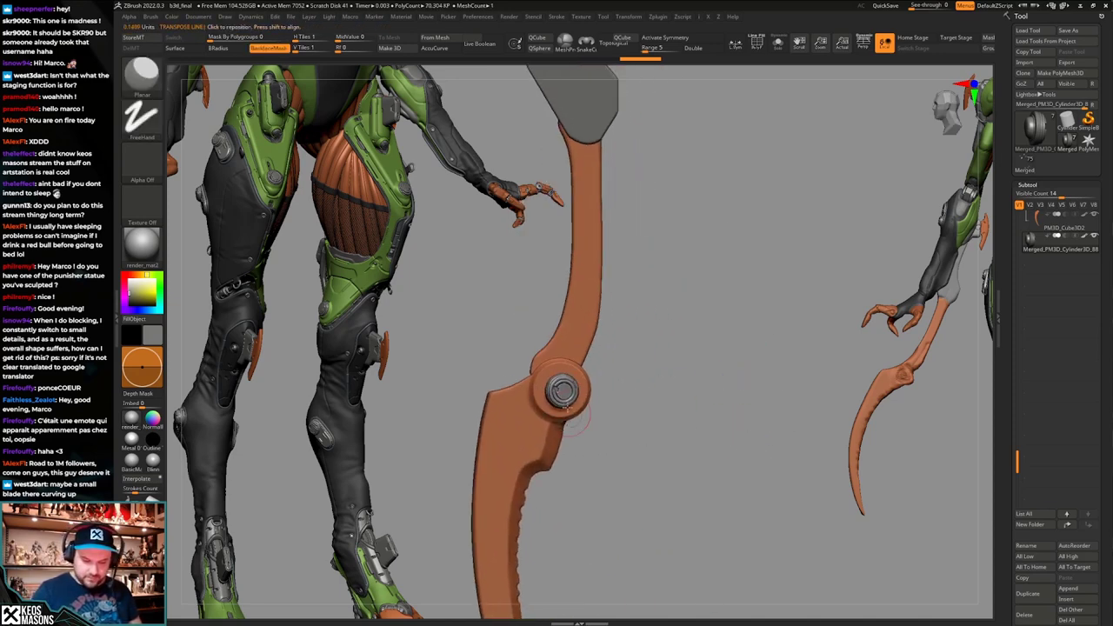
# Isolate the round disc and draw a rotate action line from the centre of its face towards the rim.
pyautogui.keyDown('alt'); pyautogui.moveTo(573, 365); pyautogui.dragTo(637, 369, button='right'); pyautogui.keyUp('alt')
pyautogui.moveTo(637, 368)
pyautogui.keyDown('ctrl'); pyautogui.mouseDown(button='right')
pyautogui.moveTo(660, 405)
pyautogui.moveTo(658, 443)
pyautogui.mouseUp(button='right'); pyautogui.keyUp('ctrl')
pyautogui.hotkey('shift', 'f')
pyautogui.hotkey('alt', 's')
pyautogui.keyDown('ctrl'); pyautogui.moveTo(658, 443); pyautogui.dragTo(665, 437, button='right'); pyautogui.keyUp('ctrl')
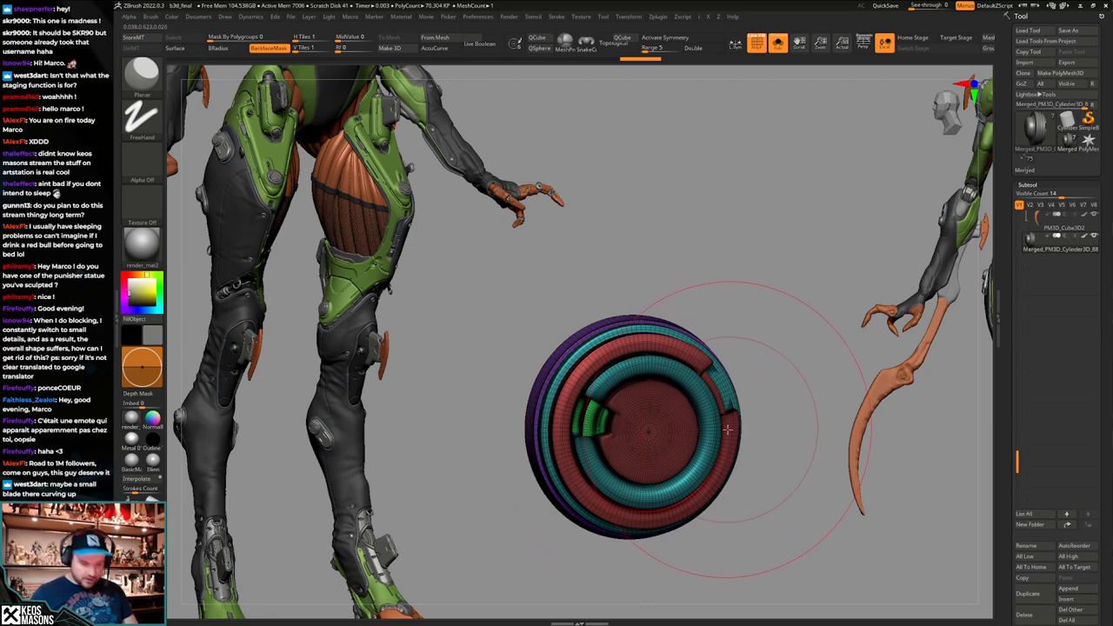
pyautogui.press('r')
pyautogui.hotkey('shift', 'f')
pyautogui.keyDown('alt'); pyautogui.moveTo(663, 410); pyautogui.dragTo(660, 389, button='right'); pyautogui.keyUp('alt')
pyautogui.moveTo(658, 384); pyautogui.dragTo(656, 439)
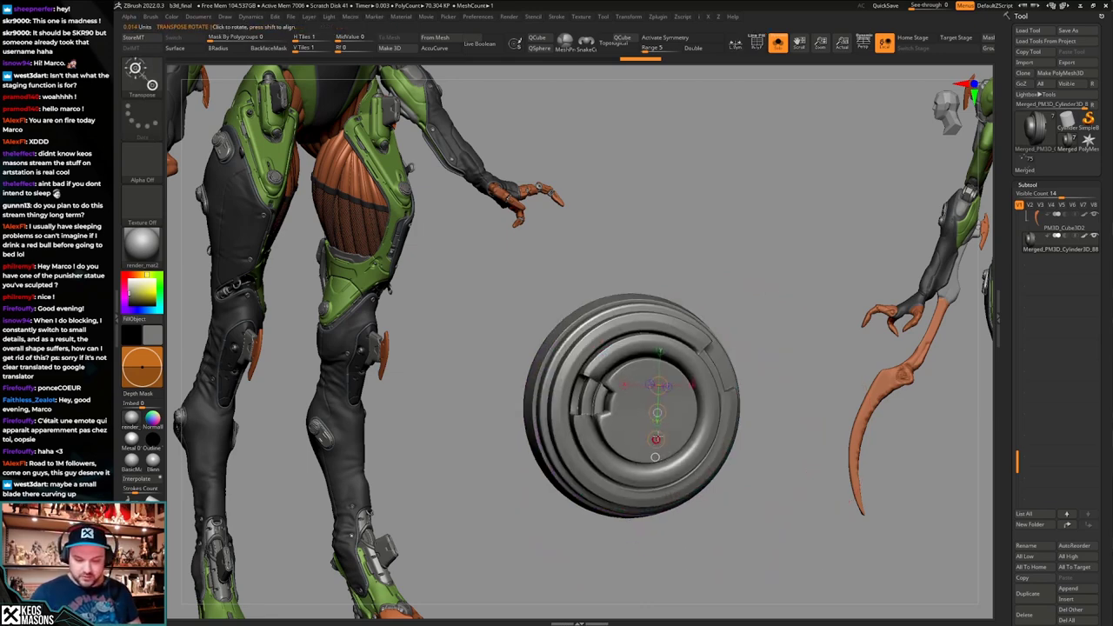
# Show the round disc's polyframe and rotate the disc from the side with an action line to level its tilt.
pyautogui.hotkey('shift', 'f')
pyautogui.moveTo(678, 415)
pyautogui.keyDown('alt'); pyautogui.mouseDown(button='right')
pyautogui.moveTo(671, 443)
pyautogui.moveTo(675, 414)
pyautogui.mouseUp(button='right'); pyautogui.keyUp('alt')
pyautogui.hotkey('shift', 'f')
pyautogui.hotkey('shift', 'f')
pyautogui.moveTo(758, 339)
pyautogui.mouseDown(button='right')
pyautogui.moveTo(769, 441)
pyautogui.moveTo(758, 501)
pyautogui.mouseUp(button='right')
pyautogui.moveTo(599, 402)
pyautogui.mouseDown()
pyautogui.moveTo(773, 351)
pyautogui.moveTo(773, 392)
pyautogui.mouseUp()
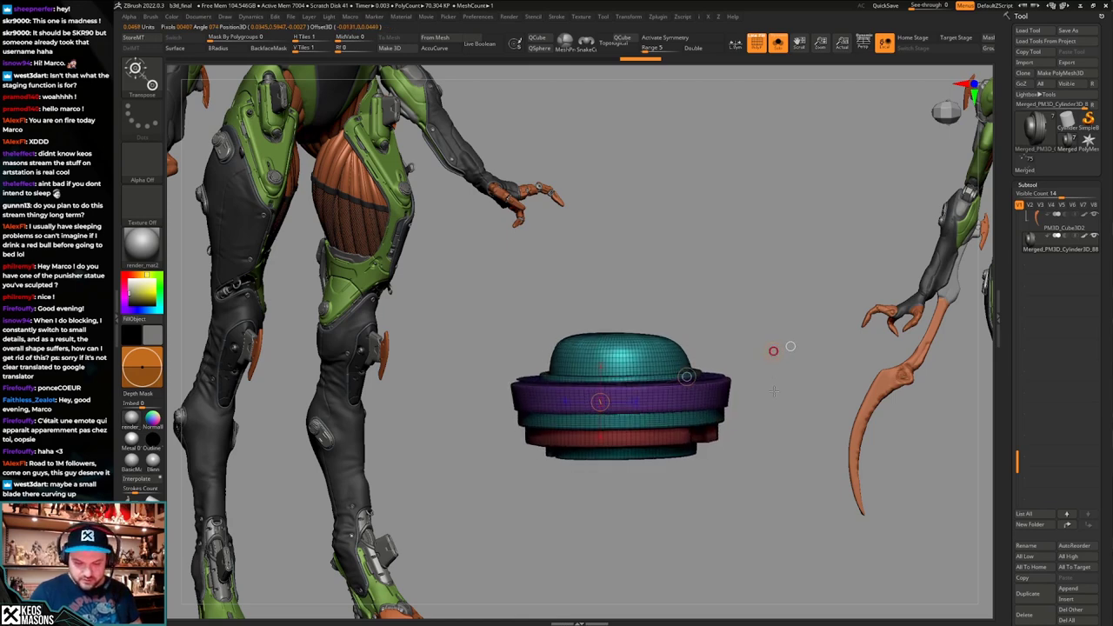
pyautogui.moveTo(774, 391); pyautogui.dragTo(798, 335, button='right')
pyautogui.keyDown('alt'); pyautogui.moveTo(798, 335); pyautogui.dragTo(807, 231, button='right'); pyautogui.keyUp('alt')
pyautogui.moveTo(635, 394); pyautogui.dragTo(640, 553)
pyautogui.press('q')
pyautogui.moveTo(642, 517)
pyautogui.mouseDown(button='right')
pyautogui.moveTo(739, 459)
pyautogui.moveTo(760, 466)
pyautogui.mouseUp(button='right')
pyautogui.press('w')
pyautogui.moveTo(672, 417)
pyautogui.keyDown('alt'); pyautogui.mouseDown(button='right')
pyautogui.moveTo(702, 414)
pyautogui.moveTo(678, 423)
pyautogui.mouseUp(button='right'); pyautogui.keyUp('alt')
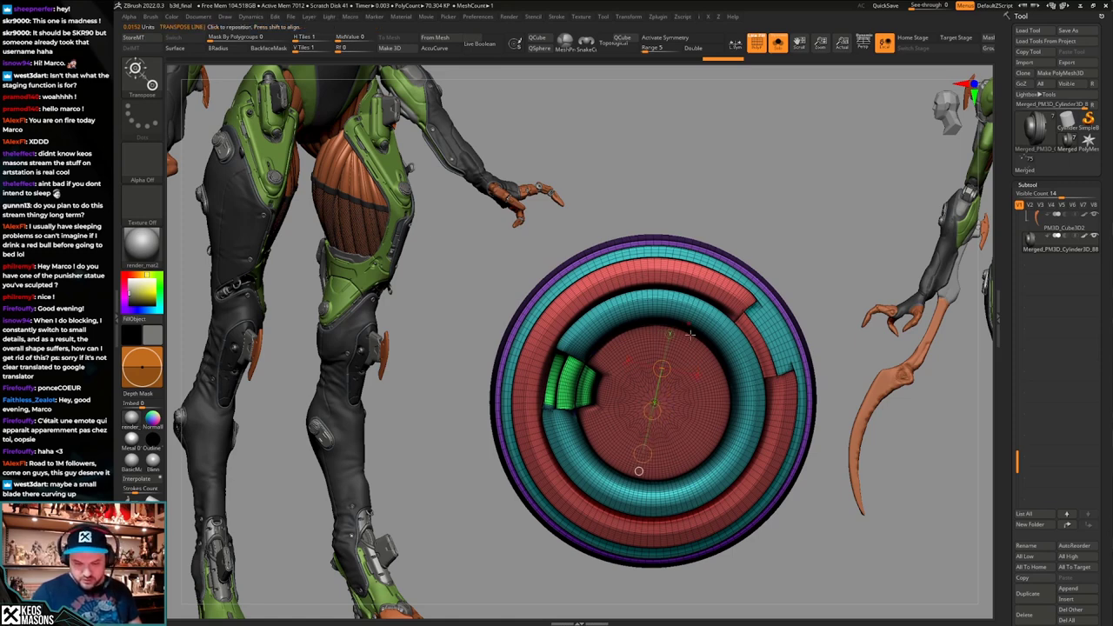
# Undo the last disc change and turn the round disc slightly counterclockwise around its face with the rotate action line.
pyautogui.hotkey('ctrl', 'z')
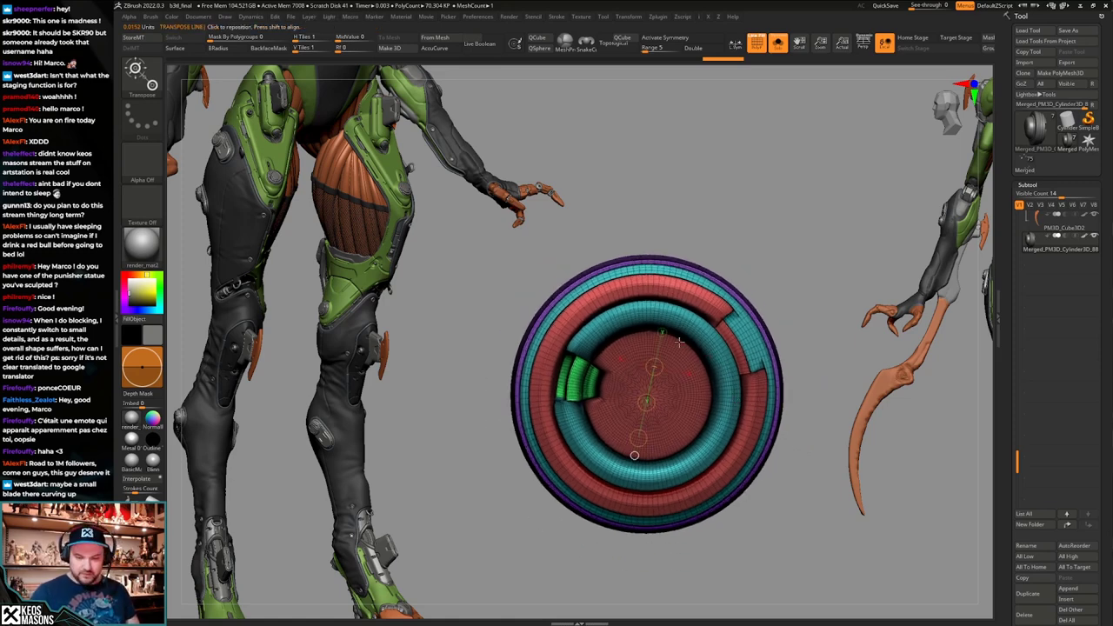
pyautogui.moveTo(655, 366); pyautogui.dragTo(649, 363)
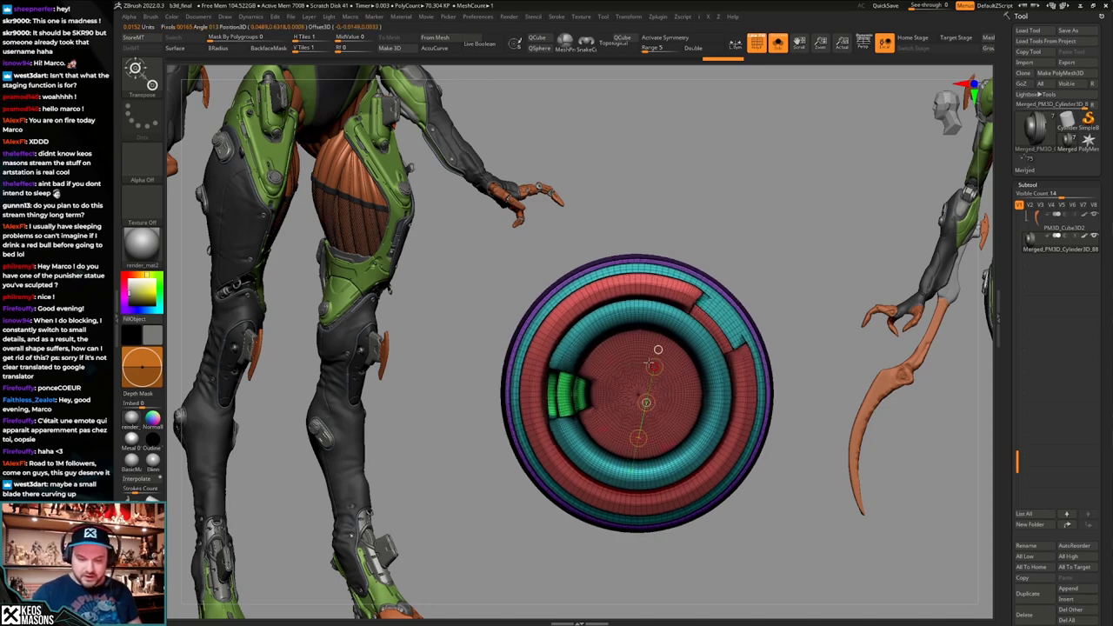
pyautogui.moveTo(839, 361); pyautogui.dragTo(781, 365)
pyautogui.hotkey('ctrl', 'z')
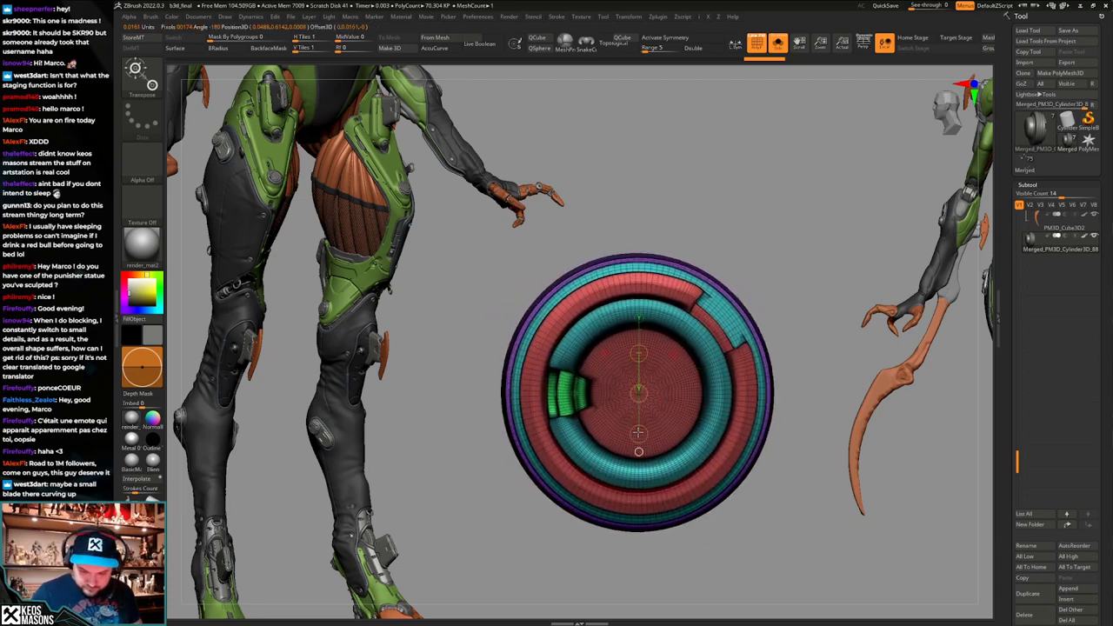
# Try rotating the disc with a vertical action line through its face centre, undo it and recheck the face straight on.
pyautogui.moveTo(638, 433); pyautogui.dragTo(785, 346)
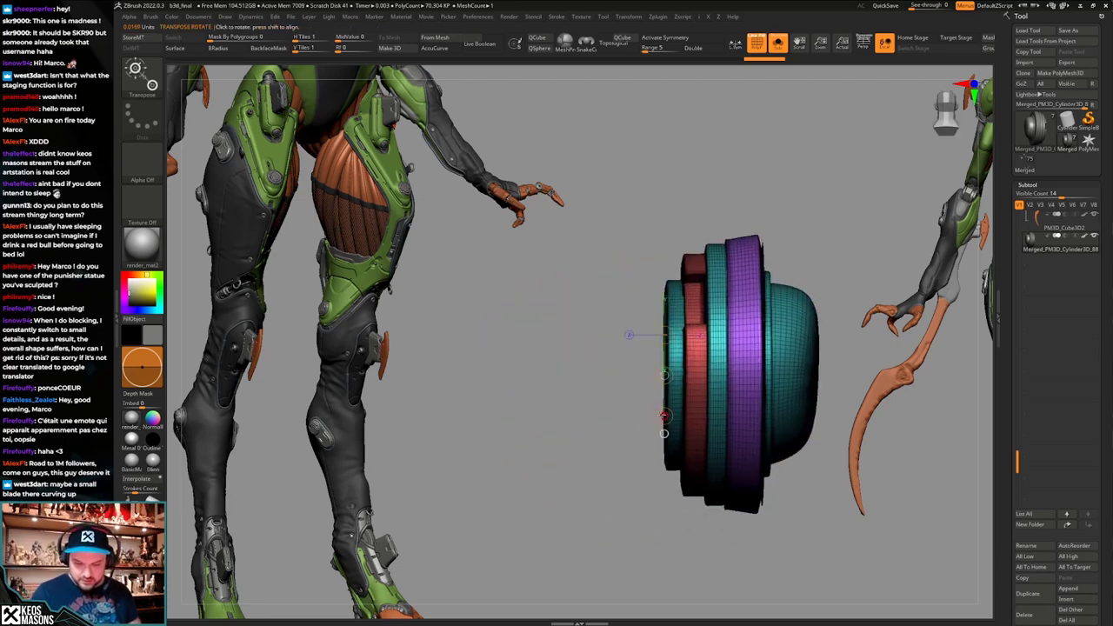
pyautogui.press('q')
pyautogui.hotkey('ctrl', 'z')
pyautogui.moveTo(777, 394)
pyautogui.mouseDown()
pyautogui.moveTo(756, 385)
pyautogui.moveTo(751, 431)
pyautogui.moveTo(758, 332)
pyautogui.mouseUp()
pyautogui.hotkey('shift', 'f')
pyautogui.hotkey('shift', 's')
pyautogui.hotkey('shift', 's')
pyautogui.hotkey('shift', 'f')
pyautogui.hotkey('shift', 'f')
pyautogui.hotkey('shift', 'f')
pyautogui.keyDown('alt'); pyautogui.moveTo(750, 380); pyautogui.dragTo(773, 387); pyautogui.keyUp('alt')
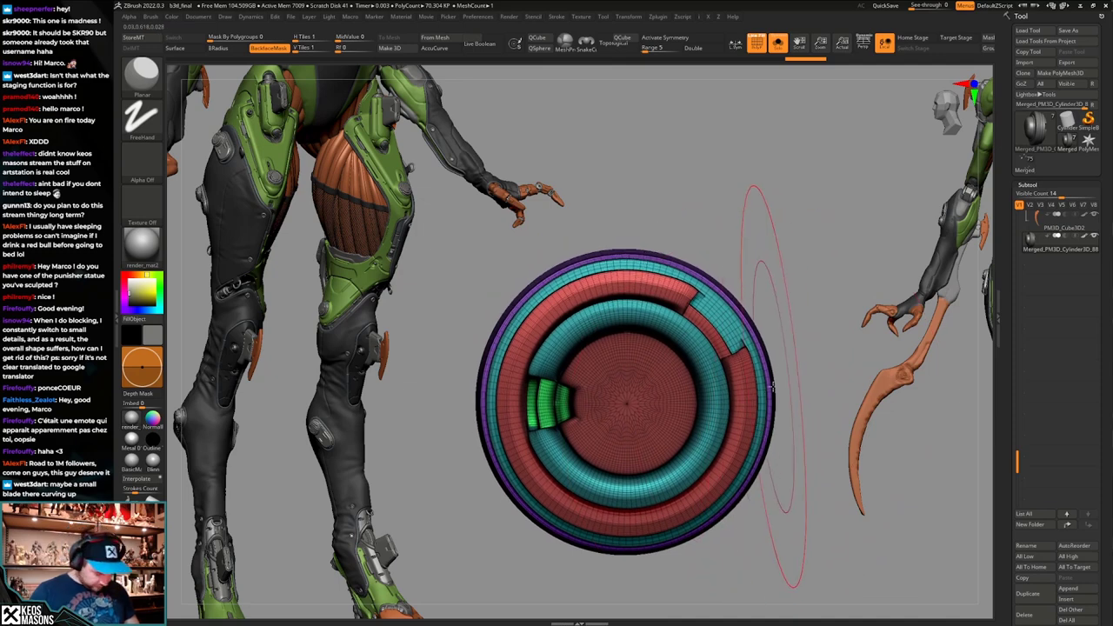
# Place a horizontal action line across the disc's face, then check the disc's side profile with the polyframe hidden.
pyautogui.press('w')
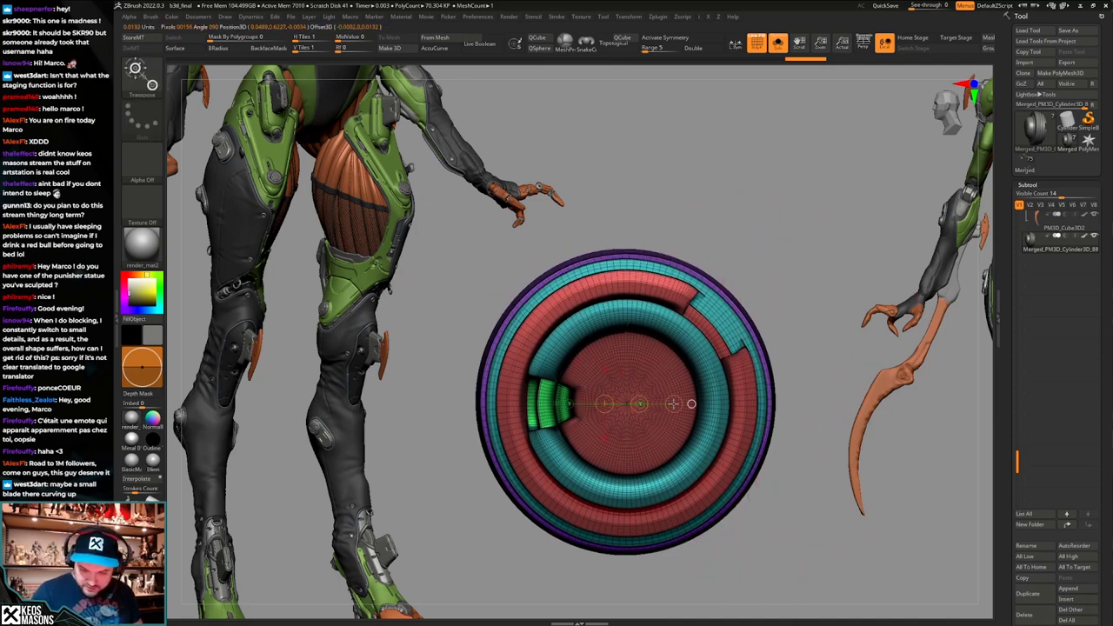
pyautogui.keyDown('shift'); pyautogui.moveTo(800, 370); pyautogui.dragTo(804, 397); pyautogui.keyUp('shift')
pyautogui.press('q')
pyautogui.moveTo(748, 433)
pyautogui.mouseDown()
pyautogui.moveTo(734, 347)
pyautogui.moveTo(721, 374)
pyautogui.mouseUp()
pyautogui.moveTo(722, 374)
pyautogui.keyDown('alt'); pyautogui.mouseDown()
pyautogui.moveTo(673, 318)
pyautogui.moveTo(721, 395)
pyautogui.mouseUp(); pyautogui.keyUp('alt')
pyautogui.hotkey('shift', 'f')
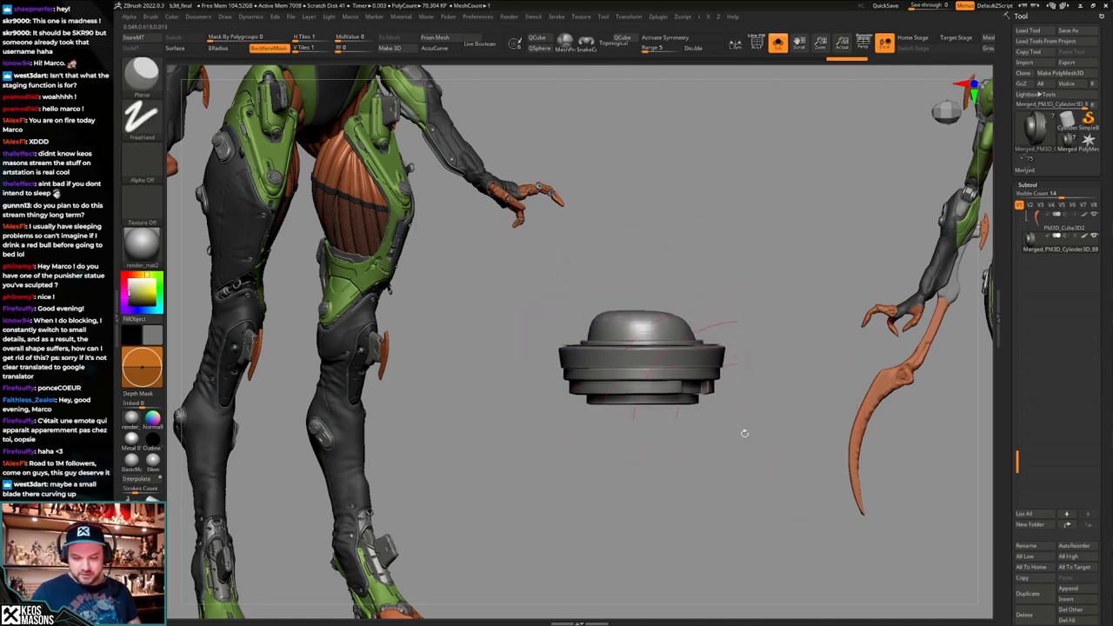
# Show all parts and move the stacked cylinder cap onto one side of the round joint at the top of the blade.
pyautogui.hotkey('alt', 's')
pyautogui.moveTo(738, 487)
pyautogui.keyDown('shift'); pyautogui.mouseDown()
pyautogui.moveTo(739, 417)
pyautogui.moveTo(755, 391)
pyautogui.moveTo(737, 379)
pyautogui.mouseUp(); pyautogui.keyUp('shift')
pyautogui.press('w')
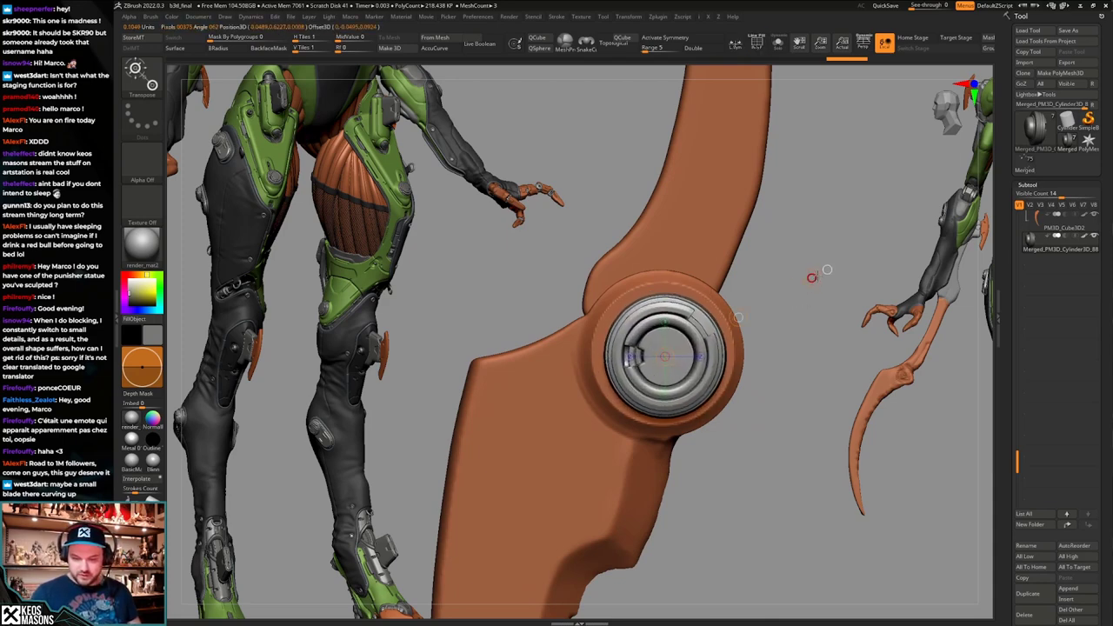
pyautogui.moveTo(813, 277); pyautogui.dragTo(811, 278)
pyautogui.moveTo(738, 317)
pyautogui.mouseDown()
pyautogui.moveTo(709, 349)
pyautogui.moveTo(735, 350)
pyautogui.mouseUp()
pyautogui.press('q')
pyautogui.press('w')
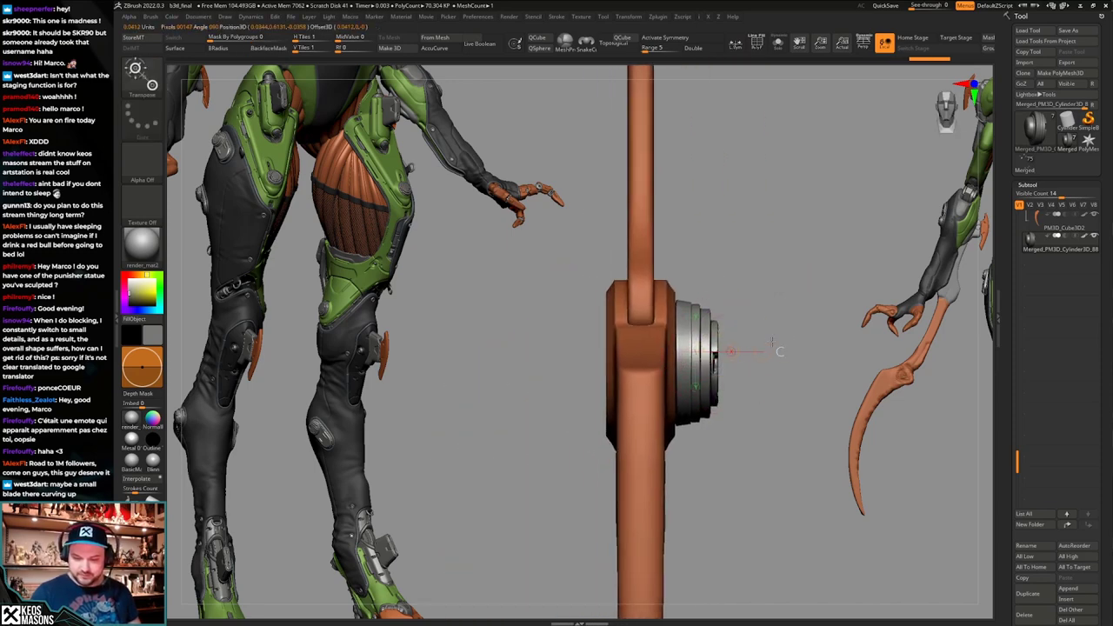
pyautogui.press('q')
pyautogui.moveTo(787, 359)
pyautogui.mouseDown()
pyautogui.moveTo(720, 354)
pyautogui.moveTo(733, 407)
pyautogui.moveTo(754, 377)
pyautogui.mouseUp()
# Try to mirror and weld the cap across the joint.
pyautogui.click(742, 399)
pyautogui.click(745, 386)
pyautogui.hotkey('shift', 'f')
pyautogui.click(752, 385)
pyautogui.hotkey('shift', 'f')
pyautogui.hotkey('shift', 'f')
pyautogui.press('g')
pyautogui.click(772, 515)
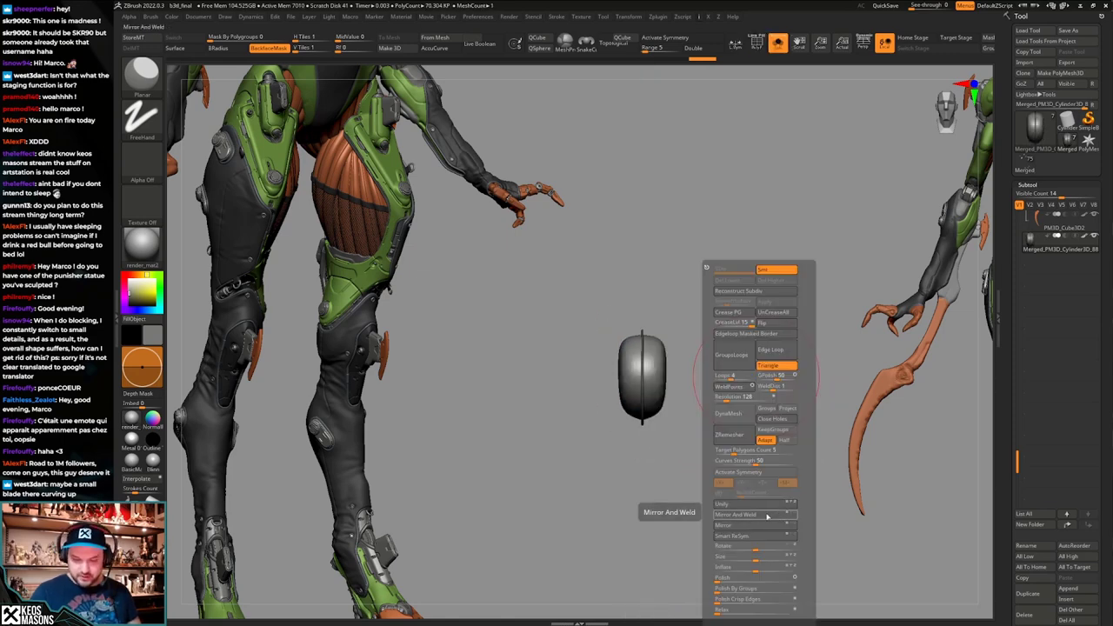
pyautogui.hotkey('ctrl', 'z')
# Mirror the cap to the opposite side of the joint, and use Mirror And Weld to make it a two-sided hub.
pyautogui.click(779, 525)
pyautogui.click(761, 517)
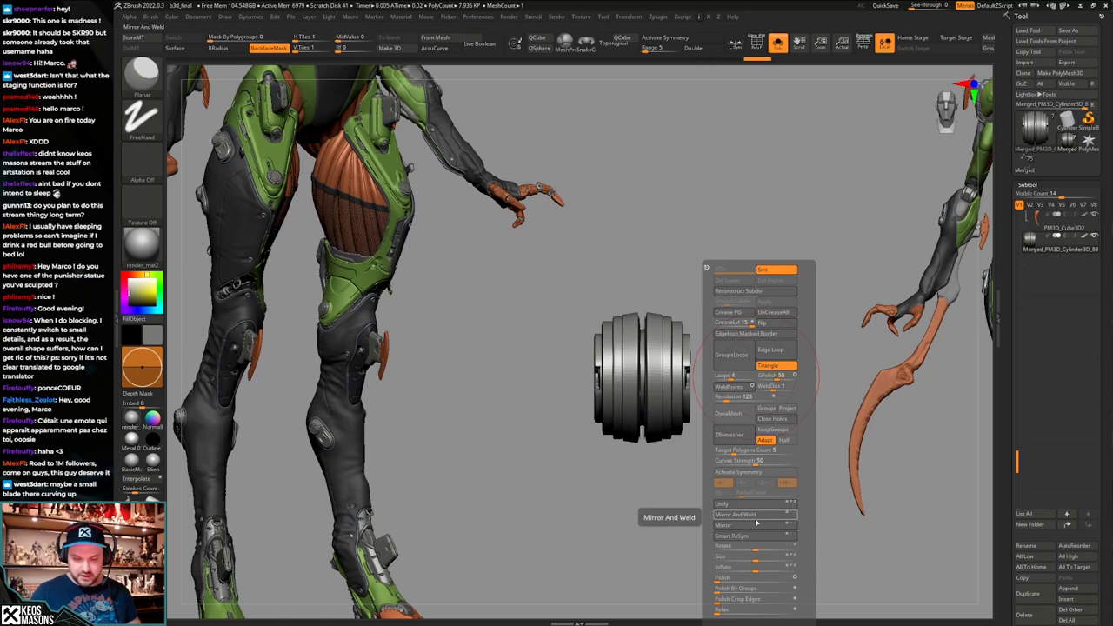
pyautogui.hotkey('alt', 'shift', 's')
pyautogui.hotkey('alt', 'shift', 's')
pyautogui.hotkey('shift', 'f')
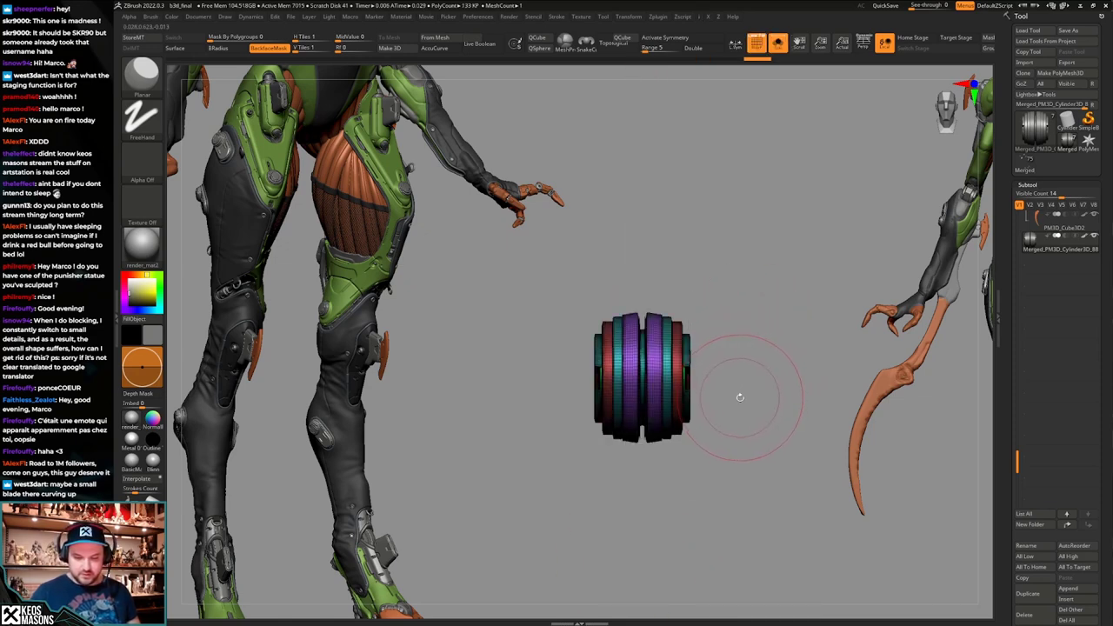
pyautogui.hotkey('shift', 'f')
pyautogui.hotkey('alt', 'shift', 's')
pyautogui.moveTo(738, 385); pyautogui.dragTo(771, 365, button='right')
pyautogui.moveTo(770, 365)
pyautogui.mouseDown()
pyautogui.moveTo(745, 378)
pyautogui.moveTo(728, 427)
pyautogui.moveTo(736, 441)
pyautogui.moveTo(745, 421)
pyautogui.moveTo(703, 400)
pyautogui.moveTo(745, 426)
pyautogui.moveTo(719, 395)
pyautogui.moveTo(718, 431)
pyautogui.moveTo(685, 441)
pyautogui.moveTo(720, 424)
pyautogui.mouseUp()
# Select the blade and narrow its round joint between the two sides of the hub using Transpose.
pyautogui.keyDown('alt'); pyautogui.click(667, 406); pyautogui.keyUp('alt')
pyautogui.press('w')
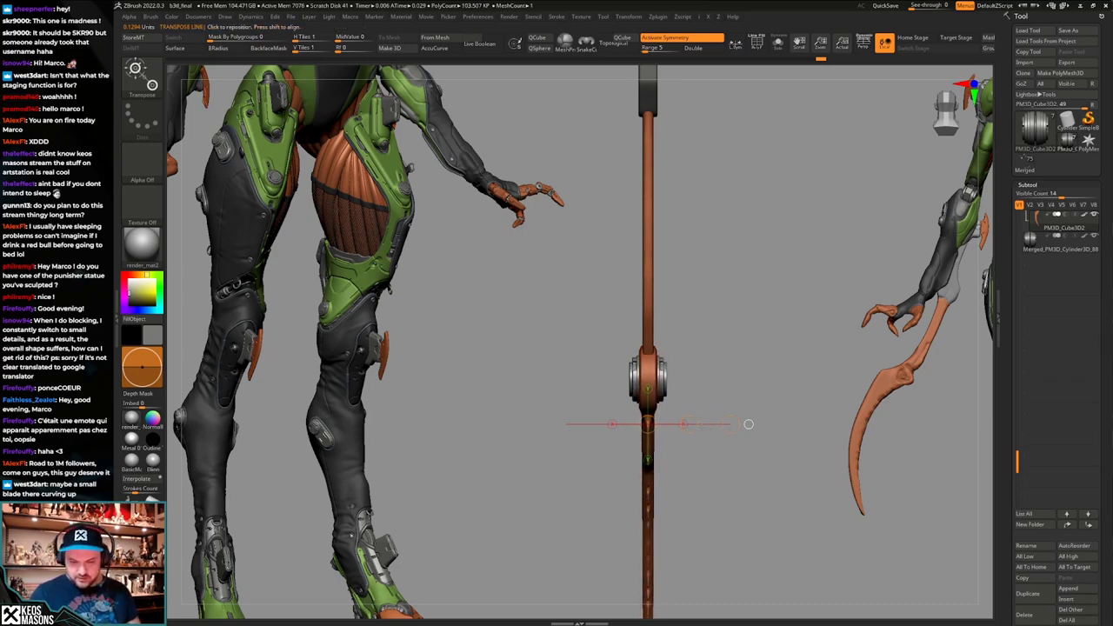
pyautogui.press('q')
pyautogui.moveTo(748, 424)
pyautogui.mouseDown()
pyautogui.moveTo(728, 394)
pyautogui.moveTo(713, 400)
pyautogui.moveTo(727, 418)
pyautogui.moveTo(711, 439)
pyautogui.moveTo(740, 423)
pyautogui.mouseUp()
pyautogui.press('space')
pyautogui.click(740, 372)
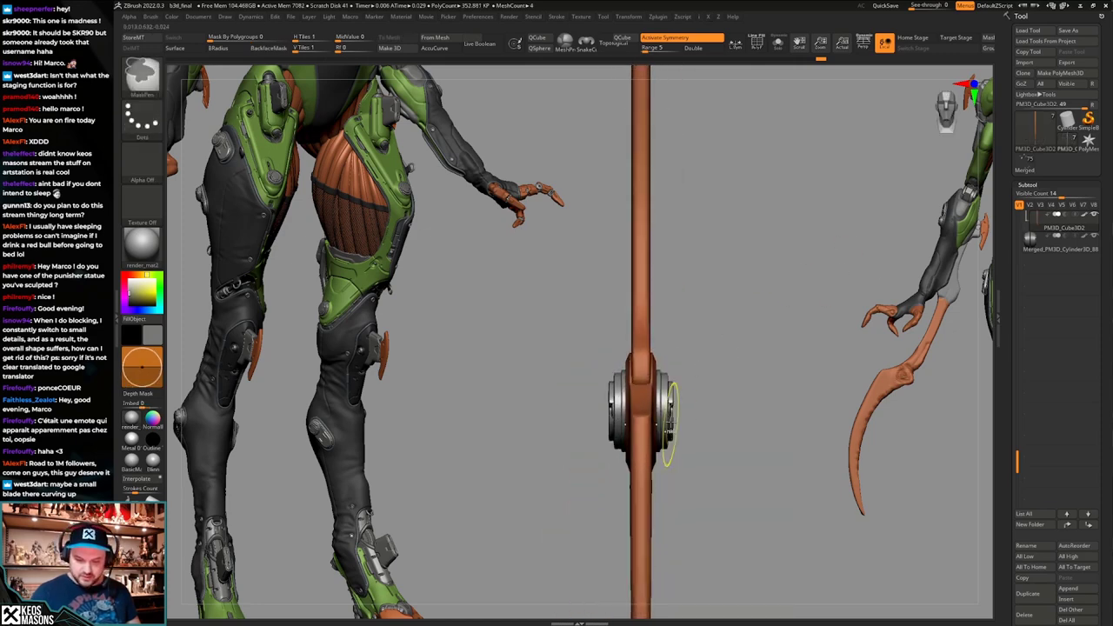
# Undo the hub's weld and shift the single cap inward along its axis to fit against the blade joint.
pyautogui.keyDown('alt'); pyautogui.click(670, 421); pyautogui.keyUp('alt')
pyautogui.hotkey('alt', 's')
pyautogui.hotkey('ctrl', 'z')
pyautogui.press('w')
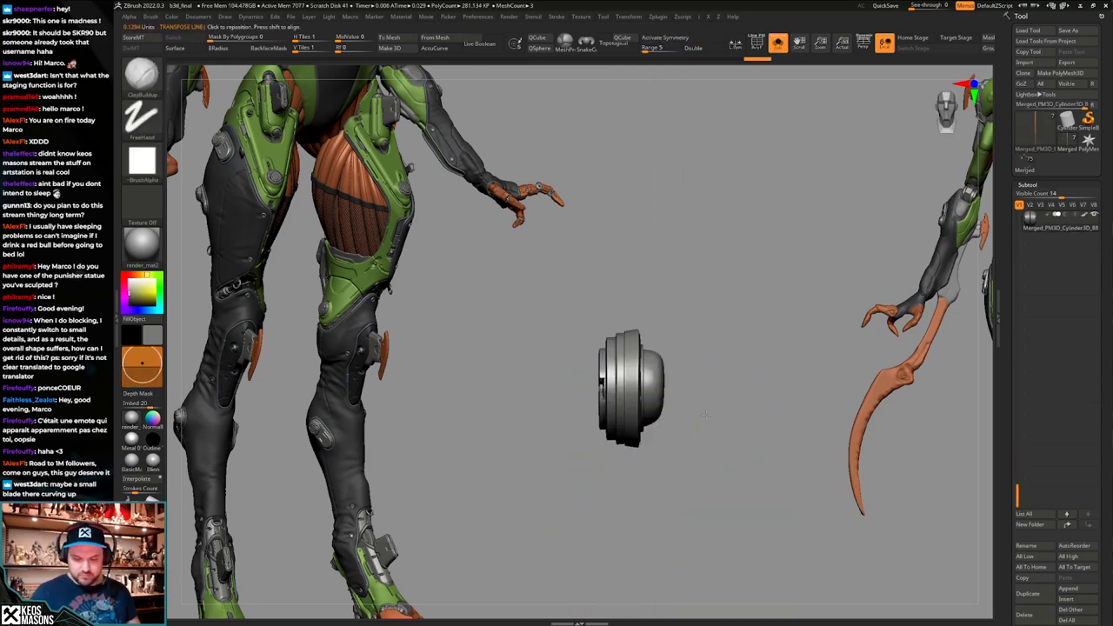
pyautogui.moveTo(656, 395)
pyautogui.keyDown('shift'); pyautogui.mouseDown()
pyautogui.moveTo(706, 394)
pyautogui.moveTo(775, 350)
pyautogui.moveTo(762, 368)
pyautogui.moveTo(790, 393)
pyautogui.moveTo(754, 376)
pyautogui.mouseUp(); pyautogui.keyUp('shift')
pyautogui.hotkey('alt', 's')
pyautogui.press('q')
pyautogui.hotkey('alt', 's')
pyautogui.press('w')
pyautogui.press('q')
pyautogui.hotkey('alt', 's')
pyautogui.hotkey('alt', 's')
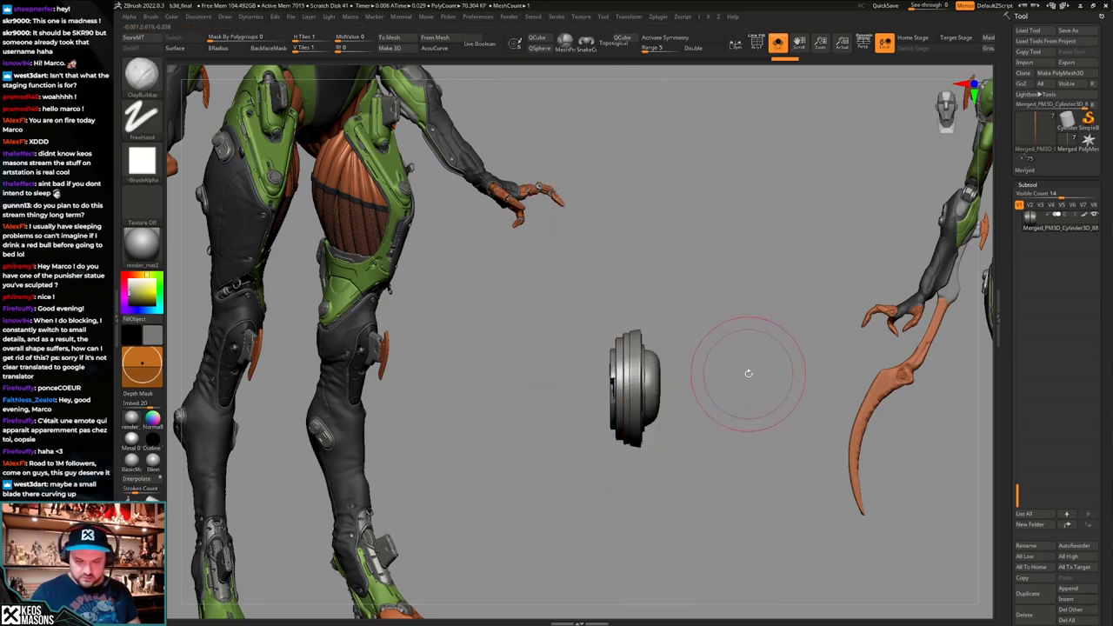
# Try Mirror And Weld on the shifted cap.
pyautogui.press('space')
pyautogui.click(753, 517)
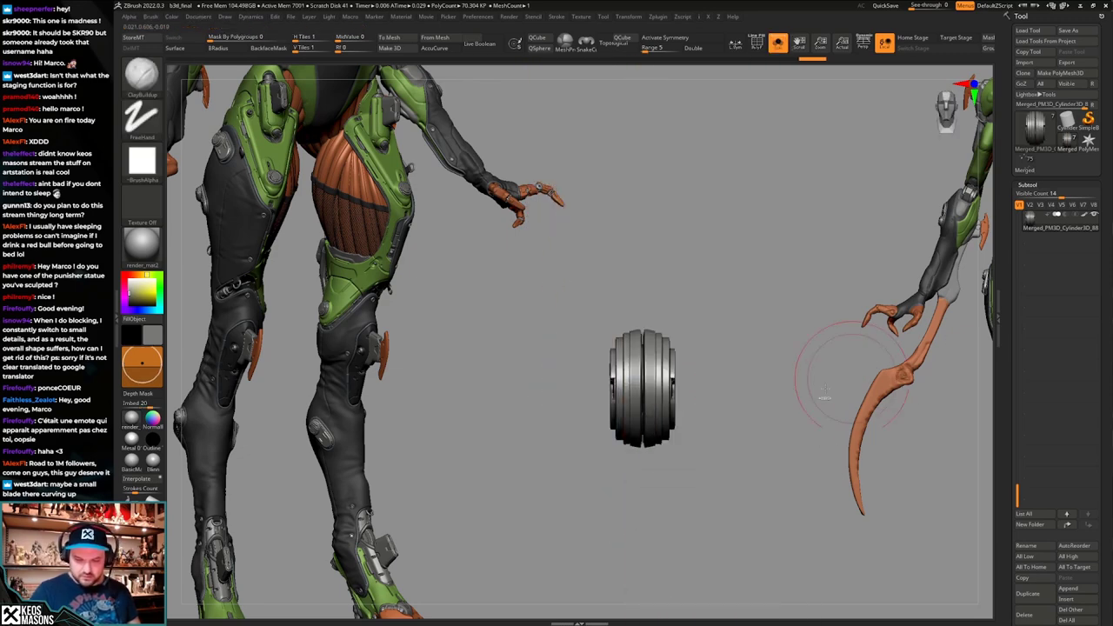
pyautogui.hotkey('ctrl', 'z')
# Mask the cap's outer rings and shift its inner ring and dome farther across the joint's centre.
pyautogui.keyDown('ctrl'); pyautogui.moveTo(675, 290); pyautogui.dragTo(635, 473); pyautogui.keyUp('ctrl')
pyautogui.keyDown('ctrl'); pyautogui.click(636, 473); pyautogui.keyUp('ctrl')
pyautogui.press('w')
pyautogui.keyDown('shift'); pyautogui.moveTo(600, 372); pyautogui.dragTo(671, 372); pyautogui.keyUp('shift')
pyautogui.press('q')
pyautogui.moveTo(784, 311); pyautogui.dragTo(752, 429)
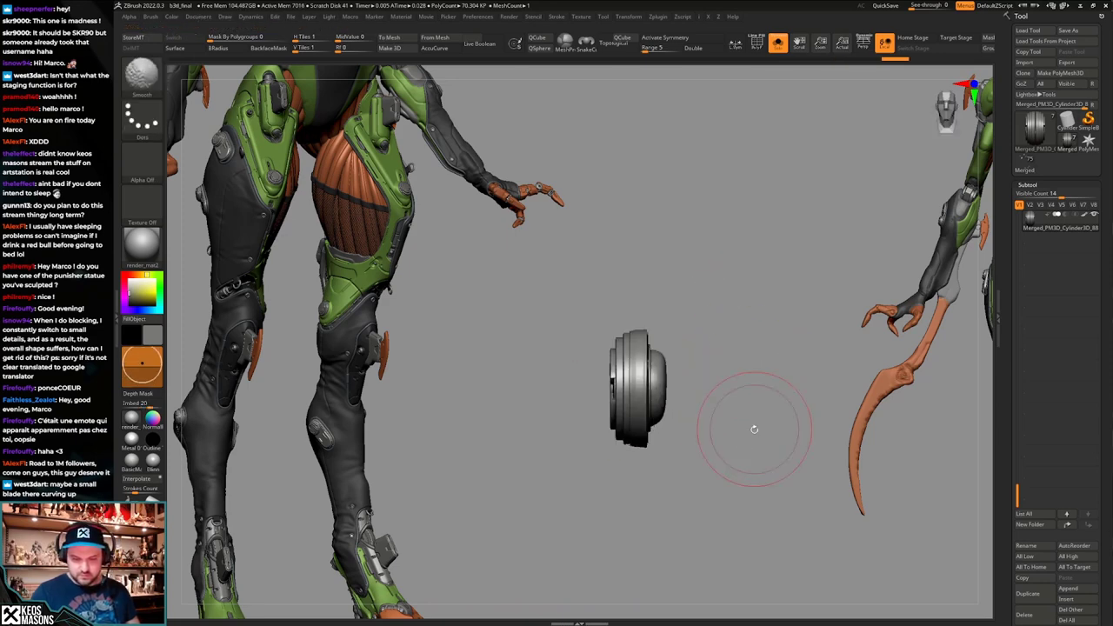
# Mirror and weld the adjusted cap into a two-sided hub.
pyautogui.press('space')
pyautogui.click(751, 515)
pyautogui.hotkey('shift', 'f')
pyautogui.moveTo(718, 386); pyautogui.dragTo(775, 329)
pyautogui.hotkey('shift', 'f')
# Turn on symmetry and duplicate the finished hub from the blade joint upward along the connecting arm.
pyautogui.hotkey('alt', 's')
pyautogui.press('x')
pyautogui.keyDown('shift'); pyautogui.moveTo(718, 367); pyautogui.dragTo(732, 349); pyautogui.keyUp('shift')
pyautogui.keyDown('alt'); pyautogui.moveTo(732, 349); pyautogui.dragTo(716, 388); pyautogui.keyUp('alt')
pyautogui.press('w')
pyautogui.moveTo(641, 471)
pyautogui.keyDown('shift'); pyautogui.mouseDown()
pyautogui.moveTo(644, 536)
pyautogui.moveTo(666, 388)
pyautogui.moveTo(634, 299)
pyautogui.mouseUp(); pyautogui.keyUp('shift')
pyautogui.hotkey('alt', 's')
pyautogui.press('space')
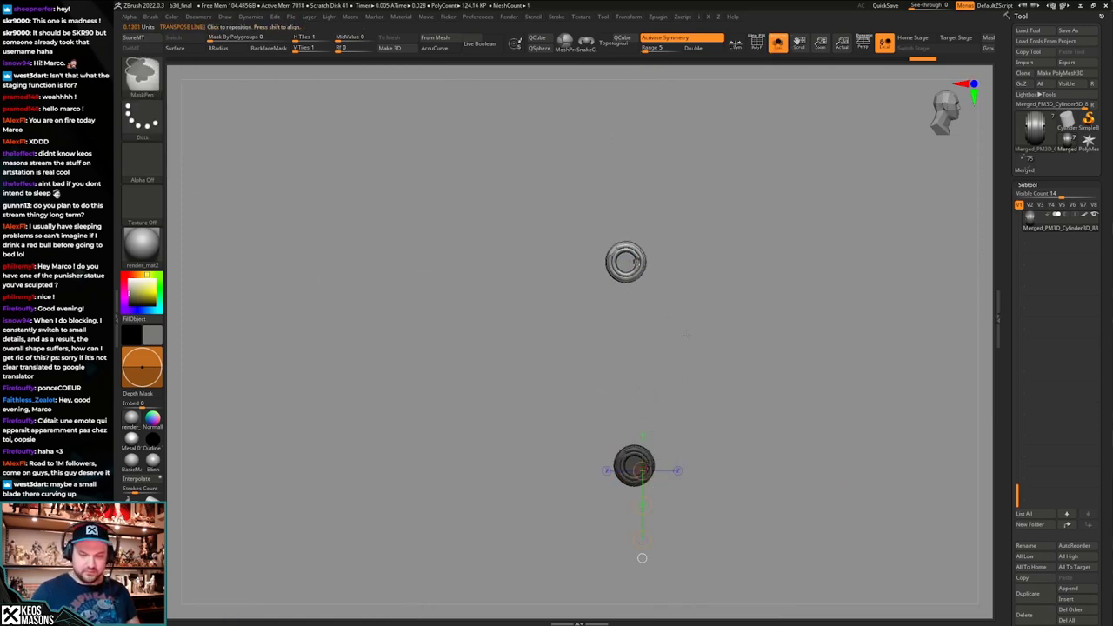
# Position the duplicated hub on the round joint between the gray upper piece and the connecting arm.
pyautogui.press('q')
pyautogui.keyDown('alt'); pyautogui.moveTo(722, 380); pyautogui.dragTo(723, 461); pyautogui.keyUp('alt')
pyautogui.press('w')
pyautogui.hotkey('alt', 's')
pyautogui.moveTo(638, 346)
pyautogui.mouseDown()
pyautogui.moveTo(705, 373)
pyautogui.moveTo(657, 307)
pyautogui.mouseUp()
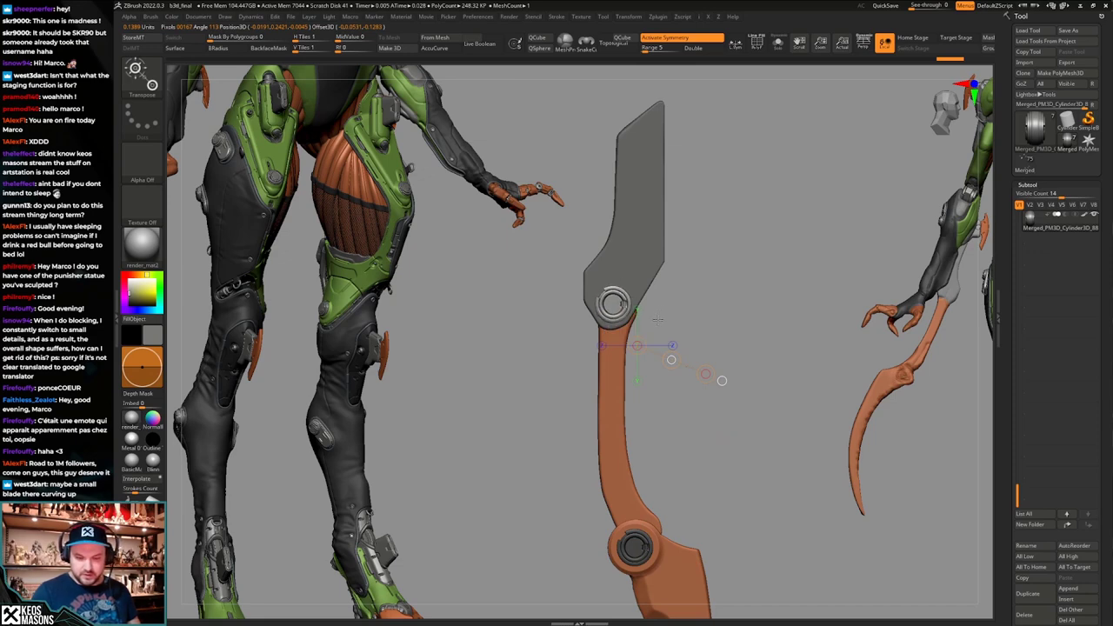
pyautogui.press('q')
pyautogui.moveTo(710, 397); pyautogui.dragTo(724, 385)
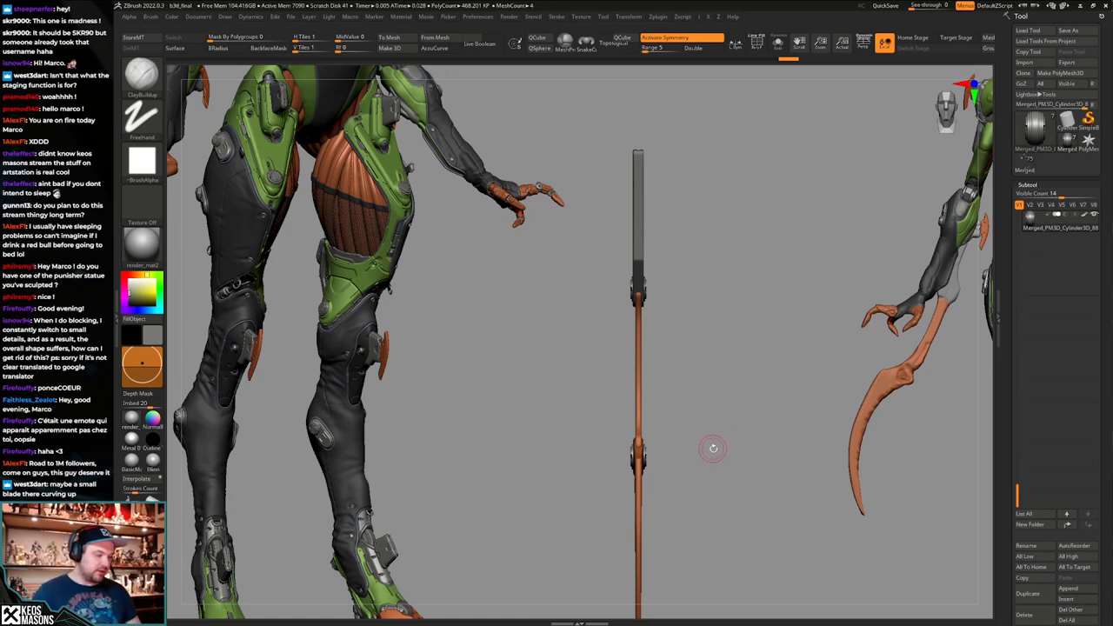
pyautogui.moveTo(771, 399)
pyautogui.mouseDown()
pyautogui.moveTo(735, 432)
pyautogui.moveTo(753, 384)
pyautogui.mouseUp()
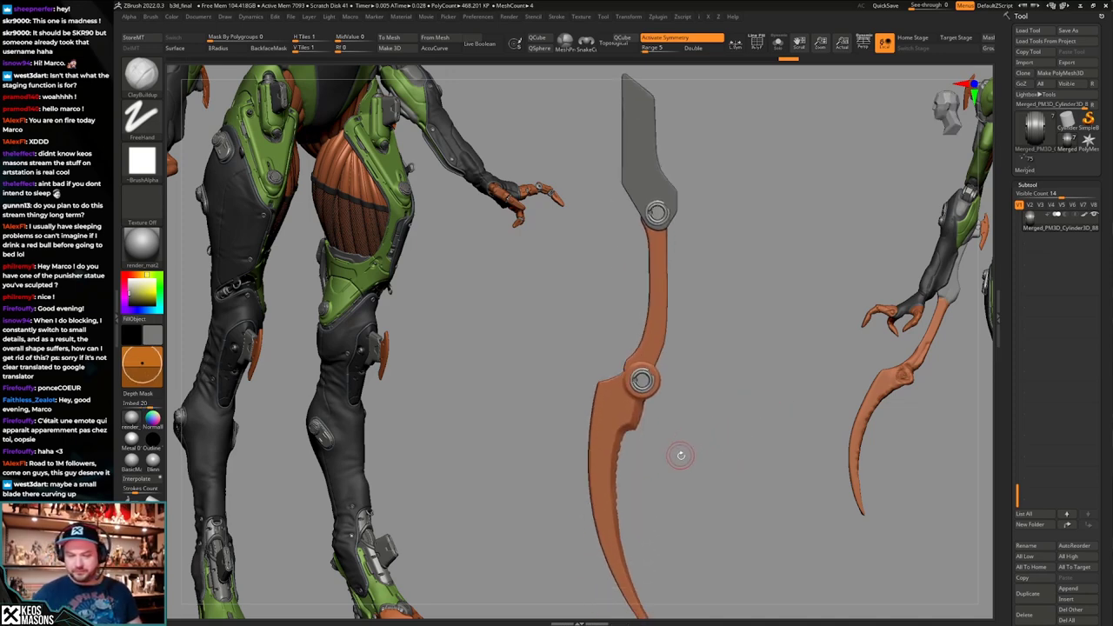
# Isolate the blade, centre Transpose on its hub, and rotate the blade up to fold against the connecting arm.
pyautogui.moveTo(693, 430); pyautogui.dragTo(689, 361)
pyautogui.keyDown('alt'); pyautogui.click(633, 149); pyautogui.keyUp('alt')
pyautogui.keyDown('alt'); pyautogui.moveTo(688, 419); pyautogui.dragTo(694, 429); pyautogui.keyUp('alt')
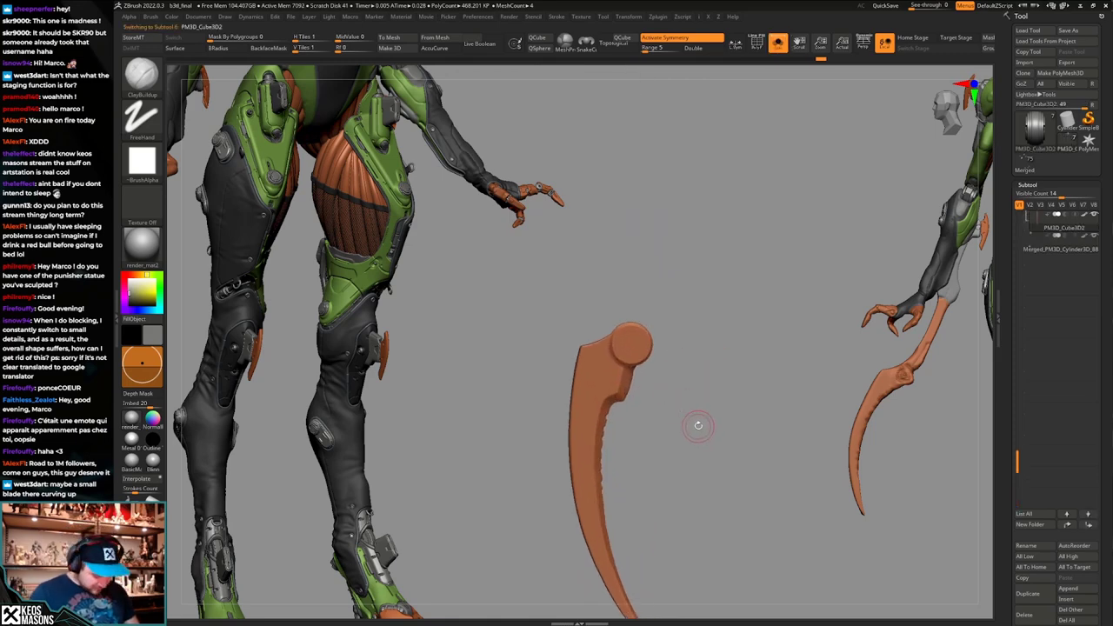
pyautogui.press('w')
pyautogui.hotkey('shift', 'f')
pyautogui.moveTo(632, 344); pyautogui.dragTo(616, 352)
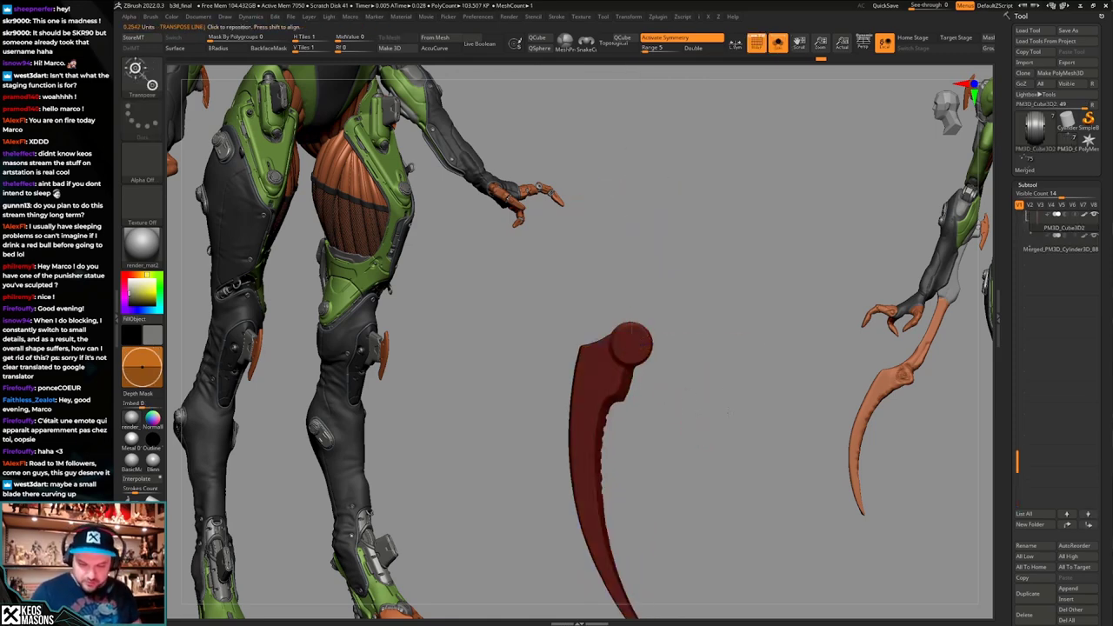
pyautogui.keyDown('alt'); pyautogui.moveTo(728, 413); pyautogui.dragTo(728, 391); pyautogui.keyUp('alt')
pyautogui.hotkey('shift', 'f')
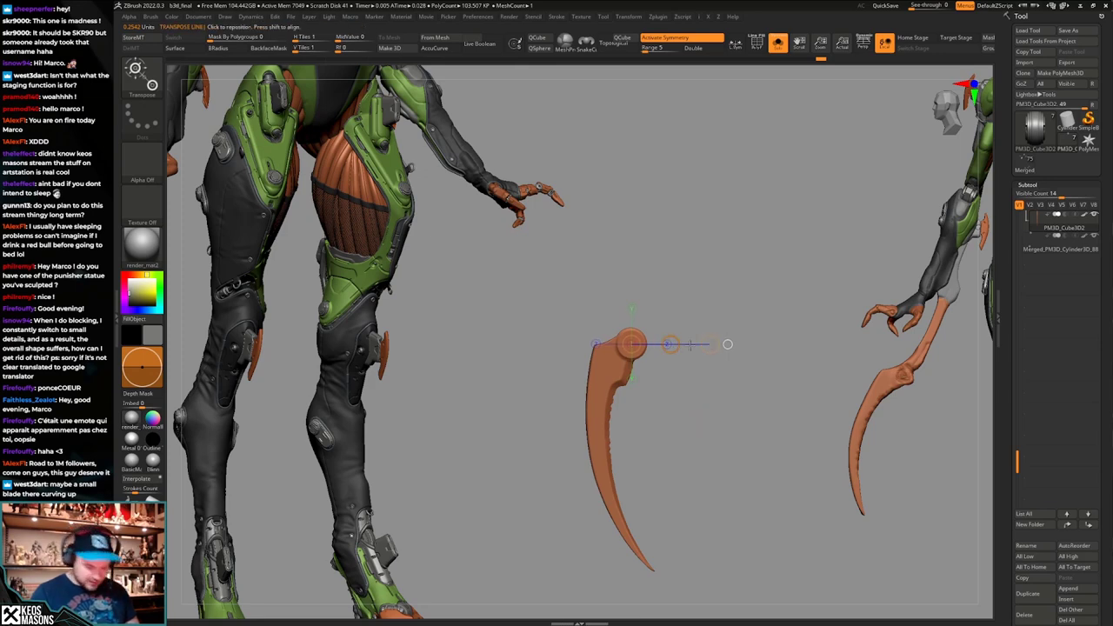
pyautogui.click(778, 43)
pyautogui.moveTo(710, 344); pyautogui.dragTo(242, 344)
pyautogui.press('q')
pyautogui.moveTo(548, 335)
pyautogui.mouseDown(button='right')
pyautogui.moveTo(621, 340)
pyautogui.moveTo(645, 323)
pyautogui.mouseUp(button='right')
# Undo the blade's folding rotation.
pyautogui.hotkey('ctrl', 'z')
pyautogui.hotkey('ctrl', 'z')
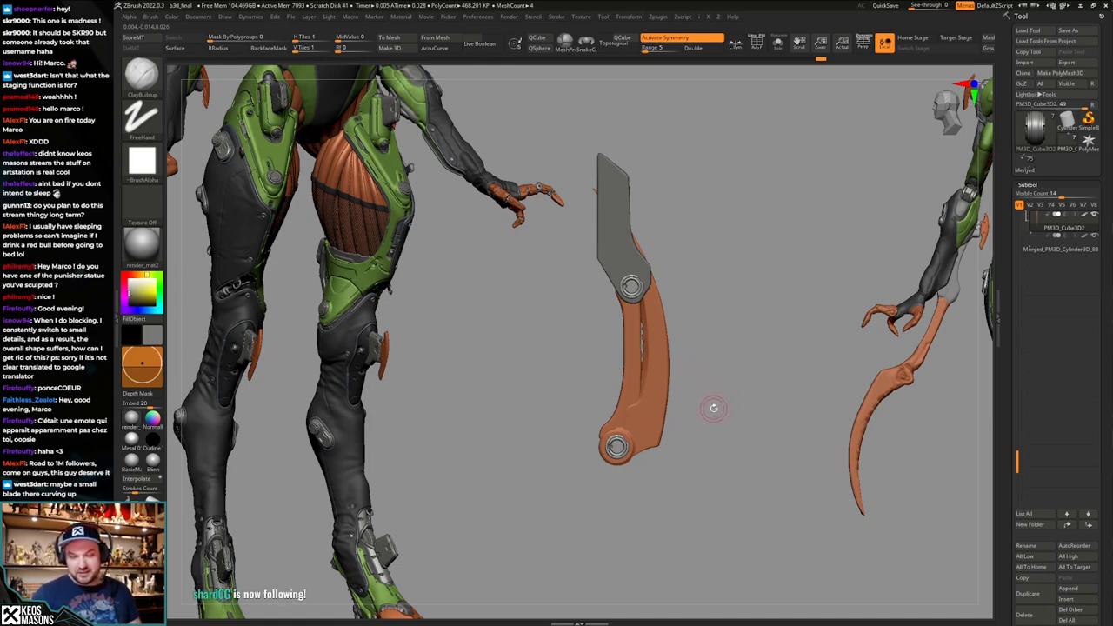
pyautogui.moveTo(713, 408)
pyautogui.mouseDown()
pyautogui.moveTo(782, 400)
pyautogui.moveTo(744, 385)
pyautogui.moveTo(724, 421)
pyautogui.moveTo(725, 393)
pyautogui.moveTo(732, 418)
pyautogui.mouseUp()
pyautogui.hotkey('ctrl', 'shift', 'z')
# Choose the Move brush, select the connecting arm, and try nudging the edge at its middle.
pyautogui.press('space')
pyautogui.click(701, 348)
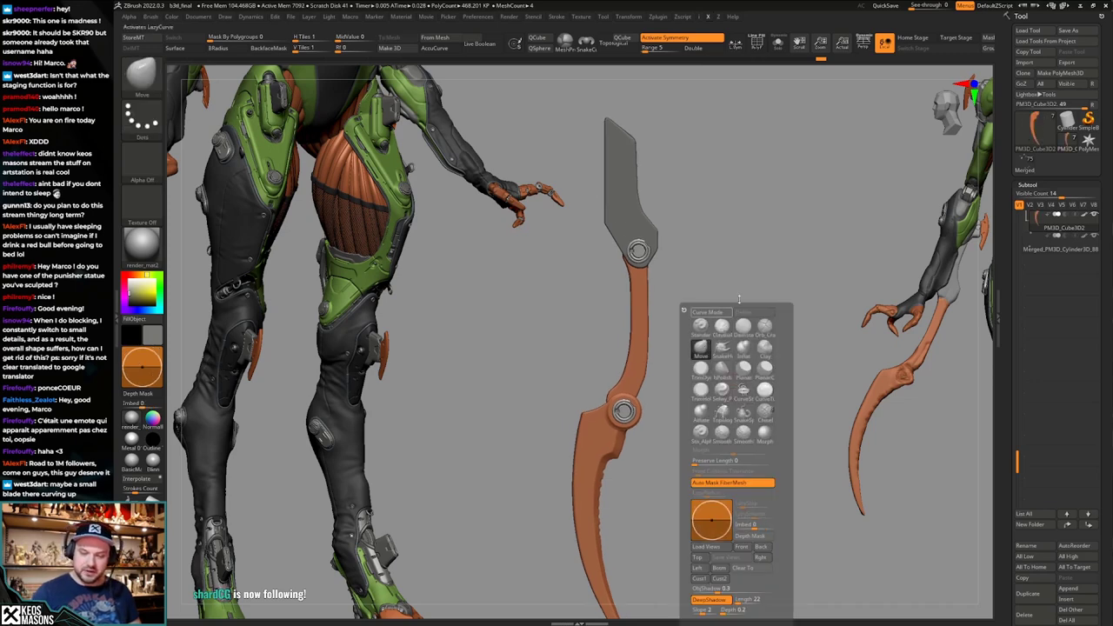
pyautogui.press('space')
pyautogui.keyDown('alt'); pyautogui.click(645, 317); pyautogui.keyUp('alt')
pyautogui.press('space')
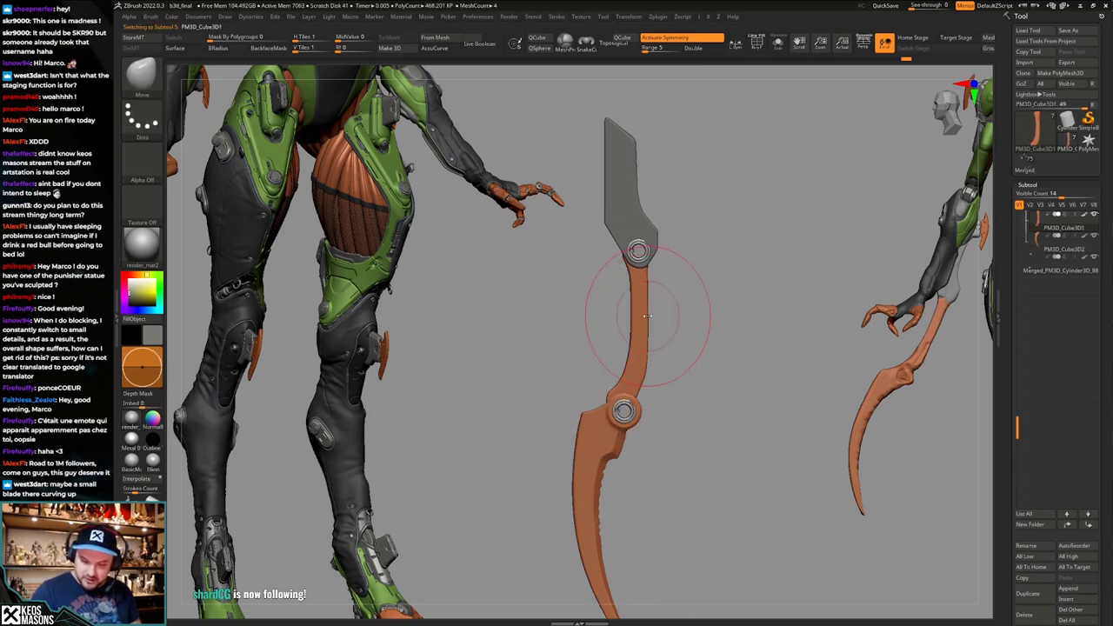
pyautogui.moveTo(646, 315); pyautogui.dragTo(648, 311)
pyautogui.hotkey('ctrl', 'z')
# Try another Move brush adjustment on the upper part of the connecting arm with a different draw size.
pyautogui.keyDown('ctrl'); pyautogui.moveTo(652, 327); pyautogui.dragTo(655, 276, button='right'); pyautogui.keyUp('ctrl')
pyautogui.keyDown('alt'); pyautogui.moveTo(703, 374); pyautogui.dragTo(711, 350, button='right'); pyautogui.keyUp('alt')
pyautogui.hotkey('shift', 'f')
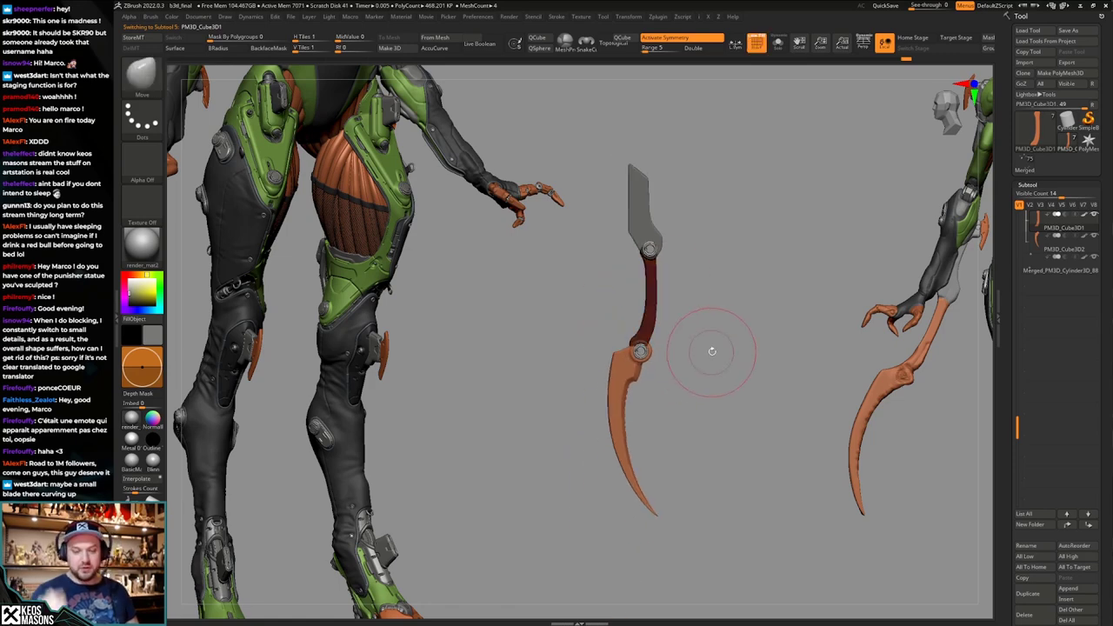
pyautogui.hotkey('shift', 'f')
pyautogui.keyDown('ctrl'); pyautogui.moveTo(675, 295); pyautogui.dragTo(680, 318, button='right'); pyautogui.keyUp('ctrl')
pyautogui.press('space')
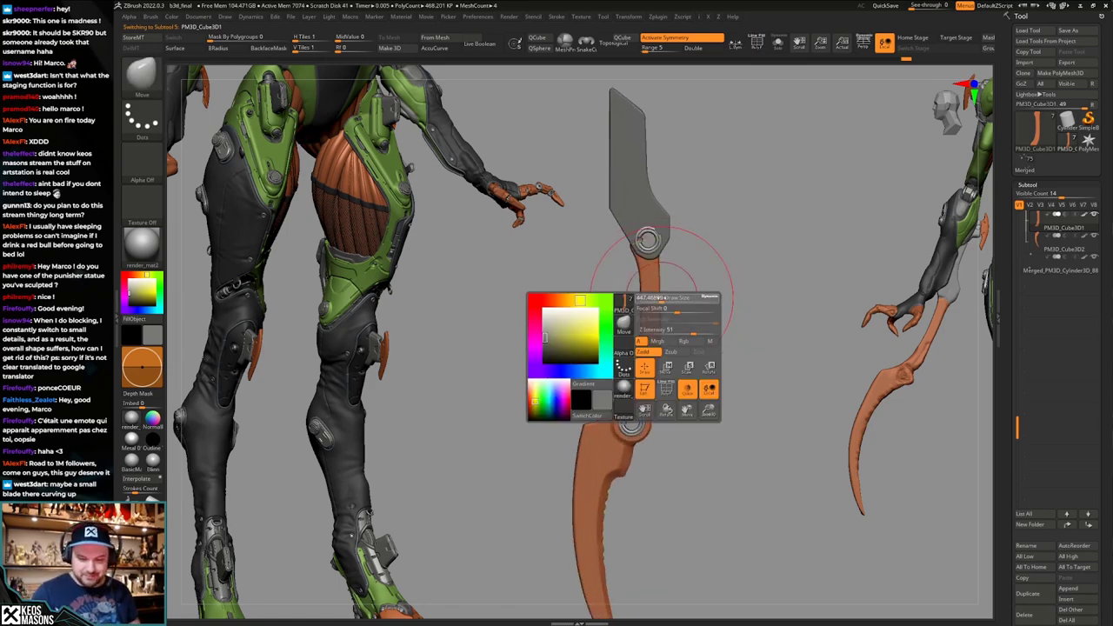
pyautogui.moveTo(653, 317); pyautogui.dragTo(659, 318)
pyautogui.keyDown('ctrl'); pyautogui.moveTo(666, 326); pyautogui.dragTo(673, 299, button='right'); pyautogui.keyUp('ctrl')
pyautogui.hotkey('ctrl', 'z')
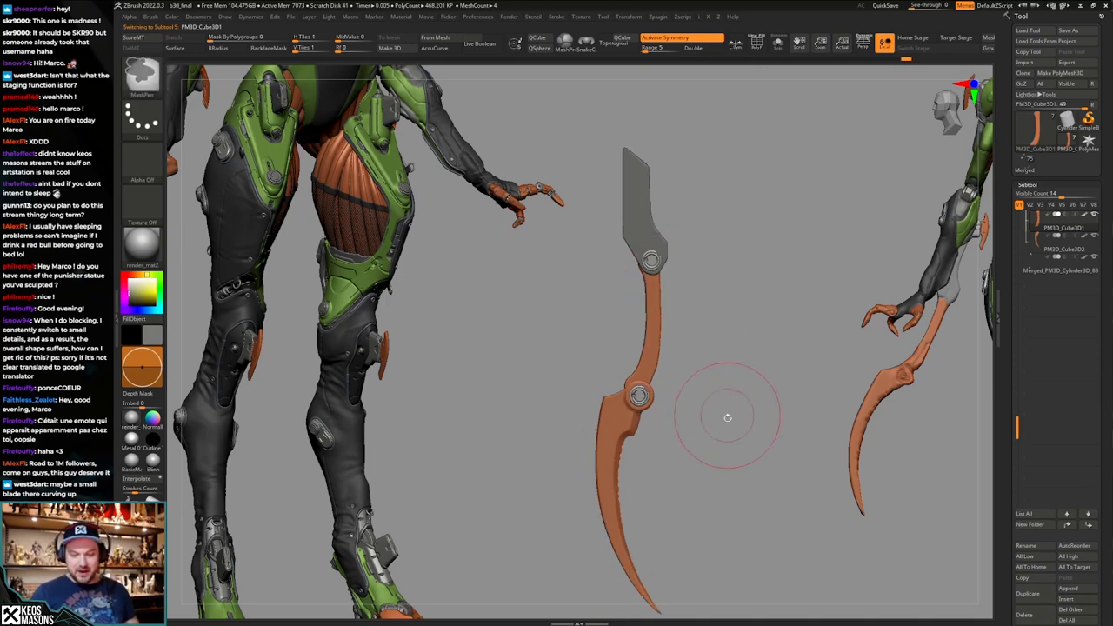
# Adjust the Move brush's draw size, turn on AccuCurve, and reshape the lower curve of the connecting arm.
pyautogui.keyDown('alt'); pyautogui.moveTo(693, 413); pyautogui.dragTo(701, 395, button='right'); pyautogui.keyUp('alt')
pyautogui.keyDown('ctrl'); pyautogui.moveTo(683, 352); pyautogui.dragTo(685, 386, button='right'); pyautogui.keyUp('ctrl')
pyautogui.press('space')
pyautogui.moveTo(659, 374); pyautogui.dragTo(670, 374)
pyautogui.hotkey('shift', 's')
pyautogui.press('space')
pyautogui.hotkey('shift', 's')
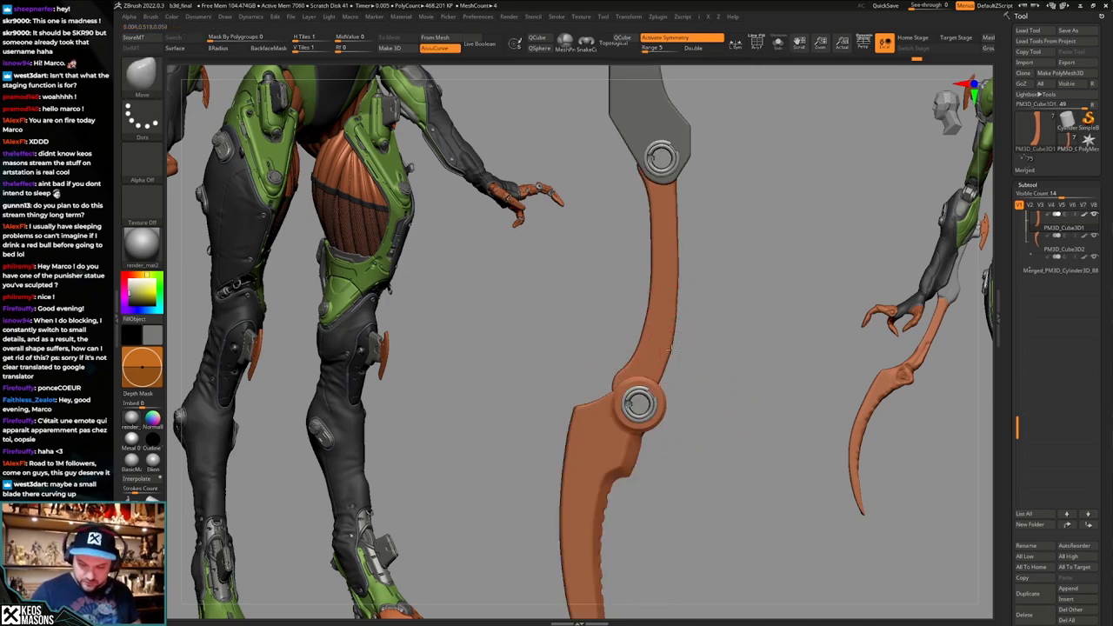
pyautogui.keyDown('ctrl'); pyautogui.moveTo(688, 378); pyautogui.dragTo(712, 346, button='right'); pyautogui.keyUp('ctrl')
pyautogui.keyDown('ctrl'); pyautogui.moveTo(713, 346); pyautogui.dragTo(712, 356, button='right'); pyautogui.keyUp('ctrl')
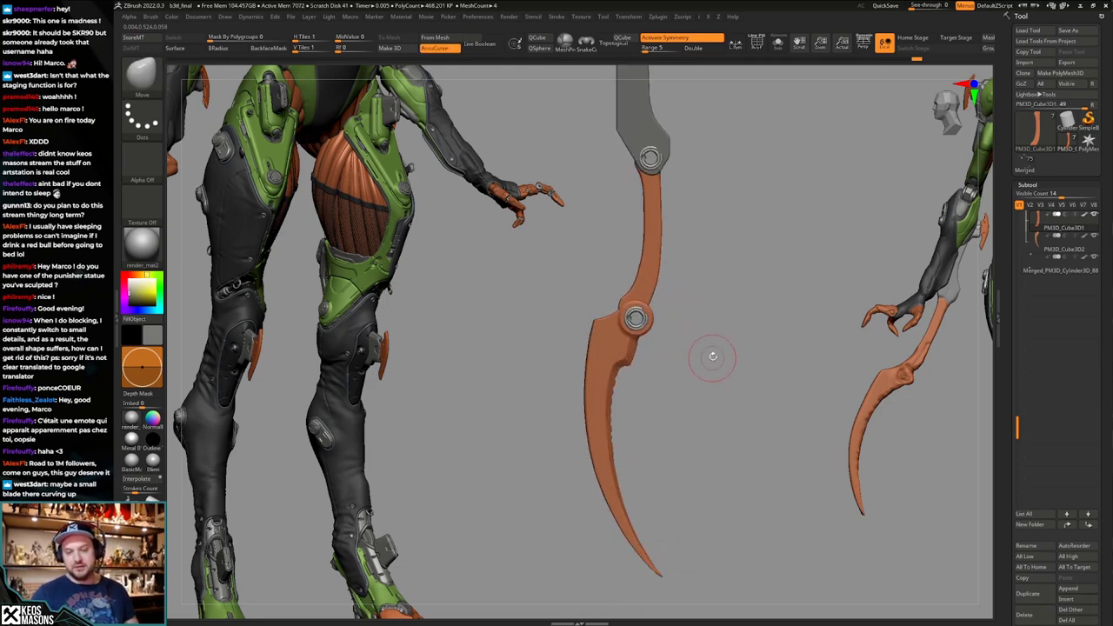
# Pull the connecting arm's lower end outward around the blade hub with a resized Move brush.
pyautogui.keyDown('alt'); pyautogui.moveTo(703, 283); pyautogui.dragTo(686, 363, button='right'); pyautogui.keyUp('alt')
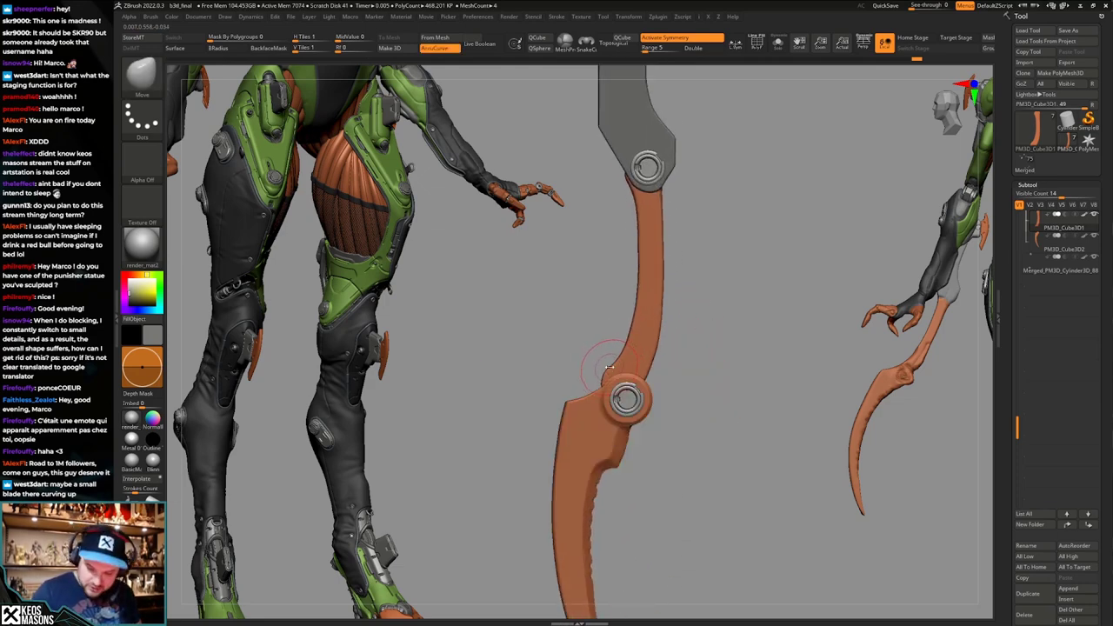
pyautogui.press('s')
pyautogui.hotkey('ctrl', 'z')
pyautogui.moveTo(608, 372); pyautogui.dragTo(604, 389)
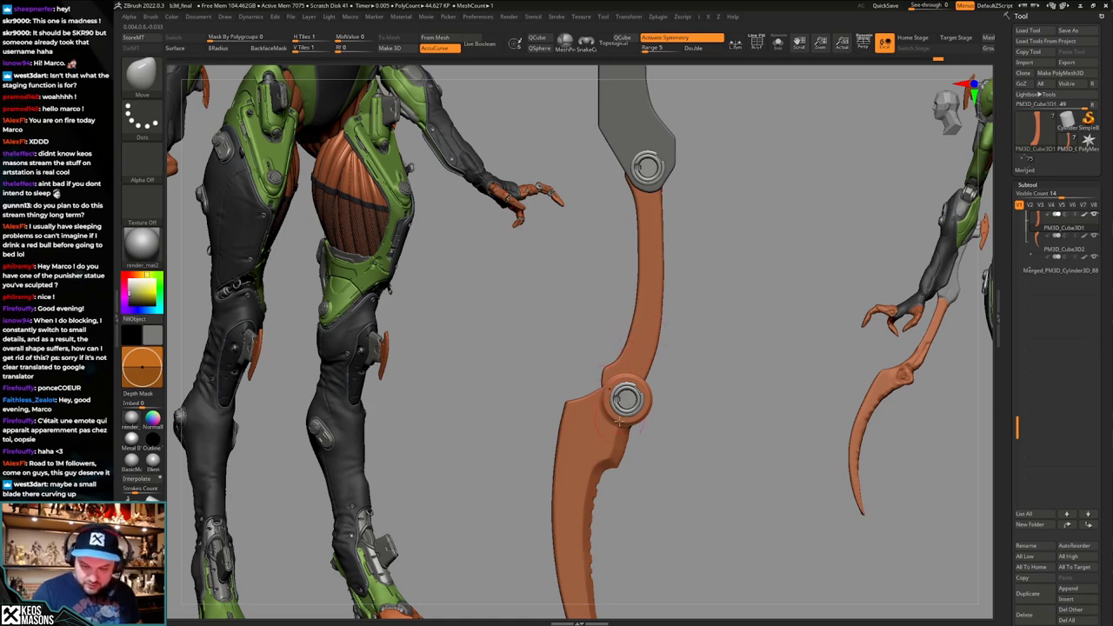
pyautogui.hotkey('ctrl', 'shift', 'z')
pyautogui.moveTo(701, 415)
pyautogui.keyDown('alt'); pyautogui.mouseDown()
pyautogui.moveTo(695, 403)
pyautogui.moveTo(692, 435)
pyautogui.mouseUp(); pyautogui.keyUp('alt')
pyautogui.press('s')
pyautogui.click(618, 336)
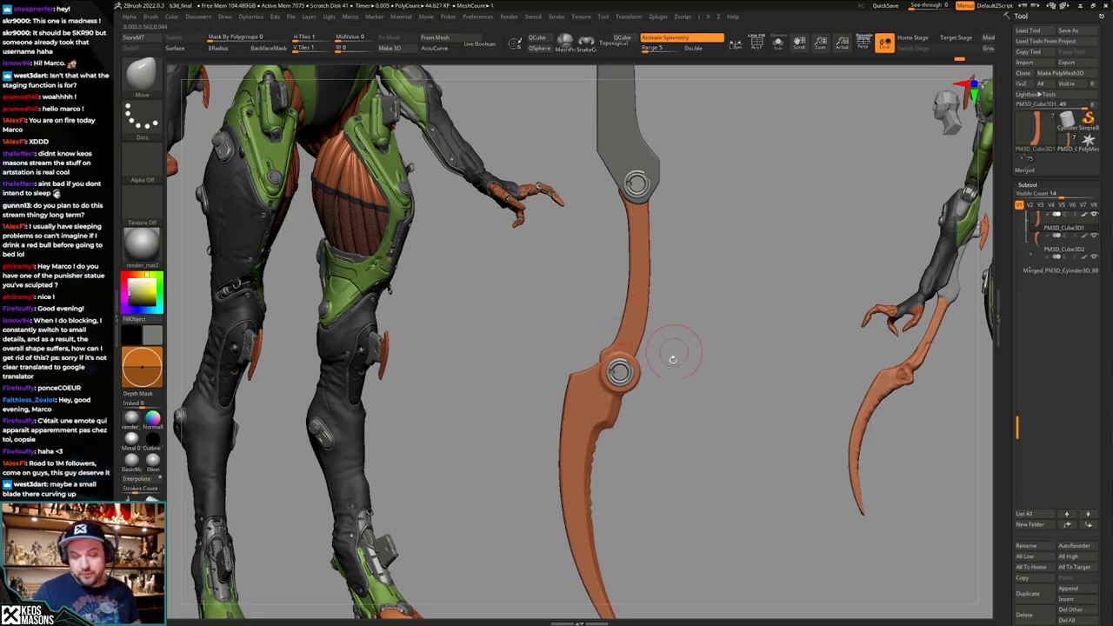
# Resize the Move brush and widen the connecting arm's upper end beside the upper hub.
pyautogui.moveTo(654, 338)
pyautogui.keyDown('ctrl'); pyautogui.mouseDown(button='right')
pyautogui.moveTo(655, 308)
pyautogui.moveTo(648, 336)
pyautogui.mouseUp(button='right'); pyautogui.keyUp('ctrl')
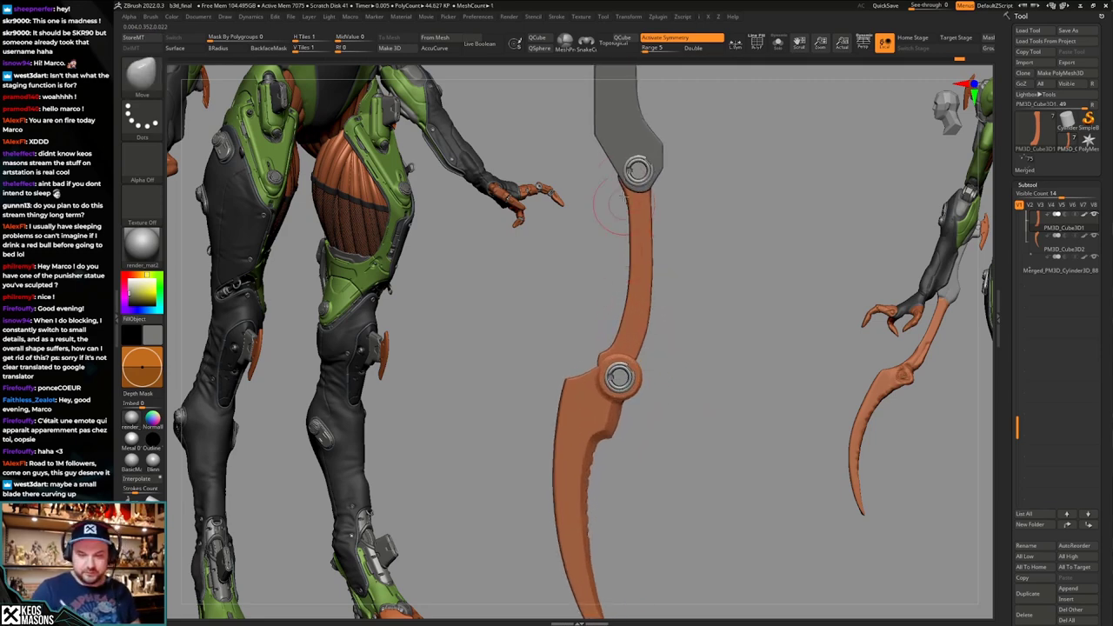
pyautogui.press('s')
pyautogui.click(614, 208)
pyautogui.moveTo(629, 179); pyautogui.dragTo(619, 179)
pyautogui.keyDown('alt'); pyautogui.moveTo(638, 171); pyautogui.dragTo(626, 249, button='right'); pyautogui.keyUp('alt')
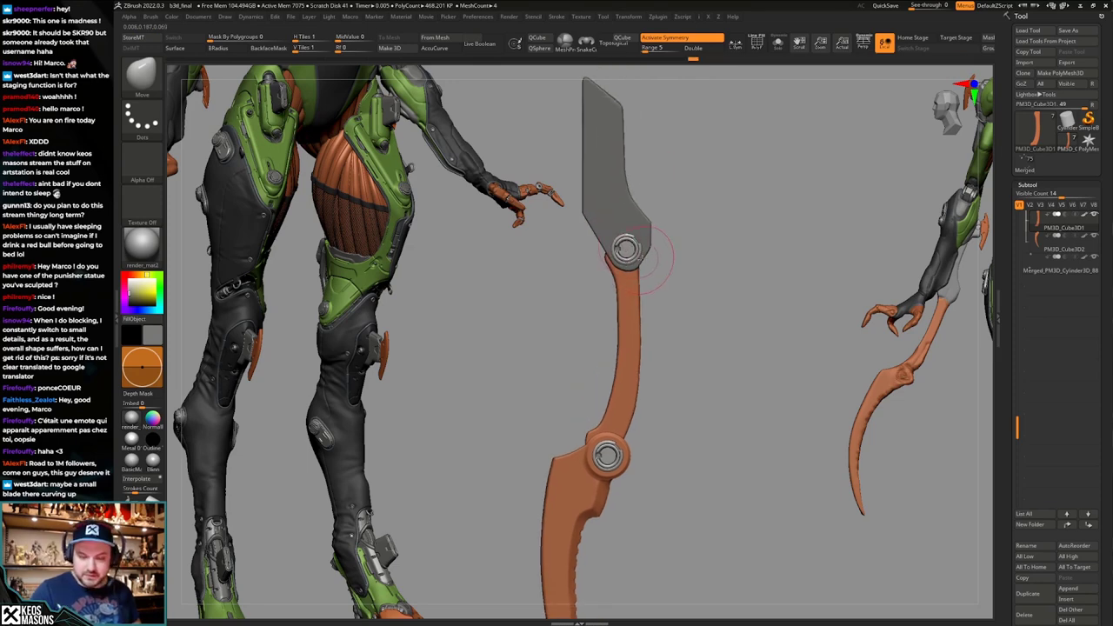
# Round the connecting arm's upper end around the upper hub, using isolated and transparent displays to see its outline.
pyautogui.hotkey('alt', 's')
pyautogui.moveTo(627, 250); pyautogui.dragTo(627, 241)
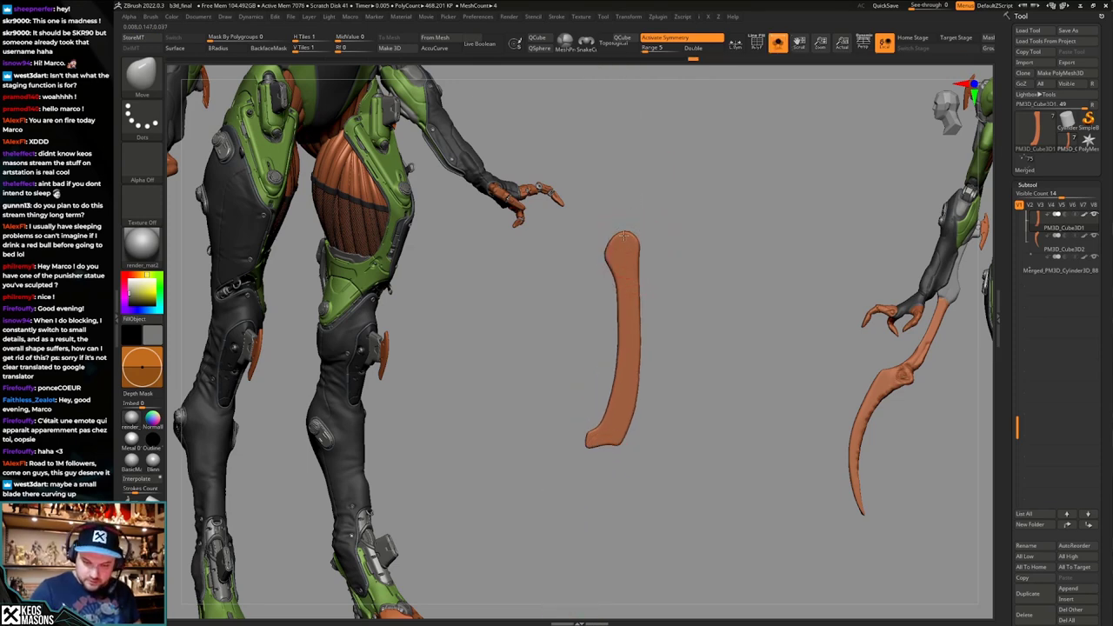
pyautogui.hotkey('alt', 's')
pyautogui.hotkey('alt', 't')
pyautogui.press('s')
pyautogui.click(635, 251)
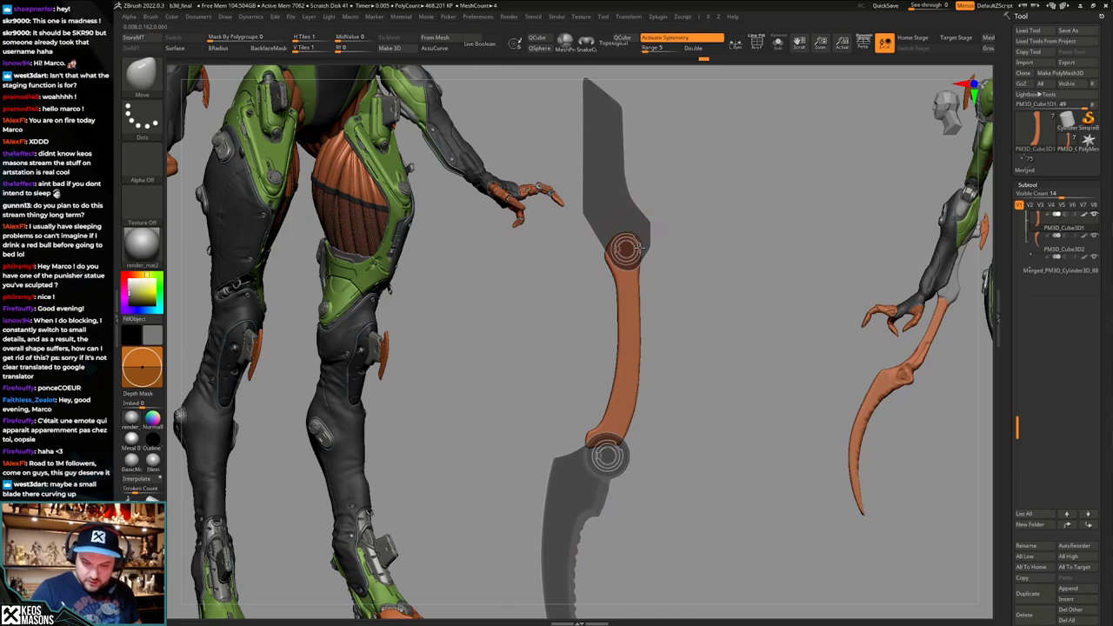
pyautogui.press('space')
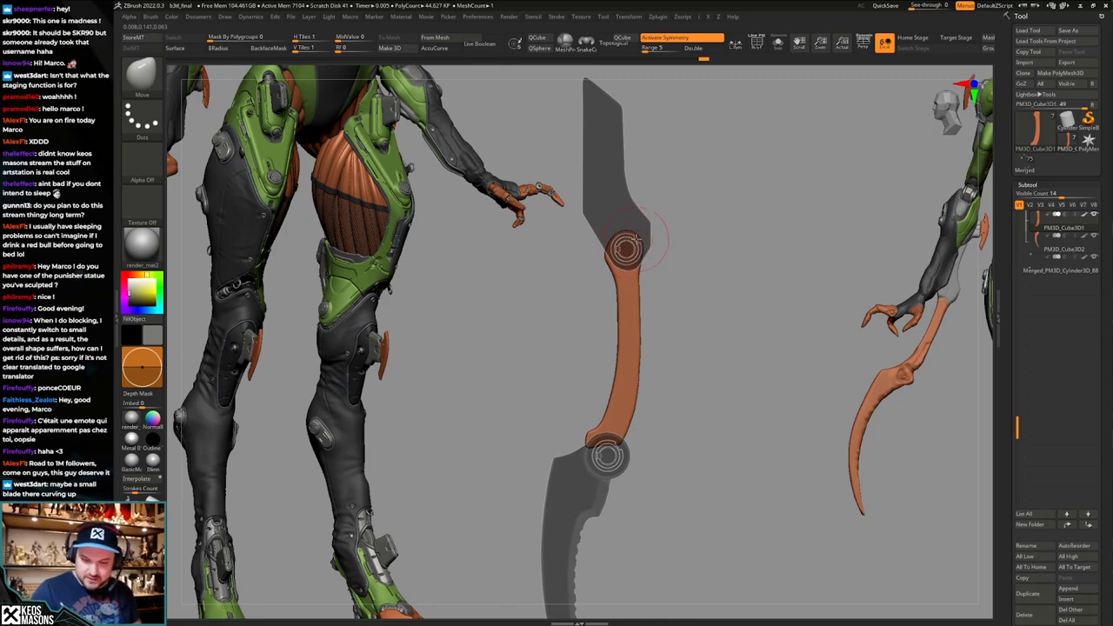
pyautogui.moveTo(636, 237); pyautogui.dragTo(638, 240)
pyautogui.click(665, 216)
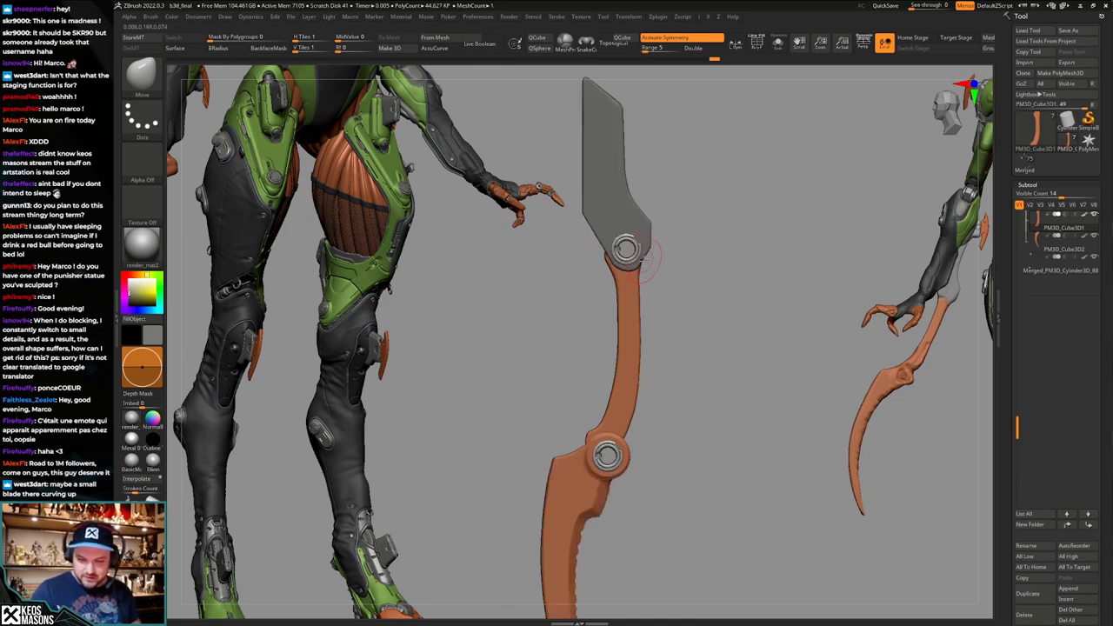
# Check the reshaped connecting arm against both hubs and the full blade linkage, using the transparent and wireframe displays.
pyautogui.moveTo(640, 258); pyautogui.dragTo(641, 255)
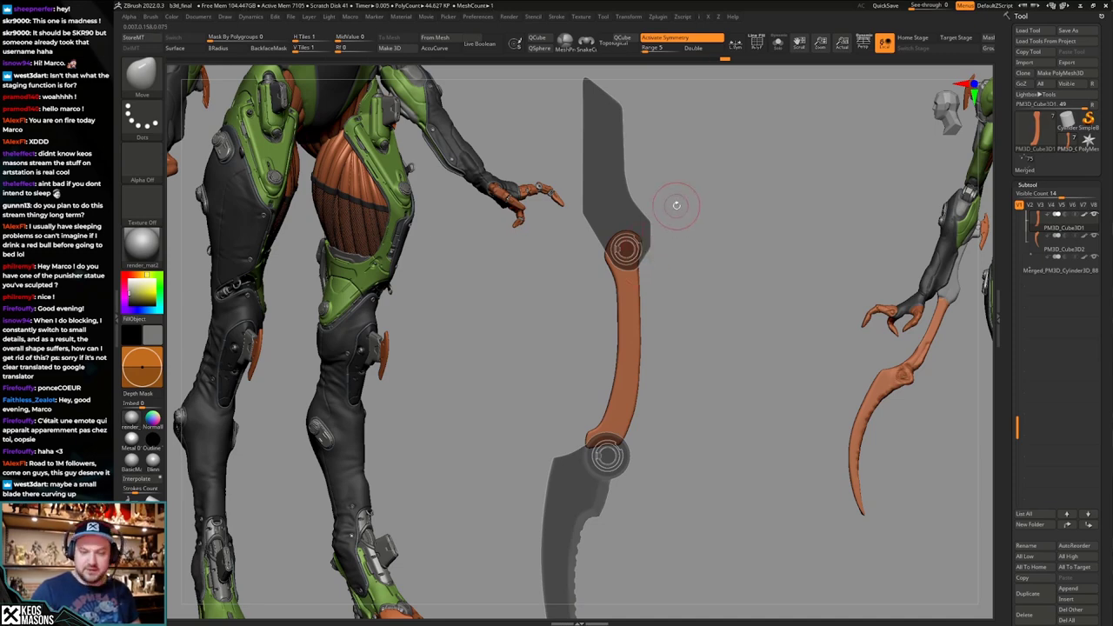
pyautogui.keyDown('alt'); pyautogui.moveTo(682, 321); pyautogui.dragTo(687, 400); pyautogui.keyUp('alt')
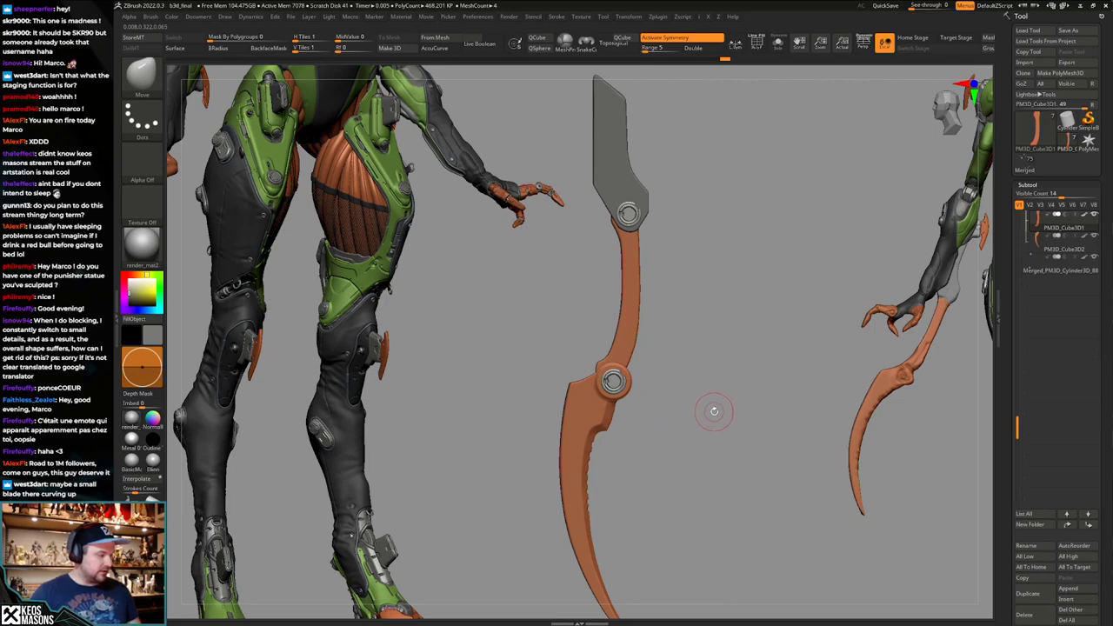
pyautogui.keyDown('alt'); pyautogui.moveTo(702, 406); pyautogui.dragTo(727, 384); pyautogui.keyUp('alt')
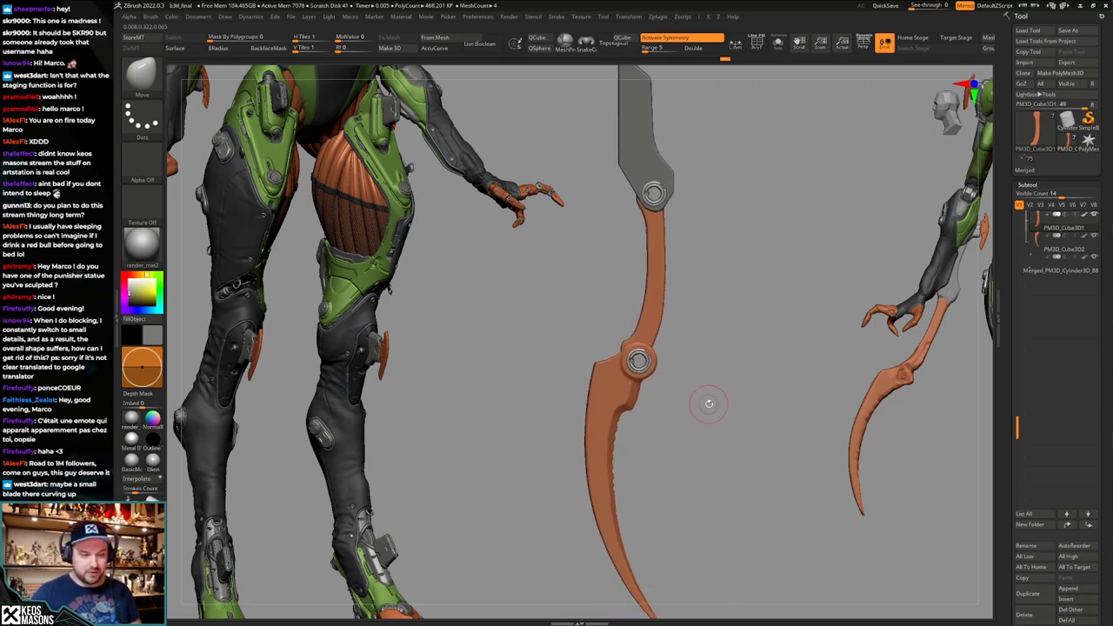
pyautogui.moveTo(706, 437)
pyautogui.keyDown('alt'); pyautogui.mouseDown()
pyautogui.moveTo(711, 383)
pyautogui.moveTo(697, 423)
pyautogui.mouseUp(); pyautogui.keyUp('alt')
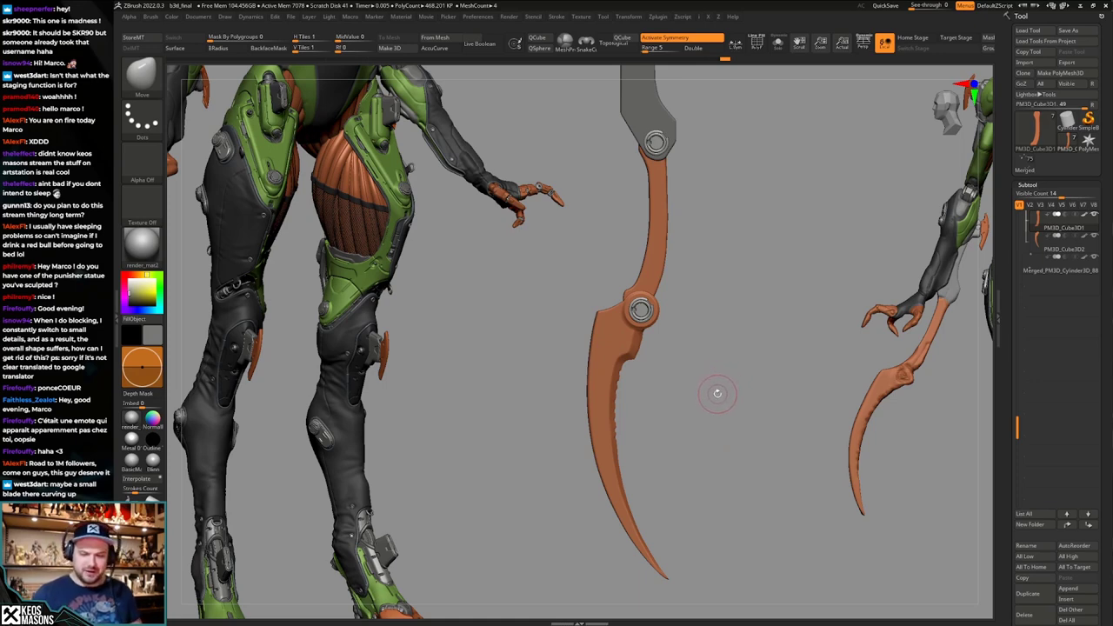
pyautogui.keyDown('alt'); pyautogui.moveTo(687, 322); pyautogui.dragTo(684, 408); pyautogui.keyUp('alt')
pyautogui.hotkey('shift', 'f')
pyautogui.hotkey('shift', 'f')
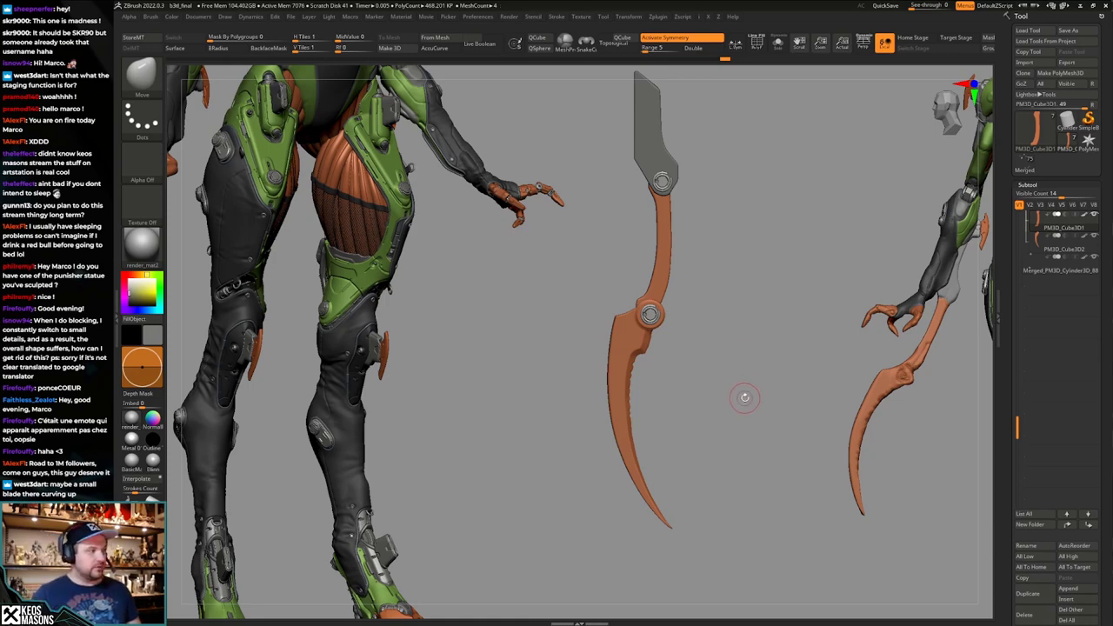
pyautogui.hotkey('shift', 'f')
pyautogui.hotkey('shift', 'f')
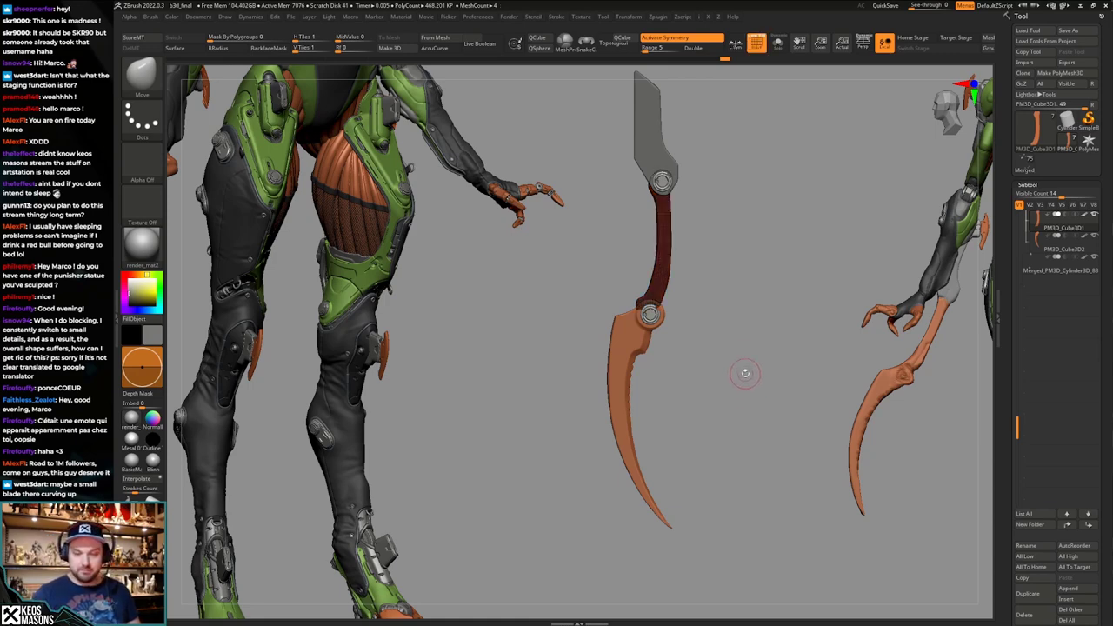
pyautogui.keyDown('alt'); pyautogui.moveTo(728, 358); pyautogui.dragTo(725, 406); pyautogui.keyUp('alt')
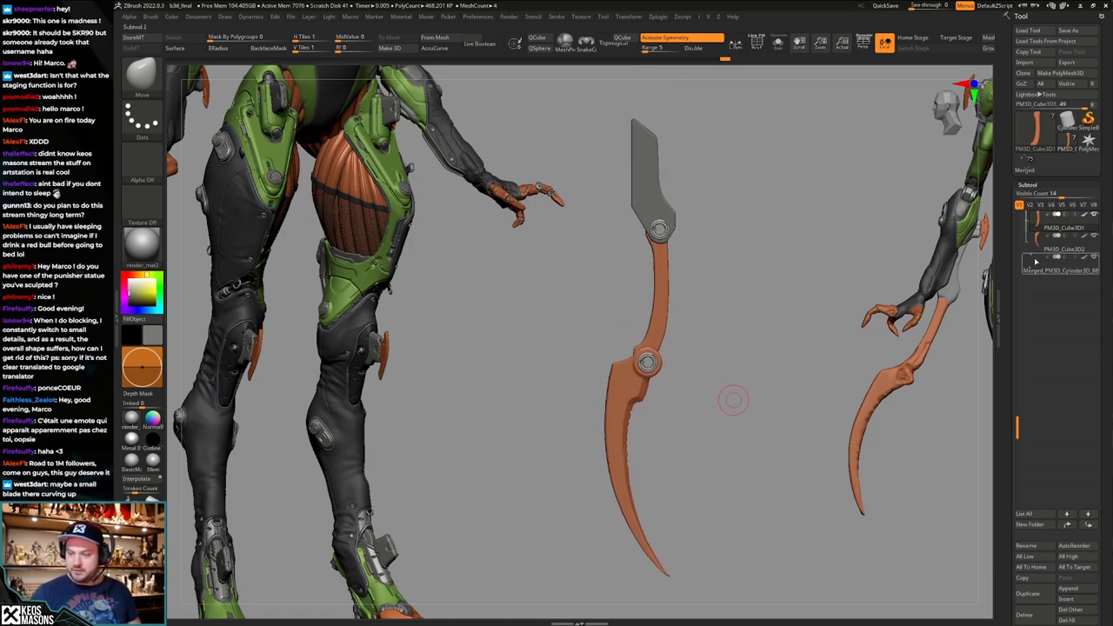
# Isolate the curved blade subtool and examine its hub, serrated edge and overall outline in plain and wireframe display.
pyautogui.moveTo(1017, 429); pyautogui.dragTo(1038, 276)
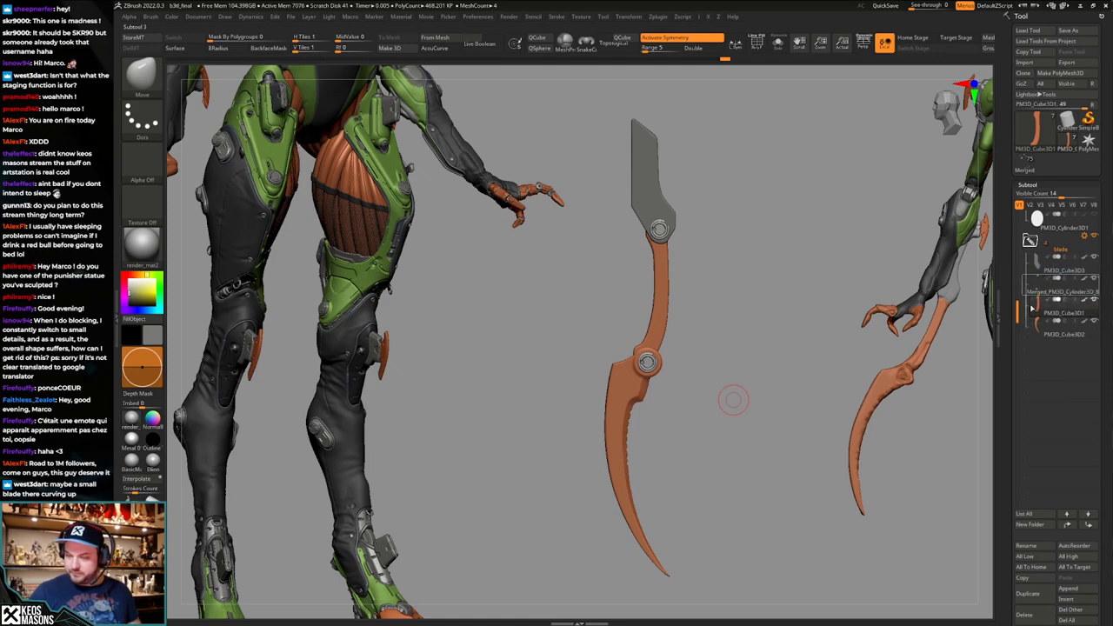
pyautogui.click(1042, 324)
pyautogui.hotkey('alt', 's')
pyautogui.hotkey('shift', 'f')
pyautogui.hotkey('shift', 'f')
pyautogui.keyDown('alt'); pyautogui.moveTo(723, 441); pyautogui.dragTo(729, 396); pyautogui.keyUp('alt')
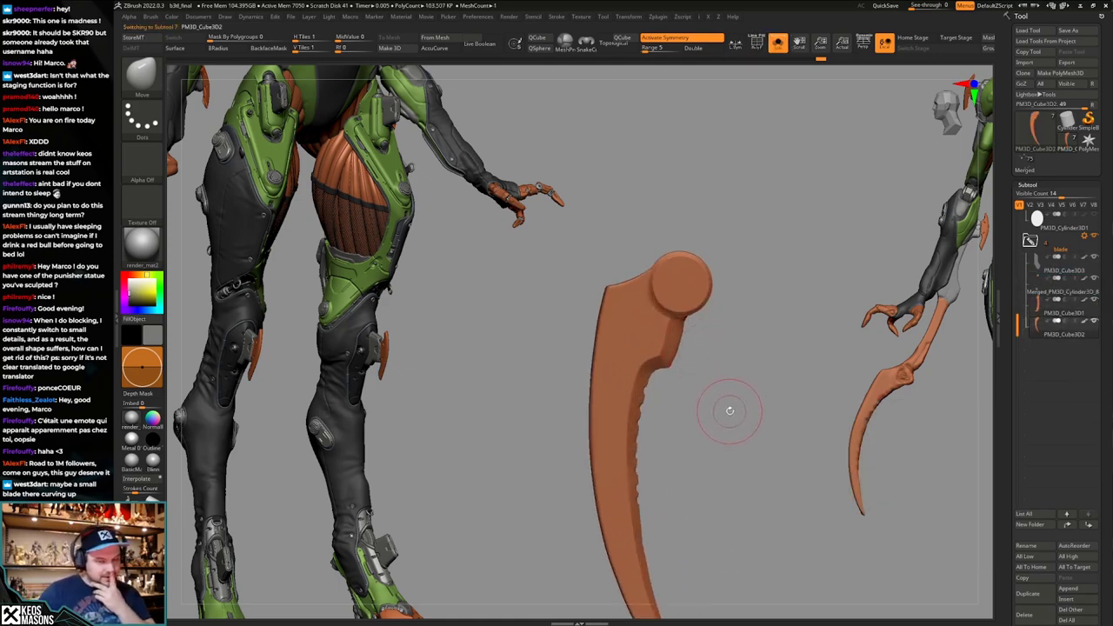
pyautogui.keyDown('alt'); pyautogui.moveTo(725, 426); pyautogui.dragTo(723, 406); pyautogui.keyUp('alt')
pyautogui.keyDown('alt'); pyautogui.moveTo(736, 445); pyautogui.dragTo(714, 393); pyautogui.keyUp('alt')
pyautogui.hotkey('shift', 'f')
pyautogui.hotkey('shift', 'f')
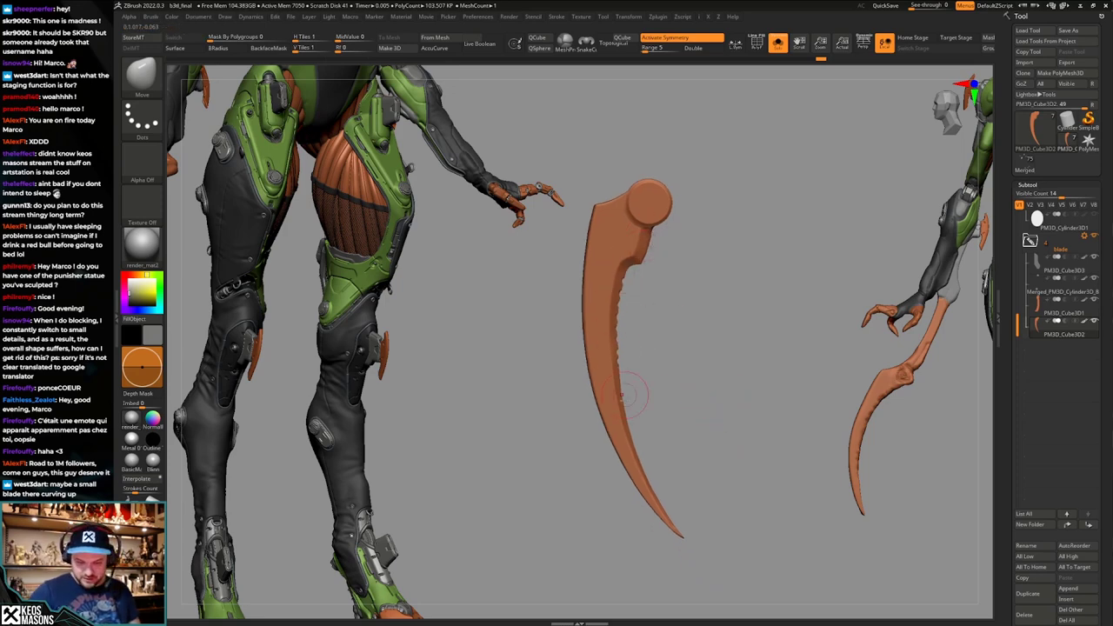
pyautogui.hotkey('shift', 'f')
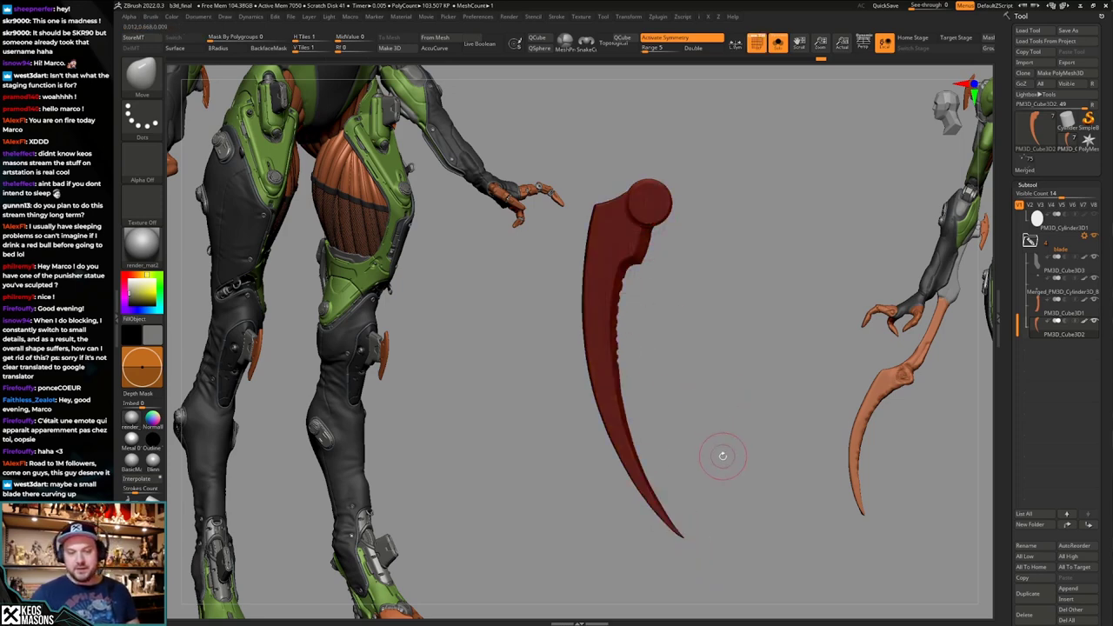
pyautogui.hotkey('shift', 'f')
pyautogui.moveTo(729, 423)
pyautogui.keyDown('alt'); pyautogui.mouseDown()
pyautogui.moveTo(722, 453)
pyautogui.moveTo(731, 435)
pyautogui.moveTo(716, 447)
pyautogui.moveTo(719, 433)
pyautogui.mouseUp(); pyautogui.keyUp('alt')
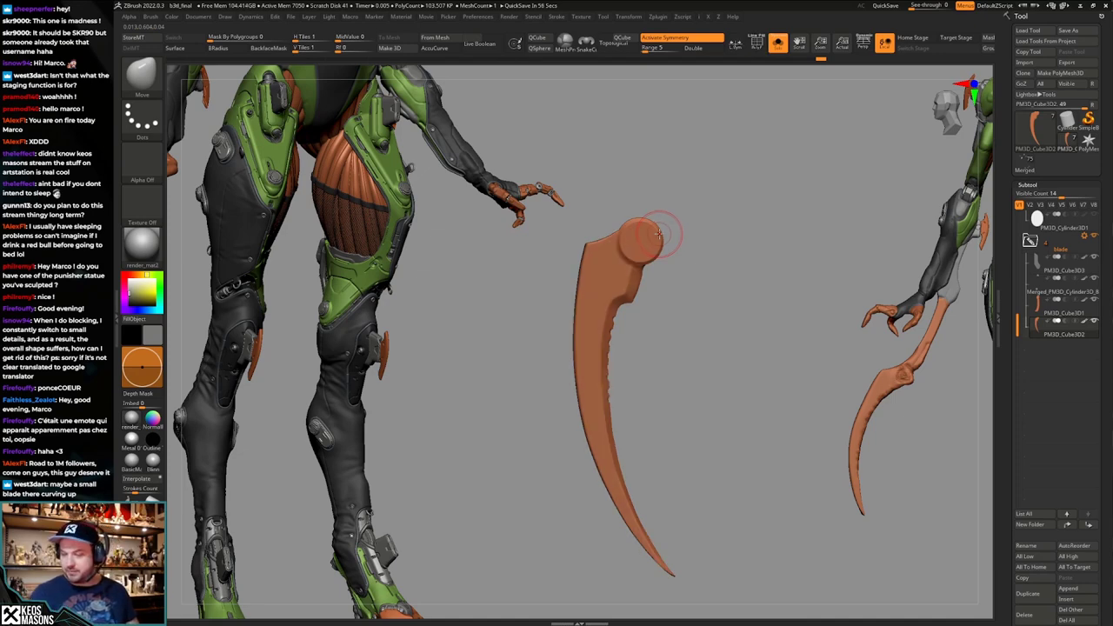
# Insert a Cylinder3D as a new subtool and rotate it 90 degrees onto its side.
pyautogui.scroll(-3, 1065, 522)
pyautogui.click(1068, 502)
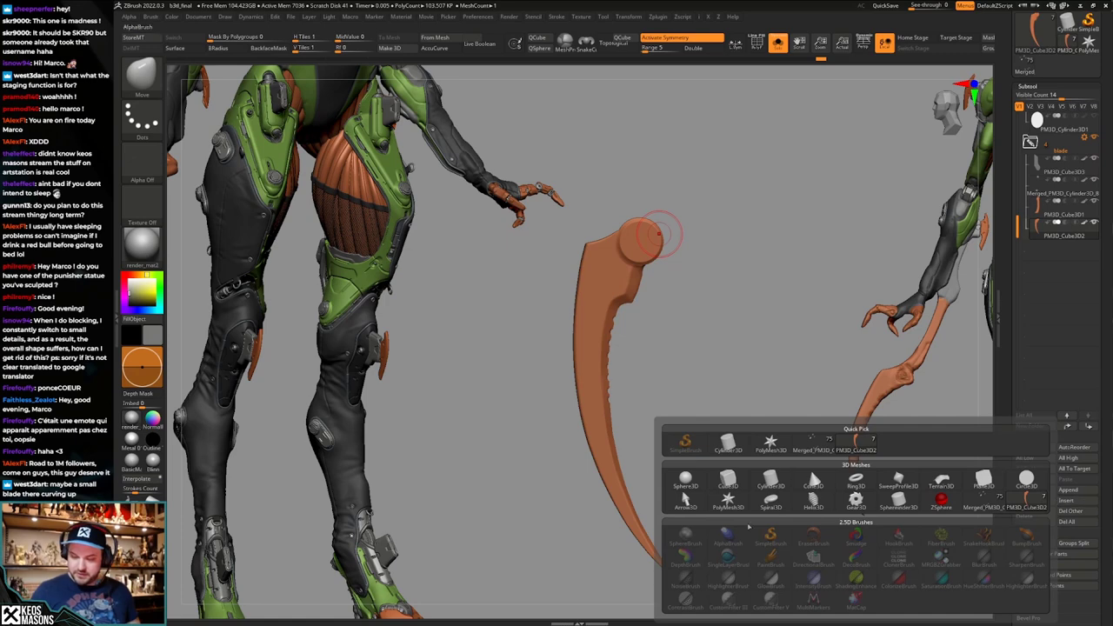
pyautogui.click(776, 484)
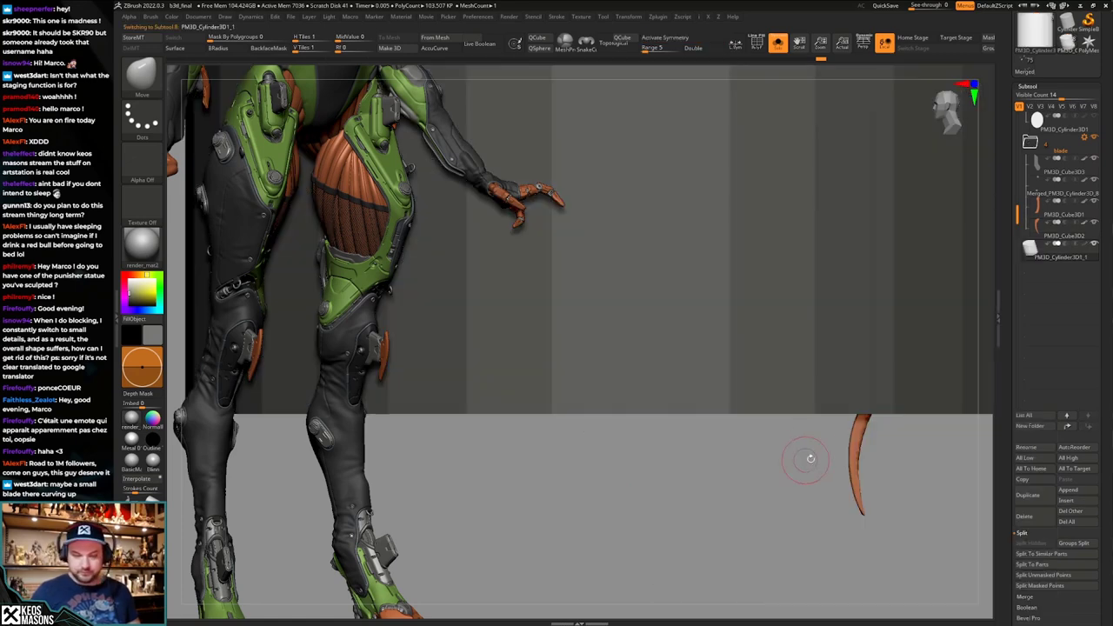
pyautogui.hotkey('shift', 'f')
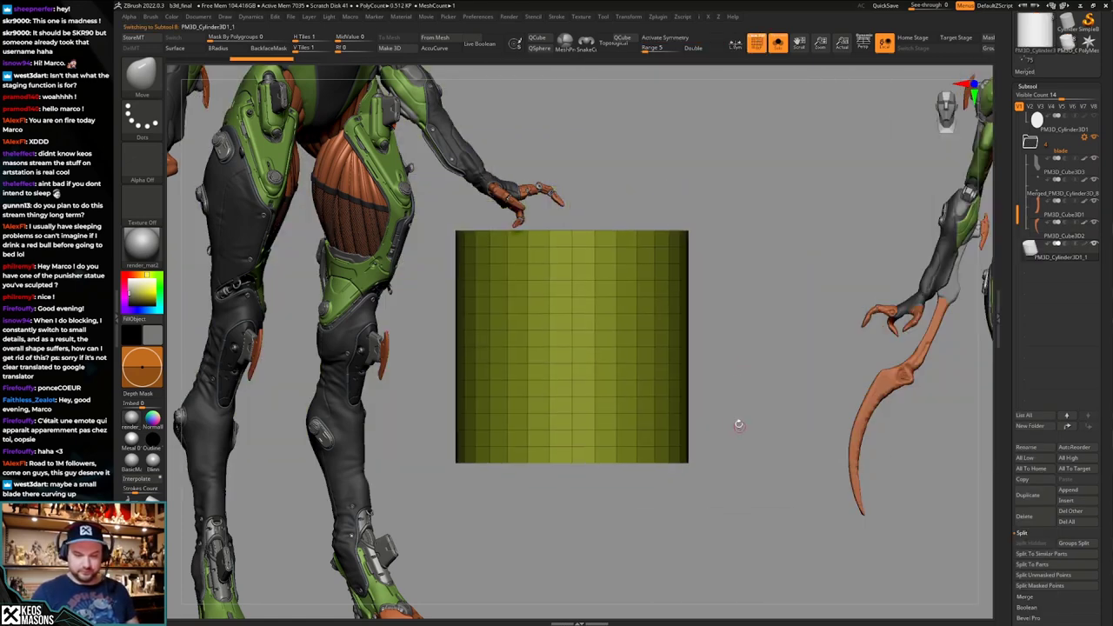
pyautogui.press('w')
pyautogui.keyDown('shift'); pyautogui.moveTo(720, 346); pyautogui.dragTo(673, 454); pyautogui.keyUp('shift')
pyautogui.press('q')
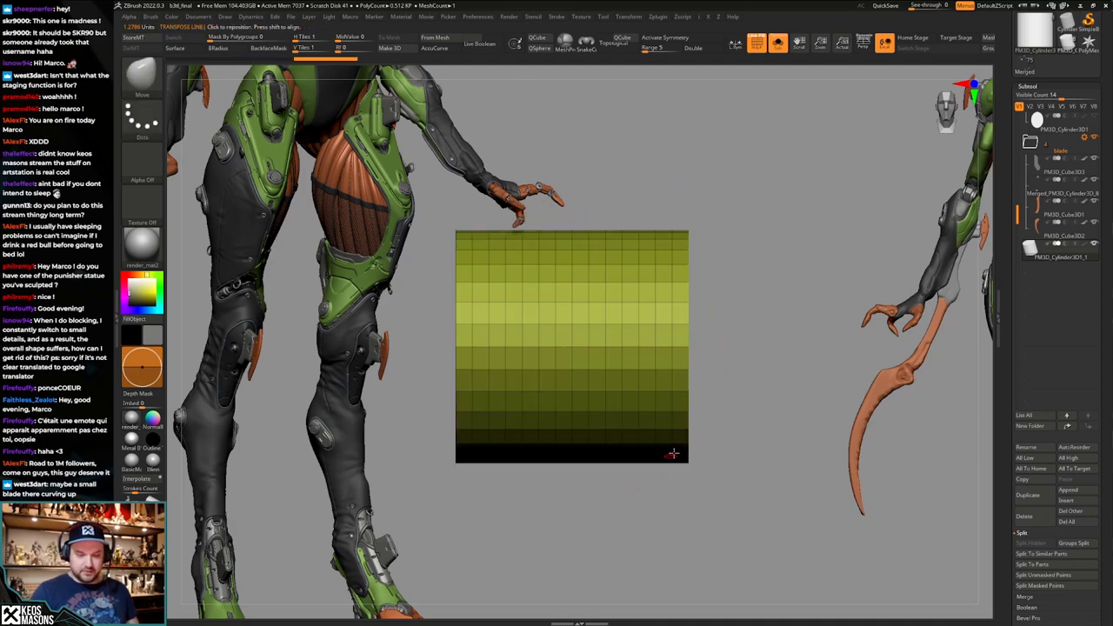
# Turn on symmetry, then move and scale the cylinder over the pivot hub at the curved blade's upper end.
pyautogui.press('x')
pyautogui.hotkey('alt', 's')
pyautogui.moveTo(747, 412)
pyautogui.keyDown('shift'); pyautogui.mouseDown()
pyautogui.moveTo(781, 400)
pyautogui.moveTo(733, 412)
pyautogui.moveTo(815, 409)
pyautogui.mouseUp(); pyautogui.keyUp('shift')
pyautogui.hotkey('shift', 'f')
pyautogui.press('w')
pyautogui.moveTo(677, 323)
pyautogui.mouseDown()
pyautogui.moveTo(760, 305)
pyautogui.moveTo(699, 318)
pyautogui.moveTo(721, 318)
pyautogui.moveTo(708, 319)
pyautogui.moveTo(709, 397)
pyautogui.mouseUp()
pyautogui.moveTo(710, 400)
pyautogui.keyDown('alt'); pyautogui.mouseDown()
pyautogui.moveTo(678, 458)
pyautogui.moveTo(674, 595)
pyautogui.moveTo(684, 385)
pyautogui.moveTo(848, 415)
pyautogui.mouseUp(); pyautogui.keyUp('alt')
pyautogui.hotkey('shift', 'f')
pyautogui.moveTo(765, 415); pyautogui.dragTo(774, 441)
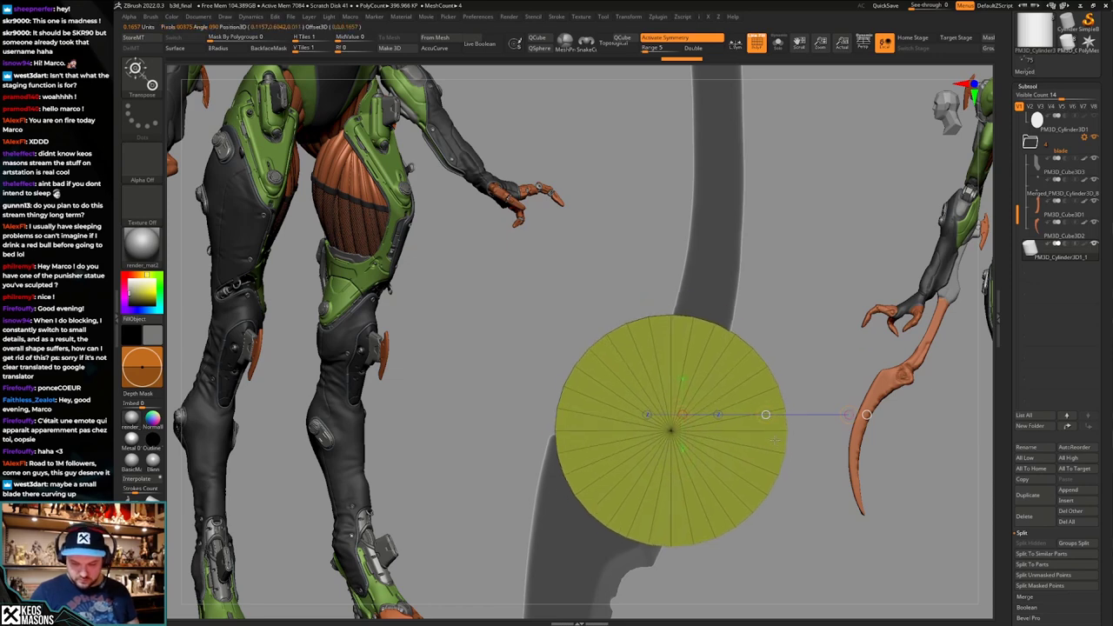
pyautogui.moveTo(671, 430); pyautogui.dragTo(869, 271)
pyautogui.hotkey('ctrl', 'z')
pyautogui.moveTo(797, 330); pyautogui.dragTo(734, 383)
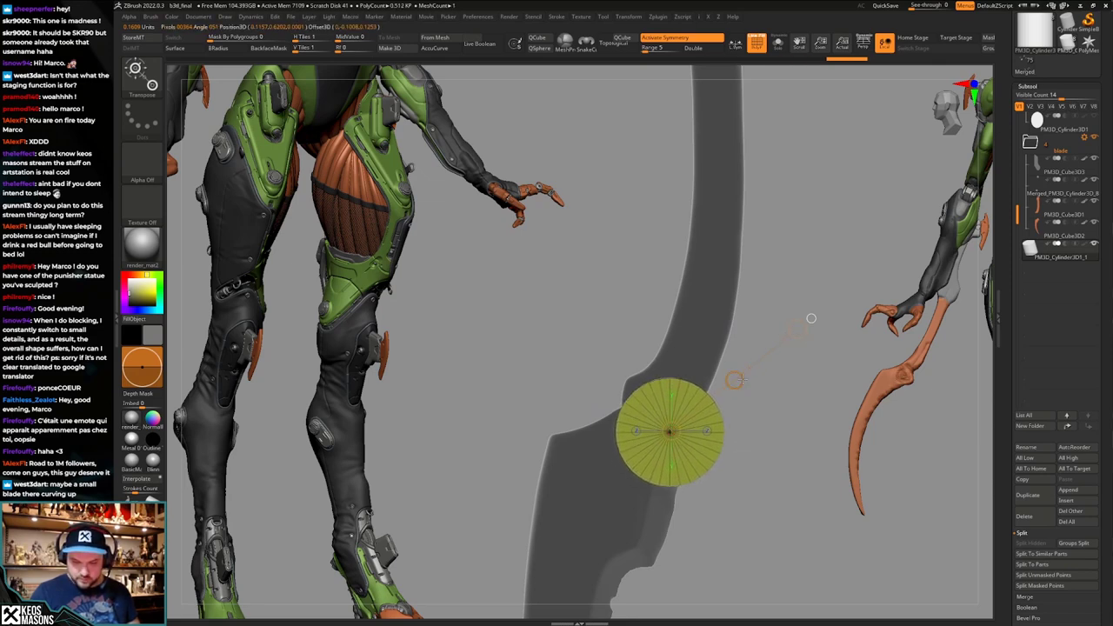
# Isolate the cylinder and delete the edge loops along its length with ZModeler, keeping only the central loop.
pyautogui.press('q')
pyautogui.moveTo(761, 411)
pyautogui.keyDown('alt'); pyautogui.mouseDown()
pyautogui.moveTo(761, 396)
pyautogui.moveTo(779, 388)
pyautogui.moveTo(745, 377)
pyautogui.mouseUp(); pyautogui.keyUp('alt')
pyautogui.hotkey('alt', 's')
pyautogui.keyDown('alt'); pyautogui.moveTo(639, 378); pyautogui.dragTo(683, 403); pyautogui.keyUp('alt')
pyautogui.press('b')
pyautogui.press('z')
pyautogui.press('m')
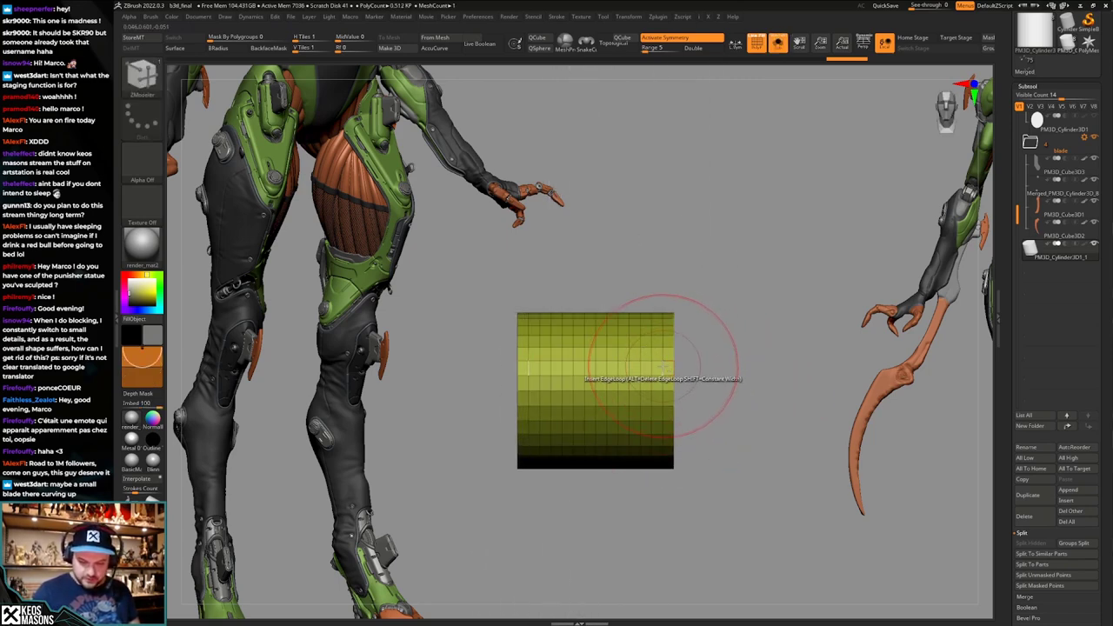
pyautogui.keyDown('alt'); pyautogui.click(652, 368); pyautogui.keyUp('alt')
pyautogui.keyDown('alt'); pyautogui.click(640, 371); pyautogui.keyUp('alt')
pyautogui.keyDown('alt'); pyautogui.click(629, 374); pyautogui.keyUp('alt')
pyautogui.keyDown('alt'); pyautogui.click(619, 376); pyautogui.keyUp('alt')
pyautogui.keyDown('alt'); pyautogui.click(608, 374); pyautogui.keyUp('alt')
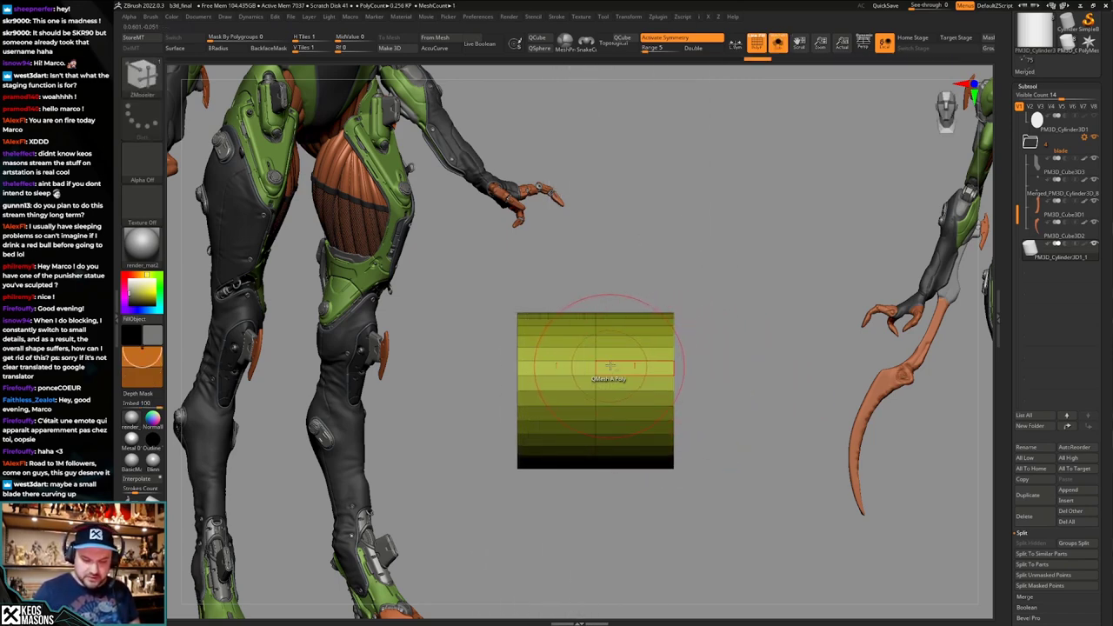
# Scale the cylinder along its axis into a thinner disc and check its fit around the blade hub.
pyautogui.press('w')
pyautogui.moveTo(597, 375)
pyautogui.keyDown('shift'); pyautogui.mouseDown()
pyautogui.moveTo(736, 376)
pyautogui.moveTo(616, 394)
pyautogui.moveTo(633, 402)
pyautogui.mouseUp(); pyautogui.keyUp('shift')
pyautogui.hotkey('alt', 's')
pyautogui.press('q')
pyautogui.moveTo(752, 383)
pyautogui.keyDown('shift'); pyautogui.mouseDown()
pyautogui.moveTo(740, 431)
pyautogui.moveTo(723, 338)
pyautogui.mouseUp(); pyautogui.keyUp('shift')
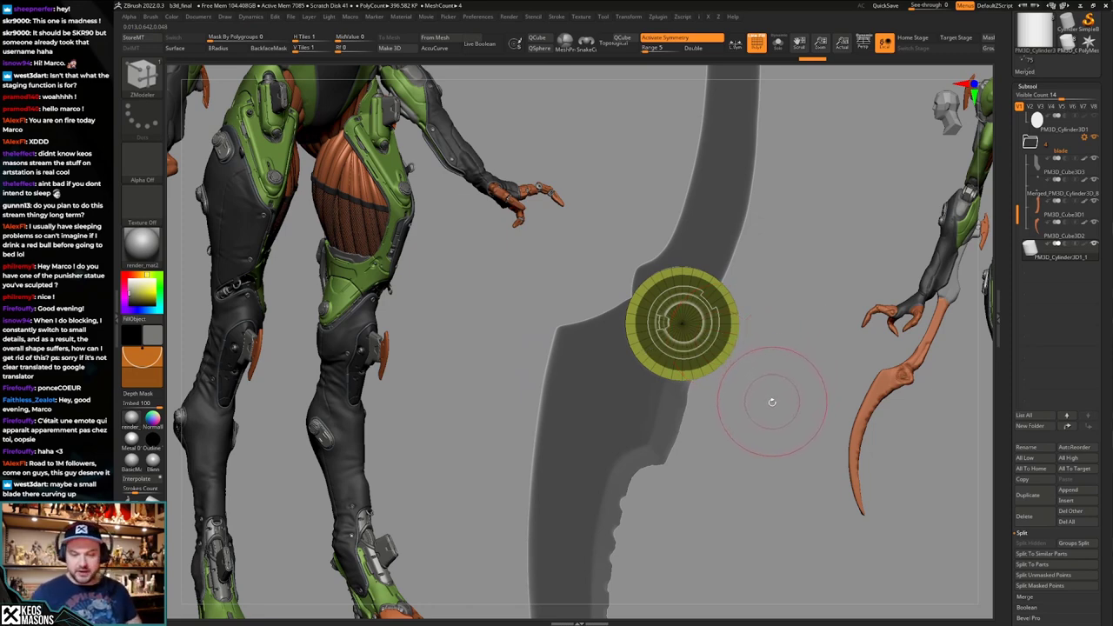
pyautogui.keyDown('alt'); pyautogui.moveTo(765, 405); pyautogui.dragTo(723, 429); pyautogui.keyUp('alt')
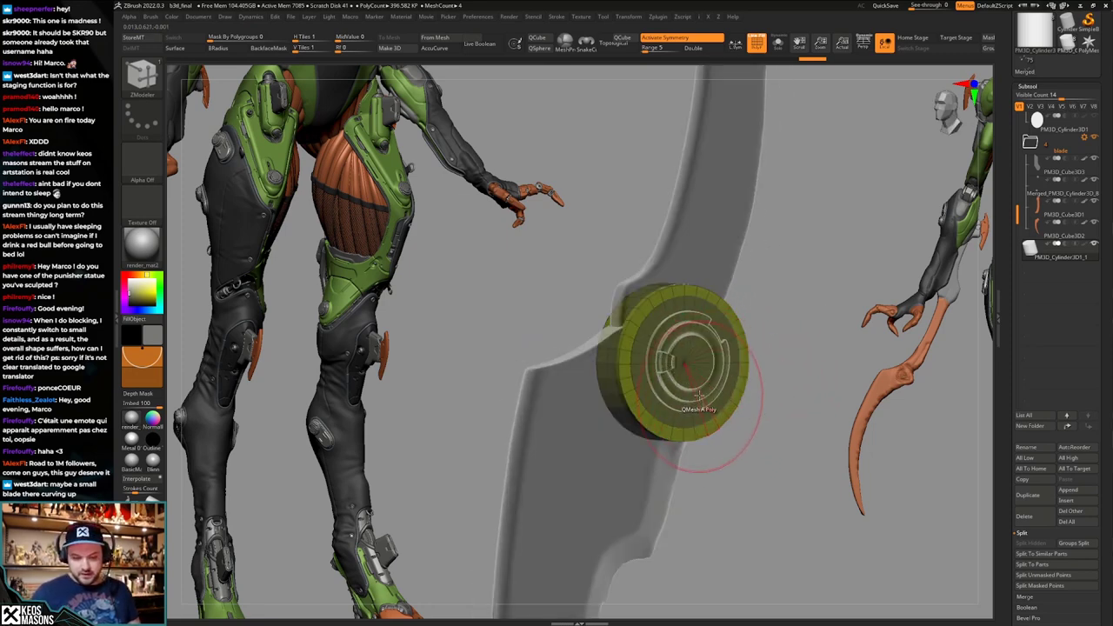
# Isolate the disc and remove both end caps so that only the outer band remains.
pyautogui.hotkey('shift', 'f')
pyautogui.hotkey('shift', 'f')
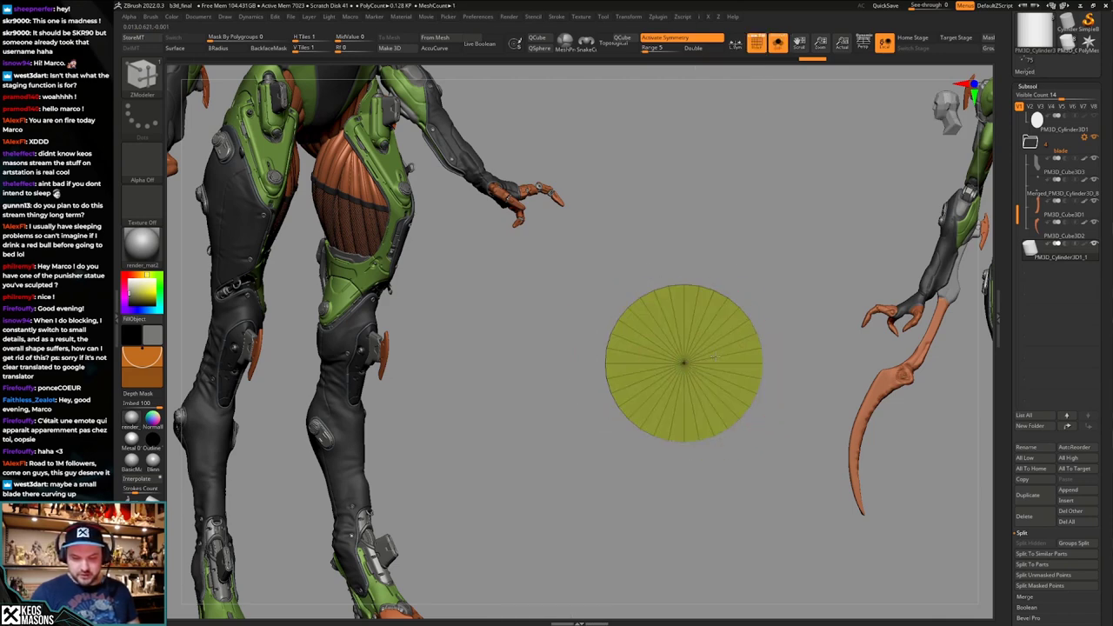
pyautogui.moveTo(715, 389)
pyautogui.mouseDown(button='right')
pyautogui.moveTo(695, 383)
pyautogui.moveTo(739, 388)
pyautogui.moveTo(723, 377)
pyautogui.moveTo(732, 354)
pyautogui.mouseUp(button='right')
pyautogui.hotkey('shift', 's')
pyautogui.hotkey('shift', 's')
pyautogui.keyDown('ctrl'); pyautogui.keyDown('shift'); pyautogui.moveTo(660, 340); pyautogui.dragTo(681, 374); pyautogui.keyUp('shift'); pyautogui.keyUp('ctrl')
pyautogui.moveTo(732, 376); pyautogui.dragTo(771, 393, button='right')
# Delete every other crosswise edge loop around the open band with ZModeler to halve its segments.
pyautogui.keyDown('alt'); pyautogui.click(634, 374); pyautogui.keyUp('alt')
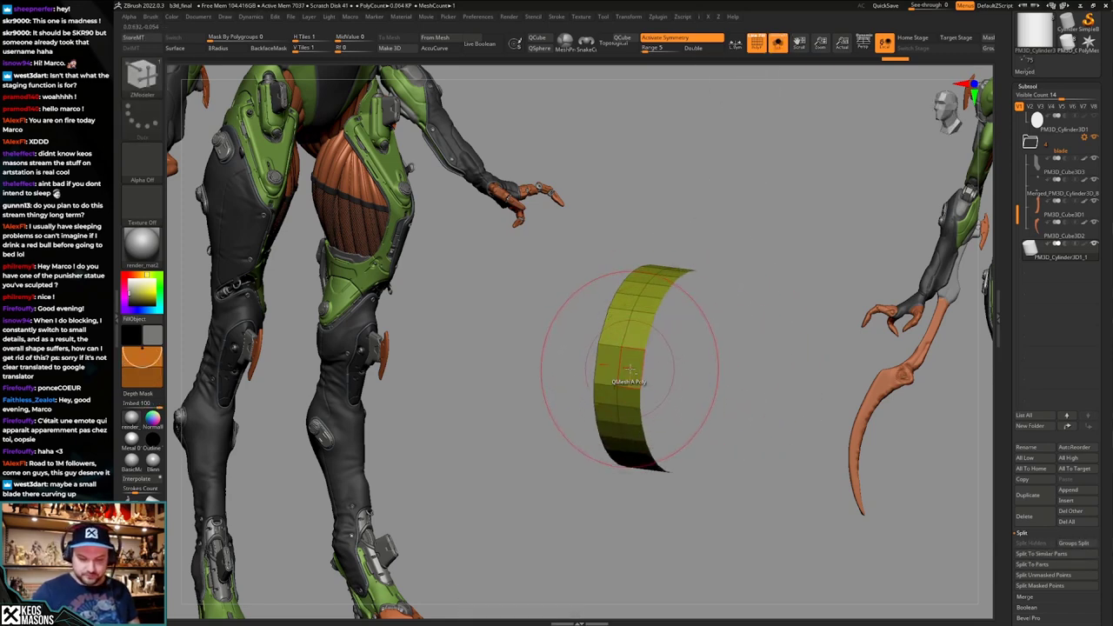
pyautogui.keyDown('alt'); pyautogui.click(628, 406); pyautogui.keyUp('alt')
pyautogui.moveTo(628, 406); pyautogui.dragTo(665, 348, button='right')
pyautogui.keyDown('alt'); pyautogui.click(636, 453); pyautogui.keyUp('alt')
pyautogui.keyDown('alt'); pyautogui.click(644, 483); pyautogui.keyUp('alt')
pyautogui.keyDown('alt'); pyautogui.click(658, 334); pyautogui.keyUp('alt')
pyautogui.keyDown('alt'); pyautogui.click(655, 400); pyautogui.keyUp('alt')
pyautogui.keyDown('alt'); pyautogui.click(660, 438); pyautogui.keyUp('alt')
pyautogui.keyDown('alt'); pyautogui.click(682, 463); pyautogui.keyUp('alt')
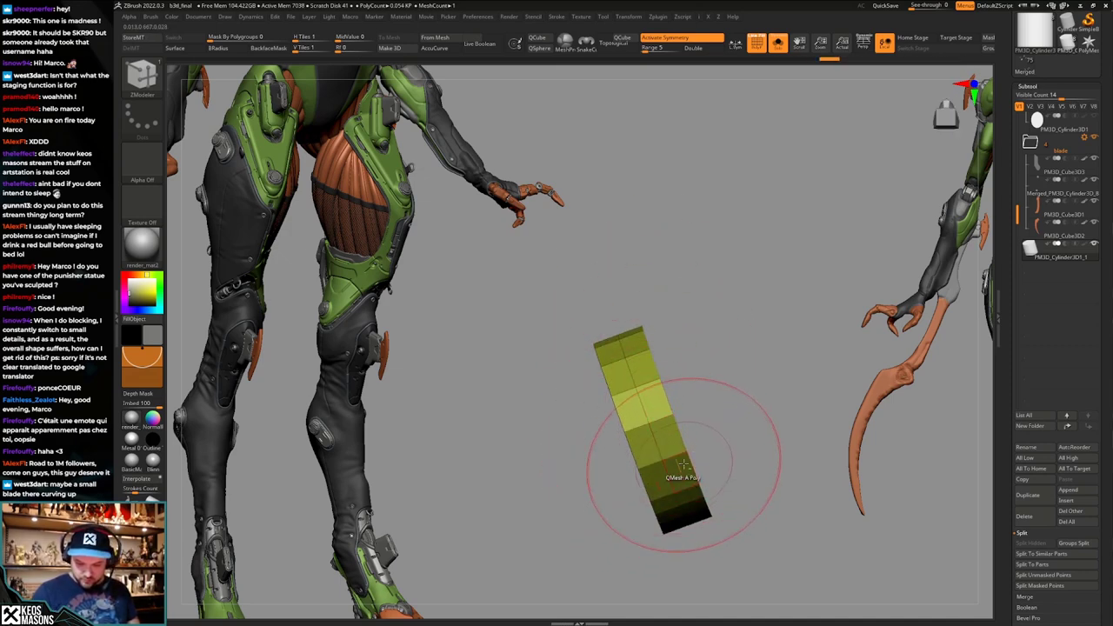
pyautogui.moveTo(683, 463); pyautogui.dragTo(783, 327, button='right')
pyautogui.keyDown('alt'); pyautogui.click(709, 421); pyautogui.keyUp('alt')
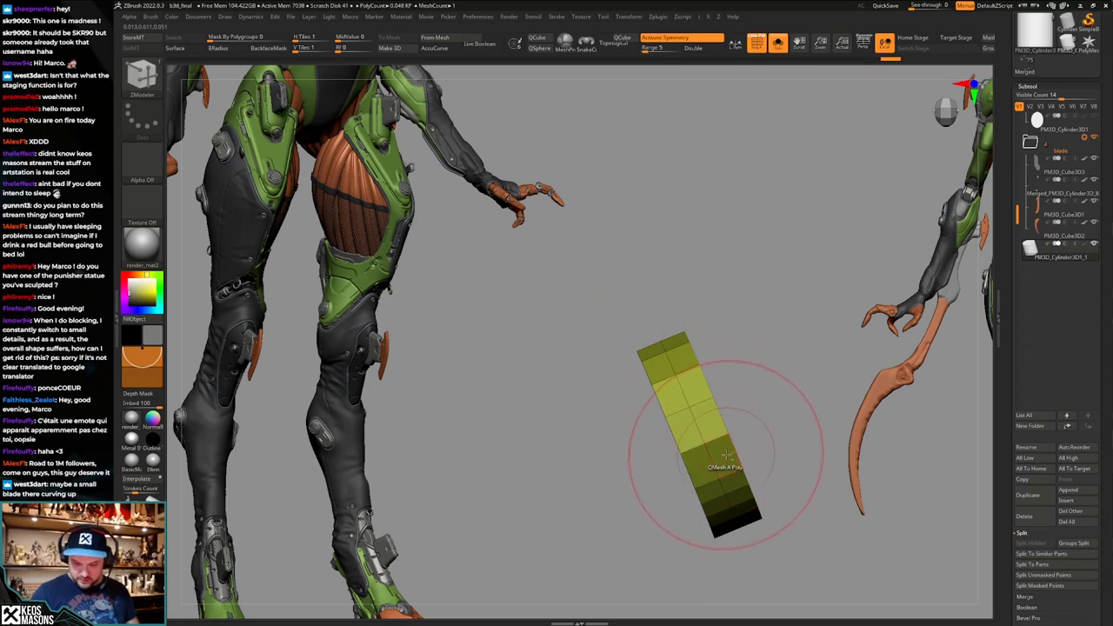
pyautogui.keyDown('alt'); pyautogui.click(726, 452); pyautogui.keyUp('alt')
pyautogui.moveTo(726, 452); pyautogui.dragTo(795, 318, button='right')
pyautogui.keyDown('alt'); pyautogui.click(718, 399); pyautogui.keyUp('alt')
pyautogui.keyDown('alt'); pyautogui.click(731, 437); pyautogui.keyUp('alt')
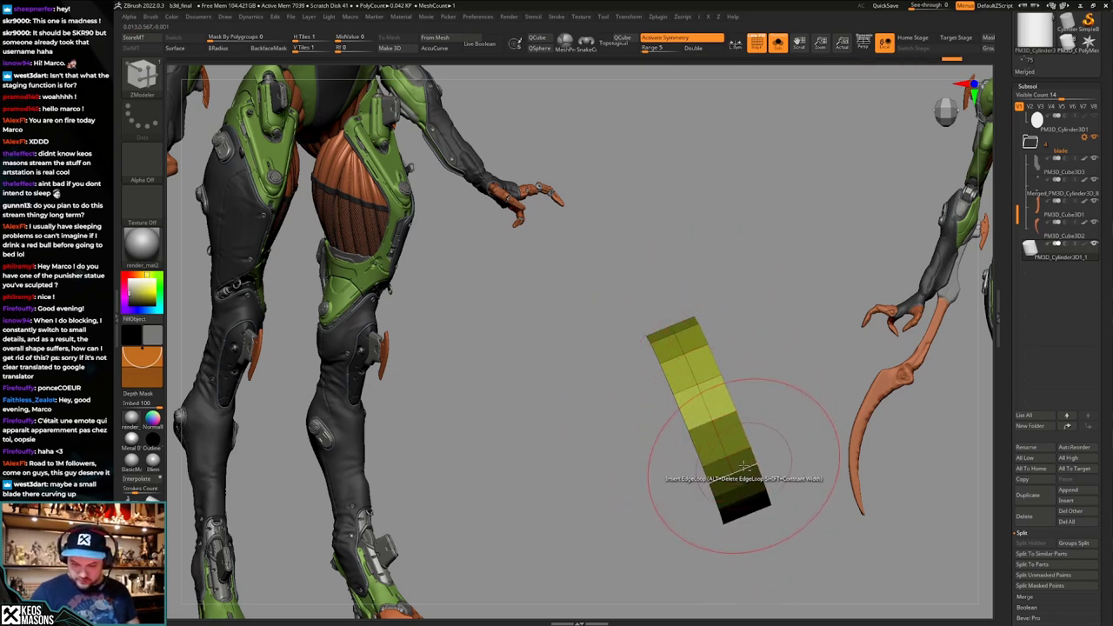
pyautogui.keyDown('alt'); pyautogui.click(743, 464); pyautogui.keyUp('alt')
pyautogui.moveTo(743, 465); pyautogui.dragTo(746, 448, button='right')
pyautogui.moveTo(794, 574); pyautogui.dragTo(709, 347, button='right')
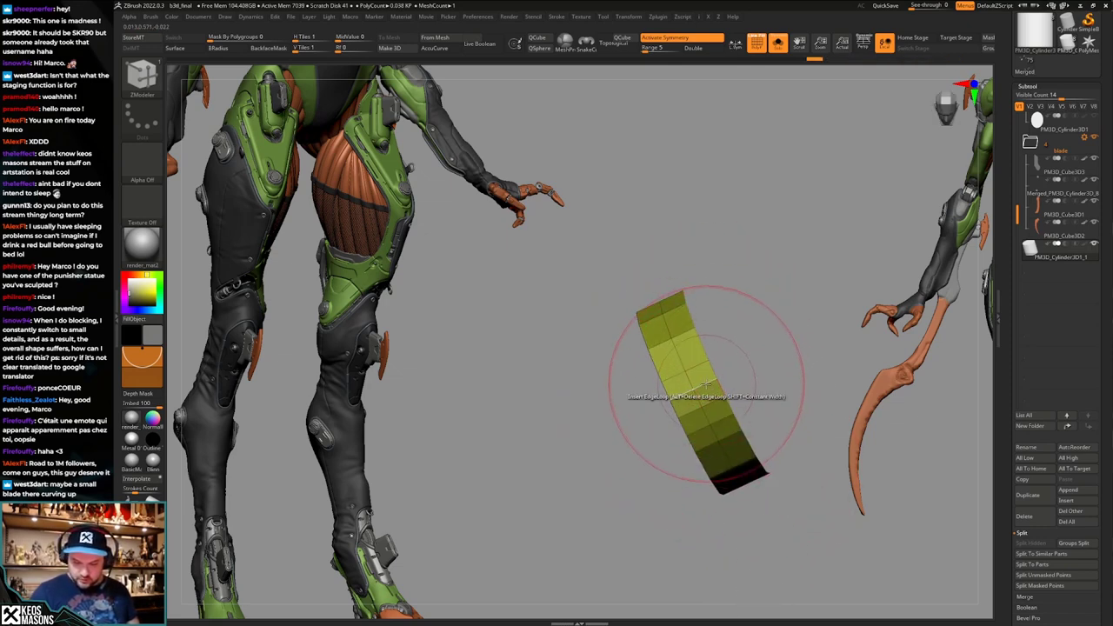
pyautogui.keyDown('alt'); pyautogui.click(706, 384); pyautogui.keyUp('alt')
pyautogui.keyDown('alt'); pyautogui.click(721, 424); pyautogui.keyUp('alt')
pyautogui.moveTo(725, 428); pyautogui.dragTo(756, 432, button='right')
# Close the band's open ends using the ZModeler edge action Close with the Convex Hole target.
pyautogui.hotkey('shift', 'f')
pyautogui.hotkey('shift', 'f')
pyautogui.press('space')
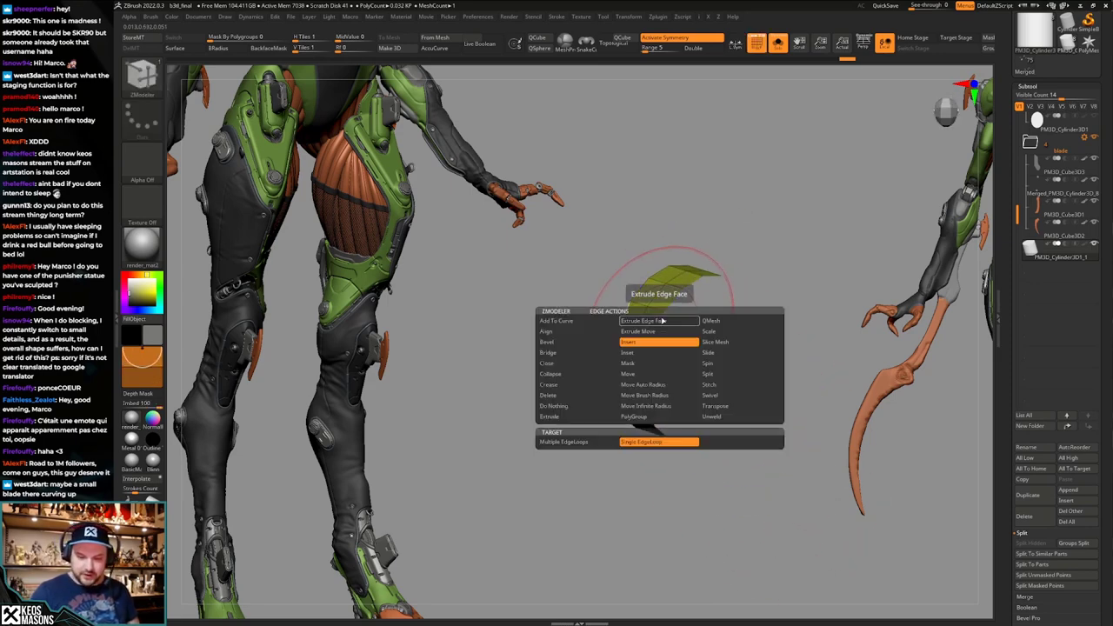
pyautogui.click(580, 365)
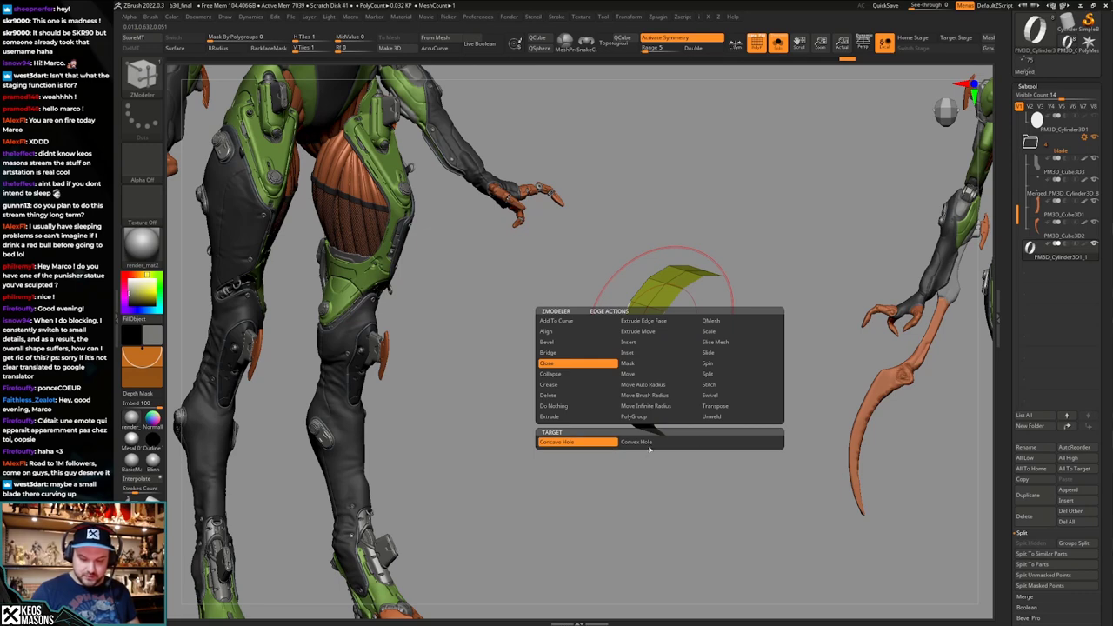
pyautogui.click(648, 444)
pyautogui.click(663, 352)
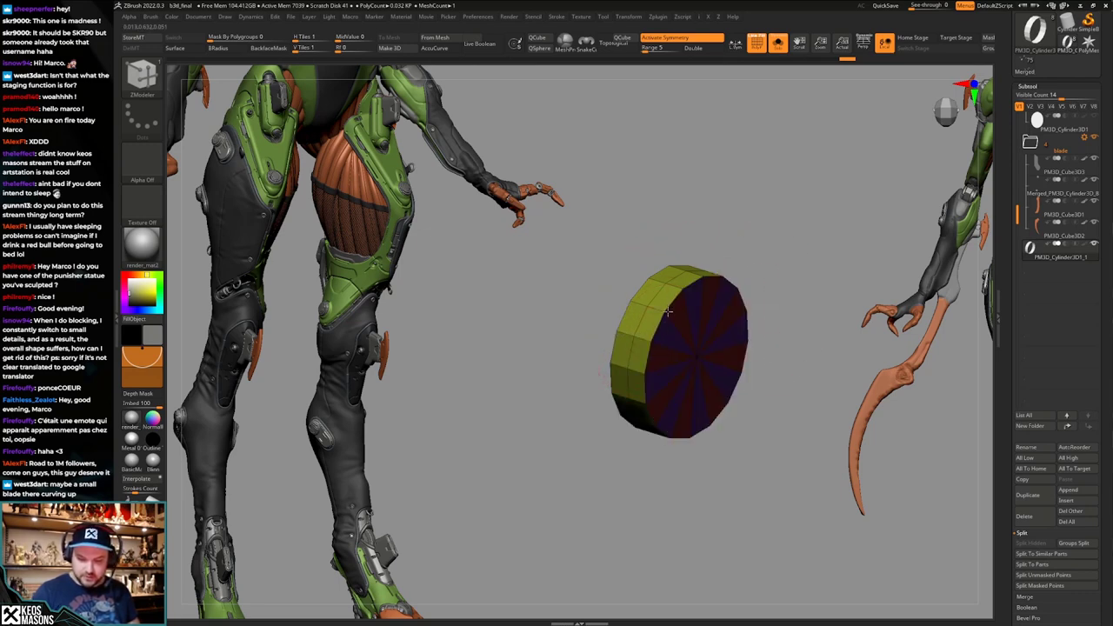
# Assign a single polygroup to the closed disc and show the surrounding blade parts again.
pyautogui.keyDown('shift'); pyautogui.moveTo(764, 300); pyautogui.dragTo(725, 356, button='right'); pyautogui.keyUp('shift')
pyautogui.hotkey('ctrl', 'w')
pyautogui.hotkey('shift', 's')
pyautogui.keyDown('ctrl'); pyautogui.moveTo(725, 357); pyautogui.dragTo(776, 425, button='right'); pyautogui.keyUp('ctrl')
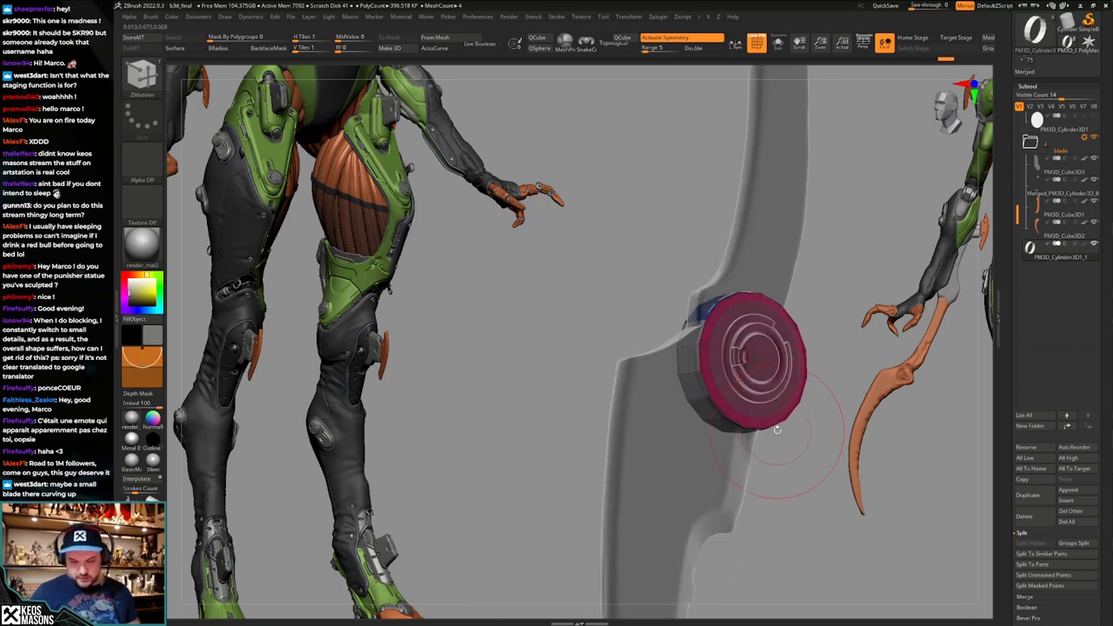
# Set the ZModeler polygon action to Extrude and extrude the disc's rim faces outward on the curved blade's side.
pyautogui.press('space')
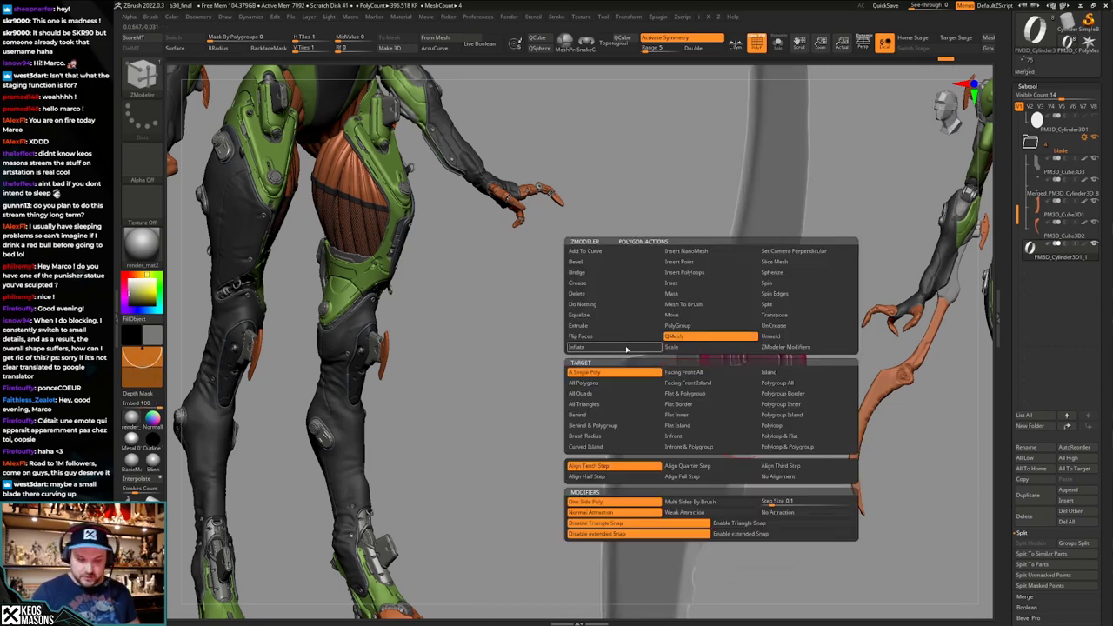
pyautogui.click(626, 327)
pyautogui.click(793, 373)
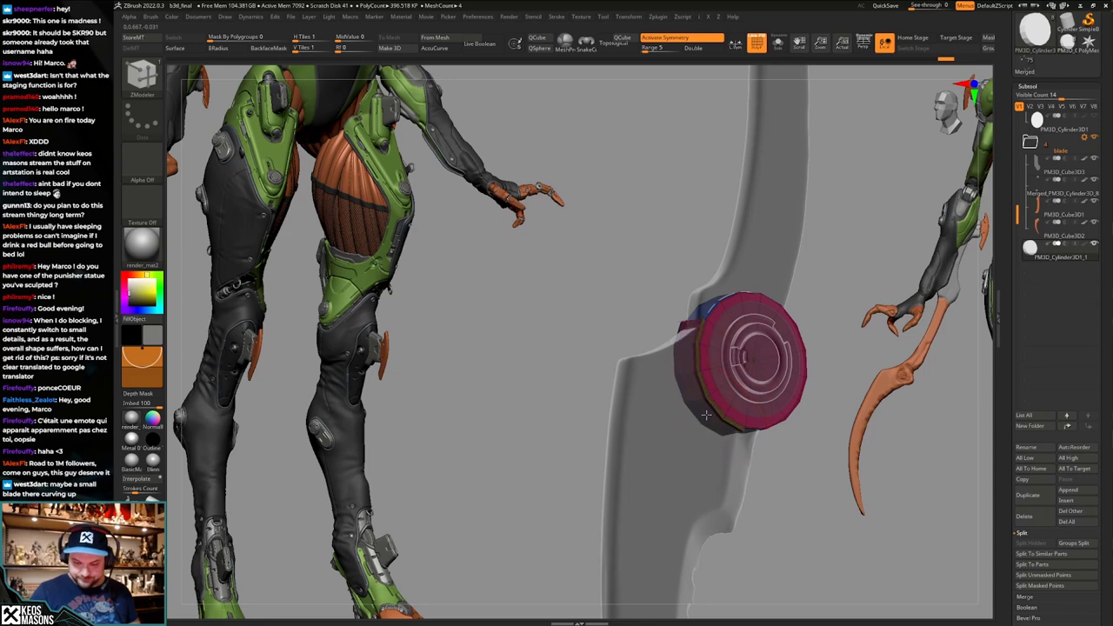
pyautogui.moveTo(697, 426); pyautogui.dragTo(742, 422, button='right')
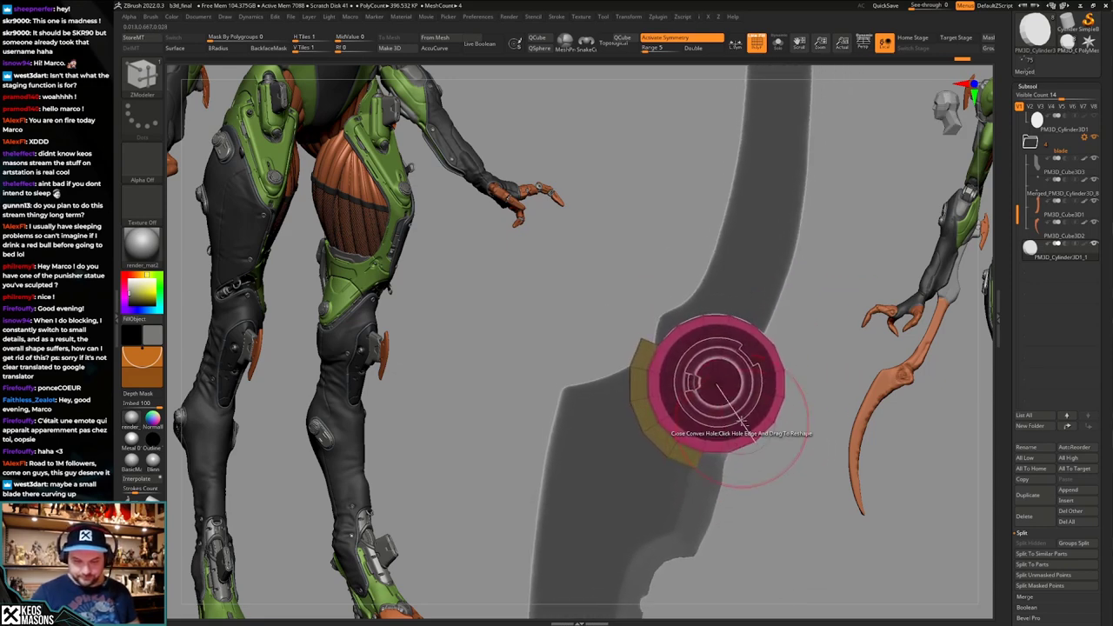
# Delete the edge loop running around the middle of the hub disc's thickness with ZModeler.
pyautogui.moveTo(670, 301); pyautogui.dragTo(649, 328, button='right')
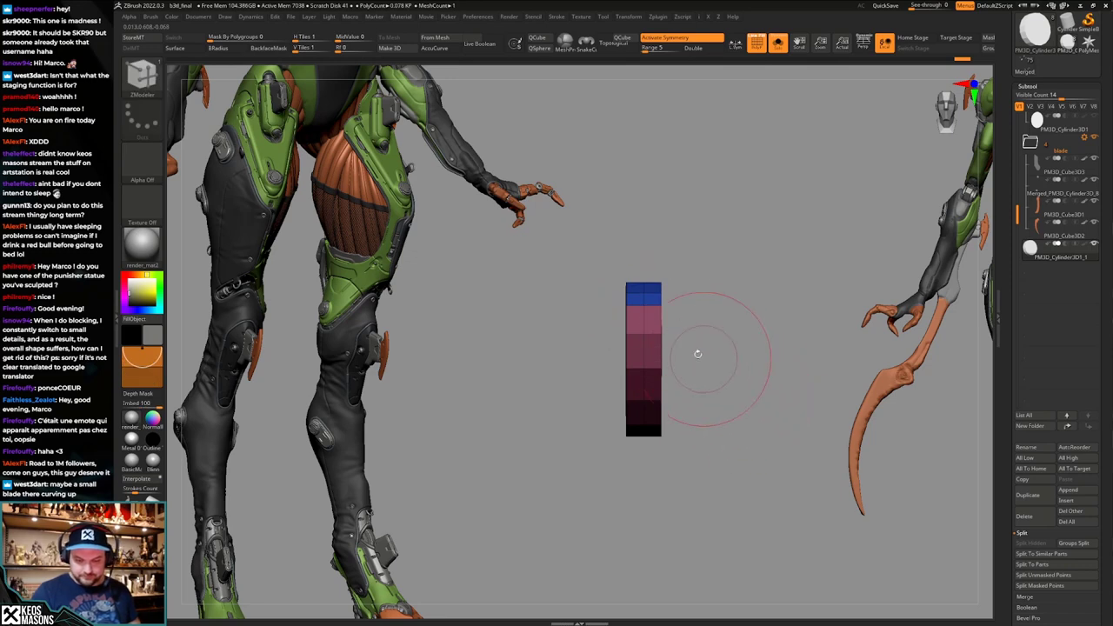
pyautogui.press('space')
pyautogui.click(654, 346)
pyautogui.click(643, 358)
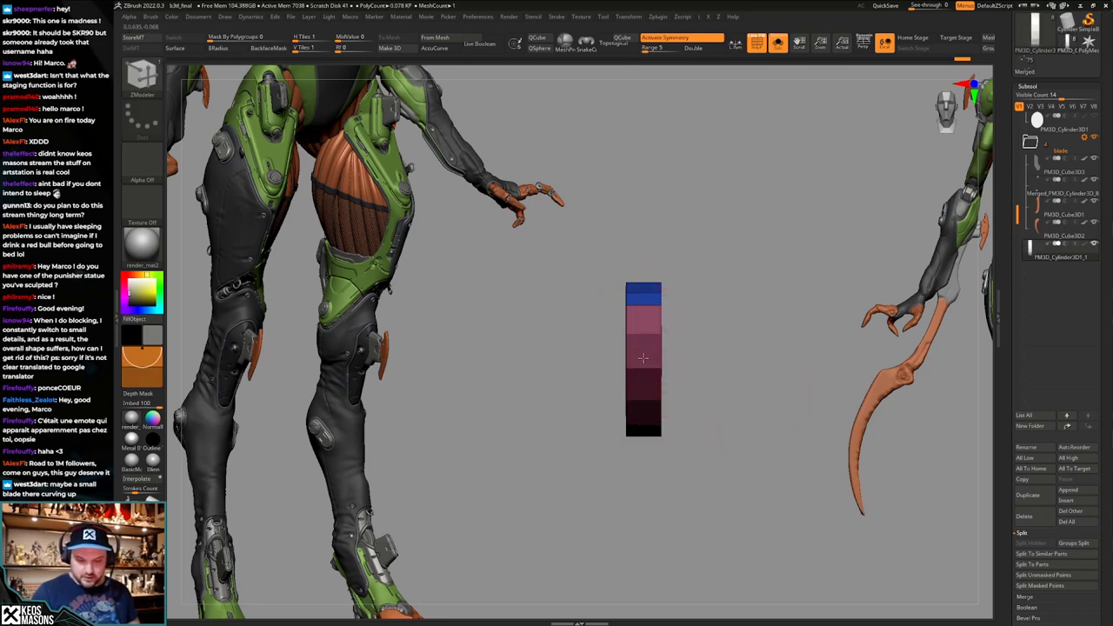
# With the Move brush, pull the upper points of the extruded rim faces out to the curved blade's outer edge.
pyautogui.moveTo(658, 360)
pyautogui.mouseDown(button='right')
pyautogui.moveTo(693, 382)
pyautogui.moveTo(735, 448)
pyautogui.moveTo(744, 439)
pyautogui.mouseUp(button='right')
pyautogui.hotkey('alt', 's')
pyautogui.press('b')
pyautogui.click(793, 374)
pyautogui.press('space')
pyautogui.click(831, 210)
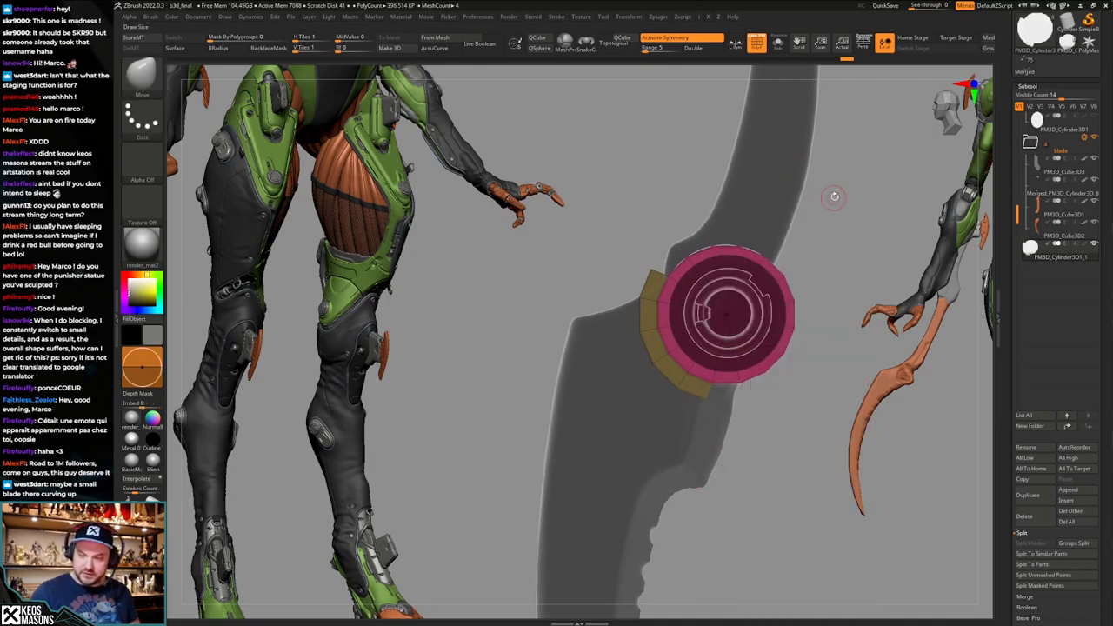
pyautogui.moveTo(648, 273); pyautogui.dragTo(562, 336)
pyautogui.moveTo(480, 366); pyautogui.dragTo(477, 367)
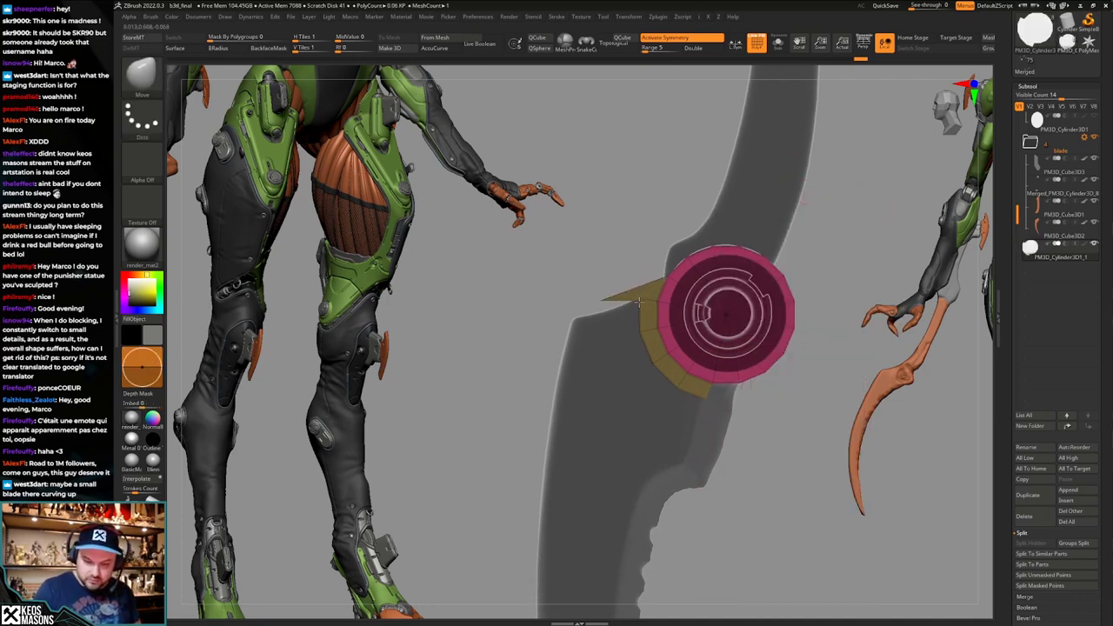
pyautogui.moveTo(641, 300); pyautogui.dragTo(505, 408)
pyautogui.moveTo(632, 339); pyautogui.dragTo(522, 430)
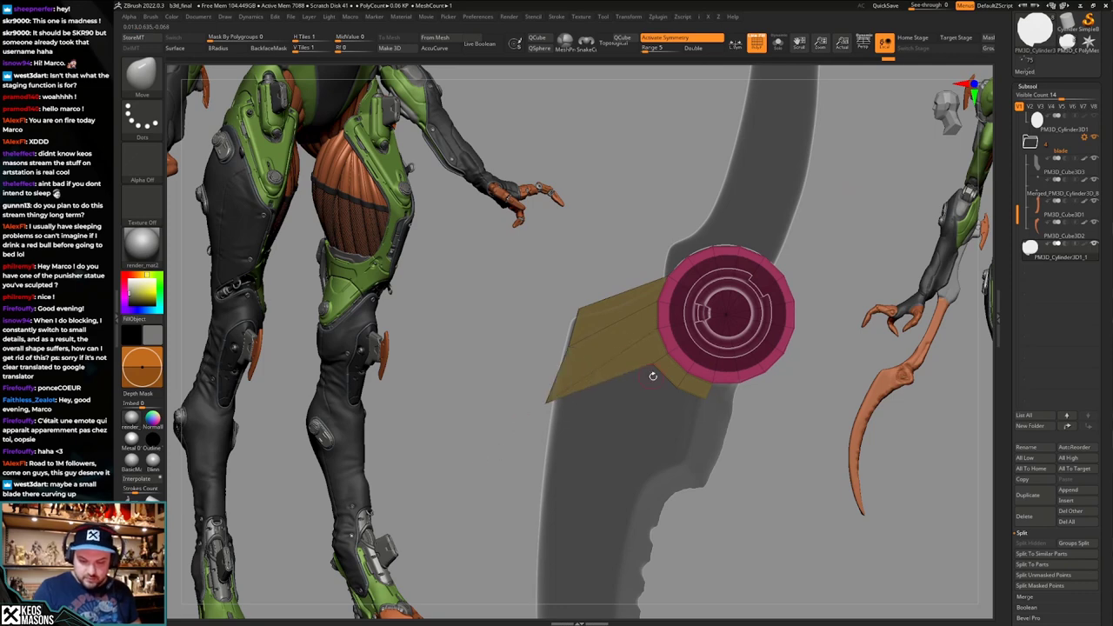
# Pull the remaining lower rim points down the blade to complete a fan-shaped flange on the hub.
pyautogui.moveTo(653, 377); pyautogui.dragTo(556, 474)
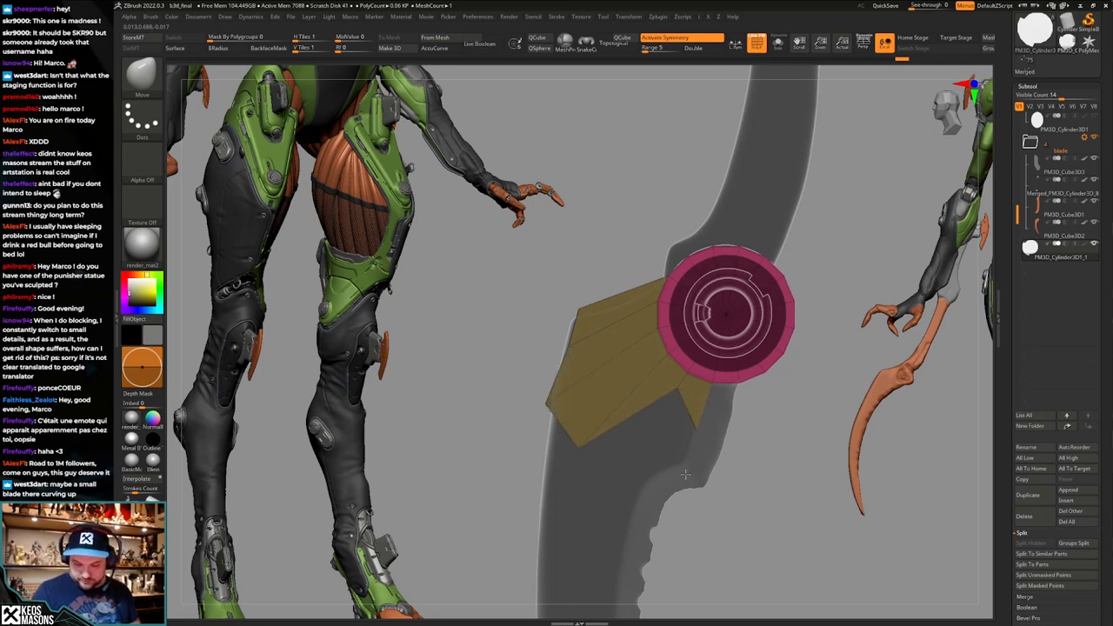
pyautogui.moveTo(685, 474); pyautogui.dragTo(682, 481)
pyautogui.moveTo(800, 383); pyautogui.dragTo(756, 451)
pyautogui.keyDown('alt'); pyautogui.moveTo(756, 451); pyautogui.dragTo(777, 329); pyautogui.keyUp('alt')
pyautogui.moveTo(679, 301)
pyautogui.mouseDown()
pyautogui.moveTo(619, 410)
pyautogui.moveTo(635, 461)
pyautogui.mouseUp()
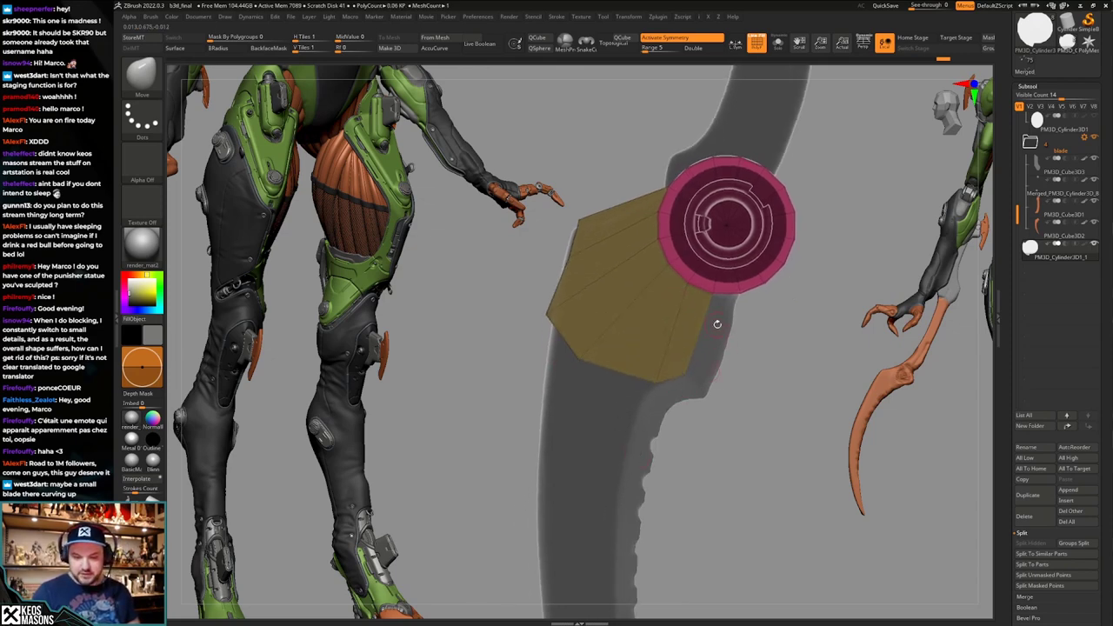
# Nudge the flange's outer corner points so its contour follows the blade's outer edge.
pyautogui.moveTo(593, 361)
pyautogui.mouseDown()
pyautogui.moveTo(632, 355)
pyautogui.moveTo(619, 357)
pyautogui.mouseUp()
pyautogui.moveTo(550, 314); pyautogui.dragTo(566, 353)
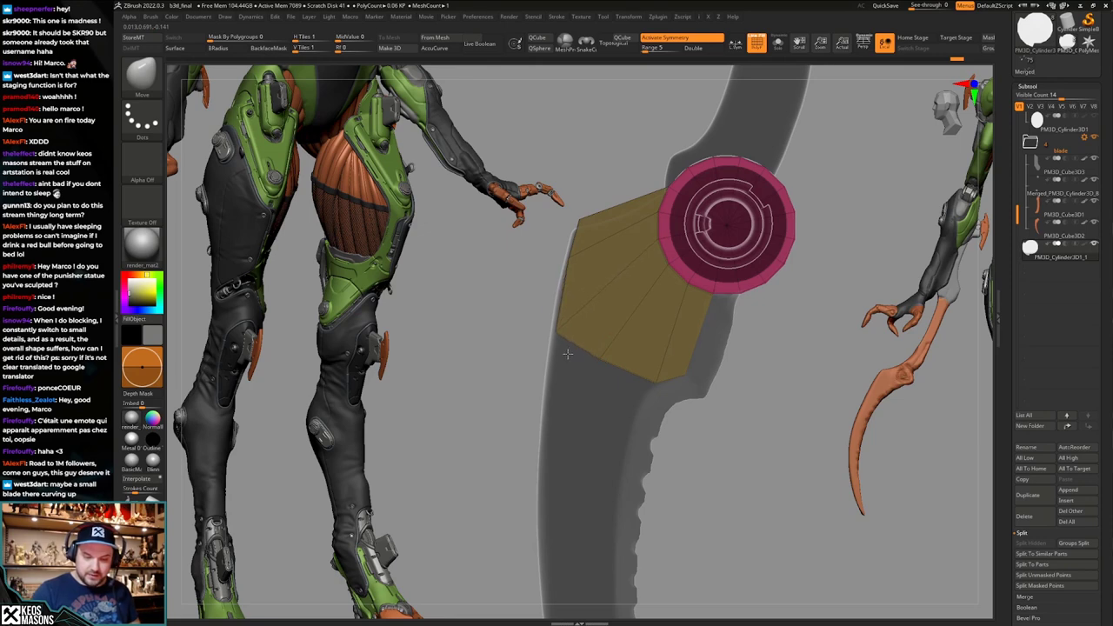
pyautogui.moveTo(580, 226); pyautogui.dragTo(572, 238)
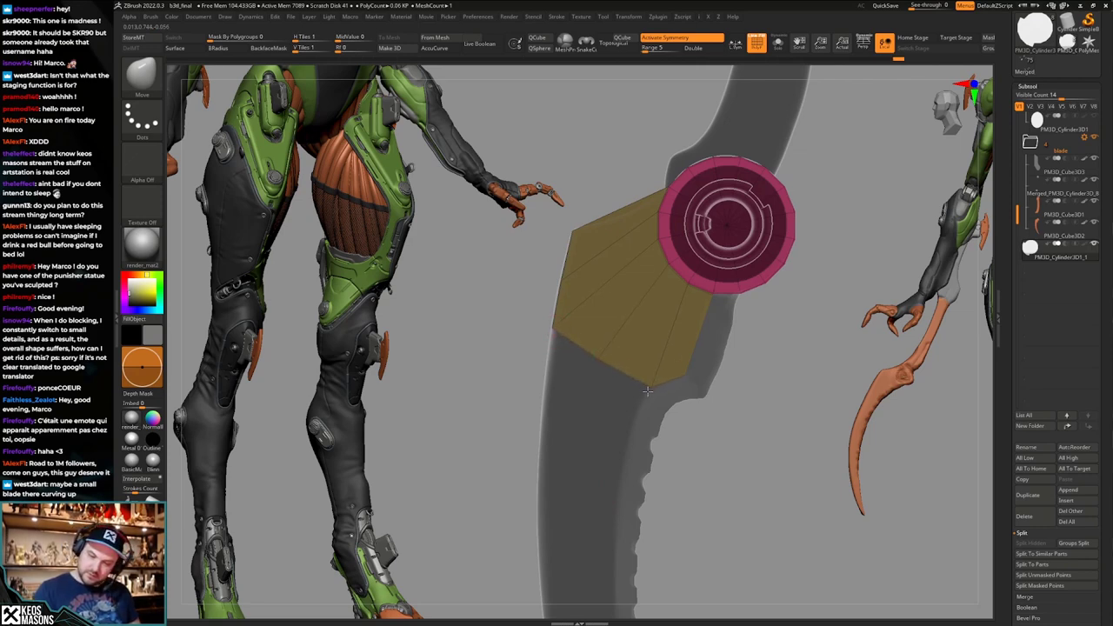
pyautogui.moveTo(686, 376); pyautogui.dragTo(689, 374)
# Shorten the flange by moving its lower edge points up toward the hub and evening out that edge.
pyautogui.moveTo(691, 376)
pyautogui.keyDown('ctrl'); pyautogui.mouseDown(button='right')
pyautogui.moveTo(687, 351)
pyautogui.moveTo(705, 367)
pyautogui.moveTo(697, 398)
pyautogui.mouseUp(button='right'); pyautogui.keyUp('ctrl')
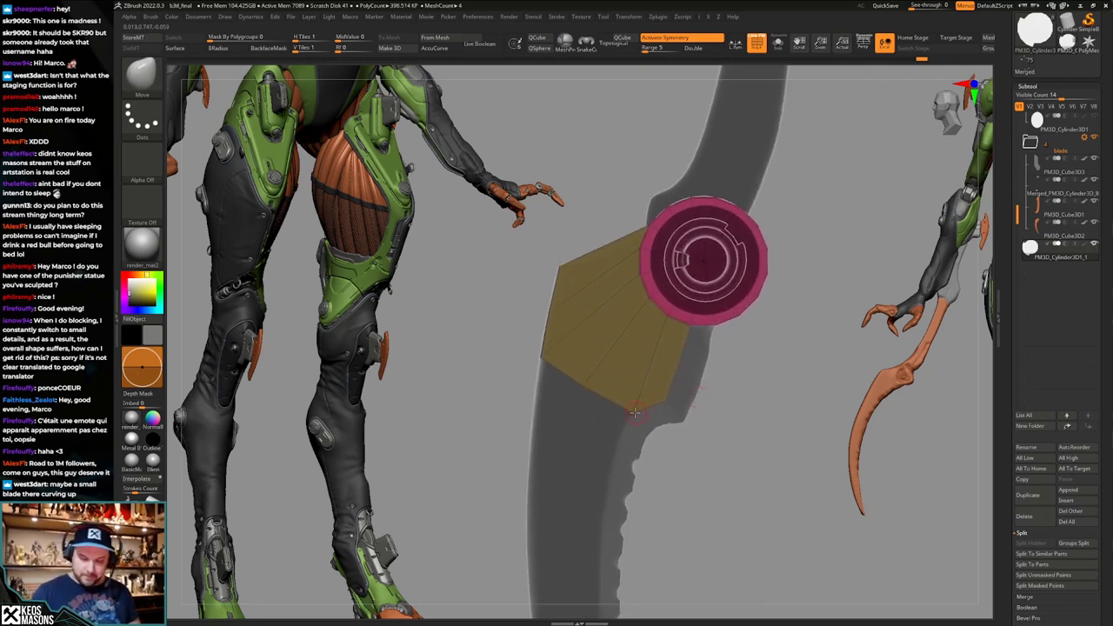
pyautogui.moveTo(635, 413); pyautogui.dragTo(654, 353)
pyautogui.moveTo(667, 401)
pyautogui.mouseDown()
pyautogui.moveTo(678, 358)
pyautogui.moveTo(641, 356)
pyautogui.mouseUp()
pyautogui.moveTo(594, 385); pyautogui.dragTo(615, 324)
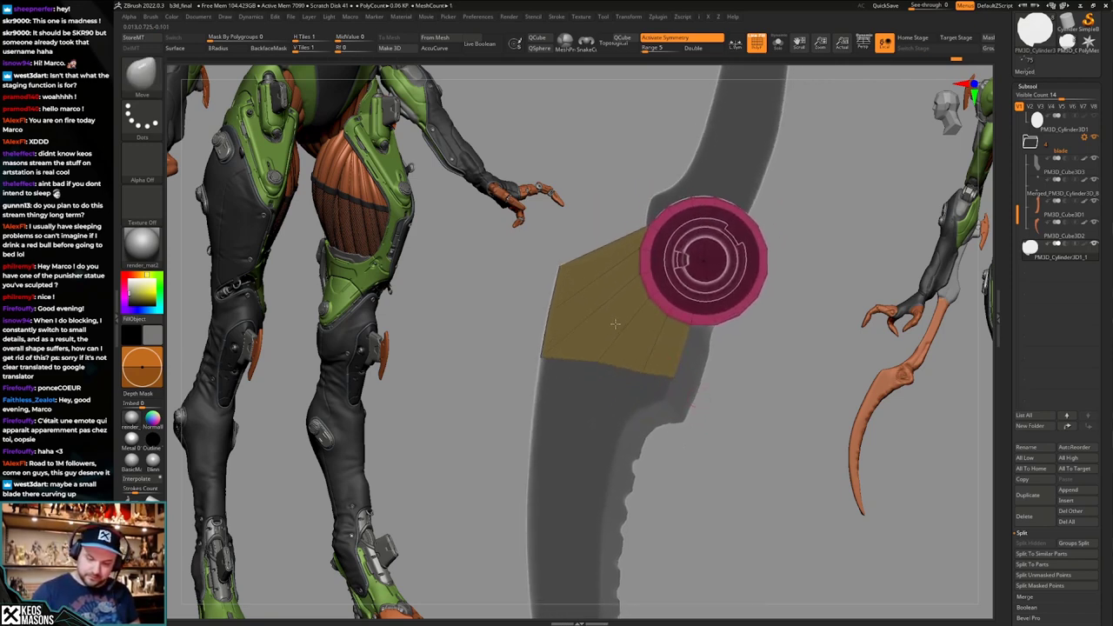
pyautogui.moveTo(543, 352); pyautogui.dragTo(549, 337)
pyautogui.moveTo(643, 400)
pyautogui.mouseDown(button='right')
pyautogui.moveTo(648, 378)
pyautogui.moveTo(667, 382)
pyautogui.mouseUp(button='right')
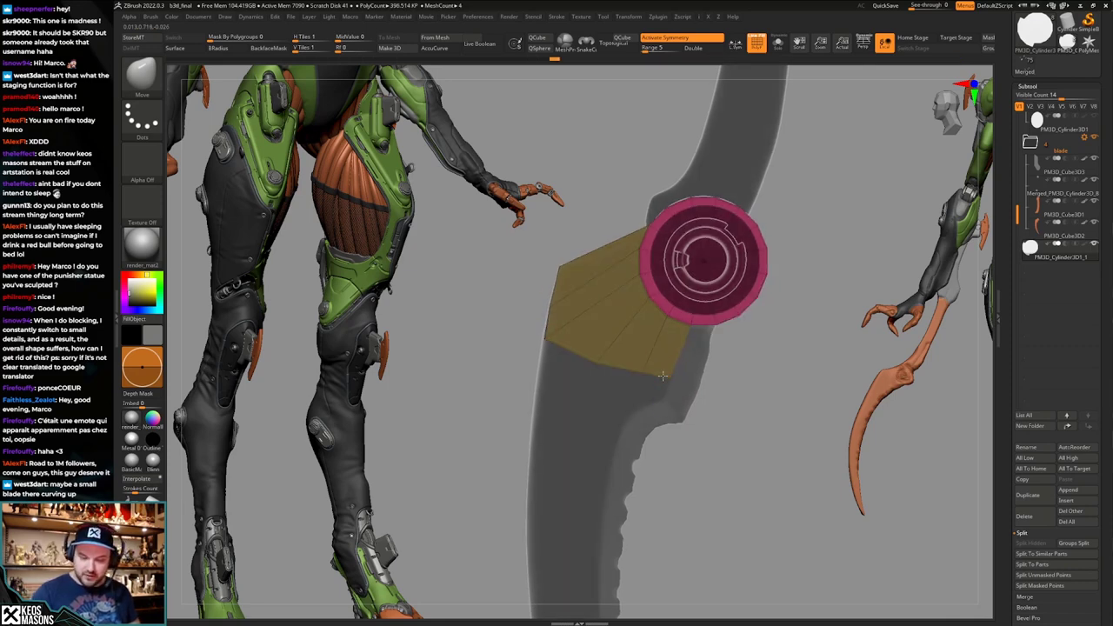
pyautogui.moveTo(641, 363); pyautogui.dragTo(669, 379)
# Extrude the flange's lower faces a short way down the blade and reposition the new row's points with the Move brush.
pyautogui.keyDown('alt'); pyautogui.moveTo(670, 382); pyautogui.dragTo(674, 343, button='right'); pyautogui.keyUp('alt')
pyautogui.keyDown('alt'); pyautogui.moveTo(698, 428); pyautogui.dragTo(702, 365, button='right'); pyautogui.keyUp('alt')
pyautogui.moveTo(663, 320)
pyautogui.mouseDown(button='right')
pyautogui.moveTo(658, 400)
pyautogui.moveTo(666, 304)
pyautogui.mouseUp(button='right')
pyautogui.click(659, 355)
pyautogui.moveTo(667, 306); pyautogui.dragTo(672, 332)
pyautogui.keyDown('shift'); pyautogui.moveTo(673, 339); pyautogui.dragTo(670, 434, button='right'); pyautogui.keyUp('shift')
pyautogui.press('space')
pyautogui.click(688, 355)
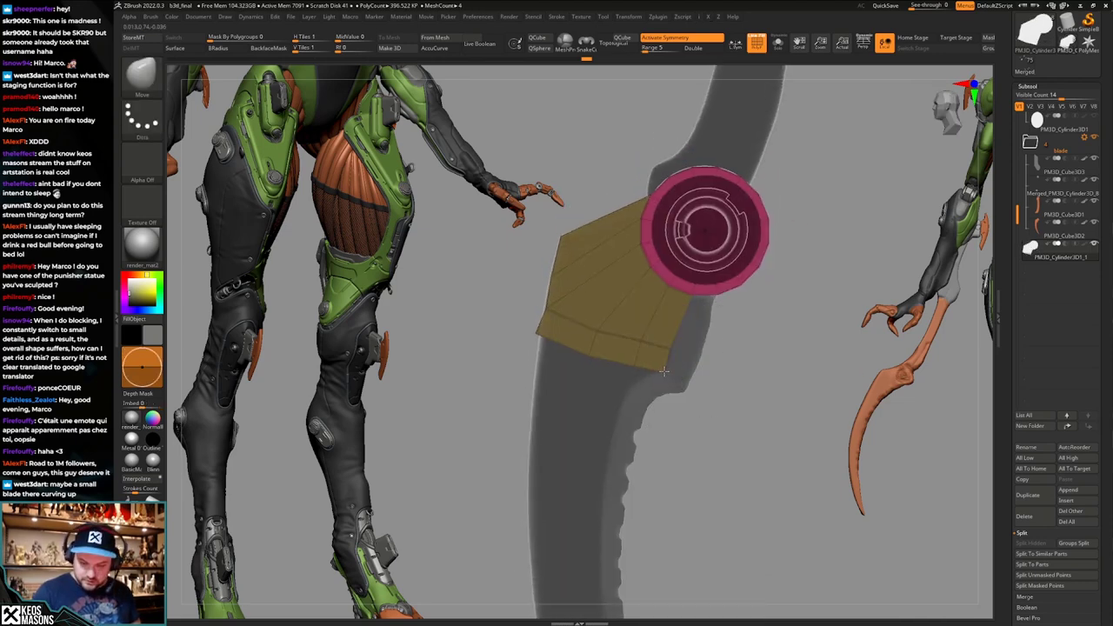
pyautogui.moveTo(639, 370); pyautogui.dragTo(637, 385)
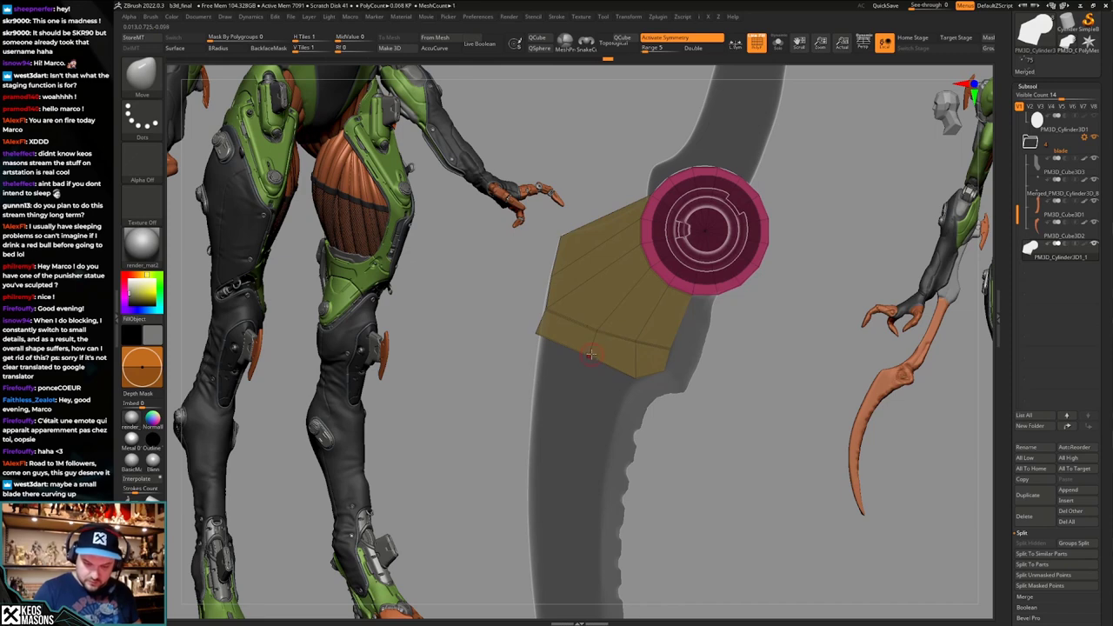
pyautogui.moveTo(591, 354); pyautogui.dragTo(543, 370)
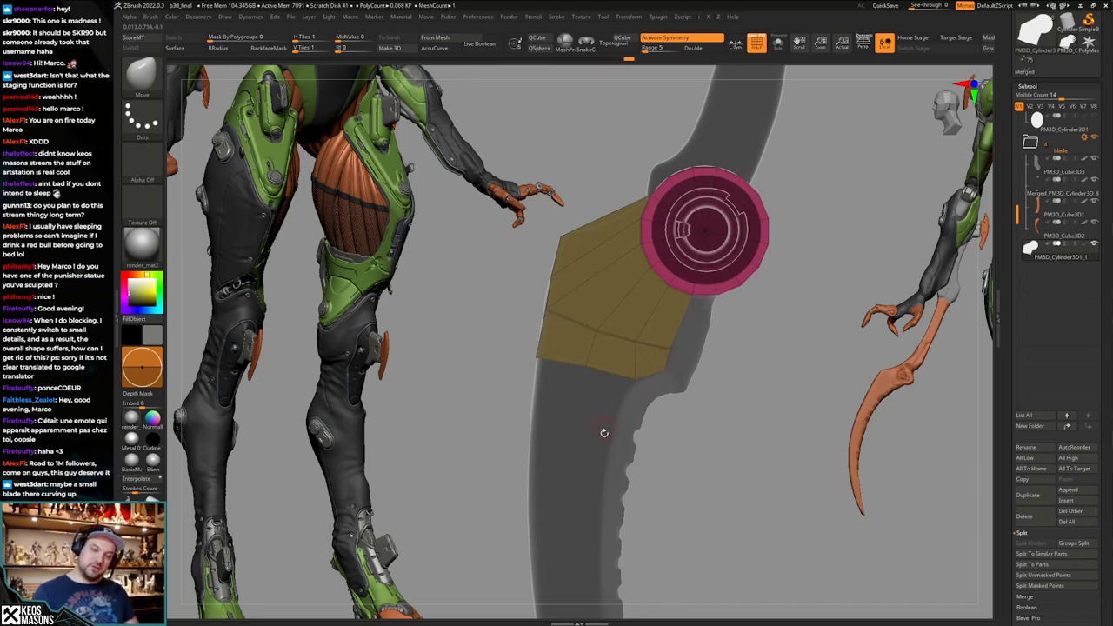
# Extrude the flange's lower faces on the blade's outer side further down with ZModeler, and adjust the step's inner corner with the Move brush.
pyautogui.moveTo(621, 433)
pyautogui.mouseDown()
pyautogui.moveTo(615, 370)
pyautogui.moveTo(619, 425)
pyautogui.moveTo(683, 414)
pyautogui.moveTo(699, 391)
pyautogui.moveTo(705, 414)
pyautogui.mouseUp()
pyautogui.press('b')
pyautogui.press('z')
pyautogui.press('m')
pyautogui.press('space')
pyautogui.click(674, 346)
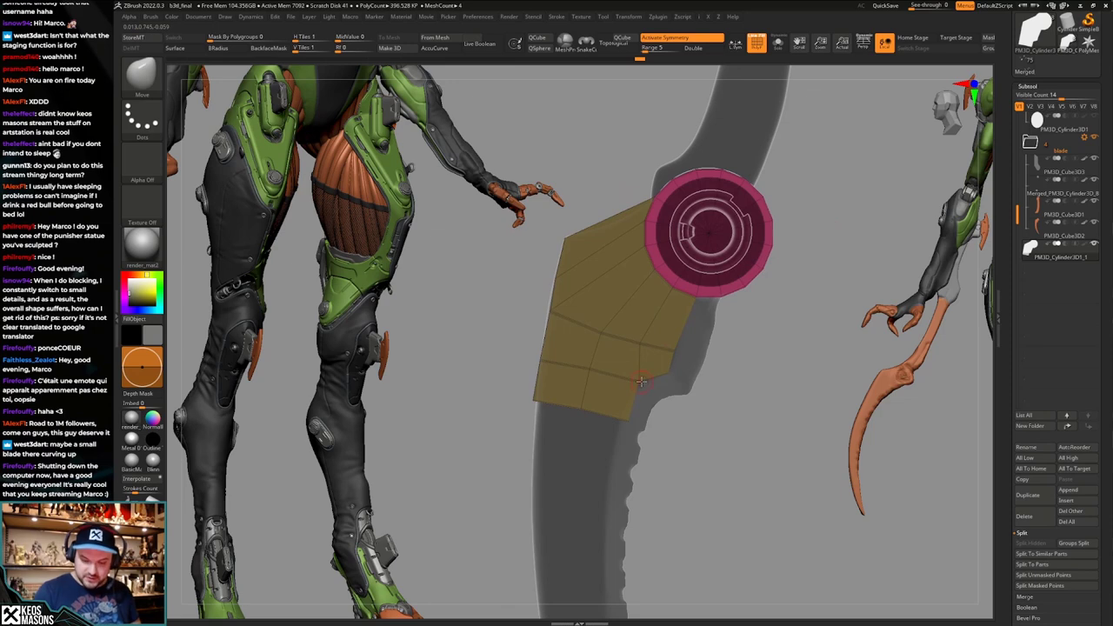
pyautogui.moveTo(630, 386); pyautogui.dragTo(633, 384)
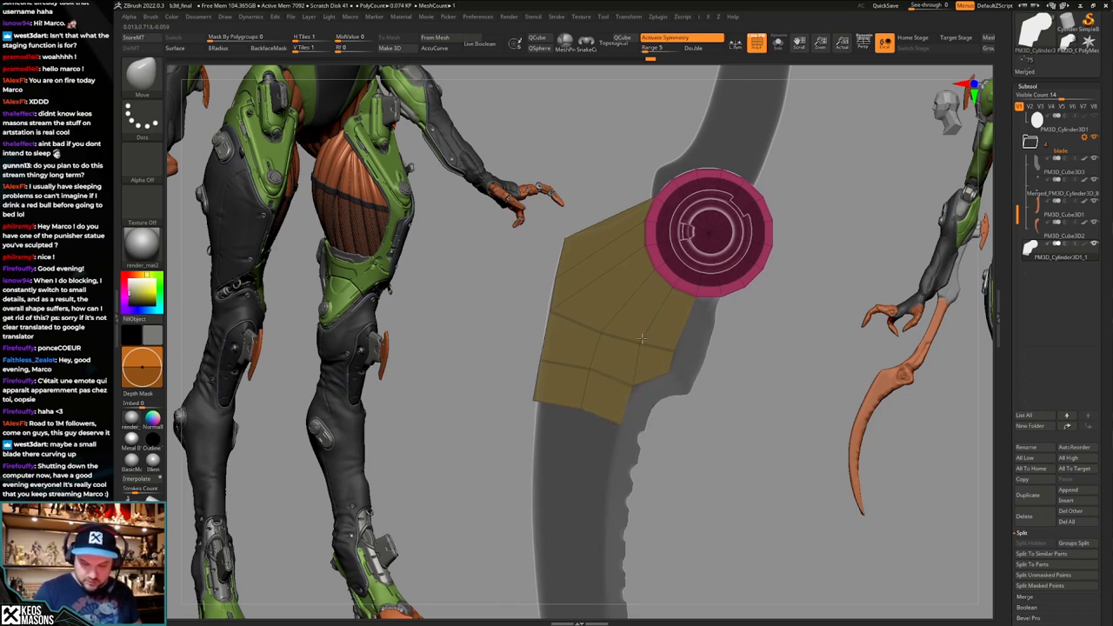
# Set the ZModeler edge action to Collapse and collapse the surplus edges between the flange's lower rows.
pyautogui.press('b')
pyautogui.press('z')
pyautogui.press('m')
pyautogui.press('space')
pyautogui.press('space')
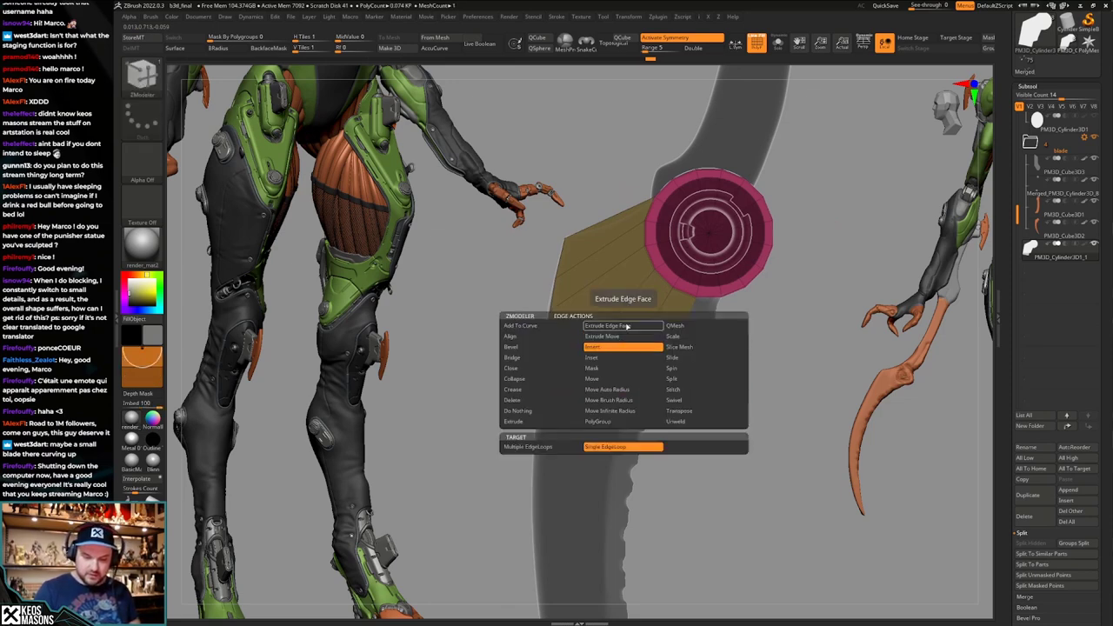
pyautogui.click(540, 378)
pyautogui.click(622, 338)
pyautogui.click(594, 373)
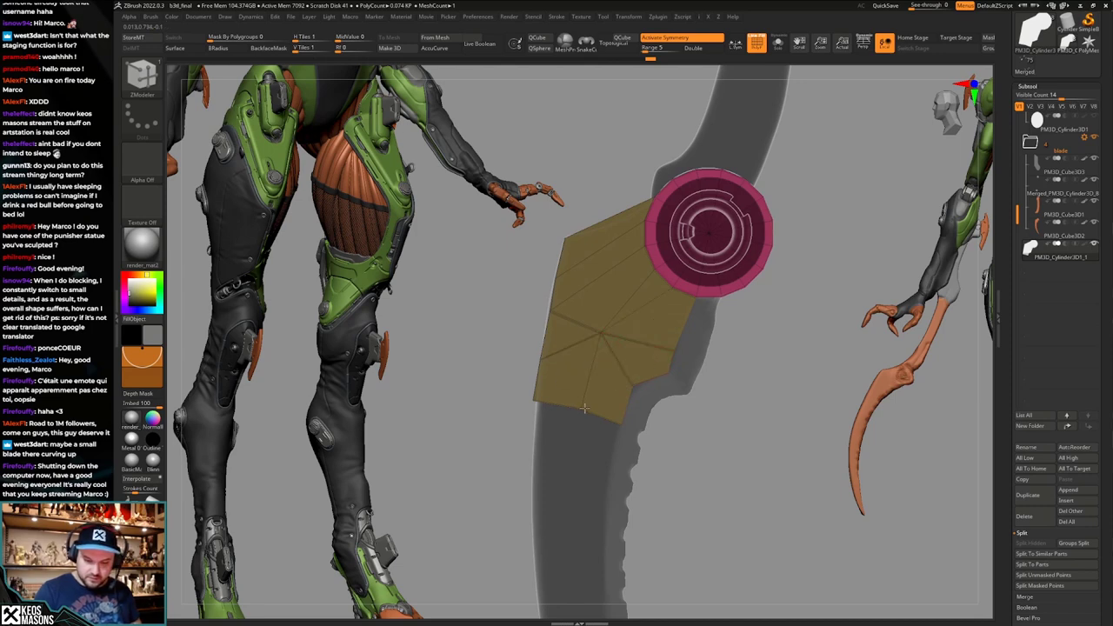
pyautogui.click(547, 337)
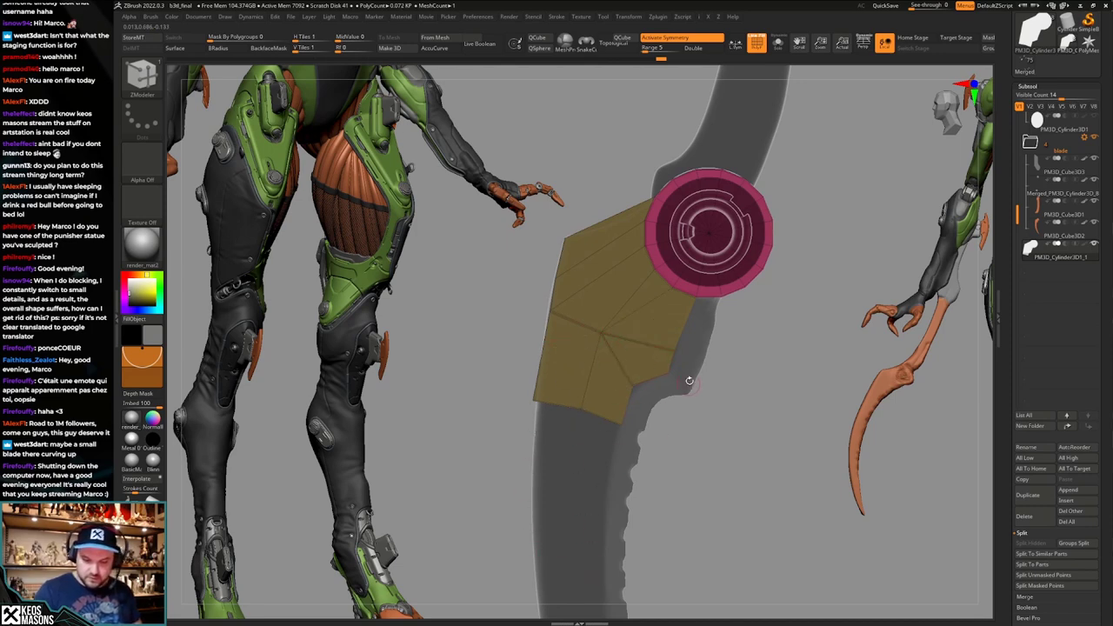
# Move the flange's inner junction point toward the blade's inner edge and straighten its lower edge with the Move brush.
pyautogui.press('b')
pyautogui.press('m')
pyautogui.press('v')
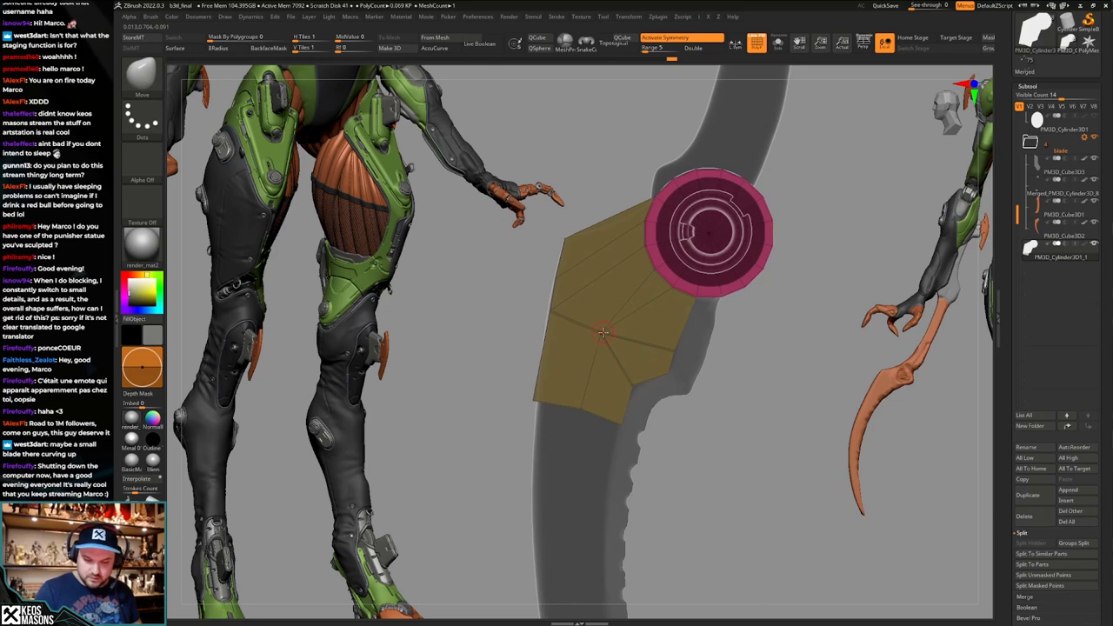
pyautogui.moveTo(604, 332); pyautogui.dragTo(644, 369)
pyautogui.moveTo(587, 407); pyautogui.dragTo(600, 439)
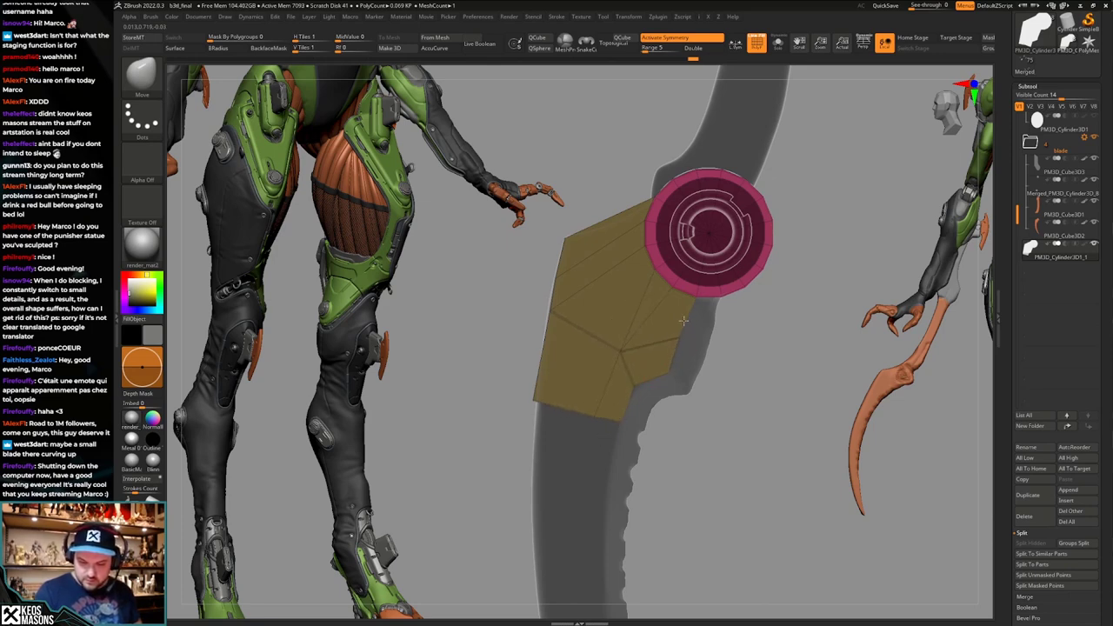
pyautogui.moveTo(622, 355); pyautogui.dragTo(647, 309)
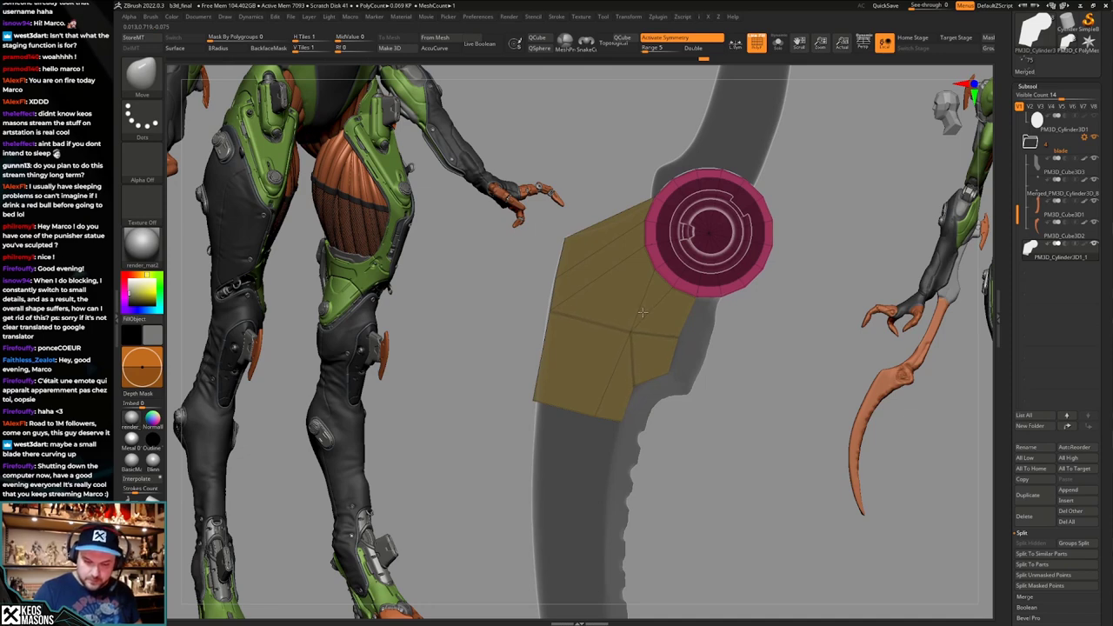
pyautogui.keyDown('alt'); pyautogui.moveTo(616, 485); pyautogui.dragTo(621, 500); pyautogui.keyUp('alt')
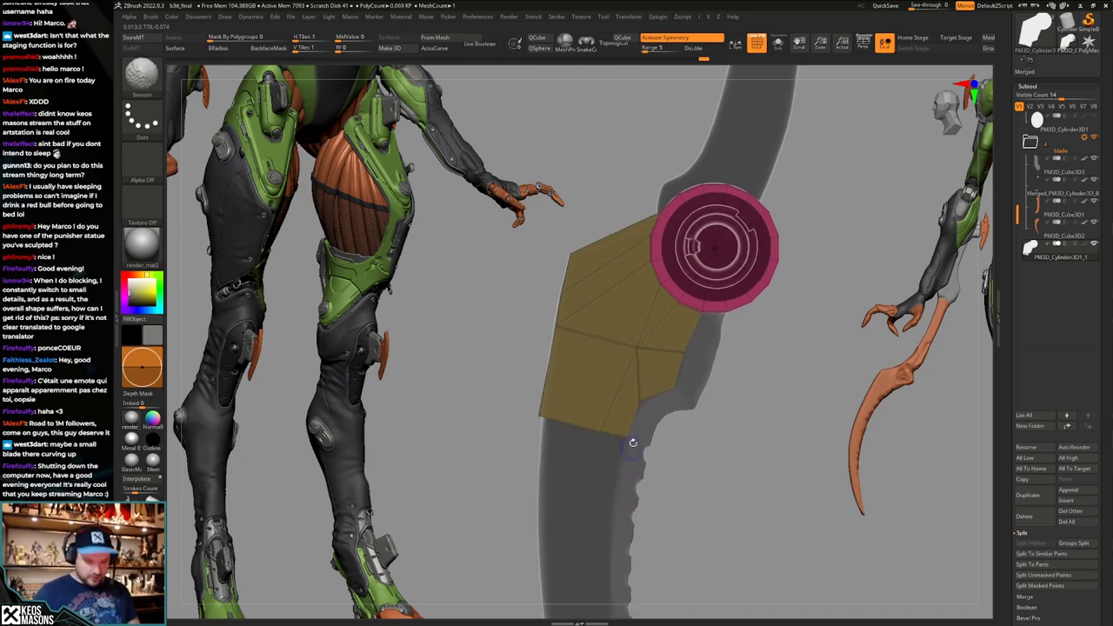
# Insert a lengthwise edge loop through the flange's outer half with ZModeler and delete a surplus edge above its lower section.
pyautogui.keyDown('ctrl'); pyautogui.keyDown('shift'); pyautogui.moveTo(562, 475); pyautogui.dragTo(604, 319); pyautogui.keyUp('shift'); pyautogui.keyUp('ctrl')
pyautogui.press('b')
pyautogui.press('z')
pyautogui.press('m')
pyautogui.press('space')
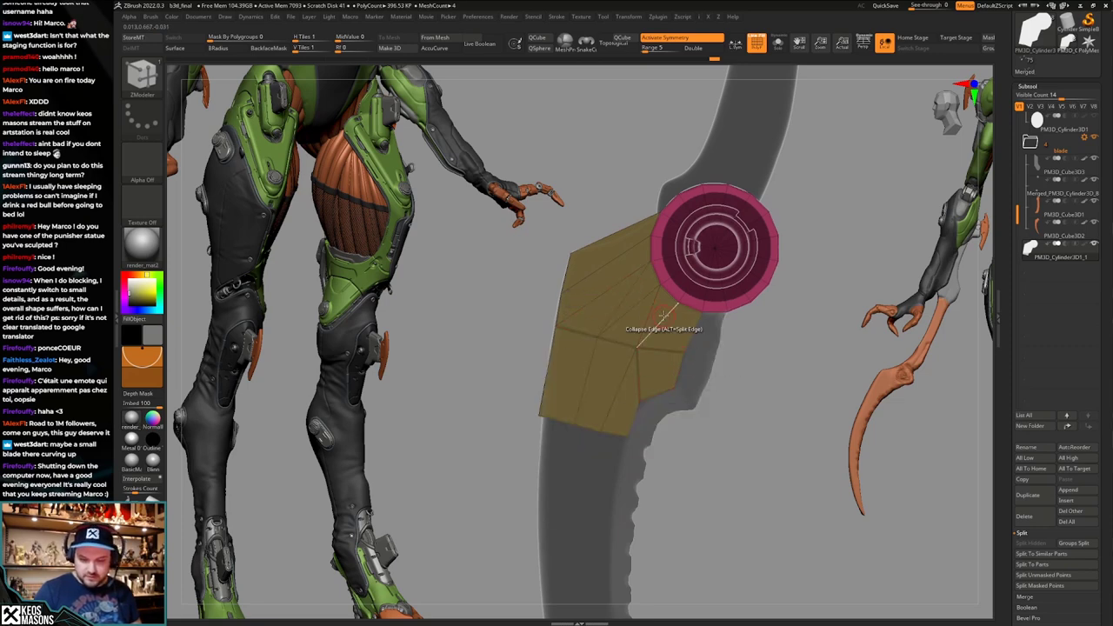
pyautogui.press('space')
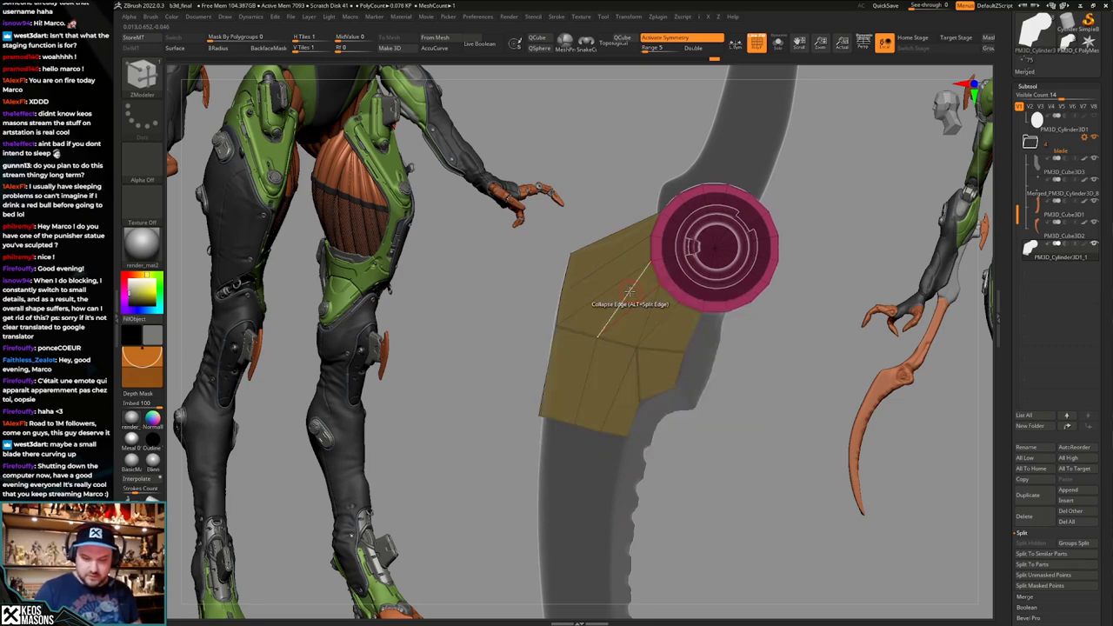
pyautogui.press('space')
pyautogui.click(562, 361)
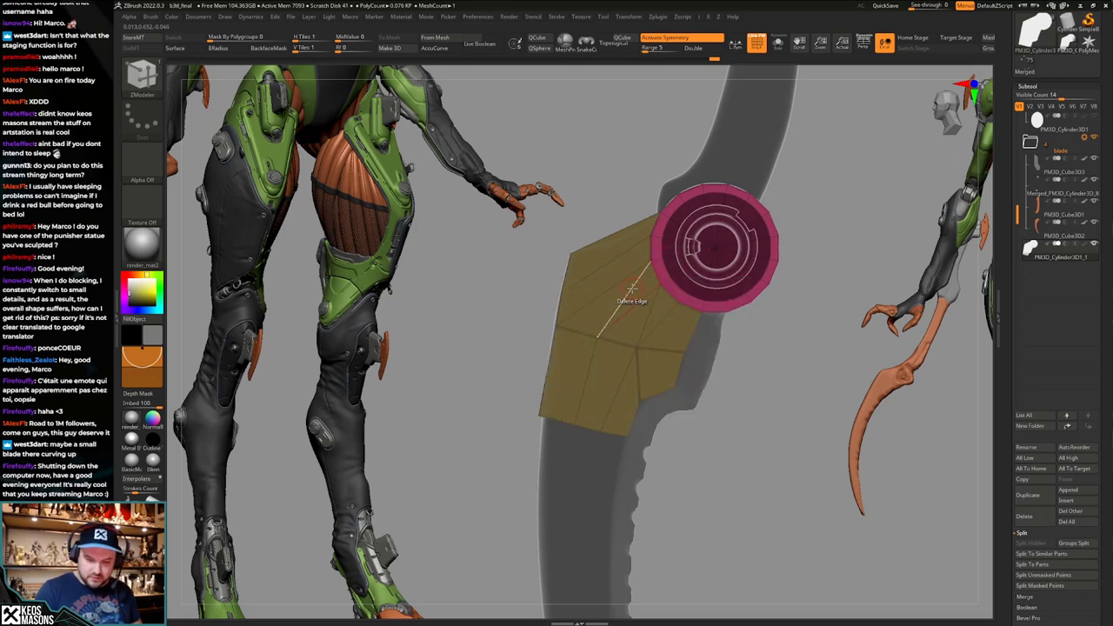
pyautogui.click(631, 301)
# With the Move brush, pull the flange's outer lower points up toward the hub, leaving a pointed tip near the blade's inner edge.
pyautogui.press('space')
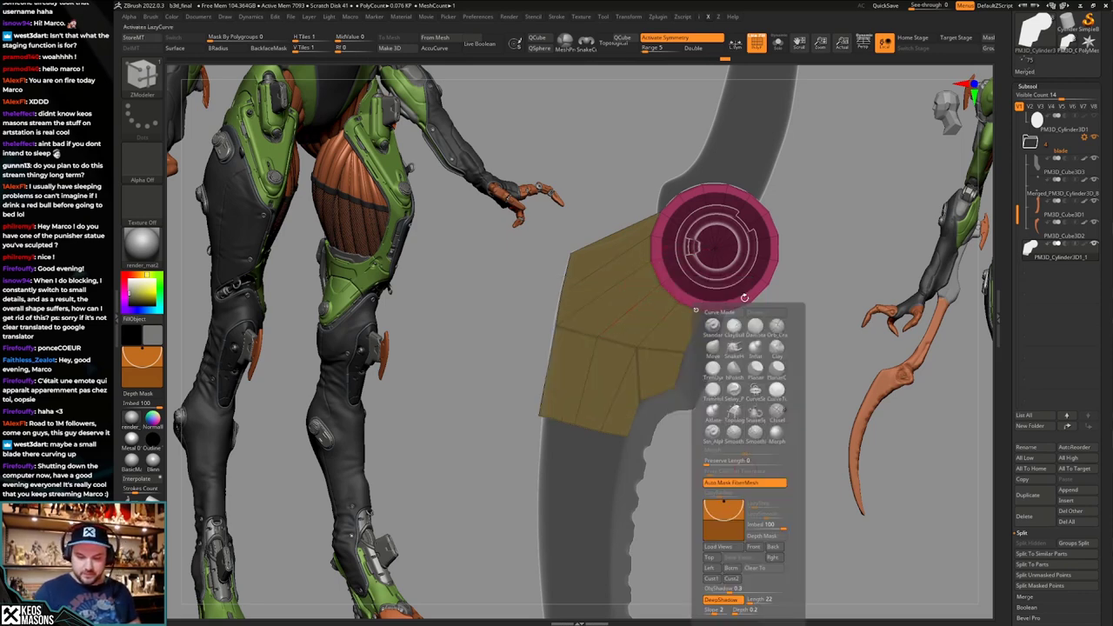
pyautogui.press('space')
pyautogui.click(682, 347)
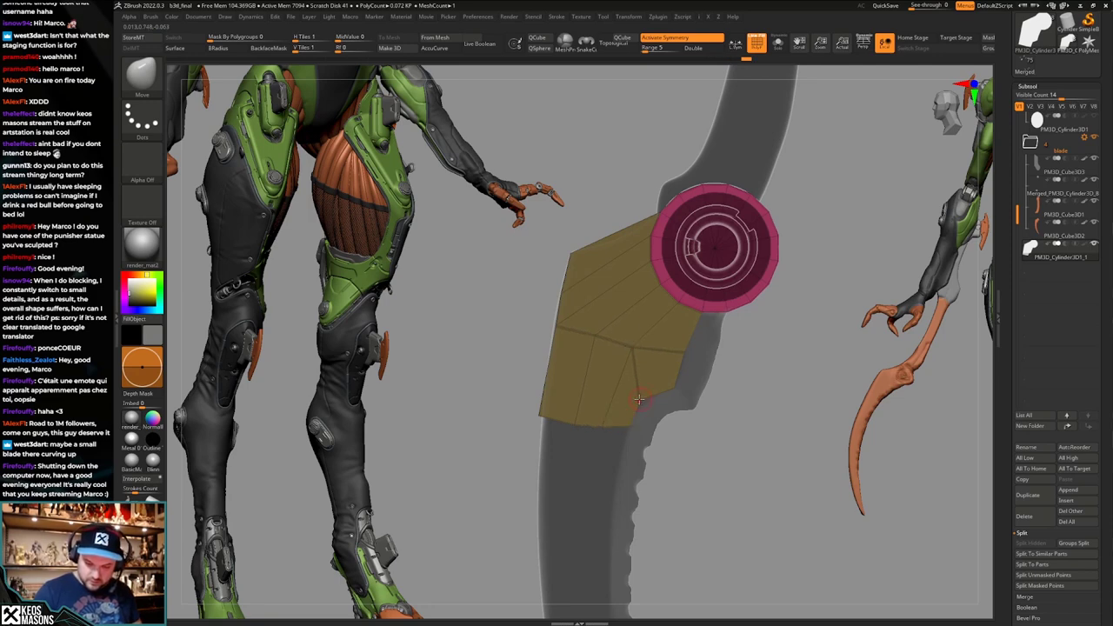
pyautogui.moveTo(614, 398)
pyautogui.mouseDown()
pyautogui.moveTo(615, 372)
pyautogui.moveTo(591, 363)
pyautogui.moveTo(589, 336)
pyautogui.mouseUp()
pyautogui.moveTo(554, 373); pyautogui.dragTo(559, 352)
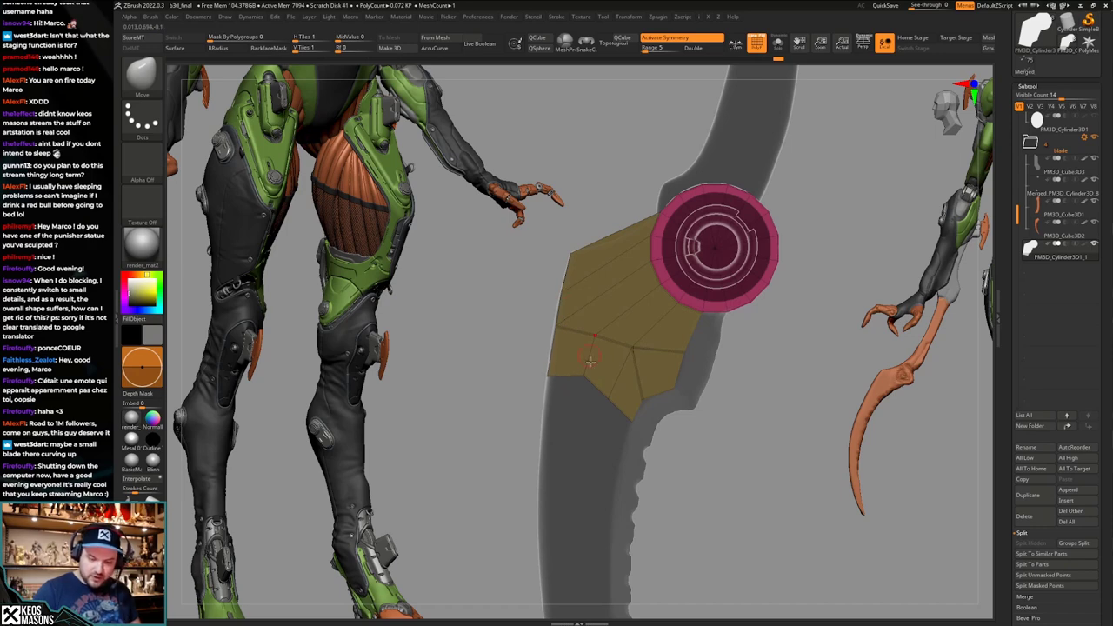
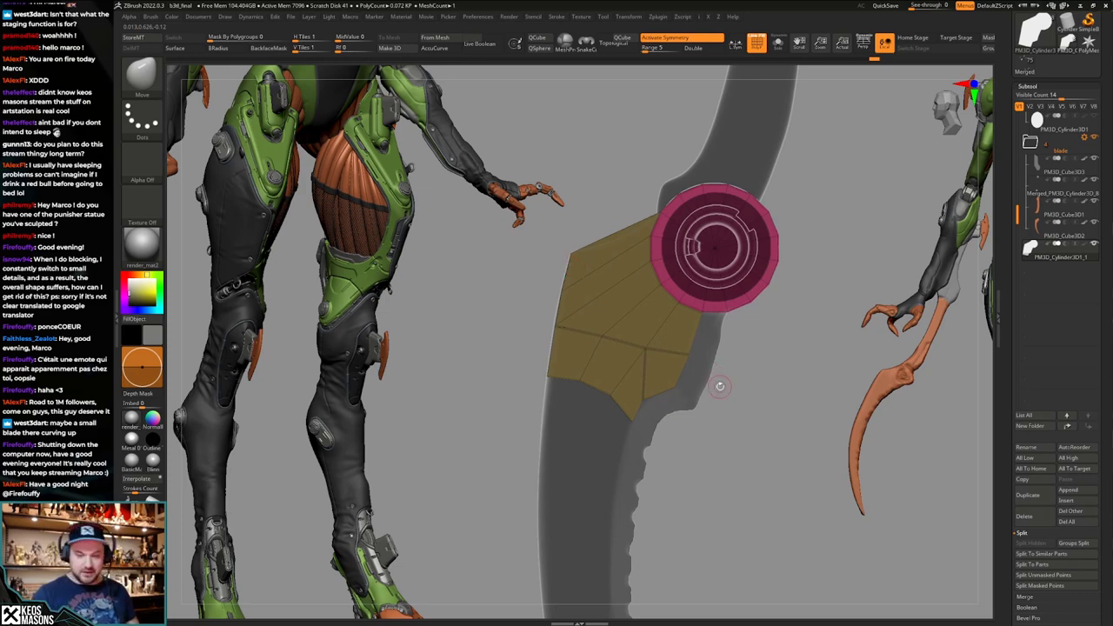
# Set the ZModeler edge action to Insert and add crosswise edge loops across the flange between the hub and its lower section.
pyautogui.press('b')
pyautogui.press('z')
pyautogui.press('m')
pyautogui.press('space')
pyautogui.press('space')
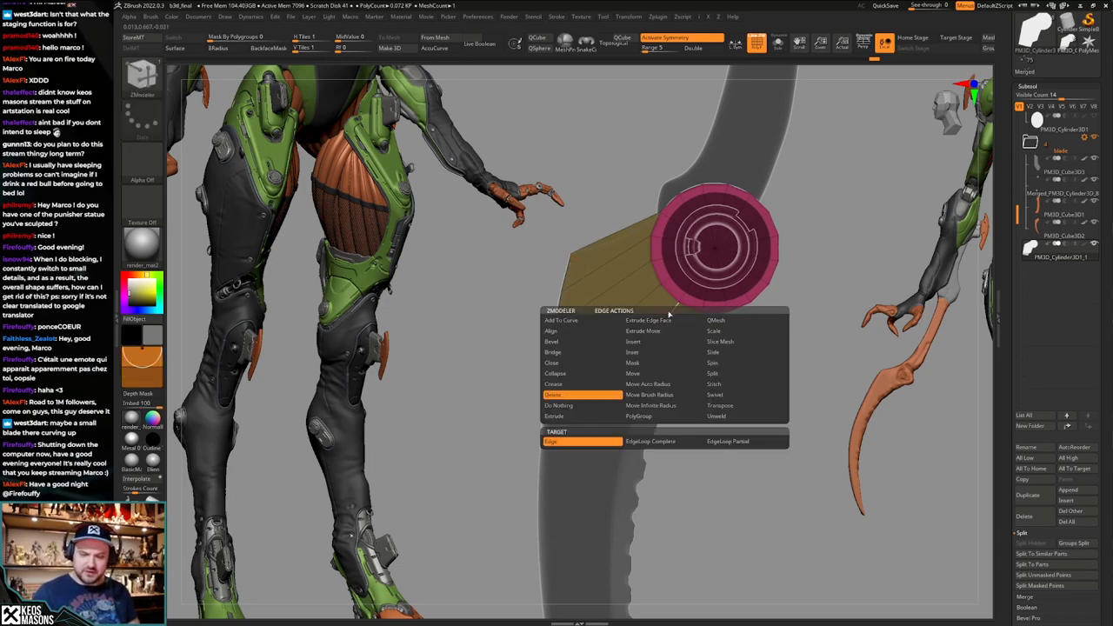
pyautogui.click(653, 343)
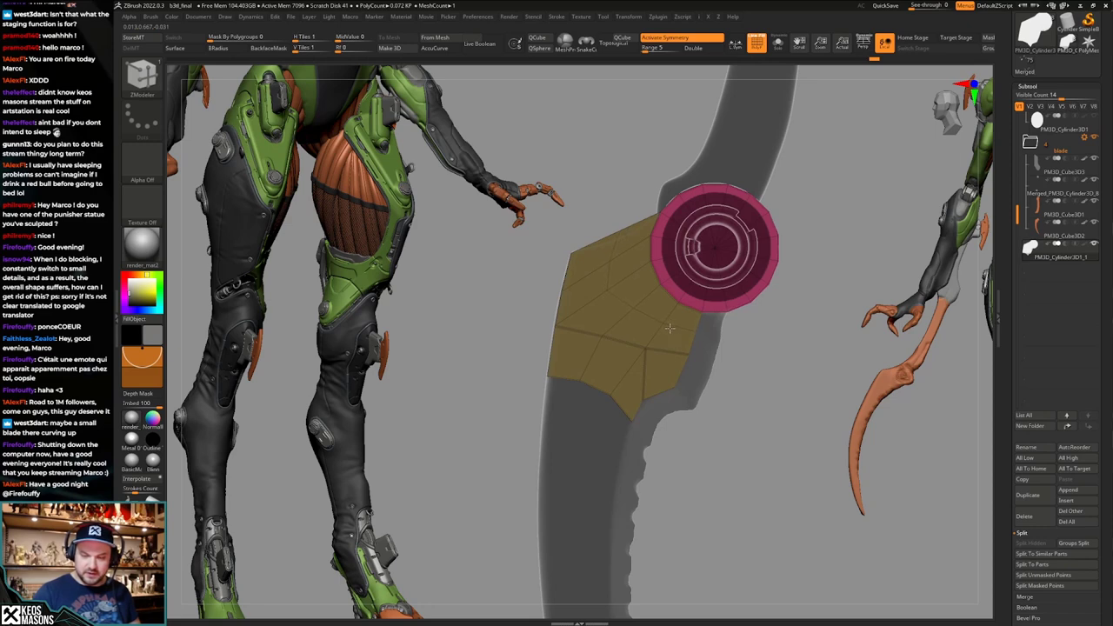
pyautogui.click(658, 334)
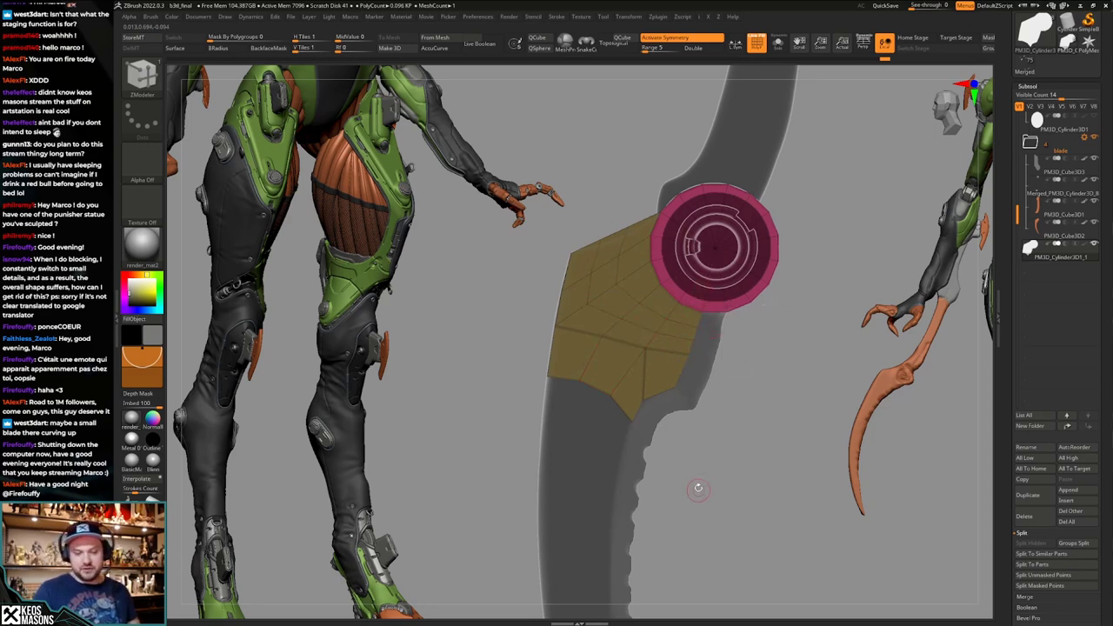
# Adjust the flange's lower points with the Move brush and add a lengthwise edge through its lower section with ZModeler.
pyautogui.keyDown('alt'); pyautogui.moveTo(669, 411); pyautogui.dragTo(720, 394); pyautogui.keyUp('alt')
pyautogui.press('space')
pyautogui.click(720, 392)
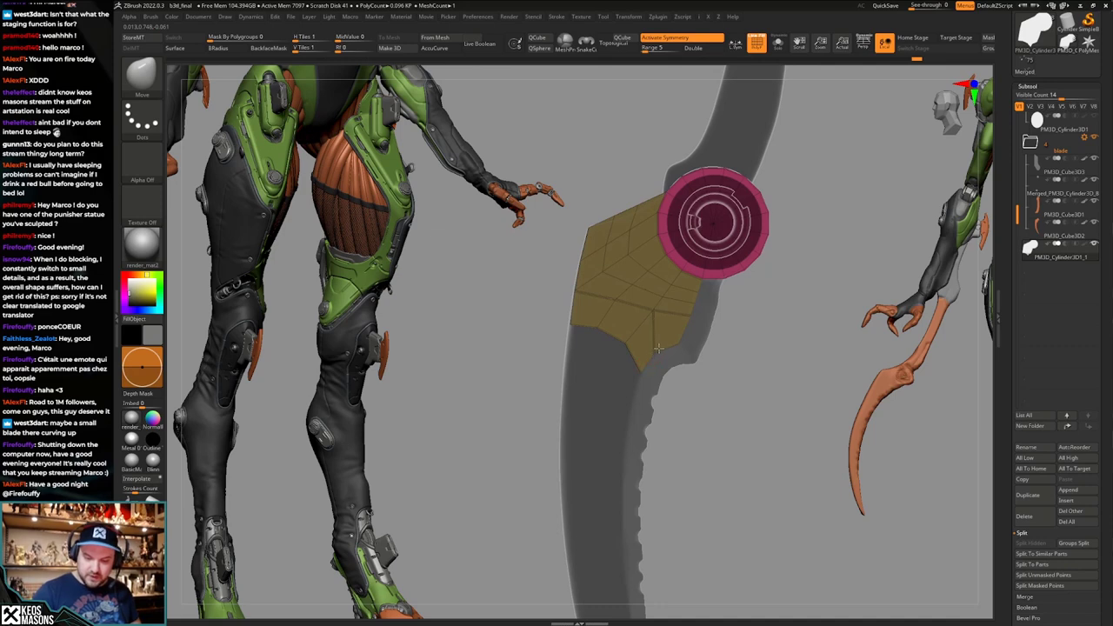
pyautogui.moveTo(688, 369)
pyautogui.keyDown('alt'); pyautogui.mouseDown()
pyautogui.moveTo(686, 334)
pyautogui.moveTo(687, 356)
pyautogui.mouseUp(); pyautogui.keyUp('alt')
pyautogui.moveTo(687, 369)
pyautogui.mouseDown()
pyautogui.moveTo(639, 334)
pyautogui.moveTo(640, 352)
pyautogui.moveTo(636, 326)
pyautogui.moveTo(608, 331)
pyautogui.moveTo(600, 346)
pyautogui.mouseUp()
pyautogui.press('b')
pyautogui.press('z')
pyautogui.press('m')
pyautogui.keyDown('shift'); pyautogui.moveTo(613, 416); pyautogui.dragTo(623, 423); pyautogui.keyUp('shift')
pyautogui.keyDown('alt'); pyautogui.moveTo(623, 424); pyautogui.dragTo(619, 376, button='right'); pyautogui.keyUp('alt')
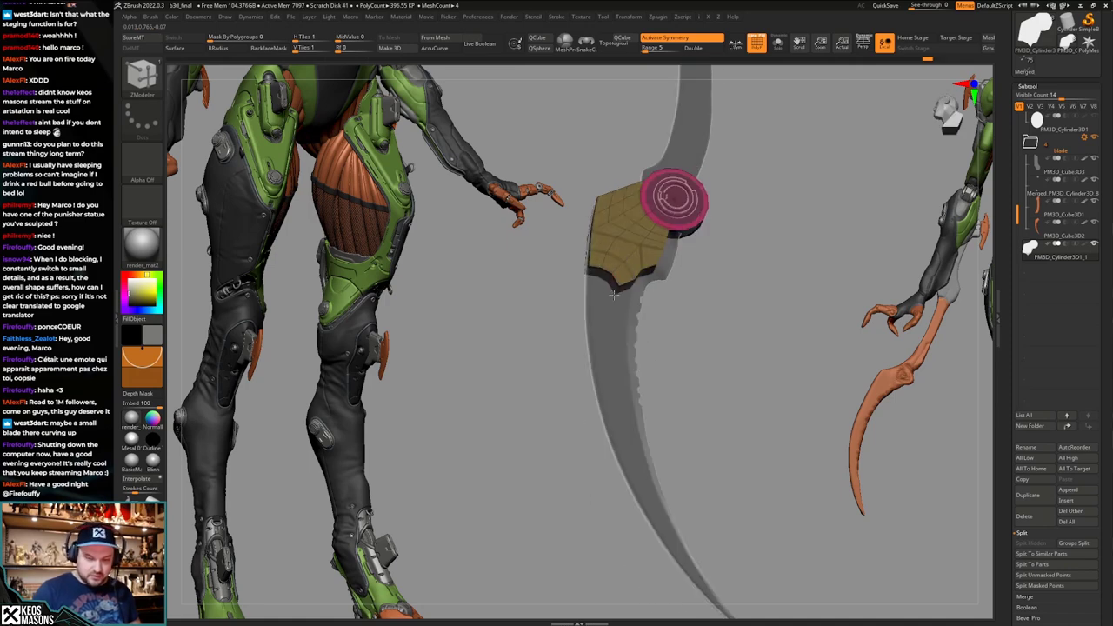
pyautogui.moveTo(664, 329); pyautogui.dragTo(646, 350)
# With the Move brush, pull the flange's lower edge points down along the blade to about its midsection.
pyautogui.press('space')
pyautogui.click(632, 348)
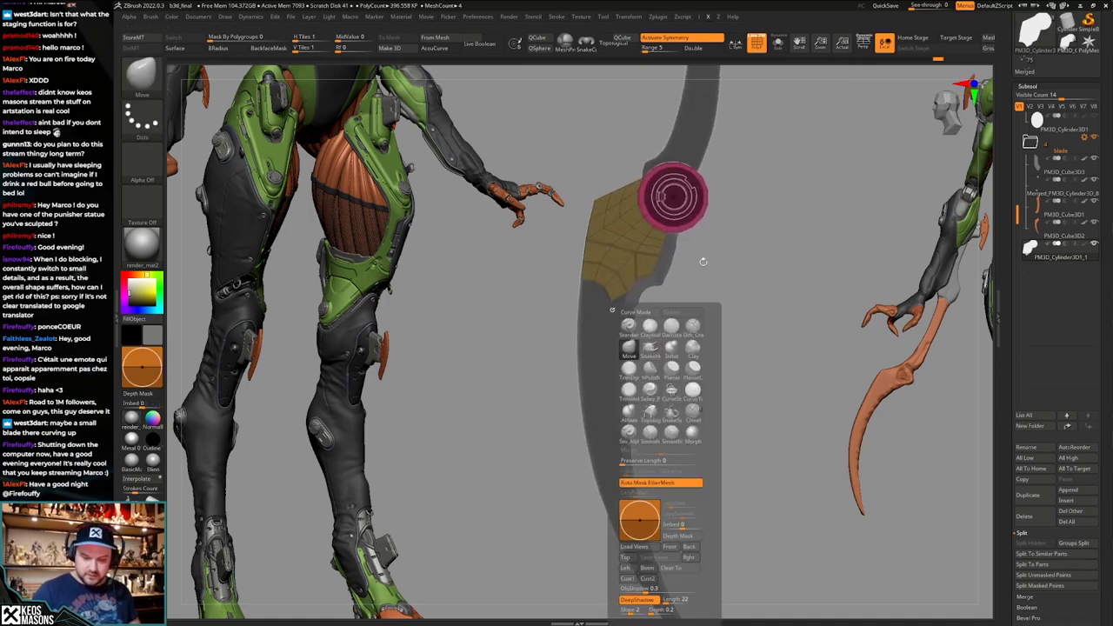
pyautogui.keyDown('alt'); pyautogui.moveTo(701, 260); pyautogui.dragTo(699, 246); pyautogui.keyUp('alt')
pyautogui.moveTo(610, 294); pyautogui.dragTo(620, 530)
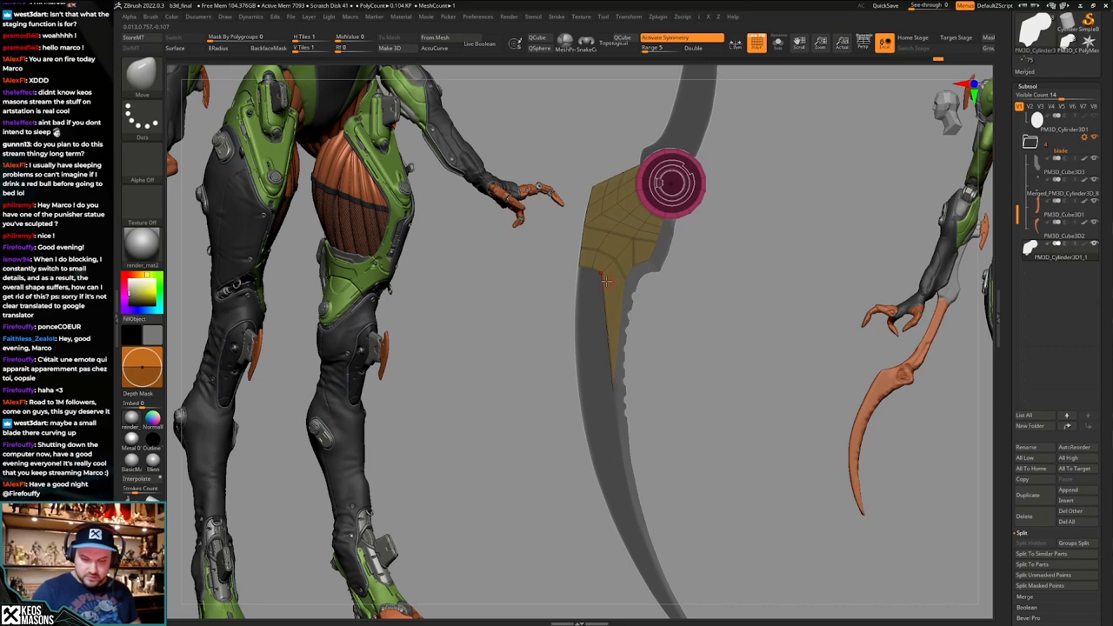
pyautogui.hotkey('ctrl', 'z')
pyautogui.moveTo(590, 267); pyautogui.dragTo(590, 486)
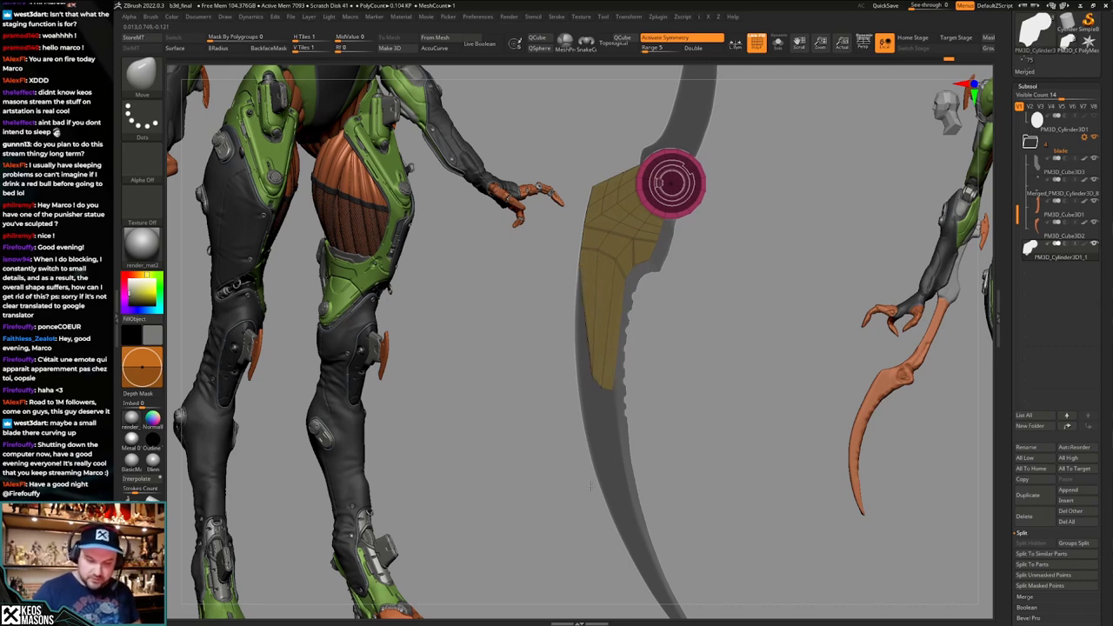
pyautogui.moveTo(579, 284); pyautogui.dragTo(580, 519)
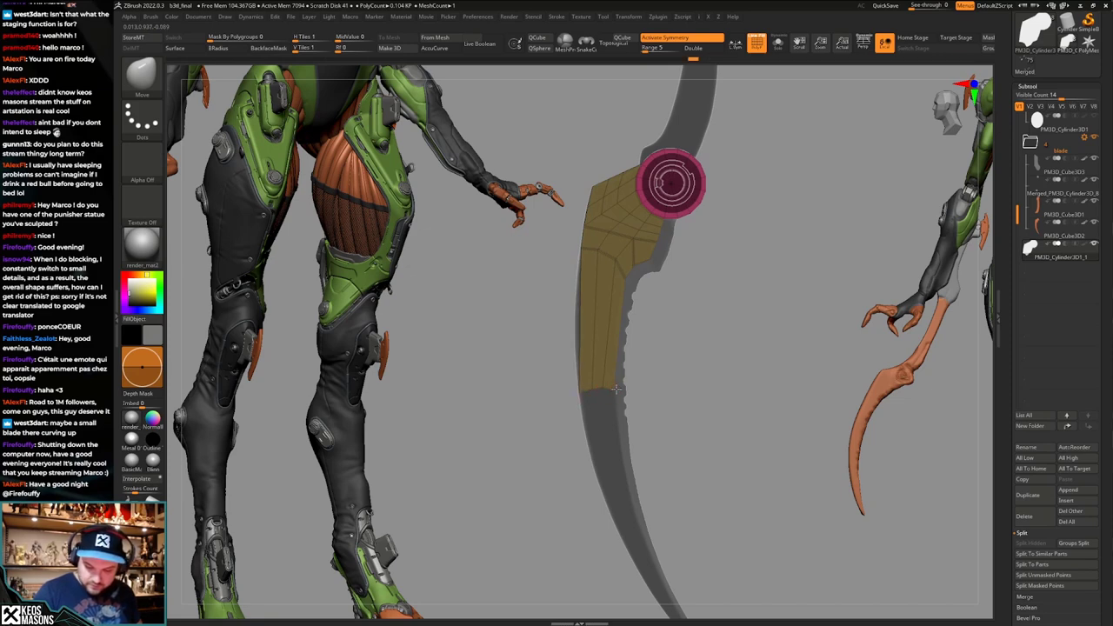
# Stretch the lower end points of the flange strip down the curved blade to just short of its tip.
pyautogui.moveTo(645, 414)
pyautogui.keyDown('alt'); pyautogui.mouseDown()
pyautogui.moveTo(610, 287)
pyautogui.moveTo(702, 532)
pyautogui.mouseUp(); pyautogui.keyUp('alt')
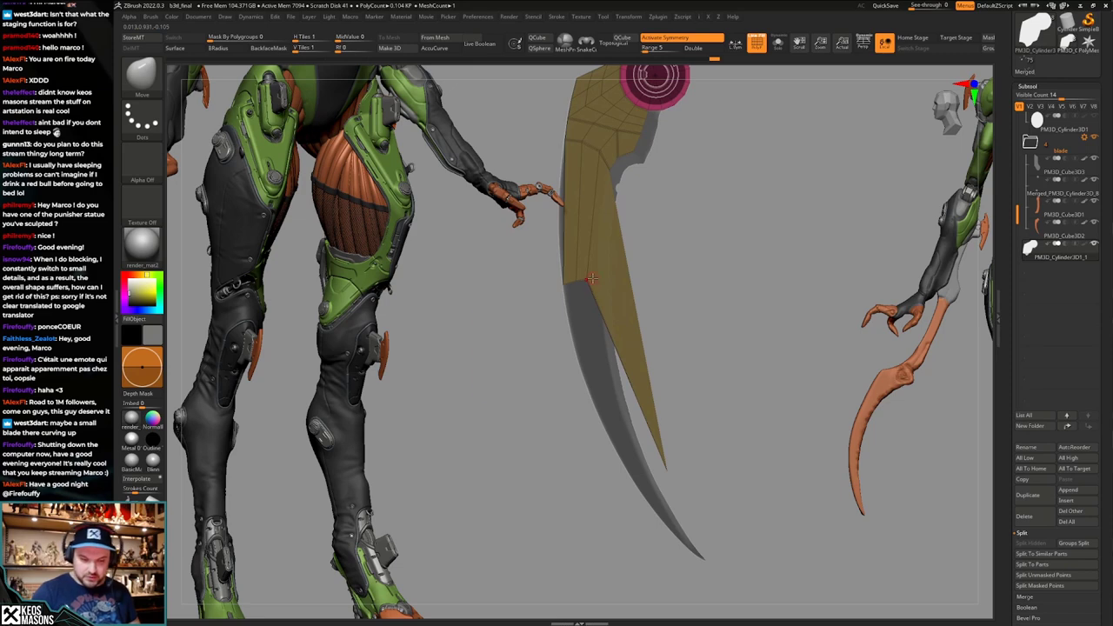
pyautogui.moveTo(590, 279)
pyautogui.mouseDown()
pyautogui.moveTo(630, 445)
pyautogui.moveTo(679, 526)
pyautogui.mouseUp()
pyautogui.moveTo(632, 451); pyautogui.dragTo(701, 585)
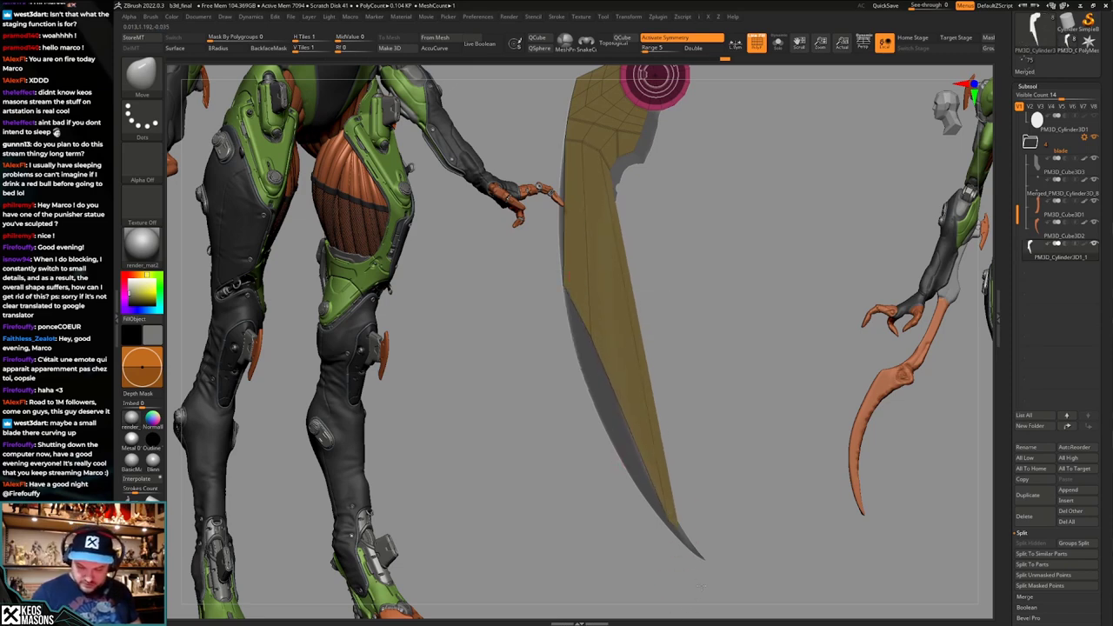
pyautogui.moveTo(639, 432); pyautogui.dragTo(704, 603)
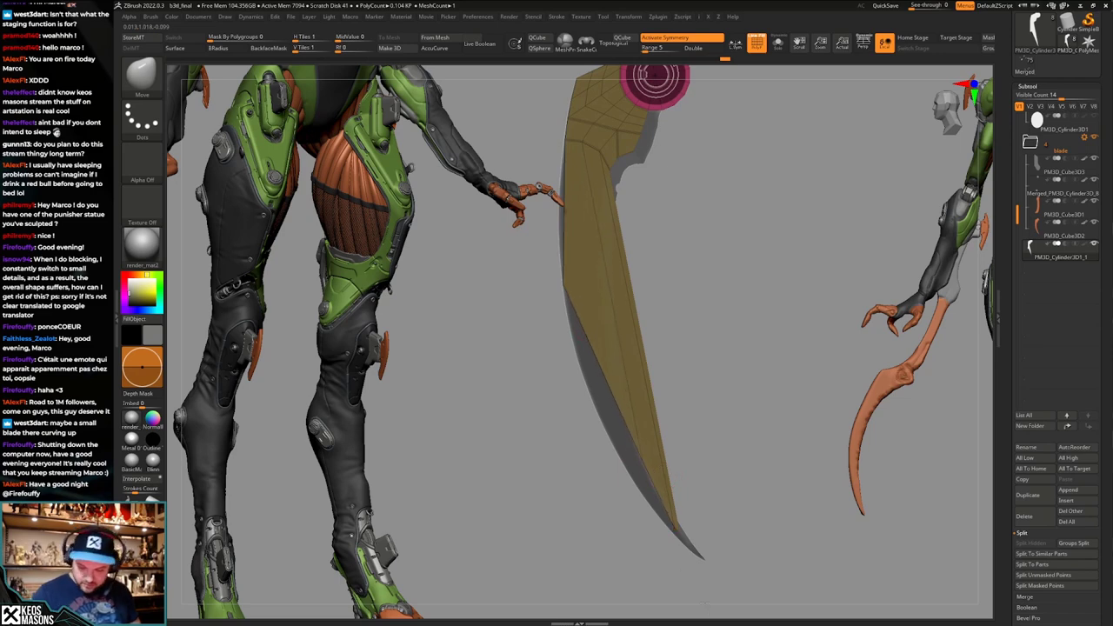
pyautogui.moveTo(649, 475); pyautogui.dragTo(693, 579)
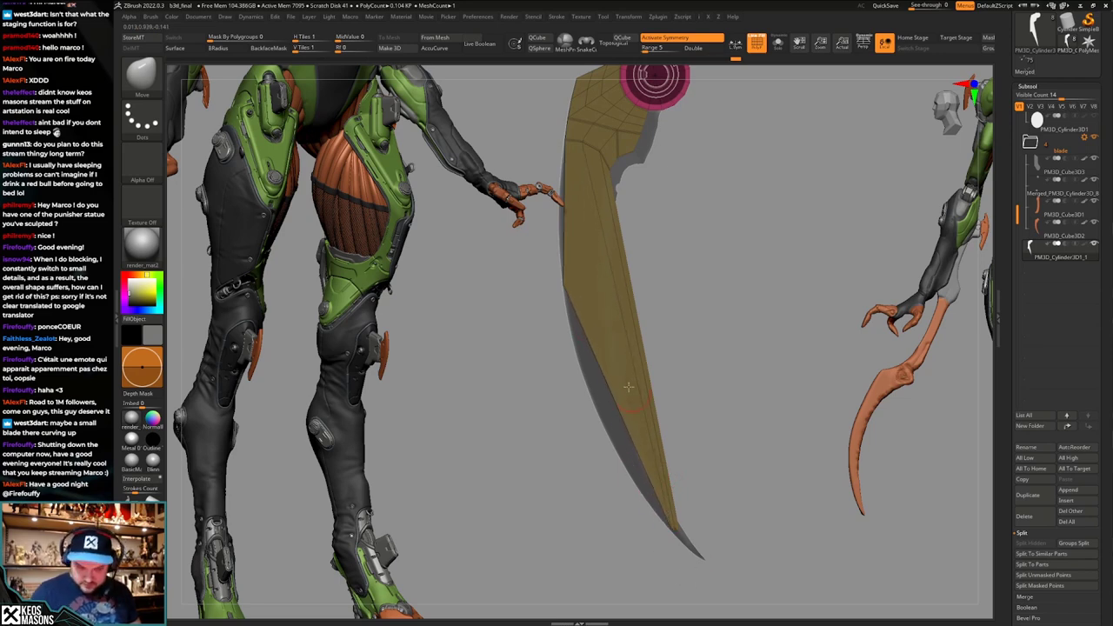
pyautogui.moveTo(571, 290)
pyautogui.mouseDown()
pyautogui.moveTo(591, 373)
pyautogui.moveTo(694, 598)
pyautogui.mouseUp()
pyautogui.moveTo(640, 466)
pyautogui.mouseDown()
pyautogui.moveTo(699, 596)
pyautogui.moveTo(705, 489)
pyautogui.moveTo(693, 406)
pyautogui.mouseUp()
# Insert a crosswise edge loop with ZModeler across the middle of the long strip covering the blade.
pyautogui.press('b')
pyautogui.press('z')
pyautogui.press('m')
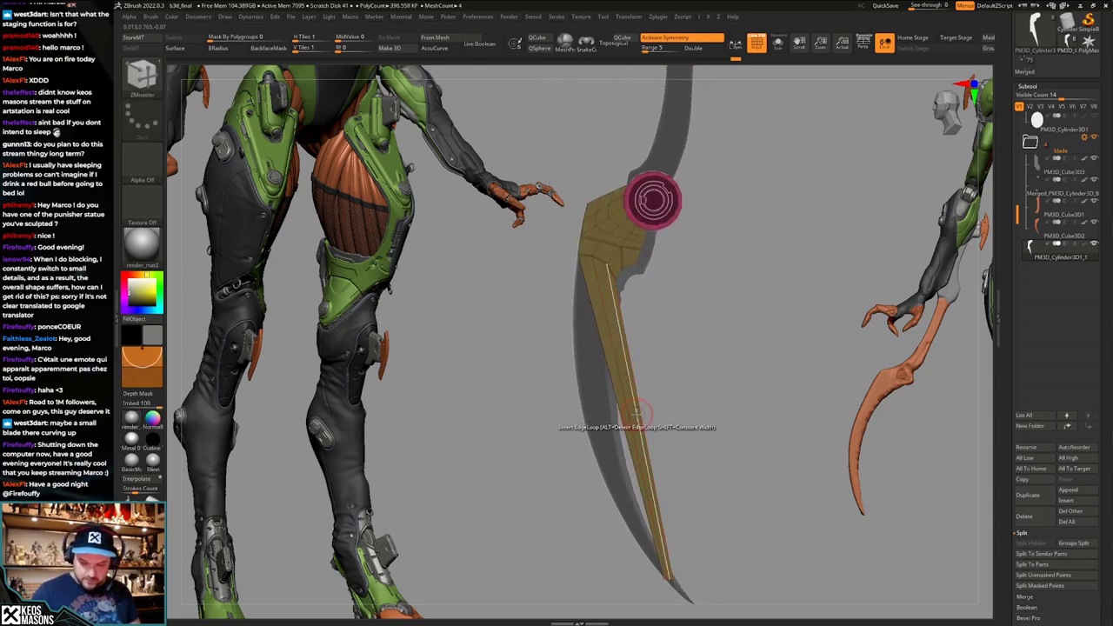
pyautogui.press('space')
pyautogui.click(638, 412)
# Move the middle loop's points toward the blade's outer edge so the strip bends with the blade's curve.
pyautogui.press('space')
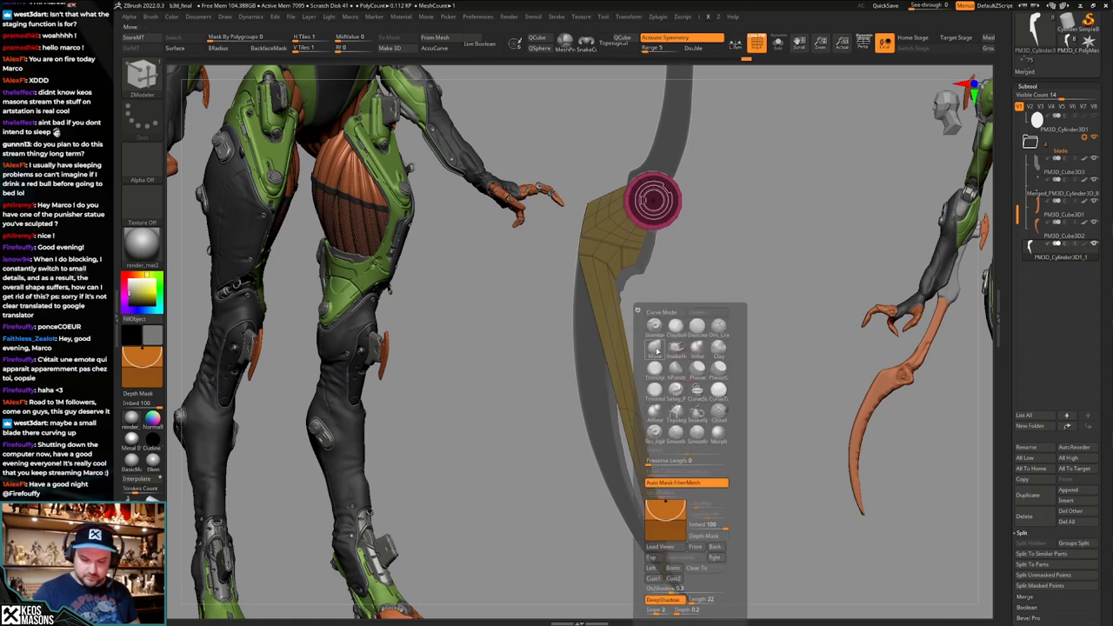
pyautogui.click(663, 358)
pyautogui.moveTo(616, 412); pyautogui.dragTo(560, 430)
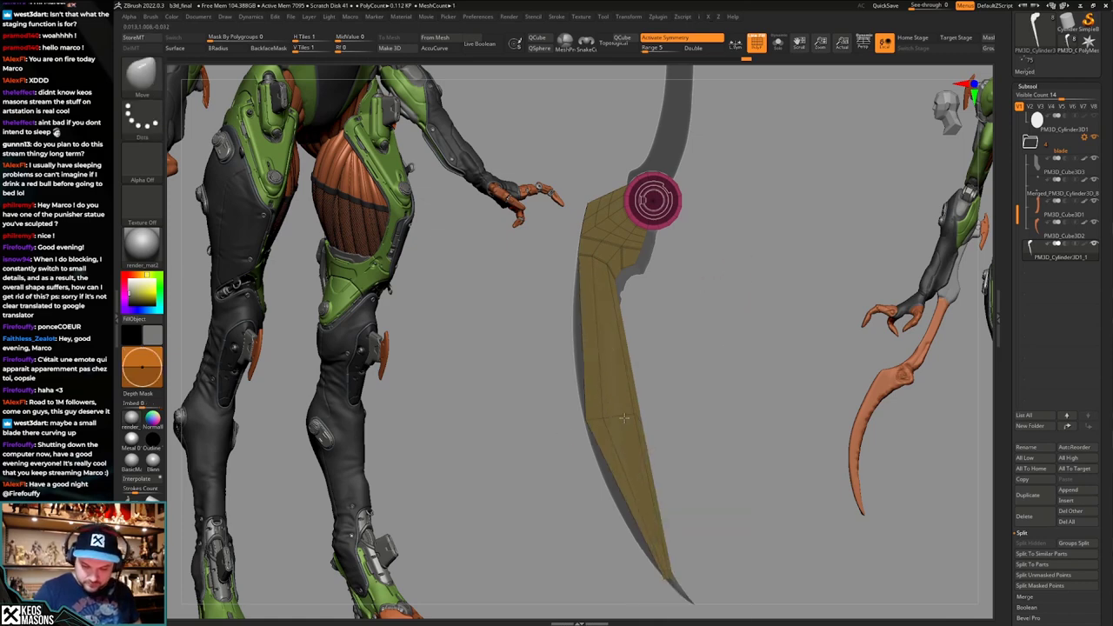
pyautogui.moveTo(624, 417); pyautogui.dragTo(605, 421)
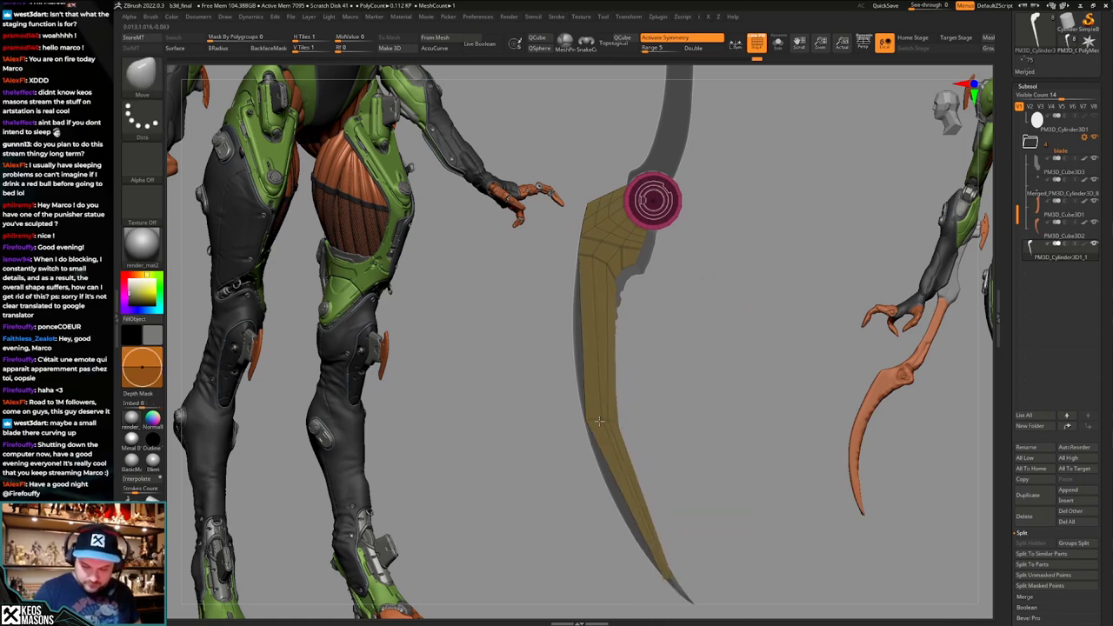
pyautogui.keyDown('ctrl'); pyautogui.moveTo(600, 418); pyautogui.dragTo(585, 452, button='right'); pyautogui.keyUp('ctrl')
pyautogui.moveTo(576, 424)
pyautogui.mouseDown()
pyautogui.moveTo(626, 424)
pyautogui.moveTo(588, 424)
pyautogui.mouseUp()
pyautogui.press('s')
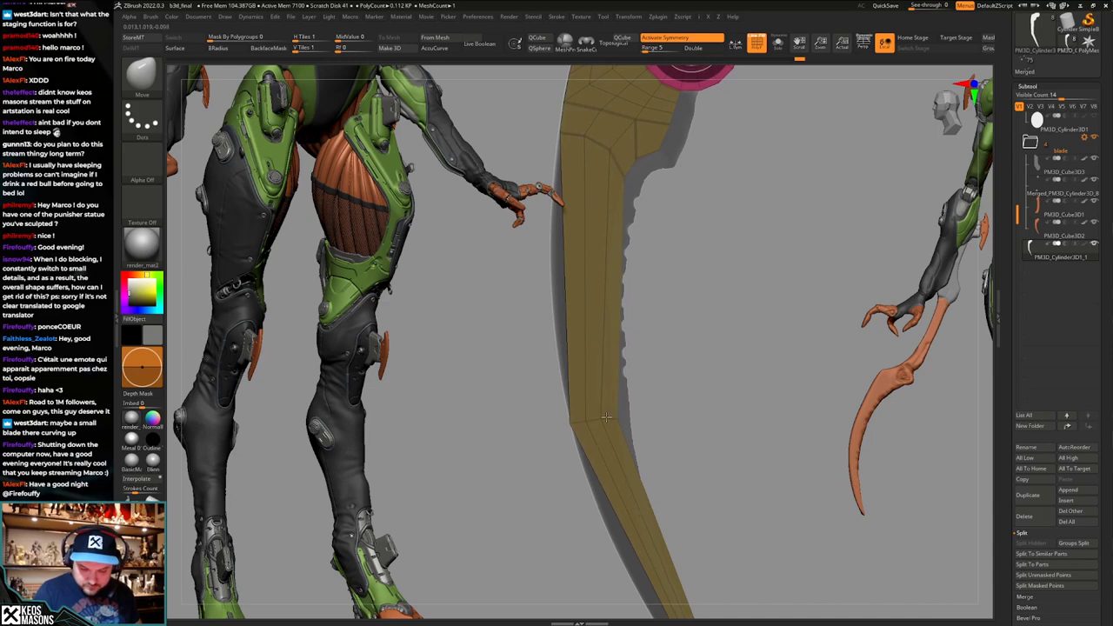
# Insert a crosswise edge loop between the flange and the strip's bend, and move its points to follow the blade's upper curve.
pyautogui.moveTo(615, 419)
pyautogui.keyDown('ctrl'); pyautogui.mouseDown(button='right')
pyautogui.moveTo(670, 346)
pyautogui.moveTo(690, 400)
pyautogui.mouseUp(button='right'); pyautogui.keyUp('ctrl')
pyautogui.press('b')
pyautogui.press('z')
pyautogui.press('m')
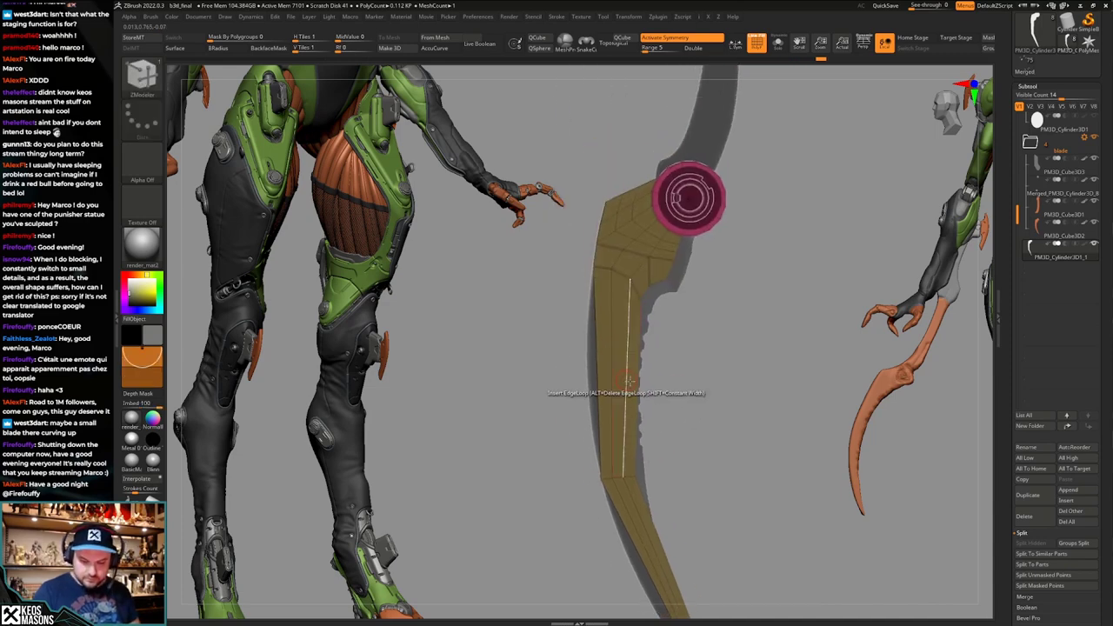
pyautogui.click(626, 402)
pyautogui.press('space')
pyautogui.click(594, 348)
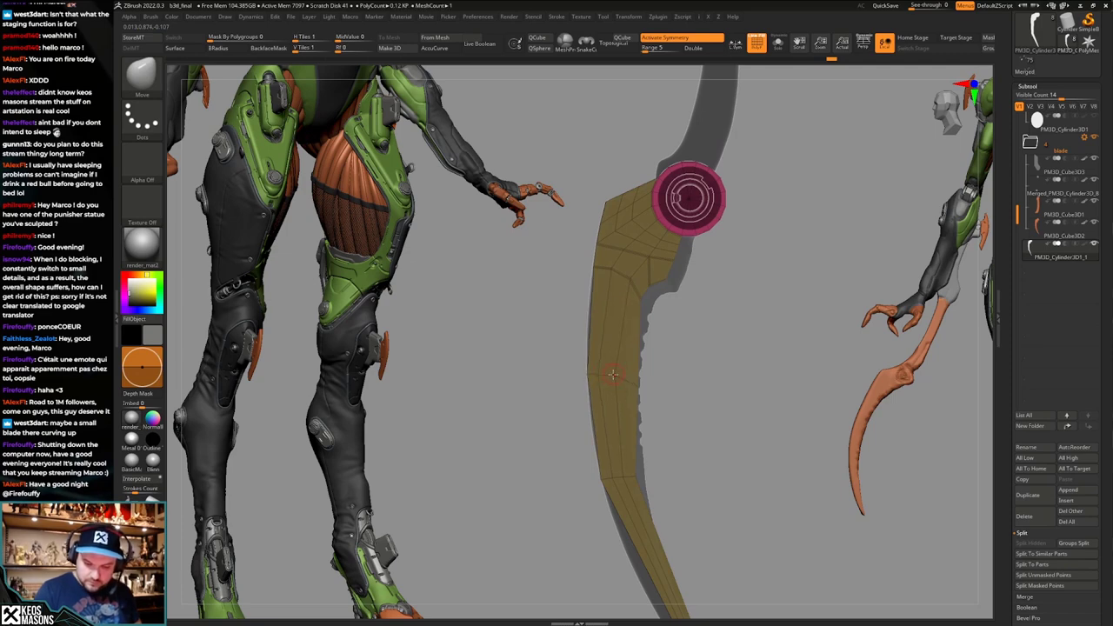
pyautogui.moveTo(608, 357); pyautogui.dragTo(690, 367, button='right')
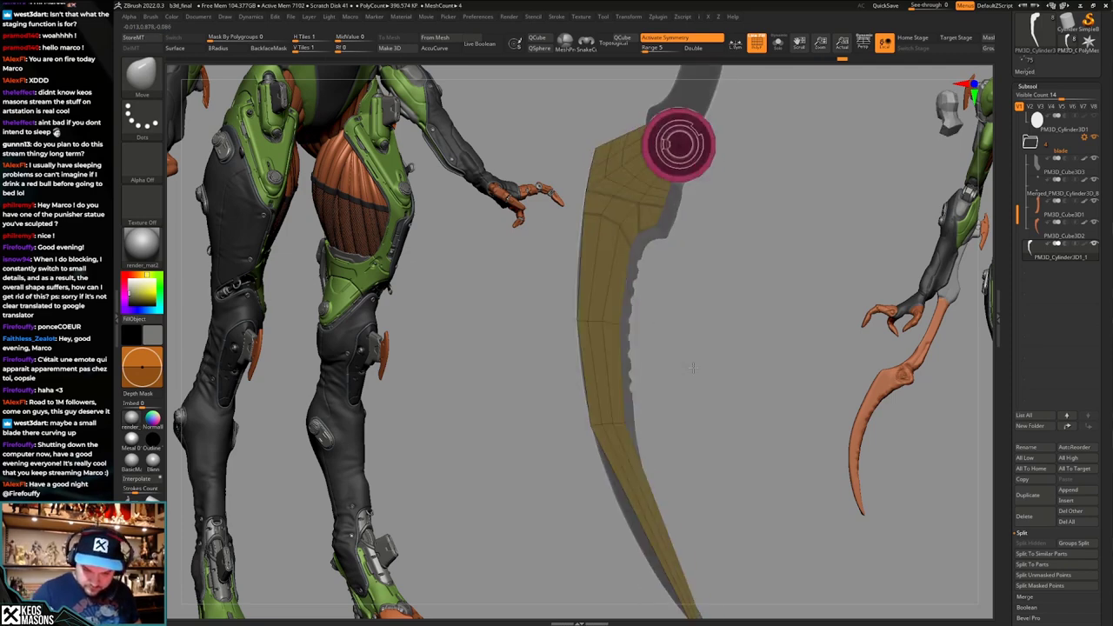
pyautogui.moveTo(622, 324); pyautogui.dragTo(612, 326)
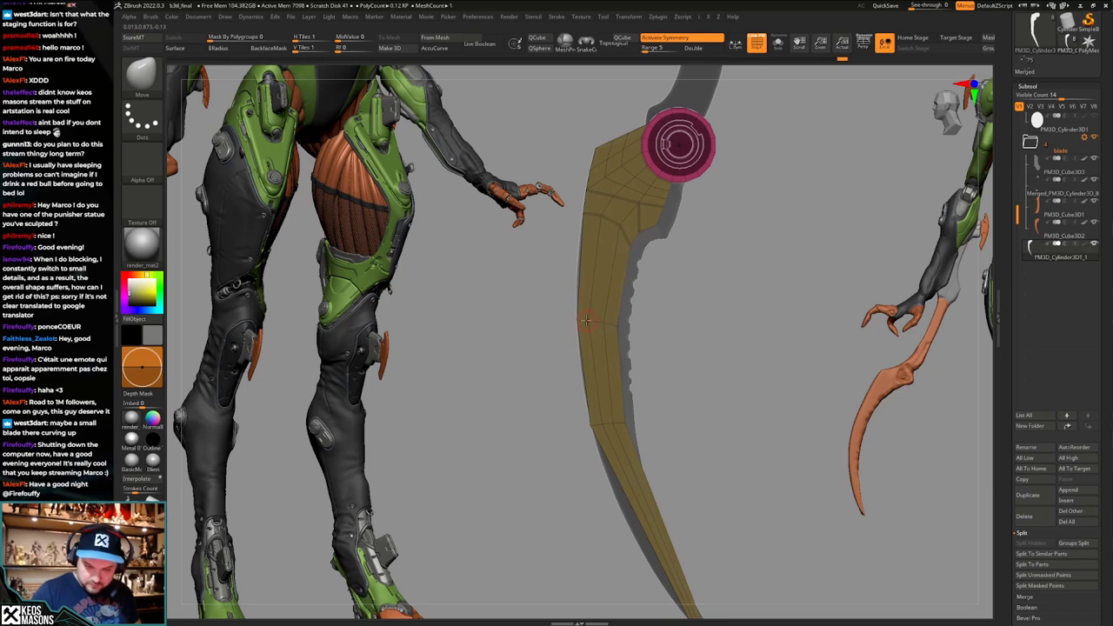
# Insert a crosswise edge loop between the strip's bend and its lower end, and fit its points to the blade's curve.
pyautogui.keyDown('alt'); pyautogui.moveTo(631, 347); pyautogui.dragTo(619, 237, button='right'); pyautogui.keyUp('alt')
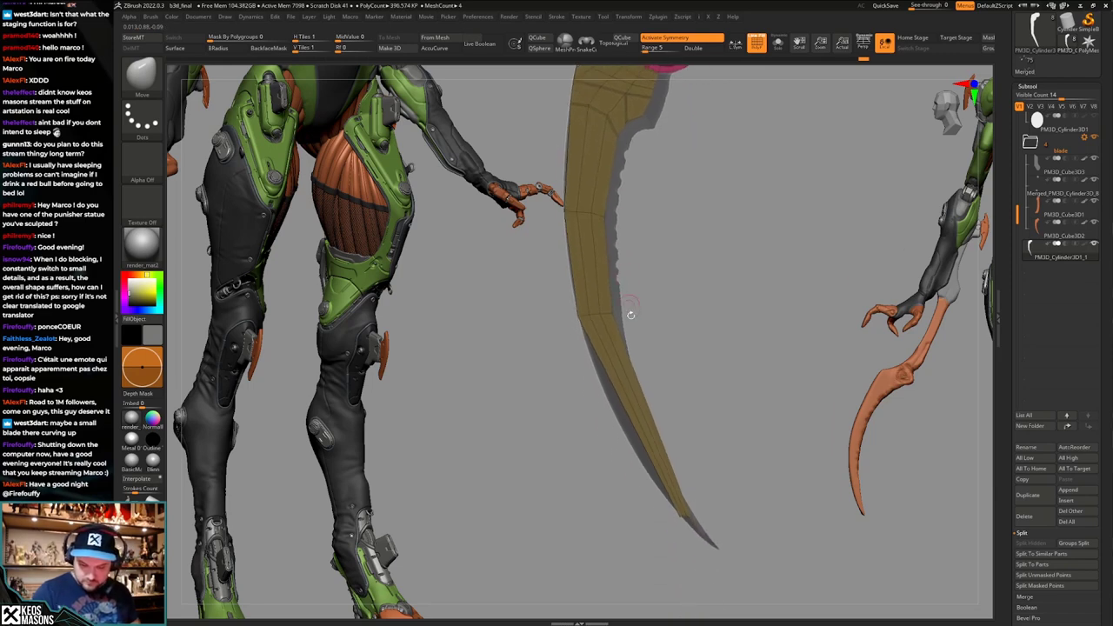
pyautogui.press('b')
pyautogui.press('z')
pyautogui.press('m')
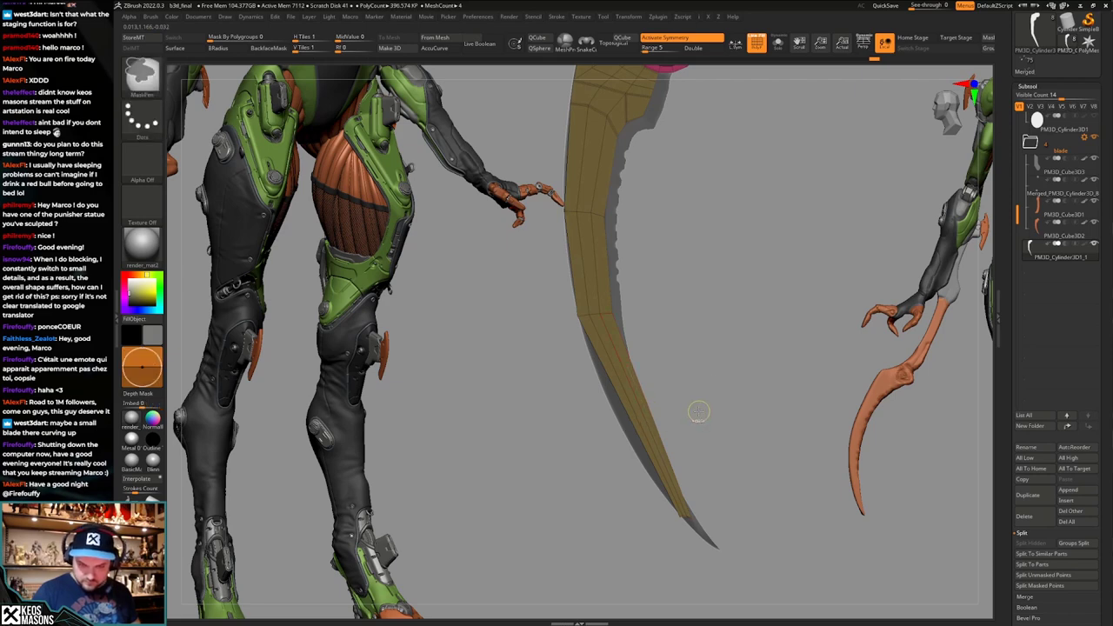
pyautogui.rightClick(716, 352)
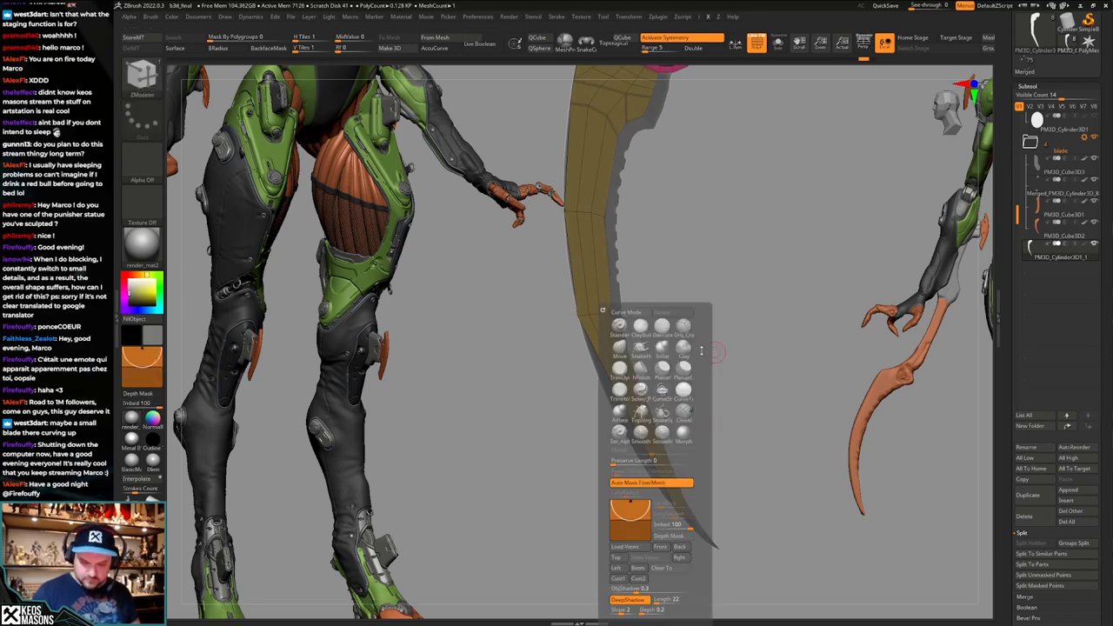
pyautogui.click(620, 349)
pyautogui.moveTo(629, 425); pyautogui.dragTo(616, 431)
pyautogui.moveTo(678, 417)
pyautogui.mouseDown()
pyautogui.moveTo(644, 435)
pyautogui.moveTo(665, 422)
pyautogui.moveTo(657, 410)
pyautogui.moveTo(673, 386)
pyautogui.mouseUp()
pyautogui.moveTo(654, 428)
pyautogui.mouseDown()
pyautogui.moveTo(674, 426)
pyautogui.moveTo(658, 426)
pyautogui.mouseUp()
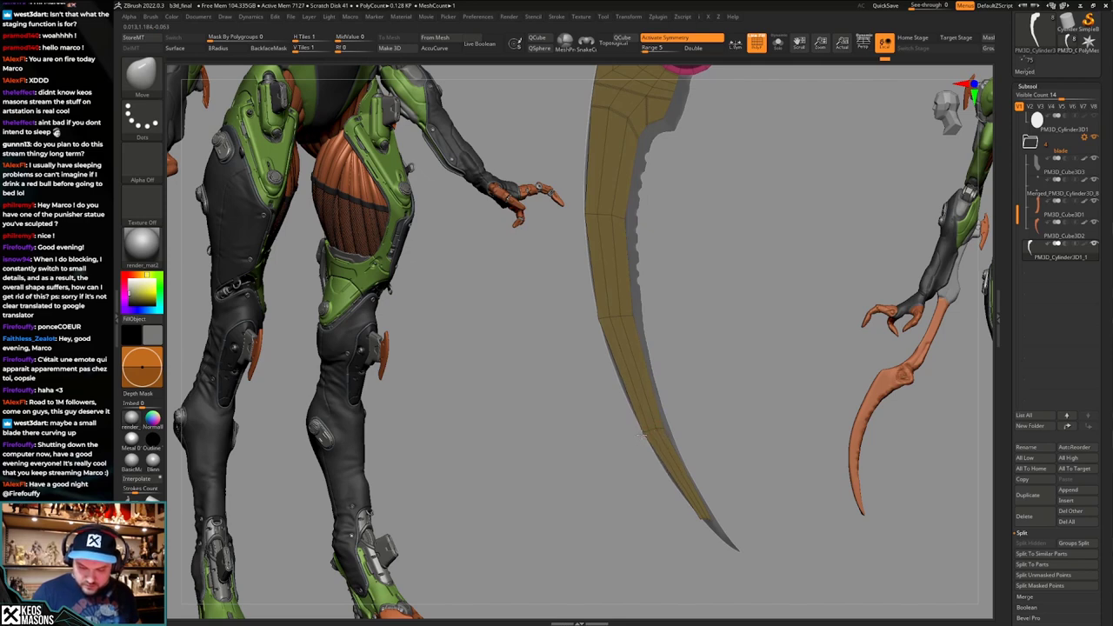
pyautogui.moveTo(656, 428); pyautogui.dragTo(654, 429)
# Insert a crosswise edge loop just above the strip's lower end with ZModeler and switch back to the Move brush.
pyautogui.moveTo(747, 394)
pyautogui.keyDown('alt'); pyautogui.mouseDown()
pyautogui.moveTo(715, 441)
pyautogui.moveTo(726, 359)
pyautogui.mouseUp(); pyautogui.keyUp('alt')
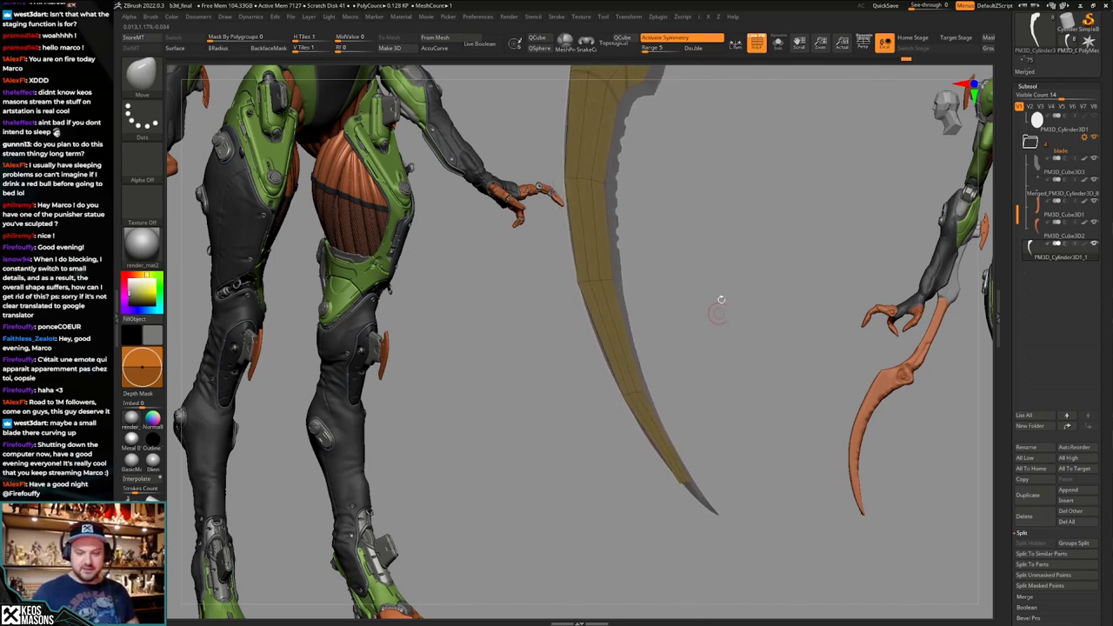
pyautogui.keyDown('alt'); pyautogui.moveTo(727, 494); pyautogui.dragTo(687, 465); pyautogui.keyUp('alt')
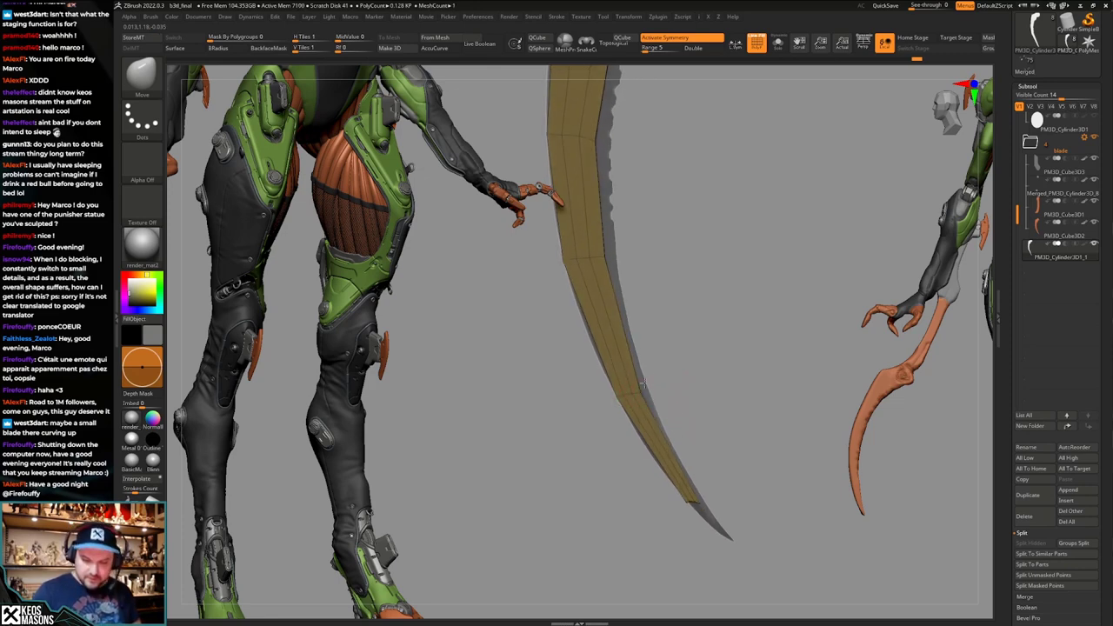
pyautogui.moveTo(673, 294)
pyautogui.keyDown('alt'); pyautogui.mouseDown()
pyautogui.moveTo(668, 353)
pyautogui.moveTo(671, 304)
pyautogui.mouseUp(); pyautogui.keyUp('alt')
pyautogui.moveTo(695, 427)
pyautogui.keyDown('alt'); pyautogui.mouseDown()
pyautogui.moveTo(696, 381)
pyautogui.moveTo(718, 388)
pyautogui.moveTo(693, 386)
pyautogui.mouseUp(); pyautogui.keyUp('alt')
pyautogui.keyDown('alt'); pyautogui.moveTo(695, 377); pyautogui.dragTo(699, 414); pyautogui.keyUp('alt')
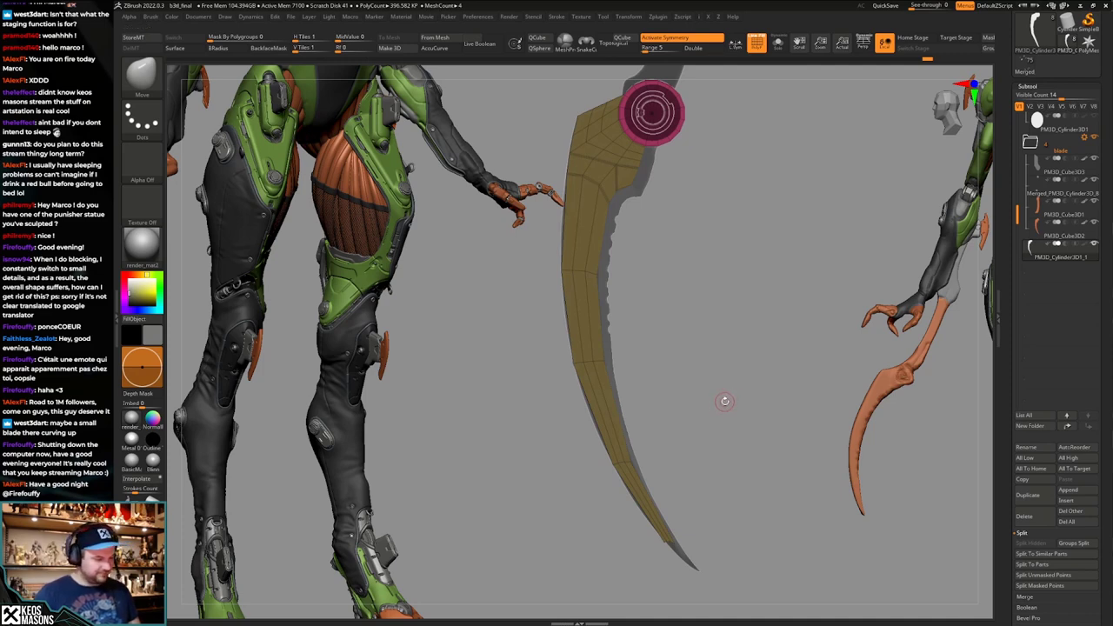
pyautogui.keyDown('alt'); pyautogui.moveTo(722, 393); pyautogui.dragTo(702, 422); pyautogui.keyUp('alt')
pyautogui.press('space')
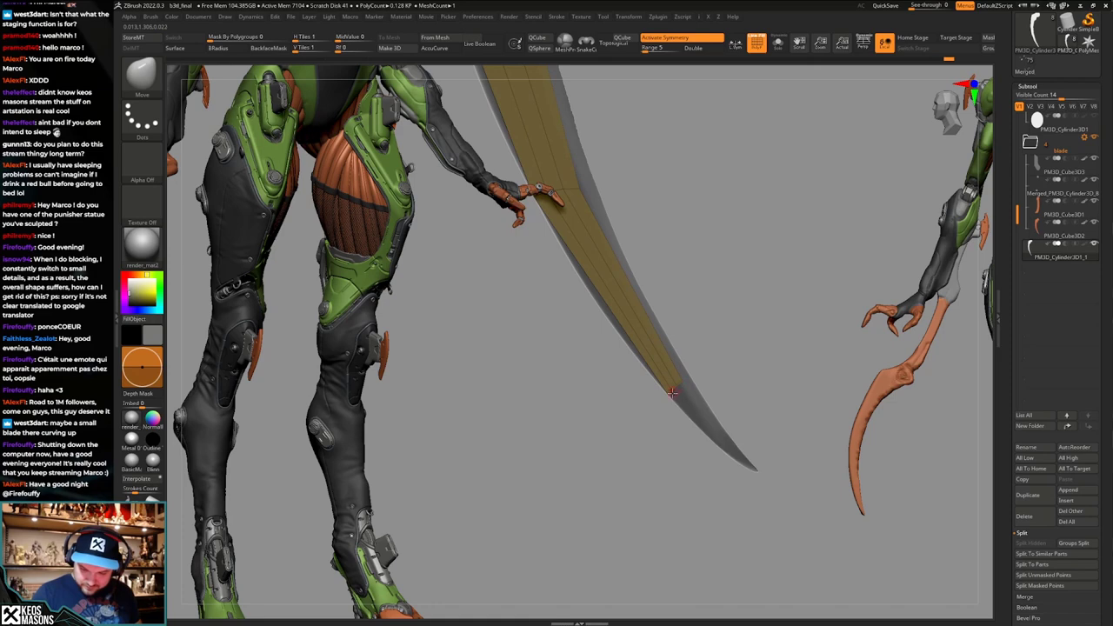
pyautogui.moveTo(678, 386)
pyautogui.mouseDown(button='right')
pyautogui.moveTo(666, 356)
pyautogui.moveTo(652, 419)
pyautogui.mouseUp(button='right')
pyautogui.moveTo(658, 414); pyautogui.dragTo(742, 474)
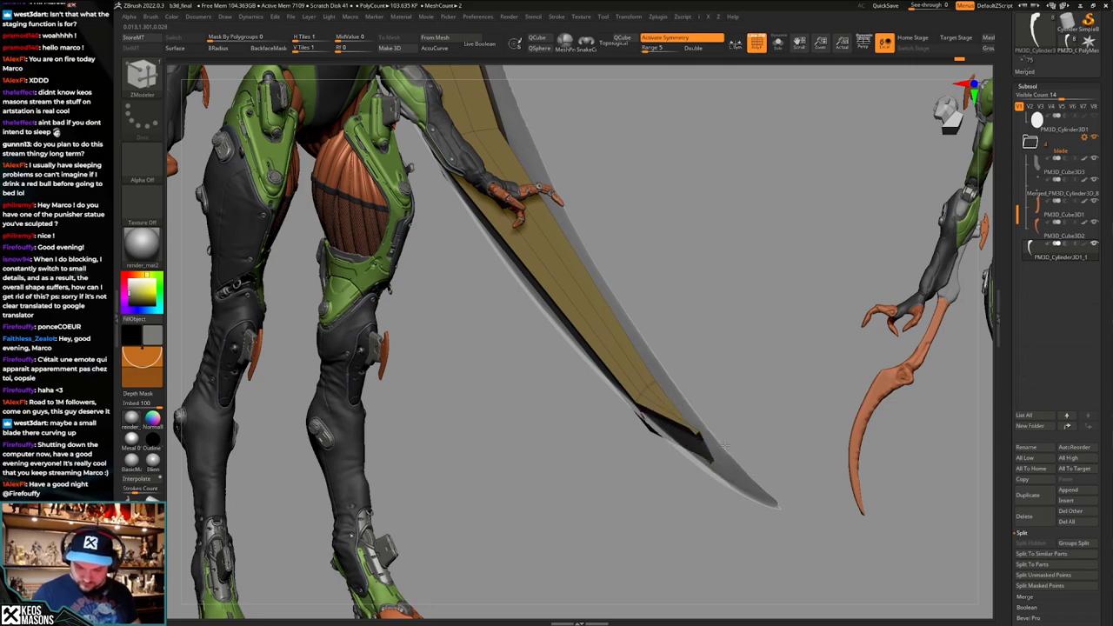
pyautogui.hotkey('ctrl', 'z')
pyautogui.press('space')
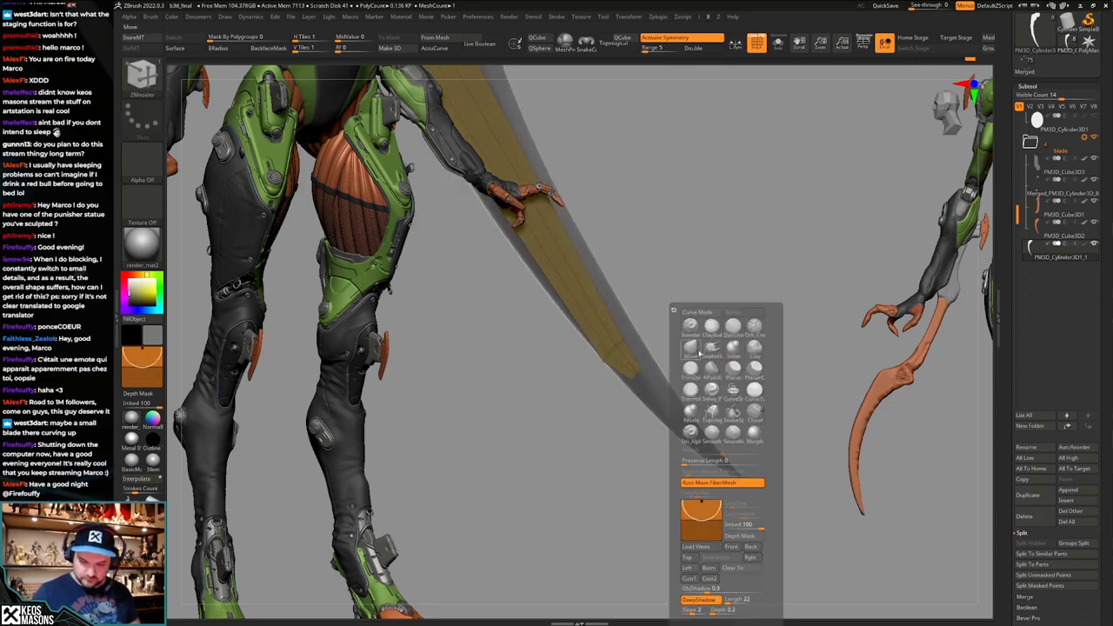
pyautogui.click(697, 353)
# Undo the recent point moves at the strip's lower end.
pyautogui.hotkey('shift', 'f')
pyautogui.hotkey('ctrl', 'z')
pyautogui.hotkey('shift', 'f')
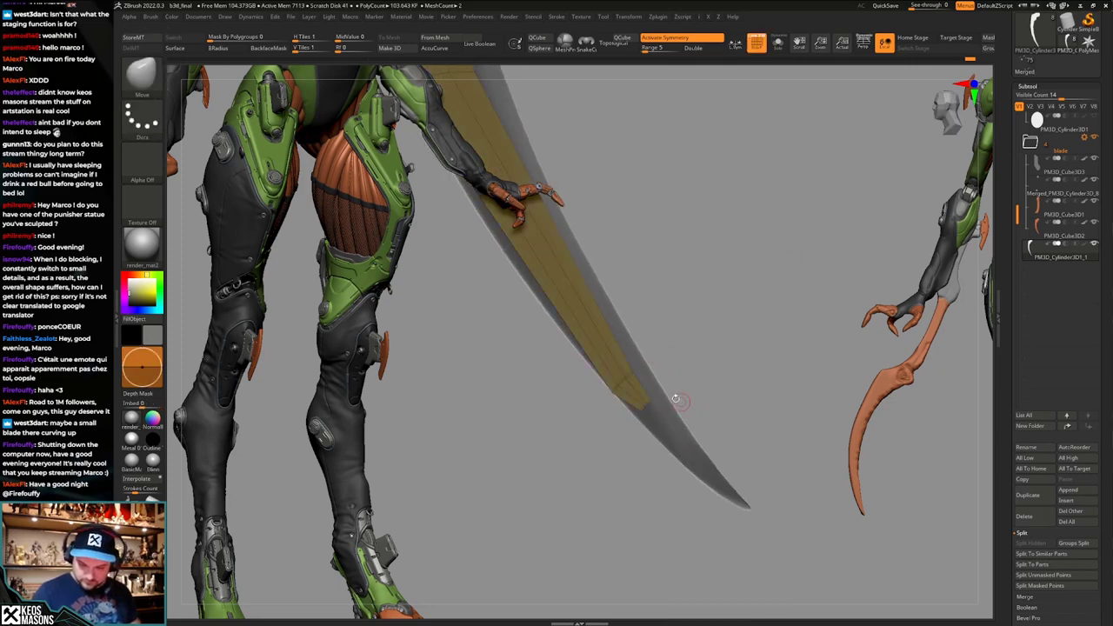
pyautogui.hotkey('ctrl', 'z')
pyautogui.hotkey('ctrl', 'z')
pyautogui.hotkey('ctrl', 'z')
pyautogui.hotkey('ctrl', 'z')
pyautogui.hotkey('ctrl', 'z')
pyautogui.hotkey('ctrl', 'z')
pyautogui.hotkey('ctrl', 'z')
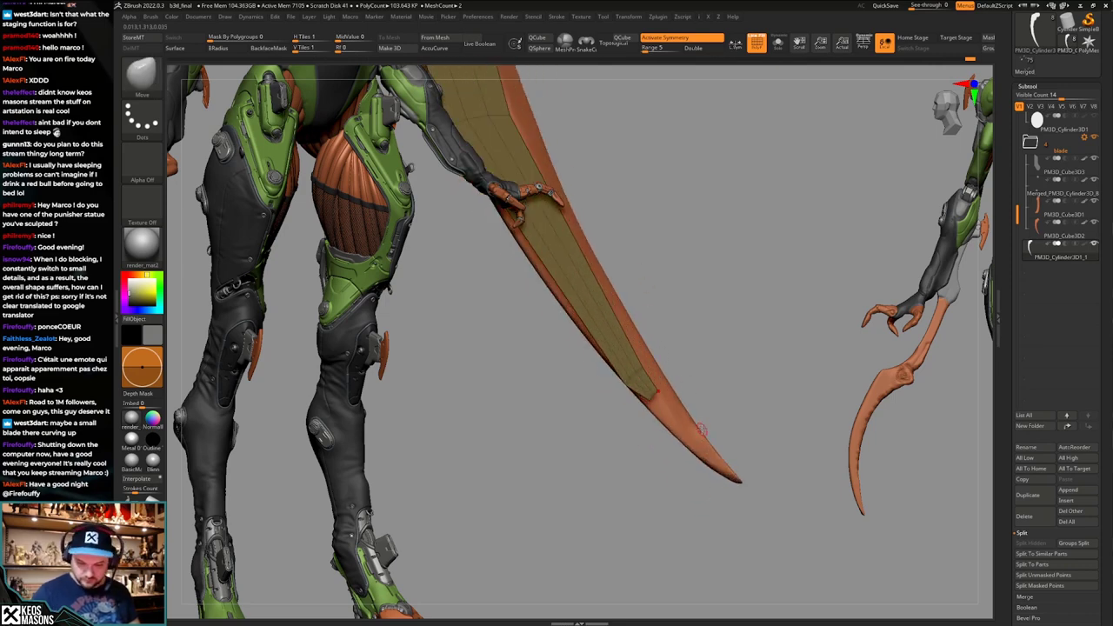
# Pull the strip's end points to the blade's tip and align its outer edge near the tip with the Move brush.
pyautogui.moveTo(655, 391); pyautogui.dragTo(793, 564)
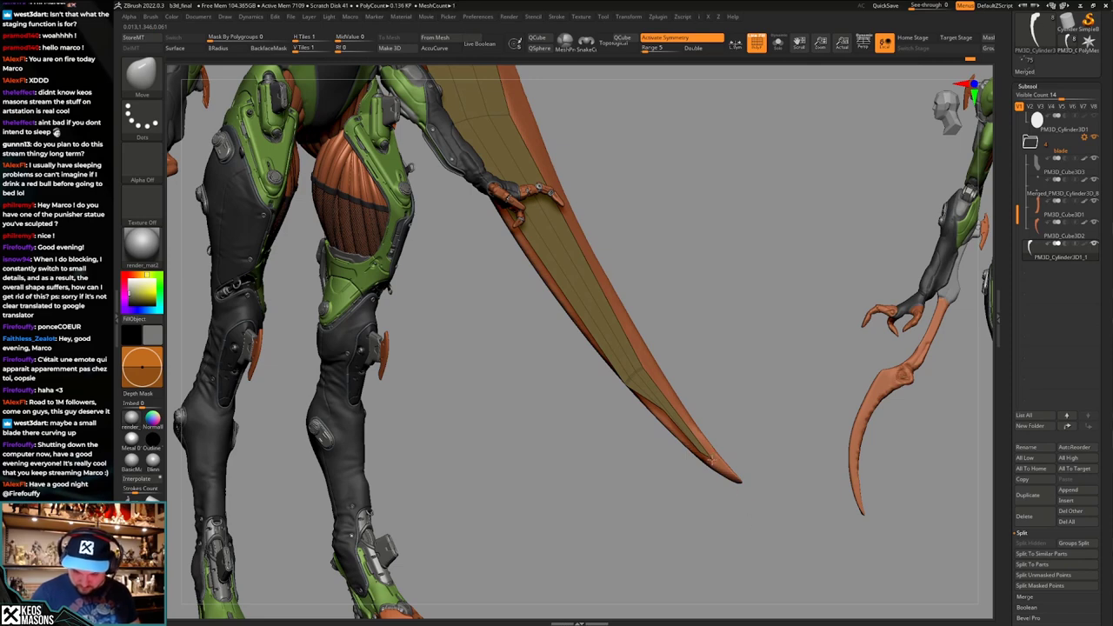
pyautogui.moveTo(711, 456)
pyautogui.mouseDown()
pyautogui.moveTo(763, 507)
pyautogui.moveTo(702, 457)
pyautogui.mouseUp()
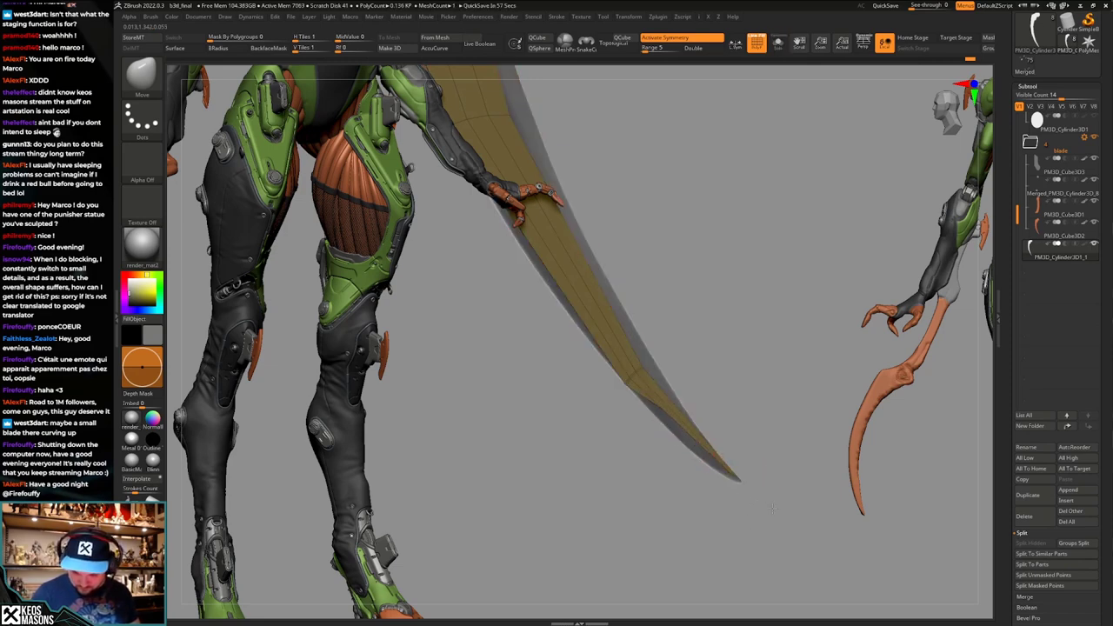
pyautogui.moveTo(678, 418); pyautogui.dragTo(691, 442)
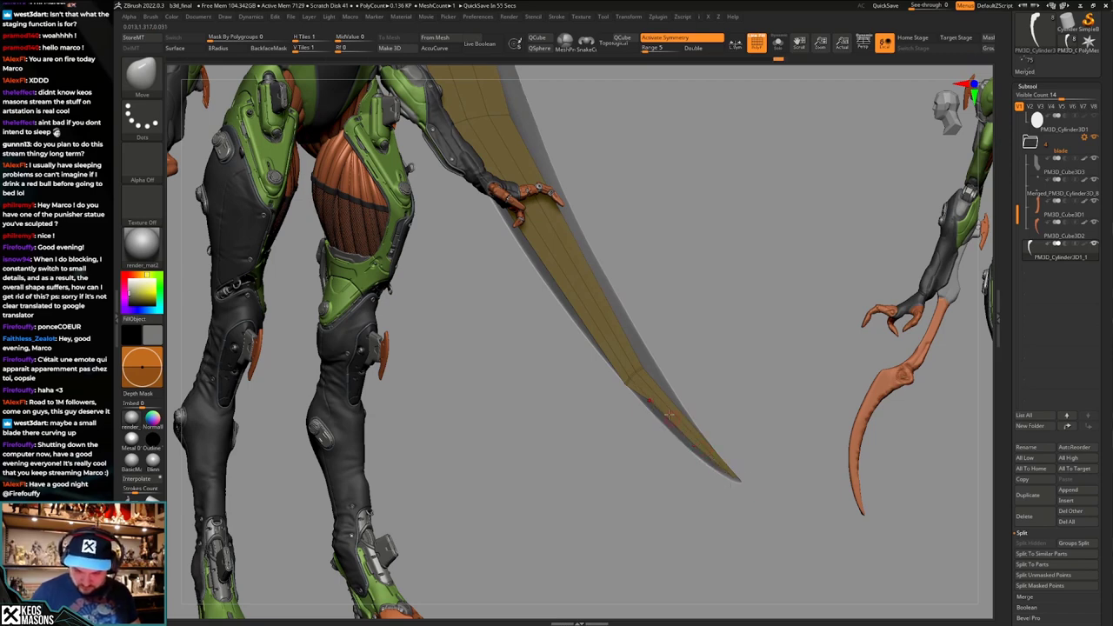
pyautogui.moveTo(650, 401); pyautogui.dragTo(711, 499)
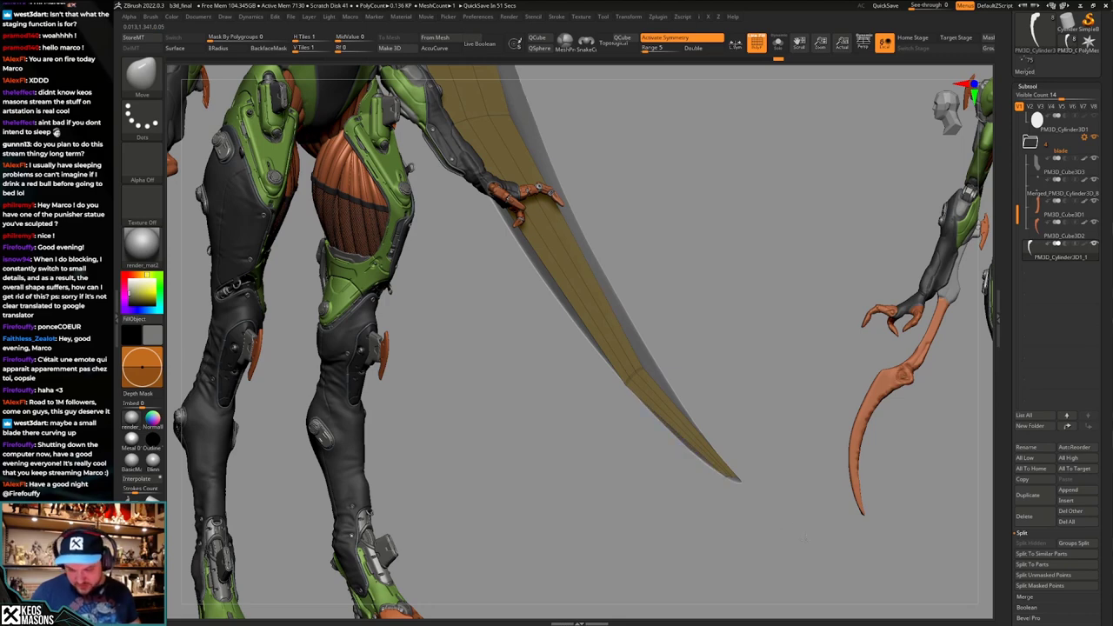
# Undo the recent point and edge changes at the strip's lower end near the blade's tip.
pyautogui.keyDown('alt'); pyautogui.moveTo(792, 508); pyautogui.dragTo(678, 374); pyautogui.keyUp('alt')
pyautogui.moveTo(721, 436); pyautogui.dragTo(689, 396)
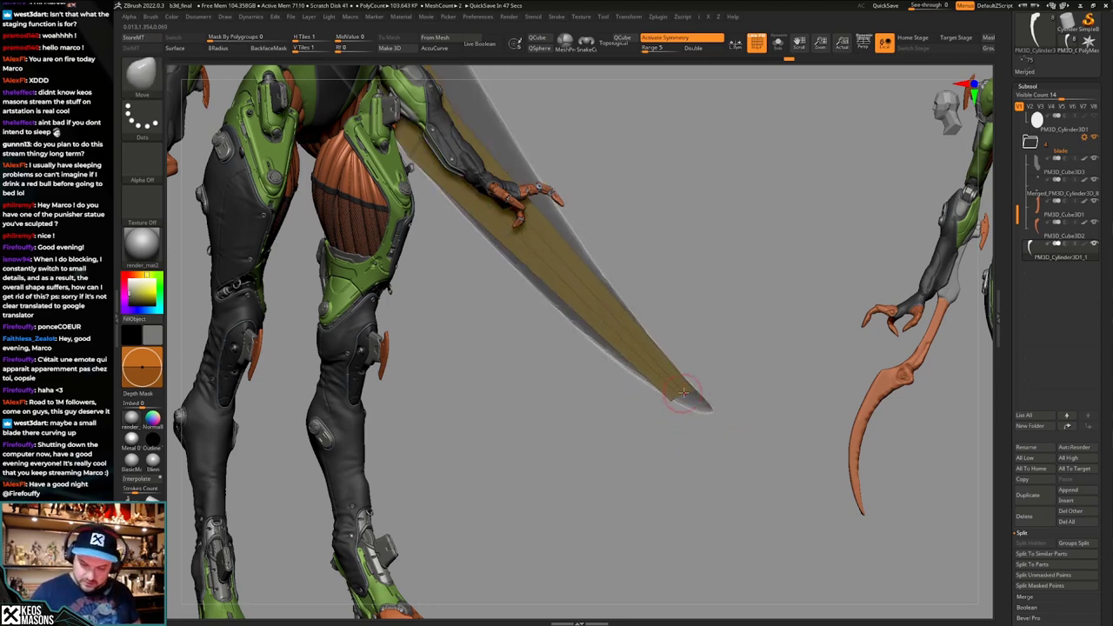
pyautogui.moveTo(672, 400)
pyautogui.mouseDown()
pyautogui.moveTo(700, 426)
pyautogui.moveTo(708, 418)
pyautogui.mouseUp()
pyautogui.hotkey('ctrl', 'z')
pyautogui.hotkey('ctrl', 'z')
pyautogui.hotkey('ctrl', 'z')
pyautogui.hotkey('ctrl', 'z')
pyautogui.hotkey('ctrl', 'z')
pyautogui.hotkey('ctrl', 'z')
pyautogui.hotkey('ctrl', 'z')
pyautogui.hotkey('ctrl', 'z')
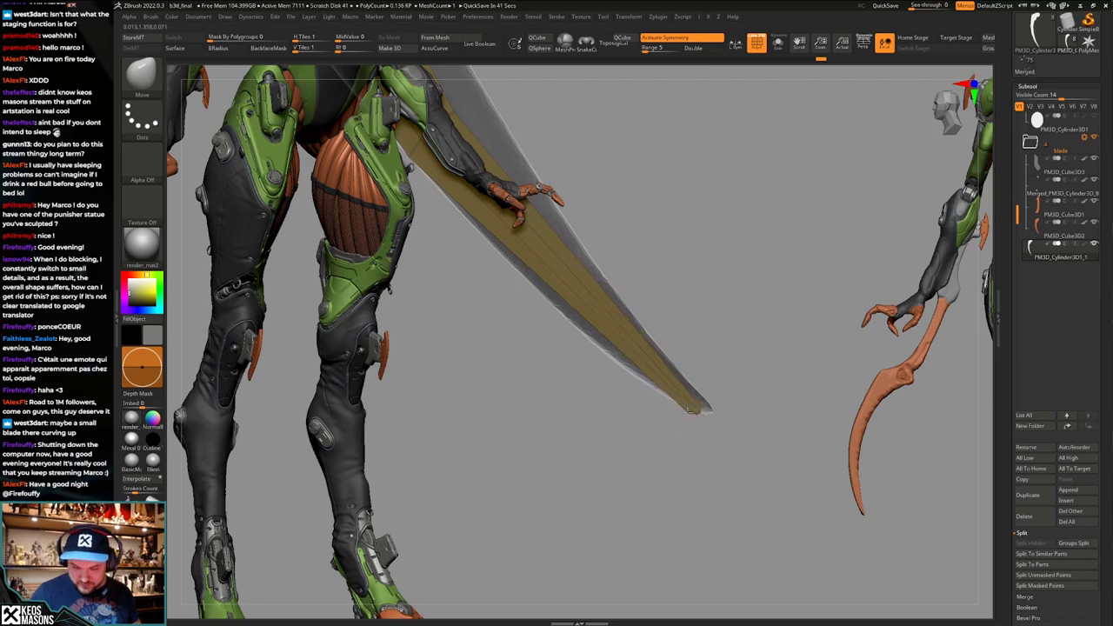
# Insert multiple crosswise edge loops in the strip's first section below the hub flange with ZModeler.
pyautogui.moveTo(690, 413)
pyautogui.keyDown('alt'); pyautogui.mouseDown()
pyautogui.moveTo(713, 486)
pyautogui.moveTo(682, 392)
pyautogui.moveTo(683, 435)
pyautogui.mouseUp(); pyautogui.keyUp('alt')
pyautogui.press('b')
pyautogui.press('z')
pyautogui.press('m')
pyautogui.keyDown('alt'); pyautogui.moveTo(657, 391); pyautogui.dragTo(669, 322); pyautogui.keyUp('alt')
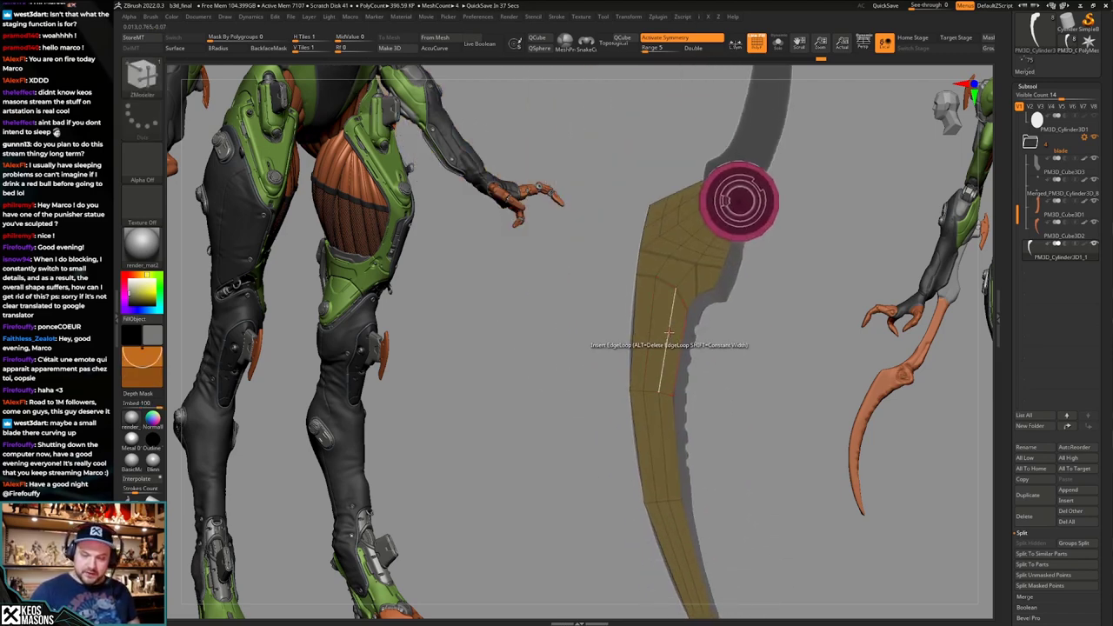
pyautogui.press('space')
pyautogui.click(588, 448)
pyautogui.click(673, 316)
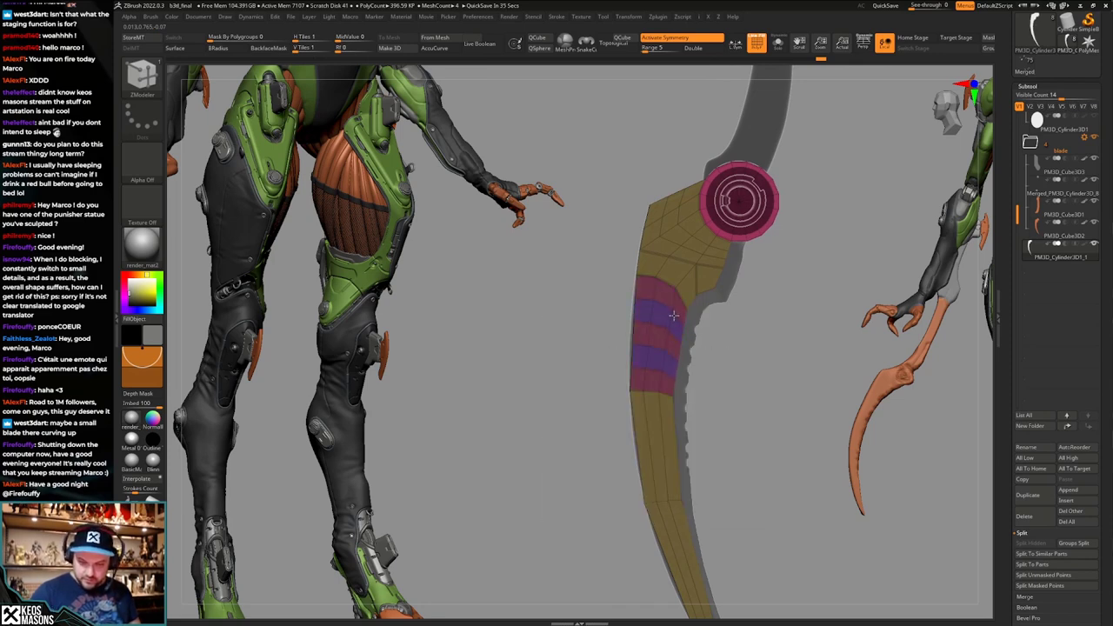
# Insert multiple crosswise edge loops in the strip's next two sections toward the tip.
pyautogui.keyDown('alt'); pyautogui.moveTo(665, 436); pyautogui.dragTo(657, 336); pyautogui.keyUp('alt')
pyautogui.click(657, 342)
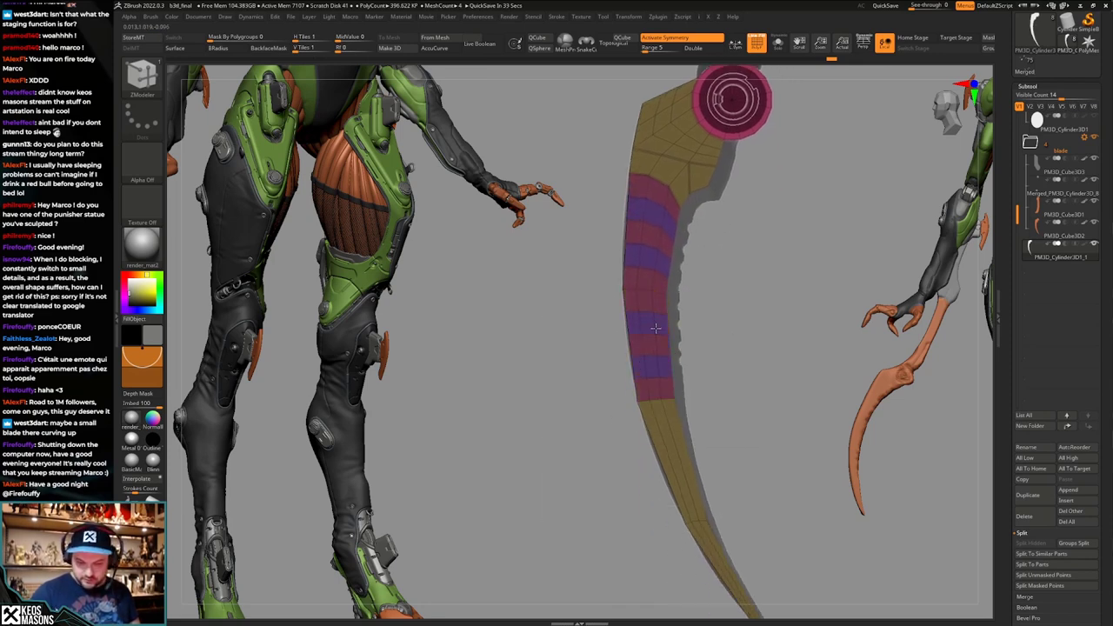
pyautogui.click(674, 443)
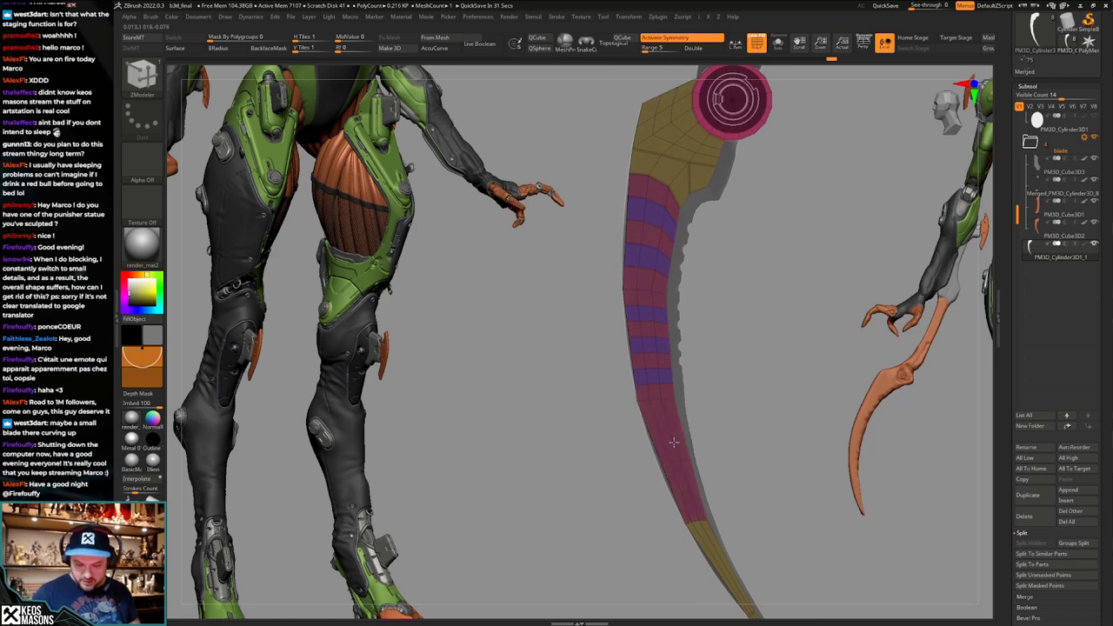
pyautogui.keyDown('alt'); pyautogui.moveTo(729, 473); pyautogui.dragTo(692, 327); pyautogui.keyUp('alt')
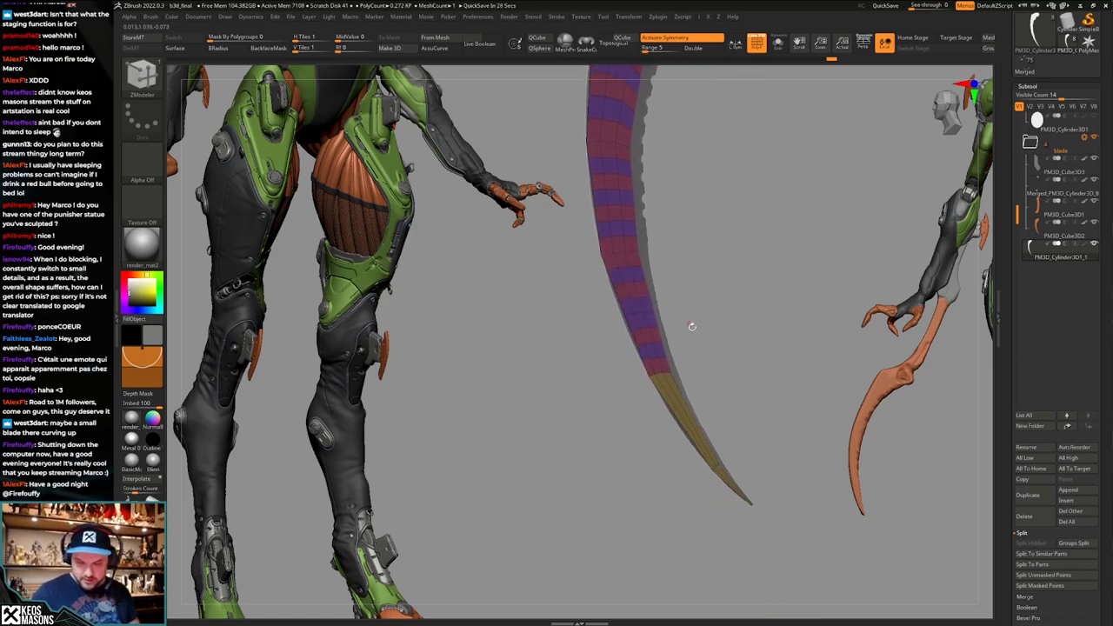
# Try to insert multiple crosswise edge loops in the strip's lowest sections and undo them.
pyautogui.moveTo(683, 410); pyautogui.dragTo(680, 393)
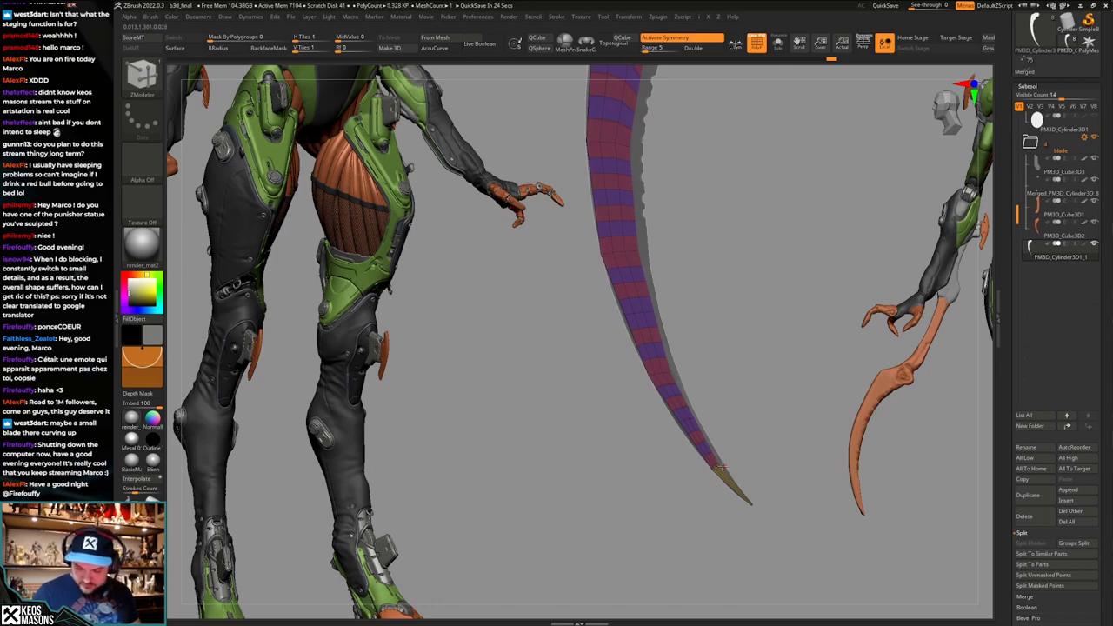
pyautogui.keyDown('ctrl'); pyautogui.moveTo(722, 468); pyautogui.dragTo(739, 492, button='right'); pyautogui.keyUp('ctrl')
pyautogui.moveTo(728, 440); pyautogui.dragTo(733, 452)
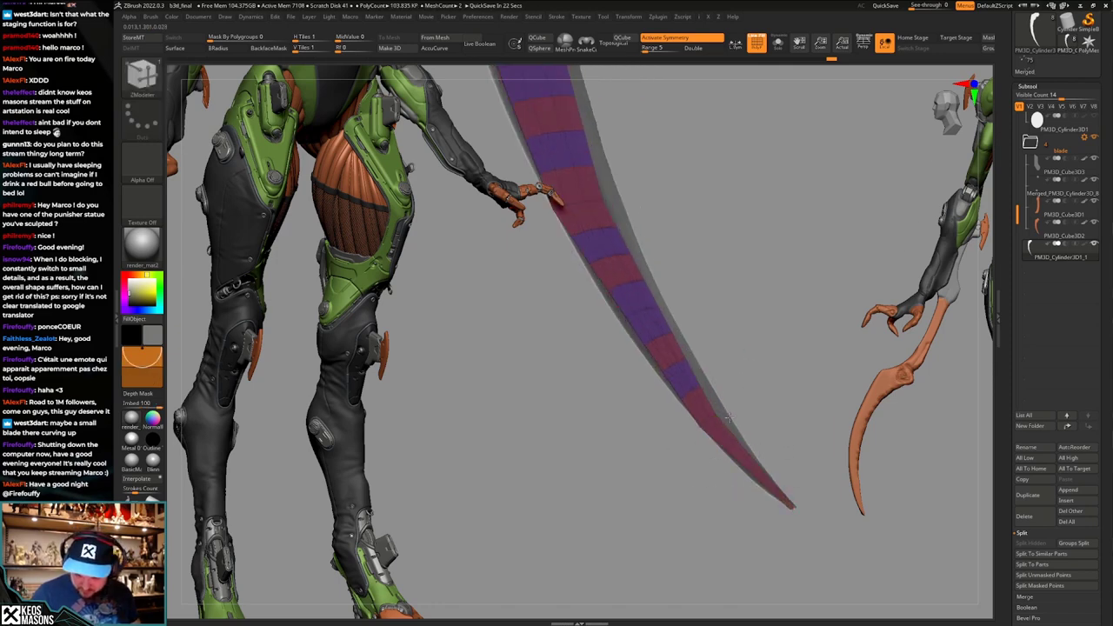
pyautogui.hotkey('ctrl', 'z')
pyautogui.keyDown('alt'); pyautogui.moveTo(766, 424); pyautogui.dragTo(760, 446, button='right'); pyautogui.keyUp('alt')
pyautogui.moveTo(761, 446)
pyautogui.keyDown('ctrl'); pyautogui.mouseDown(button='right')
pyautogui.moveTo(765, 401)
pyautogui.moveTo(761, 429)
pyautogui.moveTo(718, 410)
pyautogui.moveTo(716, 461)
pyautogui.mouseUp(button='right'); pyautogui.keyUp('ctrl')
pyautogui.moveTo(716, 461)
pyautogui.keyDown('ctrl'); pyautogui.mouseDown(button='right')
pyautogui.moveTo(714, 427)
pyautogui.moveTo(735, 457)
pyautogui.mouseUp(button='right'); pyautogui.keyUp('ctrl')
pyautogui.hotkey('ctrl', 'z')
pyautogui.hotkey('ctrl', 'z')
pyautogui.hotkey('ctrl', 'shift', 'z')
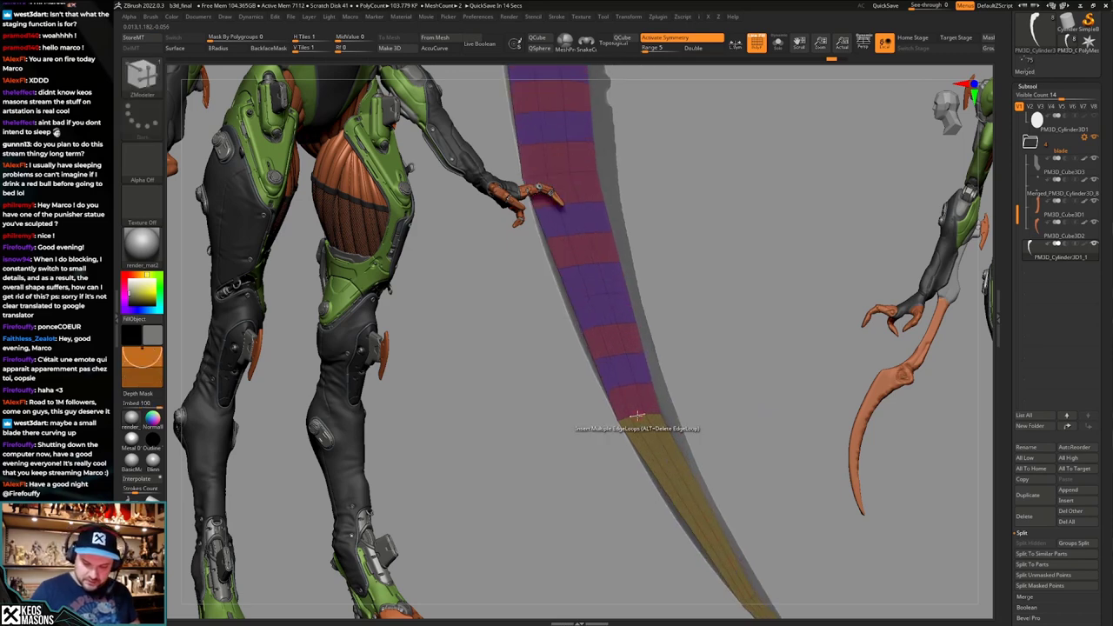
# Try to collapse an edge where the subdivided sections meet the plain lower section, undo it and switch to the Move brush.
pyautogui.press('space')
pyautogui.click(560, 379)
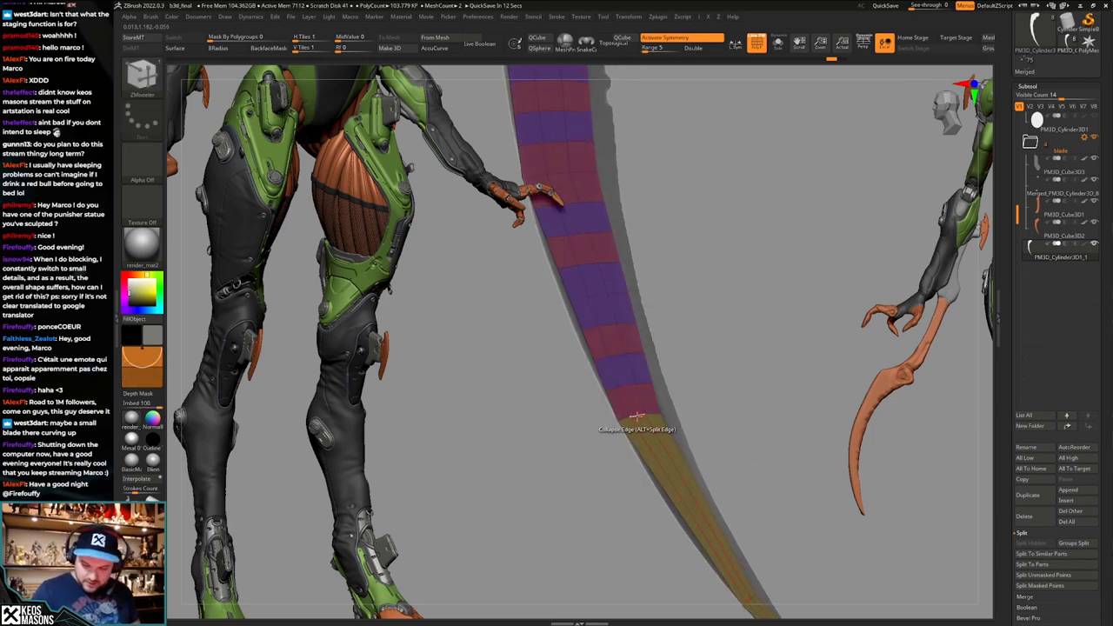
pyautogui.click(642, 413)
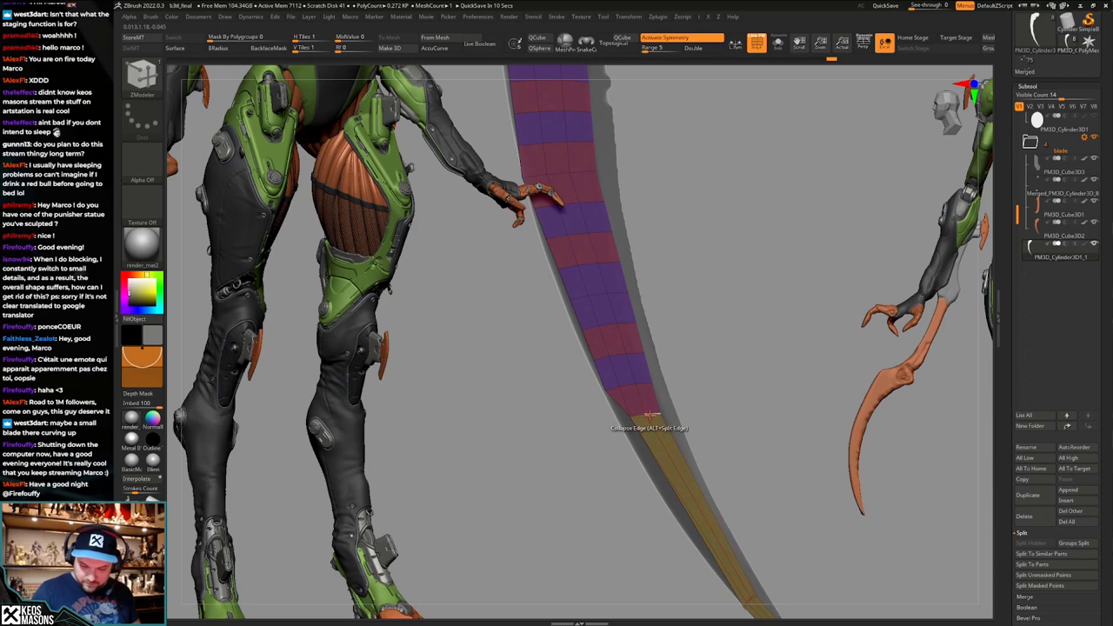
pyautogui.hotkey('ctrl', 'z')
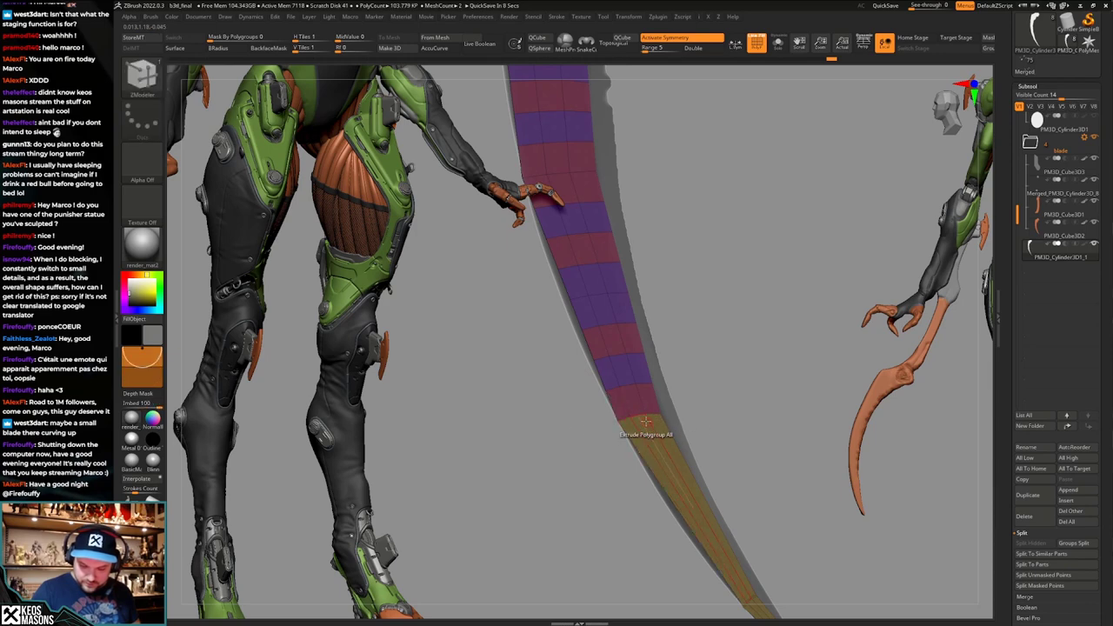
pyautogui.press('b')
pyautogui.press('m')
pyautogui.press('v')
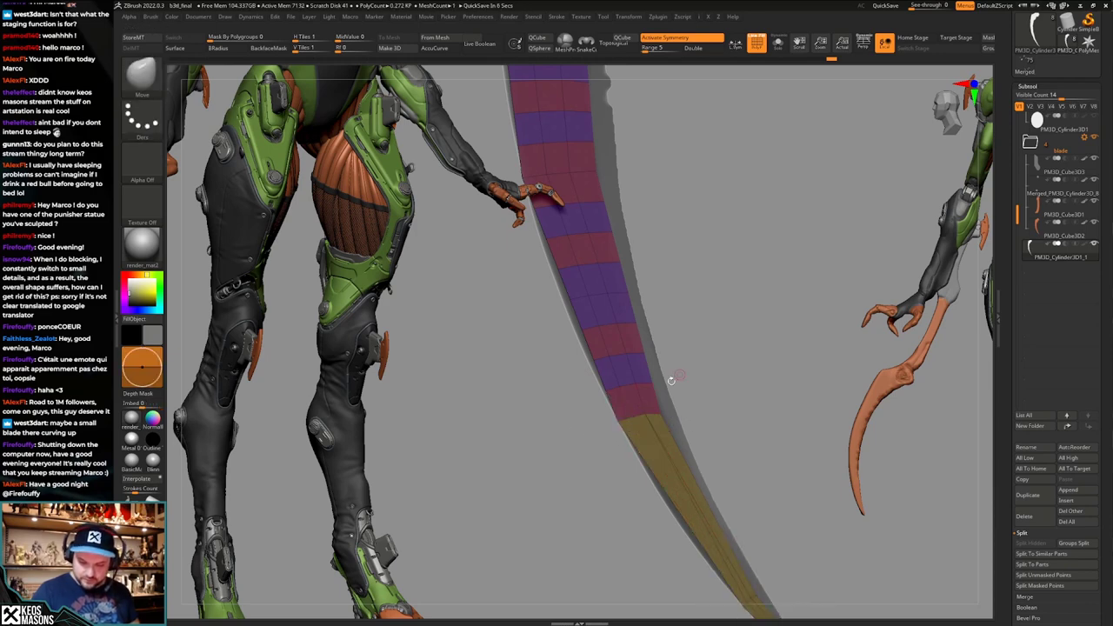
pyautogui.moveTo(689, 455)
pyautogui.keyDown('alt'); pyautogui.mouseDown()
pyautogui.moveTo(683, 370)
pyautogui.moveTo(703, 440)
pyautogui.mouseUp(); pyautogui.keyUp('alt')
# Apply a ZModeler edge action to the crosswise edge loop near the strip's tip.
pyautogui.press('b')
pyautogui.press('z')
pyautogui.press('m')
pyautogui.press('space')
pyautogui.click(666, 348)
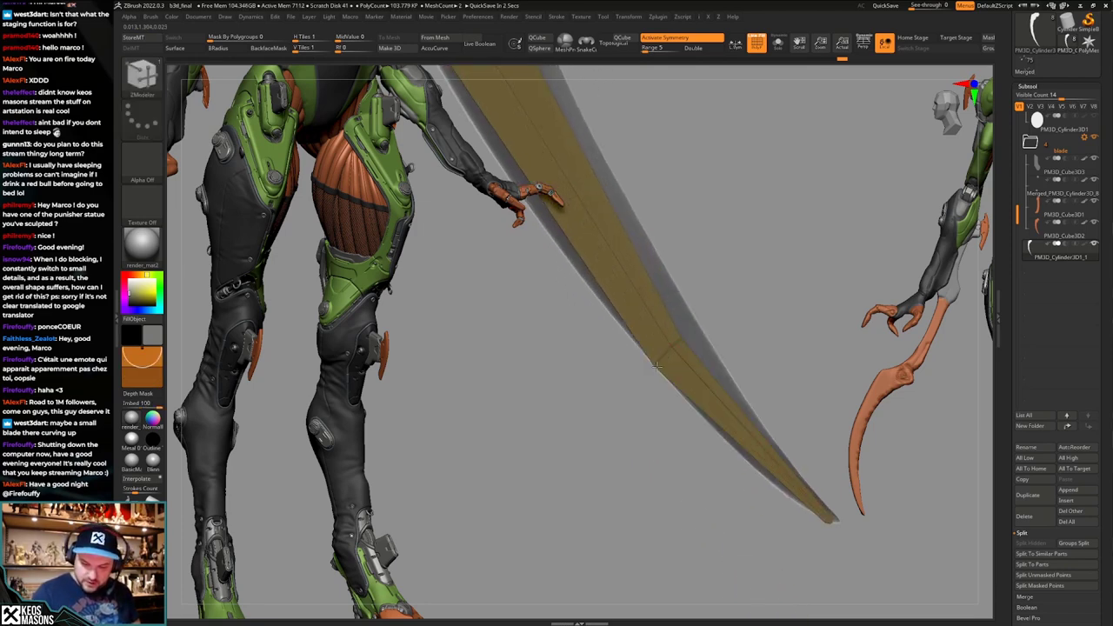
pyautogui.click(668, 351)
pyautogui.keyDown('alt'); pyautogui.moveTo(804, 478); pyautogui.dragTo(702, 340); pyautogui.keyUp('alt')
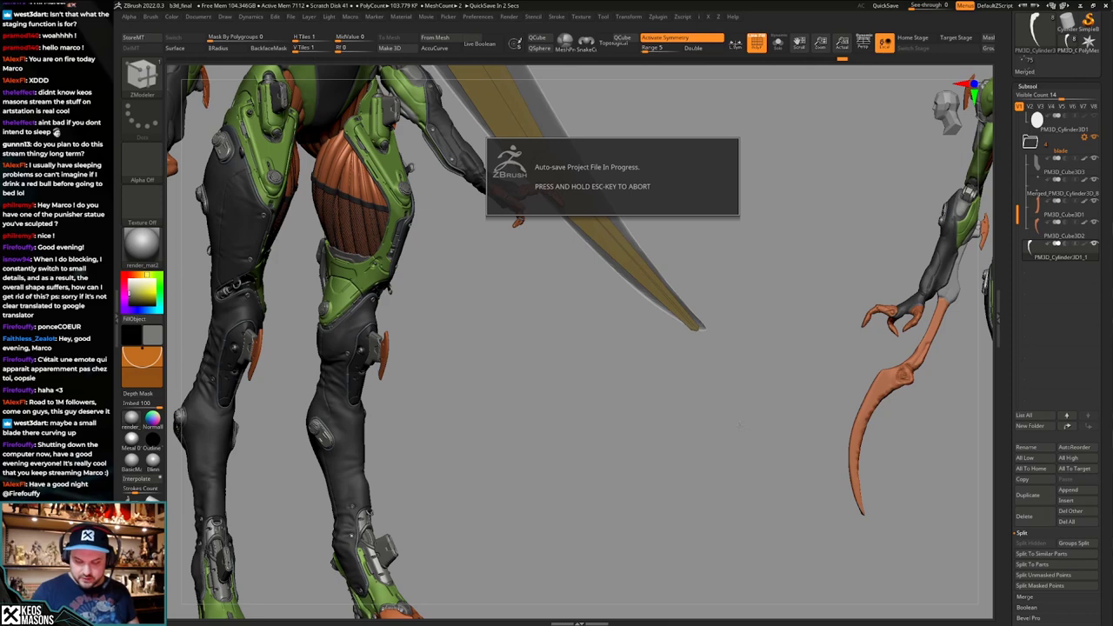
# Edit the strip's end edges at the blade's tip with ZModeler and switch back to the Move brush.
pyautogui.moveTo(740, 425); pyautogui.dragTo(726, 405)
pyautogui.click(697, 347)
pyautogui.moveTo(749, 452); pyautogui.dragTo(668, 319)
pyautogui.moveTo(697, 357)
pyautogui.mouseDown()
pyautogui.moveTo(697, 412)
pyautogui.moveTo(710, 429)
pyautogui.moveTo(566, 221)
pyautogui.moveTo(693, 403)
pyautogui.moveTo(696, 374)
pyautogui.mouseUp()
pyautogui.press('space')
pyautogui.click(680, 365)
pyautogui.moveTo(811, 229); pyautogui.dragTo(698, 373)
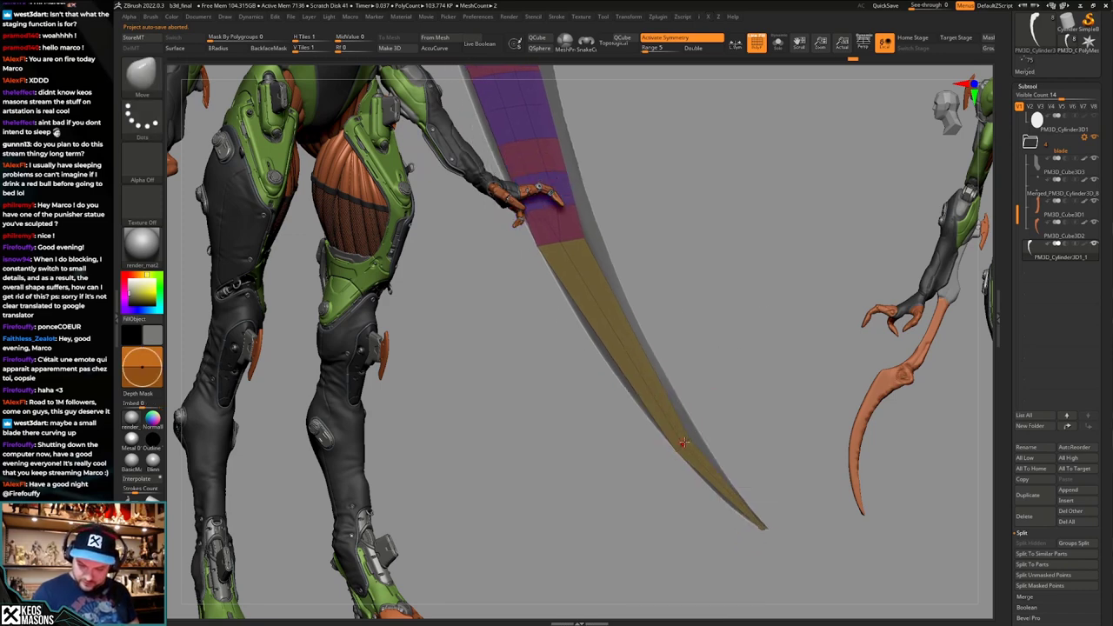
# Fit the points around the strip's end to the blade's curve and tip with the Move brush.
pyautogui.moveTo(736, 453); pyautogui.dragTo(704, 347)
pyautogui.moveTo(728, 429)
pyautogui.mouseDown()
pyautogui.moveTo(733, 454)
pyautogui.moveTo(712, 429)
pyautogui.mouseUp()
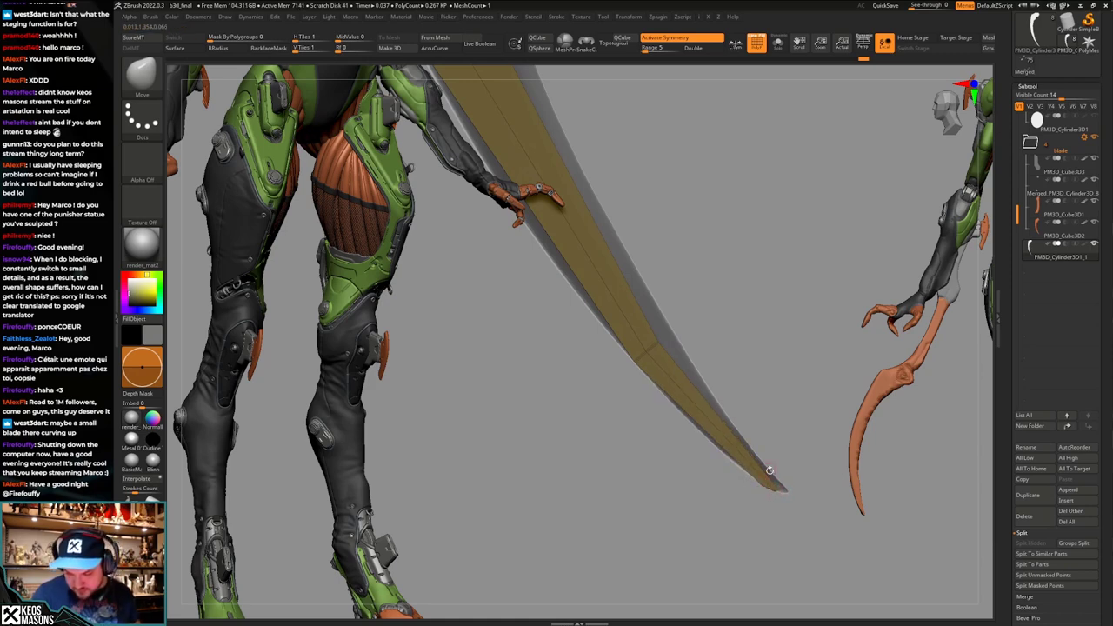
pyautogui.moveTo(769, 470); pyautogui.dragTo(695, 418)
pyautogui.moveTo(738, 236); pyautogui.dragTo(730, 228)
# Insert multiple crosswise edge loops in the strip's two lowest sections down to the tip with ZModeler.
pyautogui.press('b')
pyautogui.press('z')
pyautogui.press('m')
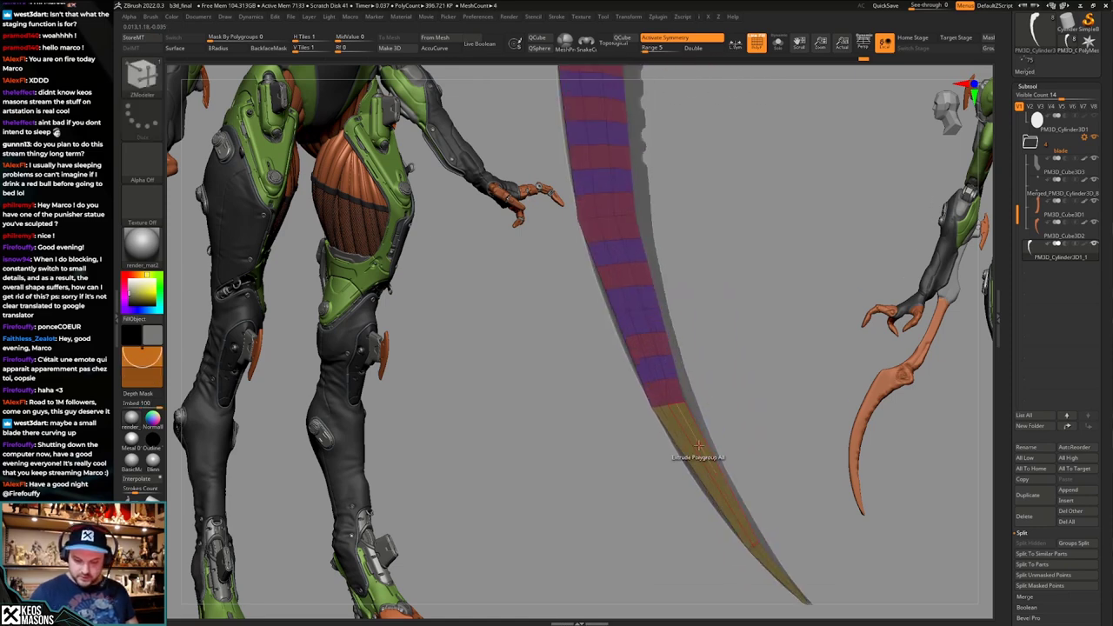
pyautogui.press('space')
pyautogui.click(695, 347)
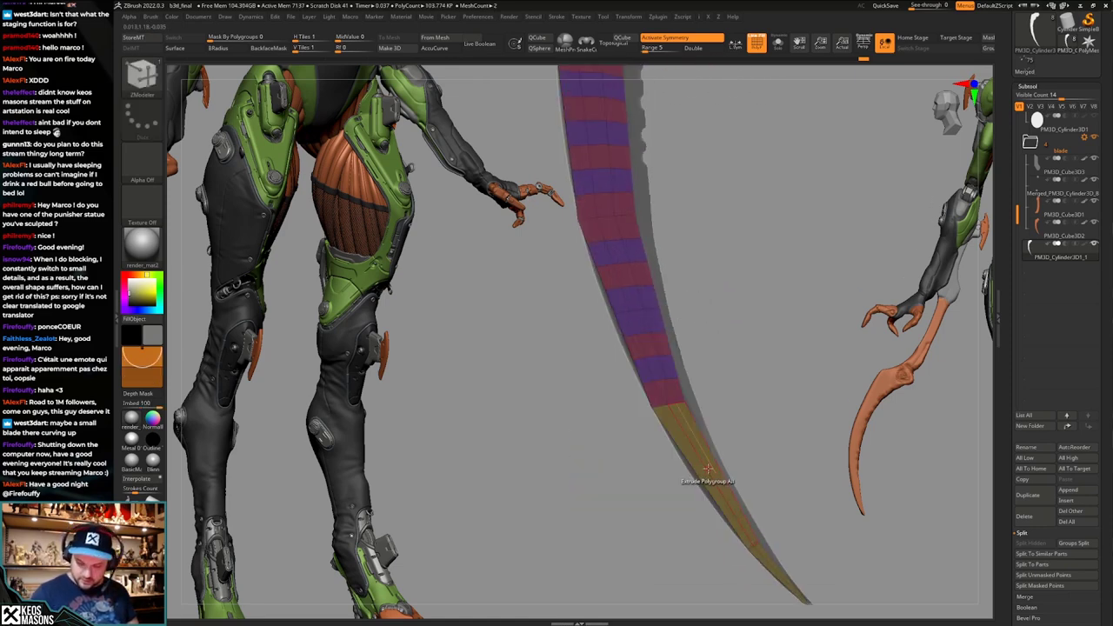
pyautogui.hotkey('ctrl', 'z')
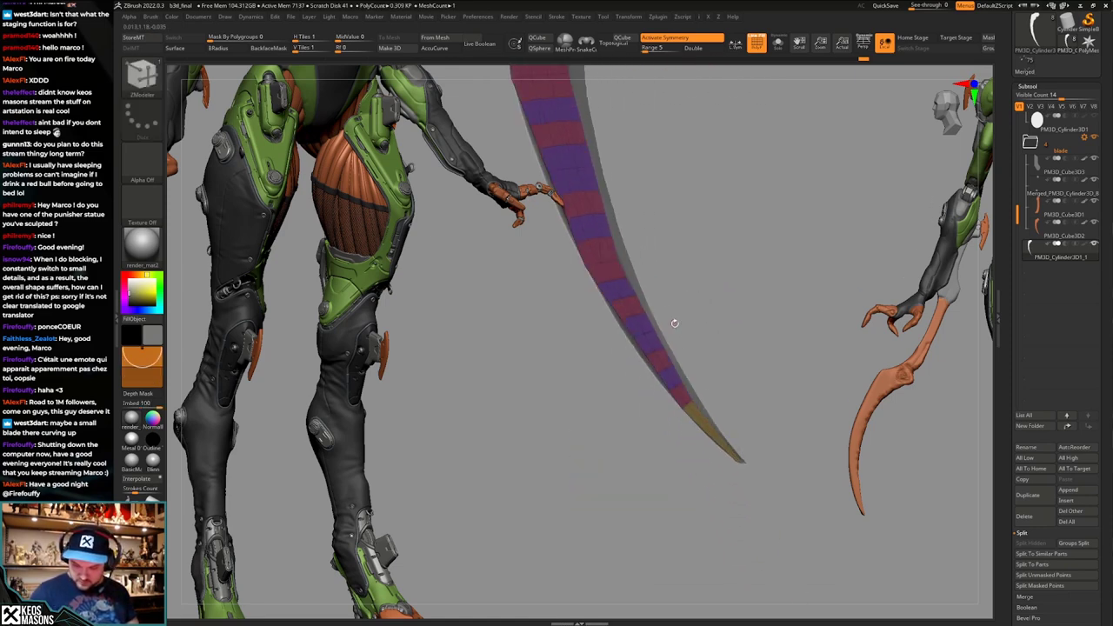
pyautogui.hotkey('ctrl', 'shift', 'z')
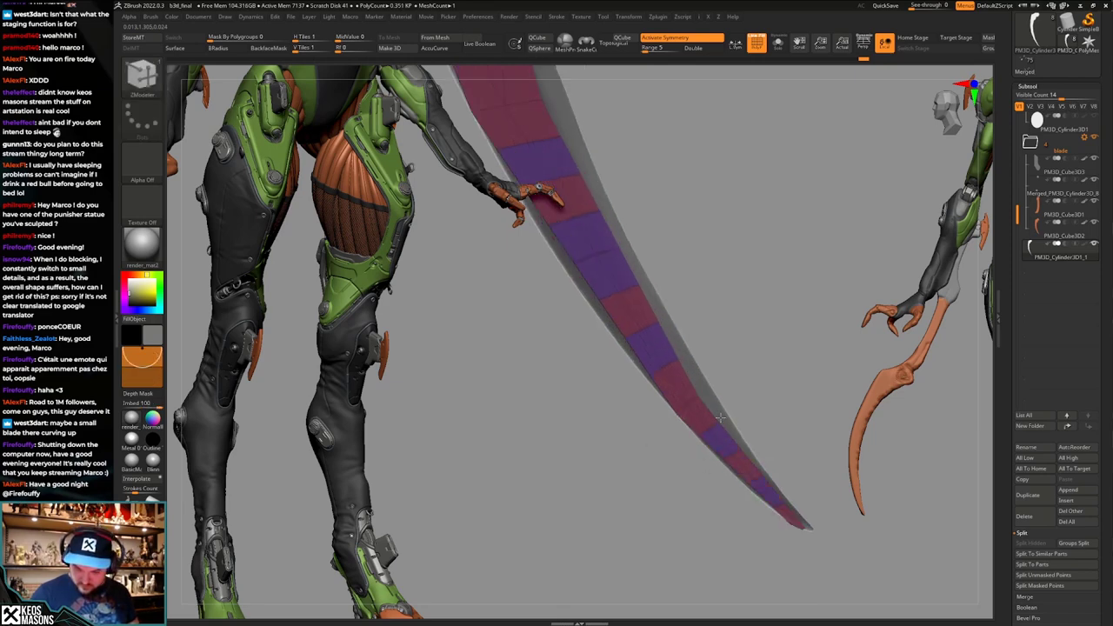
pyautogui.hotkey('ctrl', 'z')
# Isolate the strip and preview its shape with dynamic subdivision and the polygroup wireframe on and off.
pyautogui.hotkey('shift', 'f')
pyautogui.keyDown('alt'); pyautogui.moveTo(693, 300); pyautogui.dragTo(706, 409); pyautogui.keyUp('alt')
pyautogui.hotkey('shift', 'f')
pyautogui.hotkey('shift', 'f')
pyautogui.hotkey('shift', 'f')
pyautogui.hotkey('shift', 'f')
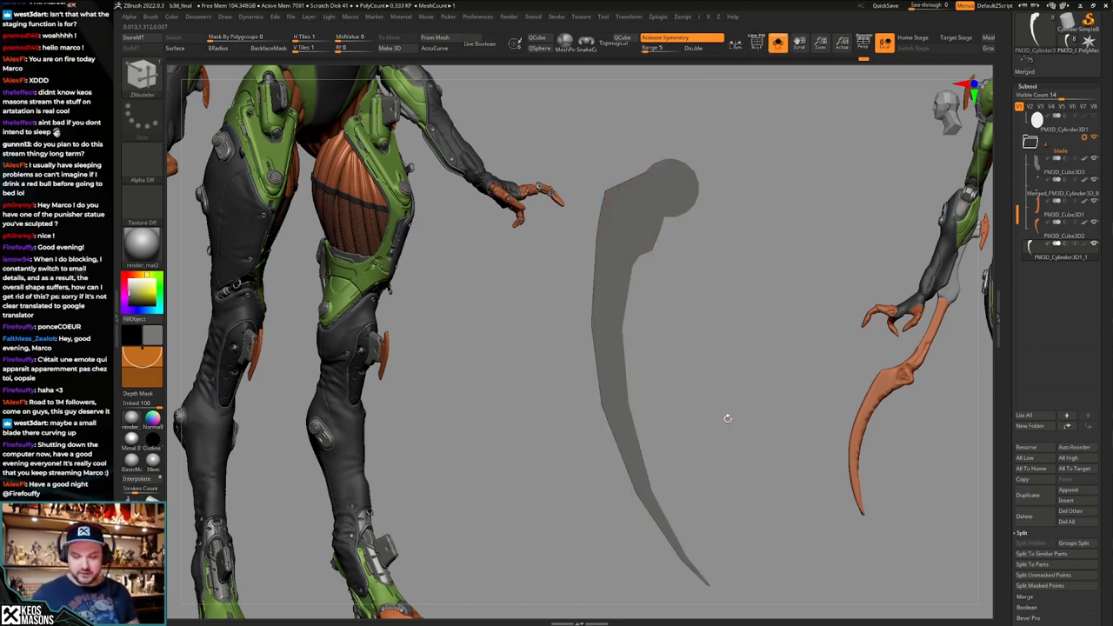
pyautogui.hotkey('shift', 'f')
pyautogui.press('d')
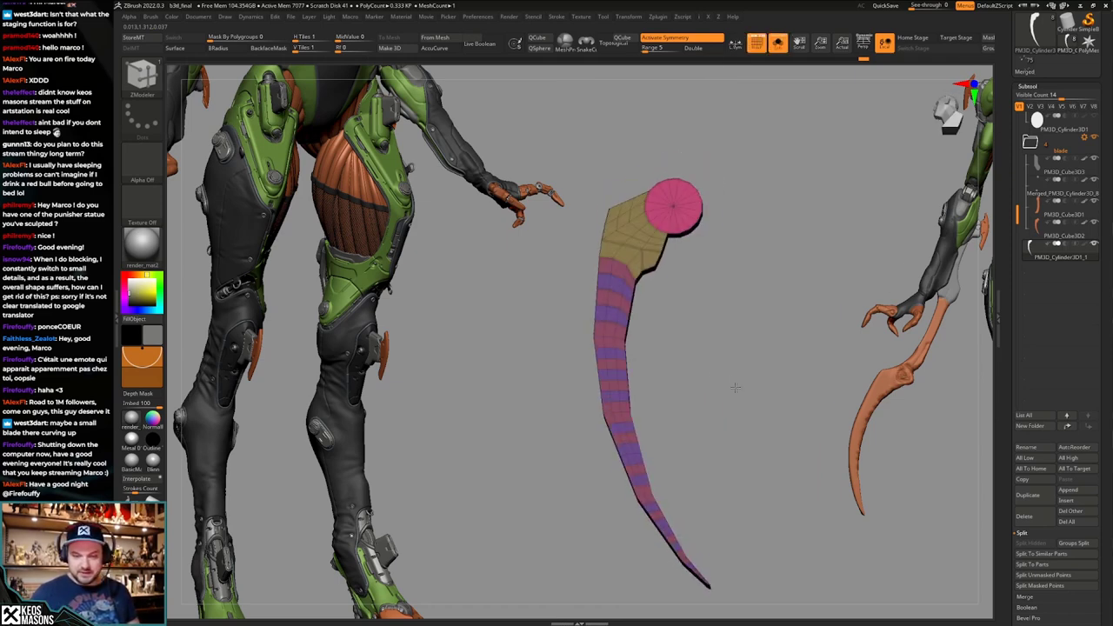
pyautogui.hotkey('shift', 'd')
pyautogui.keyDown('alt'); pyautogui.moveTo(723, 394); pyautogui.dragTo(748, 399); pyautogui.keyUp('alt')
# Regroup the blade mesh's polygroups and store a morph target of its current shape.
pyautogui.hotkey('ctrl', 'w')
pyautogui.moveTo(763, 435); pyautogui.dragTo(721, 401)
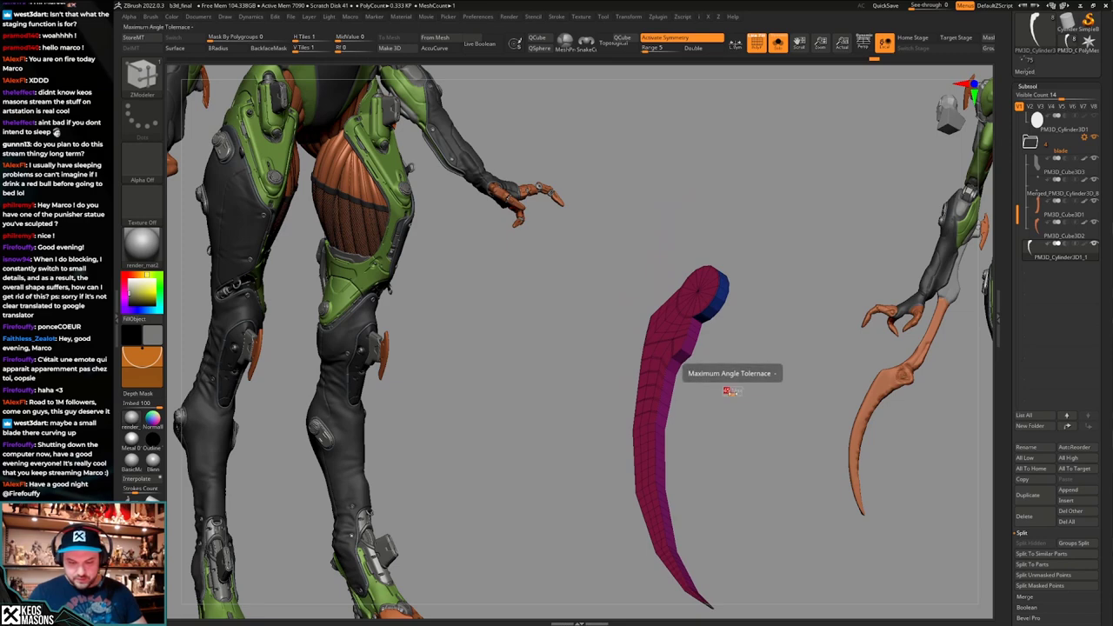
pyautogui.hotkey('ctrl', 'z')
pyautogui.moveTo(736, 390); pyautogui.dragTo(711, 388)
pyautogui.click(155, 41)
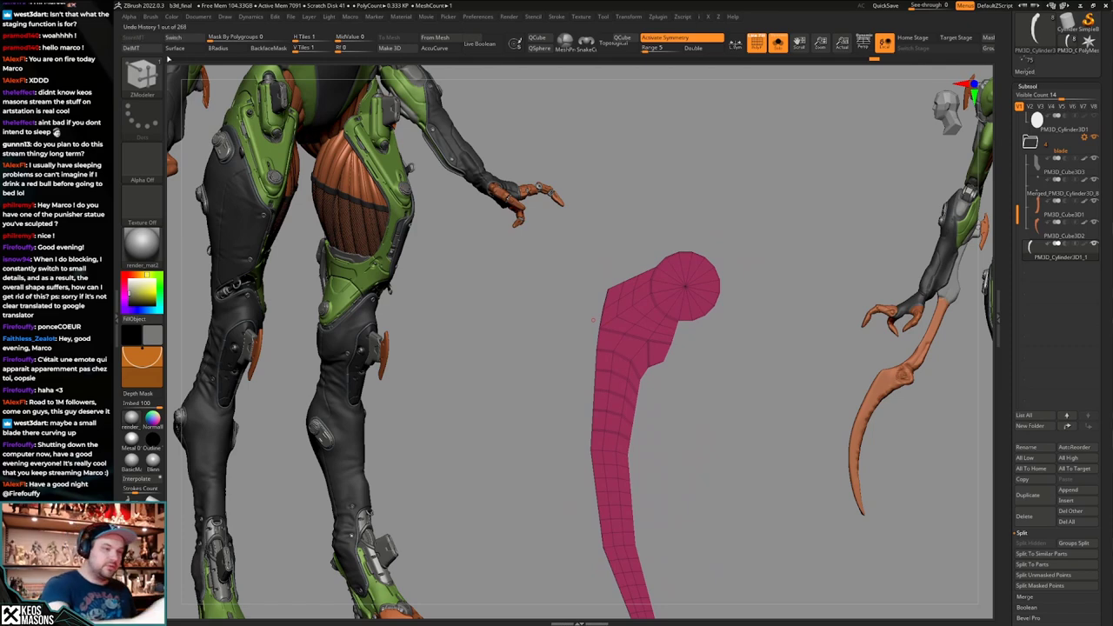
# Try to smooth the blade's outline with Polish Crisp Edges.
pyautogui.keyDown('alt'); pyautogui.moveTo(751, 520); pyautogui.dragTo(754, 411); pyautogui.keyUp('alt')
pyautogui.hotkey('shift', 'f')
pyautogui.press('2')
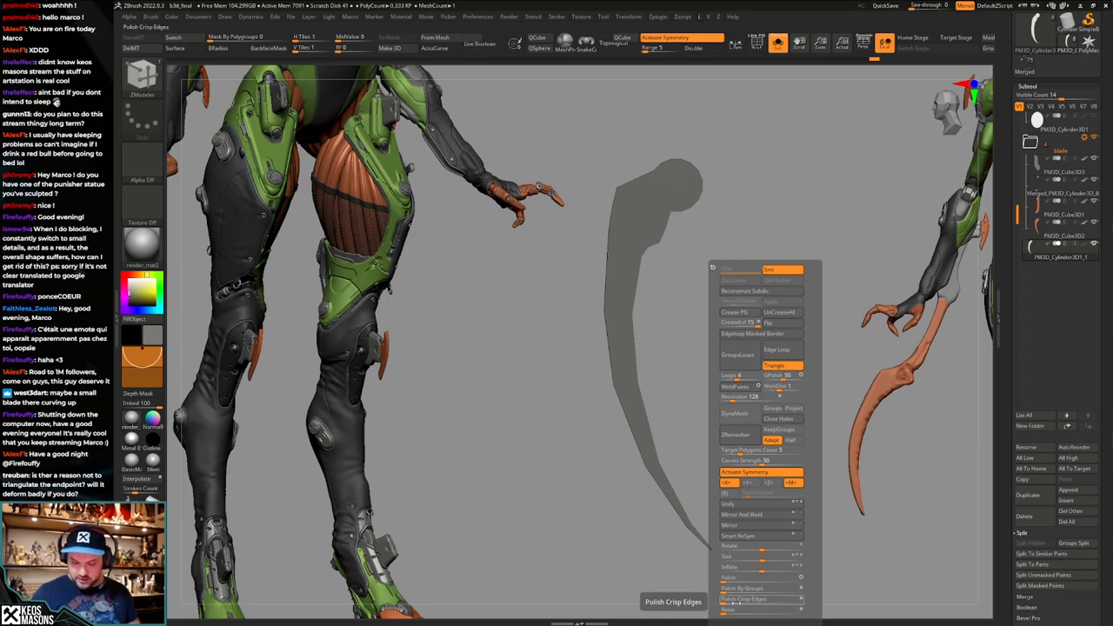
pyautogui.press('Escape')
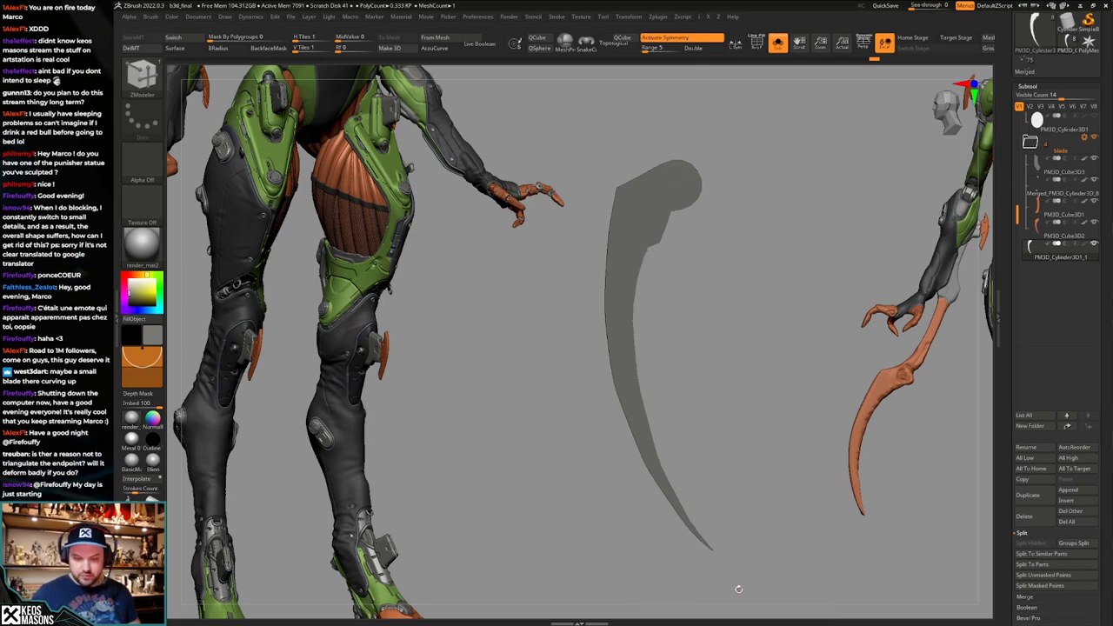
pyautogui.press('d')
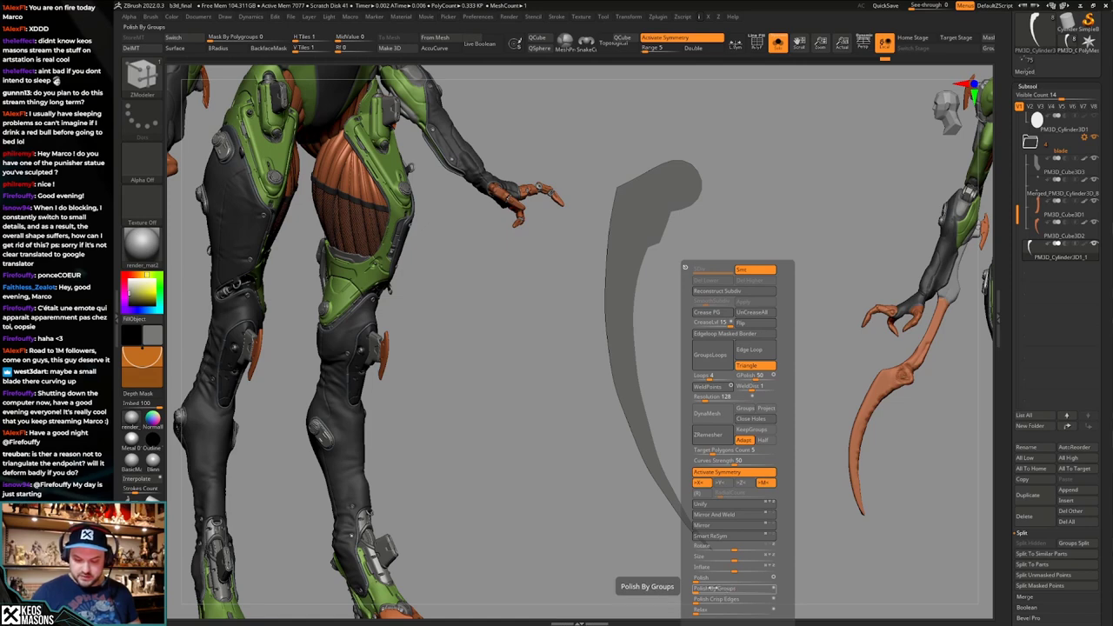
# Examine the blade's shape and side polygroups in wireframe and undo the recent polish attempts.
pyautogui.hotkey('shift', 'f')
pyautogui.keyDown('alt'); pyautogui.moveTo(671, 193); pyautogui.dragTo(693, 358, button='right'); pyautogui.keyUp('alt')
pyautogui.moveTo(693, 358); pyautogui.dragTo(705, 369, button='right')
pyautogui.moveTo(611, 296); pyautogui.dragTo(666, 263)
pyautogui.press('alt')
pyautogui.moveTo(683, 269); pyautogui.dragTo(671, 383, button='right')
pyautogui.moveTo(671, 382); pyautogui.dragTo(658, 441, button='right')
pyautogui.keyDown('alt'); pyautogui.moveTo(658, 442); pyautogui.dragTo(661, 311, button='right'); pyautogui.keyUp('alt')
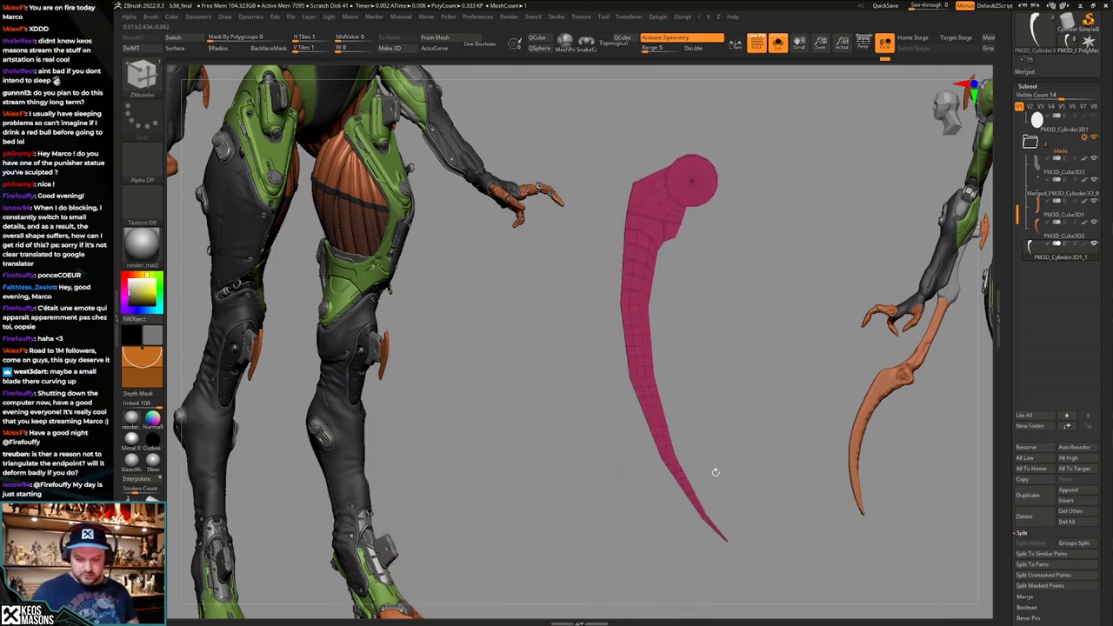
pyautogui.keyDown('alt'); pyautogui.moveTo(716, 472); pyautogui.dragTo(705, 437, button='right'); pyautogui.keyUp('alt')
pyautogui.keyDown('ctrl'); pyautogui.moveTo(705, 437); pyautogui.dragTo(746, 476, button='right'); pyautogui.keyUp('ctrl')
pyautogui.hotkey('ctrl', 'z')
pyautogui.hotkey('ctrl', 'z')
pyautogui.hotkey('ctrl', 'z')
pyautogui.hotkey('ctrl', 'z')
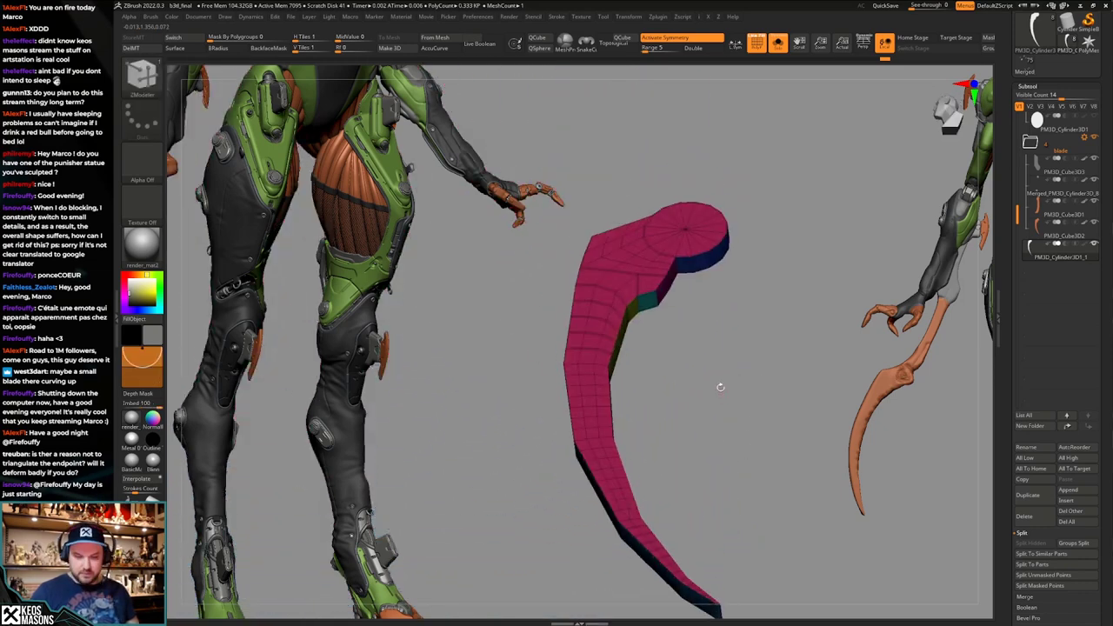
pyautogui.hotkey('ctrl', 'z')
# Smooth the blade's outline with Polish By Groups and show the wireframe again.
pyautogui.press('space')
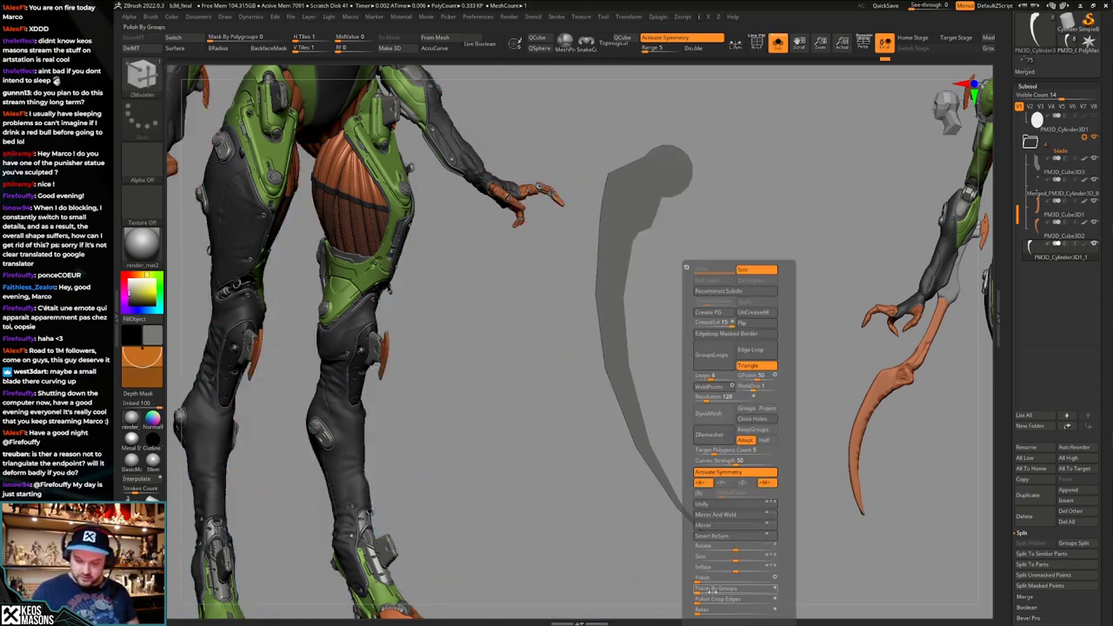
pyautogui.click(744, 587)
pyautogui.press('space')
pyautogui.click(813, 585)
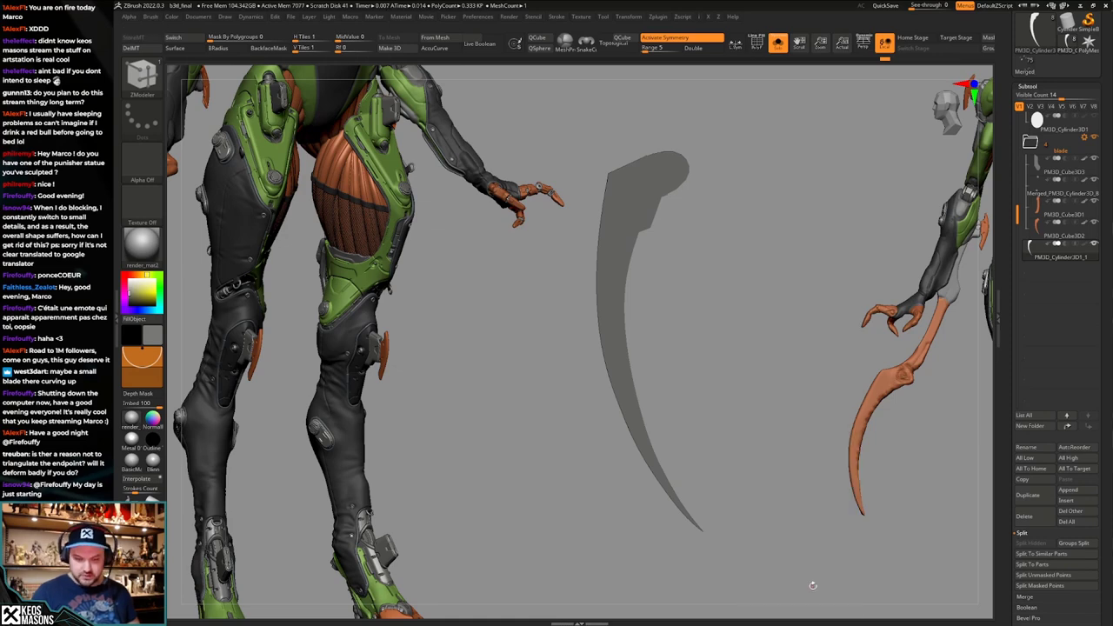
pyautogui.hotkey('ctrl', 'z')
pyautogui.hotkey('shift', 'f')
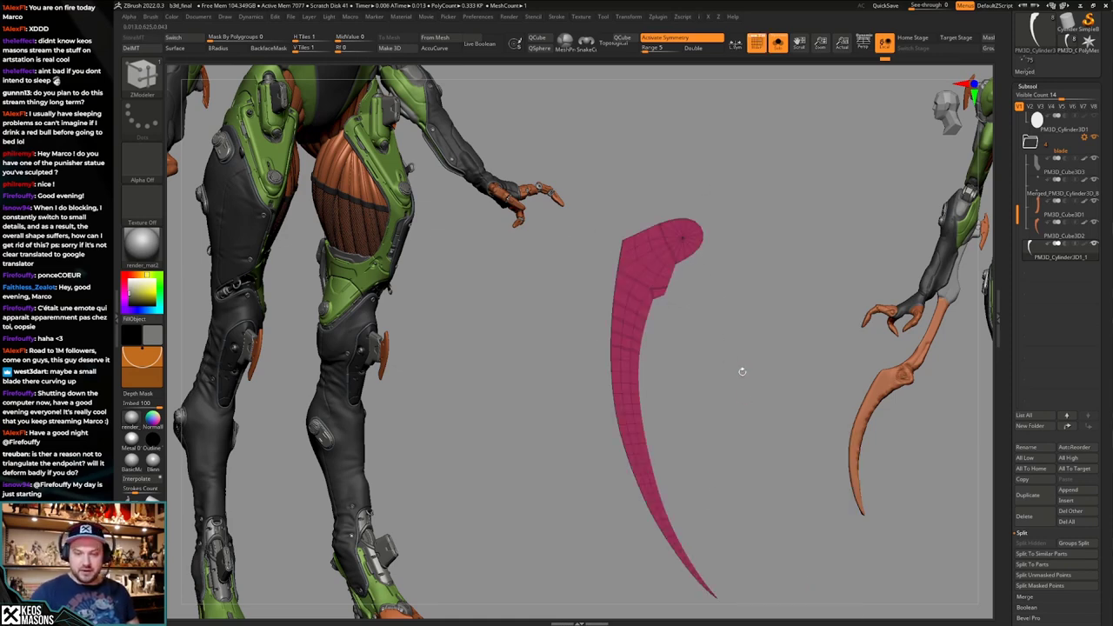
# Restore the blade's round hub end to the stored morph target with the Morph brush.
pyautogui.press('space')
pyautogui.click(794, 432)
pyautogui.moveTo(725, 243)
pyautogui.keyDown('alt'); pyautogui.mouseDown()
pyautogui.moveTo(689, 268)
pyautogui.moveTo(716, 249)
pyautogui.moveTo(705, 266)
pyautogui.mouseUp(); pyautogui.keyUp('alt')
pyautogui.press('space')
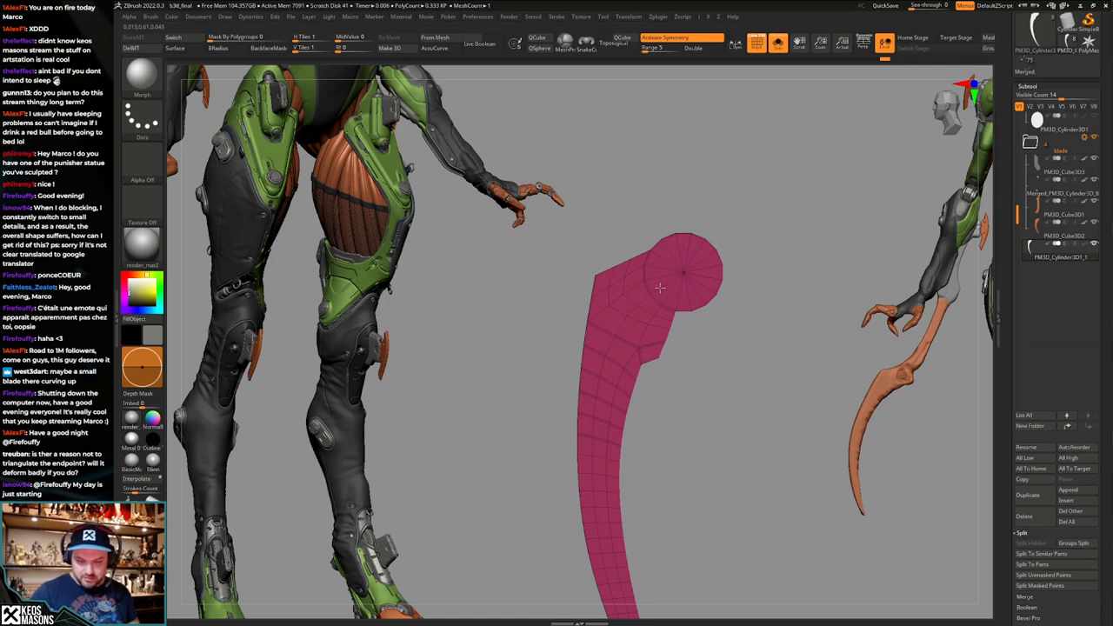
# Undo the last Morph stroke and restore the blade's round hub end again with the Morph brush.
pyautogui.hotkey('ctrl', 'z')
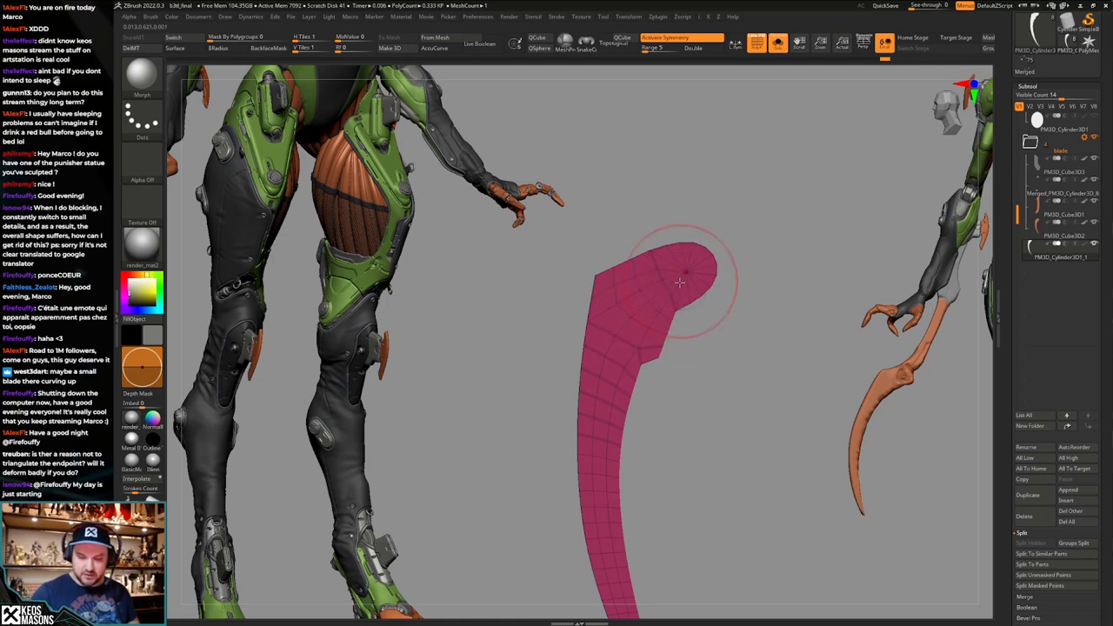
pyautogui.press('space')
pyautogui.moveTo(689, 270); pyautogui.dragTo(702, 266)
pyautogui.press('space')
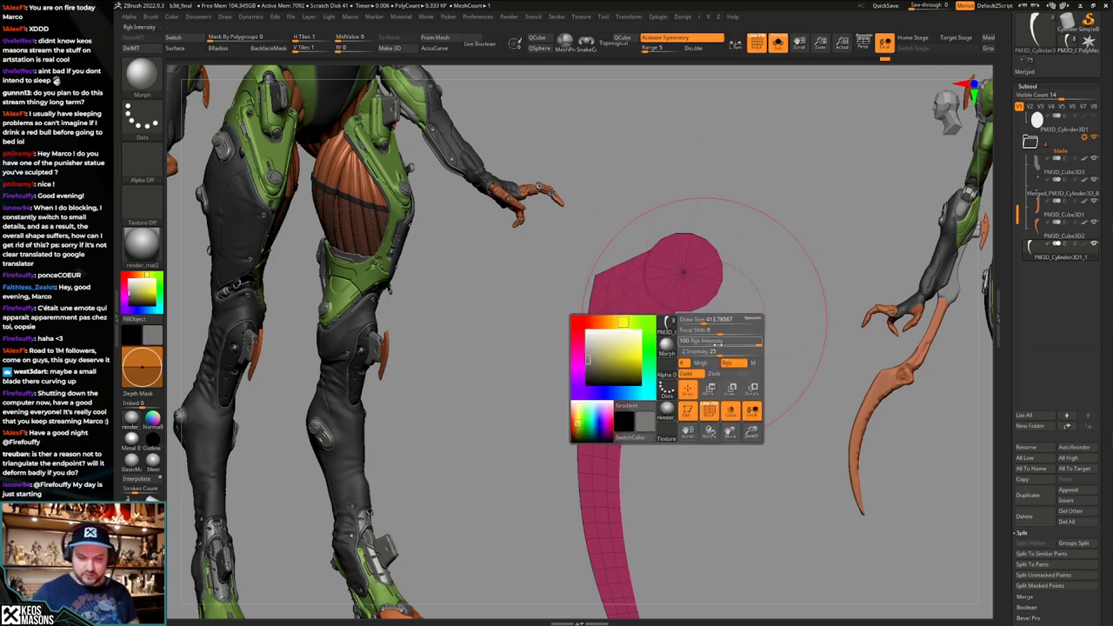
pyautogui.click(738, 365)
pyautogui.hotkey('shift', 'f')
pyautogui.hotkey('ctrl', 'z')
pyautogui.hotkey('shift', 'f')
# Adjust the blade's edge flow around the inner step below the hub with the Move brush.
pyautogui.press('b')
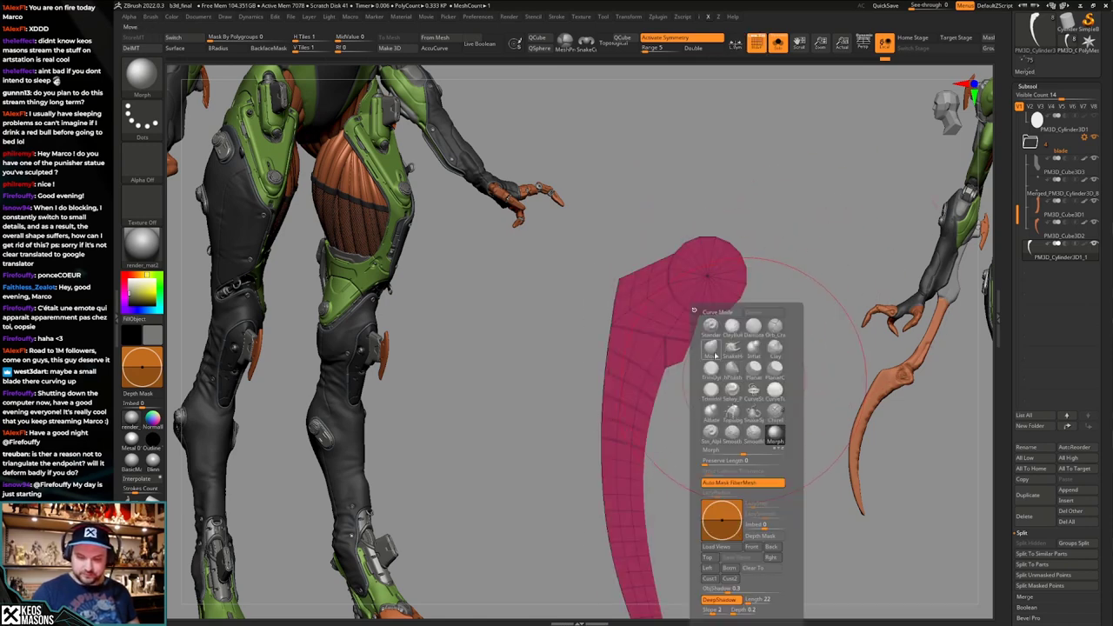
pyautogui.click(715, 359)
pyautogui.hotkey('shift', 'f')
pyautogui.press('space')
pyautogui.hotkey('shift', 'f')
pyautogui.keyDown('ctrl'); pyautogui.moveTo(665, 336); pyautogui.dragTo(661, 349, button='right'); pyautogui.keyUp('ctrl')
pyautogui.press('space')
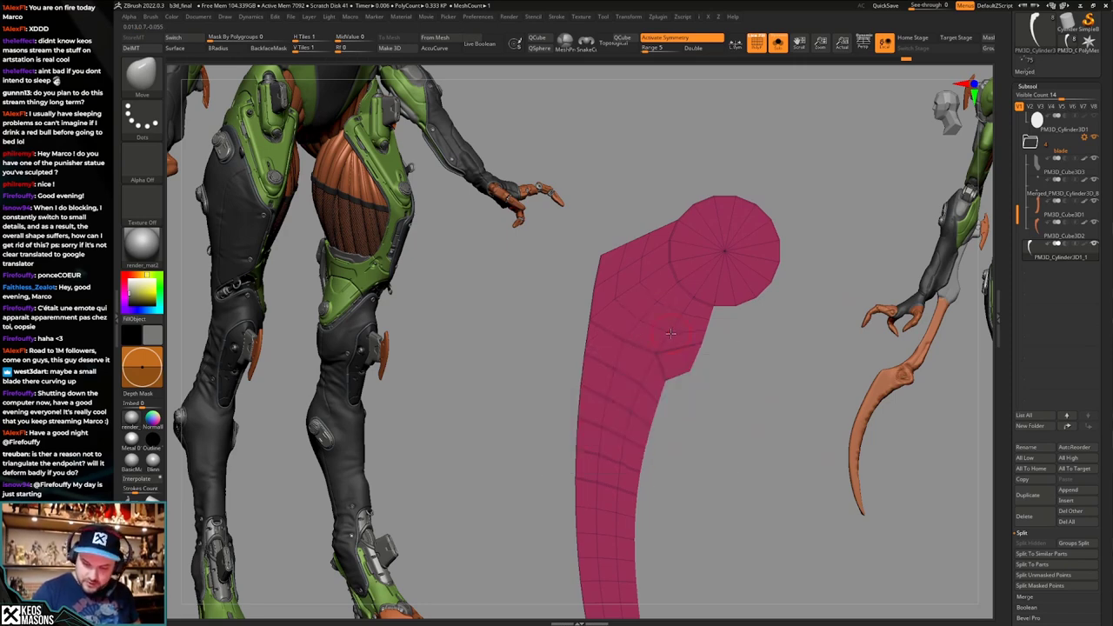
pyautogui.keyDown('alt'); pyautogui.moveTo(665, 401); pyautogui.dragTo(715, 393); pyautogui.keyUp('alt')
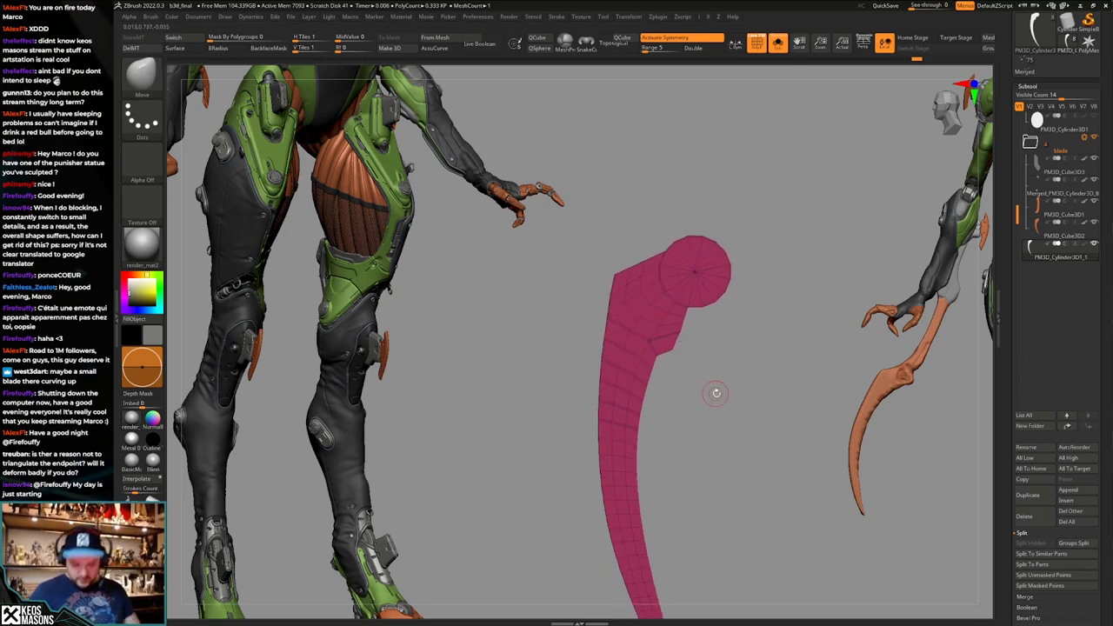
pyautogui.keyDown('alt'); pyautogui.moveTo(715, 425); pyautogui.dragTo(713, 405, button='right'); pyautogui.keyUp('alt')
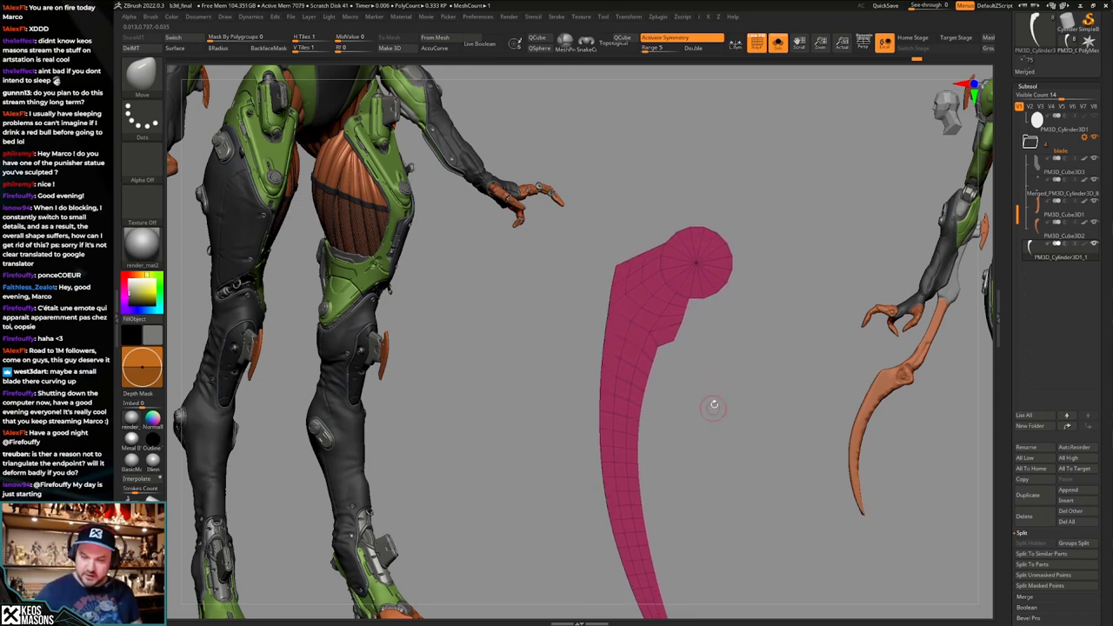
# Curve the blade's upper shoulder inward to follow the semi-transparent reference blade with the Move brush, then isolate the blade.
pyautogui.moveTo(708, 326)
pyautogui.keyDown('ctrl'); pyautogui.mouseDown(button='right')
pyautogui.moveTo(700, 348)
pyautogui.moveTo(687, 294)
pyautogui.mouseUp(button='right'); pyautogui.keyUp('ctrl')
pyautogui.keyDown('alt'); pyautogui.moveTo(683, 347); pyautogui.dragTo(690, 418, button='right'); pyautogui.keyUp('alt')
pyautogui.hotkey('alt', 's')
pyautogui.keyDown('alt'); pyautogui.moveTo(683, 374); pyautogui.dragTo(683, 408, button='right'); pyautogui.keyUp('alt')
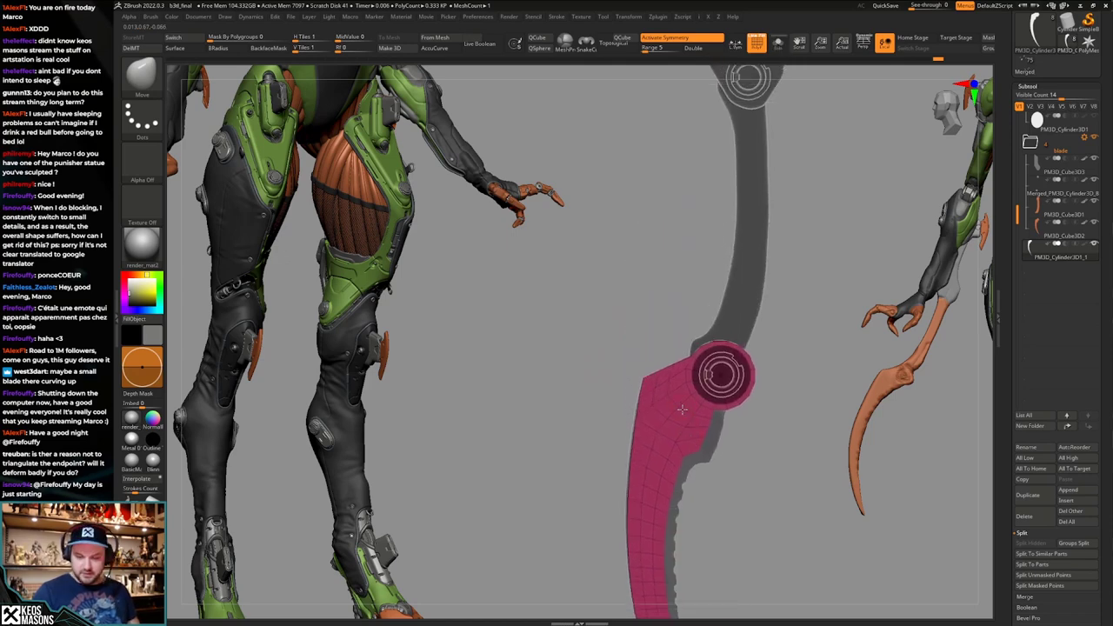
pyautogui.keyDown('ctrl'); pyautogui.moveTo(671, 346); pyautogui.dragTo(673, 358, button='right'); pyautogui.keyUp('ctrl')
pyautogui.press('space')
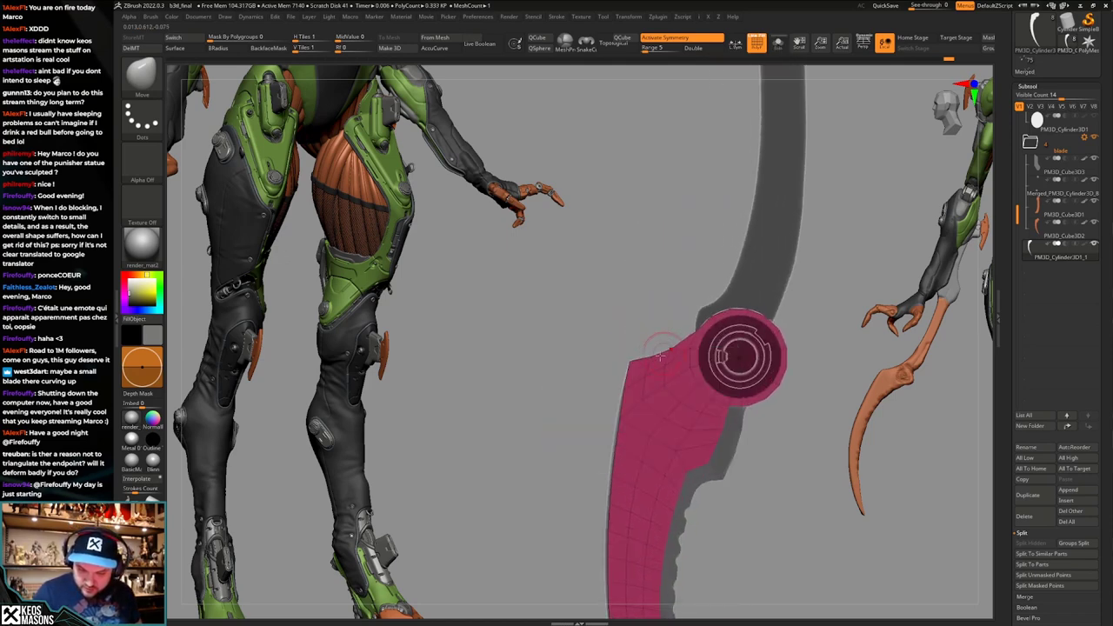
pyautogui.rightClick(660, 356)
pyautogui.keyDown('ctrl'); pyautogui.moveTo(665, 347); pyautogui.dragTo(663, 318, button='right'); pyautogui.keyUp('ctrl')
pyautogui.keyDown('alt'); pyautogui.moveTo(691, 526); pyautogui.dragTo(670, 366, button='right'); pyautogui.keyUp('alt')
pyautogui.keyDown('alt'); pyautogui.moveTo(640, 247); pyautogui.dragTo(622, 302, button='right'); pyautogui.keyUp('alt')
pyautogui.keyDown('ctrl'); pyautogui.moveTo(623, 303); pyautogui.dragTo(622, 264, button='right'); pyautogui.keyUp('ctrl')
pyautogui.keyDown('alt'); pyautogui.moveTo(702, 423); pyautogui.dragTo(710, 399, button='right'); pyautogui.keyUp('alt')
pyautogui.hotkey('alt', 's')
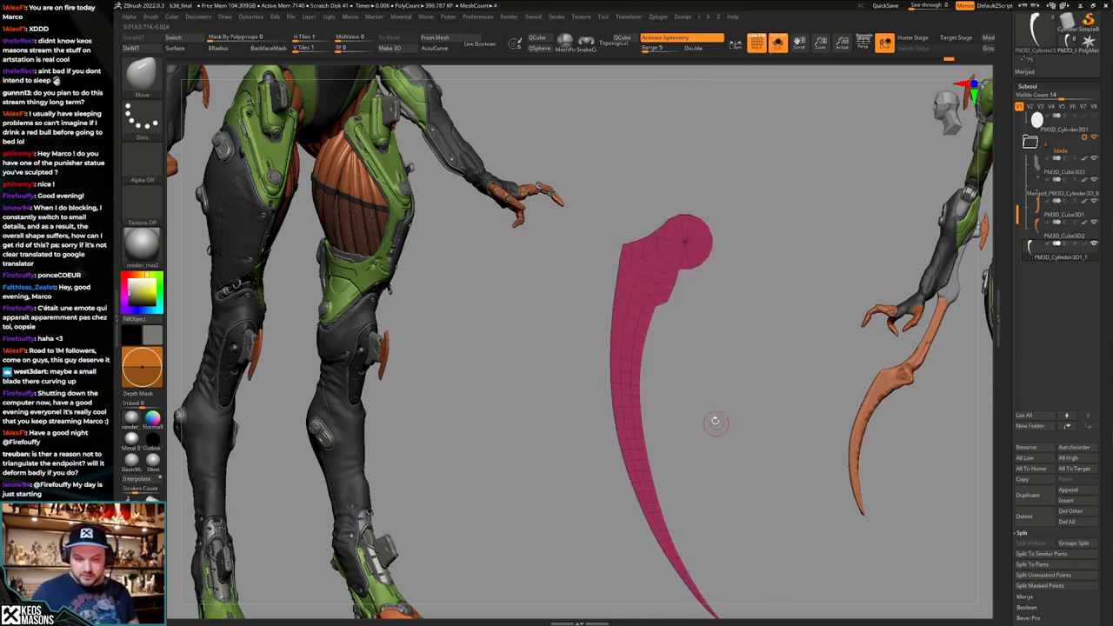
# Align the blade's outline from the shoulder down to the tip with the reference blade using the Move brush.
pyautogui.hotkey('ctrl', 'shift', 'z')
pyautogui.hotkey('ctrl', 'shift', 'z')
pyautogui.hotkey('ctrl', 'shift', 'z')
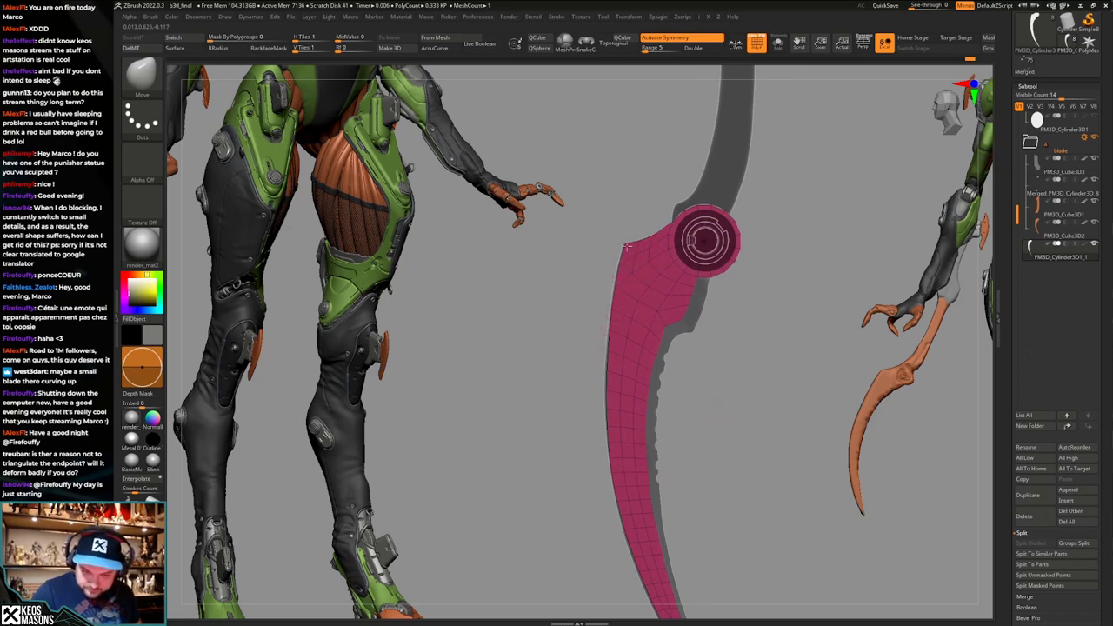
pyautogui.keyDown('ctrl'); pyautogui.moveTo(622, 260); pyautogui.dragTo(622, 227, button='right'); pyautogui.keyUp('ctrl')
pyautogui.keyDown('alt'); pyautogui.moveTo(682, 389); pyautogui.dragTo(666, 322, button='right'); pyautogui.keyUp('alt')
pyautogui.moveTo(674, 457)
pyautogui.keyDown('ctrl'); pyautogui.mouseDown(button='right')
pyautogui.moveTo(688, 492)
pyautogui.moveTo(675, 440)
pyautogui.mouseUp(button='right'); pyautogui.keyUp('ctrl')
pyautogui.keyDown('alt'); pyautogui.moveTo(676, 386); pyautogui.dragTo(680, 551, button='right'); pyautogui.keyUp('alt')
pyautogui.moveTo(635, 221); pyautogui.dragTo(646, 237, button='right')
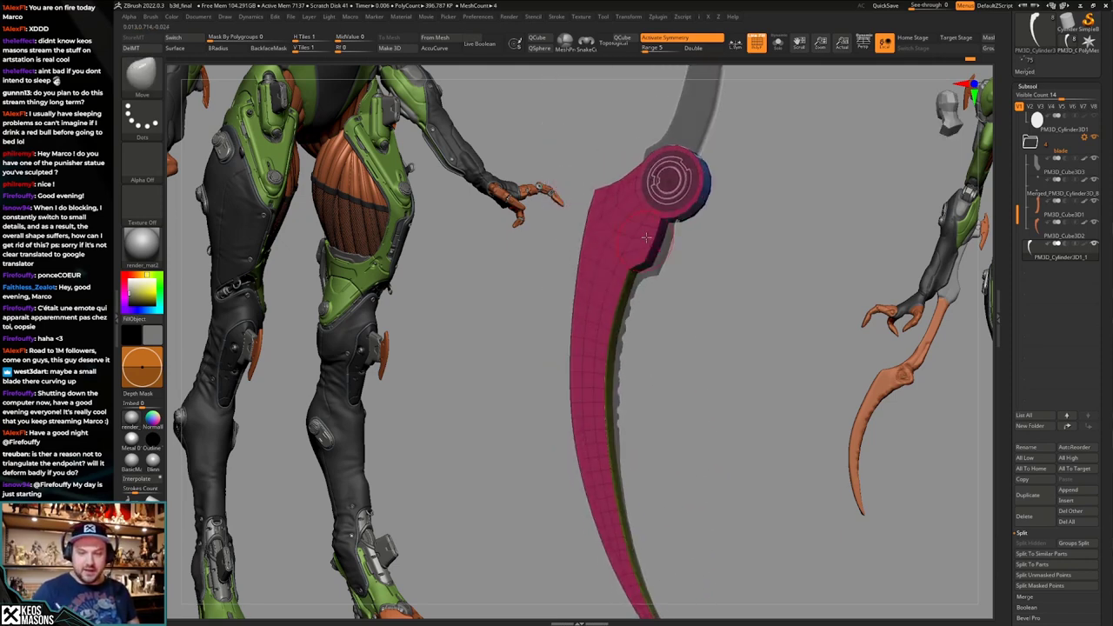
pyautogui.moveTo(635, 428)
pyautogui.mouseDown(button='right')
pyautogui.moveTo(653, 419)
pyautogui.moveTo(653, 450)
pyautogui.moveTo(653, 423)
pyautogui.mouseUp(button='right')
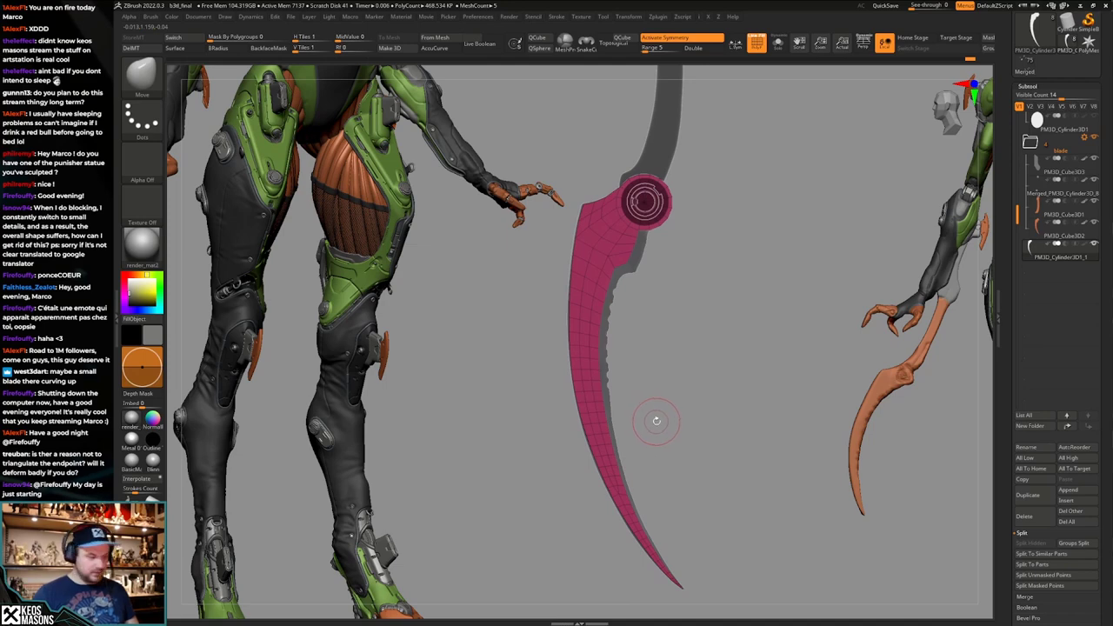
# Examine the blade's form and side polygroups, isolated and alongside the reference blade, with and without wireframe.
pyautogui.keyDown('alt'); pyautogui.moveTo(687, 362); pyautogui.dragTo(671, 434, button='right'); pyautogui.keyUp('alt')
pyautogui.hotkey('alt', 's')
pyautogui.moveTo(671, 434); pyautogui.dragTo(665, 404, button='right')
pyautogui.hotkey('shift', 'f')
pyautogui.keyDown('alt'); pyautogui.moveTo(660, 319); pyautogui.dragTo(665, 296, button='right'); pyautogui.keyUp('alt')
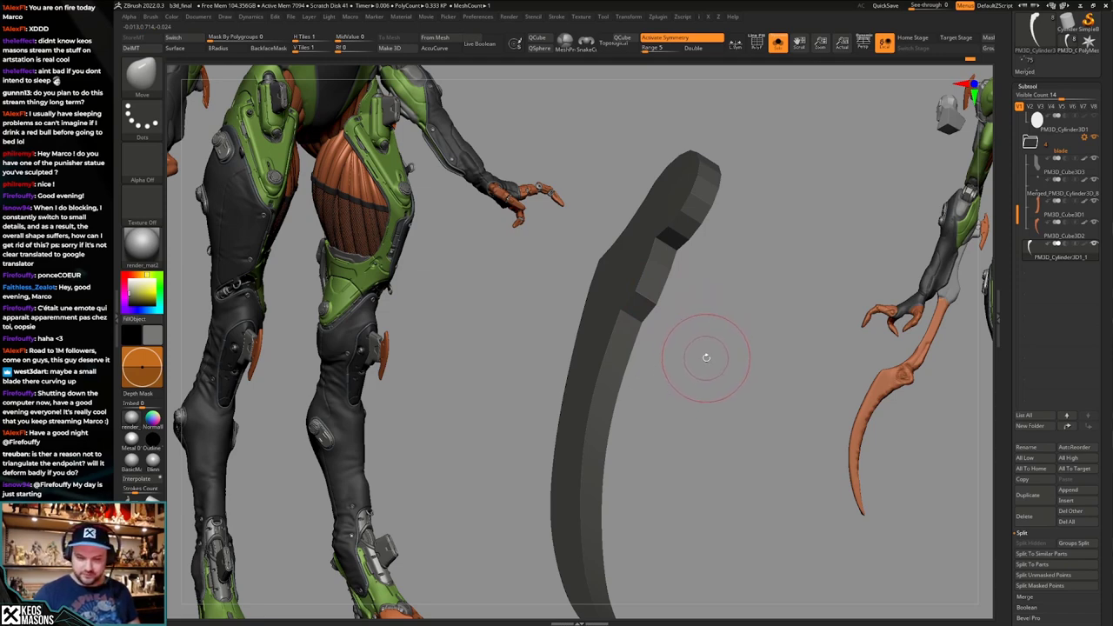
pyautogui.press('b')
pyautogui.press('z')
pyautogui.press('m')
pyautogui.hotkey('shift', 'f')
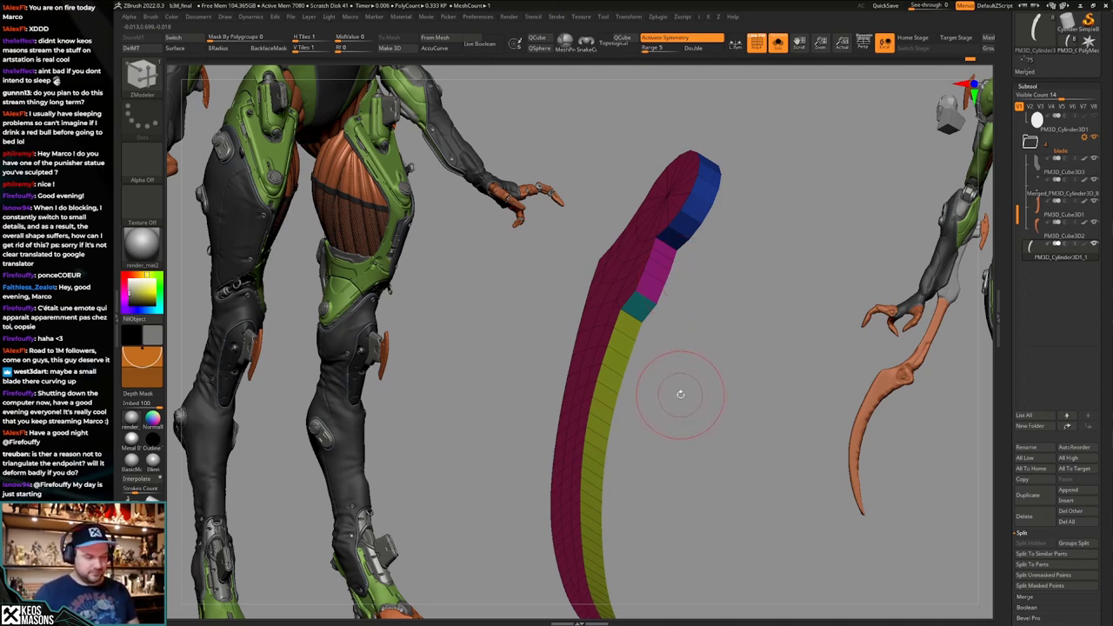
pyautogui.moveTo(678, 396); pyautogui.dragTo(736, 374)
pyautogui.hotkey('shift', 'f')
pyautogui.hotkey('alt', 'shift', 's')
pyautogui.hotkey('shift', 'f')
# Select the Move brush and reshape the step on the blade's inner edge below the hub, then isolate the blade.
pyautogui.press('space')
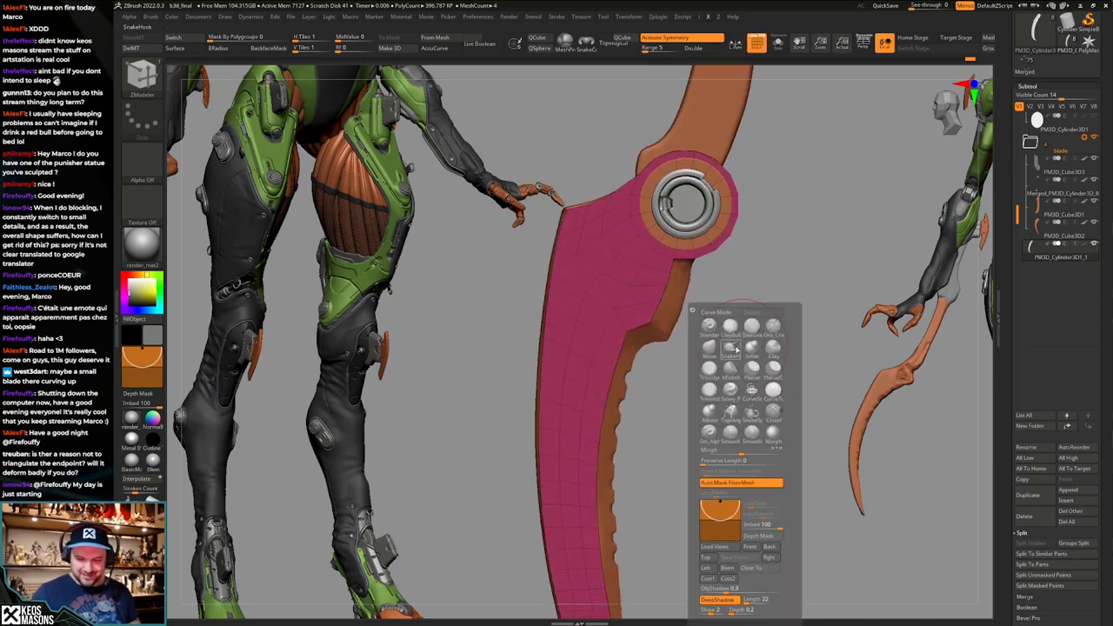
pyautogui.click(710, 348)
pyautogui.press('space')
pyautogui.moveTo(641, 327)
pyautogui.mouseDown()
pyautogui.moveTo(630, 333)
pyautogui.moveTo(694, 321)
pyautogui.mouseUp()
pyautogui.moveTo(740, 418)
pyautogui.keyDown('alt'); pyautogui.mouseDown()
pyautogui.moveTo(729, 369)
pyautogui.moveTo(741, 332)
pyautogui.moveTo(725, 408)
pyautogui.moveTo(729, 368)
pyautogui.mouseUp(); pyautogui.keyUp('alt')
pyautogui.hotkey('alt', 's')
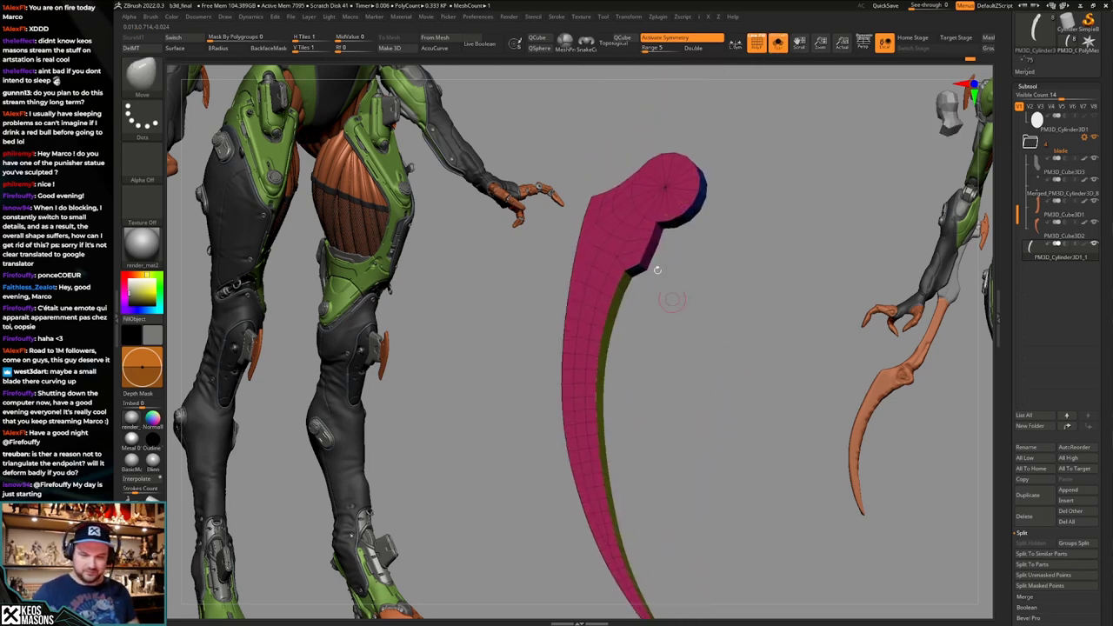
# Target the polygons along the blade's inner edge from below the hub to the tip and extrude them outward with ZModeler.
pyautogui.hotkey('shift', 'd')
pyautogui.moveTo(670, 301)
pyautogui.keyDown('alt'); pyautogui.mouseDown()
pyautogui.moveTo(671, 268)
pyautogui.moveTo(614, 318)
pyautogui.mouseUp(); pyautogui.keyUp('alt')
pyautogui.press('b')
pyautogui.press('z')
pyautogui.press('m')
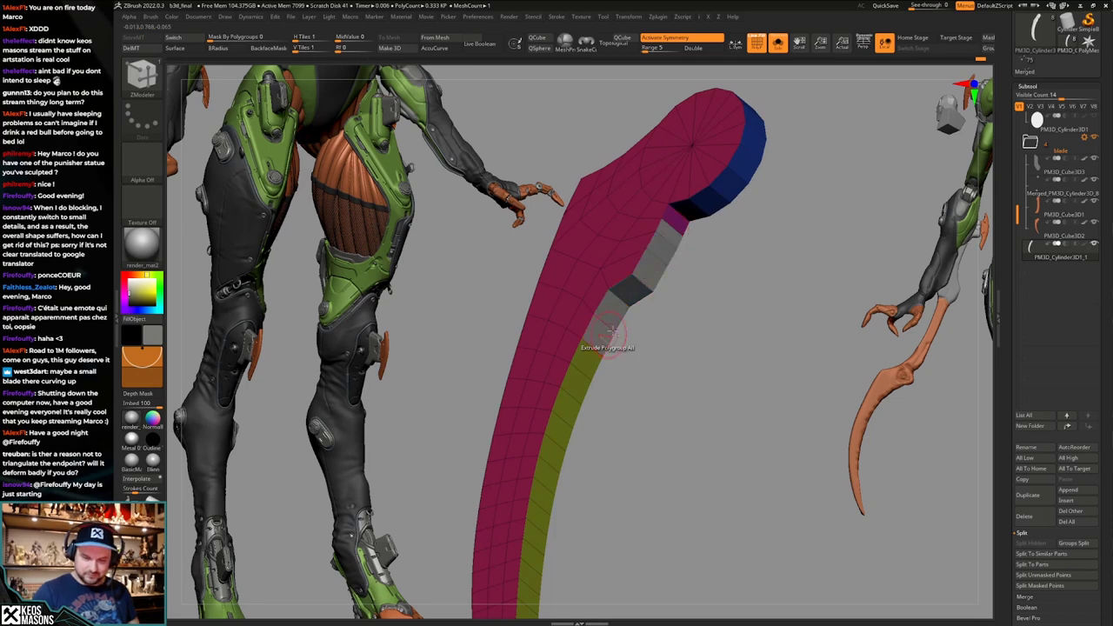
pyautogui.moveTo(638, 364)
pyautogui.keyDown('alt'); pyautogui.mouseDown()
pyautogui.moveTo(614, 322)
pyautogui.moveTo(612, 284)
pyautogui.moveTo(619, 304)
pyautogui.mouseUp(); pyautogui.keyUp('alt')
pyautogui.moveTo(662, 152)
pyautogui.keyDown('alt'); pyautogui.mouseDown()
pyautogui.moveTo(594, 349)
pyautogui.moveTo(575, 478)
pyautogui.mouseUp(); pyautogui.keyUp('alt')
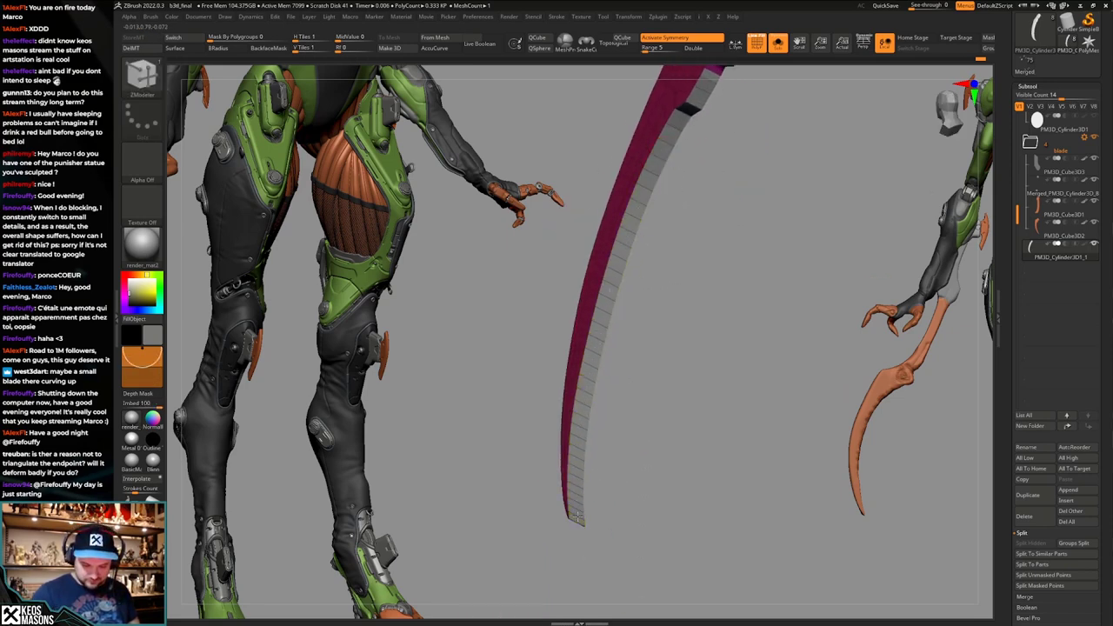
pyautogui.moveTo(628, 395); pyautogui.dragTo(650, 295)
pyautogui.press('space')
pyautogui.keyDown('shift'); pyautogui.moveTo(687, 318); pyautogui.dragTo(707, 353); pyautogui.keyUp('shift')
pyautogui.click(708, 353)
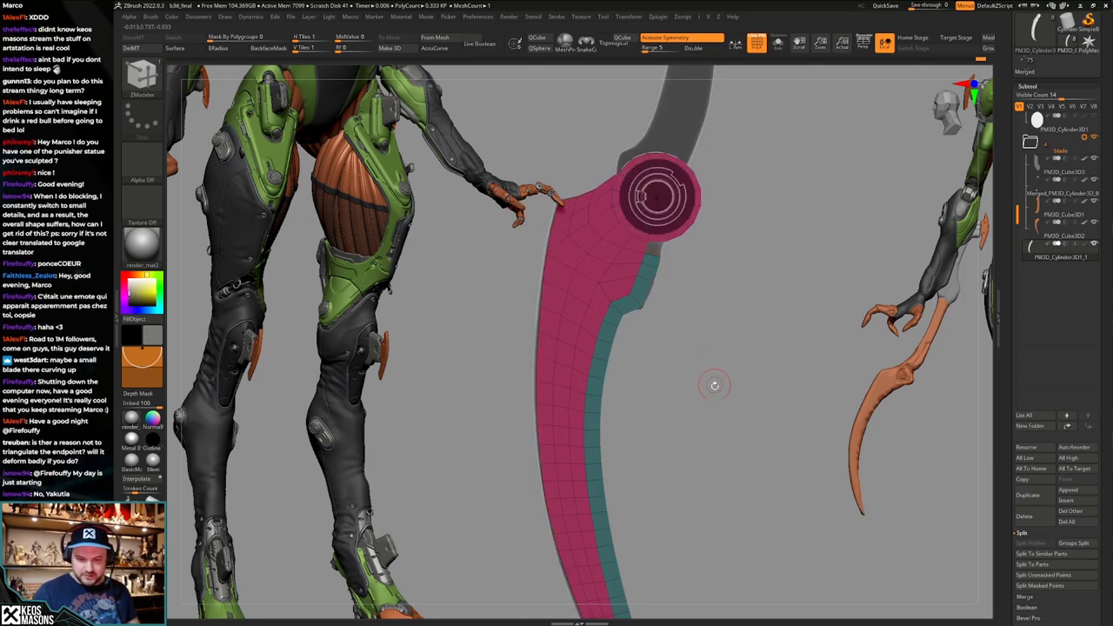
pyautogui.hotkey('ctrl', 'z')
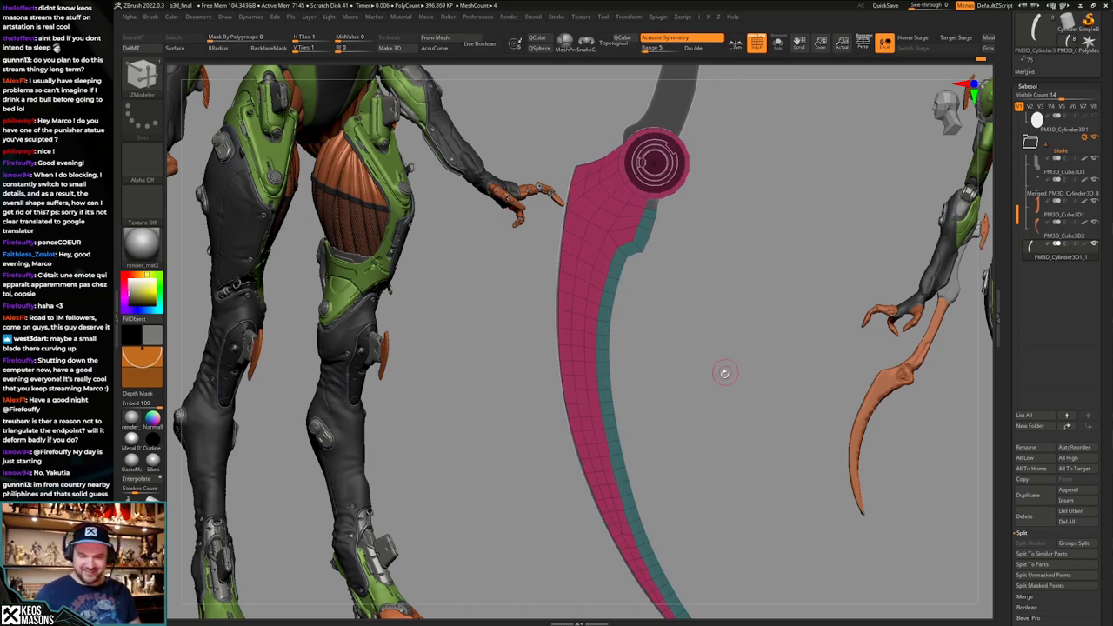
# Shape the upper end of the extruded edge strip below the hub with the Move brush and check the full blade.
pyautogui.moveTo(730, 381)
pyautogui.mouseDown()
pyautogui.moveTo(711, 365)
pyautogui.moveTo(722, 370)
pyautogui.moveTo(704, 441)
pyautogui.mouseUp()
pyautogui.press('1')
pyautogui.click(677, 329)
pyautogui.keyDown('alt'); pyautogui.moveTo(752, 223); pyautogui.dragTo(684, 291); pyautogui.keyUp('alt')
pyautogui.press('space')
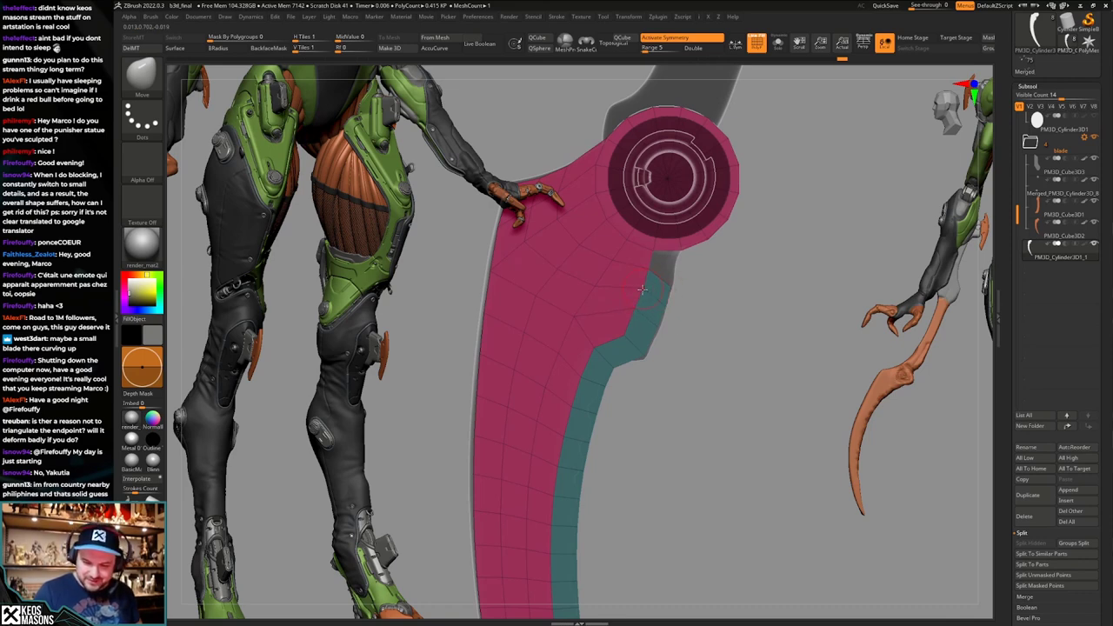
pyautogui.hotkey('shift', 'f')
pyautogui.keyDown('alt'); pyautogui.moveTo(685, 311); pyautogui.dragTo(696, 261); pyautogui.keyUp('alt')
pyautogui.hotkey('shift', 's')
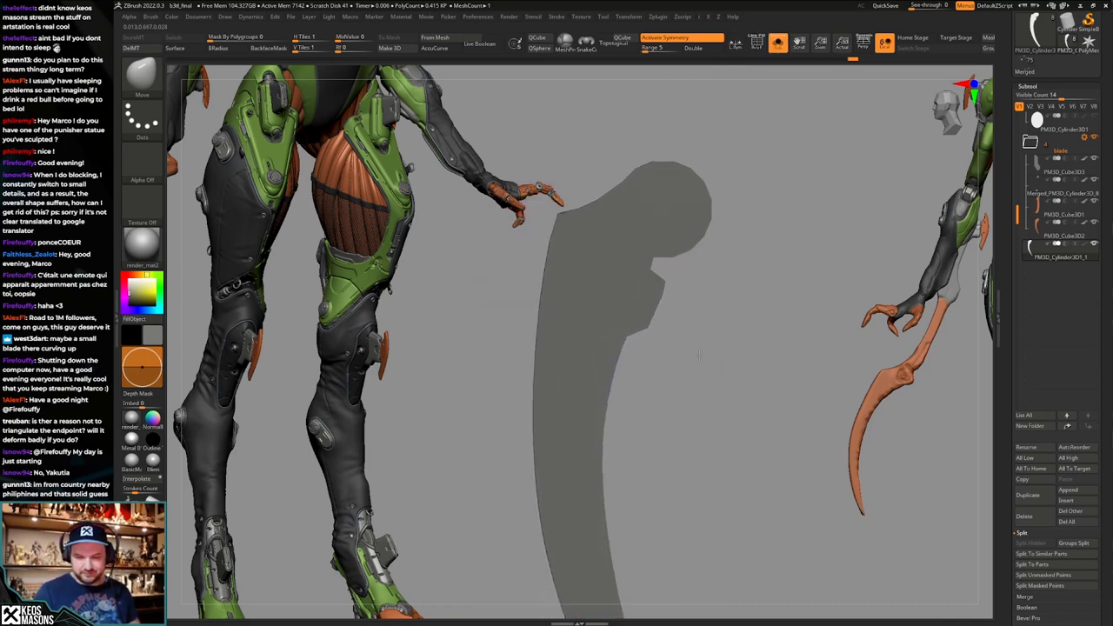
pyautogui.keyDown('alt'); pyautogui.moveTo(755, 409); pyautogui.dragTo(732, 407); pyautogui.keyUp('alt')
pyautogui.hotkey('shift', 'f')
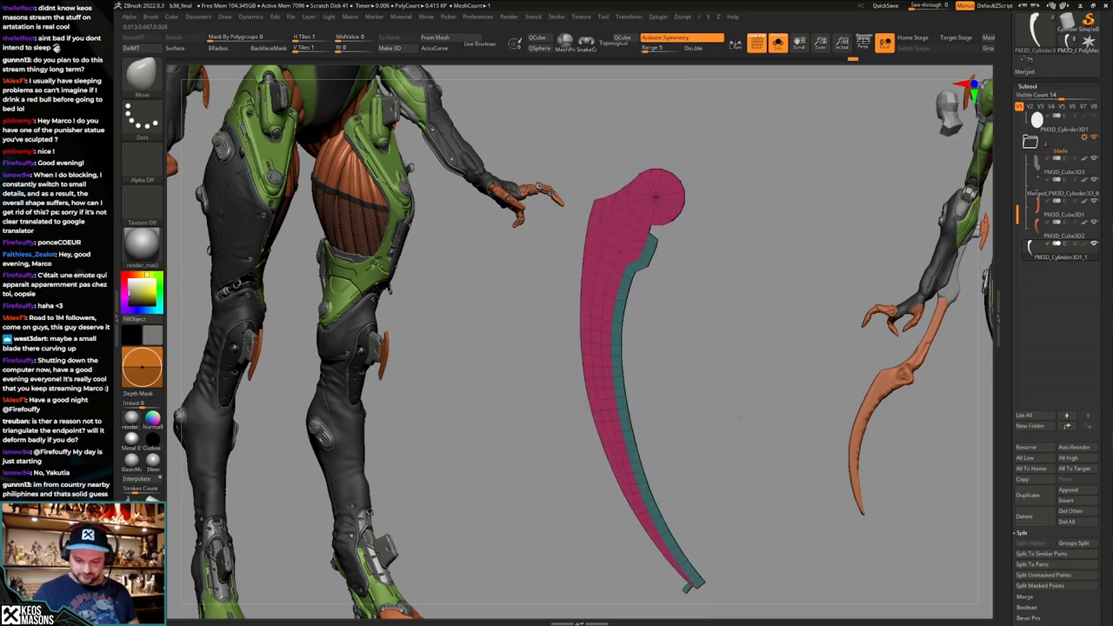
pyautogui.keyDown('alt'); pyautogui.moveTo(711, 472); pyautogui.dragTo(695, 438); pyautogui.keyUp('alt')
# Push the protruding block at the blade's tip back with ZModeler QMesh on A Single Poly.
pyautogui.moveTo(695, 439)
pyautogui.mouseDown()
pyautogui.moveTo(722, 456)
pyautogui.moveTo(701, 452)
pyautogui.moveTo(706, 478)
pyautogui.mouseUp()
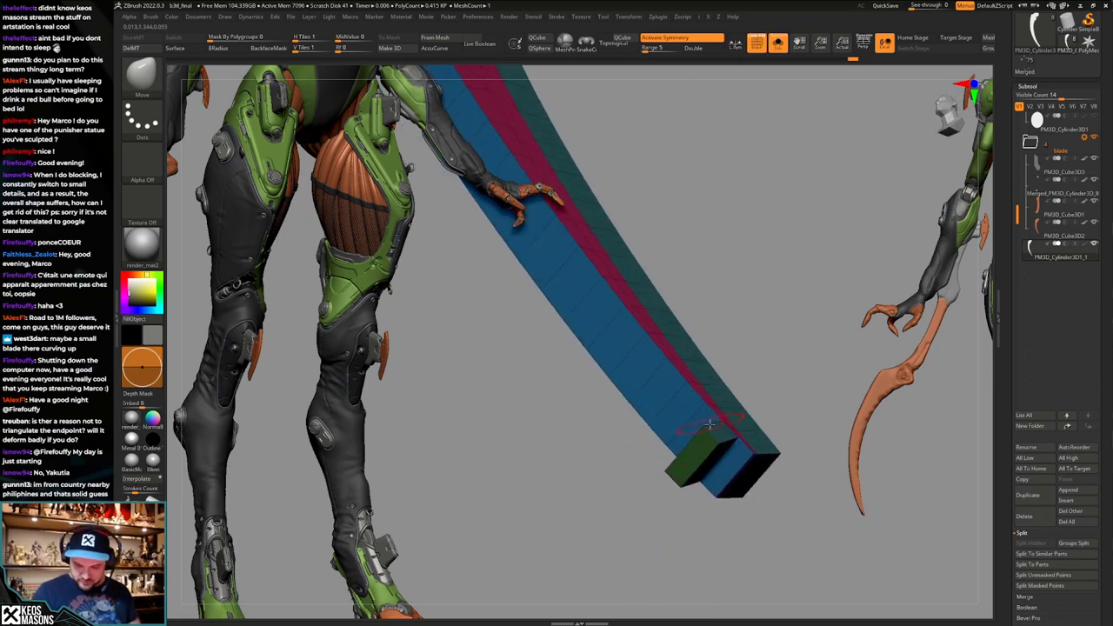
pyautogui.press('b')
pyautogui.press('z')
pyautogui.press('m')
pyautogui.moveTo(705, 469); pyautogui.dragTo(698, 455, button='right')
pyautogui.press('space')
pyautogui.click(703, 336)
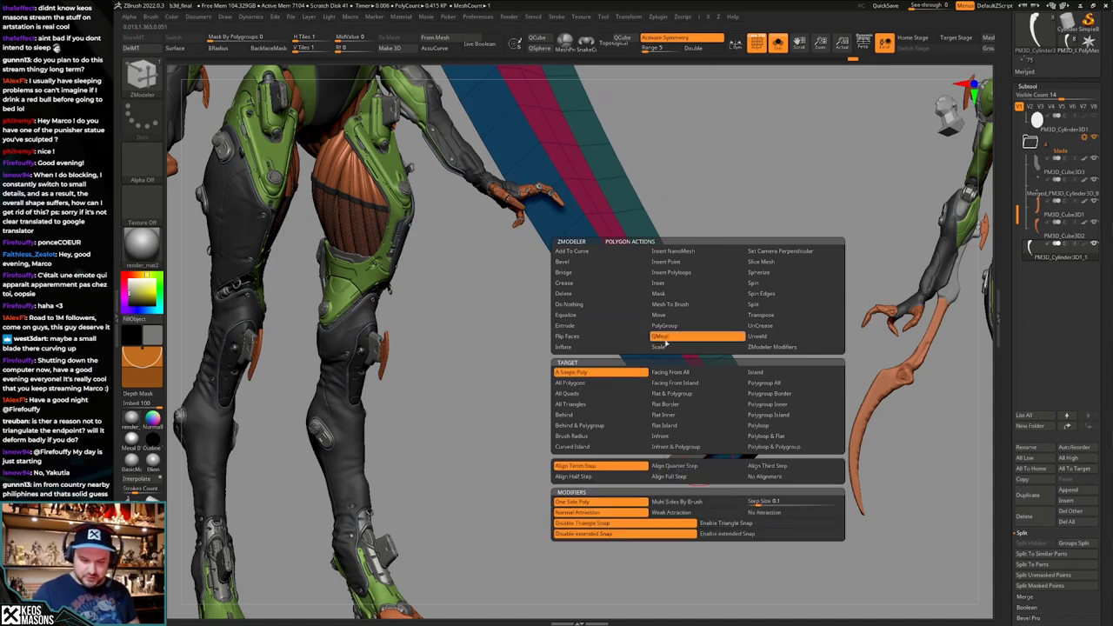
pyautogui.moveTo(699, 454); pyautogui.dragTo(710, 437)
# Isolate the polygons at the blade's tip, assign them a single polygroup, and show the whole blade again.
pyautogui.moveTo(731, 415)
pyautogui.mouseDown(button='right')
pyautogui.moveTo(748, 399)
pyautogui.moveTo(723, 416)
pyautogui.moveTo(805, 435)
pyautogui.moveTo(755, 438)
pyautogui.moveTo(795, 409)
pyautogui.moveTo(759, 394)
pyautogui.moveTo(776, 402)
pyautogui.moveTo(745, 458)
pyautogui.moveTo(748, 425)
pyautogui.moveTo(737, 465)
pyautogui.moveTo(736, 445)
pyautogui.mouseUp(button='right')
pyautogui.keyDown('ctrl'); pyautogui.keyDown('shift'); pyautogui.doubleClick(719, 419); pyautogui.keyUp('shift'); pyautogui.keyUp('ctrl')
pyautogui.keyDown('ctrl'); pyautogui.keyDown('shift'); pyautogui.click(710, 412); pyautogui.keyUp('shift'); pyautogui.keyUp('ctrl')
pyautogui.hotkey('ctrl', 'w')
pyautogui.keyDown('ctrl'); pyautogui.keyDown('shift'); pyautogui.click(789, 405); pyautogui.keyUp('shift'); pyautogui.keyUp('ctrl')
# Examine the blade's silhouette and extruded edge strip with and without wireframe.
pyautogui.hotkey('shift', 'f')
pyautogui.hotkey('shift', 'f')
pyautogui.keyDown('alt'); pyautogui.moveTo(737, 396); pyautogui.dragTo(732, 457, button='right'); pyautogui.keyUp('alt')
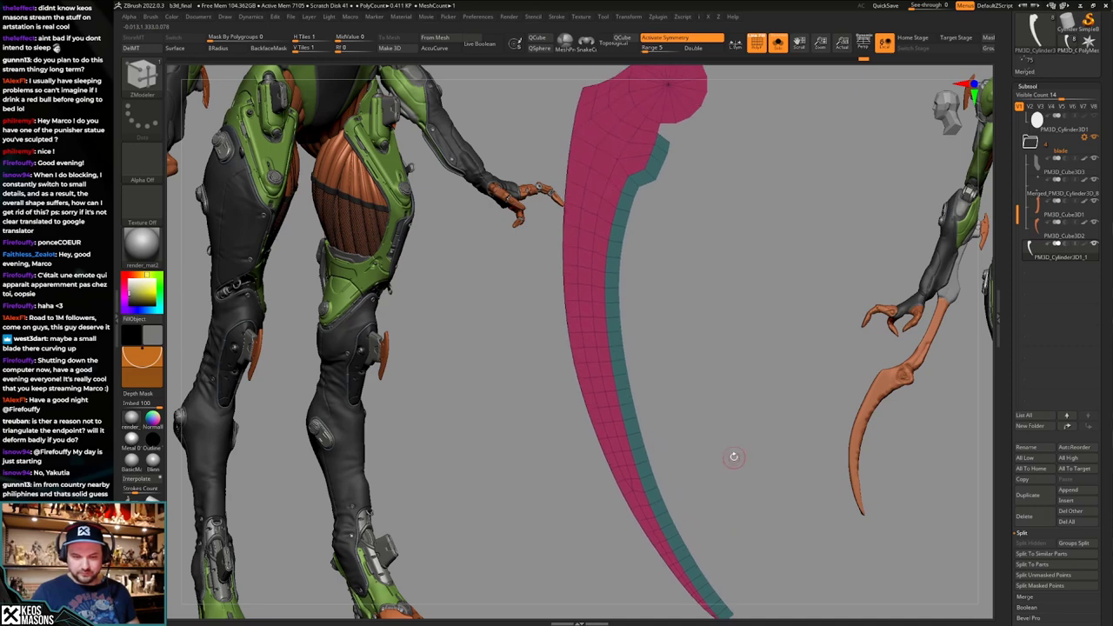
pyautogui.hotkey('shift', 'f')
pyautogui.keyDown('alt'); pyautogui.moveTo(735, 343); pyautogui.dragTo(733, 415, button='right'); pyautogui.keyUp('alt')
pyautogui.hotkey('shift', 'f')
pyautogui.keyDown('alt'); pyautogui.moveTo(678, 230); pyautogui.dragTo(701, 287, button='right'); pyautogui.keyUp('alt')
pyautogui.moveTo(700, 287)
pyautogui.keyDown('ctrl'); pyautogui.mouseDown(button='right')
pyautogui.moveTo(692, 243)
pyautogui.moveTo(711, 176)
pyautogui.mouseUp(button='right'); pyautogui.keyUp('ctrl')
# Lasso-mask the outer rim of the inner edge strip, invert the mask, taper the rim's thickness with Transpose, and clear the mask.
pyautogui.moveTo(722, 194)
pyautogui.keyDown('ctrl'); pyautogui.mouseDown()
pyautogui.moveTo(714, 147)
pyautogui.moveTo(700, 144)
pyautogui.mouseUp(); pyautogui.keyUp('ctrl')
pyautogui.keyDown('alt'); pyautogui.moveTo(727, 385); pyautogui.dragTo(719, 363, button='right'); pyautogui.keyUp('alt')
pyautogui.press('space')
pyautogui.click(707, 381)
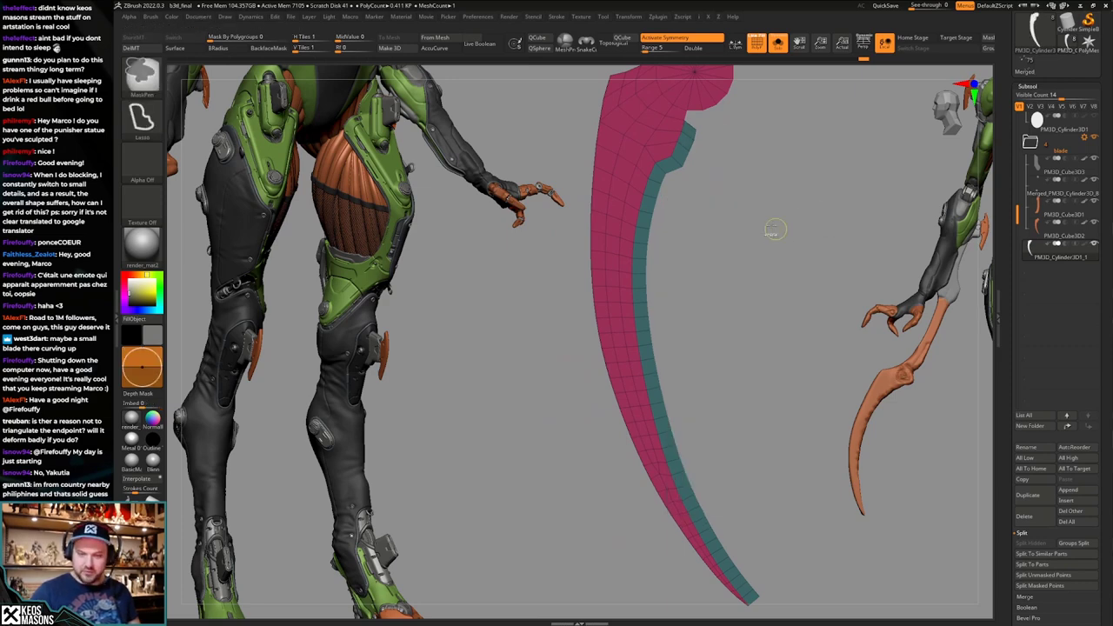
pyautogui.moveTo(673, 164)
pyautogui.keyDown('ctrl'); pyautogui.mouseDown()
pyautogui.moveTo(647, 219)
pyautogui.moveTo(644, 324)
pyautogui.moveTo(665, 442)
pyautogui.moveTo(730, 571)
pyautogui.moveTo(789, 591)
pyautogui.moveTo(790, 573)
pyautogui.mouseUp(); pyautogui.keyUp('ctrl')
pyautogui.keyDown('shift'); pyautogui.moveTo(777, 373); pyautogui.dragTo(740, 406, button='right'); pyautogui.keyUp('shift')
pyautogui.press('w')
pyautogui.keyDown('ctrl'); pyautogui.click(744, 391); pyautogui.keyUp('ctrl')
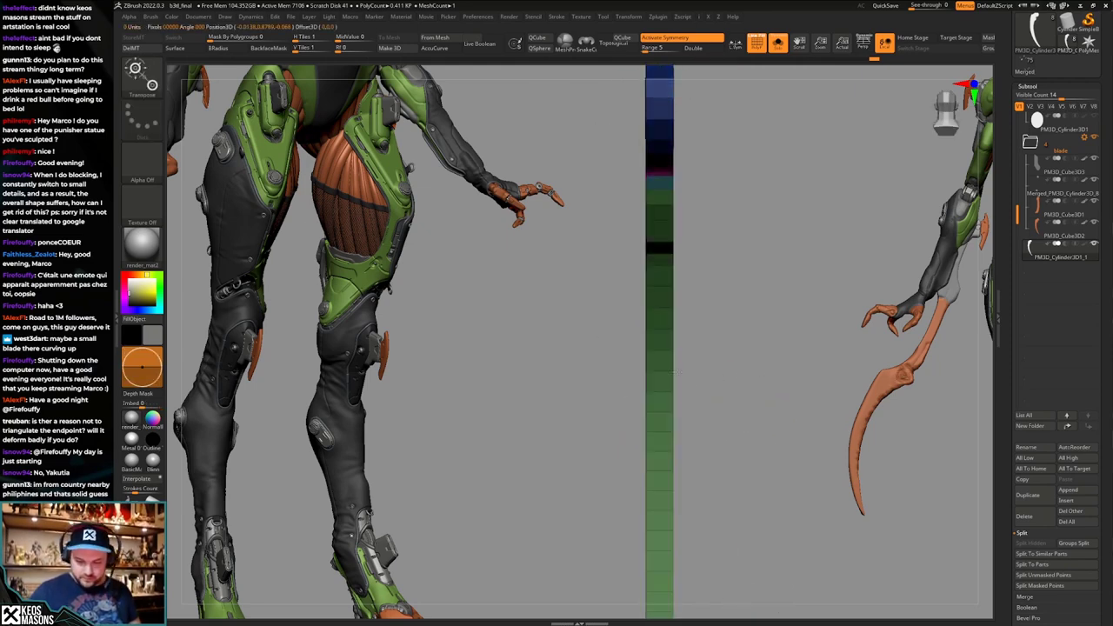
pyautogui.moveTo(672, 371)
pyautogui.keyDown('shift'); pyautogui.mouseDown()
pyautogui.moveTo(728, 371)
pyautogui.moveTo(685, 371)
pyautogui.mouseUp(); pyautogui.keyUp('shift')
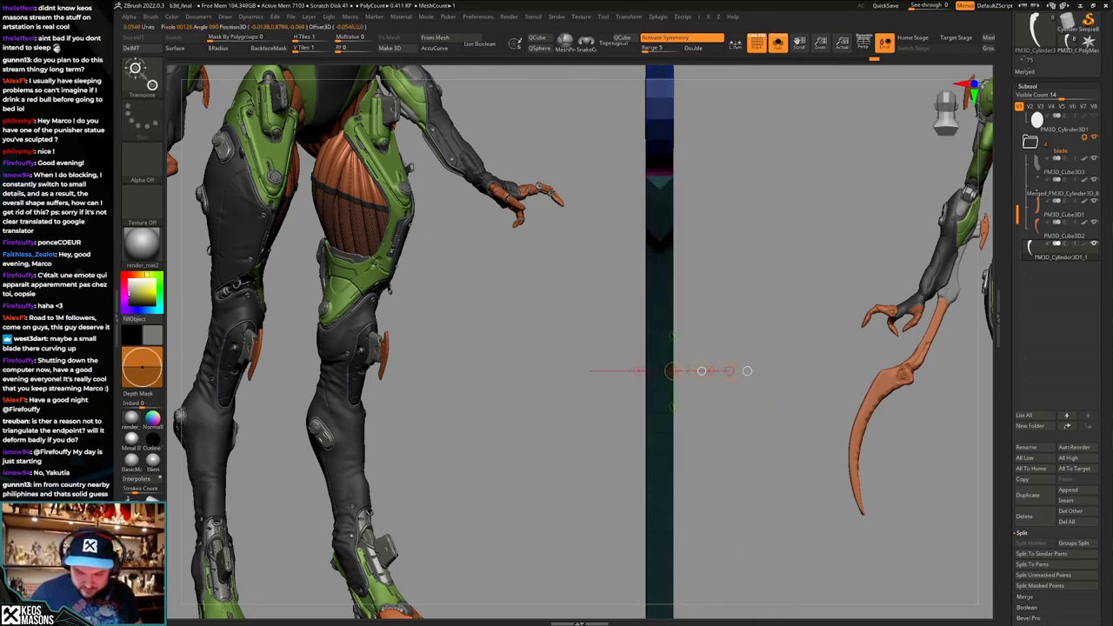
pyautogui.press('q')
pyautogui.moveTo(695, 361); pyautogui.dragTo(720, 355, button='right')
pyautogui.hotkey('shift', 'f')
pyautogui.hotkey('shift', 'f')
pyautogui.keyDown('ctrl'); pyautogui.moveTo(725, 402); pyautogui.dragTo(731, 423); pyautogui.keyUp('ctrl')
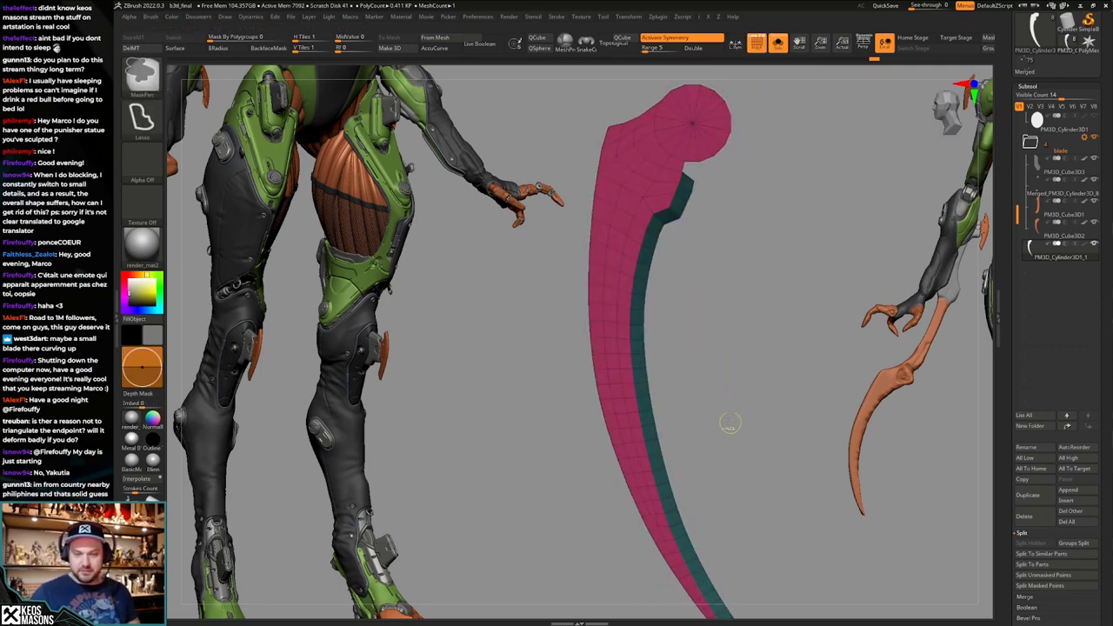
# Try to clip along the blade's inner edge with the ClipCurve brush.
pyautogui.keyDown('ctrl'); pyautogui.moveTo(730, 420); pyautogui.dragTo(725, 375, button='right'); pyautogui.keyUp('ctrl')
pyautogui.hotkey('shift', 'f')
pyautogui.hotkey('shift', 'f')
pyautogui.keyDown('alt'); pyautogui.moveTo(707, 479); pyautogui.dragTo(725, 435, button='right'); pyautogui.keyUp('alt')
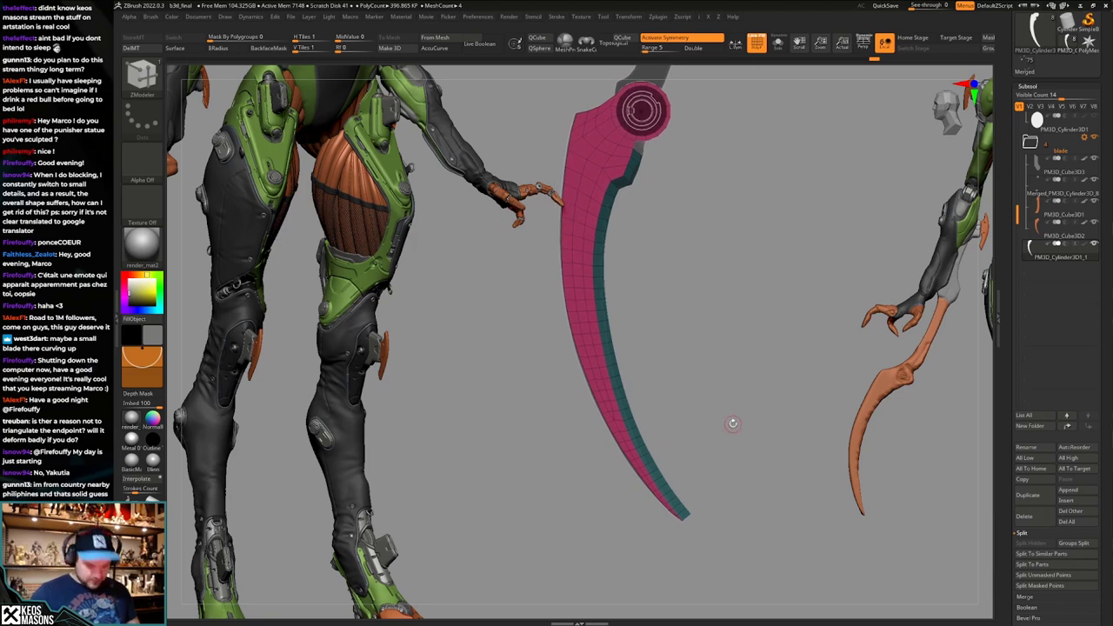
pyautogui.keyDown('ctrl'); pyautogui.moveTo(673, 328); pyautogui.dragTo(672, 339, button='right'); pyautogui.keyUp('ctrl')
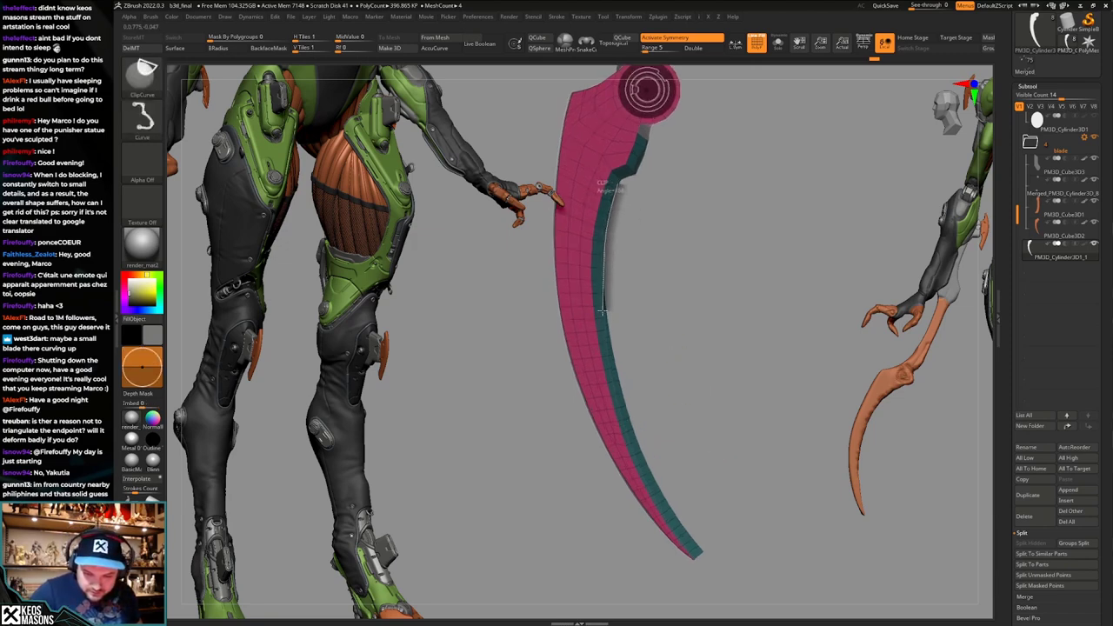
pyautogui.keyDown('ctrl'); pyautogui.keyDown('shift'); pyautogui.moveTo(611, 383); pyautogui.dragTo(612, 386); pyautogui.keyUp('shift'); pyautogui.keyUp('ctrl')
# Try to clip the blade's inner edge with the ClipCircleCenter brush, with its Square option off, and undo the clip.
pyautogui.press('space')
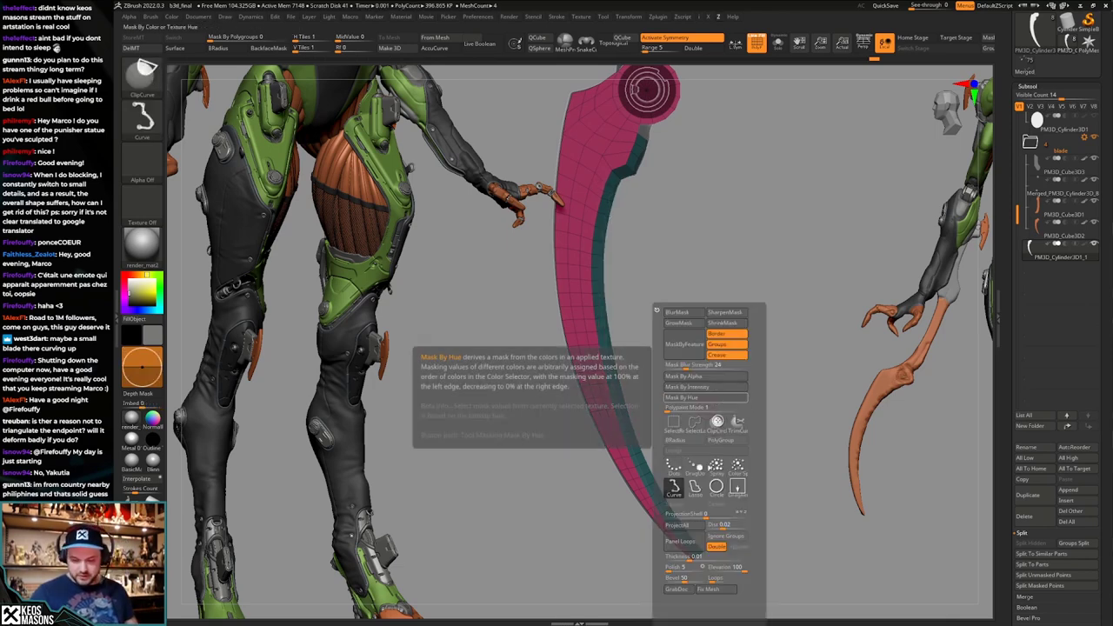
pyautogui.click(715, 487)
pyautogui.click(717, 424)
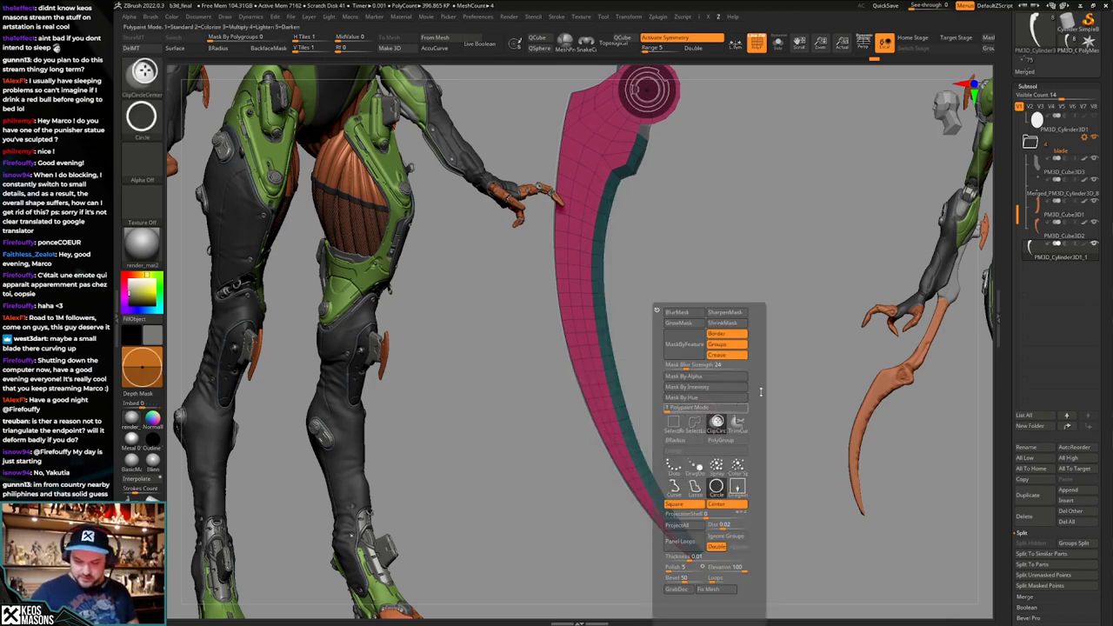
pyautogui.press('space')
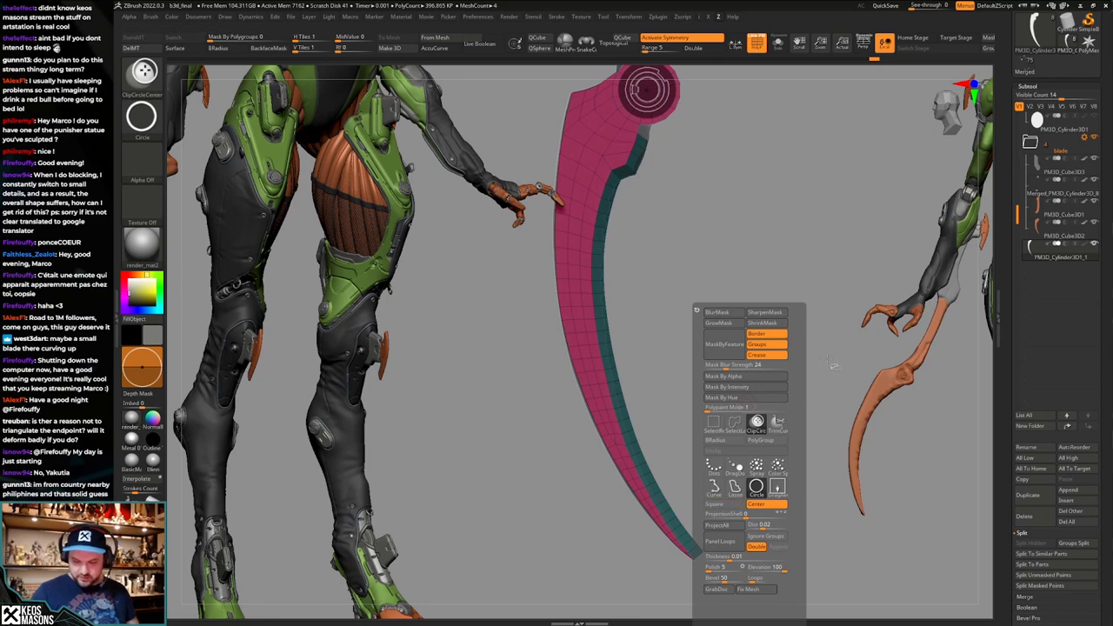
pyautogui.keyDown('ctrl'); pyautogui.keyDown('shift'); pyautogui.moveTo(720, 223); pyautogui.dragTo(831, 588); pyautogui.keyUp('shift'); pyautogui.keyUp('ctrl')
pyautogui.hotkey('ctrl', 'z')
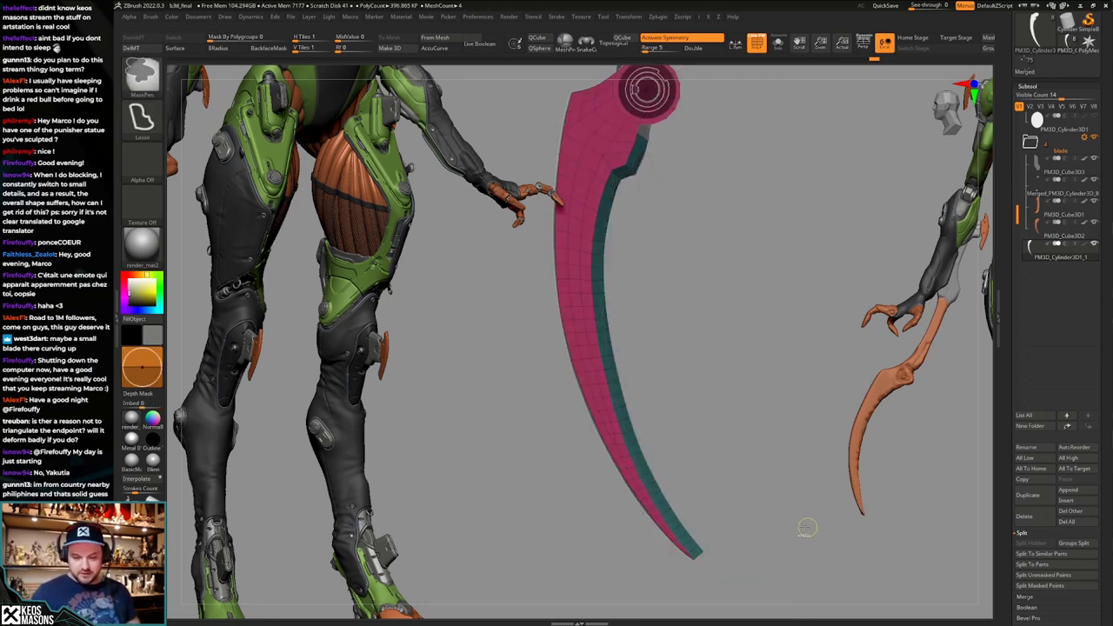
# Lasso-mask the blade's hinge end and clip the inner cutting edge to a smooth curve with a large ClipCircleCenter ellipse.
pyautogui.keyDown('alt'); pyautogui.moveTo(807, 526); pyautogui.dragTo(750, 502); pyautogui.keyUp('alt')
pyautogui.keyDown('alt'); pyautogui.moveTo(701, 350); pyautogui.dragTo(705, 397); pyautogui.keyUp('alt')
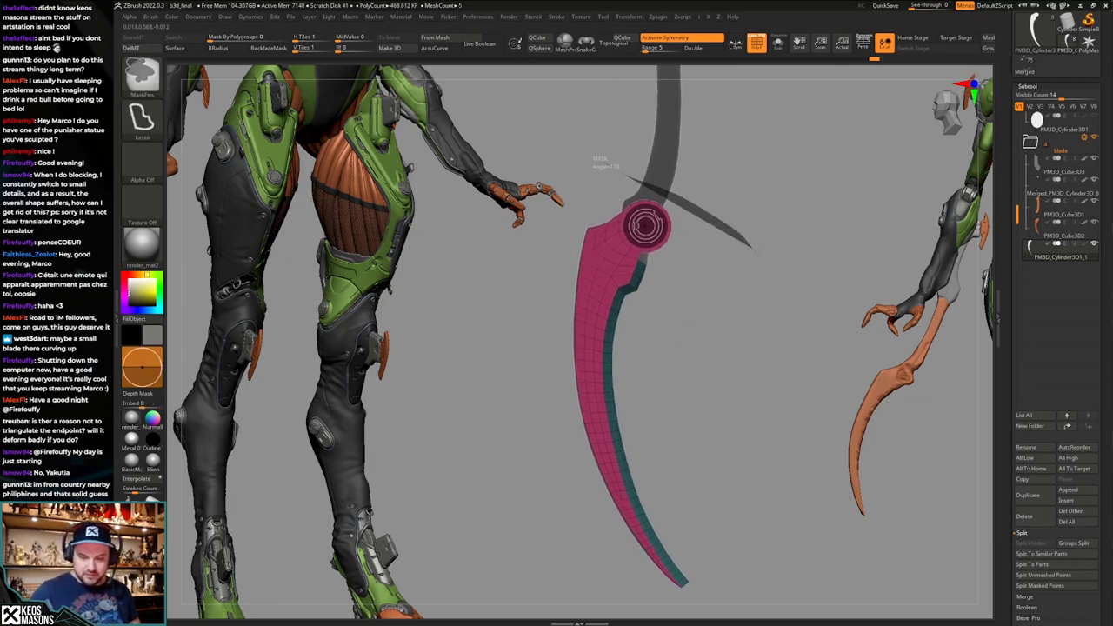
pyautogui.moveTo(753, 250)
pyautogui.keyDown('ctrl'); pyautogui.mouseDown()
pyautogui.moveTo(654, 296)
pyautogui.moveTo(560, 251)
pyautogui.mouseUp(); pyautogui.keyUp('ctrl')
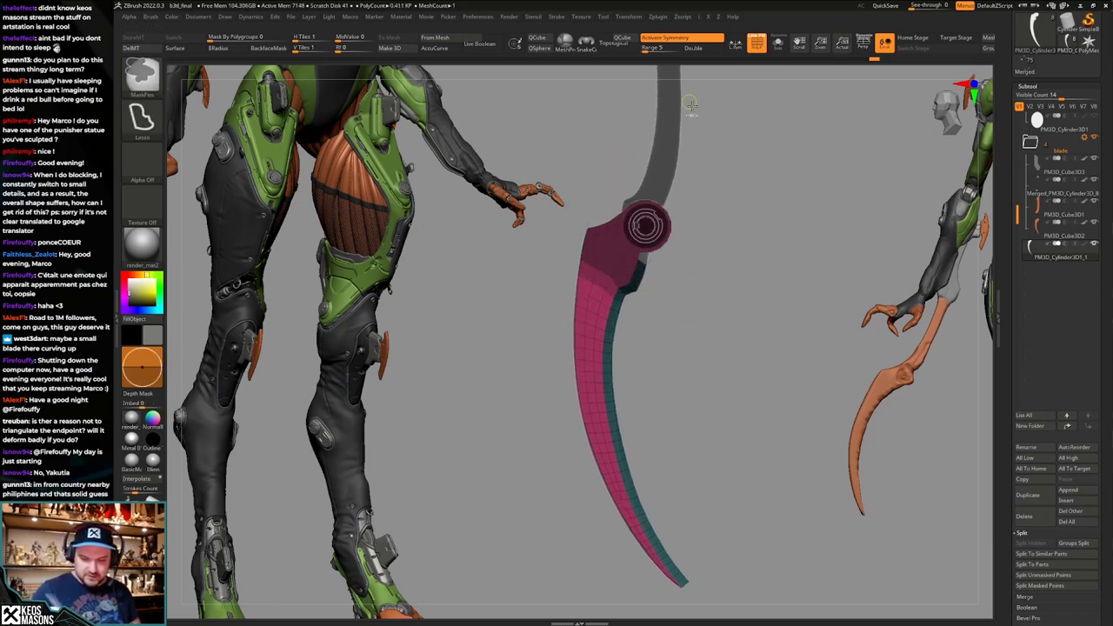
pyautogui.moveTo(718, 379)
pyautogui.keyDown('alt'); pyautogui.mouseDown()
pyautogui.moveTo(715, 298)
pyautogui.moveTo(712, 320)
pyautogui.moveTo(681, 268)
pyautogui.moveTo(678, 352)
pyautogui.moveTo(729, 561)
pyautogui.moveTo(776, 598)
pyautogui.moveTo(785, 575)
pyautogui.moveTo(794, 605)
pyautogui.moveTo(800, 592)
pyautogui.mouseUp(); pyautogui.keyUp('alt')
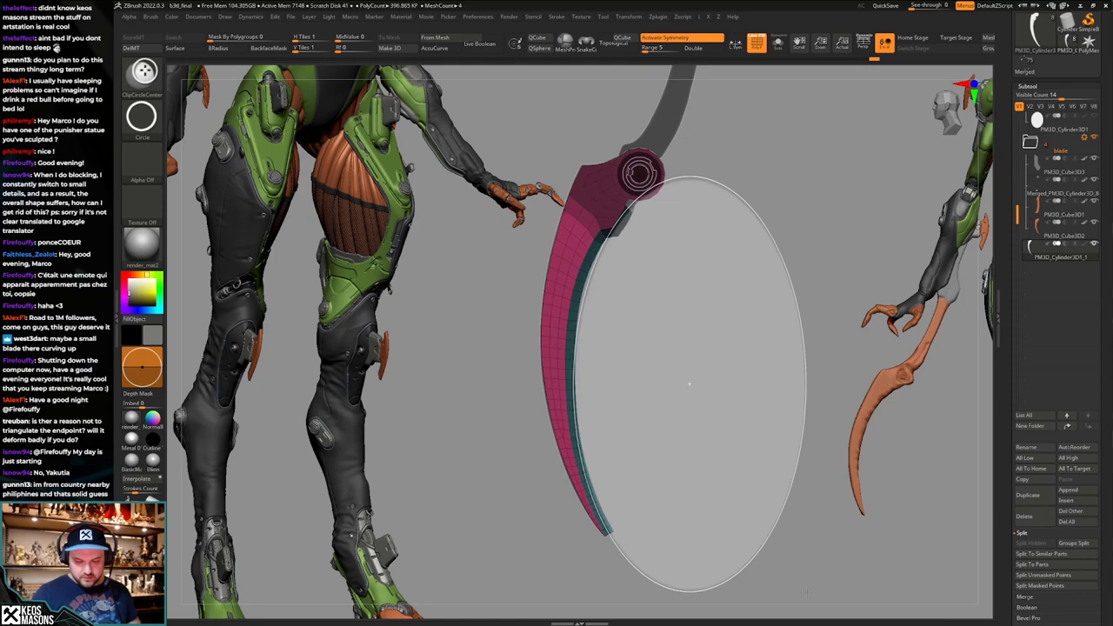
pyautogui.keyDown('ctrl'); pyautogui.keyDown('shift'); pyautogui.moveTo(806, 592); pyautogui.dragTo(804, 594); pyautogui.keyUp('shift'); pyautogui.keyUp('ctrl')
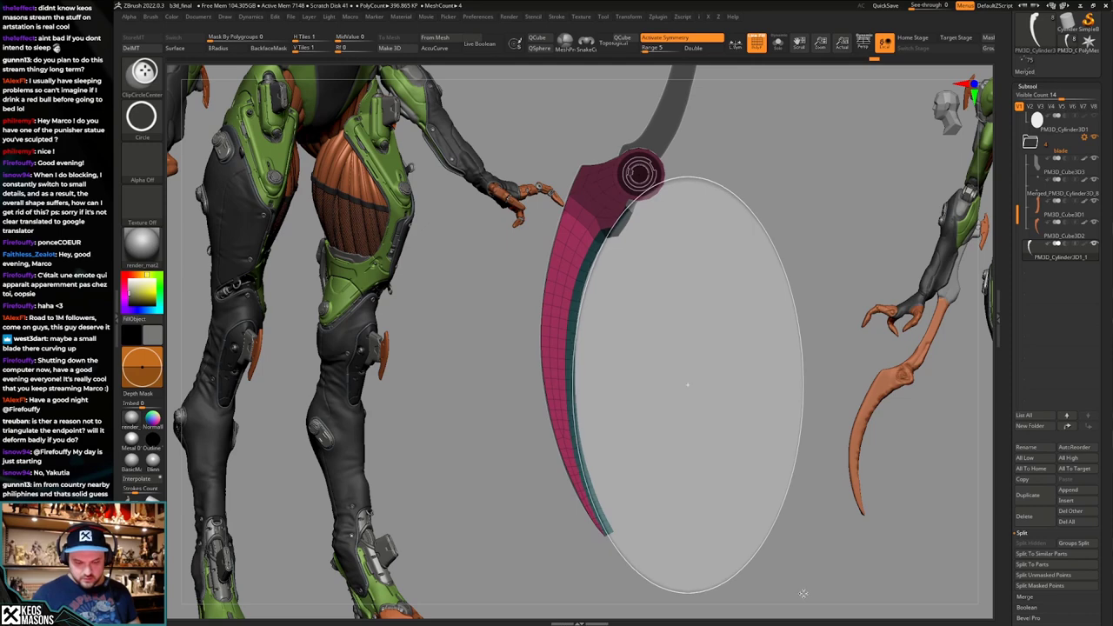
pyautogui.keyDown('ctrl'); pyautogui.keyDown('alt'); pyautogui.keyDown('shift'); pyautogui.moveTo(802, 595); pyautogui.dragTo(802, 592); pyautogui.keyUp('shift'); pyautogui.keyUp('alt'); pyautogui.keyUp('ctrl')
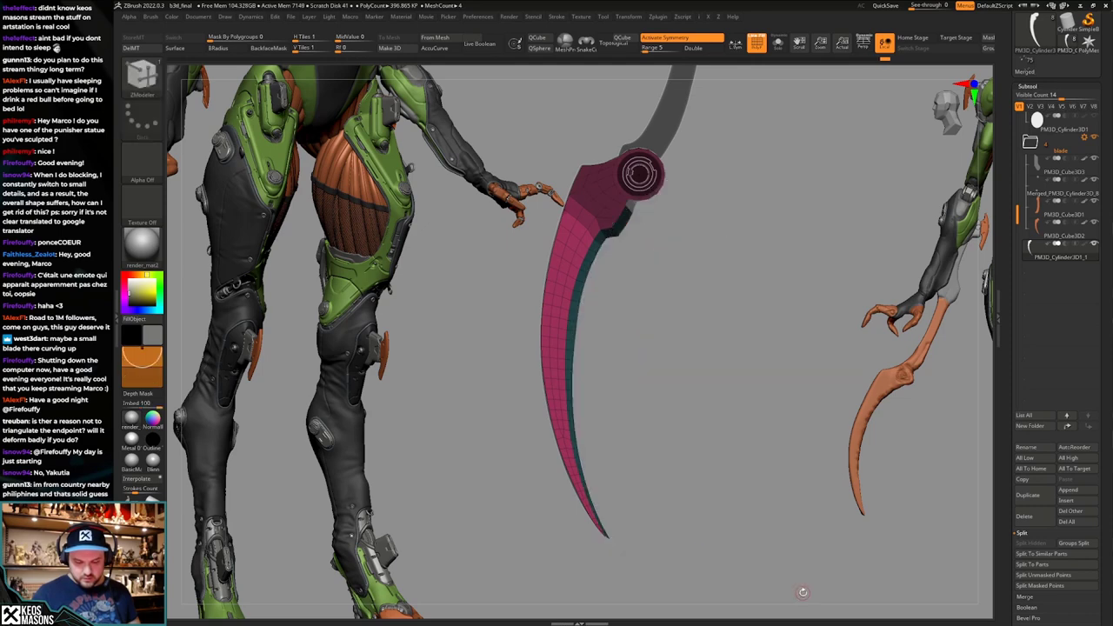
# Clip the blade's side in the edge-on view along a slightly slanted ClipCurve line, redoing the first attempt, to taper its thickness towards the tip.
pyautogui.moveTo(803, 550)
pyautogui.keyDown('alt'); pyautogui.mouseDown()
pyautogui.moveTo(809, 520)
pyautogui.moveTo(796, 500)
pyautogui.moveTo(703, 450)
pyautogui.moveTo(692, 469)
pyautogui.moveTo(652, 472)
pyautogui.moveTo(669, 468)
pyautogui.moveTo(629, 495)
pyautogui.moveTo(686, 486)
pyautogui.moveTo(669, 469)
pyautogui.moveTo(683, 384)
pyautogui.moveTo(779, 346)
pyautogui.moveTo(720, 497)
pyautogui.moveTo(725, 453)
pyautogui.moveTo(751, 419)
pyautogui.moveTo(744, 432)
pyautogui.mouseUp(); pyautogui.keyUp('alt')
pyautogui.hotkey('shift', 'f')
pyautogui.hotkey('shift', 'f')
pyautogui.hotkey('shift', 'f')
pyautogui.moveTo(744, 431)
pyautogui.keyDown('alt'); pyautogui.mouseDown()
pyautogui.moveTo(743, 407)
pyautogui.moveTo(686, 403)
pyautogui.moveTo(683, 456)
pyautogui.mouseUp(); pyautogui.keyUp('alt')
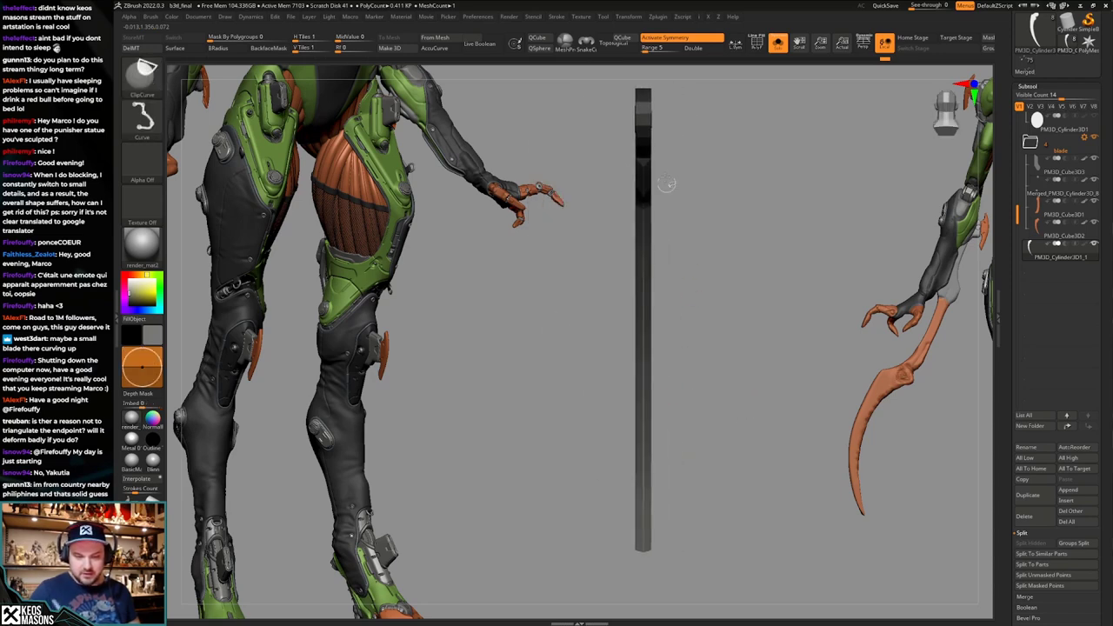
pyautogui.keyDown('ctrl'); pyautogui.keyDown('shift'); pyautogui.moveTo(666, 183); pyautogui.dragTo(649, 571); pyautogui.keyUp('shift'); pyautogui.keyUp('ctrl')
pyautogui.hotkey('ctrl', 'z')
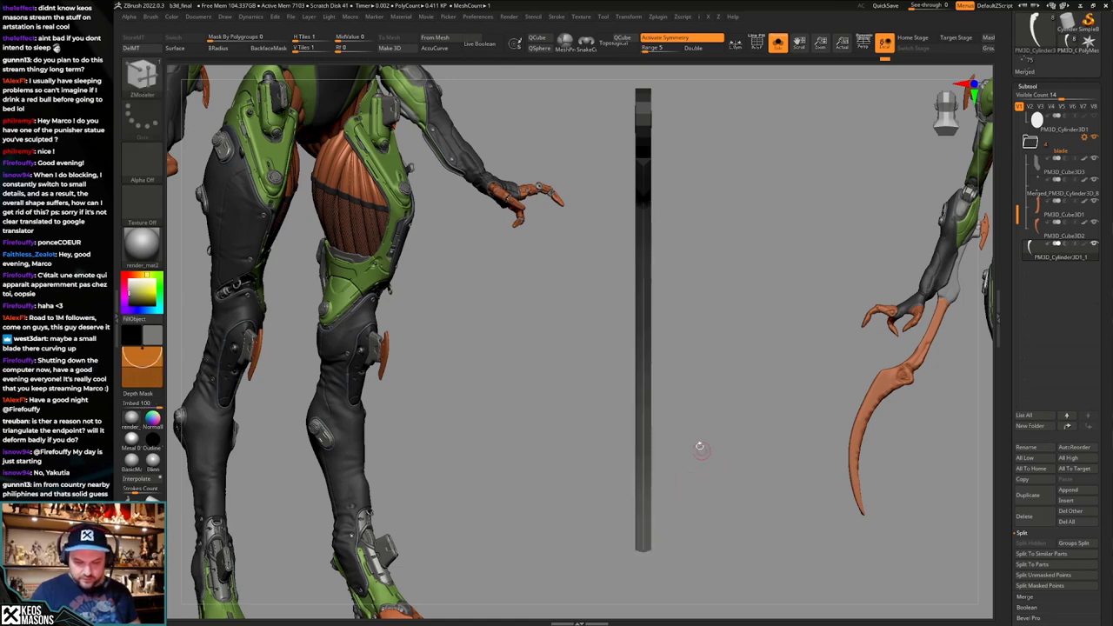
pyautogui.keyDown('ctrl'); pyautogui.keyDown('shift'); pyautogui.moveTo(658, 176); pyautogui.dragTo(644, 519); pyautogui.keyUp('shift'); pyautogui.keyUp('ctrl')
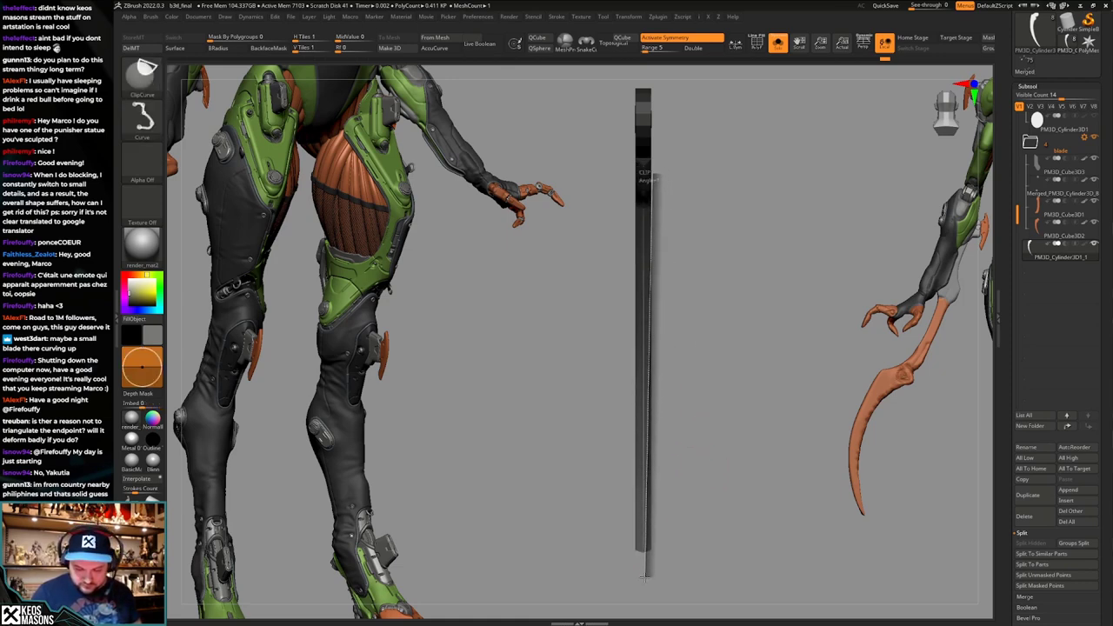
pyautogui.keyDown('ctrl'); pyautogui.keyDown('shift'); pyautogui.moveTo(645, 577); pyautogui.dragTo(645, 577); pyautogui.keyUp('shift'); pyautogui.keyUp('ctrl')
# Examine the clipped blade's silhouette and inner edge on its own and with the hinge parts, with and without wireframe.
pyautogui.moveTo(651, 537)
pyautogui.mouseDown()
pyautogui.moveTo(671, 499)
pyautogui.moveTo(705, 504)
pyautogui.moveTo(732, 468)
pyautogui.moveTo(730, 489)
pyautogui.moveTo(708, 457)
pyautogui.moveTo(738, 420)
pyautogui.moveTo(721, 421)
pyautogui.moveTo(736, 442)
pyautogui.moveTo(731, 402)
pyautogui.moveTo(736, 428)
pyautogui.moveTo(750, 402)
pyautogui.moveTo(725, 399)
pyautogui.moveTo(747, 383)
pyautogui.moveTo(736, 401)
pyautogui.moveTo(770, 385)
pyautogui.moveTo(758, 388)
pyautogui.mouseUp()
pyautogui.hotkey('shift', 'f')
pyautogui.press('d')
pyautogui.hotkey('shift', 'f')
pyautogui.hotkey('shift', 'f')
pyautogui.hotkey('shift', 'f')
pyautogui.hotkey('alt', 's')
pyautogui.hotkey('alt', 's')
pyautogui.keyDown('alt'); pyautogui.moveTo(758, 388); pyautogui.dragTo(758, 448); pyautogui.keyUp('alt')
pyautogui.hotkey('shift', 'f')
pyautogui.keyDown('alt'); pyautogui.moveTo(732, 381); pyautogui.dragTo(723, 407); pyautogui.keyUp('alt')
pyautogui.moveTo(723, 407)
pyautogui.keyDown('ctrl'); pyautogui.mouseDown(button='right')
pyautogui.moveTo(718, 366)
pyautogui.moveTo(720, 416)
pyautogui.moveTo(725, 391)
pyautogui.mouseUp(button='right'); pyautogui.keyUp('ctrl')
pyautogui.hotkey('shift', 'f')
pyautogui.hotkey('shift', 'f')
pyautogui.moveTo(725, 390); pyautogui.dragTo(721, 407)
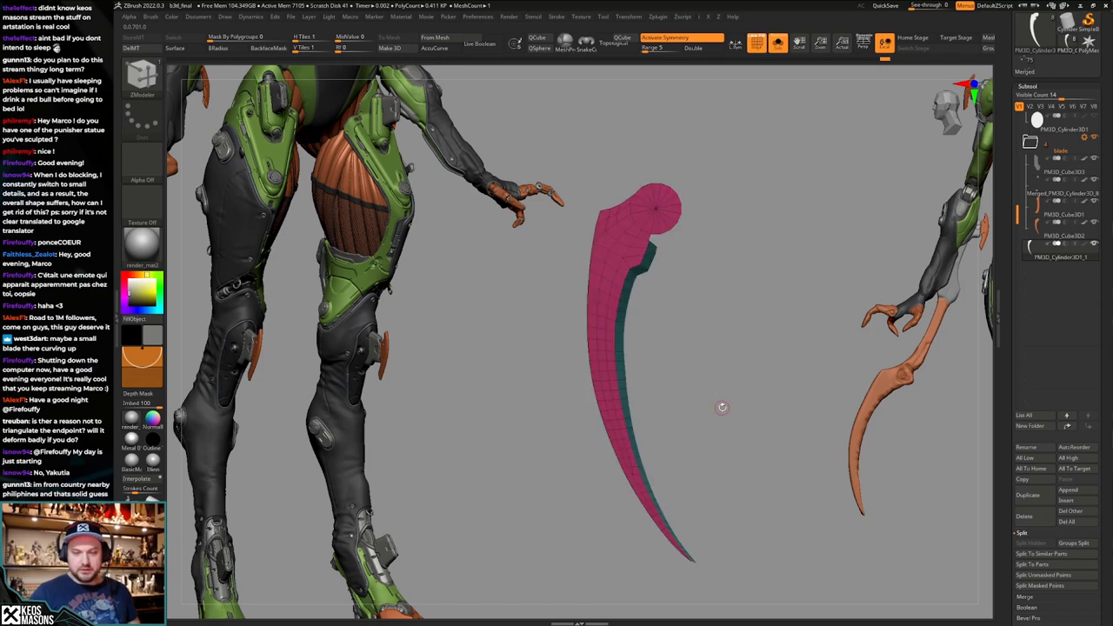
pyautogui.hotkey('shift', 'f')
pyautogui.keyDown('alt'); pyautogui.moveTo(768, 329); pyautogui.dragTo(743, 384); pyautogui.keyUp('alt')
pyautogui.hotkey('shift', 'f')
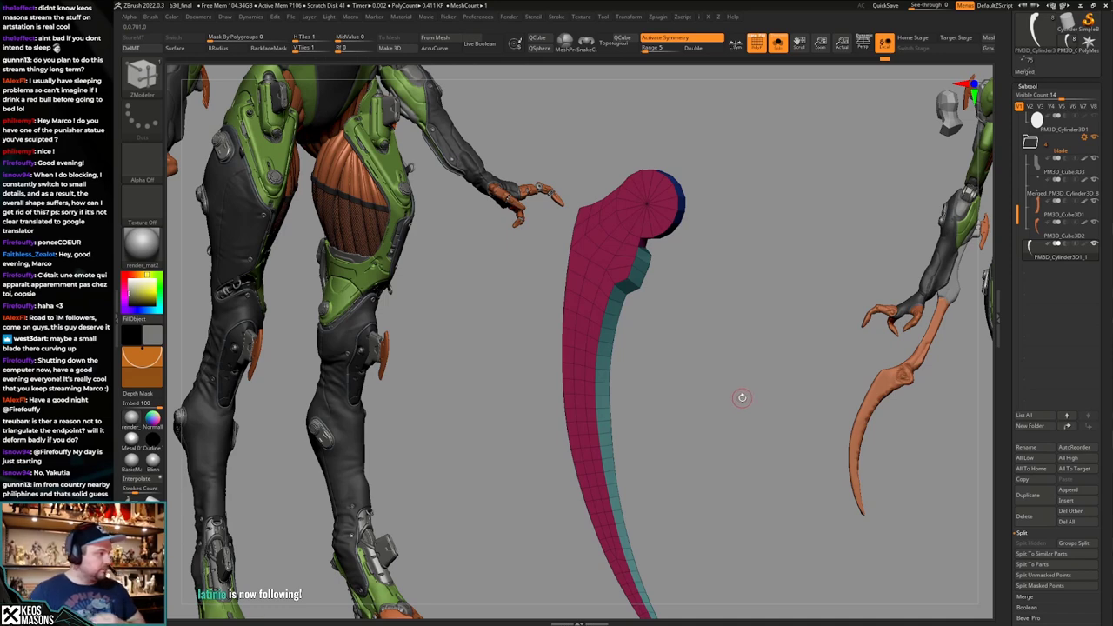
pyautogui.moveTo(751, 367)
pyautogui.mouseDown()
pyautogui.moveTo(765, 360)
pyautogui.moveTo(751, 358)
pyautogui.moveTo(752, 376)
pyautogui.mouseUp()
# Preview the blade with dynamic subdivision, compare it with the faceted mesh, and inspect the notch near the hinge.
pyautogui.hotkey('shift', 'f')
pyautogui.hotkey('shift', 'f')
pyautogui.hotkey('shift', 'f')
pyautogui.press('b')
pyautogui.press('c')
pyautogui.press('b')
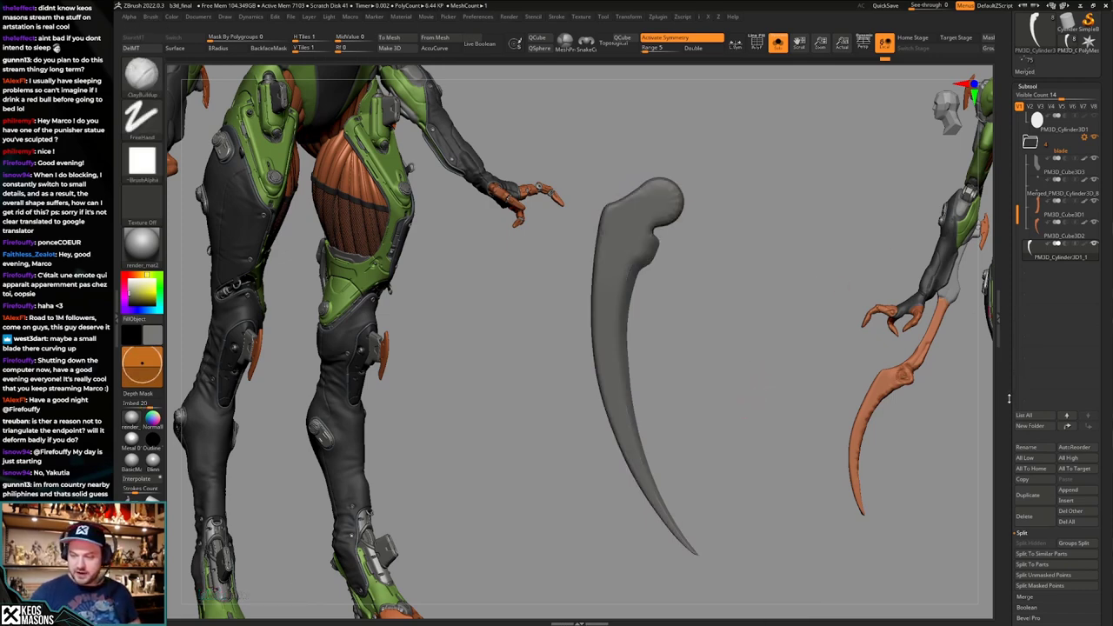
pyautogui.moveTo(741, 384)
pyautogui.mouseDown()
pyautogui.moveTo(670, 390)
pyautogui.moveTo(742, 392)
pyautogui.mouseUp()
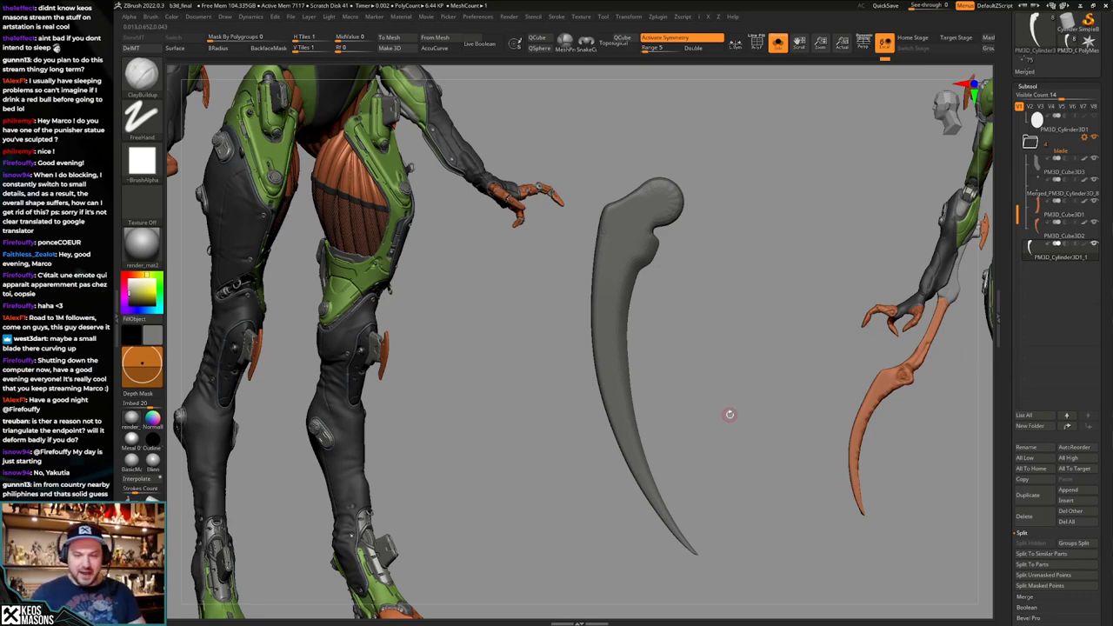
pyautogui.hotkey('shift', 'f')
pyautogui.moveTo(737, 387)
pyautogui.mouseDown()
pyautogui.moveTo(778, 393)
pyautogui.moveTo(772, 406)
pyautogui.moveTo(738, 393)
pyautogui.mouseUp()
pyautogui.hotkey('shift', 'd')
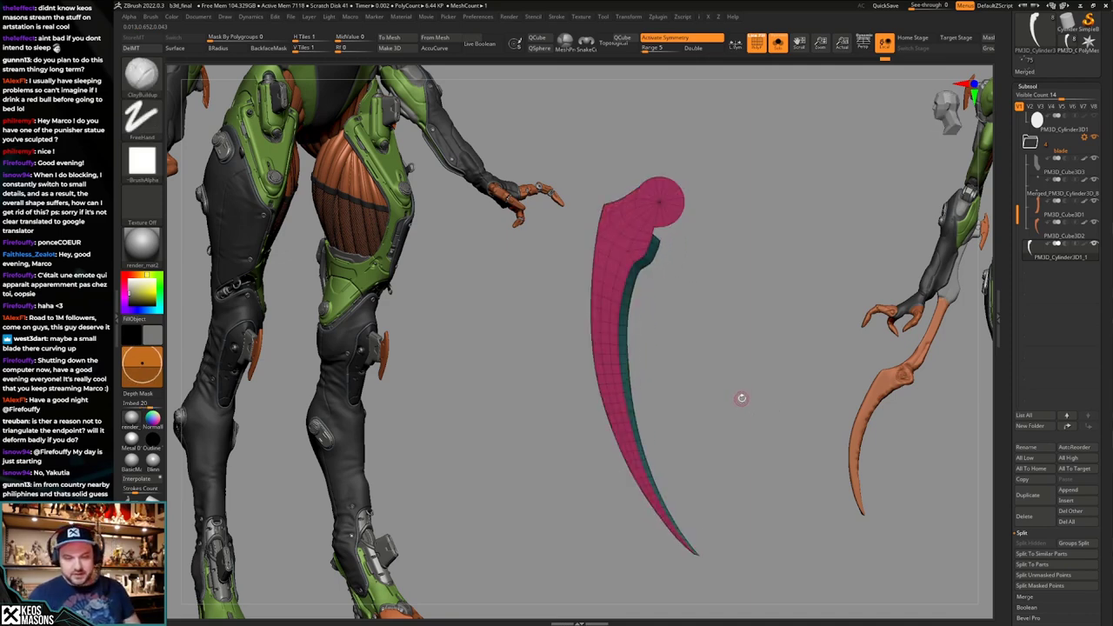
pyautogui.moveTo(768, 377); pyautogui.dragTo(753, 378)
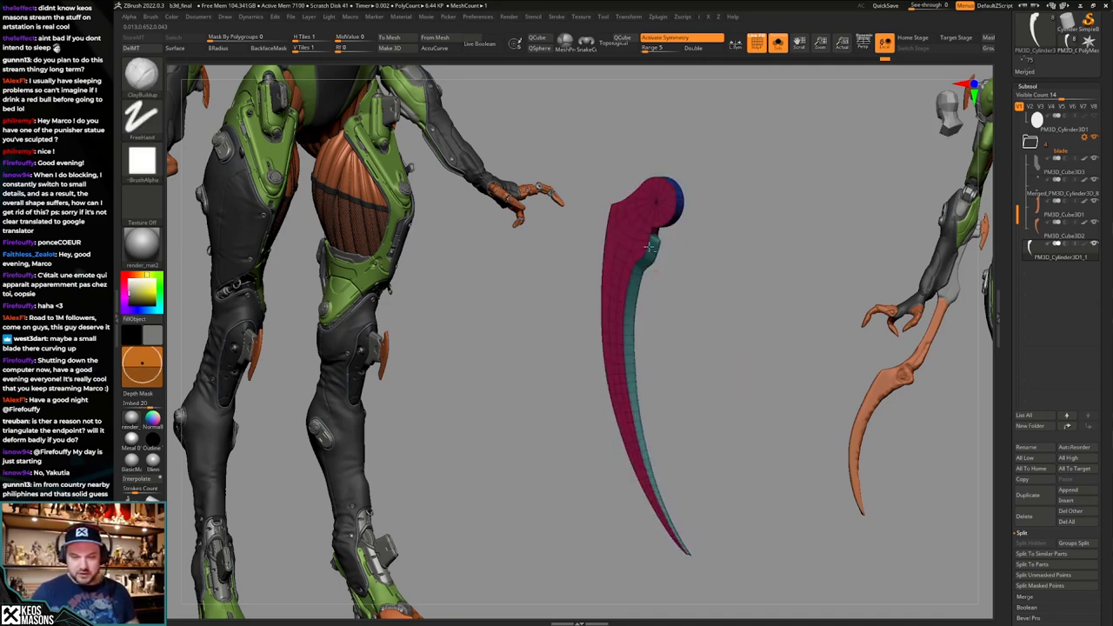
pyautogui.keyDown('alt'); pyautogui.moveTo(648, 247); pyautogui.dragTo(732, 412); pyautogui.keyUp('alt')
pyautogui.hotkey('shift', 'd')
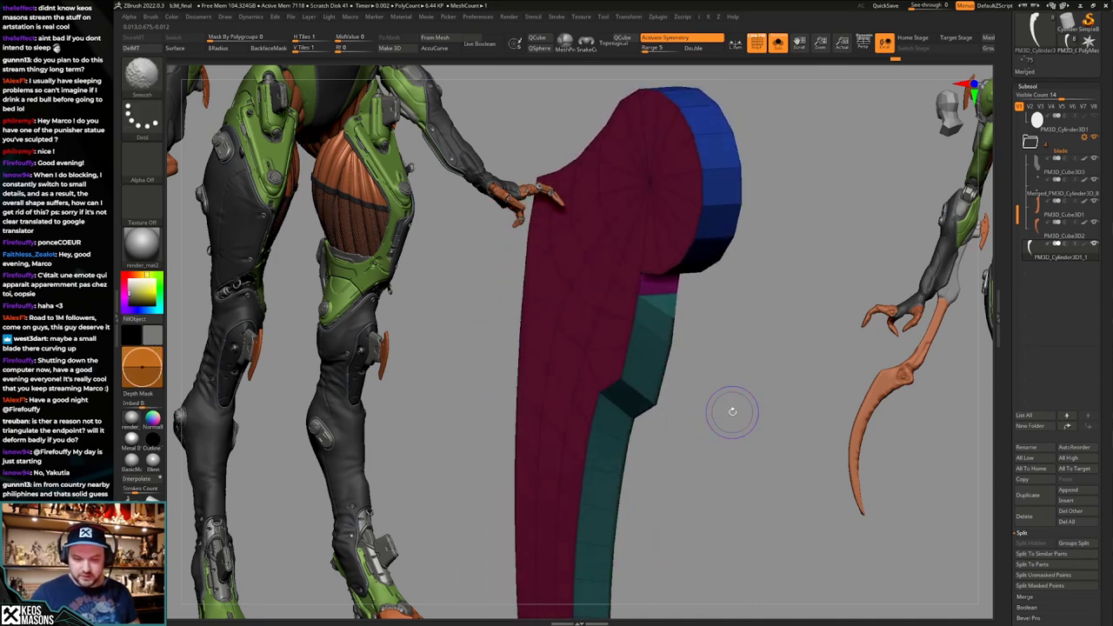
# Inspect the blade's tapered edge and tip up close, and preview the mesh with dynamic subdivision.
pyautogui.hotkey('shift', 'f')
pyautogui.hotkey('shift', 'f')
pyautogui.moveTo(736, 336); pyautogui.dragTo(713, 352)
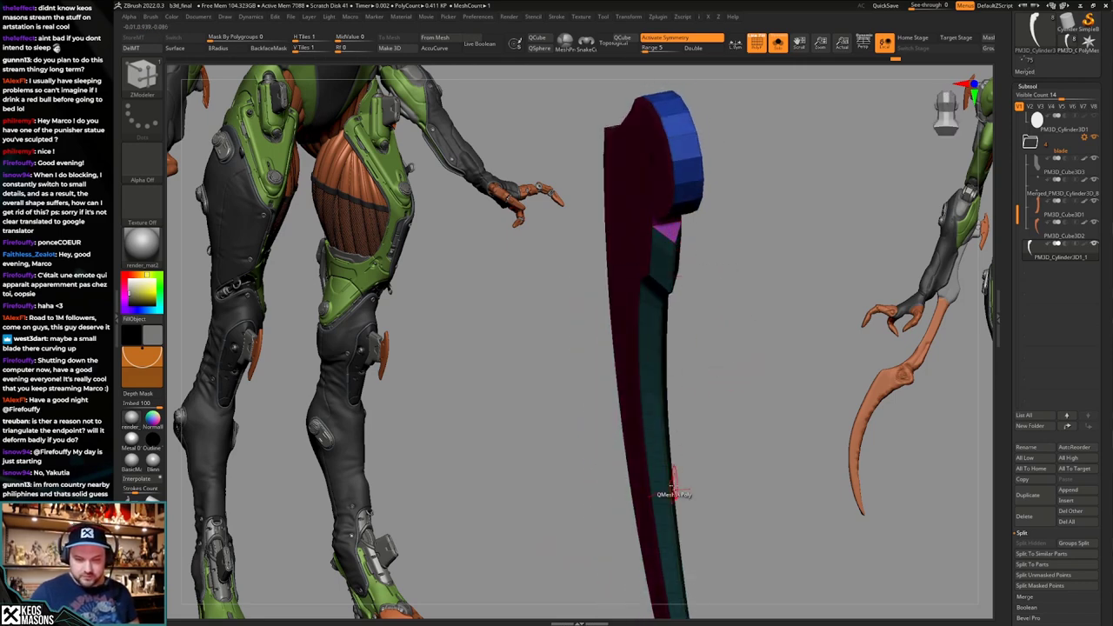
pyautogui.keyDown('alt'); pyautogui.moveTo(692, 504); pyautogui.dragTo(662, 208); pyautogui.keyUp('alt')
pyautogui.moveTo(753, 541); pyautogui.dragTo(724, 501)
pyautogui.hotkey('shift', 'f')
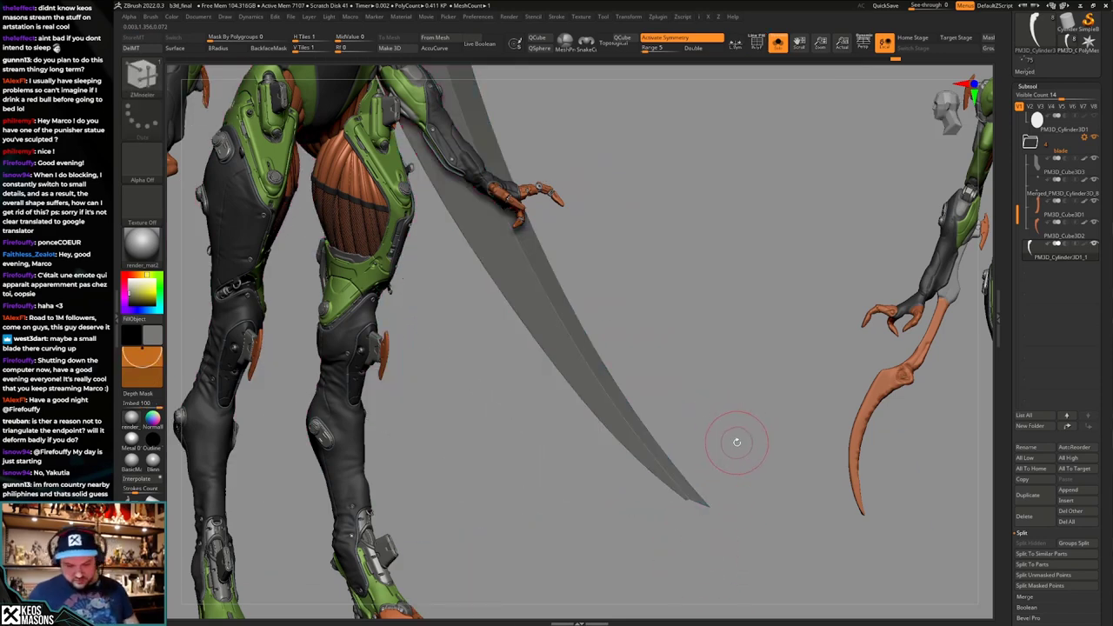
pyautogui.press('d')
pyautogui.moveTo(735, 444); pyautogui.dragTo(724, 486)
pyautogui.hotkey('shift', 'f')
pyautogui.keyDown('alt'); pyautogui.moveTo(690, 379); pyautogui.dragTo(697, 428); pyautogui.keyUp('alt')
# Change the polygroup of the block above the inner edge's notch with ZModeler, and check the smoothed and unsmoothed mesh.
pyautogui.press('space')
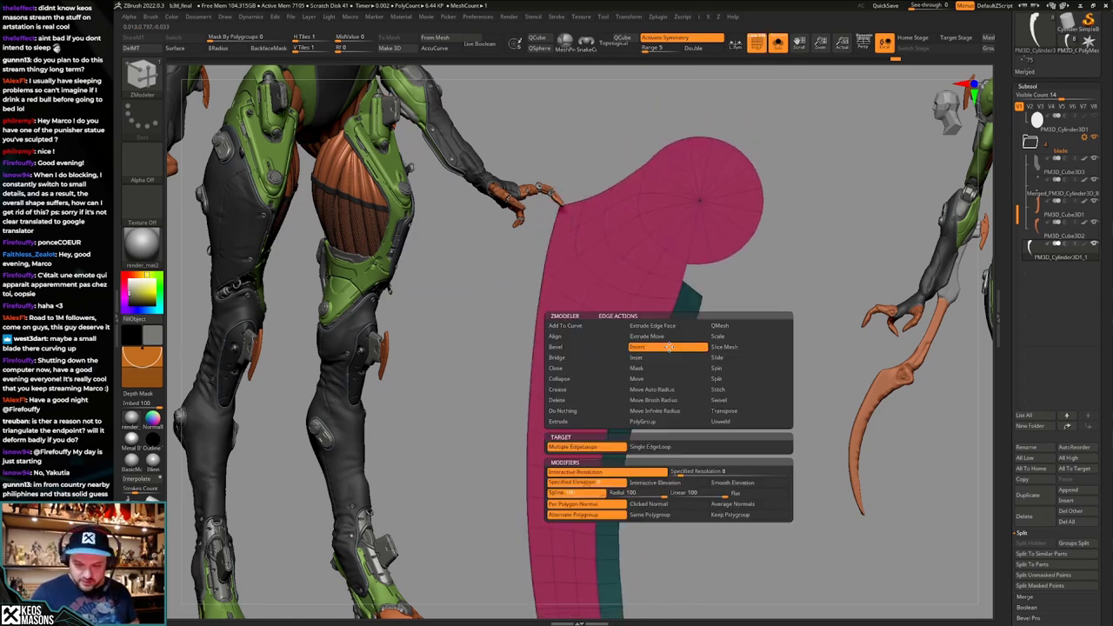
pyautogui.moveTo(706, 329); pyautogui.dragTo(683, 327)
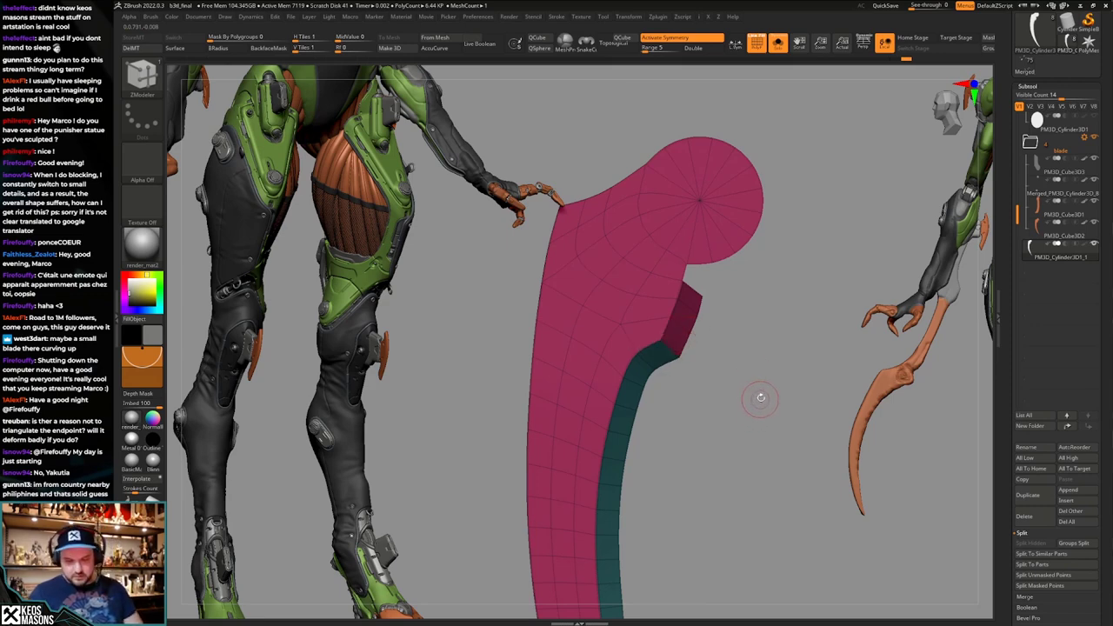
pyautogui.hotkey('shift', 'f')
pyautogui.keyDown('alt'); pyautogui.moveTo(761, 398); pyautogui.dragTo(737, 446); pyautogui.keyUp('alt')
pyautogui.hotkey('shift', 'f')
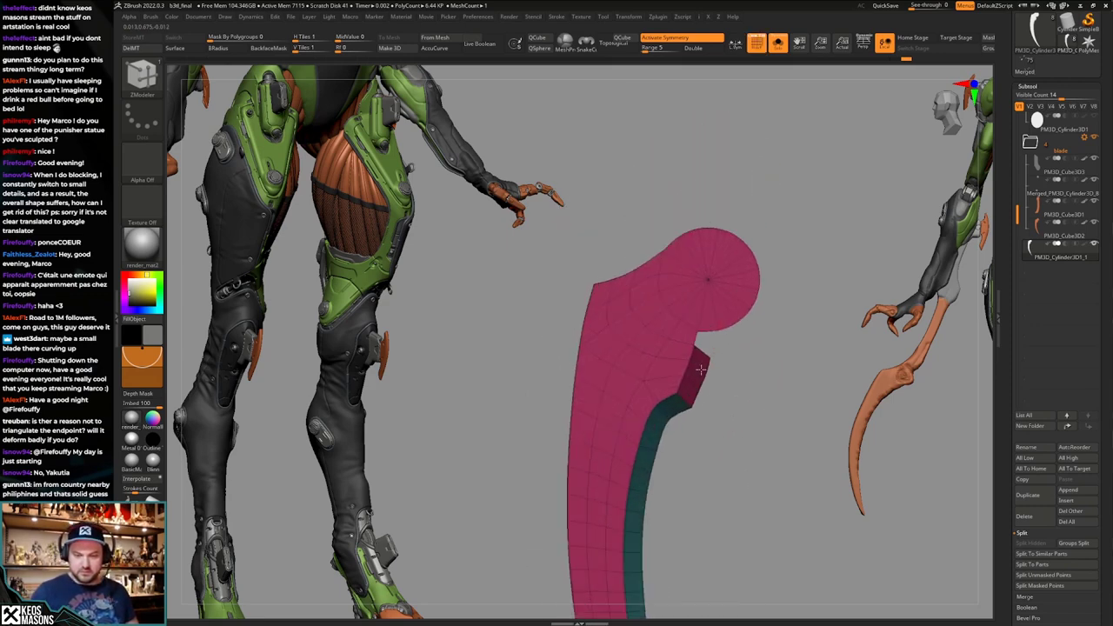
pyautogui.moveTo(729, 365); pyautogui.dragTo(762, 395)
pyautogui.hotkey('shift', 'f')
pyautogui.hotkey('shift', 'd')
pyautogui.press('d')
pyautogui.hotkey('shift', 'f')
pyautogui.hotkey('shift', 'f')
pyautogui.hotkey('shift', 'f')
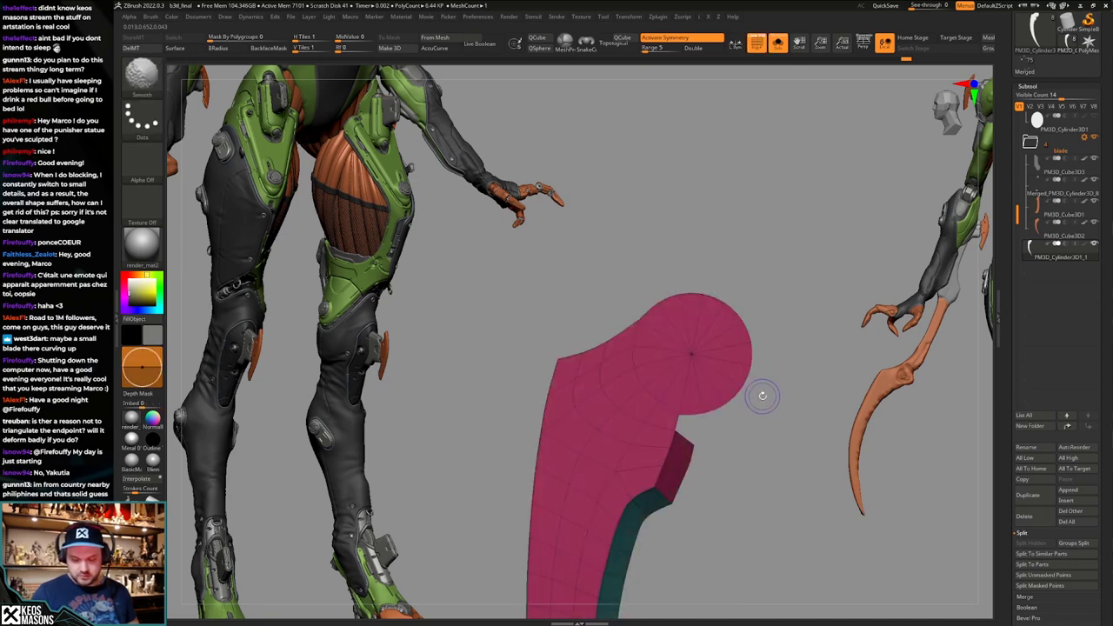
# Assign the round hinge disc at the blade's end its own polygroup with ZModeler.
pyautogui.press('b')
pyautogui.press('z')
pyautogui.press('m')
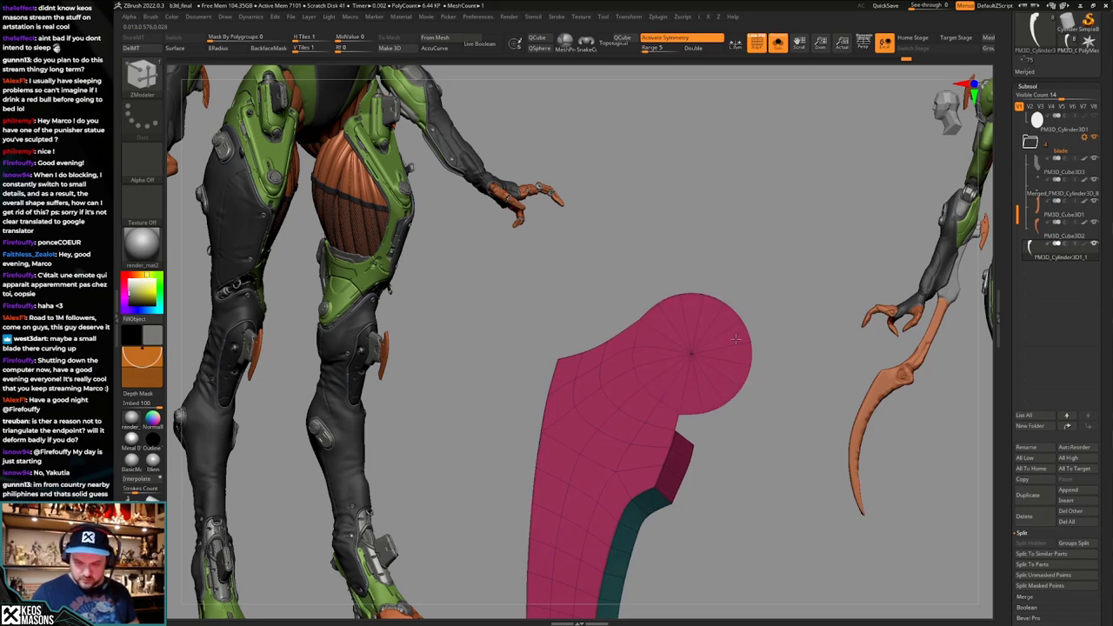
pyautogui.click(731, 332)
pyautogui.click(731, 331)
pyautogui.moveTo(749, 333)
pyautogui.keyDown('ctrl'); pyautogui.mouseDown(button='right')
pyautogui.moveTo(784, 391)
pyautogui.moveTo(765, 397)
pyautogui.moveTo(749, 487)
pyautogui.moveTo(736, 437)
pyautogui.mouseUp(button='right'); pyautogui.keyUp('ctrl')
pyautogui.hotkey('shift', 'f')
pyautogui.hotkey('shift', 'f')
# Undo the last several edits to the blade.
pyautogui.hotkey('ctrl', 'z')
pyautogui.hotkey('ctrl', 'z')
pyautogui.hotkey('ctrl', 'z')
pyautogui.hotkey('ctrl', 'z')
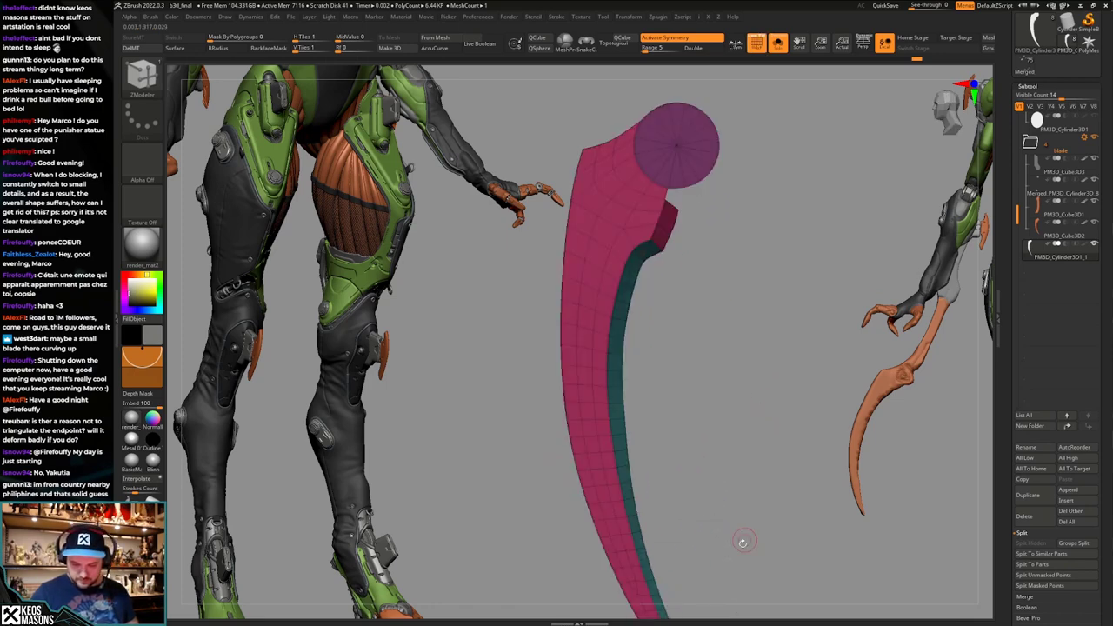
pyautogui.hotkey('ctrl', 'z')
pyautogui.hotkey('ctrl', 'z')
pyautogui.hotkey('ctrl', 'z')
pyautogui.hotkey('ctrl', 'z')
pyautogui.hotkey('ctrl', 'z')
pyautogui.hotkey('ctrl', 'z')
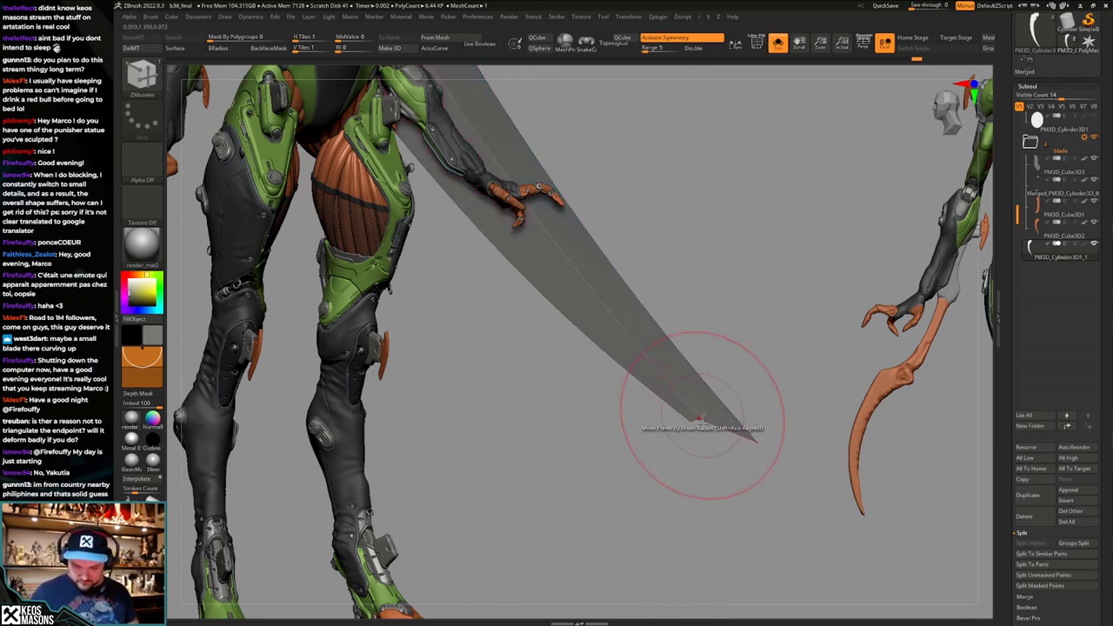
# Reshape the blunt end of the blade's body with the Move brush so it flows smoothly into the pointed tip.
pyautogui.hotkey('shift', 'f')
pyautogui.rightClick(776, 396)
pyautogui.click(746, 350)
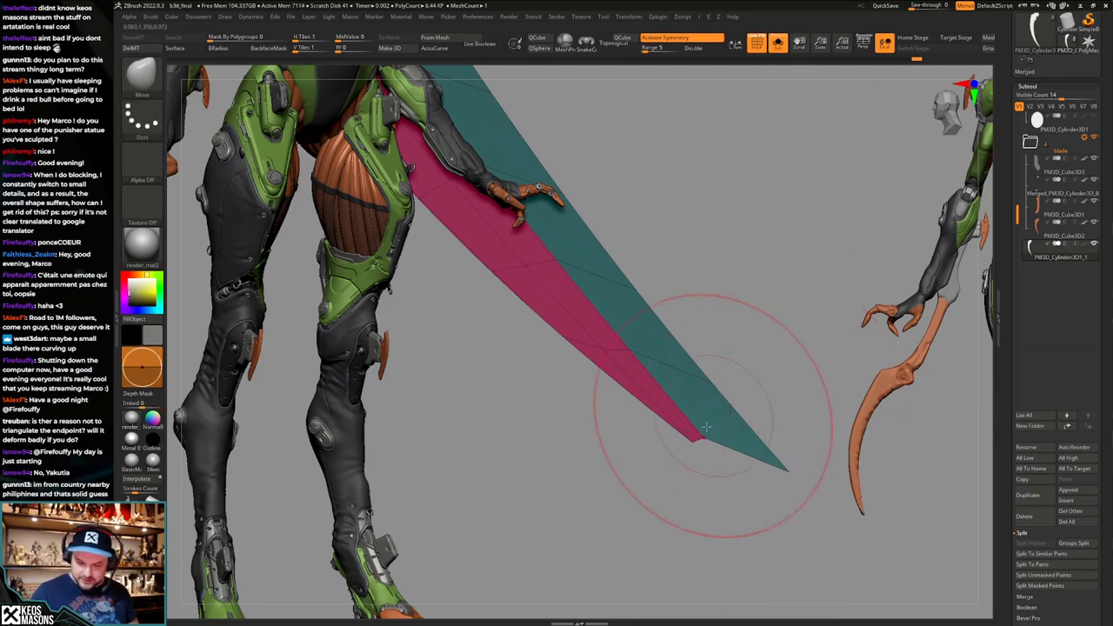
pyautogui.press('space')
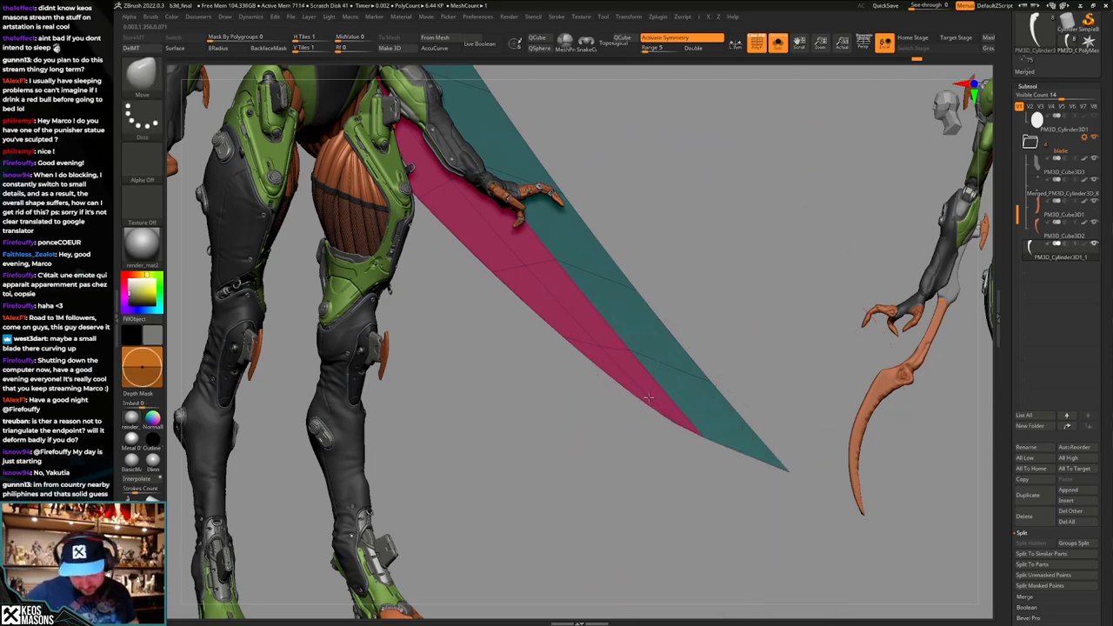
pyautogui.hotkey('shift', 'f')
pyautogui.moveTo(682, 409); pyautogui.dragTo(721, 331)
# Narrow the central edge strip to a point at the blade's tip with the Move brush in the edge-on view.
pyautogui.hotkey('shift', 'f')
pyautogui.hotkey('shift', 'f')
pyautogui.moveTo(665, 205); pyautogui.dragTo(667, 392)
pyautogui.moveTo(667, 391); pyautogui.dragTo(694, 496, button='right')
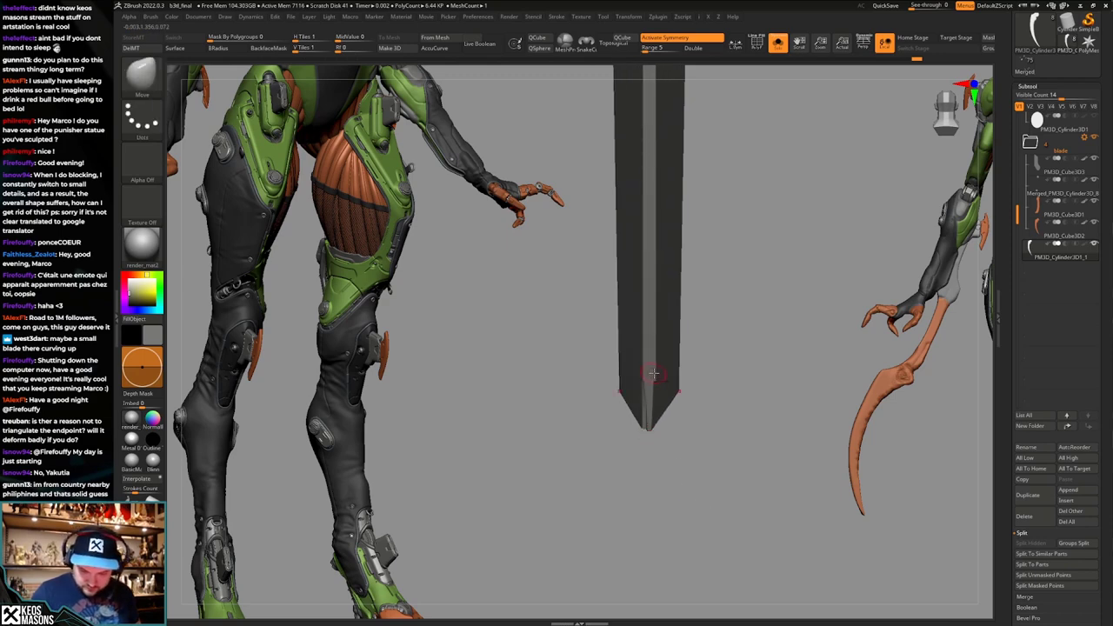
pyautogui.moveTo(654, 373); pyautogui.dragTo(682, 352, button='right')
pyautogui.hotkey('shift', 'f')
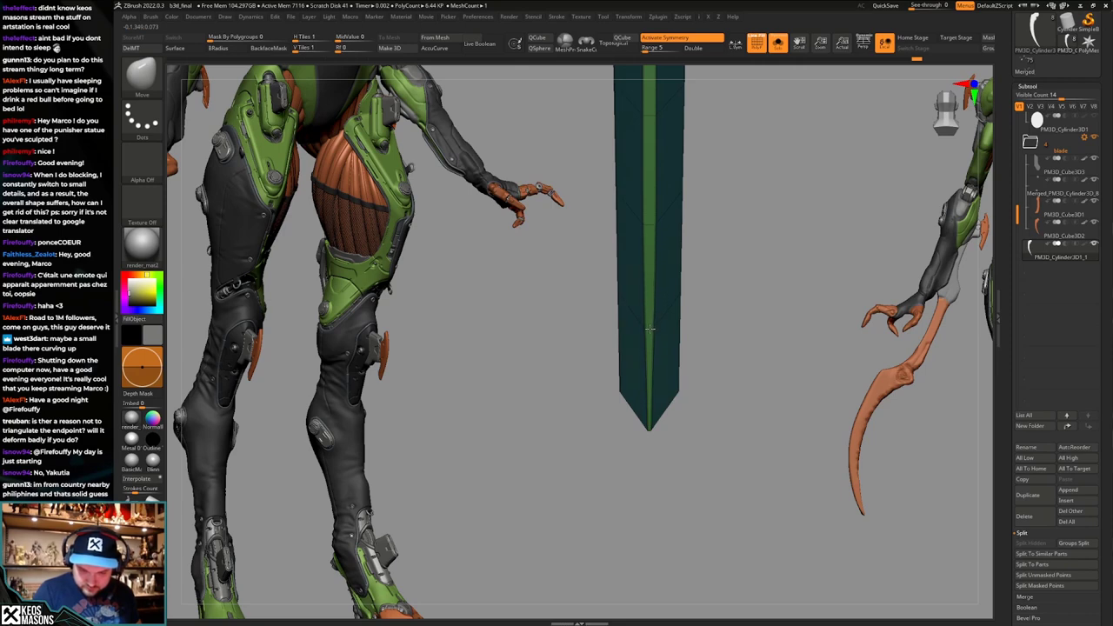
pyautogui.hotkey('shift', 'f')
pyautogui.keyDown('ctrl'); pyautogui.moveTo(664, 336); pyautogui.dragTo(762, 418, button='right'); pyautogui.keyUp('ctrl')
pyautogui.hotkey('ctrl', 'z')
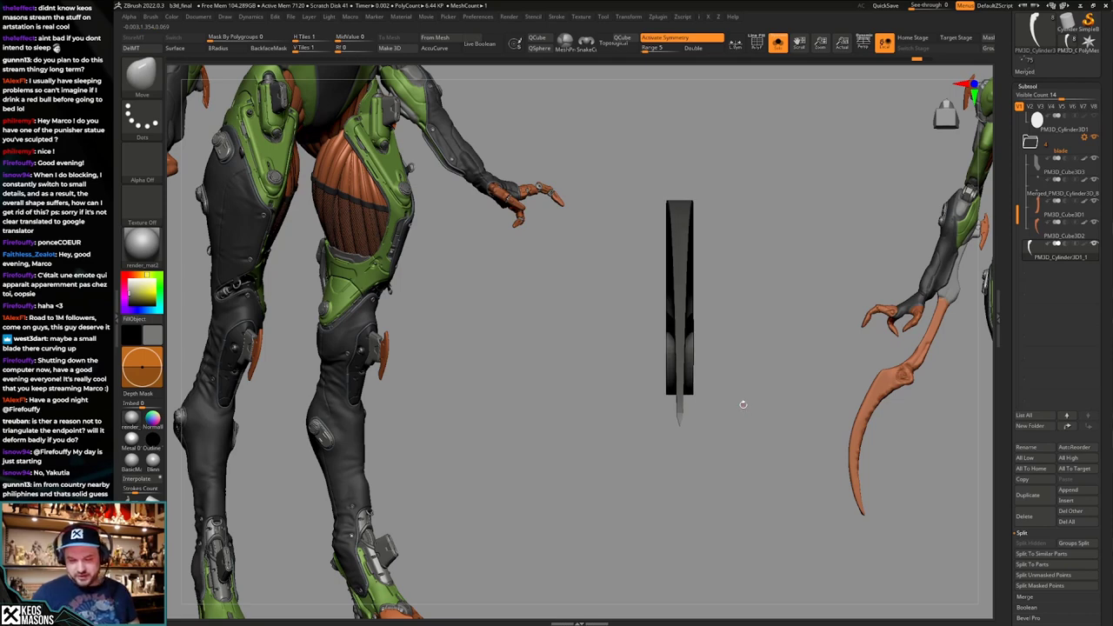
# Clip the blade's side near the tip with ClipCurve in the edge-on view, and show the hinge and arm parts again.
pyautogui.moveTo(743, 404)
pyautogui.keyDown('shift'); pyautogui.mouseDown()
pyautogui.moveTo(738, 455)
pyautogui.moveTo(733, 437)
pyautogui.moveTo(725, 450)
pyautogui.moveTo(728, 421)
pyautogui.mouseUp(); pyautogui.keyUp('shift')
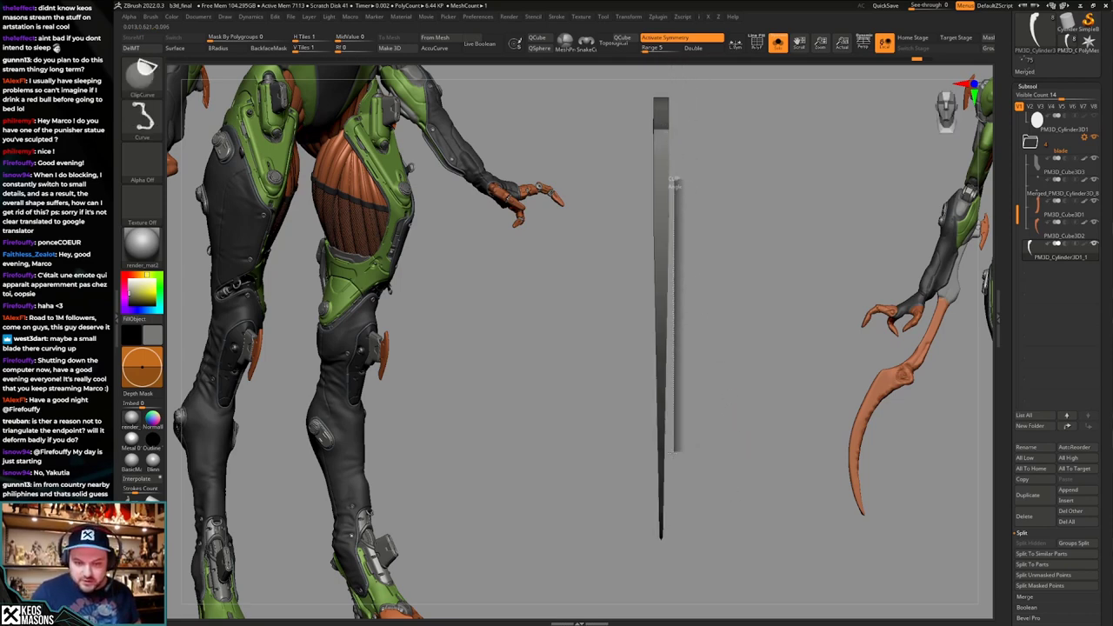
pyautogui.keyDown('ctrl'); pyautogui.keyDown('shift'); pyautogui.moveTo(664, 444); pyautogui.dragTo(663, 571); pyautogui.keyUp('shift'); pyautogui.keyUp('ctrl')
pyautogui.moveTo(646, 515); pyautogui.dragTo(671, 519)
pyautogui.moveTo(689, 495); pyautogui.dragTo(712, 449)
pyautogui.hotkey('alt', 's')
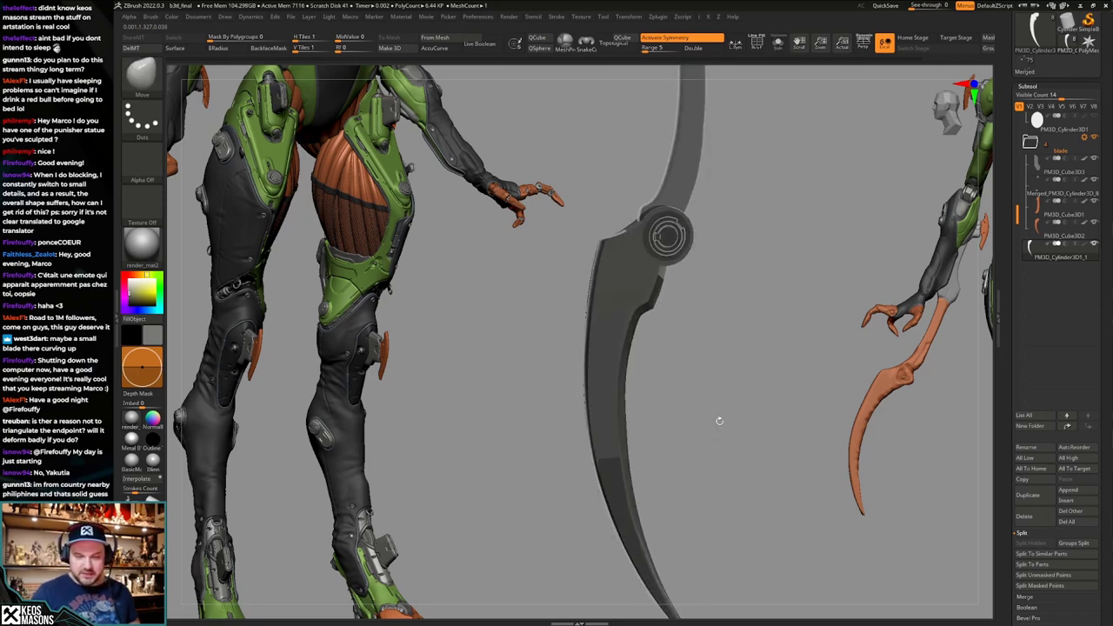
# Isolate the blade and compare its shaded surface with its wireframe.
pyautogui.hotkey('alt', 's')
pyautogui.keyDown('alt'); pyautogui.moveTo(706, 387); pyautogui.dragTo(706, 320); pyautogui.keyUp('alt')
pyautogui.hotkey('shift', 'f')
pyautogui.hotkey('shift', 'f')
pyautogui.hotkey('shift', 'f')
pyautogui.hotkey('shift', 'f')
pyautogui.moveTo(705, 319)
pyautogui.mouseDown()
pyautogui.moveTo(728, 371)
pyautogui.moveTo(718, 403)
pyautogui.moveTo(728, 408)
pyautogui.moveTo(684, 424)
pyautogui.moveTo(719, 376)
pyautogui.mouseUp()
# Crease the edge loop along the blade's outer side with ZModeler's Crease EdgeLoop Partial action.
pyautogui.press('b')
pyautogui.press('z')
pyautogui.press('m')
pyautogui.hotkey('shift', 'f')
pyautogui.moveTo(611, 293); pyautogui.dragTo(628, 278)
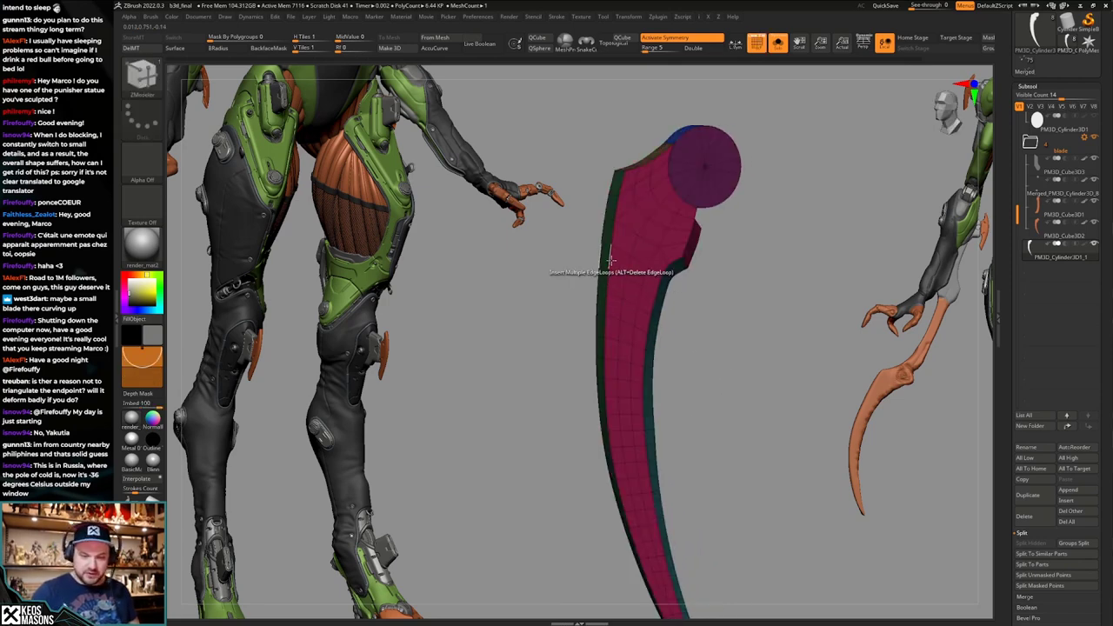
pyautogui.press('space')
pyautogui.click(522, 318)
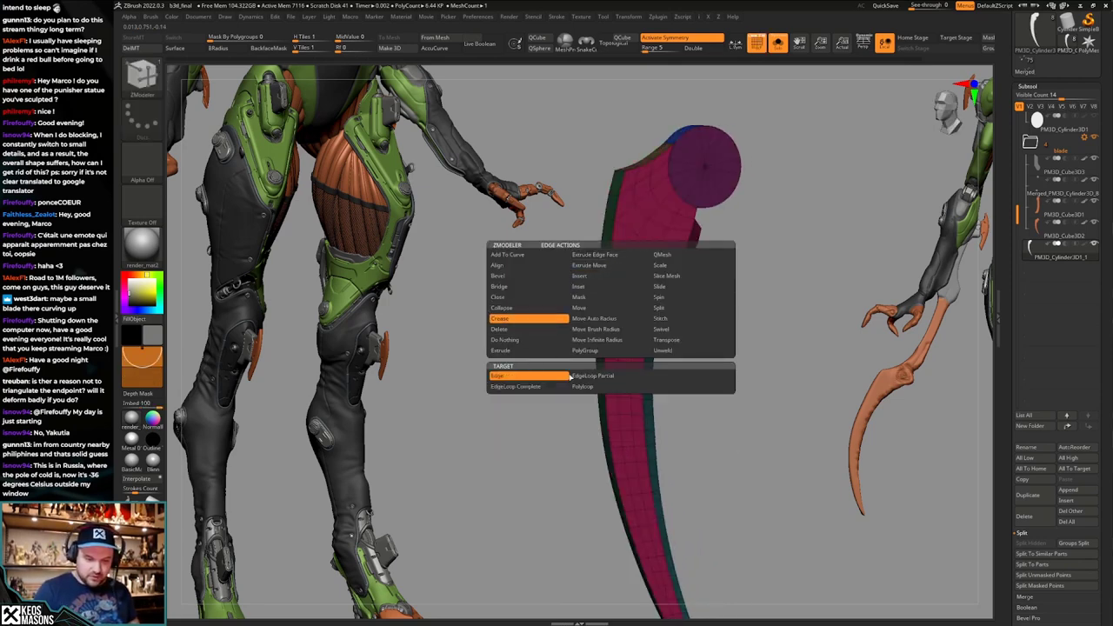
pyautogui.click(558, 388)
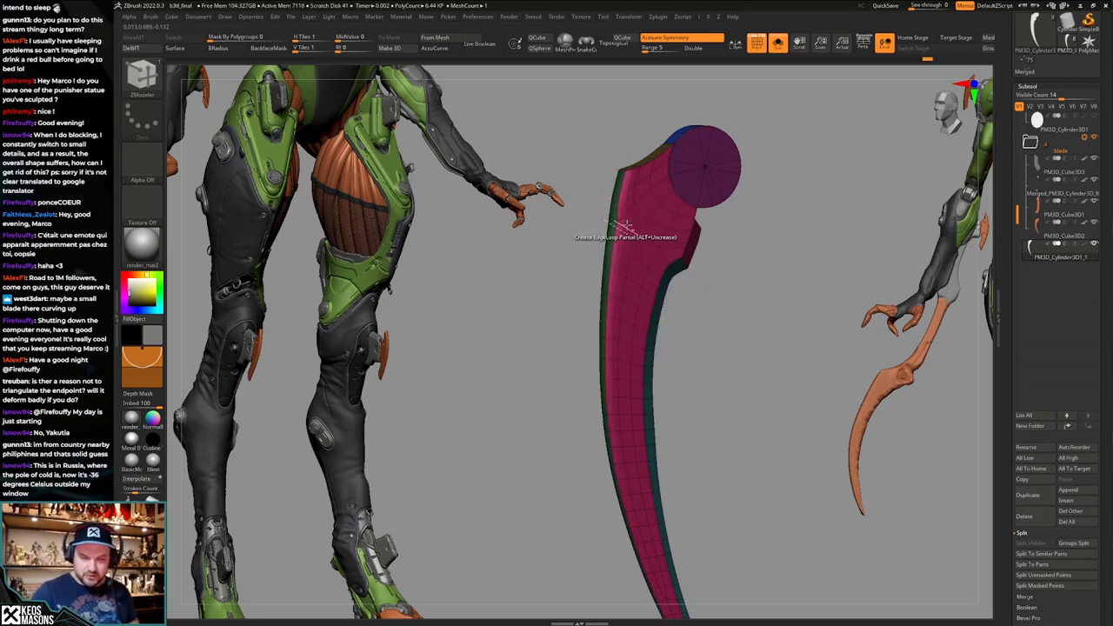
pyautogui.hotkey('shift', 'f')
pyautogui.moveTo(747, 406)
pyautogui.keyDown('alt'); pyautogui.mouseDown()
pyautogui.moveTo(742, 365)
pyautogui.moveTo(739, 398)
pyautogui.mouseUp(); pyautogui.keyUp('alt')
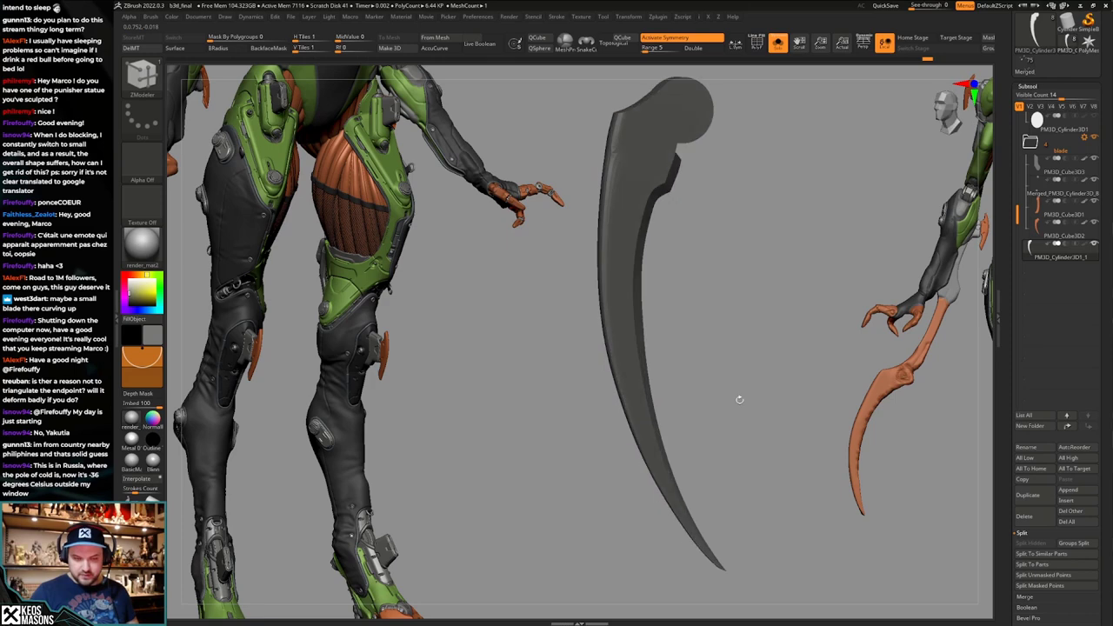
# Turn off the blade's smooth subdivision preview and delete the polygons in the body beside the hinge disc with ZModeler.
pyautogui.keyDown('alt'); pyautogui.moveTo(653, 259); pyautogui.dragTo(666, 375); pyautogui.keyUp('alt')
pyautogui.hotkey('shift', 'd')
pyautogui.hotkey('shift', 'f')
pyautogui.keyDown('ctrl'); pyautogui.moveTo(639, 322); pyautogui.dragTo(650, 349, button='right'); pyautogui.keyUp('ctrl')
pyautogui.moveTo(650, 349); pyautogui.dragTo(652, 306, button='right')
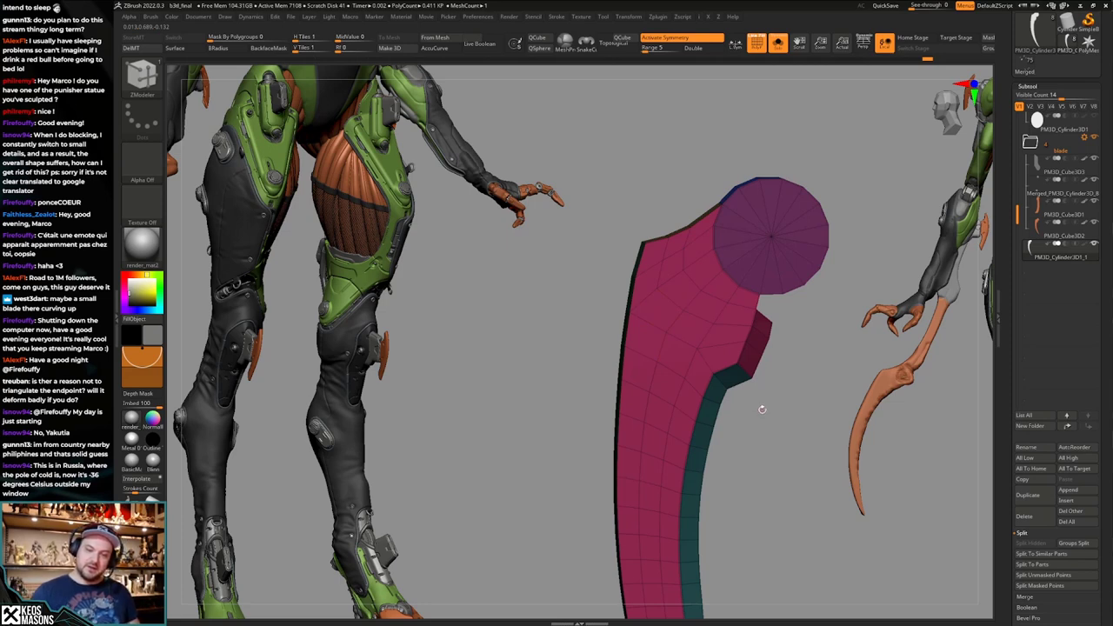
pyautogui.moveTo(762, 405)
pyautogui.mouseDown()
pyautogui.moveTo(800, 384)
pyautogui.moveTo(767, 387)
pyautogui.mouseUp()
pyautogui.moveTo(647, 290); pyautogui.dragTo(672, 304, button='right')
pyautogui.press('space')
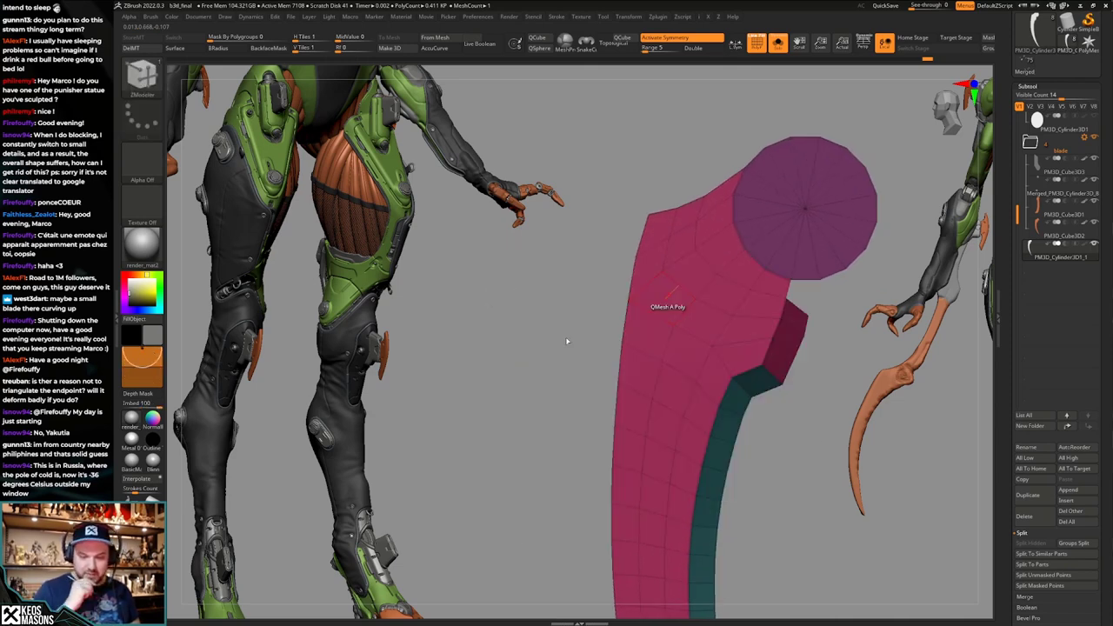
pyautogui.press('space')
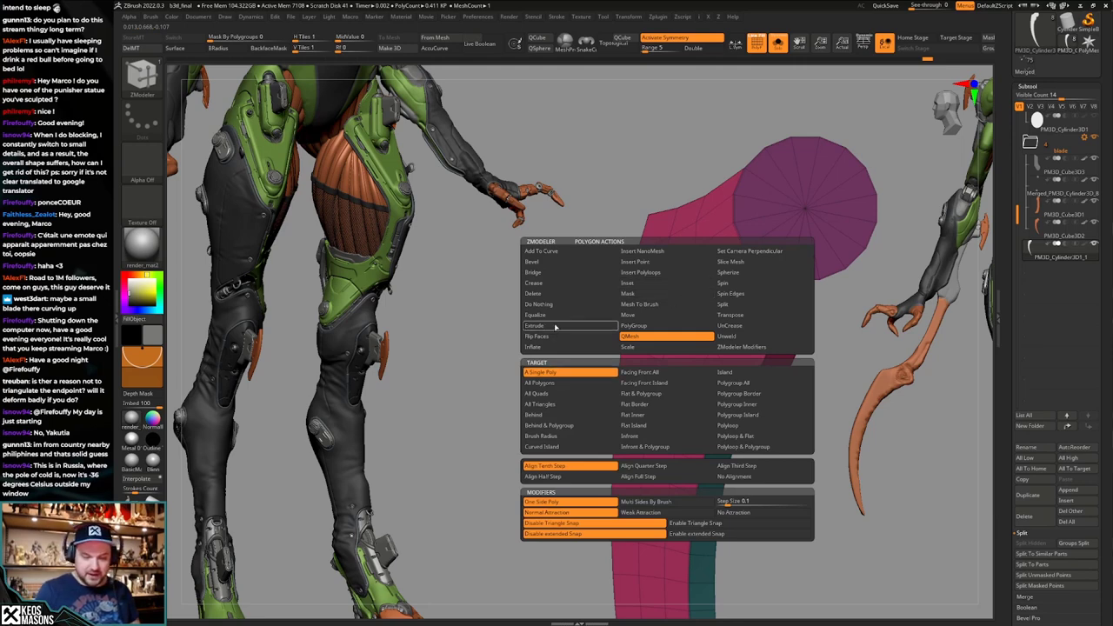
pyautogui.click(534, 293)
pyautogui.click(671, 295)
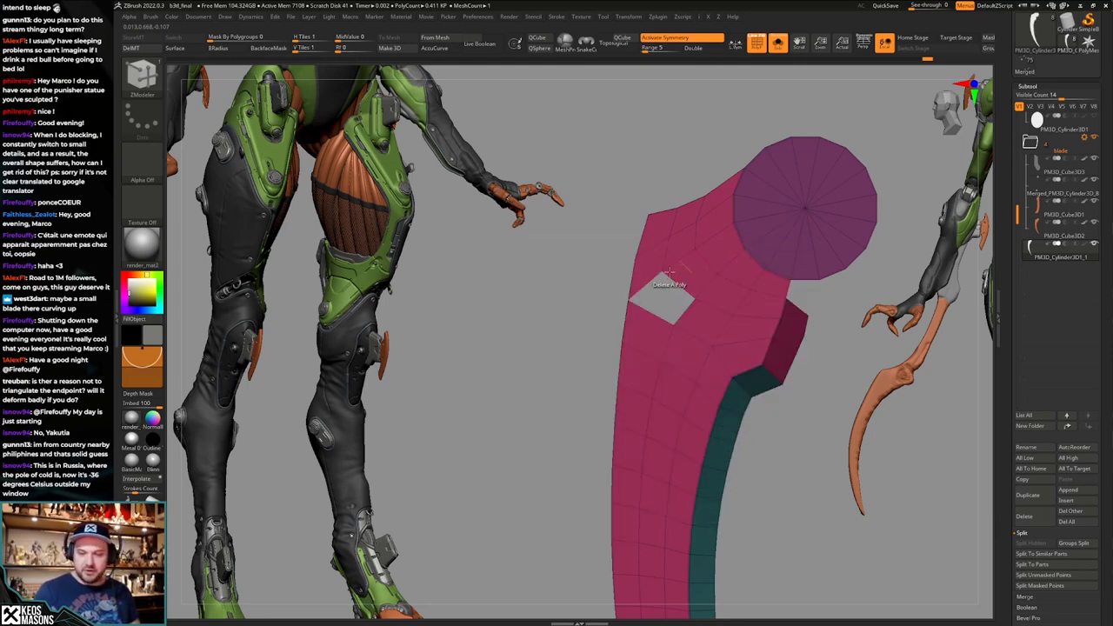
pyautogui.click(687, 271)
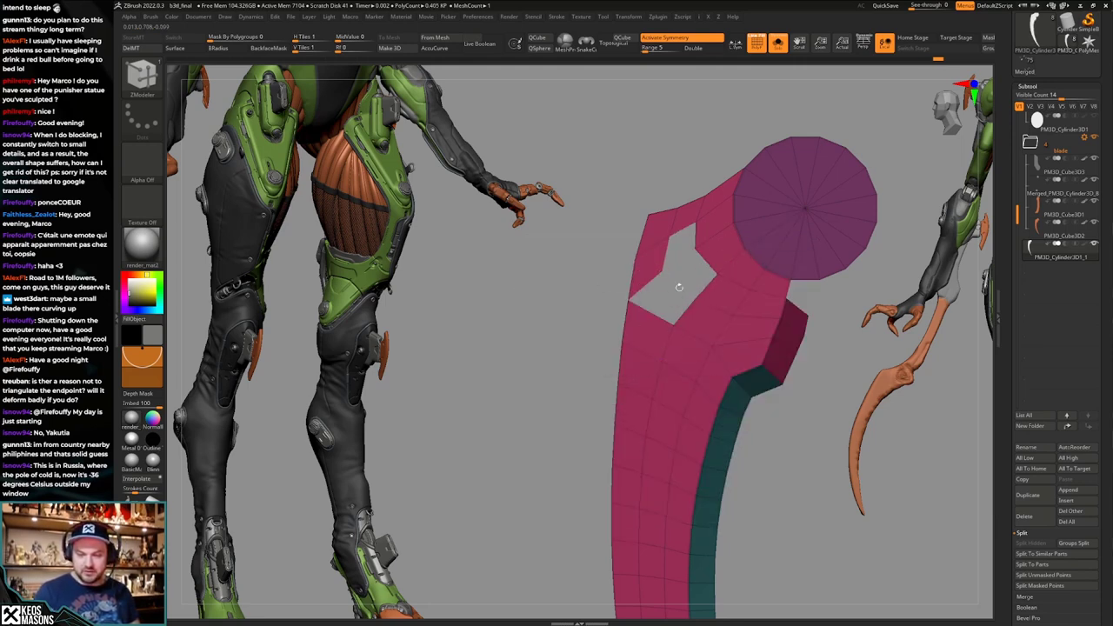
# Bridge the opposite edges of the hole beside the hinge disc to fill it with new faces.
pyautogui.press('space')
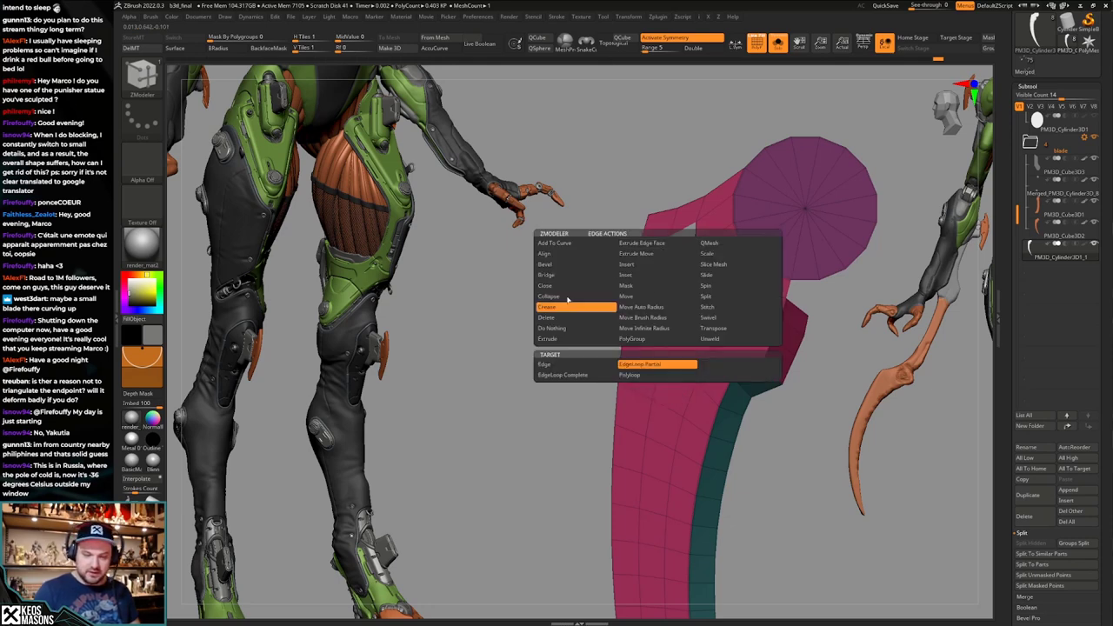
pyautogui.click(563, 276)
pyautogui.click(650, 250)
pyautogui.click(652, 314)
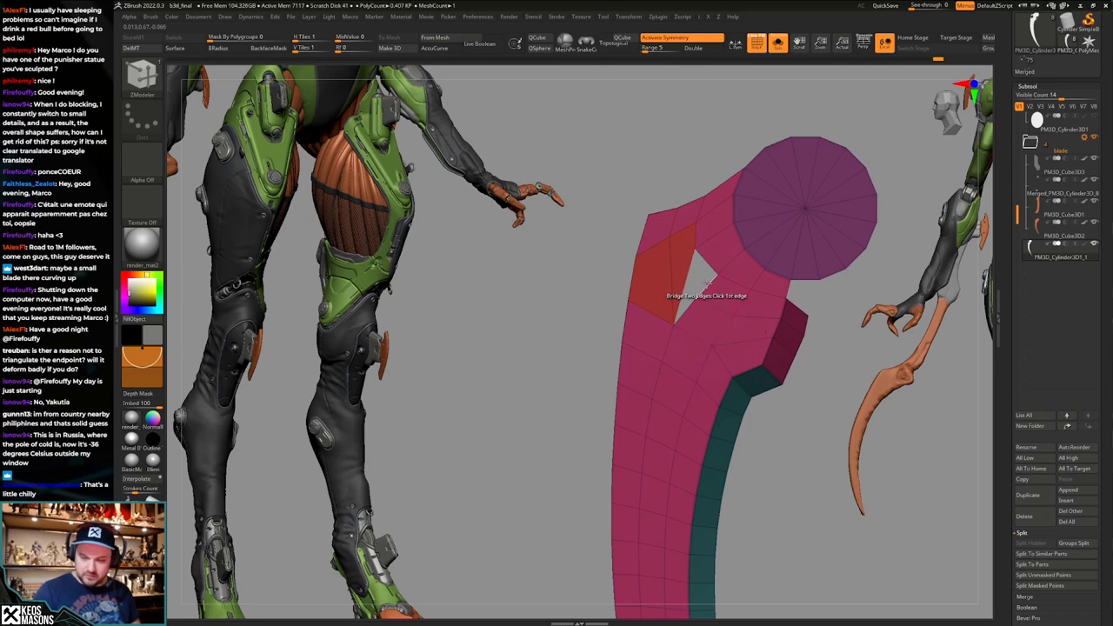
# Even out the points around the patch beside the hinge disc with the Move brush.
pyautogui.press('space')
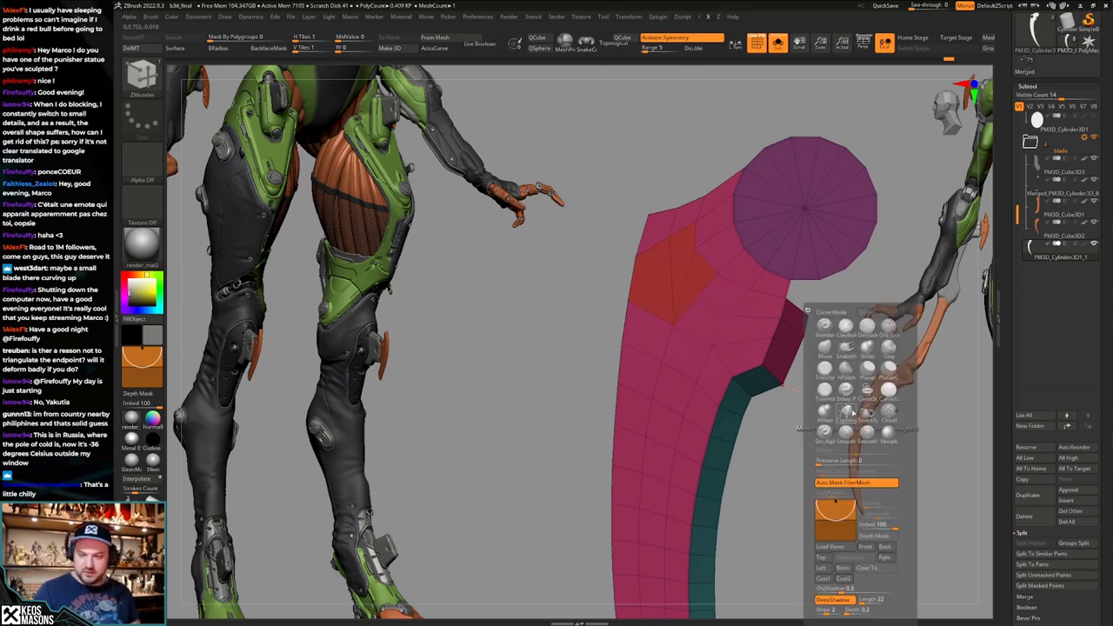
pyautogui.click(824, 347)
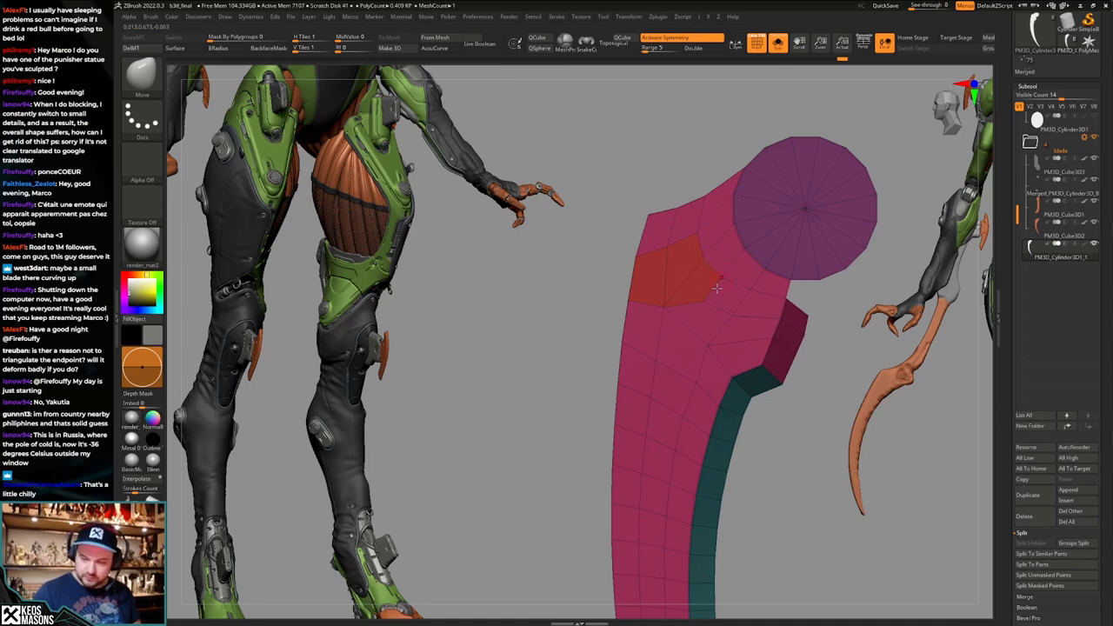
pyautogui.moveTo(750, 444)
pyautogui.keyDown('alt'); pyautogui.mouseDown()
pyautogui.moveTo(739, 391)
pyautogui.moveTo(733, 462)
pyautogui.moveTo(744, 434)
pyautogui.mouseUp(); pyautogui.keyUp('alt')
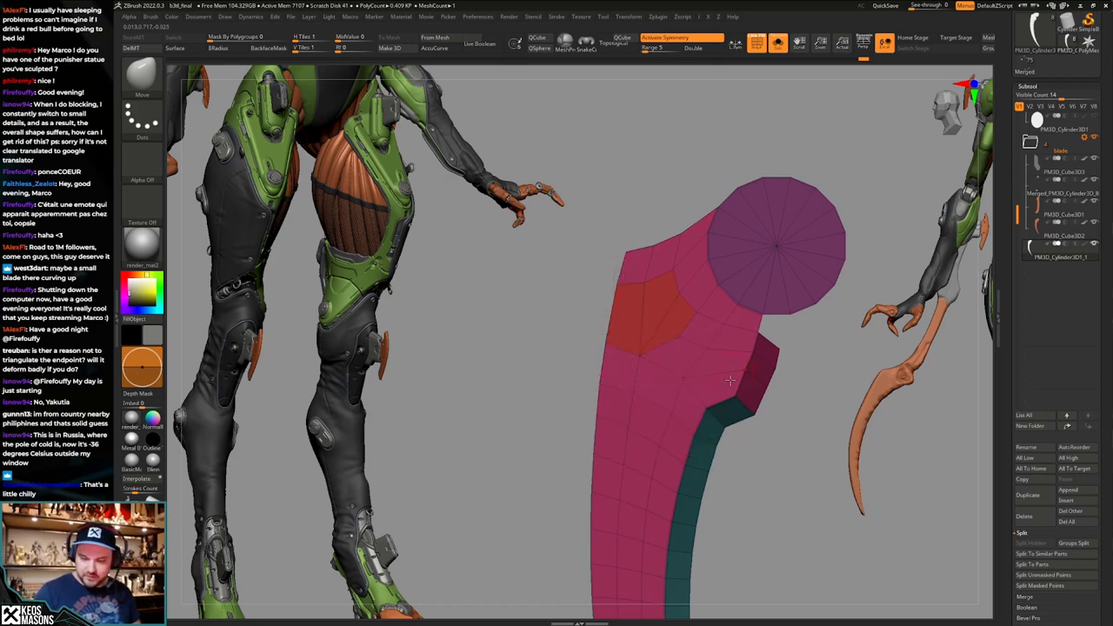
# Delete the orange patch faces beside the hinge disc and insert an edge loop across the adjoining outer side strip.
pyautogui.press('b')
pyautogui.press('z')
pyautogui.press('m')
pyautogui.moveTo(646, 311); pyautogui.dragTo(662, 325, button='right')
pyautogui.click(619, 317)
pyautogui.click(655, 300)
pyautogui.press('space')
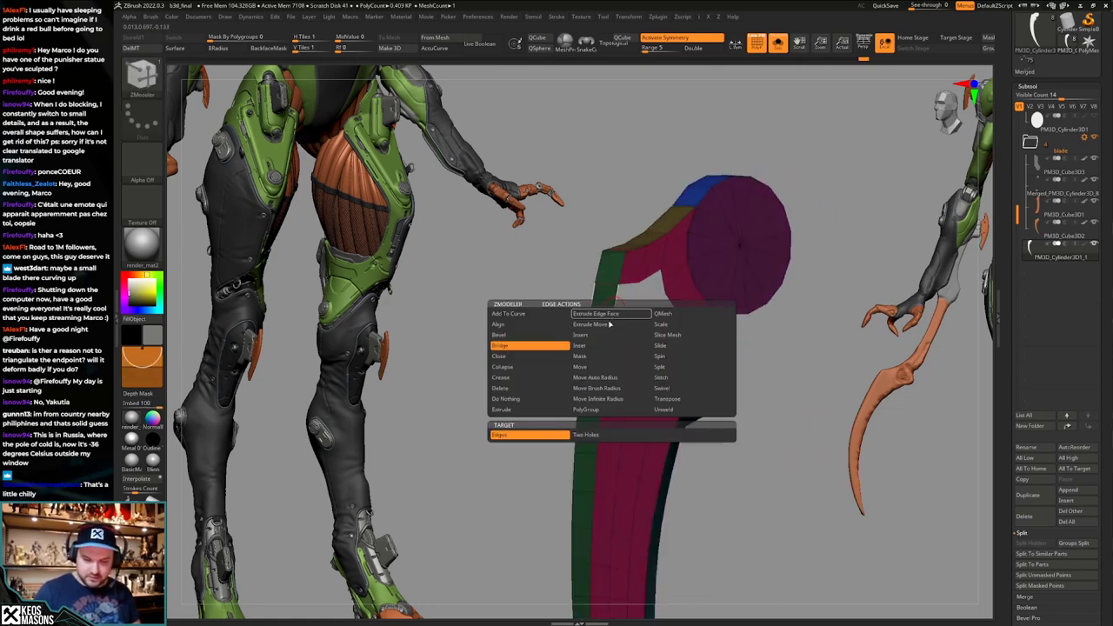
pyautogui.click(610, 335)
pyautogui.click(610, 313)
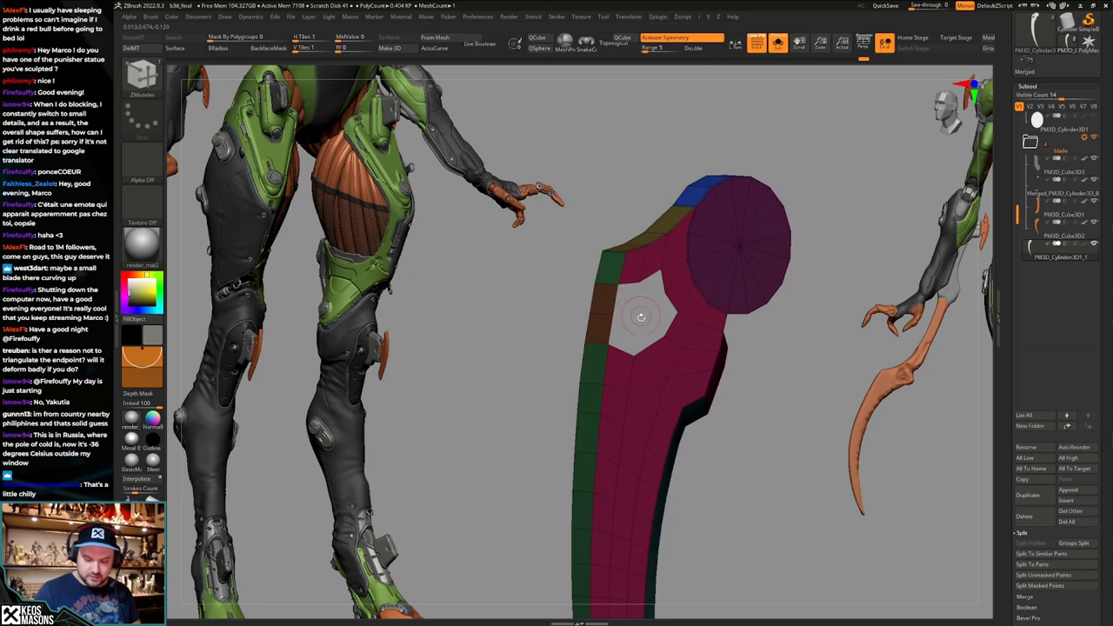
# Isolate the blade's outer side strip, assign it a single polygroup, and show the whole blade again.
pyautogui.keyDown('ctrl'); pyautogui.keyDown('shift'); pyautogui.click(618, 284); pyautogui.keyUp('shift'); pyautogui.keyUp('ctrl')
pyautogui.keyDown('ctrl'); pyautogui.keyDown('shift'); pyautogui.click(635, 273); pyautogui.keyUp('shift'); pyautogui.keyUp('ctrl')
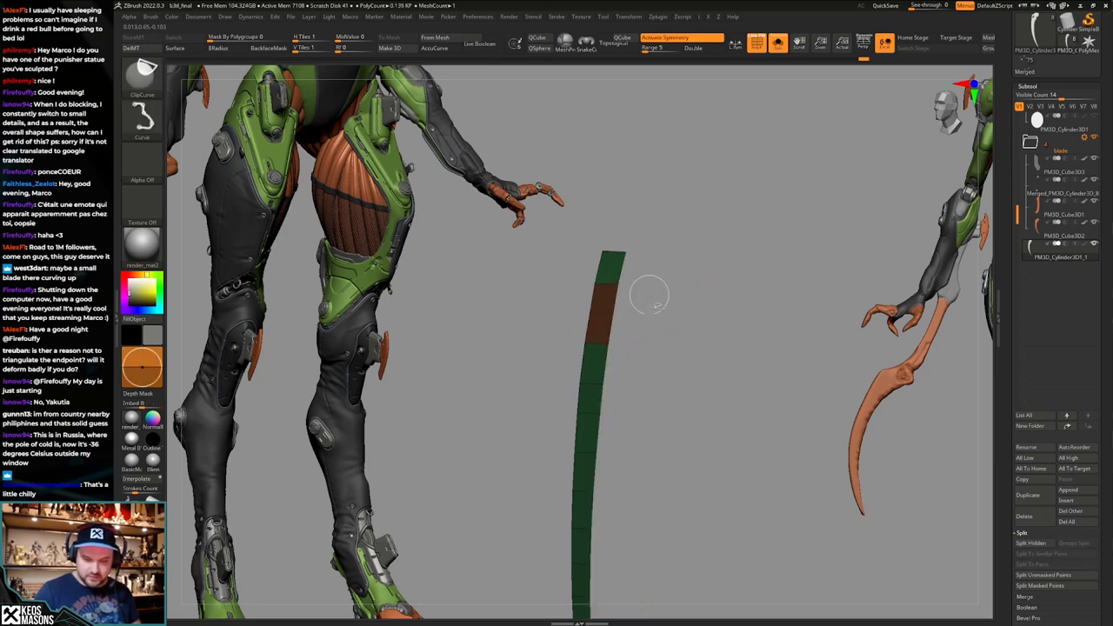
pyautogui.hotkey('ctrl', 'w')
pyautogui.keyDown('ctrl'); pyautogui.keyDown('shift'); pyautogui.click(770, 447); pyautogui.keyUp('shift'); pyautogui.keyUp('ctrl')
pyautogui.moveTo(758, 435); pyautogui.dragTo(692, 383, button='right')
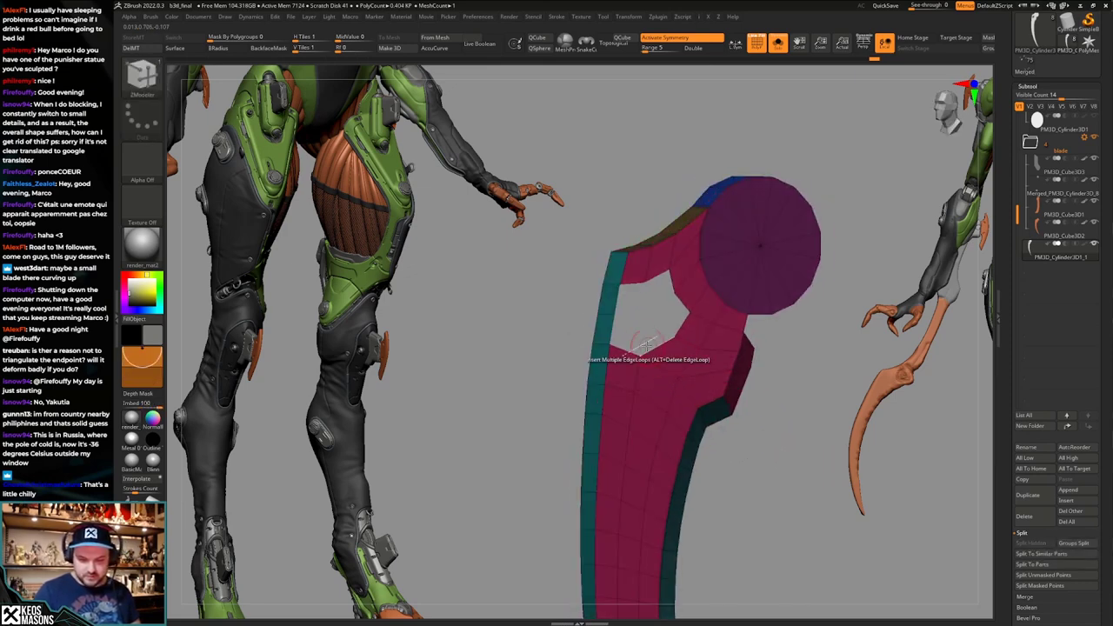
# Bridge the hole's upper and lower edges, insert an edge loop across the first new face, and bridge the adjacent edges.
pyautogui.press('space')
pyautogui.keyDown('shift'); pyautogui.moveTo(650, 322); pyautogui.dragTo(634, 319, button='right'); pyautogui.keyUp('shift')
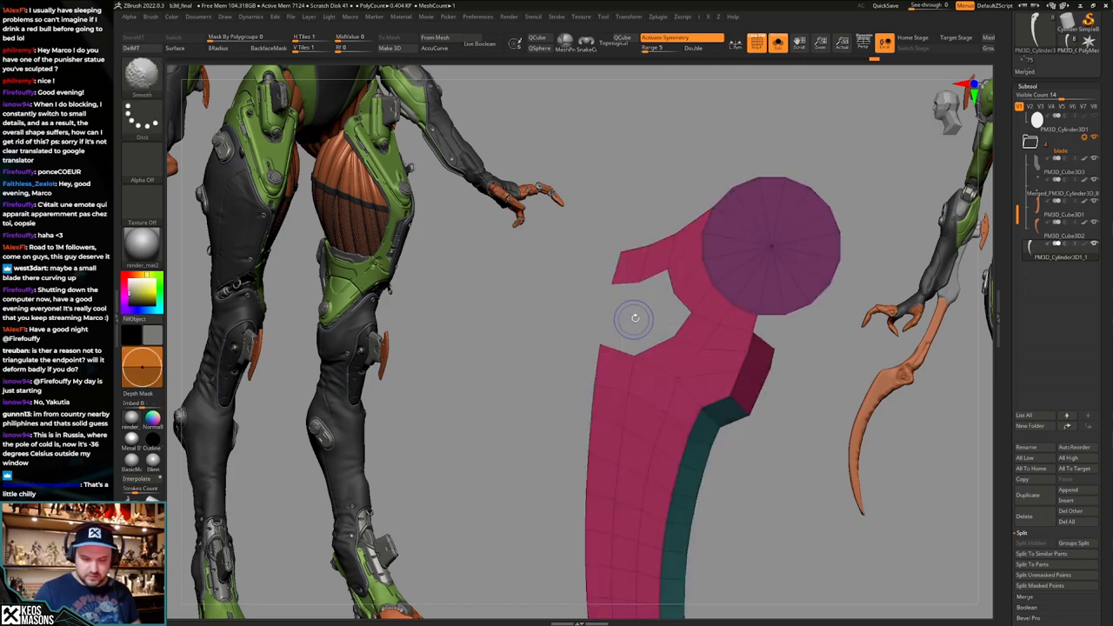
pyautogui.press('space')
pyautogui.click(538, 356)
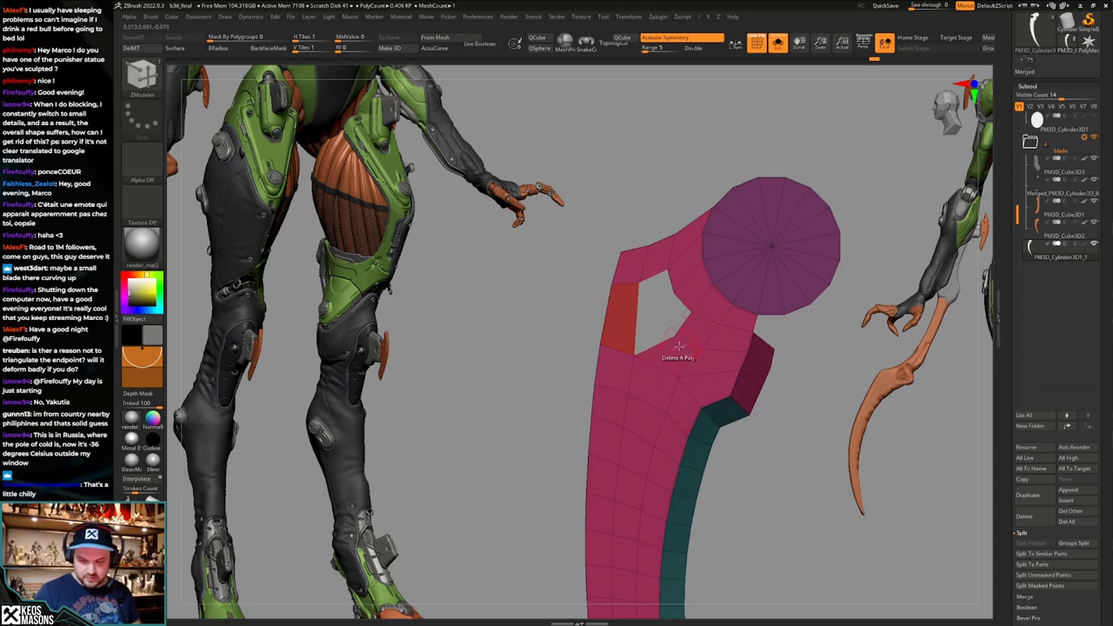
pyautogui.moveTo(648, 307); pyautogui.dragTo(612, 308, button='right')
pyautogui.press('space')
pyautogui.click(607, 340)
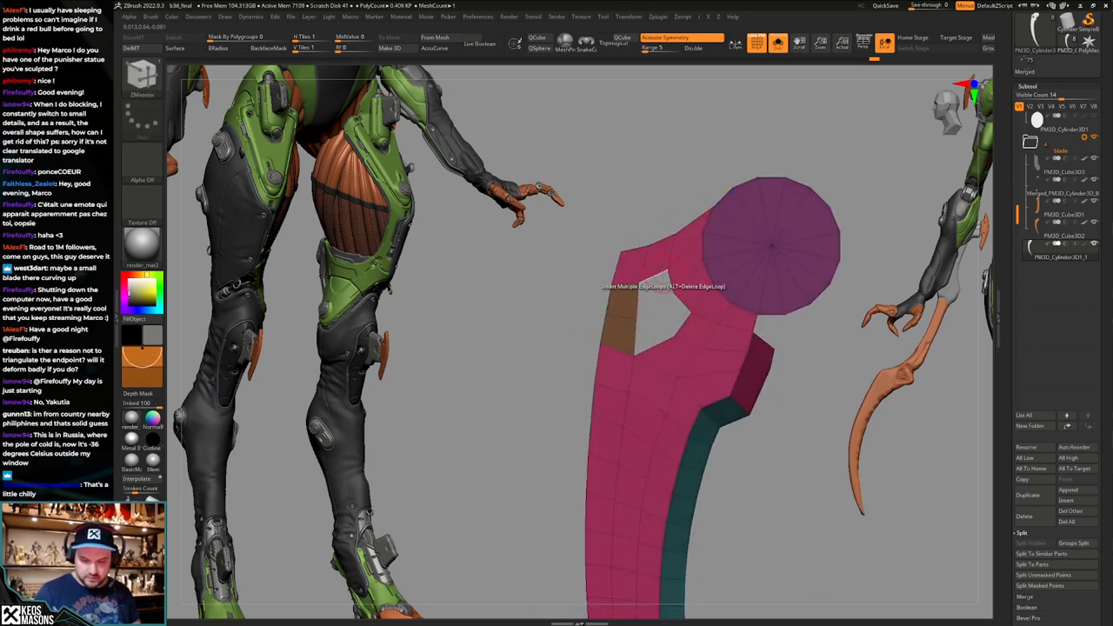
pyautogui.press('space')
pyautogui.click(577, 312)
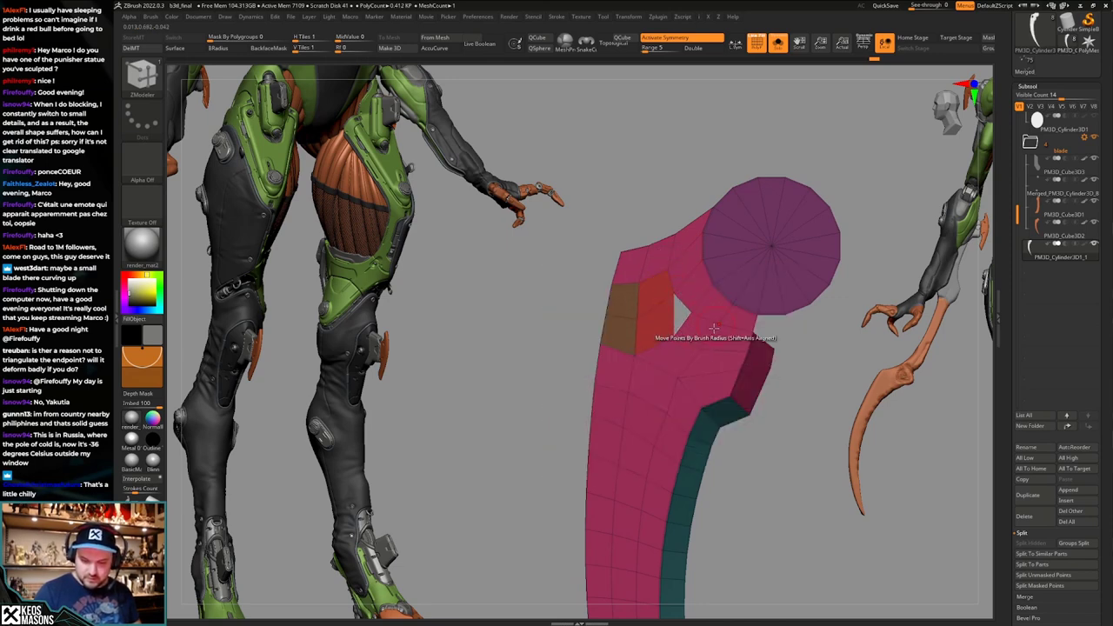
# Delete the two brown faces beside the outer side strip and bridge that gap again to match the strip's divisions.
pyautogui.moveTo(685, 326)
pyautogui.mouseDown(button='right')
pyautogui.moveTo(664, 345)
pyautogui.moveTo(648, 326)
pyautogui.mouseUp(button='right')
pyautogui.press('space')
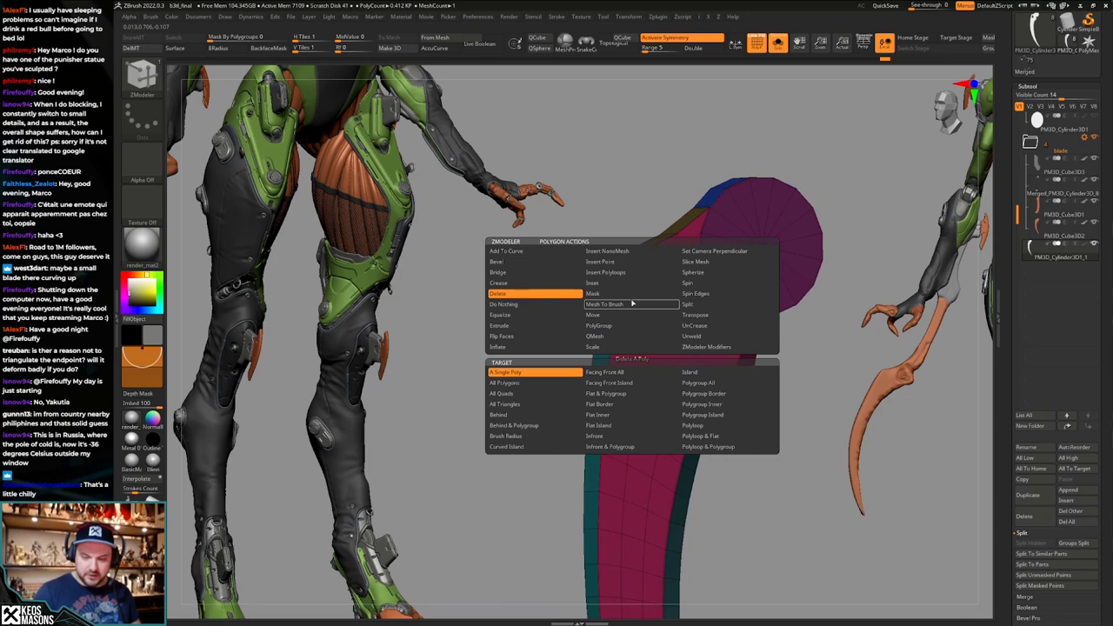
pyautogui.click(631, 303)
pyautogui.press('space')
pyautogui.click(556, 294)
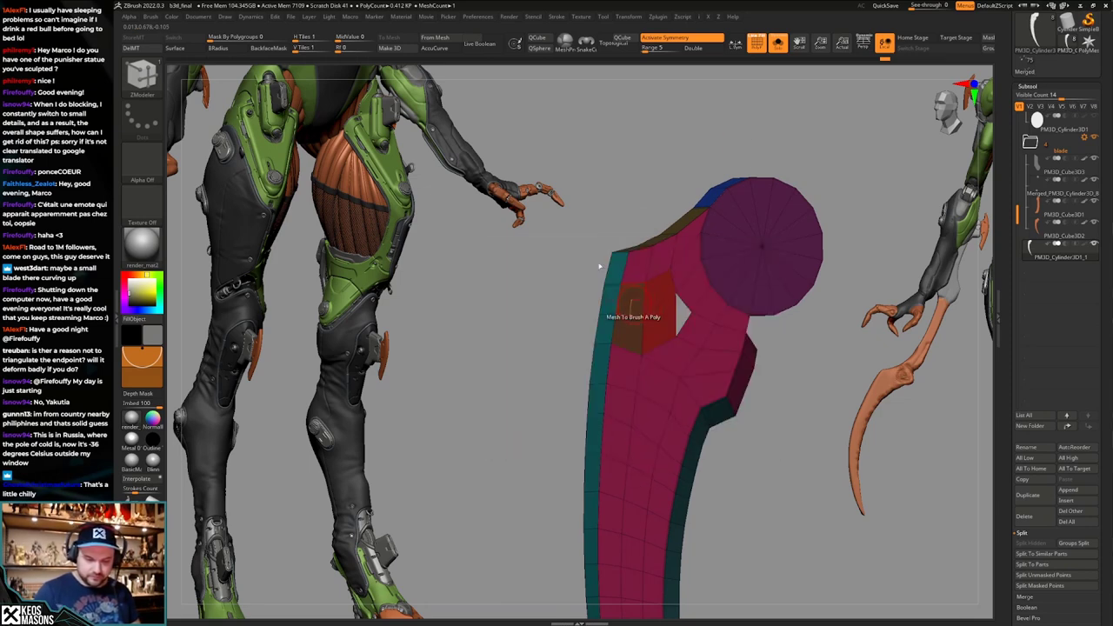
pyautogui.click(627, 329)
pyautogui.click(617, 301)
pyautogui.click(644, 301)
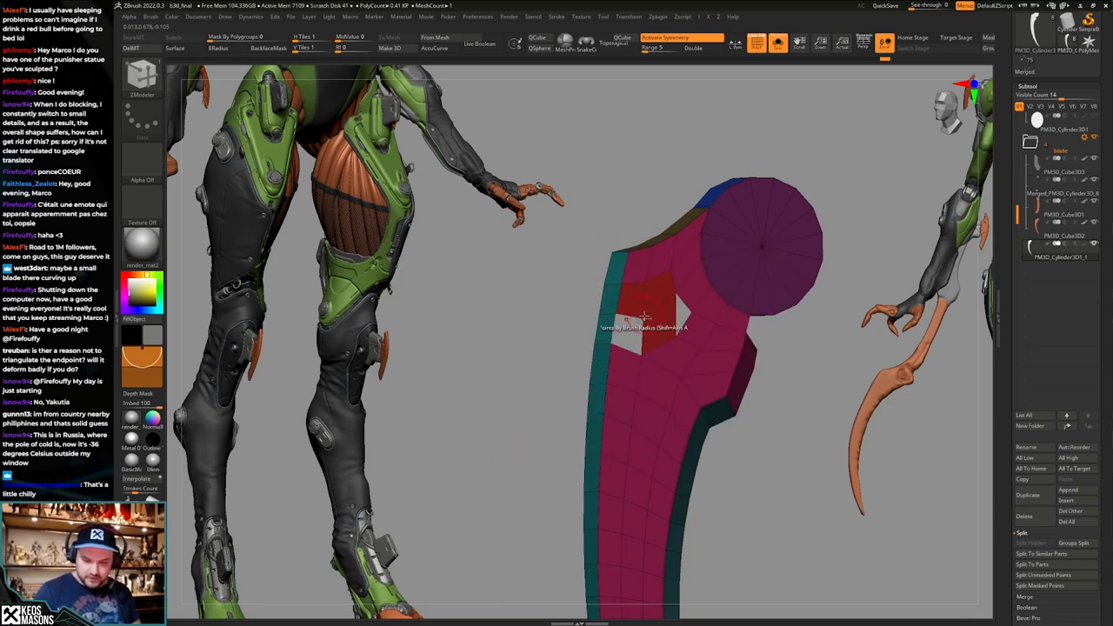
pyautogui.click(644, 331)
pyautogui.click(612, 329)
pyautogui.moveTo(673, 315); pyautogui.dragTo(689, 313, button='right')
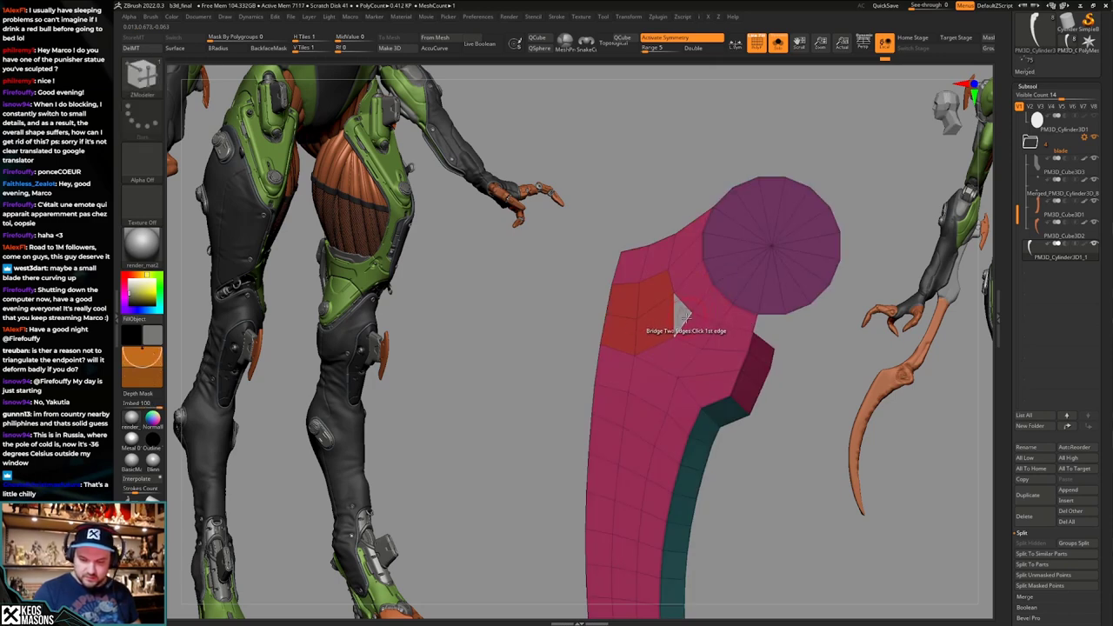
# Close the remaining triangular gap between the bridged faces and the blade's body.
pyautogui.press('space')
pyautogui.click(603, 359)
pyautogui.click(603, 438)
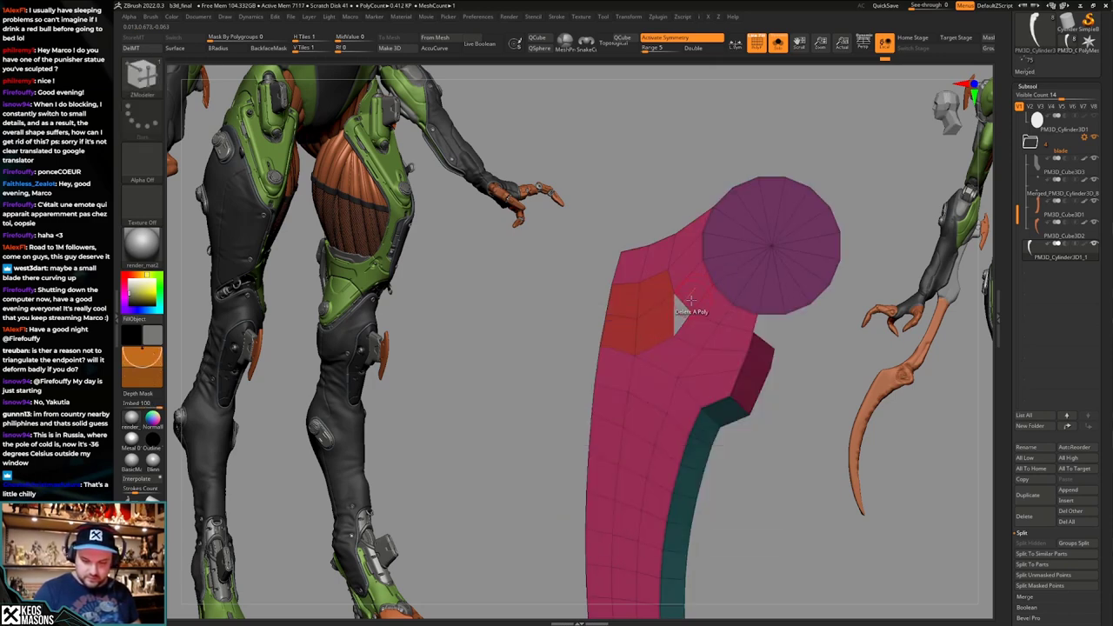
pyautogui.click(679, 311)
# Isolate the blade's flat body faces, merge them into one polygroup, and show the whole blade again.
pyautogui.keyDown('ctrl'); pyautogui.moveTo(681, 340); pyautogui.dragTo(671, 389, button='right'); pyautogui.keyUp('ctrl')
pyautogui.keyDown('ctrl'); pyautogui.keyDown('shift'); pyautogui.click(679, 311); pyautogui.keyUp('shift'); pyautogui.keyUp('ctrl')
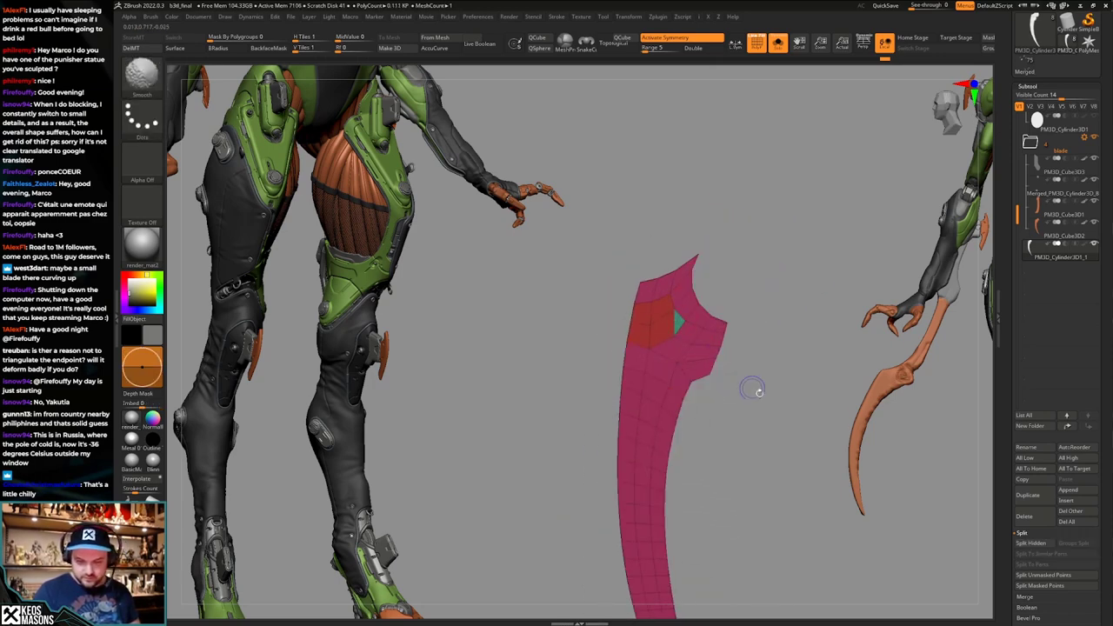
pyautogui.hotkey('ctrl', 'w')
pyautogui.keyDown('ctrl'); pyautogui.keyDown('shift'); pyautogui.click(779, 427); pyautogui.keyUp('shift'); pyautogui.keyUp('ctrl')
pyautogui.keyDown('alt'); pyautogui.moveTo(775, 429); pyautogui.dragTo(760, 442, button='right'); pyautogui.keyUp('alt')
# Even out the rebuilt topology beside the hinge disc with the Move brush and preview the smoothed blade.
pyautogui.press('space')
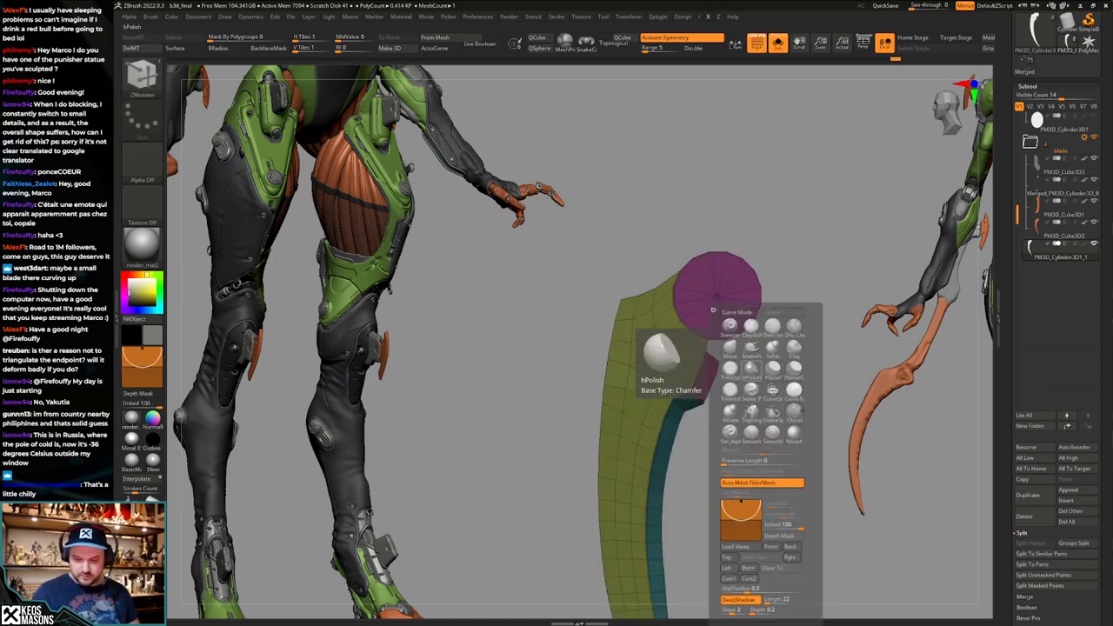
pyautogui.click(740, 329)
pyautogui.keyDown('ctrl'); pyautogui.moveTo(669, 303); pyautogui.dragTo(646, 341, button='right'); pyautogui.keyUp('ctrl')
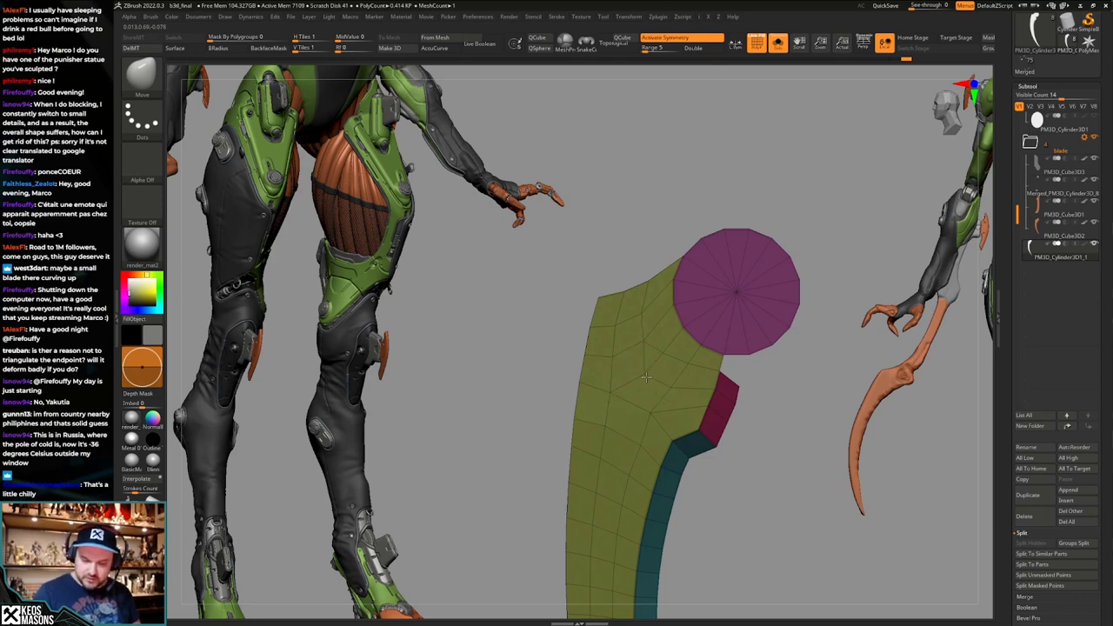
pyautogui.keyDown('ctrl'); pyautogui.moveTo(645, 376); pyautogui.dragTo(655, 396, button='right'); pyautogui.keyUp('ctrl')
pyautogui.hotkey('shift', 'f')
pyautogui.press('d')
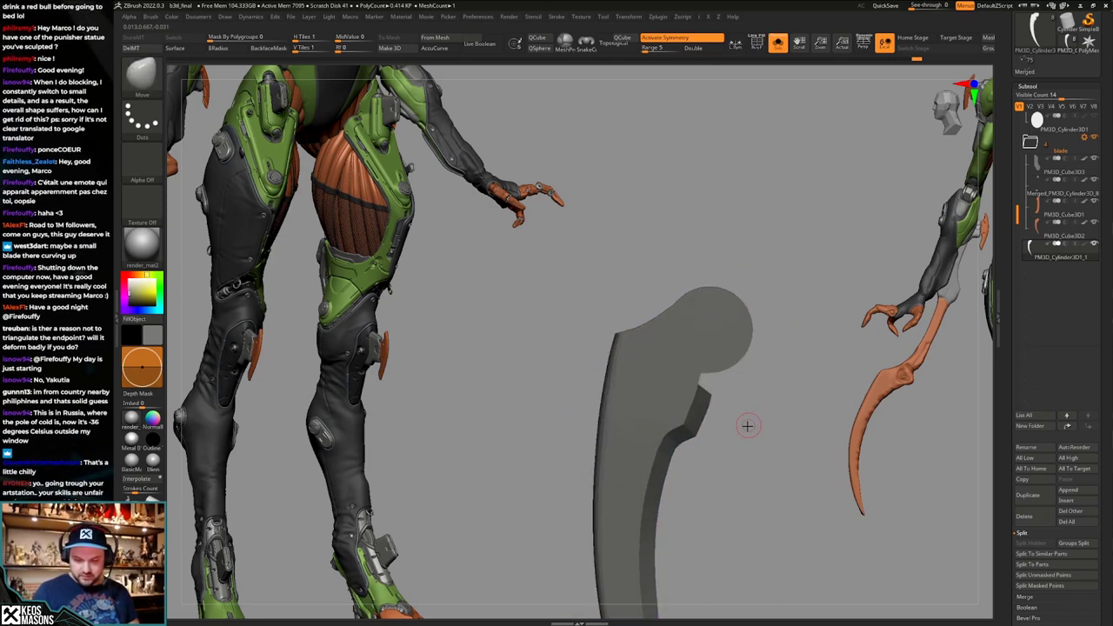
# Run Fix Mesh on the blade.
pyautogui.hotkey('shift', 'f')
pyautogui.keyDown('alt'); pyautogui.moveTo(725, 492); pyautogui.dragTo(727, 344, button='right'); pyautogui.keyUp('alt')
pyautogui.press('g')
pyautogui.press('space')
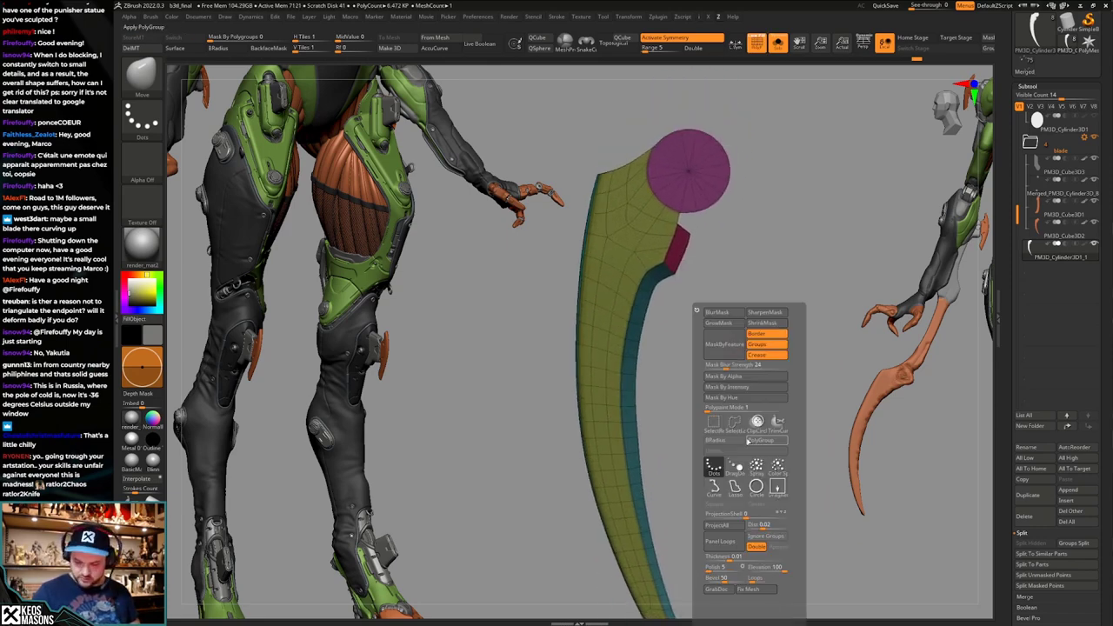
pyautogui.click(758, 589)
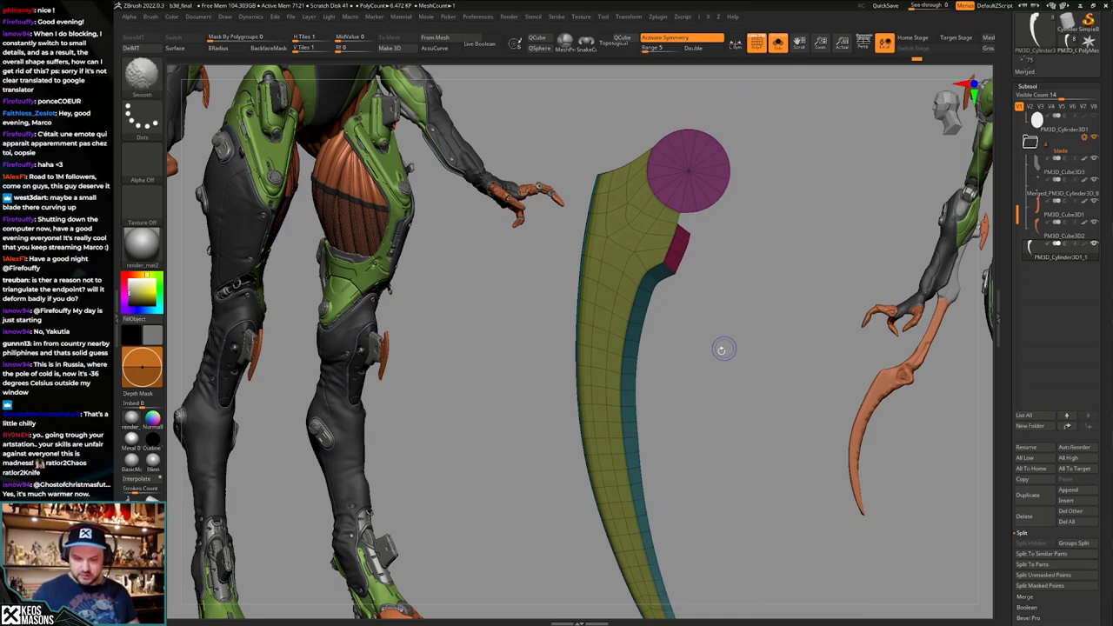
# Examine the rebuilt area beside the hinge disc in shaded and wireframe display, with and without smoothing.
pyautogui.keyDown('alt'); pyautogui.moveTo(718, 334); pyautogui.dragTo(639, 373, button='right'); pyautogui.keyUp('alt')
pyautogui.keyDown('ctrl'); pyautogui.moveTo(639, 374); pyautogui.dragTo(626, 392, button='right'); pyautogui.keyUp('ctrl')
pyautogui.hotkey('shift', 'f')
pyautogui.keyDown('alt'); pyautogui.moveTo(685, 432); pyautogui.dragTo(685, 474, button='right'); pyautogui.keyUp('alt')
pyautogui.hotkey('shift', 'f')
pyautogui.press('space')
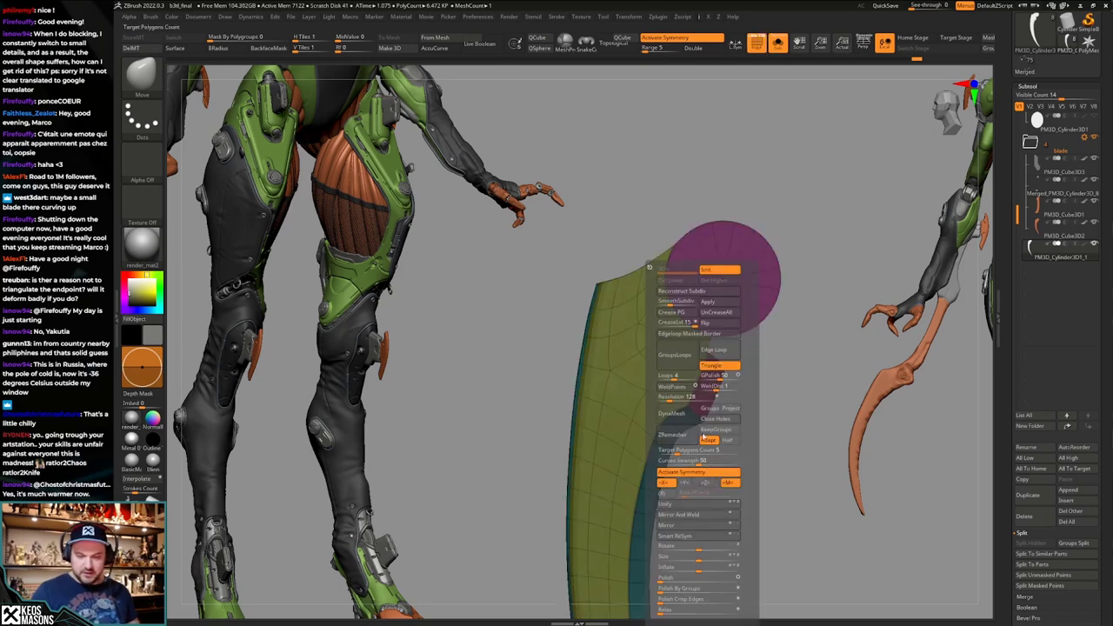
pyautogui.hotkey('shift', 'd')
pyautogui.hotkey('shift', 'f')
pyautogui.keyDown('alt'); pyautogui.moveTo(715, 425); pyautogui.dragTo(722, 395, button='right'); pyautogui.keyUp('alt')
pyautogui.hotkey('shift', 'f')
pyautogui.press('space')
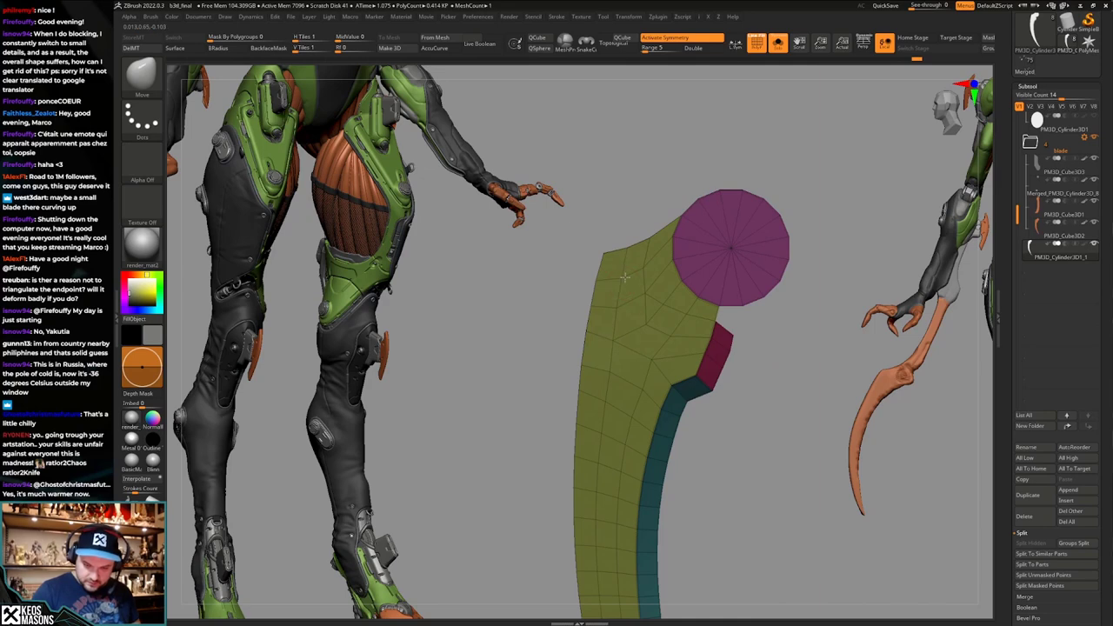
# Adjust the vertices of the flat face just beside the rim notch with the Move brush.
pyautogui.keyDown('alt'); pyautogui.moveTo(608, 404); pyautogui.dragTo(602, 279, button='right'); pyautogui.keyUp('alt')
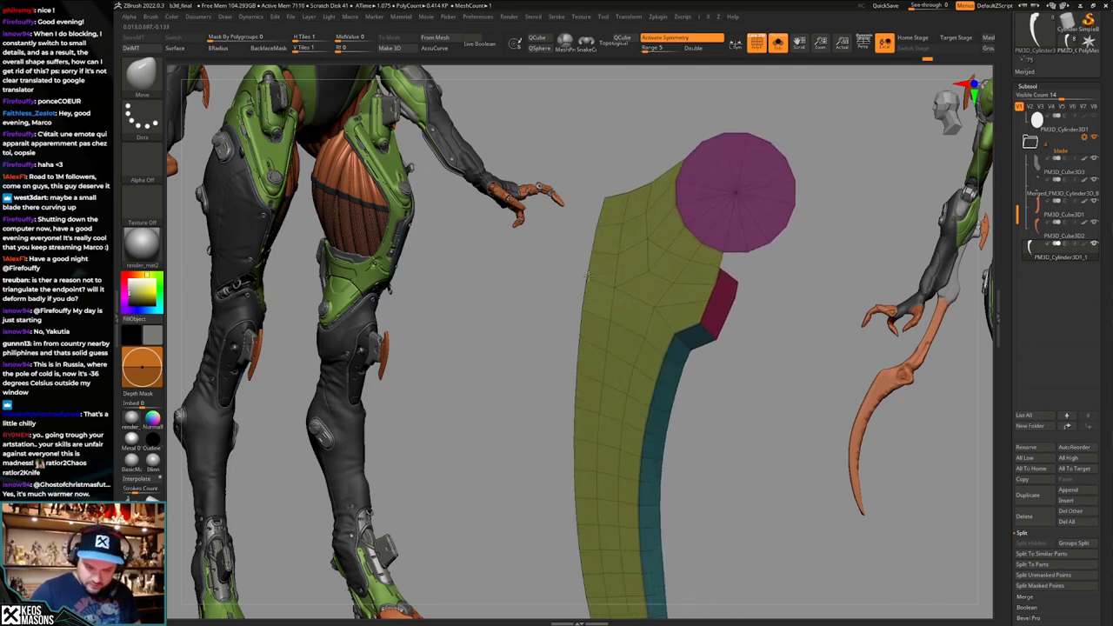
pyautogui.keyDown('alt'); pyautogui.moveTo(674, 444); pyautogui.dragTo(682, 409, button='right'); pyautogui.keyUp('alt')
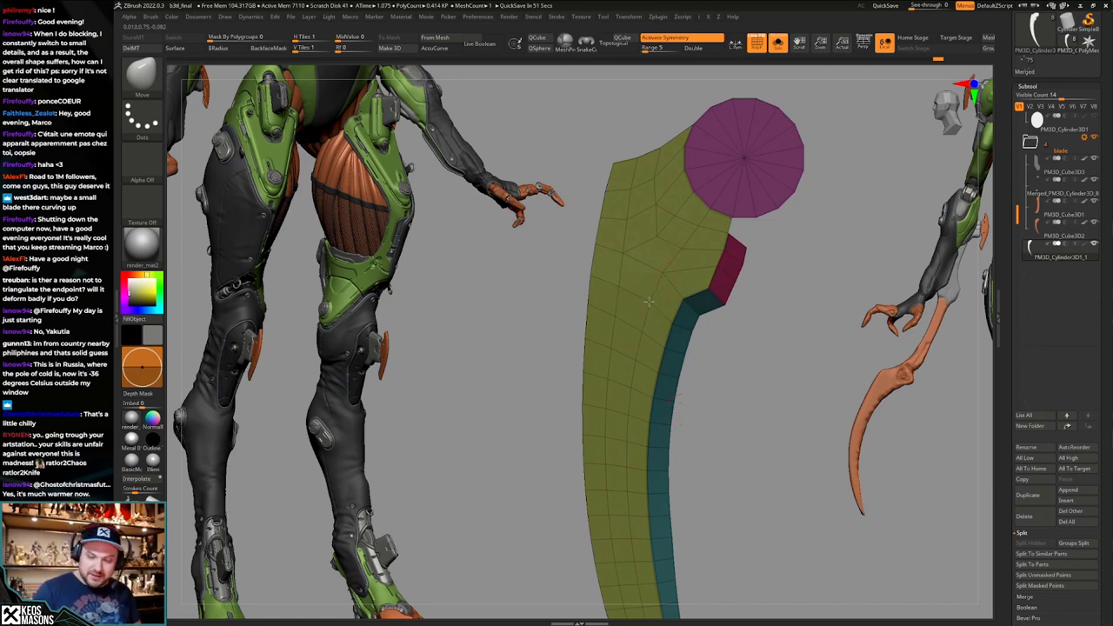
pyautogui.moveTo(675, 263); pyautogui.dragTo(674, 285)
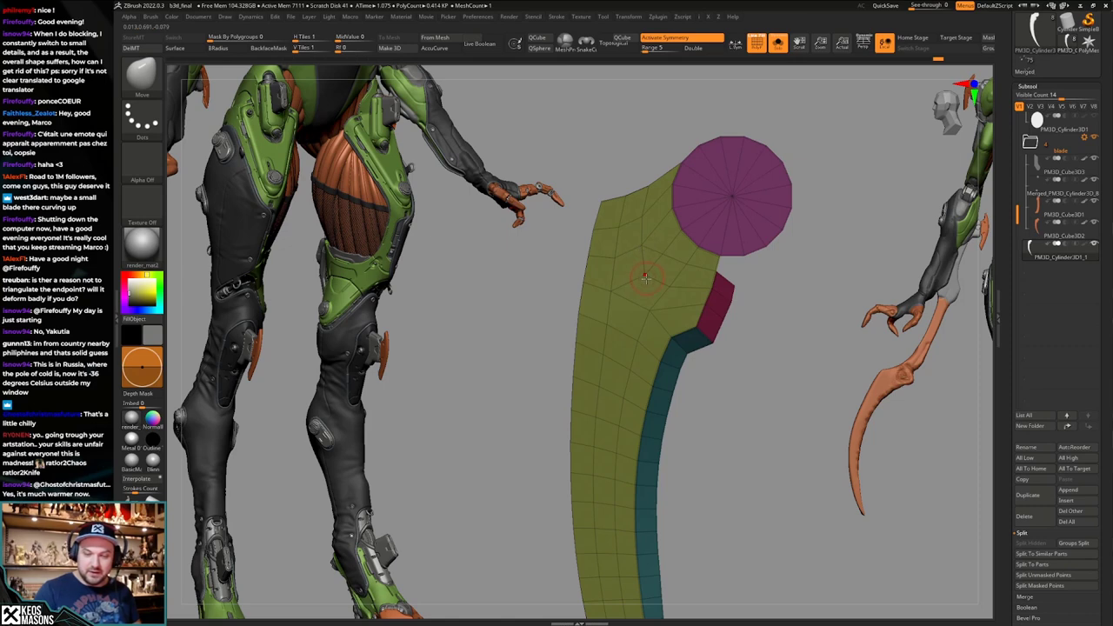
pyautogui.moveTo(687, 361)
pyautogui.keyDown('alt'); pyautogui.mouseDown(button='right')
pyautogui.moveTo(679, 432)
pyautogui.moveTo(679, 410)
pyautogui.mouseUp(button='right'); pyautogui.keyUp('alt')
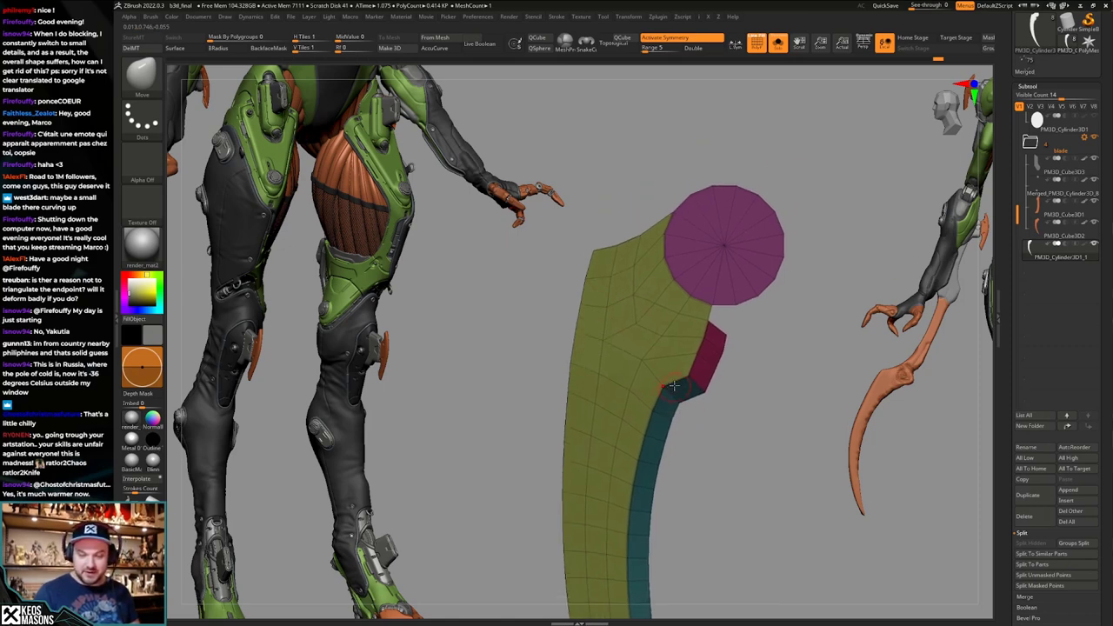
# Delete the uneven polygons in the middle of the flat face below the hinge disc with ZModeler.
pyautogui.press('b')
pyautogui.press('z')
pyautogui.press('m')
pyautogui.click(639, 340)
pyautogui.keyDown('alt'); pyautogui.moveTo(644, 358); pyautogui.dragTo(649, 341, button='right'); pyautogui.keyUp('alt')
pyautogui.keyDown('ctrl'); pyautogui.moveTo(648, 341); pyautogui.dragTo(649, 327, button='right'); pyautogui.keyUp('ctrl')
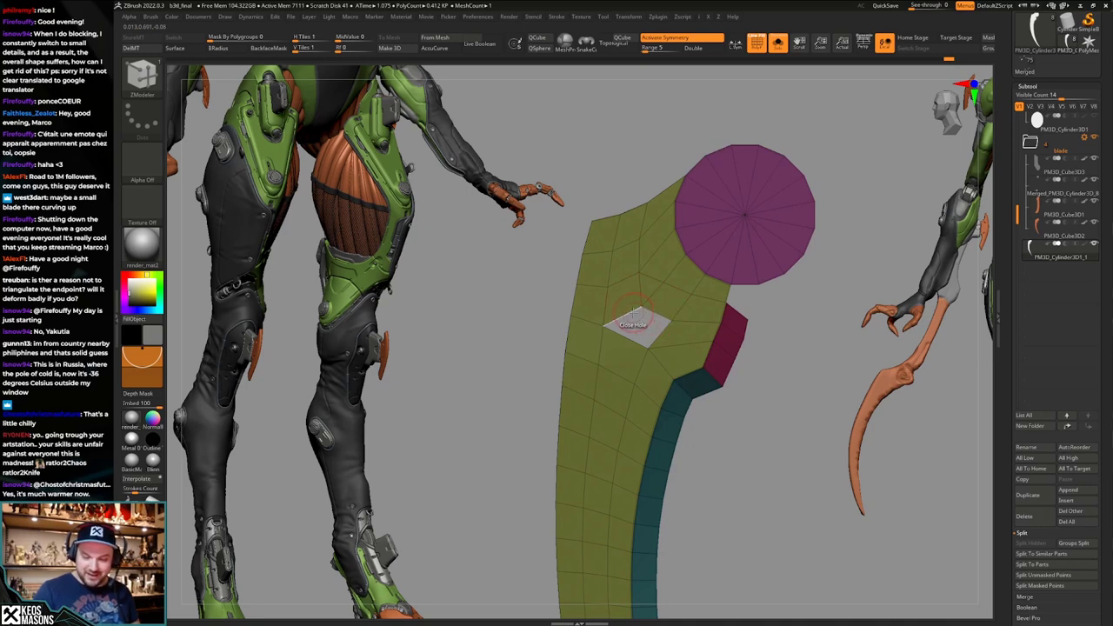
pyautogui.click(653, 294)
pyautogui.click(668, 302)
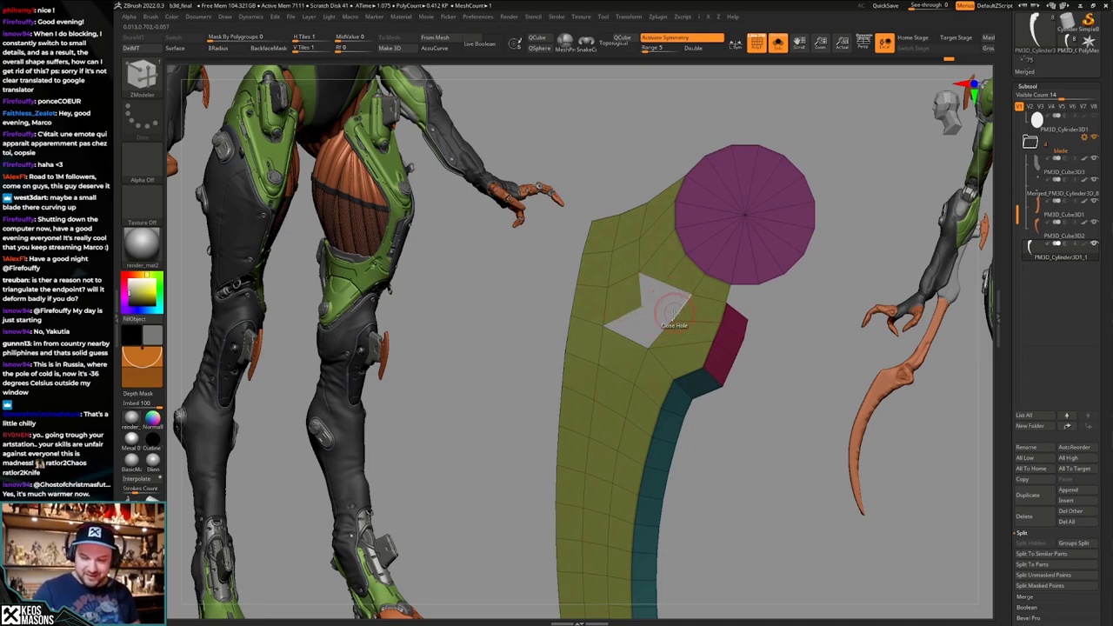
pyautogui.press('space')
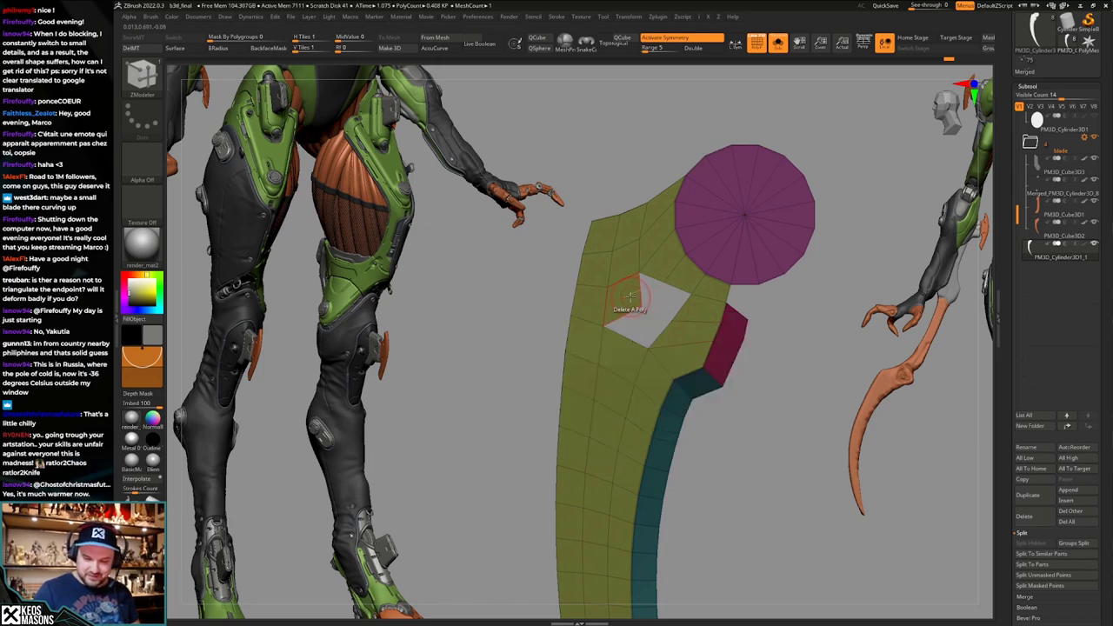
# Bridge the hole's upper and lower edges with two faces and close the remaining triangular gap.
pyautogui.press('space')
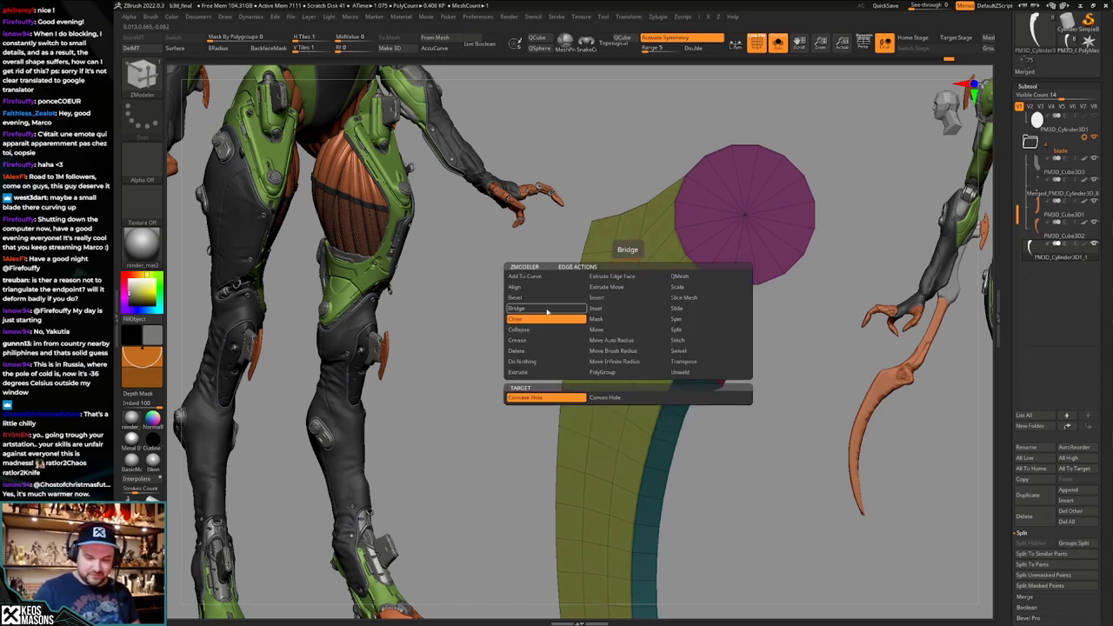
pyautogui.click(547, 311)
pyautogui.click(623, 279)
pyautogui.click(632, 337)
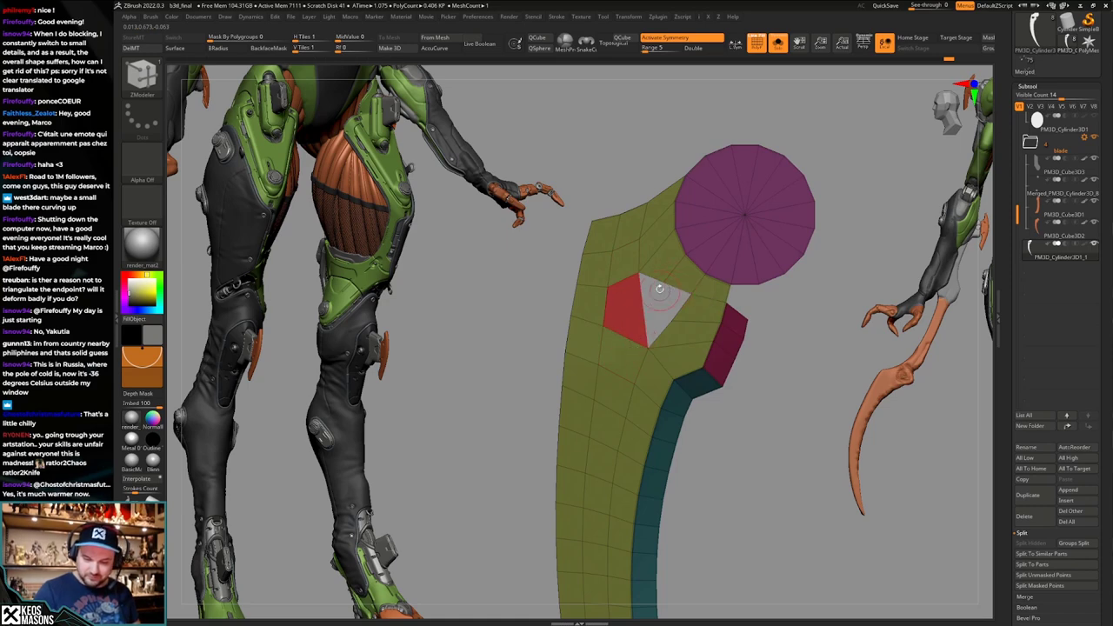
pyautogui.click(657, 287)
pyautogui.click(665, 326)
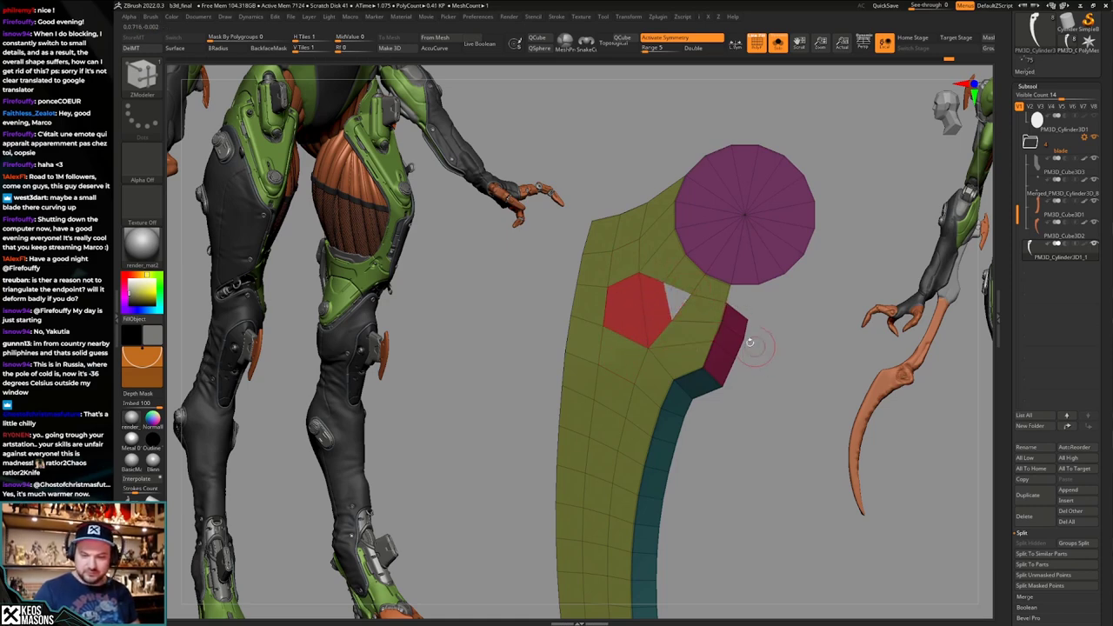
pyautogui.press('space')
pyautogui.click(596, 347)
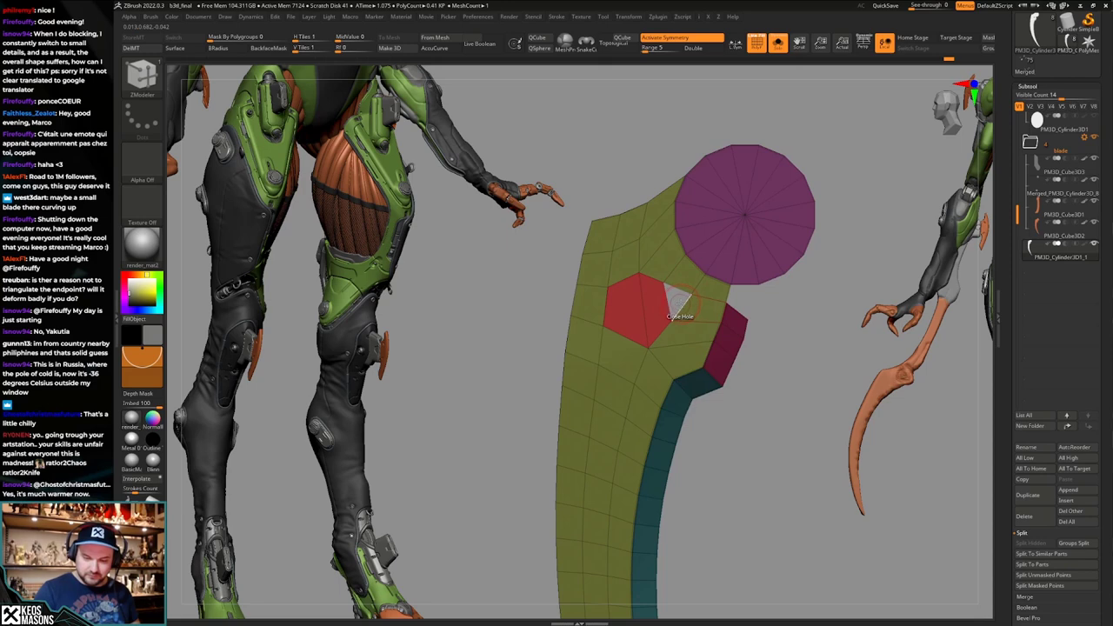
pyautogui.click(679, 301)
# Merge the patched faces and the surrounding flat face into one polygroup and show the whole blade again.
pyautogui.keyDown('ctrl'); pyautogui.keyDown('shift'); pyautogui.click(666, 286); pyautogui.keyUp('shift'); pyautogui.keyUp('ctrl')
pyautogui.hotkey('ctrl', 'w')
pyautogui.keyDown('ctrl'); pyautogui.keyDown('shift'); pyautogui.click(770, 388); pyautogui.keyUp('shift'); pyautogui.keyUp('ctrl')
# Even out the vertices around the patched faces with the Move brush.
pyautogui.press('space')
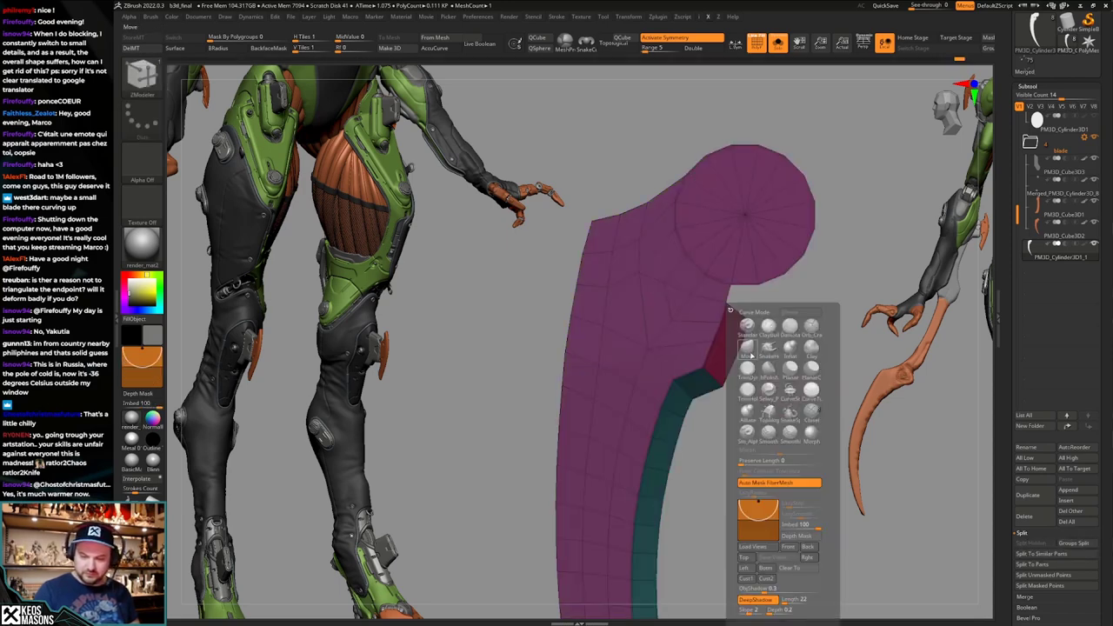
pyautogui.click(747, 347)
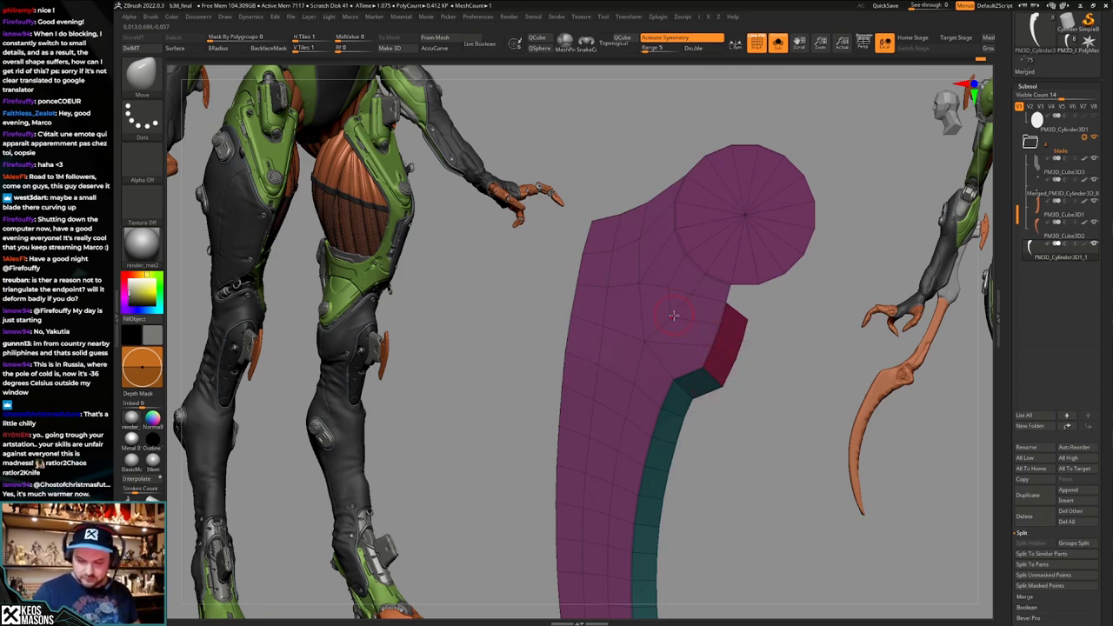
pyautogui.keyDown('alt'); pyautogui.moveTo(764, 411); pyautogui.dragTo(769, 389); pyautogui.keyUp('alt')
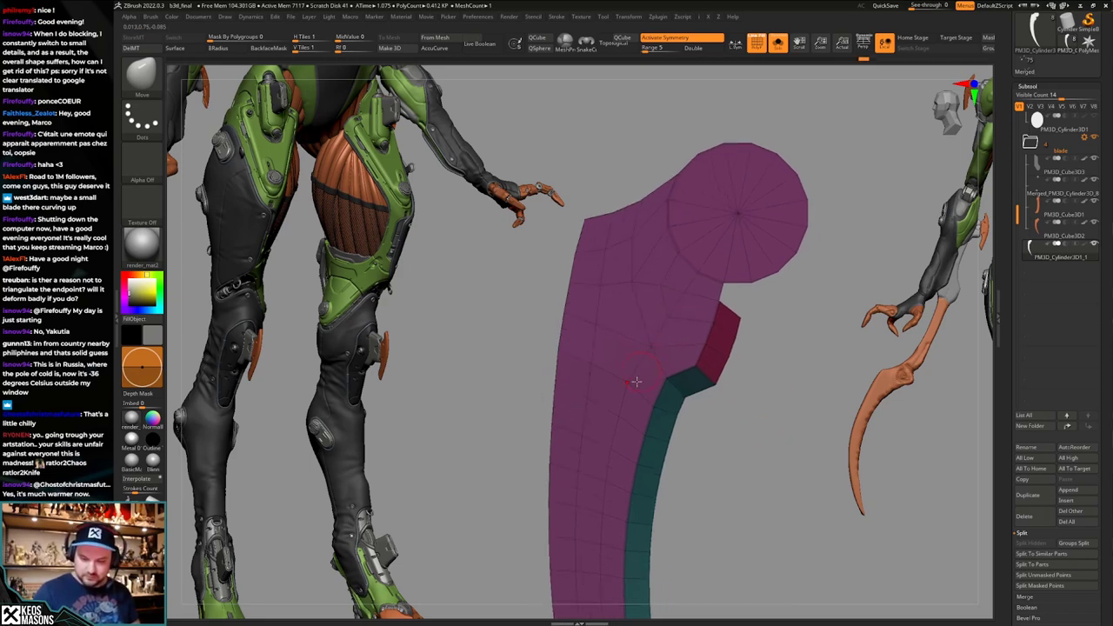
# Delete the patched polygons and their neighbours below the hinge disc to reopen a larger hole.
pyautogui.press('b')
pyautogui.press('z')
pyautogui.press('m')
pyautogui.moveTo(621, 320); pyautogui.dragTo(653, 314)
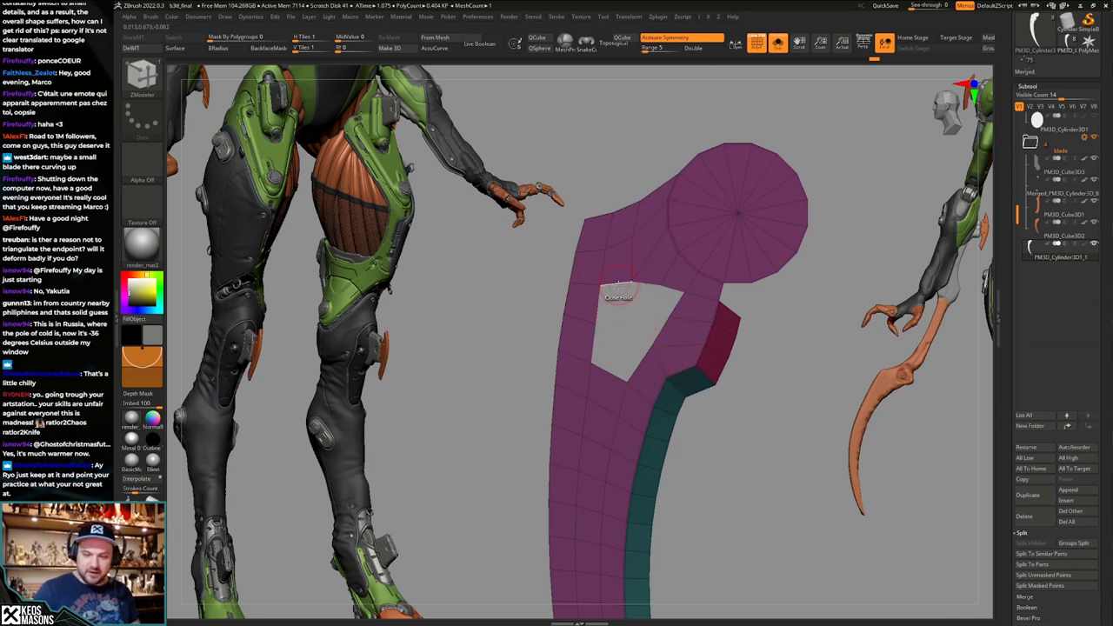
# Set the ZModeler edge action to Bridge and connect the hole's top edge to its lower edge.
pyautogui.press('space')
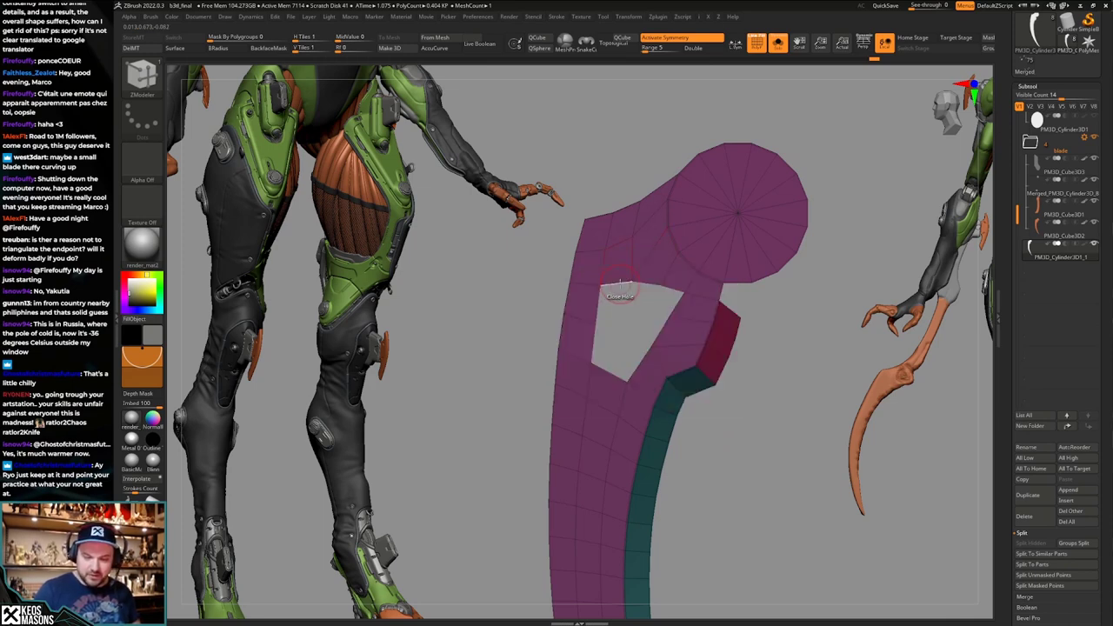
pyautogui.press('space')
pyautogui.click(597, 403)
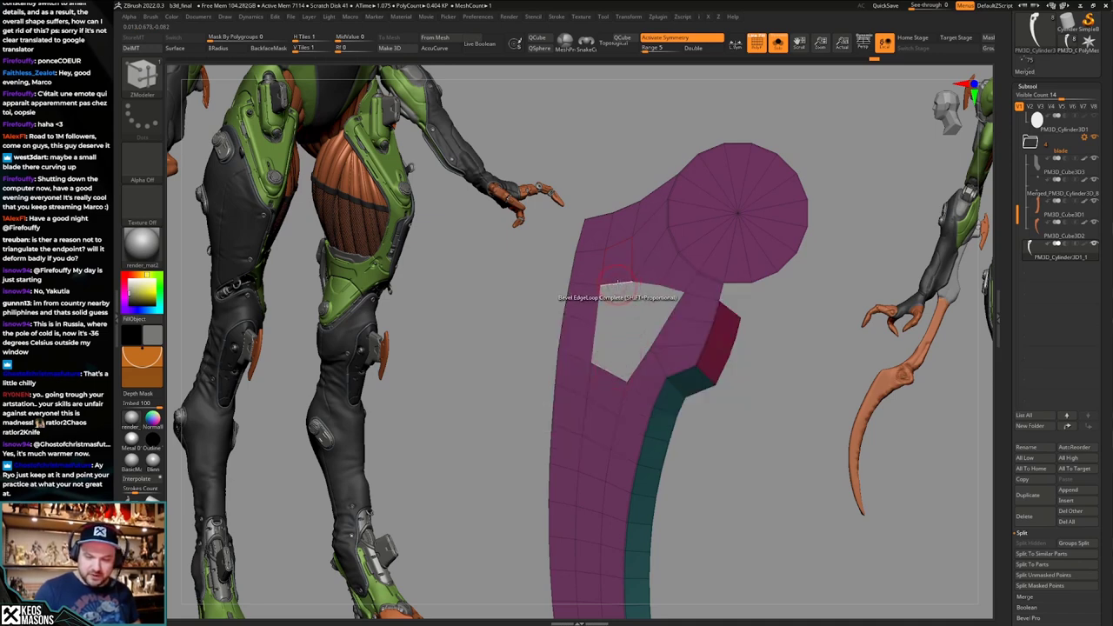
pyautogui.press('ctrl')
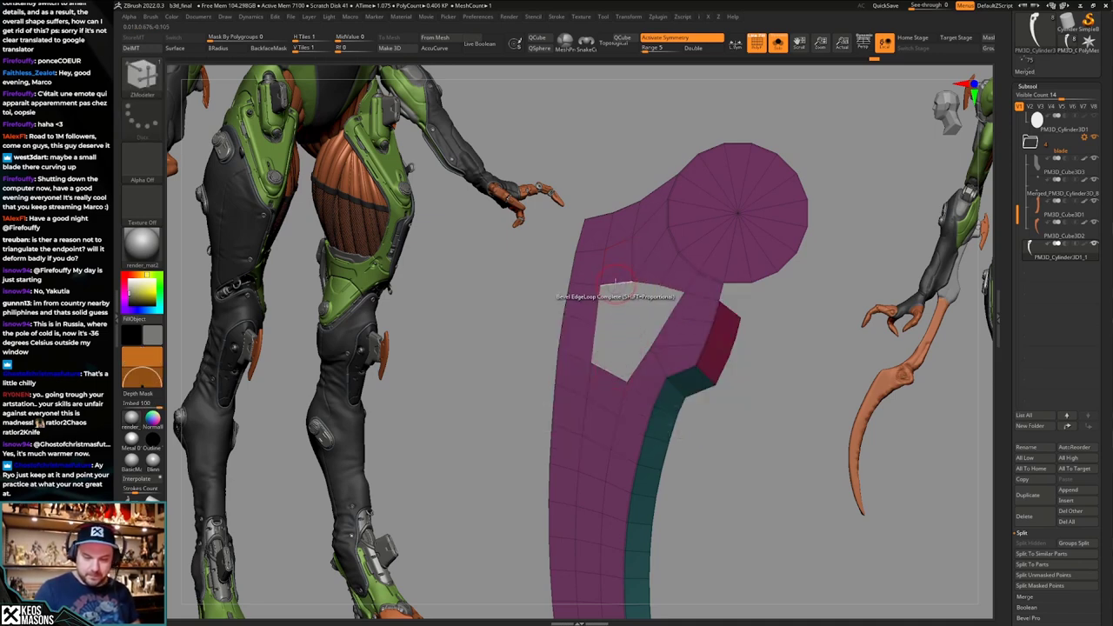
pyautogui.press('space')
pyautogui.click(524, 316)
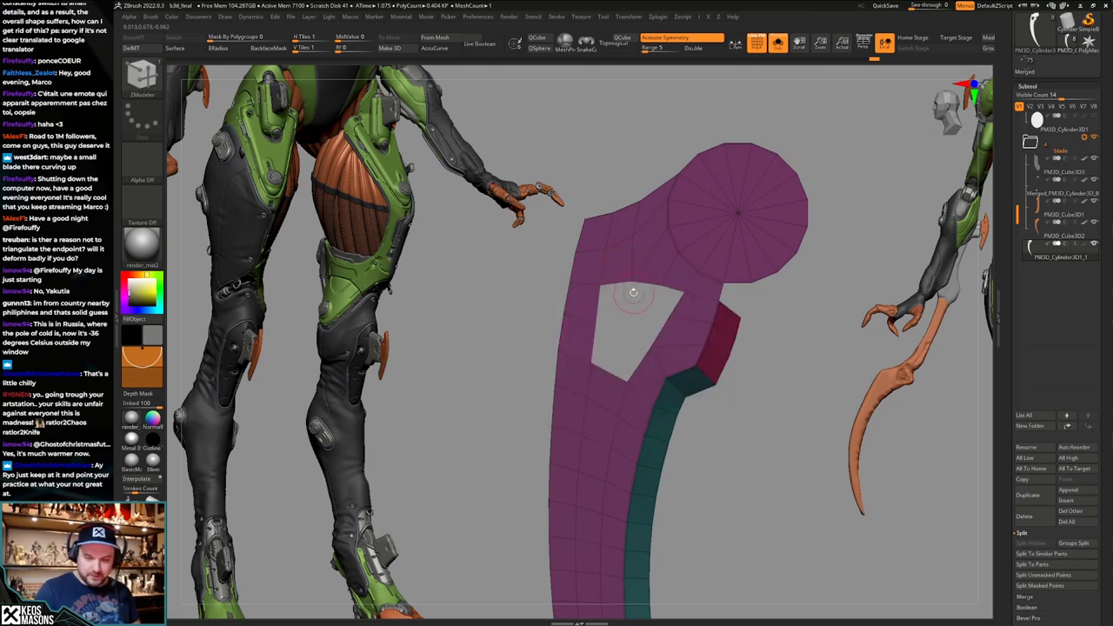
pyautogui.click(610, 368)
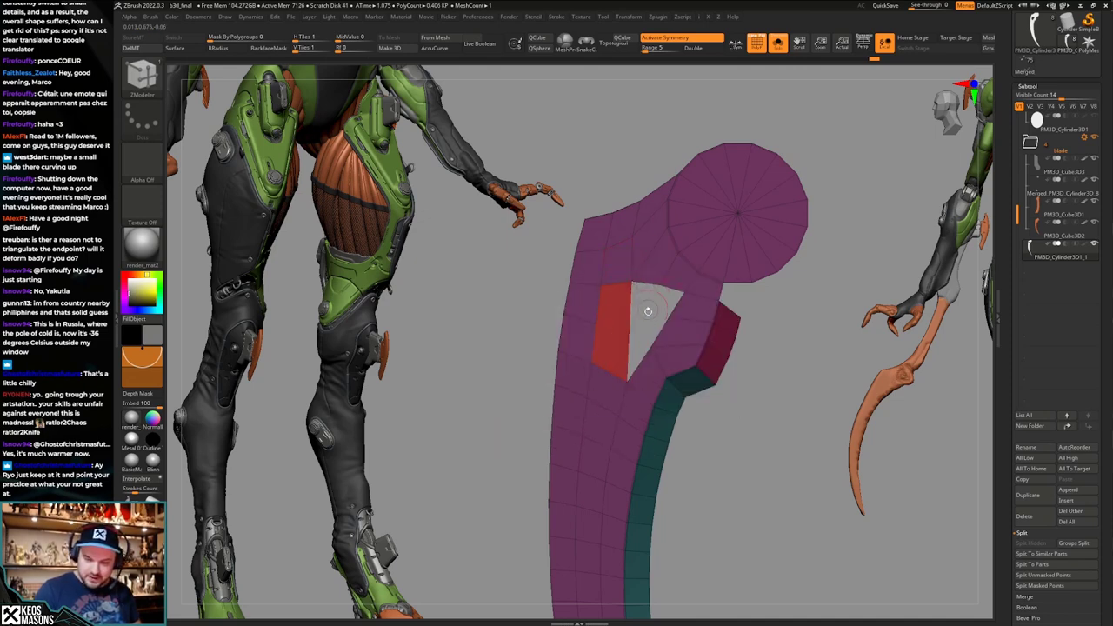
# Insert a crosswise edge through the bridged faces and delete the two faces nearest the blade's outer edge.
pyautogui.press('space')
pyautogui.click(603, 346)
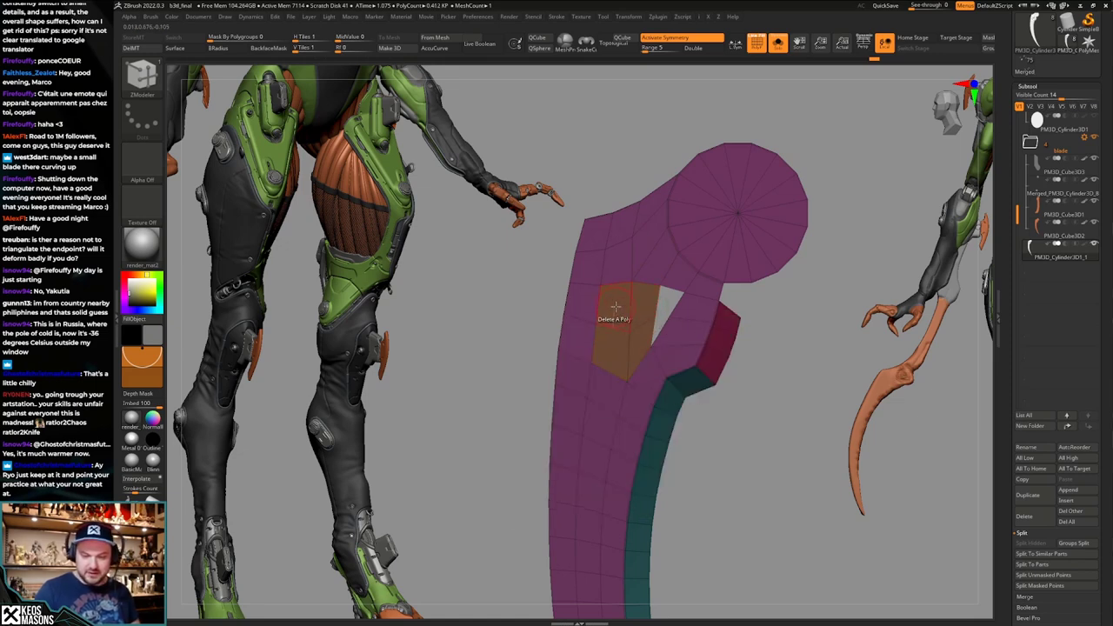
pyautogui.click(615, 306)
pyautogui.click(608, 346)
# Bridge the reopened gaps with faces that match the surrounding edges and close the last triangular hole.
pyautogui.press('space')
pyautogui.click(519, 342)
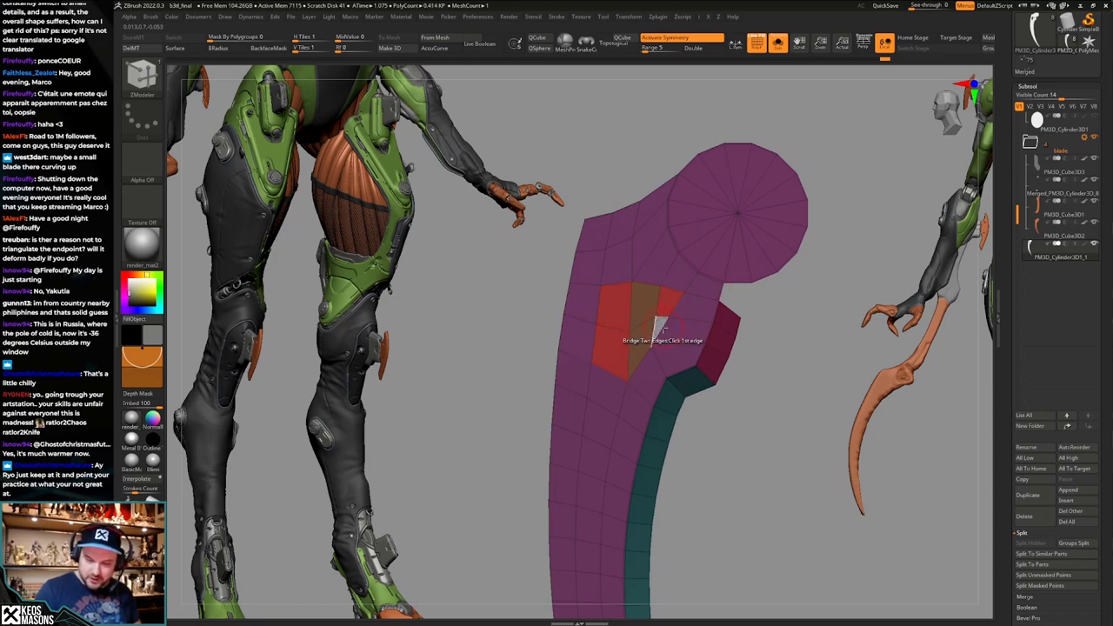
pyautogui.press('space')
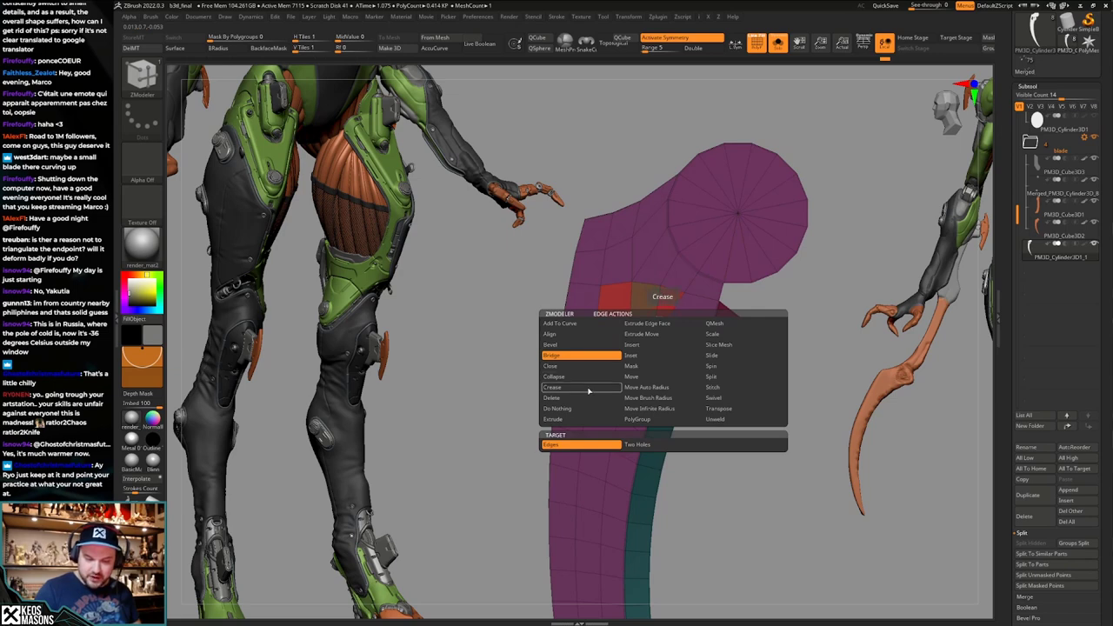
pyautogui.click(591, 367)
pyautogui.keyDown('ctrl'); pyautogui.keyDown('shift'); pyautogui.click(663, 335); pyautogui.keyUp('shift'); pyautogui.keyUp('ctrl')
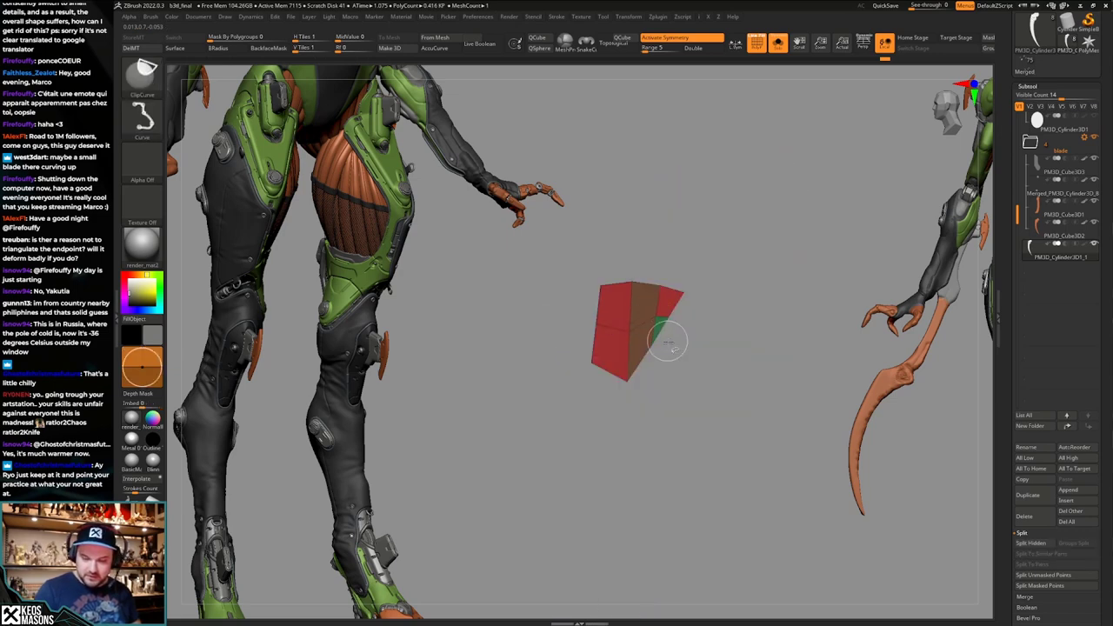
# Isolate the flat face with its new patch, merge them into one polygroup, and unhide the rest.
pyautogui.keyDown('ctrl'); pyautogui.keyDown('shift'); pyautogui.moveTo(791, 411); pyautogui.dragTo(784, 428); pyautogui.keyUp('shift'); pyautogui.keyUp('ctrl')
pyautogui.keyDown('ctrl'); pyautogui.keyDown('shift'); pyautogui.click(683, 327); pyautogui.keyUp('shift'); pyautogui.keyUp('ctrl')
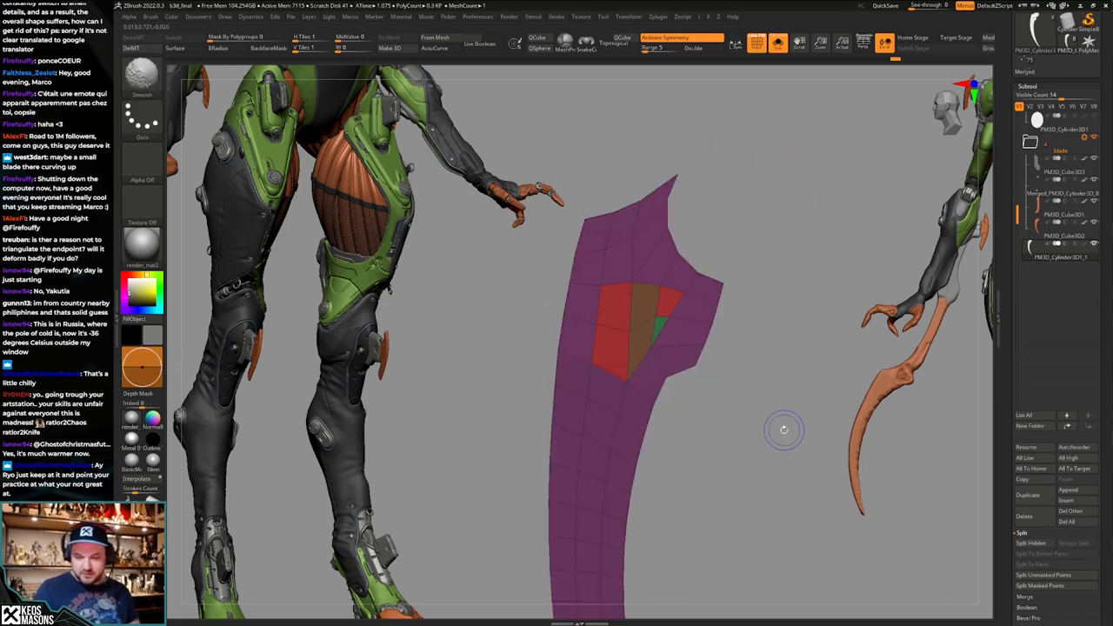
pyautogui.hotkey('ctrl', 'w')
pyautogui.keyDown('ctrl'); pyautogui.keyDown('shift'); pyautogui.click(785, 439); pyautogui.keyUp('shift'); pyautogui.keyUp('ctrl')
# Relax the rebuilt faces into an even flow with the Move brush and check them with and without wireframe.
pyautogui.press('space')
pyautogui.click(751, 345)
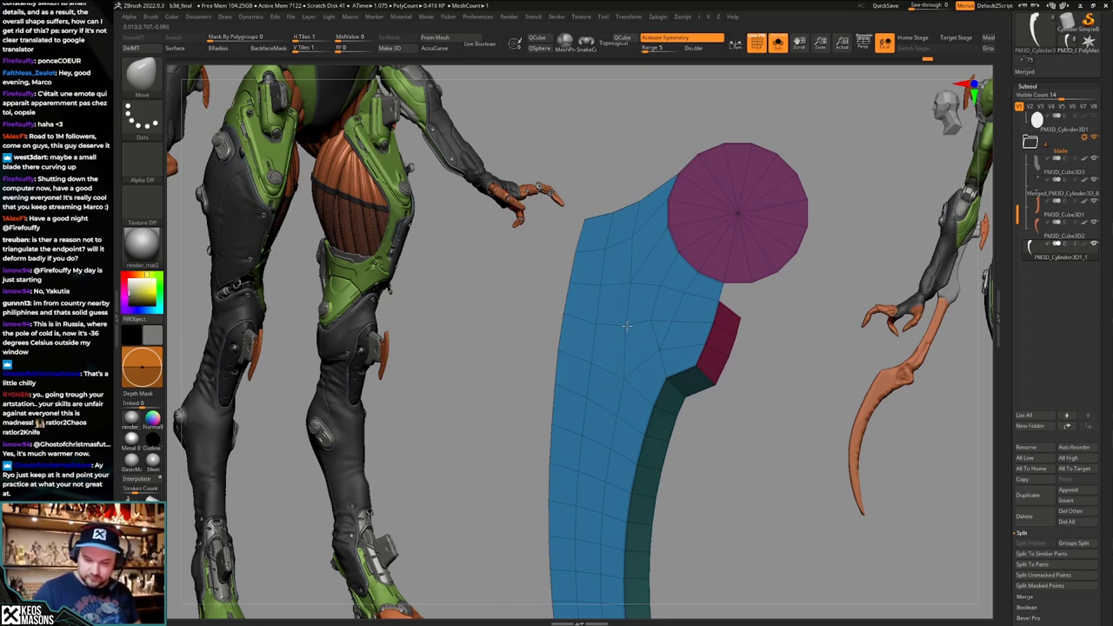
pyautogui.hotkey('shift', 'f')
pyautogui.keyDown('ctrl'); pyautogui.moveTo(646, 353); pyautogui.dragTo(639, 310, button='right'); pyautogui.keyUp('ctrl')
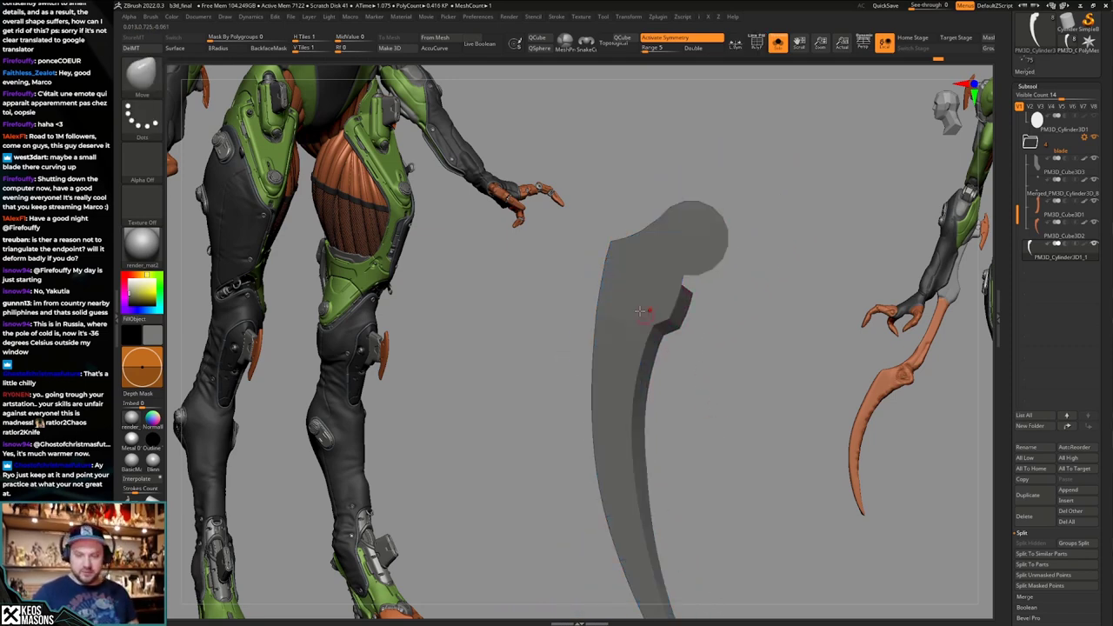
pyautogui.press('w')
pyautogui.hotkey('shift', 'f')
pyautogui.press('q')
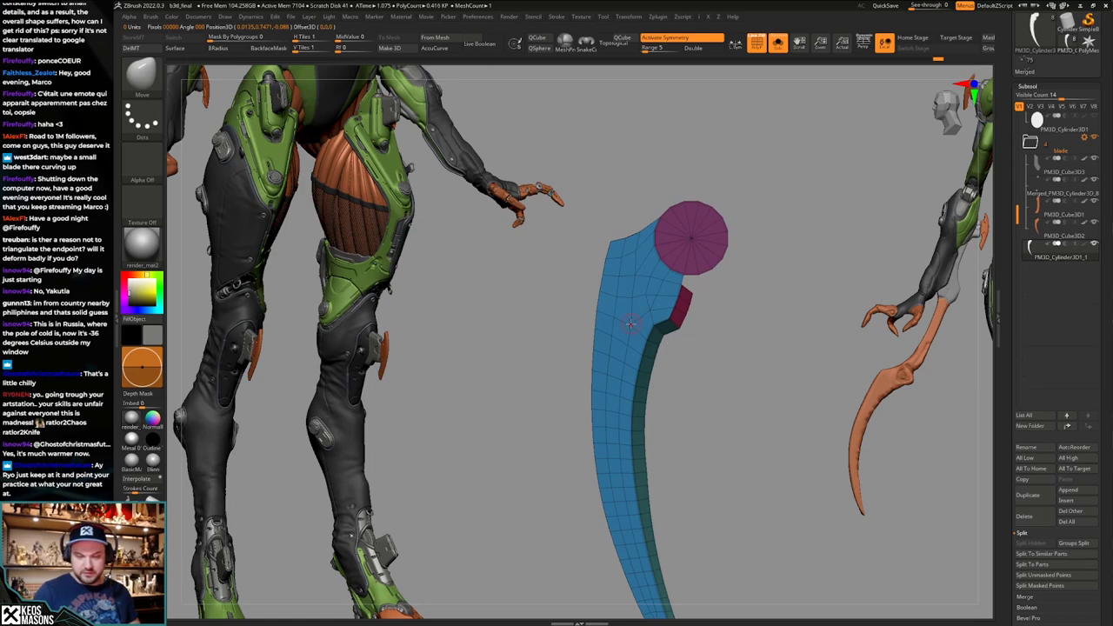
# Smooth the blade with subdivision and check the rebuilt hinge area.
pyautogui.hotkey('shift', 'f')
pyautogui.moveTo(704, 360)
pyautogui.mouseDown(button='right')
pyautogui.moveTo(735, 394)
pyautogui.moveTo(705, 392)
pyautogui.moveTo(730, 383)
pyautogui.moveTo(709, 363)
pyautogui.mouseUp(button='right')
pyautogui.hotkey('ctrl', 'd')
pyautogui.hotkey('ctrl', 'd')
pyautogui.keyDown('alt'); pyautogui.moveTo(708, 363); pyautogui.dragTo(611, 248, button='right'); pyautogui.keyUp('alt')
pyautogui.keyDown('alt'); pyautogui.moveTo(611, 248); pyautogui.dragTo(633, 302, button='right'); pyautogui.keyUp('alt')
pyautogui.keyDown('ctrl'); pyautogui.moveTo(633, 302); pyautogui.dragTo(612, 331, button='right'); pyautogui.keyUp('ctrl')
pyautogui.moveTo(710, 374)
pyautogui.mouseDown(button='right')
pyautogui.moveTo(701, 424)
pyautogui.moveTo(703, 398)
pyautogui.mouseUp(button='right')
pyautogui.keyDown('alt'); pyautogui.moveTo(660, 259); pyautogui.dragTo(658, 297, button='right'); pyautogui.keyUp('alt')
pyautogui.hotkey('shift', 'f')
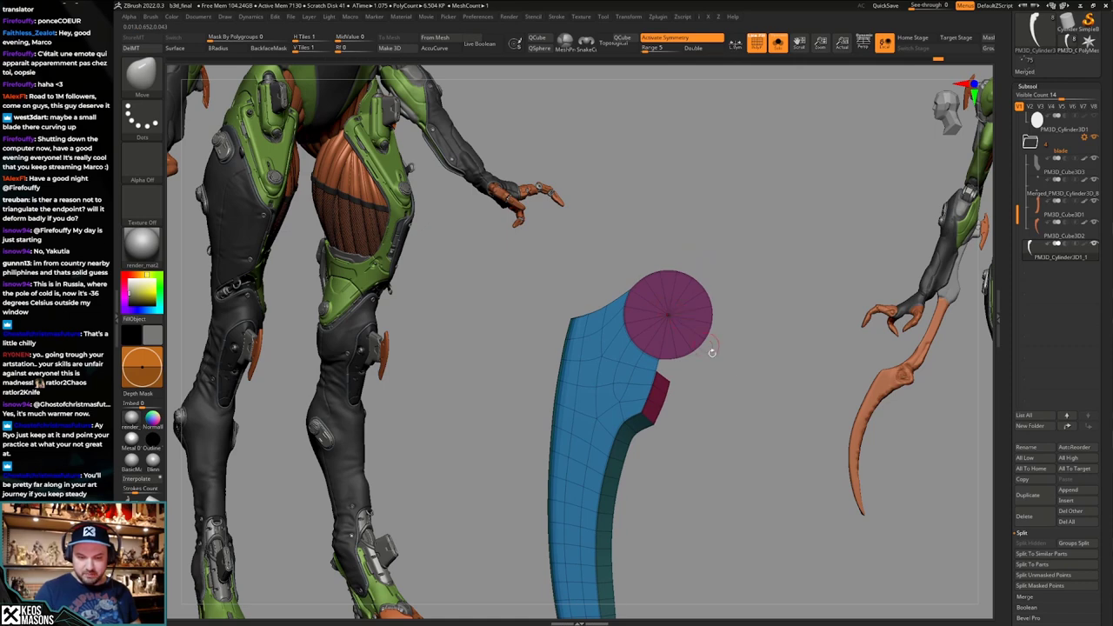
# Examine the smoothed blade together with its neighbouring hinge parts and alone, in shaded and wireframe display.
pyautogui.hotkey('shift', 'f')
pyautogui.hotkey('alt', 's')
pyautogui.hotkey('shift', 'f')
pyautogui.hotkey('ctrl', 'z')
pyautogui.hotkey('ctrl', 'z')
pyautogui.hotkey('ctrl', 'z')
pyautogui.hotkey('ctrl', 'z')
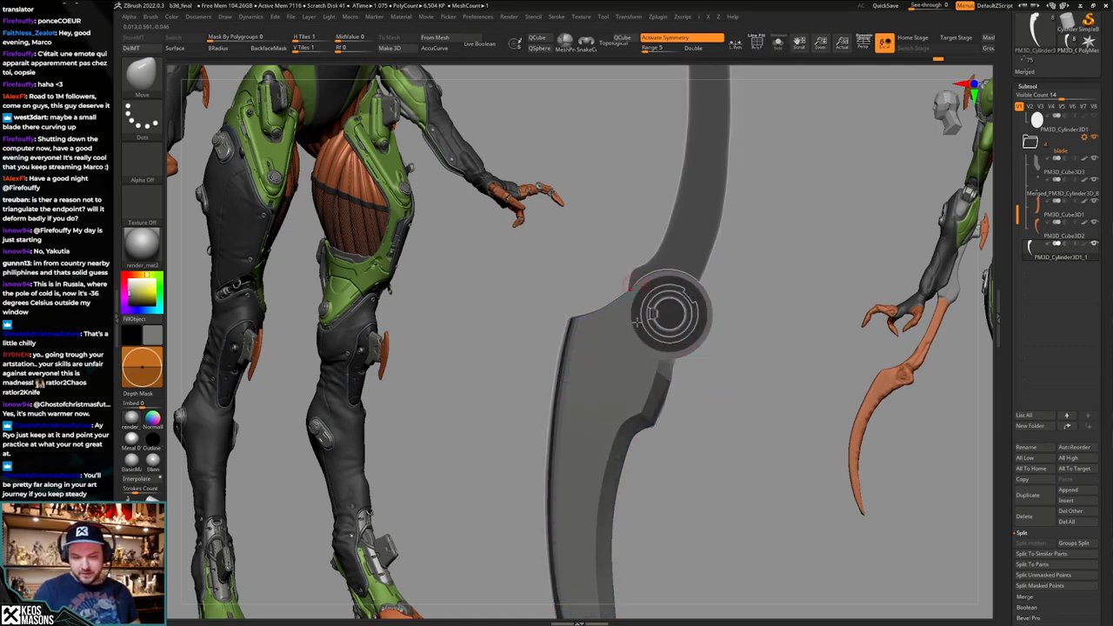
pyautogui.moveTo(702, 373)
pyautogui.keyDown('ctrl'); pyautogui.mouseDown(button='right')
pyautogui.moveTo(705, 408)
pyautogui.moveTo(714, 353)
pyautogui.mouseUp(button='right'); pyautogui.keyUp('ctrl')
pyautogui.rightClick(706, 408)
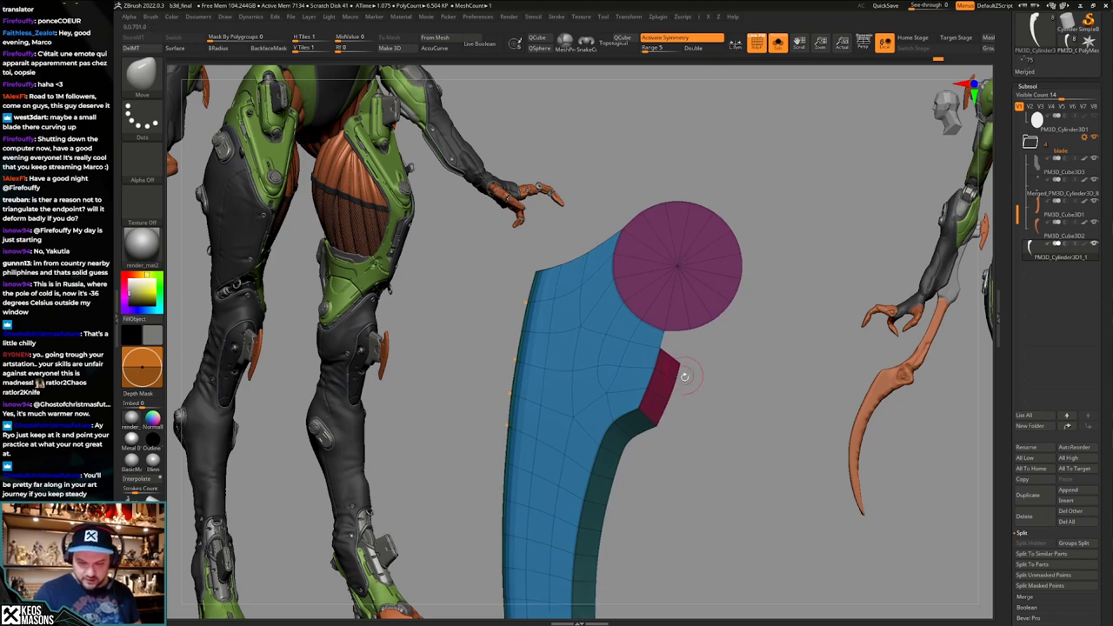
# Examine the full length of the blade and its hinge end from several angles.
pyautogui.hotkey('ctrl', 'z')
pyautogui.hotkey('ctrl', 'z')
pyautogui.hotkey('ctrl', 'z')
pyautogui.hotkey('ctrl', 'z')
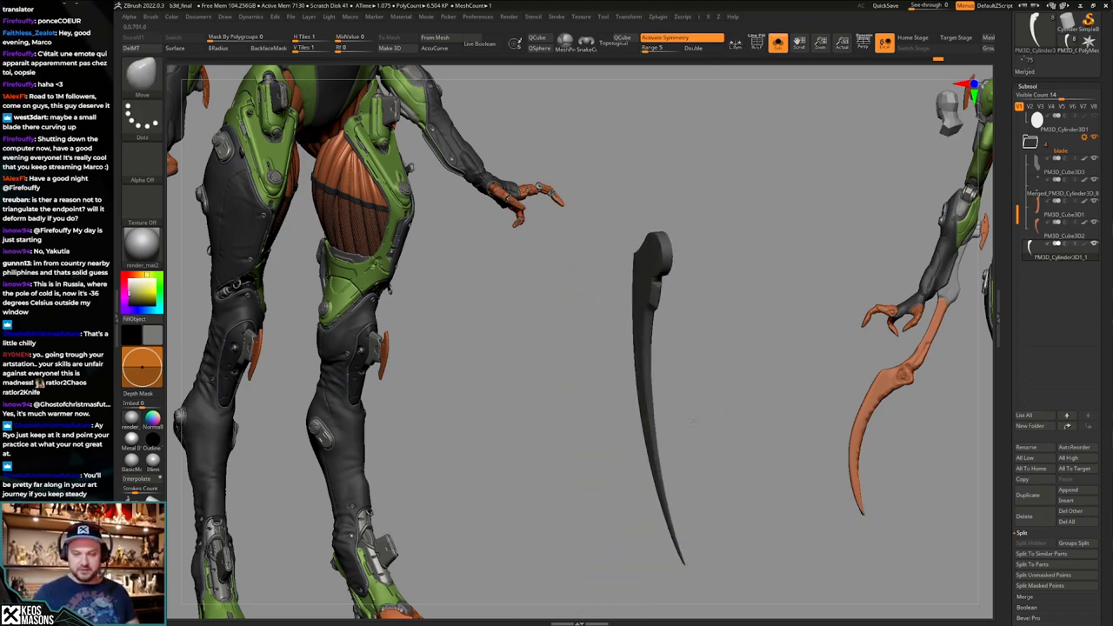
pyautogui.moveTo(694, 419); pyautogui.dragTo(723, 389, button='right')
pyautogui.moveTo(723, 389)
pyautogui.mouseDown(button='right')
pyautogui.moveTo(703, 402)
pyautogui.moveTo(735, 407)
pyautogui.moveTo(703, 431)
pyautogui.moveTo(690, 409)
pyautogui.moveTo(691, 425)
pyautogui.moveTo(685, 365)
pyautogui.moveTo(656, 404)
pyautogui.moveTo(671, 368)
pyautogui.mouseUp(button='right')
pyautogui.hotkey('shift', 'f')
pyautogui.hotkey('shift', 'f')
# Insert an edge loop lengthwise along the blade's narrow inner rim with ZModeler and display the wireframe.
pyautogui.press('b')
pyautogui.press('z')
pyautogui.press('m')
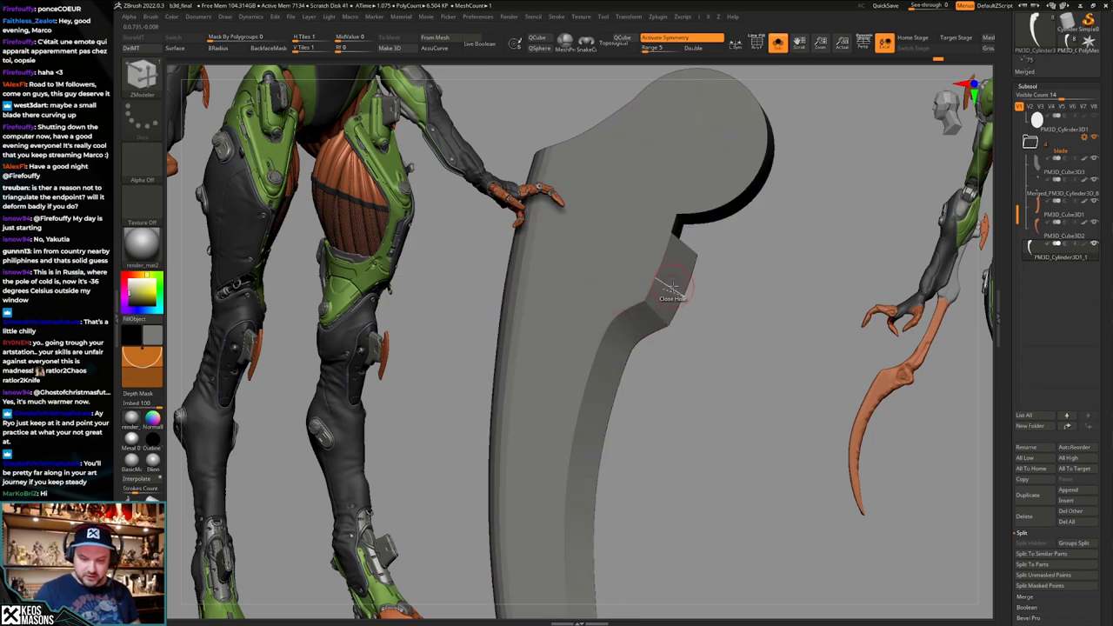
pyautogui.press('space')
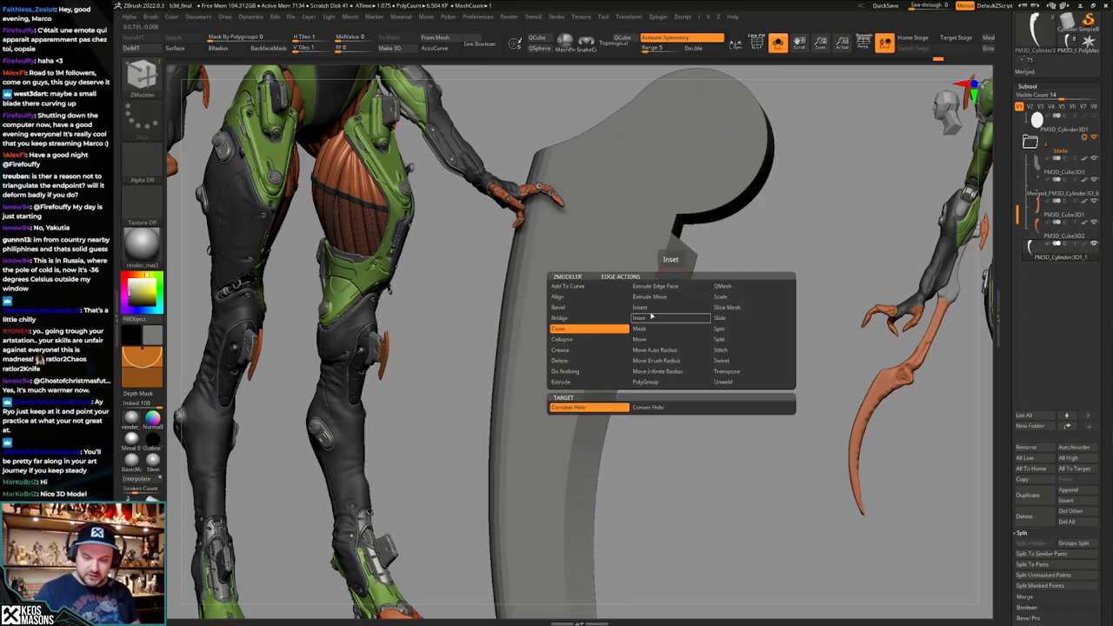
pyautogui.click(650, 309)
pyautogui.hotkey('shift', 'f')
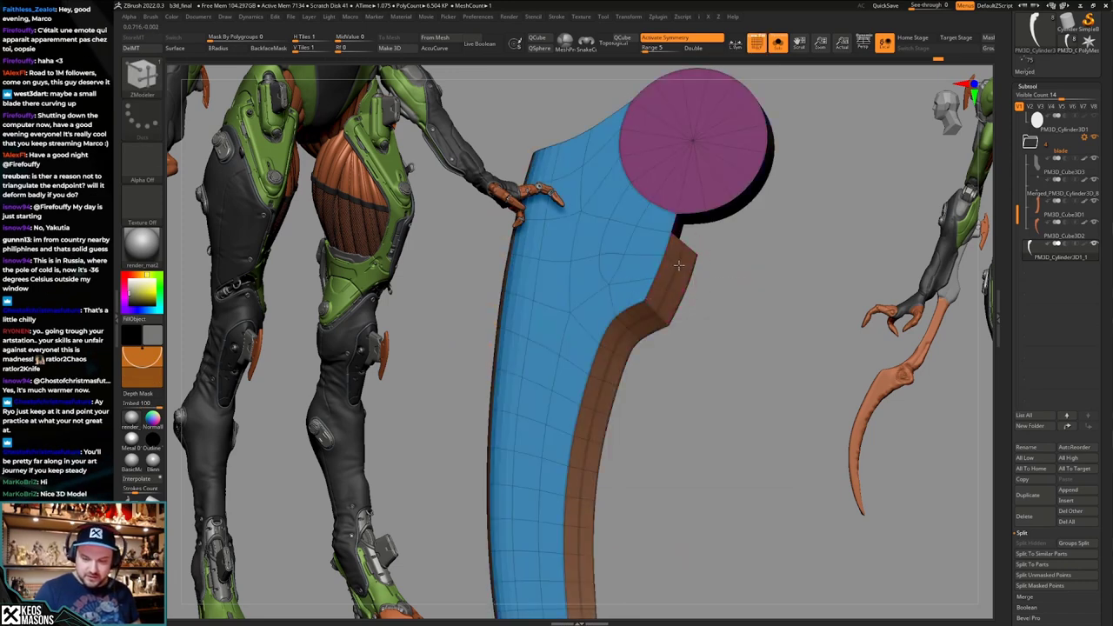
# Step back through the last edge loop insertions on the blade's inner rim and check the bend near the hinge.
pyautogui.hotkey('ctrl', 'z')
pyautogui.hotkey('ctrl', 'z')
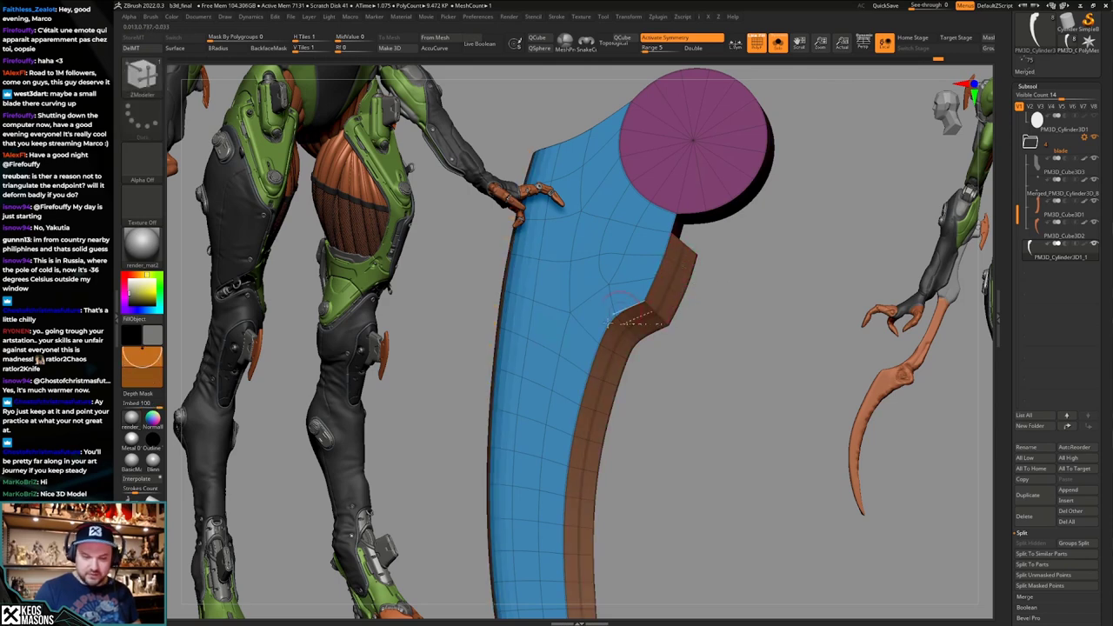
pyautogui.moveTo(607, 322); pyautogui.dragTo(522, 323, button='right')
pyautogui.moveTo(729, 359); pyautogui.dragTo(695, 348, button='right')
pyautogui.hotkey('ctrl', 'shift', 'z')
# Set ZModeler's Insert edge action to Single EdgeLoop and try an edge loop lengthwise along the blade's outer rim.
pyautogui.press('space')
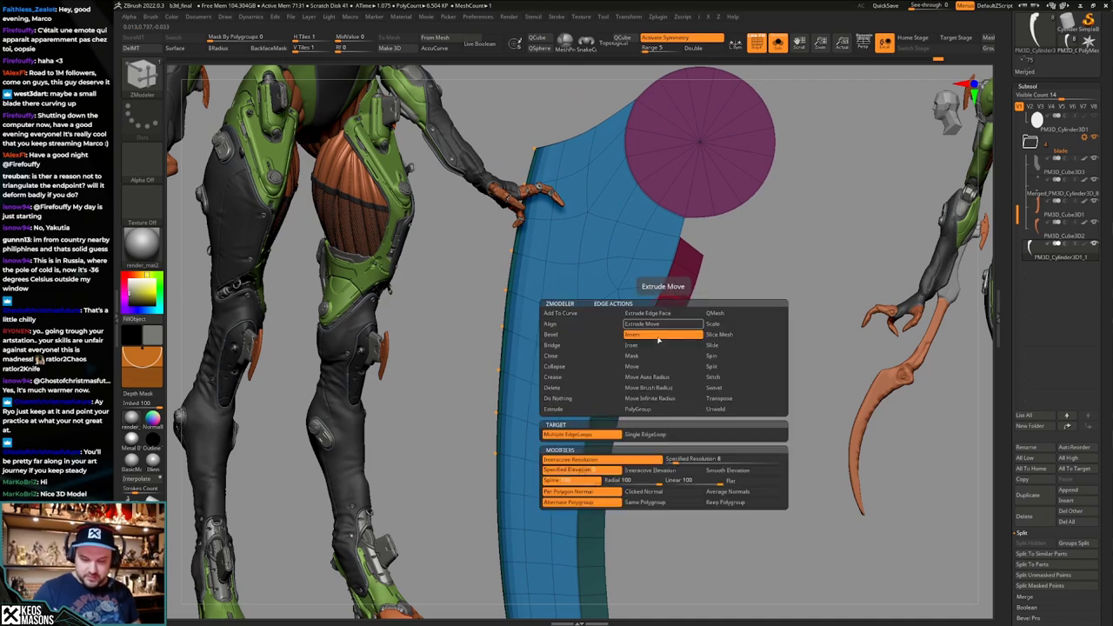
pyautogui.click(662, 432)
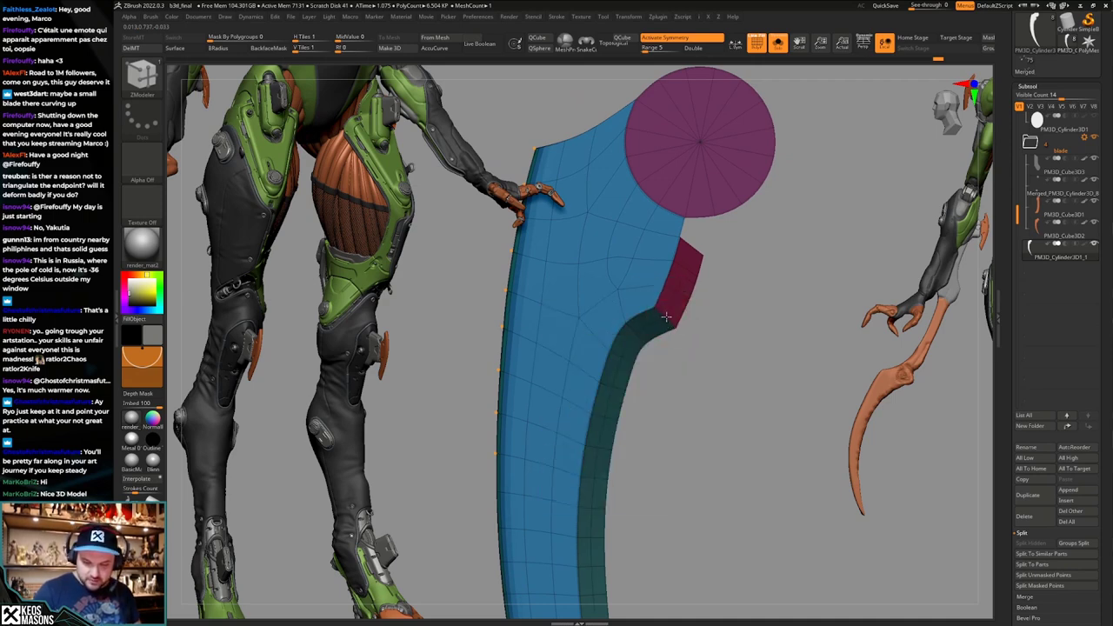
pyautogui.moveTo(668, 313); pyautogui.dragTo(584, 305, button='right')
pyautogui.click(564, 277)
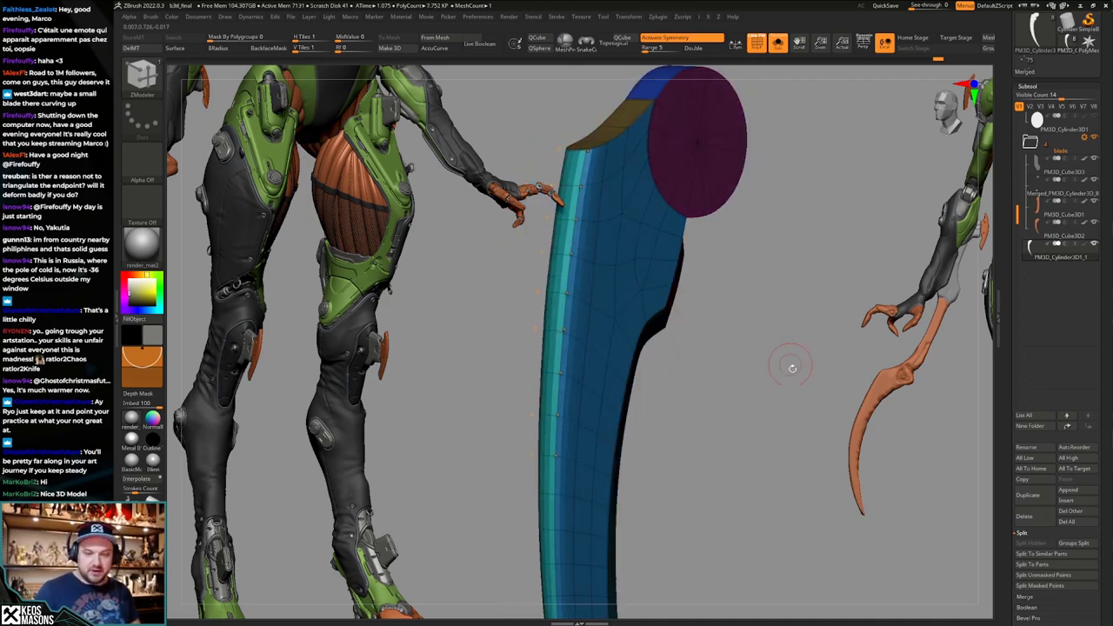
pyautogui.moveTo(792, 367); pyautogui.dragTo(719, 342, button='right')
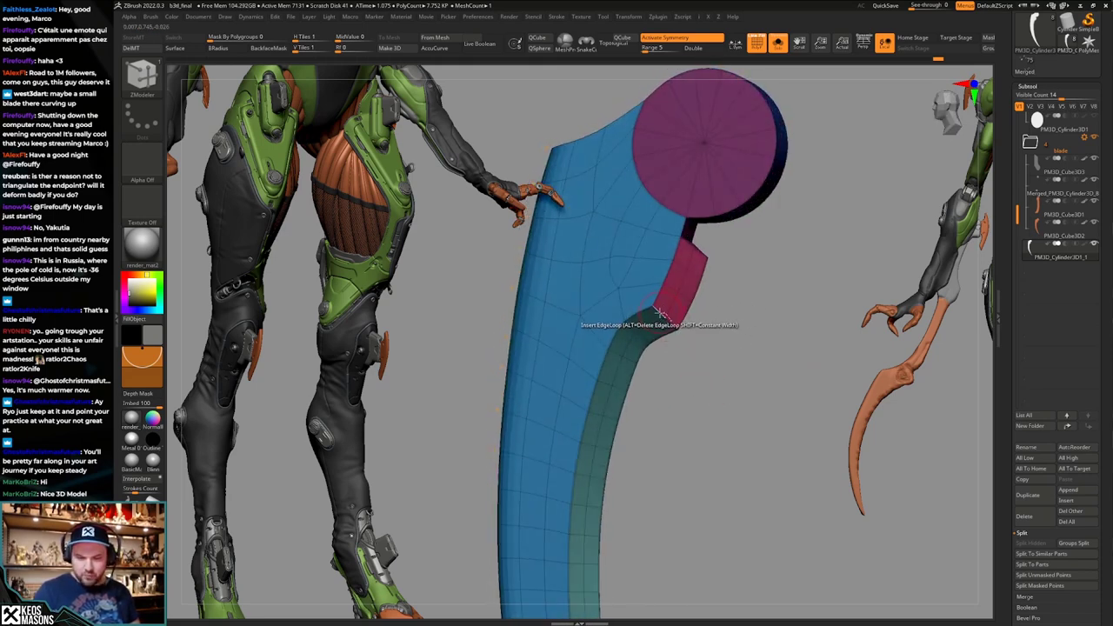
pyautogui.moveTo(702, 292); pyautogui.dragTo(737, 261, button='right')
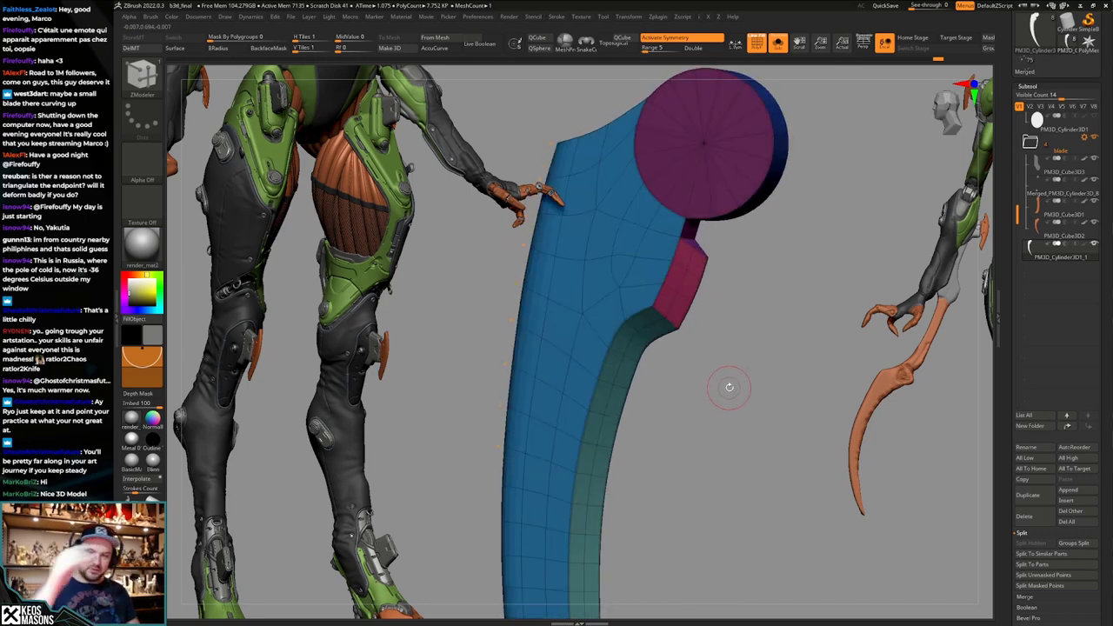
pyautogui.moveTo(784, 352); pyautogui.dragTo(728, 296, button='right')
# Try to shift the edge at the inner rim's corner with the Move Infinite Radius edge action and compare shaded and wireframe display.
pyautogui.hotkey('shift', 'f')
pyautogui.hotkey('shift', 'f')
pyautogui.press('space')
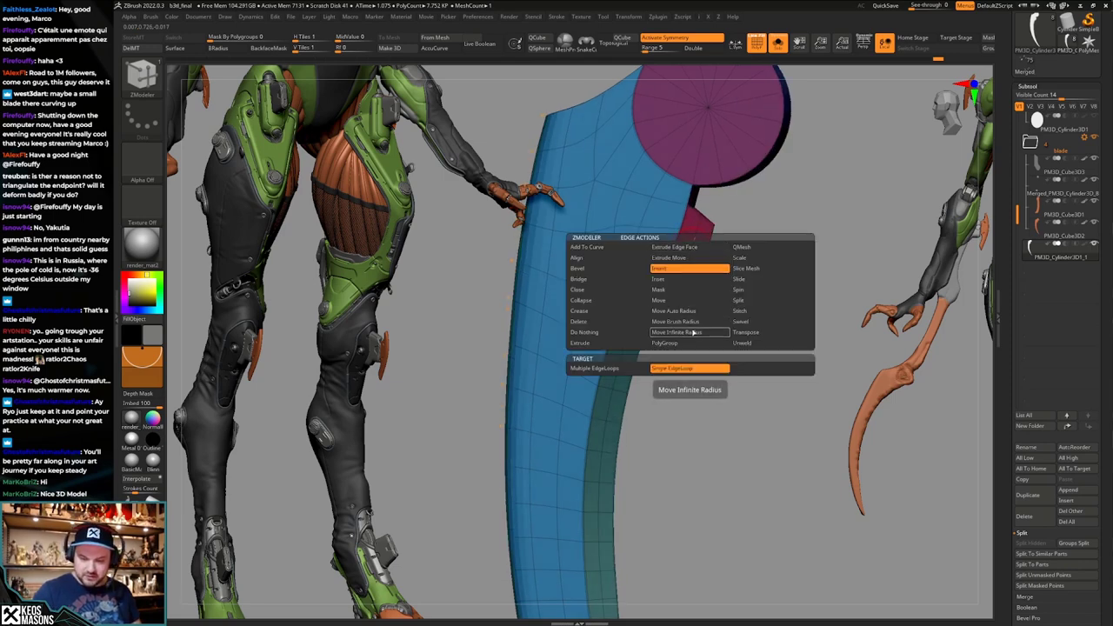
pyautogui.click(692, 332)
pyautogui.hotkey('shift', 'f')
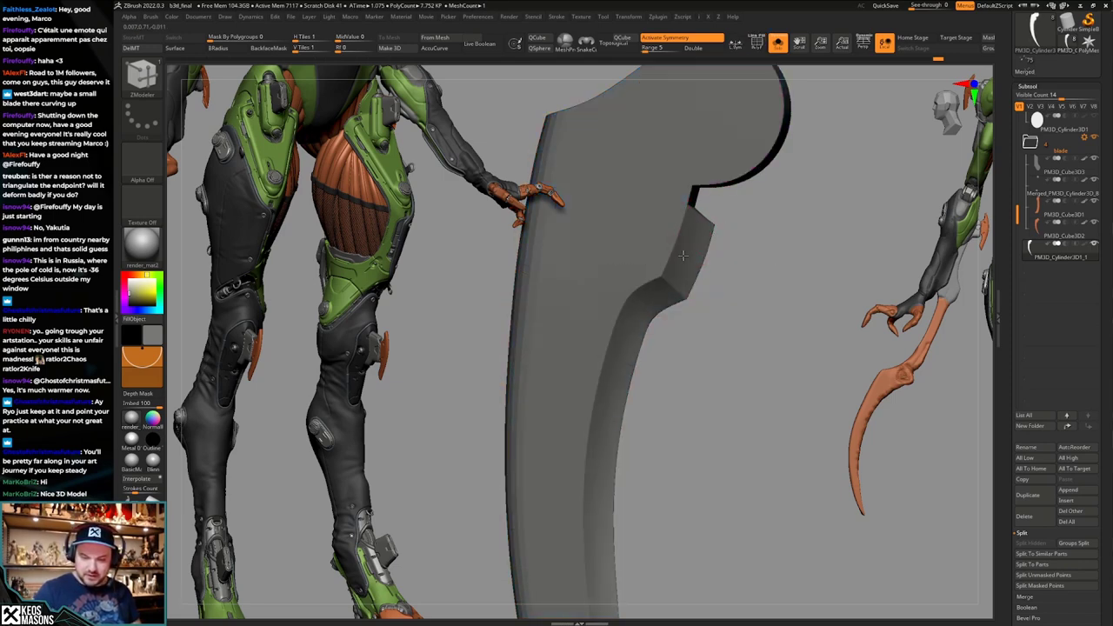
pyautogui.moveTo(675, 265); pyautogui.dragTo(679, 266)
pyautogui.moveTo(681, 266)
pyautogui.mouseDown(button='right')
pyautogui.moveTo(716, 247)
pyautogui.moveTo(703, 293)
pyautogui.moveTo(701, 260)
pyautogui.moveTo(708, 397)
pyautogui.moveTo(721, 368)
pyautogui.moveTo(745, 366)
pyautogui.moveTo(707, 436)
pyautogui.moveTo(709, 365)
pyautogui.moveTo(705, 403)
pyautogui.moveTo(693, 366)
pyautogui.moveTo(710, 413)
pyautogui.moveTo(705, 382)
pyautogui.moveTo(699, 429)
pyautogui.moveTo(669, 348)
pyautogui.moveTo(682, 366)
pyautogui.mouseUp(button='right')
pyautogui.hotkey('shift', 'f')
pyautogui.hotkey('shift', 'f')
pyautogui.hotkey('shift', 'f')
pyautogui.hotkey('shift', 'f')
pyautogui.hotkey('shift', 'f')
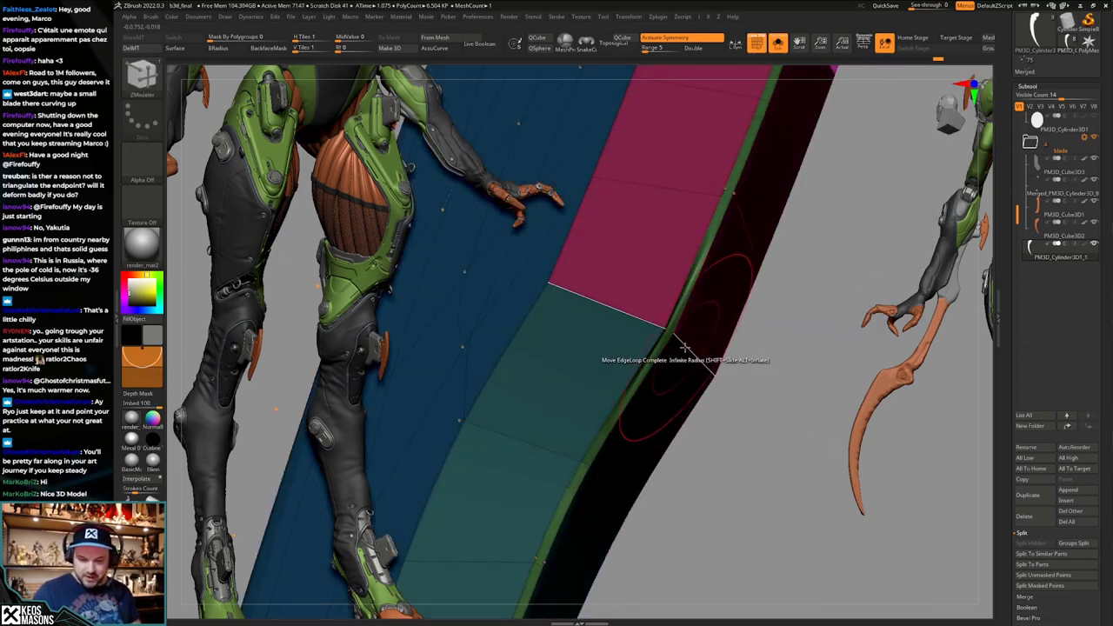
# Switch the ZModeler edge action to Crease at the inner rim's corner and examine the blade toward its tip.
pyautogui.press('space')
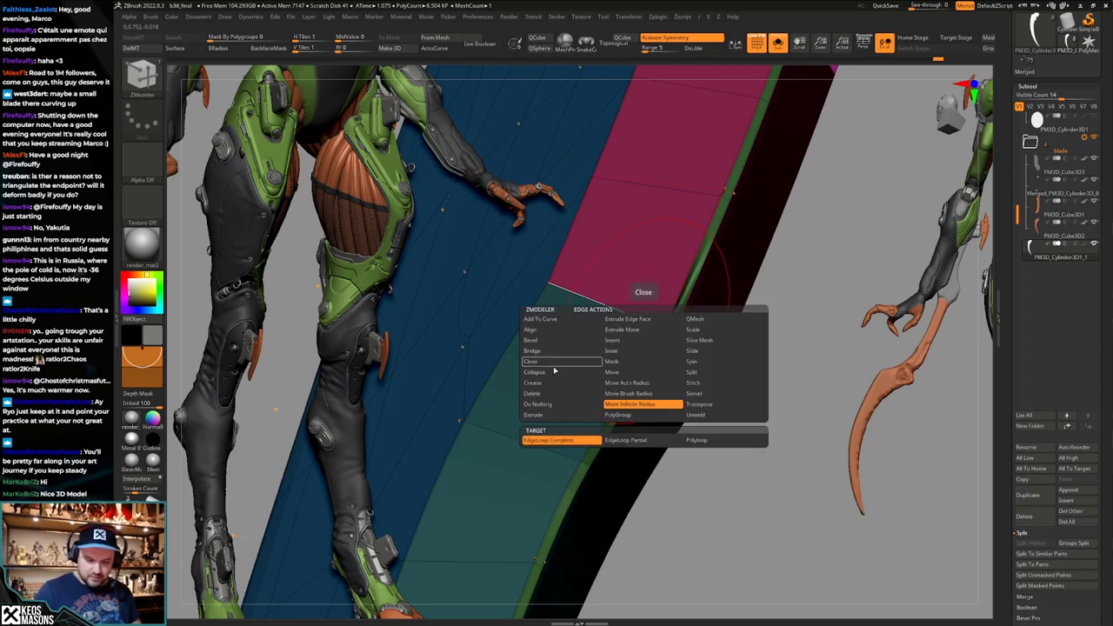
pyautogui.click(558, 383)
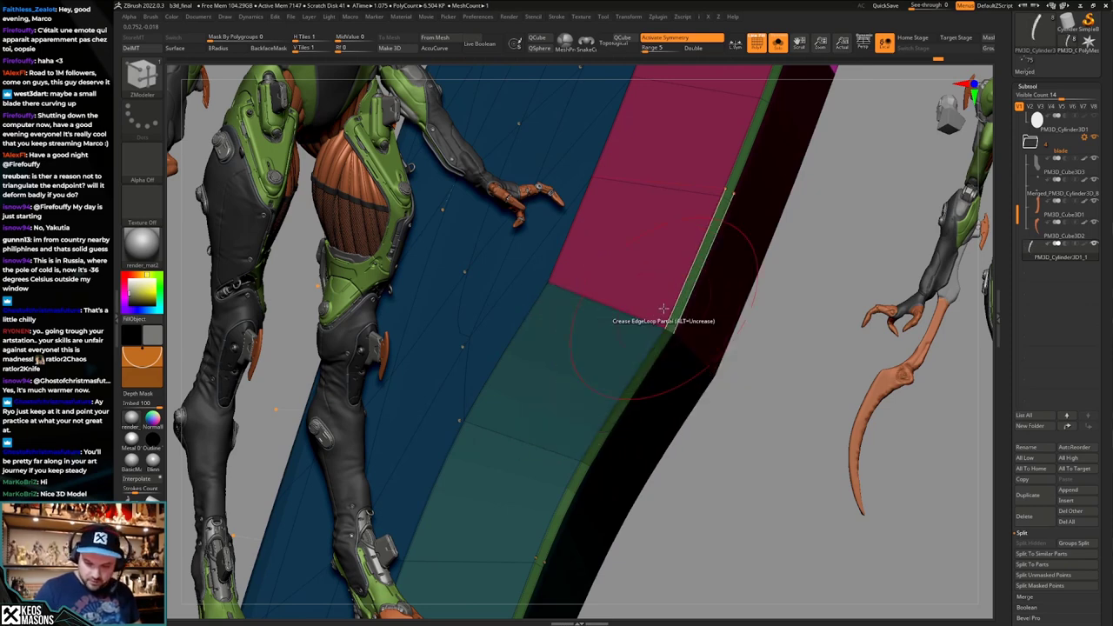
pyautogui.keyDown('ctrl'); pyautogui.moveTo(670, 329); pyautogui.dragTo(666, 131, button='right'); pyautogui.keyUp('ctrl')
pyautogui.hotkey('shift', 'f')
pyautogui.keyDown('ctrl'); pyautogui.moveTo(674, 466); pyautogui.dragTo(640, 465, button='right'); pyautogui.keyUp('ctrl')
# Undo the recent edge edits on the blade.
pyautogui.hotkey('ctrl', 'z')
pyautogui.hotkey('ctrl', 'z')
pyautogui.hotkey('ctrl', 'z')
pyautogui.hotkey('ctrl', 'z')
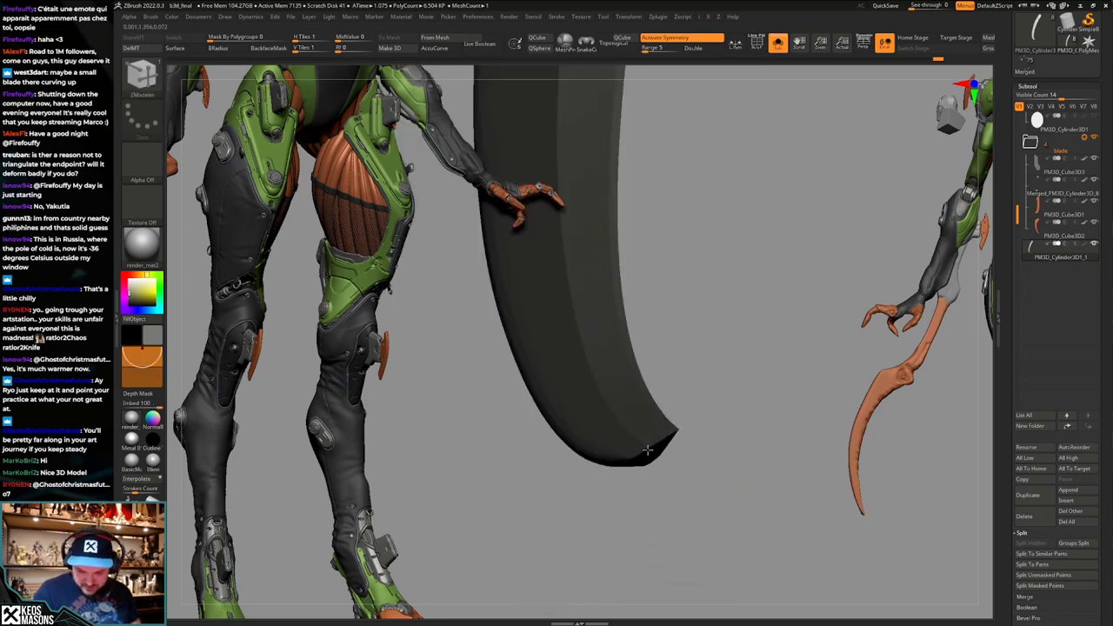
pyautogui.hotkey('ctrl', 'z')
pyautogui.hotkey('ctrl', 'z')
pyautogui.hotkey('ctrl', 'z')
pyautogui.hotkey('ctrl', 'z')
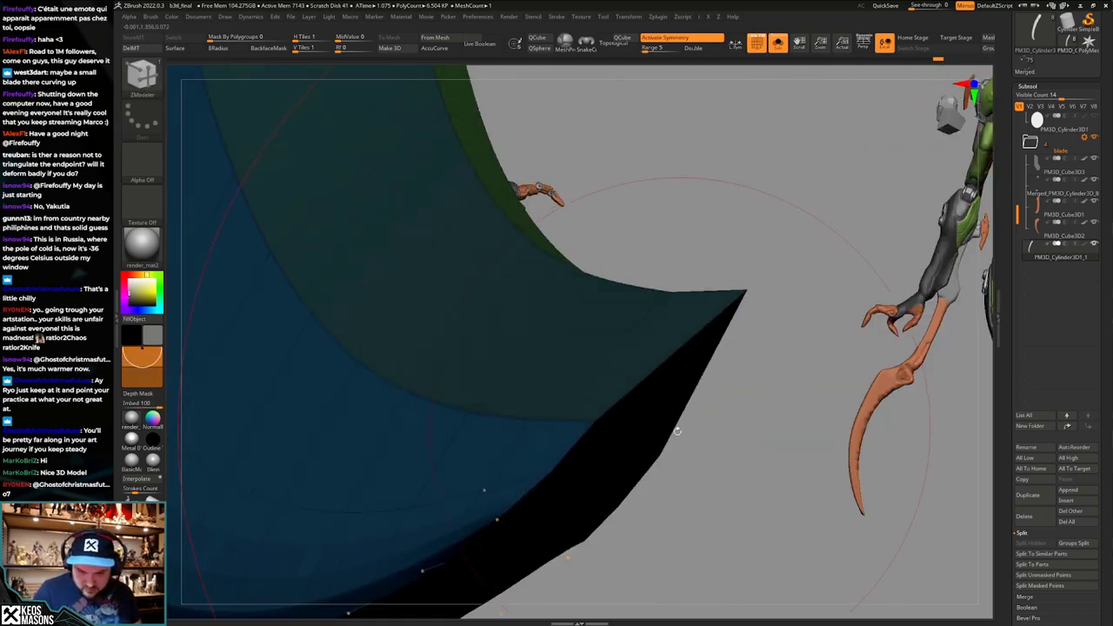
pyautogui.hotkey('ctrl', 'z')
pyautogui.hotkey('ctrl', 'z')
pyautogui.hotkey('ctrl', 'z')
pyautogui.hotkey('ctrl', 'z')
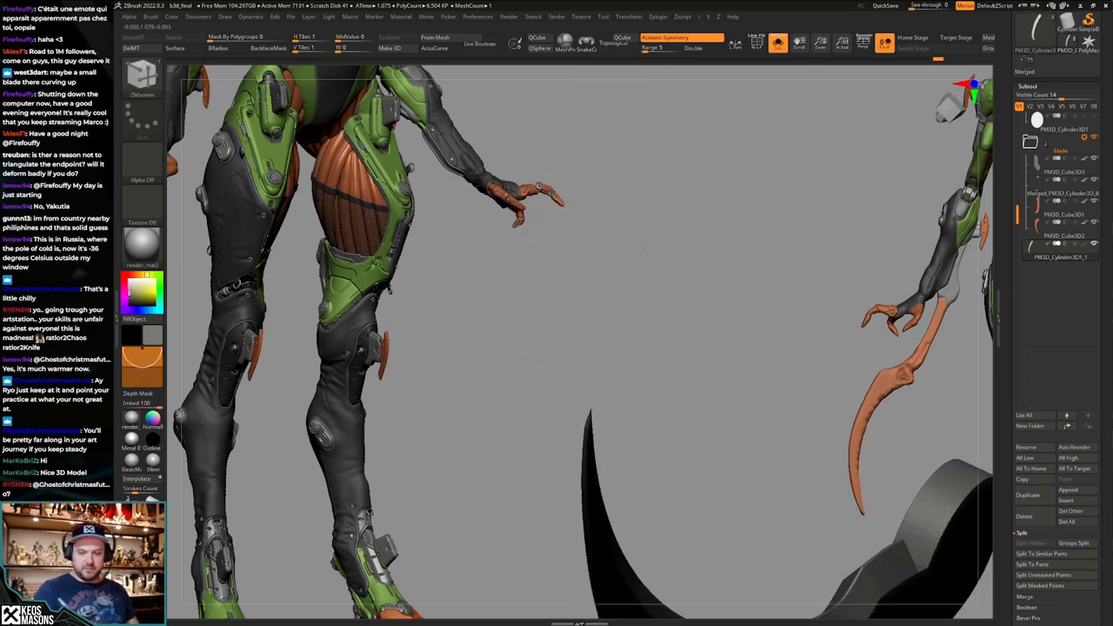
pyautogui.hotkey('ctrl', 'z')
pyautogui.hotkey('ctrl', 'z')
pyautogui.hotkey('ctrl', 'z')
pyautogui.hotkey('ctrl', 'z')
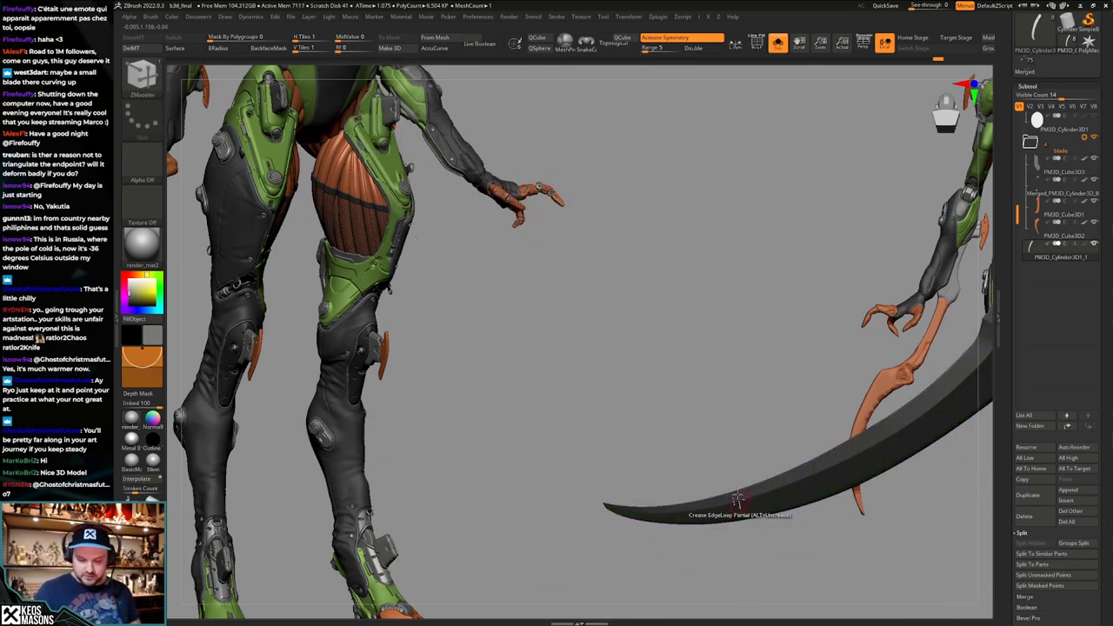
# Mirror the blade and examine its hinge end and polygroups in shaded and wireframe display.
pyautogui.moveTo(717, 439); pyautogui.dragTo(737, 394)
pyautogui.moveTo(737, 394); pyautogui.dragTo(724, 415, button='right')
pyautogui.moveTo(676, 348)
pyautogui.keyDown('ctrl'); pyautogui.mouseDown(button='right')
pyautogui.moveTo(730, 412)
pyautogui.moveTo(745, 397)
pyautogui.mouseUp(button='right'); pyautogui.keyUp('ctrl')
pyautogui.press('x')
pyautogui.click(718, 349)
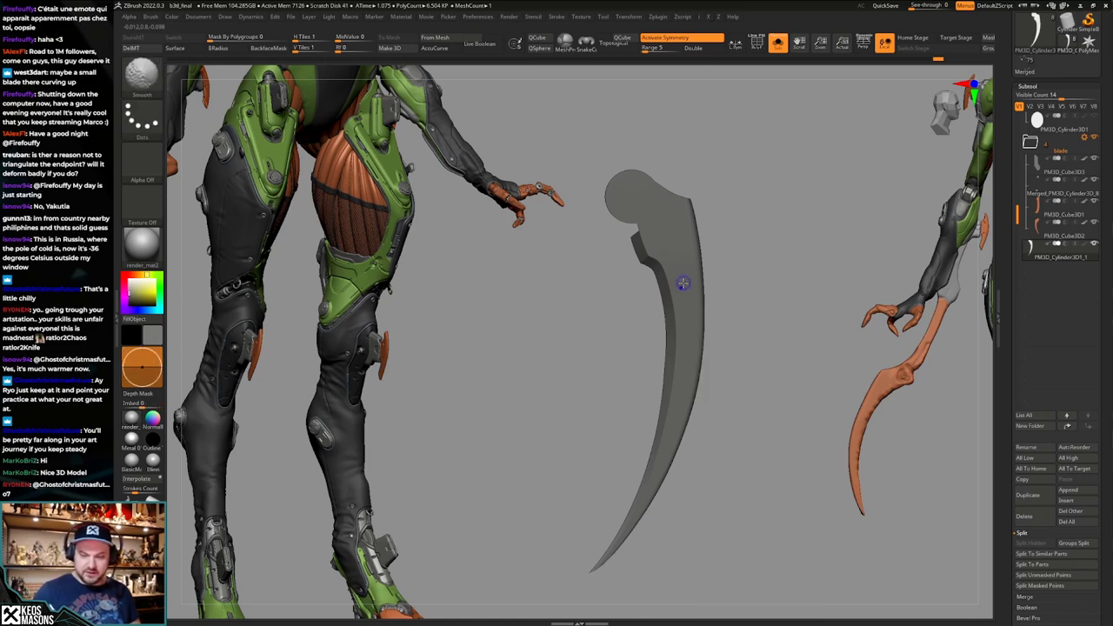
pyautogui.moveTo(683, 283)
pyautogui.keyDown('ctrl'); pyautogui.mouseDown(button='right')
pyautogui.moveTo(686, 318)
pyautogui.moveTo(674, 317)
pyautogui.mouseUp(button='right'); pyautogui.keyUp('ctrl')
pyautogui.keyDown('ctrl'); pyautogui.moveTo(673, 318); pyautogui.dragTo(660, 356, button='right'); pyautogui.keyUp('ctrl')
pyautogui.hotkey('shift', 'f')
pyautogui.press('x')
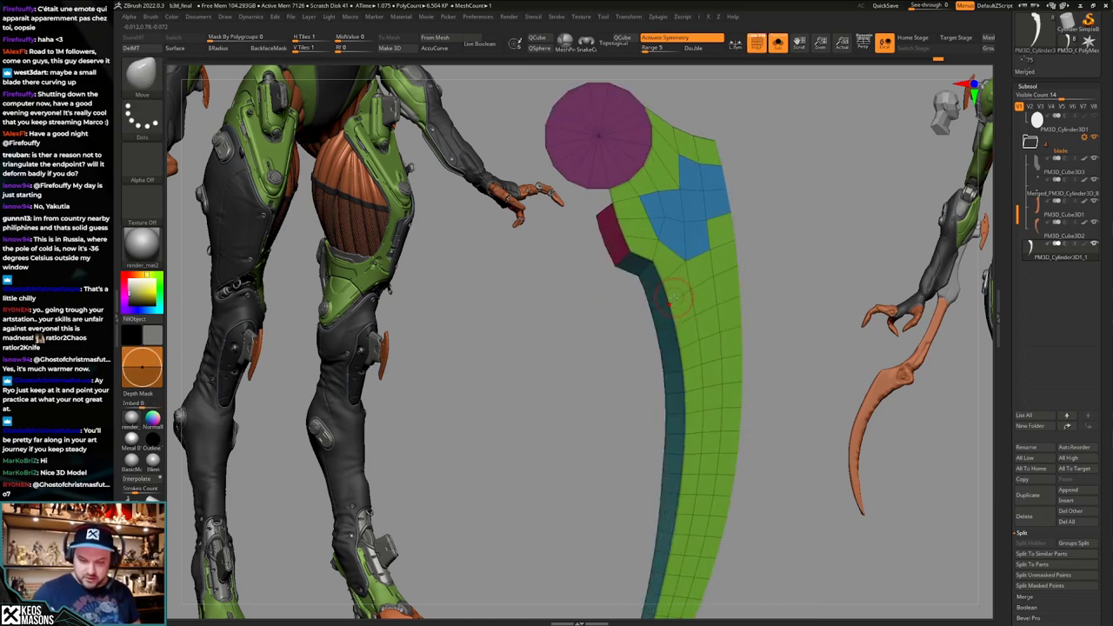
pyautogui.hotkey('shift', 'f')
# Return the blade to its low-poly state before smoothing and mirror it to the opposite orientation.
pyautogui.hotkey('ctrl', 'z')
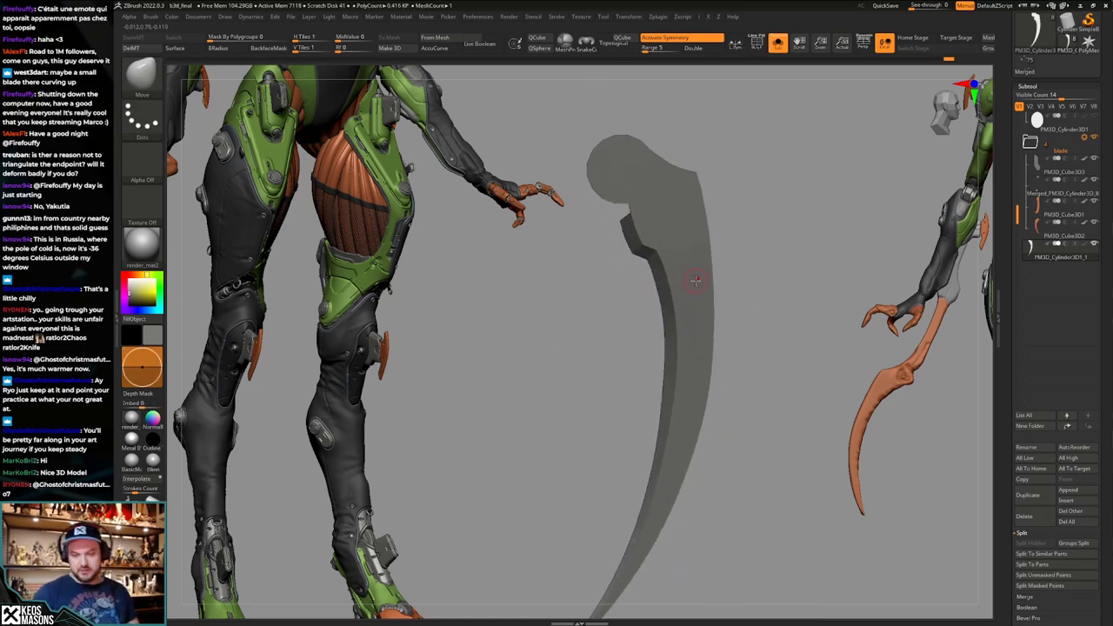
pyautogui.hotkey('ctrl', 'z')
pyautogui.hotkey('shift', 'f')
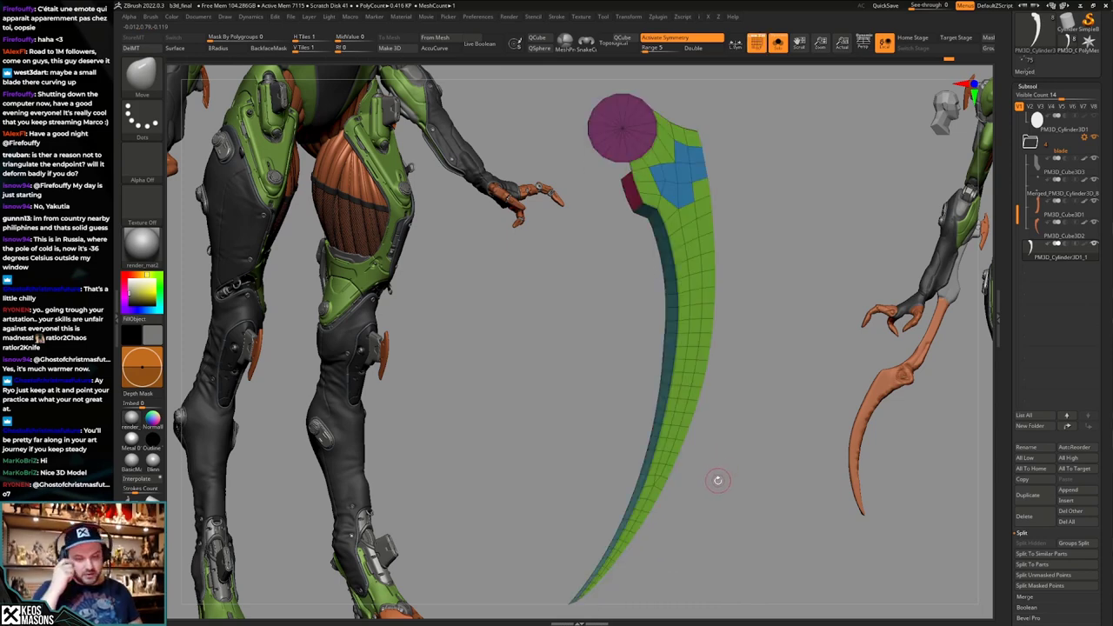
pyautogui.keyDown('alt'); pyautogui.moveTo(677, 285); pyautogui.dragTo(678, 306, button='right'); pyautogui.keyUp('alt')
pyautogui.keyDown('ctrl'); pyautogui.moveTo(678, 306); pyautogui.dragTo(690, 324, button='right'); pyautogui.keyUp('ctrl')
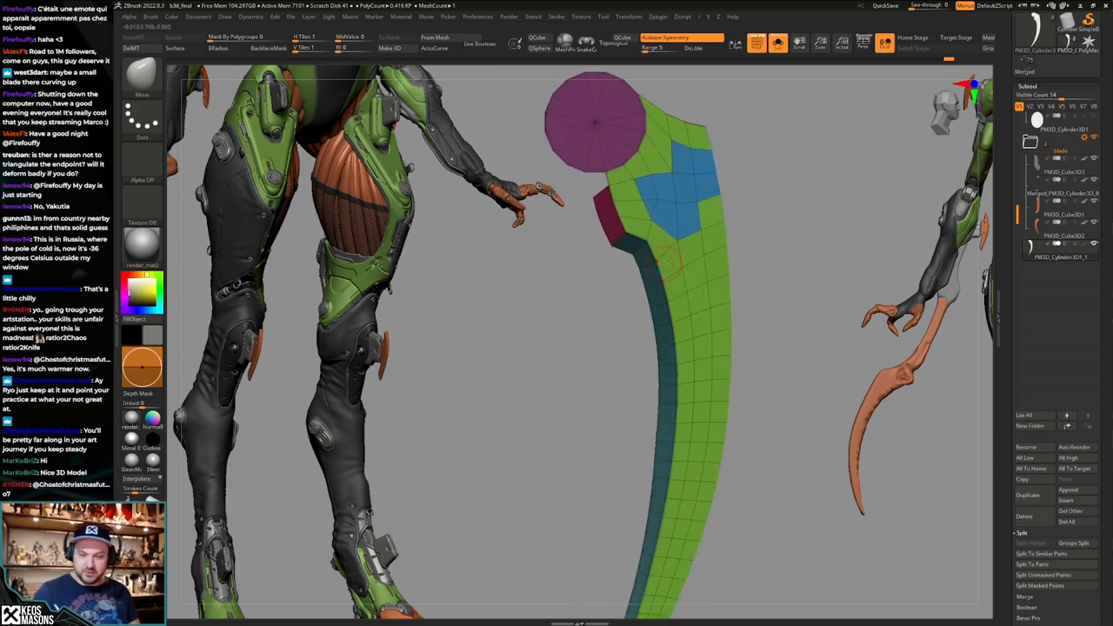
pyautogui.hotkey('ctrl', 'shift', 'z')
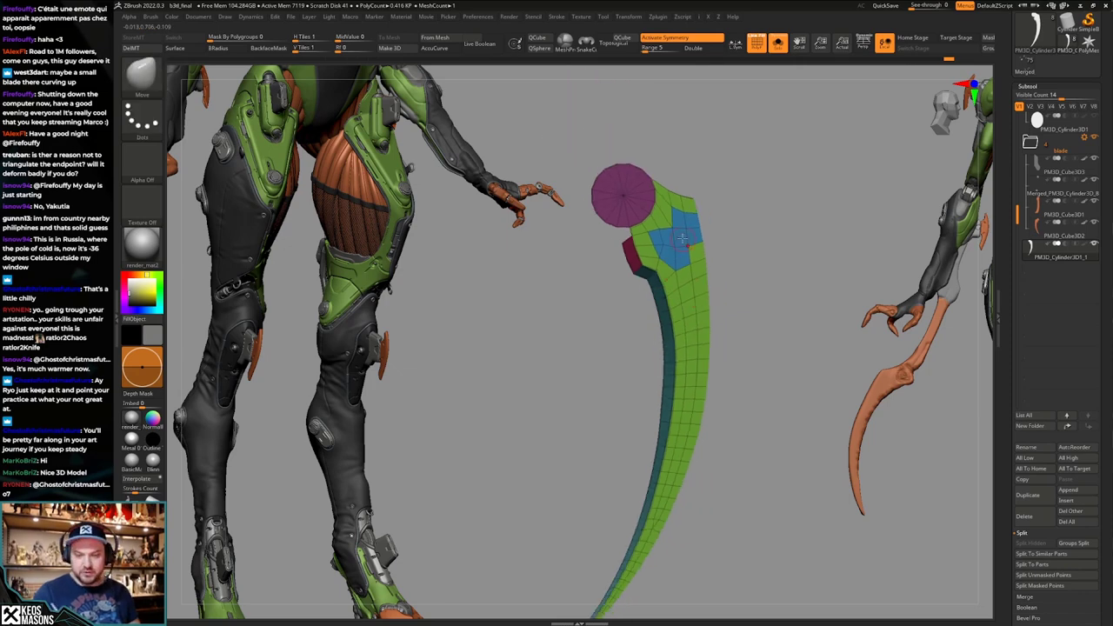
pyautogui.press('x')
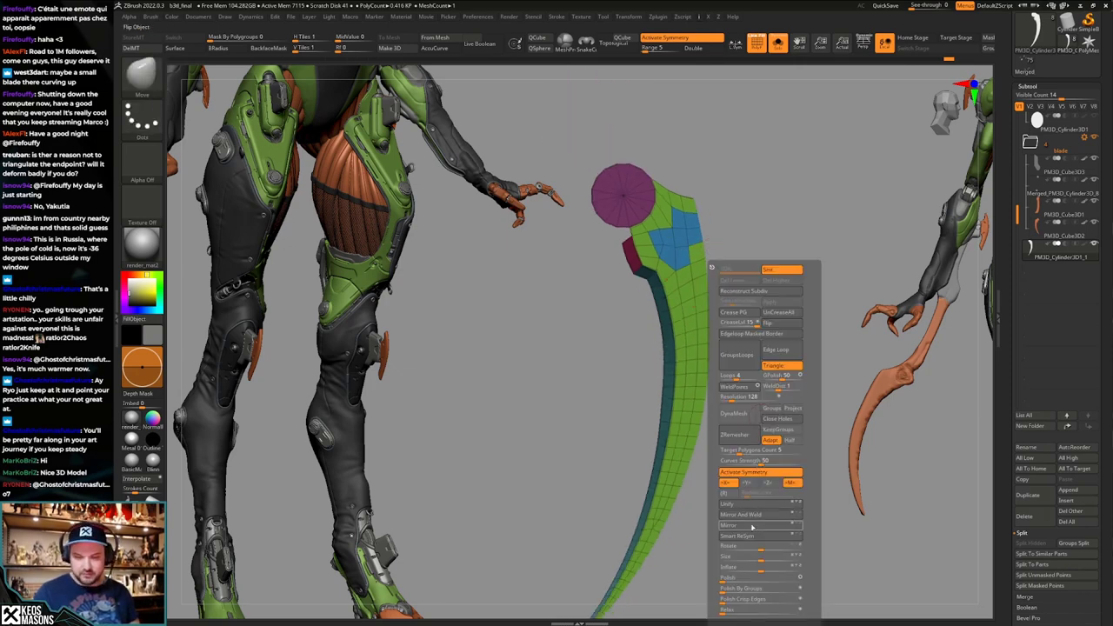
pyautogui.click(752, 526)
# Isolate the blade's flat side faces, combine them into one polygroup and show the whole blade again.
pyautogui.keyDown('ctrl'); pyautogui.keyDown('shift'); pyautogui.click(675, 246); pyautogui.keyUp('shift'); pyautogui.keyUp('ctrl')
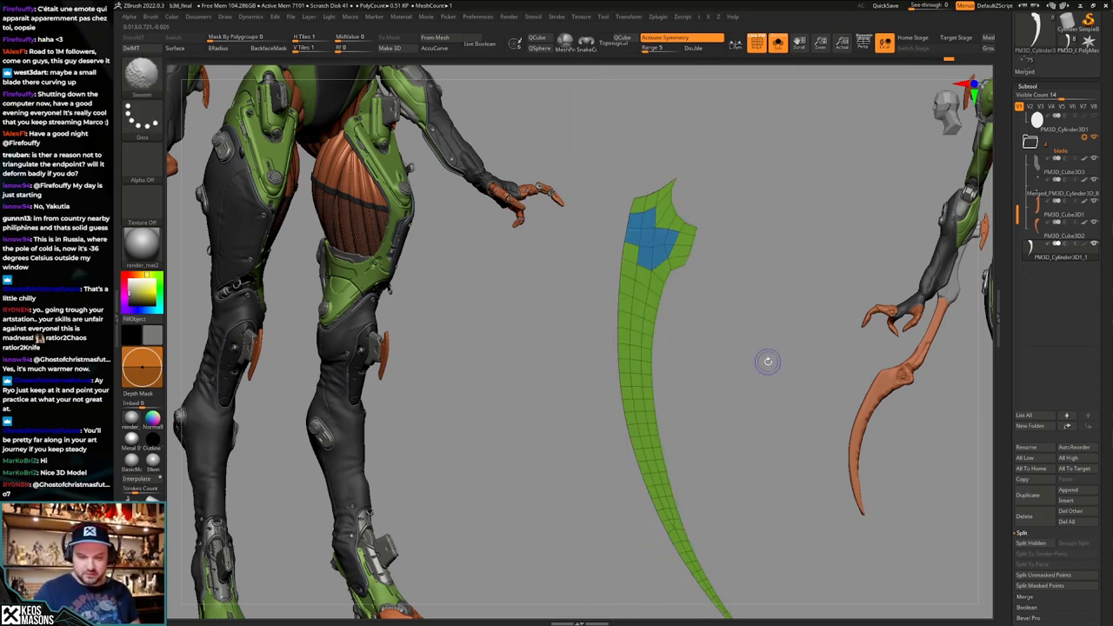
pyautogui.hotkey('ctrl', 'w')
pyautogui.keyDown('ctrl'); pyautogui.keyDown('shift'); pyautogui.click(757, 374); pyautogui.keyUp('shift'); pyautogui.keyUp('ctrl')
pyautogui.moveTo(753, 379); pyautogui.dragTo(736, 434)
# Smooth the blade with subdivision and check it in shaded and wireframe display.
pyautogui.hotkey('shift', 'f')
pyautogui.hotkey('ctrl', 'd')
pyautogui.hotkey('shift', 'f')
pyautogui.hotkey('shift', 'f')
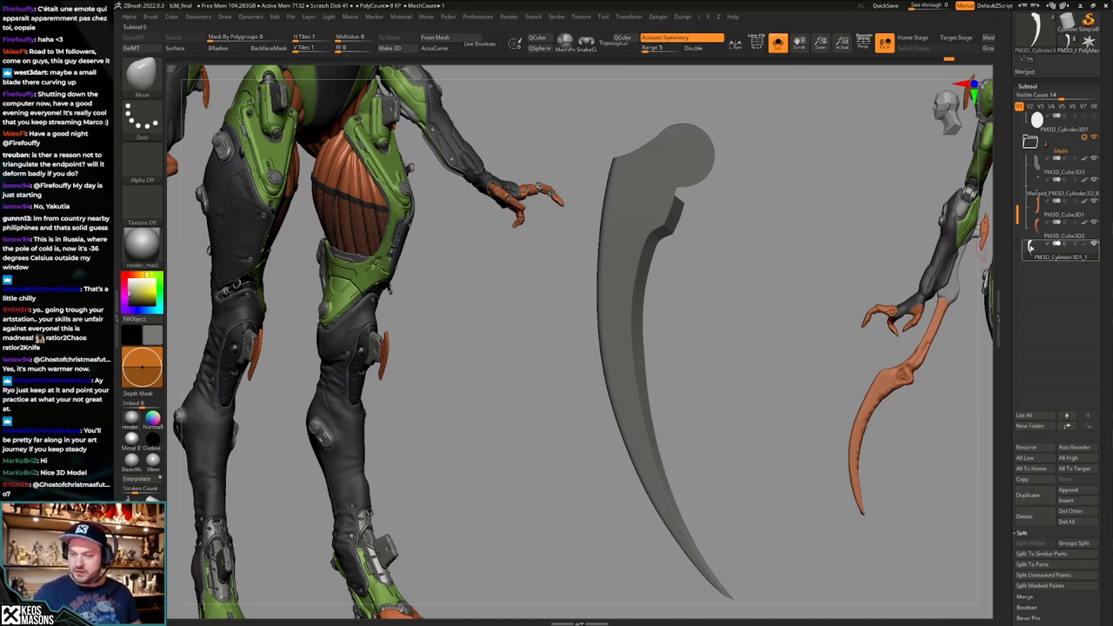
# Compare the rebuilt blade with the PM3D_Cube3D2 subtool and its neighbouring parts, ending with PM3D_Cylinder3D1_1 selected.
pyautogui.click(1040, 230)
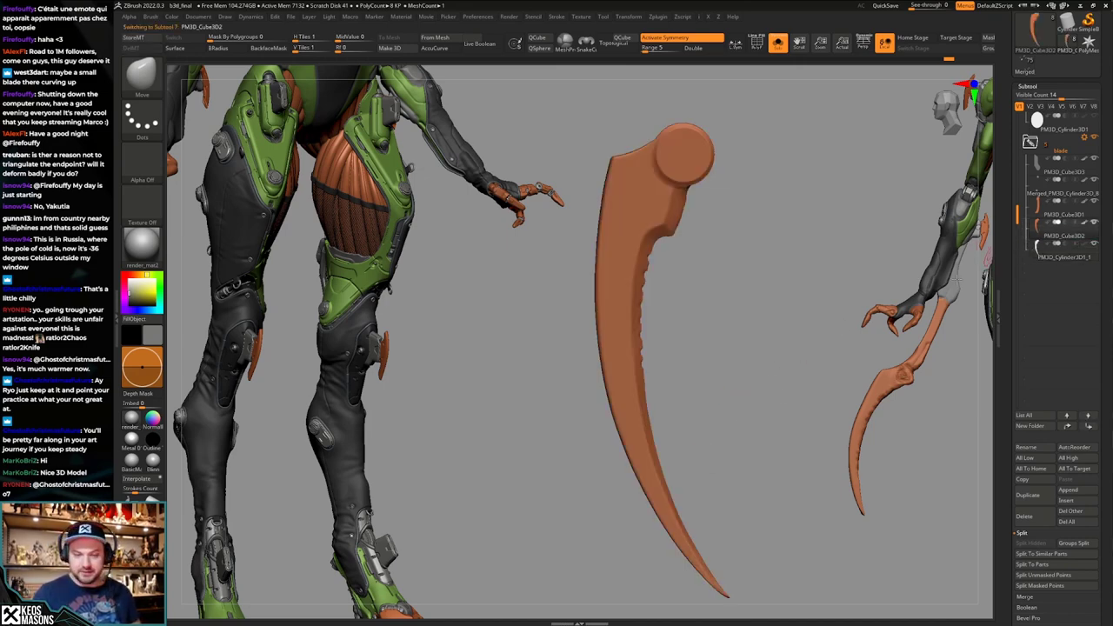
pyautogui.hotkey('shift', 'f')
pyautogui.keyDown('alt'); pyautogui.moveTo(762, 374); pyautogui.dragTo(651, 324); pyautogui.keyUp('alt')
pyautogui.hotkey('shift', 'f')
pyautogui.hotkey('alt', 's')
pyautogui.click(1052, 256)
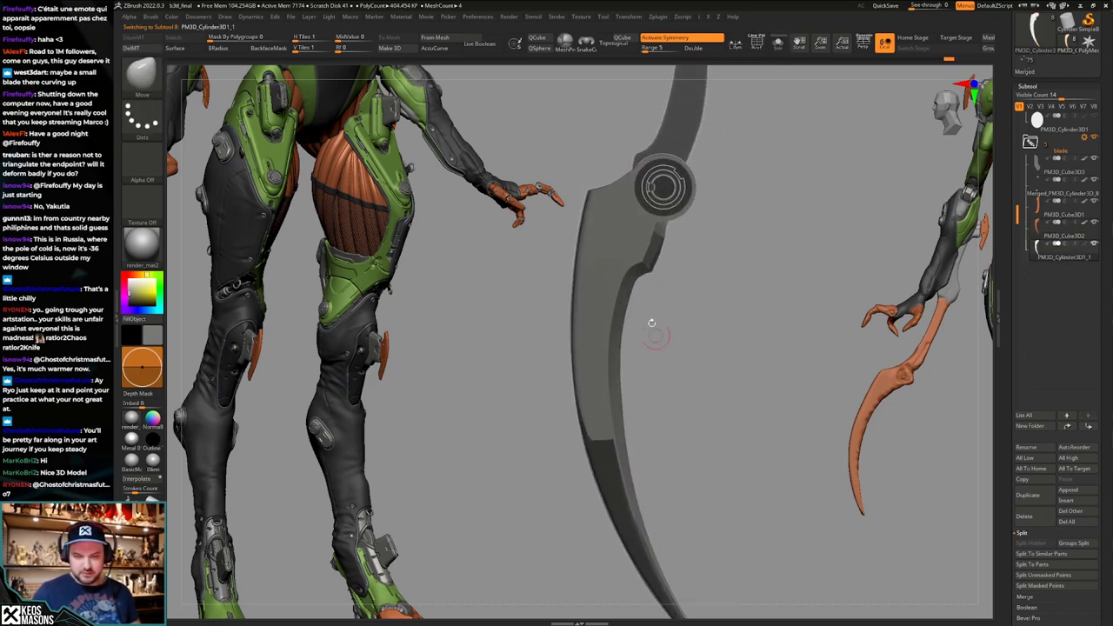
# Check the blade with and without its neighbouring parts, leave its wireframe displayed and activate the ZModeler brush.
pyautogui.hotkey('alt', 's')
pyautogui.keyDown('alt'); pyautogui.moveTo(735, 402); pyautogui.dragTo(663, 357); pyautogui.keyUp('alt')
pyautogui.hotkey('alt', 's')
pyautogui.hotkey('shift', 'f')
pyautogui.hotkey('shift', 'f')
pyautogui.hotkey('shift', 'f')
pyautogui.press('b')
pyautogui.press('z')
pyautogui.press('m')
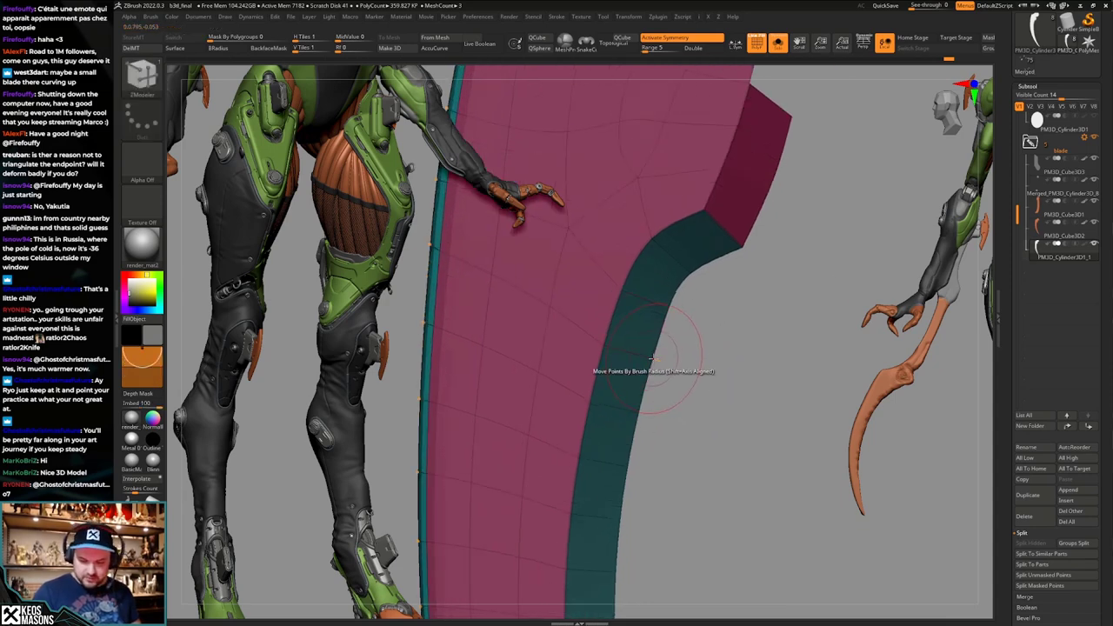
# Remove the lengthwise centre edge loop from the narrow green strip on the inner rim using ZModeler's Insert edge action.
pyautogui.moveTo(651, 358); pyautogui.dragTo(646, 380, button='right')
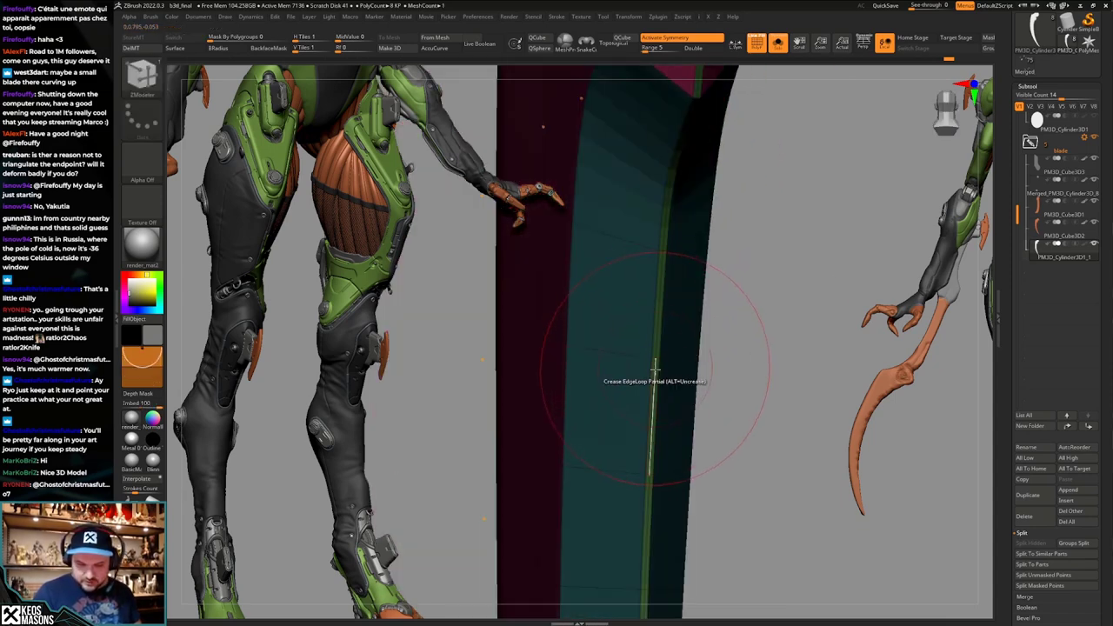
pyautogui.keyDown('ctrl'); pyautogui.moveTo(663, 312); pyautogui.dragTo(658, 320, button='right'); pyautogui.keyUp('ctrl')
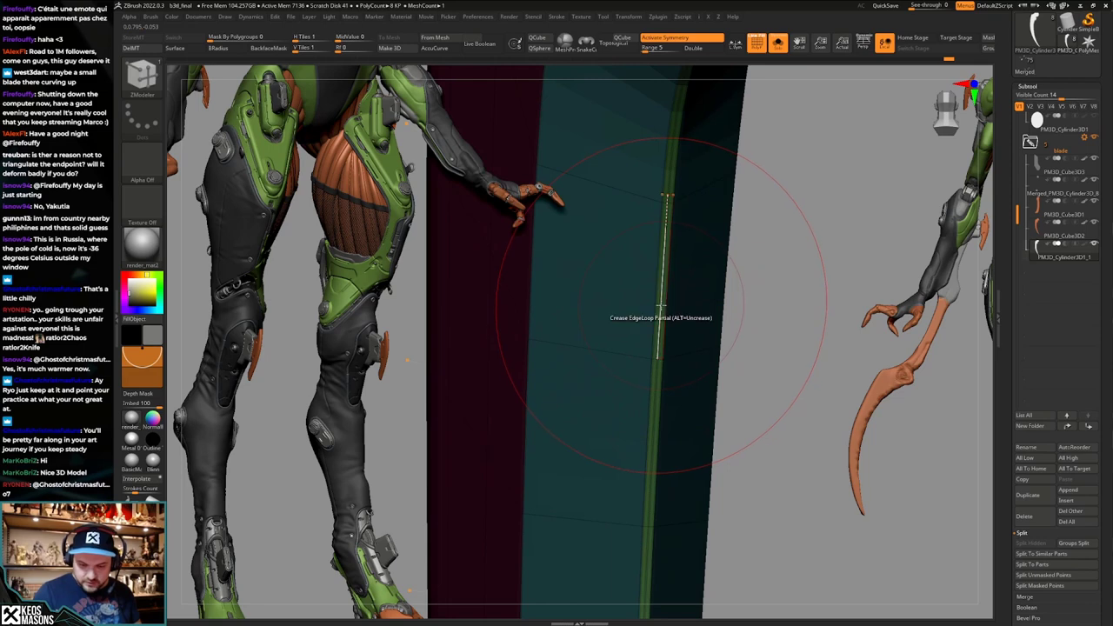
pyautogui.press('space')
pyautogui.click(646, 308)
pyautogui.click(659, 290)
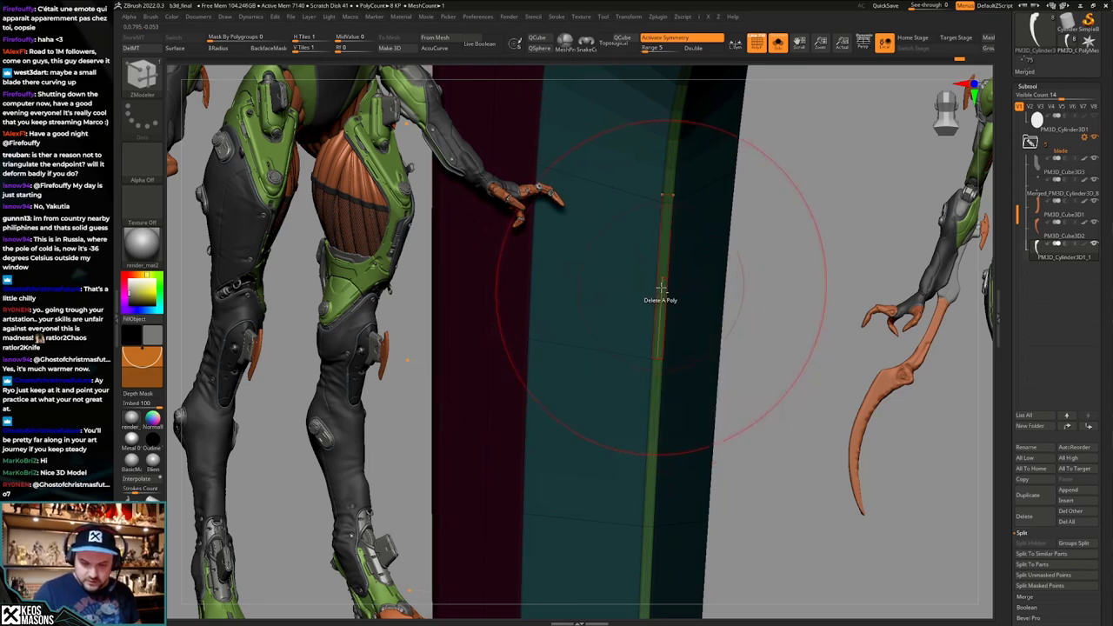
pyautogui.moveTo(659, 292)
pyautogui.keyDown('ctrl'); pyautogui.mouseDown(button='right')
pyautogui.moveTo(648, 316)
pyautogui.moveTo(705, 318)
pyautogui.mouseUp(button='right'); pyautogui.keyUp('ctrl')
pyautogui.hotkey('ctrl', 'z')
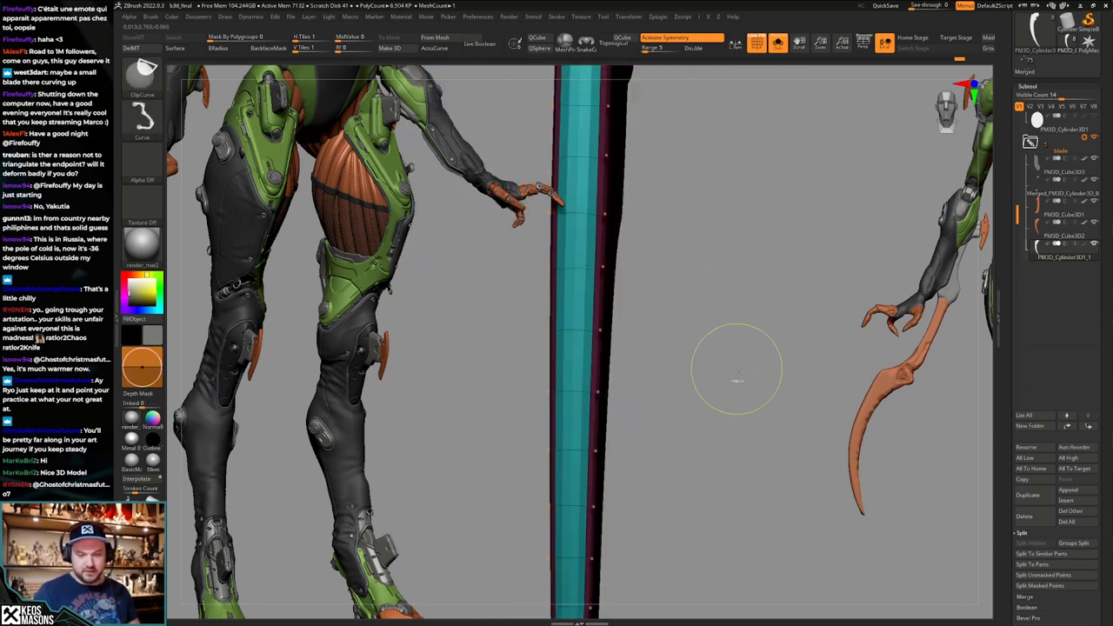
pyautogui.moveTo(737, 376)
pyautogui.keyDown('shift'); pyautogui.mouseDown(button='right')
pyautogui.moveTo(702, 356)
pyautogui.moveTo(690, 372)
pyautogui.moveTo(699, 378)
pyautogui.moveTo(684, 382)
pyautogui.mouseUp(button='right'); pyautogui.keyUp('shift')
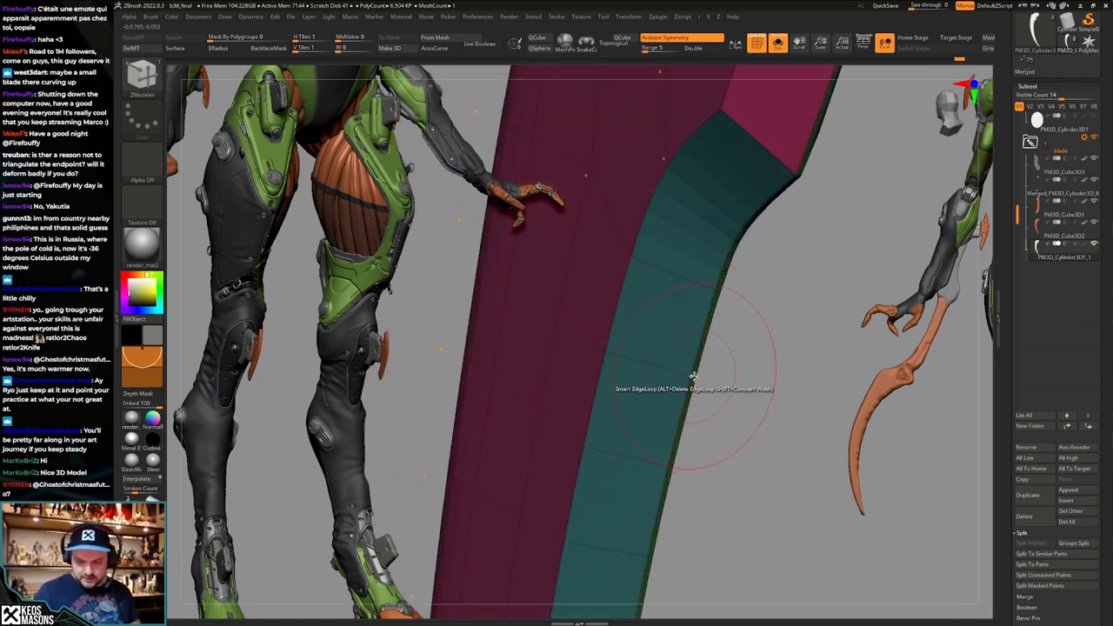
# Try to bevel the complete edge loop along the blade's inner rim with ZModeler.
pyautogui.press('space')
pyautogui.click(610, 350)
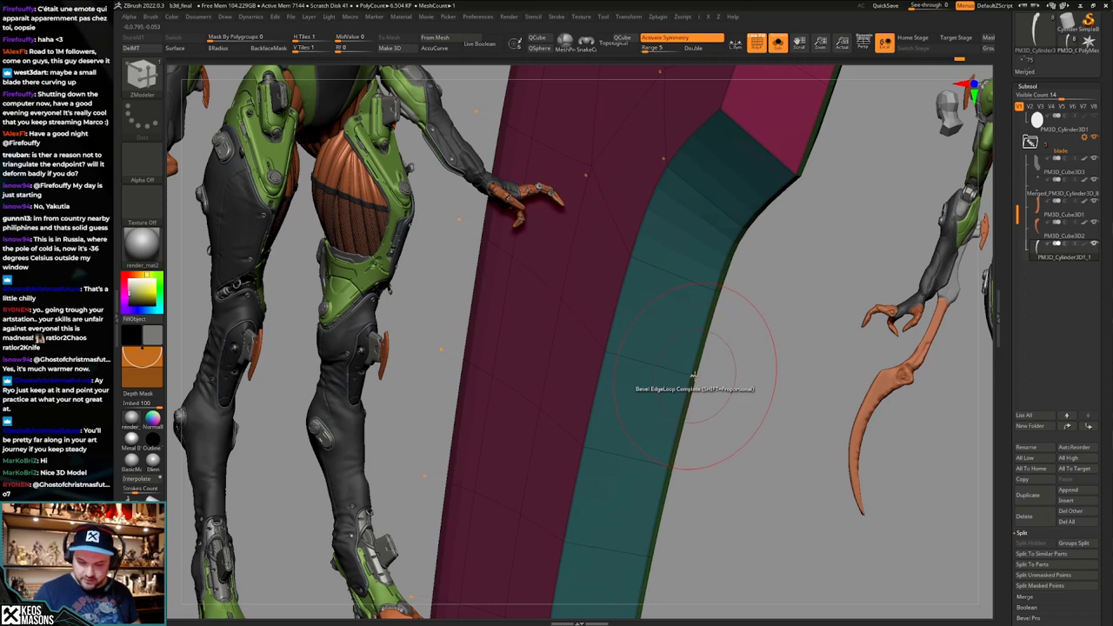
pyautogui.moveTo(692, 375); pyautogui.dragTo(682, 365)
pyautogui.moveTo(682, 365)
pyautogui.mouseDown(button='right')
pyautogui.moveTo(713, 356)
pyautogui.moveTo(694, 374)
pyautogui.mouseUp(button='right')
pyautogui.hotkey('ctrl', 'z')
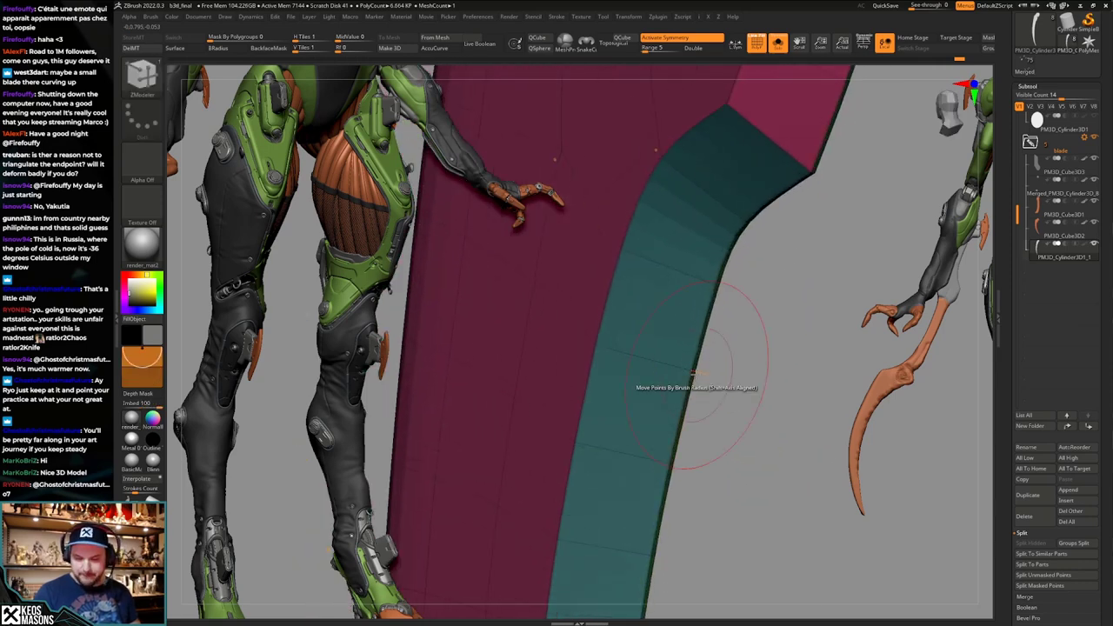
# Set ZModeler's point action to Split and split one point on the blade's inner rim into a small polygon.
pyautogui.press('space')
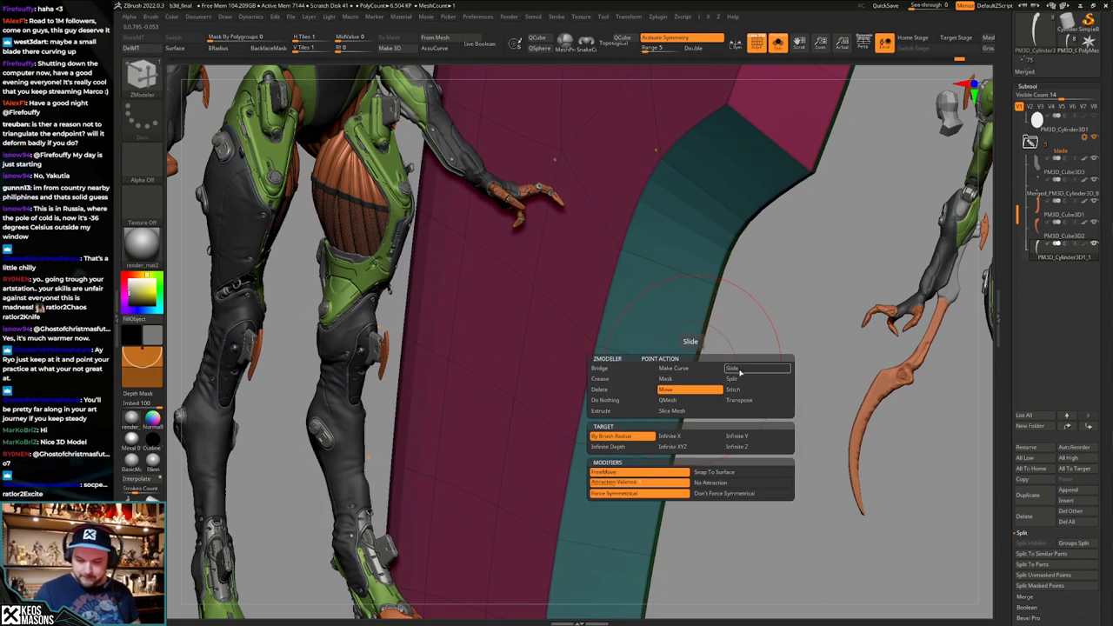
pyautogui.click(739, 370)
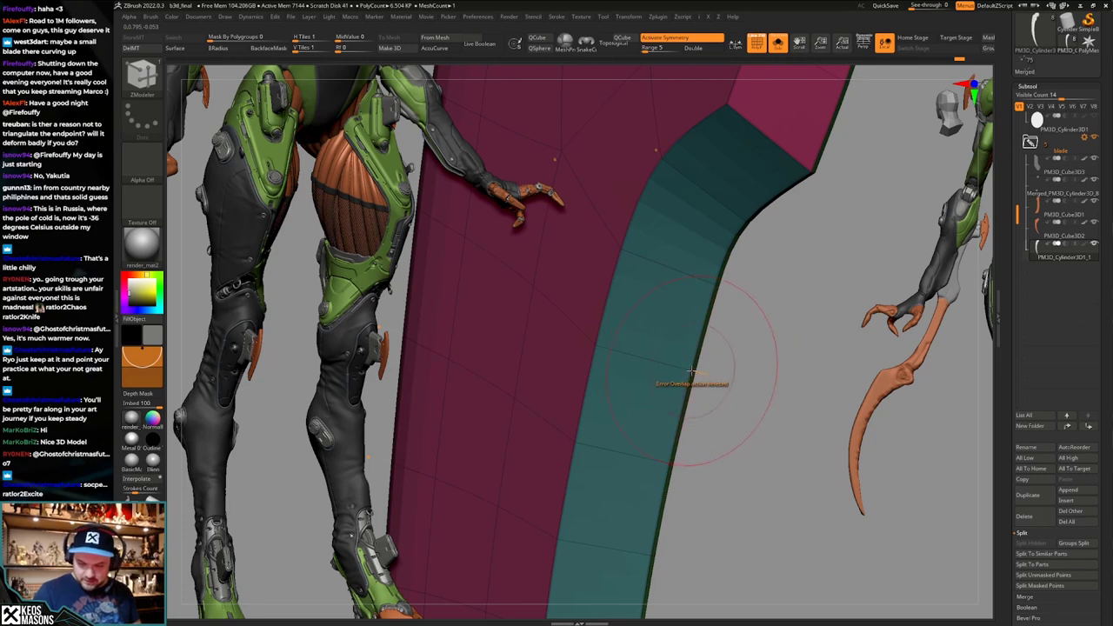
pyautogui.press('space')
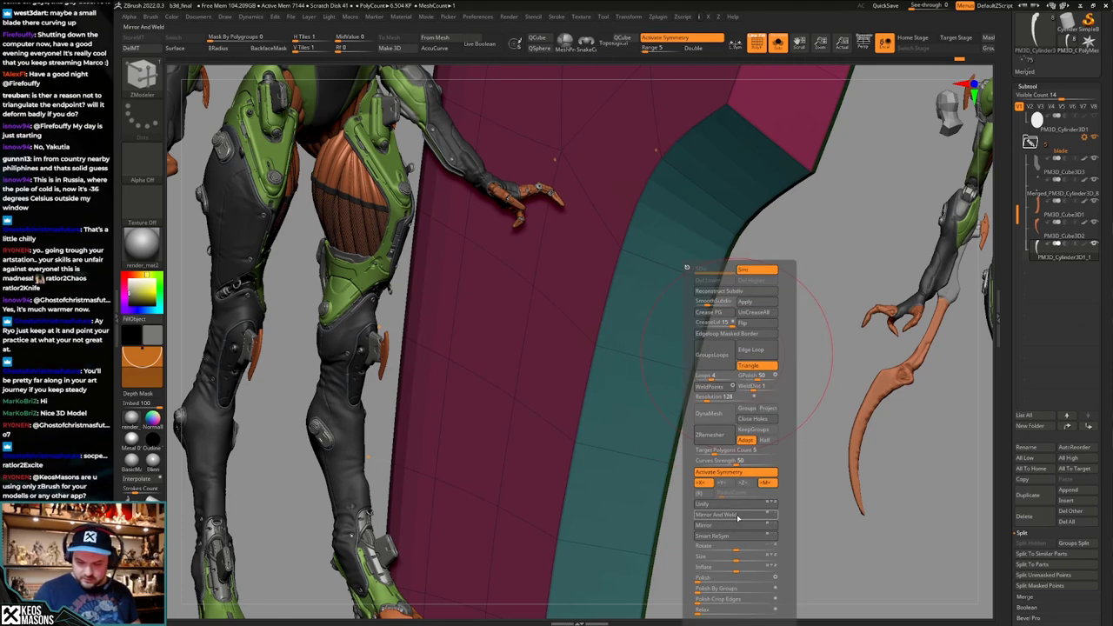
pyautogui.click(737, 515)
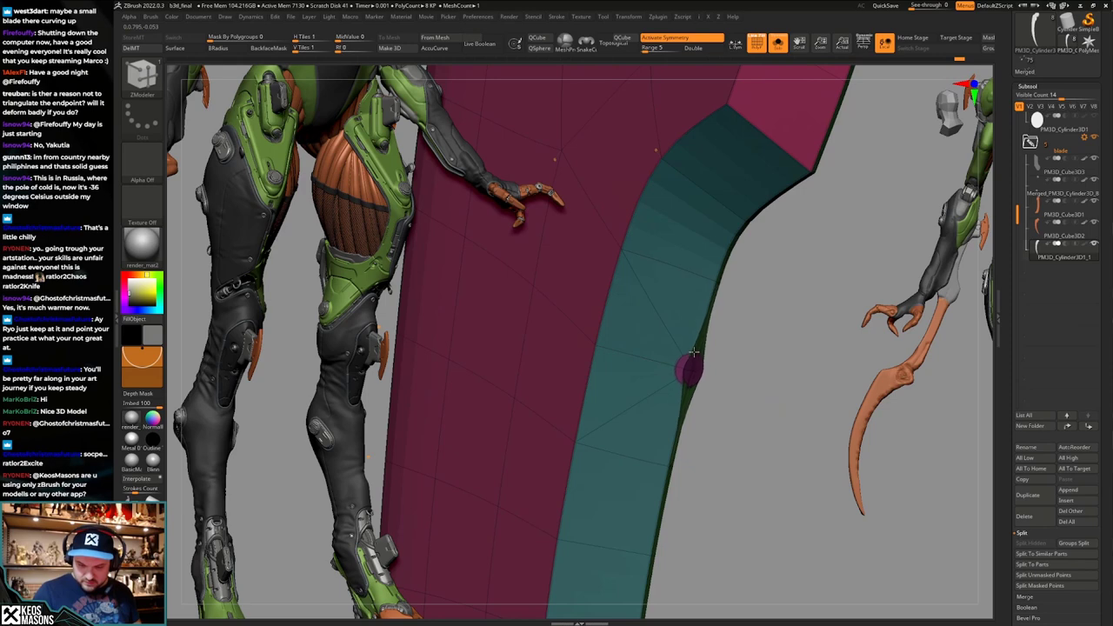
pyautogui.moveTo(694, 352); pyautogui.dragTo(703, 400, button='right')
# Preview the split rim point with dynamic subdivision on and off, with and without the wireframe, around the blade's upper part.
pyautogui.hotkey('shift', 'f')
pyautogui.hotkey('shift', 'f')
pyautogui.moveTo(740, 374)
pyautogui.mouseDown()
pyautogui.moveTo(746, 383)
pyautogui.moveTo(758, 359)
pyautogui.moveTo(777, 385)
pyautogui.moveTo(744, 377)
pyautogui.moveTo(732, 328)
pyautogui.moveTo(767, 370)
pyautogui.moveTo(738, 379)
pyautogui.moveTo(765, 374)
pyautogui.moveTo(760, 348)
pyautogui.moveTo(788, 373)
pyautogui.moveTo(745, 380)
pyautogui.moveTo(768, 386)
pyautogui.moveTo(756, 409)
pyautogui.moveTo(740, 396)
pyautogui.moveTo(765, 379)
pyautogui.moveTo(750, 393)
pyautogui.moveTo(758, 373)
pyautogui.moveTo(747, 380)
pyautogui.moveTo(742, 416)
pyautogui.mouseUp()
pyautogui.moveTo(774, 376)
pyautogui.mouseDown()
pyautogui.moveTo(735, 402)
pyautogui.moveTo(740, 428)
pyautogui.moveTo(738, 401)
pyautogui.moveTo(762, 409)
pyautogui.moveTo(739, 416)
pyautogui.moveTo(765, 390)
pyautogui.moveTo(775, 412)
pyautogui.moveTo(727, 326)
pyautogui.mouseUp()
pyautogui.hotkey('shift', 'f')
pyautogui.hotkey('ctrl', 'd')
pyautogui.hotkey('ctrl', 'd')
pyautogui.hotkey('shift', 'd')
pyautogui.press('d')
pyautogui.moveTo(706, 426); pyautogui.dragTo(712, 374, button='right')
pyautogui.keyDown('ctrl'); pyautogui.moveTo(719, 334); pyautogui.dragTo(719, 280, button='right'); pyautogui.keyUp('ctrl')
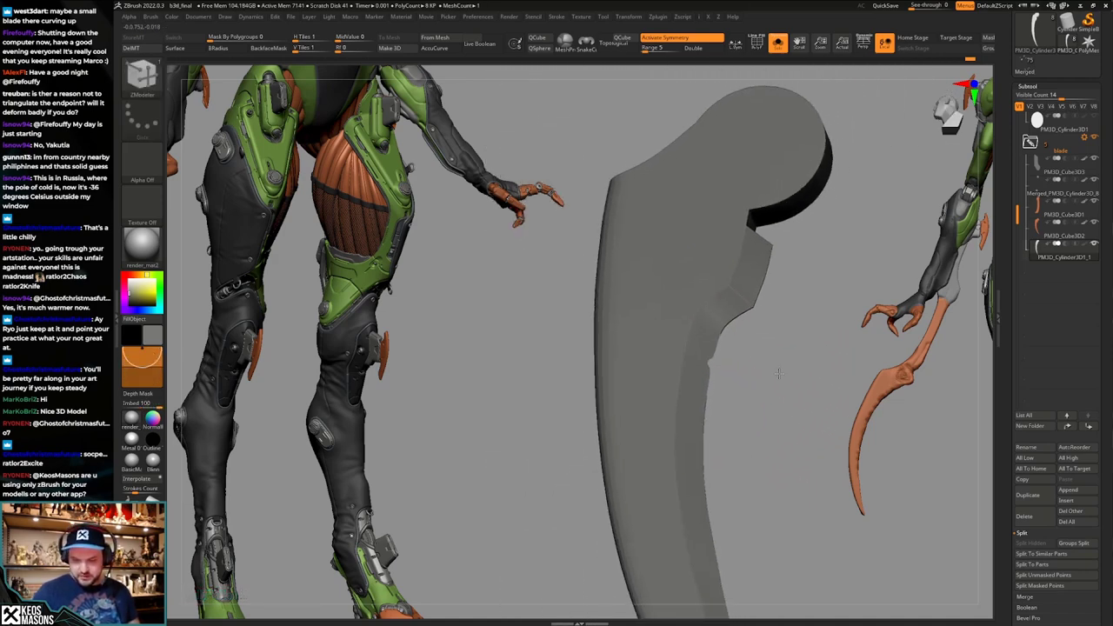
pyautogui.moveTo(779, 374)
pyautogui.mouseDown()
pyautogui.moveTo(780, 405)
pyautogui.moveTo(779, 395)
pyautogui.mouseUp()
pyautogui.moveTo(780, 395); pyautogui.dragTo(746, 426, button='right')
pyautogui.hotkey('shift', 'f')
# Undo the first point split and try splits of other sizes on the neighbouring inner-rim points.
pyautogui.hotkey('ctrl', 'z')
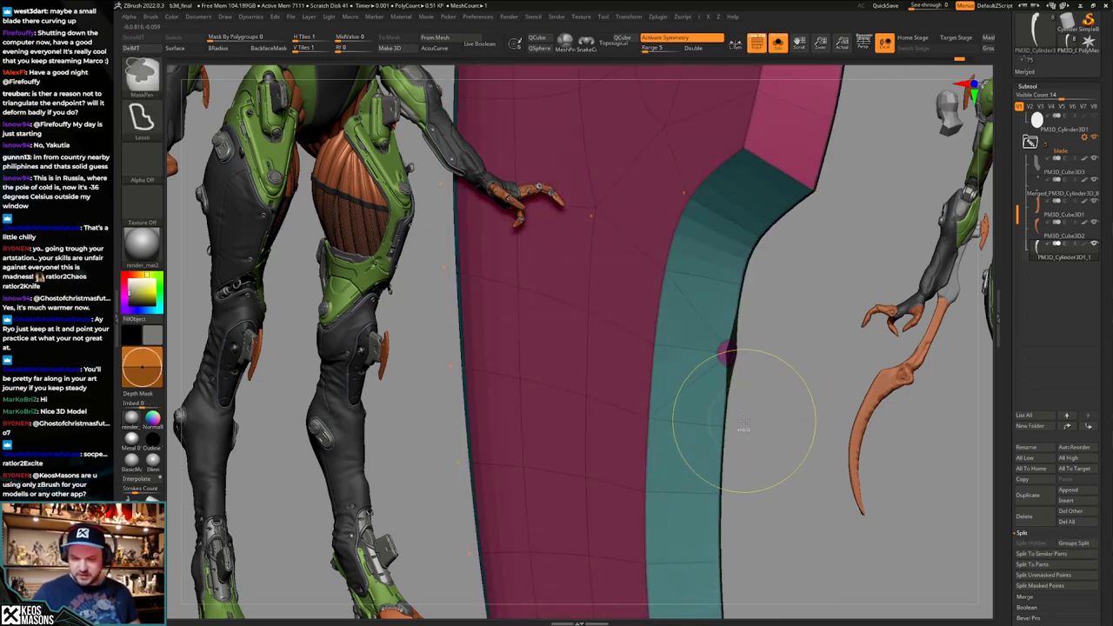
pyautogui.hotkey('ctrl', 'z')
pyautogui.moveTo(742, 400); pyautogui.dragTo(713, 381, button='right')
pyautogui.click(698, 499)
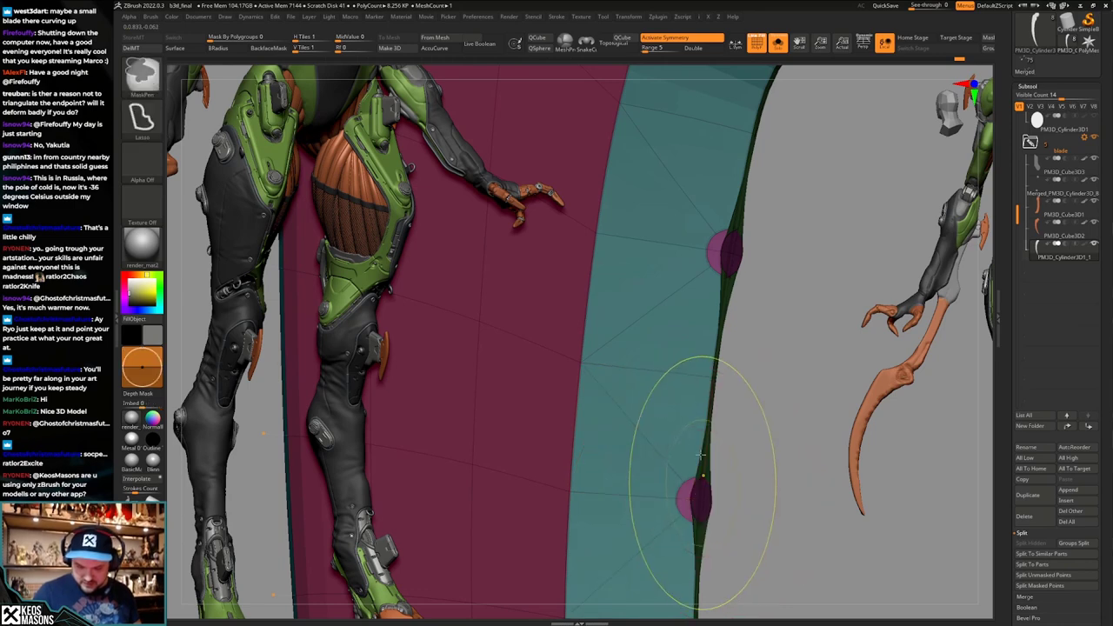
pyautogui.hotkey('ctrl', 'z')
pyautogui.keyDown('ctrl'); pyautogui.moveTo(703, 487); pyautogui.dragTo(739, 421, button='right'); pyautogui.keyUp('ctrl')
pyautogui.moveTo(740, 423); pyautogui.dragTo(713, 380)
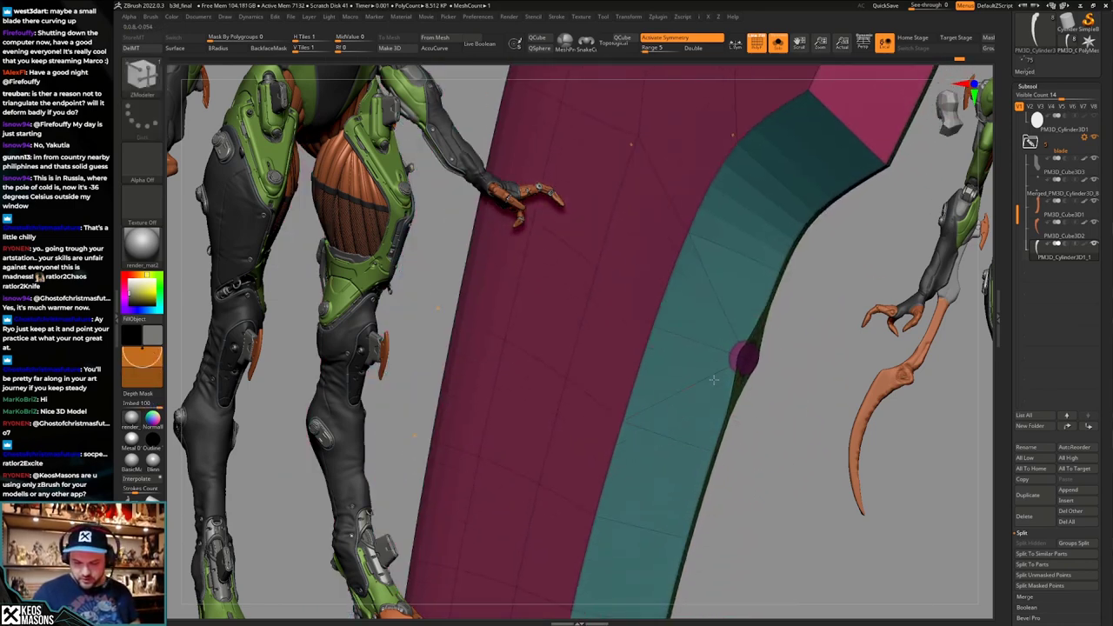
# Split successive points along the upper inner rim into small hexagons and compare the blade with its neighbouring parts.
pyautogui.moveTo(728, 466); pyautogui.dragTo(746, 301)
pyautogui.click(701, 470)
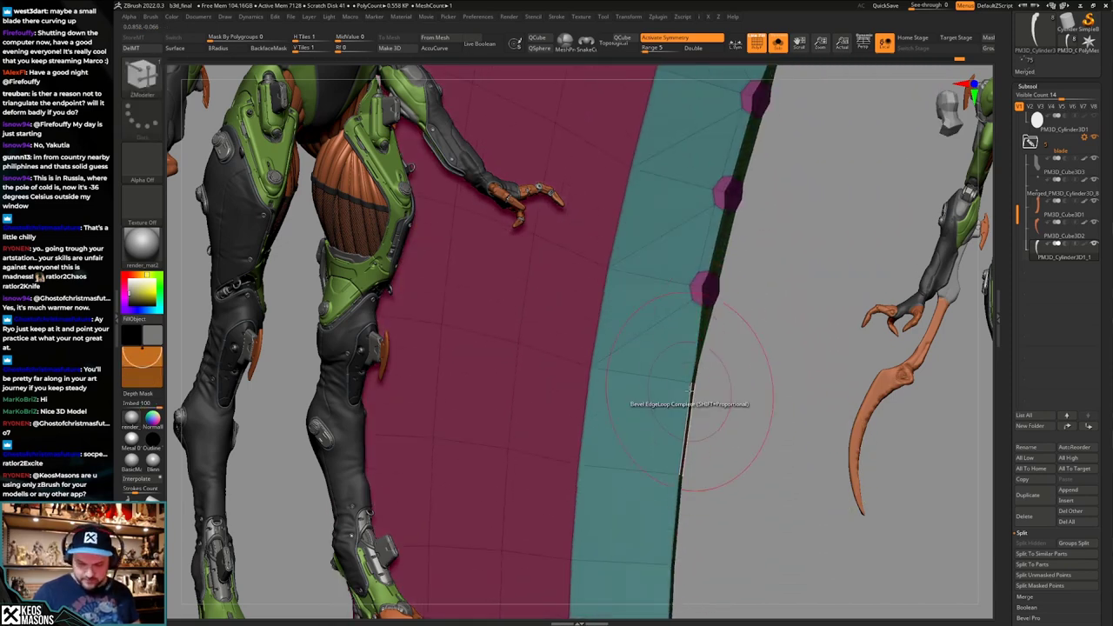
pyautogui.click(678, 477)
pyautogui.keyDown('ctrl'); pyautogui.moveTo(696, 474); pyautogui.dragTo(713, 356, button='right'); pyautogui.keyUp('ctrl')
pyautogui.moveTo(739, 357); pyautogui.dragTo(721, 343)
pyautogui.keyDown('ctrl'); pyautogui.moveTo(721, 343); pyautogui.dragTo(735, 383, button='right'); pyautogui.keyUp('ctrl')
pyautogui.hotkey('ctrl', 'shift', 's')
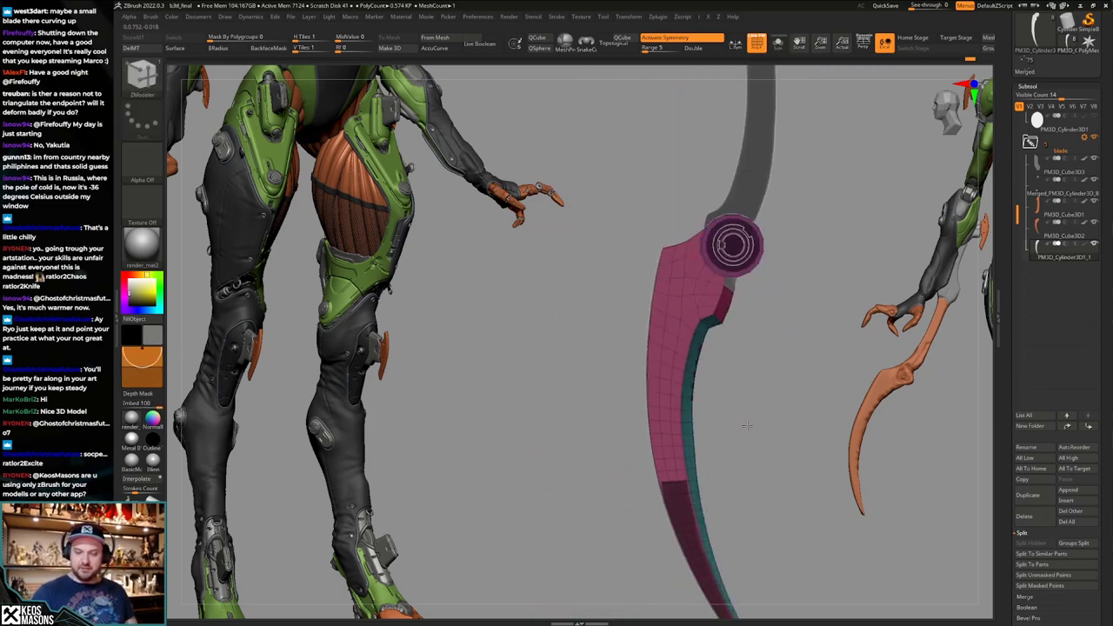
pyautogui.hotkey('ctrl', 'shift', 's')
# Continue splitting the rim points into evenly sized hexagons down the middle stretch of the blade's inner edge.
pyautogui.keyDown('ctrl'); pyautogui.moveTo(747, 425); pyautogui.dragTo(735, 481, button='right'); pyautogui.keyUp('ctrl')
pyautogui.moveTo(735, 482); pyautogui.dragTo(709, 469)
pyautogui.keyDown('ctrl'); pyautogui.moveTo(683, 391); pyautogui.dragTo(692, 450, button='right'); pyautogui.keyUp('ctrl')
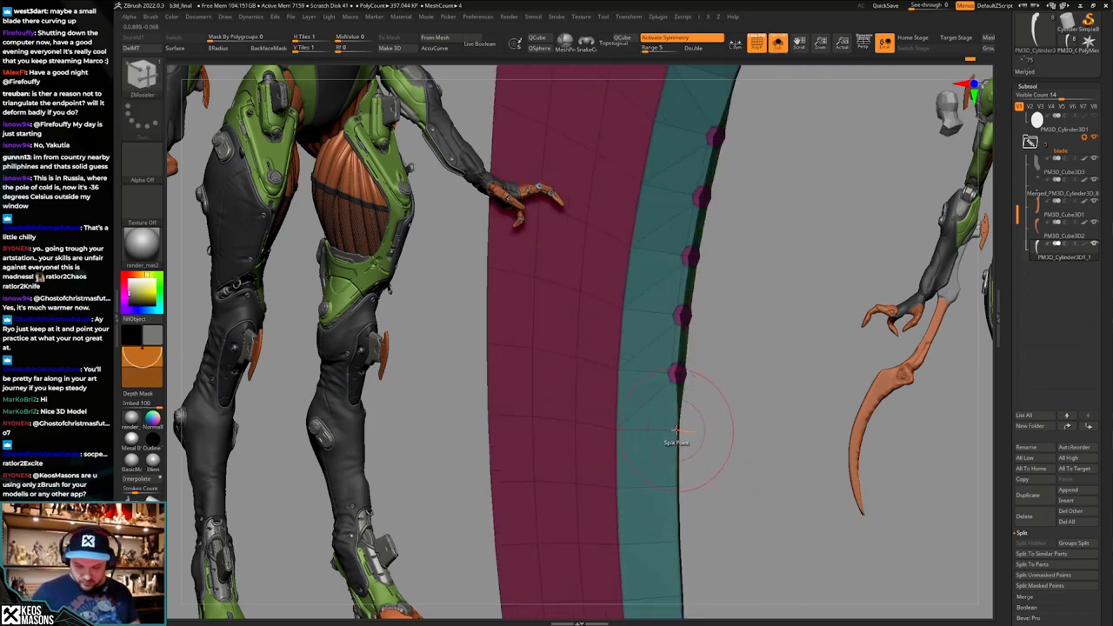
pyautogui.keyDown('ctrl'); pyautogui.moveTo(681, 492); pyautogui.dragTo(653, 320, button='right'); pyautogui.keyUp('ctrl')
pyautogui.moveTo(729, 323)
pyautogui.mouseDown()
pyautogui.moveTo(743, 283)
pyautogui.moveTo(725, 224)
pyautogui.mouseUp()
pyautogui.keyDown('ctrl'); pyautogui.moveTo(725, 224); pyautogui.dragTo(723, 358, button='right'); pyautogui.keyUp('ctrl')
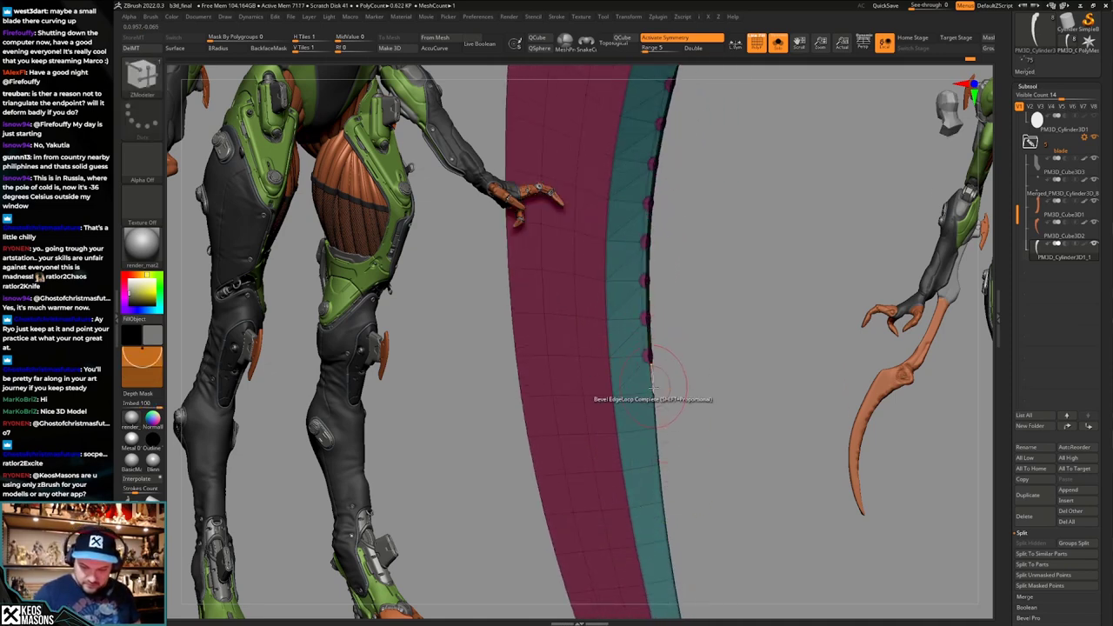
pyautogui.keyDown('ctrl'); pyautogui.moveTo(650, 393); pyautogui.dragTo(748, 412, button='right'); pyautogui.keyUp('ctrl')
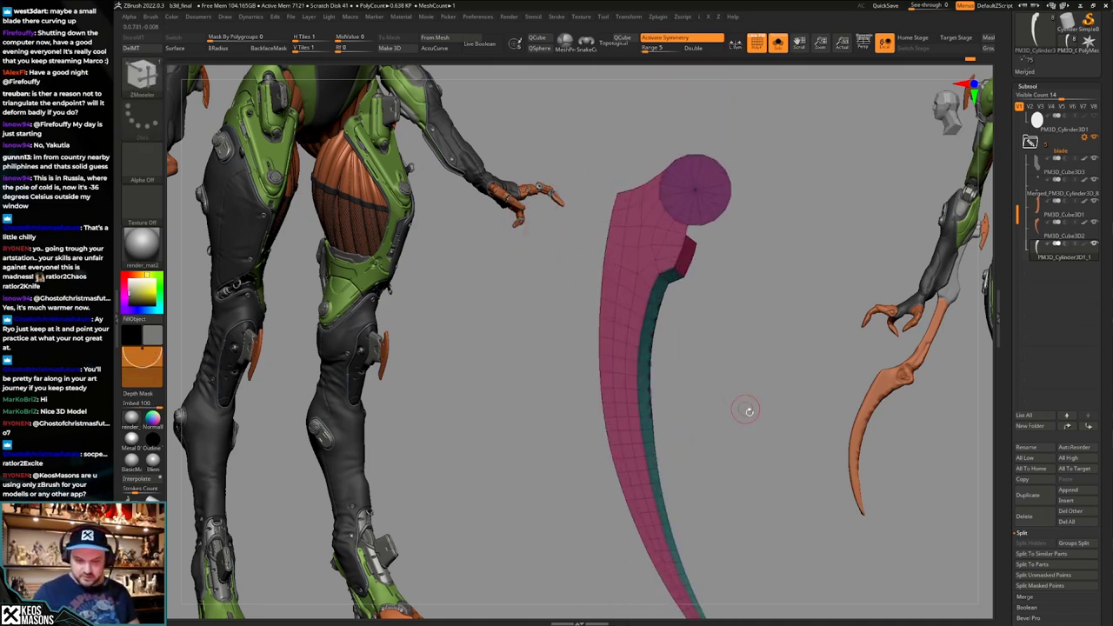
# Hide the purple hexagon faces along the upper stretch of the inner rim, keeping the rest of the blade visible.
pyautogui.moveTo(750, 464)
pyautogui.keyDown('alt'); pyautogui.mouseDown(button='right')
pyautogui.moveTo(663, 189)
pyautogui.moveTo(639, 371)
pyautogui.moveTo(646, 400)
pyautogui.moveTo(668, 410)
pyautogui.moveTo(673, 447)
pyautogui.mouseUp(button='right'); pyautogui.keyUp('alt')
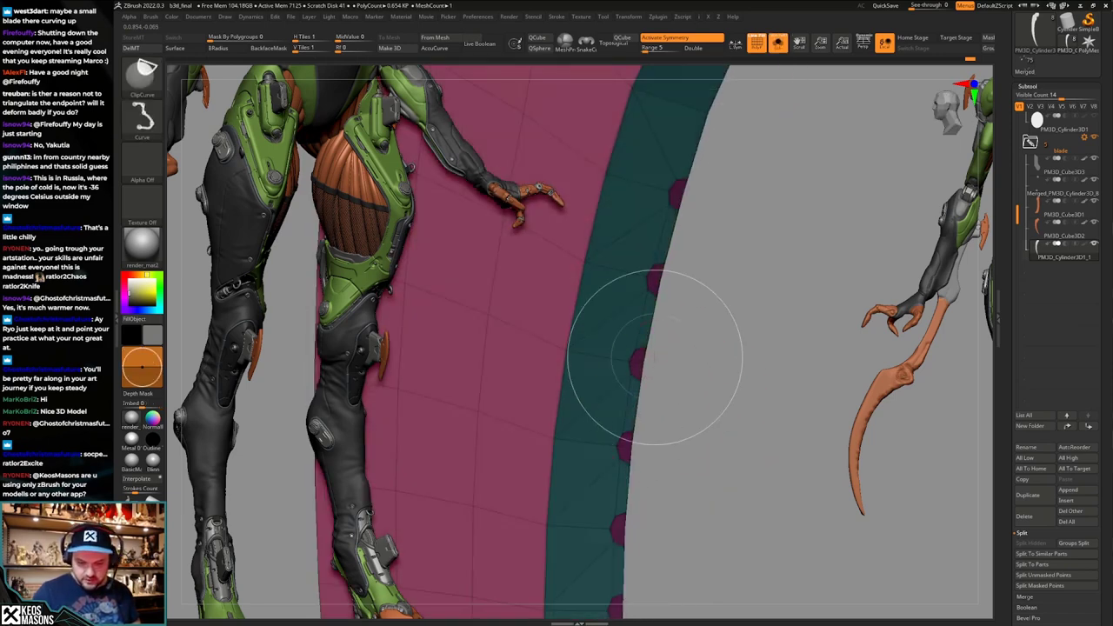
pyautogui.keyDown('ctrl'); pyautogui.keyDown('alt'); pyautogui.keyDown('shift'); pyautogui.moveTo(656, 357); pyautogui.dragTo(658, 371); pyautogui.keyUp('shift'); pyautogui.keyUp('alt'); pyautogui.keyUp('ctrl')
pyautogui.moveTo(658, 371); pyautogui.dragTo(688, 330, button='right')
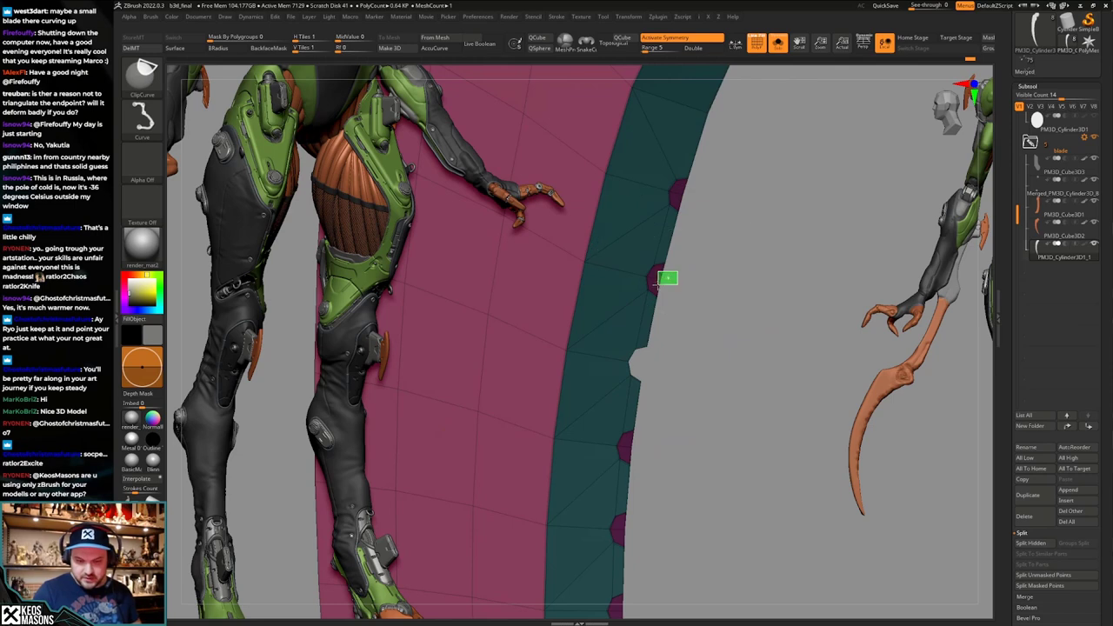
pyautogui.keyDown('ctrl'); pyautogui.keyDown('alt'); pyautogui.keyDown('shift'); pyautogui.moveTo(693, 183); pyautogui.dragTo(693, 197); pyautogui.keyUp('shift'); pyautogui.keyUp('alt'); pyautogui.keyUp('ctrl')
pyautogui.keyDown('alt'); pyautogui.moveTo(639, 465); pyautogui.dragTo(658, 377, button='right'); pyautogui.keyUp('alt')
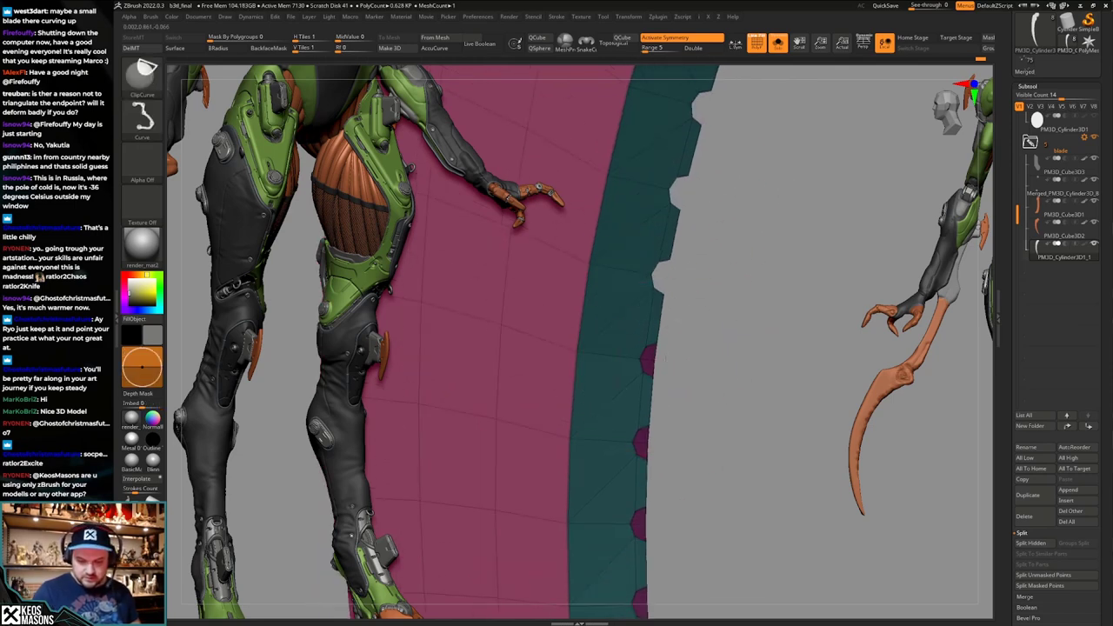
pyautogui.keyDown('ctrl'); pyautogui.keyDown('alt'); pyautogui.keyDown('shift'); pyautogui.moveTo(659, 350); pyautogui.dragTo(662, 368); pyautogui.keyUp('shift'); pyautogui.keyUp('alt'); pyautogui.keyUp('ctrl')
pyautogui.keyDown('ctrl'); pyautogui.keyDown('alt'); pyautogui.keyDown('shift'); pyautogui.moveTo(644, 454); pyautogui.dragTo(643, 456); pyautogui.keyUp('shift'); pyautogui.keyUp('alt'); pyautogui.keyUp('ctrl')
pyautogui.keyDown('ctrl'); pyautogui.keyDown('shift'); pyautogui.moveTo(663, 512); pyautogui.dragTo(643, 538); pyautogui.keyUp('shift'); pyautogui.keyUp('ctrl')
pyautogui.keyDown('alt'); pyautogui.moveTo(659, 501); pyautogui.dragTo(661, 436, button='right'); pyautogui.keyUp('alt')
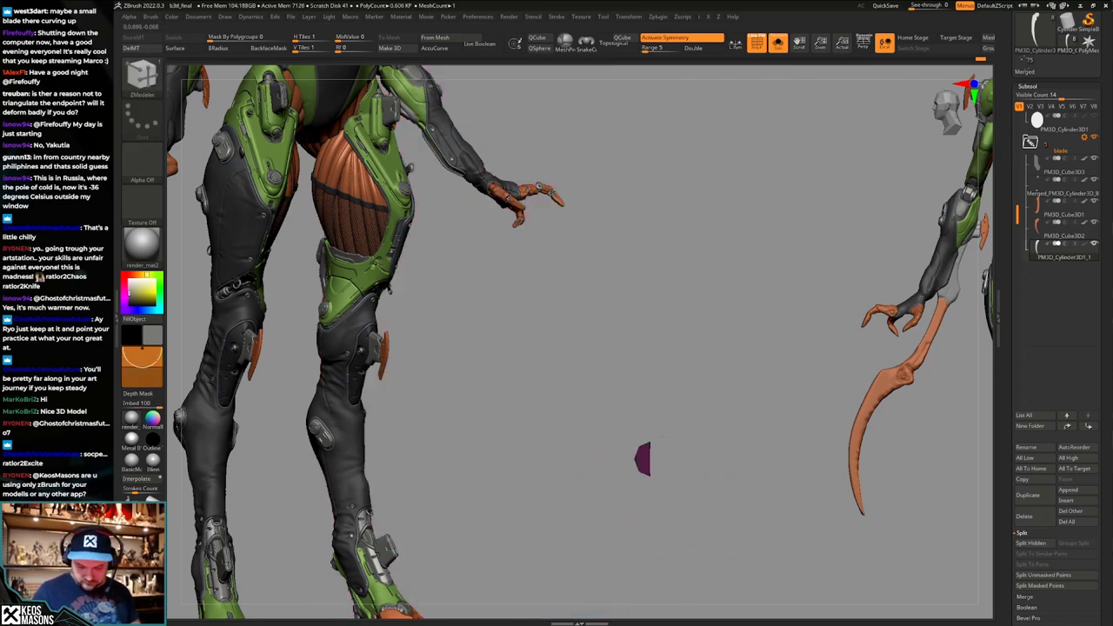
pyautogui.keyDown('ctrl'); pyautogui.keyDown('shift'); pyautogui.click(691, 402); pyautogui.keyUp('shift'); pyautogui.keyUp('ctrl')
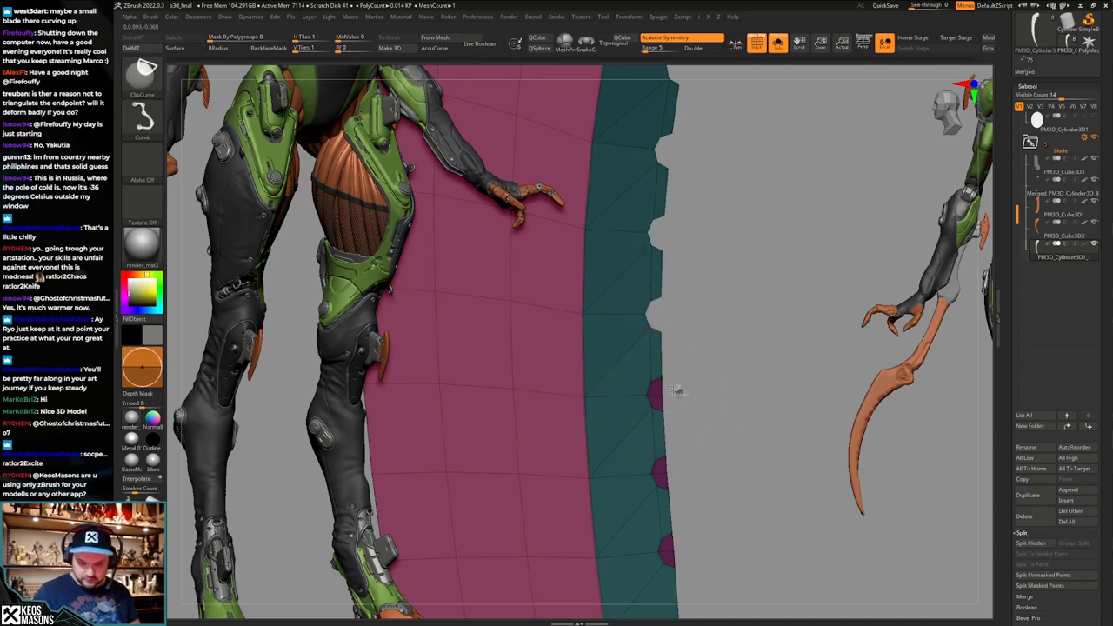
# Hide the remaining purple hexagon faces farther down the inner rim.
pyautogui.keyDown('ctrl'); pyautogui.keyDown('alt'); pyautogui.keyDown('shift'); pyautogui.moveTo(677, 390); pyautogui.dragTo(673, 405); pyautogui.keyUp('shift'); pyautogui.keyUp('alt'); pyautogui.keyUp('ctrl')
pyautogui.keyDown('alt'); pyautogui.moveTo(681, 447); pyautogui.dragTo(678, 436, button='right'); pyautogui.keyUp('alt')
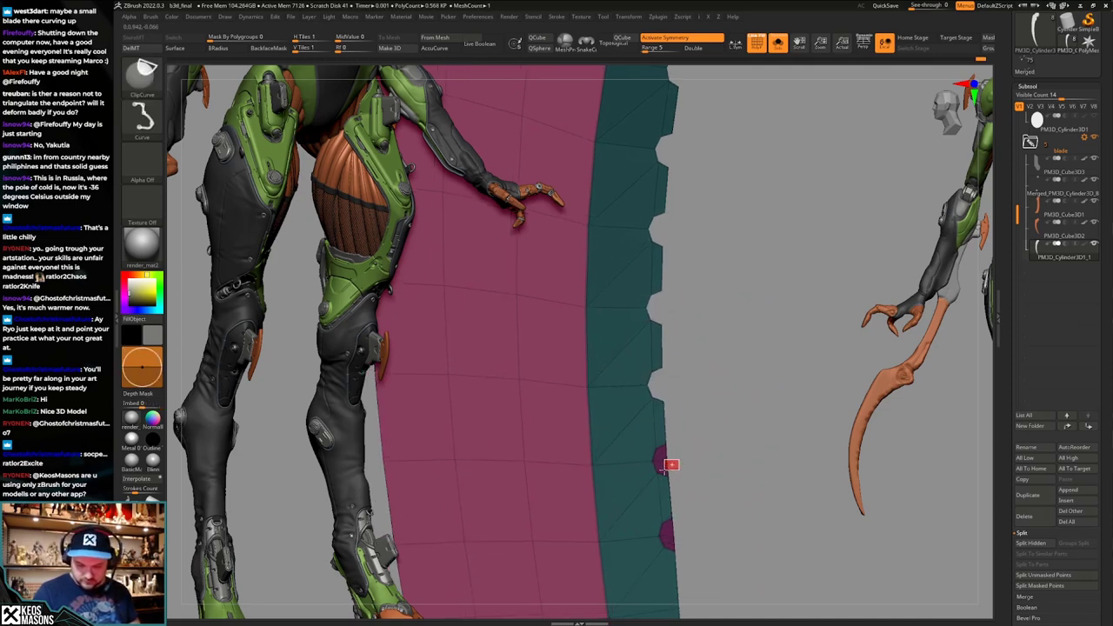
pyautogui.keyDown('ctrl'); pyautogui.keyDown('alt'); pyautogui.keyDown('shift'); pyautogui.moveTo(665, 467); pyautogui.dragTo(665, 469); pyautogui.keyUp('shift'); pyautogui.keyUp('alt'); pyautogui.keyUp('ctrl')
pyautogui.keyDown('ctrl'); pyautogui.keyDown('alt'); pyautogui.keyDown('shift'); pyautogui.moveTo(681, 523); pyautogui.dragTo(666, 543); pyautogui.keyUp('shift'); pyautogui.keyUp('alt'); pyautogui.keyUp('ctrl')
pyautogui.moveTo(679, 529); pyautogui.dragTo(711, 435, button='right')
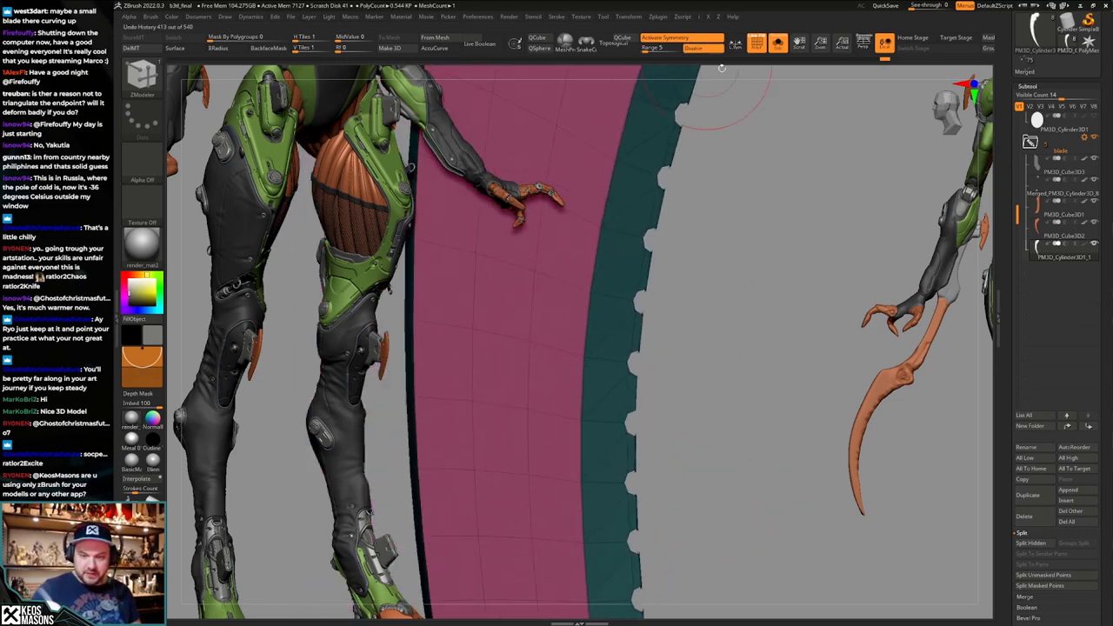
# With double-sided display on, hide the narrow green rim faces between the notches along the blade's inner edge.
pyautogui.moveTo(708, 348); pyautogui.dragTo(684, 452, button='right')
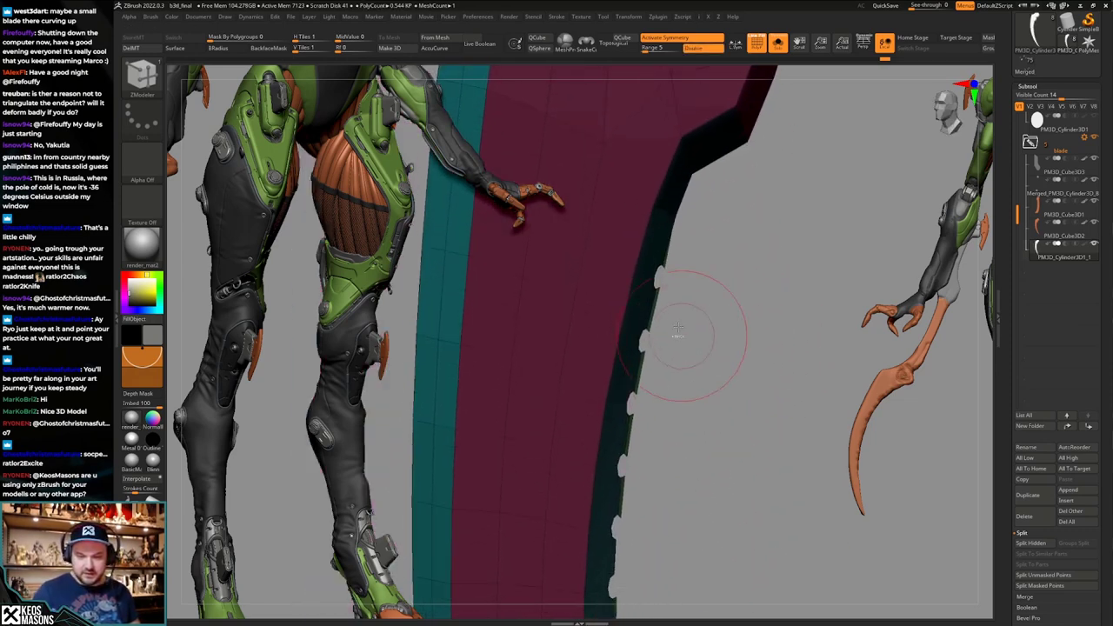
pyautogui.keyDown('ctrl'); pyautogui.moveTo(678, 328); pyautogui.dragTo(712, 281, button='right'); pyautogui.keyUp('ctrl')
pyautogui.keyDown('ctrl'); pyautogui.keyDown('alt'); pyautogui.keyDown('shift'); pyautogui.moveTo(673, 213); pyautogui.dragTo(670, 237); pyautogui.keyUp('shift'); pyautogui.keyUp('alt'); pyautogui.keyUp('ctrl')
pyautogui.keyDown('ctrl'); pyautogui.keyDown('alt'); pyautogui.keyDown('shift'); pyautogui.moveTo(668, 370); pyautogui.dragTo(650, 329); pyautogui.keyUp('shift'); pyautogui.keyUp('alt'); pyautogui.keyUp('ctrl')
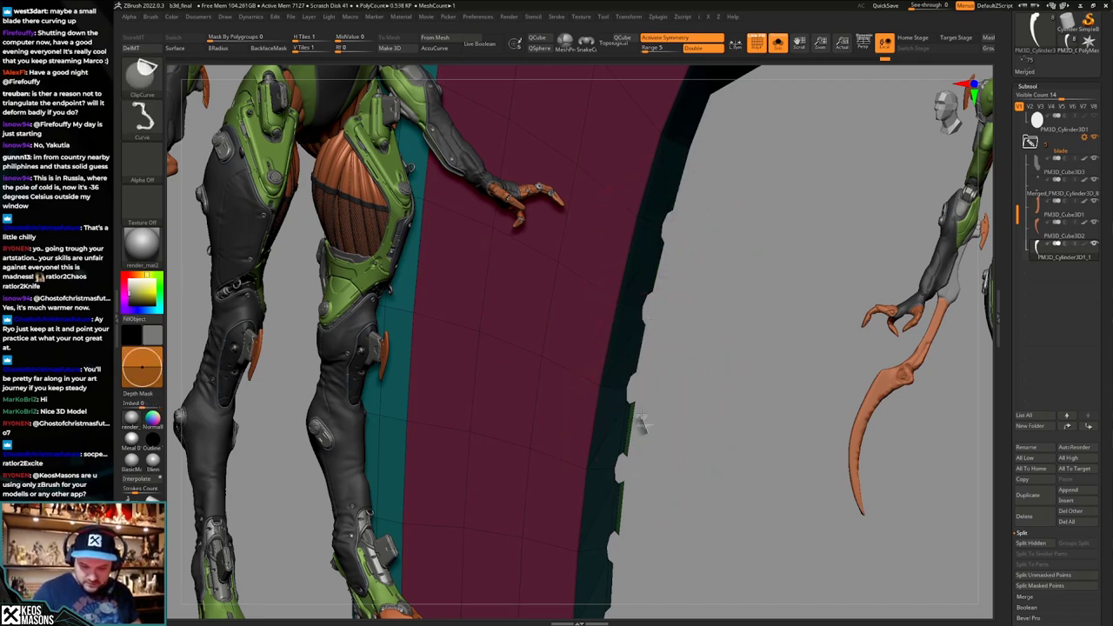
pyautogui.keyDown('alt'); pyautogui.moveTo(640, 425); pyautogui.dragTo(640, 380, button='right'); pyautogui.keyUp('alt')
pyautogui.keyDown('ctrl'); pyautogui.keyDown('alt'); pyautogui.keyDown('shift'); pyautogui.moveTo(627, 352); pyautogui.dragTo(622, 350); pyautogui.keyUp('shift'); pyautogui.keyUp('alt'); pyautogui.keyUp('ctrl')
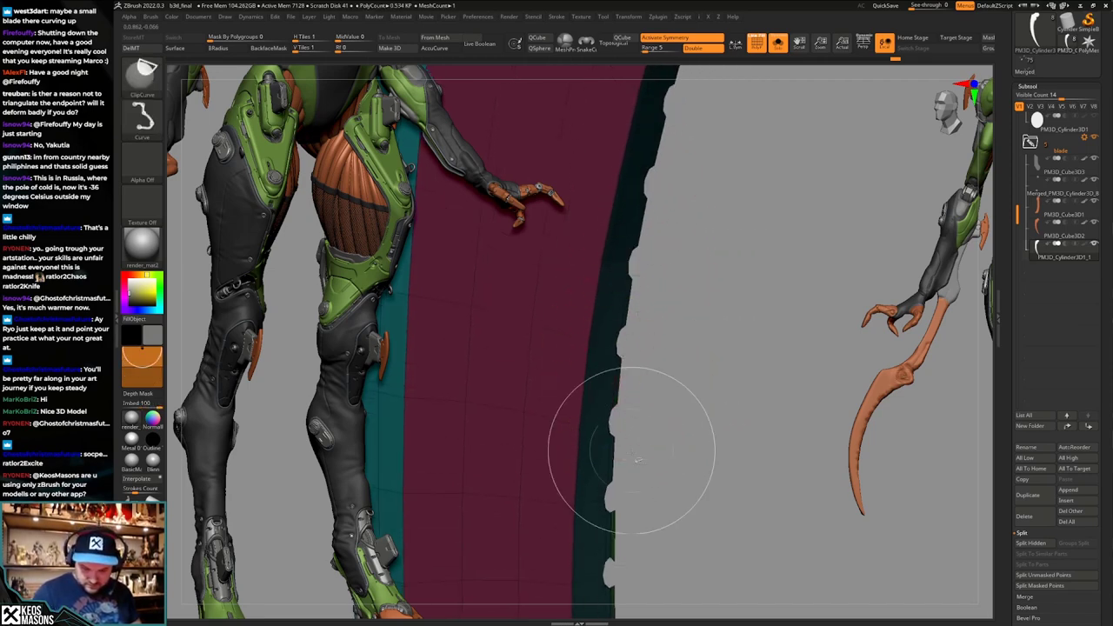
pyautogui.keyDown('ctrl'); pyautogui.keyDown('alt'); pyautogui.keyDown('shift'); pyautogui.moveTo(611, 519); pyautogui.dragTo(610, 519); pyautogui.keyUp('shift'); pyautogui.keyUp('alt'); pyautogui.keyUp('ctrl')
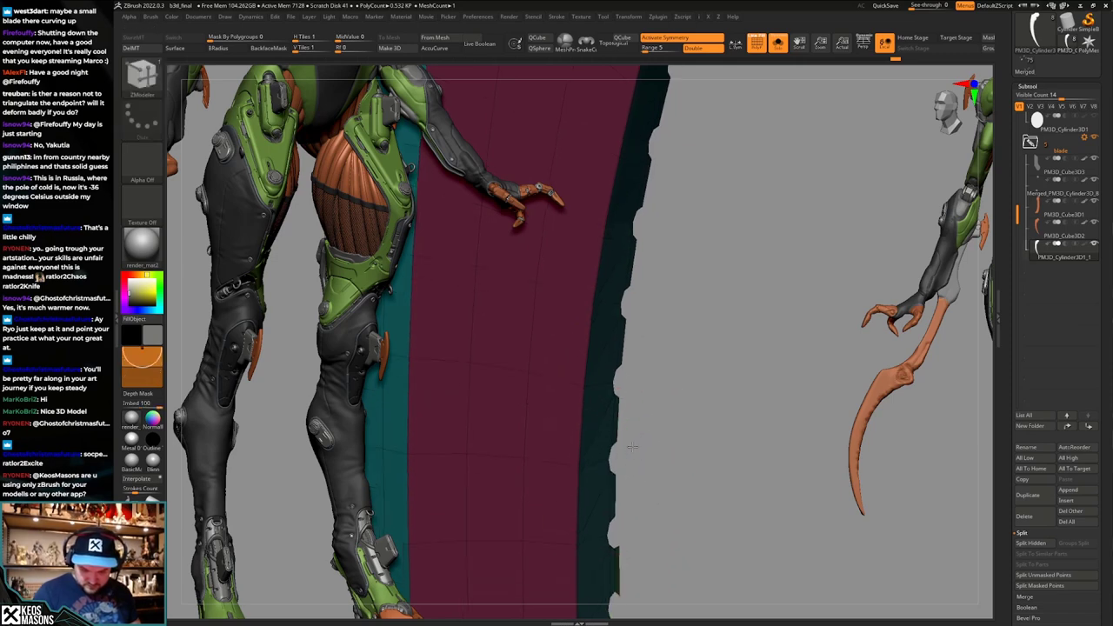
pyautogui.keyDown('alt'); pyautogui.moveTo(627, 509); pyautogui.dragTo(633, 394, button='right'); pyautogui.keyUp('alt')
pyautogui.keyDown('ctrl'); pyautogui.keyDown('shift'); pyautogui.moveTo(662, 428); pyautogui.dragTo(634, 395); pyautogui.keyUp('shift'); pyautogui.keyUp('ctrl')
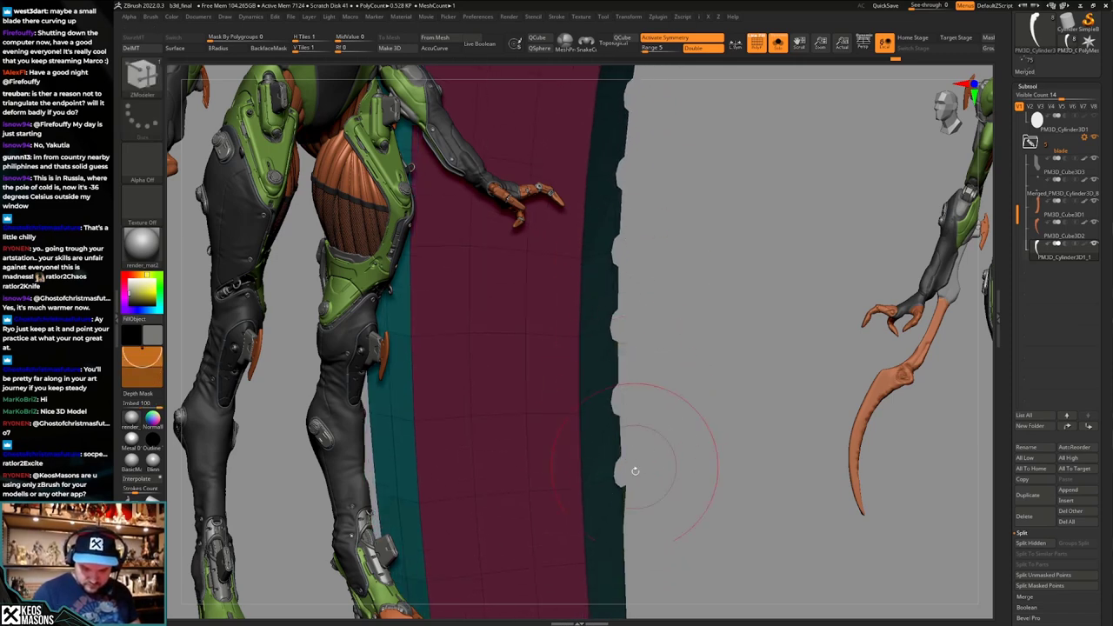
pyautogui.keyDown('alt'); pyautogui.moveTo(635, 470); pyautogui.dragTo(644, 441, button='right'); pyautogui.keyUp('alt')
pyautogui.keyDown('ctrl'); pyautogui.keyDown('alt'); pyautogui.keyDown('shift'); pyautogui.moveTo(629, 442); pyautogui.dragTo(629, 442); pyautogui.keyUp('shift'); pyautogui.keyUp('alt'); pyautogui.keyUp('ctrl')
# Delete the single green rim-strip polygon just below the last notch with ZModeler's Delete polygon action.
pyautogui.moveTo(672, 386); pyautogui.dragTo(620, 393, button='right')
pyautogui.moveTo(663, 426)
pyautogui.mouseDown(button='right')
pyautogui.moveTo(624, 451)
pyautogui.moveTo(649, 442)
pyautogui.moveTo(664, 457)
pyautogui.moveTo(688, 384)
pyautogui.moveTo(640, 461)
pyautogui.moveTo(653, 426)
pyautogui.mouseUp(button='right')
pyautogui.keyDown('ctrl'); pyautogui.click(689, 382); pyautogui.keyUp('ctrl')
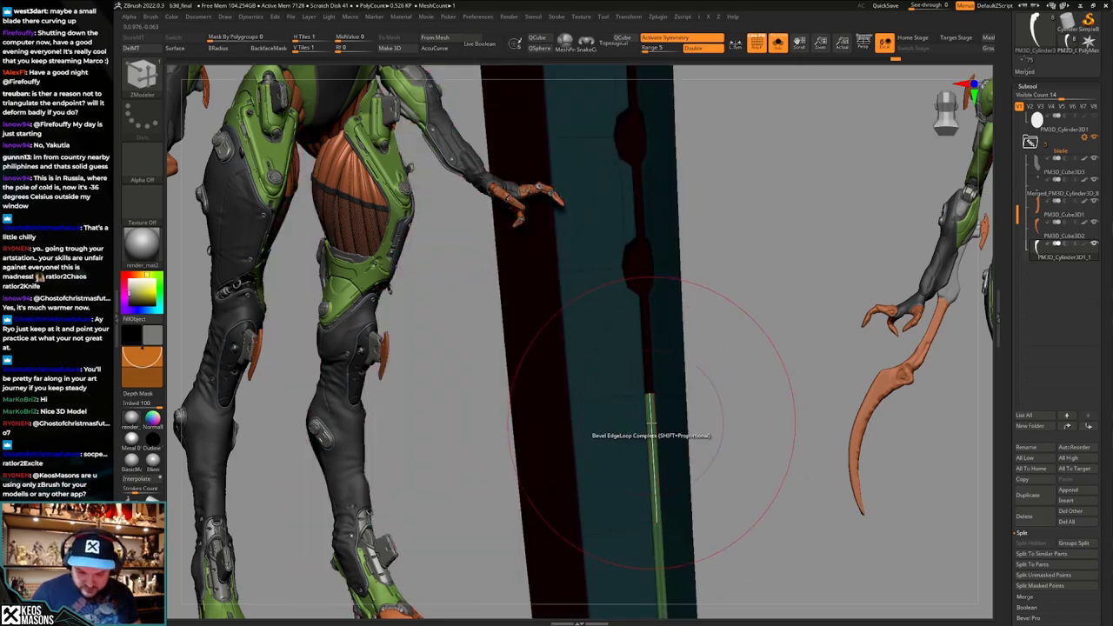
pyautogui.press('space')
pyautogui.click(642, 348)
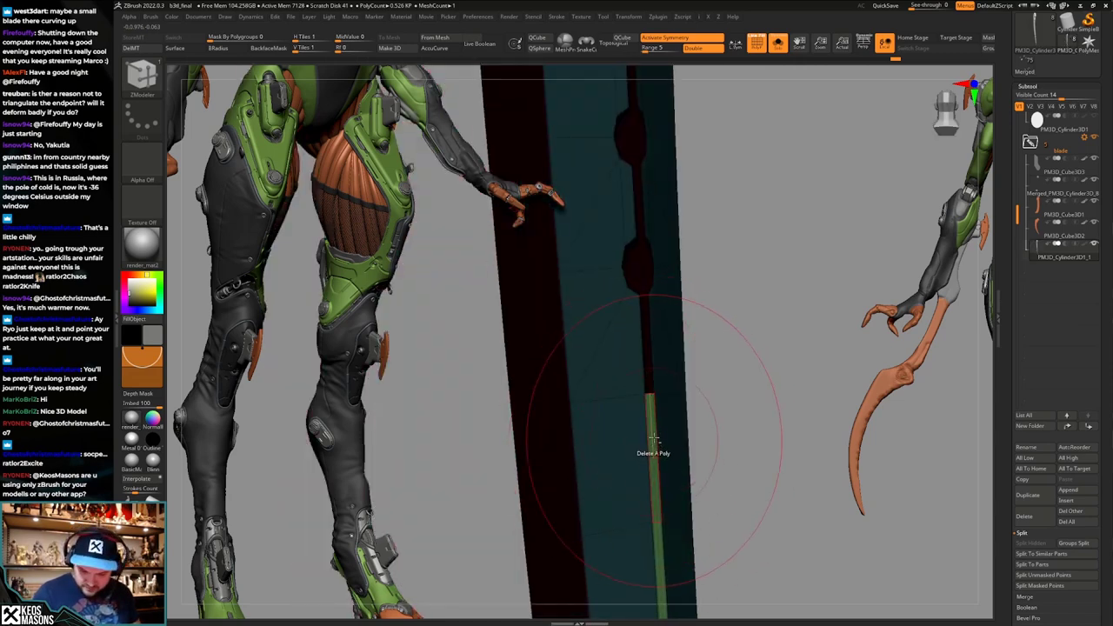
pyautogui.moveTo(652, 438); pyautogui.dragTo(682, 421, button='right')
pyautogui.click(712, 438)
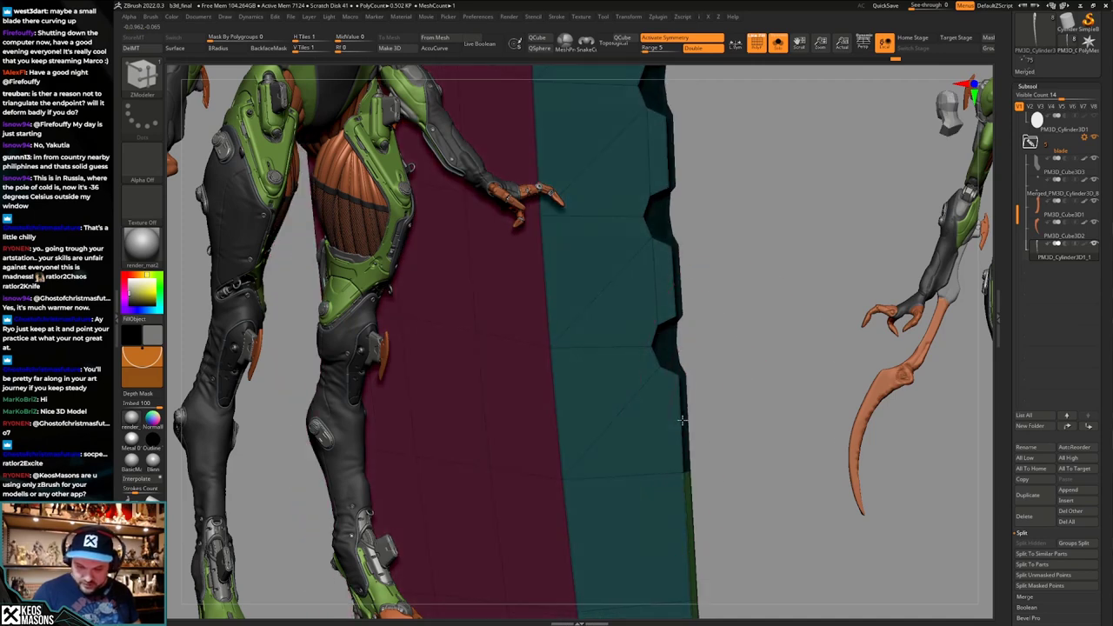
# Bridge the open edges of the rim strip between the lowest notches with new polygons.
pyautogui.press('space')
pyautogui.click(585, 349)
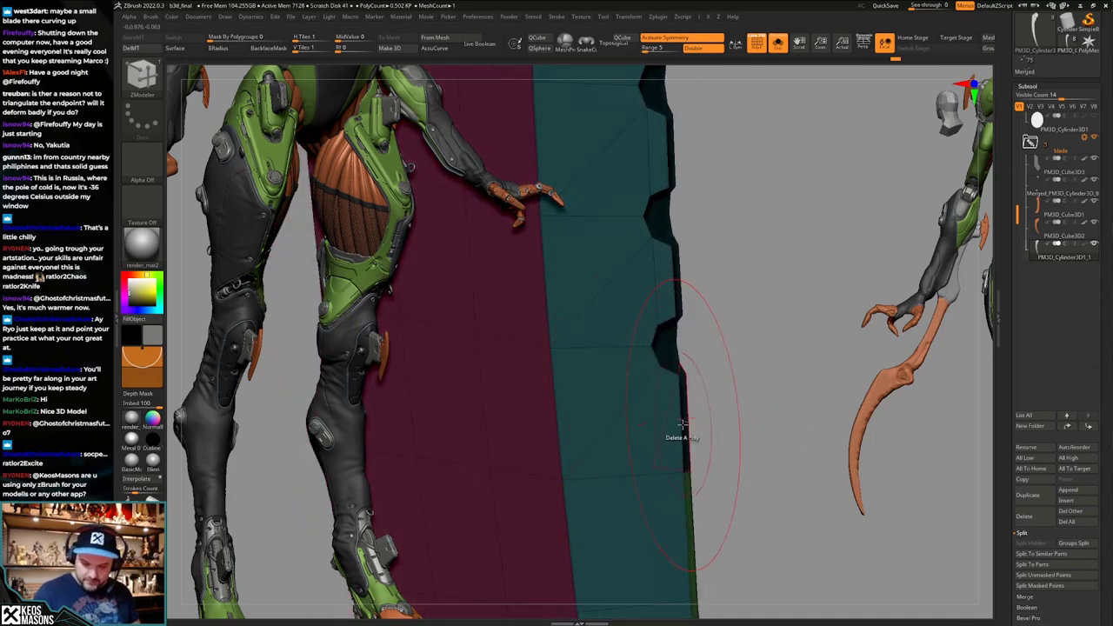
pyautogui.moveTo(686, 421); pyautogui.dragTo(735, 348, button='right')
pyautogui.keyDown('alt'); pyautogui.moveTo(742, 248); pyautogui.dragTo(712, 361, button='right'); pyautogui.keyUp('alt')
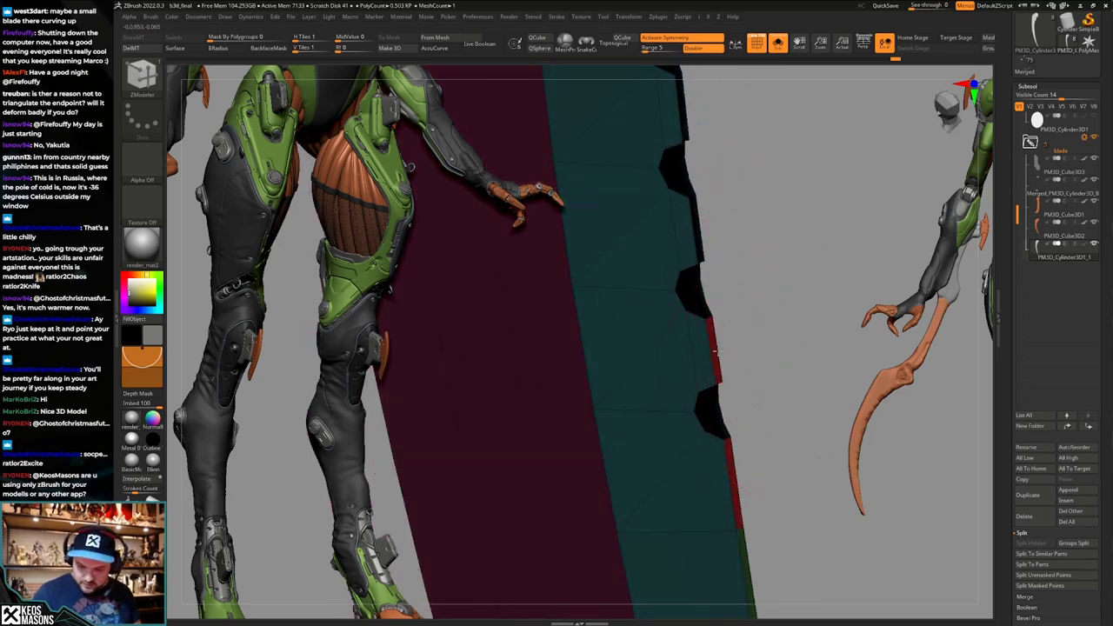
pyautogui.keyDown('alt'); pyautogui.moveTo(765, 224); pyautogui.dragTo(720, 320, button='right'); pyautogui.keyUp('alt')
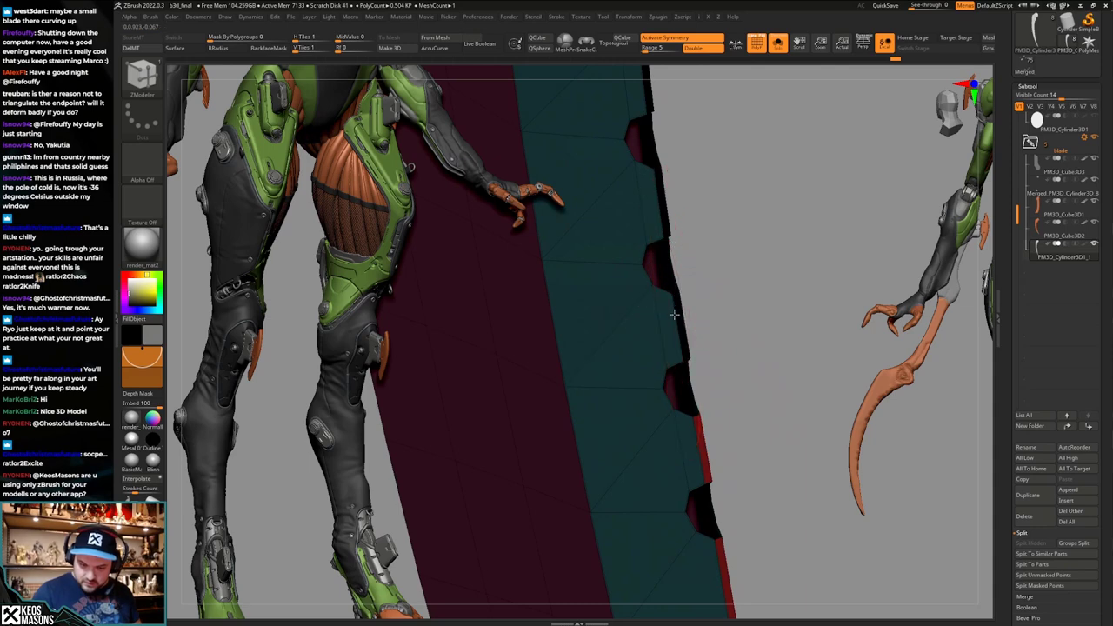
# Bridge the remaining open edges of the rim strip between the notches, working up toward the topmost notch.
pyautogui.hotkey('ctrl', 'z')
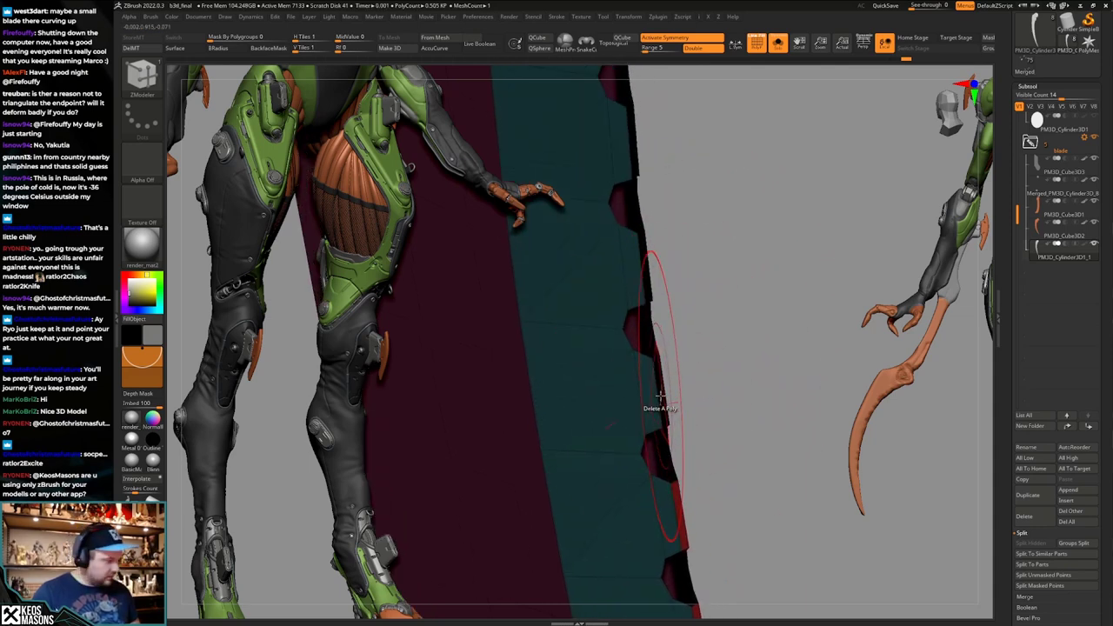
pyautogui.hotkey('ctrl', 'z')
pyautogui.moveTo(650, 396); pyautogui.dragTo(679, 380, button='right')
pyautogui.click(717, 367)
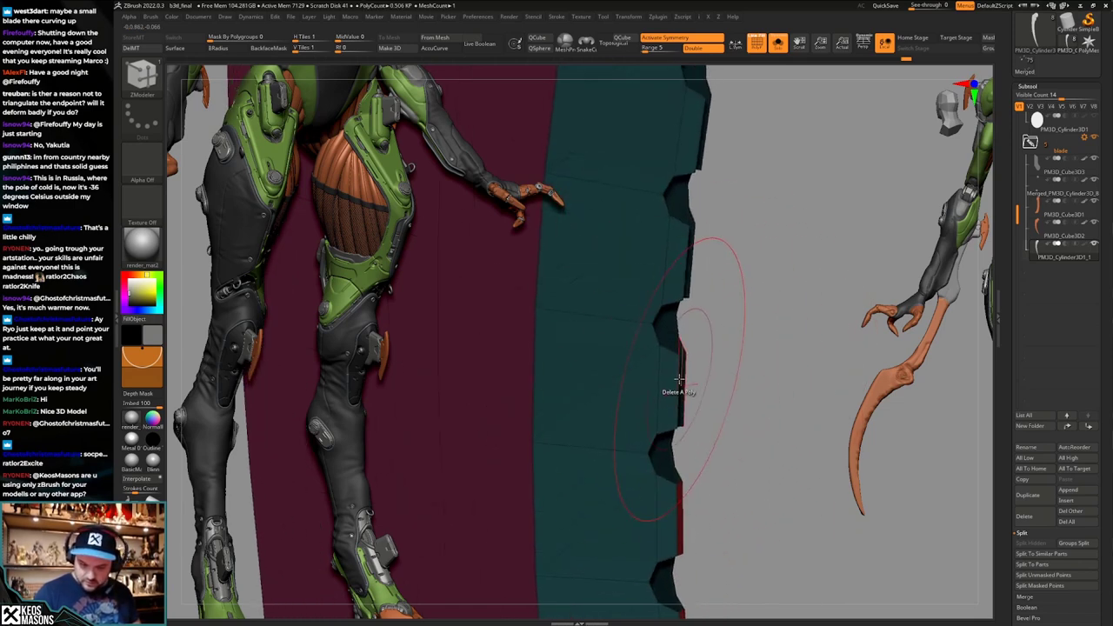
pyautogui.moveTo(680, 467); pyautogui.dragTo(680, 449, button='right')
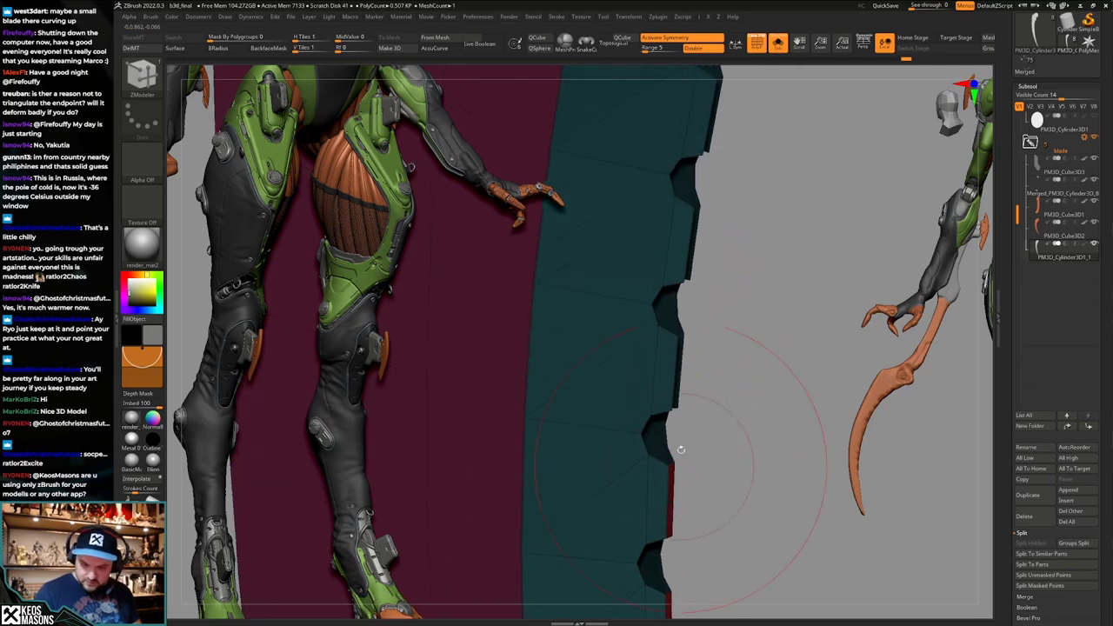
pyautogui.moveTo(681, 352); pyautogui.dragTo(670, 429, button='right')
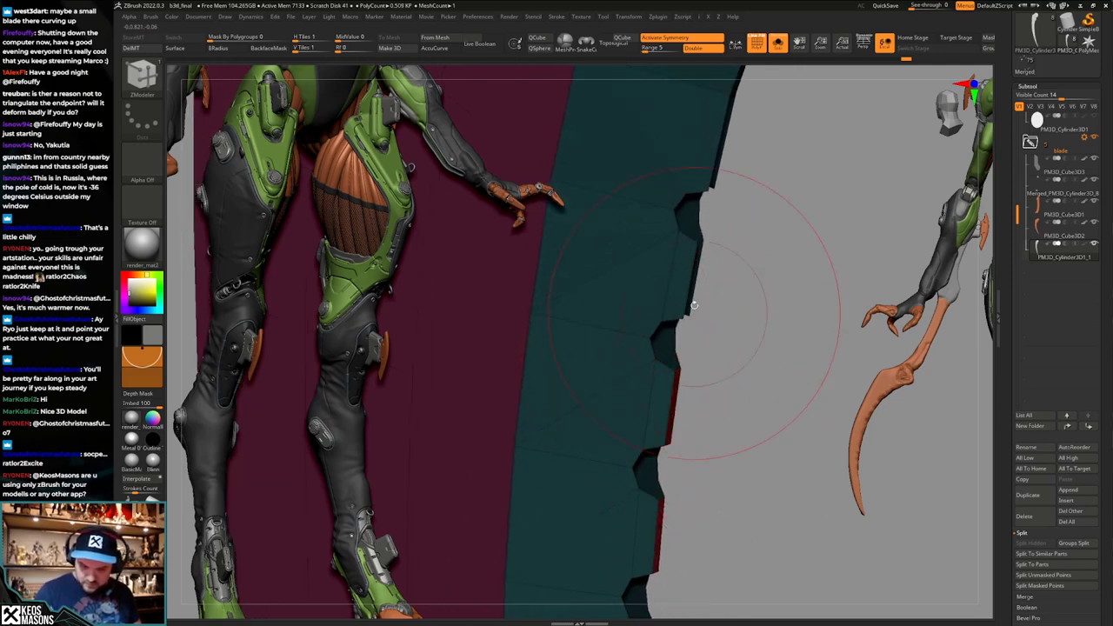
pyautogui.click(695, 279)
pyautogui.moveTo(695, 279); pyautogui.dragTo(700, 544, button='right')
pyautogui.click(690, 328)
pyautogui.press('space')
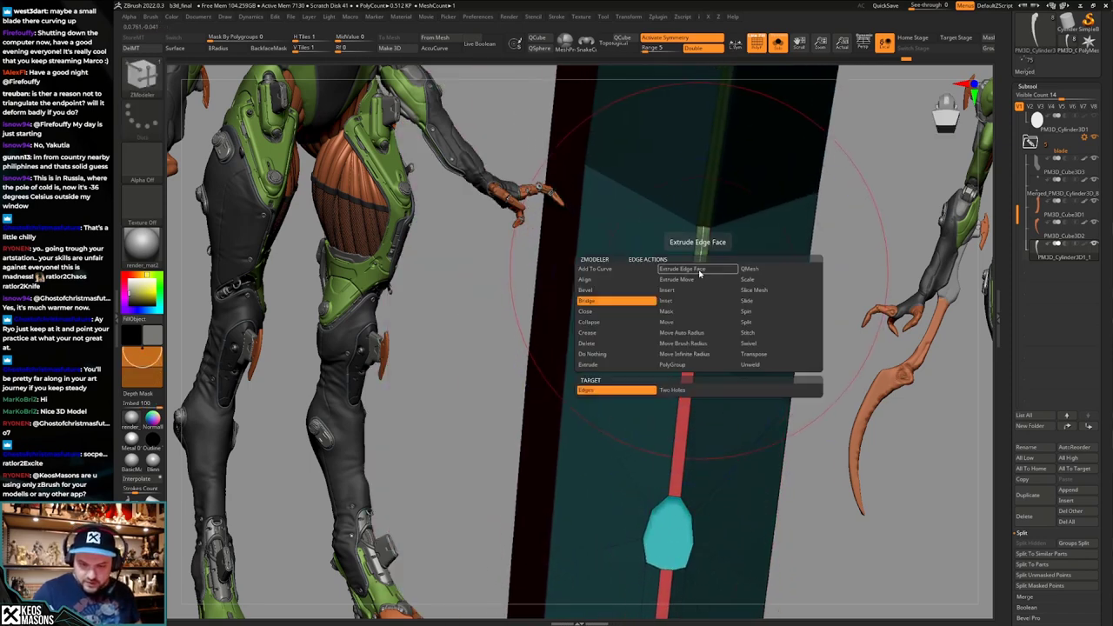
pyautogui.click(699, 278)
pyautogui.keyDown('alt'); pyautogui.click(703, 314); pyautogui.keyUp('alt')
# Preview the notched rim with dynamic subdivision, switching the polyframe off and on to examine the surface around the notches.
pyautogui.keyDown('ctrl'); pyautogui.moveTo(703, 315); pyautogui.dragTo(739, 382, button='right'); pyautogui.keyUp('ctrl')
pyautogui.press('d')
pyautogui.hotkey('shift', 'f')
pyautogui.hotkey('shift', 'd')
pyautogui.hotkey('shift', 'f')
pyautogui.hotkey('shift', 'f')
pyautogui.hotkey('shift', 'f')
pyautogui.moveTo(674, 340)
pyautogui.mouseDown(button='right')
pyautogui.moveTo(676, 330)
pyautogui.moveTo(651, 395)
pyautogui.moveTo(648, 372)
pyautogui.moveTo(686, 325)
pyautogui.moveTo(647, 356)
pyautogui.moveTo(669, 320)
pyautogui.mouseUp(button='right')
pyautogui.hotkey('ctrl', 'shift', 'z')
pyautogui.hotkey('ctrl', 'shift', 'z')
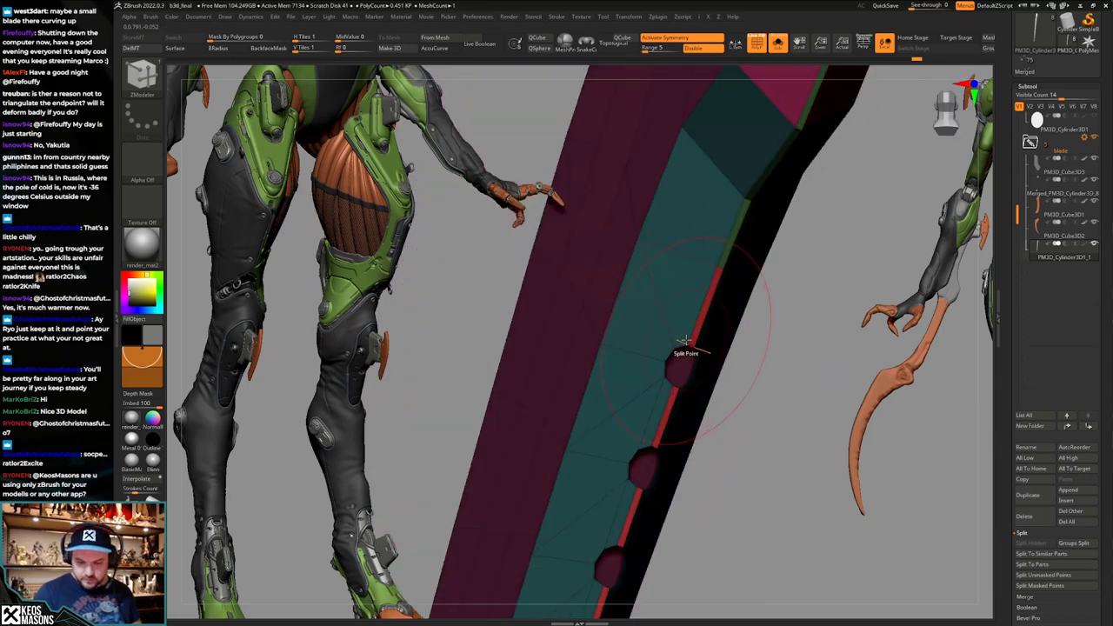
# Try to close the topmost notch with ZModeler's Bridge edge action using the Two Holes target.
pyautogui.press('space')
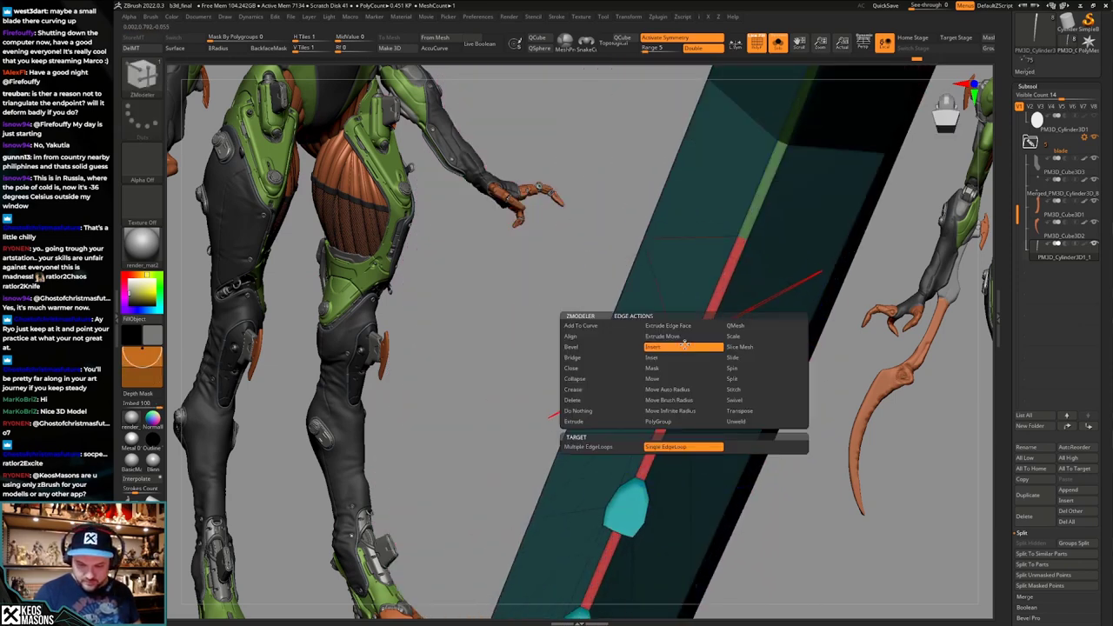
pyautogui.click(612, 358)
pyautogui.click(668, 446)
pyautogui.click(672, 446)
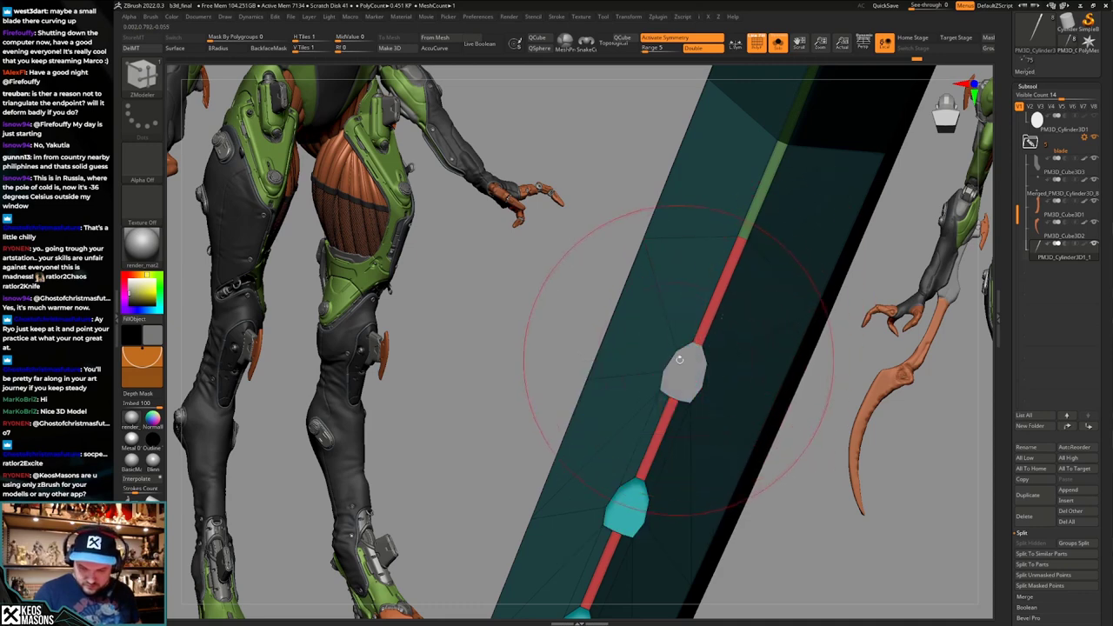
pyautogui.moveTo(680, 359); pyautogui.dragTo(530, 278, button='right')
pyautogui.hotkey('ctrl', 'z')
pyautogui.keyDown('alt'); pyautogui.moveTo(813, 449); pyautogui.dragTo(762, 347, button='right'); pyautogui.keyUp('alt')
pyautogui.click(725, 349)
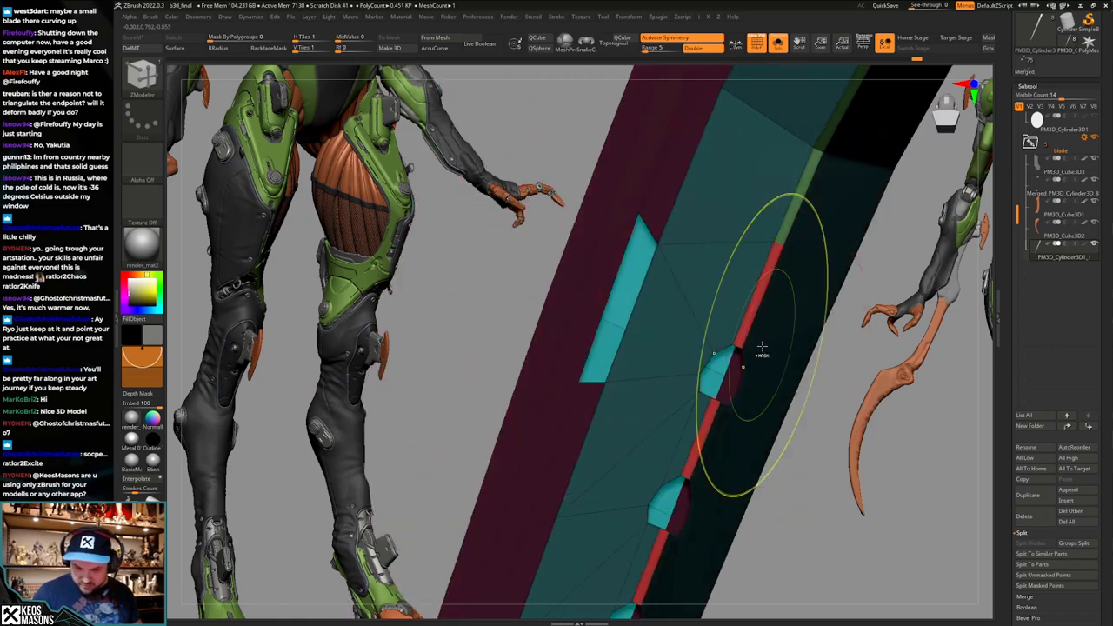
pyautogui.hotkey('ctrl', 'z')
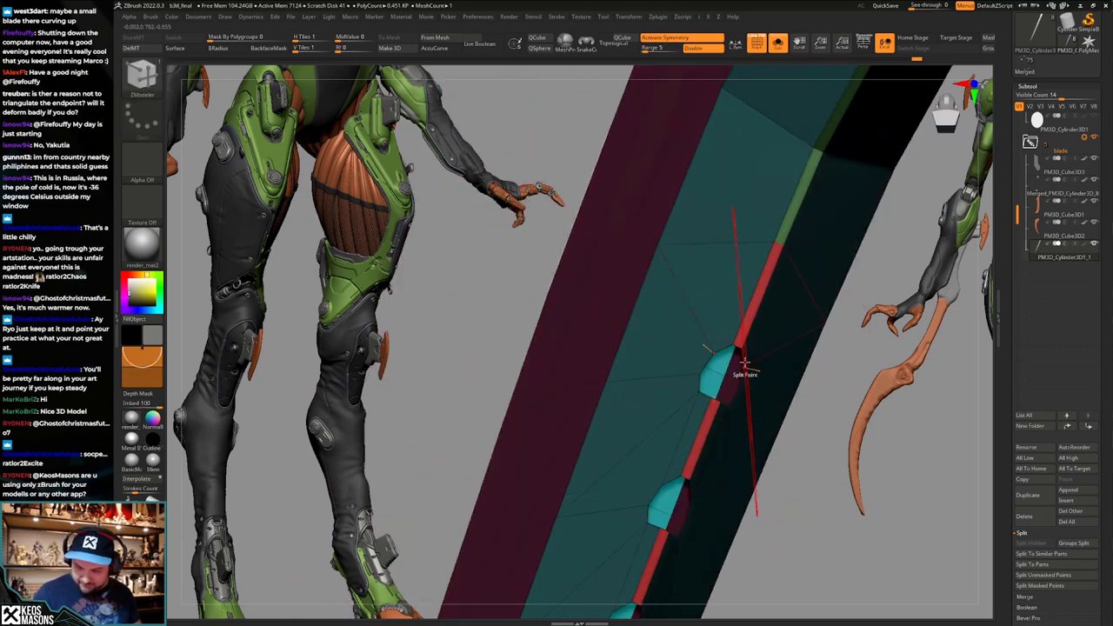
# Bridge the opposite edges of the topmost notch to rebuild its inner wall with polygons, and check the smoothed preview.
pyautogui.moveTo(744, 391)
pyautogui.mouseDown(button='right')
pyautogui.moveTo(757, 385)
pyautogui.moveTo(728, 337)
pyautogui.moveTo(763, 352)
pyautogui.moveTo(785, 340)
pyautogui.moveTo(739, 342)
pyautogui.moveTo(759, 369)
pyautogui.mouseUp(button='right')
pyautogui.press('d')
pyautogui.hotkey('shift', 'd')
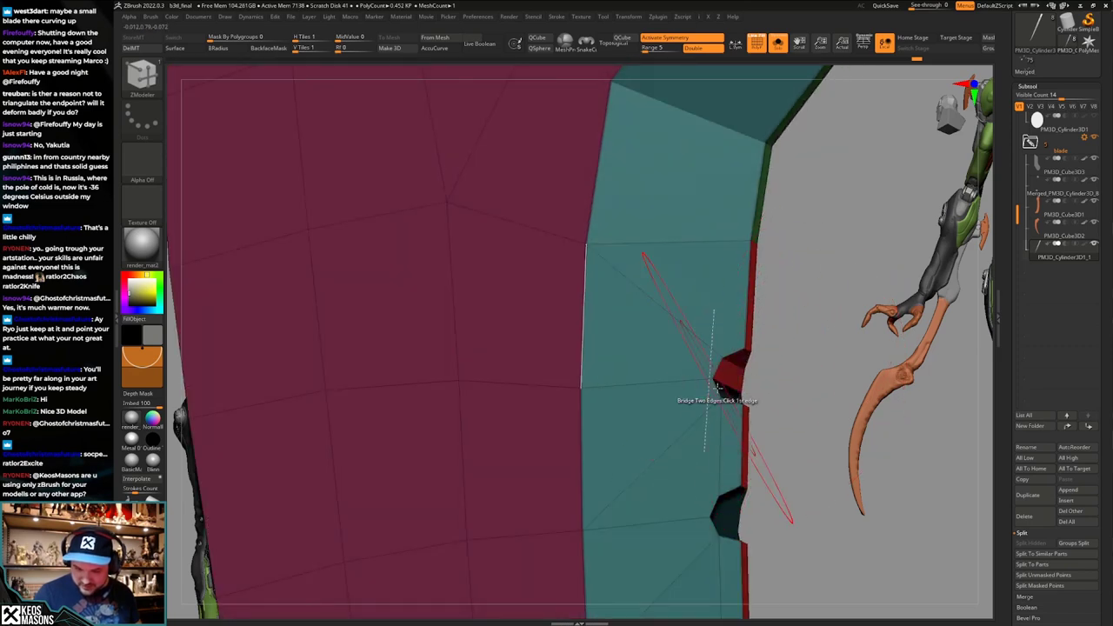
pyautogui.moveTo(716, 389)
pyautogui.mouseDown(button='right')
pyautogui.moveTo(744, 403)
pyautogui.moveTo(745, 433)
pyautogui.moveTo(715, 373)
pyautogui.moveTo(777, 382)
pyautogui.moveTo(730, 405)
pyautogui.moveTo(757, 443)
pyautogui.moveTo(743, 400)
pyautogui.moveTo(773, 360)
pyautogui.moveTo(735, 346)
pyautogui.mouseUp(button='right')
pyautogui.click(740, 395)
pyautogui.click(746, 418)
pyautogui.press('d')
pyautogui.hotkey('shift', 'd')
# Assign a new polygroup to the narrow rim faces directly above the topmost notch.
pyautogui.press('space')
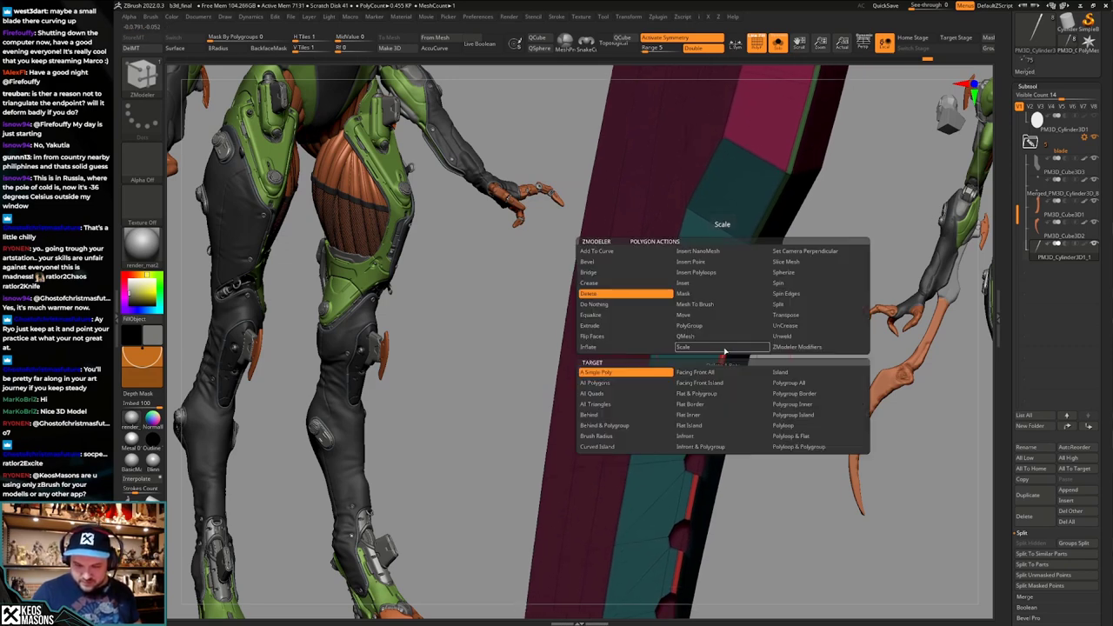
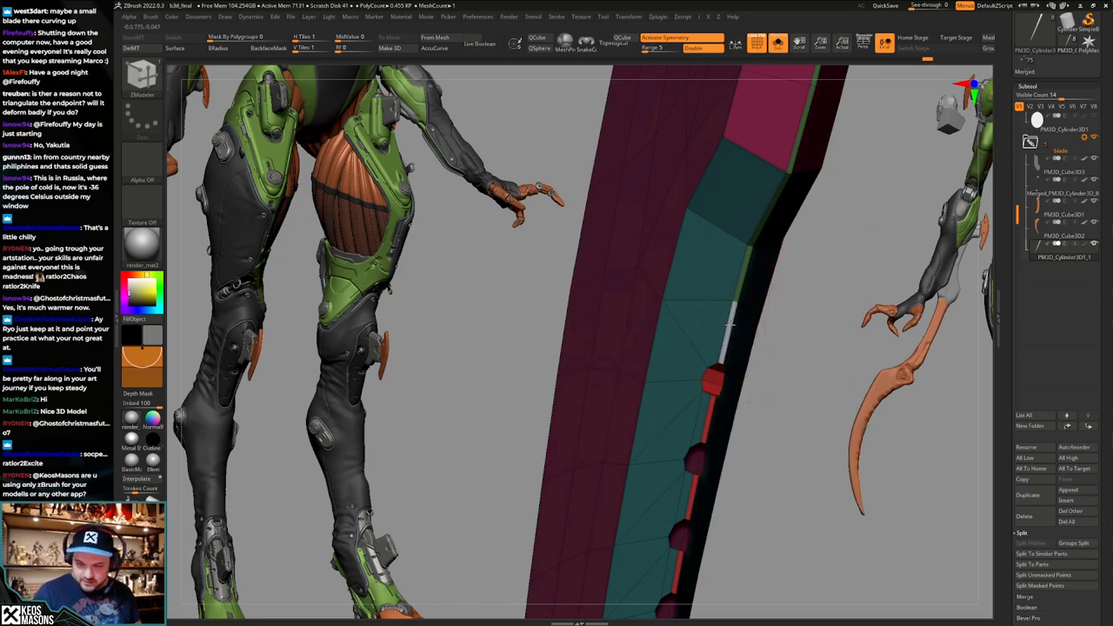
pyautogui.moveTo(714, 369); pyautogui.dragTo(714, 385, button='right')
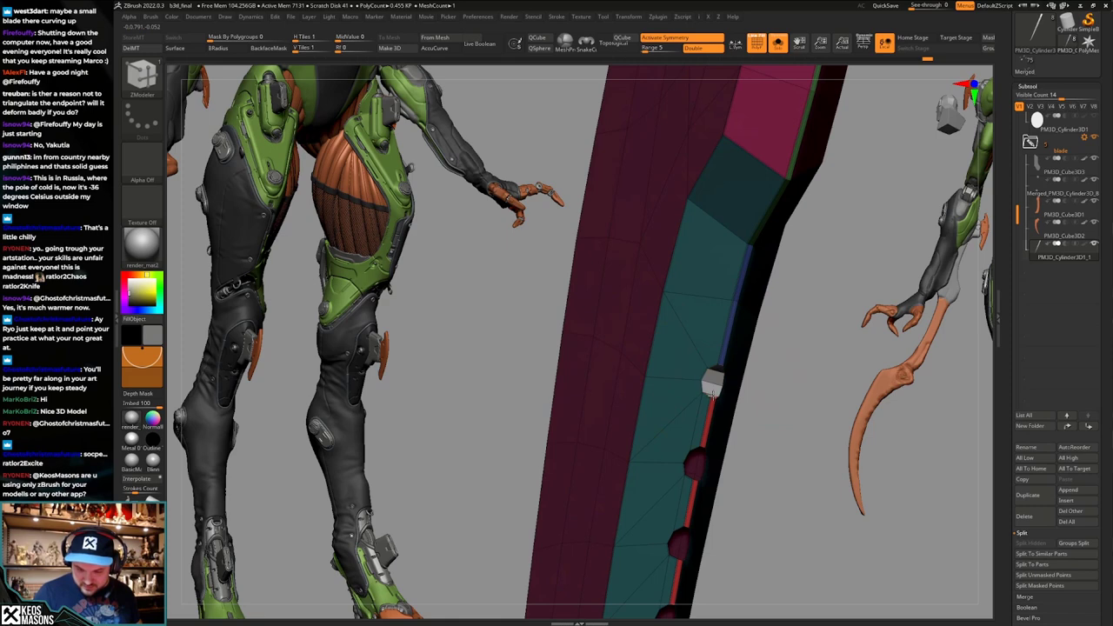
pyautogui.moveTo(713, 396)
pyautogui.mouseDown(button='right')
pyautogui.moveTo(704, 342)
pyautogui.moveTo(764, 397)
pyautogui.moveTo(749, 376)
pyautogui.moveTo(760, 396)
pyautogui.moveTo(748, 387)
pyautogui.moveTo(751, 406)
pyautogui.mouseUp(button='right')
# Examine the whole notched blade with the dynamic subdivision preview on and the polyframe hidden.
pyautogui.hotkey('shift', 'f')
pyautogui.moveTo(750, 406)
pyautogui.mouseDown(button='right')
pyautogui.moveTo(763, 414)
pyautogui.moveTo(765, 400)
pyautogui.moveTo(749, 419)
pyautogui.moveTo(769, 432)
pyautogui.moveTo(746, 417)
pyautogui.moveTo(759, 409)
pyautogui.mouseUp(button='right')
pyautogui.press('d')
pyautogui.hotkey('shift', 'f')
pyautogui.keyDown('ctrl'); pyautogui.moveTo(759, 408); pyautogui.dragTo(736, 397, button='right'); pyautogui.keyUp('ctrl')
pyautogui.moveTo(706, 404); pyautogui.dragTo(746, 448)
pyautogui.hotkey('shift', 'f')
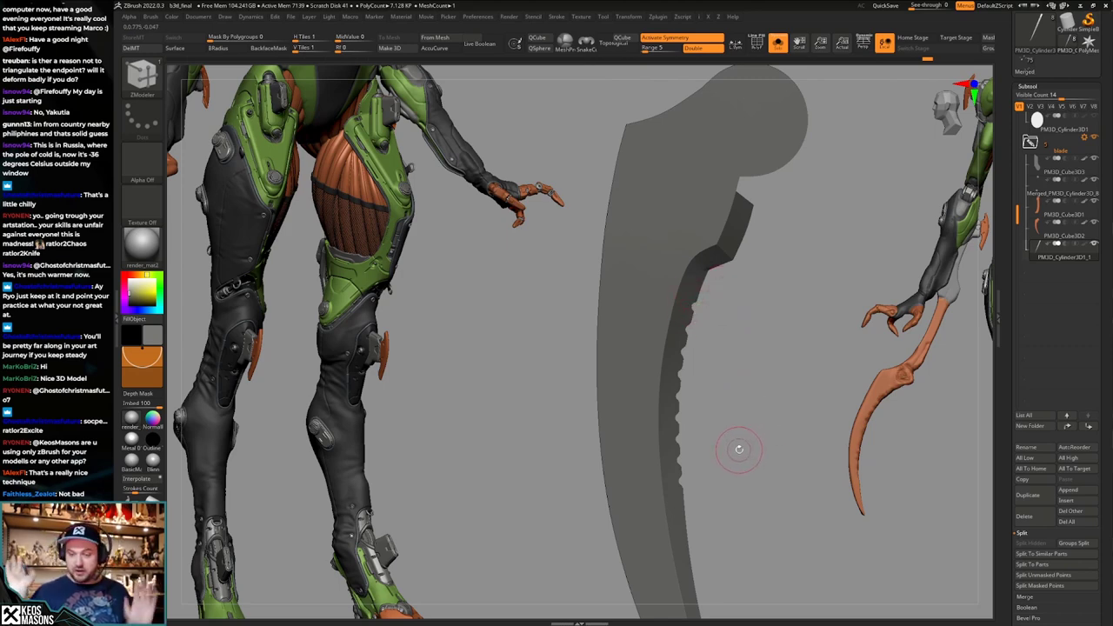
# Turn off the blade's subdivision smoothing and display its polyframe around the serrated cutting edge.
pyautogui.keyDown('alt'); pyautogui.moveTo(743, 384); pyautogui.dragTo(724, 434); pyautogui.keyUp('alt')
pyautogui.hotkey('shift', 'd')
pyautogui.hotkey('shift', 'f')
pyautogui.moveTo(721, 359); pyautogui.dragTo(712, 347, button='right')
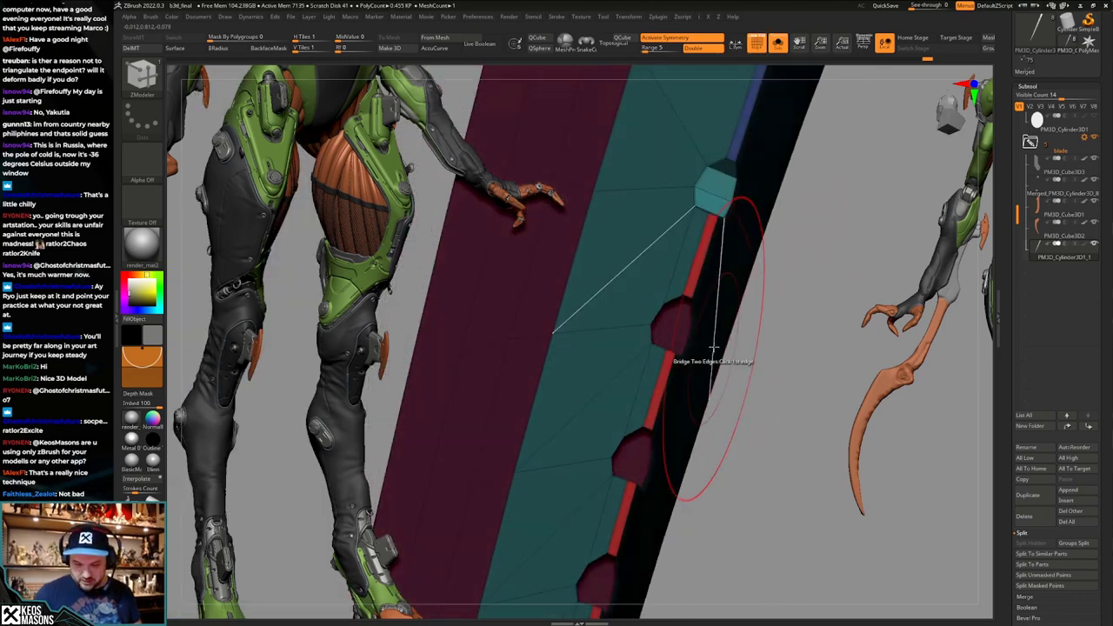
# Bridge the open edges inside the upper notches of the blade's serration to close their gaps.
pyautogui.moveTo(691, 310); pyautogui.dragTo(701, 352, button='right')
pyautogui.click(683, 311)
pyautogui.click(704, 426)
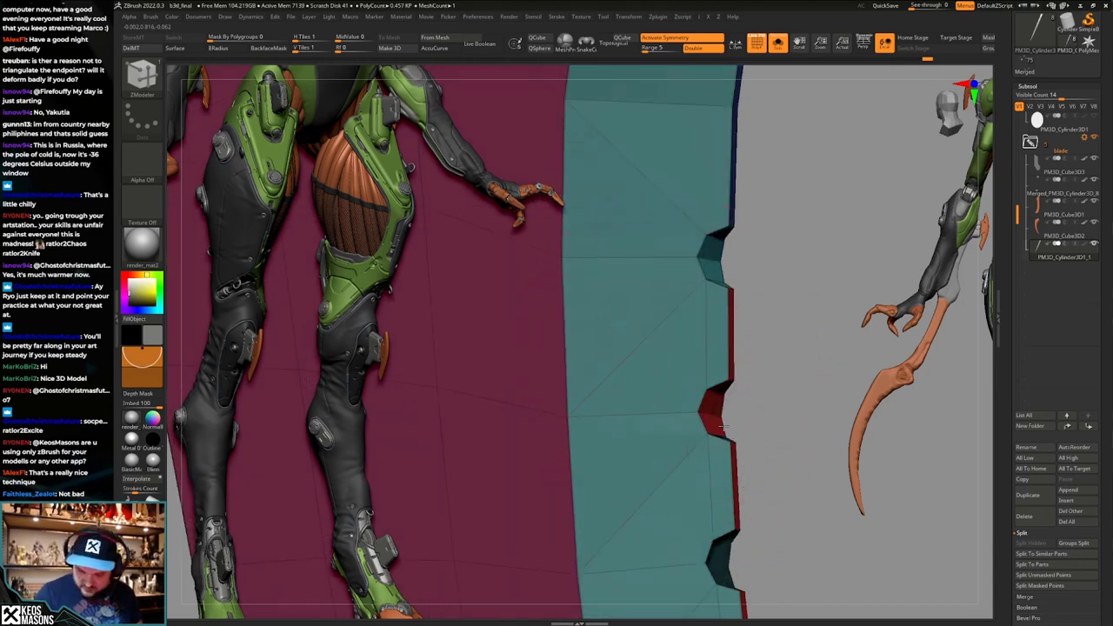
pyautogui.moveTo(723, 426)
pyautogui.mouseDown(button='right')
pyautogui.moveTo(714, 392)
pyautogui.moveTo(743, 359)
pyautogui.moveTo(730, 278)
pyautogui.moveTo(713, 358)
pyautogui.moveTo(687, 361)
pyautogui.moveTo(693, 428)
pyautogui.mouseUp(button='right')
pyautogui.click(697, 277)
pyautogui.click(704, 271)
pyautogui.click(706, 376)
pyautogui.click(673, 398)
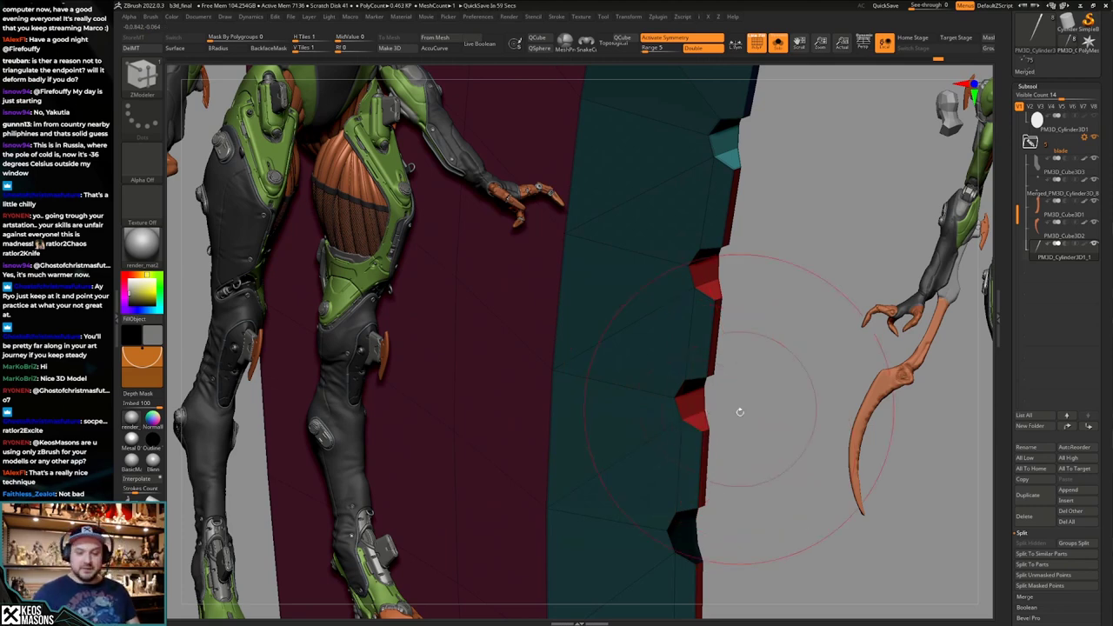
# Bridge the open edges of the next notch down the serration to close its gap.
pyautogui.moveTo(740, 412); pyautogui.dragTo(697, 412)
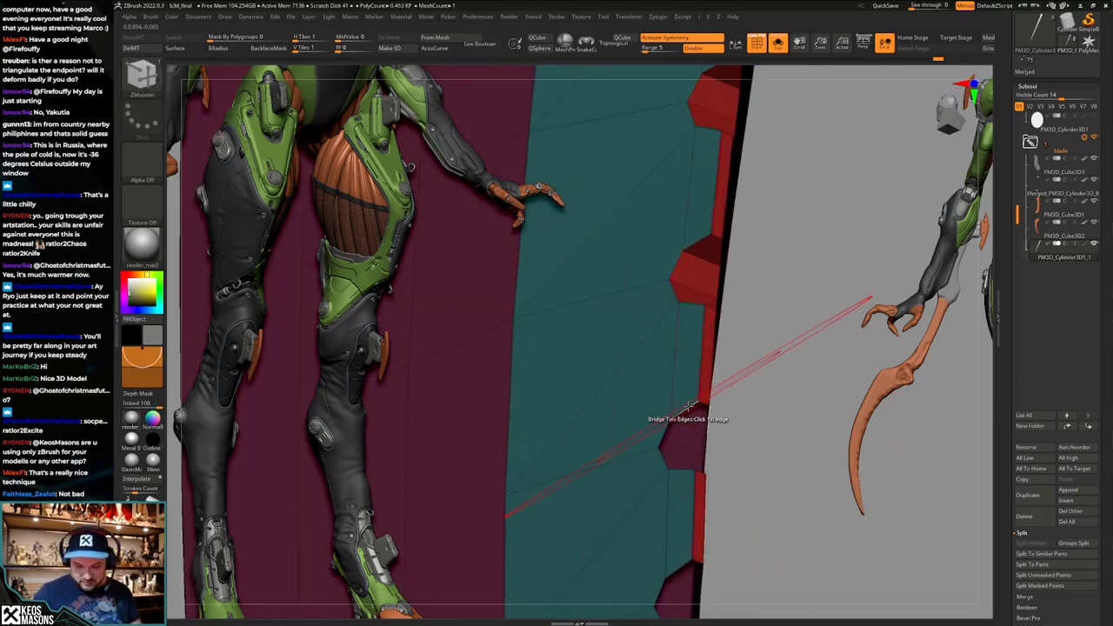
pyautogui.moveTo(706, 416)
pyautogui.mouseDown(button='right')
pyautogui.moveTo(726, 417)
pyautogui.moveTo(754, 365)
pyautogui.moveTo(749, 331)
pyautogui.mouseUp(button='right')
pyautogui.click(753, 391)
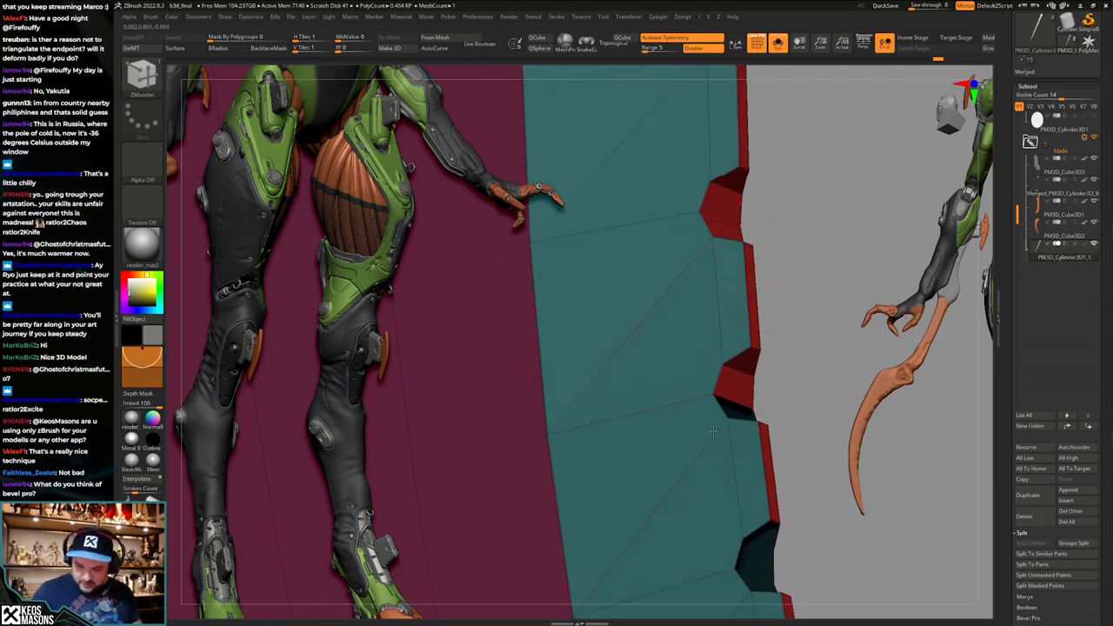
pyautogui.moveTo(753, 393)
pyautogui.mouseDown(button='right')
pyautogui.moveTo(728, 405)
pyautogui.moveTo(761, 393)
pyautogui.mouseUp(button='right')
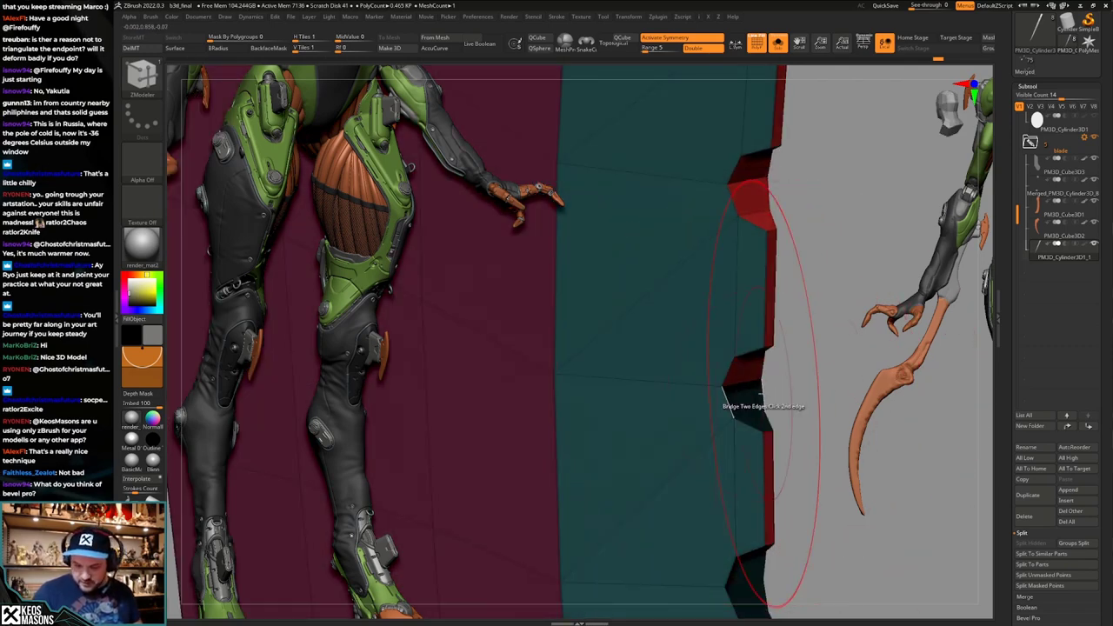
pyautogui.click(751, 426)
pyautogui.click(767, 422)
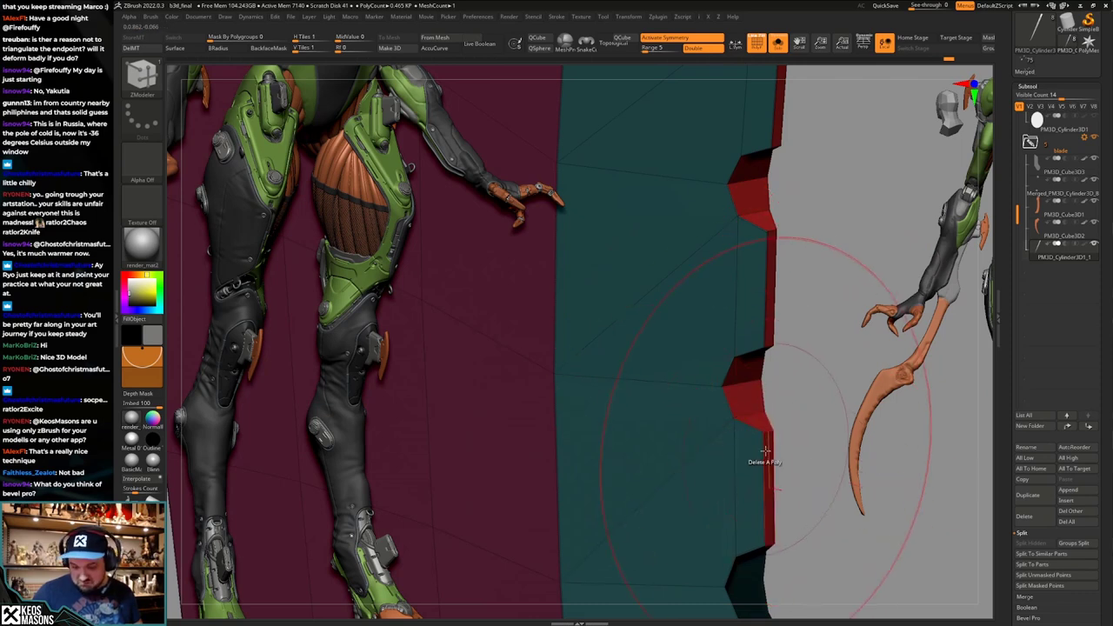
# Bridge the upper open edges of the following notch, undoing stray edits to the surrounding polygons.
pyautogui.moveTo(765, 447)
pyautogui.mouseDown(button='right')
pyautogui.moveTo(752, 391)
pyautogui.moveTo(735, 393)
pyautogui.moveTo(805, 300)
pyautogui.mouseUp(button='right')
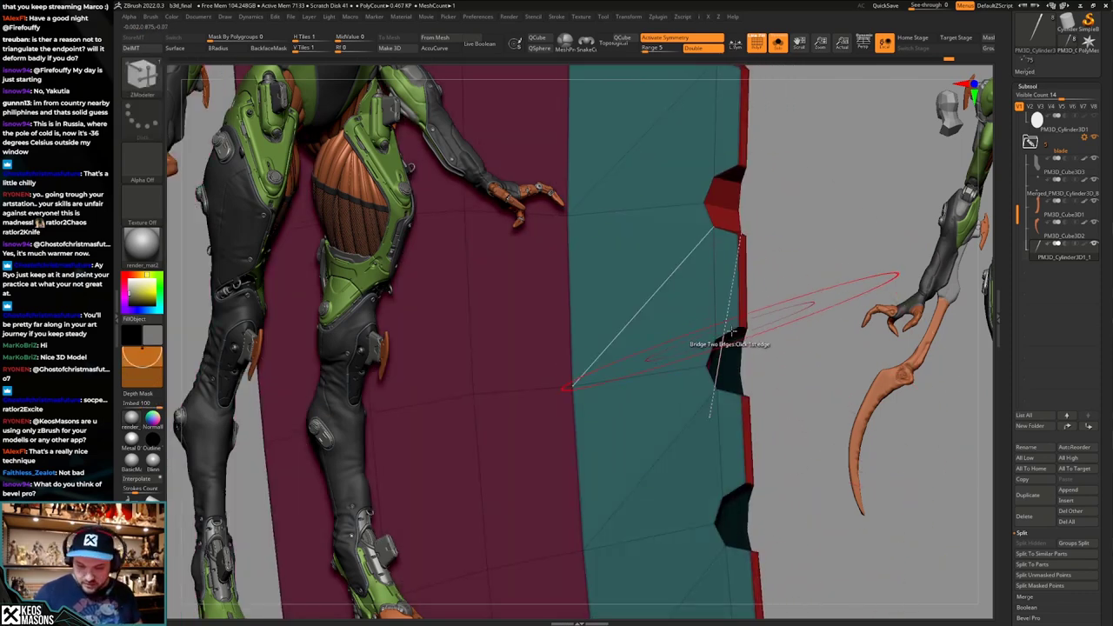
pyautogui.click(727, 331)
pyautogui.rightClick(792, 390)
pyautogui.hotkey('ctrl', 'z')
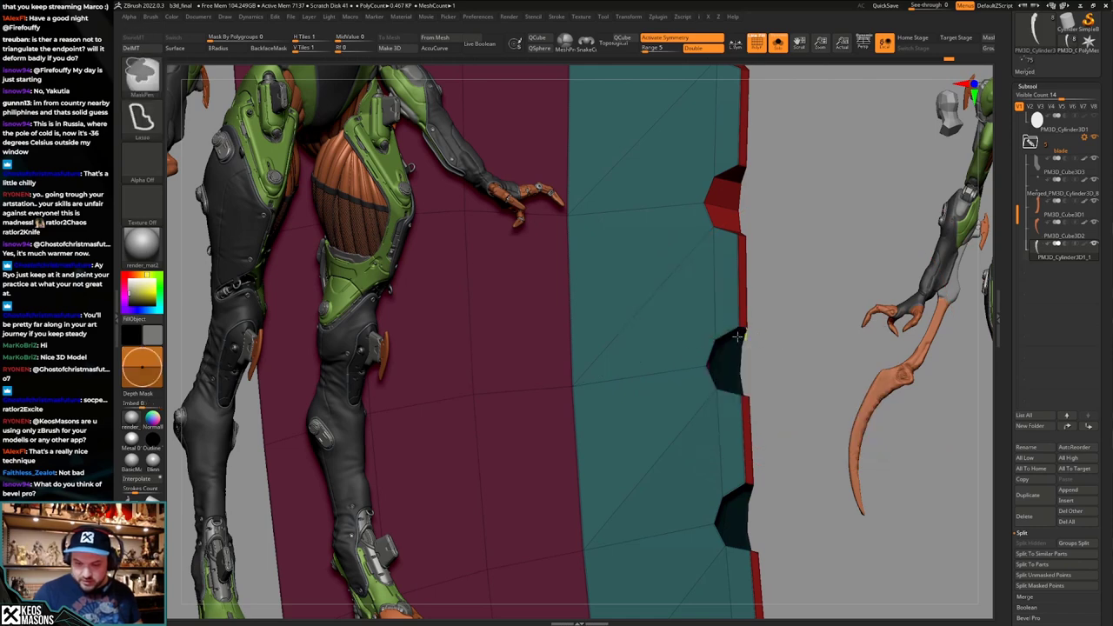
pyautogui.moveTo(765, 347)
pyautogui.mouseDown(button='right')
pyautogui.moveTo(735, 326)
pyautogui.moveTo(716, 405)
pyautogui.moveTo(735, 400)
pyautogui.mouseUp(button='right')
pyautogui.click(743, 335)
pyautogui.click(706, 395)
pyautogui.press('space')
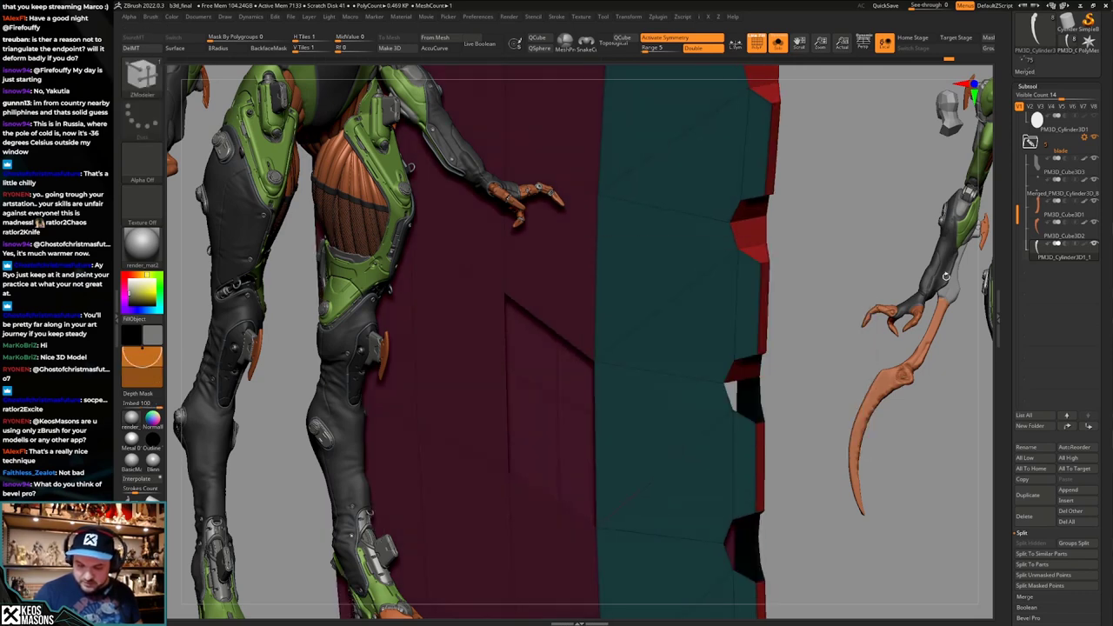
pyautogui.hotkey('ctrl', 'z')
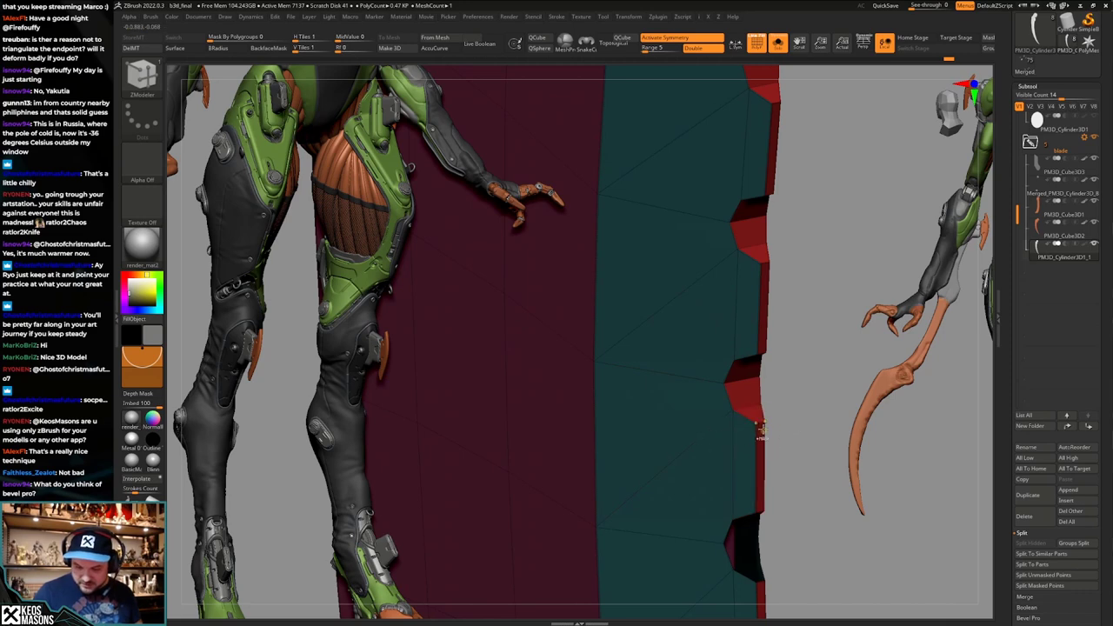
# Bridge the remaining lower edges of the same half-filled notch.
pyautogui.moveTo(761, 428); pyautogui.dragTo(744, 359, button='right')
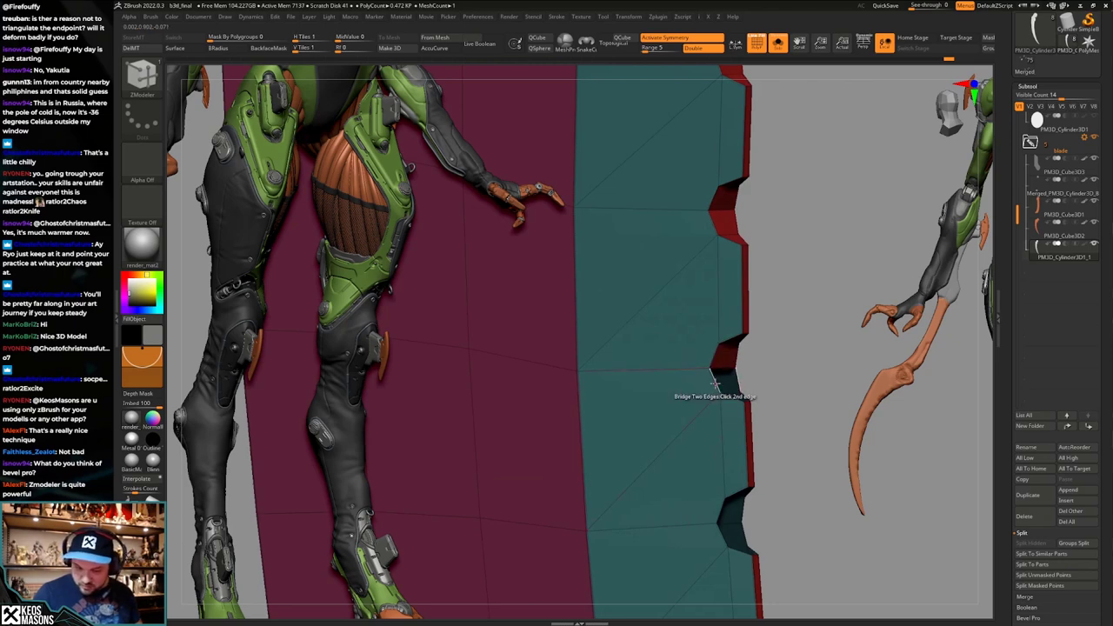
pyautogui.click(734, 403)
pyautogui.moveTo(735, 405); pyautogui.dragTo(733, 262, button='right')
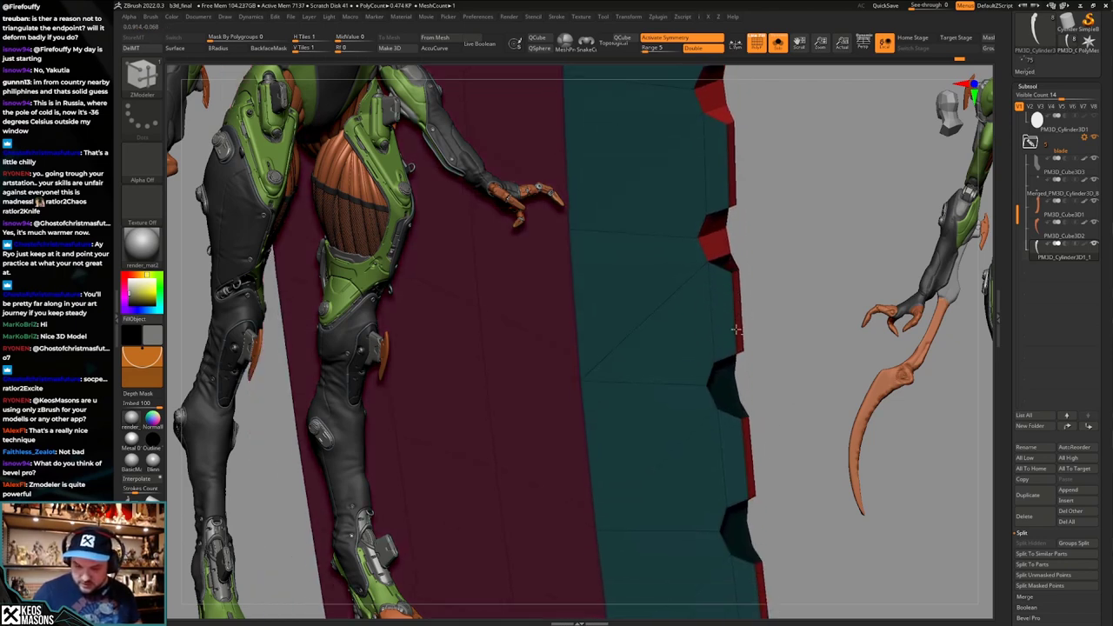
pyautogui.hotkey('ctrl', 'z')
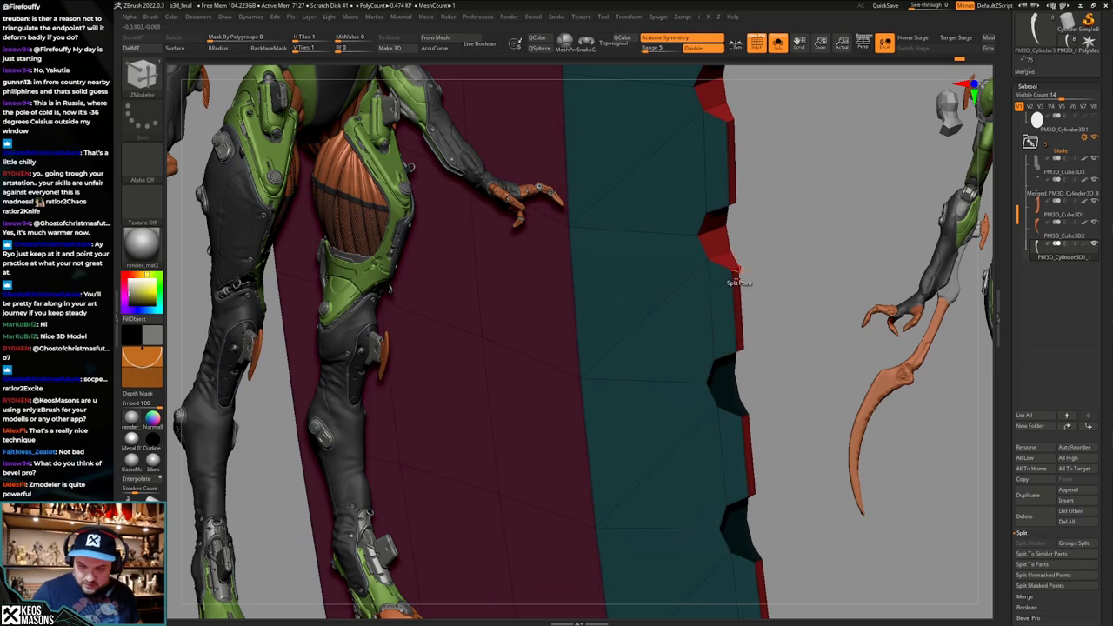
# Bridge the opposite edges of the second-to-last open notch to fill it with faces.
pyautogui.click(730, 355)
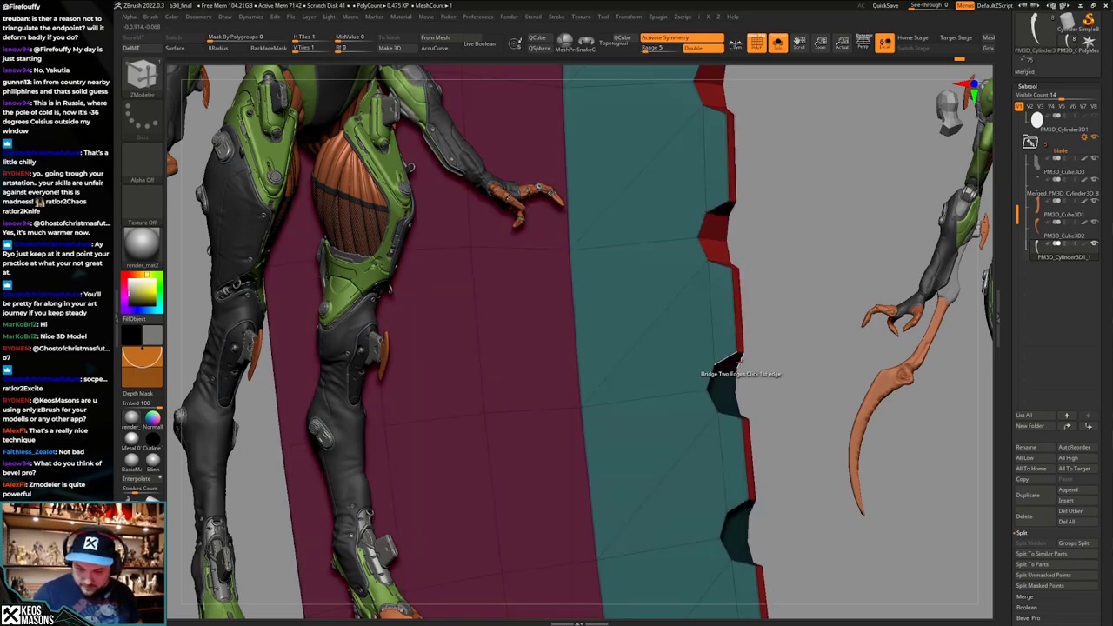
pyautogui.click(734, 380)
pyautogui.moveTo(720, 385)
pyautogui.mouseDown(button='right')
pyautogui.moveTo(703, 376)
pyautogui.moveTo(723, 444)
pyautogui.moveTo(723, 381)
pyautogui.mouseUp(button='right')
pyautogui.click(735, 414)
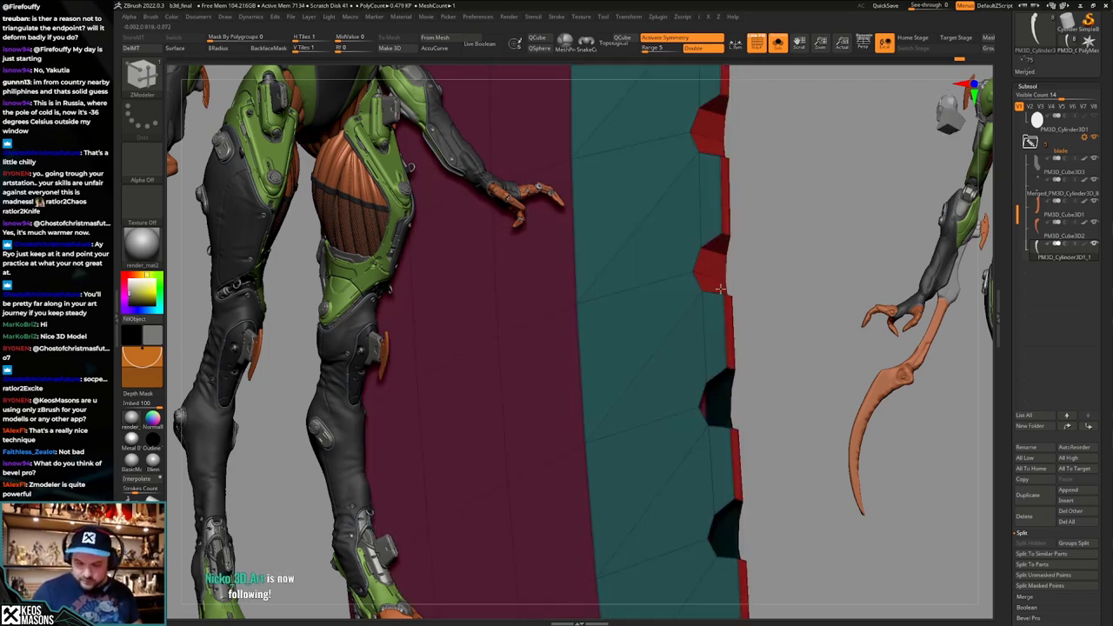
pyautogui.click(729, 402)
pyautogui.moveTo(728, 401); pyautogui.dragTo(725, 428, button='right')
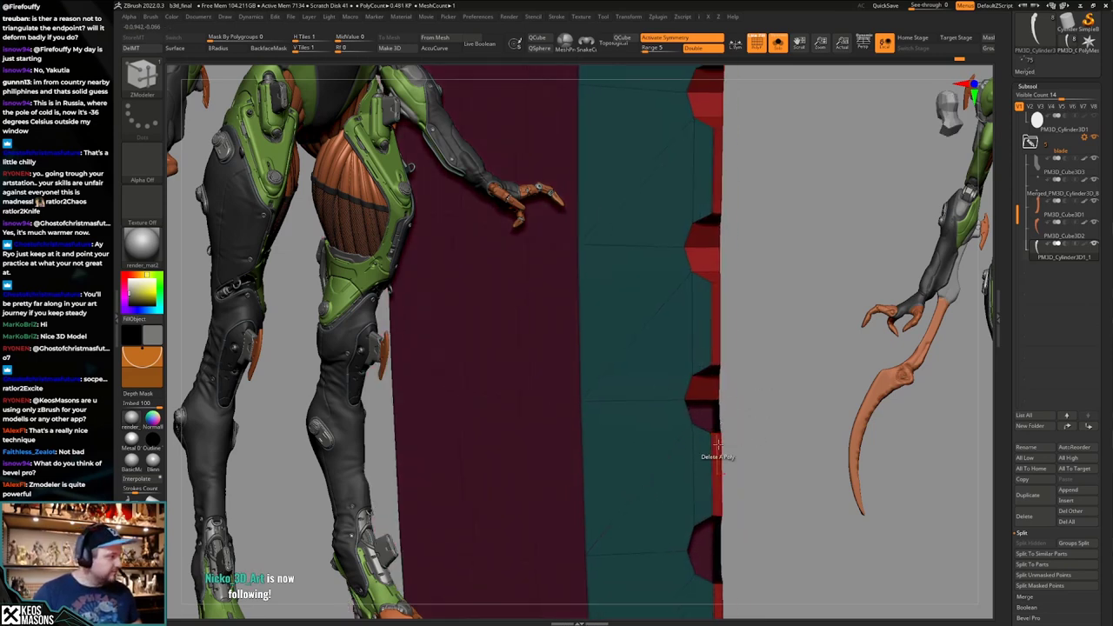
pyautogui.press('ctrl')
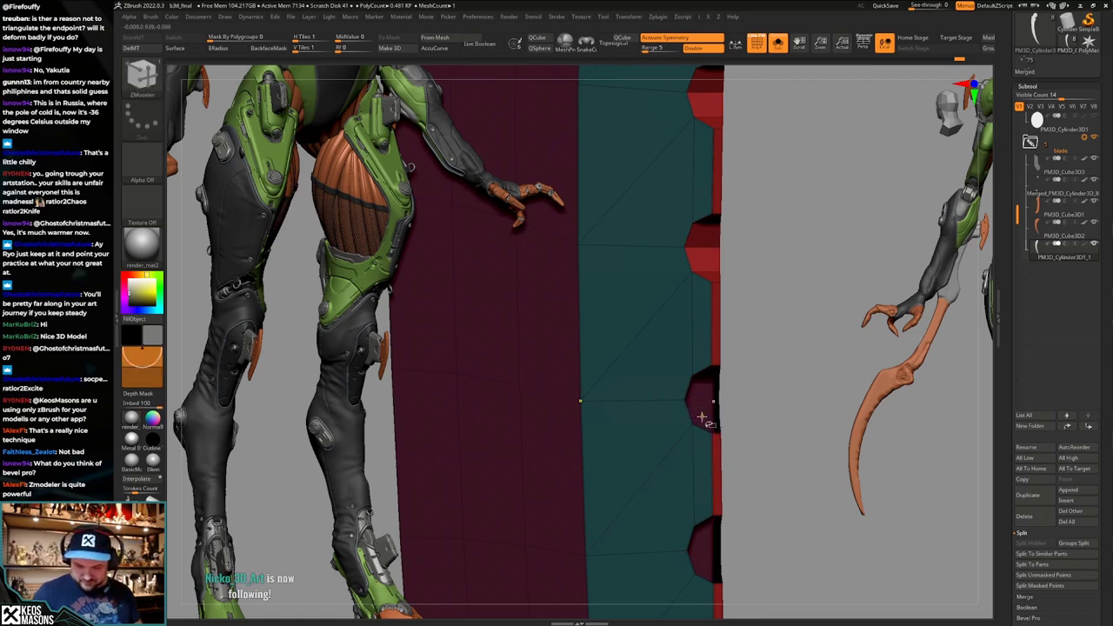
# Bridge the open edges of the lowest notch from its upper corner to its lower corner.
pyautogui.moveTo(689, 412); pyautogui.dragTo(753, 419, button='right')
pyautogui.press('ctrl')
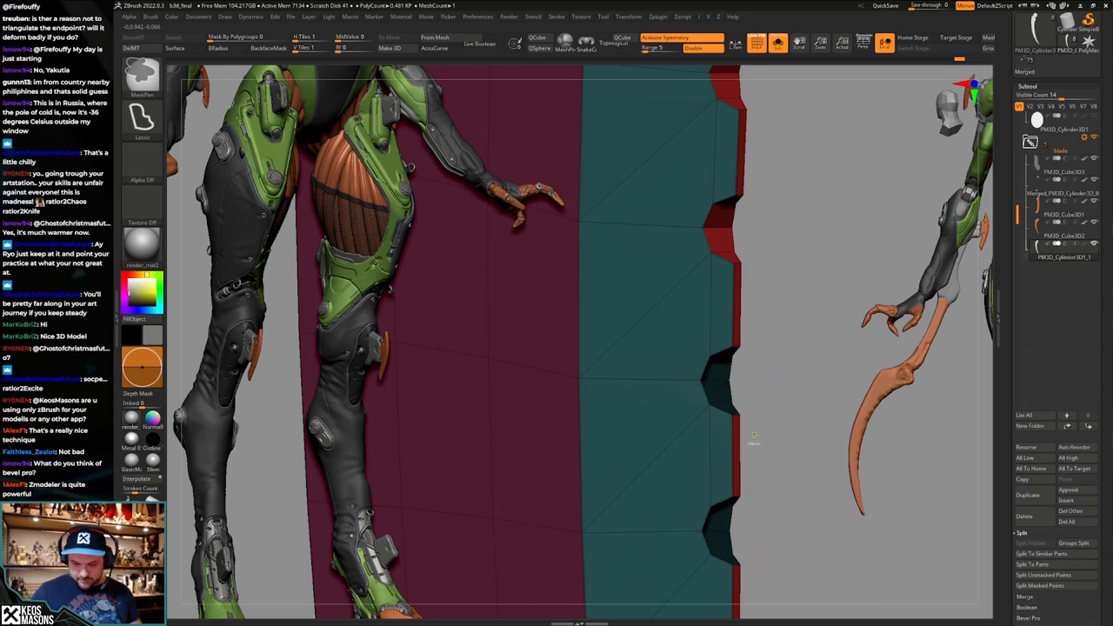
pyautogui.press('shift')
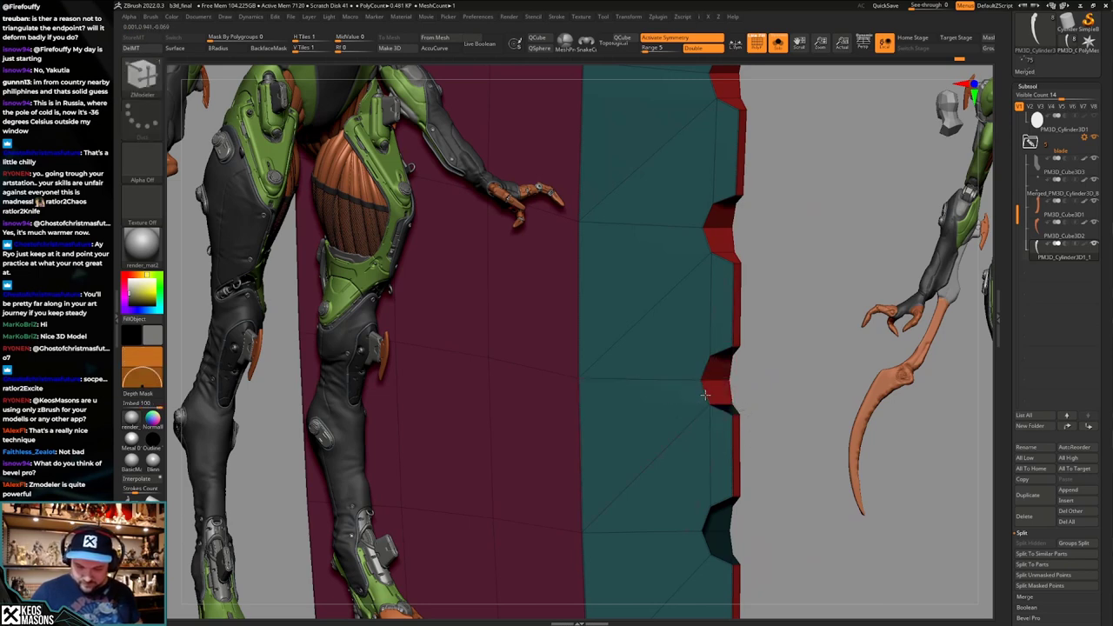
pyautogui.moveTo(732, 402); pyautogui.dragTo(725, 419, button='right')
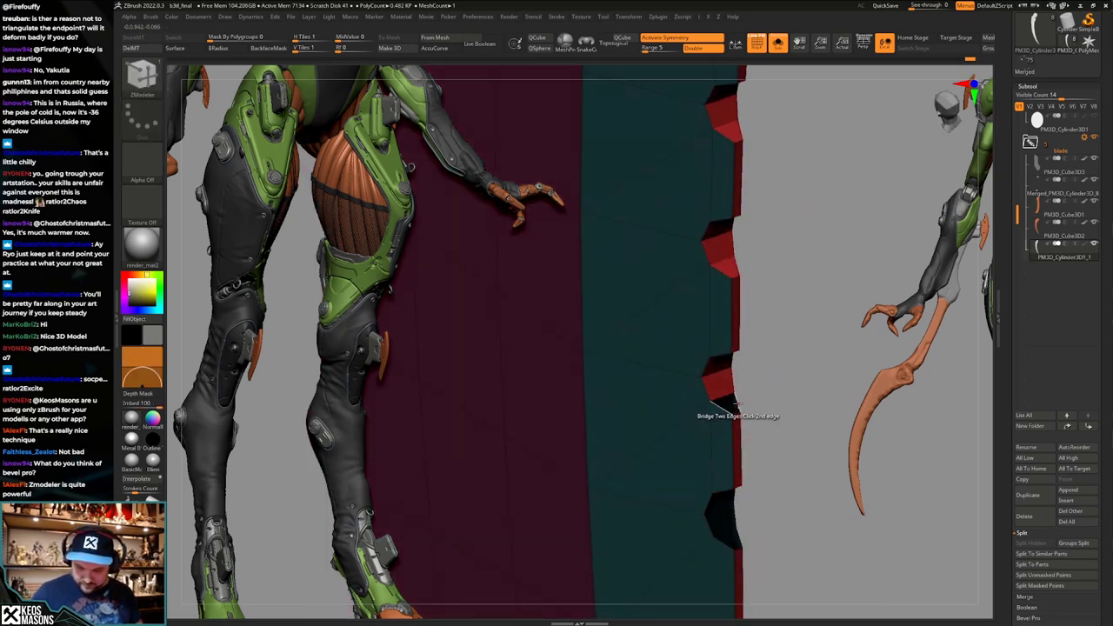
pyautogui.click(714, 402)
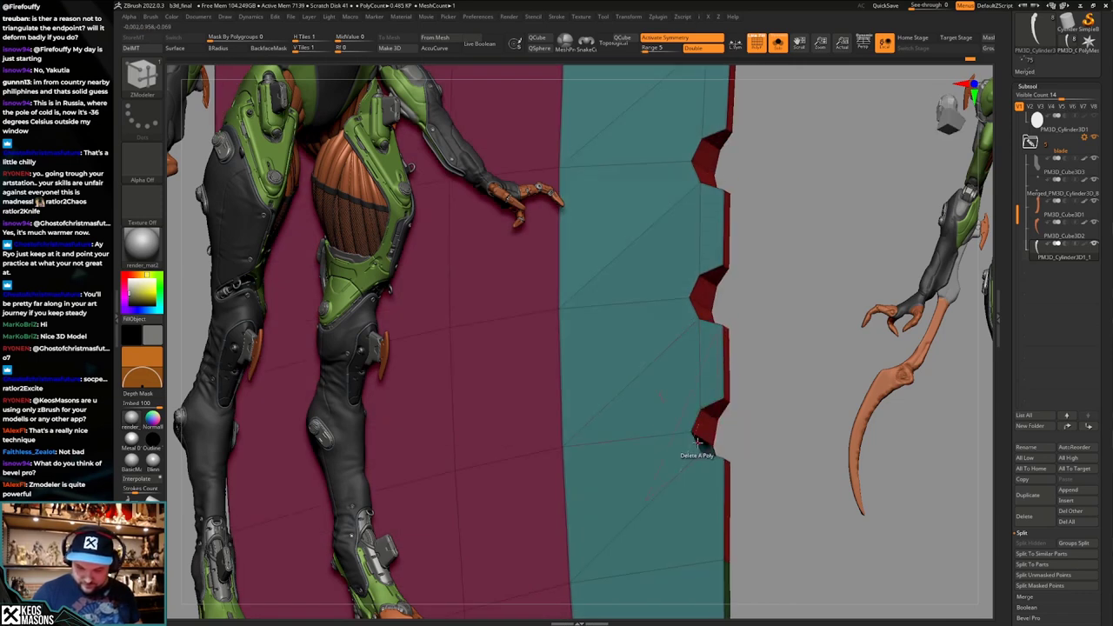
pyautogui.moveTo(696, 443)
pyautogui.mouseDown(button='right')
pyautogui.moveTo(720, 469)
pyautogui.moveTo(683, 286)
pyautogui.moveTo(733, 348)
pyautogui.moveTo(721, 434)
pyautogui.mouseUp(button='right')
pyautogui.moveTo(719, 434); pyautogui.dragTo(727, 371)
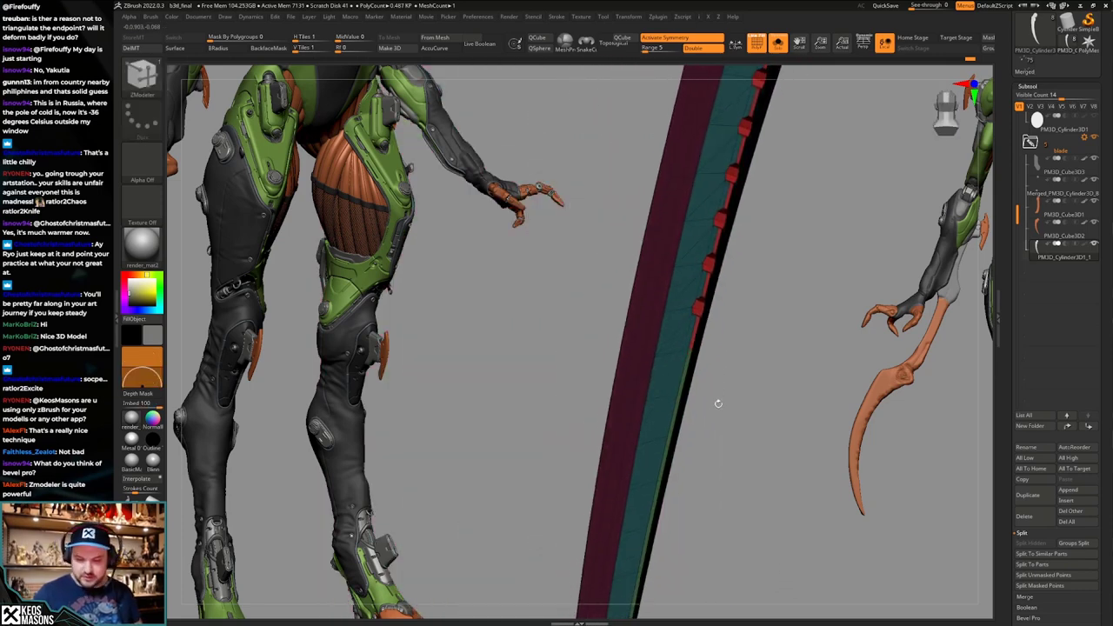
# Separate the serrated cutting-edge strip from the blade with SelectLasso and assign it its own polygroup.
pyautogui.moveTo(718, 403)
pyautogui.mouseDown(button='right')
pyautogui.moveTo(721, 383)
pyautogui.moveTo(750, 386)
pyautogui.moveTo(722, 429)
pyautogui.moveTo(740, 395)
pyautogui.moveTo(723, 382)
pyautogui.moveTo(717, 348)
pyautogui.mouseUp(button='right')
pyautogui.hotkey('shift', 'f')
pyautogui.hotkey('shift', 'f')
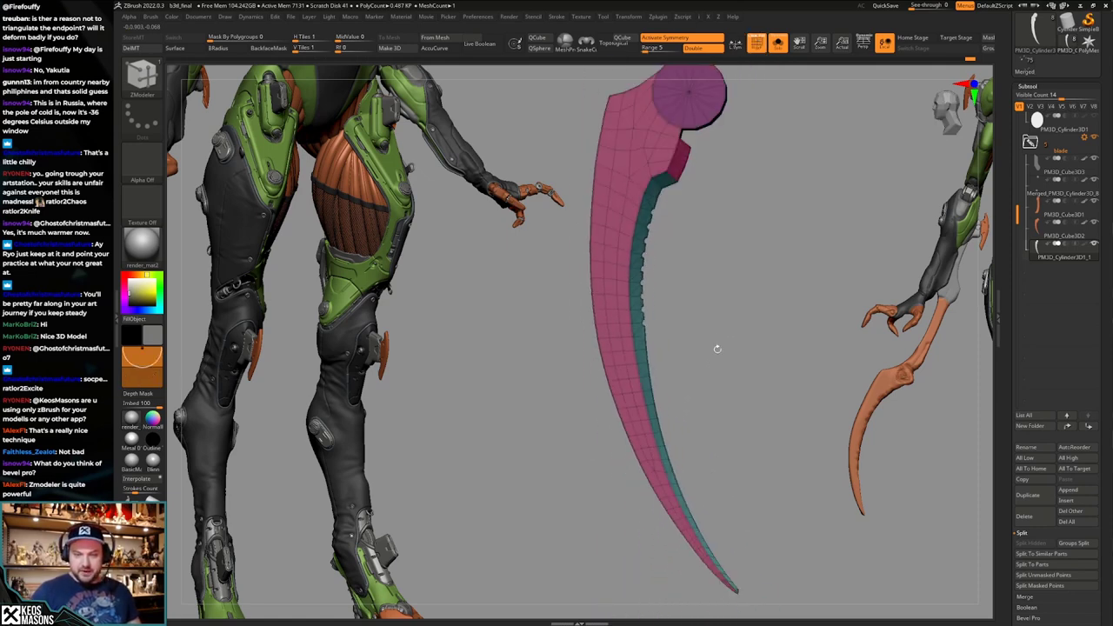
pyautogui.rightClick(702, 401)
pyautogui.moveTo(713, 284)
pyautogui.keyDown('alt'); pyautogui.mouseDown(button='right')
pyautogui.moveTo(717, 265)
pyautogui.moveTo(698, 300)
pyautogui.mouseUp(button='right'); pyautogui.keyUp('alt')
pyautogui.hotkey('ctrl', 'space')
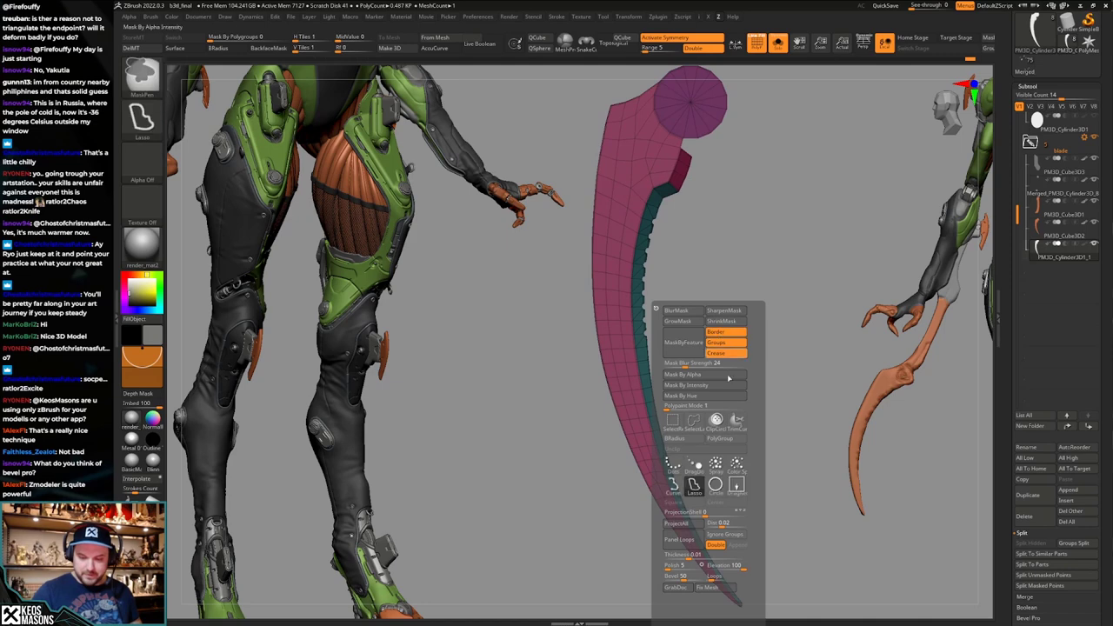
pyautogui.click(693, 421)
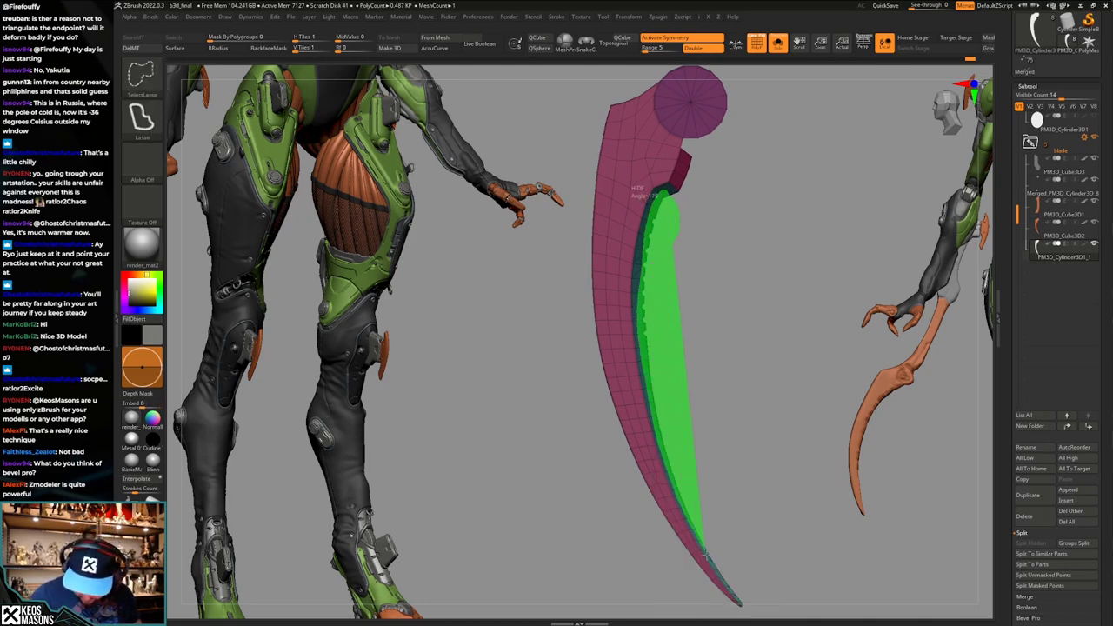
pyautogui.keyDown('ctrl'); pyautogui.keyDown('alt'); pyautogui.keyDown('shift'); pyautogui.moveTo(740, 603); pyautogui.dragTo(768, 538); pyautogui.keyUp('shift'); pyautogui.keyUp('alt'); pyautogui.keyUp('ctrl')
pyautogui.keyDown('alt'); pyautogui.moveTo(754, 490); pyautogui.dragTo(741, 484, button='right'); pyautogui.keyUp('alt')
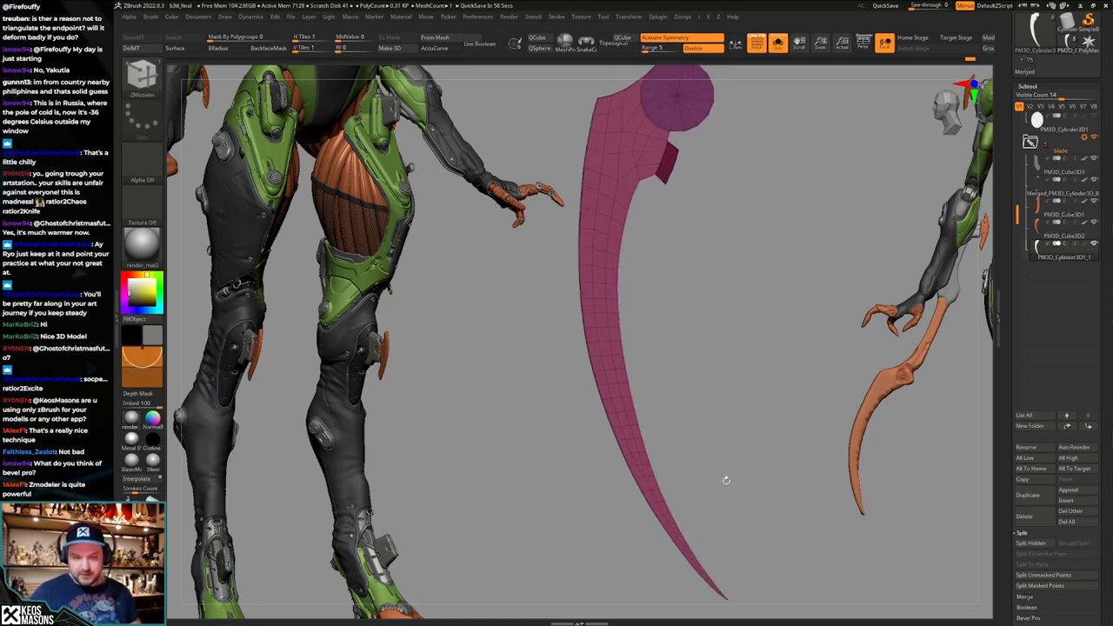
pyautogui.keyDown('ctrl'); pyautogui.keyDown('shift'); pyautogui.moveTo(728, 477); pyautogui.dragTo(758, 452); pyautogui.keyUp('shift'); pyautogui.keyUp('ctrl')
pyautogui.keyDown('ctrl'); pyautogui.keyDown('shift'); pyautogui.click(756, 456); pyautogui.keyUp('shift'); pyautogui.keyUp('ctrl')
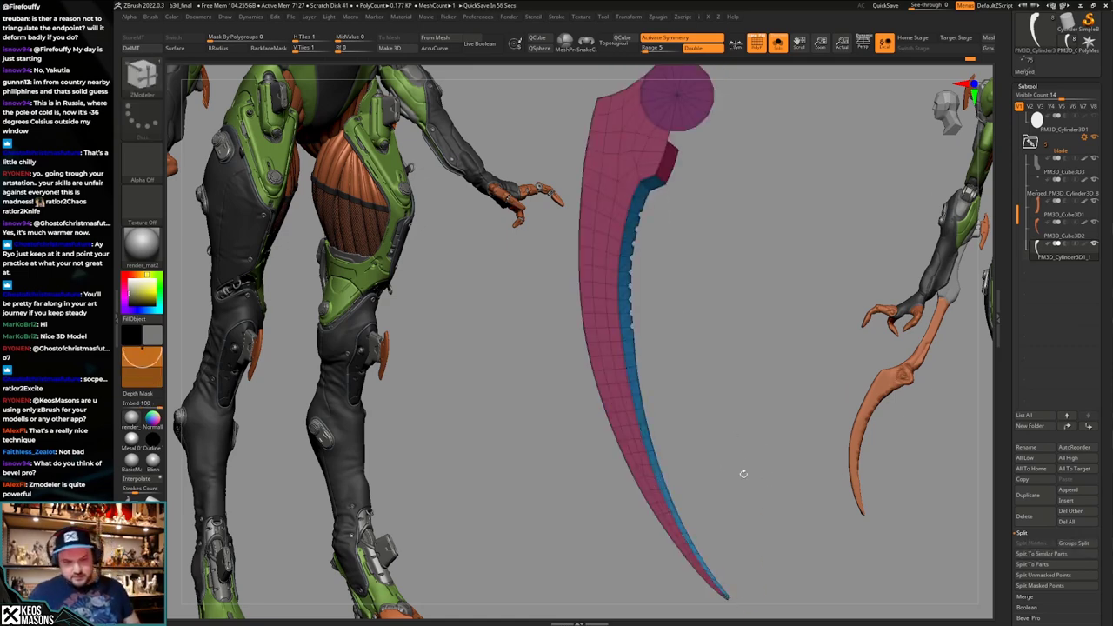
# Isolate the cutting-edge strip and regroup its faces by normals using the Maximum Angle Tolerance setting.
pyautogui.moveTo(743, 474); pyautogui.dragTo(750, 409, button='right')
pyautogui.keyDown('ctrl'); pyautogui.moveTo(632, 345); pyautogui.dragTo(683, 457, button='right'); pyautogui.keyUp('ctrl')
pyautogui.keyDown('ctrl'); pyautogui.keyDown('shift'); pyautogui.click(686, 453); pyautogui.keyUp('shift'); pyautogui.keyUp('ctrl')
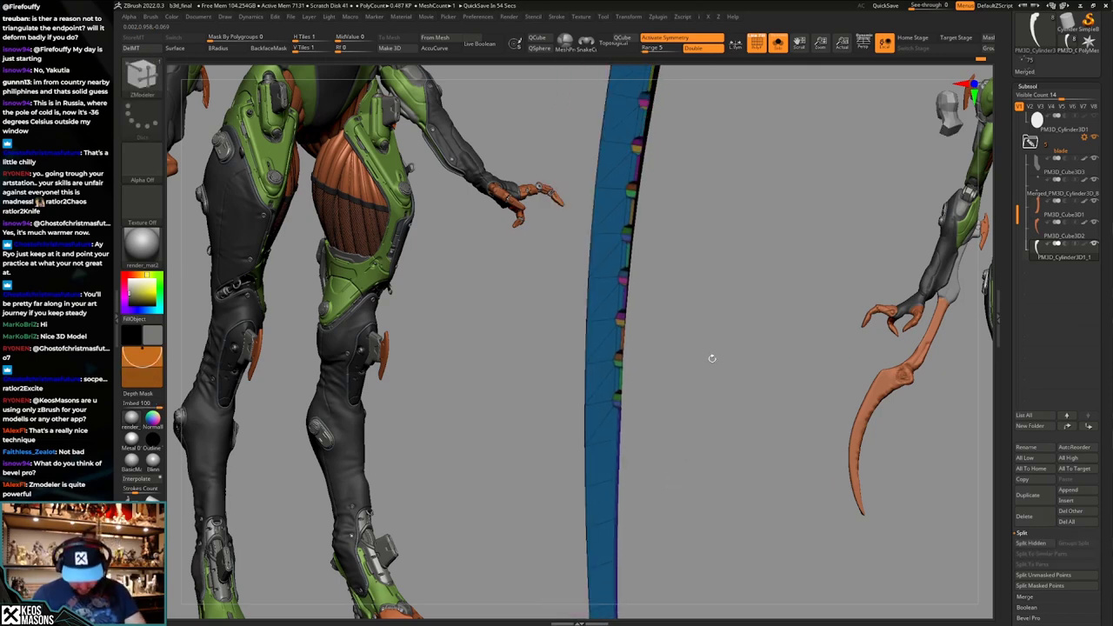
pyautogui.hotkey('ctrl', 'w')
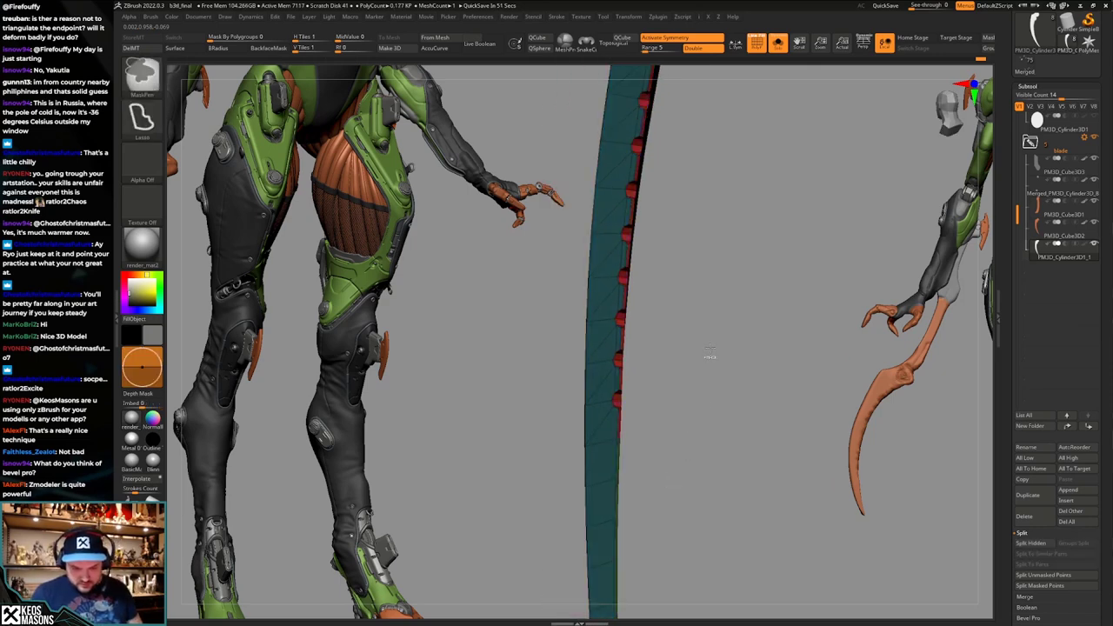
pyautogui.hotkey('ctrl', 'shift', 'z')
pyautogui.press('g')
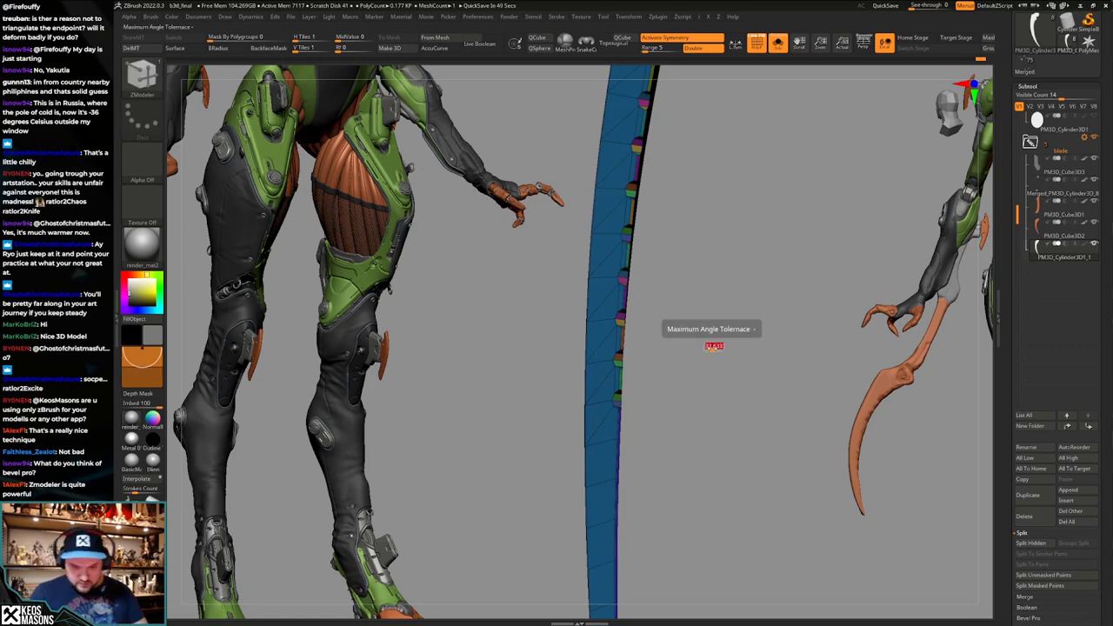
pyautogui.click(713, 347)
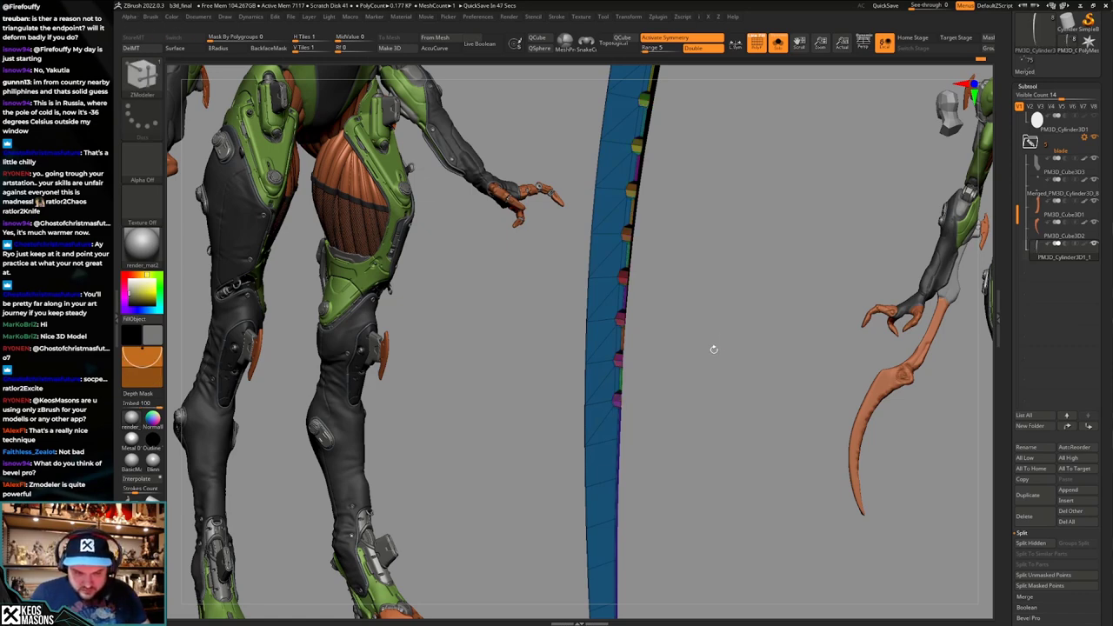
pyautogui.press('g')
pyautogui.click(713, 349)
pyautogui.press('Return')
pyautogui.hotkey('ctrl', 'w')
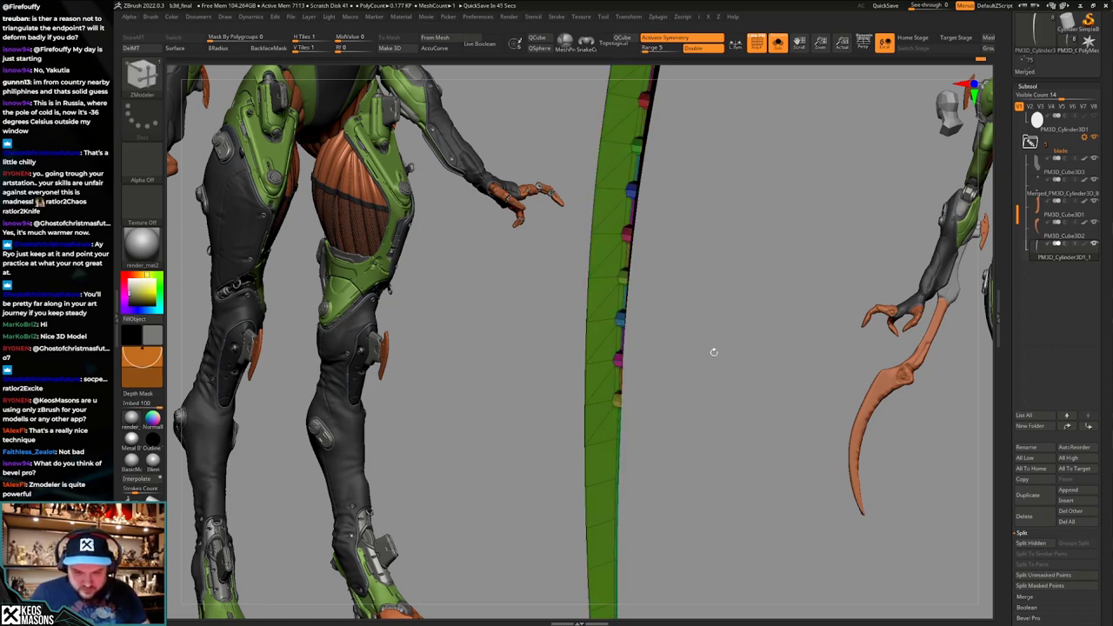
# Unhide the whole blade and preview it smoothed without the polyframe.
pyautogui.moveTo(714, 367)
pyautogui.mouseDown()
pyautogui.moveTo(712, 337)
pyautogui.moveTo(703, 349)
pyautogui.moveTo(721, 364)
pyautogui.mouseUp()
pyautogui.keyDown('ctrl'); pyautogui.keyDown('shift'); pyautogui.click(721, 364); pyautogui.keyUp('shift'); pyautogui.keyUp('ctrl')
pyautogui.hotkey('shift', 'f')
pyautogui.moveTo(734, 350)
pyautogui.mouseDown(button='right')
pyautogui.moveTo(745, 366)
pyautogui.moveTo(718, 341)
pyautogui.moveTo(729, 351)
pyautogui.moveTo(716, 465)
pyautogui.moveTo(704, 471)
pyautogui.mouseUp(button='right')
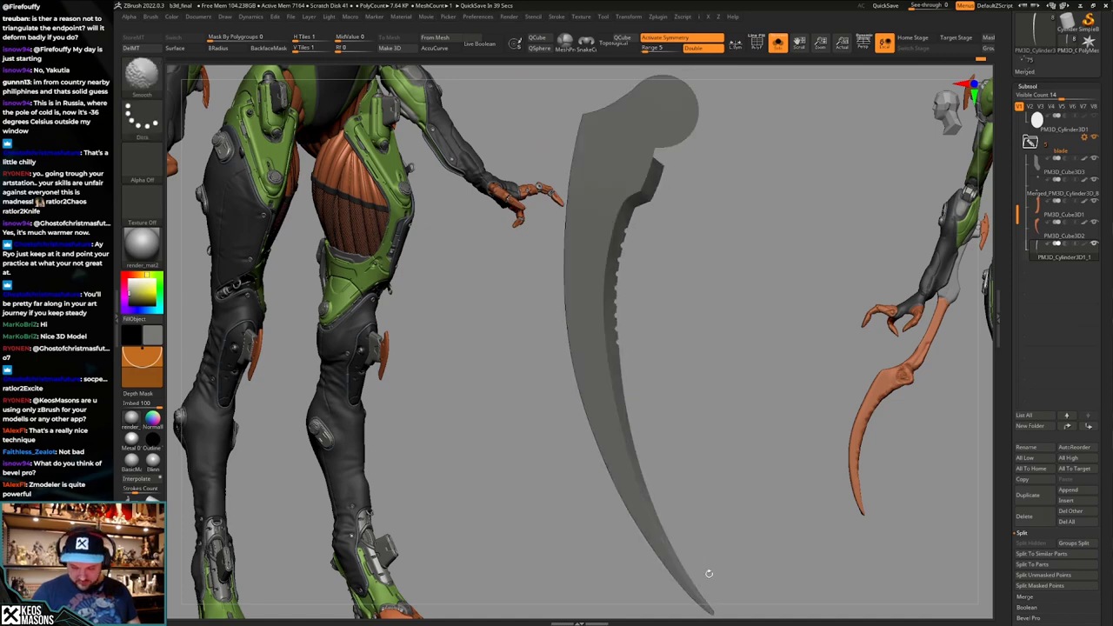
pyautogui.moveTo(707, 574)
pyautogui.keyDown('alt'); pyautogui.mouseDown(button='right')
pyautogui.moveTo(689, 477)
pyautogui.moveTo(739, 487)
pyautogui.moveTo(692, 484)
pyautogui.moveTo(713, 480)
pyautogui.mouseUp(button='right'); pyautogui.keyUp('alt')
# Undo the blade's smoothing and show the polyframe around the pointed tip.
pyautogui.hotkey('ctrl', 'z')
pyautogui.hotkey('ctrl', 'z')
pyautogui.hotkey('ctrl', 'z')
pyautogui.hotkey('ctrl', 'z')
pyautogui.hotkey('shift', 'f')
pyautogui.hotkey('ctrl', 'z')
pyautogui.press('space')
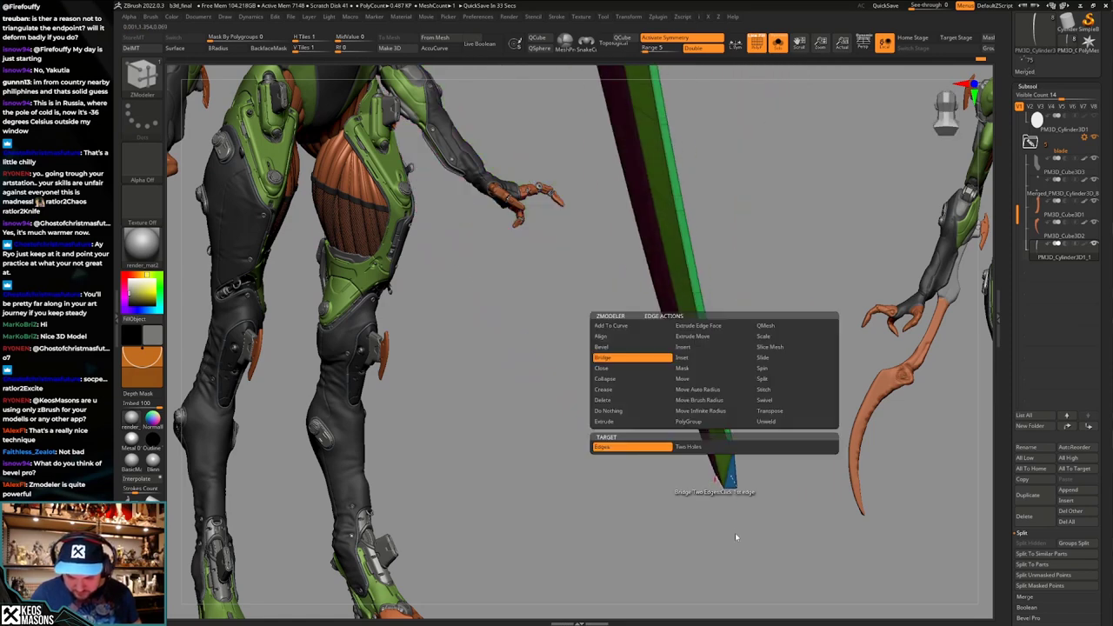
pyautogui.moveTo(774, 445); pyautogui.dragTo(830, 387, button='right')
# Try subdividing the blade to test how the tip smooths, and undo the subdivision.
pyautogui.hotkey('ctrl', 'd')
pyautogui.hotkey('ctrl', 'd')
pyautogui.hotkey('ctrl', 'z')
pyautogui.hotkey('ctrl', 'z')
# Undo the recent mesh edits at the blade's tip.
pyautogui.click(750, 462)
pyautogui.hotkey('ctrl', 'z')
pyautogui.hotkey('ctrl', 'z')
pyautogui.hotkey('ctrl', 'z')
pyautogui.hotkey('ctrl', 'z')
pyautogui.hotkey('ctrl', 'z')
pyautogui.hotkey('ctrl', 'z')
pyautogui.hotkey('ctrl', 'z')
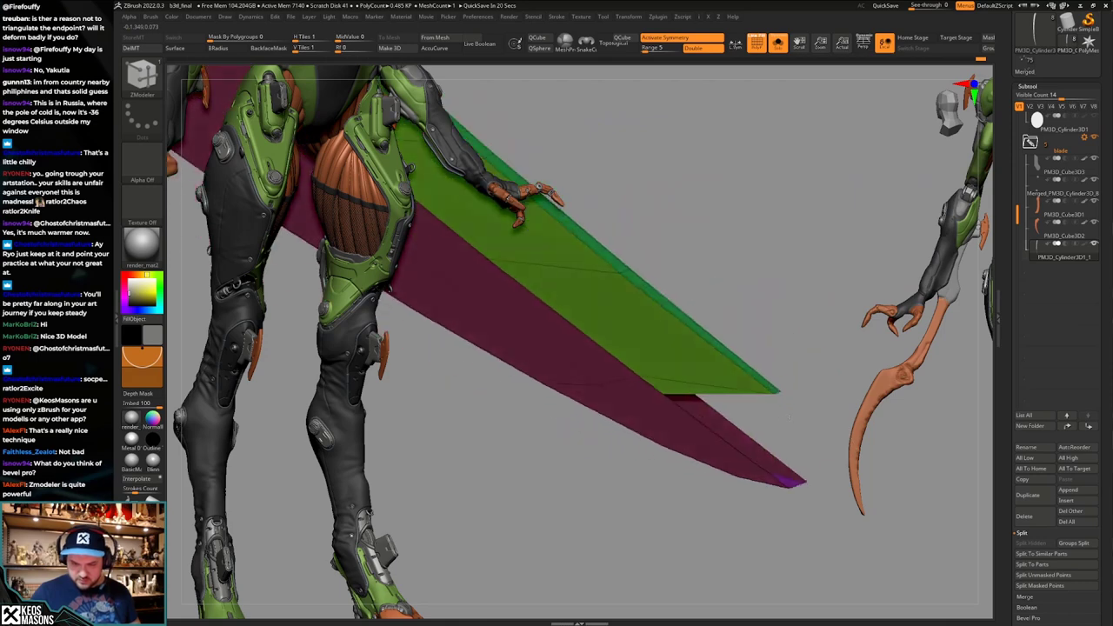
pyautogui.hotkey('ctrl', 'z')
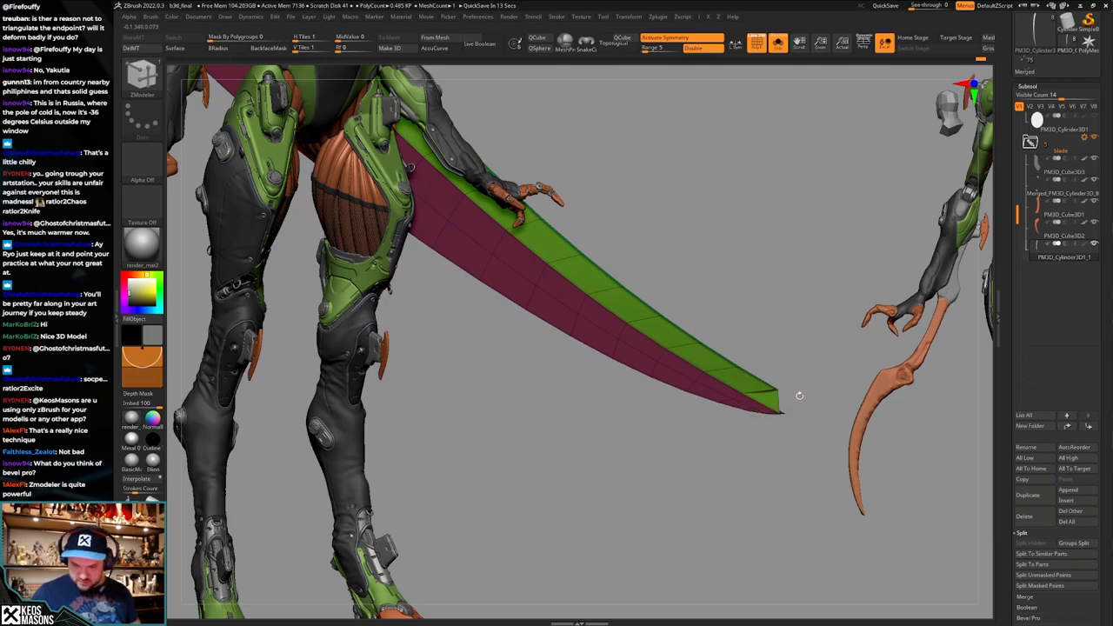
# Turn off symmetry and insert an edge loop in the narrow end face of the blade's tip.
pyautogui.press('x')
pyautogui.moveTo(802, 396)
pyautogui.mouseDown()
pyautogui.moveTo(757, 418)
pyautogui.moveTo(775, 431)
pyautogui.moveTo(794, 401)
pyautogui.moveTo(770, 418)
pyautogui.moveTo(794, 439)
pyautogui.moveTo(792, 377)
pyautogui.moveTo(787, 404)
pyautogui.moveTo(822, 374)
pyautogui.moveTo(802, 422)
pyautogui.moveTo(807, 380)
pyautogui.moveTo(783, 422)
pyautogui.mouseUp()
pyautogui.hotkey('ctrl', 'z')
pyautogui.press('space')
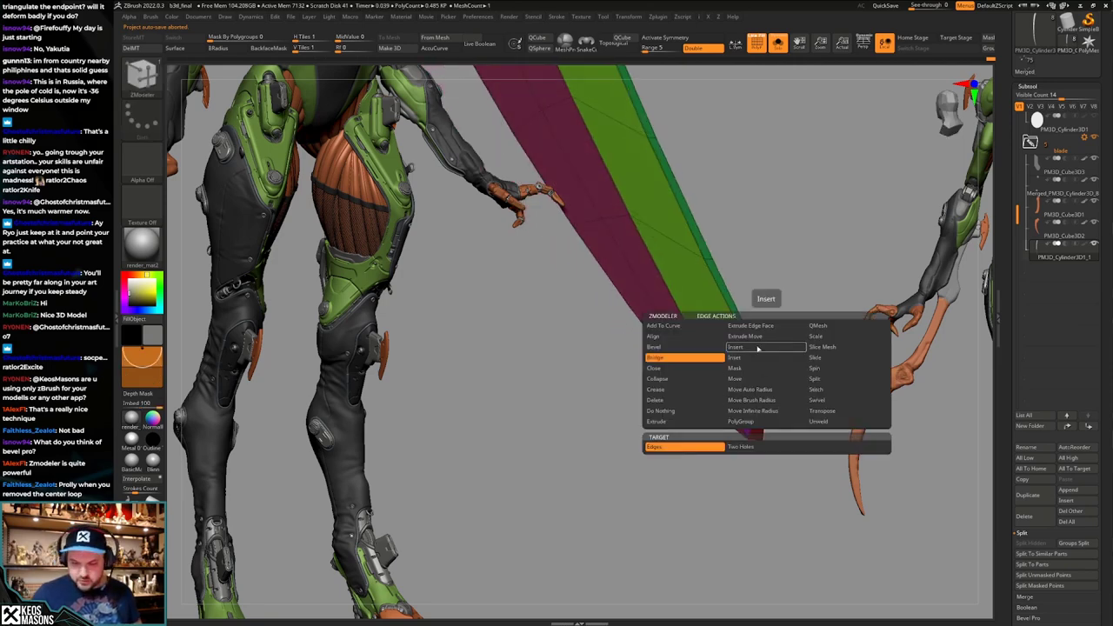
pyautogui.click(758, 348)
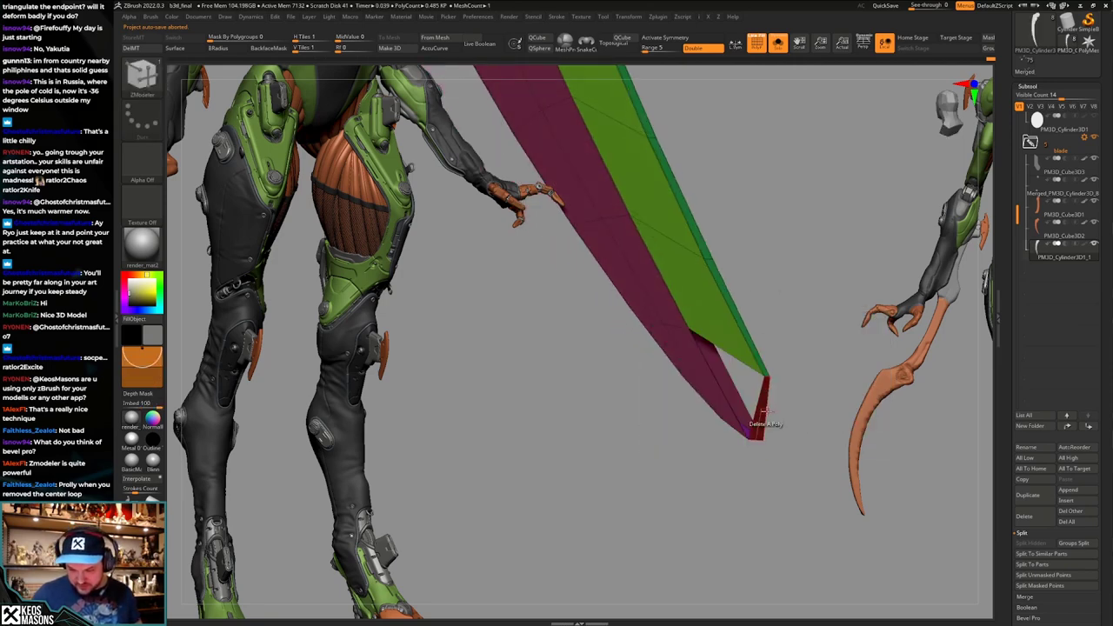
pyautogui.moveTo(769, 407)
pyautogui.mouseDown()
pyautogui.moveTo(787, 402)
pyautogui.moveTo(775, 402)
pyautogui.mouseUp()
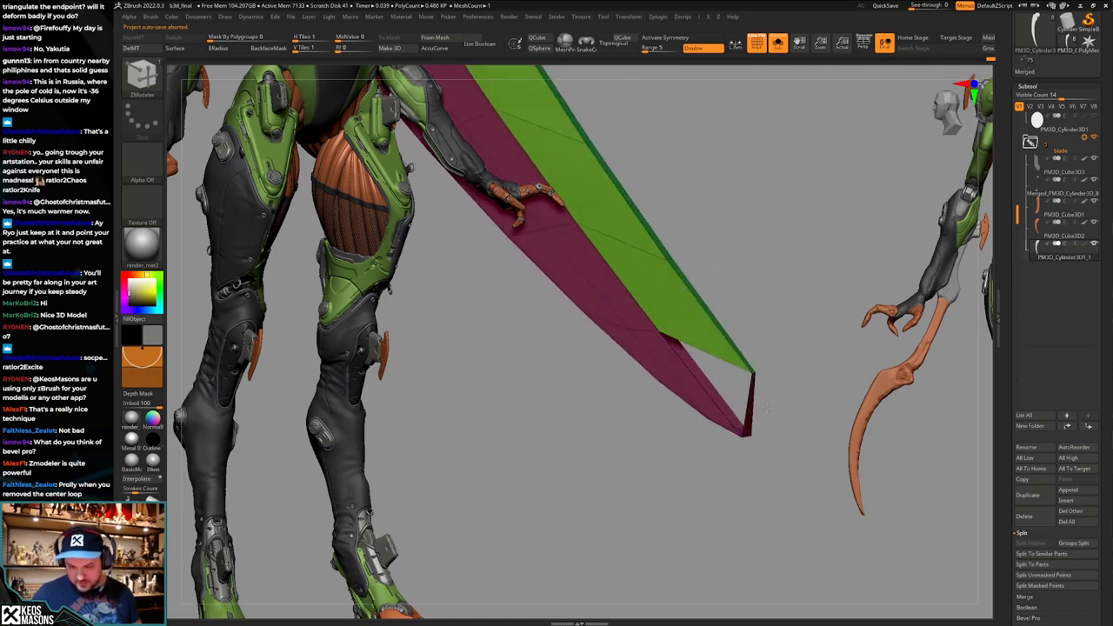
pyautogui.click(753, 385)
# Bridge the open edges between the tip's end face and the sides to close the triangular gap.
pyautogui.moveTo(754, 385); pyautogui.dragTo(748, 386, button='right')
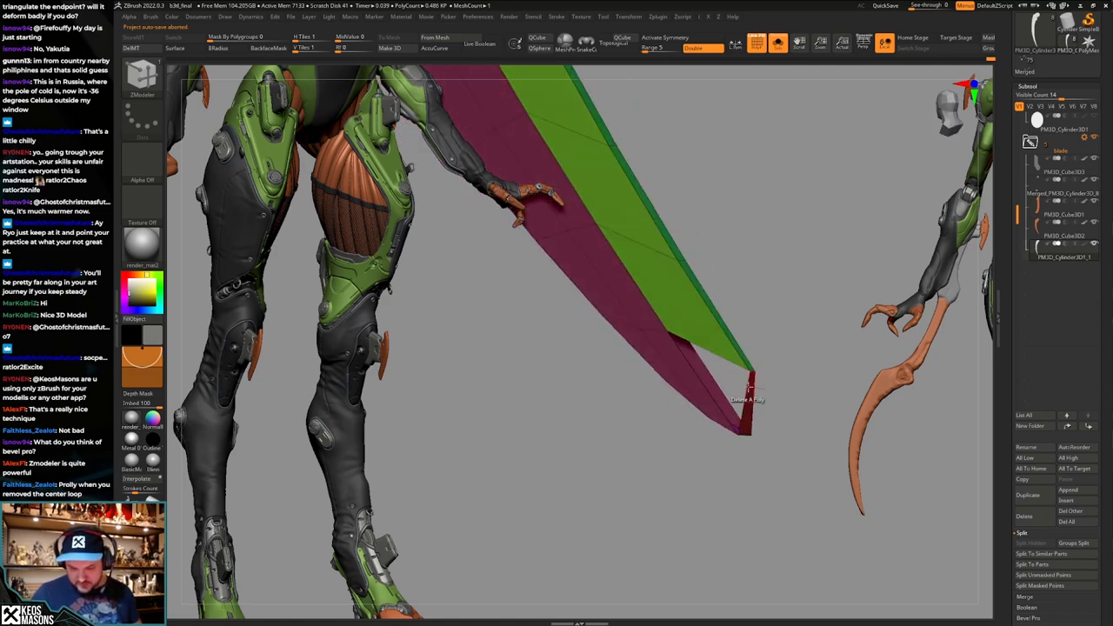
pyautogui.press('space')
pyautogui.click(659, 360)
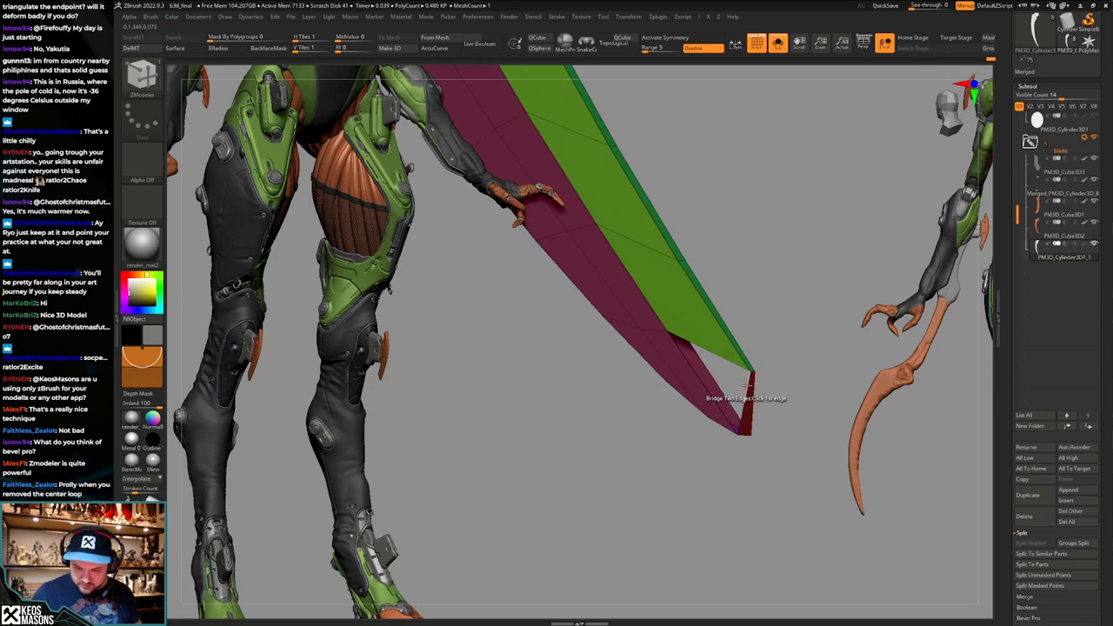
pyautogui.click(747, 391)
pyautogui.moveTo(804, 380); pyautogui.dragTo(758, 384, button='right')
pyautogui.click(723, 402)
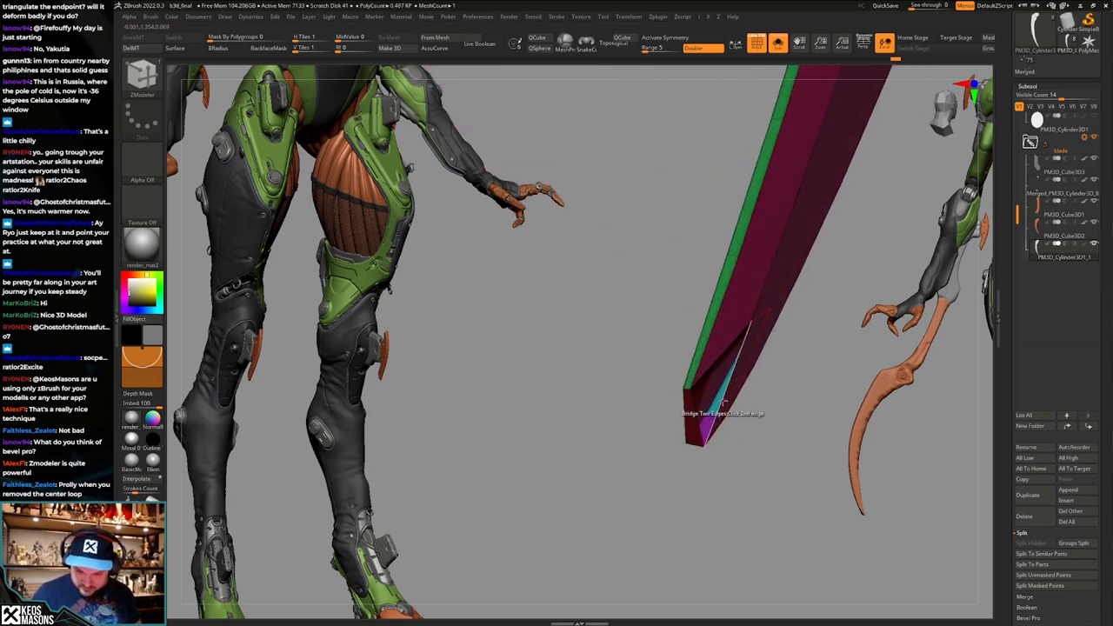
pyautogui.moveTo(690, 429); pyautogui.dragTo(733, 400, button='right')
# Isolate the blade's end with an inverted mask, move it outward into a sharp point and clear the mask.
pyautogui.keyDown('ctrl'); pyautogui.moveTo(726, 402); pyautogui.dragTo(695, 403); pyautogui.keyUp('ctrl')
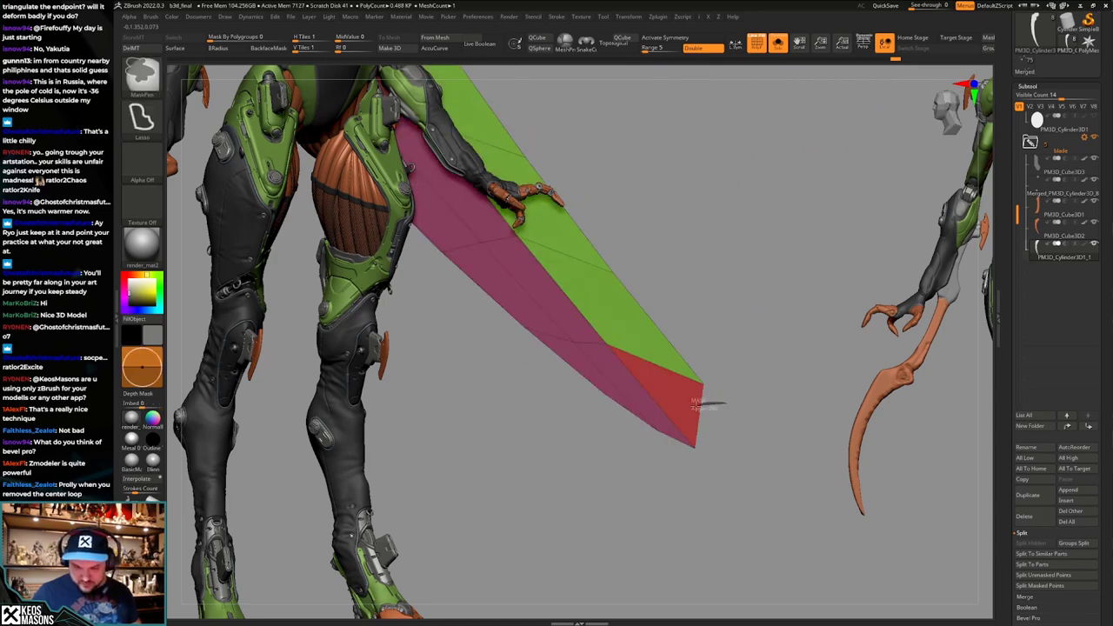
pyautogui.keyDown('ctrl'); pyautogui.click(727, 410); pyautogui.keyUp('ctrl')
pyautogui.press('w')
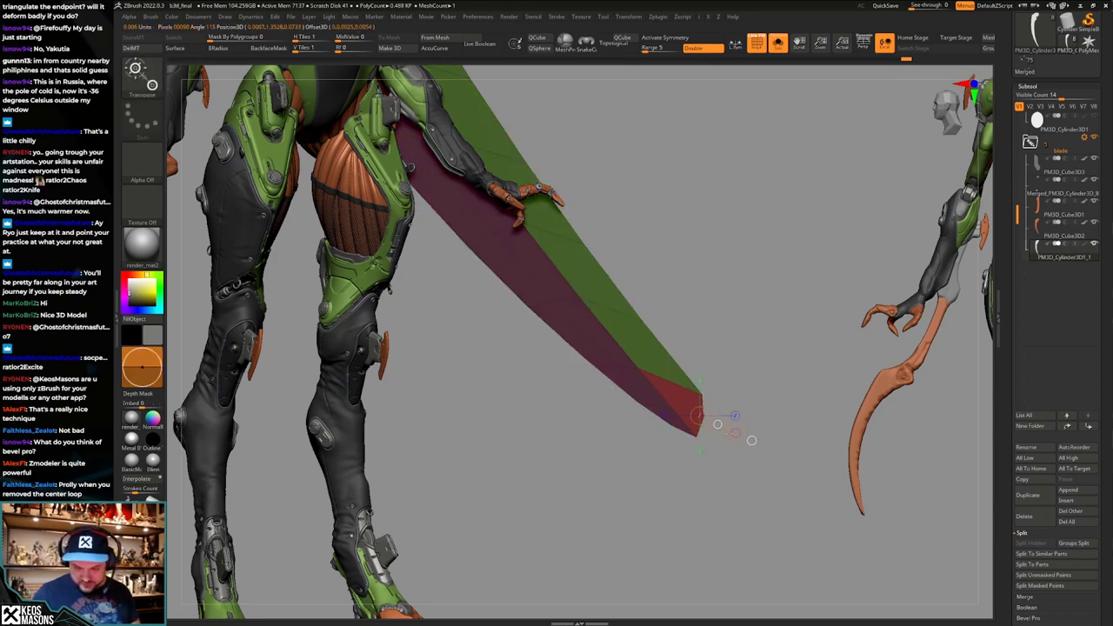
pyautogui.press('q')
pyautogui.keyDown('ctrl'); pyautogui.moveTo(768, 470); pyautogui.dragTo(764, 431); pyautogui.keyUp('ctrl')
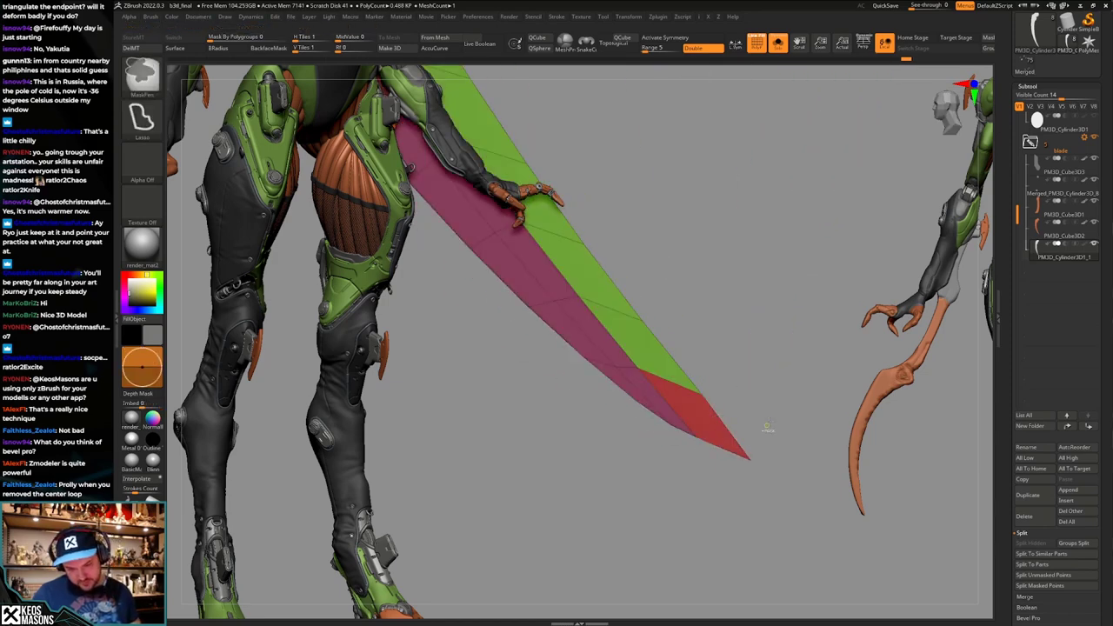
# Assign the new faces at the tip to the polygroup of the blade's green bevel.
pyautogui.moveTo(765, 431)
pyautogui.mouseDown(button='right')
pyautogui.moveTo(702, 417)
pyautogui.moveTo(720, 400)
pyautogui.moveTo(694, 404)
pyautogui.moveTo(704, 400)
pyautogui.mouseUp(button='right')
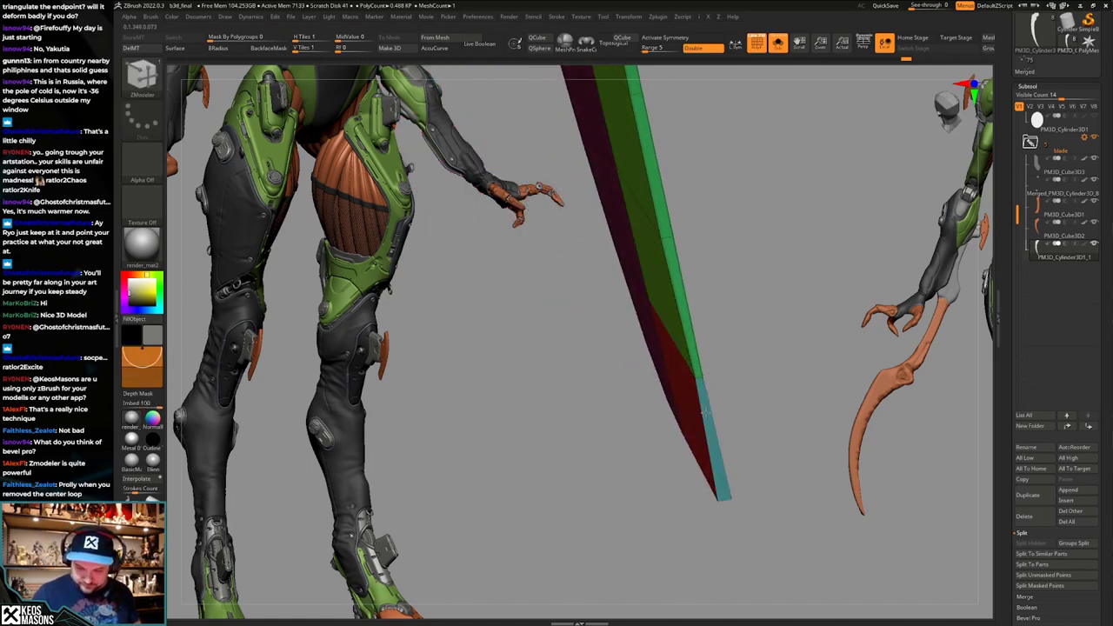
pyautogui.moveTo(704, 411); pyautogui.dragTo(741, 349)
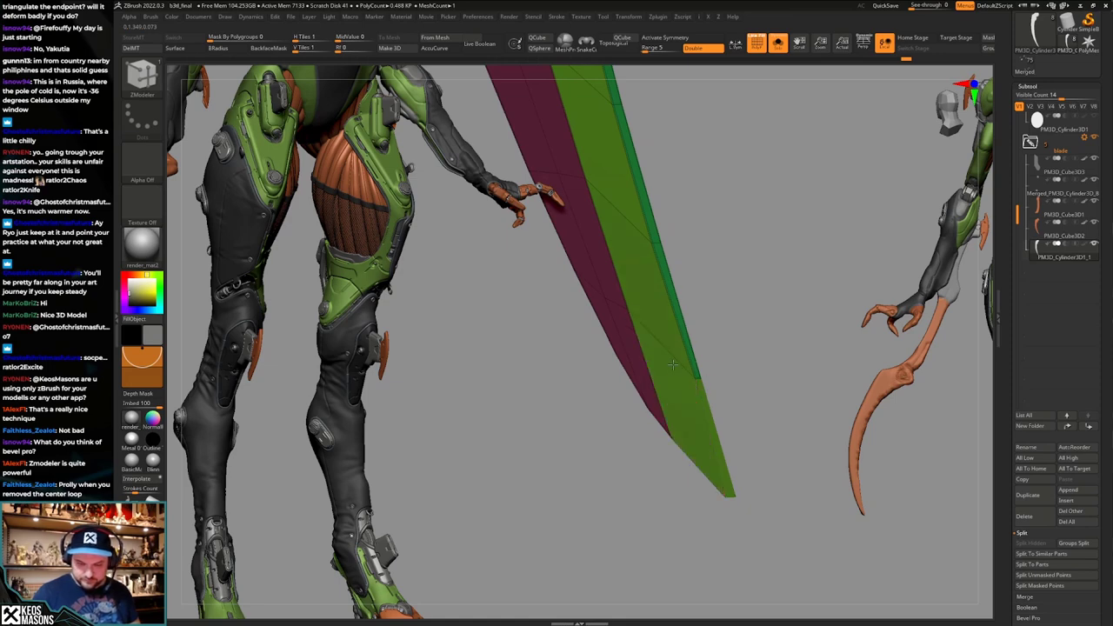
pyautogui.moveTo(749, 385); pyautogui.dragTo(719, 392, button='right')
pyautogui.moveTo(748, 399)
pyautogui.mouseDown()
pyautogui.moveTo(725, 342)
pyautogui.moveTo(708, 365)
pyautogui.moveTo(710, 386)
pyautogui.moveTo(703, 286)
pyautogui.mouseUp()
# Isolate the serrated cutting edge with SelectLasso, give its narrow strip a separate polygroup and unhide the whole blade.
pyautogui.moveTo(677, 247)
pyautogui.keyDown('ctrl'); pyautogui.keyDown('shift'); pyautogui.mouseDown()
pyautogui.moveTo(658, 176)
pyautogui.moveTo(636, 320)
pyautogui.moveTo(658, 404)
pyautogui.mouseUp(); pyautogui.keyUp('shift'); pyautogui.keyUp('ctrl')
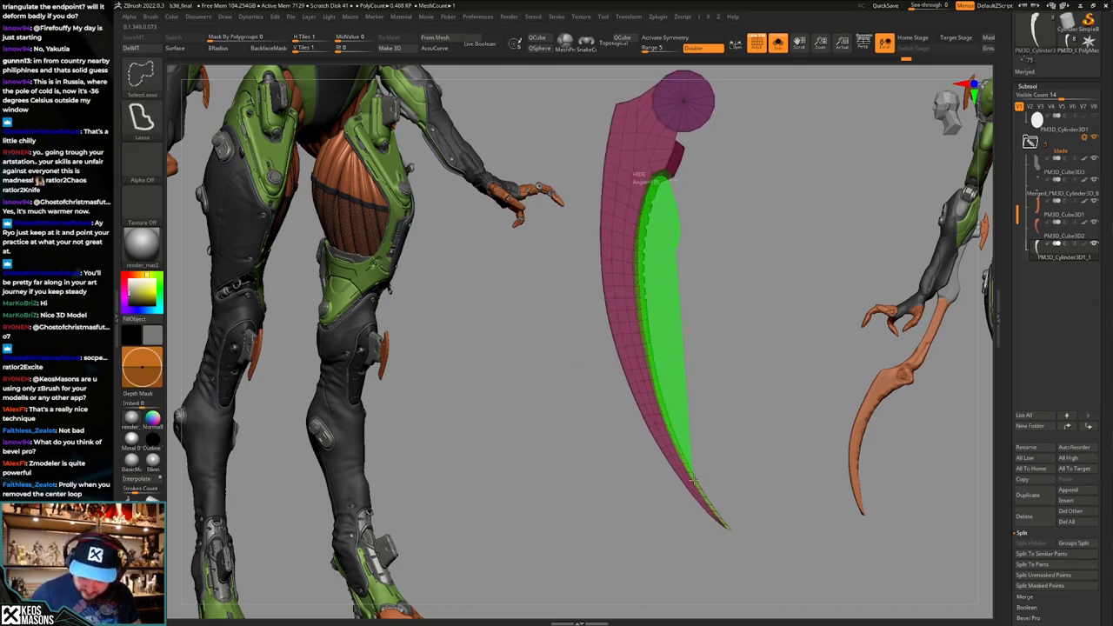
pyautogui.keyDown('ctrl'); pyautogui.keyDown('alt'); pyautogui.keyDown('shift'); pyautogui.moveTo(728, 526); pyautogui.dragTo(776, 445); pyautogui.keyUp('shift'); pyautogui.keyUp('alt'); pyautogui.keyUp('ctrl')
pyautogui.moveTo(795, 401)
pyautogui.keyDown('alt'); pyautogui.mouseDown()
pyautogui.moveTo(778, 450)
pyautogui.moveTo(732, 430)
pyautogui.mouseUp(); pyautogui.keyUp('alt')
pyautogui.keyDown('ctrl'); pyautogui.keyDown('shift'); pyautogui.click(763, 426); pyautogui.keyUp('shift'); pyautogui.keyUp('ctrl')
pyautogui.keyDown('alt'); pyautogui.moveTo(732, 430); pyautogui.dragTo(760, 494); pyautogui.keyUp('alt')
# Hide the polyframe, subdivide the blade and repair its mesh with Fix Mesh.
pyautogui.hotkey('shift', 'f')
pyautogui.hotkey('ctrl', 'd')
pyautogui.hotkey('ctrl', 'd')
pyautogui.hotkey('ctrl', 'd')
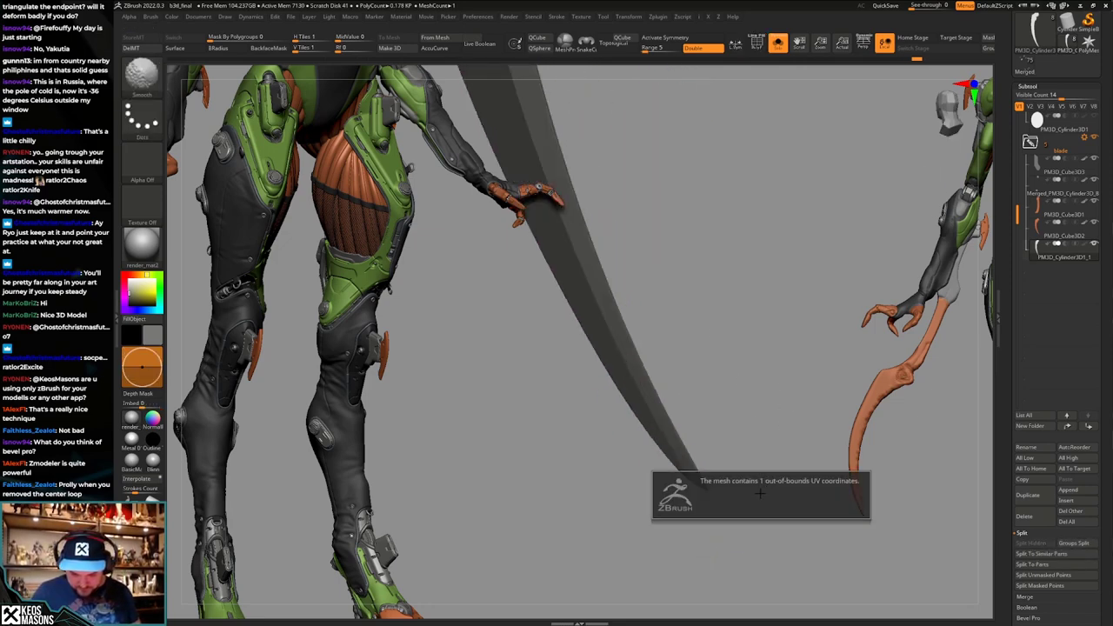
pyautogui.press('space')
pyautogui.click(775, 588)
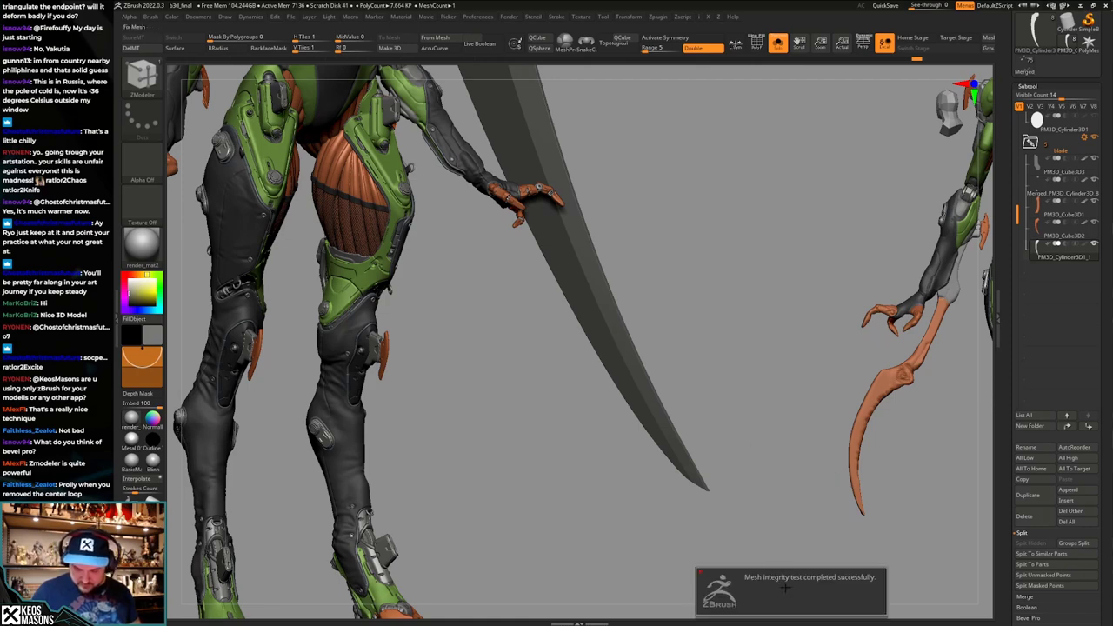
# Inspect the tip with and without the polyframe and reactivate symmetry.
pyautogui.hotkey('shift', 'f')
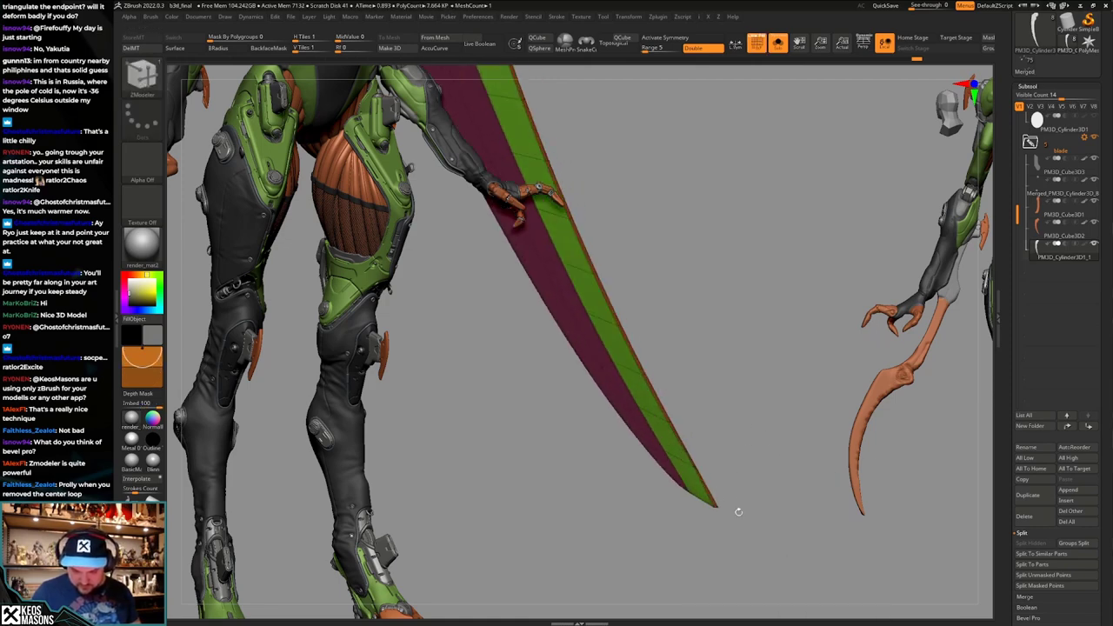
pyautogui.moveTo(738, 511)
pyautogui.mouseDown()
pyautogui.moveTo(783, 447)
pyautogui.moveTo(750, 397)
pyautogui.mouseUp()
pyautogui.hotkey('shift', 'f')
pyautogui.press('x')
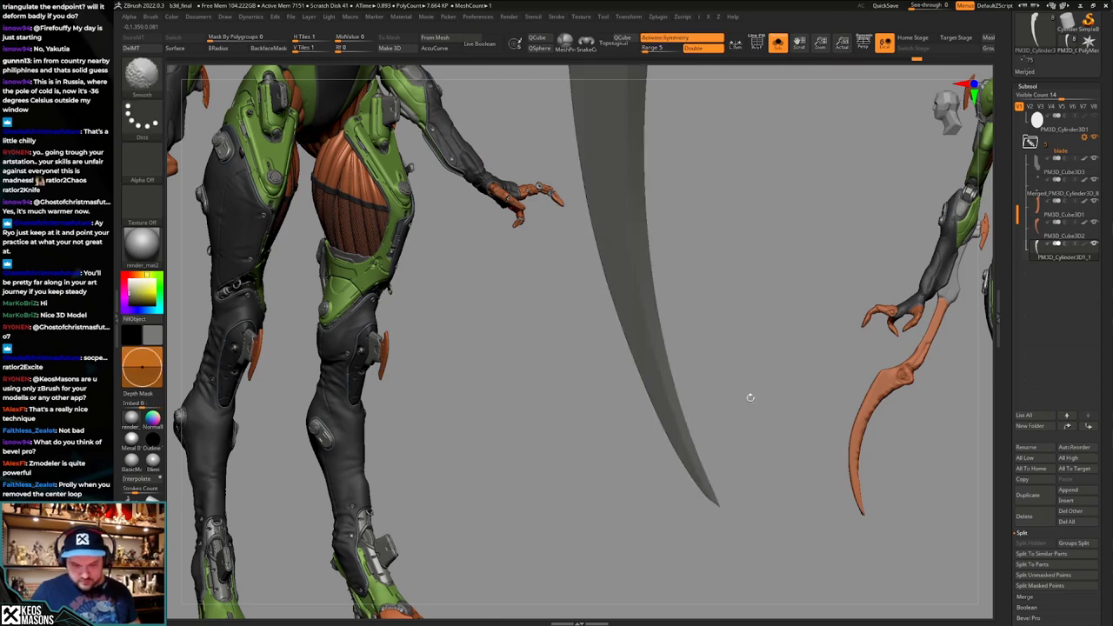
# Try an edge loop down the middle of the narrow cutting-edge strip and remove it.
pyautogui.press('space')
pyautogui.click(760, 514)
pyautogui.moveTo(706, 472)
pyautogui.mouseDown()
pyautogui.moveTo(738, 465)
pyautogui.moveTo(748, 495)
pyautogui.mouseUp()
pyautogui.hotkey('shift', 'f')
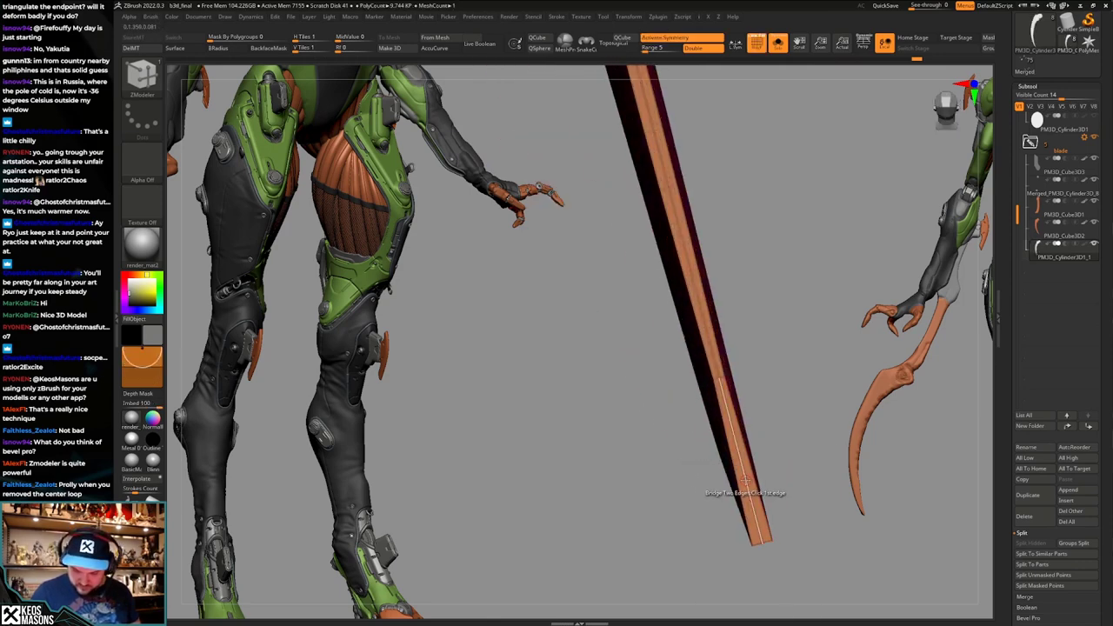
pyautogui.press('space')
pyautogui.click(747, 347)
pyautogui.moveTo(749, 502)
pyautogui.keyDown('ctrl'); pyautogui.mouseDown(button='right')
pyautogui.moveTo(715, 383)
pyautogui.moveTo(717, 248)
pyautogui.moveTo(725, 484)
pyautogui.moveTo(707, 363)
pyautogui.mouseUp(button='right'); pyautogui.keyUp('ctrl')
# Examine the smoothed blade from handle to tip with the polyframe on and off.
pyautogui.hotkey('shift', 'f')
pyautogui.hotkey('shift', 'f')
pyautogui.moveTo(683, 245)
pyautogui.keyDown('alt'); pyautogui.mouseDown(button='right')
pyautogui.moveTo(692, 384)
pyautogui.moveTo(698, 300)
pyautogui.mouseUp(button='right'); pyautogui.keyUp('alt')
pyautogui.hotkey('shift', 'f')
pyautogui.keyDown('alt'); pyautogui.moveTo(755, 494); pyautogui.dragTo(741, 435, button='right'); pyautogui.keyUp('alt')
pyautogui.hotkey('shift', 'f')
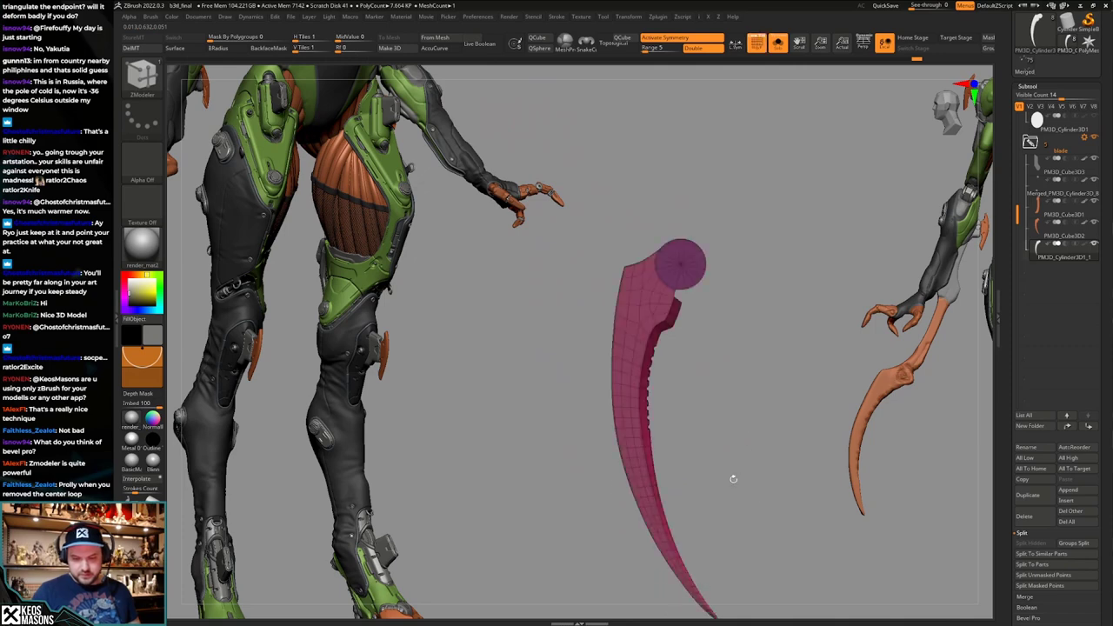
pyautogui.hotkey('shift', 'f')
pyautogui.keyDown('alt'); pyautogui.moveTo(734, 479); pyautogui.dragTo(744, 376, button='right'); pyautogui.keyUp('alt')
pyautogui.keyDown('shift'); pyautogui.moveTo(762, 496); pyautogui.dragTo(769, 448, button='right'); pyautogui.keyUp('shift')
pyautogui.moveTo(769, 449)
pyautogui.keyDown('alt'); pyautogui.mouseDown(button='right')
pyautogui.moveTo(745, 511)
pyautogui.moveTo(727, 431)
pyautogui.moveTo(737, 415)
pyautogui.mouseUp(button='right'); pyautogui.keyUp('alt')
# Narrow the end of the cutting-edge strip toward a point with the Move brush at a lower subdivision level.
pyautogui.hotkey('shift', 'd')
pyautogui.press('space')
pyautogui.click(730, 346)
pyautogui.hotkey('shift', 'f')
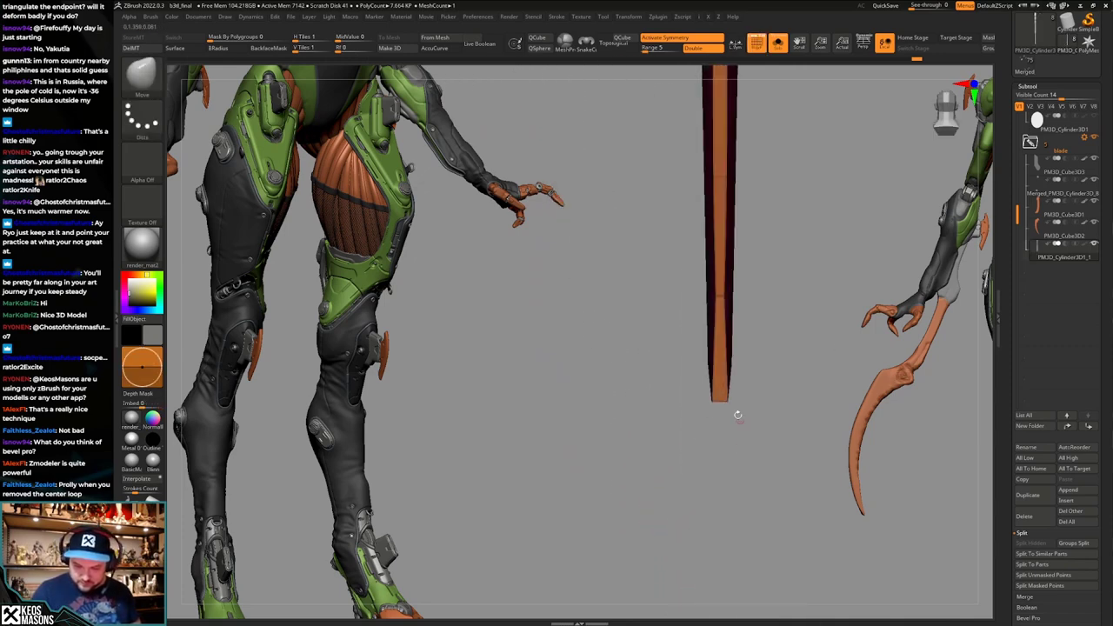
pyautogui.moveTo(713, 400); pyautogui.dragTo(722, 400)
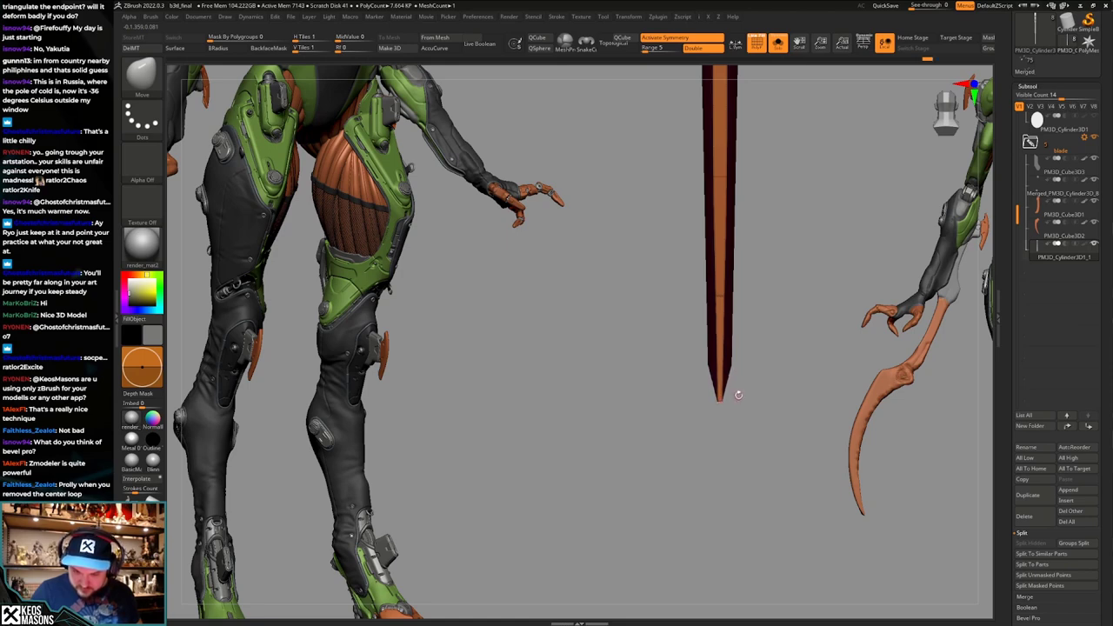
# Compare the narrowed tip across subdivision levels and undo the last changes to it.
pyautogui.hotkey('shift', 'f')
pyautogui.moveTo(738, 395); pyautogui.dragTo(705, 415, button='right')
pyautogui.press('d')
pyautogui.moveTo(705, 415)
pyautogui.keyDown('shift'); pyautogui.mouseDown(button='right')
pyautogui.moveTo(712, 380)
pyautogui.moveTo(741, 402)
pyautogui.moveTo(738, 417)
pyautogui.mouseUp(button='right'); pyautogui.keyUp('shift')
pyautogui.hotkey('shift', 'd')
pyautogui.hotkey('ctrl', 'z')
pyautogui.hotkey('ctrl', 'z')
pyautogui.hotkey('ctrl', 'z')
pyautogui.hotkey('shift', 'f')
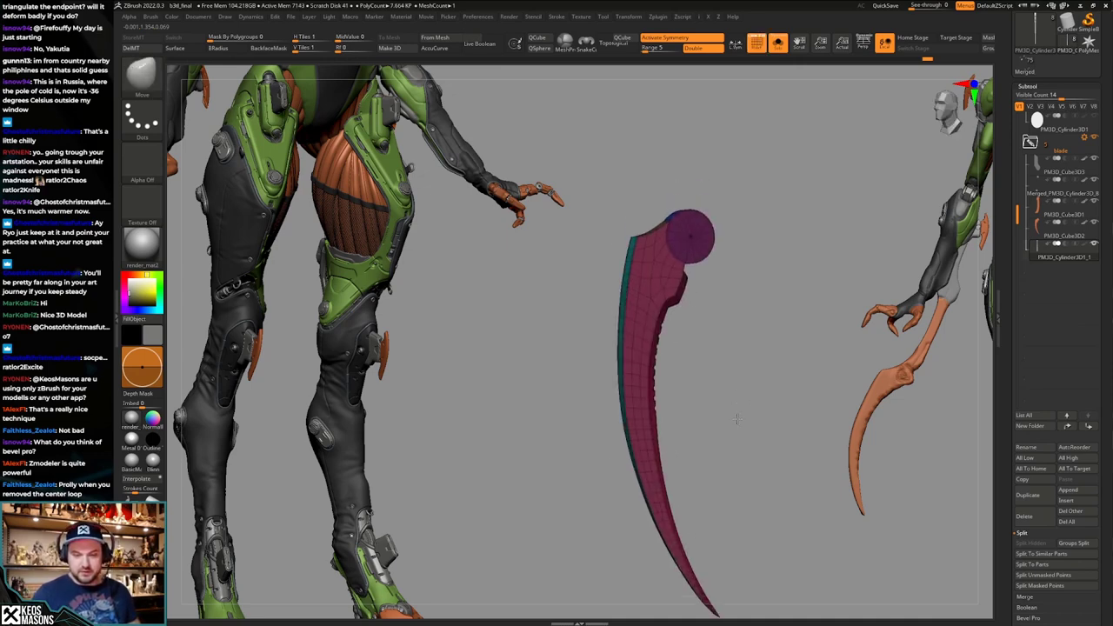
# Uncrease the edge loop along the blade's outer back strip with the ZModeler Crease action.
pyautogui.keyDown('ctrl'); pyautogui.moveTo(670, 322); pyautogui.dragTo(642, 365, button='right'); pyautogui.keyUp('ctrl')
pyautogui.press('b')
pyautogui.press('z')
pyautogui.press('m')
pyautogui.press('space')
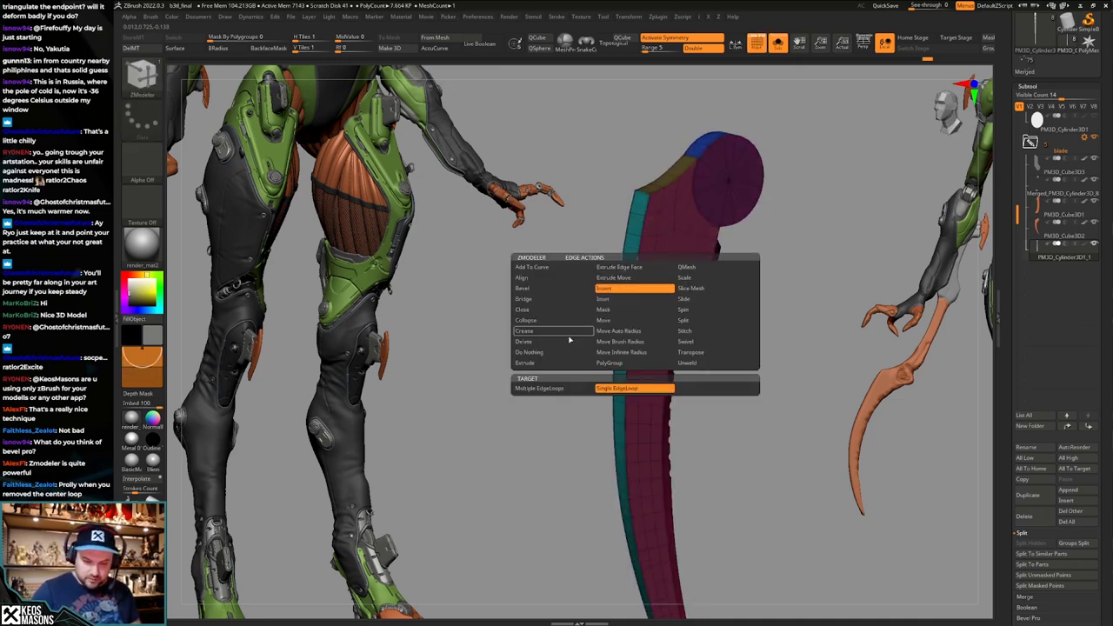
pyautogui.click(572, 331)
pyautogui.keyDown('alt'); pyautogui.click(637, 273); pyautogui.keyUp('alt')
# Check how the back edge, handle notch and serrations smooth, with the polyframe on and off.
pyautogui.keyDown('ctrl'); pyautogui.moveTo(649, 296); pyautogui.dragTo(703, 393, button='right'); pyautogui.keyUp('ctrl')
pyautogui.hotkey('shift', 'f')
pyautogui.keyDown('ctrl'); pyautogui.moveTo(703, 393); pyautogui.dragTo(708, 424, button='right'); pyautogui.keyUp('ctrl')
pyautogui.moveTo(708, 424)
pyautogui.mouseDown(button='right')
pyautogui.moveTo(697, 411)
pyautogui.moveTo(680, 427)
pyautogui.moveTo(697, 444)
pyautogui.moveTo(704, 403)
pyautogui.mouseUp(button='right')
pyautogui.hotkey('shift', 'f')
pyautogui.hotkey('shift', 'f')
pyautogui.keyDown('ctrl'); pyautogui.moveTo(705, 403); pyautogui.dragTo(693, 439, button='right'); pyautogui.keyUp('ctrl')
pyautogui.hotkey('shift', 'f')
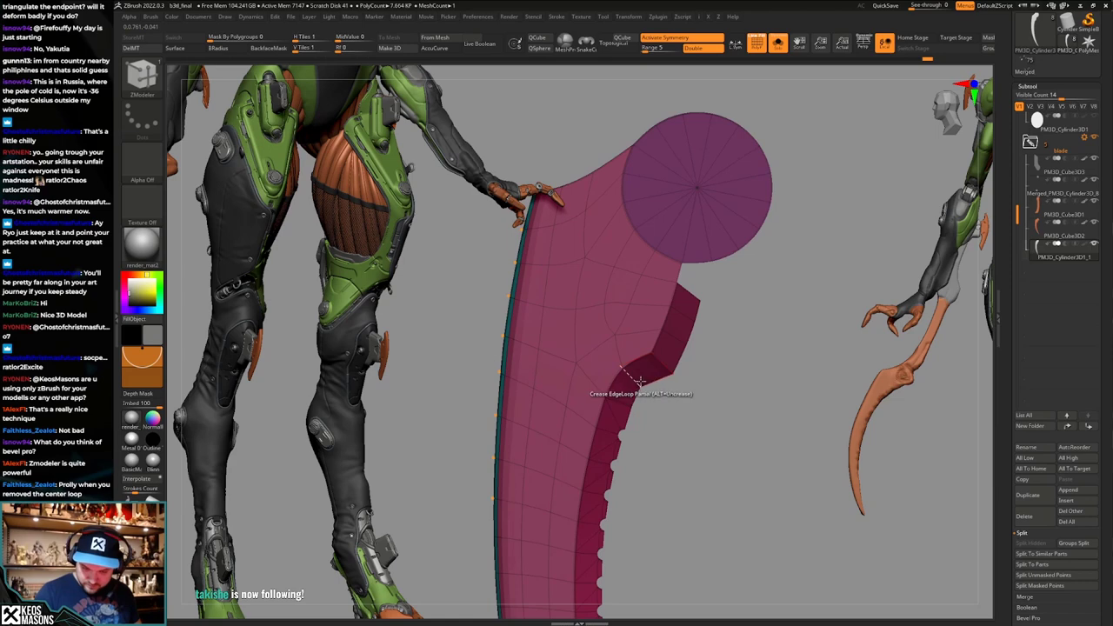
pyautogui.hotkey('shift', 'f')
pyautogui.moveTo(713, 428)
pyautogui.keyDown('ctrl'); pyautogui.mouseDown(button='right')
pyautogui.moveTo(702, 450)
pyautogui.moveTo(694, 436)
pyautogui.mouseUp(button='right'); pyautogui.keyUp('ctrl')
pyautogui.hotkey('shift', 'f')
pyautogui.hotkey('shift', 'f')
pyautogui.keyDown('ctrl'); pyautogui.moveTo(681, 387); pyautogui.dragTo(686, 443, button='right'); pyautogui.keyUp('ctrl')
pyautogui.keyDown('alt'); pyautogui.moveTo(687, 443); pyautogui.dragTo(685, 360, button='right'); pyautogui.keyUp('alt')
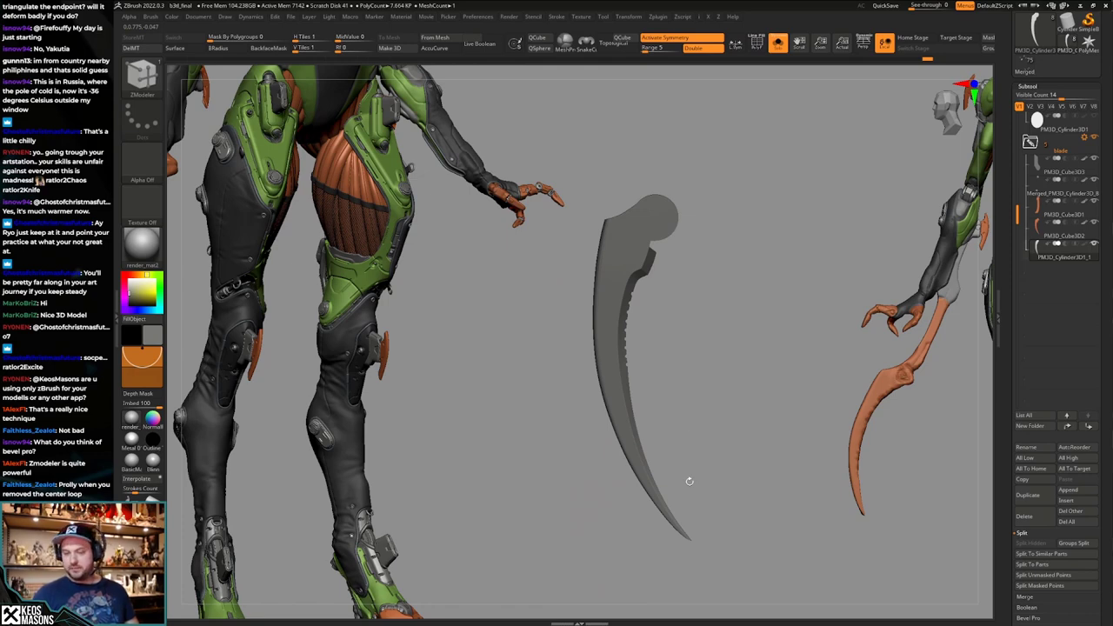
pyautogui.keyDown('alt'); pyautogui.moveTo(686, 428); pyautogui.dragTo(679, 458, button='right'); pyautogui.keyUp('alt')
pyautogui.hotkey('alt', 'shift', 's')
pyautogui.hotkey('alt', 'shift', 's')
# Switch to the ClayBuildup brush, sample the orange colour and enable Mrgb.
pyautogui.press('space')
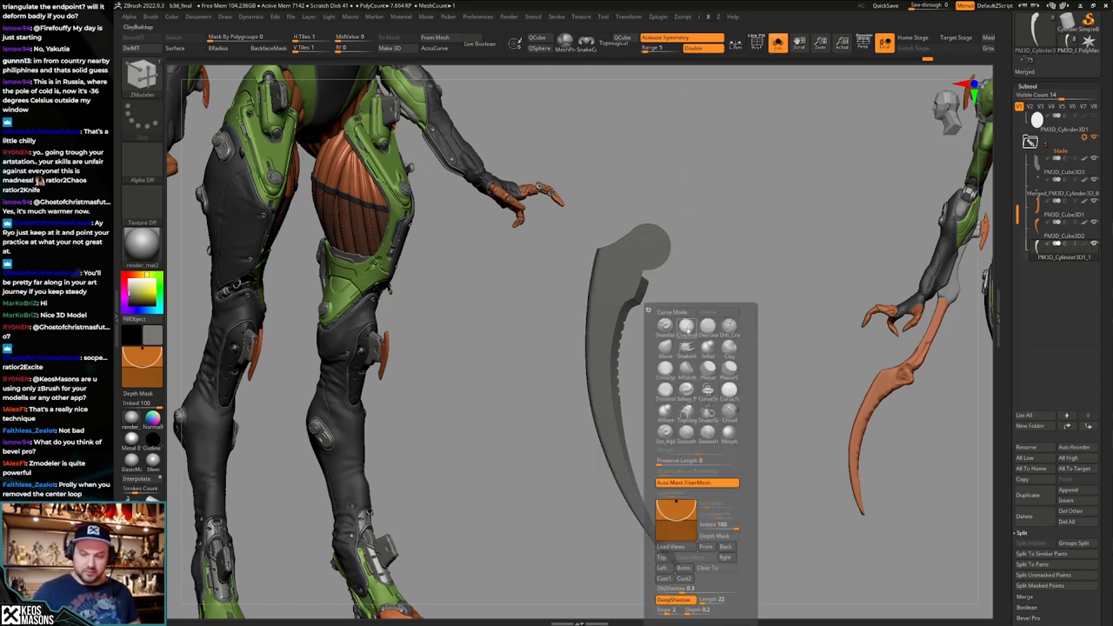
pyautogui.click(686, 328)
pyautogui.press('c')
pyautogui.press('space')
pyautogui.click(744, 446)
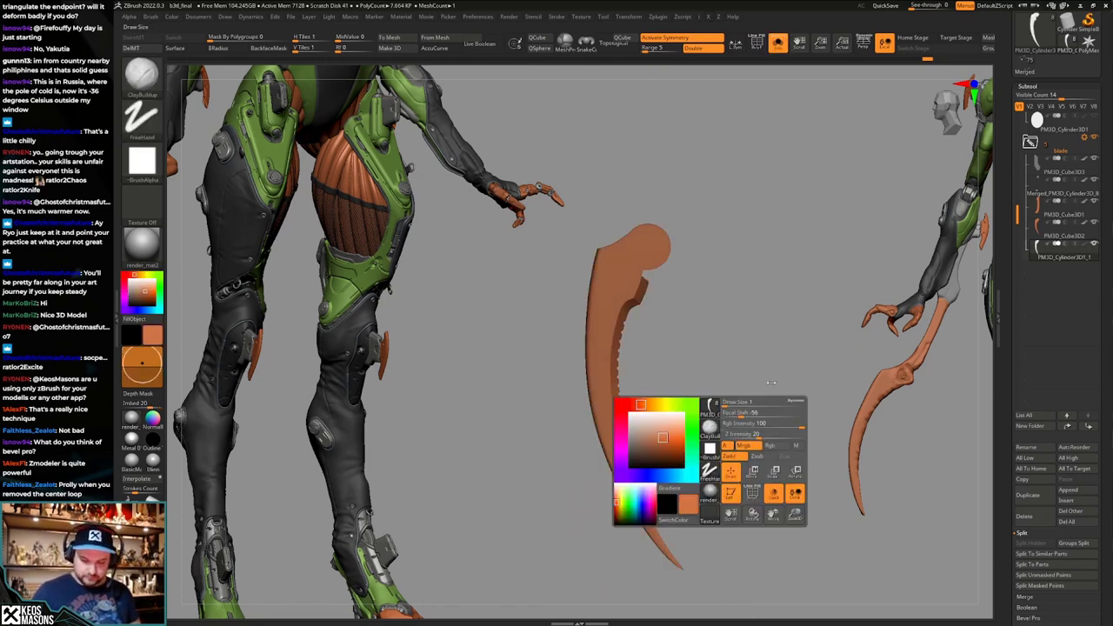
# Lower the crease level of the subdivided blade.
pyautogui.moveTo(754, 316)
pyautogui.keyDown('ctrl'); pyautogui.mouseDown()
pyautogui.moveTo(701, 409)
pyautogui.moveTo(730, 421)
pyautogui.mouseUp(); pyautogui.keyUp('ctrl')
pyautogui.moveTo(748, 416)
pyautogui.keyDown('alt'); pyautogui.mouseDown(button='right')
pyautogui.moveTo(750, 380)
pyautogui.moveTo(753, 413)
pyautogui.mouseUp(button='right'); pyautogui.keyUp('alt')
pyautogui.hotkey('shift', 'f')
pyautogui.hotkey('shift', 'f')
pyautogui.press('2')
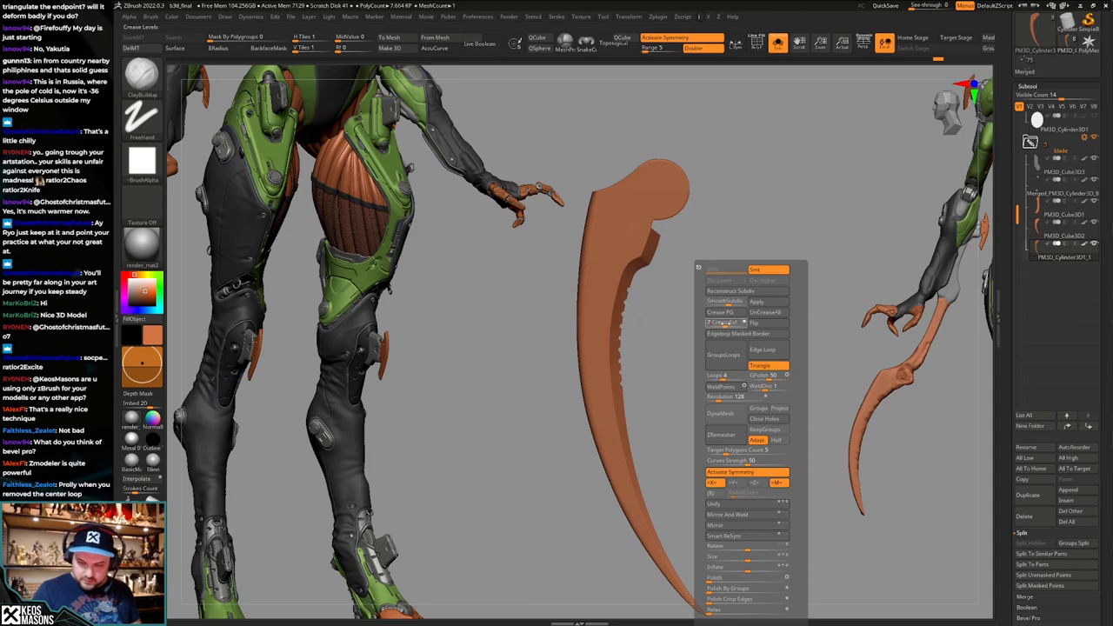
pyautogui.moveTo(723, 324); pyautogui.dragTo(716, 323)
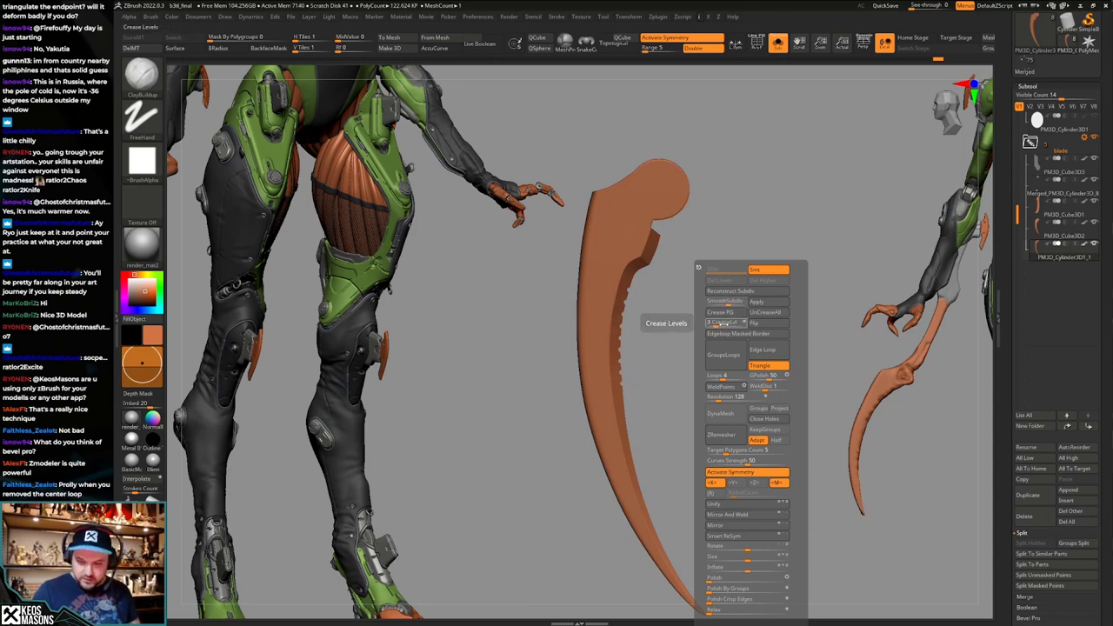
# Examine the softened edges around the handle's round end and upper corner.
pyautogui.keyDown('ctrl'); pyautogui.moveTo(665, 178); pyautogui.dragTo(661, 228, button='right'); pyautogui.keyUp('ctrl')
pyautogui.keyDown('alt'); pyautogui.moveTo(661, 228); pyautogui.dragTo(679, 384, button='right'); pyautogui.keyUp('alt')
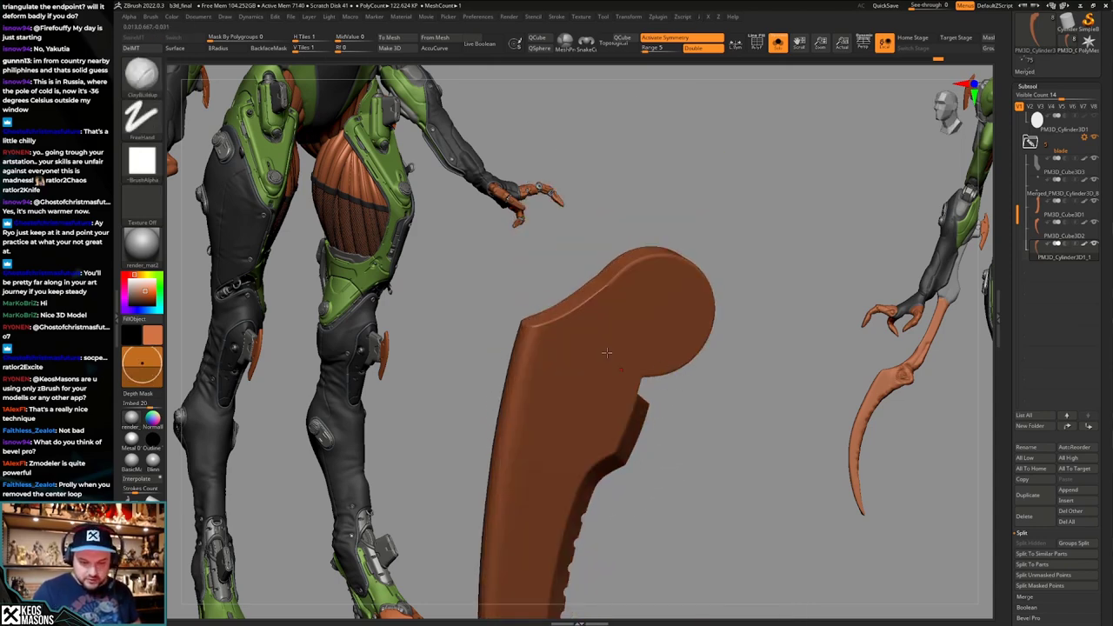
pyautogui.moveTo(662, 276); pyautogui.dragTo(658, 252, button='right')
pyautogui.hotkey('shift', 'f')
pyautogui.hotkey('shift', 'f')
pyautogui.moveTo(760, 390)
pyautogui.mouseDown(button='right')
pyautogui.moveTo(766, 376)
pyautogui.moveTo(766, 409)
pyautogui.mouseUp(button='right')
pyautogui.hotkey('shift', 'f')
pyautogui.hotkey('shift', 'f')
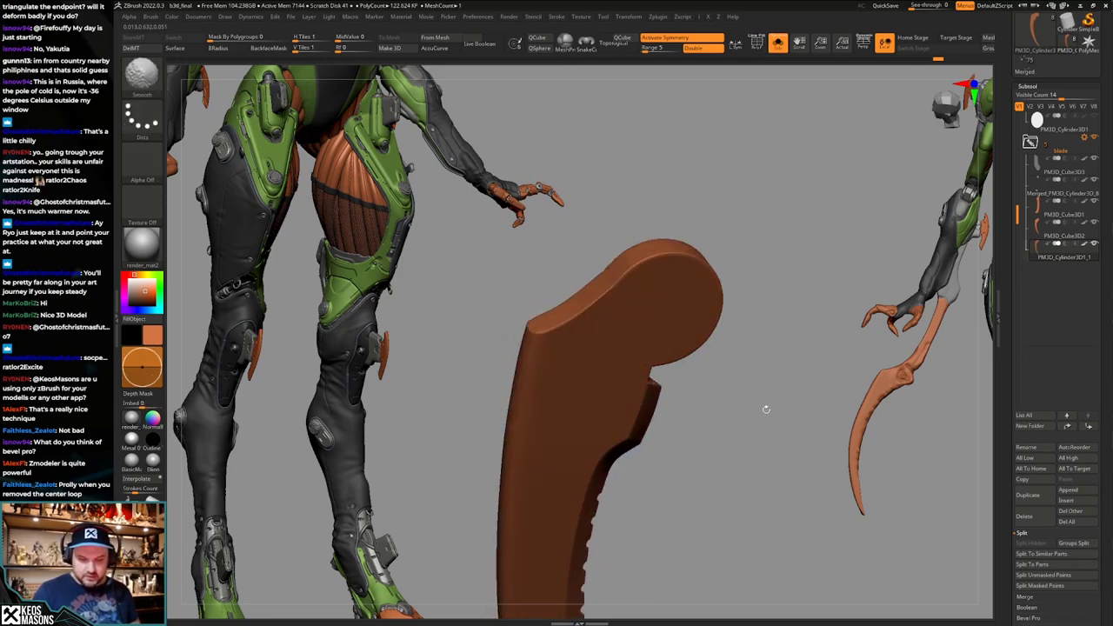
# Examine the edges and polygroups around the handle's round end and upper corner with the polyframe on and off.
pyautogui.moveTo(606, 287); pyautogui.dragTo(614, 266, button='right')
pyautogui.press('space')
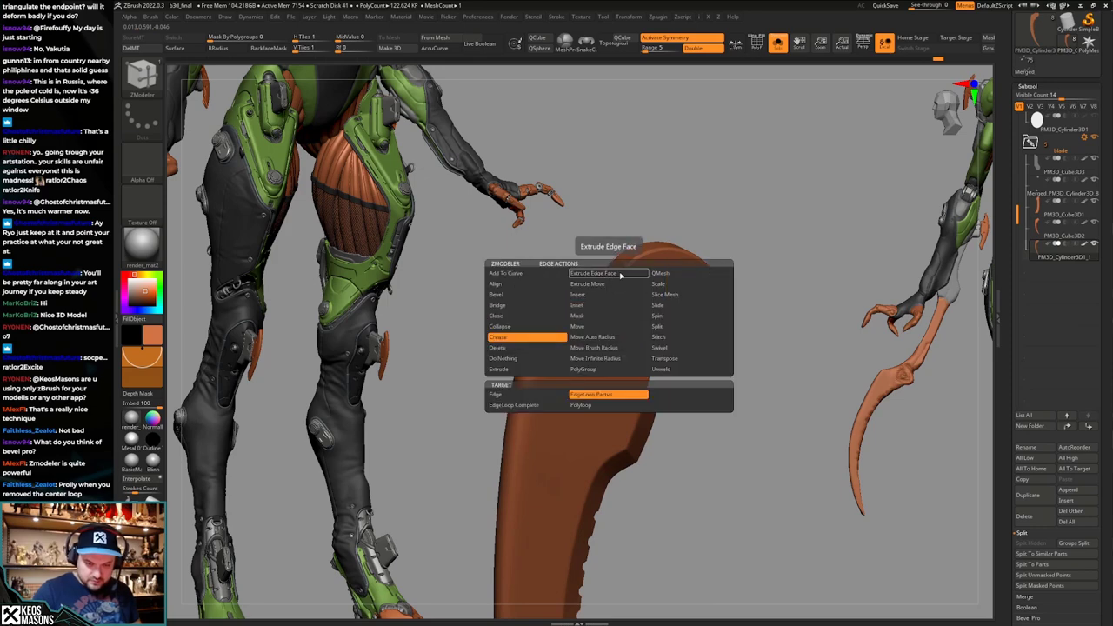
pyautogui.hotkey('shift', 'f')
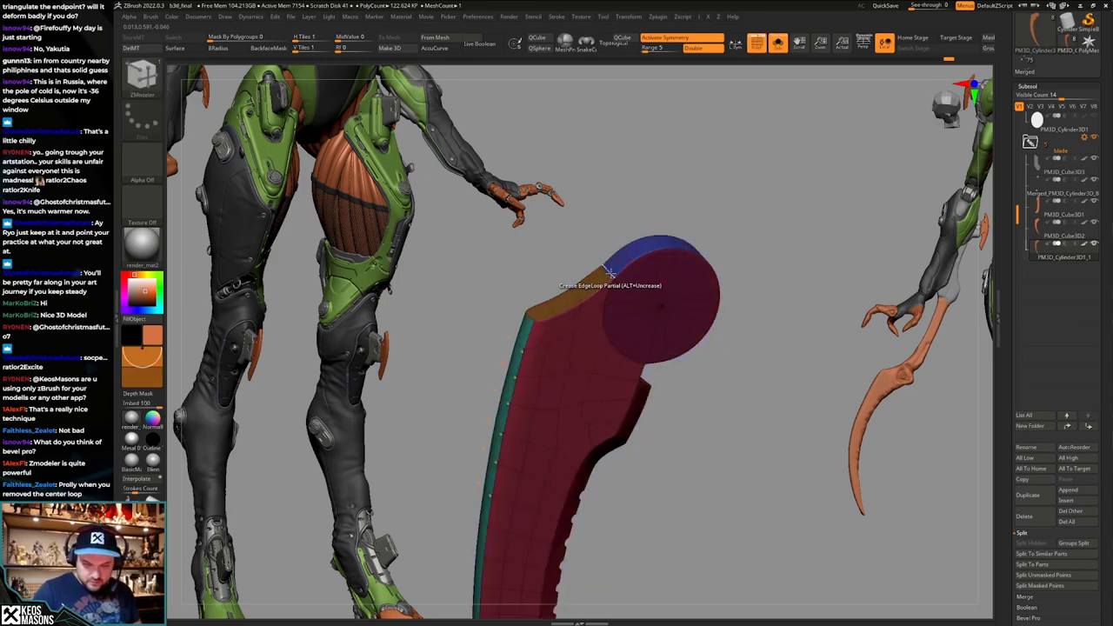
pyautogui.keyDown('shift'); pyautogui.moveTo(611, 273); pyautogui.dragTo(658, 278, button='right'); pyautogui.keyUp('shift')
pyautogui.keyDown('ctrl'); pyautogui.moveTo(658, 348); pyautogui.dragTo(679, 302, button='right'); pyautogui.keyUp('ctrl')
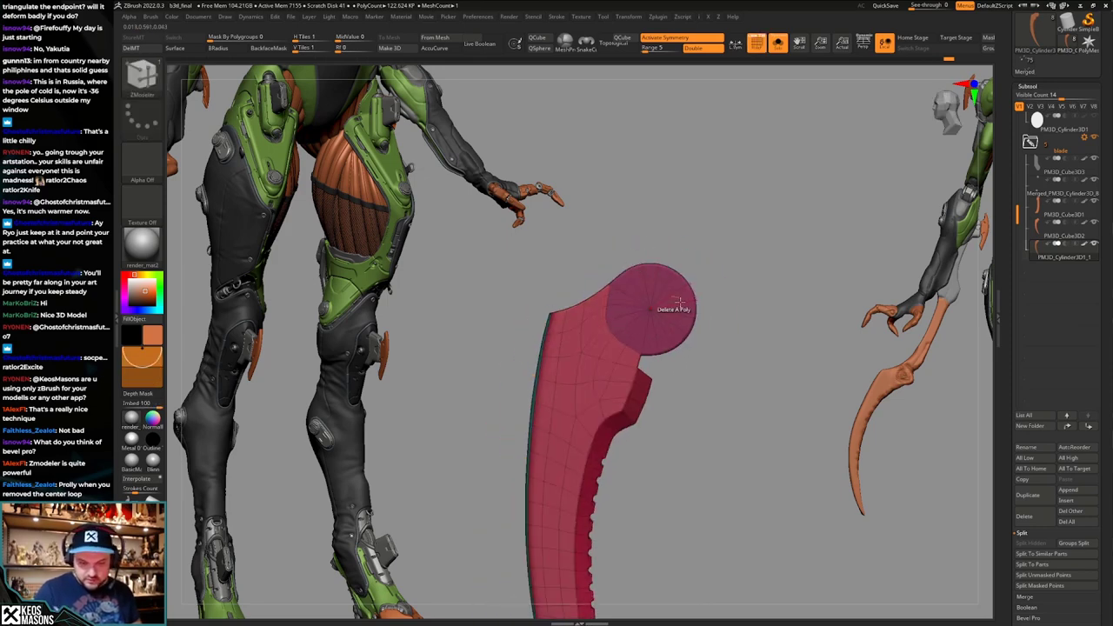
pyautogui.hotkey('shift', 'f')
pyautogui.keyDown('alt'); pyautogui.moveTo(738, 380); pyautogui.dragTo(754, 437, button='right'); pyautogui.keyUp('alt')
pyautogui.hotkey('shift', 'f')
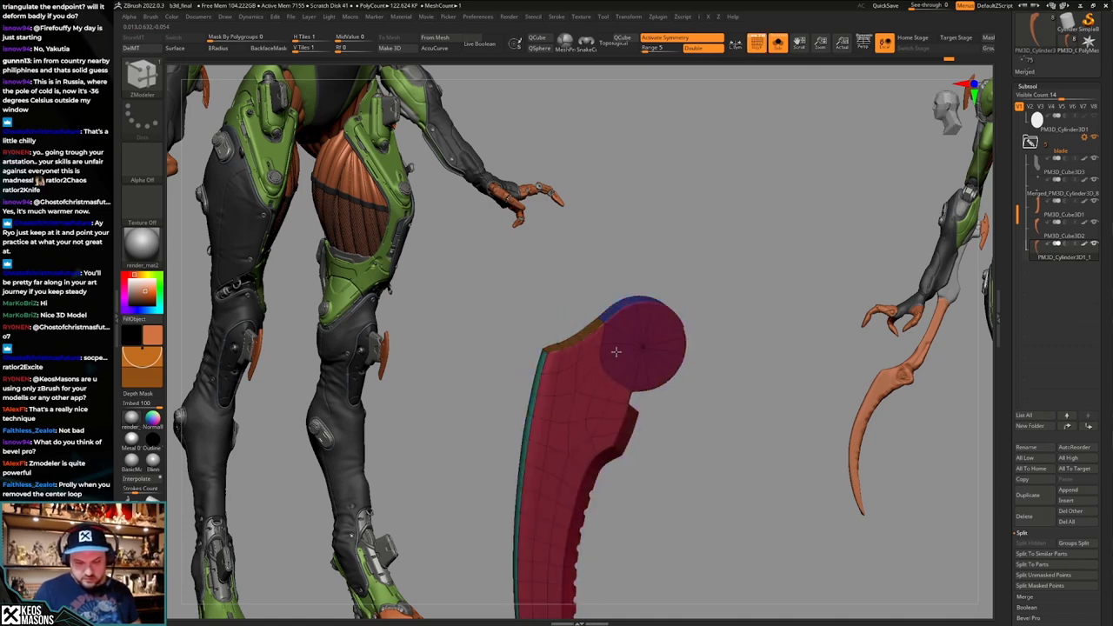
pyautogui.keyDown('ctrl'); pyautogui.moveTo(615, 351); pyautogui.dragTo(611, 384, button='right'); pyautogui.keyUp('ctrl')
pyautogui.moveTo(602, 313); pyautogui.dragTo(616, 340, button='right')
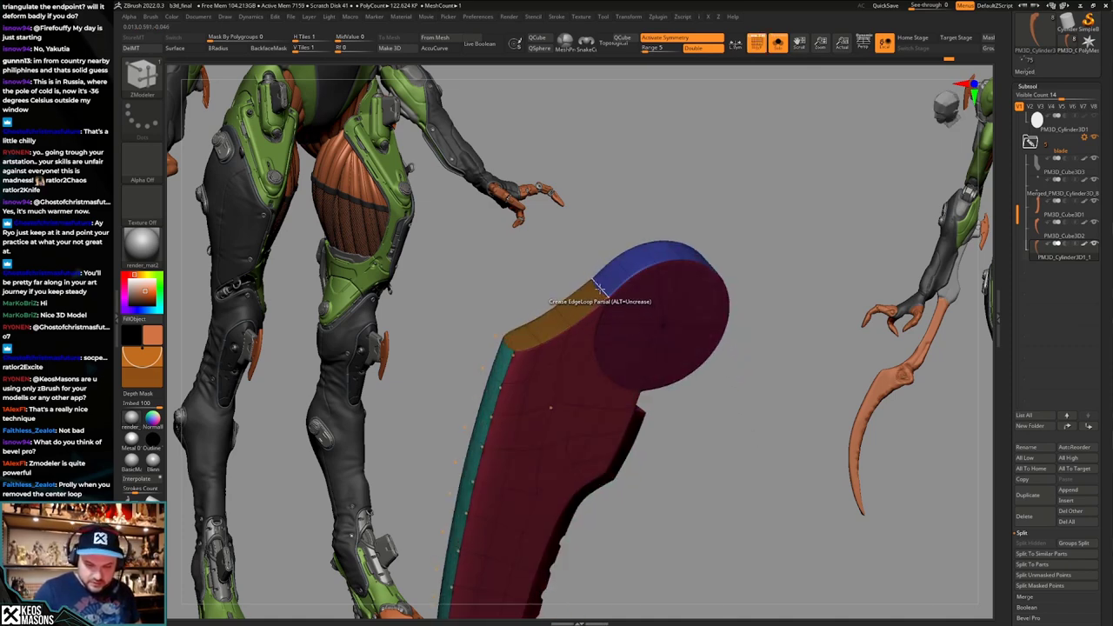
pyautogui.keyDown('ctrl'); pyautogui.moveTo(603, 293); pyautogui.dragTo(649, 274, button='right'); pyautogui.keyUp('ctrl')
# Check the smoothed surface of the handle head and the notch below it from several angles.
pyautogui.hotkey('shift', 'f')
pyautogui.keyDown('ctrl'); pyautogui.moveTo(746, 429); pyautogui.dragTo(758, 387, button='right'); pyautogui.keyUp('ctrl')
pyautogui.hotkey('shift', 'alt', 's')
pyautogui.hotkey('shift', 'f')
pyautogui.hotkey('shift', 'alt', 's')
pyautogui.hotkey('shift', 'f')
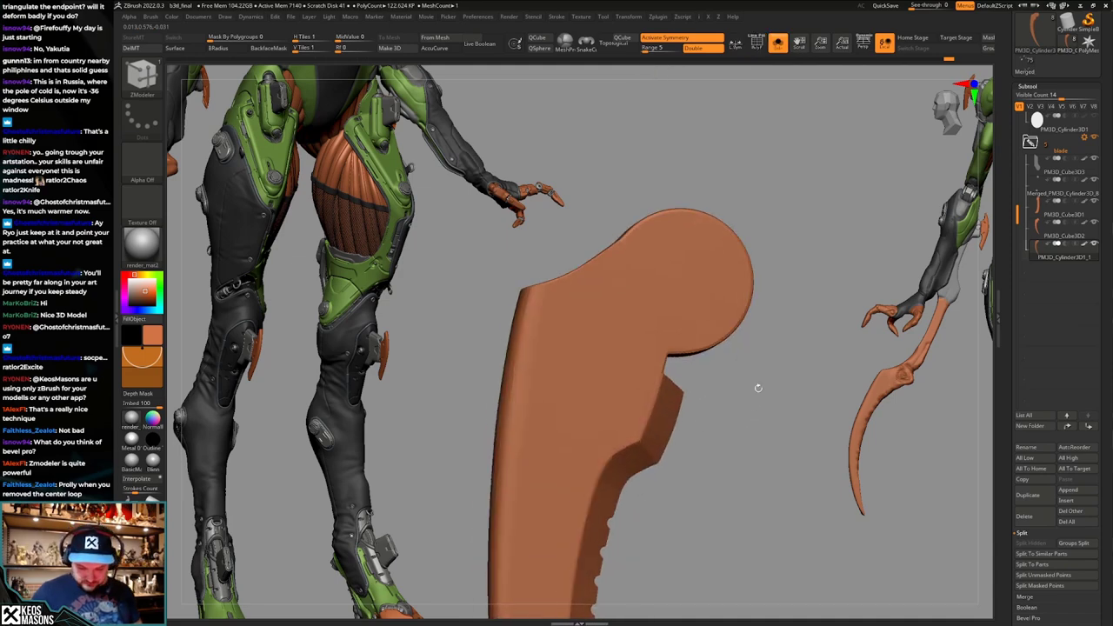
pyautogui.moveTo(630, 469); pyautogui.dragTo(610, 476, button='right')
pyautogui.moveTo(635, 407); pyautogui.dragTo(646, 417, button='right')
pyautogui.keyDown('ctrl'); pyautogui.moveTo(754, 388); pyautogui.dragTo(757, 353, button='right'); pyautogui.keyUp('ctrl')
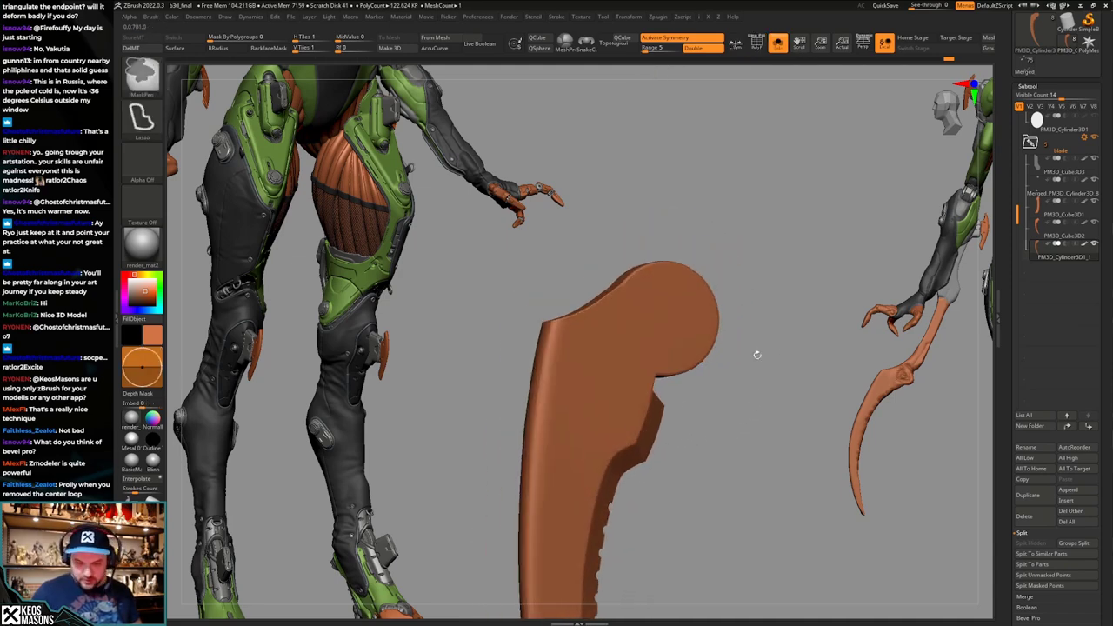
# Examine the notch and serrated edge, comparing the subdivided surface with the low-poly mesh.
pyautogui.press('space')
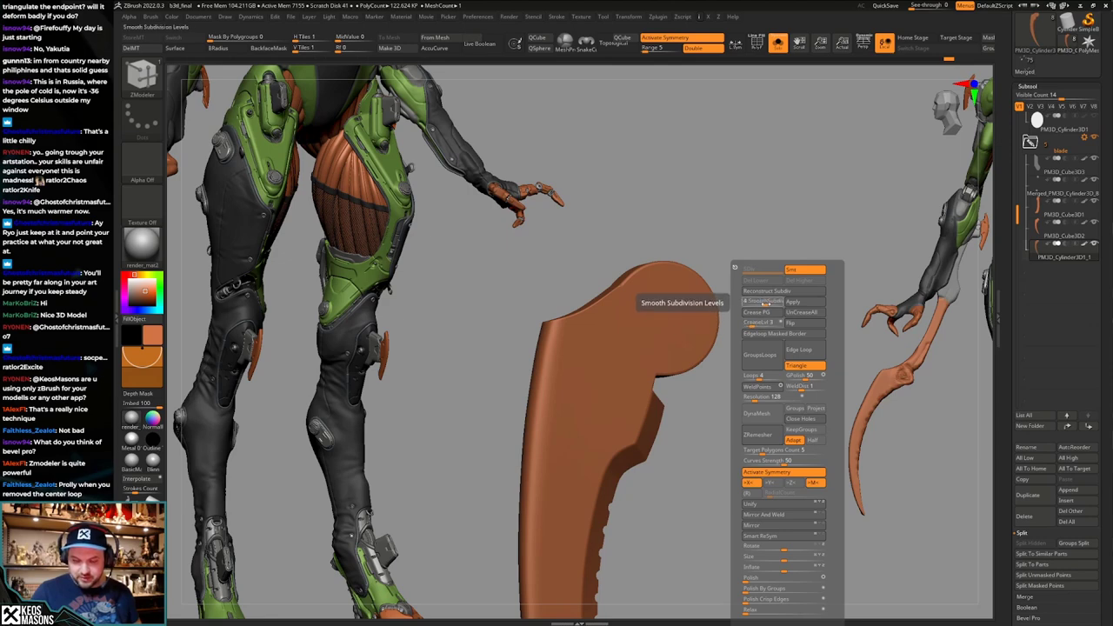
pyautogui.moveTo(688, 379); pyautogui.dragTo(669, 313, button='right')
pyautogui.hotkey('shift', 'f')
pyautogui.hotkey('shift', 'f')
pyautogui.moveTo(711, 426)
pyautogui.keyDown('alt'); pyautogui.mouseDown(button='right')
pyautogui.moveTo(713, 375)
pyautogui.moveTo(715, 419)
pyautogui.mouseUp(button='right'); pyautogui.keyUp('alt')
pyautogui.moveTo(714, 419); pyautogui.dragTo(664, 442, button='right')
pyautogui.moveTo(584, 446); pyautogui.dragTo(607, 387, button='right')
pyautogui.hotkey('shift', 'f')
pyautogui.hotkey('shift', 'f')
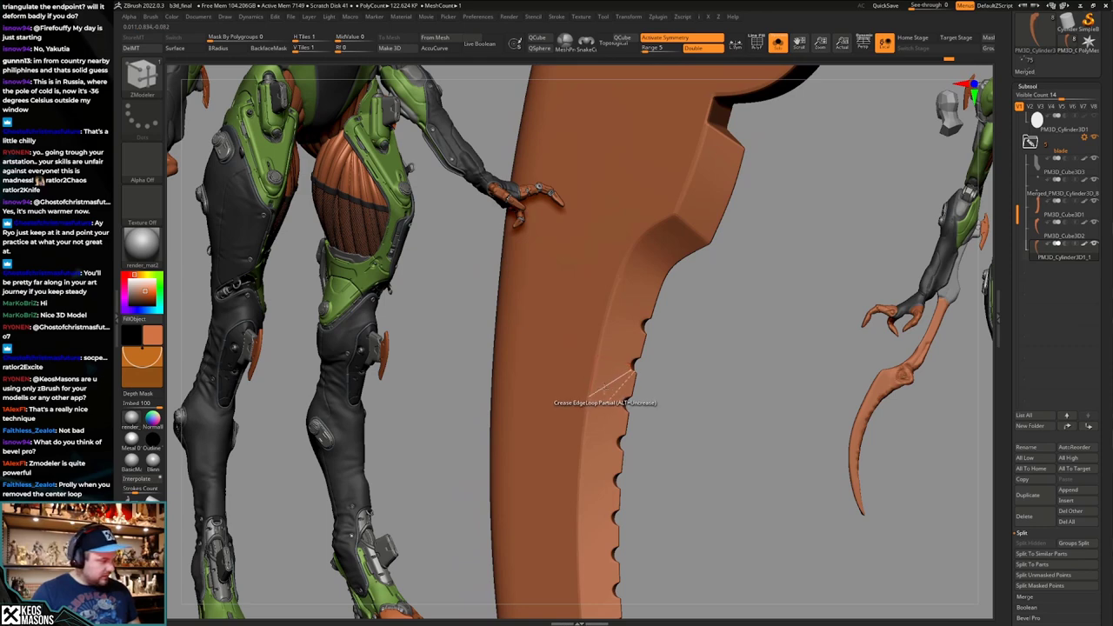
pyautogui.moveTo(613, 414); pyautogui.dragTo(708, 394, button='right')
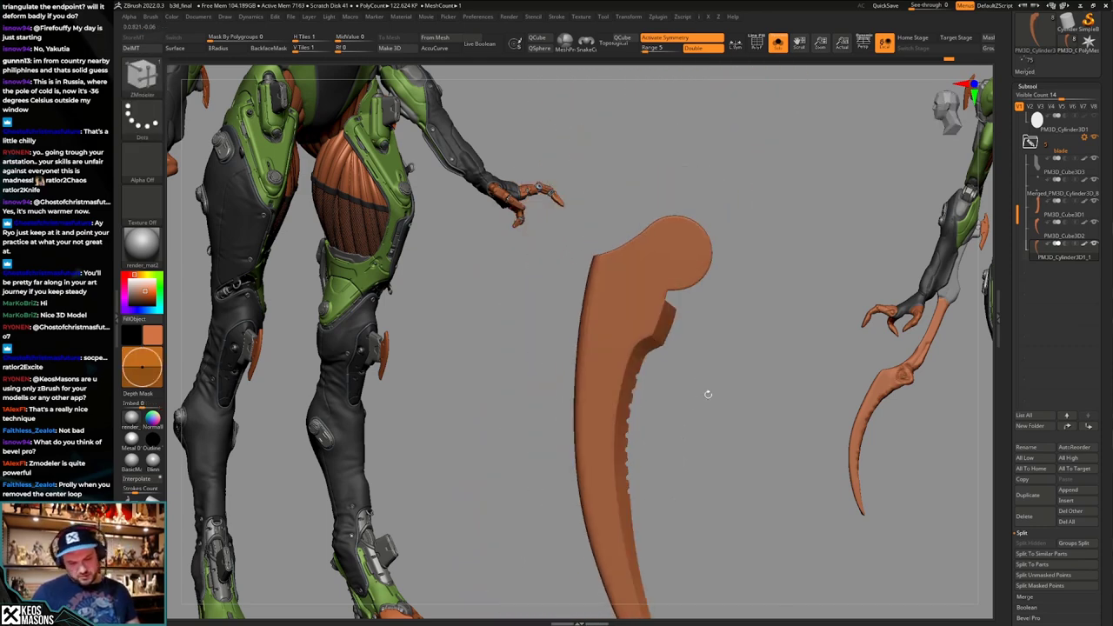
pyautogui.moveTo(702, 449)
pyautogui.keyDown('ctrl'); pyautogui.mouseDown(button='right')
pyautogui.moveTo(693, 442)
pyautogui.moveTo(705, 442)
pyautogui.moveTo(702, 426)
pyautogui.moveTo(701, 452)
pyautogui.mouseUp(button='right'); pyautogui.keyUp('ctrl')
pyautogui.hotkey('shift', 'f')
pyautogui.keyDown('alt'); pyautogui.moveTo(694, 402); pyautogui.dragTo(692, 435, button='right'); pyautogui.keyUp('alt')
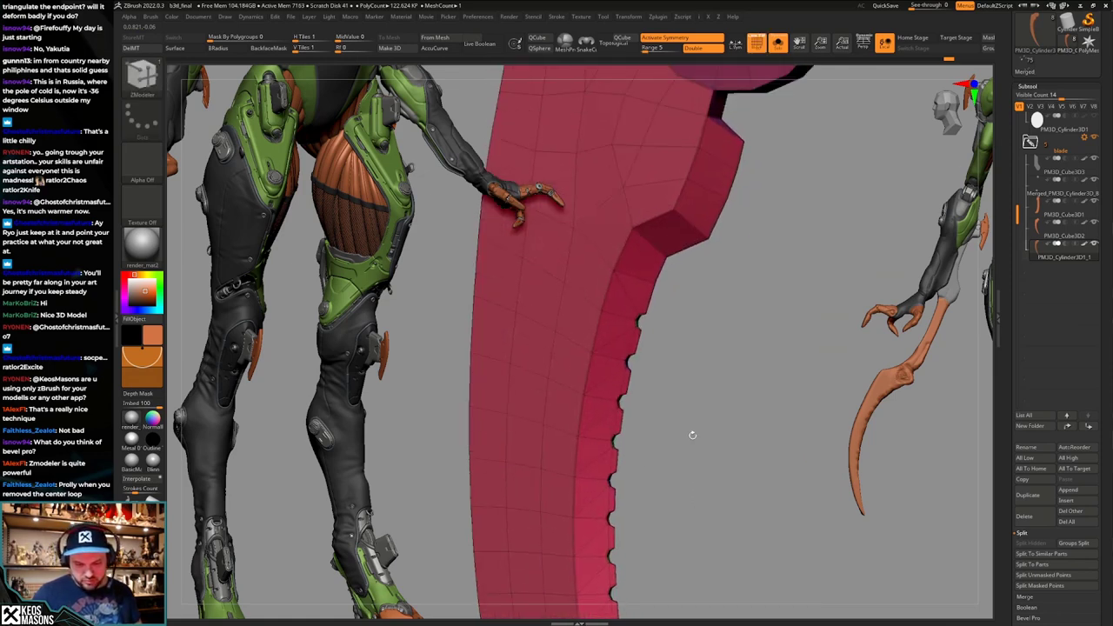
pyautogui.press('d')
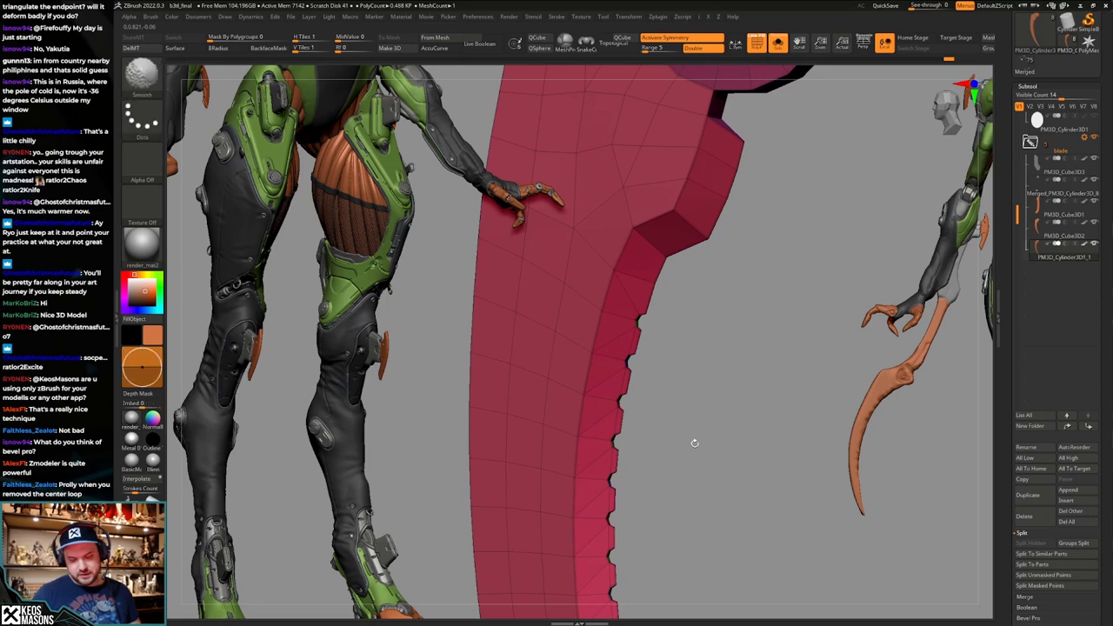
pyautogui.hotkey('shift', 'f')
pyautogui.keyDown('ctrl'); pyautogui.moveTo(705, 453); pyautogui.dragTo(686, 481, button='right'); pyautogui.keyUp('ctrl')
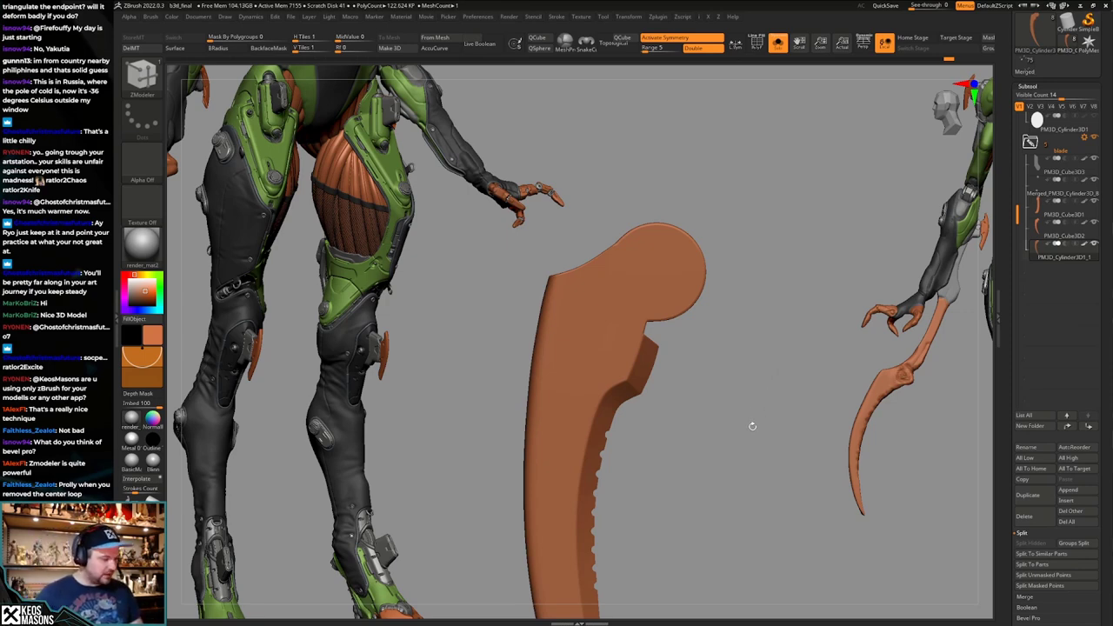
# Review the whole blade's silhouette and mesh flow with the polyframe on and off.
pyautogui.moveTo(751, 410); pyautogui.dragTo(742, 366)
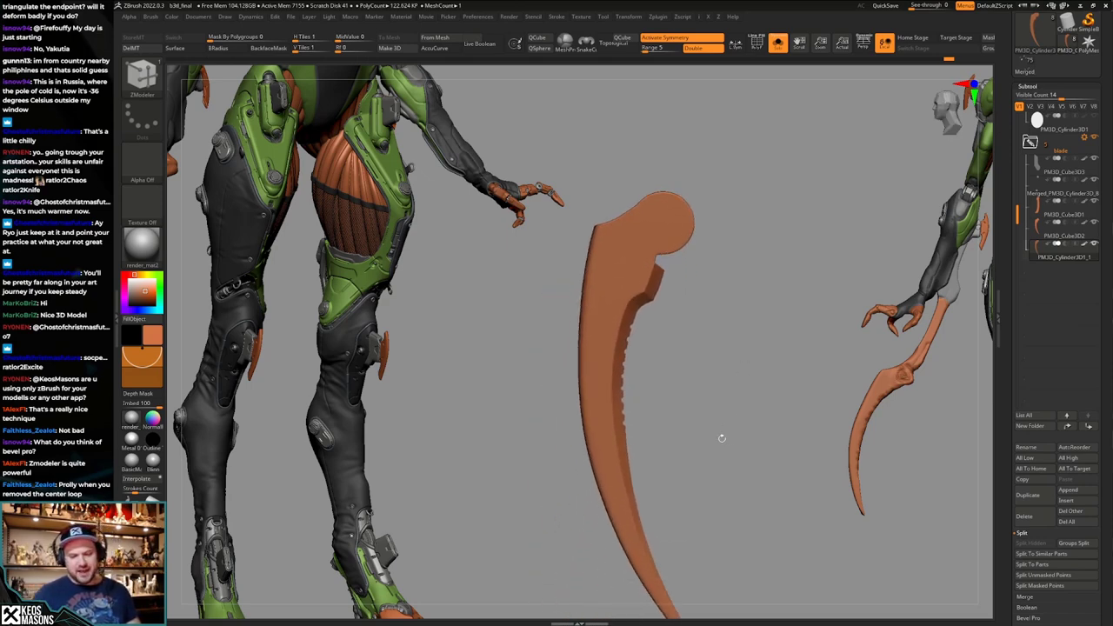
pyautogui.keyDown('alt'); pyautogui.moveTo(722, 438); pyautogui.dragTo(750, 399); pyautogui.keyUp('alt')
pyautogui.hotkey('shift', 'f')
pyautogui.moveTo(762, 401); pyautogui.dragTo(724, 423)
pyautogui.hotkey('shift', 'f')
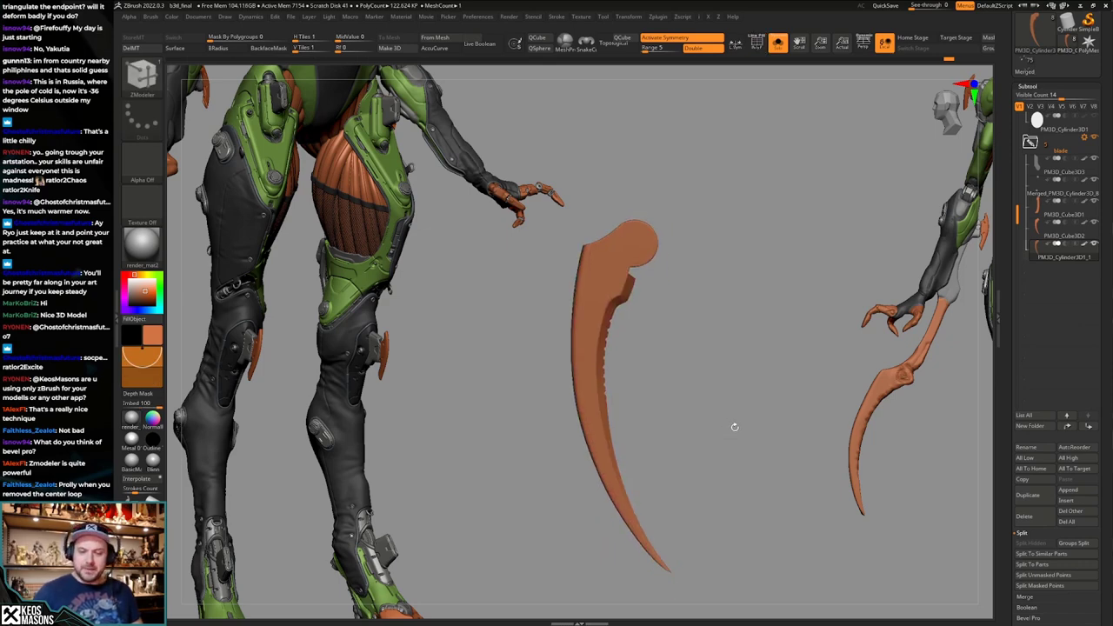
pyautogui.hotkey('shift', 'f')
pyautogui.keyDown('alt'); pyautogui.moveTo(732, 409); pyautogui.dragTo(726, 445); pyautogui.keyUp('alt')
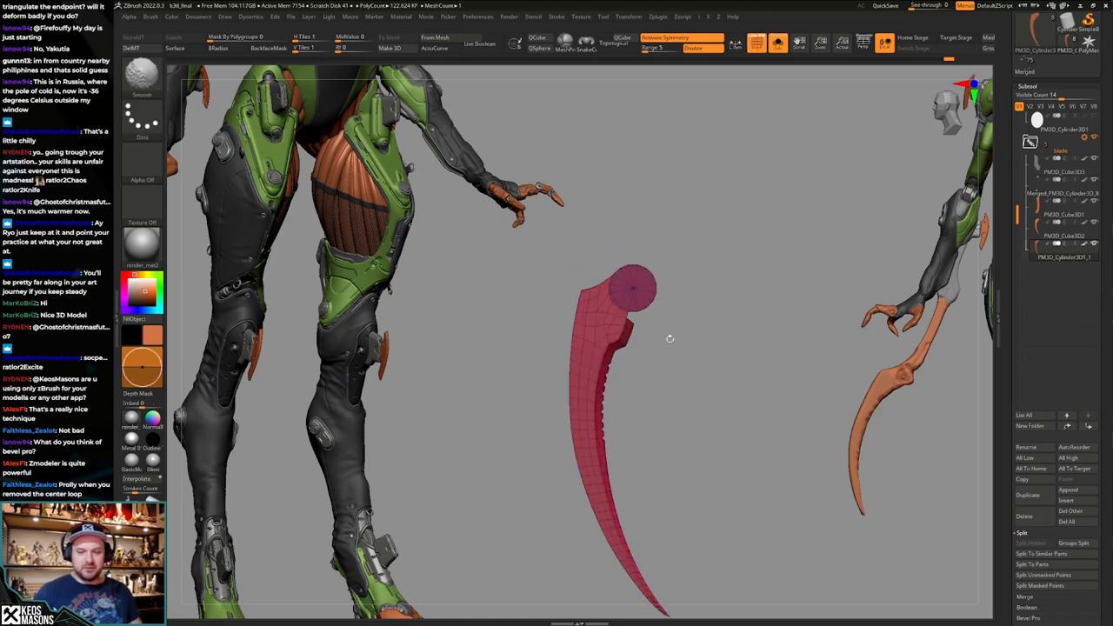
pyautogui.hotkey('shift', 'f')
pyautogui.moveTo(666, 329)
pyautogui.keyDown('alt'); pyautogui.mouseDown()
pyautogui.moveTo(690, 389)
pyautogui.moveTo(692, 362)
pyautogui.moveTo(652, 316)
pyautogui.moveTo(681, 358)
pyautogui.moveTo(663, 328)
pyautogui.mouseUp(); pyautogui.keyUp('alt')
pyautogui.hotkey('shift', 'f')
pyautogui.moveTo(705, 388)
pyautogui.keyDown('alt'); pyautogui.mouseDown()
pyautogui.moveTo(712, 351)
pyautogui.moveTo(735, 358)
pyautogui.moveTo(732, 408)
pyautogui.moveTo(696, 397)
pyautogui.mouseUp(); pyautogui.keyUp('alt')
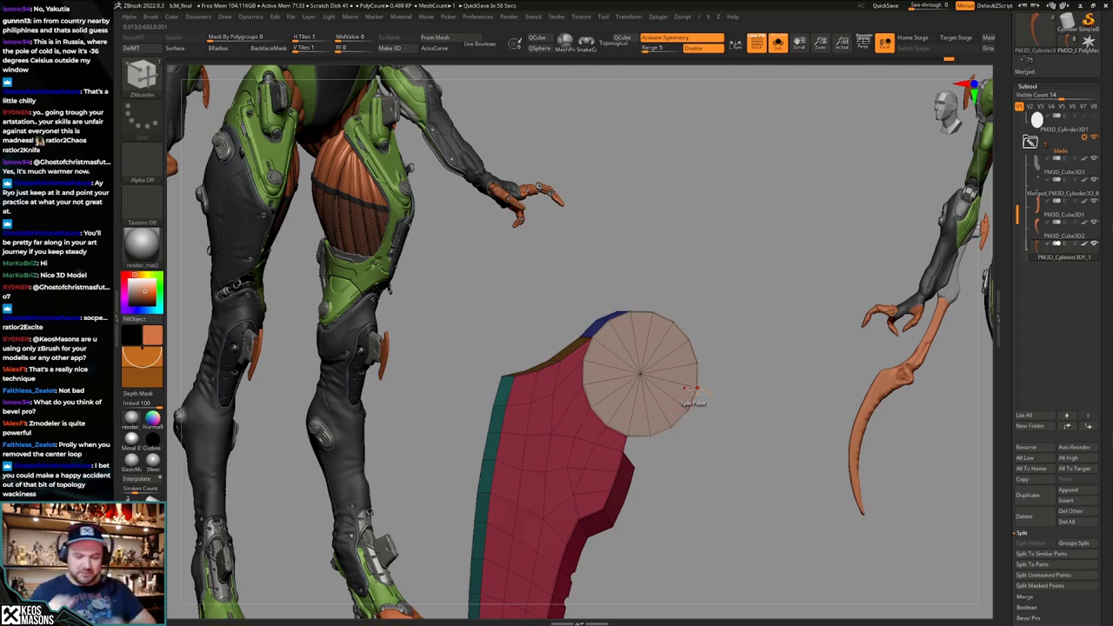
# Inspect the low-poly topology from the handle's round cap down to the blade tip.
pyautogui.moveTo(746, 377); pyautogui.dragTo(745, 367)
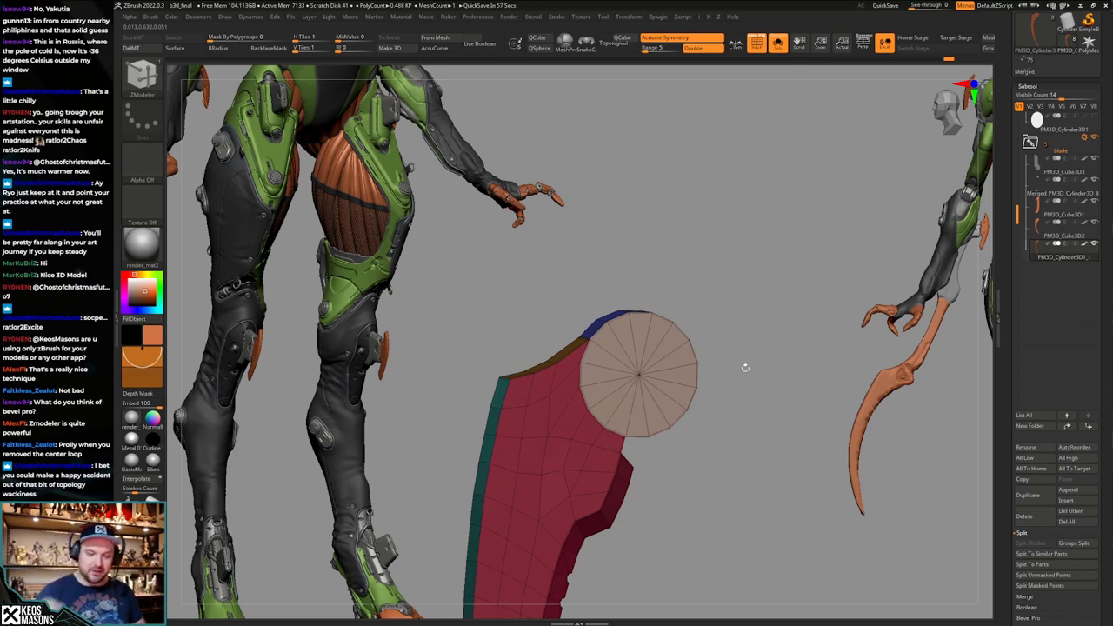
pyautogui.moveTo(755, 395); pyautogui.dragTo(753, 385)
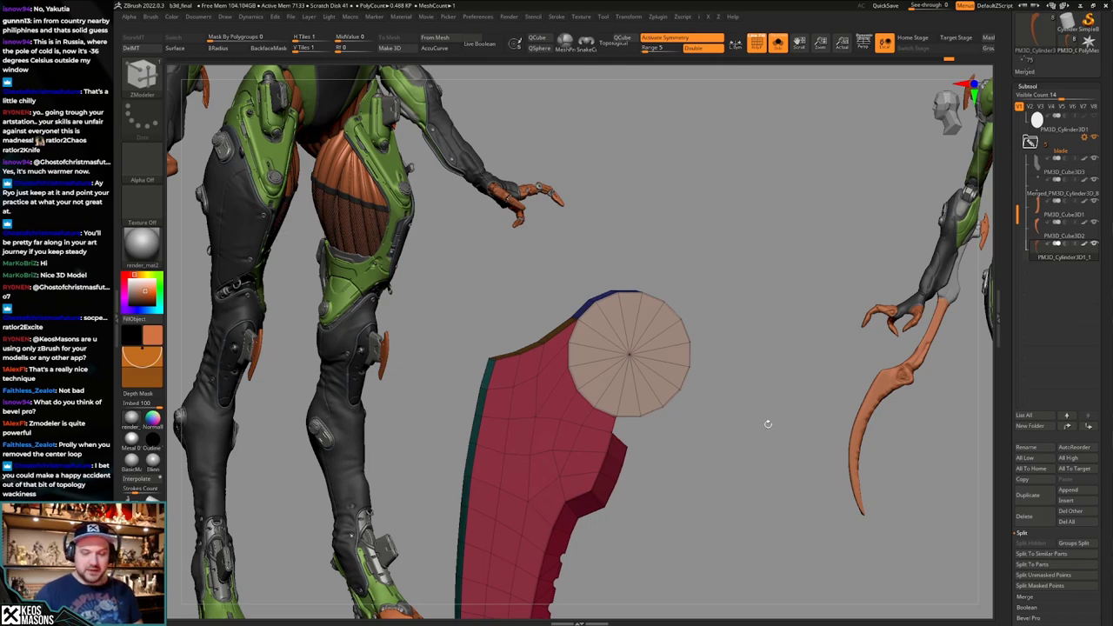
pyautogui.moveTo(768, 424)
pyautogui.mouseDown()
pyautogui.moveTo(744, 423)
pyautogui.moveTo(764, 423)
pyautogui.moveTo(690, 484)
pyautogui.moveTo(744, 236)
pyautogui.mouseUp()
pyautogui.keyDown('alt'); pyautogui.moveTo(599, 539); pyautogui.dragTo(631, 230); pyautogui.keyUp('alt')
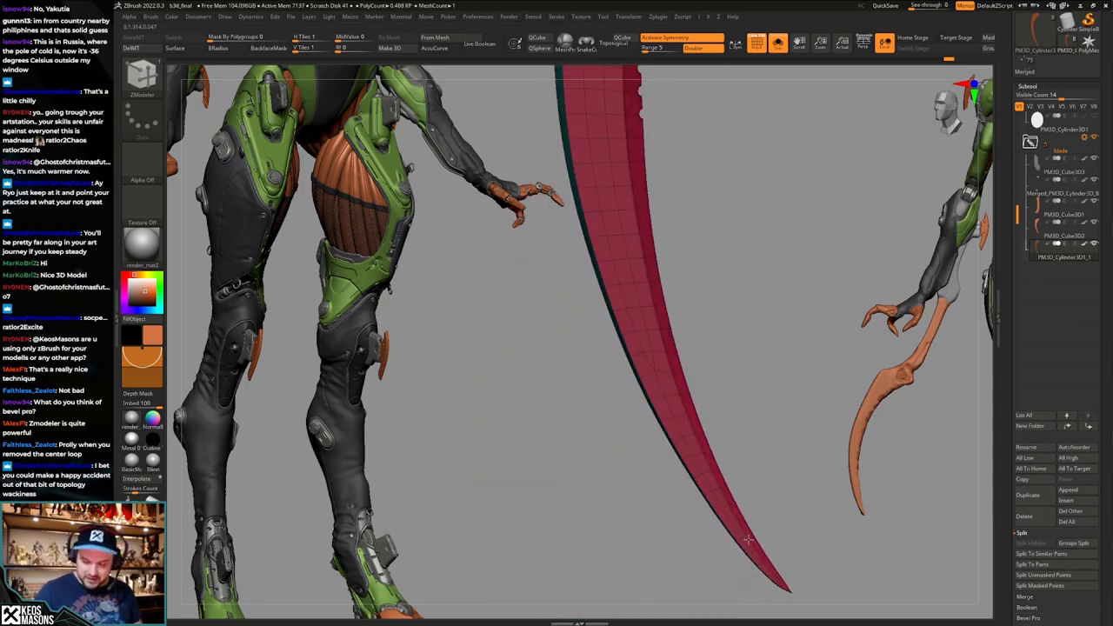
pyautogui.moveTo(748, 539)
pyautogui.mouseDown()
pyautogui.moveTo(766, 554)
pyautogui.moveTo(728, 548)
pyautogui.mouseUp()
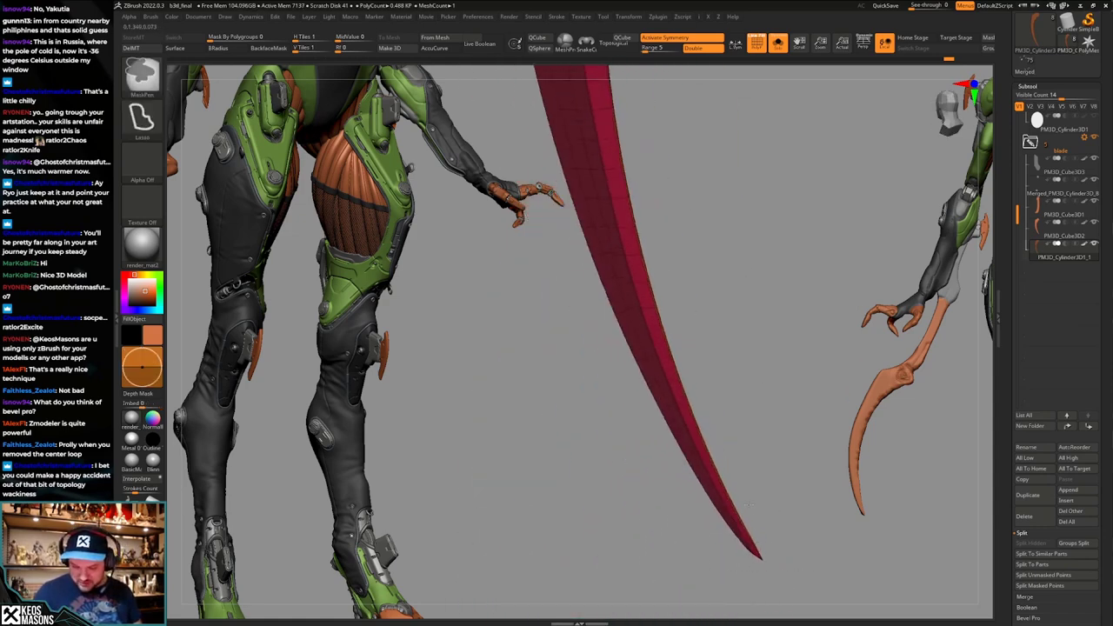
pyautogui.keyDown('alt'); pyautogui.moveTo(687, 370); pyautogui.dragTo(685, 537); pyautogui.keyUp('alt')
pyautogui.keyDown('alt'); pyautogui.moveTo(658, 409); pyautogui.dragTo(661, 548); pyautogui.keyUp('alt')
pyautogui.moveTo(665, 386)
pyautogui.mouseDown()
pyautogui.moveTo(700, 375)
pyautogui.moveTo(681, 453)
pyautogui.moveTo(661, 440)
pyautogui.moveTo(693, 443)
pyautogui.moveTo(690, 455)
pyautogui.moveTo(698, 397)
pyautogui.moveTo(686, 425)
pyautogui.moveTo(647, 424)
pyautogui.moveTo(695, 420)
pyautogui.moveTo(665, 432)
pyautogui.moveTo(658, 376)
pyautogui.moveTo(670, 377)
pyautogui.mouseUp()
# Inset the round cap's polygroup with ZModeler, using Polygroup All, to form an outer ring.
pyautogui.hotkey('shift', 's')
pyautogui.hotkey('shift', 's')
pyautogui.press('space')
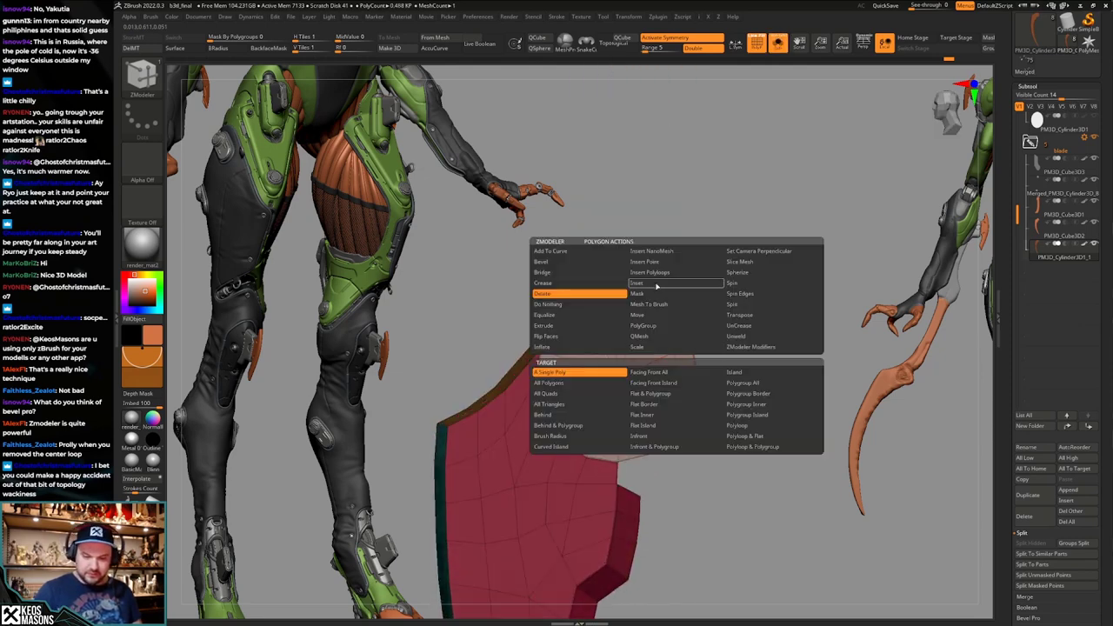
pyautogui.click(656, 286)
pyautogui.click(759, 383)
pyautogui.hotkey('shift', 'f')
pyautogui.hotkey('shift', 'f')
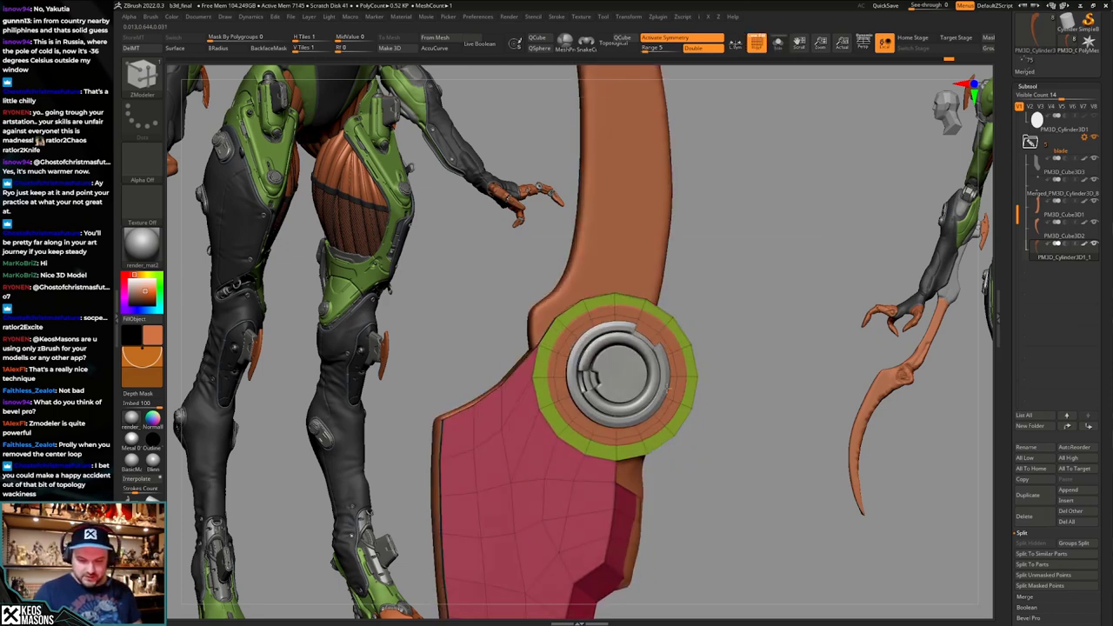
pyautogui.moveTo(643, 391); pyautogui.dragTo(665, 396, button='right')
# Inflate the inset disc outward using the Polygroup All target and preview the handle end subdivided.
pyautogui.press('space')
pyautogui.click(588, 346)
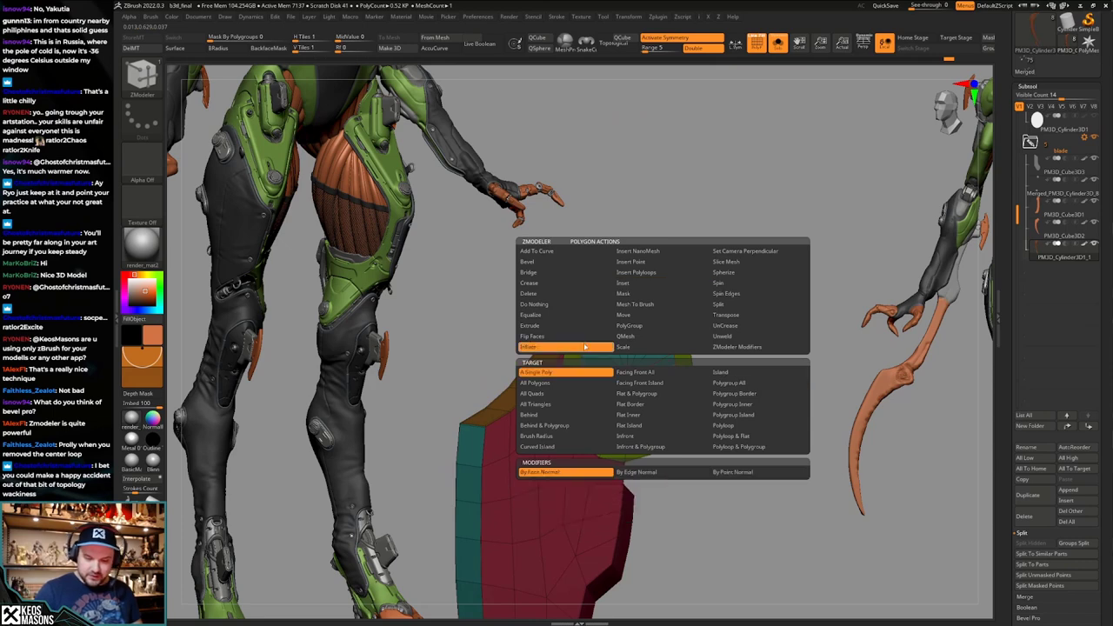
pyautogui.click(756, 382)
pyautogui.click(675, 368)
pyautogui.moveTo(675, 369); pyautogui.dragTo(691, 357, button='right')
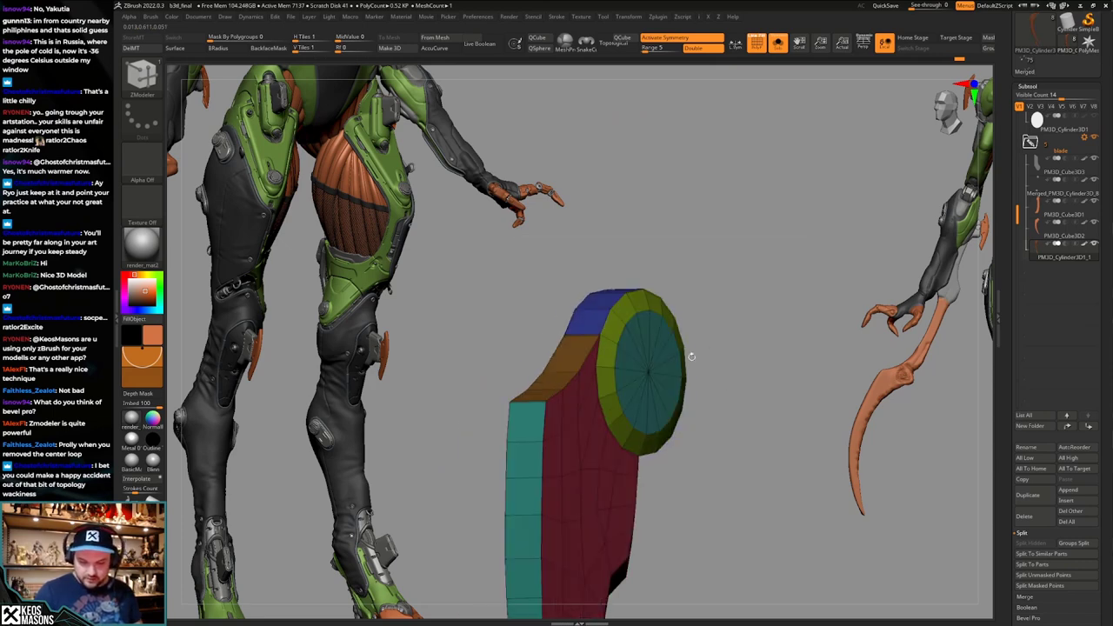
pyautogui.press('d')
pyautogui.hotkey('shift', 'f')
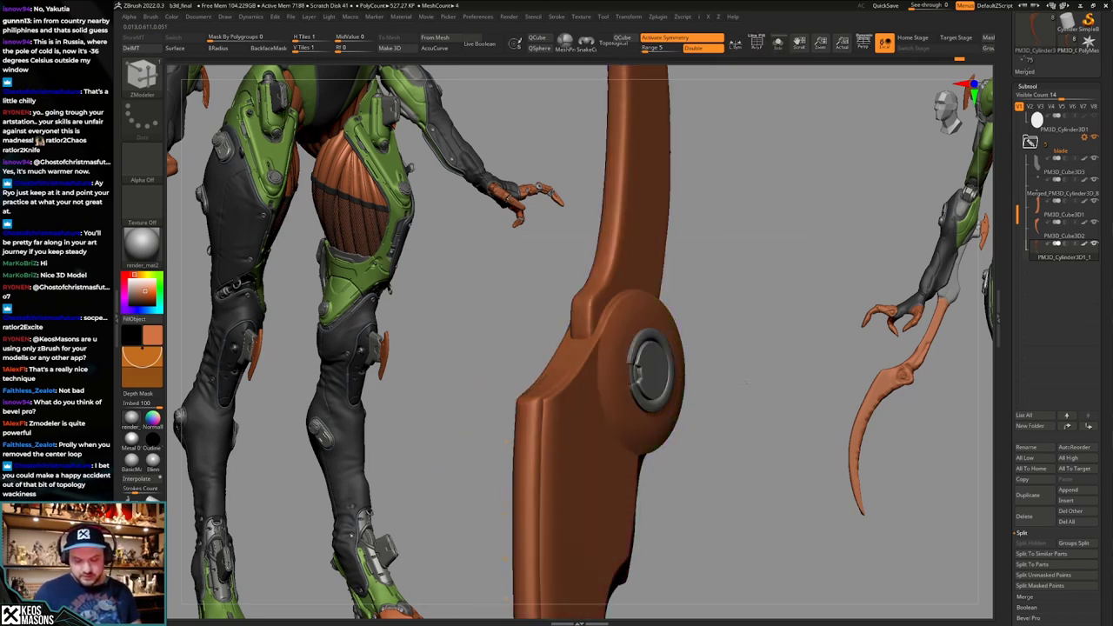
pyautogui.moveTo(742, 397); pyautogui.dragTo(716, 402)
pyautogui.click(716, 400)
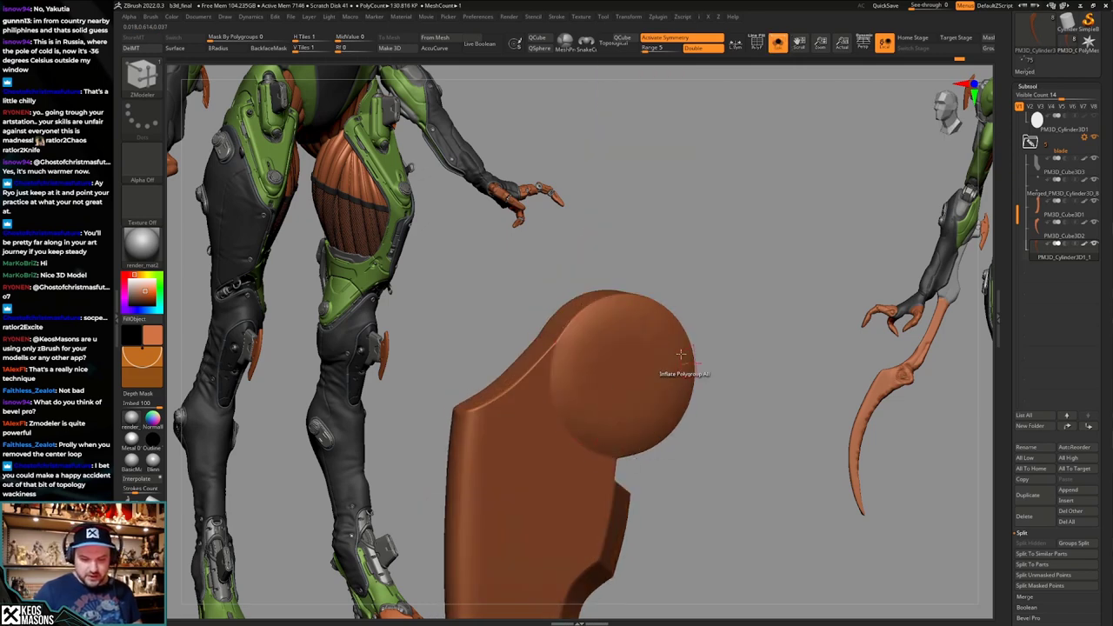
# Return to the low-poly mesh and inset the raised disc's polygroup on the handle's round end.
pyautogui.hotkey('shift', 'f')
pyautogui.moveTo(669, 388)
pyautogui.mouseDown(button='right')
pyautogui.moveTo(663, 400)
pyautogui.moveTo(665, 373)
pyautogui.moveTo(645, 366)
pyautogui.moveTo(664, 368)
pyautogui.mouseUp(button='right')
pyautogui.hotkey('shift', 'd')
pyautogui.hotkey('shift', 's')
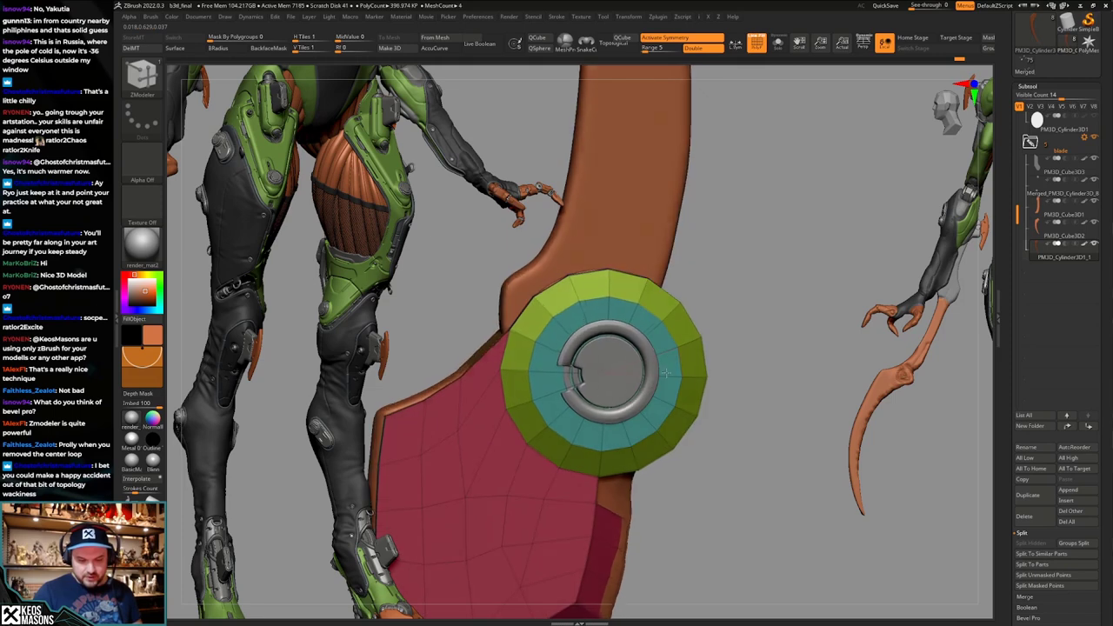
pyautogui.press('space')
pyautogui.press('space')
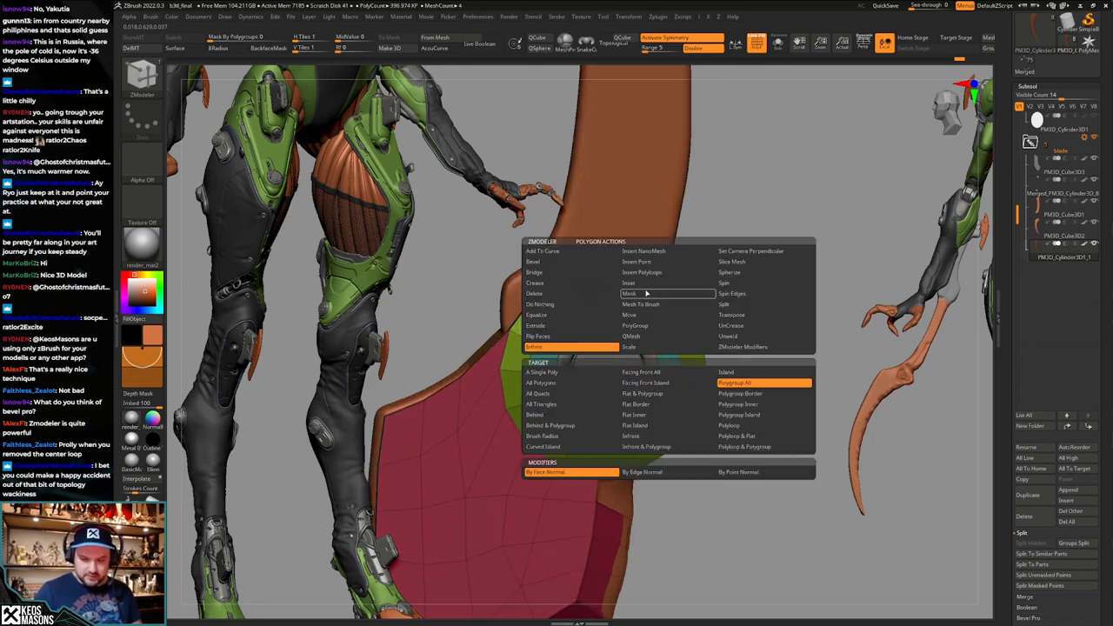
pyautogui.click(639, 284)
pyautogui.hotkey('shift', 's')
pyautogui.hotkey('shift', 's')
pyautogui.moveTo(663, 367); pyautogui.dragTo(655, 372, button='right')
pyautogui.hotkey('shift', 's')
# Extrude the inner disc inward using Polygroup All to form a circular recess in the handle's round end.
pyautogui.press('space')
pyautogui.click(555, 326)
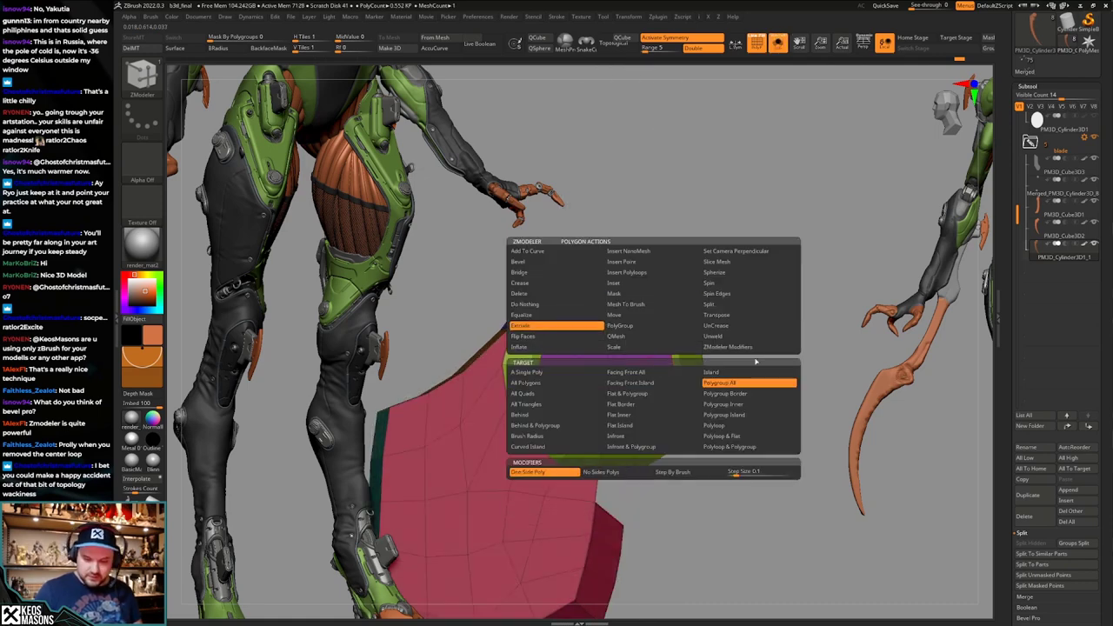
pyautogui.keyDown('ctrl'); pyautogui.keyDown('shift'); pyautogui.click(685, 351); pyautogui.keyUp('shift'); pyautogui.keyUp('ctrl')
pyautogui.keyDown('ctrl'); pyautogui.keyDown('shift'); pyautogui.click(755, 357); pyautogui.keyUp('shift'); pyautogui.keyUp('ctrl')
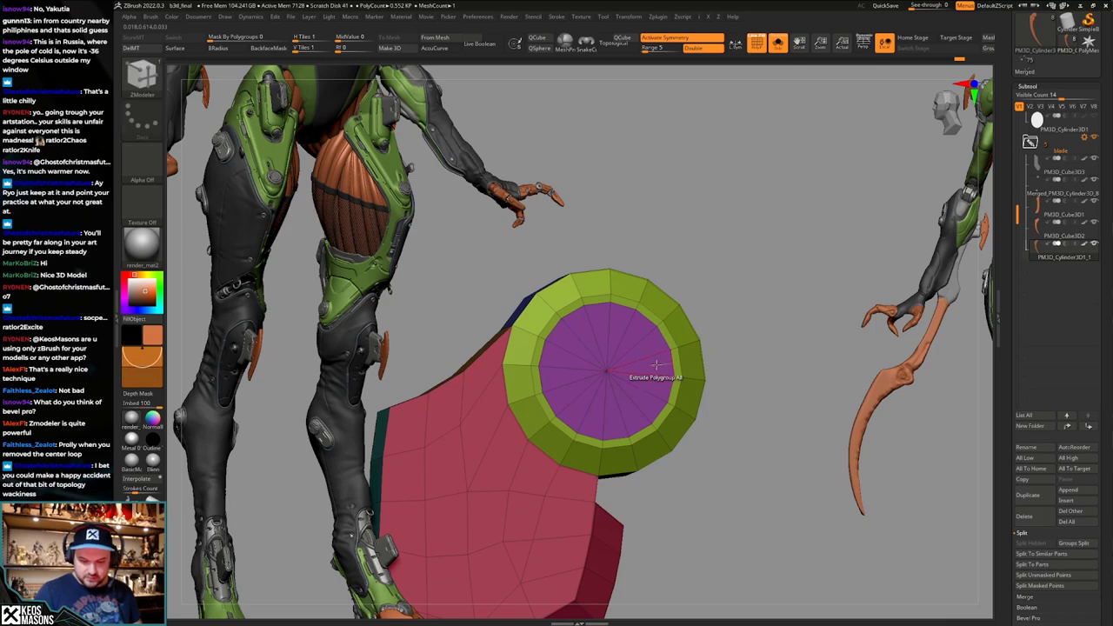
pyautogui.moveTo(591, 413); pyautogui.dragTo(591, 418)
pyautogui.hotkey('shift', 's')
pyautogui.moveTo(600, 404); pyautogui.dragTo(667, 374, button='right')
pyautogui.moveTo(729, 346)
pyautogui.mouseDown(button='right')
pyautogui.moveTo(726, 419)
pyautogui.moveTo(740, 377)
pyautogui.moveTo(738, 397)
pyautogui.mouseUp(button='right')
# Turn dynamic subdivision back on, show the surrounding blade parts, and switch to the ClayBuildup brush.
pyautogui.hotkey('shift', 's')
pyautogui.hotkey('shift', 'f')
pyautogui.hotkey('shift', 'f')
pyautogui.press('d')
pyautogui.hotkey('shift', 'f')
pyautogui.hotkey('shift', 's')
pyautogui.press('space')
pyautogui.click(726, 328)
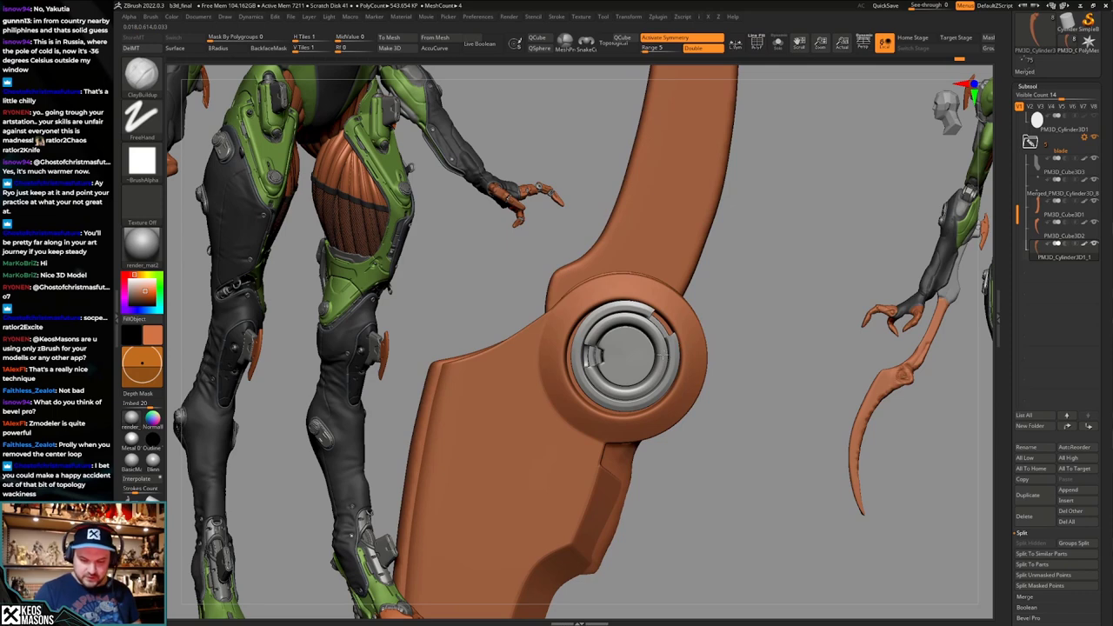
# Select the grey round bolt subtool and move it to fit the handle's recess.
pyautogui.keyDown('alt'); pyautogui.click(633, 369); pyautogui.keyUp('alt')
pyautogui.press('w')
pyautogui.moveTo(626, 369)
pyautogui.keyDown('shift'); pyautogui.mouseDown()
pyautogui.moveTo(776, 370)
pyautogui.moveTo(718, 371)
pyautogui.mouseUp(); pyautogui.keyUp('shift')
pyautogui.press('q')
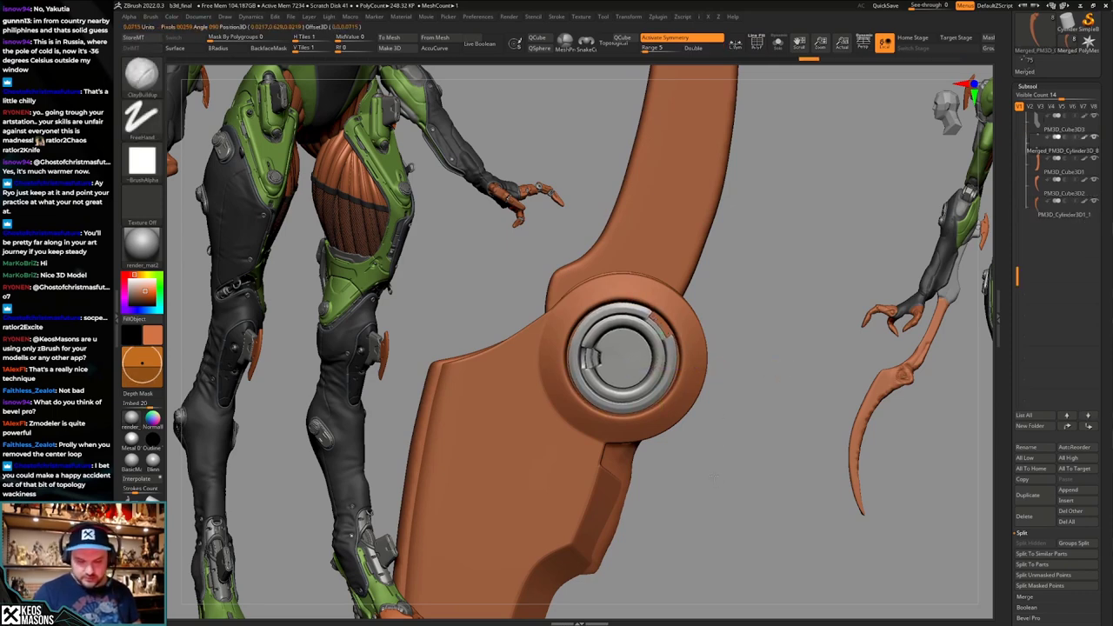
pyautogui.moveTo(718, 417)
pyautogui.keyDown('ctrl'); pyautogui.mouseDown(button='right')
pyautogui.moveTo(718, 381)
pyautogui.moveTo(728, 435)
pyautogui.mouseUp(button='right'); pyautogui.keyUp('ctrl')
pyautogui.moveTo(729, 435)
pyautogui.keyDown('ctrl'); pyautogui.mouseDown(button='right')
pyautogui.moveTo(699, 418)
pyautogui.moveTo(705, 455)
pyautogui.mouseUp(button='right'); pyautogui.keyUp('ctrl')
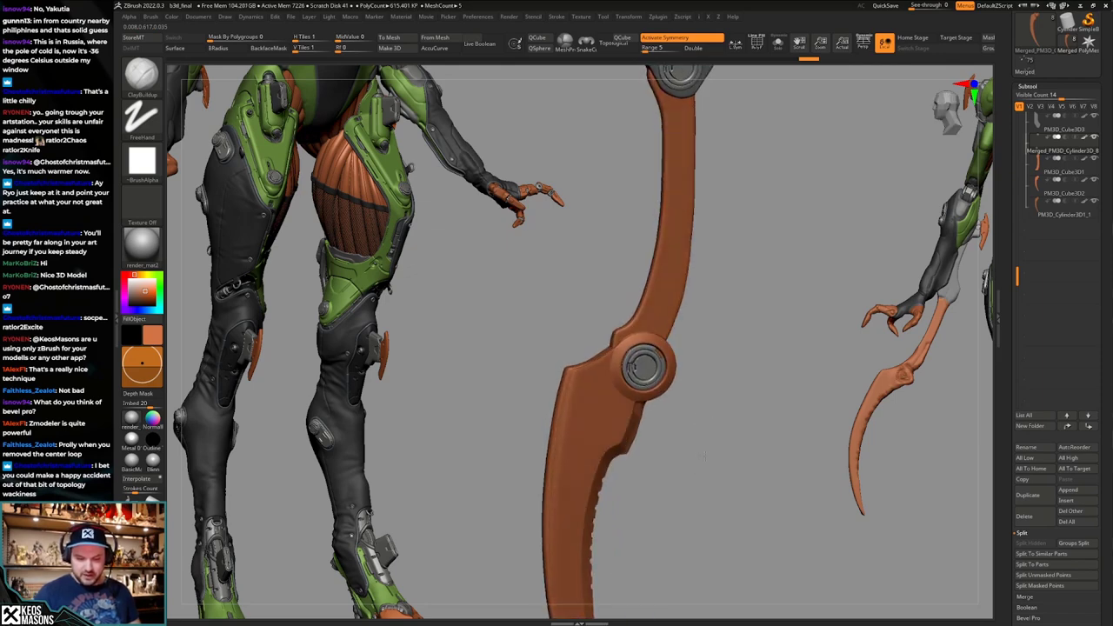
# Check the assembly without the PM3D_Cube3D2 subtool and delete that subtool.
pyautogui.click(1094, 180)
pyautogui.moveTo(749, 409); pyautogui.dragTo(760, 370, button='right')
pyautogui.hotkey('ctrl', 'z')
pyautogui.hotkey('ctrl', 'z')
pyautogui.hotkey('ctrl', 'z')
pyautogui.hotkey('ctrl', 'z')
pyautogui.hotkey('shift', 'f')
pyautogui.click(1039, 519)
# Save the tool over the existing blade_01.ztl in the mantis project folder.
pyautogui.hotkey('shift', 's')
pyautogui.hotkey('ctrl', 'shift', 't')
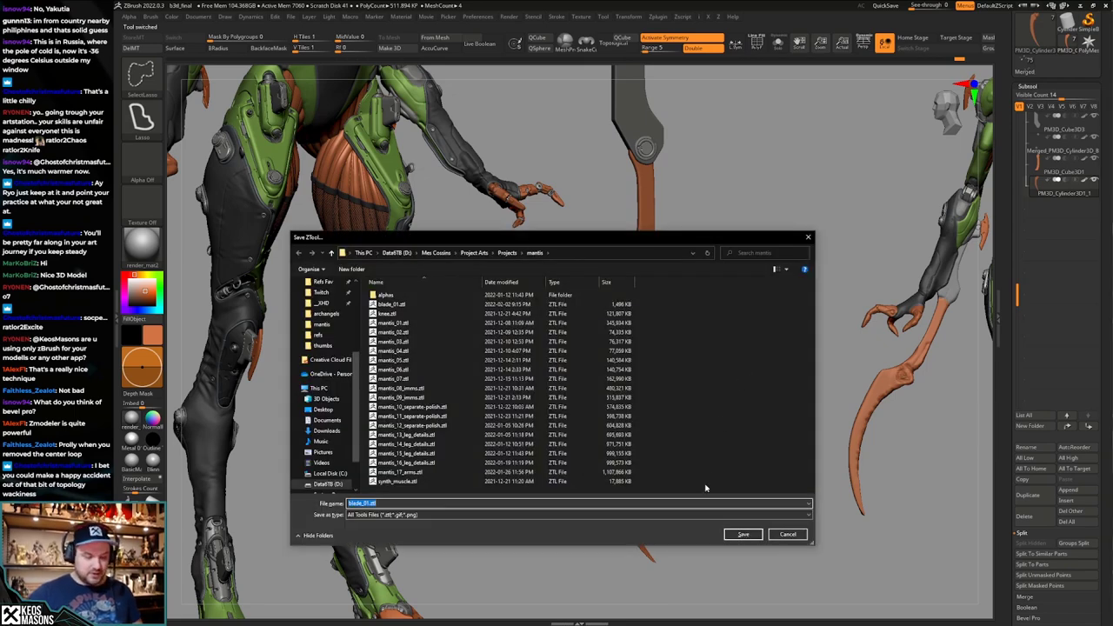
pyautogui.click(743, 532)
pyautogui.click(564, 319)
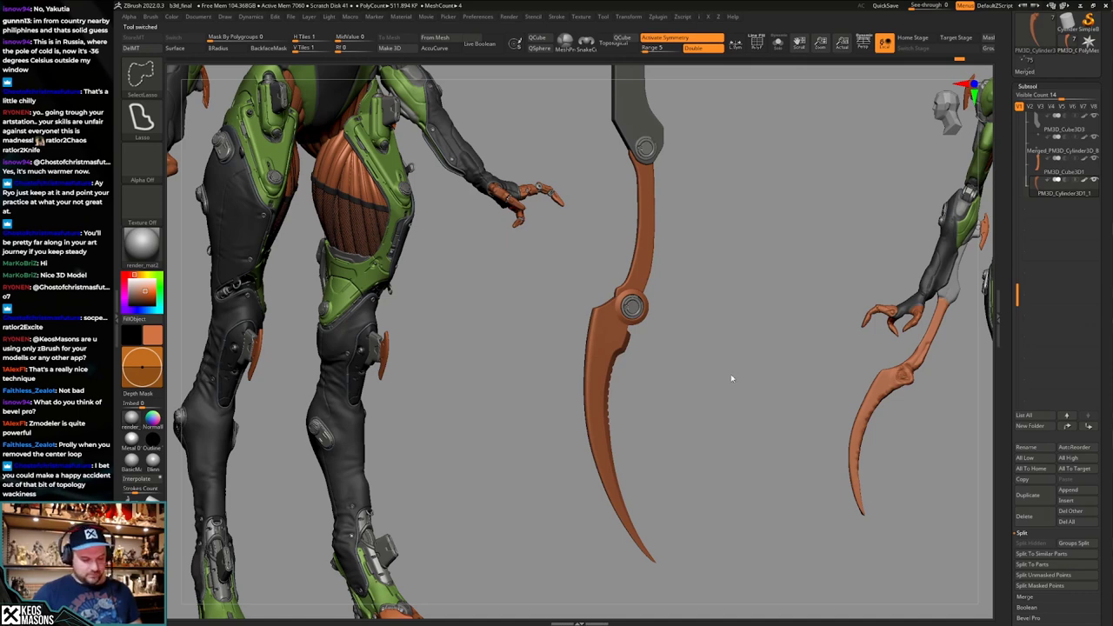
pyautogui.hotkey('alt', 'Tab')
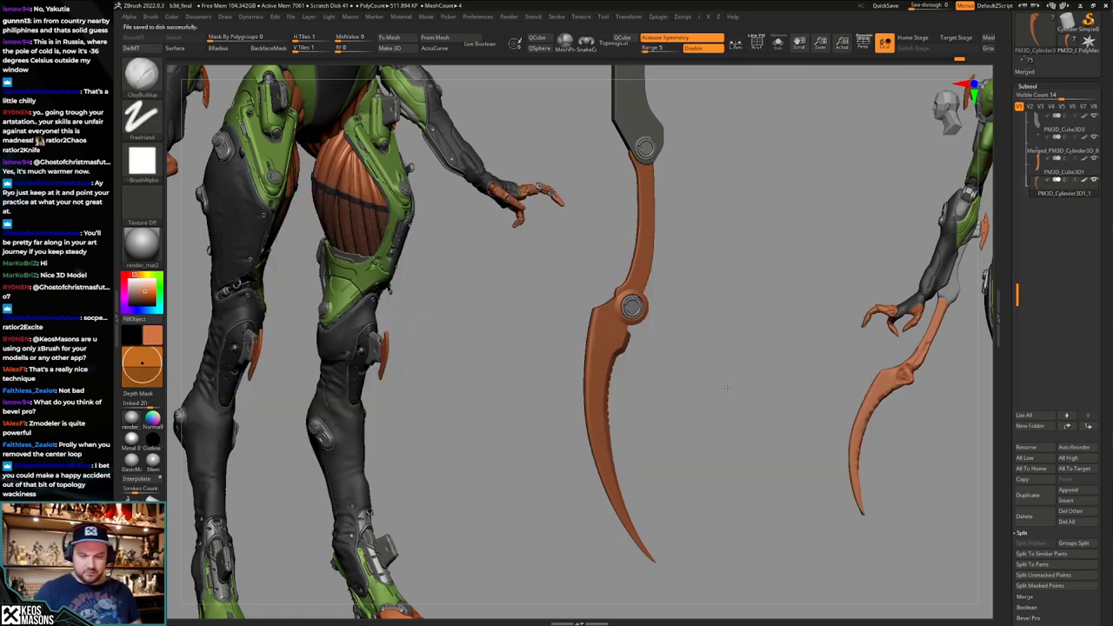
# Inspect the curved blade and its pivot at several distances, with the polygroup wireframe display switched on and off.
pyautogui.moveTo(726, 387)
pyautogui.keyDown('shift'); pyautogui.mouseDown()
pyautogui.moveTo(722, 378)
pyautogui.moveTo(718, 440)
pyautogui.moveTo(725, 409)
pyautogui.mouseUp(); pyautogui.keyUp('shift')
pyautogui.hotkey('shift', 'f')
pyautogui.hotkey('shift', 'f')
pyautogui.keyDown('alt'); pyautogui.moveTo(718, 341); pyautogui.dragTo(722, 419); pyautogui.keyUp('alt')
pyautogui.moveTo(721, 419)
pyautogui.mouseDown()
pyautogui.moveTo(703, 420)
pyautogui.moveTo(724, 426)
pyautogui.moveTo(710, 419)
pyautogui.moveTo(715, 392)
pyautogui.moveTo(705, 421)
pyautogui.moveTo(716, 429)
pyautogui.mouseUp()
pyautogui.hotkey('shift', 'f')
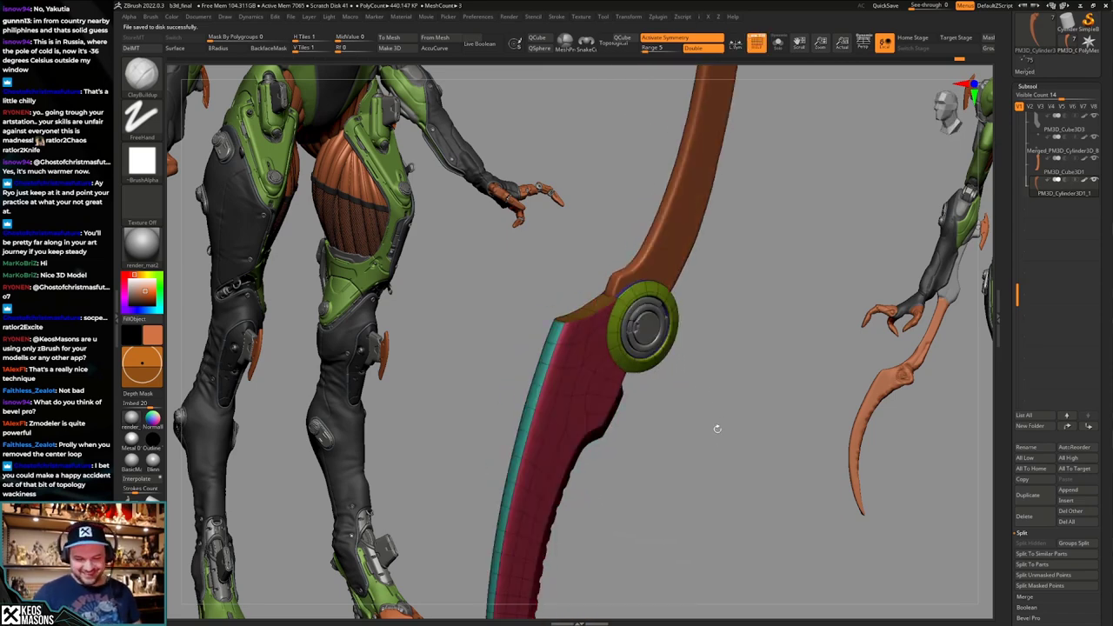
pyautogui.moveTo(717, 428)
pyautogui.mouseDown(button='right')
pyautogui.moveTo(707, 458)
pyautogui.moveTo(694, 458)
pyautogui.moveTo(682, 425)
pyautogui.moveTo(689, 452)
pyautogui.mouseUp(button='right')
pyautogui.hotkey('shift', 'f')
pyautogui.moveTo(689, 452)
pyautogui.keyDown('alt'); pyautogui.mouseDown(button='right')
pyautogui.moveTo(692, 424)
pyautogui.moveTo(688, 445)
pyautogui.mouseUp(button='right'); pyautogui.keyUp('alt')
pyautogui.keyDown('ctrl'); pyautogui.moveTo(689, 445); pyautogui.dragTo(774, 349, button='right'); pyautogui.keyUp('ctrl')
pyautogui.moveTo(774, 350)
pyautogui.keyDown('alt'); pyautogui.mouseDown(button='right')
pyautogui.moveTo(745, 405)
pyautogui.moveTo(773, 390)
pyautogui.moveTo(713, 398)
pyautogui.moveTo(700, 411)
pyautogui.mouseUp(button='right'); pyautogui.keyUp('alt')
pyautogui.hotkey('shift', 'f')
pyautogui.hotkey('shift', 'f')
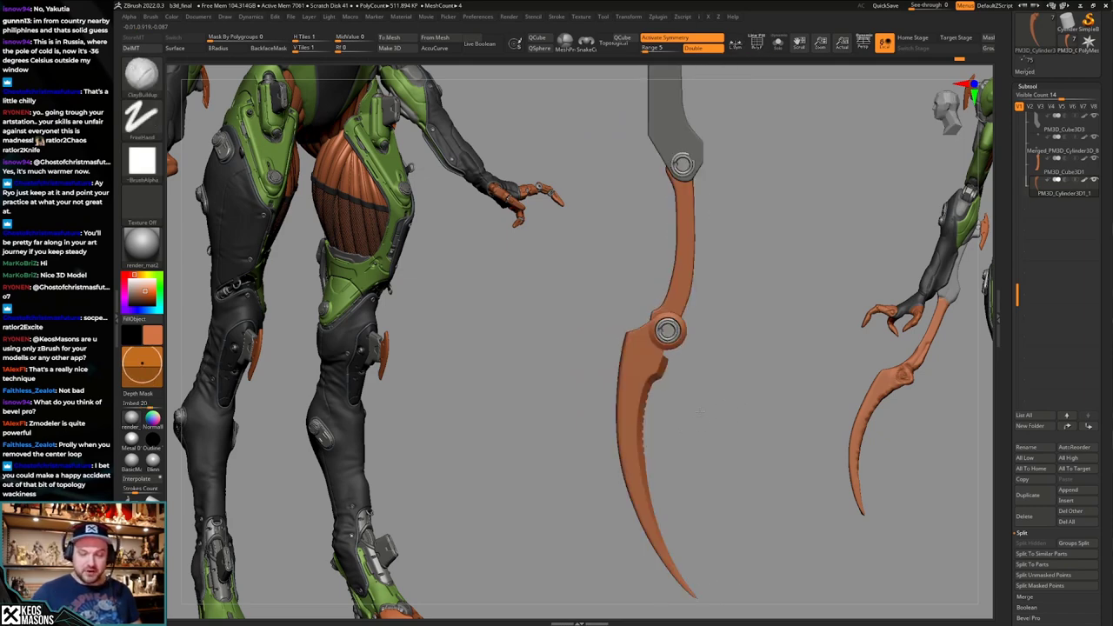
pyautogui.hotkey('ctrl', 'z')
pyautogui.hotkey('ctrl', 'z')
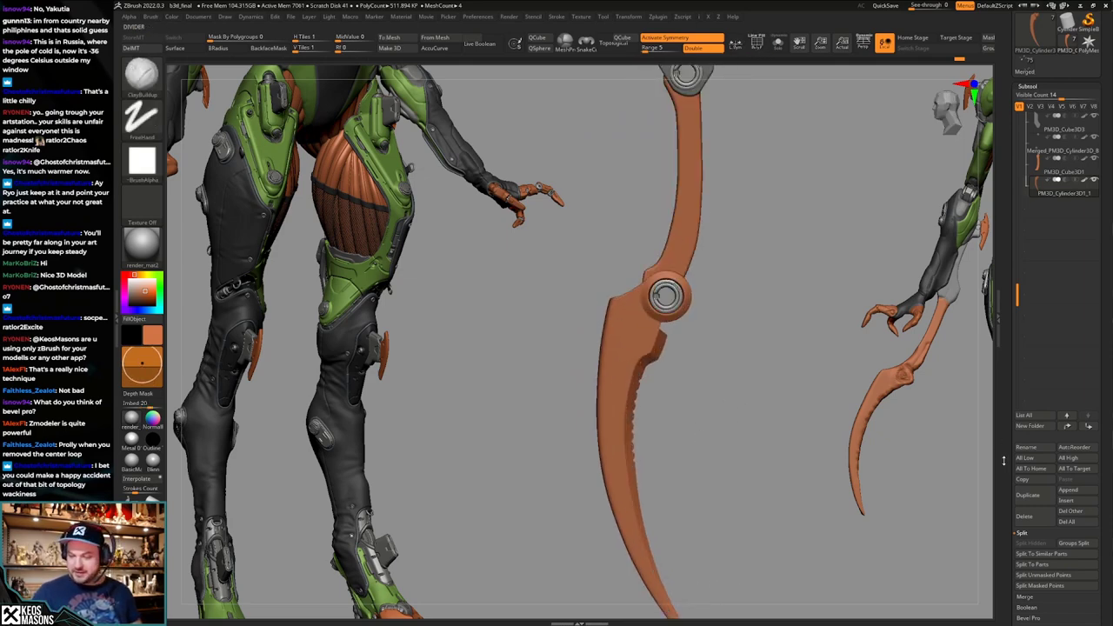
pyautogui.moveTo(1004, 461); pyautogui.dragTo(1006, 405)
pyautogui.keyDown('alt'); pyautogui.moveTo(716, 406); pyautogui.dragTo(714, 385, button='right'); pyautogui.keyUp('alt')
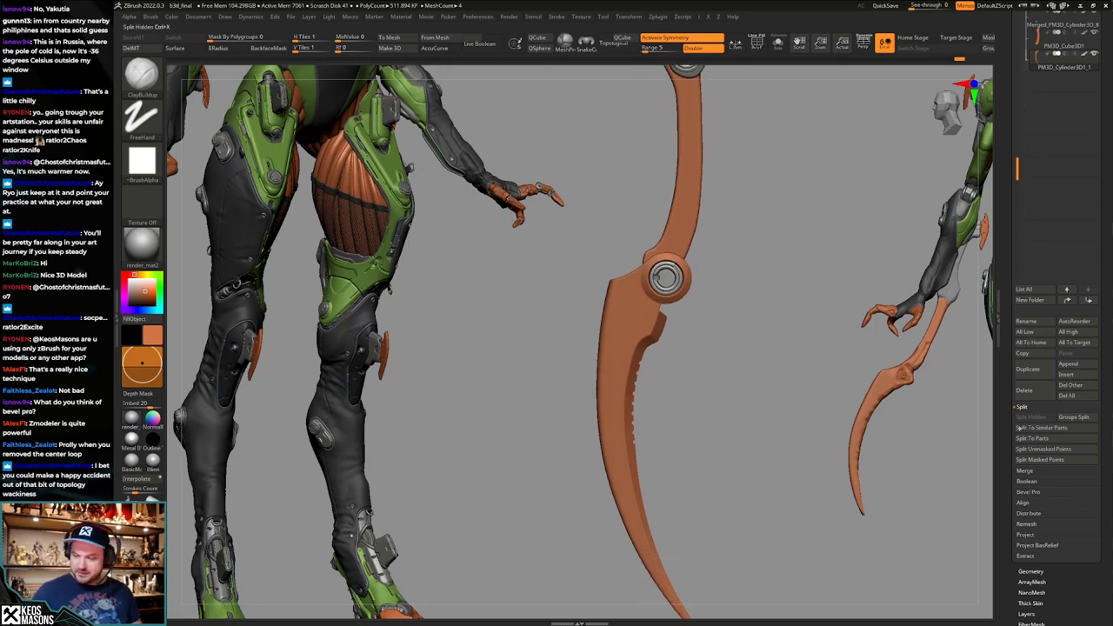
pyautogui.moveTo(1016, 429); pyautogui.dragTo(1015, 373)
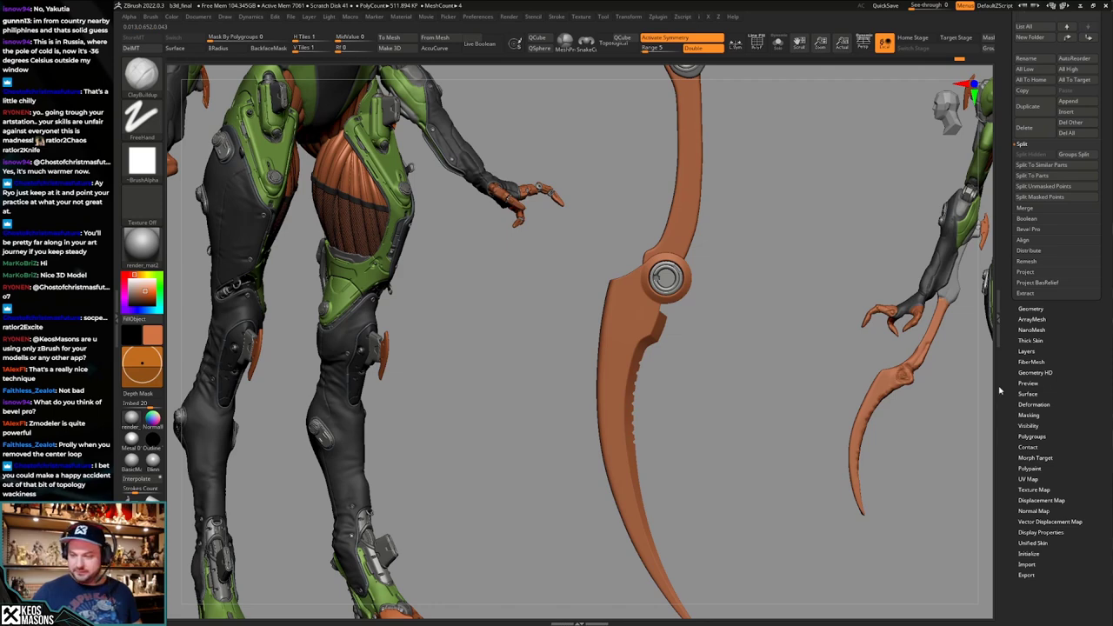
pyautogui.click(1033, 351)
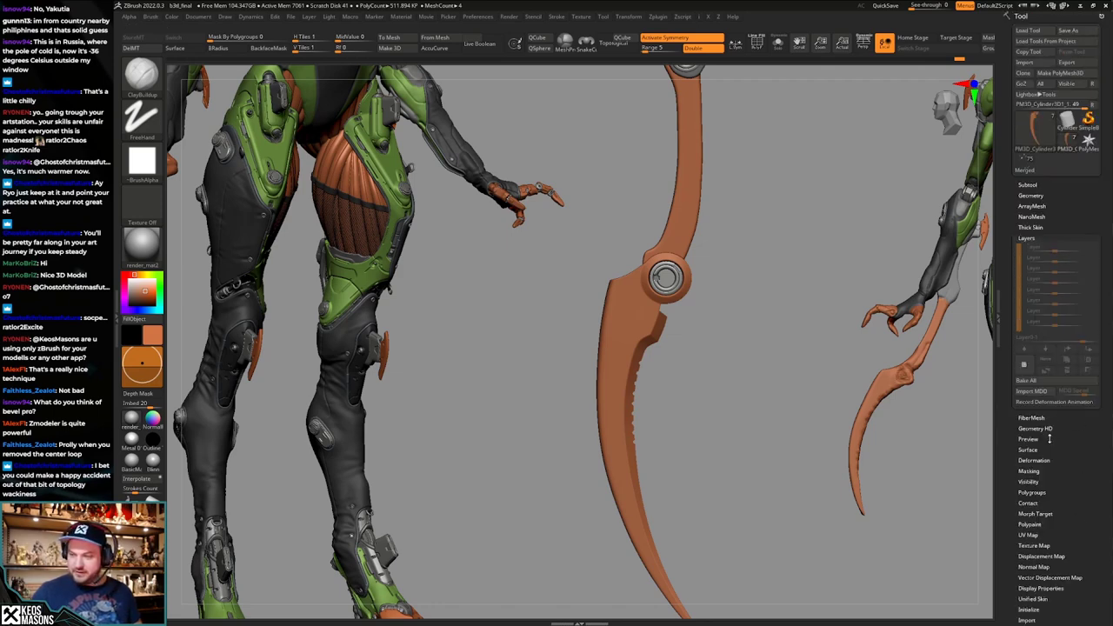
# Duplicate the curved blade subtool and move the copy into the back blade folder.
pyautogui.click(1024, 186)
pyautogui.moveTo(1011, 266); pyautogui.dragTo(1008, 217)
pyautogui.hotkey('shift', 'f')
pyautogui.keyDown('alt'); pyautogui.moveTo(698, 382); pyautogui.dragTo(709, 403, button='right'); pyautogui.keyUp('alt')
pyautogui.hotkey('shift', 'f')
pyautogui.moveTo(1004, 304); pyautogui.dragTo(1006, 395)
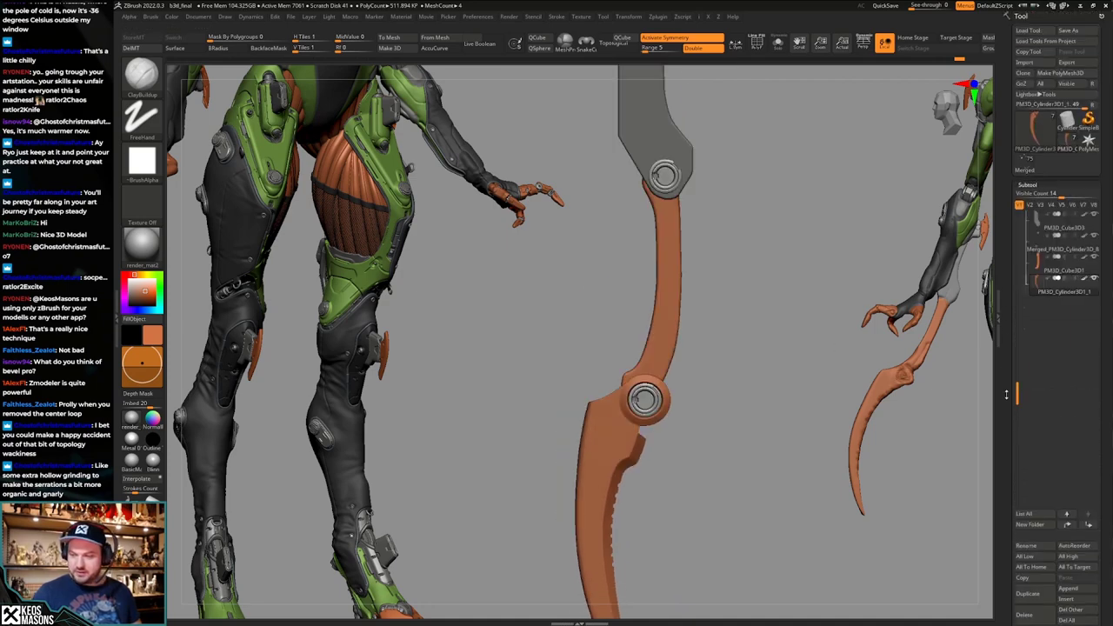
pyautogui.click(1032, 592)
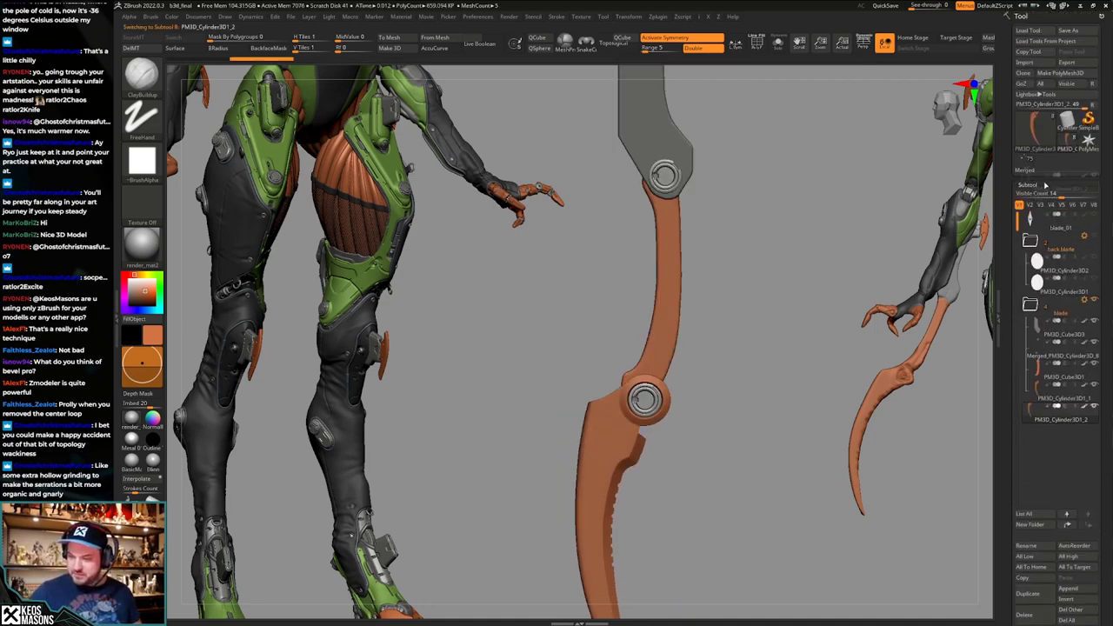
pyautogui.moveTo(1048, 262); pyautogui.dragTo(1082, 250)
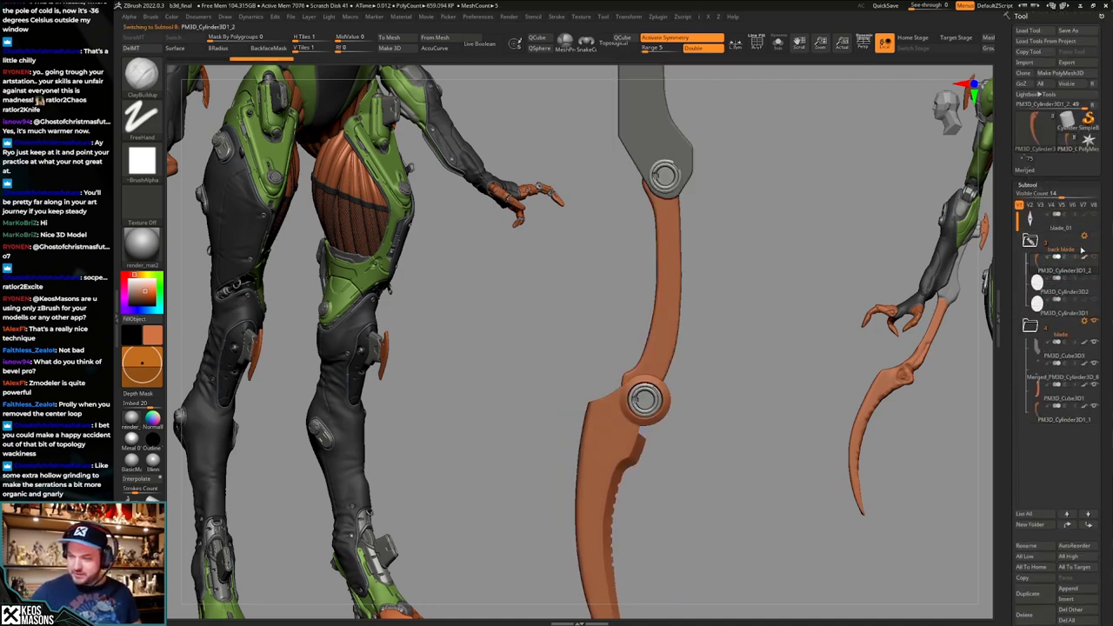
# Select the original curved blade subtool in the blade folder and apply its dynamic subdivision to the mesh.
pyautogui.click(1044, 420)
pyautogui.hotkey('shift', 'f')
pyautogui.hotkey('shift', 'f')
pyautogui.keyDown('alt'); pyautogui.moveTo(702, 478); pyautogui.dragTo(727, 452, button='right'); pyautogui.keyUp('alt')
pyautogui.moveTo(728, 452)
pyautogui.keyDown('alt'); pyautogui.mouseDown(button='right')
pyautogui.moveTo(736, 438)
pyautogui.moveTo(727, 453)
pyautogui.mouseUp(button='right'); pyautogui.keyUp('alt')
pyautogui.press('space')
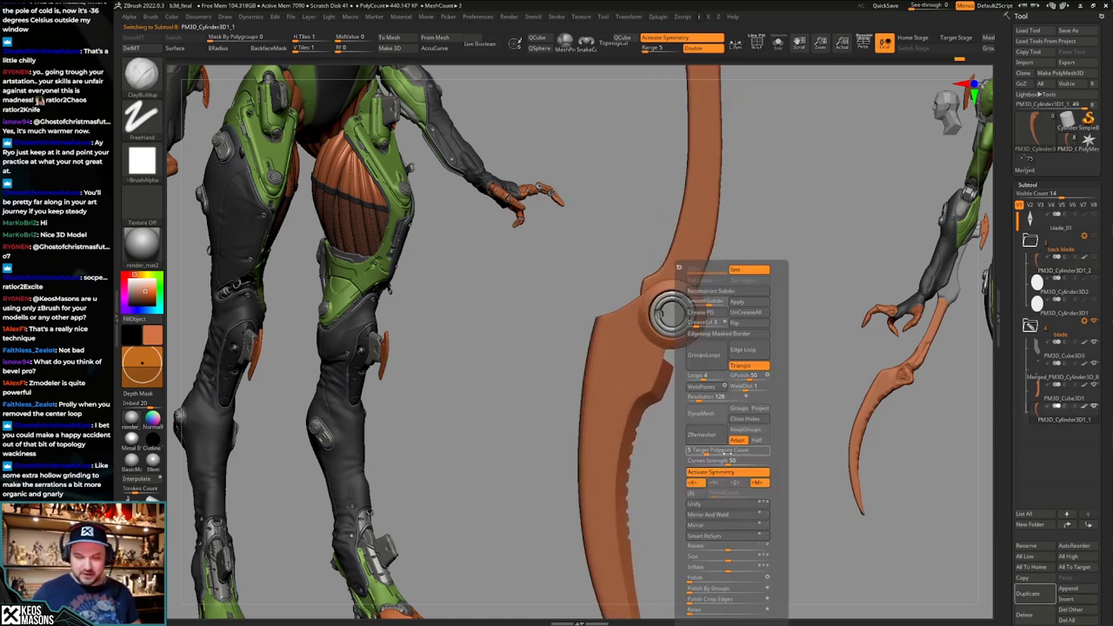
pyautogui.click(753, 302)
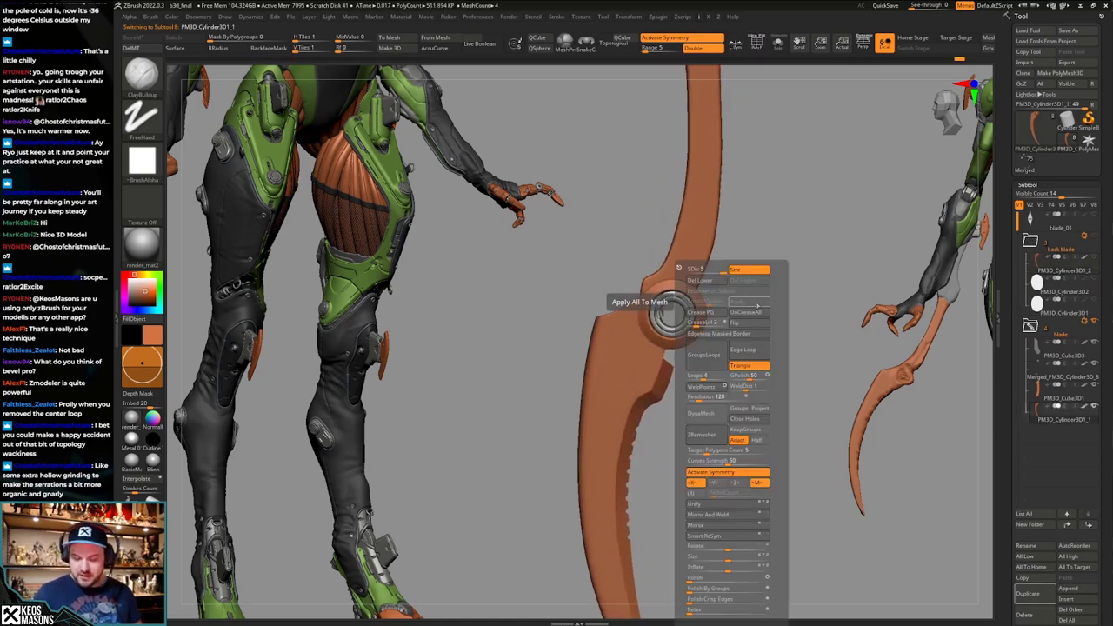
# Subdivide the curved blade one more level and check its density with the wireframe display.
pyautogui.keyDown('ctrl'); pyautogui.moveTo(698, 347); pyautogui.dragTo(676, 410, button='right'); pyautogui.keyUp('ctrl')
pyautogui.hotkey('shift', 'f')
pyautogui.hotkey('shift', 'f')
pyautogui.hotkey('ctrl', 'd')
pyautogui.hotkey('shift', 'f')
pyautogui.hotkey('shift', 'f')
pyautogui.rightClick(677, 410)
pyautogui.moveTo(1031, 456); pyautogui.dragTo(1032, 332)
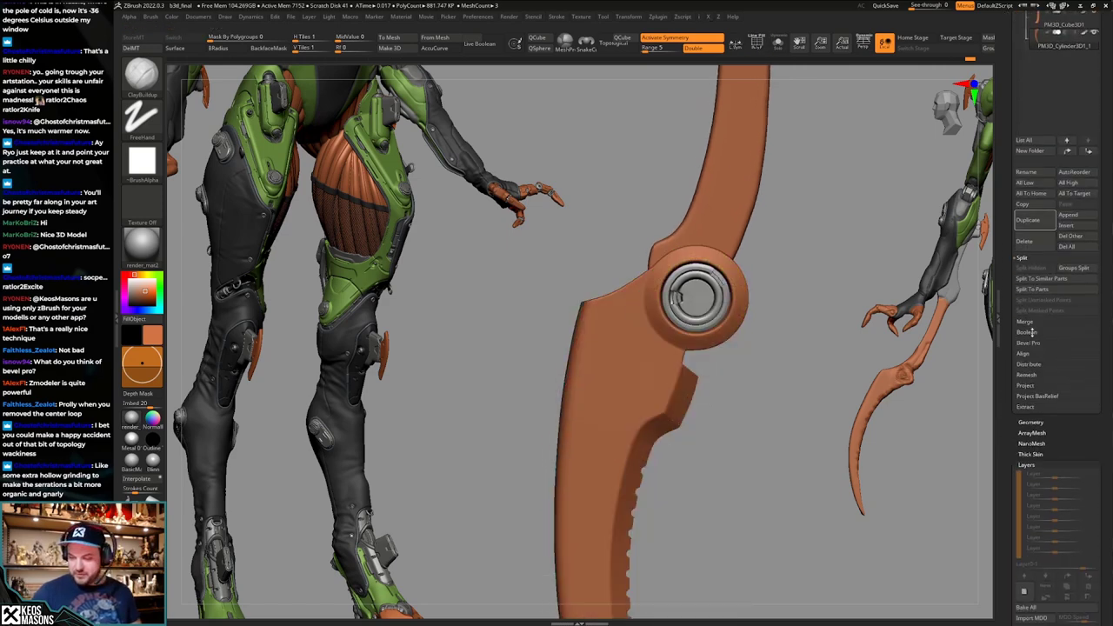
# Switch to the DragDot alpha brush and import all images from the project's alphas folder as alphas.
pyautogui.press('b')
pyautogui.click(695, 432)
pyautogui.press('a')
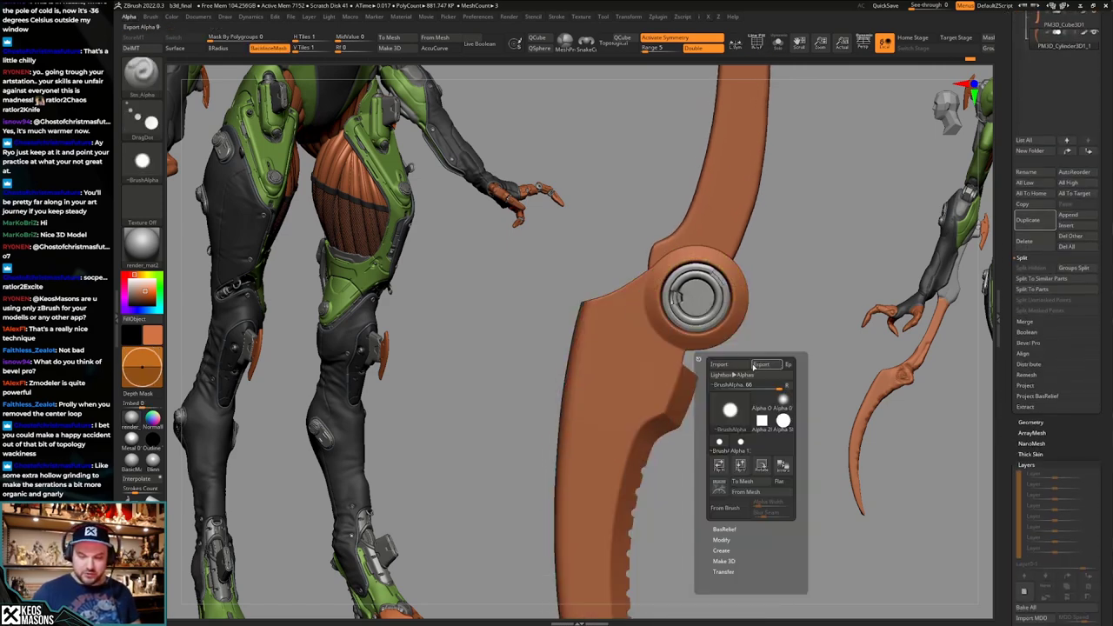
pyautogui.click(743, 363)
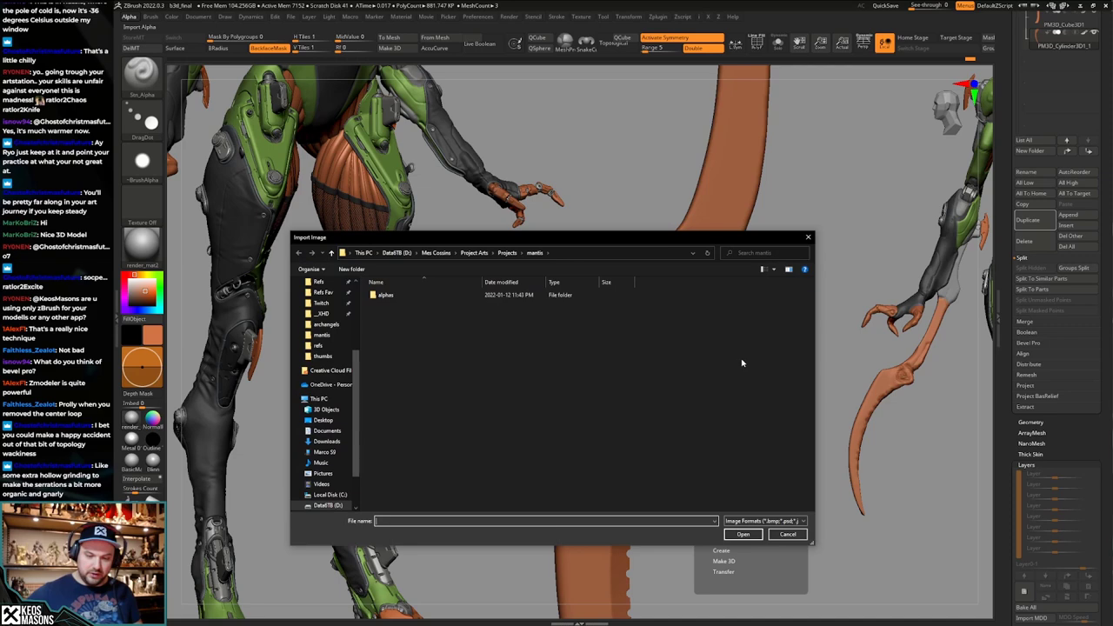
pyautogui.doubleClick(388, 297)
pyautogui.click(389, 305)
pyautogui.hotkey('ctrl', 'a')
pyautogui.click(744, 535)
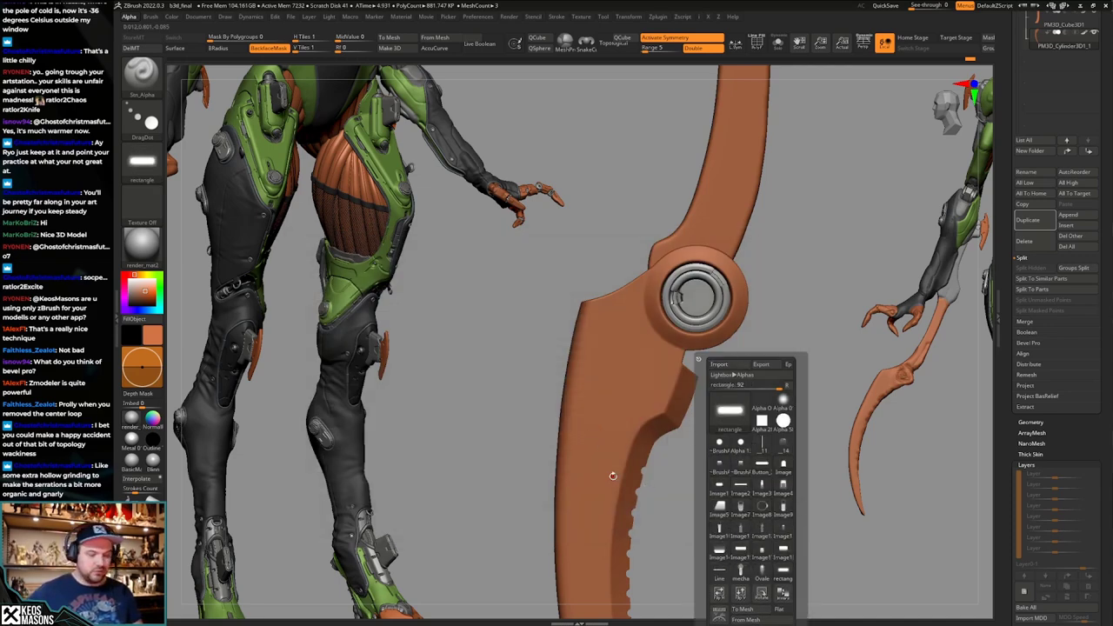
# Pick the rounded slot alpha Image1 for the brush and adjust the draw size and intensity for small details.
pyautogui.press('space')
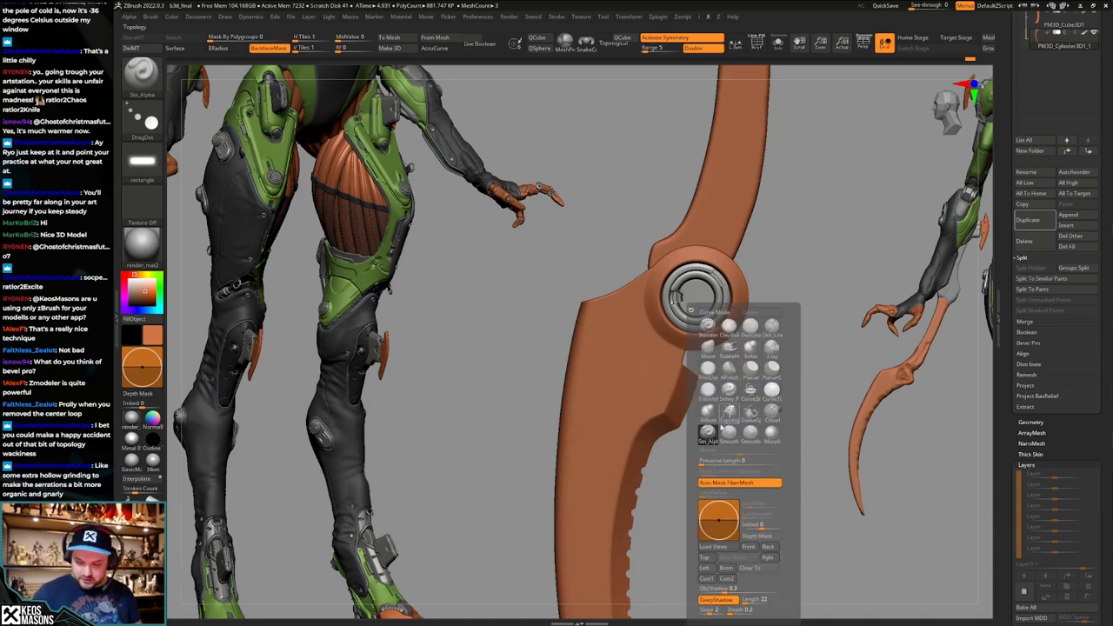
pyautogui.press('F4')
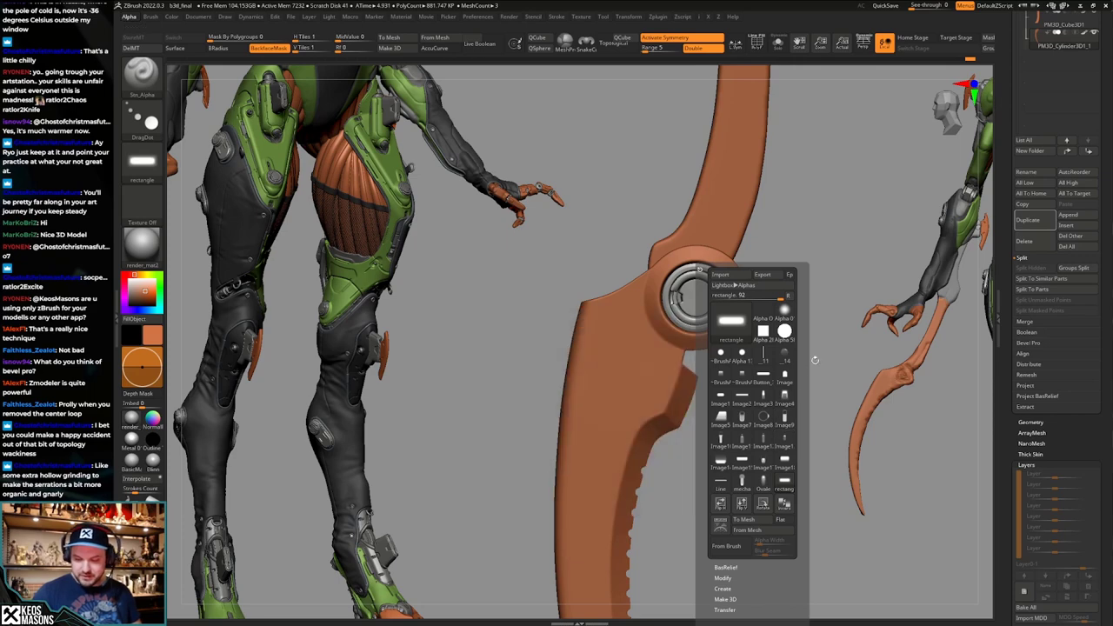
pyautogui.click(721, 399)
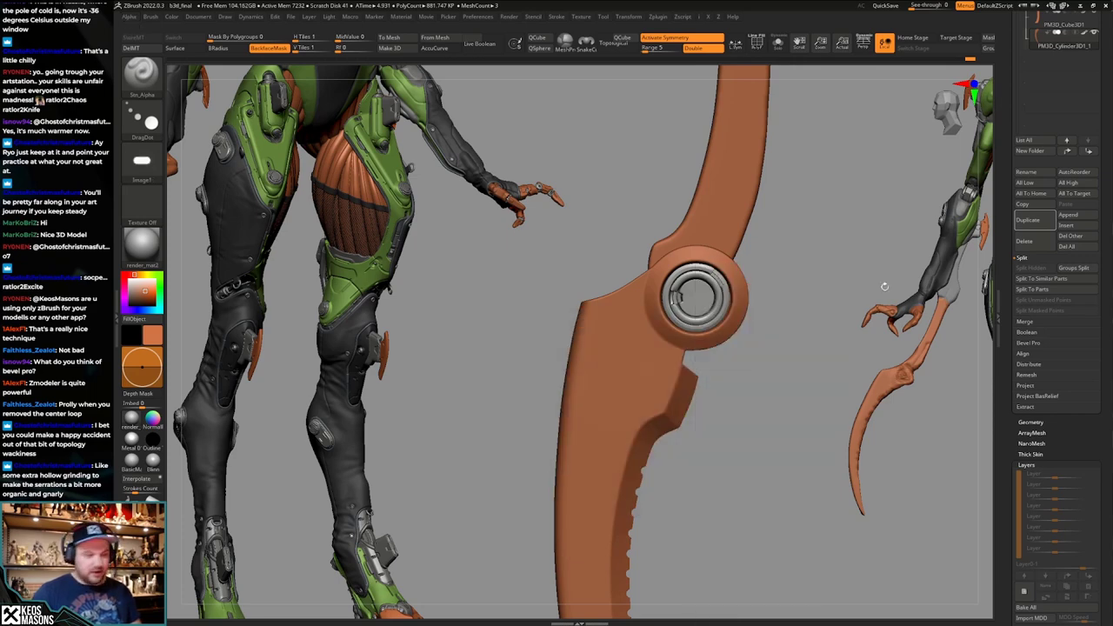
pyautogui.press('space')
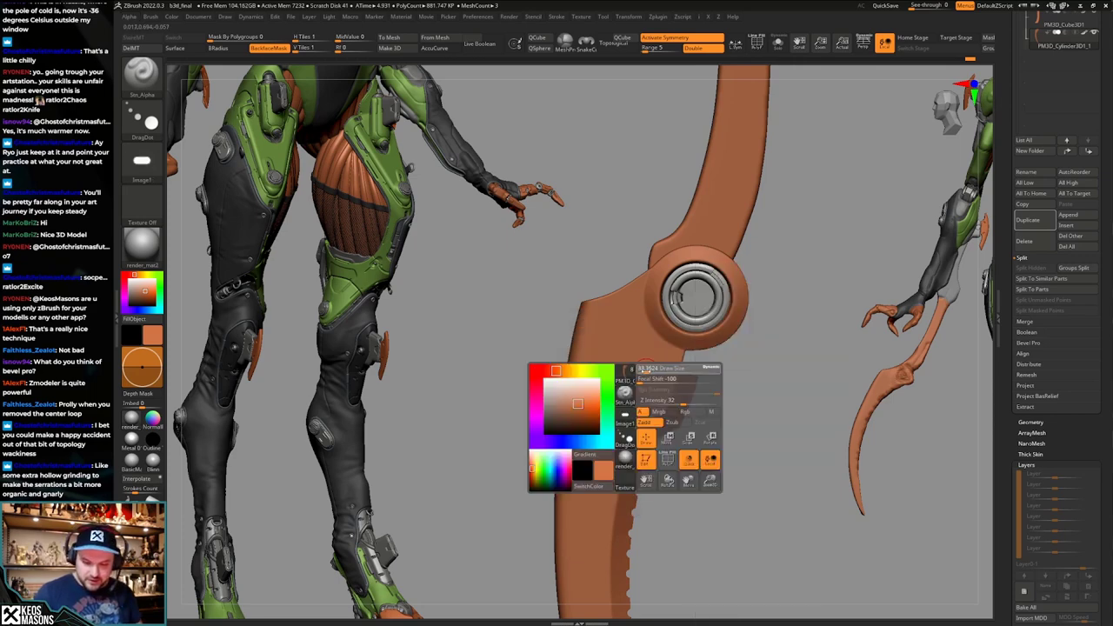
pyautogui.click(646, 370)
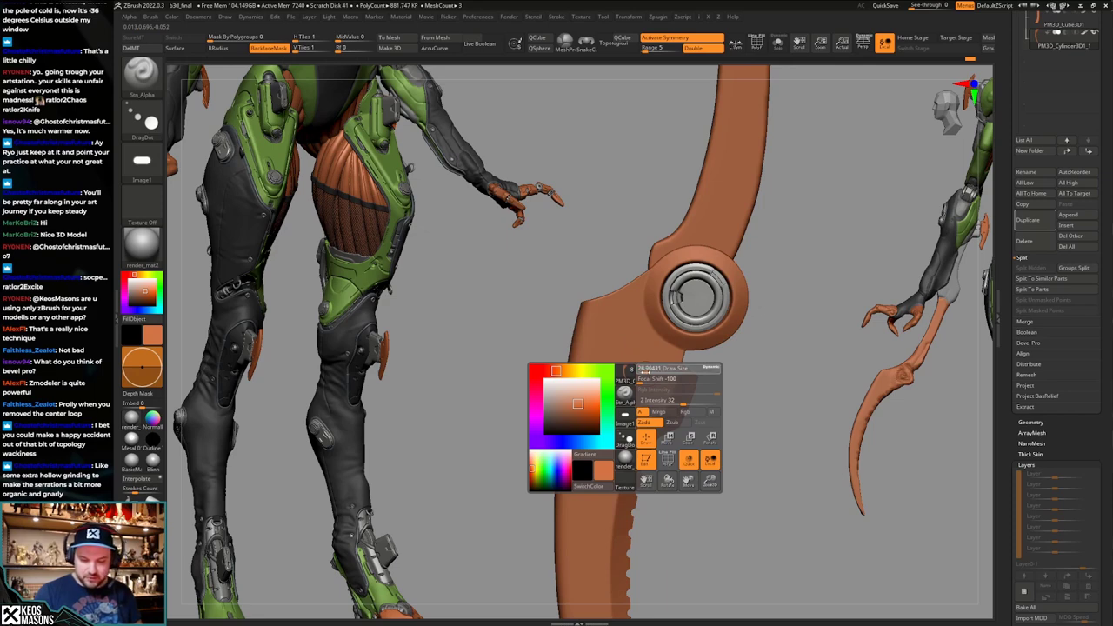
pyautogui.click(647, 369)
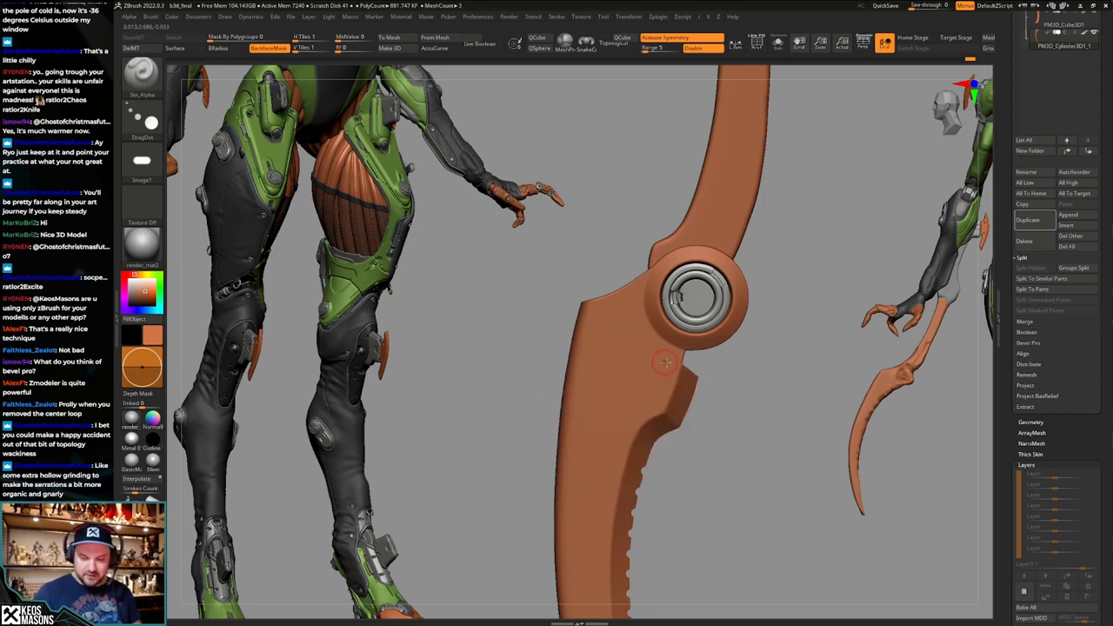
pyautogui.press('space')
pyautogui.moveTo(713, 401); pyautogui.dragTo(715, 402)
# Try stamping several small slots into the blade's wide face below the pivot and compare them with the wireframe.
pyautogui.moveTo(635, 363); pyautogui.dragTo(636, 368)
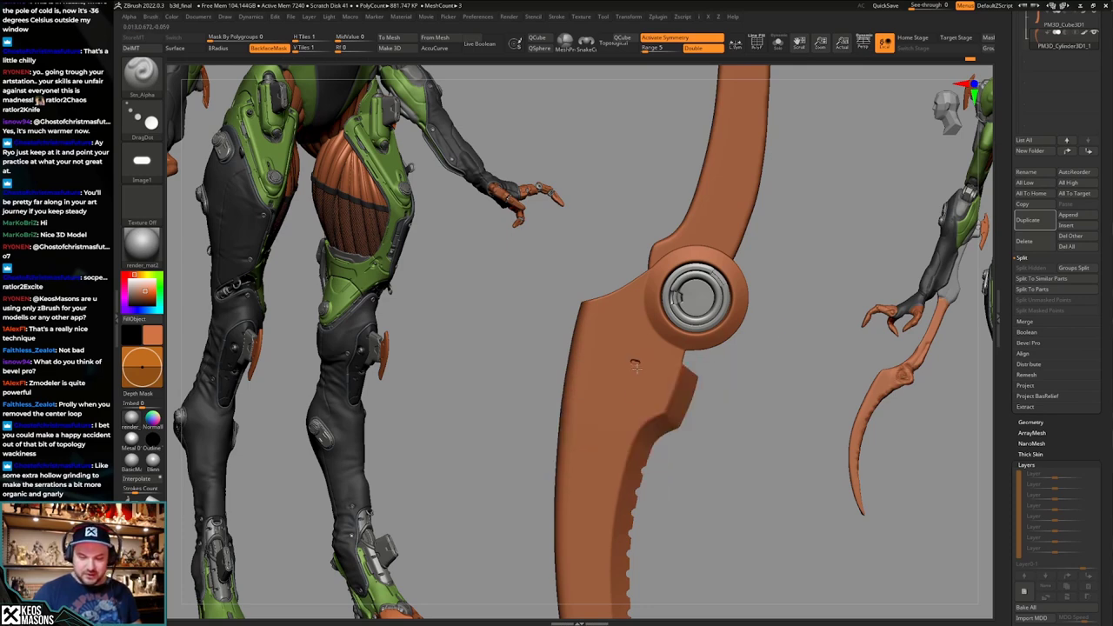
pyautogui.hotkey('ctrl', 'z')
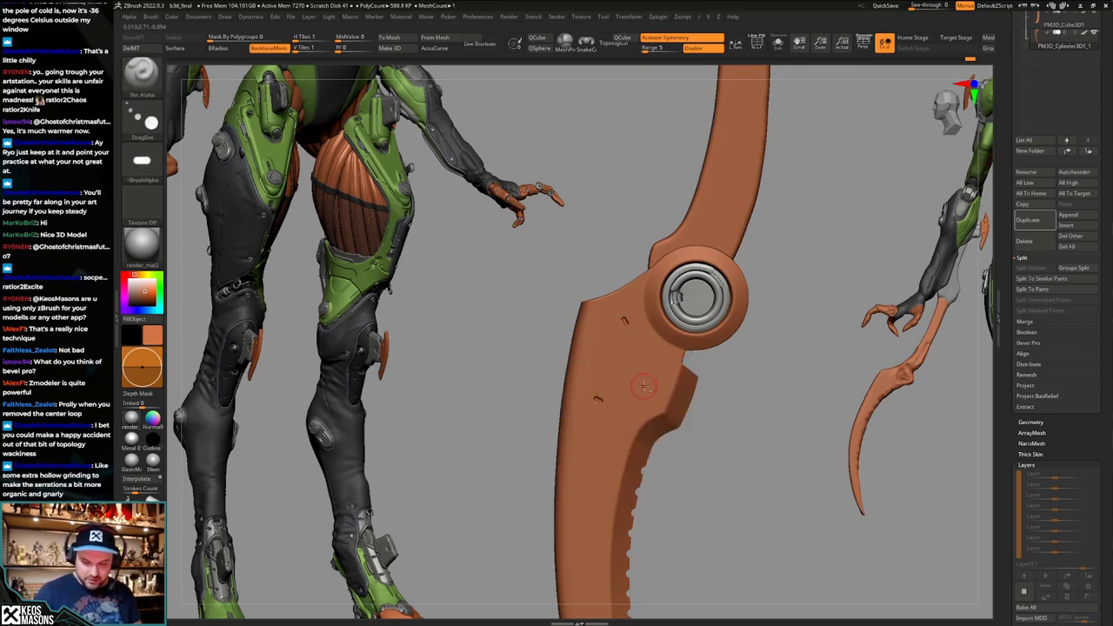
pyautogui.moveTo(608, 475); pyautogui.dragTo(696, 445, button='right')
pyautogui.moveTo(692, 437); pyautogui.dragTo(683, 440)
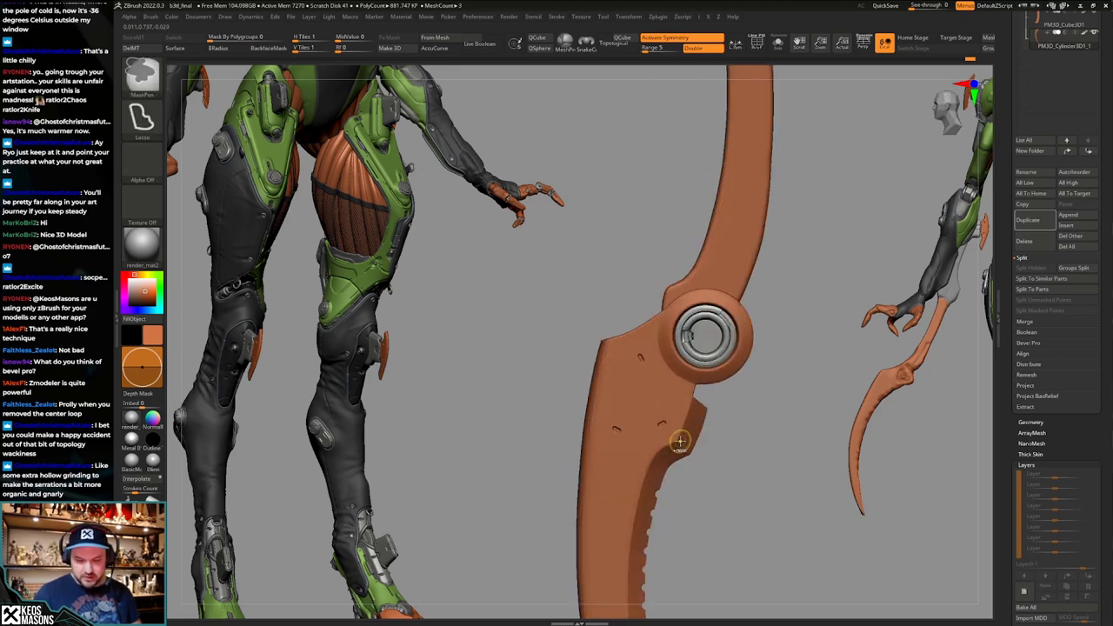
pyautogui.keyDown('ctrl'); pyautogui.moveTo(641, 412); pyautogui.dragTo(625, 427, button='right'); pyautogui.keyUp('ctrl')
pyautogui.hotkey('shift', 'f')
pyautogui.keyDown('ctrl'); pyautogui.moveTo(692, 458); pyautogui.dragTo(689, 422, button='right'); pyautogui.keyUp('ctrl')
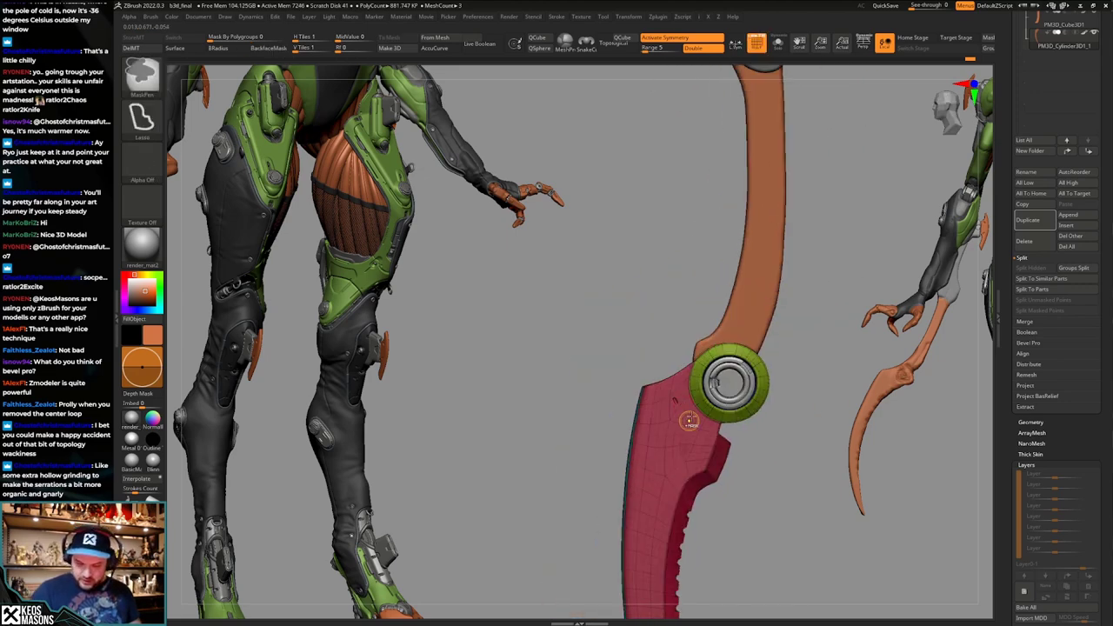
# Try placing a single small slot near the middle of the blade's wide face and judge it from near and far.
pyautogui.moveTo(763, 354); pyautogui.dragTo(678, 273, button='right')
pyautogui.moveTo(622, 272); pyautogui.dragTo(649, 403)
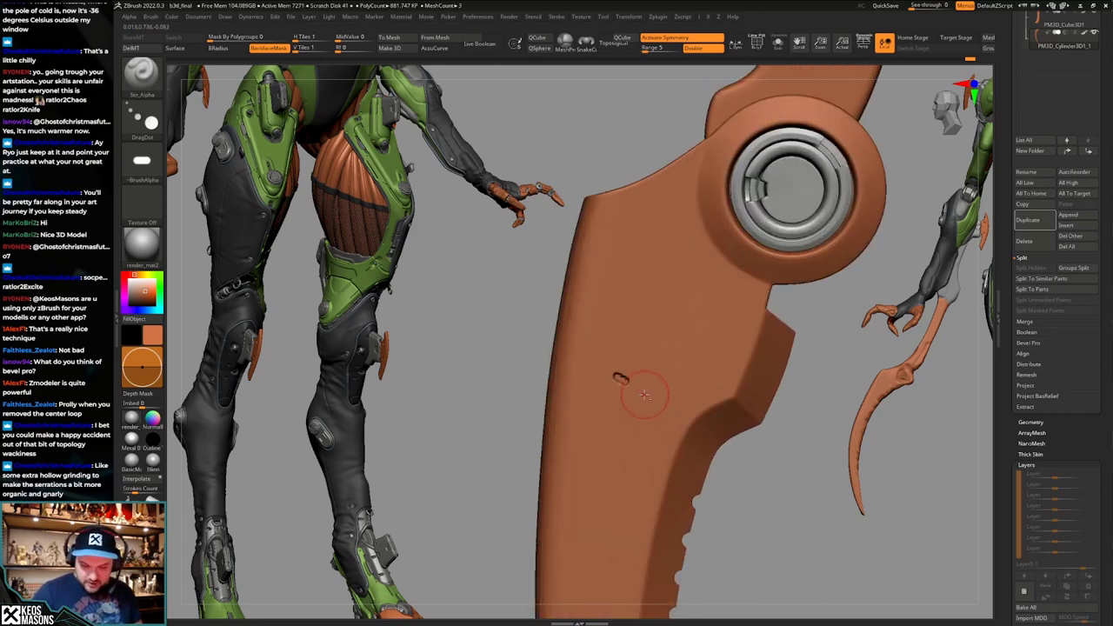
pyautogui.hotkey('shift', 'f')
pyautogui.hotkey('shift', 'f')
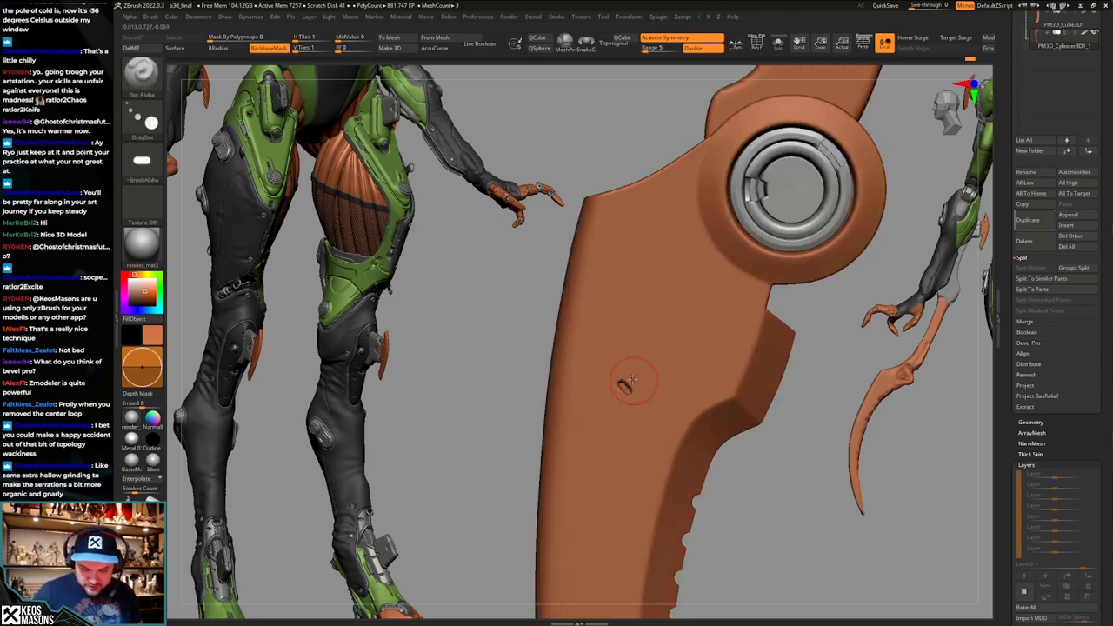
pyautogui.keyDown('ctrl'); pyautogui.moveTo(653, 411); pyautogui.dragTo(646, 296, button='right'); pyautogui.keyUp('ctrl')
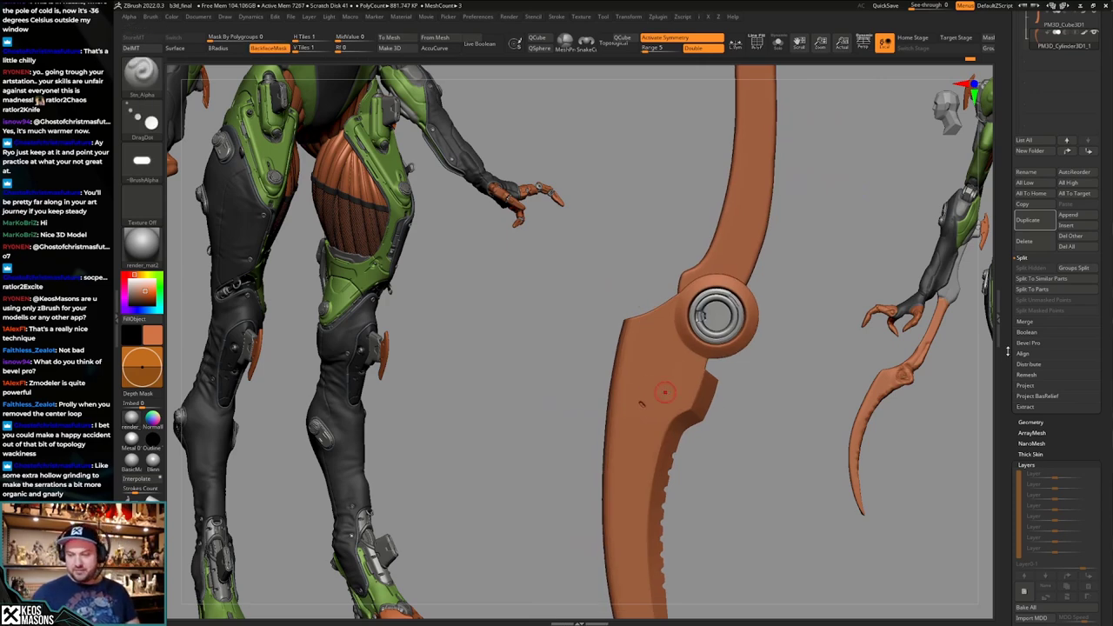
pyautogui.moveTo(1008, 351); pyautogui.dragTo(1004, 437)
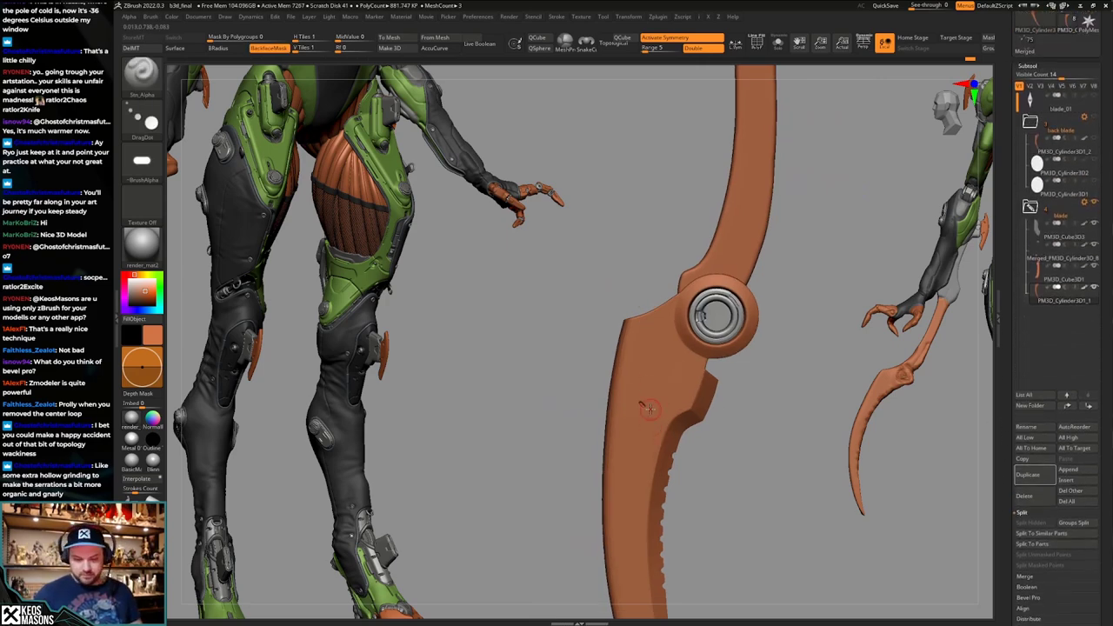
pyautogui.keyDown('ctrl'); pyautogui.moveTo(646, 382); pyautogui.dragTo(642, 411, button='right'); pyautogui.keyUp('ctrl')
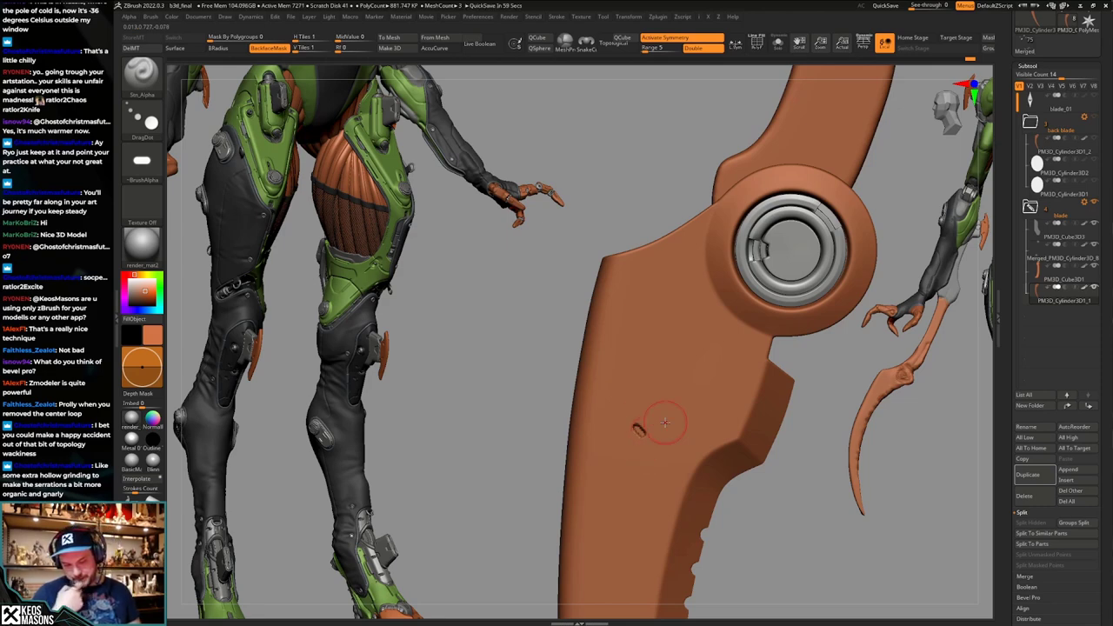
pyautogui.keyDown('ctrl'); pyautogui.moveTo(642, 428); pyautogui.dragTo(648, 278, button='right'); pyautogui.keyUp('ctrl')
# Try the slot stamp on the narrow part toward the blade's tip and check the mesh with the wireframe display.
pyautogui.hotkey('shift', 'f')
pyautogui.keyDown('alt'); pyautogui.moveTo(666, 523); pyautogui.dragTo(689, 594, button='right'); pyautogui.keyUp('alt')
pyautogui.keyDown('alt'); pyautogui.moveTo(689, 595); pyautogui.dragTo(652, 408, button='right'); pyautogui.keyUp('alt')
pyautogui.hotkey('shift', 'f')
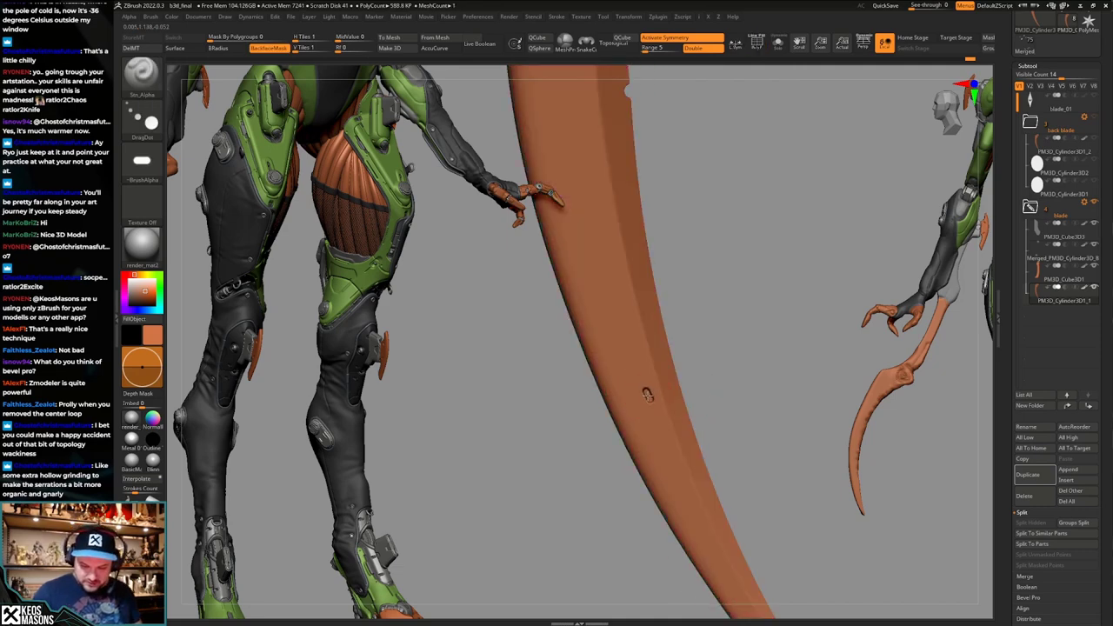
pyautogui.keyDown('ctrl'); pyautogui.moveTo(657, 408); pyautogui.dragTo(671, 503, button='right'); pyautogui.keyUp('ctrl')
pyautogui.hotkey('shift', 'f')
pyautogui.hotkey('shift', 'f')
pyautogui.hotkey('shift', 'f')
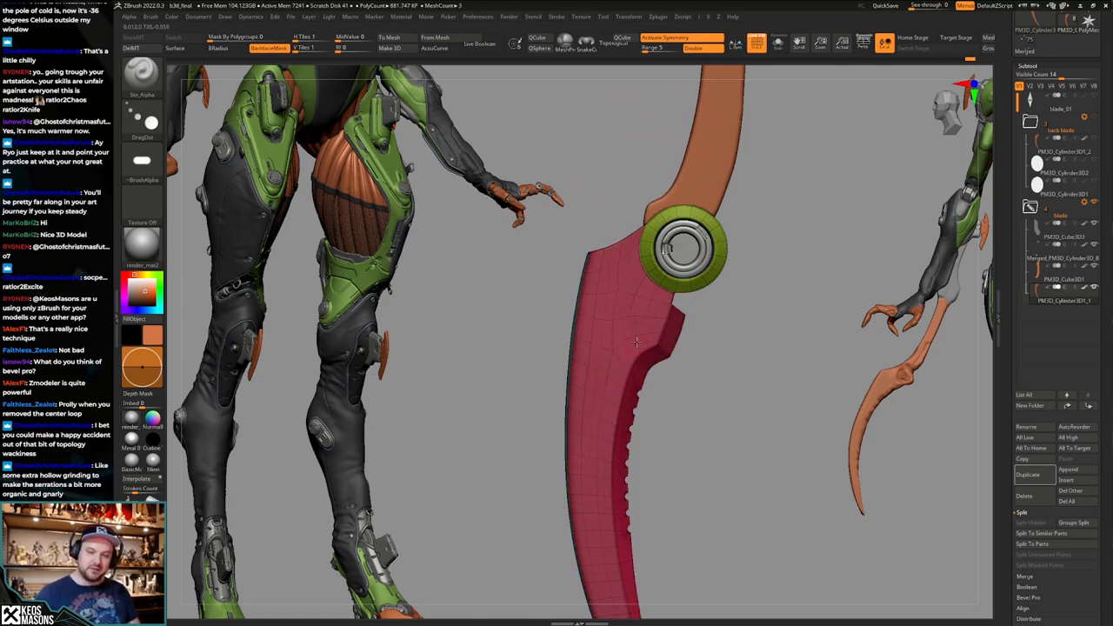
# Check the blade's mesh display and polygon count, and subdivide the blade by one more level.
pyautogui.hotkey('shift', 'f')
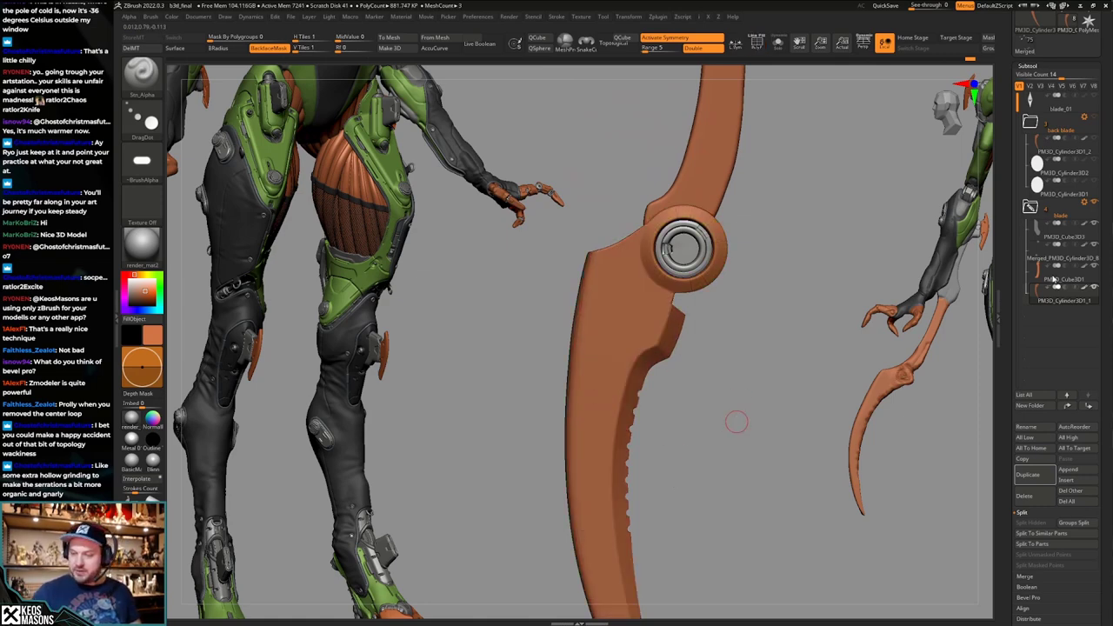
pyautogui.moveTo(1039, 299)
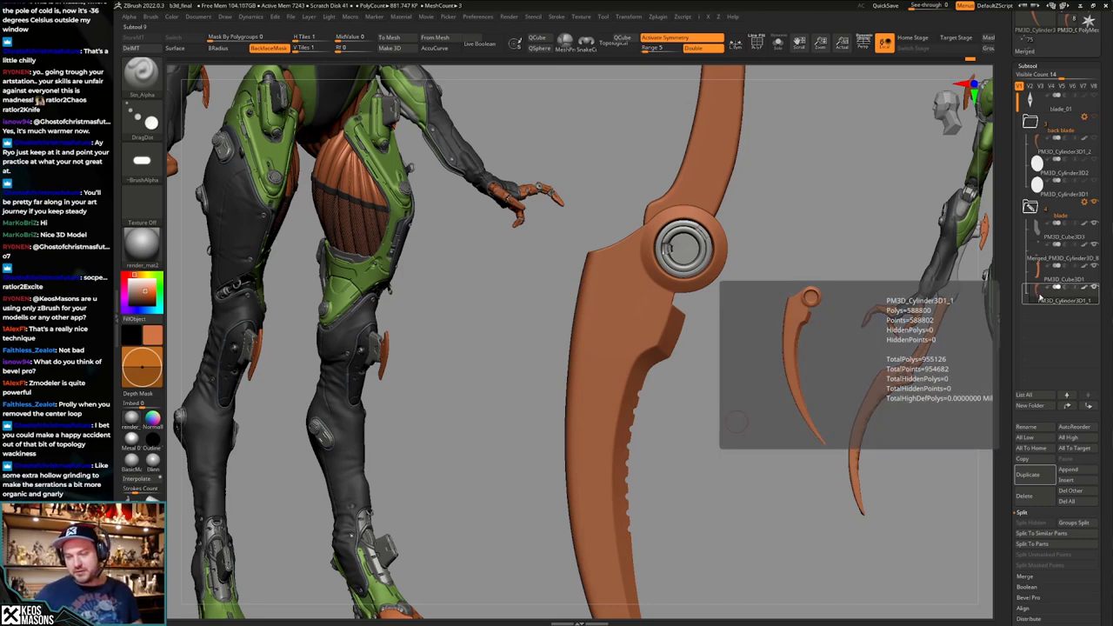
pyautogui.moveTo(718, 402)
pyautogui.keyDown('ctrl'); pyautogui.mouseDown(button='right')
pyautogui.moveTo(708, 390)
pyautogui.moveTo(716, 429)
pyautogui.moveTo(724, 416)
pyautogui.mouseUp(button='right'); pyautogui.keyUp('ctrl')
pyautogui.hotkey('shift', 'f')
pyautogui.hotkey('shift', 'f')
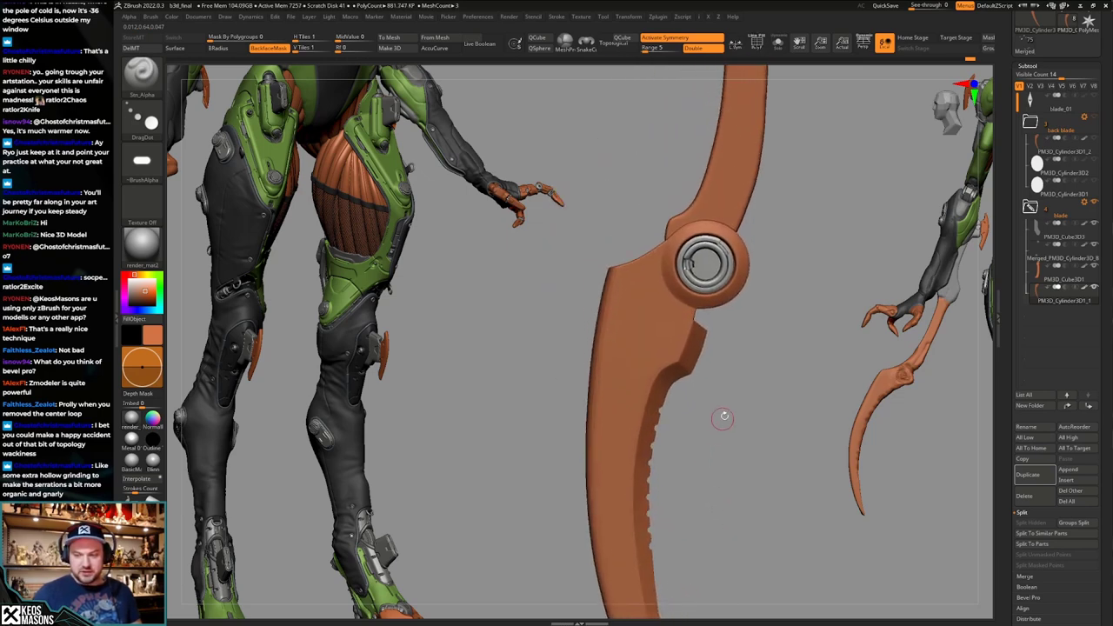
pyautogui.moveTo(1038, 298)
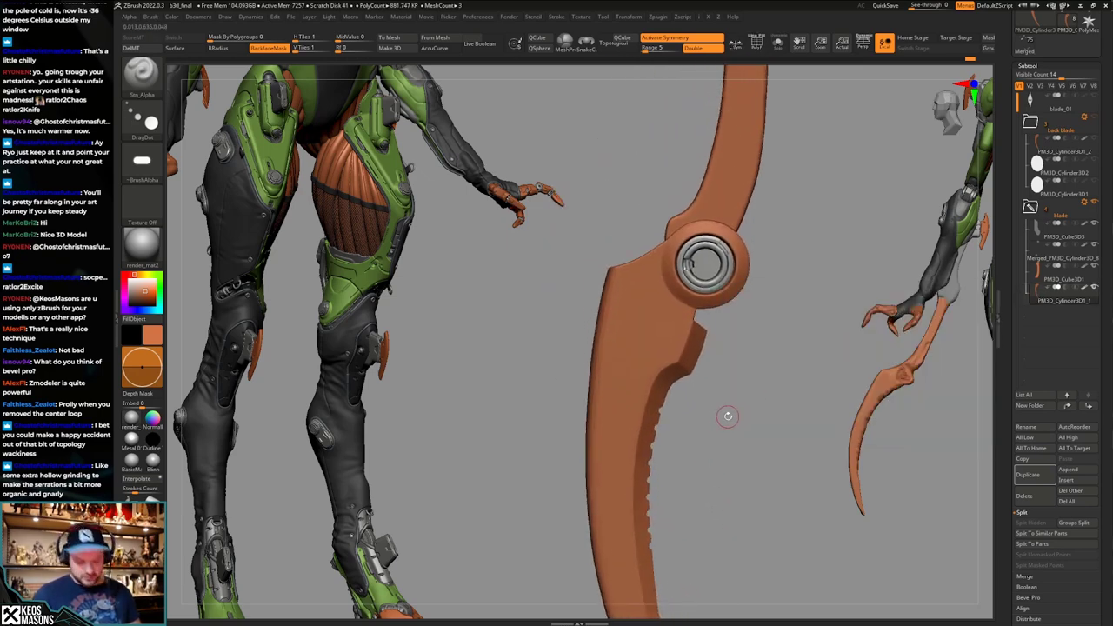
pyautogui.hotkey('ctrl', 'd')
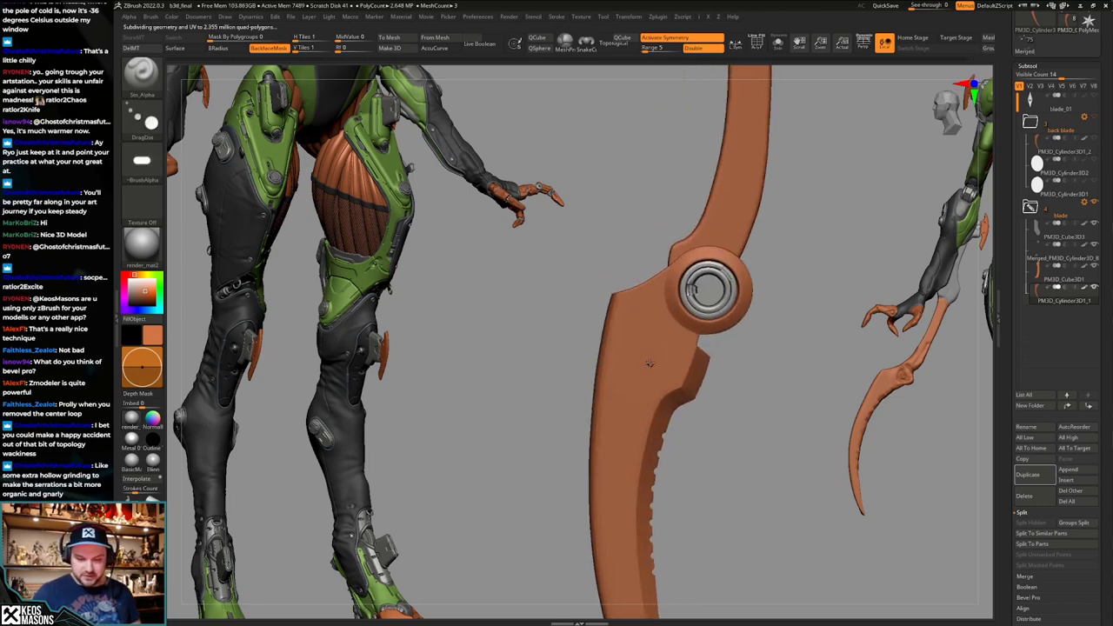
# Try stamping two small slots into the denser blade's wide face below the pivot.
pyautogui.keyDown('ctrl'); pyautogui.moveTo(648, 388); pyautogui.dragTo(650, 379, button='right'); pyautogui.keyUp('ctrl')
pyautogui.hotkey('ctrl', 'z')
pyautogui.moveTo(650, 379); pyautogui.dragTo(650, 376)
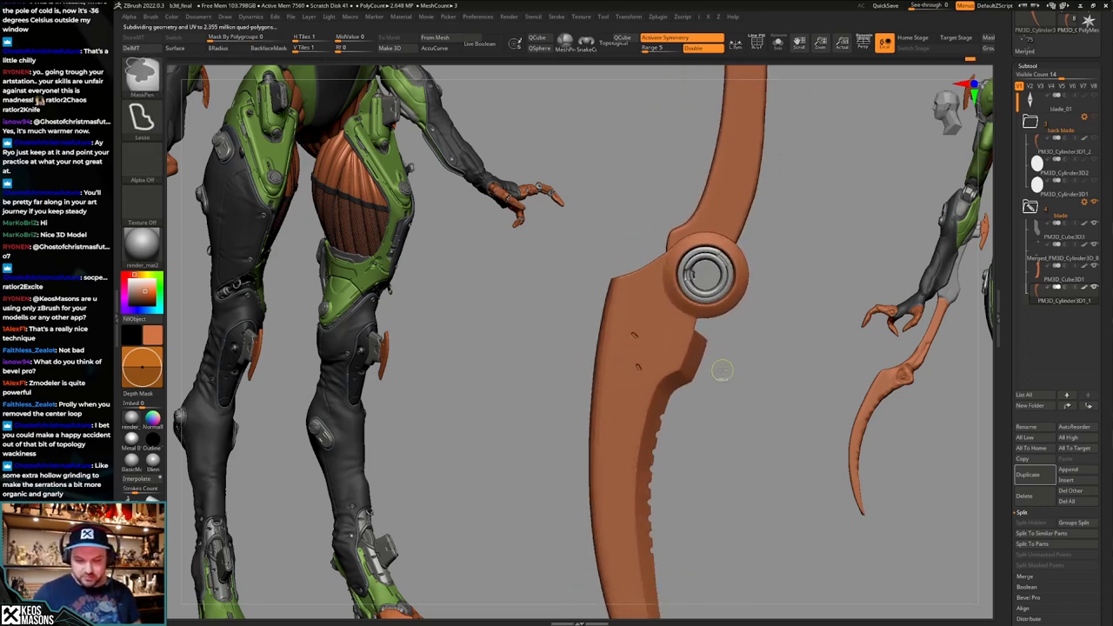
pyautogui.hotkey('shift', 'f')
pyautogui.hotkey('shift', 'f')
pyautogui.moveTo(750, 396); pyautogui.dragTo(759, 417, button='right')
pyautogui.moveTo(758, 417); pyautogui.dragTo(743, 410, button='right')
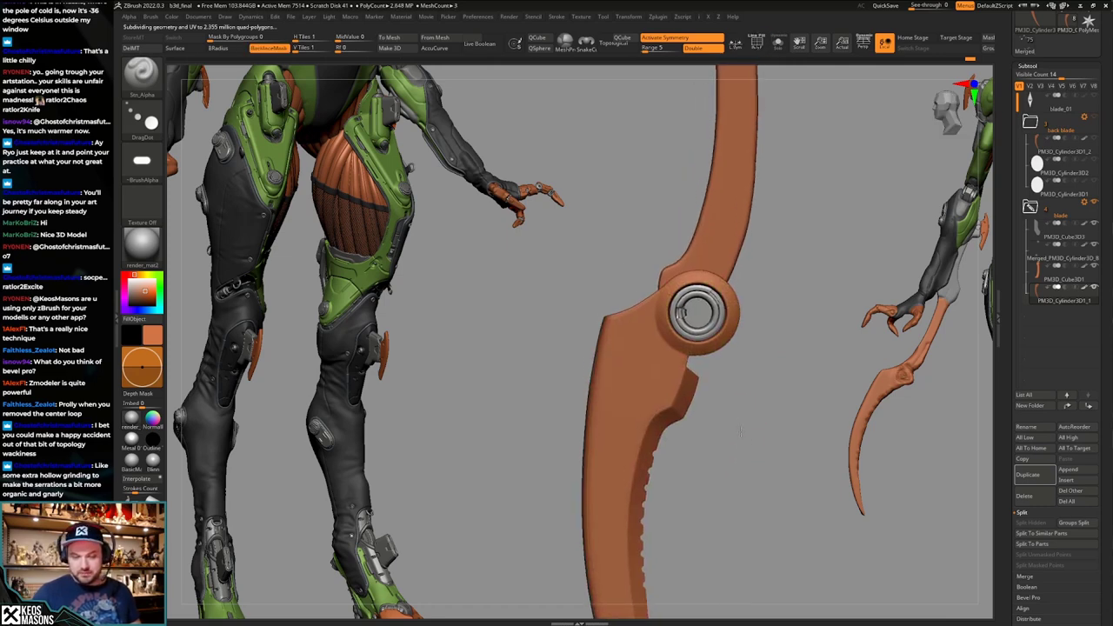
# Return the blade to its previous subdivision density and check the mesh with the wireframe display.
pyautogui.hotkey('shift', 'f')
pyautogui.keyDown('ctrl'); pyautogui.moveTo(747, 451); pyautogui.dragTo(748, 403, button='right'); pyautogui.keyUp('ctrl')
pyautogui.press('x')
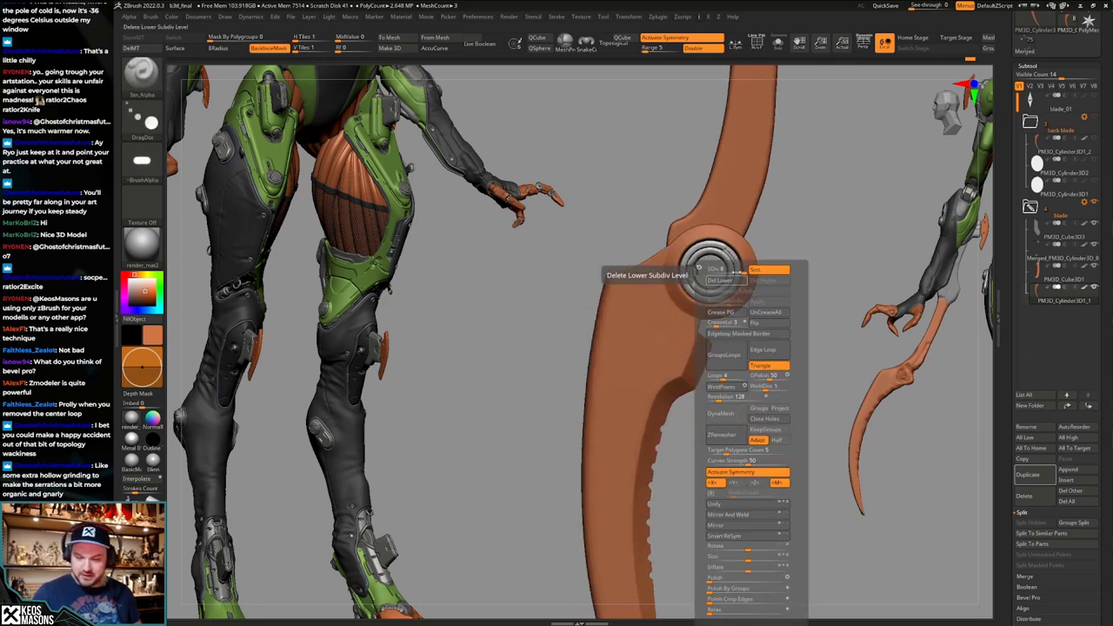
pyautogui.click(736, 272)
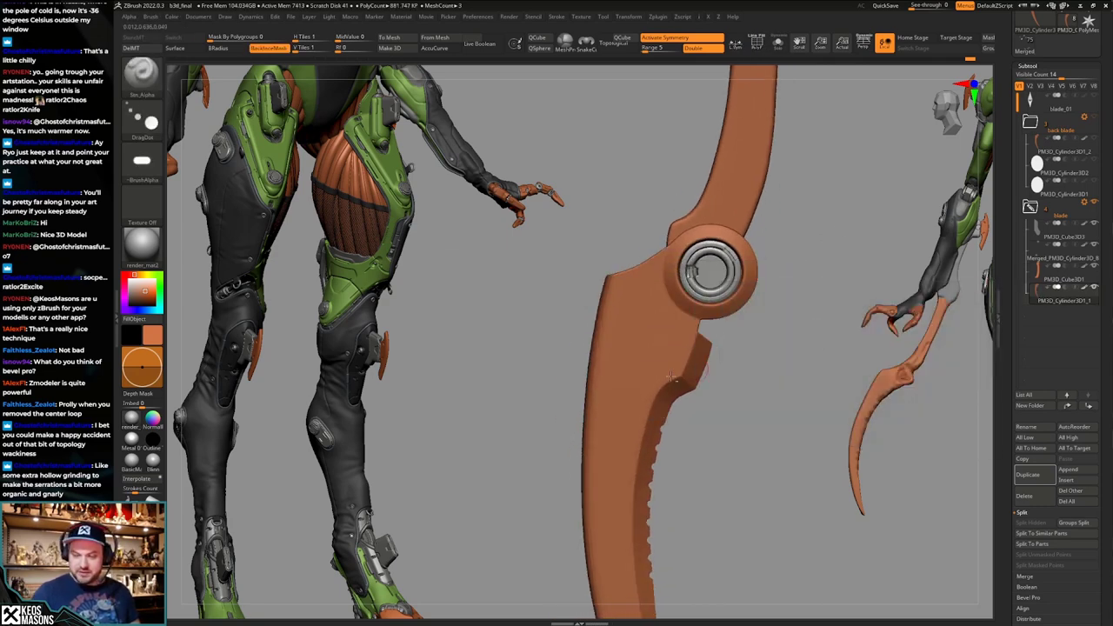
pyautogui.keyDown('alt'); pyautogui.moveTo(664, 331); pyautogui.dragTo(676, 372, button='right'); pyautogui.keyUp('alt')
pyautogui.hotkey('shift', 'f')
pyautogui.hotkey('shift', 'f')
# Switch the masking brush to the Dots stroke and paint a mask over the blade's wide face below the pivot.
pyautogui.moveTo(649, 386)
pyautogui.keyDown('ctrl'); pyautogui.mouseDown()
pyautogui.moveTo(682, 351)
pyautogui.moveTo(668, 387)
pyautogui.mouseUp(); pyautogui.keyUp('ctrl')
pyautogui.hotkey('ctrl', 'space')
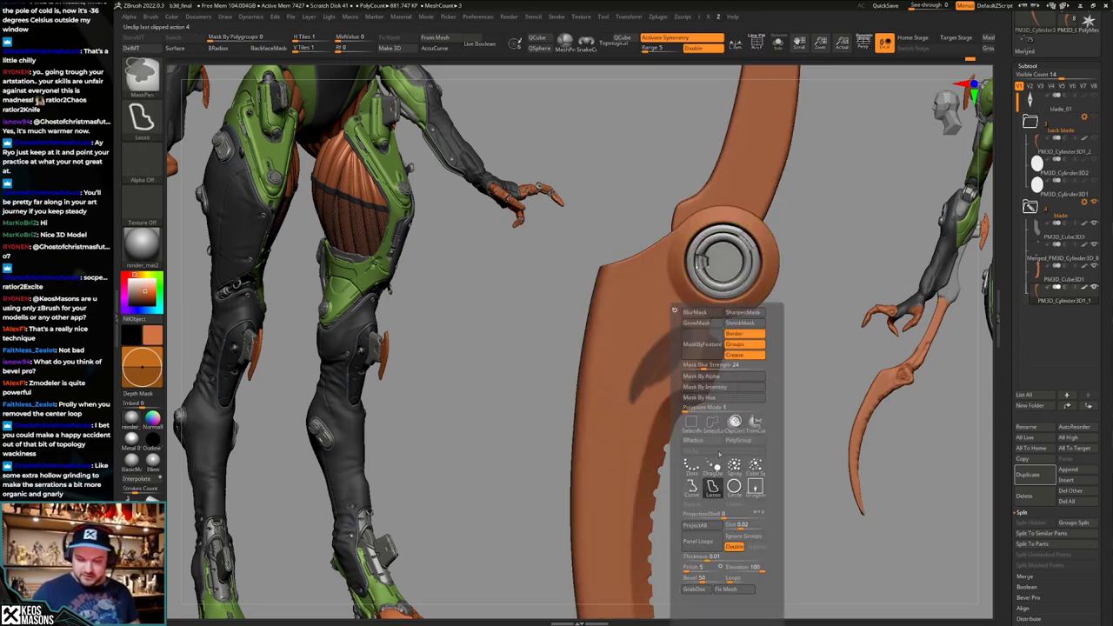
pyautogui.keyDown('ctrl'); pyautogui.click(693, 466); pyautogui.keyUp('ctrl')
pyautogui.keyDown('ctrl'); pyautogui.moveTo(838, 363); pyautogui.dragTo(797, 391); pyautogui.keyUp('ctrl')
pyautogui.moveTo(685, 339)
pyautogui.keyDown('ctrl'); pyautogui.mouseDown()
pyautogui.moveTo(653, 376)
pyautogui.moveTo(648, 269)
pyautogui.moveTo(594, 329)
pyautogui.moveTo(609, 383)
pyautogui.moveTo(599, 426)
pyautogui.moveTo(626, 456)
pyautogui.moveTo(636, 406)
pyautogui.moveTo(624, 470)
pyautogui.mouseUp(); pyautogui.keyUp('ctrl')
pyautogui.keyDown('alt'); pyautogui.moveTo(622, 352); pyautogui.dragTo(634, 367, button='right'); pyautogui.keyUp('alt')
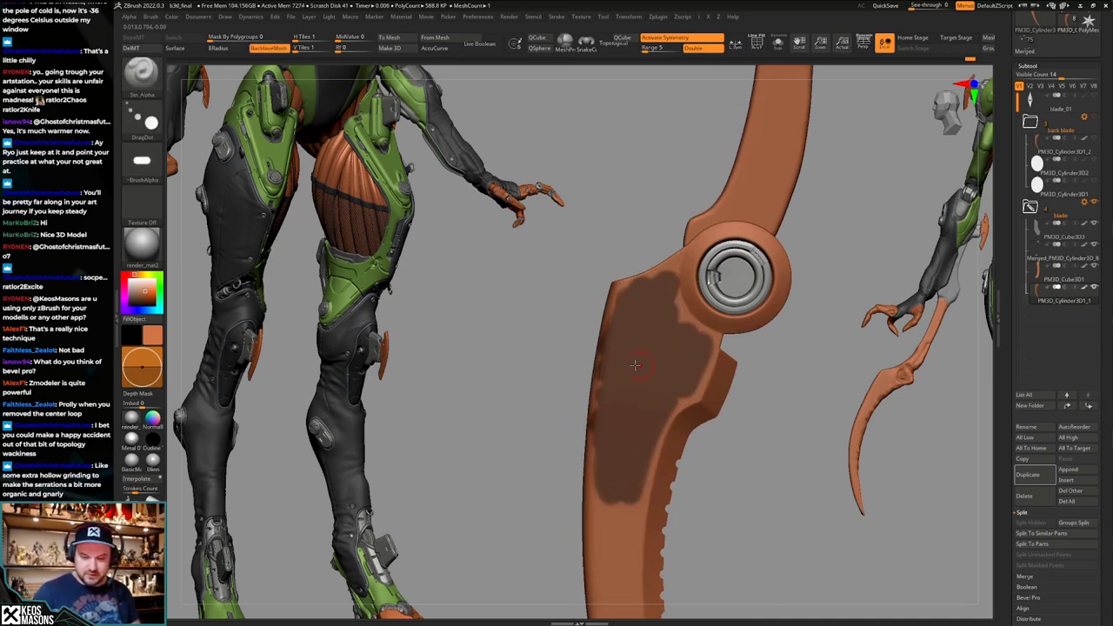
# Erase the mask's ragged edges to form a clean angular panel inset from the blade's outline and pivot.
pyautogui.keyDown('ctrl'); pyautogui.keyDown('alt'); pyautogui.moveTo(612, 296); pyautogui.dragTo(598, 504); pyautogui.keyUp('alt'); pyautogui.keyUp('ctrl')
pyautogui.keyDown('ctrl'); pyautogui.keyDown('alt'); pyautogui.moveTo(717, 365); pyautogui.dragTo(702, 382); pyautogui.keyUp('alt'); pyautogui.keyUp('ctrl')
pyautogui.keyDown('alt'); pyautogui.moveTo(701, 374); pyautogui.dragTo(696, 351, button='right'); pyautogui.keyUp('alt')
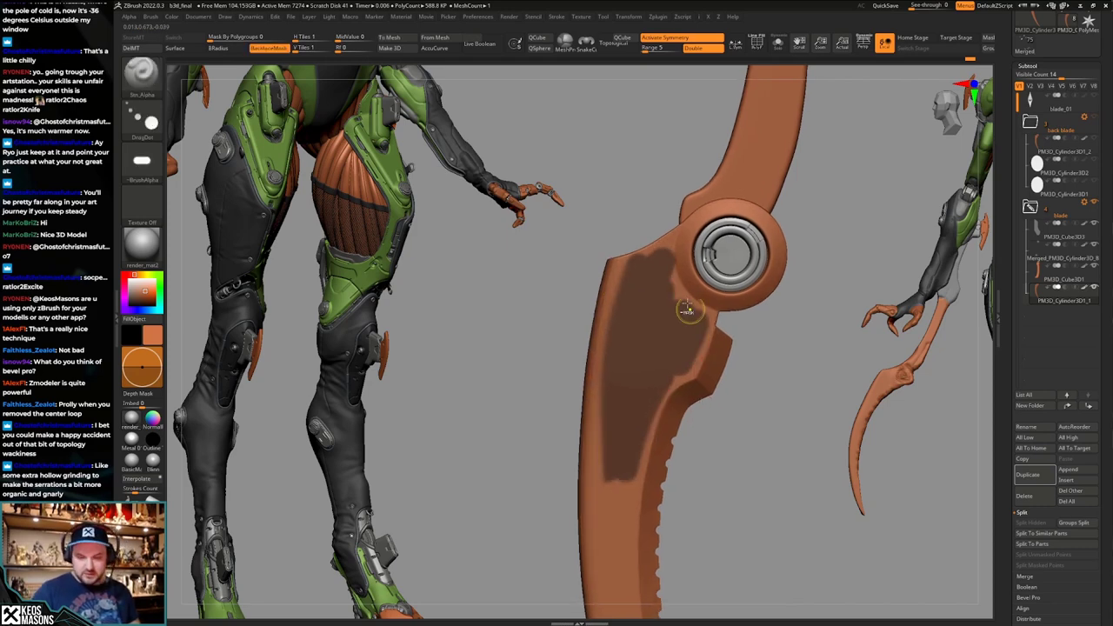
pyautogui.keyDown('ctrl'); pyautogui.keyDown('alt'); pyautogui.moveTo(625, 261); pyautogui.dragTo(664, 244); pyautogui.keyUp('alt'); pyautogui.keyUp('ctrl')
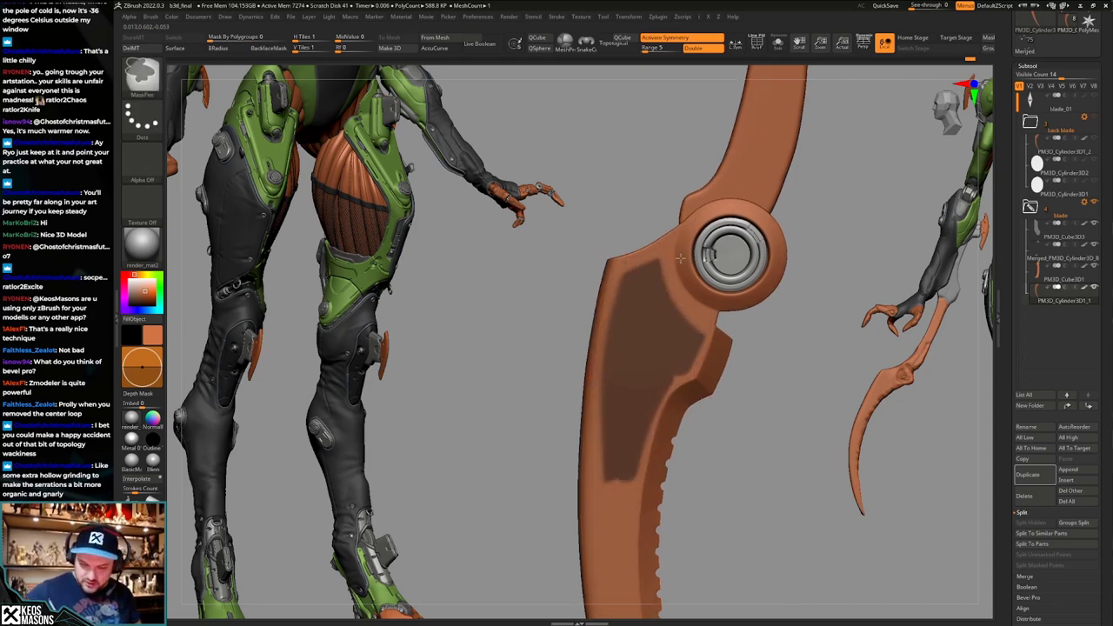
pyautogui.moveTo(697, 375)
pyautogui.keyDown('ctrl'); pyautogui.keyDown('alt'); pyautogui.mouseDown()
pyautogui.moveTo(642, 499)
pyautogui.moveTo(644, 456)
pyautogui.mouseUp(); pyautogui.keyUp('alt'); pyautogui.keyUp('ctrl')
pyautogui.press('space')
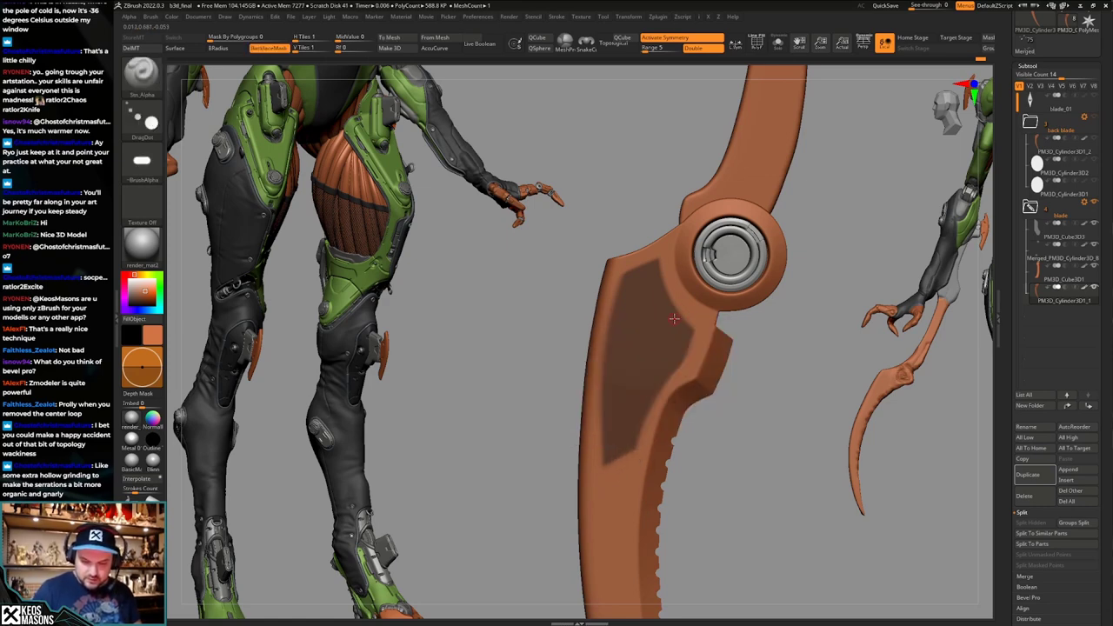
# Erase two narrow slanted gaps across the mask to divide it into three panels, redoing strokes with poor angles.
pyautogui.press('F3')
pyautogui.click(633, 498)
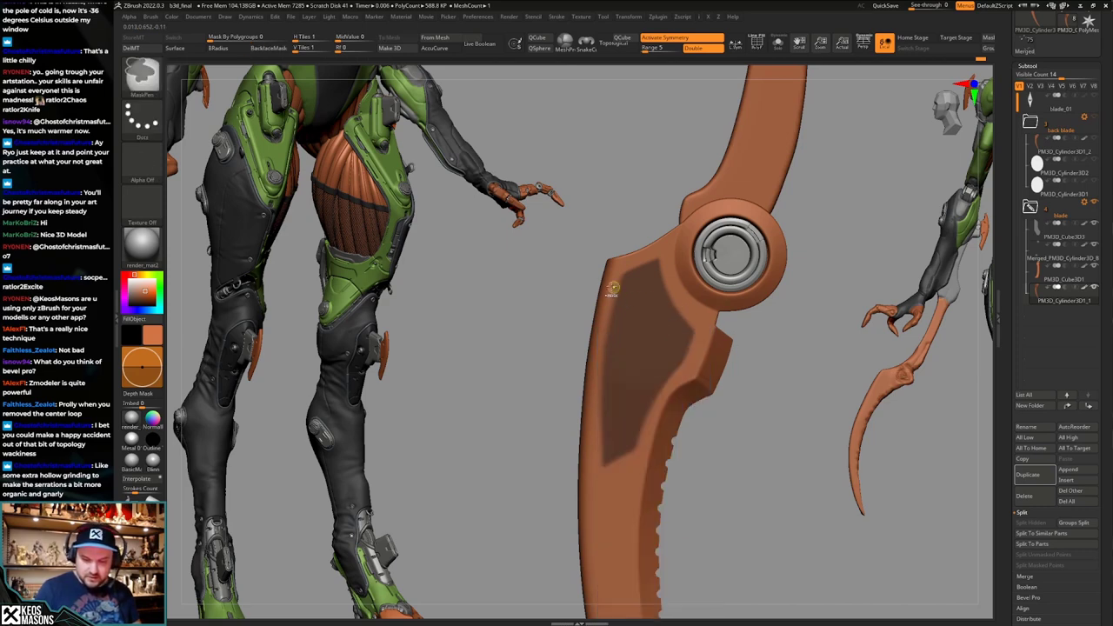
pyautogui.hotkey('ctrl', 'z')
pyautogui.keyDown('ctrl'); pyautogui.keyDown('alt'); pyautogui.moveTo(603, 303); pyautogui.dragTo(751, 352); pyautogui.keyUp('alt'); pyautogui.keyUp('ctrl')
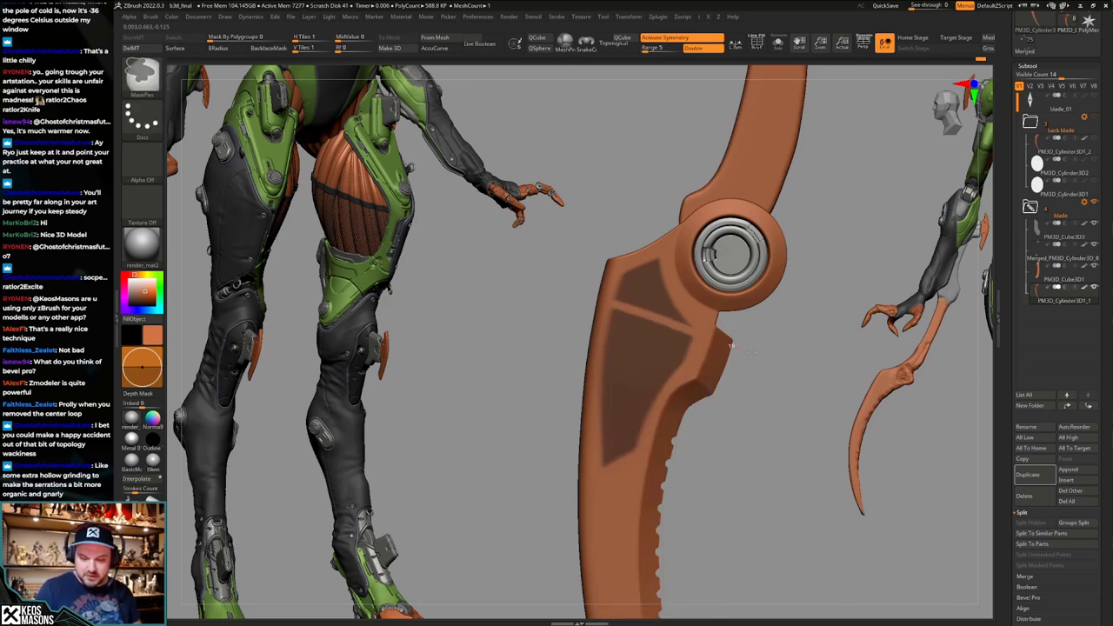
pyautogui.hotkey('ctrl', 'z')
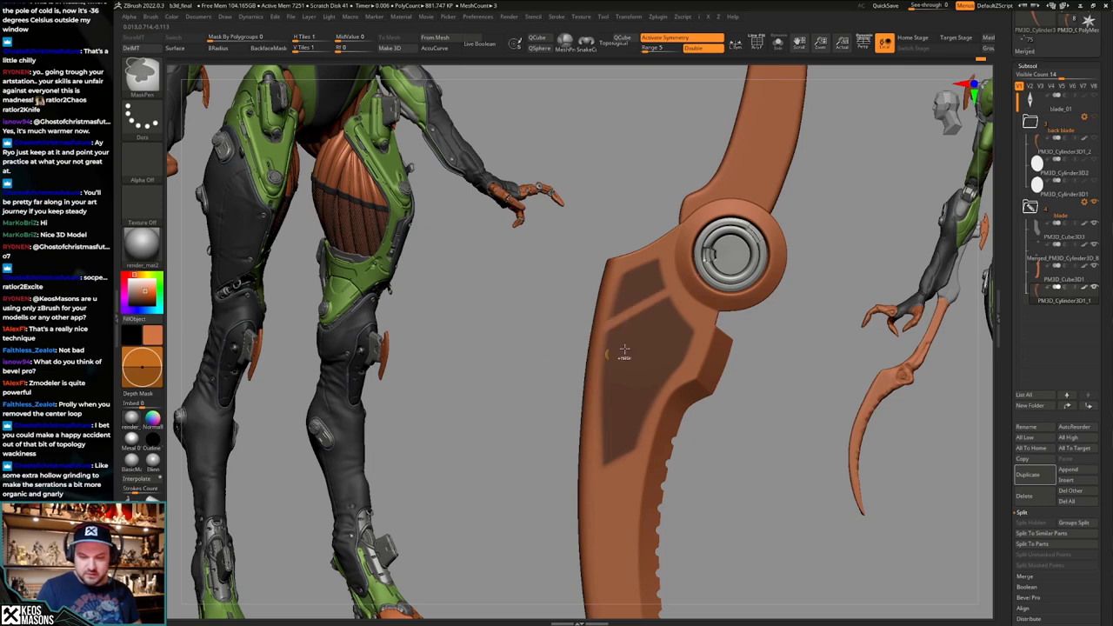
pyautogui.hotkey('ctrl', 'z')
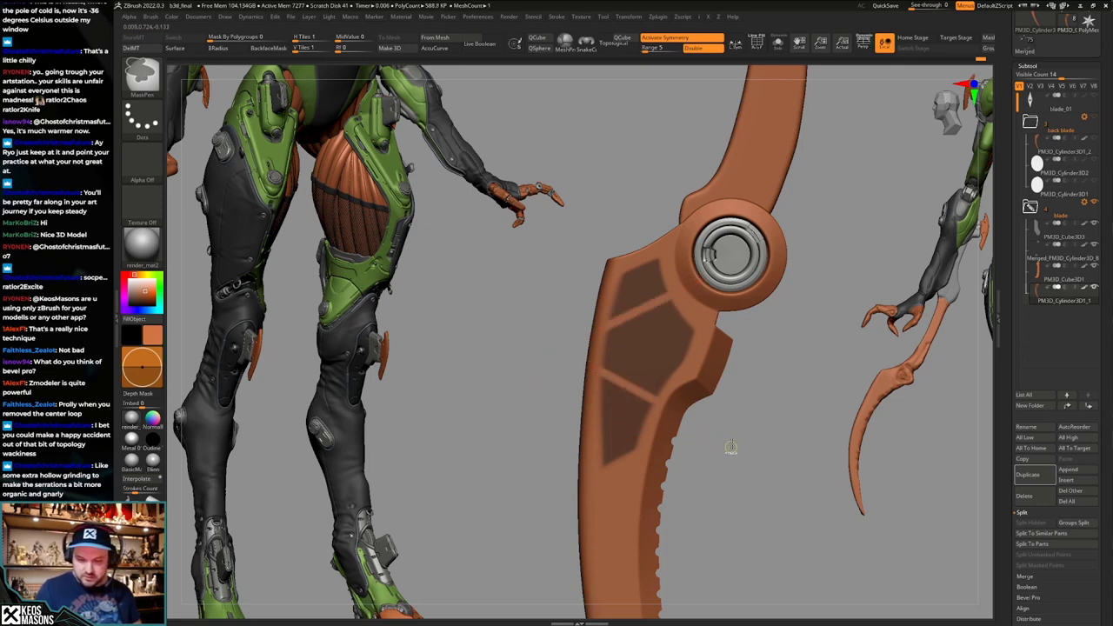
pyautogui.hotkey('ctrl', 'z')
pyautogui.hotkey('ctrl', 'z')
pyautogui.keyDown('ctrl'); pyautogui.keyDown('alt'); pyautogui.moveTo(700, 279); pyautogui.dragTo(551, 385); pyautogui.keyUp('alt'); pyautogui.keyUp('ctrl')
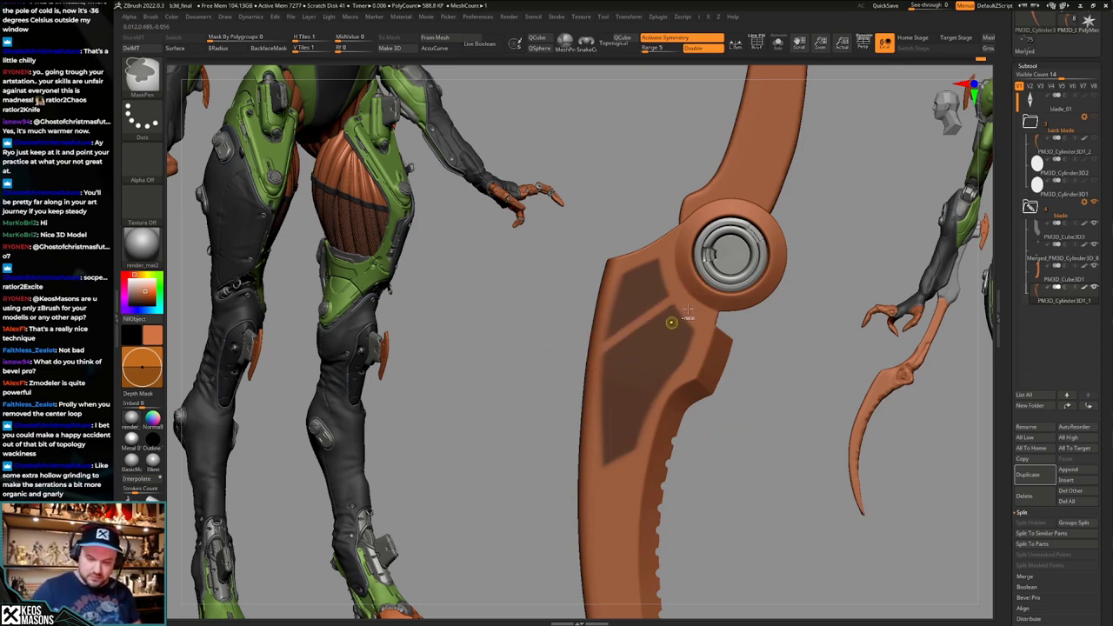
pyautogui.hotkey('ctrl', 'z')
pyautogui.keyDown('ctrl'); pyautogui.keyDown('alt'); pyautogui.moveTo(696, 283); pyautogui.dragTo(616, 318); pyautogui.keyUp('alt'); pyautogui.keyUp('ctrl')
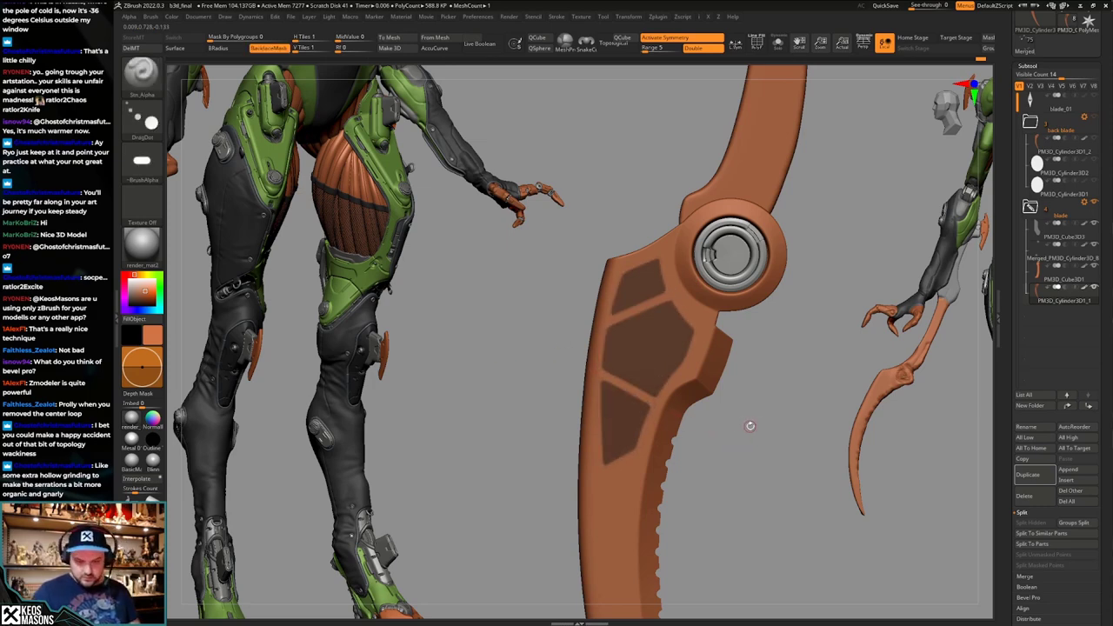
# Try shaping the three masked areas into panels on the blade, clear the mask, and judge them from near and far.
pyautogui.keyDown('ctrl'); pyautogui.click(765, 419); pyautogui.keyUp('ctrl')
pyautogui.press('w')
pyautogui.moveTo(784, 363); pyautogui.dragTo(755, 348, button='right')
pyautogui.press('q')
pyautogui.keyDown('ctrl'); pyautogui.moveTo(754, 382); pyautogui.dragTo(769, 402); pyautogui.keyUp('ctrl')
pyautogui.keyDown('alt'); pyautogui.moveTo(738, 418); pyautogui.dragTo(714, 431, button='right'); pyautogui.keyUp('alt')
pyautogui.moveTo(713, 431); pyautogui.dragTo(718, 435, button='right')
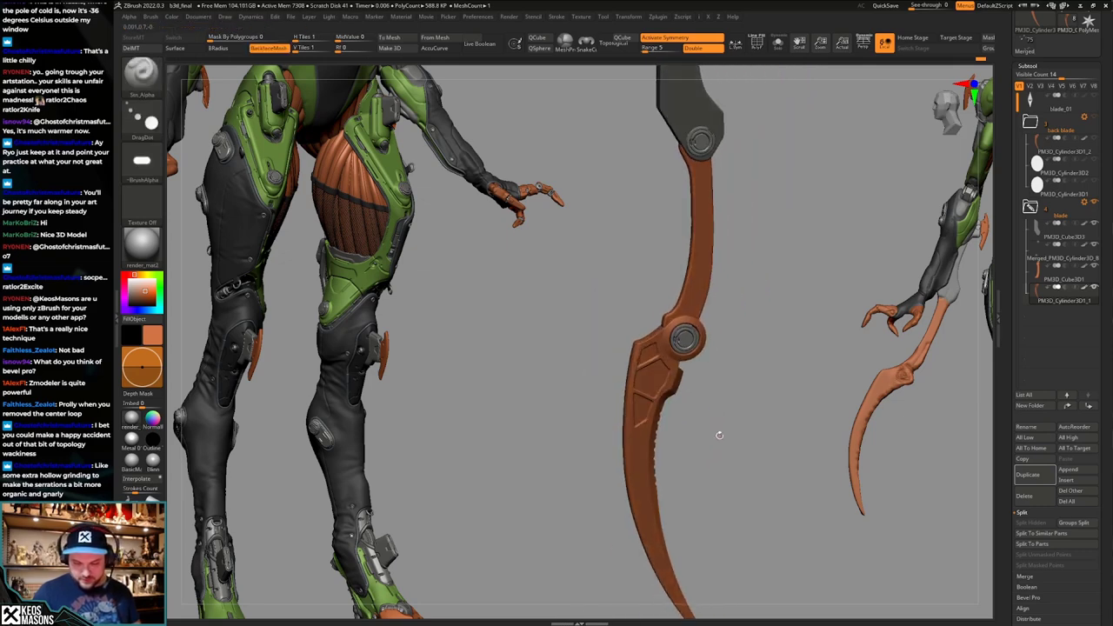
pyautogui.moveTo(713, 475); pyautogui.dragTo(722, 503, button='right')
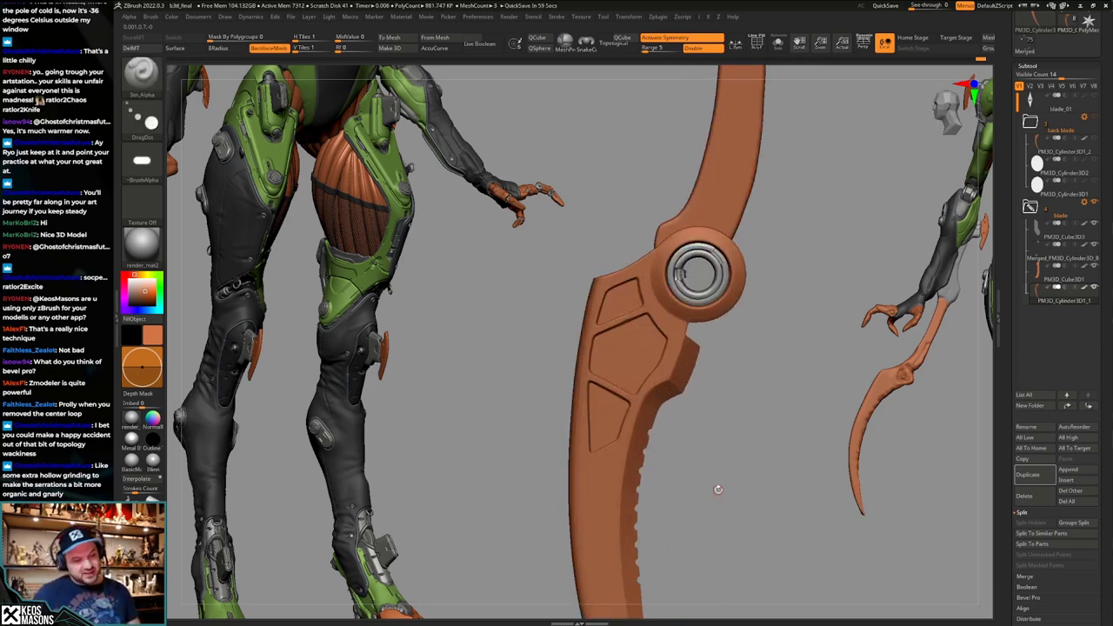
pyautogui.moveTo(736, 415); pyautogui.dragTo(670, 452, button='right')
pyautogui.keyDown('ctrl'); pyautogui.moveTo(670, 452); pyautogui.dragTo(703, 418, button='right'); pyautogui.keyUp('ctrl')
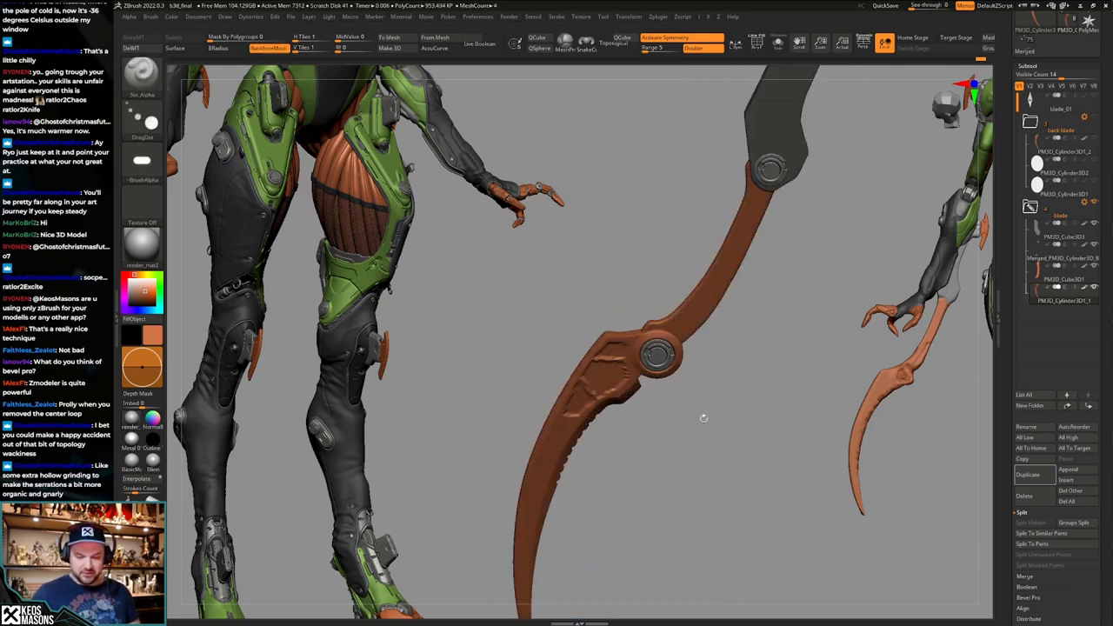
# Undo the three-panel detail on the blade's wide face back to the plain surface.
pyautogui.hotkey('ctrl', 'z')
pyautogui.hotkey('ctrl', 'z')
pyautogui.hotkey('ctrl', 'z')
pyautogui.hotkey('ctrl', 'z')
pyautogui.hotkey('ctrl', 'z')
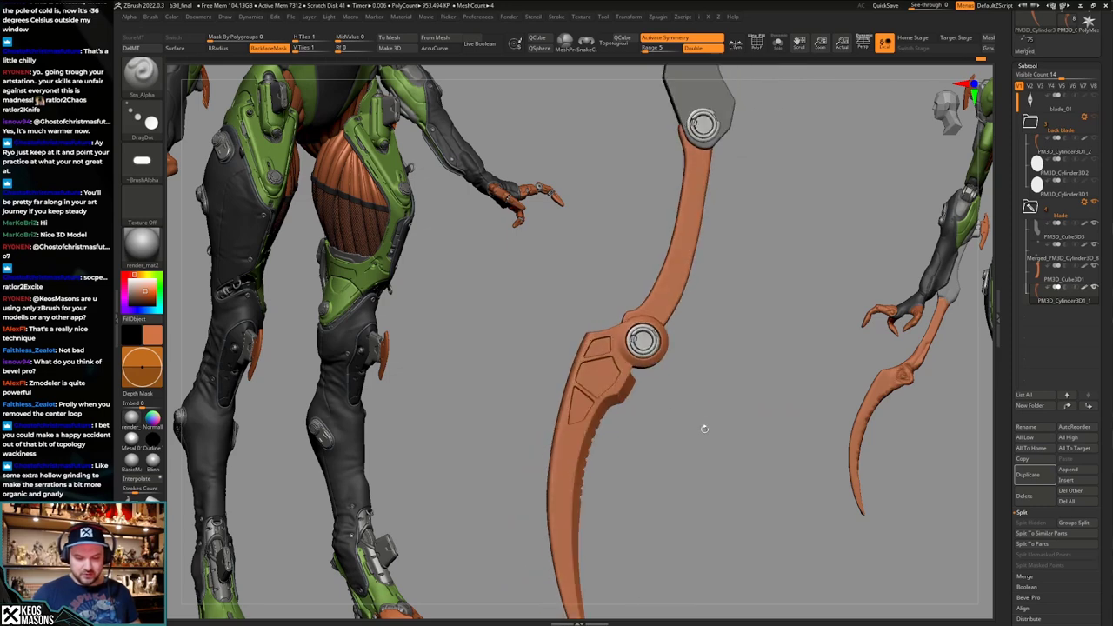
pyautogui.hotkey('ctrl', 'z')
pyautogui.hotkey('ctrl', 'z')
pyautogui.hotkey('ctrl', 'z')
pyautogui.hotkey('ctrl', 'z')
pyautogui.hotkey('ctrl', 'z')
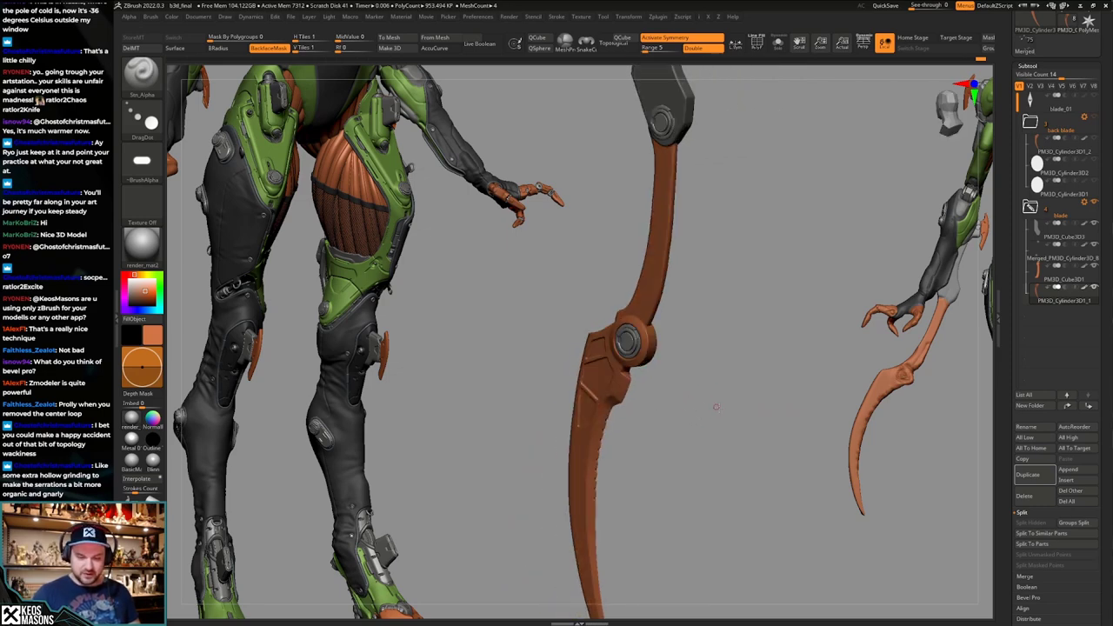
pyautogui.hotkey('ctrl', 'z')
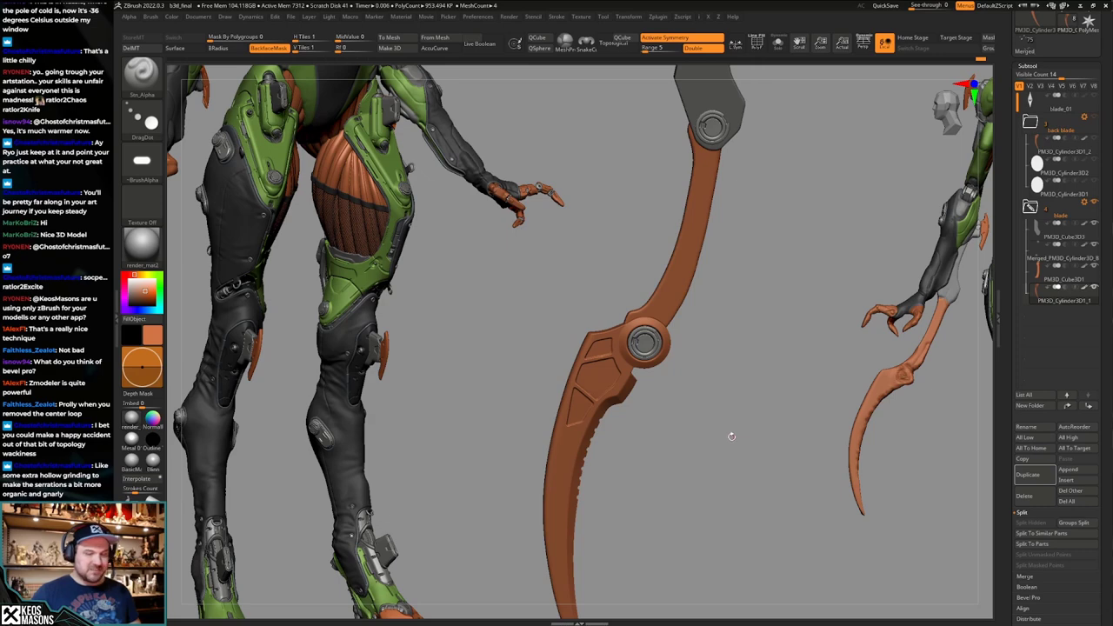
pyautogui.moveTo(731, 436); pyautogui.dragTo(752, 386, button='right')
pyautogui.hotkey('ctrl', 'z')
pyautogui.hotkey('ctrl', 'z')
pyautogui.hotkey('ctrl', 'z')
pyautogui.hotkey('ctrl', 'z')
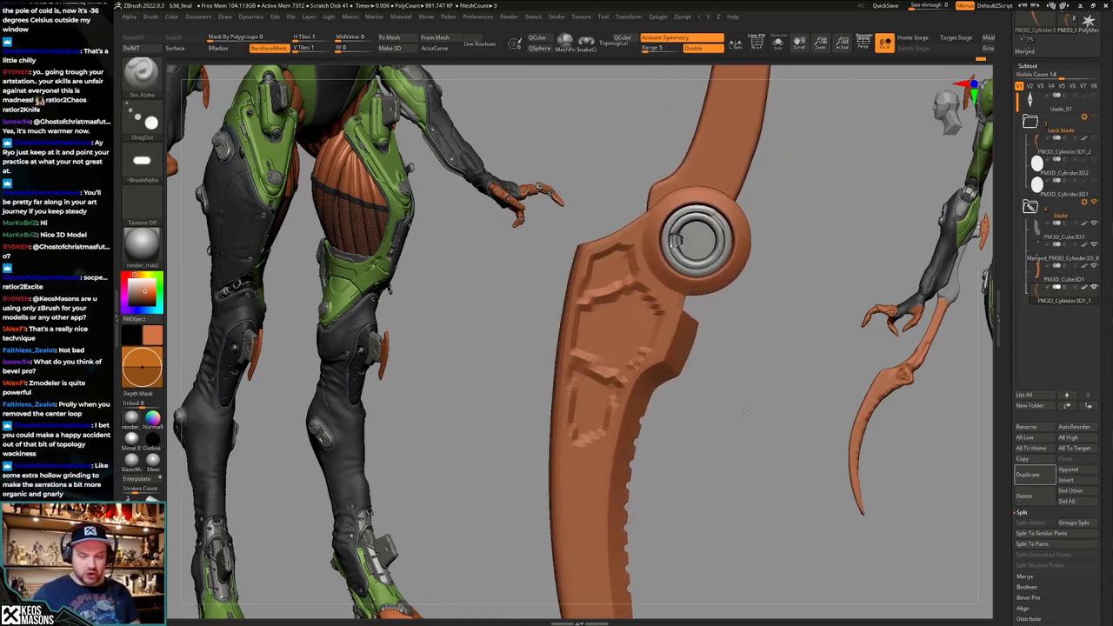
pyautogui.hotkey('ctrl', 'z')
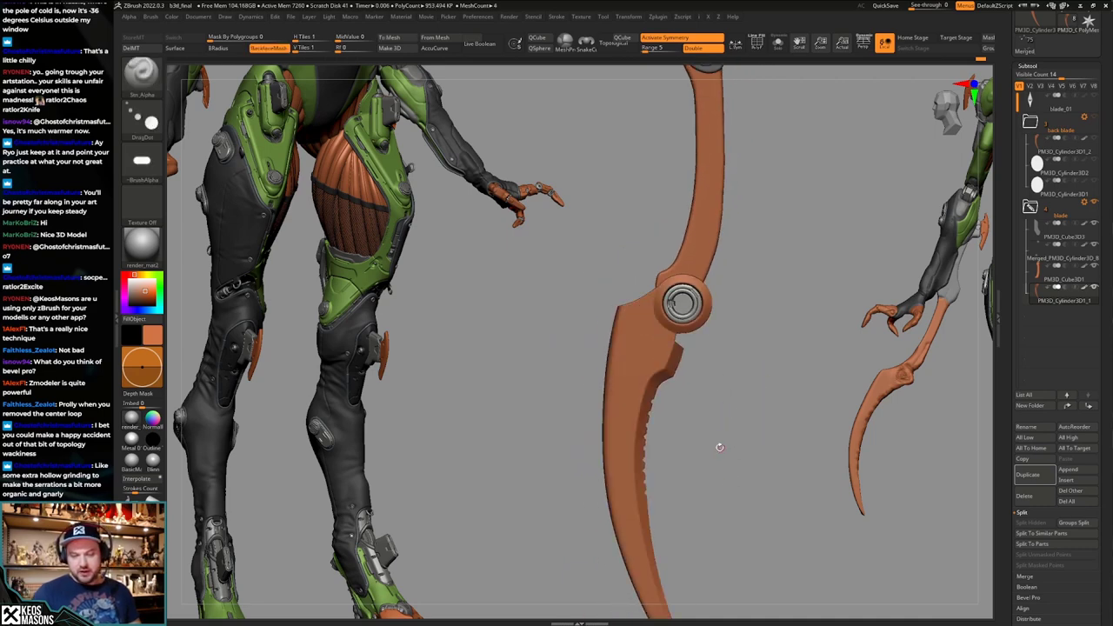
# Examine the plain blade with and without the wireframe display, from the pivot down to the tip.
pyautogui.moveTo(718, 446)
pyautogui.keyDown('alt'); pyautogui.mouseDown(button='right')
pyautogui.moveTo(743, 383)
pyautogui.moveTo(713, 459)
pyautogui.mouseUp(button='right'); pyautogui.keyUp('alt')
pyautogui.hotkey('shift', 'f')
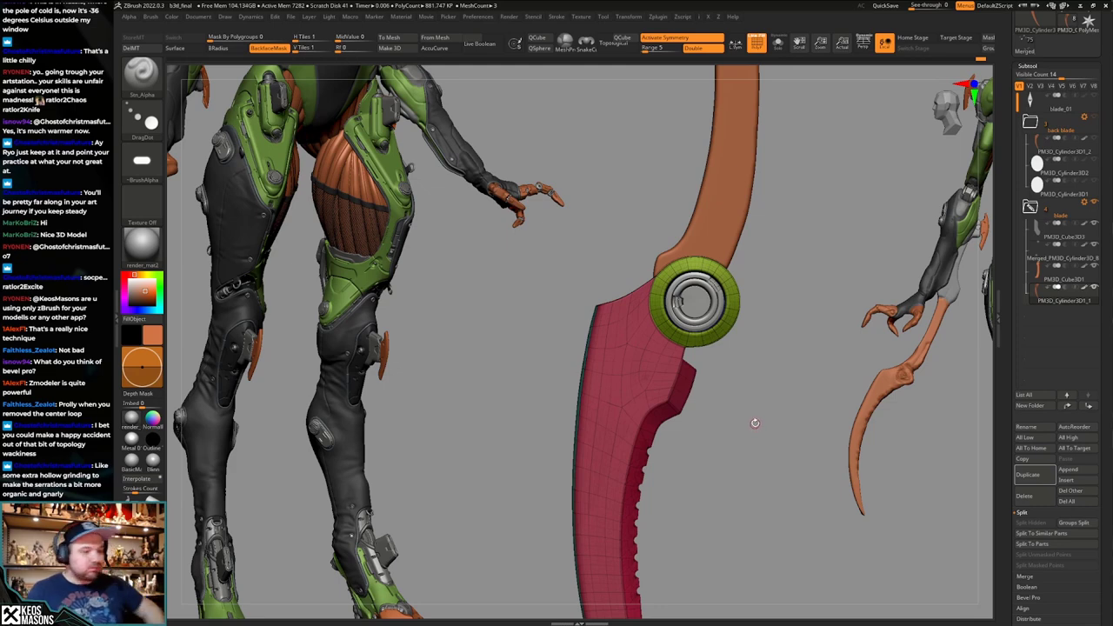
pyautogui.keyDown('alt'); pyautogui.moveTo(756, 454); pyautogui.dragTo(754, 416); pyautogui.keyUp('alt')
pyautogui.hotkey('shift', 'f')
pyautogui.hotkey('shift', 'f')
pyautogui.hotkey('shift', 'f')
pyautogui.moveTo(744, 400); pyautogui.dragTo(721, 387)
pyautogui.hotkey('shift', 'f')
pyautogui.hotkey('shift', 'f')
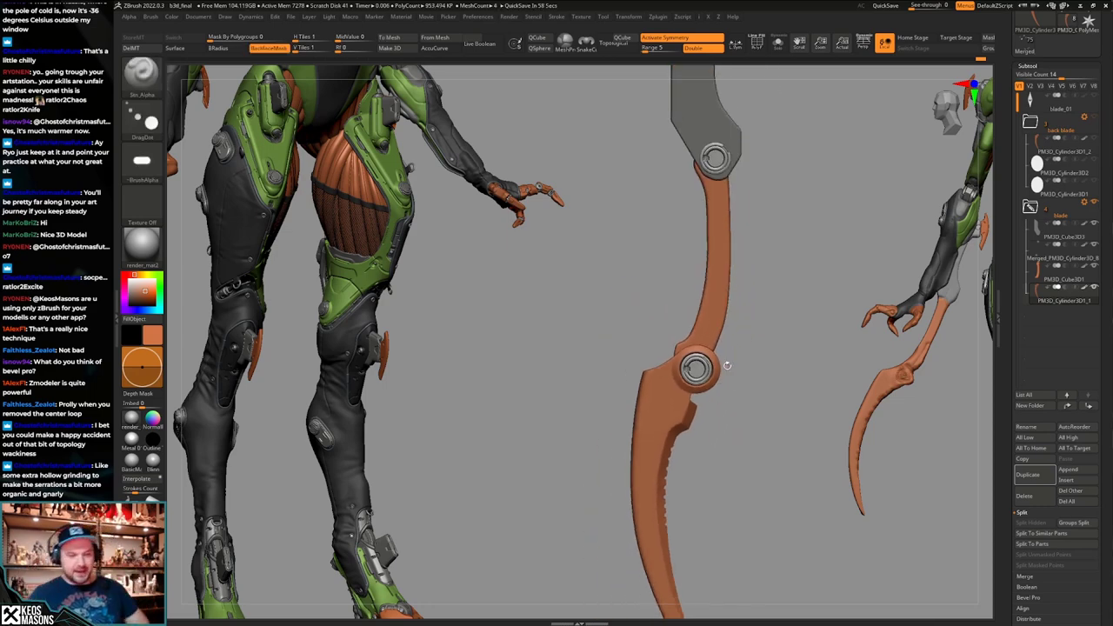
pyautogui.keyDown('alt'); pyautogui.moveTo(747, 387); pyautogui.dragTo(755, 351); pyautogui.keyUp('alt')
pyautogui.keyDown('alt'); pyautogui.moveTo(746, 399); pyautogui.dragTo(734, 359); pyautogui.keyUp('alt')
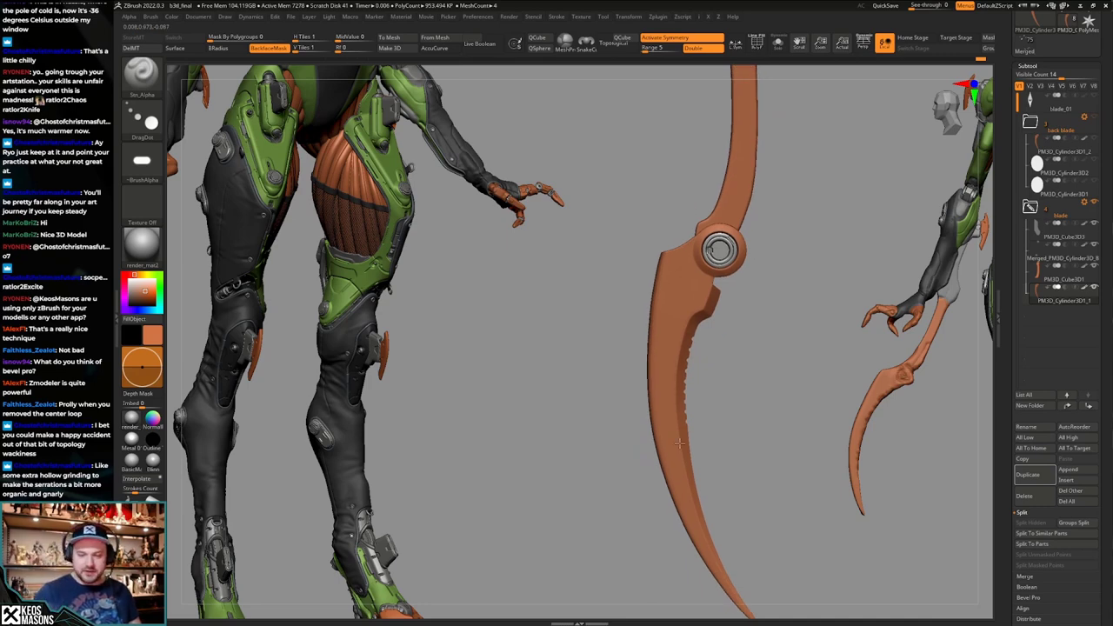
pyautogui.keyDown('alt'); pyautogui.moveTo(792, 353); pyautogui.dragTo(782, 407); pyautogui.keyUp('alt')
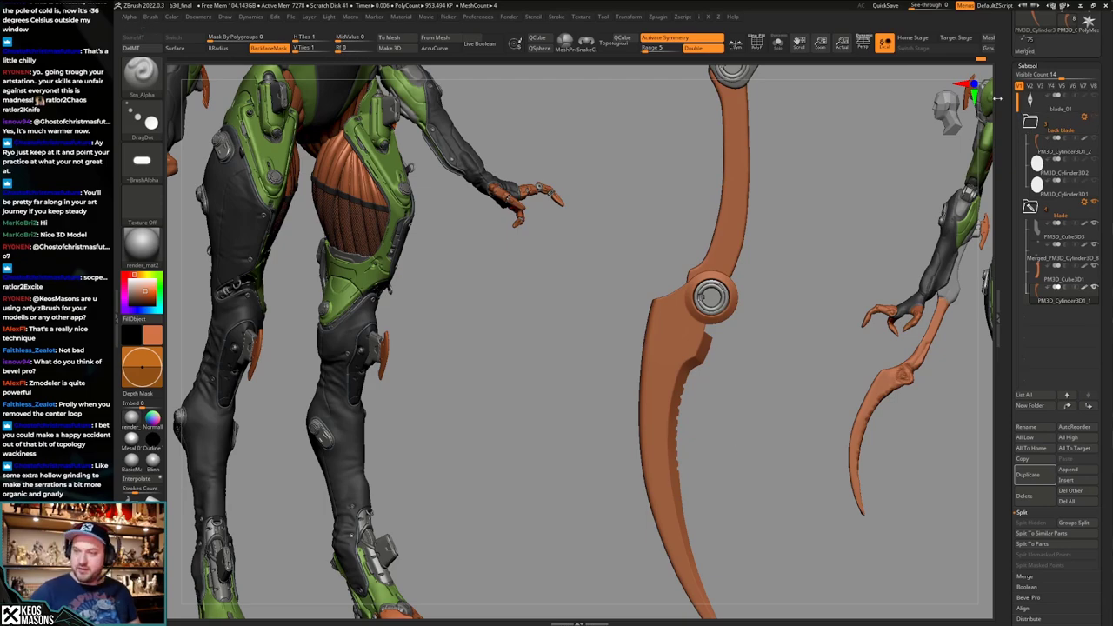
# Switch to the full character model and examine its leg and hip details up close.
pyautogui.scroll(2, 1032, 102)
pyautogui.click(1032, 105)
pyautogui.moveTo(781, 414)
pyautogui.keyDown('ctrl'); pyautogui.mouseDown(button='right')
pyautogui.moveTo(739, 335)
pyautogui.moveTo(715, 337)
pyautogui.moveTo(784, 368)
pyautogui.moveTo(782, 335)
pyautogui.moveTo(776, 397)
pyautogui.mouseUp(button='right'); pyautogui.keyUp('ctrl')
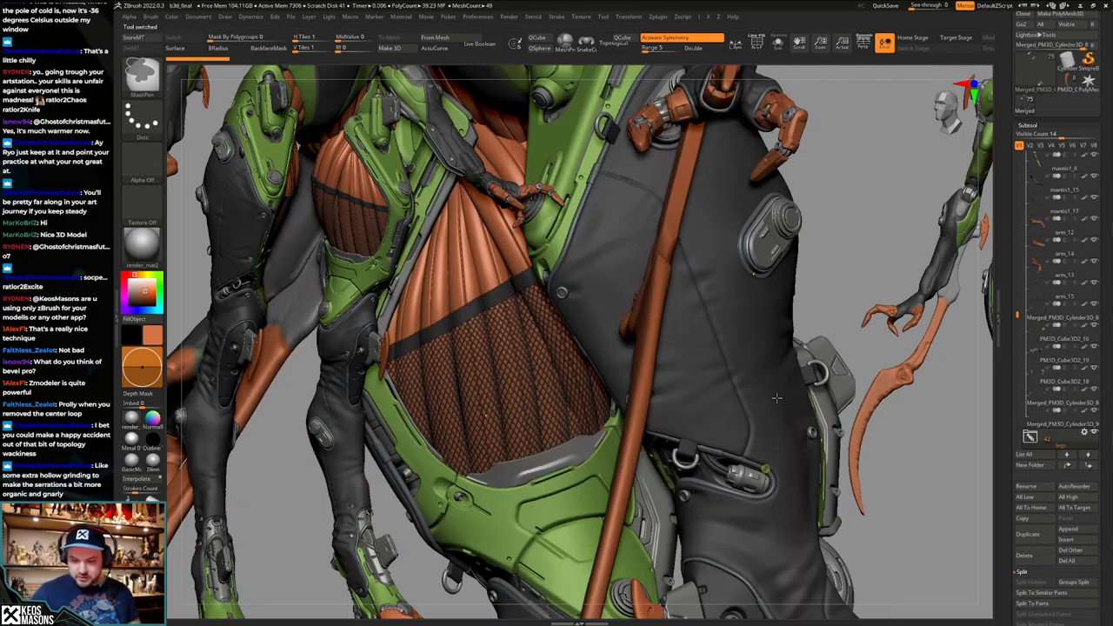
pyautogui.hotkey('alt', 's')
pyautogui.keyDown('ctrl'); pyautogui.moveTo(766, 484); pyautogui.dragTo(711, 132, button='right'); pyautogui.keyUp('ctrl')
pyautogui.hotkey('alt', 's')
pyautogui.moveTo(779, 379); pyautogui.dragTo(661, 452, button='right')
pyautogui.moveTo(629, 291); pyautogui.dragTo(624, 257, button='right')
pyautogui.moveTo(625, 257); pyautogui.dragTo(771, 238)
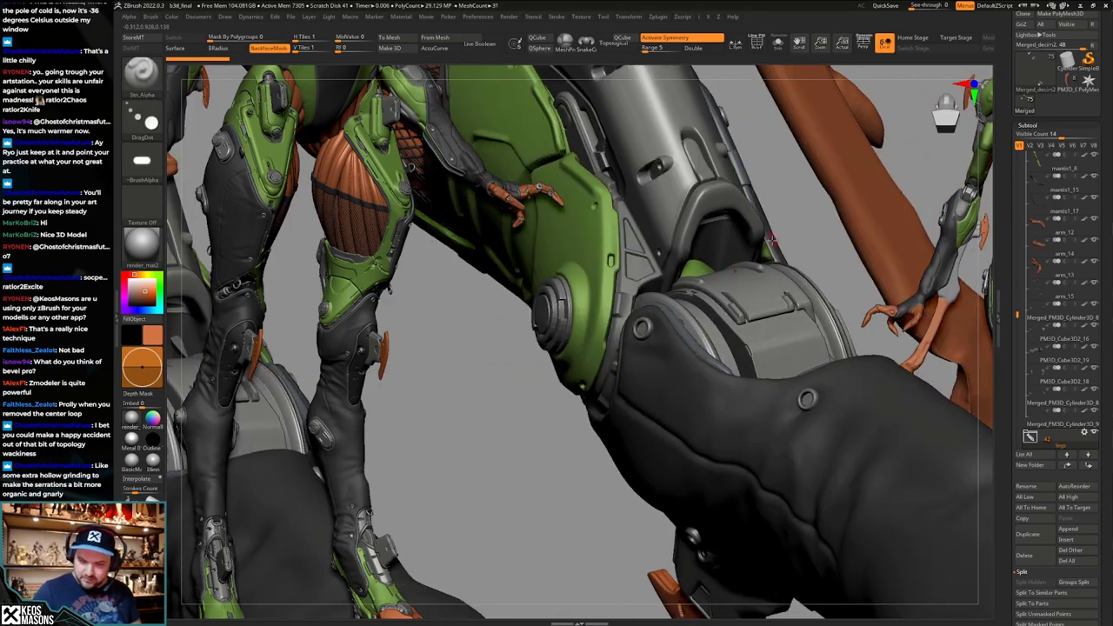
# Select the subtool with the small ribbed cylinders and caps, and isolate it from the rest of the character.
pyautogui.hotkey('alt', 'shift', 's')
pyautogui.moveTo(752, 221); pyautogui.dragTo(702, 383, button='right')
pyautogui.hotkey('alt', 'shift', 's')
pyautogui.keyDown('alt'); pyautogui.moveTo(752, 422); pyautogui.dragTo(699, 496, button='right'); pyautogui.keyUp('alt')
pyautogui.hotkey('ctrl', 'z')
pyautogui.hotkey('ctrl', 'z')
pyautogui.hotkey('ctrl', 'z')
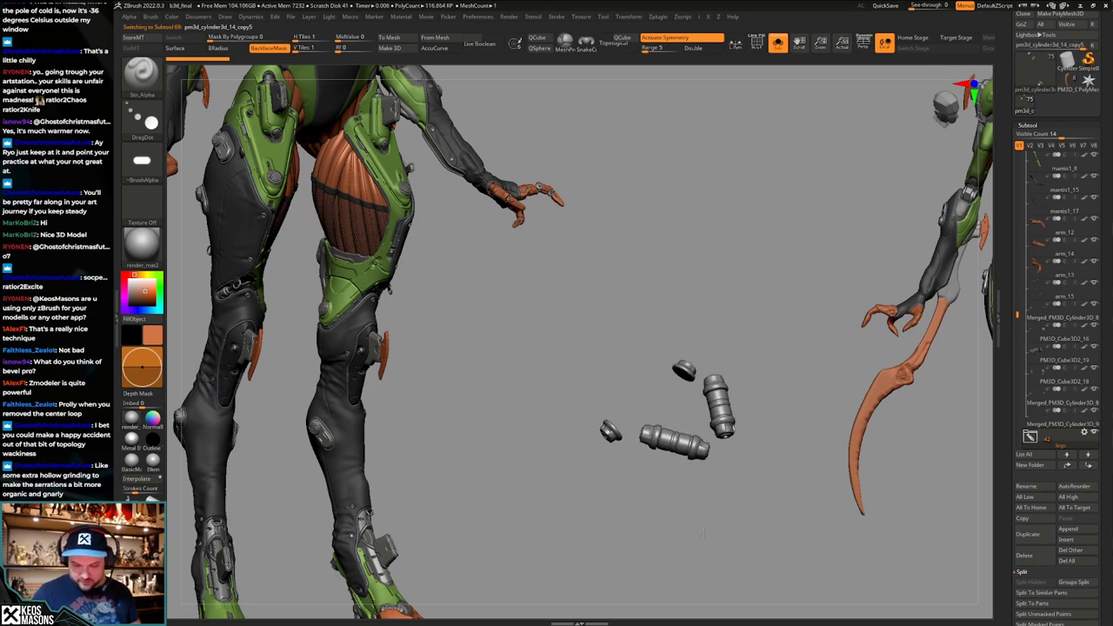
# Return to the blade tool and insert the ribbed cylinder mesh as a new subtool below the blade parts.
pyautogui.hotkey('ctrl', 'z')
pyautogui.hotkey('ctrl', 'z')
pyautogui.hotkey('ctrl', 'z')
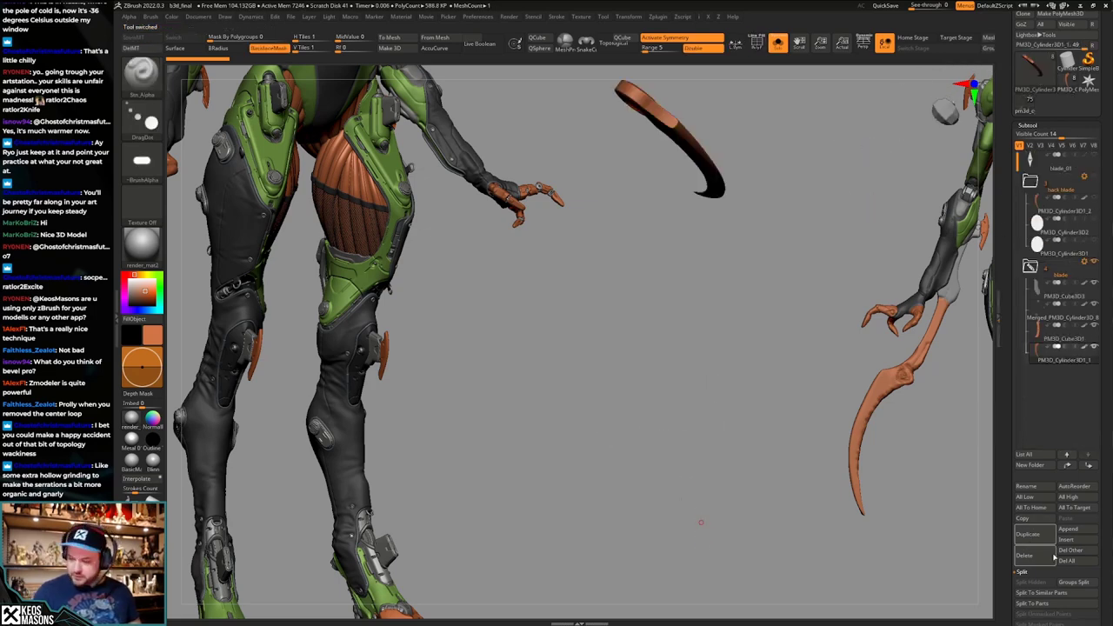
pyautogui.click(1060, 539)
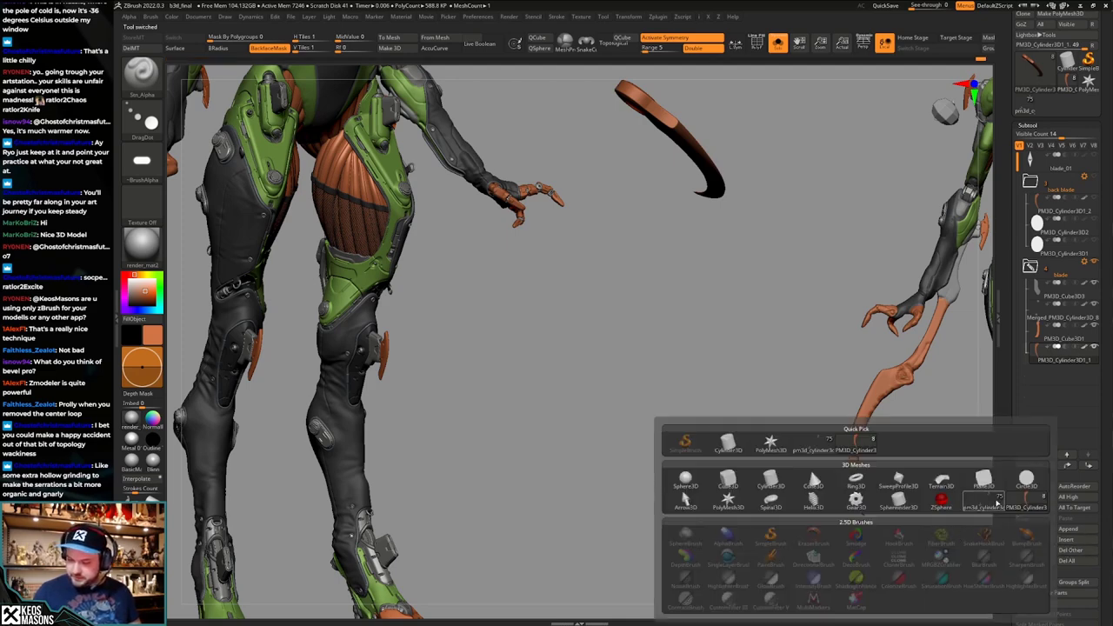
pyautogui.click(996, 502)
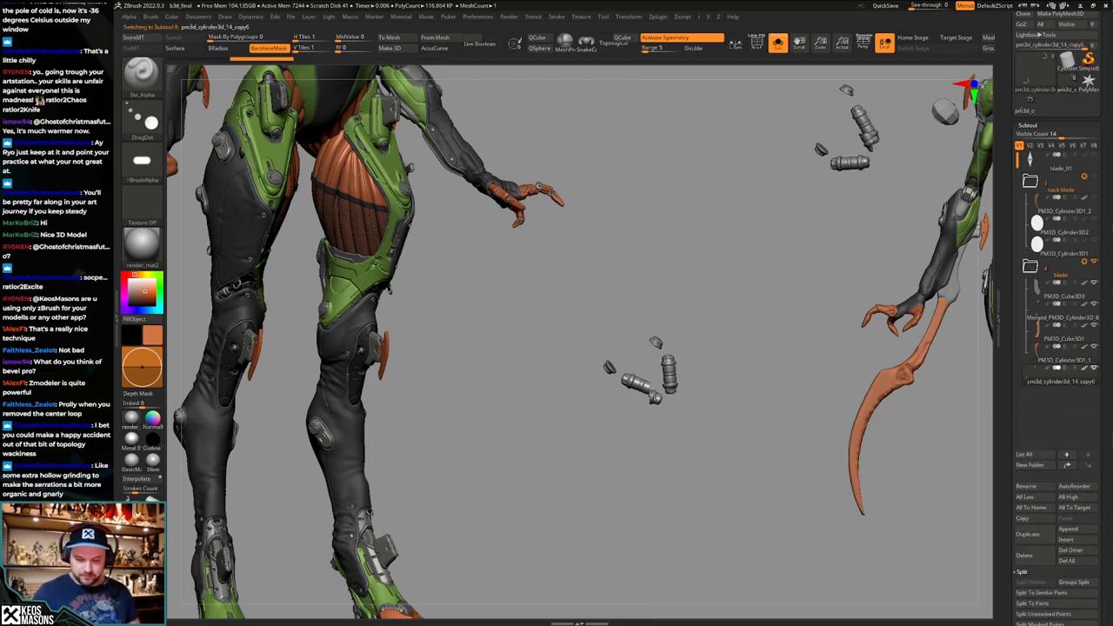
# Keep a single ribbed cylinder from the inserted pieces, delete the others and turn symmetry off.
pyautogui.hotkey('shift', 'f')
pyautogui.hotkey('shift', 'f')
pyautogui.keyDown('ctrl'); pyautogui.keyDown('shift'); pyautogui.moveTo(745, 313); pyautogui.dragTo(704, 474); pyautogui.keyUp('shift'); pyautogui.keyUp('ctrl')
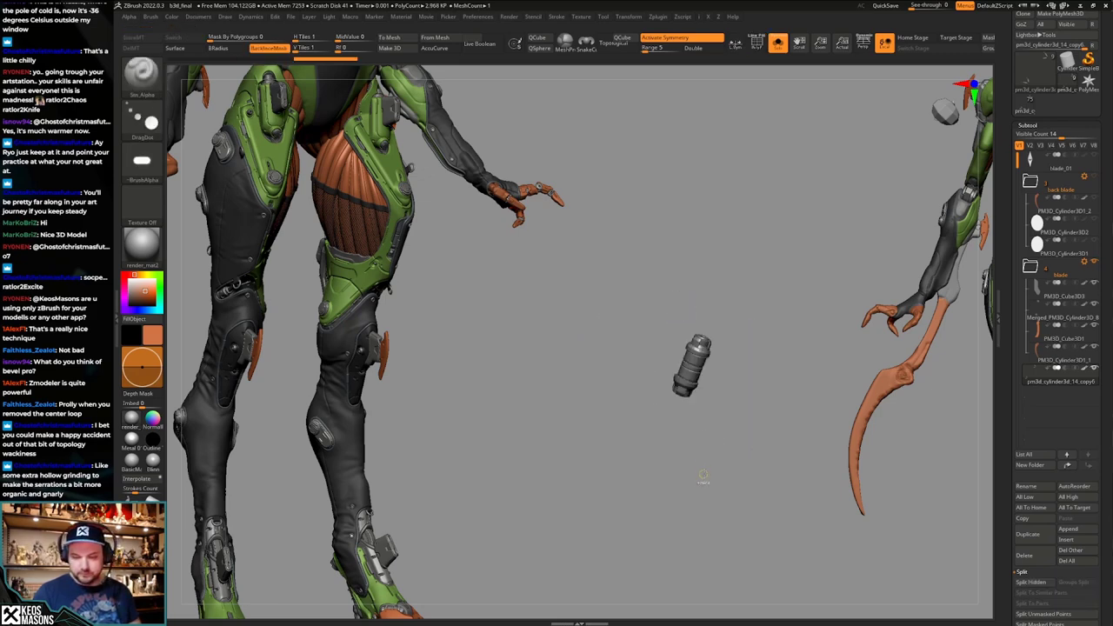
pyautogui.keyDown('ctrl'); pyautogui.moveTo(703, 474); pyautogui.dragTo(698, 405, button='right'); pyautogui.keyUp('ctrl')
pyautogui.moveTo(698, 405); pyautogui.dragTo(702, 307)
pyautogui.hotkey('alt', 'shift', 's')
pyautogui.moveTo(700, 467); pyautogui.dragTo(720, 433)
pyautogui.press('x')
pyautogui.keyDown('ctrl'); pyautogui.keyDown('alt'); pyautogui.keyDown('shift'); pyautogui.moveTo(612, 464); pyautogui.dragTo(608, 372); pyautogui.keyUp('shift'); pyautogui.keyUp('alt'); pyautogui.keyUp('ctrl')
pyautogui.hotkey('ctrl', 'shift', 'd')
pyautogui.press('w')
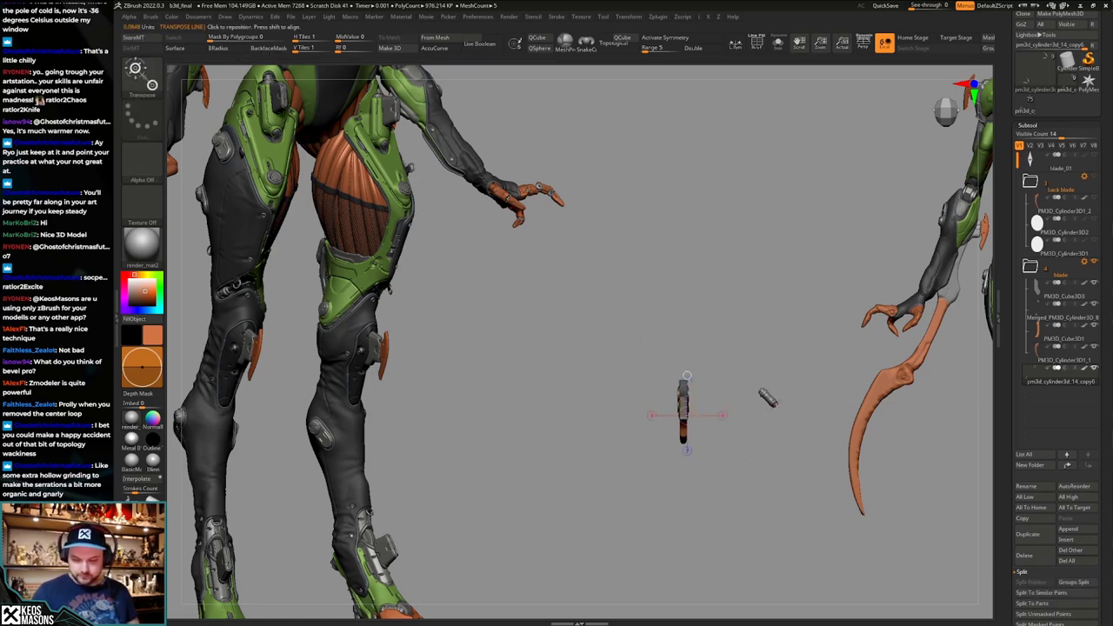
# Move the remaining ribbed cylinder close to the blade's round pivot.
pyautogui.keyDown('shift'); pyautogui.moveTo(773, 400); pyautogui.dragTo(774, 519); pyautogui.keyUp('shift')
pyautogui.moveTo(765, 556); pyautogui.dragTo(762, 486)
pyautogui.keyDown('alt'); pyautogui.moveTo(764, 556); pyautogui.dragTo(757, 389); pyautogui.keyUp('alt')
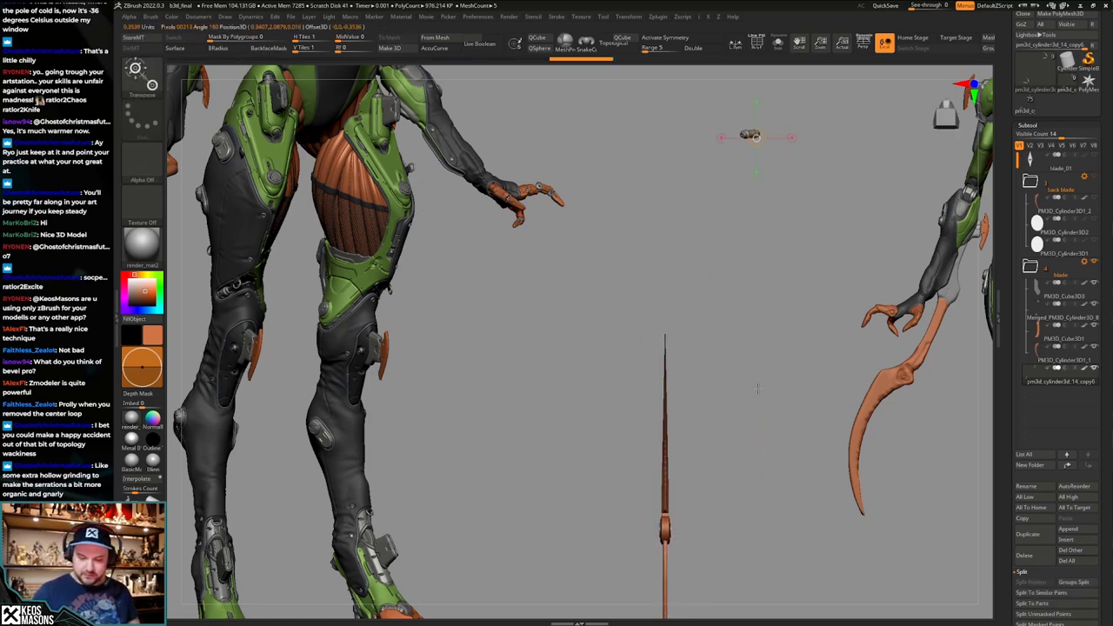
pyautogui.moveTo(745, 179)
pyautogui.mouseDown()
pyautogui.moveTo(671, 573)
pyautogui.moveTo(718, 491)
pyautogui.mouseUp()
pyautogui.press('q')
pyautogui.moveTo(718, 491)
pyautogui.mouseDown()
pyautogui.moveTo(704, 473)
pyautogui.moveTo(722, 470)
pyautogui.mouseUp()
pyautogui.moveTo(723, 469)
pyautogui.keyDown('alt'); pyautogui.mouseDown()
pyautogui.moveTo(722, 422)
pyautogui.moveTo(751, 482)
pyautogui.mouseUp(); pyautogui.keyUp('alt')
pyautogui.hotkey('shift', 't')
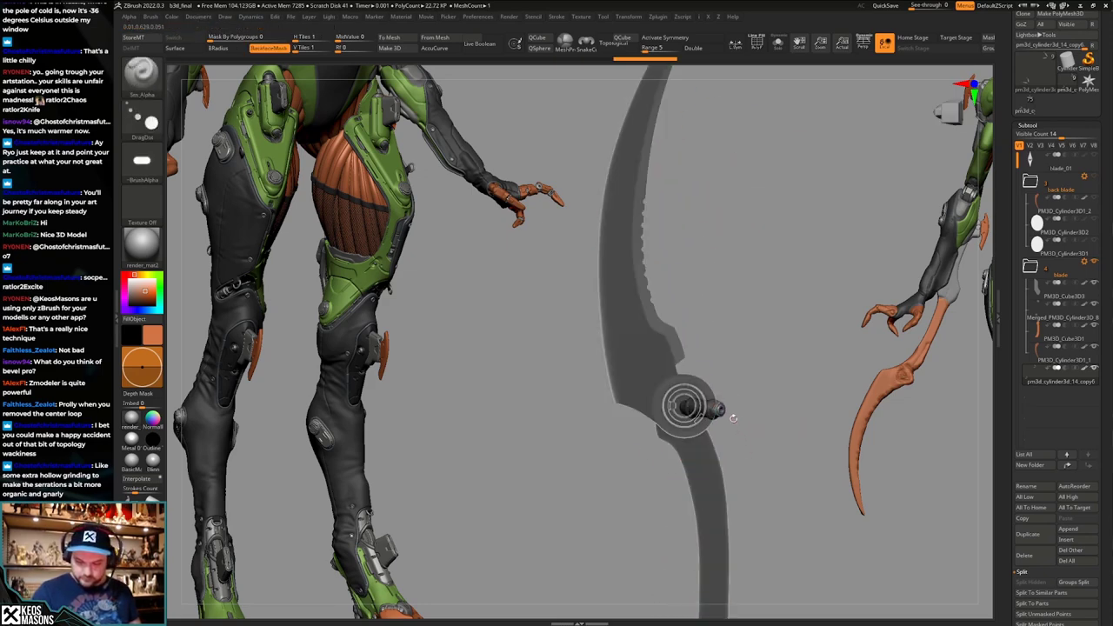
# Undo the last cylinder adjustments and reposition it with the Transpose line at the blade's pivot.
pyautogui.press('w')
pyautogui.moveTo(724, 409)
pyautogui.keyDown('shift'); pyautogui.mouseDown()
pyautogui.moveTo(781, 408)
pyautogui.moveTo(736, 411)
pyautogui.mouseUp(); pyautogui.keyUp('shift')
pyautogui.hotkey('ctrl', 'z')
pyautogui.hotkey('ctrl', 'z')
pyautogui.hotkey('ctrl', 'z')
pyautogui.hotkey('ctrl', 'z')
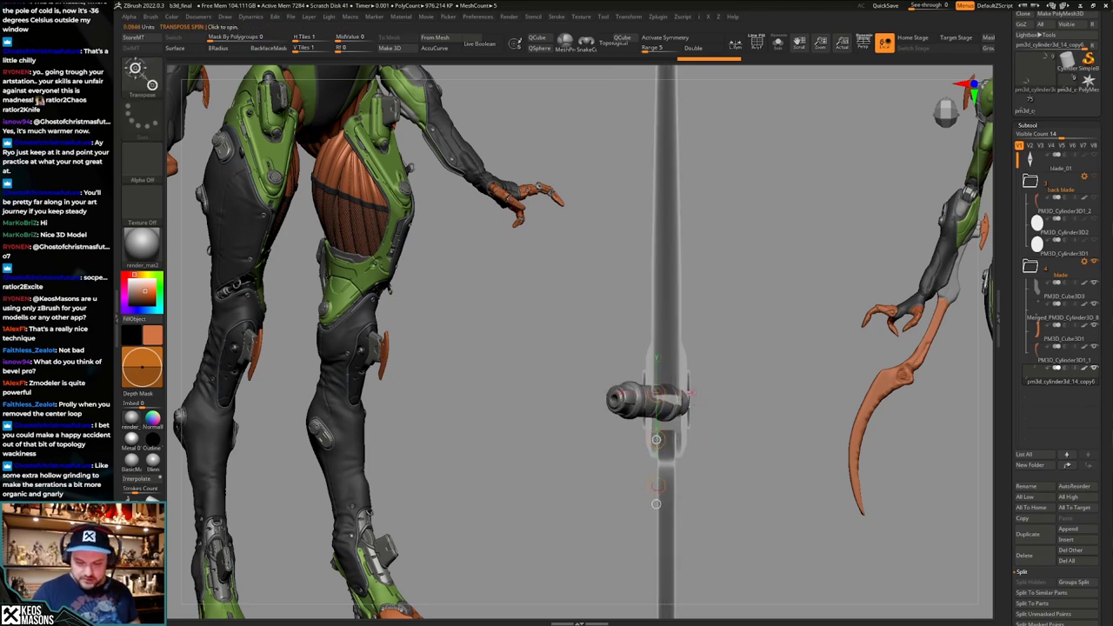
pyautogui.moveTo(657, 440); pyautogui.dragTo(748, 349)
pyautogui.moveTo(670, 474); pyautogui.dragTo(656, 492)
pyautogui.press('w')
pyautogui.moveTo(714, 389); pyautogui.dragTo(709, 396)
# Isolate the cylinder, mask its body, delete the collar at one end and clear the mask.
pyautogui.press('q')
pyautogui.keyDown('shift'); pyautogui.moveTo(869, 350); pyautogui.dragTo(803, 349); pyautogui.keyUp('shift')
pyautogui.moveTo(737, 360); pyautogui.dragTo(774, 362)
pyautogui.click(771, 364)
pyautogui.press('w')
pyautogui.keyDown('ctrl'); pyautogui.click(643, 369); pyautogui.keyUp('ctrl')
pyautogui.press('q')
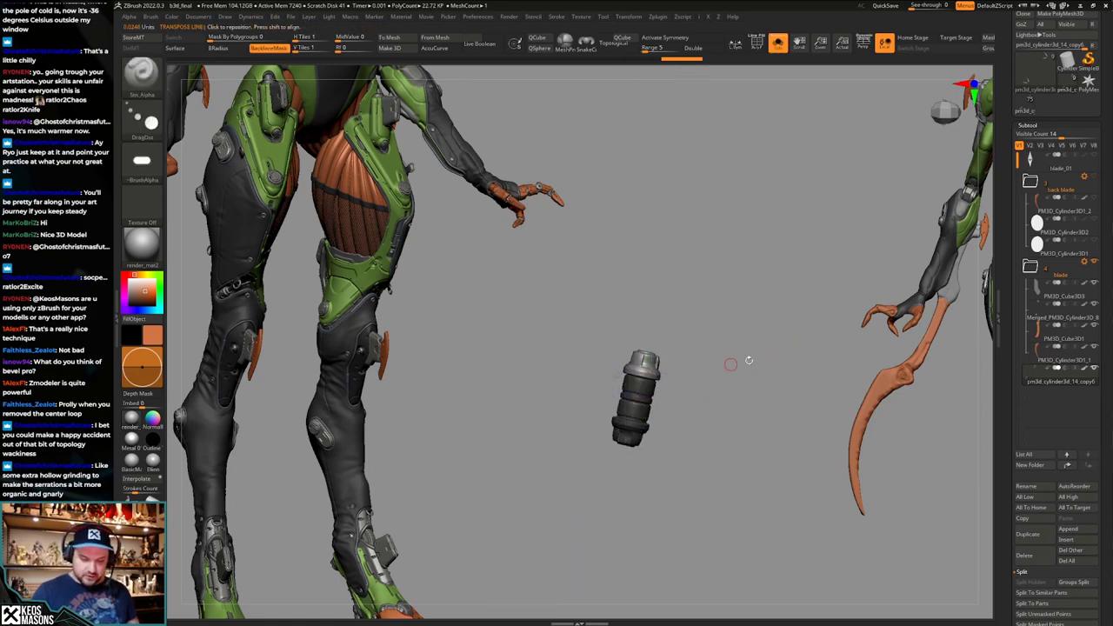
pyautogui.press('Delete')
pyautogui.moveTo(757, 405)
pyautogui.keyDown('ctrl'); pyautogui.mouseDown()
pyautogui.moveTo(728, 415)
pyautogui.moveTo(737, 410)
pyautogui.mouseUp(); pyautogui.keyUp('ctrl')
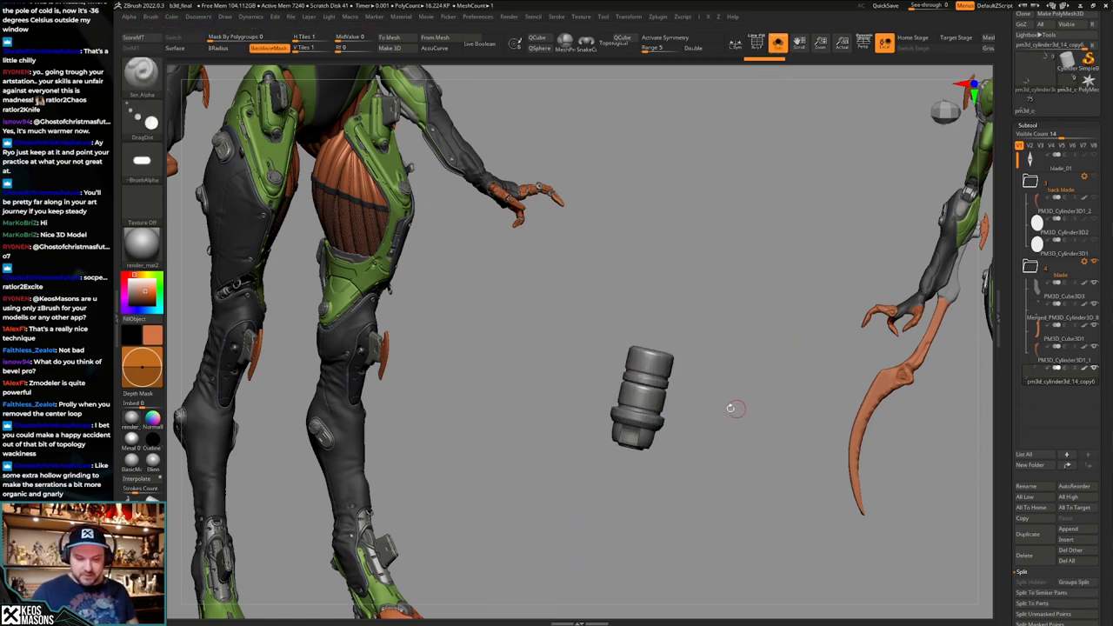
# Mask everything except the protruding ring and shrink the ring to the width of the cylinder body.
pyautogui.press('w')
pyautogui.keyDown('ctrl'); pyautogui.moveTo(652, 423); pyautogui.dragTo(654, 385); pyautogui.keyUp('ctrl')
pyautogui.keyDown('alt'); pyautogui.moveTo(719, 350); pyautogui.dragTo(753, 393); pyautogui.keyUp('alt')
pyautogui.moveTo(753, 393); pyautogui.dragTo(721, 392)
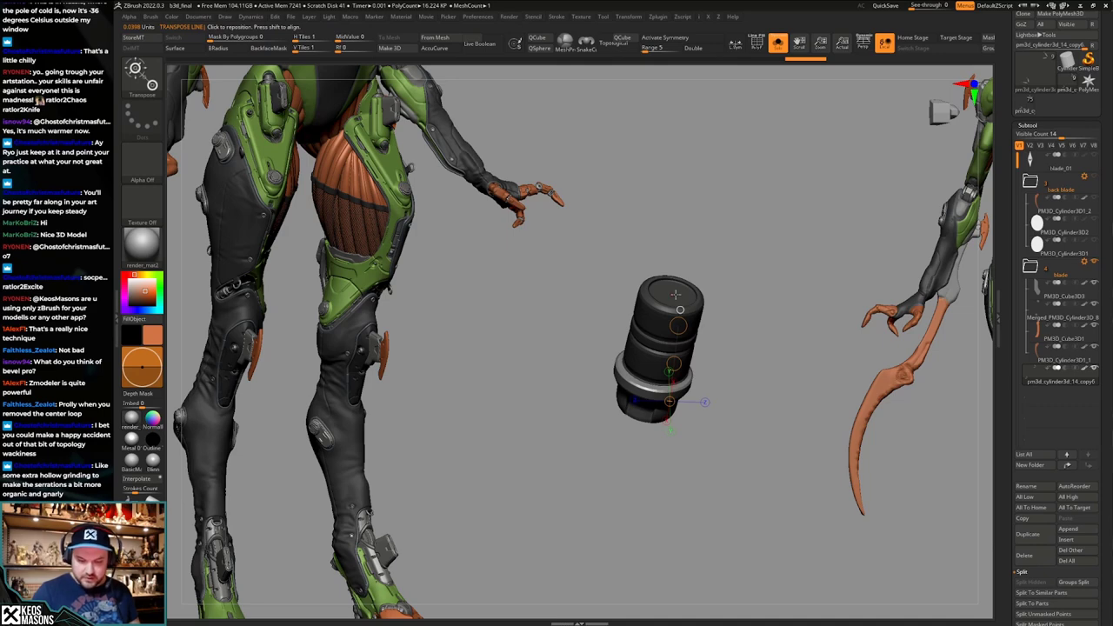
pyautogui.moveTo(673, 295); pyautogui.dragTo(743, 257)
pyautogui.moveTo(760, 397); pyautogui.dragTo(761, 264)
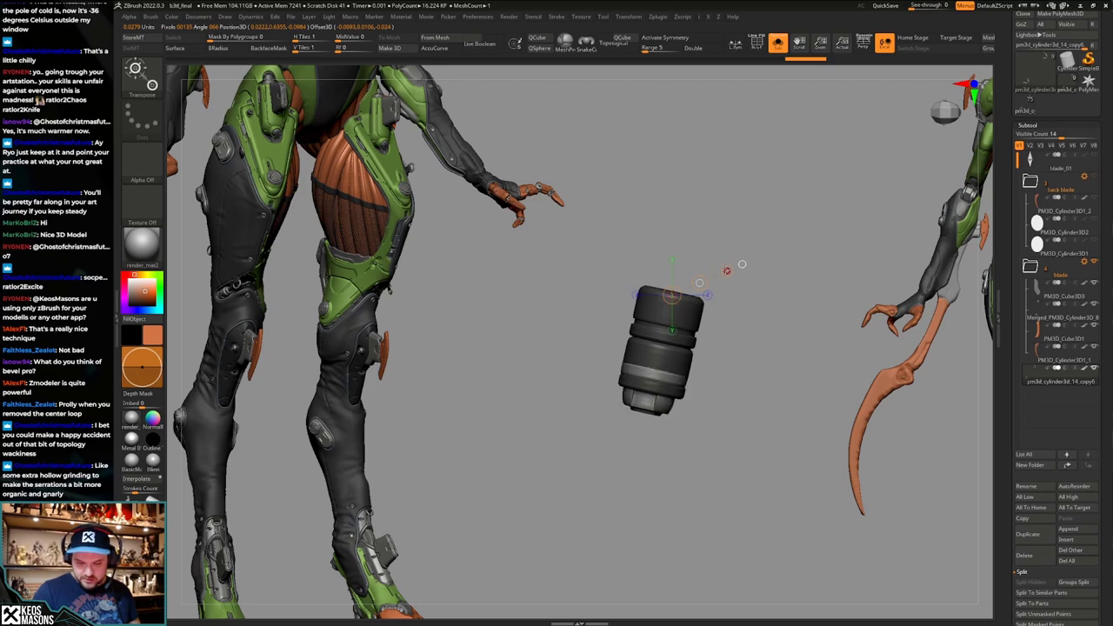
pyautogui.moveTo(754, 298); pyautogui.dragTo(749, 363)
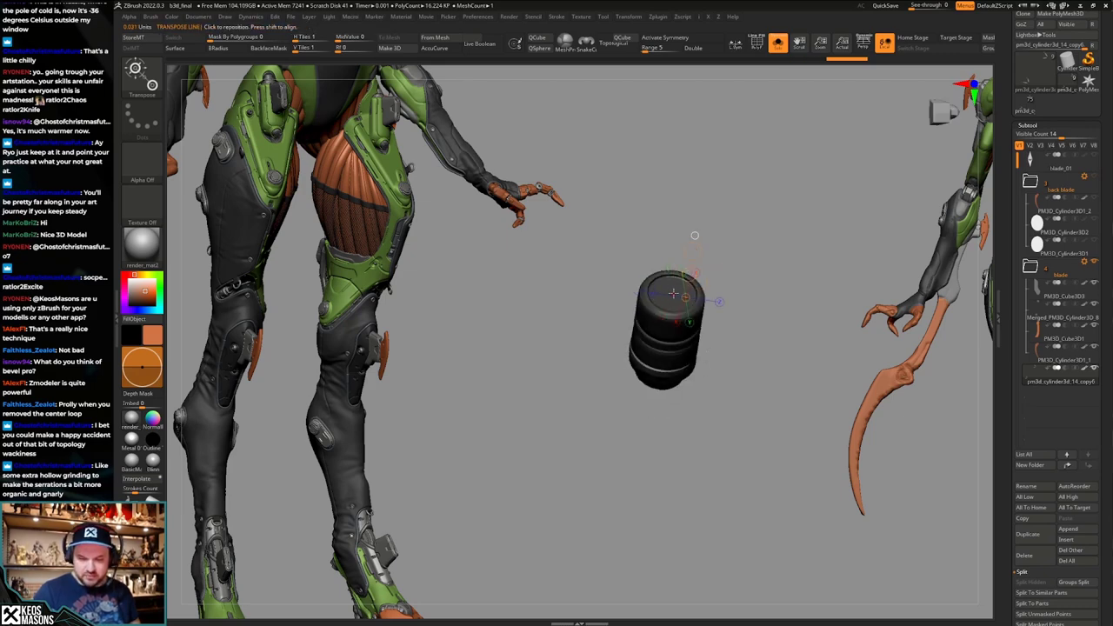
# Reshape the cylinder's plain end section with the Transpose line so it continues the straight body.
pyautogui.click(673, 293)
pyautogui.moveTo(711, 414); pyautogui.dragTo(707, 361)
pyautogui.moveTo(681, 261)
pyautogui.mouseDown()
pyautogui.moveTo(670, 315)
pyautogui.moveTo(676, 283)
pyautogui.mouseUp()
pyautogui.press('q')
pyautogui.moveTo(711, 412)
pyautogui.mouseDown()
pyautogui.moveTo(696, 415)
pyautogui.moveTo(721, 419)
pyautogui.moveTo(738, 346)
pyautogui.moveTo(726, 467)
pyautogui.moveTo(742, 435)
pyautogui.mouseUp()
pyautogui.press('w')
pyautogui.moveTo(703, 372)
pyautogui.keyDown('shift'); pyautogui.mouseDown()
pyautogui.moveTo(768, 372)
pyautogui.moveTo(733, 371)
pyautogui.moveTo(761, 378)
pyautogui.moveTo(751, 325)
pyautogui.moveTo(768, 246)
pyautogui.mouseUp(); pyautogui.keyUp('shift')
pyautogui.press('q')
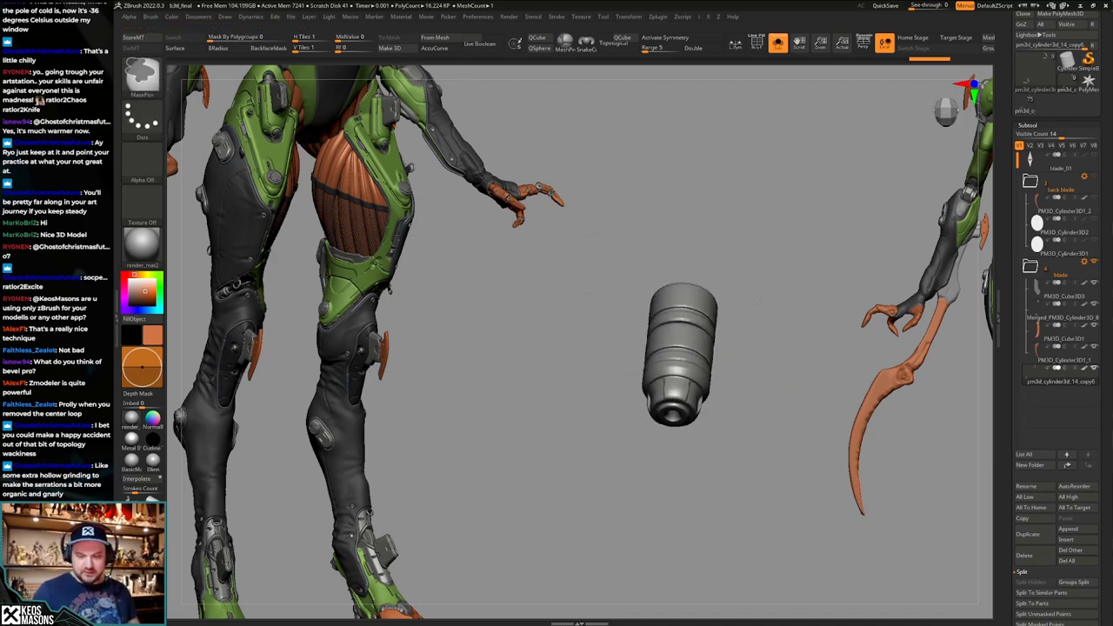
# Bring the blade back into view and place the simplified cylinder beside the pivot disc.
pyautogui.moveTo(758, 382)
pyautogui.mouseDown()
pyautogui.moveTo(745, 343)
pyautogui.moveTo(769, 403)
pyautogui.moveTo(708, 402)
pyautogui.moveTo(723, 425)
pyautogui.moveTo(716, 382)
pyautogui.moveTo(713, 402)
pyautogui.mouseUp()
pyautogui.hotkey('alt', 's')
pyautogui.hotkey('ctrl', 'shift', 'z')
pyautogui.hotkey('ctrl', 'shift', 'z')
pyautogui.hotkey('ctrl', 'shift', 'z')
pyautogui.hotkey('ctrl', 'shift', 'z')
pyautogui.press('q')
pyautogui.press('w')
pyautogui.moveTo(732, 344); pyautogui.dragTo(745, 343)
pyautogui.hotkey('shift', 't')
pyautogui.press('q')
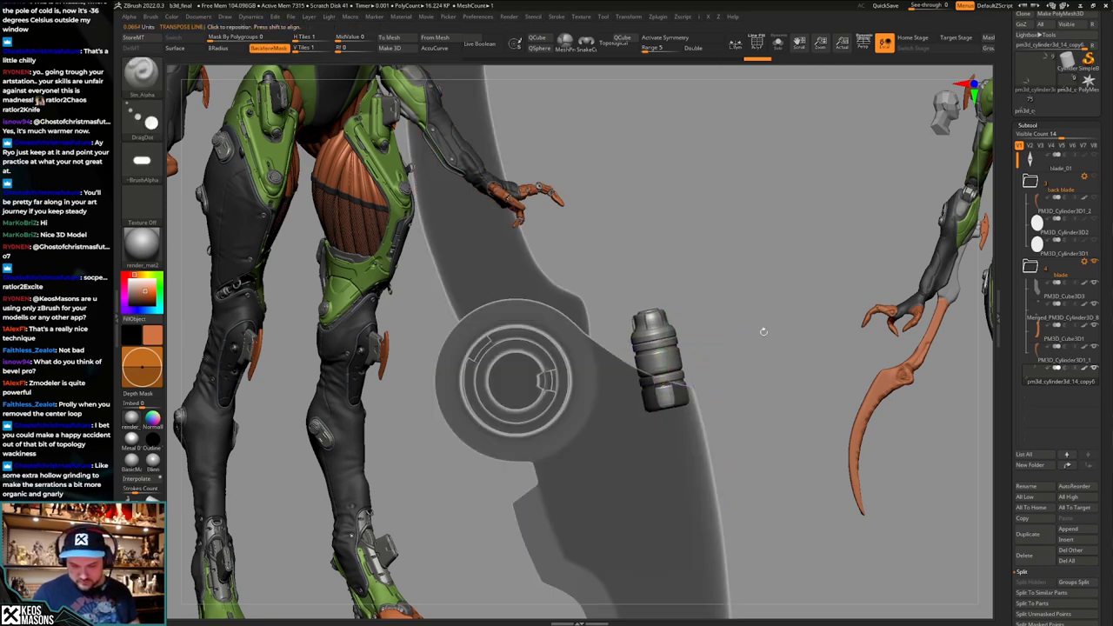
# Show the wireframe and floor grid, lower the cylinder's subdivision level and shift it towards the grid's axis line.
pyautogui.moveTo(754, 461)
pyautogui.mouseDown()
pyautogui.moveTo(758, 380)
pyautogui.moveTo(755, 431)
pyautogui.moveTo(745, 394)
pyautogui.moveTo(708, 405)
pyautogui.moveTo(742, 435)
pyautogui.moveTo(749, 472)
pyautogui.mouseUp()
pyautogui.hotkey('shift', 'p')
pyautogui.press('w')
pyautogui.hotkey('shift', 'f')
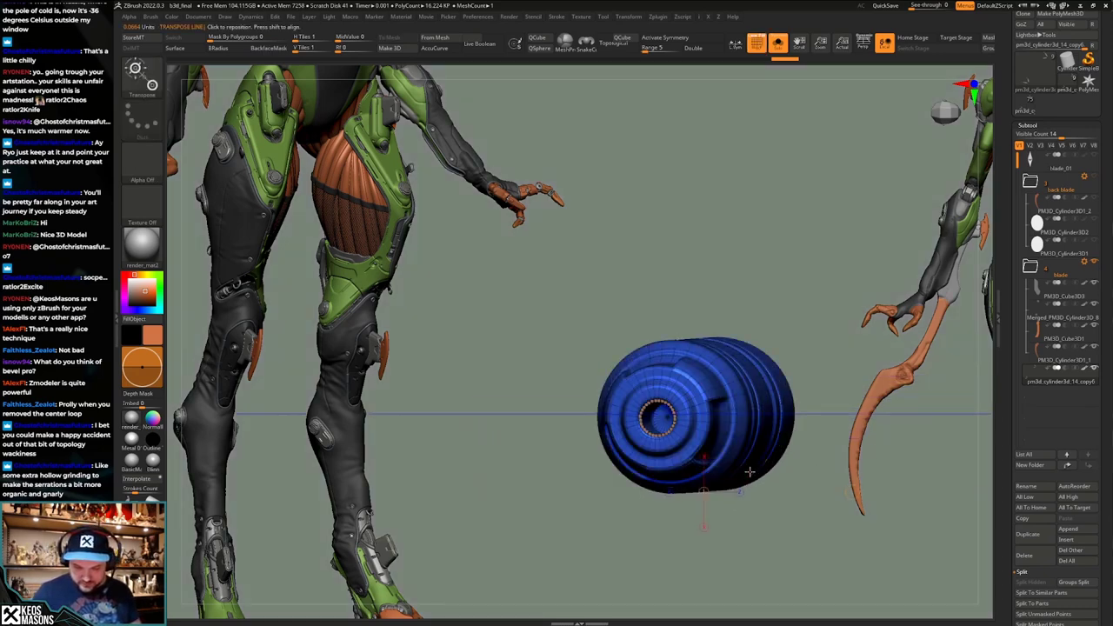
pyautogui.moveTo(752, 421); pyautogui.dragTo(753, 546)
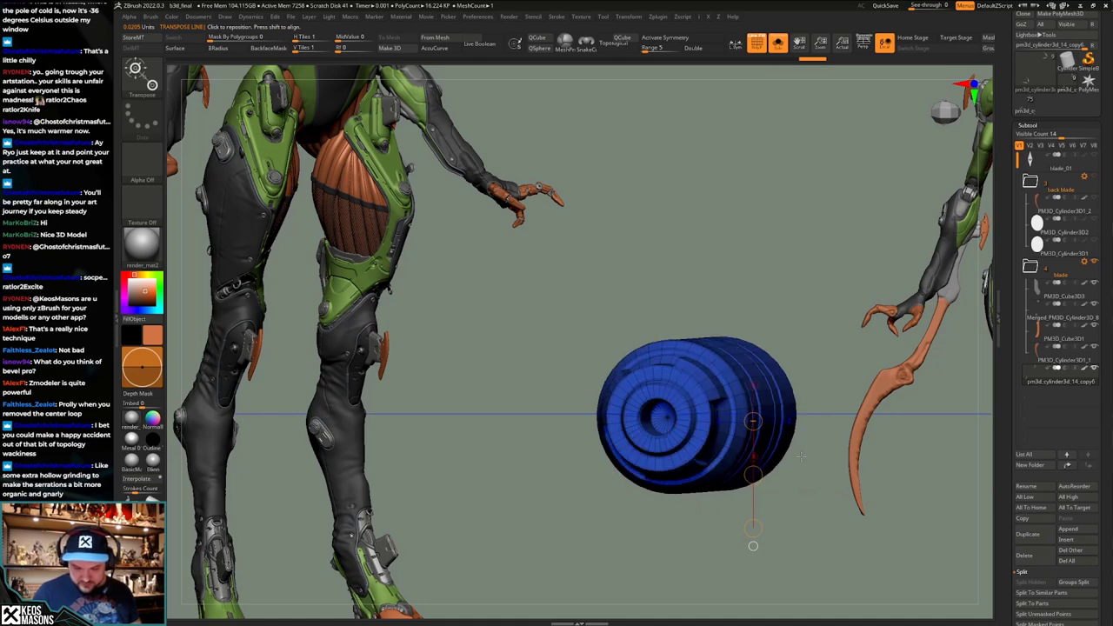
pyautogui.moveTo(753, 474); pyautogui.dragTo(753, 473)
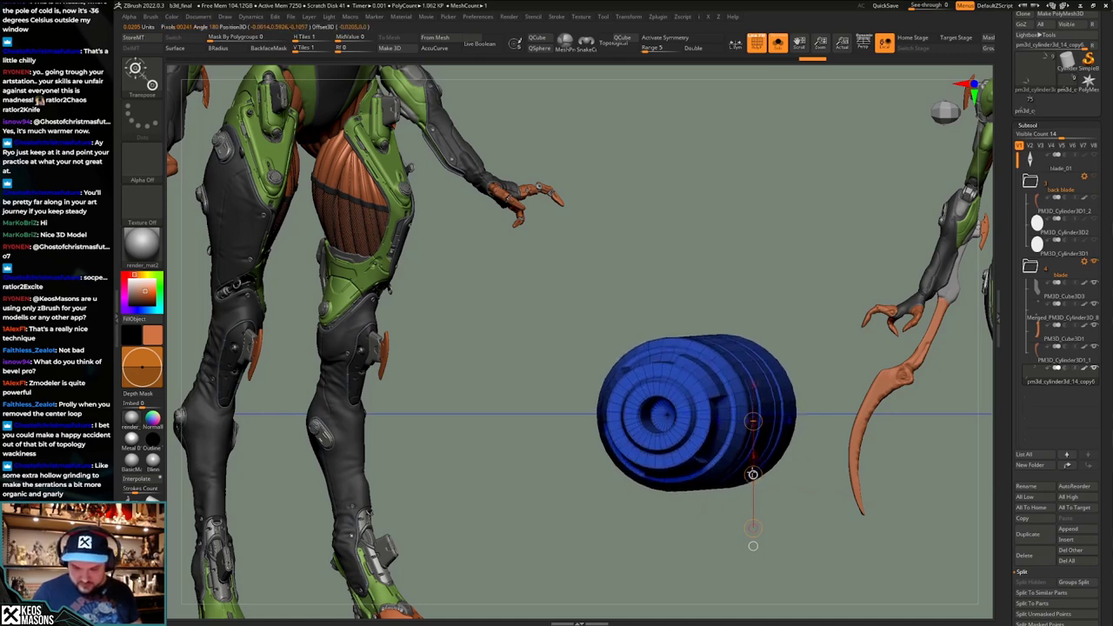
pyautogui.keyDown('shift'); pyautogui.moveTo(620, 412); pyautogui.dragTo(851, 412); pyautogui.keyUp('shift')
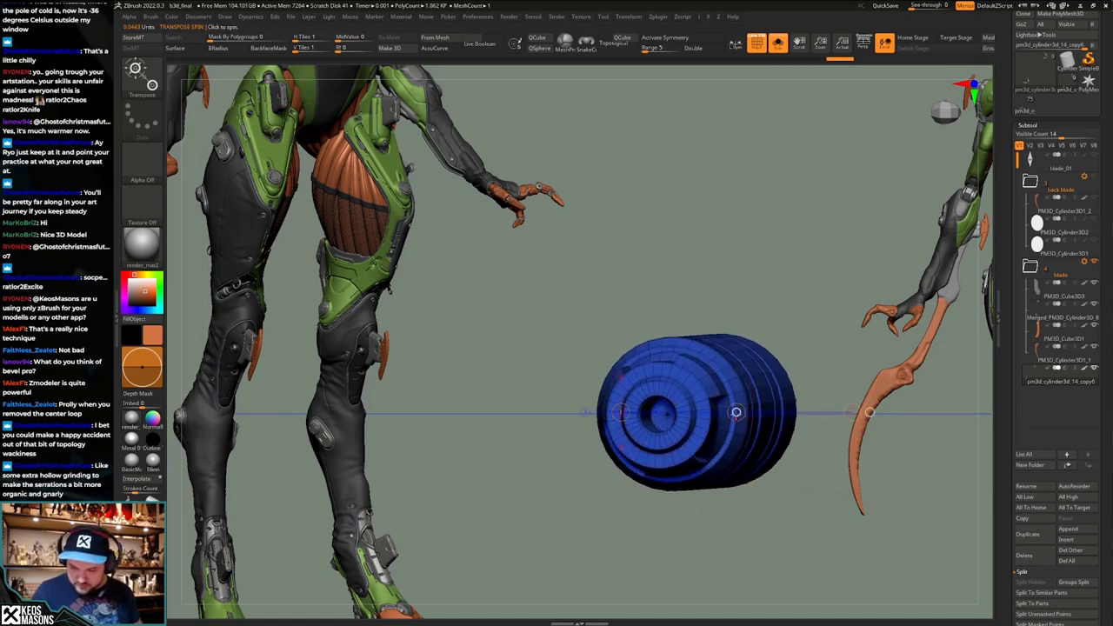
pyautogui.moveTo(737, 413); pyautogui.dragTo(736, 418)
# Straighten the tilted cylinder so its long axis stands vertical.
pyautogui.press('q')
pyautogui.hotkey('shift', 'f')
pyautogui.moveTo(797, 467)
pyautogui.keyDown('alt'); pyautogui.mouseDown()
pyautogui.moveTo(798, 383)
pyautogui.moveTo(739, 321)
pyautogui.mouseUp(); pyautogui.keyUp('alt')
pyautogui.hotkey('shift', 'f')
pyautogui.moveTo(734, 427)
pyautogui.keyDown('alt'); pyautogui.mouseDown()
pyautogui.moveTo(693, 459)
pyautogui.moveTo(720, 346)
pyautogui.moveTo(753, 405)
pyautogui.mouseUp(); pyautogui.keyUp('alt')
pyautogui.press('w')
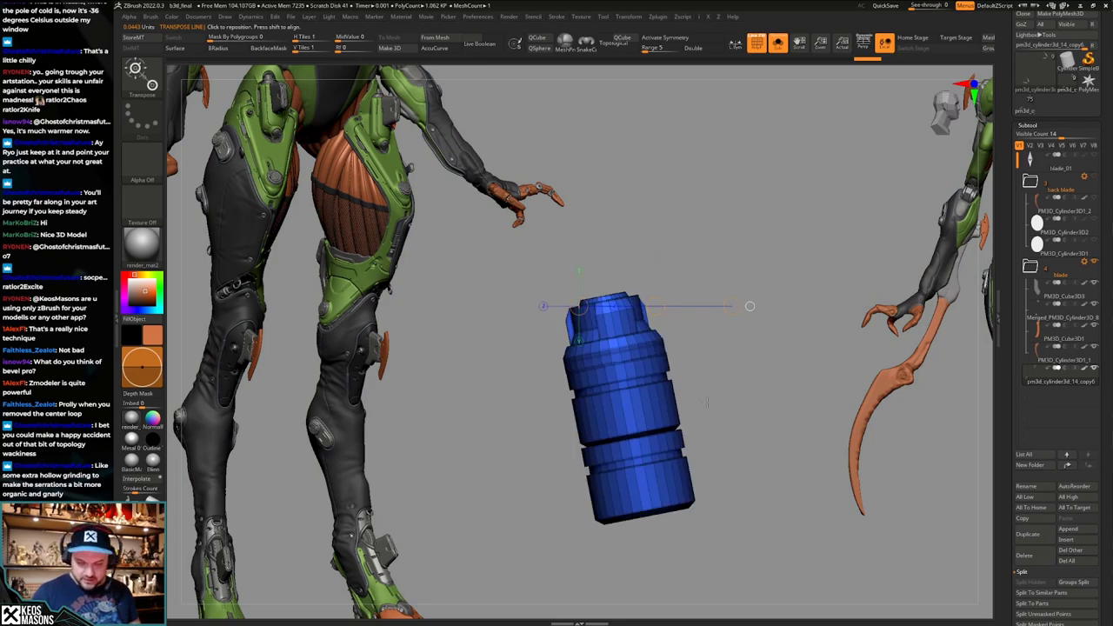
pyautogui.moveTo(629, 388); pyautogui.dragTo(637, 424)
pyautogui.hotkey('ctrl', 'z')
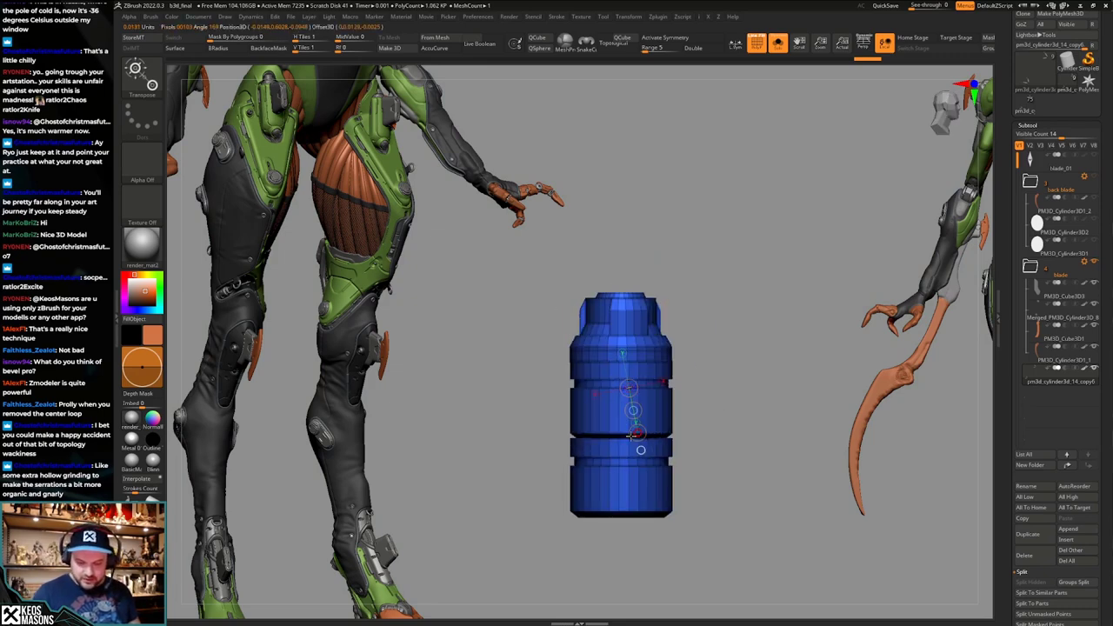
# View the cylinder end-on and move it towards the centre of the grid's axis line with the Transpose line.
pyautogui.moveTo(746, 412)
pyautogui.keyDown('shift'); pyautogui.mouseDown()
pyautogui.moveTo(711, 409)
pyautogui.moveTo(688, 428)
pyautogui.moveTo(776, 413)
pyautogui.moveTo(758, 389)
pyautogui.moveTo(755, 340)
pyautogui.mouseUp(); pyautogui.keyUp('shift')
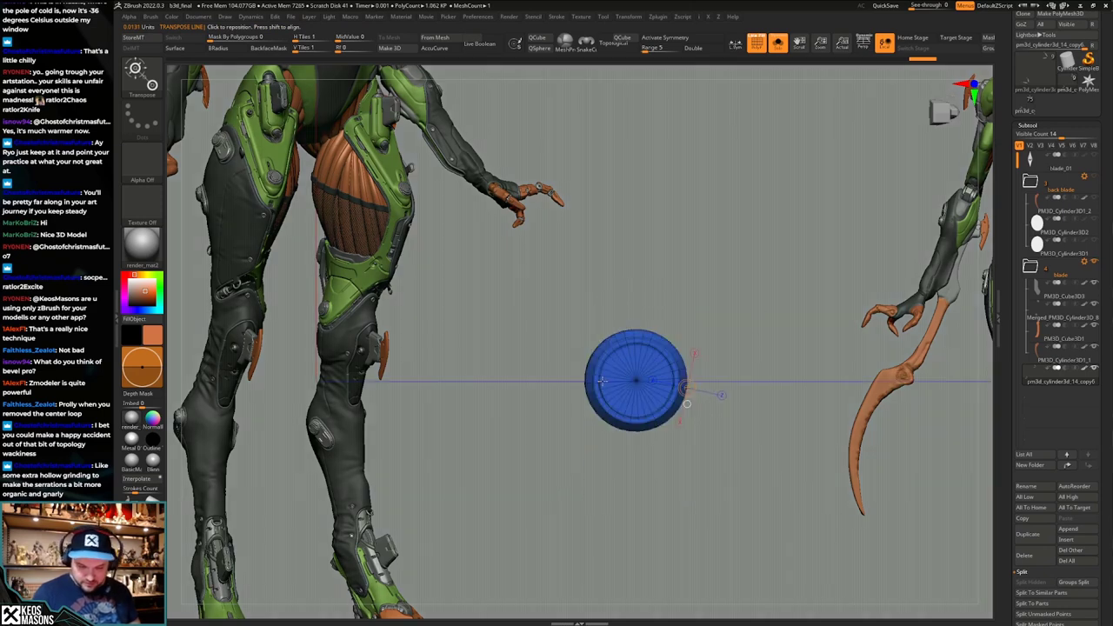
pyautogui.moveTo(593, 375); pyautogui.dragTo(664, 386)
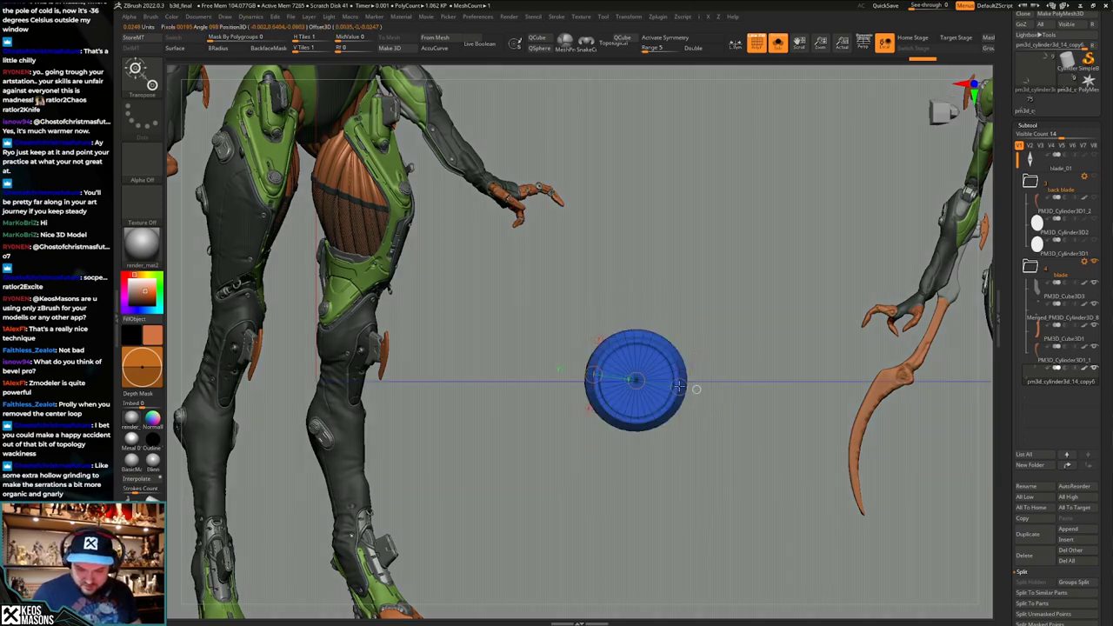
pyautogui.keyDown('shift'); pyautogui.moveTo(724, 337); pyautogui.dragTo(728, 381); pyautogui.keyUp('shift')
pyautogui.keyDown('alt'); pyautogui.moveTo(744, 293); pyautogui.dragTo(741, 409); pyautogui.keyUp('alt')
pyautogui.keyDown('shift'); pyautogui.moveTo(717, 470); pyautogui.dragTo(717, 496); pyautogui.keyUp('shift')
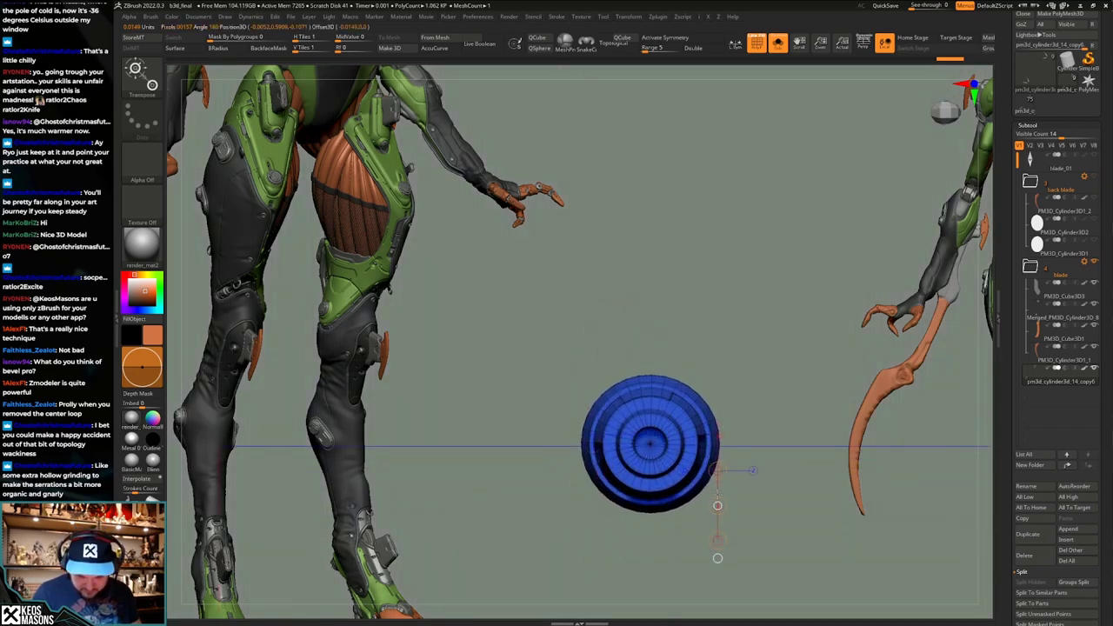
# Fine-tune the cylinder's centring on the axis line at close range and hide the wireframe.
pyautogui.press('q')
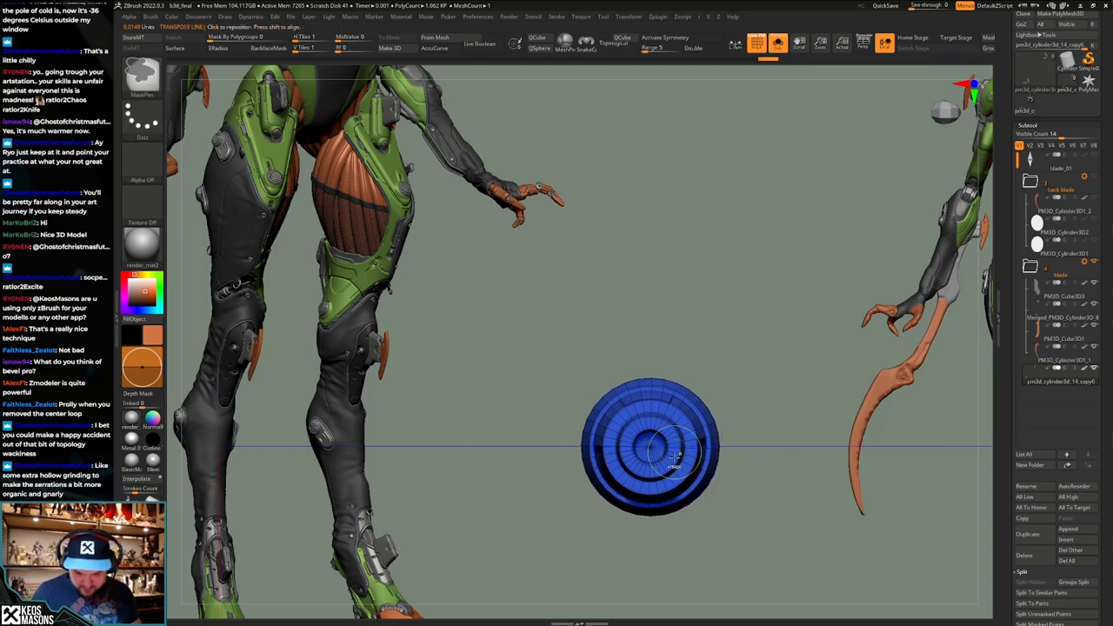
pyautogui.moveTo(679, 455)
pyautogui.keyDown('ctrl'); pyautogui.mouseDown(button='right')
pyautogui.moveTo(699, 465)
pyautogui.moveTo(484, 488)
pyautogui.mouseUp(button='right'); pyautogui.keyUp('ctrl')
pyautogui.press('w')
pyautogui.keyDown('shift'); pyautogui.moveTo(770, 424); pyautogui.dragTo(771, 518); pyautogui.keyUp('shift')
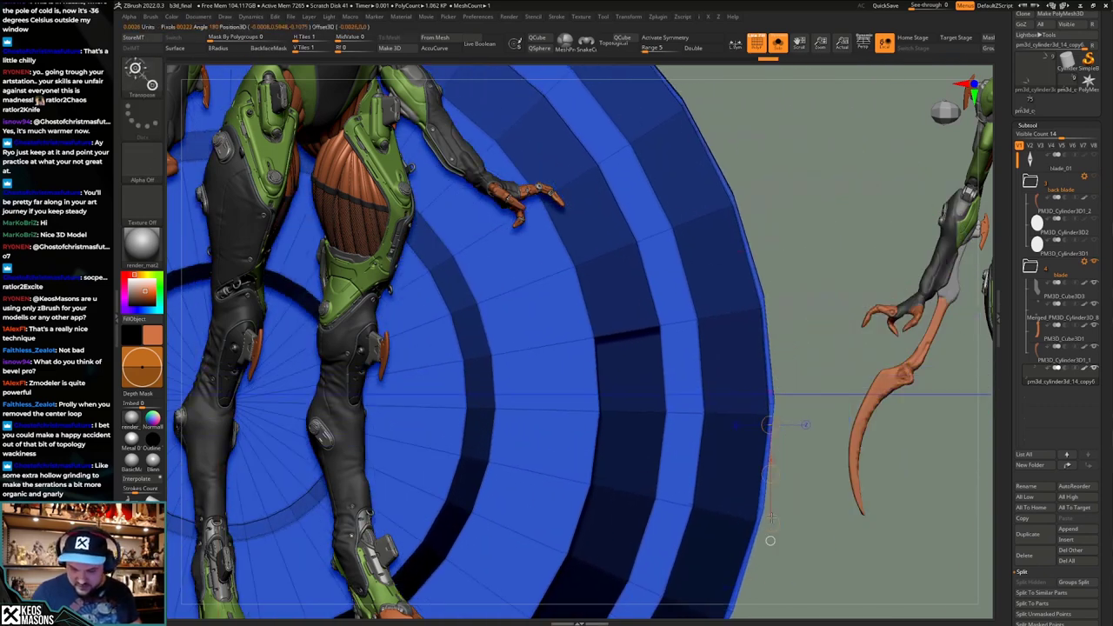
pyautogui.moveTo(771, 474); pyautogui.dragTo(770, 459)
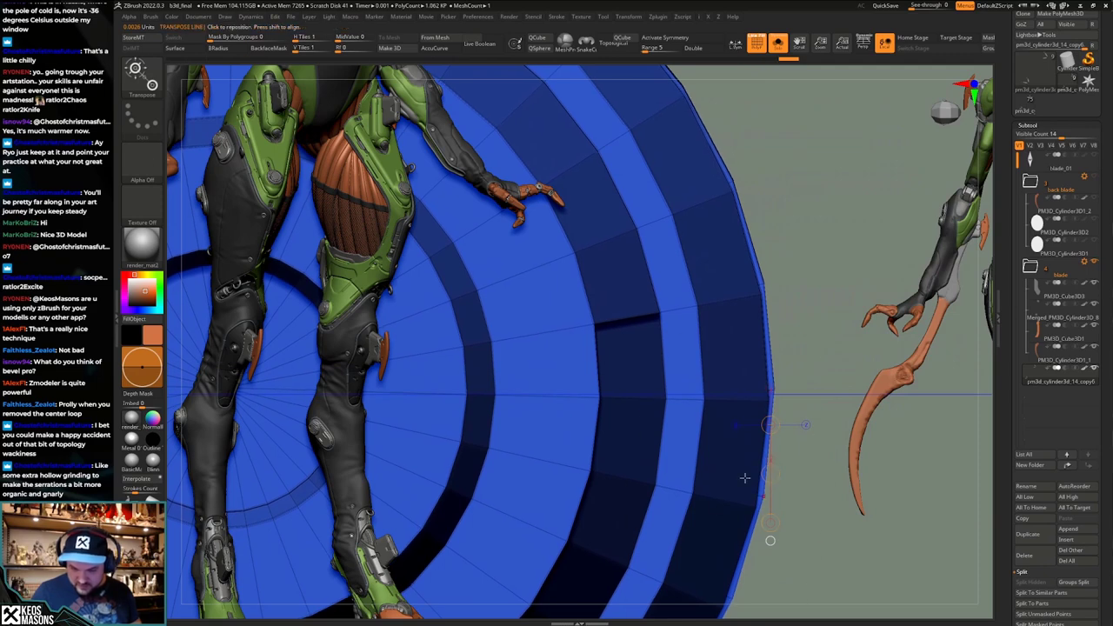
pyautogui.press('q')
pyautogui.keyDown('ctrl'); pyautogui.moveTo(682, 459); pyautogui.dragTo(642, 326, button='right'); pyautogui.keyUp('ctrl')
pyautogui.keyDown('alt'); pyautogui.moveTo(713, 447); pyautogui.dragTo(734, 449, button='right'); pyautogui.keyUp('alt')
pyautogui.keyDown('ctrl'); pyautogui.moveTo(737, 450); pyautogui.dragTo(747, 368, button='right'); pyautogui.keyUp('ctrl')
pyautogui.hotkey('shift', 'f')
pyautogui.hotkey('shift', 'f')
pyautogui.hotkey('shift', 'f')
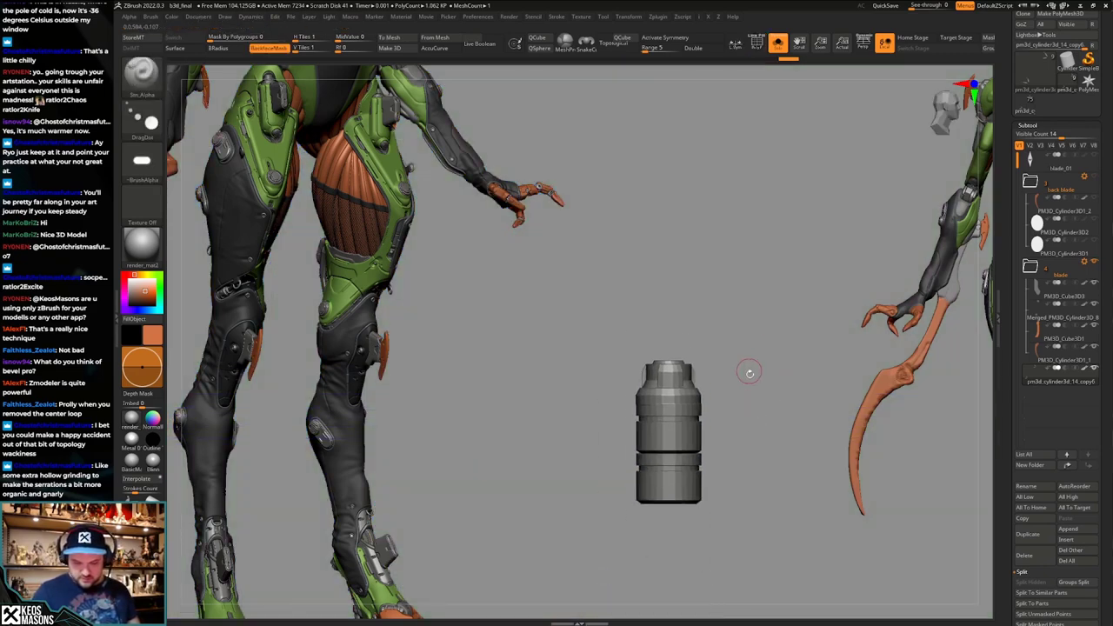
# Try to rotate the upright cylinder with the Transpose line, and undo the change.
pyautogui.hotkey('alt', 's')
pyautogui.moveTo(746, 412)
pyautogui.keyDown('ctrl'); pyautogui.mouseDown(button='right')
pyautogui.moveTo(723, 326)
pyautogui.moveTo(710, 372)
pyautogui.mouseUp(button='right'); pyautogui.keyUp('ctrl')
pyautogui.press('r')
pyautogui.moveTo(658, 381); pyautogui.dragTo(745, 380)
pyautogui.moveTo(745, 380); pyautogui.dragTo(741, 359)
pyautogui.hotkey('ctrl', 'z')
pyautogui.hotkey('ctrl', 'z')
pyautogui.hotkey('ctrl', 'z')
pyautogui.hotkey('ctrl', 'z')
pyautogui.hotkey('ctrl', 'z')
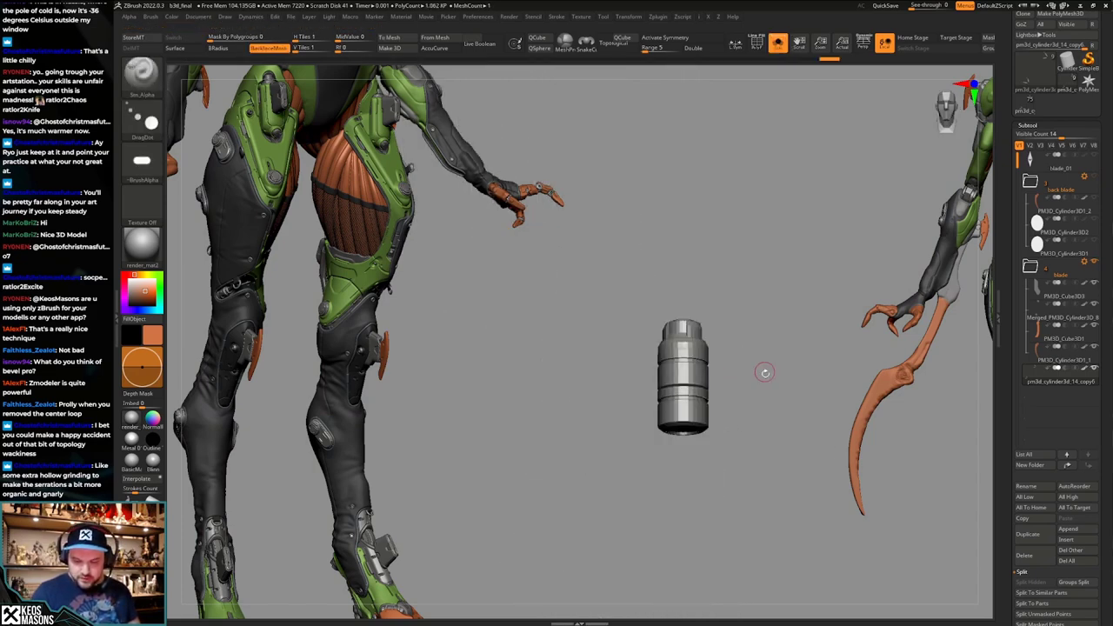
# Try Mirror And Weld on the cylinder, compare the result and undo it.
pyautogui.press('space')
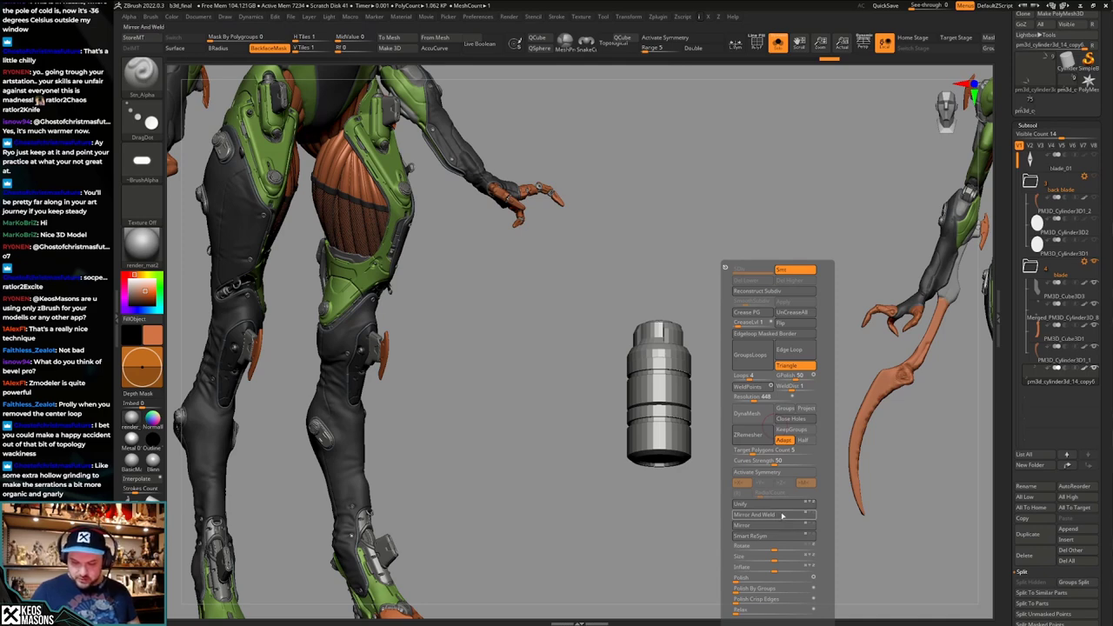
pyautogui.click(781, 516)
pyautogui.hotkey('ctrl', 'z')
pyautogui.hotkey('ctrl', 'shift', 'z')
pyautogui.hotkey('ctrl', 'z')
pyautogui.hotkey('ctrl', 'z')
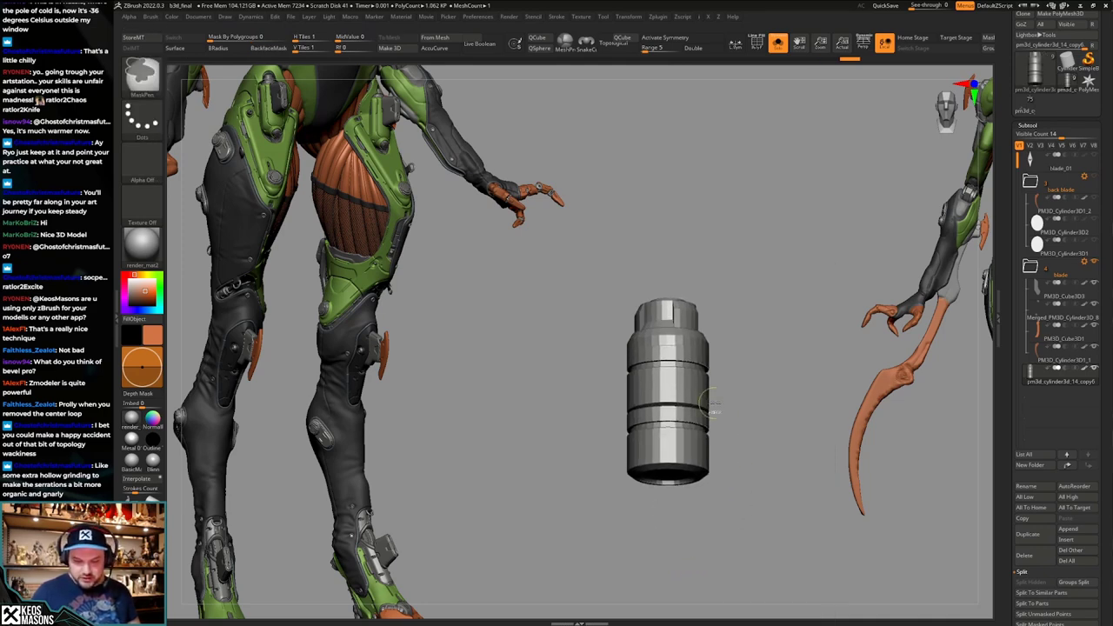
# Try nudging the cylinder sideways with a horizontal Transpose line, and undo it.
pyautogui.press('w')
pyautogui.moveTo(672, 402); pyautogui.dragTo(814, 403)
pyautogui.moveTo(743, 404); pyautogui.dragTo(742, 403)
pyautogui.press('q')
pyautogui.press('space')
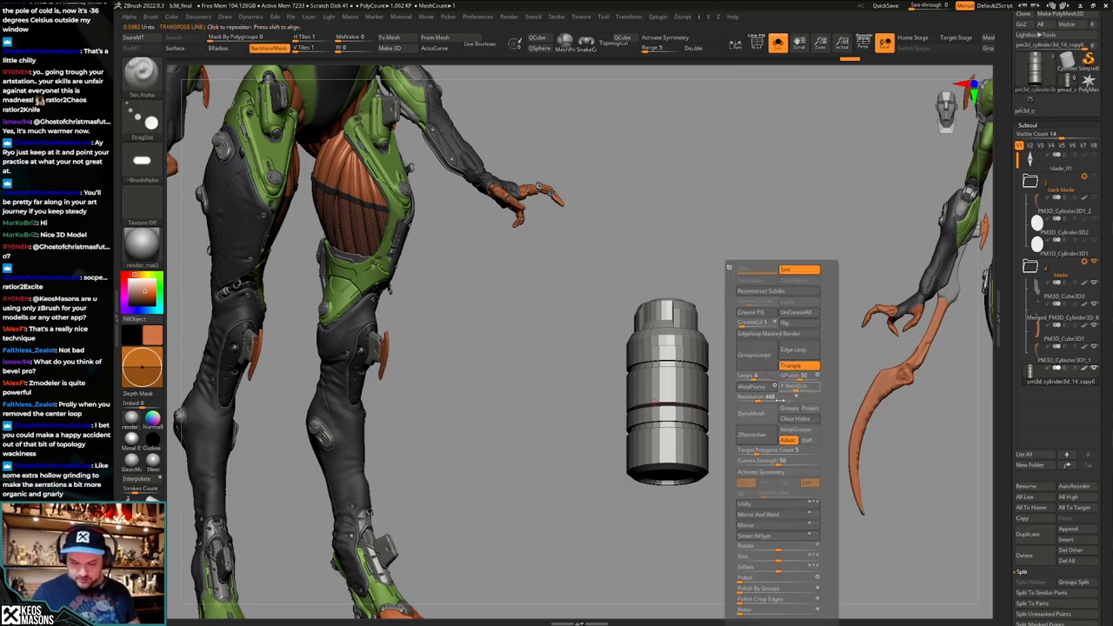
pyautogui.hotkey('ctrl', 'z')
pyautogui.hotkey('ctrl', 'z')
pyautogui.hotkey('ctrl', 'z')
pyautogui.hotkey('ctrl', 'z')
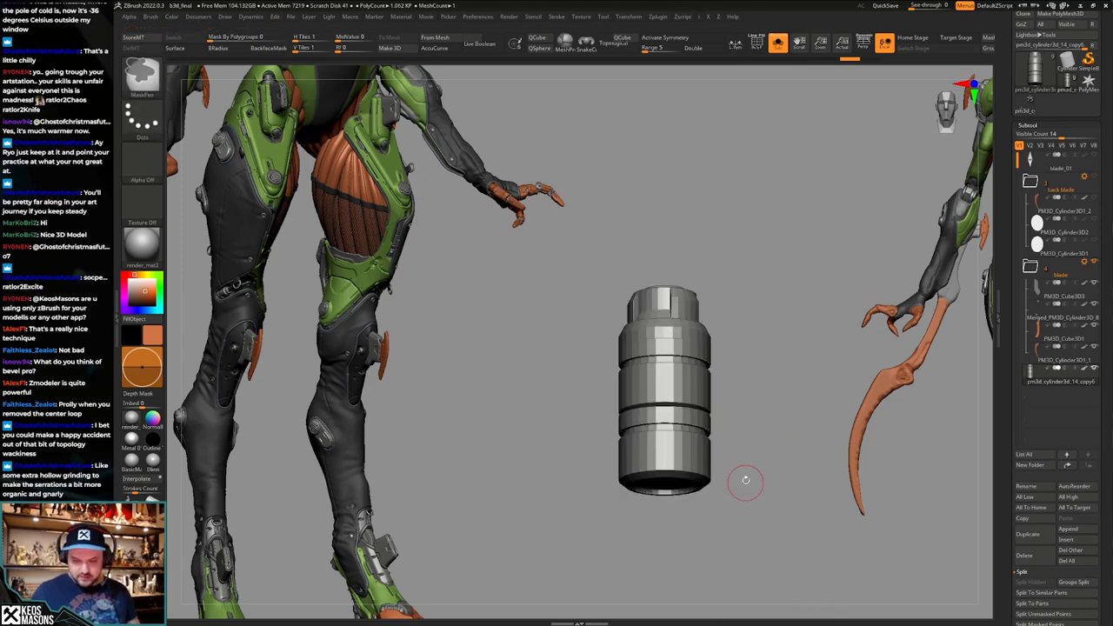
# Show the wireframe, set a horizontal Transpose line at the cylinder's base and apply Mirror And Weld.
pyautogui.hotkey('shift', 'f')
pyautogui.press('w')
pyautogui.moveTo(665, 470); pyautogui.dragTo(665, 433)
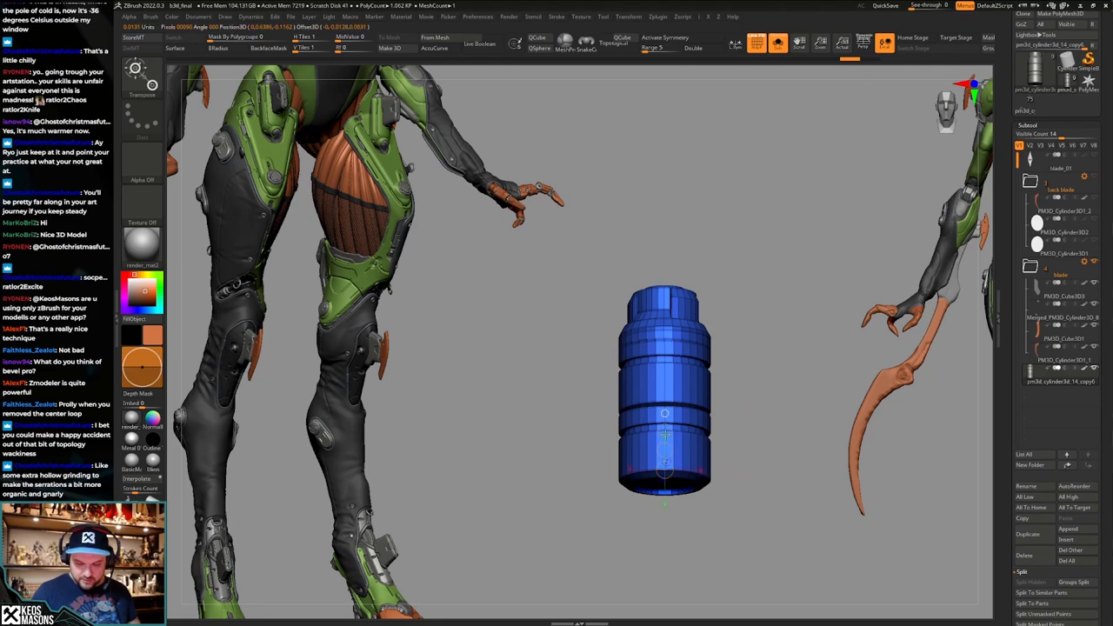
pyautogui.moveTo(700, 470); pyautogui.dragTo(782, 470)
pyautogui.press('q')
pyautogui.press('space')
pyautogui.click(796, 515)
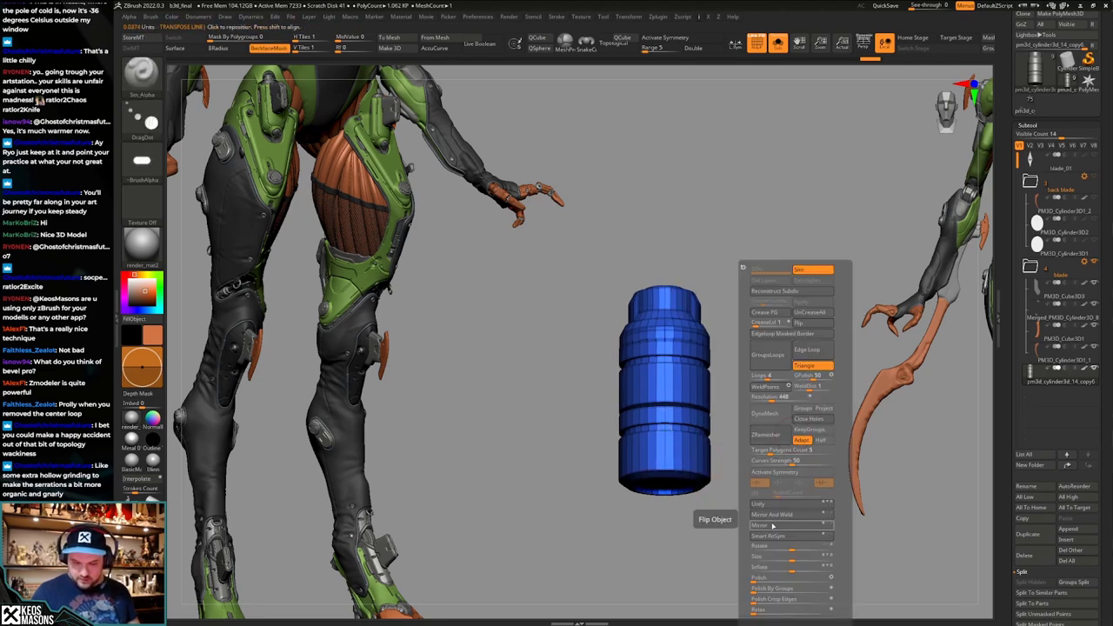
# Undo the last change, reset the Transpose line at the cylinder's base and reapply Mirror And Weld.
pyautogui.hotkey('ctrl', 'z')
pyautogui.press('r')
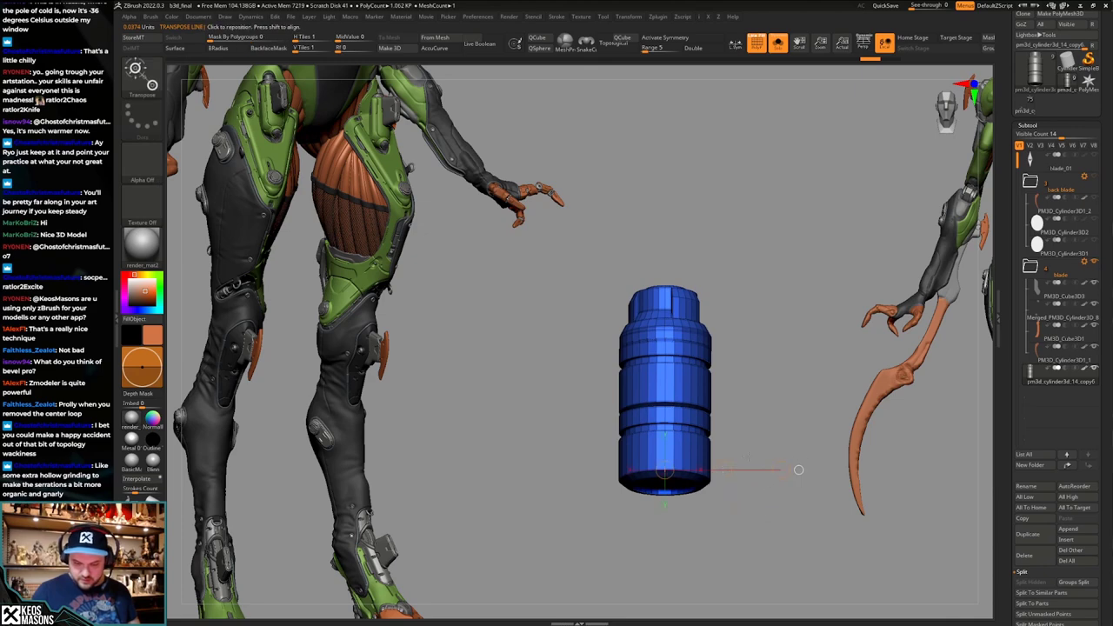
pyautogui.moveTo(663, 472); pyautogui.dragTo(662, 472)
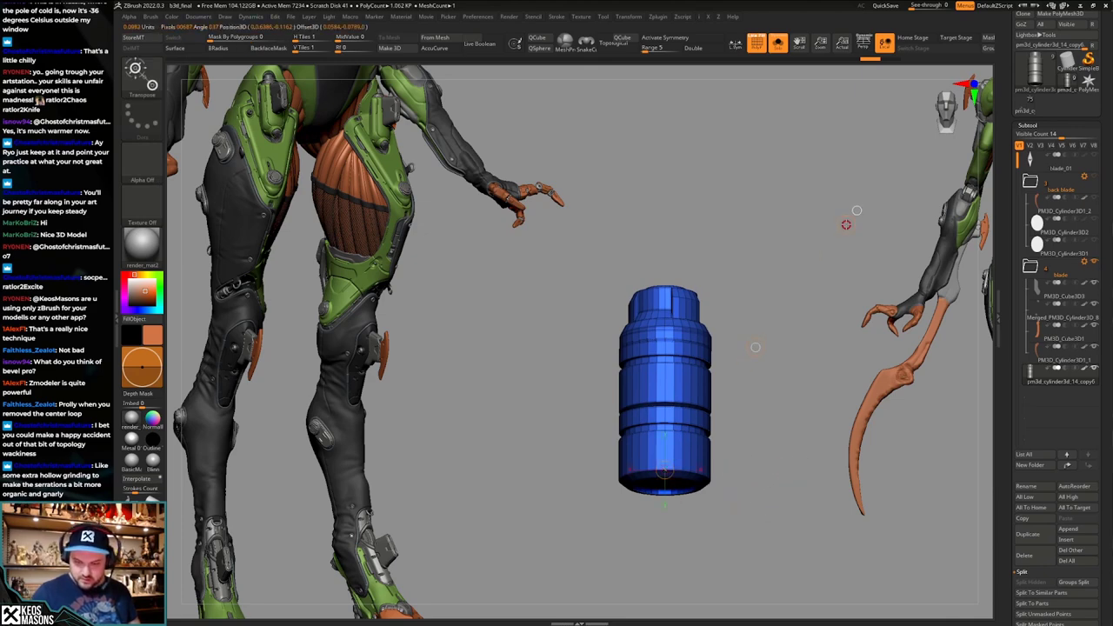
pyautogui.press('q')
pyautogui.press('g')
pyautogui.click(840, 455)
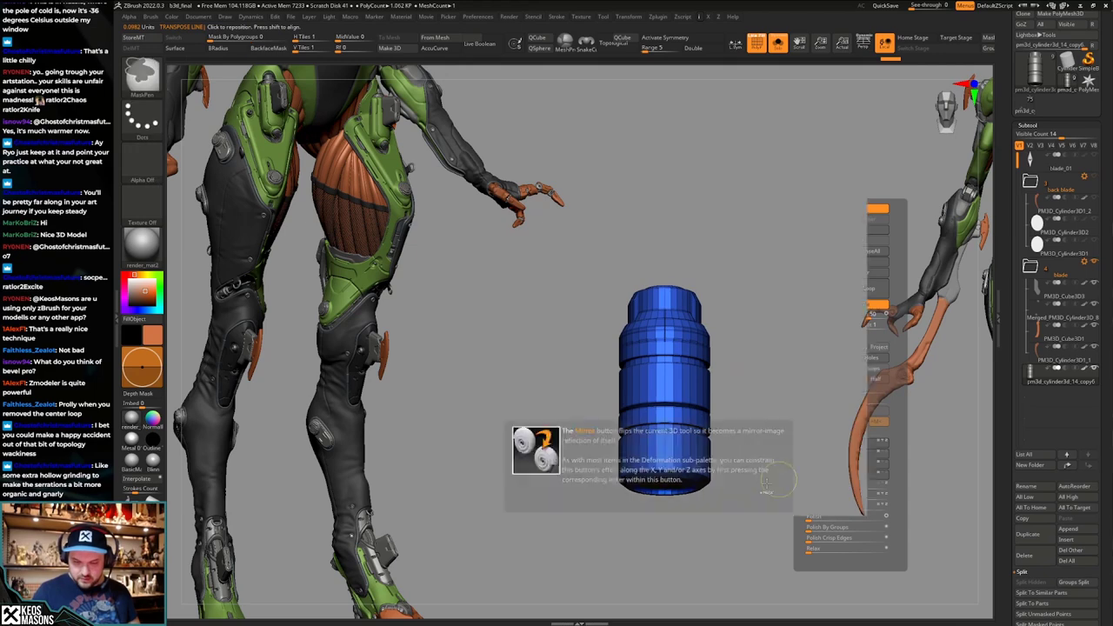
# Hide the wireframe, show all blade parts and shift the ribbed cylinder slightly into place beside the lower pivot.
pyautogui.keyDown('ctrl'); pyautogui.moveTo(769, 474); pyautogui.dragTo(702, 413, button='right'); pyautogui.keyUp('ctrl')
pyautogui.hotkey('shift', 'f')
pyautogui.hotkey('shift', 's')
pyautogui.press('w')
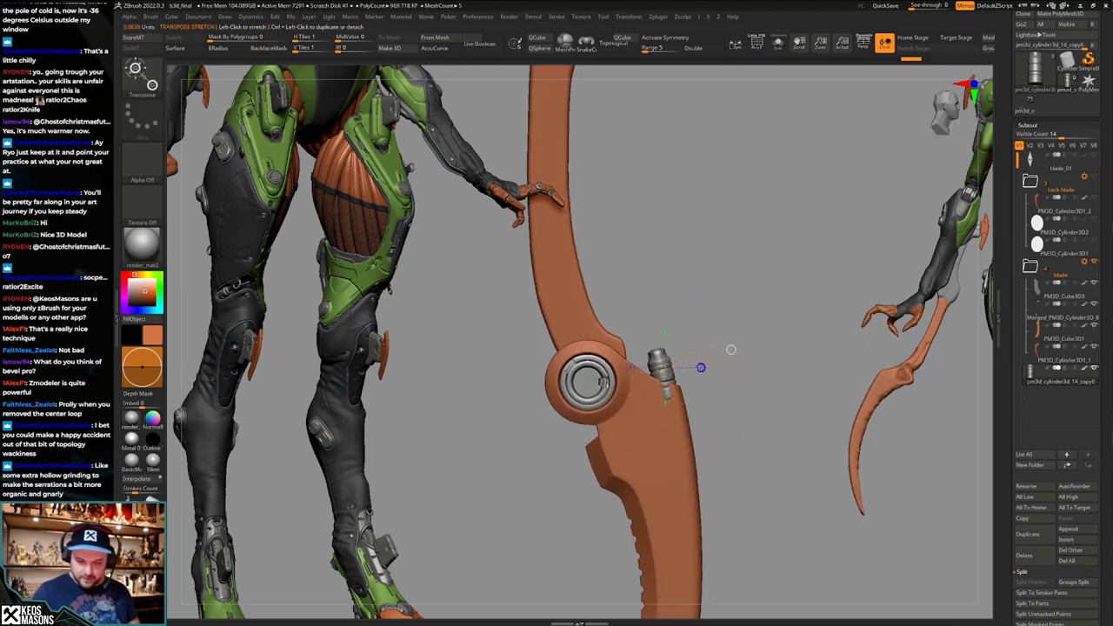
pyautogui.moveTo(701, 358); pyautogui.dragTo(690, 360)
pyautogui.press('q')
pyautogui.moveTo(695, 371)
pyautogui.keyDown('ctrl'); pyautogui.mouseDown(button='right')
pyautogui.moveTo(713, 328)
pyautogui.moveTo(671, 370)
pyautogui.moveTo(717, 439)
pyautogui.moveTo(727, 480)
pyautogui.moveTo(713, 475)
pyautogui.moveTo(714, 434)
pyautogui.mouseUp(button='right'); pyautogui.keyUp('ctrl')
pyautogui.moveTo(714, 434)
pyautogui.mouseDown(button='right')
pyautogui.moveTo(714, 510)
pyautogui.moveTo(721, 483)
pyautogui.moveTo(710, 448)
pyautogui.mouseUp(button='right')
pyautogui.moveTo(710, 447)
pyautogui.keyDown('ctrl'); pyautogui.mouseDown(button='right')
pyautogui.moveTo(715, 492)
pyautogui.moveTo(706, 461)
pyautogui.mouseUp(button='right'); pyautogui.keyUp('ctrl')
pyautogui.press('w')
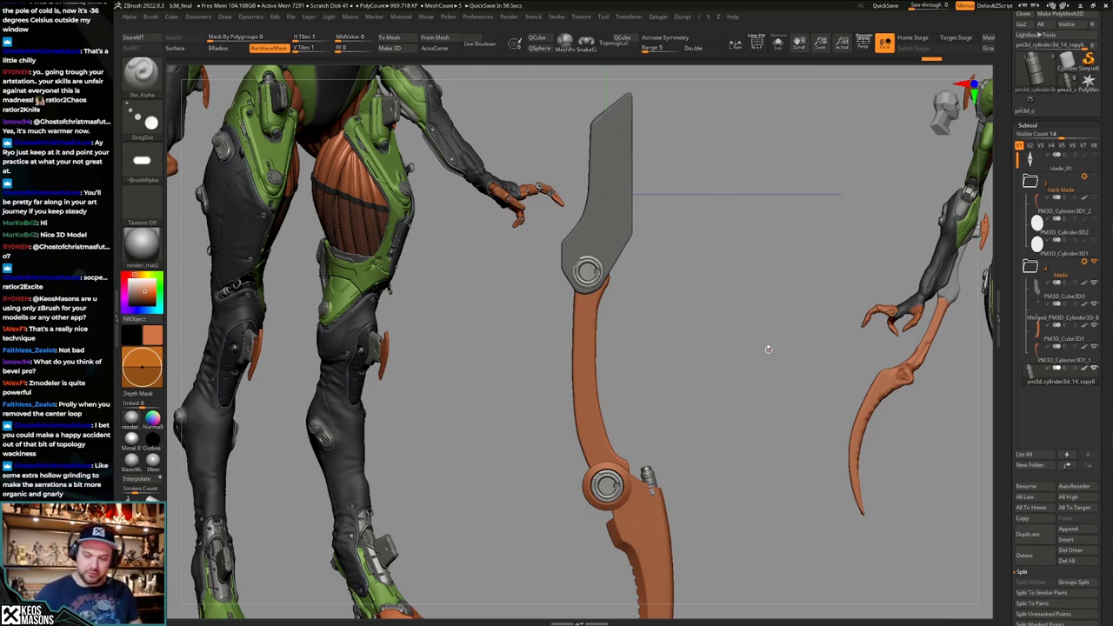
# Select the lower blade piece and mask a small spot where the ribbed cylinder meets it.
pyautogui.hotkey('shift', 'f')
pyautogui.keyDown('alt'); pyautogui.moveTo(722, 477); pyautogui.dragTo(715, 405); pyautogui.keyUp('alt')
pyautogui.keyDown('ctrl'); pyautogui.moveTo(726, 407); pyautogui.dragTo(722, 459, button='right'); pyautogui.keyUp('ctrl')
pyautogui.keyDown('alt'); pyautogui.moveTo(713, 450); pyautogui.dragTo(713, 426); pyautogui.keyUp('alt')
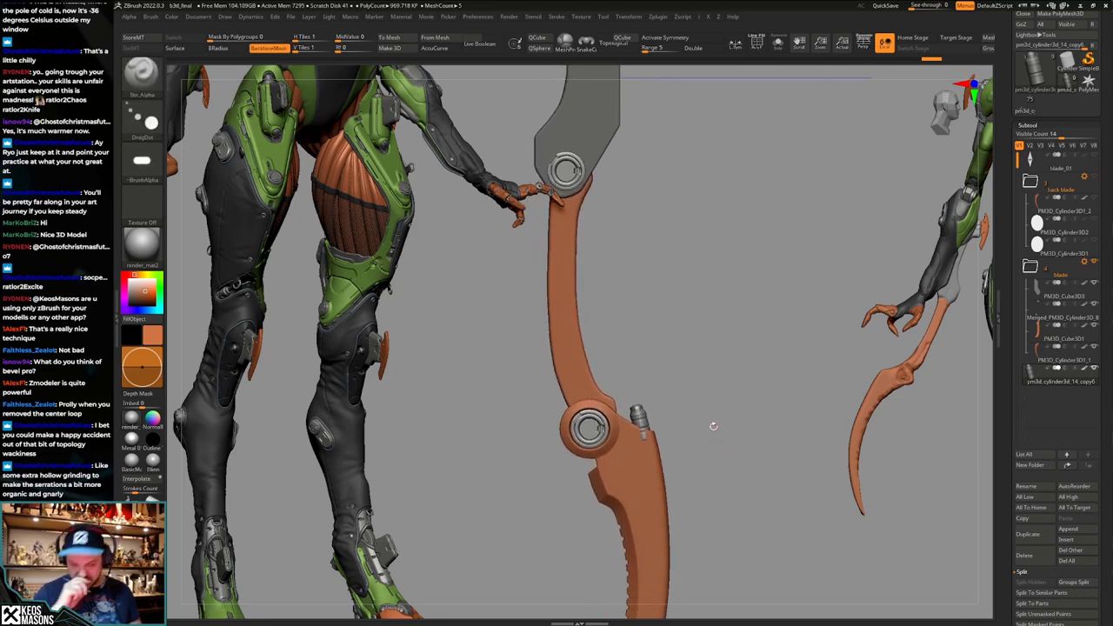
pyautogui.hotkey('ctrl', 'z')
pyautogui.hotkey('ctrl', 'z')
pyautogui.hotkey('ctrl', 'z')
pyautogui.hotkey('ctrl', 'z')
pyautogui.hotkey('ctrl', 'z')
pyautogui.hotkey('ctrl', 'z')
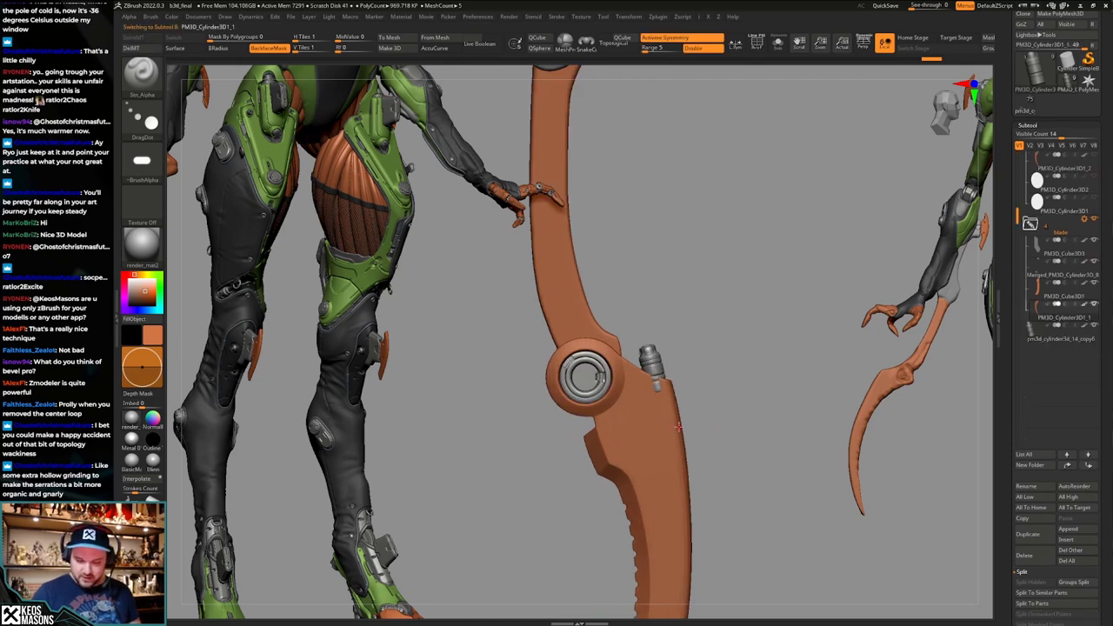
pyautogui.hotkey('ctrl', 'z')
pyautogui.hotkey('ctrl', 'z')
pyautogui.hotkey('ctrl', 'z')
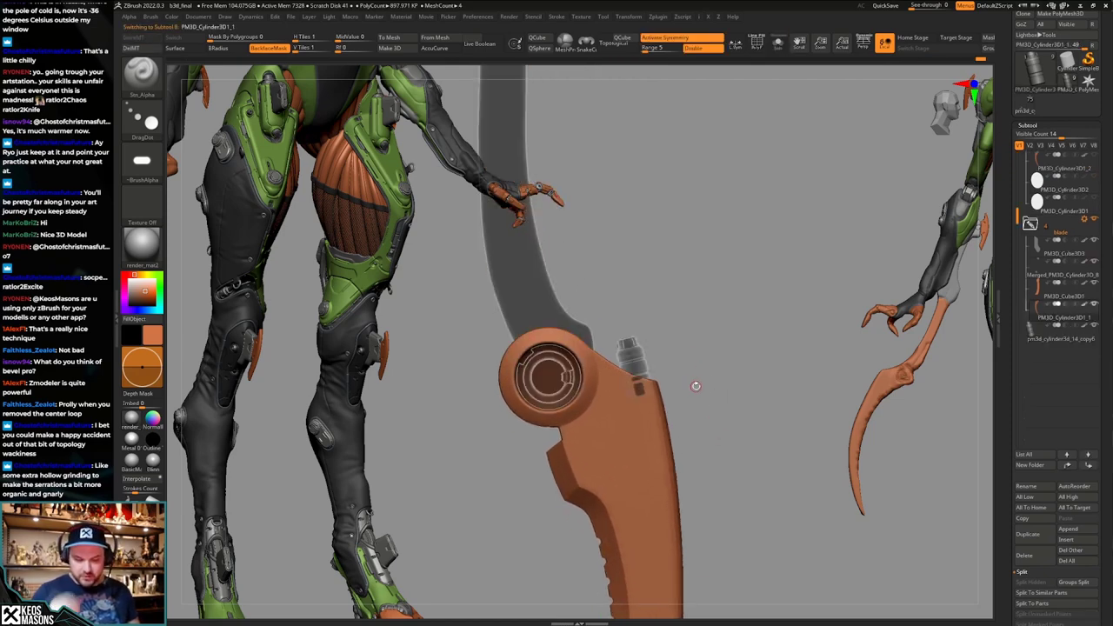
# Switch to the Standard brush, adjust its draw size and try it below the cylinder, undoing the last stroke.
pyautogui.press('b')
pyautogui.click(727, 391)
pyautogui.press('space')
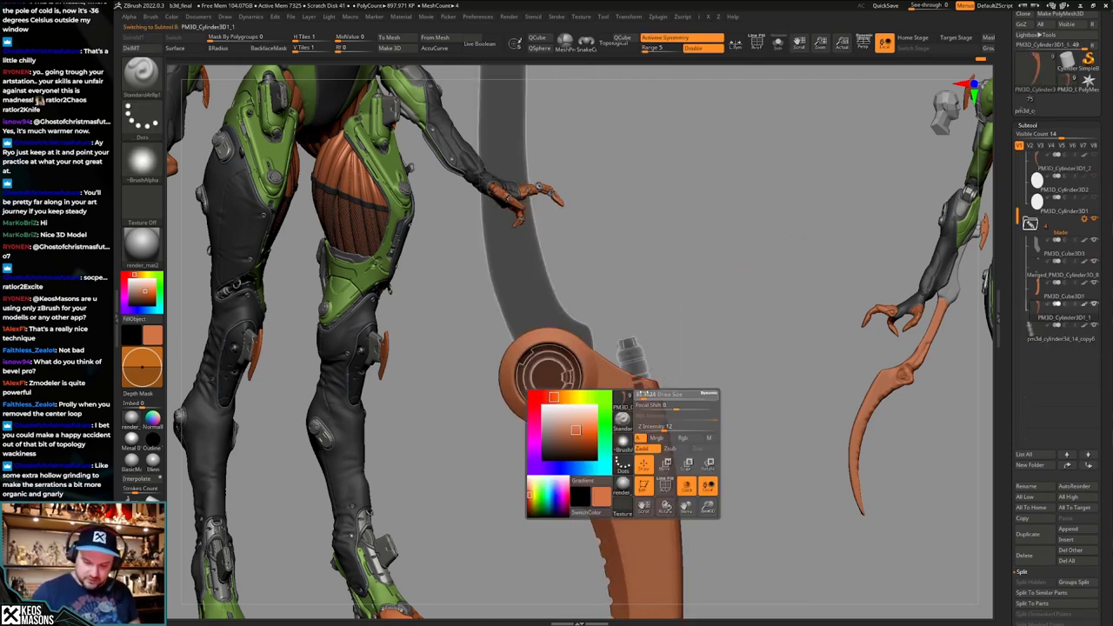
pyautogui.press('space')
pyautogui.click(647, 424)
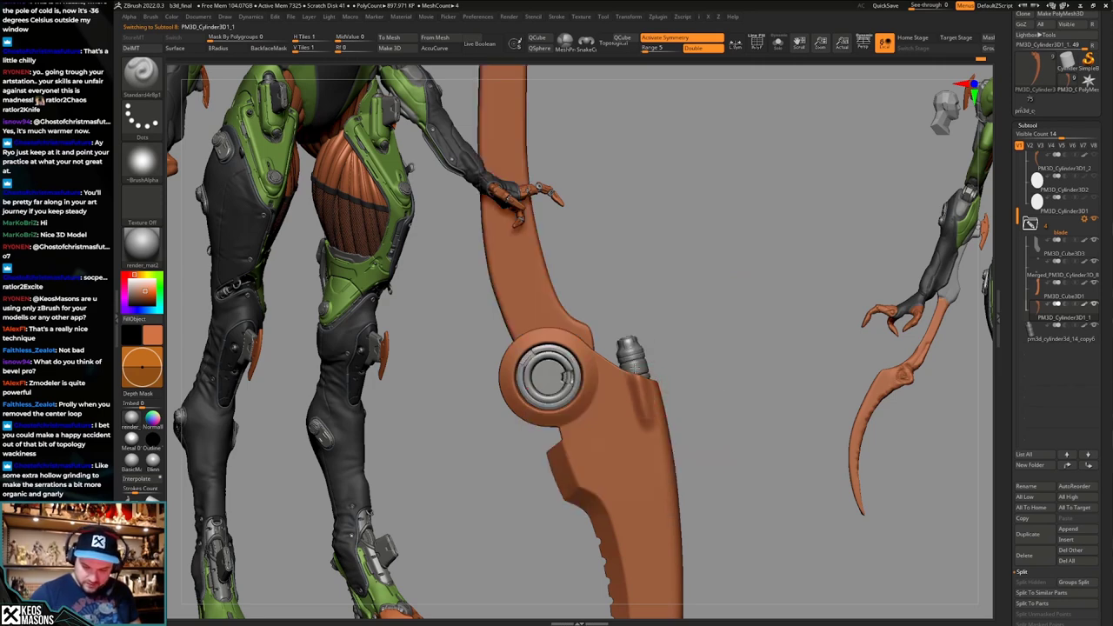
pyautogui.press('space')
pyautogui.press('space')
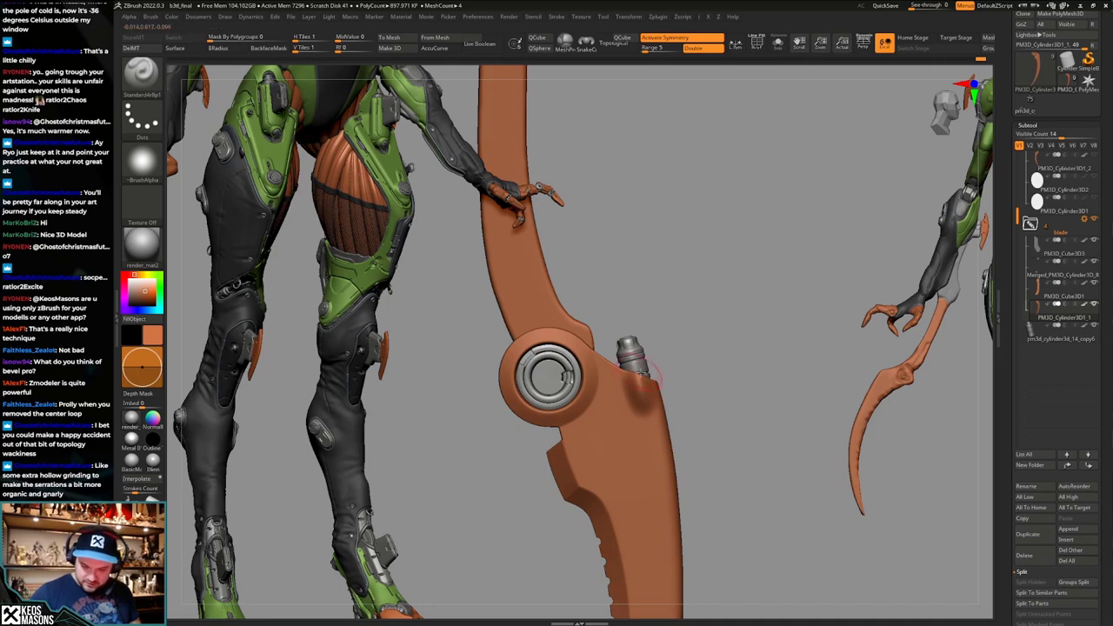
pyautogui.hotkey('ctrl', 'z')
# Isolate the lower blade and widen the painted mask on the edge where the cylinder sits.
pyautogui.press('space')
pyautogui.click(645, 447)
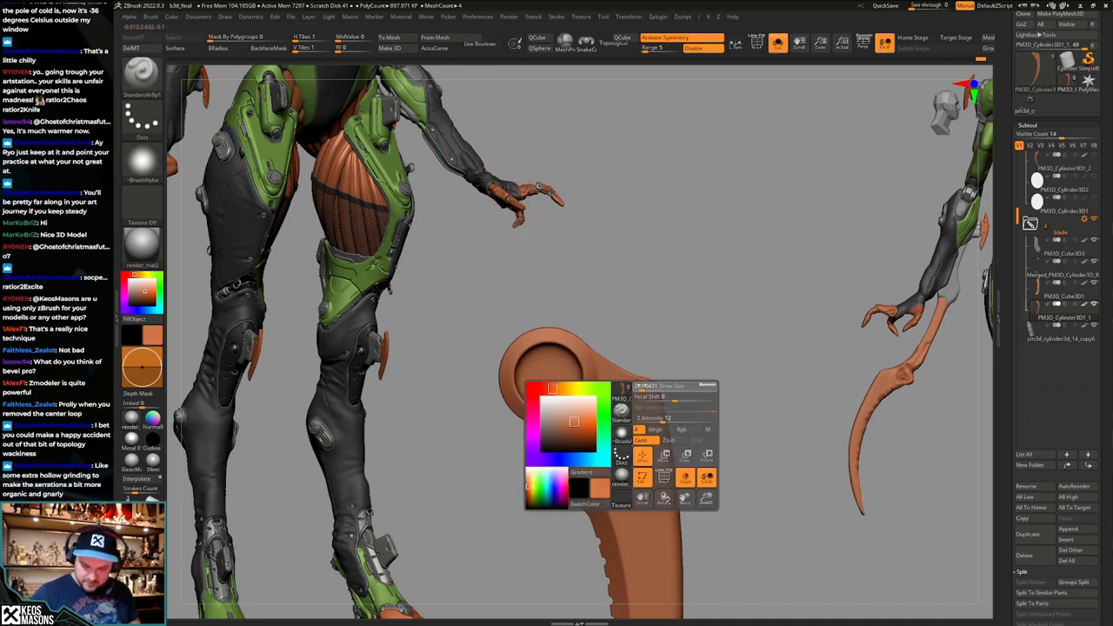
pyautogui.keyDown('ctrl'); pyautogui.click(635, 349); pyautogui.keyUp('ctrl')
pyautogui.keyDown('ctrl'); pyautogui.moveTo(644, 328); pyautogui.dragTo(703, 384); pyautogui.keyUp('ctrl')
pyautogui.press('space')
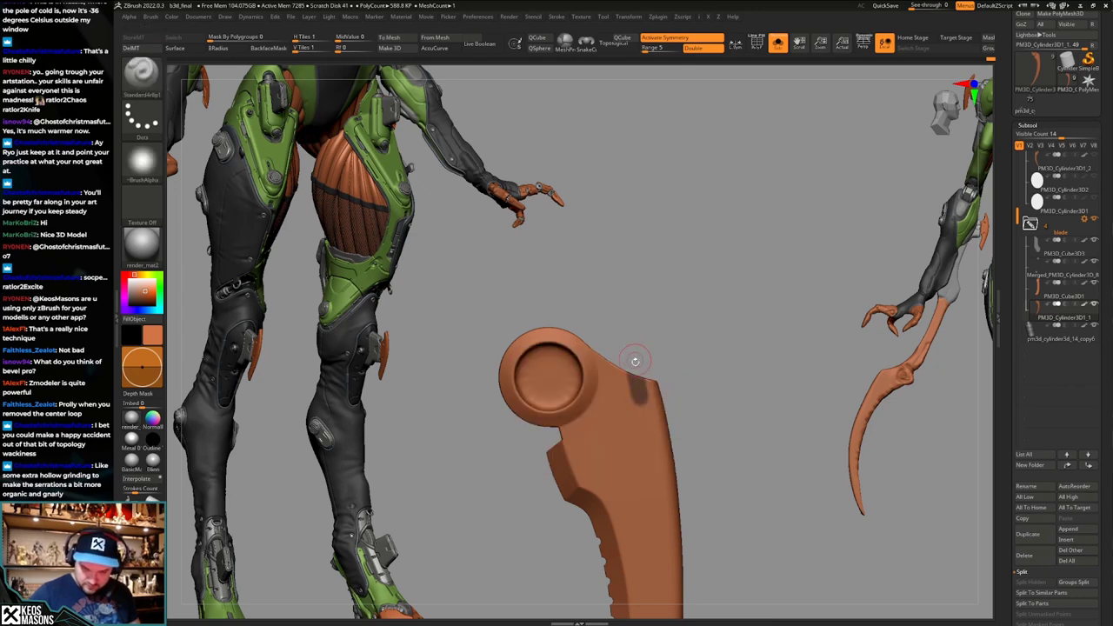
pyautogui.keyDown('ctrl'); pyautogui.moveTo(634, 376); pyautogui.dragTo(639, 393); pyautogui.keyUp('ctrl')
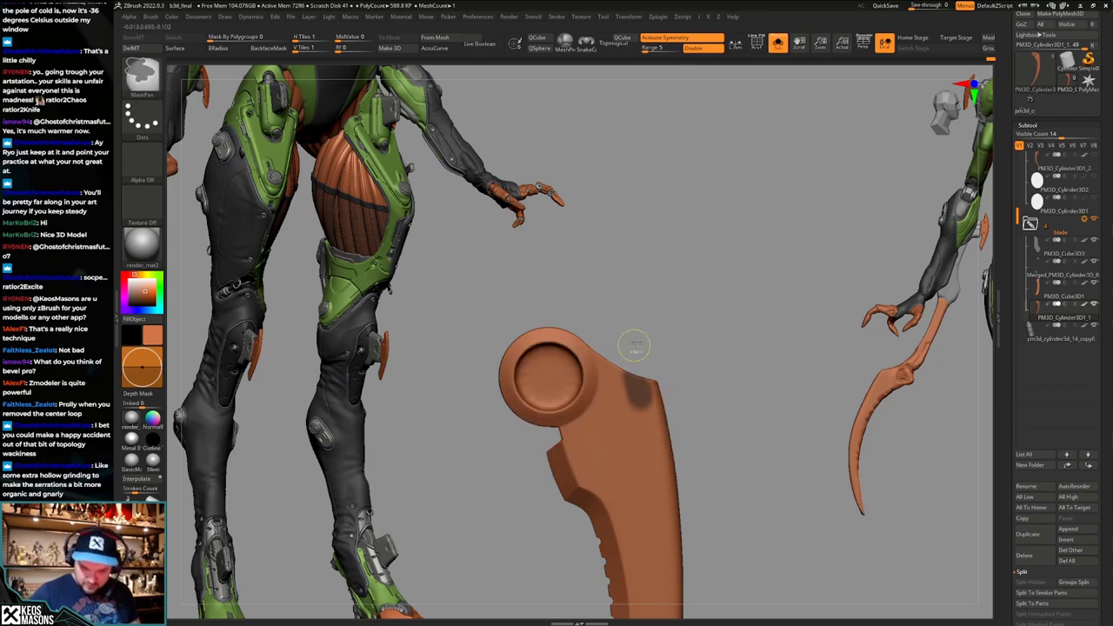
pyautogui.hotkey('ctrl', 'shift', 'z')
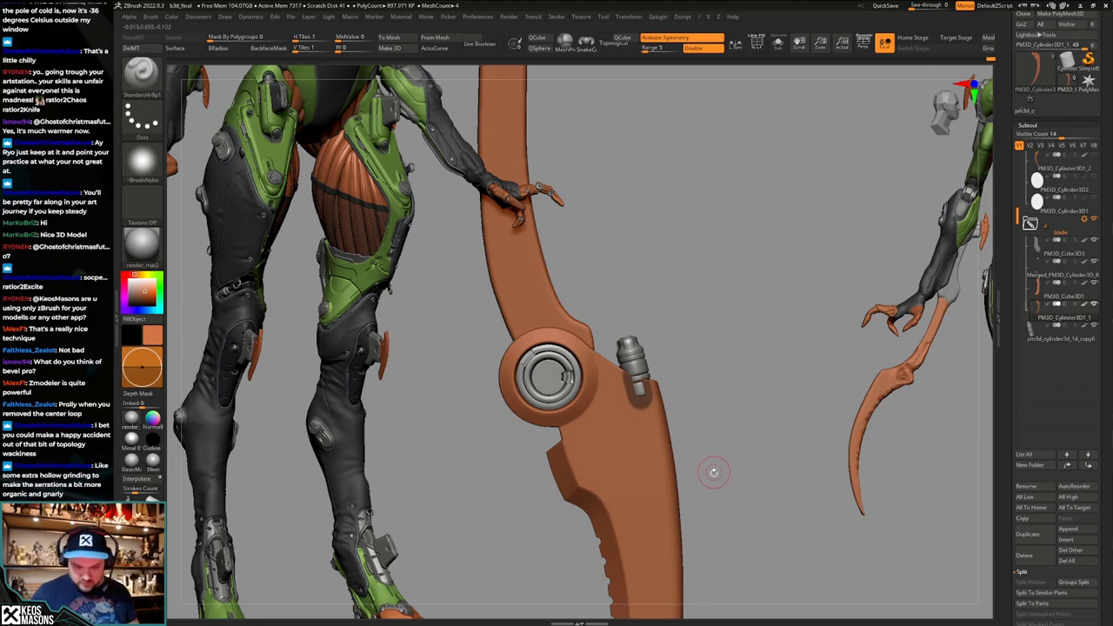
# Set the masking stroke to Lasso and tidy the rounded mask at the blade's upper corner.
pyautogui.click(713, 469)
pyautogui.keyDown('alt'); pyautogui.moveTo(714, 470); pyautogui.dragTo(701, 420); pyautogui.keyUp('alt')
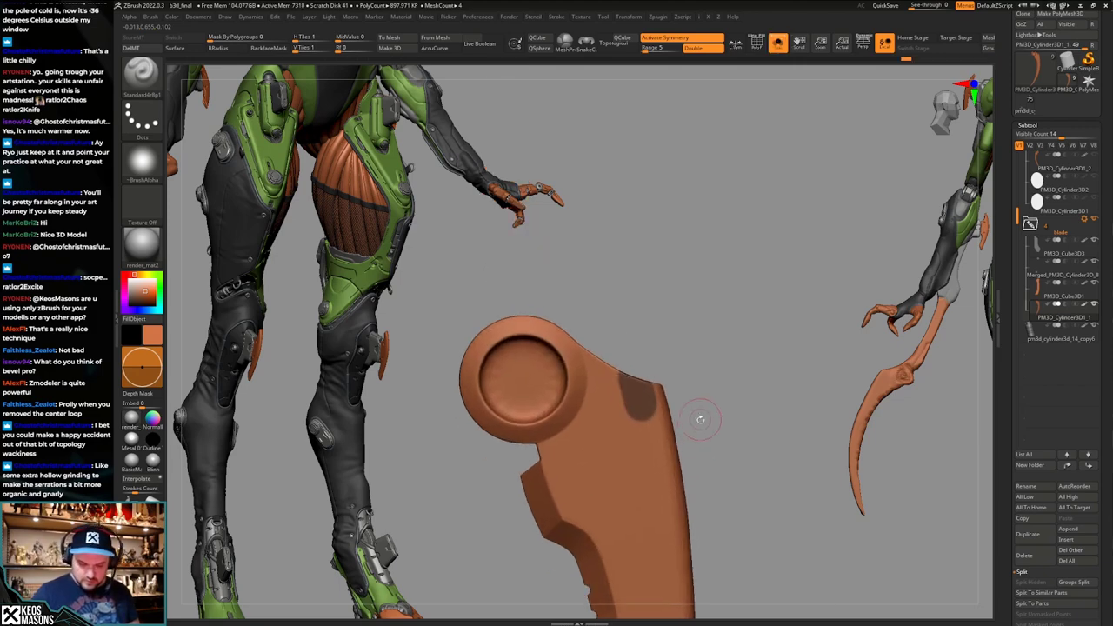
pyautogui.press('space')
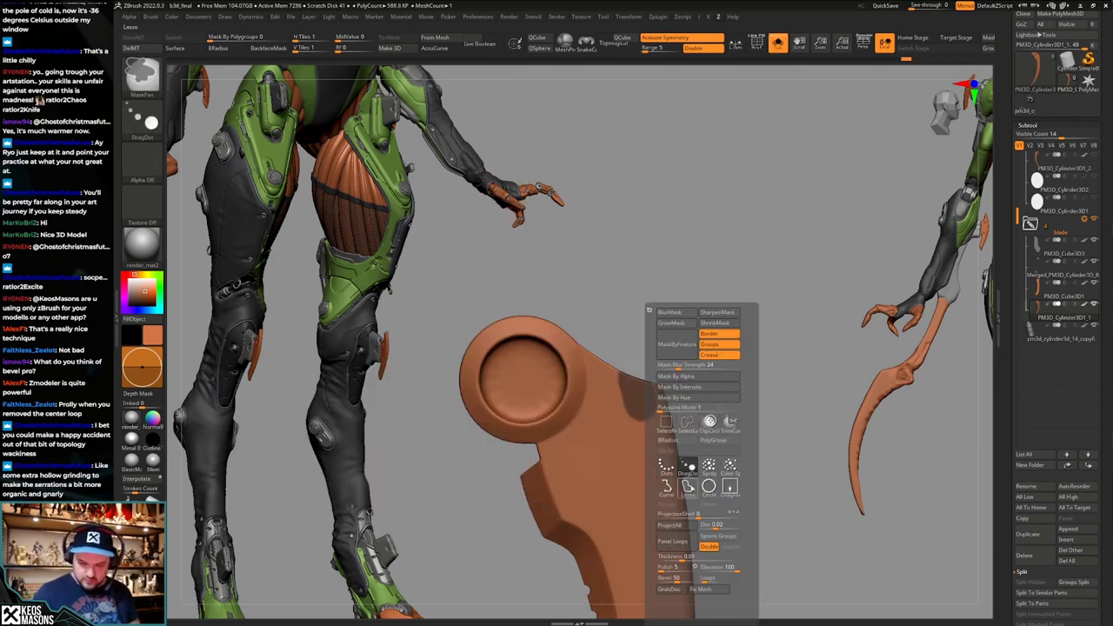
pyautogui.keyDown('ctrl'); pyautogui.click(688, 488); pyautogui.keyUp('ctrl')
pyautogui.keyDown('ctrl'); pyautogui.moveTo(626, 402); pyautogui.dragTo(654, 316); pyautogui.keyUp('ctrl')
pyautogui.press('F3')
pyautogui.click(698, 498)
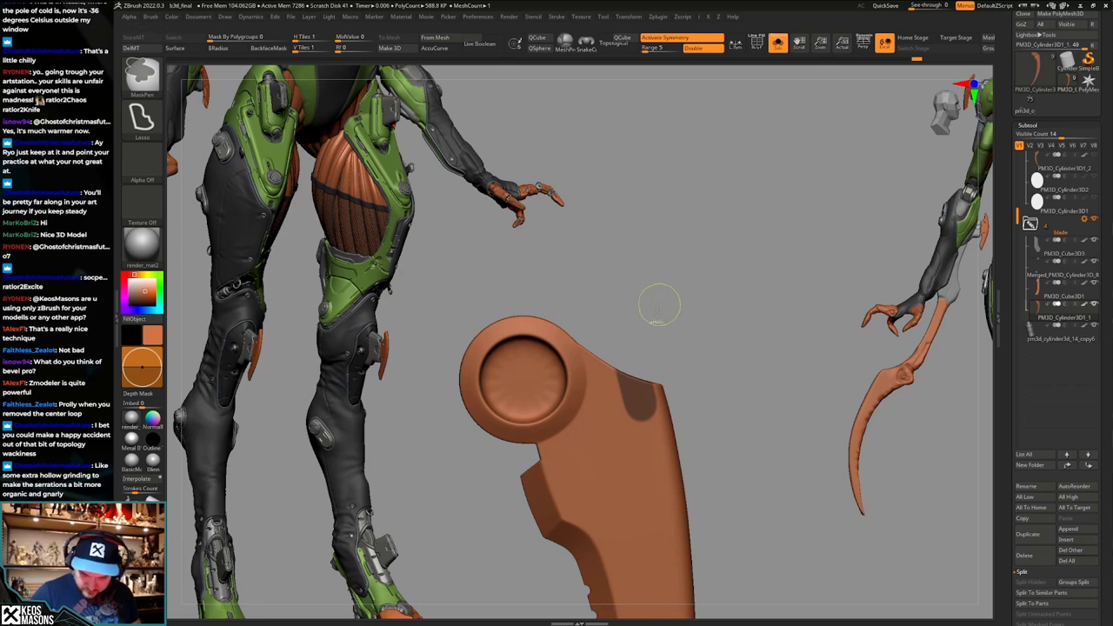
pyautogui.keyDown('ctrl'); pyautogui.moveTo(646, 363); pyautogui.dragTo(714, 361, button='right'); pyautogui.keyUp('ctrl')
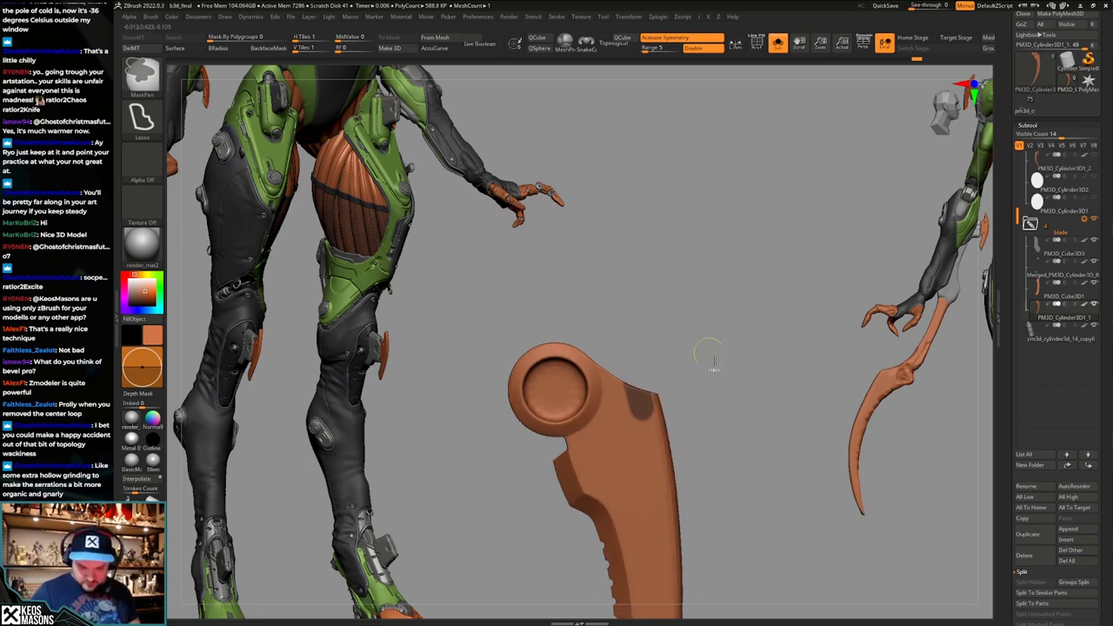
# Soften the edge of the corner mask and invert it so that only this patch stays editable.
pyautogui.moveTo(718, 439)
pyautogui.keyDown('alt'); pyautogui.mouseDown()
pyautogui.moveTo(795, 418)
pyautogui.moveTo(765, 405)
pyautogui.mouseUp(); pyautogui.keyUp('alt')
pyautogui.keyDown('ctrl'); pyautogui.click(745, 423); pyautogui.keyUp('ctrl')
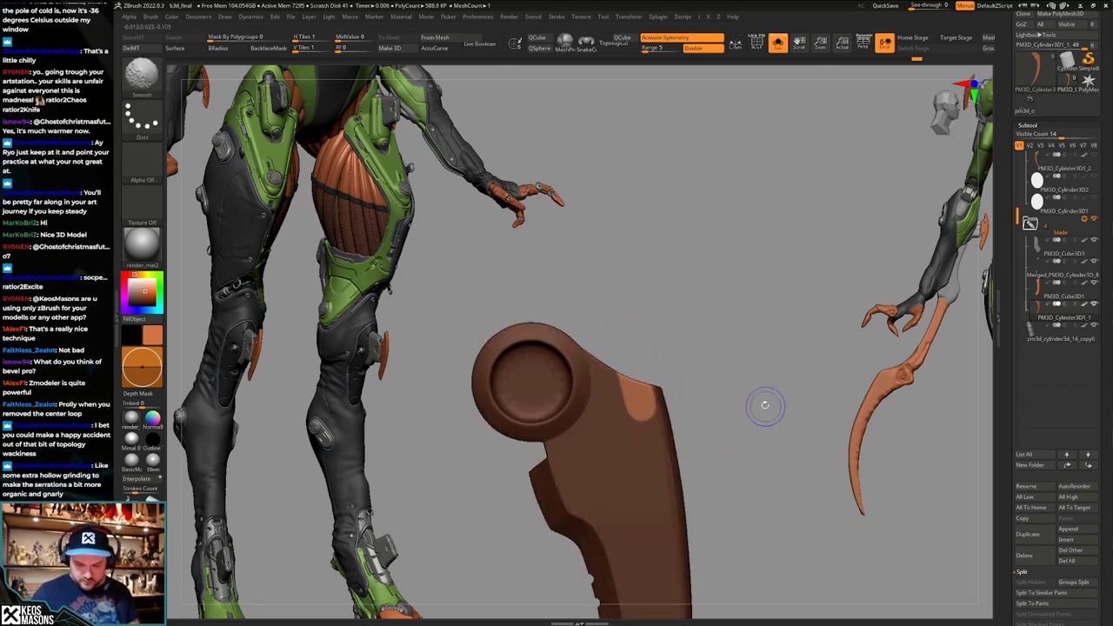
pyautogui.keyDown('ctrl'); pyautogui.click(741, 401); pyautogui.keyUp('ctrl')
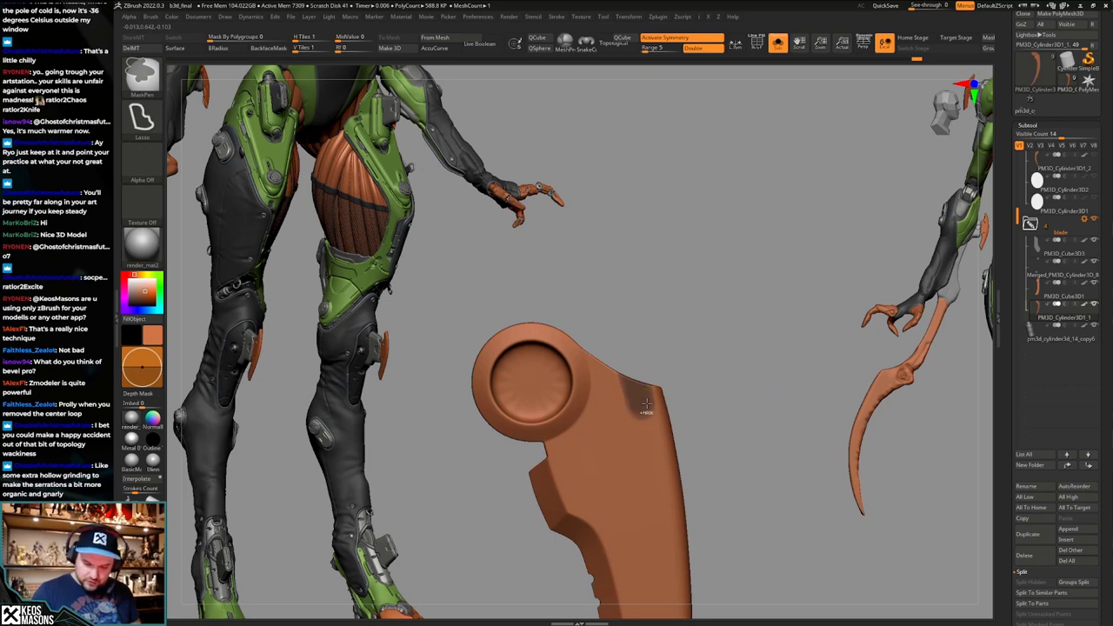
pyautogui.keyDown('ctrl'); pyautogui.click(755, 405); pyautogui.keyUp('ctrl')
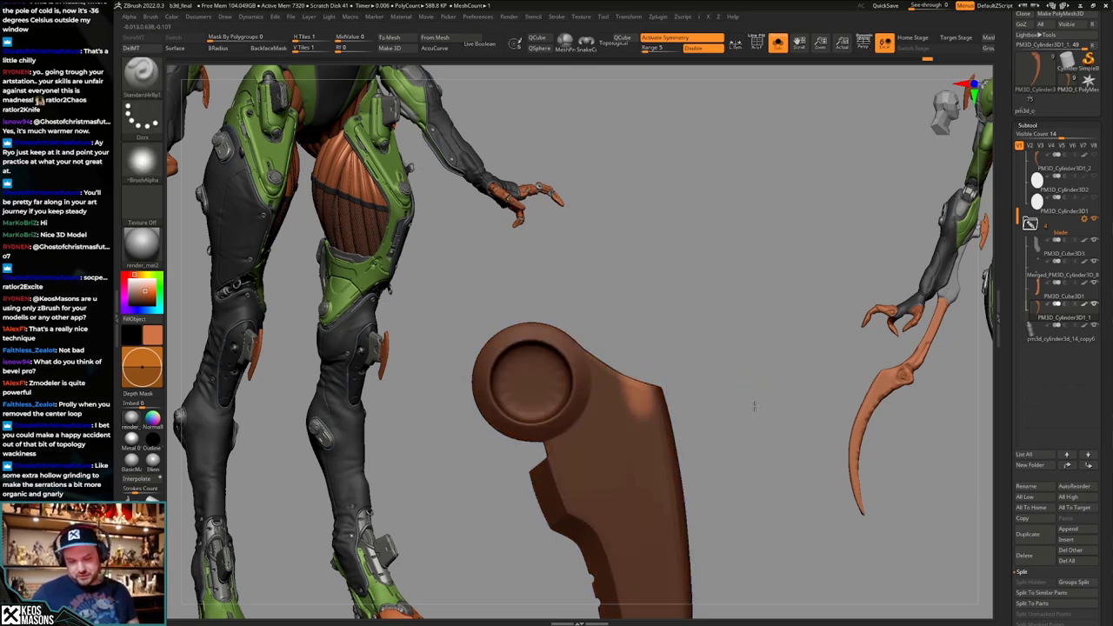
# Push the unmasked corner patch outward with the Transpose line to form a raised socket, and clear the mask.
pyautogui.press('w')
pyautogui.moveTo(752, 405)
pyautogui.keyDown('shift'); pyautogui.mouseDown()
pyautogui.moveTo(706, 403)
pyautogui.moveTo(753, 413)
pyautogui.mouseUp(); pyautogui.keyUp('shift')
pyautogui.click(662, 401)
pyautogui.moveTo(722, 470); pyautogui.dragTo(719, 487)
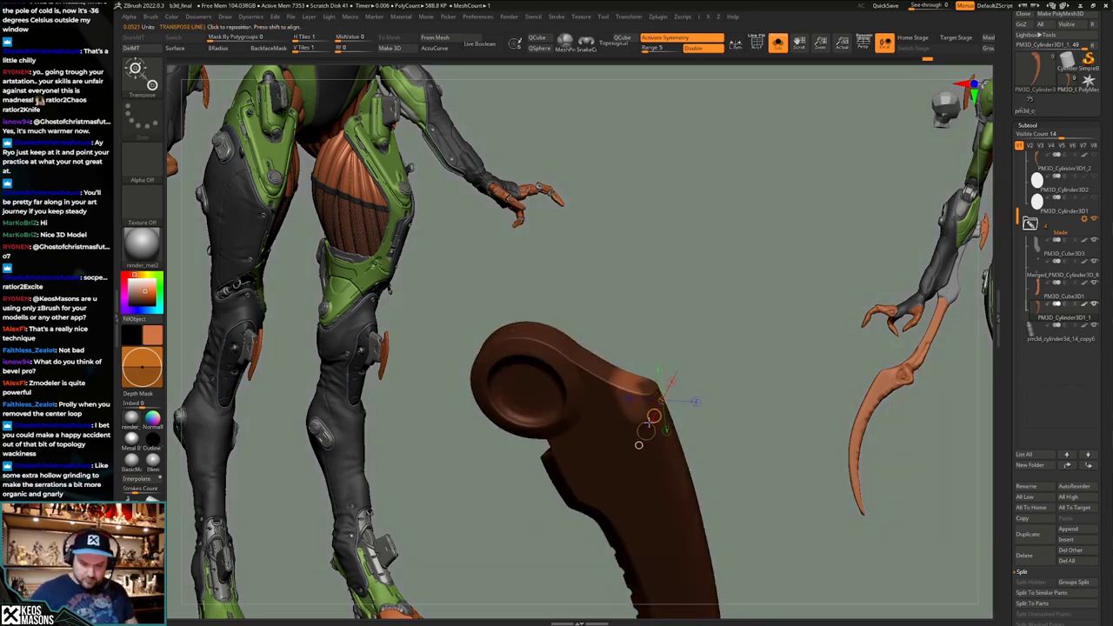
pyautogui.moveTo(754, 426); pyautogui.dragTo(772, 423)
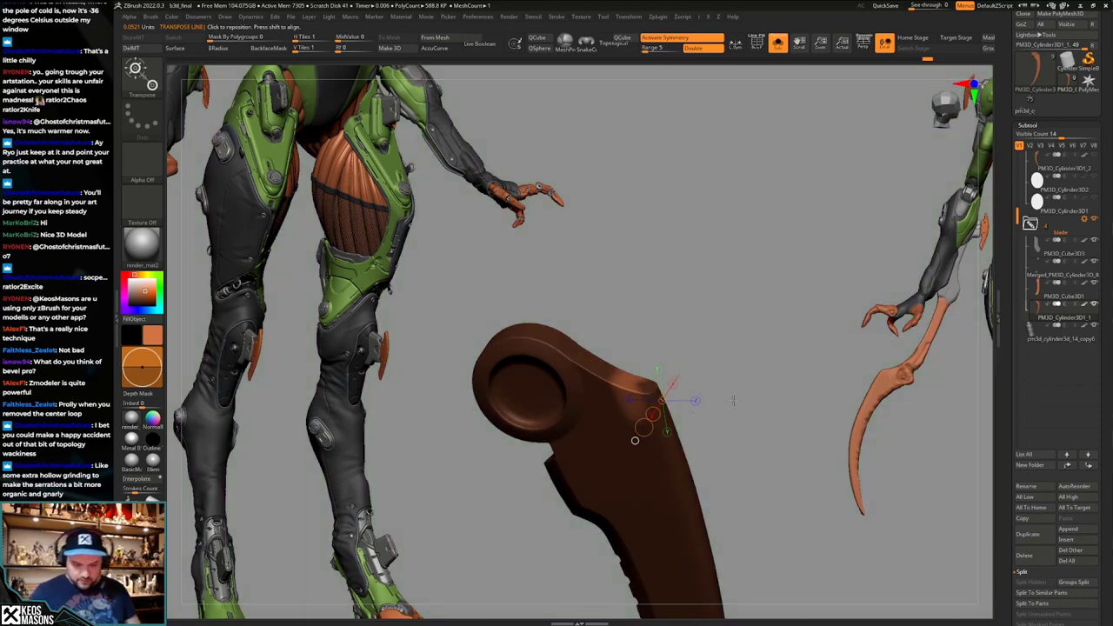
pyautogui.keyDown('ctrl'); pyautogui.click(733, 401); pyautogui.keyUp('ctrl')
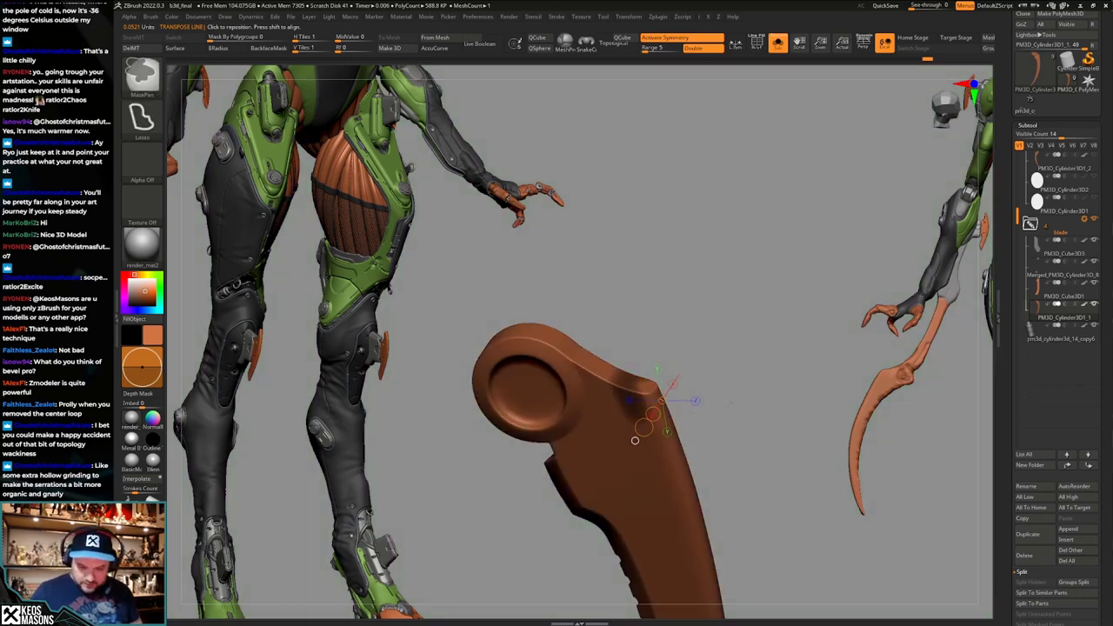
pyautogui.keyDown('ctrl'); pyautogui.click(733, 401); pyautogui.keyUp('ctrl')
pyautogui.moveTo(754, 434); pyautogui.dragTo(796, 407)
pyautogui.moveTo(695, 388)
pyautogui.mouseDown()
pyautogui.moveTo(750, 362)
pyautogui.moveTo(696, 400)
pyautogui.moveTo(744, 443)
pyautogui.moveTo(734, 501)
pyautogui.moveTo(767, 377)
pyautogui.moveTo(751, 430)
pyautogui.mouseUp()
# Show all blade parts again and smooth the raised socket around the cylinder's base.
pyautogui.press('q')
pyautogui.hotkey('alt', 's')
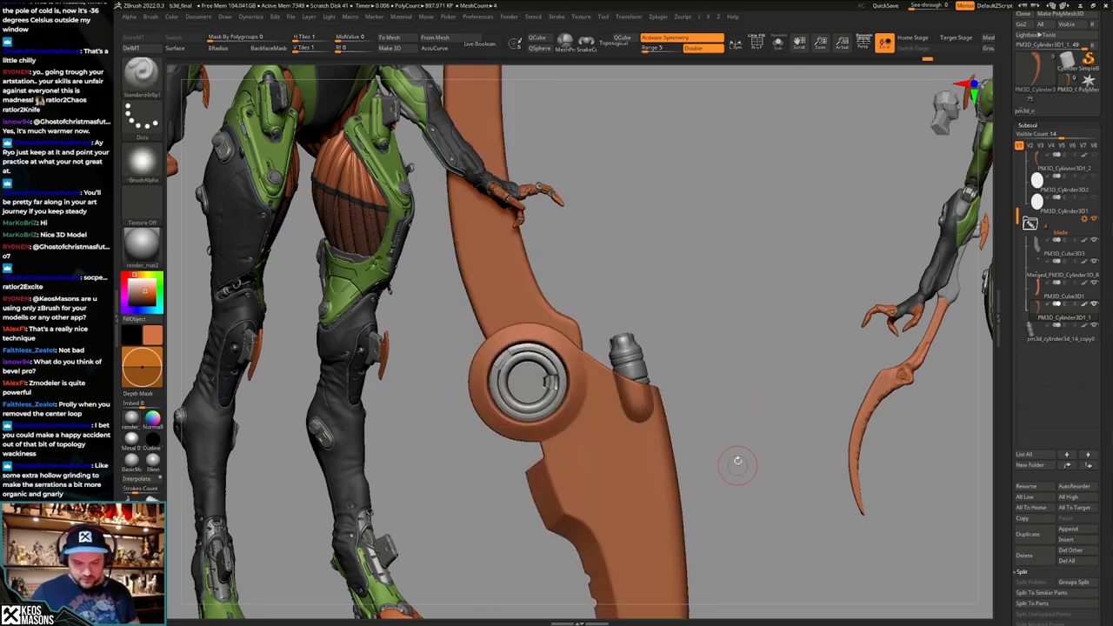
pyautogui.keyDown('alt'); pyautogui.moveTo(737, 461); pyautogui.dragTo(732, 426, button='right'); pyautogui.keyUp('alt')
pyautogui.keyDown('shift'); pyautogui.moveTo(640, 395); pyautogui.dragTo(653, 402); pyautogui.keyUp('shift')
pyautogui.moveTo(696, 382)
pyautogui.keyDown('ctrl'); pyautogui.mouseDown(button='right')
pyautogui.moveTo(663, 280)
pyautogui.moveTo(671, 382)
pyautogui.mouseUp(button='right'); pyautogui.keyUp('ctrl')
pyautogui.moveTo(671, 382)
pyautogui.mouseDown(button='right')
pyautogui.moveTo(681, 435)
pyautogui.moveTo(633, 441)
pyautogui.moveTo(670, 446)
pyautogui.moveTo(687, 357)
pyautogui.mouseUp(button='right')
pyautogui.keyDown('shift'); pyautogui.moveTo(739, 382); pyautogui.dragTo(746, 420); pyautogui.keyUp('shift')
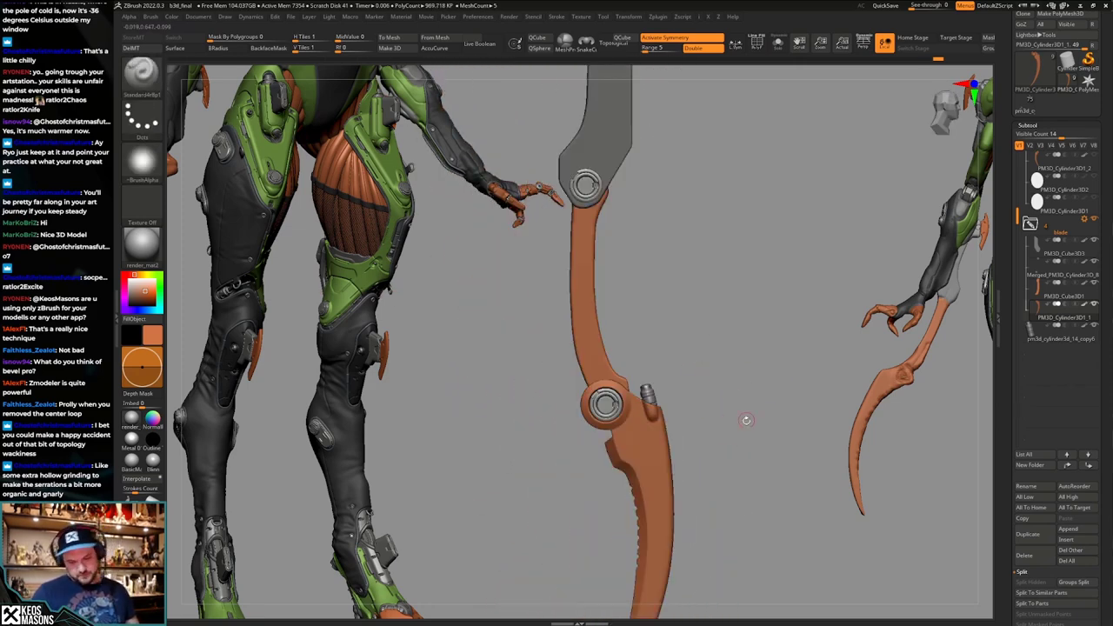
pyautogui.moveTo(742, 437)
pyautogui.mouseDown(button='right')
pyautogui.moveTo(723, 482)
pyautogui.moveTo(745, 456)
pyautogui.mouseUp(button='right')
pyautogui.moveTo(744, 455)
pyautogui.keyDown('ctrl'); pyautogui.mouseDown(button='right')
pyautogui.moveTo(743, 417)
pyautogui.moveTo(727, 465)
pyautogui.moveTo(727, 450)
pyautogui.mouseUp(button='right'); pyautogui.keyUp('ctrl')
pyautogui.keyDown('alt'); pyautogui.moveTo(719, 378); pyautogui.dragTo(666, 435, button='right'); pyautogui.keyUp('alt')
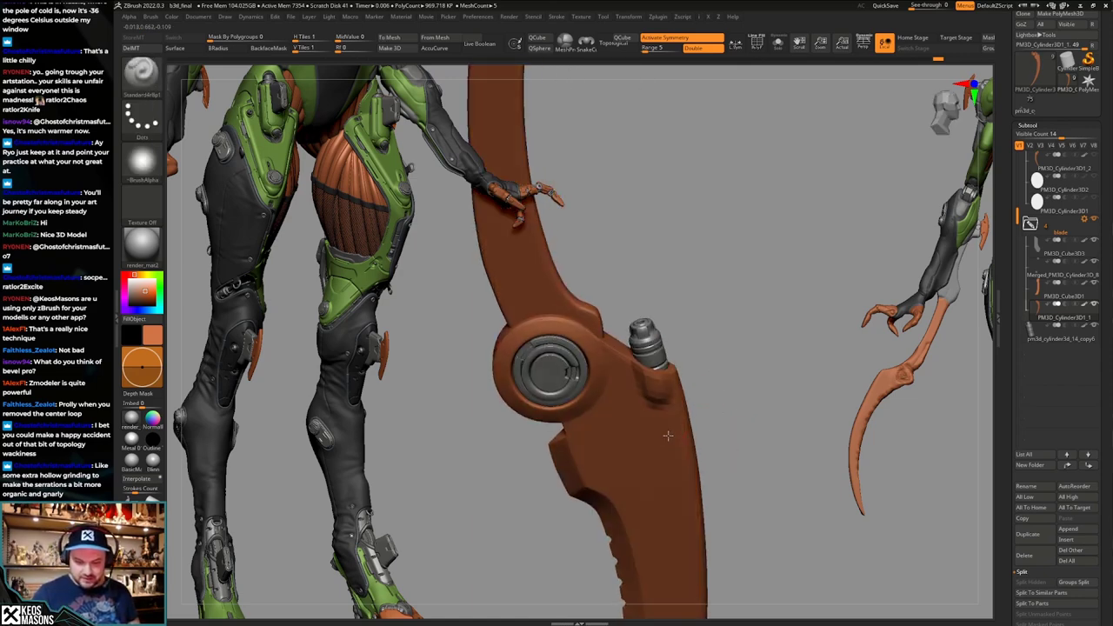
# Isolate the lower blade and try the TrimHole brush on the socket's end face, stepping back and forth through the edits.
pyautogui.hotkey('alt', 's')
pyautogui.hotkey('ctrl', 'z')
pyautogui.hotkey('ctrl', 'z')
pyautogui.hotkey('ctrl', 'z')
pyautogui.hotkey('ctrl', 'z')
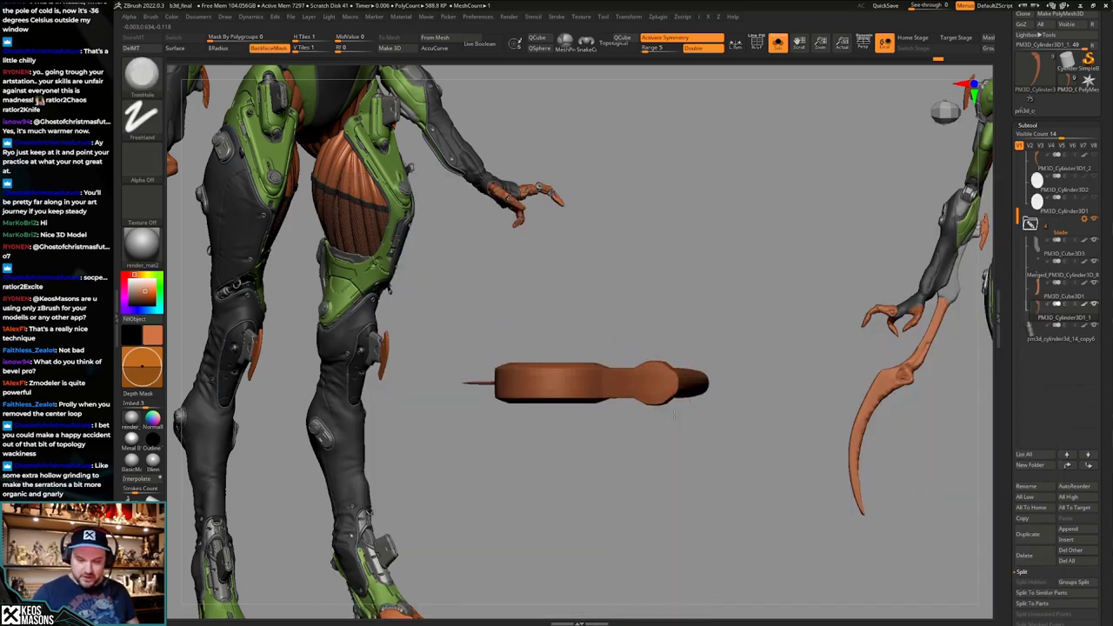
pyautogui.hotkey('ctrl', 'shift', 'z')
pyautogui.hotkey('ctrl', 'shift', 'z')
pyautogui.hotkey('ctrl', 'shift', 'z')
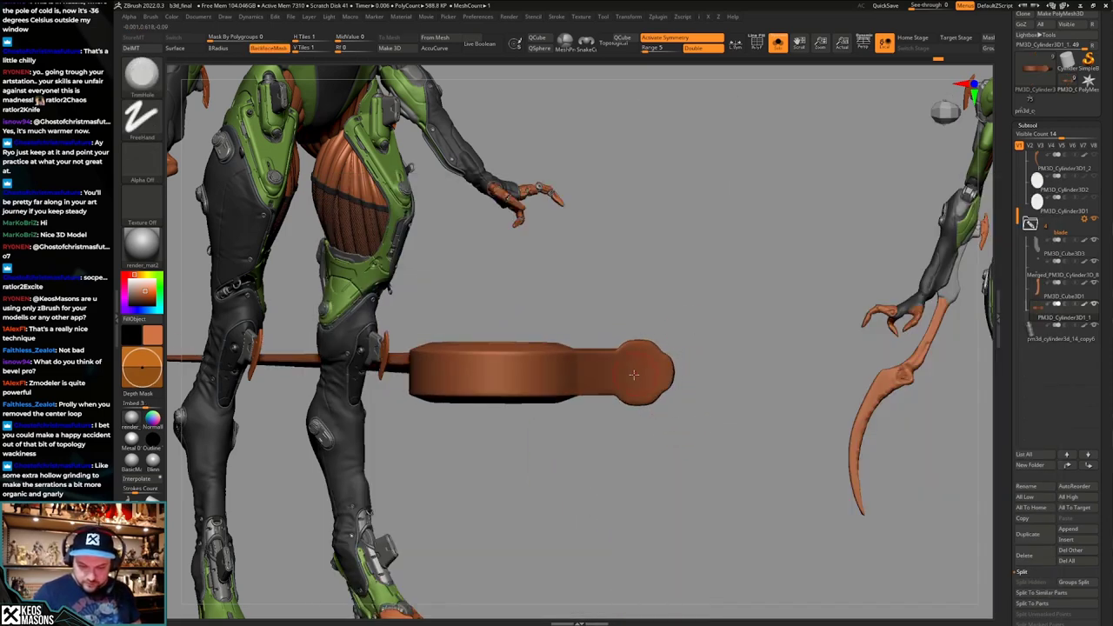
pyautogui.hotkey('ctrl', 'z')
pyautogui.rightClick(640, 371)
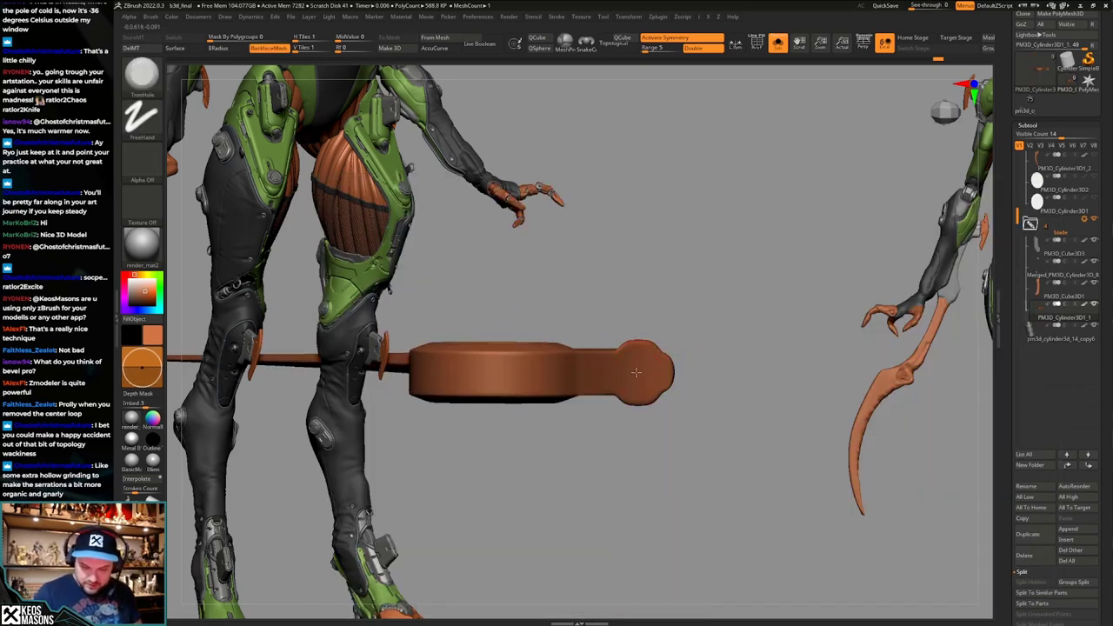
pyautogui.hotkey('ctrl', 'shift', 'z')
pyautogui.hotkey('alt', 's')
# Reduce the TrimHole brush's draw size and work the end face of the socket with it.
pyautogui.moveTo(641, 374); pyautogui.dragTo(756, 369, button='right')
pyautogui.hotkey('alt', 's')
pyautogui.press('space')
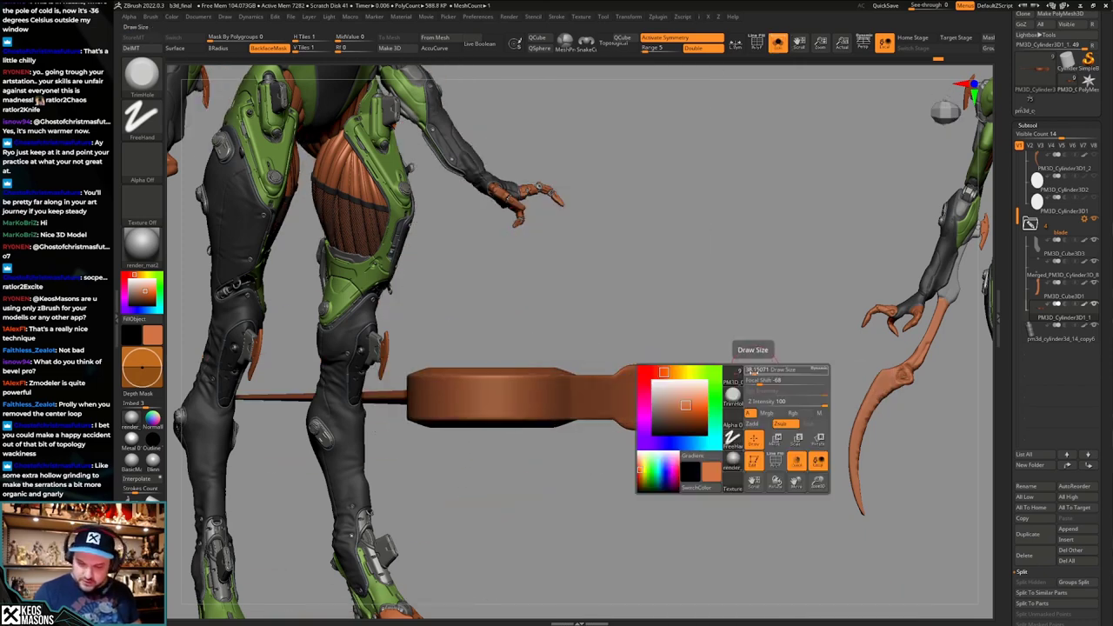
pyautogui.moveTo(755, 371); pyautogui.dragTo(753, 371)
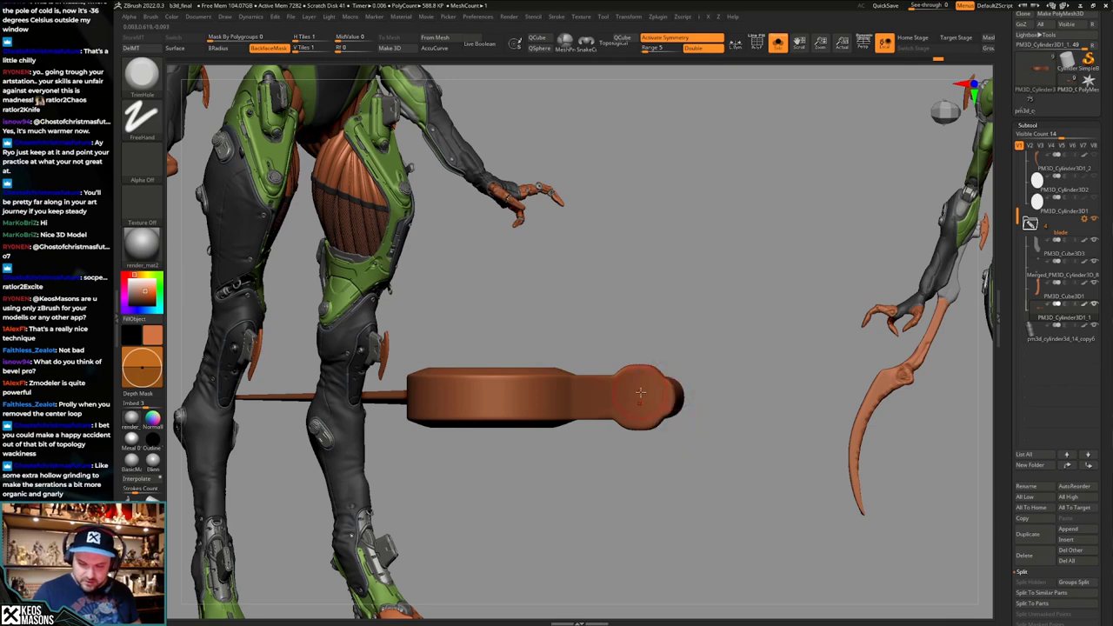
pyautogui.hotkey('alt', 's')
# Examine the fit between the socket and the ribbed cylinder with all parts shown, toggling the wireframe.
pyautogui.moveTo(667, 412); pyautogui.dragTo(717, 432)
pyautogui.hotkey('shift', 'f')
pyautogui.hotkey('shift', 'f')
pyautogui.moveTo(687, 434)
pyautogui.keyDown('ctrl'); pyautogui.mouseDown(button='right')
pyautogui.moveTo(665, 393)
pyautogui.moveTo(647, 391)
pyautogui.moveTo(728, 369)
pyautogui.moveTo(774, 409)
pyautogui.moveTo(755, 484)
pyautogui.moveTo(768, 469)
pyautogui.mouseUp(button='right'); pyautogui.keyUp('ctrl')
pyautogui.hotkey('alt', 's')
pyautogui.hotkey('alt', 's')
pyautogui.hotkey('shift', 'f')
pyautogui.hotkey('shift', 'f')
# Switch to the ClayBuildup brush and make the ribbed cylinder the active subtool.
pyautogui.press('space')
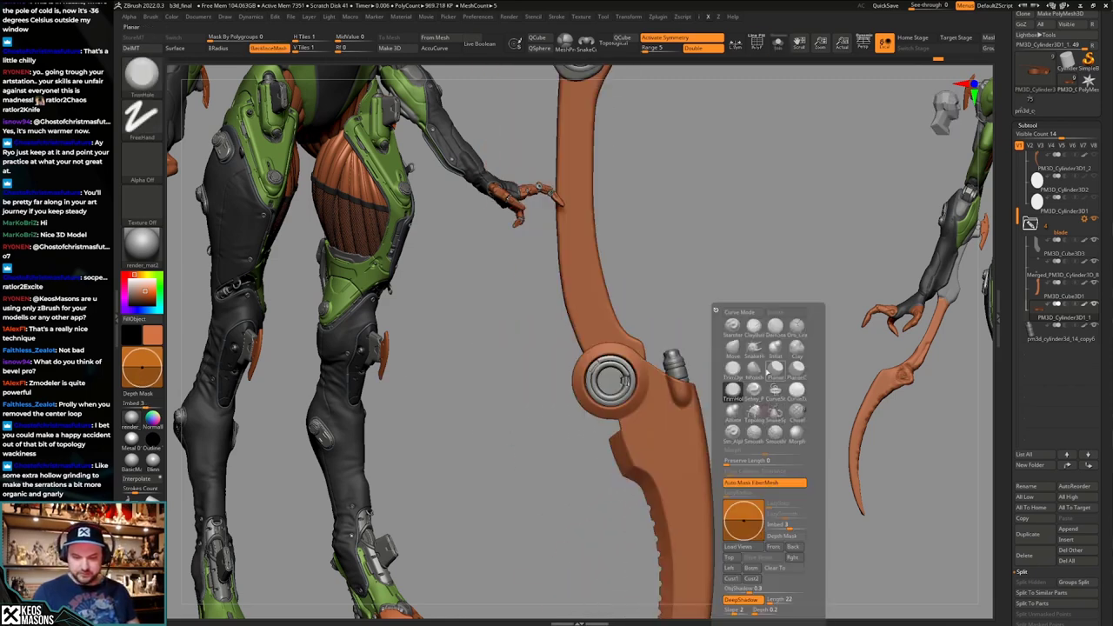
pyautogui.click(754, 329)
pyautogui.keyDown('alt'); pyautogui.moveTo(778, 366); pyautogui.dragTo(769, 409, button='right'); pyautogui.keyUp('alt')
pyautogui.keyDown('ctrl'); pyautogui.moveTo(769, 409); pyautogui.dragTo(740, 356, button='right'); pyautogui.keyUp('ctrl')
pyautogui.hotkey('shift', 'f')
pyautogui.keyDown('alt'); pyautogui.moveTo(730, 431); pyautogui.dragTo(730, 393, button='right'); pyautogui.keyUp('alt')
pyautogui.hotkey('shift', 'f')
pyautogui.keyDown('alt'); pyautogui.click(692, 400); pyautogui.keyUp('alt')
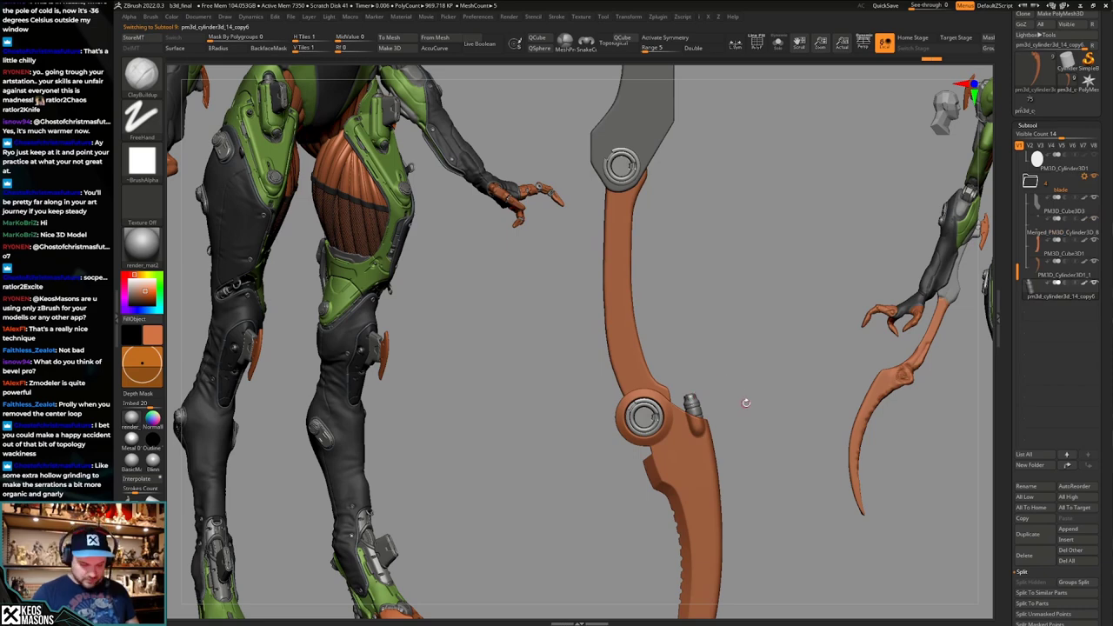
# Draw a curved hose with the CurveTubeSnap brush from the end of the ribbed cylinder up to the upper pivot.
pyautogui.press('space')
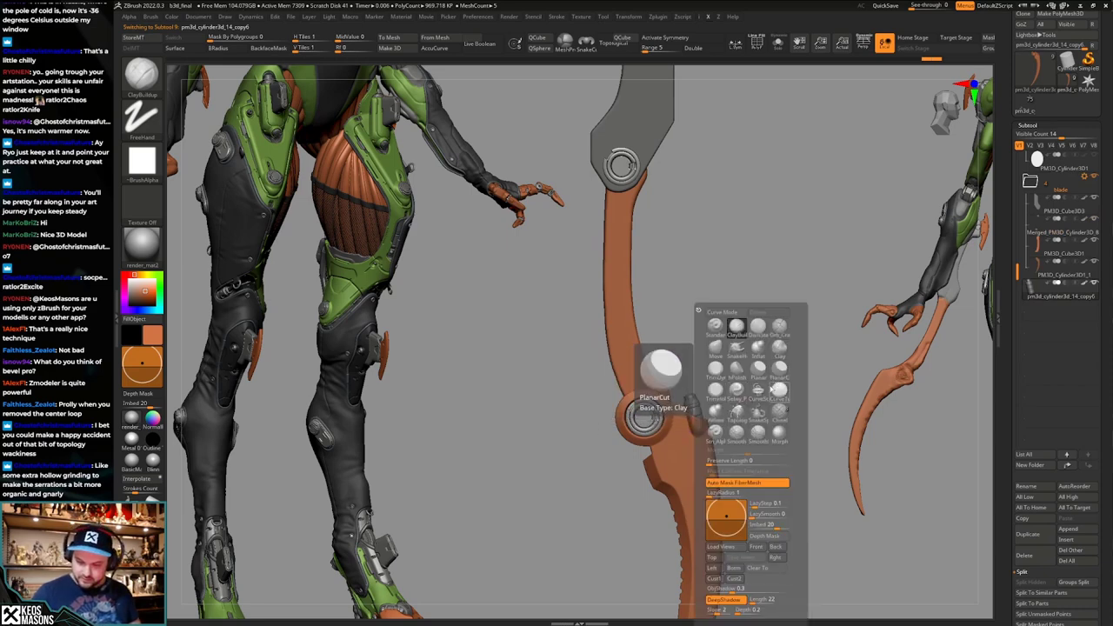
pyautogui.click(759, 391)
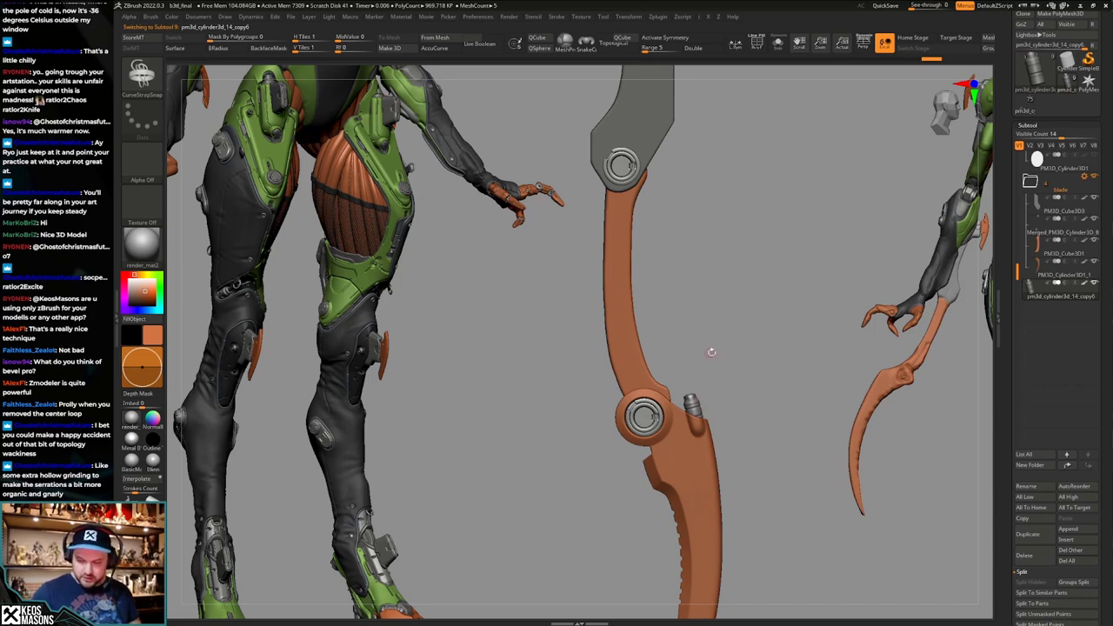
pyautogui.press('space')
pyautogui.click(742, 392)
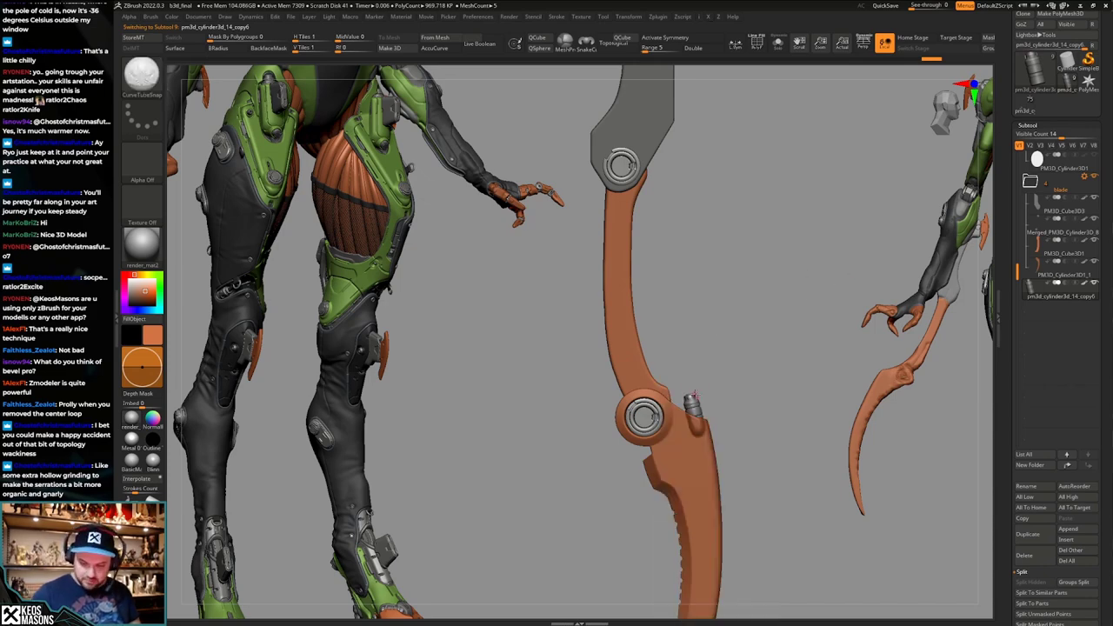
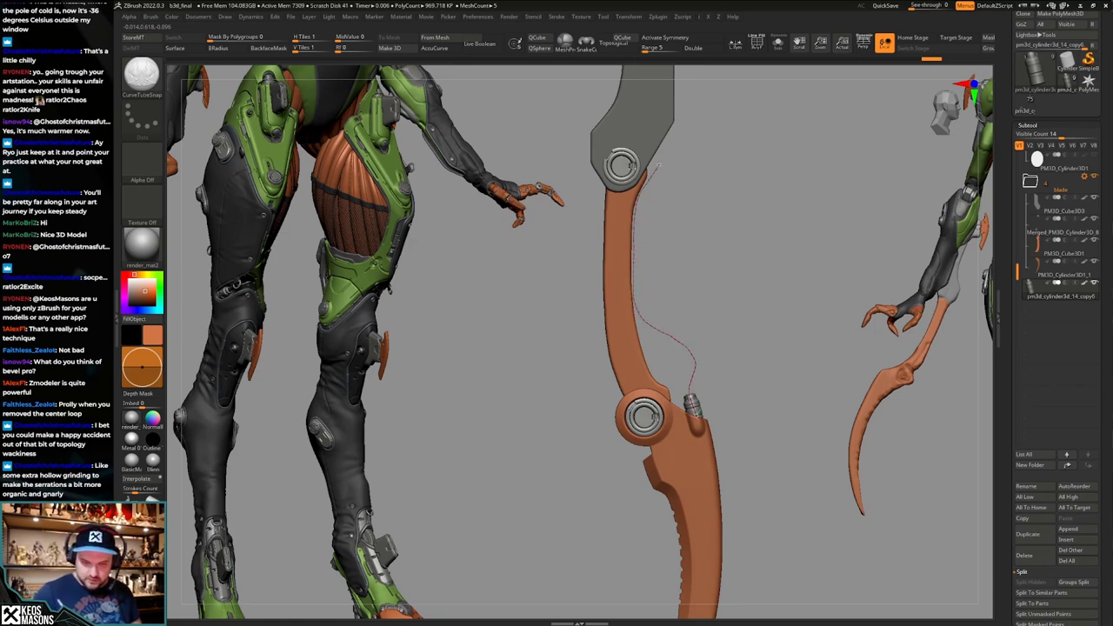
pyautogui.moveTo(659, 146); pyautogui.dragTo(660, 148)
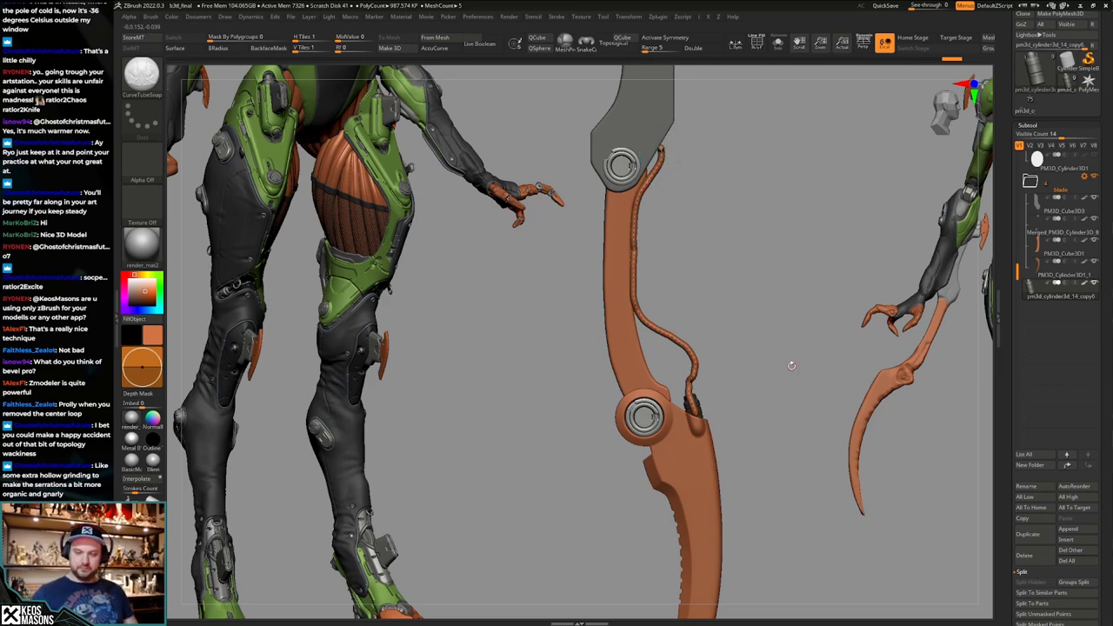
# Isolate the hose and adjust its curve, extending the upper end and fitting the lower end to the cylinder.
pyautogui.moveTo(791, 366)
pyautogui.keyDown('shift'); pyautogui.mouseDown()
pyautogui.moveTo(695, 365)
pyautogui.moveTo(775, 363)
pyautogui.mouseUp(); pyautogui.keyUp('shift')
pyautogui.hotkey('alt', 's')
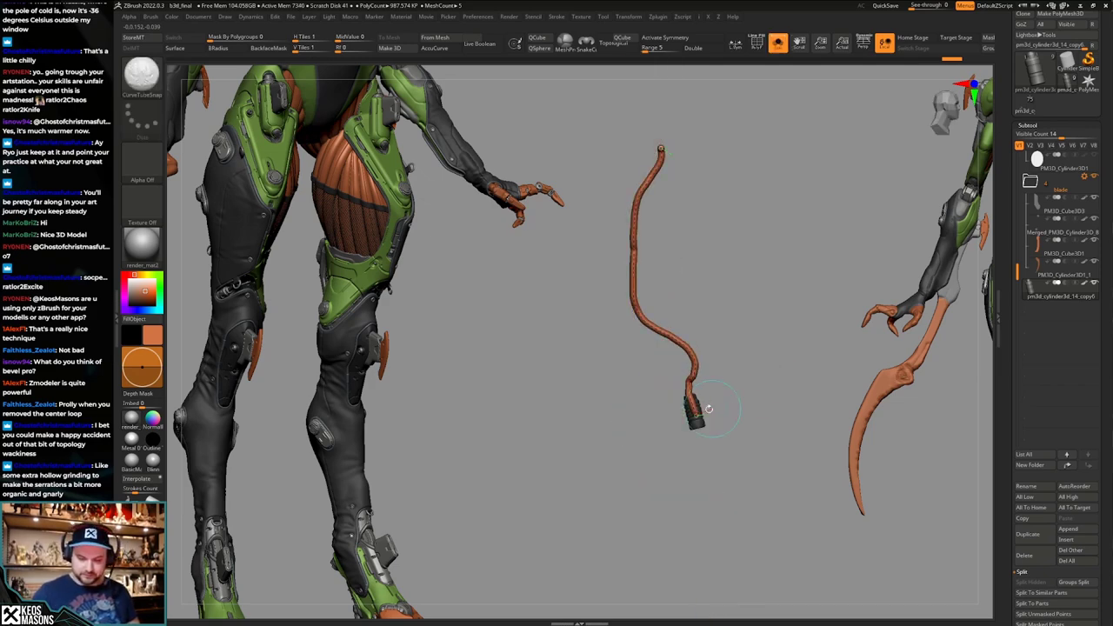
pyautogui.moveTo(658, 141); pyautogui.dragTo(651, 114)
pyautogui.moveTo(806, 359)
pyautogui.mouseDown()
pyautogui.moveTo(771, 366)
pyautogui.moveTo(810, 376)
pyautogui.mouseUp()
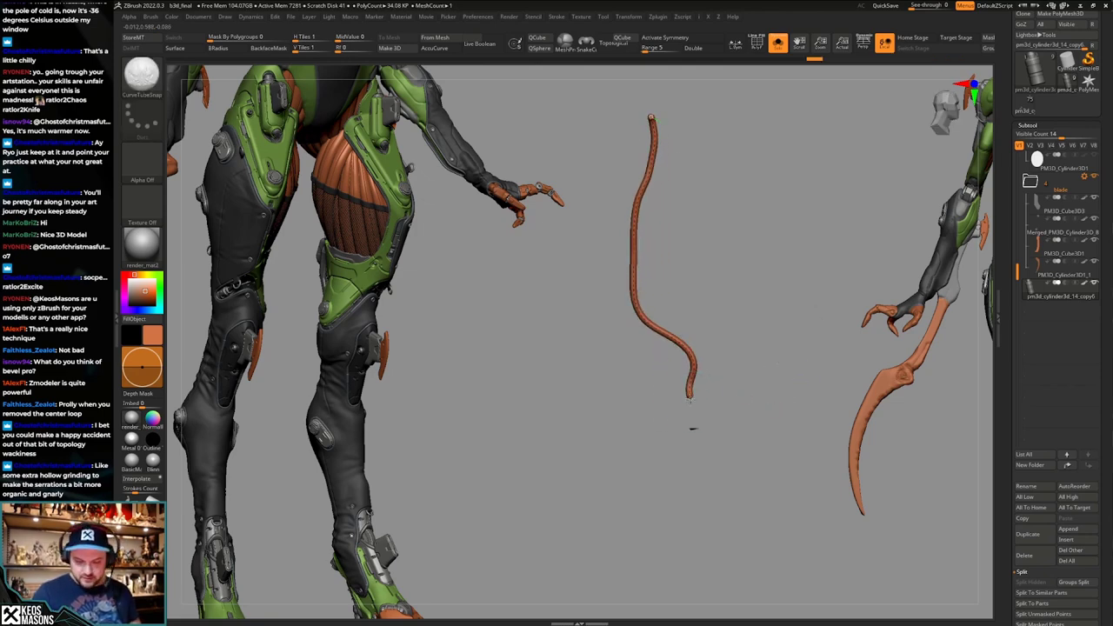
pyautogui.moveTo(689, 398); pyautogui.dragTo(692, 404)
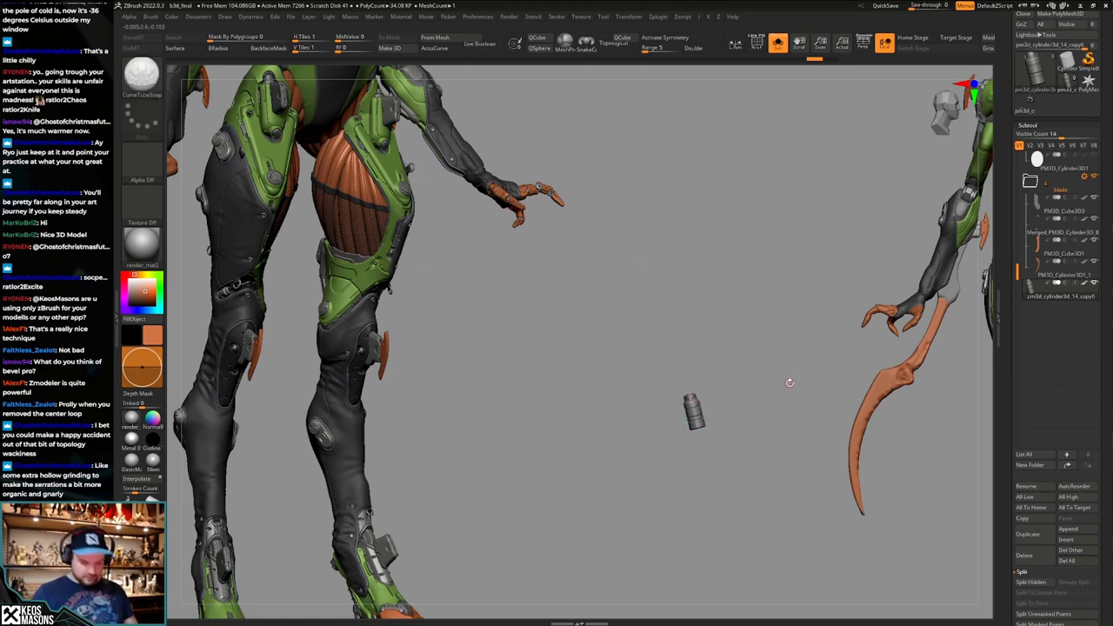
# Split the hose into its own subtool and fill it with a dark colour and the Blinn material.
pyautogui.hotkey('ctrl', 'shift', 's')
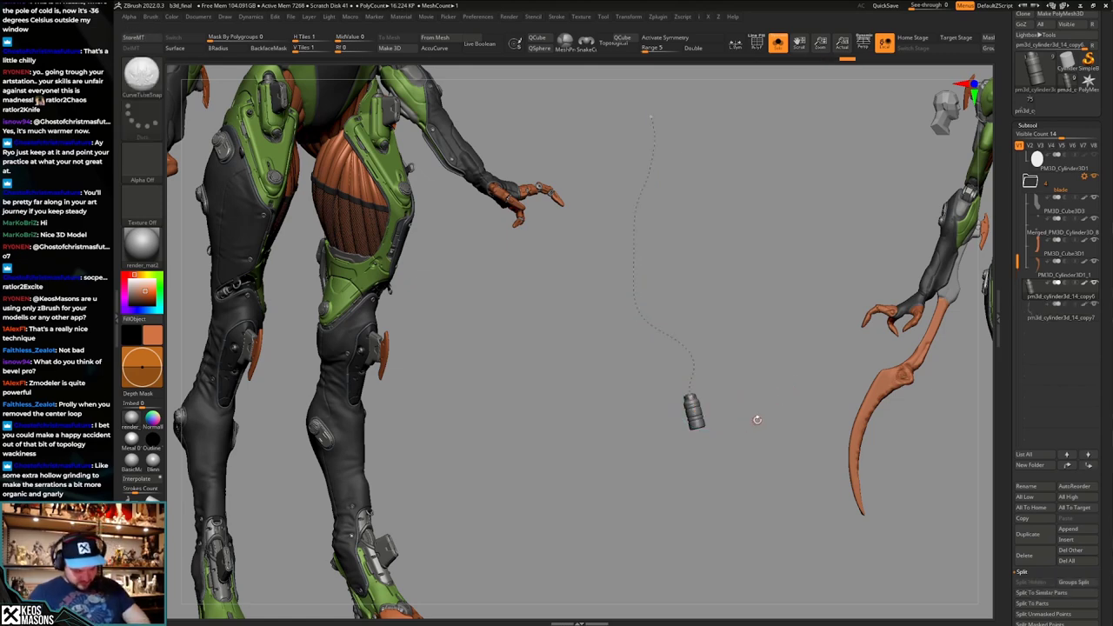
pyautogui.click(1036, 318)
pyautogui.hotkey('alt', 's')
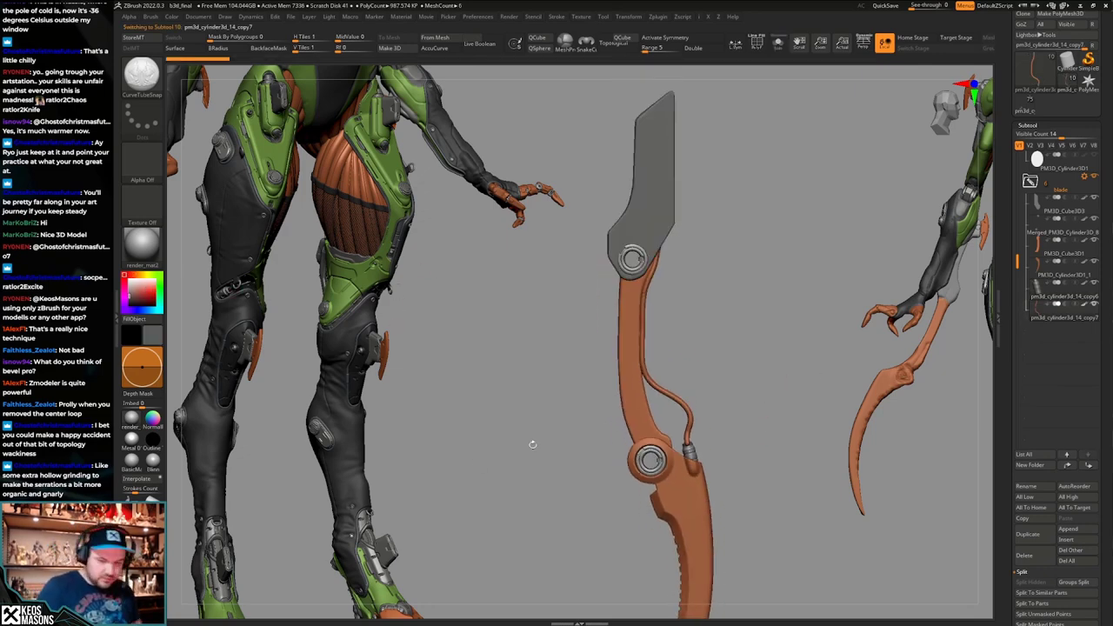
pyautogui.hotkey('alt', 's')
pyautogui.keyDown('alt'); pyautogui.moveTo(766, 437); pyautogui.dragTo(745, 410); pyautogui.keyUp('alt')
pyautogui.rightClick(716, 456)
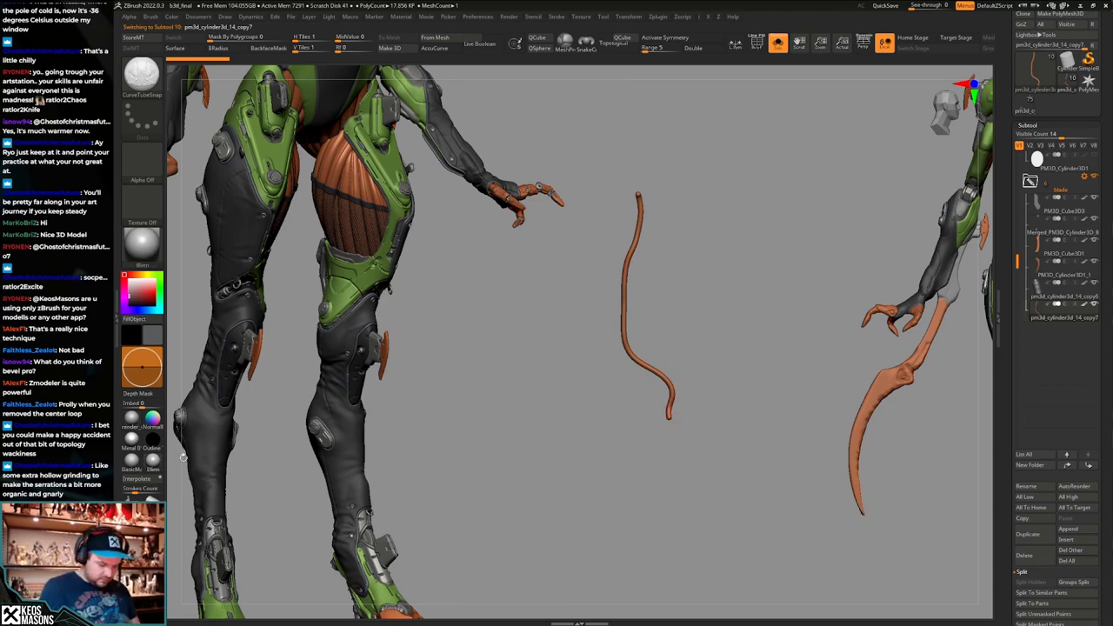
pyautogui.hotkey('alt', 's')
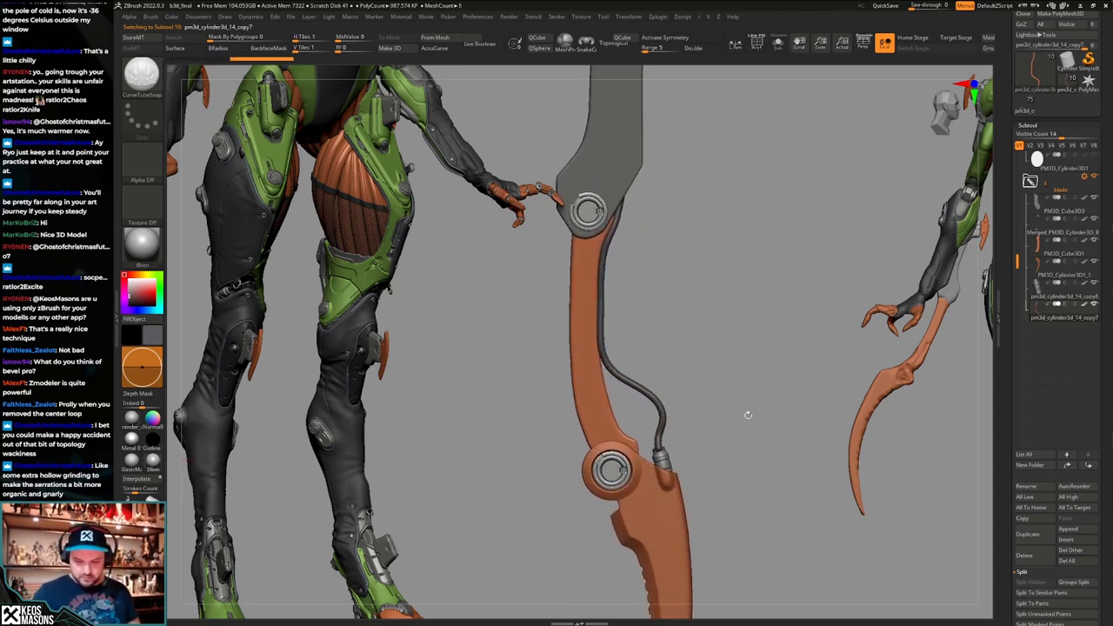
# Reposition the hose sideways with the transpose tool in the edge-on view of the blade.
pyautogui.keyDown('alt'); pyautogui.moveTo(747, 414); pyautogui.dragTo(748, 429); pyautogui.keyUp('alt')
pyautogui.press('w')
pyautogui.moveTo(655, 416)
pyautogui.mouseDown()
pyautogui.moveTo(742, 405)
pyautogui.moveTo(695, 435)
pyautogui.moveTo(716, 411)
pyautogui.mouseUp()
pyautogui.press('q')
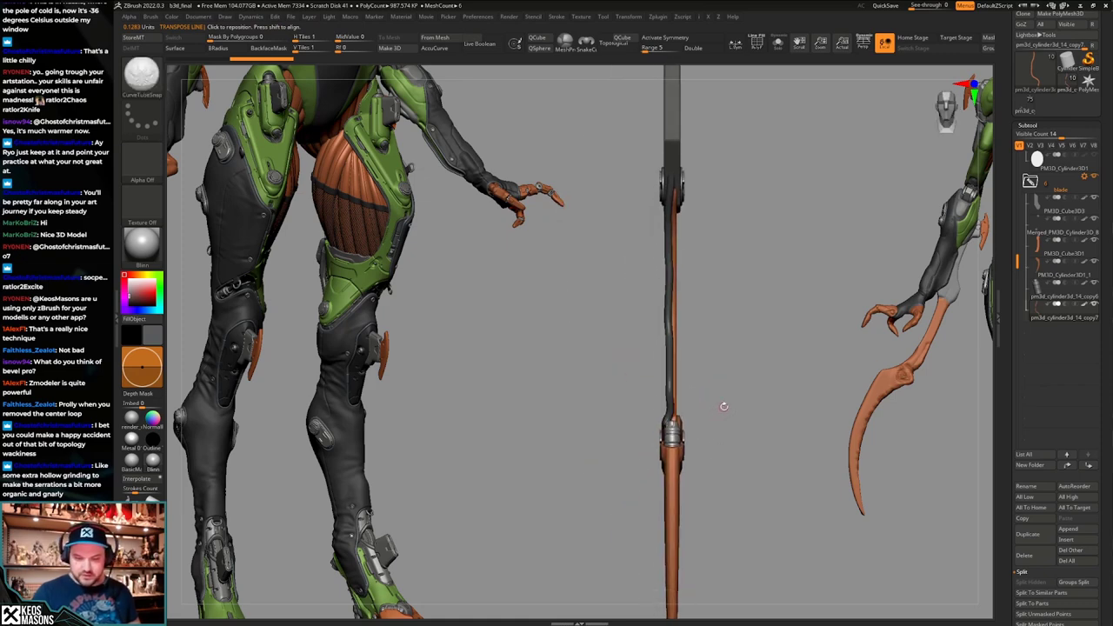
pyautogui.press('w')
pyautogui.moveTo(674, 336)
pyautogui.keyDown('shift'); pyautogui.mouseDown()
pyautogui.moveTo(716, 335)
pyautogui.moveTo(688, 336)
pyautogui.moveTo(717, 374)
pyautogui.mouseUp(); pyautogui.keyUp('shift')
pyautogui.press('q')
# Centre the hose along the blade's edge and over the ribbed cylinder with the Move brush.
pyautogui.press('space')
pyautogui.click(675, 348)
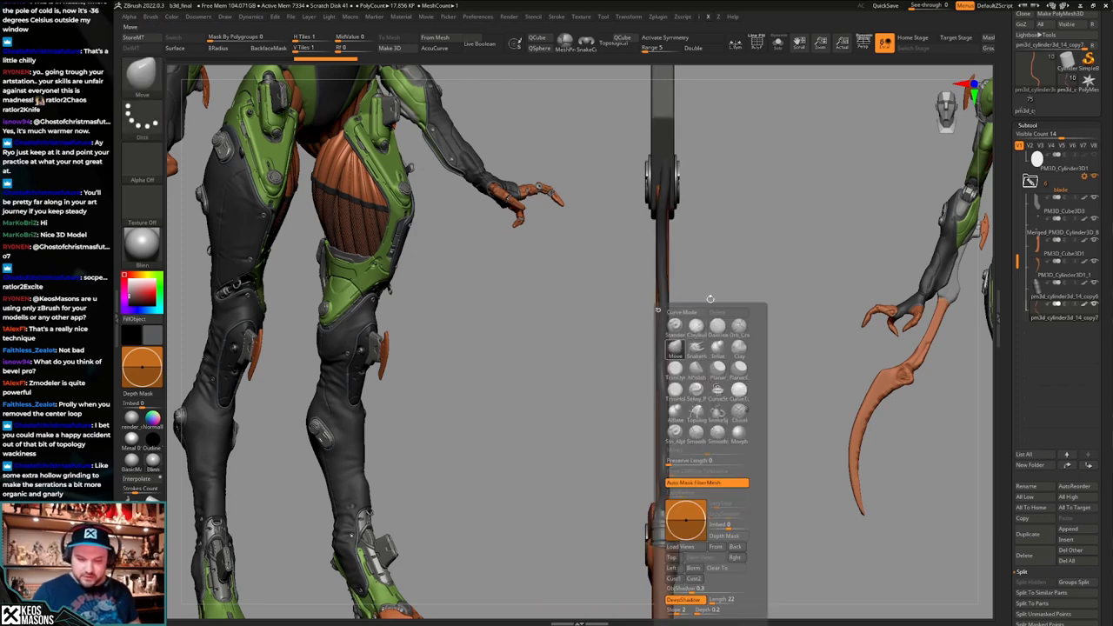
pyautogui.press('space')
pyautogui.moveTo(669, 290); pyautogui.dragTo(676, 291)
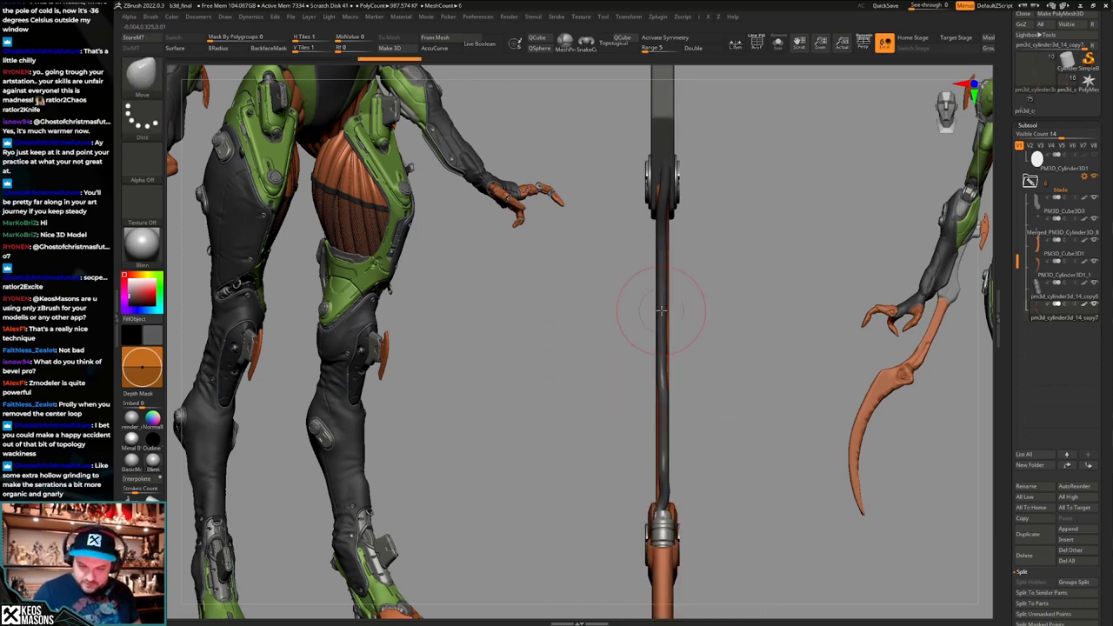
pyautogui.press('space')
pyautogui.moveTo(658, 353); pyautogui.dragTo(664, 353)
pyautogui.keyDown('alt'); pyautogui.moveTo(668, 409); pyautogui.dragTo(670, 393, button='right'); pyautogui.keyUp('alt')
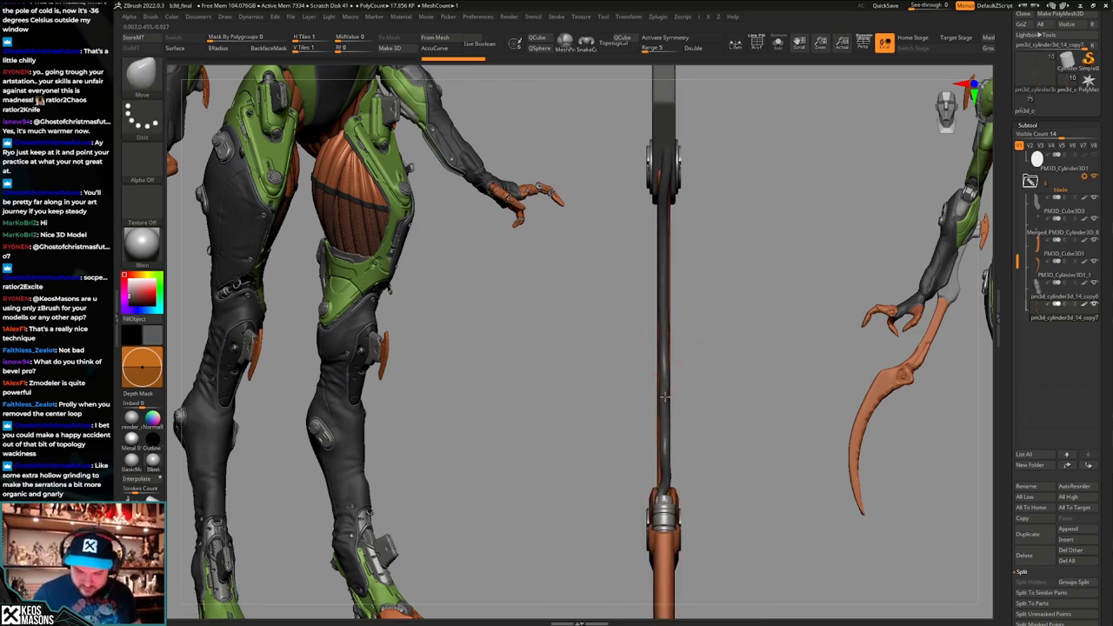
pyautogui.moveTo(663, 418); pyautogui.dragTo(668, 366)
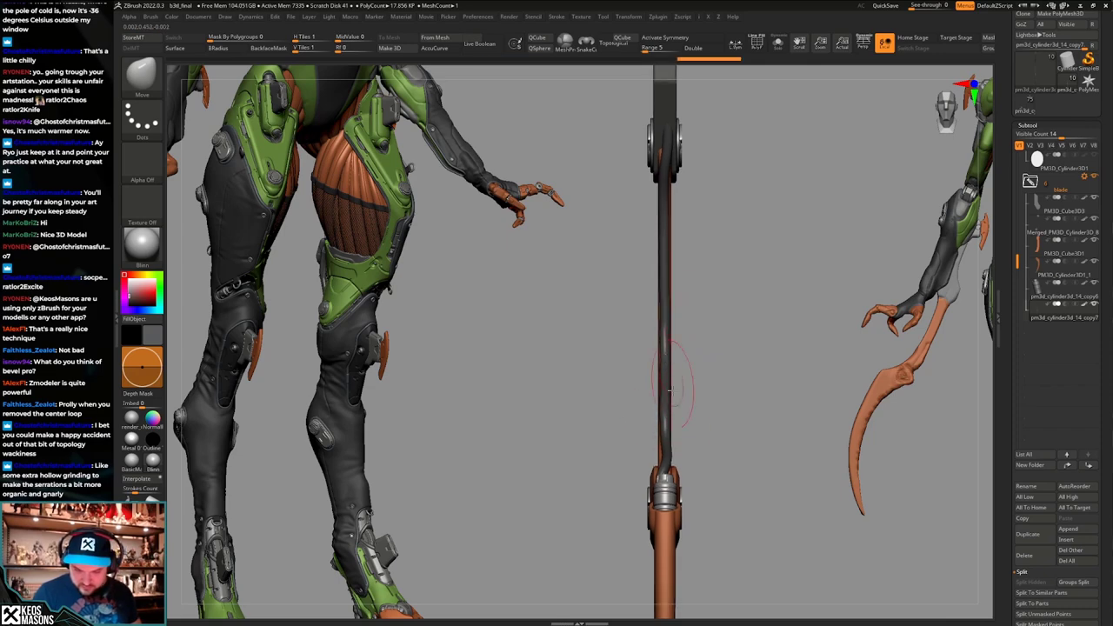
pyautogui.keyDown('alt'); pyautogui.moveTo(668, 462); pyautogui.dragTo(671, 426, button='right'); pyautogui.keyUp('alt')
pyautogui.moveTo(669, 423); pyautogui.dragTo(668, 432)
pyautogui.moveTo(667, 433); pyautogui.dragTo(664, 435, button='right')
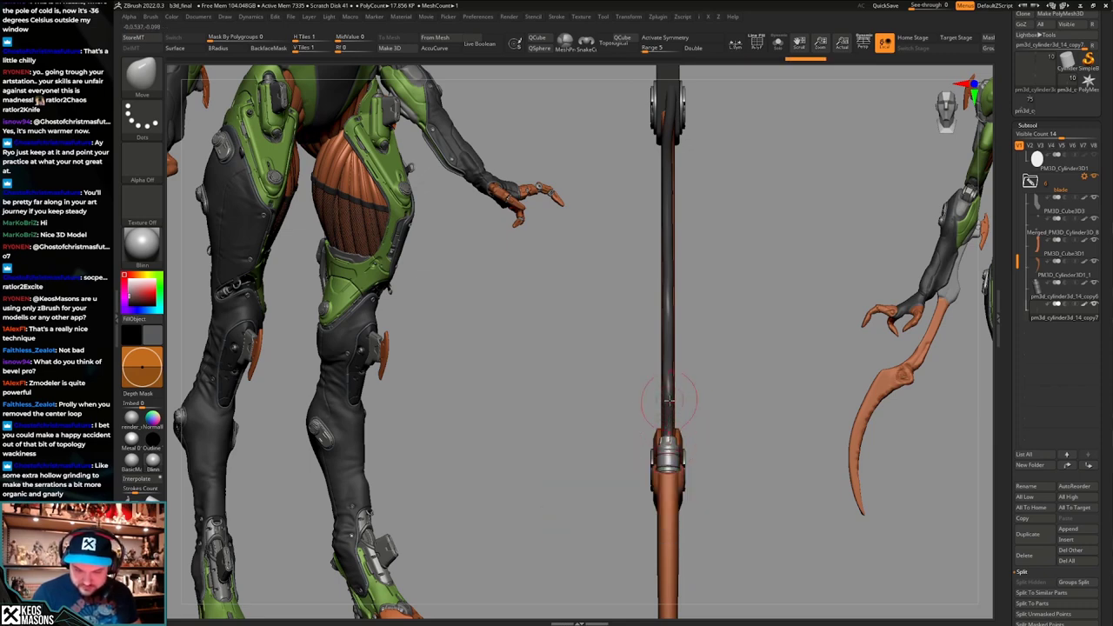
# Adjust the Move brush's draw size in the side view and pull the hose's lower bend closer to the blade arm.
pyautogui.keyDown('alt'); pyautogui.moveTo(683, 359); pyautogui.dragTo(673, 444, button='right'); pyautogui.keyUp('alt')
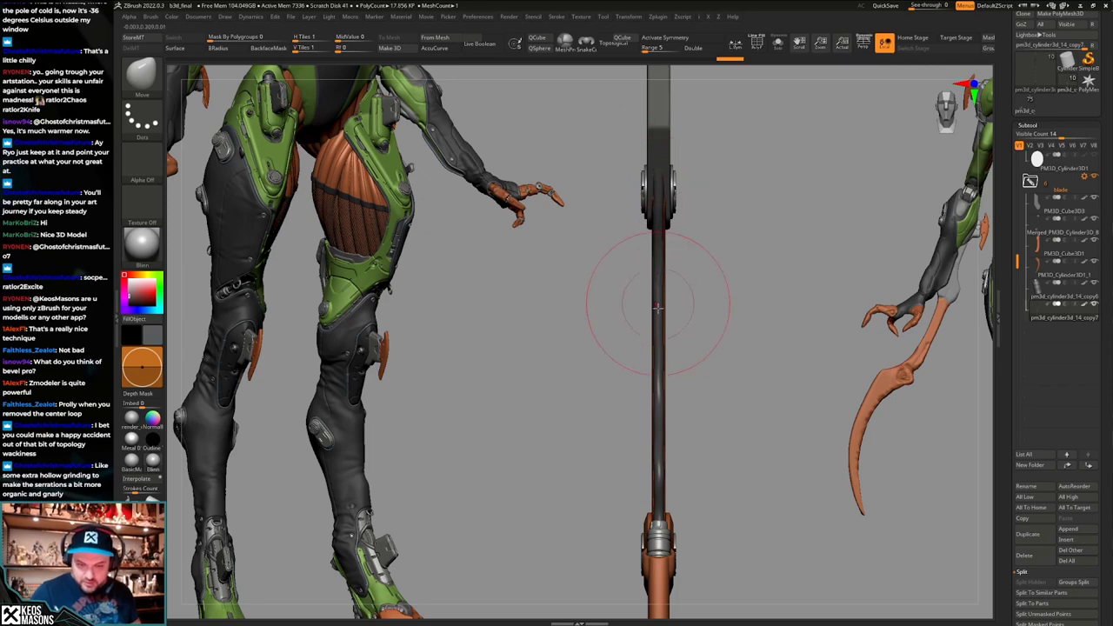
pyautogui.moveTo(658, 360)
pyautogui.keyDown('shift'); pyautogui.mouseDown(button='right')
pyautogui.moveTo(703, 403)
pyautogui.moveTo(750, 395)
pyautogui.moveTo(725, 351)
pyautogui.moveTo(744, 393)
pyautogui.moveTo(730, 286)
pyautogui.moveTo(673, 438)
pyautogui.mouseUp(button='right'); pyautogui.keyUp('shift')
pyautogui.rightClick(671, 438)
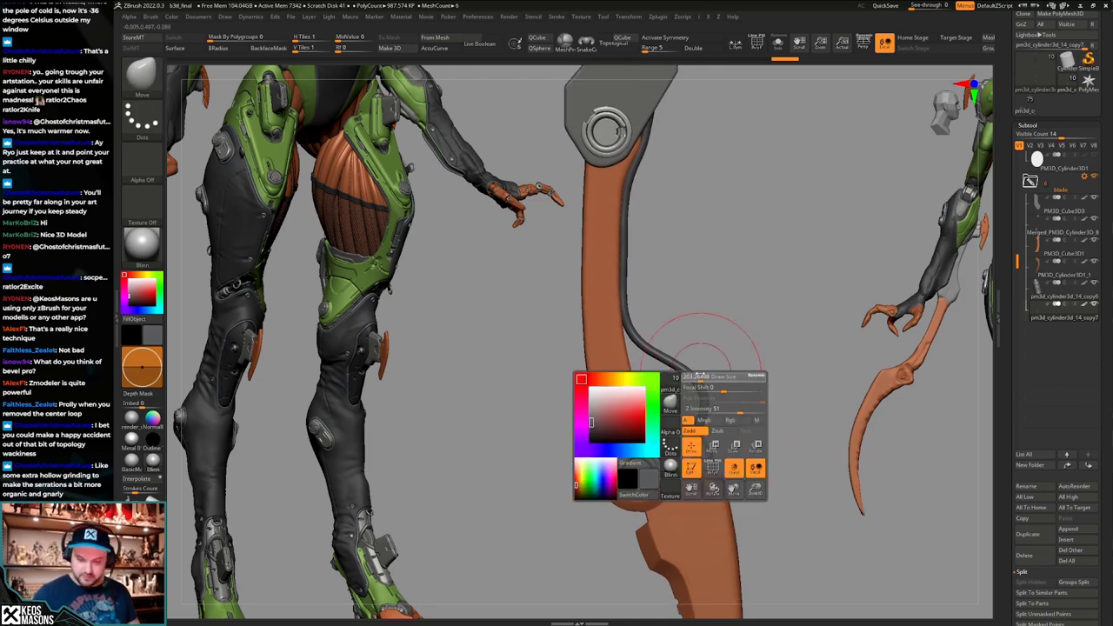
pyautogui.moveTo(698, 387); pyautogui.dragTo(700, 390)
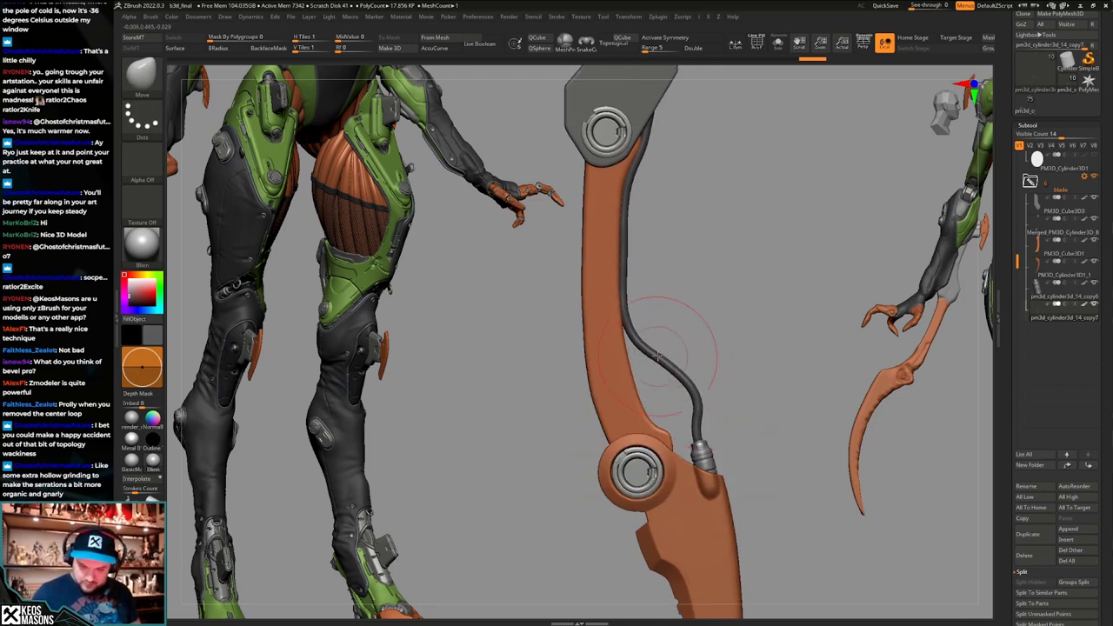
pyautogui.moveTo(657, 356); pyautogui.dragTo(648, 362)
# Undo the last hose move and reshape its upper run and bend with a larger Move brush.
pyautogui.press('space')
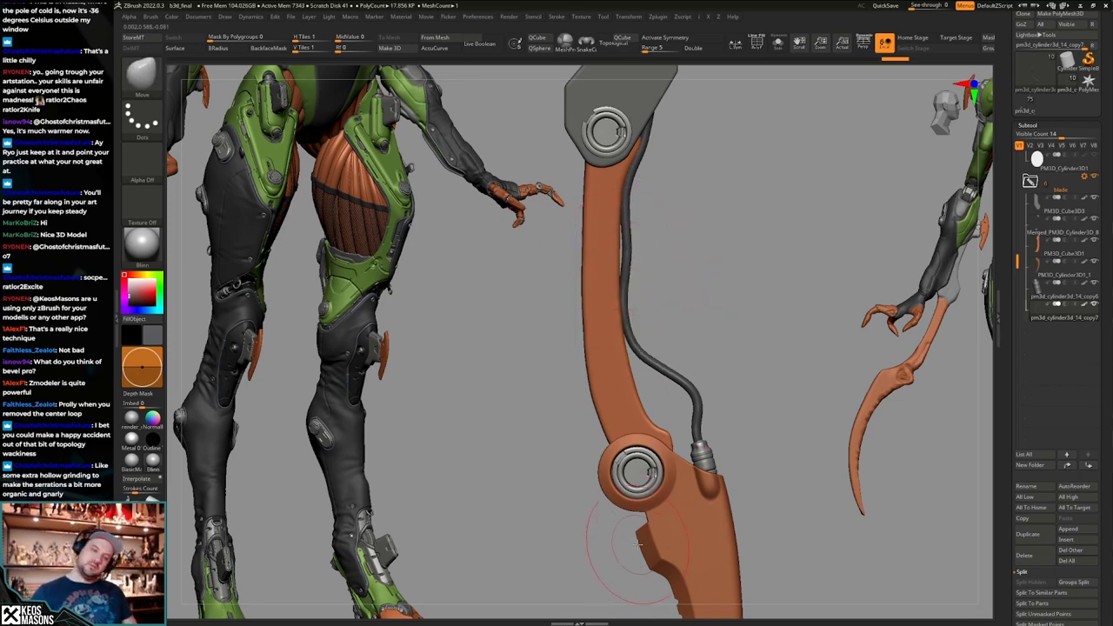
pyautogui.hotkey('ctrl', 'z')
pyautogui.press('space')
pyautogui.moveTo(653, 285); pyautogui.dragTo(668, 285)
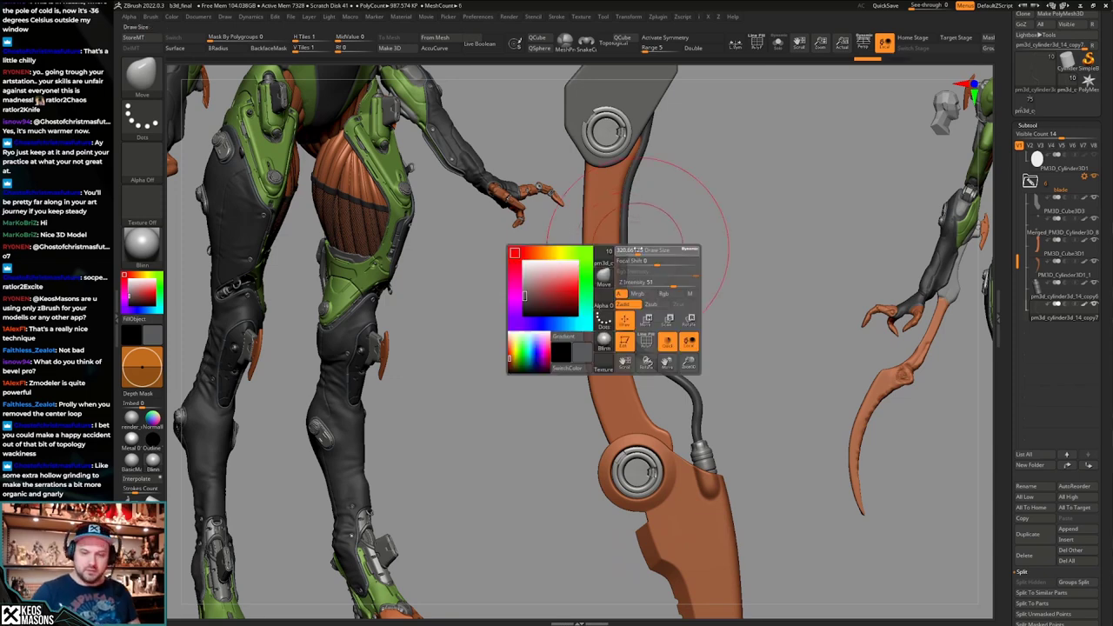
pyautogui.moveTo(637, 251); pyautogui.dragTo(651, 248)
pyautogui.press('space')
pyautogui.moveTo(635, 296); pyautogui.dragTo(628, 296)
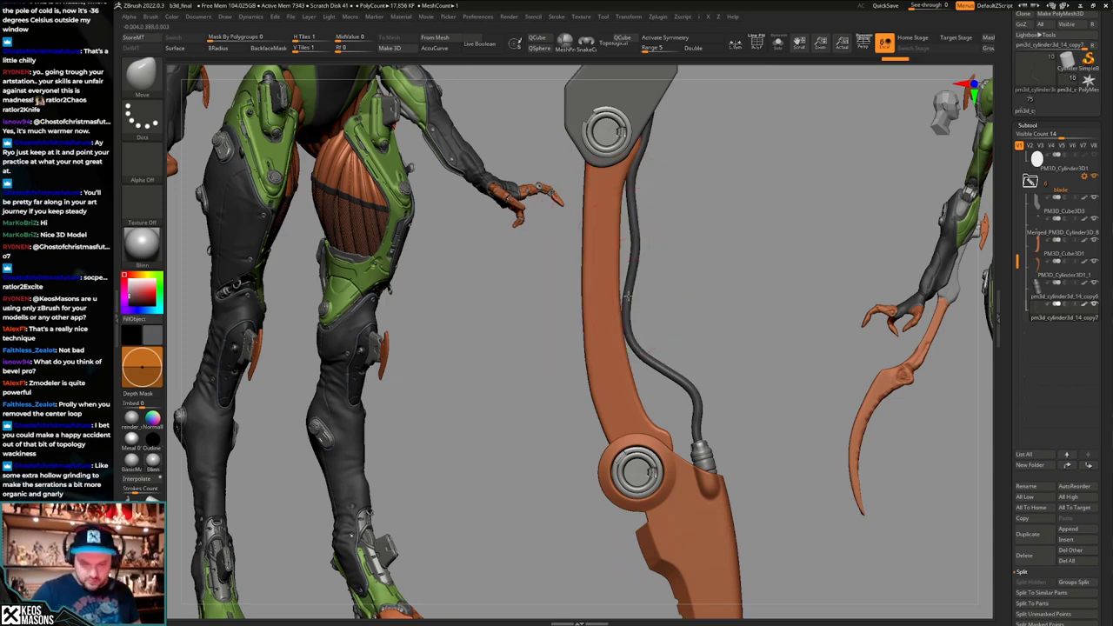
pyautogui.moveTo(642, 359); pyautogui.dragTo(646, 357)
# Reduce the Move brush's draw size to about 149 and nudge the hose's lower end onto the ribbed cylinder.
pyautogui.press('space')
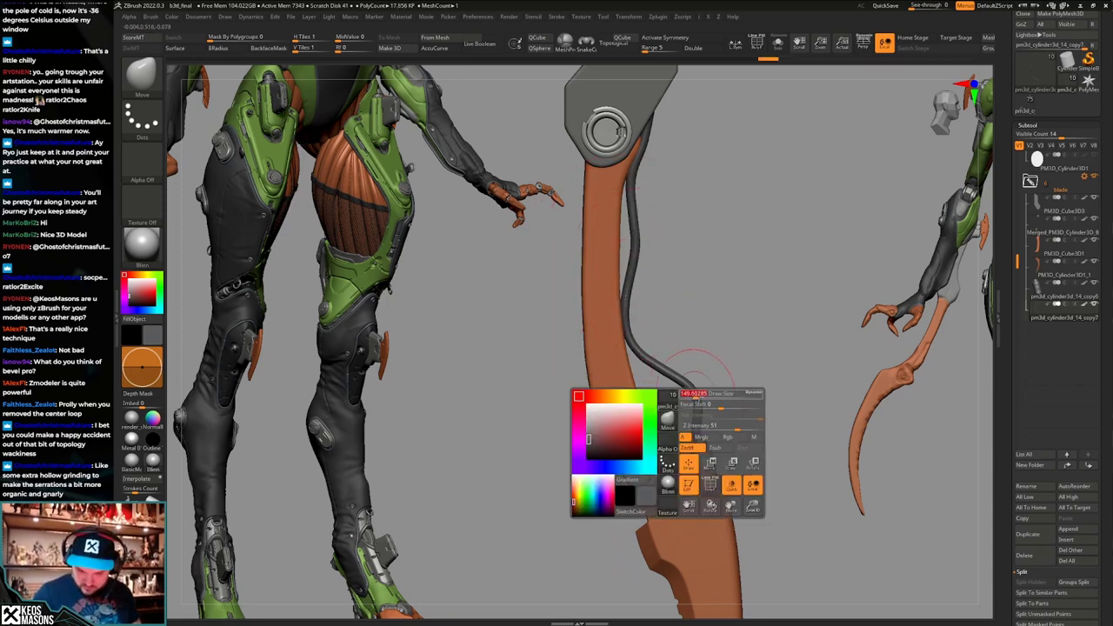
pyautogui.keyDown('ctrl'); pyautogui.moveTo(707, 450); pyautogui.dragTo(699, 408, button='right'); pyautogui.keyUp('ctrl')
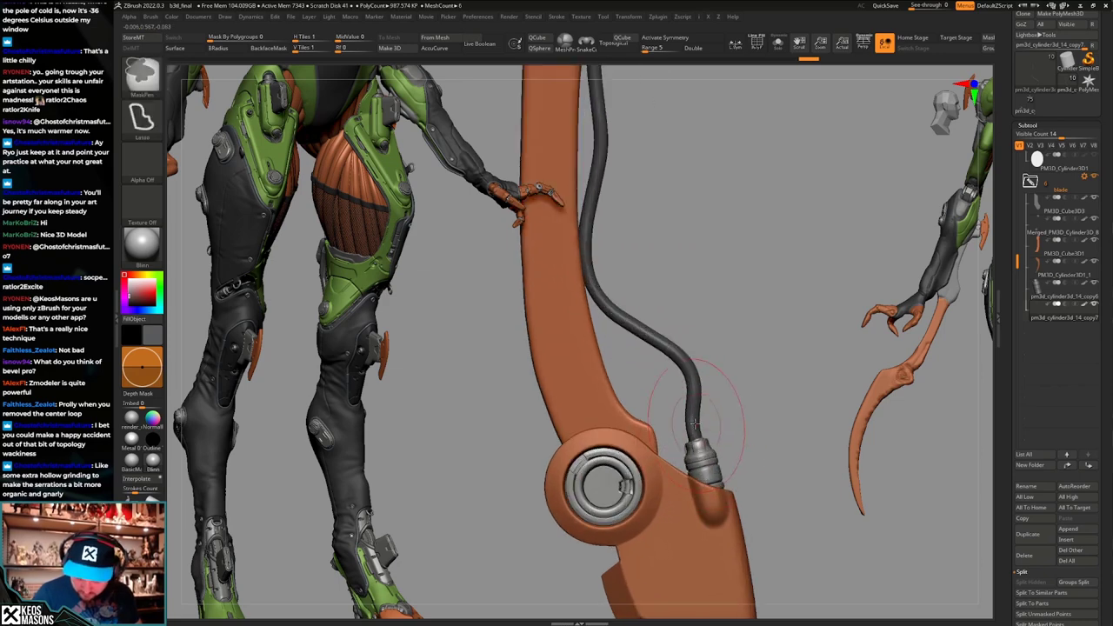
pyautogui.moveTo(698, 417); pyautogui.dragTo(698, 427)
pyautogui.moveTo(698, 427)
pyautogui.mouseDown(button='right')
pyautogui.moveTo(683, 452)
pyautogui.moveTo(667, 412)
pyautogui.moveTo(718, 419)
pyautogui.moveTo(715, 443)
pyautogui.moveTo(702, 426)
pyautogui.moveTo(709, 412)
pyautogui.moveTo(703, 440)
pyautogui.mouseUp(button='right')
# Isolate the ribbed cylinder and insert an edge loop around the hole in its end face with the ZModeler brush.
pyautogui.keyDown('alt'); pyautogui.click(718, 405); pyautogui.keyUp('alt')
pyautogui.hotkey('alt', 's')
pyautogui.hotkey('shift', 'f')
pyautogui.hotkey('shift', 'f')
pyautogui.press('b')
pyautogui.press('z')
pyautogui.press('m')
pyautogui.hotkey('shift', 'f')
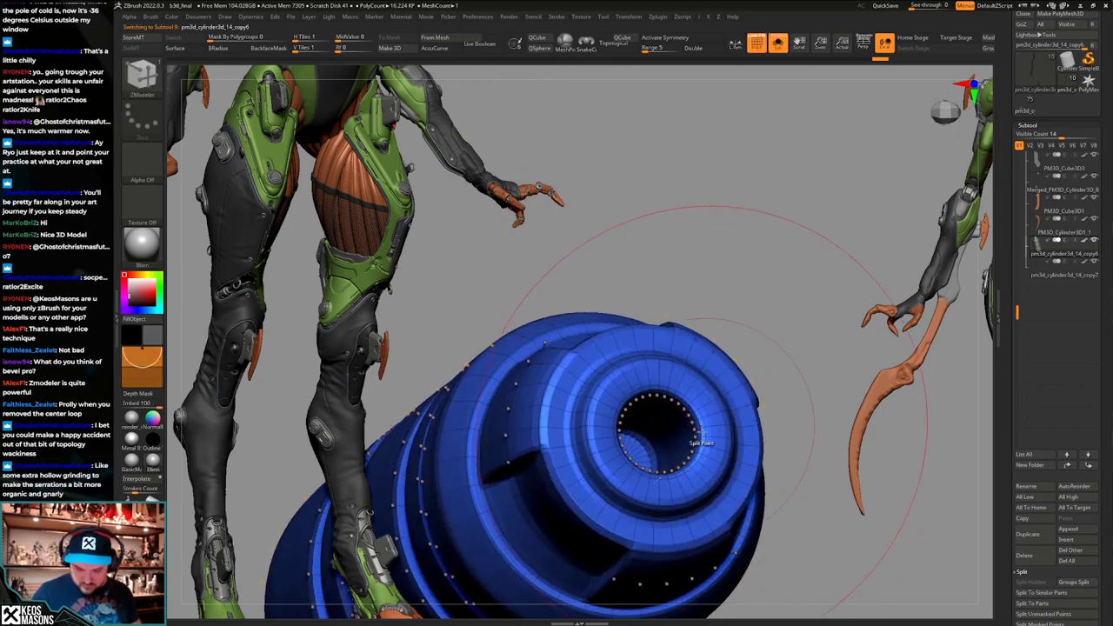
pyautogui.hotkey('shift', 'd')
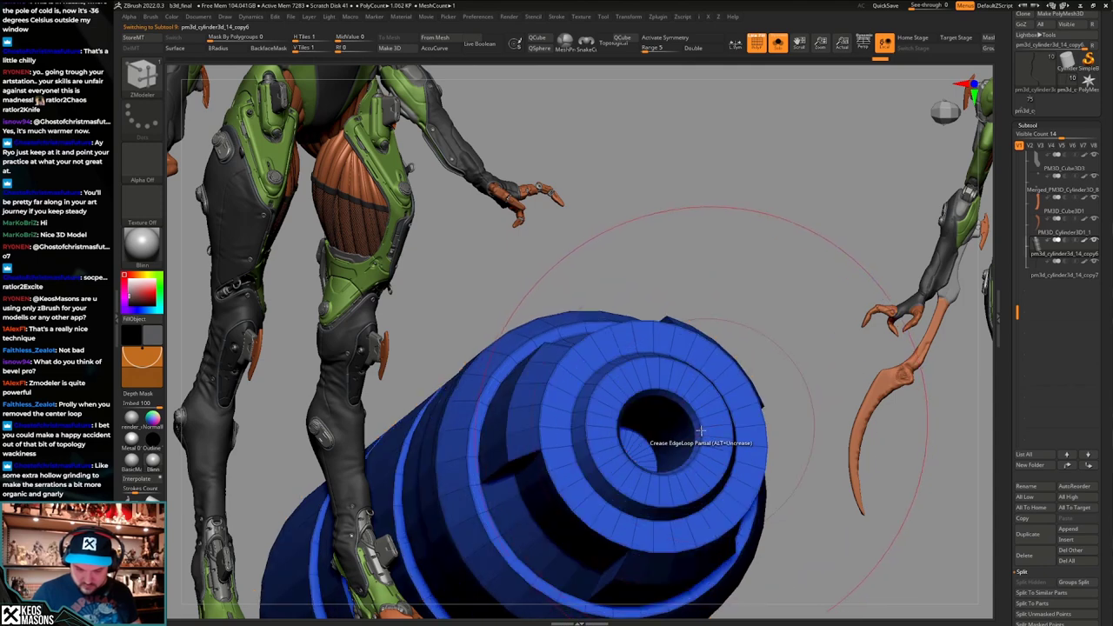
pyautogui.press('space')
pyautogui.click(686, 348)
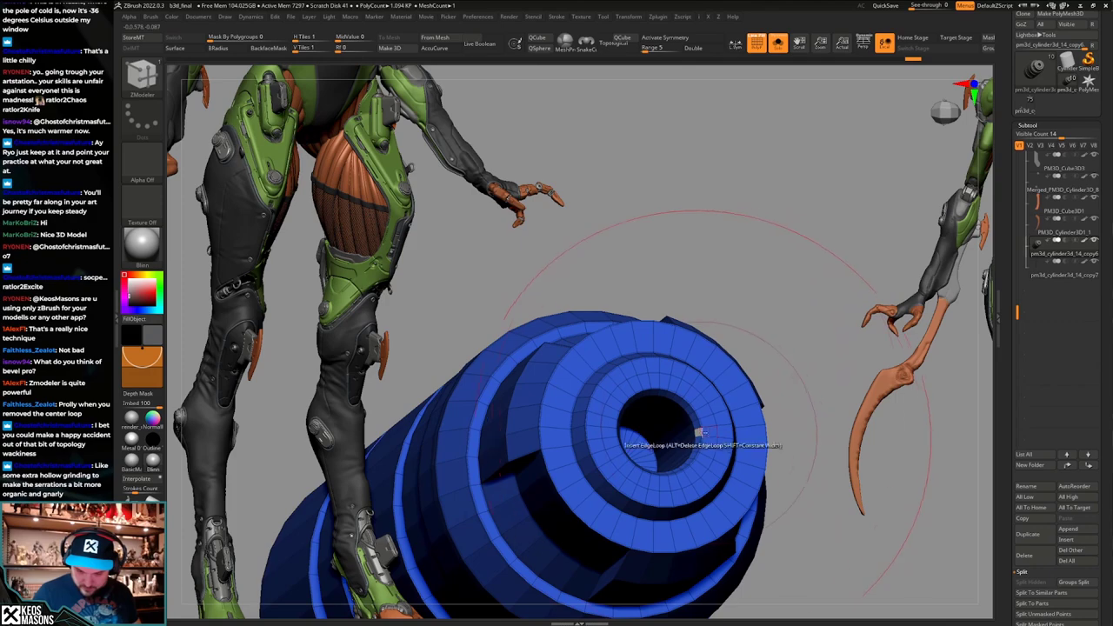
# Undo the last two edits on the ribbed cylinder and show all parts with the wireframe off.
pyautogui.hotkey('shift', 'f')
pyautogui.hotkey('shift', 'alt', 's')
pyautogui.moveTo(768, 405)
pyautogui.mouseDown(button='right')
pyautogui.moveTo(746, 445)
pyautogui.moveTo(762, 436)
pyautogui.moveTo(757, 360)
pyautogui.moveTo(811, 452)
pyautogui.moveTo(768, 367)
pyautogui.moveTo(739, 391)
pyautogui.mouseUp(button='right')
pyautogui.hotkey('ctrl', 'z')
pyautogui.hotkey('ctrl', 'z')
pyautogui.hotkey('shift', 'alt', 's')
pyautogui.hotkey('shift', 'f')
# Switch to the Move brush, make the hose the active subtool and isolate it with its wireframe shown.
pyautogui.press('space')
pyautogui.click(750, 348)
pyautogui.rightClick(737, 391)
pyautogui.rightClick(726, 383)
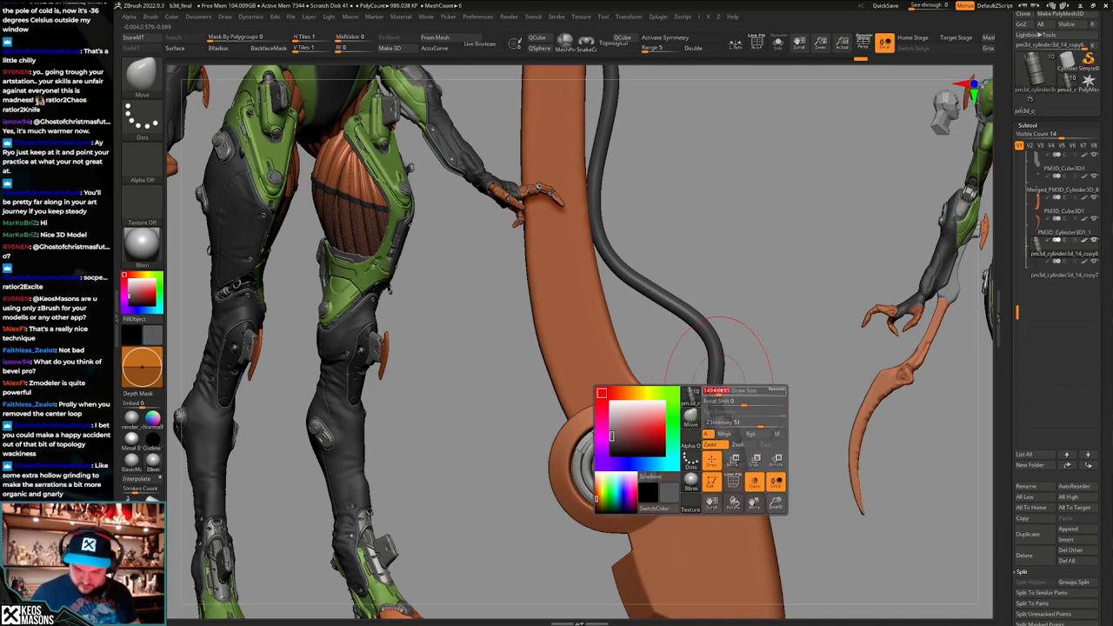
pyautogui.keyDown('alt'); pyautogui.click(717, 400); pyautogui.keyUp('alt')
pyautogui.hotkey('shift', 'alt', 's')
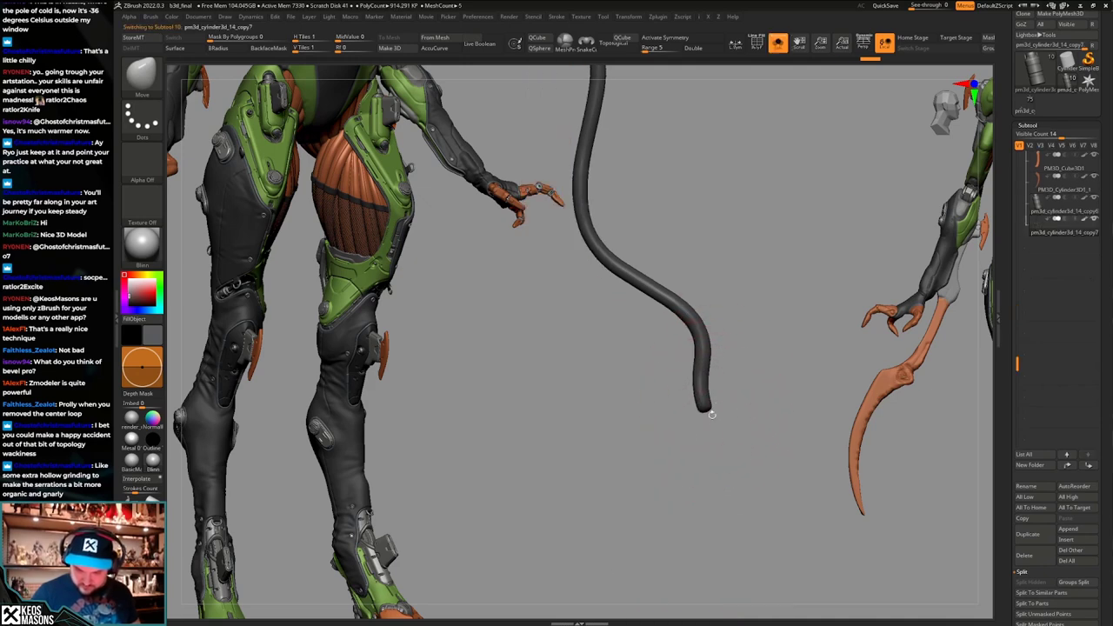
pyautogui.hotkey('shift', 'f')
pyautogui.moveTo(713, 406)
pyautogui.keyDown('ctrl'); pyautogui.mouseDown(button='right')
pyautogui.moveTo(725, 440)
pyautogui.moveTo(699, 424)
pyautogui.moveTo(729, 415)
pyautogui.moveTo(732, 396)
pyautogui.mouseUp(button='right'); pyautogui.keyUp('ctrl')
pyautogui.rightClick(693, 470)
pyautogui.moveTo(693, 434)
pyautogui.mouseDown(button='right')
pyautogui.moveTo(707, 408)
pyautogui.moveTo(690, 393)
pyautogui.mouseUp(button='right')
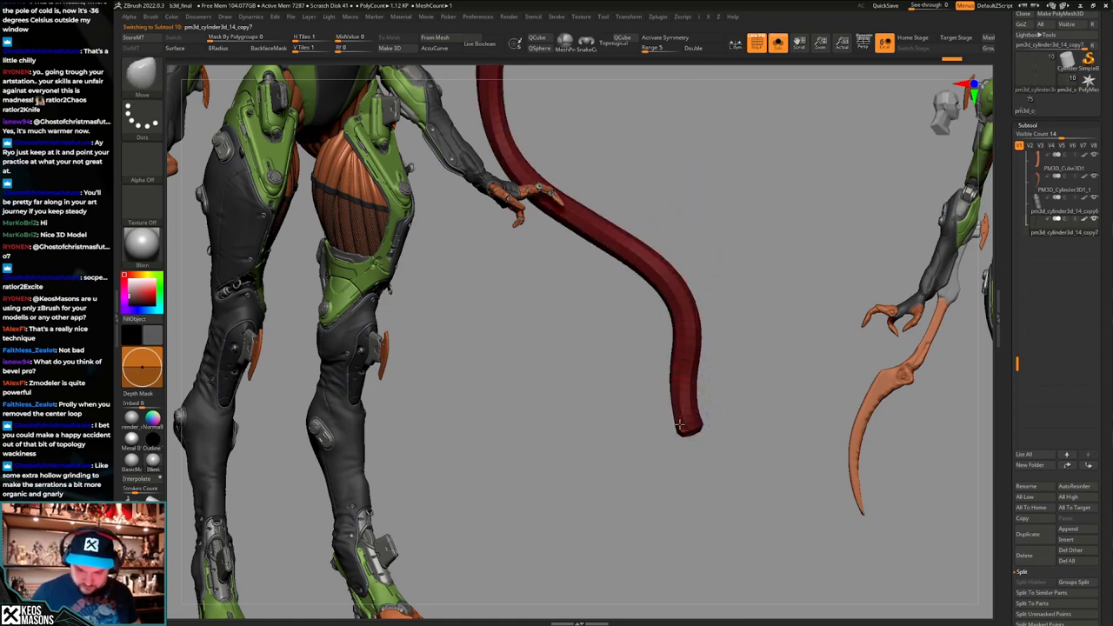
# Isolate the hose's lower end section, assign it its own polygroup and show the whole hose again.
pyautogui.hotkey('ctrl', 'z')
pyautogui.hotkey('ctrl', 'z')
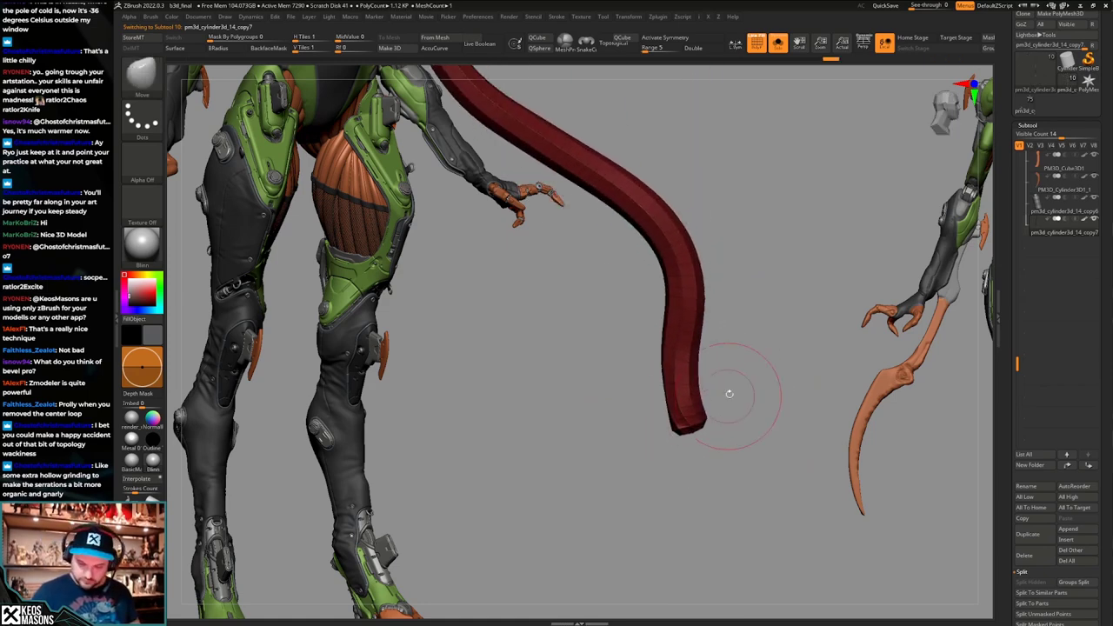
pyautogui.keyDown('ctrl'); pyautogui.keyDown('alt'); pyautogui.keyDown('shift'); pyautogui.moveTo(731, 386); pyautogui.dragTo(633, 458); pyautogui.keyUp('shift'); pyautogui.keyUp('alt'); pyautogui.keyUp('ctrl')
pyautogui.hotkey('ctrl', 'z')
pyautogui.keyDown('ctrl'); pyautogui.keyDown('shift'); pyautogui.moveTo(733, 386); pyautogui.dragTo(729, 410); pyautogui.keyUp('shift'); pyautogui.keyUp('ctrl')
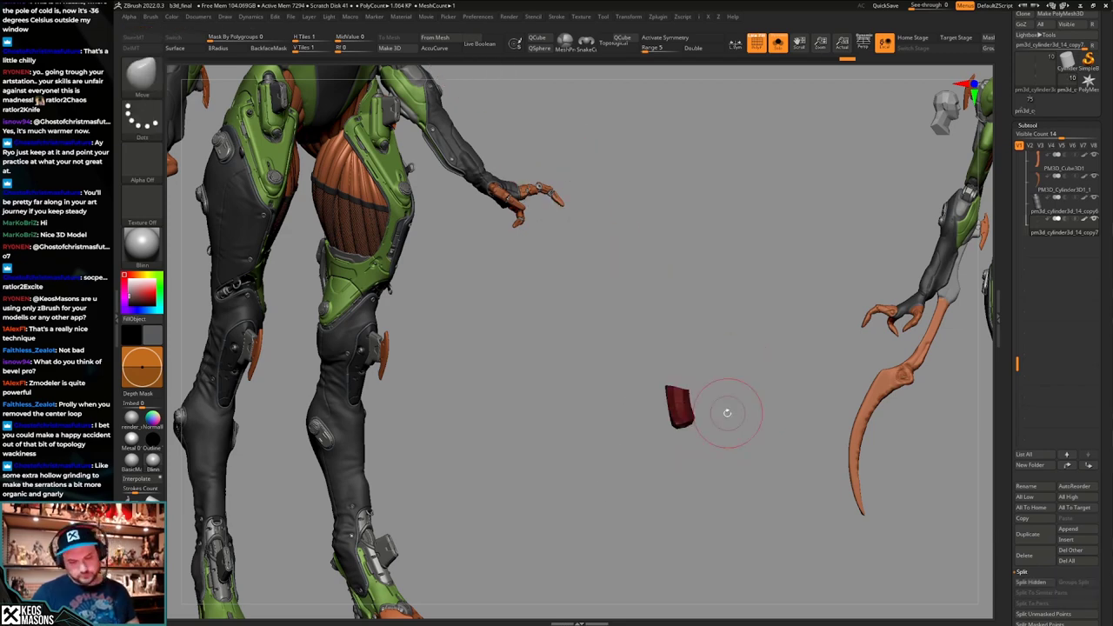
pyautogui.hotkey('ctrl', 'w')
pyautogui.keyDown('ctrl'); pyautogui.keyDown('shift'); pyautogui.click(753, 388); pyautogui.keyUp('shift'); pyautogui.keyUp('ctrl')
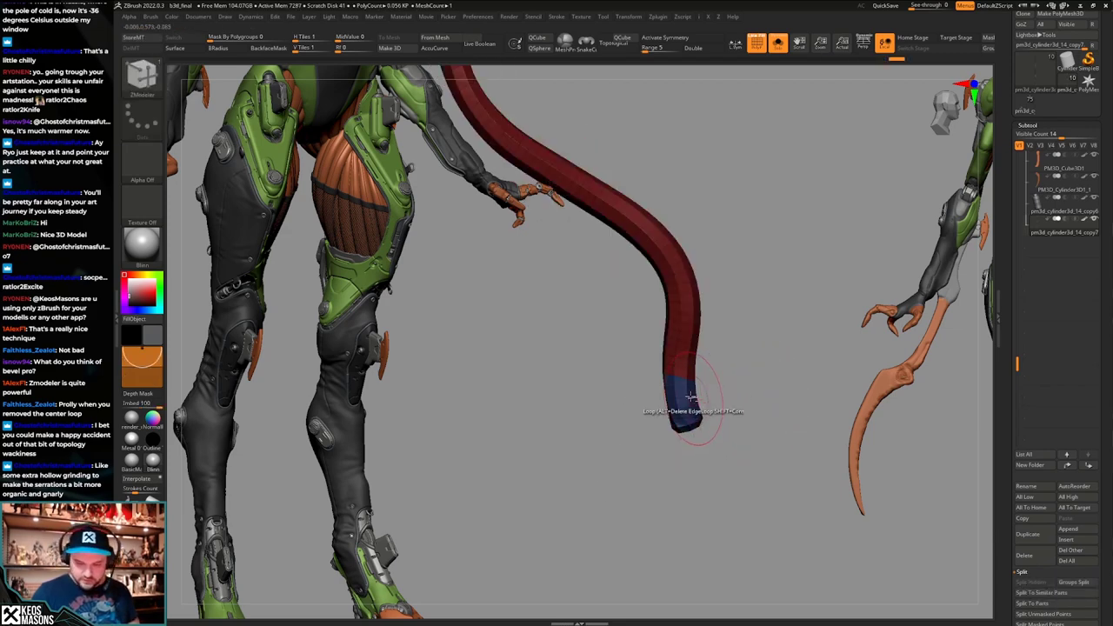
# Extrude the polygroup at the hose's lower end outward into a slim collar with ZModeler's Extrude on Polygroup All, and show all parts.
pyautogui.hotkey('shift', 'f')
pyautogui.press('space')
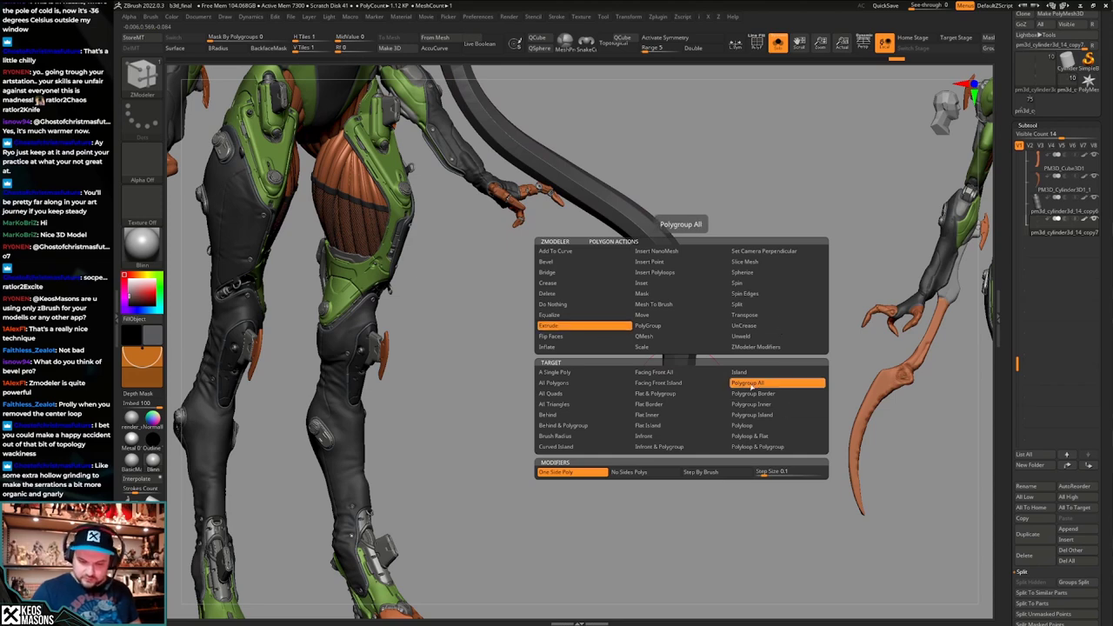
pyautogui.hotkey('ctrl', 'shift', 'z')
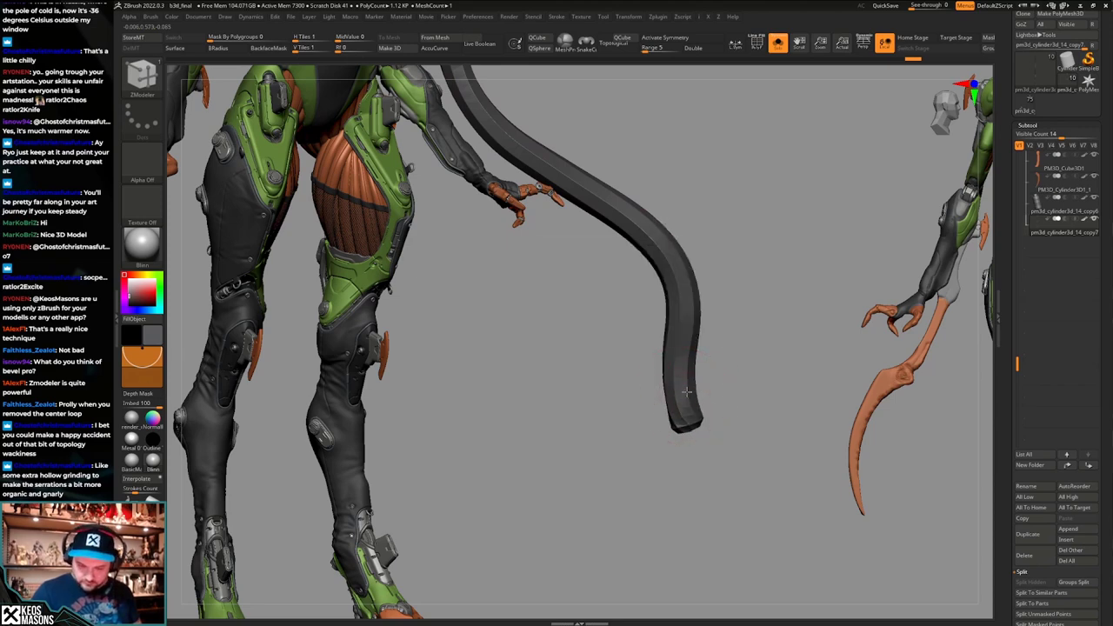
pyautogui.moveTo(703, 380); pyautogui.dragTo(704, 380)
pyautogui.hotkey('shift', 'f')
pyautogui.hotkey('alt', 's')
pyautogui.moveTo(739, 391); pyautogui.dragTo(757, 438, button='right')
pyautogui.hotkey('shift', 'f')
pyautogui.moveTo(756, 439); pyautogui.dragTo(770, 398)
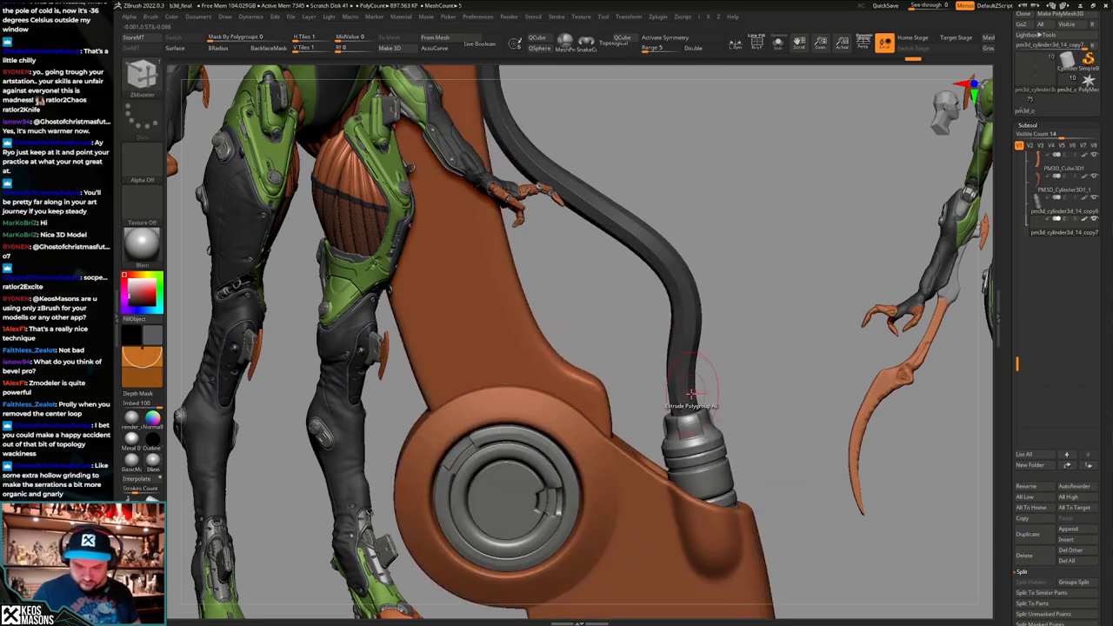
pyautogui.hotkey('shift', 'f')
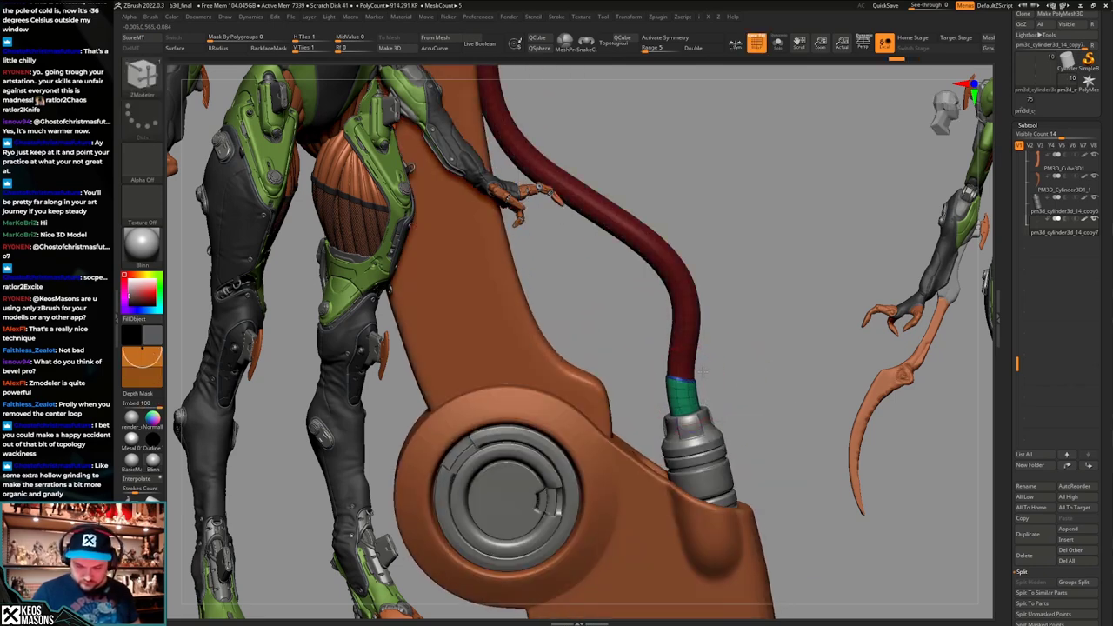
# Review the hose along the whole arm with the wireframe off and switch to the Move brush.
pyautogui.hotkey('shift', 'f')
pyautogui.moveTo(749, 377)
pyautogui.keyDown('ctrl'); pyautogui.mouseDown(button='right')
pyautogui.moveTo(769, 350)
pyautogui.moveTo(769, 382)
pyautogui.moveTo(763, 369)
pyautogui.mouseUp(button='right'); pyautogui.keyUp('ctrl')
pyautogui.keyDown('alt'); pyautogui.moveTo(763, 369); pyautogui.dragTo(765, 442, button='right'); pyautogui.keyUp('alt')
pyautogui.hotkey('shift', 'f')
pyautogui.hotkey('shift', 'f')
pyautogui.keyDown('alt'); pyautogui.moveTo(723, 414); pyautogui.dragTo(724, 365); pyautogui.keyUp('alt')
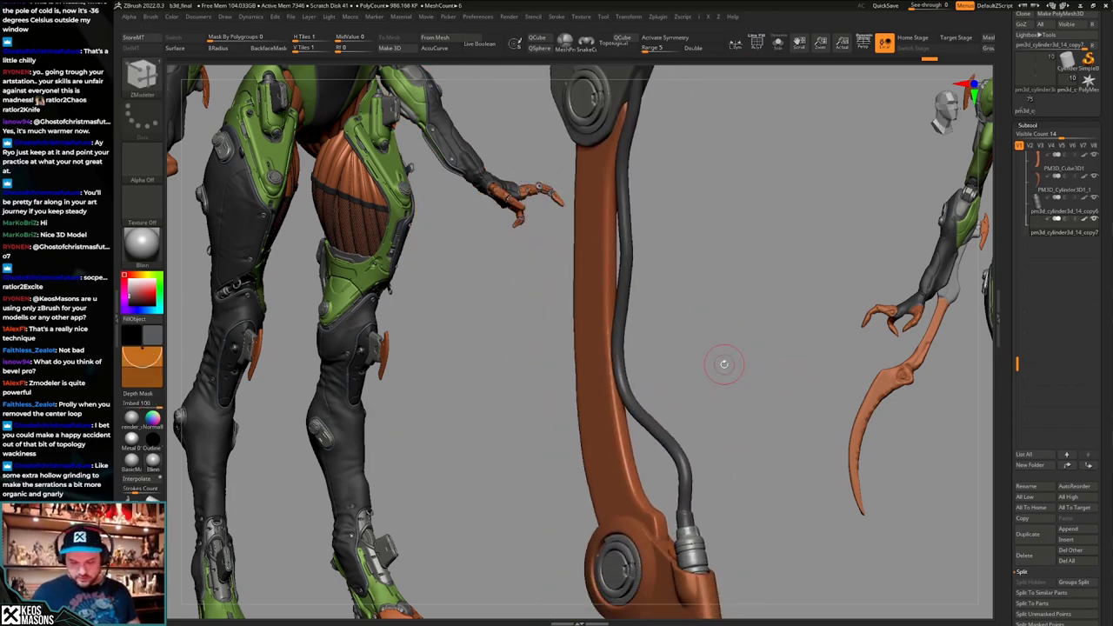
pyautogui.moveTo(754, 404)
pyautogui.mouseDown()
pyautogui.moveTo(739, 418)
pyautogui.moveTo(732, 455)
pyautogui.moveTo(750, 385)
pyautogui.mouseUp()
pyautogui.press('space')
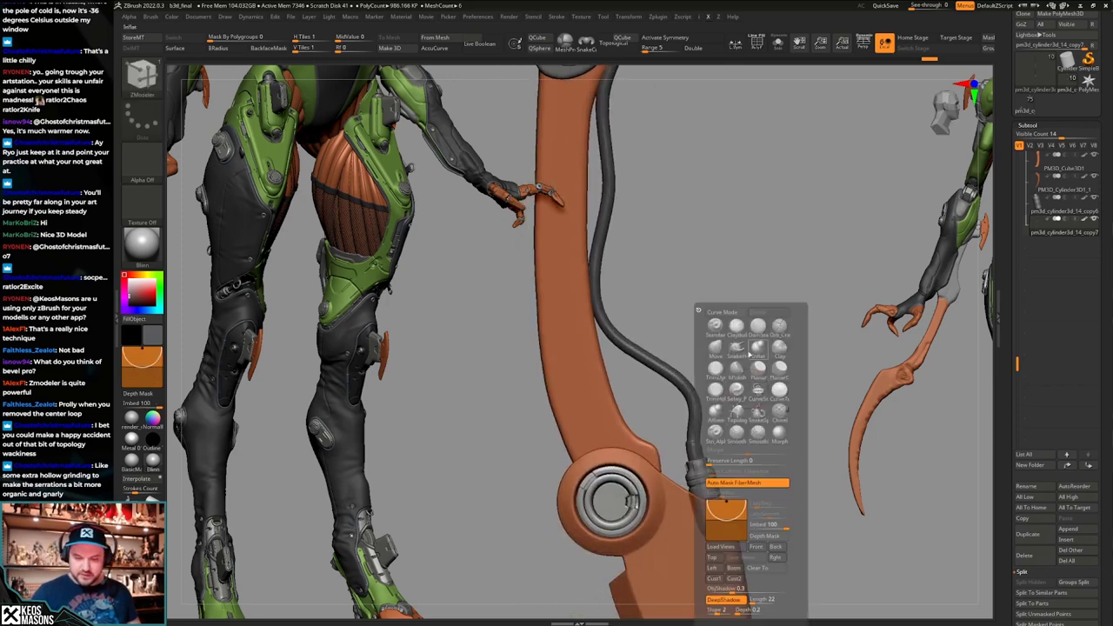
pyautogui.click(758, 350)
pyautogui.keyDown('alt'); pyautogui.moveTo(872, 222); pyautogui.dragTo(871, 266); pyautogui.keyUp('alt')
pyautogui.moveTo(774, 365); pyautogui.dragTo(804, 369)
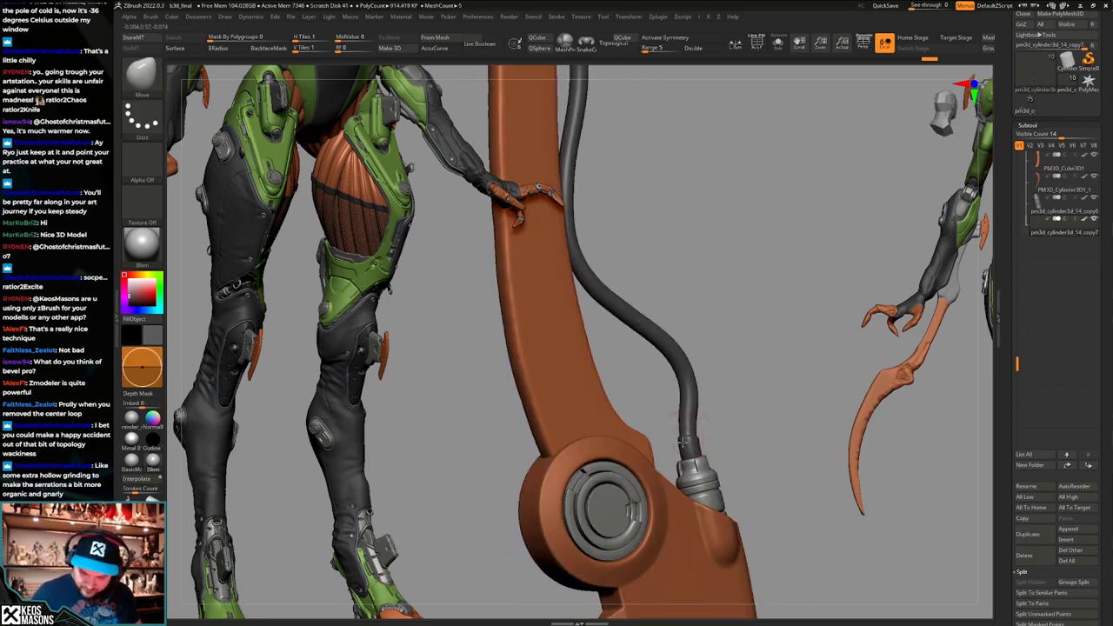
# Isolate the hose, extrude a short section at its middle outward into a sleeve, and subdivide it with the wireframe shown.
pyautogui.moveTo(765, 413)
pyautogui.mouseDown()
pyautogui.moveTo(733, 413)
pyautogui.moveTo(743, 413)
pyautogui.moveTo(697, 443)
pyautogui.moveTo(730, 370)
pyautogui.moveTo(732, 429)
pyautogui.moveTo(736, 403)
pyautogui.mouseUp()
pyautogui.hotkey('shift', 'f')
pyautogui.moveTo(706, 352)
pyautogui.keyDown('alt'); pyautogui.mouseDown()
pyautogui.moveTo(708, 451)
pyautogui.moveTo(650, 340)
pyautogui.moveTo(633, 375)
pyautogui.moveTo(651, 338)
pyautogui.moveTo(669, 372)
pyautogui.moveTo(639, 369)
pyautogui.moveTo(718, 395)
pyautogui.moveTo(704, 346)
pyautogui.moveTo(737, 350)
pyautogui.moveTo(710, 380)
pyautogui.moveTo(674, 372)
pyautogui.moveTo(668, 382)
pyautogui.mouseUp(); pyautogui.keyUp('alt')
pyautogui.hotkey('shift', 'f')
pyautogui.hotkey('shift', 'f')
pyautogui.hotkey('alt', 's')
pyautogui.keyDown('ctrl'); pyautogui.keyDown('shift'); pyautogui.click(715, 378); pyautogui.keyUp('shift'); pyautogui.keyUp('ctrl')
pyautogui.hotkey('ctrl', 'd')
pyautogui.hotkey('ctrl', 'd')
pyautogui.hotkey('shift', 'f')
pyautogui.hotkey('shift', 'f')
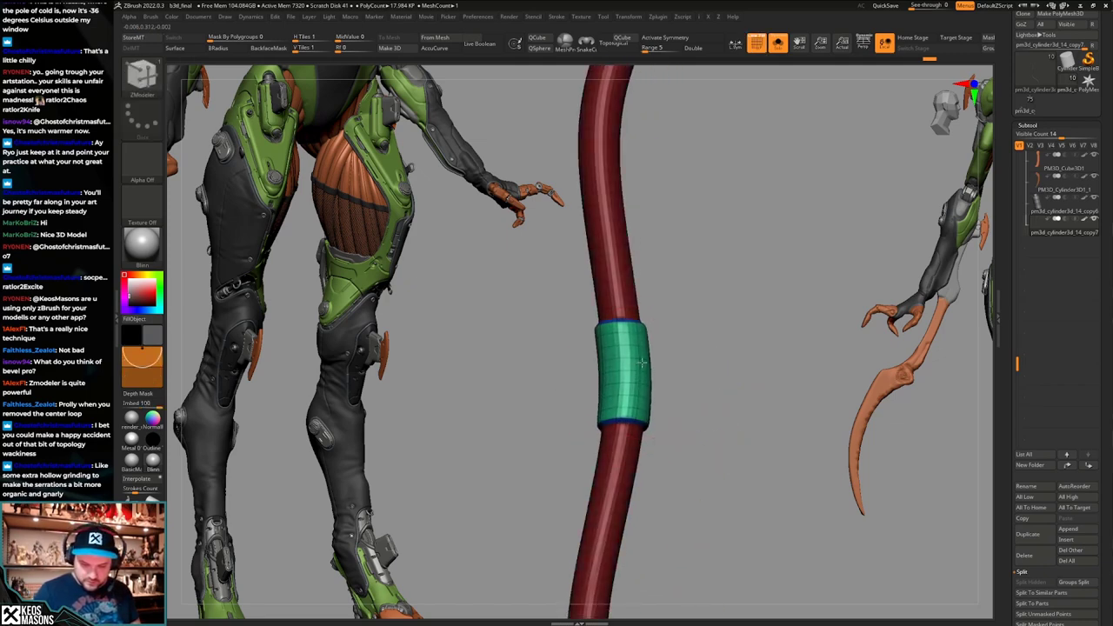
# Roll back the subdivision and the latest sleeve edits, and subdivide the hose twice again.
pyautogui.hotkey('ctrl', 'z')
pyautogui.hotkey('ctrl', 'z')
pyautogui.hotkey('ctrl', 'z')
pyautogui.hotkey('ctrl', 'z')
pyautogui.hotkey('ctrl', 'shift', 'z')
pyautogui.hotkey('ctrl', 'd')
pyautogui.hotkey('ctrl', 'd')
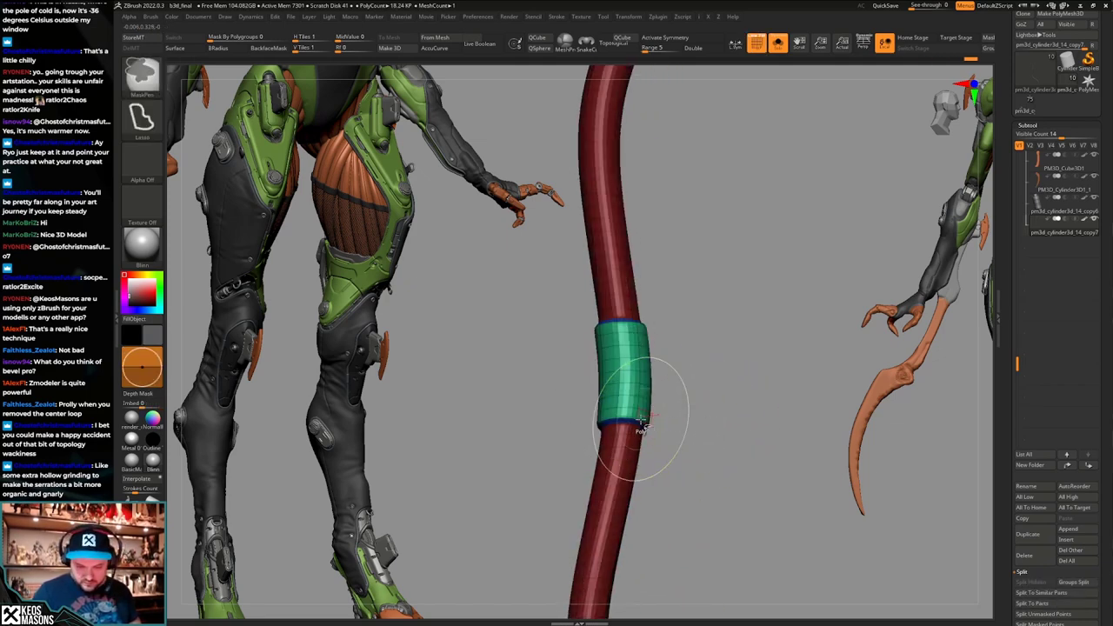
# Isolate the middle sleeve together with its rim, assign it a single polygroup and show the whole hose again.
pyautogui.keyDown('ctrl'); pyautogui.keyDown('shift'); pyautogui.click(639, 427); pyautogui.keyUp('shift'); pyautogui.keyUp('ctrl')
pyautogui.keyDown('ctrl'); pyautogui.keyDown('shift'); pyautogui.click(713, 425); pyautogui.keyUp('shift'); pyautogui.keyUp('ctrl')
pyautogui.moveTo(713, 424); pyautogui.dragTo(676, 403)
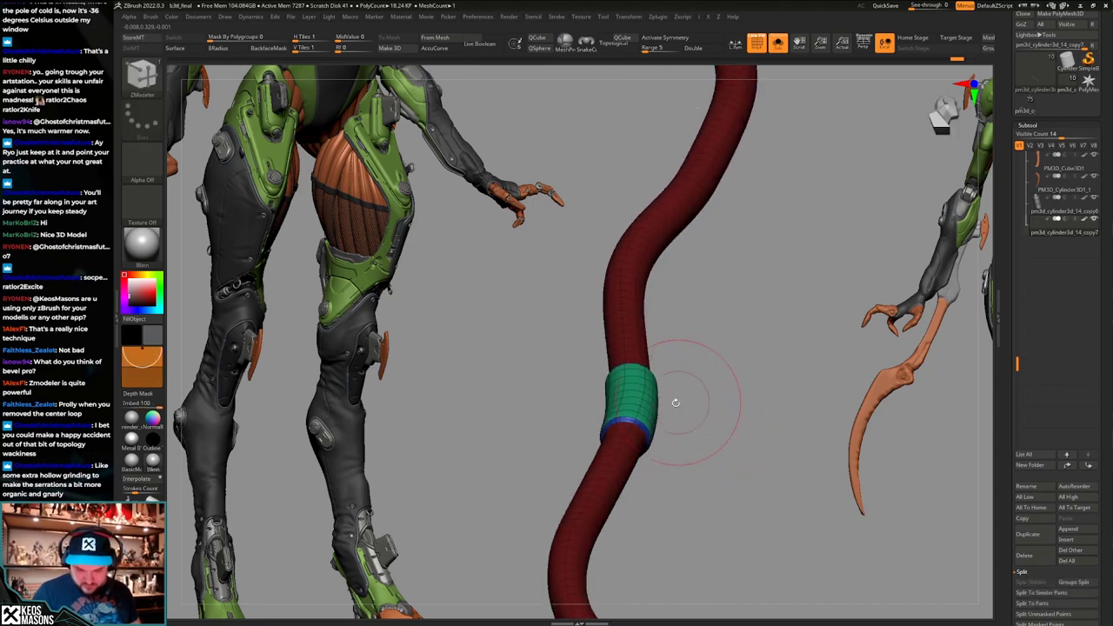
pyautogui.hotkey('shift', 'd')
pyautogui.keyDown('ctrl'); pyautogui.keyDown('shift'); pyautogui.click(642, 432); pyautogui.keyUp('shift'); pyautogui.keyUp('ctrl')
pyautogui.keyDown('ctrl'); pyautogui.keyDown('shift'); pyautogui.click(642, 432); pyautogui.keyUp('shift'); pyautogui.keyUp('ctrl')
pyautogui.hotkey('ctrl', 'w')
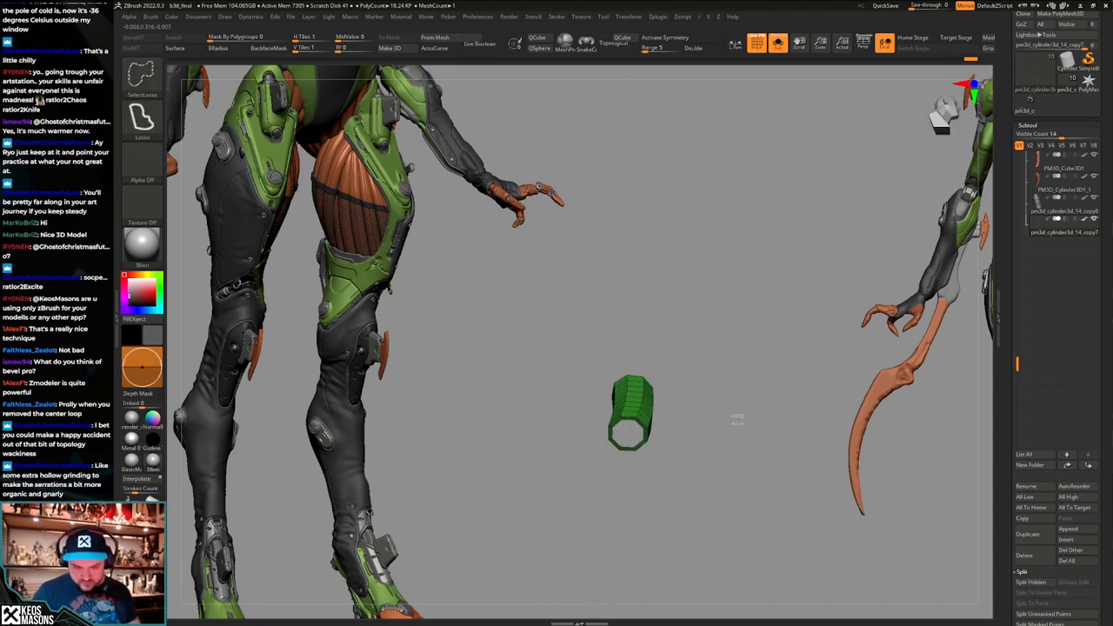
pyautogui.keyDown('ctrl'); pyautogui.keyDown('shift'); pyautogui.click(735, 419); pyautogui.keyUp('shift'); pyautogui.keyUp('ctrl')
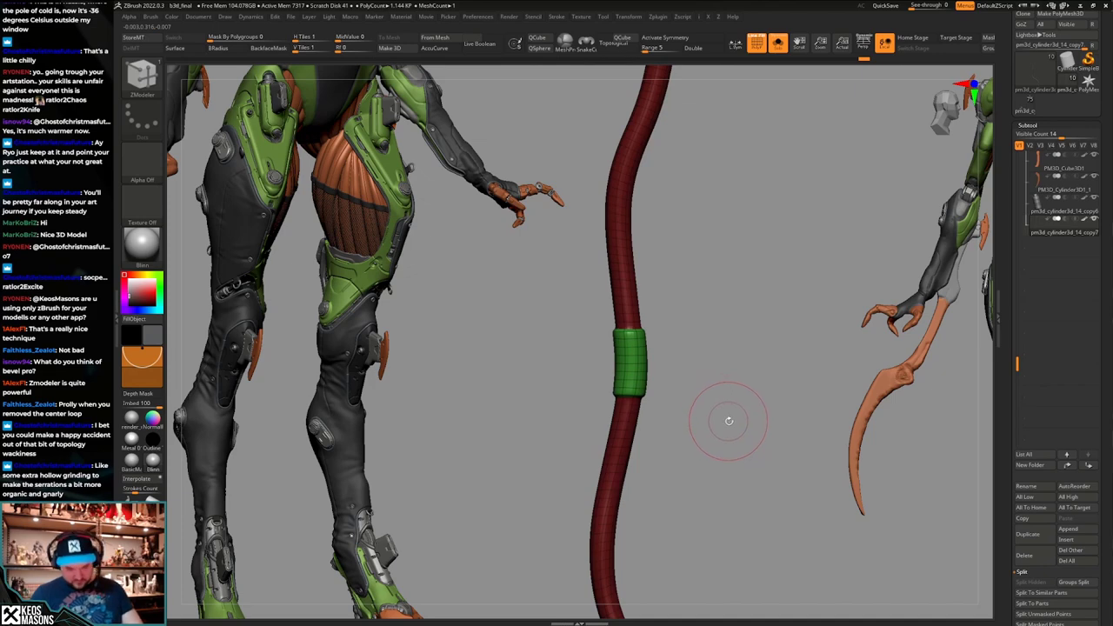
# Examine the smoothed middle sleeve and lower end collar, first isolated and then fitted to the arm with the wireframe off.
pyautogui.press('d')
pyautogui.hotkey('shift', 'f')
pyautogui.keyDown('alt'); pyautogui.moveTo(731, 447); pyautogui.dragTo(715, 375); pyautogui.keyUp('alt')
pyautogui.hotkey('shift', 's')
pyautogui.keyDown('alt'); pyautogui.moveTo(718, 427); pyautogui.dragTo(708, 539); pyautogui.keyUp('alt')
pyautogui.hotkey('shift', 's')
pyautogui.hotkey('shift', 'f')
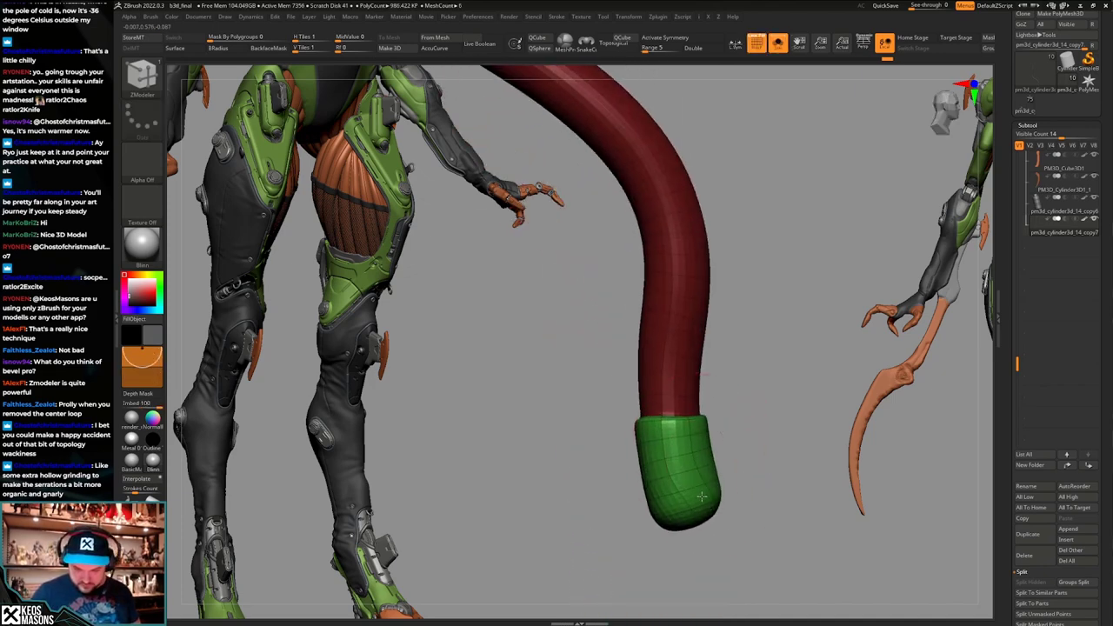
pyautogui.moveTo(701, 496); pyautogui.dragTo(717, 470, button='right')
pyautogui.hotkey('shift', 'f')
pyautogui.hotkey('shift', 's')
pyautogui.keyDown('ctrl'); pyautogui.moveTo(717, 470); pyautogui.dragTo(729, 369, button='right'); pyautogui.keyUp('ctrl')
# Switch to the ClayBuildup brush, skipping the SculptrisPro note until the next restart, and make the orange arm the active subtool.
pyautogui.moveTo(736, 432)
pyautogui.mouseDown(button='right')
pyautogui.moveTo(710, 424)
pyautogui.moveTo(758, 419)
pyautogui.moveTo(729, 465)
pyautogui.moveTo(749, 412)
pyautogui.mouseUp(button='right')
pyautogui.press('space')
pyautogui.click(773, 319)
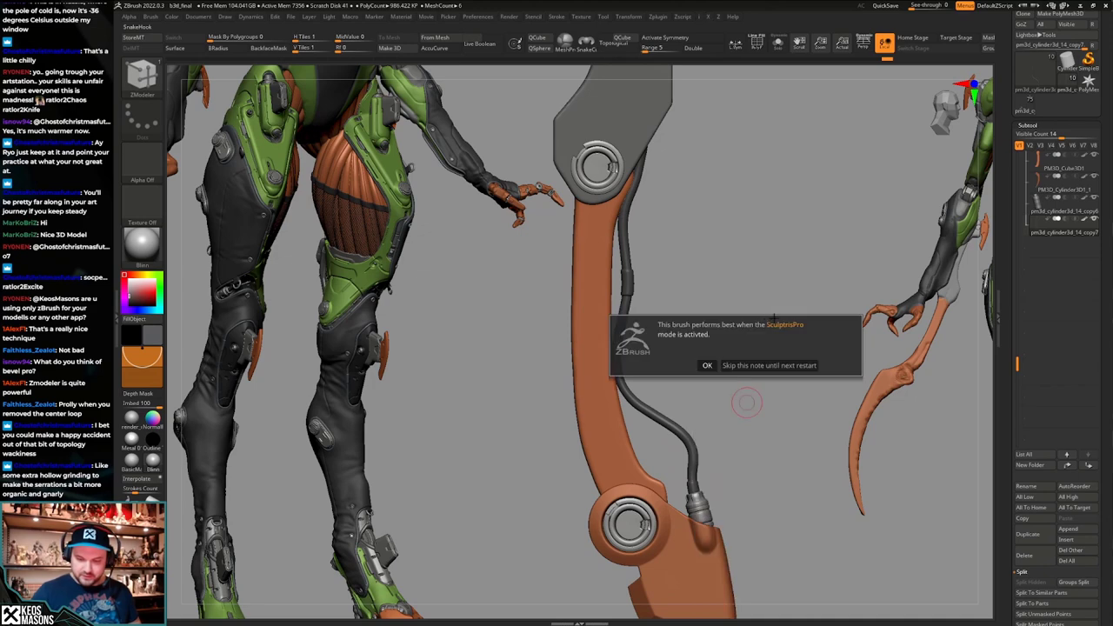
pyautogui.click(765, 366)
pyautogui.press('b')
pyautogui.click(751, 327)
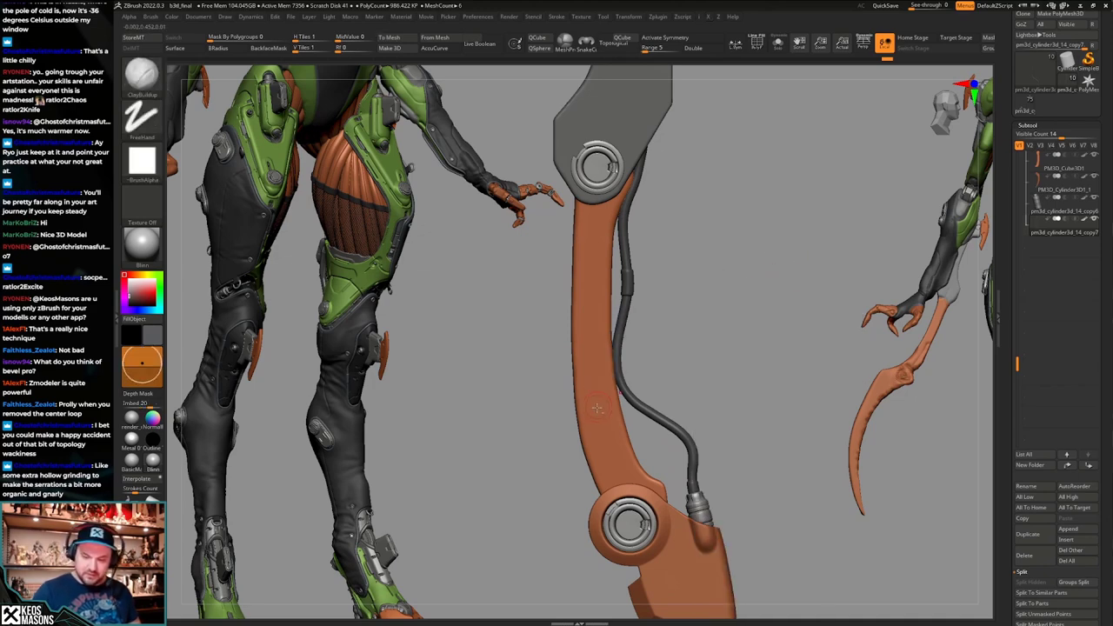
pyautogui.keyDown('alt'); pyautogui.click(604, 387); pyautogui.keyUp('alt')
pyautogui.press('space')
pyautogui.click(611, 376)
# Mask a small area on the arm's edge beside the hose and build it out into a raised bracket holding the hose.
pyautogui.press('ctrl')
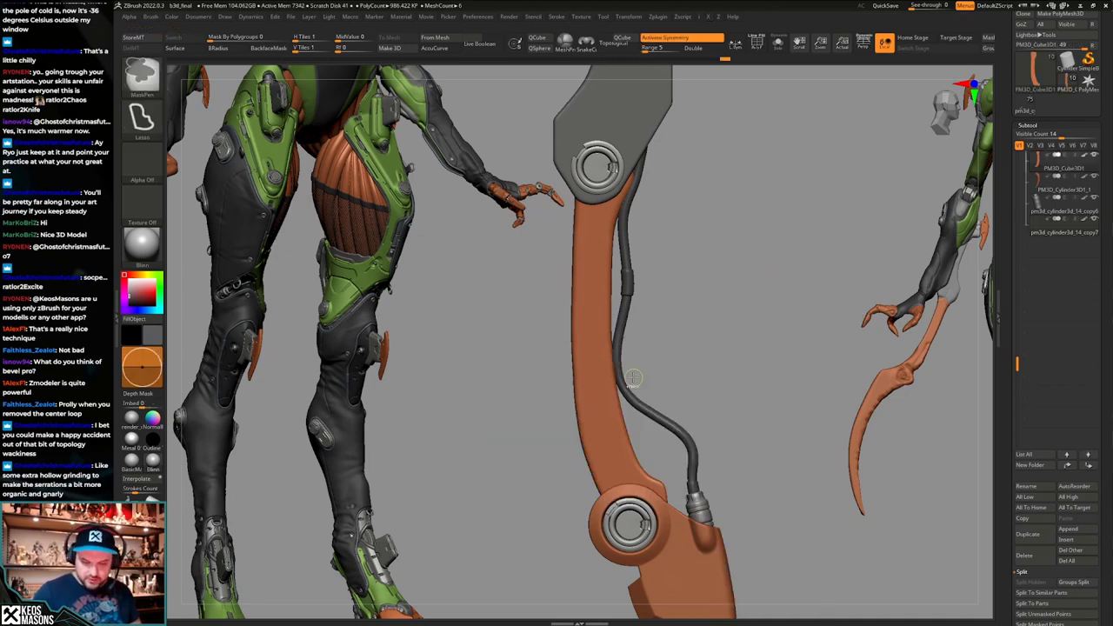
pyautogui.keyDown('ctrl'); pyautogui.click(645, 366); pyautogui.keyUp('ctrl')
pyautogui.press('w')
pyautogui.moveTo(597, 363)
pyautogui.mouseDown()
pyautogui.moveTo(686, 348)
pyautogui.moveTo(726, 444)
pyautogui.moveTo(721, 470)
pyautogui.moveTo(707, 433)
pyautogui.mouseUp()
pyautogui.press('q')
pyautogui.hotkey('shift', 'f')
pyautogui.hotkey('shift', 'f')
pyautogui.hotkey('ctrl', 'z')
pyautogui.hotkey('ctrl', 'z')
# Duplicate the sleeved hose, isolate the copy and undo its sideways shift, leaving the Move brush active.
pyautogui.press('space')
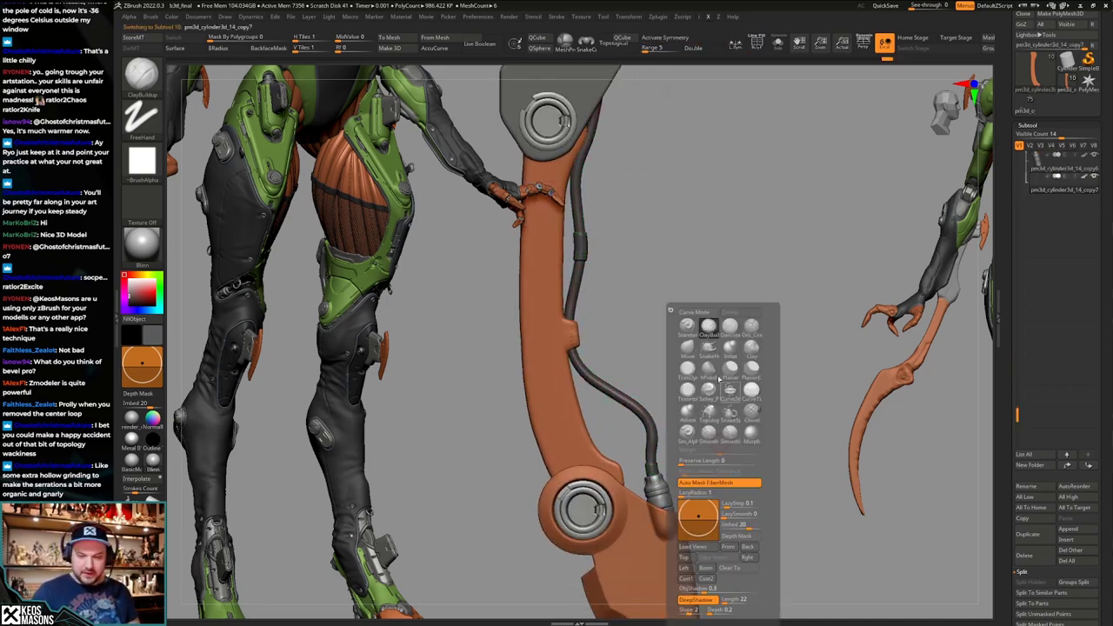
pyautogui.click(693, 351)
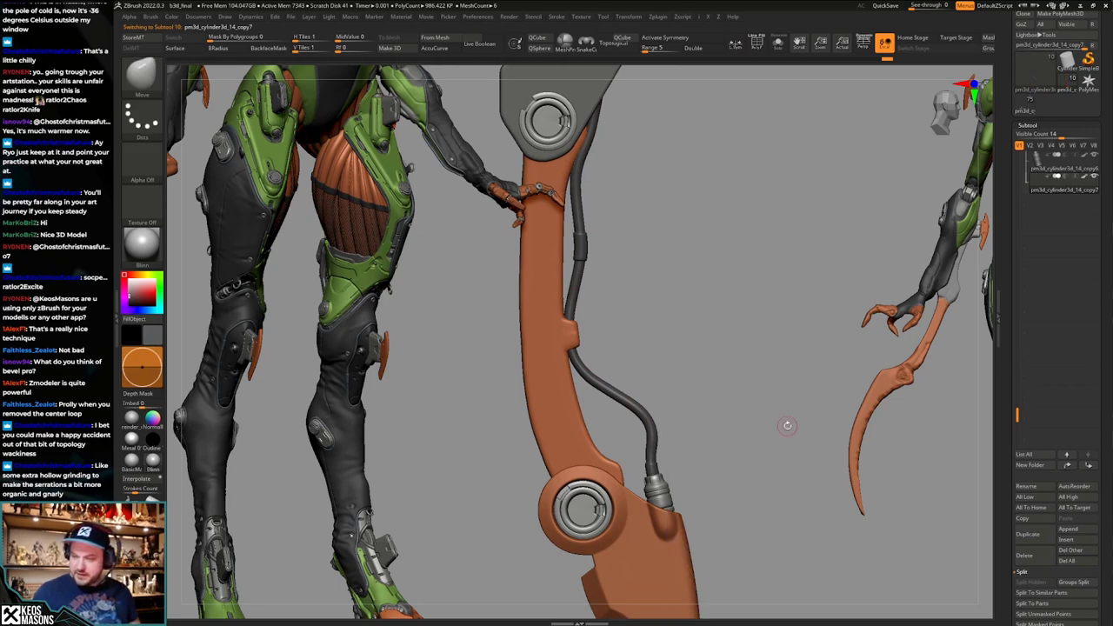
pyautogui.press('w')
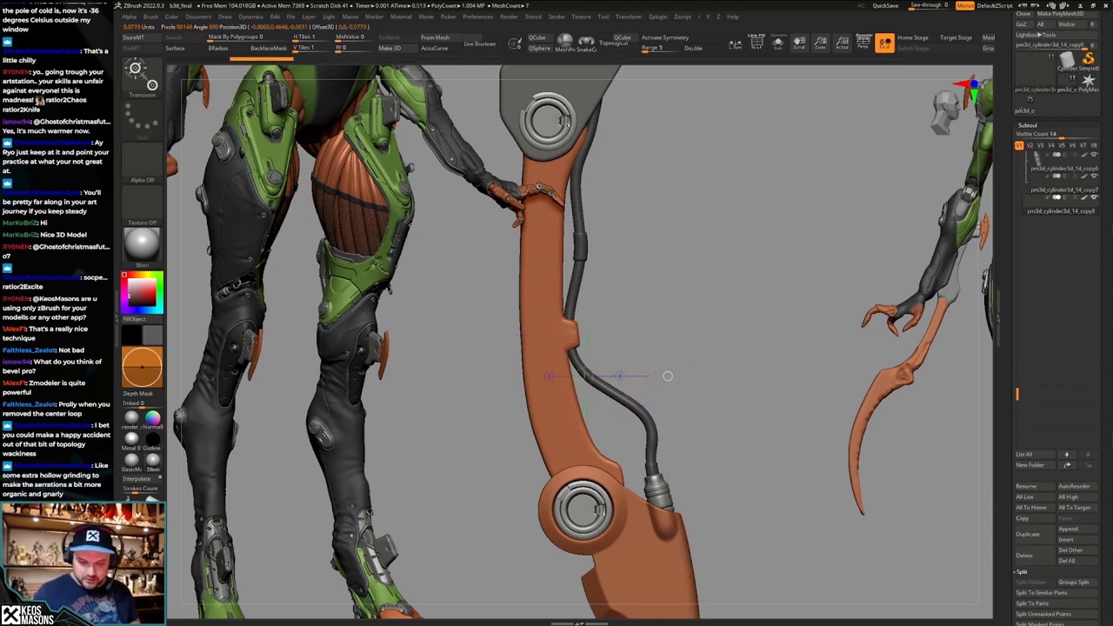
pyautogui.moveTo(617, 377); pyautogui.dragTo(623, 376)
pyautogui.hotkey('alt', 's')
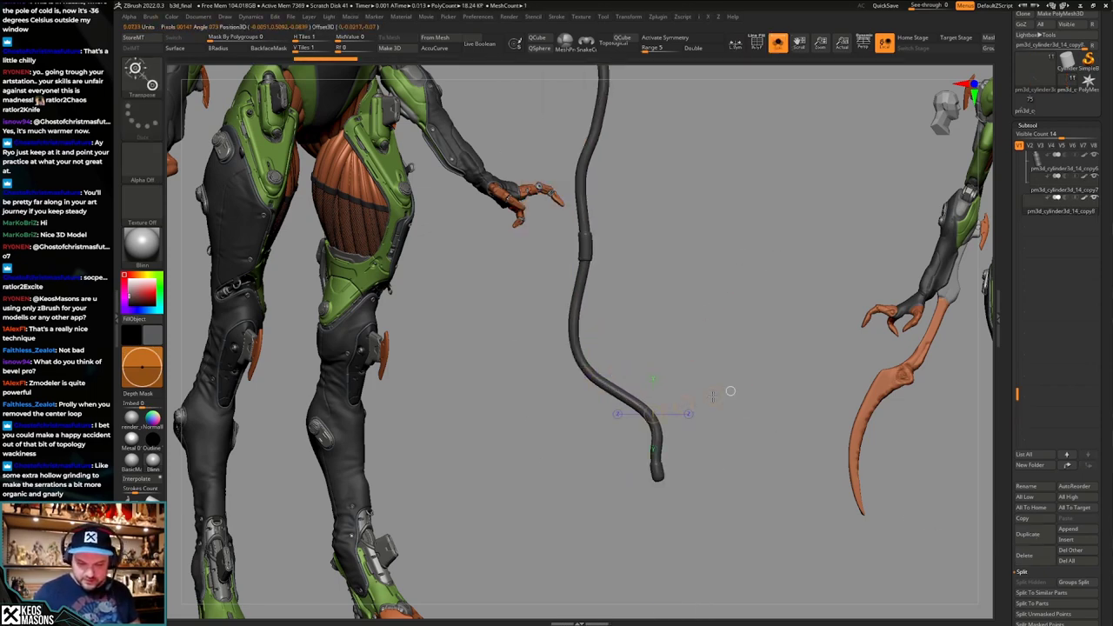
pyautogui.press('q')
pyautogui.hotkey('ctrl', 'z')
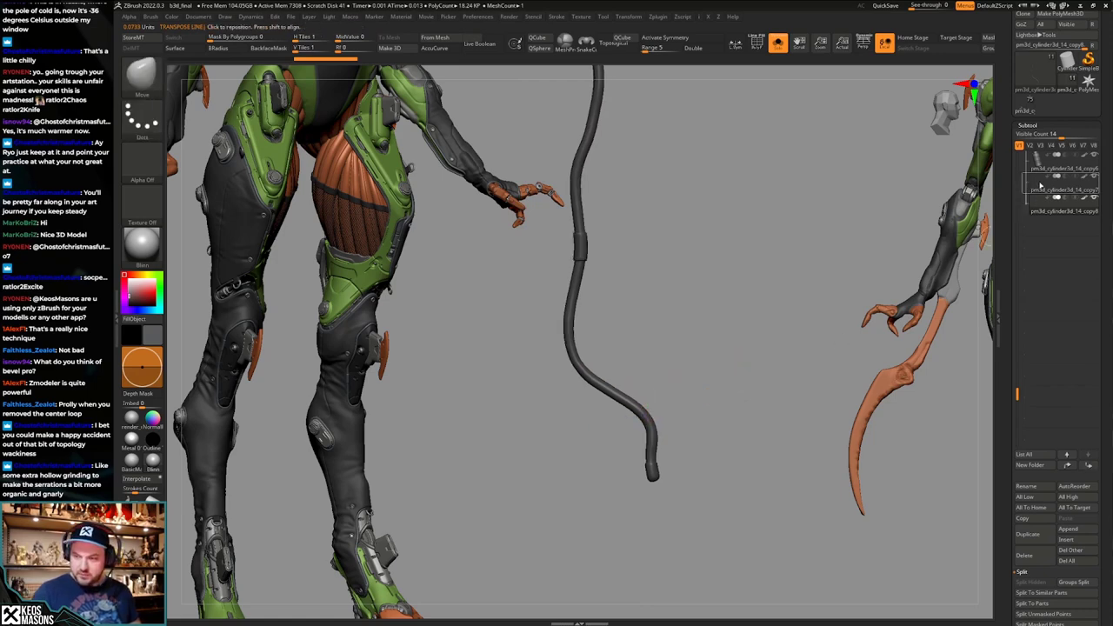
# Select the original hose subtool, undo its edits back to the plain tube without sleeves and show all its polygons with wireframe.
pyautogui.click(1040, 185)
pyautogui.hotkey('alt', 's')
pyautogui.keyDown('alt'); pyautogui.moveTo(757, 397); pyautogui.dragTo(762, 422); pyautogui.keyUp('alt')
pyautogui.hotkey('alt', 's')
pyautogui.hotkey('ctrl', 'z')
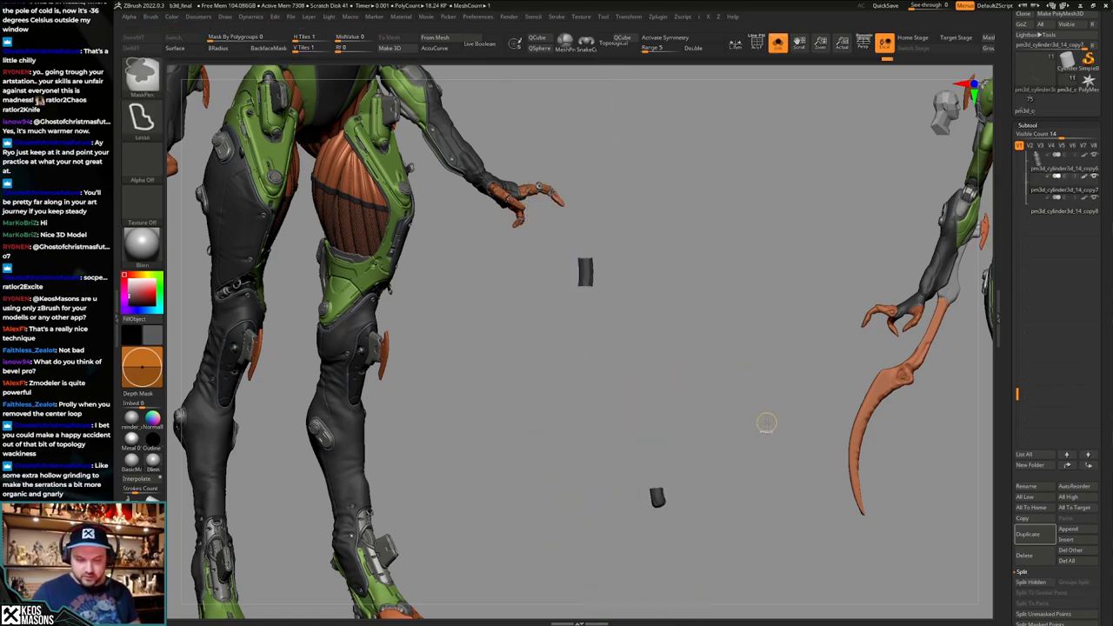
pyautogui.hotkey('ctrl', 'z')
pyautogui.hotkey('ctrl', 'z')
pyautogui.hotkey('ctrl', 'z')
pyautogui.hotkey('ctrl', 'z')
pyautogui.hotkey('ctrl', 'z')
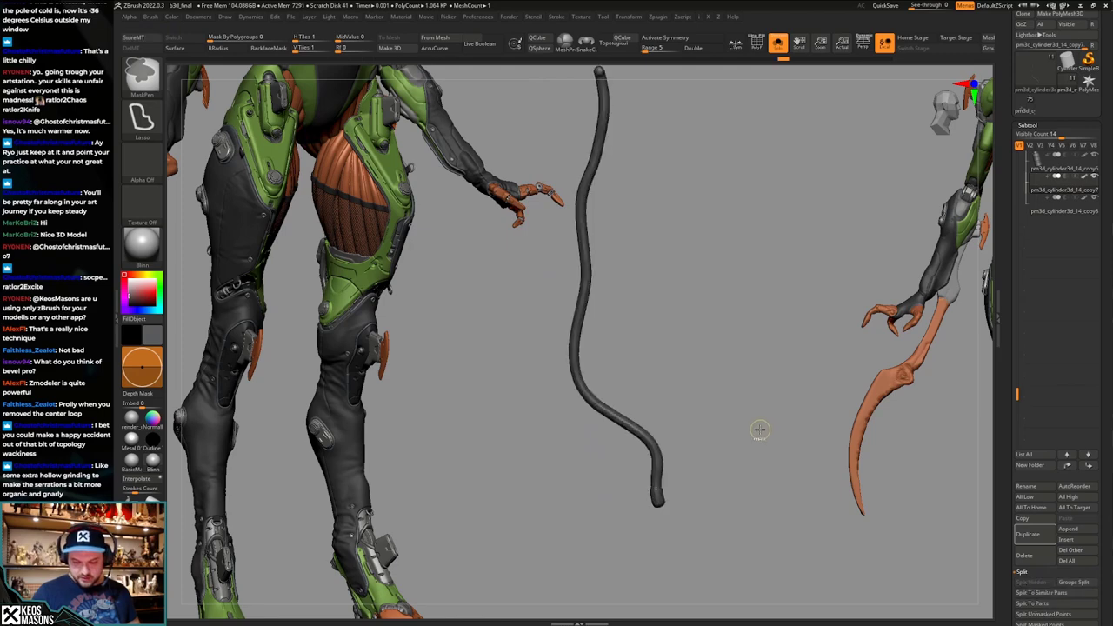
pyautogui.hotkey('ctrl', 'z')
pyautogui.hotkey('ctrl', 'z')
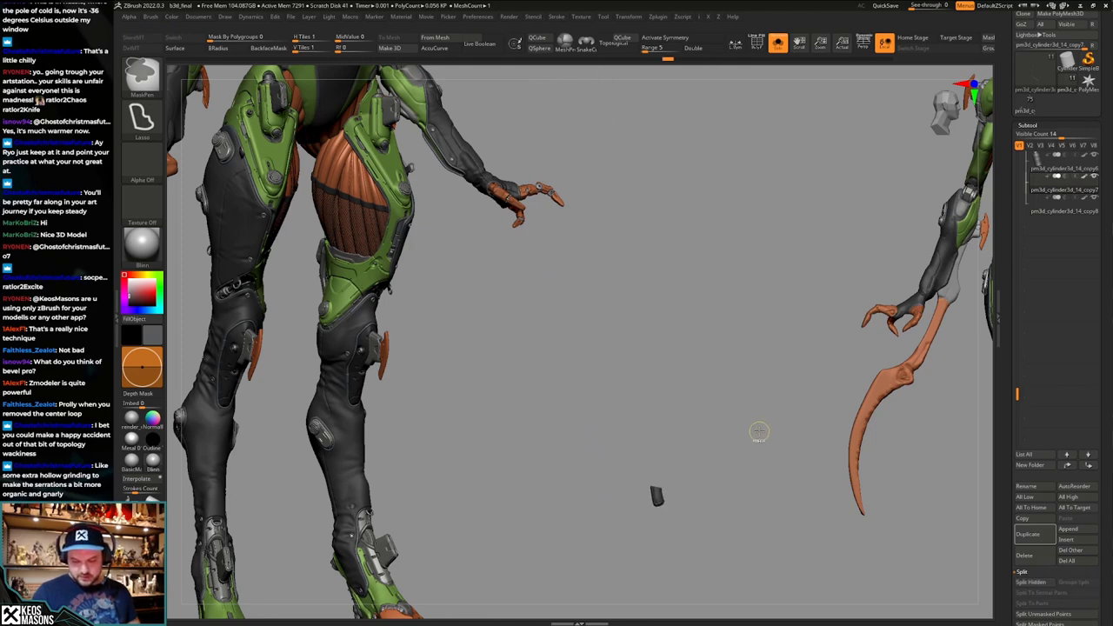
pyautogui.hotkey('shift', 'f')
pyautogui.keyDown('ctrl'); pyautogui.keyDown('shift'); pyautogui.click(758, 432); pyautogui.keyUp('shift'); pyautogui.keyUp('ctrl')
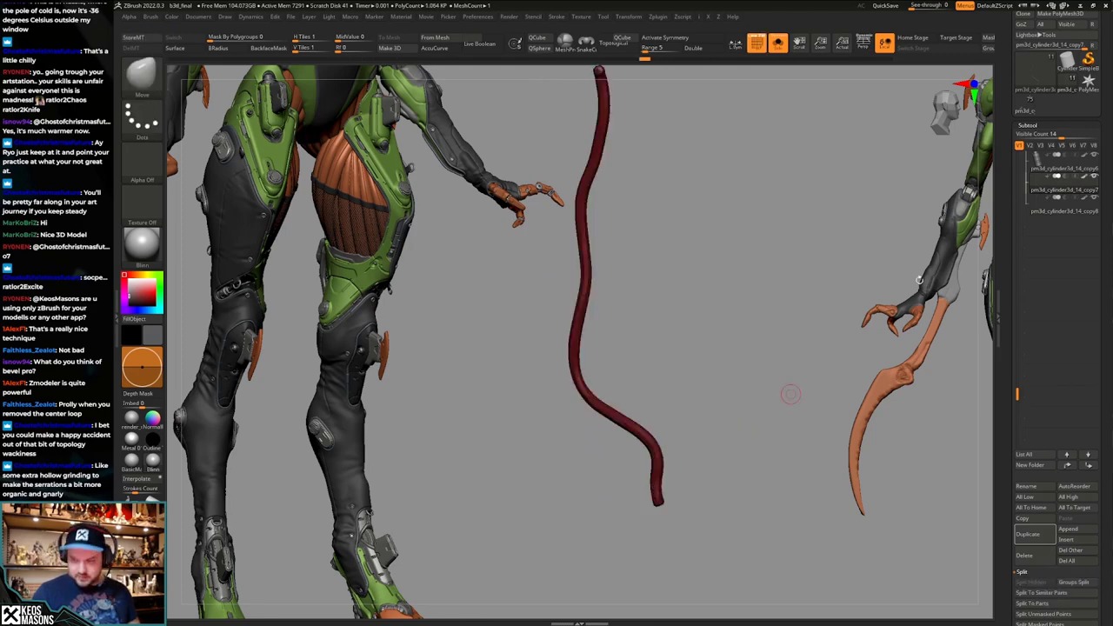
# Show all parts again and shift the plain hose slightly outward so it runs beside the sleeved one.
pyautogui.click(1036, 183)
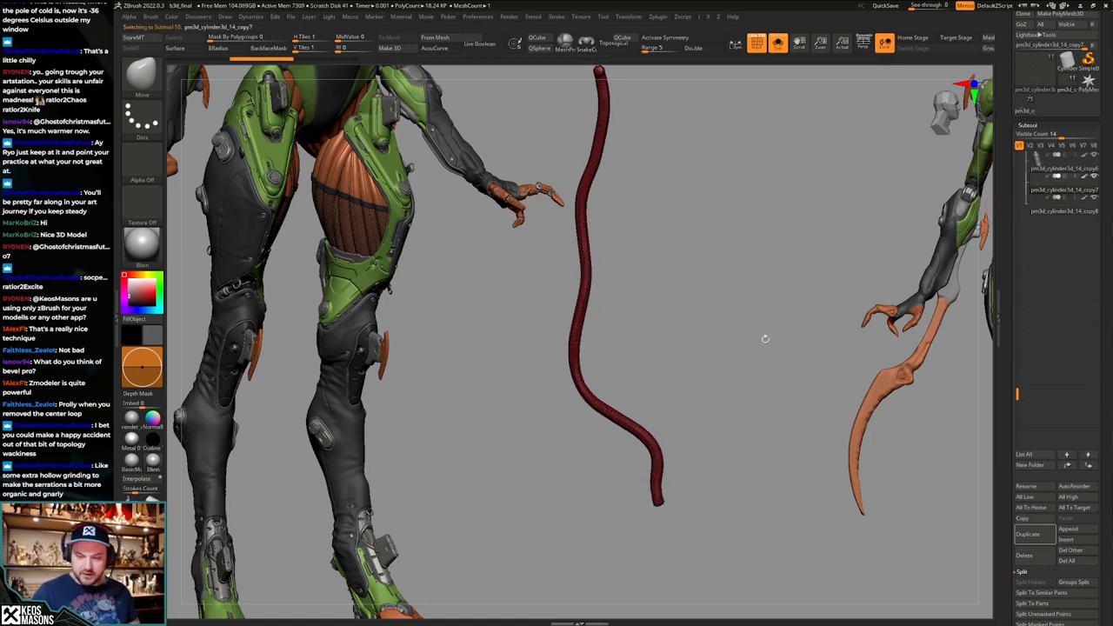
pyautogui.press('w')
pyautogui.moveTo(770, 350); pyautogui.dragTo(750, 368, button='right')
pyautogui.hotkey('shift', 'd')
pyautogui.hotkey('shift', 's')
pyautogui.moveTo(616, 392); pyautogui.dragTo(620, 392)
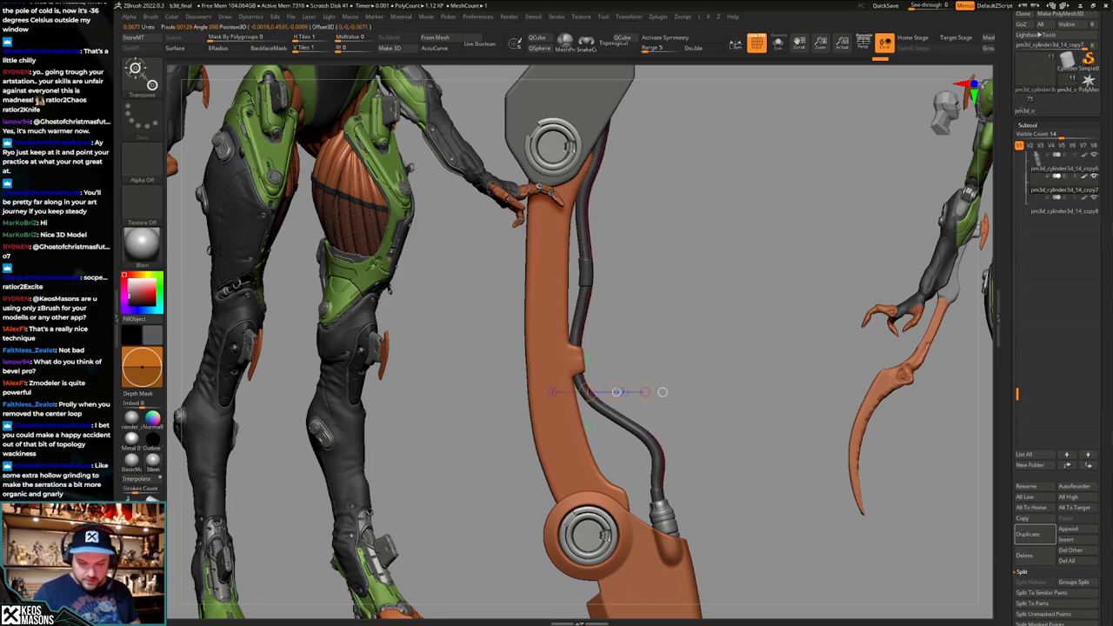
pyautogui.press('q')
# Shape the second hose's lower bend with the Move brush so it follows just outside the sleeved hose.
pyautogui.keyDown('alt'); pyautogui.moveTo(730, 434); pyautogui.dragTo(730, 402, button='right'); pyautogui.keyUp('alt')
pyautogui.press('b')
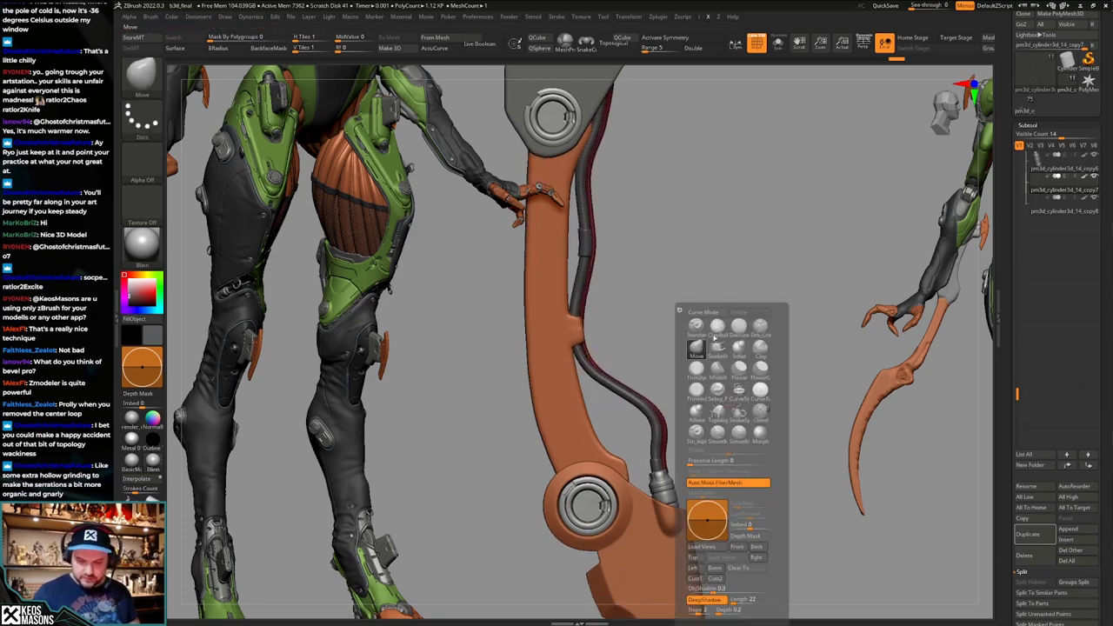
pyautogui.click(696, 350)
pyautogui.press('space')
pyautogui.moveTo(663, 377); pyautogui.dragTo(673, 374)
pyautogui.moveTo(674, 422)
pyautogui.keyDown('ctrl'); pyautogui.mouseDown(button='right')
pyautogui.moveTo(677, 464)
pyautogui.moveTo(673, 420)
pyautogui.mouseUp(button='right'); pyautogui.keyUp('ctrl')
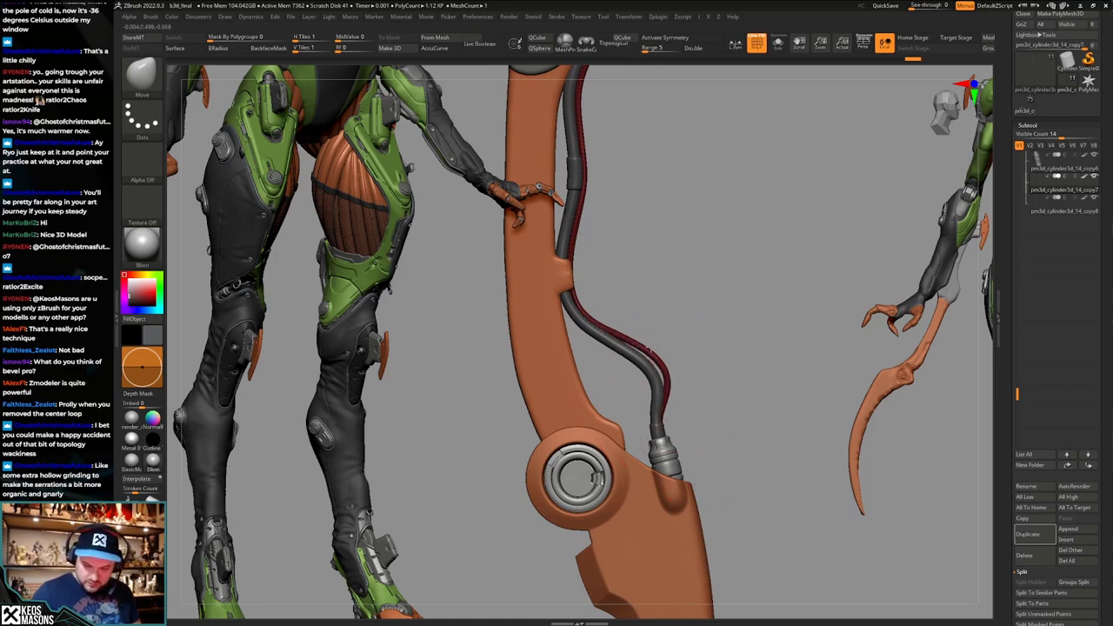
pyautogui.moveTo(650, 349); pyautogui.dragTo(630, 336)
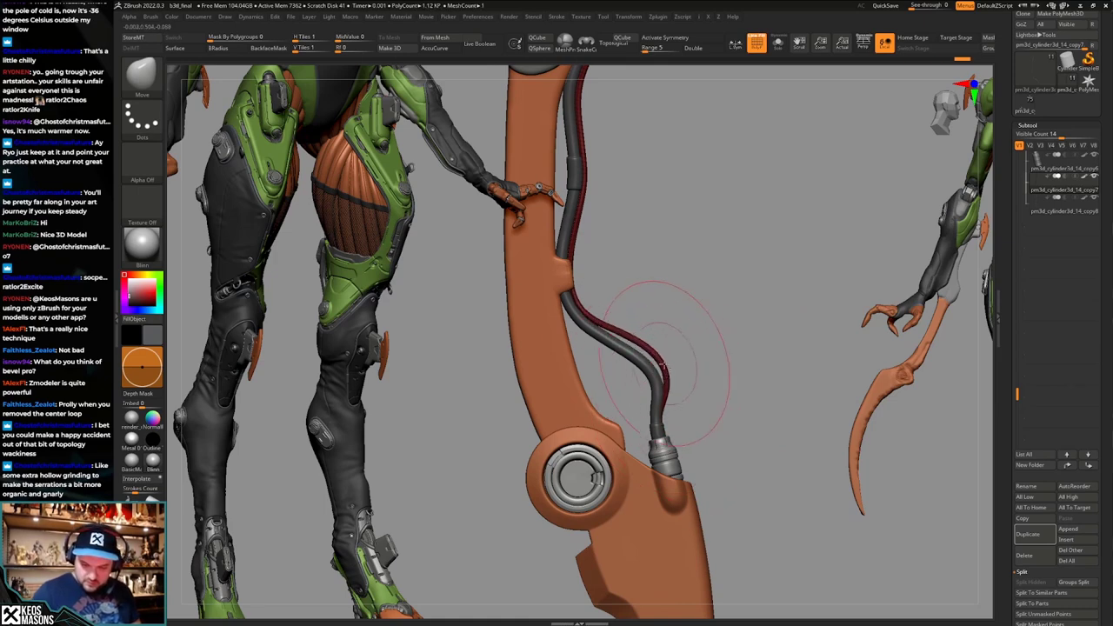
# Adjust the second hose's lower run with the Move brush so it leads down toward the ribbed connector.
pyautogui.keyDown('alt'); pyautogui.moveTo(662, 365); pyautogui.dragTo(664, 396, button='right'); pyautogui.keyUp('alt')
pyautogui.press('space')
pyautogui.moveTo(665, 397); pyautogui.dragTo(656, 396)
pyautogui.keyDown('alt'); pyautogui.moveTo(579, 299); pyautogui.dragTo(586, 336, button='right'); pyautogui.keyUp('alt')
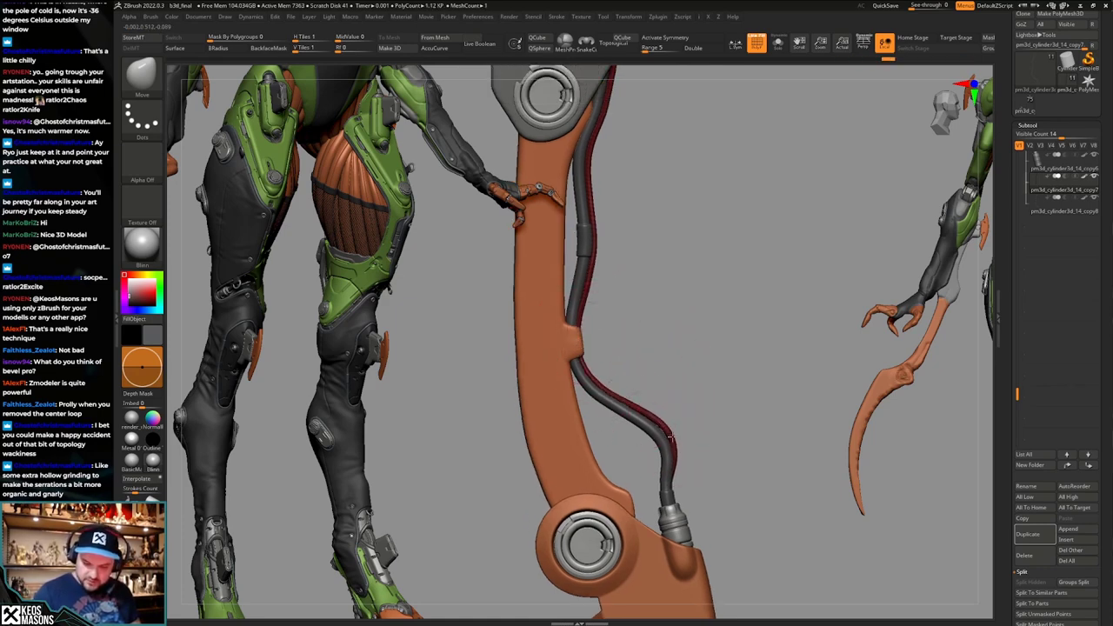
pyautogui.moveTo(670, 445)
pyautogui.keyDown('alt'); pyautogui.mouseDown(button='right')
pyautogui.moveTo(675, 396)
pyautogui.moveTo(674, 419)
pyautogui.mouseUp(button='right'); pyautogui.keyUp('alt')
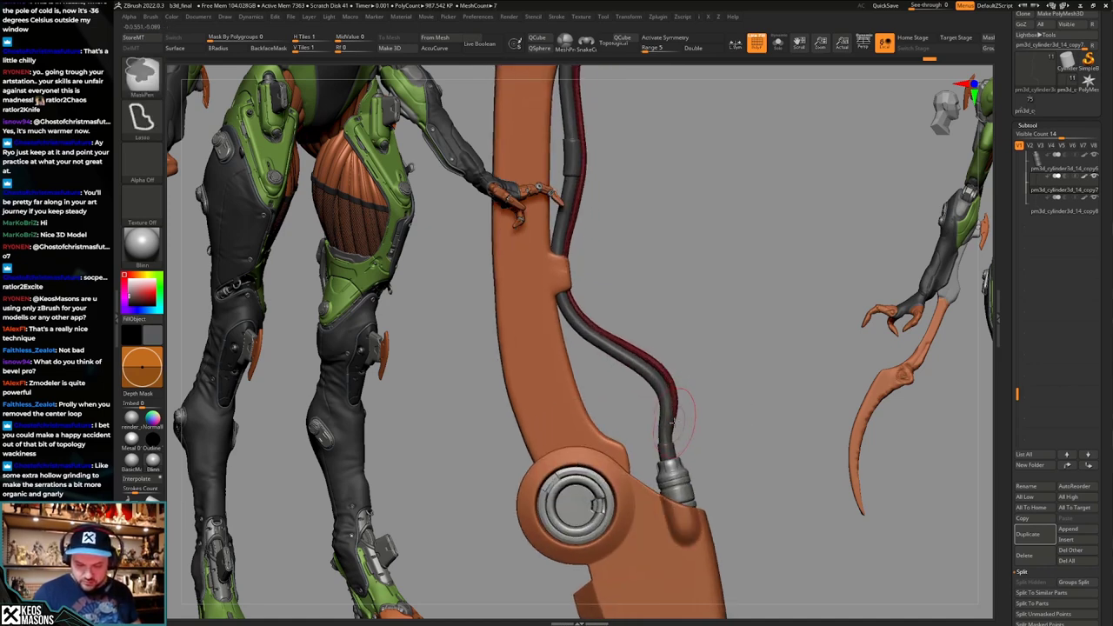
pyautogui.moveTo(671, 417); pyautogui.dragTo(677, 406)
pyautogui.press('space')
# Nudge the second hose in behind the middle sleeve with the Move brush and turn off the wireframe.
pyautogui.keyDown('alt'); pyautogui.moveTo(688, 357); pyautogui.dragTo(699, 467, button='right'); pyautogui.keyUp('alt')
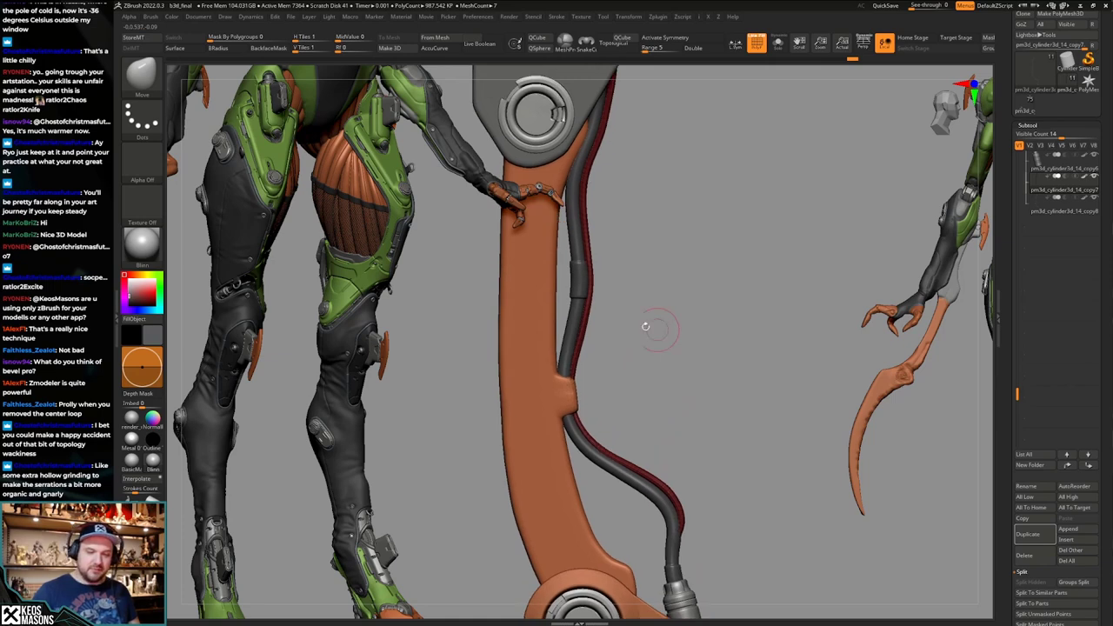
pyautogui.keyDown('alt'); pyautogui.moveTo(650, 327); pyautogui.dragTo(657, 348, button='right'); pyautogui.keyUp('alt')
pyautogui.press('space')
pyautogui.click(606, 301)
pyautogui.press('space')
pyautogui.click(599, 306)
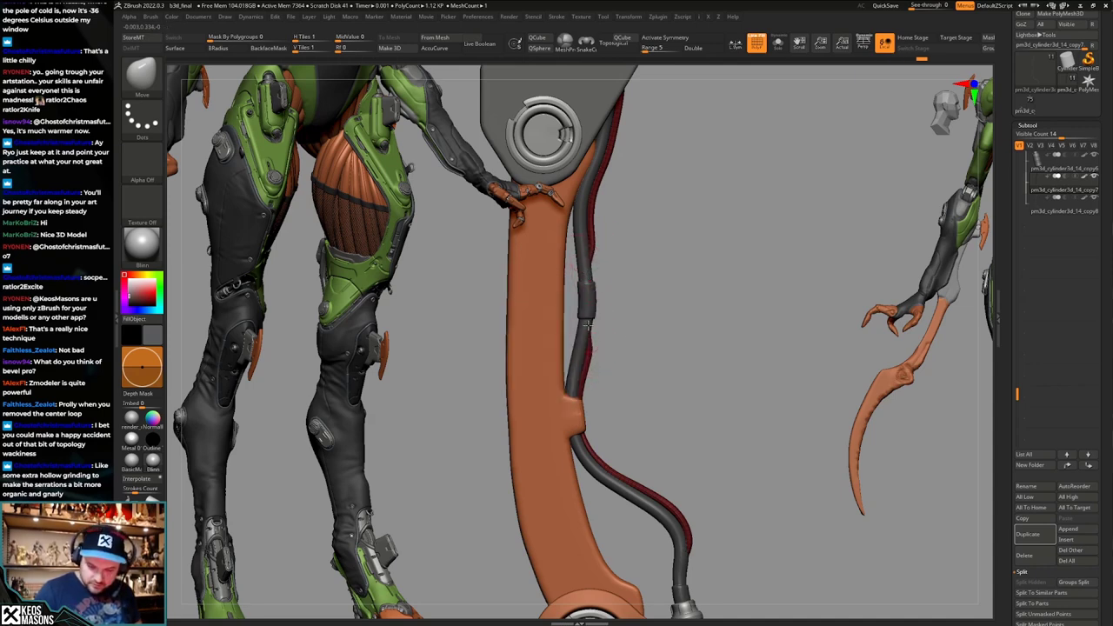
pyautogui.hotkey('shift', 'f')
pyautogui.moveTo(692, 419)
pyautogui.keyDown('ctrl'); pyautogui.mouseDown(button='right')
pyautogui.moveTo(701, 385)
pyautogui.moveTo(692, 419)
pyautogui.mouseUp(button='right'); pyautogui.keyUp('ctrl')
pyautogui.moveTo(692, 418)
pyautogui.mouseDown(button='right')
pyautogui.moveTo(705, 433)
pyautogui.moveTo(696, 409)
pyautogui.mouseUp(button='right')
pyautogui.keyDown('ctrl'); pyautogui.moveTo(695, 409); pyautogui.dragTo(709, 372, button='right'); pyautogui.keyUp('ctrl')
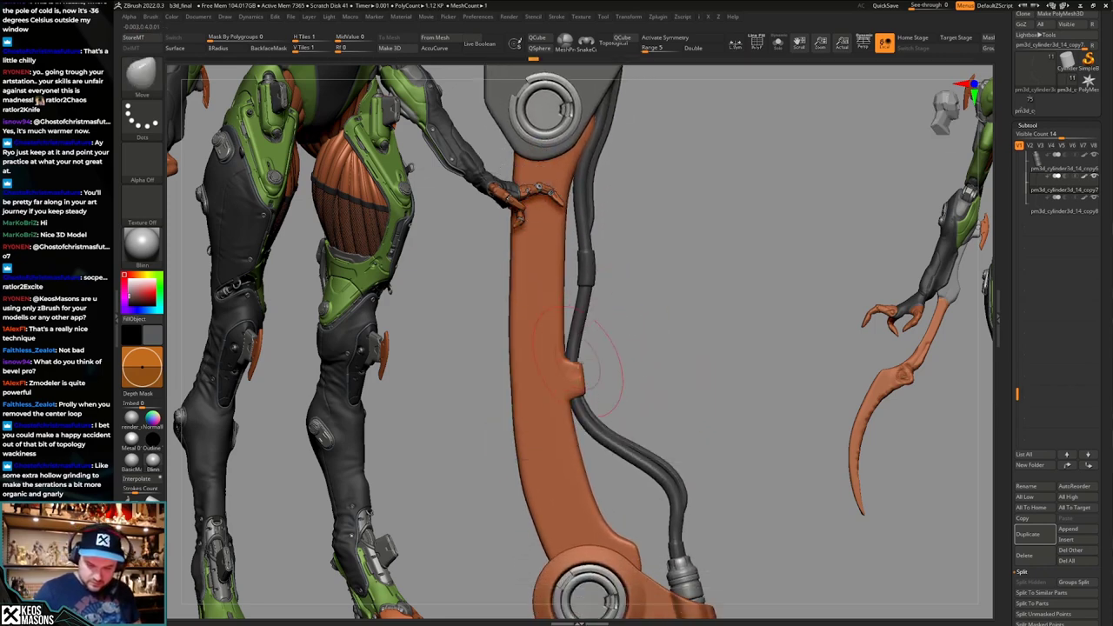
# Refine and smooth the second hose's run just below the bracket so it stays close to the sleeved hose.
pyautogui.keyDown('alt'); pyautogui.moveTo(593, 412); pyautogui.dragTo(608, 375, button='right'); pyautogui.keyUp('alt')
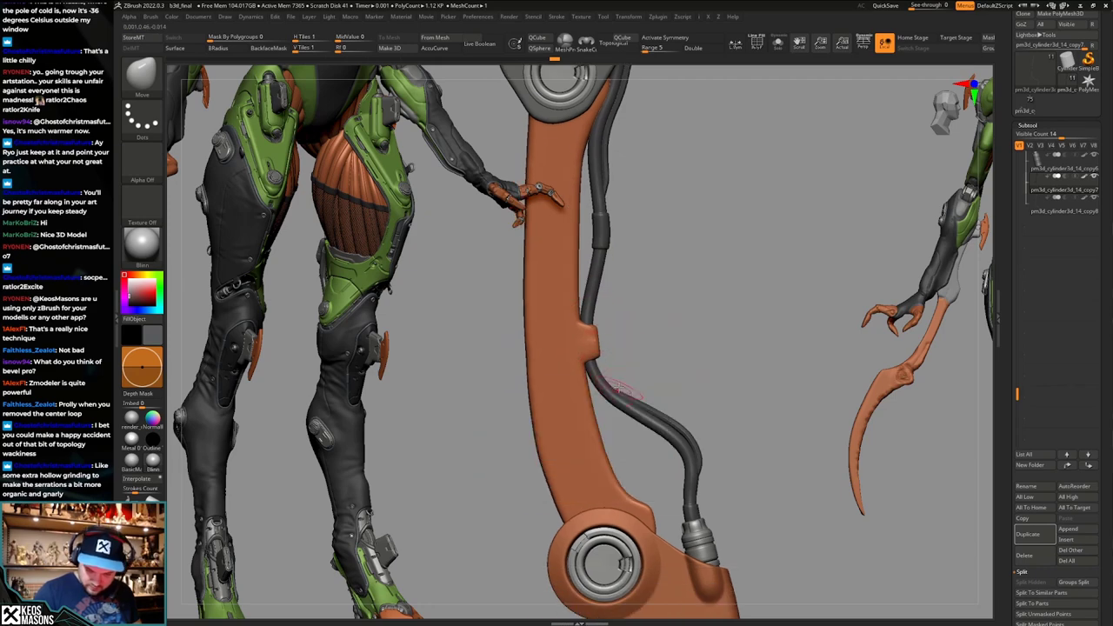
pyautogui.press('space')
pyautogui.keyDown('shift'); pyautogui.moveTo(637, 399); pyautogui.dragTo(633, 400); pyautogui.keyUp('shift')
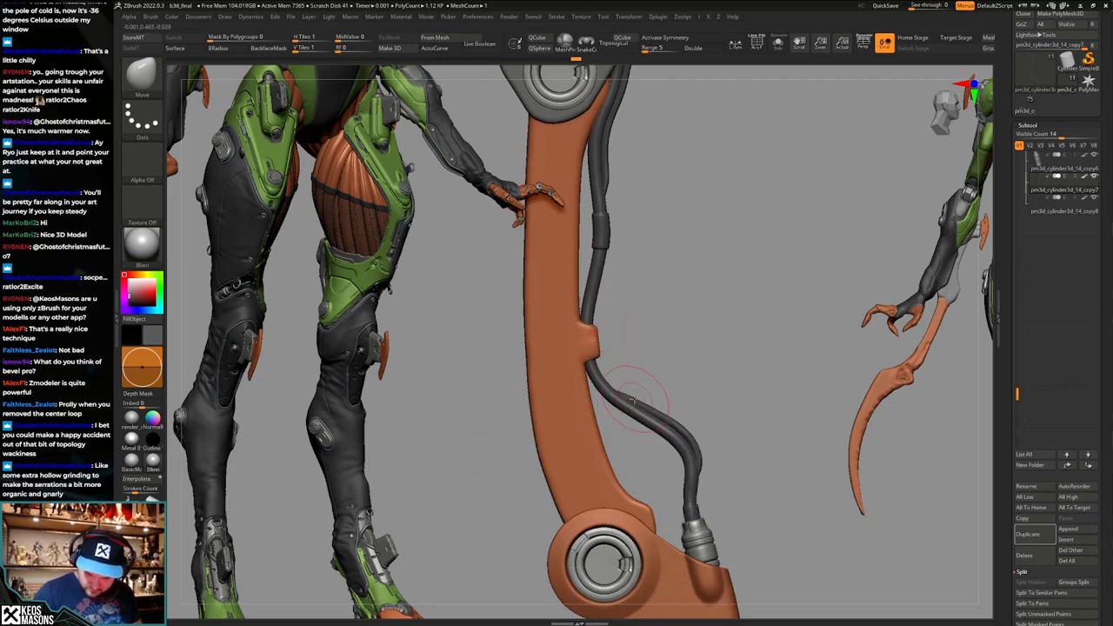
pyautogui.moveTo(716, 411); pyautogui.dragTo(703, 599, button='right')
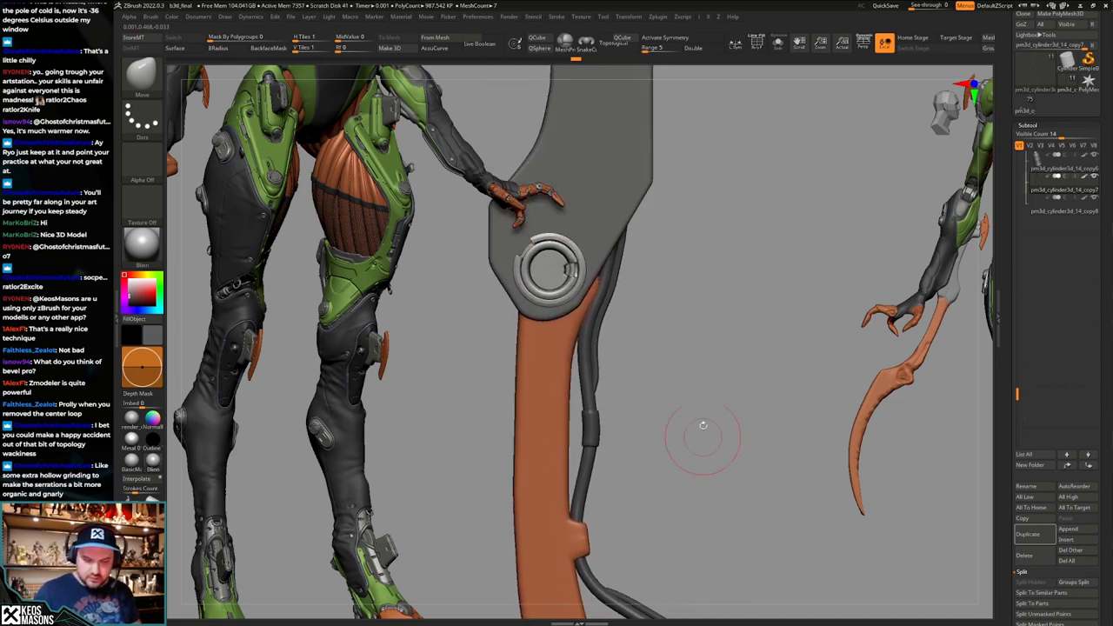
# Adjust the second hose's upper run between the pivot plate and the middle sleeve with the Move brush.
pyautogui.press('space')
pyautogui.click(598, 384)
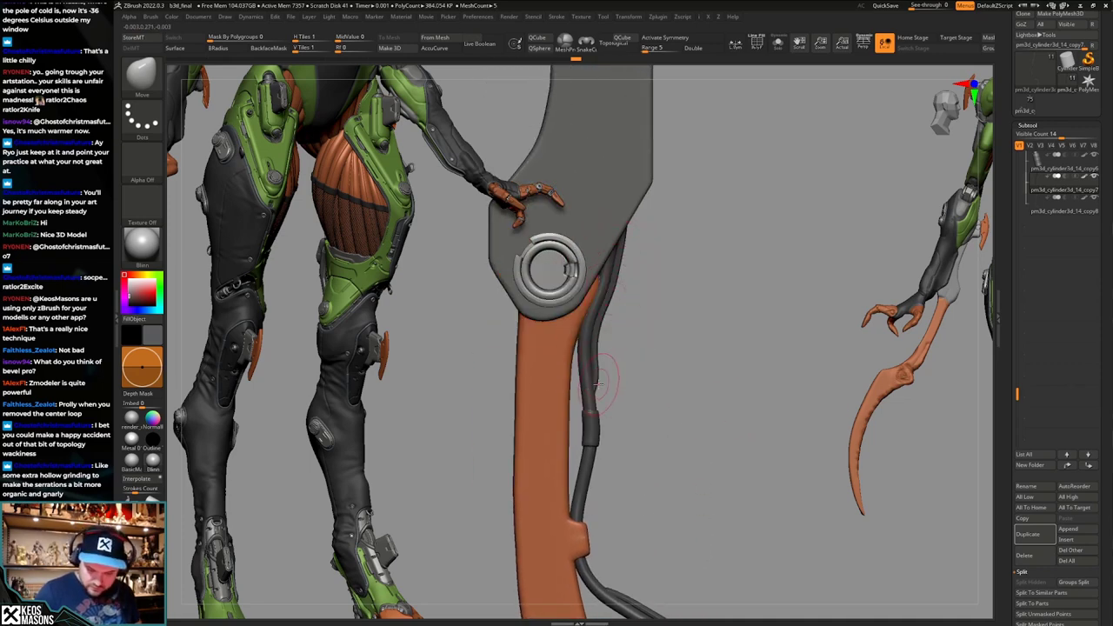
pyautogui.keyDown('ctrl'); pyautogui.moveTo(591, 384); pyautogui.dragTo(686, 424, button='right'); pyautogui.keyUp('ctrl')
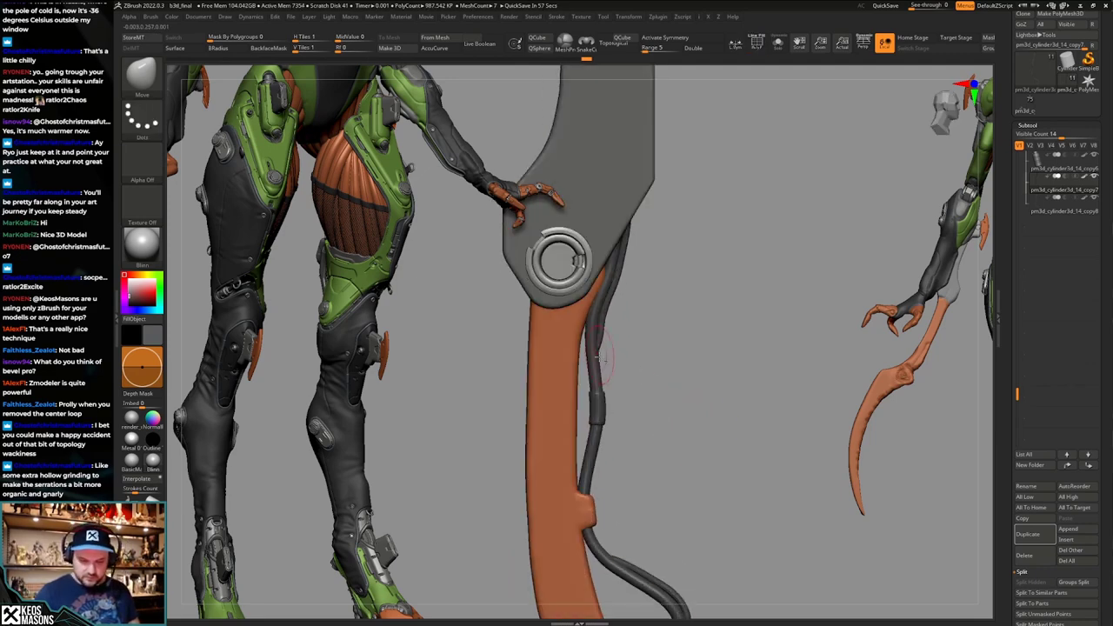
pyautogui.moveTo(619, 338)
pyautogui.keyDown('ctrl'); pyautogui.mouseDown(button='right')
pyautogui.moveTo(619, 398)
pyautogui.moveTo(623, 372)
pyautogui.moveTo(662, 404)
pyautogui.moveTo(689, 409)
pyautogui.mouseUp(button='right'); pyautogui.keyUp('ctrl')
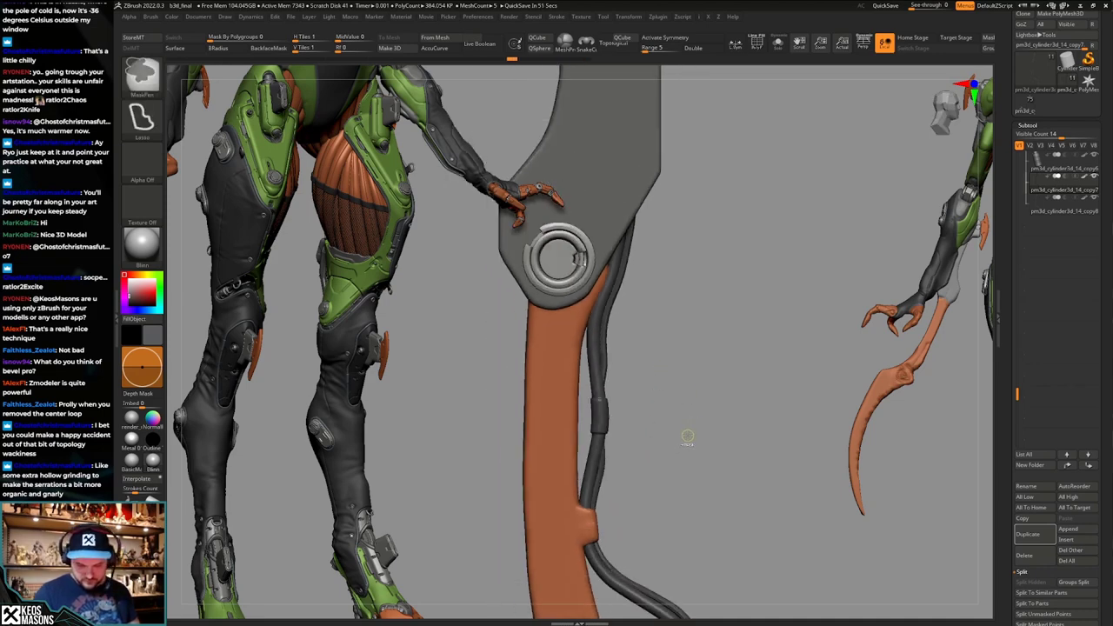
pyautogui.keyDown('ctrl'); pyautogui.moveTo(686, 435); pyautogui.dragTo(699, 472, button='right'); pyautogui.keyUp('ctrl')
pyautogui.moveTo(629, 393)
pyautogui.keyDown('ctrl'); pyautogui.mouseDown(button='right')
pyautogui.moveTo(634, 418)
pyautogui.moveTo(621, 421)
pyautogui.mouseUp(button='right'); pyautogui.keyUp('ctrl')
# Fit the second hose around the middle sleeve and pull its lower bend in against the sleeved hose with a smaller Move brush.
pyautogui.press('b')
pyautogui.press('m')
pyautogui.press('v')
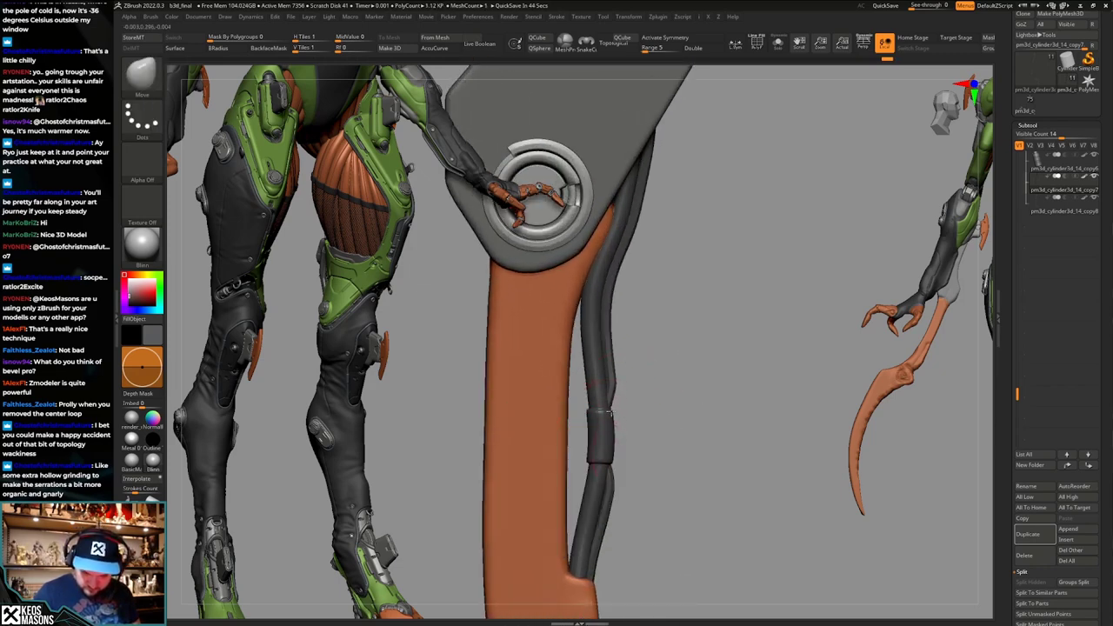
pyautogui.keyDown('ctrl'); pyautogui.moveTo(651, 434); pyautogui.dragTo(659, 397, button='right'); pyautogui.keyUp('ctrl')
pyautogui.keyDown('alt'); pyautogui.moveTo(671, 457); pyautogui.dragTo(666, 345, button='right'); pyautogui.keyUp('alt')
pyautogui.rightClick(672, 408)
pyautogui.press('s')
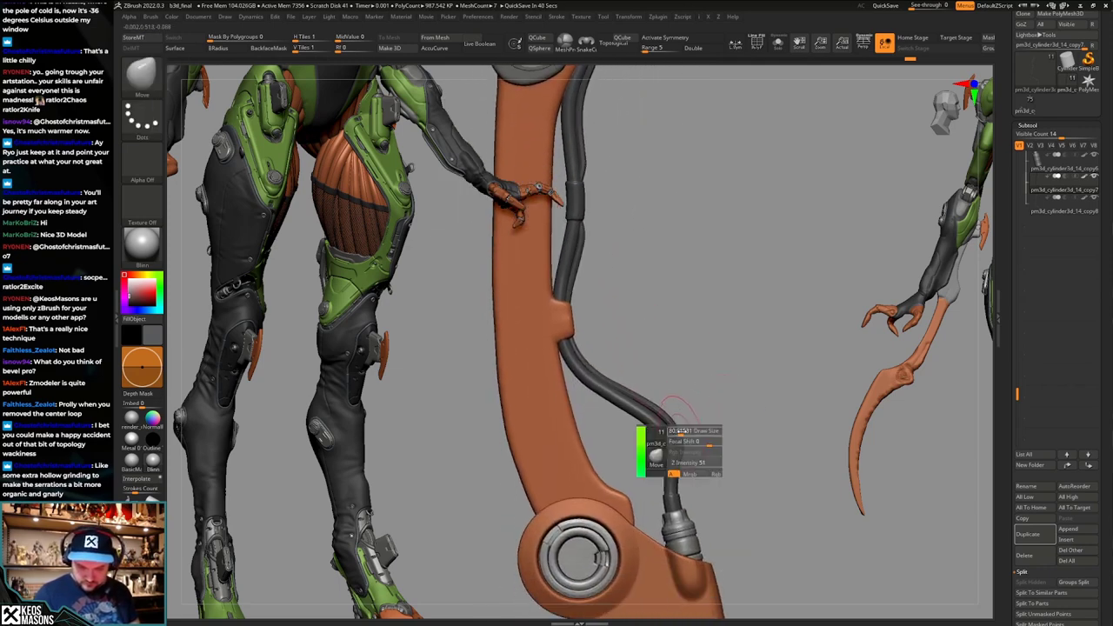
pyautogui.moveTo(682, 431); pyautogui.dragTo(677, 432)
pyautogui.hotkey('ctrl', 'shift', 'z')
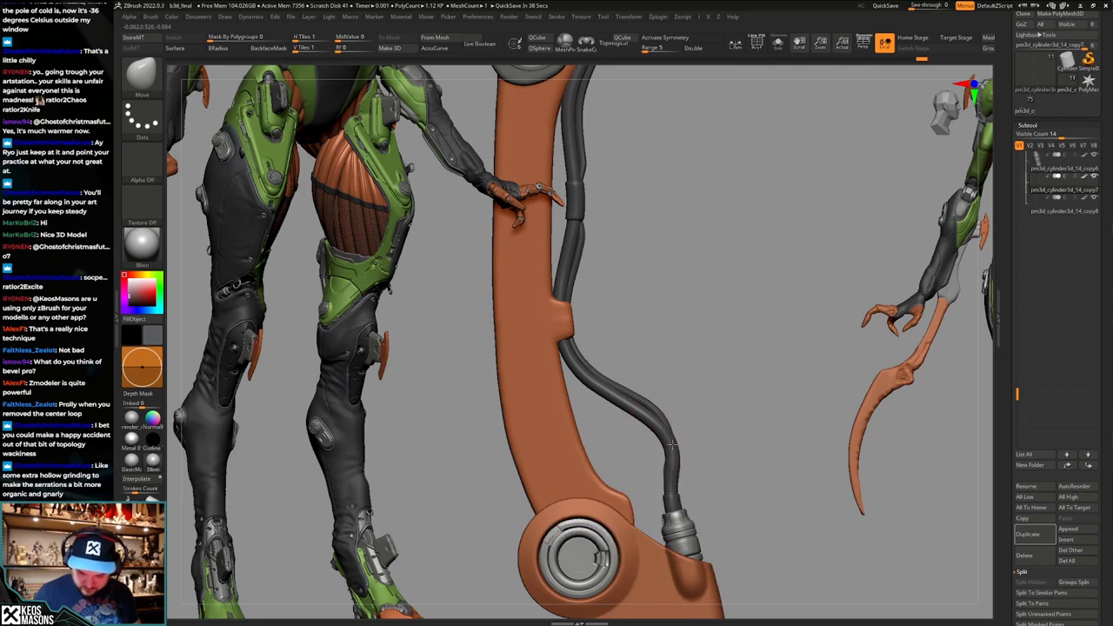
pyautogui.hotkey('ctrl', 'shift', 'z')
# Select the sleeved hose with its wireframe shown and isolate a band of polygons at its lower bend as a new polygroup.
pyautogui.moveTo(669, 439)
pyautogui.keyDown('ctrl'); pyautogui.mouseDown(button='right')
pyautogui.moveTo(711, 412)
pyautogui.moveTo(695, 414)
pyautogui.moveTo(722, 459)
pyautogui.moveTo(668, 446)
pyautogui.moveTo(717, 423)
pyautogui.moveTo(681, 445)
pyautogui.moveTo(683, 395)
pyautogui.mouseUp(button='right'); pyautogui.keyUp('ctrl')
pyautogui.hotkey('shift', 'f')
pyautogui.hotkey('shift', 'f')
pyautogui.hotkey('shift', 'f')
pyautogui.keyDown('alt'); pyautogui.click(679, 457); pyautogui.keyUp('alt')
pyautogui.press('b')
pyautogui.press('z')
pyautogui.press('m')
pyautogui.keyDown('ctrl'); pyautogui.keyDown('shift'); pyautogui.rightClick(717, 392); pyautogui.keyUp('shift'); pyautogui.keyUp('ctrl')
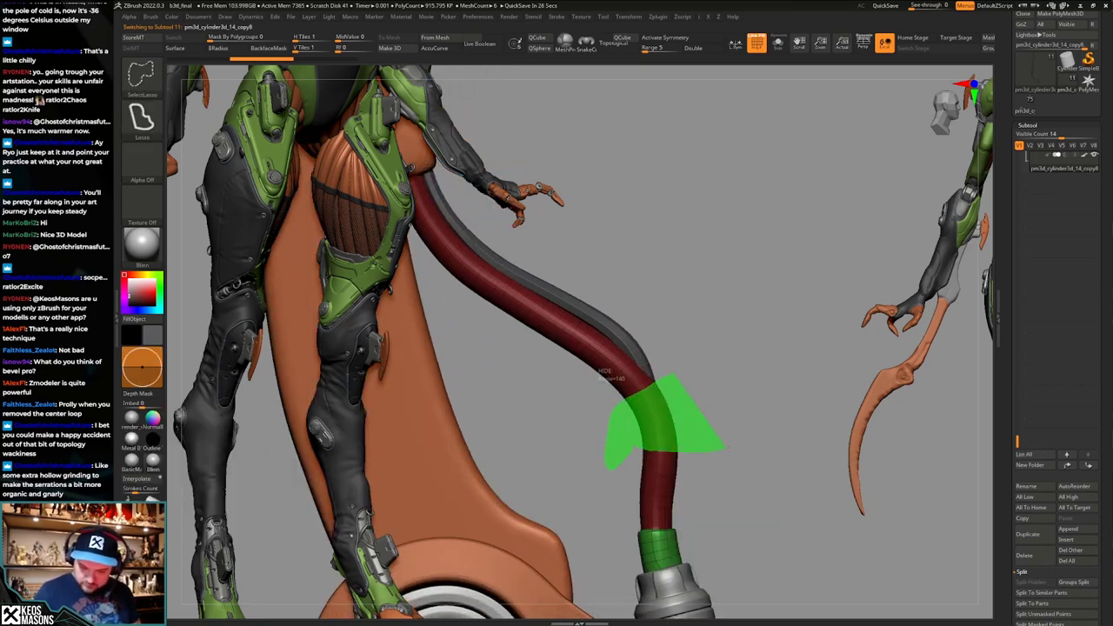
pyautogui.keyDown('ctrl'); pyautogui.keyDown('alt'); pyautogui.keyDown('shift'); pyautogui.moveTo(726, 447); pyautogui.dragTo(720, 437); pyautogui.keyUp('shift'); pyautogui.keyUp('alt'); pyautogui.keyUp('ctrl')
pyautogui.keyDown('alt'); pyautogui.moveTo(745, 420); pyautogui.dragTo(740, 405, button='right'); pyautogui.keyUp('alt')
pyautogui.keyDown('ctrl'); pyautogui.keyDown('shift'); pyautogui.moveTo(740, 405); pyautogui.dragTo(717, 419); pyautogui.keyUp('shift'); pyautogui.keyUp('ctrl')
pyautogui.hotkey('ctrl', 'w')
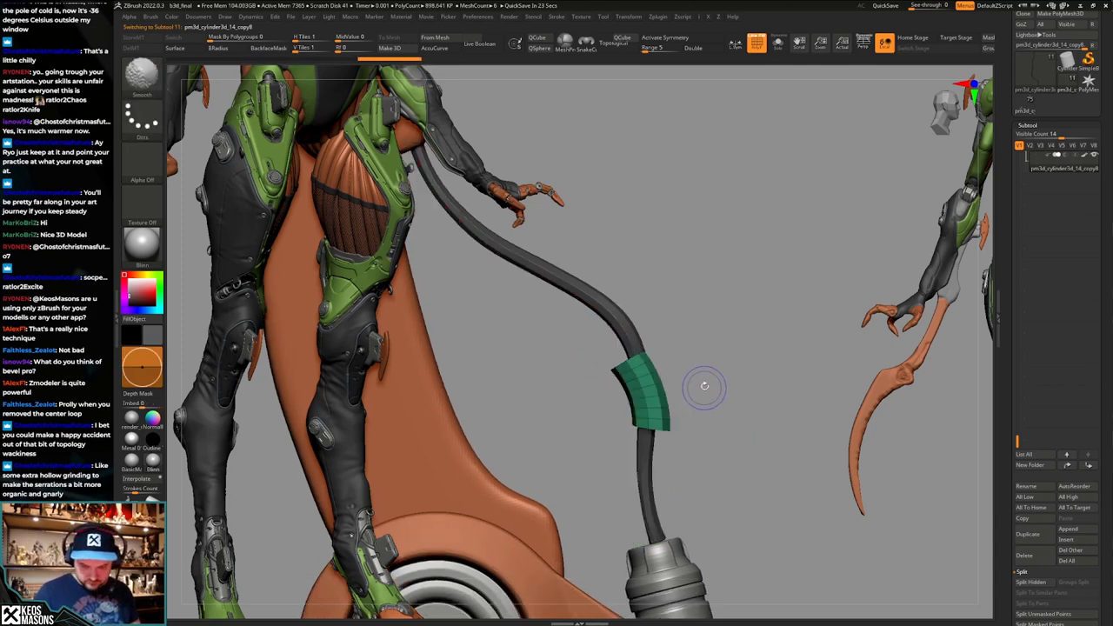
# Extrude the new band outward with ZModeler to form a sleeve on the hose's lower bend.
pyautogui.hotkey('ctrl', 'shift', 'z')
pyautogui.hotkey('ctrl', 'shift', 'z')
pyautogui.hotkey('ctrl', 'shift', 'z')
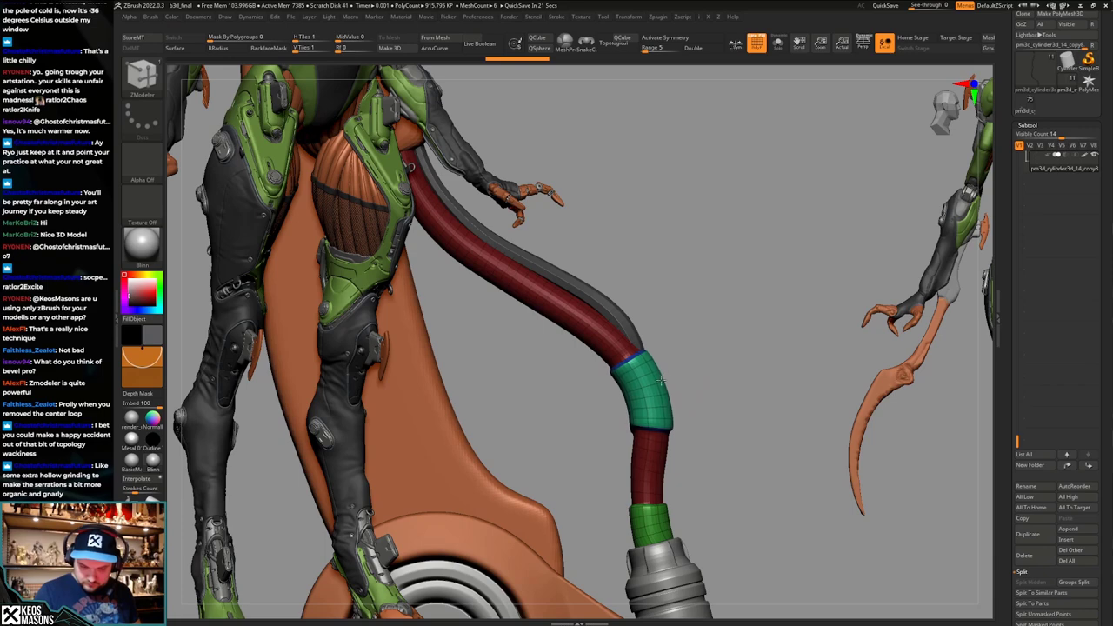
# Isolate the lower sleeve with its end faces, merge them into one polygroup and show the whole hose again.
pyautogui.keyDown('ctrl'); pyautogui.keyDown('shift'); pyautogui.click(632, 346); pyautogui.keyUp('shift'); pyautogui.keyUp('ctrl')
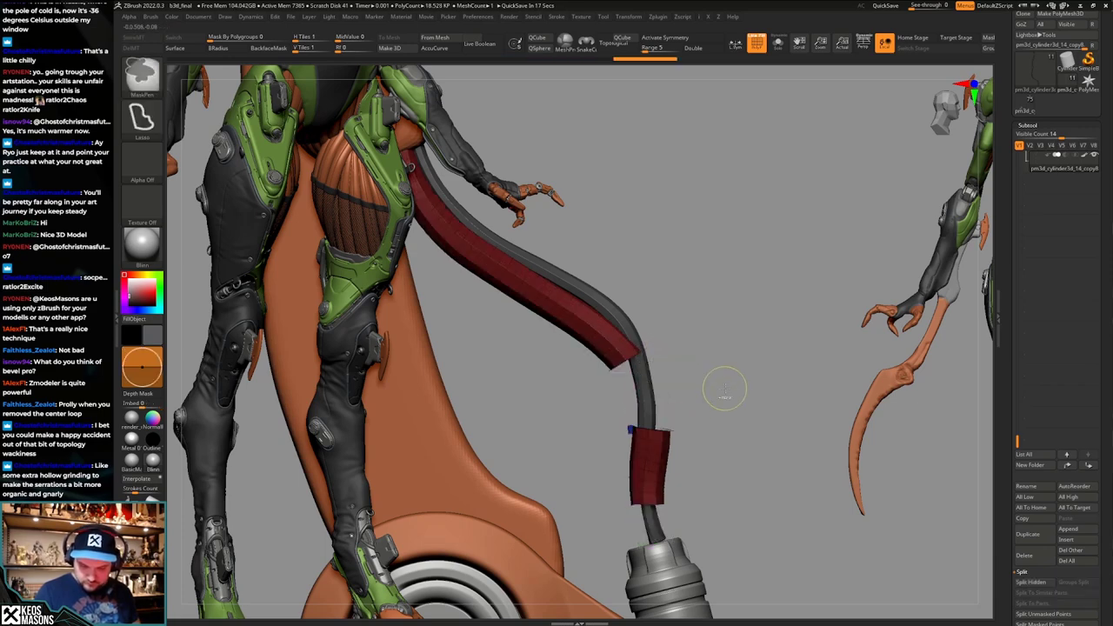
pyautogui.hotkey('ctrl', 'shift', 'z')
pyautogui.hotkey('ctrl', 'shift', 'z')
pyautogui.hotkey('ctrl', 'shift', 'z')
pyautogui.hotkey('ctrl', 'shift', 'z')
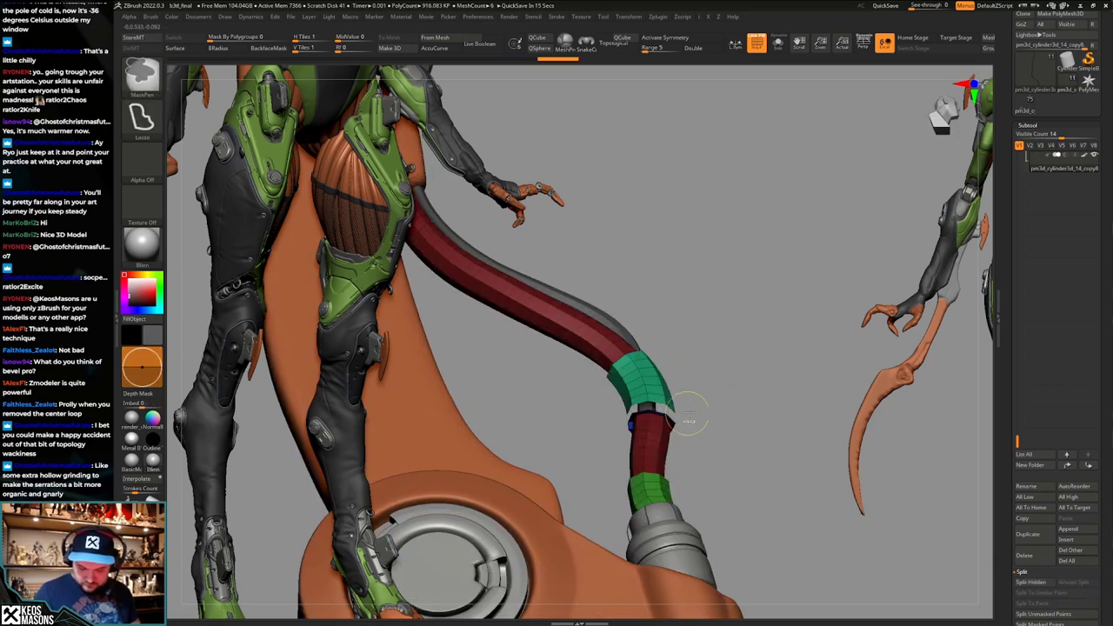
pyautogui.hotkey('ctrl', 'z')
pyautogui.hotkey('ctrl', 'z')
pyautogui.hotkey('ctrl', 'z')
pyautogui.keyDown('ctrl'); pyautogui.keyDown('shift'); pyautogui.click(666, 417); pyautogui.keyUp('shift'); pyautogui.keyUp('ctrl')
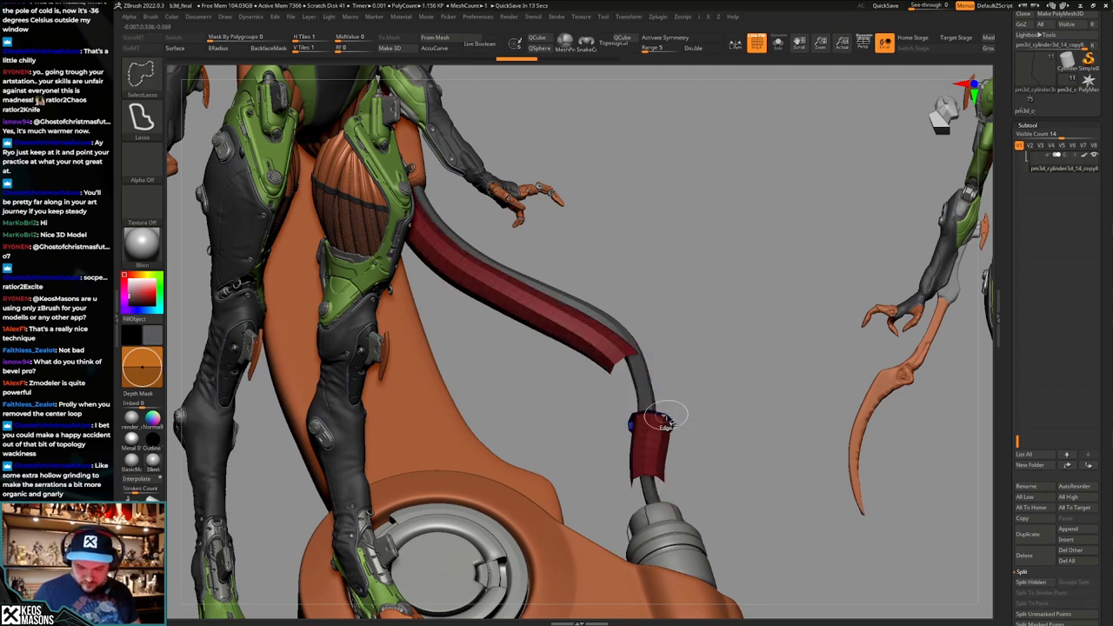
pyautogui.keyDown('ctrl'); pyautogui.keyDown('shift'); pyautogui.click(694, 421); pyautogui.keyUp('shift'); pyautogui.keyUp('ctrl')
pyautogui.click(666, 419)
pyautogui.keyDown('ctrl'); pyautogui.keyDown('shift'); pyautogui.click(666, 418); pyautogui.keyUp('shift'); pyautogui.keyUp('ctrl')
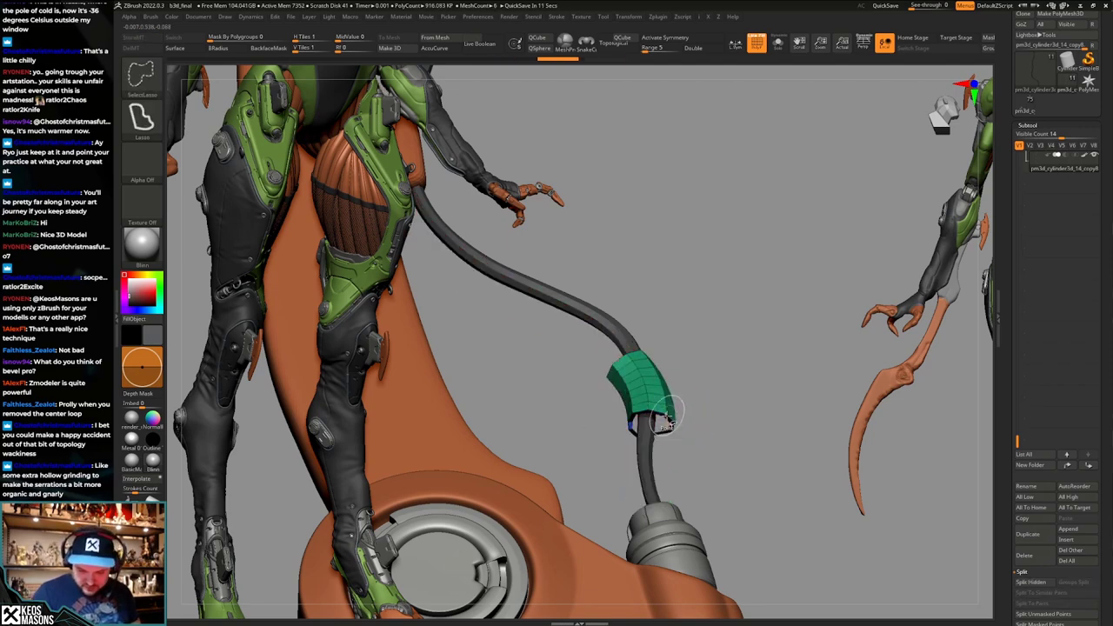
pyautogui.hotkey('ctrl', 'shift', 'z')
pyautogui.hotkey('ctrl', 'shift', 'z')
pyautogui.hotkey('ctrl', 'shift', 'z')
pyautogui.hotkey('ctrl', 'shift', 'z')
pyautogui.hotkey('ctrl', 'shift', 'z')
pyautogui.hotkey('ctrl', 'shift', 'z')
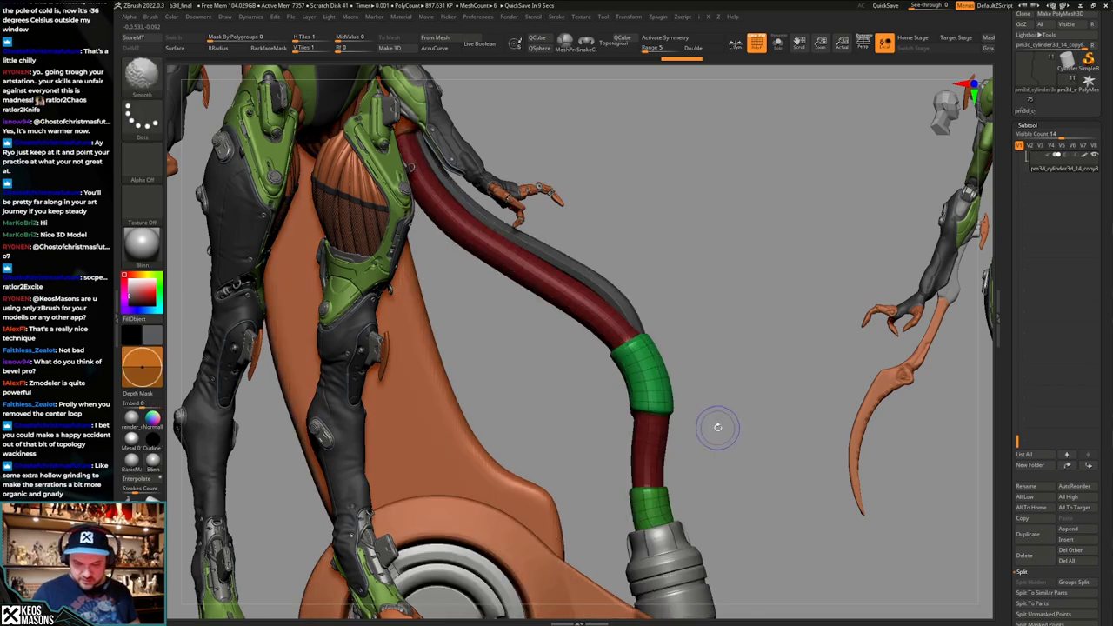
# Examine the sleeved hose on its own and from behind, with and without smoothing, around the new lower sleeve.
pyautogui.hotkey('ctrl', 'shift', 'z')
pyautogui.hotkey('ctrl', 'shift', 'z')
pyautogui.hotkey('ctrl', 'shift', 'z')
pyautogui.hotkey('ctrl', 'shift', 'z')
pyautogui.hotkey('ctrl', 'shift', 'z')
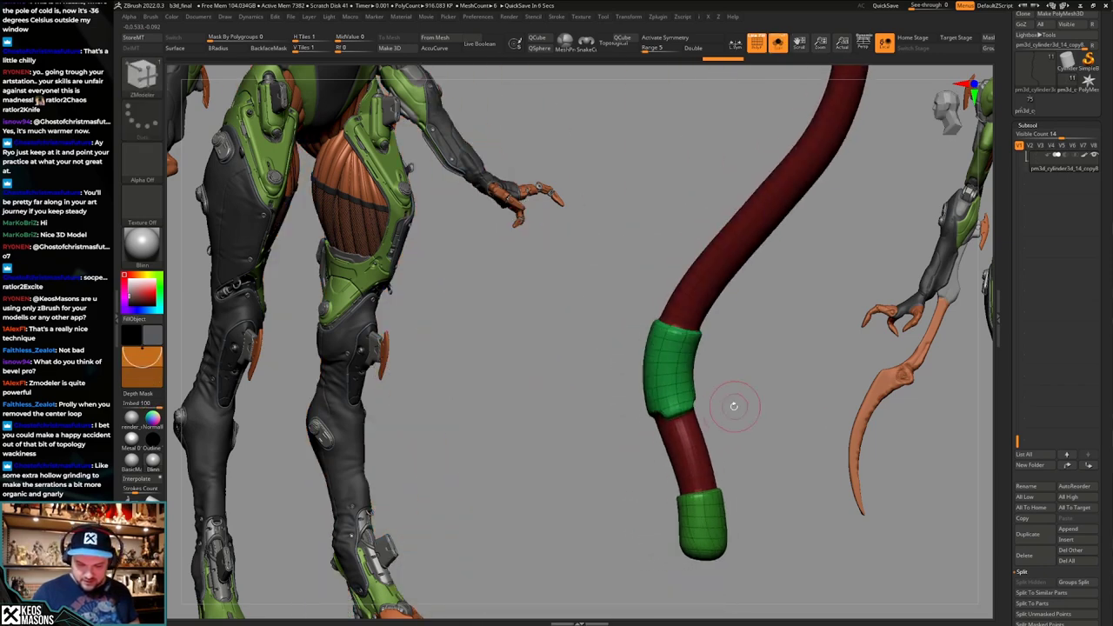
pyautogui.hotkey('ctrl', 'shift', 'z')
pyautogui.hotkey('shift', 'f')
pyautogui.hotkey('ctrl', 'shift', 'z')
pyautogui.hotkey('ctrl', 'shift', 'z')
pyautogui.hotkey('shift', 'f')
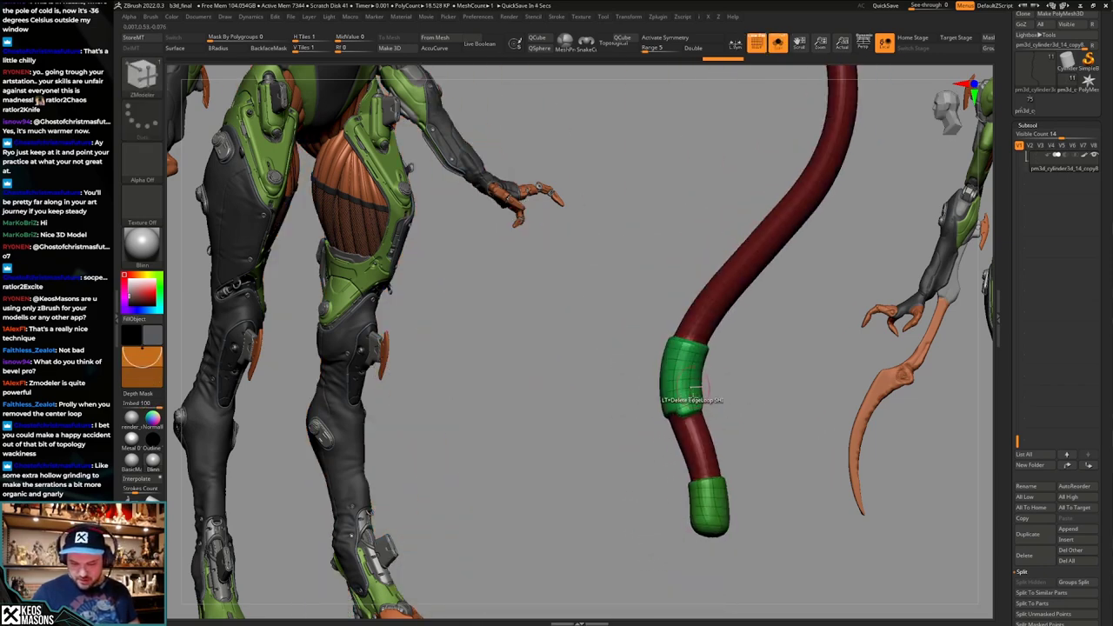
pyautogui.keyDown('ctrl'); pyautogui.moveTo(695, 396); pyautogui.dragTo(733, 394, button='right'); pyautogui.keyUp('ctrl')
pyautogui.hotkey('alt', 's')
pyautogui.hotkey('shift', 'd')
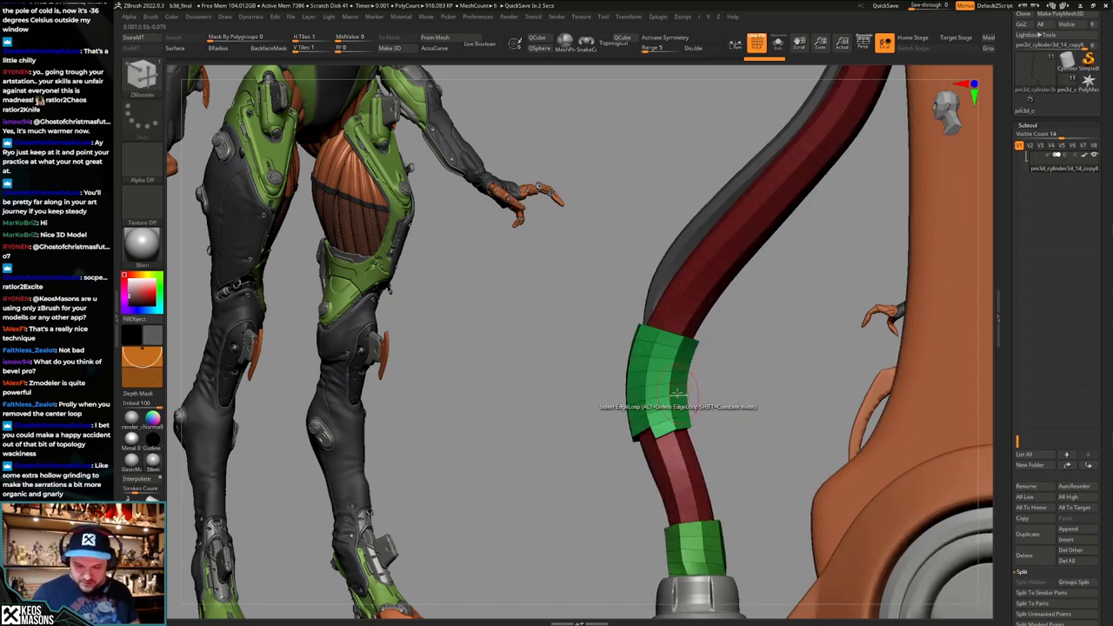
# Try to extrude the lower sleeve's whole polygroup with ZModeler.
pyautogui.click(680, 396)
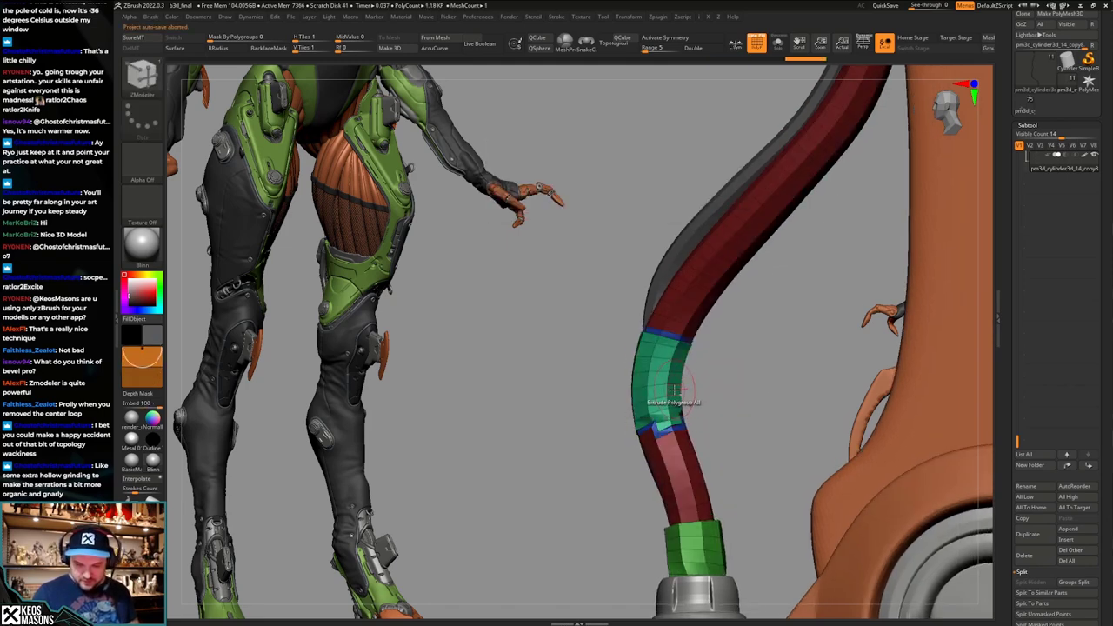
pyautogui.hotkey('ctrl', 'z')
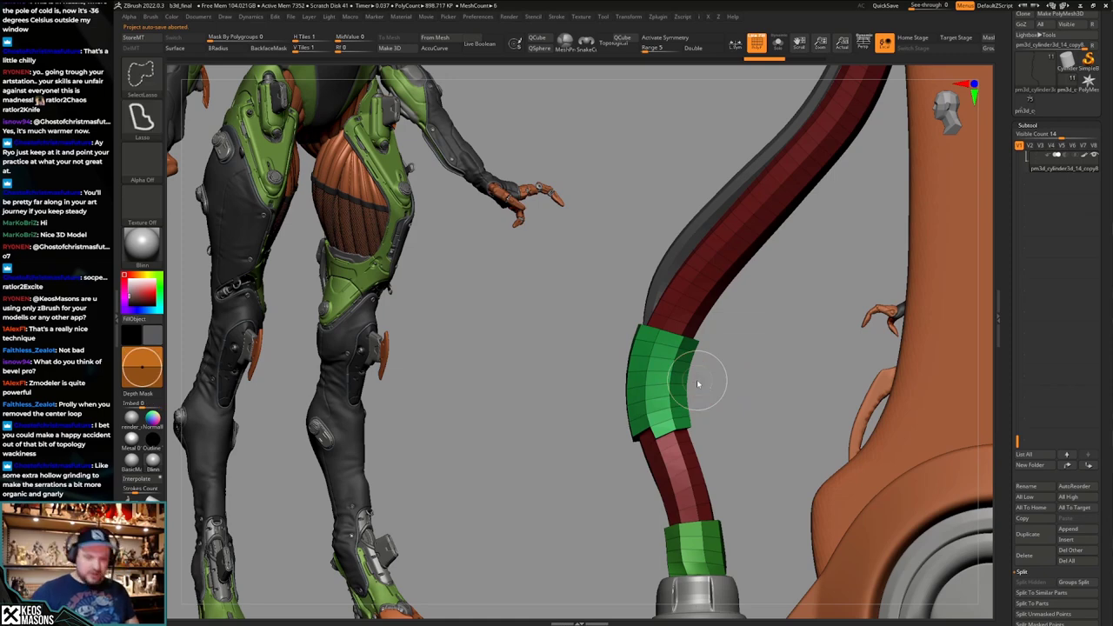
# Save the tool over blade_01.ztl in the mantis folder.
pyautogui.hotkey('ctrl', 'shift', 't')
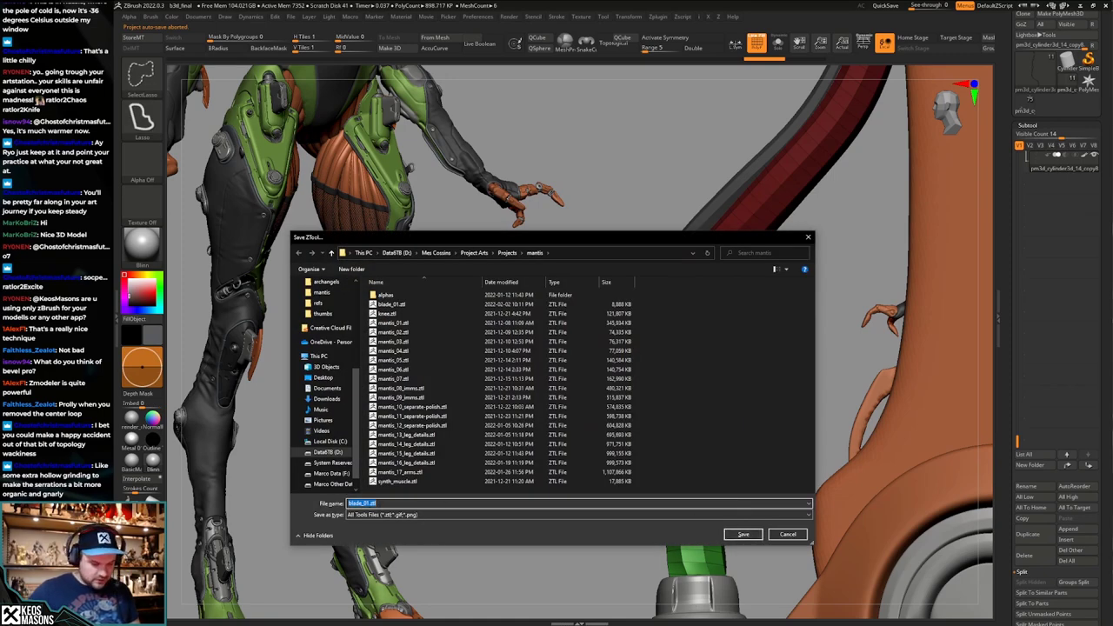
pyautogui.click(743, 533)
pyautogui.click(575, 325)
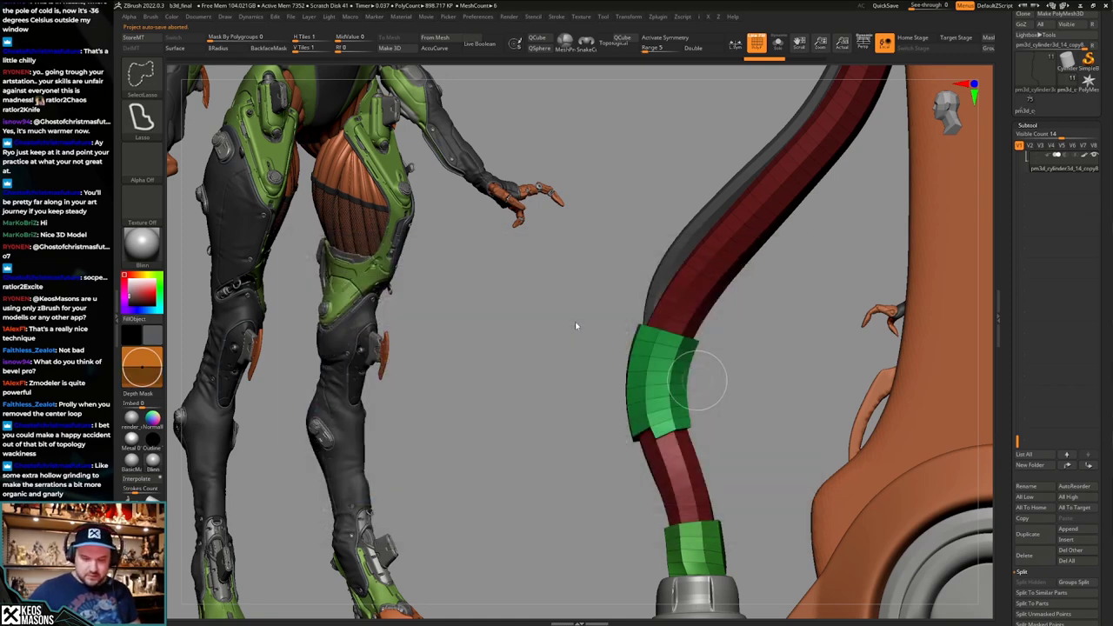
# Mark a patch of polygons at the lower sleeve's inner end and inset it with ZModeler's Inset action targeting Polygroup All.
pyautogui.keyDown('alt'); pyautogui.moveTo(681, 422); pyautogui.dragTo(673, 388); pyautogui.keyUp('alt')
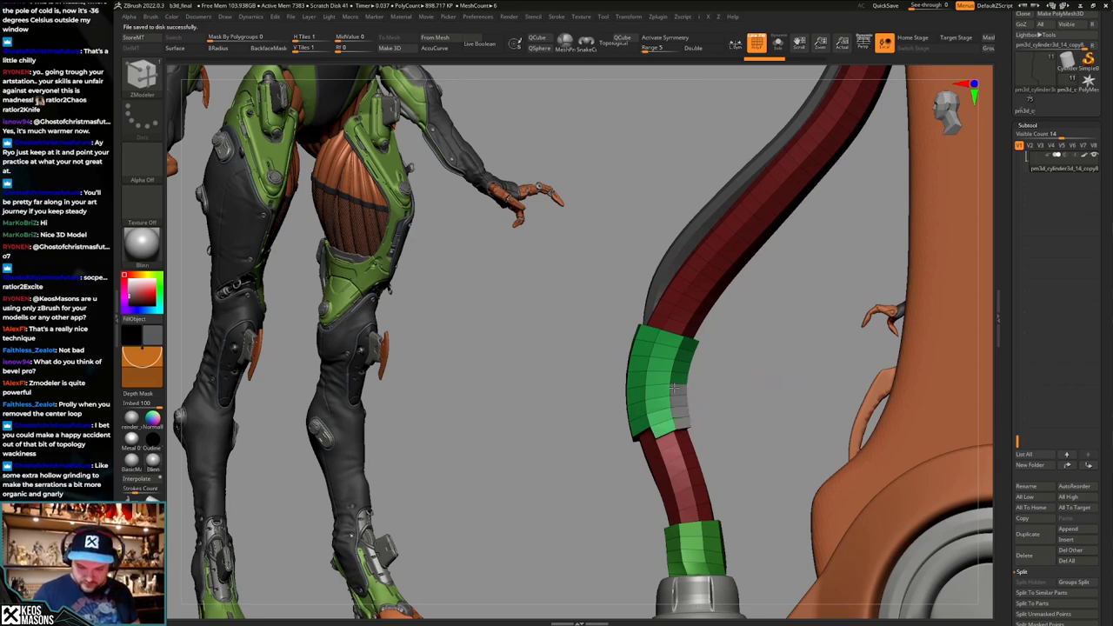
pyautogui.press('space')
pyautogui.click(639, 283)
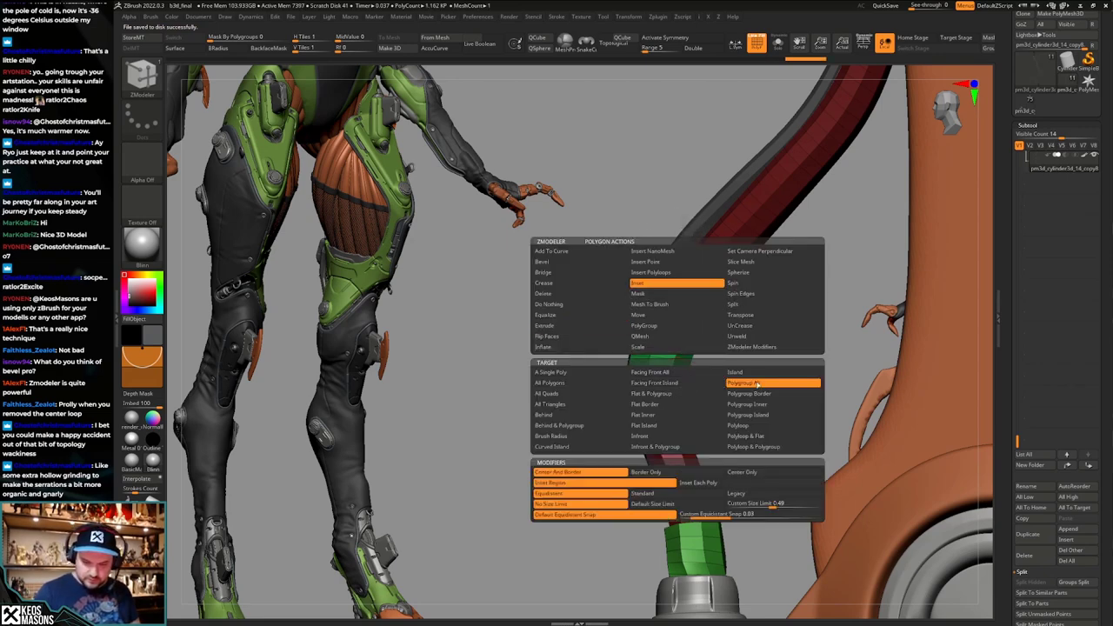
pyautogui.moveTo(673, 398); pyautogui.dragTo(681, 412)
pyautogui.keyDown('ctrl'); pyautogui.moveTo(681, 412); pyautogui.dragTo(685, 435, button='right'); pyautogui.keyUp('ctrl')
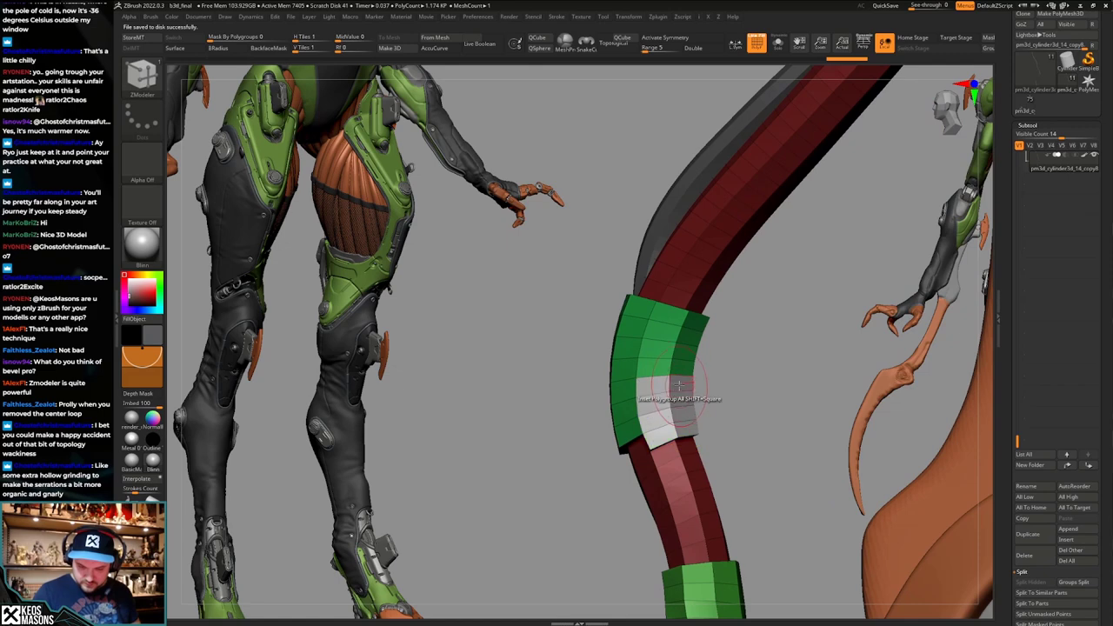
# Extrude the inset patch inward to form a recessed pocket in the lower sleeve and preview it smoothed.
pyautogui.press('space')
pyautogui.click(543, 325)
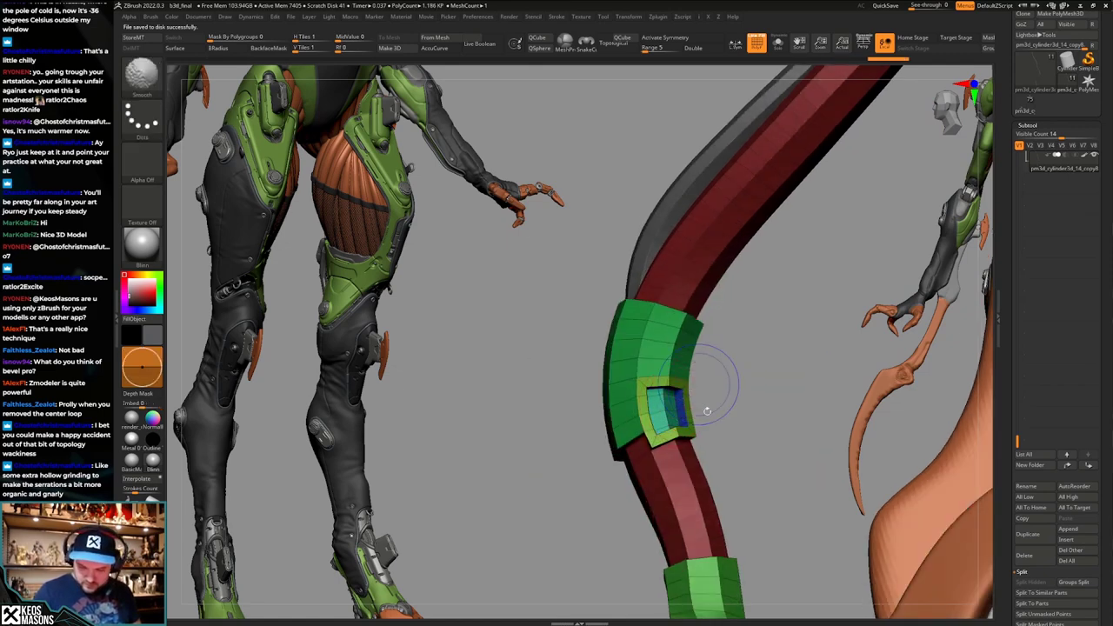
pyautogui.moveTo(705, 408)
pyautogui.keyDown('ctrl'); pyautogui.mouseDown(button='right')
pyautogui.moveTo(701, 430)
pyautogui.moveTo(728, 411)
pyautogui.moveTo(678, 422)
pyautogui.moveTo(710, 418)
pyautogui.moveTo(689, 417)
pyautogui.moveTo(710, 386)
pyautogui.moveTo(696, 391)
pyautogui.moveTo(698, 410)
pyautogui.moveTo(687, 406)
pyautogui.mouseUp(button='right'); pyautogui.keyUp('ctrl')
pyautogui.hotkey('shift', 'f')
pyautogui.press('d')
pyautogui.hotkey('shift', 'f')
pyautogui.hotkey('shift', 'd')
# Mark the outward-facing polygons of the lower sleeve and extrude them with ZModeler as a raised pad.
pyautogui.moveTo(687, 435); pyautogui.dragTo(732, 439, button='right')
pyautogui.click(694, 388)
pyautogui.hotkey('shift', 'f')
pyautogui.moveTo(732, 439); pyautogui.dragTo(686, 427, button='right')
pyautogui.hotkey('shift', 'f')
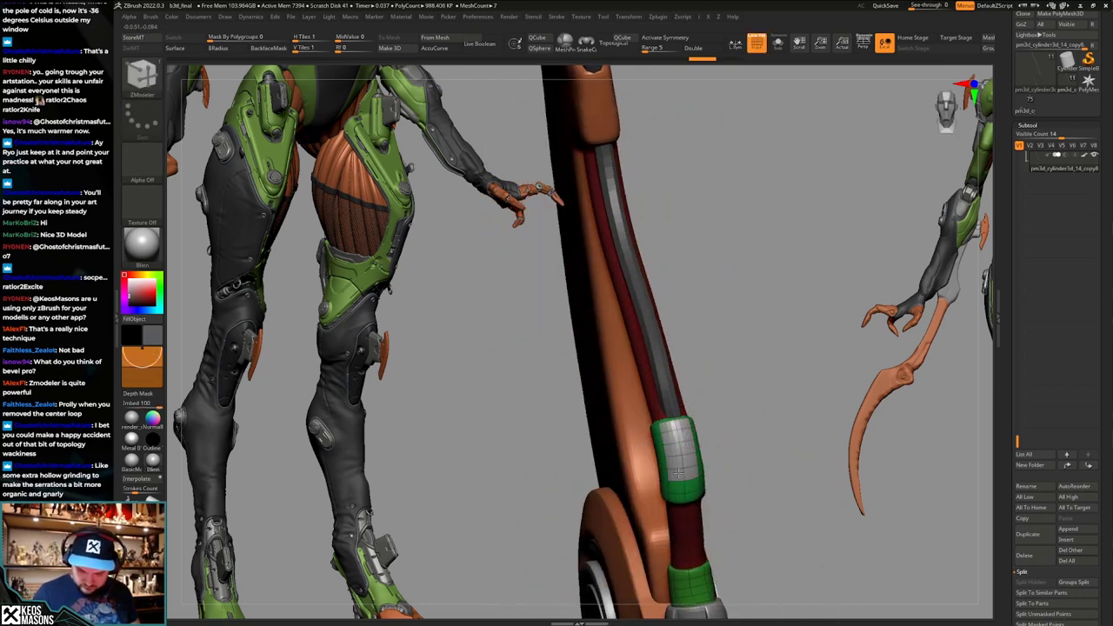
pyautogui.moveTo(677, 472)
pyautogui.mouseDown(button='right')
pyautogui.moveTo(683, 437)
pyautogui.moveTo(715, 417)
pyautogui.moveTo(774, 429)
pyautogui.moveTo(768, 399)
pyautogui.mouseUp(button='right')
# Give the lower sleeve's pad its own polygroup and adjust it with the Transpose tool.
pyautogui.hotkey('shift', 'f')
pyautogui.keyDown('ctrl'); pyautogui.keyDown('shift'); pyautogui.click(704, 442); pyautogui.keyUp('shift'); pyautogui.keyUp('ctrl')
pyautogui.hotkey('ctrl', 'w')
pyautogui.keyDown('ctrl'); pyautogui.keyDown('shift'); pyautogui.click(765, 424); pyautogui.keyUp('shift'); pyautogui.keyUp('ctrl')
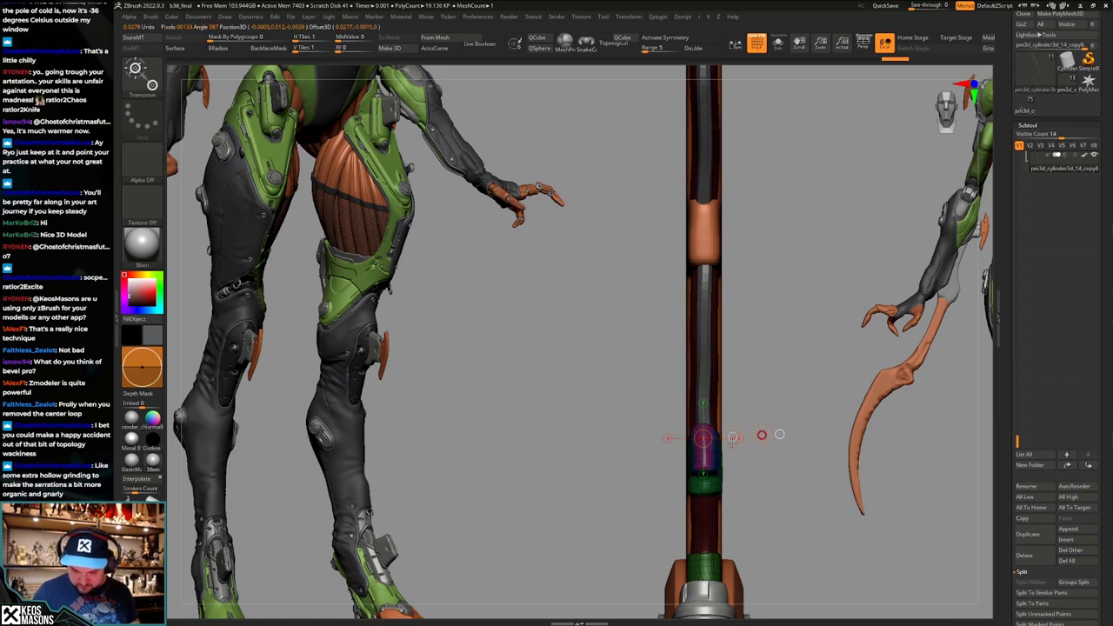
pyautogui.press('q')
# Clear the mask, mark the outward-facing polygons of the middle sleeve and extrude them into a matching pad.
pyautogui.moveTo(732, 441); pyautogui.dragTo(740, 402, button='right')
pyautogui.hotkey('shift', 'f')
pyautogui.keyDown('ctrl'); pyautogui.moveTo(740, 402); pyautogui.dragTo(749, 413); pyautogui.keyUp('ctrl')
pyautogui.moveTo(749, 413); pyautogui.dragTo(759, 565, button='right')
pyautogui.hotkey('shift', 'f')
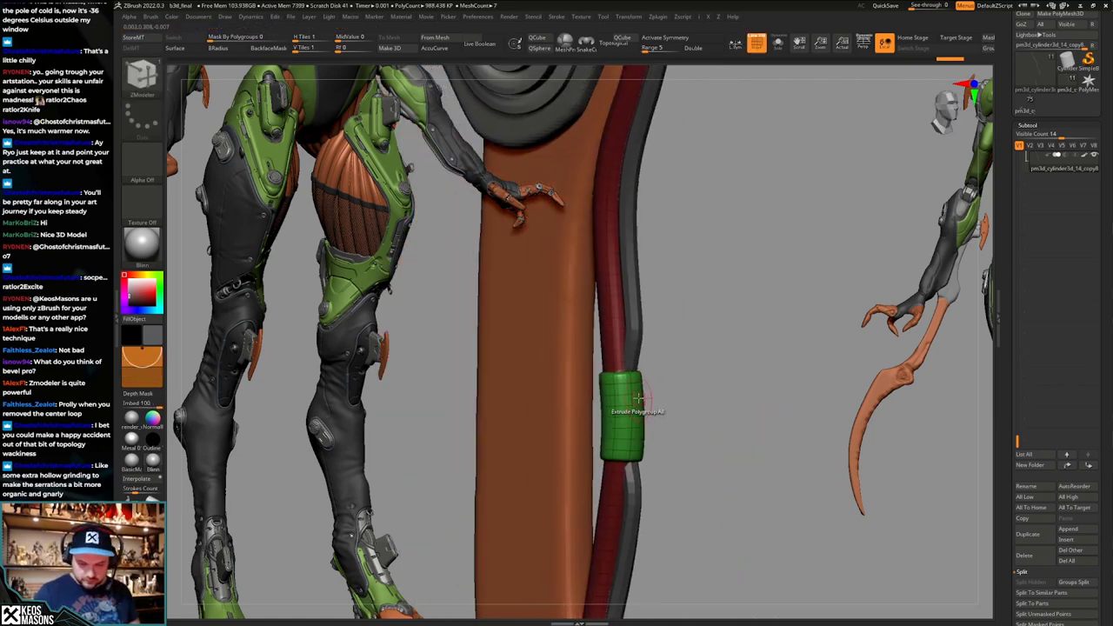
pyautogui.moveTo(638, 399)
pyautogui.mouseDown(button='right')
pyautogui.moveTo(644, 420)
pyautogui.moveTo(660, 379)
pyautogui.mouseUp(button='right')
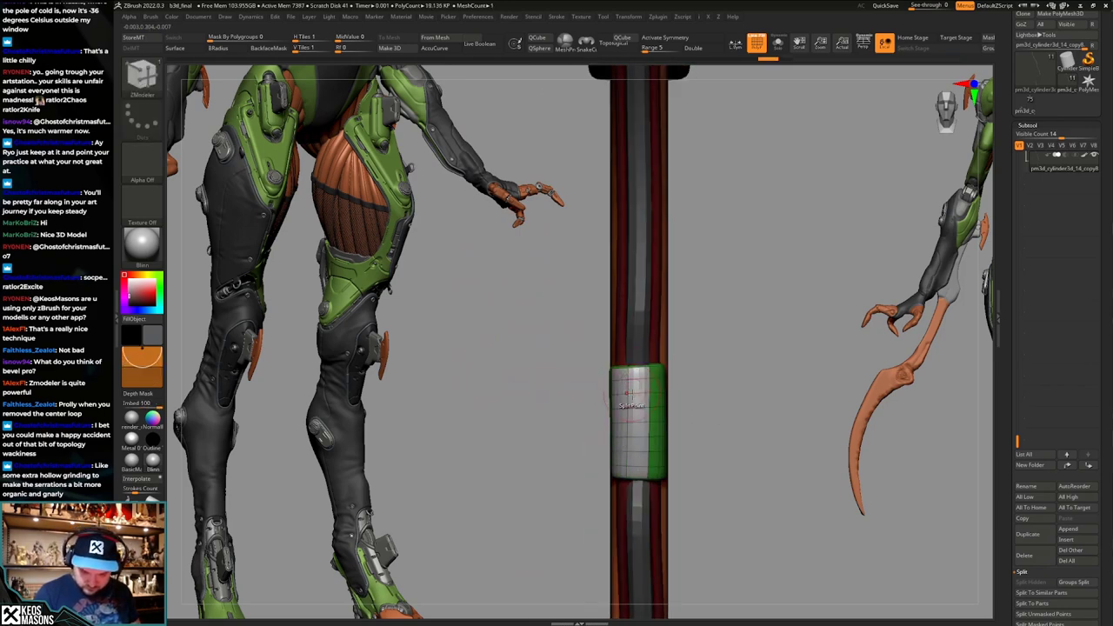
pyautogui.moveTo(631, 396)
pyautogui.mouseDown(button='right')
pyautogui.moveTo(637, 386)
pyautogui.moveTo(646, 424)
pyautogui.moveTo(660, 429)
pyautogui.moveTo(642, 410)
pyautogui.moveTo(663, 327)
pyautogui.moveTo(687, 428)
pyautogui.mouseUp(button='right')
# Isolate the middle sleeve's pad, assign it its own polygroup and show the rest of the hose again.
pyautogui.keyDown('ctrl'); pyautogui.keyDown('shift'); pyautogui.click(638, 389); pyautogui.keyUp('shift'); pyautogui.keyUp('ctrl')
pyautogui.hotkey('ctrl', 'w')
pyautogui.hotkey('ctrl', 'shift', 'z')
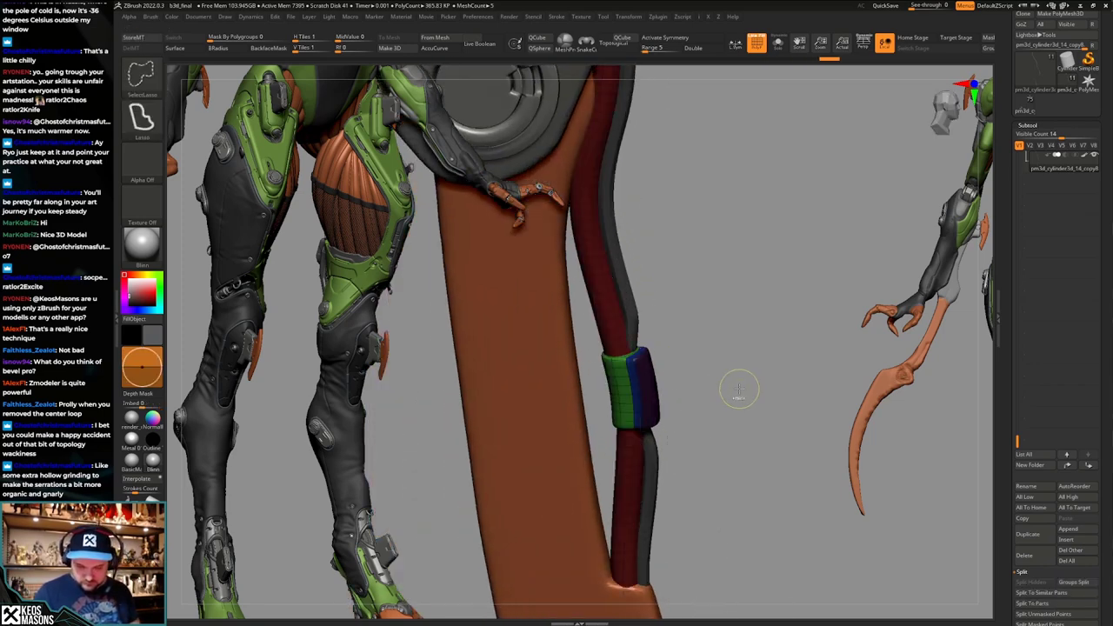
pyautogui.hotkey('ctrl', 'z')
pyautogui.keyDown('ctrl'); pyautogui.keyDown('shift'); pyautogui.click(732, 392); pyautogui.keyUp('shift'); pyautogui.keyUp('ctrl')
# Adjust the middle sleeve's pad with the Transpose tool and return to the ZModeler brush.
pyautogui.moveTo(739, 391); pyautogui.dragTo(721, 371, button='right')
pyautogui.hotkey('ctrl', 'shift', 'z')
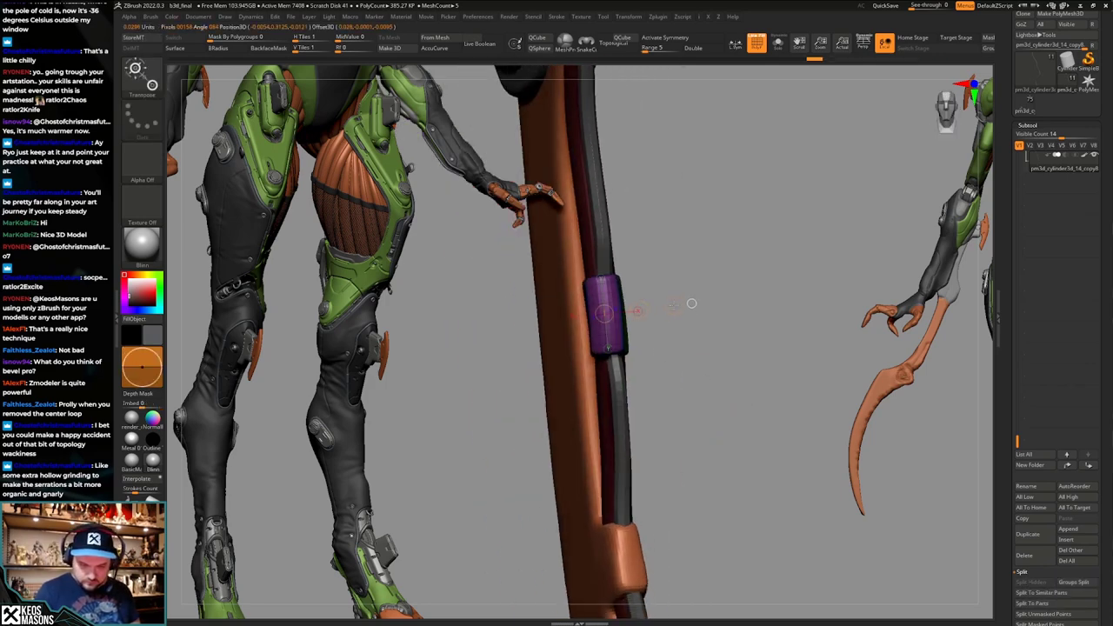
pyautogui.hotkey('ctrl', 'shift', 'z')
pyautogui.hotkey('ctrl', 'shift', 'z')
pyautogui.hotkey('ctrl', 'shift', 'z')
pyautogui.hotkey('ctrl', 'shift', 'z')
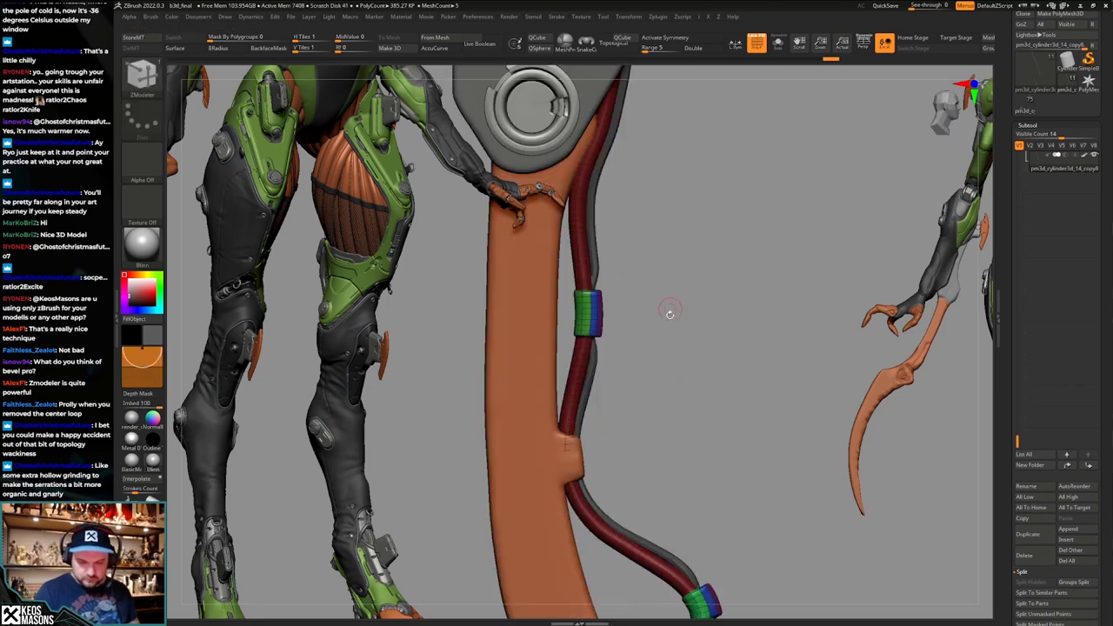
# Select the second hose and reshape it with the Move brush so it runs closely alongside the padded hose.
pyautogui.moveTo(709, 409); pyautogui.dragTo(716, 394, button='right')
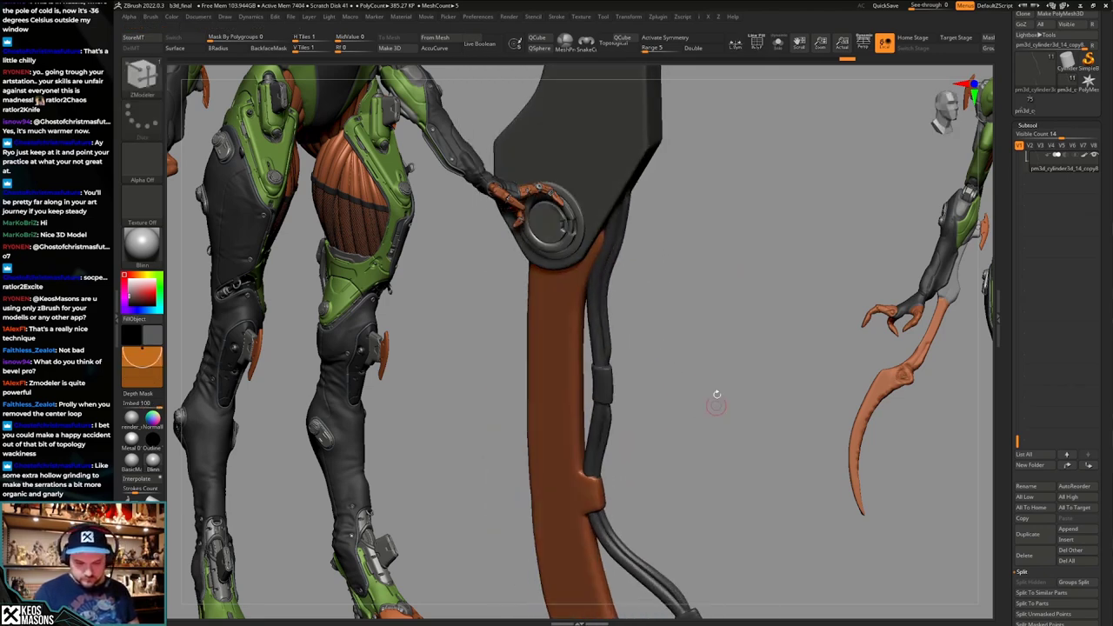
pyautogui.press('space')
pyautogui.click(684, 346)
pyautogui.moveTo(645, 369)
pyautogui.keyDown('ctrl'); pyautogui.mouseDown(button='right')
pyautogui.moveTo(625, 388)
pyautogui.moveTo(609, 361)
pyautogui.mouseUp(button='right'); pyautogui.keyUp('ctrl')
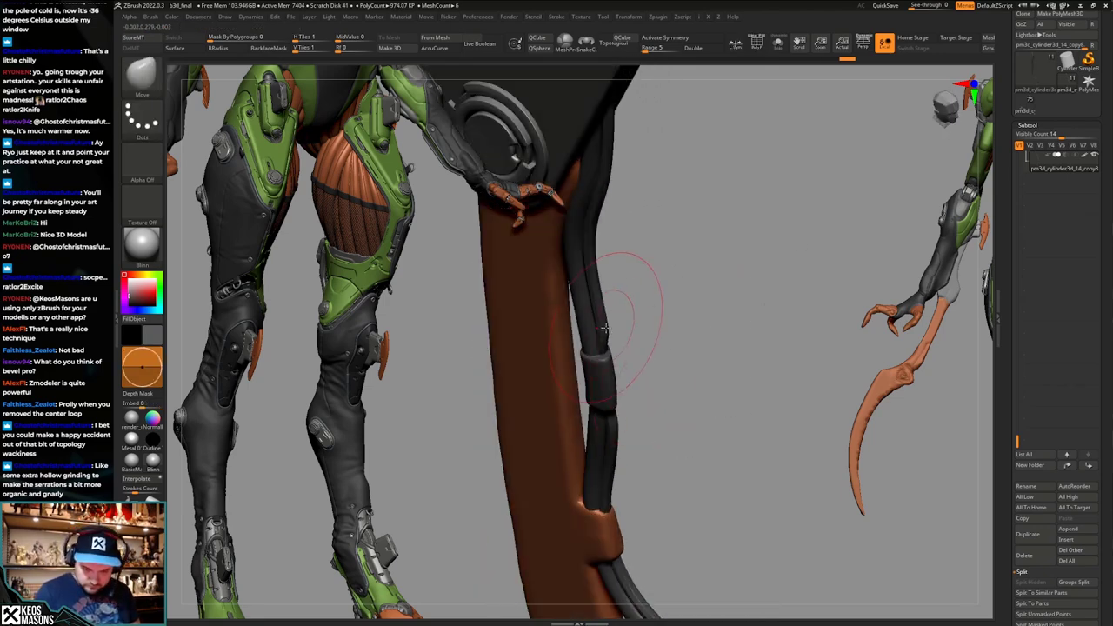
pyautogui.moveTo(628, 290); pyautogui.dragTo(664, 282, button='right')
pyautogui.press('g')
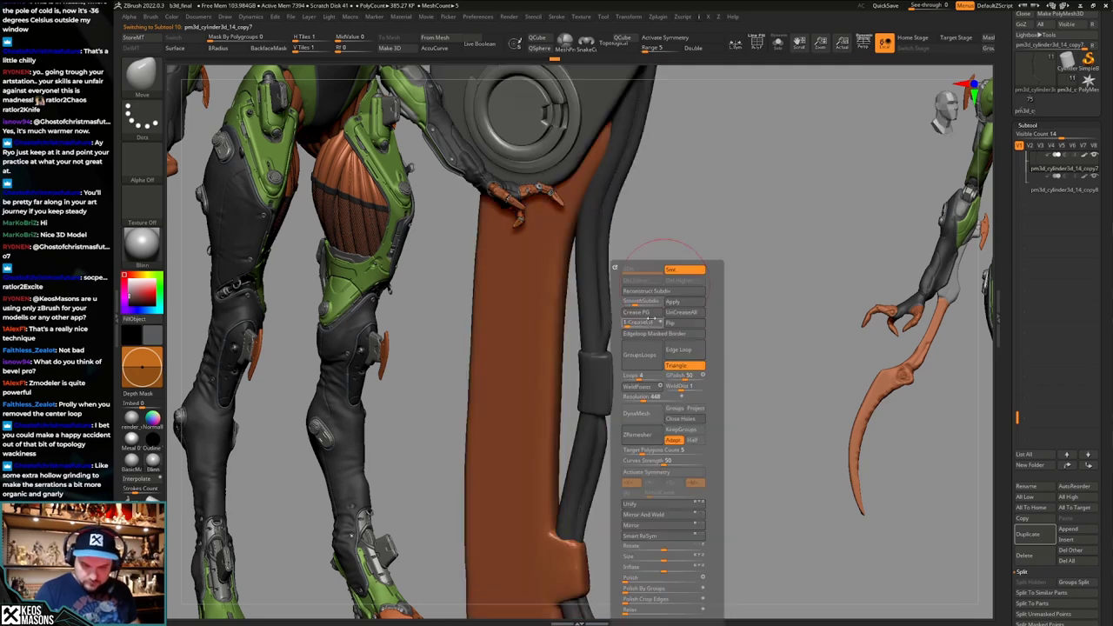
pyautogui.moveTo(669, 324); pyautogui.dragTo(660, 393, button='right')
pyautogui.hotkey('ctrl', 'z')
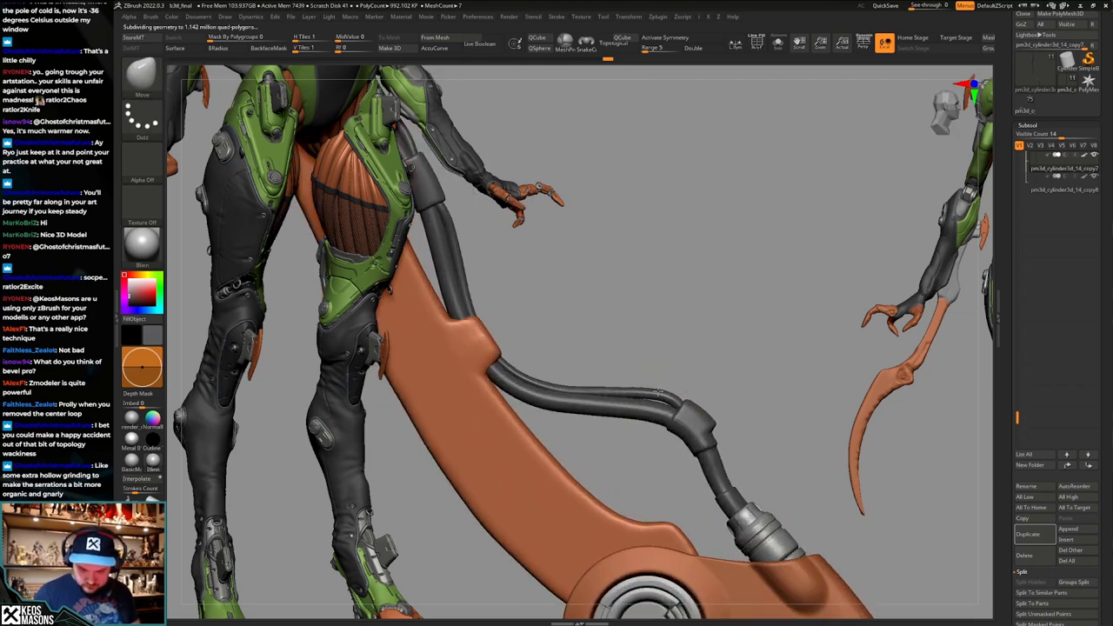
pyautogui.hotkey('ctrl', 'z')
pyautogui.hotkey('ctrl', 'z')
pyautogui.hotkey('ctrl', 'z')
pyautogui.hotkey('ctrl', 'z')
pyautogui.hotkey('ctrl', 'z')
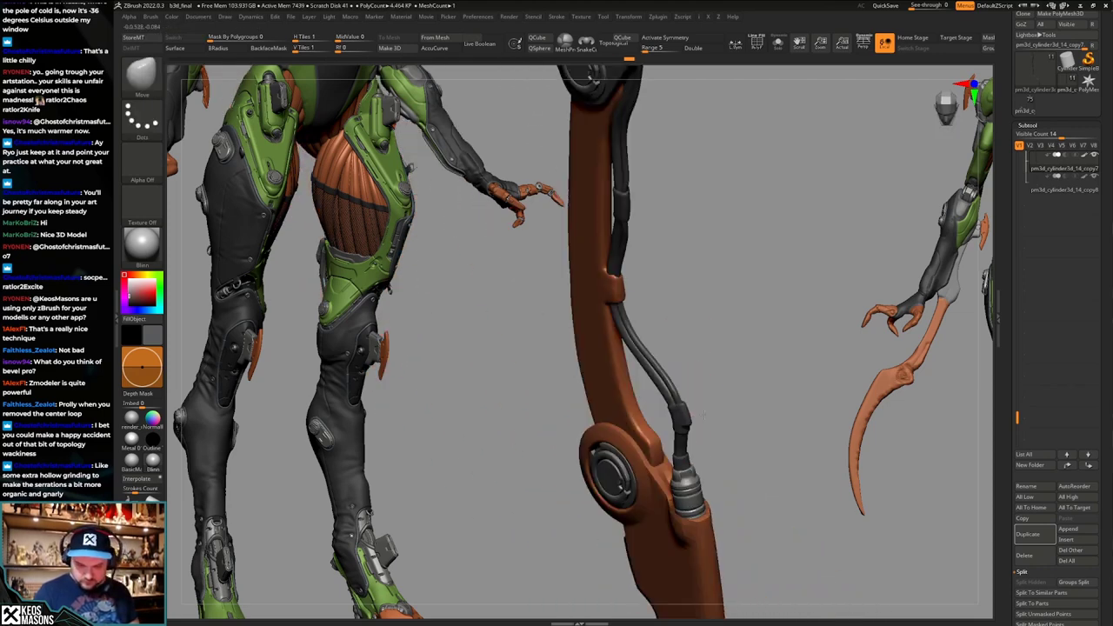
# Isolate the padded hose's lower sleeve pad, give it a single new polygroup and show the whole hose again.
pyautogui.hotkey('shift', 'f')
pyautogui.moveTo(699, 422); pyautogui.dragTo(748, 420, button='right')
pyautogui.press('space')
pyautogui.keyDown('ctrl'); pyautogui.keyDown('shift'); pyautogui.click(687, 412); pyautogui.keyUp('shift'); pyautogui.keyUp('ctrl')
pyautogui.click(760, 420)
pyautogui.keyDown('ctrl'); pyautogui.keyDown('shift'); pyautogui.click(736, 406); pyautogui.keyUp('shift'); pyautogui.keyUp('ctrl')
pyautogui.keyDown('ctrl'); pyautogui.keyDown('shift'); pyautogui.click(698, 404); pyautogui.keyUp('shift'); pyautogui.keyUp('ctrl')
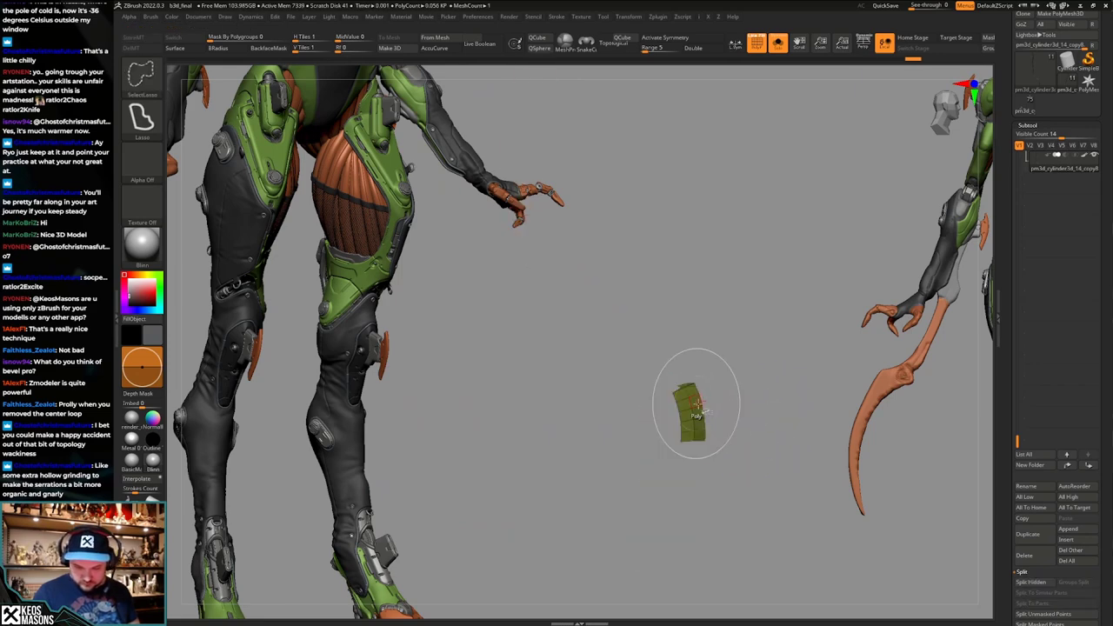
pyautogui.keyDown('ctrl'); pyautogui.keyDown('shift'); pyautogui.click(761, 428); pyautogui.keyUp('shift'); pyautogui.keyUp('ctrl')
pyautogui.hotkey('shift', 'f')
# Isolate the middle sleeve's pad together with its side faces, merge them into one polygroup and unhide the hose.
pyautogui.moveTo(758, 427)
pyautogui.mouseDown(button='right')
pyautogui.moveTo(738, 394)
pyautogui.moveTo(758, 447)
pyautogui.mouseUp(button='right')
pyautogui.hotkey('shift', 'f')
pyautogui.moveTo(656, 307)
pyautogui.mouseDown(button='right')
pyautogui.moveTo(705, 370)
pyautogui.moveTo(693, 400)
pyautogui.moveTo(683, 388)
pyautogui.mouseUp(button='right')
pyautogui.hotkey('ctrl', 'shift', 'z')
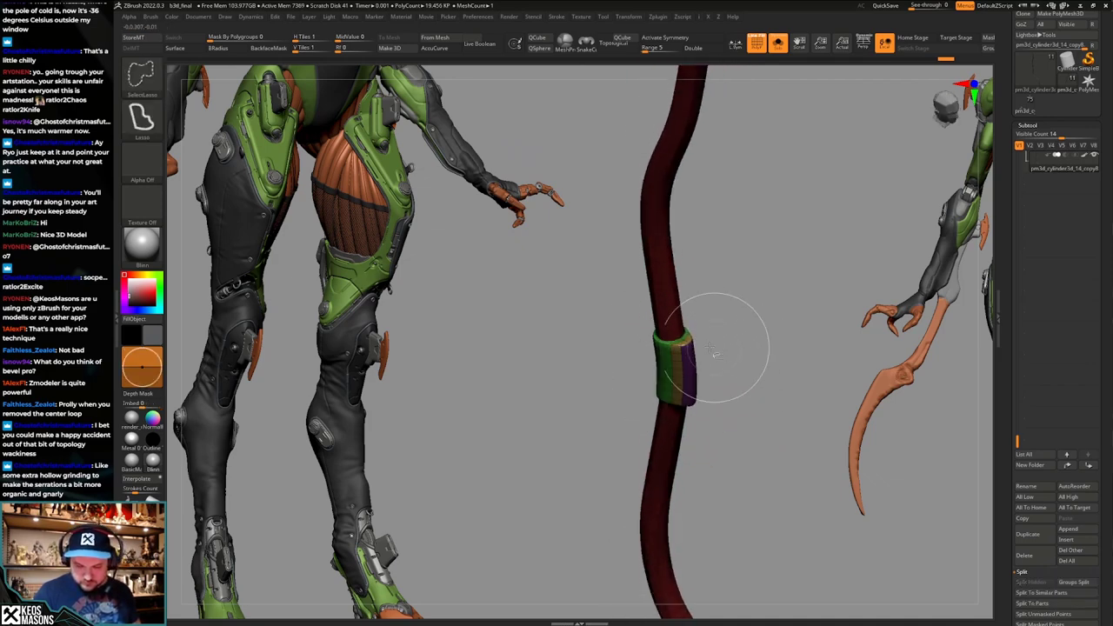
pyautogui.keyDown('ctrl'); pyautogui.keyDown('shift'); pyautogui.click(682, 358); pyautogui.keyUp('shift'); pyautogui.keyUp('ctrl')
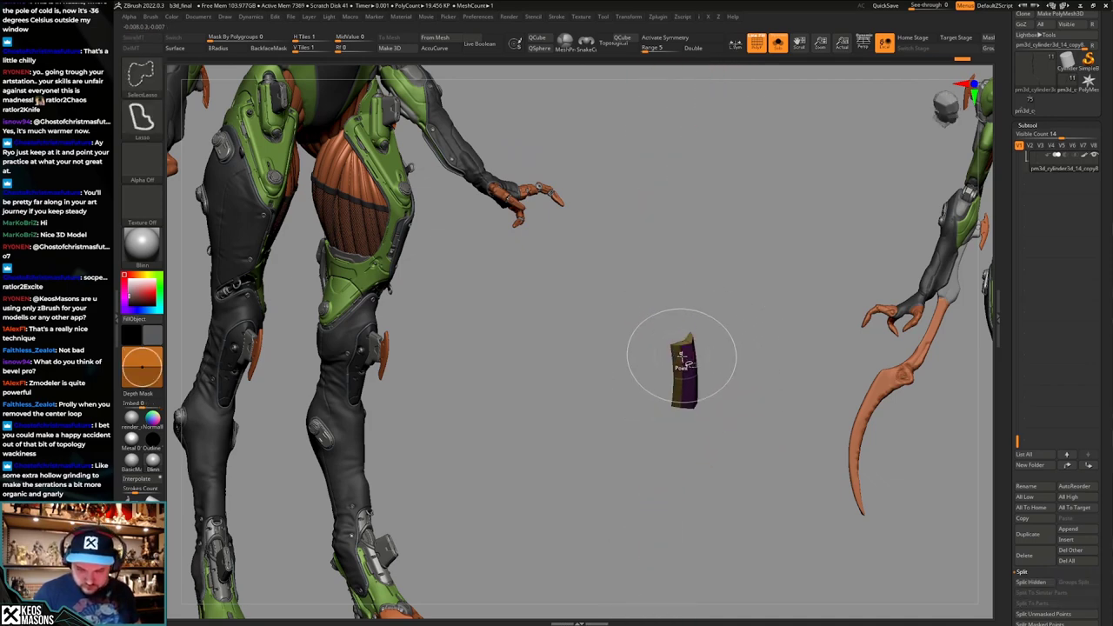
pyautogui.keyDown('ctrl'); pyautogui.keyDown('shift'); pyautogui.click(749, 401); pyautogui.keyUp('shift'); pyautogui.keyUp('ctrl')
# Examine the hose and its sleeve pads with the polyframe and the subdivision preview switched on and off.
pyautogui.hotkey('shift', 'f')
pyautogui.keyDown('ctrl'); pyautogui.moveTo(746, 384); pyautogui.dragTo(712, 365, button='right'); pyautogui.keyUp('ctrl')
pyautogui.keyDown('alt'); pyautogui.moveTo(713, 424); pyautogui.dragTo(650, 258, button='right'); pyautogui.keyUp('alt')
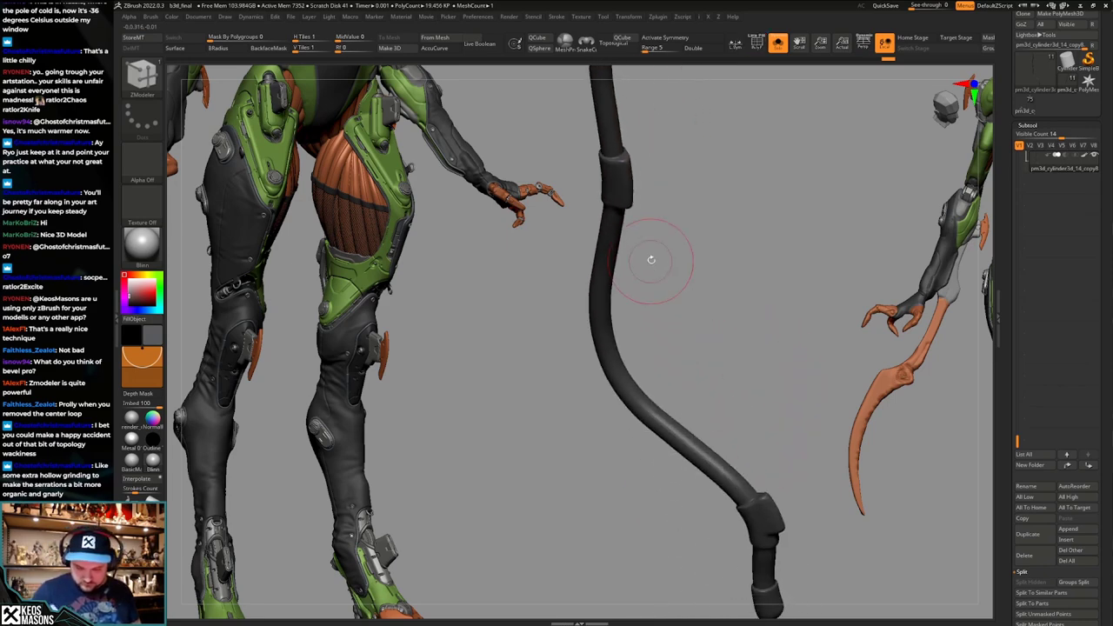
pyautogui.keyDown('alt'); pyautogui.moveTo(767, 507); pyautogui.dragTo(760, 398, button='right'); pyautogui.keyUp('alt')
pyautogui.hotkey('shift', 'f')
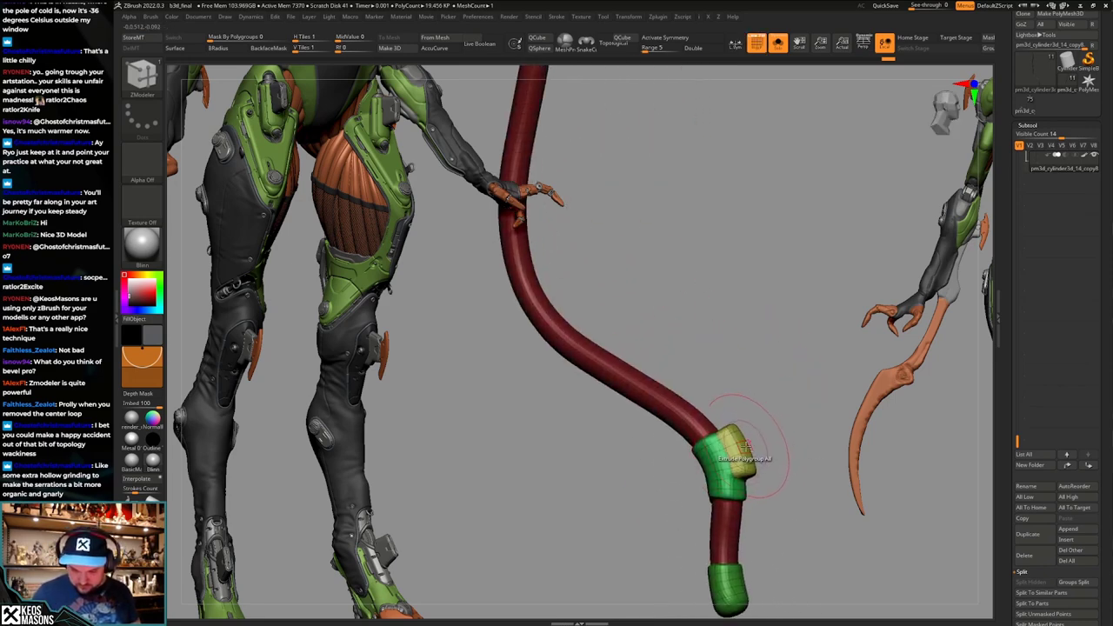
pyautogui.hotkey('shift', 'f')
pyautogui.keyDown('ctrl'); pyautogui.moveTo(746, 446); pyautogui.dragTo(718, 474, button='right'); pyautogui.keyUp('ctrl')
pyautogui.hotkey('shift', 'f')
pyautogui.keyDown('ctrl'); pyautogui.moveTo(753, 452); pyautogui.dragTo(749, 421, button='right'); pyautogui.keyUp('ctrl')
pyautogui.hotkey('shift', 'd')
pyautogui.hotkey('shift', 'f')
pyautogui.hotkey('ctrl', 'shift', 'z')
pyautogui.hotkey('ctrl', 'shift', 'z')
pyautogui.hotkey('ctrl', 'shift', 'z')
pyautogui.hotkey('ctrl', 'shift', 'z')
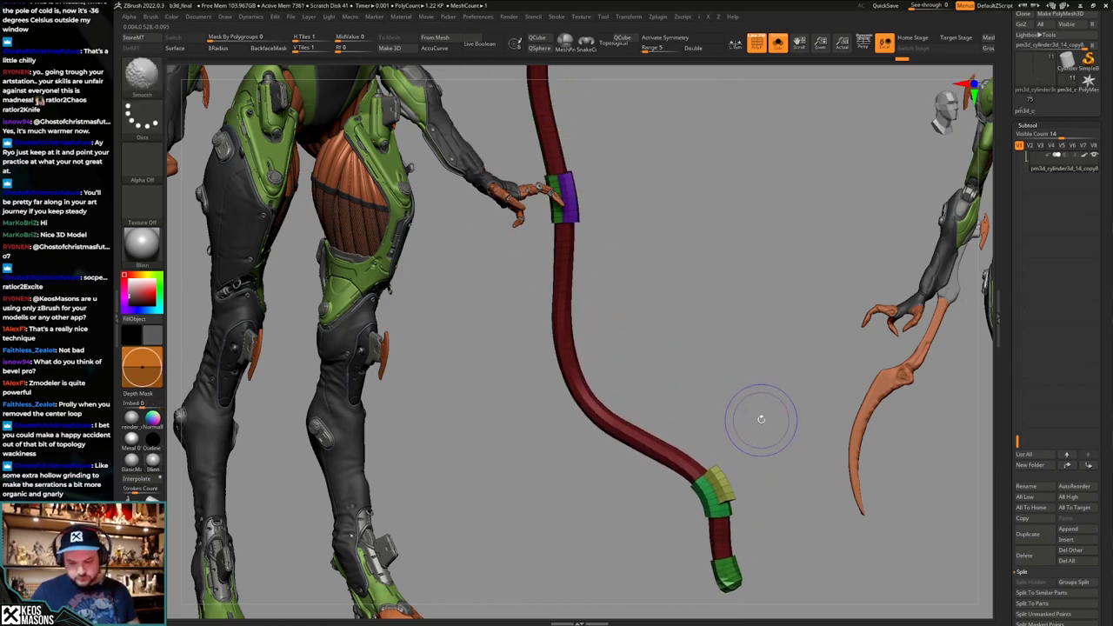
pyautogui.hotkey('ctrl', 'shift', 'z')
pyautogui.hotkey('ctrl', 'shift', 'z')
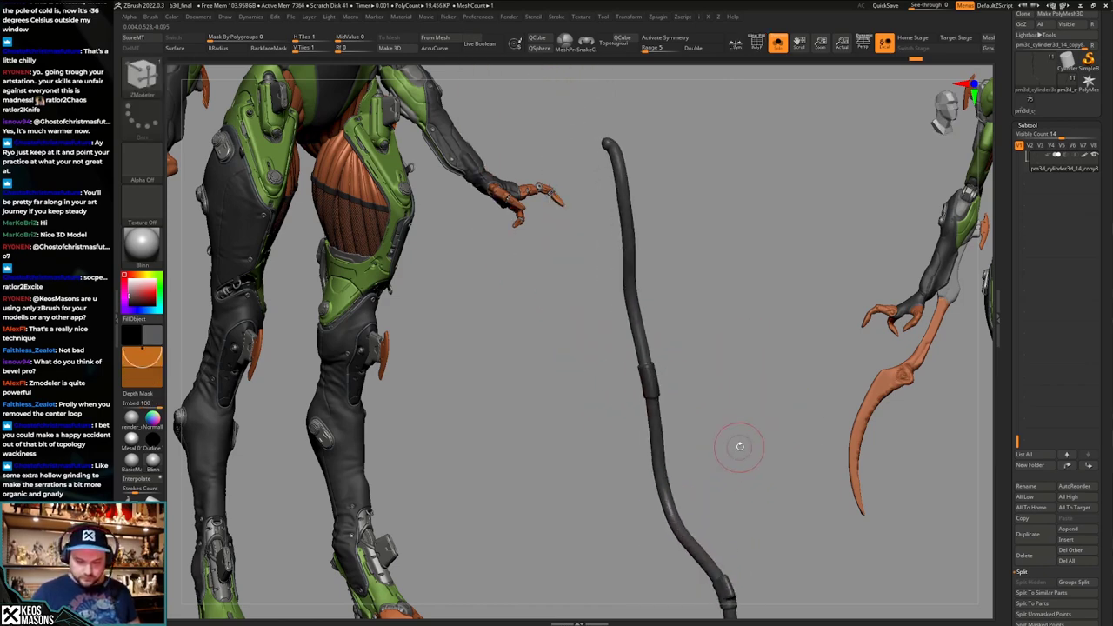
# Isolate the plain hose segments between the sleeves, inspect them and bring the whole hose back into view.
pyautogui.hotkey('ctrl', 'shift', 'z')
pyautogui.hotkey('alt', 's')
pyautogui.moveTo(688, 415)
pyautogui.mouseDown(button='right')
pyautogui.moveTo(666, 385)
pyautogui.moveTo(701, 380)
pyautogui.moveTo(709, 258)
pyautogui.mouseUp(button='right')
pyautogui.press('space')
pyautogui.click(769, 329)
pyautogui.hotkey('alt', 's')
pyautogui.moveTo(776, 453)
pyautogui.keyDown('alt'); pyautogui.mouseDown(button='right')
pyautogui.moveTo(766, 416)
pyautogui.moveTo(784, 415)
pyautogui.moveTo(765, 438)
pyautogui.mouseUp(button='right'); pyautogui.keyUp('alt')
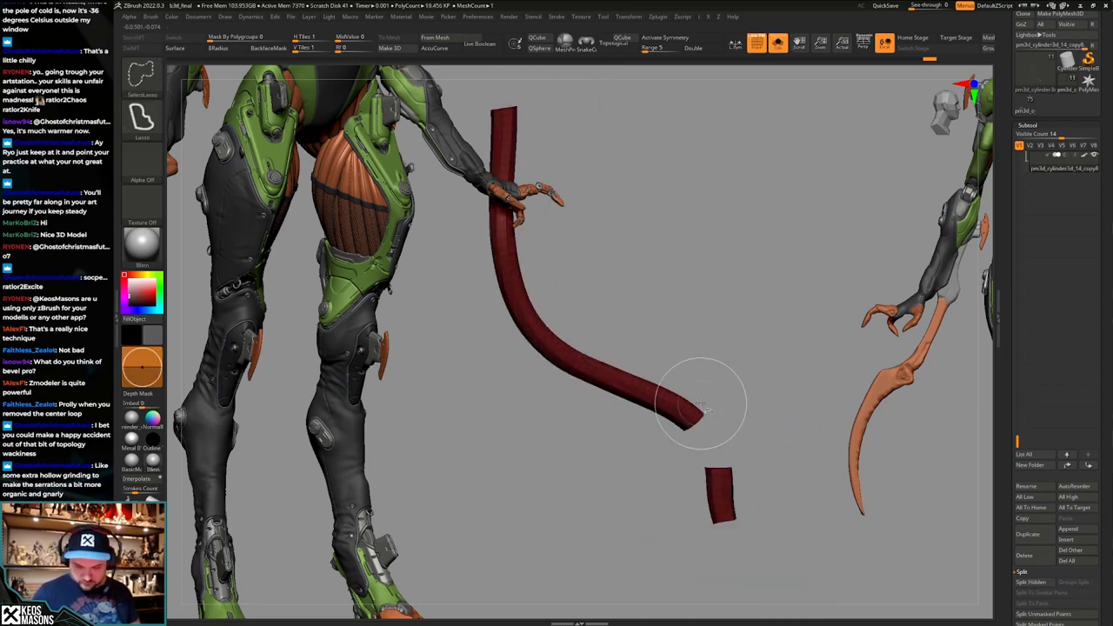
pyautogui.moveTo(700, 405)
pyautogui.keyDown('ctrl'); pyautogui.mouseDown(button='right')
pyautogui.moveTo(771, 391)
pyautogui.moveTo(788, 403)
pyautogui.mouseUp(button='right'); pyautogui.keyUp('ctrl')
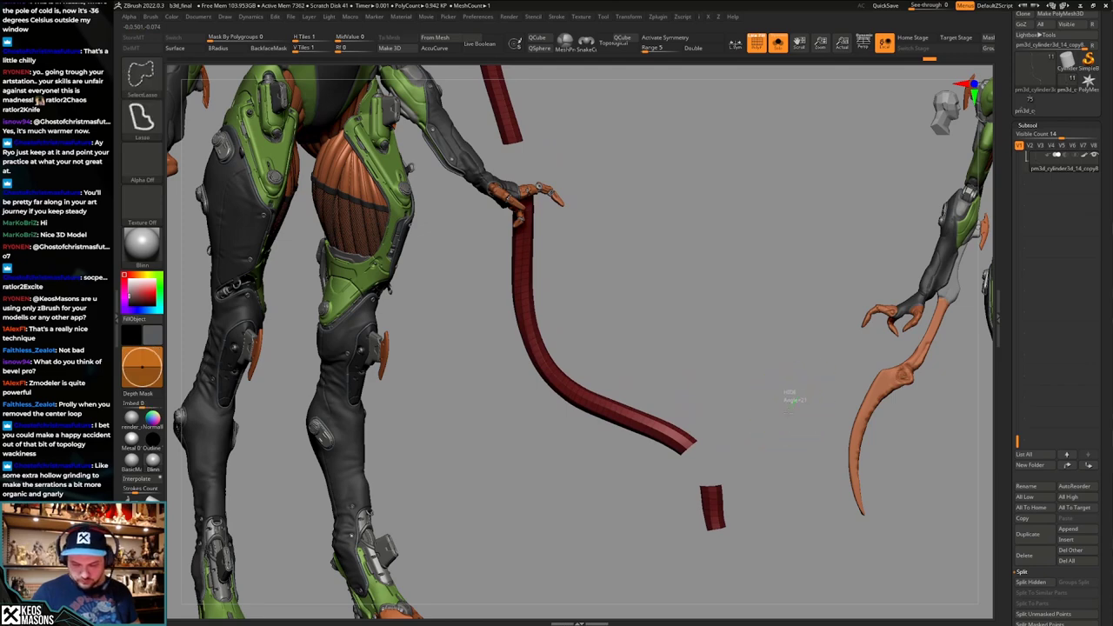
pyautogui.keyDown('ctrl'); pyautogui.keyDown('shift'); pyautogui.moveTo(793, 401); pyautogui.dragTo(794, 412); pyautogui.keyUp('shift'); pyautogui.keyUp('ctrl')
pyautogui.keyDown('ctrl'); pyautogui.keyDown('shift'); pyautogui.click(794, 411); pyautogui.keyUp('shift'); pyautogui.keyUp('ctrl')
pyautogui.moveTo(795, 411)
pyautogui.keyDown('ctrl'); pyautogui.mouseDown(button='right')
pyautogui.moveTo(790, 357)
pyautogui.moveTo(703, 401)
pyautogui.mouseUp(button='right'); pyautogui.keyUp('ctrl')
# Try to bevel a lengthwise edge loop along the hose into a narrow polygroup strip and extrude it as a groove.
pyautogui.press('space')
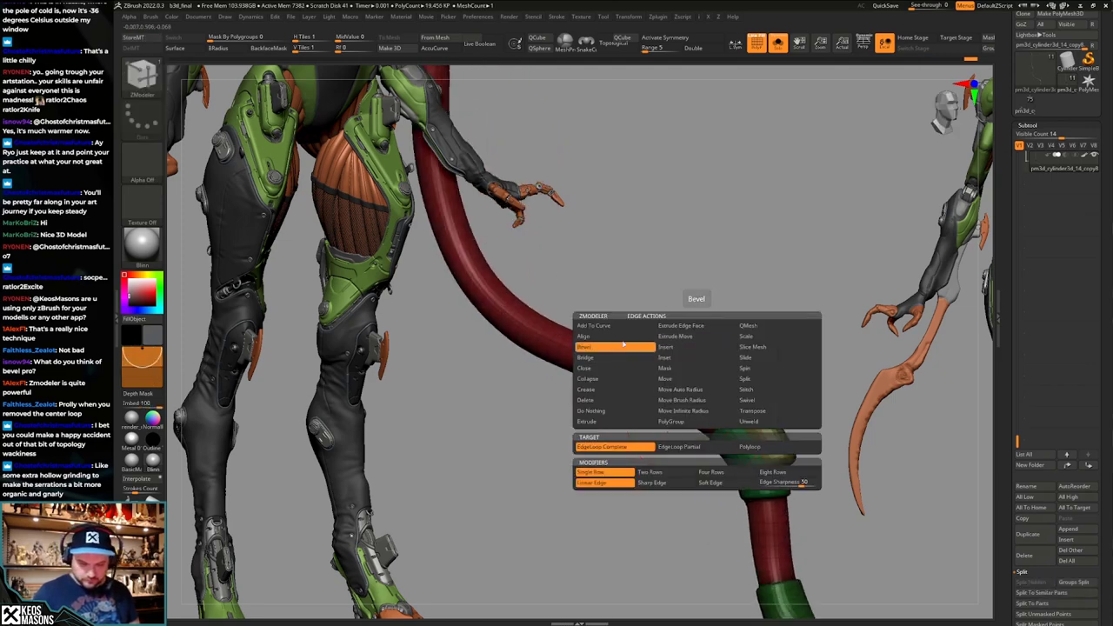
pyautogui.moveTo(721, 411); pyautogui.dragTo(684, 417, button='right')
pyautogui.hotkey('ctrl', 'shift', 'z')
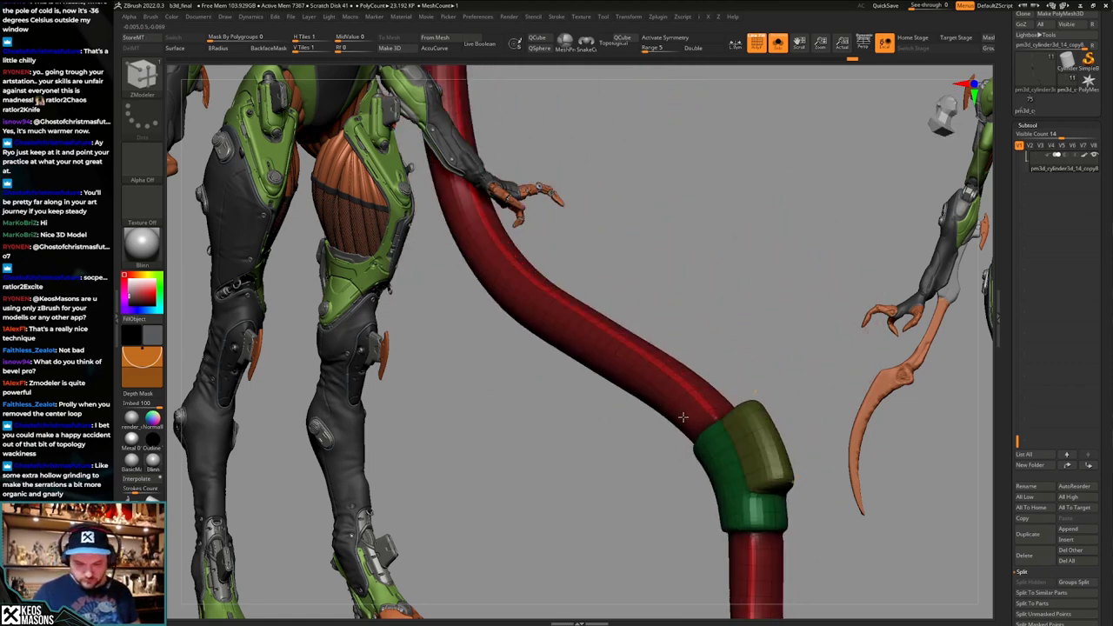
pyautogui.press('space')
pyautogui.moveTo(697, 397); pyautogui.dragTo(701, 403)
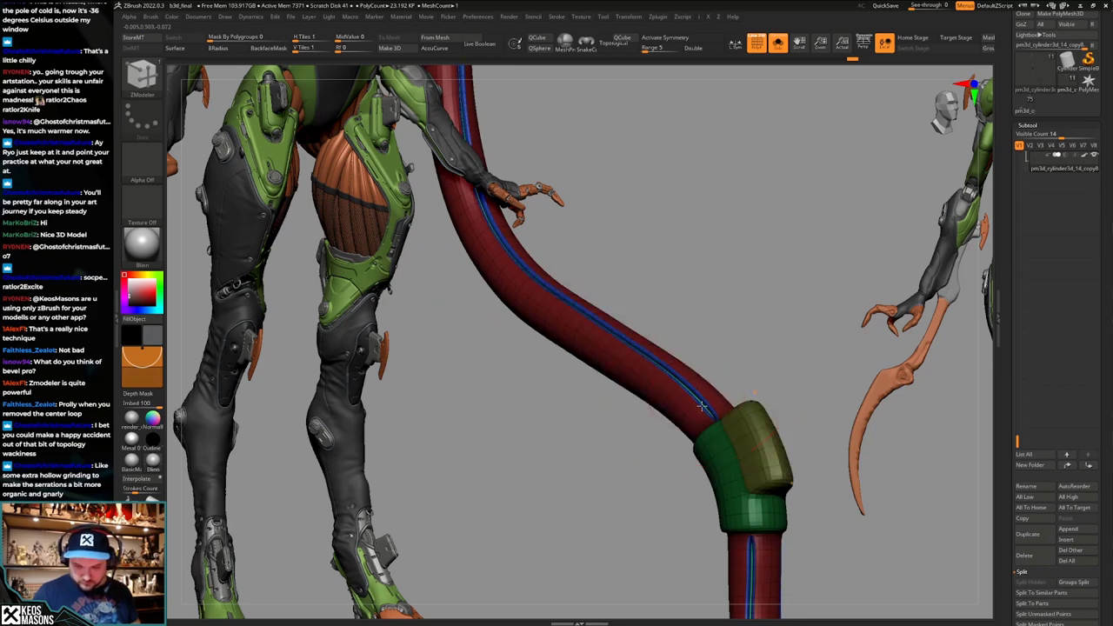
pyautogui.hotkey('shift', 'f')
pyautogui.keyDown('ctrl'); pyautogui.moveTo(711, 403); pyautogui.dragTo(733, 320, button='right'); pyautogui.keyUp('ctrl')
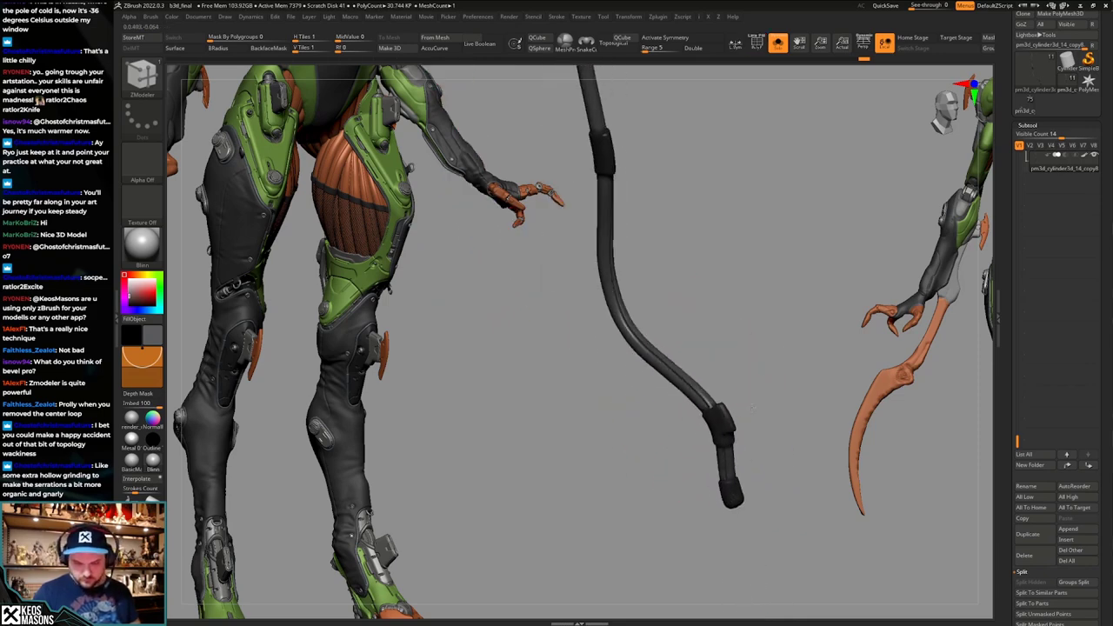
# Show the surrounding arm parts again and undo the lengthwise groove on the hose.
pyautogui.hotkey('alt', 's')
pyautogui.moveTo(782, 408); pyautogui.dragTo(730, 426, button='right')
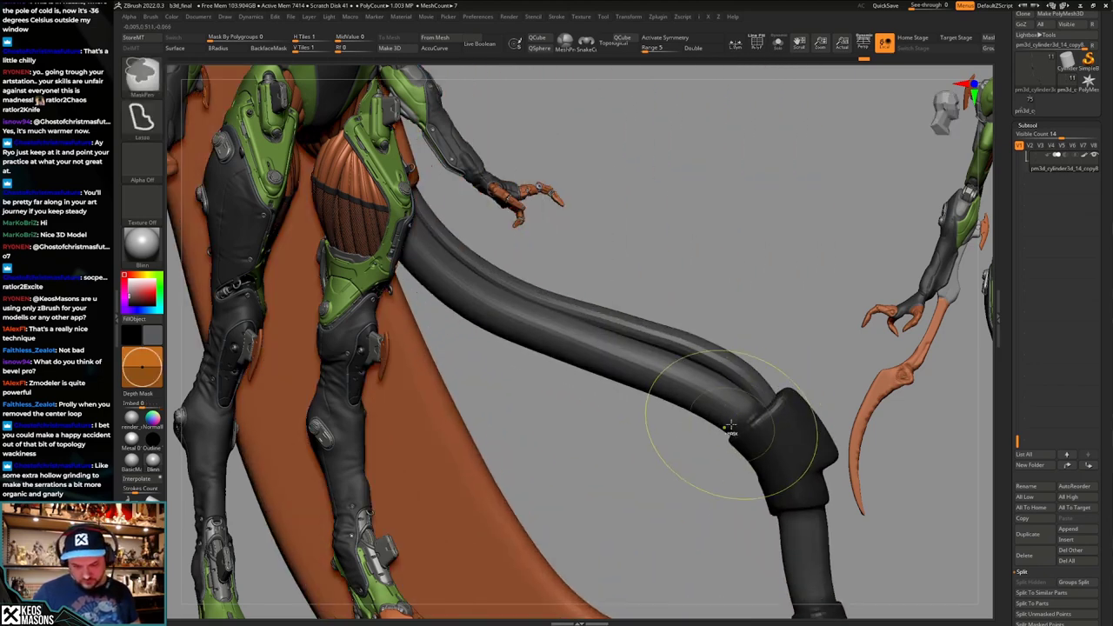
pyautogui.hotkey('ctrl', 'z')
pyautogui.hotkey('ctrl', 'z')
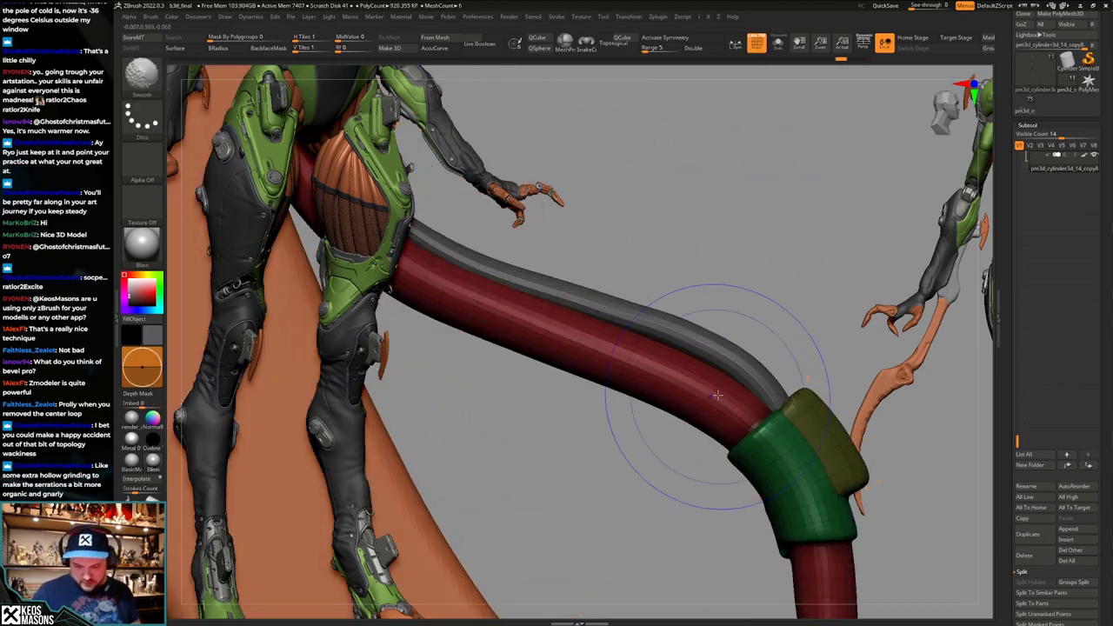
# Try to recut narrow lengthwise grooves along the hose with ZModeler while the subdivision preview is off.
pyautogui.hotkey('shift', 'd')
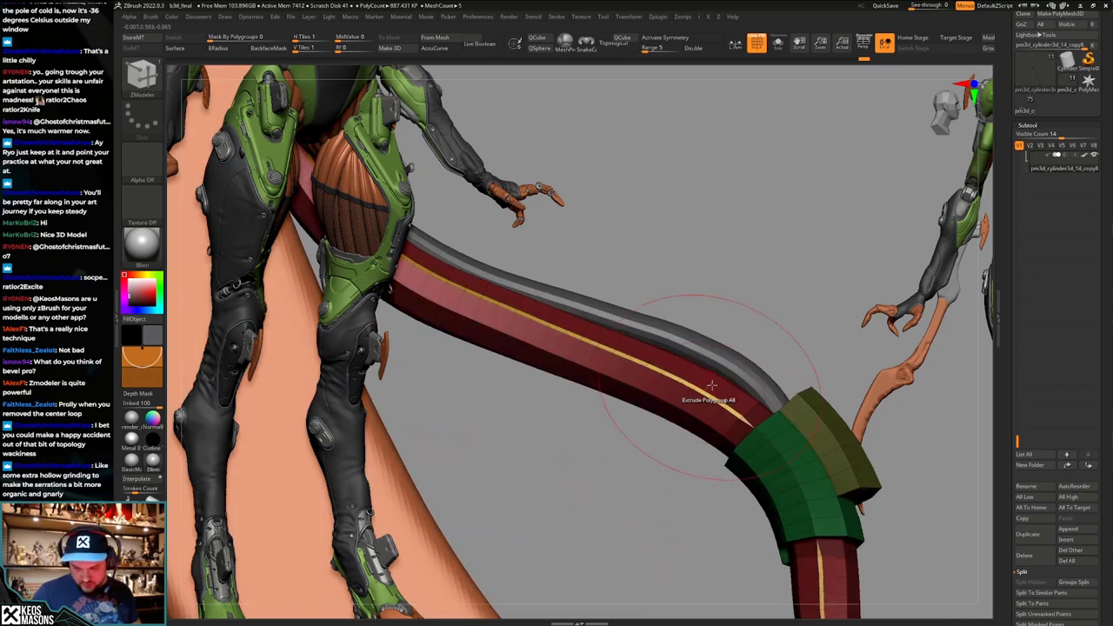
pyautogui.moveTo(711, 384)
pyautogui.mouseDown(button='right')
pyautogui.moveTo(783, 427)
pyautogui.moveTo(749, 377)
pyautogui.moveTo(763, 390)
pyautogui.moveTo(683, 353)
pyautogui.moveTo(688, 376)
pyautogui.mouseUp(button='right')
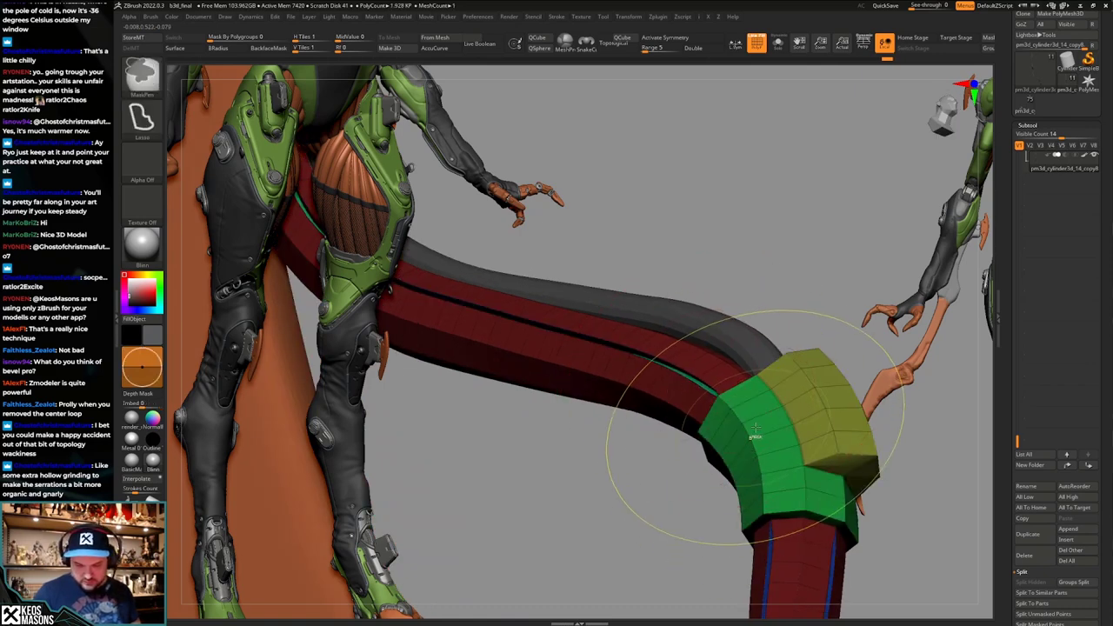
pyautogui.hotkey('ctrl', 'z')
pyautogui.hotkey('ctrl', 'z')
pyautogui.hotkey('ctrl', 'z')
pyautogui.hotkey('ctrl', 'z')
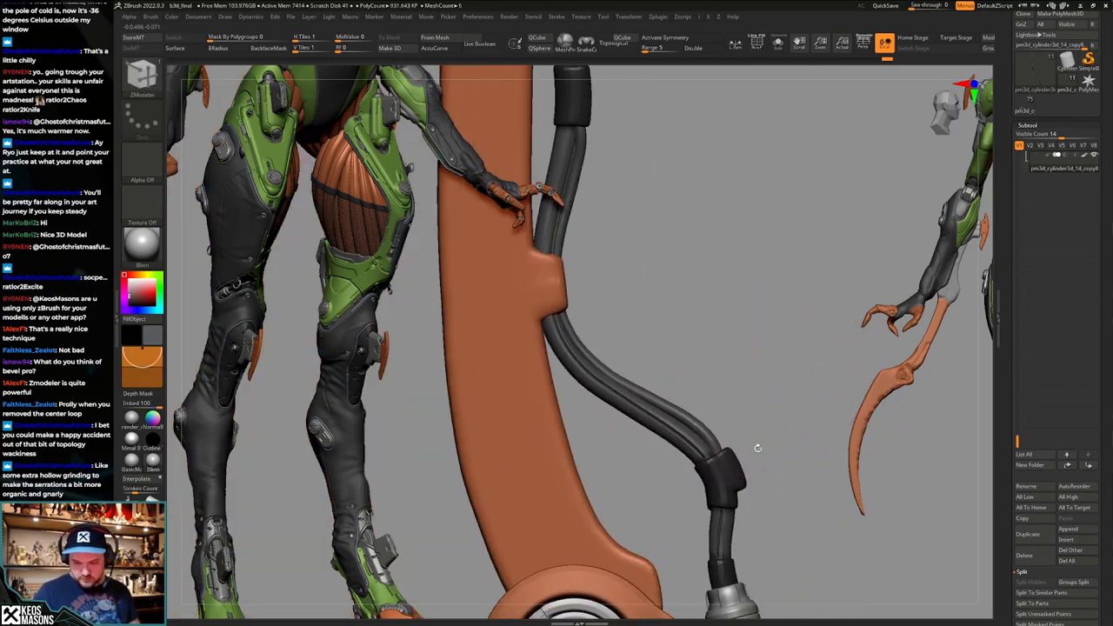
pyautogui.keyDown('ctrl'); pyautogui.moveTo(757, 447); pyautogui.dragTo(780, 413, button='right'); pyautogui.keyUp('ctrl')
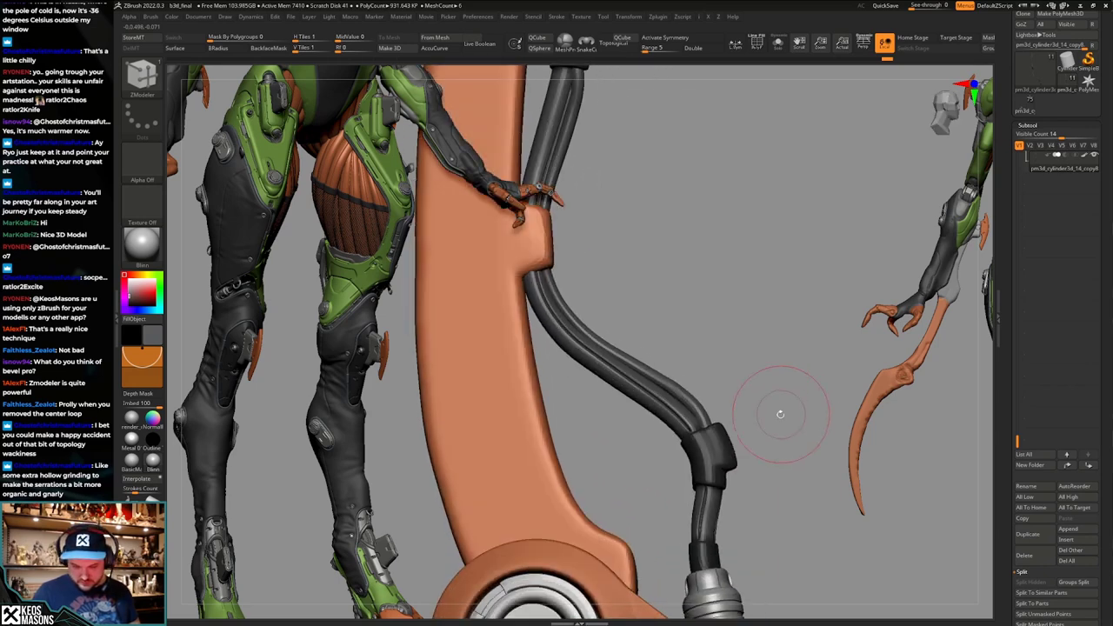
# Review the grooved hose from both sides of the arm and undo the lengthwise grooves.
pyautogui.hotkey('ctrl', 'z')
pyautogui.hotkey('ctrl', 'z')
pyautogui.hotkey('ctrl', 'z')
pyautogui.hotkey('ctrl', 'z')
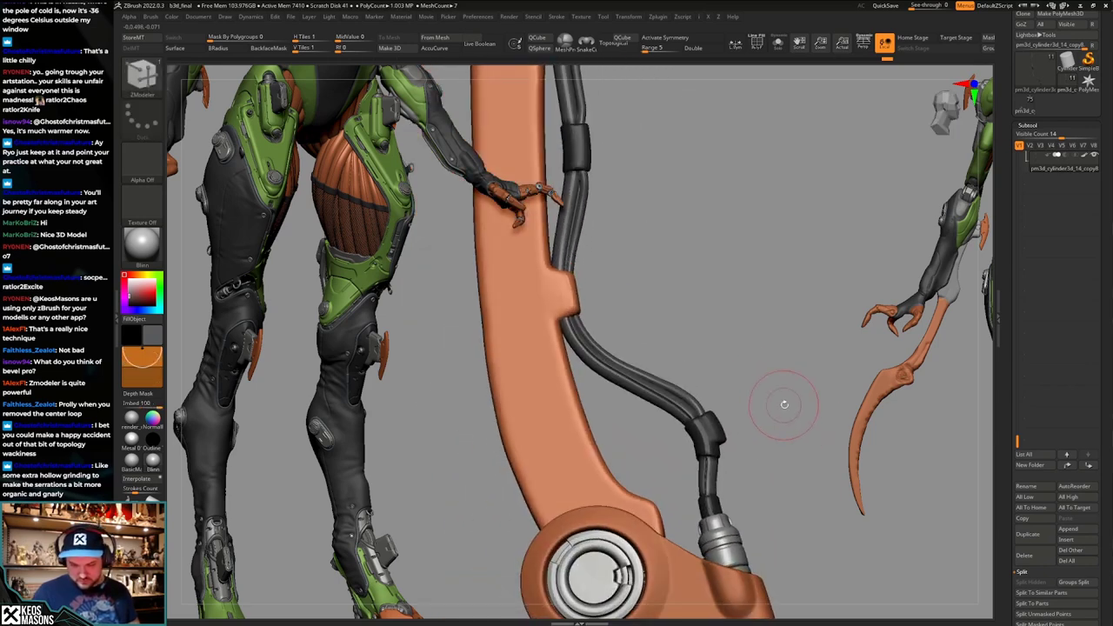
pyautogui.hotkey('ctrl', 'z')
pyautogui.hotkey('ctrl', 'z')
pyautogui.hotkey('ctrl', 'z')
pyautogui.hotkey('ctrl', 'z')
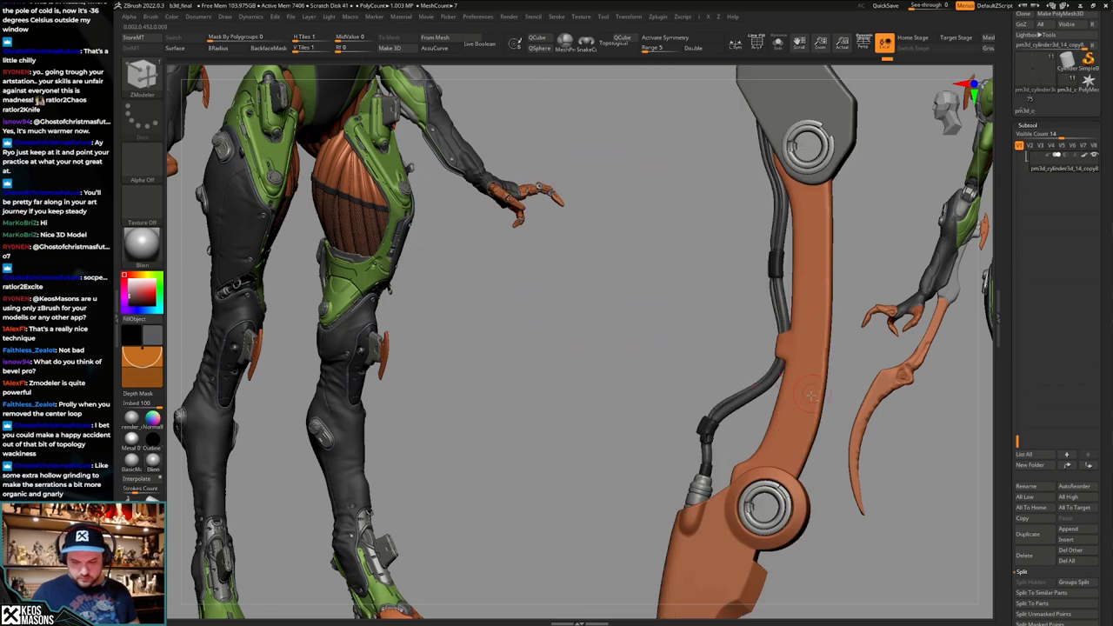
pyautogui.moveTo(810, 395)
pyautogui.mouseDown(button='right')
pyautogui.moveTo(752, 433)
pyautogui.moveTo(724, 437)
pyautogui.moveTo(812, 376)
pyautogui.moveTo(793, 417)
pyautogui.moveTo(805, 420)
pyautogui.moveTo(807, 376)
pyautogui.moveTo(786, 392)
pyautogui.mouseUp(button='right')
pyautogui.hotkey('ctrl', 'z')
pyautogui.hotkey('ctrl', 'z')
pyautogui.hotkey('shift', 'f')
pyautogui.hotkey('shift', 'f')
pyautogui.press('space')
pyautogui.click(766, 328)
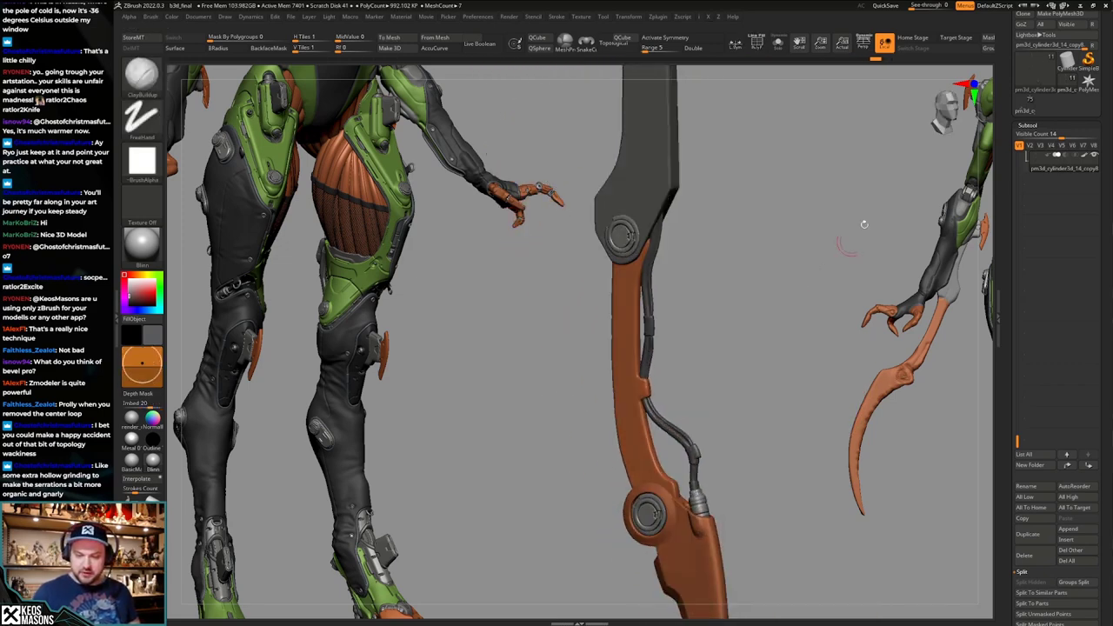
pyautogui.moveTo(864, 224); pyautogui.dragTo(776, 413, button='right')
pyautogui.hotkey('ctrl', 'z')
pyautogui.hotkey('ctrl', 'z')
pyautogui.hotkey('ctrl', 'z')
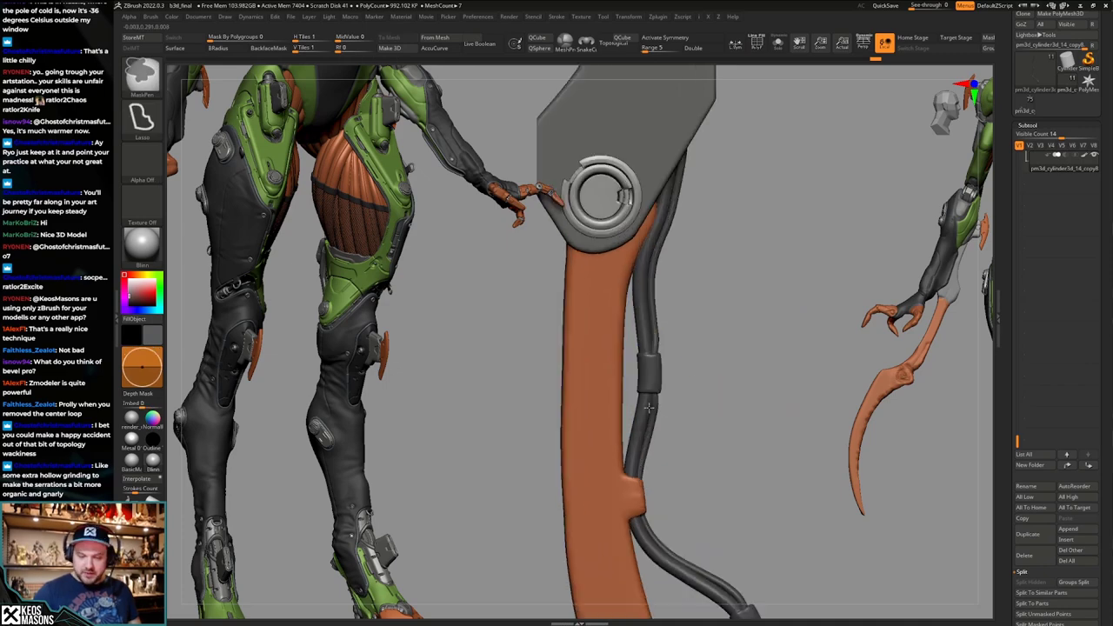
# Return to the Move brush, select the second hose and refine its course beside the middle sleeve.
pyautogui.press('b')
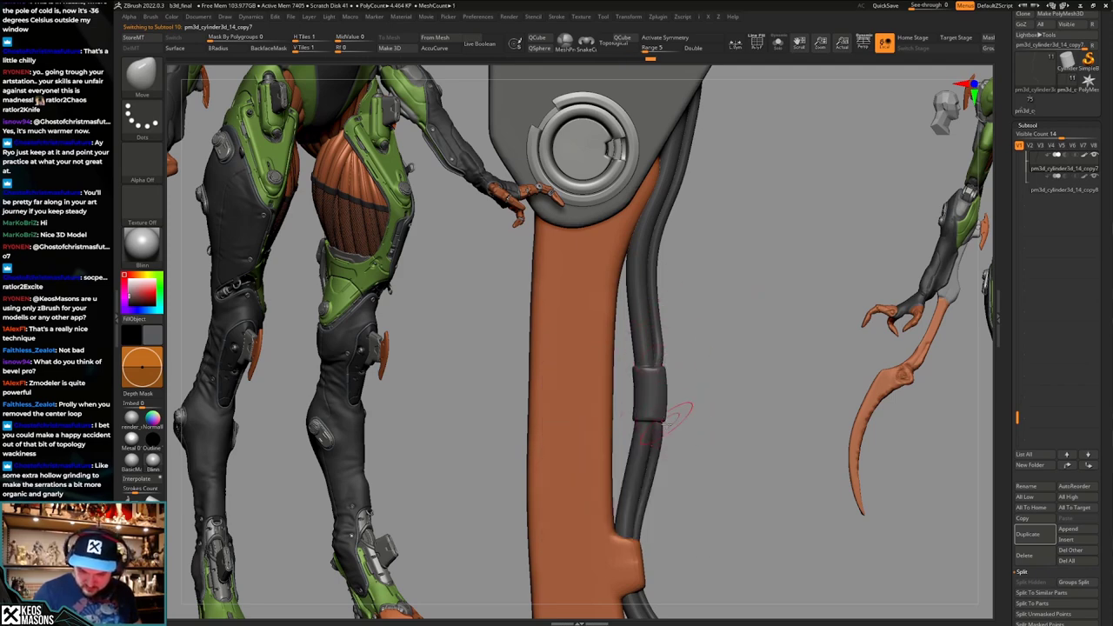
pyautogui.keyDown('ctrl'); pyautogui.moveTo(663, 409); pyautogui.dragTo(693, 387, button='right'); pyautogui.keyUp('ctrl')
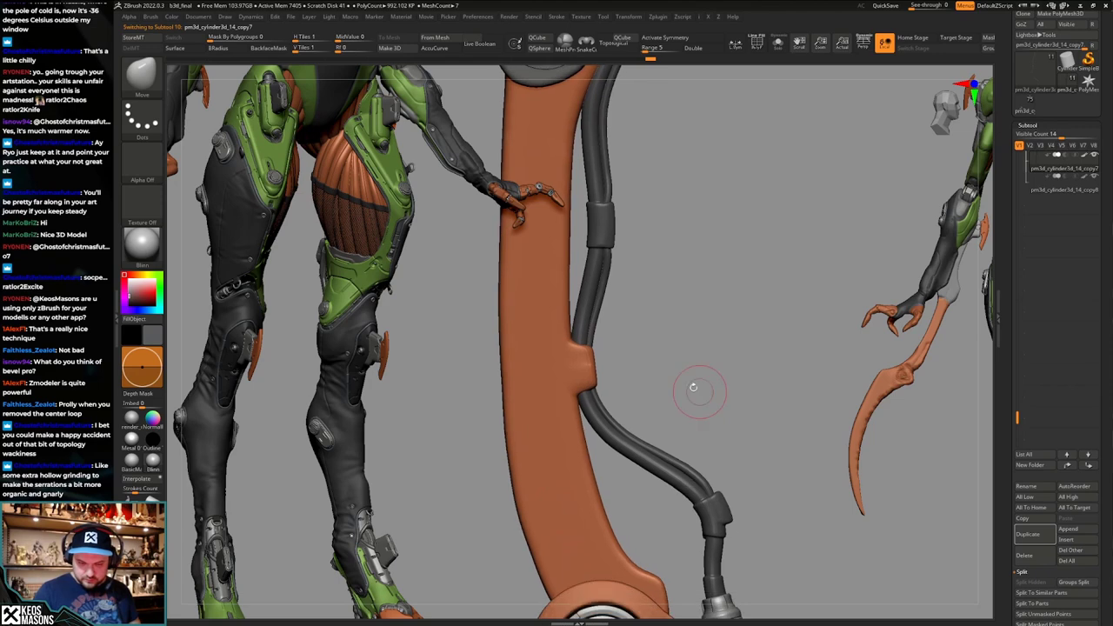
pyautogui.rightClick(593, 359)
pyautogui.moveTo(606, 365)
pyautogui.keyDown('ctrl'); pyautogui.mouseDown(button='right')
pyautogui.moveTo(683, 424)
pyautogui.moveTo(682, 379)
pyautogui.mouseUp(button='right'); pyautogui.keyUp('ctrl')
pyautogui.moveTo(682, 379)
pyautogui.keyDown('ctrl'); pyautogui.mouseDown(button='right')
pyautogui.moveTo(709, 373)
pyautogui.moveTo(687, 409)
pyautogui.moveTo(732, 402)
pyautogui.moveTo(714, 441)
pyautogui.mouseUp(button='right'); pyautogui.keyUp('ctrl')
pyautogui.hotkey('ctrl', 'z')
pyautogui.hotkey('ctrl', 'z')
pyautogui.hotkey('ctrl', 'z')
pyautogui.hotkey('ctrl', 'z')
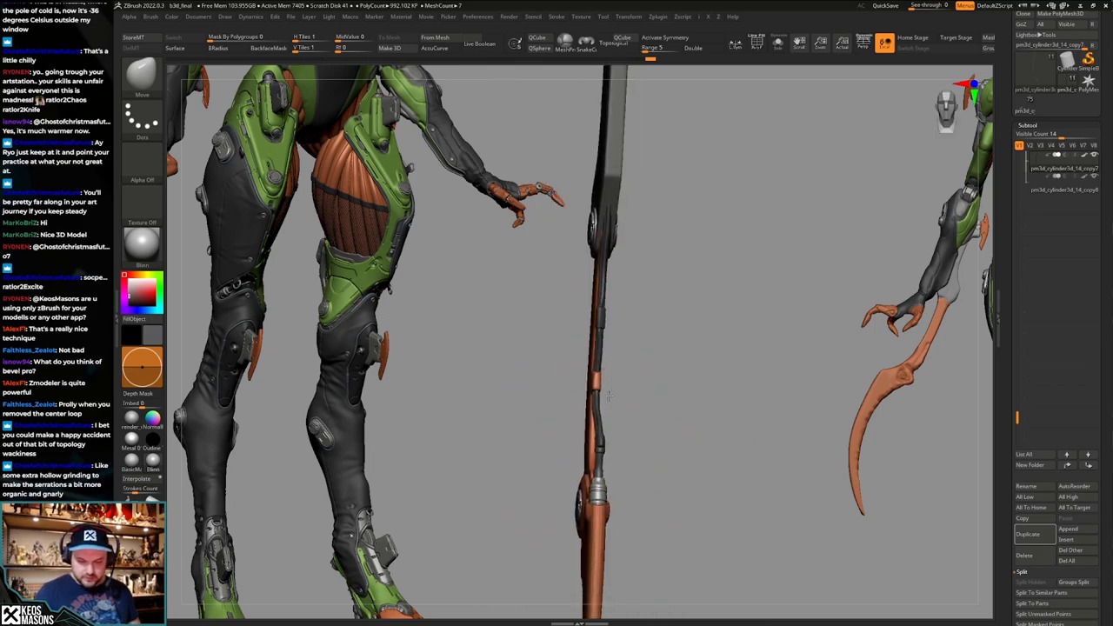
# Resize the Move brush and adjust the second hose around the middle sleeve, working from an edge-on view of the arm.
pyautogui.moveTo(622, 407)
pyautogui.mouseDown(button='right')
pyautogui.moveTo(603, 388)
pyautogui.moveTo(636, 368)
pyautogui.moveTo(621, 365)
pyautogui.moveTo(632, 367)
pyautogui.moveTo(629, 352)
pyautogui.moveTo(654, 360)
pyautogui.moveTo(600, 354)
pyautogui.mouseUp(button='right')
pyautogui.hotkey('ctrl', 'z')
pyautogui.press('space')
pyautogui.hotkey('ctrl', 'z')
pyautogui.press('space')
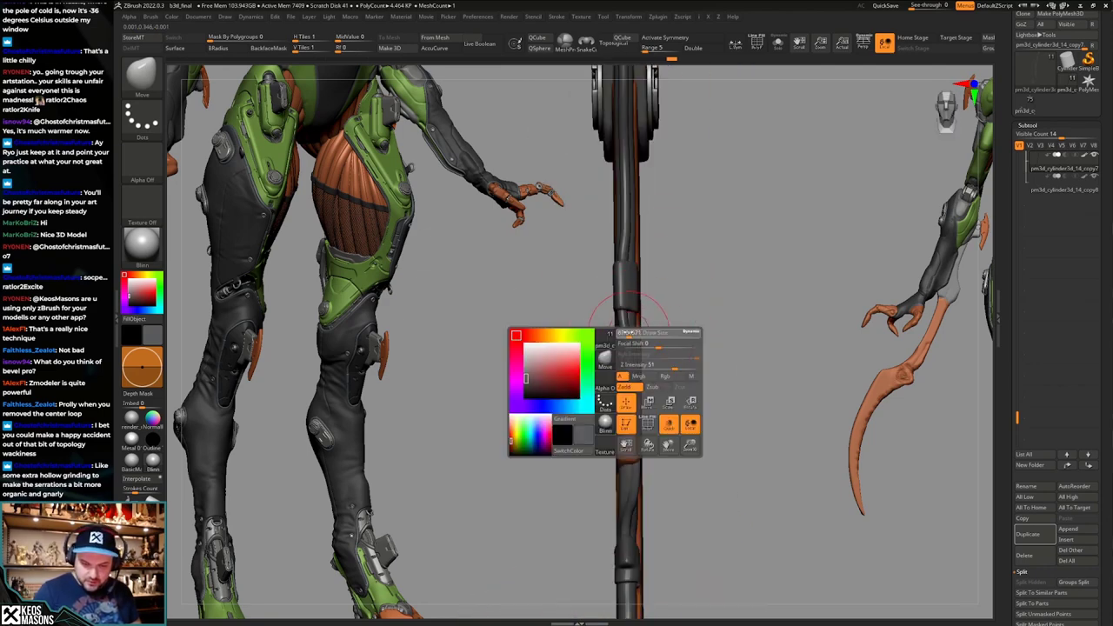
pyautogui.moveTo(626, 339); pyautogui.dragTo(630, 338)
pyautogui.moveTo(593, 336)
pyautogui.mouseDown(button='right')
pyautogui.moveTo(635, 322)
pyautogui.moveTo(645, 431)
pyautogui.mouseUp(button='right')
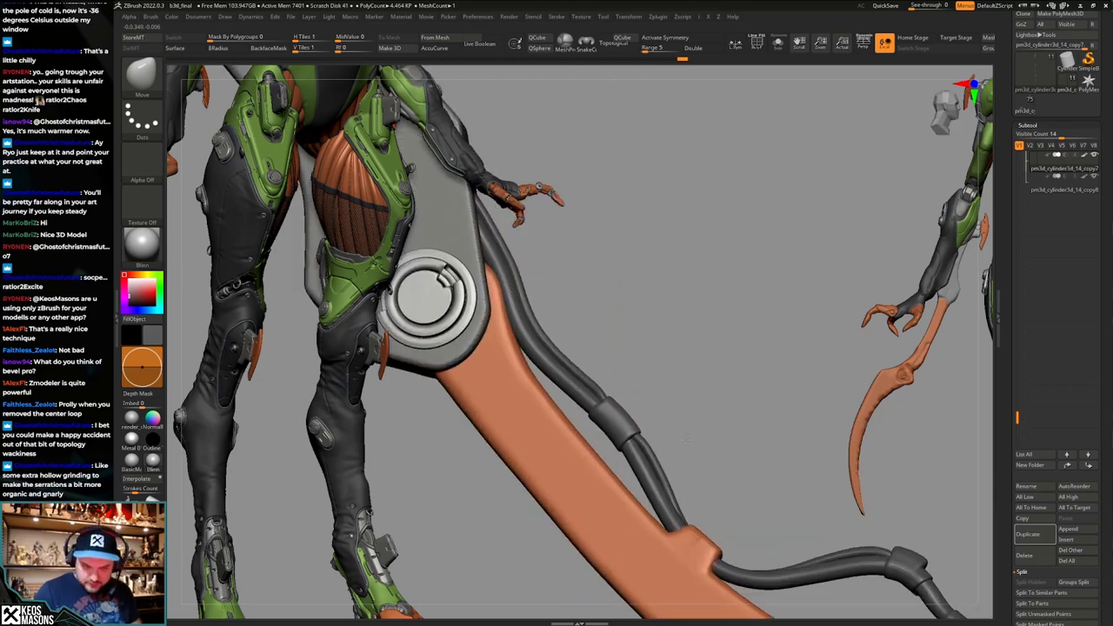
# Nudge the second hose sideways with the Move brush near the upper pivot joint, above the middle sleeve.
pyautogui.moveTo(704, 344); pyautogui.dragTo(652, 336, button='right')
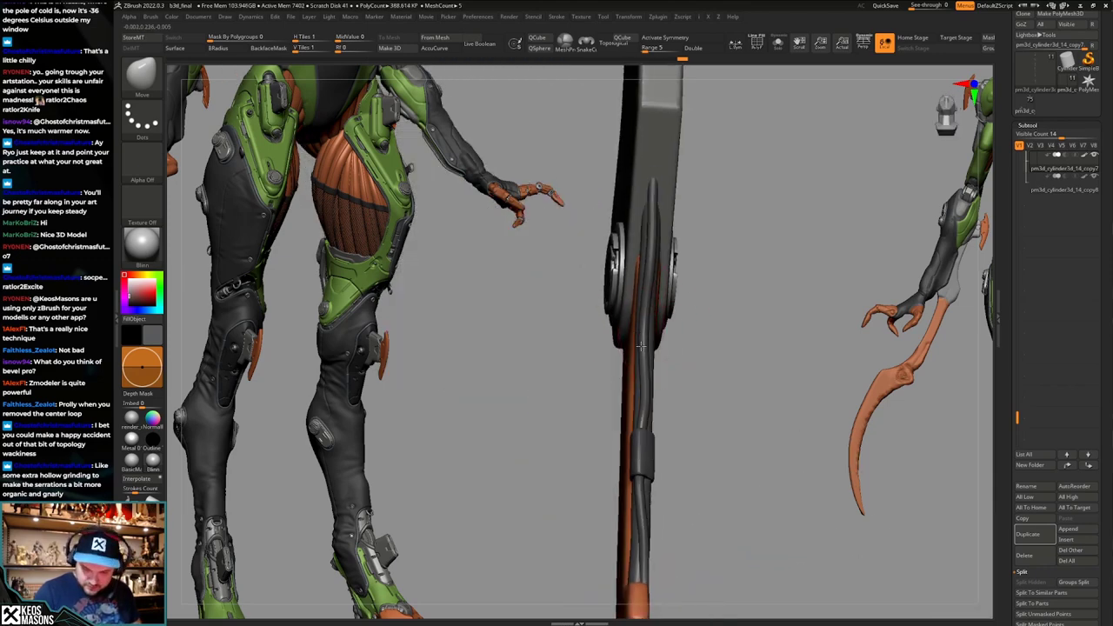
pyautogui.hotkey('ctrl', 'z')
pyautogui.moveTo(631, 285)
pyautogui.mouseDown(button='right')
pyautogui.moveTo(698, 293)
pyautogui.moveTo(650, 301)
pyautogui.mouseUp(button='right')
pyautogui.moveTo(638, 331); pyautogui.dragTo(633, 332)
pyautogui.moveTo(647, 383)
pyautogui.mouseDown(button='right')
pyautogui.moveTo(667, 390)
pyautogui.moveTo(663, 370)
pyautogui.mouseUp(button='right')
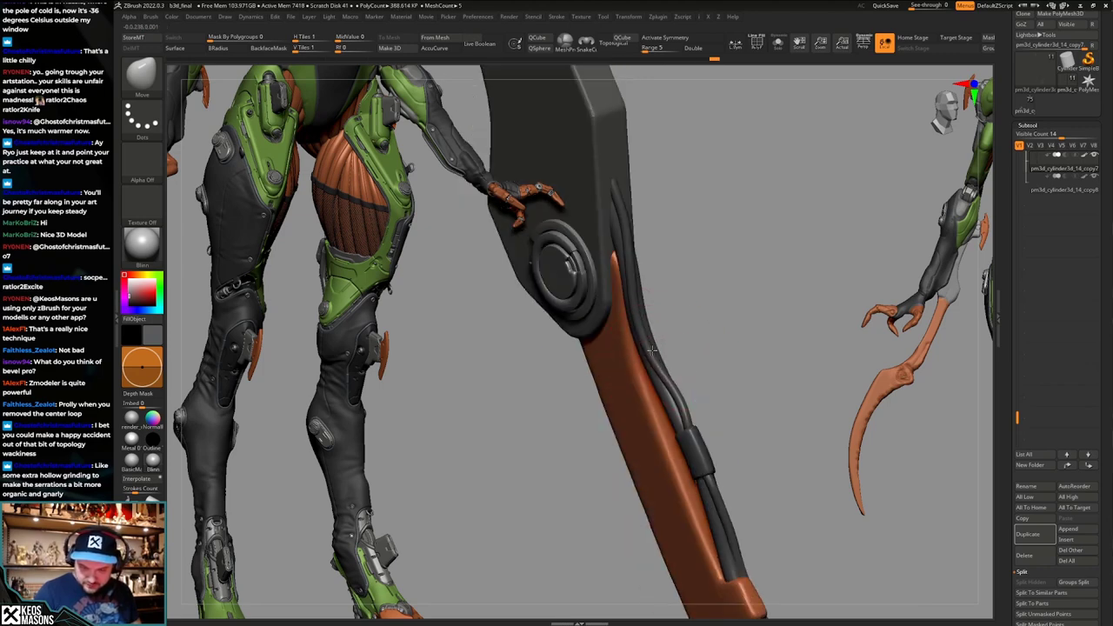
# Fit the second hose closely against the first below the arm's bracket with the Move brush, working from both sides of the arm.
pyautogui.hotkey('ctrl', 'shift', 'z')
pyautogui.moveTo(679, 253)
pyautogui.mouseDown(button='right')
pyautogui.moveTo(698, 207)
pyautogui.moveTo(700, 365)
pyautogui.moveTo(751, 396)
pyautogui.mouseUp(button='right')
pyautogui.hotkey('ctrl', 'shift', 'z')
pyautogui.hotkey('ctrl', 'shift', 'z')
pyautogui.hotkey('ctrl', 'shift', 'z')
pyautogui.hotkey('ctrl', 'shift', 'z')
pyautogui.hotkey('ctrl', 'shift', 'z')
pyautogui.hotkey('ctrl', 'shift', 'z')
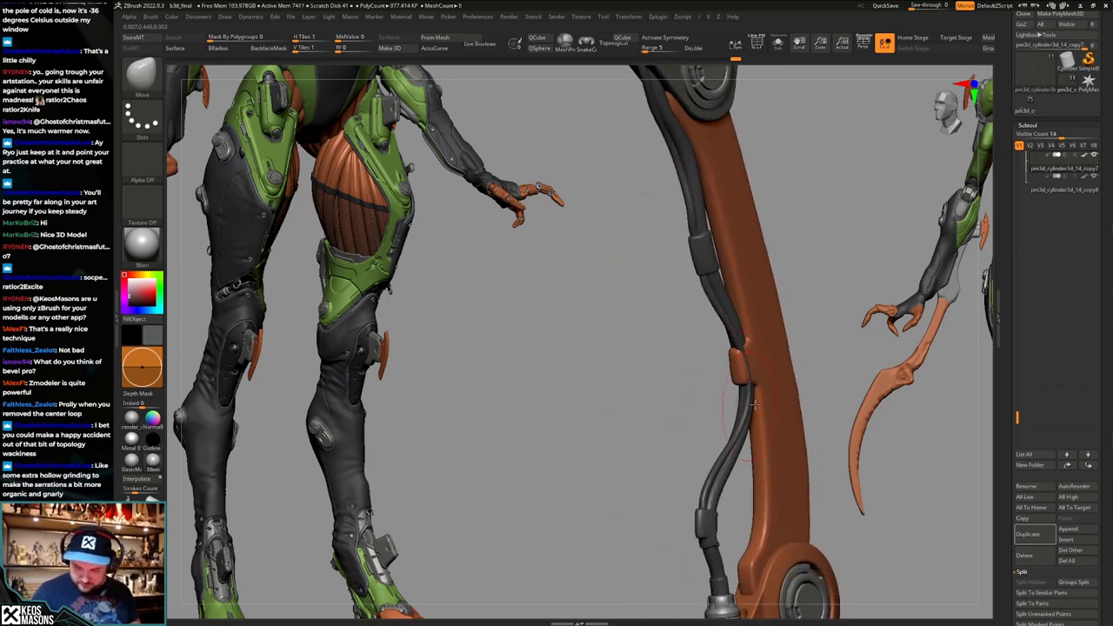
pyautogui.hotkey('ctrl', 'shift', 'z')
pyautogui.hotkey('ctrl', 'shift', 'z')
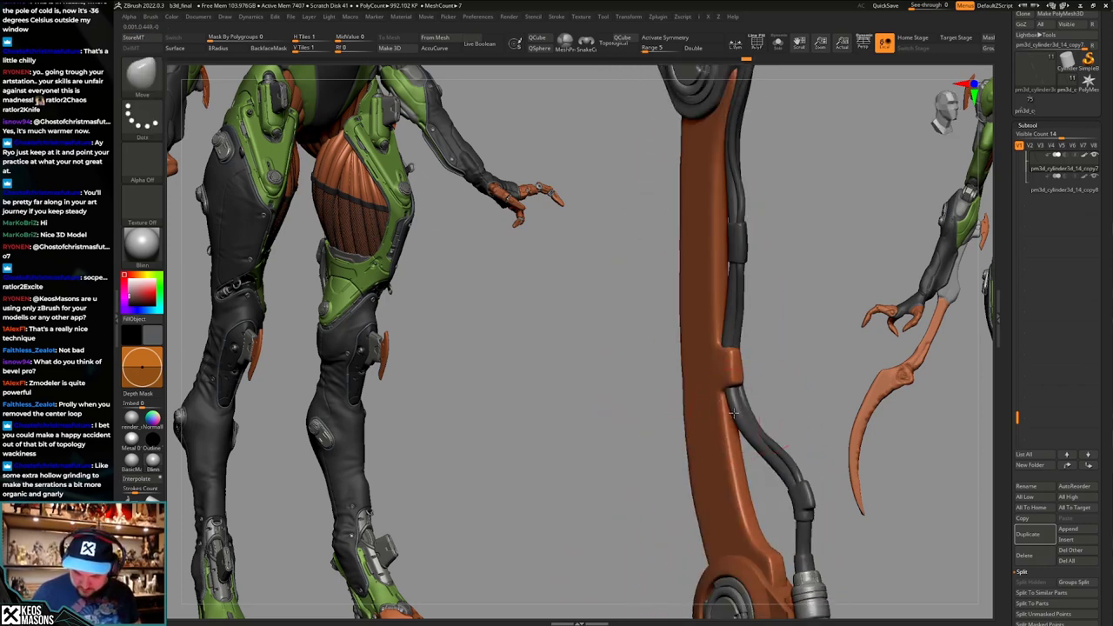
# Refine the second hose's course between the bracket and the lower sleeve above the ribbed connector, working from a side view.
pyautogui.hotkey('ctrl', 'shift', 'z')
pyautogui.hotkey('ctrl', 'shift', 'z')
pyautogui.hotkey('ctrl', 'shift', 'z')
pyautogui.hotkey('ctrl', 'shift', 'z')
pyautogui.hotkey('ctrl', 'shift', 'z')
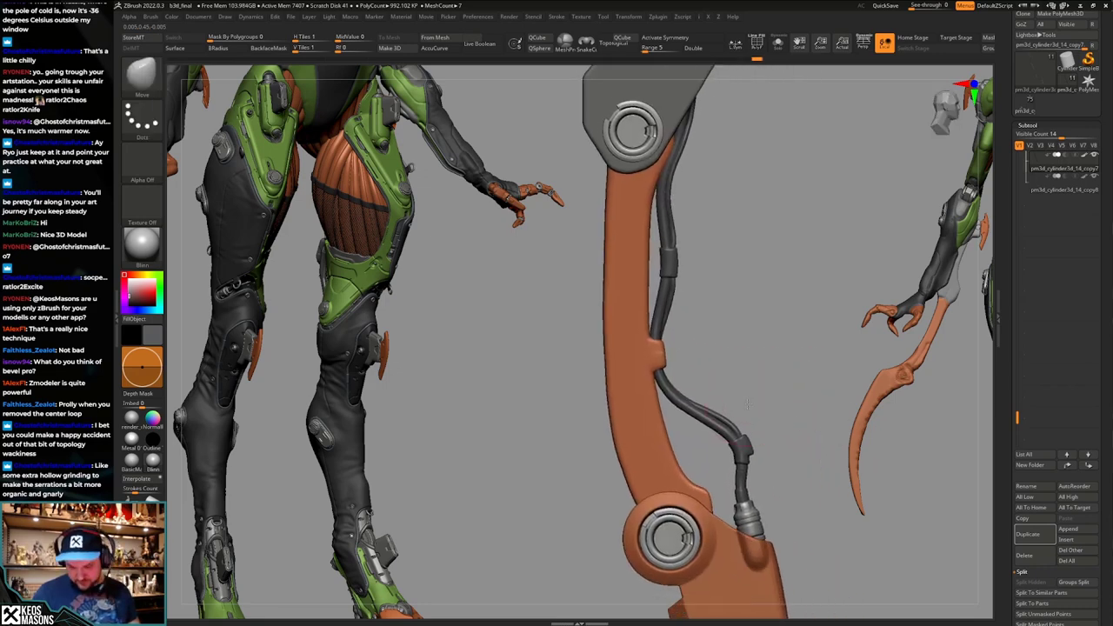
pyautogui.keyDown('alt'); pyautogui.moveTo(748, 406); pyautogui.dragTo(735, 383); pyautogui.keyUp('alt')
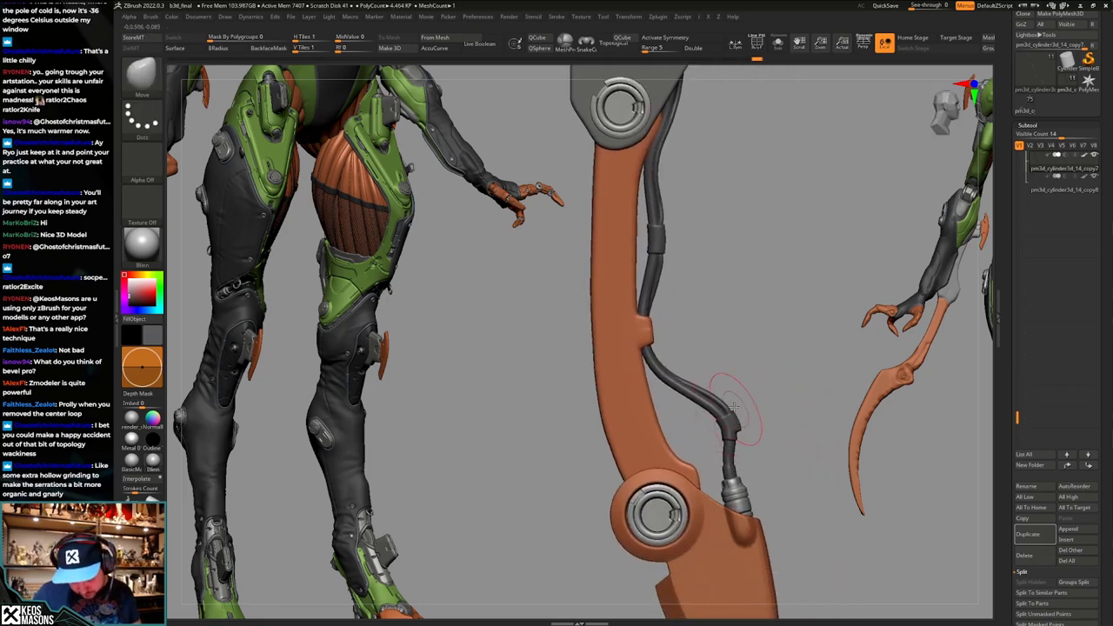
pyautogui.keyDown('ctrl'); pyautogui.moveTo(727, 403); pyautogui.dragTo(735, 439, button='right'); pyautogui.keyUp('ctrl')
pyautogui.moveTo(735, 438)
pyautogui.mouseDown(button='right')
pyautogui.moveTo(695, 433)
pyautogui.moveTo(762, 426)
pyautogui.moveTo(735, 407)
pyautogui.mouseUp(button='right')
pyautogui.keyDown('alt'); pyautogui.moveTo(734, 407); pyautogui.dragTo(755, 461, button='right'); pyautogui.keyUp('alt')
pyautogui.moveTo(754, 460)
pyautogui.mouseDown(button='right')
pyautogui.moveTo(695, 368)
pyautogui.moveTo(728, 398)
pyautogui.moveTo(748, 342)
pyautogui.mouseUp(button='right')
pyautogui.hotkey('ctrl', 'shift', 'z')
pyautogui.hotkey('ctrl', 'shift', 'z')
pyautogui.hotkey('ctrl', 'shift', 'z')
pyautogui.hotkey('ctrl', 'shift', 'z')
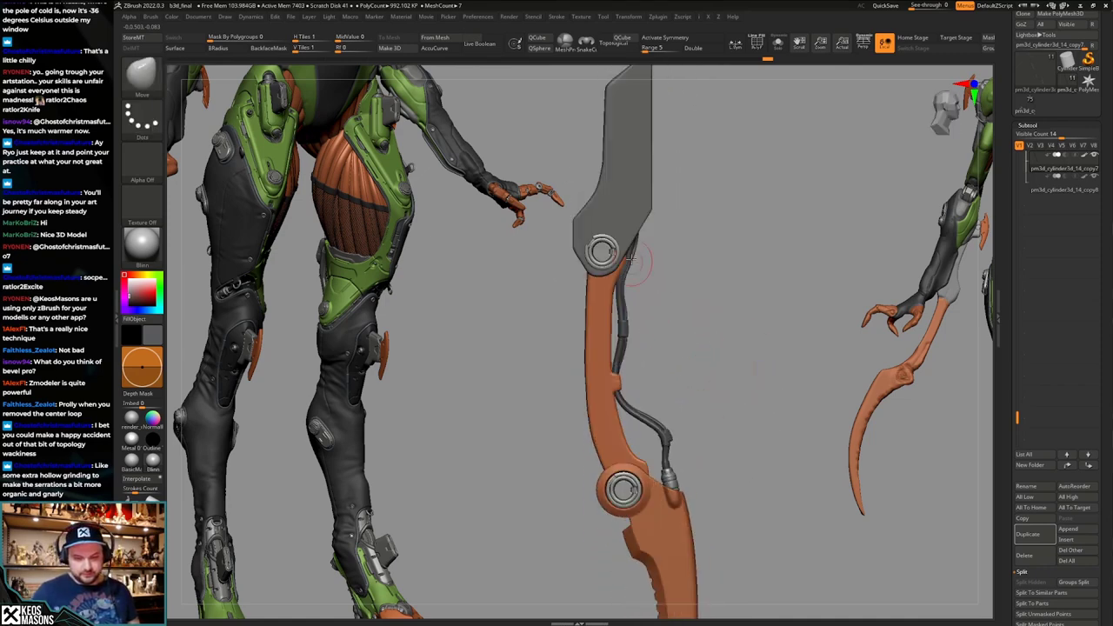
# Isolate the sleeved hose with its polygroups displayed and merge it down with the second hose into one subtool.
pyautogui.hotkey('shift', 'f')
pyautogui.keyDown('alt'); pyautogui.moveTo(735, 381); pyautogui.dragTo(728, 350, button='right'); pyautogui.keyUp('alt')
pyautogui.hotkey('alt', 's')
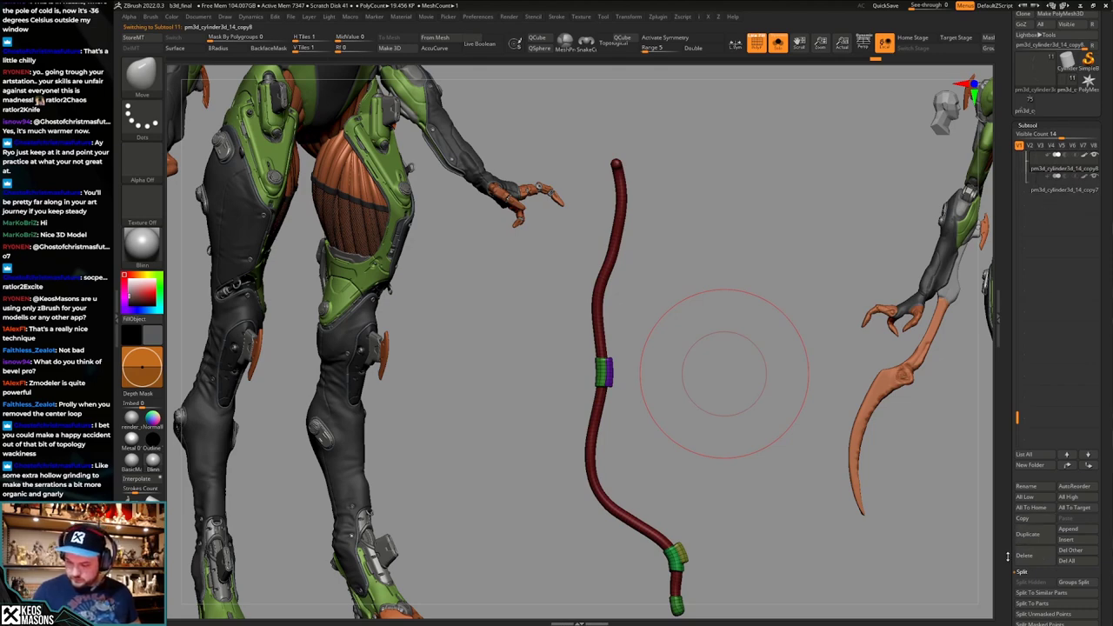
pyautogui.scroll(-3, 1060, 497)
pyautogui.click(1026, 497)
pyautogui.click(1041, 507)
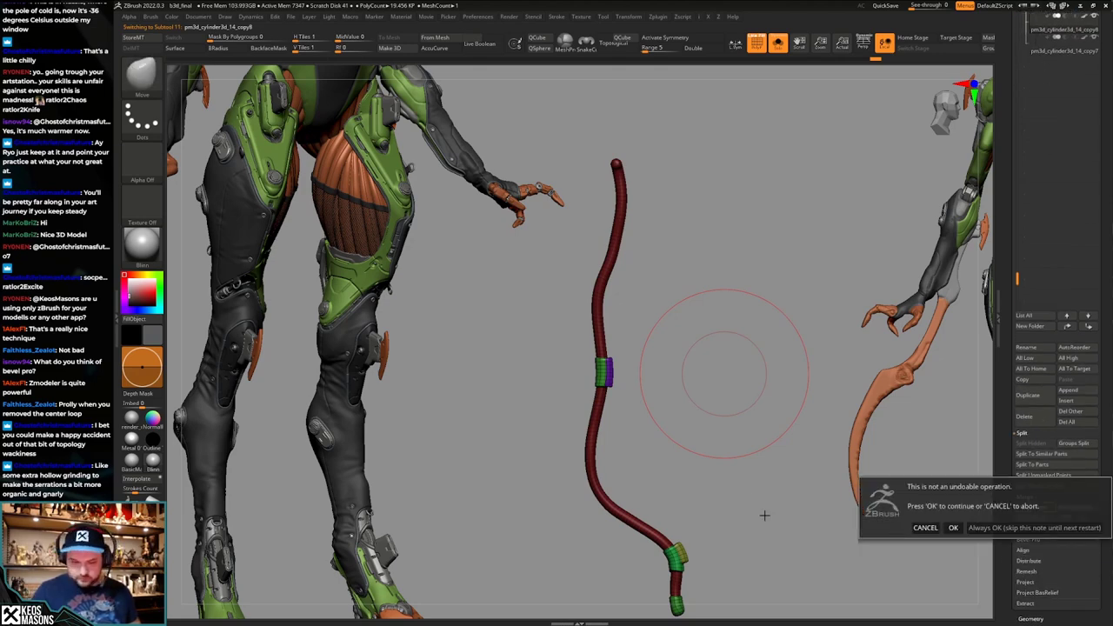
pyautogui.click(953, 528)
# Bring back the full arm without polygroup display, resize the Move brush and reshape the merged hoses just below the upper pivot.
pyautogui.hotkey('shift', 'f')
pyautogui.keyDown('alt'); pyautogui.moveTo(747, 397); pyautogui.dragTo(714, 411); pyautogui.keyUp('alt')
pyautogui.hotkey('shift', 'alt', 's')
pyautogui.press('space')
pyautogui.moveTo(671, 298)
pyautogui.mouseDown()
pyautogui.moveTo(720, 298)
pyautogui.moveTo(638, 293)
pyautogui.moveTo(683, 293)
pyautogui.moveTo(662, 299)
pyautogui.mouseUp()
pyautogui.press('space')
pyautogui.press('space')
pyautogui.moveTo(648, 296); pyautogui.dragTo(645, 294)
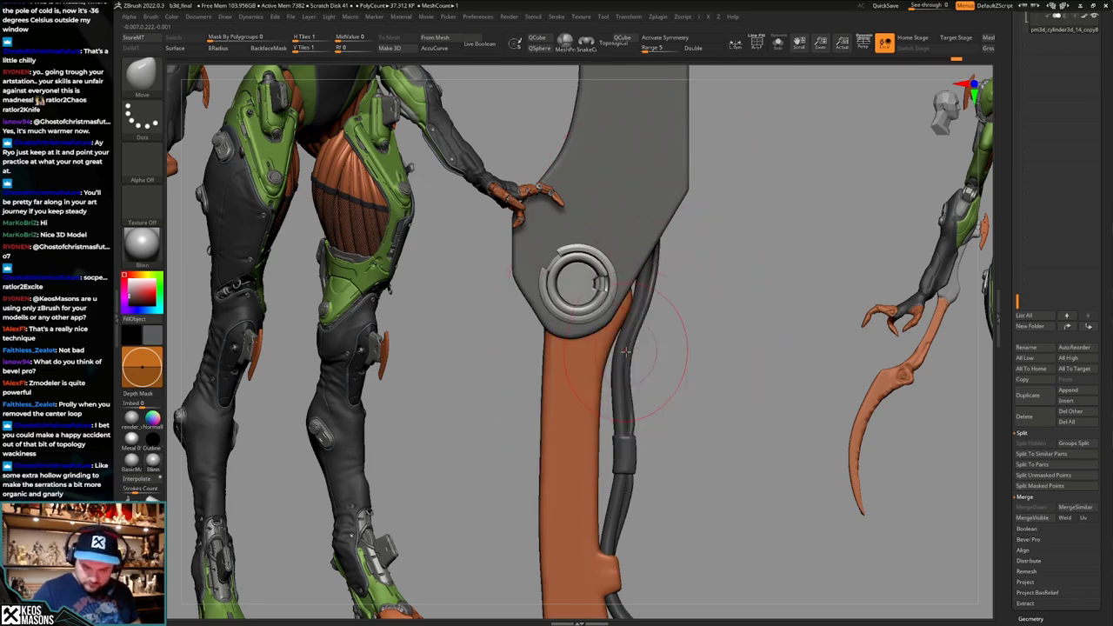
# Undo the last Move stroke and pull the merged hoses closer to the arm between the upper pivot and the middle sleeve.
pyautogui.moveTo(628, 369)
pyautogui.keyDown('ctrl'); pyautogui.mouseDown(button='right')
pyautogui.moveTo(642, 318)
pyautogui.moveTo(666, 377)
pyautogui.mouseUp(button='right'); pyautogui.keyUp('ctrl')
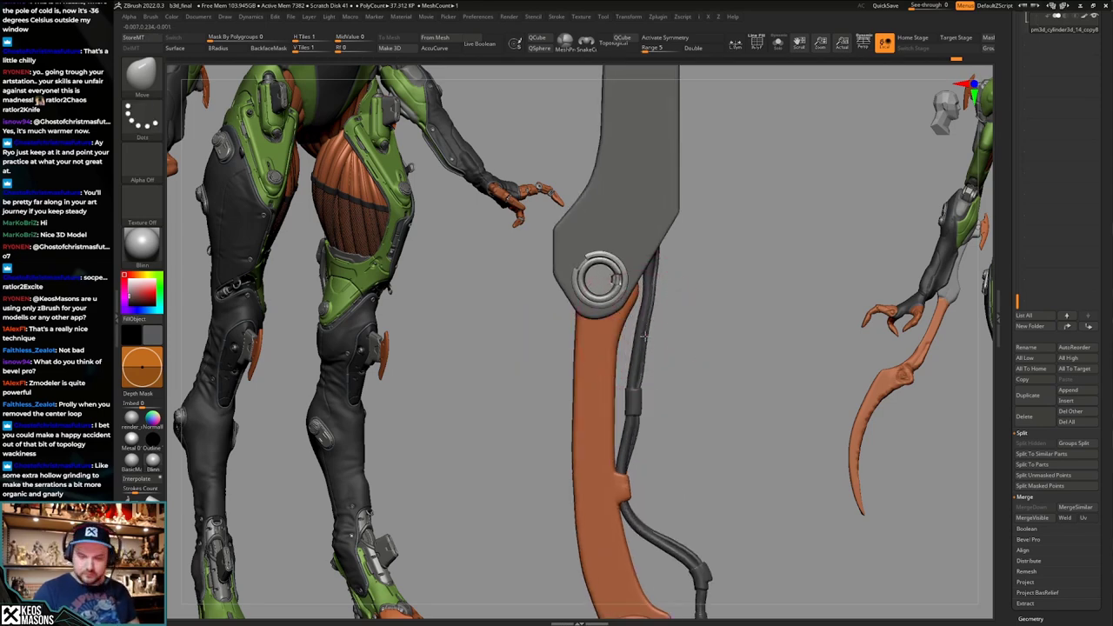
pyautogui.hotkey('ctrl', 'z')
pyautogui.moveTo(654, 327); pyautogui.dragTo(640, 331)
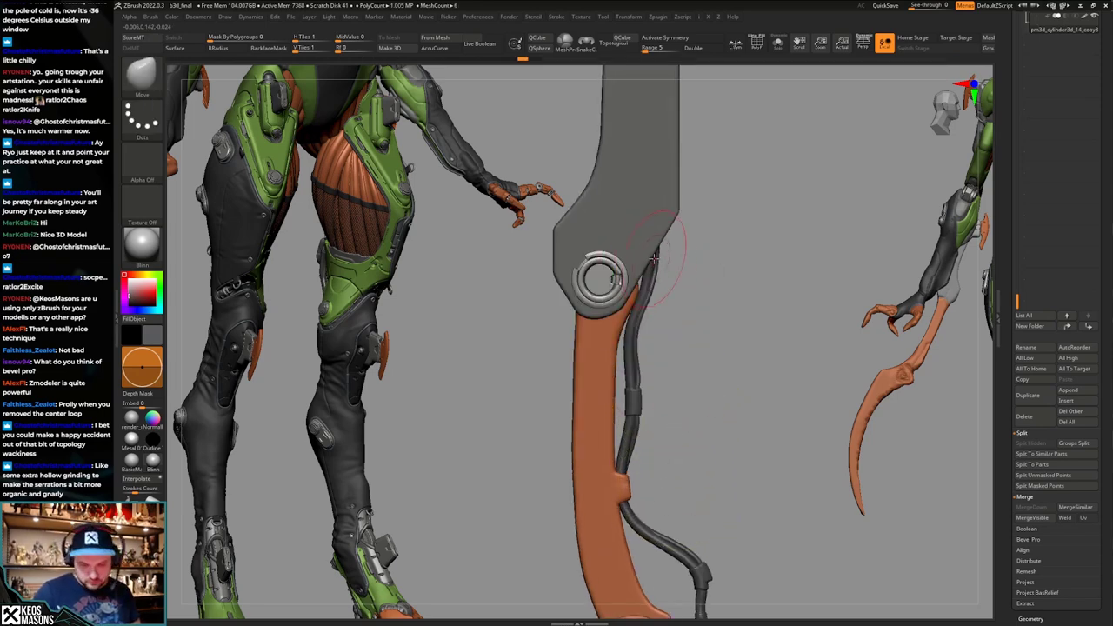
# Inspect the blade arm assembly and its wireframe around the two round joints and the cable.
pyautogui.keyDown('ctrl'); pyautogui.moveTo(654, 235); pyautogui.dragTo(668, 190, button='right'); pyautogui.keyUp('ctrl')
pyautogui.moveTo(755, 360); pyautogui.dragTo(773, 441, button='right')
pyautogui.moveTo(761, 469); pyautogui.dragTo(752, 452)
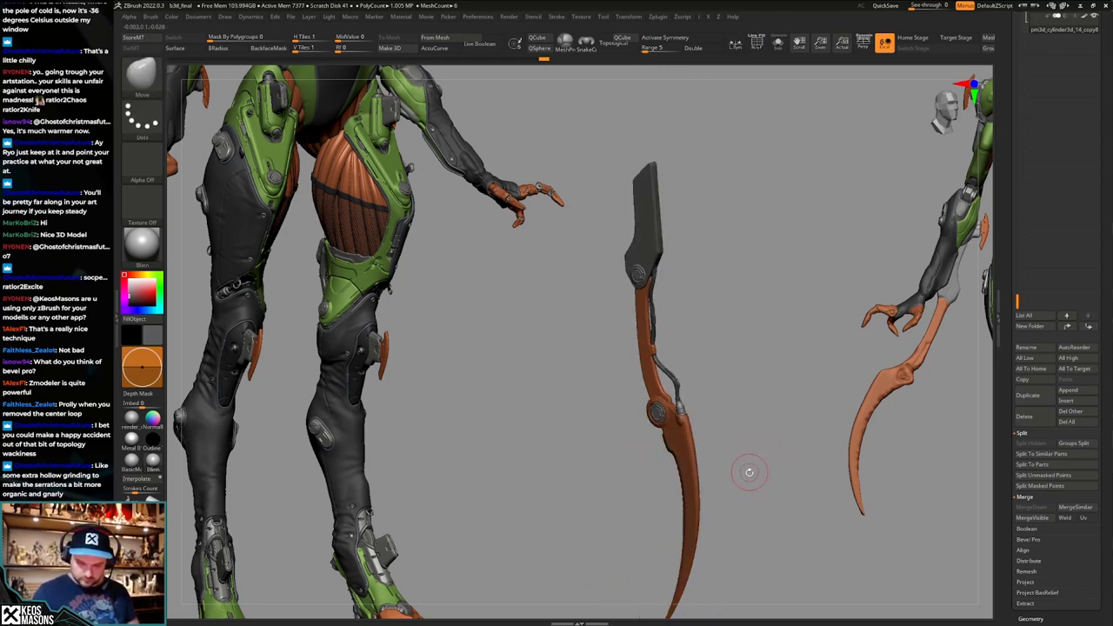
pyautogui.moveTo(749, 472); pyautogui.dragTo(734, 432, button='right')
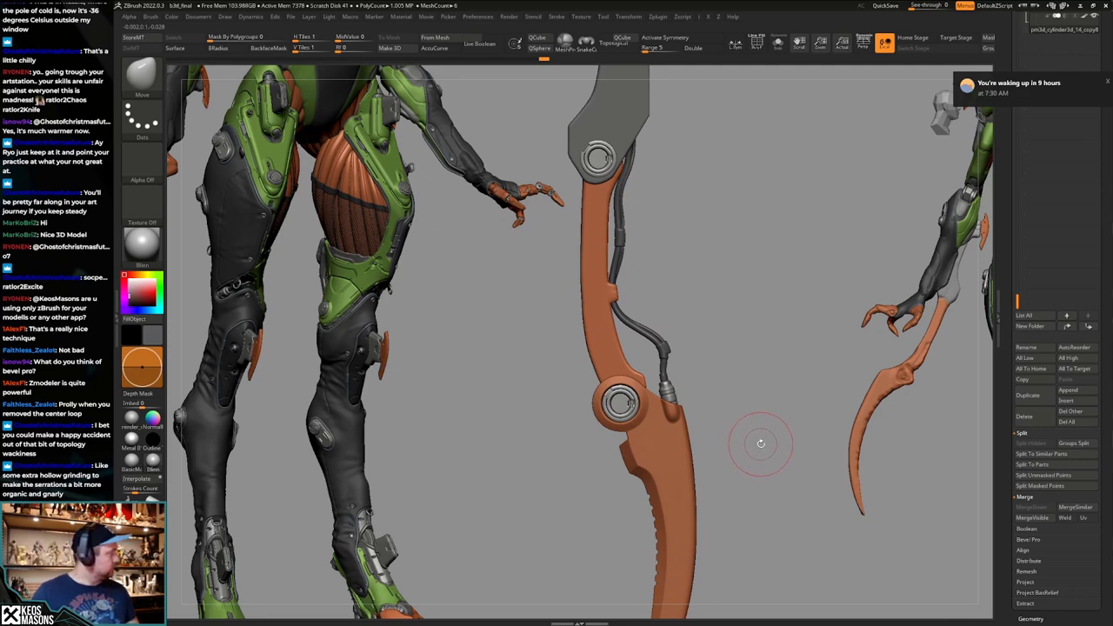
pyautogui.moveTo(760, 446)
pyautogui.mouseDown(button='right')
pyautogui.moveTo(758, 427)
pyautogui.moveTo(788, 409)
pyautogui.moveTo(758, 442)
pyautogui.mouseUp(button='right')
pyautogui.hotkey('shift', 'f')
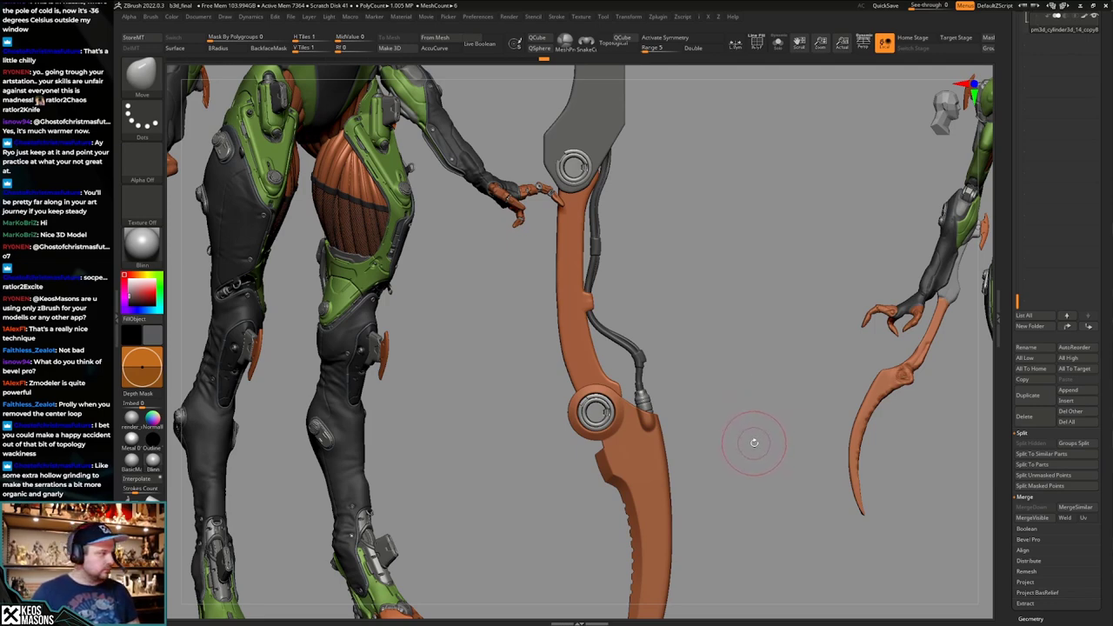
pyautogui.moveTo(753, 436); pyautogui.dragTo(713, 546, button='right')
pyautogui.hotkey('shift', 'f')
pyautogui.hotkey('shift', 'f')
pyautogui.moveTo(674, 435); pyautogui.dragTo(736, 395, button='right')
pyautogui.keyDown('ctrl'); pyautogui.moveTo(737, 395); pyautogui.dragTo(713, 392, button='right'); pyautogui.keyUp('ctrl')
# Select the lower serrated blade subtool and inspect its wireframe and layer settings.
pyautogui.rightClick(642, 454)
pyautogui.keyDown('alt'); pyautogui.click(644, 447); pyautogui.keyUp('alt')
pyautogui.keyDown('alt'); pyautogui.moveTo(742, 357); pyautogui.dragTo(807, 423, button='right'); pyautogui.keyUp('alt')
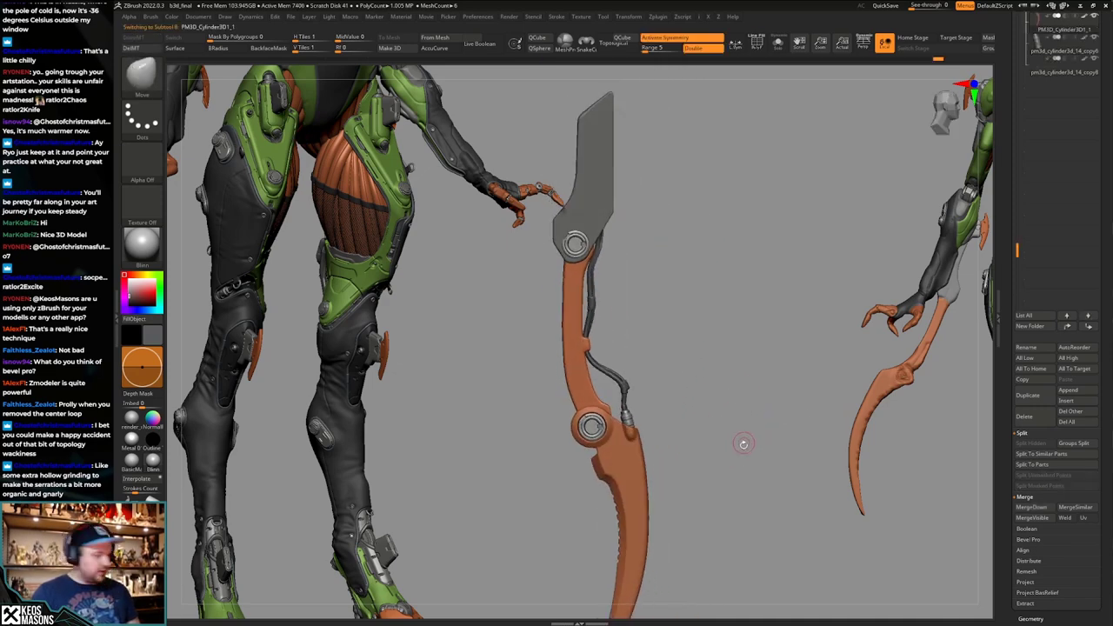
pyautogui.moveTo(743, 443); pyautogui.dragTo(735, 436)
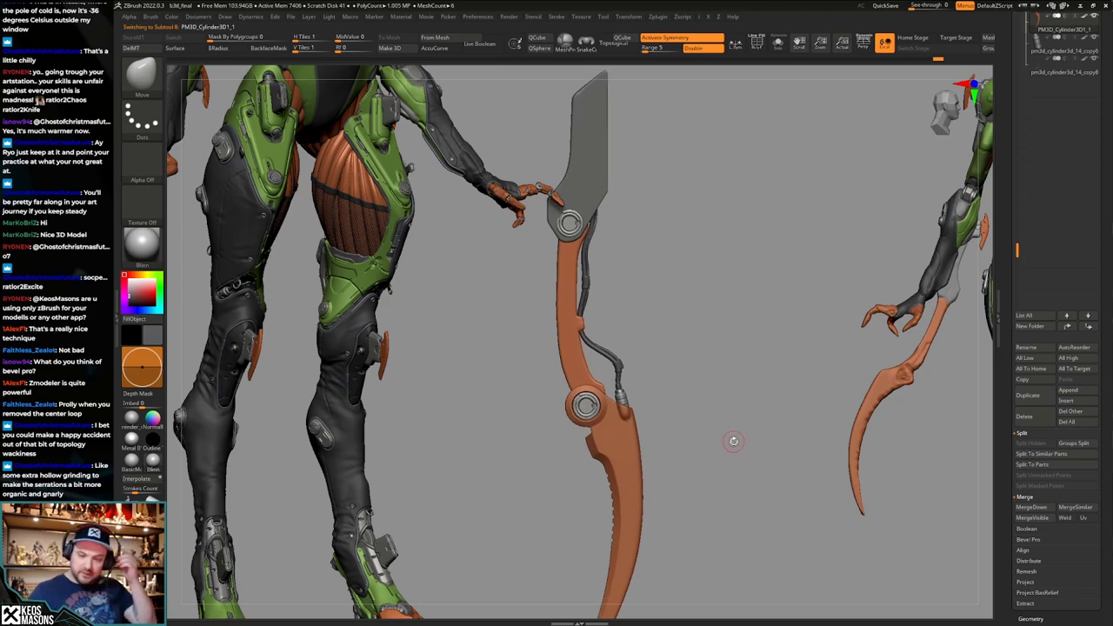
pyautogui.keyDown('alt'); pyautogui.moveTo(654, 434); pyautogui.dragTo(682, 405, button='right'); pyautogui.keyUp('alt')
pyautogui.moveTo(664, 444); pyautogui.dragTo(686, 378)
pyautogui.moveTo(720, 417)
pyautogui.mouseDown()
pyautogui.moveTo(700, 465)
pyautogui.moveTo(709, 386)
pyautogui.moveTo(713, 419)
pyautogui.moveTo(682, 421)
pyautogui.moveTo(700, 412)
pyautogui.mouseUp()
pyautogui.hotkey('alt', 's')
pyautogui.moveTo(1024, 389); pyautogui.dragTo(1028, 277)
pyautogui.click(751, 442)
pyautogui.hotkey('shift', 'f')
pyautogui.moveTo(751, 442)
pyautogui.keyDown('alt'); pyautogui.mouseDown()
pyautogui.moveTo(733, 424)
pyautogui.moveTo(737, 402)
pyautogui.moveTo(756, 385)
pyautogui.moveTo(789, 399)
pyautogui.moveTo(738, 415)
pyautogui.moveTo(739, 448)
pyautogui.mouseUp(); pyautogui.keyUp('alt')
pyautogui.hotkey('shift', 'f')
# Mask the narrow centre strip along the front edge of the lower blade's round joint.
pyautogui.keyDown('ctrl'); pyautogui.moveTo(711, 322); pyautogui.dragTo(739, 351); pyautogui.keyUp('ctrl')
pyautogui.keyDown('ctrl'); pyautogui.moveTo(709, 406); pyautogui.dragTo(717, 407); pyautogui.keyUp('ctrl')
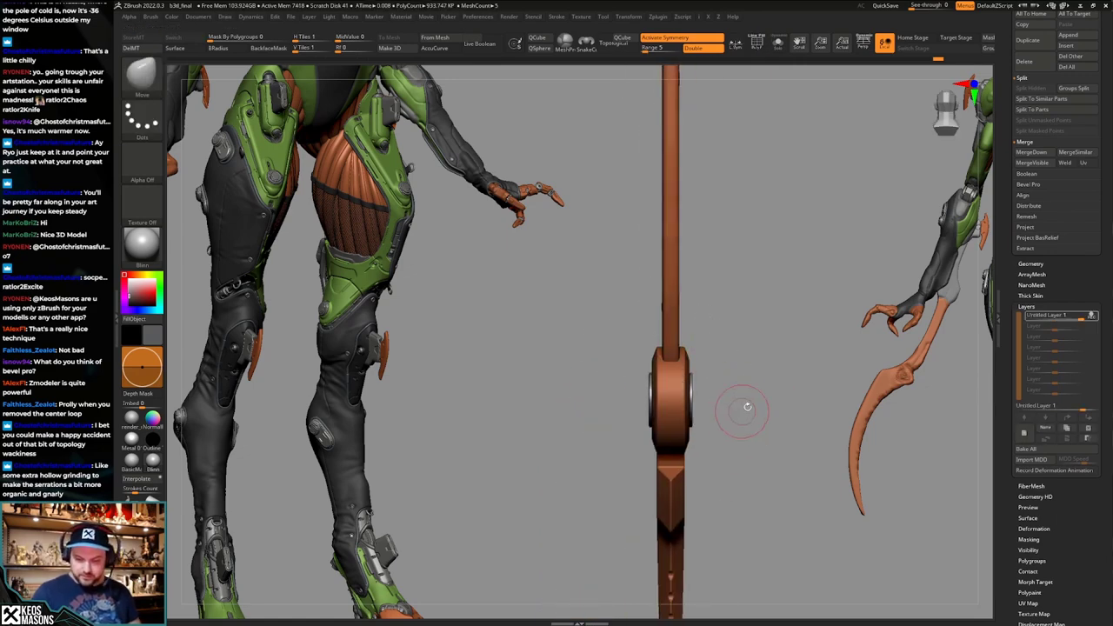
pyautogui.press('space')
pyautogui.keyDown('ctrl'); pyautogui.click(732, 466); pyautogui.keyUp('ctrl')
pyautogui.keyDown('ctrl'); pyautogui.moveTo(728, 269); pyautogui.dragTo(694, 422); pyautogui.keyUp('ctrl')
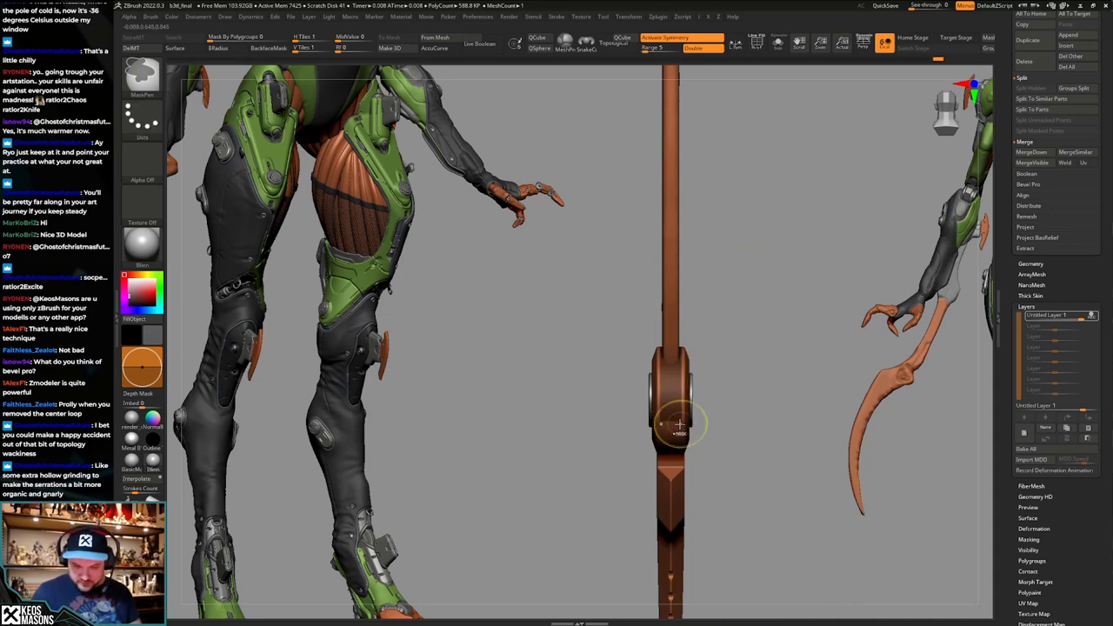
pyautogui.moveTo(769, 423)
pyautogui.mouseDown()
pyautogui.moveTo(709, 426)
pyautogui.moveTo(760, 429)
pyautogui.moveTo(712, 439)
pyautogui.moveTo(729, 427)
pyautogui.moveTo(752, 437)
pyautogui.moveTo(736, 466)
pyautogui.mouseUp()
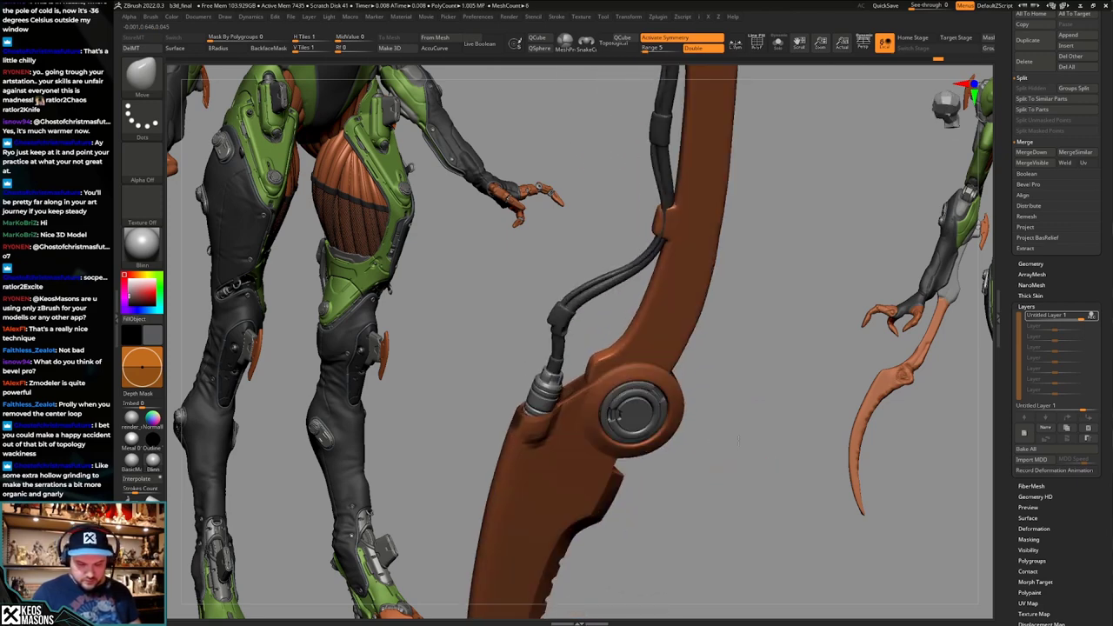
pyautogui.hotkey('alt', 's')
pyautogui.keyDown('ctrl'); pyautogui.moveTo(462, 509); pyautogui.dragTo(571, 318); pyautogui.keyUp('ctrl')
pyautogui.moveTo(739, 392); pyautogui.dragTo(730, 361)
pyautogui.hotkey('alt', 's')
pyautogui.moveTo(726, 435)
pyautogui.keyDown('alt'); pyautogui.mouseDown()
pyautogui.moveTo(714, 408)
pyautogui.moveTo(701, 450)
pyautogui.moveTo(704, 326)
pyautogui.moveTo(756, 343)
pyautogui.moveTo(699, 331)
pyautogui.moveTo(689, 445)
pyautogui.mouseUp(); pyautogui.keyUp('alt')
pyautogui.hotkey('alt', 's')
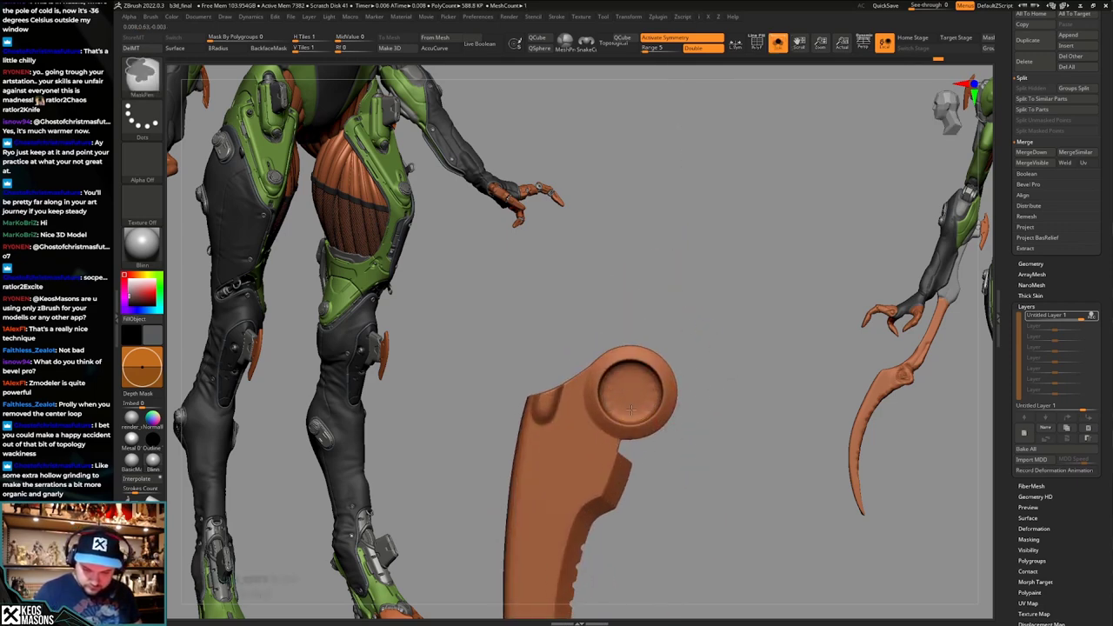
pyautogui.keyDown('alt'); pyautogui.moveTo(648, 432); pyautogui.dragTo(631, 265); pyautogui.keyUp('alt')
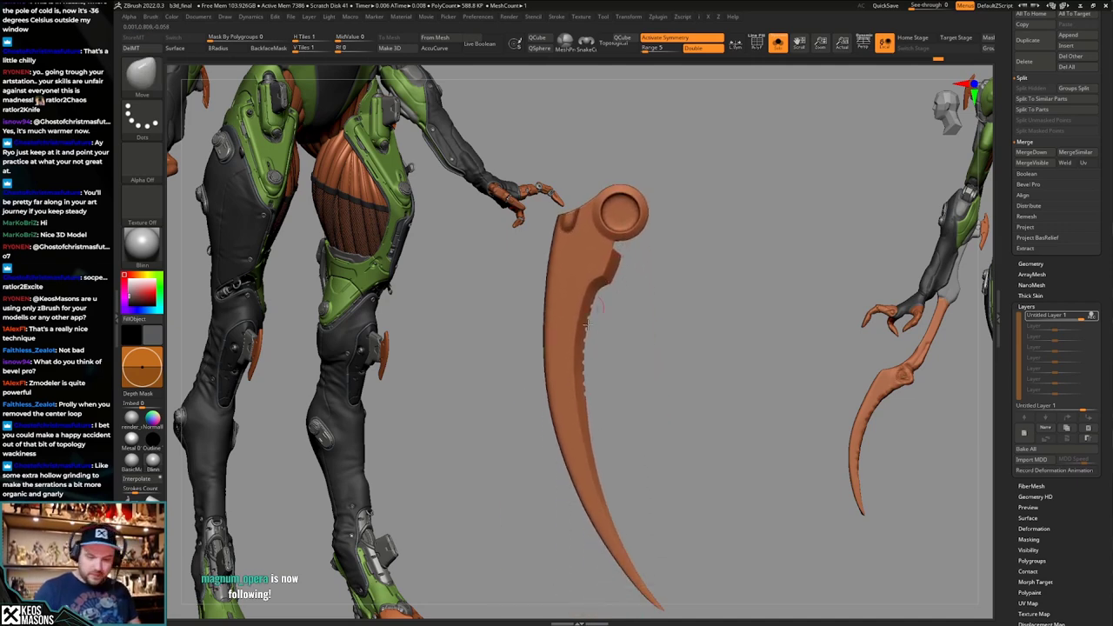
pyautogui.moveTo(619, 357); pyautogui.dragTo(711, 458)
pyautogui.hotkey('alt', 's')
pyautogui.hotkey('ctrl', 'z')
pyautogui.hotkey('ctrl', 'z')
pyautogui.hotkey('ctrl', 'z')
pyautogui.hotkey('ctrl', 'z')
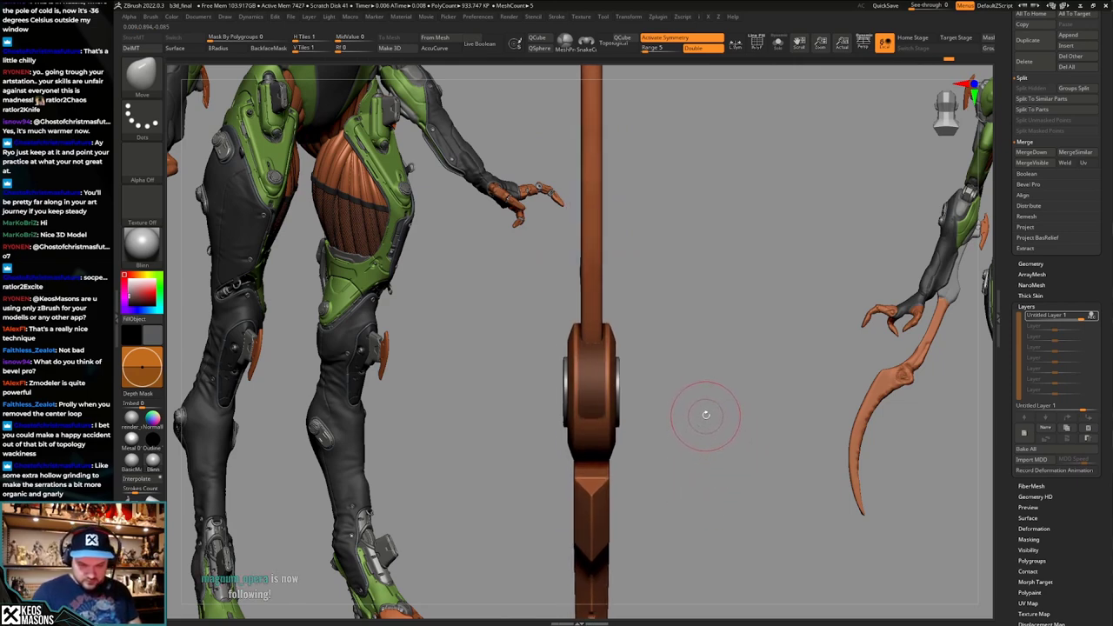
# Try to push the unmasked centre strip inward on the joint edge with the transpose line.
pyautogui.moveTo(705, 415)
pyautogui.mouseDown()
pyautogui.moveTo(715, 406)
pyautogui.moveTo(693, 398)
pyautogui.moveTo(735, 370)
pyautogui.mouseUp()
pyautogui.press('w')
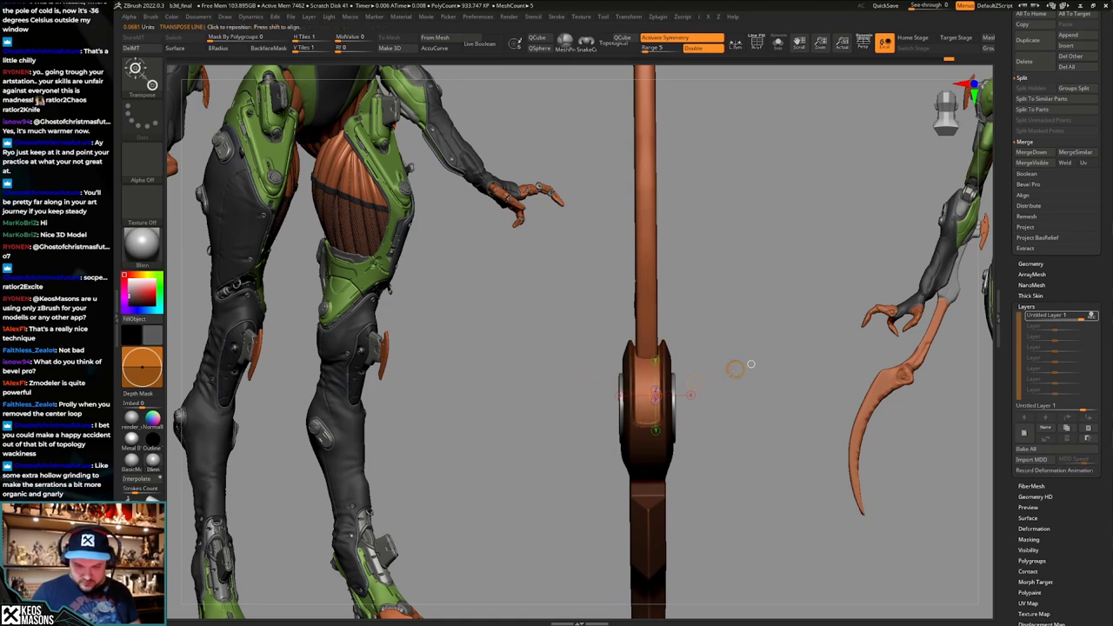
pyautogui.press('q')
pyautogui.hotkey('ctrl', 'z')
# Adjust the mask so the unmasked centre strip runs down the front edge of the round joint.
pyautogui.keyDown('ctrl'); pyautogui.moveTo(739, 268); pyautogui.dragTo(658, 477); pyautogui.keyUp('ctrl')
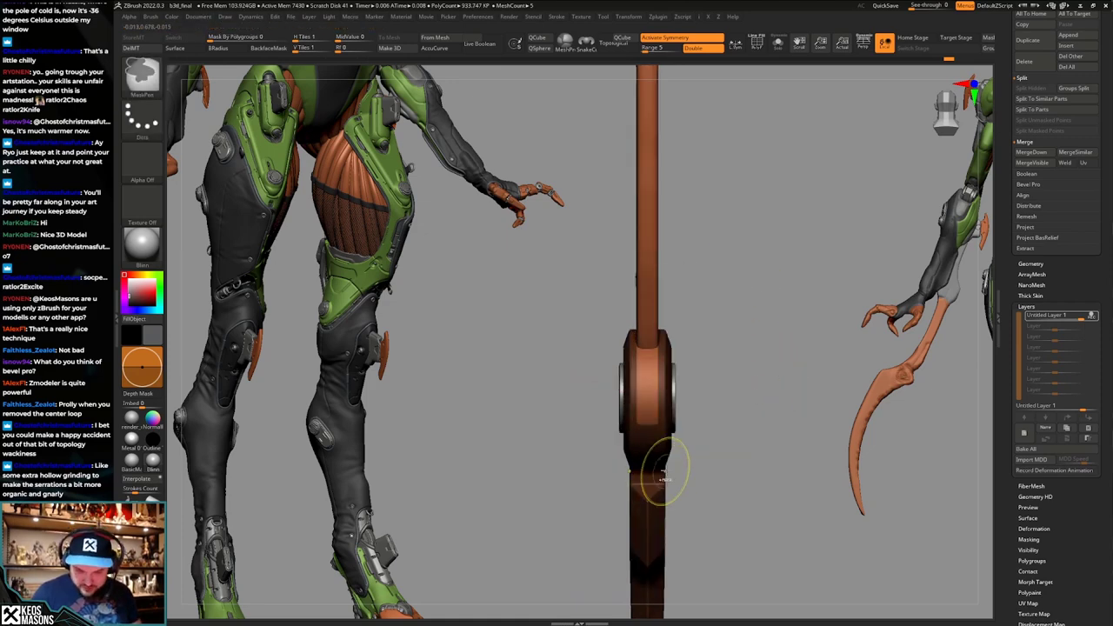
pyautogui.moveTo(760, 392); pyautogui.dragTo(778, 384)
pyautogui.keyDown('ctrl'); pyautogui.click(778, 383); pyautogui.keyUp('ctrl')
pyautogui.keyDown('ctrl'); pyautogui.click(778, 383); pyautogui.keyUp('ctrl')
# Try to recess the unmasked strip with the transpose line and check the slot's wireframe.
pyautogui.press('w')
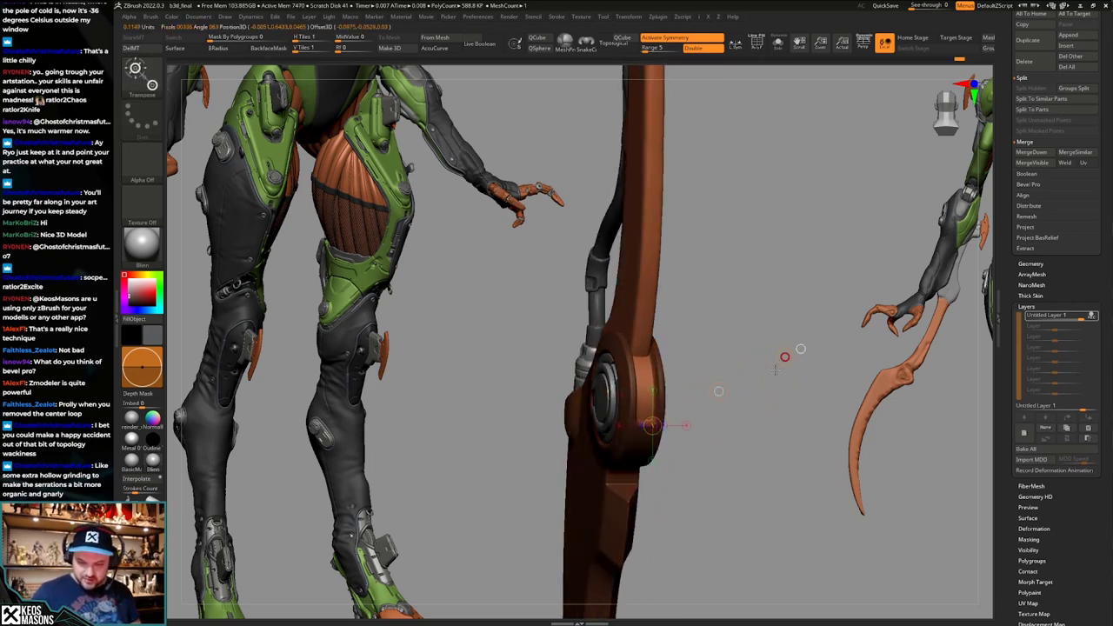
pyautogui.press('q')
pyautogui.moveTo(776, 372)
pyautogui.mouseDown()
pyautogui.moveTo(753, 447)
pyautogui.moveTo(728, 434)
pyautogui.moveTo(772, 422)
pyautogui.moveTo(718, 408)
pyautogui.moveTo(741, 440)
pyautogui.moveTo(732, 457)
pyautogui.moveTo(743, 427)
pyautogui.moveTo(727, 425)
pyautogui.moveTo(750, 412)
pyautogui.mouseUp()
pyautogui.click(743, 443)
pyautogui.hotkey('shift', 'f')
pyautogui.hotkey('shift', 'f')
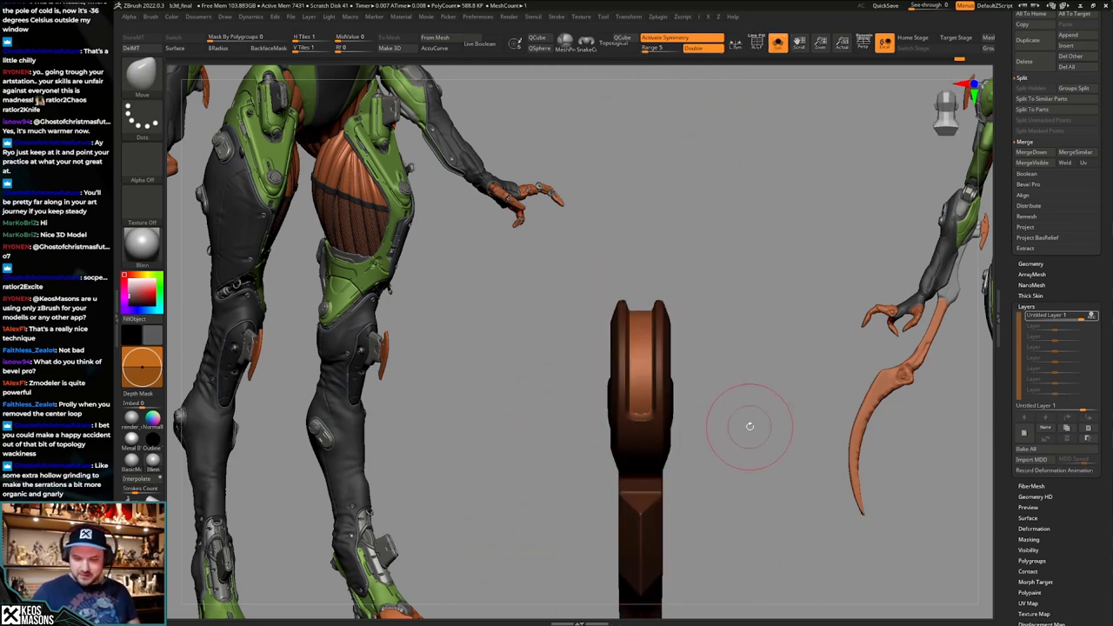
pyautogui.hotkey('ctrl', 'z')
# Push the unmasked strip inward with the transpose line to carve a slot in the joint edge.
pyautogui.moveTo(762, 385)
pyautogui.mouseDown()
pyautogui.moveTo(755, 379)
pyautogui.moveTo(779, 396)
pyautogui.moveTo(762, 394)
pyautogui.mouseUp()
pyautogui.hotkey('alt', 's')
pyautogui.hotkey('alt', 's')
pyautogui.keyDown('ctrl'); pyautogui.click(777, 388); pyautogui.keyUp('ctrl')
pyautogui.hotkey('ctrl', 'z')
pyautogui.hotkey('ctrl', 'z')
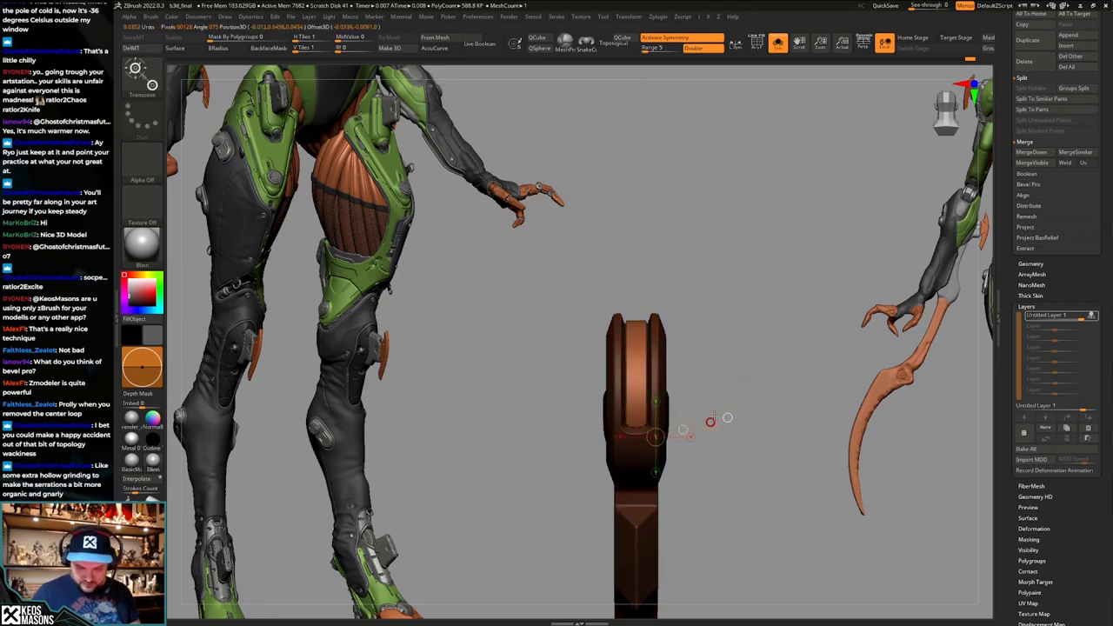
pyautogui.press('q')
pyautogui.moveTo(727, 417); pyautogui.dragTo(745, 405)
# Switch to the Standard brush and undo the last edits around the joint slot.
pyautogui.keyDown('ctrl'); pyautogui.moveTo(744, 404); pyautogui.dragTo(729, 383, button='right'); pyautogui.keyUp('ctrl')
pyautogui.press('space')
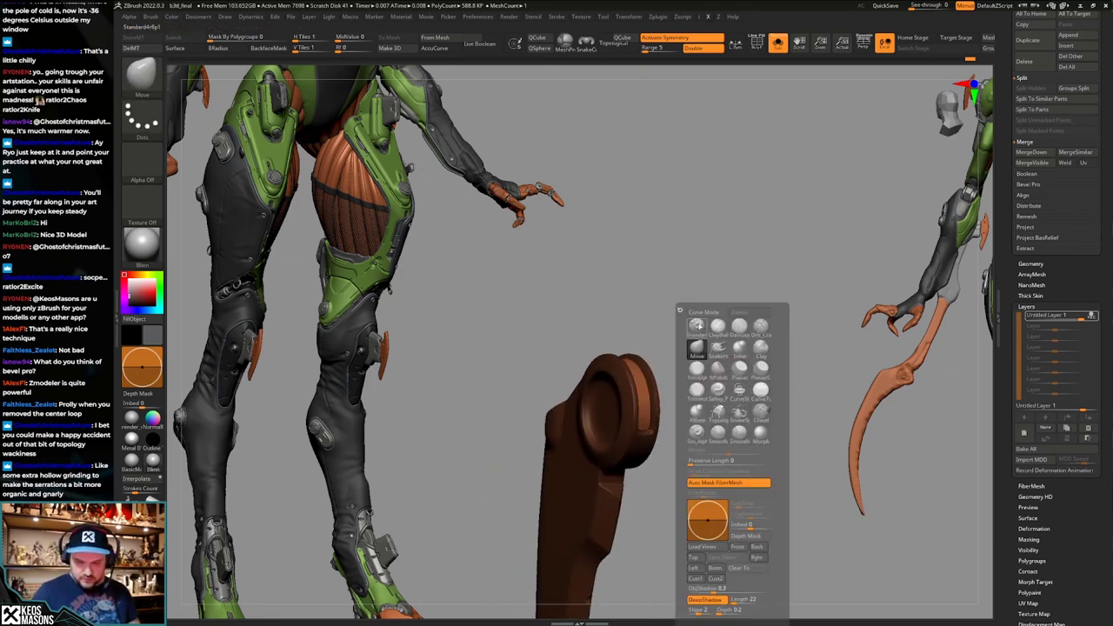
pyautogui.click(697, 345)
pyautogui.hotkey('ctrl', 'z')
pyautogui.hotkey('ctrl', 'z')
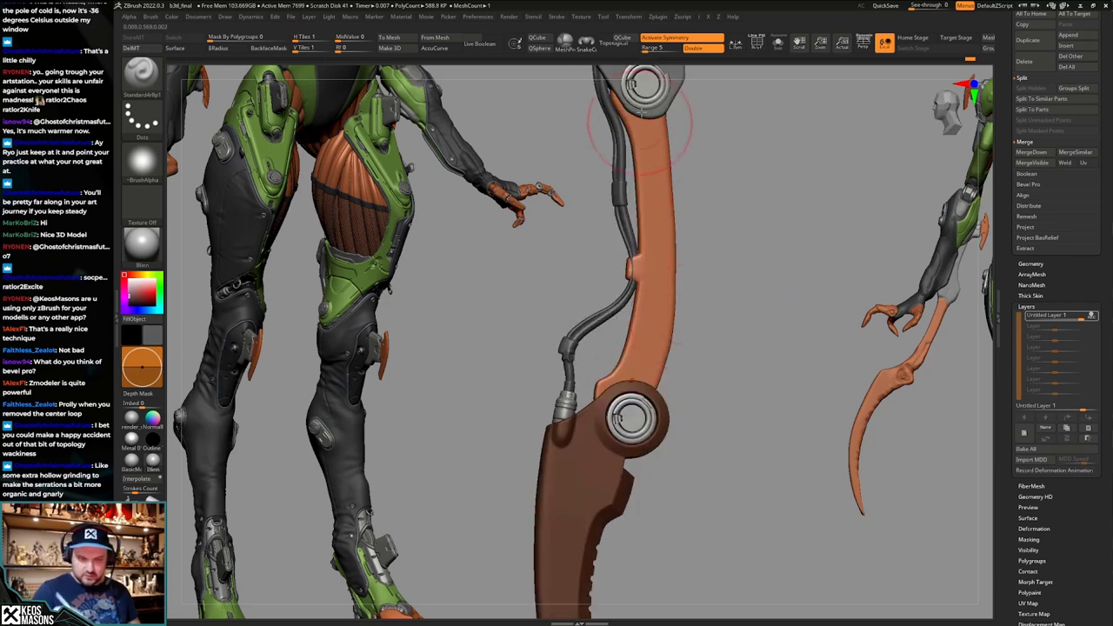
pyautogui.hotkey('ctrl', 'z')
pyautogui.hotkey('ctrl', 'z')
pyautogui.hotkey('ctrl', 'z')
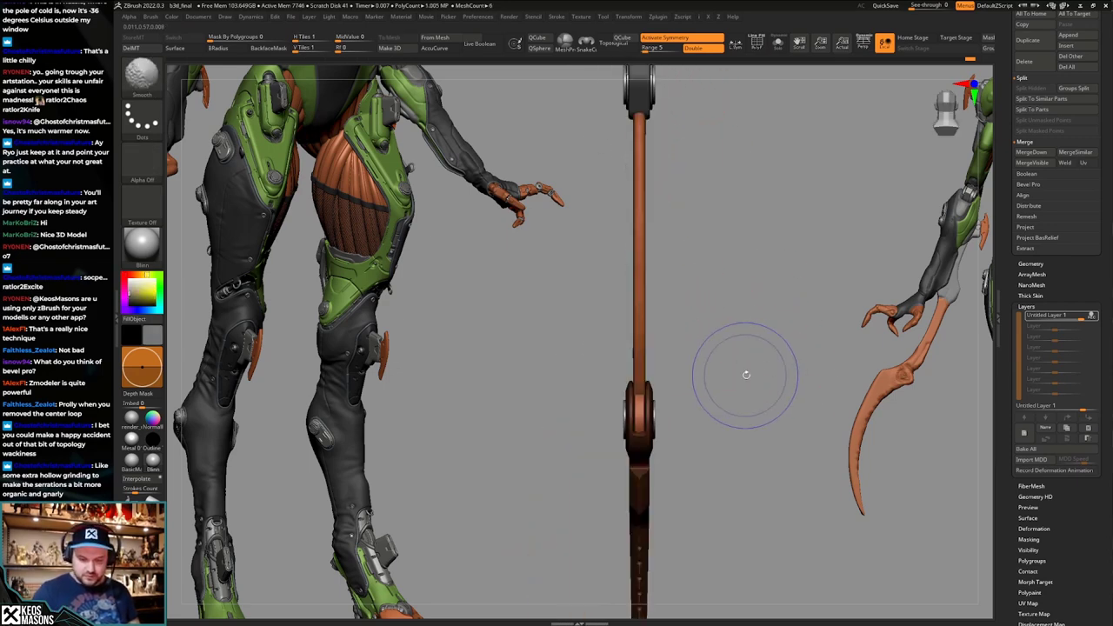
# Paint the inside of the isolated blade's recessed slot grey with the Metal 01 material, using combined material and colour painting.
pyautogui.press('space')
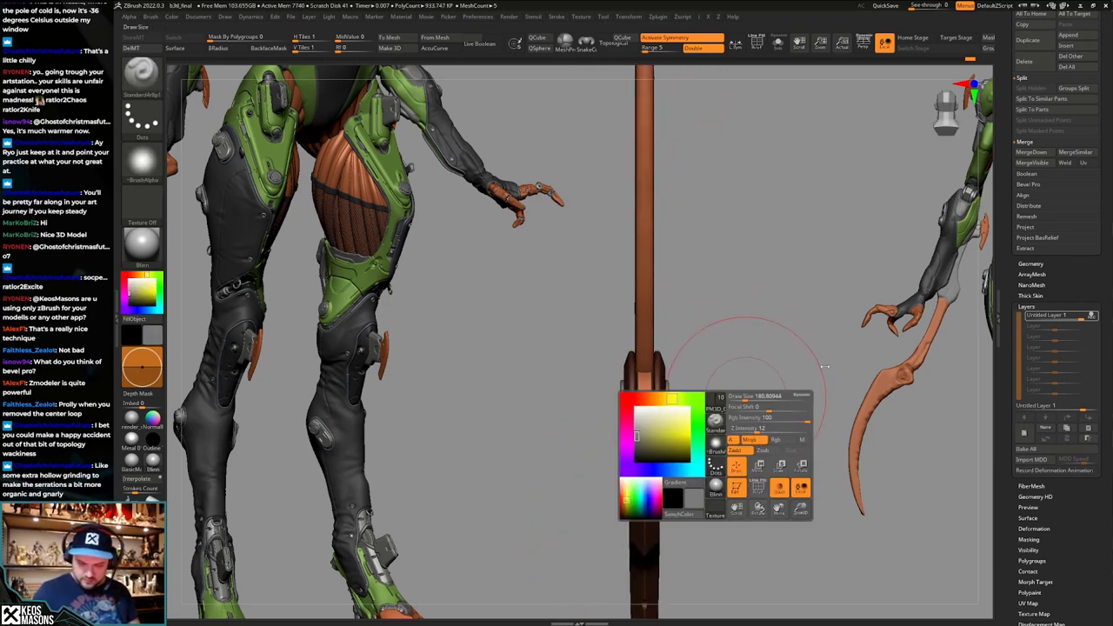
pyautogui.click(132, 438)
pyautogui.hotkey('alt', 's')
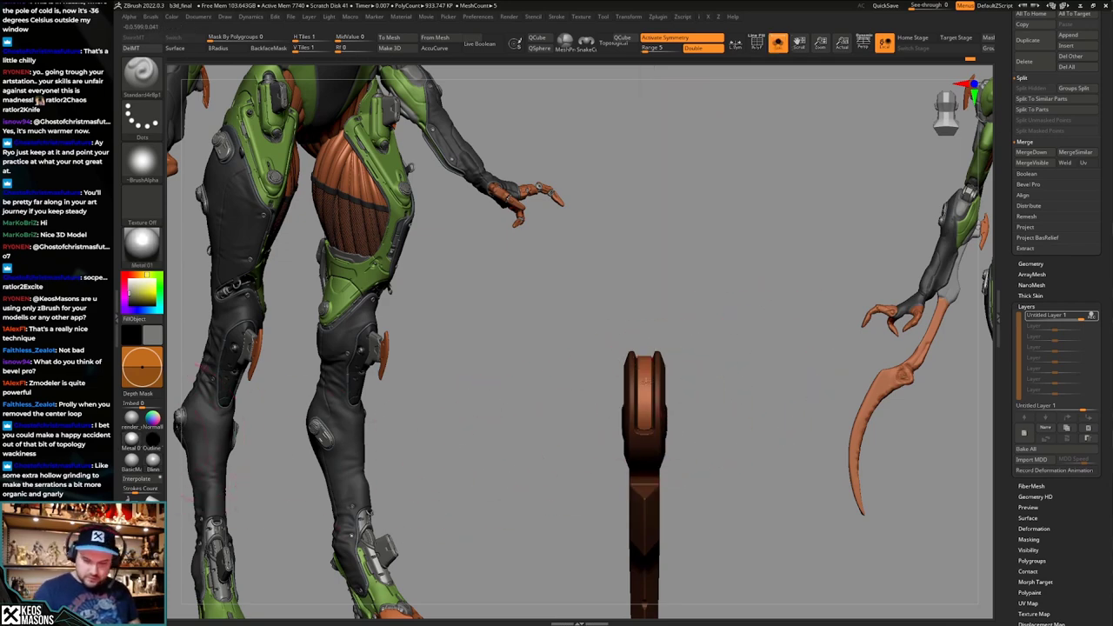
pyautogui.press('space')
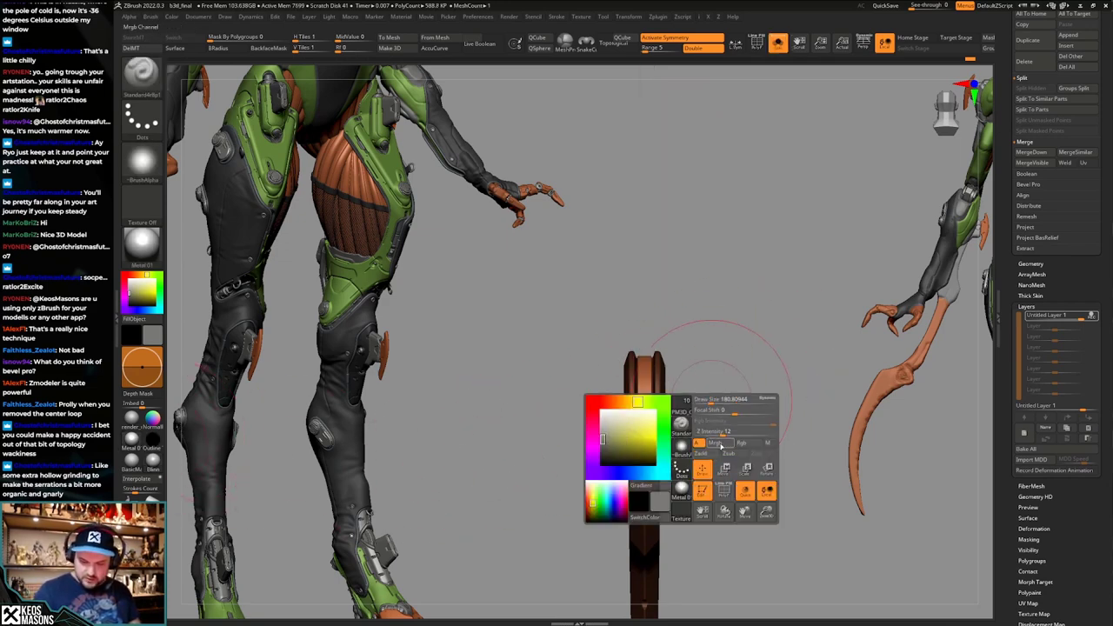
pyautogui.moveTo(720, 445); pyautogui.dragTo(708, 391)
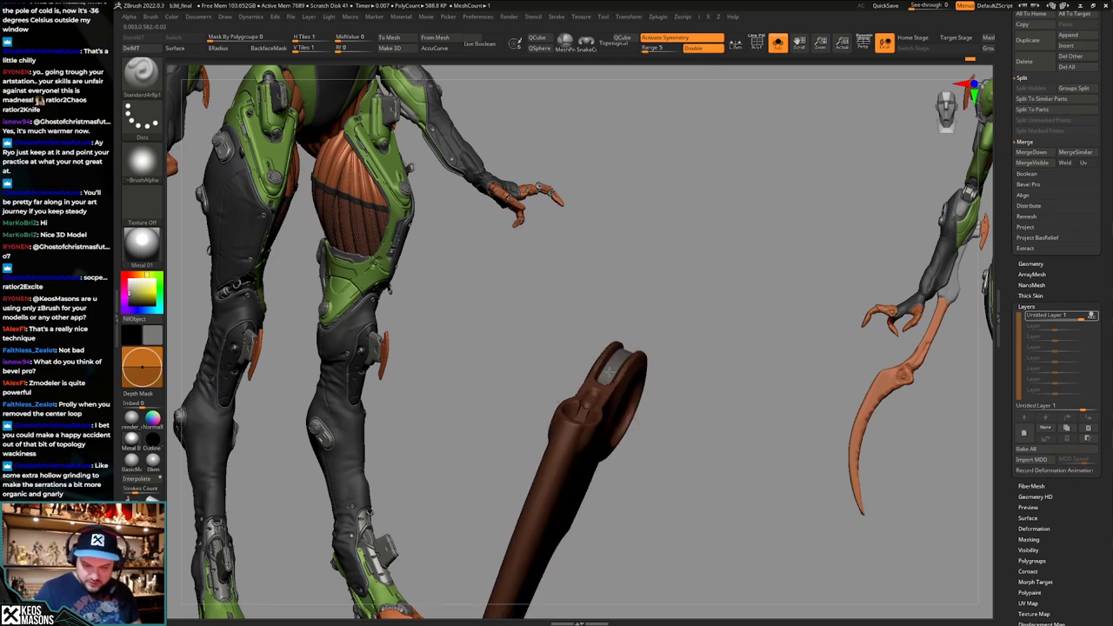
pyautogui.moveTo(713, 352); pyautogui.dragTo(771, 368)
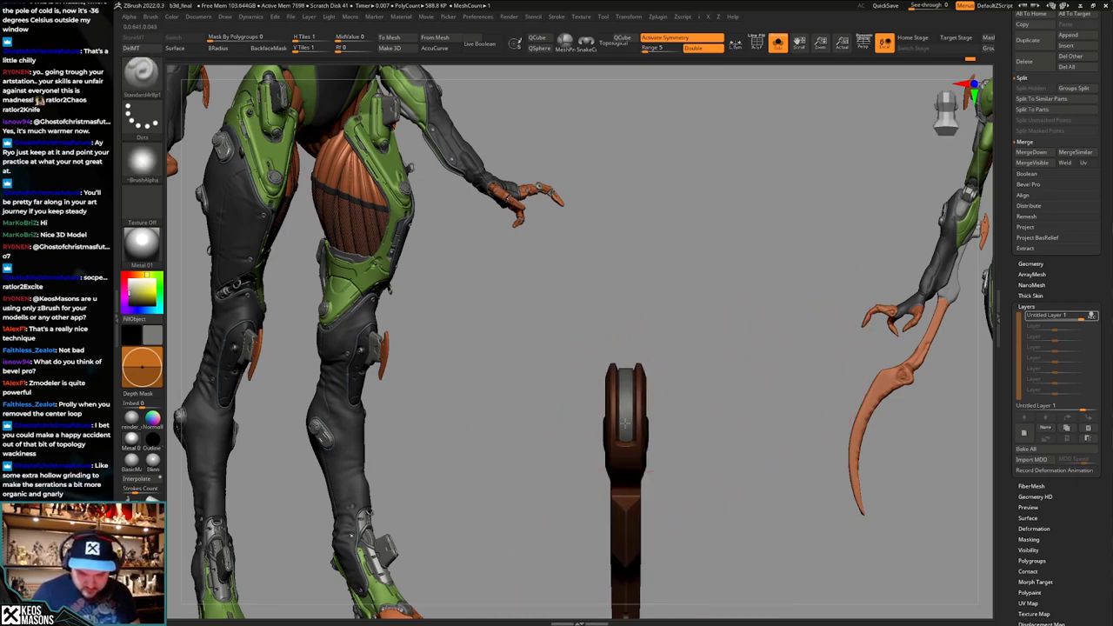
pyautogui.moveTo(670, 422); pyautogui.dragTo(738, 424)
pyautogui.press('2')
pyautogui.click(701, 580)
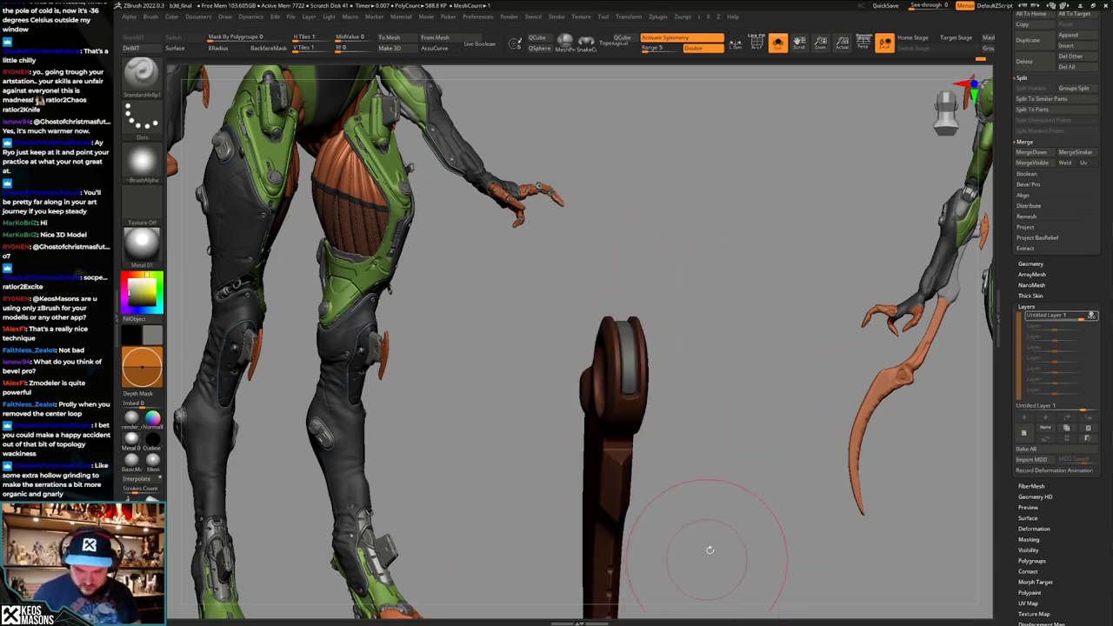
# Stamp a thin vertical line groove down the centre of the metal slot using the DragDot alpha brush.
pyautogui.moveTo(709, 549)
pyautogui.mouseDown()
pyautogui.moveTo(698, 438)
pyautogui.moveTo(715, 403)
pyautogui.moveTo(685, 413)
pyautogui.moveTo(703, 452)
pyautogui.moveTo(669, 402)
pyautogui.moveTo(699, 487)
pyautogui.mouseUp()
pyautogui.keyDown('ctrl'); pyautogui.moveTo(699, 487); pyautogui.dragTo(703, 475, button='right'); pyautogui.keyUp('ctrl')
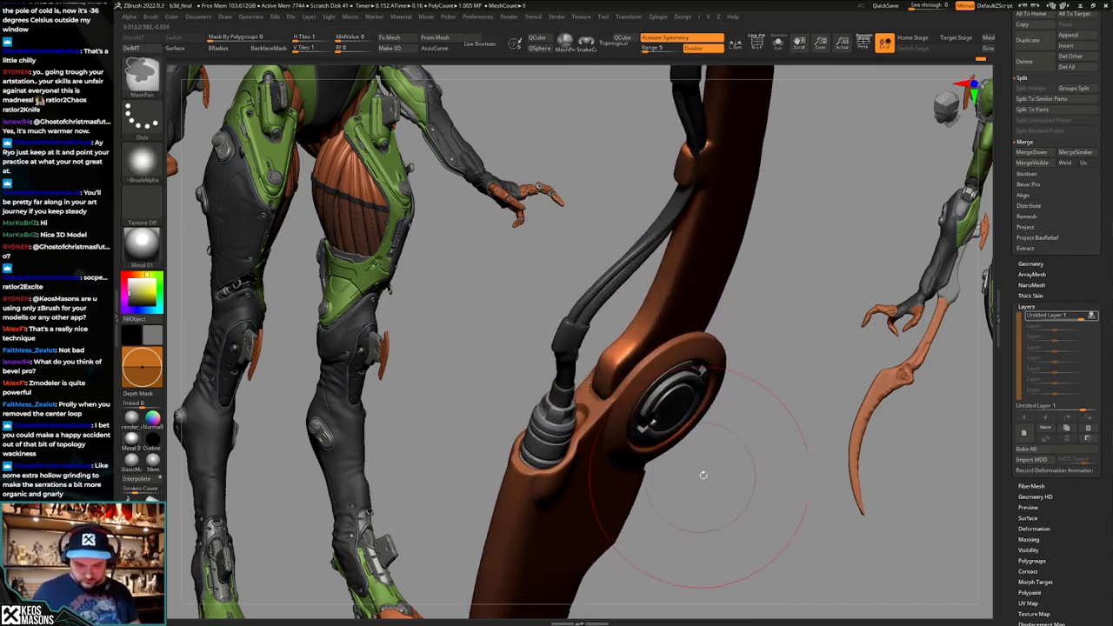
pyautogui.moveTo(728, 494); pyautogui.dragTo(721, 412)
pyautogui.keyDown('ctrl'); pyautogui.moveTo(721, 412); pyautogui.dragTo(756, 417, button='right'); pyautogui.keyUp('ctrl')
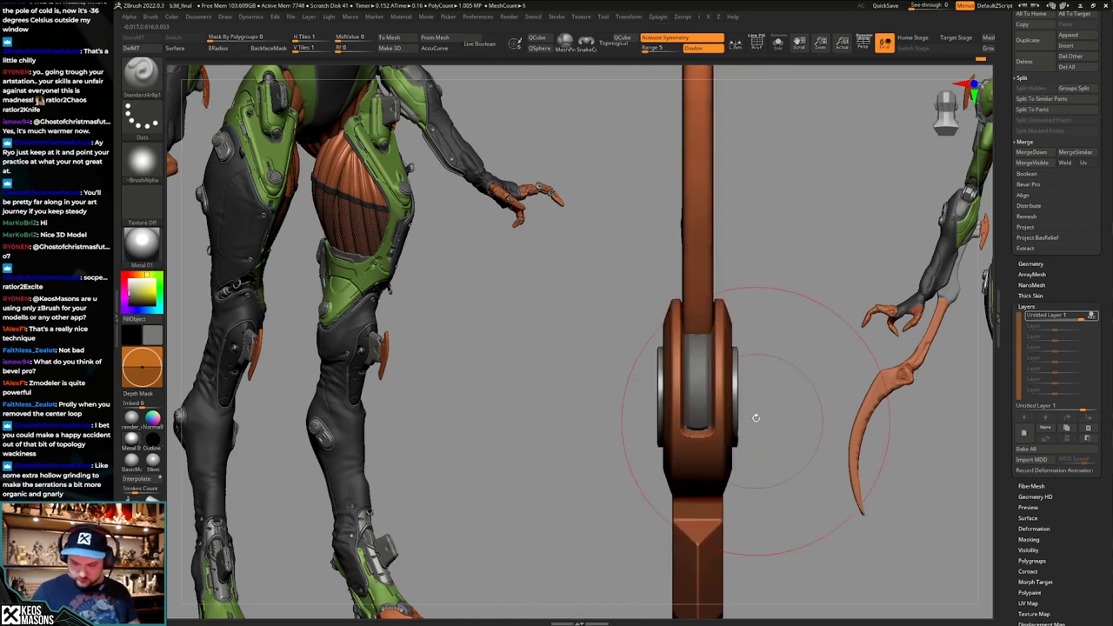
pyautogui.moveTo(755, 417); pyautogui.dragTo(744, 416)
pyautogui.press('space')
pyautogui.click(721, 433)
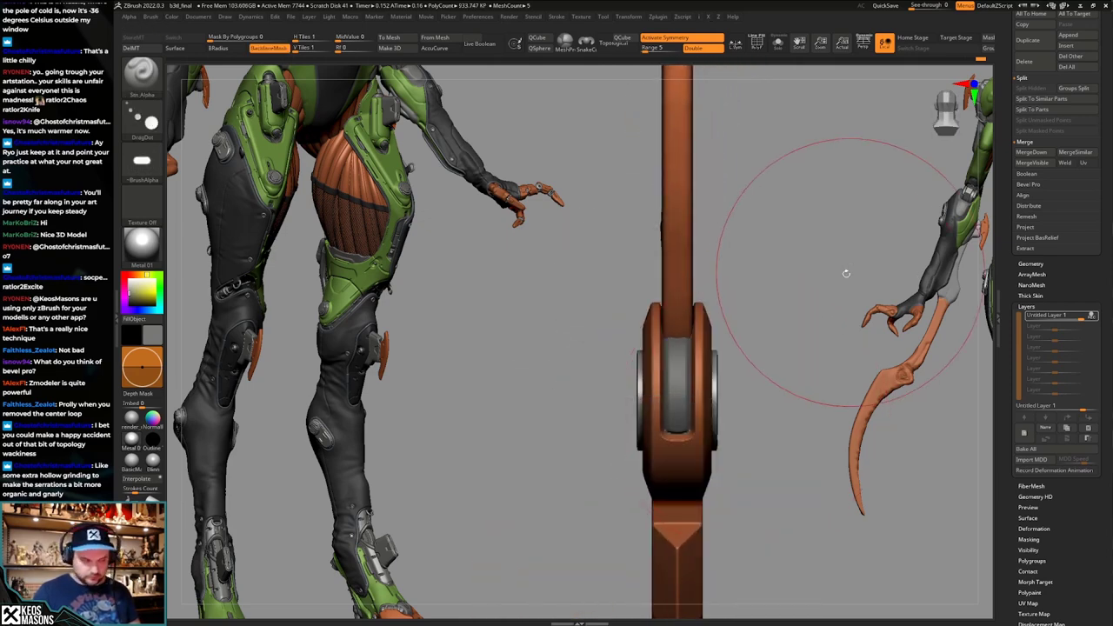
pyautogui.press('a')
pyautogui.click(809, 359)
pyautogui.press('space')
pyautogui.moveTo(678, 379)
pyautogui.mouseDown()
pyautogui.moveTo(666, 379)
pyautogui.moveTo(677, 394)
pyautogui.mouseUp()
# Try stamping alpha details, including Image18, across the groove in the joint's metal slot.
pyautogui.moveTo(727, 352); pyautogui.dragTo(731, 293)
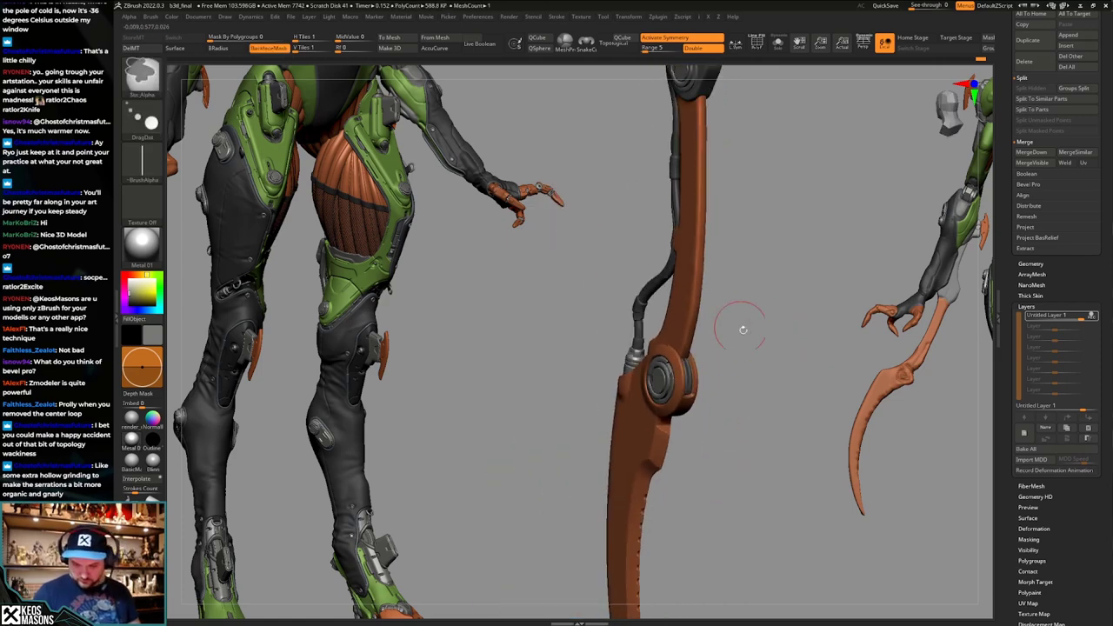
pyautogui.moveTo(778, 466)
pyautogui.mouseDown()
pyautogui.moveTo(758, 489)
pyautogui.moveTo(773, 483)
pyautogui.mouseUp()
pyautogui.moveTo(772, 482); pyautogui.dragTo(760, 437, button='right')
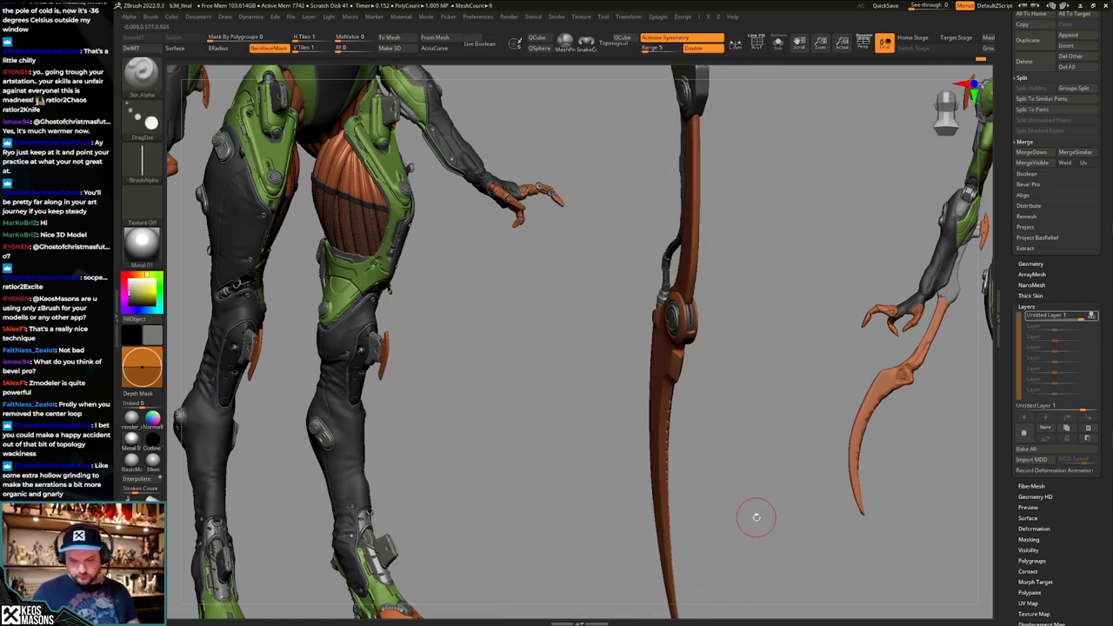
pyautogui.moveTo(757, 518); pyautogui.dragTo(767, 488, button='right')
pyautogui.moveTo(758, 502)
pyautogui.keyDown('shift'); pyautogui.mouseDown()
pyautogui.moveTo(743, 462)
pyautogui.moveTo(747, 513)
pyautogui.mouseUp(); pyautogui.keyUp('shift')
pyautogui.press('space')
pyautogui.press('F4')
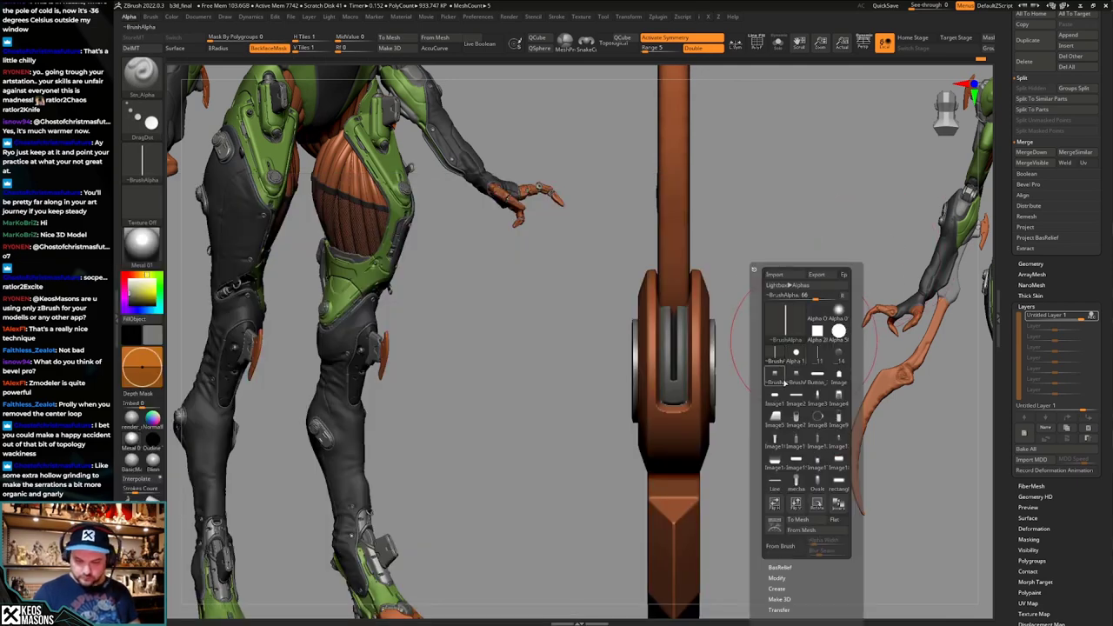
pyautogui.moveTo(802, 398)
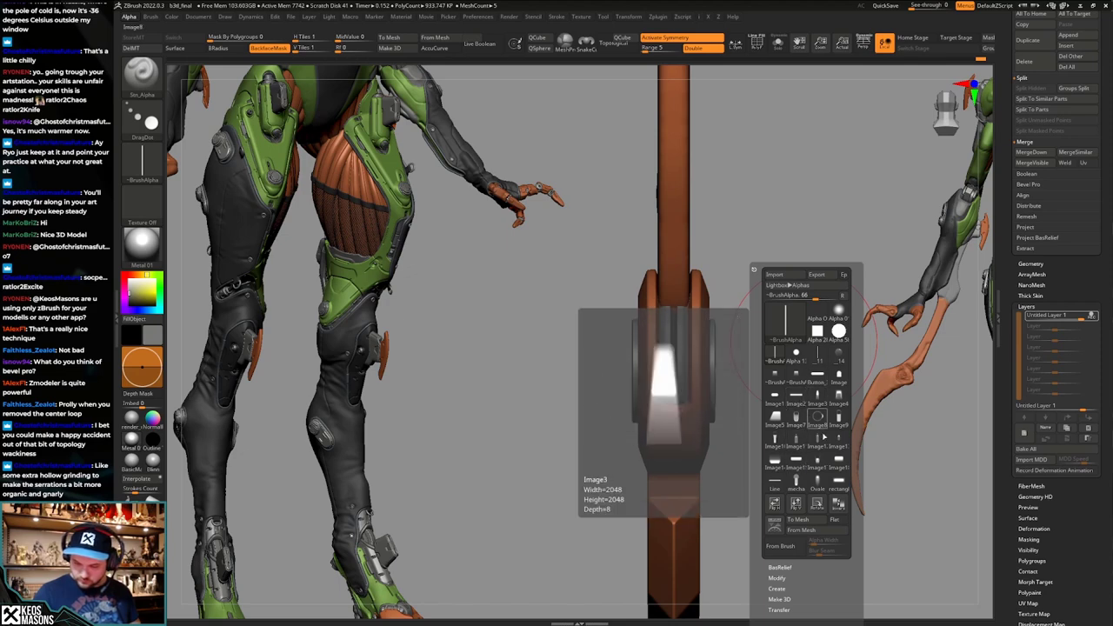
pyautogui.click(795, 395)
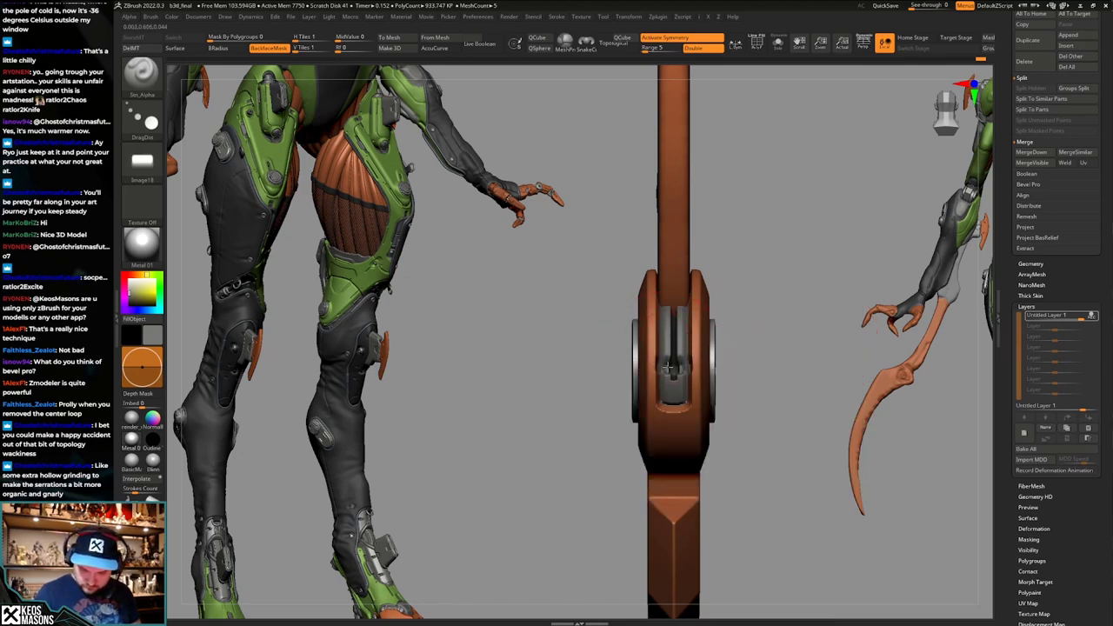
pyautogui.hotkey('ctrl', 'z')
pyautogui.moveTo(676, 376); pyautogui.dragTo(680, 371)
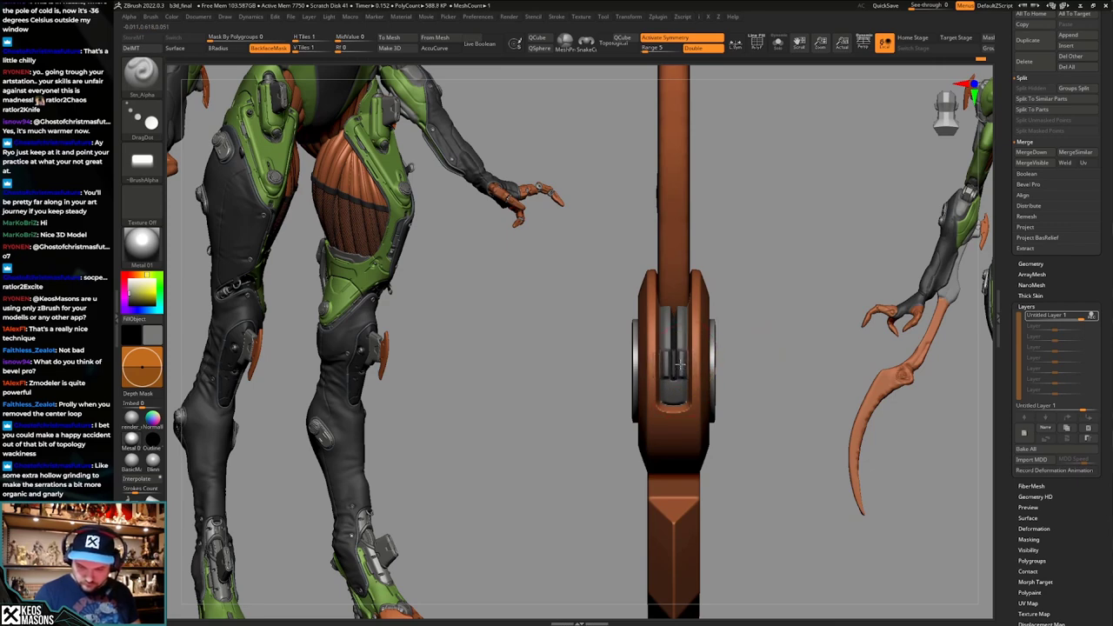
pyautogui.moveTo(730, 358)
pyautogui.mouseDown()
pyautogui.moveTo(773, 341)
pyautogui.moveTo(745, 374)
pyautogui.moveTo(754, 375)
pyautogui.moveTo(750, 344)
pyautogui.moveTo(737, 365)
pyautogui.moveTo(753, 389)
pyautogui.moveTo(753, 368)
pyautogui.moveTo(776, 380)
pyautogui.moveTo(757, 373)
pyautogui.moveTo(765, 360)
pyautogui.moveTo(762, 370)
pyautogui.moveTo(742, 366)
pyautogui.moveTo(737, 409)
pyautogui.moveTo(764, 423)
pyautogui.moveTo(743, 398)
pyautogui.moveTo(750, 380)
pyautogui.moveTo(741, 404)
pyautogui.moveTo(738, 345)
pyautogui.moveTo(732, 404)
pyautogui.mouseUp()
pyautogui.hotkey('ctrl', 'z')
# Isolate the upper blade arm segment to check it, switch to material painting and change the material to render_mat2.
pyautogui.hotkey('shift', 'f')
pyautogui.hotkey('shift', 'f')
pyautogui.keyDown('alt'); pyautogui.click(665, 334); pyautogui.keyUp('alt')
pyautogui.hotkey('alt', 's')
pyautogui.press('space')
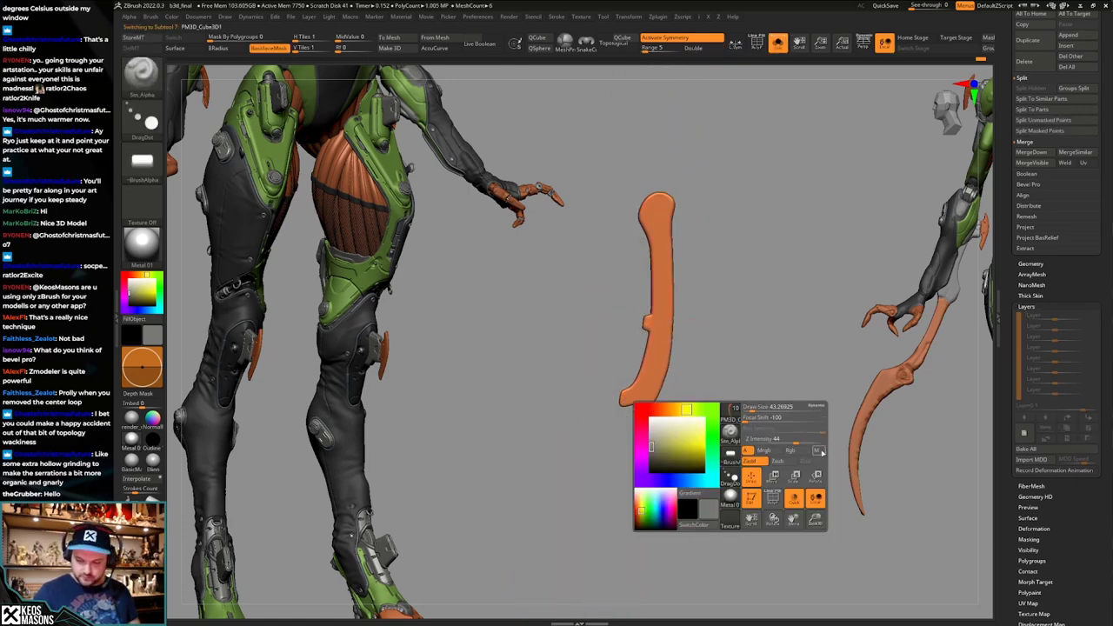
pyautogui.click(820, 451)
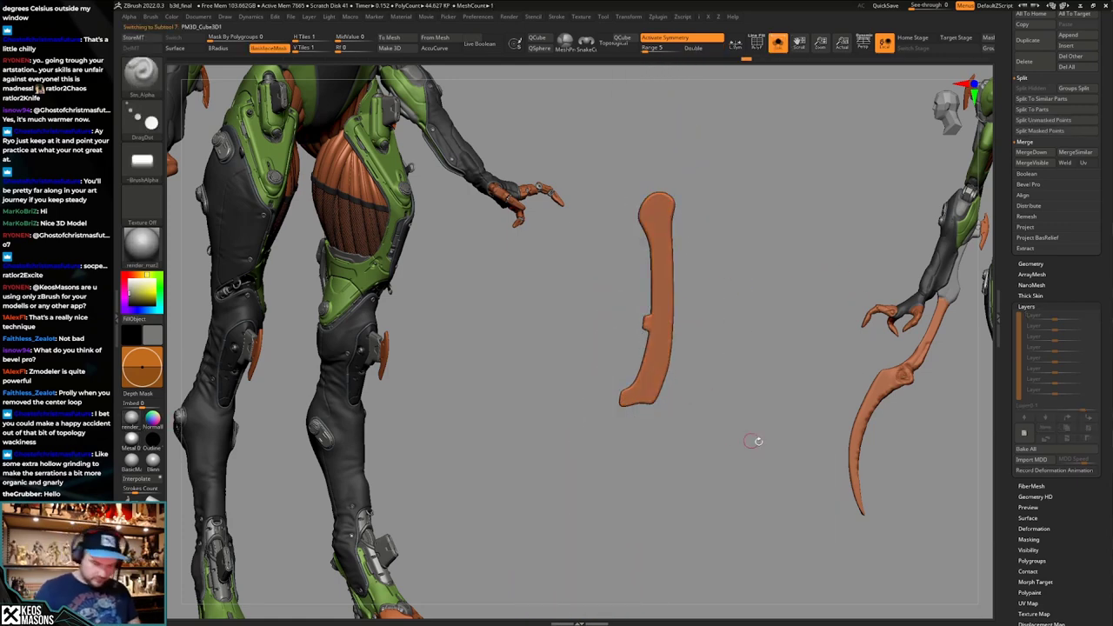
pyautogui.hotkey('alt', 's')
# Reselect the serrated blade and switch to the ClayBuildup brush.
pyautogui.keyDown('alt'); pyautogui.click(645, 420); pyautogui.keyUp('alt')
pyautogui.keyDown('alt'); pyautogui.moveTo(733, 418); pyautogui.dragTo(776, 480); pyautogui.keyUp('alt')
pyautogui.press('space')
pyautogui.click(854, 429)
pyautogui.moveTo(704, 434)
pyautogui.keyDown('alt'); pyautogui.mouseDown()
pyautogui.moveTo(715, 385)
pyautogui.moveTo(724, 410)
pyautogui.moveTo(761, 342)
pyautogui.mouseUp(); pyautogui.keyUp('alt')
pyautogui.press('space')
pyautogui.click(711, 326)
pyautogui.press('space')
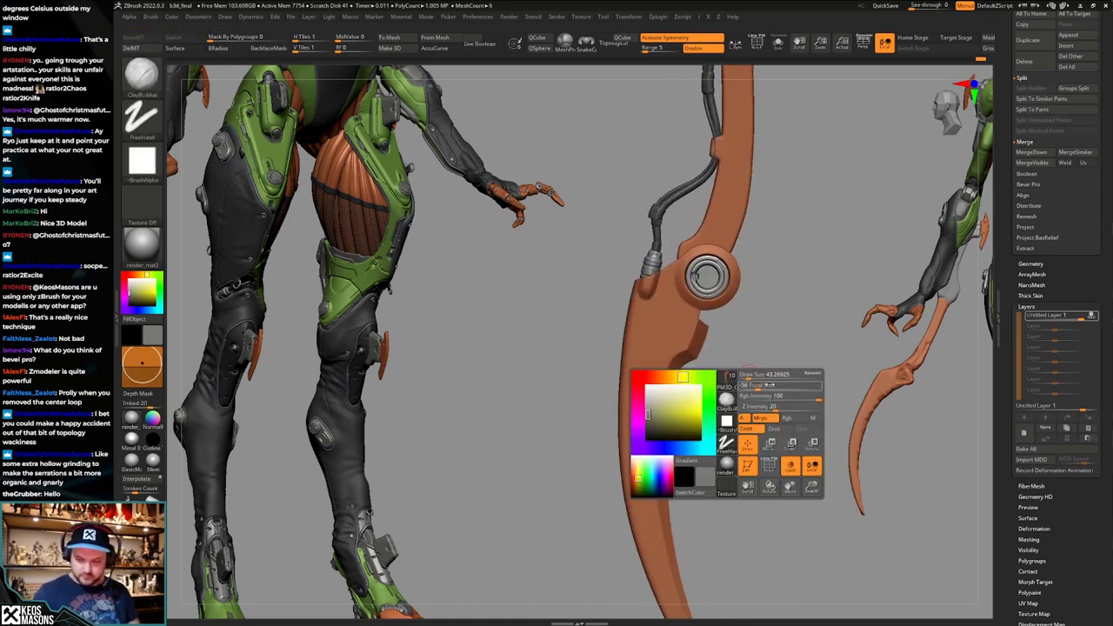
pyautogui.press('space')
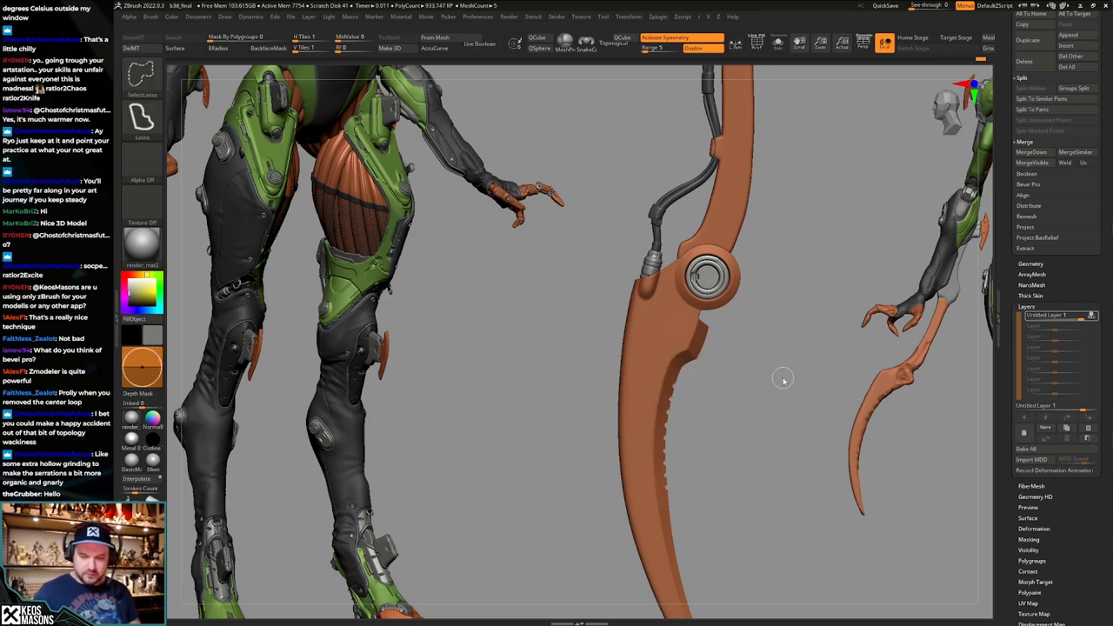
# Save the blade tool over the existing blade_01.ztl file.
pyautogui.hotkey('ctrl', 'shift', 't')
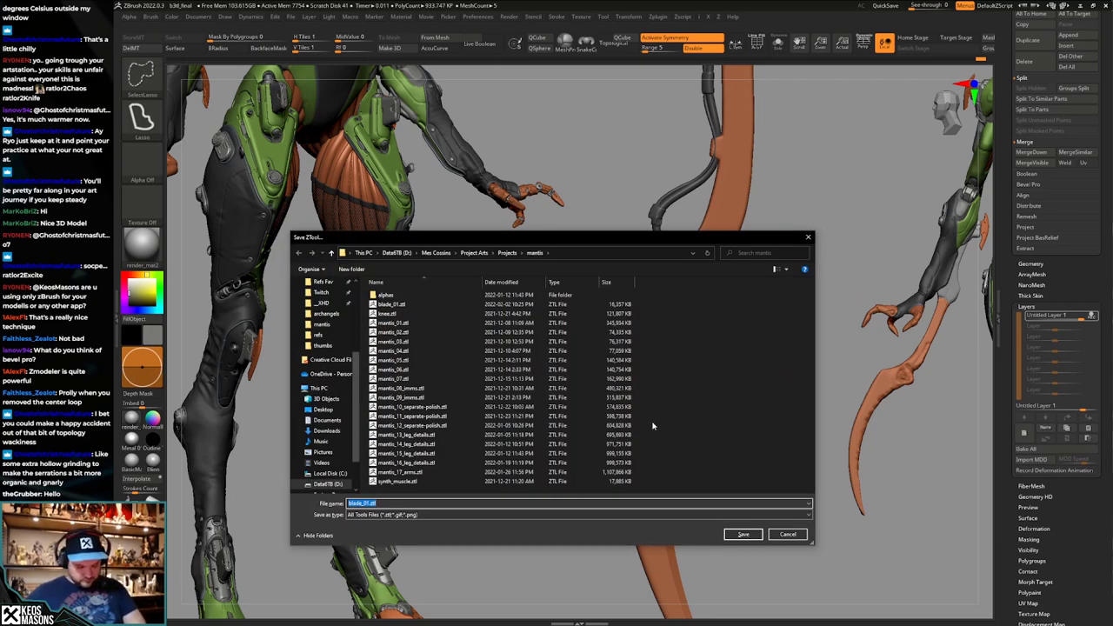
pyautogui.press('Return')
pyautogui.press('y')
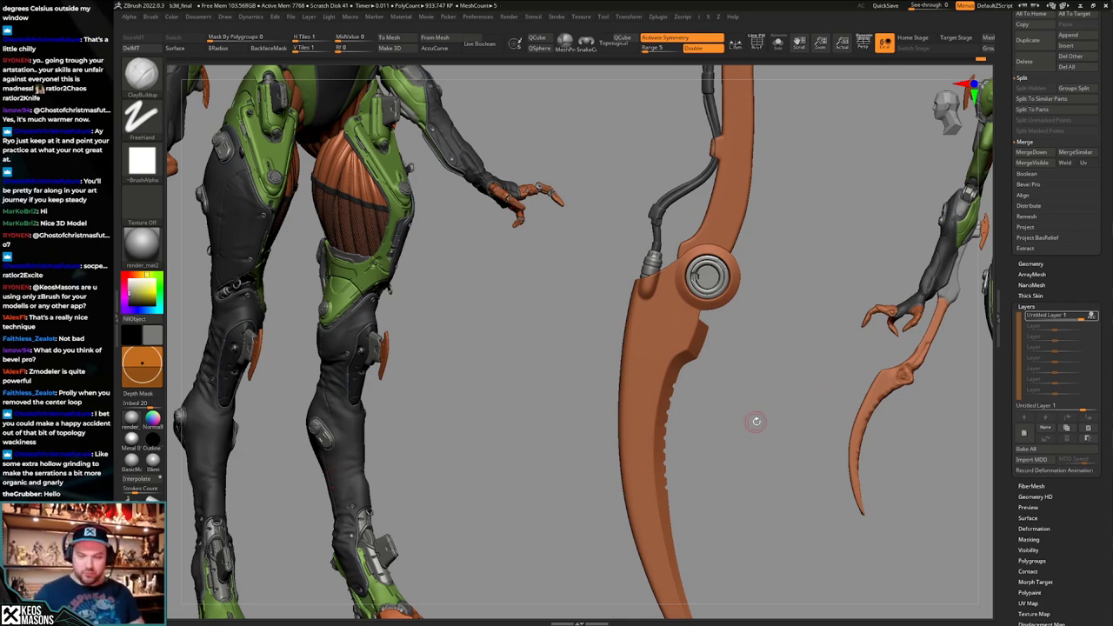
pyautogui.keyDown('alt'); pyautogui.moveTo(775, 411); pyautogui.dragTo(731, 522); pyautogui.keyUp('alt')
pyautogui.hotkey('shift', 'f')
pyautogui.keyDown('alt'); pyautogui.moveTo(733, 427); pyautogui.dragTo(717, 450); pyautogui.keyUp('alt')
pyautogui.moveTo(742, 440); pyautogui.dragTo(732, 487)
pyautogui.hotkey('shift', 'f')
pyautogui.moveTo(677, 417)
pyautogui.mouseDown()
pyautogui.moveTo(640, 415)
pyautogui.moveTo(676, 414)
pyautogui.moveTo(648, 402)
pyautogui.mouseUp()
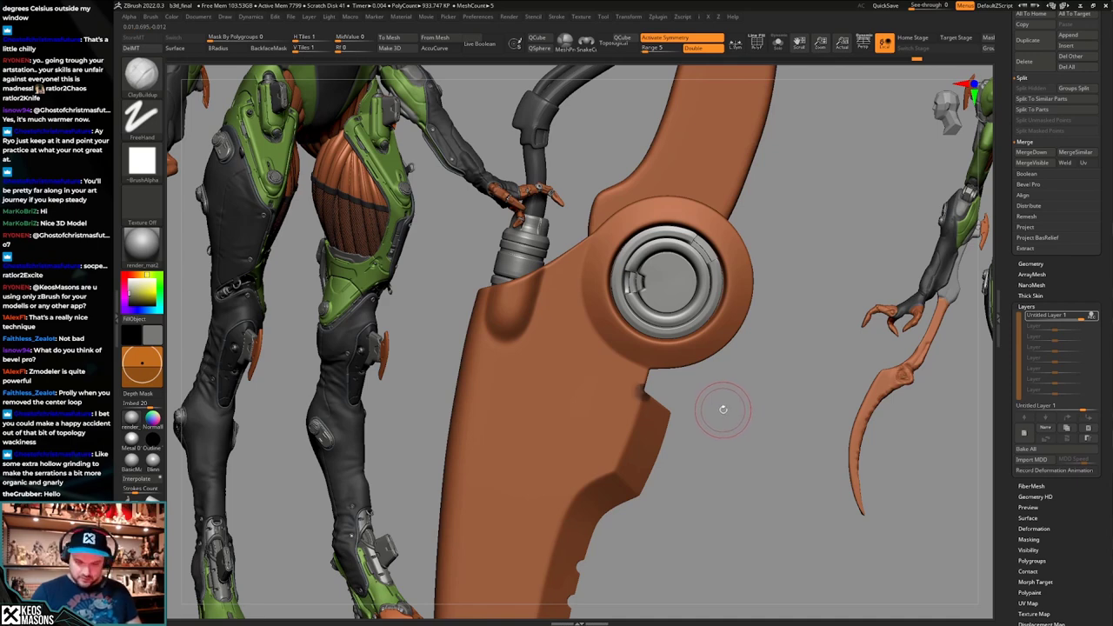
pyautogui.press('w')
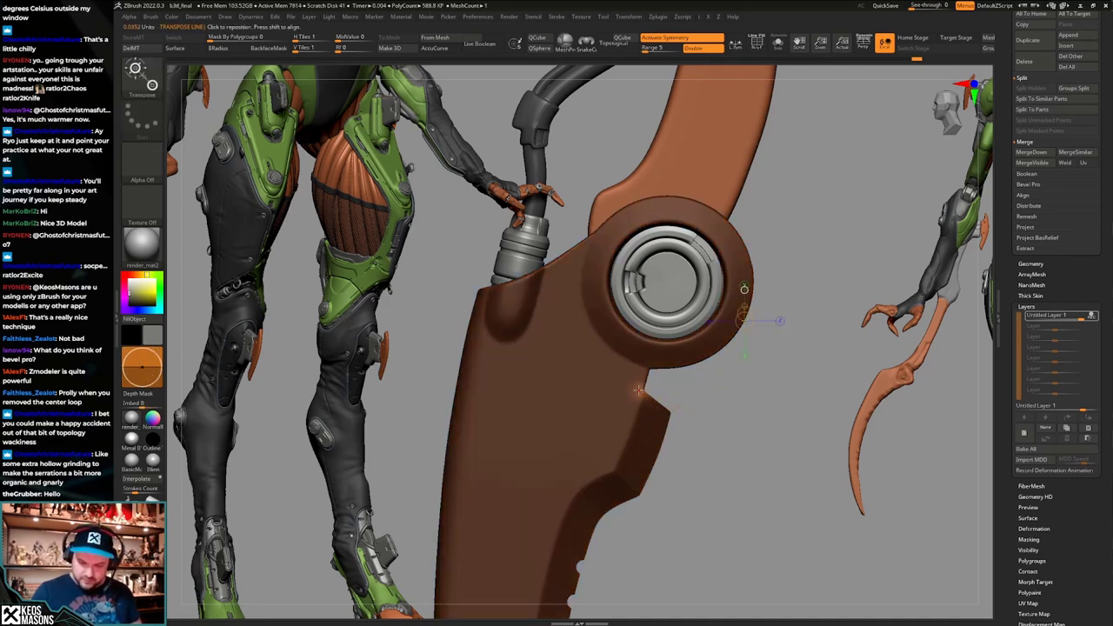
pyautogui.click(639, 391)
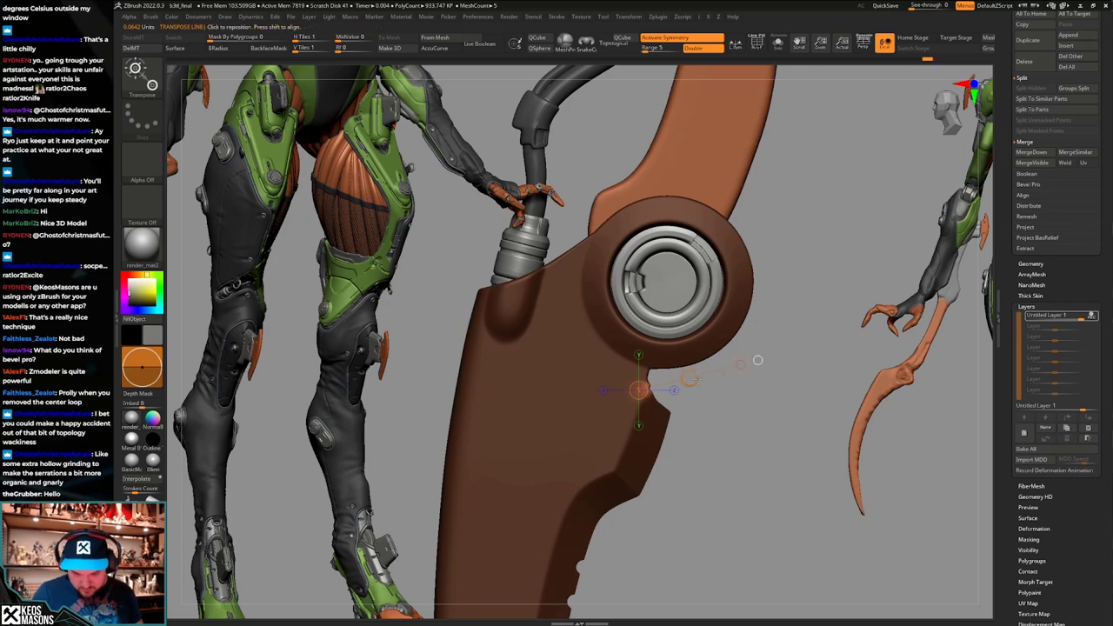
pyautogui.press('q')
pyautogui.keyDown('ctrl'); pyautogui.moveTo(723, 415); pyautogui.dragTo(711, 457); pyautogui.keyUp('ctrl')
# Choose the ClipCurve tool for clipping and flatten the notch corner below the joint disc with the Planar brush.
pyautogui.hotkey('ctrl', 'shift', 'space')
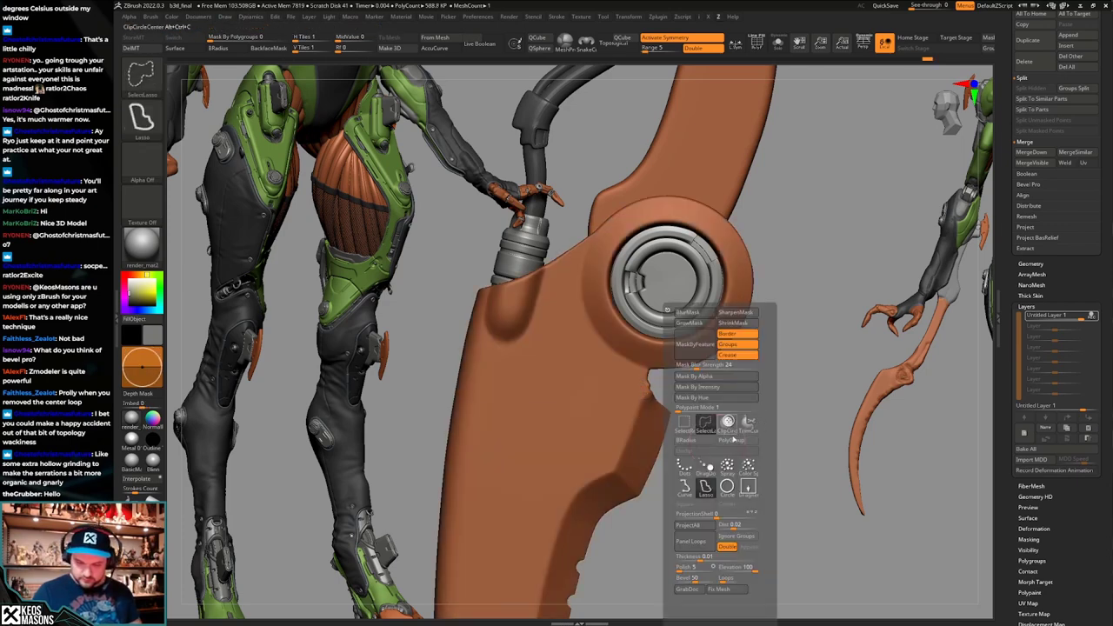
pyautogui.press('space')
pyautogui.click(740, 379)
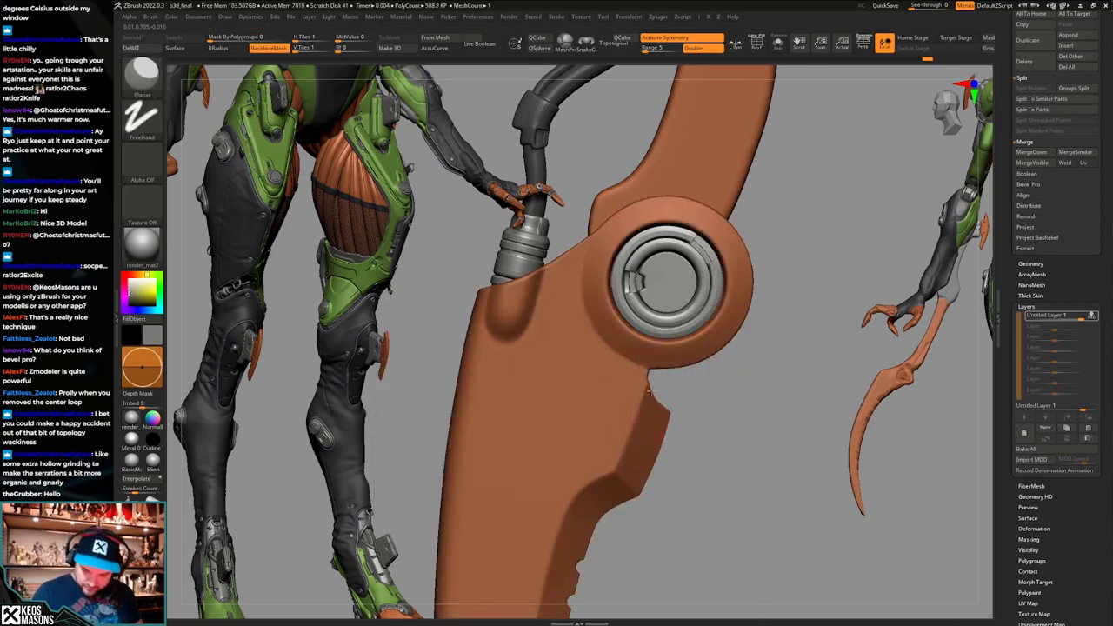
pyautogui.moveTo(659, 403); pyautogui.dragTo(648, 394)
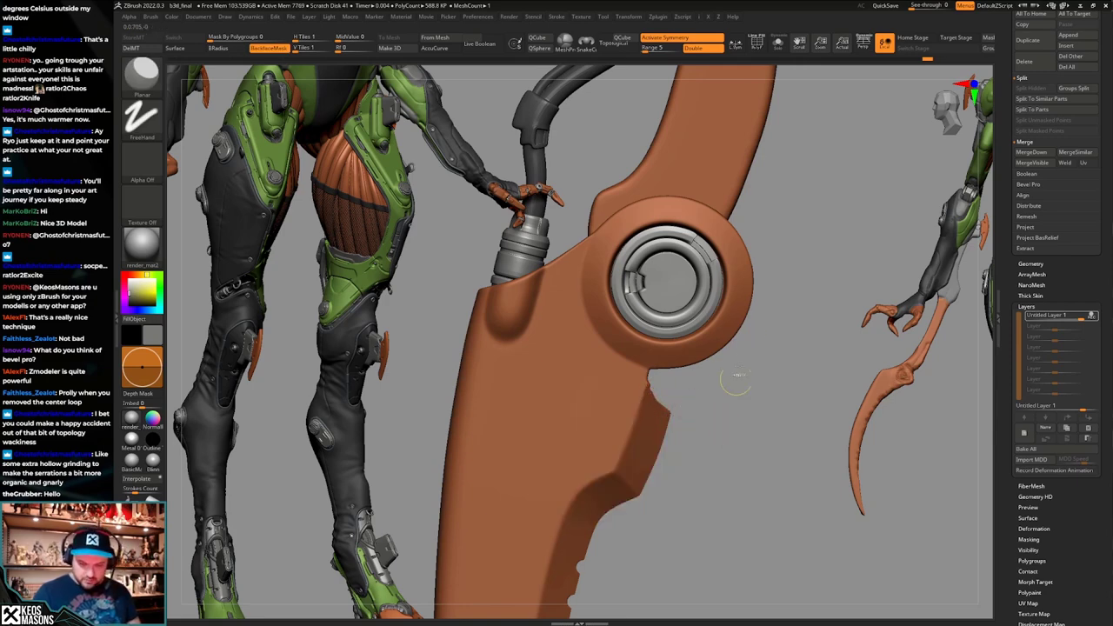
# Mask the blade's joint end, clip the notch edge just below it with ClipCurve, and clear the mask.
pyautogui.keyDown('ctrl'); pyautogui.moveTo(848, 144); pyautogui.dragTo(436, 374); pyautogui.keyUp('ctrl')
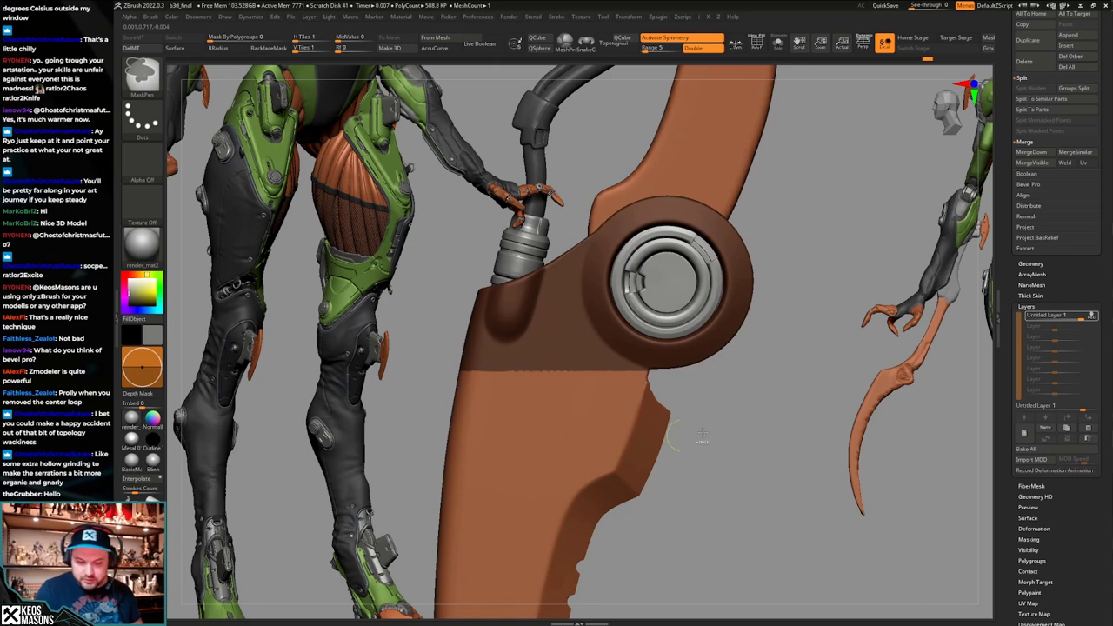
pyautogui.keyDown('ctrl'); pyautogui.keyDown('shift'); pyautogui.moveTo(650, 357); pyautogui.dragTo(648, 376); pyautogui.keyUp('shift'); pyautogui.keyUp('ctrl')
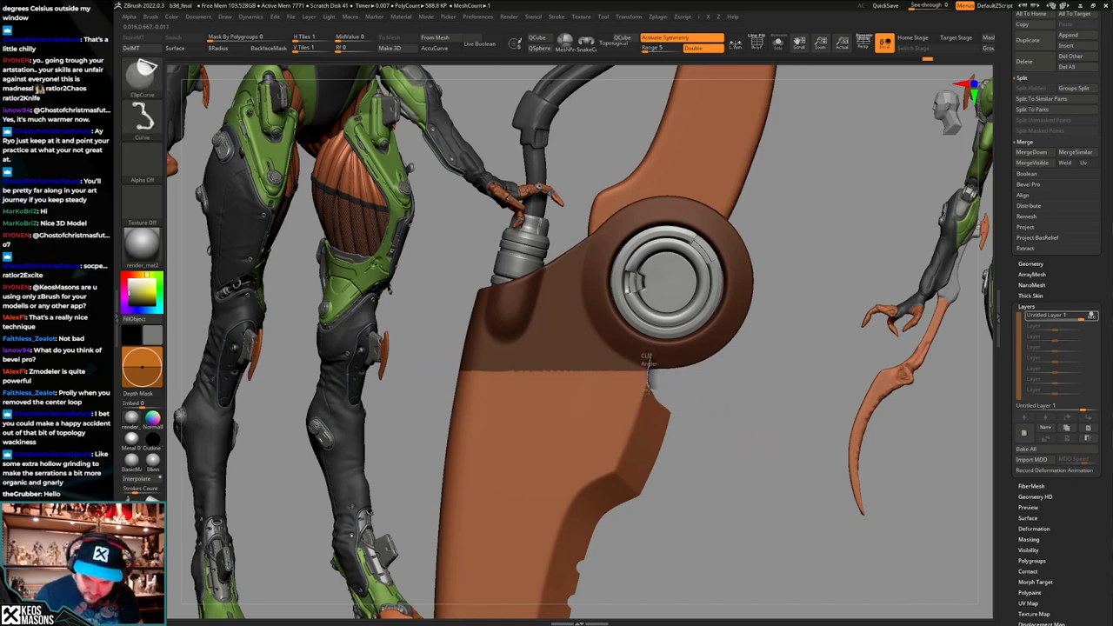
pyautogui.keyDown('ctrl'); pyautogui.keyDown('shift'); pyautogui.moveTo(679, 414); pyautogui.dragTo(680, 416); pyautogui.keyUp('shift'); pyautogui.keyUp('ctrl')
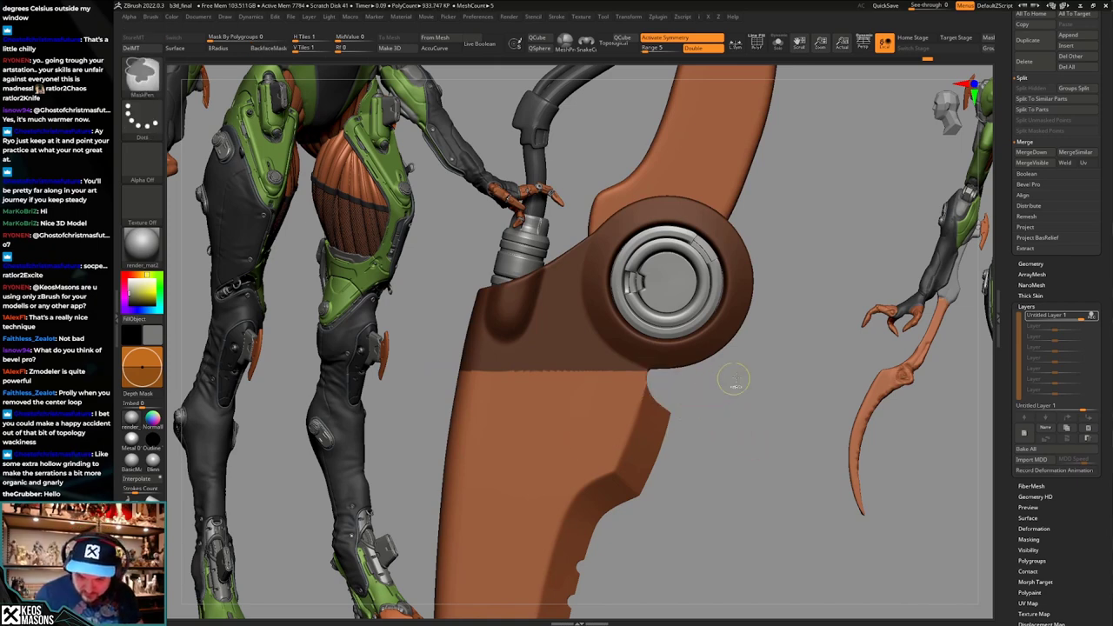
pyautogui.keyDown('ctrl'); pyautogui.moveTo(736, 380); pyautogui.dragTo(706, 438); pyautogui.keyUp('ctrl')
# Examine the clipped notch and the blade's polygroups from several angles.
pyautogui.moveTo(706, 438)
pyautogui.mouseDown()
pyautogui.moveTo(645, 433)
pyautogui.moveTo(670, 426)
pyautogui.mouseUp()
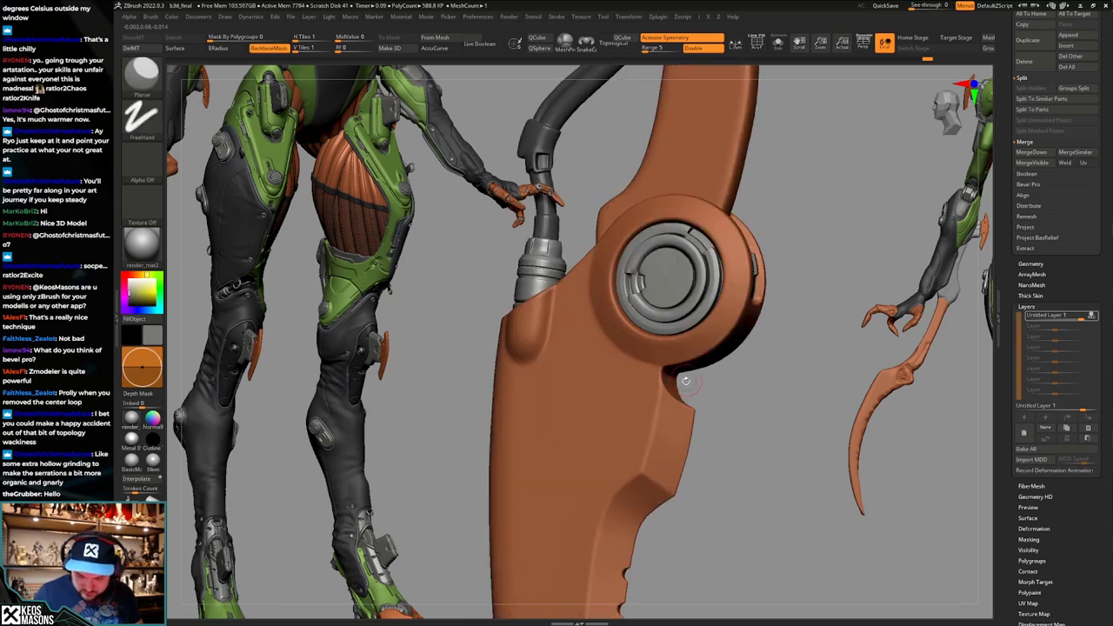
pyautogui.moveTo(739, 395); pyautogui.dragTo(747, 329)
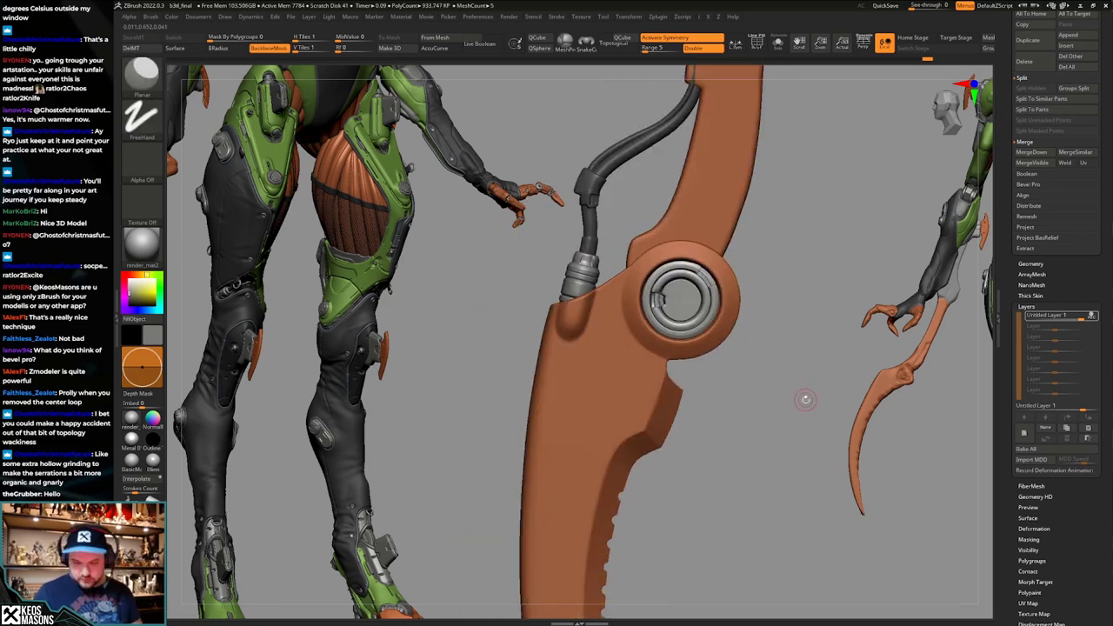
pyautogui.keyDown('alt'); pyautogui.moveTo(800, 424); pyautogui.dragTo(772, 358); pyautogui.keyUp('alt')
pyautogui.hotkey('shift', 'f')
pyautogui.hotkey('shift', 'f')
pyautogui.keyDown('alt'); pyautogui.moveTo(785, 408); pyautogui.dragTo(737, 366); pyautogui.keyUp('alt')
pyautogui.hotkey('shift', 'f')
pyautogui.hotkey('shift', 'f')
pyautogui.moveTo(718, 405)
pyautogui.mouseDown()
pyautogui.moveTo(748, 413)
pyautogui.moveTo(730, 405)
pyautogui.moveTo(734, 448)
pyautogui.moveTo(675, 390)
pyautogui.mouseUp()
pyautogui.hotkey('shift', 'f')
pyautogui.moveTo(668, 330)
pyautogui.keyDown('alt'); pyautogui.mouseDown()
pyautogui.moveTo(714, 346)
pyautogui.moveTo(639, 388)
pyautogui.mouseUp(); pyautogui.keyUp('alt')
pyautogui.hotkey('shift', 'f')
pyautogui.hotkey('ctrl', 'z')
# Mask an elongated panel area on the flat side of the blade, from the joint disc down along the serrated edge.
pyautogui.moveTo(658, 350)
pyautogui.keyDown('ctrl'); pyautogui.mouseDown()
pyautogui.moveTo(655, 367)
pyautogui.moveTo(644, 330)
pyautogui.moveTo(623, 338)
pyautogui.moveTo(619, 363)
pyautogui.moveTo(637, 394)
pyautogui.moveTo(614, 431)
pyautogui.moveTo(630, 391)
pyautogui.mouseUp(); pyautogui.keyUp('ctrl')
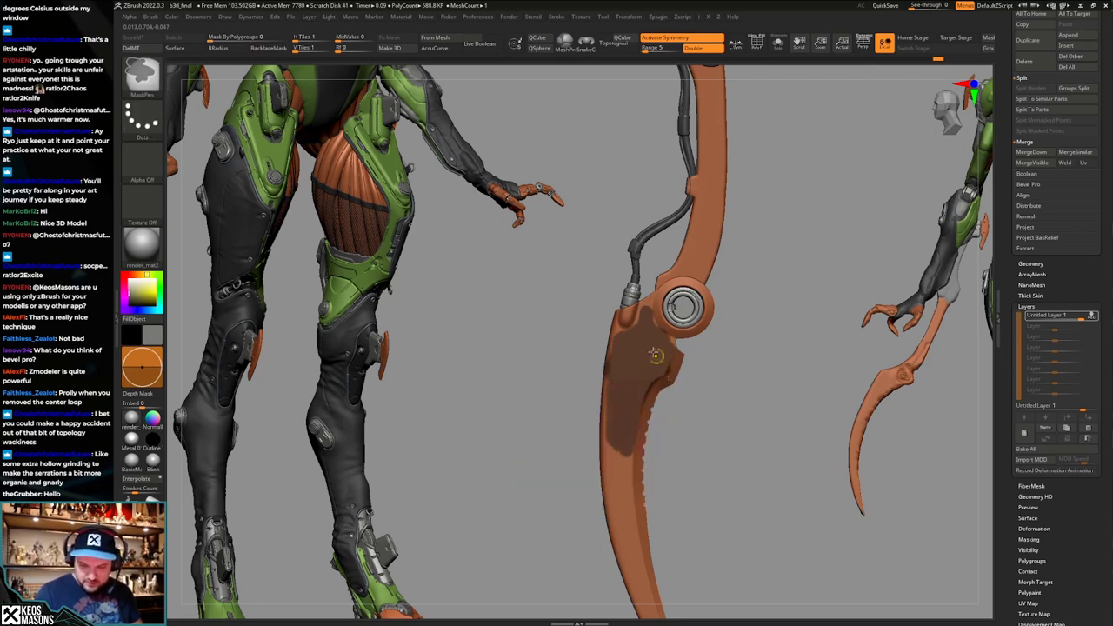
pyautogui.moveTo(653, 352)
pyautogui.keyDown('ctrl'); pyautogui.mouseDown(button='right')
pyautogui.moveTo(668, 403)
pyautogui.moveTo(628, 408)
pyautogui.moveTo(635, 244)
pyautogui.mouseUp(button='right'); pyautogui.keyUp('ctrl')
pyautogui.hotkey('ctrl', 'shift', 'z')
pyautogui.hotkey('ctrl', 'shift', 'z')
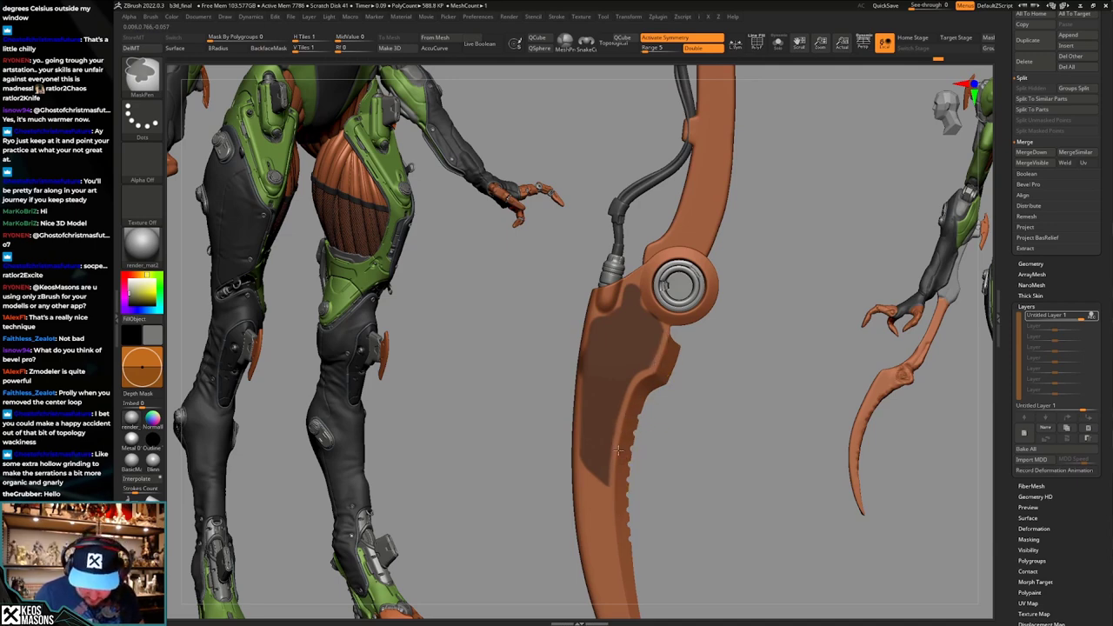
pyautogui.keyDown('ctrl'); pyautogui.moveTo(618, 451); pyautogui.dragTo(611, 491, button='right'); pyautogui.keyUp('ctrl')
pyautogui.keyDown('ctrl'); pyautogui.moveTo(632, 417); pyautogui.dragTo(651, 352, button='right'); pyautogui.keyUp('ctrl')
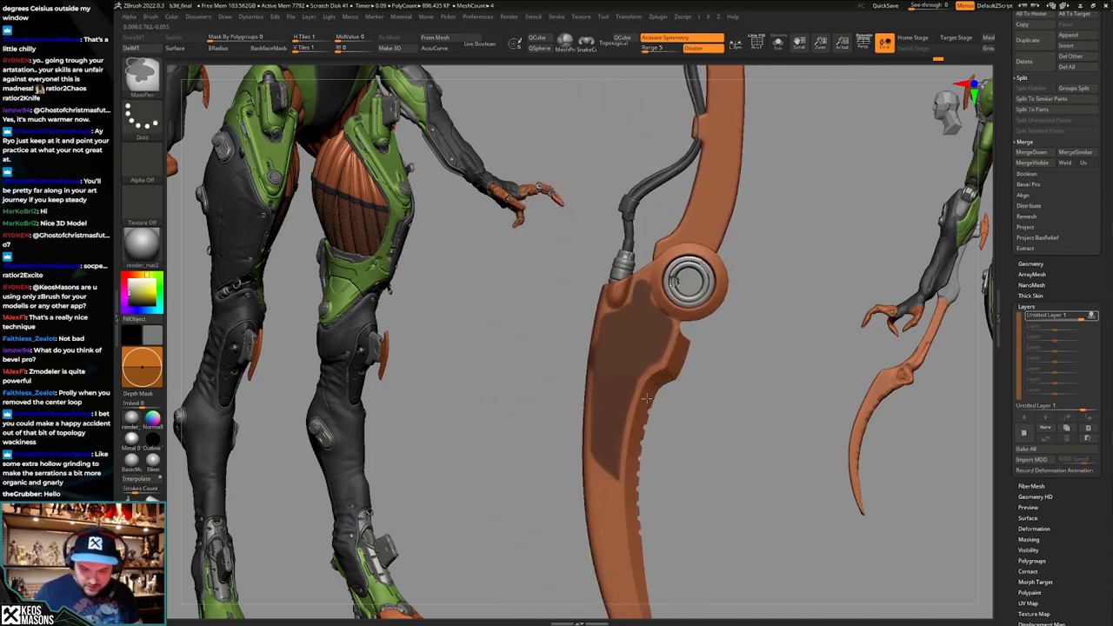
pyautogui.keyDown('ctrl'); pyautogui.moveTo(646, 398); pyautogui.dragTo(650, 412, button='right'); pyautogui.keyUp('ctrl')
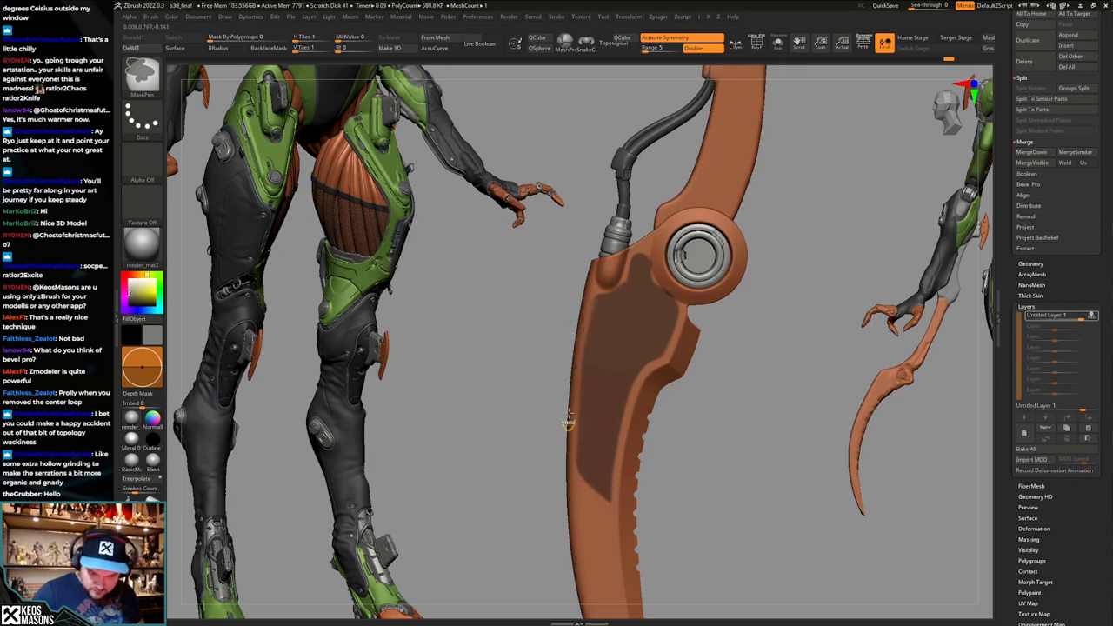
# Clean up the outline of the blade's panel mask by erasing excess masking, and check it against the polygroups.
pyautogui.moveTo(592, 332); pyautogui.dragTo(777, 449, button='right')
pyautogui.moveTo(698, 364)
pyautogui.keyDown('alt'); pyautogui.mouseDown(button='right')
pyautogui.moveTo(687, 458)
pyautogui.moveTo(758, 393)
pyautogui.moveTo(772, 349)
pyautogui.moveTo(716, 331)
pyautogui.moveTo(733, 386)
pyautogui.moveTo(758, 358)
pyautogui.mouseUp(button='right'); pyautogui.keyUp('alt')
pyautogui.keyDown('ctrl'); pyautogui.keyDown('alt'); pyautogui.moveTo(776, 335); pyautogui.dragTo(652, 448); pyautogui.keyUp('alt'); pyautogui.keyUp('ctrl')
pyautogui.moveTo(670, 434)
pyautogui.mouseDown(button='right')
pyautogui.moveTo(739, 383)
pyautogui.moveTo(739, 421)
pyautogui.moveTo(759, 395)
pyautogui.moveTo(774, 420)
pyautogui.moveTo(754, 417)
pyautogui.mouseUp(button='right')
pyautogui.hotkey('shift', 'f')
pyautogui.hotkey('shift', 'f')
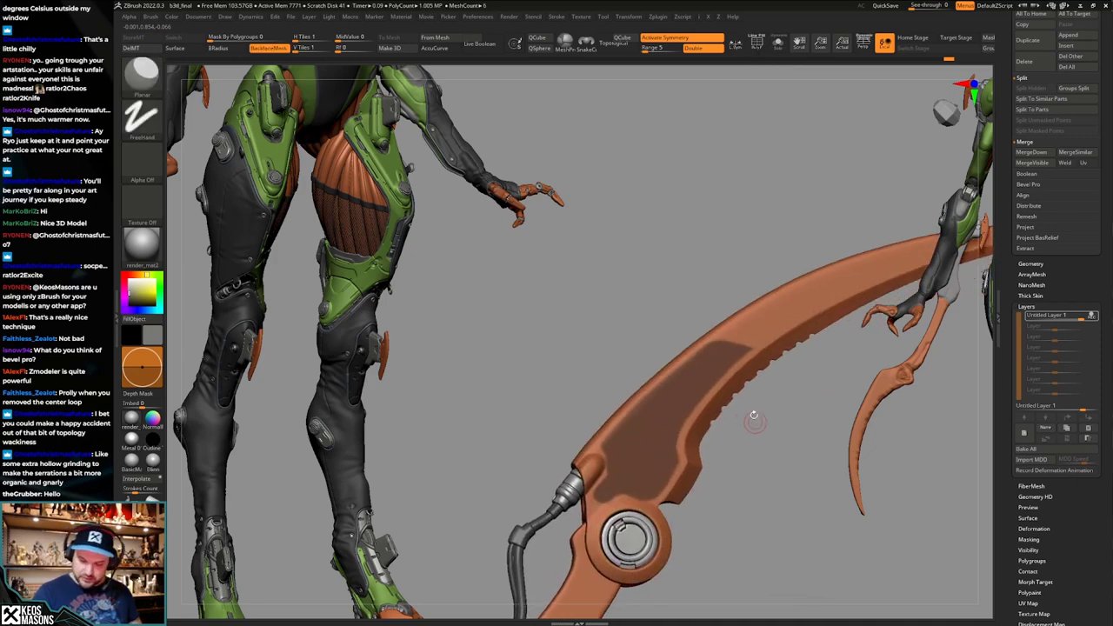
# Isolate the blade's side polygroup and shrink its visible area repeatedly inward from the border.
pyautogui.keyDown('ctrl'); pyautogui.keyDown('shift'); pyautogui.click(739, 354); pyautogui.keyUp('shift'); pyautogui.keyUp('ctrl')
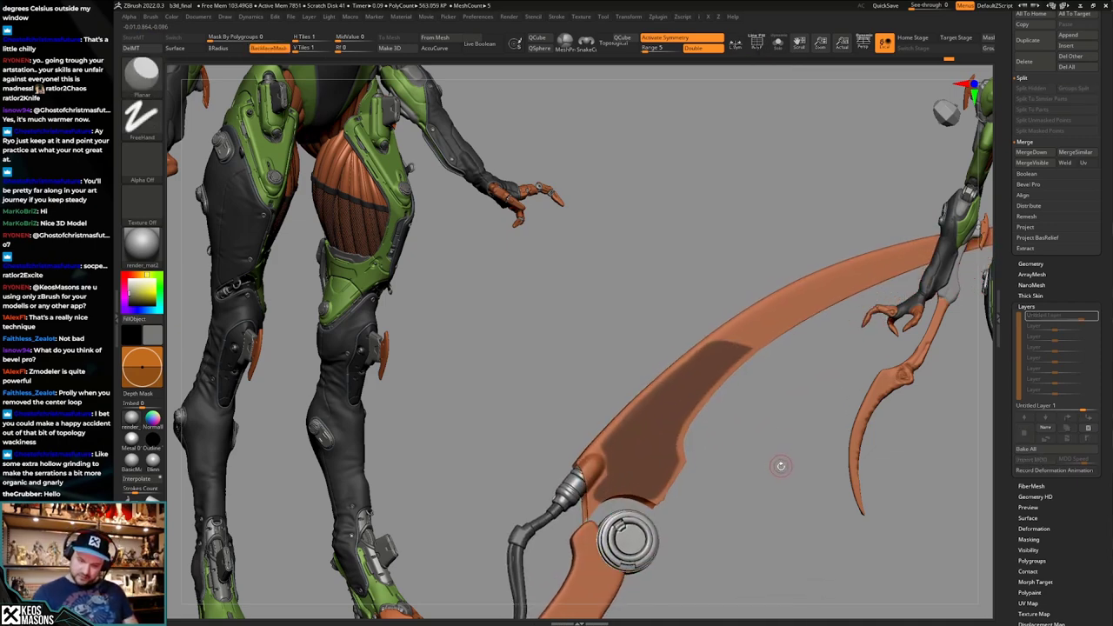
pyautogui.hotkey('ctrl', 'shift', 's')
pyautogui.hotkey('ctrl', 'shift', 's')
pyautogui.hotkey('ctrl', 'shift', 's')
pyautogui.hotkey('ctrl', 'shift', 's')
pyautogui.hotkey('ctrl', 'shift', 's')
pyautogui.hotkey('ctrl', 'shift', 's')
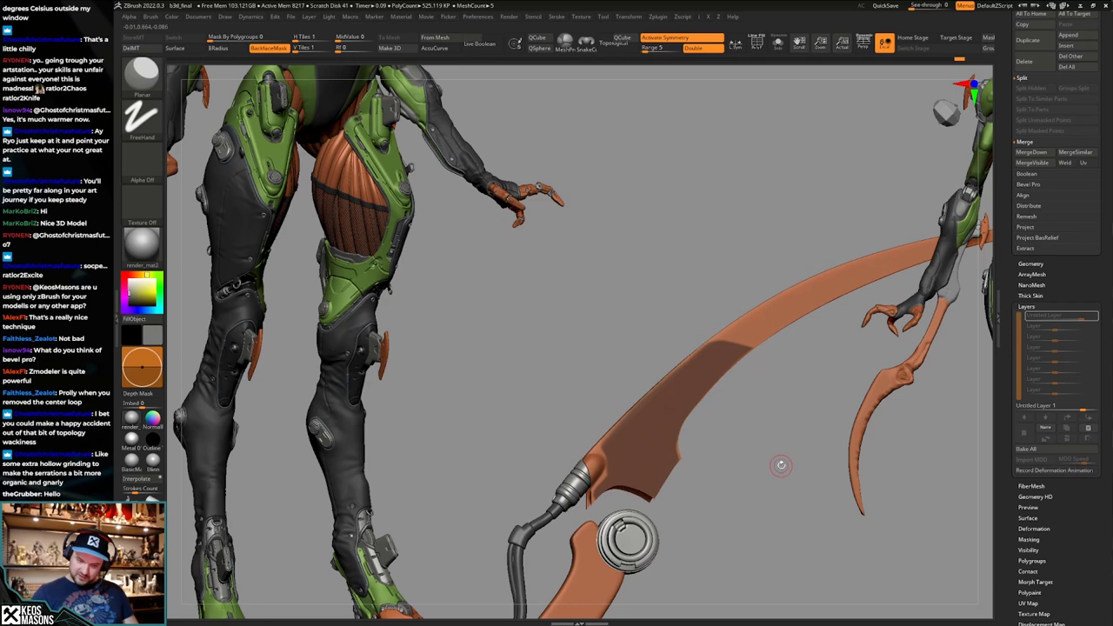
pyautogui.hotkey('ctrl', 'shift', 's')
pyautogui.hotkey('ctrl', 'shift', 's')
pyautogui.hotkey('ctrl', 'shift', 's')
pyautogui.hotkey('ctrl', 'shift', 's')
pyautogui.hotkey('ctrl', 'shift', 's')
pyautogui.hotkey('ctrl', 'shift', 's')
pyautogui.hotkey('ctrl', 'shift', 's')
pyautogui.hotkey('ctrl', 'shift', 's')
pyautogui.hotkey('ctrl', 'shift', 's')
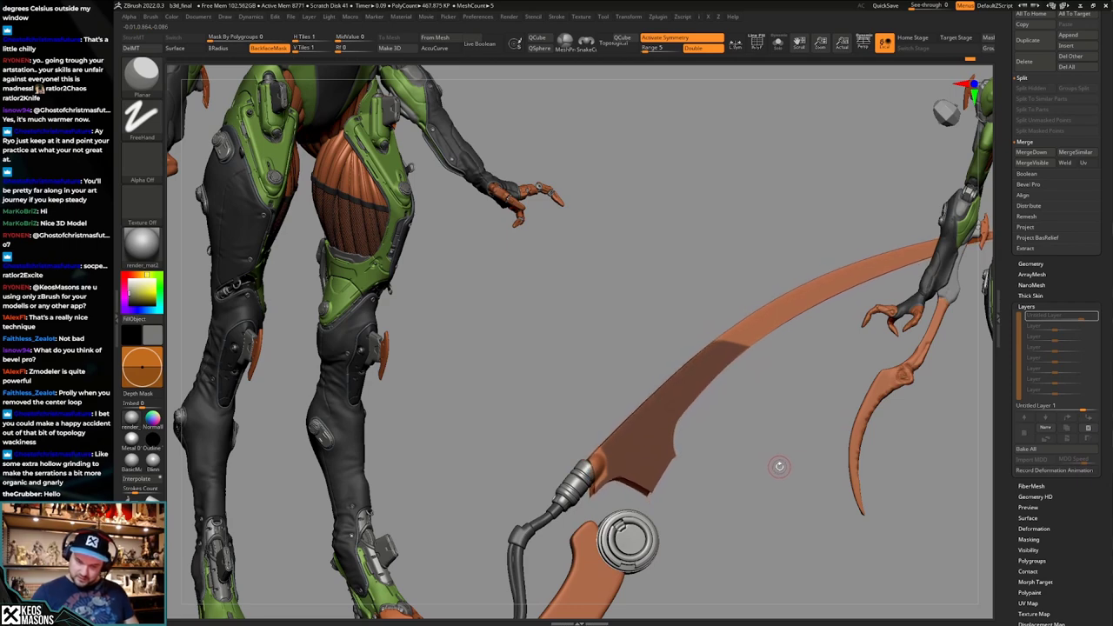
pyautogui.hotkey('ctrl', 'shift', 's')
# Invert the visibility, erase the masking on the visible rim for an even margin, and show the whole blade again.
pyautogui.moveTo(788, 425)
pyautogui.keyDown('ctrl'); pyautogui.keyDown('shift'); pyautogui.mouseDown()
pyautogui.moveTo(808, 462)
pyautogui.moveTo(768, 441)
pyautogui.mouseUp(); pyautogui.keyUp('shift'); pyautogui.keyUp('ctrl')
pyautogui.keyDown('ctrl'); pyautogui.keyDown('alt'); pyautogui.moveTo(601, 443); pyautogui.dragTo(702, 350); pyautogui.keyUp('alt'); pyautogui.keyUp('ctrl')
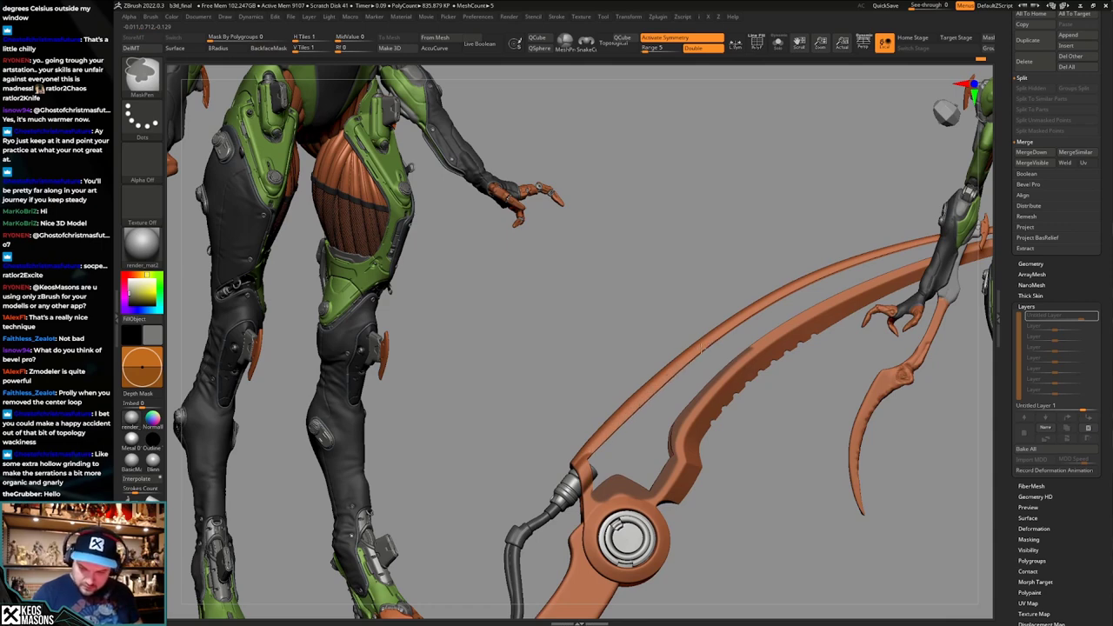
pyautogui.moveTo(765, 438); pyautogui.dragTo(778, 454)
pyautogui.keyDown('ctrl'); pyautogui.keyDown('shift'); pyautogui.click(774, 452); pyautogui.keyUp('shift'); pyautogui.keyUp('ctrl')
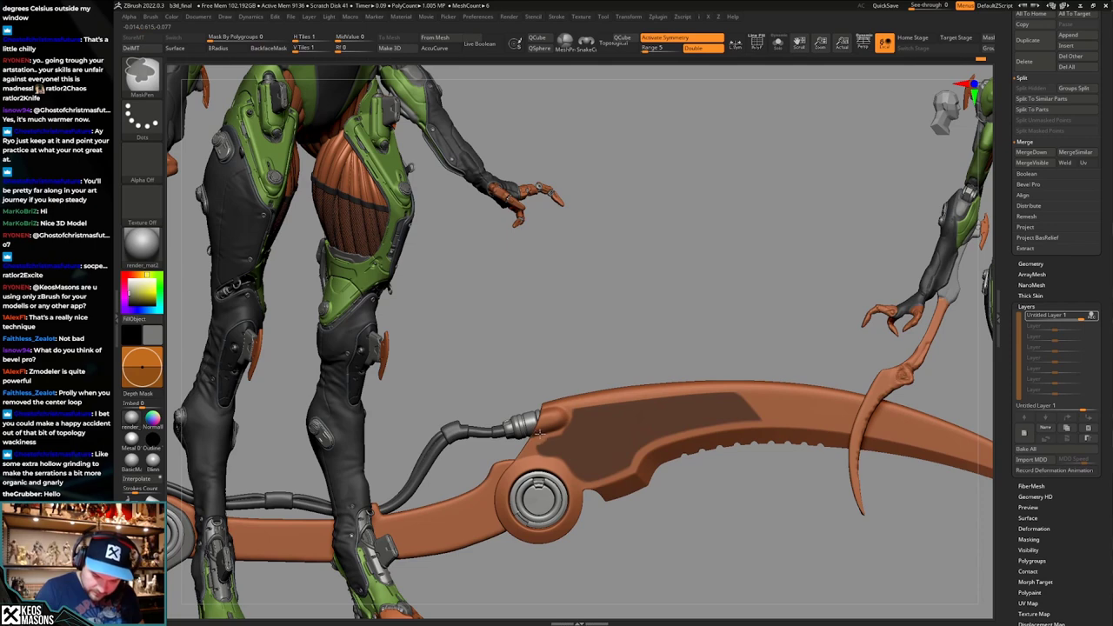
# Try to clip the masked blade around the joint disc with ClipCurve using a Circle stroke with Square and Center enabled.
pyautogui.moveTo(630, 506)
pyautogui.mouseDown()
pyautogui.moveTo(602, 461)
pyautogui.moveTo(607, 476)
pyautogui.mouseUp()
pyautogui.hotkey('shift', 'f')
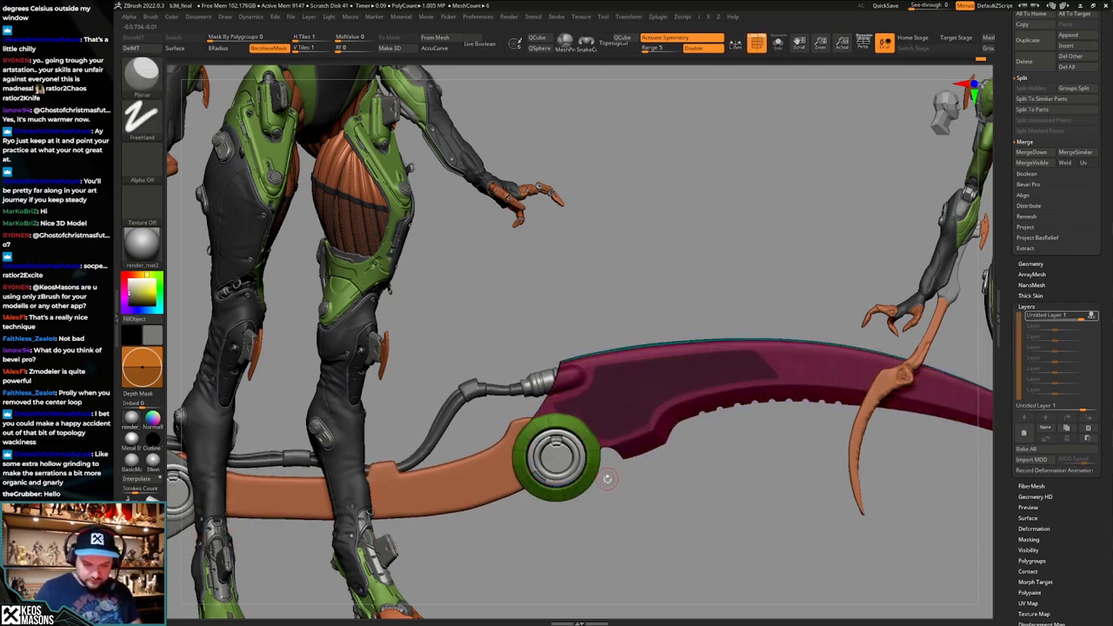
pyautogui.hotkey('shift', 'f')
pyautogui.press('space')
pyautogui.hotkey('ctrl', 'shift', 'space')
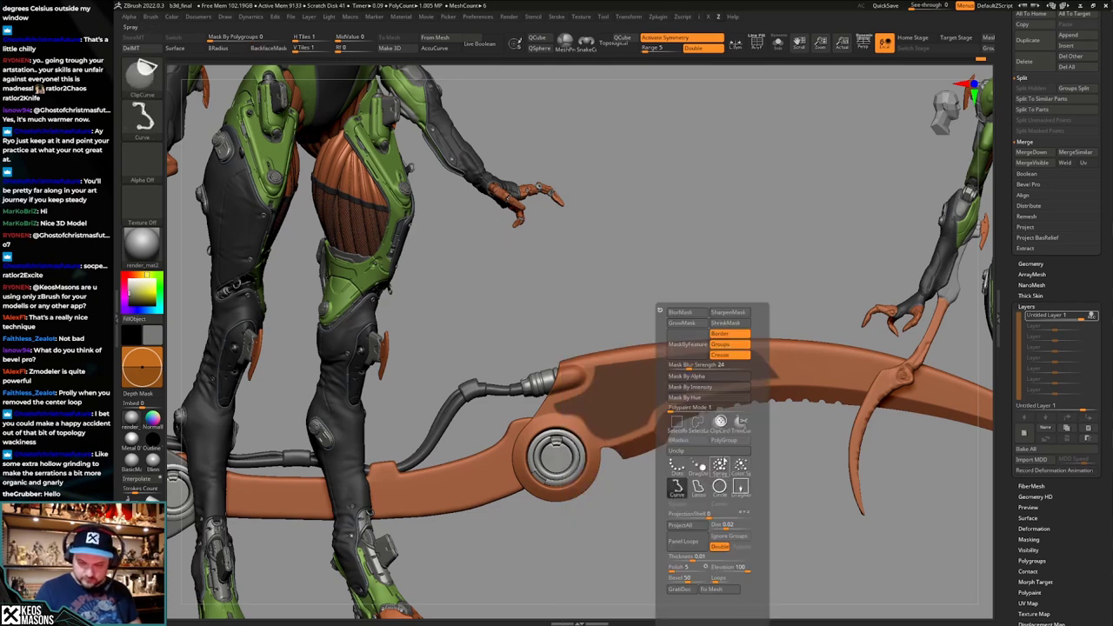
pyautogui.keyDown('ctrl'); pyautogui.keyDown('shift'); pyautogui.click(718, 490); pyautogui.keyUp('shift'); pyautogui.keyUp('ctrl')
pyautogui.keyDown('ctrl'); pyautogui.keyDown('shift'); pyautogui.click(707, 505); pyautogui.keyUp('shift'); pyautogui.keyUp('ctrl')
pyautogui.keyDown('ctrl'); pyautogui.keyDown('shift'); pyautogui.click(714, 505); pyautogui.keyUp('shift'); pyautogui.keyUp('ctrl')
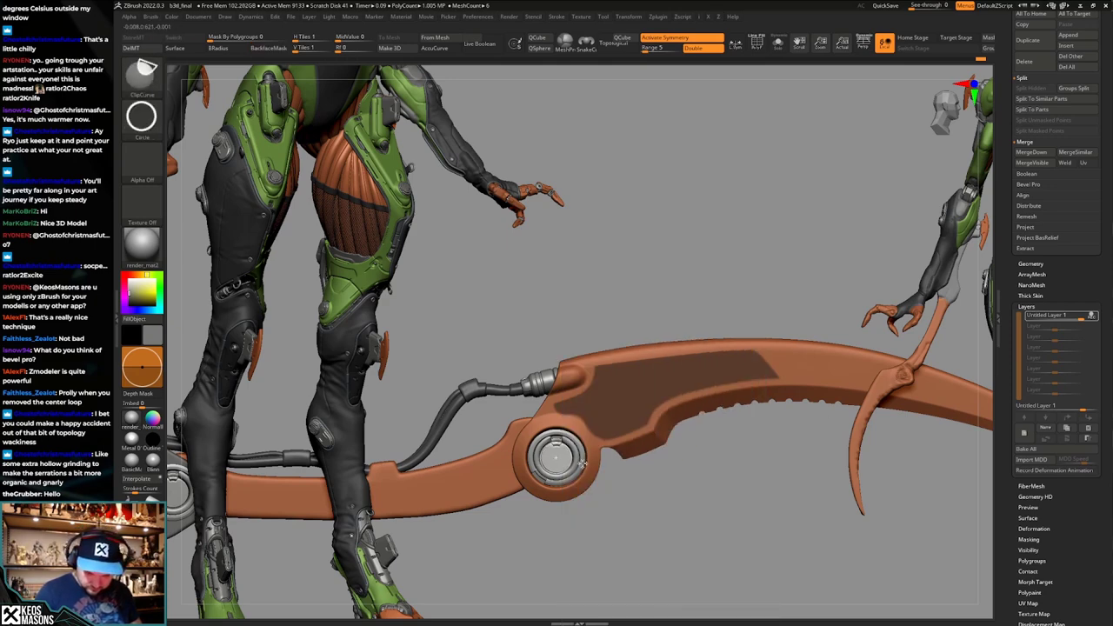
pyautogui.keyDown('ctrl'); pyautogui.keyDown('shift'); pyautogui.moveTo(582, 463); pyautogui.dragTo(631, 482); pyautogui.keyUp('shift'); pyautogui.keyUp('ctrl')
pyautogui.moveTo(711, 515); pyautogui.dragTo(704, 510)
pyautogui.hotkey('ctrl', 'z')
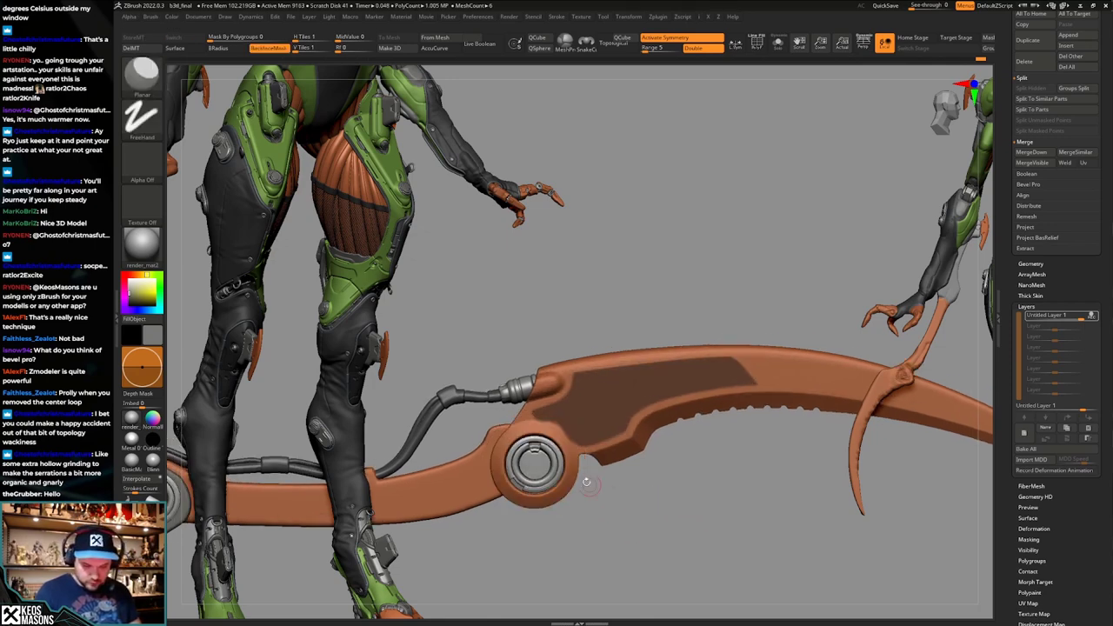
# Return the ClipCurve stroke to Curve and apply a Circle mask stroke with Square and Center around the joint disc.
pyautogui.keyDown('alt'); pyautogui.moveTo(594, 480); pyautogui.dragTo(638, 453); pyautogui.keyUp('alt')
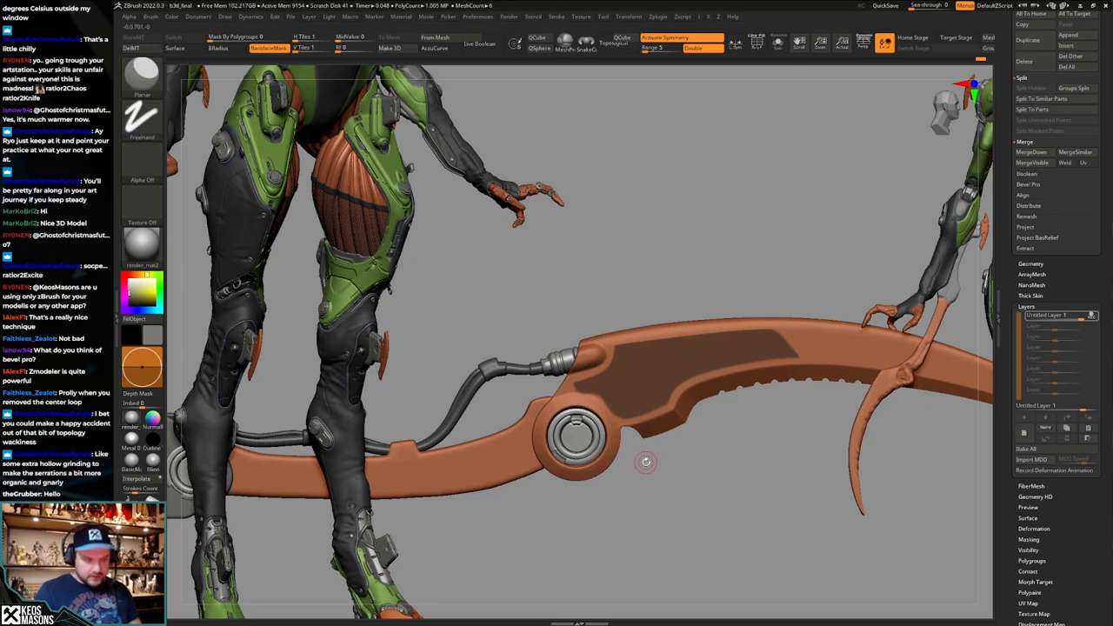
pyautogui.hotkey('ctrl', 'shift', 'space')
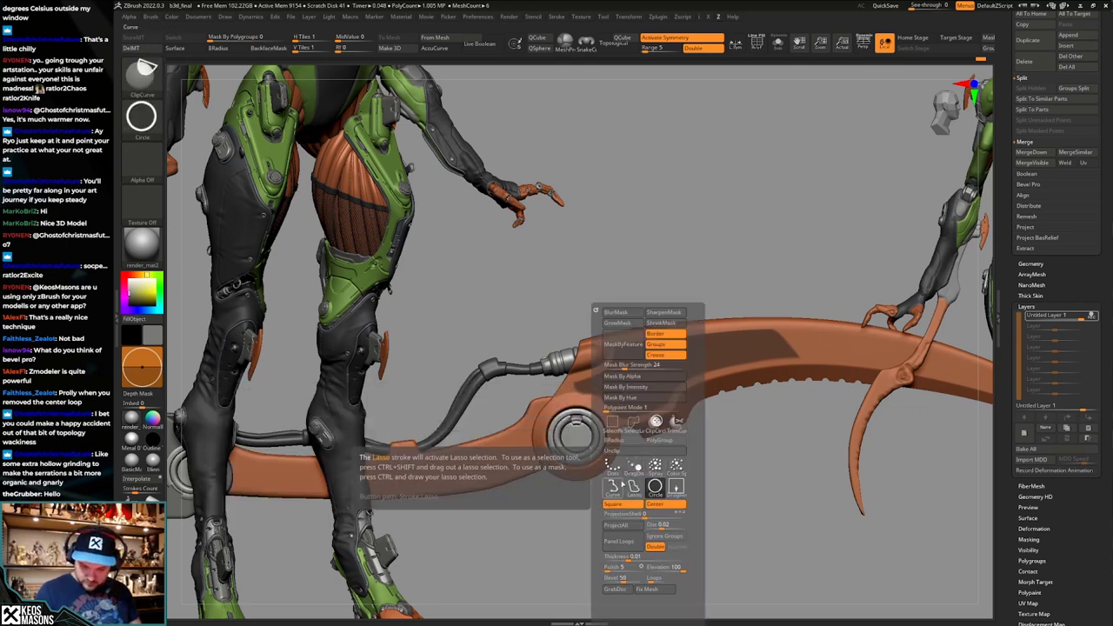
pyautogui.keyDown('ctrl'); pyautogui.keyDown('shift'); pyautogui.click(616, 487); pyautogui.keyUp('shift'); pyautogui.keyUp('ctrl')
pyautogui.hotkey('ctrl', 'space')
pyautogui.keyDown('ctrl'); pyautogui.click(668, 489); pyautogui.keyUp('ctrl')
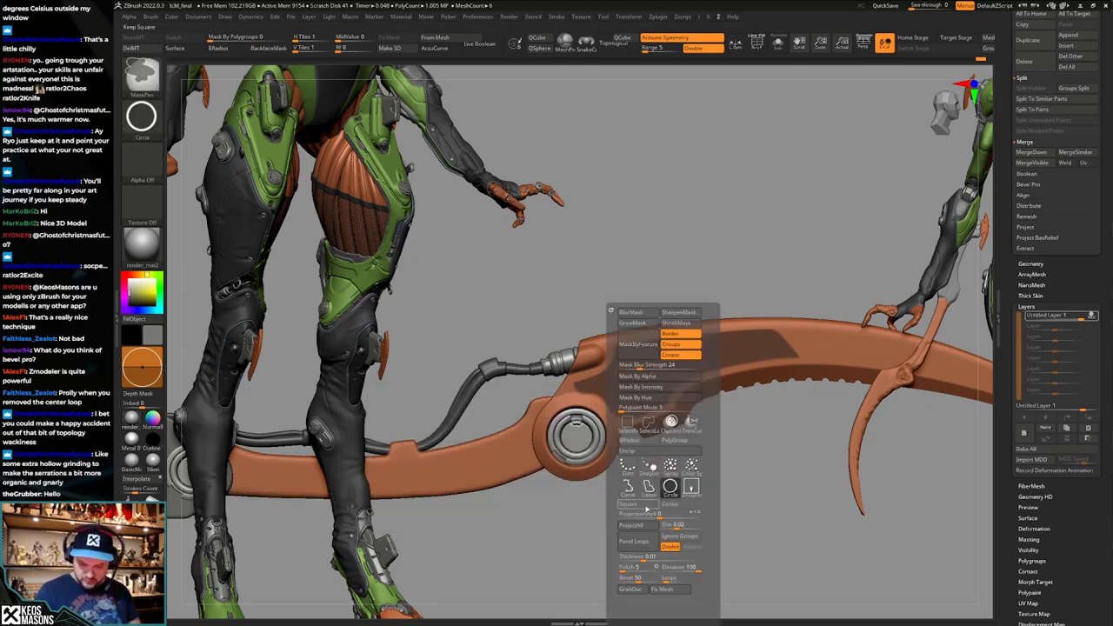
pyautogui.keyDown('ctrl'); pyautogui.click(646, 507); pyautogui.keyUp('ctrl')
pyautogui.keyDown('ctrl'); pyautogui.click(668, 505); pyautogui.keyUp('ctrl')
pyautogui.keyDown('ctrl'); pyautogui.moveTo(576, 436); pyautogui.dragTo(627, 453); pyautogui.keyUp('ctrl')
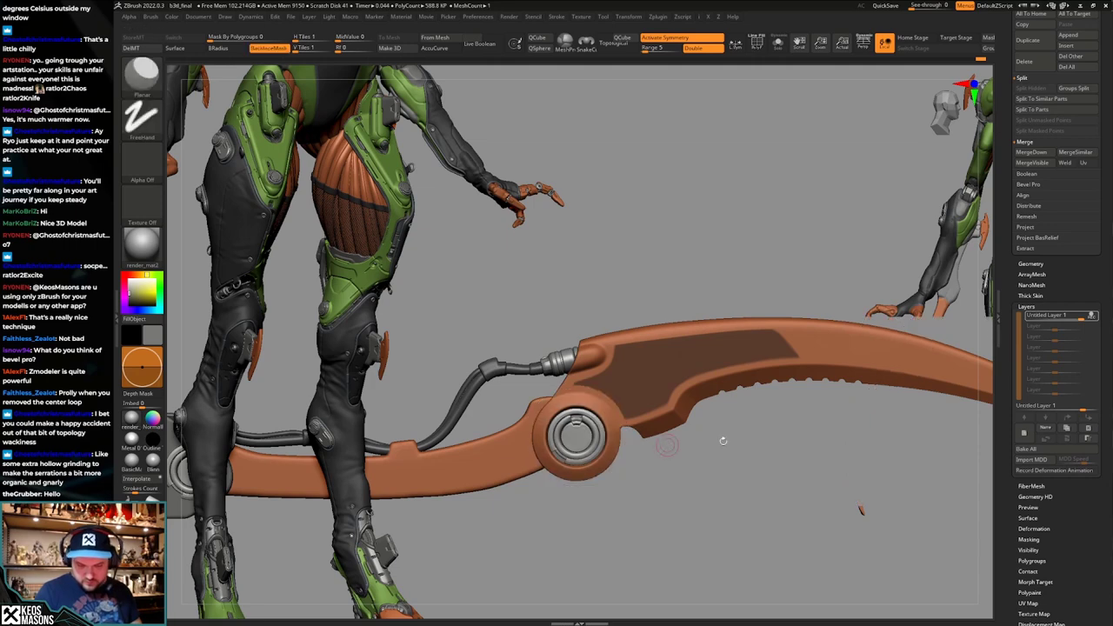
# Touch up the masked panel's border beside the blade's notch and joint disc with the masking brush.
pyautogui.moveTo(723, 441); pyautogui.dragTo(720, 489)
pyautogui.press('space')
pyautogui.keyDown('ctrl'); pyautogui.click(687, 468); pyautogui.keyUp('ctrl')
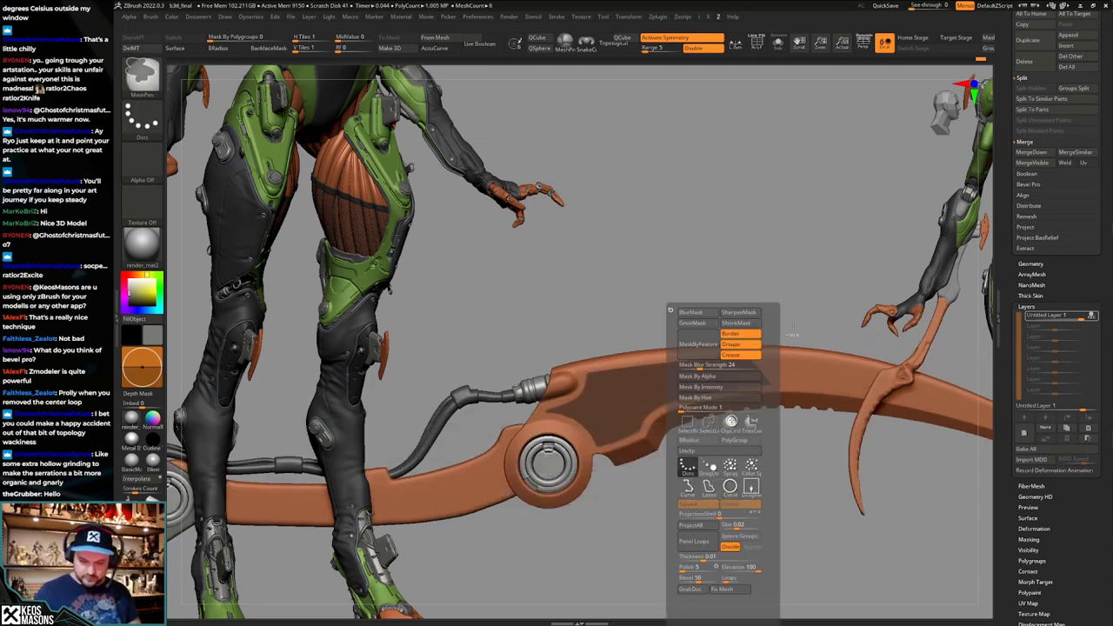
pyautogui.keyDown('ctrl'); pyautogui.click(544, 419); pyautogui.keyUp('ctrl')
pyautogui.moveTo(635, 306)
pyautogui.mouseDown()
pyautogui.moveTo(771, 474)
pyautogui.moveTo(791, 535)
pyautogui.moveTo(785, 467)
pyautogui.moveTo(708, 485)
pyautogui.moveTo(728, 543)
pyautogui.moveTo(734, 499)
pyautogui.moveTo(682, 435)
pyautogui.mouseUp()
pyautogui.rightClick(547, 373)
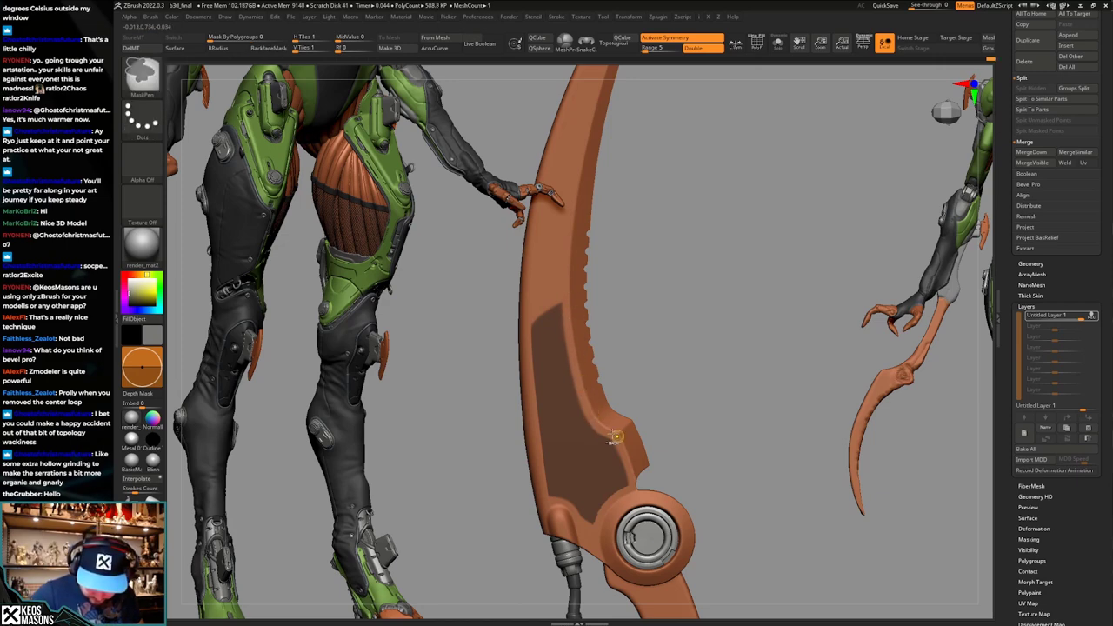
pyautogui.keyDown('ctrl'); pyautogui.moveTo(610, 439); pyautogui.dragTo(612, 445, button='right'); pyautogui.keyUp('ctrl')
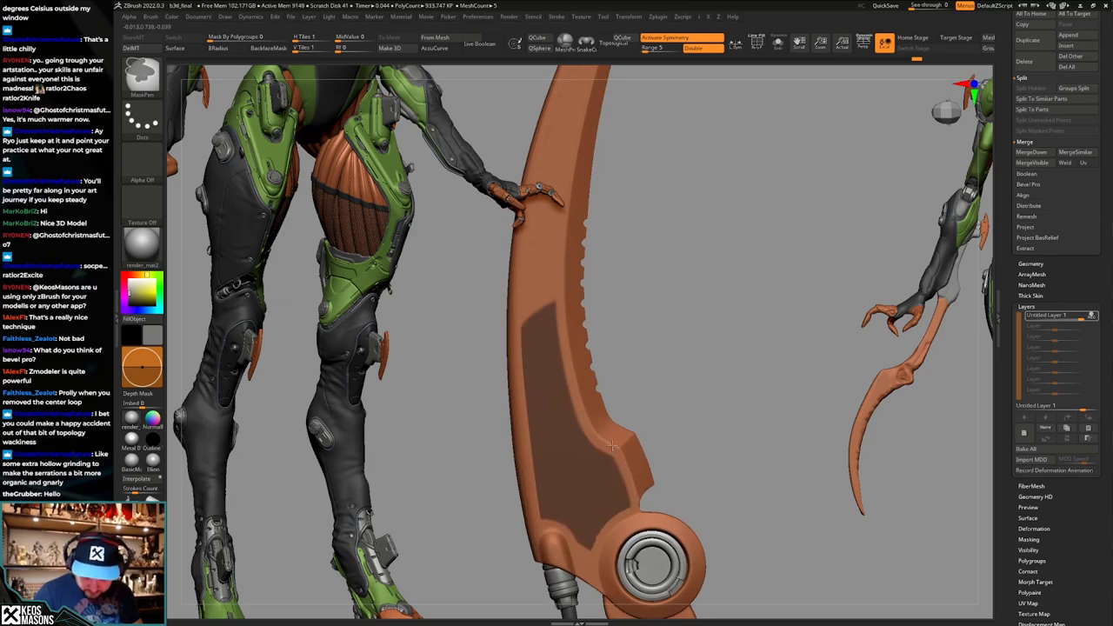
pyautogui.moveTo(633, 502)
pyautogui.keyDown('ctrl'); pyautogui.mouseDown(button='right')
pyautogui.moveTo(695, 435)
pyautogui.moveTo(698, 449)
pyautogui.moveTo(657, 320)
pyautogui.moveTo(697, 403)
pyautogui.moveTo(740, 391)
pyautogui.mouseUp(button='right'); pyautogui.keyUp('ctrl')
pyautogui.rightClick(645, 450)
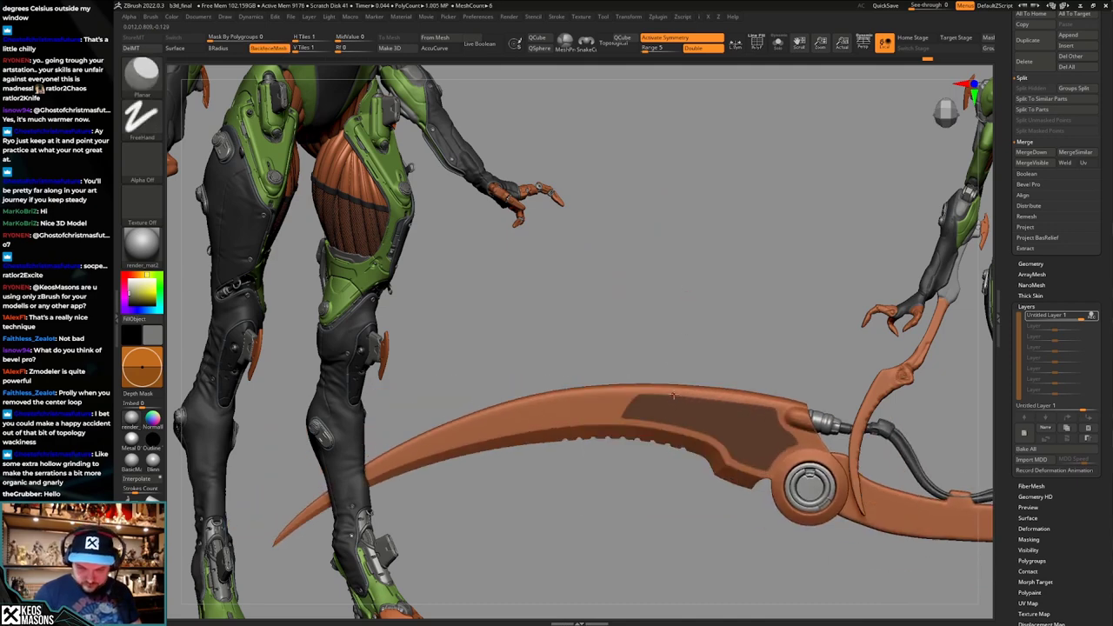
# Enable LazyMouse for the masking brush and erase three narrow divider strips across the panel mask, splitting it into four sections.
pyautogui.keyDown('ctrl'); pyautogui.rightClick(678, 443); pyautogui.keyUp('ctrl')
pyautogui.hotkey('ctrl', 'F3')
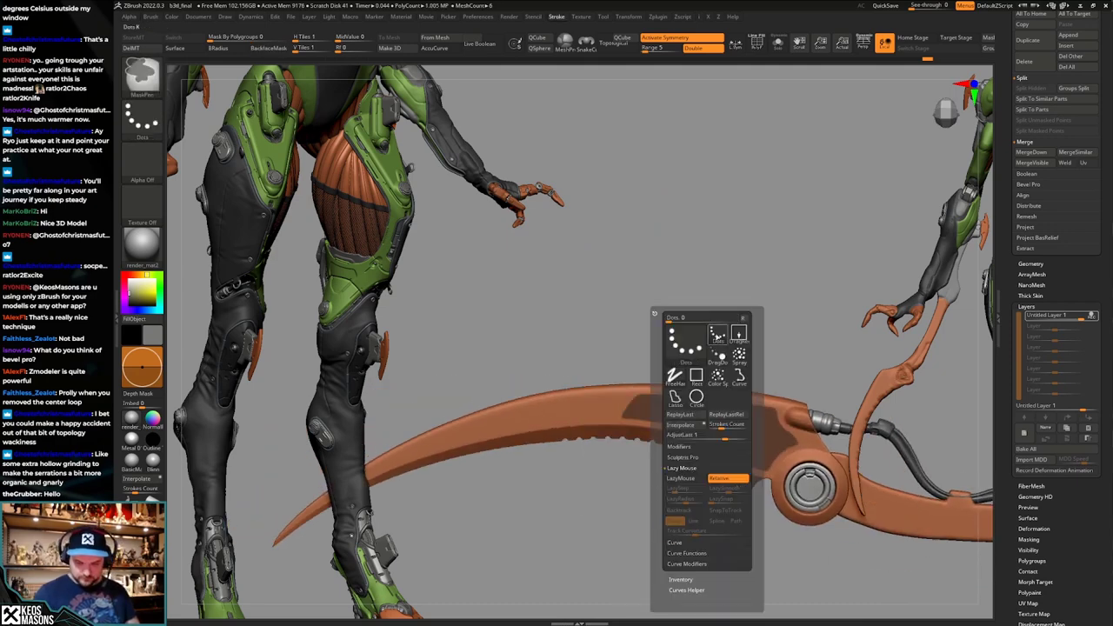
pyautogui.click(694, 481)
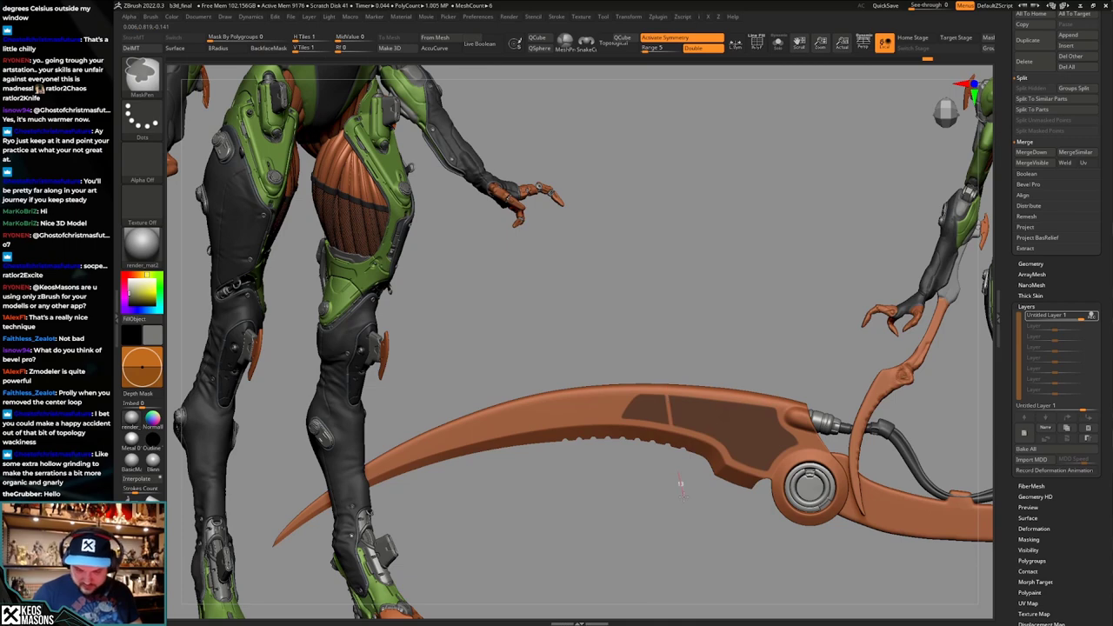
pyautogui.hotkey('ctrl', 'z')
pyautogui.press('space')
pyautogui.moveTo(682, 363); pyautogui.dragTo(715, 364)
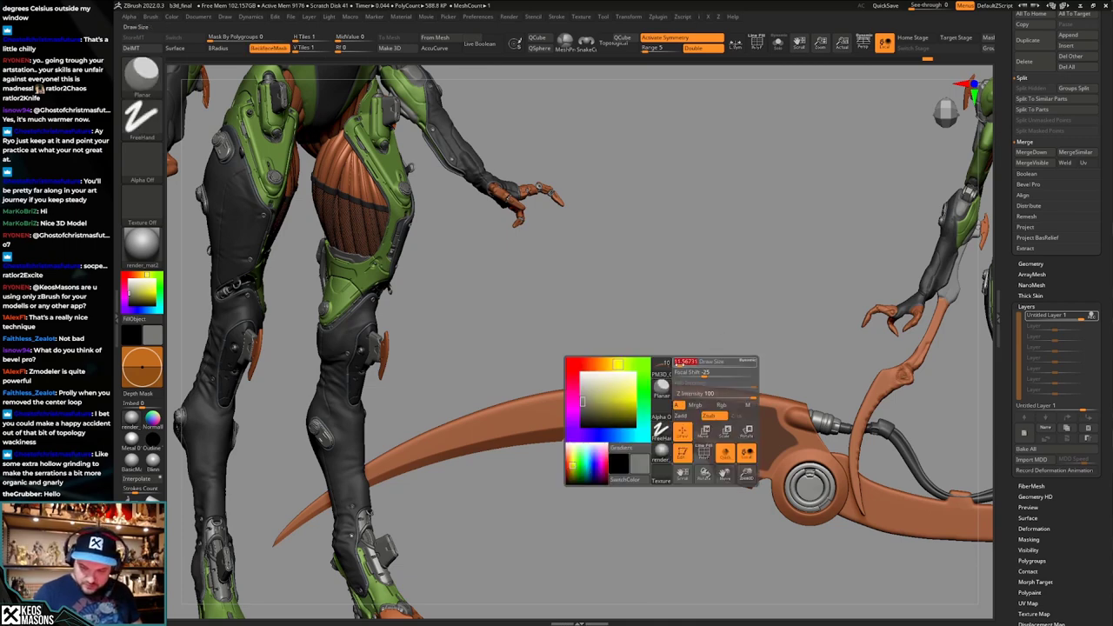
pyautogui.press('ctrl')
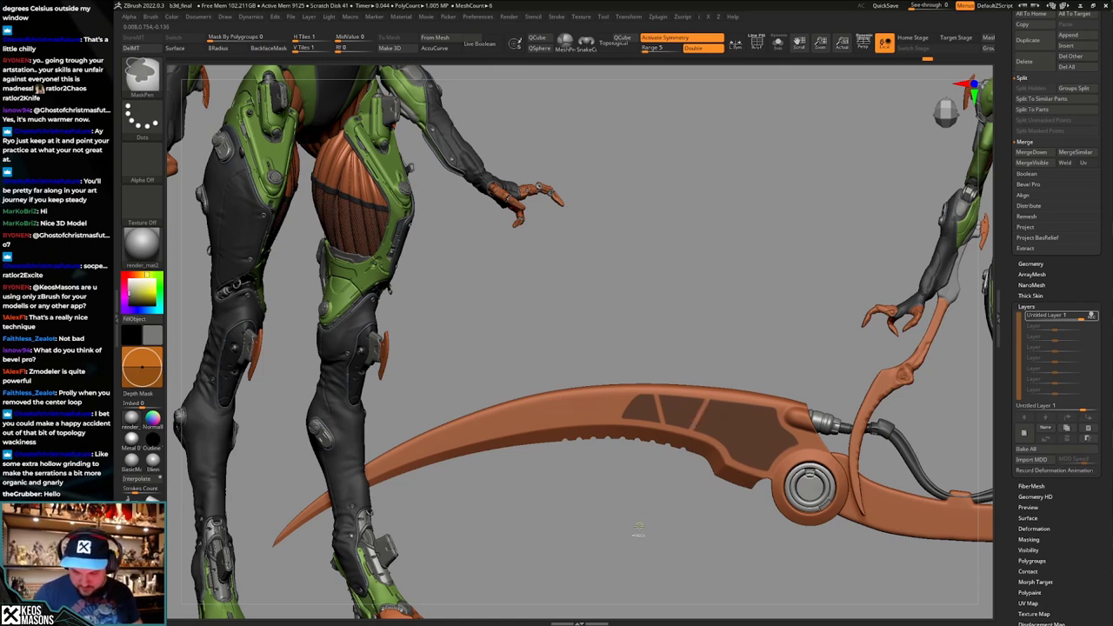
pyautogui.keyDown('ctrl'); pyautogui.keyDown('alt'); pyautogui.moveTo(750, 449); pyautogui.dragTo(756, 480); pyautogui.keyUp('alt'); pyautogui.keyUp('ctrl')
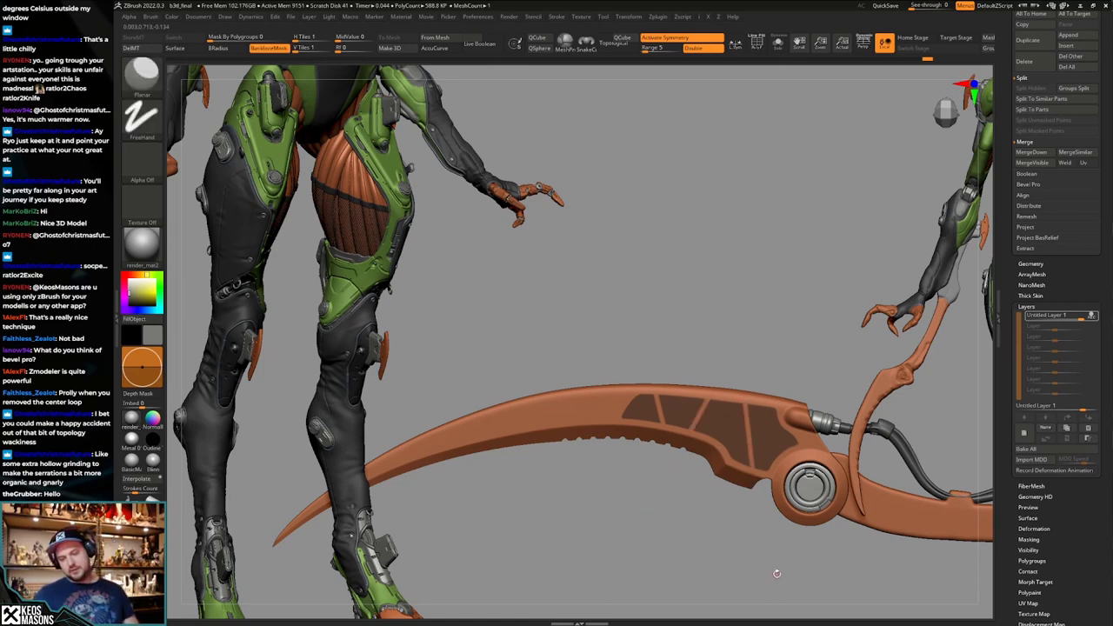
# Toggle LazyMouse, trim the end of the panel mask beside the joint disc, and invert the mask.
pyautogui.keyDown('alt'); pyautogui.moveTo(809, 508); pyautogui.dragTo(737, 467, button='right'); pyautogui.keyUp('alt')
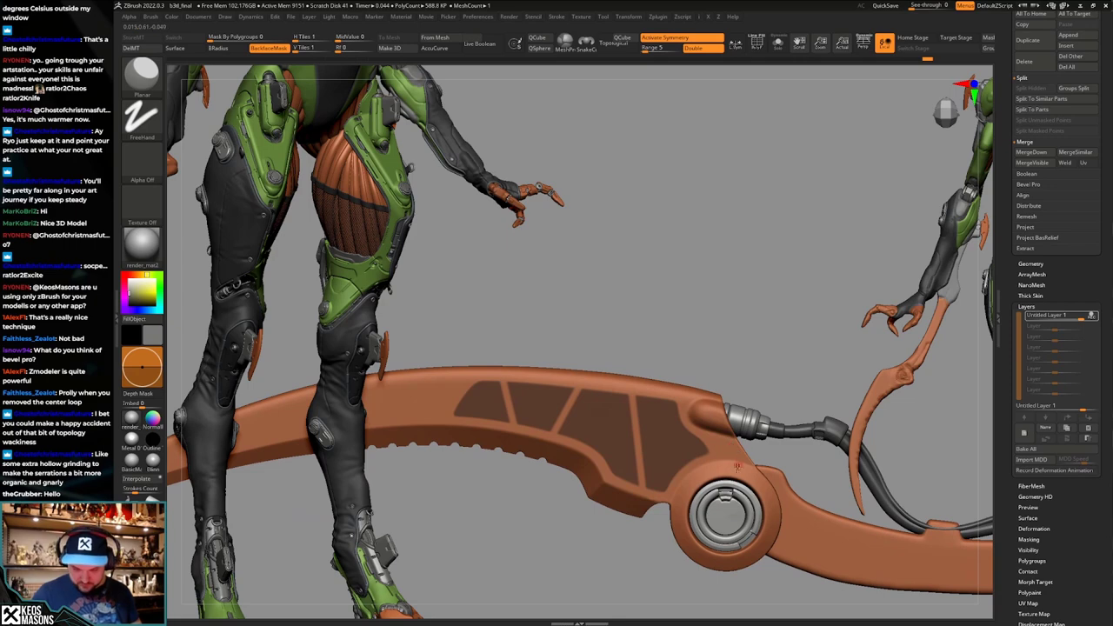
pyautogui.press('F4')
pyautogui.press('F3')
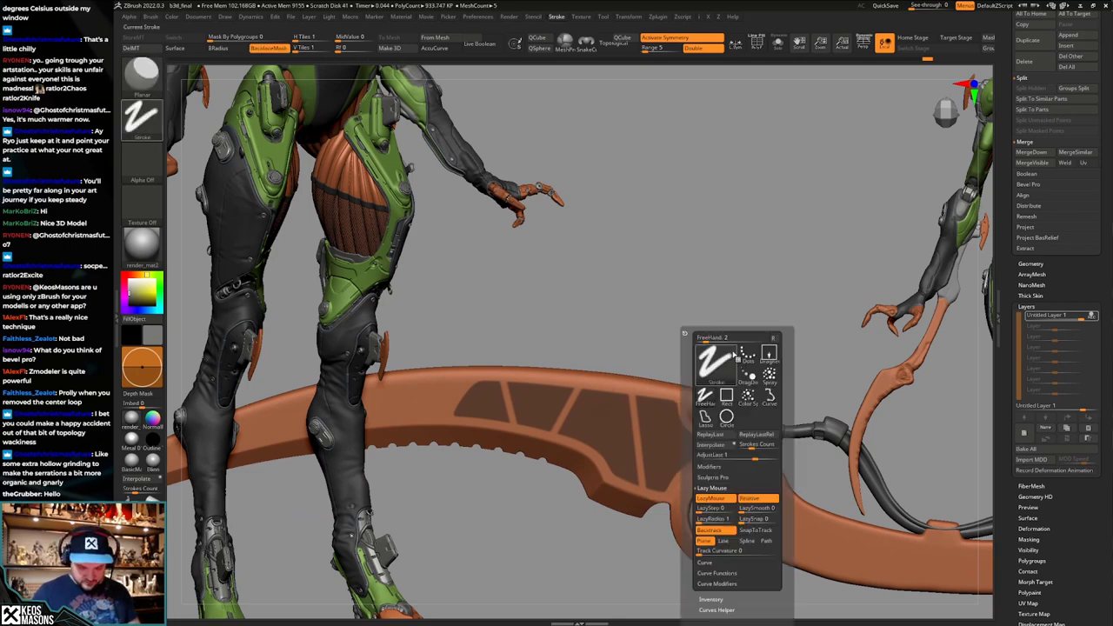
pyautogui.keyDown('ctrl'); pyautogui.click(714, 499); pyautogui.keyUp('ctrl')
pyautogui.press('ctrl')
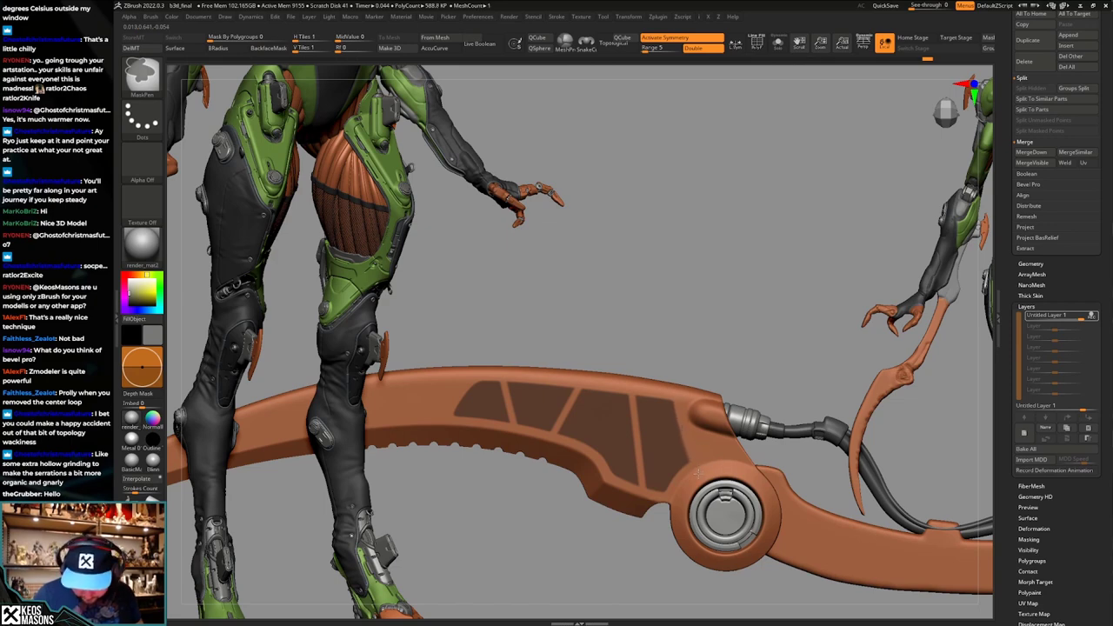
pyautogui.moveTo(700, 478)
pyautogui.keyDown('ctrl'); pyautogui.mouseDown(button='right')
pyautogui.moveTo(698, 440)
pyautogui.moveTo(665, 436)
pyautogui.moveTo(713, 449)
pyautogui.moveTo(713, 463)
pyautogui.moveTo(718, 438)
pyautogui.moveTo(697, 457)
pyautogui.mouseUp(button='right'); pyautogui.keyUp('ctrl')
pyautogui.keyDown('ctrl'); pyautogui.click(757, 434); pyautogui.keyUp('ctrl')
# Try to push the four unmasked panel sections into the blade with a Transpose line.
pyautogui.press('w')
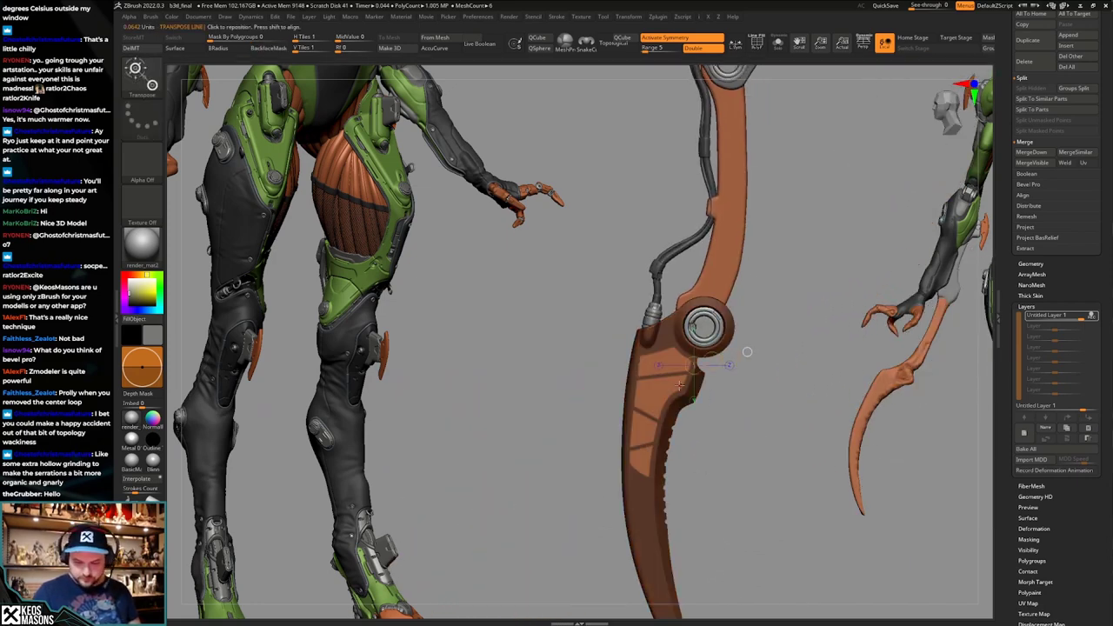
pyautogui.moveTo(676, 389); pyautogui.dragTo(814, 335)
pyautogui.press('q')
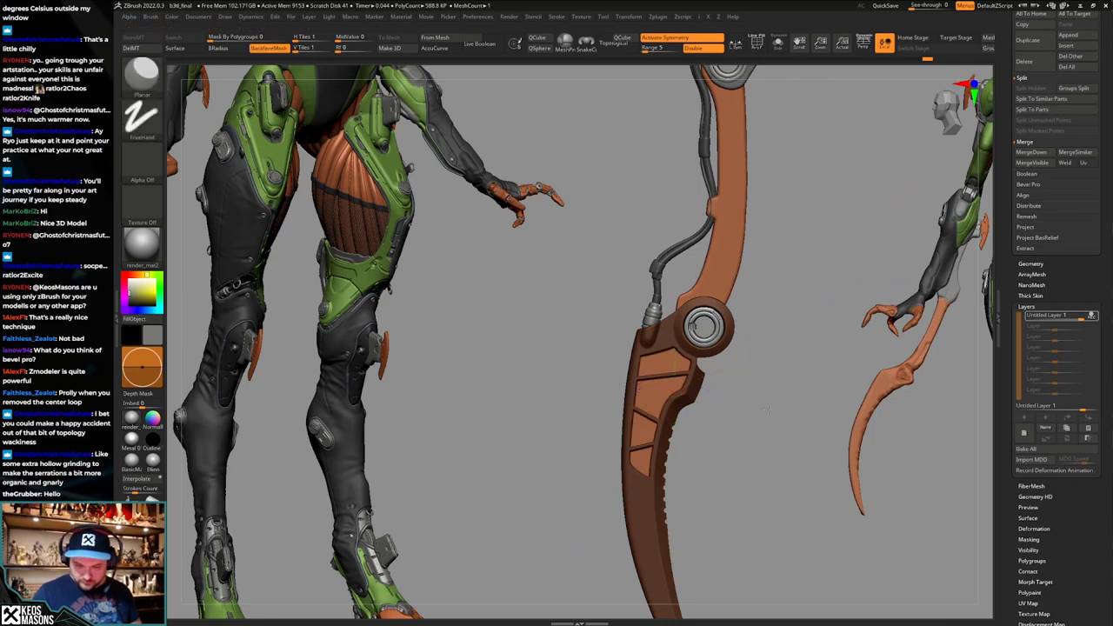
pyautogui.moveTo(742, 421); pyautogui.dragTo(762, 433, button='right')
pyautogui.press('w')
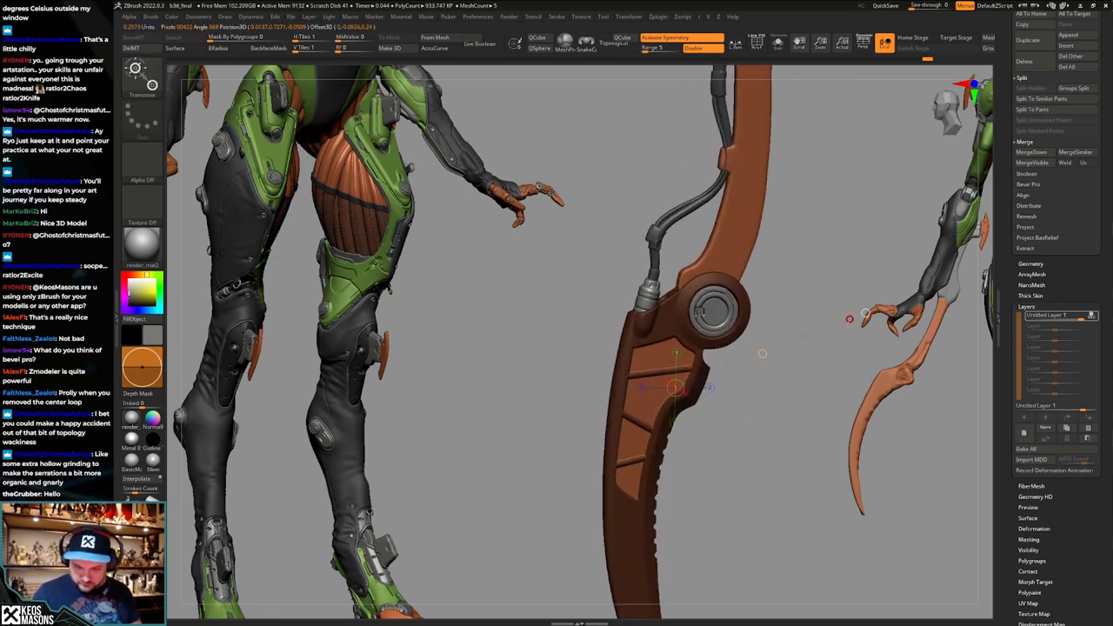
pyautogui.press('q')
# Change the mask across the whole blade and inspect the panel area from several angles.
pyautogui.keyDown('ctrl'); pyautogui.moveTo(790, 417); pyautogui.dragTo(780, 403); pyautogui.keyUp('ctrl')
pyautogui.keyDown('ctrl'); pyautogui.moveTo(779, 403); pyautogui.dragTo(734, 294, button='right'); pyautogui.keyUp('ctrl')
pyautogui.keyDown('alt'); pyautogui.moveTo(734, 294); pyautogui.dragTo(749, 454, button='right'); pyautogui.keyUp('alt')
pyautogui.moveTo(702, 513)
pyautogui.keyDown('alt'); pyautogui.mouseDown(button='right')
pyautogui.moveTo(698, 444)
pyautogui.moveTo(698, 471)
pyautogui.mouseUp(button='right'); pyautogui.keyUp('alt')
pyautogui.keyDown('shift'); pyautogui.moveTo(698, 470); pyautogui.dragTo(687, 474, button='right'); pyautogui.keyUp('shift')
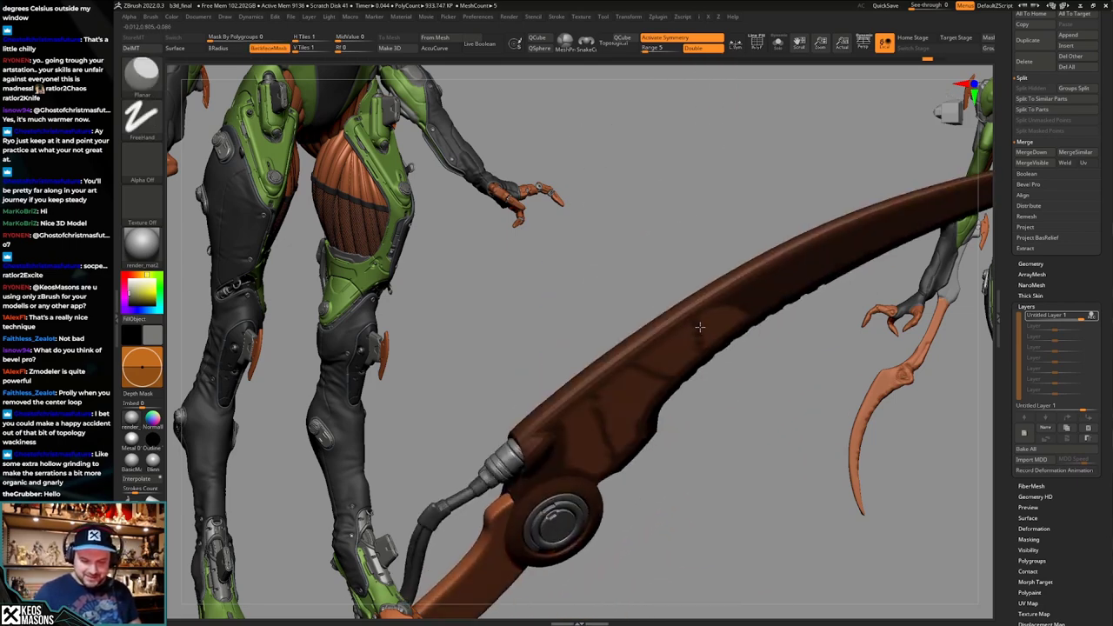
# Refine the mask border of the end panel section beside the hose connector.
pyautogui.moveTo(690, 462)
pyautogui.mouseDown(button='right')
pyautogui.moveTo(697, 400)
pyautogui.moveTo(651, 397)
pyautogui.mouseUp(button='right')
pyautogui.press('ctrl')
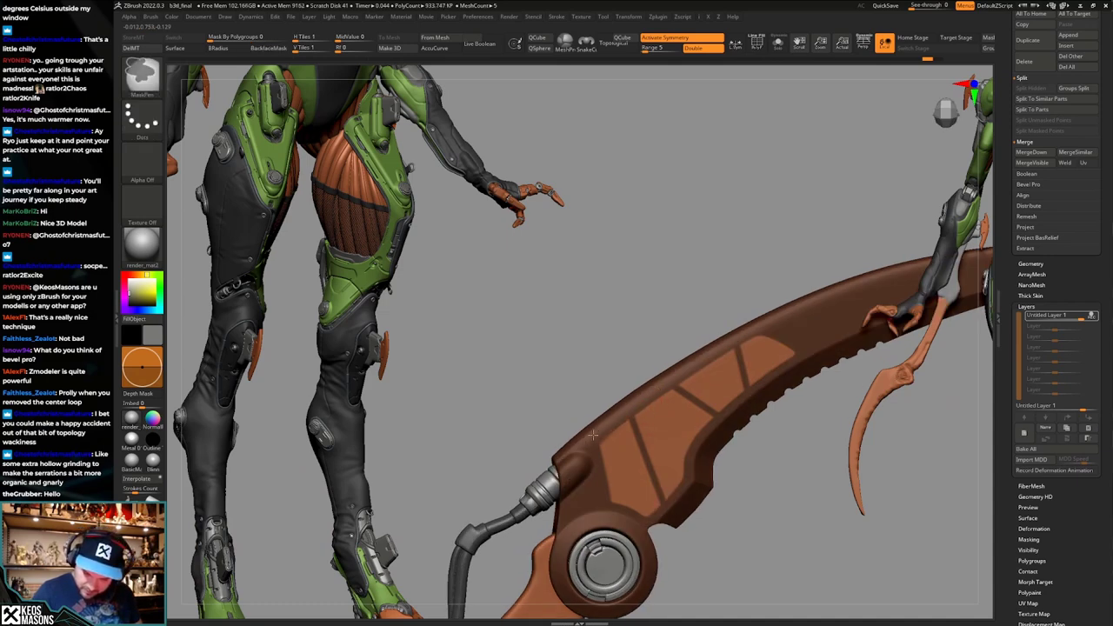
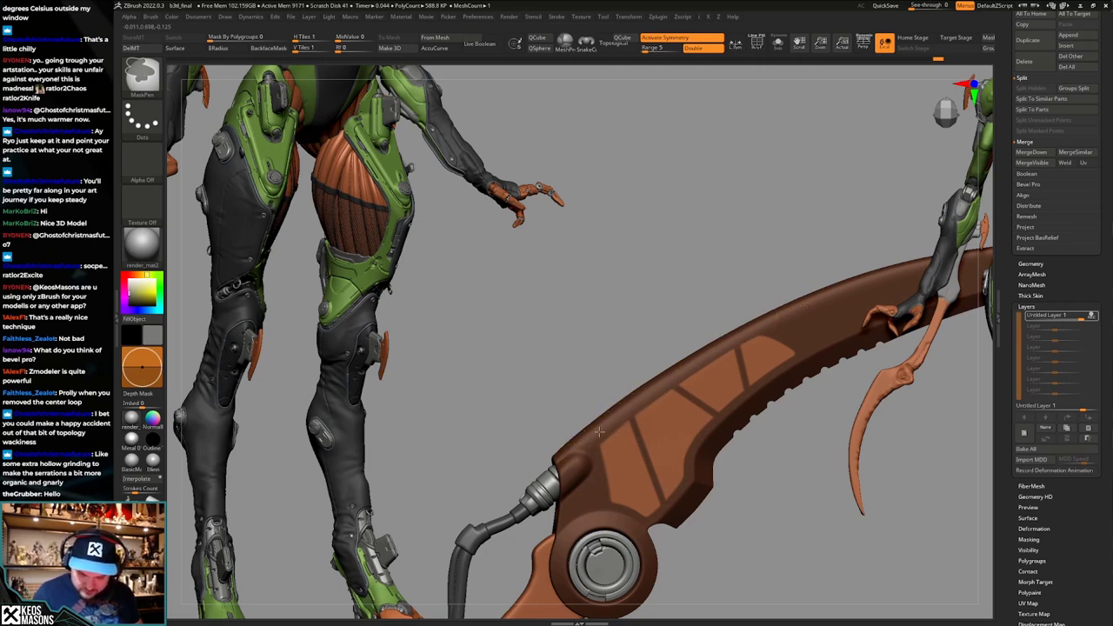
pyautogui.moveTo(589, 453)
pyautogui.keyDown('ctrl'); pyautogui.mouseDown(button='right')
pyautogui.moveTo(658, 336)
pyautogui.moveTo(706, 482)
pyautogui.moveTo(702, 472)
pyautogui.mouseUp(button='right'); pyautogui.keyUp('ctrl')
# Try recessing the panel sections with Transpose and smoothing them from the blade's opposite side, and undo the result.
pyautogui.press('w')
pyautogui.moveTo(749, 473); pyautogui.dragTo(750, 476)
pyautogui.press('q')
pyautogui.moveTo(763, 474)
pyautogui.mouseDown(button='right')
pyautogui.moveTo(772, 438)
pyautogui.moveTo(745, 443)
pyautogui.moveTo(738, 460)
pyautogui.moveTo(763, 448)
pyautogui.moveTo(778, 405)
pyautogui.mouseUp(button='right')
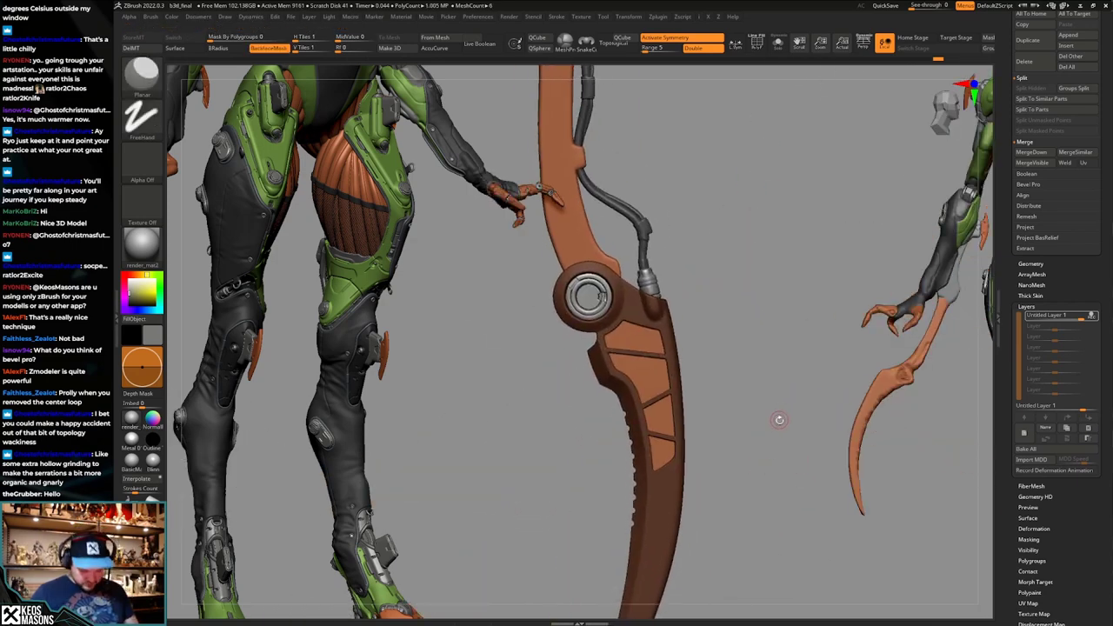
pyautogui.press('space')
pyautogui.moveTo(776, 358); pyautogui.dragTo(824, 357)
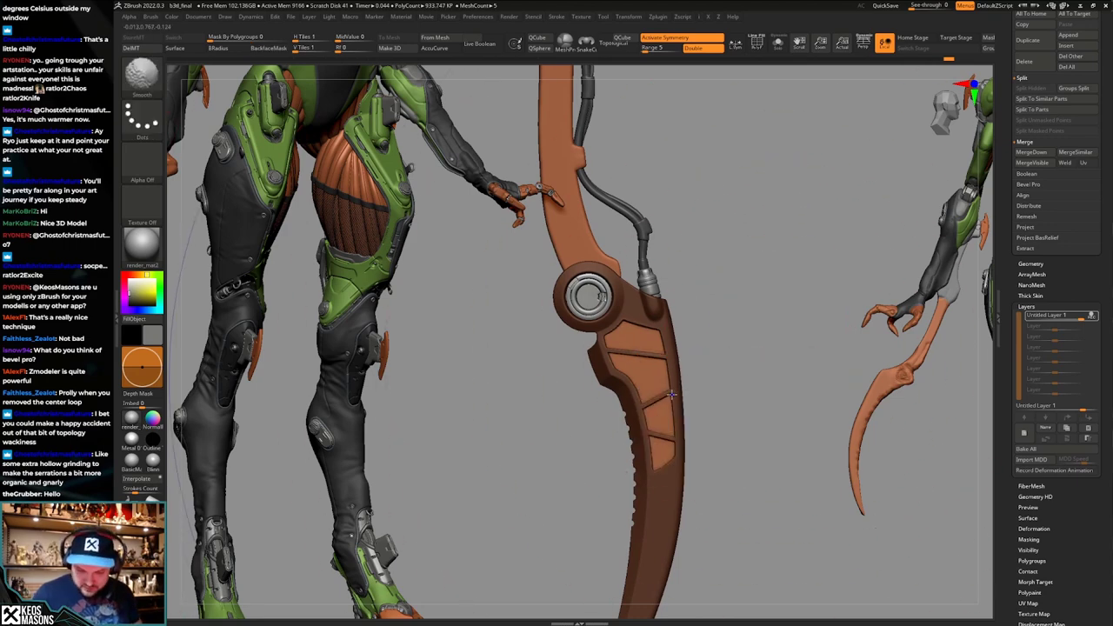
pyautogui.moveTo(701, 375)
pyautogui.mouseDown(button='right')
pyautogui.moveTo(718, 350)
pyautogui.moveTo(757, 402)
pyautogui.moveTo(742, 414)
pyautogui.moveTo(737, 446)
pyautogui.moveTo(738, 401)
pyautogui.moveTo(730, 447)
pyautogui.mouseUp(button='right')
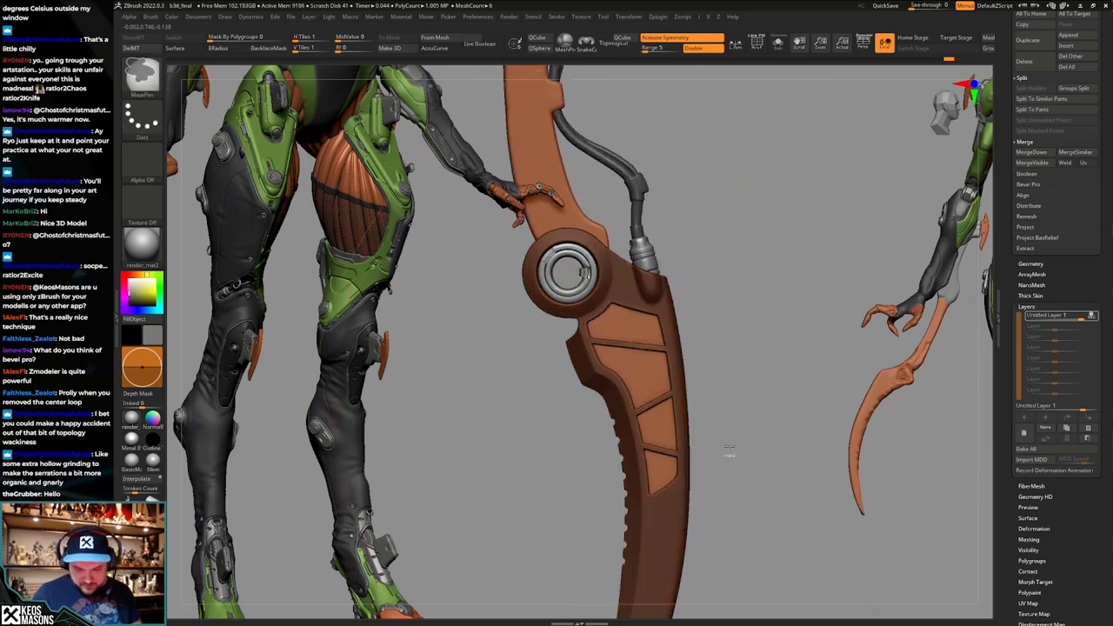
pyautogui.hotkey('ctrl', 'z')
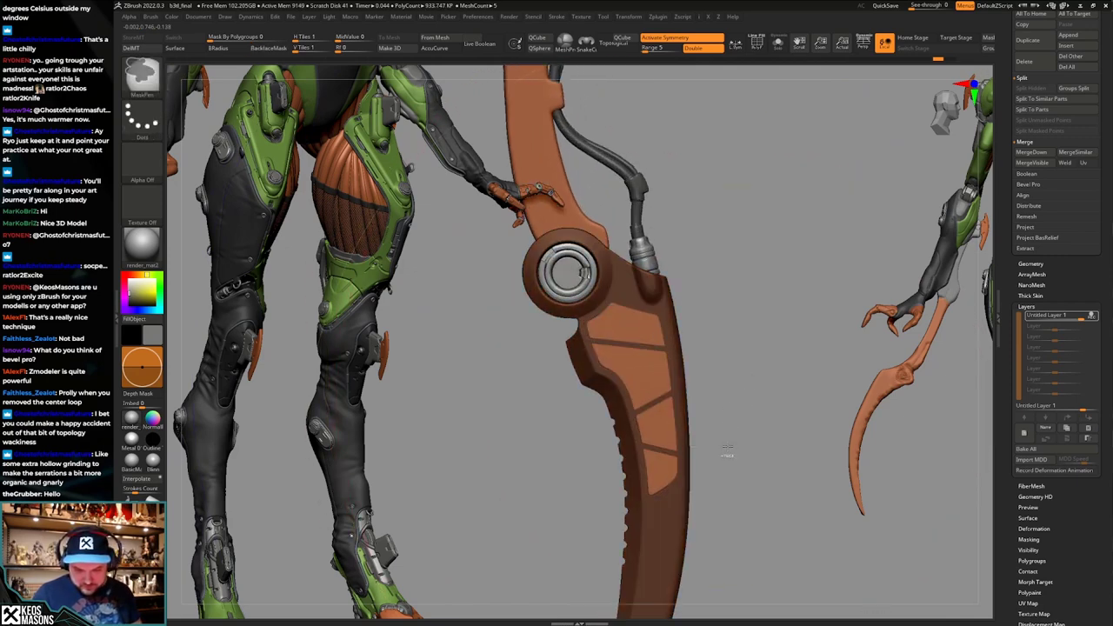
# Check the blade's polyframe and try pushing the four panel sections inward again with a Transpose line.
pyautogui.keyDown('ctrl'); pyautogui.moveTo(726, 452); pyautogui.dragTo(729, 392, button='right'); pyautogui.keyUp('ctrl')
pyautogui.hotkey('shift', 'f')
pyautogui.keyDown('ctrl'); pyautogui.moveTo(651, 349); pyautogui.dragTo(689, 277, button='right'); pyautogui.keyUp('ctrl')
pyautogui.hotkey('shift', 'f')
pyautogui.keyDown('ctrl'); pyautogui.moveTo(735, 402); pyautogui.dragTo(737, 452, button='right'); pyautogui.keyUp('ctrl')
pyautogui.press('w')
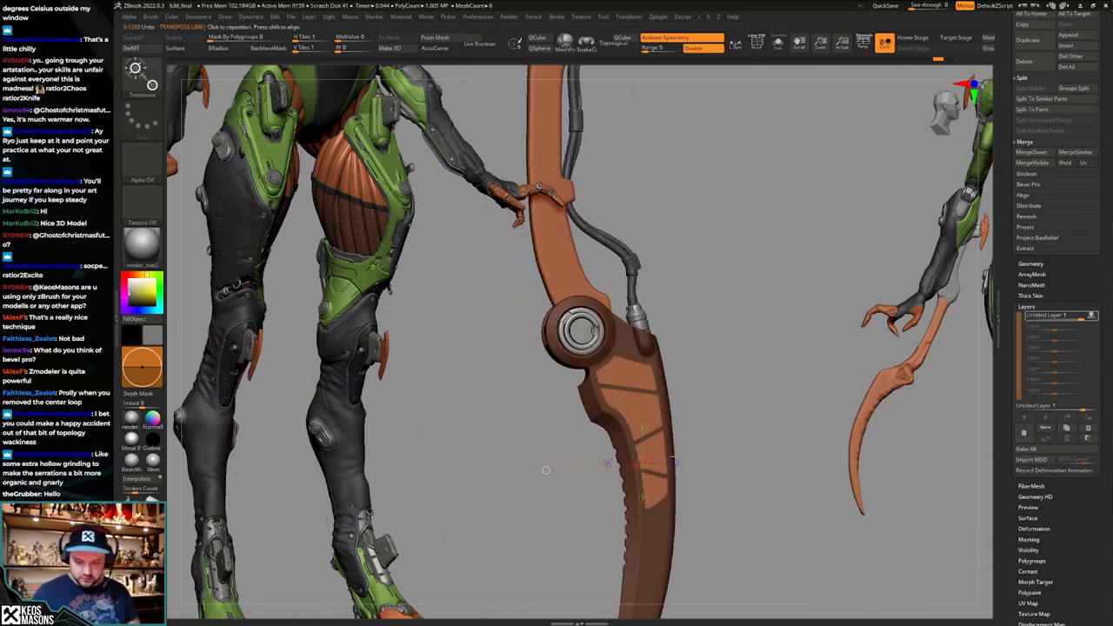
pyautogui.moveTo(780, 377); pyautogui.dragTo(780, 376)
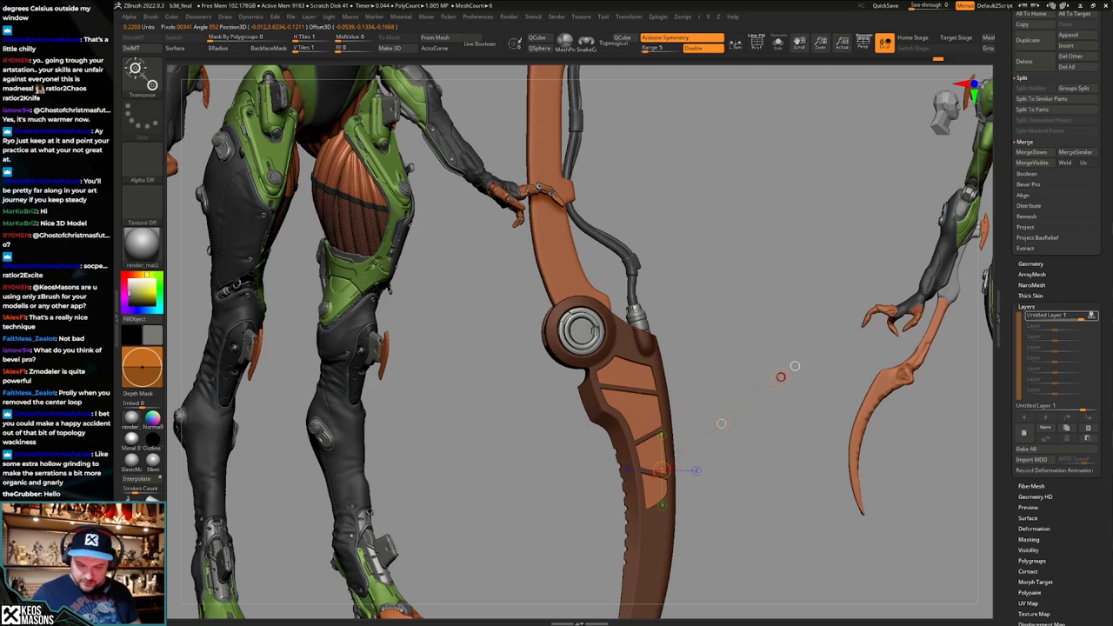
pyautogui.press('q')
pyautogui.moveTo(771, 387)
pyautogui.mouseDown(button='right')
pyautogui.moveTo(762, 417)
pyautogui.moveTo(788, 422)
pyautogui.moveTo(753, 407)
pyautogui.moveTo(761, 401)
pyautogui.mouseUp(button='right')
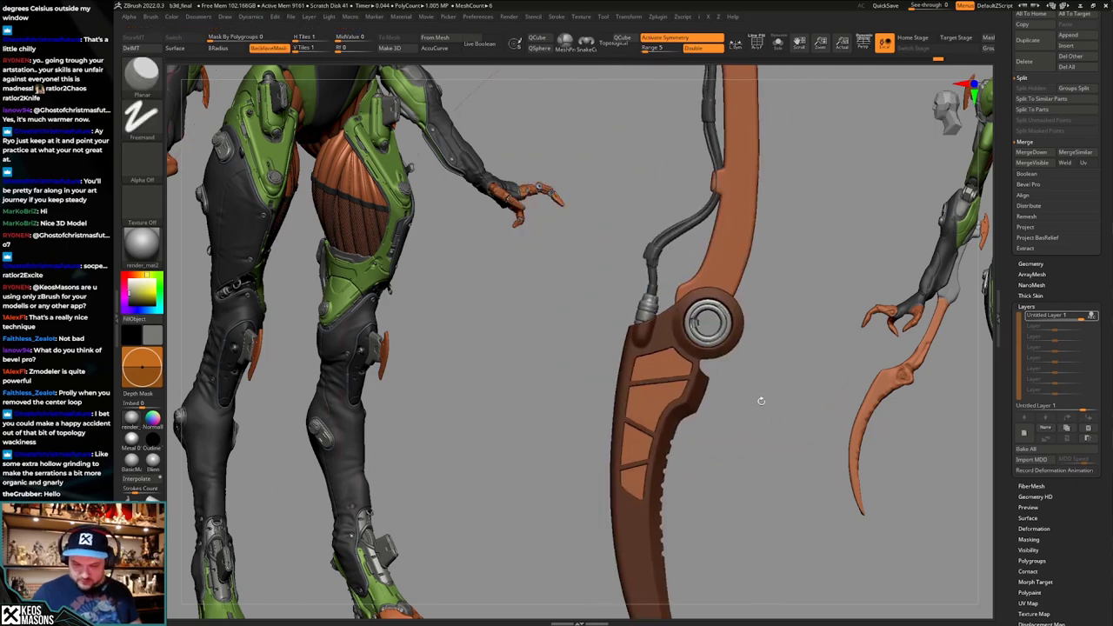
# Adjust the brush size and reshape the mask around the panel sections nearest the joint disc for a wider border beside the notch.
pyautogui.press('space')
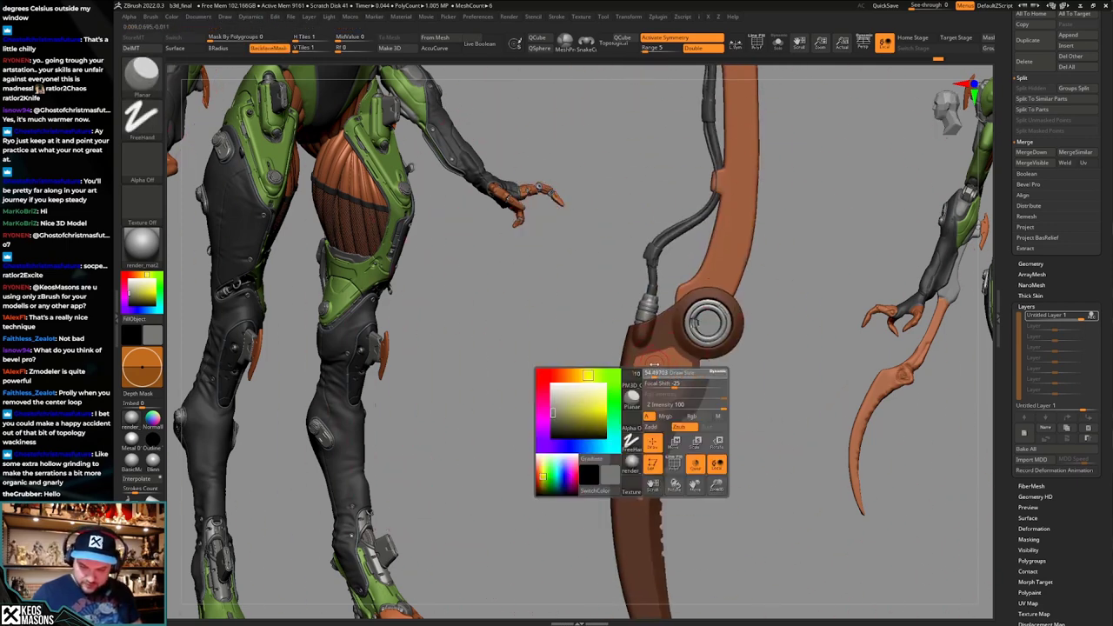
pyautogui.moveTo(654, 364); pyautogui.dragTo(690, 410)
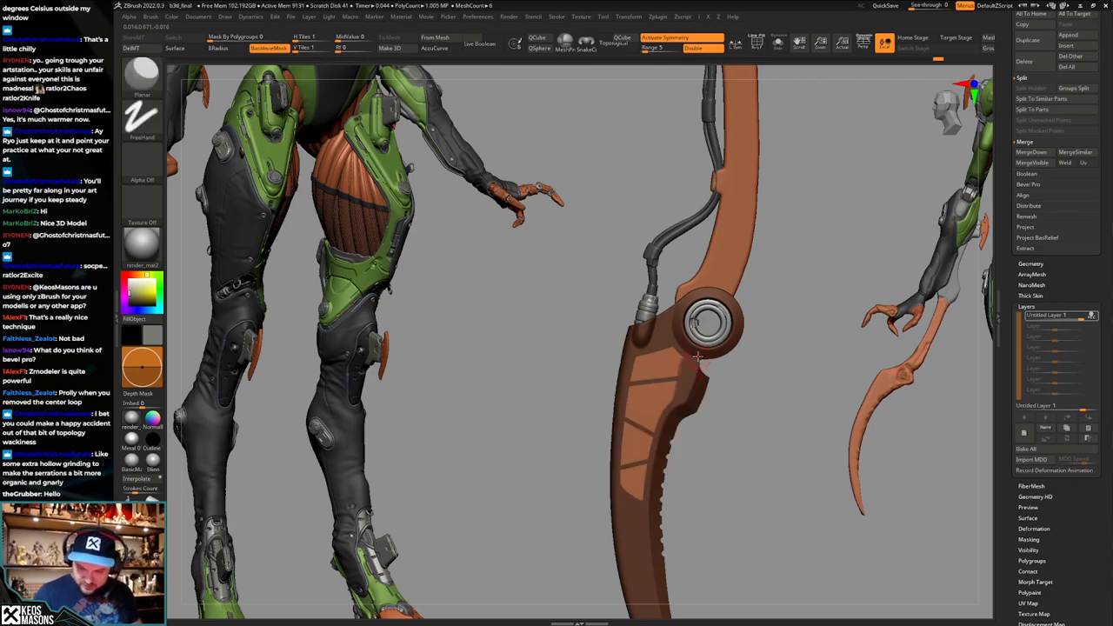
pyautogui.keyDown('ctrl'); pyautogui.keyDown('alt'); pyautogui.moveTo(692, 365); pyautogui.dragTo(695, 383); pyautogui.keyUp('alt'); pyautogui.keyUp('ctrl')
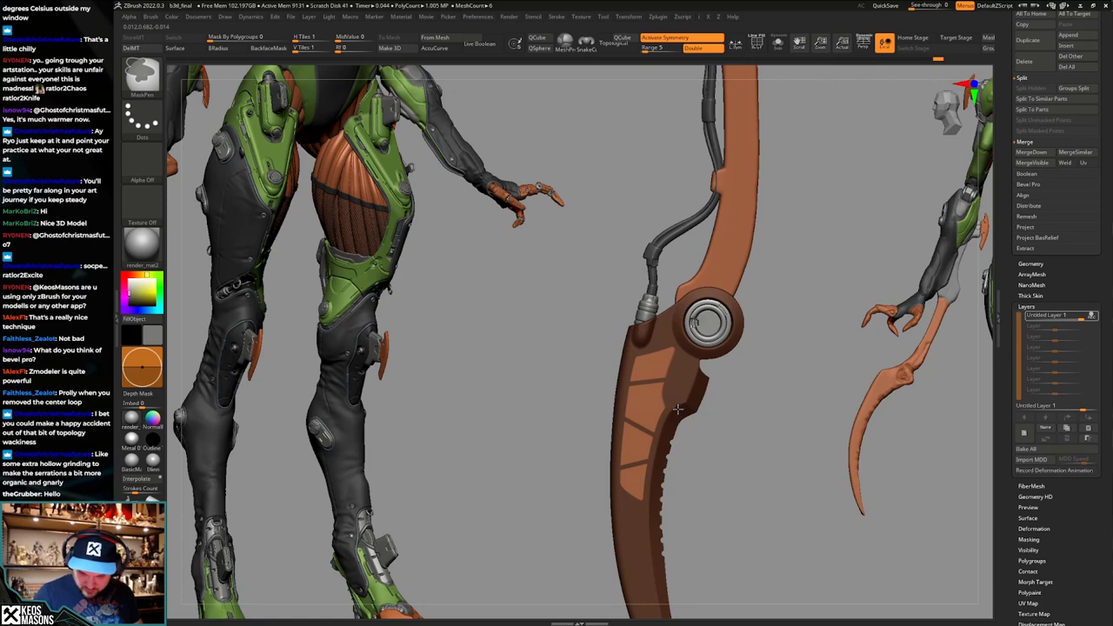
pyautogui.keyDown('ctrl'); pyautogui.keyDown('alt'); pyautogui.moveTo(676, 409); pyautogui.dragTo(696, 386); pyautogui.keyUp('alt'); pyautogui.keyUp('ctrl')
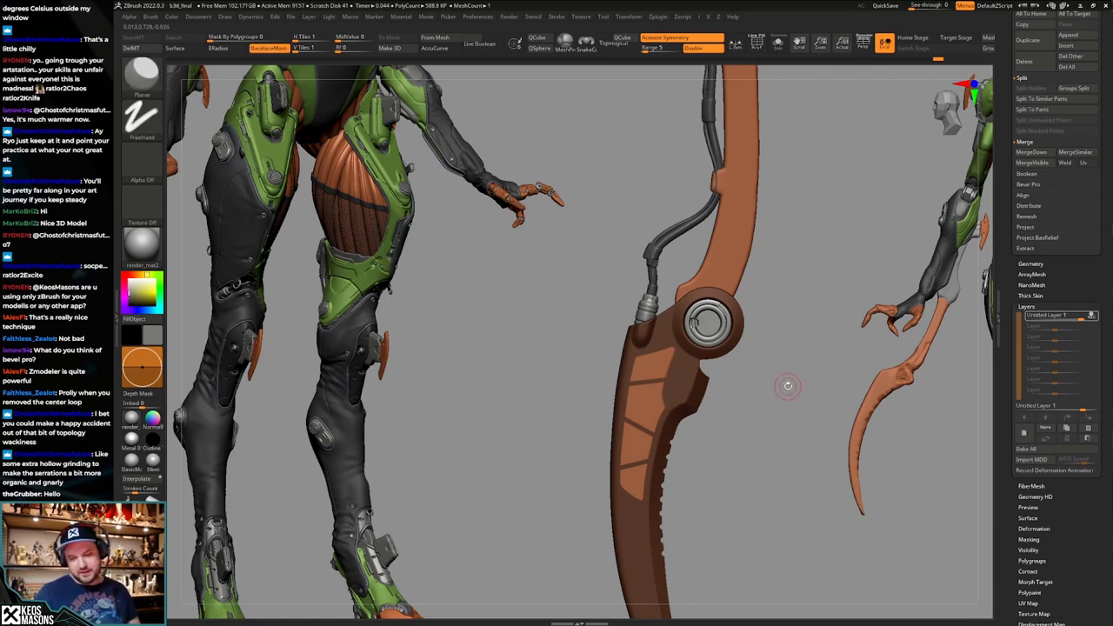
pyautogui.press('ctrl')
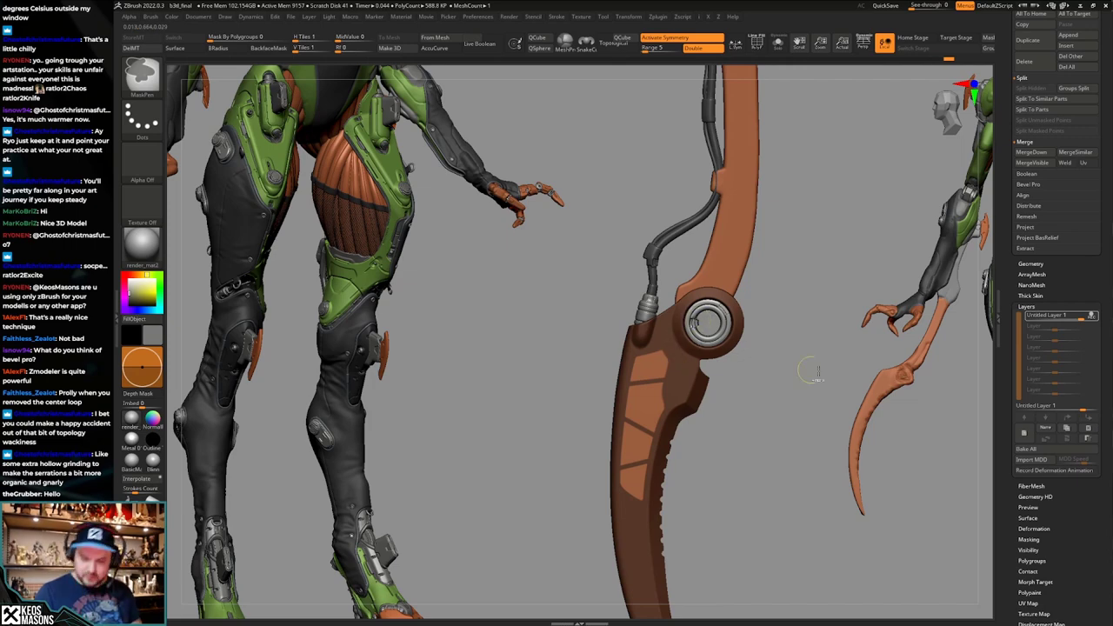
pyautogui.moveTo(808, 370)
pyautogui.keyDown('ctrl'); pyautogui.mouseDown(button='right')
pyautogui.moveTo(792, 401)
pyautogui.moveTo(787, 383)
pyautogui.mouseUp(button='right'); pyautogui.keyUp('ctrl')
pyautogui.press('space')
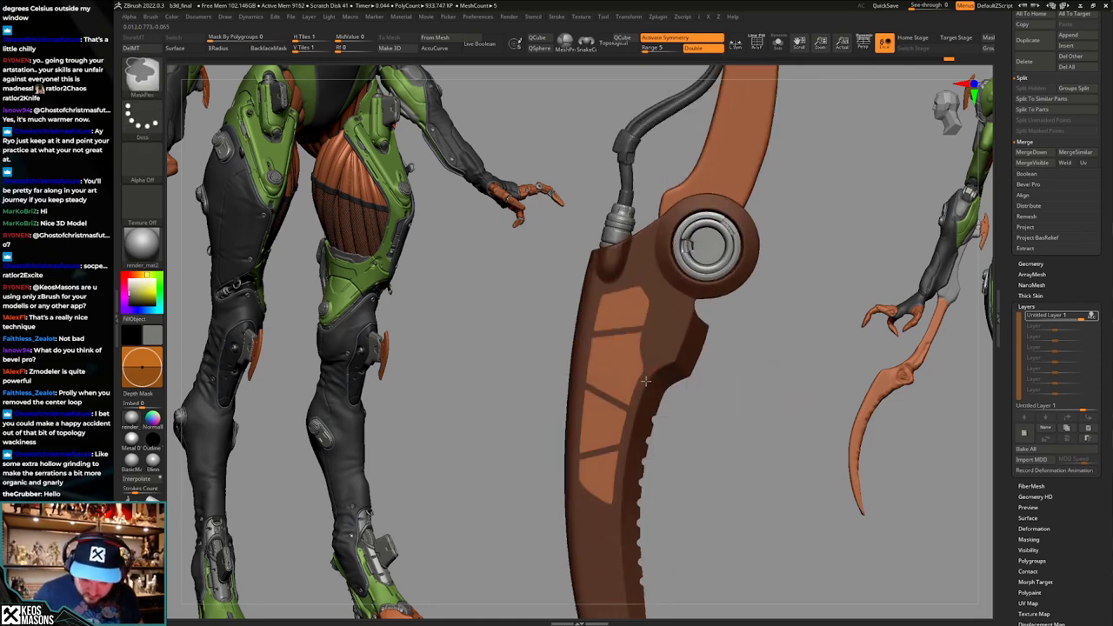
pyautogui.hotkey('ctrl', 'z')
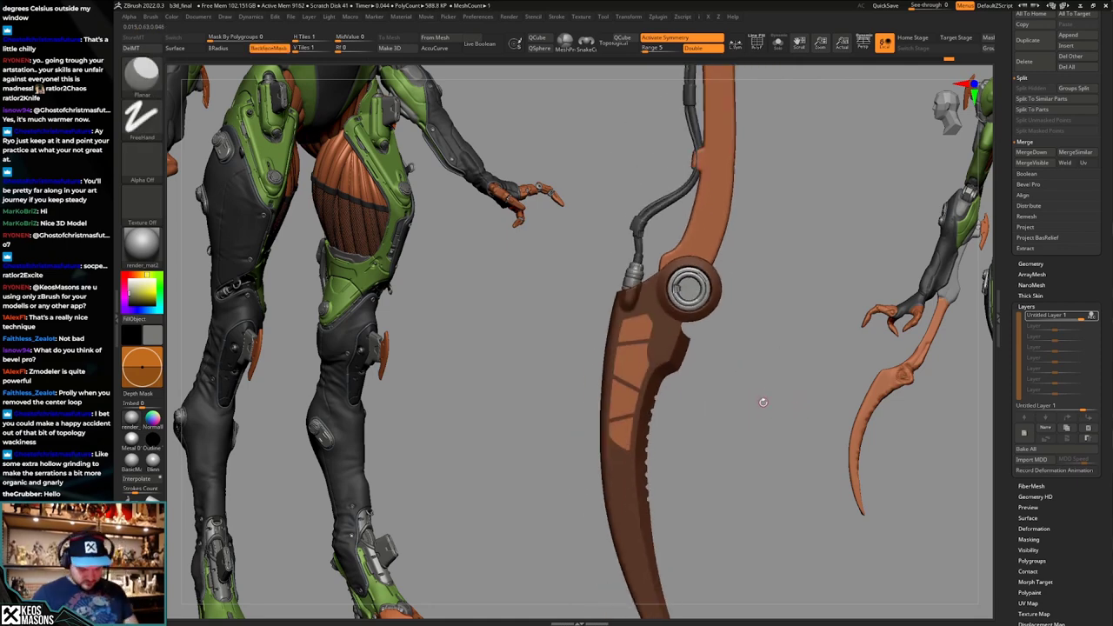
# Check the polyframe and recess the four reshaped panel sections into the blade with a Transpose line.
pyautogui.hotkey('shift', 'f')
pyautogui.moveTo(768, 407)
pyautogui.mouseDown(button='right')
pyautogui.moveTo(762, 425)
pyautogui.moveTo(763, 382)
pyautogui.mouseUp(button='right')
pyautogui.hotkey('shift', 'f')
pyautogui.press('w')
pyautogui.click(663, 364)
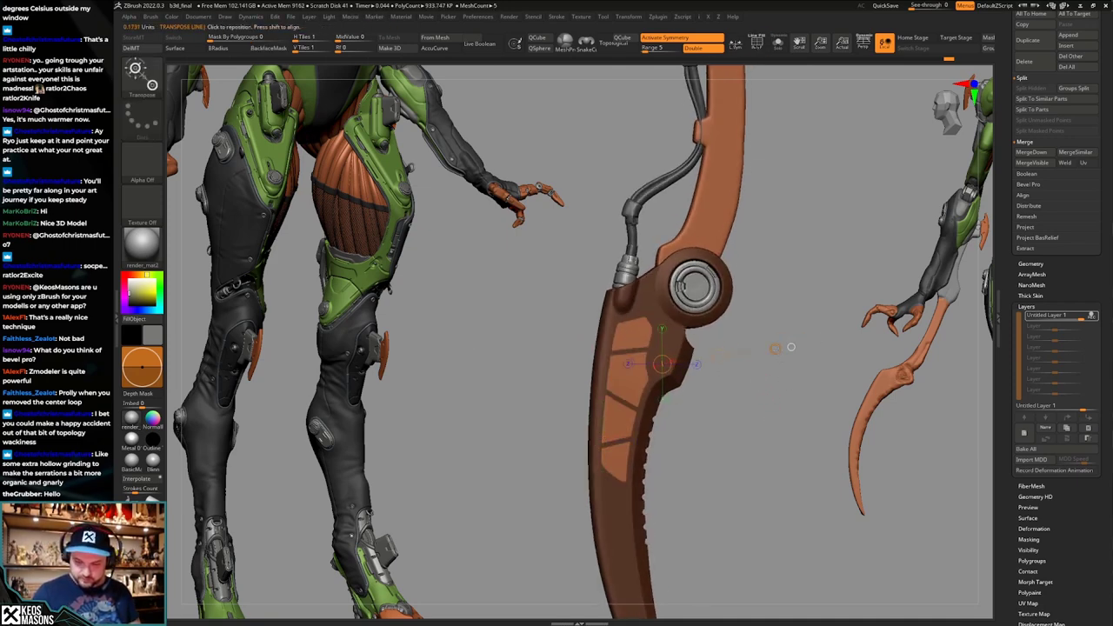
pyautogui.moveTo(774, 348); pyautogui.dragTo(776, 349)
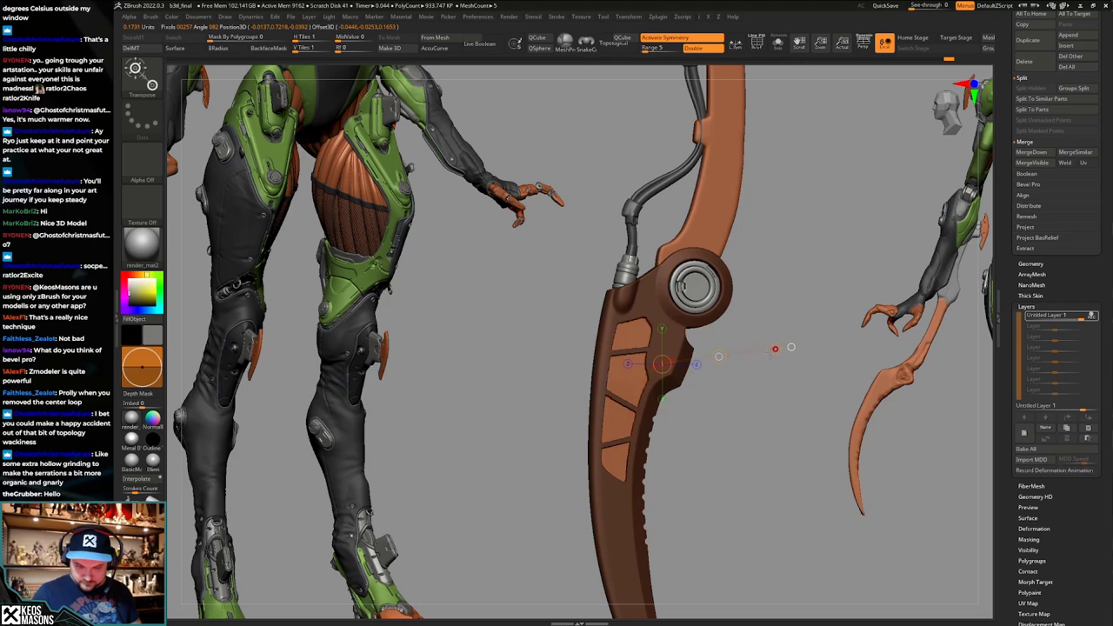
# Try smoothing the four recessed panel sections on the blade, and undo both the smoothing and the recess.
pyautogui.press('q')
pyautogui.moveTo(760, 406)
pyautogui.keyDown('ctrl'); pyautogui.mouseDown(button='right')
pyautogui.moveTo(768, 377)
pyautogui.moveTo(698, 394)
pyautogui.mouseUp(button='right'); pyautogui.keyUp('ctrl')
pyautogui.press('space')
pyautogui.moveTo(658, 382); pyautogui.dragTo(696, 395)
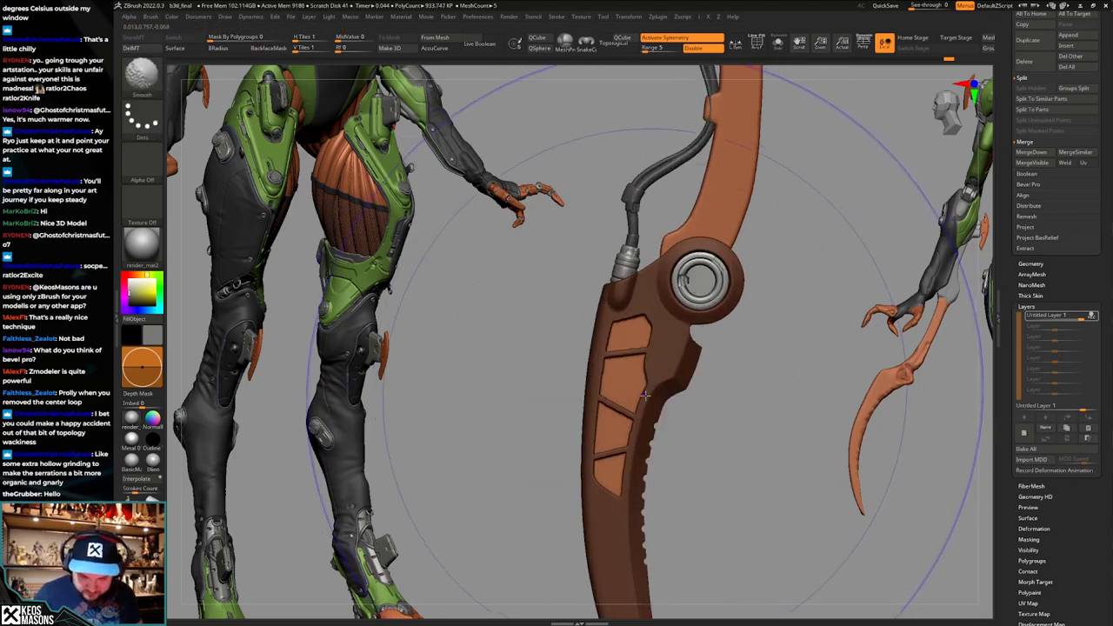
pyautogui.hotkey('ctrl', 'z')
pyautogui.hotkey('ctrl', 'z')
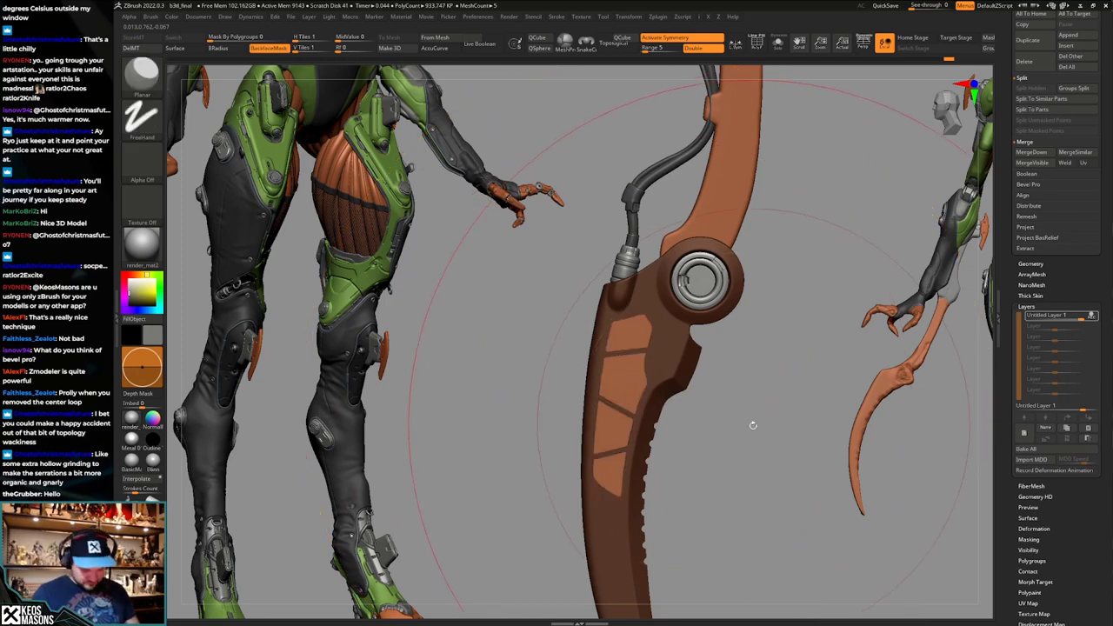
# Recess the four panel sections again with a Transpose line and try clearing the mask to judge the blade.
pyautogui.press('w')
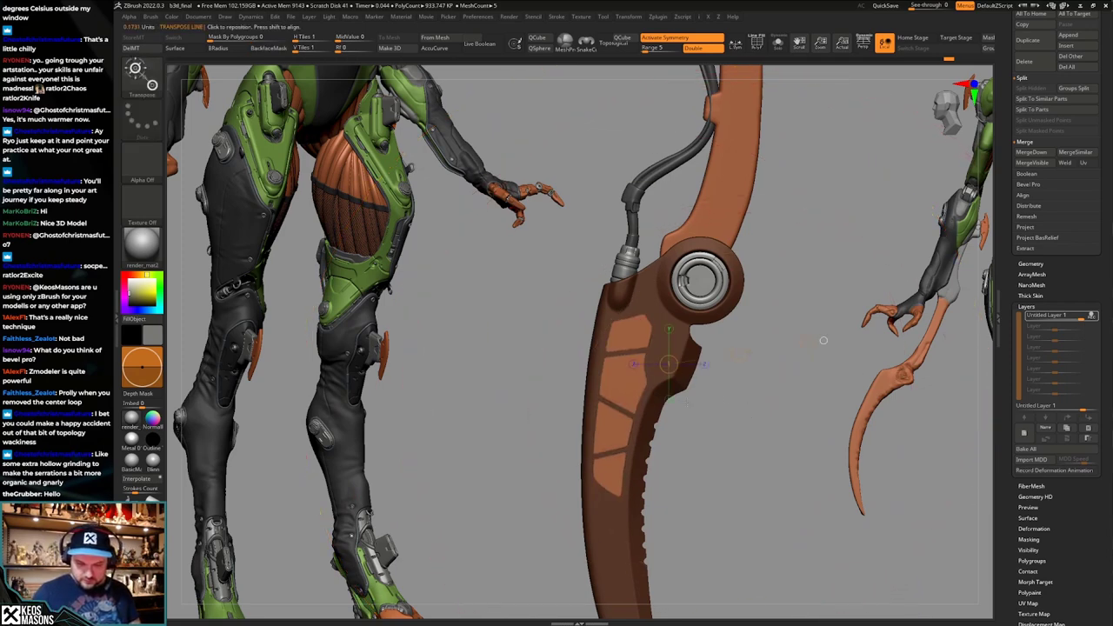
pyautogui.moveTo(809, 344); pyautogui.dragTo(806, 345, button='right')
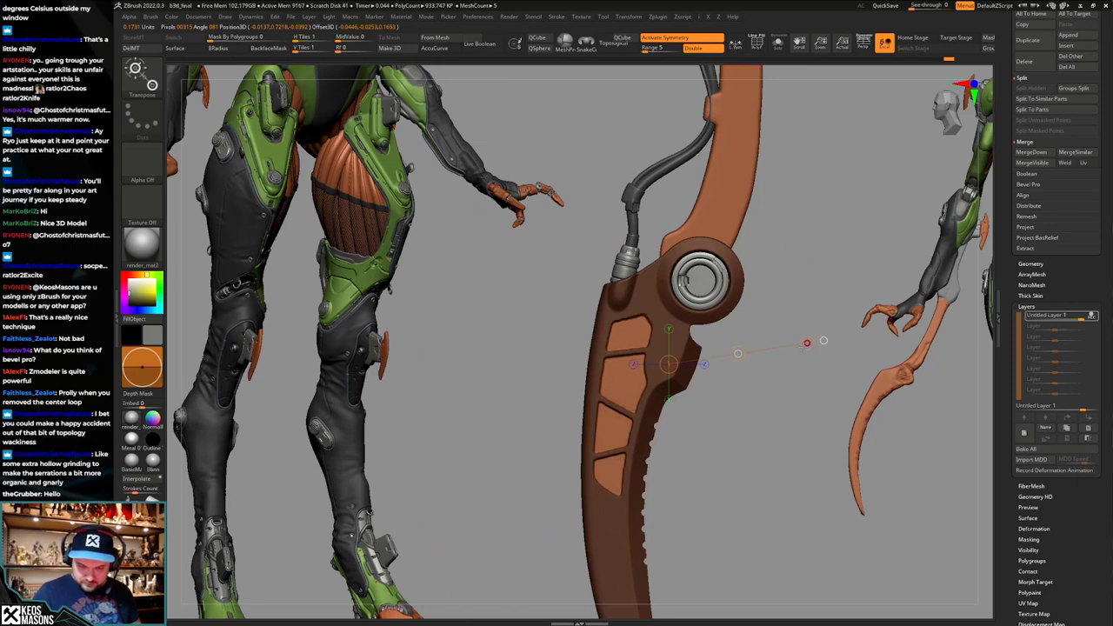
pyautogui.press('q')
pyautogui.keyDown('ctrl'); pyautogui.moveTo(739, 442); pyautogui.dragTo(738, 365, button='right'); pyautogui.keyUp('ctrl')
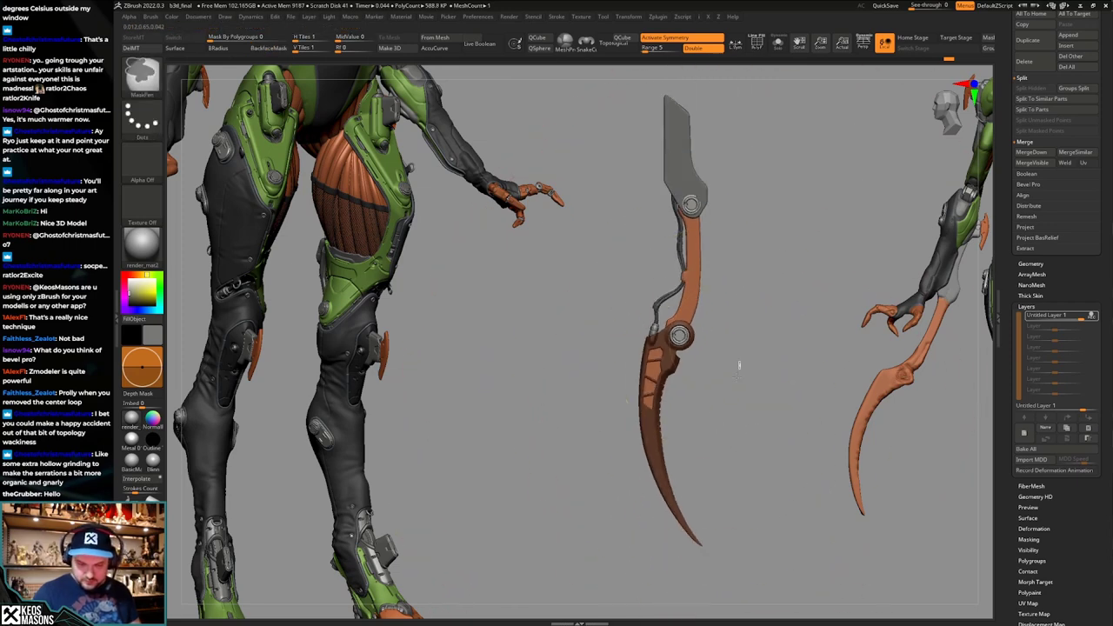
pyautogui.keyDown('ctrl'); pyautogui.moveTo(738, 365); pyautogui.dragTo(721, 444); pyautogui.keyUp('ctrl')
pyautogui.keyDown('ctrl'); pyautogui.moveTo(718, 389); pyautogui.dragTo(721, 415, button='right'); pyautogui.keyUp('ctrl')
pyautogui.hotkey('ctrl', 'z')
# Try smoothing the recessed panel edges near the joint disc, and undo back to the flat, masked panel.
pyautogui.moveTo(645, 343)
pyautogui.keyDown('shift'); pyautogui.mouseDown()
pyautogui.moveTo(621, 466)
pyautogui.moveTo(638, 384)
pyautogui.mouseUp(); pyautogui.keyUp('shift')
pyautogui.keyDown('ctrl'); pyautogui.moveTo(760, 353); pyautogui.dragTo(755, 428); pyautogui.keyUp('ctrl')
pyautogui.moveTo(755, 428)
pyautogui.keyDown('ctrl'); pyautogui.mouseDown(button='right')
pyautogui.moveTo(752, 392)
pyautogui.moveTo(752, 434)
pyautogui.moveTo(688, 435)
pyautogui.moveTo(660, 448)
pyautogui.moveTo(774, 431)
pyautogui.moveTo(776, 407)
pyautogui.moveTo(713, 419)
pyautogui.moveTo(730, 437)
pyautogui.moveTo(649, 382)
pyautogui.moveTo(668, 387)
pyautogui.moveTo(650, 352)
pyautogui.mouseUp(button='right'); pyautogui.keyUp('ctrl')
pyautogui.press('d')
pyautogui.hotkey('ctrl', 'z')
pyautogui.hotkey('ctrl', 'z')
# Check the alpha and stroke settings, adjust the brush size, and redraw the mask dividers between the four panel sections with MaskPen.
pyautogui.press('s')
pyautogui.moveTo(650, 352)
pyautogui.mouseDown()
pyautogui.moveTo(621, 352)
pyautogui.moveTo(641, 383)
pyautogui.mouseUp()
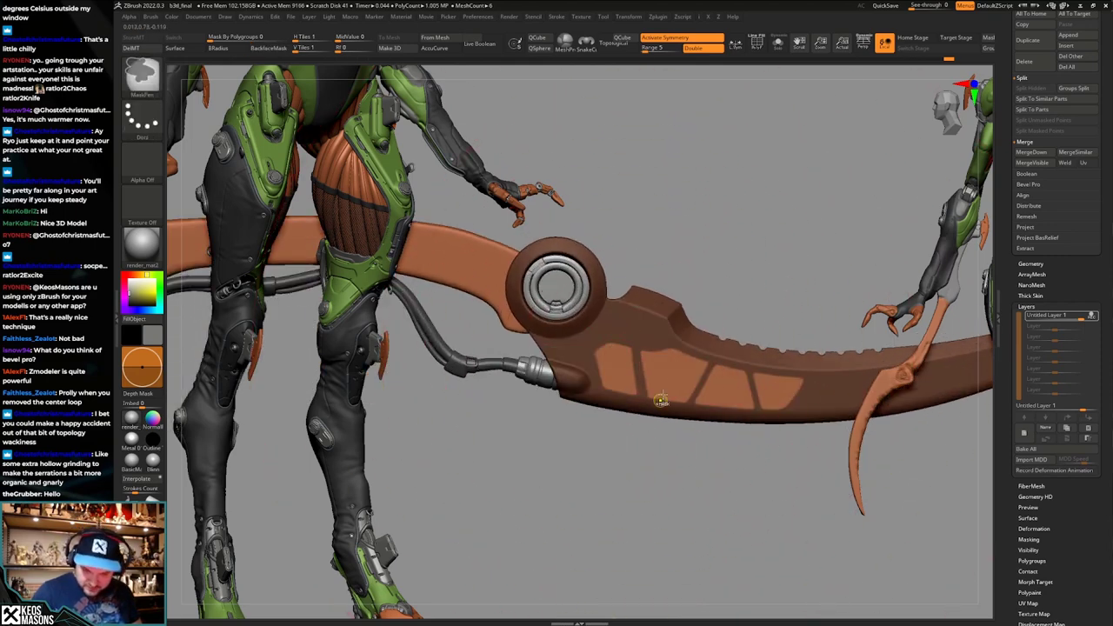
pyautogui.hotkey('alt', 'a')
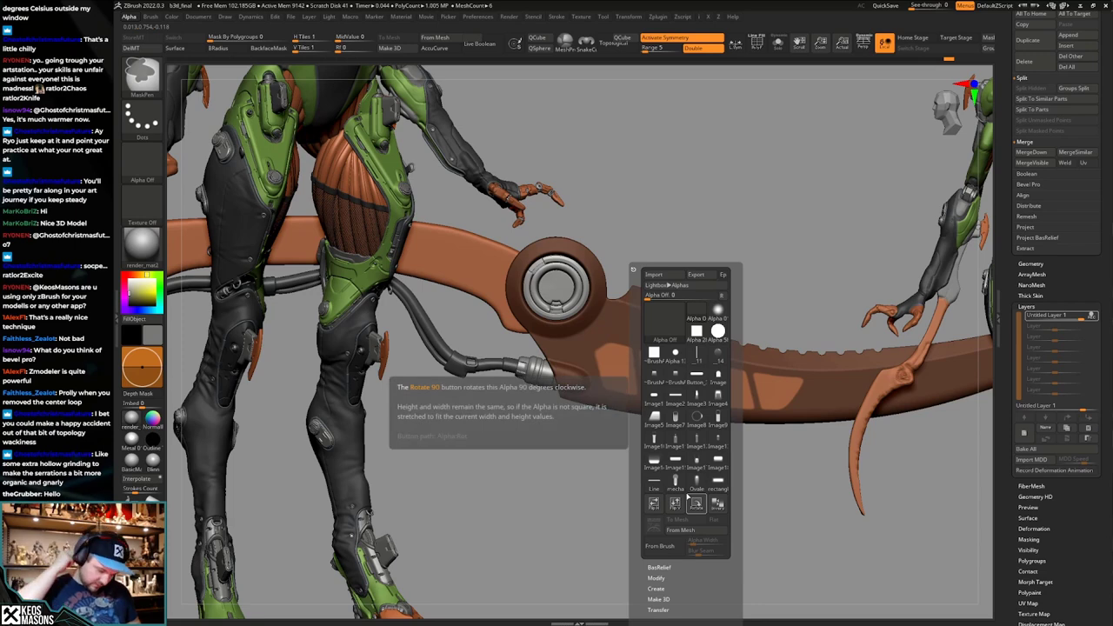
pyautogui.press('F3')
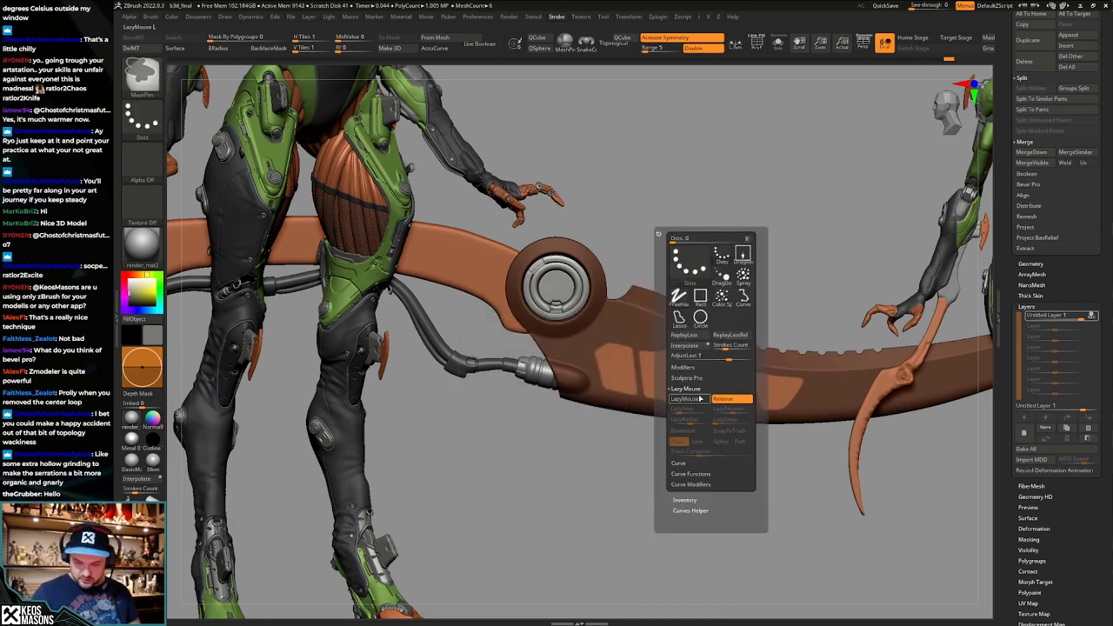
pyautogui.press('space')
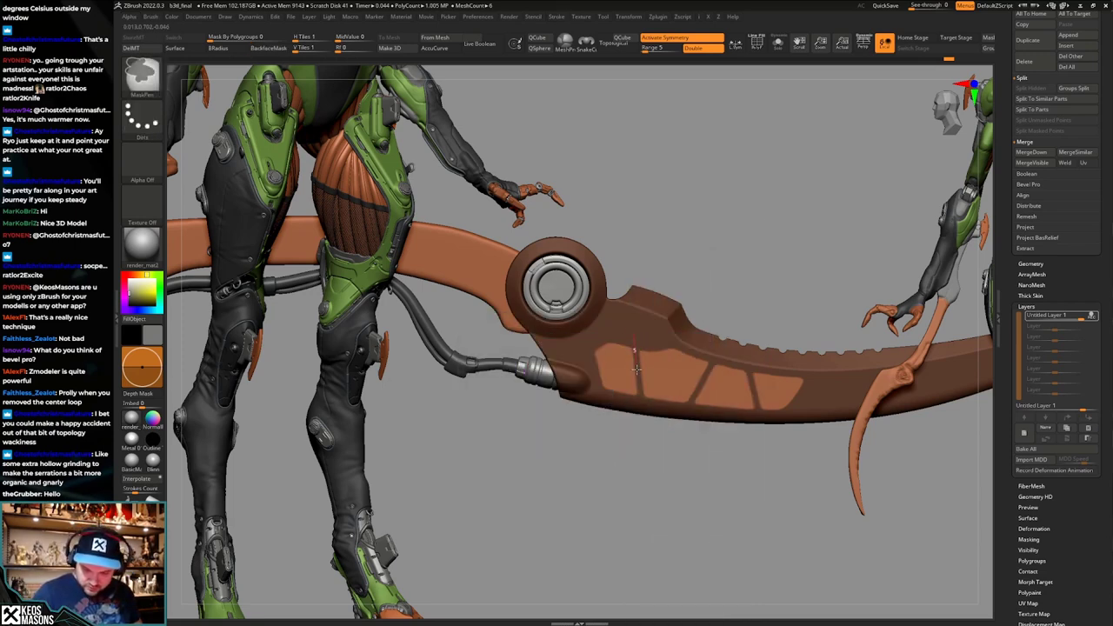
pyautogui.press('space')
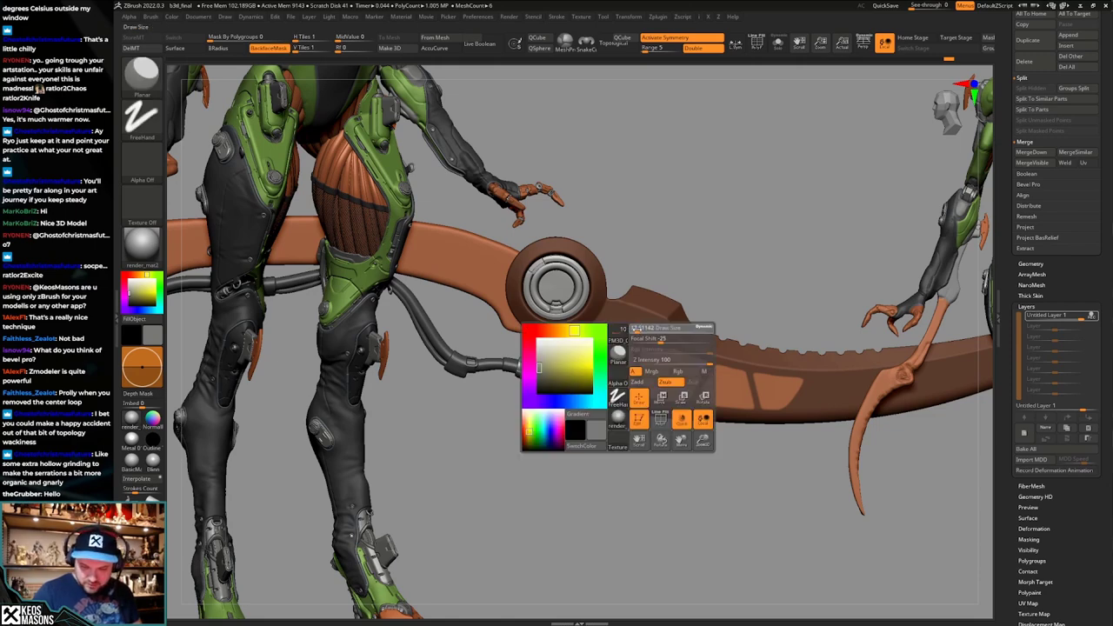
pyautogui.press('ctrl')
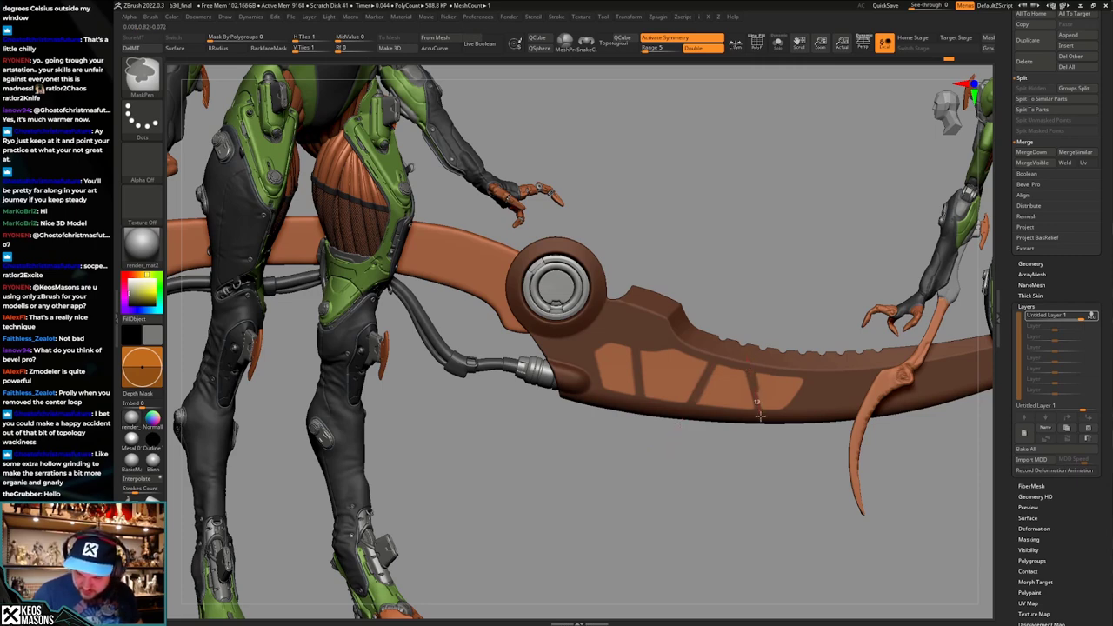
# Touch up the mask divider nearest the blade tip and recess the four panel sections with a Transpose line.
pyautogui.moveTo(765, 436)
pyautogui.keyDown('ctrl'); pyautogui.mouseDown(button='right')
pyautogui.moveTo(777, 305)
pyautogui.moveTo(748, 409)
pyautogui.moveTo(782, 464)
pyautogui.moveTo(774, 513)
pyautogui.mouseUp(button='right'); pyautogui.keyUp('ctrl')
pyautogui.moveTo(774, 513)
pyautogui.mouseDown(button='right')
pyautogui.moveTo(750, 425)
pyautogui.moveTo(743, 454)
pyautogui.mouseUp(button='right')
pyautogui.press('w')
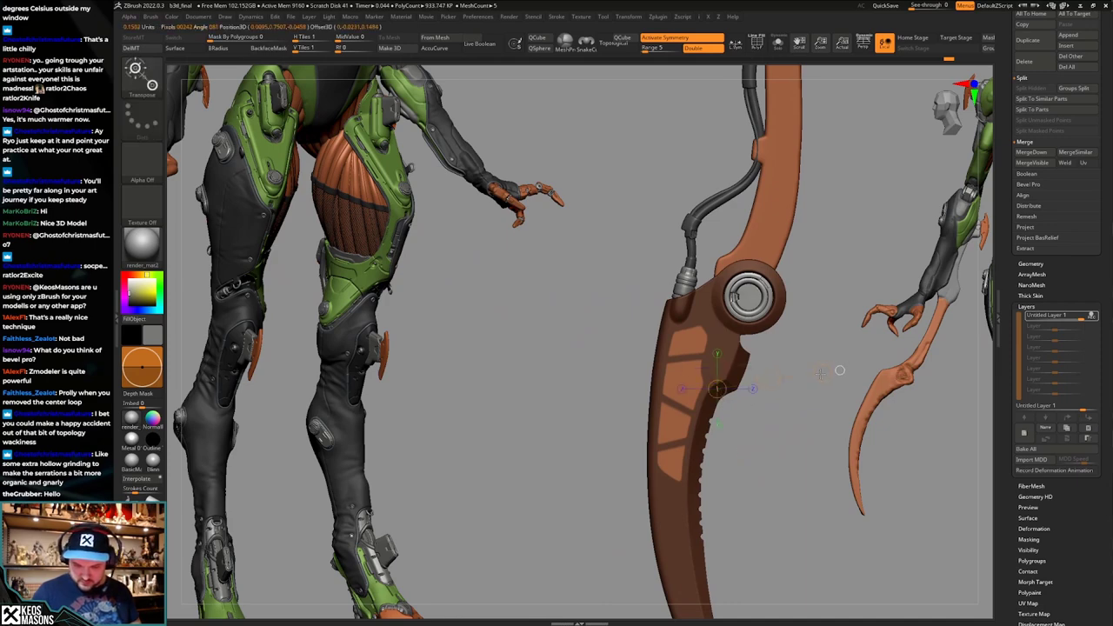
pyautogui.press('q')
pyautogui.press('ctrl')
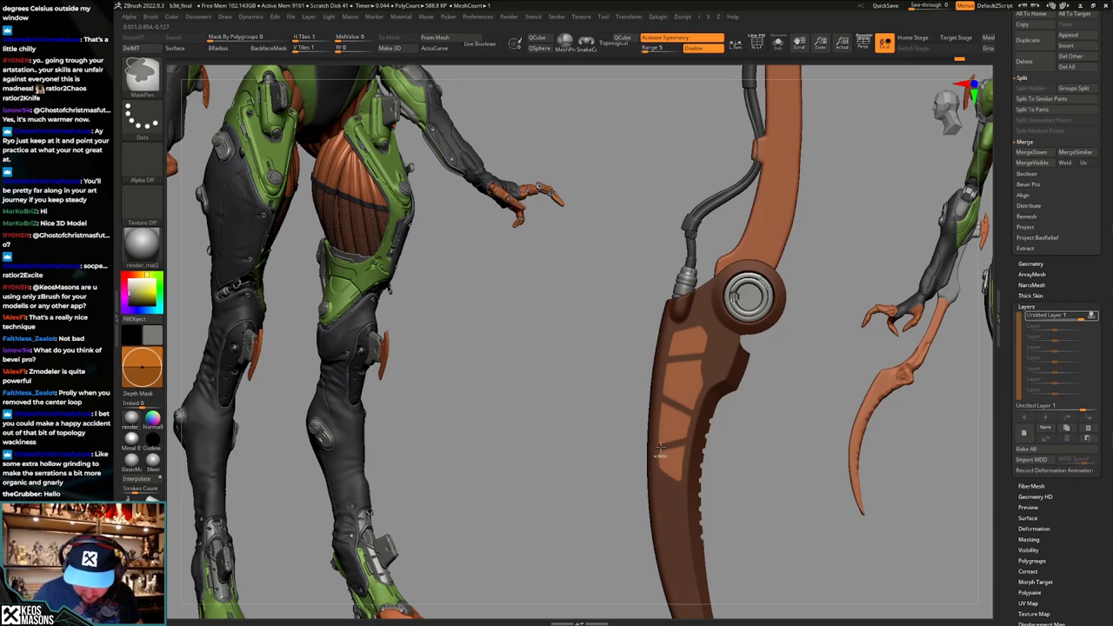
pyautogui.keyDown('ctrl'); pyautogui.moveTo(669, 545); pyautogui.dragTo(668, 447, button='right'); pyautogui.keyUp('ctrl')
pyautogui.press('w')
pyautogui.moveTo(704, 385); pyautogui.dragTo(785, 382)
pyautogui.keyDown('ctrl'); pyautogui.moveTo(780, 395); pyautogui.dragTo(767, 451, button='right'); pyautogui.keyUp('ctrl')
# Step through the recent edit history to compare the masked and unmasked versions of the panel recess.
pyautogui.hotkey('ctrl', 'z')
pyautogui.hotkey('ctrl', 'z')
pyautogui.hotkey('ctrl', 'z')
pyautogui.hotkey('ctrl', 'z')
pyautogui.hotkey('ctrl', 'z')
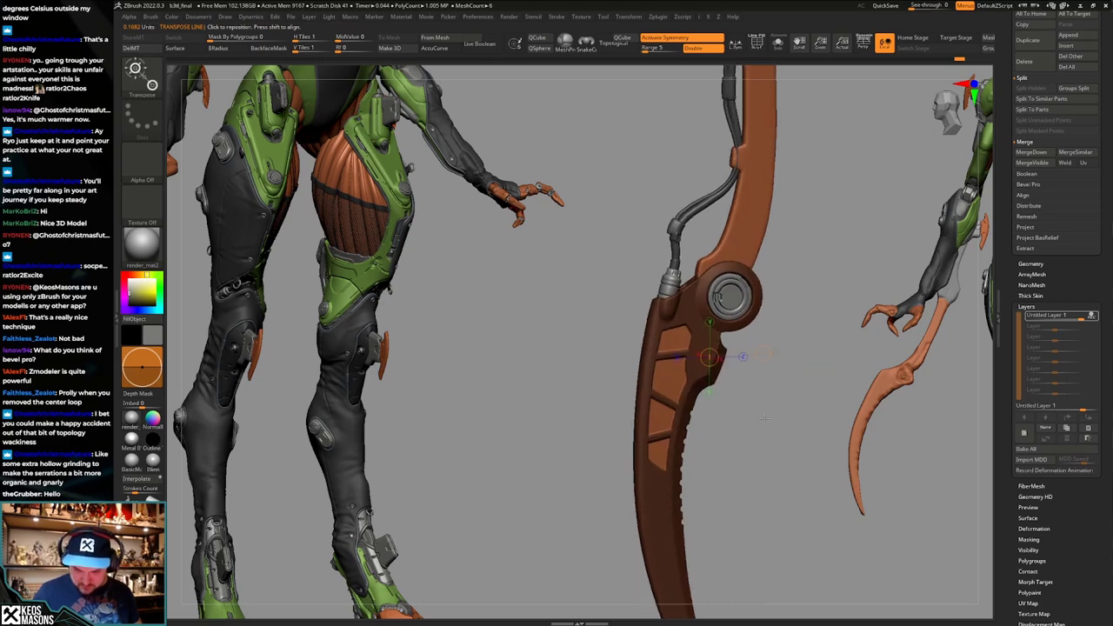
pyautogui.hotkey('ctrl', 'z')
pyautogui.hotkey('ctrl', 'z')
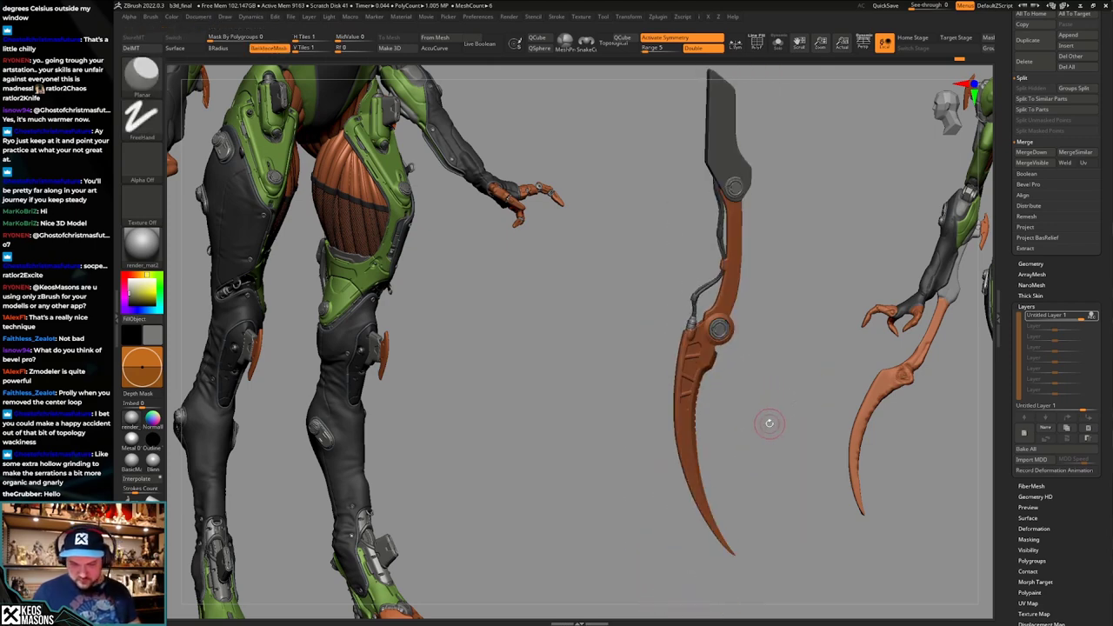
pyautogui.hotkey('ctrl', 'z')
pyautogui.hotkey('ctrl', 'z')
pyautogui.hotkey('ctrl', 'z')
pyautogui.hotkey('ctrl', 'z')
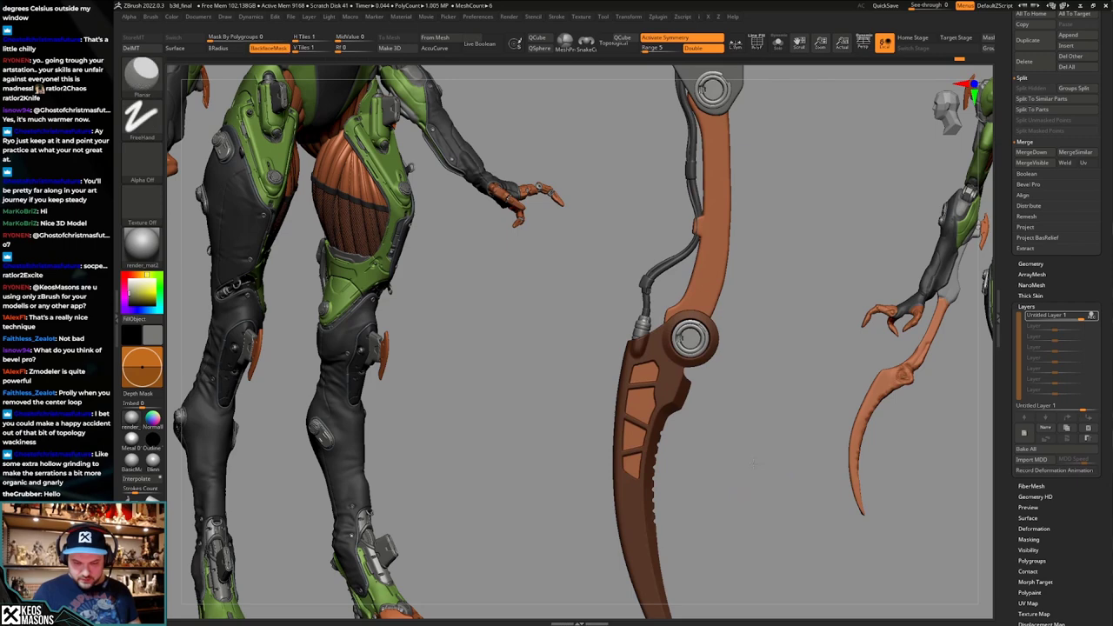
# Try smoothing the masked recess, undo the recent changes, and inspect the panel with the mask cleared and polyframe toggled.
pyautogui.press('space')
pyautogui.click(669, 391)
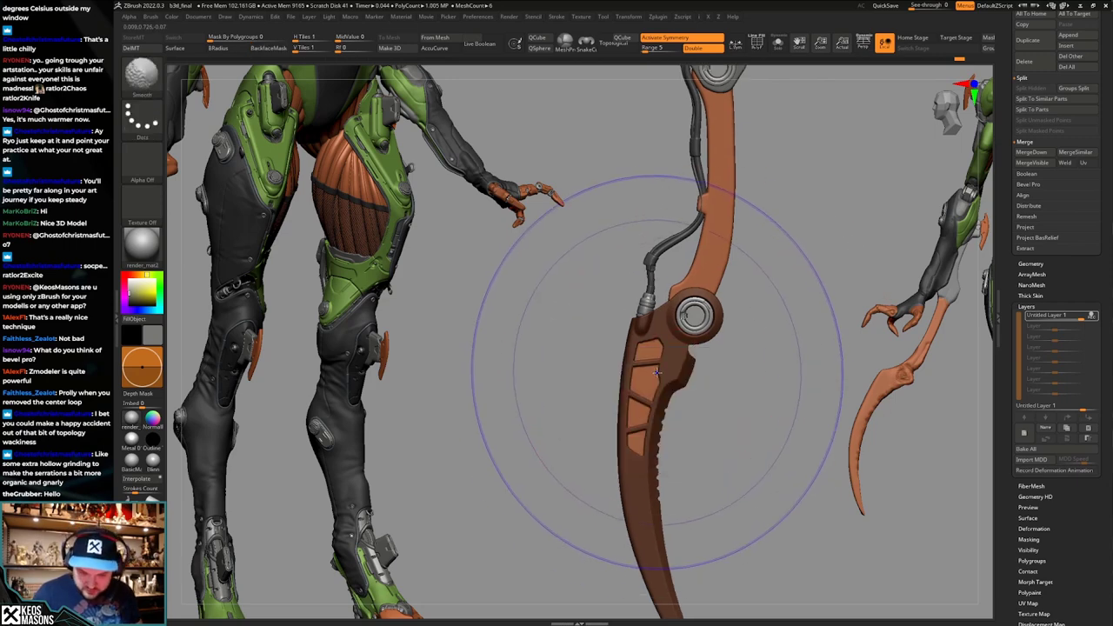
pyautogui.hotkey('ctrl', 'z')
pyautogui.hotkey('ctrl', 'z')
pyautogui.hotkey('ctrl', 'z')
pyautogui.hotkey('ctrl', 'z')
pyautogui.hotkey('ctrl', 'z')
pyautogui.hotkey('ctrl', 'z')
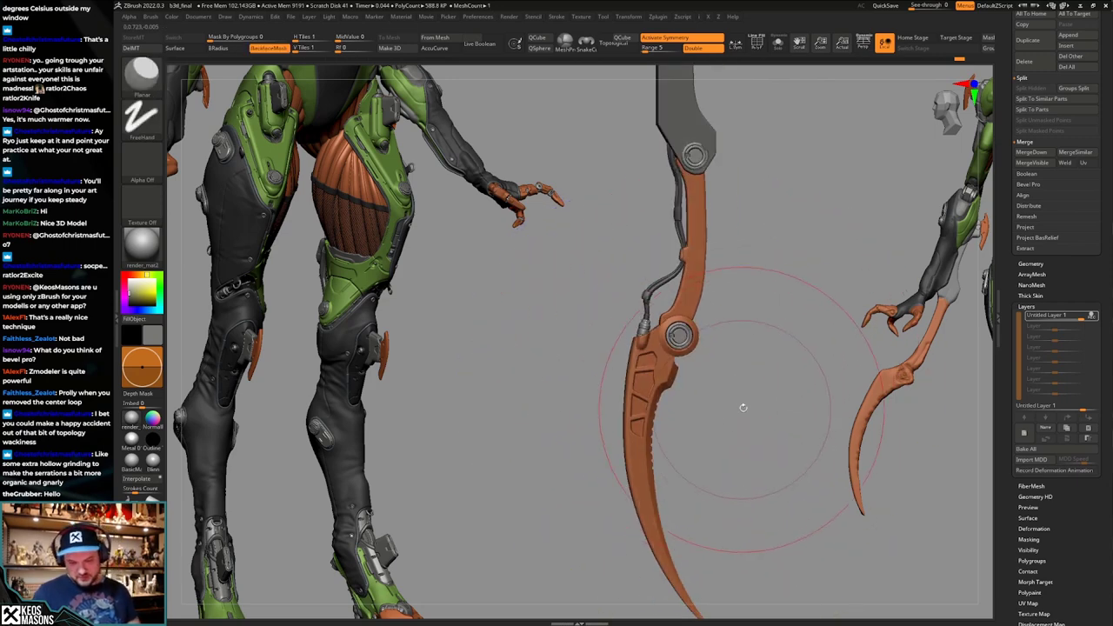
pyautogui.hotkey('shift', 'f')
pyautogui.hotkey('shift', 'f')
# Frame the lower blade, look through the available brushes, and choose the Orb_Cracks brush for engraving.
pyautogui.moveTo(712, 452)
pyautogui.keyDown('alt'); pyautogui.mouseDown()
pyautogui.moveTo(732, 419)
pyautogui.moveTo(765, 470)
pyautogui.mouseUp(); pyautogui.keyUp('alt')
pyautogui.press('space')
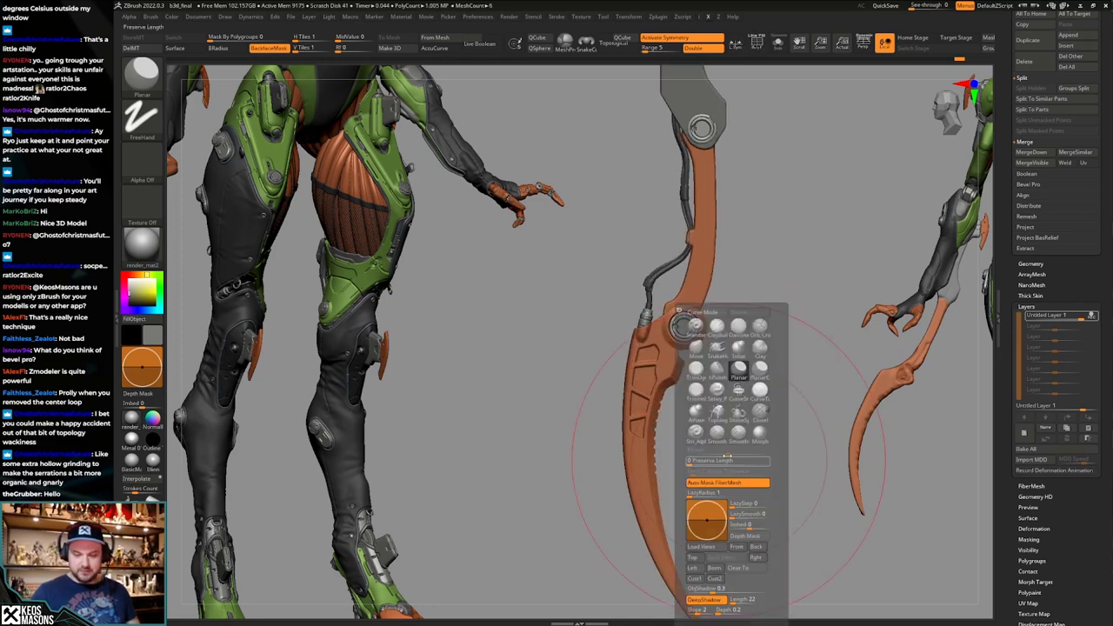
pyautogui.click(740, 368)
pyautogui.keyDown('alt'); pyautogui.moveTo(725, 380); pyautogui.dragTo(698, 278); pyautogui.keyUp('alt')
pyautogui.keyDown('alt'); pyautogui.moveTo(656, 379); pyautogui.dragTo(651, 372); pyautogui.keyUp('alt')
pyautogui.press('space')
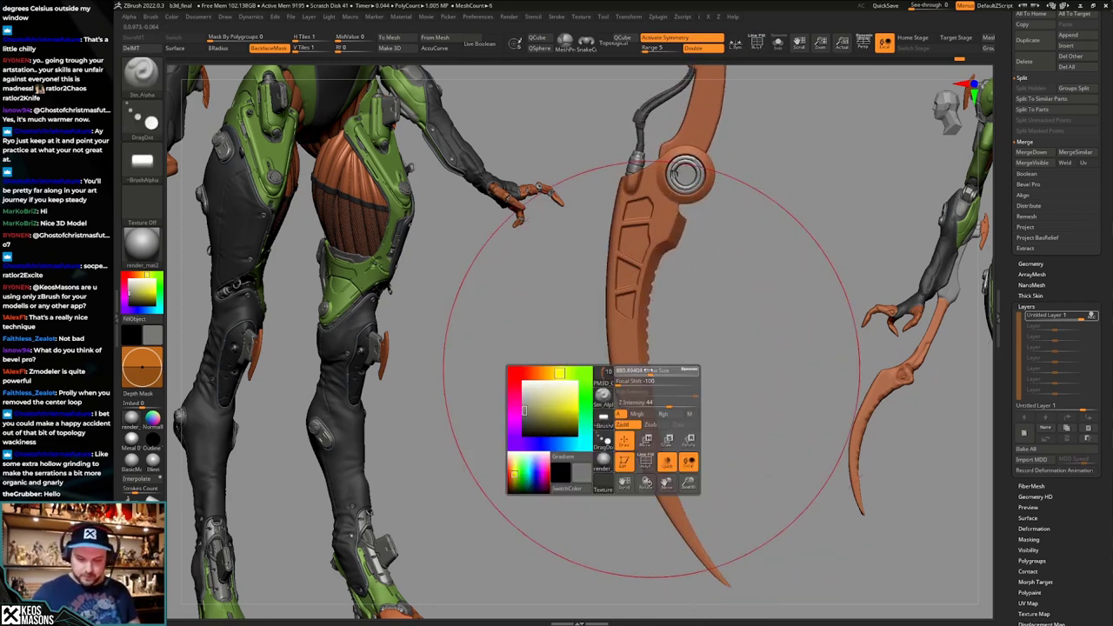
pyautogui.click(637, 381)
pyautogui.press('b')
pyautogui.click(669, 339)
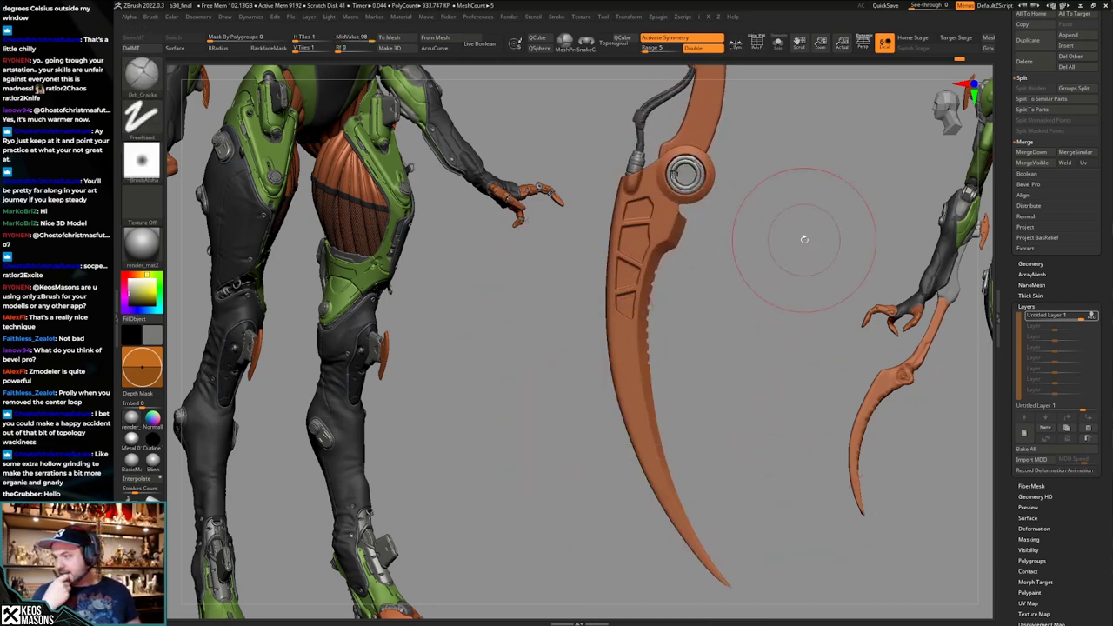
# Shrink the Orb_Cracks draw size and try a thin groove down the blade below the panel.
pyautogui.hotkey('ctrl', 'z')
pyautogui.press('space')
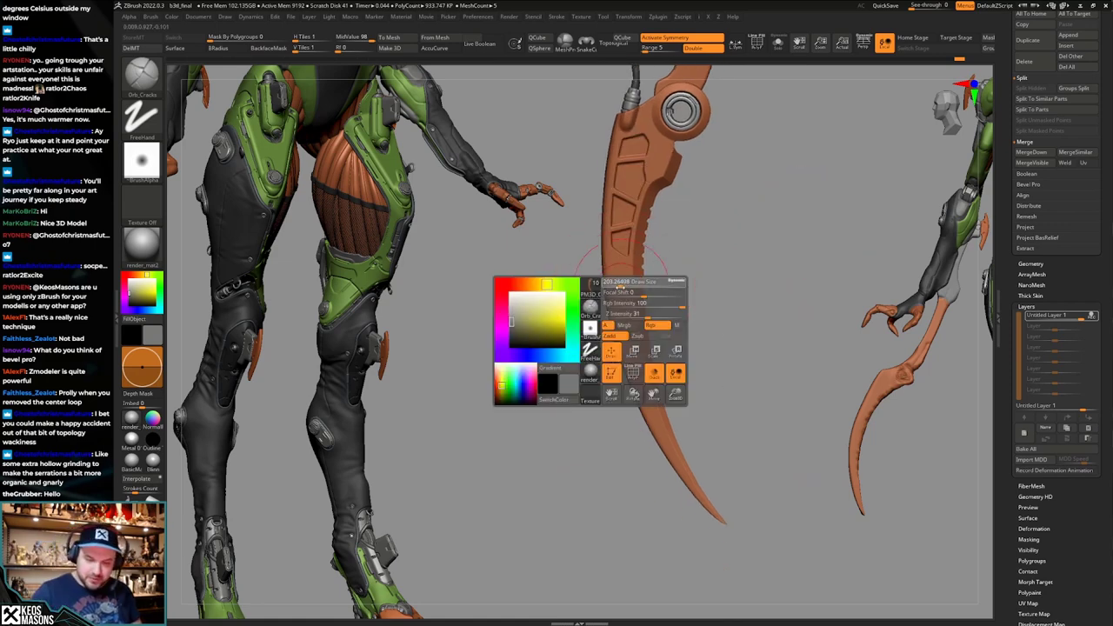
pyautogui.press('space')
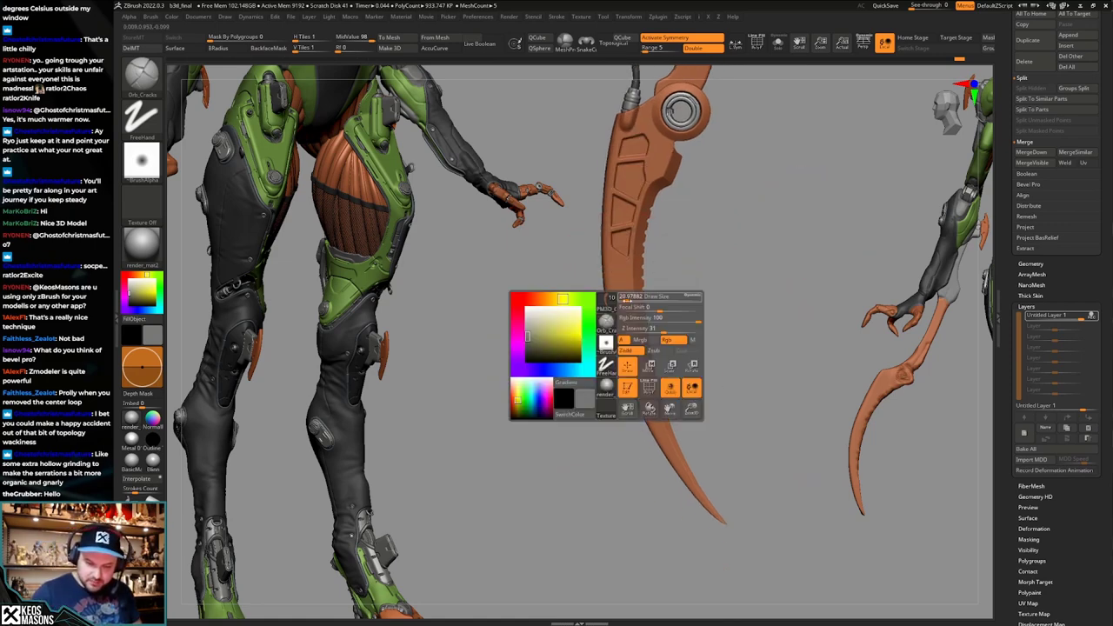
pyautogui.moveTo(626, 301); pyautogui.dragTo(629, 301)
pyautogui.keyDown('ctrl'); pyautogui.moveTo(626, 303); pyautogui.dragTo(623, 332, button='right'); pyautogui.keyUp('ctrl')
pyautogui.hotkey('ctrl', 'z')
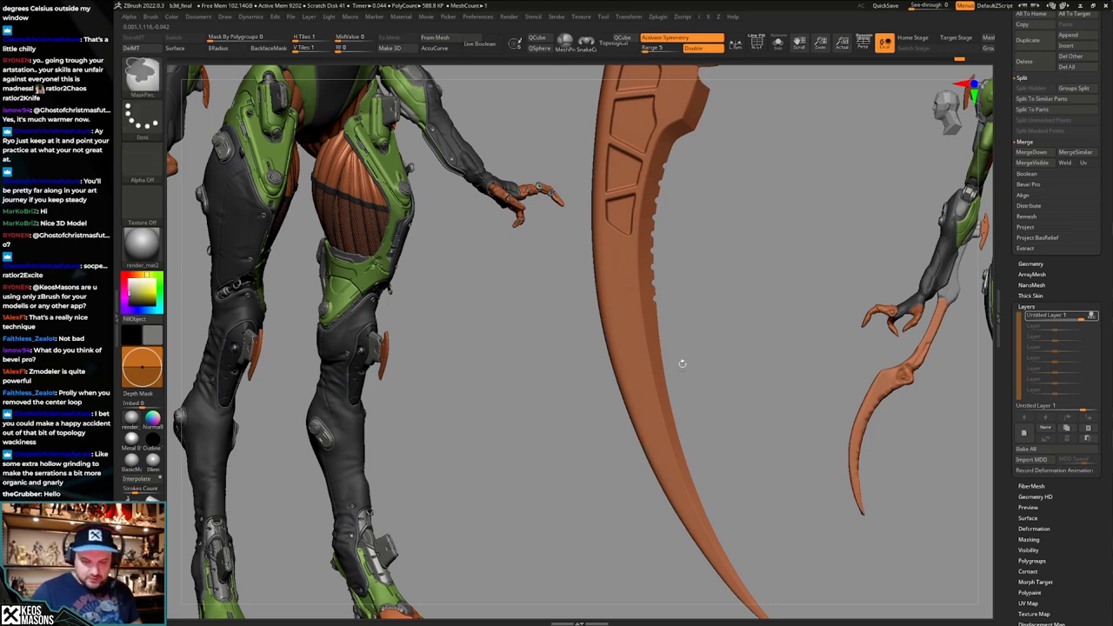
pyautogui.press('space')
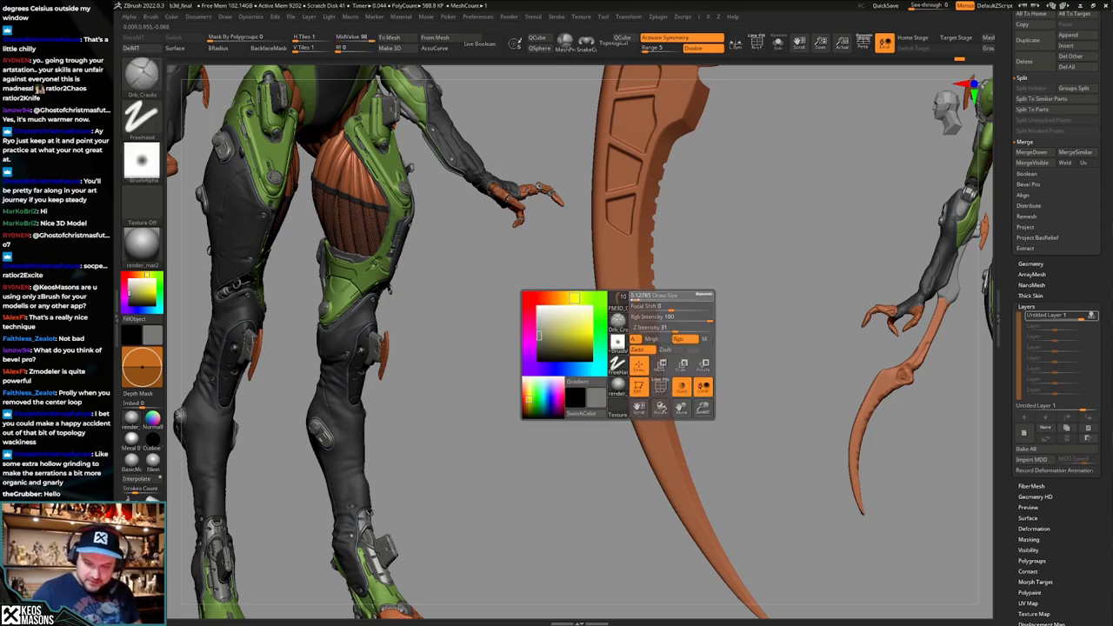
pyautogui.click(660, 293)
pyautogui.click(683, 344)
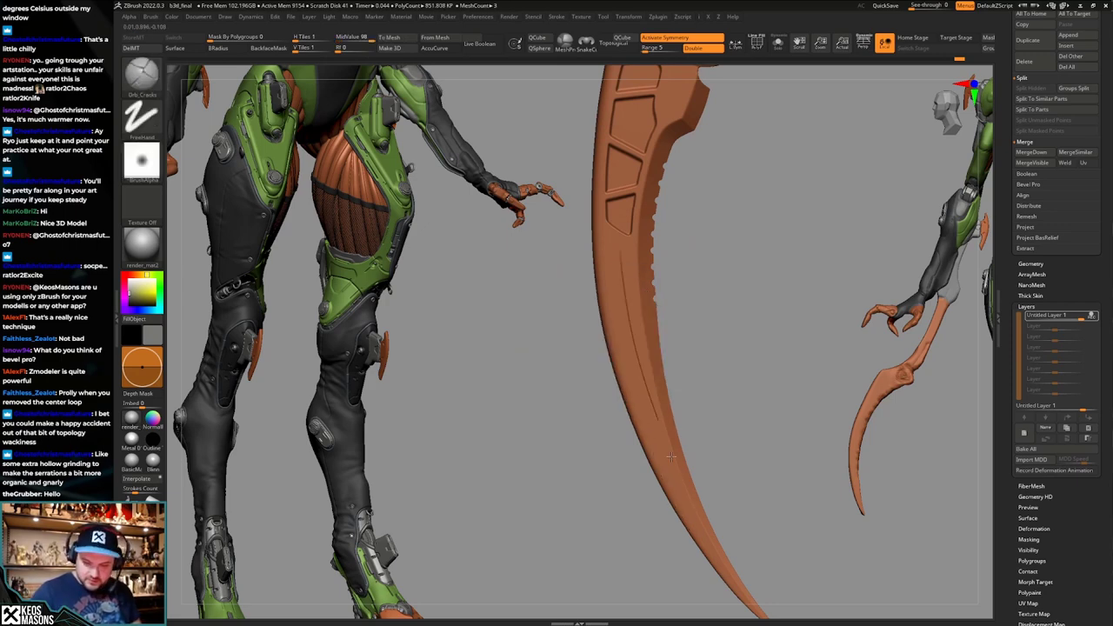
# Adjust the draw size and Z Intensity, try a groove down the lower blade, and undo it.
pyautogui.press('space')
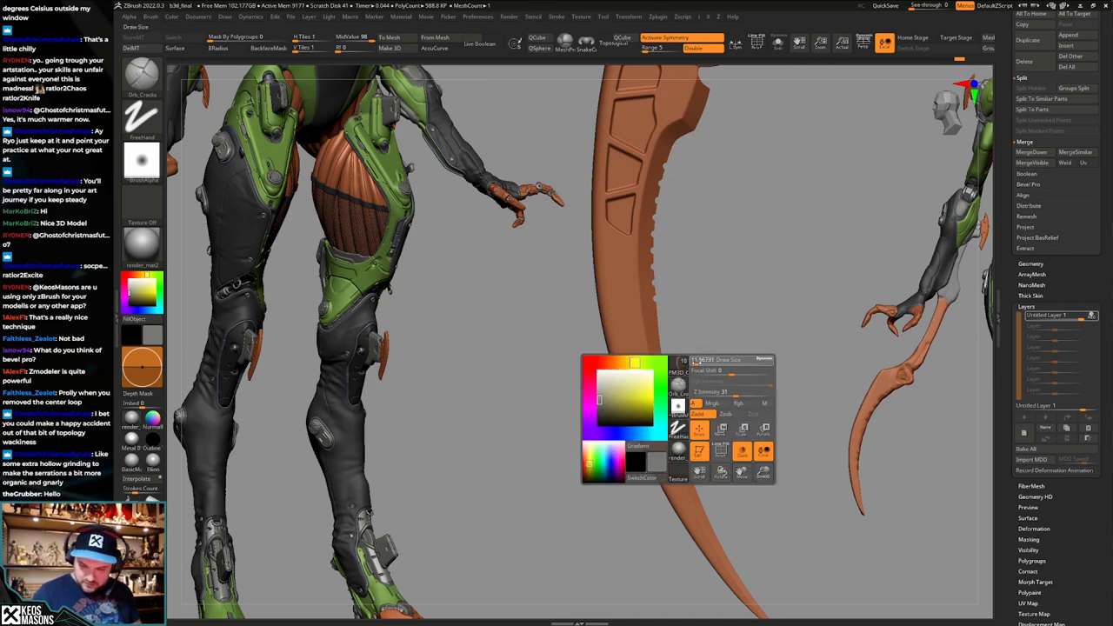
pyautogui.click(696, 360)
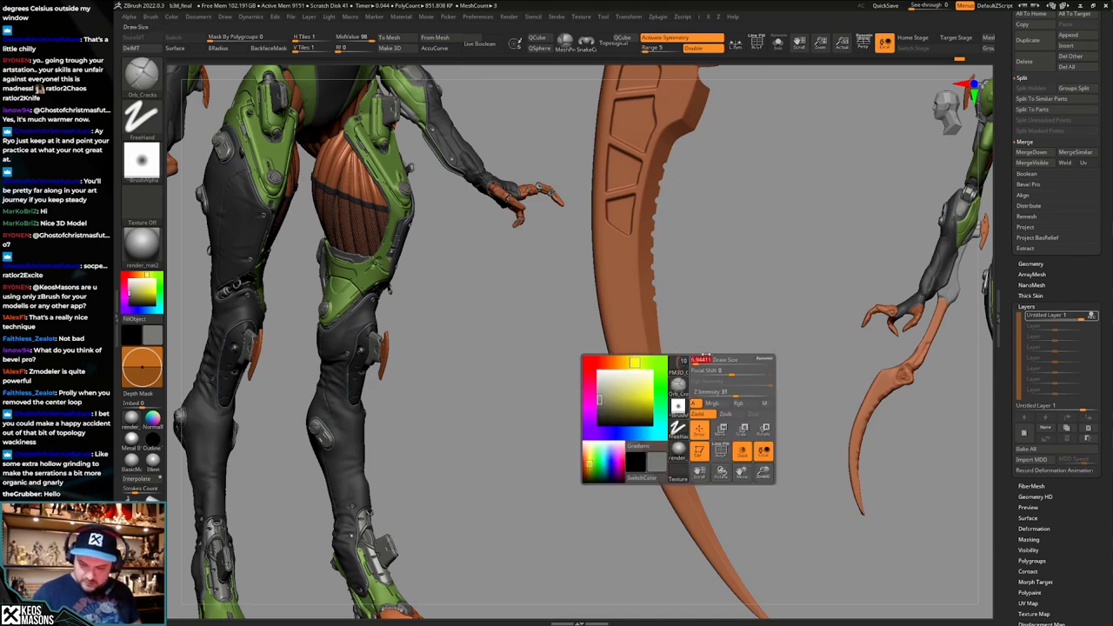
pyautogui.click(737, 394)
pyautogui.moveTo(643, 393); pyautogui.dragTo(690, 520)
pyautogui.hotkey('ctrl', 'z')
# Adjust the LazyRadius, try steadier groove strokes along the blade from several angles, and undo them.
pyautogui.press('F3')
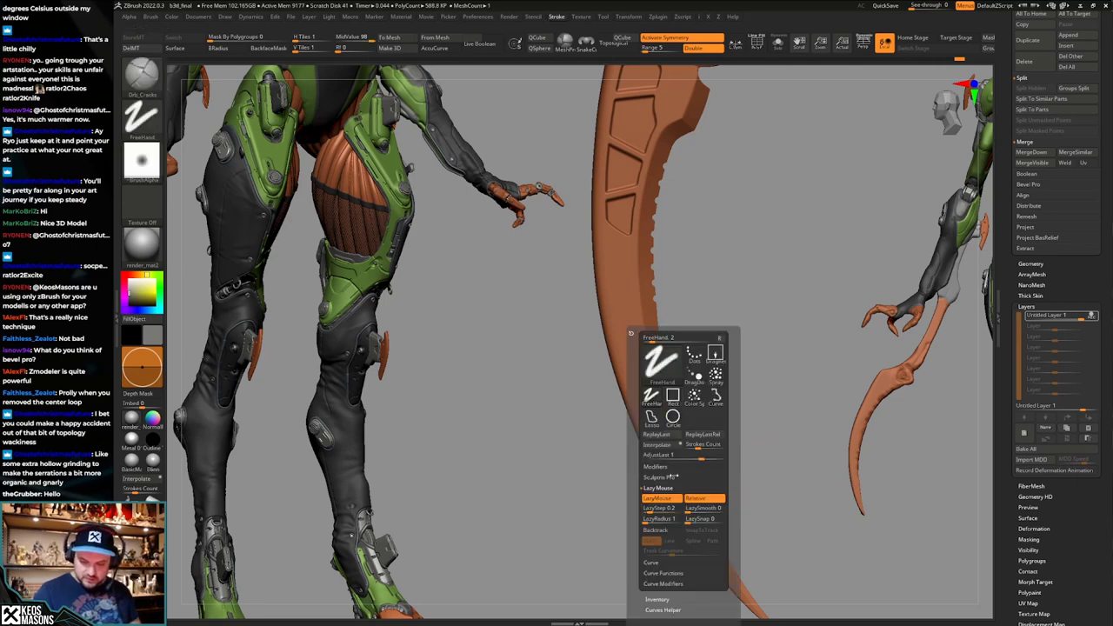
pyautogui.click(666, 519)
pyautogui.moveTo(783, 487)
pyautogui.mouseDown()
pyautogui.moveTo(765, 452)
pyautogui.moveTo(701, 464)
pyautogui.moveTo(655, 406)
pyautogui.moveTo(642, 457)
pyautogui.moveTo(658, 419)
pyautogui.mouseUp()
pyautogui.hotkey('ctrl', 'z')
pyautogui.hotkey('ctrl', 'z')
pyautogui.hotkey('ctrl', 'z')
pyautogui.hotkey('ctrl', 'z')
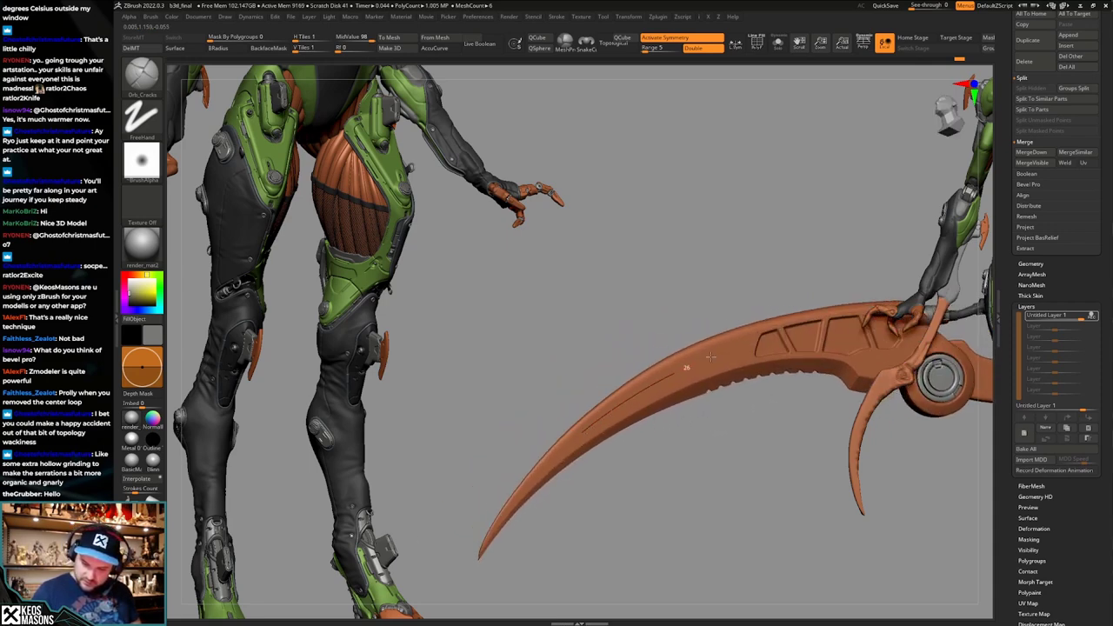
pyautogui.hotkey('ctrl', 'z')
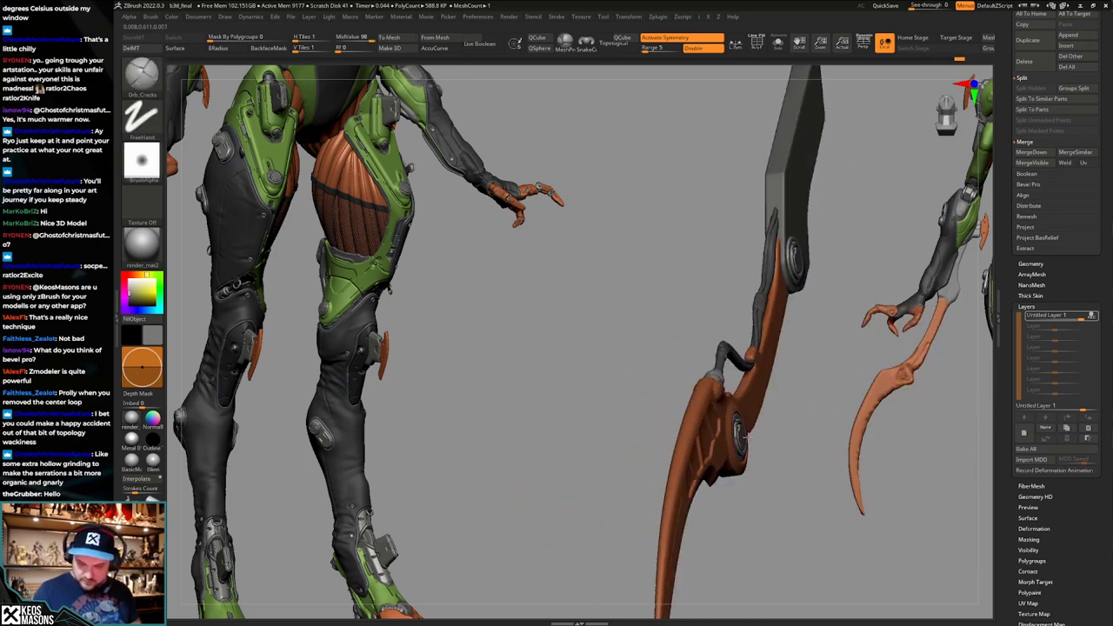
# Engrave a long groove along the lower blade, and with LazyMouse off curve its upper end out to the back edge below the panel.
pyautogui.moveTo(650, 453)
pyautogui.keyDown('alt'); pyautogui.mouseDown(button='right')
pyautogui.moveTo(656, 368)
pyautogui.moveTo(652, 432)
pyautogui.mouseUp(button='right'); pyautogui.keyUp('alt')
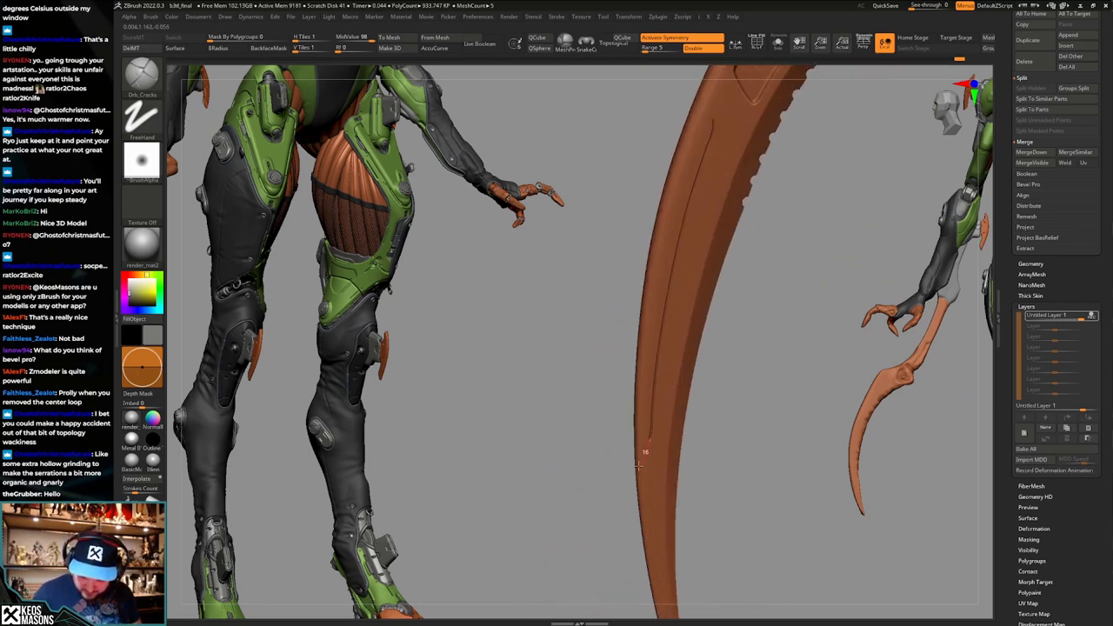
pyautogui.moveTo(628, 450)
pyautogui.mouseDown(button='right')
pyautogui.moveTo(640, 457)
pyautogui.moveTo(669, 442)
pyautogui.mouseUp(button='right')
pyautogui.press('F3')
pyautogui.click(645, 496)
pyautogui.press('F3')
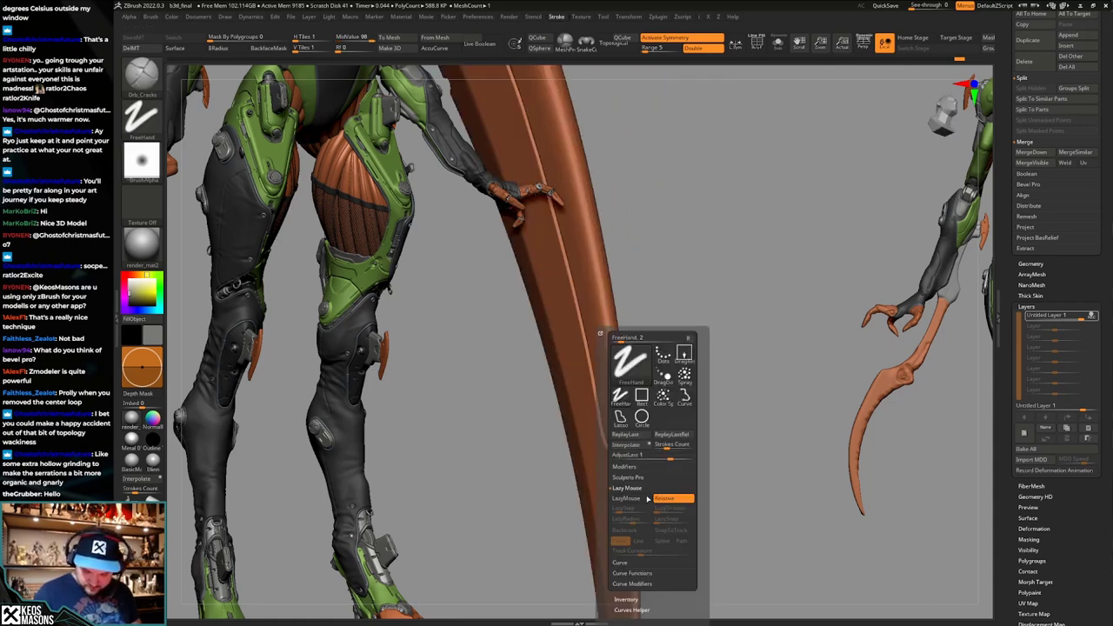
pyautogui.moveTo(625, 455)
pyautogui.mouseDown(button='right')
pyautogui.moveTo(637, 401)
pyautogui.moveTo(659, 383)
pyautogui.moveTo(641, 416)
pyautogui.moveTo(629, 411)
pyautogui.moveTo(648, 412)
pyautogui.moveTo(644, 421)
pyautogui.moveTo(632, 419)
pyautogui.moveTo(664, 403)
pyautogui.moveTo(695, 363)
pyautogui.moveTo(686, 417)
pyautogui.moveTo(692, 365)
pyautogui.mouseUp(button='right')
pyautogui.hotkey('ctrl', 'z')
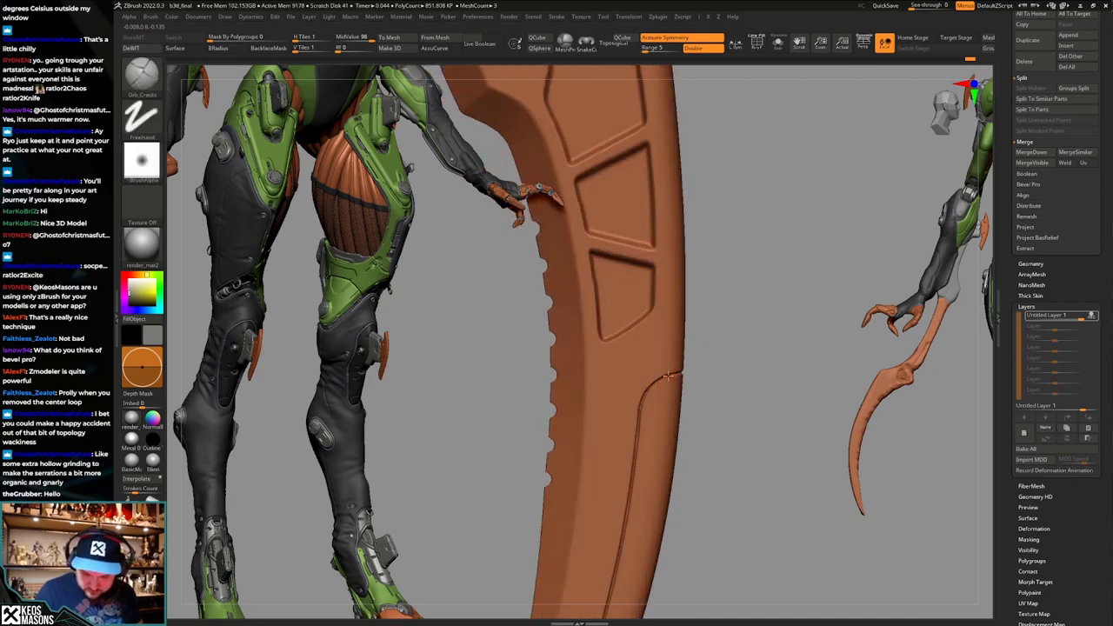
# Adjust the draw size and mask a patch near each end of the long groove on the lower blade.
pyautogui.moveTo(634, 477)
pyautogui.keyDown('ctrl'); pyautogui.mouseDown(button='right')
pyautogui.moveTo(670, 350)
pyautogui.moveTo(700, 405)
pyautogui.moveTo(716, 408)
pyautogui.moveTo(699, 411)
pyautogui.moveTo(725, 422)
pyautogui.moveTo(713, 469)
pyautogui.moveTo(686, 402)
pyautogui.moveTo(627, 363)
pyautogui.mouseUp(button='right'); pyautogui.keyUp('ctrl')
pyautogui.keyDown('alt'); pyautogui.moveTo(627, 364); pyautogui.dragTo(683, 474, button='right'); pyautogui.keyUp('alt')
pyautogui.rightClick(694, 355)
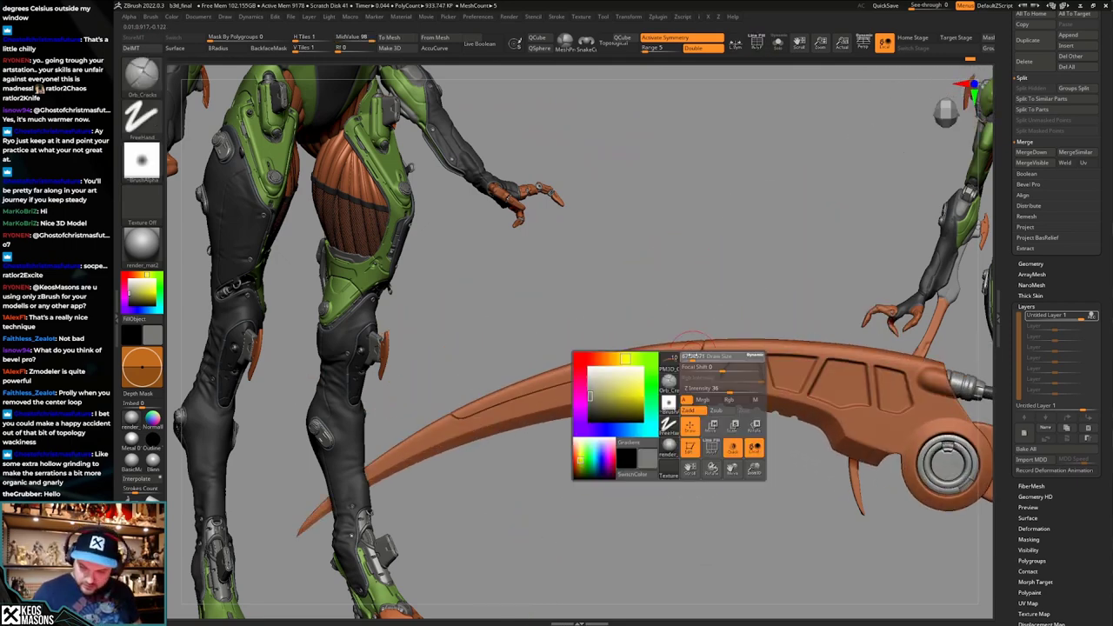
pyautogui.keyDown('ctrl'); pyautogui.moveTo(688, 370); pyautogui.dragTo(687, 365); pyautogui.keyUp('ctrl')
pyautogui.keyDown('ctrl'); pyautogui.moveTo(498, 397); pyautogui.dragTo(505, 420); pyautogui.keyUp('ctrl')
pyautogui.moveTo(523, 466)
pyautogui.mouseDown(button='right')
pyautogui.moveTo(614, 463)
pyautogui.moveTo(702, 397)
pyautogui.moveTo(686, 412)
pyautogui.moveTo(696, 444)
pyautogui.mouseUp(button='right')
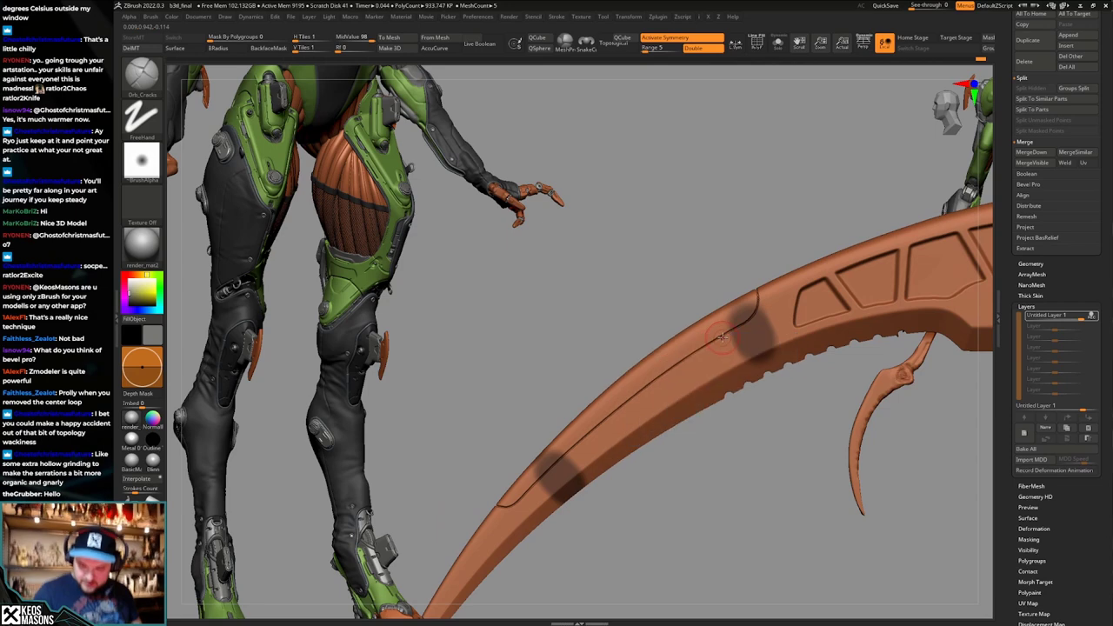
# Try stroking a wider groove over the thin line between the two masked patches, and undo the strokes.
pyautogui.rightClick(721, 344)
pyautogui.moveTo(732, 331); pyautogui.dragTo(566, 457)
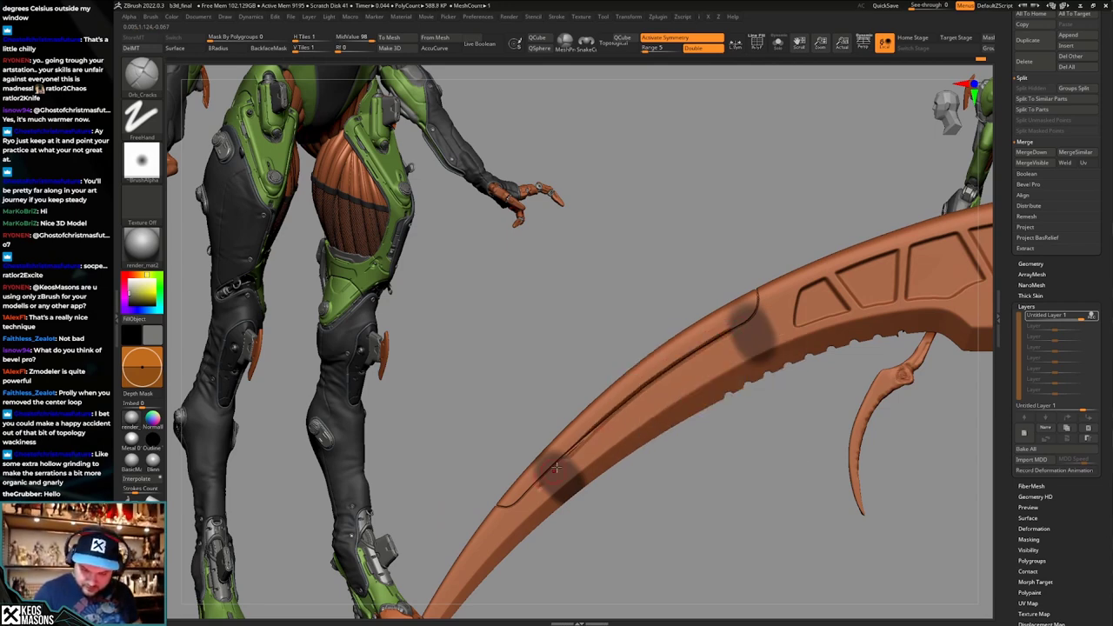
pyautogui.hotkey('ctrl', 'z')
pyautogui.press('F3')
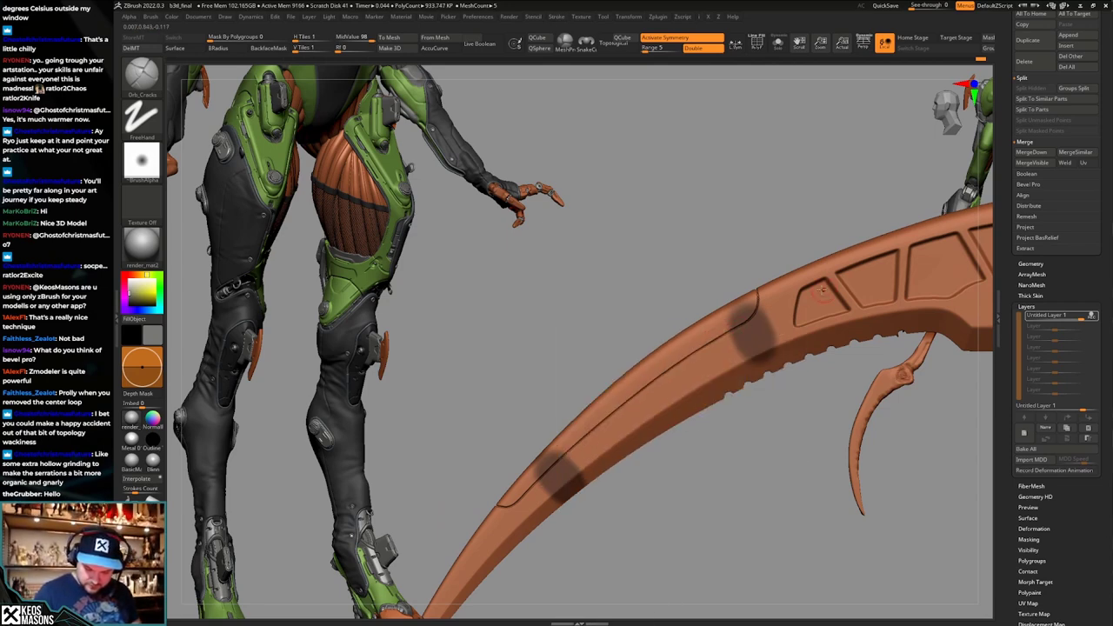
pyautogui.moveTo(578, 443); pyautogui.dragTo(614, 413)
pyautogui.hotkey('ctrl', 'z')
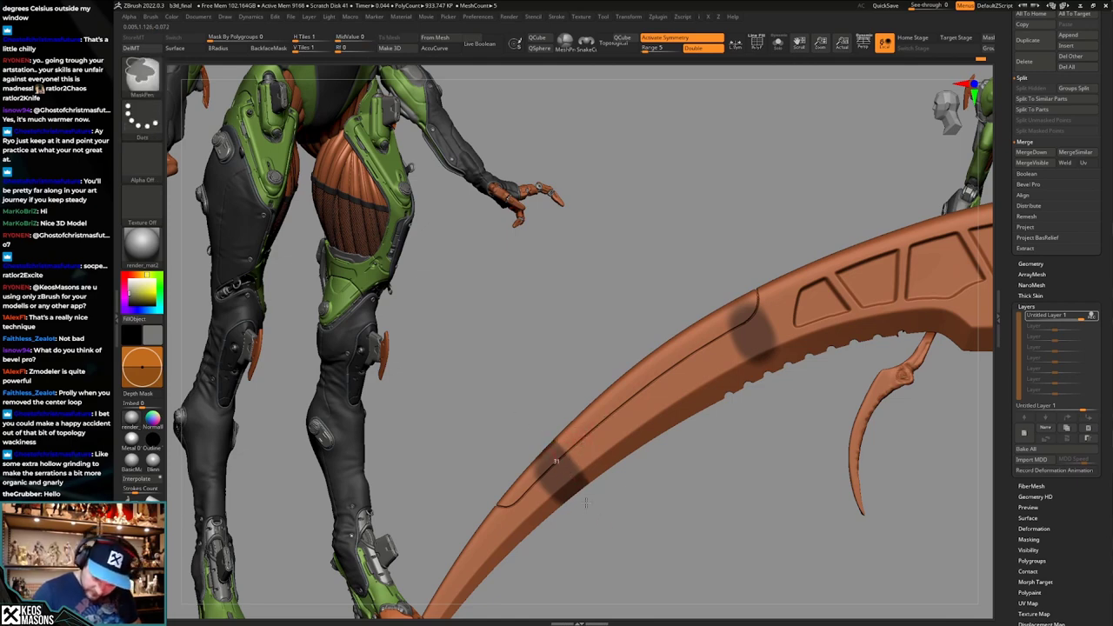
# Extend the masked patches into bands across the blade, and test and undo a groove stroke between them.
pyautogui.press('F3')
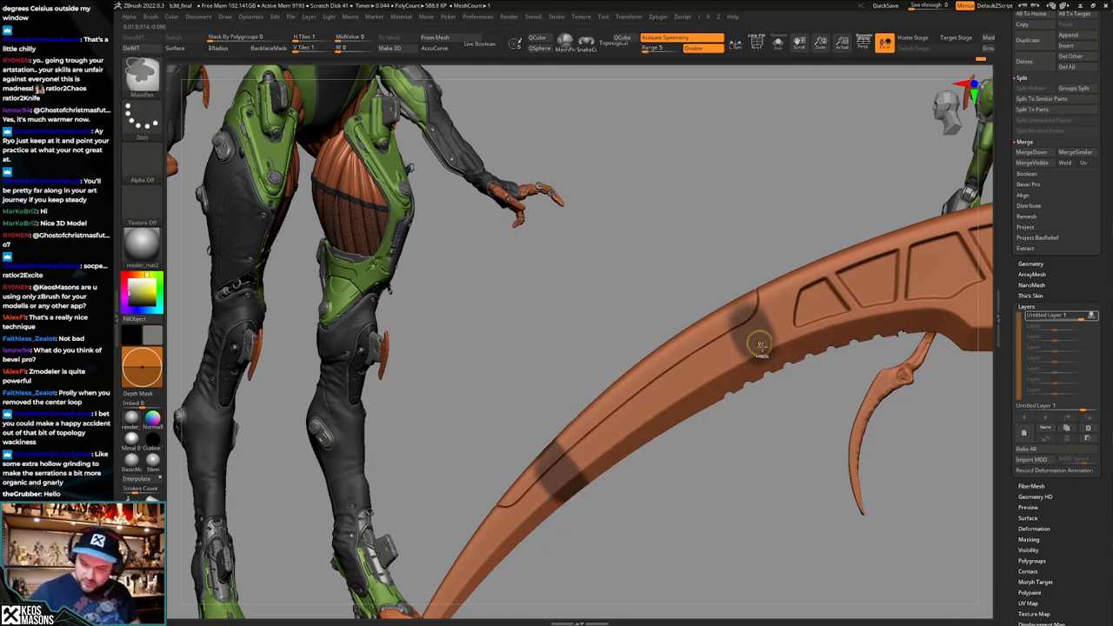
pyautogui.moveTo(759, 345)
pyautogui.keyDown('ctrl'); pyautogui.mouseDown()
pyautogui.moveTo(739, 306)
pyautogui.moveTo(759, 372)
pyautogui.mouseUp(); pyautogui.keyUp('ctrl')
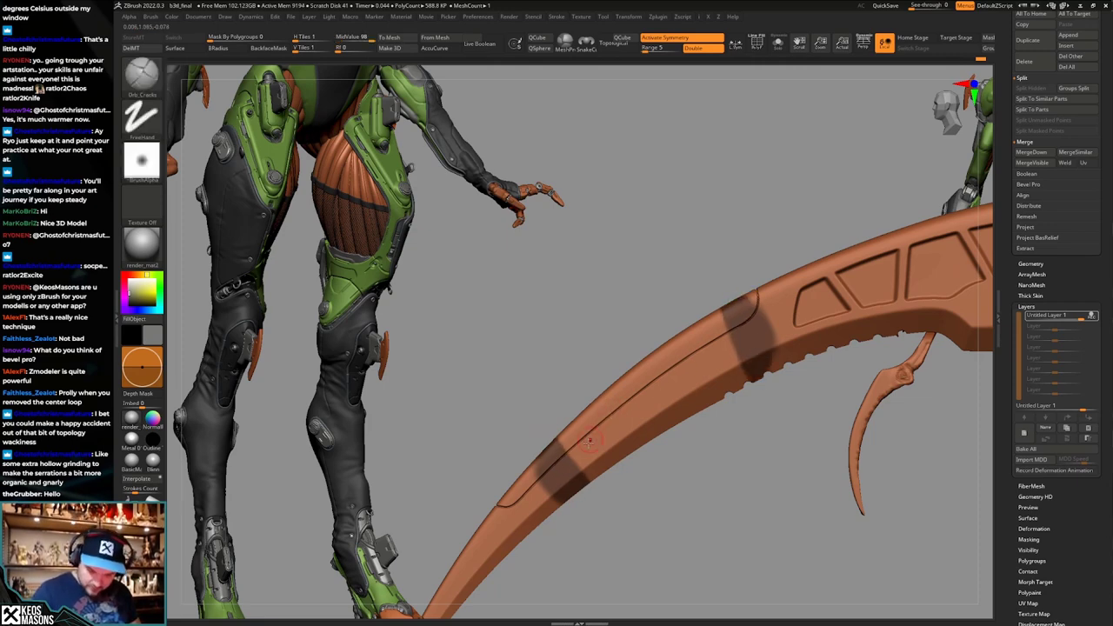
pyautogui.moveTo(567, 452); pyautogui.dragTo(627, 406)
pyautogui.hotkey('ctrl', 'z')
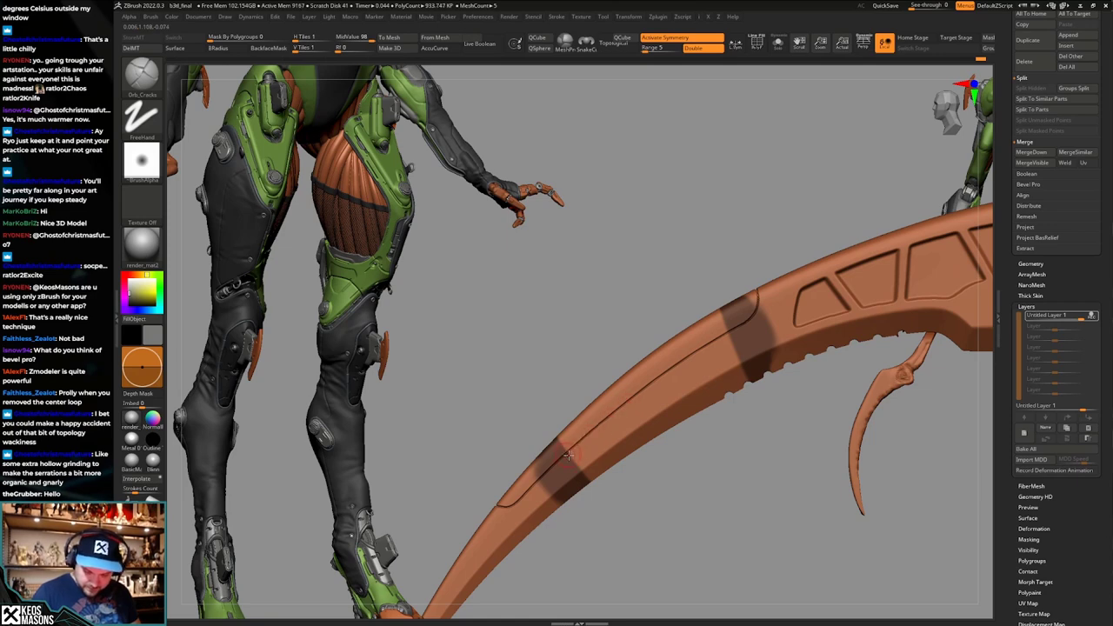
# Retune the Orb_Cracks brush and engrave a wider groove over the thin line between the masked bands, undoing uneven strokes.
pyautogui.press('s')
pyautogui.click(556, 520)
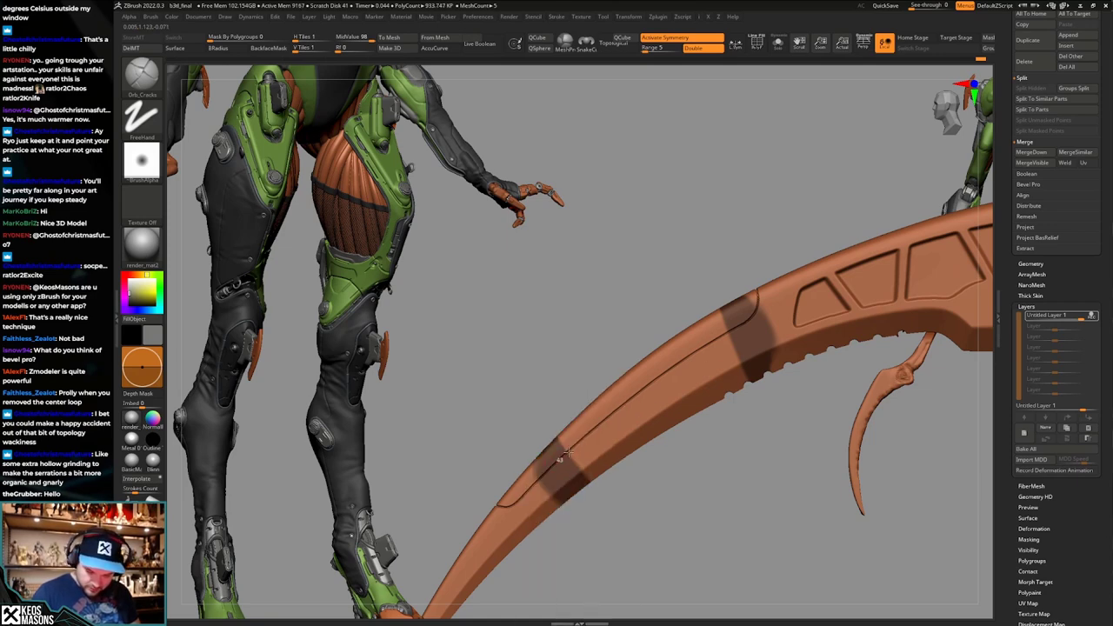
pyautogui.hotkey('ctrl', 'z')
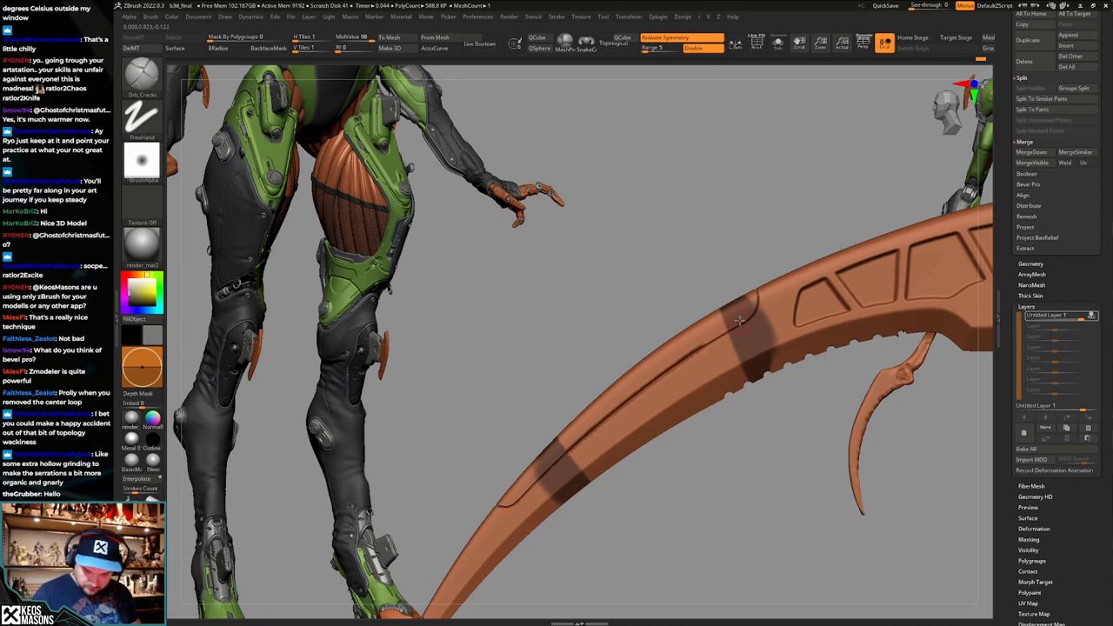
pyautogui.hotkey('ctrl', 'z')
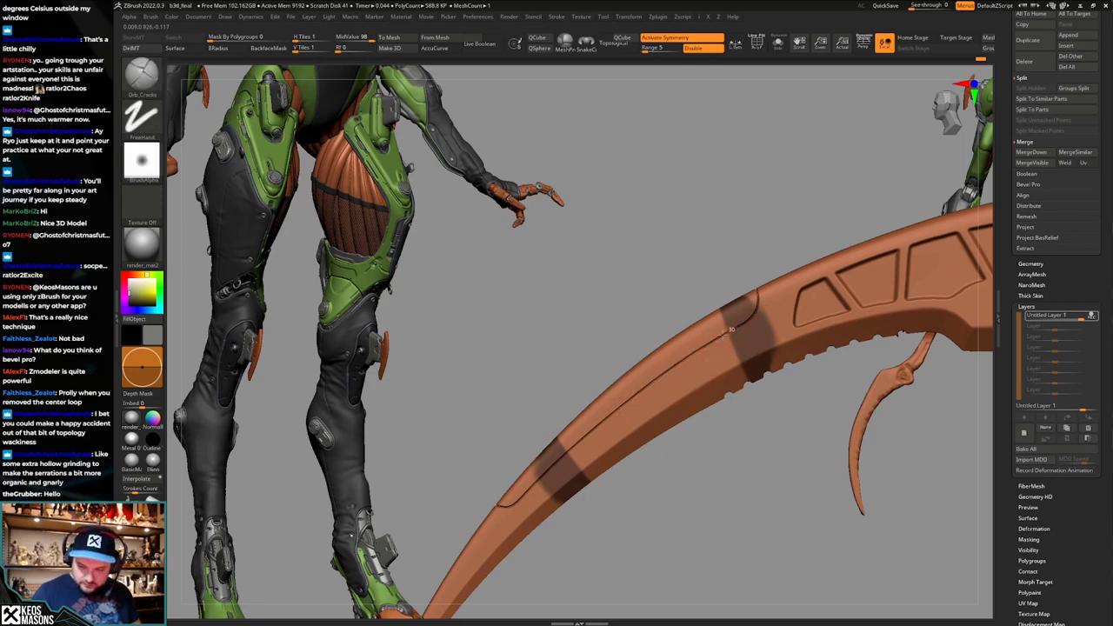
pyautogui.moveTo(672, 366); pyautogui.dragTo(631, 397)
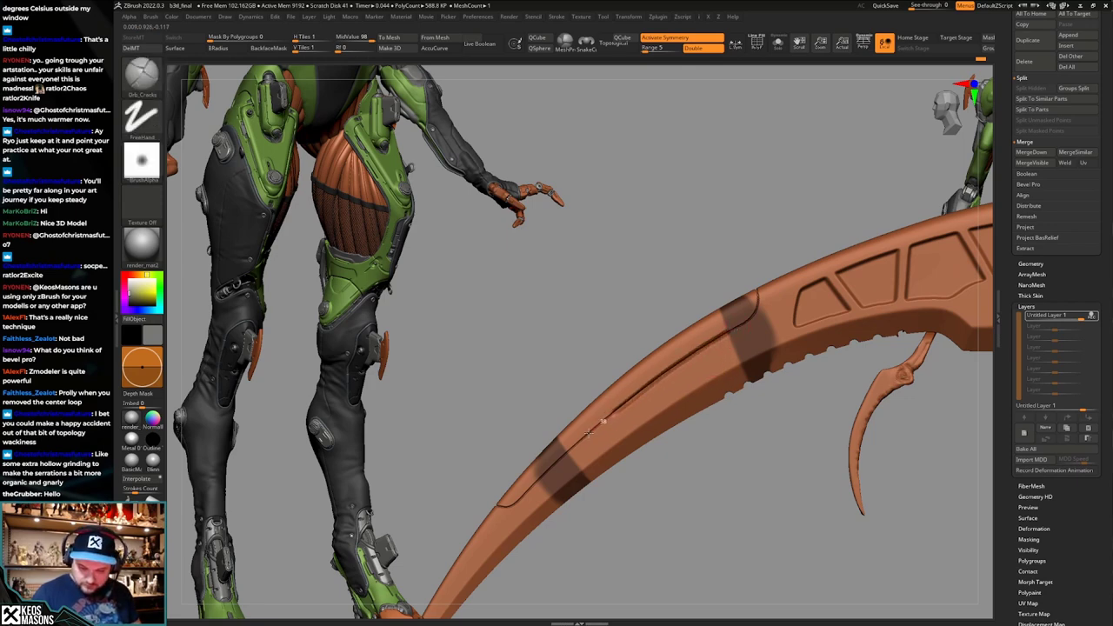
pyautogui.moveTo(589, 433); pyautogui.dragTo(543, 477)
pyautogui.hotkey('ctrl', 'z')
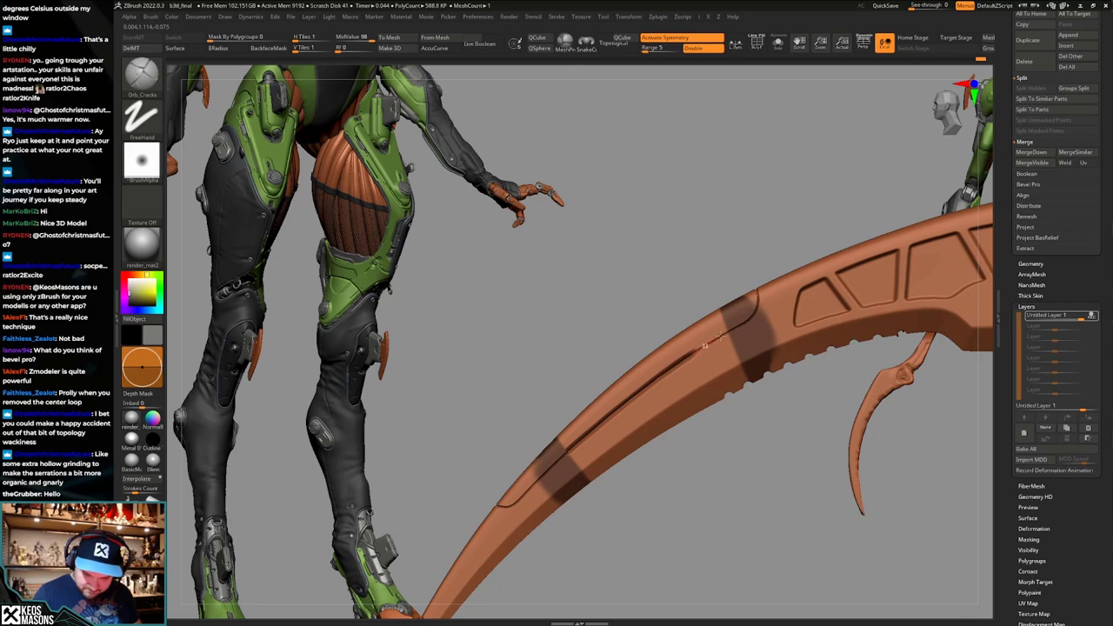
# Clear the mask from the blade and check the widened groove with the wireframe toggled on and off.
pyautogui.keyDown('ctrl'); pyautogui.moveTo(721, 350); pyautogui.dragTo(736, 233, button='right'); pyautogui.keyUp('ctrl')
pyautogui.keyDown('ctrl'); pyautogui.moveTo(736, 233); pyautogui.dragTo(752, 261); pyautogui.keyUp('ctrl')
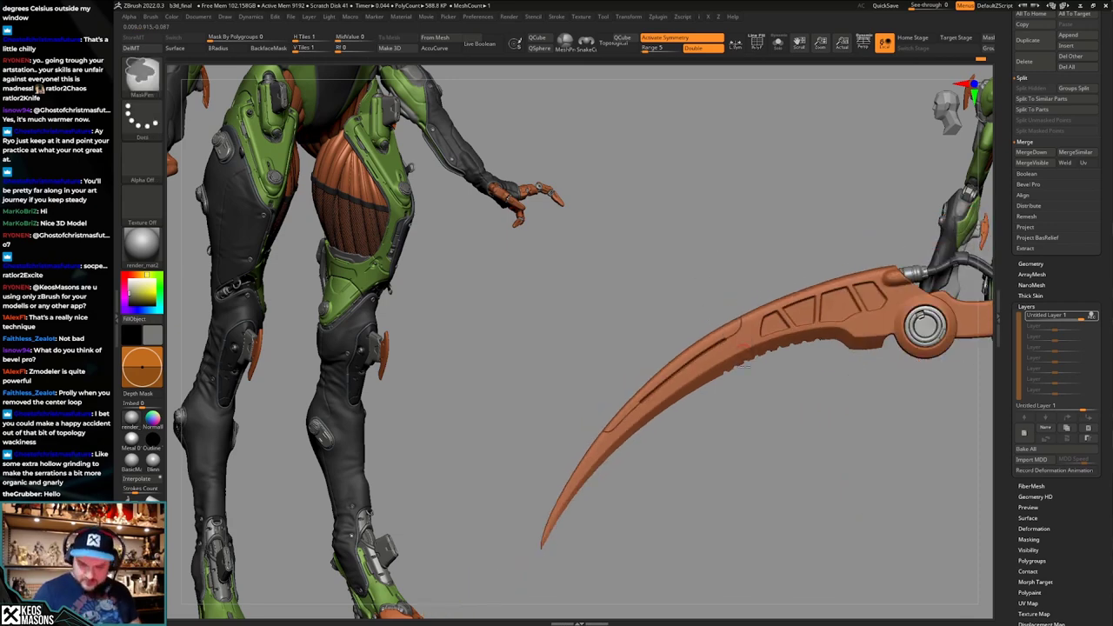
pyautogui.moveTo(752, 261); pyautogui.dragTo(691, 512, button='right')
pyautogui.hotkey('shift', 'f')
pyautogui.hotkey('shift', 'f')
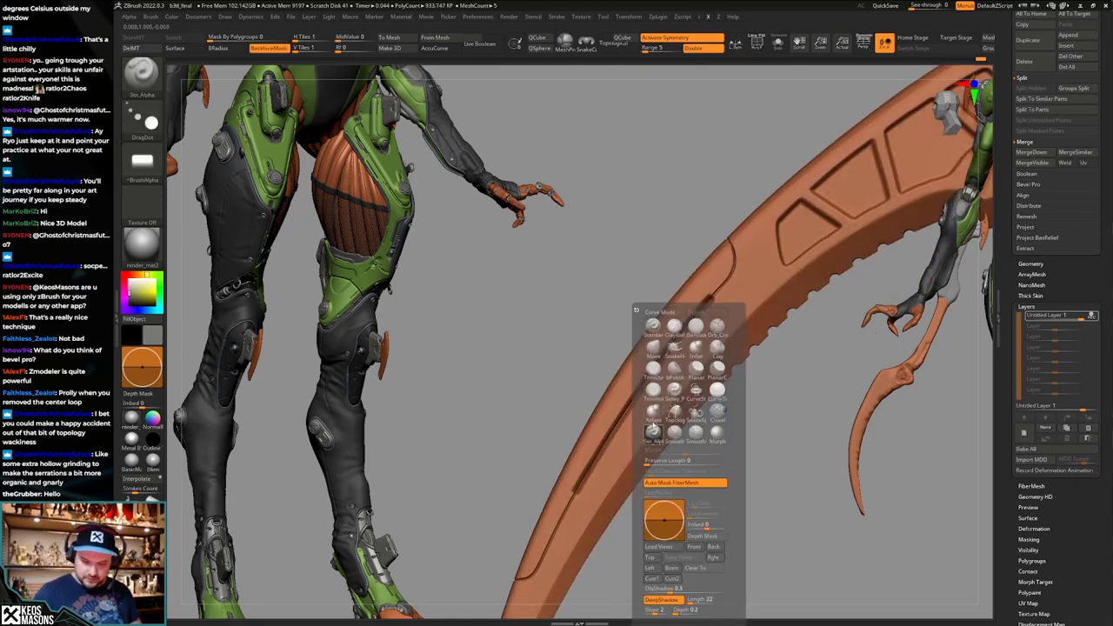
# Switch to the DragDot alpha brush and test rectangular stamps at the widened groove's upper end, undoing unwanted ones.
pyautogui.press('a')
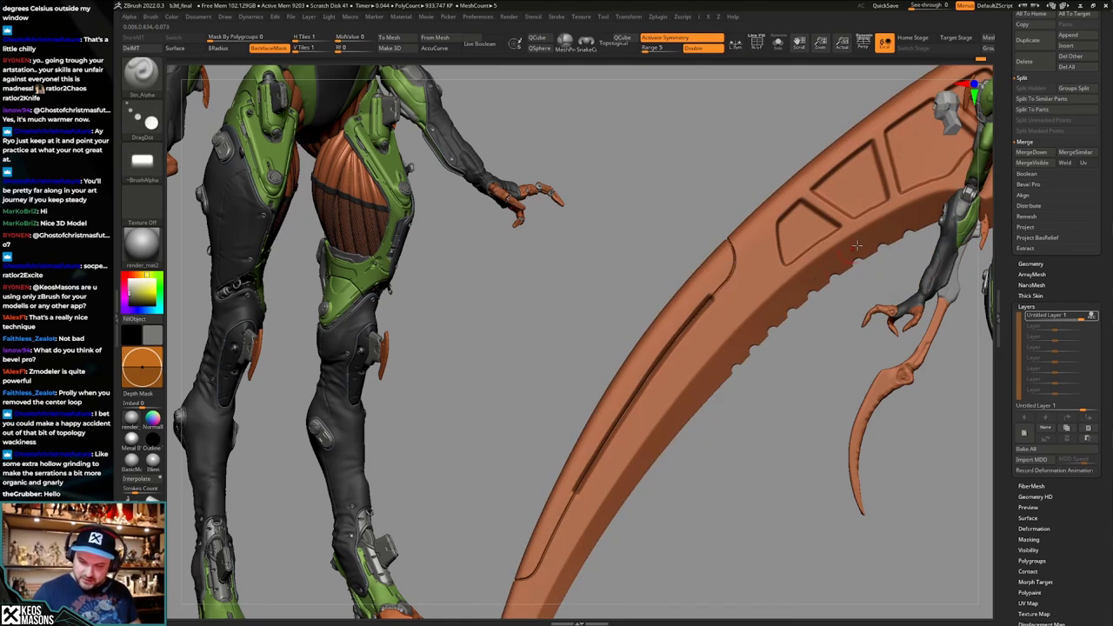
pyautogui.keyDown('ctrl'); pyautogui.moveTo(728, 314); pyautogui.dragTo(693, 324, button='right'); pyautogui.keyUp('ctrl')
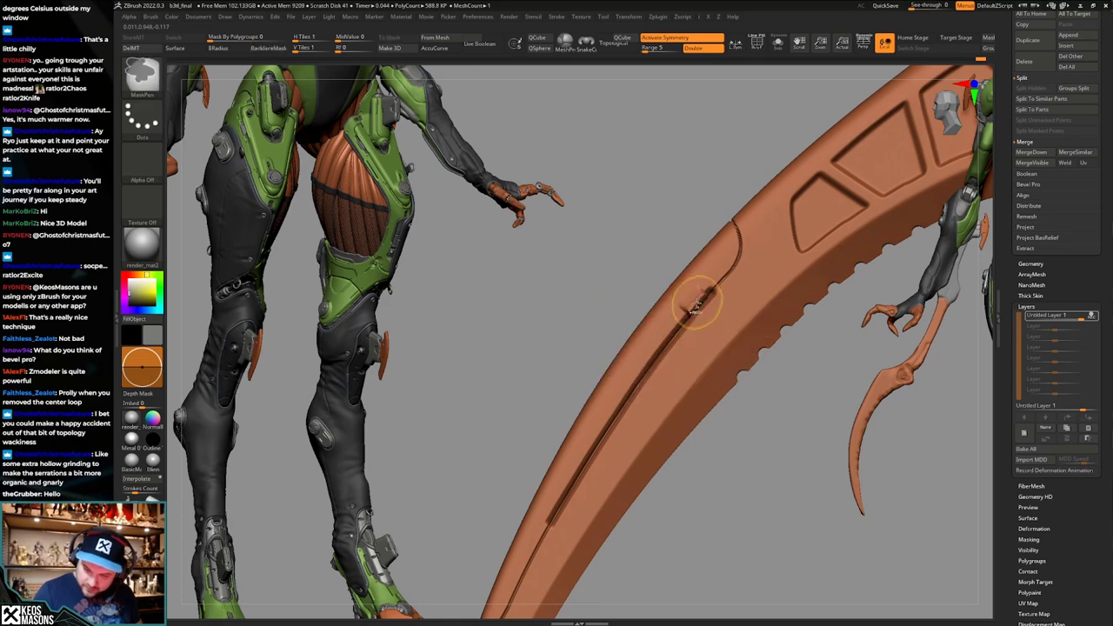
pyautogui.hotkey('ctrl', 'z')
pyautogui.click(695, 305)
pyautogui.hotkey('ctrl', 'z')
pyautogui.moveTo(695, 305); pyautogui.dragTo(689, 303)
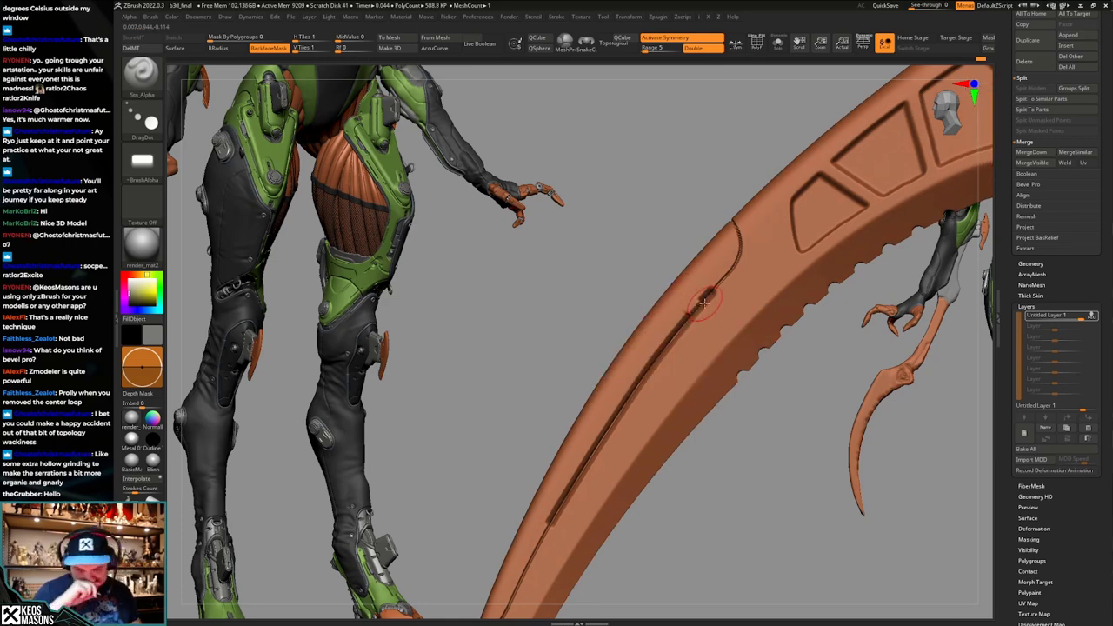
# Try stamping rectangular blocks across the wide groove near both of its ends, and undo them.
pyautogui.keyDown('alt'); pyautogui.moveTo(703, 303); pyautogui.dragTo(722, 283, button='right'); pyautogui.keyUp('alt')
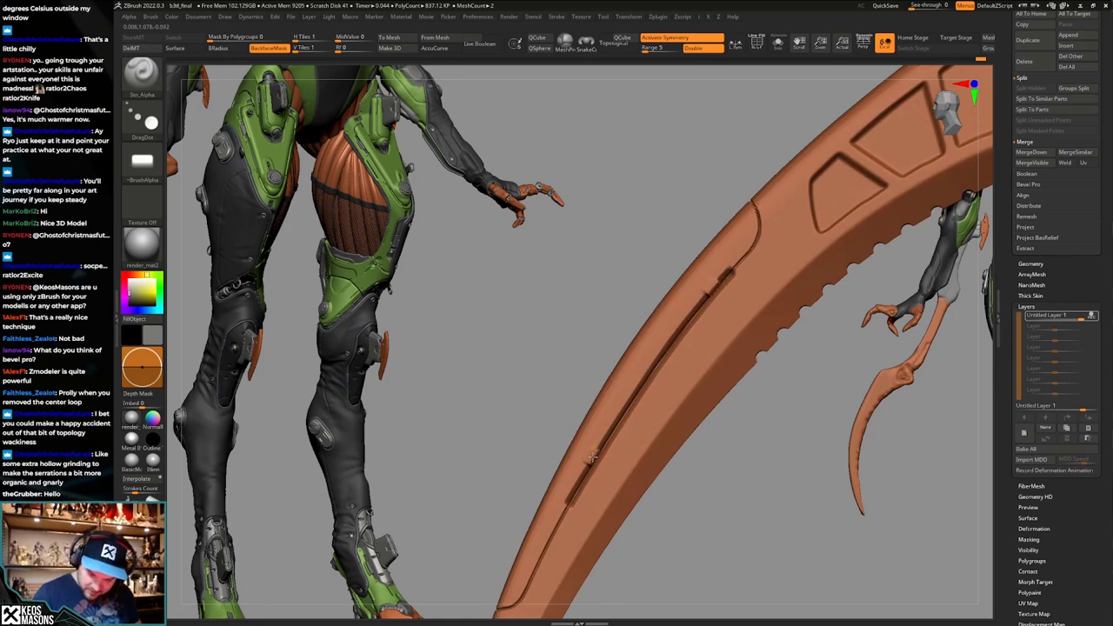
pyautogui.keyDown('alt'); pyautogui.moveTo(758, 340); pyautogui.dragTo(716, 424, button='right'); pyautogui.keyUp('alt')
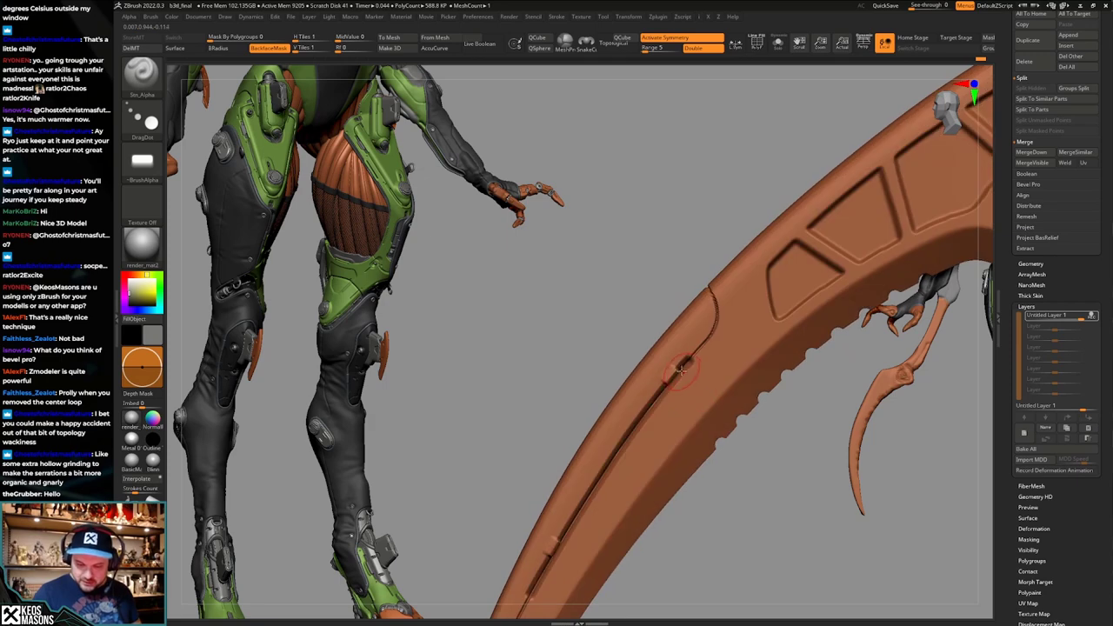
pyautogui.hotkey('ctrl', 'z')
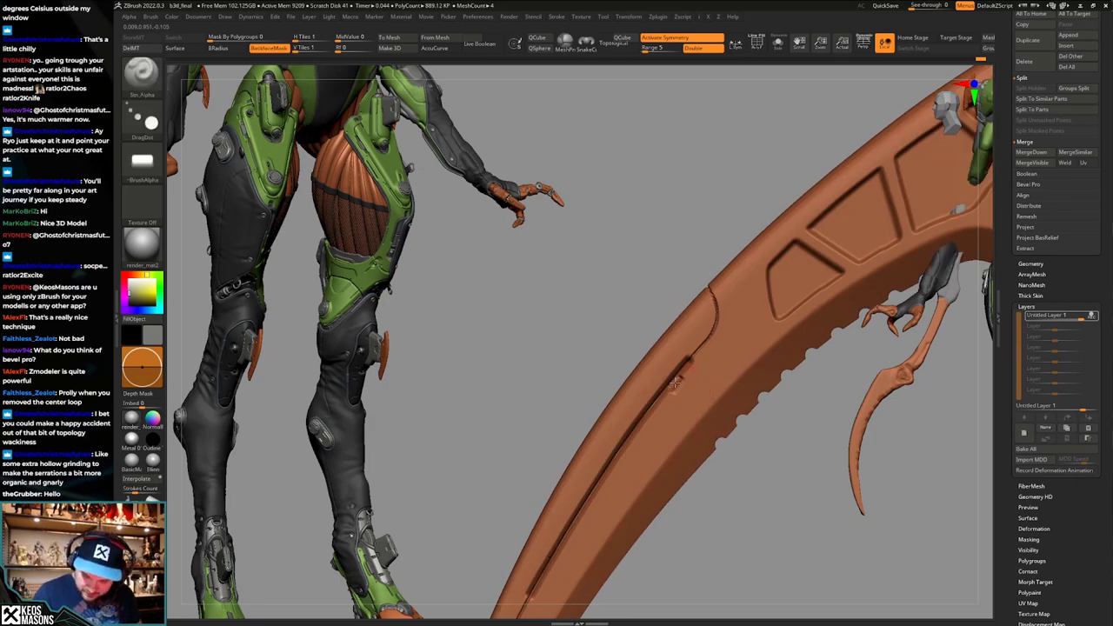
pyautogui.hotkey('ctrl', 'z')
pyautogui.rightClick(676, 380)
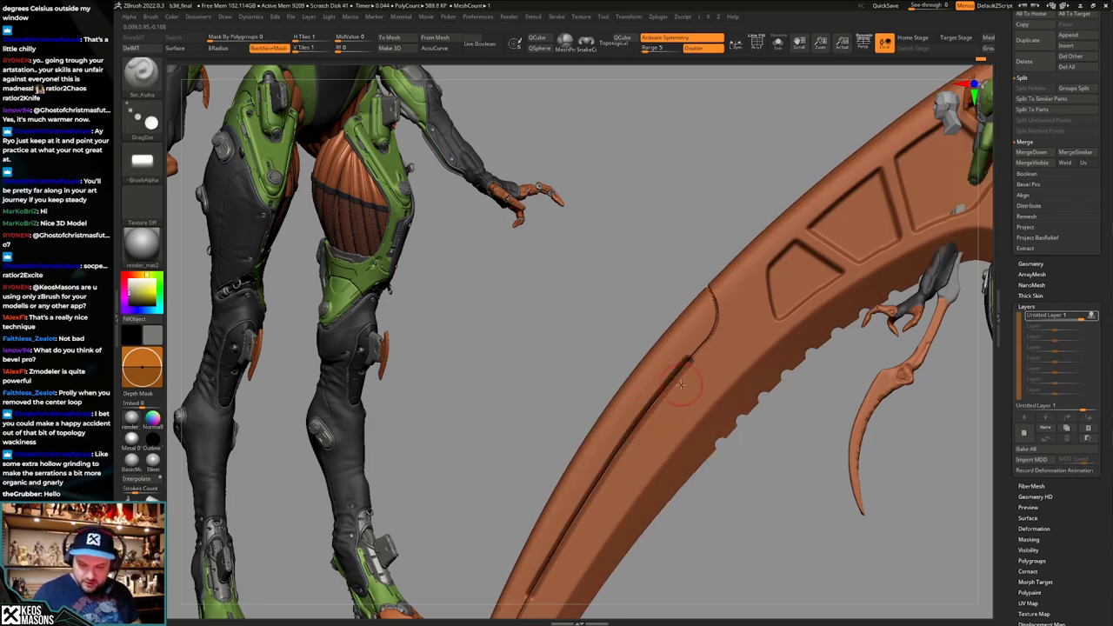
# Adjust the draw size and stamp a small rectangular notch beside the wide groove near each of its ends.
pyautogui.keyDown('alt'); pyautogui.moveTo(678, 377); pyautogui.dragTo(680, 363, button='right'); pyautogui.keyUp('alt')
pyautogui.press('space')
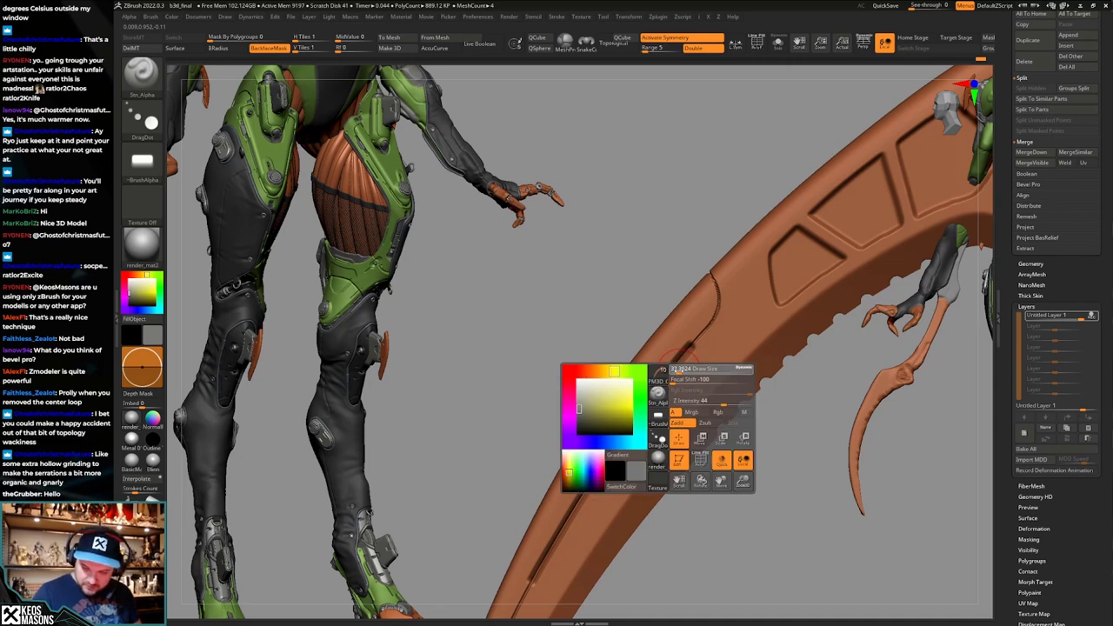
pyautogui.moveTo(678, 370); pyautogui.dragTo(681, 371)
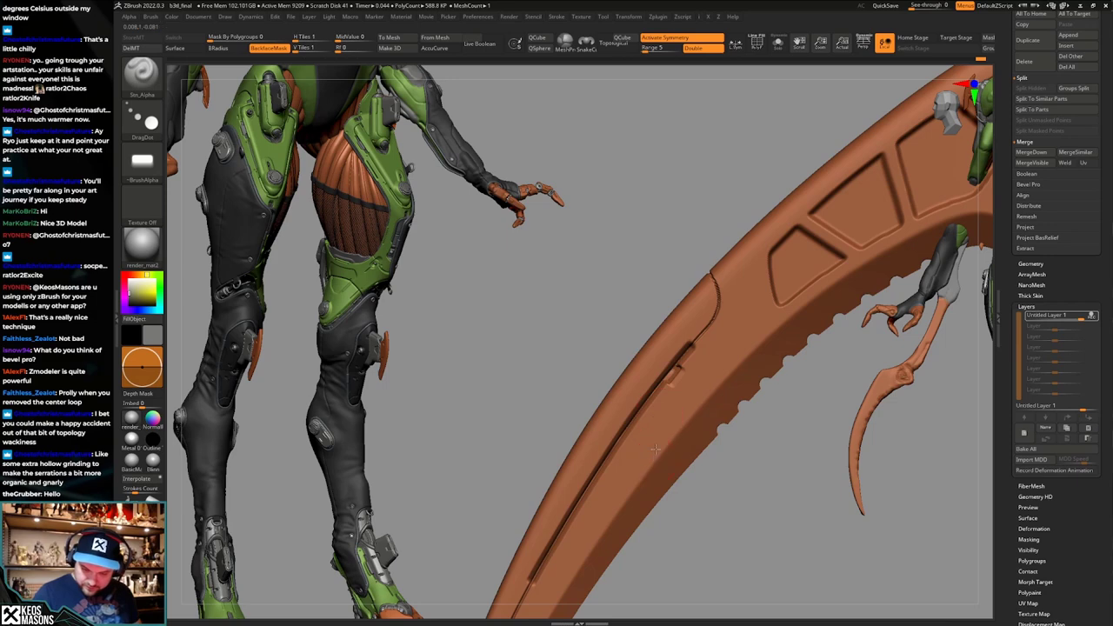
pyautogui.keyDown('alt'); pyautogui.moveTo(660, 436); pyautogui.dragTo(679, 372, button='right'); pyautogui.keyUp('alt')
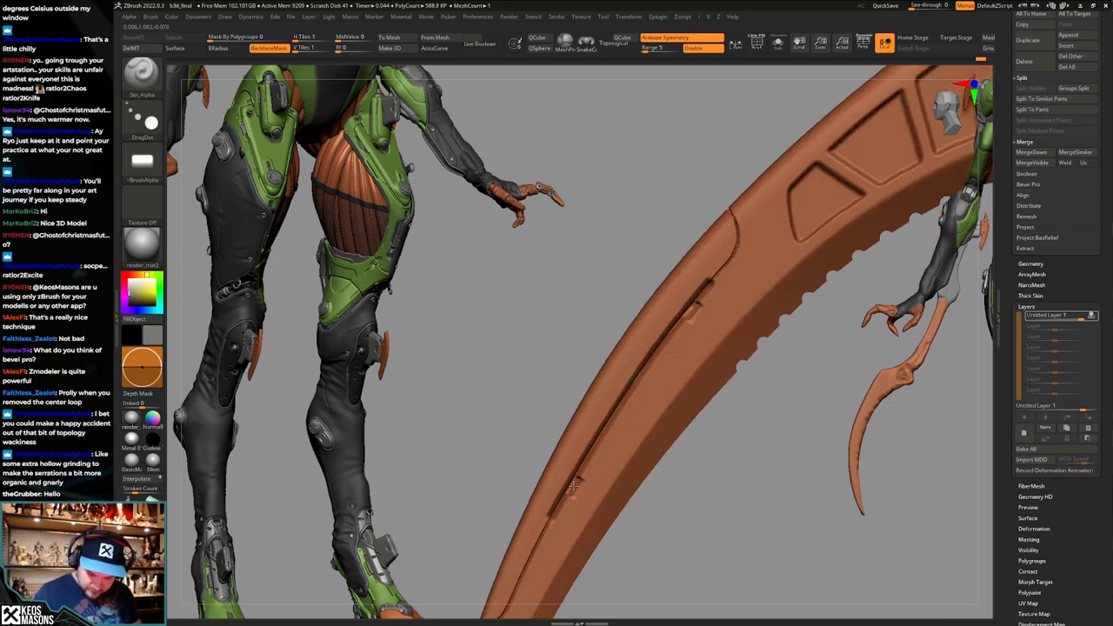
pyautogui.moveTo(639, 425); pyautogui.dragTo(633, 403, button='right')
# Adjust the draw size and try stamping a raised block over the notch near the groove's upper end.
pyautogui.press('space')
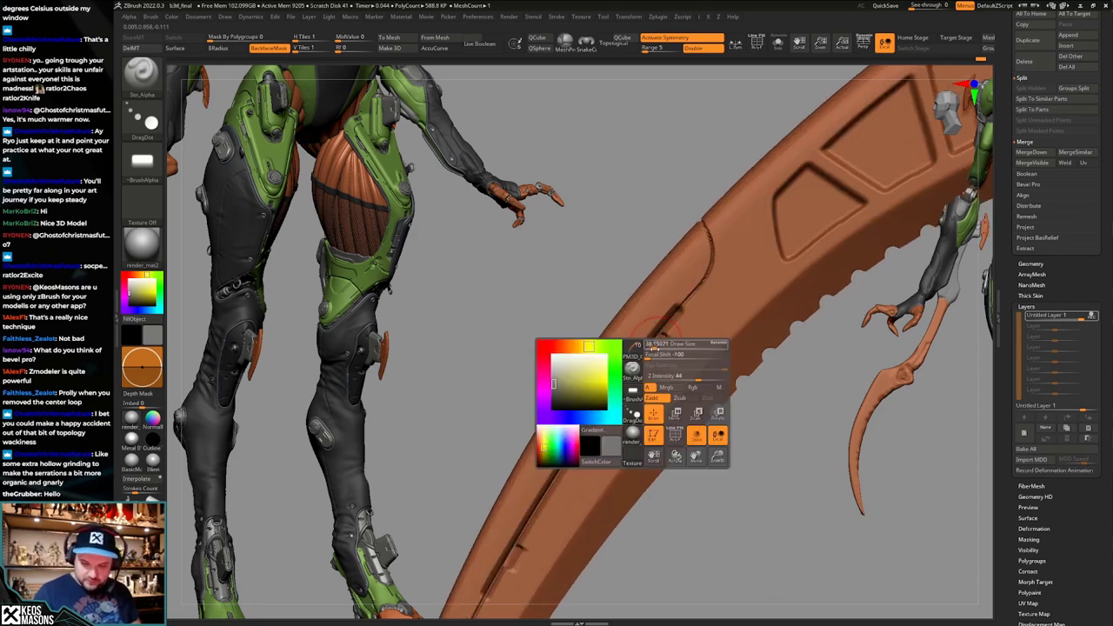
pyautogui.moveTo(651, 347); pyautogui.dragTo(654, 347)
pyautogui.moveTo(655, 354); pyautogui.dragTo(634, 395, button='right')
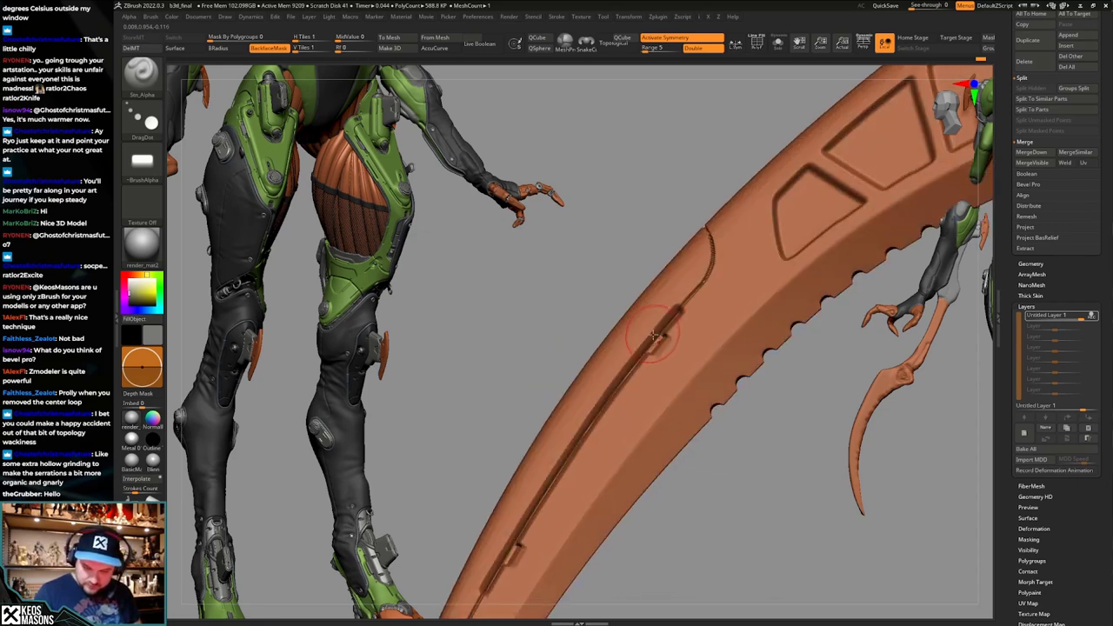
pyautogui.press('space')
pyautogui.moveTo(655, 337); pyautogui.dragTo(652, 337)
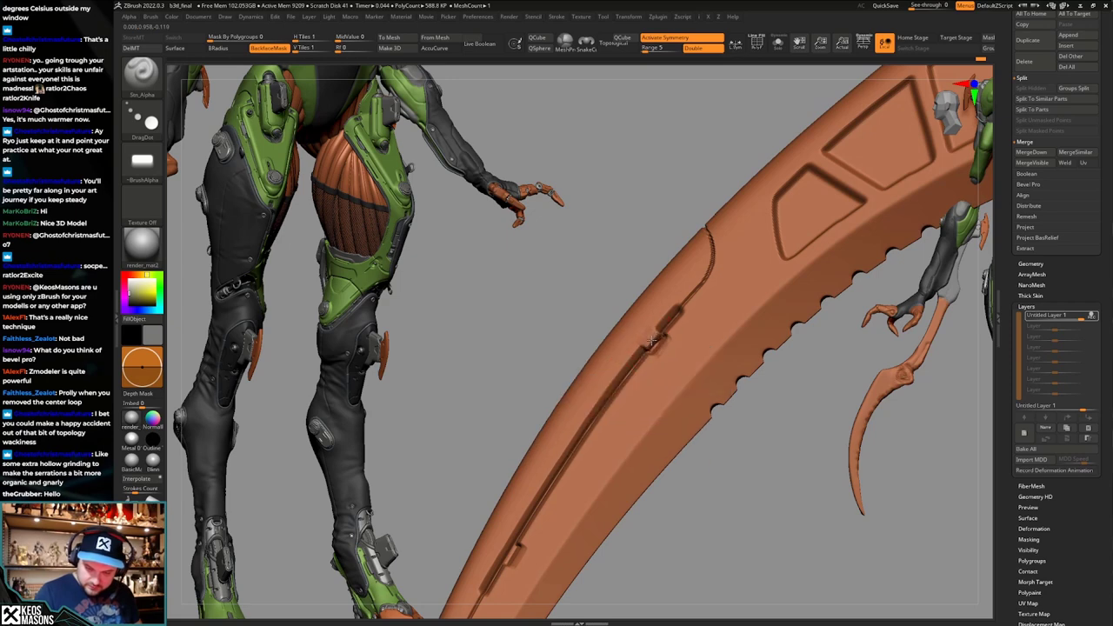
pyautogui.moveTo(659, 339)
pyautogui.mouseDown(button='right')
pyautogui.moveTo(702, 402)
pyautogui.moveTo(691, 383)
pyautogui.mouseUp(button='right')
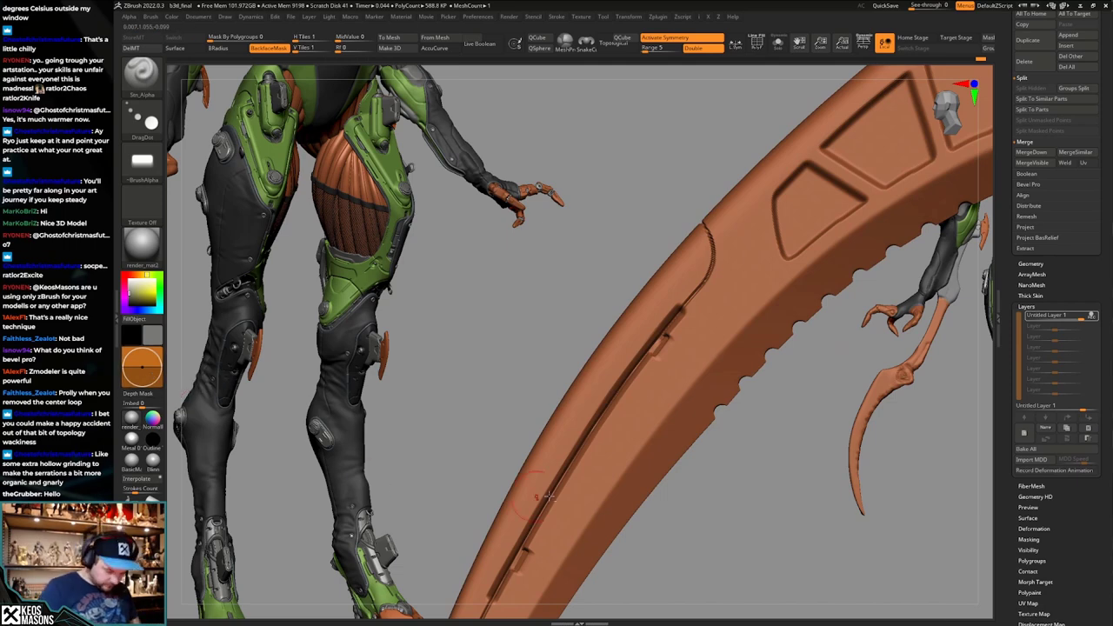
# Undo the unwanted stamps and mask a rounded patch on the blade surface beside each of the two notches.
pyautogui.click(269, 49)
pyautogui.hotkey('ctrl', 'z')
pyautogui.moveTo(653, 339); pyautogui.dragTo(683, 344)
pyautogui.hotkey('ctrl', 'z')
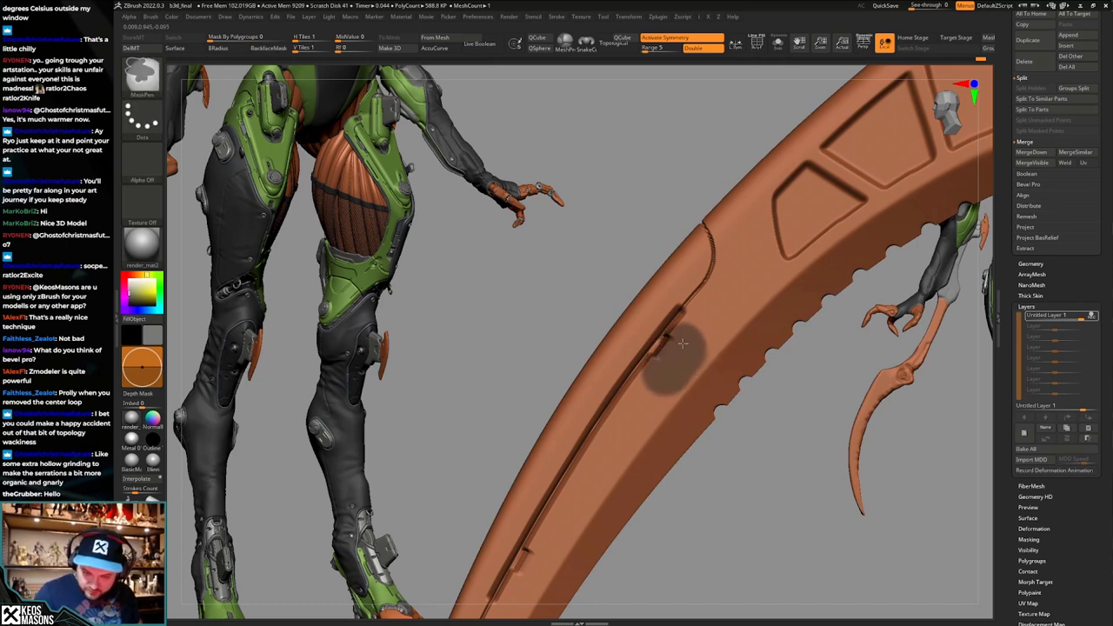
pyautogui.keyDown('alt'); pyautogui.moveTo(637, 415); pyautogui.dragTo(672, 343, button='right'); pyautogui.keyUp('alt')
pyautogui.moveTo(590, 483)
pyautogui.keyDown('ctrl'); pyautogui.mouseDown()
pyautogui.moveTo(574, 500)
pyautogui.moveTo(578, 491)
pyautogui.mouseUp(); pyautogui.keyUp('ctrl')
pyautogui.keyDown('alt'); pyautogui.moveTo(575, 500); pyautogui.dragTo(543, 565, button='right'); pyautogui.keyUp('alt')
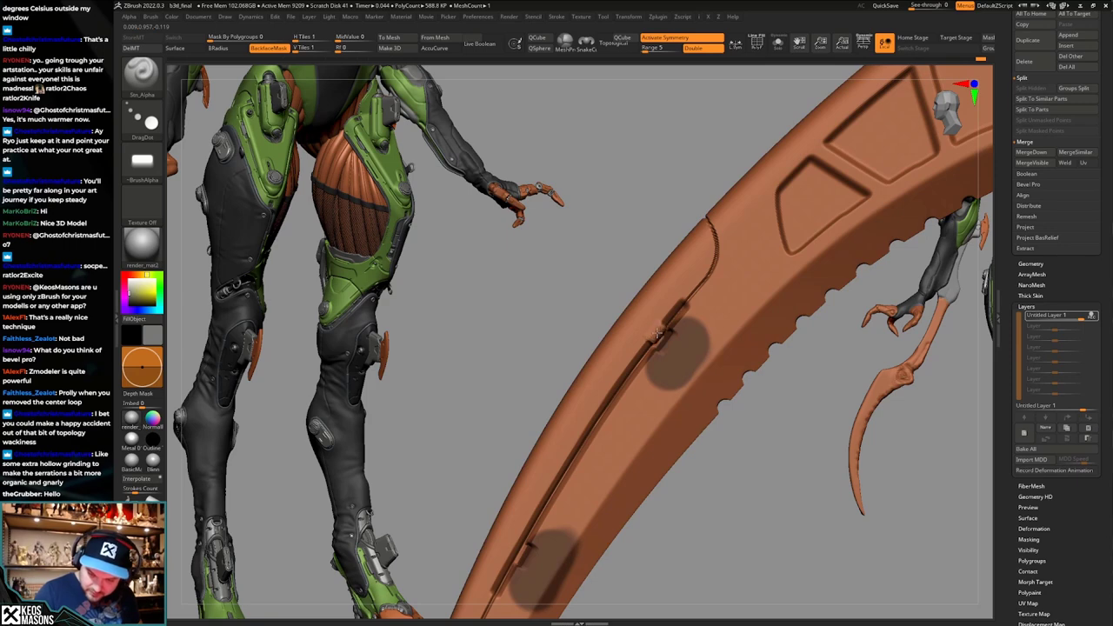
# Stamp raised rectangular blocks across the groove at both masked notches, and check them along the whole blade.
pyautogui.keyDown('alt'); pyautogui.moveTo(658, 333); pyautogui.dragTo(695, 245, button='right'); pyautogui.keyUp('alt')
pyautogui.hotkey('ctrl', 'z')
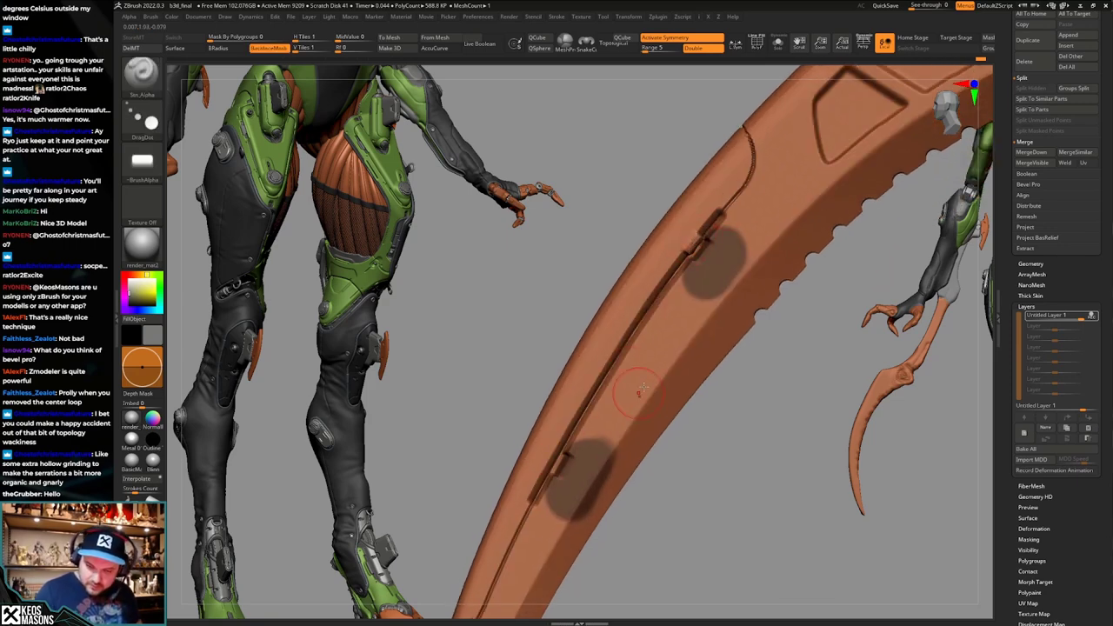
pyautogui.moveTo(642, 388); pyautogui.dragTo(645, 361, button='right')
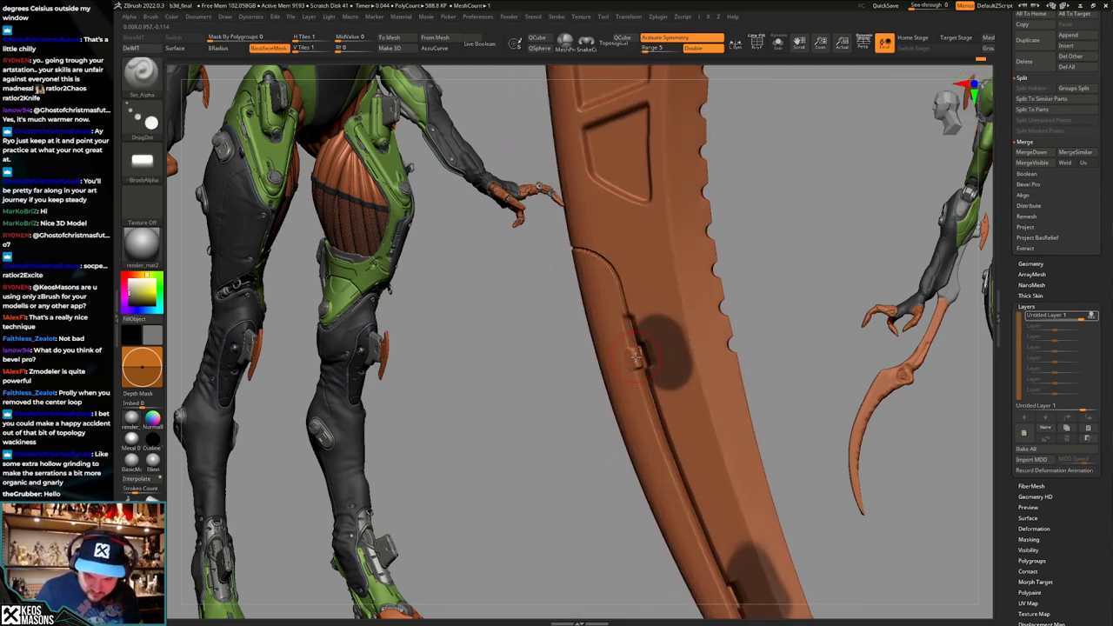
pyautogui.moveTo(635, 357); pyautogui.dragTo(612, 231)
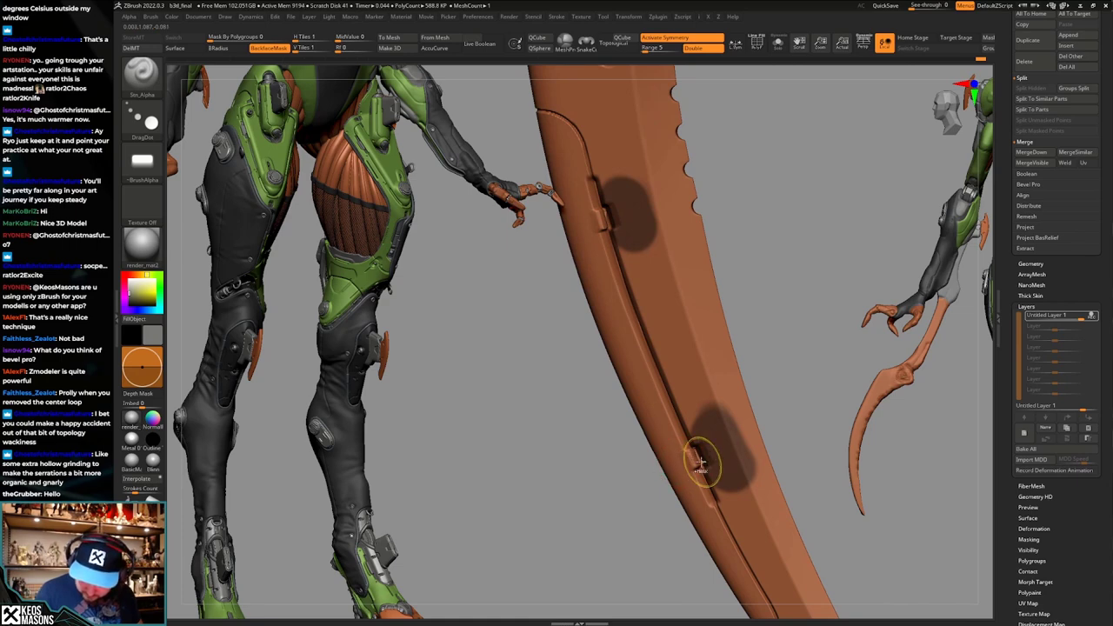
pyautogui.keyDown('ctrl'); pyautogui.moveTo(691, 458); pyautogui.dragTo(708, 344, button='right'); pyautogui.keyUp('ctrl')
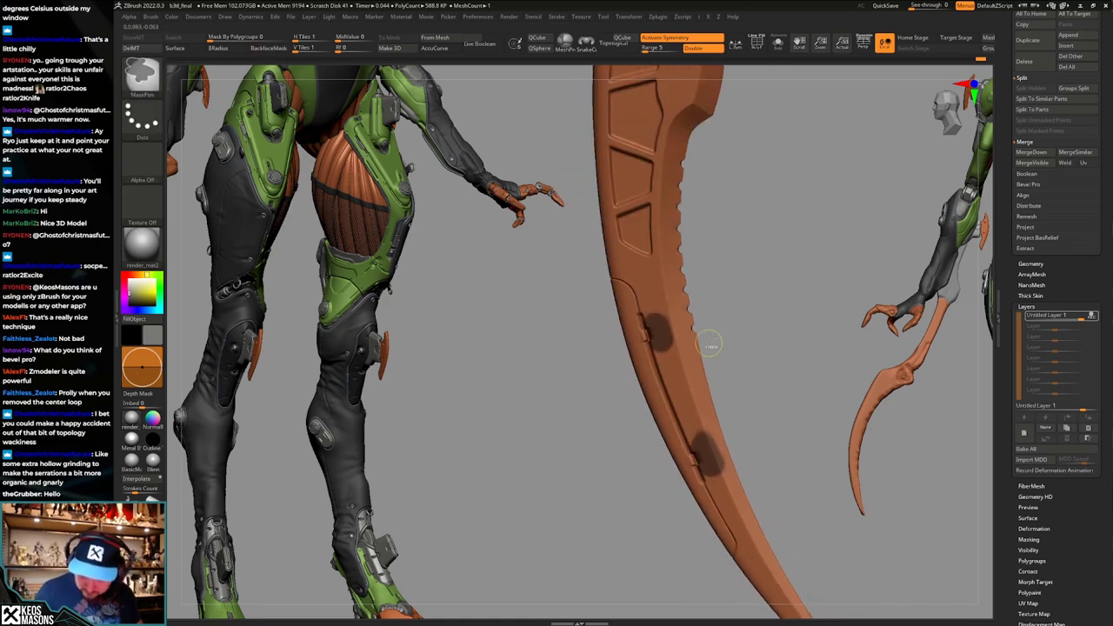
# Clear the mask from the blade surface around the two latch blocks.
pyautogui.keyDown('ctrl'); pyautogui.moveTo(708, 345); pyautogui.dragTo(723, 369); pyautogui.keyUp('ctrl')
pyautogui.keyDown('ctrl'); pyautogui.moveTo(723, 368); pyautogui.dragTo(696, 425, button='right'); pyautogui.keyUp('ctrl')
pyautogui.hotkey('shift', 'f')
pyautogui.hotkey('shift', 'f')
pyautogui.moveTo(695, 425)
pyautogui.mouseDown()
pyautogui.moveTo(723, 373)
pyautogui.moveTo(677, 478)
pyautogui.moveTo(696, 377)
pyautogui.moveTo(684, 406)
pyautogui.moveTo(687, 373)
pyautogui.moveTo(686, 411)
pyautogui.mouseUp()
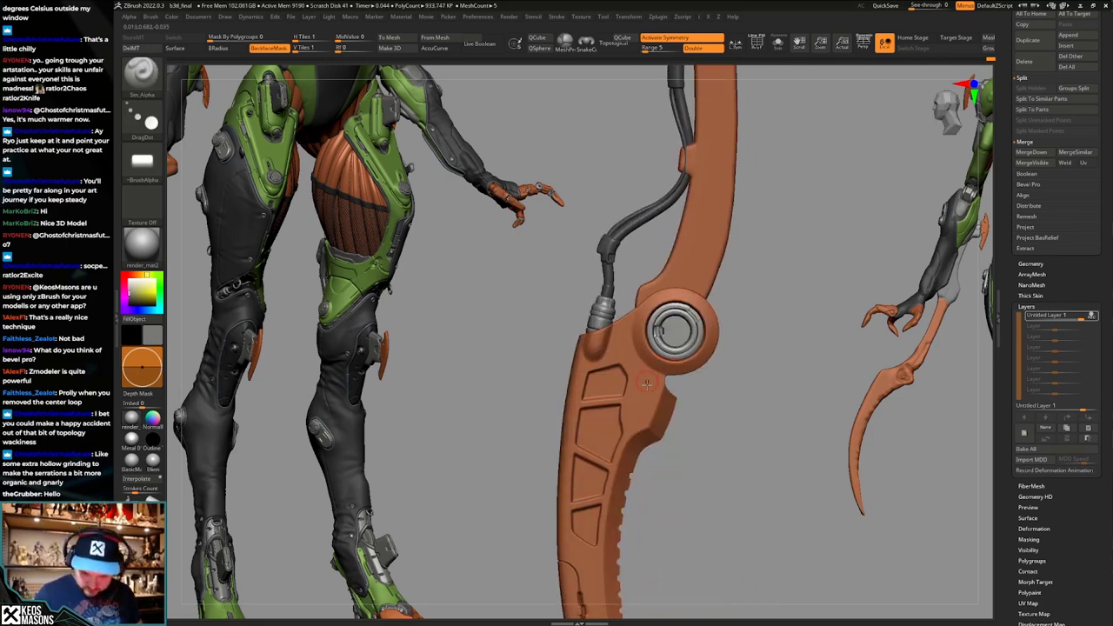
# Mask a rounded strip on the blade below the pivot disc, isolating the upper-arm piece to keep its surface unmasked.
pyautogui.moveTo(651, 376)
pyautogui.keyDown('ctrl'); pyautogui.mouseDown()
pyautogui.moveTo(647, 385)
pyautogui.moveTo(696, 414)
pyautogui.moveTo(698, 397)
pyautogui.mouseUp(); pyautogui.keyUp('ctrl')
pyautogui.hotkey('shift', 'f')
pyautogui.hotkey('shift', 'f')
pyautogui.keyDown('ctrl'); pyautogui.keyDown('shift'); pyautogui.click(653, 354); pyautogui.keyUp('shift'); pyautogui.keyUp('ctrl')
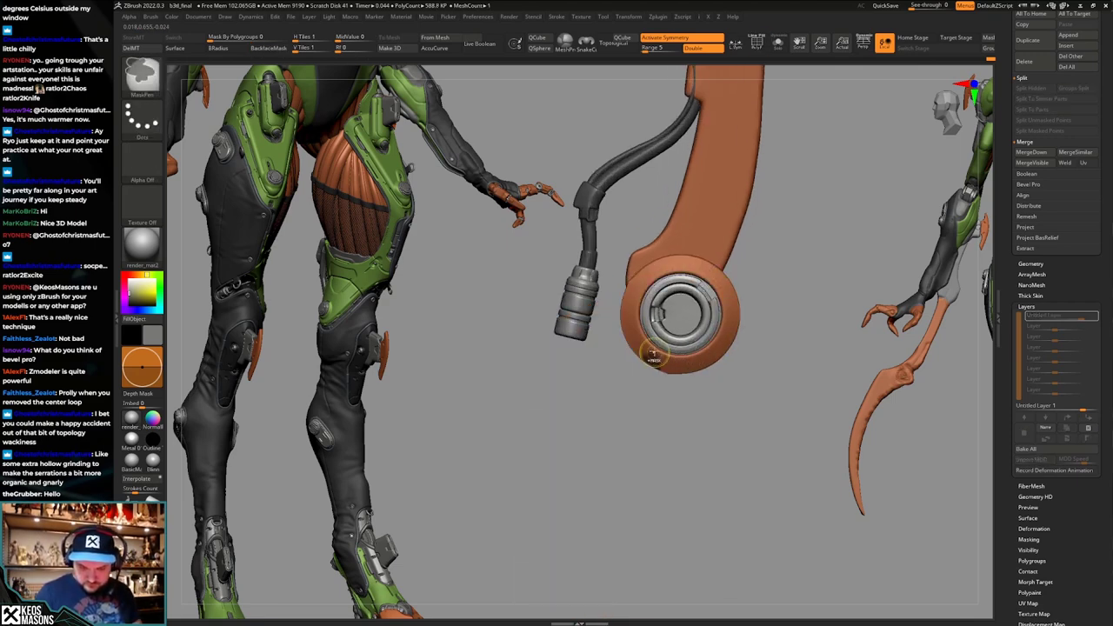
pyautogui.keyDown('ctrl'); pyautogui.keyDown('alt'); pyautogui.moveTo(604, 410); pyautogui.dragTo(767, 278); pyautogui.keyUp('alt'); pyautogui.keyUp('ctrl')
pyautogui.keyDown('ctrl'); pyautogui.keyDown('shift'); pyautogui.click(773, 340); pyautogui.keyUp('shift'); pyautogui.keyUp('ctrl')
pyautogui.keyDown('alt'); pyautogui.moveTo(770, 344); pyautogui.dragTo(741, 366); pyautogui.keyUp('alt')
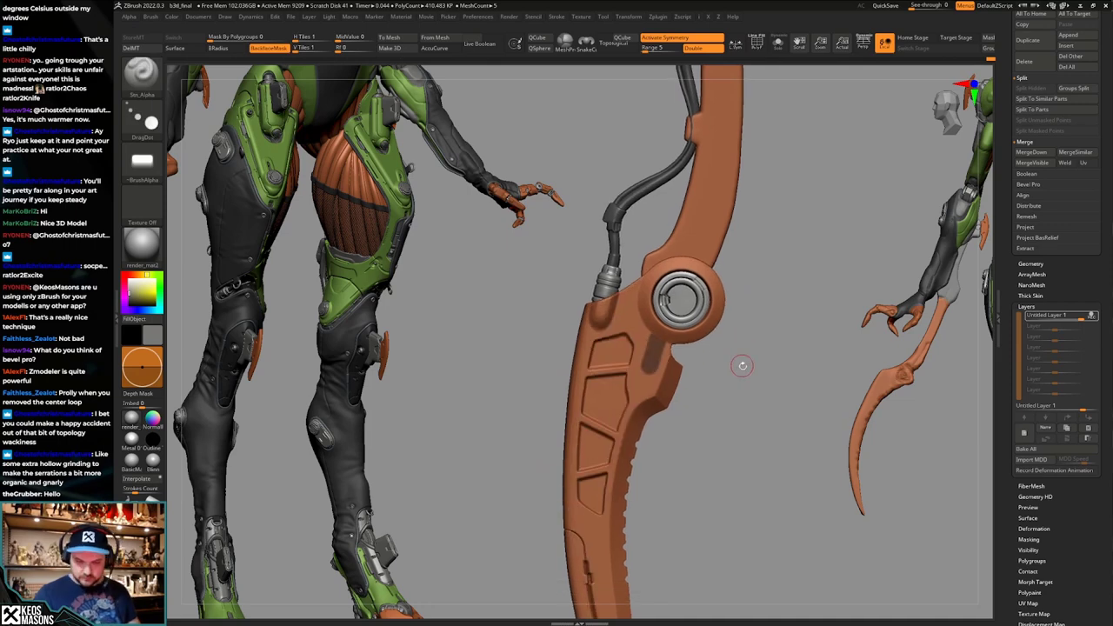
pyautogui.keyDown('ctrl'); pyautogui.moveTo(745, 353); pyautogui.dragTo(756, 365, button='right'); pyautogui.keyUp('ctrl')
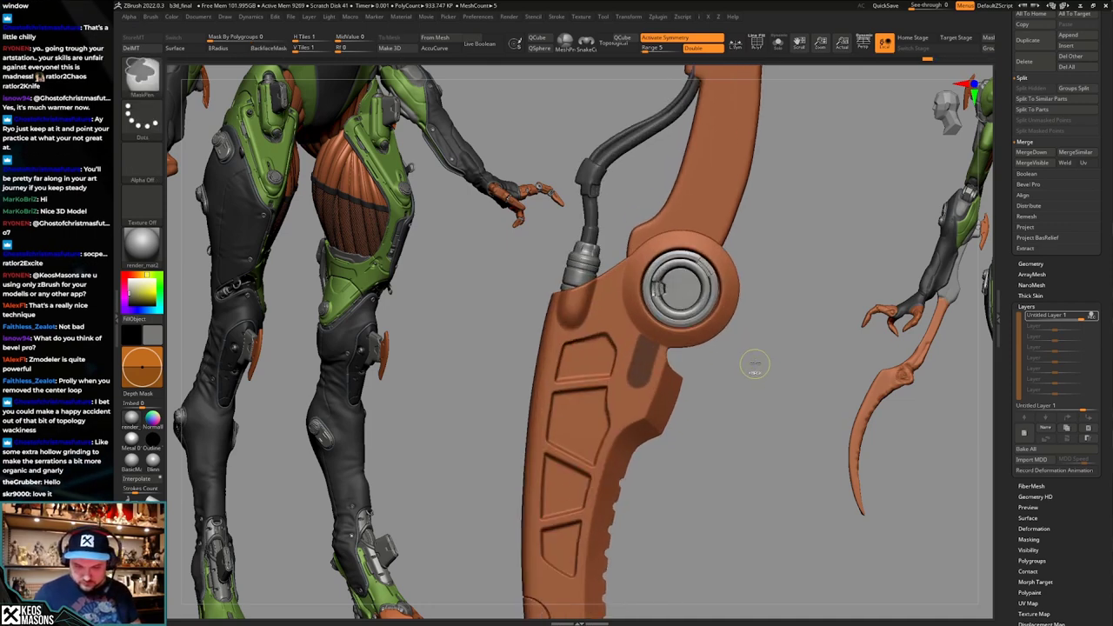
# Turn the masked strip below the pivot disc into a shallow rounded slot by moving the surface, and clear the mask.
pyautogui.keyDown('ctrl'); pyautogui.click(755, 364); pyautogui.keyUp('ctrl')
pyautogui.press('w')
pyautogui.moveTo(652, 363); pyautogui.dragTo(749, 344)
pyautogui.moveTo(749, 344)
pyautogui.mouseDown(button='right')
pyautogui.moveTo(738, 346)
pyautogui.moveTo(760, 298)
pyautogui.mouseUp(button='right')
pyautogui.press('q')
pyautogui.keyDown('ctrl'); pyautogui.moveTo(776, 297); pyautogui.dragTo(746, 356); pyautogui.keyUp('ctrl')
pyautogui.moveTo(722, 400)
pyautogui.mouseDown(button='right')
pyautogui.moveTo(704, 424)
pyautogui.moveTo(715, 471)
pyautogui.moveTo(700, 436)
pyautogui.mouseUp(button='right')
# Keep a masked patch on the blade beside the pivot disc and carve a curved groove along the disc with Orb_Cracks, undoing stray strokes.
pyautogui.hotkey('ctrl', 'z')
pyautogui.hotkey('ctrl', 'z')
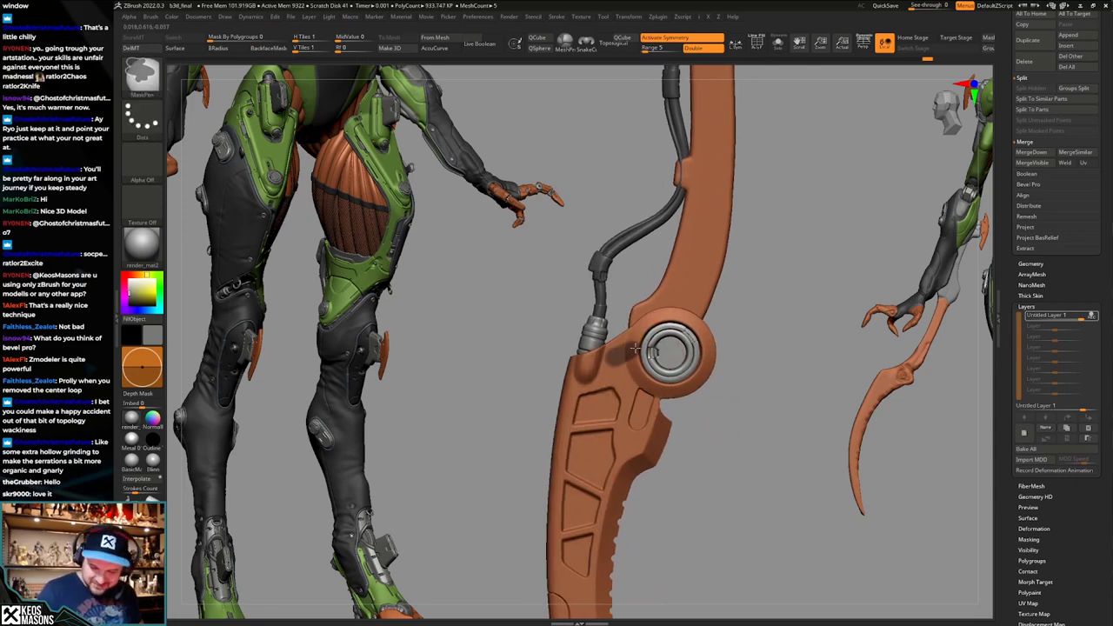
pyautogui.hotkey('ctrl', 'z')
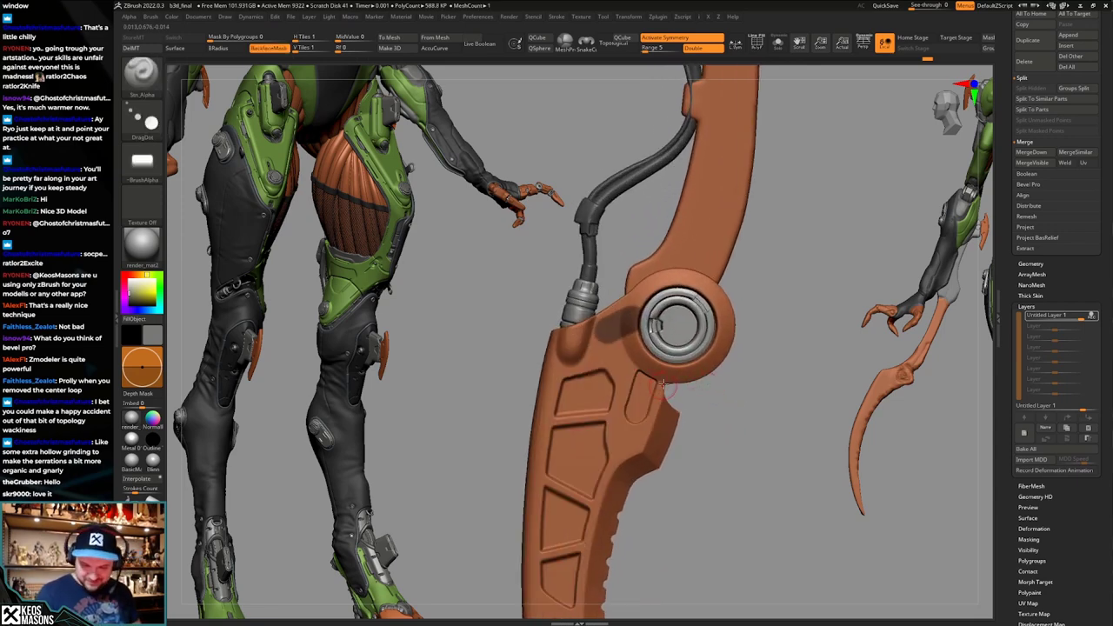
pyautogui.press('1')
pyautogui.click(669, 352)
pyautogui.keyDown('ctrl'); pyautogui.moveTo(762, 233); pyautogui.dragTo(746, 274, button='right'); pyautogui.keyUp('ctrl')
pyautogui.press('space')
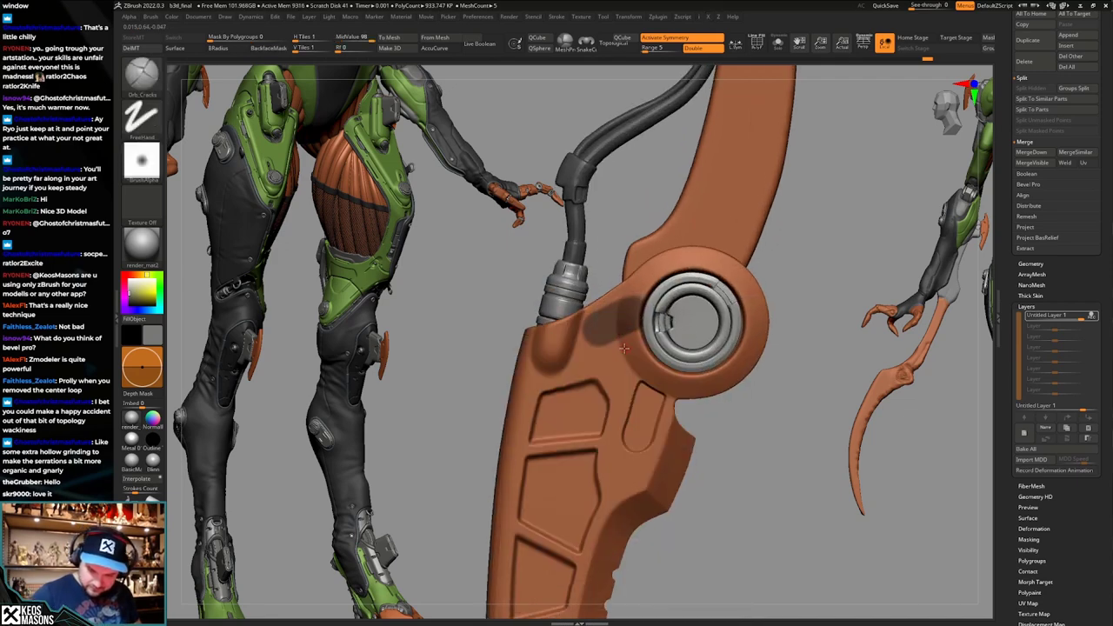
pyautogui.hotkey('ctrl', 'z')
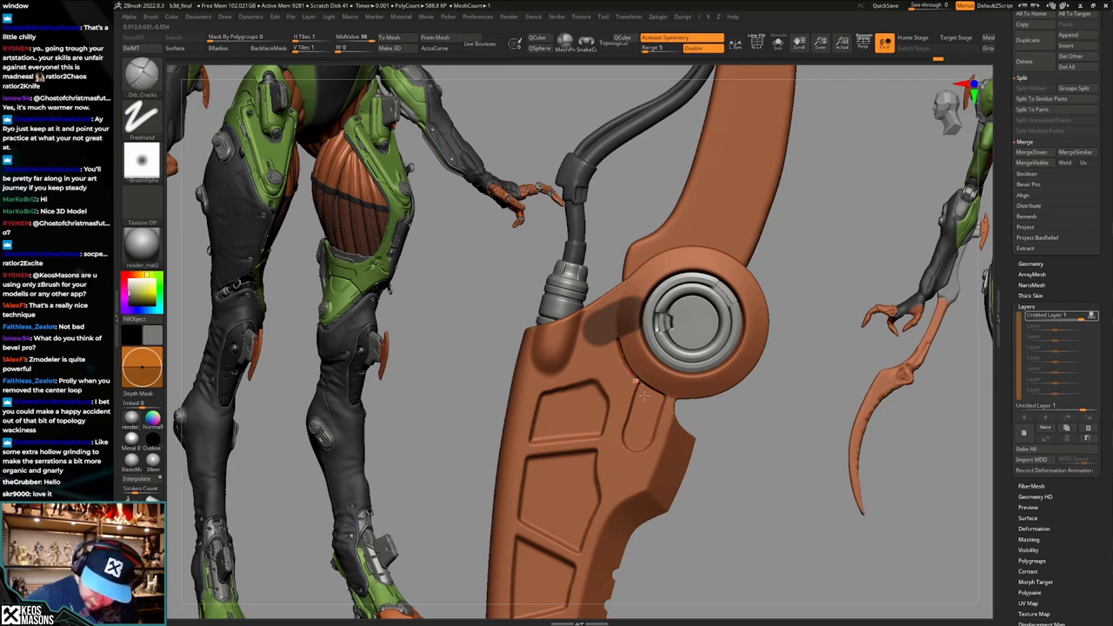
# Examine the whole blade with the polygroup wireframe switched on and off, from the pivot joint down to the tip.
pyautogui.keyDown('ctrl'); pyautogui.moveTo(660, 401); pyautogui.dragTo(601, 291, button='right'); pyautogui.keyUp('ctrl')
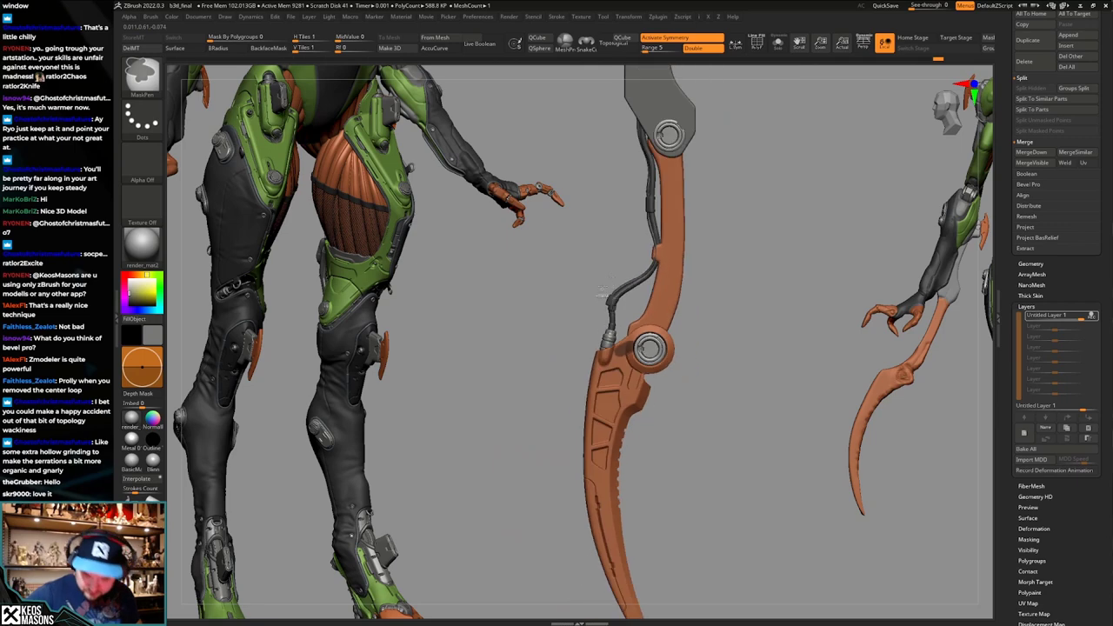
pyautogui.moveTo(713, 447); pyautogui.dragTo(712, 395, button='right')
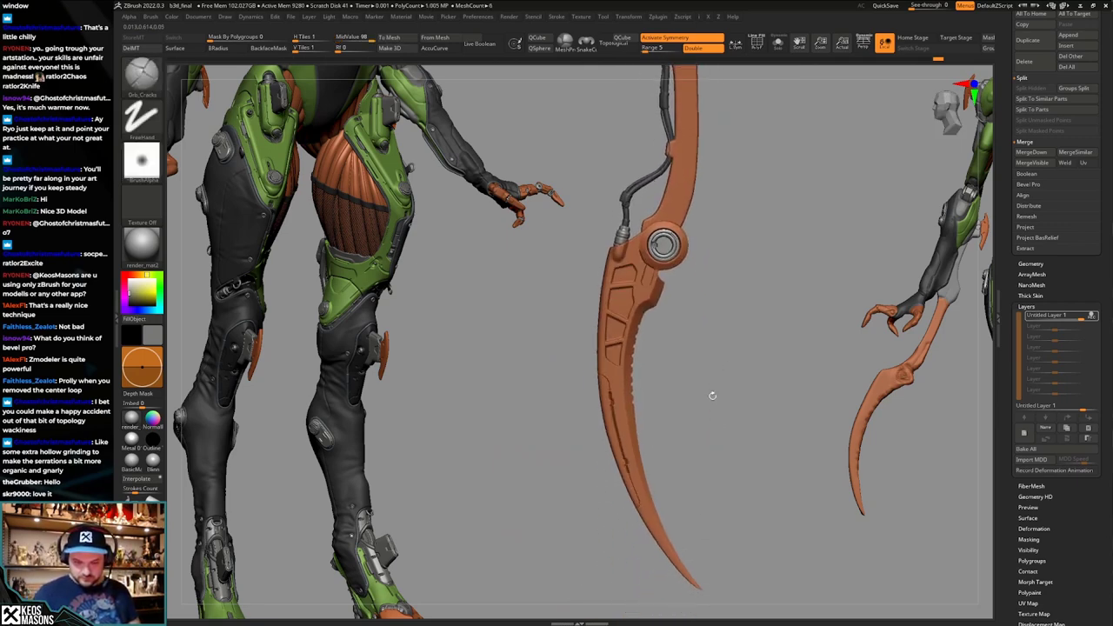
pyautogui.hotkey('shift', 'f')
pyautogui.hotkey('shift', 'f')
pyautogui.keyDown('ctrl'); pyautogui.moveTo(711, 444); pyautogui.dragTo(708, 452, button='right'); pyautogui.keyUp('ctrl')
pyautogui.moveTo(709, 452)
pyautogui.keyDown('alt'); pyautogui.mouseDown(button='right')
pyautogui.moveTo(702, 412)
pyautogui.moveTo(693, 464)
pyautogui.moveTo(703, 401)
pyautogui.moveTo(691, 472)
pyautogui.moveTo(737, 426)
pyautogui.moveTo(761, 432)
pyautogui.moveTo(687, 448)
pyautogui.moveTo(705, 472)
pyautogui.mouseUp(button='right'); pyautogui.keyUp('alt')
pyautogui.keyDown('ctrl'); pyautogui.moveTo(705, 472); pyautogui.dragTo(693, 407, button='right'); pyautogui.keyUp('ctrl')
pyautogui.keyDown('ctrl'); pyautogui.moveTo(693, 406); pyautogui.dragTo(659, 378, button='right'); pyautogui.keyUp('ctrl')
pyautogui.hotkey('shift', 'f')
pyautogui.hotkey('shift', 'f')
pyautogui.moveTo(659, 378)
pyautogui.keyDown('ctrl'); pyautogui.mouseDown(button='right')
pyautogui.moveTo(657, 399)
pyautogui.moveTo(657, 383)
pyautogui.mouseUp(button='right'); pyautogui.keyUp('ctrl')
# Select a Standard brush, adjust its lazy mouse settings and sculpt a shallow recess along the groove next to the upper latch block.
pyautogui.press('space')
pyautogui.click(625, 327)
pyautogui.moveTo(731, 241)
pyautogui.mouseDown(button='right')
pyautogui.moveTo(701, 327)
pyautogui.moveTo(712, 365)
pyautogui.moveTo(690, 405)
pyautogui.mouseUp(button='right')
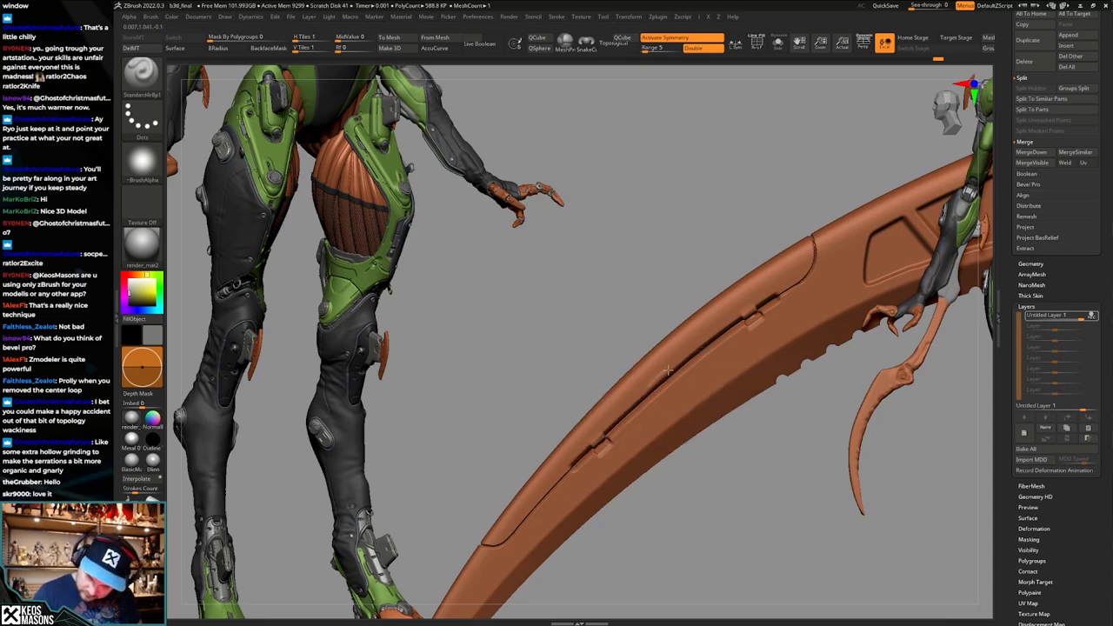
pyautogui.hotkey('ctrl', 's')
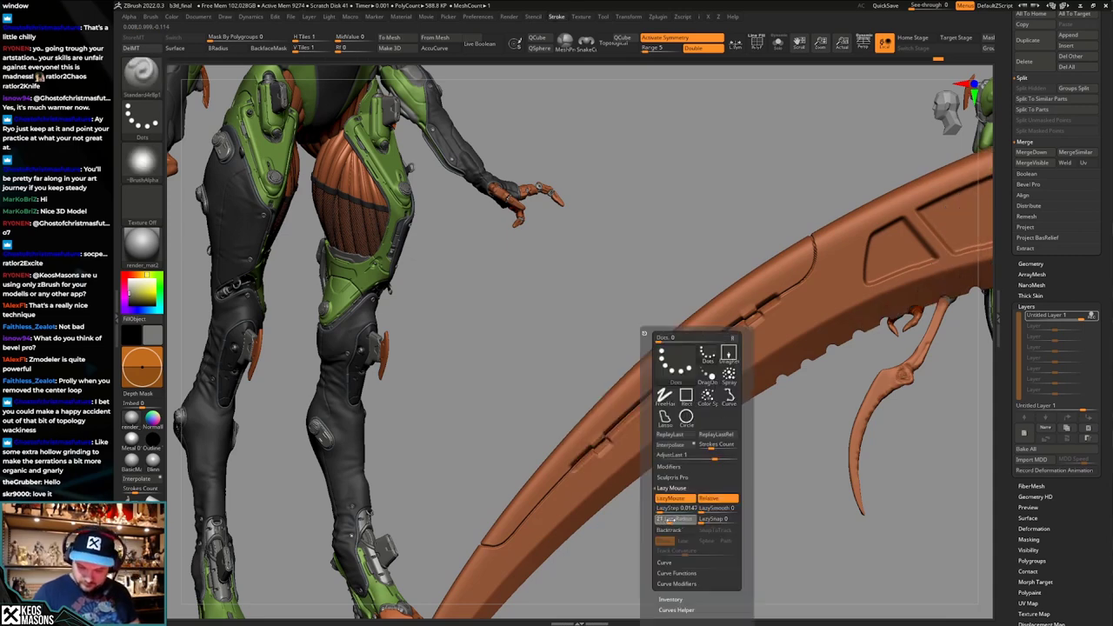
pyautogui.press('space')
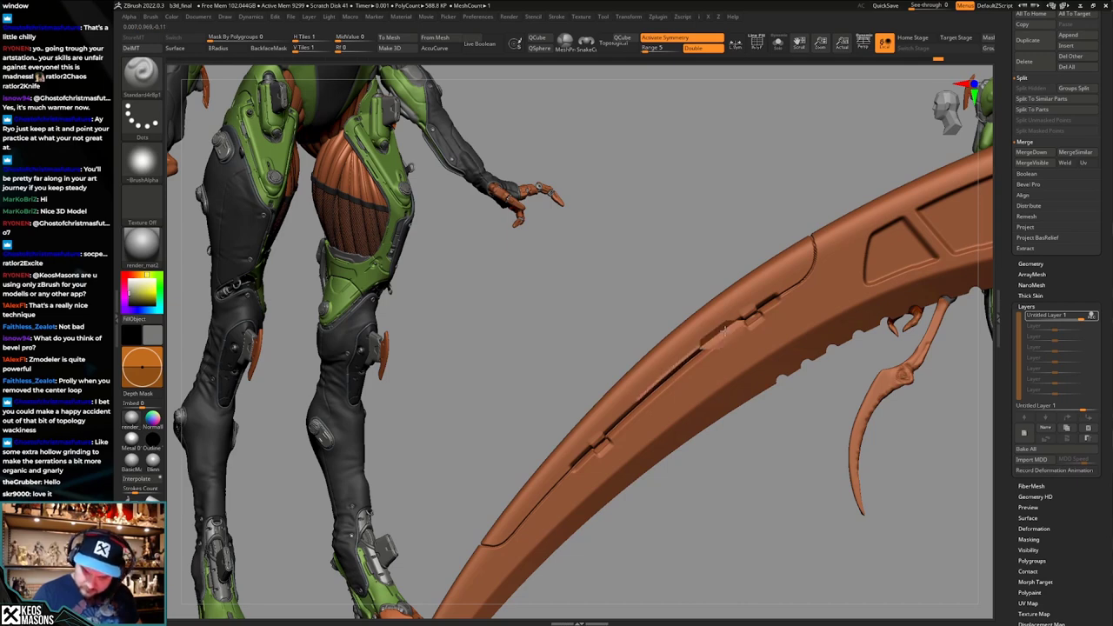
# Choose the alpha stamp brush with a block-shaped alpha and stamp small notches across the blade's smooth outer edge at the seam.
pyautogui.keyDown('alt'); pyautogui.moveTo(734, 341); pyautogui.dragTo(720, 437, button='right'); pyautogui.keyUp('alt')
pyautogui.moveTo(721, 438)
pyautogui.mouseDown()
pyautogui.moveTo(740, 454)
pyautogui.moveTo(759, 402)
pyautogui.moveTo(782, 409)
pyautogui.moveTo(754, 388)
pyautogui.mouseUp()
pyautogui.press('space')
pyautogui.click(743, 430)
pyautogui.keyDown('ctrl'); pyautogui.moveTo(754, 388); pyautogui.dragTo(713, 424, button='right'); pyautogui.keyUp('ctrl')
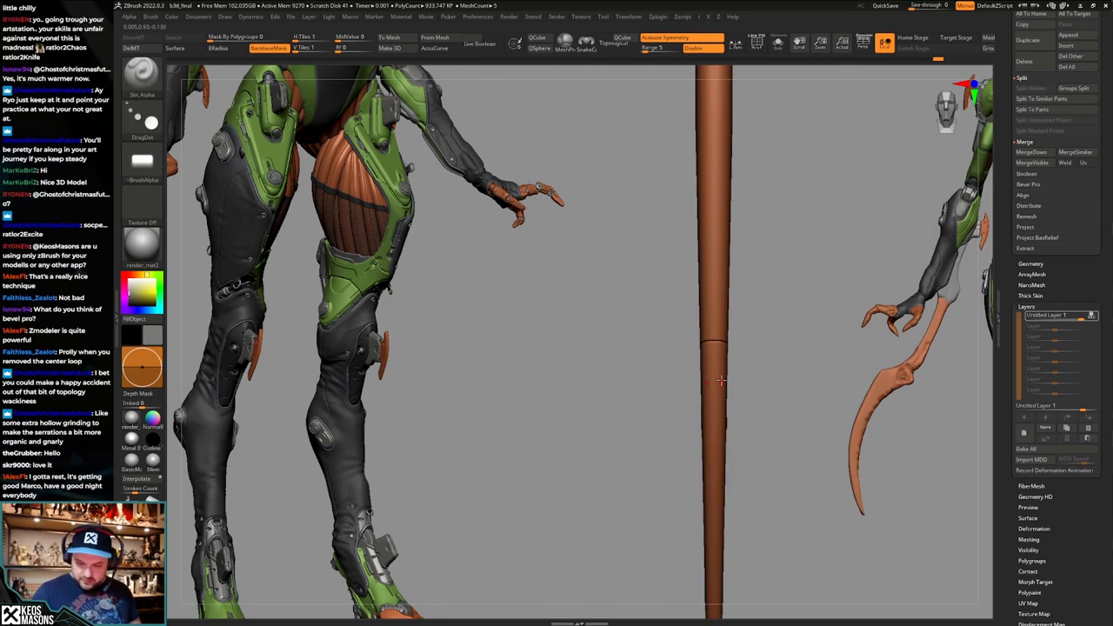
pyautogui.press('space')
pyautogui.press('a')
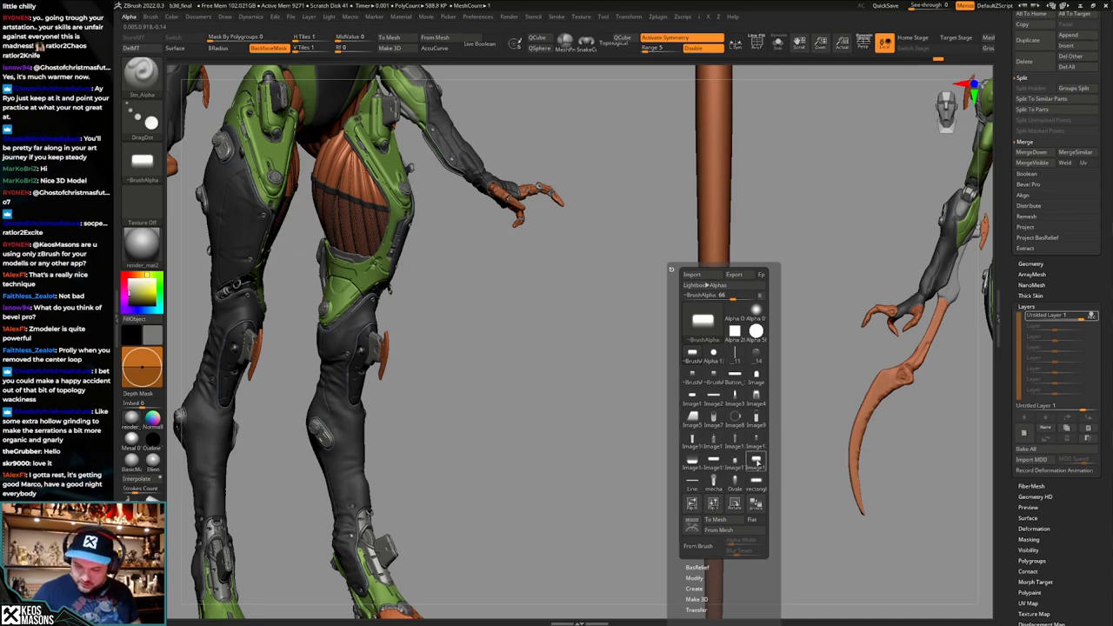
pyautogui.click(756, 462)
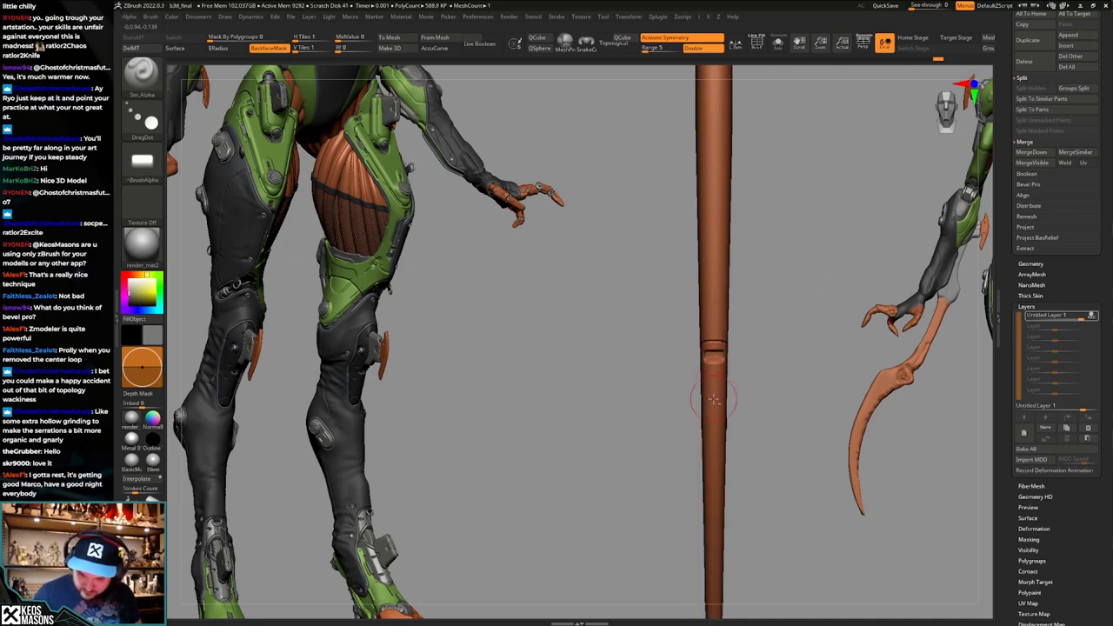
pyautogui.moveTo(714, 374)
pyautogui.mouseDown(button='right')
pyautogui.moveTo(745, 392)
pyautogui.moveTo(730, 365)
pyautogui.moveTo(706, 383)
pyautogui.moveTo(686, 451)
pyautogui.moveTo(653, 441)
pyautogui.moveTo(719, 362)
pyautogui.mouseUp(button='right')
pyautogui.moveTo(720, 363); pyautogui.dragTo(703, 452)
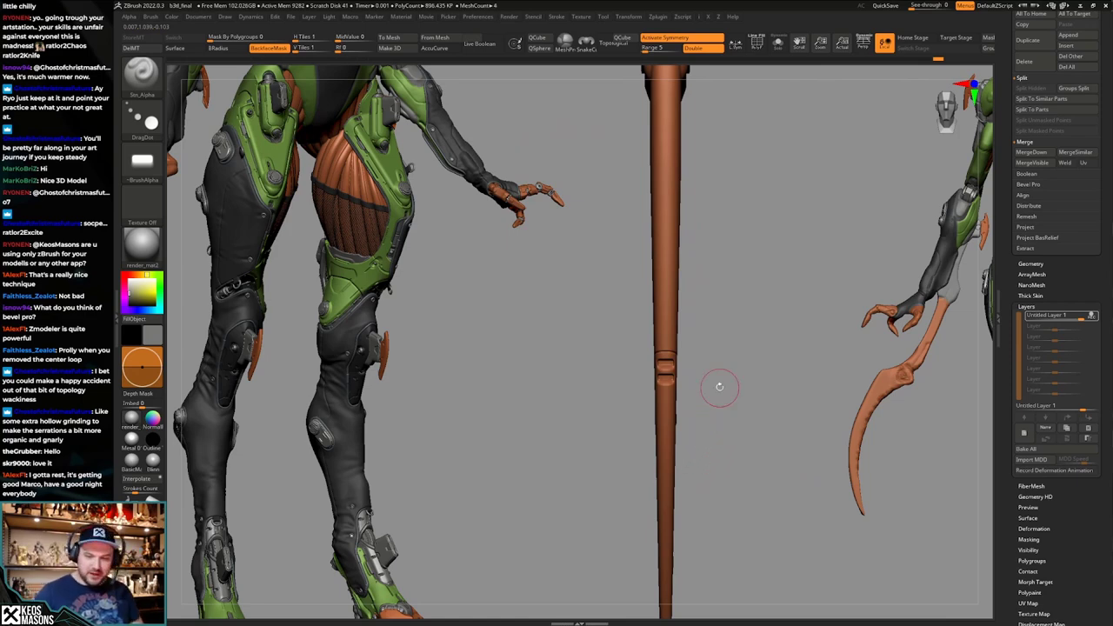
# Stamp two small notches across the top of the blade's outer edge, just below the hose connector.
pyautogui.moveTo(719, 386); pyautogui.dragTo(666, 388)
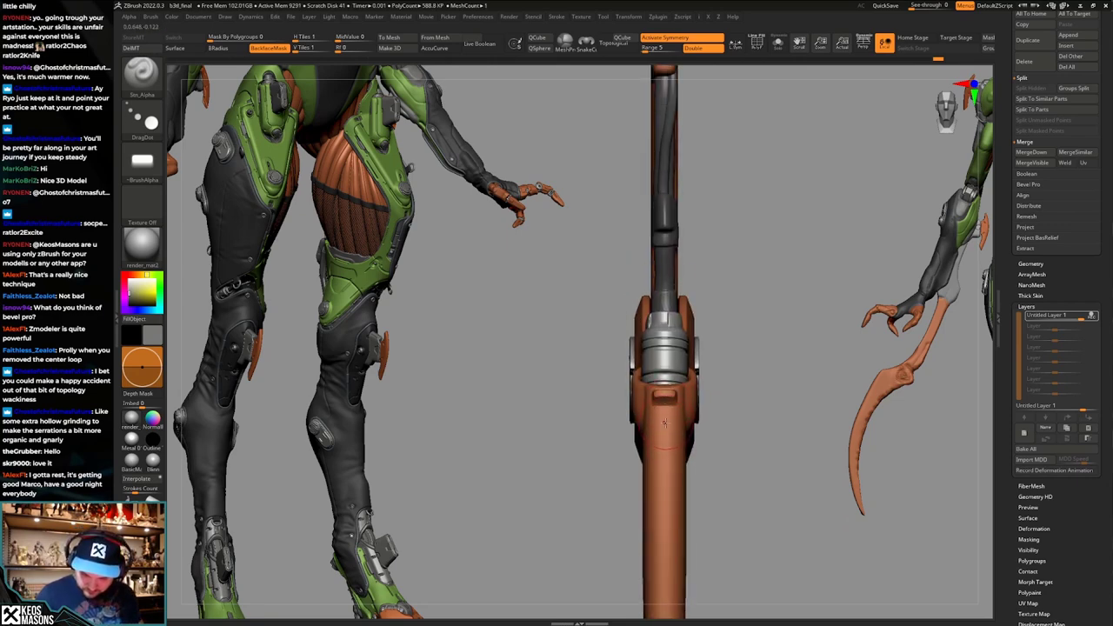
pyautogui.moveTo(718, 415)
pyautogui.mouseDown()
pyautogui.moveTo(741, 407)
pyautogui.moveTo(691, 328)
pyautogui.mouseUp()
pyautogui.moveTo(744, 477)
pyautogui.keyDown('alt'); pyautogui.mouseDown()
pyautogui.moveTo(714, 383)
pyautogui.moveTo(733, 447)
pyautogui.moveTo(748, 442)
pyautogui.moveTo(745, 461)
pyautogui.moveTo(757, 437)
pyautogui.moveTo(750, 426)
pyautogui.moveTo(728, 461)
pyautogui.mouseUp(); pyautogui.keyUp('alt')
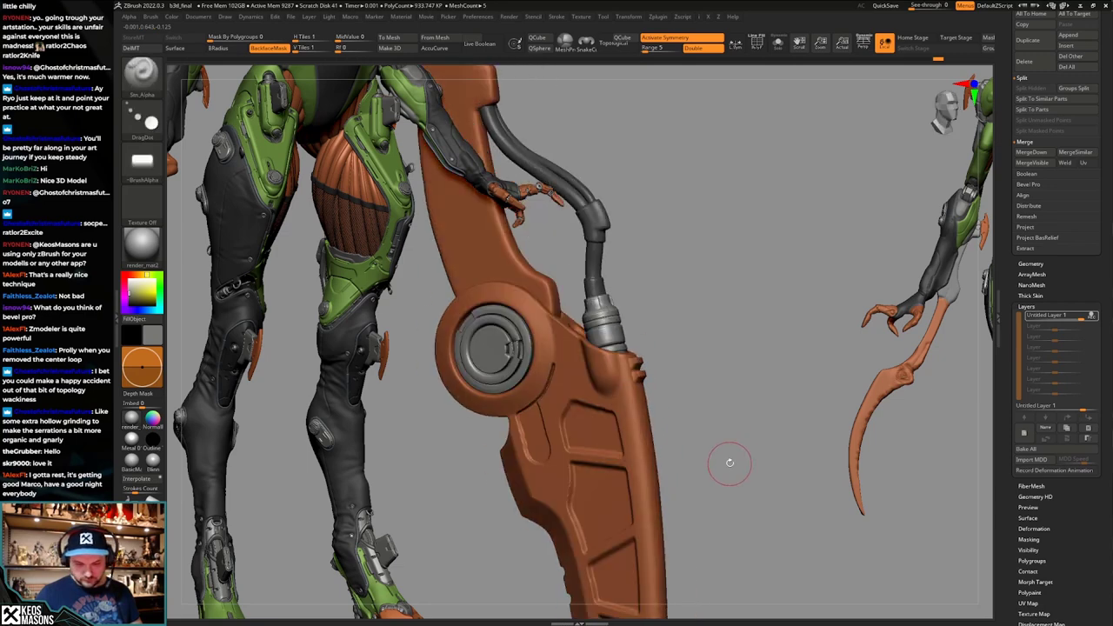
# Carve a groove with Orb_Cracks down the side of the blade's outer edge from the new notches, redoing the unwanted stroke.
pyautogui.press('1')
pyautogui.click(698, 434)
pyautogui.press('space')
pyautogui.moveTo(669, 325)
pyautogui.keyDown('alt'); pyautogui.mouseDown()
pyautogui.moveTo(664, 370)
pyautogui.moveTo(627, 380)
pyautogui.mouseUp(); pyautogui.keyUp('alt')
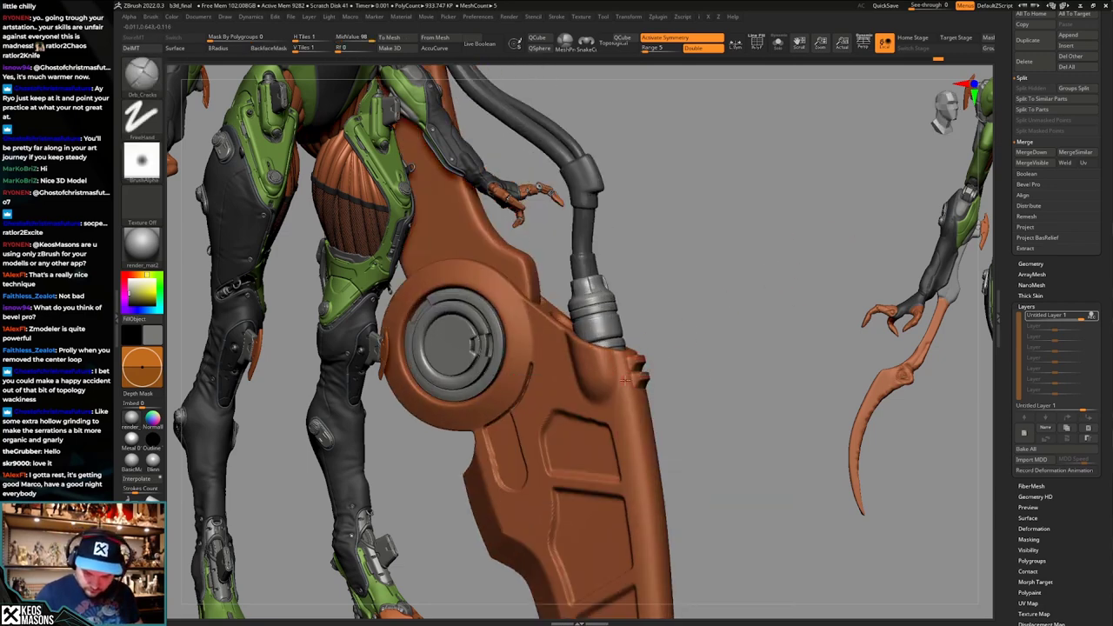
pyautogui.keyDown('alt'); pyautogui.moveTo(634, 384); pyautogui.dragTo(629, 321, button='right'); pyautogui.keyUp('alt')
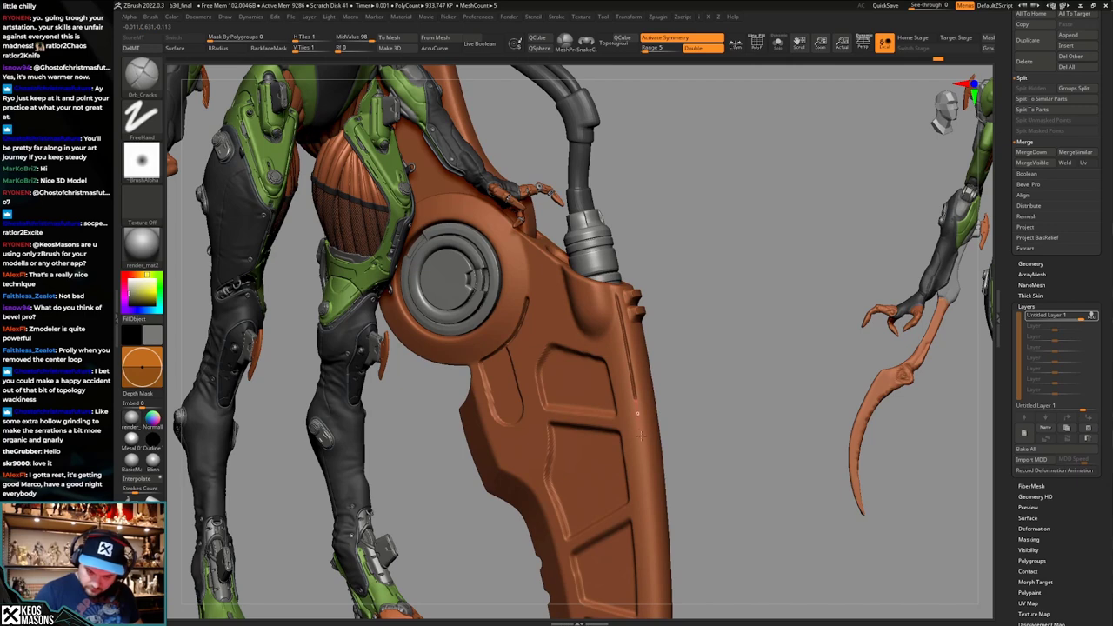
pyautogui.hotkey('ctrl', 'z')
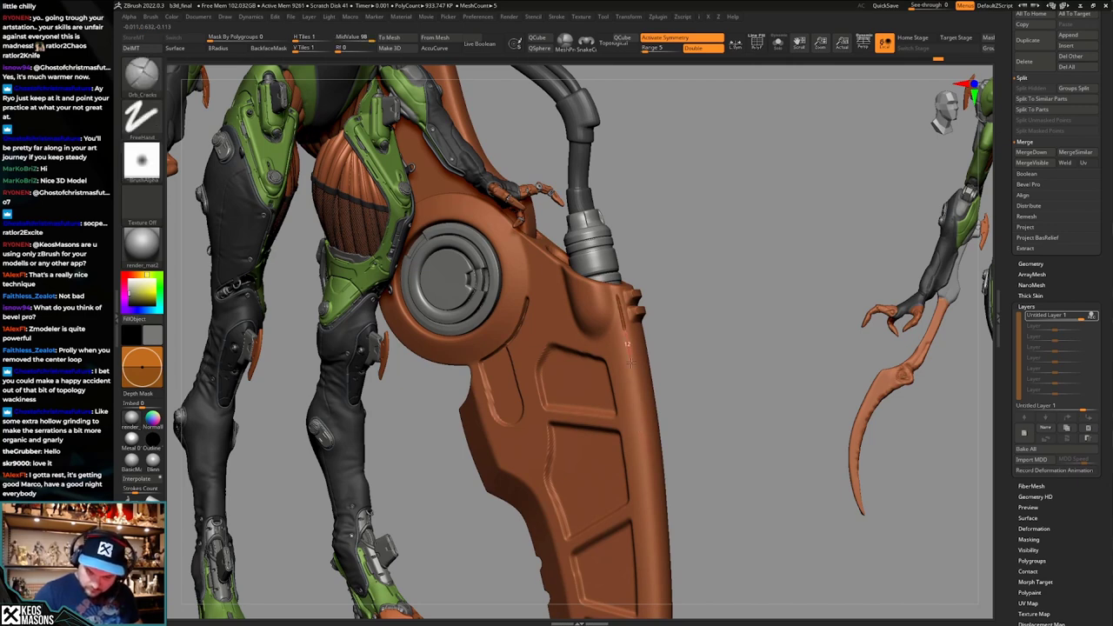
pyautogui.keyDown('shift'); pyautogui.moveTo(666, 447); pyautogui.dragTo(667, 437); pyautogui.keyUp('shift')
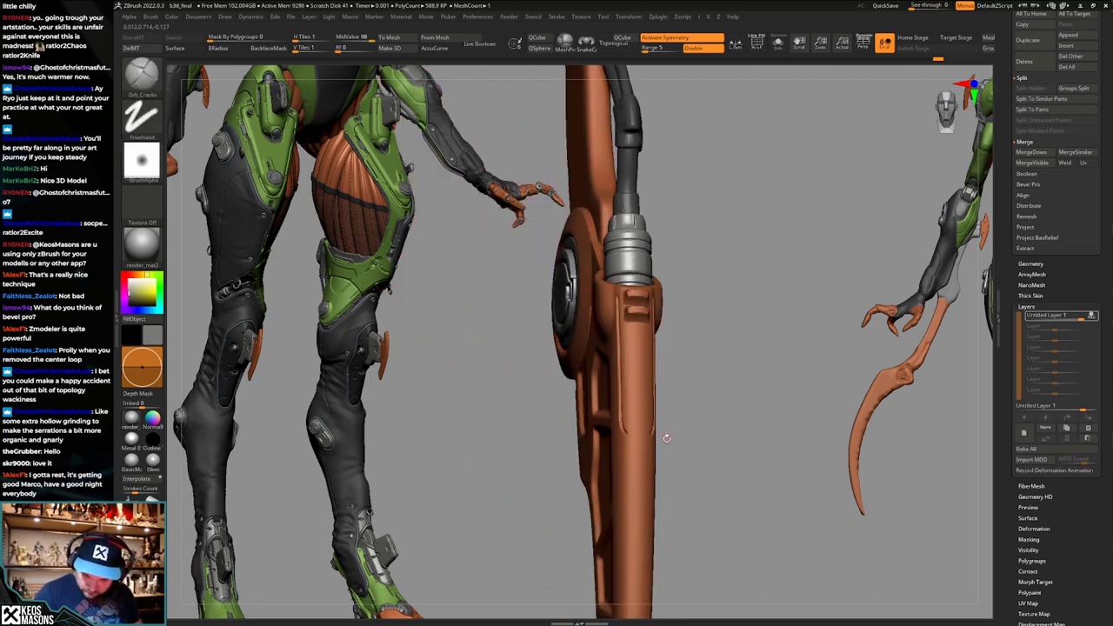
# Extend the outer-edge groove up to the hose connector rim to complete the panel line, undoing stray strokes and checking the blade.
pyautogui.press('F3')
pyautogui.moveTo(682, 383)
pyautogui.keyDown('ctrl'); pyautogui.mouseDown(button='right')
pyautogui.moveTo(680, 405)
pyautogui.moveTo(656, 339)
pyautogui.mouseUp(button='right'); pyautogui.keyUp('ctrl')
pyautogui.keyDown('alt'); pyautogui.moveTo(662, 269); pyautogui.dragTo(669, 417, button='right'); pyautogui.keyUp('alt')
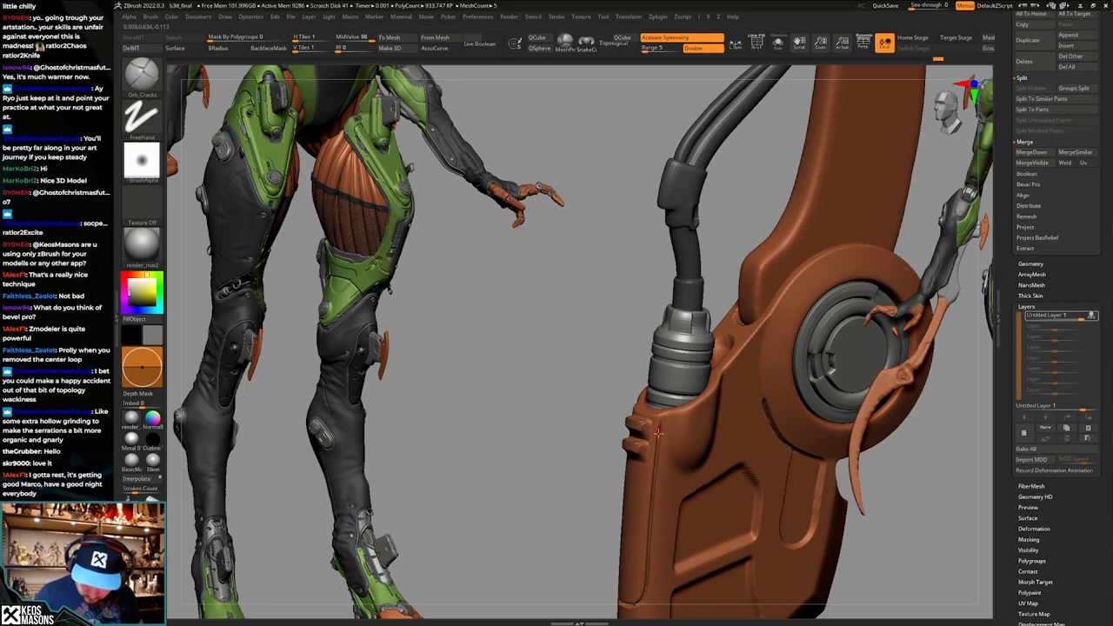
pyautogui.hotkey('ctrl', 'z')
pyautogui.hotkey('ctrl', 'z')
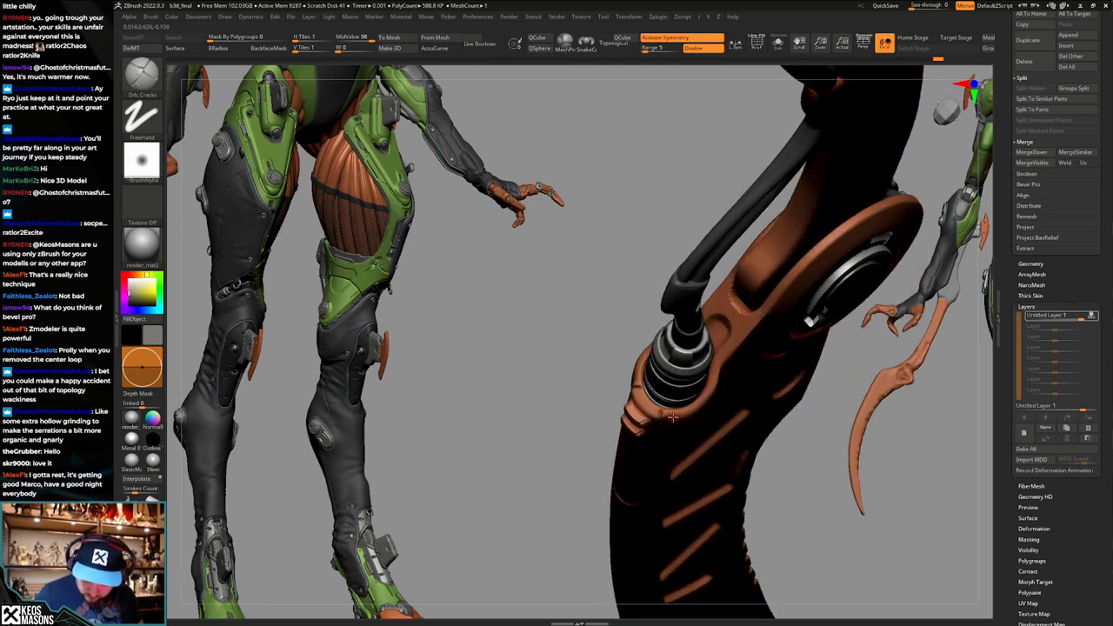
pyautogui.moveTo(661, 402); pyautogui.dragTo(662, 408)
pyautogui.moveTo(662, 409); pyautogui.dragTo(662, 428, button='right')
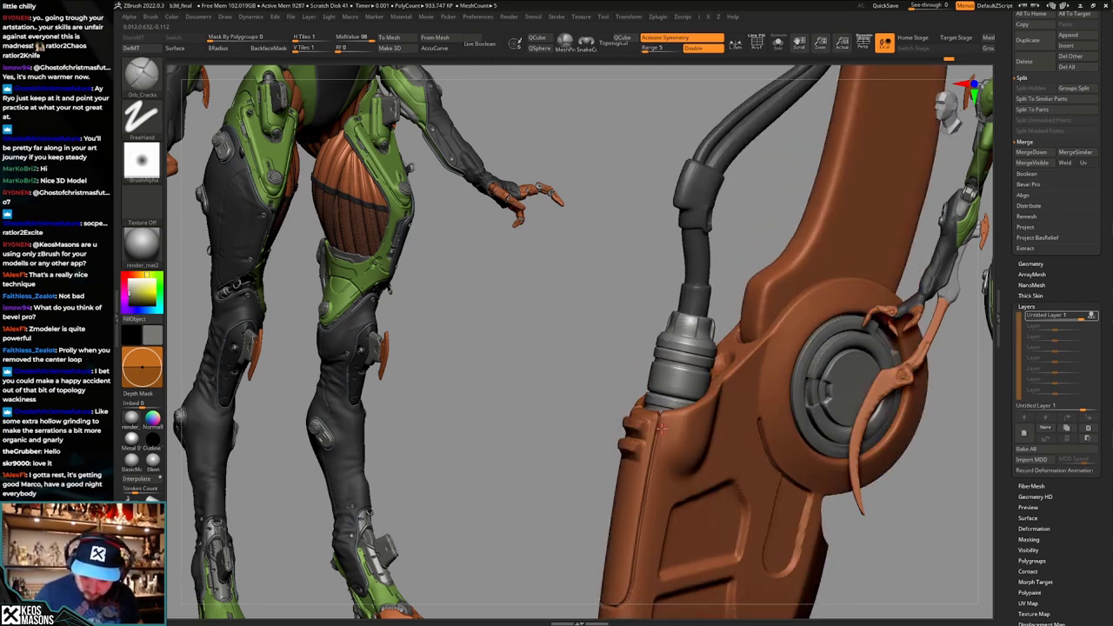
pyautogui.keyDown('ctrl'); pyautogui.moveTo(651, 468); pyautogui.dragTo(736, 376, button='right'); pyautogui.keyUp('ctrl')
pyautogui.keyDown('alt'); pyautogui.moveTo(736, 375); pyautogui.dragTo(771, 393, button='right'); pyautogui.keyUp('alt')
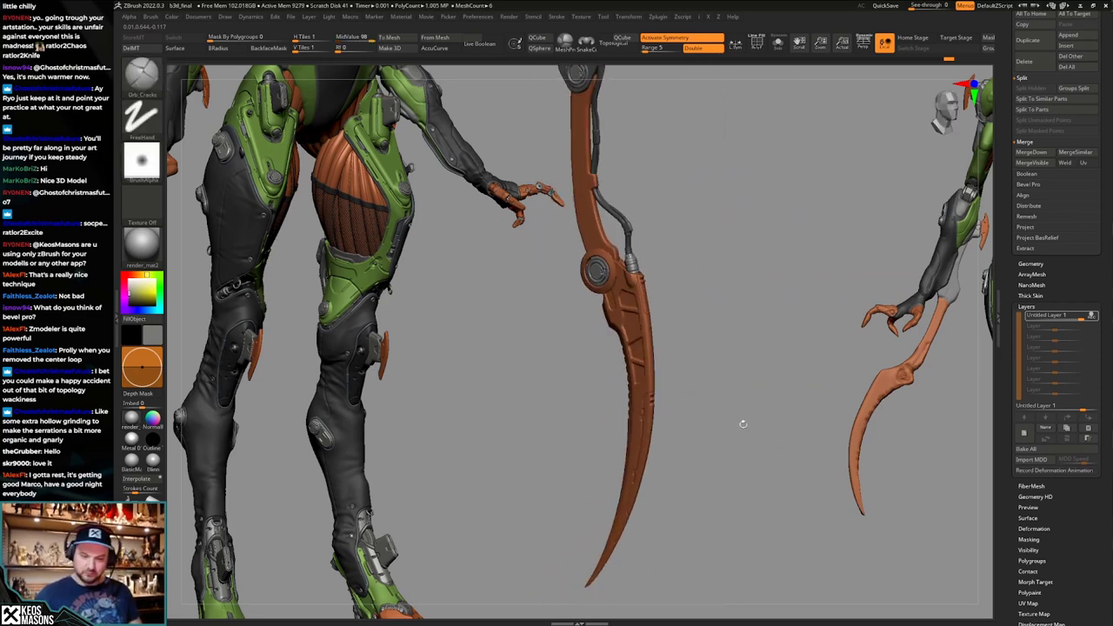
pyautogui.hotkey('ctrl', 'z')
pyautogui.hotkey('ctrl', 'z')
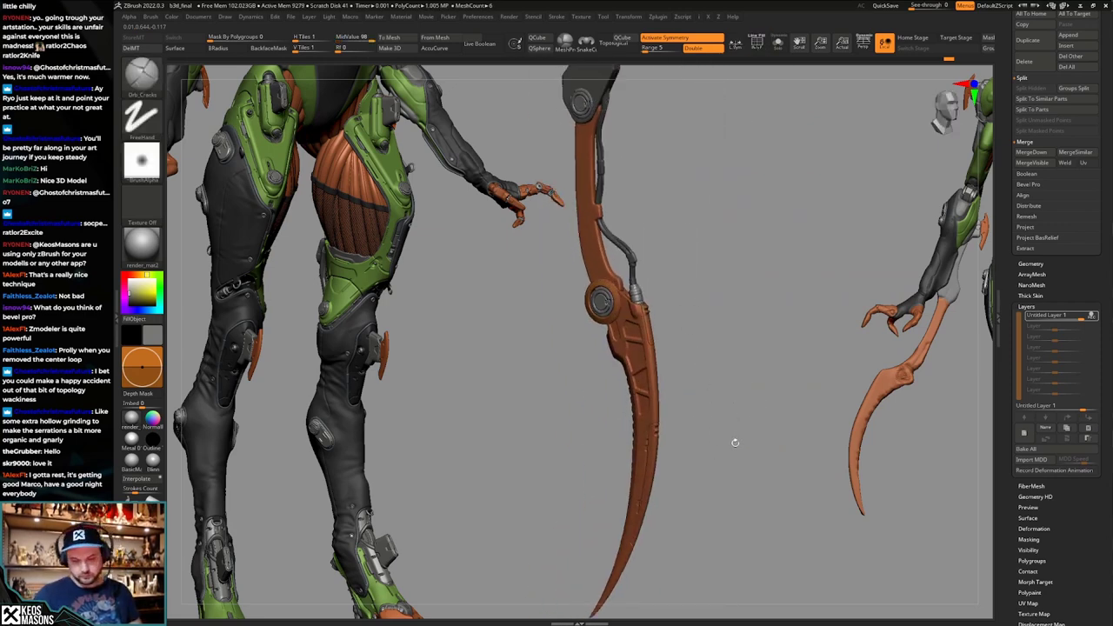
# Switch to the alpha stamp brush with a round alpha, adjust the draw size and stamp a circular recess in the rounded slot's lower end.
pyautogui.moveTo(734, 442)
pyautogui.mouseDown(button='right')
pyautogui.moveTo(748, 409)
pyautogui.moveTo(727, 418)
pyautogui.moveTo(732, 432)
pyautogui.mouseUp(button='right')
pyautogui.rightClick(732, 430)
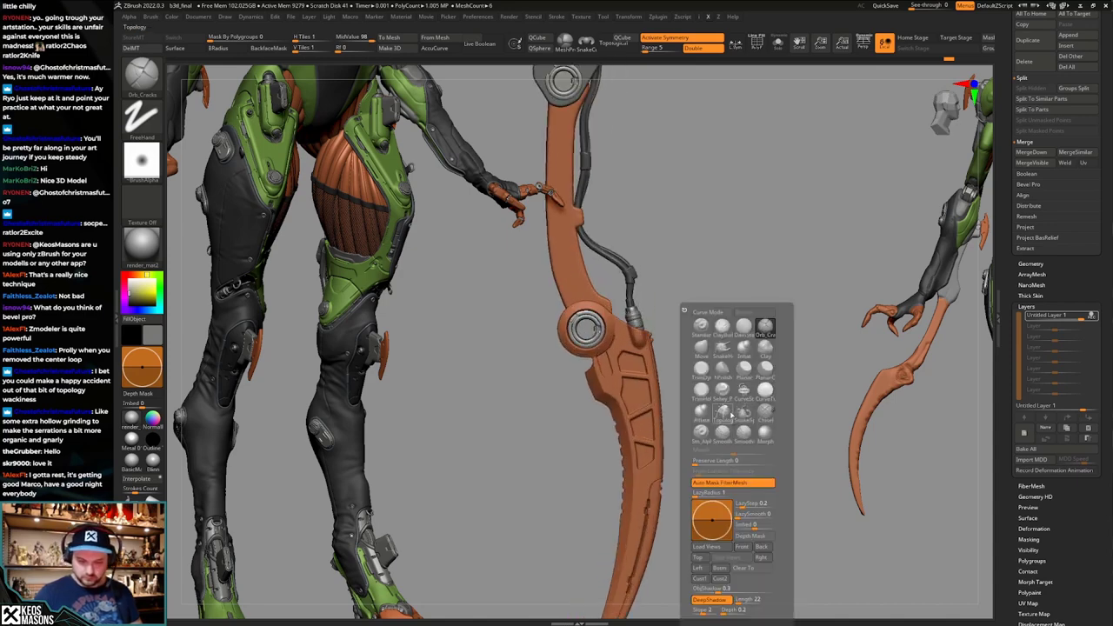
pyautogui.click(706, 436)
pyautogui.keyDown('alt'); pyautogui.moveTo(706, 391); pyautogui.dragTo(712, 434, button='right'); pyautogui.keyUp('alt')
pyautogui.press('a')
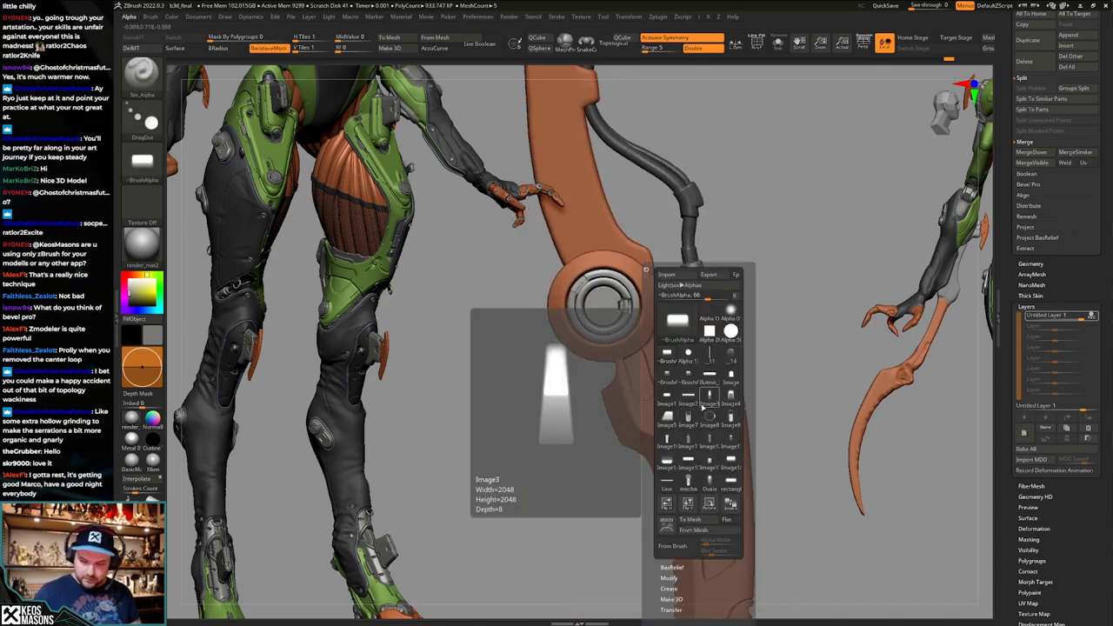
pyautogui.click(692, 359)
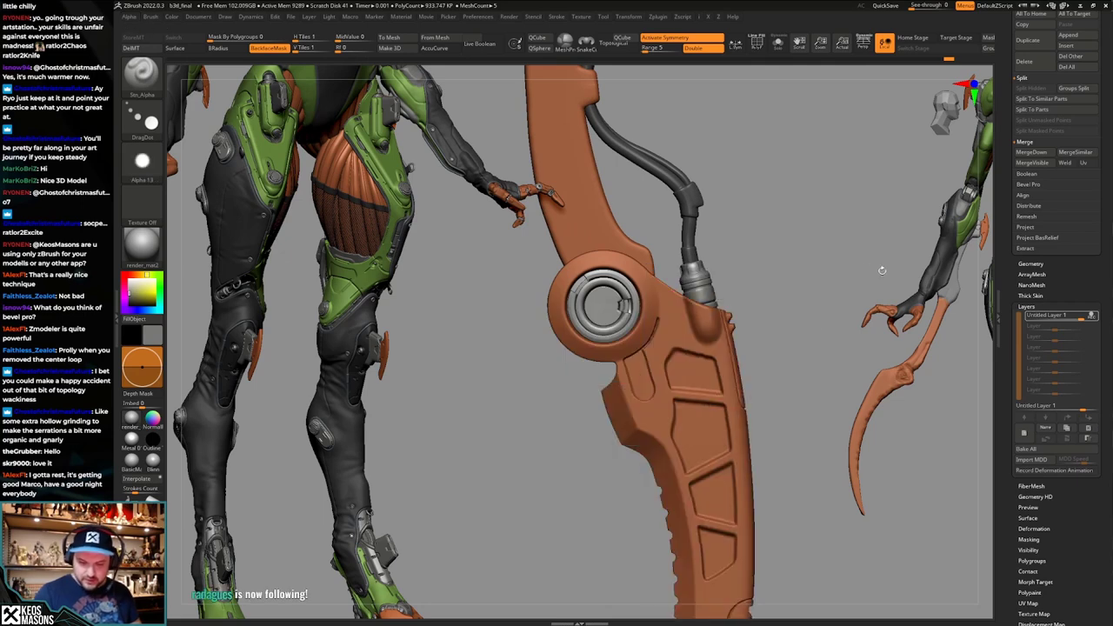
pyautogui.keyDown('ctrl'); pyautogui.moveTo(649, 386); pyautogui.dragTo(644, 417, button='right'); pyautogui.keyUp('ctrl')
pyautogui.rightClick(635, 435)
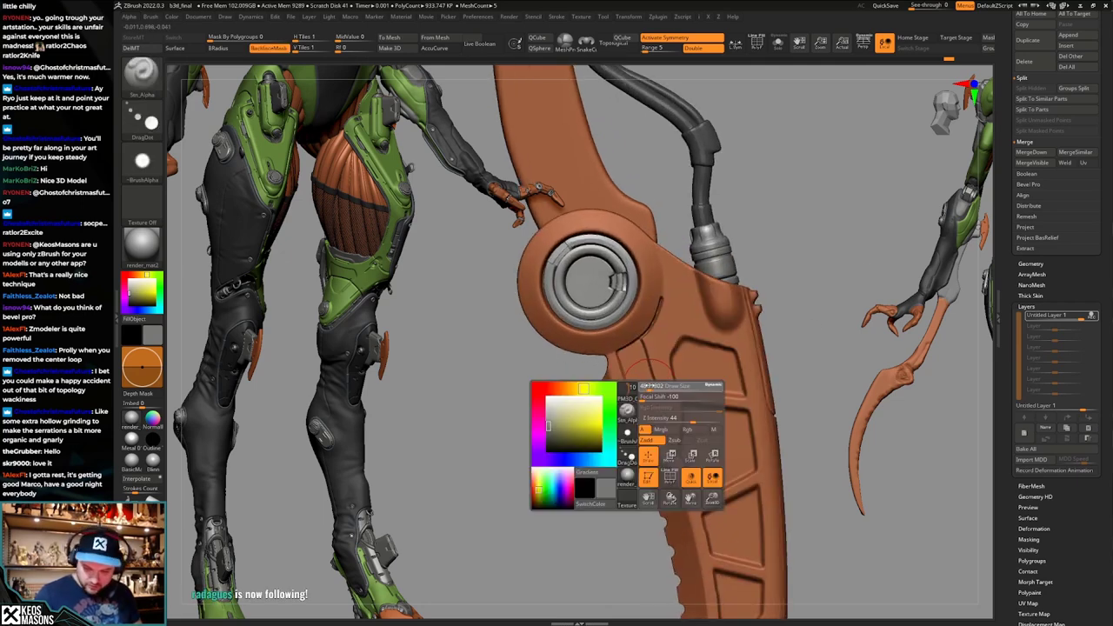
pyautogui.click(642, 390)
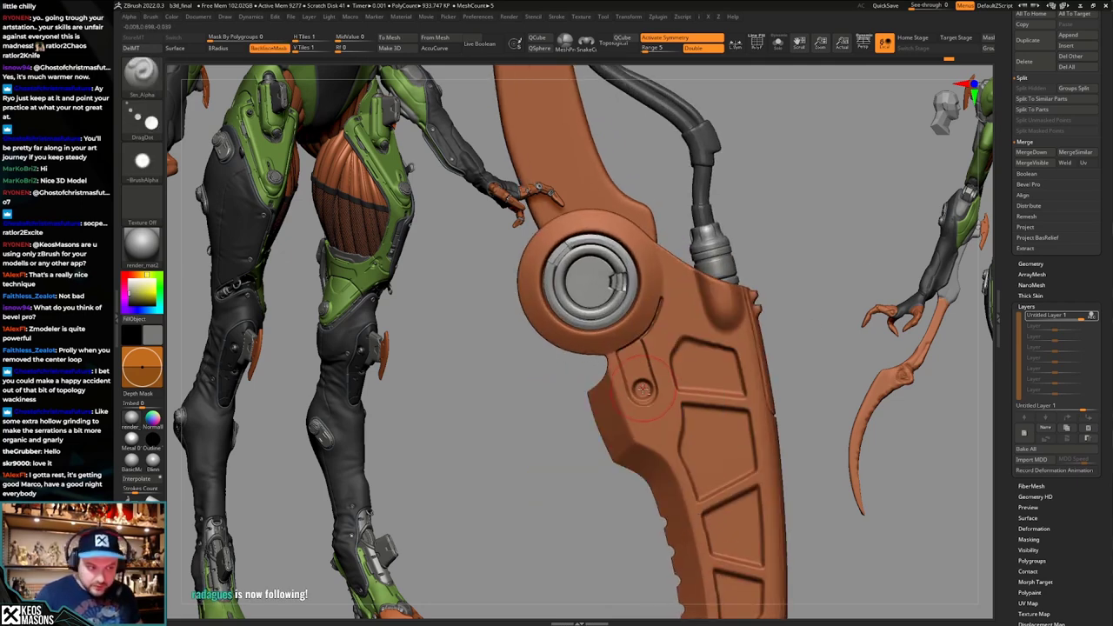
# Reduce the draw size and stamp a small round dimple in the upper outer corner of the blade's first recessed panel.
pyautogui.keyDown('alt'); pyautogui.moveTo(643, 390); pyautogui.dragTo(630, 379, button='right'); pyautogui.keyUp('alt')
pyautogui.moveTo(630, 379)
pyautogui.keyDown('ctrl'); pyautogui.mouseDown(button='right')
pyautogui.moveTo(644, 330)
pyautogui.moveTo(706, 439)
pyautogui.mouseUp(button='right'); pyautogui.keyUp('ctrl')
pyautogui.keyDown('alt'); pyautogui.moveTo(755, 463); pyautogui.dragTo(736, 430, button='right'); pyautogui.keyUp('alt')
pyautogui.moveTo(736, 431)
pyautogui.keyDown('ctrl'); pyautogui.mouseDown(button='right')
pyautogui.moveTo(748, 370)
pyautogui.moveTo(722, 415)
pyautogui.moveTo(730, 439)
pyautogui.moveTo(713, 502)
pyautogui.mouseUp(button='right'); pyautogui.keyUp('ctrl')
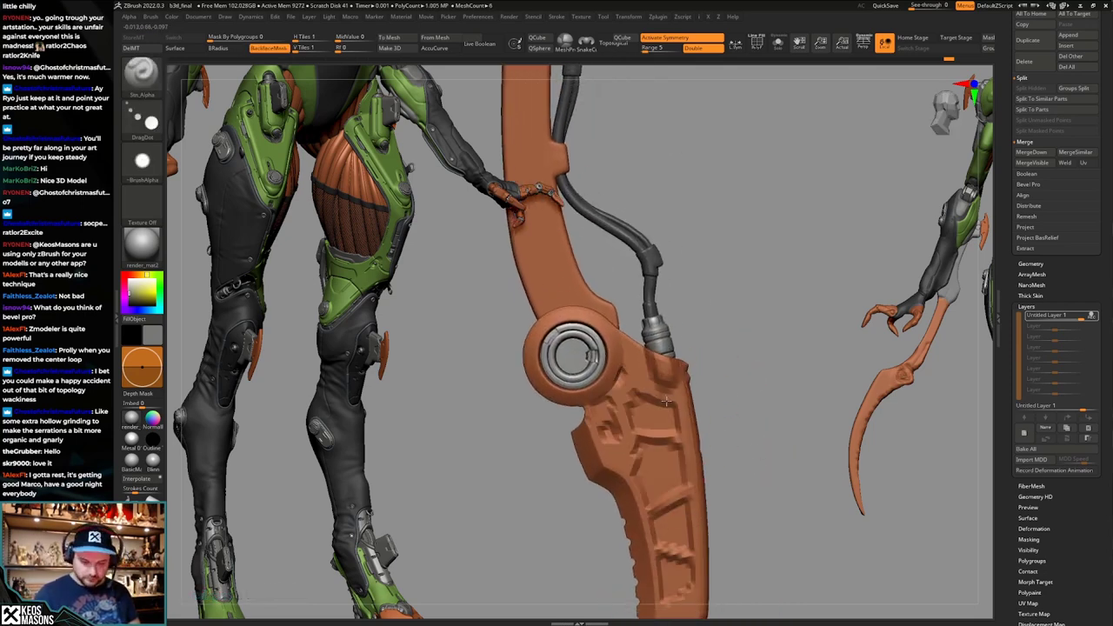
pyautogui.keyDown('ctrl'); pyautogui.moveTo(666, 401); pyautogui.dragTo(670, 402, button='right'); pyautogui.keyUp('ctrl')
pyautogui.rightClick(670, 403)
pyautogui.moveTo(667, 404); pyautogui.dragTo(669, 403)
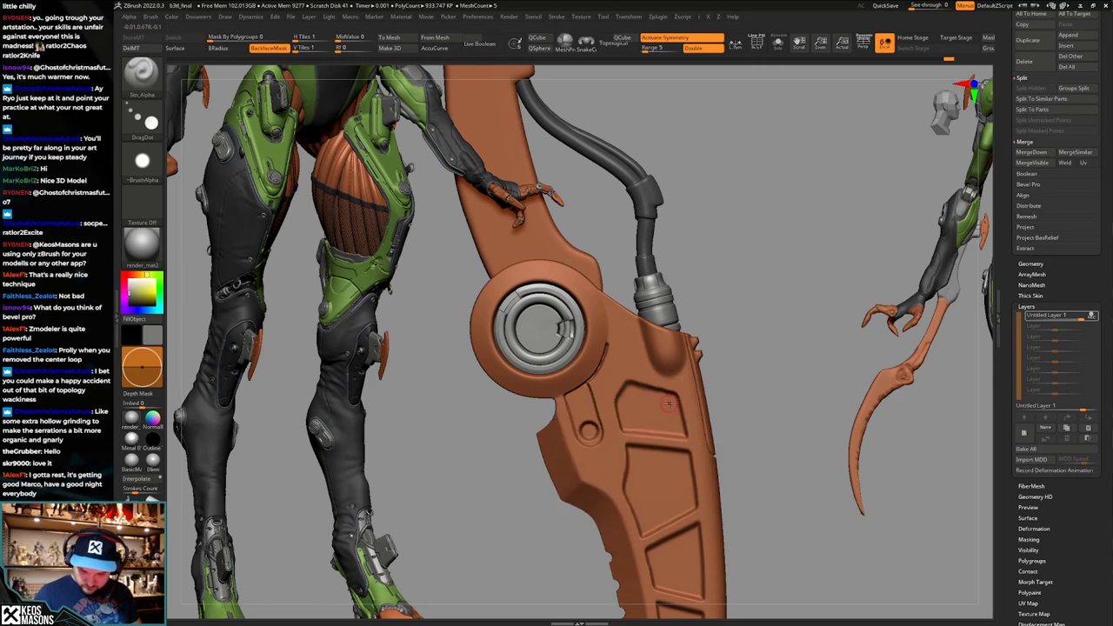
pyautogui.press('space')
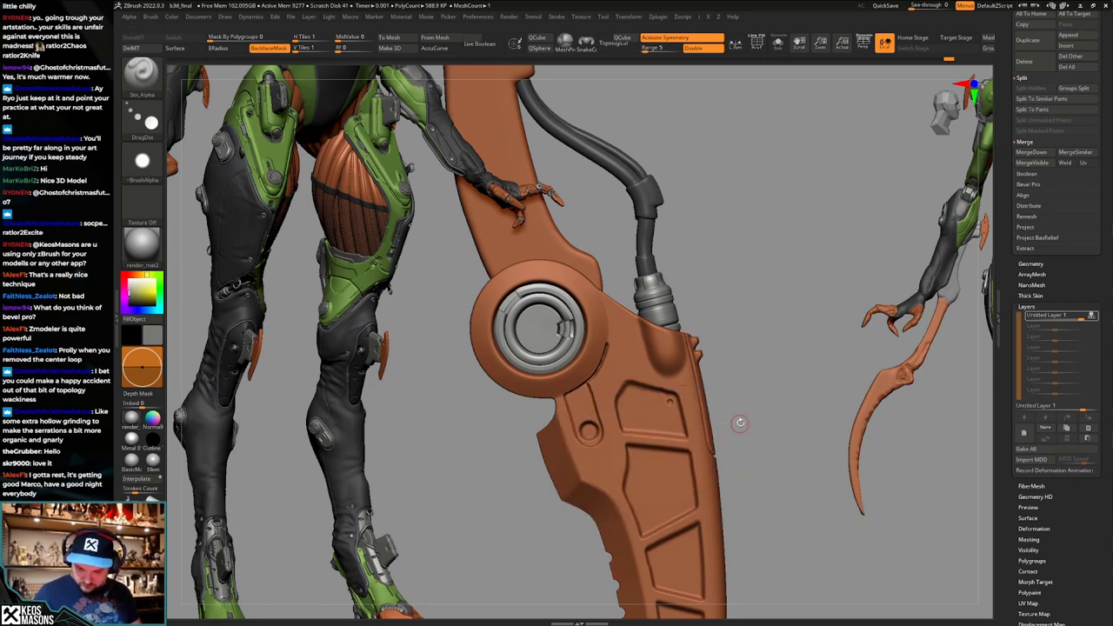
# Stamp matching small dimples in the fourth panel's lower corner and at the ends of the long groove further down the blade.
pyautogui.keyDown('ctrl'); pyautogui.moveTo(670, 401); pyautogui.dragTo(670, 319, button='right'); pyautogui.keyUp('ctrl')
pyautogui.keyDown('alt'); pyautogui.moveTo(670, 319); pyautogui.dragTo(673, 269, button='right'); pyautogui.keyUp('alt')
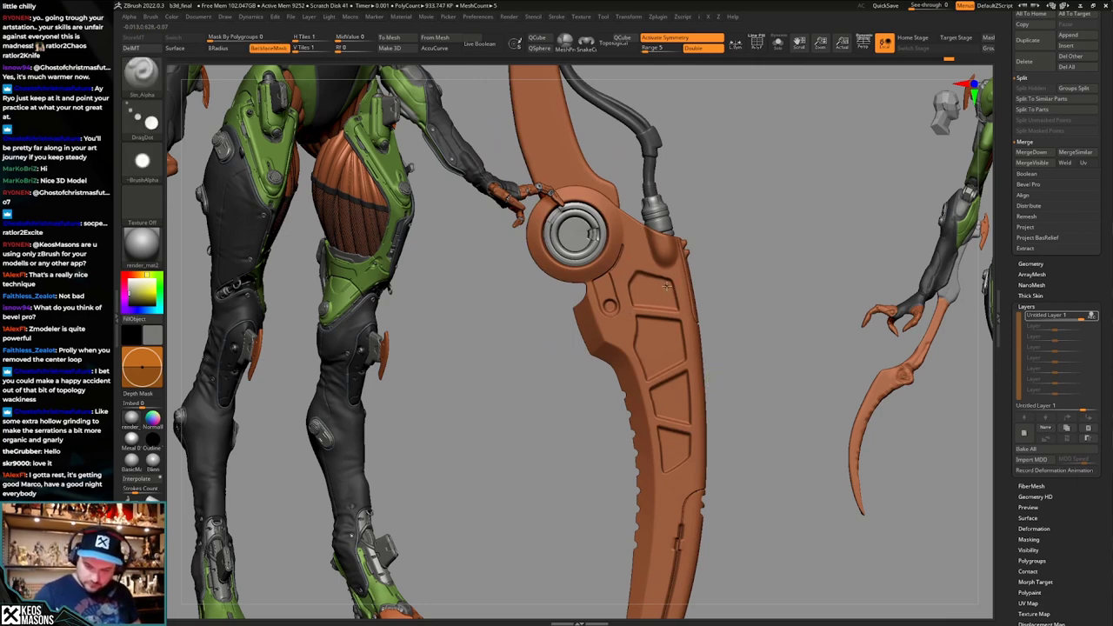
pyautogui.moveTo(665, 468); pyautogui.dragTo(721, 443, button='right')
pyautogui.keyDown('ctrl'); pyautogui.moveTo(722, 443); pyautogui.dragTo(733, 375, button='right'); pyautogui.keyUp('ctrl')
pyautogui.moveTo(728, 415); pyautogui.dragTo(697, 375, button='right')
pyautogui.keyDown('ctrl'); pyautogui.moveTo(697, 376); pyautogui.dragTo(720, 321, button='right'); pyautogui.keyUp('ctrl')
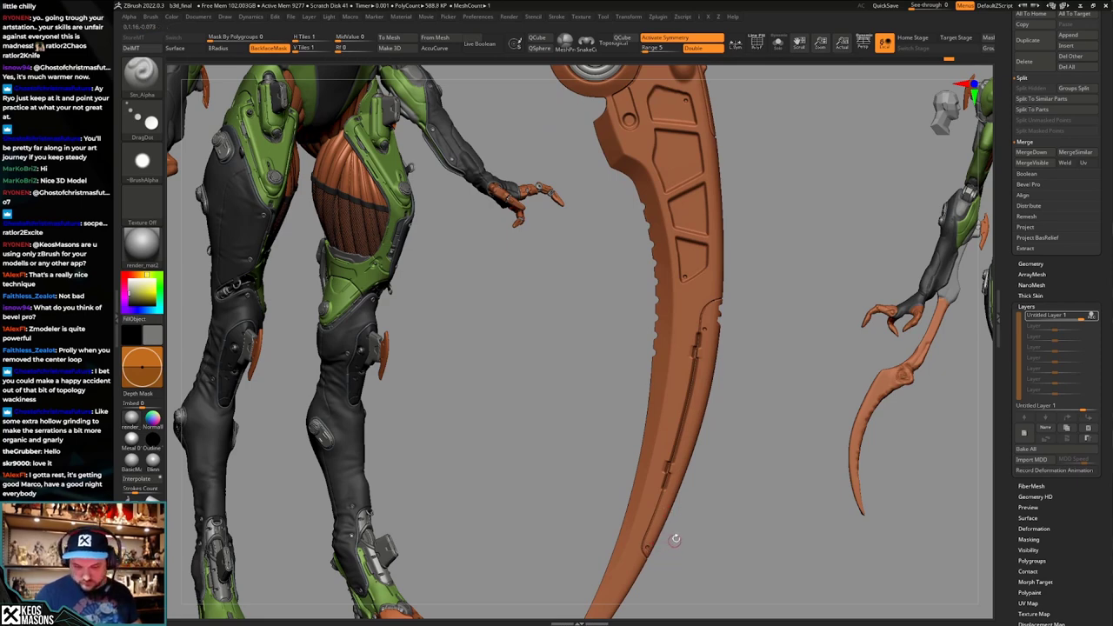
pyautogui.moveTo(676, 539); pyautogui.dragTo(724, 431, button='right')
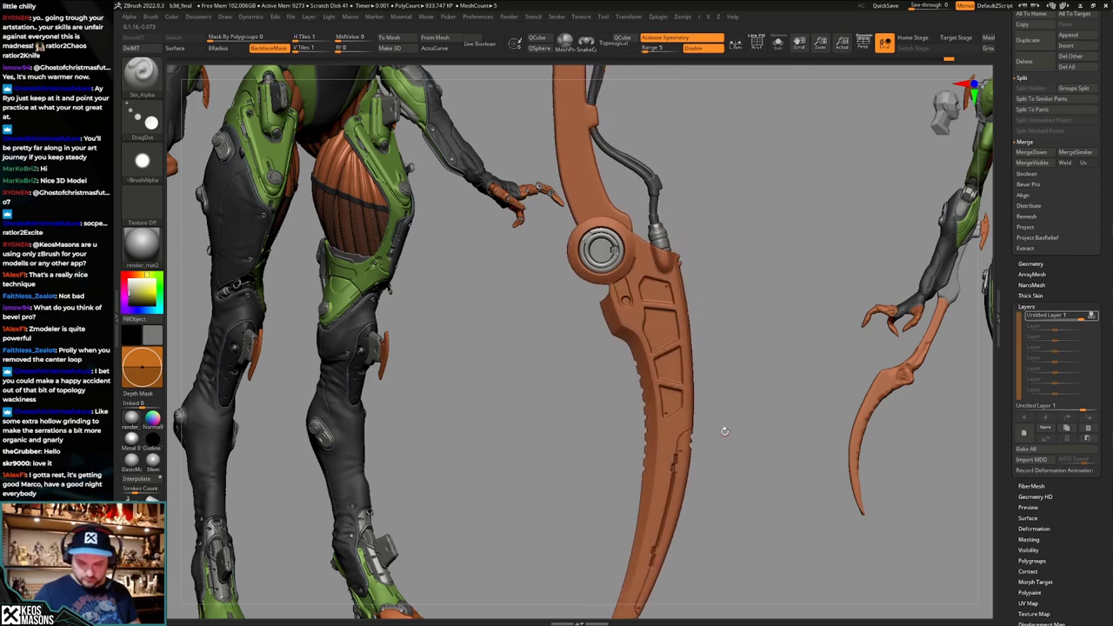
# Step forward through the recent edit history and review the stamped blade, briefly showing its polygroups.
pyautogui.hotkey('ctrl', 'shift', 'z')
pyautogui.hotkey('ctrl', 'shift', 'z')
pyautogui.hotkey('ctrl', 'shift', 'z')
pyautogui.hotkey('ctrl', 'shift', 'z')
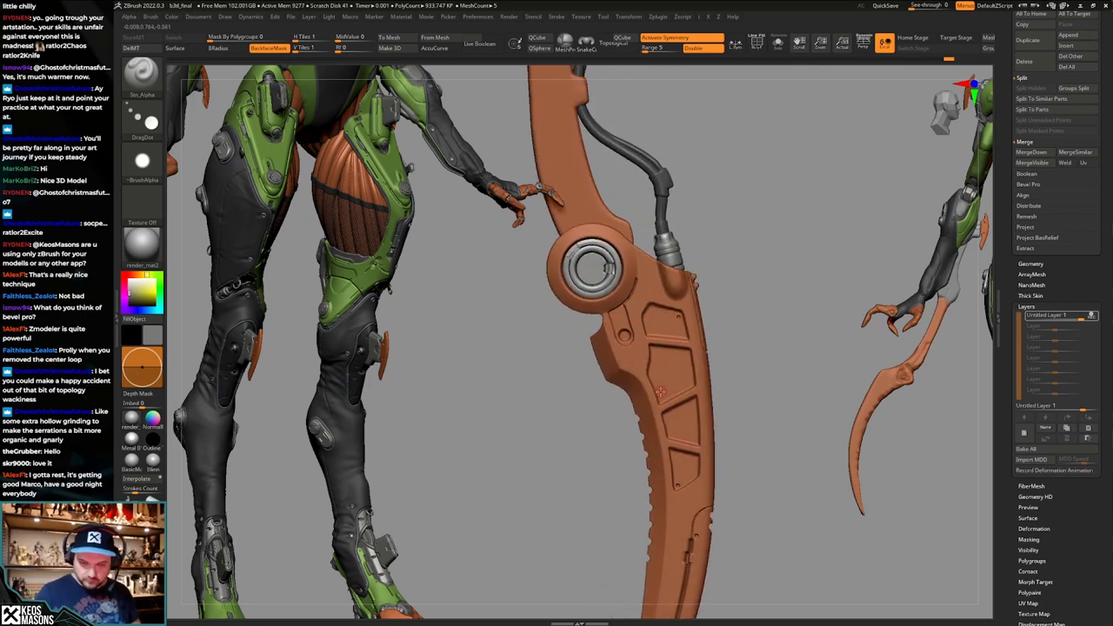
pyautogui.moveTo(661, 392); pyautogui.dragTo(716, 413, button='right')
pyautogui.hotkey('ctrl', 'shift', 'z')
pyautogui.hotkey('ctrl', 'shift', 'z')
pyautogui.hotkey('ctrl', 'shift', 'z')
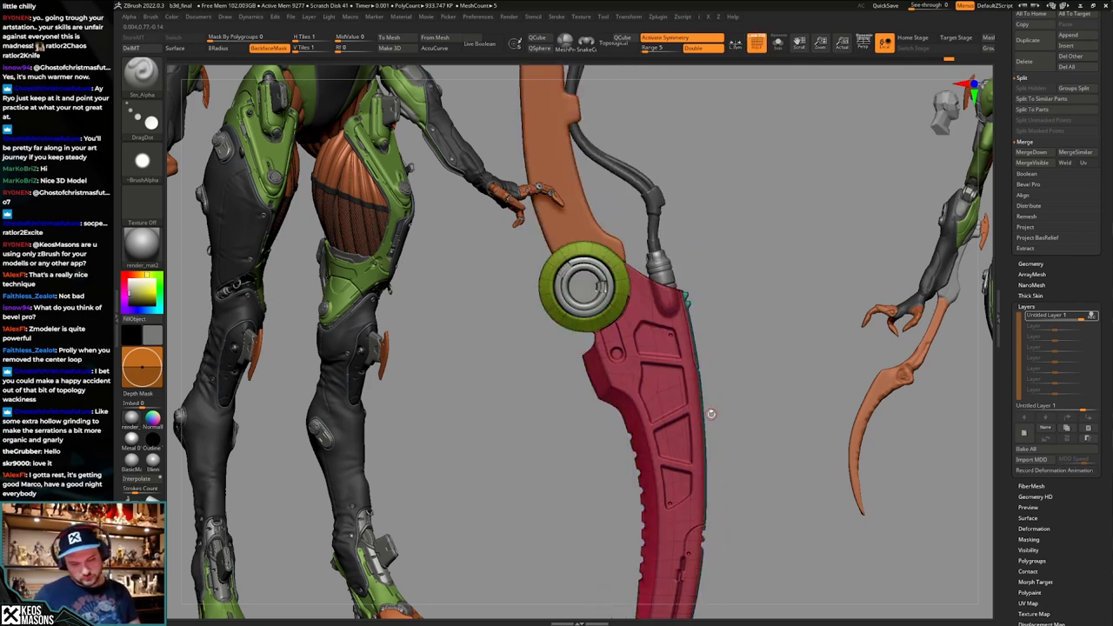
pyautogui.hotkey('ctrl', 'shift', 'z')
pyautogui.hotkey('ctrl', 'shift', 'z')
pyautogui.hotkey('ctrl', 'shift', 'z')
pyautogui.hotkey('ctrl', 'shift', 'z')
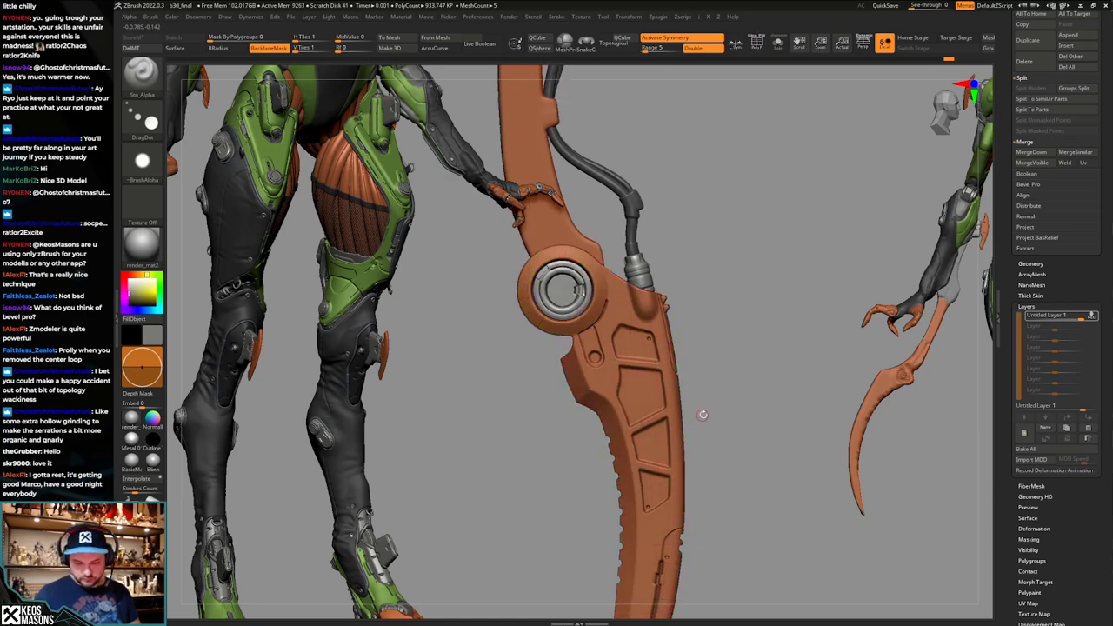
pyautogui.rightClick(703, 413)
# Test the __14 alpha on the second recessed panel, undo the stamp, and switch the brush to the Image8 ring alpha.
pyautogui.press('F4')
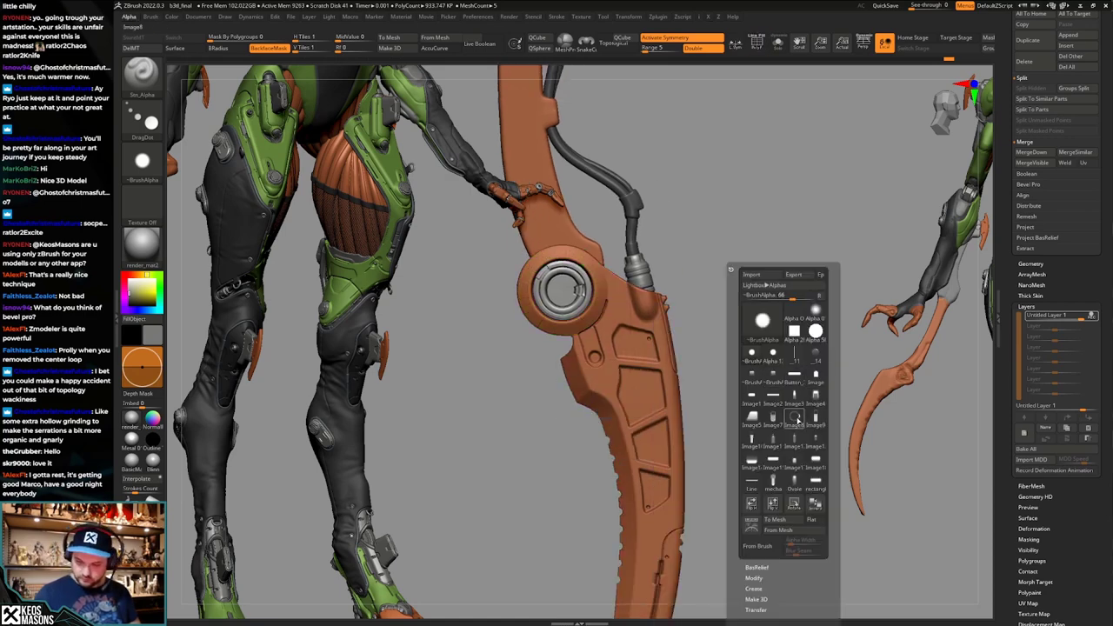
pyautogui.click(815, 359)
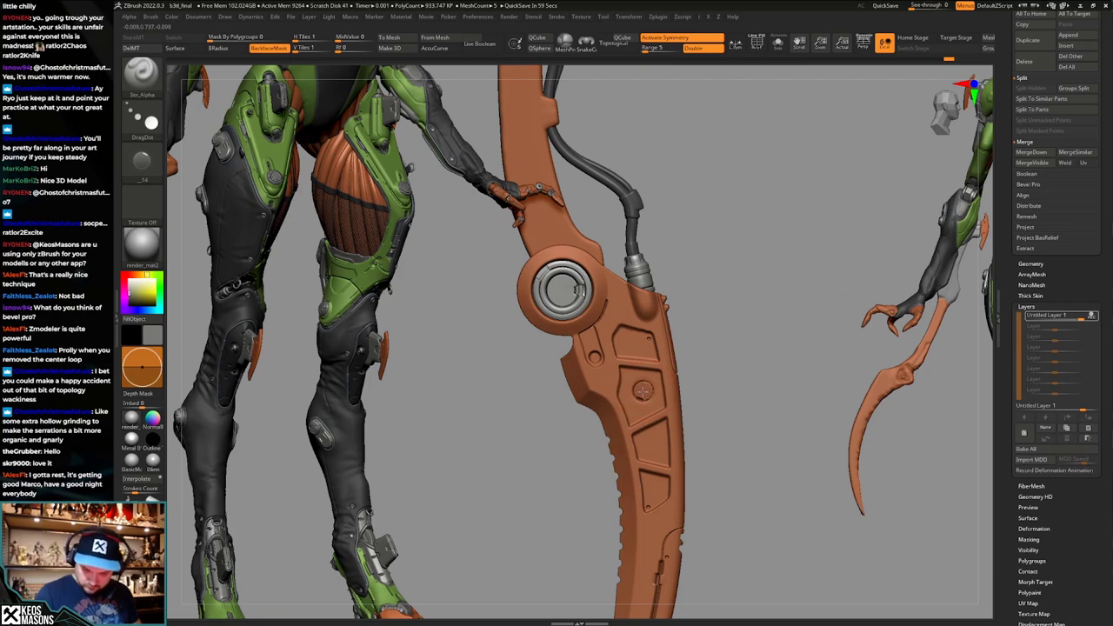
pyautogui.hotkey('ctrl', 'z')
pyautogui.press('F4')
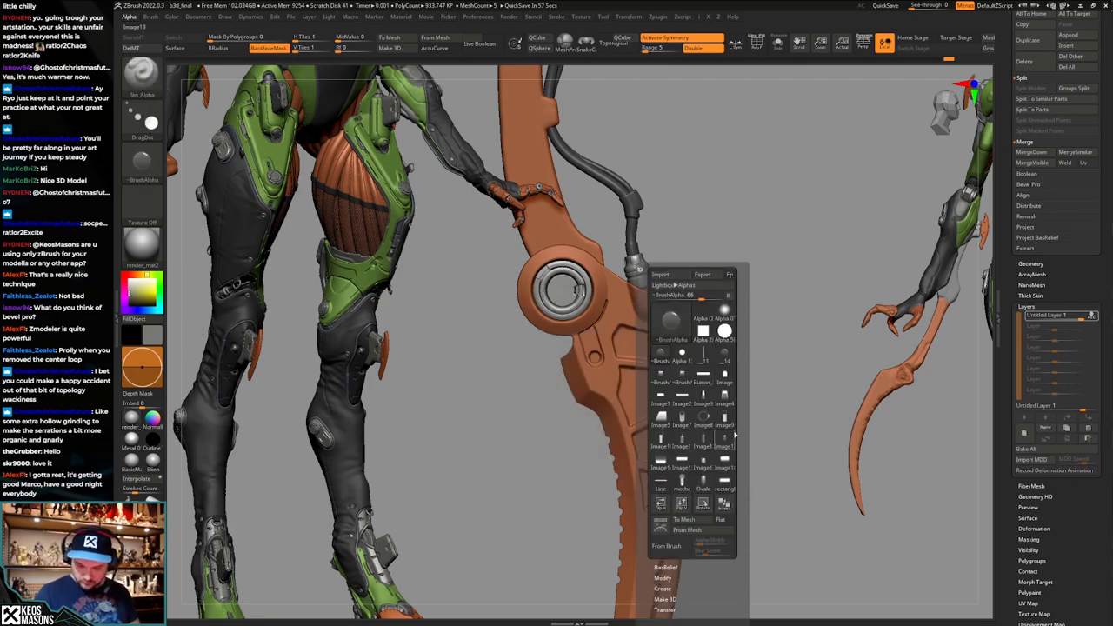
pyautogui.click(706, 418)
pyautogui.hotkey('ctrl', 'z')
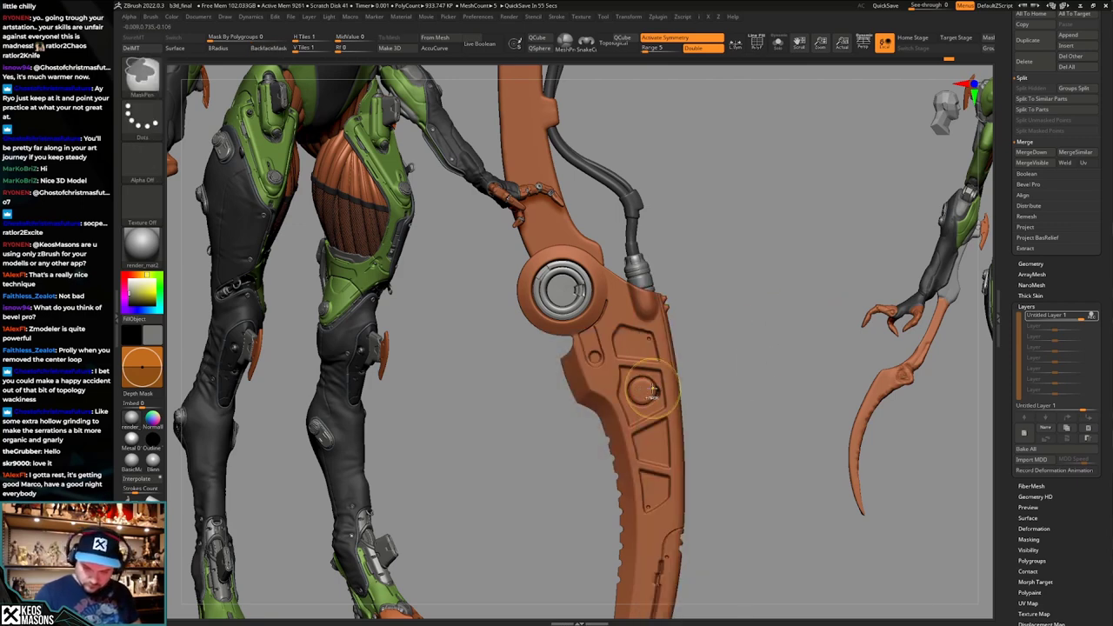
# Try ring stamps at different sizes in the second panel, below the panels and under the hose connector, undoing them.
pyautogui.press('space')
pyautogui.moveTo(653, 390); pyautogui.dragTo(678, 278)
pyautogui.click(642, 389)
pyautogui.moveTo(687, 405)
pyautogui.mouseDown()
pyautogui.moveTo(738, 418)
pyautogui.moveTo(722, 437)
pyautogui.mouseUp()
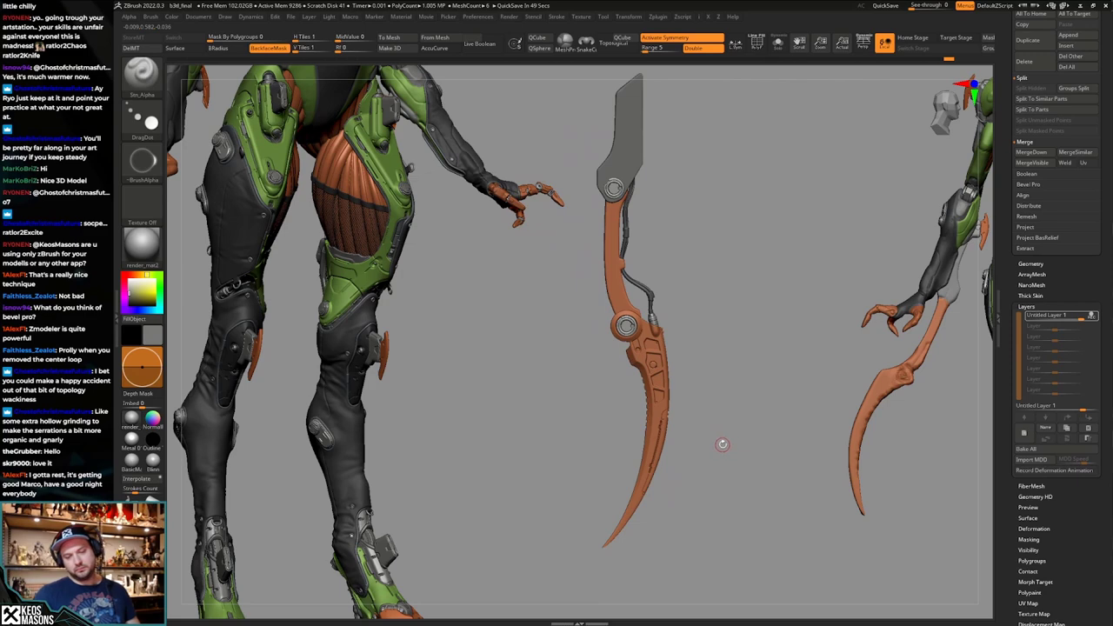
pyautogui.keyDown('ctrl'); pyautogui.moveTo(716, 436); pyautogui.dragTo(695, 445, button='right'); pyautogui.keyUp('ctrl')
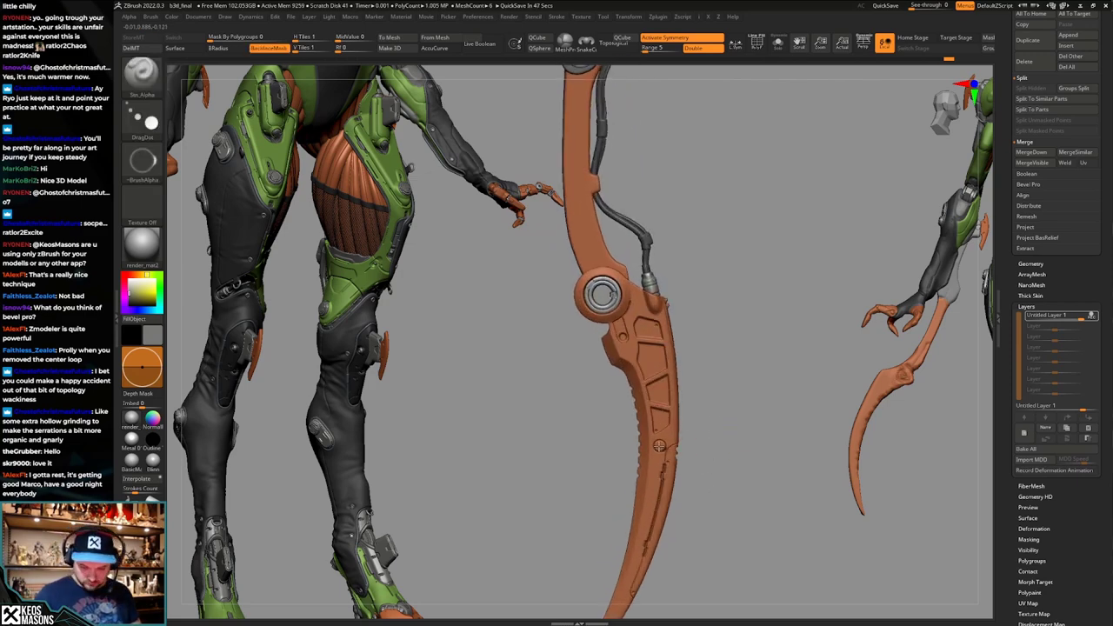
pyautogui.hotkey('ctrl', 'z')
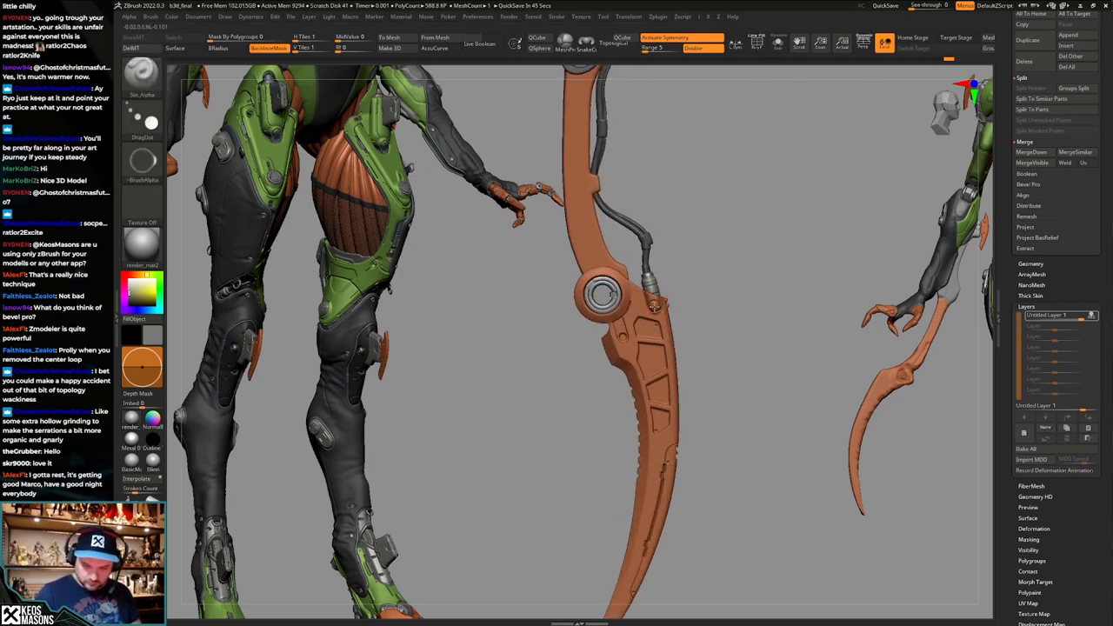
pyautogui.moveTo(653, 306); pyautogui.dragTo(661, 304)
pyautogui.hotkey('ctrl', 'z')
# Try stamping the ring alpha over the circular recess in the rounded slot, undoing the misplaced stamps.
pyautogui.keyDown('ctrl'); pyautogui.moveTo(744, 295); pyautogui.dragTo(738, 398, button='right'); pyautogui.keyUp('ctrl')
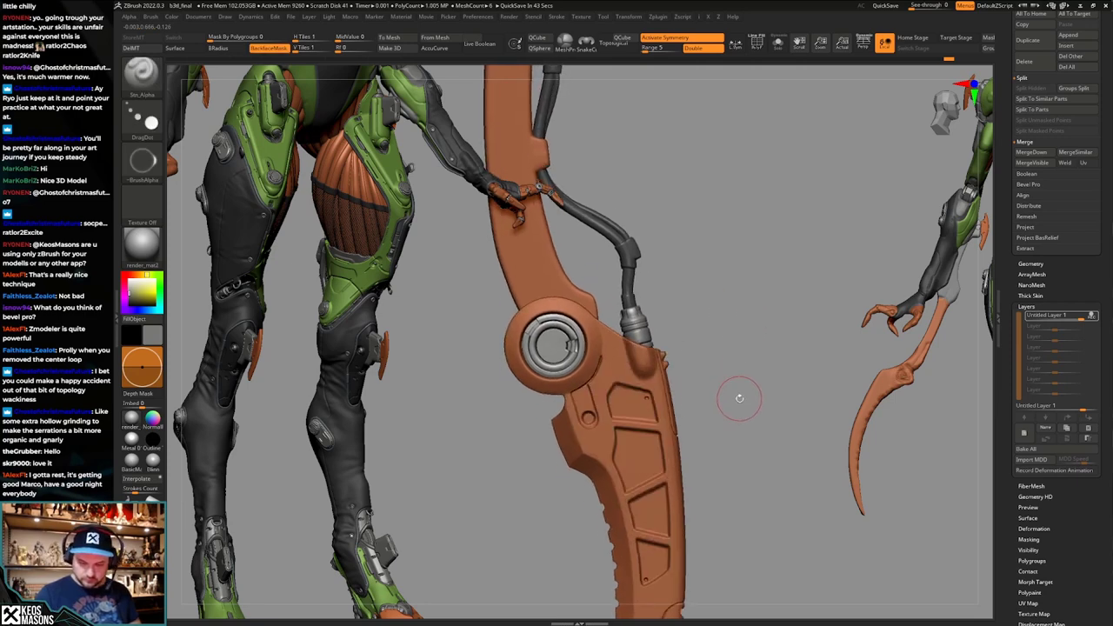
pyautogui.hotkey('shift', 'f')
pyautogui.moveTo(693, 440)
pyautogui.keyDown('alt'); pyautogui.mouseDown(button='right')
pyautogui.moveTo(710, 398)
pyautogui.moveTo(707, 440)
pyautogui.moveTo(702, 400)
pyautogui.moveTo(709, 423)
pyautogui.moveTo(718, 405)
pyautogui.moveTo(706, 397)
pyautogui.mouseUp(button='right'); pyautogui.keyUp('alt')
pyautogui.hotkey('shift', 'f')
pyautogui.keyDown('ctrl'); pyautogui.moveTo(706, 396); pyautogui.dragTo(701, 433, button='right'); pyautogui.keyUp('ctrl')
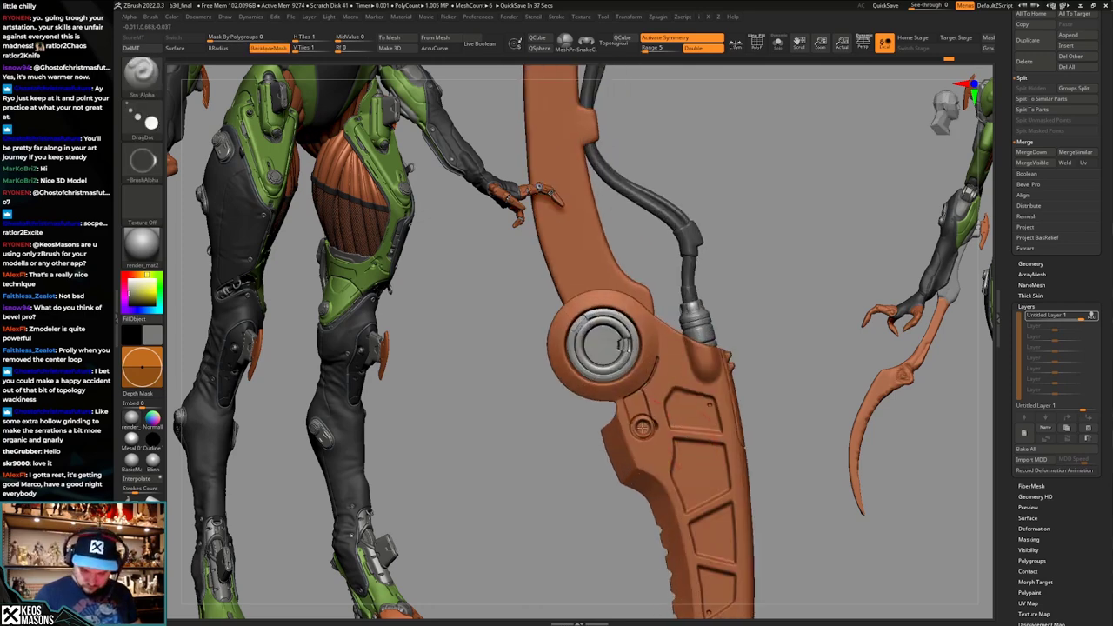
pyautogui.click(643, 427)
pyautogui.hotkey('ctrl', 'z')
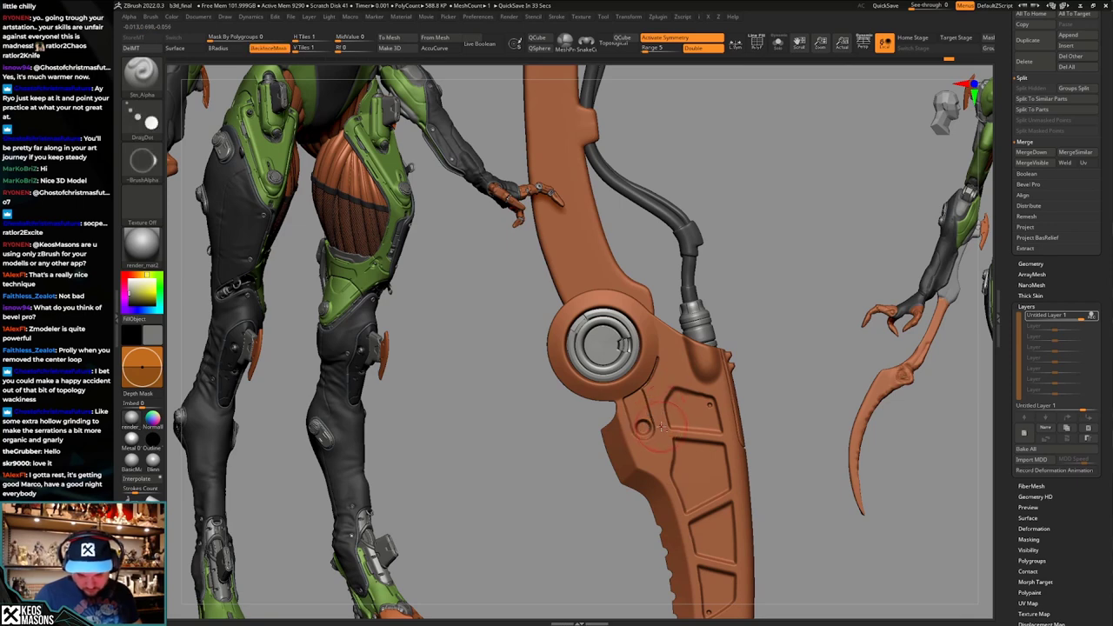
pyautogui.hotkey('ctrl', 'z')
pyautogui.click(633, 443)
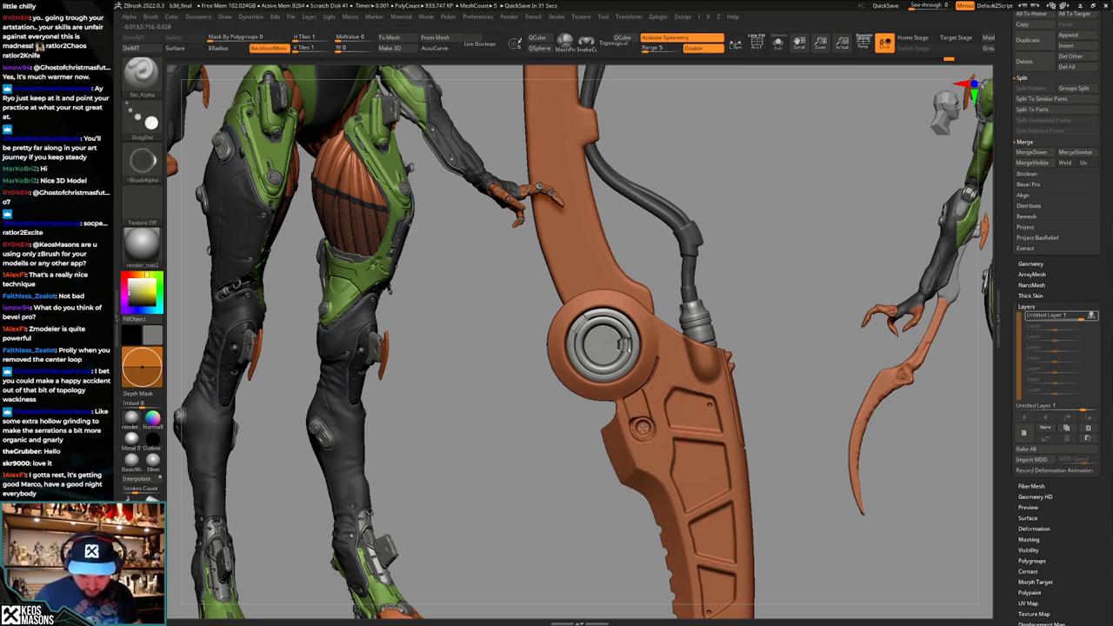
pyautogui.hotkey('ctrl', 'z')
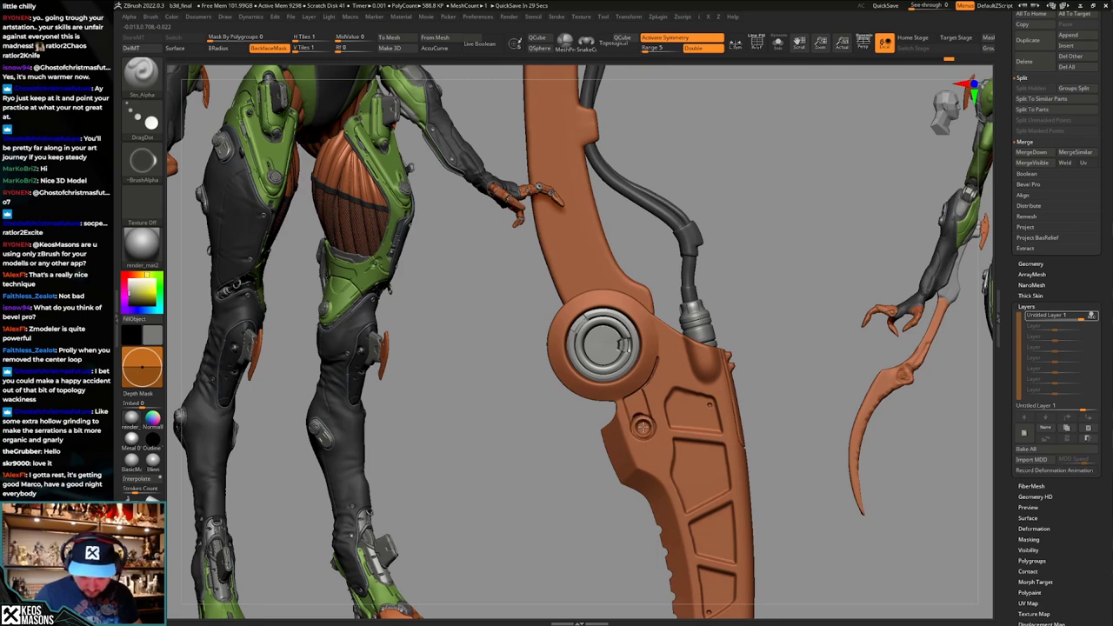
# Adjust the draw size and stamp a ring inside the rounded slot's circular recess, undoing the stray stamp beside it.
pyautogui.moveTo(674, 435)
pyautogui.keyDown('ctrl'); pyautogui.mouseDown(button='right')
pyautogui.moveTo(718, 362)
pyautogui.moveTo(765, 396)
pyautogui.moveTo(736, 368)
pyautogui.mouseUp(button='right'); pyautogui.keyUp('ctrl')
pyautogui.moveTo(735, 368)
pyautogui.keyDown('alt'); pyautogui.mouseDown(button='right')
pyautogui.moveTo(732, 333)
pyautogui.moveTo(739, 400)
pyautogui.mouseUp(button='right'); pyautogui.keyUp('alt')
pyautogui.press('space')
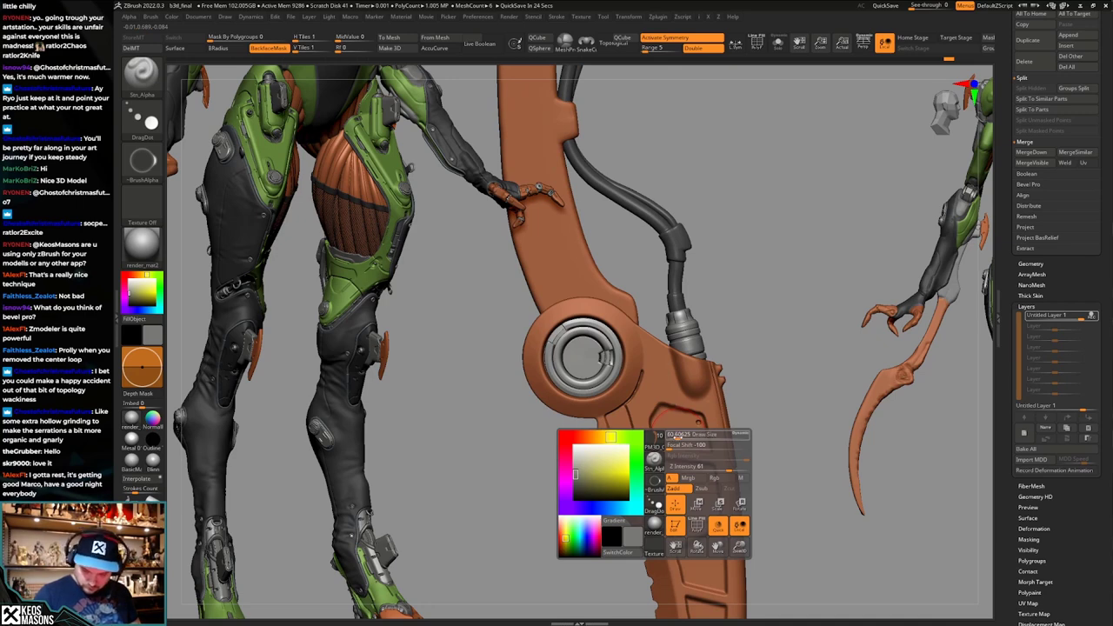
pyautogui.moveTo(678, 436); pyautogui.dragTo(676, 437)
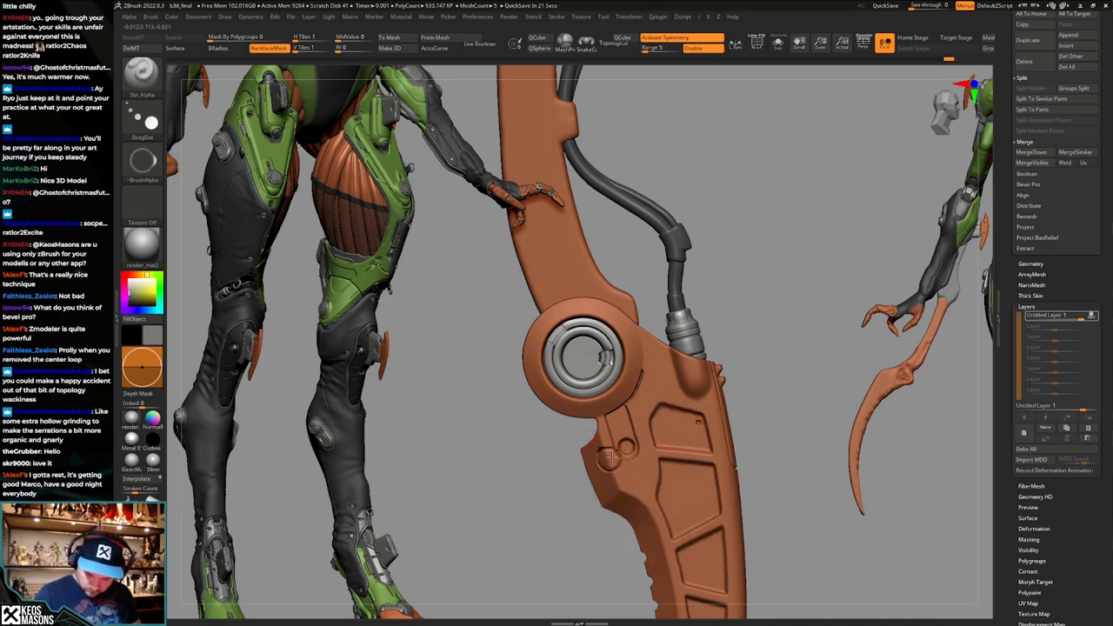
pyautogui.hotkey('ctrl', 'z')
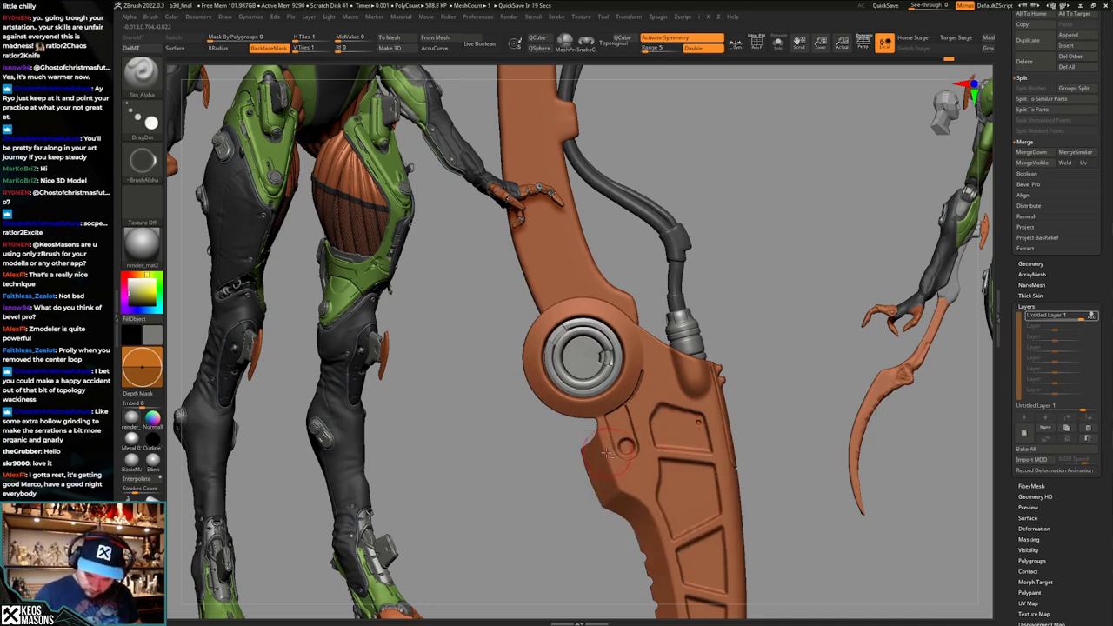
pyautogui.moveTo(618, 449); pyautogui.dragTo(624, 447)
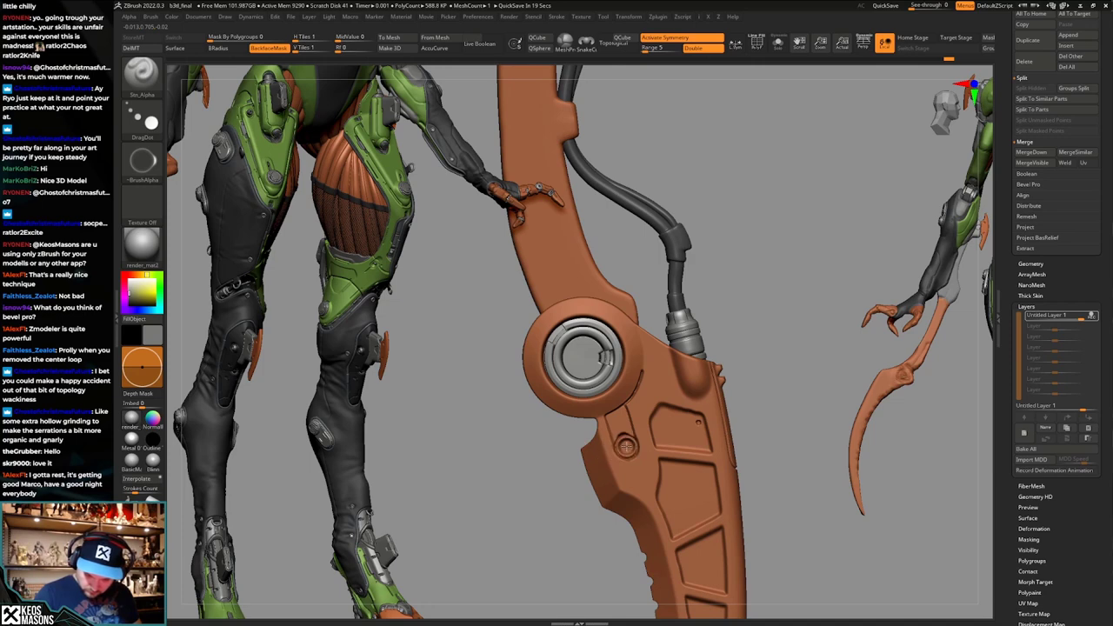
pyautogui.keyDown('ctrl'); pyautogui.moveTo(639, 463); pyautogui.dragTo(648, 400, button='right'); pyautogui.keyUp('ctrl')
pyautogui.moveTo(708, 440)
pyautogui.mouseDown(button='right')
pyautogui.moveTo(727, 439)
pyautogui.moveTo(705, 479)
pyautogui.moveTo(702, 442)
pyautogui.mouseUp(button='right')
pyautogui.moveTo(702, 442)
pyautogui.keyDown('shift'); pyautogui.mouseDown(button='right')
pyautogui.moveTo(721, 451)
pyautogui.moveTo(719, 462)
pyautogui.moveTo(710, 446)
pyautogui.moveTo(712, 474)
pyautogui.mouseUp(button='right'); pyautogui.keyUp('shift')
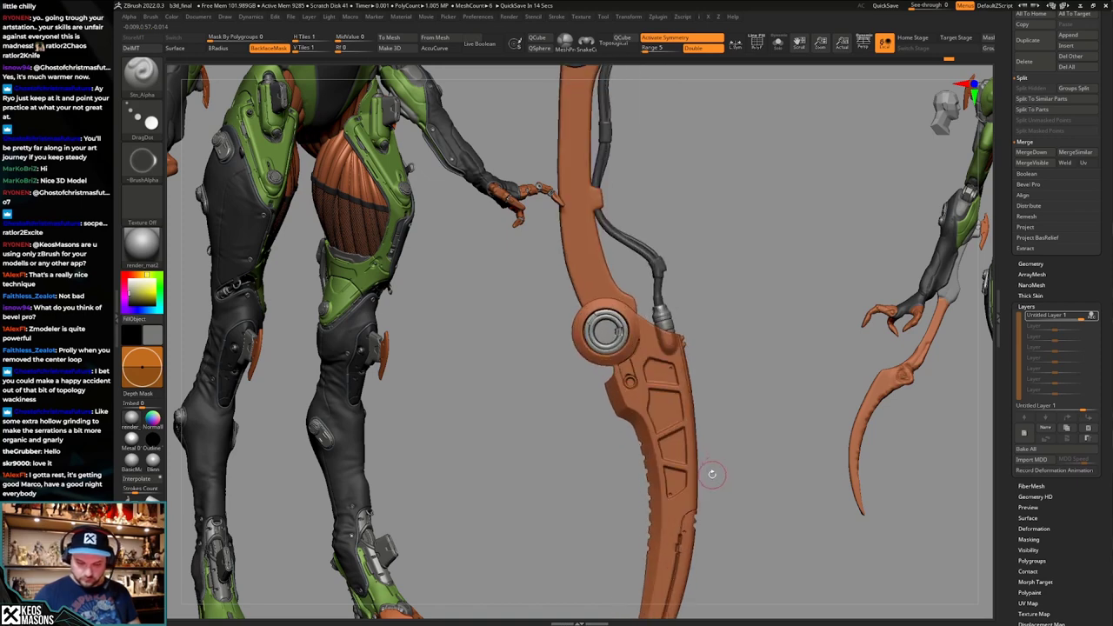
# Switch the stamp brush to a thin line alpha and try a stamp on the blade, undoing it.
pyautogui.press('space')
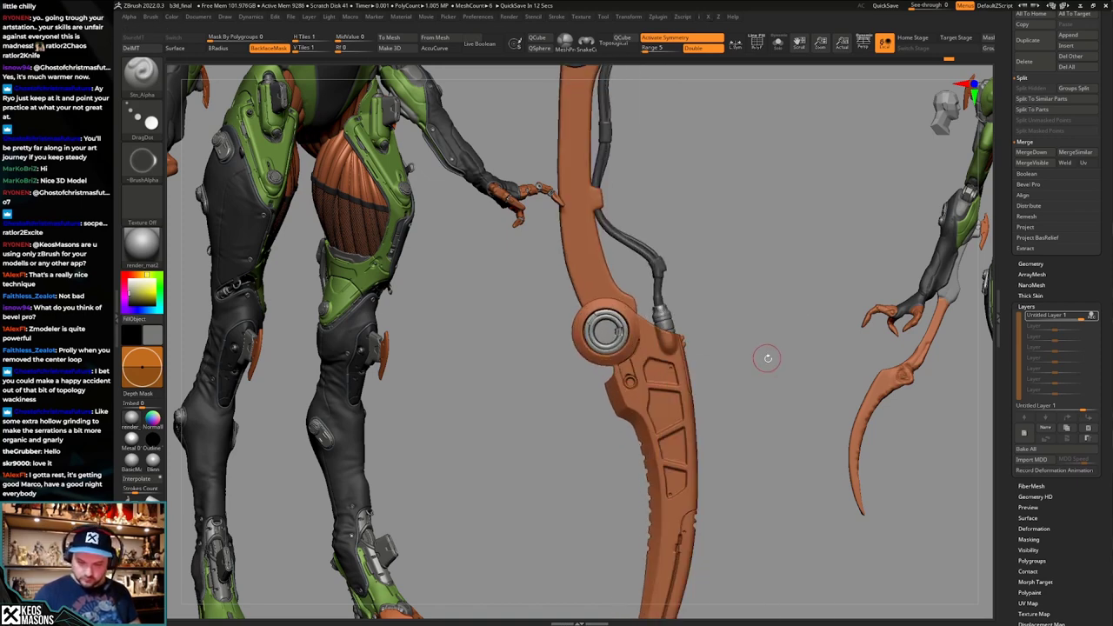
pyautogui.press('space')
pyautogui.click(787, 353)
pyautogui.moveTo(698, 570)
pyautogui.keyDown('alt'); pyautogui.mouseDown(button='right')
pyautogui.moveTo(705, 357)
pyautogui.moveTo(664, 417)
pyautogui.mouseUp(button='right'); pyautogui.keyUp('alt')
pyautogui.press('space')
pyautogui.moveTo(664, 372); pyautogui.dragTo(664, 373)
pyautogui.hotkey('ctrl', 'z')
pyautogui.moveTo(706, 383)
pyautogui.mouseDown(button='right')
pyautogui.moveTo(715, 416)
pyautogui.moveTo(737, 377)
pyautogui.moveTo(731, 403)
pyautogui.mouseUp(button='right')
pyautogui.press('space')
# Try masking two bands across the blade, around the fourth panel's lower end and the long groove, and undo them.
pyautogui.moveTo(671, 339)
pyautogui.keyDown('ctrl'); pyautogui.mouseDown(button='right')
pyautogui.moveTo(667, 358)
pyautogui.moveTo(665, 343)
pyautogui.mouseUp(button='right'); pyautogui.keyUp('ctrl')
pyautogui.keyDown('ctrl'); pyautogui.moveTo(653, 330); pyautogui.dragTo(690, 321); pyautogui.keyUp('ctrl')
pyautogui.keyDown('ctrl'); pyautogui.moveTo(677, 413); pyautogui.dragTo(655, 407); pyautogui.keyUp('ctrl')
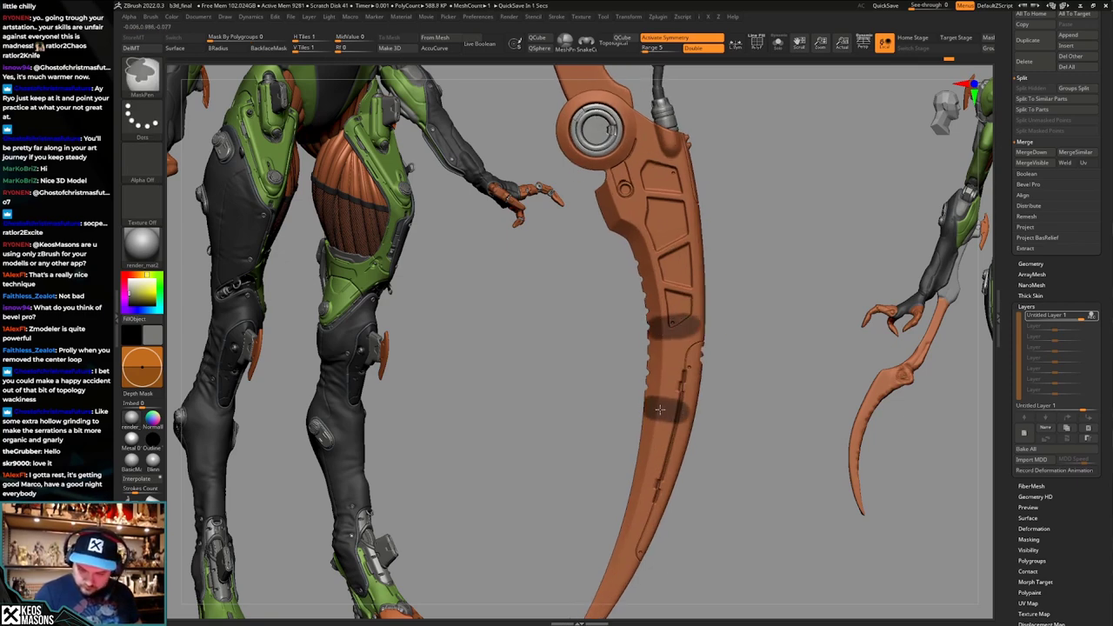
pyautogui.moveTo(691, 442); pyautogui.dragTo(680, 489, button='right')
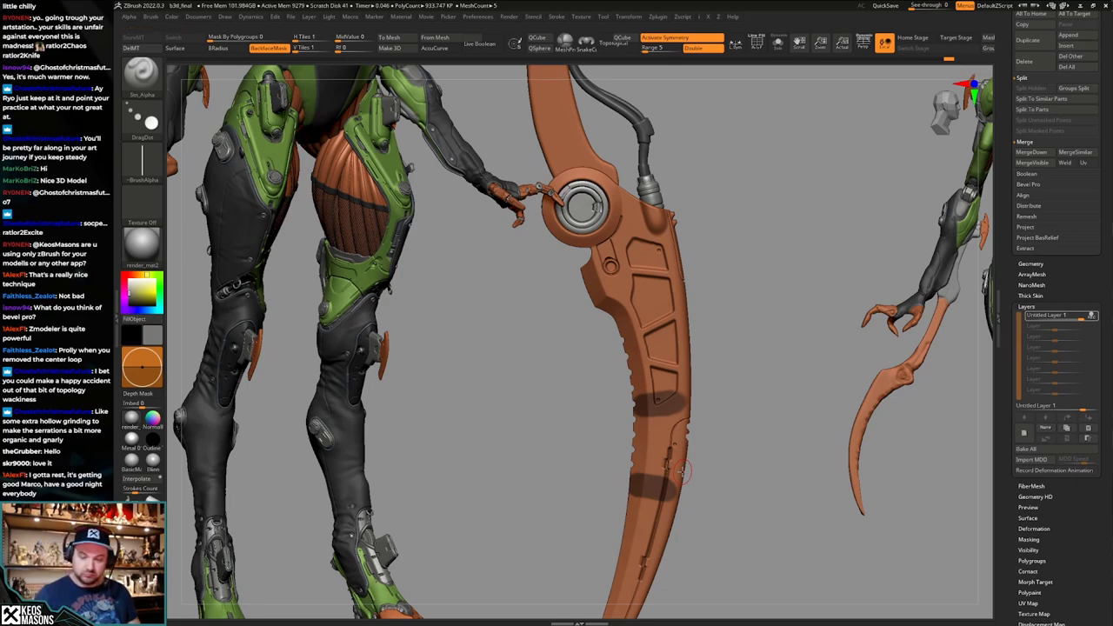
pyautogui.keyDown('alt'); pyautogui.moveTo(744, 377); pyautogui.dragTo(753, 337); pyautogui.keyUp('alt')
pyautogui.hotkey('ctrl', 'z')
pyautogui.hotkey('ctrl', 'z')
# Set the mask brush to the Curve stroke, mask the blade's outer edge beside the panels, and invert the mask.
pyautogui.moveTo(745, 383)
pyautogui.keyDown('alt'); pyautogui.mouseDown()
pyautogui.moveTo(741, 366)
pyautogui.moveTo(735, 384)
pyautogui.moveTo(730, 367)
pyautogui.moveTo(744, 368)
pyautogui.moveTo(728, 391)
pyautogui.mouseUp(); pyautogui.keyUp('alt')
pyautogui.hotkey('shift', 'f')
pyautogui.hotkey('shift', 'f')
pyautogui.press('space')
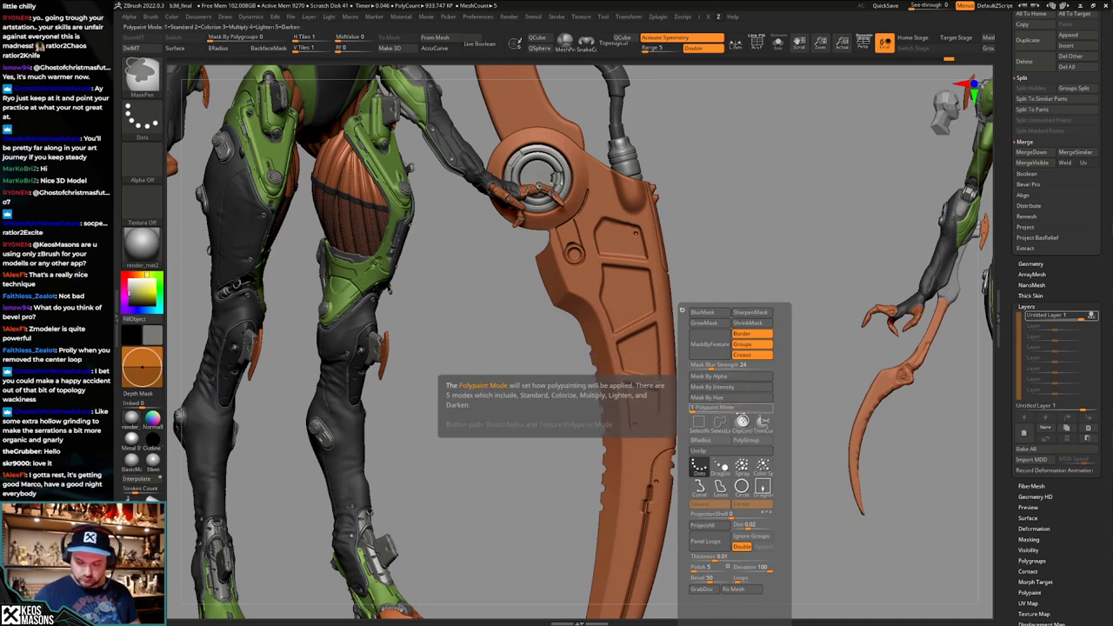
pyautogui.keyDown('ctrl'); pyautogui.click(701, 488); pyautogui.keyUp('ctrl')
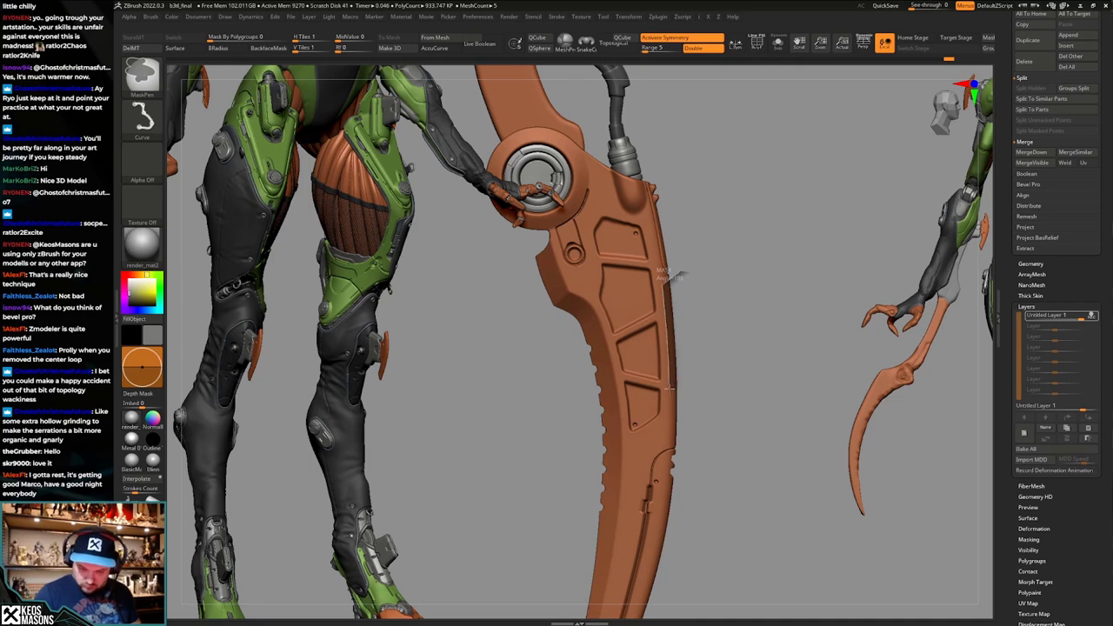
pyautogui.moveTo(669, 388)
pyautogui.keyDown('ctrl'); pyautogui.mouseDown()
pyautogui.moveTo(668, 426)
pyautogui.moveTo(685, 437)
pyautogui.mouseUp(); pyautogui.keyUp('ctrl')
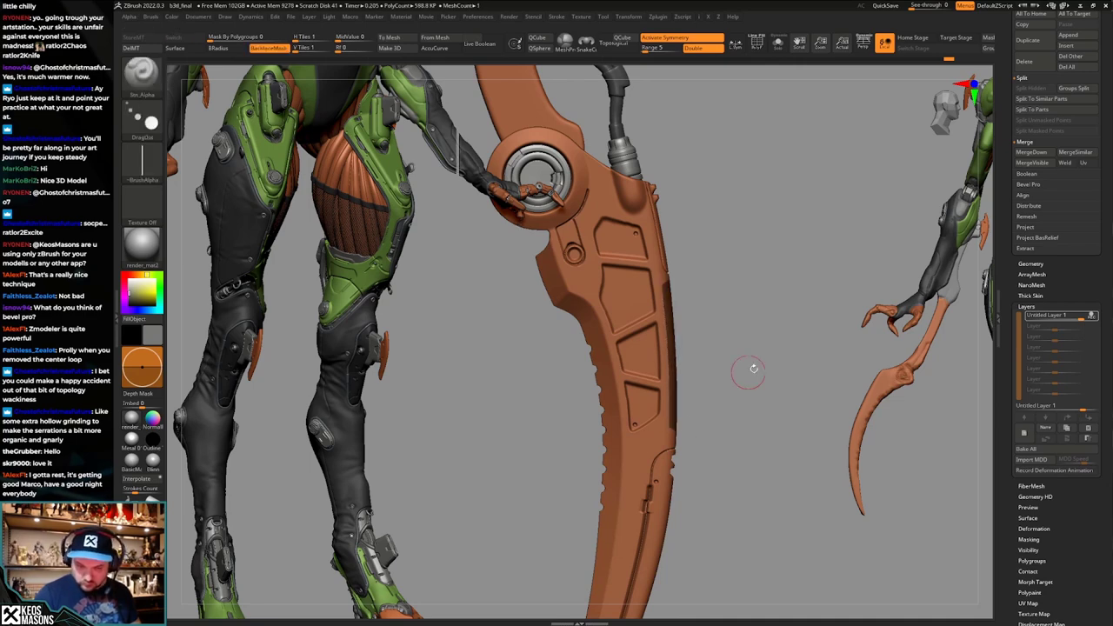
pyautogui.moveTo(772, 409); pyautogui.dragTo(751, 422)
pyautogui.keyDown('ctrl'); pyautogui.click(750, 423); pyautogui.keyUp('ctrl')
# Try to reshape the unmasked outer-edge strip with a Transpose line across the blade's thickness, and undo the change.
pyautogui.press('w')
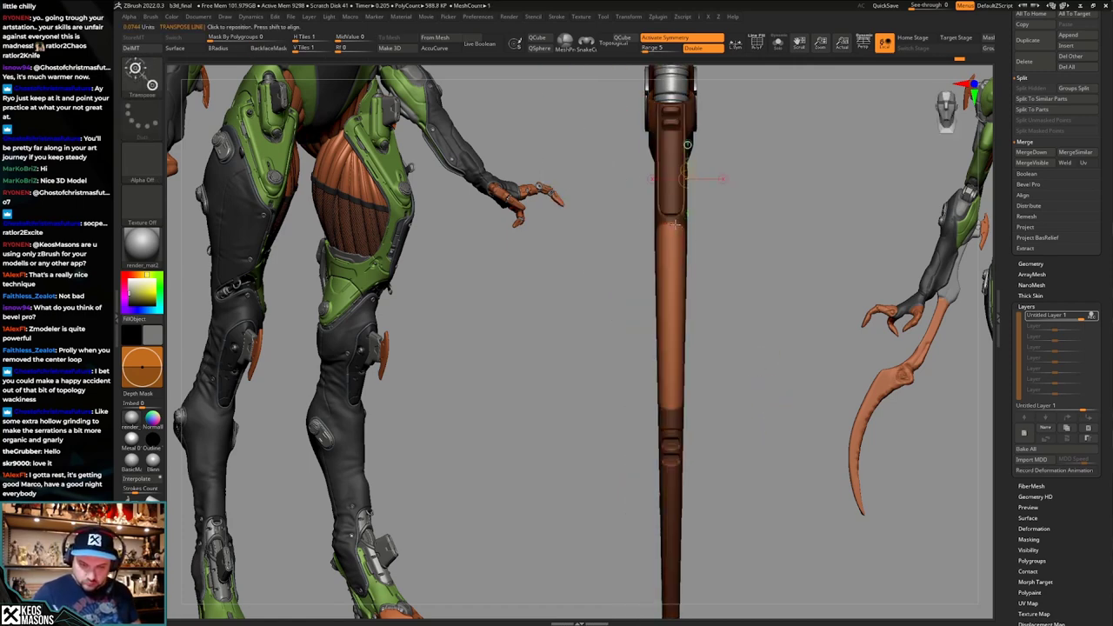
pyautogui.moveTo(674, 224); pyautogui.dragTo(725, 241)
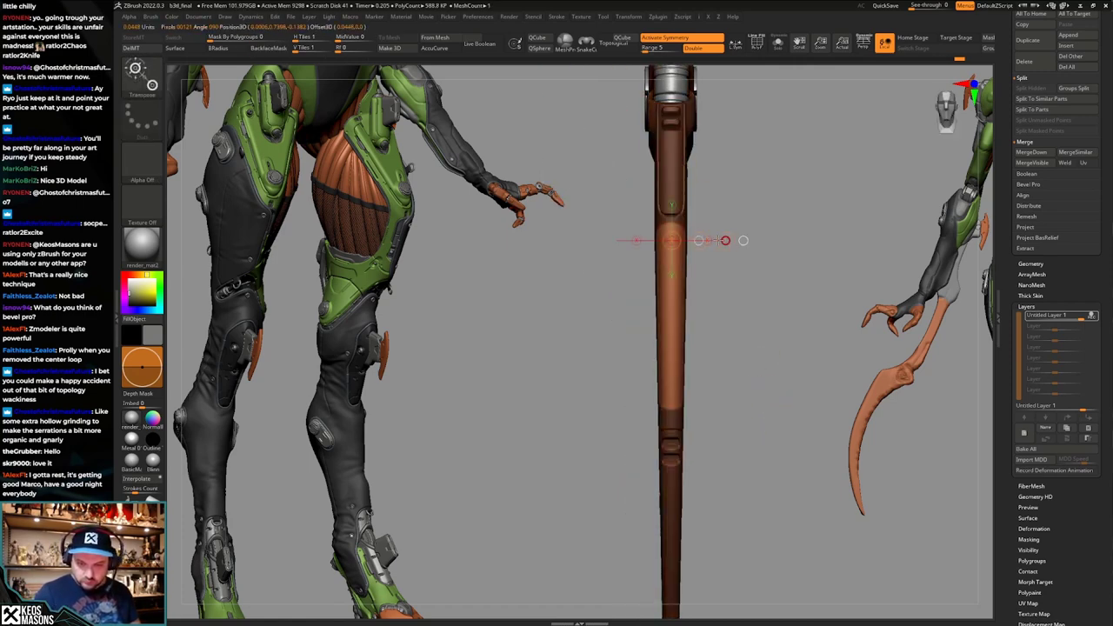
pyautogui.moveTo(725, 240); pyautogui.dragTo(717, 240, button='right')
pyautogui.press('q')
pyautogui.moveTo(665, 331); pyautogui.dragTo(741, 294, button='right')
pyautogui.keyDown('alt'); pyautogui.moveTo(739, 331); pyautogui.dragTo(736, 394, button='right'); pyautogui.keyUp('alt')
pyautogui.hotkey('ctrl', 'z')
pyautogui.hotkey('ctrl', 'z')
pyautogui.hotkey('ctrl', 'z')
pyautogui.hotkey('ctrl', 'z')
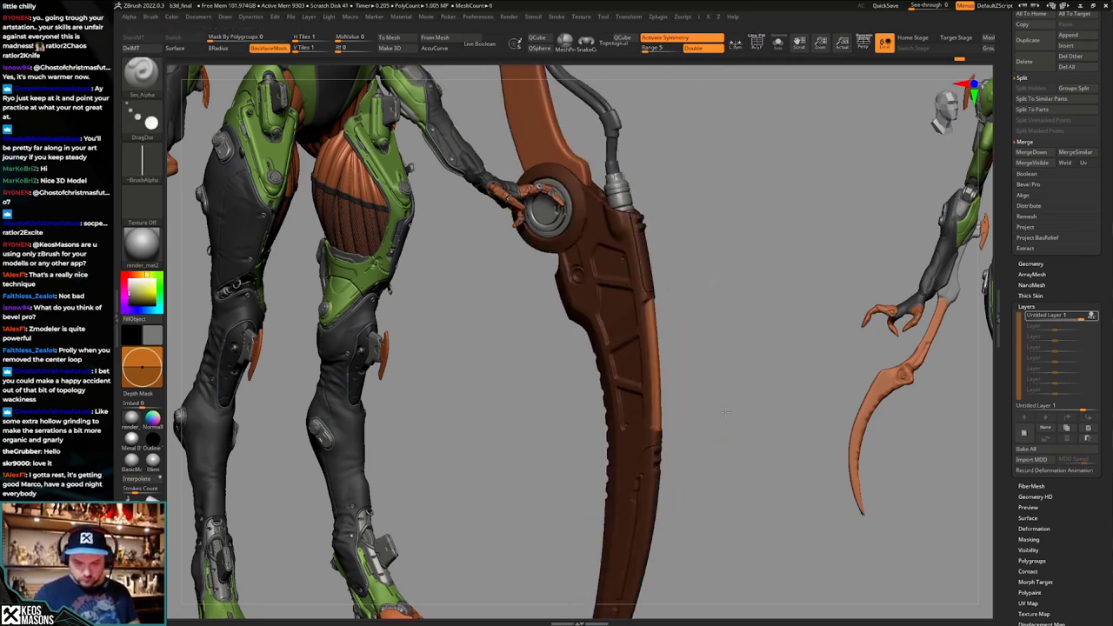
# Redo the outer-edge reshaping beside the blade's panels, clear the mask, and check the blade's shape.
pyautogui.hotkey('ctrl', 'shift', 'z')
pyautogui.hotkey('ctrl', 'shift', 'z')
pyautogui.hotkey('ctrl', 'shift', 'z')
pyautogui.hotkey('ctrl', 'shift', 'z')
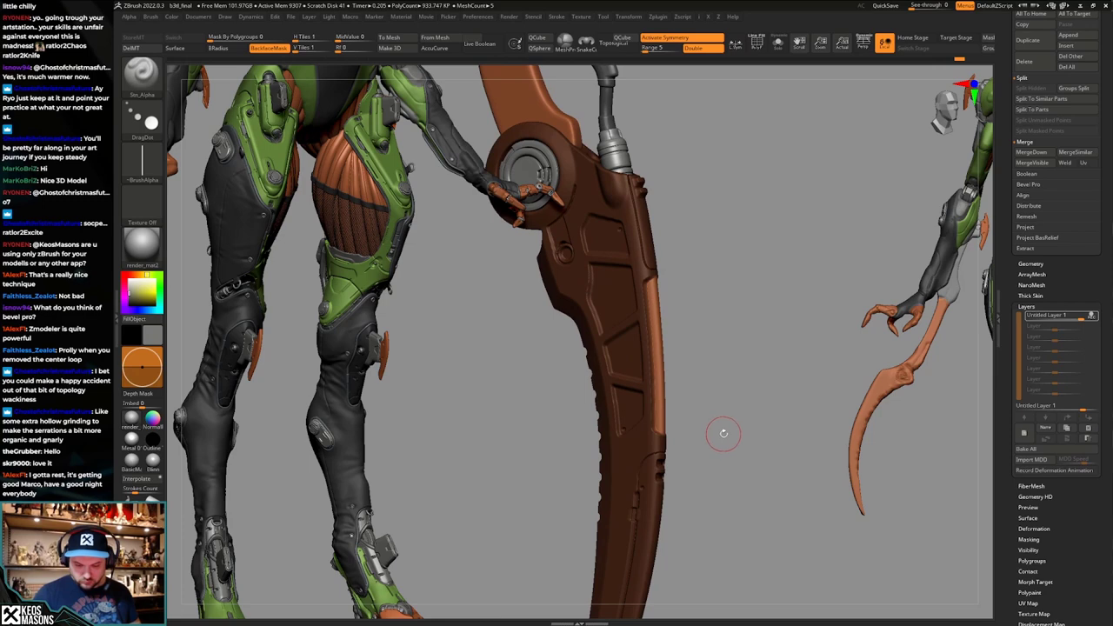
pyautogui.moveTo(735, 432)
pyautogui.keyDown('alt'); pyautogui.mouseDown(button='right')
pyautogui.moveTo(728, 409)
pyautogui.moveTo(740, 415)
pyautogui.mouseUp(button='right'); pyautogui.keyUp('alt')
pyautogui.keyDown('ctrl'); pyautogui.moveTo(742, 407); pyautogui.dragTo(753, 426); pyautogui.keyUp('ctrl')
pyautogui.moveTo(753, 426); pyautogui.dragTo(745, 402, button='right')
pyautogui.moveTo(745, 401); pyautogui.dragTo(750, 421, button='right')
pyautogui.moveTo(749, 420)
pyautogui.keyDown('ctrl'); pyautogui.mouseDown(button='right')
pyautogui.moveTo(744, 402)
pyautogui.moveTo(776, 401)
pyautogui.moveTo(778, 428)
pyautogui.moveTo(768, 412)
pyautogui.moveTo(778, 412)
pyautogui.mouseUp(button='right'); pyautogui.keyUp('ctrl')
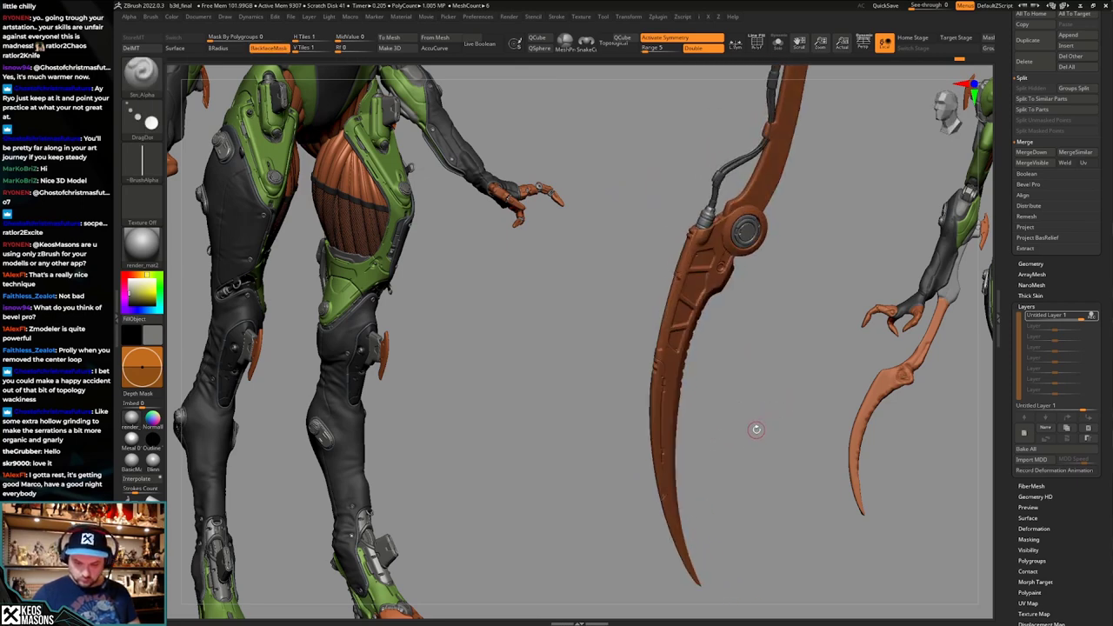
pyautogui.moveTo(751, 435); pyautogui.dragTo(710, 405, button='right')
pyautogui.hotkey('ctrl', 'z')
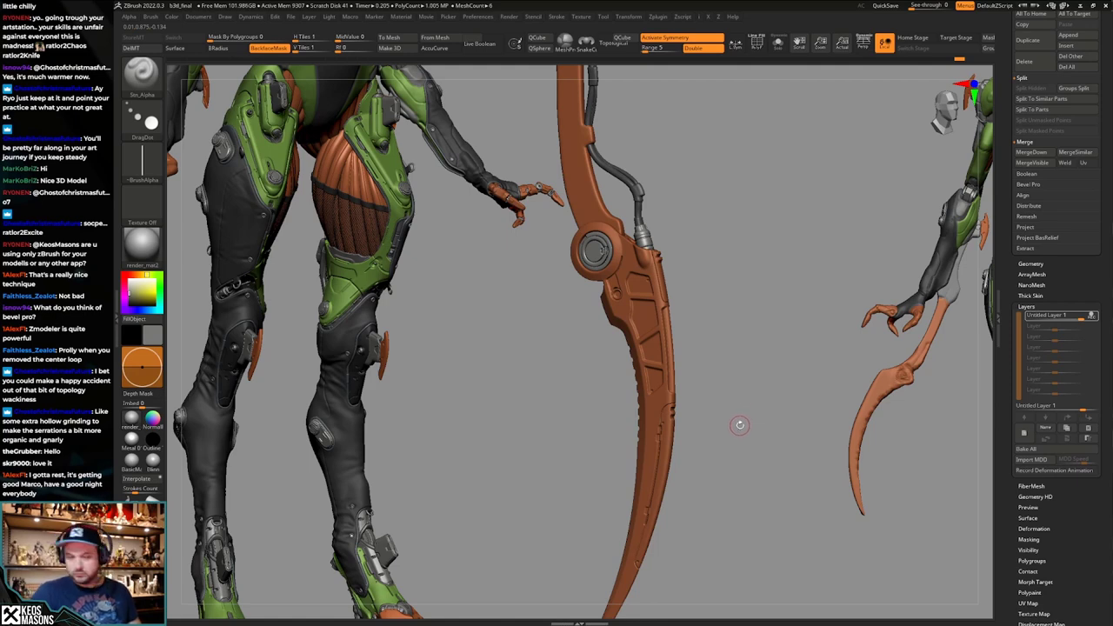
pyautogui.moveTo(739, 425)
pyautogui.mouseDown(button='right')
pyautogui.moveTo(736, 392)
pyautogui.moveTo(734, 416)
pyautogui.mouseUp(button='right')
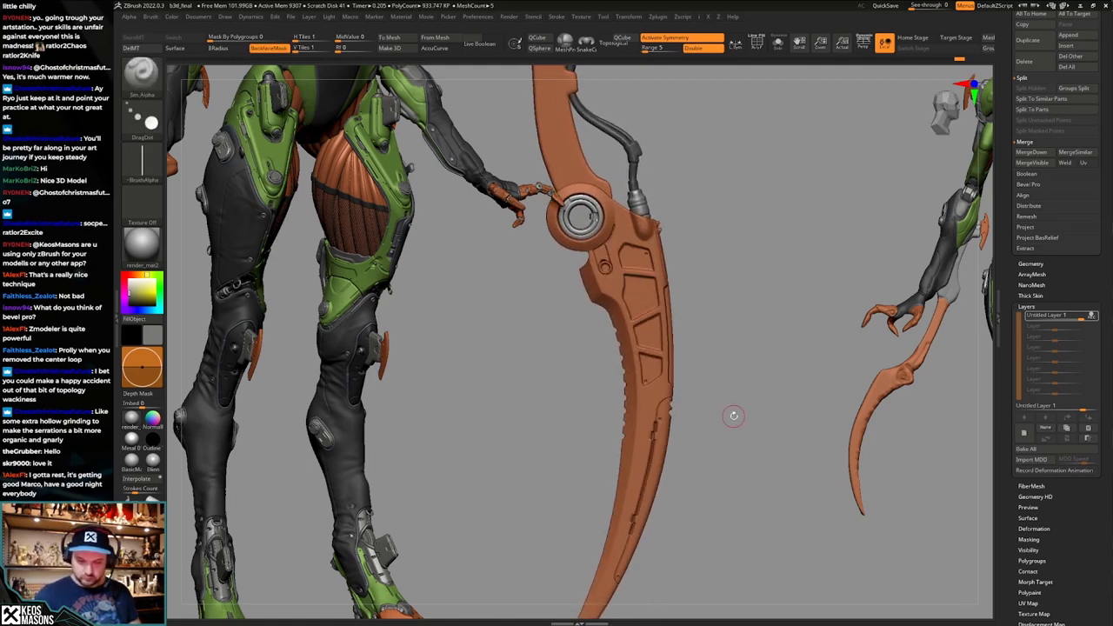
# Switch the stamp brush's alpha to the short rounded bar Image1 and set its Z Intensity to 44.
pyautogui.press('space')
pyautogui.click(703, 434)
pyautogui.click(785, 367)
pyautogui.press('a')
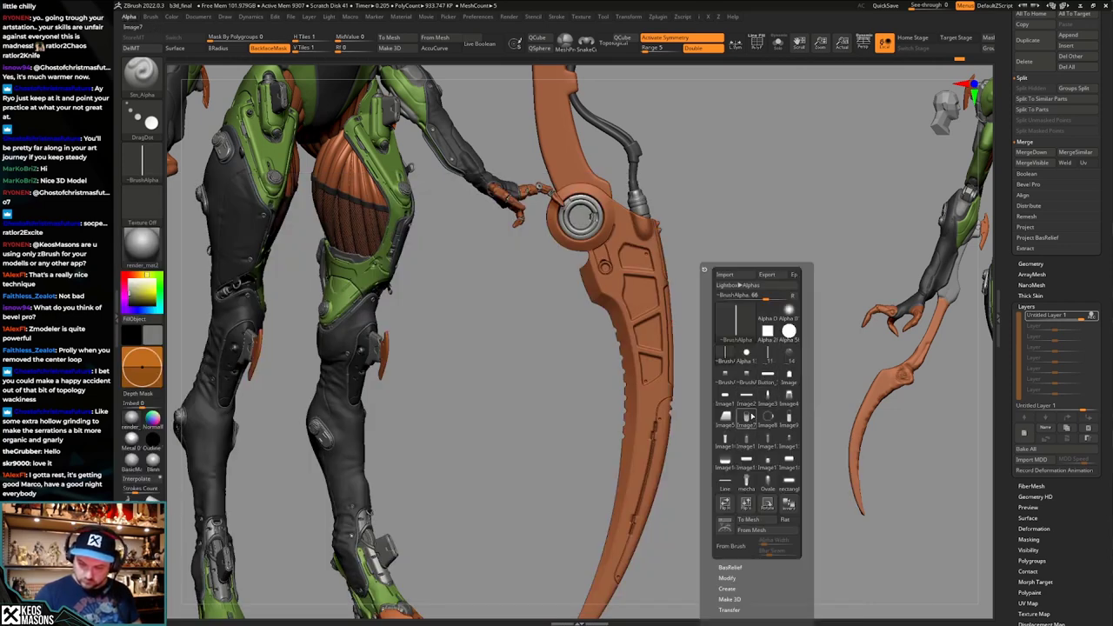
pyautogui.click(768, 375)
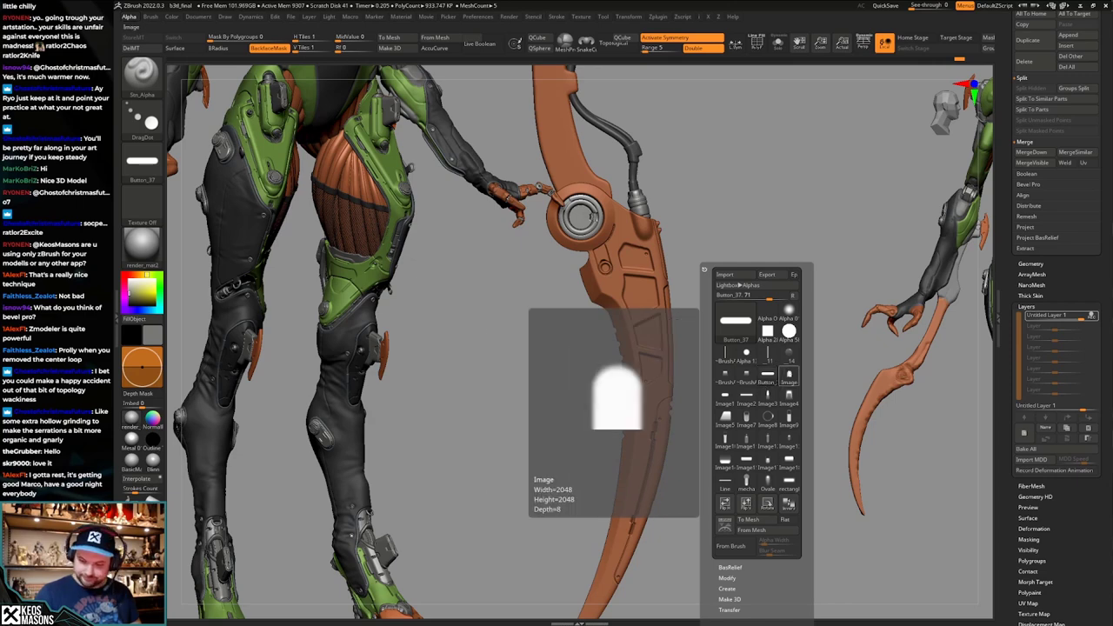
pyautogui.click(727, 397)
pyautogui.press('space')
pyautogui.moveTo(701, 395)
pyautogui.mouseDown()
pyautogui.moveTo(711, 349)
pyautogui.moveTo(681, 424)
pyautogui.mouseUp()
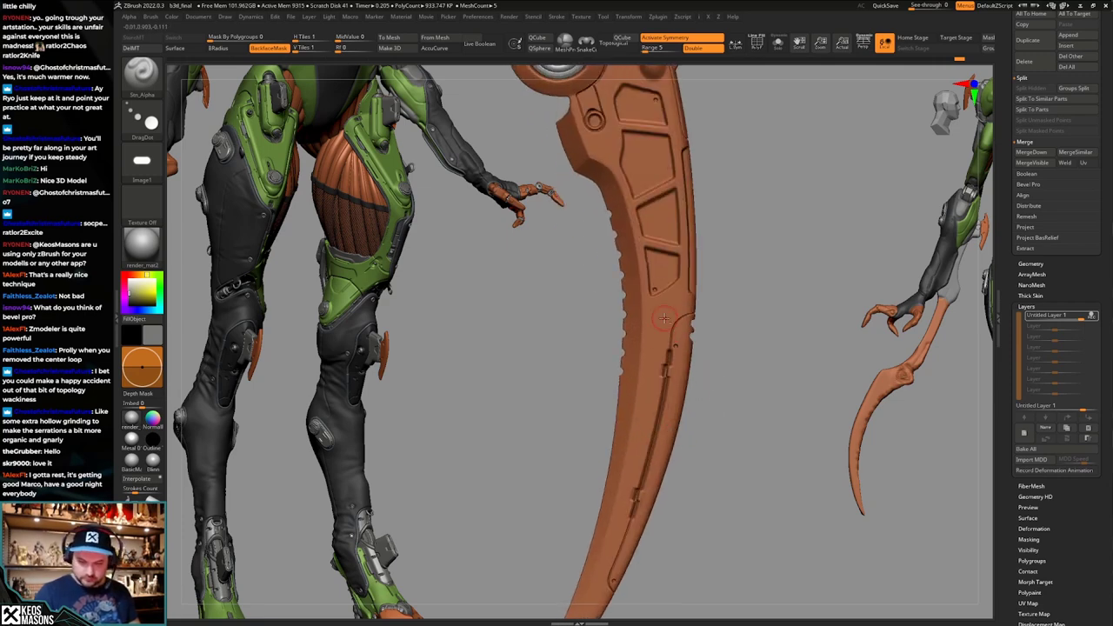
pyautogui.press('space')
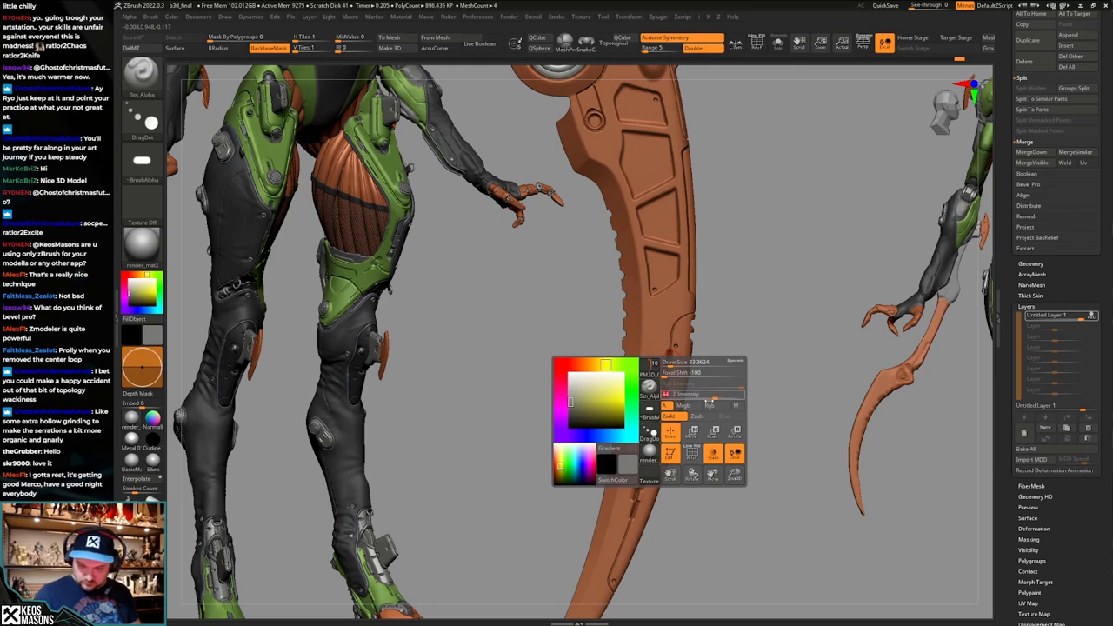
pyautogui.keyDown('alt'); pyautogui.moveTo(713, 394); pyautogui.dragTo(704, 463); pyautogui.keyUp('alt')
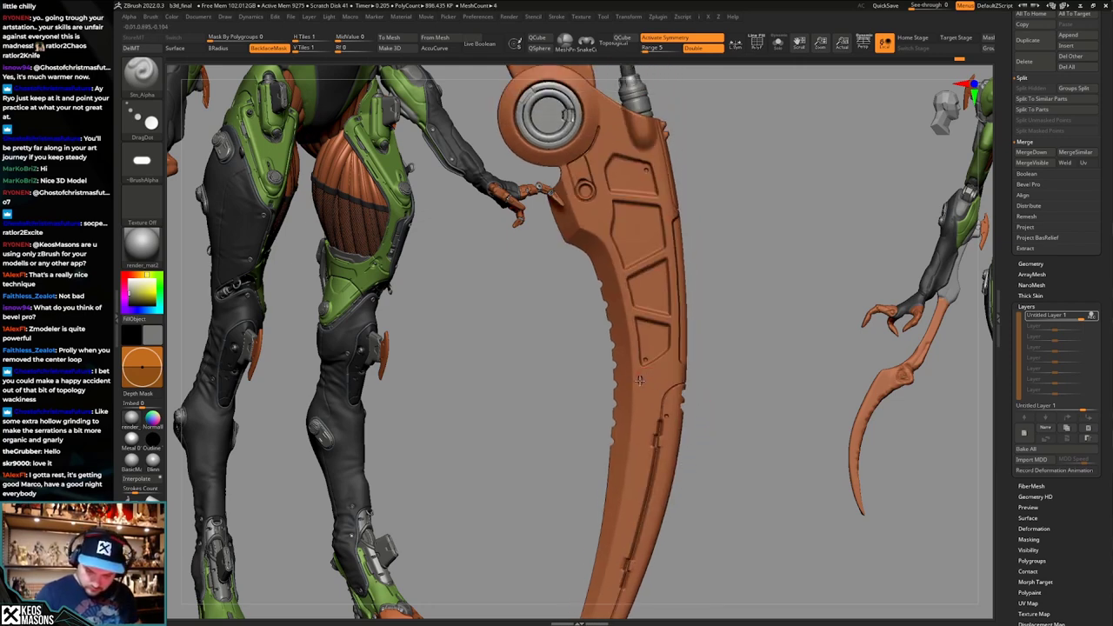
# Try a short bar stamp on the blade just below the fourth panel's lower end.
pyautogui.press('ctrl')
pyautogui.moveTo(643, 376); pyautogui.dragTo(644, 373)
pyautogui.keyDown('alt'); pyautogui.moveTo(709, 454); pyautogui.dragTo(723, 372); pyautogui.keyUp('alt')
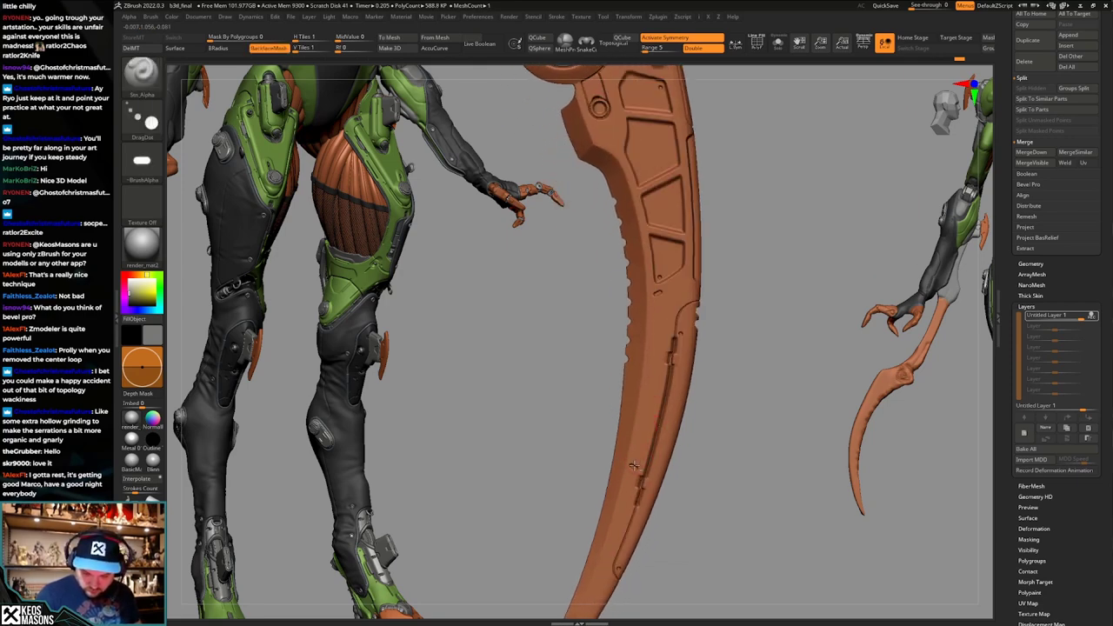
pyautogui.keyDown('ctrl'); pyautogui.moveTo(702, 461); pyautogui.dragTo(723, 380, button='right'); pyautogui.keyUp('ctrl')
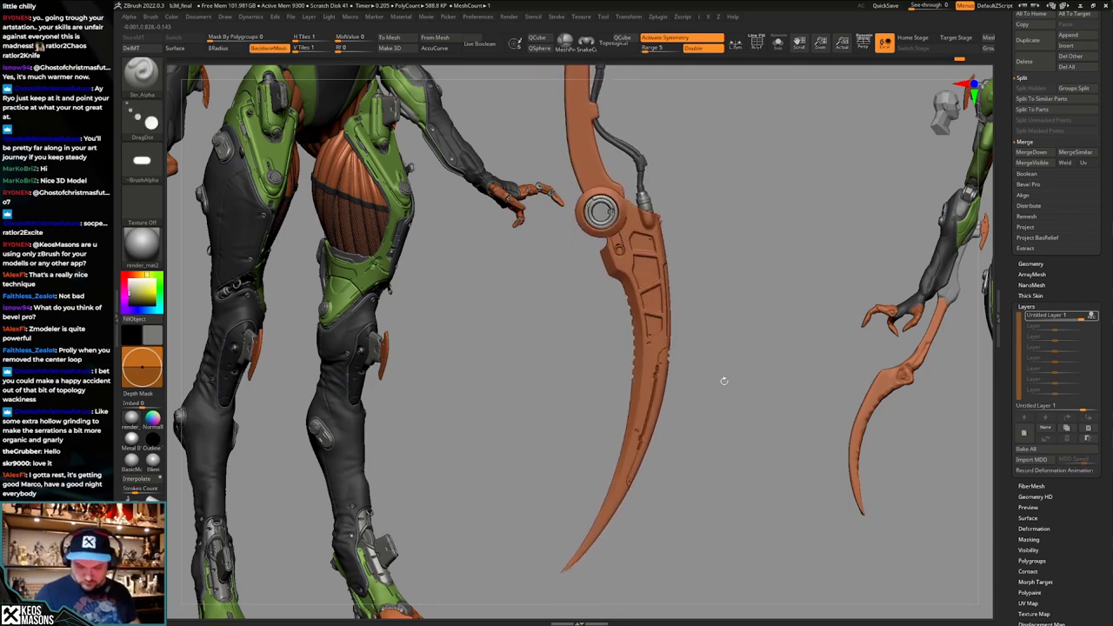
pyautogui.hotkey('ctrl', 'z')
pyautogui.hotkey('ctrl', 'z')
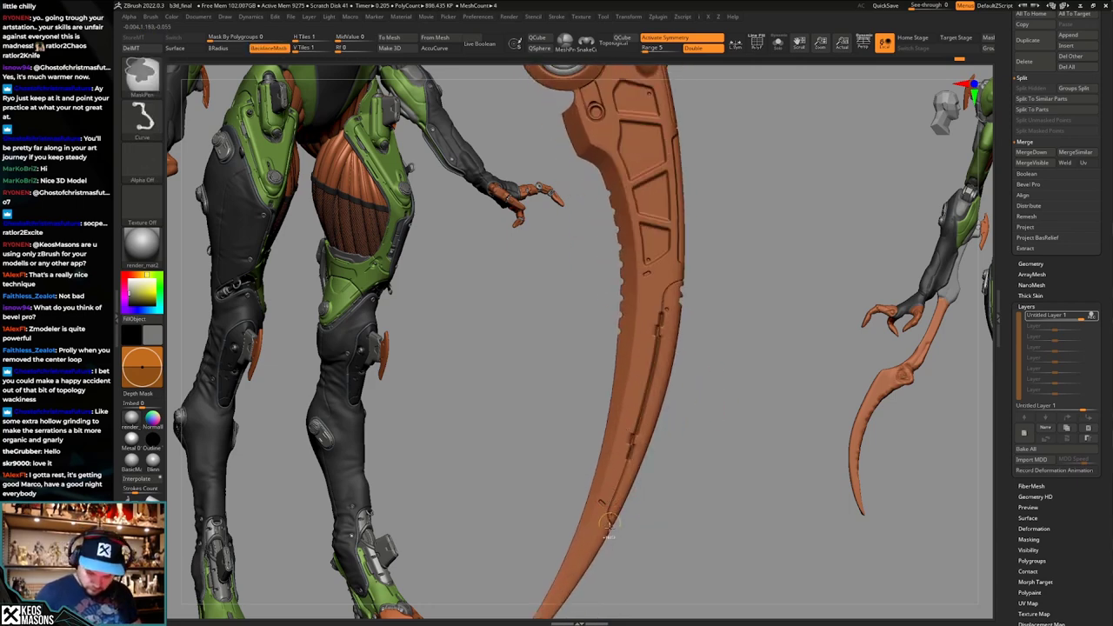
# Undo the short bar stamp beside the long groove's lower end and retry stamping along the blade.
pyautogui.hotkey('ctrl', 'z')
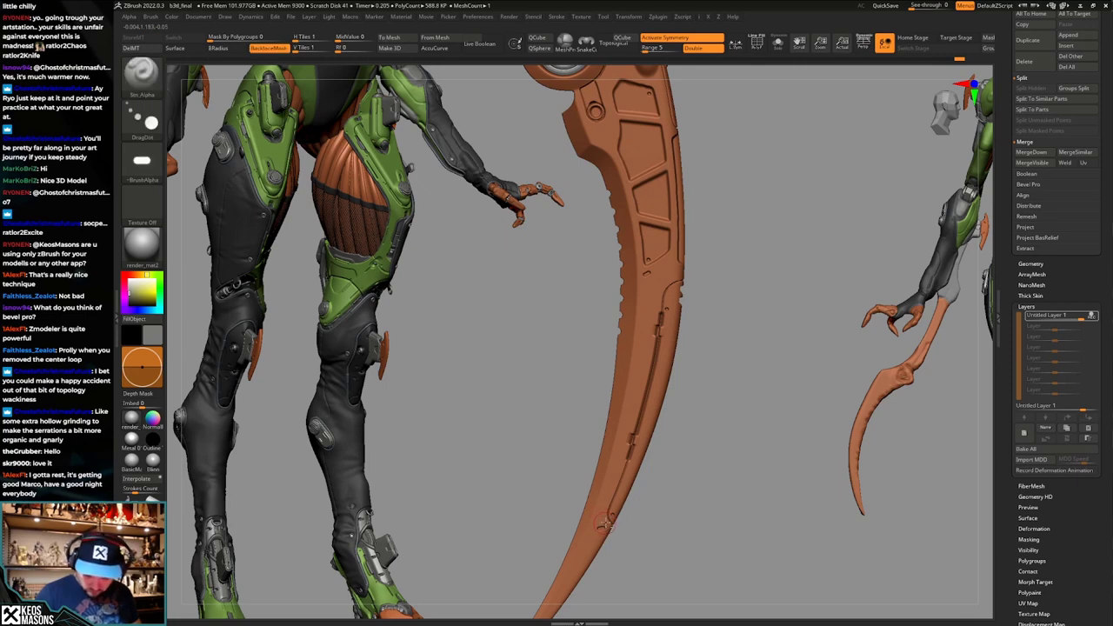
pyautogui.moveTo(714, 409)
pyautogui.mouseDown(button='right')
pyautogui.moveTo(698, 434)
pyautogui.moveTo(711, 392)
pyautogui.moveTo(705, 438)
pyautogui.mouseUp(button='right')
pyautogui.press('ctrl')
pyautogui.click(650, 351)
pyautogui.keyDown('alt'); pyautogui.moveTo(656, 375); pyautogui.dragTo(672, 294, button='right'); pyautogui.keyUp('alt')
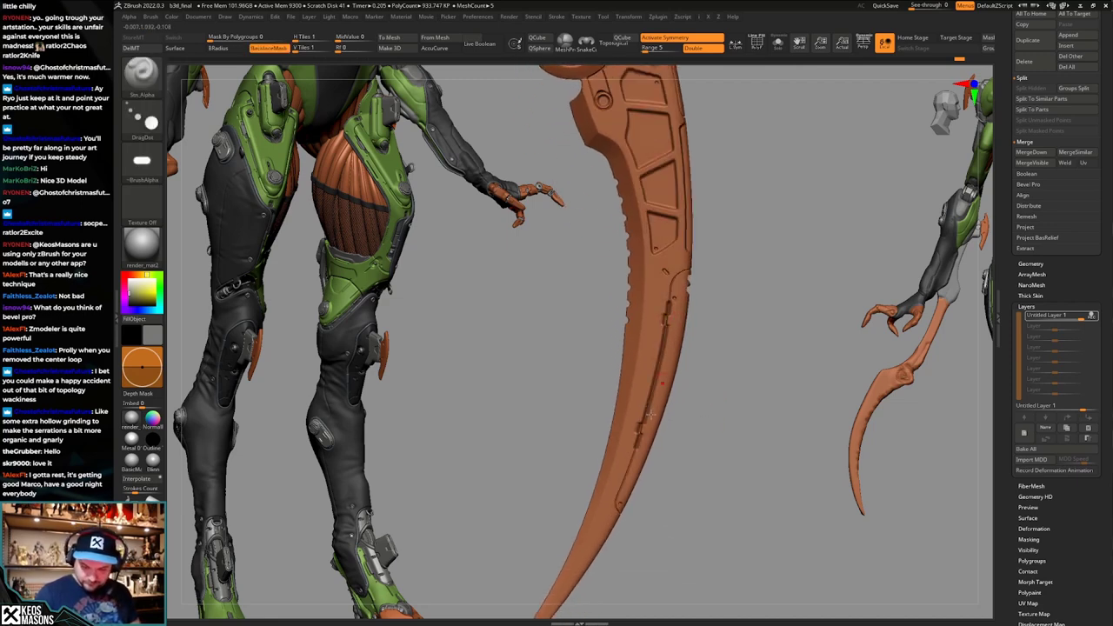
pyautogui.keyDown('ctrl'); pyautogui.moveTo(705, 408); pyautogui.dragTo(709, 335, button='right'); pyautogui.keyUp('ctrl')
pyautogui.moveTo(709, 334)
pyautogui.keyDown('alt'); pyautogui.mouseDown(button='right')
pyautogui.moveTo(714, 432)
pyautogui.moveTo(686, 472)
pyautogui.mouseUp(button='right'); pyautogui.keyUp('alt')
pyautogui.moveTo(681, 261)
pyautogui.keyDown('alt'); pyautogui.mouseDown(button='right')
pyautogui.moveTo(675, 329)
pyautogui.moveTo(655, 375)
pyautogui.moveTo(603, 375)
pyautogui.moveTo(634, 375)
pyautogui.mouseUp(button='right'); pyautogui.keyUp('alt')
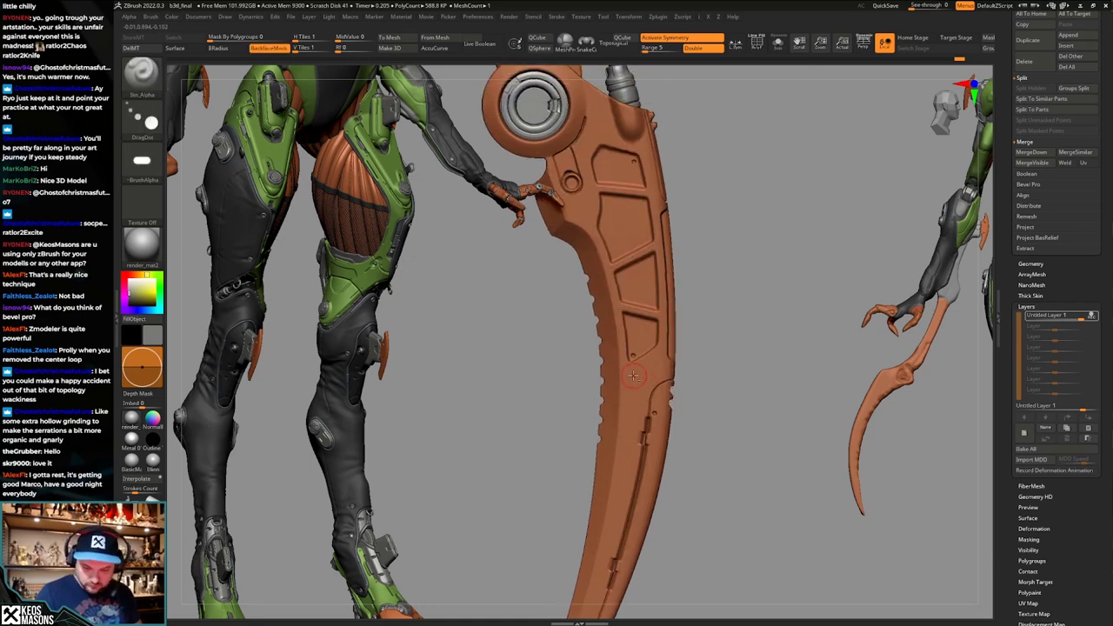
# Stamp the short bar below the fourth panel and again beside the long groove's lower end.
pyautogui.moveTo(632, 375); pyautogui.dragTo(630, 376)
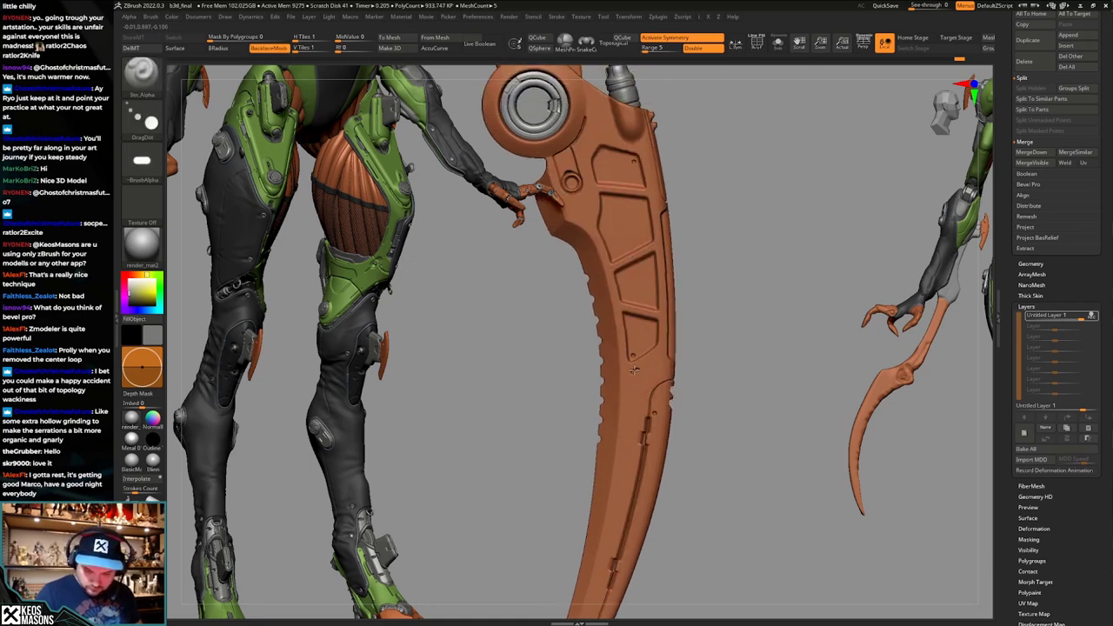
pyautogui.keyDown('alt'); pyautogui.moveTo(634, 370); pyautogui.dragTo(625, 481, button='right'); pyautogui.keyUp('alt')
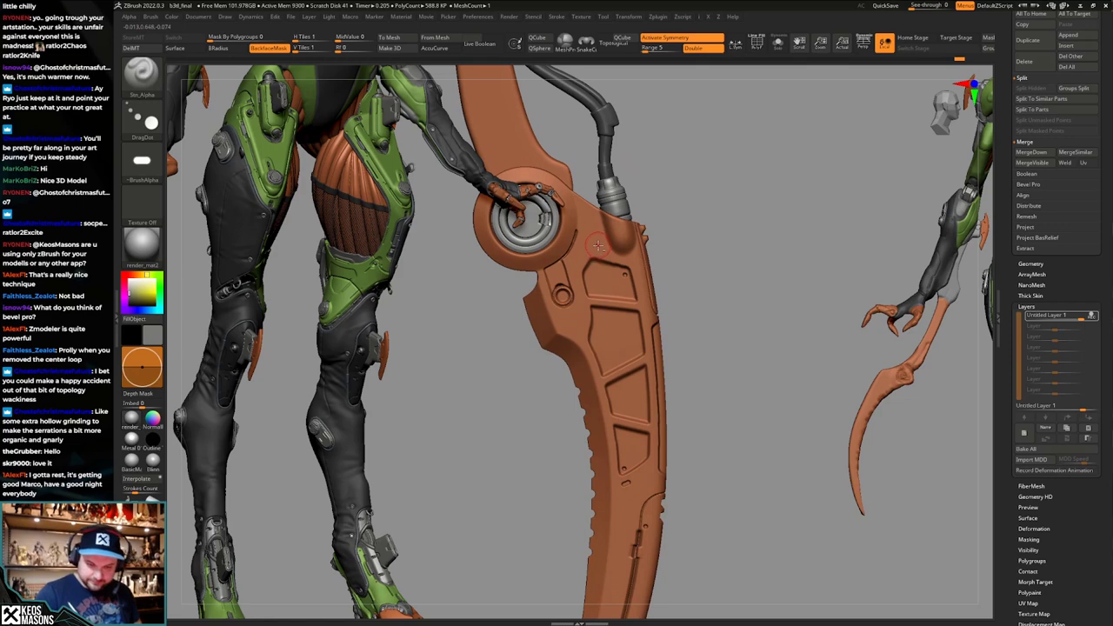
pyautogui.moveTo(598, 246); pyautogui.dragTo(666, 281, button='right')
pyautogui.moveTo(663, 372)
pyautogui.mouseDown(button='right')
pyautogui.moveTo(666, 248)
pyautogui.moveTo(638, 400)
pyautogui.moveTo(662, 446)
pyautogui.moveTo(658, 418)
pyautogui.mouseUp(button='right')
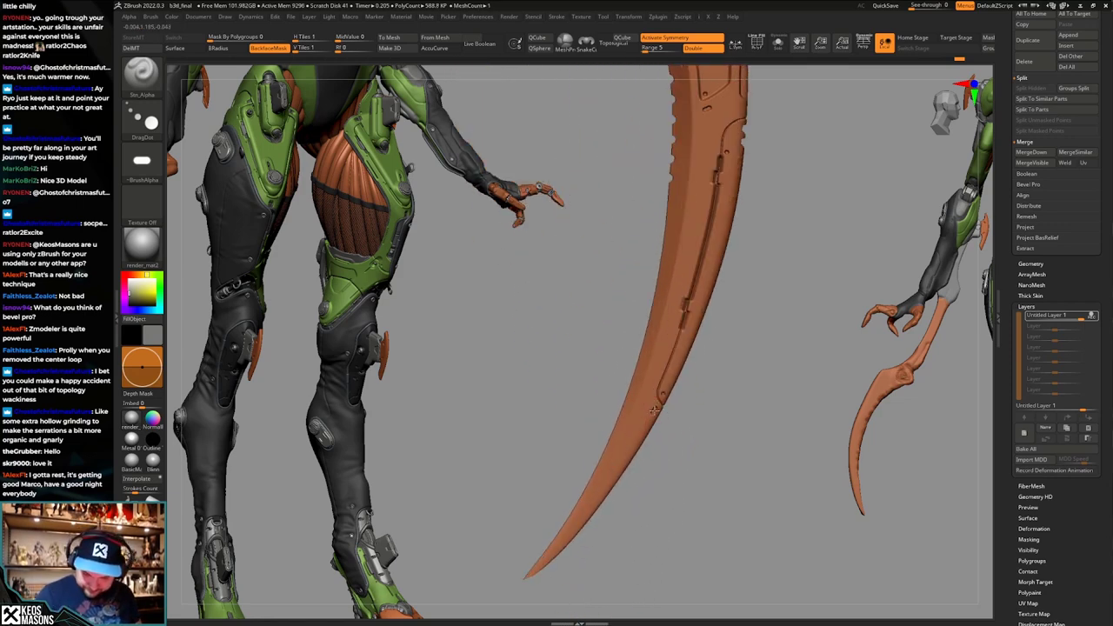
pyautogui.hotkey('ctrl', 'z')
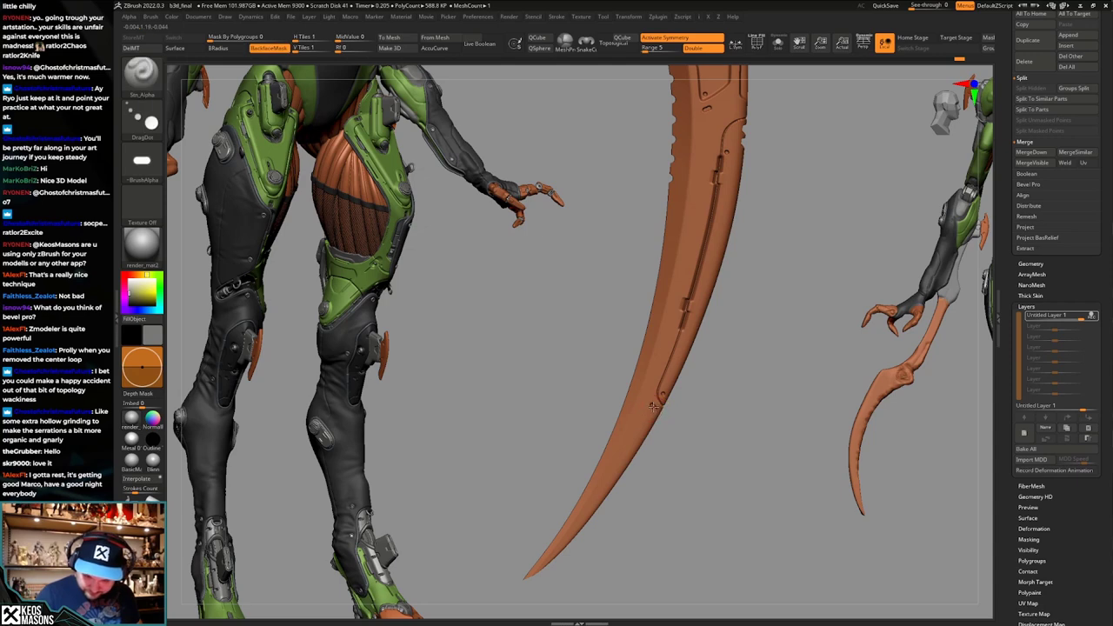
pyautogui.hotkey('ctrl', 'shift', 'z')
pyautogui.hotkey('ctrl', 'shift', 'z')
pyautogui.hotkey('ctrl', 'shift', 'z')
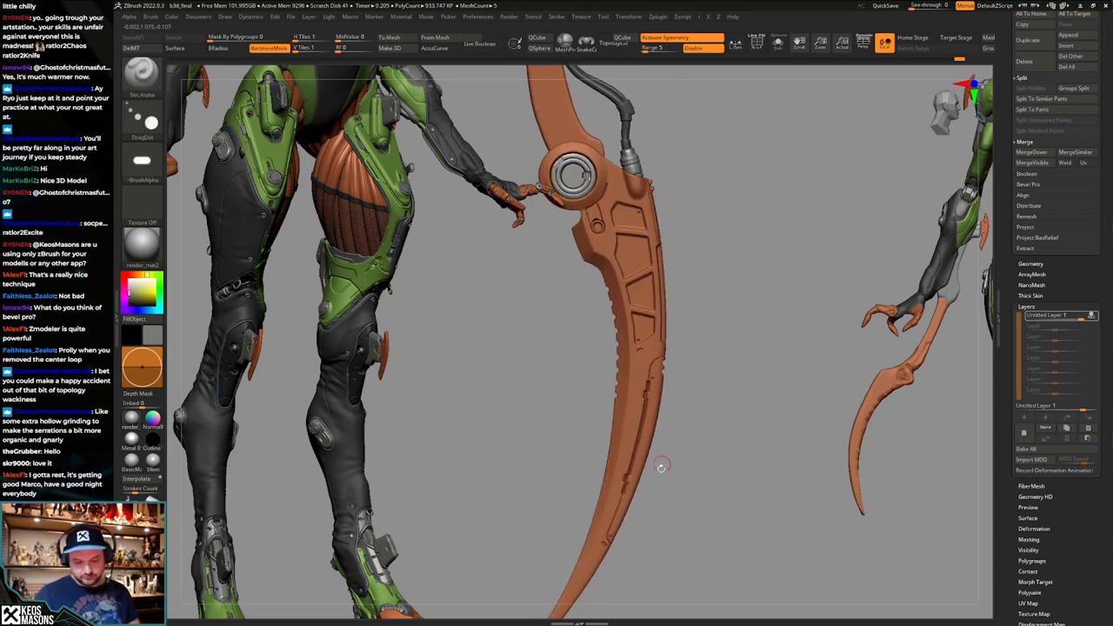
# Try the short bar stamp on the blade between the joint disc and the cable socket.
pyautogui.keyDown('alt'); pyautogui.moveTo(661, 466); pyautogui.dragTo(677, 414); pyautogui.keyUp('alt')
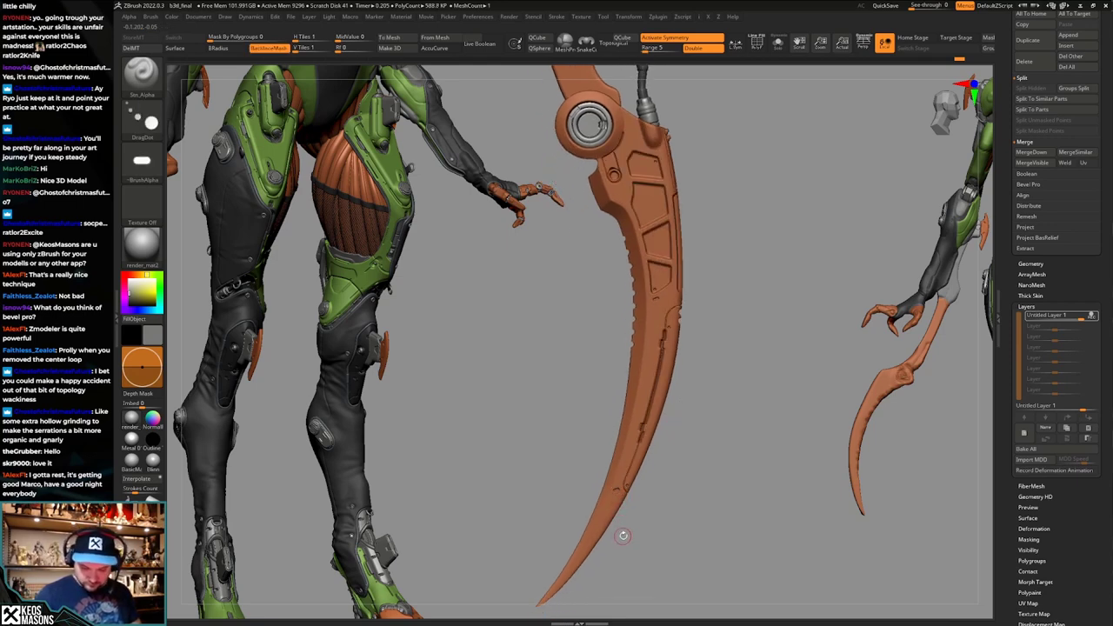
pyautogui.keyDown('alt'); pyautogui.moveTo(618, 539); pyautogui.dragTo(599, 590); pyautogui.keyUp('alt')
pyautogui.keyDown('alt'); pyautogui.moveTo(660, 303); pyautogui.dragTo(682, 298); pyautogui.keyUp('alt')
pyautogui.moveTo(728, 423); pyautogui.dragTo(730, 513)
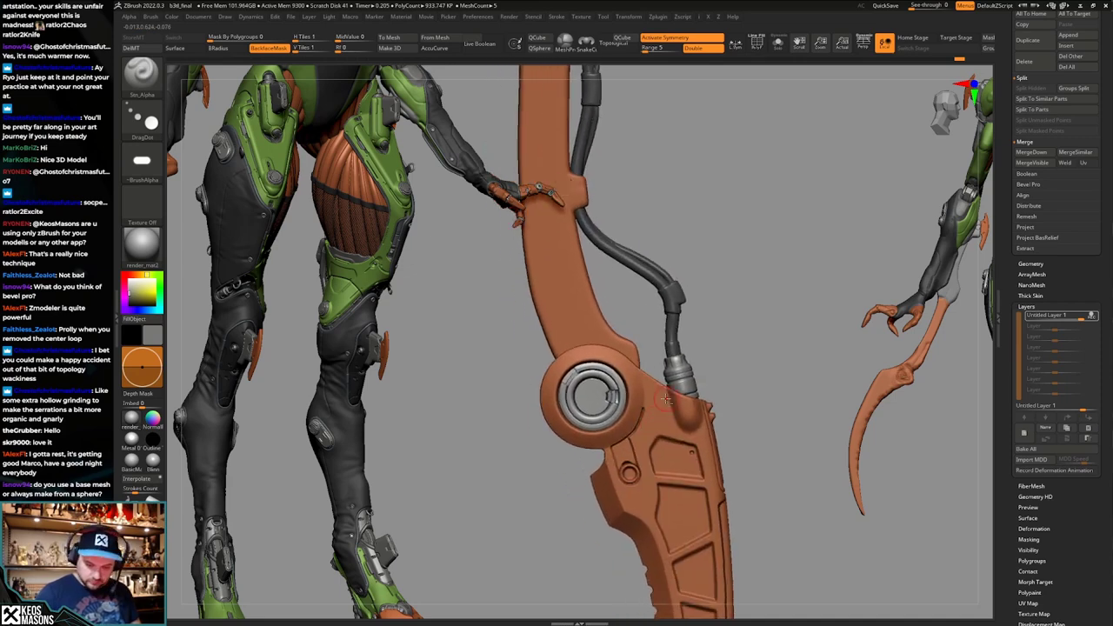
pyautogui.moveTo(640, 421); pyautogui.dragTo(642, 401)
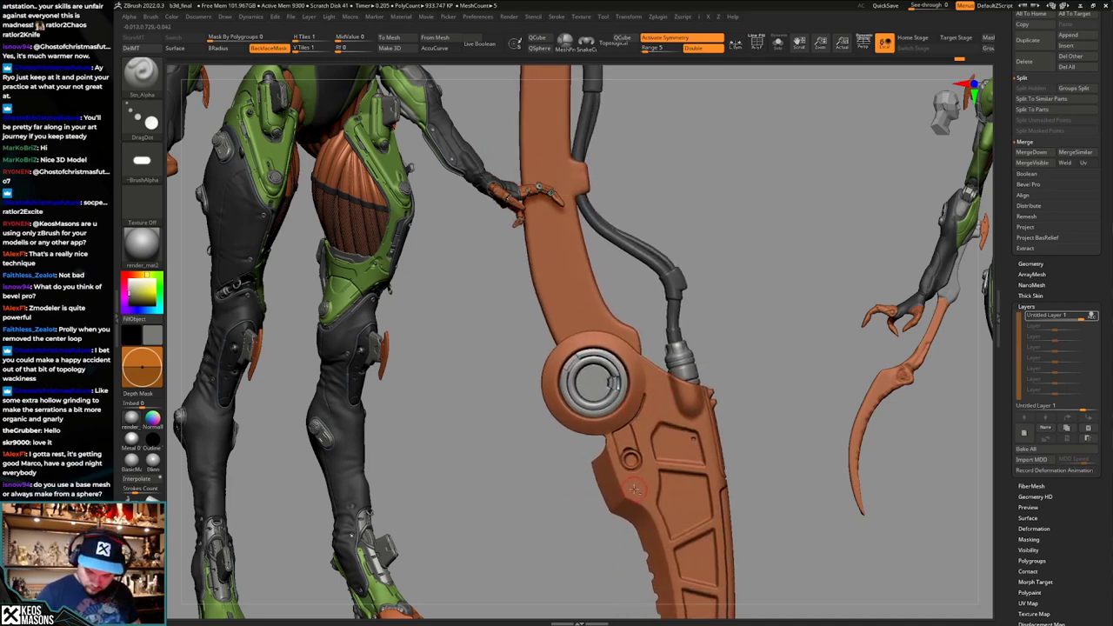
pyautogui.keyDown('ctrl'); pyautogui.moveTo(635, 492); pyautogui.dragTo(636, 458, button='right'); pyautogui.keyUp('ctrl')
pyautogui.keyDown('alt'); pyautogui.moveTo(635, 457); pyautogui.dragTo(662, 291, button='right'); pyautogui.keyUp('alt')
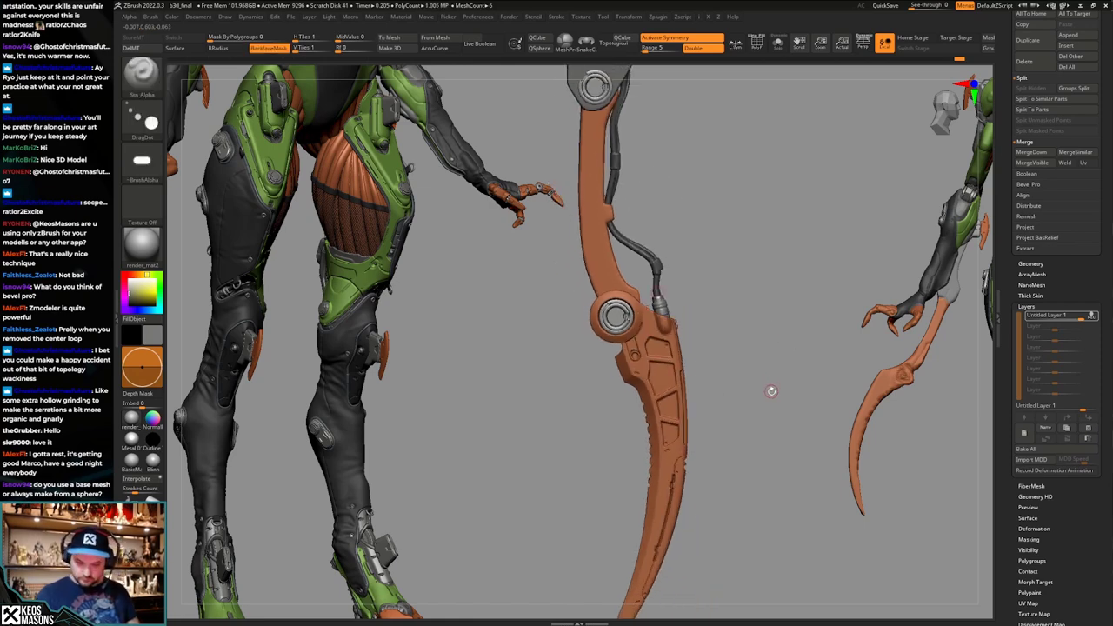
# Stamp a short bar into the blade right beside the lower joint disc's edge.
pyautogui.keyDown('ctrl'); pyautogui.moveTo(675, 390); pyautogui.dragTo(682, 418, button='right'); pyautogui.keyUp('ctrl')
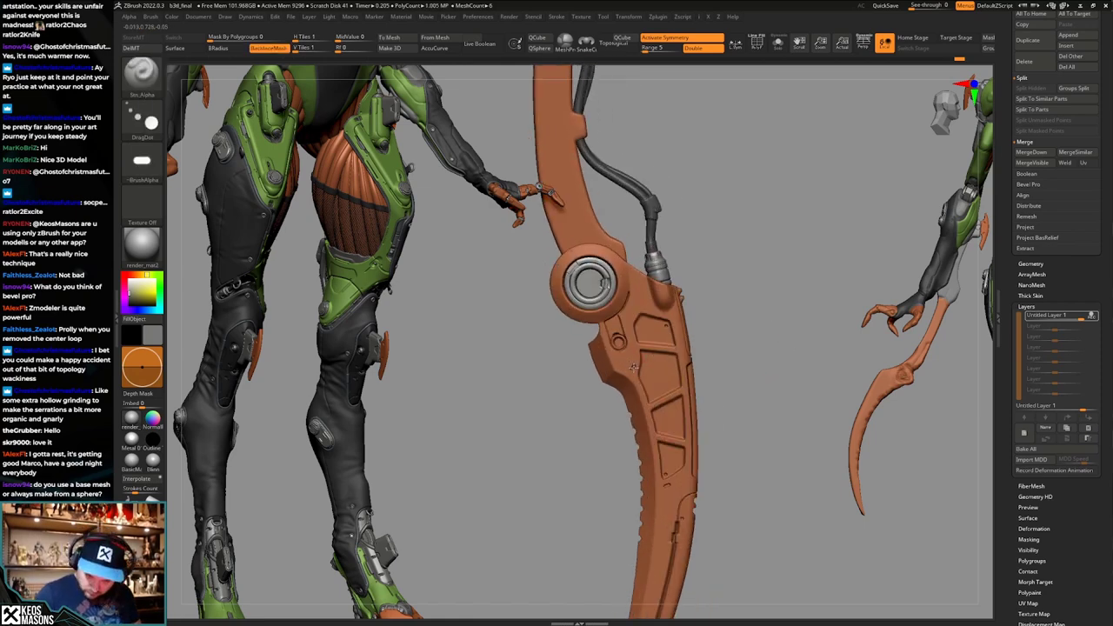
pyautogui.keyDown('alt'); pyautogui.moveTo(753, 362); pyautogui.dragTo(741, 434, button='right'); pyautogui.keyUp('alt')
pyautogui.keyDown('alt'); pyautogui.moveTo(614, 329); pyautogui.dragTo(616, 343, button='right'); pyautogui.keyUp('alt')
pyautogui.keyDown('ctrl'); pyautogui.moveTo(616, 343); pyautogui.dragTo(621, 378, button='right'); pyautogui.keyUp('ctrl')
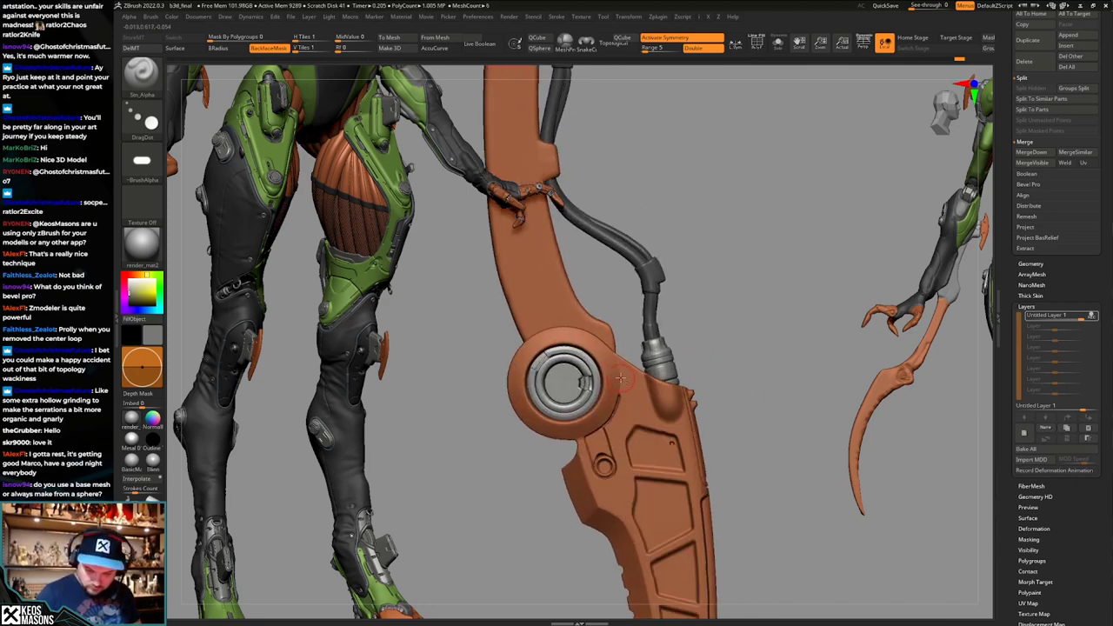
pyautogui.moveTo(619, 383); pyautogui.dragTo(622, 381)
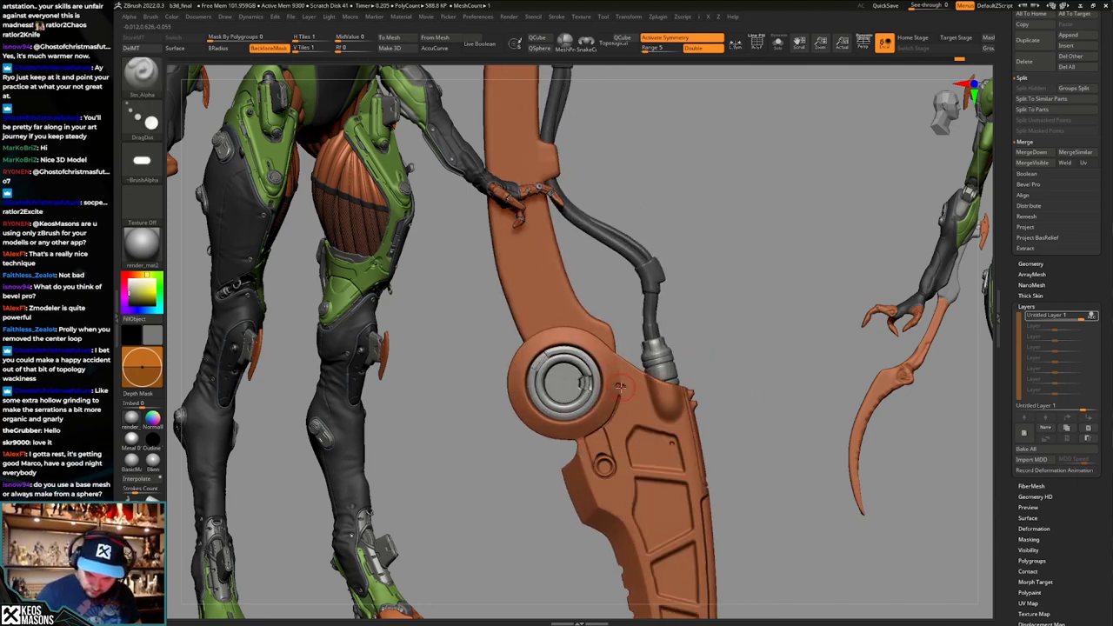
pyautogui.keyDown('ctrl'); pyautogui.moveTo(625, 394); pyautogui.dragTo(621, 356, button='right'); pyautogui.keyUp('ctrl')
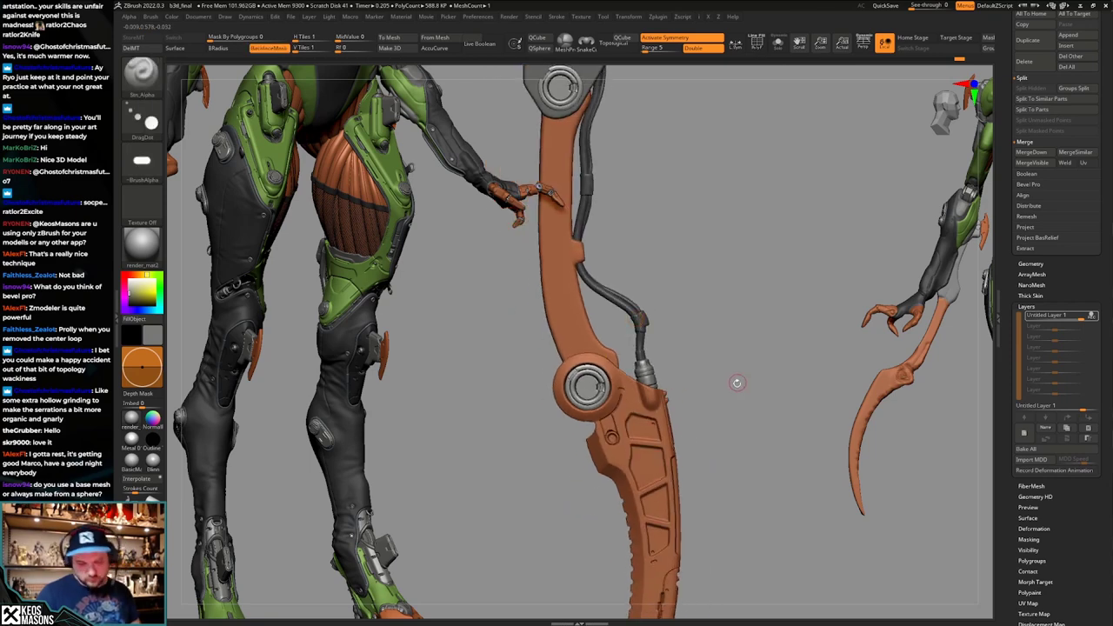
pyautogui.moveTo(640, 415)
pyautogui.keyDown('ctrl'); pyautogui.mouseDown(button='right')
pyautogui.moveTo(649, 458)
pyautogui.moveTo(652, 433)
pyautogui.mouseUp(button='right'); pyautogui.keyUp('ctrl')
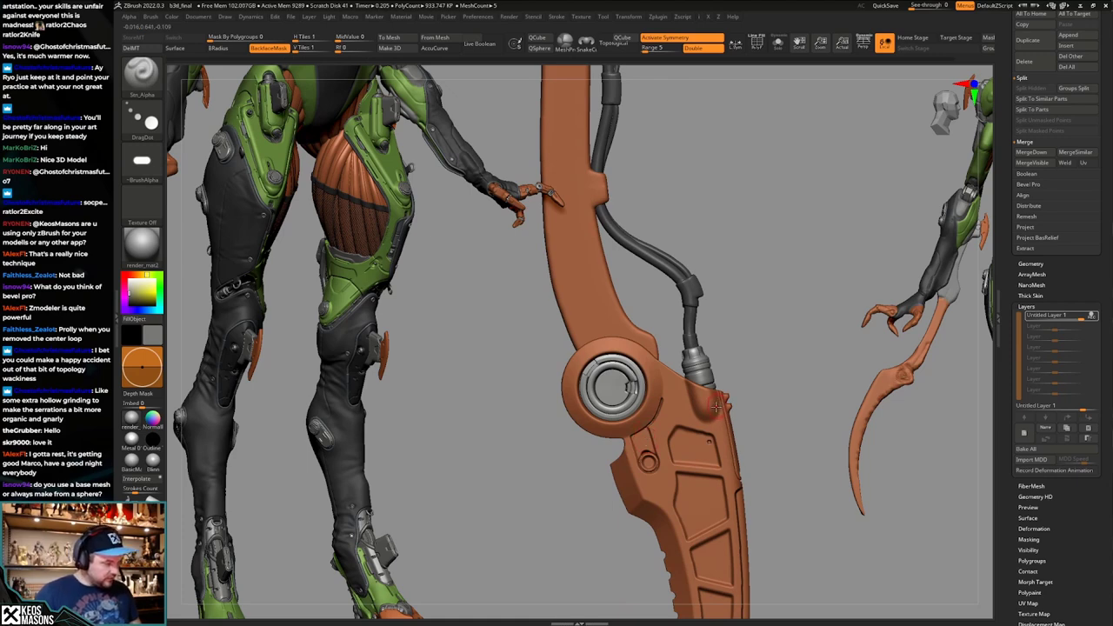
# Switch the stamp alpha to the long bar Image2, rotate it upright, and undo a test stamp by the joint disc.
pyautogui.keyDown('alt'); pyautogui.moveTo(712, 378); pyautogui.dragTo(706, 418, button='right'); pyautogui.keyUp('alt')
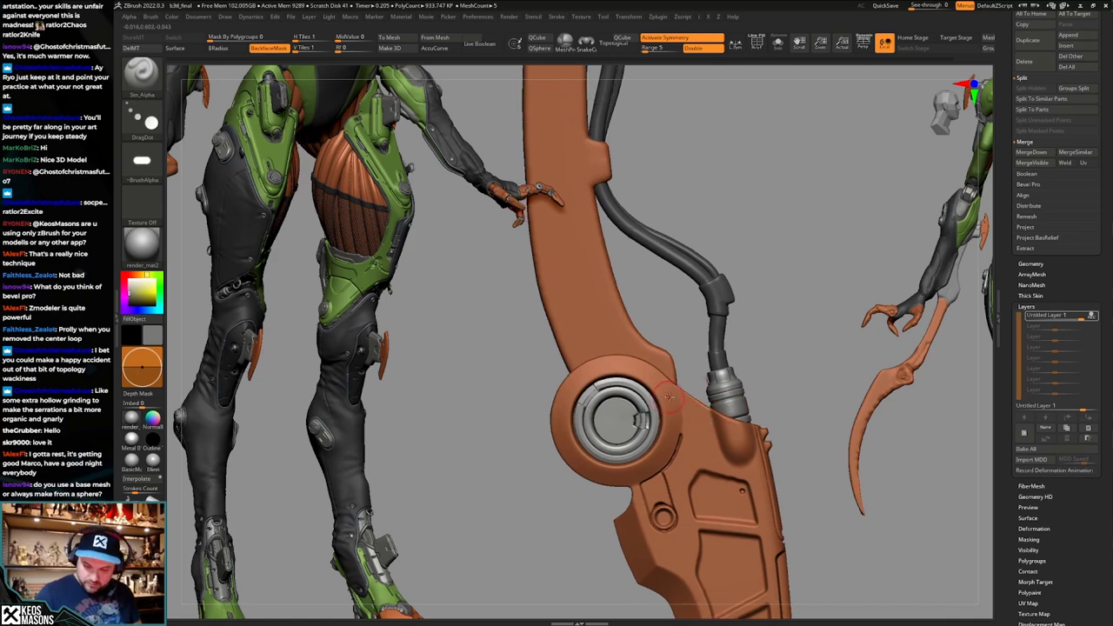
pyautogui.press('F4')
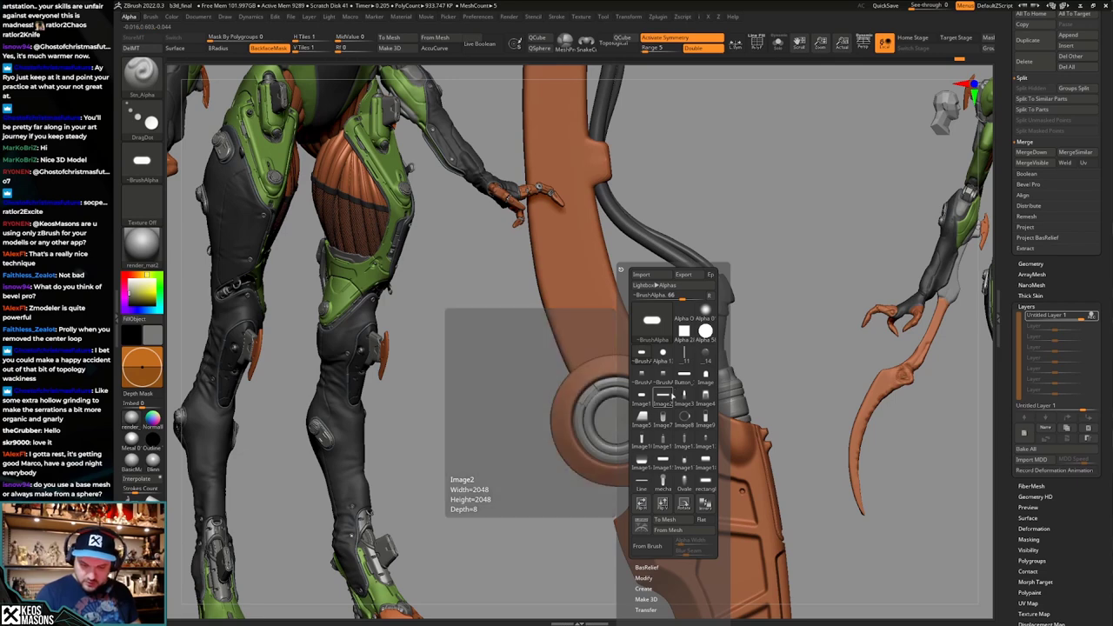
pyautogui.click(670, 396)
pyautogui.rightClick(641, 419)
pyautogui.press('F4')
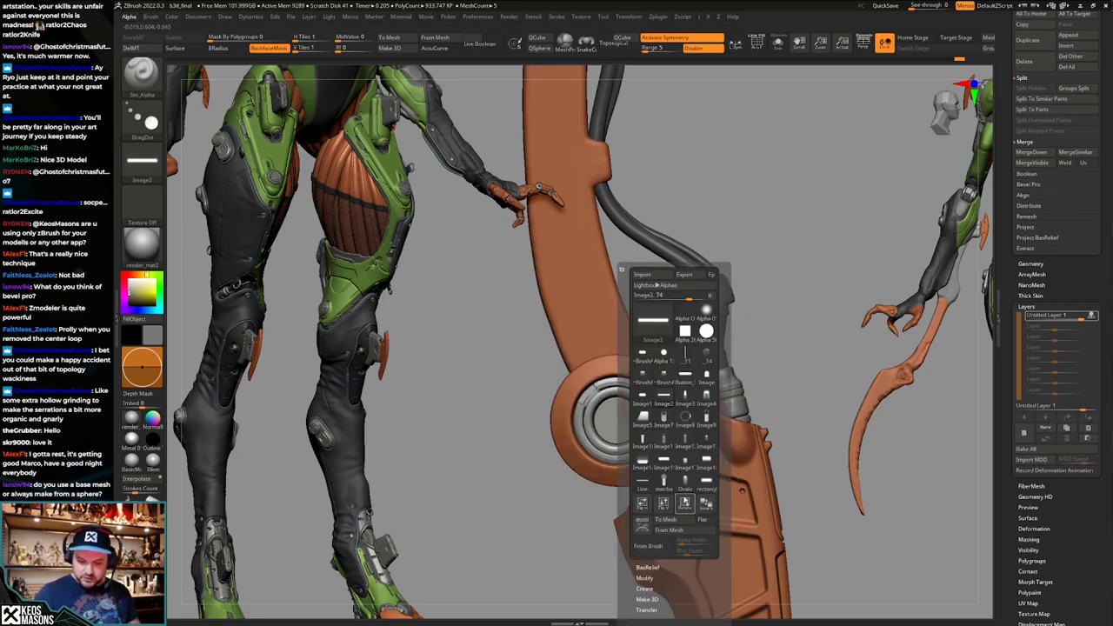
pyautogui.click(685, 502)
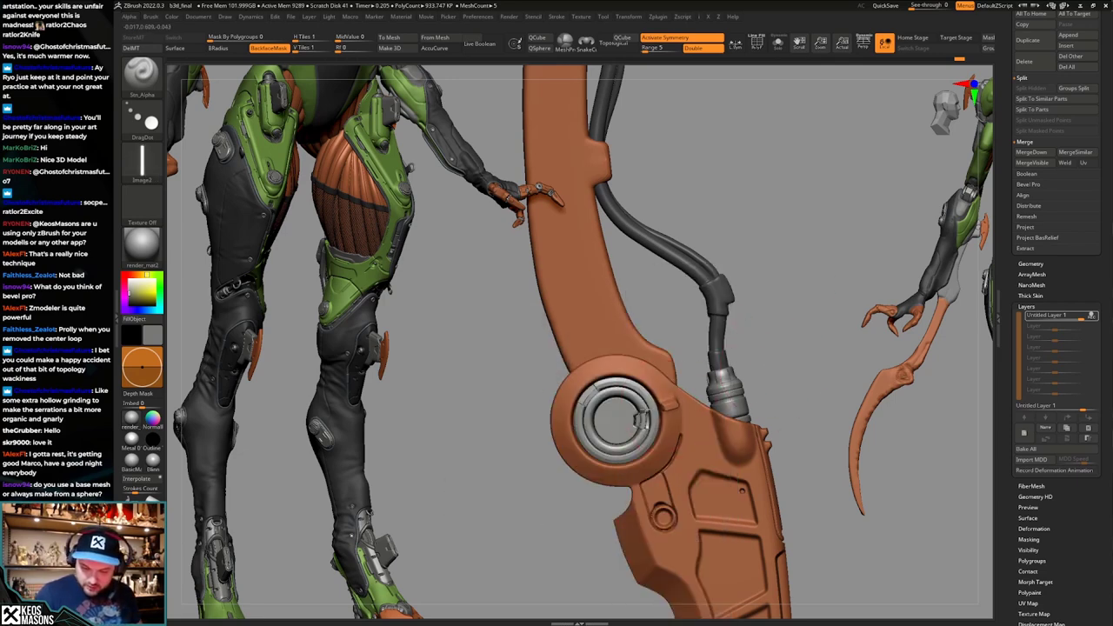
pyautogui.hotkey('ctrl', 'z')
# Switch the stamp alpha back to Image1, rotate it upright, and try stamps at the joint disc's upper rim, undoing them.
pyautogui.press('F4')
pyautogui.click(678, 396)
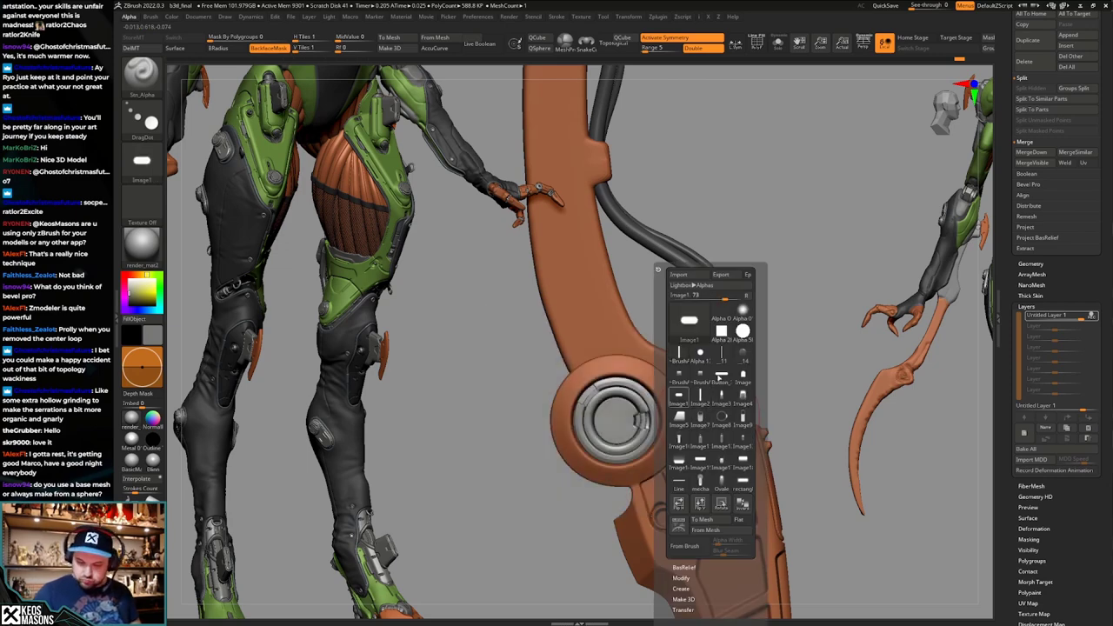
pyautogui.moveTo(659, 412)
pyautogui.mouseDown()
pyautogui.moveTo(641, 419)
pyautogui.moveTo(659, 397)
pyautogui.mouseUp()
pyautogui.hotkey('ctrl', 'z')
pyautogui.press('F4')
pyautogui.click(687, 503)
pyautogui.press('space')
pyautogui.press('space')
pyautogui.hotkey('ctrl', 'z')
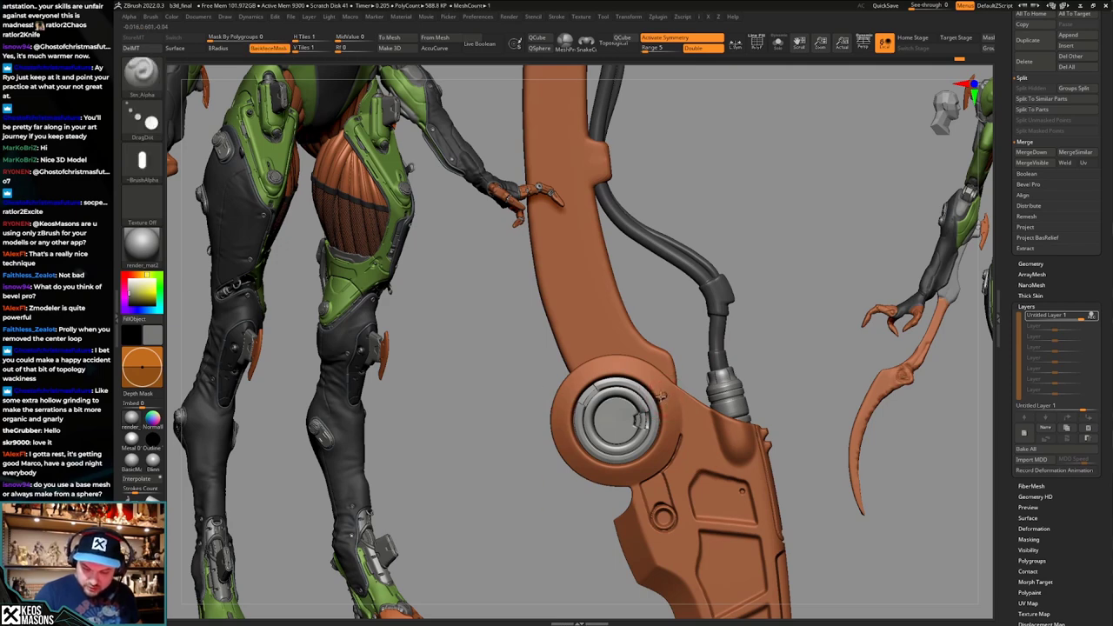
# Stamp short bars at the upper and lower edge of the lower joint disc's rim, then switch to the ClayBuildup brush.
pyautogui.press('space')
pyautogui.hotkey('ctrl', 'z')
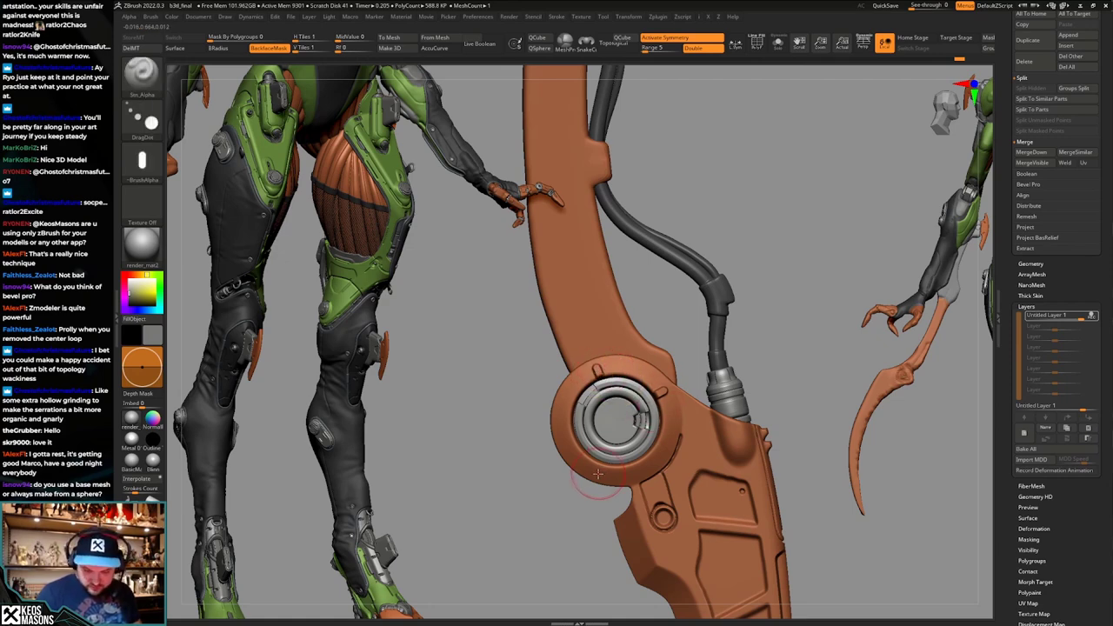
pyautogui.keyDown('ctrl'); pyautogui.moveTo(615, 451); pyautogui.dragTo(622, 419, button='right'); pyautogui.keyUp('ctrl')
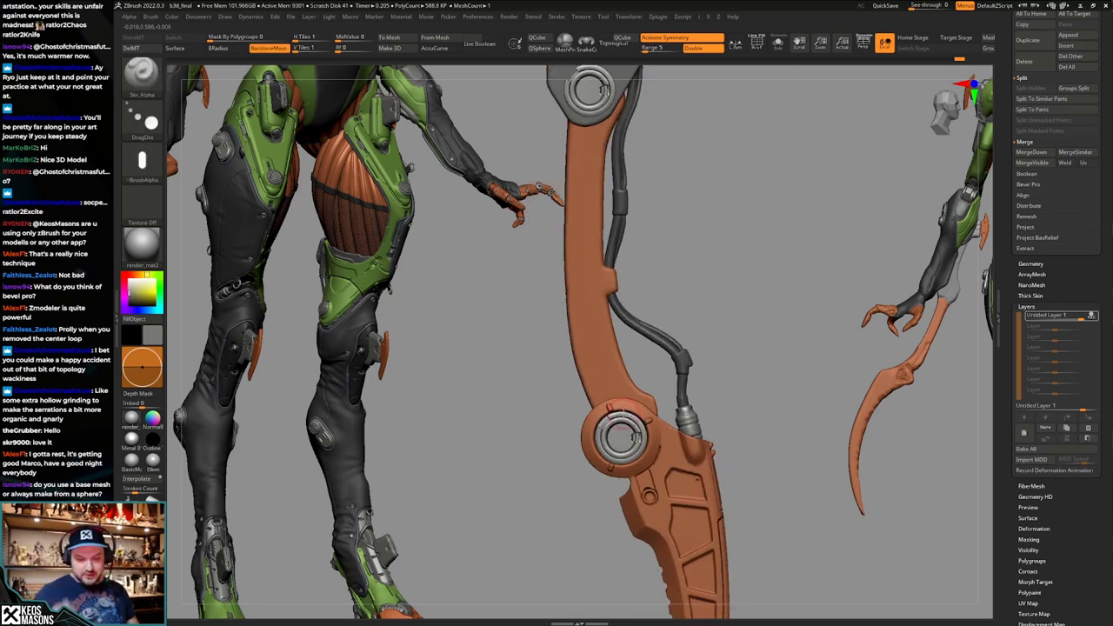
pyautogui.moveTo(687, 430)
pyautogui.keyDown('alt'); pyautogui.mouseDown(button='right')
pyautogui.moveTo(699, 415)
pyautogui.moveTo(713, 433)
pyautogui.mouseUp(button='right'); pyautogui.keyUp('alt')
pyautogui.press('space')
pyautogui.click(715, 386)
pyautogui.keyDown('ctrl'); pyautogui.moveTo(741, 337); pyautogui.dragTo(745, 356, button='right'); pyautogui.keyUp('ctrl')
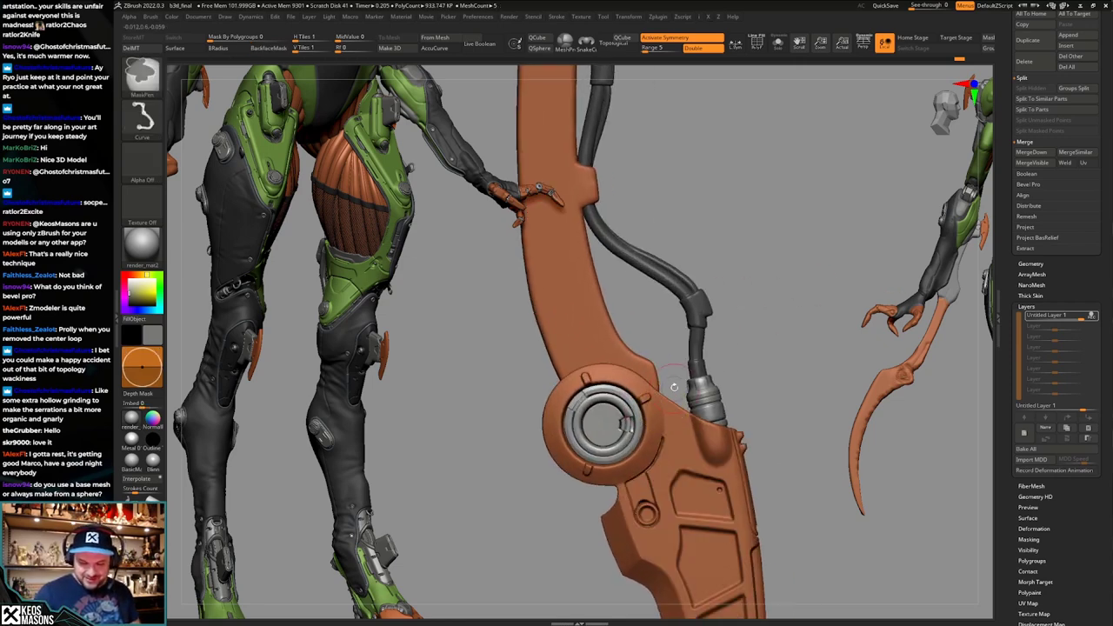
pyautogui.keyDown('ctrl'); pyautogui.moveTo(666, 380); pyautogui.dragTo(667, 404, button='right'); pyautogui.keyUp('ctrl')
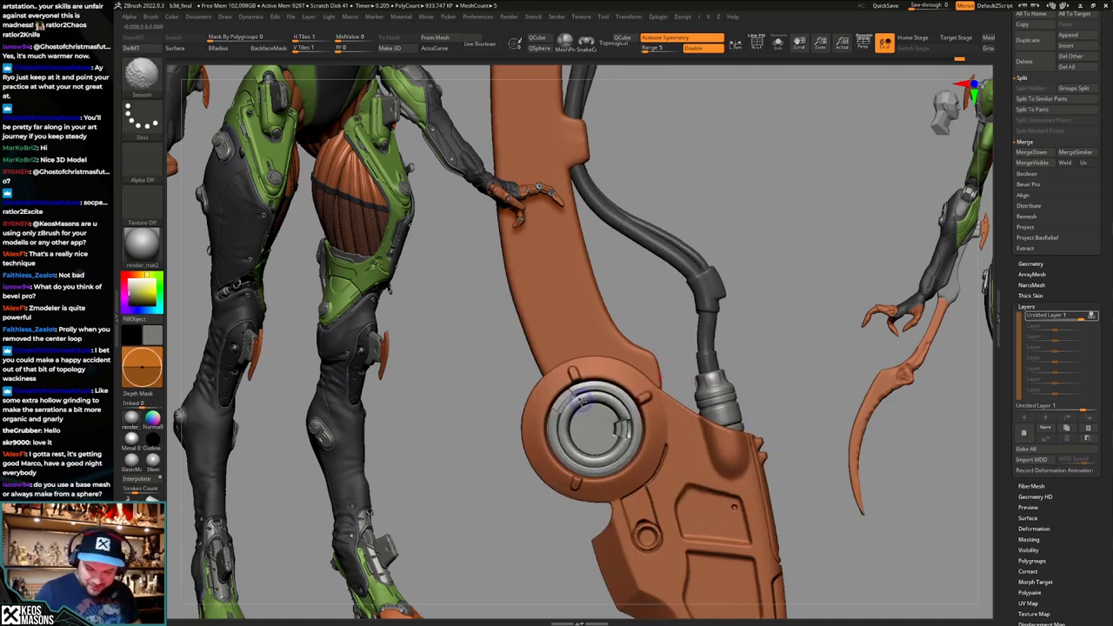
pyautogui.keyDown('ctrl'); pyautogui.moveTo(744, 339); pyautogui.dragTo(748, 314, button='right'); pyautogui.keyUp('ctrl')
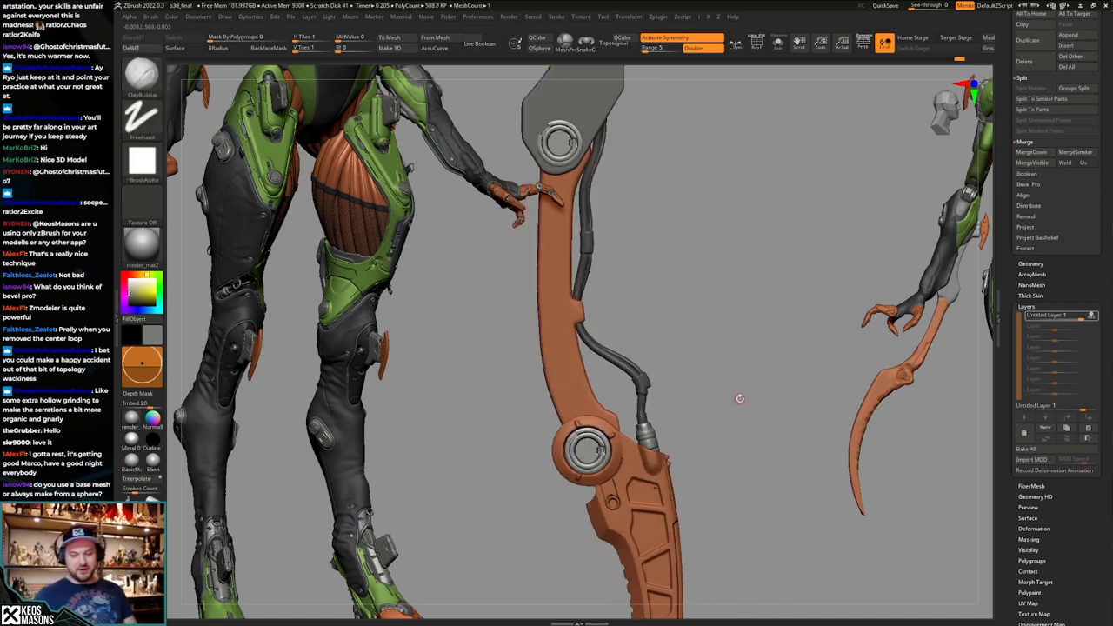
pyautogui.moveTo(741, 399)
pyautogui.keyDown('alt'); pyautogui.mouseDown(button='right')
pyautogui.moveTo(742, 376)
pyautogui.moveTo(736, 396)
pyautogui.moveTo(692, 402)
pyautogui.moveTo(701, 397)
pyautogui.moveTo(703, 420)
pyautogui.mouseUp(button='right'); pyautogui.keyUp('alt')
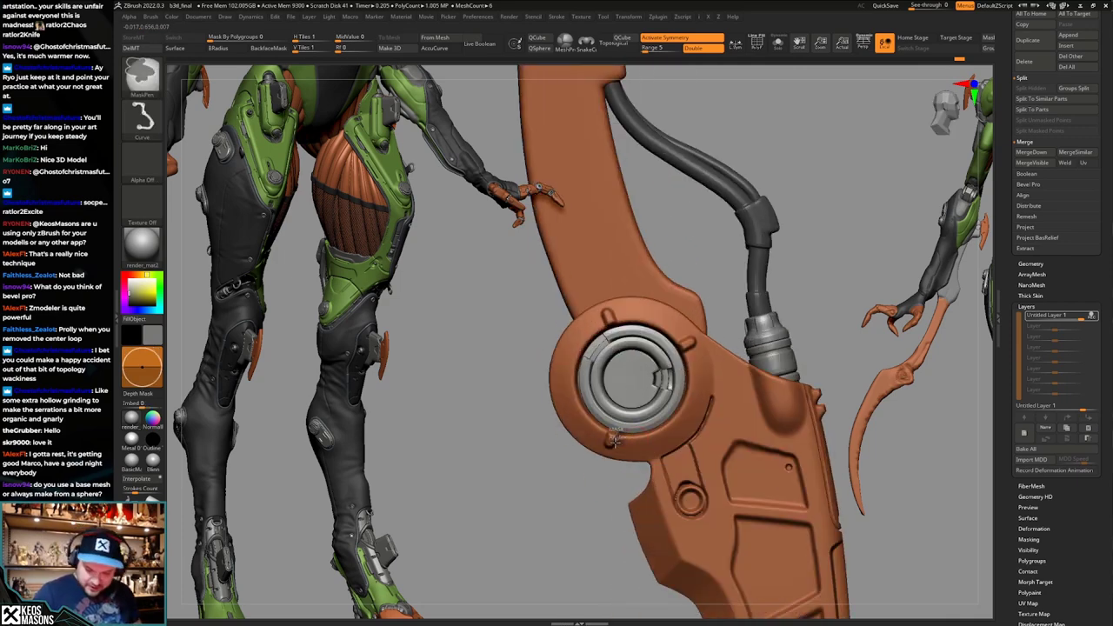
# Try masking small areas of the lower joint disc's rim around the bottom bar and beside the blade.
pyautogui.keyDown('ctrl'); pyautogui.moveTo(618, 432); pyautogui.dragTo(616, 460); pyautogui.keyUp('ctrl')
pyautogui.press('space')
pyautogui.keyDown('ctrl'); pyautogui.click(623, 467); pyautogui.keyUp('ctrl')
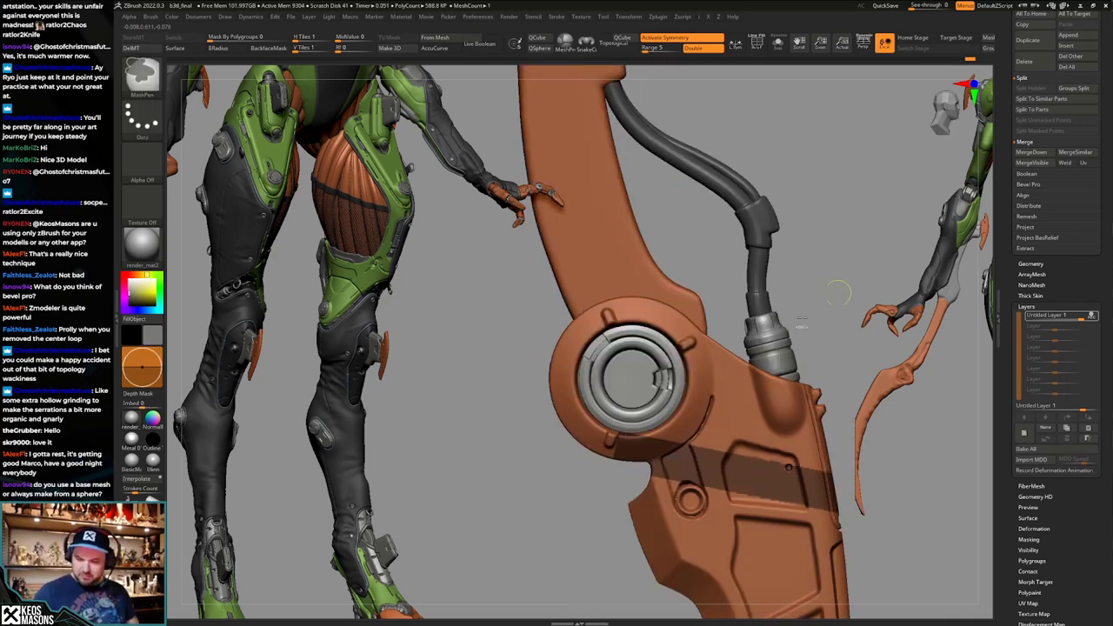
pyautogui.keyDown('ctrl'); pyautogui.moveTo(838, 287); pyautogui.dragTo(852, 300); pyautogui.keyUp('ctrl')
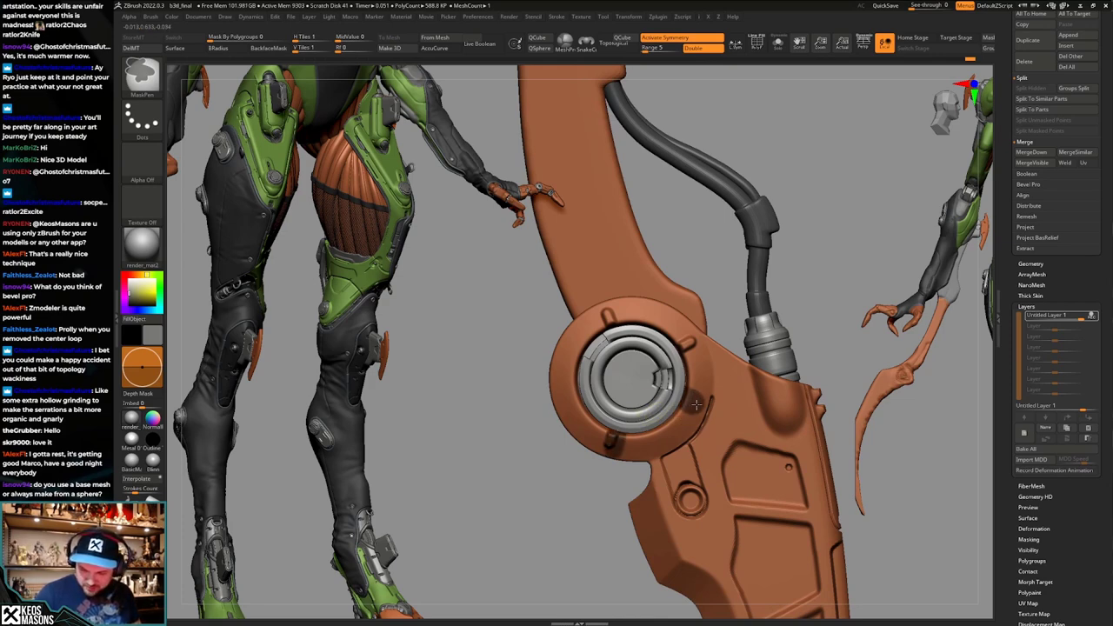
pyautogui.keyDown('ctrl'); pyautogui.moveTo(696, 404); pyautogui.dragTo(700, 405); pyautogui.keyUp('ctrl')
pyautogui.hotkey('shift', 'f')
pyautogui.keyDown('alt'); pyautogui.moveTo(718, 396); pyautogui.dragTo(702, 391, button='right'); pyautogui.keyUp('alt')
pyautogui.hotkey('shift', 'f')
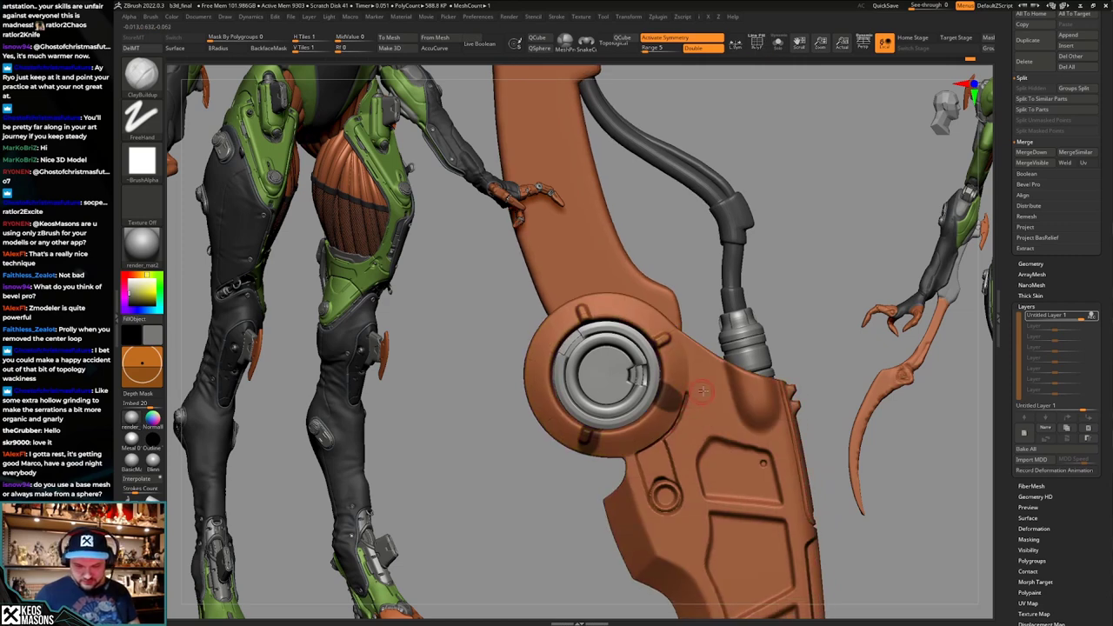
pyautogui.hotkey('ctrl', 'z')
# Isolate the lower joint disc's ring and recess by hiding its polygroups, growing the hidden region, and inverting visibility.
pyautogui.keyDown('ctrl'); pyautogui.keyDown('shift'); pyautogui.click(663, 419); pyautogui.keyUp('shift'); pyautogui.keyUp('ctrl')
pyautogui.click(776, 352)
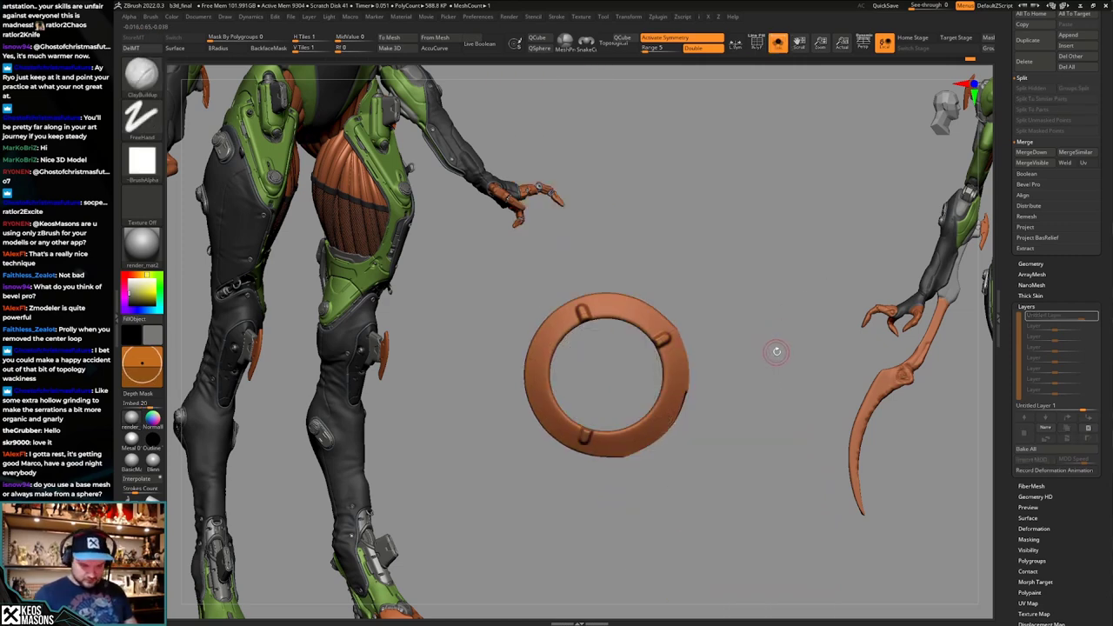
pyautogui.keyDown('ctrl'); pyautogui.keyDown('shift'); pyautogui.moveTo(783, 354); pyautogui.dragTo(771, 336); pyautogui.keyUp('shift'); pyautogui.keyUp('ctrl')
pyautogui.keyDown('ctrl'); pyautogui.keyDown('shift'); pyautogui.click(656, 378); pyautogui.keyUp('shift'); pyautogui.keyUp('ctrl')
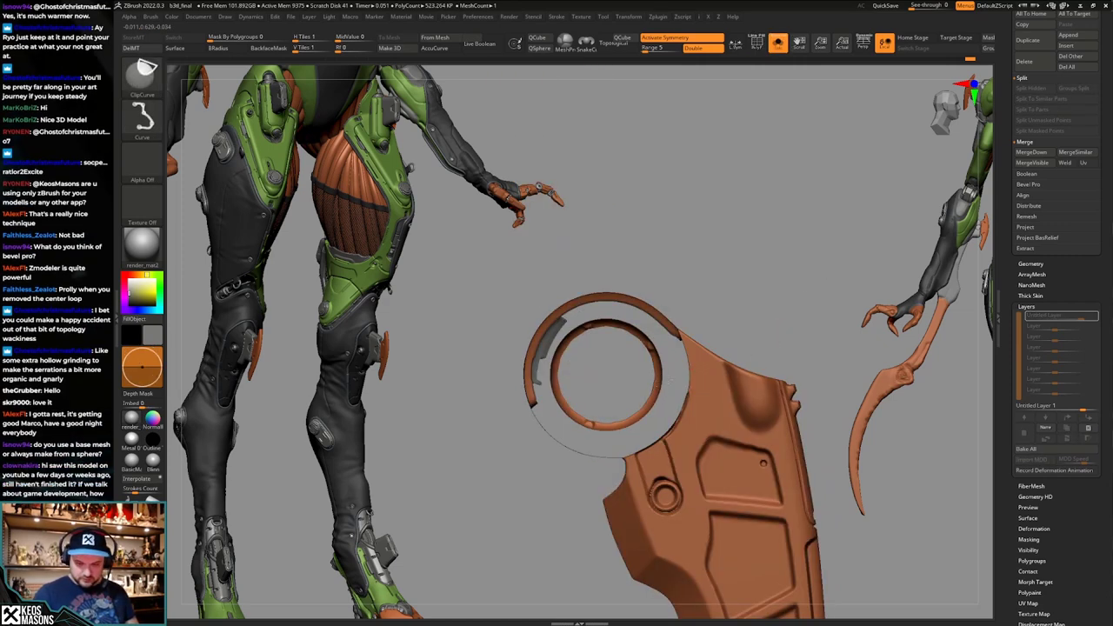
pyautogui.keyDown('ctrl'); pyautogui.keyDown('shift'); pyautogui.click(658, 380); pyautogui.keyUp('shift'); pyautogui.keyUp('ctrl')
pyautogui.hotkey('shift', 'x')
pyautogui.hotkey('shift', 'x')
pyautogui.hotkey('shift', 'x')
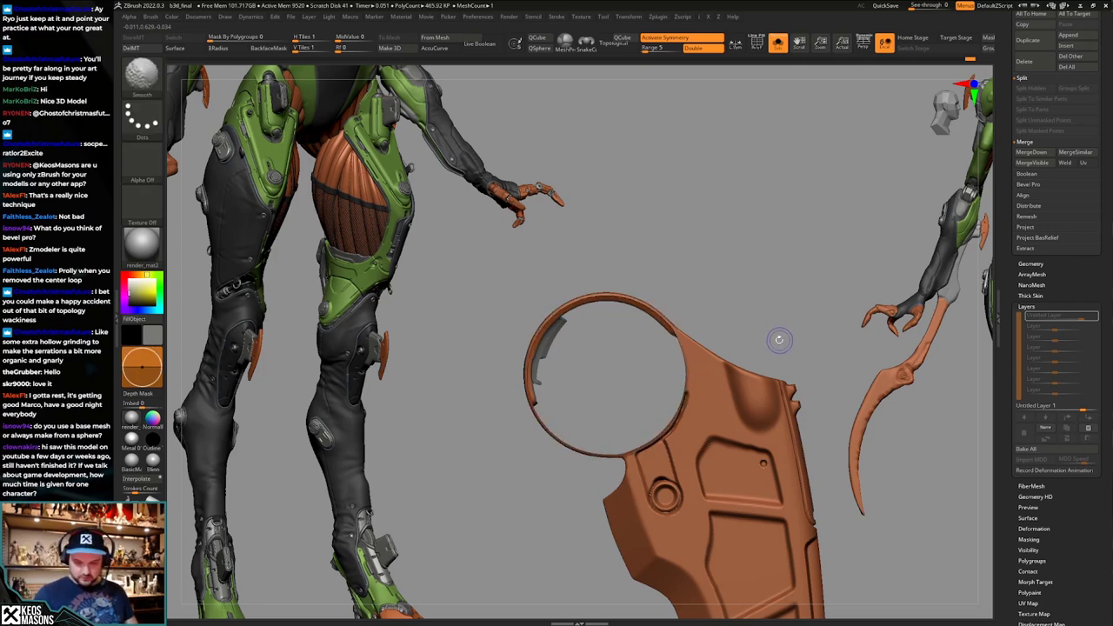
pyautogui.hotkey('shift', 'x')
pyautogui.hotkey('shift', 'x')
pyautogui.hotkey('shift', 'x')
pyautogui.hotkey('shift', 'x')
pyautogui.moveTo(776, 339); pyautogui.dragTo(813, 315)
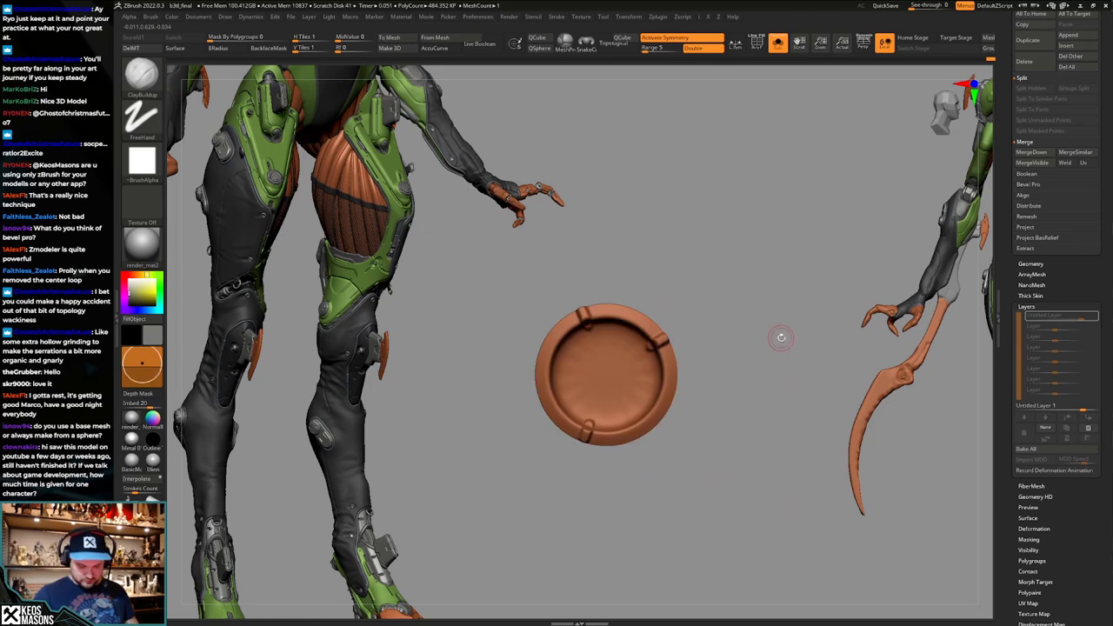
# Shrink the visible region to the joint disc's inner rim, mask it, and show the full blade piece again.
pyautogui.hotkey('ctrl', 'shift', 's')
pyautogui.hotkey('ctrl', 'shift', 's')
pyautogui.hotkey('ctrl', 'shift', 's')
pyautogui.hotkey('ctrl', 'shift', 's')
pyautogui.hotkey('ctrl', 'shift', 's')
pyautogui.hotkey('ctrl', 'shift', 's')
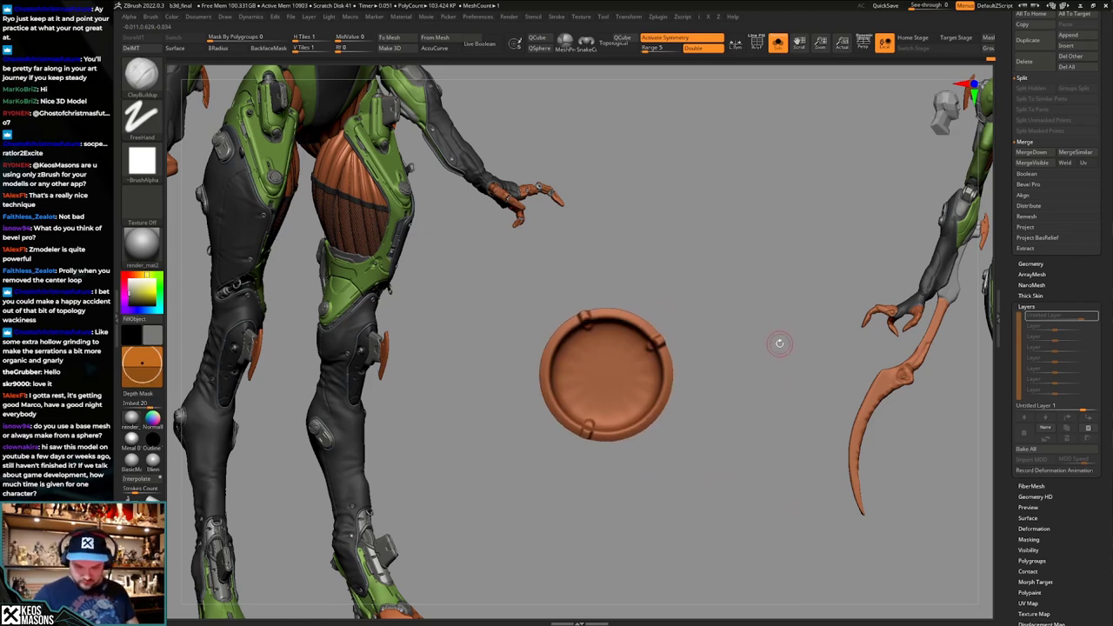
pyautogui.keyDown('ctrl'); pyautogui.click(785, 345); pyautogui.keyUp('ctrl')
pyautogui.hotkey('ctrl', 'shift', 'z')
pyautogui.hotkey('ctrl', 'shift', 'z')
pyautogui.hotkey('ctrl', 'shift', 'z')
pyautogui.hotkey('ctrl', 'shift', 'z')
pyautogui.hotkey('ctrl', 'shift', 'z')
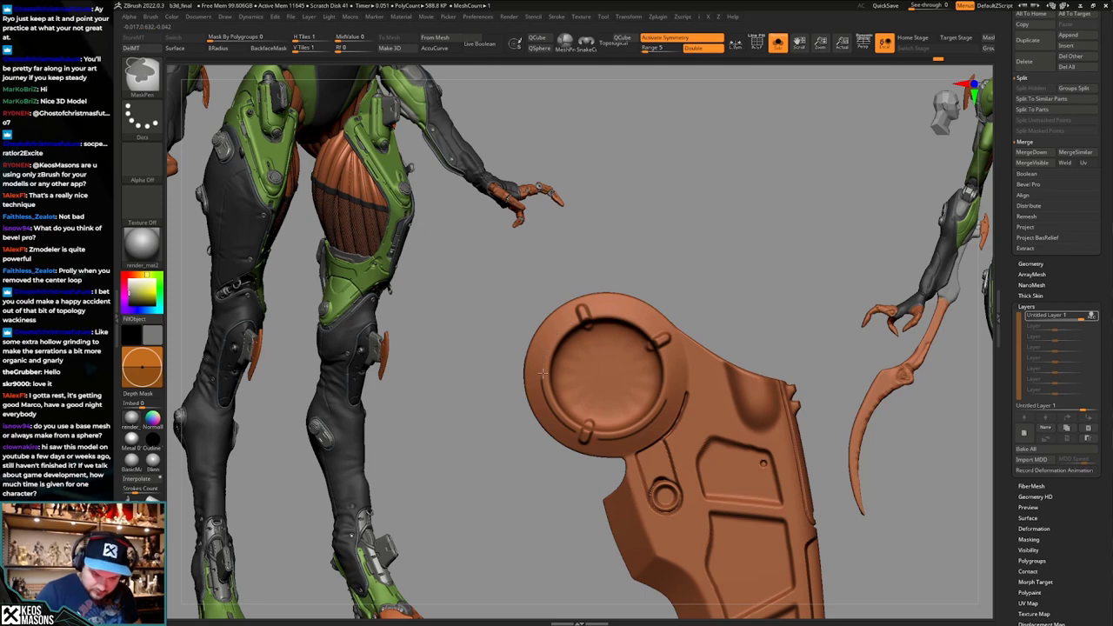
# Push the unmasked arc strips on the joint disc's rim inward as grooves with Transpose, and clear the mask.
pyautogui.moveTo(745, 334); pyautogui.dragTo(761, 335)
pyautogui.press('w')
pyautogui.keyDown('ctrl'); pyautogui.moveTo(668, 404); pyautogui.dragTo(781, 322); pyautogui.keyUp('ctrl')
pyautogui.press('q')
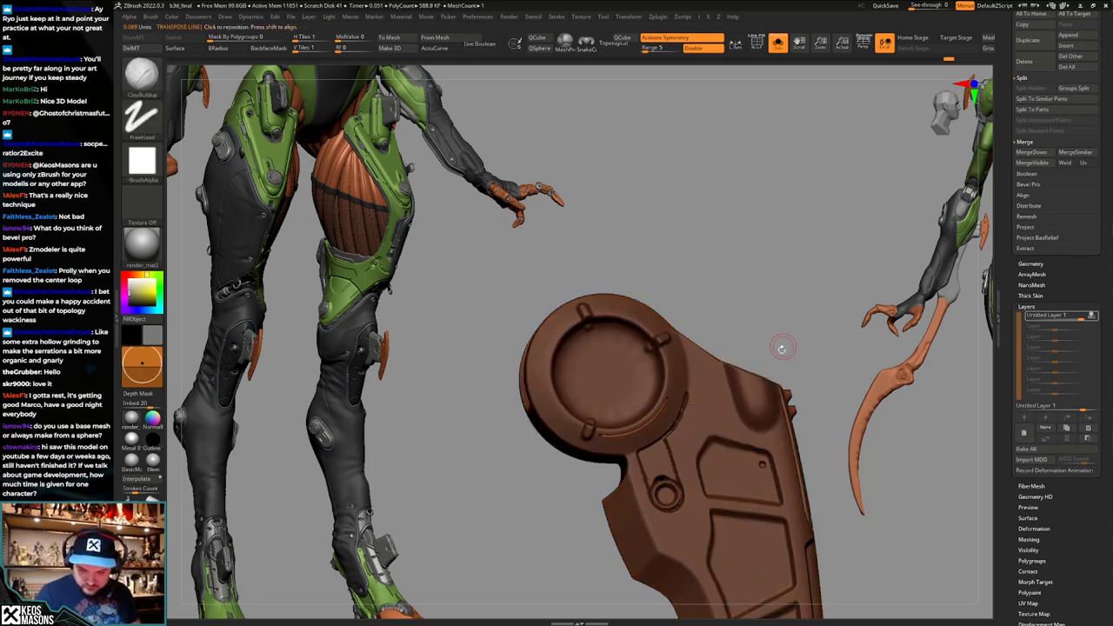
pyautogui.keyDown('ctrl'); pyautogui.moveTo(783, 348); pyautogui.dragTo(767, 345, button='right'); pyautogui.keyUp('ctrl')
pyautogui.keyDown('ctrl'); pyautogui.moveTo(767, 345); pyautogui.dragTo(777, 352); pyautogui.keyUp('ctrl')
pyautogui.press('s')
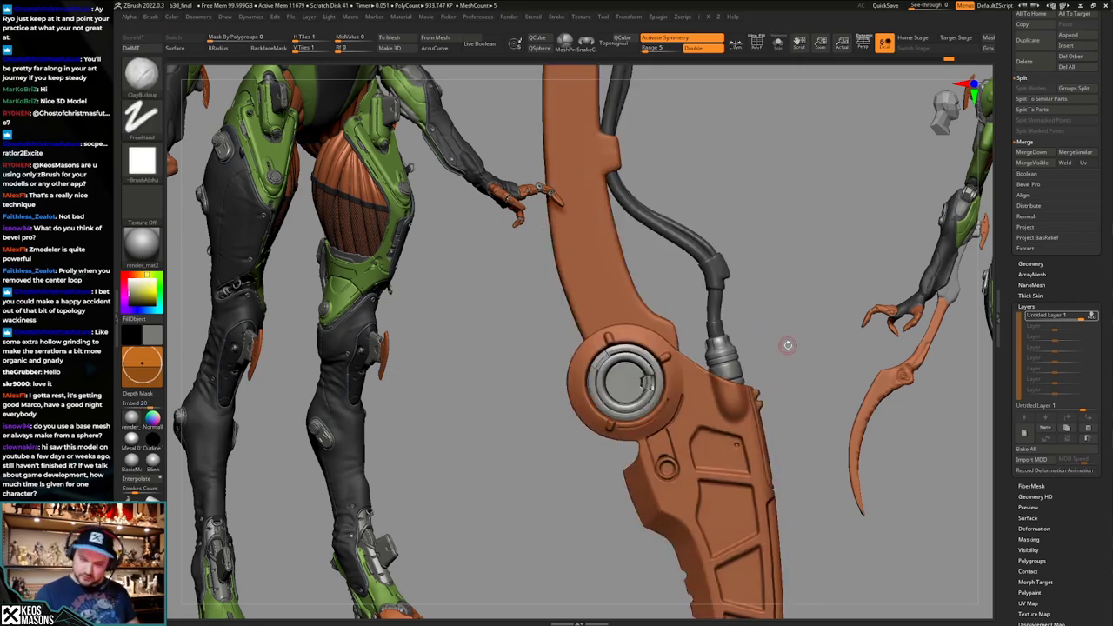
# Check the grooved joint disc against the whole arm and undo the last groove edits.
pyautogui.keyDown('ctrl'); pyautogui.moveTo(786, 342); pyautogui.dragTo(777, 361, button='right'); pyautogui.keyUp('ctrl')
pyautogui.hotkey('shift', 'd')
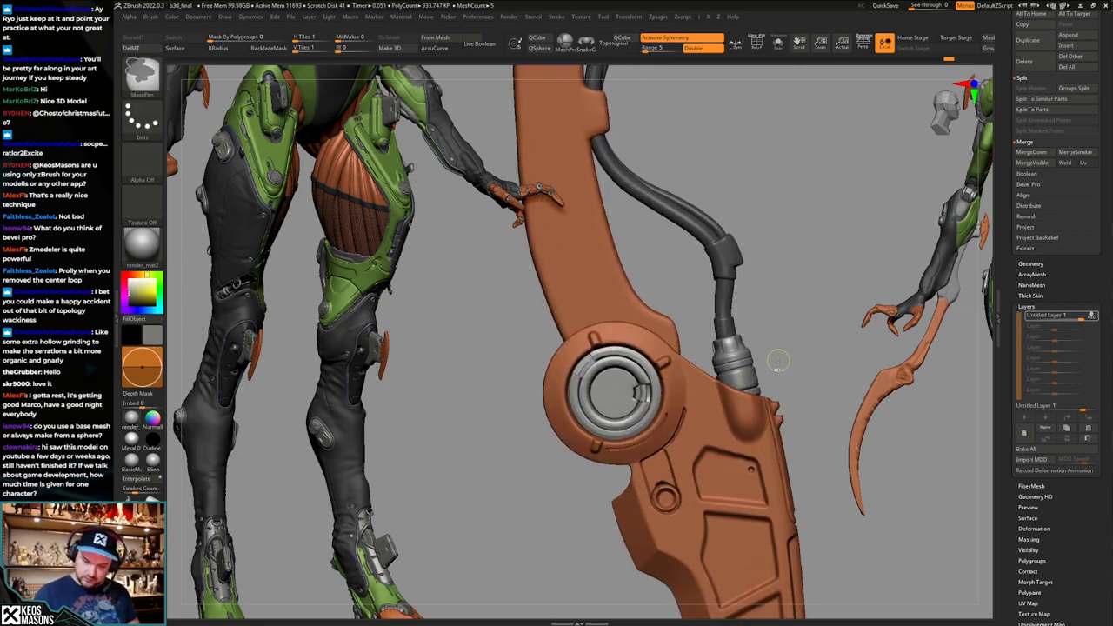
pyautogui.press('s')
pyautogui.moveTo(777, 362); pyautogui.dragTo(787, 362)
pyautogui.hotkey('ctrl', 'z')
pyautogui.hotkey('ctrl', 'z')
pyautogui.hotkey('ctrl', 'z')
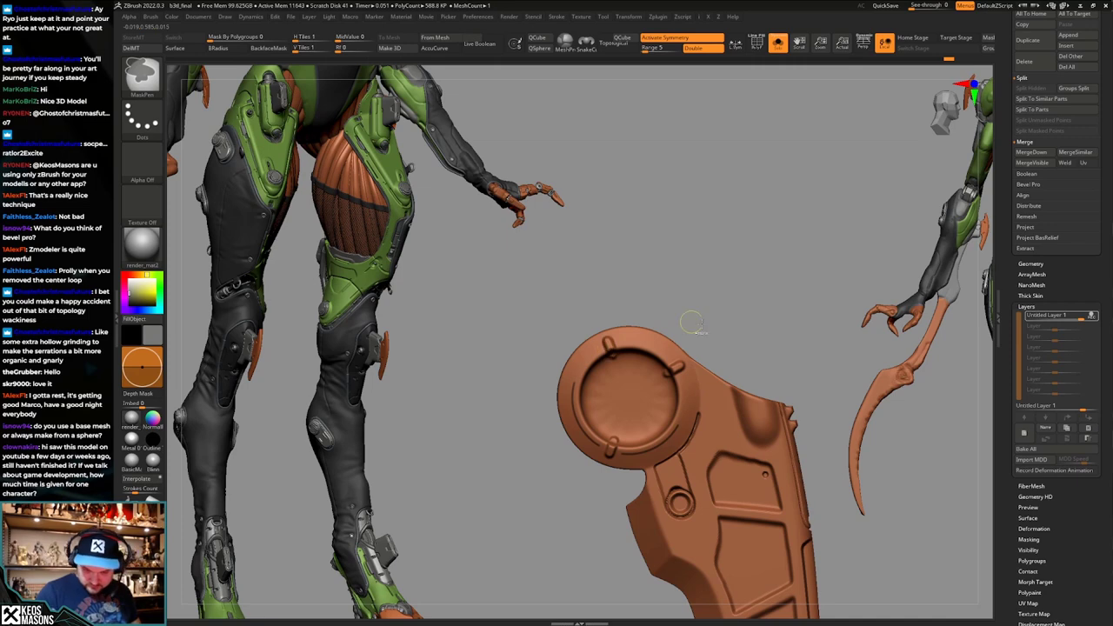
# Invert the mask, push the arc strips on the disc's rim inward with Transpose again, and clear the mask.
pyautogui.keyDown('ctrl'); pyautogui.click(750, 343); pyautogui.keyUp('ctrl')
pyautogui.press('w')
pyautogui.moveTo(692, 393); pyautogui.dragTo(786, 325)
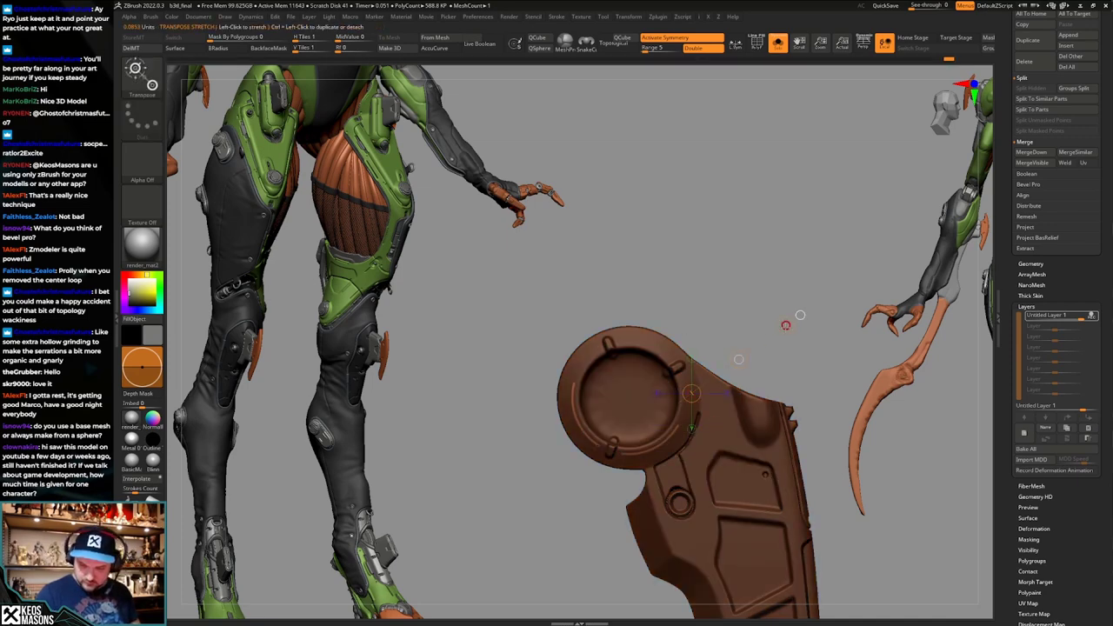
pyautogui.keyDown('ctrl'); pyautogui.click(778, 333); pyautogui.keyUp('ctrl')
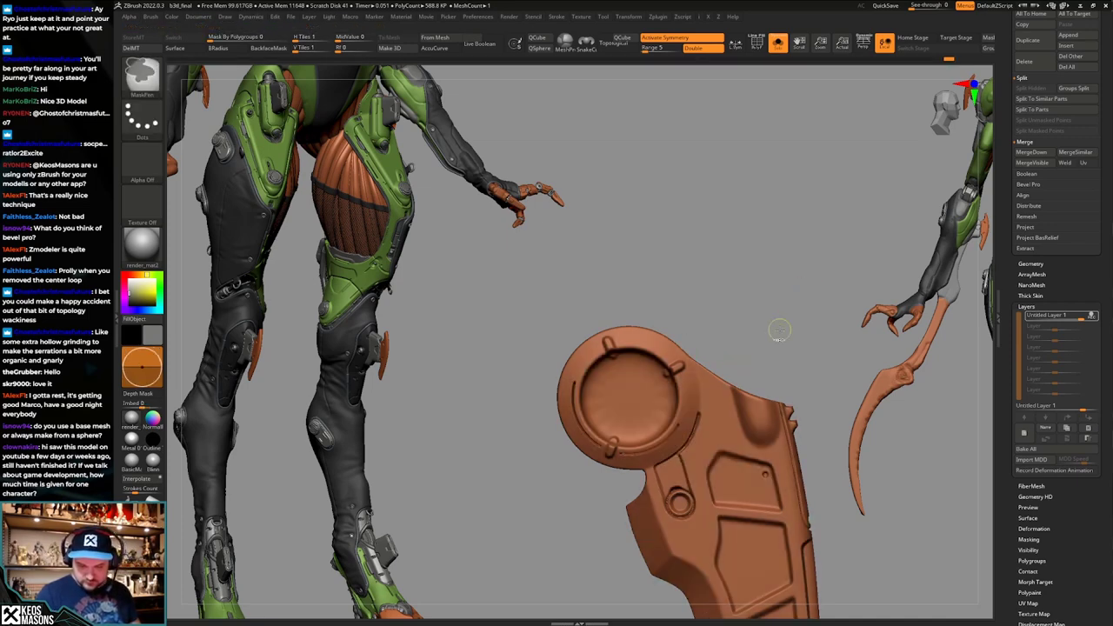
pyautogui.press('q')
pyautogui.keyDown('alt'); pyautogui.moveTo(781, 331); pyautogui.dragTo(773, 357); pyautogui.keyUp('alt')
# Show the whole arm again, switch to the Standard sculpting brush, and try touching up the grooves on the joint disc's rim.
pyautogui.press('space')
pyautogui.click(762, 329)
pyautogui.hotkey('alt', 's')
pyautogui.moveTo(731, 420)
pyautogui.keyDown('ctrl'); pyautogui.mouseDown(button='right')
pyautogui.moveTo(734, 431)
pyautogui.moveTo(730, 405)
pyautogui.mouseUp(button='right'); pyautogui.keyUp('ctrl')
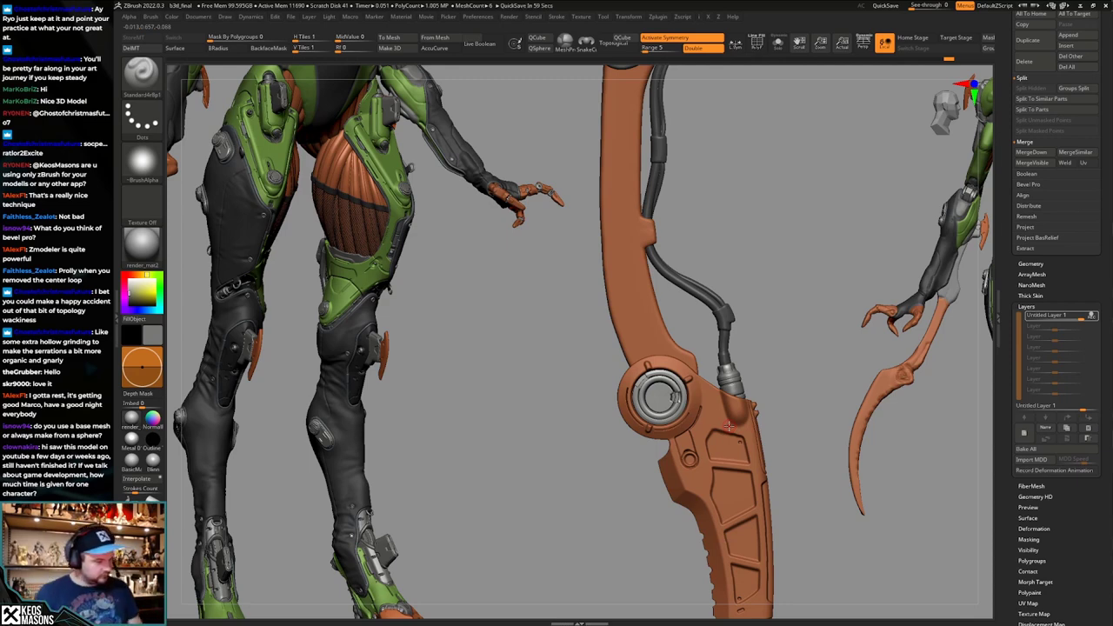
pyautogui.moveTo(721, 411)
pyautogui.keyDown('alt'); pyautogui.mouseDown(button='right')
pyautogui.moveTo(732, 379)
pyautogui.moveTo(713, 406)
pyautogui.moveTo(713, 379)
pyautogui.moveTo(711, 419)
pyautogui.mouseUp(button='right'); pyautogui.keyUp('alt')
pyautogui.moveTo(711, 419); pyautogui.dragTo(692, 369, button='right')
pyautogui.hotkey('ctrl', 'z')
pyautogui.press('space')
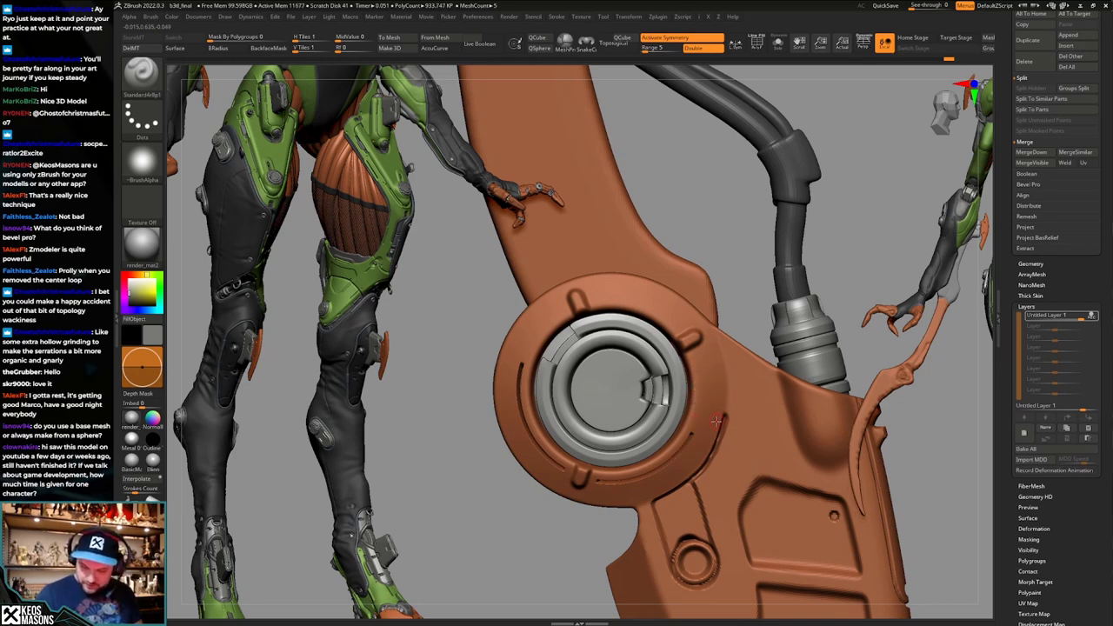
pyautogui.keyDown('ctrl'); pyautogui.moveTo(719, 386); pyautogui.dragTo(765, 396, button='right'); pyautogui.keyUp('ctrl')
pyautogui.hotkey('shift', 'f')
pyautogui.hotkey('shift', 'f')
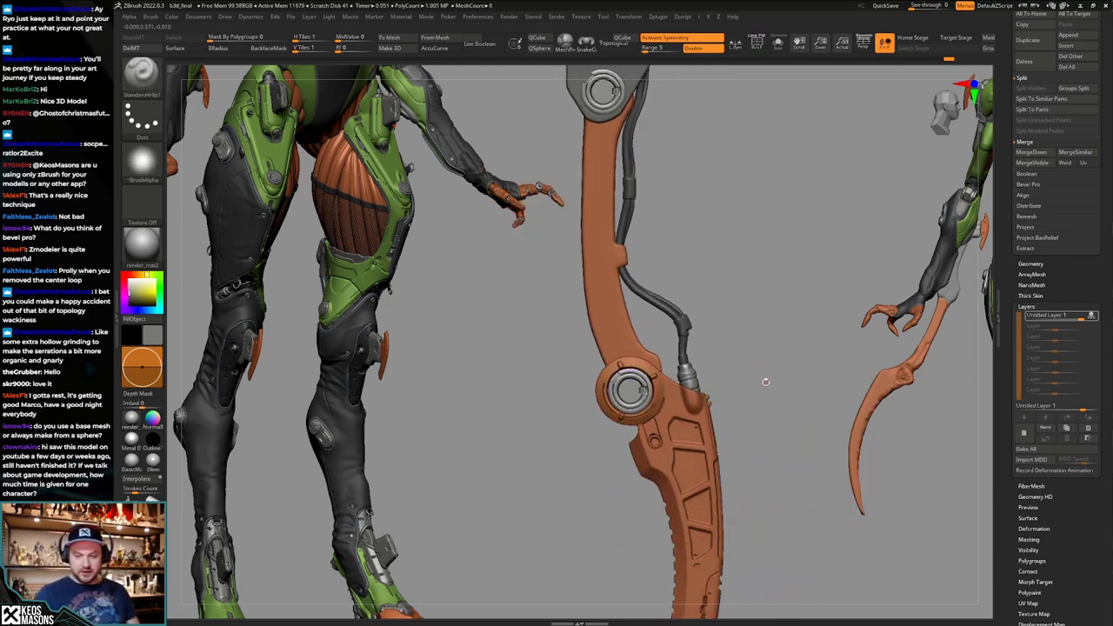
# Try stamping the Image18 alpha with the alpha stamp brush on the joint disc's rim beside the metal ring, and undo it.
pyautogui.moveTo(668, 402)
pyautogui.keyDown('ctrl'); pyautogui.mouseDown(button='right')
pyautogui.moveTo(650, 443)
pyautogui.moveTo(662, 409)
pyautogui.moveTo(693, 427)
pyautogui.mouseUp(button='right'); pyautogui.keyUp('ctrl')
pyautogui.press('space')
pyautogui.click(661, 433)
pyautogui.press('F4')
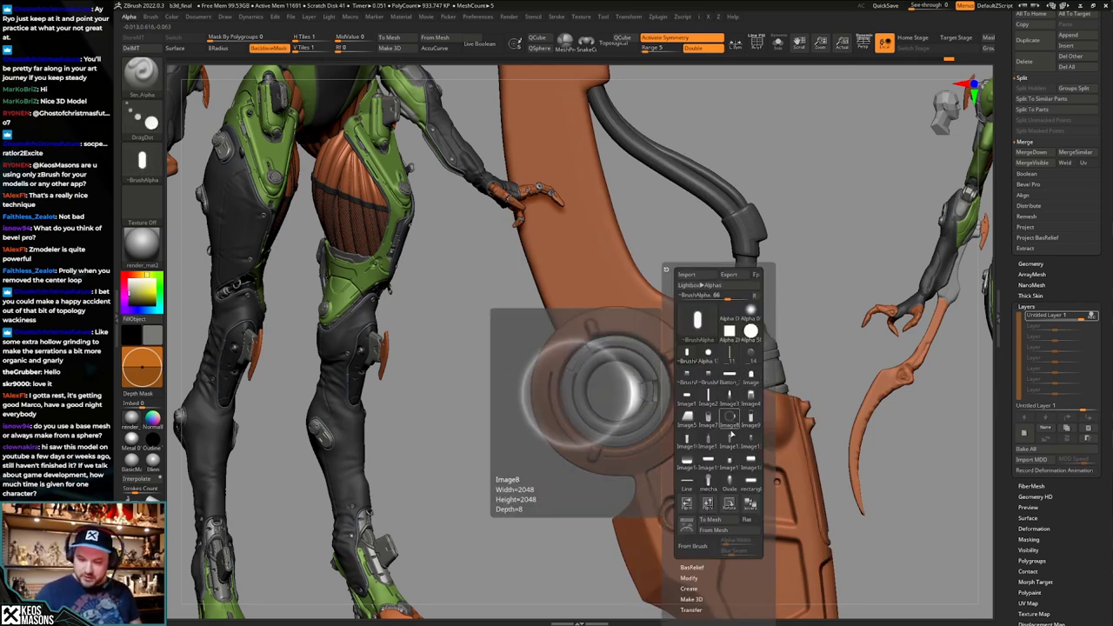
pyautogui.click(750, 461)
pyautogui.press('space')
pyautogui.click(680, 402)
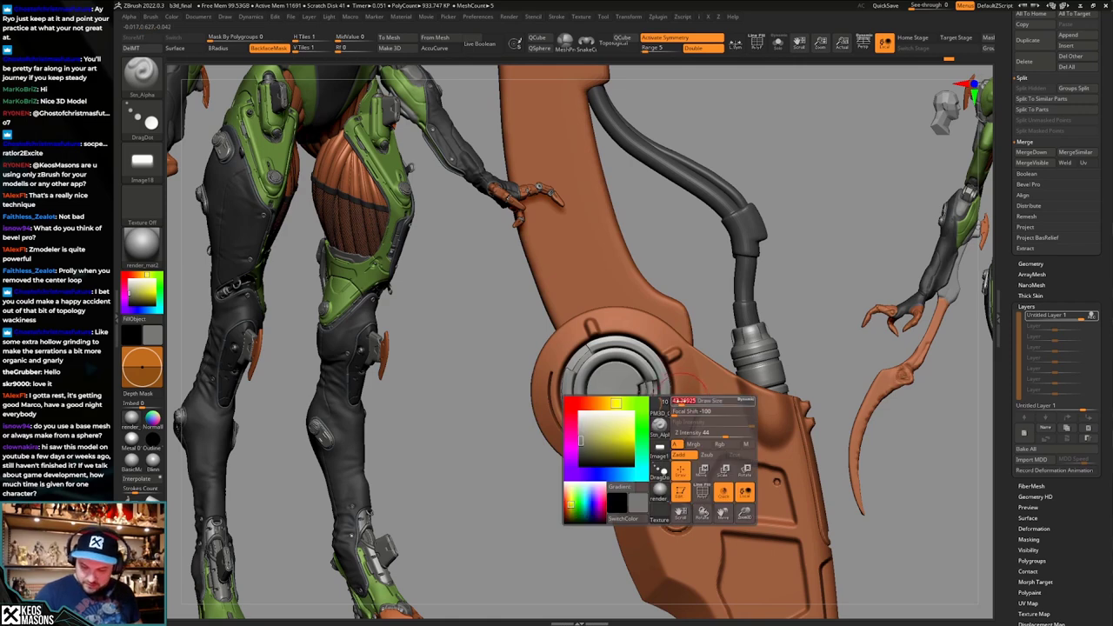
pyautogui.moveTo(678, 403); pyautogui.dragTo(676, 406)
pyautogui.hotkey('ctrl', 'z')
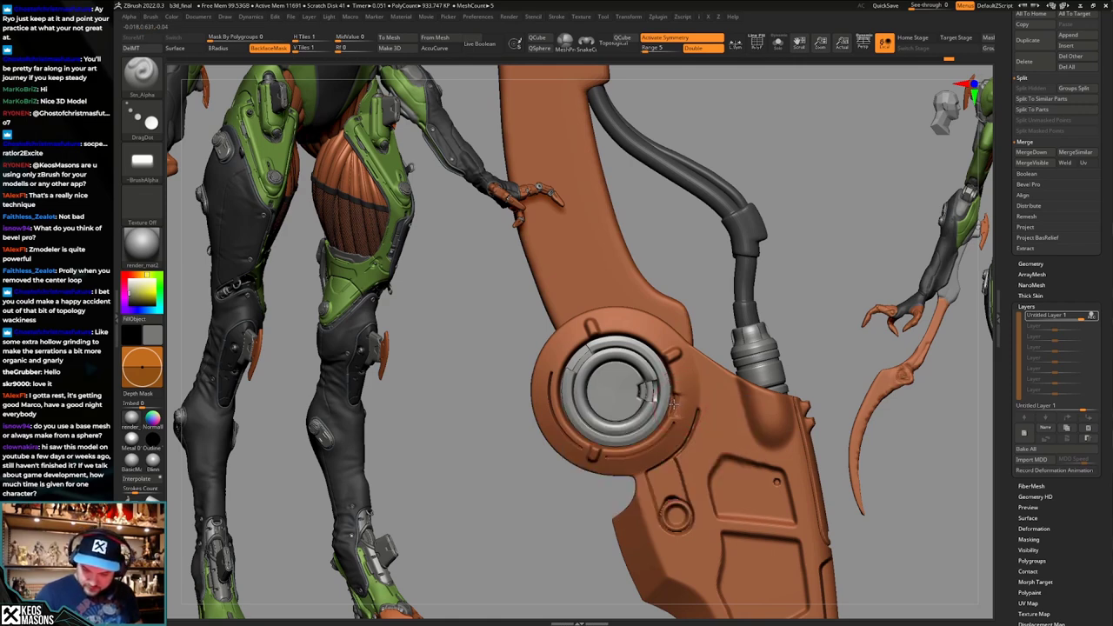
pyautogui.hotkey('ctrl', 'z')
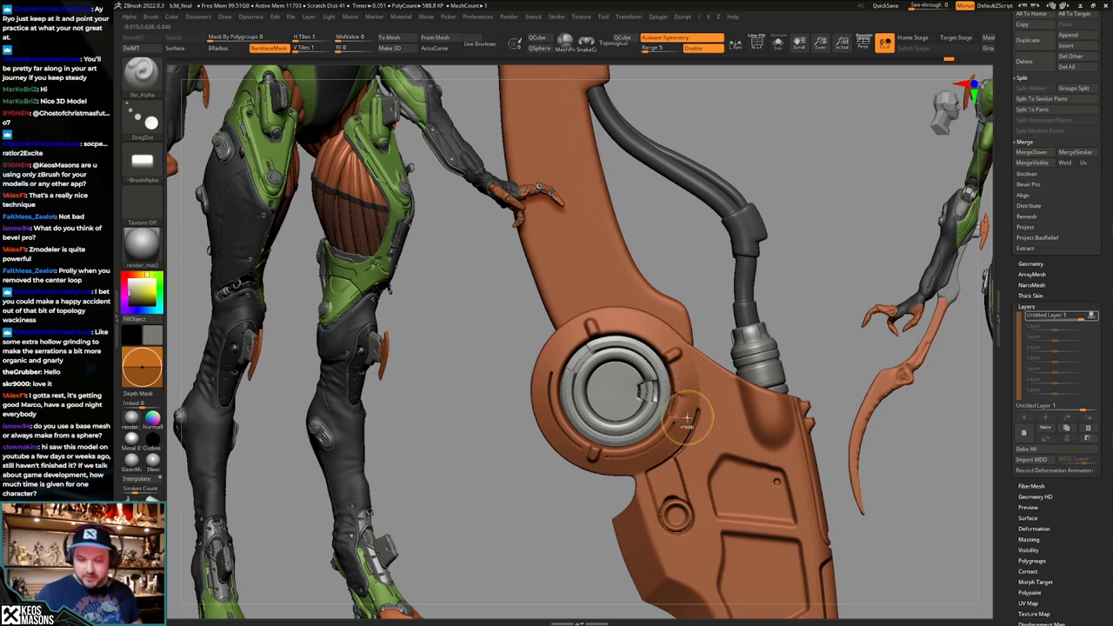
# Undo the latest test edits on the lower joint disc's rim.
pyautogui.moveTo(676, 357)
pyautogui.keyDown('alt'); pyautogui.mouseDown(button='right')
pyautogui.moveTo(686, 392)
pyautogui.moveTo(673, 335)
pyautogui.mouseUp(button='right'); pyautogui.keyUp('alt')
pyautogui.hotkey('shift', 'f')
pyautogui.hotkey('shift', 'f')
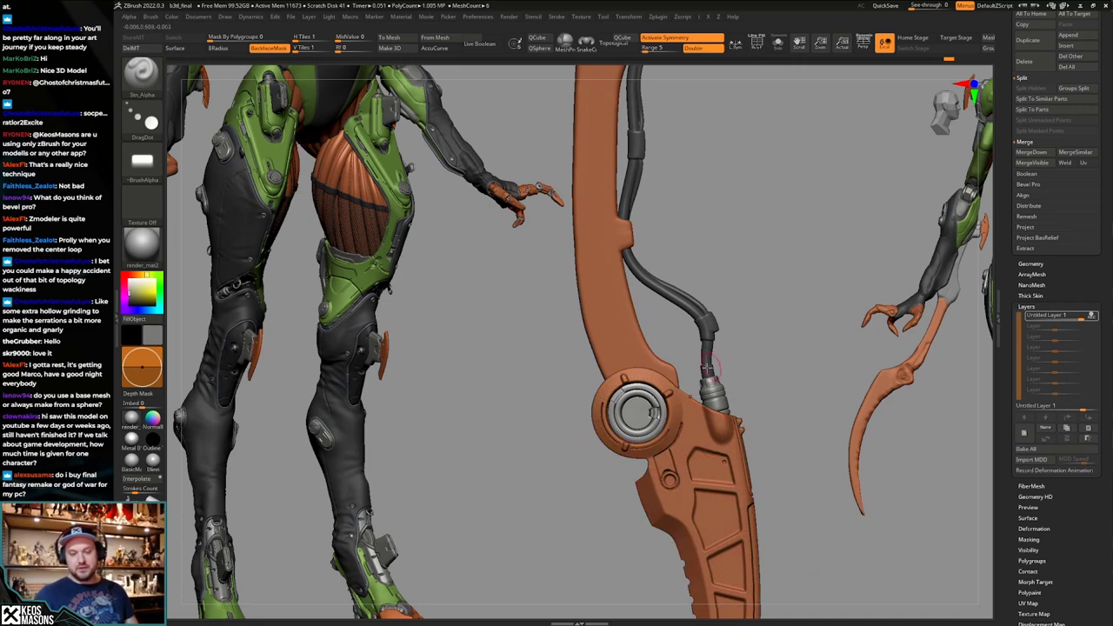
pyautogui.hotkey('ctrl', 'z')
pyautogui.hotkey('ctrl', 'z')
pyautogui.hotkey('ctrl', 'z')
pyautogui.moveTo(754, 364); pyautogui.dragTo(748, 435, button='right')
pyautogui.hotkey('ctrl', 'z')
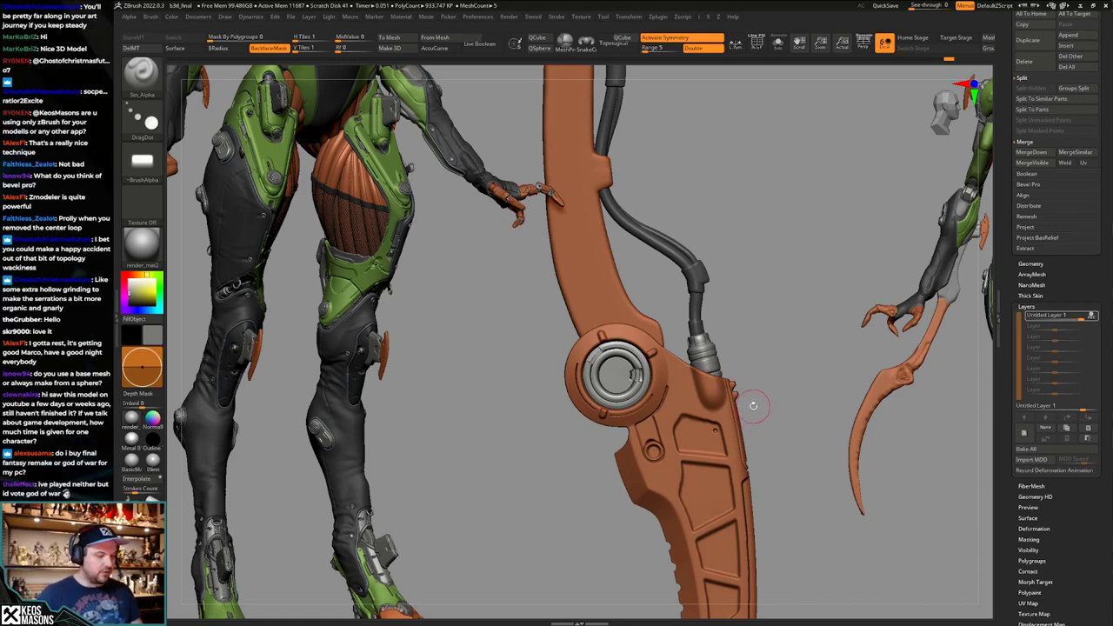
# Switch back to the Standard sculpting brush and carve short curved strokes along the lower part of the joint disc's rim.
pyautogui.moveTo(753, 404)
pyautogui.keyDown('alt'); pyautogui.mouseDown()
pyautogui.moveTo(739, 424)
pyautogui.moveTo(687, 446)
pyautogui.mouseUp(); pyautogui.keyUp('alt')
pyautogui.press('space')
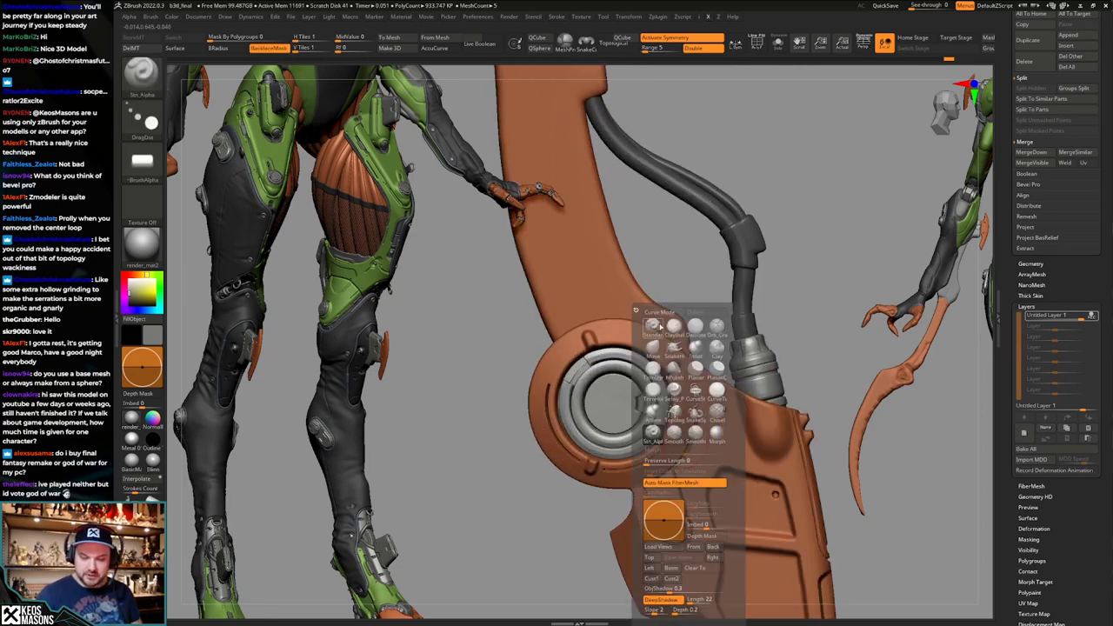
pyautogui.click(654, 329)
pyautogui.moveTo(834, 303)
pyautogui.mouseDown()
pyautogui.moveTo(857, 261)
pyautogui.moveTo(835, 278)
pyautogui.mouseUp()
pyautogui.press('space')
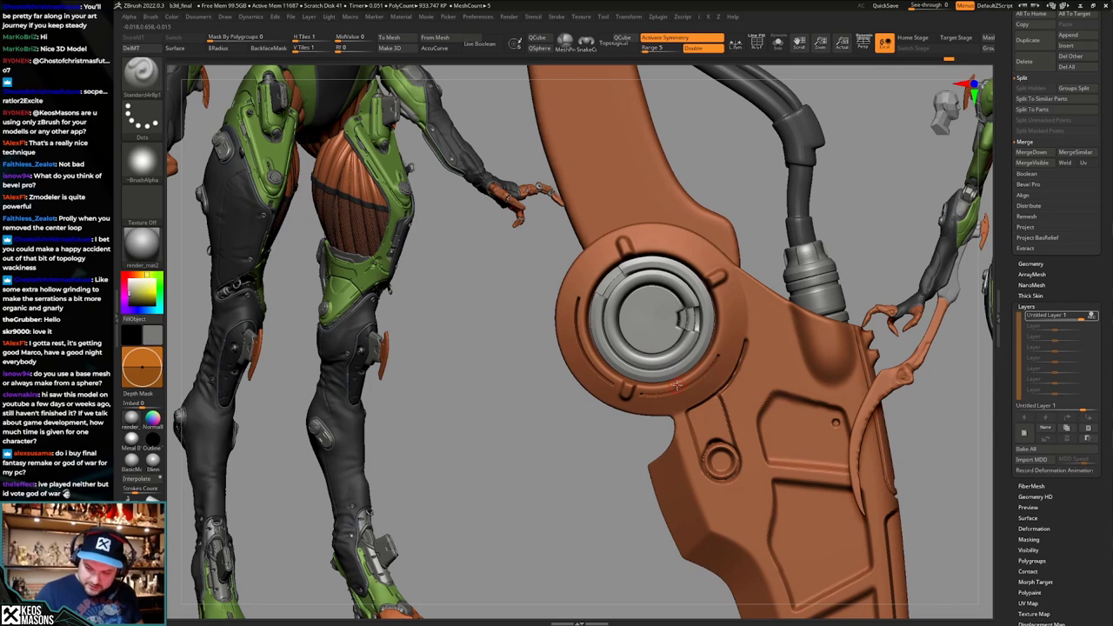
pyautogui.moveTo(707, 367); pyautogui.dragTo(679, 384)
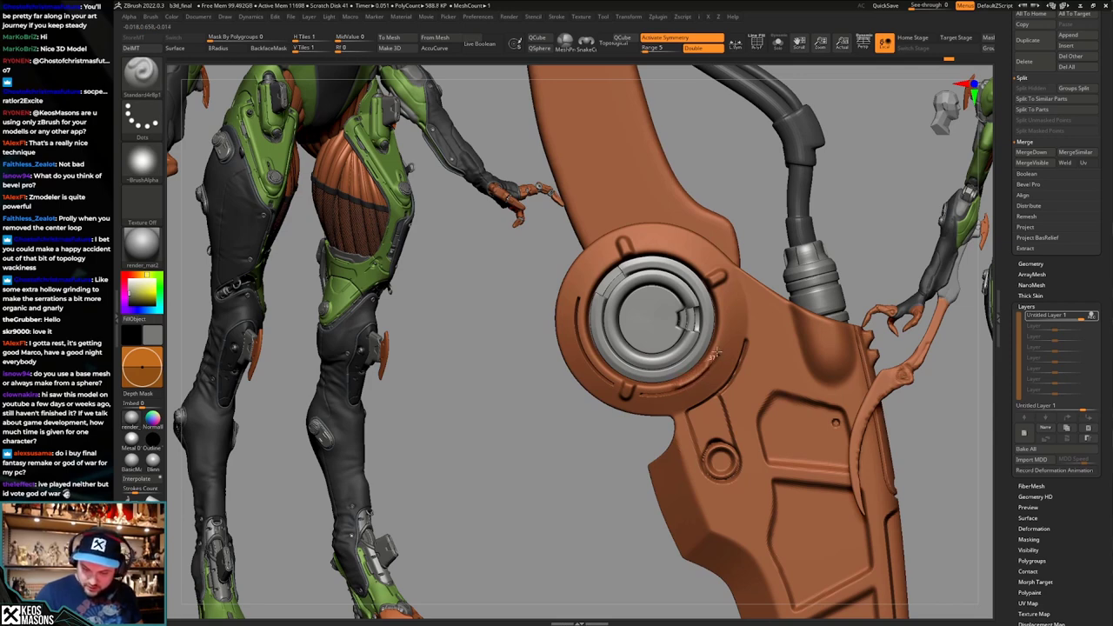
pyautogui.keyDown('alt'); pyautogui.moveTo(716, 352); pyautogui.dragTo(708, 404, button='right'); pyautogui.keyUp('alt')
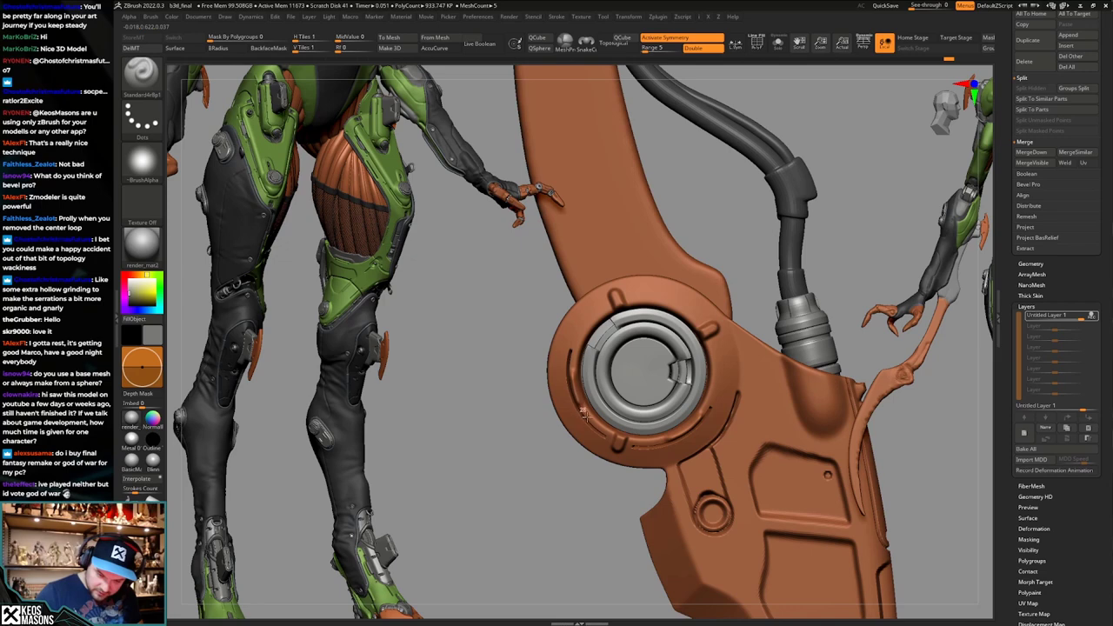
pyautogui.moveTo(588, 422)
pyautogui.keyDown('ctrl'); pyautogui.mouseDown(button='right')
pyautogui.moveTo(716, 384)
pyautogui.moveTo(796, 388)
pyautogui.moveTo(716, 403)
pyautogui.mouseUp(button='right'); pyautogui.keyUp('ctrl')
pyautogui.moveTo(641, 422)
pyautogui.keyDown('ctrl'); pyautogui.mouseDown(button='right')
pyautogui.moveTo(652, 452)
pyautogui.moveTo(654, 401)
pyautogui.moveTo(671, 381)
pyautogui.moveTo(701, 427)
pyautogui.mouseUp(button='right'); pyautogui.keyUp('ctrl')
pyautogui.hotkey('shift', 'f')
pyautogui.hotkey('shift', 'f')
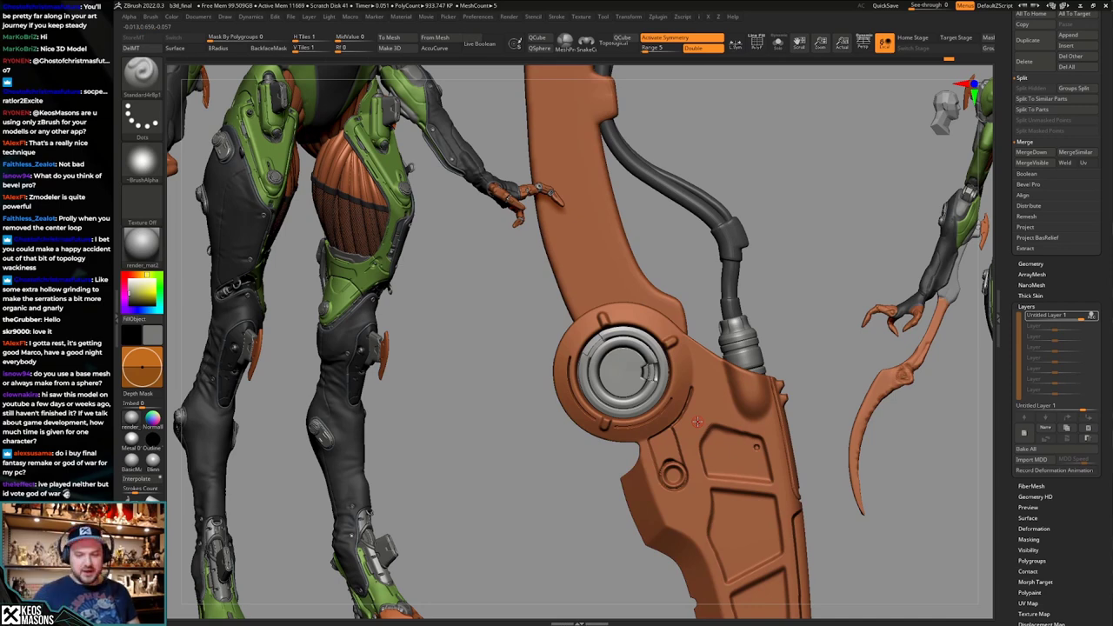
# Switch to the TrimHole brush and trim the center of the round boss on the blade just below the joint disc.
pyautogui.moveTo(710, 413)
pyautogui.keyDown('ctrl'); pyautogui.mouseDown(button='right')
pyautogui.moveTo(720, 365)
pyautogui.moveTo(754, 354)
pyautogui.mouseUp(button='right'); pyautogui.keyUp('ctrl')
pyautogui.rightClick(754, 355)
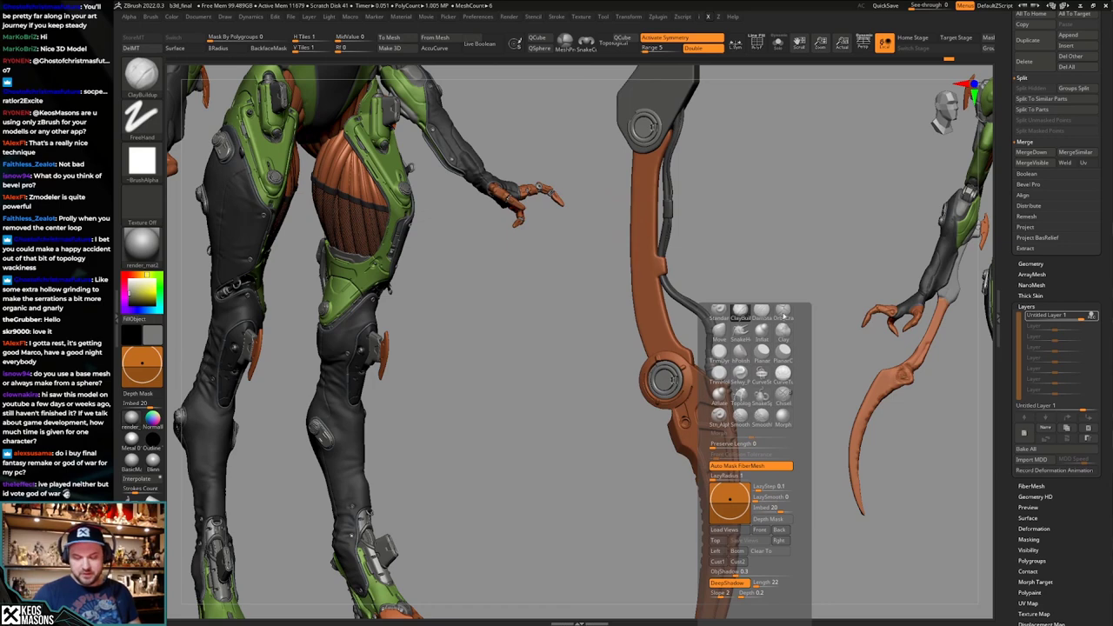
pyautogui.keyDown('ctrl'); pyautogui.moveTo(827, 257); pyautogui.dragTo(770, 366, button='right'); pyautogui.keyUp('ctrl')
pyautogui.hotkey('shift', 'f')
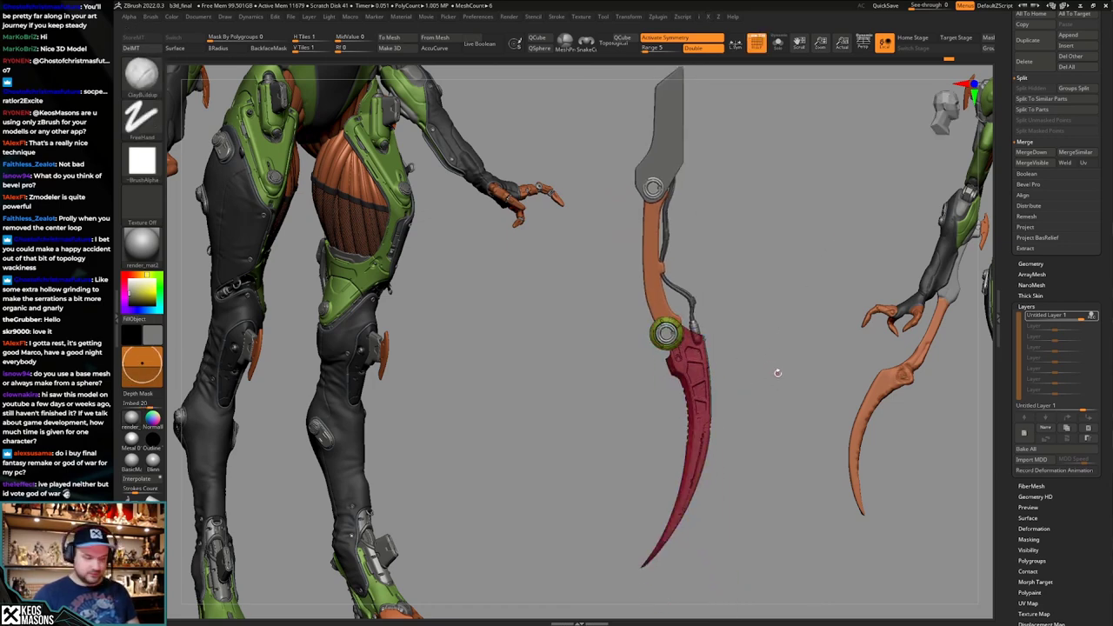
pyautogui.hotkey('shift', 'f')
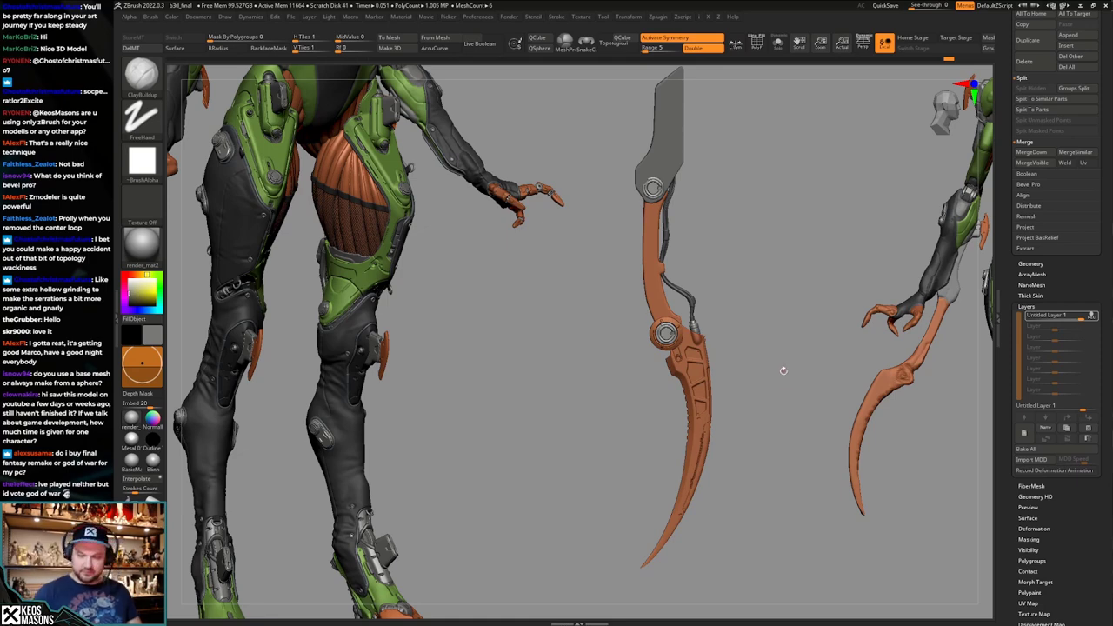
pyautogui.moveTo(790, 371); pyautogui.dragTo(716, 423, button='right')
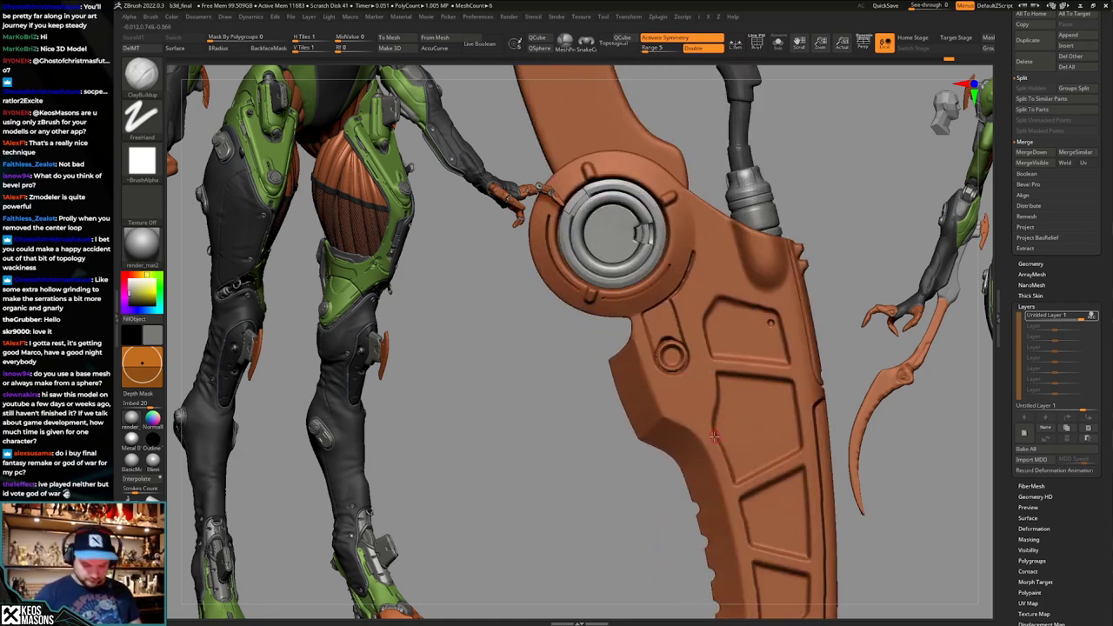
pyautogui.press('b')
pyautogui.press('t')
pyautogui.press('h')
pyautogui.press('s')
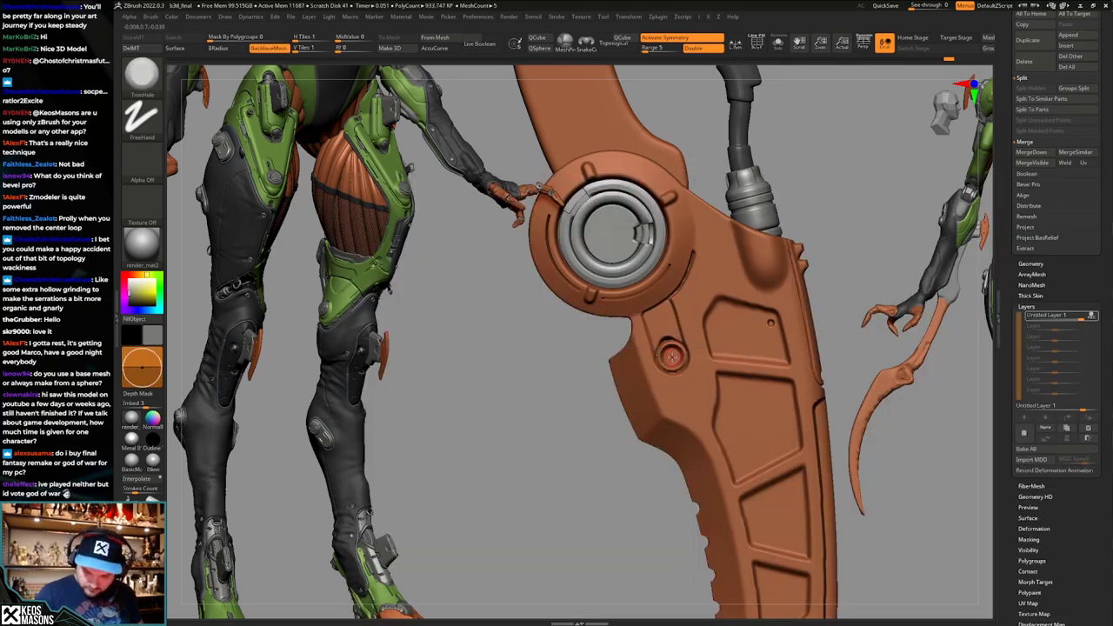
pyautogui.moveTo(671, 357); pyautogui.dragTo(672, 356)
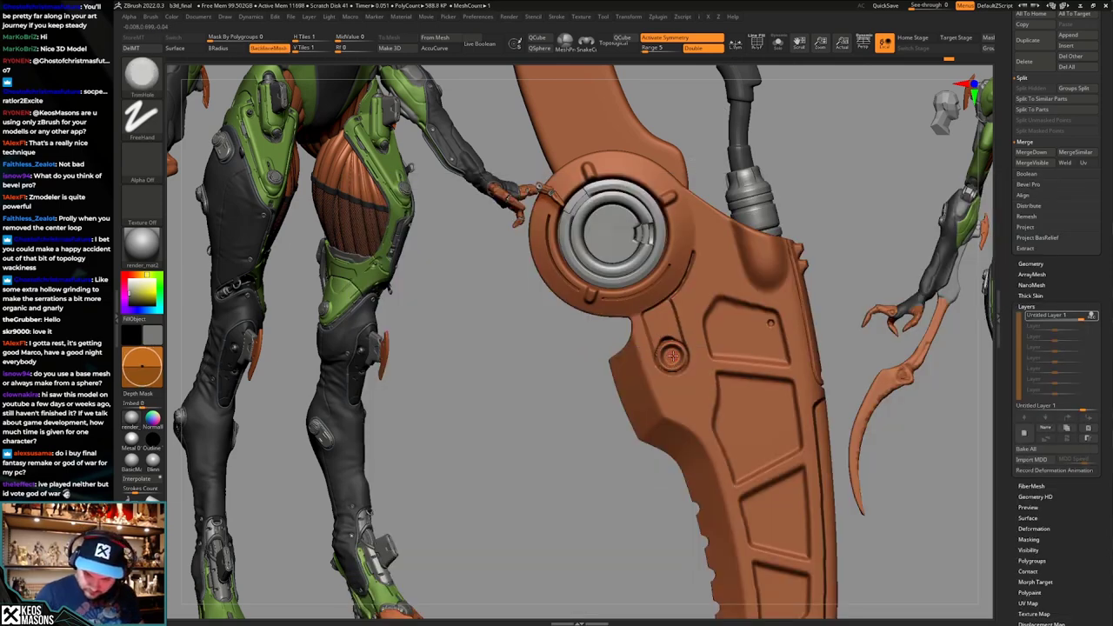
pyautogui.keyDown('ctrl'); pyautogui.moveTo(671, 357); pyautogui.dragTo(702, 289, button='right'); pyautogui.keyUp('ctrl')
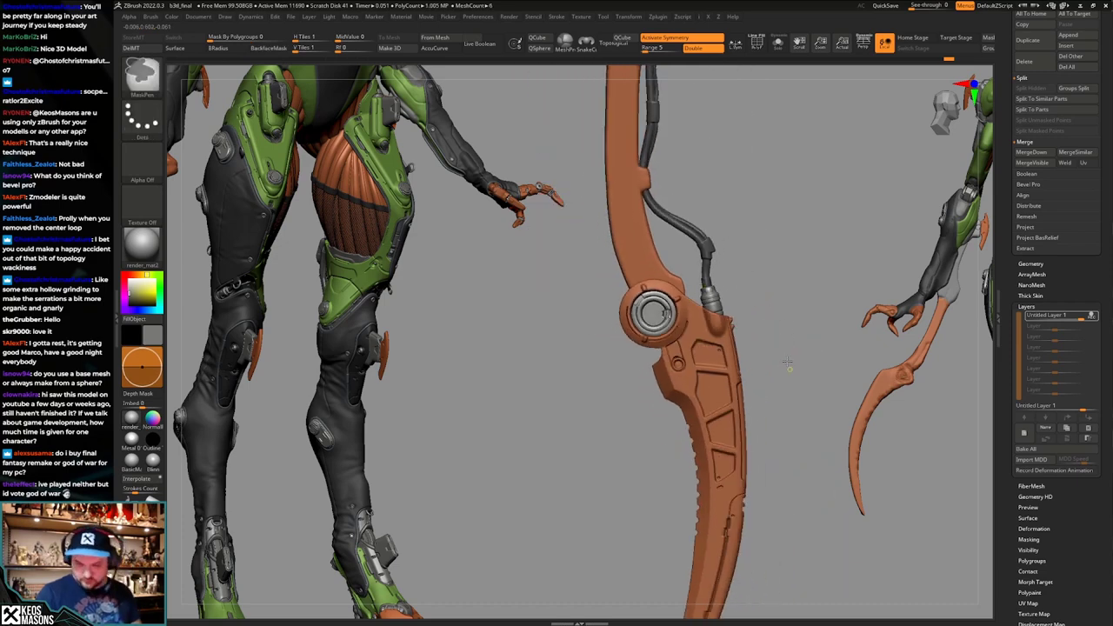
# Switch to the Standard sculpting brush and try touching up beside the slot on the lower joint's narrow side.
pyautogui.keyDown('ctrl'); pyautogui.moveTo(788, 365); pyautogui.dragTo(791, 323, button='right'); pyautogui.keyUp('ctrl')
pyautogui.moveTo(791, 323)
pyautogui.keyDown('alt'); pyautogui.mouseDown(button='right')
pyautogui.moveTo(770, 392)
pyautogui.moveTo(765, 357)
pyautogui.moveTo(715, 363)
pyautogui.moveTo(764, 382)
pyautogui.moveTo(761, 441)
pyautogui.mouseUp(button='right'); pyautogui.keyUp('alt')
pyautogui.keyDown('ctrl'); pyautogui.rightClick(761, 442); pyautogui.keyUp('ctrl')
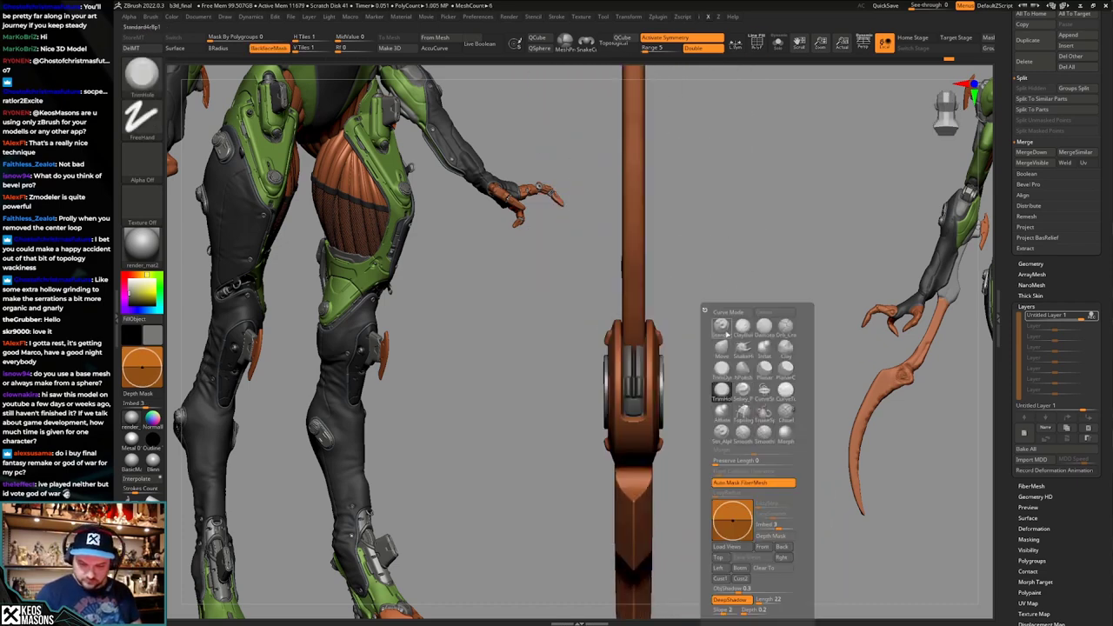
pyautogui.hotkey('ctrl', 'z')
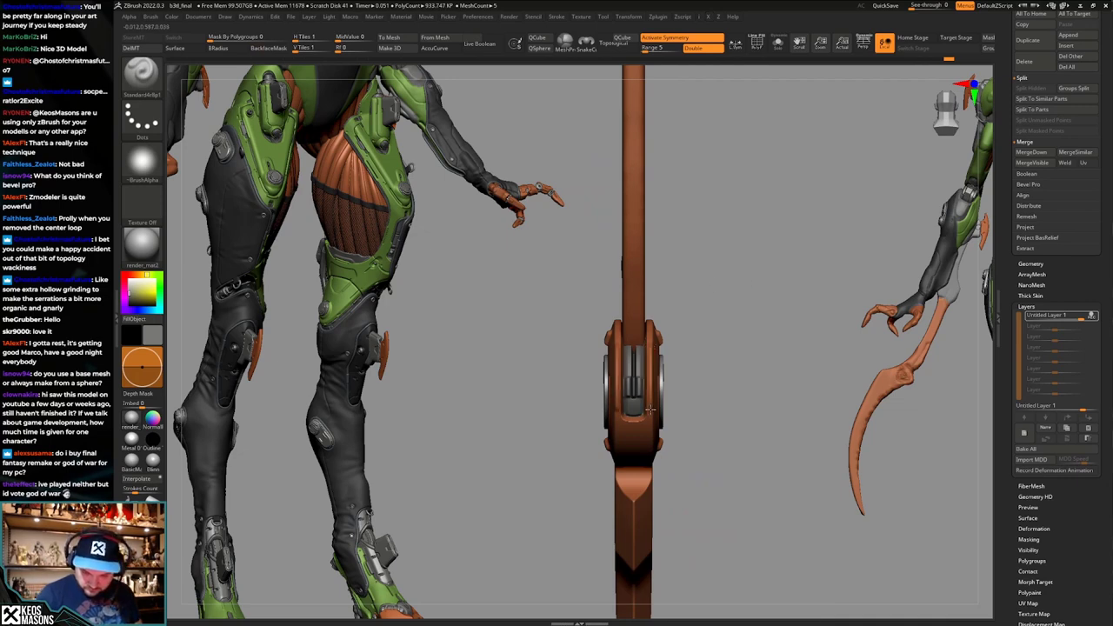
pyautogui.moveTo(768, 388)
pyautogui.mouseDown(button='right')
pyautogui.moveTo(696, 391)
pyautogui.moveTo(748, 379)
pyautogui.moveTo(756, 361)
pyautogui.moveTo(722, 371)
pyautogui.mouseUp(button='right')
pyautogui.rightClick(720, 371)
pyautogui.moveTo(735, 366); pyautogui.dragTo(733, 366)
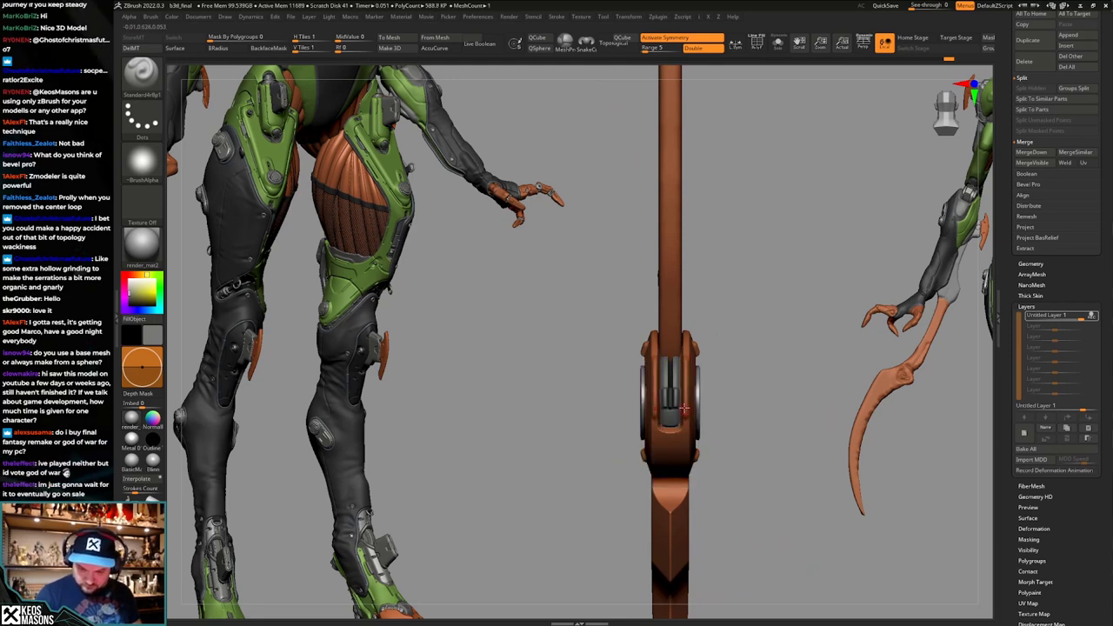
# Switch back to the TrimHole brush and try it on the middle of the blade's root under the lower joint.
pyautogui.moveTo(684, 408)
pyautogui.mouseDown(button='right')
pyautogui.moveTo(817, 372)
pyautogui.moveTo(713, 388)
pyautogui.moveTo(677, 418)
pyautogui.moveTo(729, 437)
pyautogui.moveTo(685, 475)
pyautogui.moveTo(687, 443)
pyautogui.moveTo(737, 435)
pyautogui.moveTo(720, 420)
pyautogui.moveTo(728, 430)
pyautogui.moveTo(662, 442)
pyautogui.moveTo(661, 384)
pyautogui.moveTo(740, 387)
pyautogui.moveTo(733, 341)
pyautogui.moveTo(740, 405)
pyautogui.moveTo(745, 388)
pyautogui.moveTo(710, 409)
pyautogui.moveTo(709, 448)
pyautogui.moveTo(695, 425)
pyautogui.moveTo(678, 434)
pyautogui.moveTo(657, 419)
pyautogui.moveTo(764, 413)
pyautogui.moveTo(767, 369)
pyautogui.moveTo(739, 375)
pyautogui.mouseUp(button='right')
pyautogui.press('b')
pyautogui.press('m')
pyautogui.press('v')
pyautogui.rightClick(662, 442)
pyautogui.hotkey('ctrl', 'shift', 'z')
pyautogui.hotkey('ctrl', 'shift', 'z')
pyautogui.hotkey('ctrl', 'shift', 'z')
pyautogui.keyDown('ctrl'); pyautogui.moveTo(739, 375); pyautogui.dragTo(757, 412, button='right'); pyautogui.keyUp('ctrl')
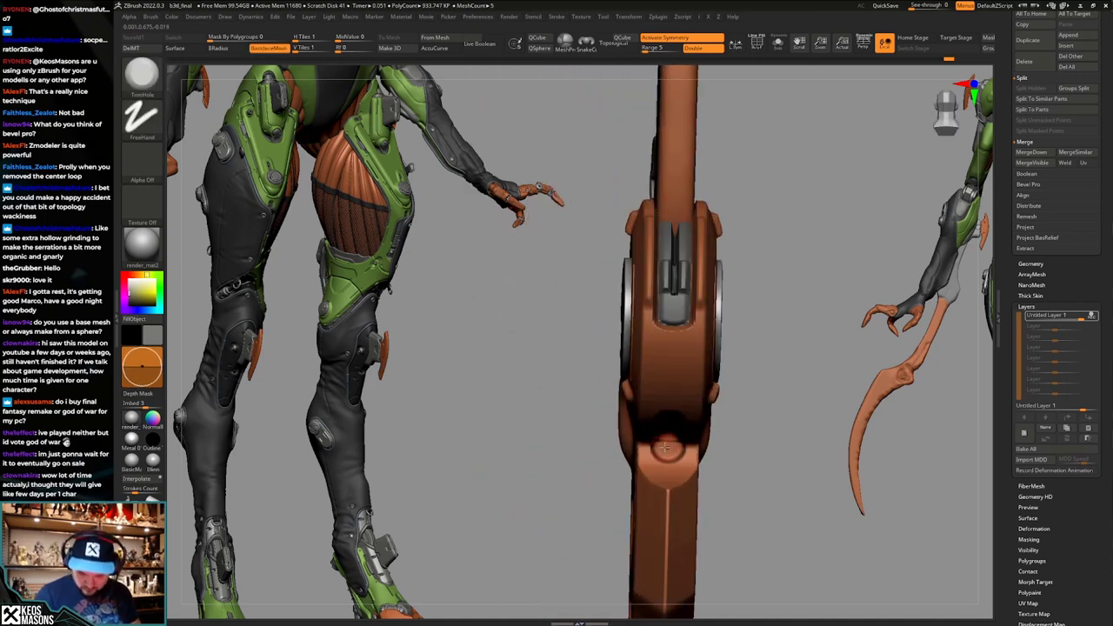
pyautogui.press('space')
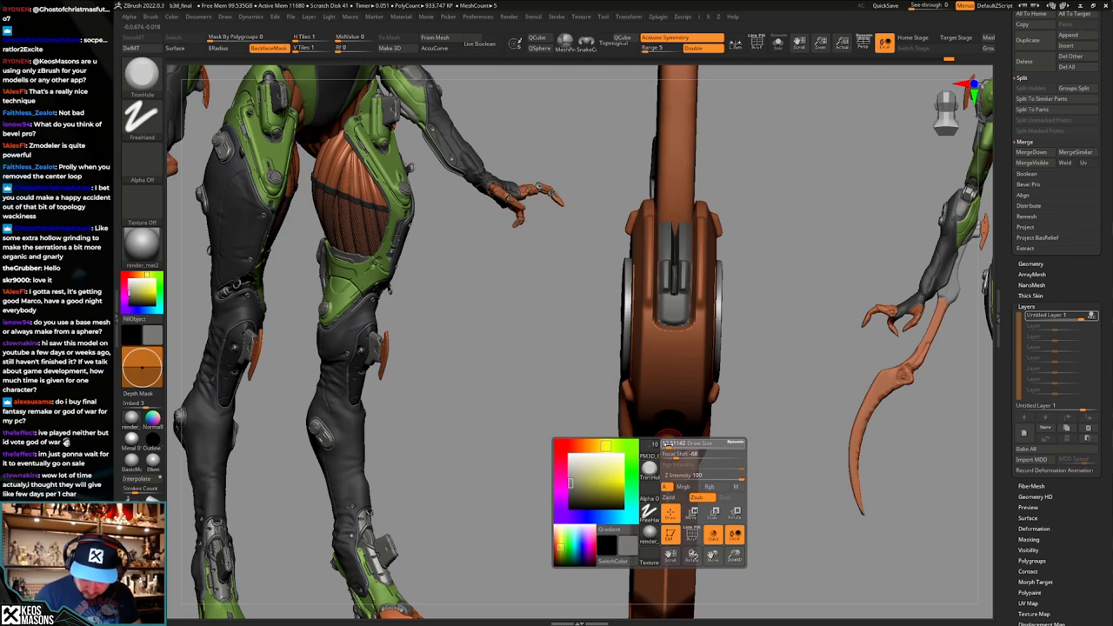
# Examine the whole blade arm from its opposite side, with and without the polygroup display.
pyautogui.moveTo(668, 443); pyautogui.dragTo(786, 388, button='right')
pyautogui.moveTo(785, 387)
pyautogui.mouseDown()
pyautogui.moveTo(777, 368)
pyautogui.moveTo(770, 415)
pyautogui.moveTo(799, 366)
pyautogui.moveTo(713, 386)
pyautogui.moveTo(770, 407)
pyautogui.moveTo(778, 295)
pyautogui.moveTo(774, 383)
pyautogui.moveTo(760, 409)
pyautogui.moveTo(761, 366)
pyautogui.moveTo(766, 384)
pyautogui.moveTo(730, 341)
pyautogui.mouseUp()
pyautogui.hotkey('shift', 'f')
pyautogui.hotkey('shift', 'f')
pyautogui.press('space')
pyautogui.click(769, 347)
pyautogui.keyDown('alt'); pyautogui.moveTo(731, 382); pyautogui.dragTo(725, 366); pyautogui.keyUp('alt')
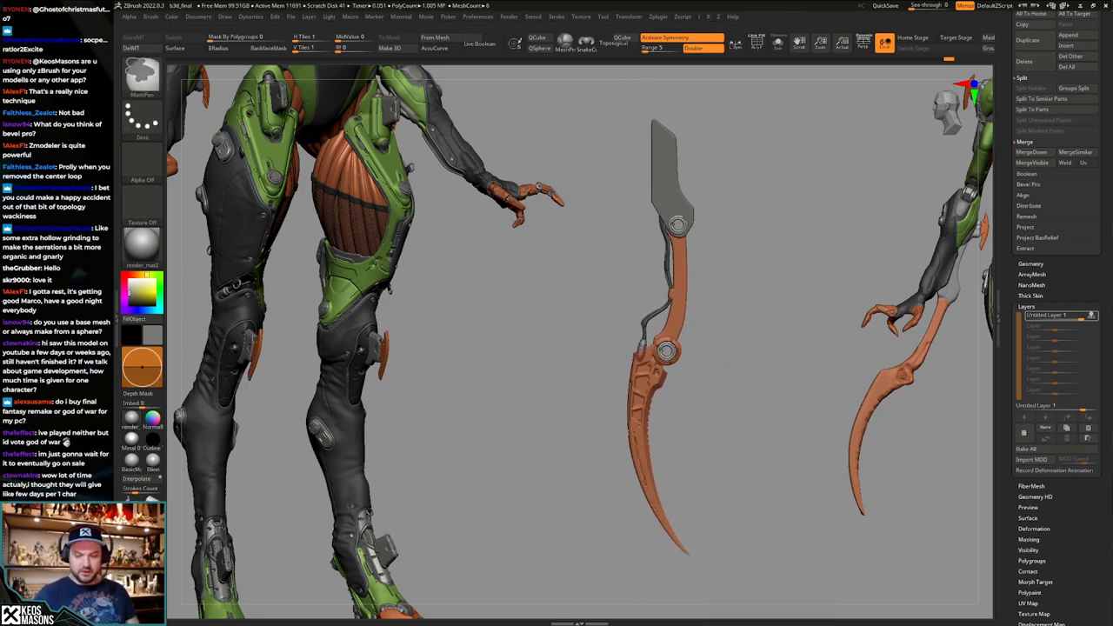
pyautogui.moveTo(724, 366)
pyautogui.keyDown('ctrl'); pyautogui.mouseDown(button='right')
pyautogui.moveTo(744, 329)
pyautogui.moveTo(729, 393)
pyautogui.moveTo(740, 369)
pyautogui.mouseUp(button='right'); pyautogui.keyUp('ctrl')
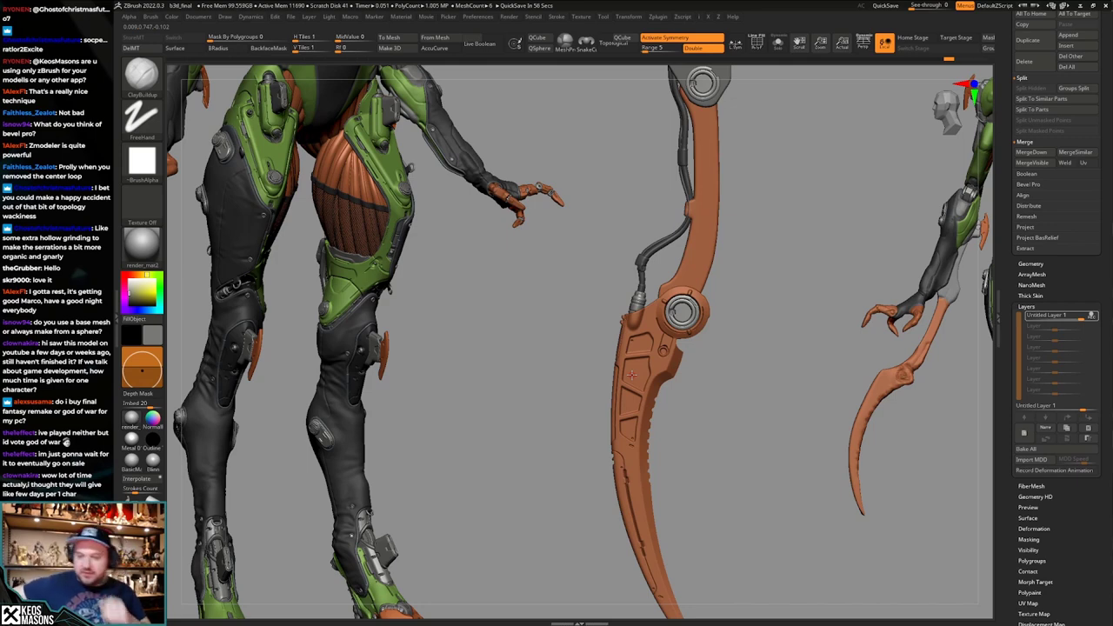
pyautogui.hotkey('shift', 'f')
pyautogui.keyDown('alt'); pyautogui.moveTo(745, 311); pyautogui.dragTo(734, 421, button='right'); pyautogui.keyUp('alt')
pyautogui.hotkey('shift', 'f')
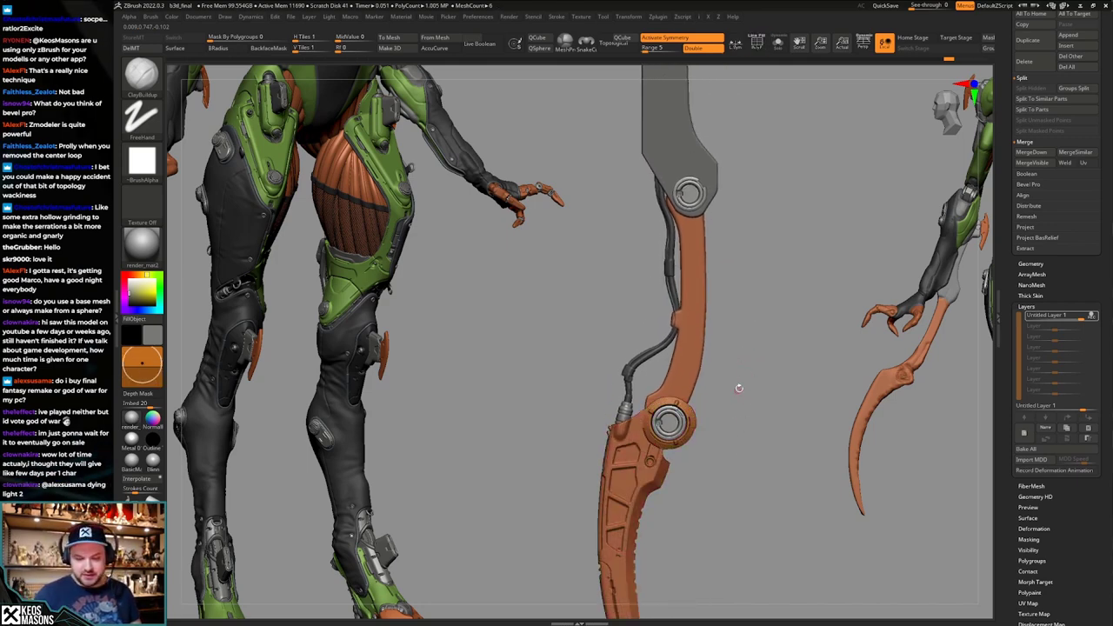
pyautogui.keyDown('alt'); pyautogui.moveTo(743, 357); pyautogui.dragTo(739, 397, button='right'); pyautogui.keyUp('alt')
pyautogui.press('space')
pyautogui.keyDown('ctrl'); pyautogui.moveTo(759, 352); pyautogui.dragTo(745, 403, button='right'); pyautogui.keyUp('ctrl')
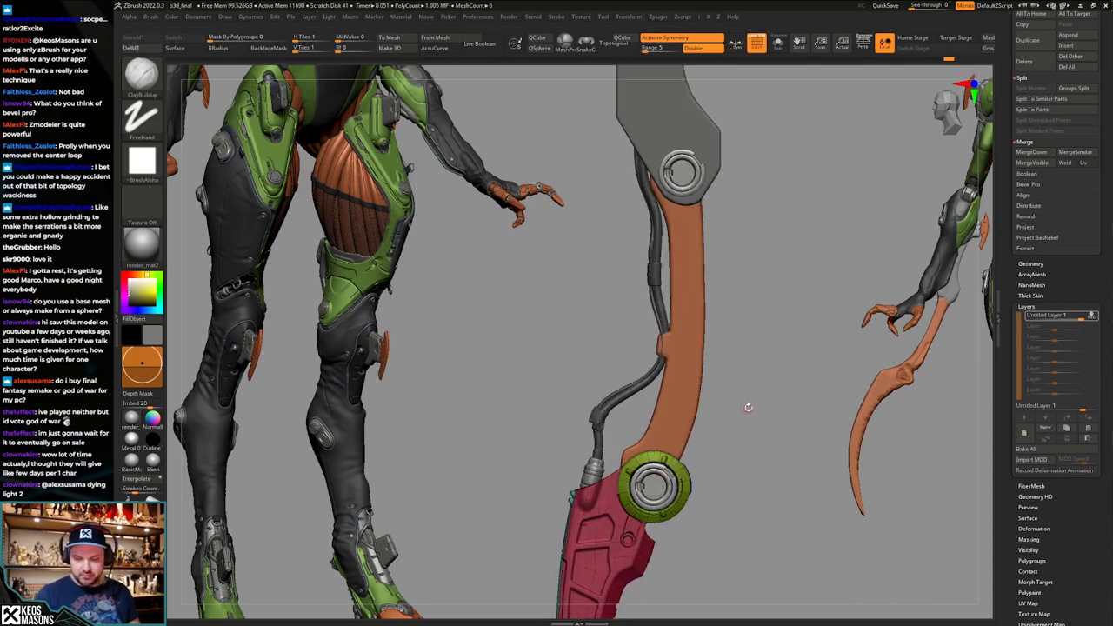
# Make the upper arm bar the active subtool and save the tool as blade_01.ztl, replacing the existing file.
pyautogui.hotkey('shift', 'f')
pyautogui.keyDown('alt'); pyautogui.moveTo(691, 431); pyautogui.dragTo(693, 474, button='right'); pyautogui.keyUp('alt')
pyautogui.keyDown('ctrl'); pyautogui.moveTo(693, 474); pyautogui.dragTo(681, 412, button='right'); pyautogui.keyUp('ctrl')
pyautogui.moveTo(680, 413)
pyautogui.keyDown('ctrl'); pyautogui.mouseDown(button='right')
pyautogui.moveTo(687, 440)
pyautogui.moveTo(685, 370)
pyautogui.moveTo(710, 379)
pyautogui.moveTo(712, 397)
pyautogui.mouseUp(button='right'); pyautogui.keyUp('ctrl')
pyautogui.keyDown('alt'); pyautogui.click(680, 383); pyautogui.keyUp('alt')
pyautogui.hotkey('shift', 'f')
pyautogui.moveTo(712, 396)
pyautogui.keyDown('ctrl'); pyautogui.mouseDown(button='right')
pyautogui.moveTo(720, 462)
pyautogui.moveTo(705, 404)
pyautogui.mouseUp(button='right'); pyautogui.keyUp('ctrl')
pyautogui.keyDown('ctrl'); pyautogui.moveTo(705, 404); pyautogui.dragTo(701, 357, button='right'); pyautogui.keyUp('ctrl')
pyautogui.hotkey('ctrl', 'shift', 't')
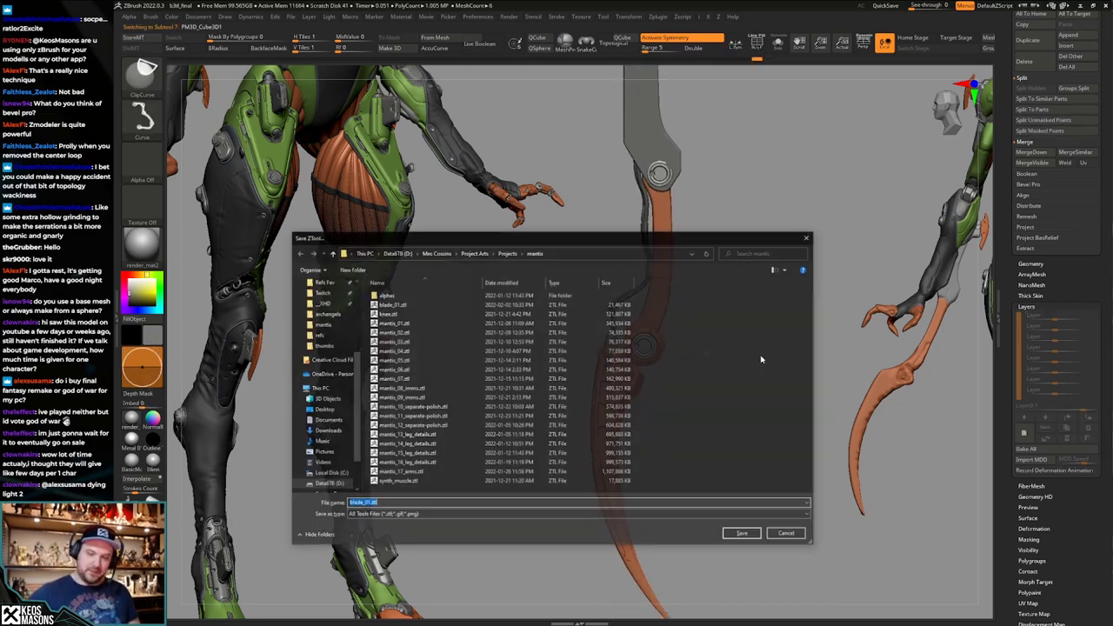
pyautogui.click(748, 531)
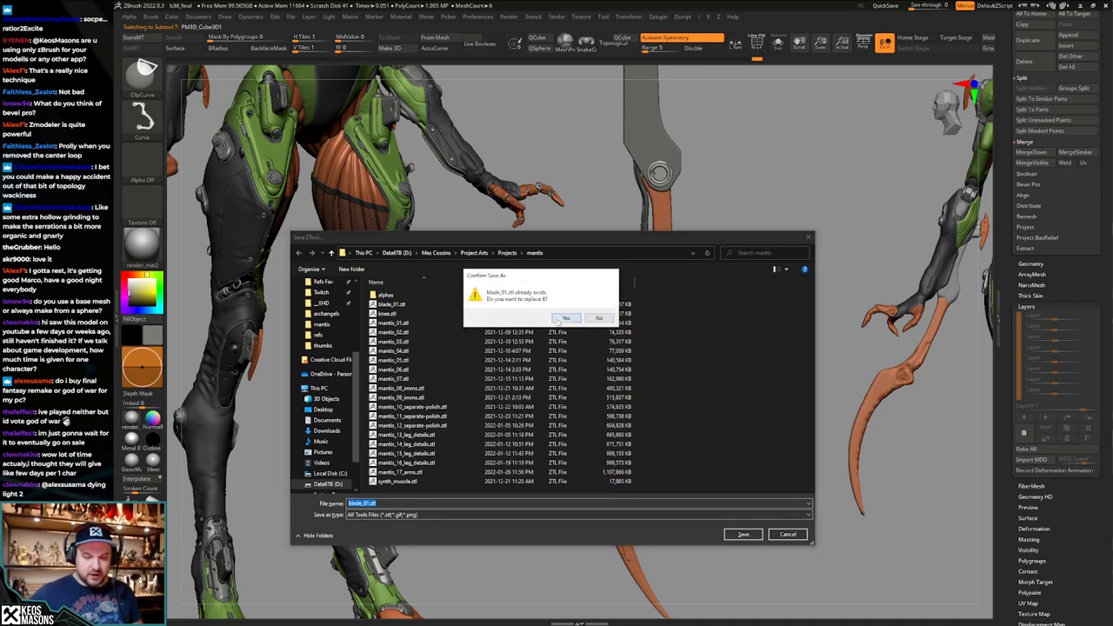
pyautogui.click(564, 318)
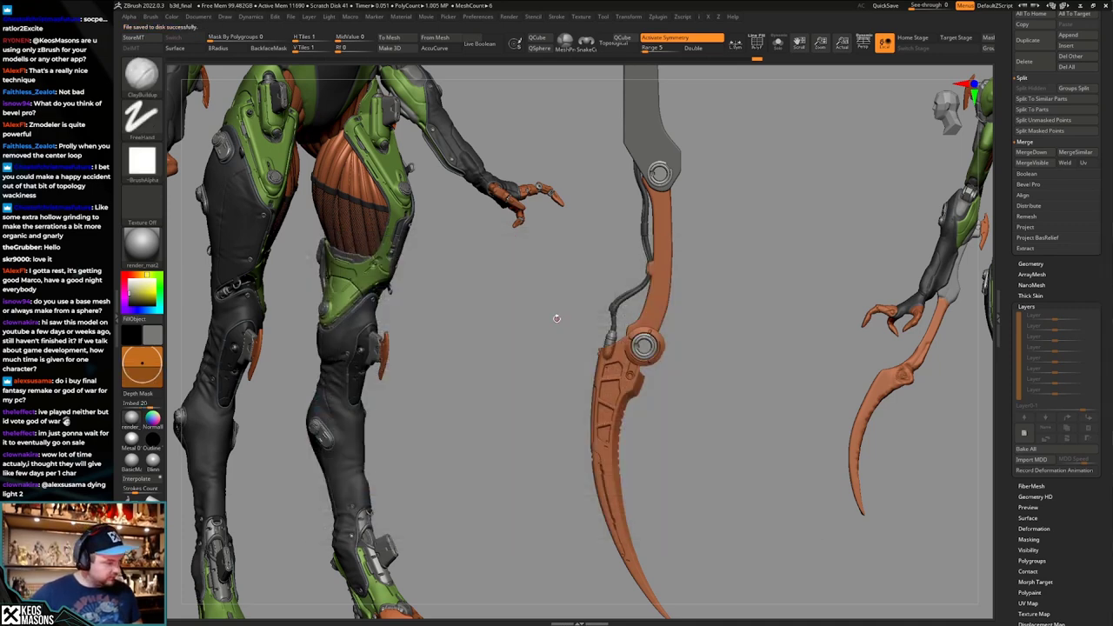
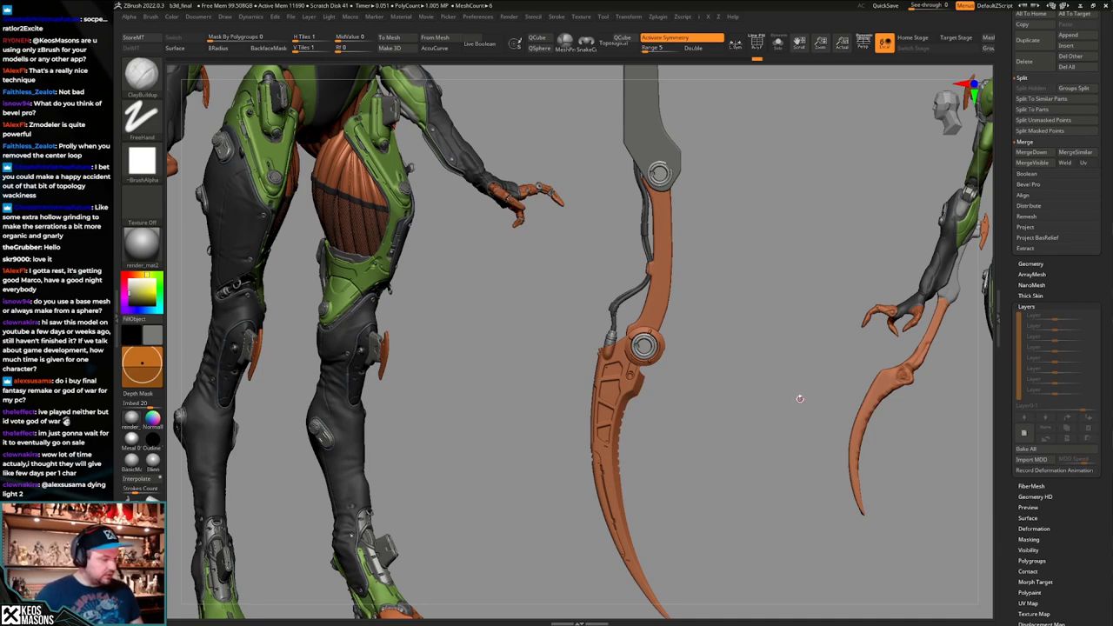
# Examine the upper arm bar against the joints and blade from several distances, with its polygroups shown.
pyautogui.keyDown('alt'); pyautogui.moveTo(725, 332); pyautogui.dragTo(643, 421); pyautogui.keyUp('alt')
pyautogui.keyDown('alt'); pyautogui.moveTo(688, 357); pyautogui.dragTo(755, 433); pyautogui.keyUp('alt')
pyautogui.moveTo(684, 417)
pyautogui.keyDown('alt'); pyautogui.mouseDown()
pyautogui.moveTo(687, 455)
pyautogui.moveTo(686, 404)
pyautogui.mouseUp(); pyautogui.keyUp('alt')
pyautogui.keyDown('alt'); pyautogui.moveTo(679, 462); pyautogui.dragTo(734, 384); pyautogui.keyUp('alt')
pyautogui.moveTo(735, 424); pyautogui.dragTo(704, 408)
pyautogui.keyDown('alt'); pyautogui.moveTo(663, 300); pyautogui.dragTo(671, 391); pyautogui.keyUp('alt')
pyautogui.moveTo(678, 374); pyautogui.dragTo(703, 403)
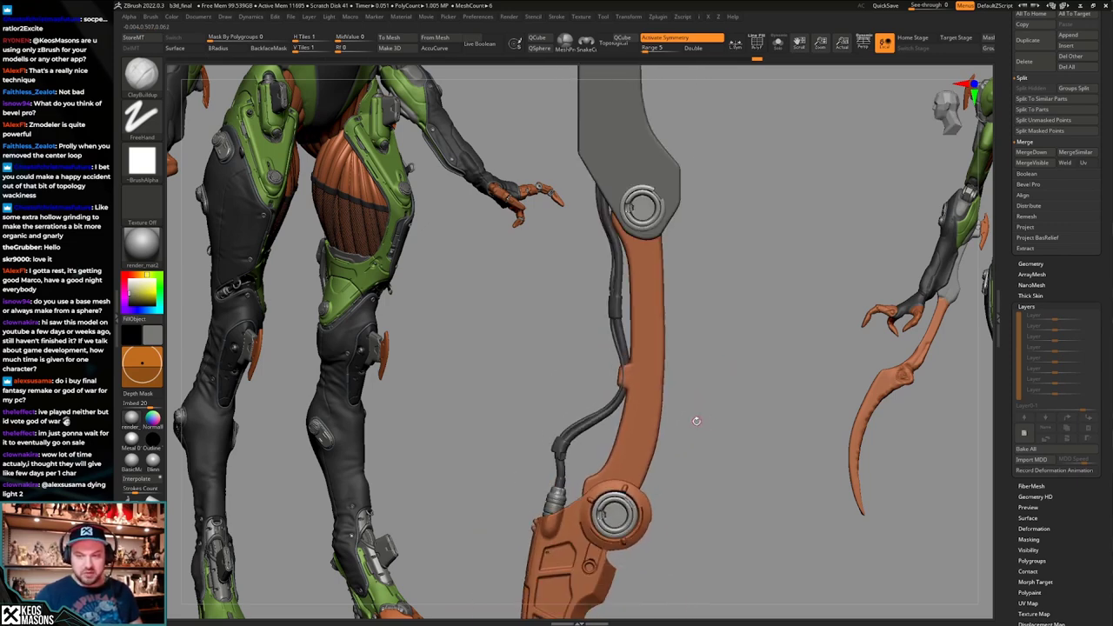
pyautogui.keyDown('alt'); pyautogui.moveTo(692, 441); pyautogui.dragTo(694, 385); pyautogui.keyUp('alt')
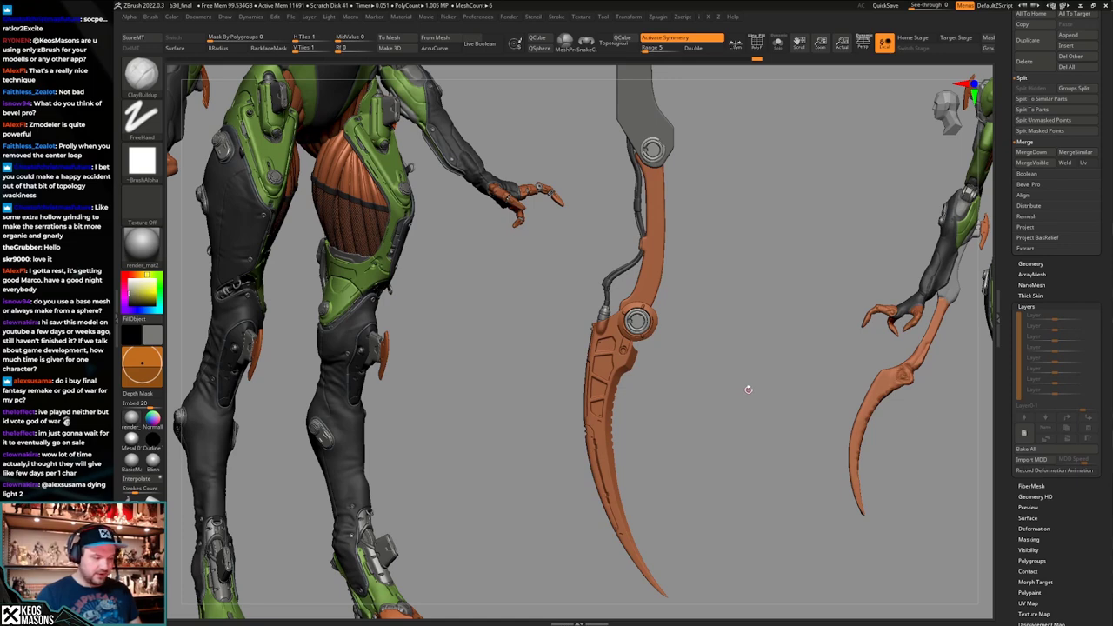
pyautogui.keyDown('alt'); pyautogui.moveTo(741, 354); pyautogui.dragTo(737, 409); pyautogui.keyUp('alt')
pyautogui.keyDown('alt'); pyautogui.moveTo(701, 364); pyautogui.dragTo(700, 398); pyautogui.keyUp('alt')
pyautogui.hotkey('shift', 'f')
pyautogui.hotkey('shift', 'f')
pyautogui.hotkey('shift', 'f')
pyautogui.hotkey('shift', 'f')
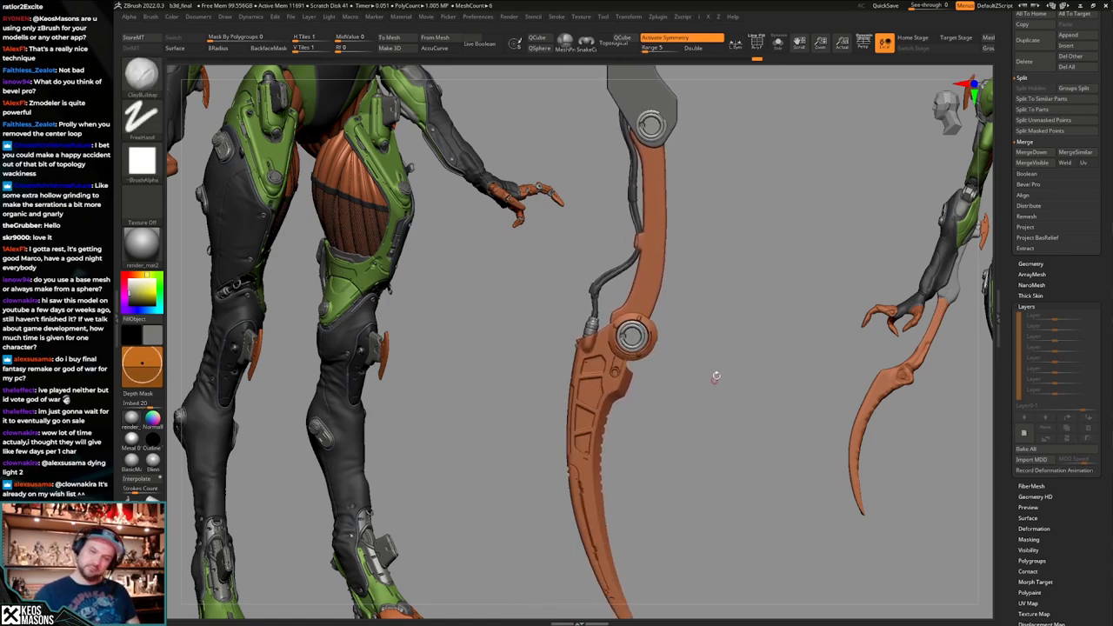
pyautogui.keyDown('alt'); pyautogui.moveTo(715, 376); pyautogui.dragTo(657, 348); pyautogui.keyUp('alt')
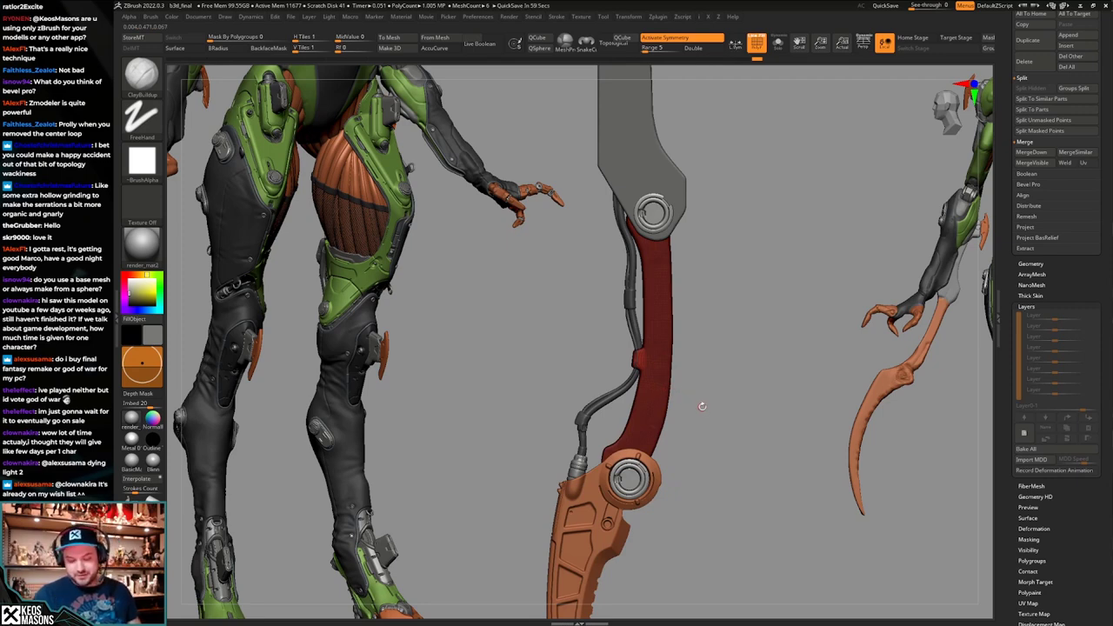
# Isolate the upper arm bar, inspect it edge-on, and show the complete arm again.
pyautogui.moveTo(702, 406)
pyautogui.mouseDown()
pyautogui.moveTo(747, 335)
pyautogui.moveTo(723, 390)
pyautogui.moveTo(711, 368)
pyautogui.moveTo(750, 368)
pyautogui.moveTo(714, 396)
pyautogui.mouseUp()
pyautogui.hotkey('alt', 's')
pyautogui.hotkey('shift', 'f')
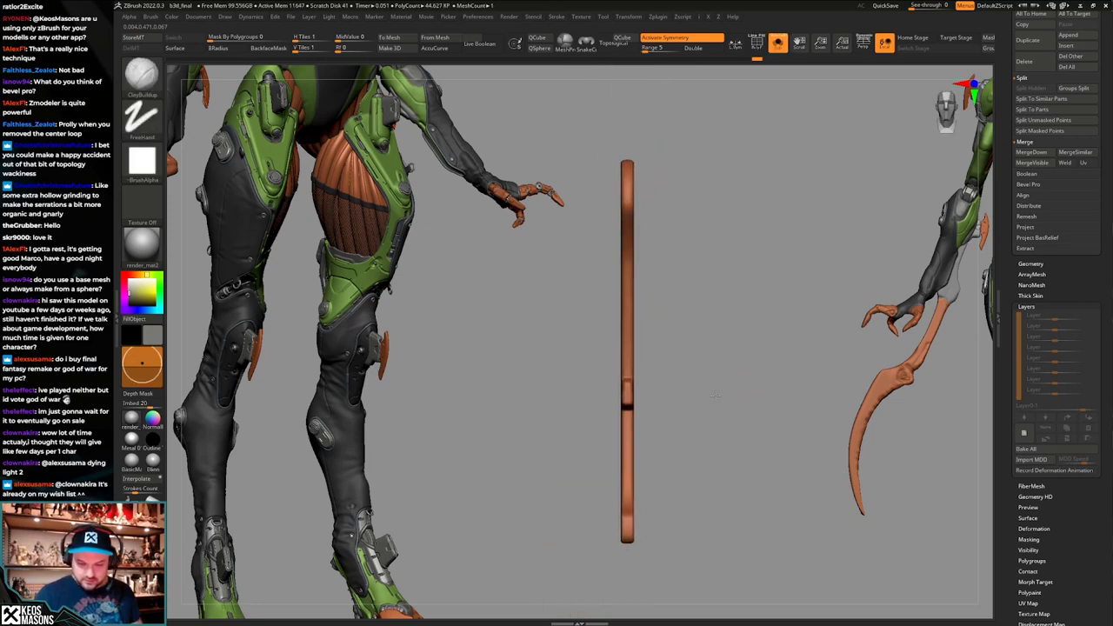
pyautogui.moveTo(631, 144)
pyautogui.keyDown('ctrl'); pyautogui.keyDown('shift'); pyautogui.mouseDown()
pyautogui.moveTo(631, 522)
pyautogui.moveTo(649, 520)
pyautogui.moveTo(673, 485)
pyautogui.moveTo(652, 545)
pyautogui.moveTo(648, 536)
pyautogui.moveTo(687, 535)
pyautogui.moveTo(655, 537)
pyautogui.moveTo(665, 504)
pyautogui.moveTo(654, 578)
pyautogui.mouseUp(); pyautogui.keyUp('shift'); pyautogui.keyUp('ctrl')
pyautogui.hotkey('shift', 'f')
pyautogui.hotkey('shift', 'f')
pyautogui.hotkey('alt', 's')
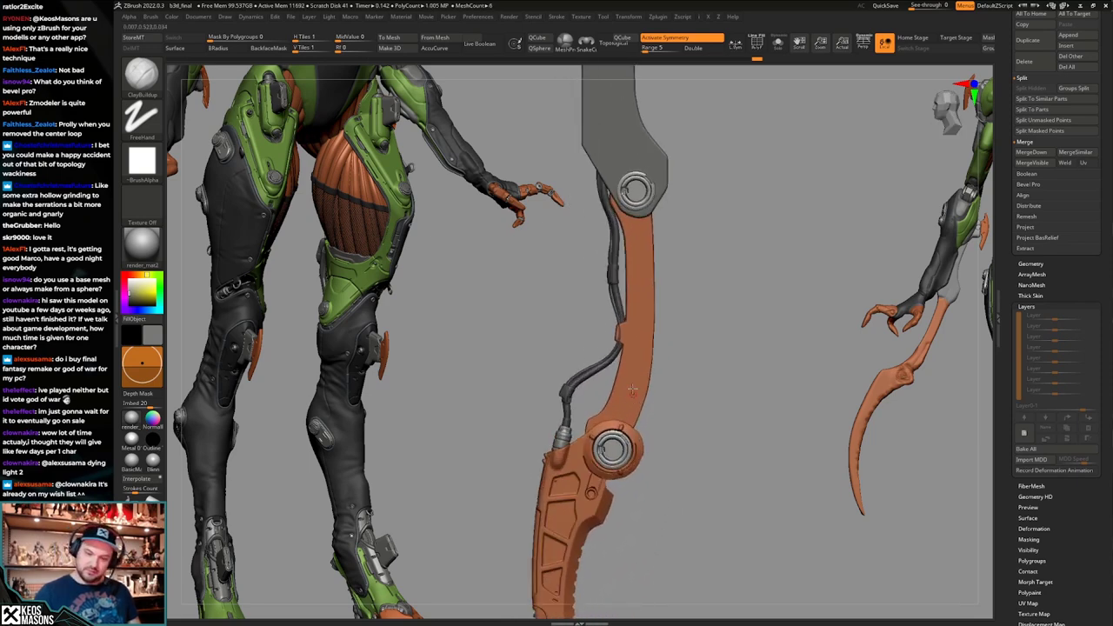
# Clone the upper arm bar into its own tool and switch to that clone.
pyautogui.hotkey('shift', 'f')
pyautogui.moveTo(669, 347); pyautogui.dragTo(723, 373)
pyautogui.hotkey('shift', 'f')
pyautogui.moveTo(1083, 283); pyautogui.dragTo(1066, 403)
pyautogui.scroll(2, 1065, 402)
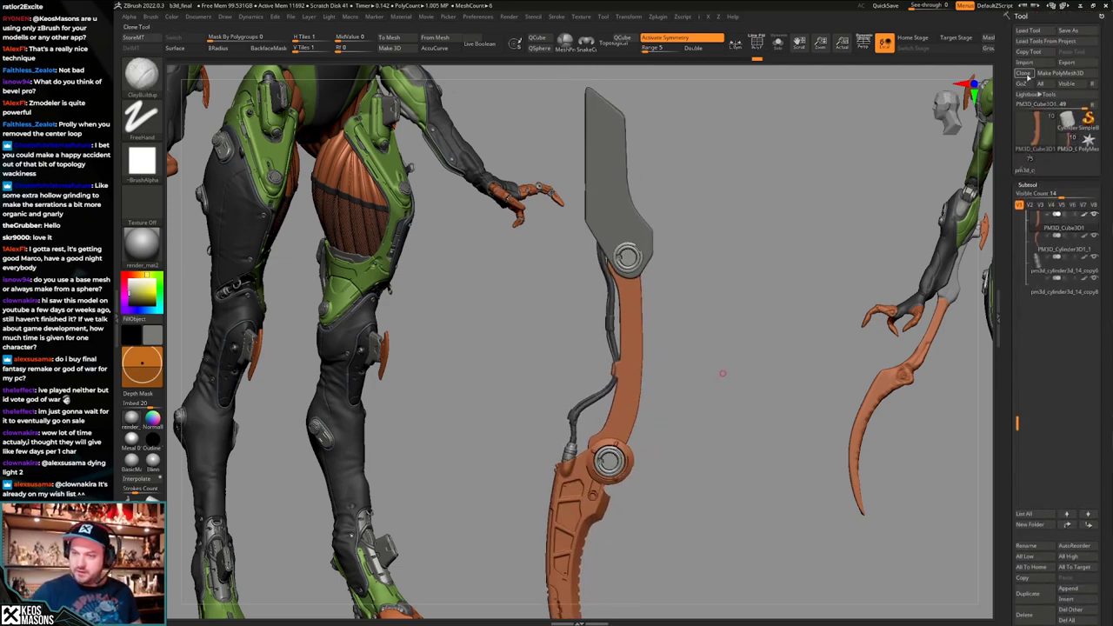
pyautogui.click(1028, 78)
pyautogui.click(1050, 162)
pyautogui.hotkey('shift', 'f')
pyautogui.moveTo(867, 351)
pyautogui.keyDown('alt'); pyautogui.mouseDown()
pyautogui.moveTo(860, 289)
pyautogui.moveTo(852, 342)
pyautogui.mouseUp(); pyautogui.keyUp('alt')
pyautogui.hotkey('shift', 'f')
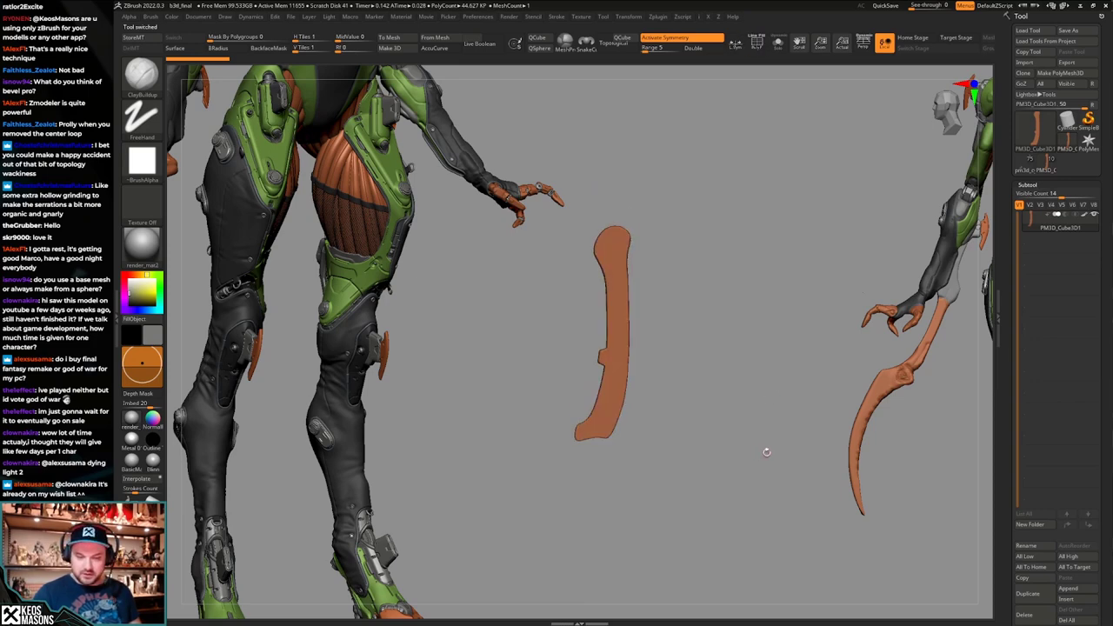
# Duplicate the cloned bar, turn off DynaMesh on the copy, and ZRemesh it with a target polygon count of 1.
pyautogui.keyDown('alt'); pyautogui.moveTo(765, 435); pyautogui.dragTo(761, 454); pyautogui.keyUp('alt')
pyautogui.click(1031, 594)
pyautogui.press('Down')
pyautogui.keyDown('alt'); pyautogui.moveTo(715, 373); pyautogui.dragTo(721, 406); pyautogui.keyUp('alt')
pyautogui.press('g')
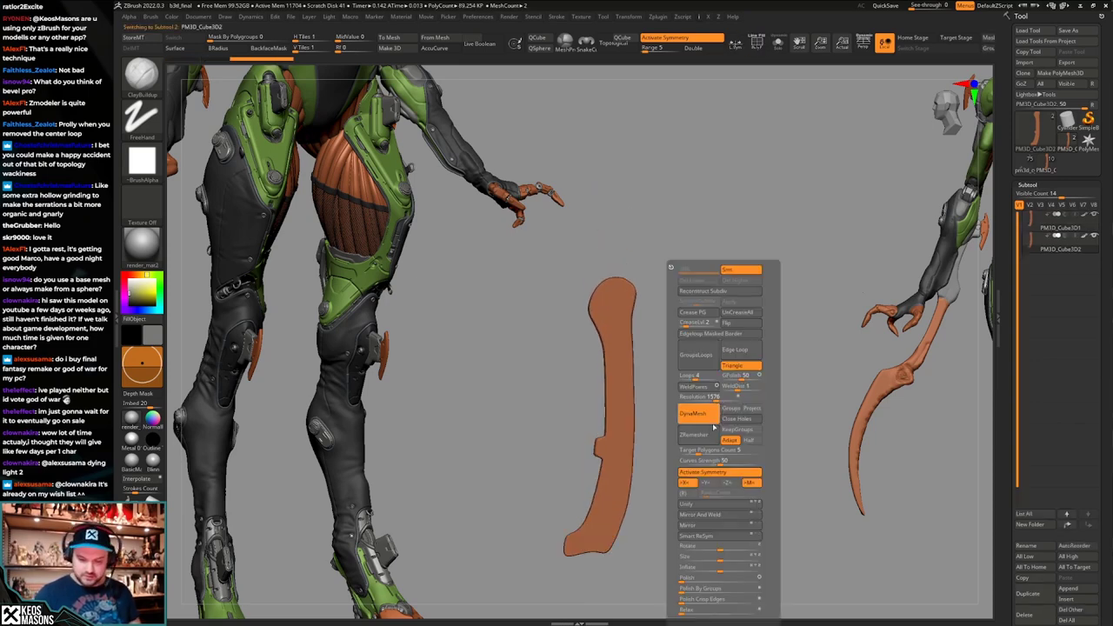
pyautogui.click(707, 417)
pyautogui.click(691, 451)
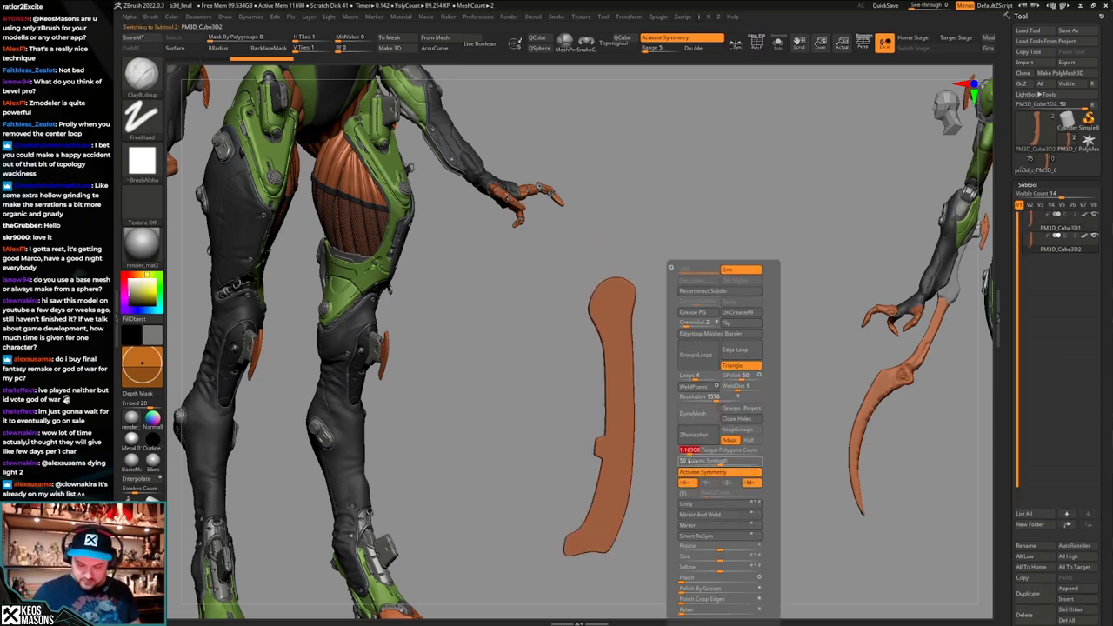
pyautogui.click(709, 439)
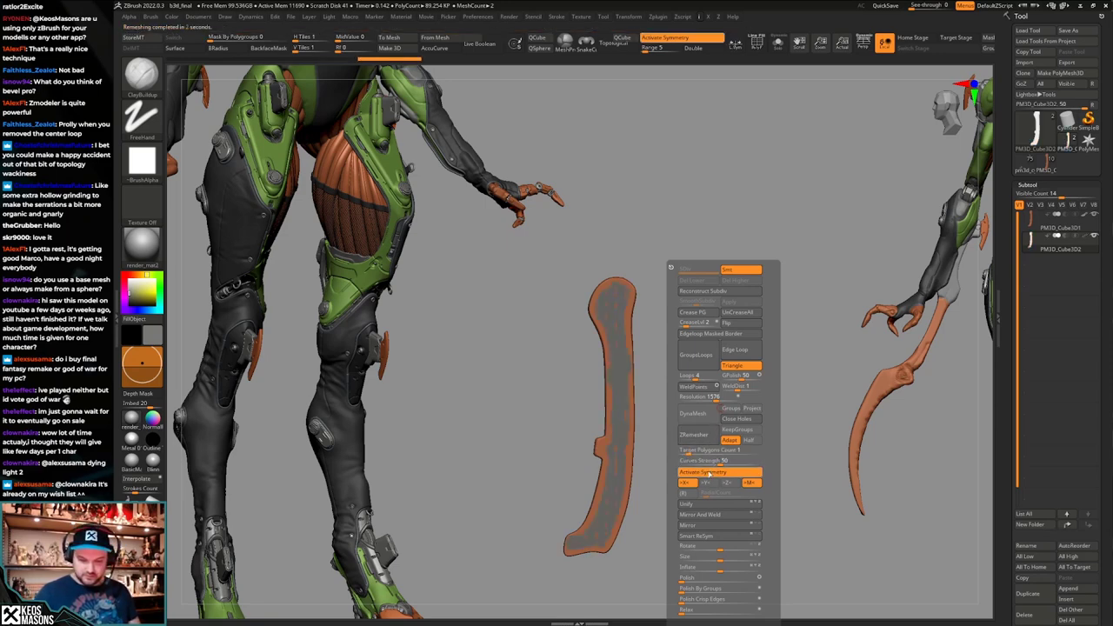
# Isolate the remeshed bar with its wireframe shown and ZRemesh it again at a target polygon count of 0.36727.
pyautogui.moveTo(708, 444)
pyautogui.keyDown('alt'); pyautogui.mouseDown()
pyautogui.moveTo(710, 406)
pyautogui.moveTo(708, 455)
pyautogui.moveTo(706, 422)
pyautogui.moveTo(652, 434)
pyautogui.moveTo(674, 405)
pyautogui.mouseUp(); pyautogui.keyUp('alt')
pyautogui.hotkey('shift', 'f')
pyautogui.press('2')
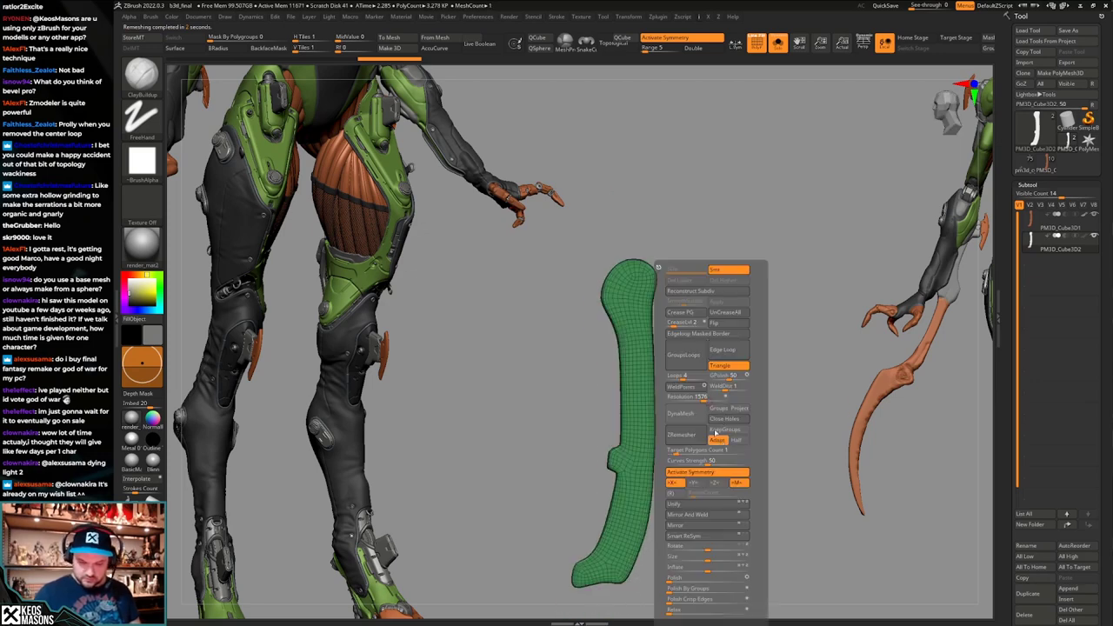
pyautogui.click(683, 436)
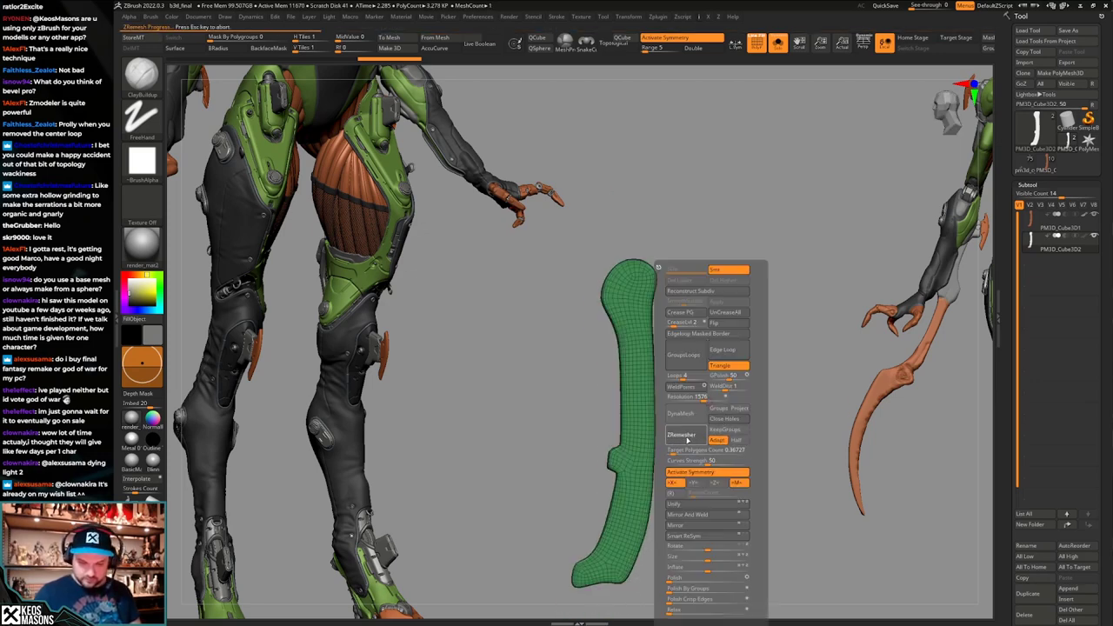
pyautogui.keyDown('alt'); pyautogui.moveTo(700, 459); pyautogui.dragTo(705, 423); pyautogui.keyUp('alt')
pyautogui.moveTo(705, 423); pyautogui.dragTo(707, 455)
# Try subdividing the remeshed bar and check its wireframe.
pyautogui.hotkey('shift', 'f')
pyautogui.hotkey('ctrl', 'd')
pyautogui.hotkey('ctrl', 'd')
pyautogui.hotkey('shift', 'f')
pyautogui.hotkey('shift', 'f')
pyautogui.hotkey('shift', 'f')
pyautogui.moveTo(707, 456); pyautogui.dragTo(732, 466)
pyautogui.moveTo(732, 465); pyautogui.dragTo(701, 483)
pyautogui.keyDown('alt'); pyautogui.moveTo(700, 483); pyautogui.dragTo(709, 443); pyautogui.keyUp('alt')
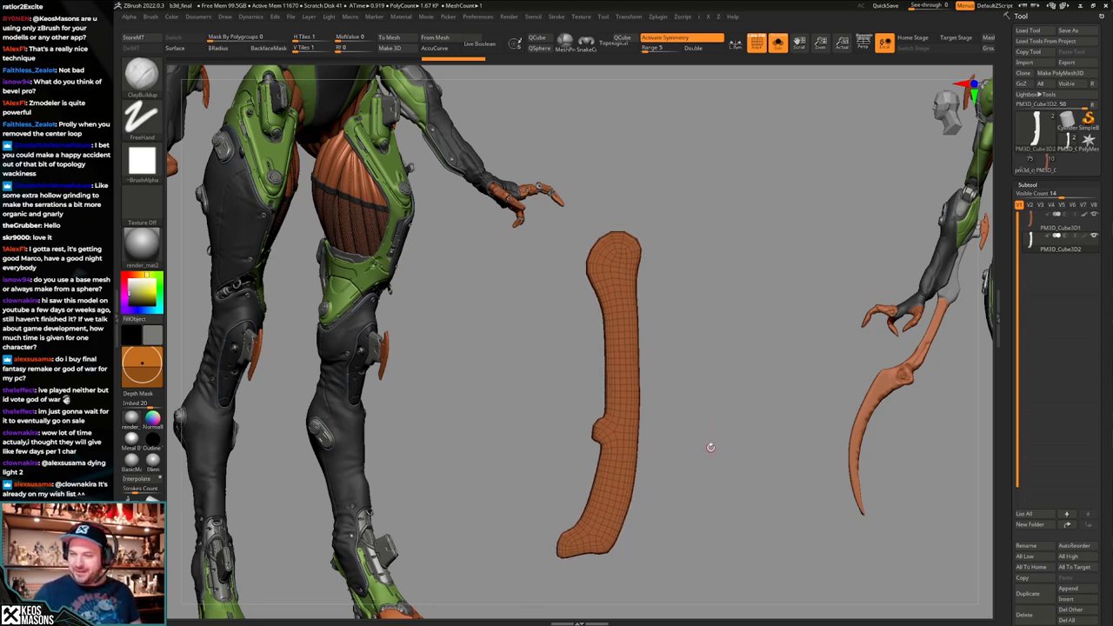
# Switch back to the blade arm tool and insert a cube as a new subtool below the upper arm bar.
pyautogui.click(1048, 171)
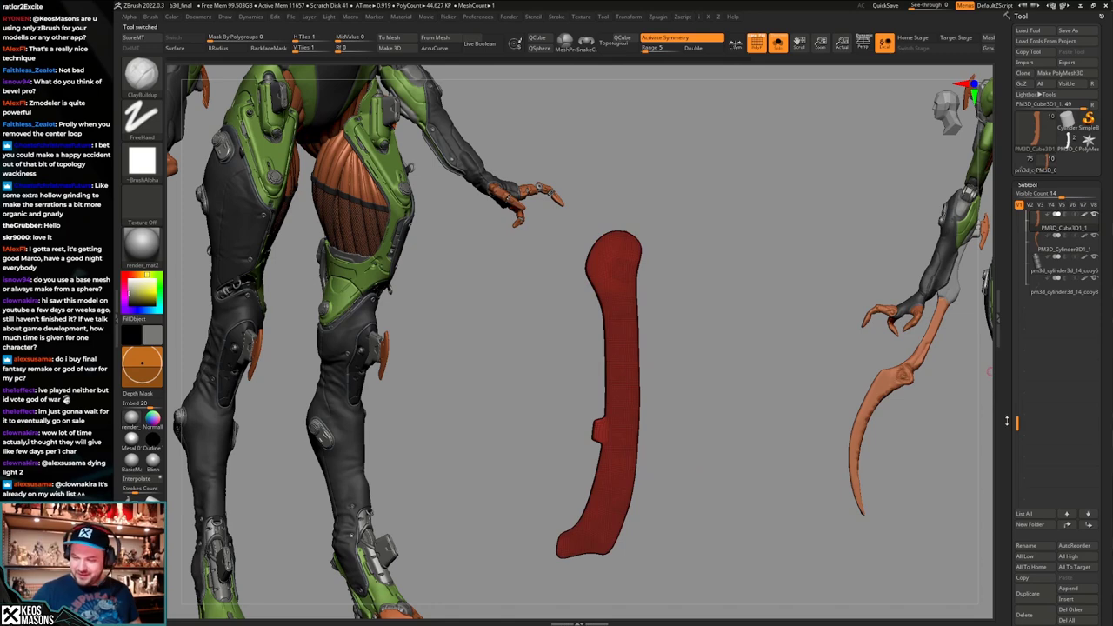
pyautogui.keyDown('alt'); pyautogui.moveTo(772, 483); pyautogui.dragTo(752, 437); pyautogui.keyUp('alt')
pyautogui.hotkey('shift', 'f')
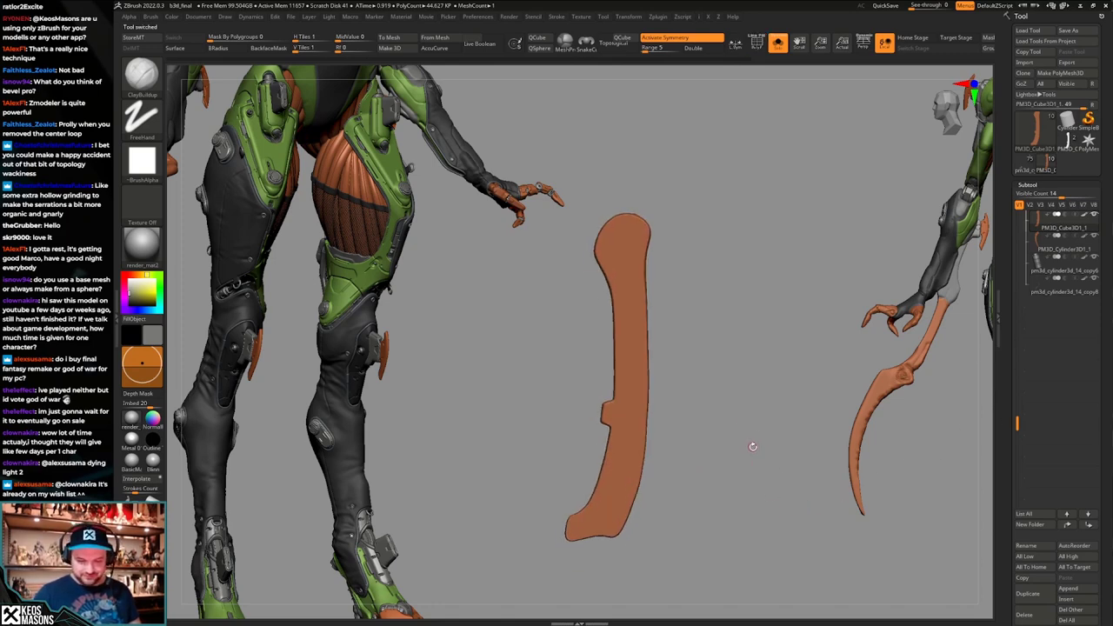
pyautogui.moveTo(1018, 427); pyautogui.dragTo(1018, 352)
pyautogui.click(1064, 602)
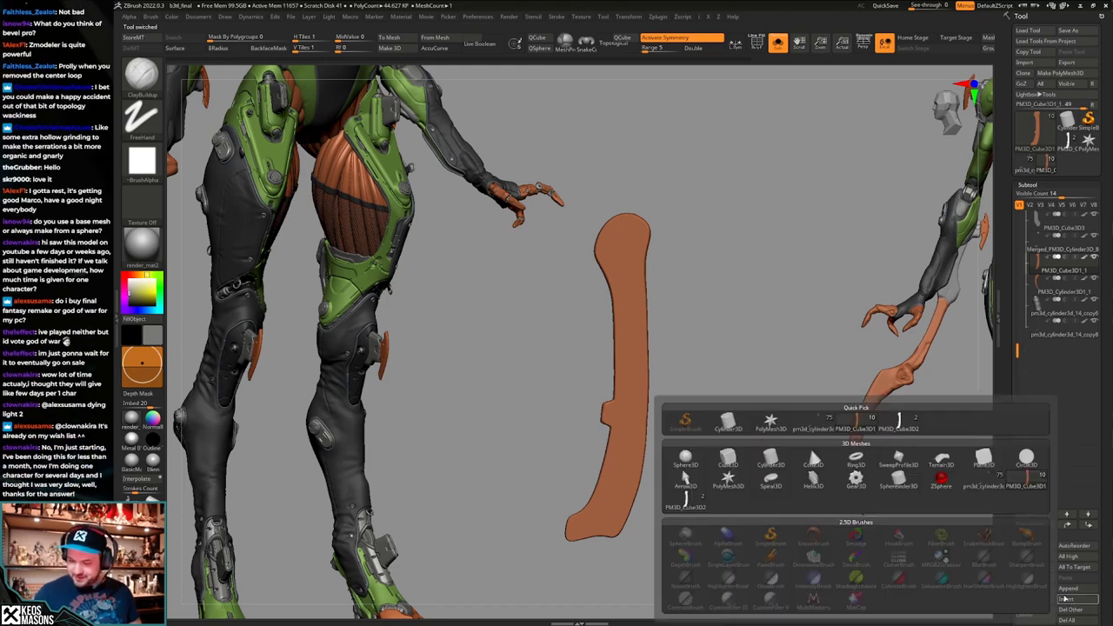
pyautogui.click(727, 459)
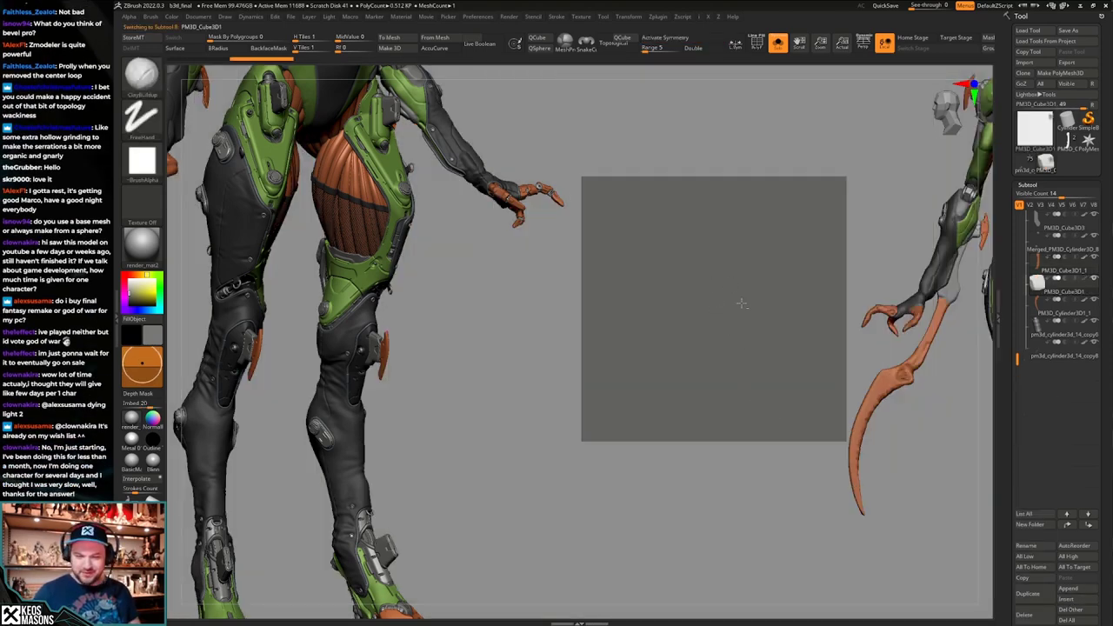
# Convert the inserted cube to a low-poly QCube and show it together with the other arm parts.
pyautogui.hotkey('shift', 'f')
pyautogui.keyDown('alt'); pyautogui.moveTo(731, 411); pyautogui.dragTo(748, 422, button='right'); pyautogui.keyUp('alt')
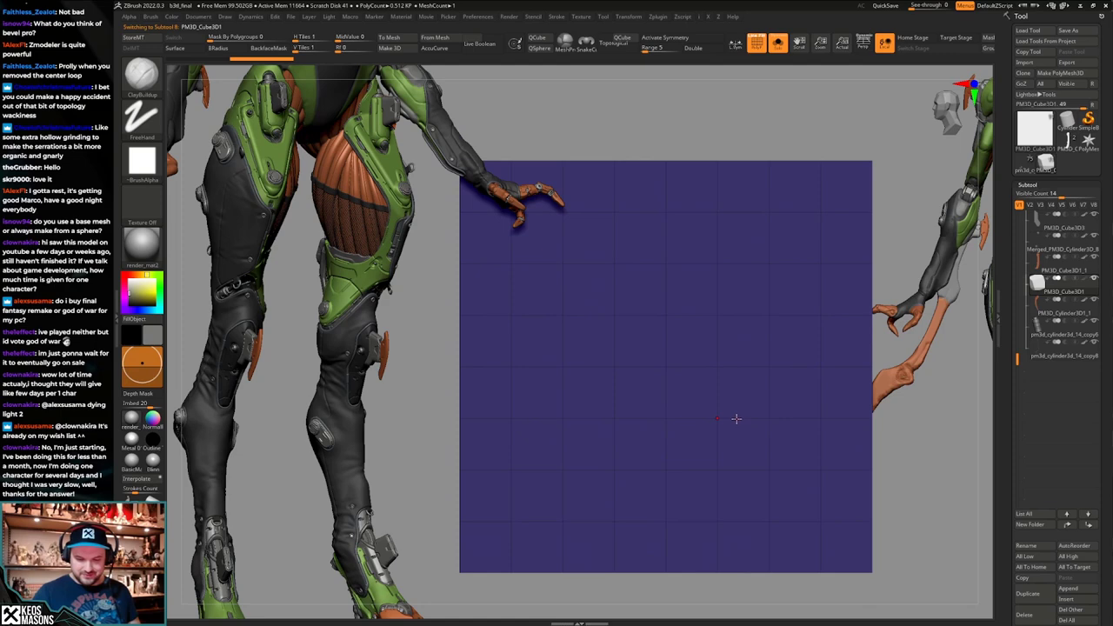
pyautogui.click(537, 39)
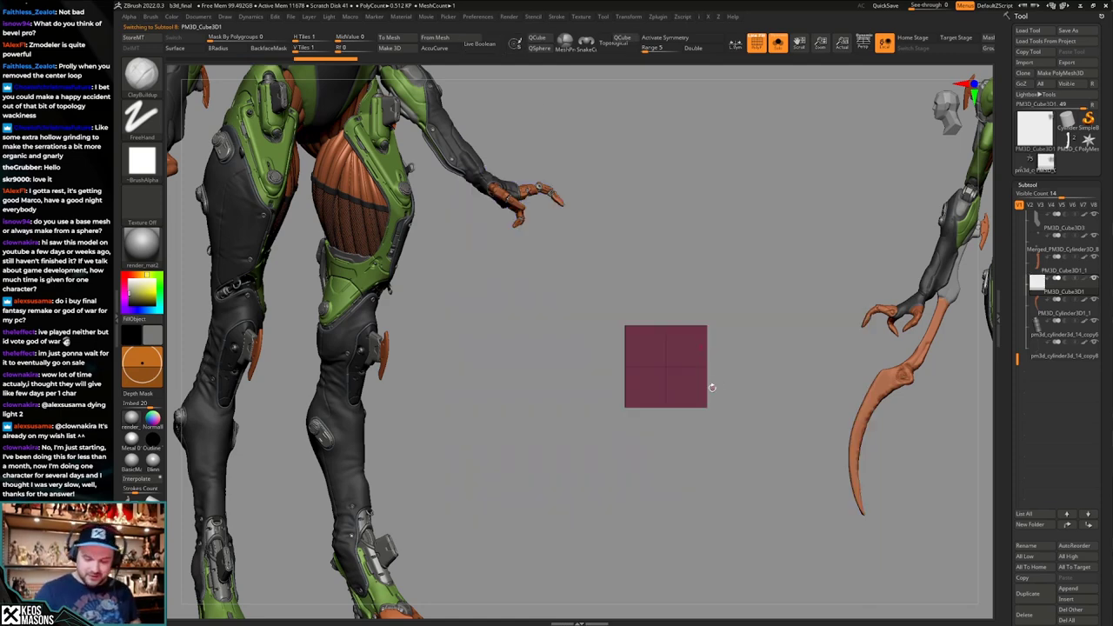
pyautogui.hotkey('alt', 's')
# Scale and position the cube into a narrow upright block over the upper arm bar, between the two joints.
pyautogui.moveTo(712, 387)
pyautogui.keyDown('ctrl'); pyautogui.mouseDown(button='right')
pyautogui.moveTo(712, 456)
pyautogui.moveTo(721, 363)
pyautogui.moveTo(707, 307)
pyautogui.mouseUp(button='right'); pyautogui.keyUp('ctrl')
pyautogui.hotkey('shift', 'f')
pyautogui.press('w')
pyautogui.moveTo(703, 272)
pyautogui.keyDown('shift'); pyautogui.mouseDown()
pyautogui.moveTo(777, 272)
pyautogui.moveTo(729, 331)
pyautogui.moveTo(760, 432)
pyautogui.mouseUp(); pyautogui.keyUp('shift')
pyautogui.hotkey('shift', 'f')
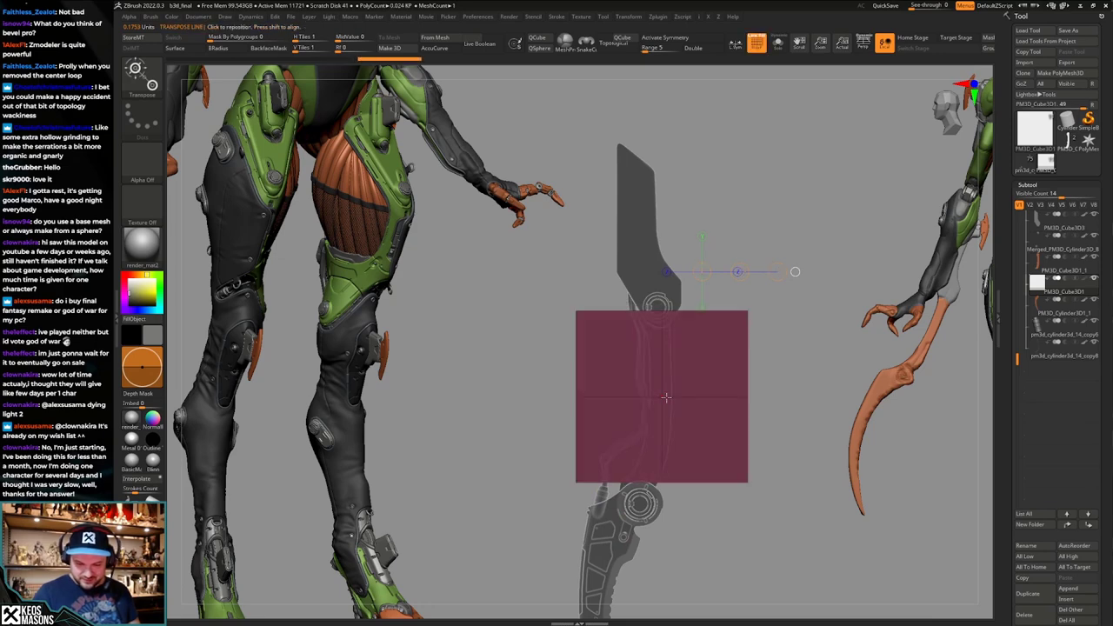
pyautogui.moveTo(664, 398)
pyautogui.keyDown('shift'); pyautogui.mouseDown()
pyautogui.moveTo(784, 398)
pyautogui.moveTo(679, 403)
pyautogui.mouseUp(); pyautogui.keyUp('shift')
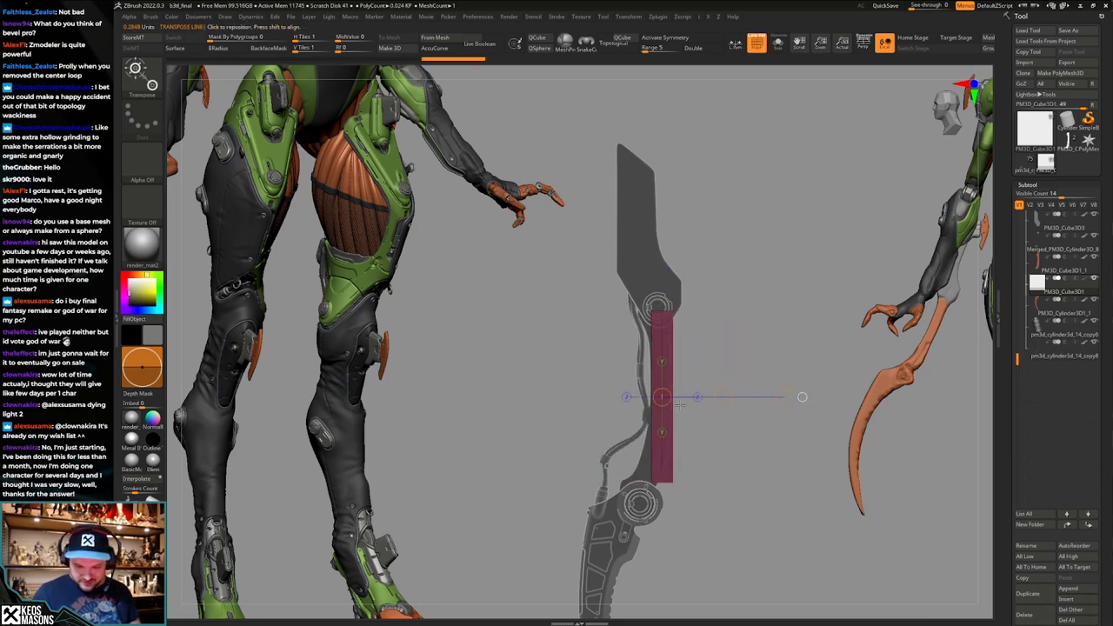
pyautogui.press('q')
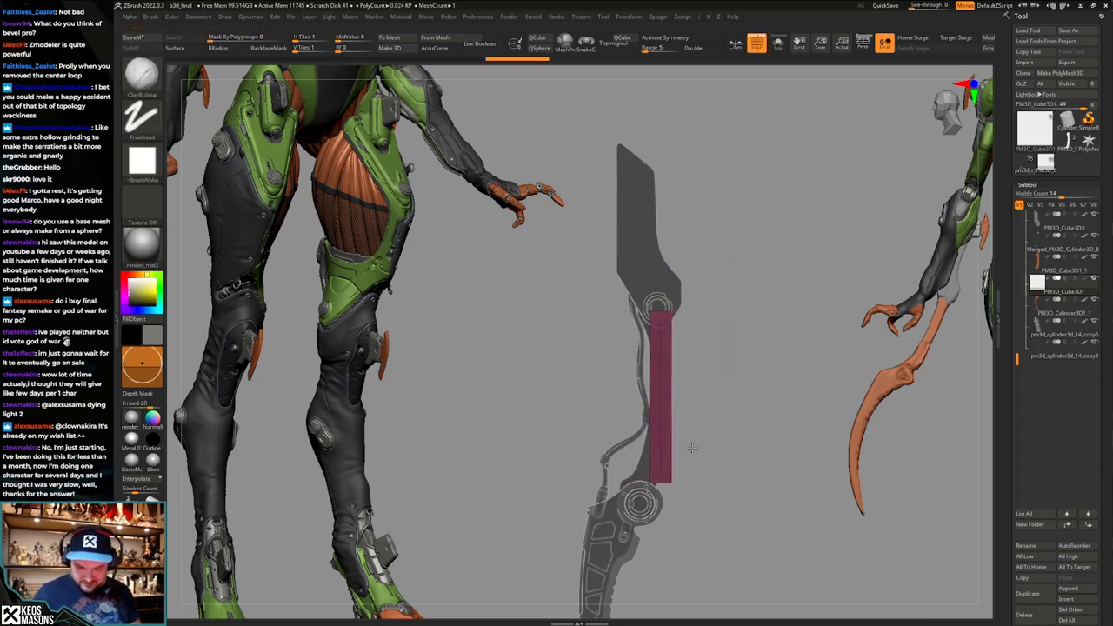
pyautogui.moveTo(693, 448)
pyautogui.keyDown('alt'); pyautogui.mouseDown()
pyautogui.moveTo(698, 476)
pyautogui.moveTo(706, 443)
pyautogui.mouseUp(); pyautogui.keyUp('alt')
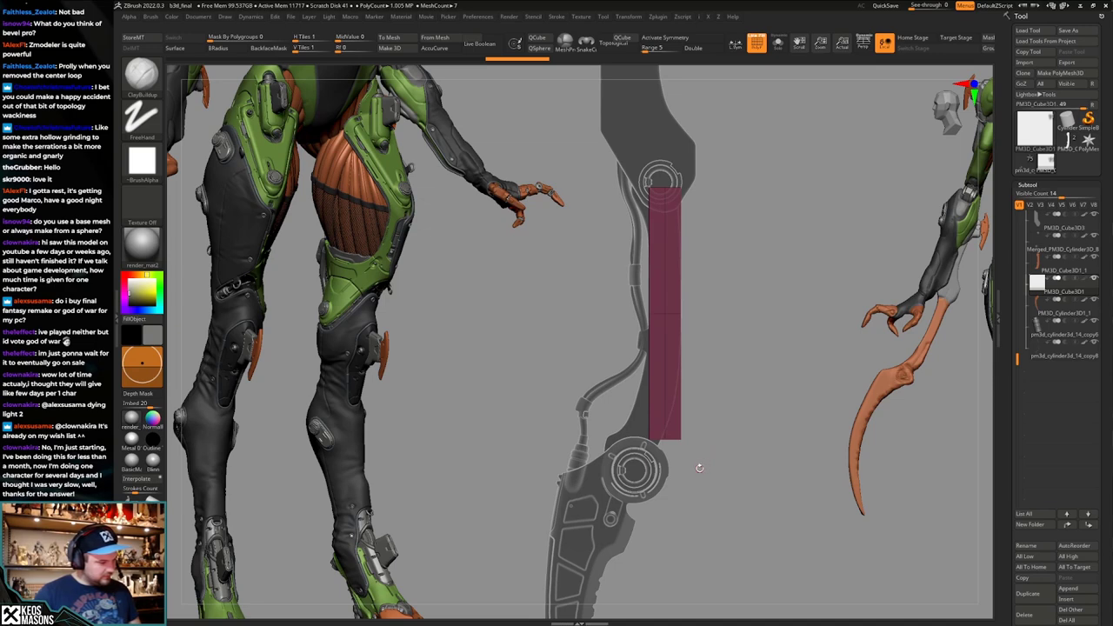
# Mask the block's upper half, move and angle the lower half to follow the bar's curve, and clear the mask.
pyautogui.moveTo(728, 380)
pyautogui.keyDown('ctrl'); pyautogui.mouseDown()
pyautogui.moveTo(612, 485)
pyautogui.moveTo(590, 554)
pyautogui.mouseUp(); pyautogui.keyUp('ctrl')
pyautogui.keyDown('ctrl'); pyautogui.click(737, 422); pyautogui.keyUp('ctrl')
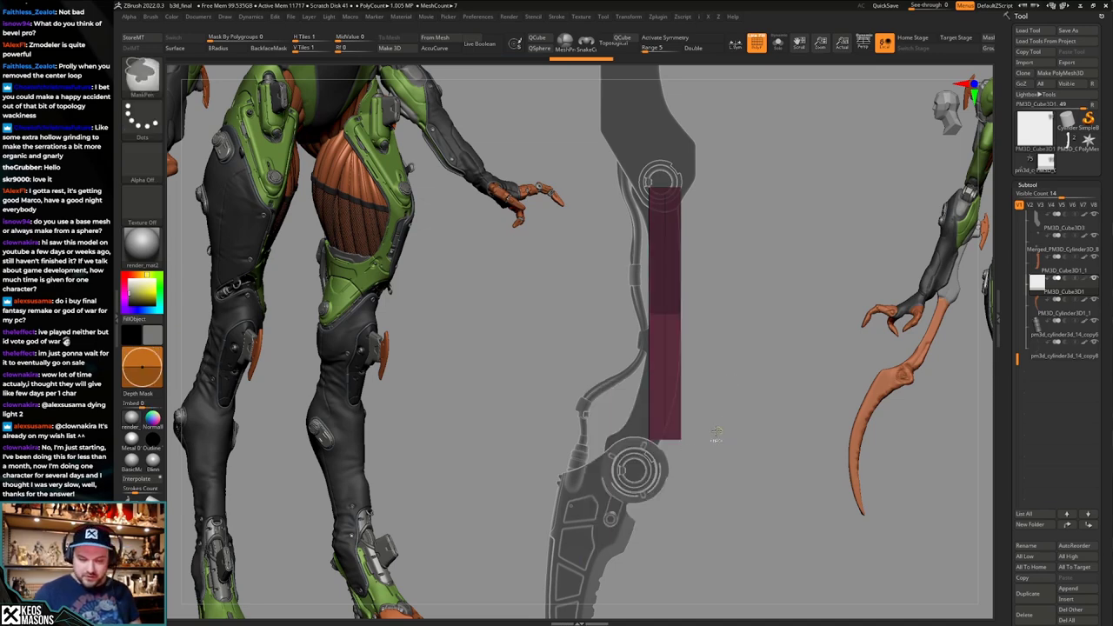
pyautogui.keyDown('ctrl'); pyautogui.moveTo(716, 440); pyautogui.dragTo(713, 470, button='right'); pyautogui.keyUp('ctrl')
pyautogui.press('w')
pyautogui.moveTo(705, 413); pyautogui.dragTo(677, 403)
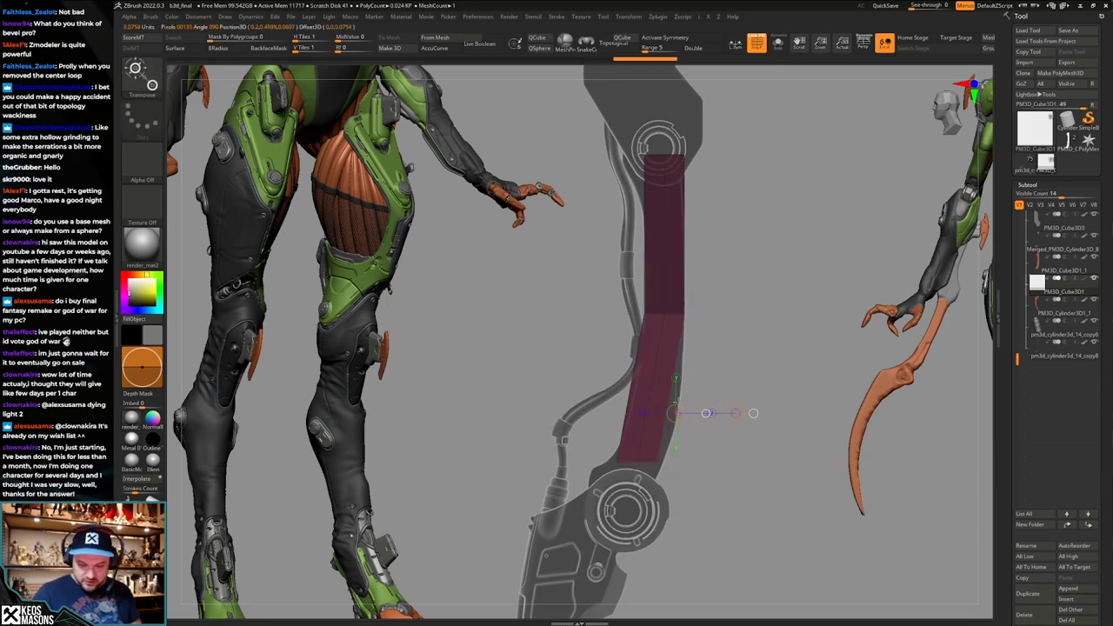
pyautogui.moveTo(619, 452)
pyautogui.mouseDown()
pyautogui.moveTo(690, 456)
pyautogui.moveTo(705, 488)
pyautogui.mouseUp()
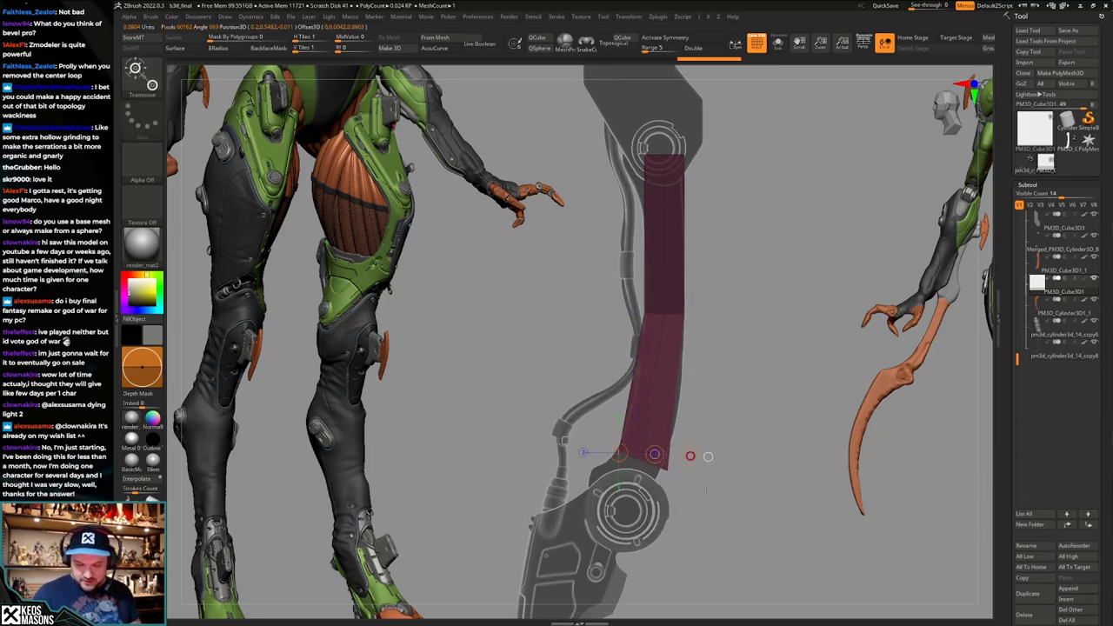
pyautogui.press('q')
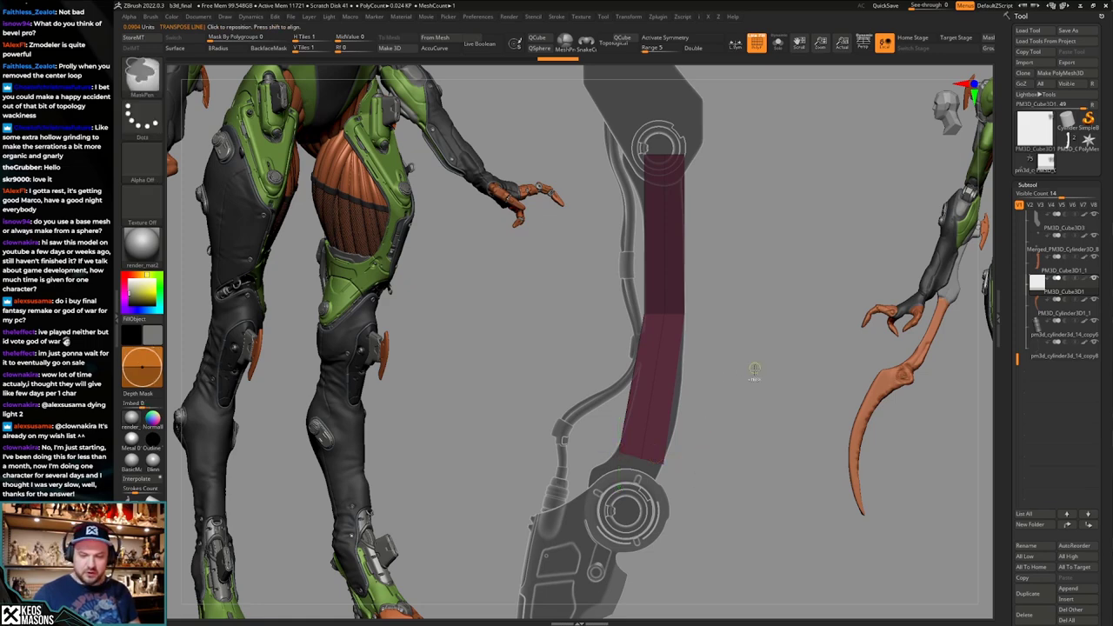
pyautogui.keyDown('ctrl'); pyautogui.moveTo(752, 374); pyautogui.dragTo(761, 385); pyautogui.keyUp('ctrl')
# Insert an edge loop across the block's lower half with ZModeler and adjust that section to the bar's bend.
pyautogui.press('space')
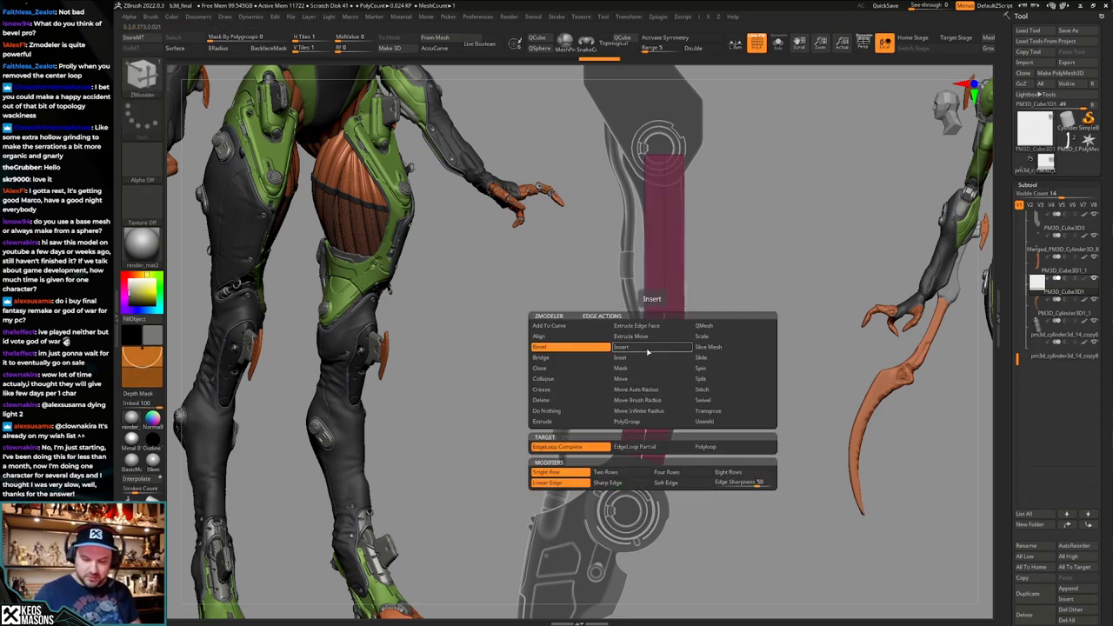
pyautogui.click(647, 351)
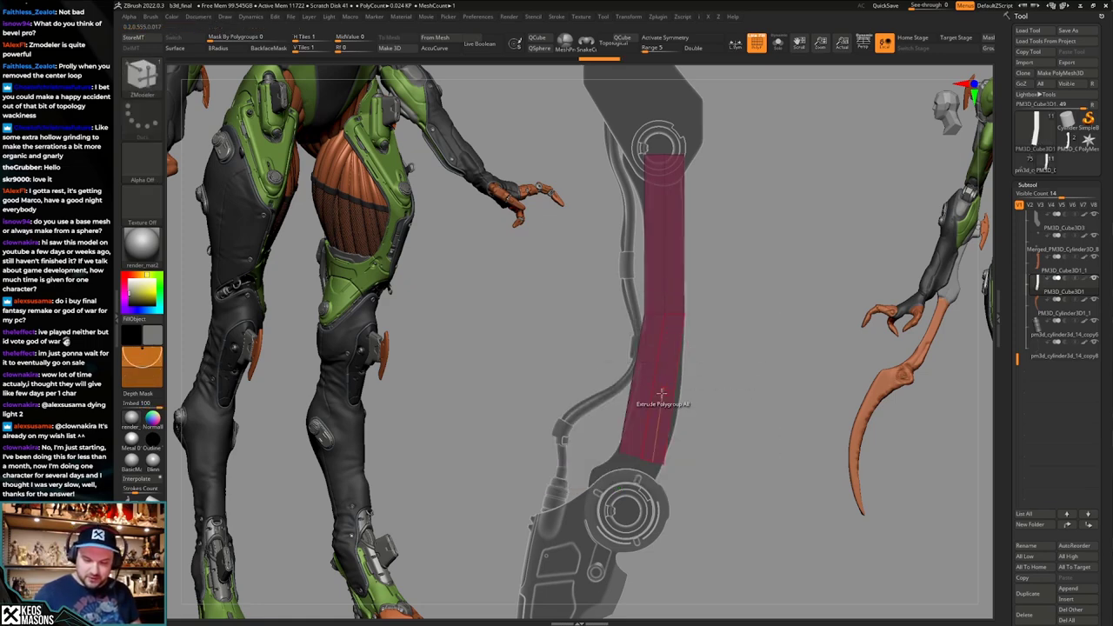
pyautogui.keyDown('ctrl'); pyautogui.click(719, 406); pyautogui.keyUp('ctrl')
pyautogui.press('w')
pyautogui.moveTo(668, 364); pyautogui.dragTo(738, 363)
pyautogui.press('q')
pyautogui.keyDown('ctrl'); pyautogui.moveTo(738, 362); pyautogui.dragTo(753, 384); pyautogui.keyUp('ctrl')
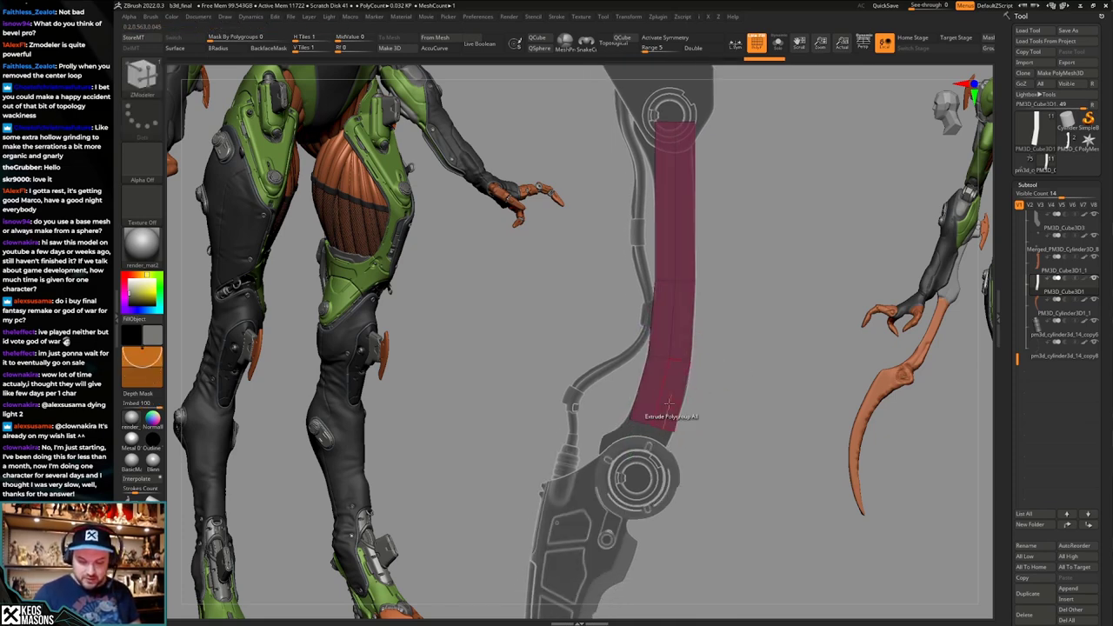
# Align the block with the arm in front view and remove its lengthwise center edge loops.
pyautogui.press('space')
pyautogui.click(695, 353)
pyautogui.moveTo(609, 364)
pyautogui.mouseDown()
pyautogui.moveTo(695, 353)
pyautogui.moveTo(690, 360)
pyautogui.moveTo(750, 390)
pyautogui.mouseUp()
pyautogui.press('w')
pyautogui.moveTo(613, 391)
pyautogui.keyDown('shift'); pyautogui.mouseDown()
pyautogui.moveTo(769, 390)
pyautogui.moveTo(670, 399)
pyautogui.moveTo(594, 427)
pyautogui.mouseUp(); pyautogui.keyUp('shift')
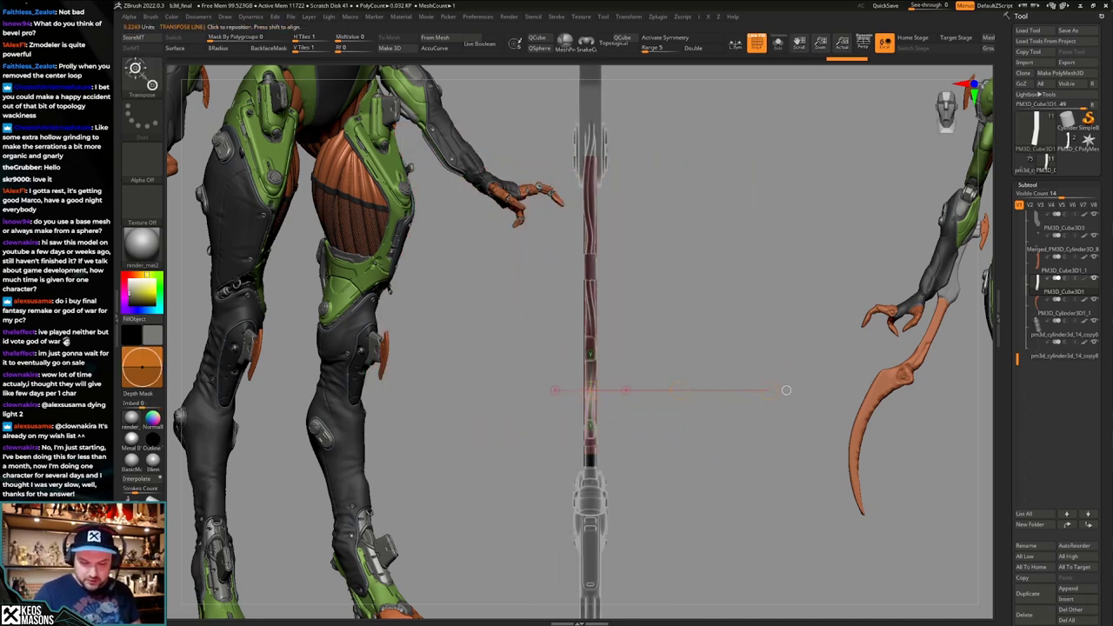
pyautogui.press('q')
pyautogui.moveTo(696, 414)
pyautogui.mouseDown()
pyautogui.moveTo(638, 418)
pyautogui.moveTo(661, 405)
pyautogui.moveTo(667, 435)
pyautogui.moveTo(669, 409)
pyautogui.moveTo(627, 387)
pyautogui.moveTo(701, 388)
pyautogui.moveTo(707, 370)
pyautogui.moveTo(696, 397)
pyautogui.moveTo(756, 396)
pyautogui.moveTo(753, 373)
pyautogui.mouseUp()
pyautogui.click(670, 409)
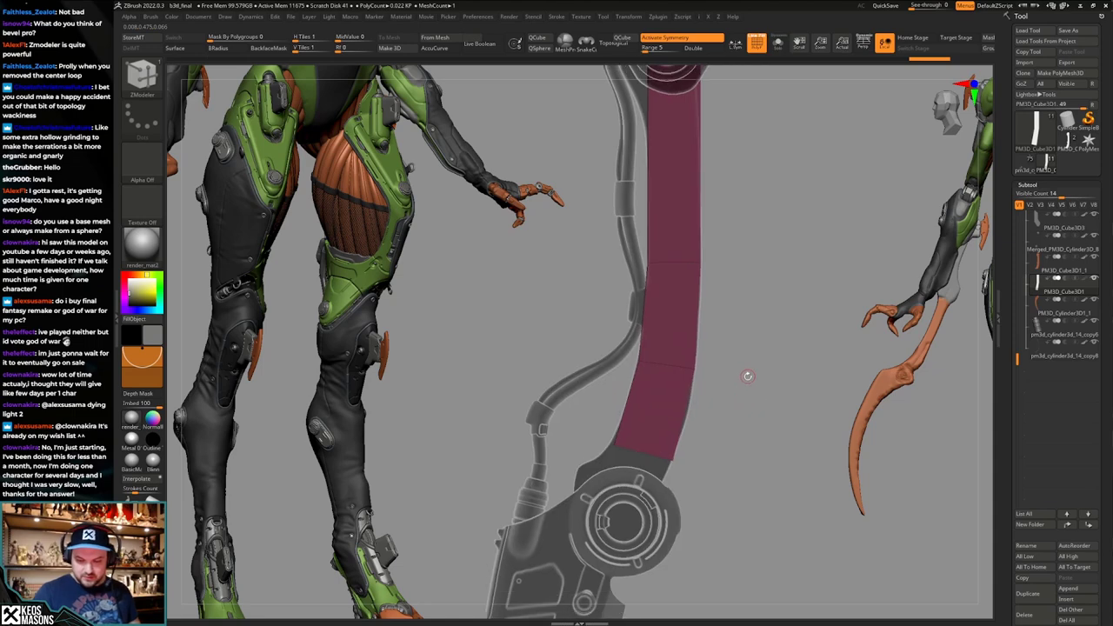
# Shape the block's lower corners and side edges to the bar's outline with the Move brush.
pyautogui.press('b')
pyautogui.click(715, 349)
pyautogui.press('space')
pyautogui.moveTo(634, 418); pyautogui.dragTo(627, 422)
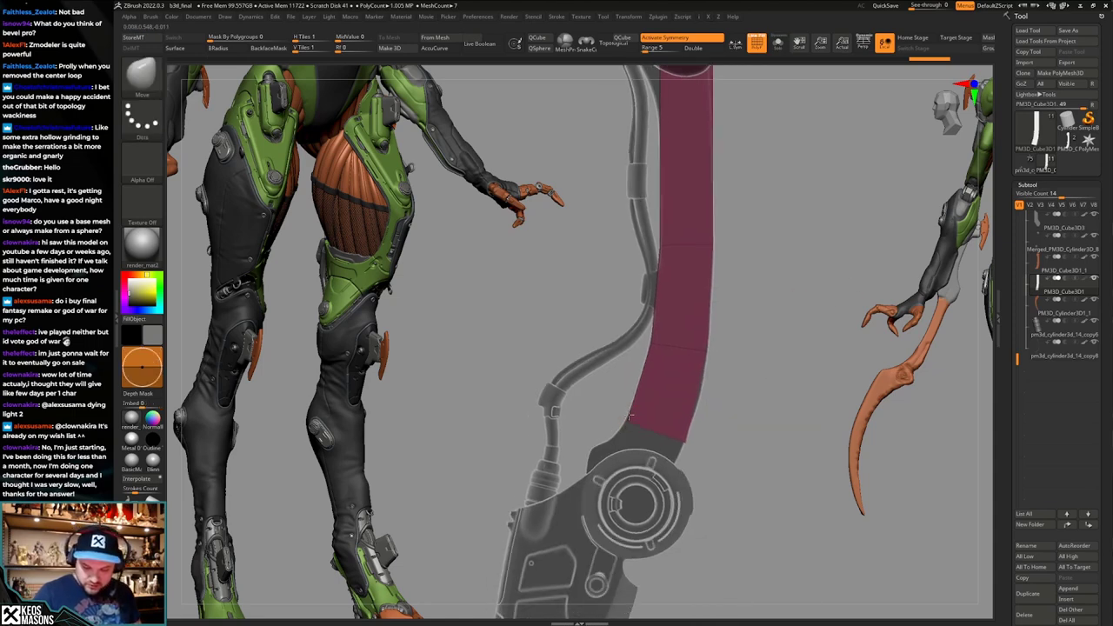
pyautogui.moveTo(696, 441); pyautogui.dragTo(687, 437)
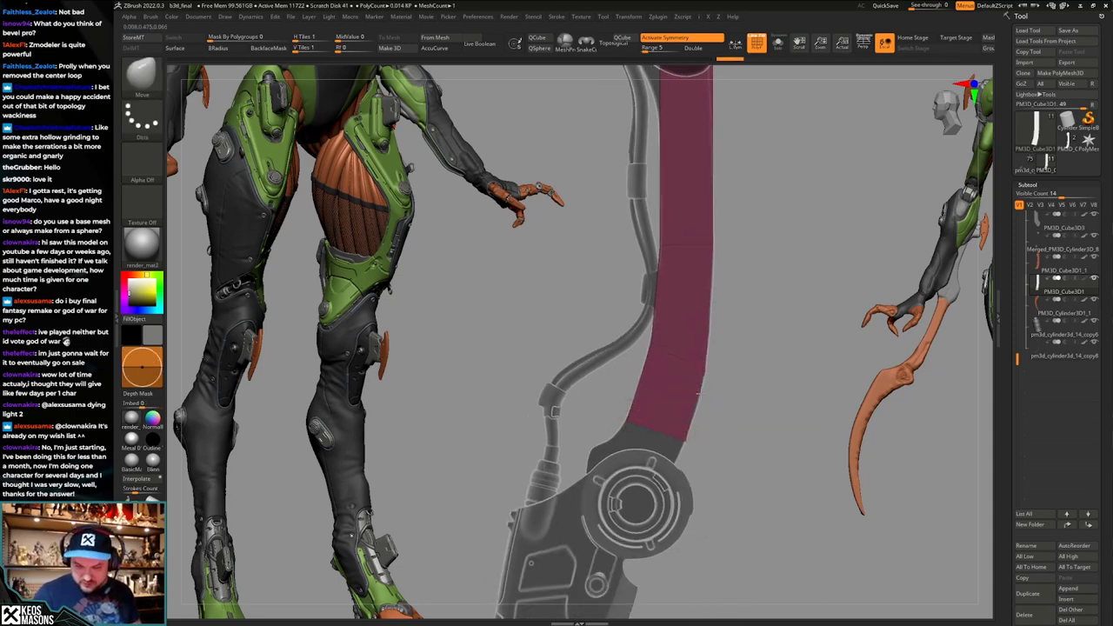
pyautogui.moveTo(700, 386); pyautogui.dragTo(699, 383)
pyautogui.keyDown('alt'); pyautogui.moveTo(687, 333); pyautogui.dragTo(661, 433, button='right'); pyautogui.keyUp('alt')
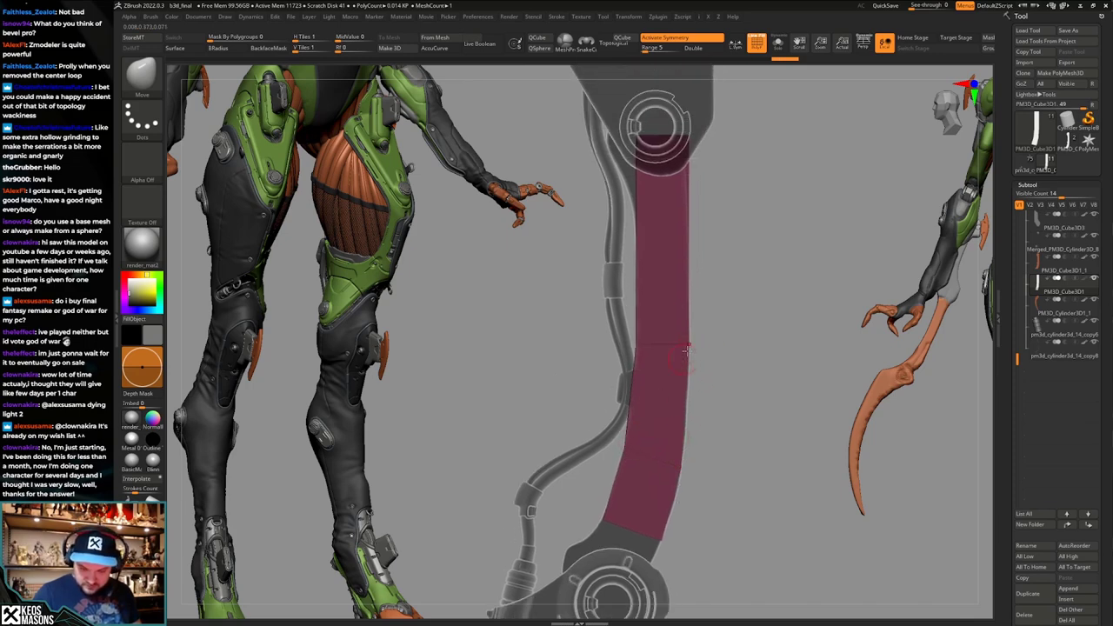
pyautogui.moveTo(688, 366); pyautogui.dragTo(691, 366)
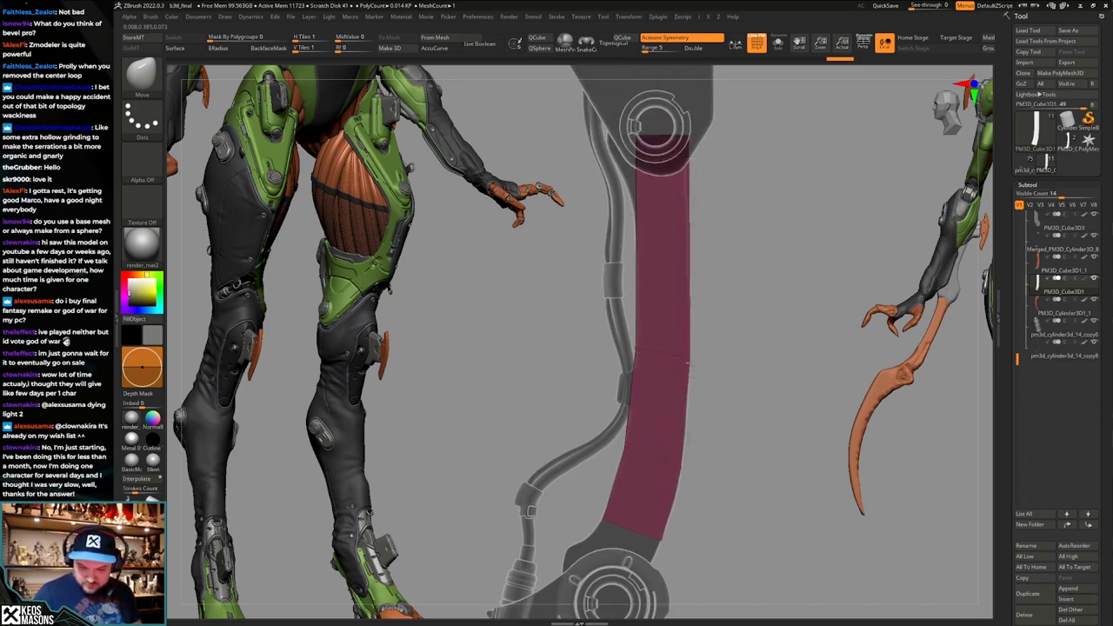
pyautogui.moveTo(691, 311)
pyautogui.keyDown('alt'); pyautogui.mouseDown(button='right')
pyautogui.moveTo(673, 412)
pyautogui.moveTo(686, 387)
pyautogui.mouseUp(button='right'); pyautogui.keyUp('alt')
# Insert an edge loop across the block's upper section and angle its top end into the upper joint.
pyautogui.press('b')
pyautogui.press('z')
pyautogui.press('m')
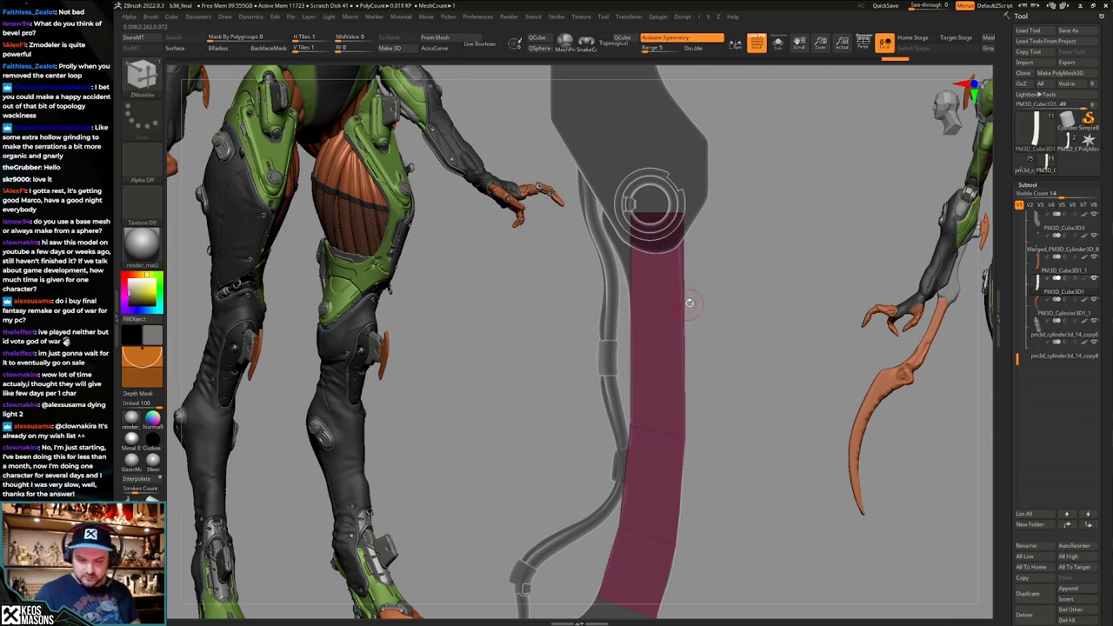
pyautogui.press('b')
pyautogui.press('m')
pyautogui.press('v')
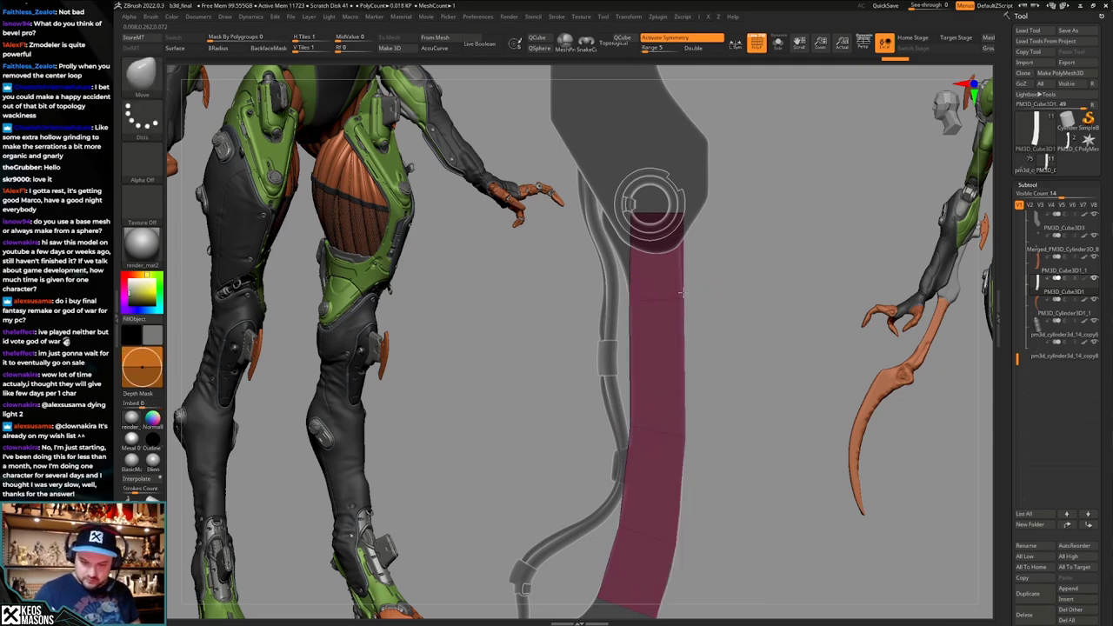
pyautogui.moveTo(650, 203)
pyautogui.mouseDown()
pyautogui.moveTo(644, 250)
pyautogui.moveTo(614, 300)
pyautogui.mouseUp()
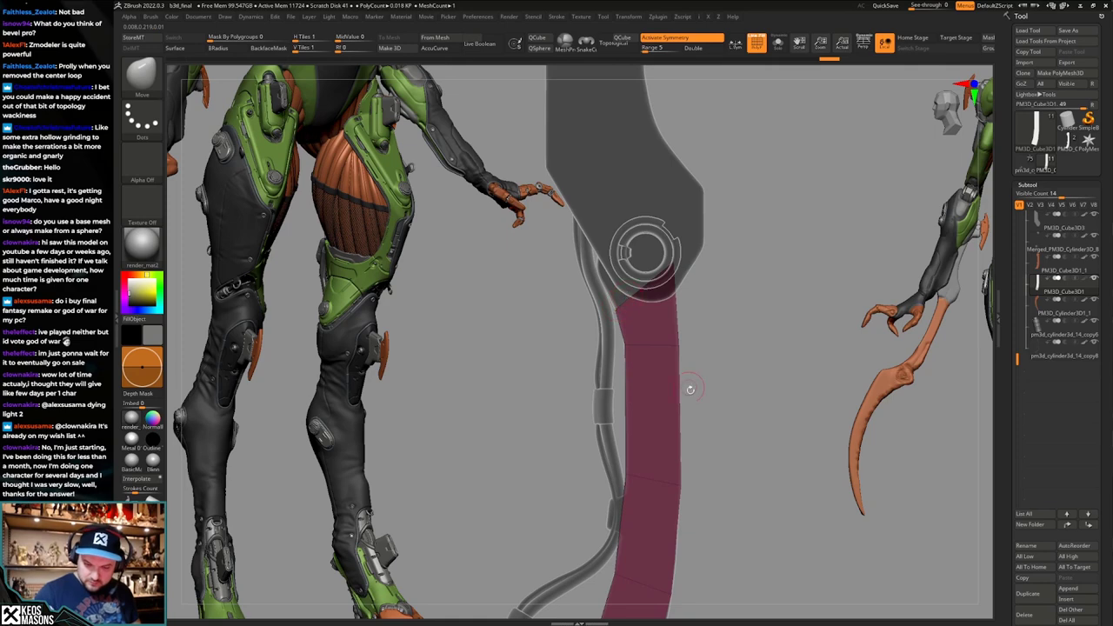
# Insert another edge loop across the middle of the block's upper half and return to the Move brush.
pyautogui.moveTo(691, 390)
pyautogui.keyDown('alt'); pyautogui.mouseDown()
pyautogui.moveTo(687, 277)
pyautogui.moveTo(693, 301)
pyautogui.mouseUp(); pyautogui.keyUp('alt')
pyautogui.press('b')
pyautogui.press('z')
pyautogui.press('m')
pyautogui.click(681, 331)
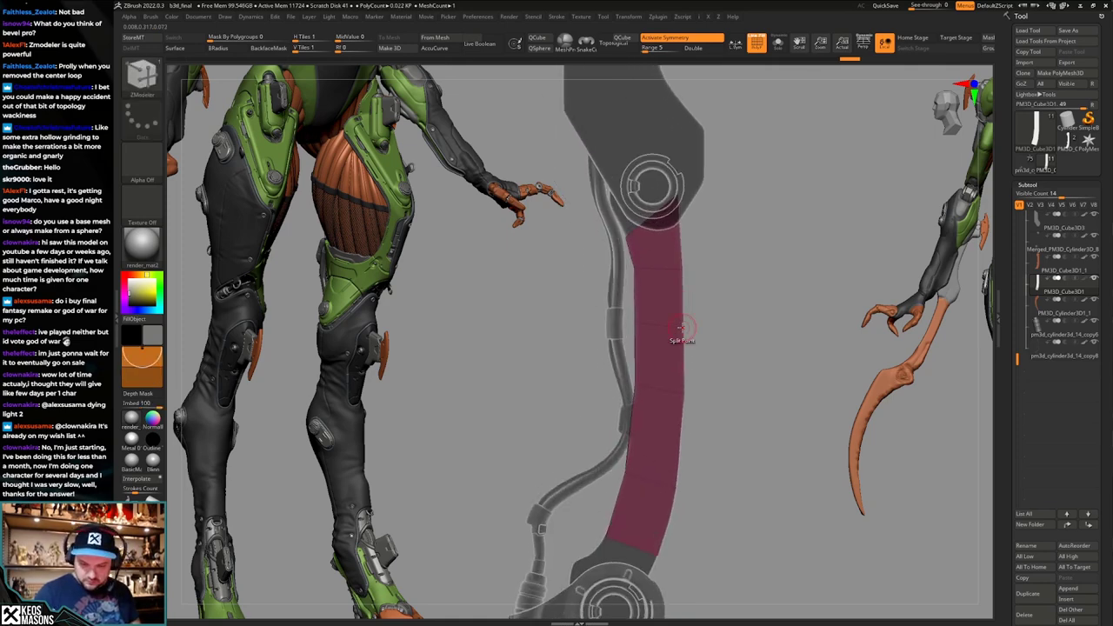
pyautogui.press('space')
pyautogui.click(698, 283)
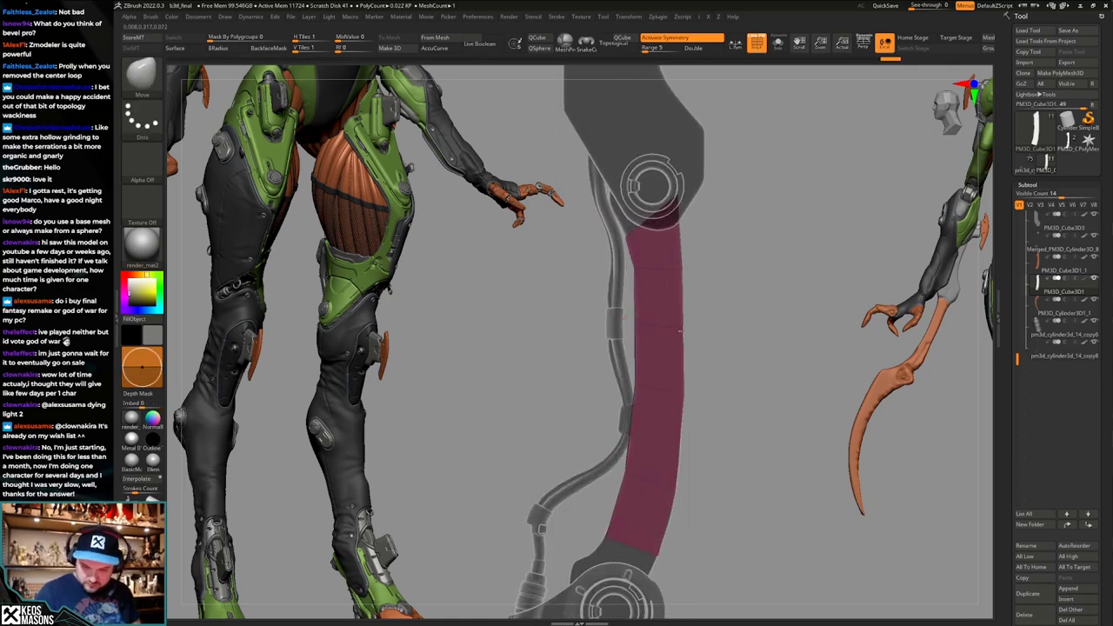
# Isolate the block and extrude its bottom end face downward as a new polygroup.
pyautogui.keyDown('alt'); pyautogui.moveTo(682, 453); pyautogui.dragTo(694, 335); pyautogui.keyUp('alt')
pyautogui.moveTo(691, 429)
pyautogui.keyDown('alt'); pyautogui.mouseDown()
pyautogui.moveTo(725, 369)
pyautogui.moveTo(722, 332)
pyautogui.mouseUp(); pyautogui.keyUp('alt')
pyautogui.press('b')
pyautogui.press('z')
pyautogui.press('m')
pyautogui.hotkey('alt', 's')
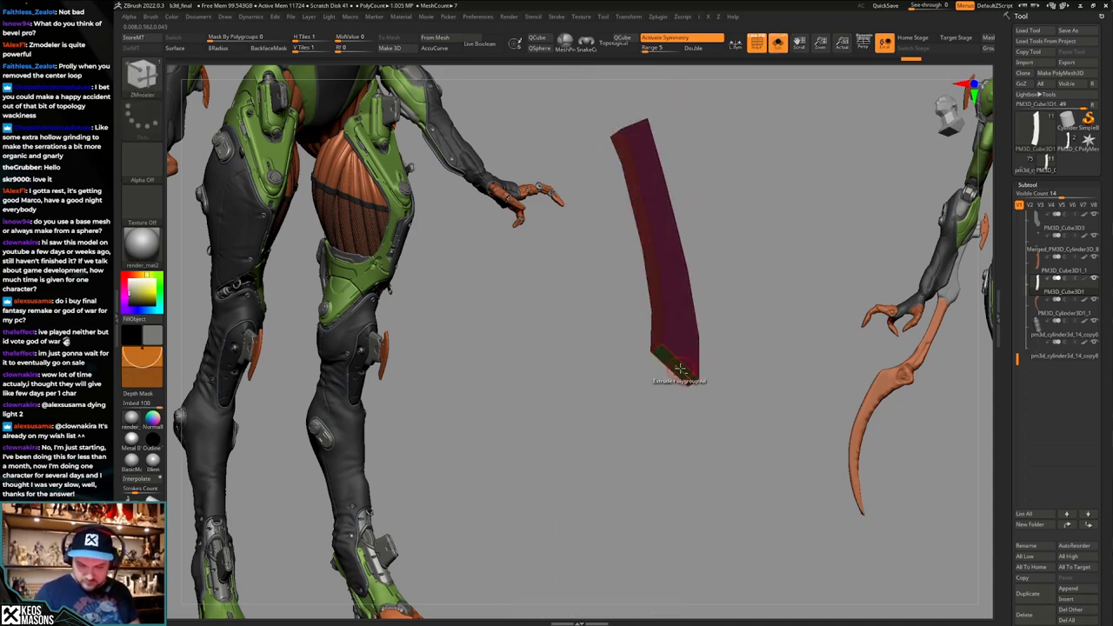
pyautogui.moveTo(680, 368); pyautogui.dragTo(672, 417)
pyautogui.moveTo(735, 347); pyautogui.dragTo(727, 261)
pyautogui.keyDown('alt'); pyautogui.moveTo(723, 196); pyautogui.dragTo(722, 367); pyautogui.keyUp('alt')
pyautogui.moveTo(688, 272); pyautogui.dragTo(656, 174)
pyautogui.moveTo(664, 170)
pyautogui.keyDown('shift'); pyautogui.mouseDown()
pyautogui.moveTo(672, 213)
pyautogui.moveTo(680, 179)
pyautogui.mouseUp(); pyautogui.keyUp('shift')
pyautogui.hotkey('alt', 's')
# Reshape the extruded bottom section with the Move brush so it spreads over the lower round joint.
pyautogui.moveTo(713, 382)
pyautogui.keyDown('alt'); pyautogui.mouseDown()
pyautogui.moveTo(699, 303)
pyautogui.moveTo(722, 340)
pyautogui.mouseUp(); pyautogui.keyUp('alt')
pyautogui.press('space')
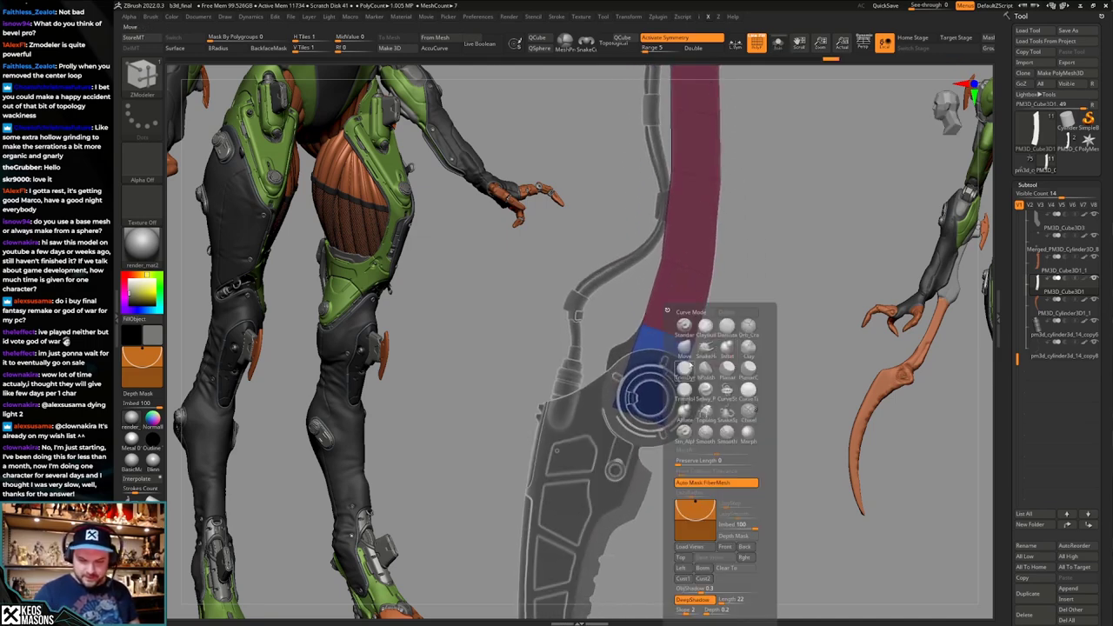
pyautogui.click(686, 349)
pyautogui.moveTo(617, 405); pyautogui.dragTo(610, 351)
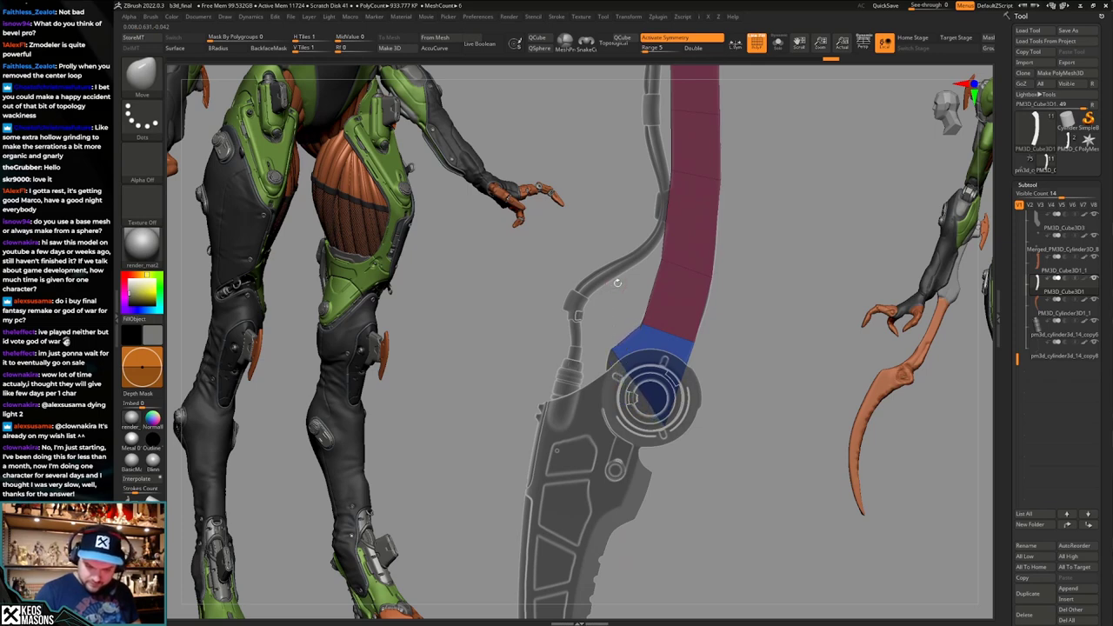
pyautogui.moveTo(666, 422)
pyautogui.mouseDown()
pyautogui.moveTo(683, 377)
pyautogui.moveTo(667, 409)
pyautogui.mouseUp()
pyautogui.moveTo(720, 372)
pyautogui.mouseDown()
pyautogui.moveTo(744, 365)
pyautogui.moveTo(659, 365)
pyautogui.mouseUp()
# Extrude the joint section's side face outward toward the cable with ZModeler while the block is isolated.
pyautogui.hotkey('alt', 's')
pyautogui.press('b')
pyautogui.press('z')
pyautogui.press('m')
pyautogui.moveTo(601, 391); pyautogui.dragTo(682, 375)
pyautogui.moveTo(640, 405); pyautogui.dragTo(598, 466)
pyautogui.keyDown('shift'); pyautogui.moveTo(726, 391); pyautogui.dragTo(750, 378); pyautogui.keyUp('shift')
pyautogui.hotkey('alt', 's')
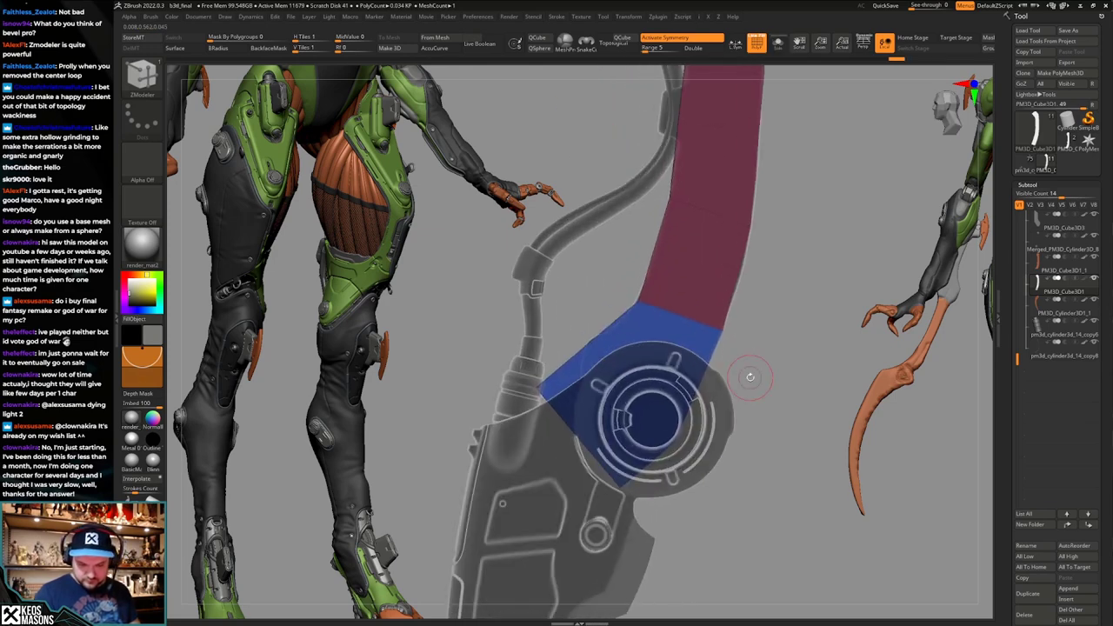
# Pull the new side extrusion's corners in with the Move brush to follow the lower joint's outline.
pyautogui.press('space')
pyautogui.click(738, 353)
pyautogui.moveTo(580, 391)
pyautogui.mouseDown()
pyautogui.moveTo(623, 377)
pyautogui.moveTo(587, 341)
pyautogui.mouseUp()
pyautogui.moveTo(641, 302)
pyautogui.mouseDown()
pyautogui.moveTo(633, 308)
pyautogui.moveTo(638, 300)
pyautogui.mouseUp()
pyautogui.keyDown('alt'); pyautogui.moveTo(678, 294); pyautogui.dragTo(664, 347, button='right'); pyautogui.keyUp('alt')
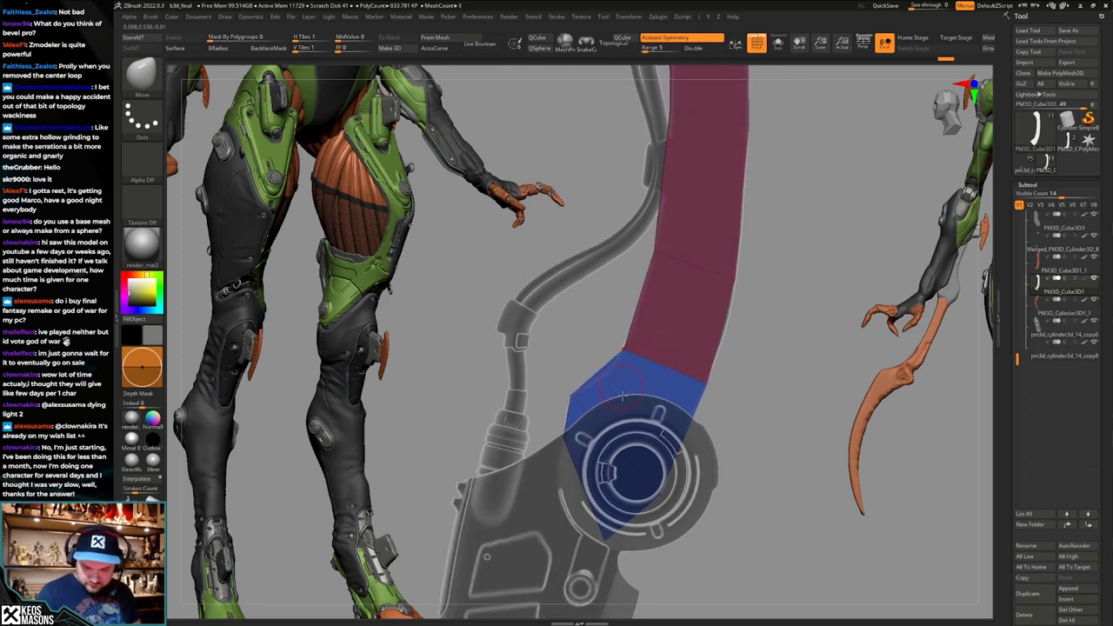
# Insert an edge loop across the lower joint section with ZModeler and pull its corners in with the Move brush around the round joint.
pyautogui.press('b')
pyautogui.press('z')
pyautogui.press('m')
pyautogui.click(697, 405)
pyautogui.press('space')
pyautogui.click(680, 371)
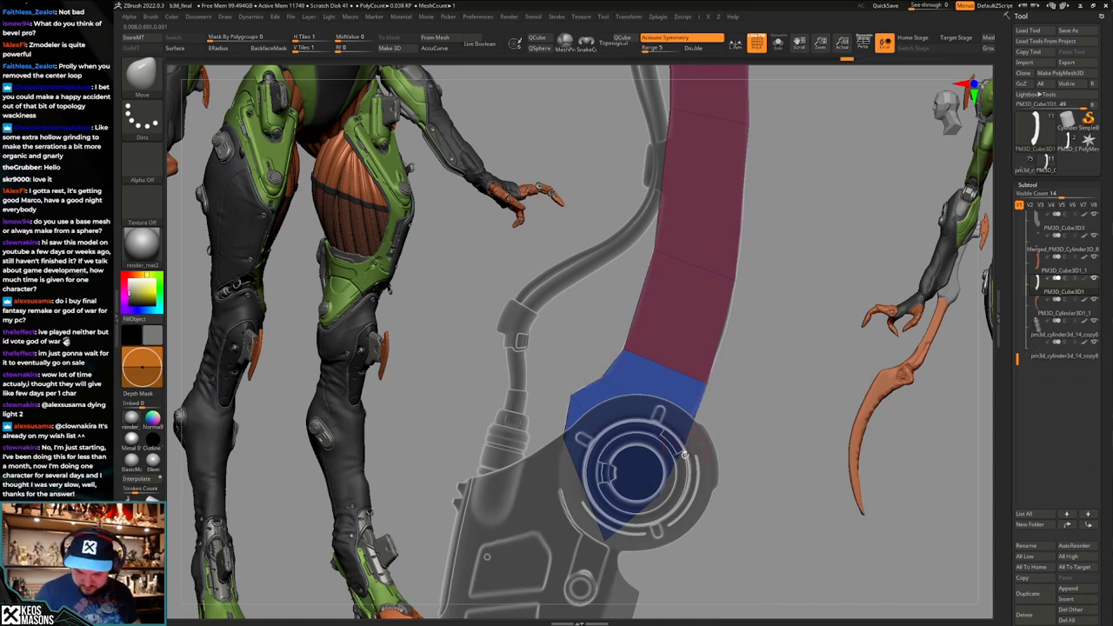
pyautogui.keyDown('alt'); pyautogui.moveTo(685, 454); pyautogui.dragTo(702, 401, button='right'); pyautogui.keyUp('alt')
pyautogui.moveTo(623, 486); pyautogui.dragTo(632, 448)
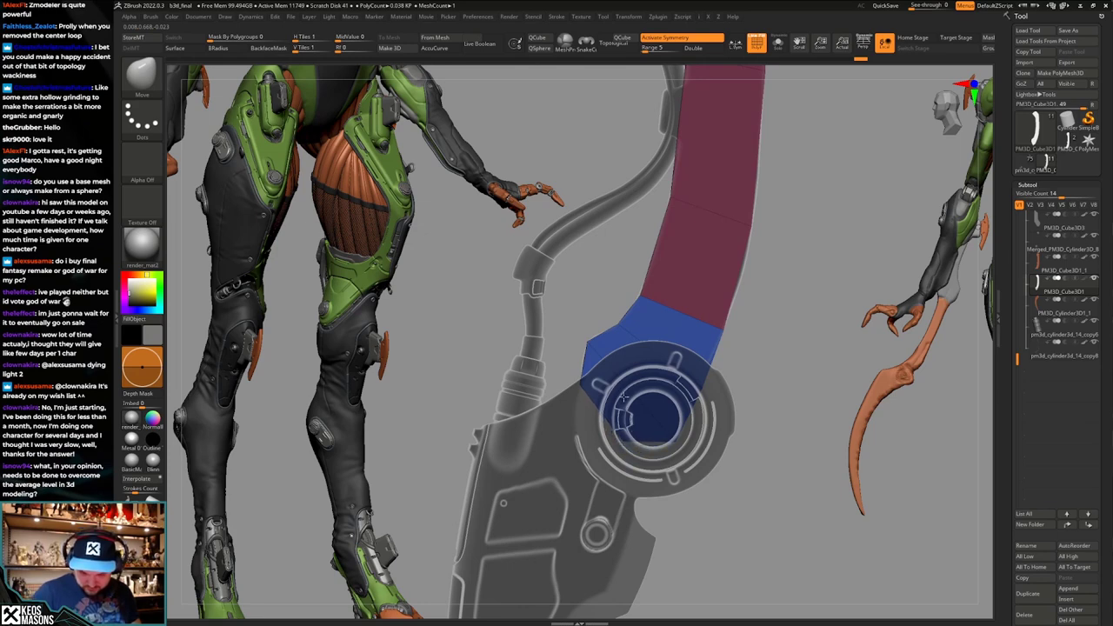
# Reshape the bar's upper end section with the Move brush so its corners spread over the upper round joint.
pyautogui.keyDown('ctrl'); pyautogui.moveTo(638, 399); pyautogui.dragTo(696, 443, button='right'); pyautogui.keyUp('ctrl')
pyautogui.hotkey('shift', 'f')
pyautogui.hotkey('shift', 'f')
pyautogui.keyDown('alt'); pyautogui.moveTo(658, 278); pyautogui.dragTo(644, 391, button='right'); pyautogui.keyUp('alt')
pyautogui.moveTo(558, 347)
pyautogui.mouseDown()
pyautogui.moveTo(640, 374)
pyautogui.moveTo(630, 379)
pyautogui.mouseUp()
pyautogui.moveTo(631, 278)
pyautogui.mouseDown()
pyautogui.moveTo(670, 252)
pyautogui.moveTo(685, 315)
pyautogui.moveTo(640, 282)
pyautogui.mouseUp()
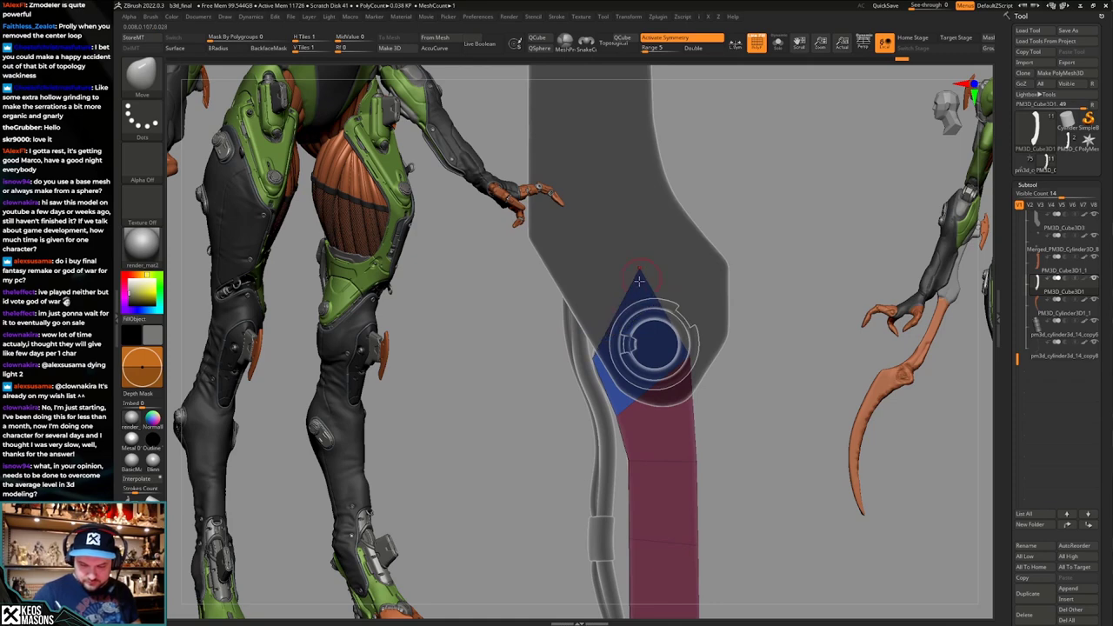
pyautogui.moveTo(593, 352); pyautogui.dragTo(580, 321)
pyautogui.moveTo(654, 267); pyautogui.dragTo(660, 279)
# Insert an edge loop in the upper joint section with ZModeler and pull its top corner in to the joint's outline.
pyautogui.press('b')
pyautogui.press('z')
pyautogui.press('m')
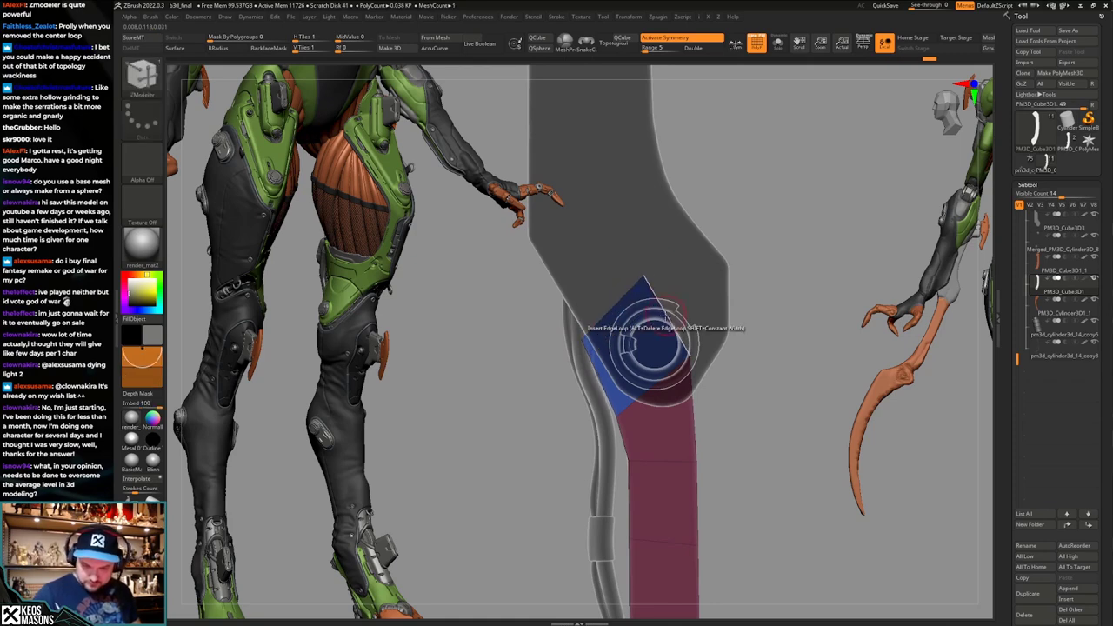
pyautogui.press('b')
pyautogui.press('m')
pyautogui.press('v')
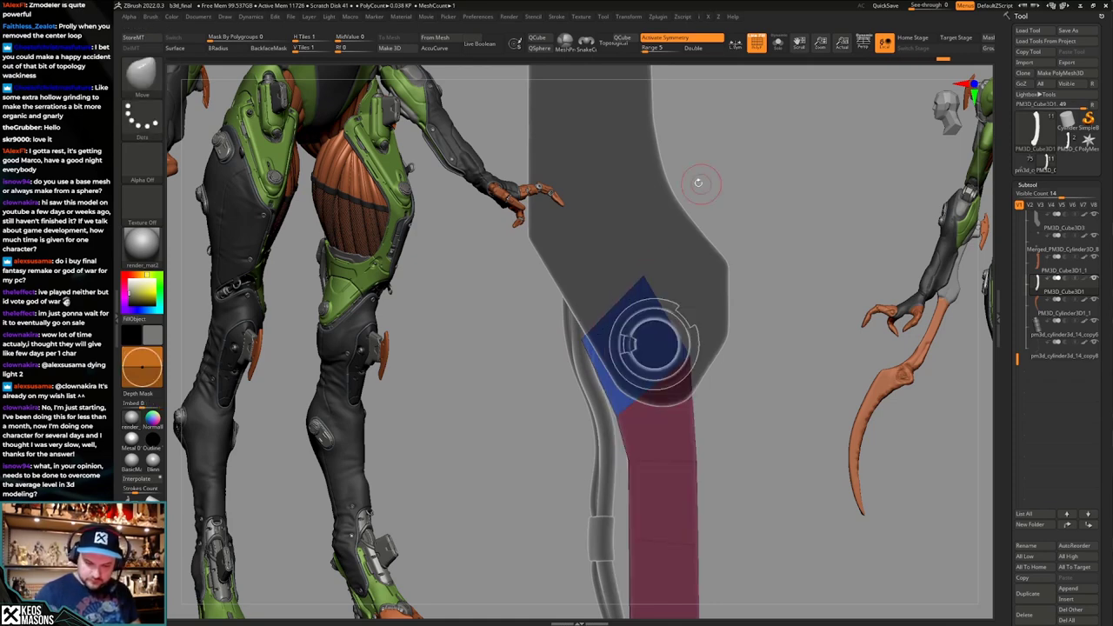
pyautogui.moveTo(645, 279); pyautogui.dragTo(640, 291)
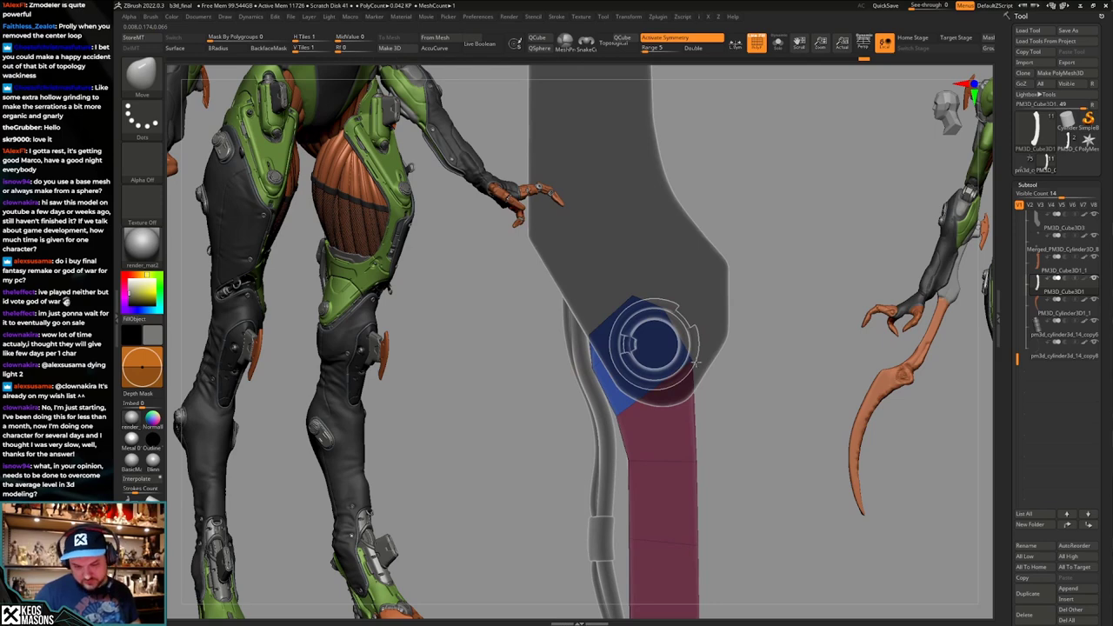
# Isolate the bar and insert spaced edge loops across its curved middle section with ZModeler.
pyautogui.keyDown('ctrl'); pyautogui.moveTo(624, 406); pyautogui.dragTo(674, 350, button='right'); pyautogui.keyUp('ctrl')
pyautogui.hotkey('alt', 's')
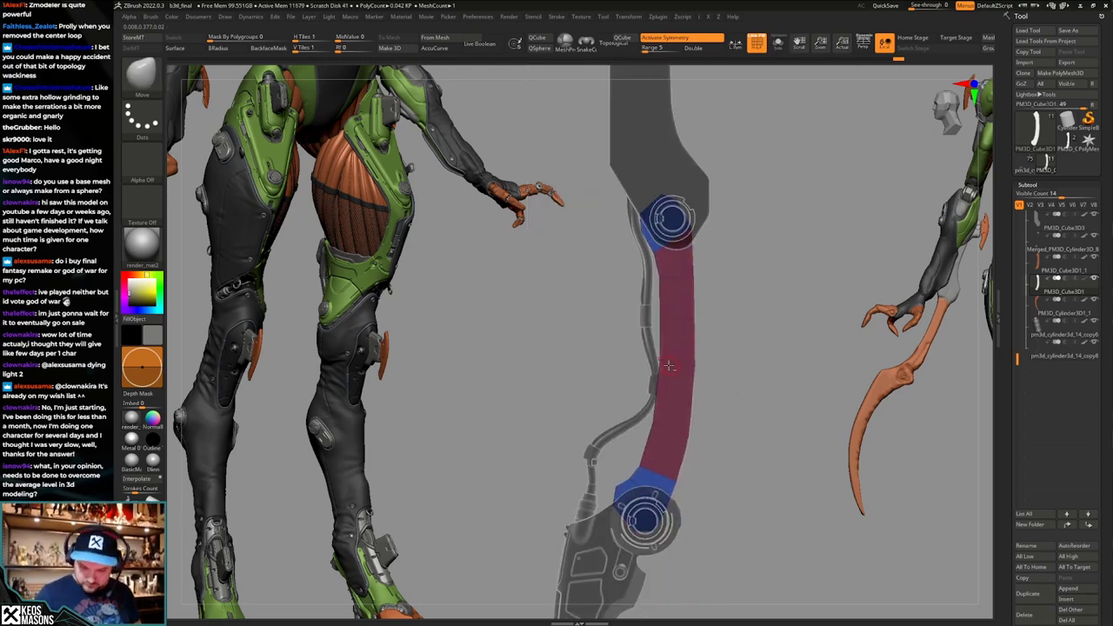
pyautogui.keyDown('ctrl'); pyautogui.moveTo(745, 342); pyautogui.dragTo(738, 394, button='right'); pyautogui.keyUp('ctrl')
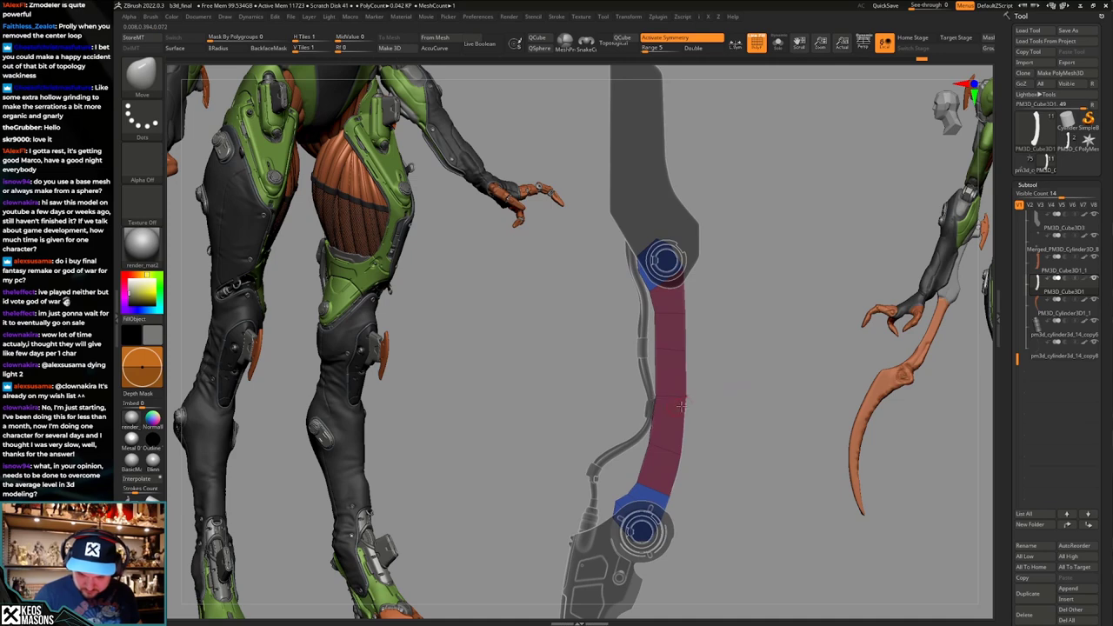
pyautogui.press('b')
pyautogui.press('z')
pyautogui.press('m')
pyautogui.keyDown('alt'); pyautogui.moveTo(673, 348); pyautogui.dragTo(676, 393, button='right'); pyautogui.keyUp('alt')
pyautogui.moveTo(647, 349); pyautogui.dragTo(652, 361)
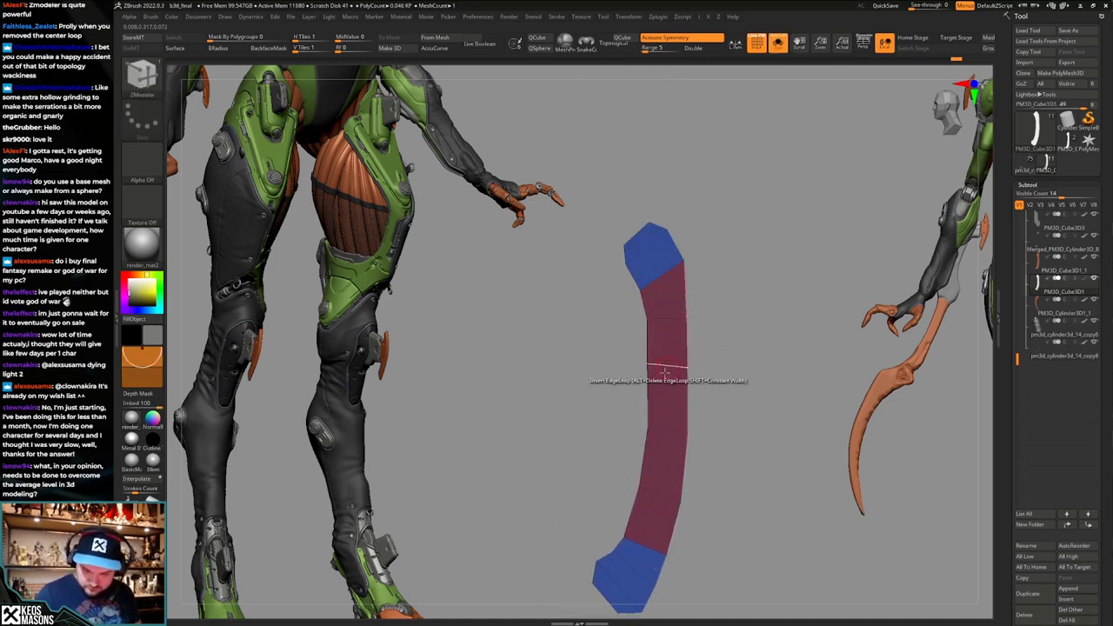
pyautogui.moveTo(647, 411); pyautogui.dragTo(650, 399)
pyautogui.keyDown('alt'); pyautogui.moveTo(666, 369); pyautogui.dragTo(673, 317, button='right'); pyautogui.keyUp('alt')
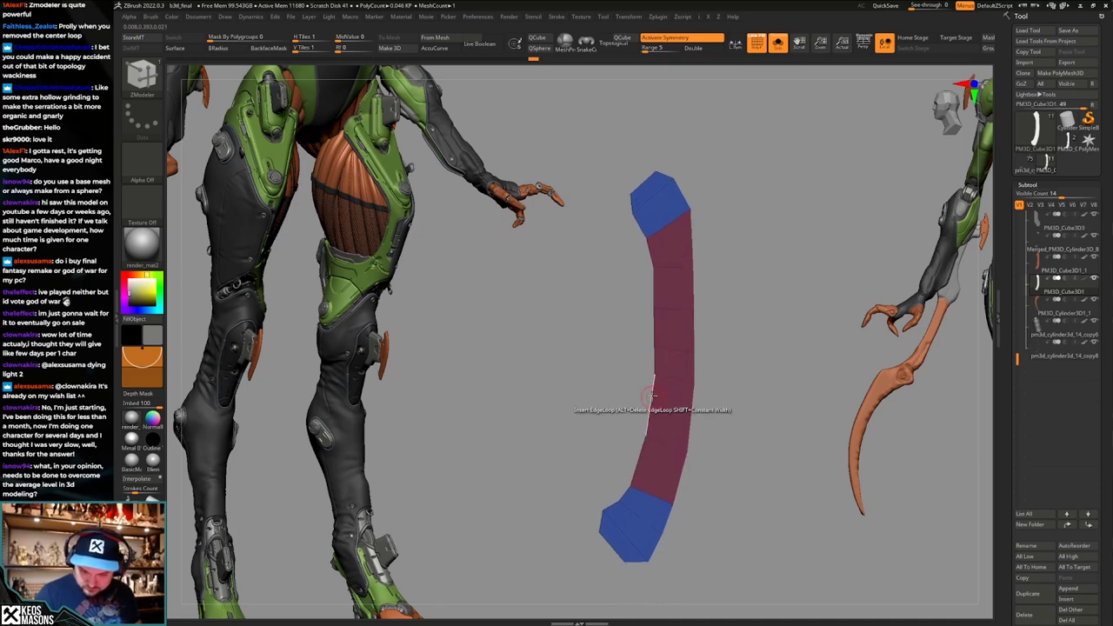
pyautogui.moveTo(653, 397); pyautogui.dragTo(664, 388)
pyautogui.keyDown('alt'); pyautogui.moveTo(669, 436); pyautogui.dragTo(673, 410, button='right'); pyautogui.keyUp('alt')
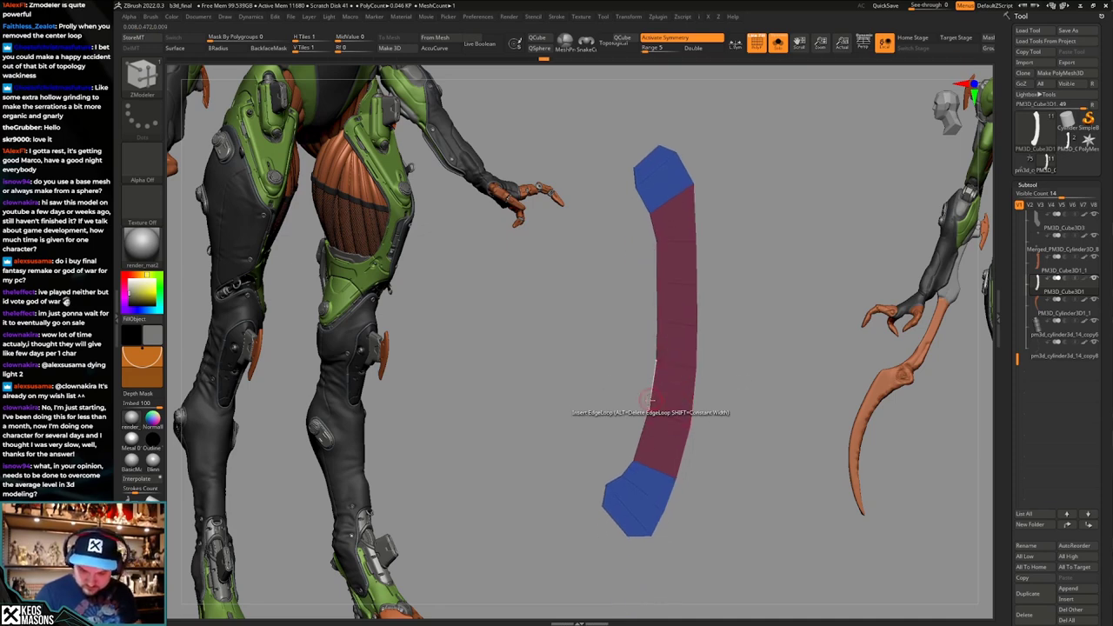
pyautogui.moveTo(651, 400); pyautogui.dragTo(670, 418)
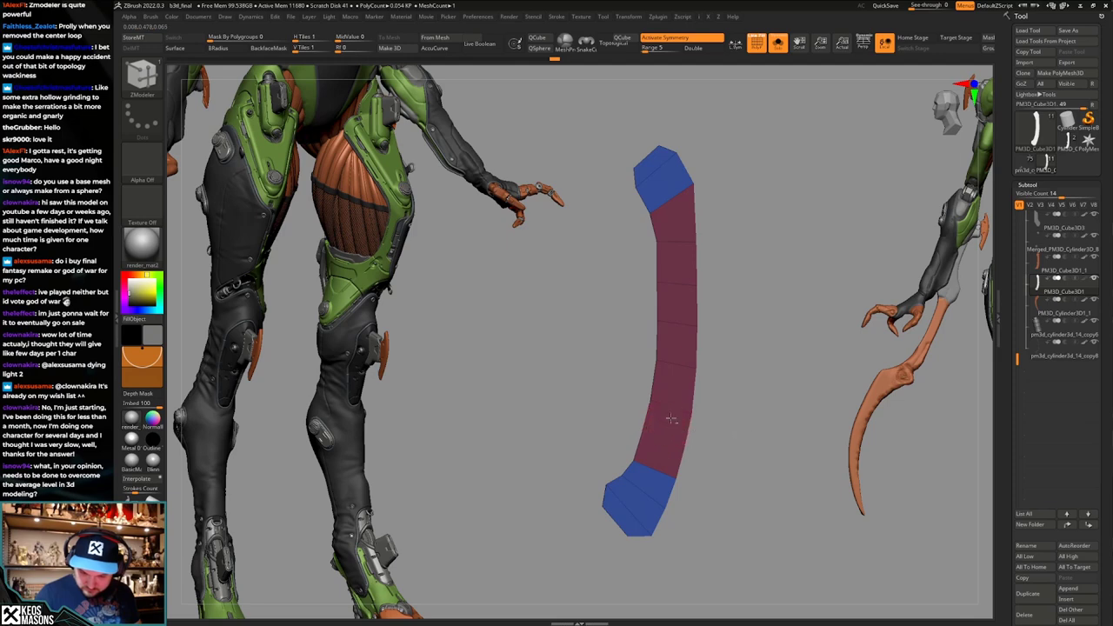
pyautogui.moveTo(693, 426)
pyautogui.keyDown('ctrl'); pyautogui.mouseDown(button='right')
pyautogui.moveTo(727, 357)
pyautogui.moveTo(706, 418)
pyautogui.mouseUp(button='right'); pyautogui.keyUp('ctrl')
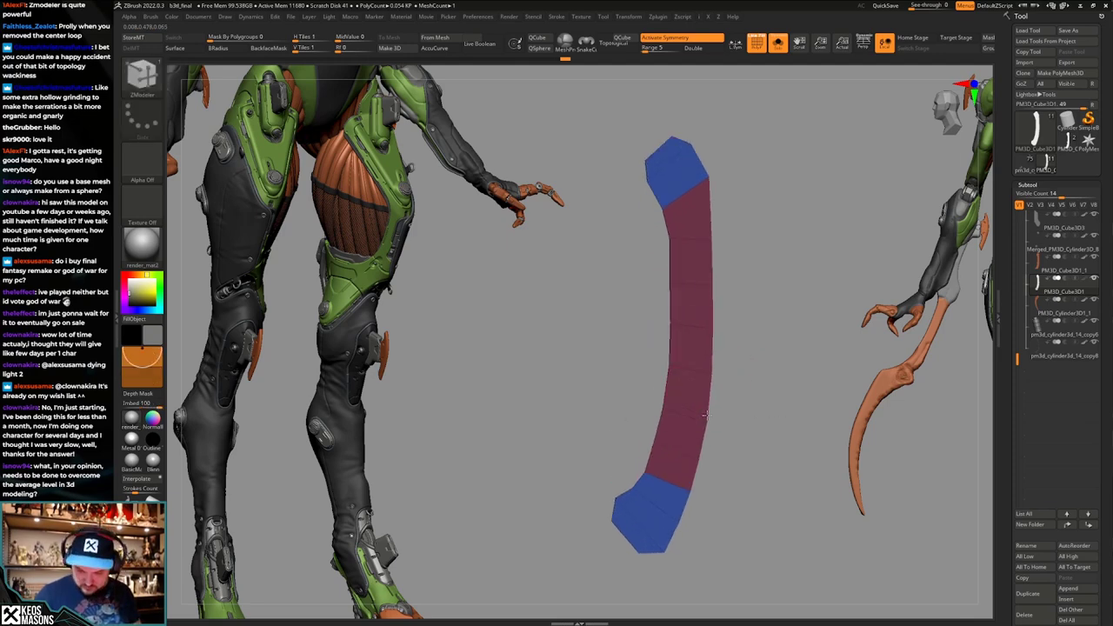
# Undo the last five edits made to the curved link piece.
pyautogui.moveTo(705, 412); pyautogui.dragTo(699, 421)
pyautogui.keyDown('ctrl'); pyautogui.moveTo(697, 410); pyautogui.dragTo(709, 362, button='right'); pyautogui.keyUp('ctrl')
pyautogui.hotkey('ctrl', 'z')
pyautogui.hotkey('ctrl', 'z')
pyautogui.hotkey('ctrl', 'z')
pyautogui.hotkey('ctrl', 'z')
pyautogui.hotkey('ctrl', 'z')
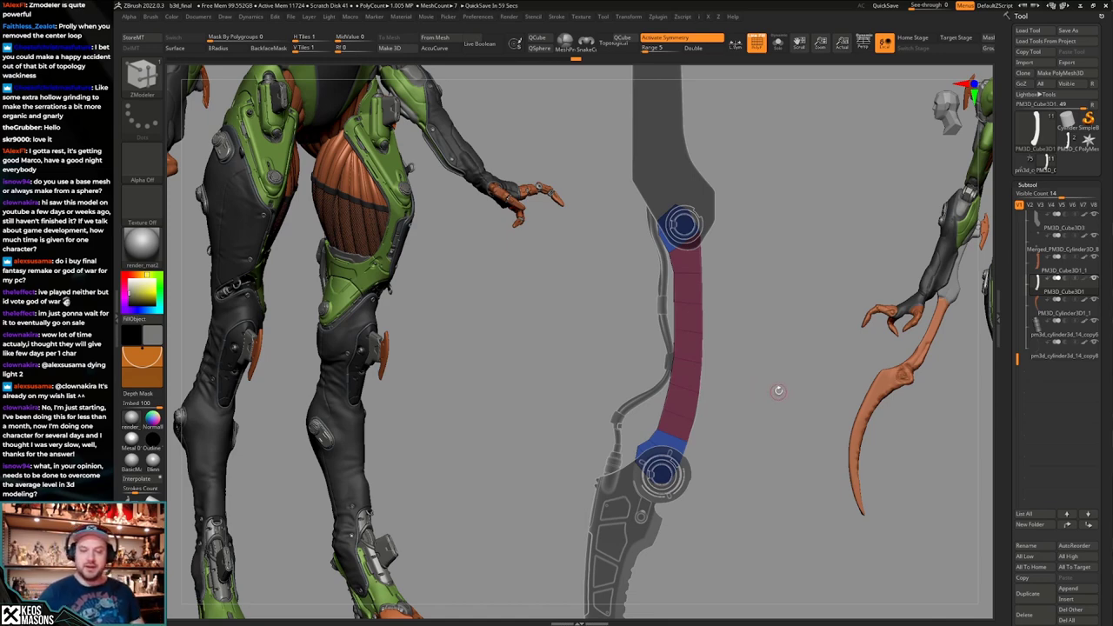
# Examine the curved link's polygroups and thickness from several angles, both isolated and beside the surrounding parts.
pyautogui.keyDown('alt'); pyautogui.moveTo(783, 374); pyautogui.dragTo(760, 376); pyautogui.keyUp('alt')
pyautogui.hotkey('alt', 'shift', 's')
pyautogui.hotkey('shift', 'f')
pyautogui.hotkey('shift', 'f')
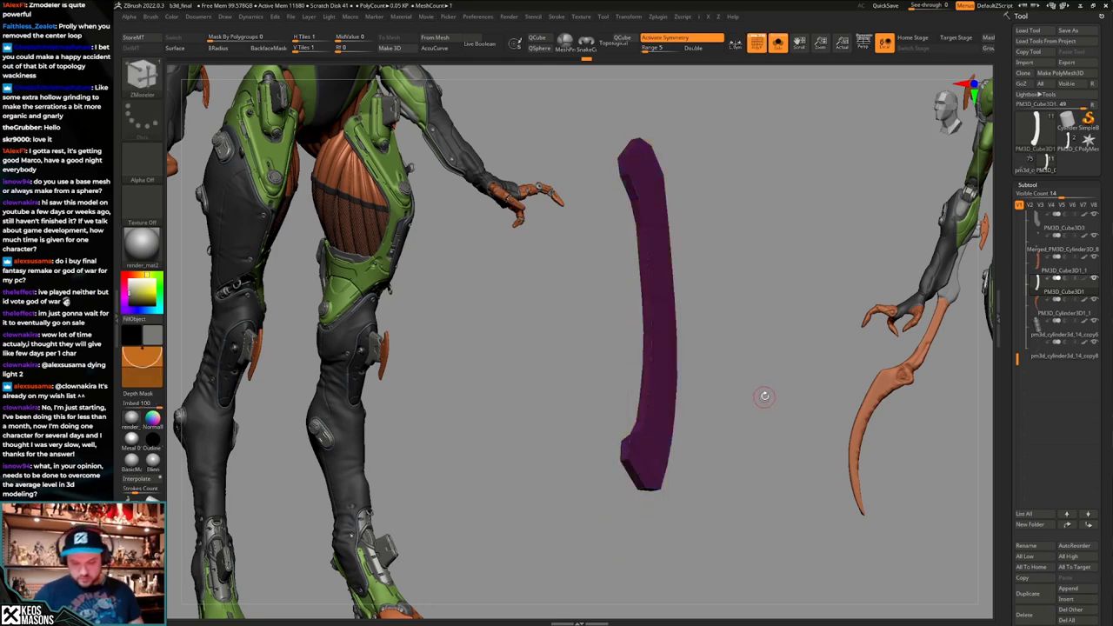
pyautogui.moveTo(764, 403)
pyautogui.mouseDown()
pyautogui.moveTo(756, 419)
pyautogui.moveTo(765, 381)
pyautogui.moveTo(743, 393)
pyautogui.moveTo(765, 366)
pyautogui.moveTo(688, 442)
pyautogui.moveTo(707, 405)
pyautogui.moveTo(765, 410)
pyautogui.moveTo(784, 388)
pyautogui.moveTo(781, 402)
pyautogui.moveTo(751, 393)
pyautogui.moveTo(757, 409)
pyautogui.moveTo(725, 391)
pyautogui.moveTo(798, 401)
pyautogui.moveTo(768, 449)
pyautogui.moveTo(770, 359)
pyautogui.moveTo(747, 483)
pyautogui.mouseUp()
pyautogui.keyDown('ctrl'); pyautogui.keyDown('shift'); pyautogui.click(781, 403); pyautogui.keyUp('shift'); pyautogui.keyUp('ctrl')
pyautogui.moveTo(747, 484); pyautogui.dragTo(769, 484)
pyautogui.hotkey('ctrl', 'shift', 's')
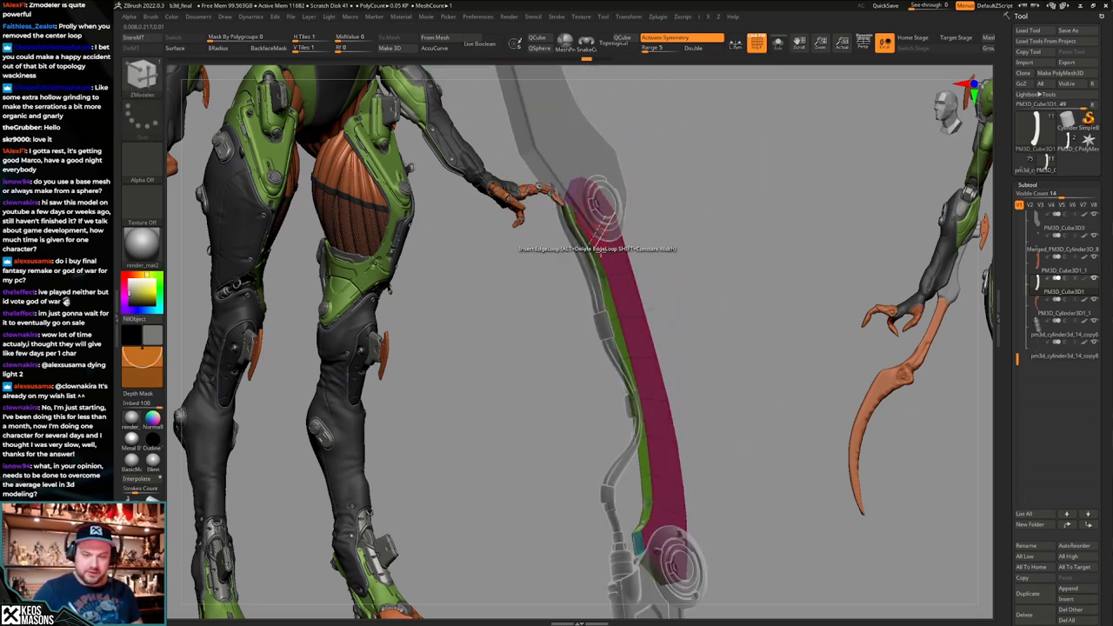
# Isolate the curved link and give the narrow side face at its upper end a polygroup of its own.
pyautogui.hotkey('ctrl', 'shift', 's')
pyautogui.keyDown('alt'); pyautogui.moveTo(603, 218); pyautogui.dragTo(603, 261, button='right'); pyautogui.keyUp('alt')
pyautogui.keyDown('alt'); pyautogui.click(580, 267); pyautogui.keyUp('alt')
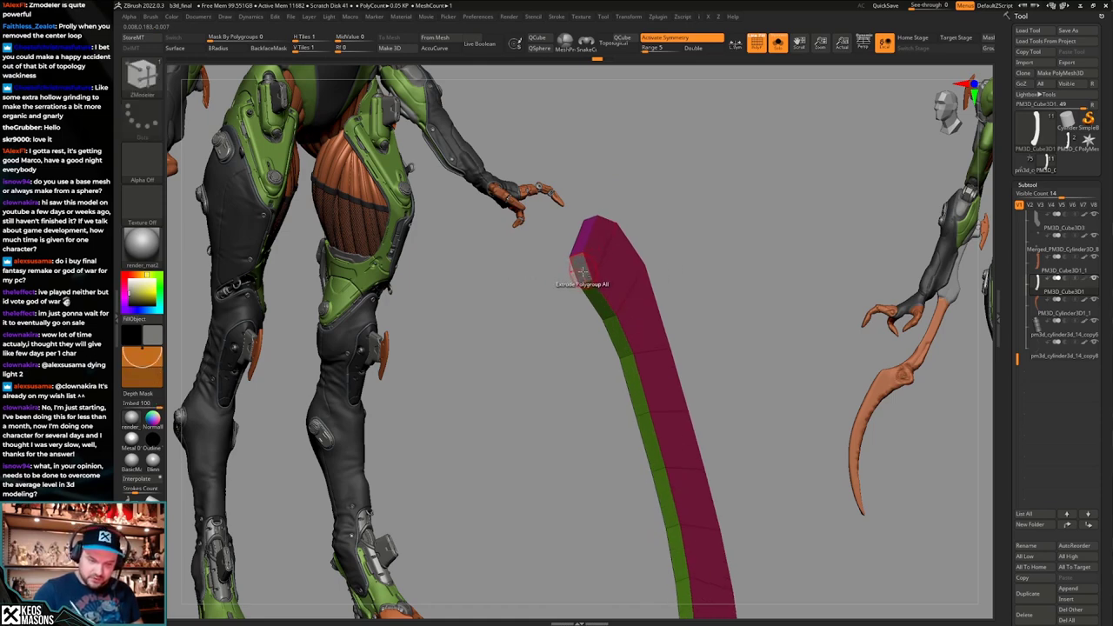
pyautogui.moveTo(581, 267)
pyautogui.mouseDown(button='right')
pyautogui.moveTo(602, 259)
pyautogui.moveTo(589, 247)
pyautogui.moveTo(575, 261)
pyautogui.mouseUp(button='right')
pyautogui.keyDown('alt'); pyautogui.click(574, 262); pyautogui.keyUp('alt')
pyautogui.keyDown('alt'); pyautogui.click(575, 261); pyautogui.keyUp('alt')
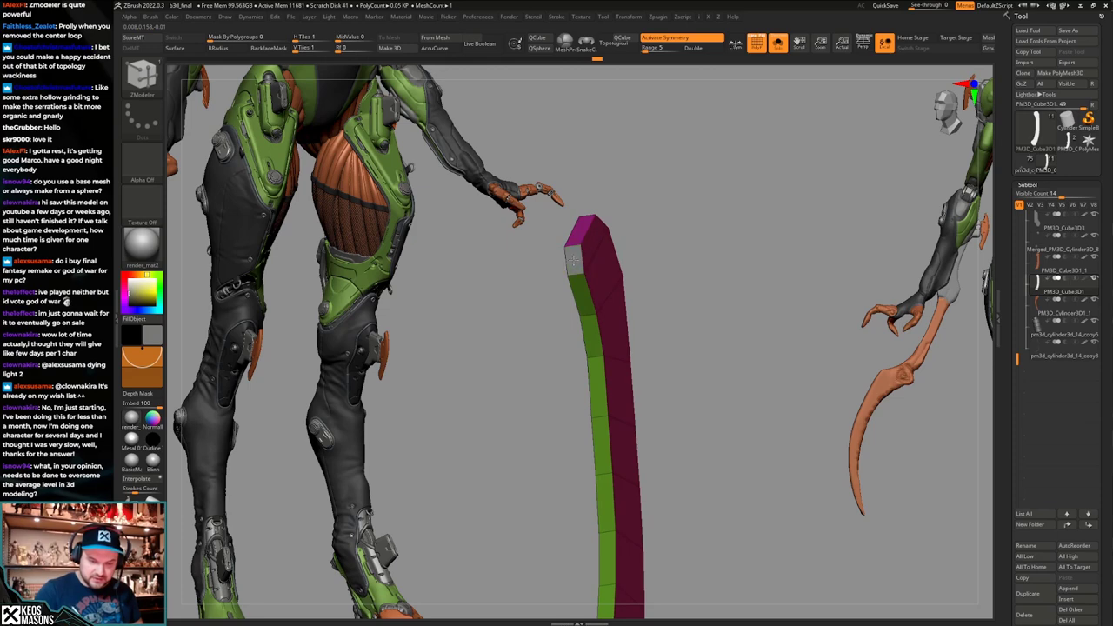
pyautogui.keyDown('alt'); pyautogui.click(574, 262); pyautogui.keyUp('alt')
pyautogui.keyDown('alt'); pyautogui.click(574, 261); pyautogui.keyUp('alt')
pyautogui.keyDown('alt'); pyautogui.click(574, 261); pyautogui.keyUp('alt')
pyautogui.keyDown('alt'); pyautogui.click(574, 261); pyautogui.keyUp('alt')
pyautogui.keyDown('alt'); pyautogui.click(574, 260); pyautogui.keyUp('alt')
pyautogui.click(573, 261)
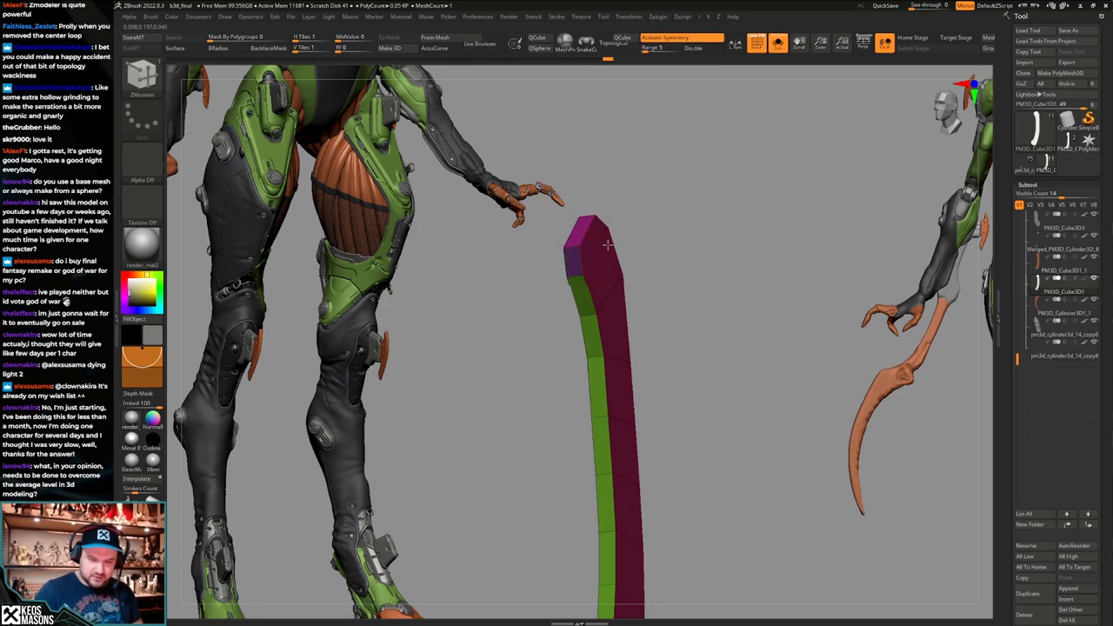
# Return to the flat side view of the link and switch to the Move brush with a small draw size.
pyautogui.moveTo(606, 244); pyautogui.dragTo(696, 328, button='right')
pyautogui.keyDown('alt'); pyautogui.click(595, 221); pyautogui.keyUp('alt')
pyautogui.moveTo(730, 395)
pyautogui.keyDown('alt'); pyautogui.mouseDown(button='right')
pyautogui.moveTo(748, 351)
pyautogui.moveTo(738, 405)
pyautogui.mouseUp(button='right'); pyautogui.keyUp('alt')
pyautogui.hotkey('shift', 'f')
pyautogui.hotkey('shift', 'f')
pyautogui.hotkey('alt', 's')
pyautogui.press('space')
pyautogui.click(708, 349)
pyautogui.keyDown('ctrl'); pyautogui.moveTo(673, 250); pyautogui.dragTo(601, 348, button='right'); pyautogui.keyUp('ctrl')
pyautogui.press('space')
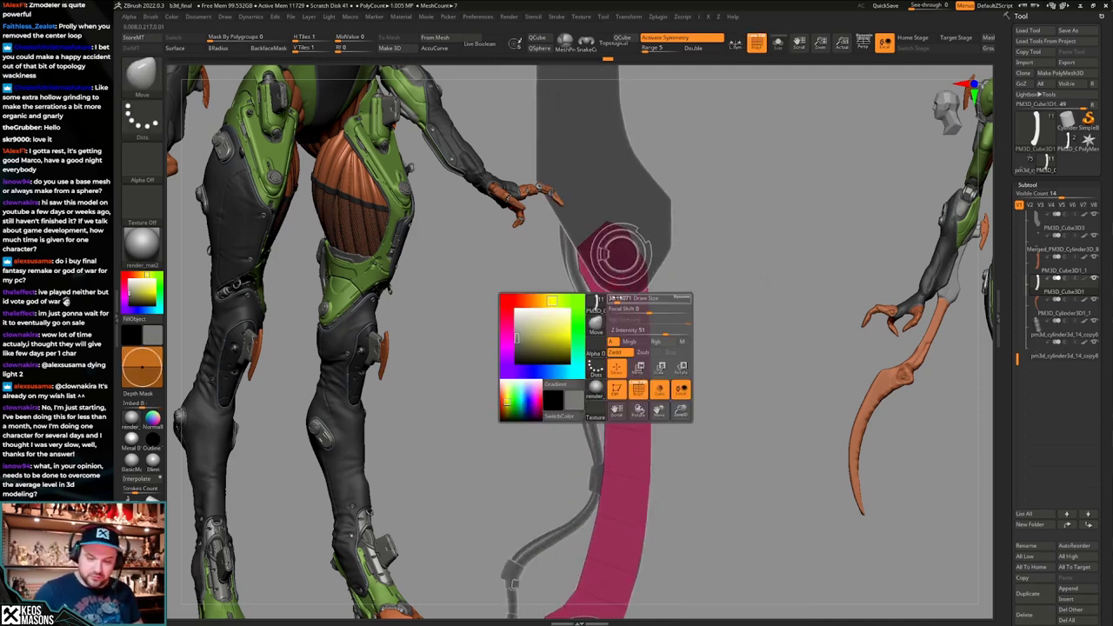
# Reshape the outer edge and corner points of the link's upper end with the Move brush.
pyautogui.hotkey('alt', 's')
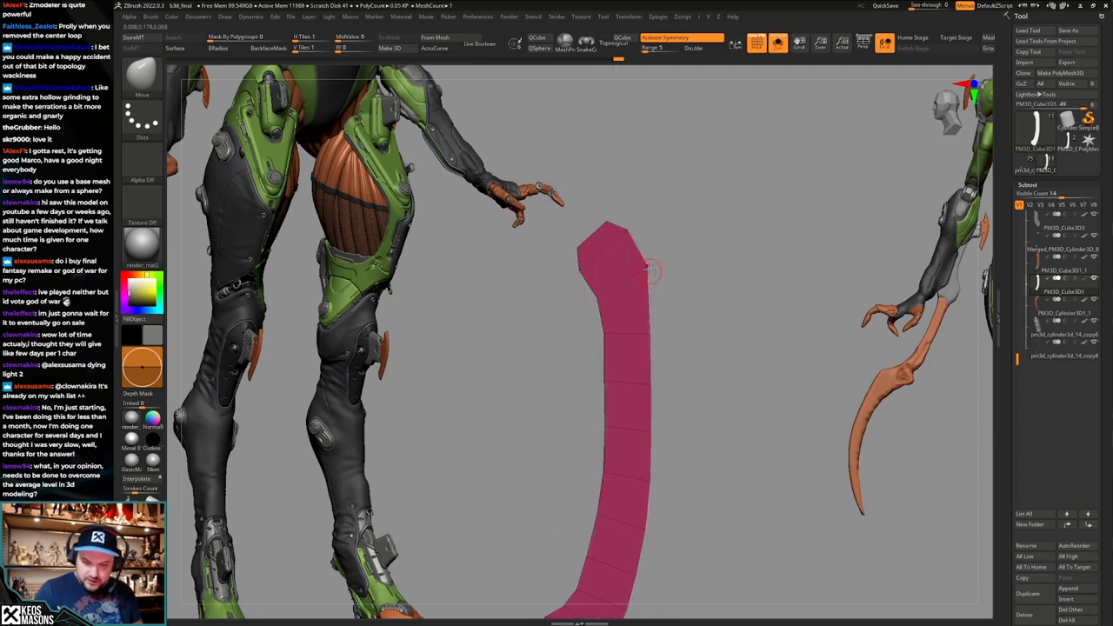
pyautogui.hotkey('alt', 's')
pyautogui.keyDown('alt'); pyautogui.moveTo(621, 258); pyautogui.dragTo(622, 246, button='right'); pyautogui.keyUp('alt')
pyautogui.hotkey('alt', 's')
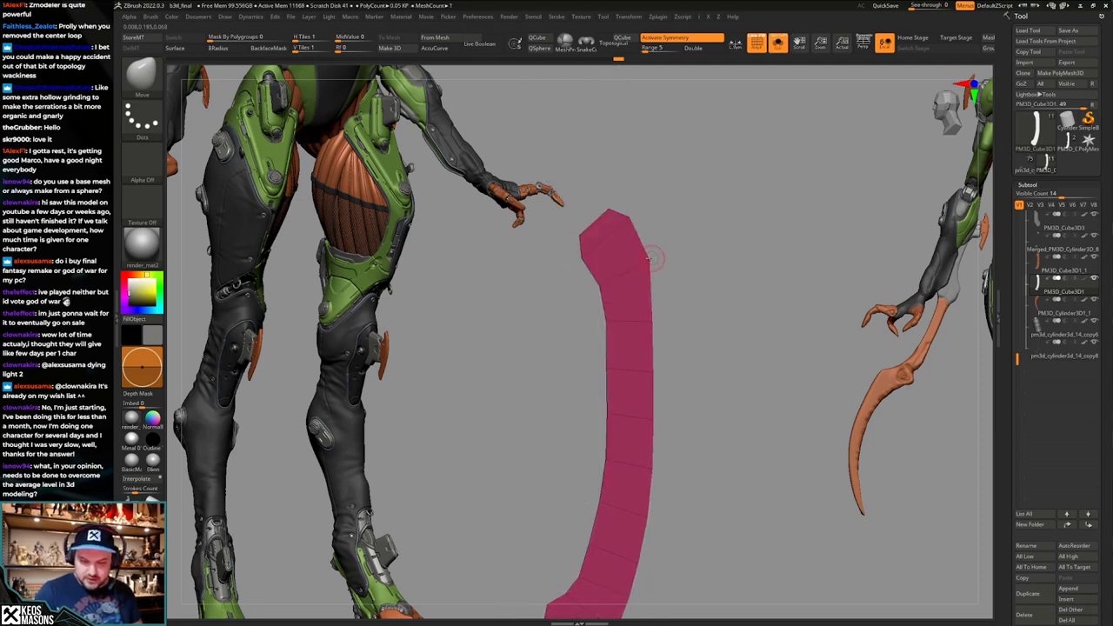
pyautogui.moveTo(652, 259); pyautogui.dragTo(649, 260)
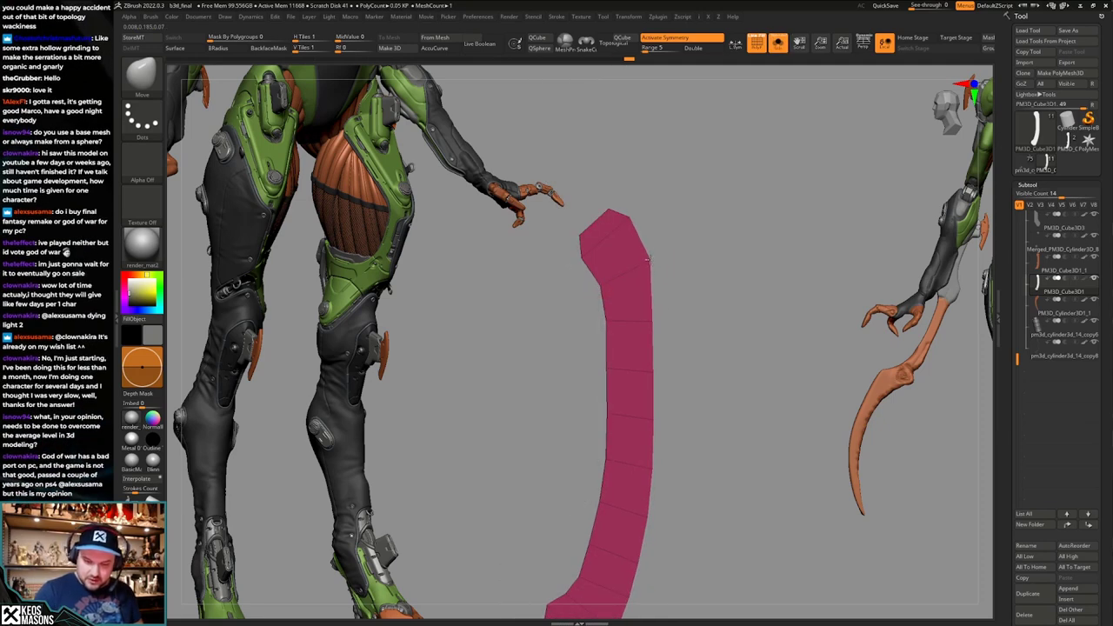
pyautogui.click(648, 259)
pyautogui.keyDown('ctrl'); pyautogui.moveTo(650, 258); pyautogui.dragTo(647, 251, button='right'); pyautogui.keyUp('ctrl')
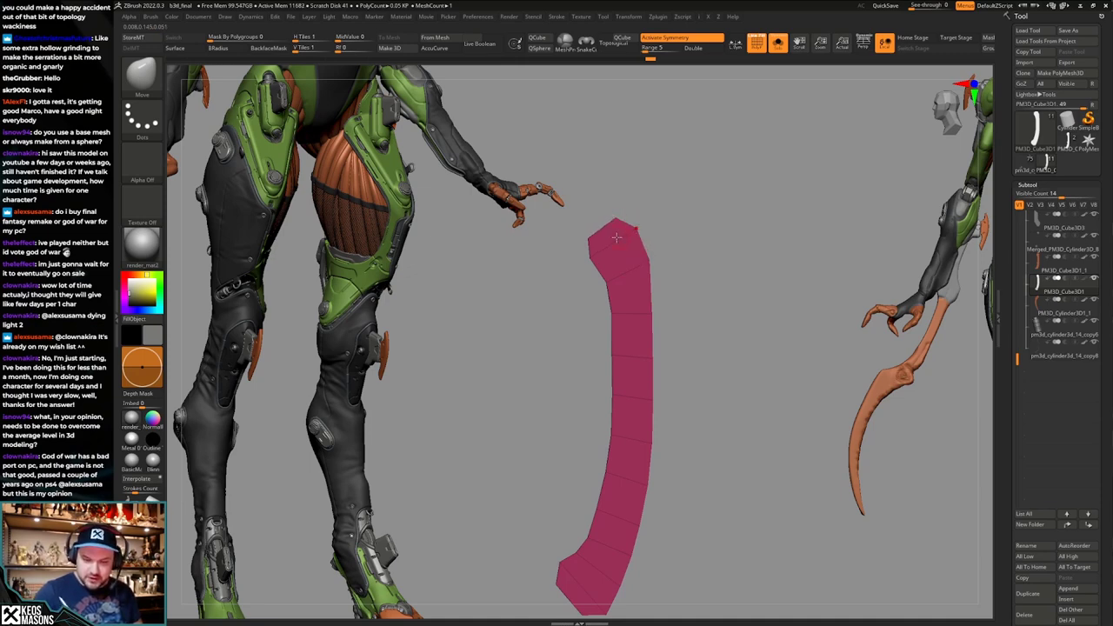
pyautogui.moveTo(653, 216)
pyautogui.keyDown('alt'); pyautogui.mouseDown(button='right')
pyautogui.moveTo(654, 258)
pyautogui.moveTo(635, 205)
pyautogui.mouseUp(button='right'); pyautogui.keyUp('alt')
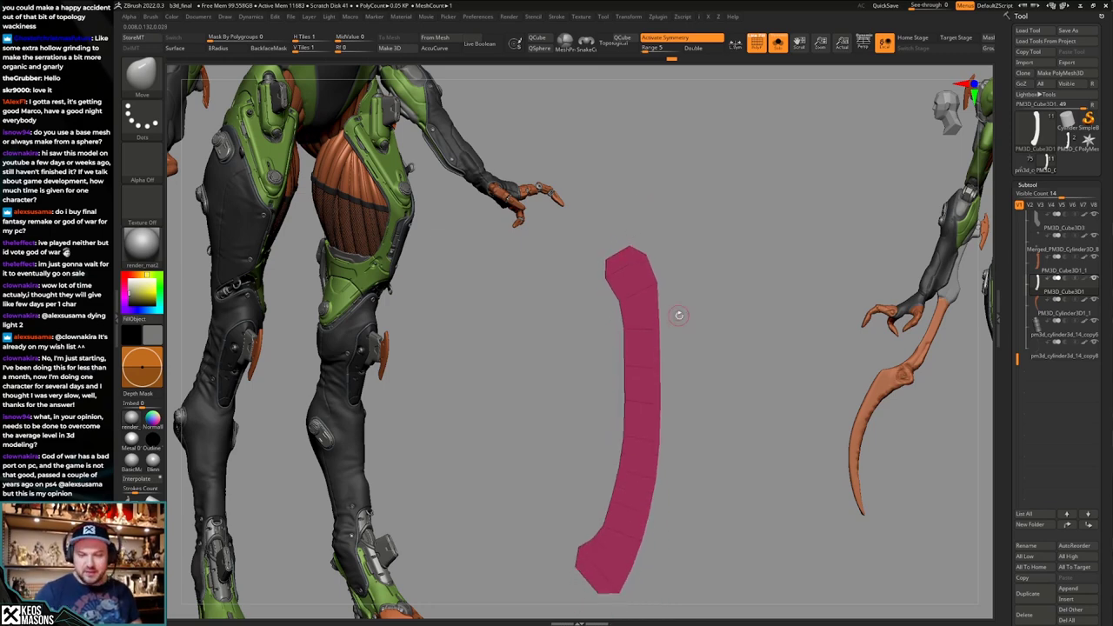
pyautogui.keyDown('ctrl'); pyautogui.moveTo(619, 252); pyautogui.dragTo(663, 227, button='right'); pyautogui.keyUp('ctrl')
pyautogui.moveTo(686, 378)
pyautogui.keyDown('alt'); pyautogui.mouseDown(button='right')
pyautogui.moveTo(700, 301)
pyautogui.moveTo(685, 408)
pyautogui.mouseUp(button='right'); pyautogui.keyUp('alt')
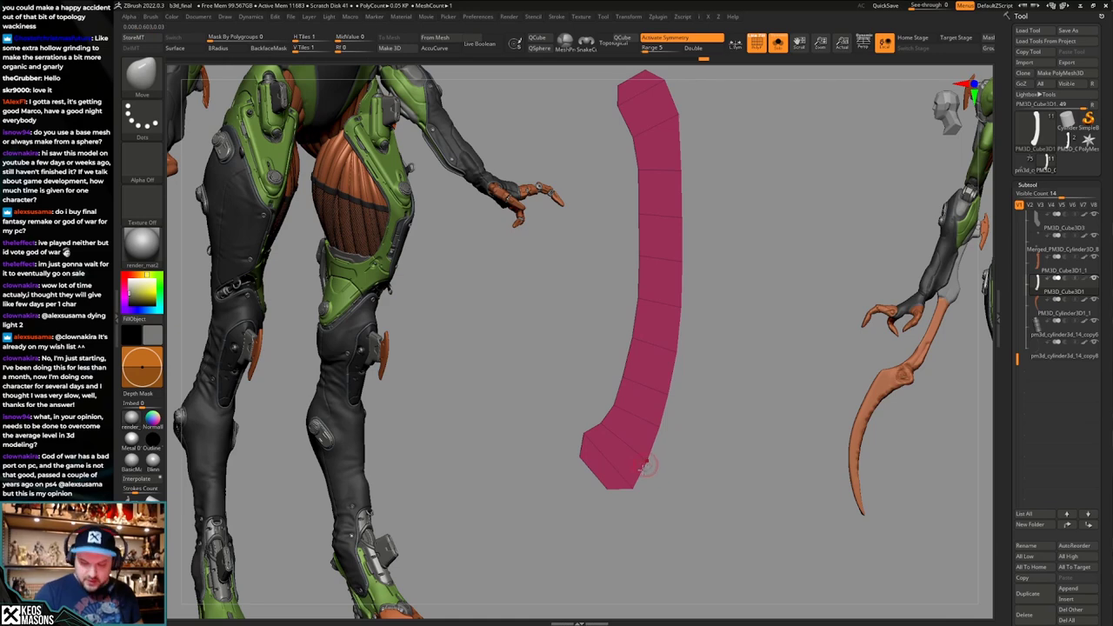
# Refine the outer edge of the link's lower end to continue the curve.
pyautogui.keyDown('alt'); pyautogui.moveTo(653, 425); pyautogui.dragTo(641, 466, button='right'); pyautogui.keyUp('alt')
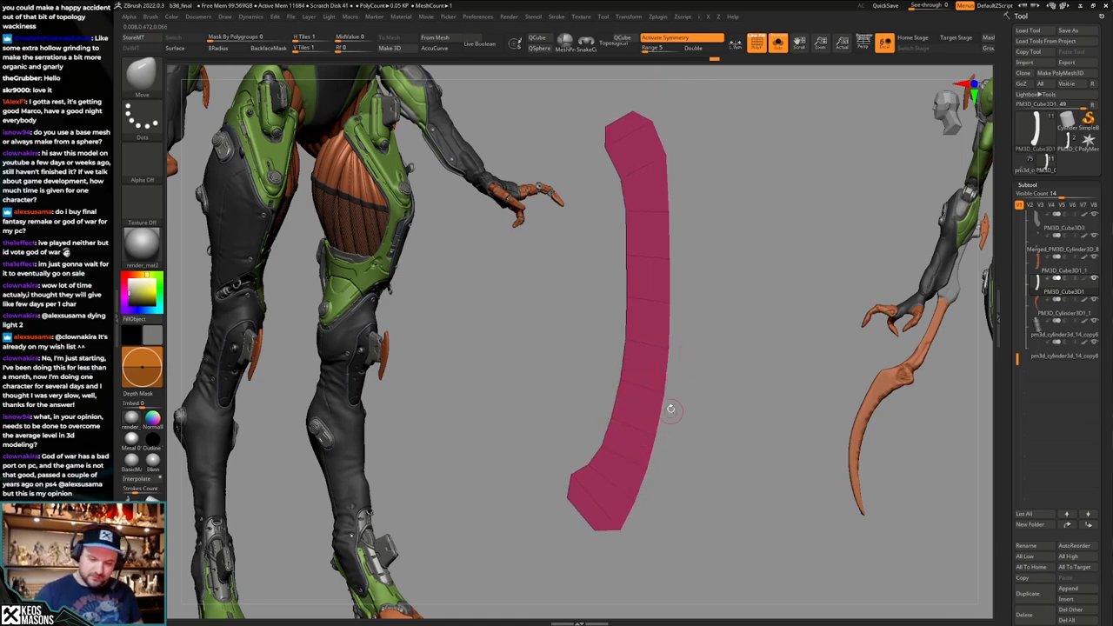
pyautogui.keyDown('alt'); pyautogui.moveTo(665, 395); pyautogui.dragTo(685, 342, button='right'); pyautogui.keyUp('alt')
pyautogui.keyDown('alt'); pyautogui.moveTo(617, 423); pyautogui.dragTo(643, 386, button='right'); pyautogui.keyUp('alt')
pyautogui.hotkey('alt', 's')
pyautogui.moveTo(693, 423)
pyautogui.keyDown('alt'); pyautogui.mouseDown(button='right')
pyautogui.moveTo(695, 397)
pyautogui.moveTo(693, 423)
pyautogui.mouseUp(button='right'); pyautogui.keyUp('alt')
pyautogui.hotkey('alt', 's')
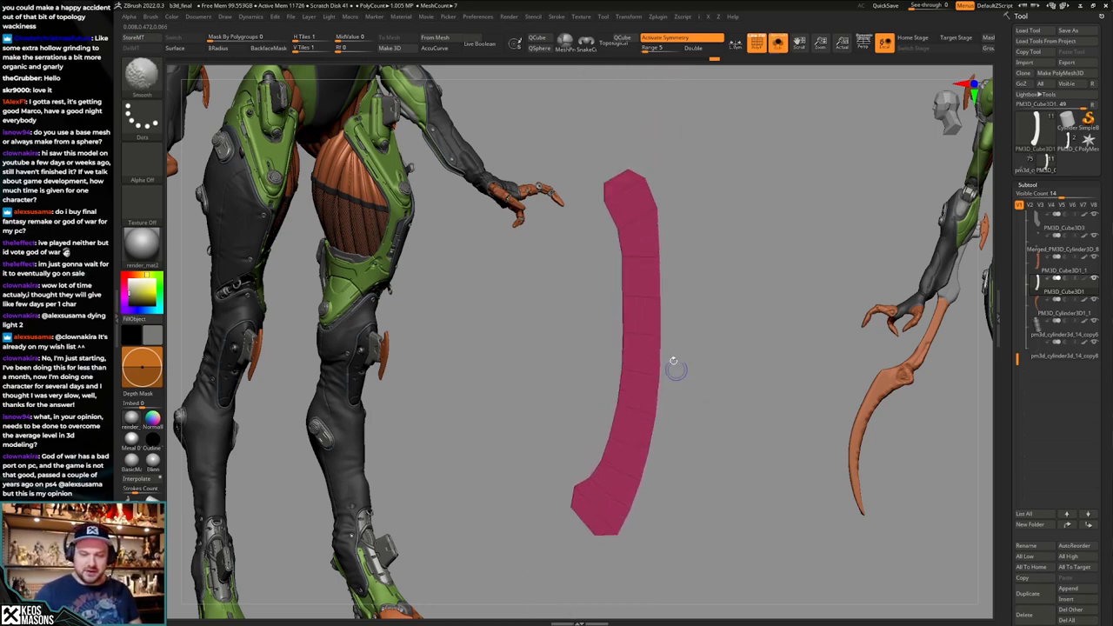
# Switch to the ZModeler brush and check the isolated link against the surrounding joints.
pyautogui.press('b')
pyautogui.press('z')
pyautogui.press('m')
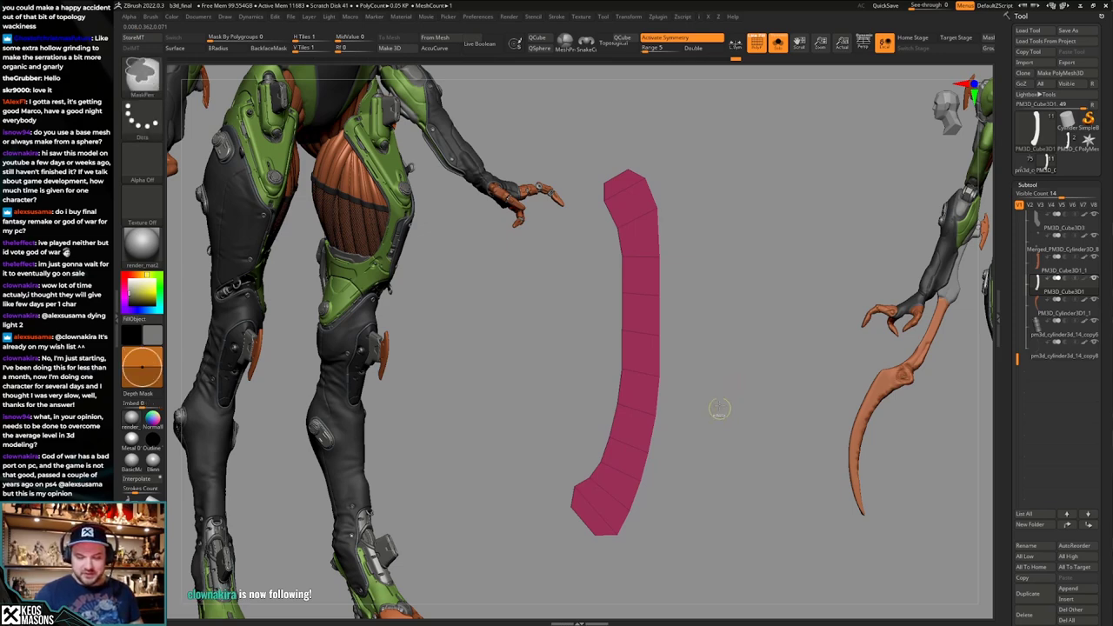
pyautogui.press('d')
pyautogui.moveTo(717, 382)
pyautogui.keyDown('alt'); pyautogui.mouseDown()
pyautogui.moveTo(715, 402)
pyautogui.moveTo(718, 362)
pyautogui.moveTo(719, 400)
pyautogui.mouseUp(); pyautogui.keyUp('alt')
pyautogui.hotkey('alt', 's')
pyautogui.hotkey('shift', 'f')
pyautogui.hotkey('alt', 's')
pyautogui.hotkey('shift', 'f')
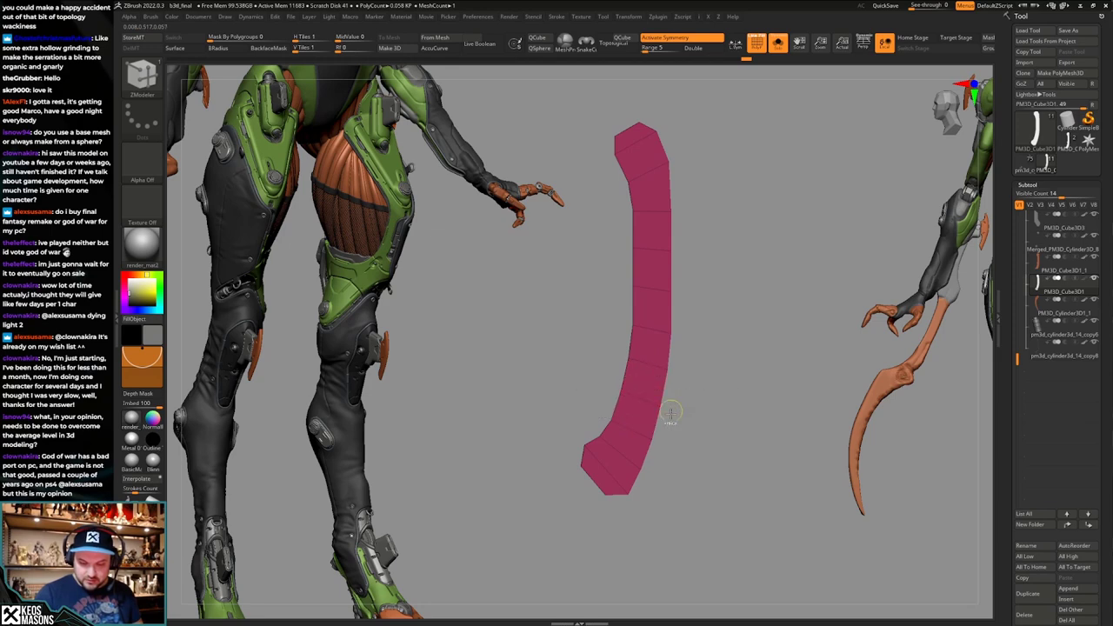
# Adjust the edge loops along the middle and lower section of the link with ZModeler.
pyautogui.click(749, 360)
pyautogui.moveTo(670, 413)
pyautogui.keyDown('ctrl'); pyautogui.mouseDown(button='right')
pyautogui.moveTo(750, 361)
pyautogui.moveTo(668, 412)
pyautogui.mouseUp(button='right'); pyautogui.keyUp('ctrl')
pyautogui.click(729, 382)
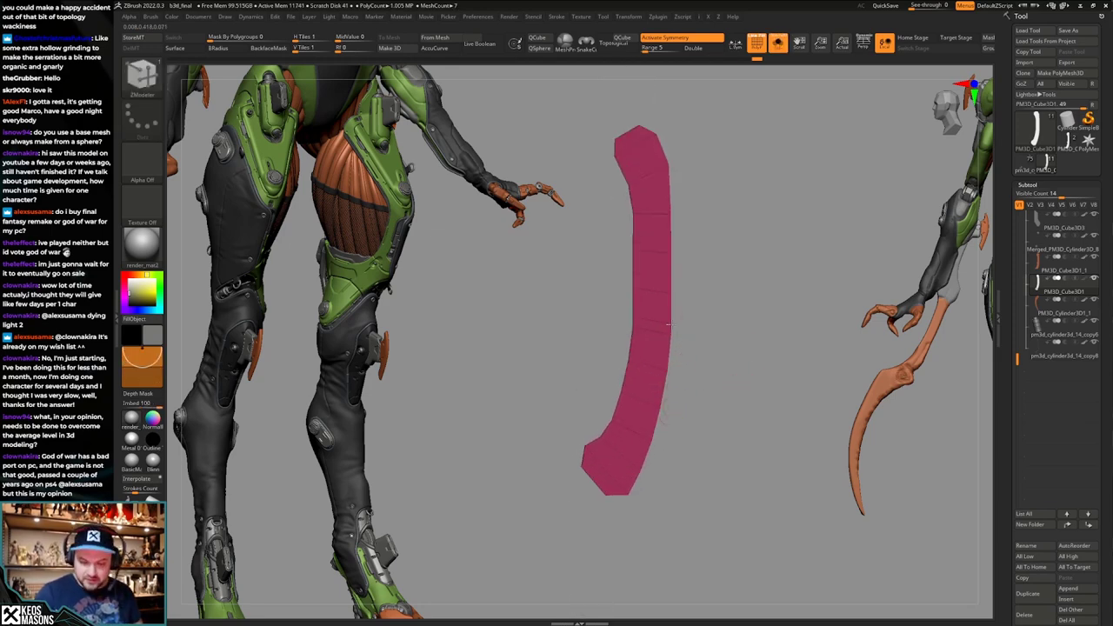
pyautogui.keyDown('ctrl'); pyautogui.moveTo(670, 358); pyautogui.dragTo(735, 402, button='right'); pyautogui.keyUp('ctrl')
pyautogui.click(742, 350)
pyautogui.hotkey('shift', 'f')
pyautogui.hotkey('ctrl', 'shift', 's')
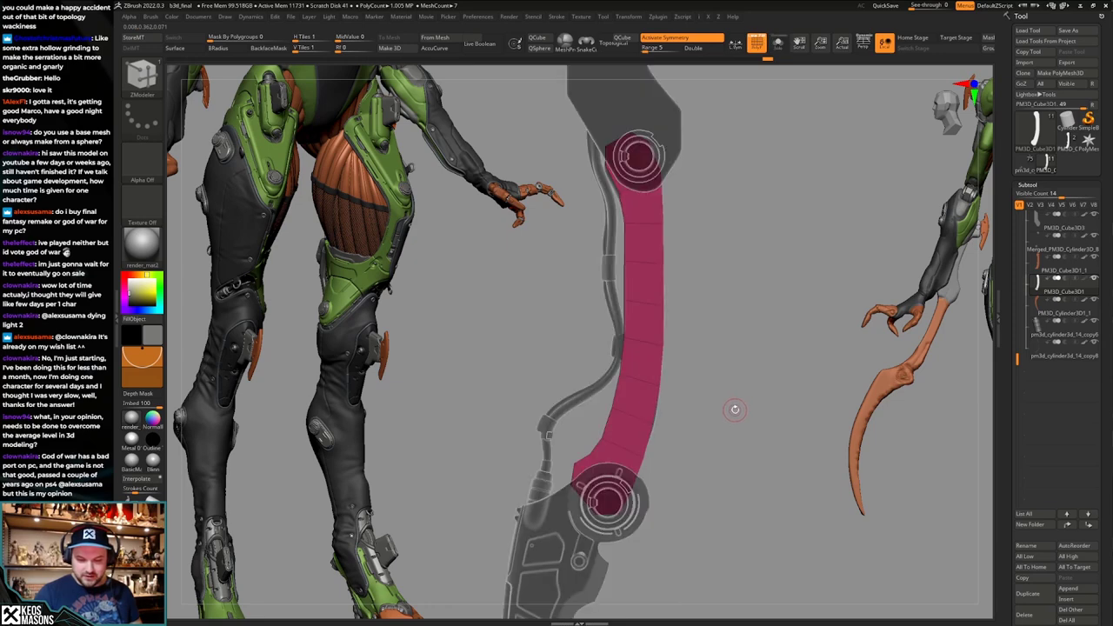
pyautogui.keyDown('alt'); pyautogui.moveTo(732, 390); pyautogui.dragTo(731, 418, button='right'); pyautogui.keyUp('alt')
pyautogui.keyDown('ctrl'); pyautogui.moveTo(671, 381); pyautogui.dragTo(649, 379, button='right'); pyautogui.keyUp('ctrl')
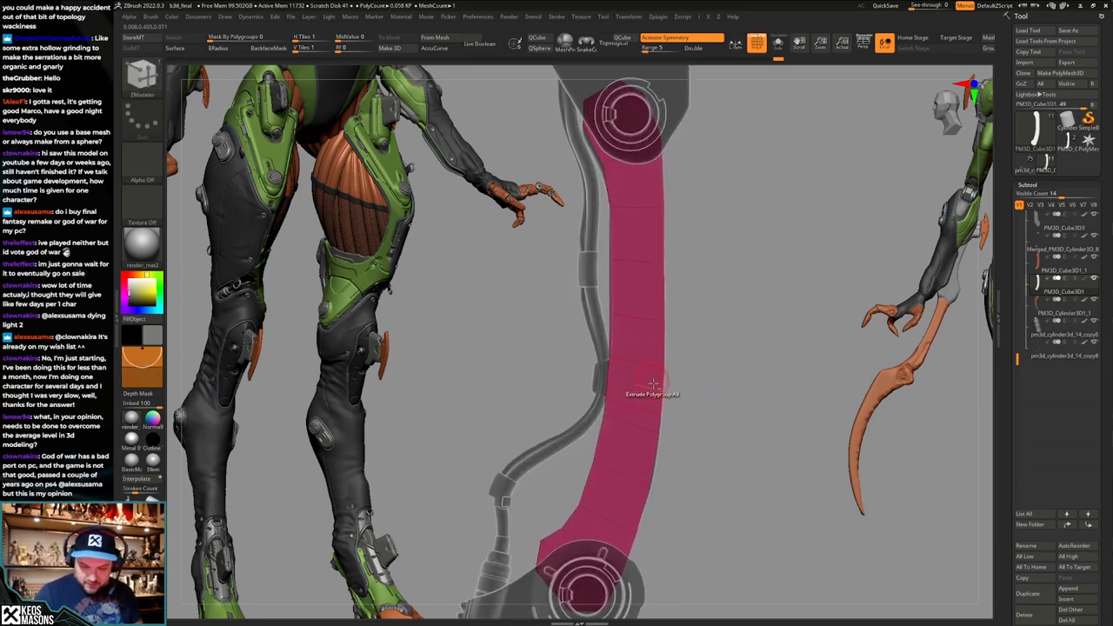
# Redistribute the edge loops in the upper half of the link, inserting one just below the upper joint.
pyautogui.keyDown('alt'); pyautogui.moveTo(649, 436); pyautogui.dragTo(656, 406, button='right'); pyautogui.keyUp('alt')
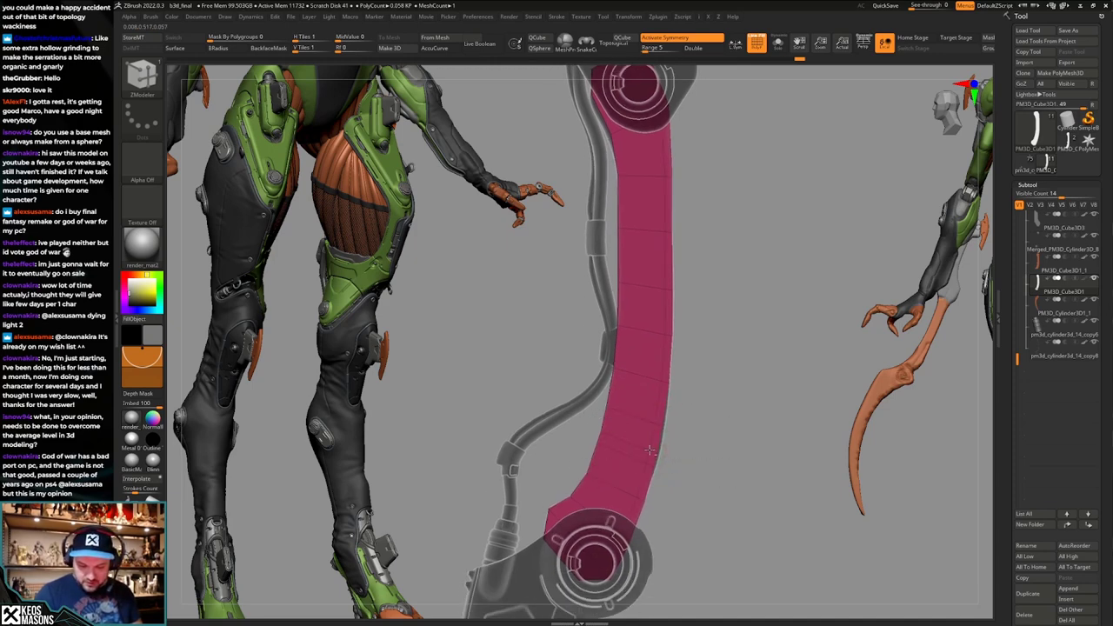
pyautogui.keyDown('ctrl'); pyautogui.moveTo(645, 452); pyautogui.dragTo(645, 449, button='right'); pyautogui.keyUp('ctrl')
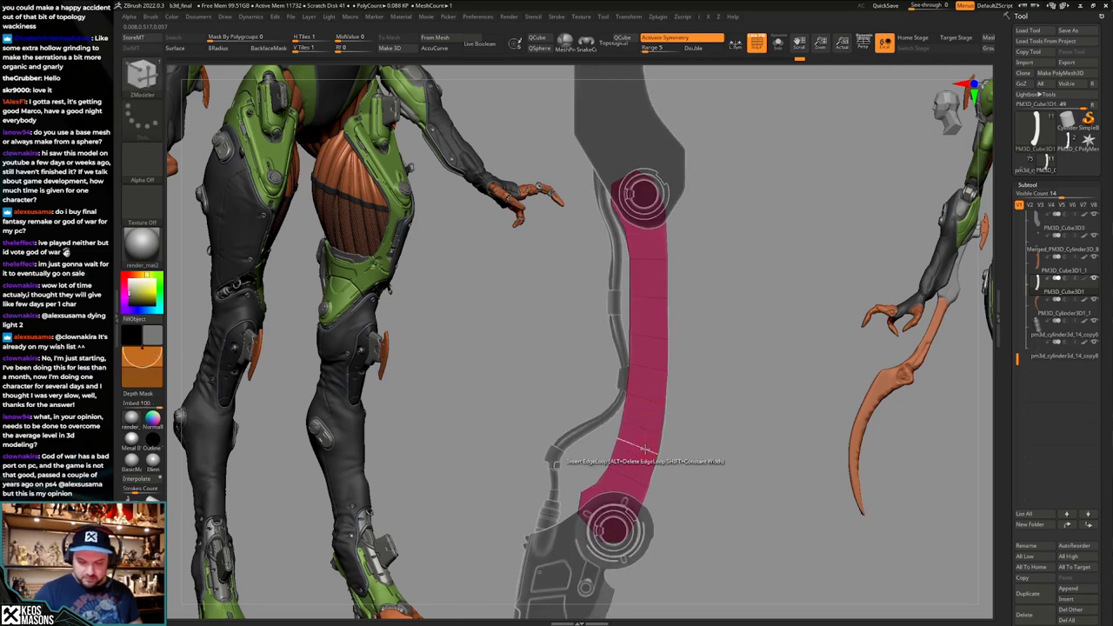
pyautogui.keyDown('alt'); pyautogui.moveTo(656, 407); pyautogui.dragTo(698, 419, button='right'); pyautogui.keyUp('alt')
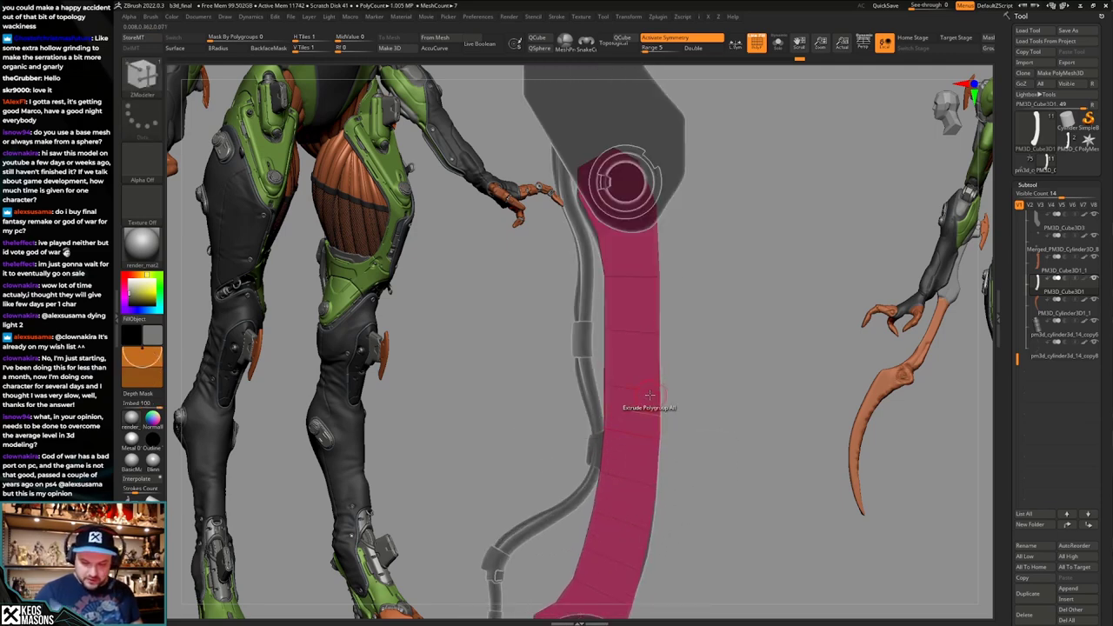
pyautogui.click(658, 400)
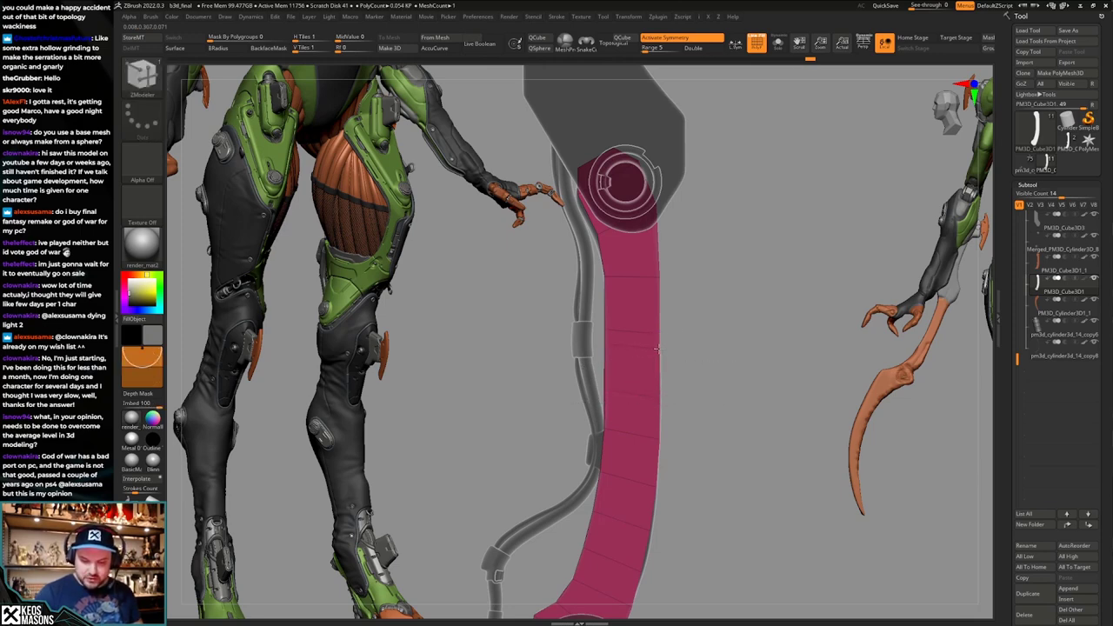
pyautogui.click(657, 308)
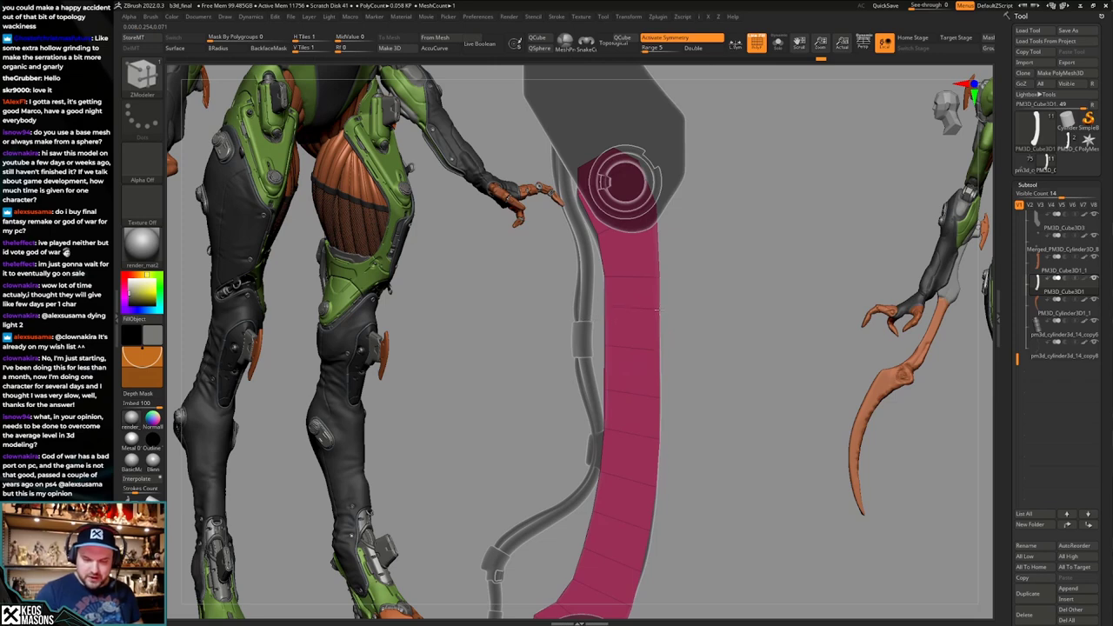
pyautogui.keyDown('alt'); pyautogui.moveTo(659, 296); pyautogui.dragTo(653, 323, button='right'); pyautogui.keyUp('alt')
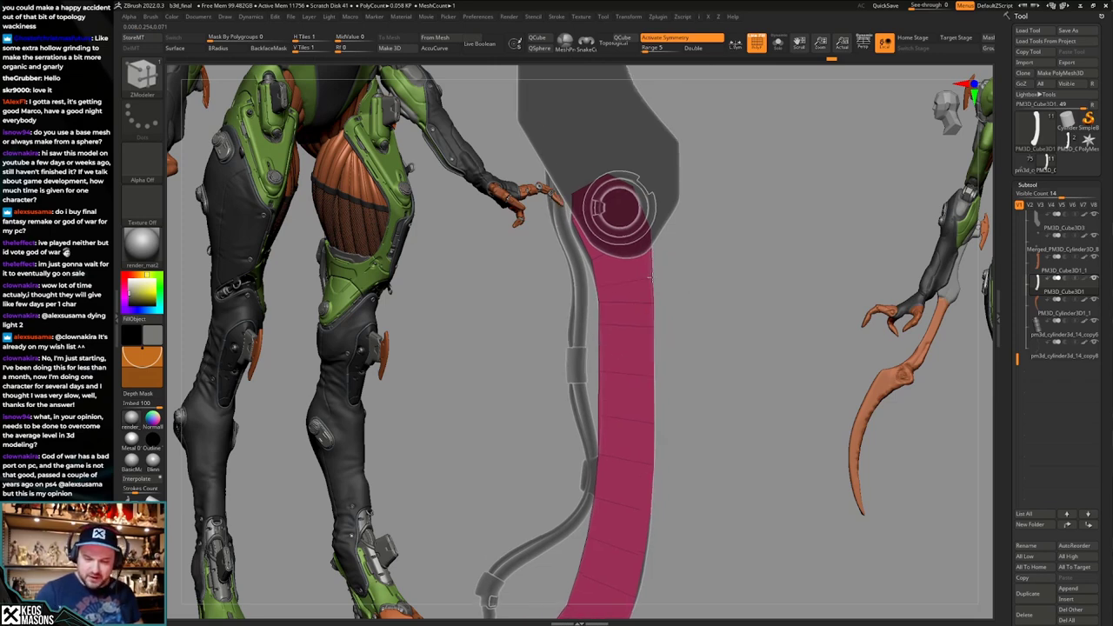
pyautogui.keyDown('ctrl'); pyautogui.moveTo(748, 442); pyautogui.dragTo(729, 456, button='right'); pyautogui.keyUp('ctrl')
# Mask all of the link except its upper end and place a transpose line across that end.
pyautogui.hotkey('alt', 's')
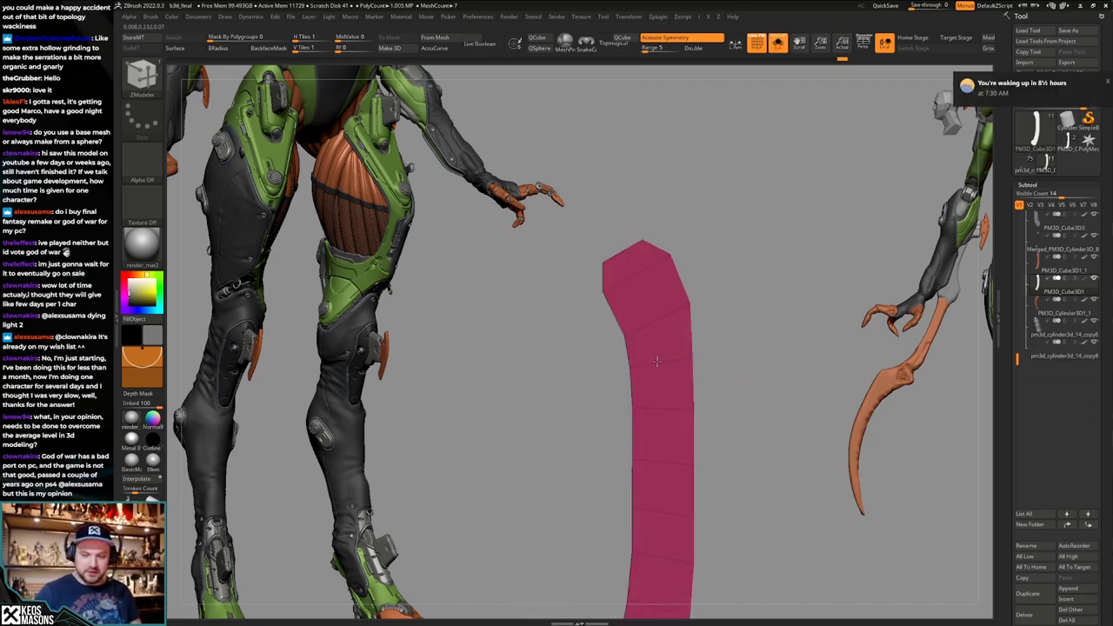
pyautogui.moveTo(684, 341)
pyautogui.keyDown('alt'); pyautogui.mouseDown(button='right')
pyautogui.moveTo(651, 388)
pyautogui.moveTo(669, 340)
pyautogui.mouseUp(button='right'); pyautogui.keyUp('alt')
pyautogui.hotkey('alt', 's')
pyautogui.hotkey('shift', 'f')
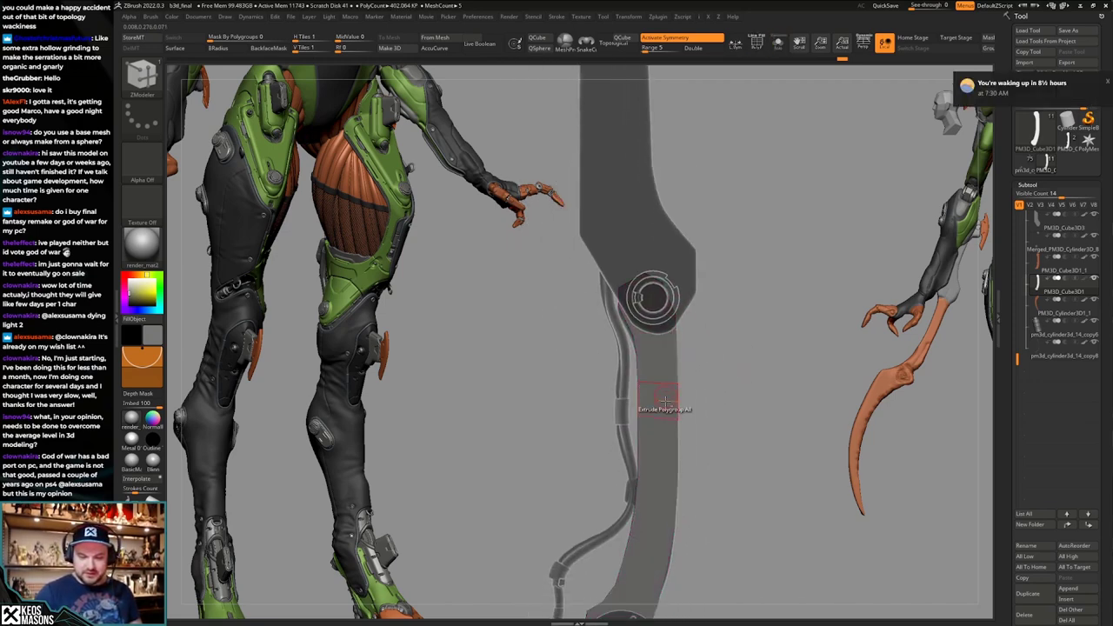
pyautogui.keyDown('ctrl'); pyautogui.moveTo(658, 398); pyautogui.dragTo(671, 346, button='right'); pyautogui.keyUp('ctrl')
pyautogui.hotkey('shift', 'f')
pyautogui.keyDown('alt'); pyautogui.moveTo(710, 401); pyautogui.dragTo(703, 461, button='right'); pyautogui.keyUp('alt')
pyautogui.keyDown('ctrl'); pyautogui.moveTo(564, 267); pyautogui.dragTo(714, 370); pyautogui.keyUp('ctrl')
pyautogui.keyDown('alt'); pyautogui.moveTo(710, 370); pyautogui.dragTo(707, 353, button='right'); pyautogui.keyUp('alt')
pyautogui.keyDown('ctrl'); pyautogui.moveTo(707, 353); pyautogui.dragTo(710, 360, button='right'); pyautogui.keyUp('ctrl')
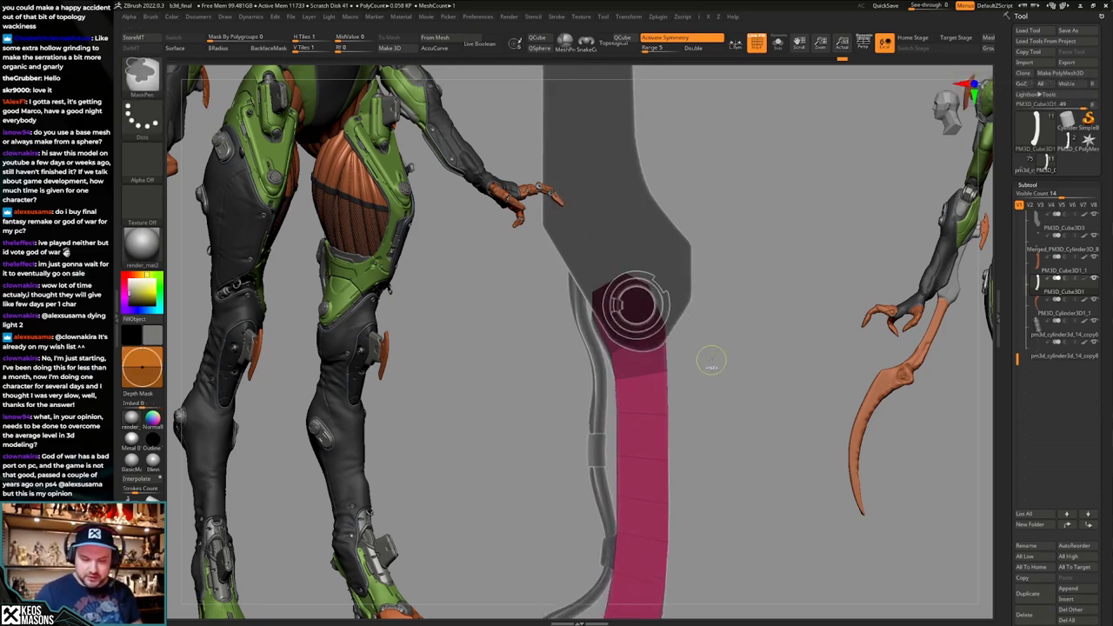
pyautogui.keyDown('ctrl'); pyautogui.click(711, 359); pyautogui.keyUp('ctrl')
pyautogui.press('w')
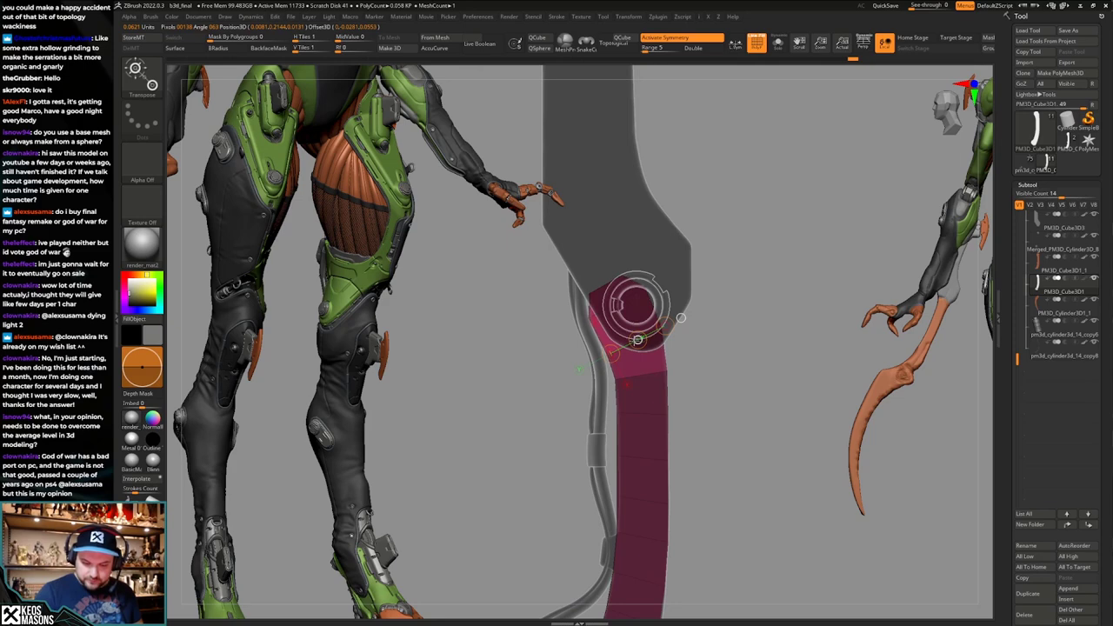
pyautogui.moveTo(727, 391)
pyautogui.keyDown('ctrl'); pyautogui.mouseDown(button='right')
pyautogui.moveTo(726, 372)
pyautogui.moveTo(732, 392)
pyautogui.mouseUp(button='right'); pyautogui.keyUp('ctrl')
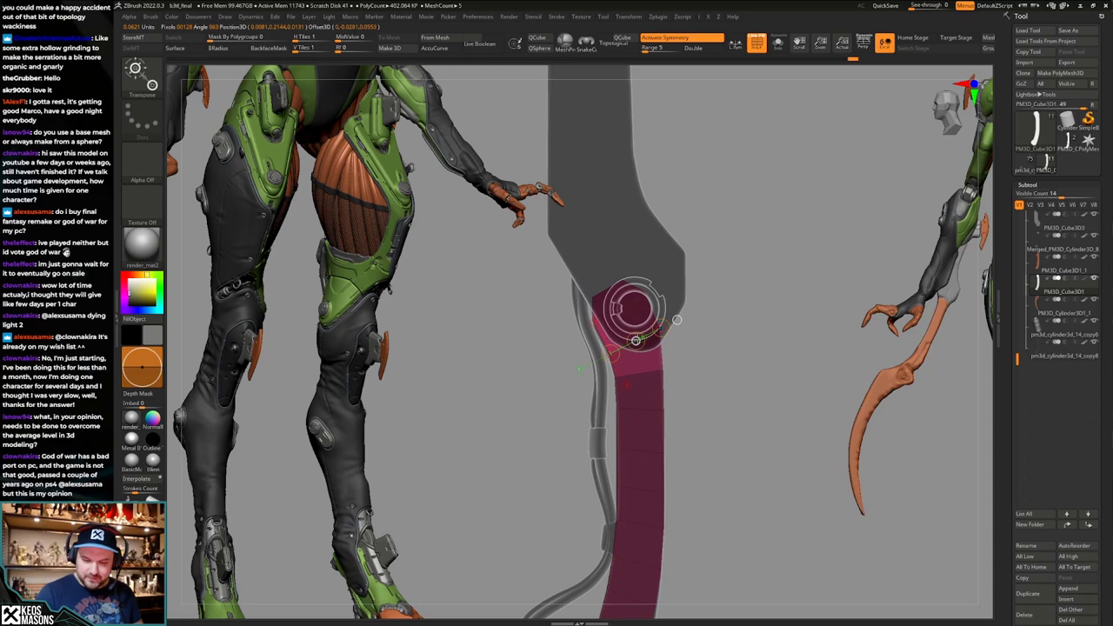
pyautogui.press('q')
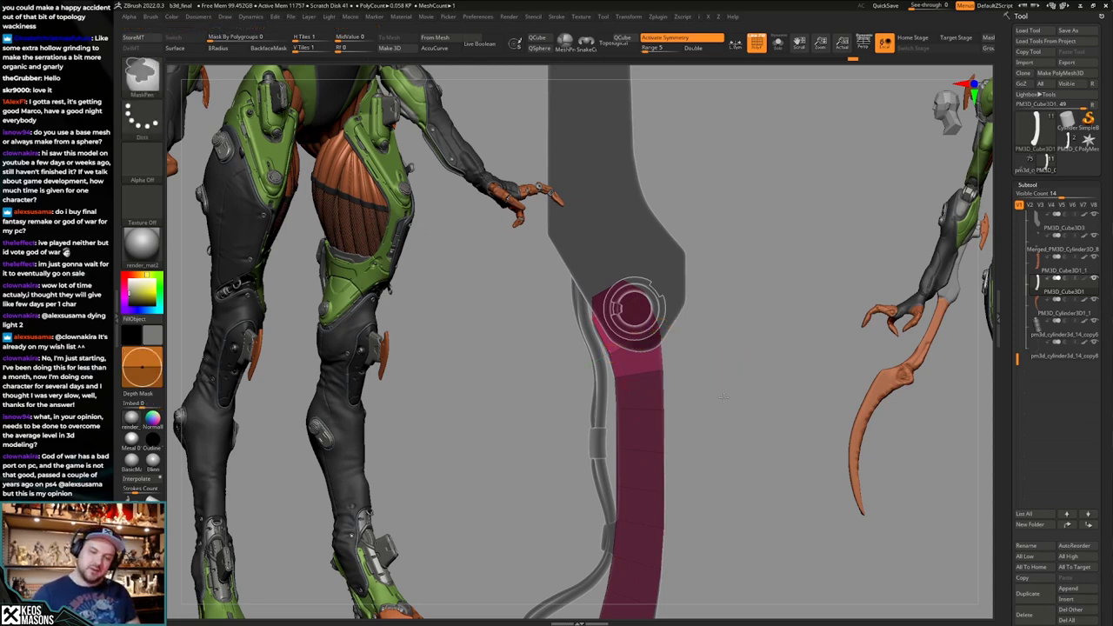
# Clear the mask from the link and isolate the piece again.
pyautogui.keyDown('ctrl'); pyautogui.moveTo(728, 385); pyautogui.dragTo(715, 357, button='right'); pyautogui.keyUp('ctrl')
pyautogui.hotkey('alt', 's')
pyautogui.hotkey('alt', 's')
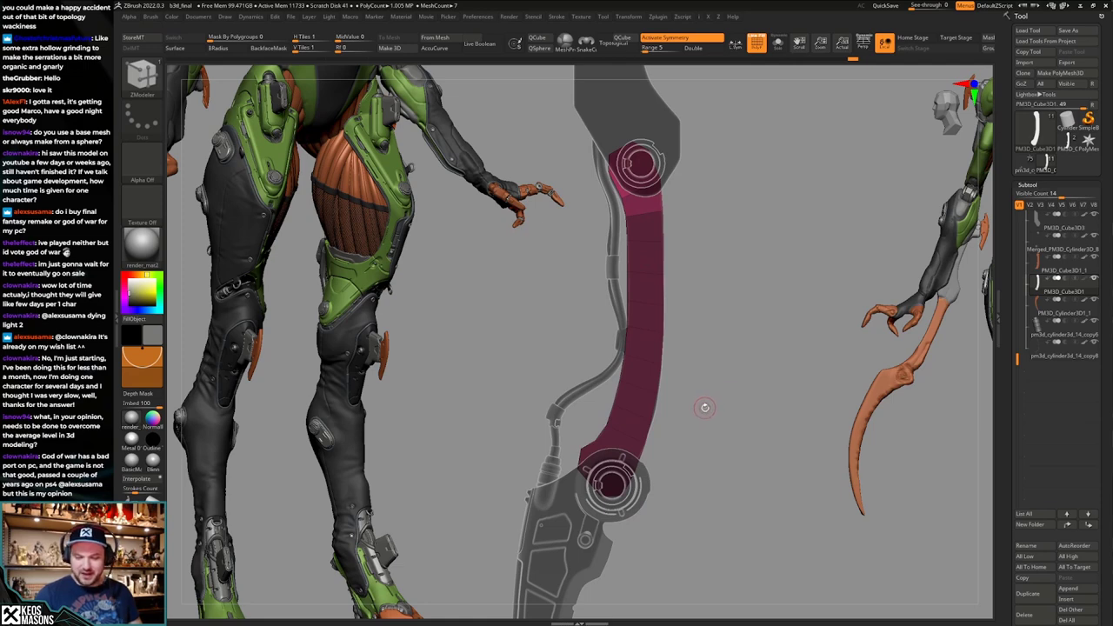
pyautogui.keyDown('alt'); pyautogui.moveTo(711, 407); pyautogui.dragTo(720, 385, button='right'); pyautogui.keyUp('alt')
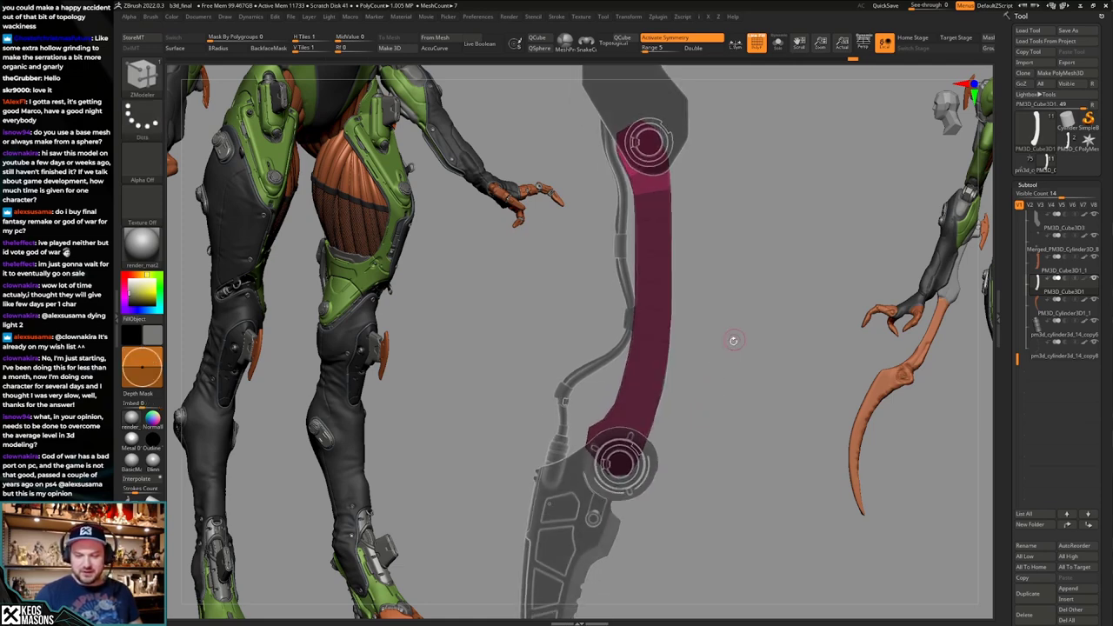
pyautogui.keyDown('ctrl'); pyautogui.moveTo(735, 354); pyautogui.dragTo(721, 393); pyautogui.keyUp('ctrl')
pyautogui.keyDown('alt'); pyautogui.moveTo(714, 399); pyautogui.dragTo(723, 368, button='right'); pyautogui.keyUp('alt')
pyautogui.moveTo(723, 368)
pyautogui.keyDown('ctrl'); pyautogui.mouseDown(button='right')
pyautogui.moveTo(721, 389)
pyautogui.moveTo(720, 367)
pyautogui.mouseUp(button='right'); pyautogui.keyUp('ctrl')
pyautogui.hotkey('alt', 's')
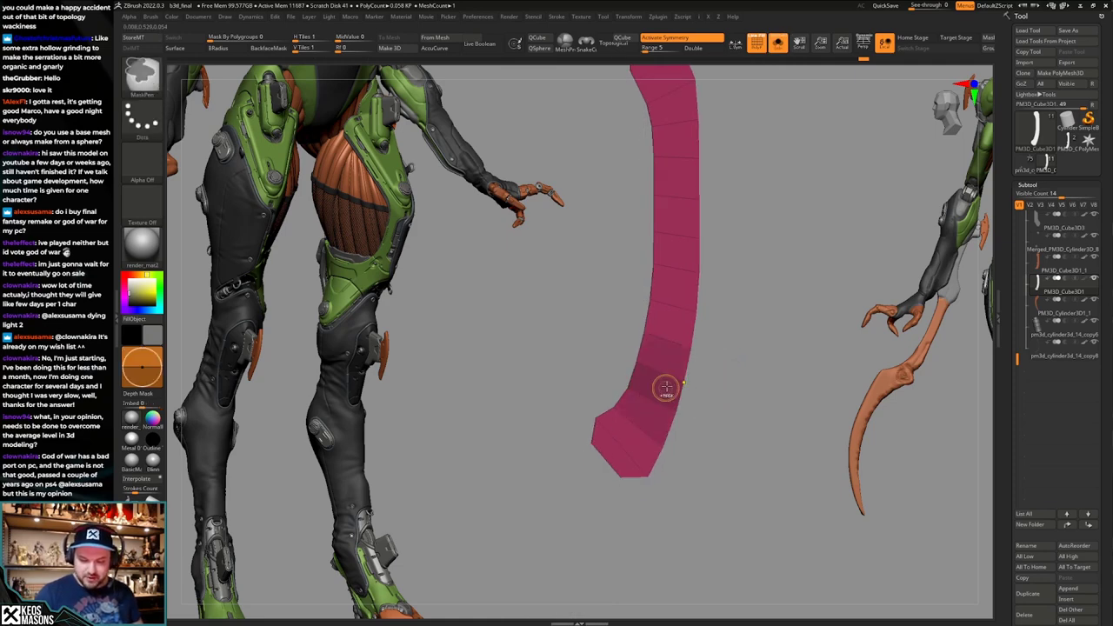
# Try to reposition the section just above the link's lower bend with a mask and a transpose line.
pyautogui.keyDown('ctrl'); pyautogui.moveTo(669, 421); pyautogui.dragTo(668, 423); pyautogui.keyUp('ctrl')
pyautogui.keyDown('ctrl'); pyautogui.click(708, 400); pyautogui.keyUp('ctrl')
pyautogui.hotkey('alt', 's')
pyautogui.press('w')
pyautogui.moveTo(636, 361)
pyautogui.mouseDown()
pyautogui.moveTo(682, 383)
pyautogui.moveTo(661, 372)
pyautogui.mouseUp()
pyautogui.hotkey('ctrl', 'z')
pyautogui.hotkey('ctrl', 'z')
pyautogui.hotkey('ctrl', 'z')
pyautogui.hotkey('ctrl', 'z')
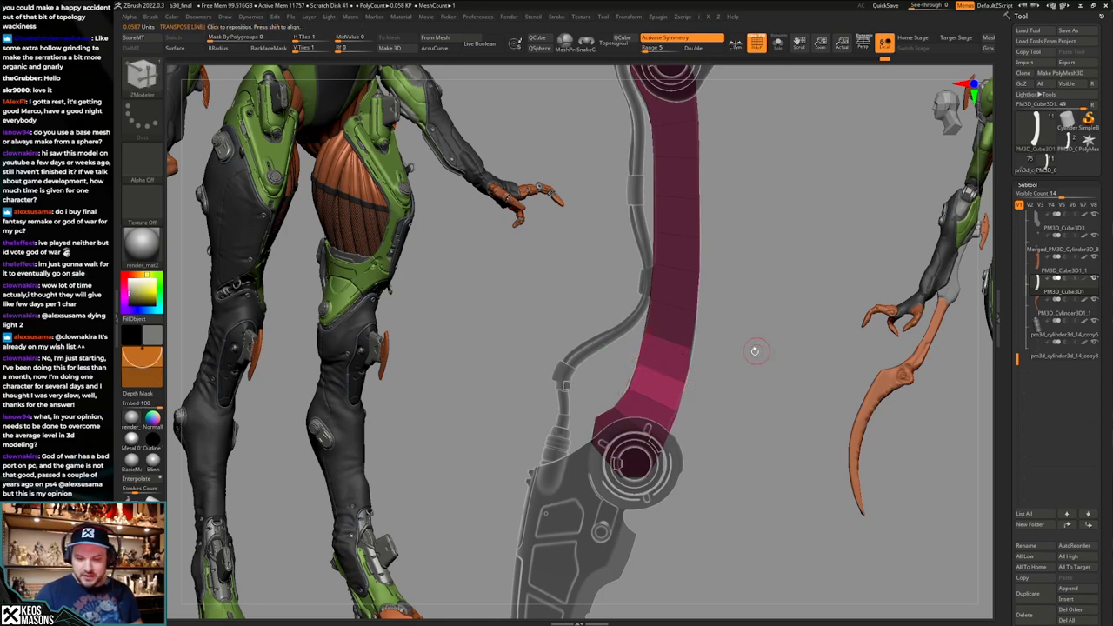
pyautogui.keyDown('alt'); pyautogui.moveTo(731, 441); pyautogui.dragTo(735, 403); pyautogui.keyUp('alt')
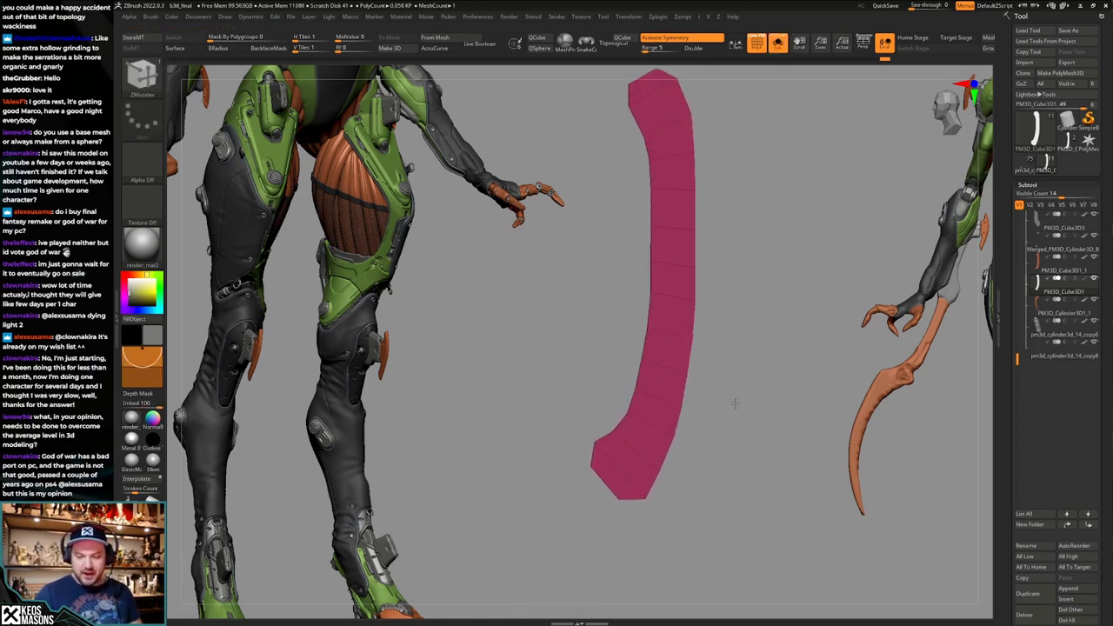
# Mask the link except the section above its lower bend, shift that section with a transpose line, and clear the mask.
pyautogui.press('ctrl')
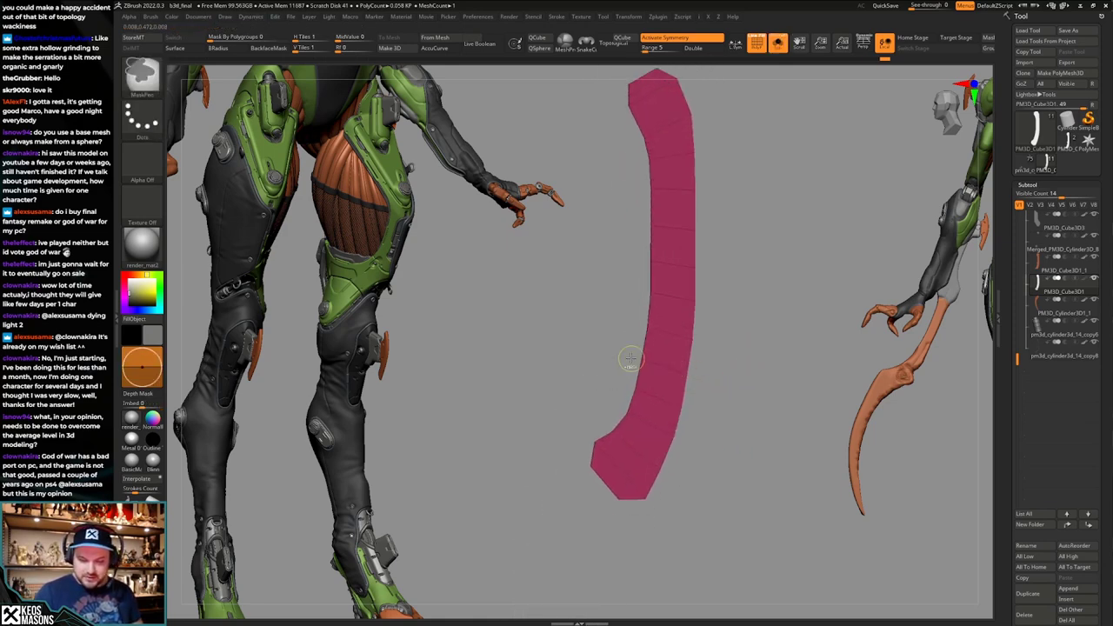
pyautogui.keyDown('ctrl'); pyautogui.moveTo(698, 377); pyautogui.dragTo(709, 379); pyautogui.keyUp('ctrl')
pyautogui.press('w')
pyautogui.keyDown('ctrl'); pyautogui.click(696, 414); pyautogui.keyUp('ctrl')
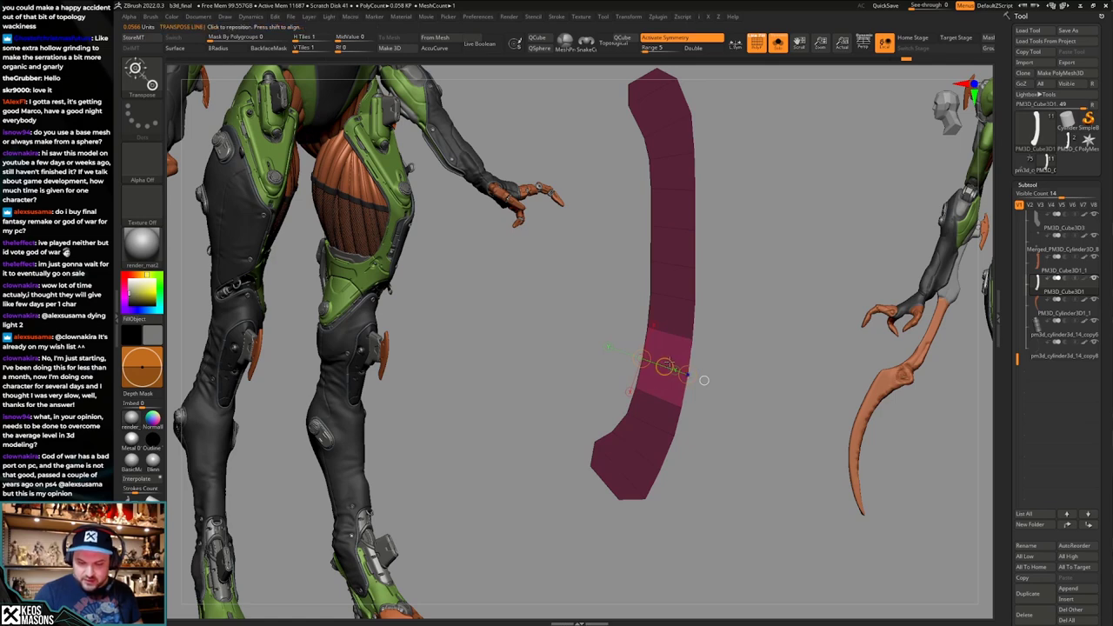
pyautogui.press('q')
pyautogui.keyDown('ctrl'); pyautogui.moveTo(739, 392); pyautogui.dragTo(753, 412); pyautogui.keyUp('ctrl')
pyautogui.keyDown('ctrl'); pyautogui.moveTo(752, 412); pyautogui.dragTo(767, 348, button='right'); pyautogui.keyUp('ctrl')
pyautogui.hotkey('shift', 's')
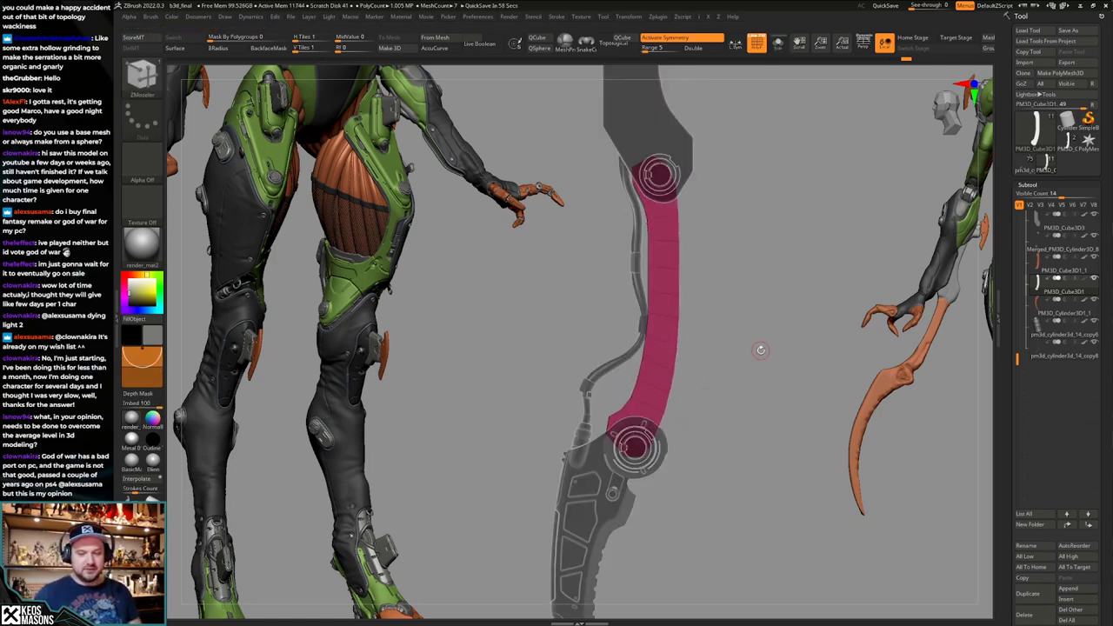
# Preview the isolated link with dynamic subdivision and give it the orange color of the neighbouring parts.
pyautogui.moveTo(756, 398)
pyautogui.keyDown('ctrl'); pyautogui.mouseDown(button='right')
pyautogui.moveTo(753, 377)
pyautogui.moveTo(740, 403)
pyautogui.moveTo(753, 425)
pyautogui.moveTo(750, 382)
pyautogui.moveTo(774, 426)
pyautogui.moveTo(755, 403)
pyautogui.moveTo(739, 425)
pyautogui.moveTo(739, 410)
pyautogui.moveTo(753, 406)
pyautogui.mouseUp(button='right'); pyautogui.keyUp('ctrl')
pyautogui.keyDown('alt'); pyautogui.moveTo(752, 407); pyautogui.dragTo(762, 367, button='right'); pyautogui.keyUp('alt')
pyautogui.hotkey('shift', 'f')
pyautogui.hotkey('shift', 'f')
pyautogui.hotkey('alt', 's')
pyautogui.press('d')
pyautogui.hotkey('shift', 'f')
pyautogui.hotkey('shift', 'd')
pyautogui.keyDown('alt'); pyautogui.moveTo(762, 367); pyautogui.dragTo(773, 337, button='right'); pyautogui.keyUp('alt')
pyautogui.hotkey('shift', 'f')
pyautogui.hotkey('shift', 'f')
pyautogui.hotkey('alt', 's')
pyautogui.press('c')
pyautogui.hotkey('alt', 's')
pyautogui.press('space')
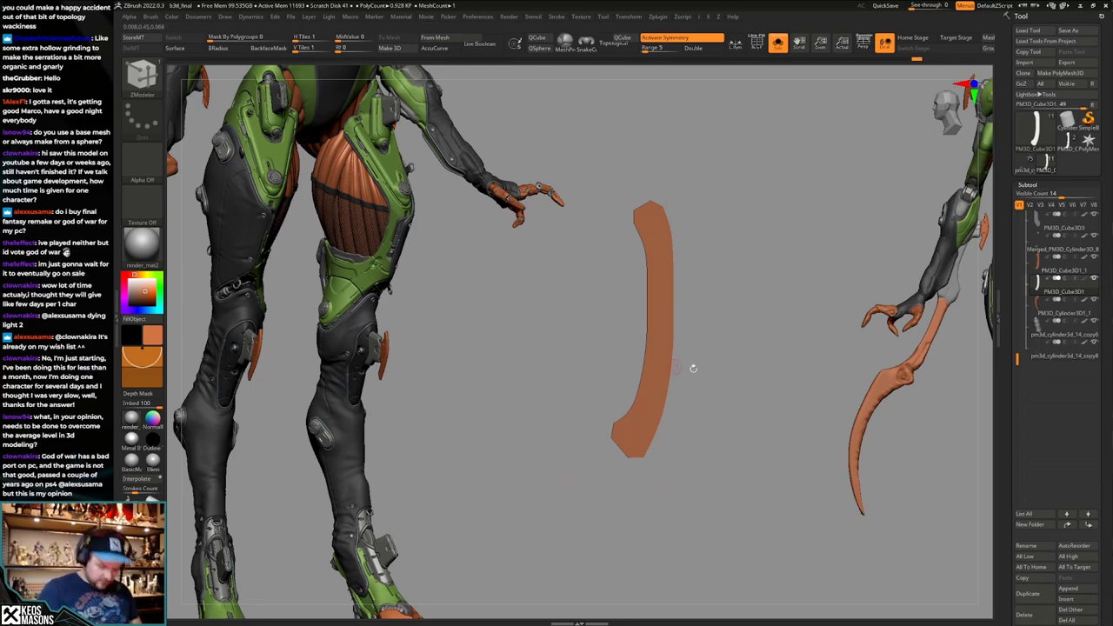
# Insert a lengthwise edge loop down the middle of the link and turn off the smoothing preview.
pyautogui.moveTo(727, 425)
pyautogui.mouseDown()
pyautogui.moveTo(710, 400)
pyautogui.moveTo(716, 443)
pyautogui.moveTo(730, 414)
pyautogui.moveTo(720, 405)
pyautogui.mouseUp()
pyautogui.hotkey('shift', 'f')
pyautogui.hotkey('shift', 'f')
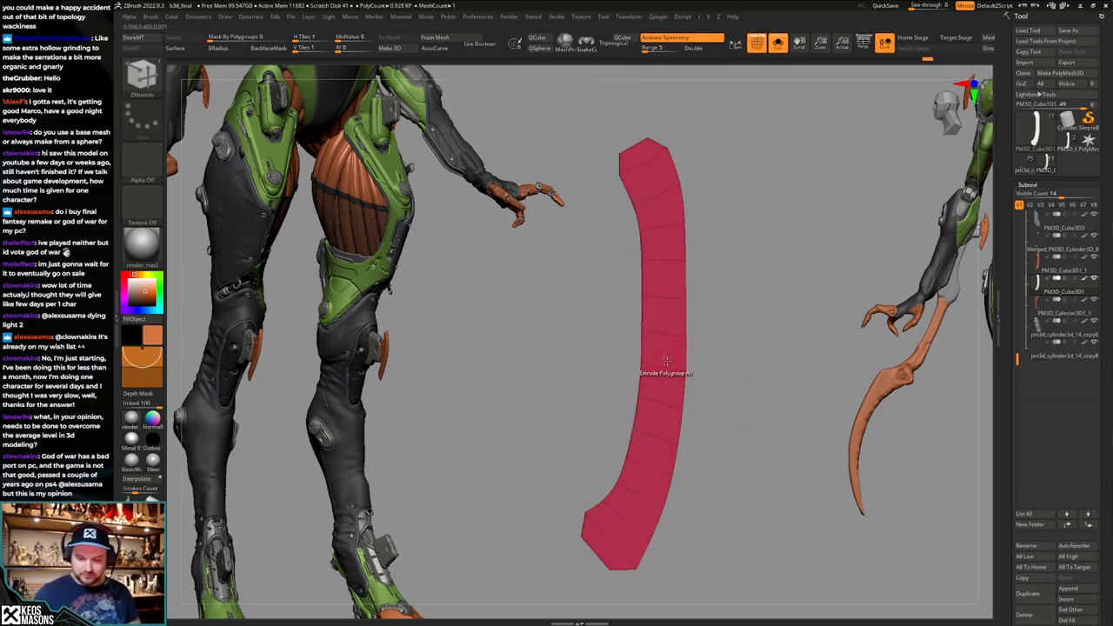
pyautogui.keyDown('ctrl'); pyautogui.moveTo(680, 383); pyautogui.dragTo(747, 389, button='right'); pyautogui.keyUp('ctrl')
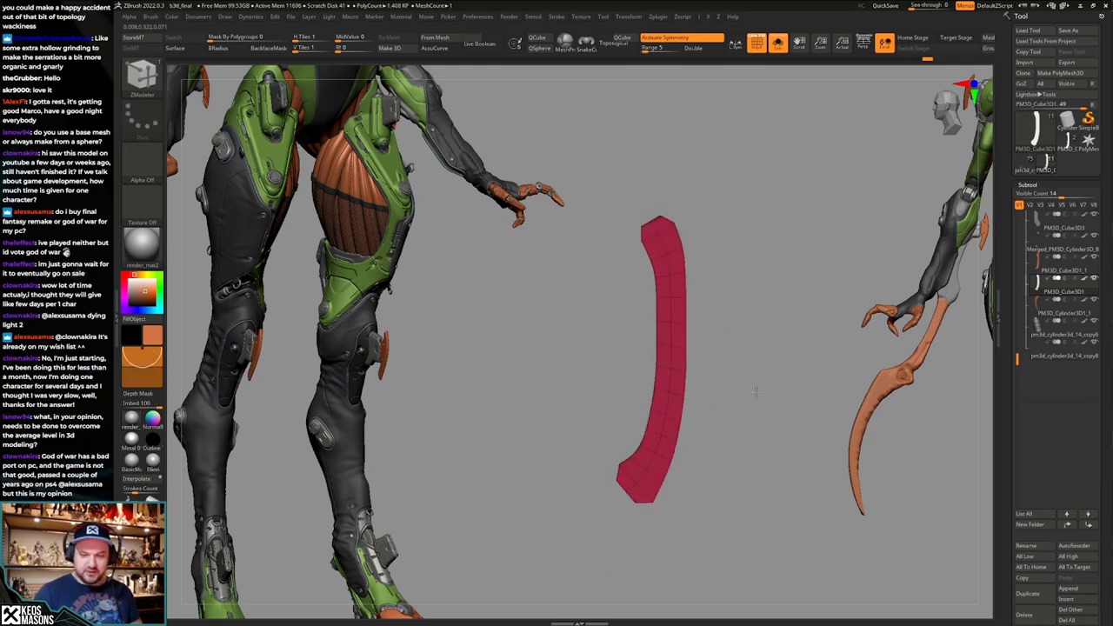
pyautogui.hotkey('shift', 'd')
pyautogui.moveTo(748, 397); pyautogui.dragTo(751, 387)
pyautogui.hotkey('shift', 'f')
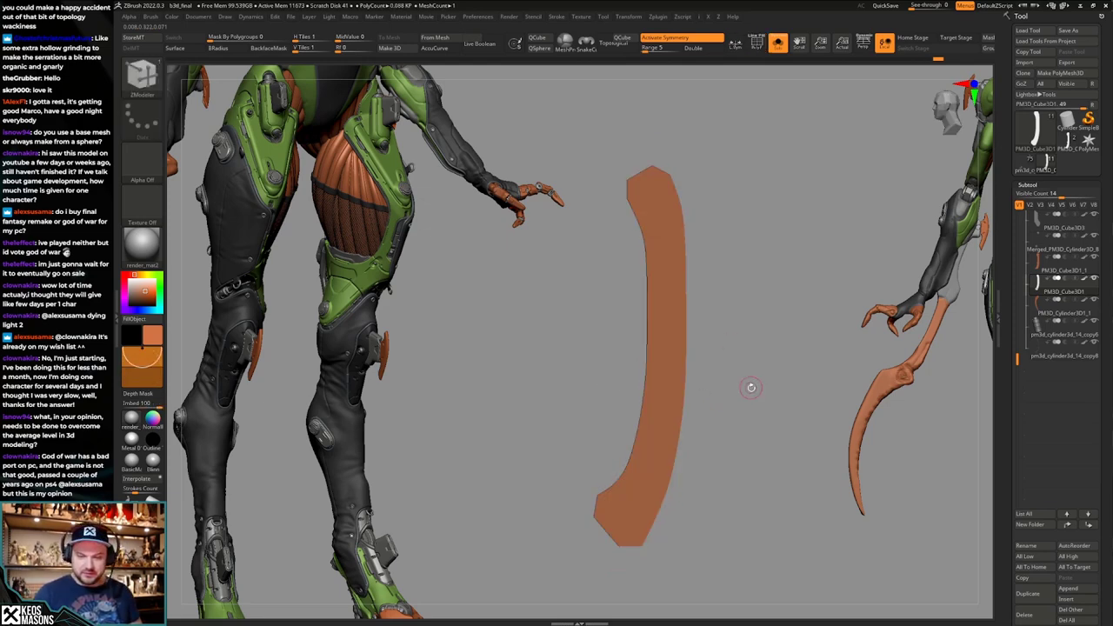
# Crease the polygroup borders of the link and check the sharpened edges with dynamic subdivision.
pyautogui.press('space')
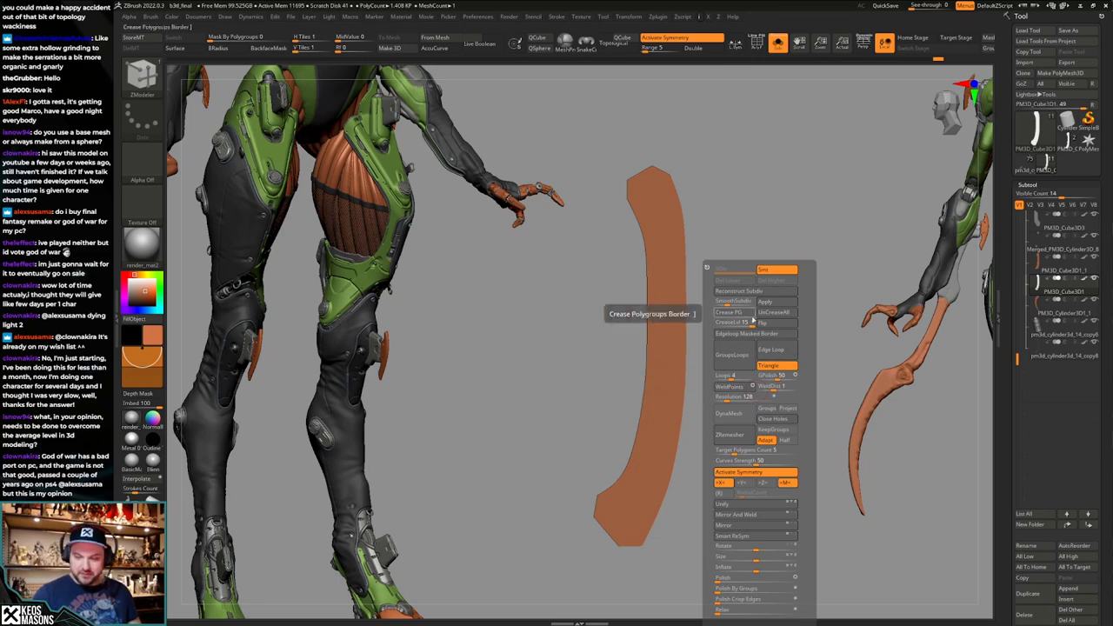
pyautogui.click(745, 322)
pyautogui.press('d')
pyautogui.hotkey('shift', 'f')
pyautogui.keyDown('alt'); pyautogui.moveTo(728, 371); pyautogui.dragTo(745, 406); pyautogui.keyUp('alt')
pyautogui.moveTo(746, 400); pyautogui.dragTo(764, 396)
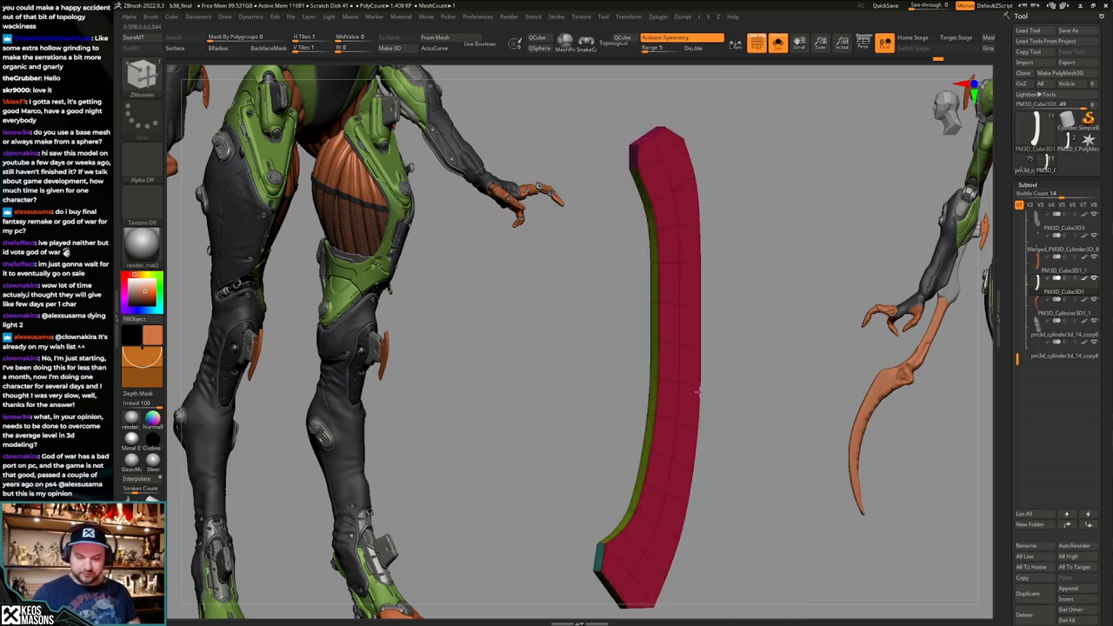
# Set the ZModeler edge action to Crease and apply it to an edge of the link.
pyautogui.press('space')
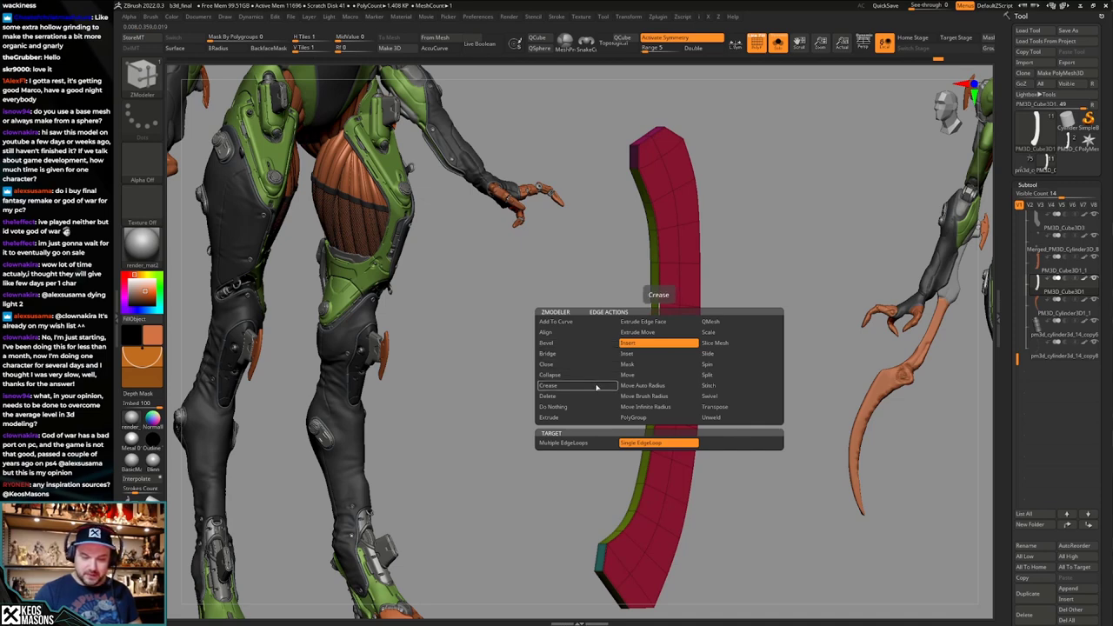
pyautogui.click(597, 387)
pyautogui.click(662, 329)
pyautogui.moveTo(740, 335)
pyautogui.mouseDown()
pyautogui.moveTo(718, 334)
pyautogui.moveTo(714, 498)
pyautogui.mouseUp()
pyautogui.click(708, 333)
pyautogui.moveTo(718, 487); pyautogui.dragTo(744, 485)
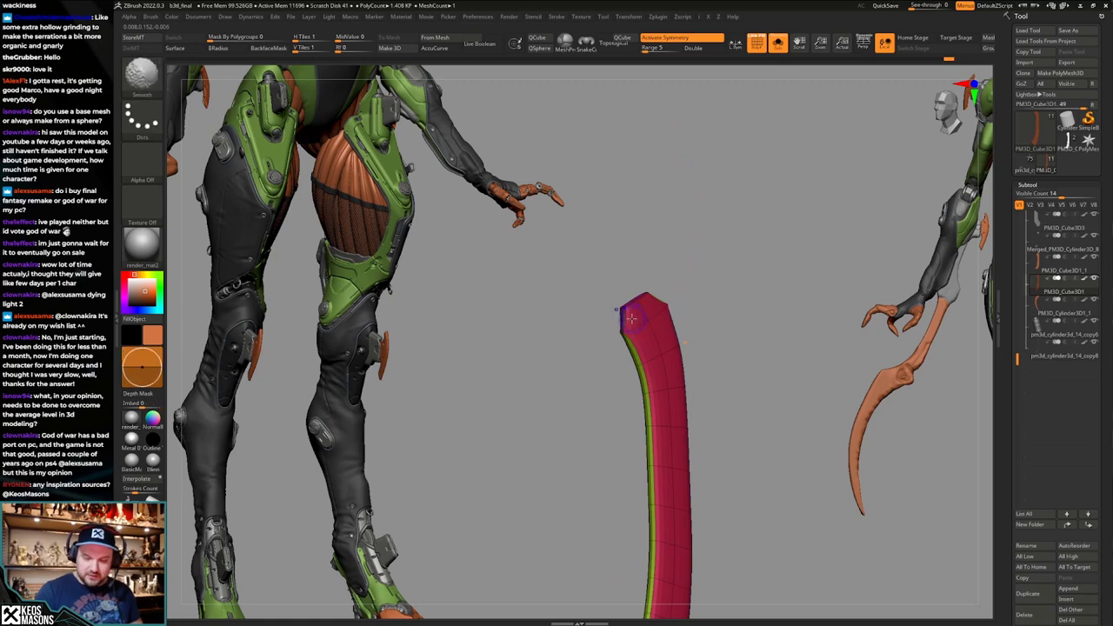
# Try to crease an edge at the upper end of the link with smoothing turned off.
pyautogui.hotkey('shift', 'd')
pyautogui.moveTo(706, 333)
pyautogui.mouseDown()
pyautogui.moveTo(734, 337)
pyautogui.moveTo(685, 325)
pyautogui.mouseUp()
pyautogui.press('d')
pyautogui.click(676, 319)
pyautogui.hotkey('ctrl', 'z')
pyautogui.hotkey('ctrl', 'd')
pyautogui.hotkey('ctrl', 'd')
pyautogui.moveTo(754, 356)
pyautogui.keyDown('alt'); pyautogui.mouseDown()
pyautogui.moveTo(753, 408)
pyautogui.moveTo(744, 375)
pyautogui.moveTo(758, 379)
pyautogui.mouseUp(); pyautogui.keyUp('alt')
pyautogui.hotkey('shift', 'f')
pyautogui.hotkey('shift', 'f')
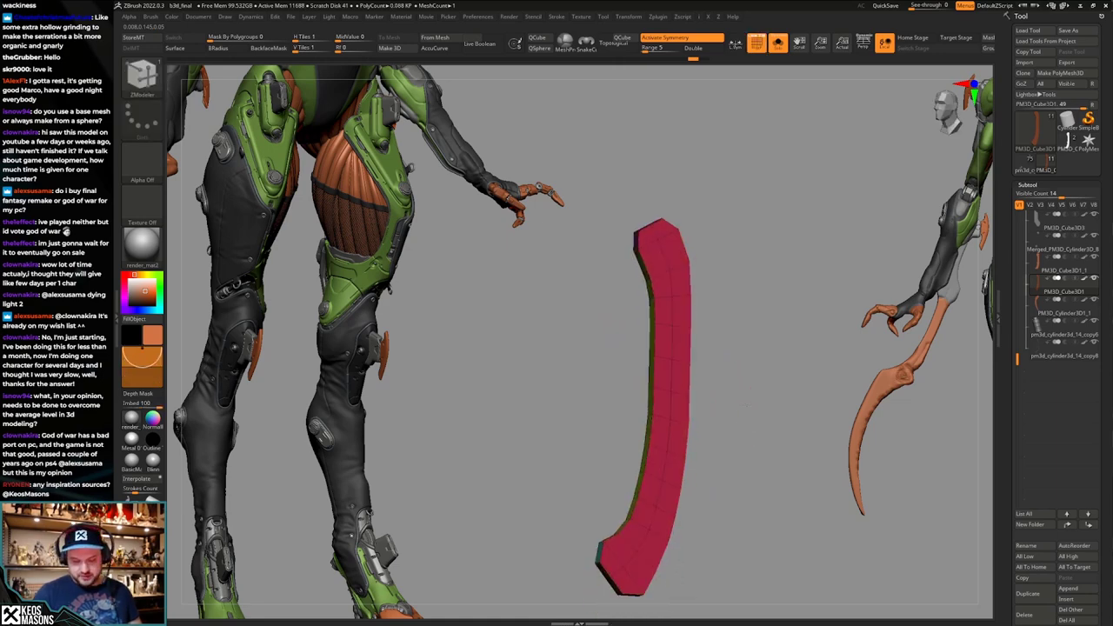
# Undo the recent changes, preview the link smoothed, and set its crease level to 1.
pyautogui.keyDown('alt'); pyautogui.moveTo(736, 435); pyautogui.dragTo(732, 417); pyautogui.keyUp('alt')
pyautogui.hotkey('shift', 'f')
pyautogui.hotkey('ctrl', 'z')
pyautogui.hotkey('ctrl', 'z')
pyautogui.press('d')
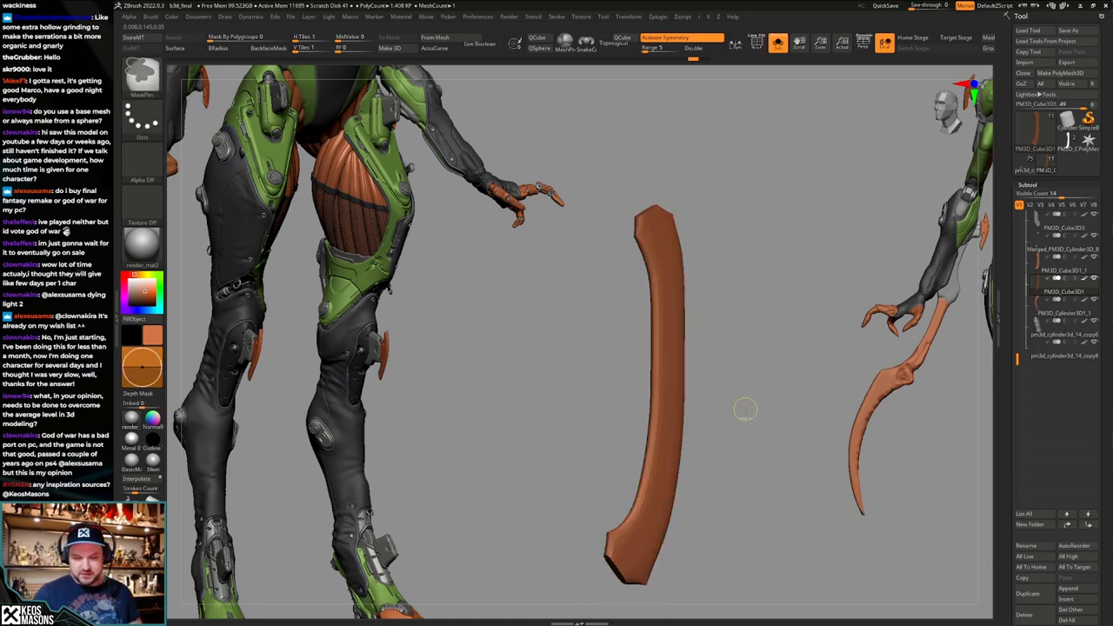
pyautogui.hotkey('ctrl', 'd')
pyautogui.hotkey('ctrl', 'd')
pyautogui.keyDown('alt'); pyautogui.moveTo(755, 393); pyautogui.dragTo(745, 380); pyautogui.keyUp('alt')
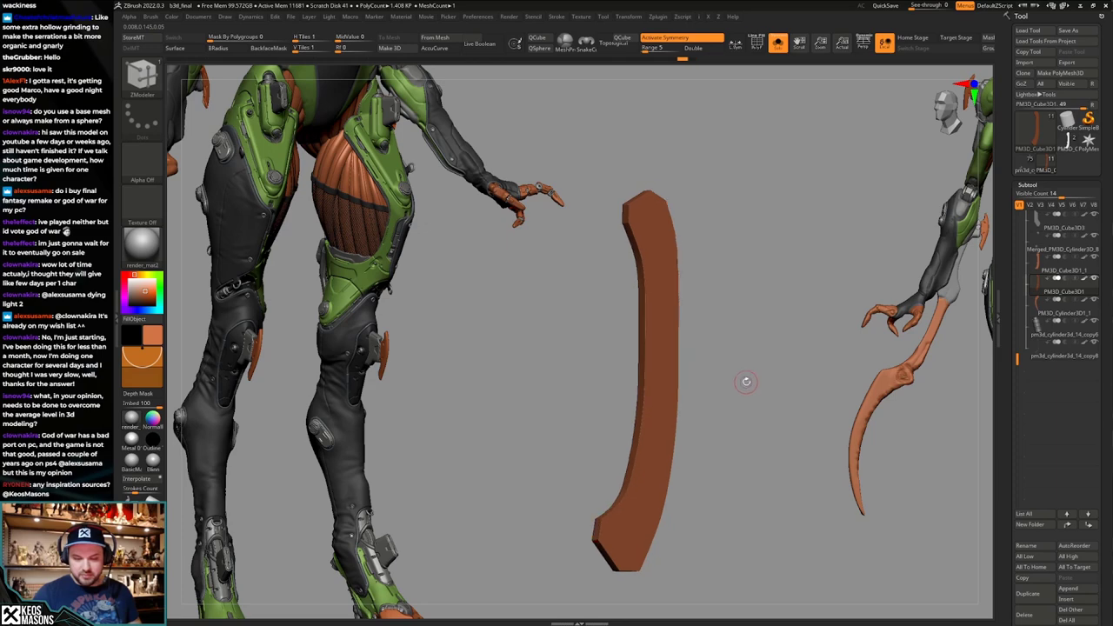
pyautogui.hotkey('shift', 'f')
pyautogui.hotkey('shift', 'f')
pyautogui.press('1')
pyautogui.click(731, 324)
pyautogui.write('1')
pyautogui.press('Return')
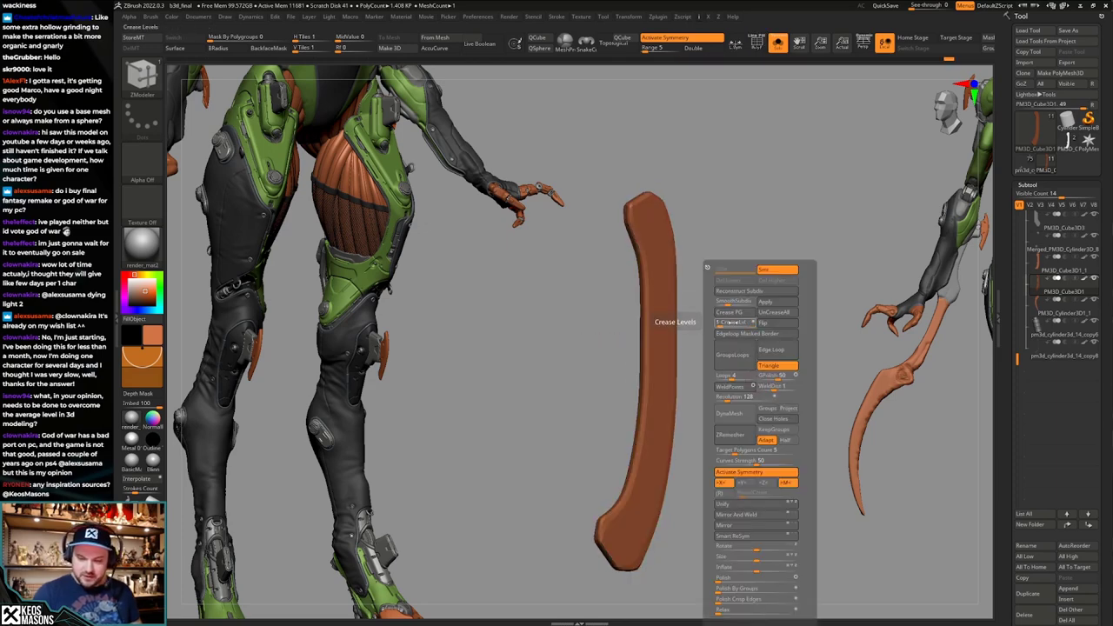
# Extrude a small block from the concave side of the link, beside the cable, with smoothing turned off.
pyautogui.moveTo(837, 342); pyautogui.dragTo(765, 412)
pyautogui.hotkey('alt', 's')
pyautogui.hotkey('shift', 'f')
pyautogui.keyDown('ctrl'); pyautogui.moveTo(702, 412); pyautogui.dragTo(690, 413, button='right'); pyautogui.keyUp('ctrl')
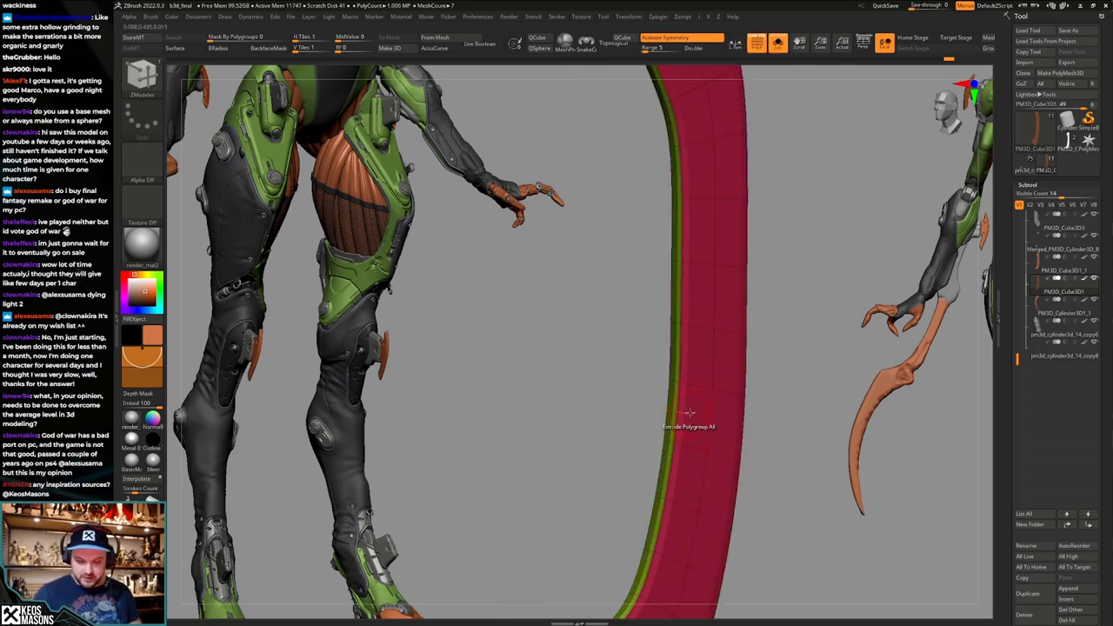
pyautogui.hotkey('shift', 'd')
pyautogui.hotkey('shift', 'f')
pyautogui.hotkey('shift', 'f')
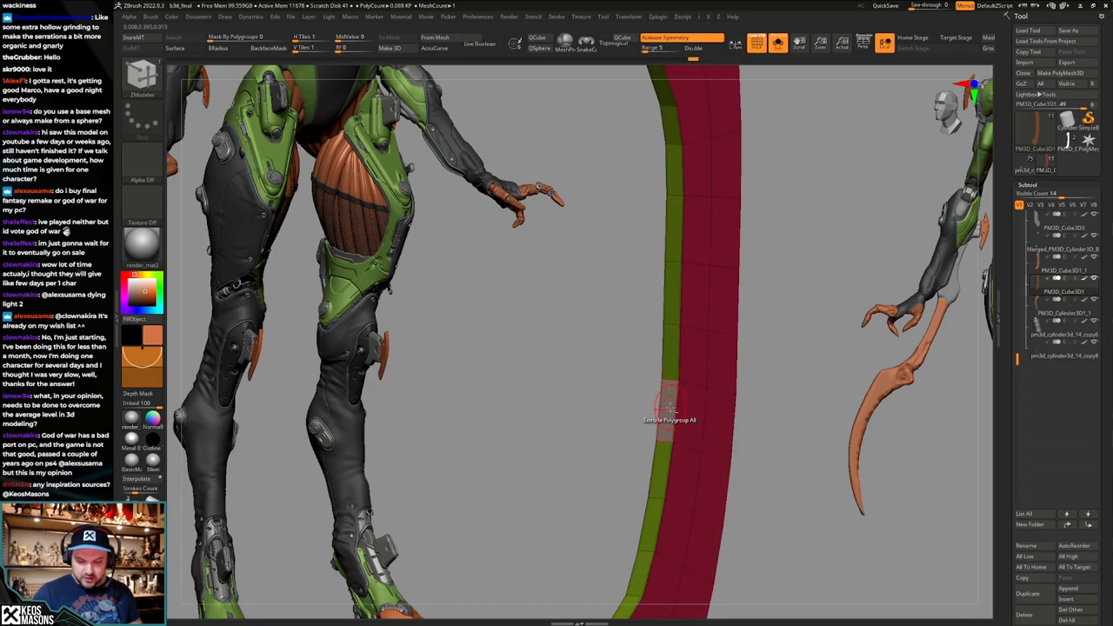
pyautogui.press('space')
pyautogui.press('space')
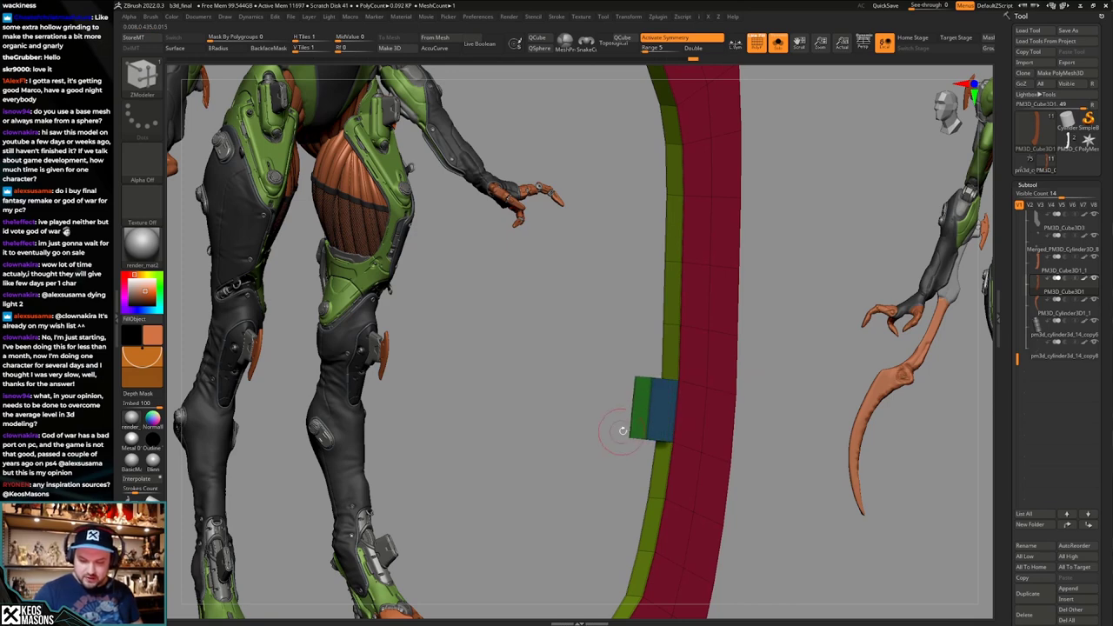
pyautogui.moveTo(622, 431); pyautogui.dragTo(758, 389)
# Mask all but the block's outer face and move that face inward to make the block shallower.
pyautogui.hotkey('shift', 's')
pyautogui.keyDown('ctrl'); pyautogui.moveTo(615, 348); pyautogui.dragTo(635, 434); pyautogui.keyUp('ctrl')
pyautogui.keyDown('ctrl'); pyautogui.click(819, 320); pyautogui.keyUp('ctrl')
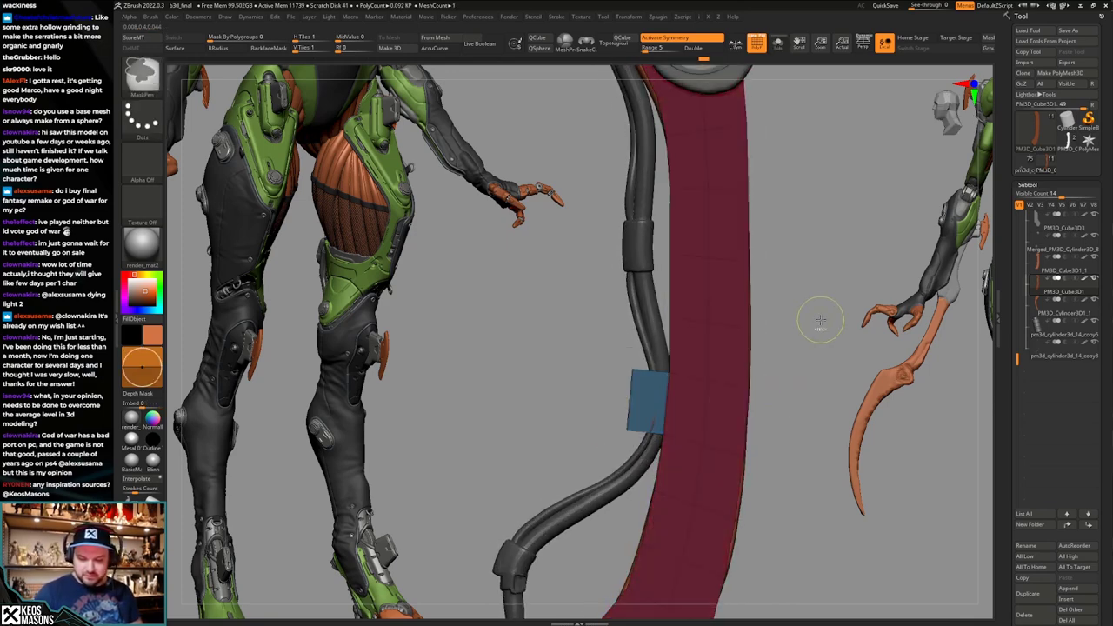
pyautogui.keyDown('ctrl'); pyautogui.moveTo(815, 328); pyautogui.dragTo(834, 346); pyautogui.keyUp('ctrl')
pyautogui.keyDown('ctrl'); pyautogui.moveTo(614, 346); pyautogui.dragTo(645, 452); pyautogui.keyUp('ctrl')
pyautogui.keyDown('ctrl'); pyautogui.click(765, 358); pyautogui.keyUp('ctrl')
pyautogui.press('w')
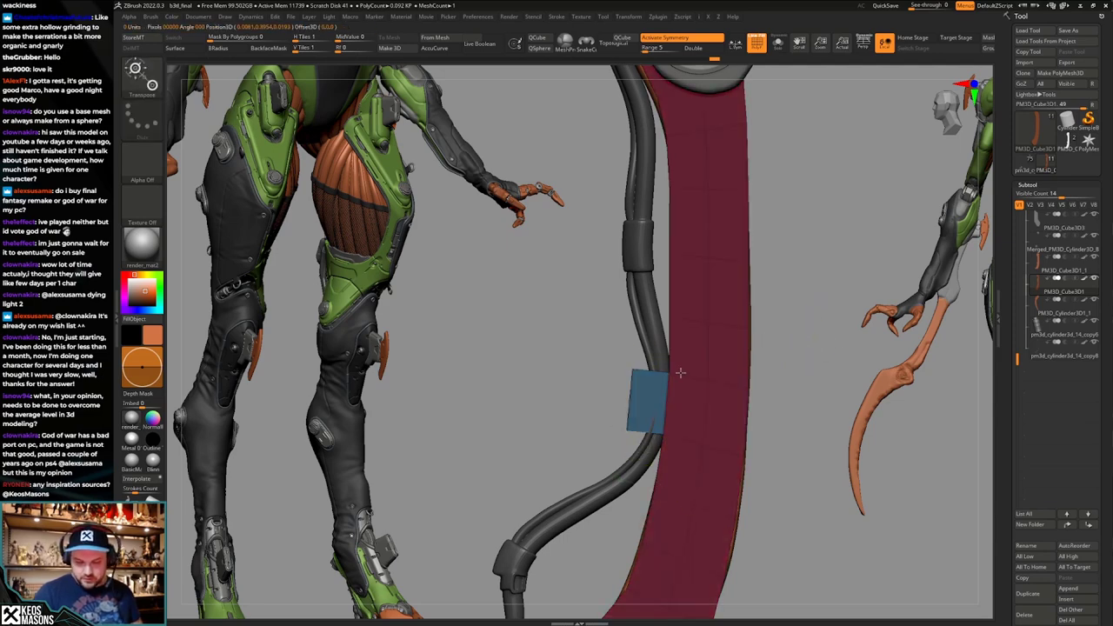
pyautogui.moveTo(690, 376); pyautogui.dragTo(702, 379)
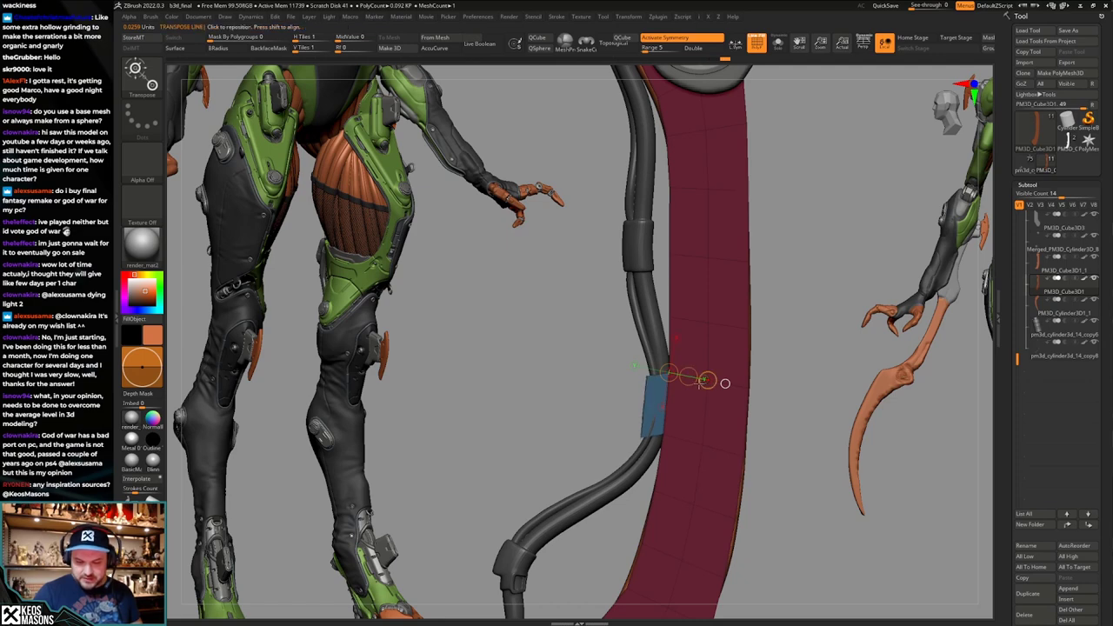
# Try to move the block's lower outer corner with its upper corner masked and a transpose line placed.
pyautogui.keyDown('ctrl'); pyautogui.moveTo(623, 349); pyautogui.dragTo(660, 384); pyautogui.keyUp('ctrl')
pyautogui.moveTo(642, 438); pyautogui.dragTo(645, 405)
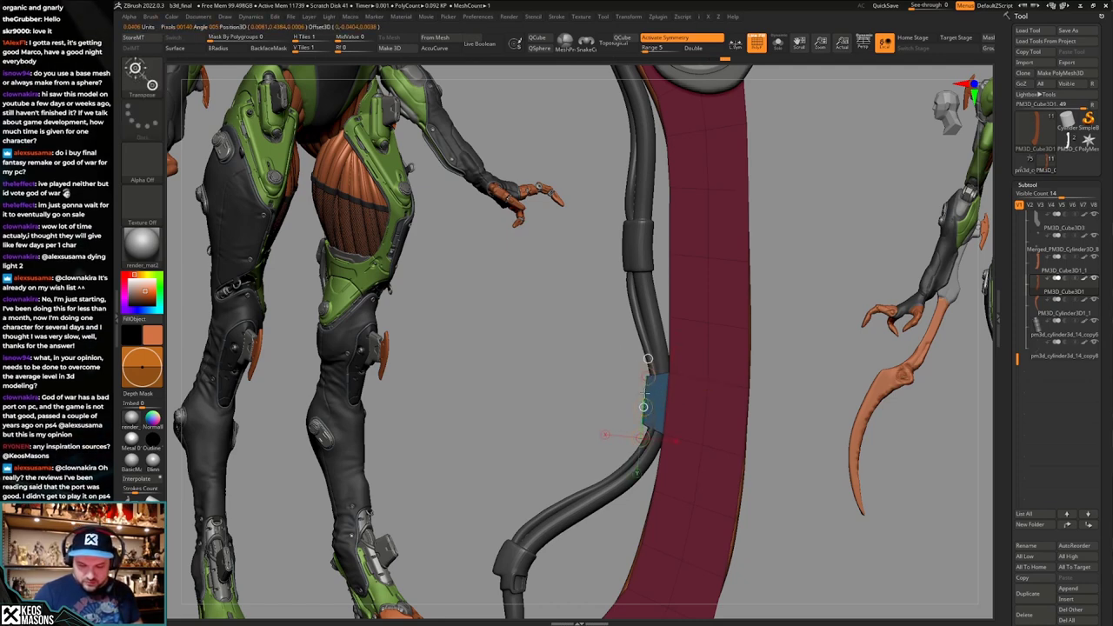
pyautogui.press('q')
pyautogui.moveTo(709, 390); pyautogui.dragTo(770, 395, button='right')
pyautogui.moveTo(711, 414)
pyautogui.mouseDown(button='right')
pyautogui.moveTo(702, 425)
pyautogui.moveTo(701, 388)
pyautogui.moveTo(725, 416)
pyautogui.moveTo(716, 435)
pyautogui.mouseUp(button='right')
pyautogui.hotkey('ctrl', 'z')
pyautogui.hotkey('ctrl', 'z')
pyautogui.hotkey('ctrl', 'z')
pyautogui.hotkey('ctrl', 'z')
pyautogui.hotkey('ctrl', 'z')
pyautogui.hotkey('ctrl', 'z')
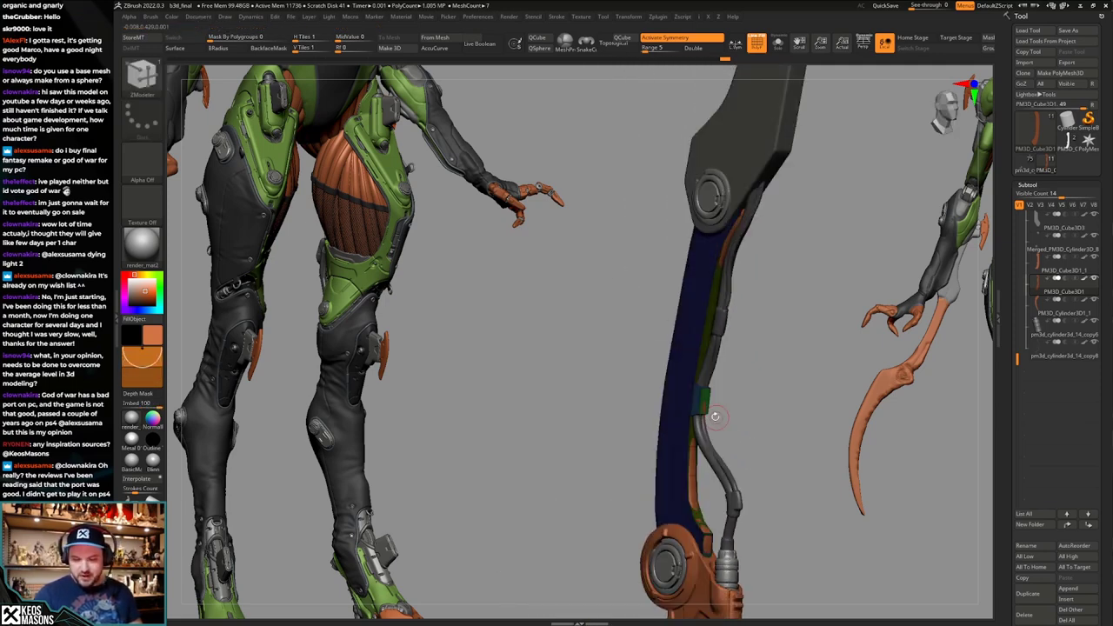
# Adjust the depth and slant of the block's outer face from the opposite side of the link.
pyautogui.press('w')
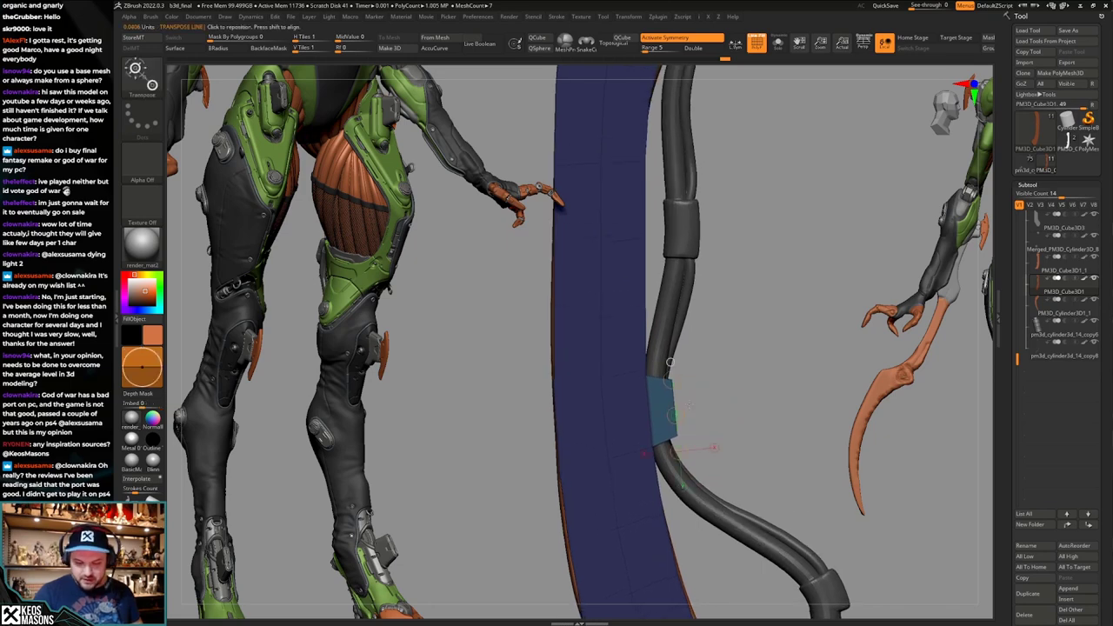
pyautogui.moveTo(657, 406); pyautogui.dragTo(715, 400)
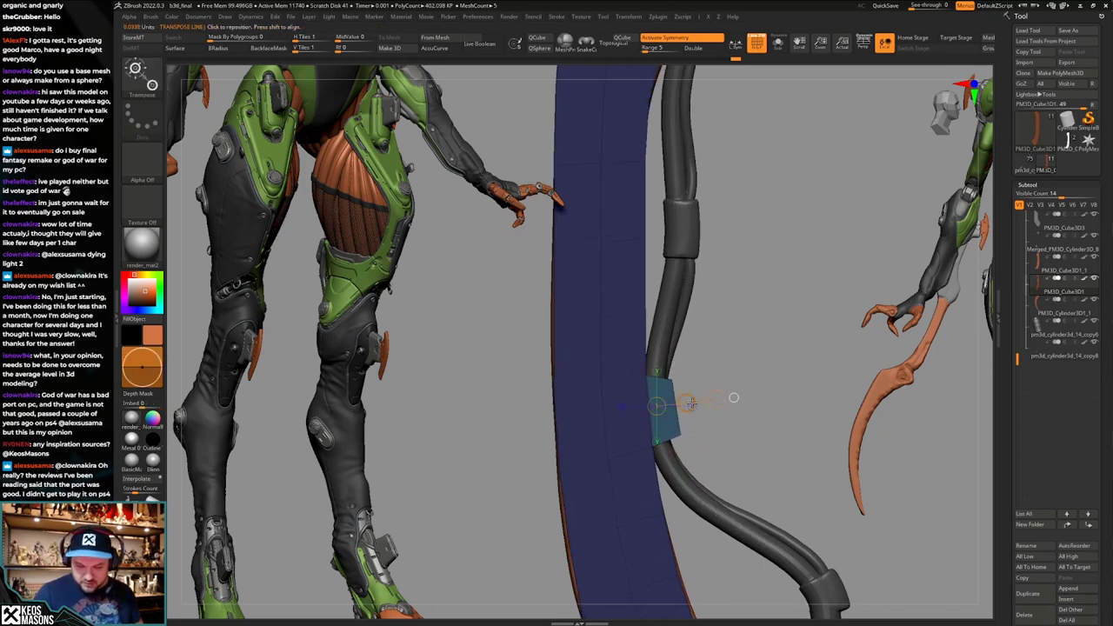
pyautogui.press('q')
pyautogui.press('space')
pyautogui.press('w')
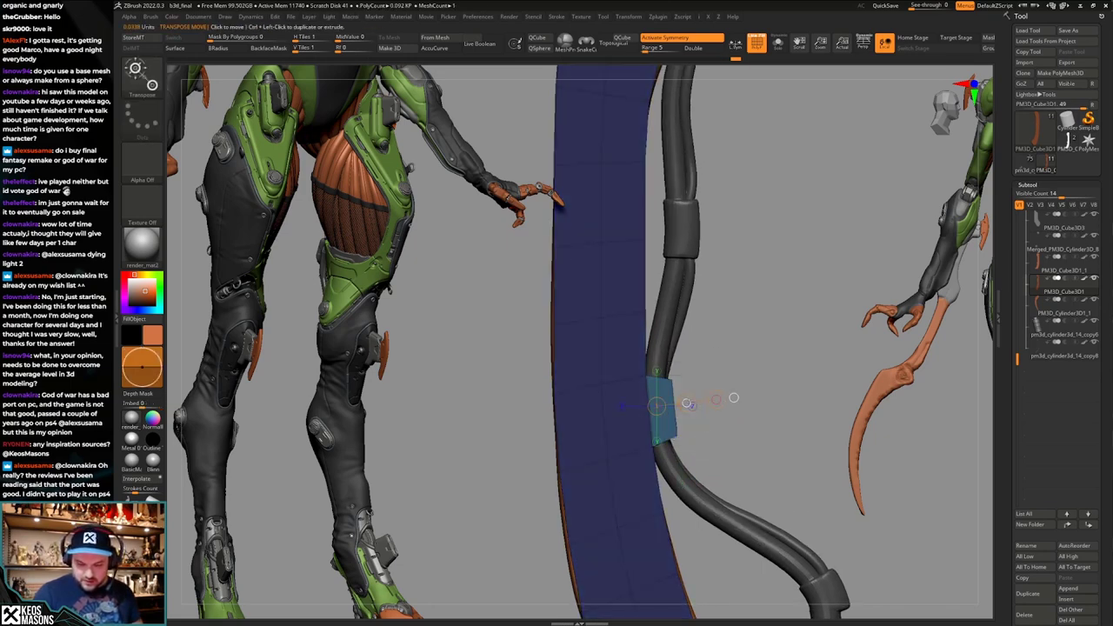
pyautogui.press('q')
pyautogui.keyDown('alt'); pyautogui.moveTo(739, 426); pyautogui.dragTo(728, 391); pyautogui.keyUp('alt')
pyautogui.moveTo(727, 392)
pyautogui.mouseDown(button='right')
pyautogui.moveTo(668, 398)
pyautogui.moveTo(728, 412)
pyautogui.moveTo(720, 406)
pyautogui.mouseUp(button='right')
pyautogui.press('w')
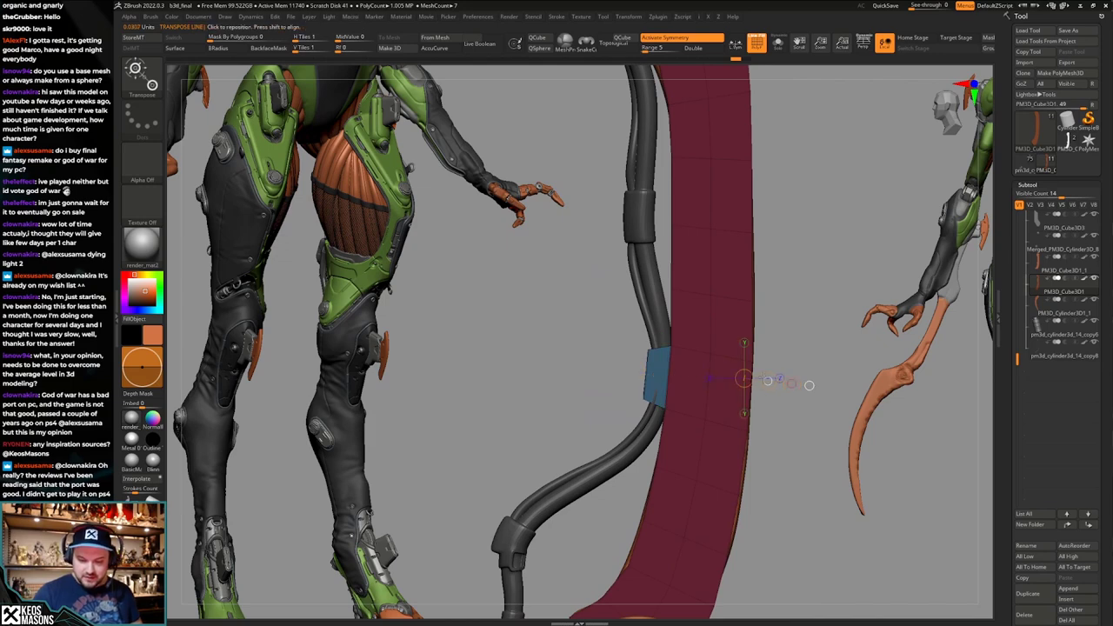
# Adjust the outer corners of the block with a mask and transpose line and view it with the whole arm.
pyautogui.press('q')
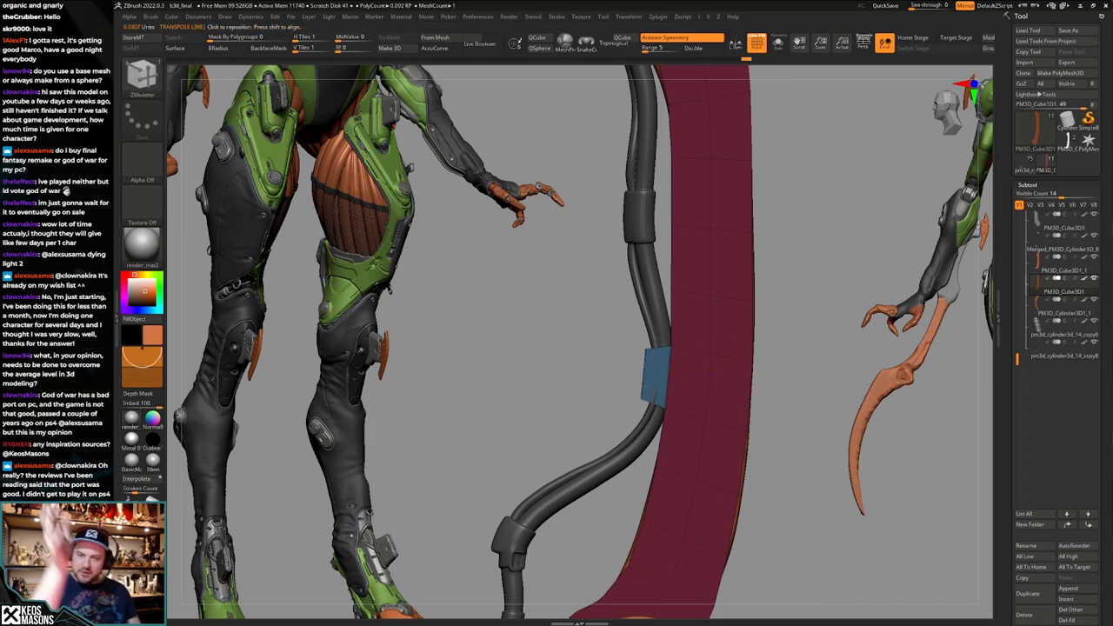
pyautogui.keyDown('alt'); pyautogui.moveTo(695, 383); pyautogui.dragTo(692, 413, button='right'); pyautogui.keyUp('alt')
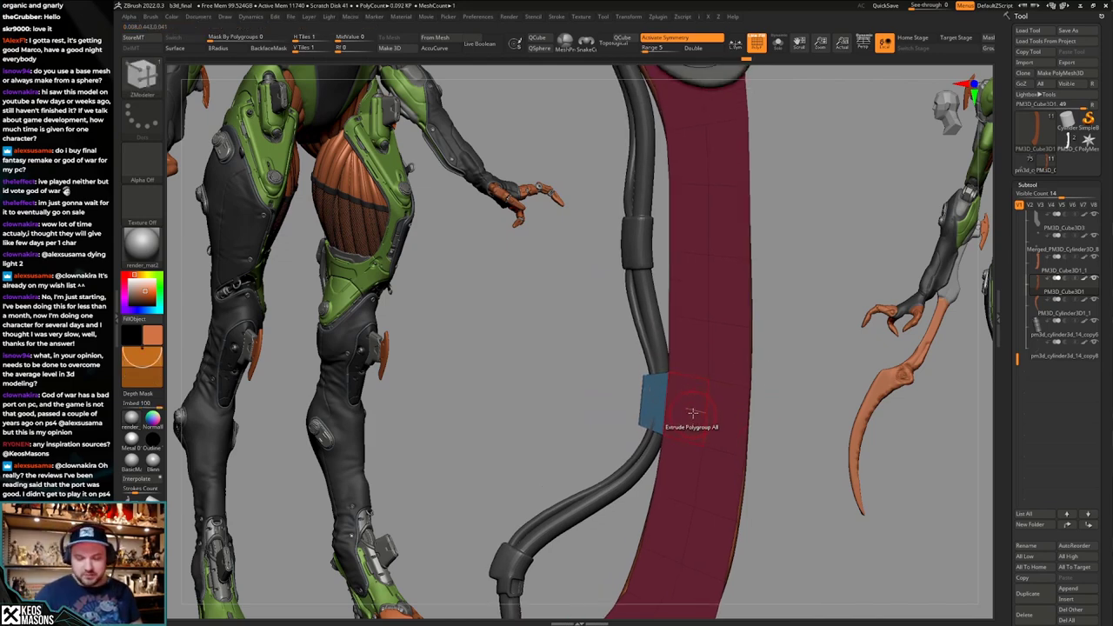
pyautogui.press('ctrl')
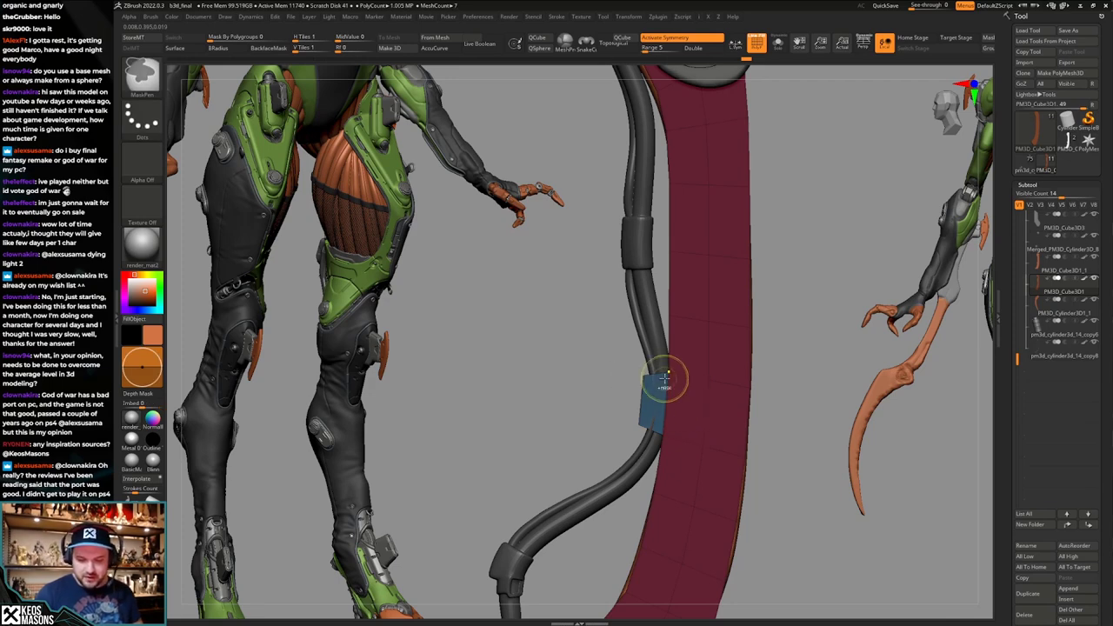
pyautogui.press('w')
pyautogui.moveTo(645, 379); pyautogui.dragTo(643, 375)
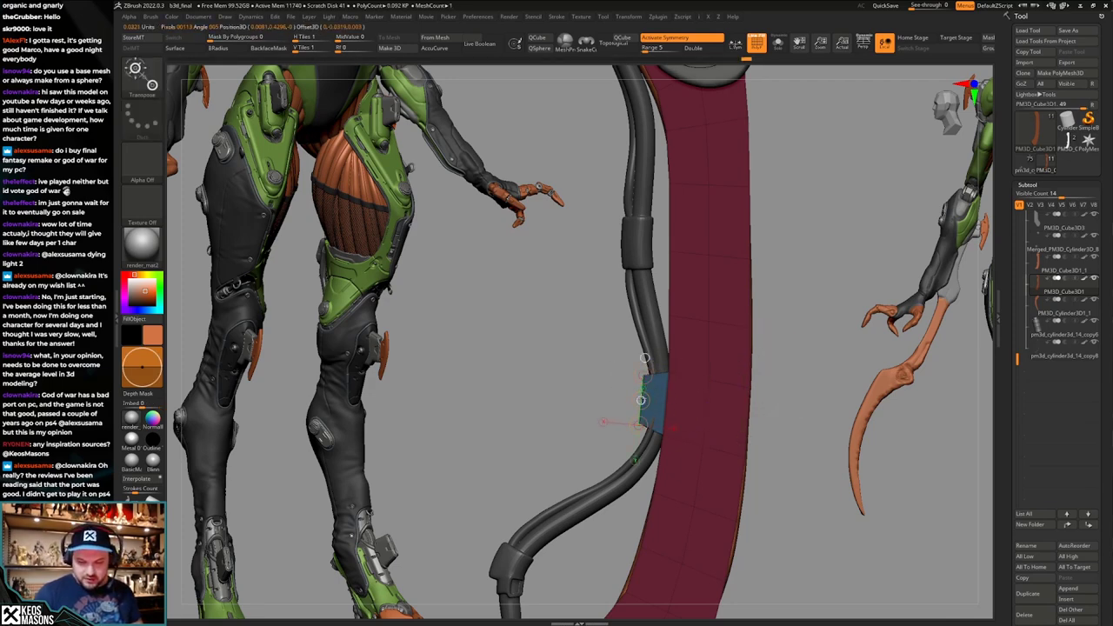
pyautogui.keyDown('alt'); pyautogui.moveTo(758, 404); pyautogui.dragTo(772, 287); pyautogui.keyUp('alt')
pyautogui.moveTo(772, 383); pyautogui.dragTo(744, 391)
pyautogui.press('q')
pyautogui.hotkey('shift', 'f')
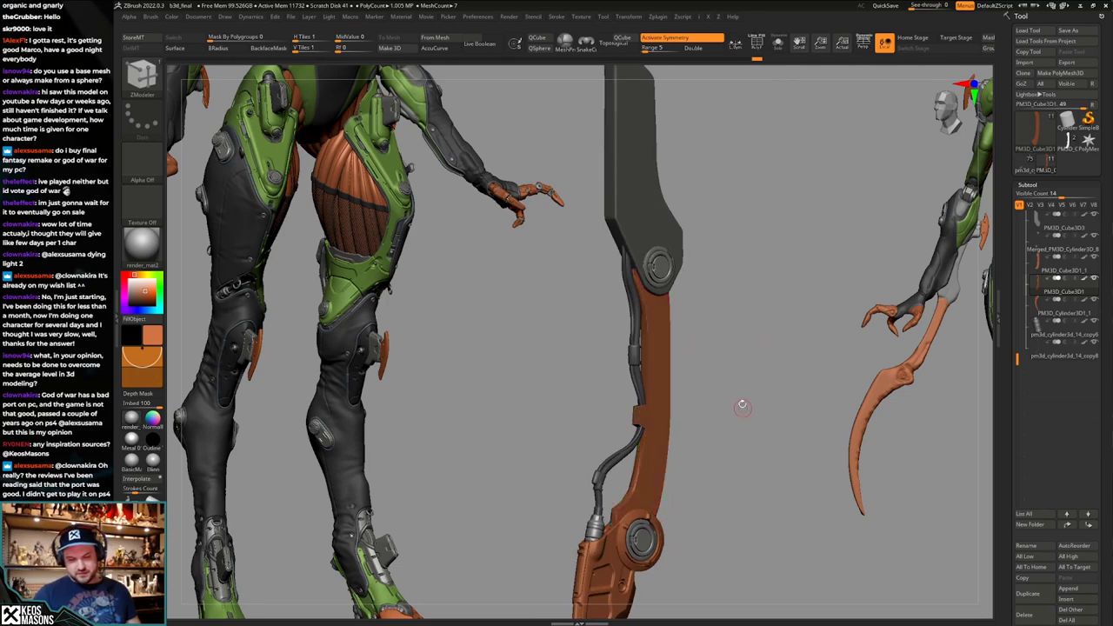
# Undo the latest adjustments to the link's small block.
pyautogui.hotkey('ctrl', 'z')
pyautogui.hotkey('ctrl', 'z')
pyautogui.hotkey('ctrl', 'z')
pyautogui.hotkey('ctrl', 'z')
pyautogui.hotkey('ctrl', 'z')
pyautogui.hotkey('ctrl', 'z')
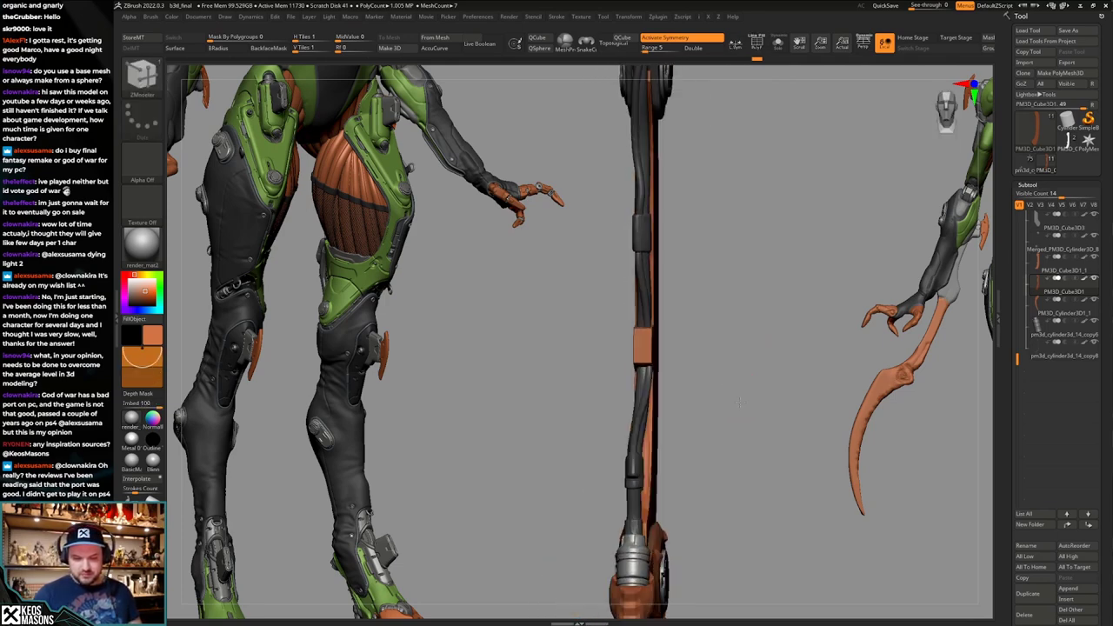
# Isolate the link and crease the edges of the small cable-holding block on its concave side.
pyautogui.moveTo(736, 404)
pyautogui.mouseDown()
pyautogui.moveTo(749, 365)
pyautogui.moveTo(740, 400)
pyautogui.moveTo(733, 392)
pyautogui.mouseUp()
pyautogui.hotkey('alt', 's')
pyautogui.hotkey('shift', 'f')
pyautogui.hotkey('shift', 'f')
pyautogui.press('d')
pyautogui.hotkey('shift', 'f')
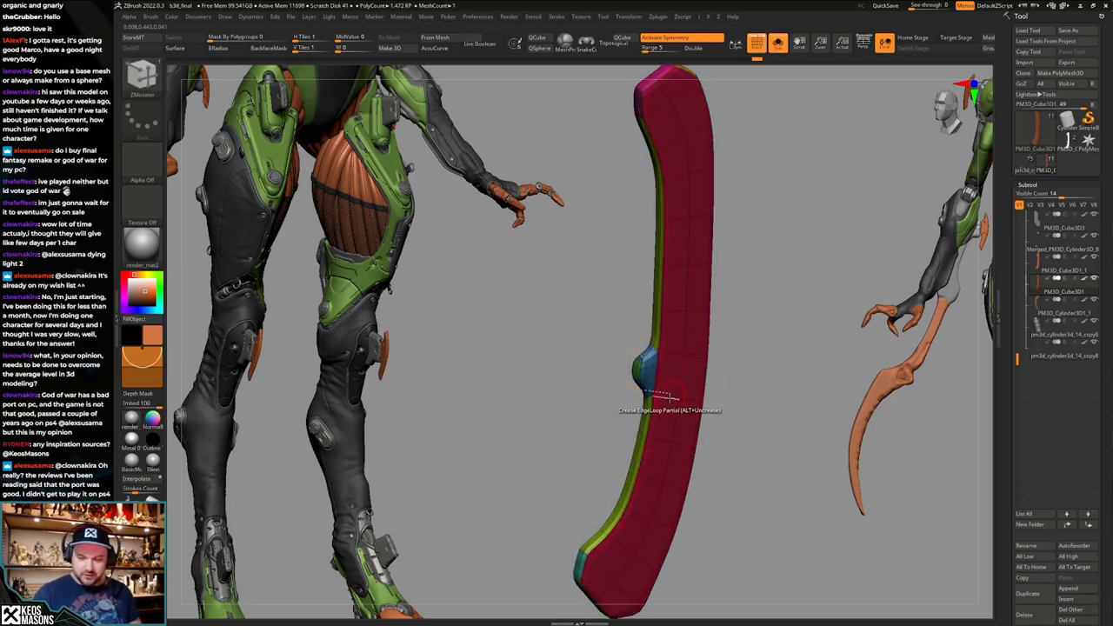
pyautogui.keyDown('ctrl'); pyautogui.moveTo(659, 378); pyautogui.dragTo(659, 397, button='right'); pyautogui.keyUp('ctrl')
pyautogui.hotkey('shift', 'd')
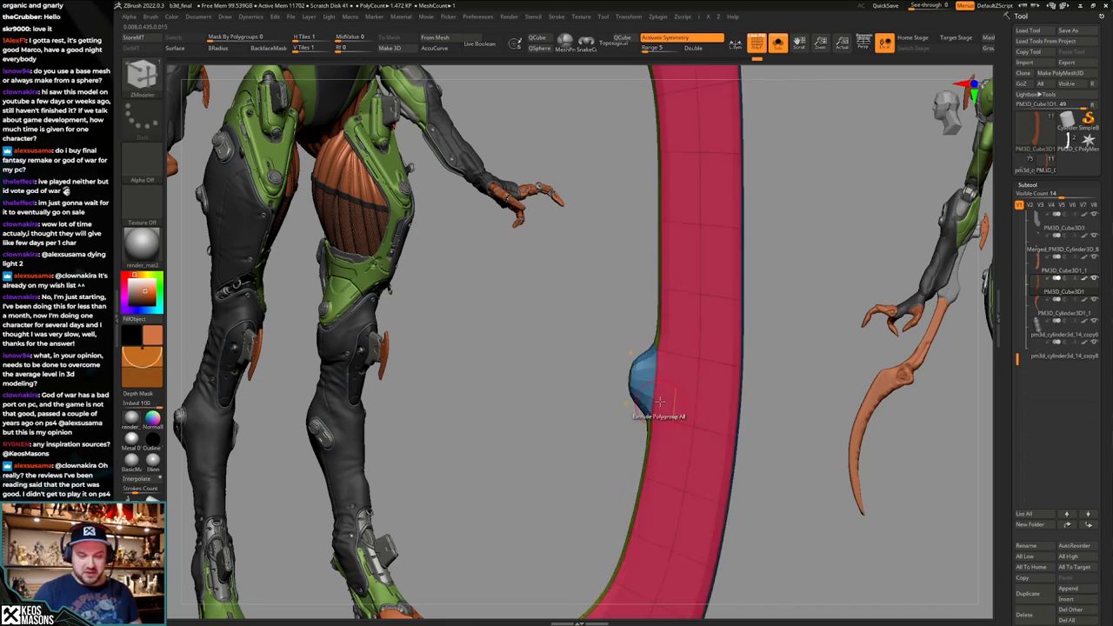
pyautogui.press('space')
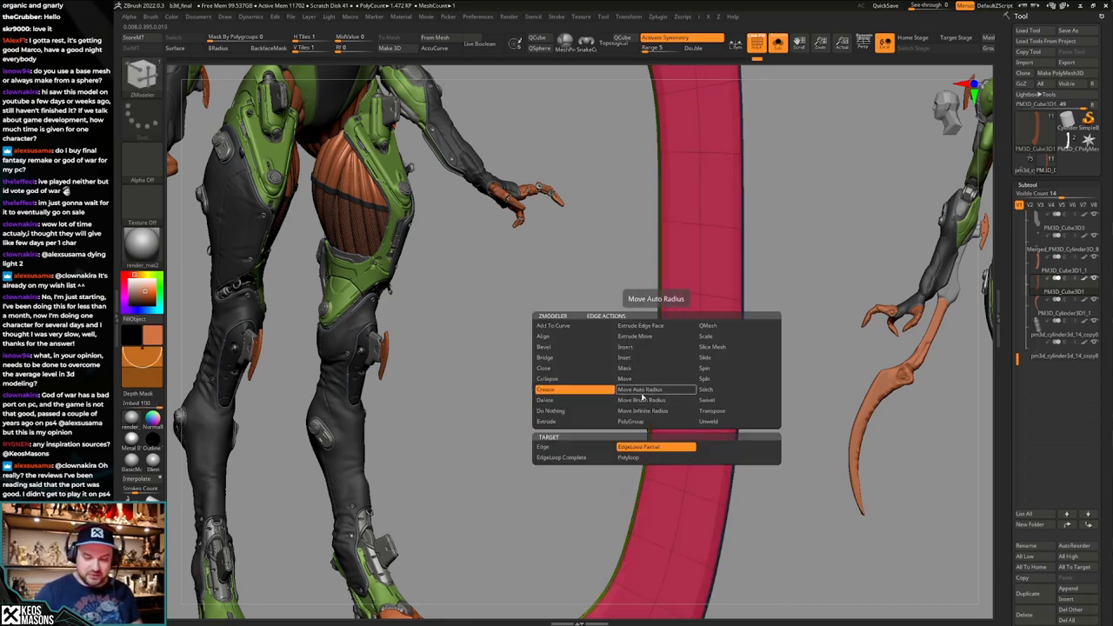
pyautogui.click(642, 397)
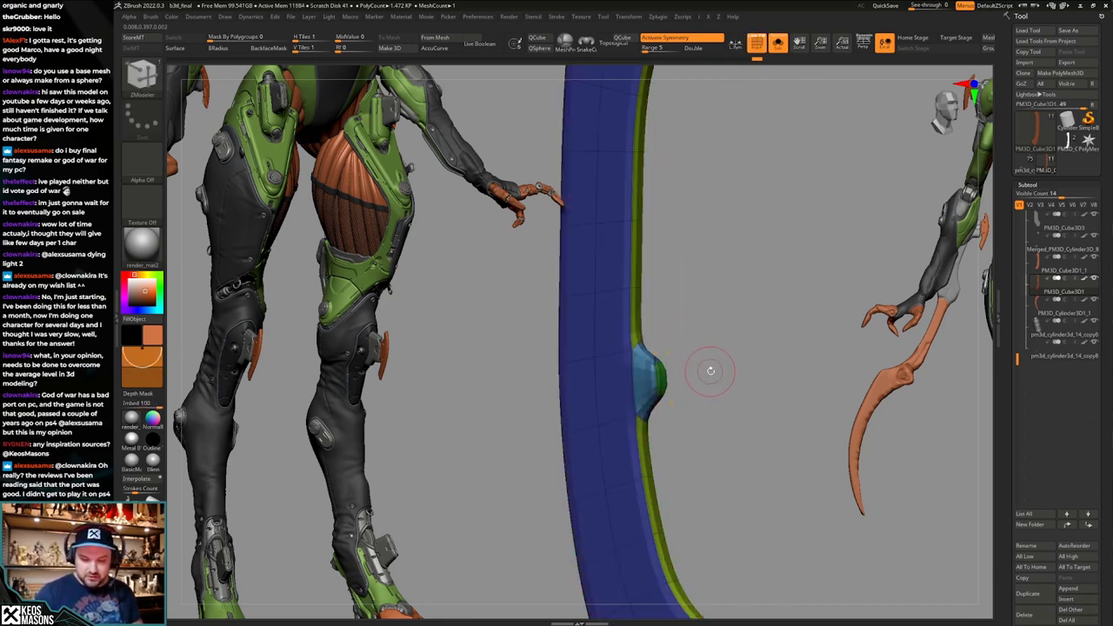
pyautogui.moveTo(710, 371)
pyautogui.keyDown('shift'); pyautogui.mouseDown()
pyautogui.moveTo(721, 390)
pyautogui.moveTo(685, 386)
pyautogui.moveTo(701, 383)
pyautogui.mouseUp(); pyautogui.keyUp('shift')
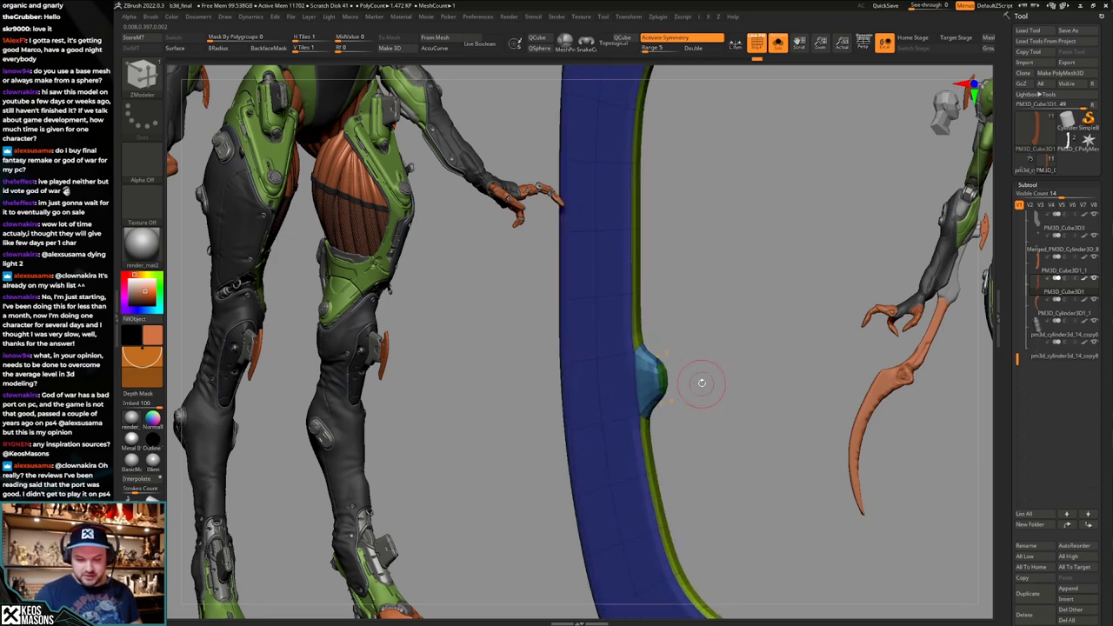
pyautogui.keyDown('ctrl'); pyautogui.keyDown('shift'); pyautogui.click(664, 374); pyautogui.keyUp('shift'); pyautogui.keyUp('ctrl')
pyautogui.keyDown('ctrl'); pyautogui.keyDown('shift'); pyautogui.click(767, 371); pyautogui.keyUp('shift'); pyautogui.keyUp('ctrl')
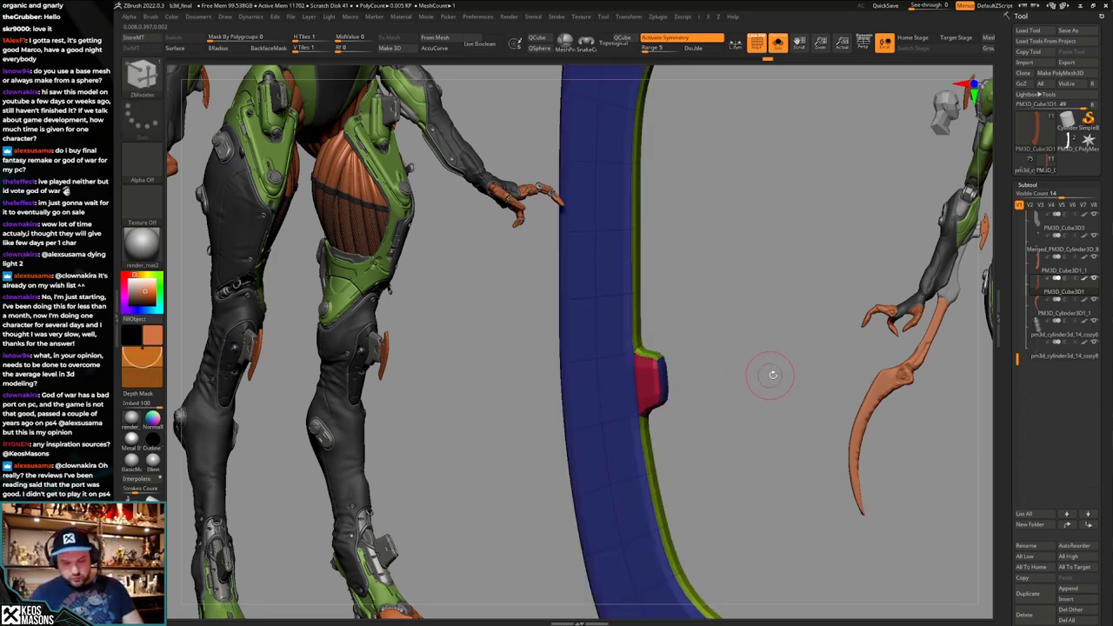
# Set the link's smooth subdivision level to 4 and view it with the surrounding joints and cables.
pyautogui.moveTo(770, 373); pyautogui.dragTo(749, 382)
pyautogui.hotkey('shift', 'f')
pyautogui.hotkey('alt', 'shift', 's')
pyautogui.hotkey('alt', 'shift', 's')
pyautogui.hotkey('alt', 'shift', 's')
pyautogui.keyDown('alt'); pyautogui.moveTo(752, 383); pyautogui.dragTo(809, 372); pyautogui.keyUp('alt')
pyautogui.hotkey('shift', 'f')
pyautogui.hotkey('shift', 'f')
pyautogui.moveTo(766, 402); pyautogui.dragTo(701, 385)
pyautogui.press('space')
pyautogui.click(763, 303)
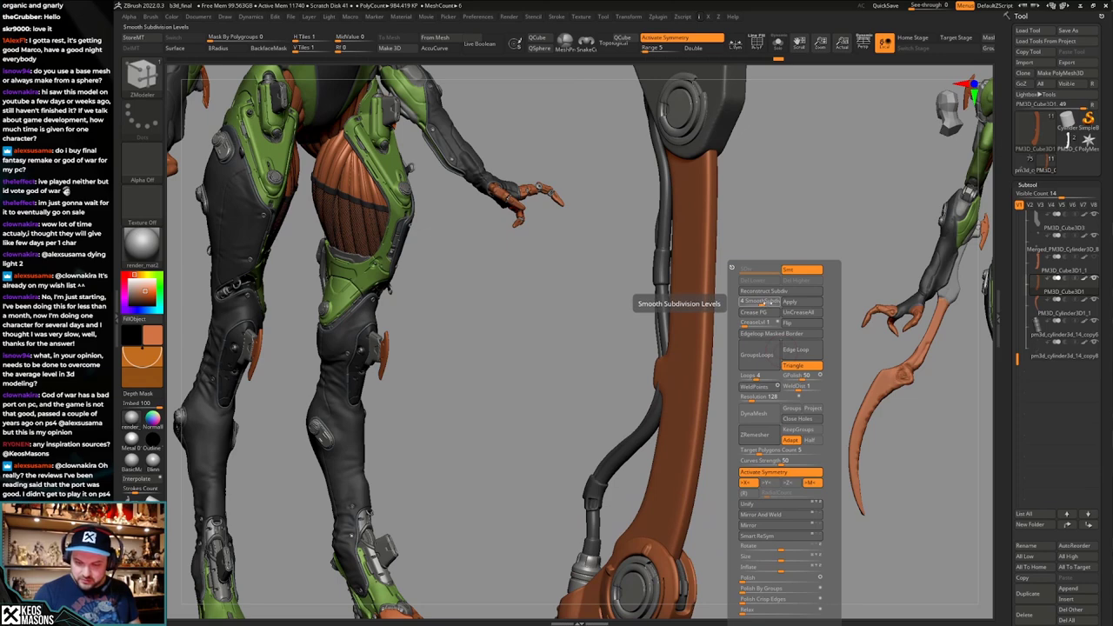
pyautogui.moveTo(763, 365)
pyautogui.mouseDown()
pyautogui.moveTo(708, 365)
pyautogui.moveTo(725, 361)
pyautogui.moveTo(750, 392)
pyautogui.moveTo(760, 364)
pyautogui.mouseUp()
# Isolate the link and raise its crease level to tighten the smoothed edges.
pyautogui.hotkey('alt', 's')
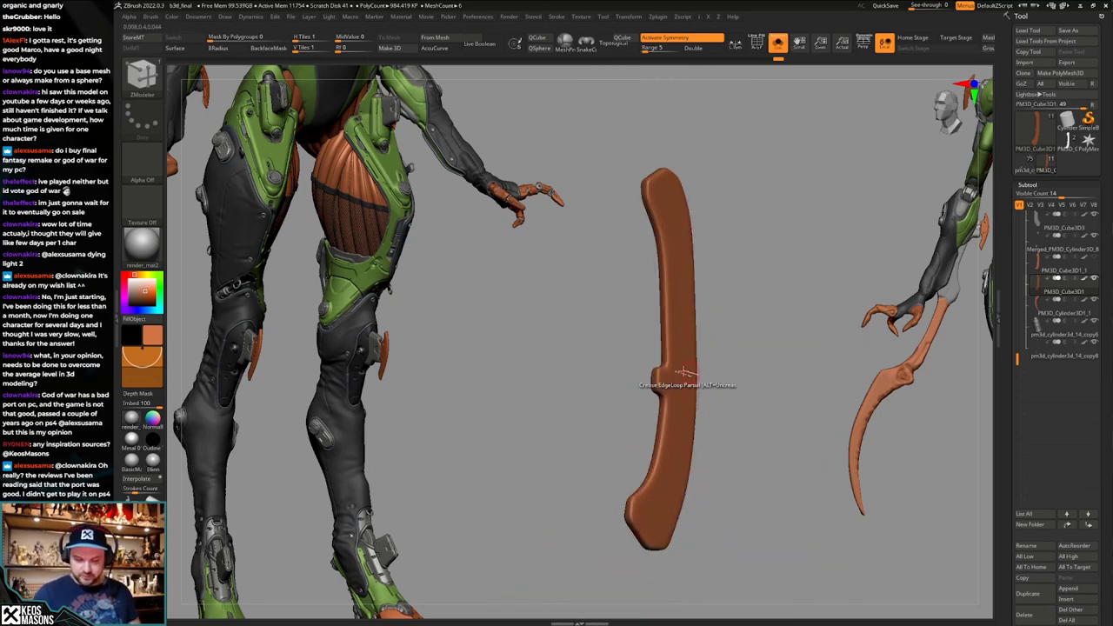
pyautogui.hotkey('shift', 'f')
pyautogui.keyDown('ctrl'); pyautogui.moveTo(684, 372); pyautogui.dragTo(672, 456, button='right'); pyautogui.keyUp('ctrl')
pyautogui.moveTo(672, 413)
pyautogui.keyDown('ctrl'); pyautogui.mouseDown(button='right')
pyautogui.moveTo(672, 442)
pyautogui.moveTo(681, 417)
pyautogui.moveTo(667, 408)
pyautogui.moveTo(667, 454)
pyautogui.moveTo(685, 452)
pyautogui.moveTo(686, 414)
pyautogui.moveTo(673, 452)
pyautogui.moveTo(661, 361)
pyautogui.moveTo(672, 397)
pyautogui.mouseUp(button='right'); pyautogui.keyUp('ctrl')
pyautogui.hotkey('shift', 'f')
pyautogui.hotkey('shift', 'f')
pyautogui.hotkey('shift', 'f')
pyautogui.keyDown('ctrl'); pyautogui.moveTo(785, 383); pyautogui.dragTo(795, 367, button='right'); pyautogui.keyUp('ctrl')
pyautogui.press('space')
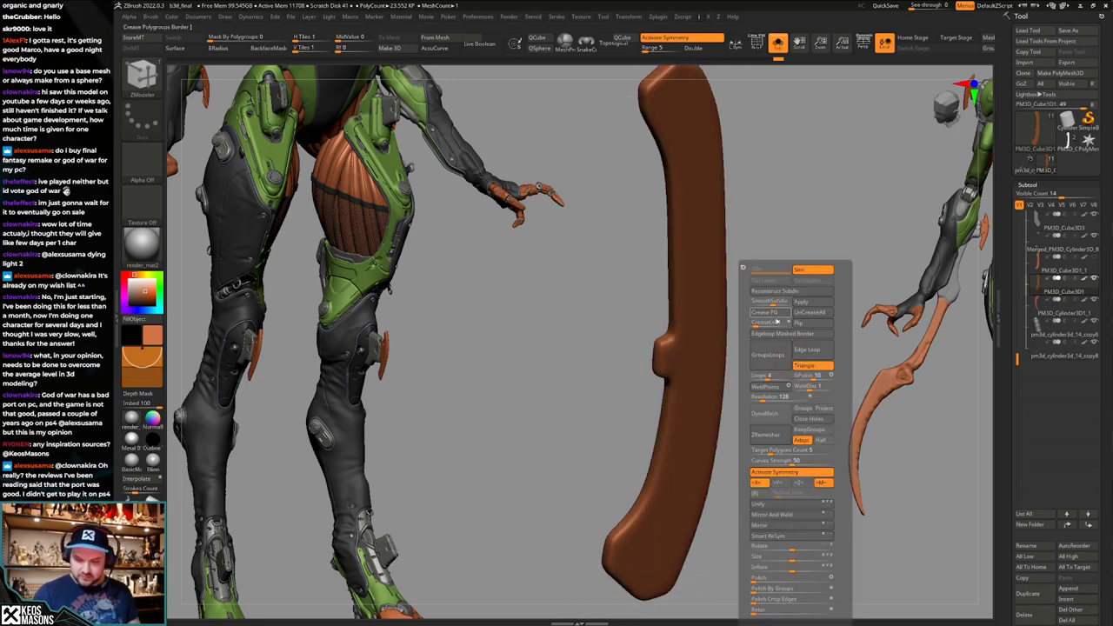
pyautogui.press('Return')
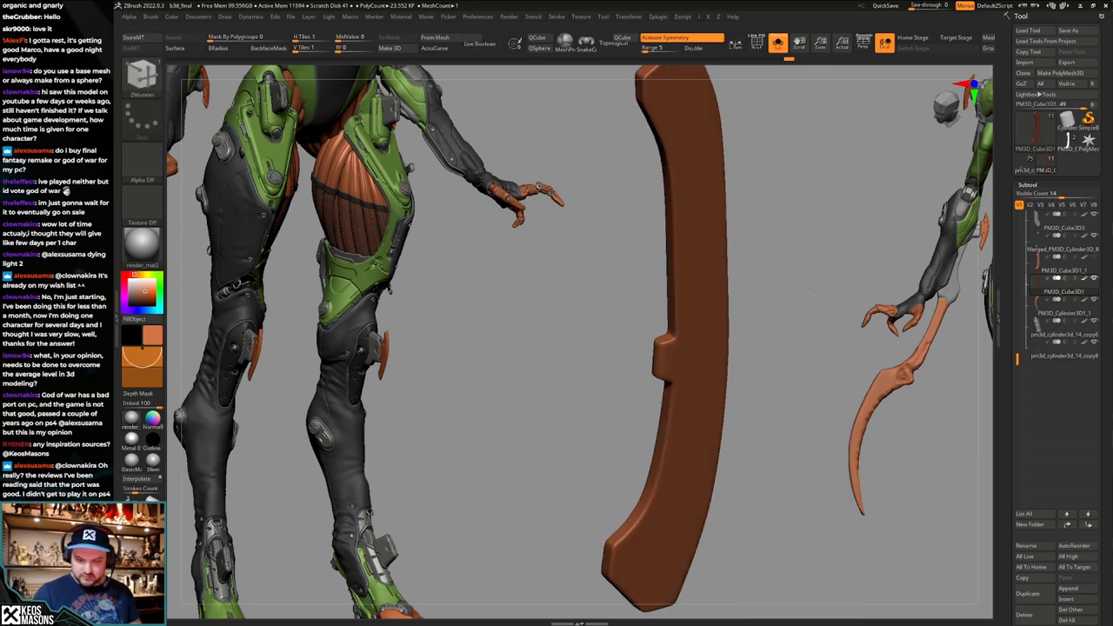
# Compare the link with the whole arm and set its crease level to 3.
pyautogui.moveTo(795, 374); pyautogui.dragTo(804, 369, button='right')
pyautogui.keyDown('ctrl'); pyautogui.moveTo(804, 370); pyautogui.dragTo(789, 341, button='right'); pyautogui.keyUp('ctrl')
pyautogui.moveTo(789, 340)
pyautogui.keyDown('ctrl'); pyautogui.mouseDown(button='right')
pyautogui.moveTo(797, 355)
pyautogui.moveTo(783, 363)
pyautogui.moveTo(778, 352)
pyautogui.mouseUp(button='right'); pyautogui.keyUp('ctrl')
pyautogui.hotkey('alt', 's')
pyautogui.moveTo(778, 352)
pyautogui.mouseDown(button='right')
pyautogui.moveTo(757, 355)
pyautogui.moveTo(782, 380)
pyautogui.moveTo(767, 380)
pyautogui.moveTo(789, 390)
pyautogui.moveTo(780, 419)
pyautogui.moveTo(758, 419)
pyautogui.moveTo(760, 395)
pyautogui.moveTo(750, 405)
pyautogui.moveTo(781, 370)
pyautogui.moveTo(805, 372)
pyautogui.moveTo(786, 370)
pyautogui.mouseUp(button='right')
pyautogui.hotkey('shift', 'f')
pyautogui.hotkey('shift', 'f')
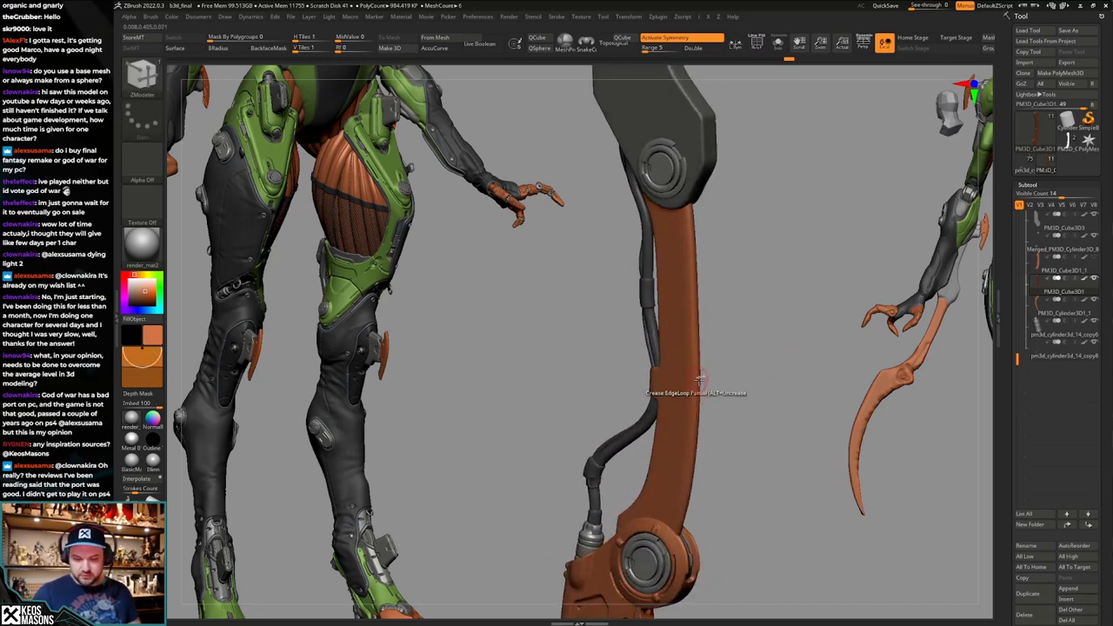
pyautogui.moveTo(697, 362); pyautogui.dragTo(629, 252, button='right')
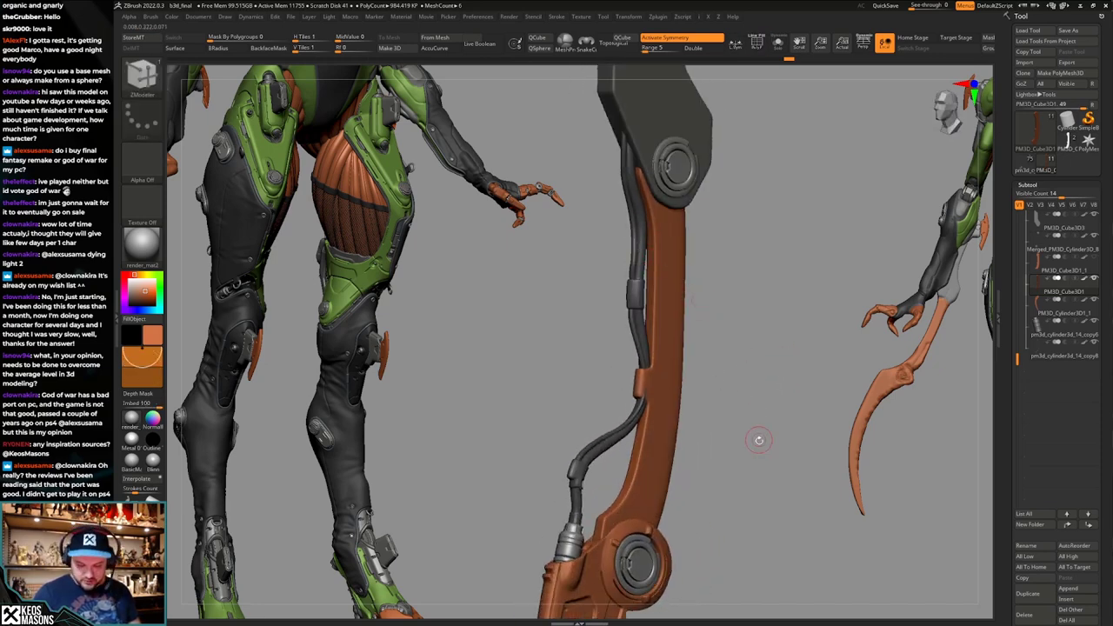
pyautogui.keyDown('alt'); pyautogui.moveTo(758, 440); pyautogui.dragTo(765, 389, button='right'); pyautogui.keyUp('alt')
pyautogui.hotkey('alt', 'shift', 's')
pyautogui.press('space')
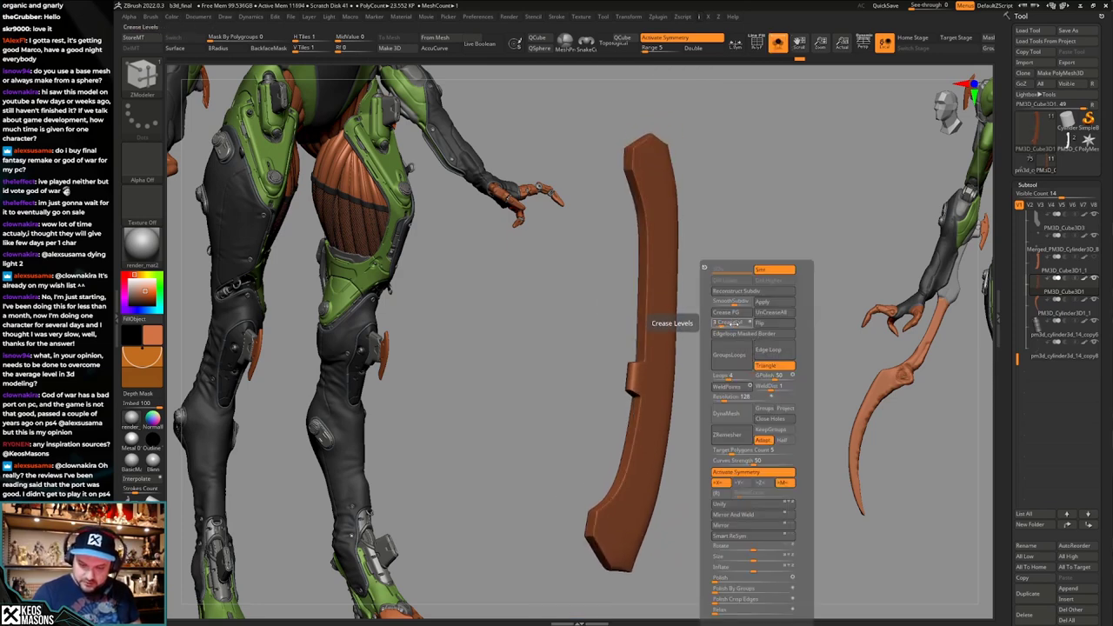
pyautogui.hotkey('alt', 'shift', 's')
# Set ZModeler's crease edge action to target a single edge, working at the link's lower end.
pyautogui.moveTo(789, 369)
pyautogui.keyDown('ctrl'); pyautogui.mouseDown(button='right')
pyautogui.moveTo(777, 399)
pyautogui.moveTo(776, 357)
pyautogui.mouseUp(button='right'); pyautogui.keyUp('ctrl')
pyautogui.moveTo(790, 412)
pyautogui.mouseDown(button='right')
pyautogui.moveTo(769, 419)
pyautogui.moveTo(779, 400)
pyautogui.mouseUp(button='right')
pyautogui.moveTo(778, 400); pyautogui.dragTo(750, 407, button='right')
pyautogui.hotkey('alt', 'shift', 's')
pyautogui.hotkey('alt', 'shift', 's')
pyautogui.moveTo(750, 407)
pyautogui.keyDown('alt'); pyautogui.mouseDown(button='right')
pyautogui.moveTo(752, 438)
pyautogui.moveTo(747, 418)
pyautogui.moveTo(837, 409)
pyautogui.moveTo(762, 395)
pyautogui.moveTo(757, 444)
pyautogui.moveTo(815, 408)
pyautogui.moveTo(788, 397)
pyautogui.moveTo(755, 419)
pyautogui.mouseUp(button='right'); pyautogui.keyUp('alt')
pyautogui.keyDown('alt'); pyautogui.moveTo(754, 419); pyautogui.dragTo(698, 452, button='right'); pyautogui.keyUp('alt')
pyautogui.hotkey('alt', 's')
pyautogui.hotkey('shift', 'f')
pyautogui.press('space')
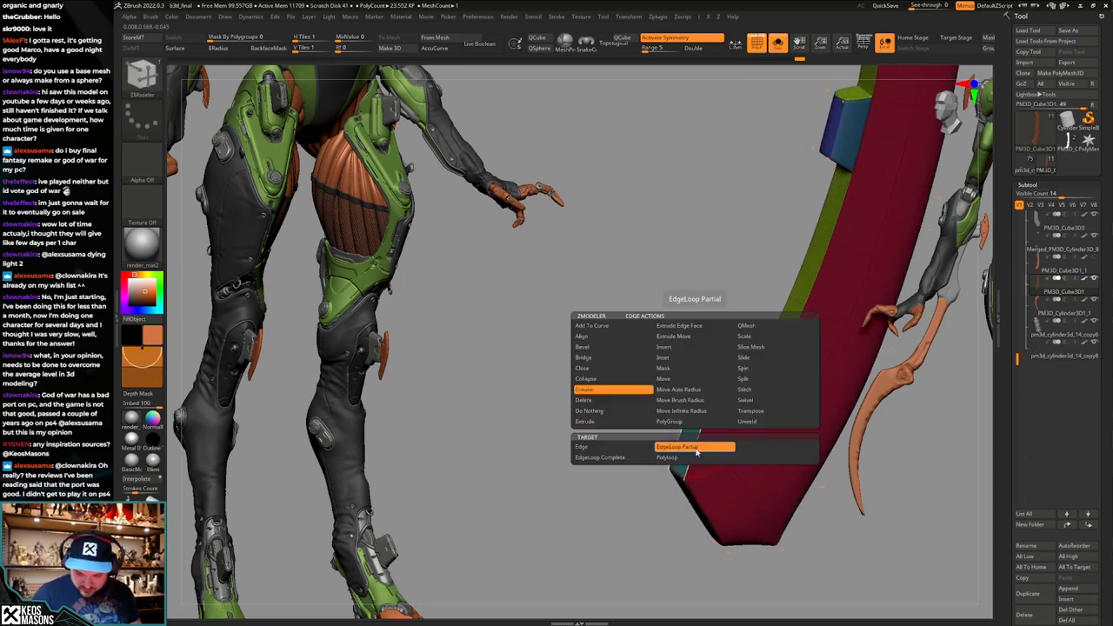
pyautogui.click(627, 447)
pyautogui.hotkey('shift', 'f')
pyautogui.hotkey('alt', 's')
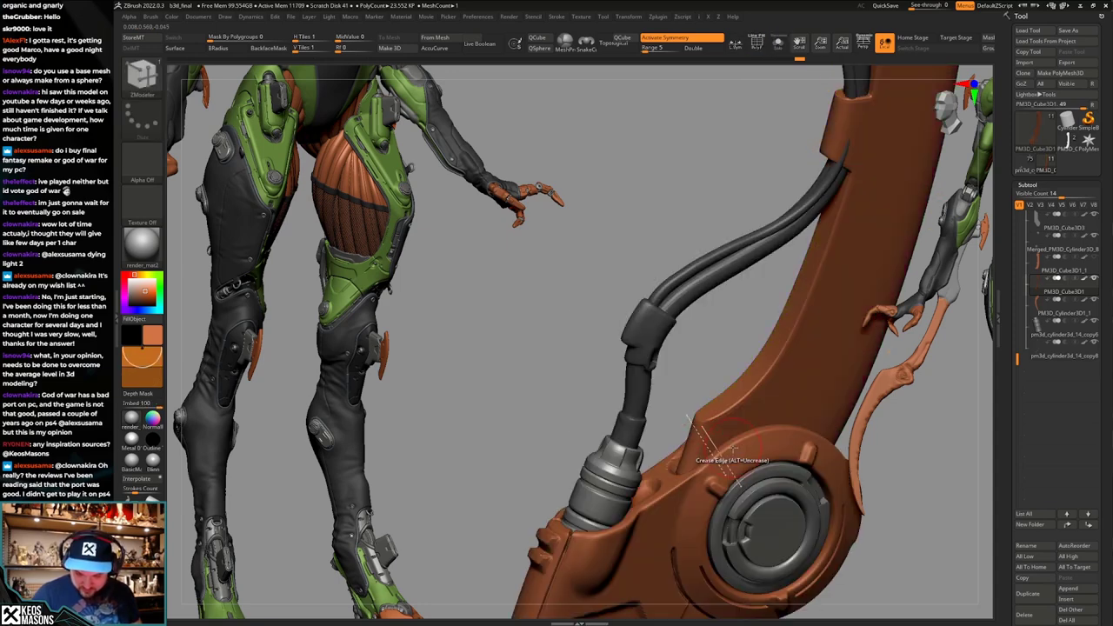
# Crease the corner edge at the isolated link's upper end.
pyautogui.moveTo(732, 449)
pyautogui.mouseDown(button='right')
pyautogui.moveTo(696, 500)
pyautogui.moveTo(711, 365)
pyautogui.mouseUp(button='right')
pyautogui.keyDown('alt'); pyautogui.moveTo(711, 217); pyautogui.dragTo(746, 372, button='right'); pyautogui.keyUp('alt')
pyautogui.hotkey('alt', 's')
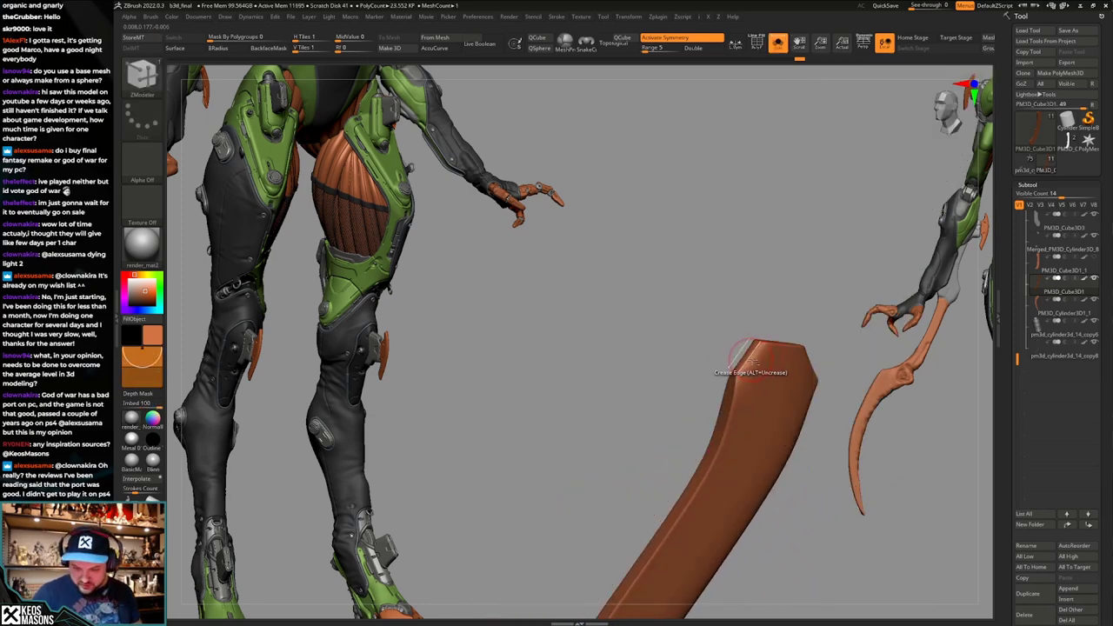
pyautogui.hotkey('alt', 's')
pyautogui.moveTo(758, 439); pyautogui.dragTo(770, 345, button='right')
pyautogui.hotkey('alt', 's')
pyautogui.hotkey('shift', 'f')
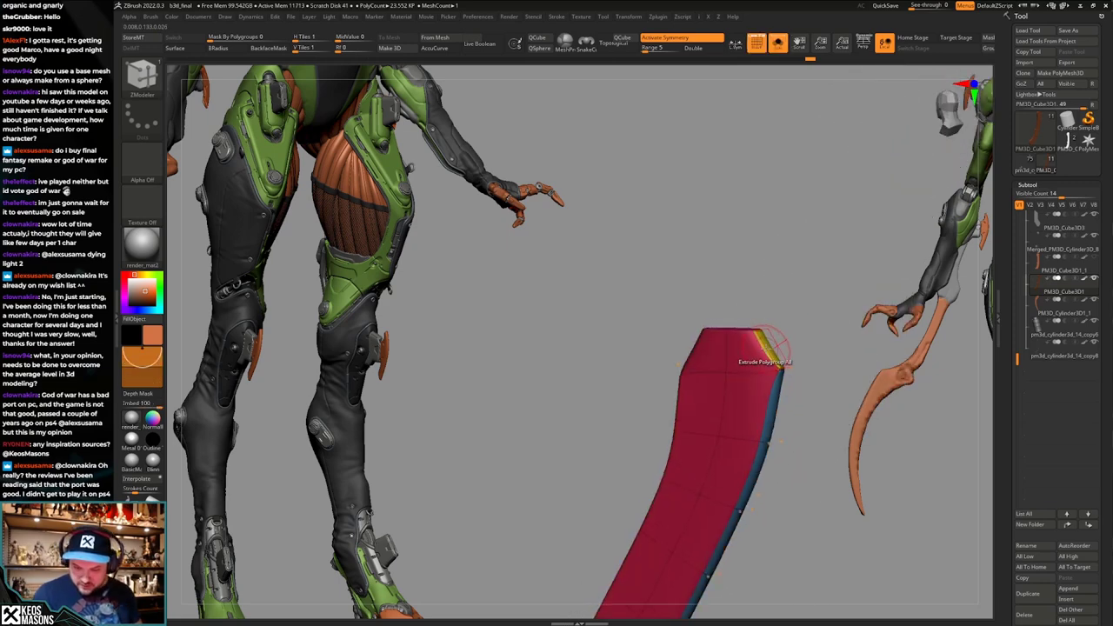
pyautogui.moveTo(770, 346); pyautogui.dragTo(789, 334)
pyautogui.moveTo(790, 334); pyautogui.dragTo(803, 355, button='right')
pyautogui.hotkey('ctrl', 'z')
# Crease the individual corner edges at the link's lower end.
pyautogui.hotkey('shift', 'f')
pyautogui.moveTo(735, 532)
pyautogui.keyDown('alt'); pyautogui.mouseDown(button='right')
pyautogui.moveTo(719, 442)
pyautogui.moveTo(633, 450)
pyautogui.moveTo(658, 437)
pyautogui.moveTo(658, 527)
pyautogui.moveTo(650, 474)
pyautogui.moveTo(635, 478)
pyautogui.mouseUp(button='right'); pyautogui.keyUp('alt')
pyautogui.hotkey('shift', 'f')
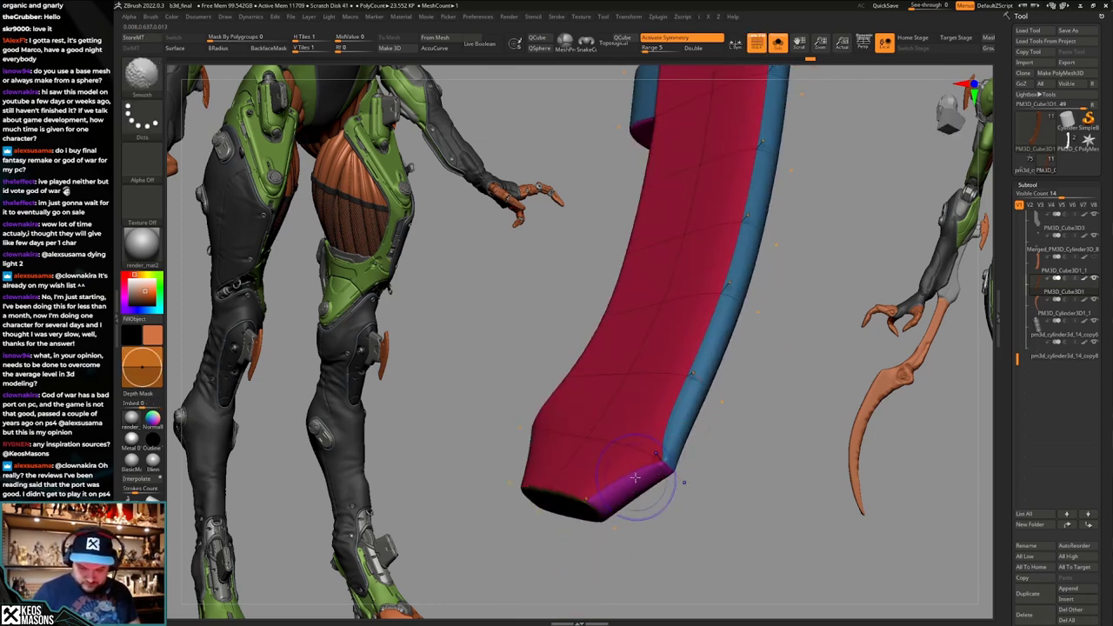
pyautogui.hotkey('shift', 'd')
pyautogui.press('d')
pyautogui.moveTo(685, 432); pyautogui.dragTo(720, 432, button='right')
pyautogui.hotkey('shift', 'f')
pyautogui.hotkey('shift', 's')
pyautogui.hotkey('shift', 's')
pyautogui.hotkey('shift', 'f')
pyautogui.keyDown('ctrl'); pyautogui.moveTo(596, 454); pyautogui.dragTo(642, 415, button='right'); pyautogui.keyUp('ctrl')
# Check the link's lower end and block with dynamic subdivision off and on.
pyautogui.hotkey('shift', 'd')
pyautogui.press('d')
pyautogui.hotkey('shift', 'f')
pyautogui.moveTo(642, 416); pyautogui.dragTo(602, 428, button='right')
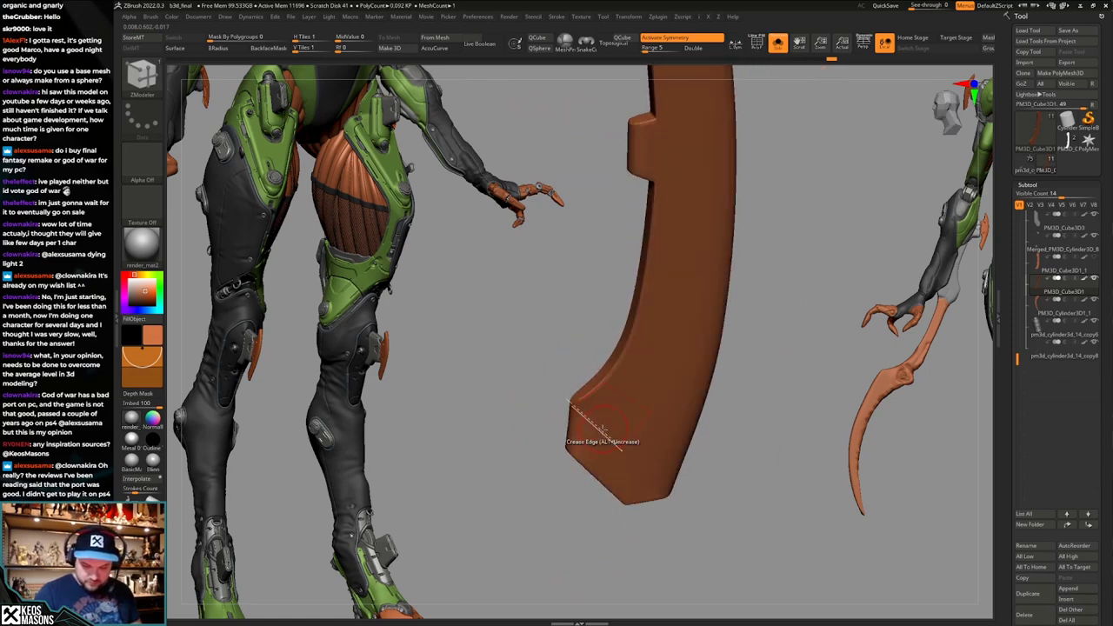
pyautogui.hotkey('ctrl', 'shift', 'z')
pyautogui.hotkey('ctrl', 'shift', 'z')
pyautogui.hotkey('ctrl', 'shift', 'z')
pyautogui.hotkey('shift', 'f')
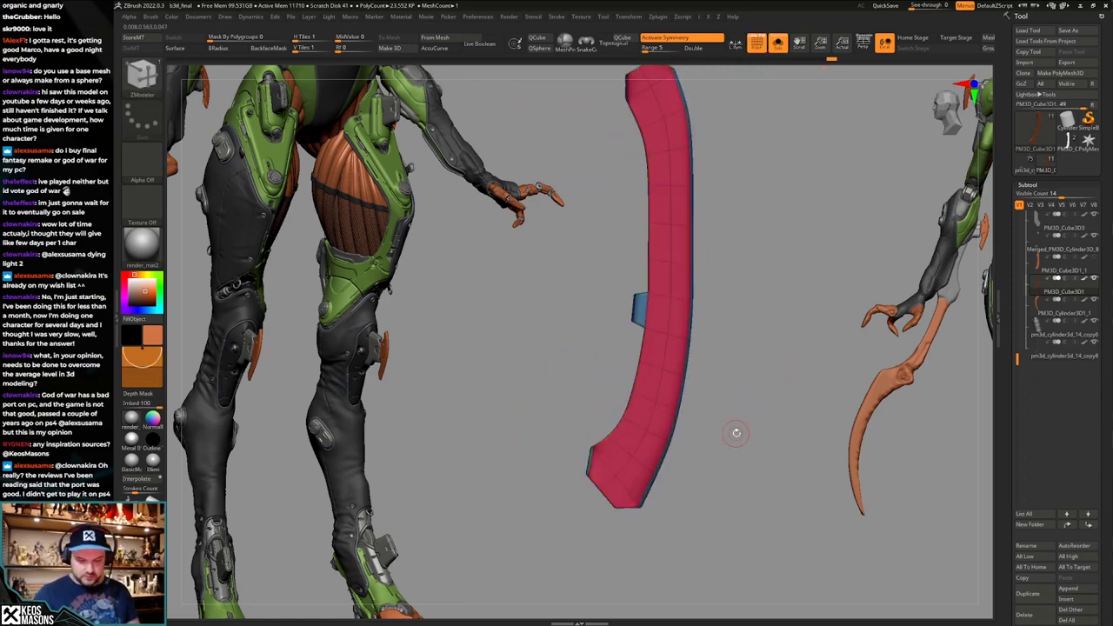
# Examine the link's smoothed shape together with the blade, cables and both joints.
pyautogui.hotkey('shift', 'f')
pyautogui.keyDown('ctrl'); pyautogui.moveTo(736, 433); pyautogui.dragTo(753, 412, button='right'); pyautogui.keyUp('ctrl')
pyautogui.hotkey('shift', 's')
pyautogui.press('space')
pyautogui.click(742, 327)
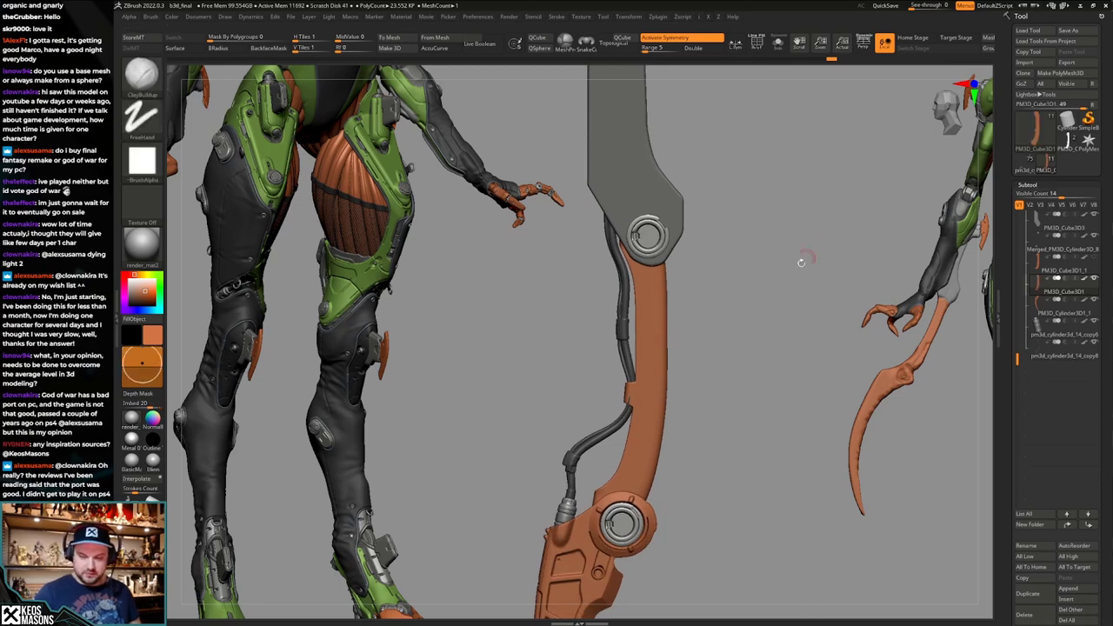
pyautogui.hotkey('shift', 'f')
pyautogui.keyDown('alt'); pyautogui.moveTo(746, 348); pyautogui.dragTo(747, 270, button='right'); pyautogui.keyUp('alt')
pyautogui.hotkey('shift', 'f')
pyautogui.keyDown('alt'); pyautogui.moveTo(748, 270); pyautogui.dragTo(762, 313, button='right'); pyautogui.keyUp('alt')
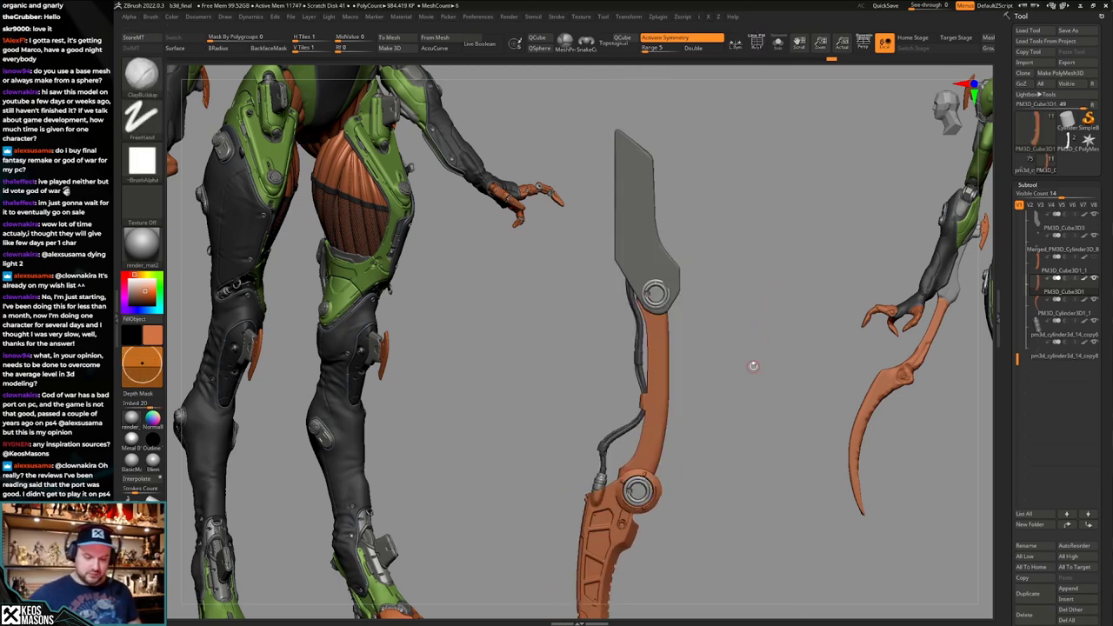
pyautogui.moveTo(745, 402)
pyautogui.mouseDown(button='right')
pyautogui.moveTo(752, 420)
pyautogui.moveTo(742, 402)
pyautogui.mouseUp(button='right')
pyautogui.press('space')
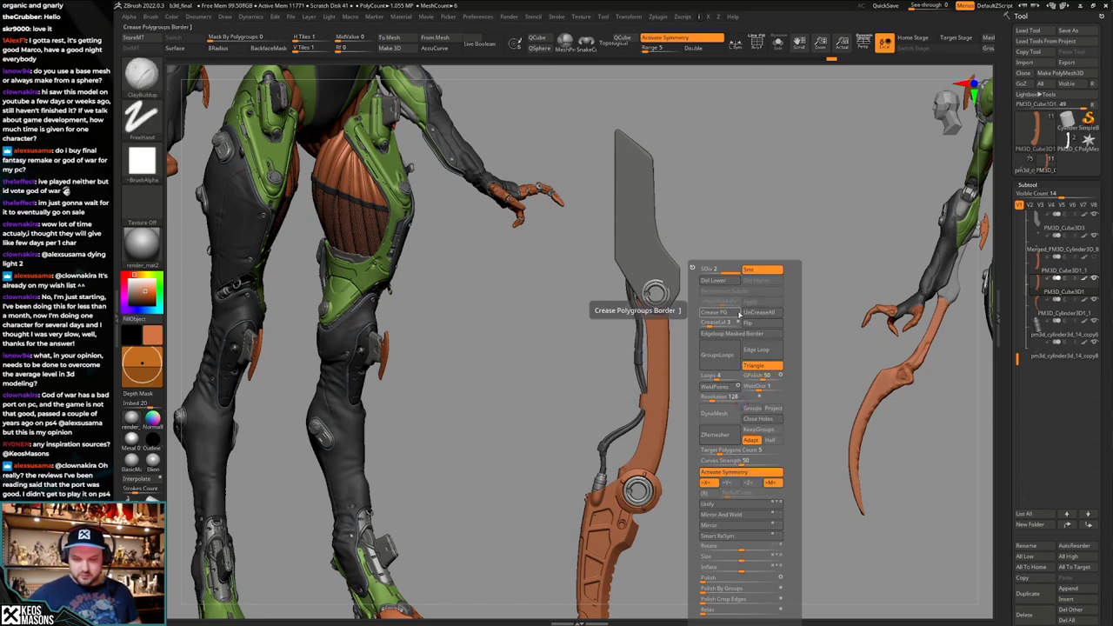
pyautogui.hotkey('ctrl', 'd')
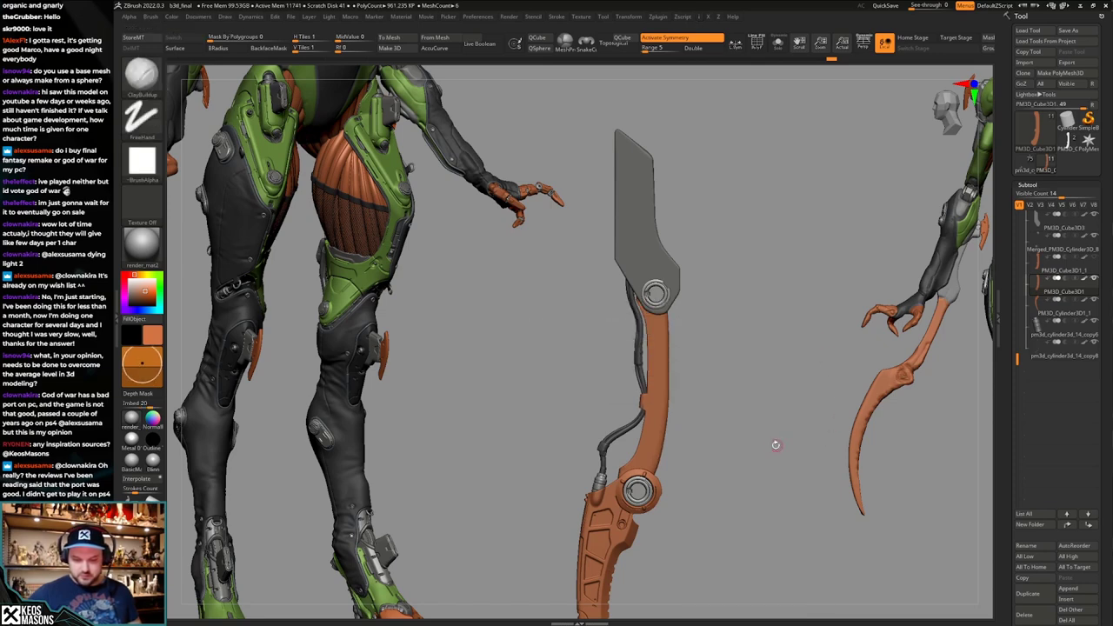
# Save the tool as blade_01.ztl, overwriting the existing file.
pyautogui.hotkey('ctrl', 's')
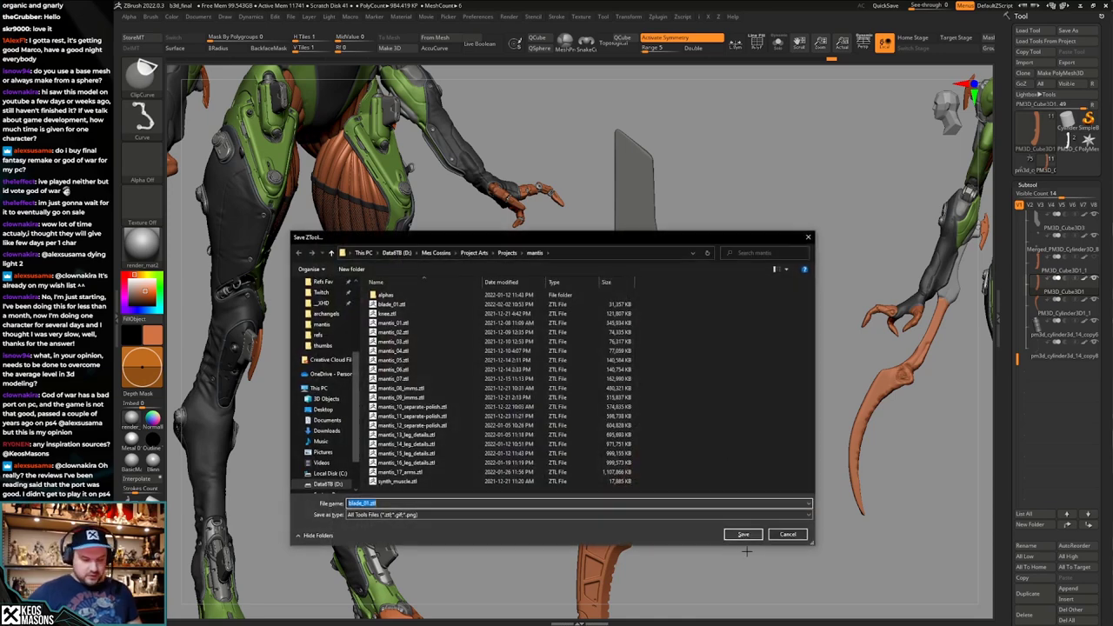
pyautogui.click(744, 534)
pyautogui.click(565, 318)
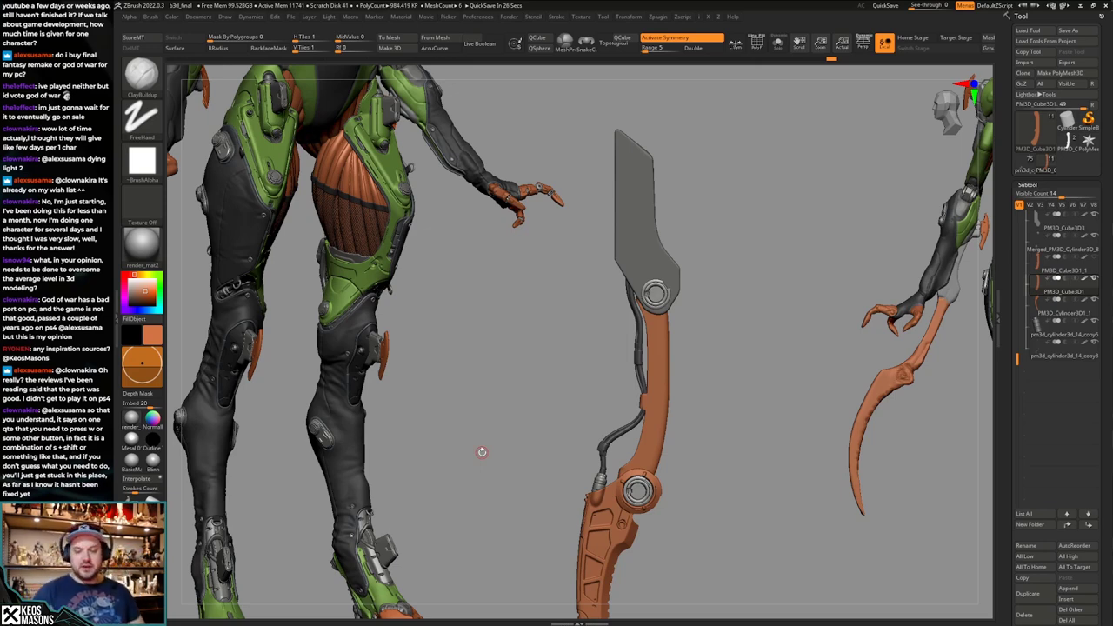
# Adjust the cable block's outer face with a transpose line while the rest of the isolated link is masked.
pyautogui.moveTo(715, 419); pyautogui.dragTo(680, 436, button='right')
pyautogui.hotkey('alt', 's')
pyautogui.hotkey('shift', 'f')
pyautogui.hotkey('shift', 'f')
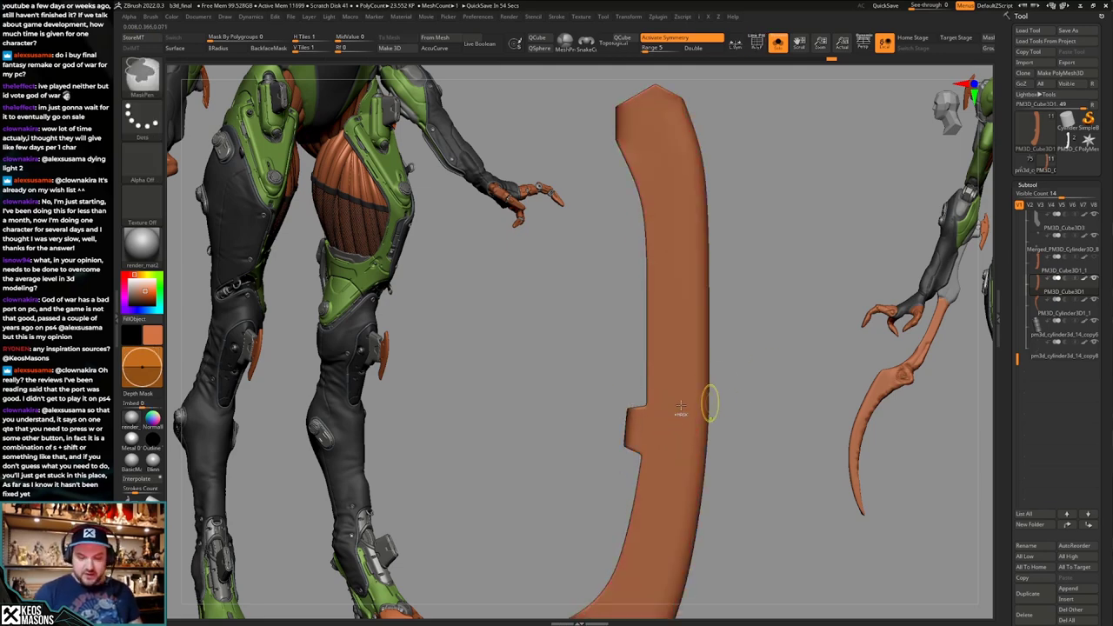
pyautogui.click(628, 426)
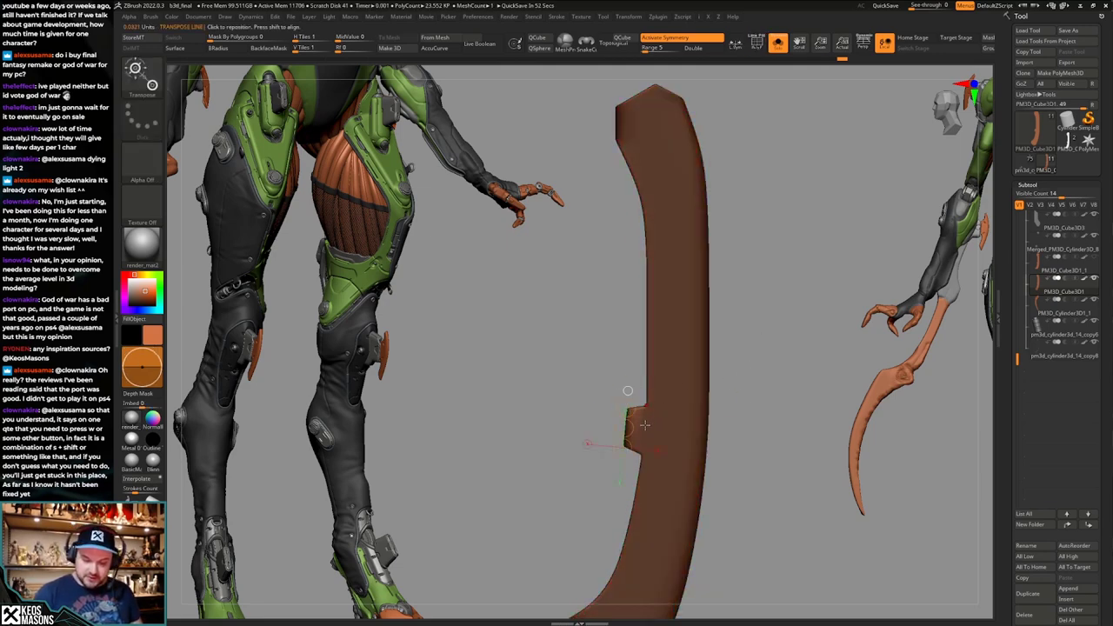
pyautogui.press('q')
pyautogui.keyDown('ctrl'); pyautogui.moveTo(730, 415); pyautogui.dragTo(737, 374, button='right'); pyautogui.keyUp('ctrl')
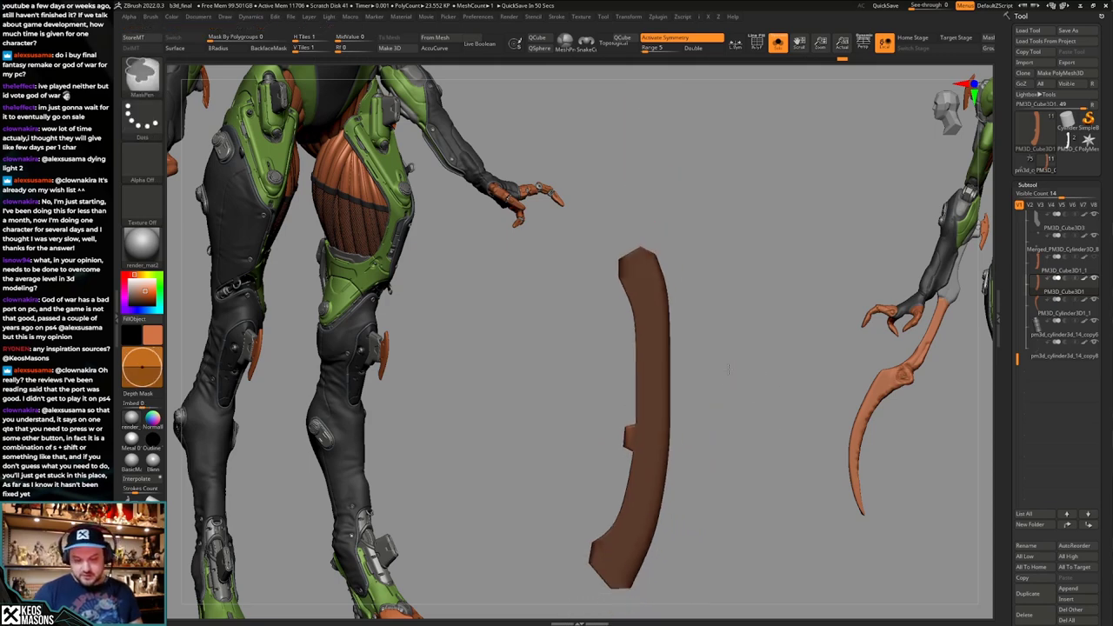
pyautogui.keyDown('ctrl'); pyautogui.moveTo(737, 374); pyautogui.dragTo(741, 386); pyautogui.keyUp('ctrl')
# Reshape the link's concave edge just below the upper joint with the Move brush, adjusting the draw size.
pyautogui.hotkey('alt', 's')
pyautogui.moveTo(742, 388)
pyautogui.mouseDown(button='right')
pyautogui.moveTo(775, 396)
pyautogui.moveTo(745, 398)
pyautogui.moveTo(745, 418)
pyautogui.moveTo(739, 398)
pyautogui.moveTo(718, 401)
pyautogui.moveTo(724, 409)
pyautogui.moveTo(725, 355)
pyautogui.mouseUp(button='right')
pyautogui.keyDown('alt'); pyautogui.moveTo(725, 355); pyautogui.dragTo(726, 487, button='right'); pyautogui.keyUp('alt')
pyautogui.press('space')
pyautogui.click(692, 347)
pyautogui.click(690, 346)
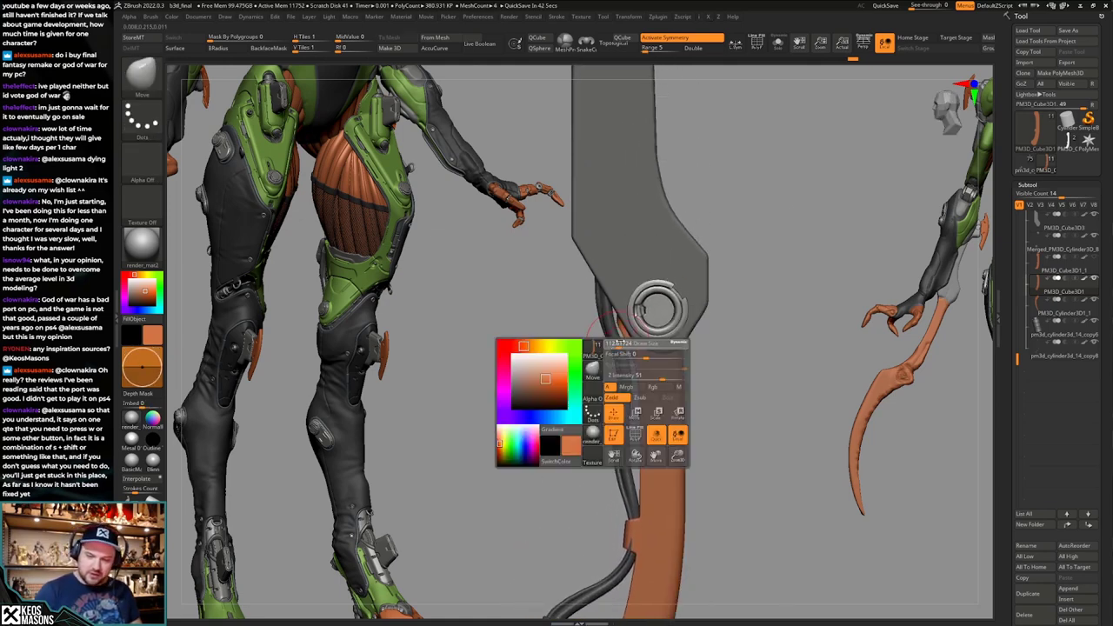
pyautogui.keyDown('alt'); pyautogui.moveTo(758, 362); pyautogui.dragTo(755, 396, button='right'); pyautogui.keyUp('alt')
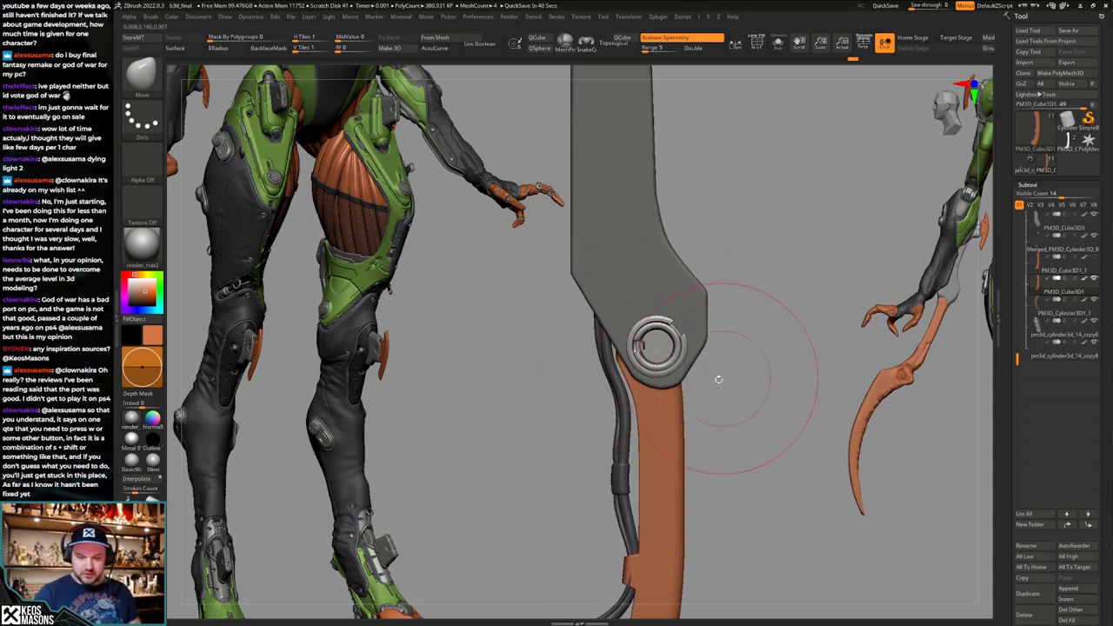
pyautogui.press('space')
pyautogui.moveTo(630, 370); pyautogui.dragTo(626, 370)
# Extrude a second small block from the link's concave side near its upper end with ZModeler.
pyautogui.moveTo(650, 426)
pyautogui.mouseDown(button='right')
pyautogui.moveTo(670, 427)
pyautogui.moveTo(659, 426)
pyautogui.mouseUp(button='right')
pyautogui.hotkey('shift', 'alt', 's')
pyautogui.hotkey('shift', 'f')
pyautogui.press('b')
pyautogui.press('z')
pyautogui.press('m')
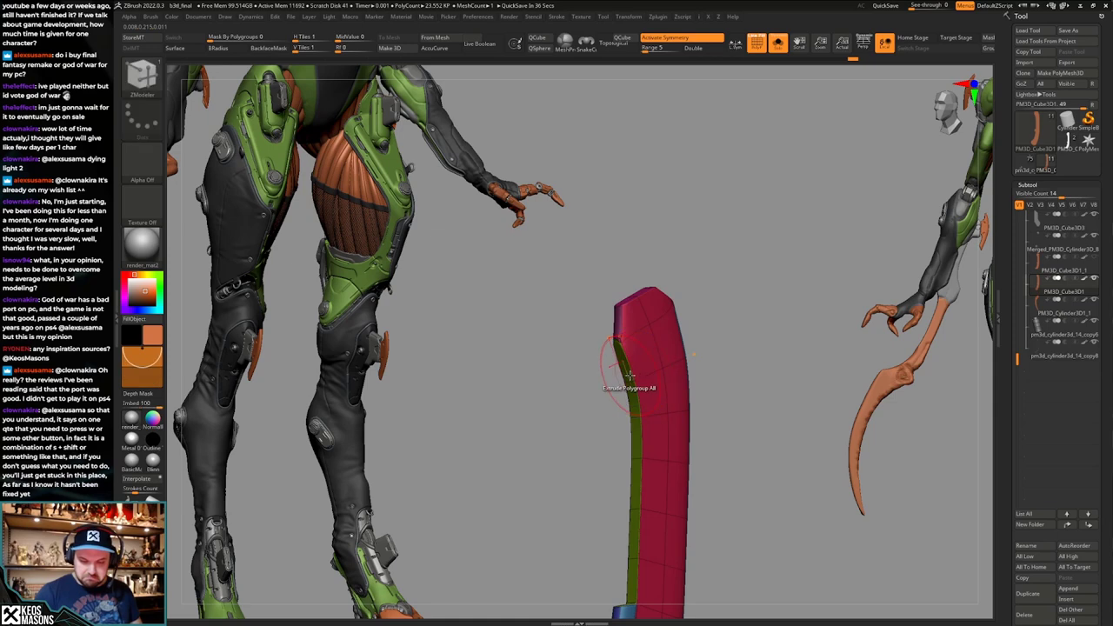
pyautogui.moveTo(631, 379)
pyautogui.keyDown('ctrl'); pyautogui.mouseDown(button='right')
pyautogui.moveTo(631, 359)
pyautogui.moveTo(635, 404)
pyautogui.moveTo(574, 397)
pyautogui.mouseUp(button='right'); pyautogui.keyUp('ctrl')
pyautogui.hotkey('shift', 'alt', 's')
pyautogui.keyDown('ctrl'); pyautogui.moveTo(711, 388); pyautogui.dragTo(686, 357, button='right'); pyautogui.keyUp('ctrl')
pyautogui.hotkey('shift', 'alt', 's')
pyautogui.keyDown('ctrl'); pyautogui.moveTo(698, 402); pyautogui.dragTo(634, 387, button='right'); pyautogui.keyUp('ctrl')
pyautogui.hotkey('shift', 'f')
pyautogui.hotkey('shift', 'f')
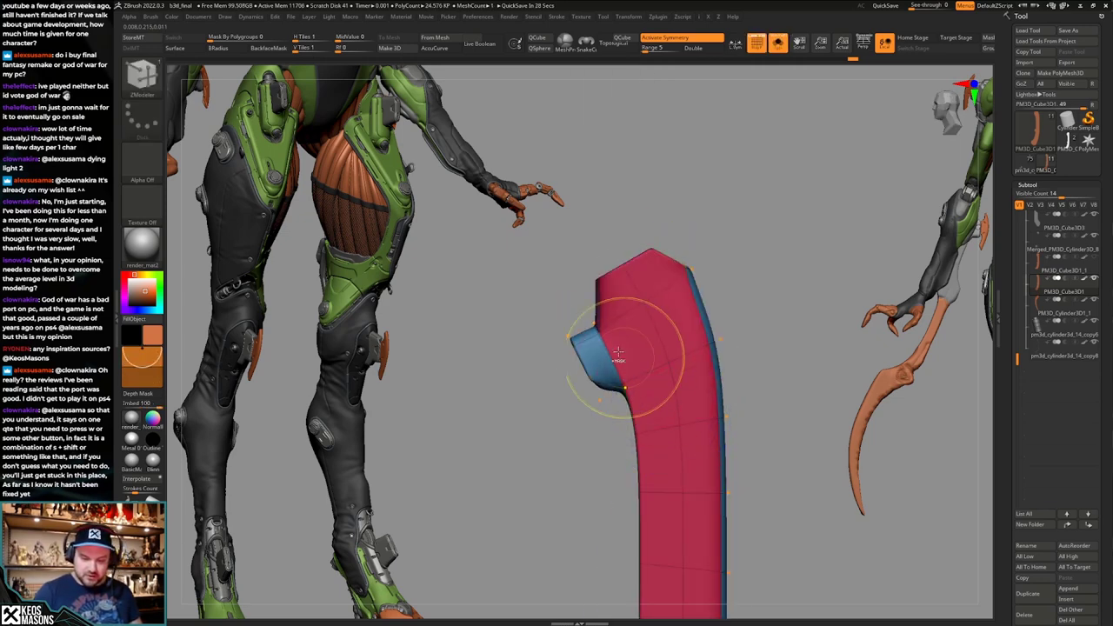
# Isolate the new upper block to crease its edges, and show it beside the joint and cables.
pyautogui.keyDown('ctrl'); pyautogui.keyDown('shift'); pyautogui.click(594, 353); pyautogui.keyUp('shift'); pyautogui.keyUp('ctrl')
pyautogui.moveTo(600, 352); pyautogui.dragTo(643, 346, button='right')
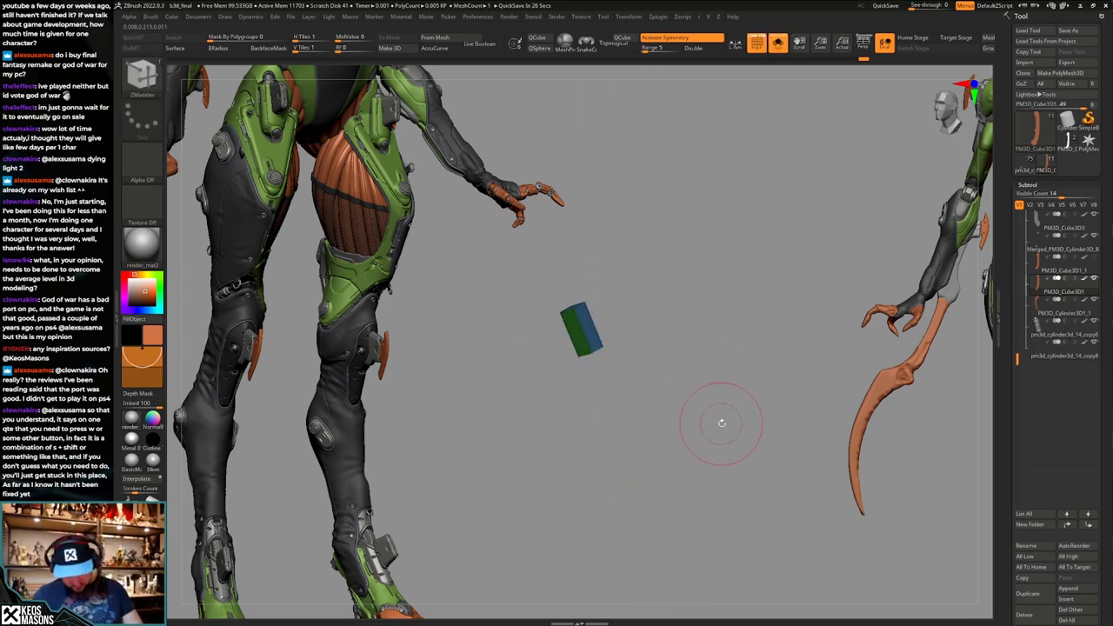
pyautogui.keyDown('ctrl'); pyautogui.keyDown('shift'); pyautogui.click(717, 425); pyautogui.keyUp('shift'); pyautogui.keyUp('ctrl')
pyautogui.moveTo(717, 425)
pyautogui.mouseDown(button='right')
pyautogui.moveTo(700, 413)
pyautogui.moveTo(724, 435)
pyautogui.mouseUp(button='right')
pyautogui.hotkey('shift', 'alt', 's')
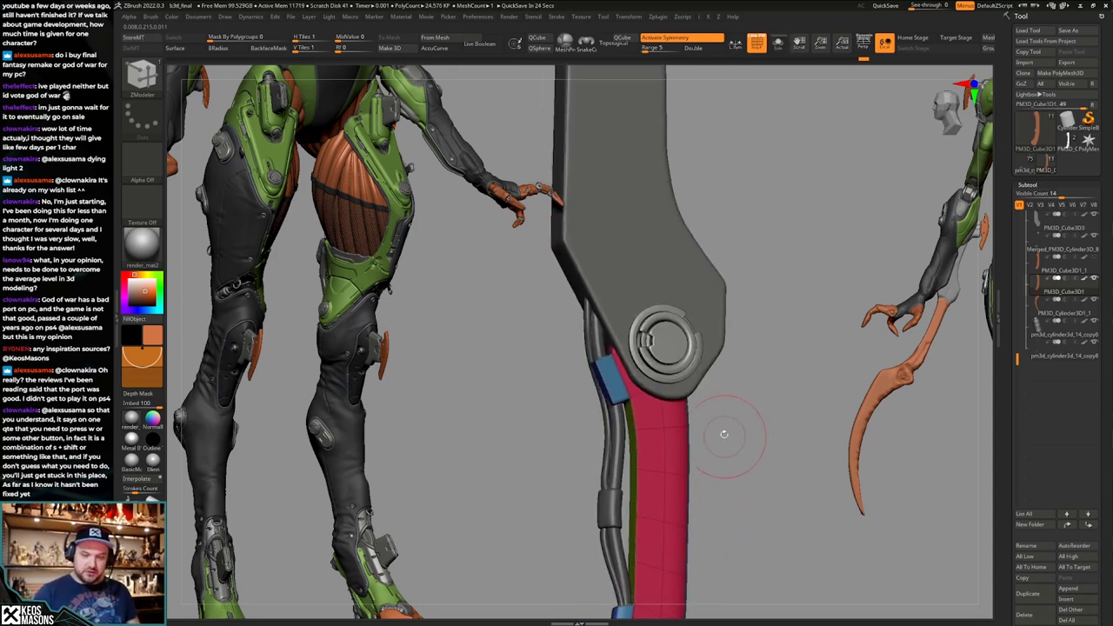
# Crease the upper cable block's edges on the isolated link, comparing the block beside the joint and cables.
pyautogui.hotkey('shift', 'alt', 's')
pyautogui.keyDown('ctrl'); pyautogui.moveTo(604, 391); pyautogui.dragTo(646, 342, button='right'); pyautogui.keyUp('ctrl')
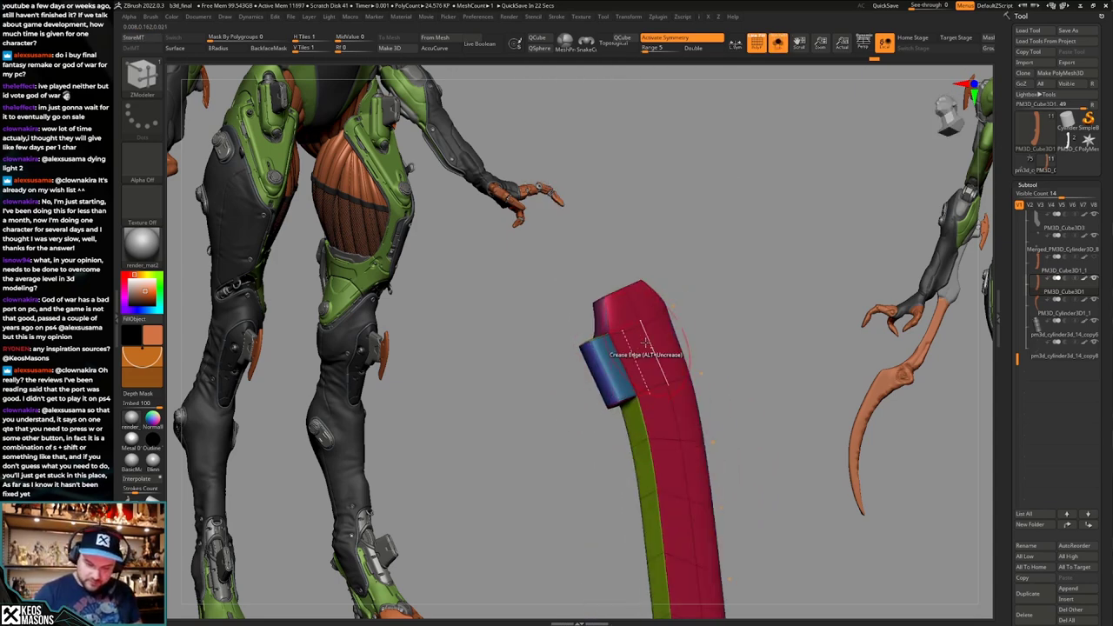
pyautogui.hotkey('shift', 'alt', 's')
pyautogui.moveTo(804, 391); pyautogui.dragTo(755, 394, button='right')
pyautogui.hotkey('shift', 'alt', 's')
pyautogui.hotkey('shift', 'alt', 's')
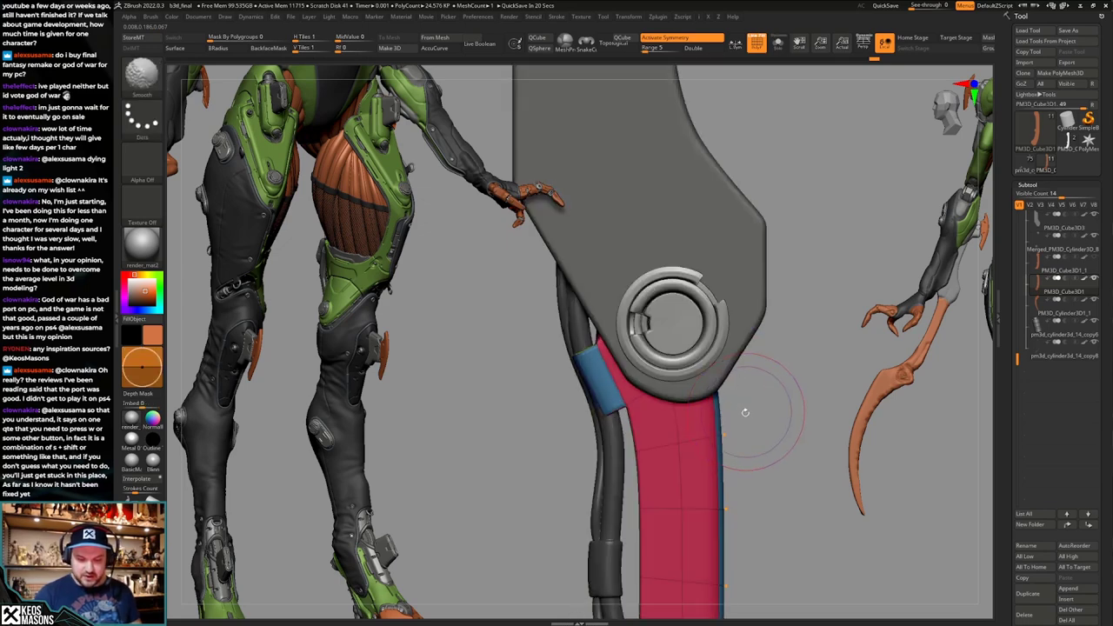
pyautogui.hotkey('ctrl', 'z')
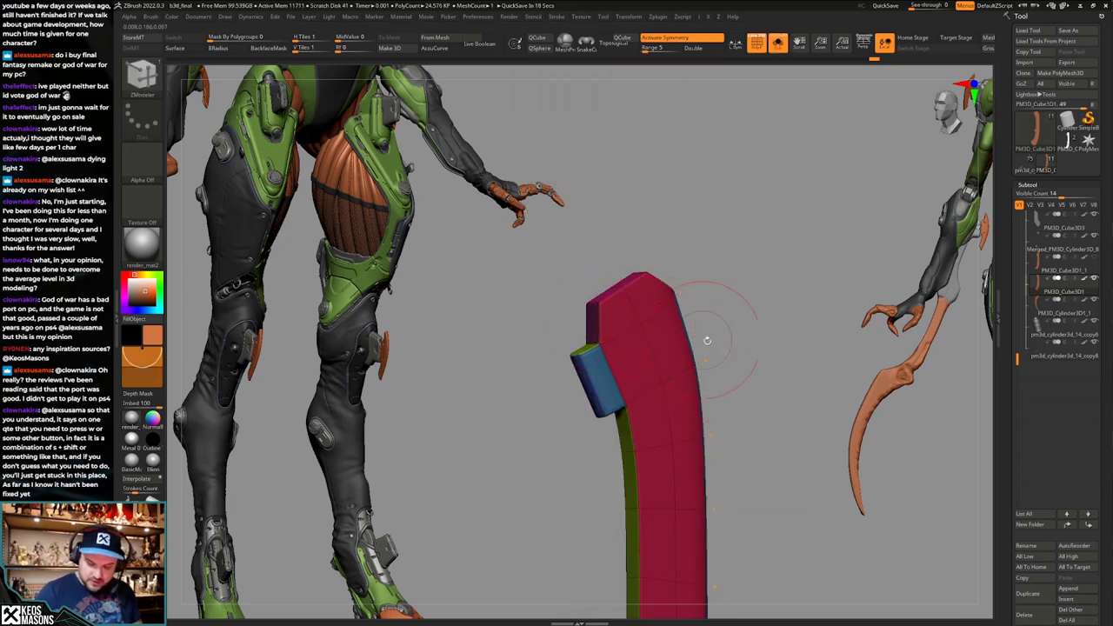
pyautogui.hotkey('ctrl', 'shift', 'z')
pyautogui.hotkey('ctrl', 'z')
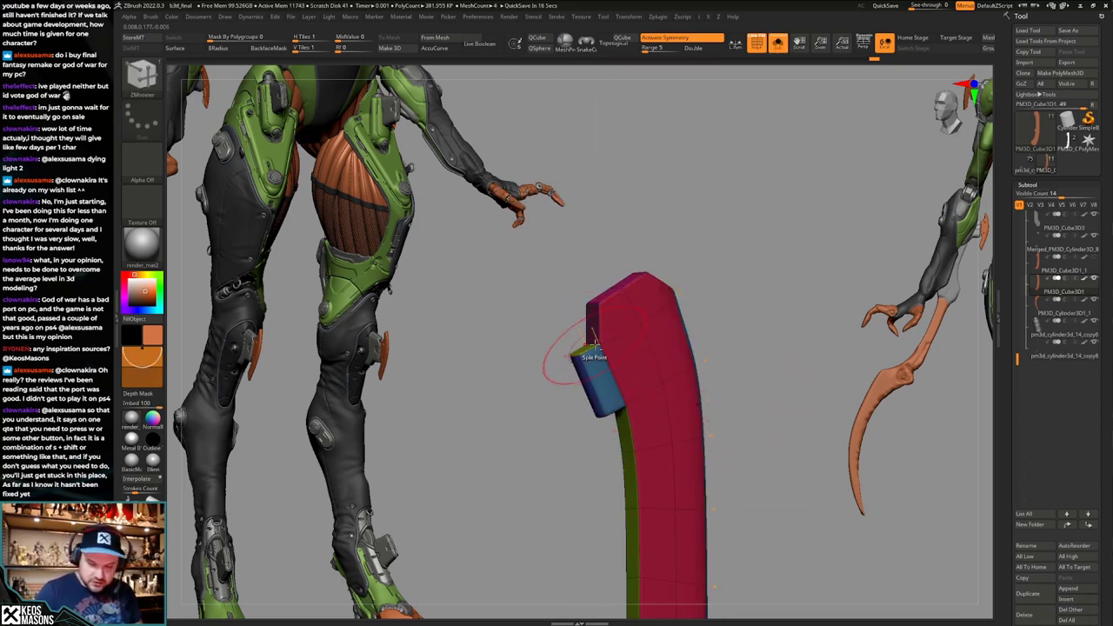
pyautogui.hotkey('ctrl', 'shift', 'z')
pyautogui.hotkey('ctrl', 'z')
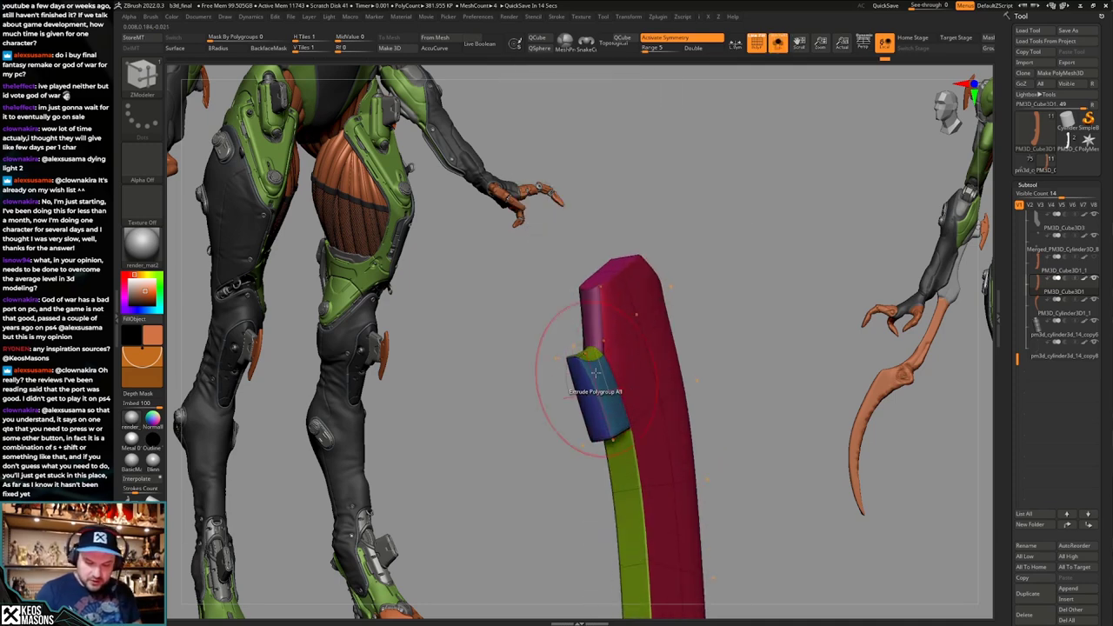
pyautogui.hotkey('shift', 's')
pyautogui.moveTo(747, 376)
pyautogui.mouseDown()
pyautogui.moveTo(772, 382)
pyautogui.moveTo(765, 365)
pyautogui.moveTo(762, 377)
pyautogui.mouseUp()
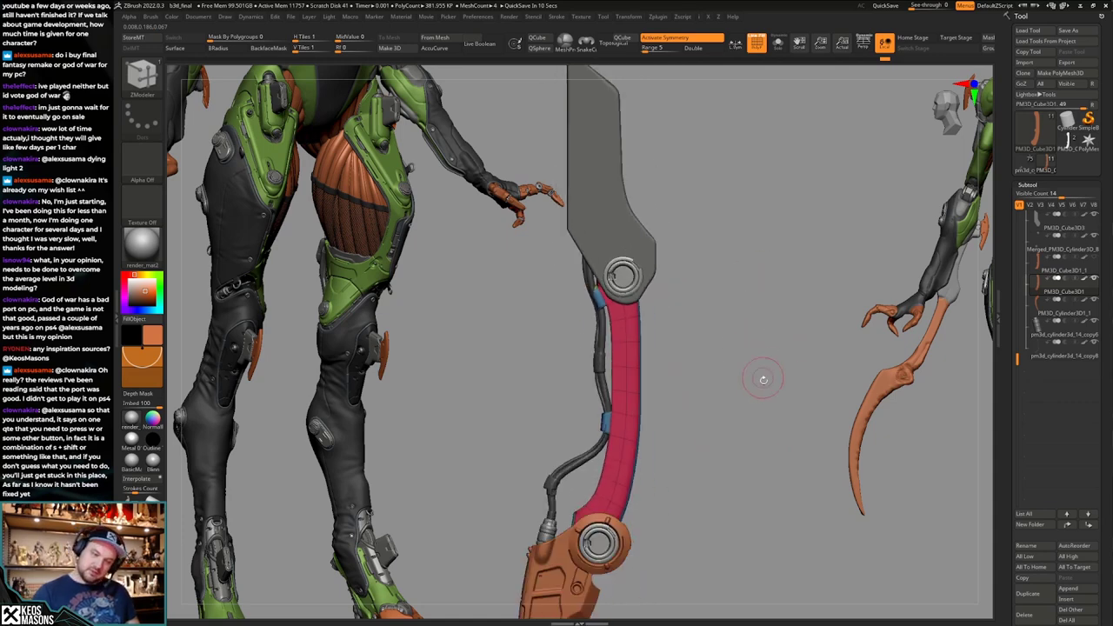
pyautogui.keyDown('alt'); pyautogui.moveTo(753, 420); pyautogui.dragTo(770, 496); pyautogui.keyUp('alt')
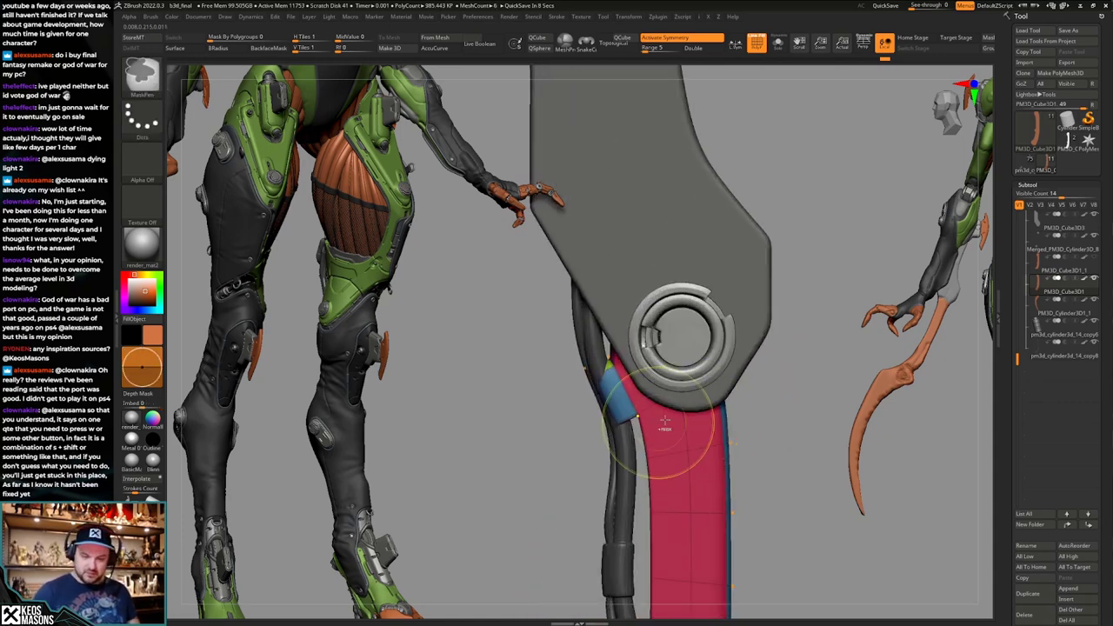
# Rework the upper block's edges in isolation, and show the whole arm without the polyframe.
pyautogui.moveTo(673, 437); pyautogui.dragTo(684, 432, button='right')
pyautogui.hotkey('shift', 's')
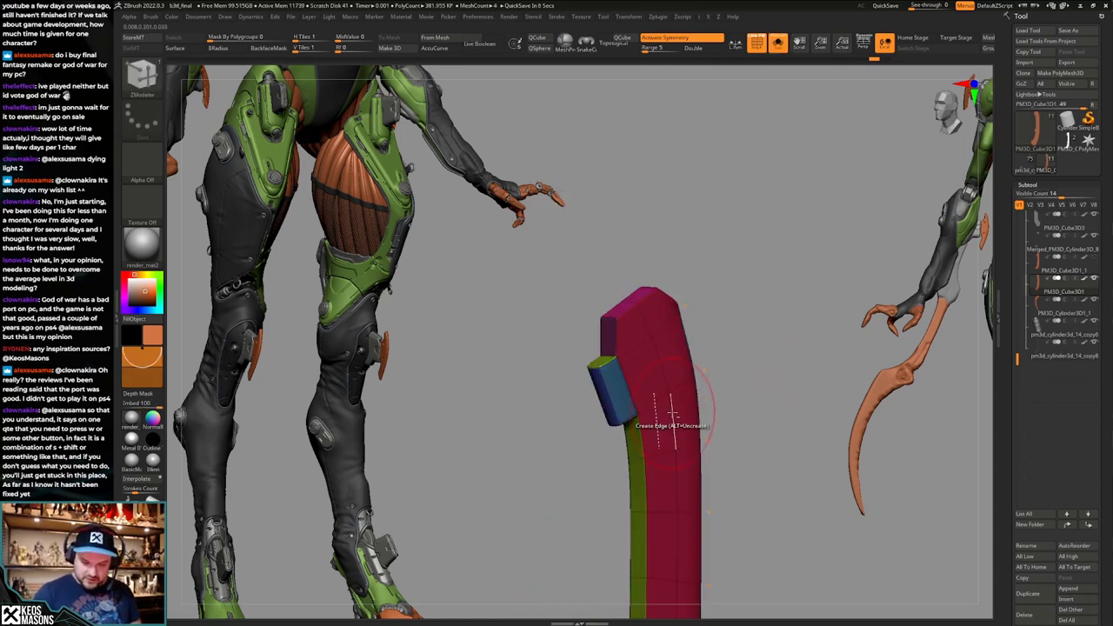
pyautogui.hotkey('ctrl', 'shift', 'z')
pyautogui.hotkey('ctrl', 'shift', 'z')
pyautogui.hotkey('ctrl', 'shift', 'z')
pyautogui.hotkey('ctrl', 'shift', 'z')
pyautogui.hotkey('ctrl', 'shift', 'z')
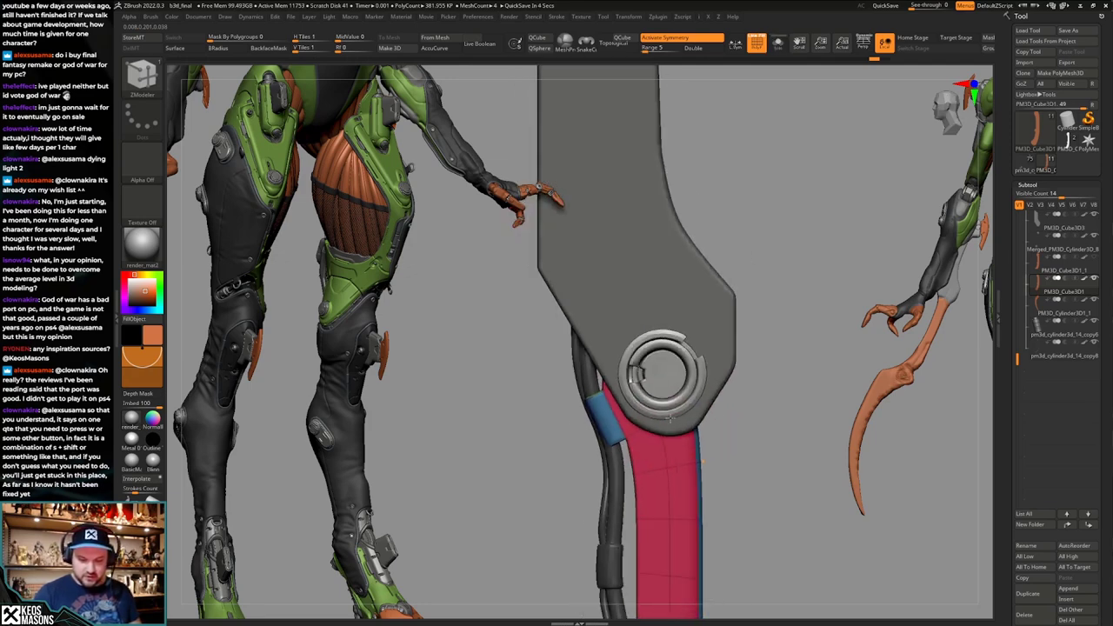
pyautogui.moveTo(765, 368)
pyautogui.mouseDown()
pyautogui.moveTo(795, 353)
pyautogui.moveTo(771, 377)
pyautogui.moveTo(775, 415)
pyautogui.moveTo(753, 360)
pyautogui.moveTo(760, 388)
pyautogui.moveTo(763, 371)
pyautogui.mouseUp()
pyautogui.hotkey('shift', 'f')
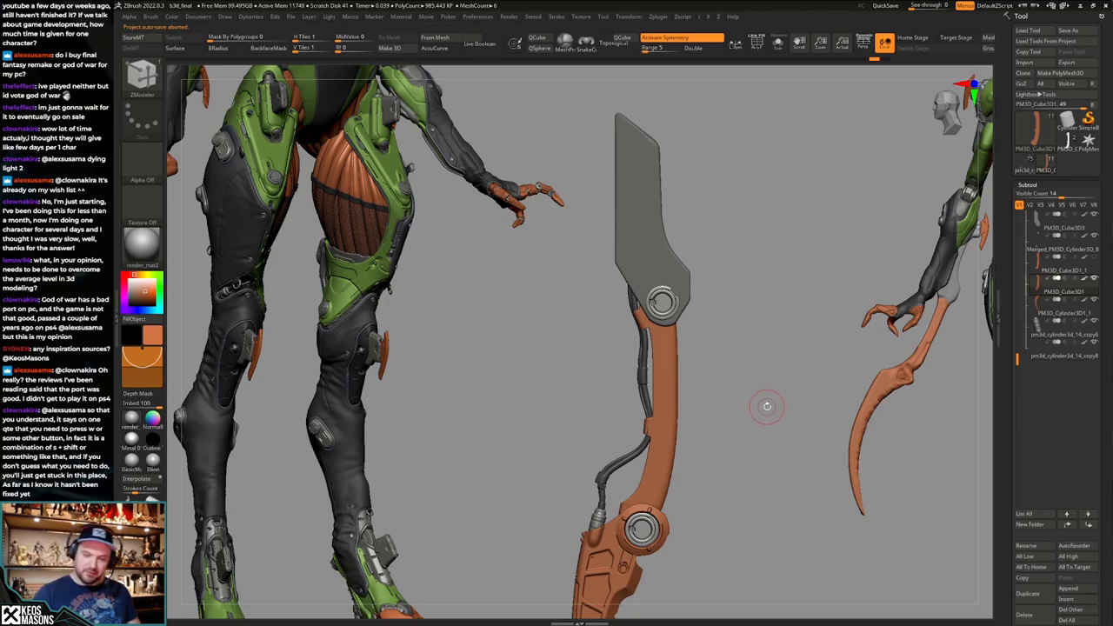
pyautogui.keyDown('alt'); pyautogui.moveTo(768, 402); pyautogui.dragTo(763, 409); pyautogui.keyUp('alt')
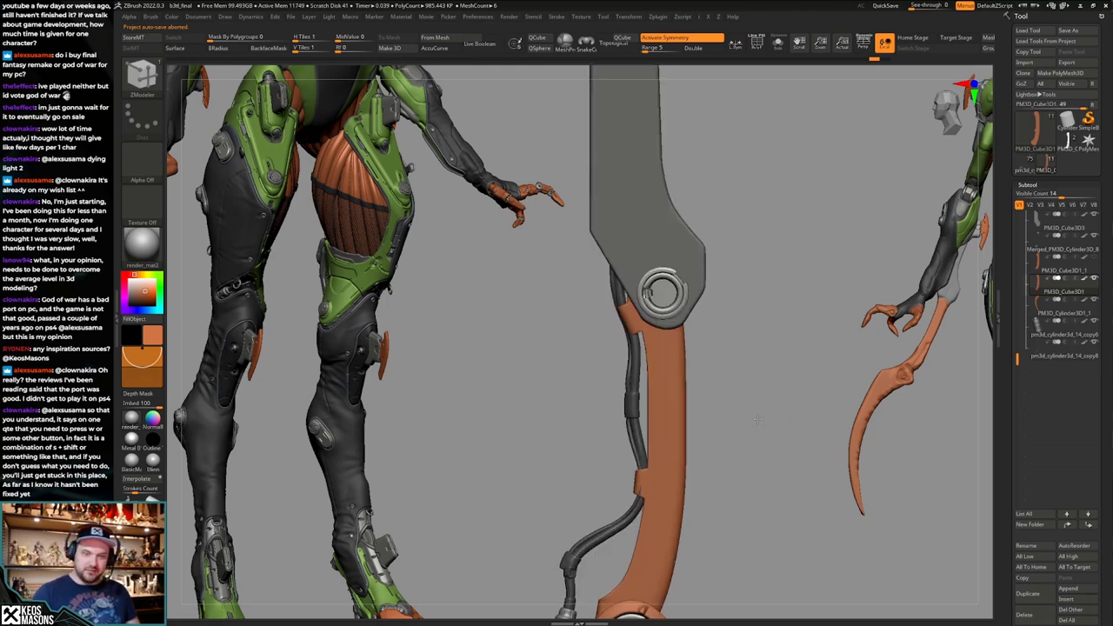
# Undo the upper cable block on the curved link's concave side.
pyautogui.hotkey('ctrl', 'z')
pyautogui.hotkey('ctrl', 'z')
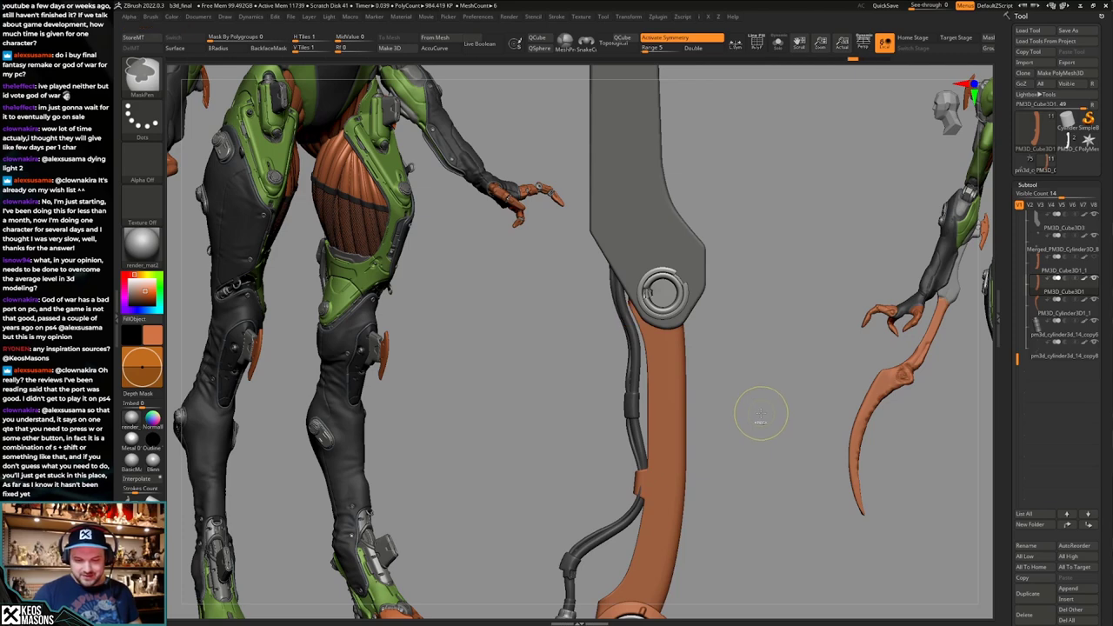
pyautogui.hotkey('alt', 's')
pyautogui.moveTo(760, 413)
pyautogui.mouseDown()
pyautogui.moveTo(773, 370)
pyautogui.moveTo(779, 384)
pyautogui.mouseUp()
pyautogui.hotkey('shift', 'f')
pyautogui.moveTo(767, 391)
pyautogui.keyDown('alt'); pyautogui.mouseDown()
pyautogui.moveTo(765, 423)
pyautogui.moveTo(764, 387)
pyautogui.mouseUp(); pyautogui.keyUp('alt')
pyautogui.hotkey('alt', 's')
pyautogui.hotkey('shift', 'f')
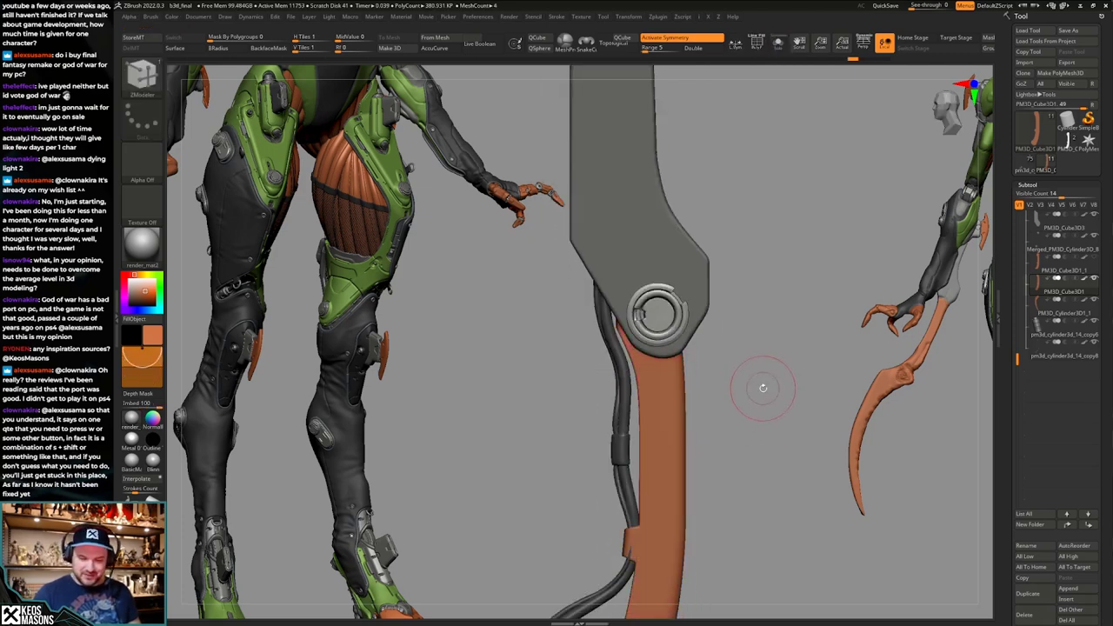
# Select the cable subtool and pull the cables beside the upper joint with the Move brush, adjusting the draw size.
pyautogui.press('b')
pyautogui.press('m')
pyautogui.press('v')
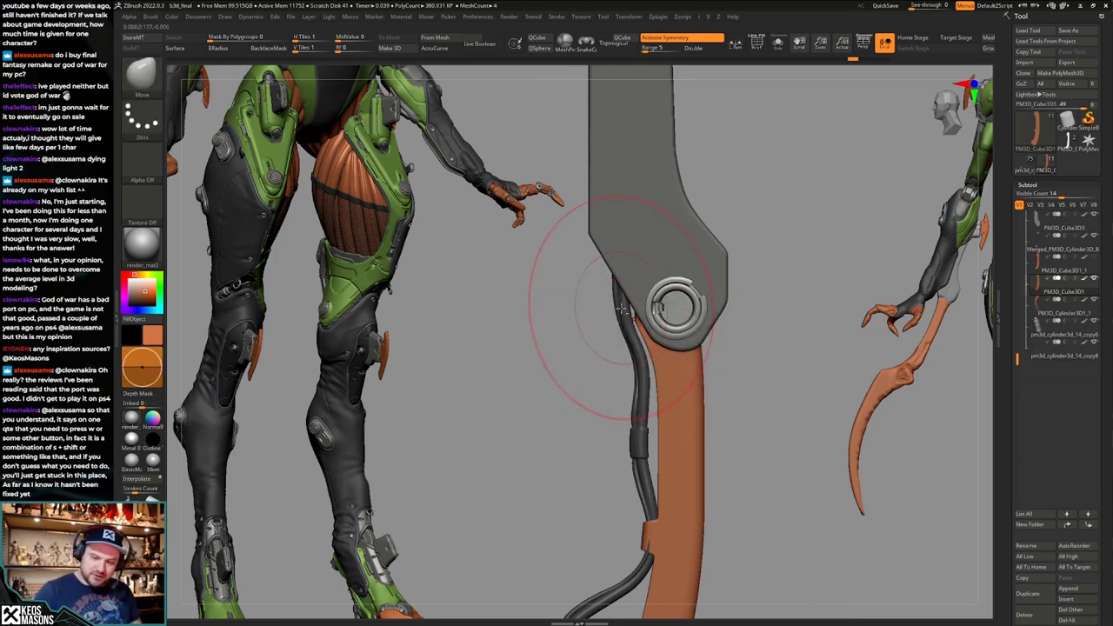
pyautogui.keyDown('alt'); pyautogui.click(621, 309); pyautogui.keyUp('alt')
pyautogui.press('space')
pyautogui.moveTo(634, 341); pyautogui.dragTo(629, 332)
pyautogui.press('space')
pyautogui.press('space')
pyautogui.moveTo(614, 412); pyautogui.dragTo(619, 409)
pyautogui.press('space')
pyautogui.moveTo(599, 295)
pyautogui.mouseDown()
pyautogui.moveTo(658, 272)
pyautogui.moveTo(628, 275)
pyautogui.moveTo(625, 304)
pyautogui.moveTo(627, 288)
pyautogui.moveTo(647, 287)
pyautogui.moveTo(622, 296)
pyautogui.mouseUp()
pyautogui.hotkey('alt', 's')
pyautogui.hotkey('alt', 's')
pyautogui.press('space')
pyautogui.press('space')
pyautogui.press('space')
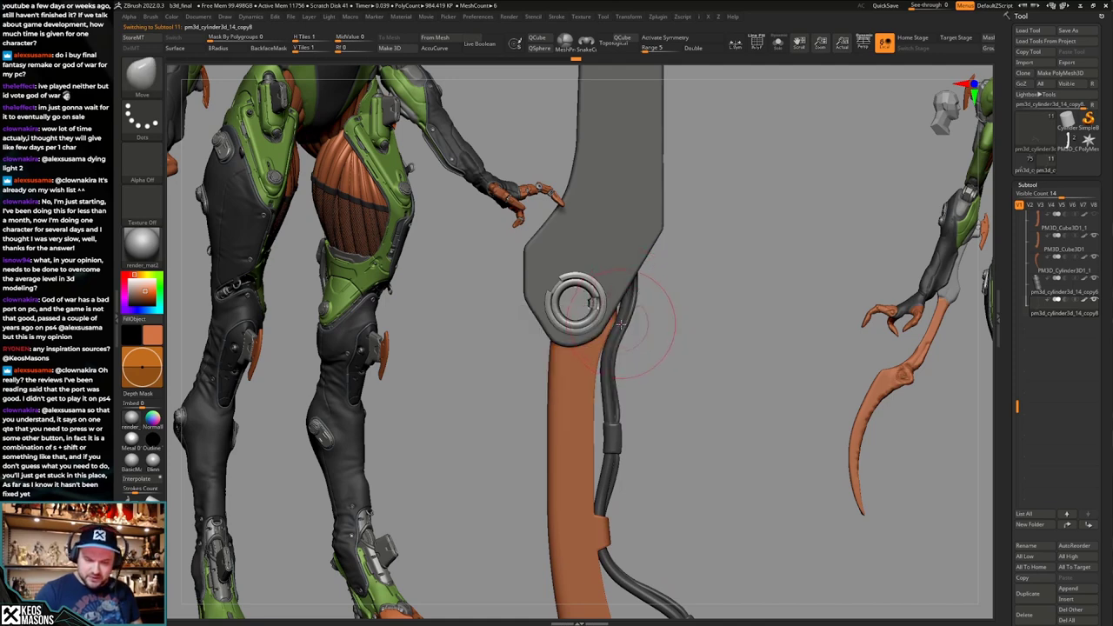
# Isolate the cable pair and reshape its upper bend with the Move brush, checking it beside the link.
pyautogui.keyDown('ctrl'); pyautogui.moveTo(646, 318); pyautogui.dragTo(638, 248, button='right'); pyautogui.keyUp('ctrl')
pyautogui.moveTo(701, 396); pyautogui.dragTo(746, 430, button='right')
pyautogui.keyDown('ctrl'); pyautogui.moveTo(746, 382); pyautogui.dragTo(687, 381, button='right'); pyautogui.keyUp('ctrl')
pyautogui.hotkey('alt', 's')
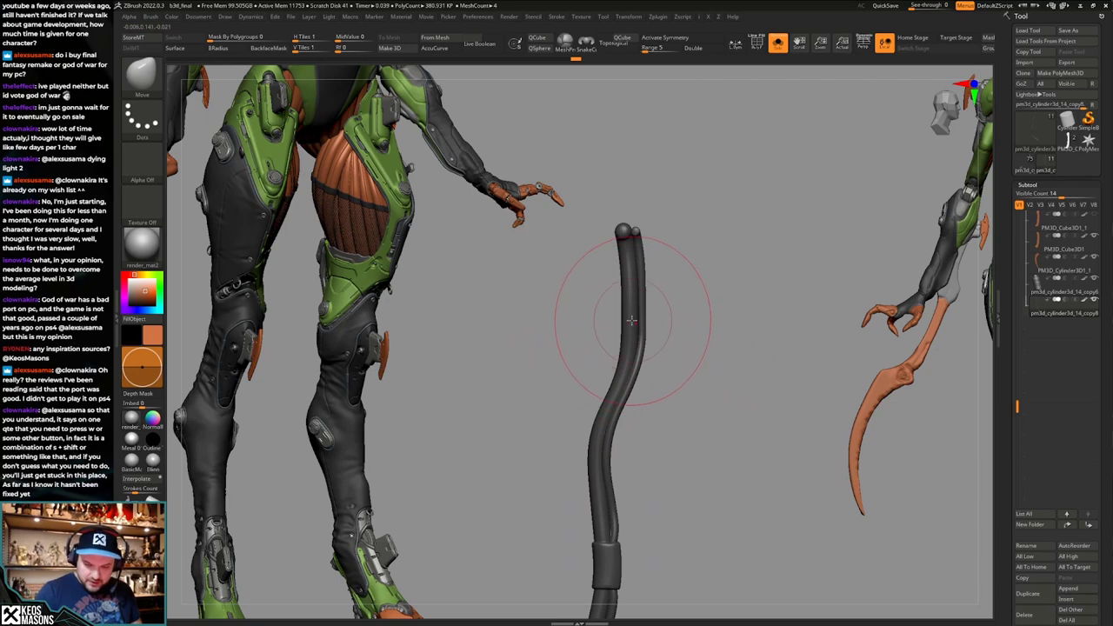
pyautogui.moveTo(617, 322); pyautogui.dragTo(614, 322)
pyautogui.hotkey('alt', 's')
pyautogui.hotkey('alt', 's')
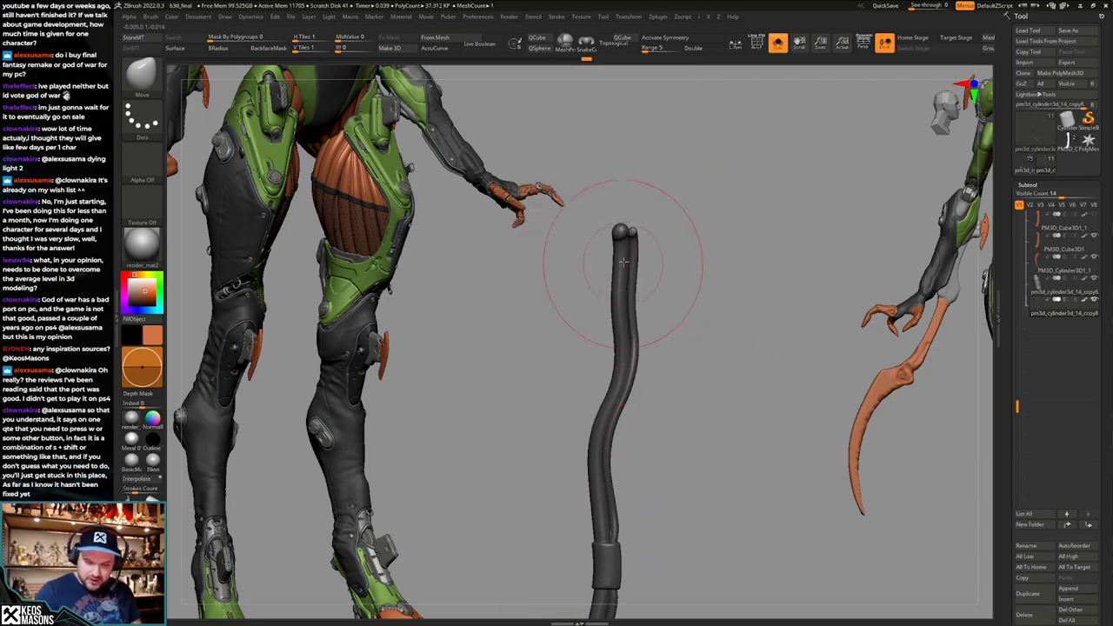
pyautogui.hotkey('shift', 's')
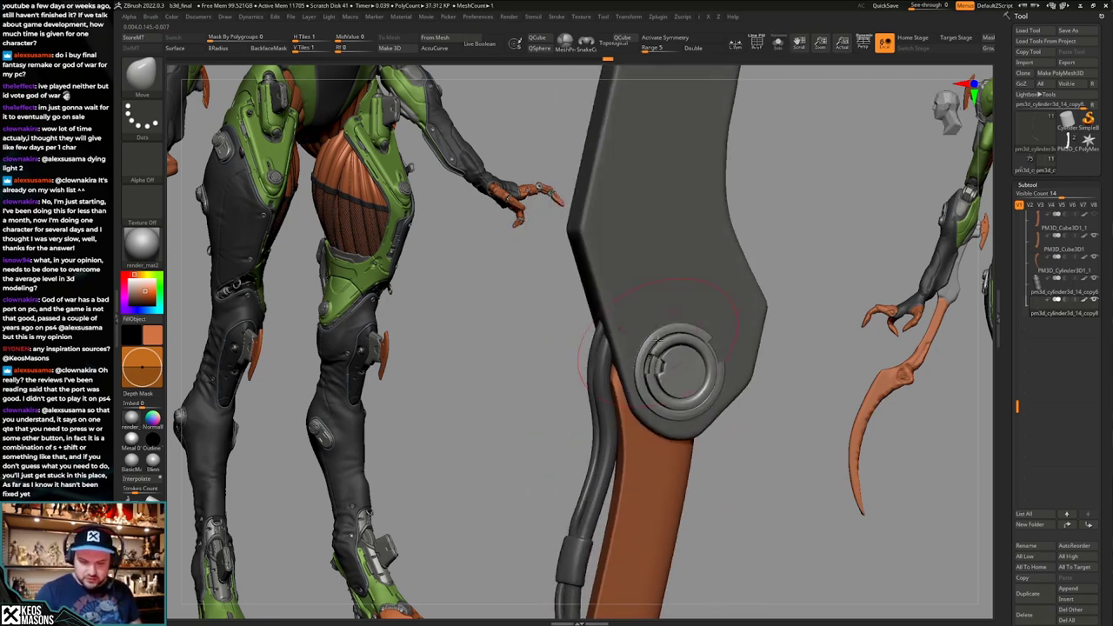
pyautogui.hotkey('shift', 's')
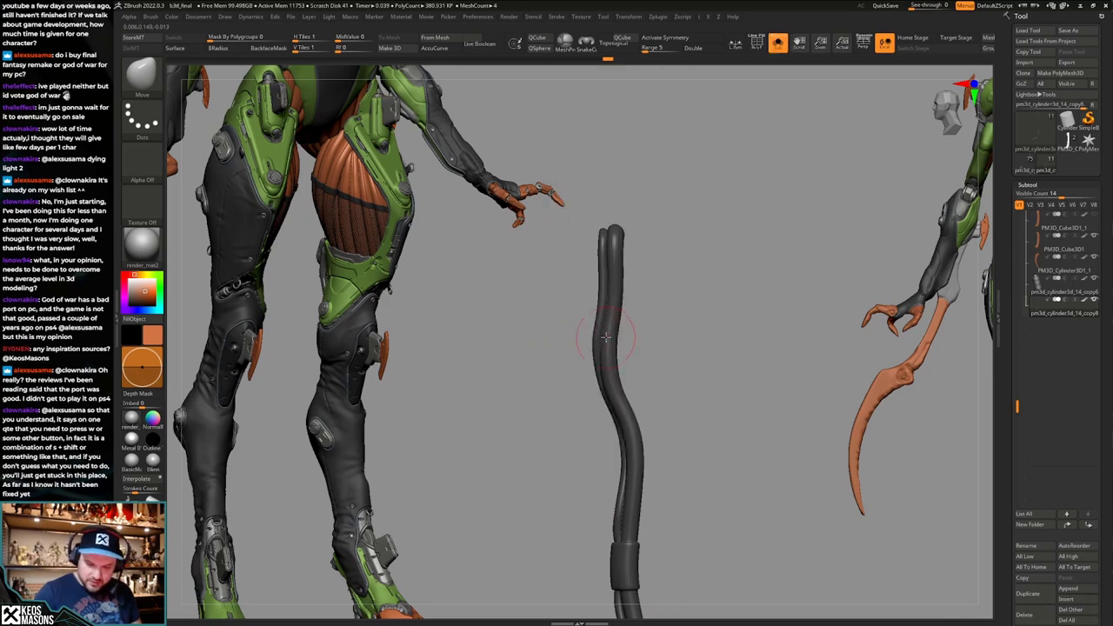
pyautogui.hotkey('shift', 's')
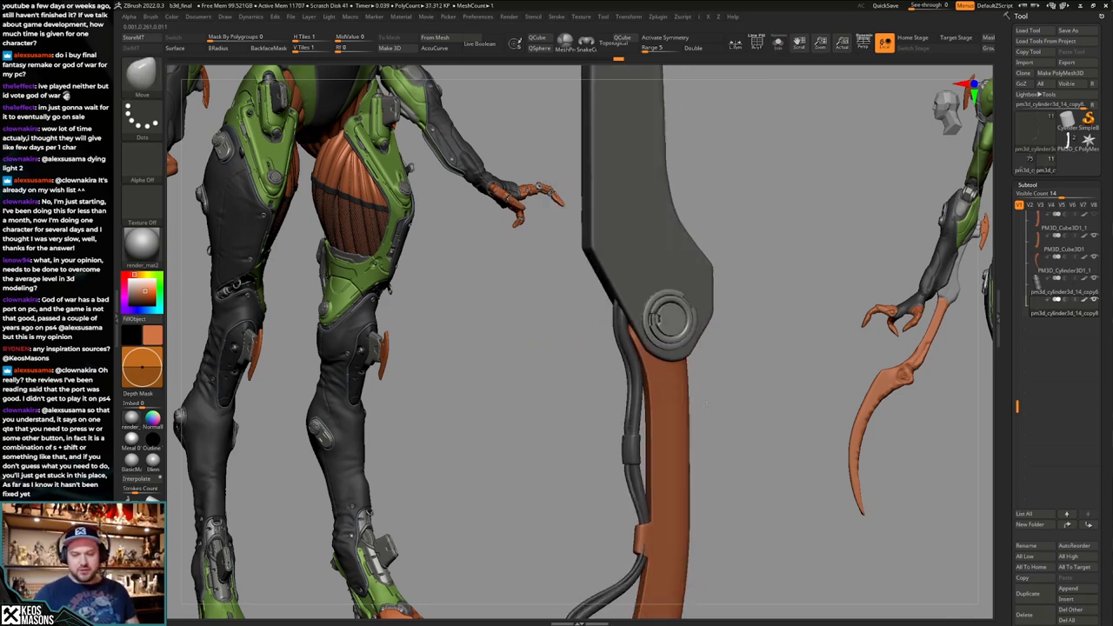
# Nudge the cables just below the upper joint with the Move brush, checking them from the front and both sides.
pyautogui.keyDown('shift'); pyautogui.moveTo(754, 392); pyautogui.dragTo(702, 398); pyautogui.keyUp('shift')
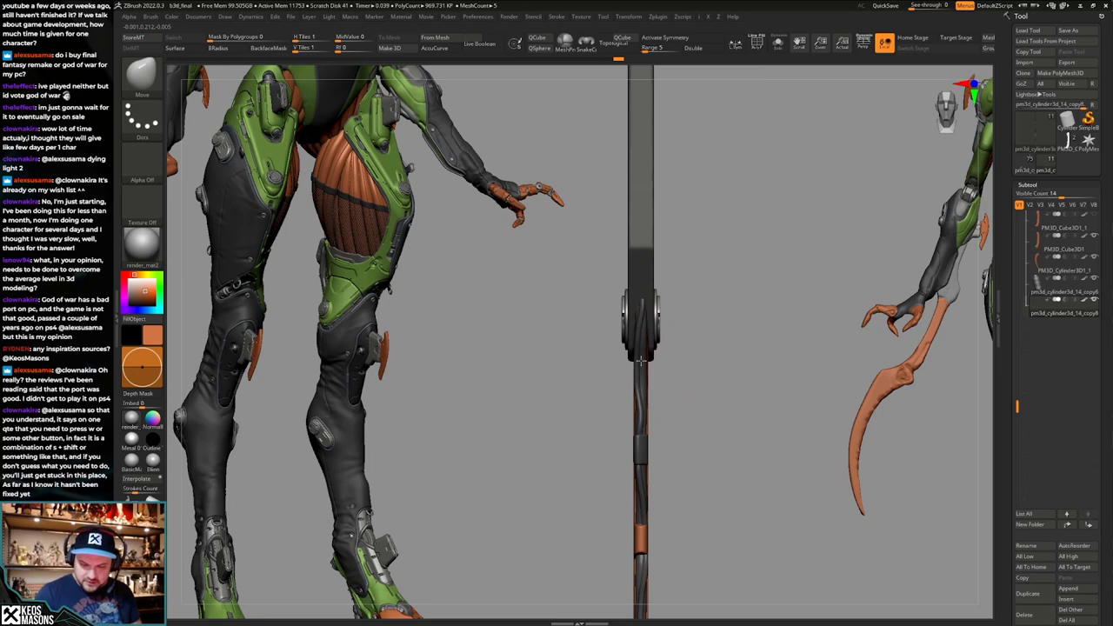
pyautogui.keyDown('shift'); pyautogui.moveTo(640, 360); pyautogui.dragTo(676, 370); pyautogui.keyUp('shift')
pyautogui.keyDown('alt'); pyautogui.moveTo(727, 430); pyautogui.dragTo(725, 394); pyautogui.keyUp('alt')
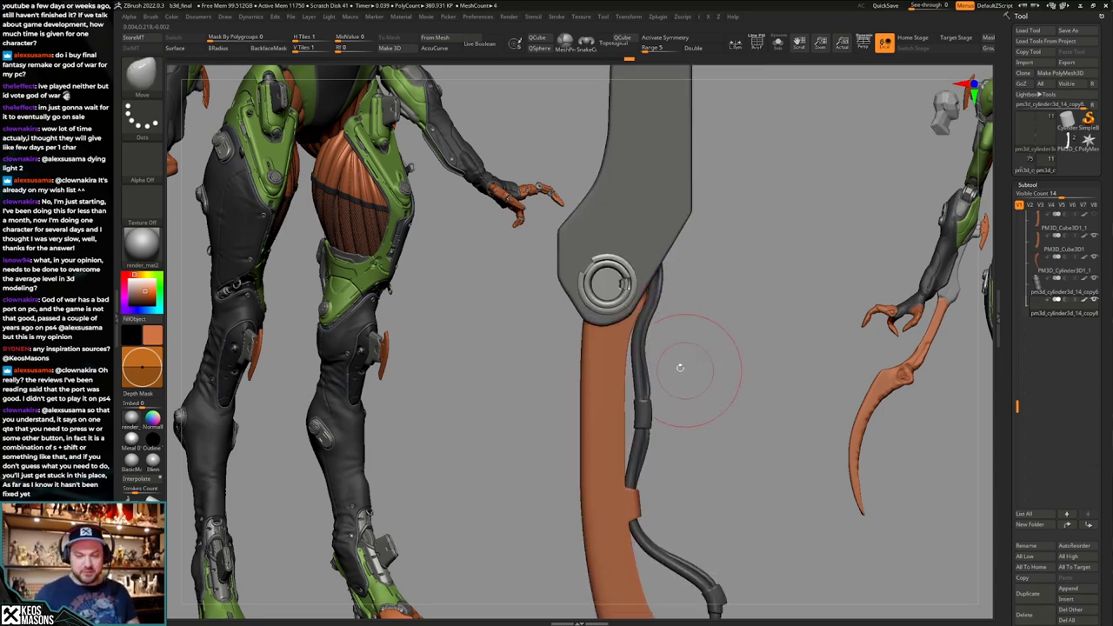
pyautogui.press('space')
pyautogui.press('space')
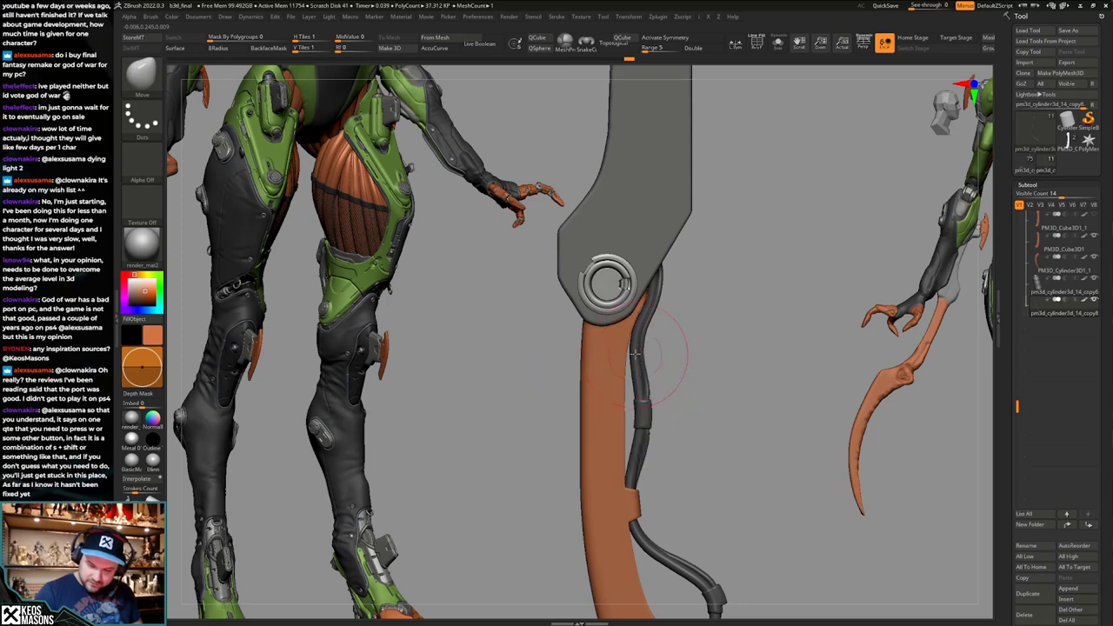
pyautogui.keyDown('ctrl'); pyautogui.moveTo(668, 354); pyautogui.dragTo(673, 321, button='right'); pyautogui.keyUp('ctrl')
pyautogui.moveTo(738, 385)
pyautogui.mouseDown()
pyautogui.moveTo(727, 409)
pyautogui.moveTo(748, 400)
pyautogui.mouseUp()
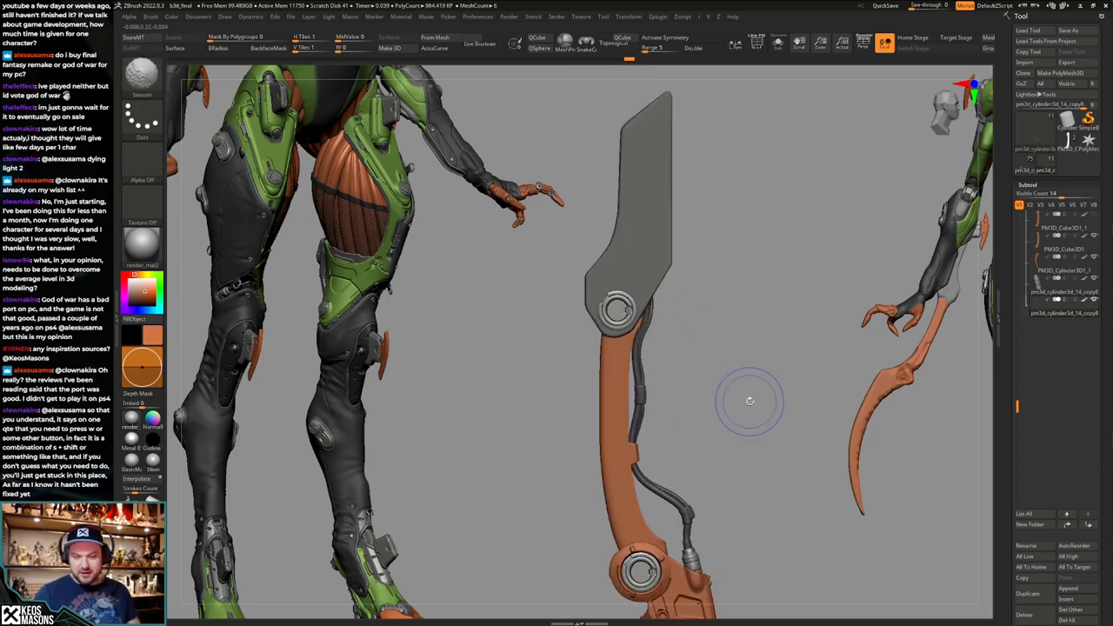
# Examine the cables, curved link, joints and blade from both sides.
pyautogui.keyDown('ctrl'); pyautogui.moveTo(748, 400); pyautogui.dragTo(732, 420, button='right'); pyautogui.keyUp('ctrl')
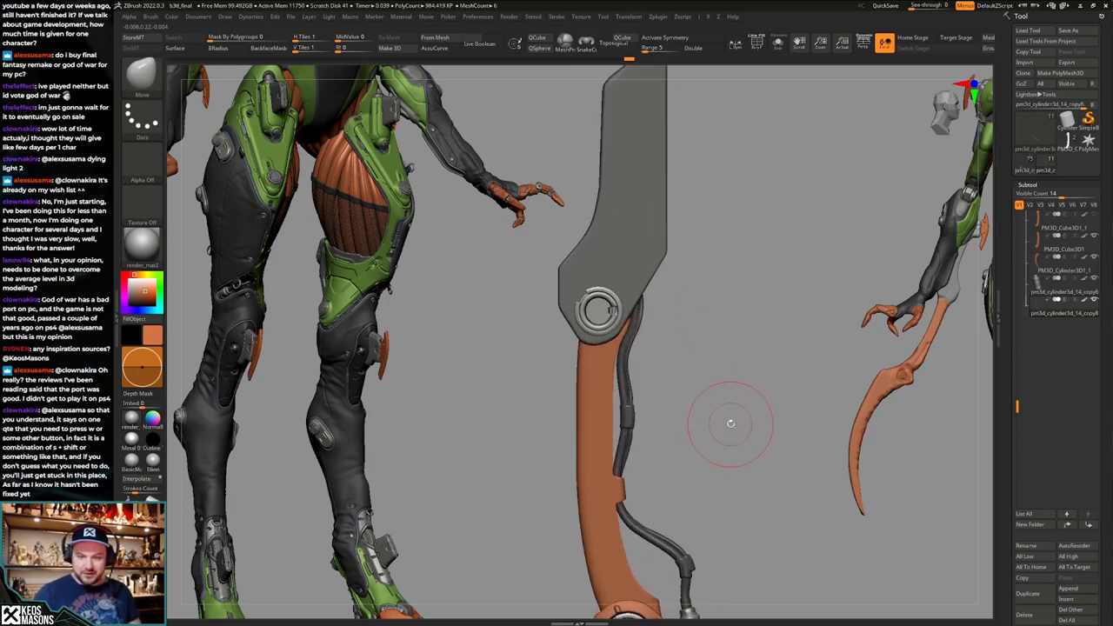
pyautogui.moveTo(733, 421); pyautogui.dragTo(687, 393)
pyautogui.hotkey('ctrl', 'z')
pyautogui.hotkey('ctrl', 'z')
pyautogui.hotkey('ctrl', 'z')
pyautogui.hotkey('ctrl', 'z')
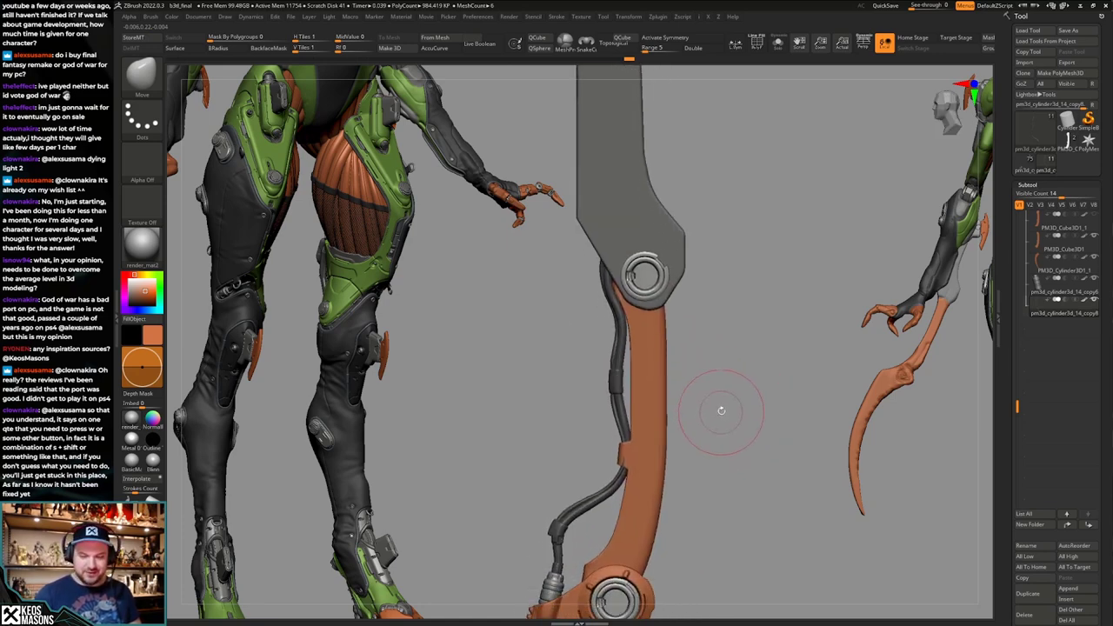
pyautogui.moveTo(712, 416)
pyautogui.keyDown('alt'); pyautogui.mouseDown()
pyautogui.moveTo(707, 390)
pyautogui.moveTo(700, 410)
pyautogui.moveTo(729, 423)
pyautogui.mouseUp(); pyautogui.keyUp('alt')
pyautogui.hotkey('ctrl', 'z')
pyautogui.hotkey('ctrl', 'z')
pyautogui.hotkey('ctrl', 'z')
pyautogui.hotkey('ctrl', 'z')
pyautogui.hotkey('ctrl', 'z')
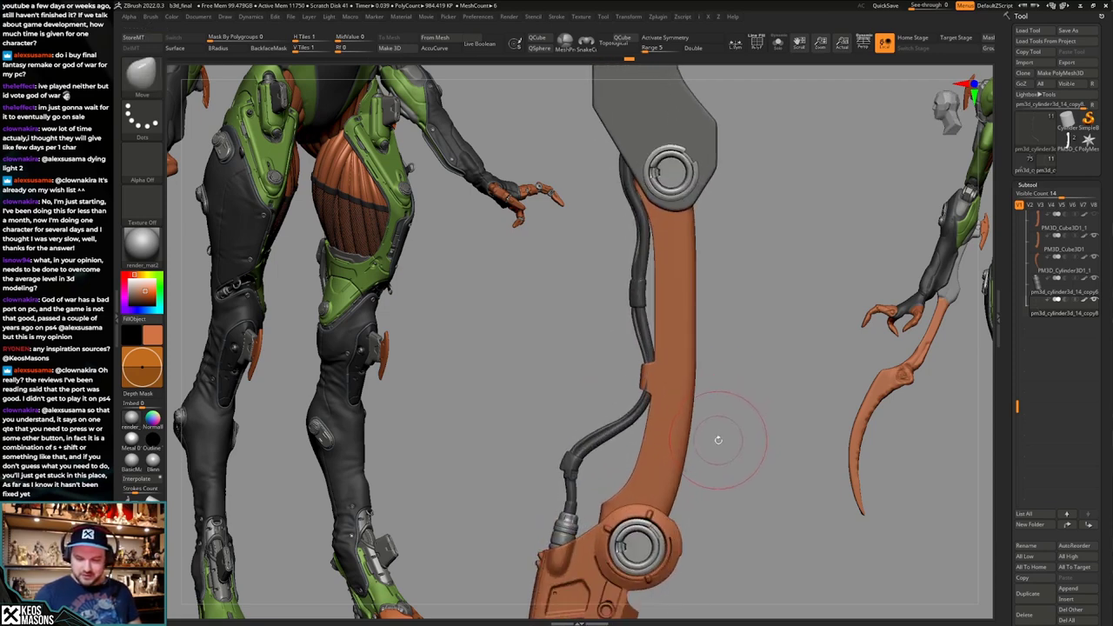
pyautogui.keyDown('alt'); pyautogui.moveTo(718, 440); pyautogui.dragTo(715, 417); pyautogui.keyUp('alt')
pyautogui.hotkey('ctrl', 'z')
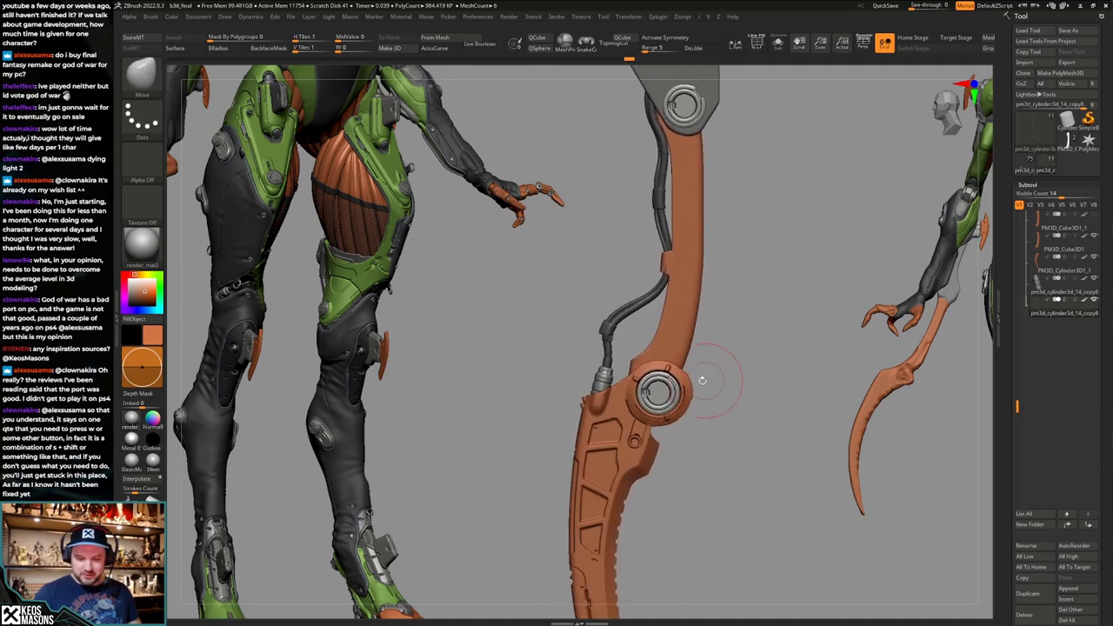
pyautogui.hotkey('ctrl', 'z')
pyautogui.hotkey('ctrl', 'z')
pyautogui.hotkey('ctrl', 'z')
pyautogui.hotkey('ctrl', 'z')
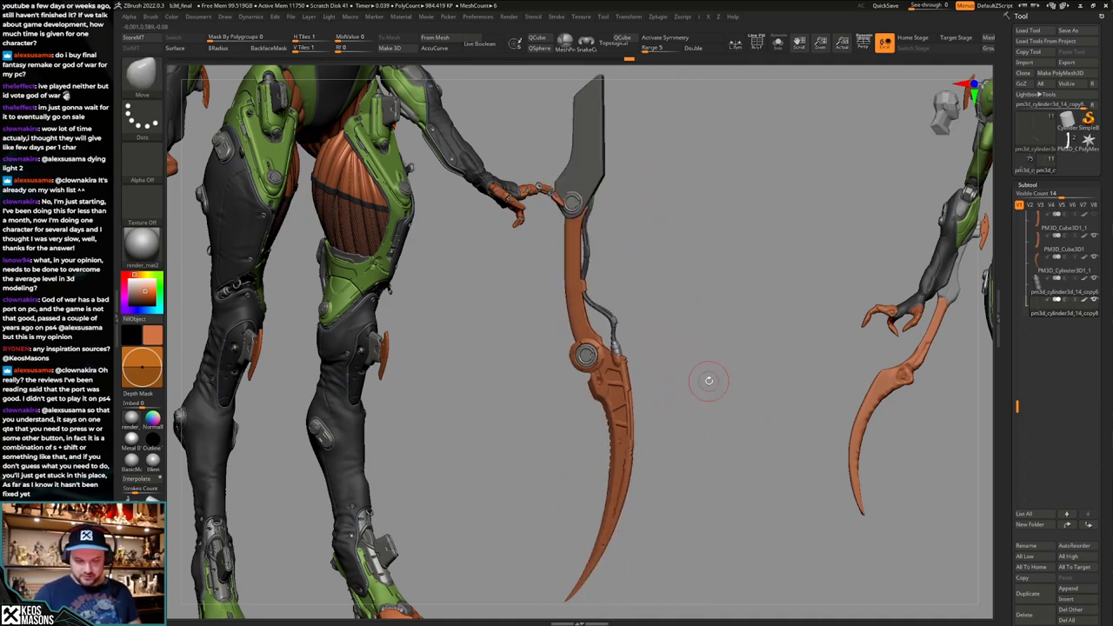
pyautogui.hotkey('ctrl', 'z')
pyautogui.hotkey('ctrl', 'z')
pyautogui.hotkey('ctrl', 'z')
pyautogui.hotkey('ctrl', 'z')
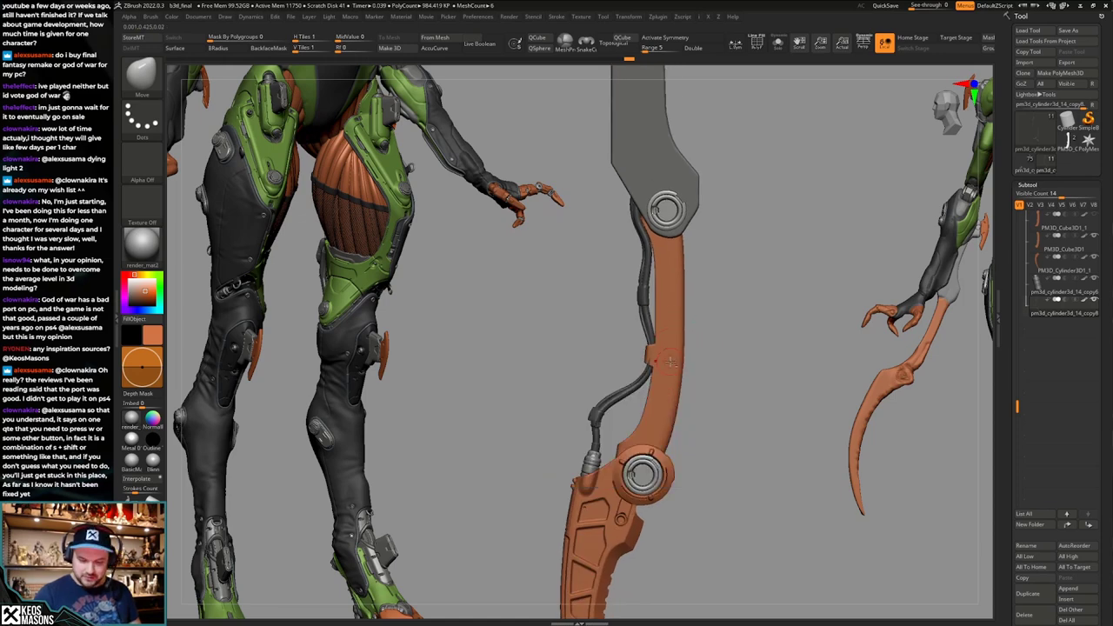
# Select the curved link, adjust its crease level and subdivision with the polyframe shown, and hide the polyframe.
pyautogui.hotkey('ctrl', 'z')
pyautogui.hotkey('ctrl', 'z')
pyautogui.hotkey('ctrl', 'z')
pyautogui.hotkey('ctrl', 'z')
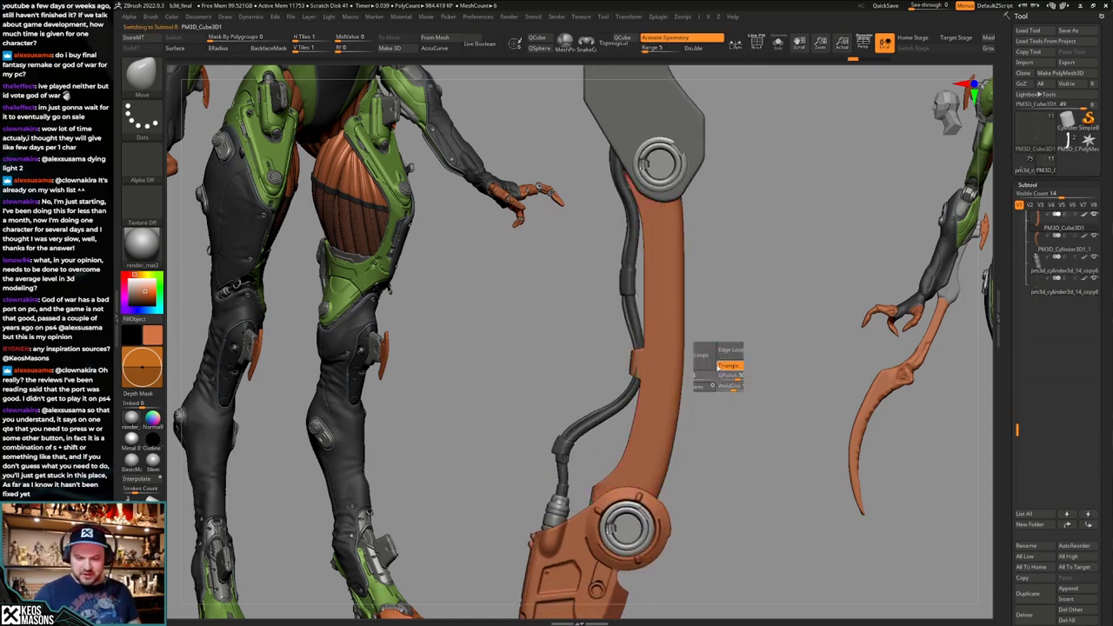
pyautogui.hotkey('shift', 'f')
pyautogui.moveTo(742, 394)
pyautogui.keyDown('alt'); pyautogui.mouseDown()
pyautogui.moveTo(755, 334)
pyautogui.moveTo(737, 382)
pyautogui.mouseUp(); pyautogui.keyUp('alt')
pyautogui.hotkey('shift', 'f')
pyautogui.hotkey('shift', 'f')
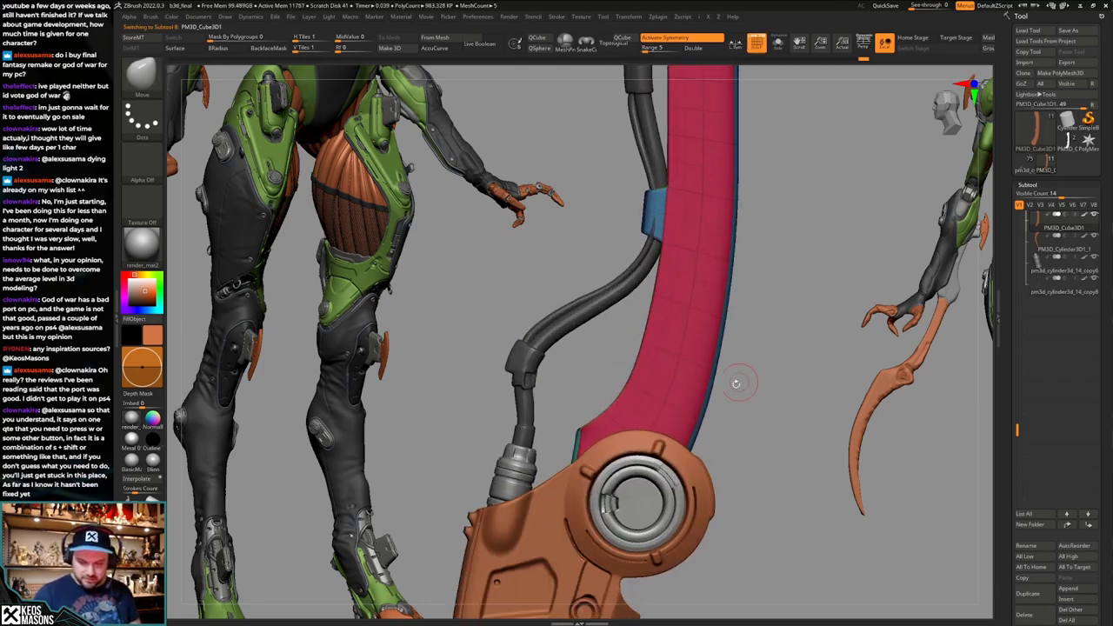
pyautogui.keyDown('alt'); pyautogui.click(553, 515); pyautogui.keyUp('alt')
pyautogui.hotkey('ctrl', 'z')
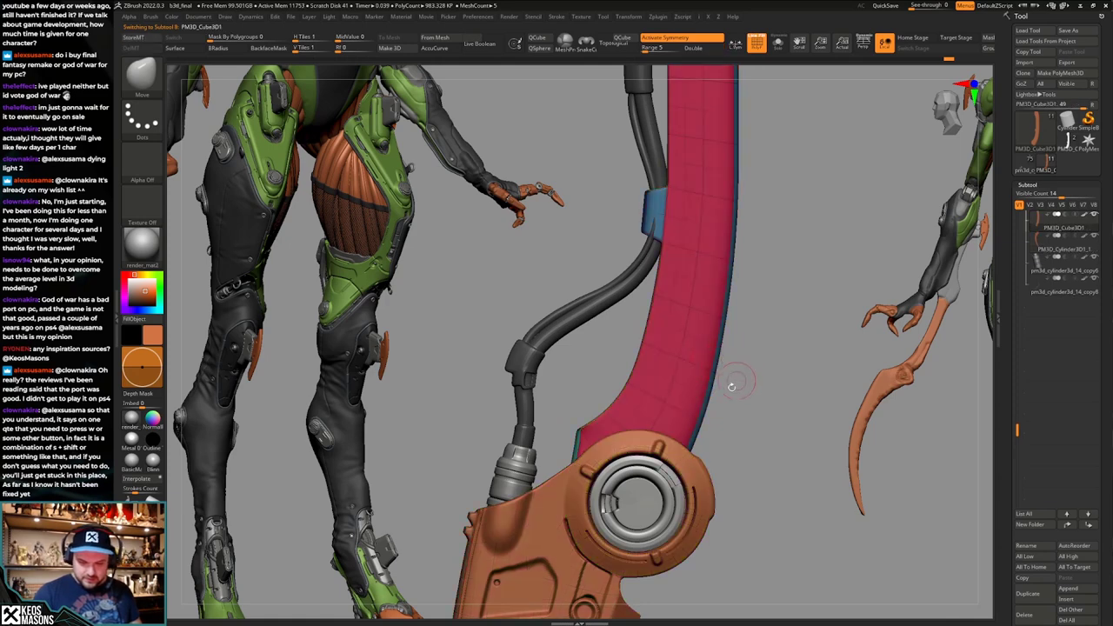
pyautogui.keyDown('alt'); pyautogui.click(568, 517); pyautogui.keyUp('alt')
pyautogui.press('x')
pyautogui.keyDown('alt'); pyautogui.click(712, 318); pyautogui.keyUp('alt')
pyautogui.press('x')
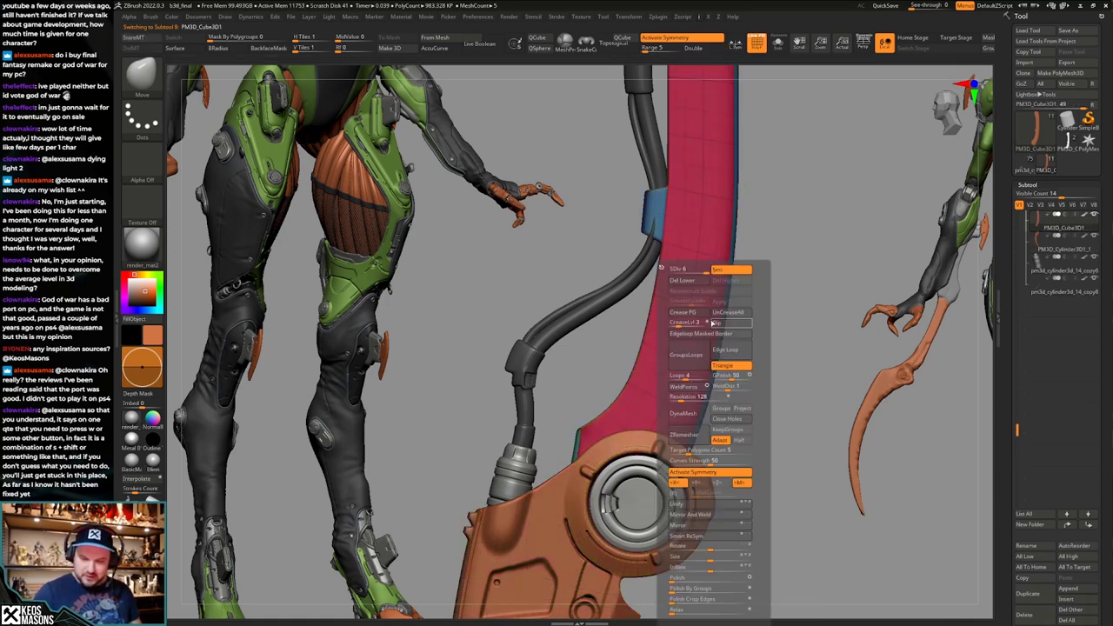
pyautogui.keyDown('alt'); pyautogui.moveTo(769, 270); pyautogui.dragTo(758, 395); pyautogui.keyUp('alt')
pyautogui.hotkey('shift', 'f')
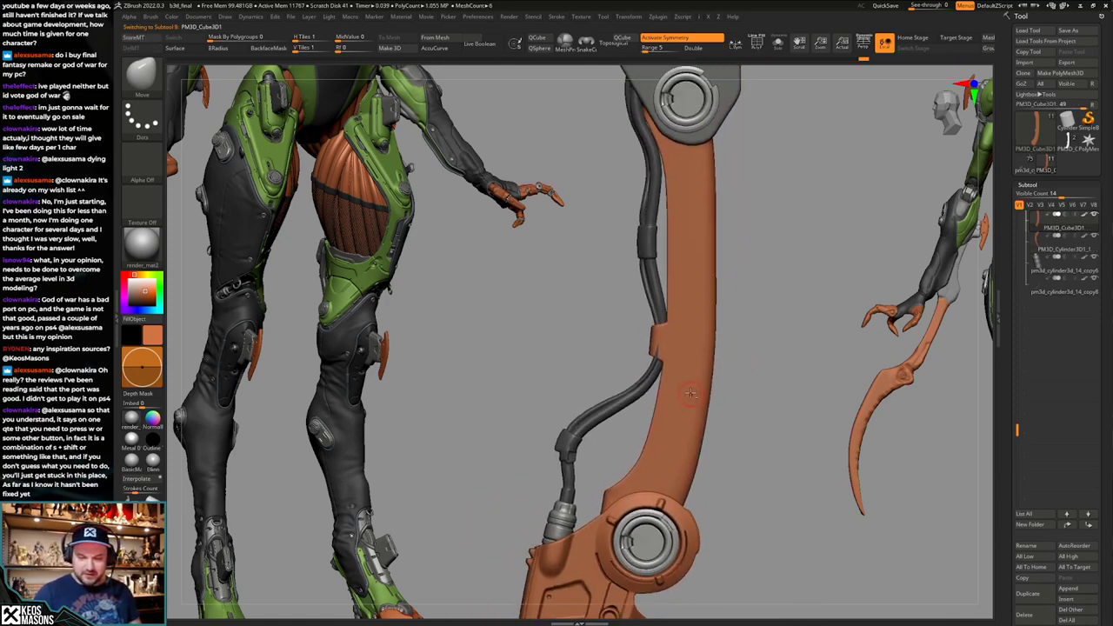
# Try painting a mask over the lower half of the curved link's side face.
pyautogui.press('space')
pyautogui.keyDown('ctrl'); pyautogui.moveTo(670, 392); pyautogui.dragTo(660, 436); pyautogui.keyUp('ctrl')
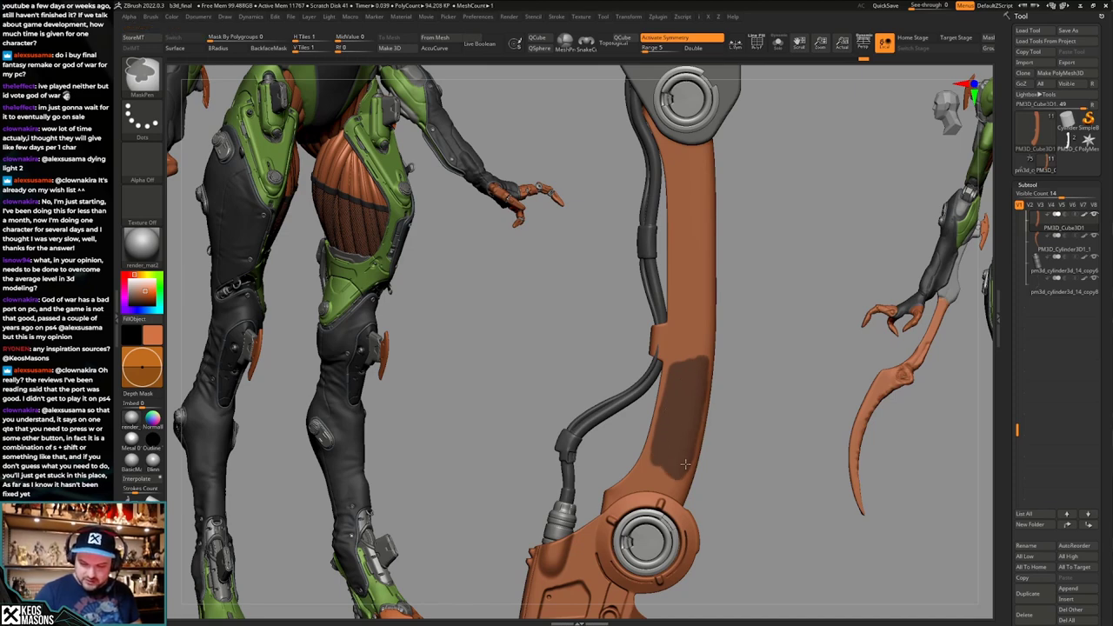
pyautogui.keyDown('ctrl'); pyautogui.moveTo(699, 366); pyautogui.dragTo(708, 377); pyautogui.keyUp('ctrl')
pyautogui.keyDown('alt'); pyautogui.moveTo(735, 382); pyautogui.dragTo(737, 356); pyautogui.keyUp('alt')
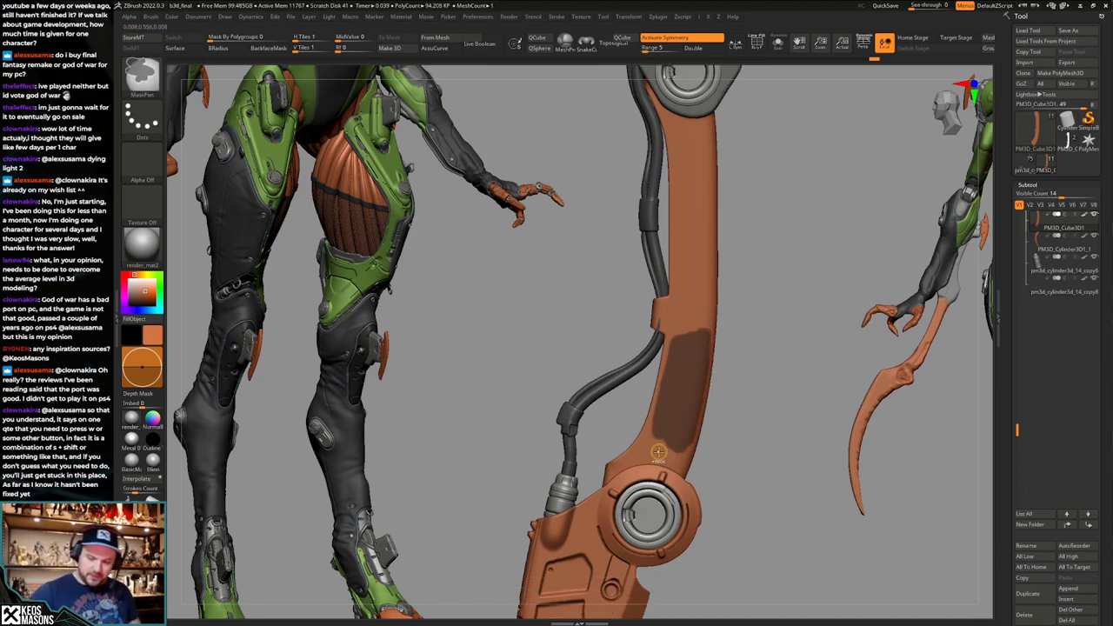
pyautogui.moveTo(733, 294)
pyautogui.keyDown('alt'); pyautogui.mouseDown()
pyautogui.moveTo(709, 389)
pyautogui.moveTo(721, 370)
pyautogui.moveTo(731, 387)
pyautogui.mouseUp(); pyautogui.keyUp('alt')
# Isolate the link's side face with the polyframe shown, shrink its visible area, mask it and reveal the whole link.
pyautogui.hotkey('shift', 'f')
pyautogui.keyDown('ctrl'); pyautogui.keyDown('shift'); pyautogui.click(675, 387); pyautogui.keyUp('shift'); pyautogui.keyUp('ctrl')
pyautogui.hotkey('alt', 's')
pyautogui.hotkey('ctrl', 'shift', 's')
pyautogui.hotkey('ctrl', 'shift', 's')
pyautogui.hotkey('ctrl', 'shift', 's')
pyautogui.hotkey('ctrl', 'shift', 's')
pyautogui.hotkey('ctrl', 'shift', 's')
pyautogui.hotkey('ctrl', 'shift', 's')
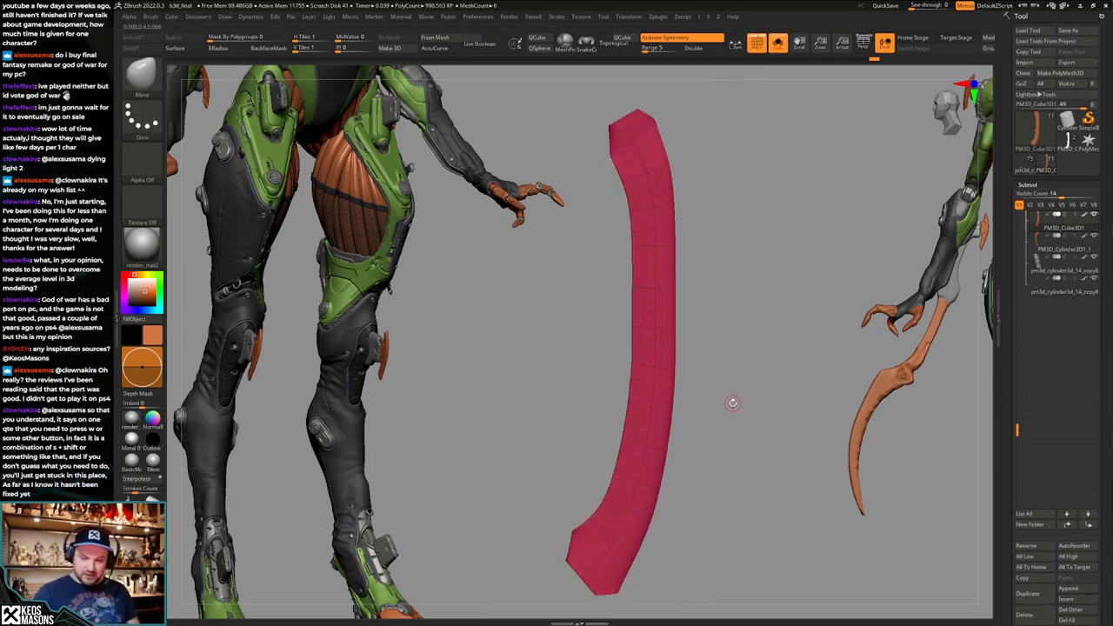
pyautogui.keyDown('ctrl'); pyautogui.click(738, 397); pyautogui.keyUp('ctrl')
pyautogui.keyDown('ctrl'); pyautogui.keyDown('shift'); pyautogui.click(758, 383); pyautogui.keyUp('shift'); pyautogui.keyUp('ctrl')
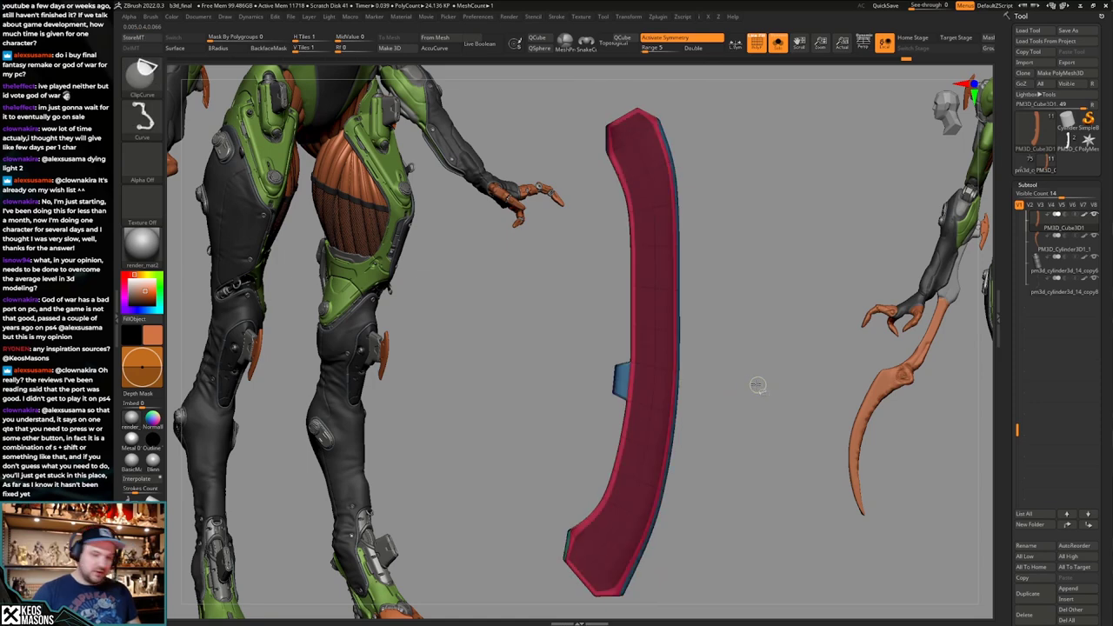
# Undo the face mask, shrink the isolated area further and mask it again for a wider unmasked border.
pyautogui.hotkey('ctrl', 'z')
pyautogui.hotkey('ctrl', 'z')
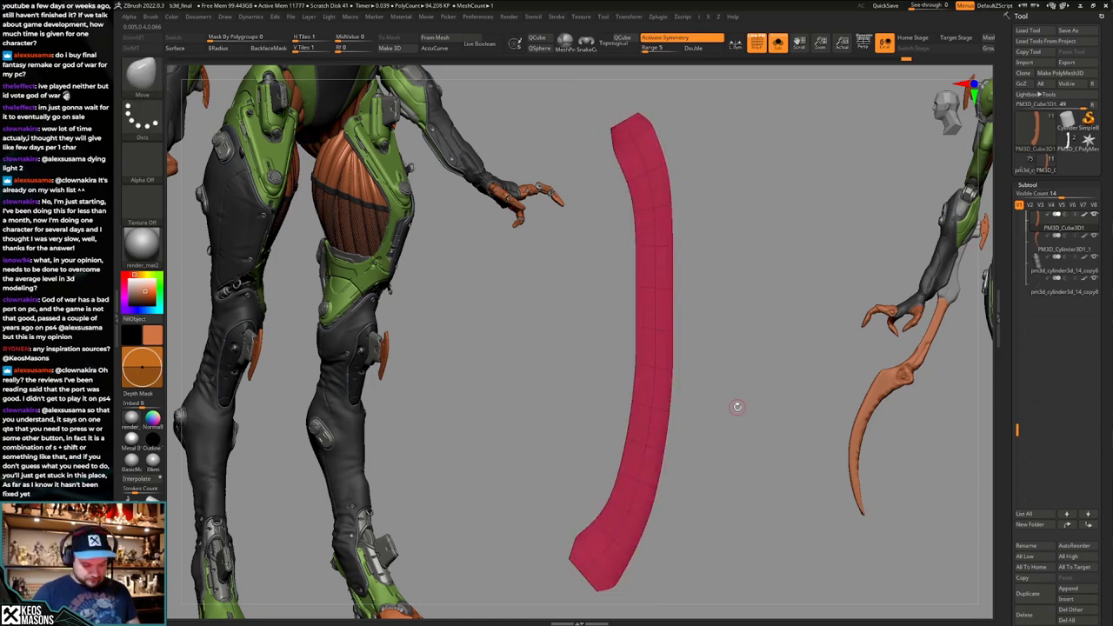
pyautogui.hotkey('ctrl', 'shift', 's')
pyautogui.hotkey('ctrl', 'shift', 's')
pyautogui.hotkey('ctrl', 'shift', 's')
pyautogui.keyDown('ctrl'); pyautogui.click(740, 398); pyautogui.keyUp('ctrl')
pyautogui.keyDown('ctrl'); pyautogui.keyDown('shift'); pyautogui.click(743, 394); pyautogui.keyUp('shift'); pyautogui.keyUp('ctrl')
# Hide the polyframe, solo the link and cut its face mask diagonally at the lower end.
pyautogui.hotkey('ctrl', 'shift', 'z')
pyautogui.hotkey('ctrl', 'shift', 'z')
pyautogui.hotkey('ctrl', 'shift', 'z')
pyautogui.hotkey('ctrl', 'shift', 'z')
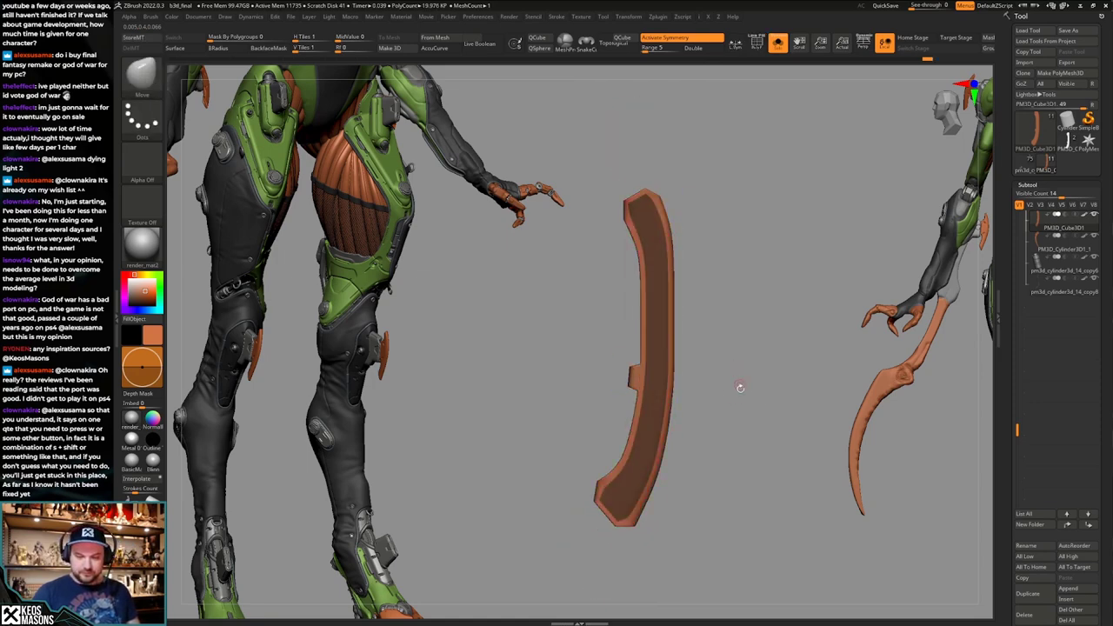
pyautogui.hotkey('alt', 's')
pyautogui.keyDown('alt'); pyautogui.moveTo(682, 446); pyautogui.dragTo(686, 397); pyautogui.keyUp('alt')
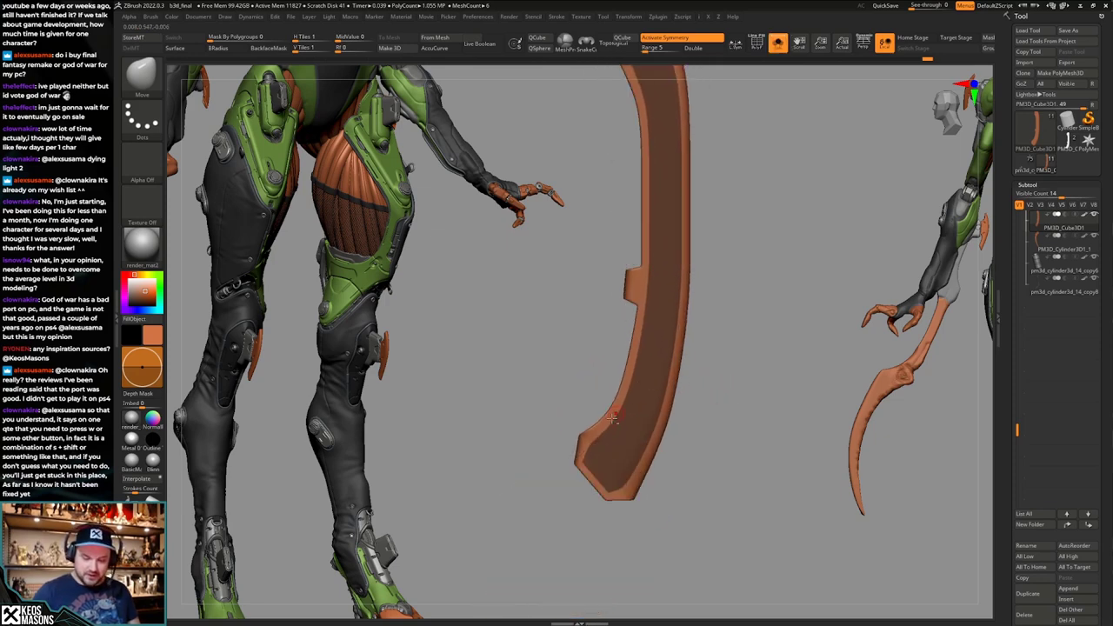
pyautogui.keyDown('alt'); pyautogui.moveTo(580, 437); pyautogui.dragTo(588, 408); pyautogui.keyUp('alt')
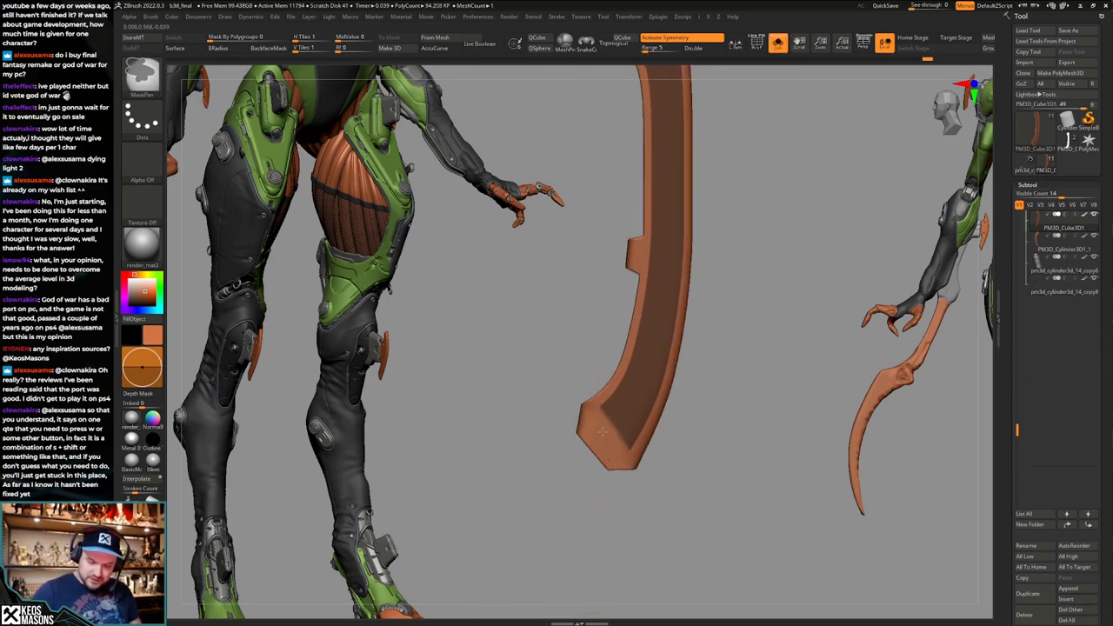
# Redo the diagonal cut at the mask's lower end, comparing it with the lower joint in view.
pyautogui.hotkey('ctrl', 'shift', 'z')
pyautogui.hotkey('ctrl', 'shift', 'z')
pyautogui.hotkey('ctrl', 'shift', 'z')
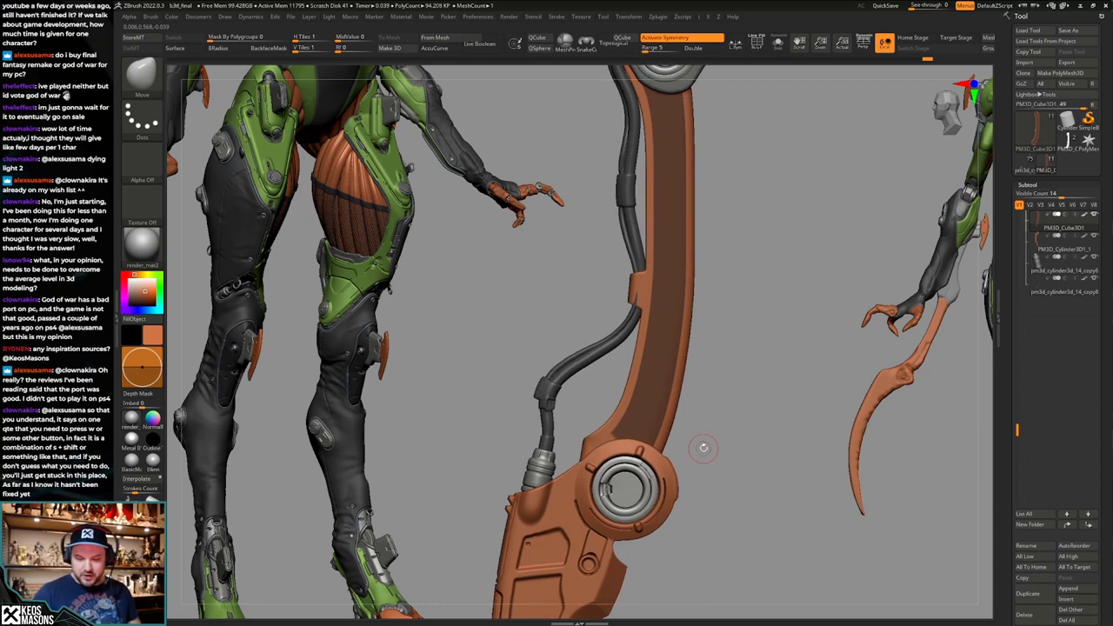
pyautogui.hotkey('ctrl', 'z')
pyautogui.hotkey('ctrl', 'z')
pyautogui.hotkey('ctrl', 'z')
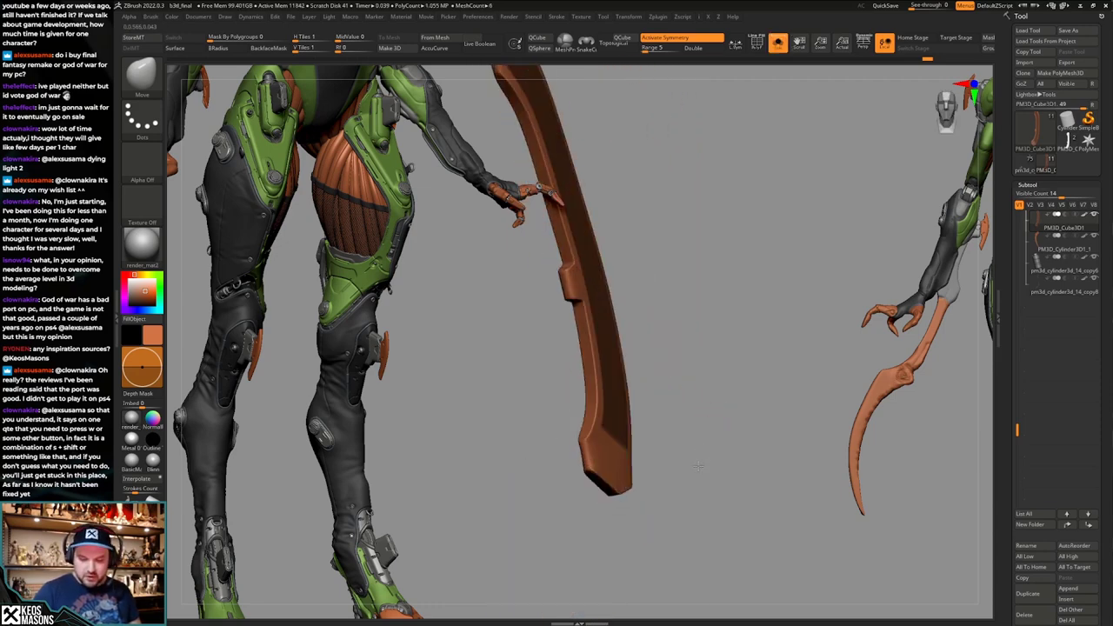
pyautogui.hotkey('alt', 's')
pyautogui.moveTo(664, 449); pyautogui.dragTo(736, 402)
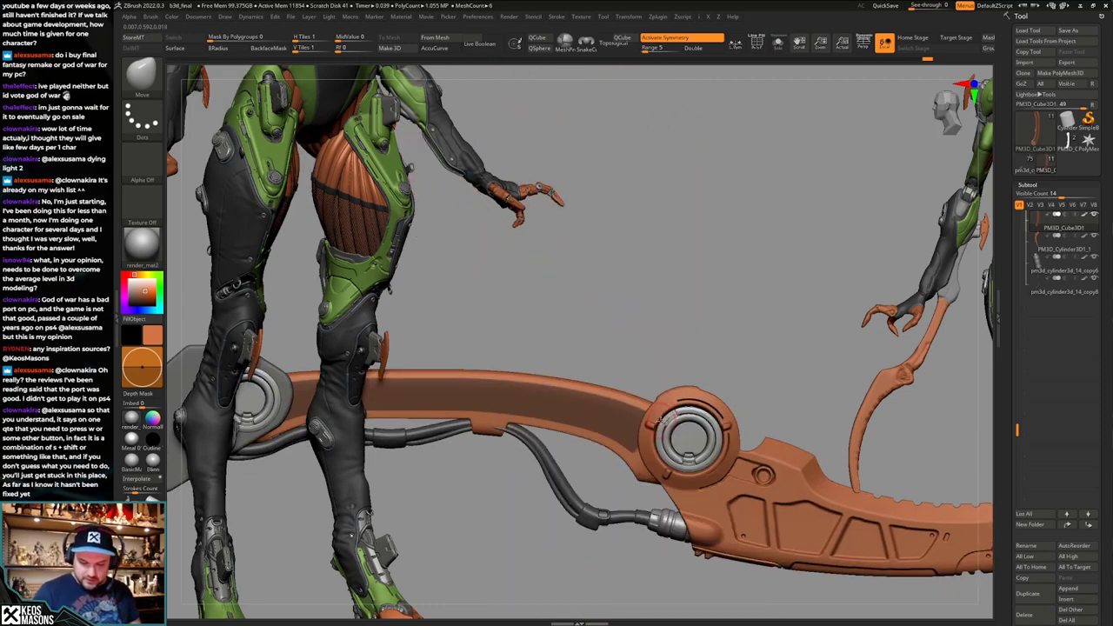
pyautogui.hotkey('alt', 's')
pyautogui.hotkey('ctrl', 'shift', 'z')
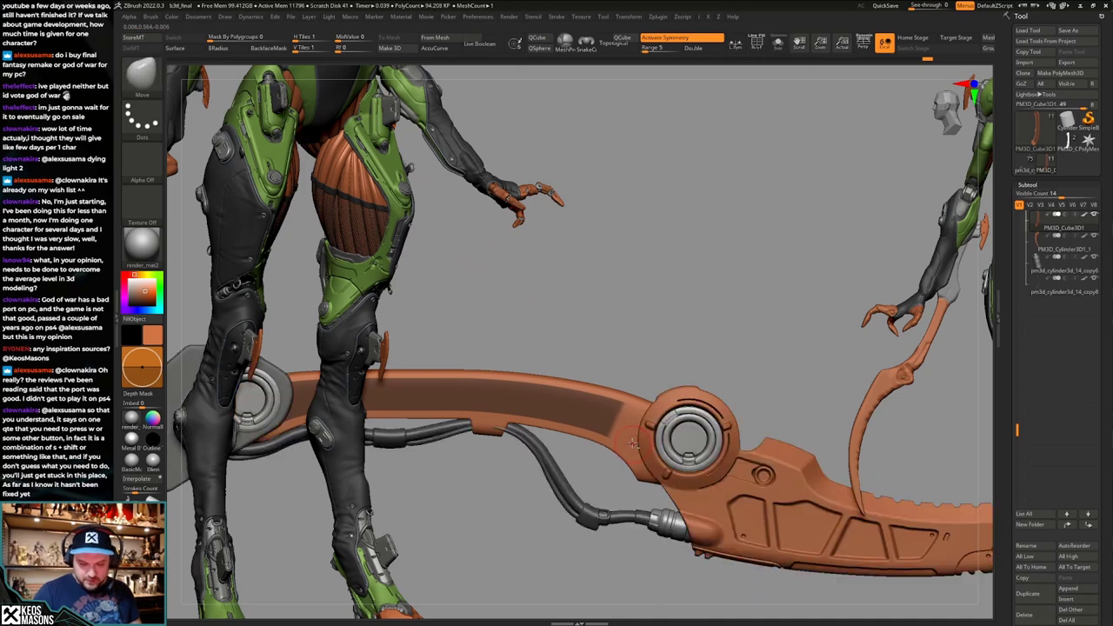
pyautogui.hotkey('ctrl', 'z')
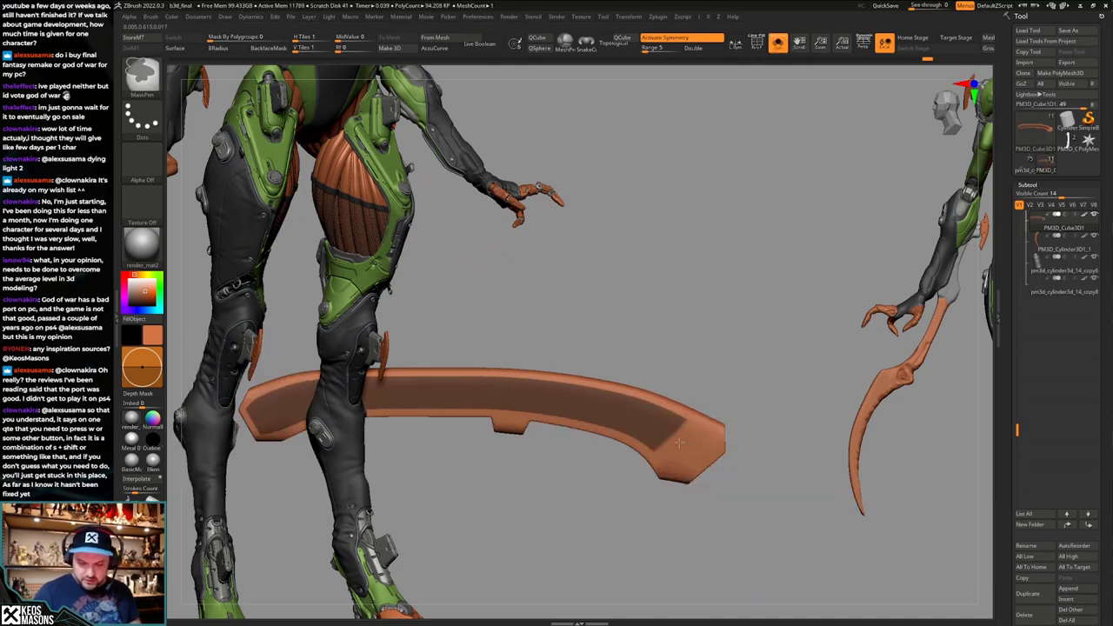
# Cut the face mask diagonally at the link's upper end, mirroring the slanted lower end.
pyautogui.hotkey('alt', 's')
pyautogui.keyDown('alt'); pyautogui.moveTo(609, 445); pyautogui.dragTo(762, 452); pyautogui.keyUp('alt')
pyautogui.hotkey('ctrl', 'z')
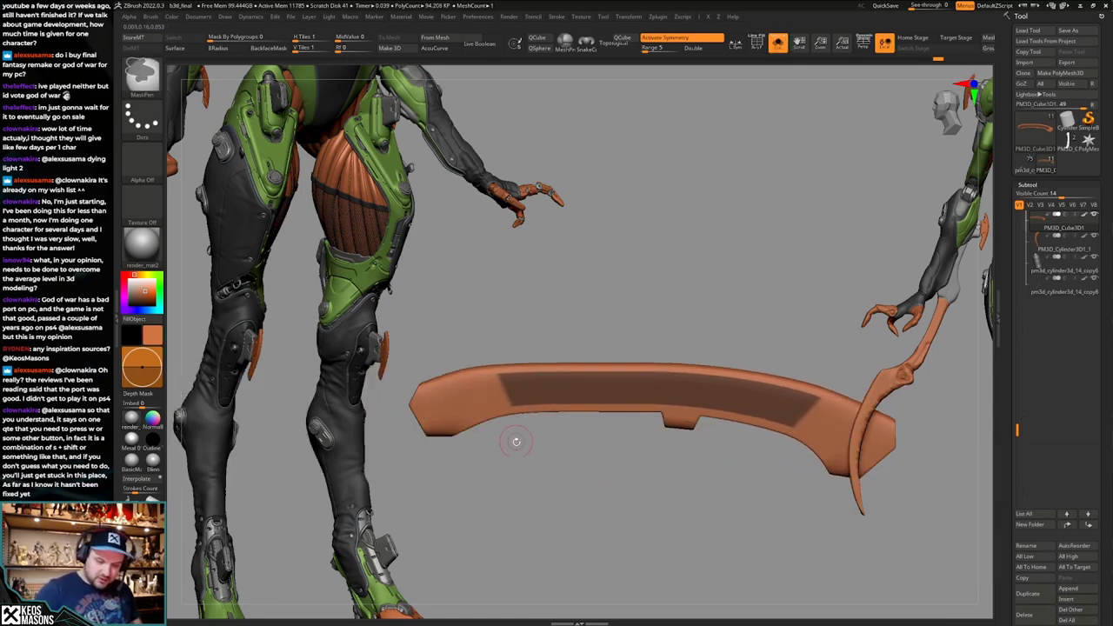
pyautogui.hotkey('ctrl', 'shift', 'z')
# Adjust the slanted ends of the face mask beside both joints and check the link from several angles.
pyautogui.moveTo(610, 479)
pyautogui.keyDown('shift'); pyautogui.mouseDown()
pyautogui.moveTo(686, 422)
pyautogui.moveTo(685, 467)
pyautogui.moveTo(705, 394)
pyautogui.moveTo(707, 420)
pyautogui.moveTo(765, 320)
pyautogui.mouseUp(); pyautogui.keyUp('shift')
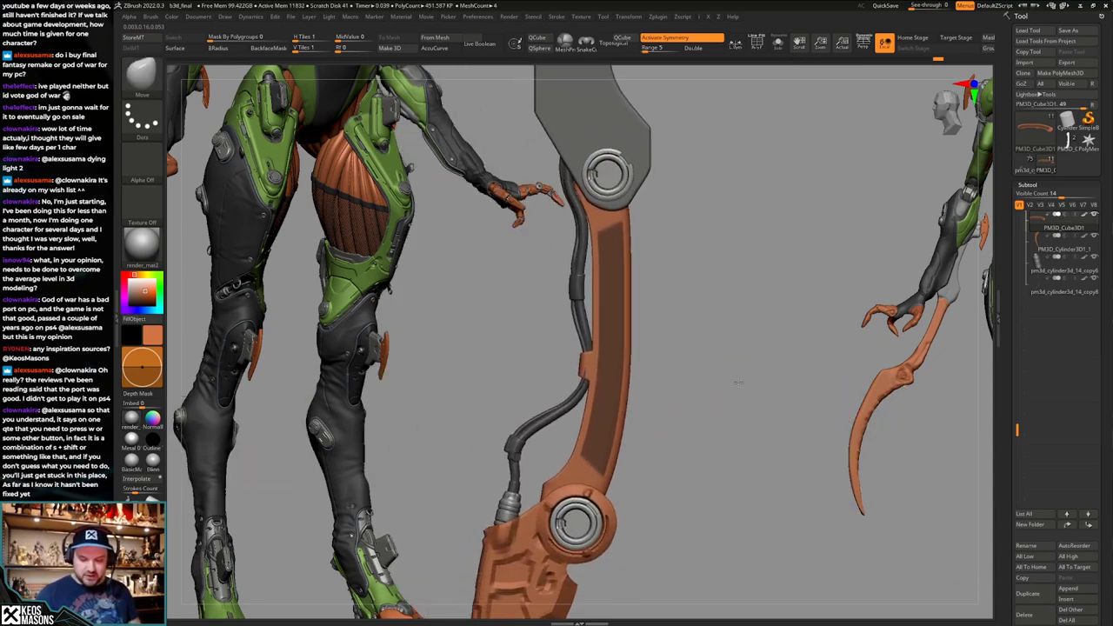
pyautogui.moveTo(687, 404)
pyautogui.keyDown('alt'); pyautogui.mouseDown()
pyautogui.moveTo(705, 422)
pyautogui.moveTo(707, 387)
pyautogui.mouseUp(); pyautogui.keyUp('alt')
pyautogui.hotkey('ctrl', 'z')
pyautogui.hotkey('ctrl', 'z')
pyautogui.hotkey('ctrl', 'z')
pyautogui.hotkey('ctrl', 'z')
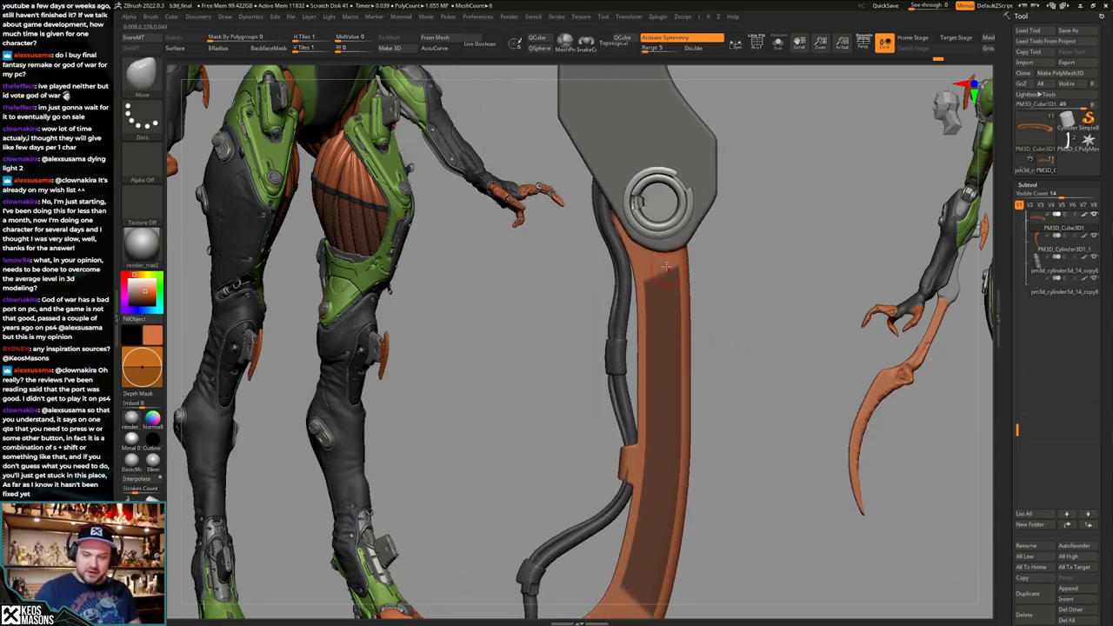
pyautogui.keyDown('alt'); pyautogui.moveTo(724, 282); pyautogui.dragTo(710, 170); pyautogui.keyUp('alt')
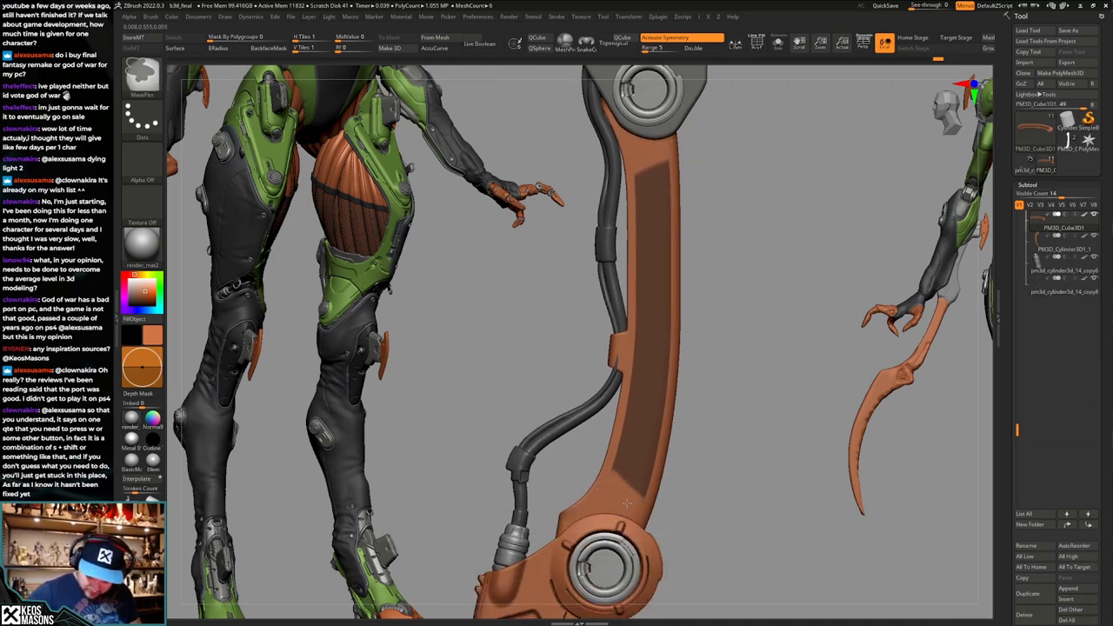
pyautogui.hotkey('alt', 's')
pyautogui.moveTo(686, 522); pyautogui.dragTo(733, 504)
pyautogui.hotkey('alt', 's')
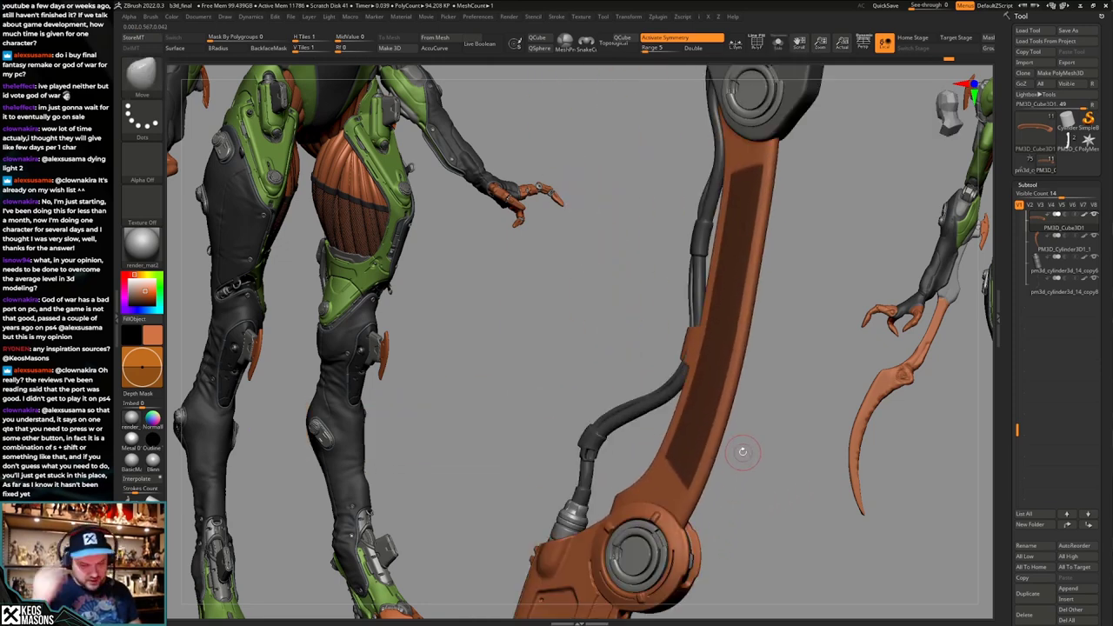
pyautogui.keyDown('shift'); pyautogui.moveTo(743, 451); pyautogui.dragTo(727, 417); pyautogui.keyUp('shift')
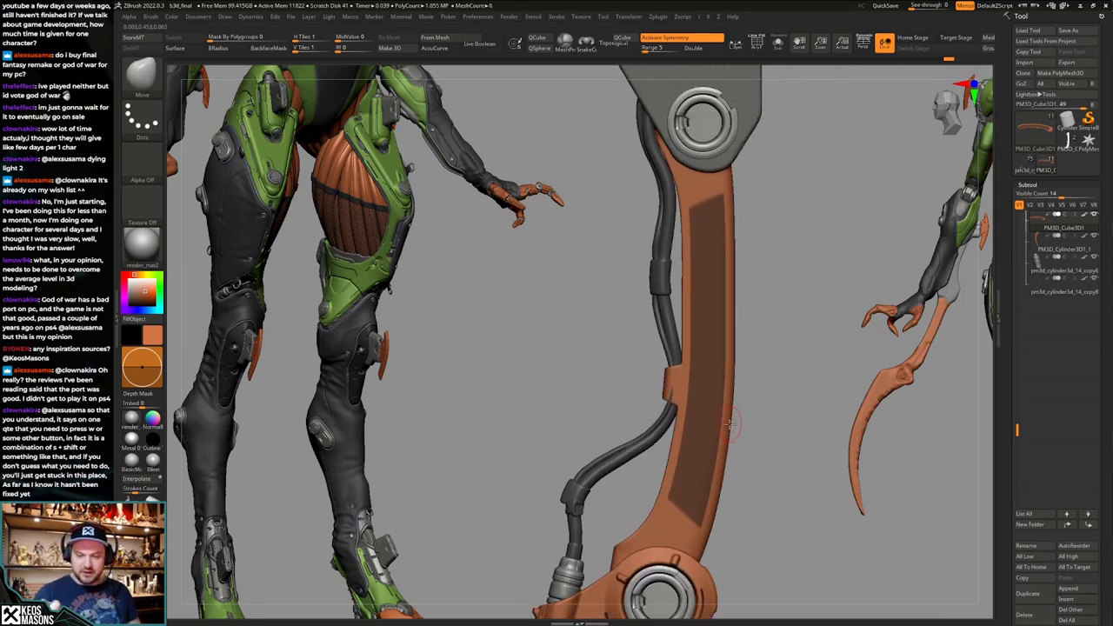
pyautogui.moveTo(744, 470); pyautogui.dragTo(738, 424)
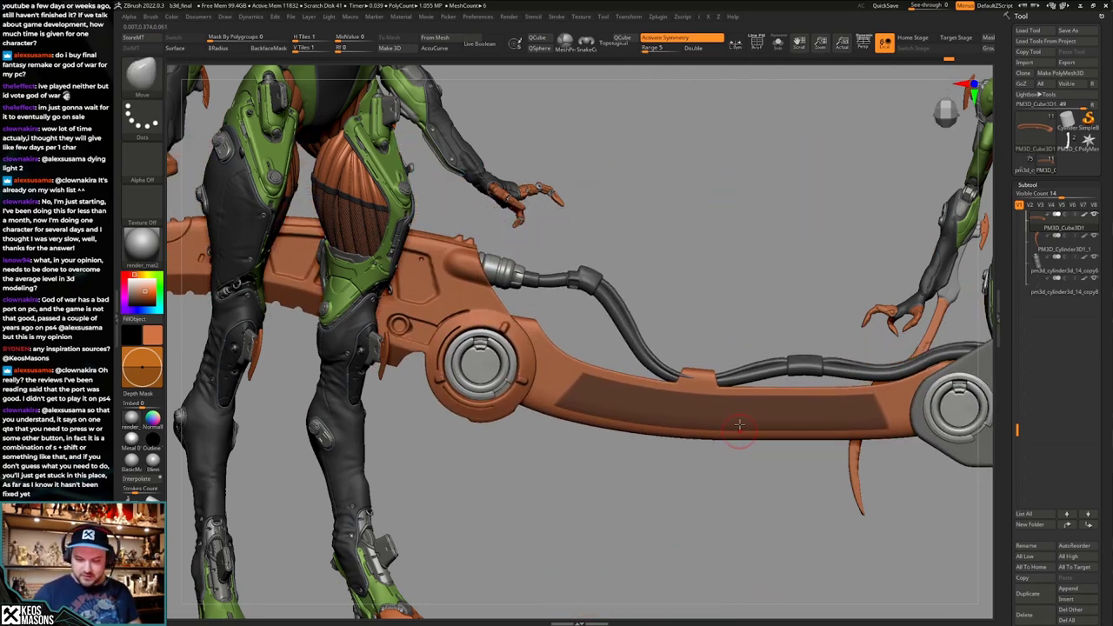
# Split the face mask into two panels with an unmasked gap beside the cable-holding block.
pyautogui.press('ctrl')
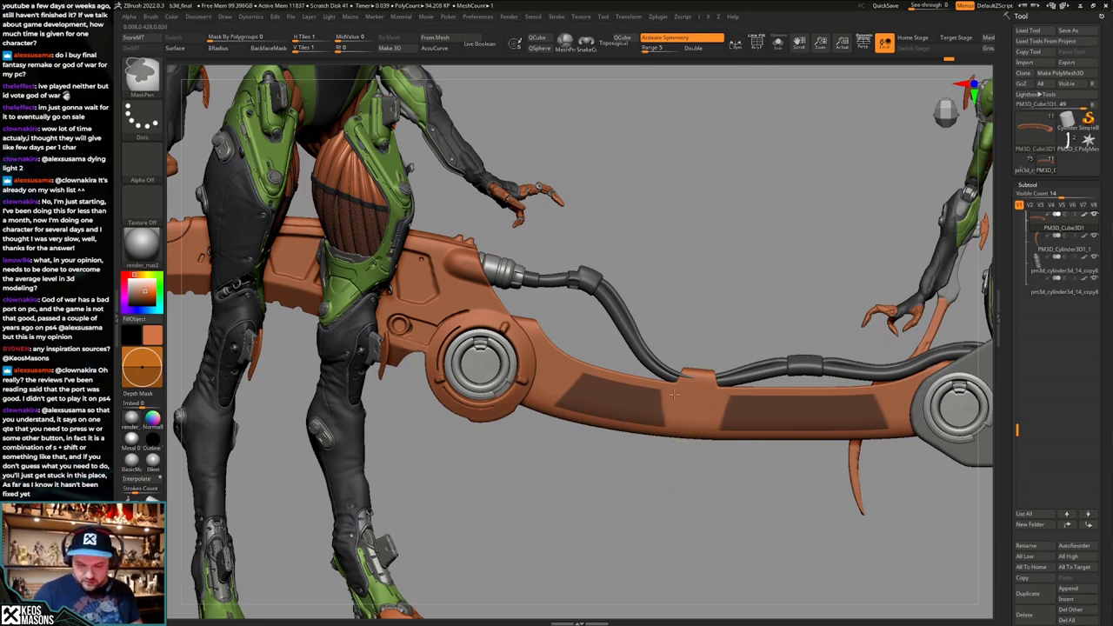
pyautogui.moveTo(686, 452)
pyautogui.keyDown('ctrl'); pyautogui.mouseDown(button='right')
pyautogui.moveTo(687, 419)
pyautogui.moveTo(734, 391)
pyautogui.moveTo(733, 418)
pyautogui.moveTo(709, 436)
pyautogui.mouseUp(button='right'); pyautogui.keyUp('ctrl')
pyautogui.rightClick(691, 425)
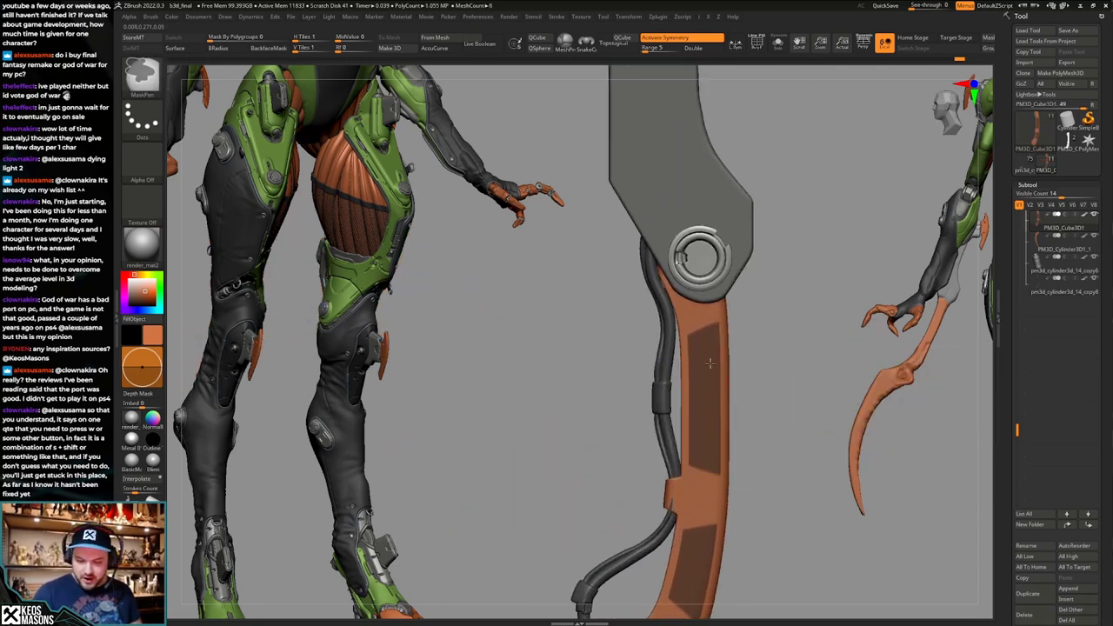
pyautogui.keyDown('ctrl'); pyautogui.moveTo(687, 325); pyautogui.dragTo(688, 358, button='right'); pyautogui.keyUp('ctrl')
pyautogui.moveTo(769, 401)
pyautogui.mouseDown(button='right')
pyautogui.moveTo(746, 406)
pyautogui.moveTo(788, 459)
pyautogui.moveTo(721, 410)
pyautogui.moveTo(743, 404)
pyautogui.mouseUp(button='right')
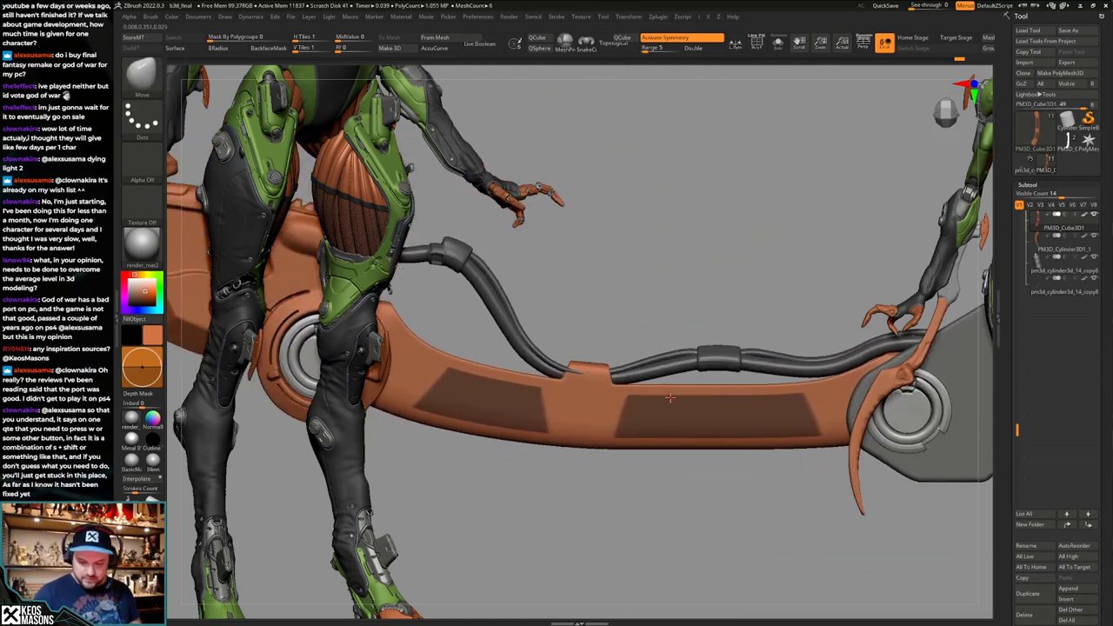
pyautogui.rightClick(669, 401)
pyautogui.rightClick(670, 399)
pyautogui.keyDown('alt'); pyautogui.moveTo(671, 430); pyautogui.dragTo(680, 383, button='right'); pyautogui.keyUp('alt')
# Clear the two-panel mask and isolate the link's side face.
pyautogui.keyDown('ctrl'); pyautogui.moveTo(687, 330); pyautogui.dragTo(703, 350); pyautogui.keyUp('ctrl')
pyautogui.hotkey('ctrl', 'd')
pyautogui.moveTo(644, 439); pyautogui.dragTo(712, 418, button='right')
pyautogui.hotkey('shift', 'f')
pyautogui.hotkey('shift', 'f')
pyautogui.keyDown('ctrl'); pyautogui.keyDown('shift'); pyautogui.click(702, 414); pyautogui.keyUp('shift'); pyautogui.keyUp('ctrl')
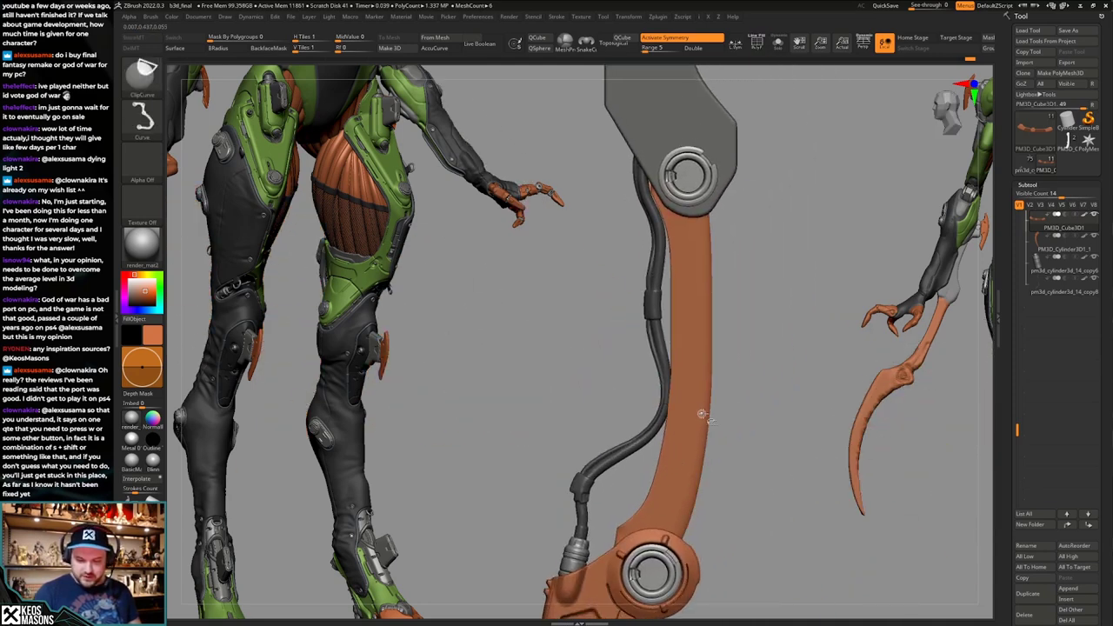
# Shrink the visible side face until a suitable border is left, mask it and reveal the whole link.
pyautogui.keyDown('ctrl'); pyautogui.click(784, 420); pyautogui.keyUp('ctrl')
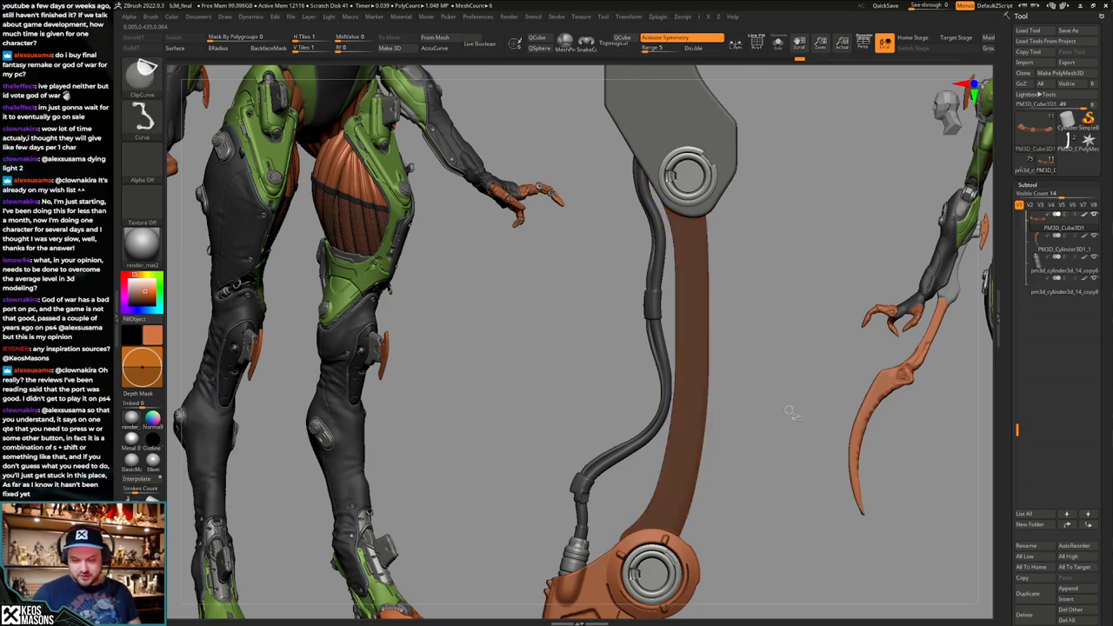
pyautogui.keyDown('ctrl'); pyautogui.keyDown('shift'); pyautogui.click(790, 413); pyautogui.keyUp('shift'); pyautogui.keyUp('ctrl')
pyautogui.hotkey('ctrl', 'z')
pyautogui.keyDown('ctrl'); pyautogui.click(781, 422); pyautogui.keyUp('ctrl')
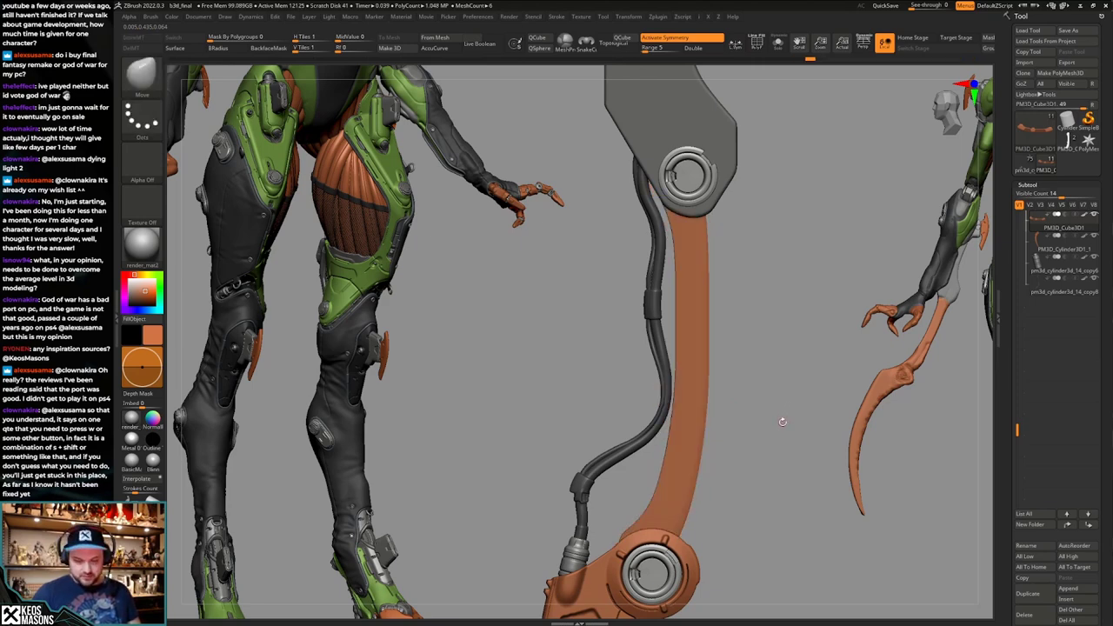
pyautogui.keyDown('ctrl'); pyautogui.click(781, 419); pyautogui.keyUp('ctrl')
pyautogui.keyDown('ctrl'); pyautogui.keyDown('shift'); pyautogui.click(784, 417); pyautogui.keyUp('shift'); pyautogui.keyUp('ctrl')
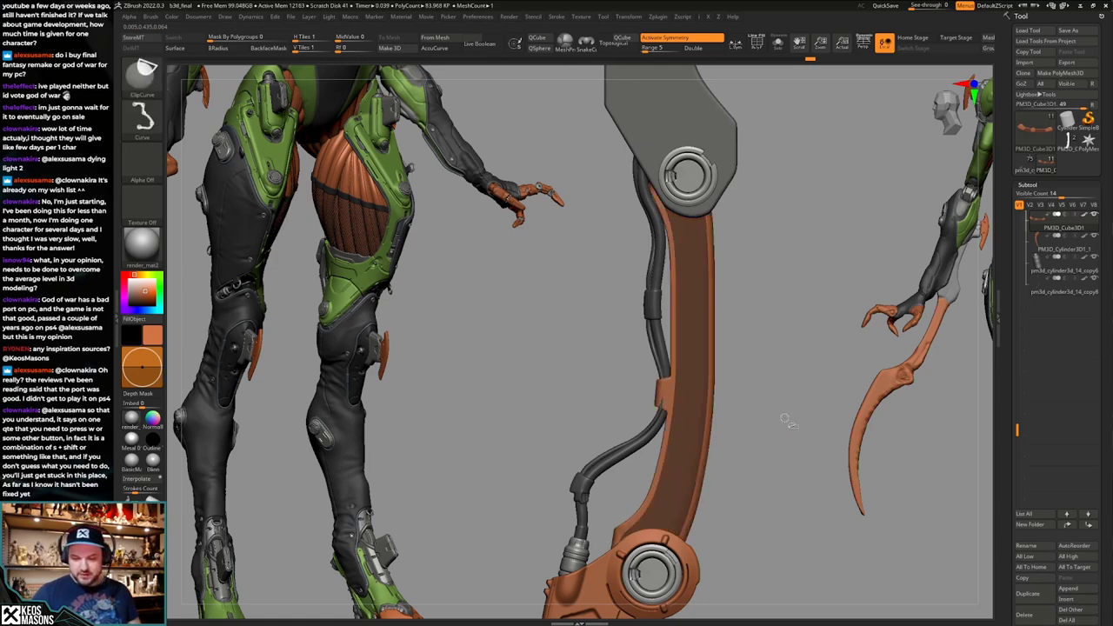
pyautogui.hotkey('ctrl', 'z')
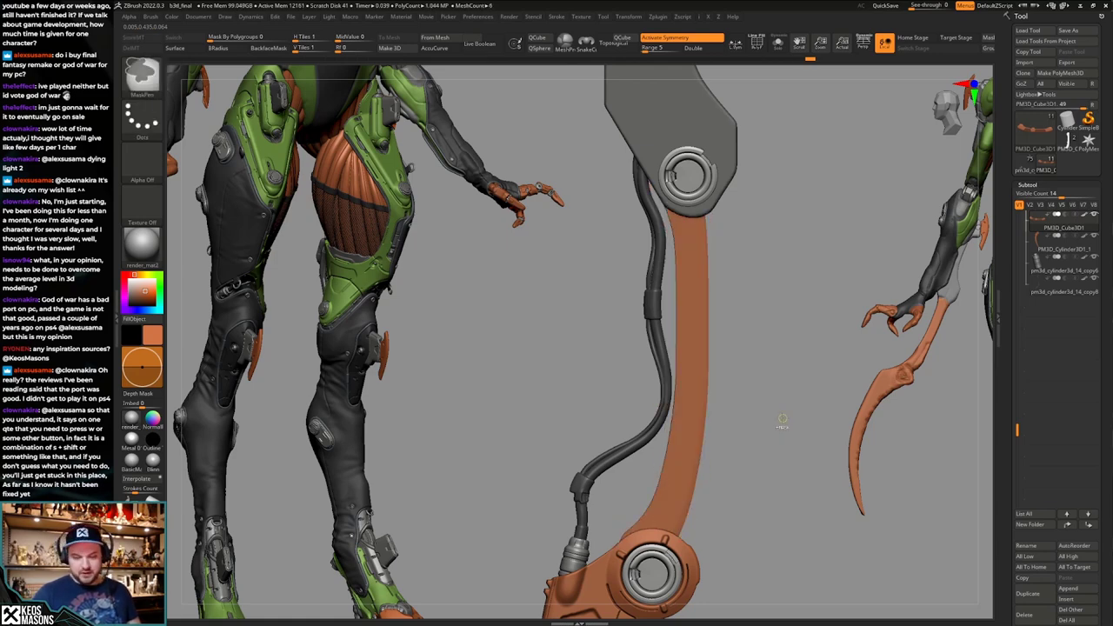
pyautogui.hotkey('ctrl', 'z')
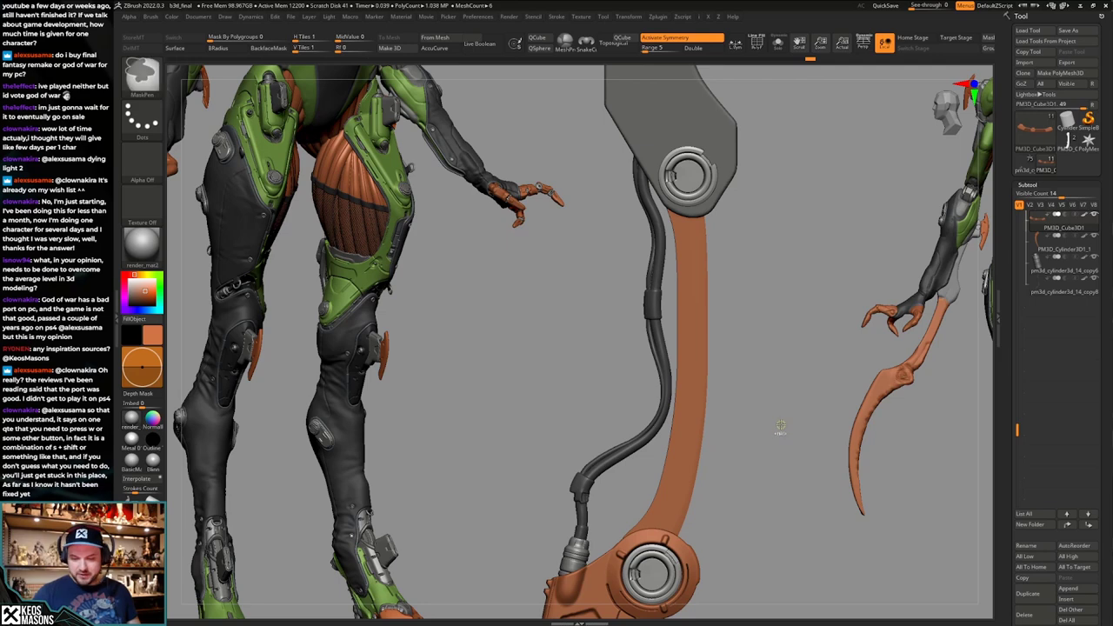
pyautogui.keyDown('ctrl'); pyautogui.click(784, 417); pyautogui.keyUp('ctrl')
pyautogui.keyDown('ctrl'); pyautogui.keyDown('shift'); pyautogui.click(784, 418); pyautogui.keyUp('shift'); pyautogui.keyUp('ctrl')
# Solo the link and erase the lower end of the new face mask along a diagonal edge.
pyautogui.keyDown('alt'); pyautogui.moveTo(774, 415); pyautogui.dragTo(811, 320); pyautogui.keyUp('alt')
pyautogui.hotkey('shift', 'alt', 's')
pyautogui.press('space')
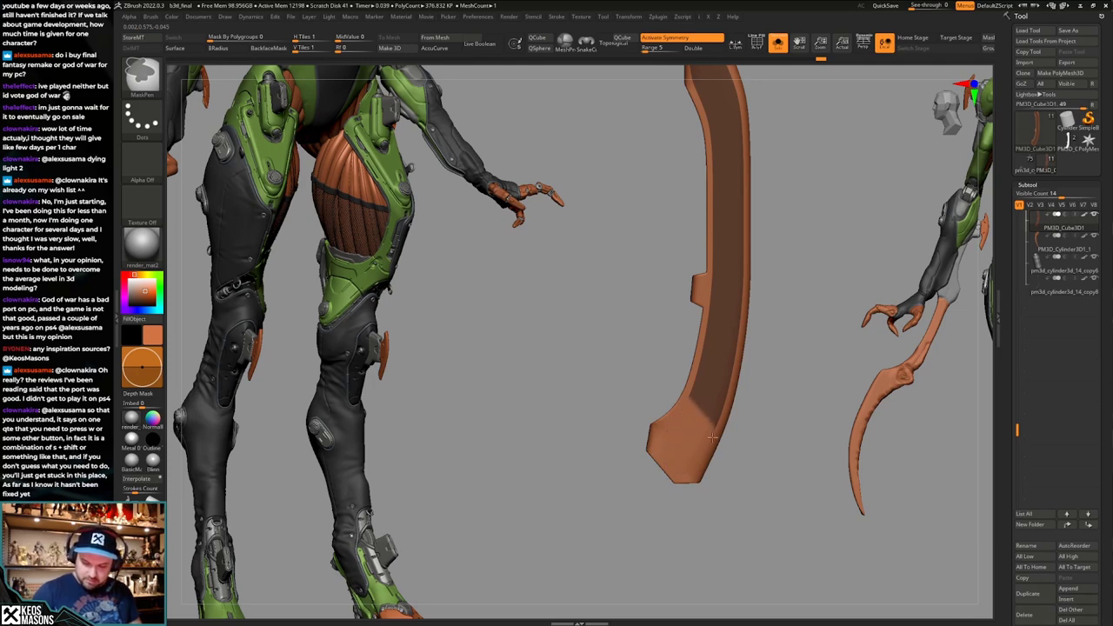
# Erase the upper end of the face mask along a diagonal edge and check it beside both joints.
pyautogui.hotkey('shift', 'alt', 's')
pyautogui.keyDown('alt'); pyautogui.moveTo(772, 396); pyautogui.dragTo(738, 551); pyautogui.keyUp('alt')
pyautogui.hotkey('shift', 'alt', 's')
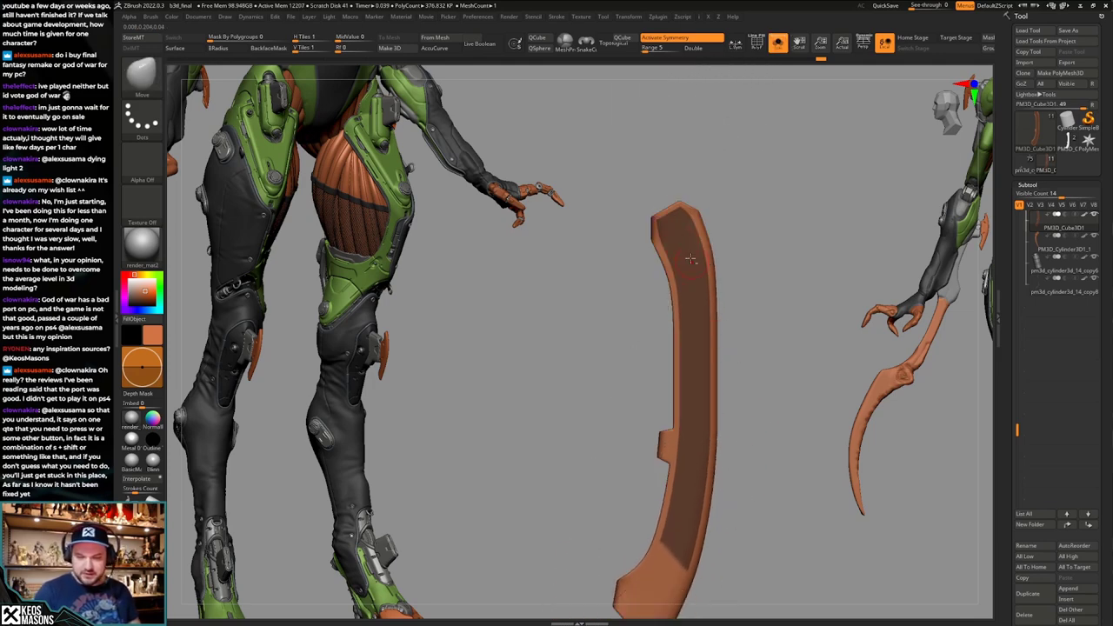
pyautogui.keyDown('ctrl'); pyautogui.keyDown('alt'); pyautogui.moveTo(664, 231); pyautogui.dragTo(670, 213); pyautogui.keyUp('alt'); pyautogui.keyUp('ctrl')
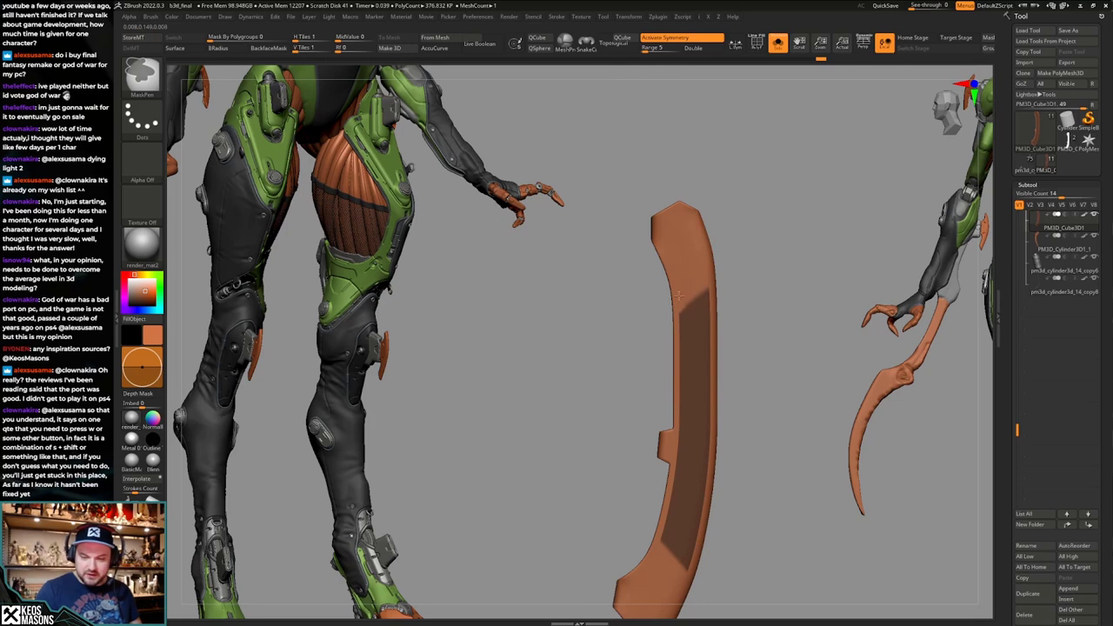
pyautogui.keyDown('ctrl'); pyautogui.keyDown('alt'); pyautogui.moveTo(678, 296); pyautogui.dragTo(708, 275); pyautogui.keyUp('alt'); pyautogui.keyUp('ctrl')
pyautogui.click(792, 344)
pyautogui.moveTo(753, 376)
pyautogui.keyDown('alt'); pyautogui.mouseDown()
pyautogui.moveTo(769, 334)
pyautogui.moveTo(763, 437)
pyautogui.mouseUp(); pyautogui.keyUp('alt')
pyautogui.keyDown('alt'); pyautogui.moveTo(738, 345); pyautogui.dragTo(795, 507); pyautogui.keyUp('alt')
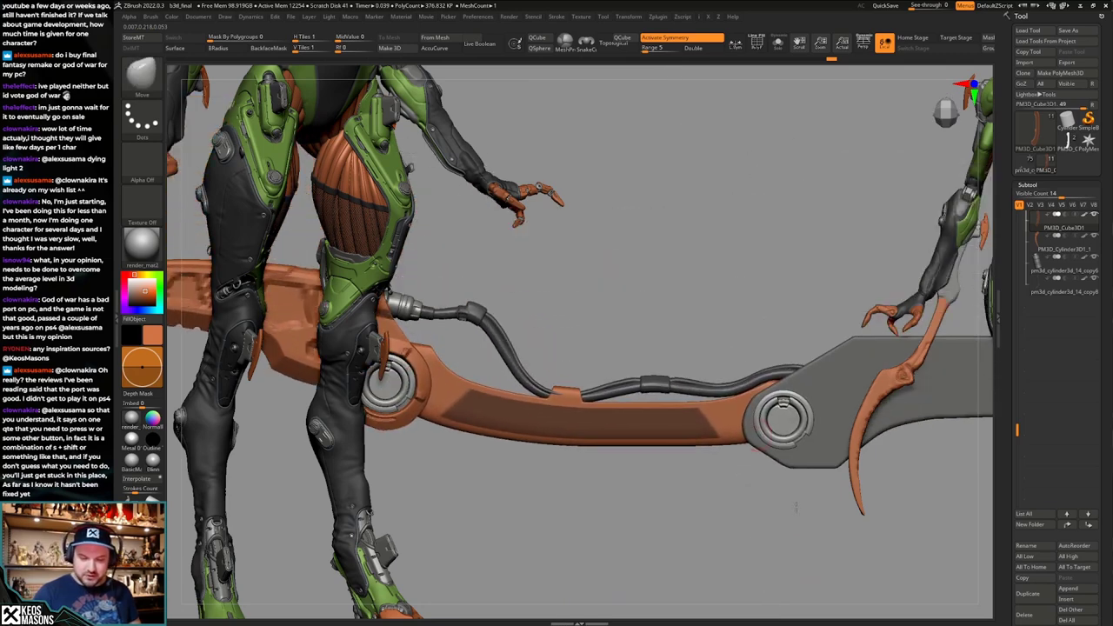
# Undo the last erasing stroke on the link's face mask and turn on LazyMouse for the mask brush.
pyautogui.keyDown('alt'); pyautogui.moveTo(796, 507); pyautogui.dragTo(817, 495, button='right'); pyautogui.keyUp('alt')
pyautogui.rightClick(681, 452)
pyautogui.keyDown('ctrl'); pyautogui.moveTo(700, 402); pyautogui.dragTo(702, 422, button='right'); pyautogui.keyUp('ctrl')
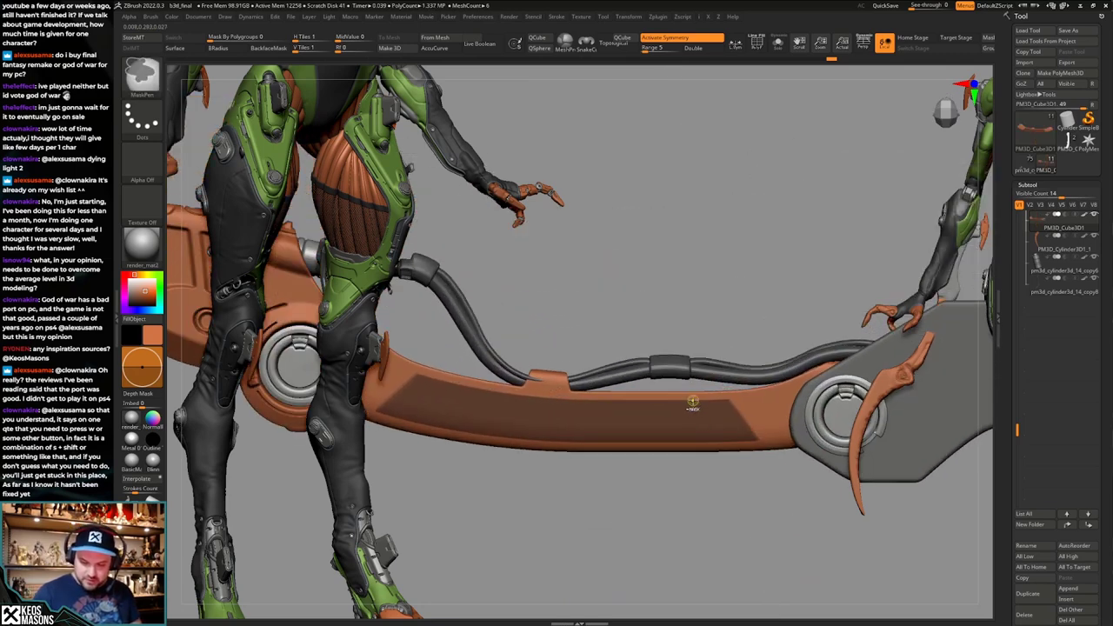
pyautogui.hotkey('ctrl', 'z')
pyautogui.press('F3')
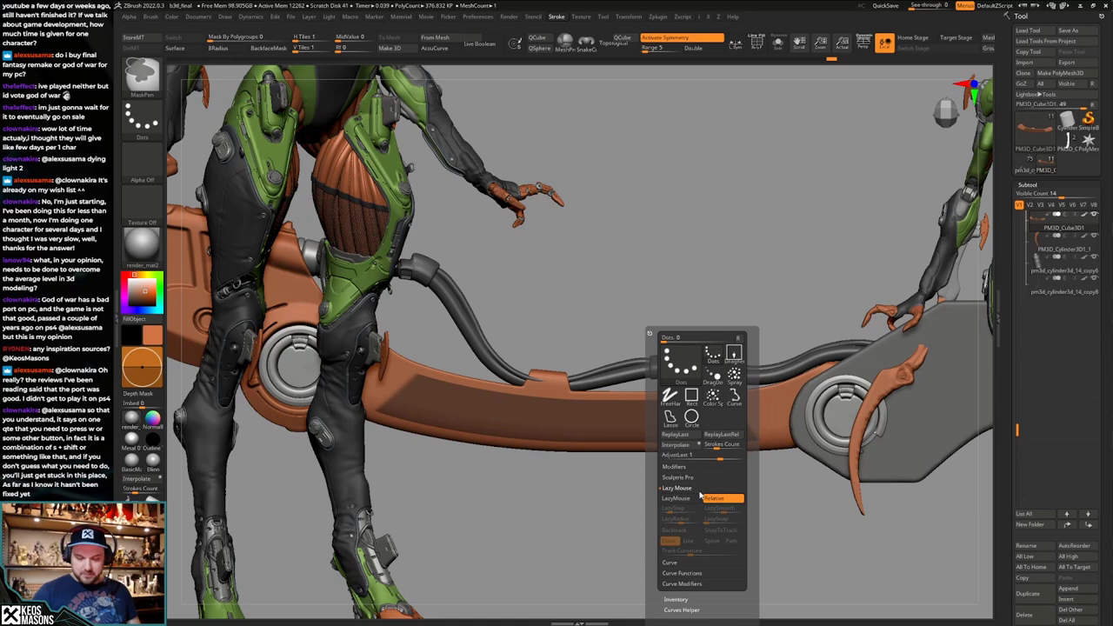
pyautogui.click(693, 500)
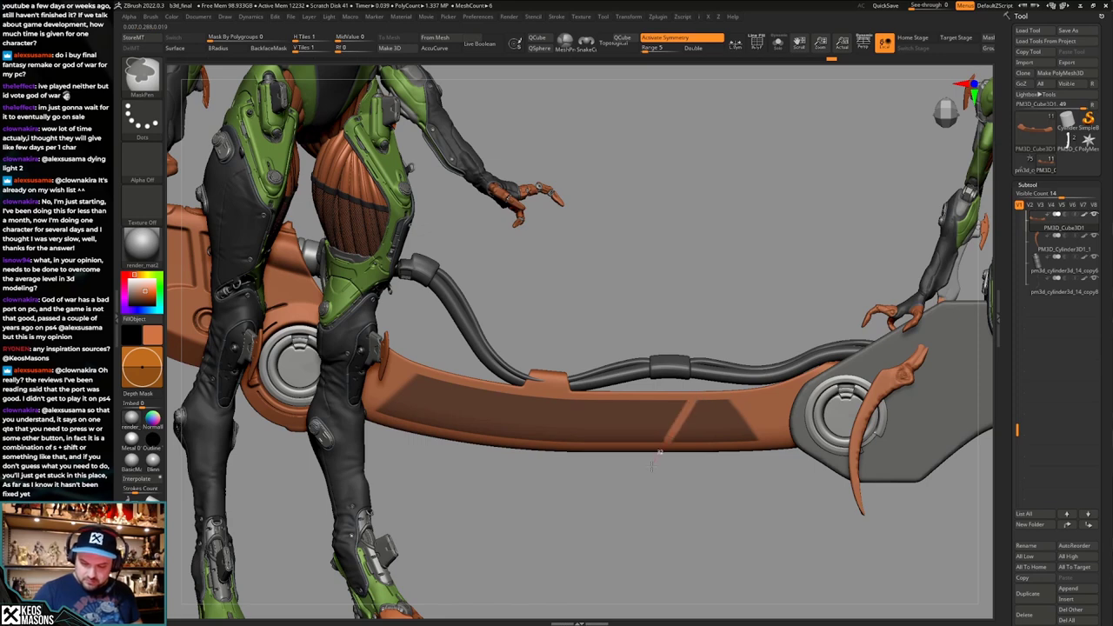
# Erase four straight diagonal strips across the face mask to divide it into five separate panels.
pyautogui.keyDown('alt'); pyautogui.moveTo(655, 480); pyautogui.dragTo(677, 493); pyautogui.keyUp('alt')
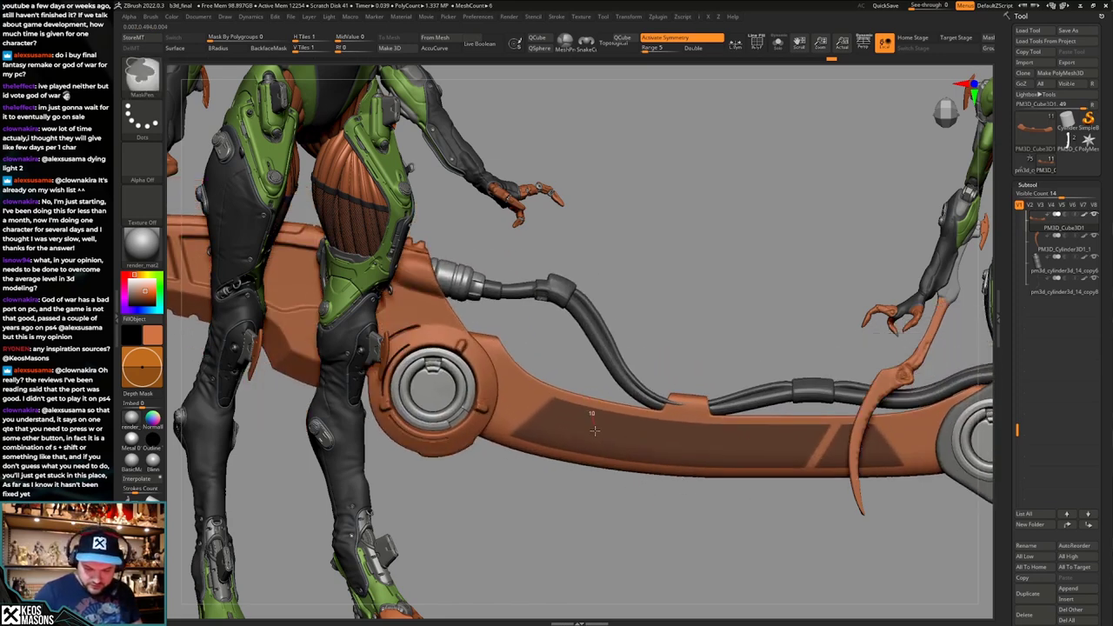
pyautogui.moveTo(609, 509)
pyautogui.keyDown('alt'); pyautogui.mouseDown()
pyautogui.moveTo(600, 487)
pyautogui.moveTo(574, 488)
pyautogui.moveTo(681, 510)
pyautogui.moveTo(686, 498)
pyautogui.mouseUp(); pyautogui.keyUp('alt')
pyautogui.keyDown('ctrl'); pyautogui.moveTo(634, 431); pyautogui.dragTo(651, 426, button='right'); pyautogui.keyUp('ctrl')
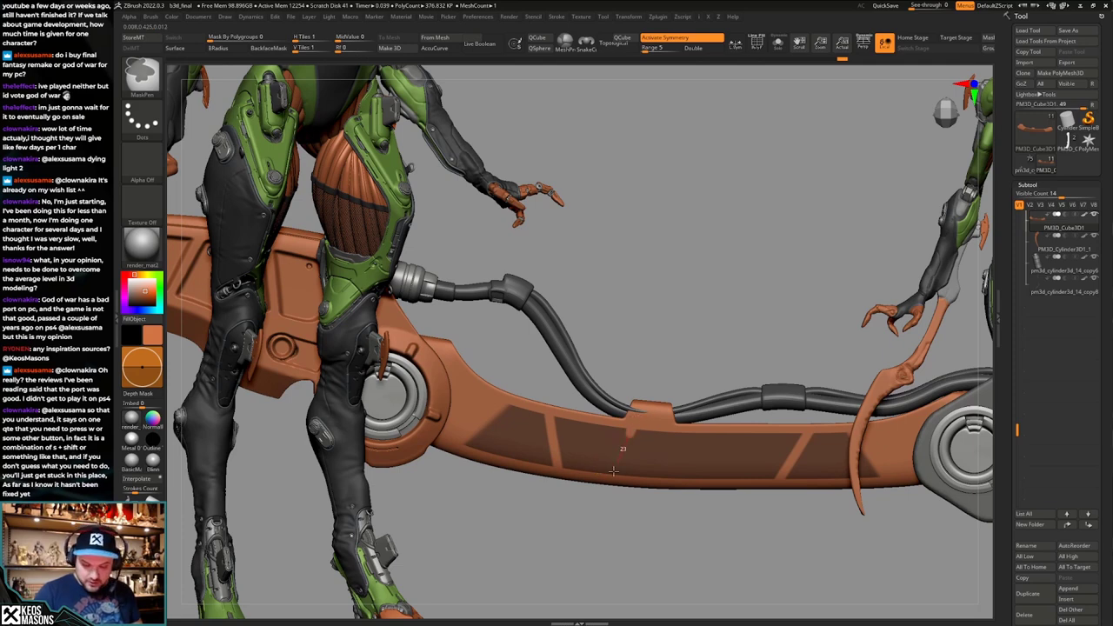
pyautogui.keyDown('alt'); pyautogui.moveTo(713, 464); pyautogui.dragTo(668, 455, button='right'); pyautogui.keyUp('alt')
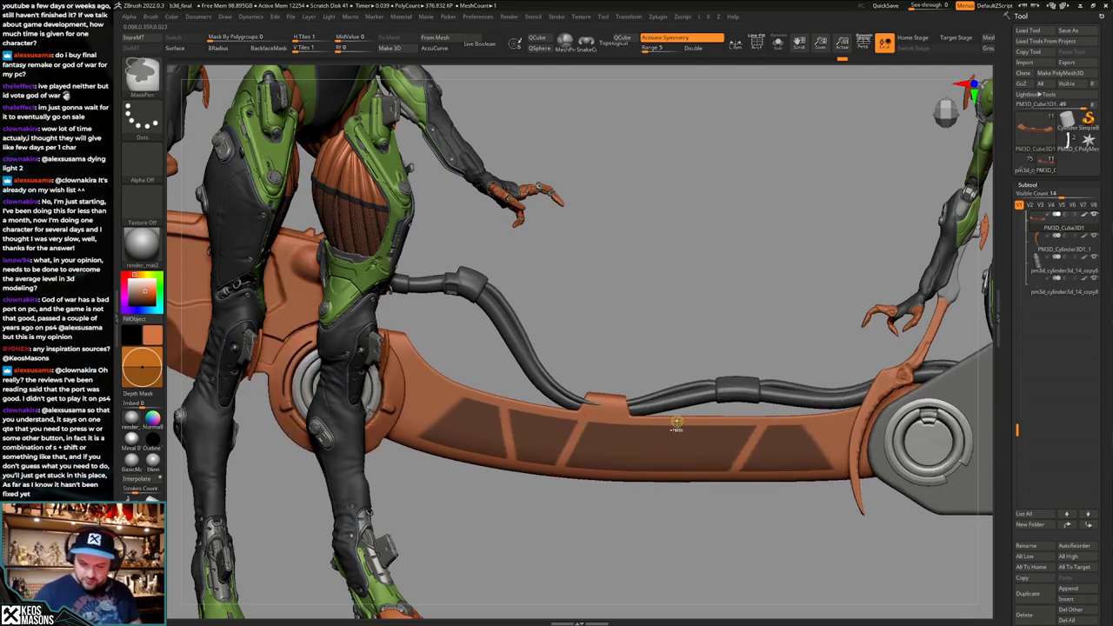
pyautogui.keyDown('ctrl'); pyautogui.moveTo(693, 501); pyautogui.dragTo(702, 396, button='right'); pyautogui.keyUp('ctrl')
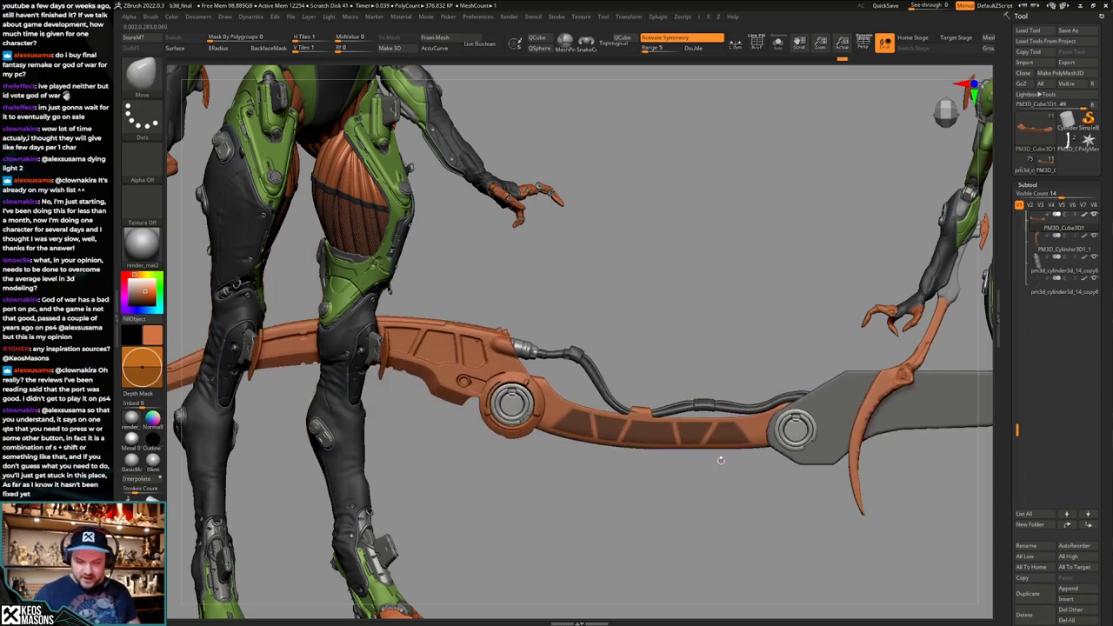
pyautogui.keyDown('ctrl'); pyautogui.moveTo(668, 437); pyautogui.dragTo(677, 475, button='right'); pyautogui.keyUp('ctrl')
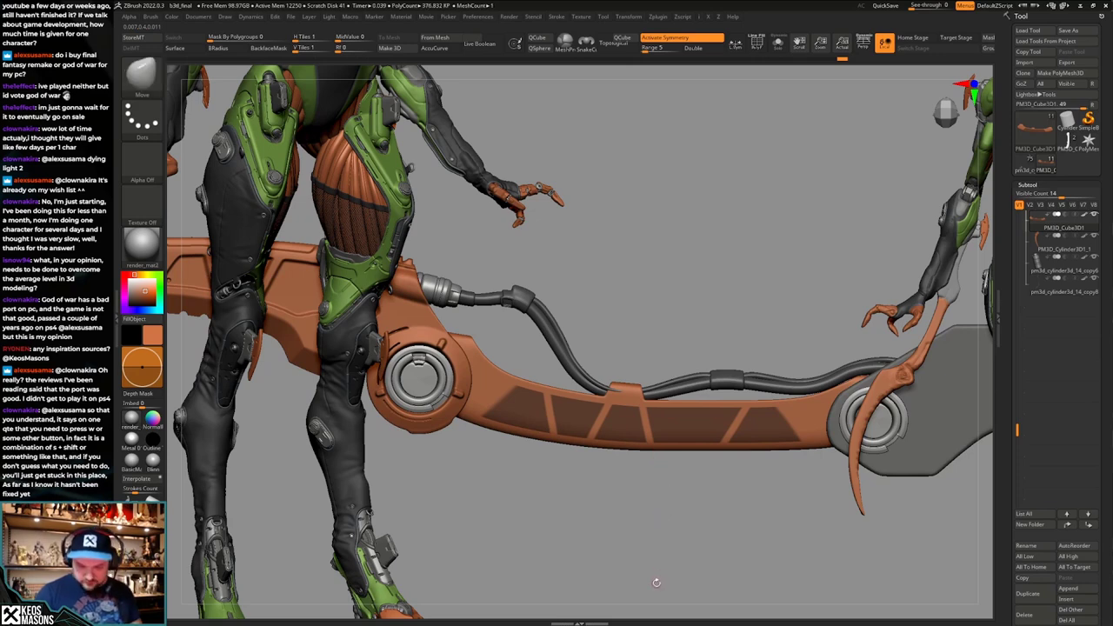
pyautogui.hotkey('ctrl', 'z')
pyautogui.moveTo(691, 454); pyautogui.dragTo(704, 364, button='right')
pyautogui.moveTo(721, 401)
pyautogui.keyDown('alt'); pyautogui.mouseDown(button='right')
pyautogui.moveTo(718, 373)
pyautogui.moveTo(721, 415)
pyautogui.moveTo(723, 387)
pyautogui.mouseUp(button='right'); pyautogui.keyUp('alt')
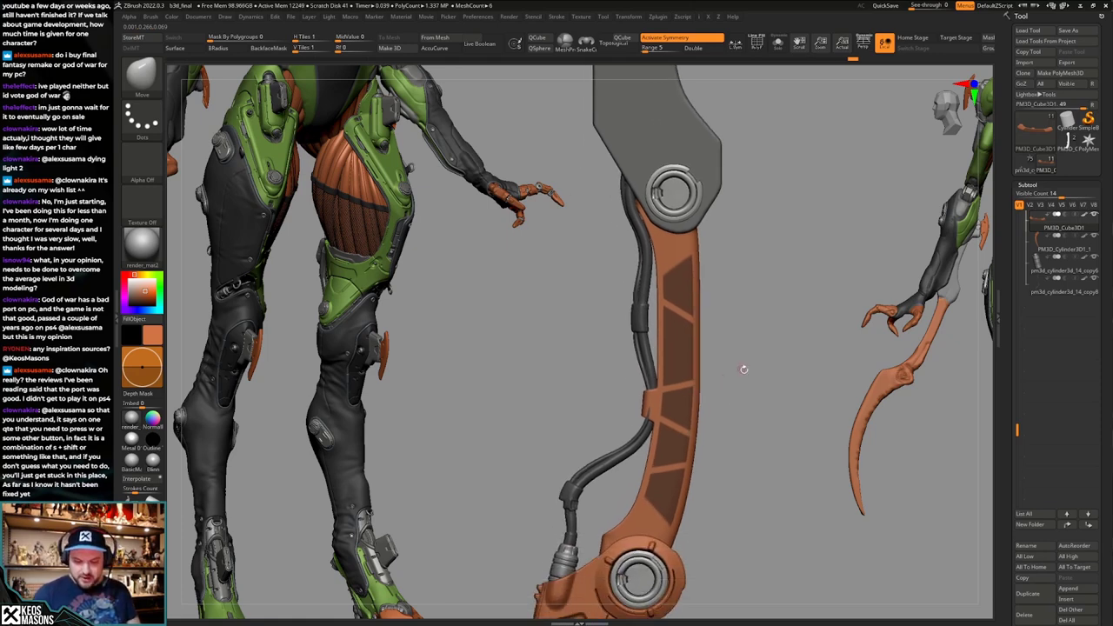
# Invert the mask and push the five exposed panels into the link's side face with the transpose line.
pyautogui.hotkey('ctrl', 'z')
pyautogui.hotkey('ctrl', 'z')
pyautogui.hotkey('ctrl', 'z')
pyautogui.hotkey('ctrl', 'z')
pyautogui.hotkey('ctrl', 'z')
pyautogui.hotkey('ctrl', 'z')
pyautogui.hotkey('ctrl', 'z')
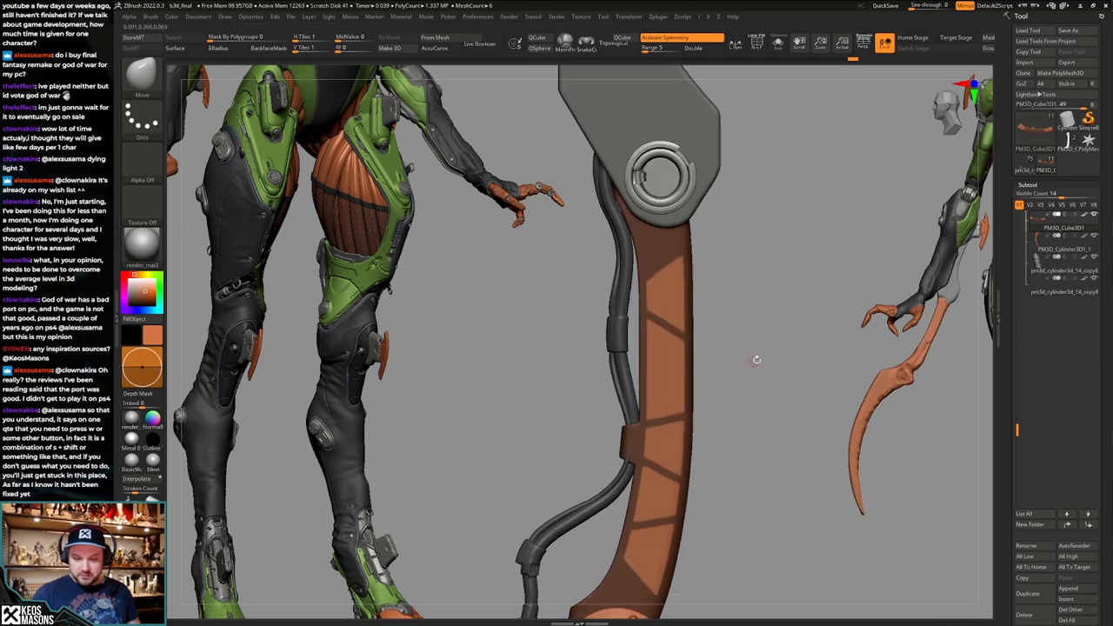
pyautogui.moveTo(726, 363)
pyautogui.mouseDown(button='right')
pyautogui.moveTo(734, 385)
pyautogui.moveTo(746, 365)
pyautogui.mouseUp(button='right')
pyautogui.press('w')
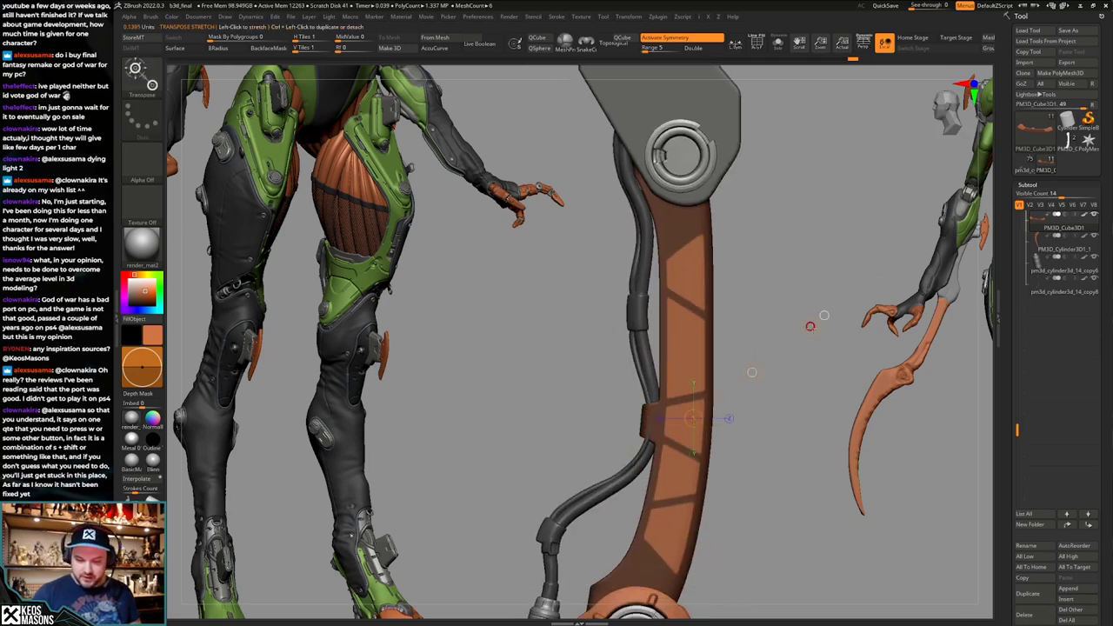
pyautogui.moveTo(811, 327); pyautogui.dragTo(810, 326)
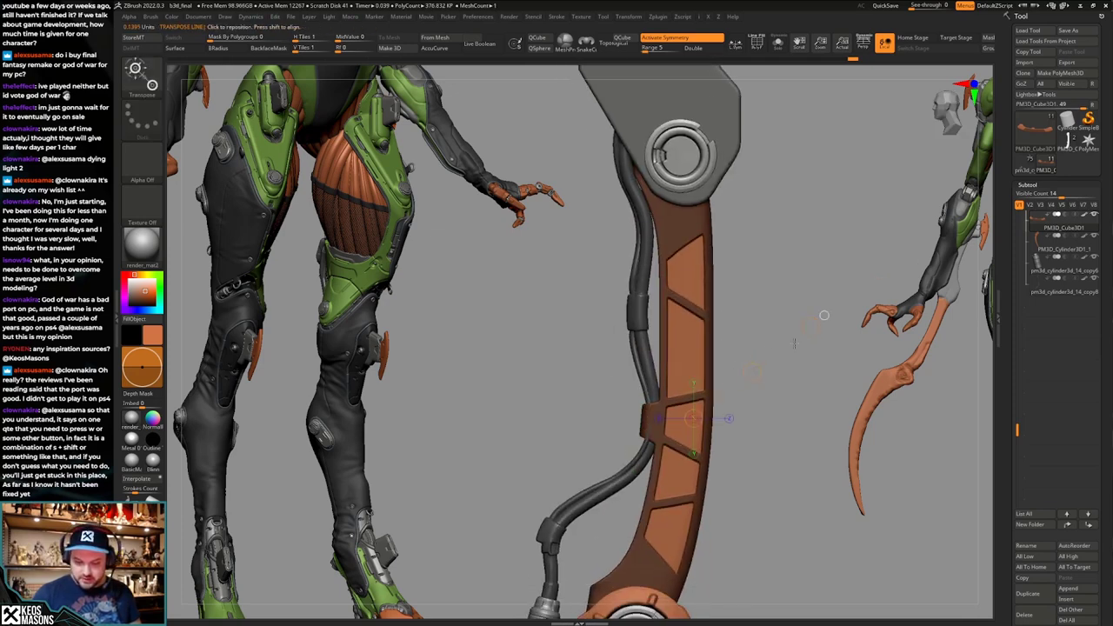
# Examine the inset panels beside the joints from several angles with the mask cleared, and solo the link.
pyautogui.hotkey('ctrl', 'z')
pyautogui.hotkey('ctrl', 'z')
pyautogui.hotkey('ctrl', 'z')
pyautogui.hotkey('ctrl', 'z')
pyautogui.hotkey('ctrl', 'z')
pyautogui.hotkey('ctrl', 'z')
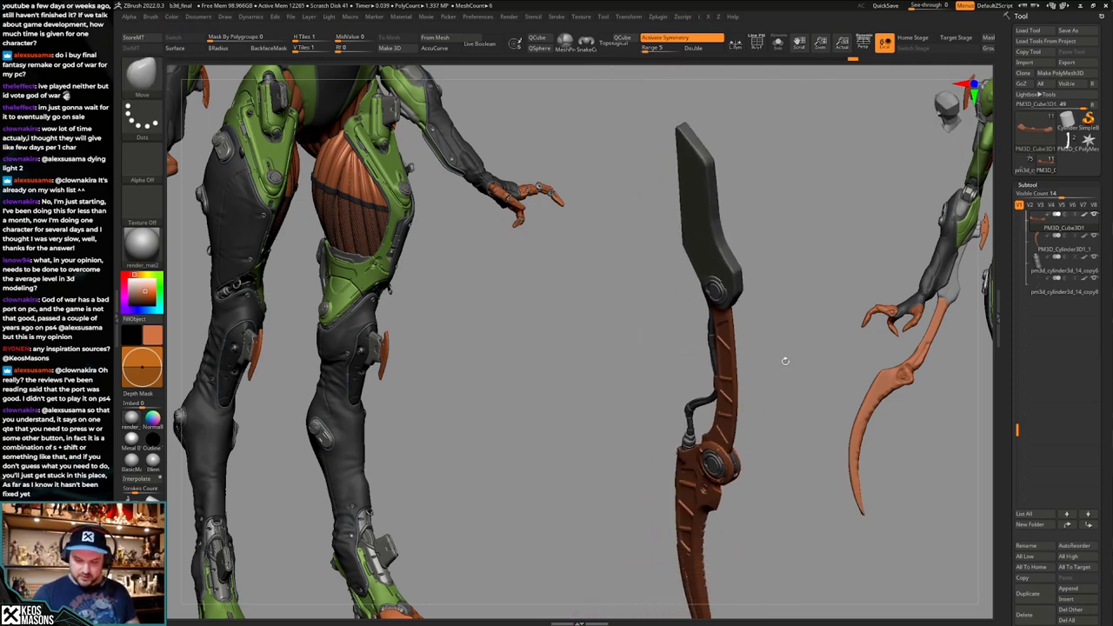
pyautogui.hotkey('ctrl', 'z')
pyautogui.hotkey('ctrl', 'z')
pyautogui.hotkey('ctrl', 'z')
pyautogui.hotkey('ctrl', 'z')
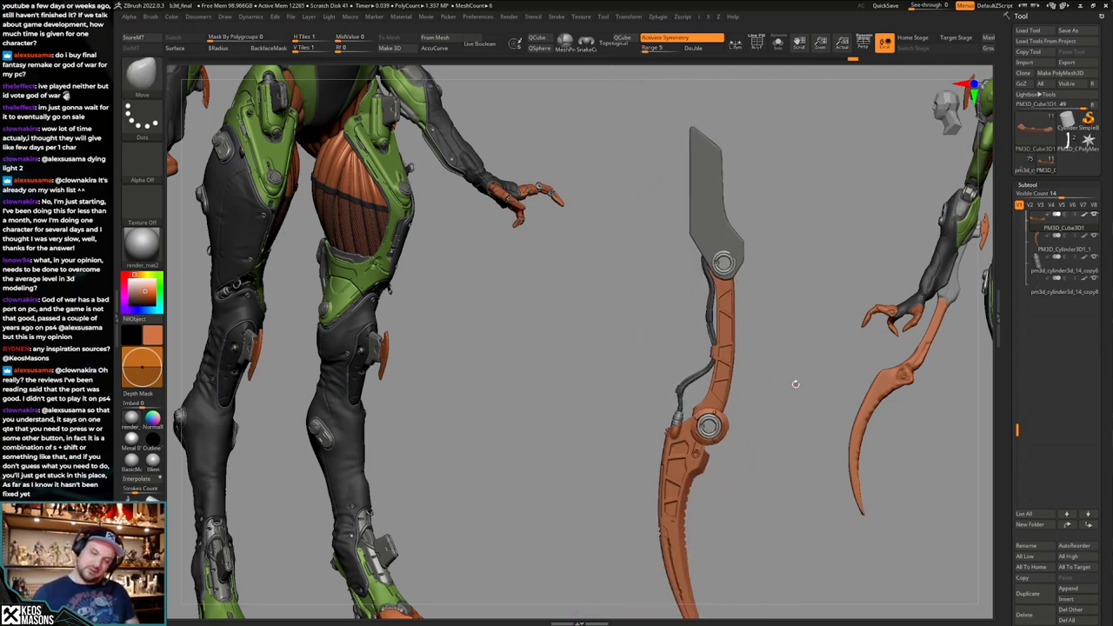
pyautogui.hotkey('ctrl', 'z')
pyautogui.hotkey('ctrl', 'z')
pyautogui.hotkey('ctrl', 'z')
pyautogui.hotkey('ctrl', 'z')
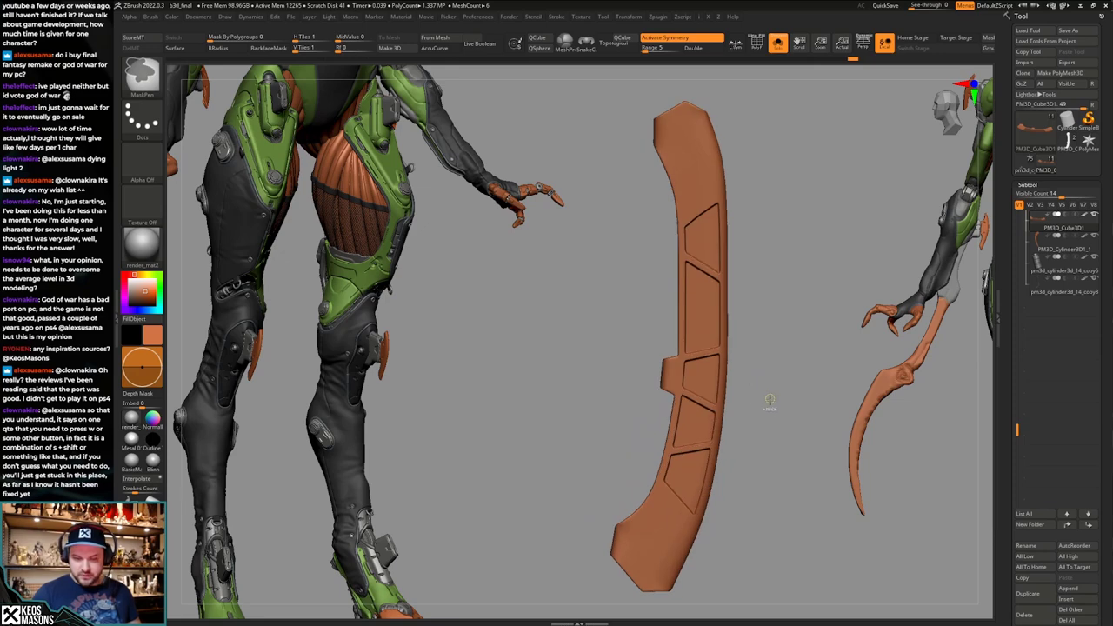
# Mask the frame around the panels again, smooth the exposed panel surfaces, and clear the mask.
pyautogui.hotkey('ctrl', 'z')
pyautogui.moveTo(777, 241)
pyautogui.mouseDown()
pyautogui.moveTo(801, 239)
pyautogui.moveTo(787, 239)
pyautogui.mouseUp()
pyautogui.keyDown('shift'); pyautogui.moveTo(703, 518); pyautogui.dragTo(721, 245); pyautogui.keyUp('shift')
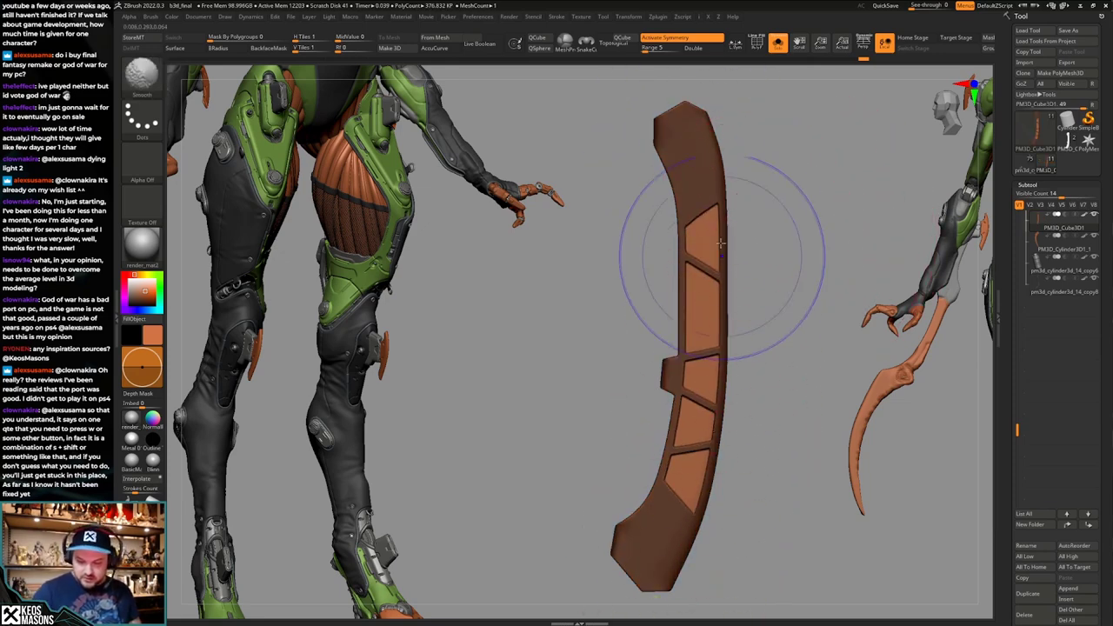
pyautogui.keyDown('ctrl'); pyautogui.moveTo(790, 353); pyautogui.dragTo(807, 373); pyautogui.keyUp('ctrl')
pyautogui.moveTo(807, 372)
pyautogui.keyDown('alt'); pyautogui.mouseDown()
pyautogui.moveTo(785, 375)
pyautogui.moveTo(777, 391)
pyautogui.moveTo(759, 478)
pyautogui.moveTo(765, 459)
pyautogui.mouseUp(); pyautogui.keyUp('alt')
pyautogui.hotkey('alt', 's')
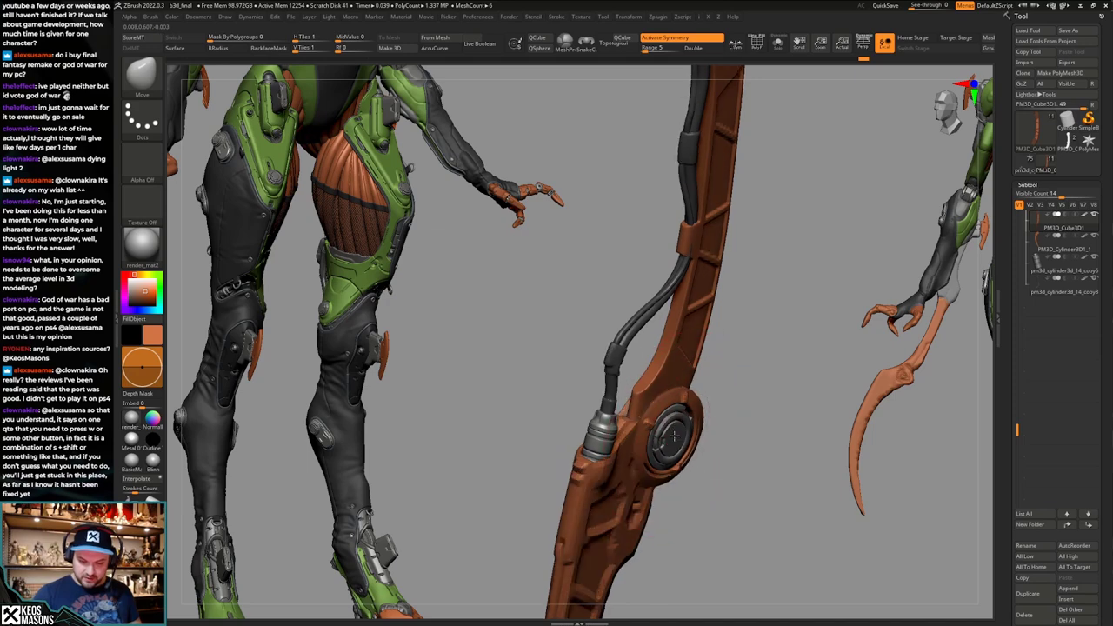
pyautogui.hotkey('ctrl', 'z')
pyautogui.hotkey('ctrl', 'z')
pyautogui.hotkey('ctrl', 'z')
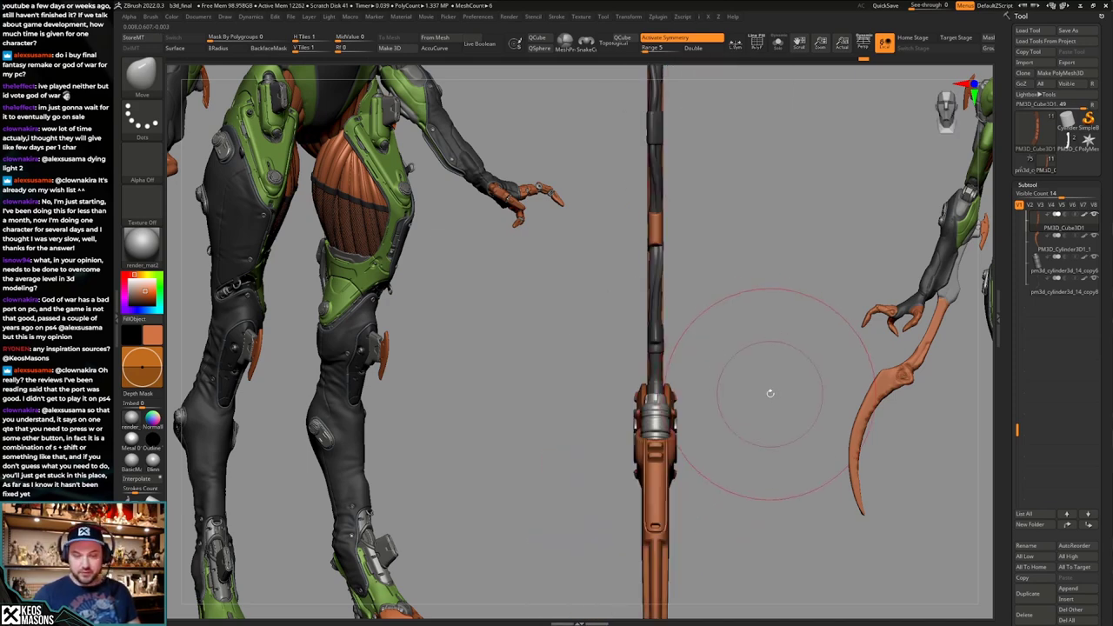
# Cut a small rounded slot into the side of the link's cable clip using the TrimHole brush with backface masking.
pyautogui.press('b')
pyautogui.press('t')
pyautogui.press('h')
pyautogui.moveTo(769, 398)
pyautogui.mouseDown()
pyautogui.moveTo(753, 392)
pyautogui.moveTo(762, 405)
pyautogui.moveTo(739, 354)
pyautogui.moveTo(695, 374)
pyautogui.moveTo(693, 402)
pyautogui.moveTo(703, 375)
pyautogui.moveTo(687, 375)
pyautogui.mouseUp()
pyautogui.press('space')
pyautogui.moveTo(686, 375); pyautogui.dragTo(709, 374)
pyautogui.hotkey('alt', 's')
pyautogui.hotkey('shift', 'f')
pyautogui.moveTo(708, 374)
pyautogui.keyDown('alt'); pyautogui.mouseDown()
pyautogui.moveTo(713, 400)
pyautogui.moveTo(726, 396)
pyautogui.mouseUp(); pyautogui.keyUp('alt')
pyautogui.hotkey('shift', 'f')
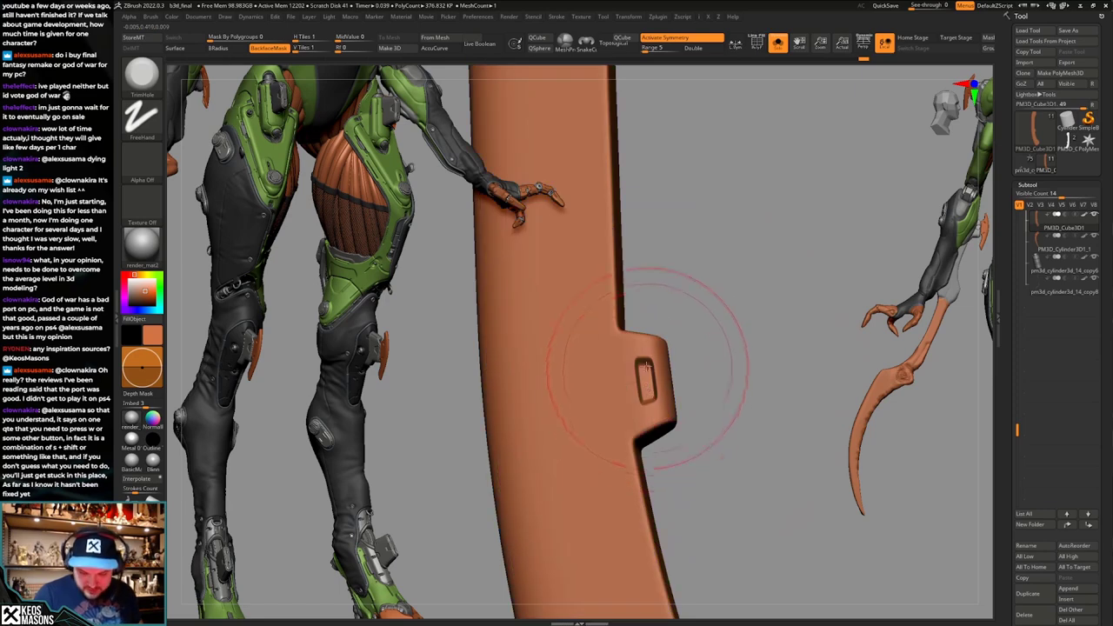
pyautogui.moveTo(648, 375); pyautogui.dragTo(645, 397)
pyautogui.keyDown('ctrl'); pyautogui.moveTo(645, 397); pyautogui.dragTo(676, 352, button='right'); pyautogui.keyUp('ctrl')
# Examine the link's polygroups and its plain opposite side, both beside the joints and in solo.
pyautogui.hotkey('shift', 'f')
pyautogui.moveTo(675, 352); pyautogui.dragTo(792, 375, button='right')
pyautogui.keyDown('ctrl'); pyautogui.keyDown('shift'); pyautogui.click(698, 377); pyautogui.keyUp('shift'); pyautogui.keyUp('ctrl')
pyautogui.keyDown('ctrl'); pyautogui.keyDown('shift'); pyautogui.click(770, 380); pyautogui.keyUp('shift'); pyautogui.keyUp('ctrl')
pyautogui.hotkey('shift', 'f')
pyautogui.moveTo(792, 375)
pyautogui.keyDown('alt'); pyautogui.mouseDown(button='right')
pyautogui.moveTo(767, 369)
pyautogui.moveTo(795, 377)
pyautogui.mouseUp(button='right'); pyautogui.keyUp('alt')
pyautogui.hotkey('alt', 's')
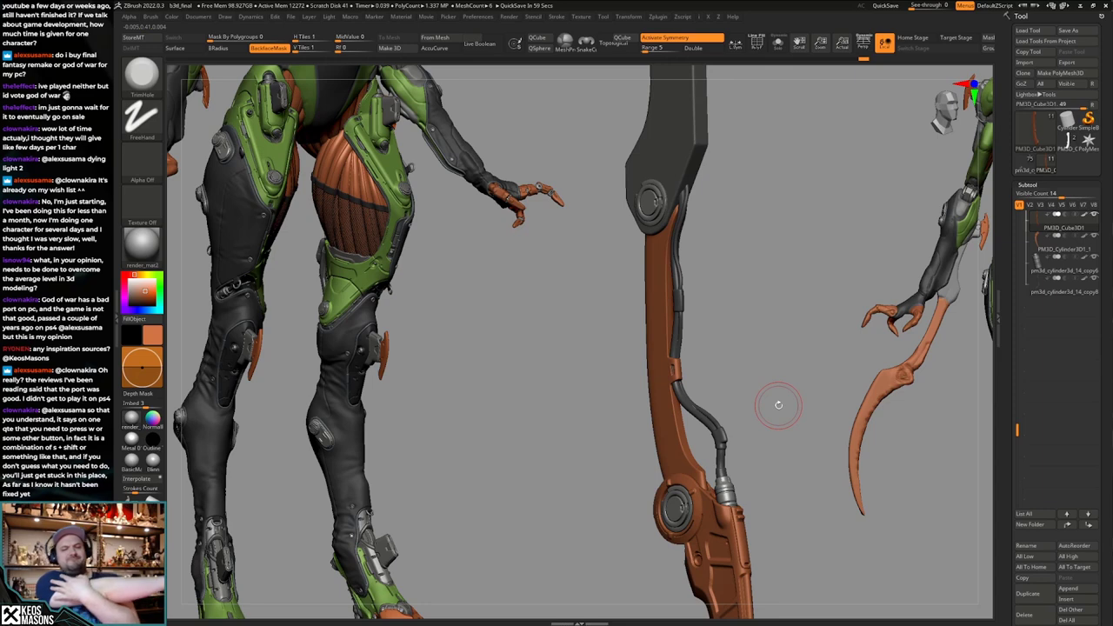
pyautogui.hotkey('alt', 's')
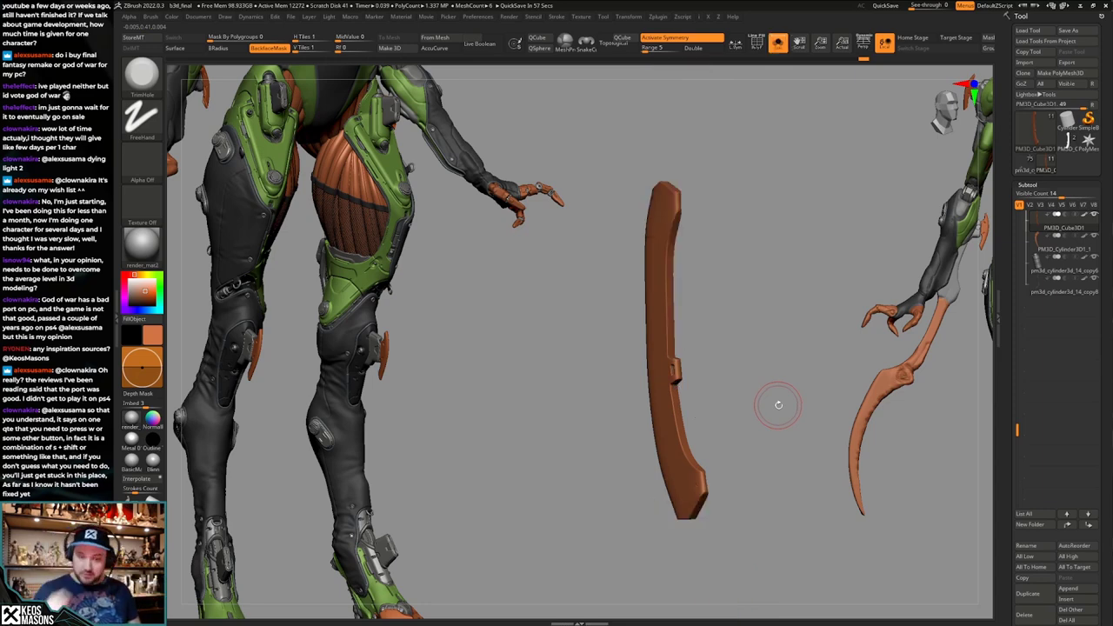
# Delete the link's lower subdivision levels and mirror the inset panels onto its opposite side.
pyautogui.keyDown('shift'); pyautogui.moveTo(778, 412); pyautogui.dragTo(753, 385, button='right'); pyautogui.keyUp('shift')
pyautogui.hotkey('shift', 'f')
pyautogui.hotkey('shift', 'f')
pyautogui.press('space')
pyautogui.hotkey('shift', 'f')
pyautogui.moveTo(826, 403); pyautogui.dragTo(755, 417, button='right')
pyautogui.press('space')
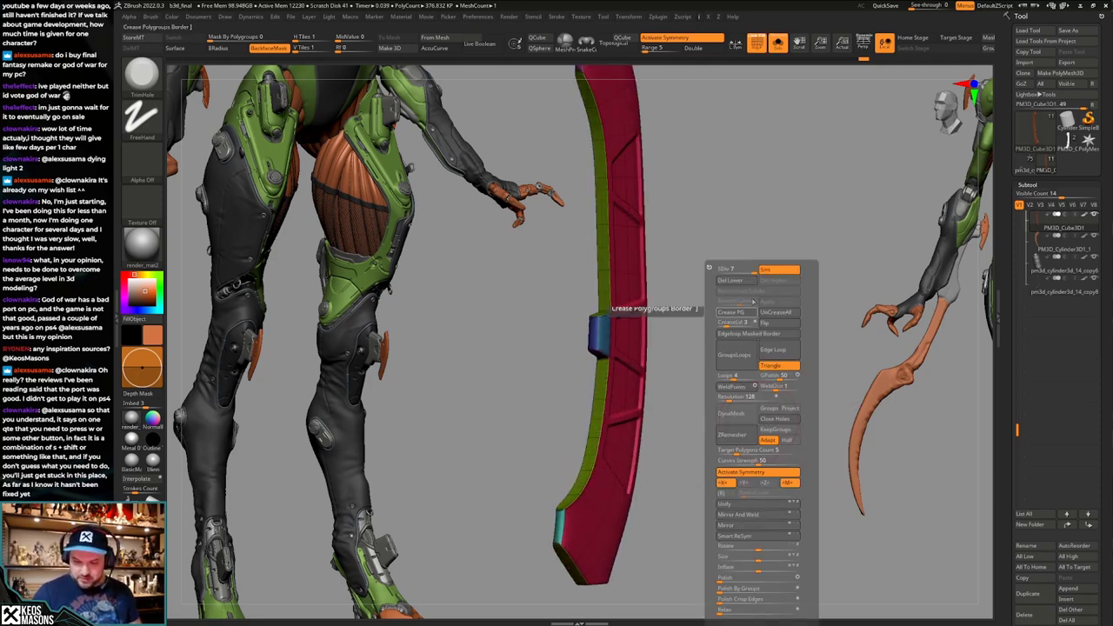
pyautogui.hotkey('shift', 'f')
pyautogui.press('g')
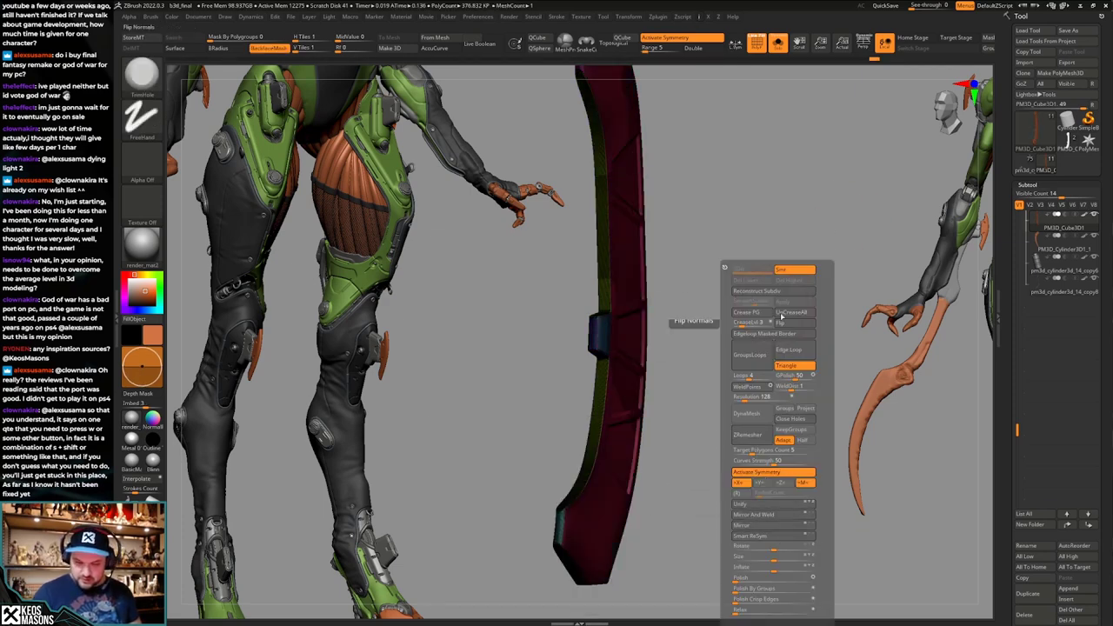
# Reconstruct the link's lower subdivisions repeatedly down to the coarsest mesh, and return to its highest subdivision level.
pyautogui.click(789, 293)
pyautogui.click(789, 294)
pyautogui.click(791, 294)
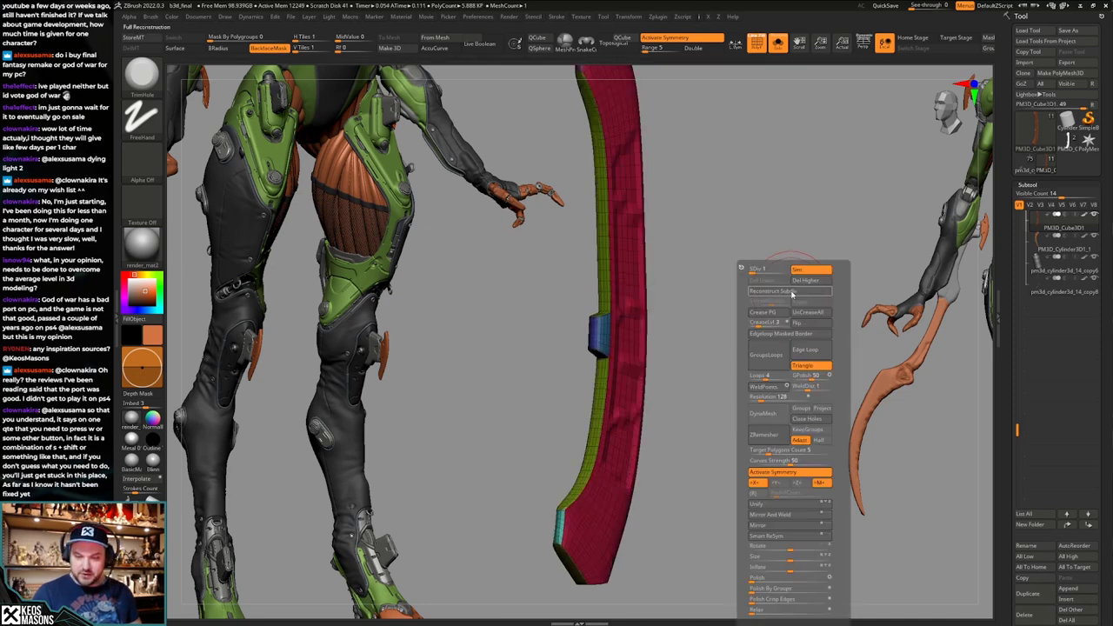
pyautogui.press('g')
pyautogui.press('g')
pyautogui.click(793, 294)
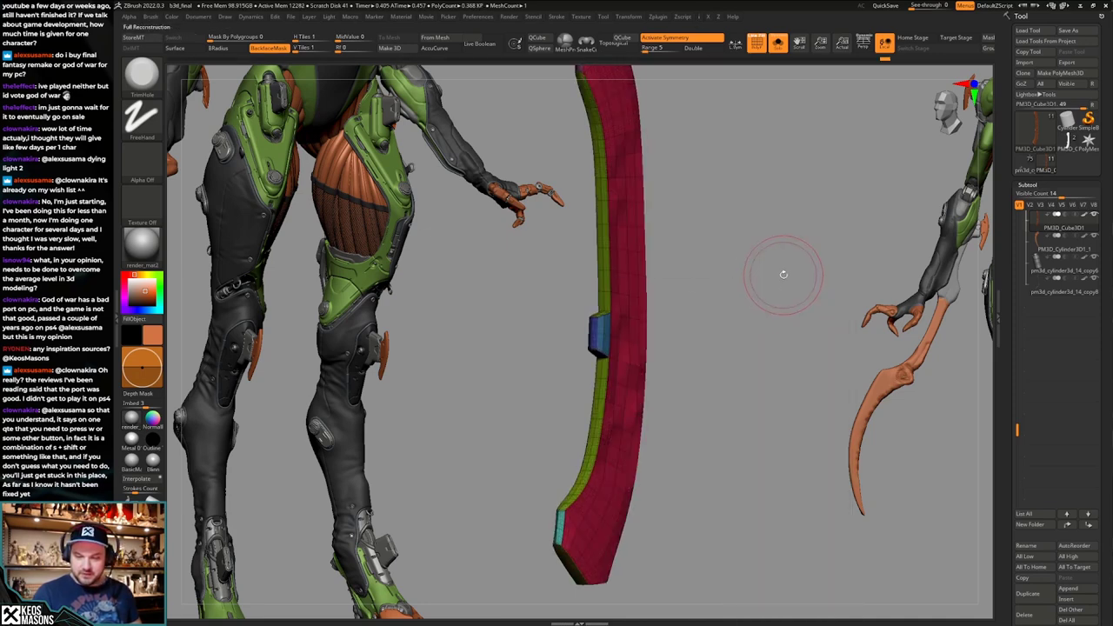
pyautogui.press('g')
pyautogui.click(776, 271)
pyautogui.click(749, 270)
pyautogui.click(759, 292)
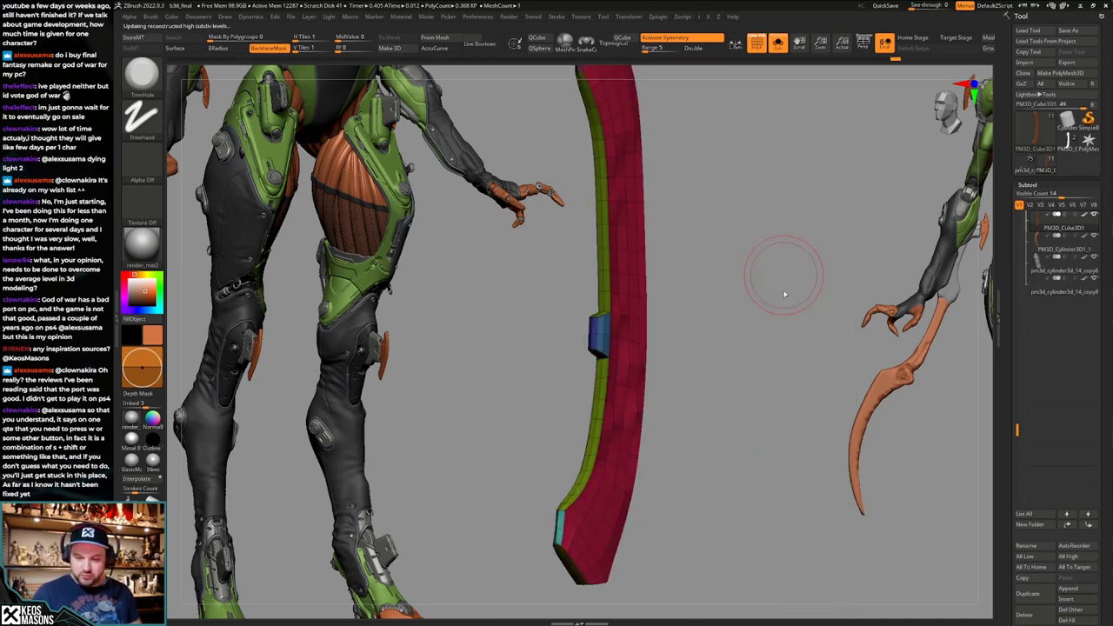
pyautogui.press('g')
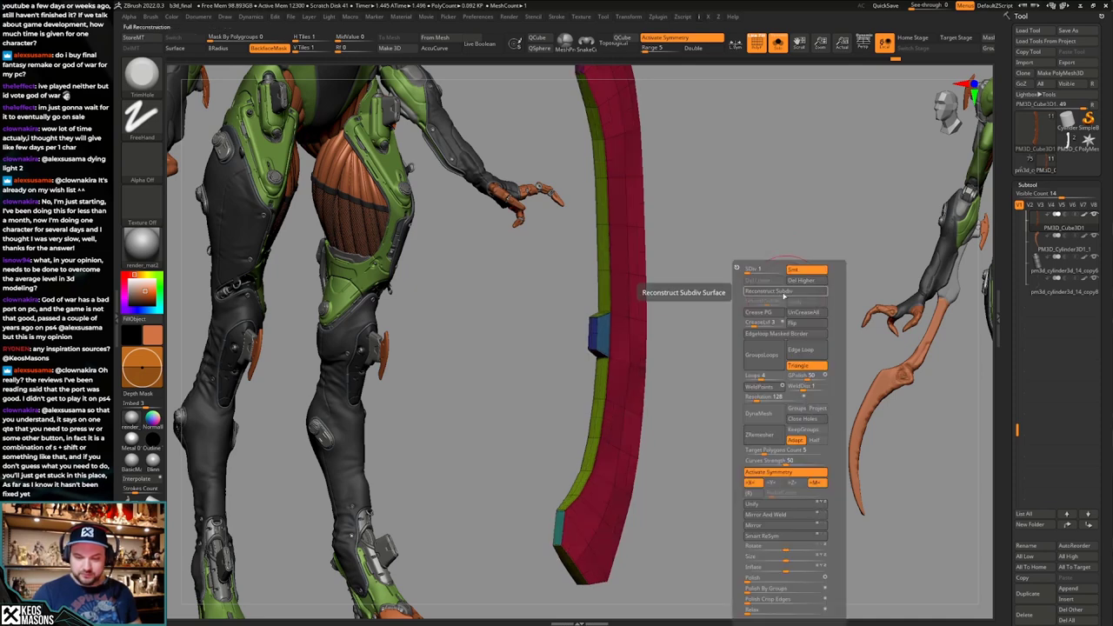
pyautogui.click(778, 271)
pyautogui.hotkey('shift', 'f')
# Check the inset panels on both sides of the link and add a new recording layer for it.
pyautogui.moveTo(733, 373); pyautogui.dragTo(637, 402)
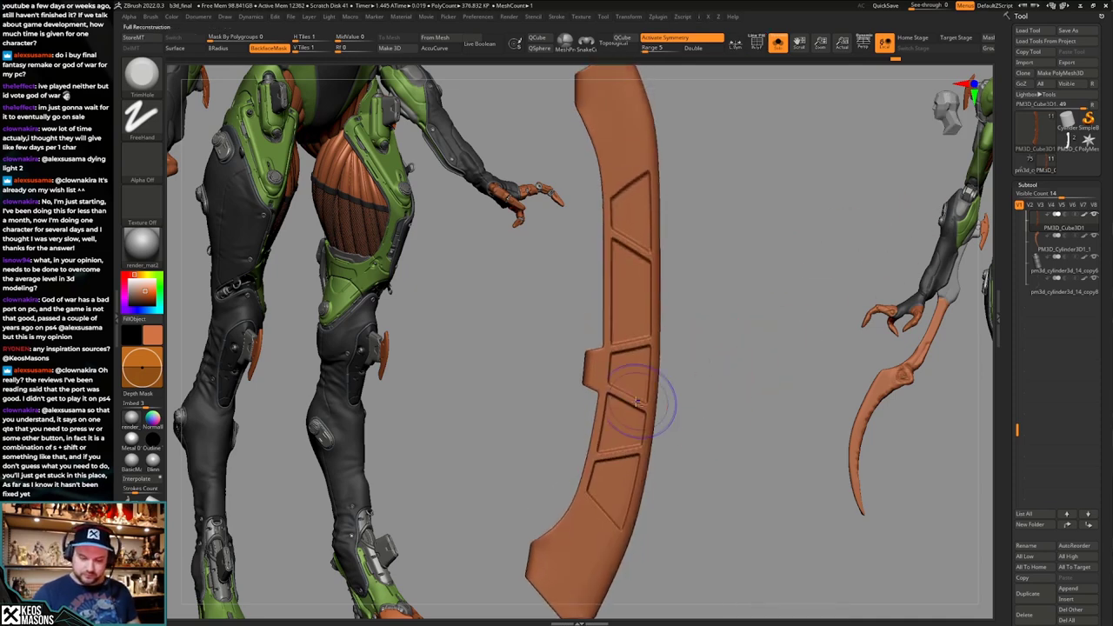
pyautogui.press('x')
pyautogui.moveTo(713, 395); pyautogui.dragTo(663, 426)
pyautogui.press('x')
pyautogui.press('f')
pyautogui.moveTo(1034, 487); pyautogui.dragTo(1035, 323)
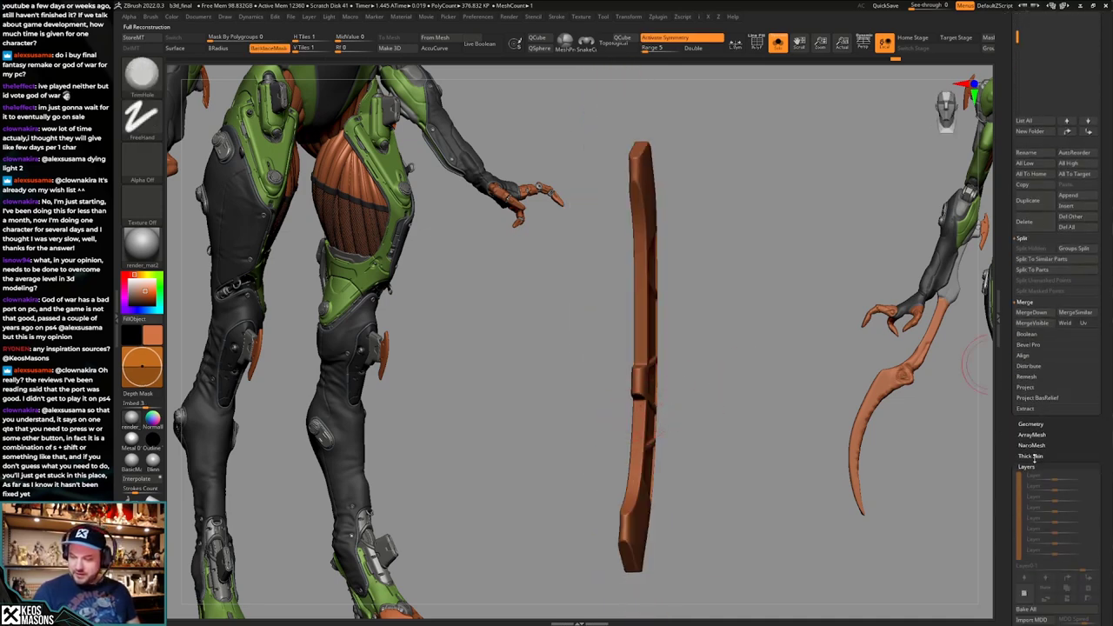
pyautogui.scroll(-3, 1033, 461)
pyautogui.moveTo(776, 427); pyautogui.dragTo(727, 420)
pyautogui.hotkey('shift', 's')
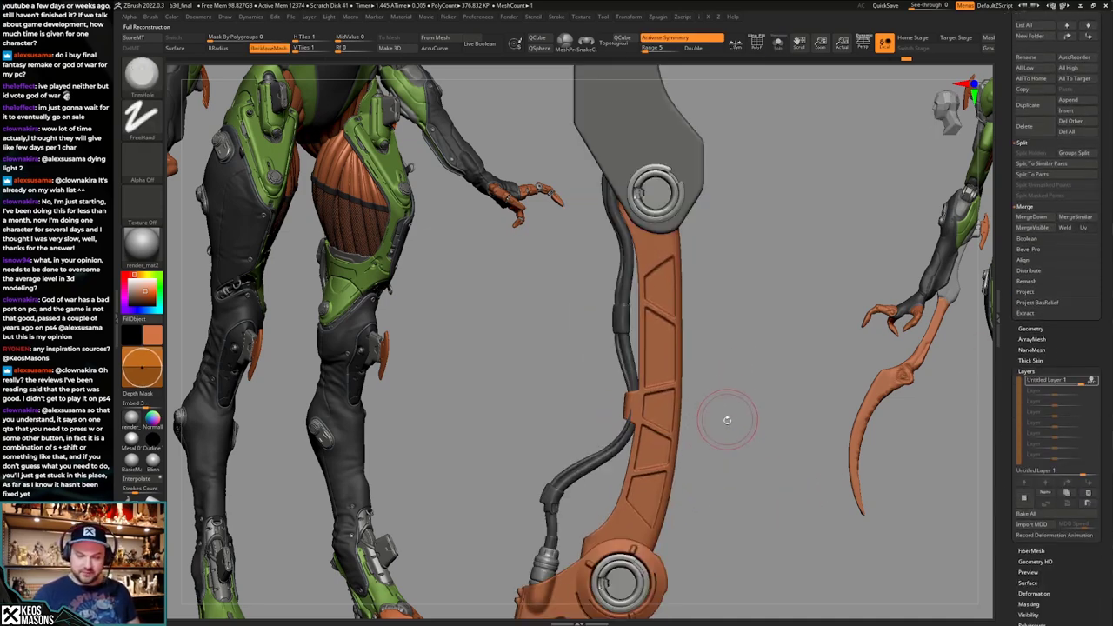
pyautogui.keyDown('alt'); pyautogui.moveTo(733, 415); pyautogui.dragTo(736, 392, button='right'); pyautogui.keyUp('alt')
pyautogui.keyDown('ctrl'); pyautogui.moveTo(736, 391); pyautogui.dragTo(720, 392, button='right'); pyautogui.keyUp('ctrl')
pyautogui.moveTo(720, 393); pyautogui.dragTo(719, 418, button='right')
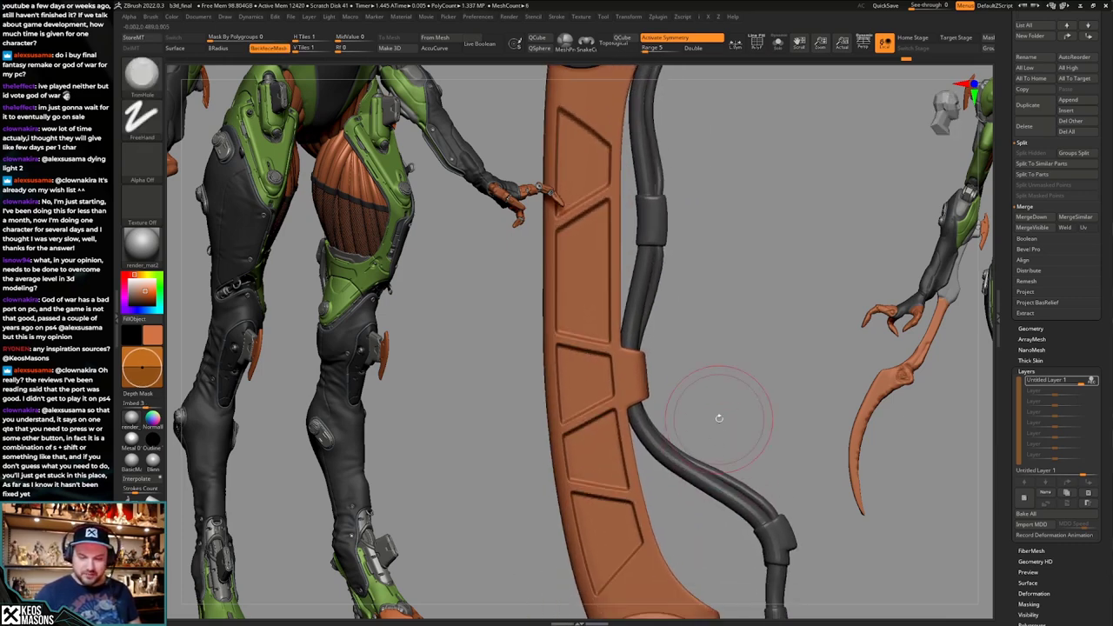
# Isolate the curved link and try sculpting its protruding cable clamp with a standard brush.
pyautogui.press('b')
pyautogui.click(691, 328)
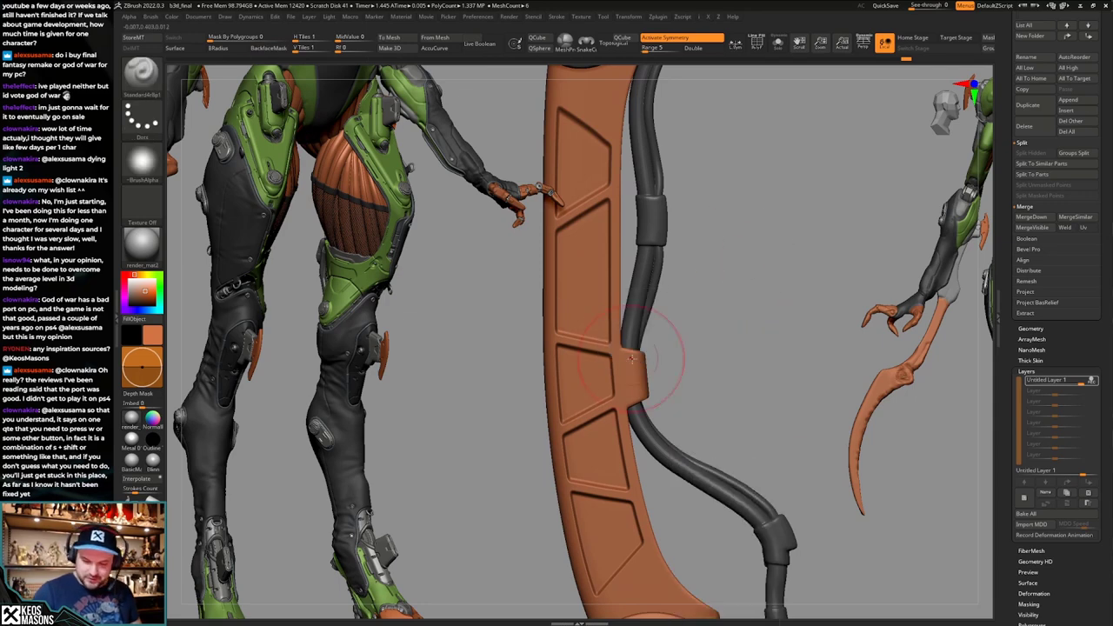
pyautogui.press('space')
pyautogui.hotkey('shift', 's')
pyautogui.press('space')
pyautogui.moveTo(641, 355); pyautogui.dragTo(635, 354)
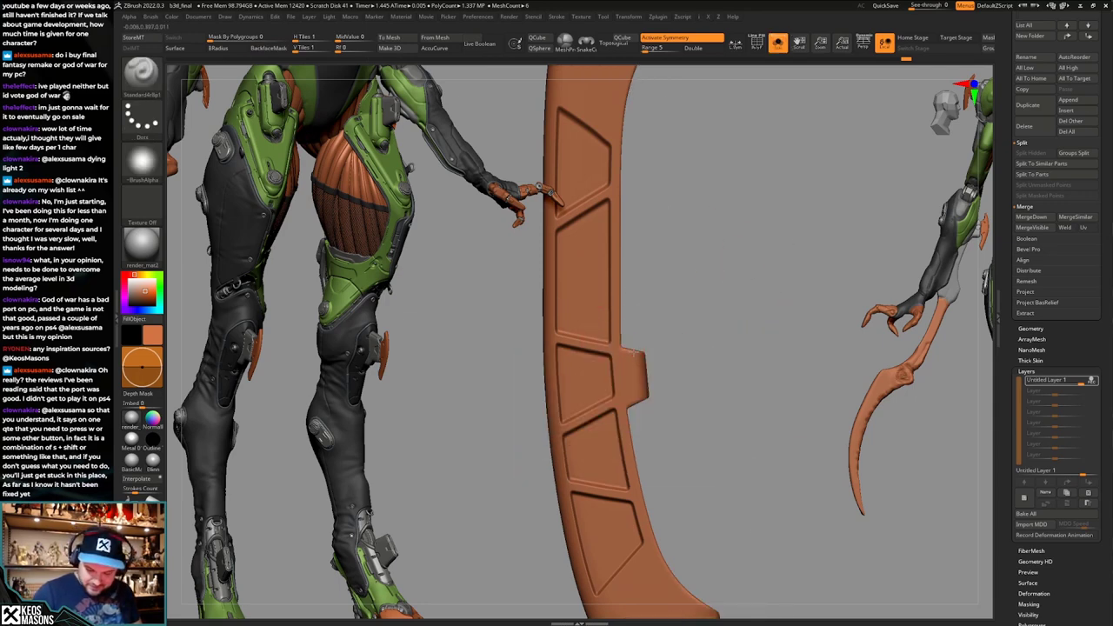
pyautogui.hotkey('ctrl', 'z')
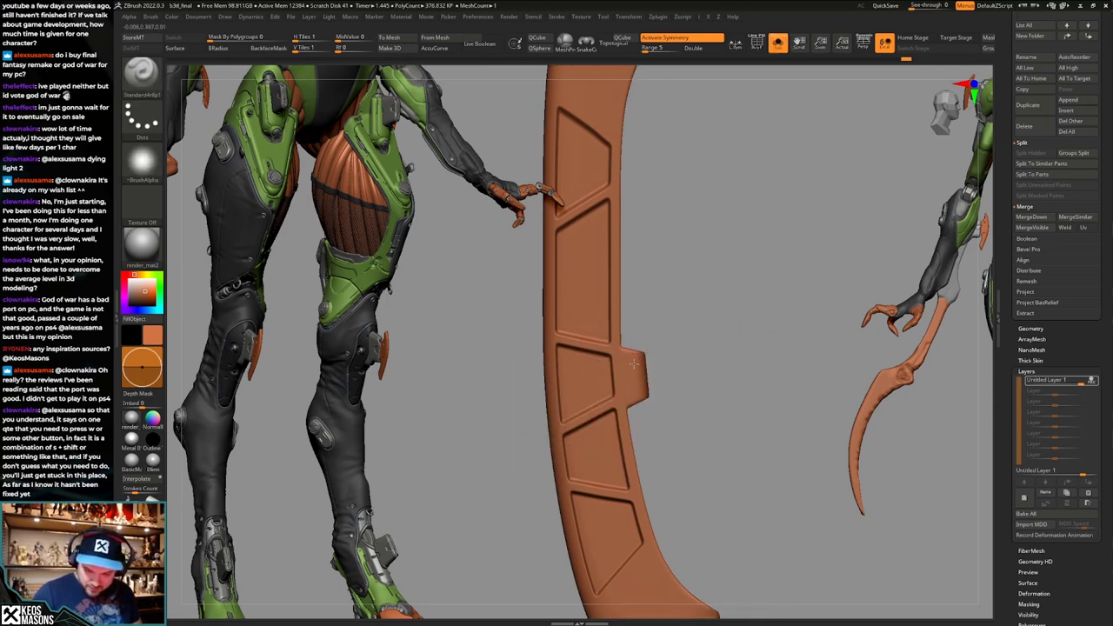
pyautogui.moveTo(640, 413); pyautogui.dragTo(633, 350)
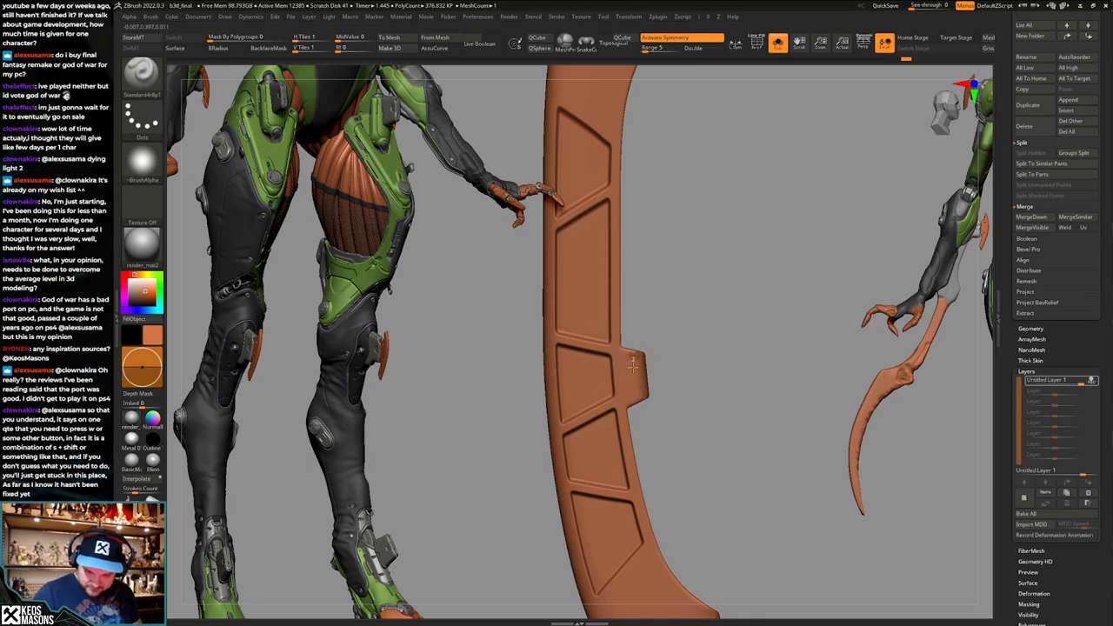
pyautogui.moveTo(749, 408); pyautogui.dragTo(669, 405)
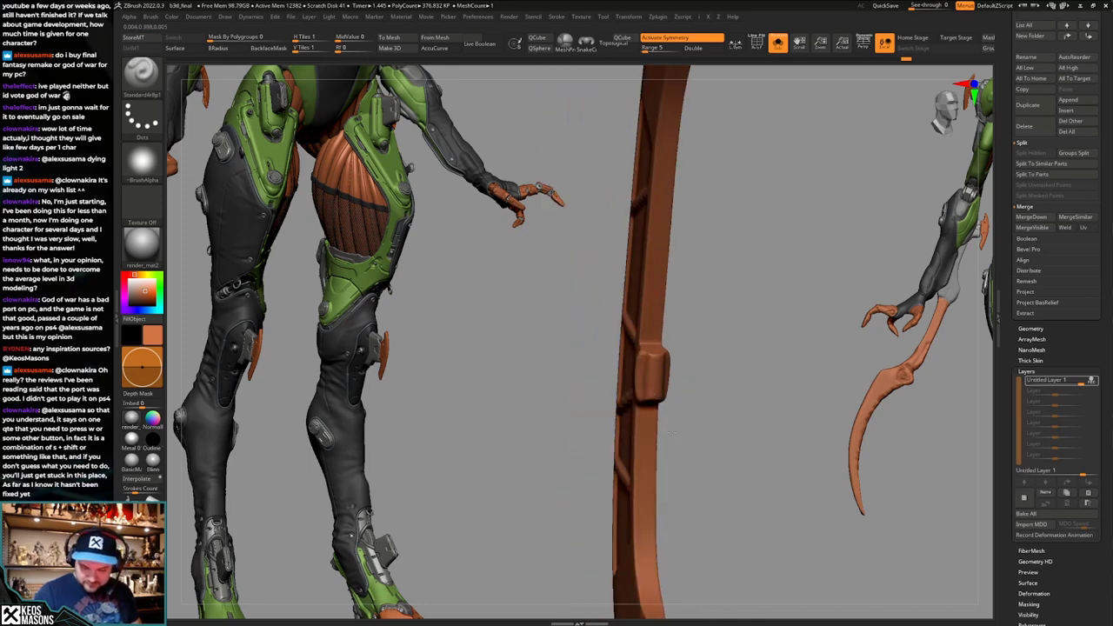
# Show the full assembly again and shift the black cables with the Move brush where they leave the link's clamp.
pyautogui.keyDown('alt'); pyautogui.moveTo(749, 461); pyautogui.dragTo(667, 378); pyautogui.keyUp('alt')
pyautogui.click(685, 388)
pyautogui.press('space')
pyautogui.click(632, 350)
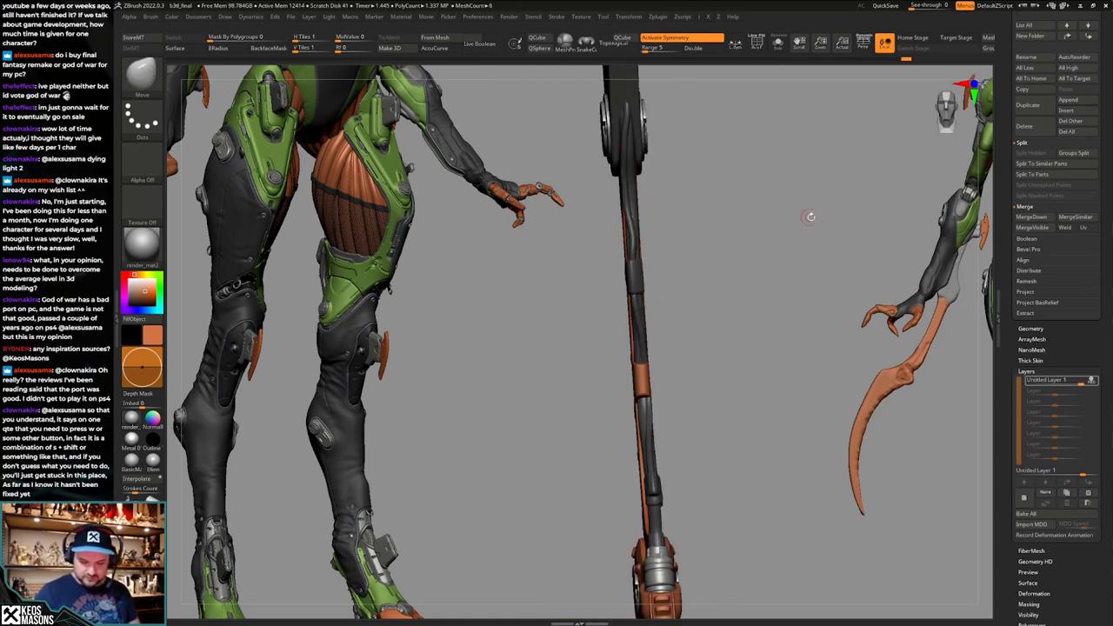
pyautogui.keyDown('alt'); pyautogui.click(648, 421); pyautogui.keyUp('alt')
pyautogui.moveTo(647, 418); pyautogui.dragTo(648, 397, button='right')
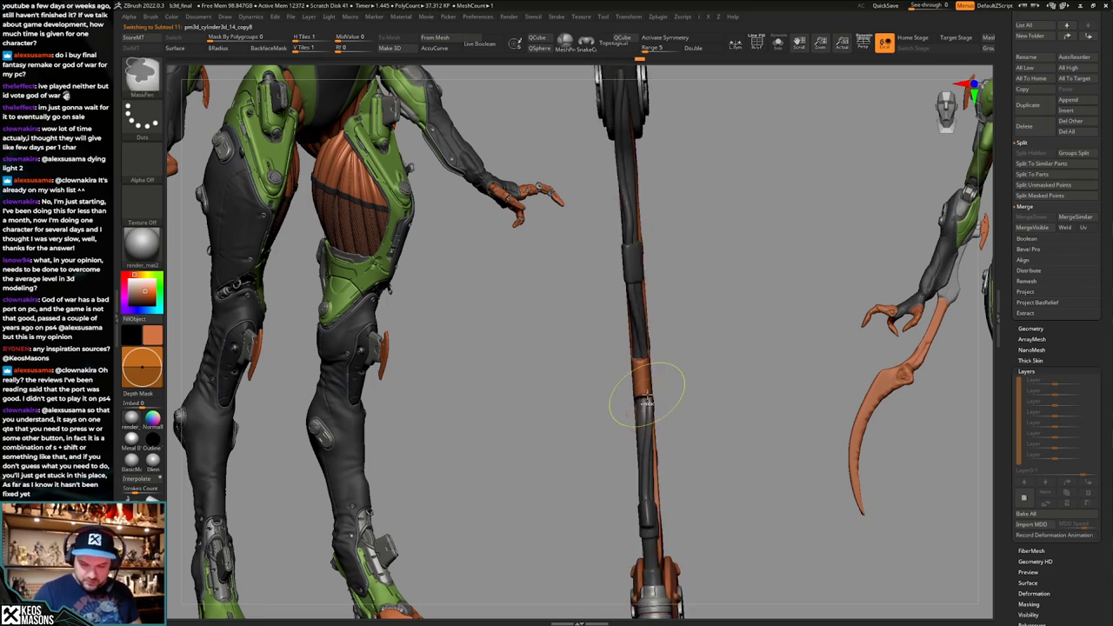
pyautogui.moveTo(649, 398)
pyautogui.mouseDown()
pyautogui.moveTo(648, 388)
pyautogui.moveTo(642, 416)
pyautogui.mouseUp()
pyautogui.moveTo(650, 407)
pyautogui.mouseDown(button='right')
pyautogui.moveTo(718, 370)
pyautogui.moveTo(653, 420)
pyautogui.moveTo(648, 410)
pyautogui.moveTo(646, 427)
pyautogui.mouseUp(button='right')
pyautogui.moveTo(643, 426); pyautogui.dragTo(650, 393)
pyautogui.moveTo(648, 393)
pyautogui.mouseDown(button='right')
pyautogui.moveTo(637, 353)
pyautogui.moveTo(745, 367)
pyautogui.moveTo(732, 387)
pyautogui.mouseUp(button='right')
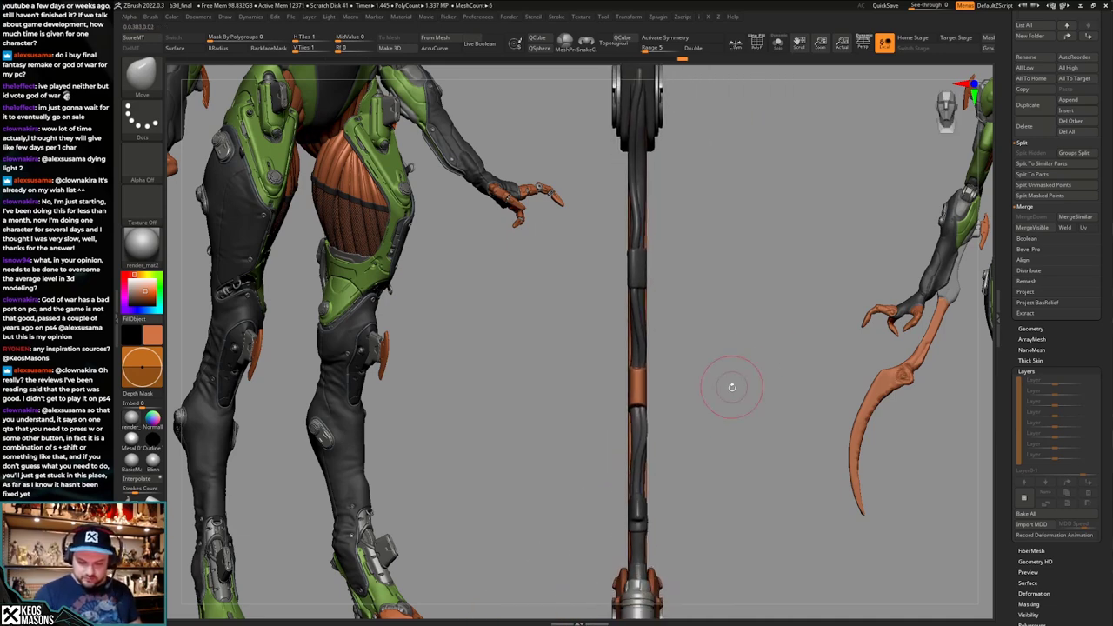
# Refine the cables' alignment around the clamp in front view, undoing the last unwanted change.
pyautogui.moveTo(642, 357)
pyautogui.mouseDown(button='right')
pyautogui.moveTo(709, 365)
pyautogui.moveTo(682, 396)
pyautogui.moveTo(588, 390)
pyautogui.moveTo(637, 388)
pyautogui.moveTo(623, 393)
pyautogui.moveTo(645, 394)
pyautogui.moveTo(639, 413)
pyautogui.mouseUp(button='right')
pyautogui.press('space')
pyautogui.keyDown('alt'); pyautogui.click(626, 399); pyautogui.keyUp('alt')
pyautogui.hotkey('ctrl', 'z')
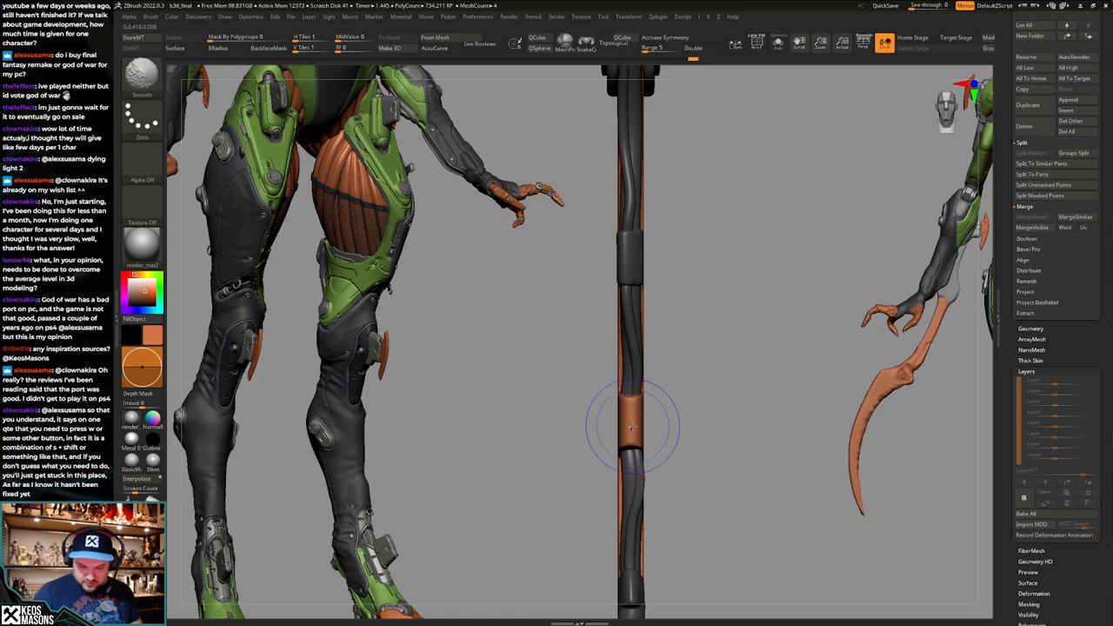
pyautogui.moveTo(620, 422); pyautogui.dragTo(654, 409, button='right')
pyautogui.moveTo(653, 409)
pyautogui.keyDown('ctrl'); pyautogui.mouseDown(button='right')
pyautogui.moveTo(652, 373)
pyautogui.moveTo(622, 367)
pyautogui.moveTo(665, 360)
pyautogui.moveTo(664, 404)
pyautogui.mouseUp(button='right'); pyautogui.keyUp('ctrl')
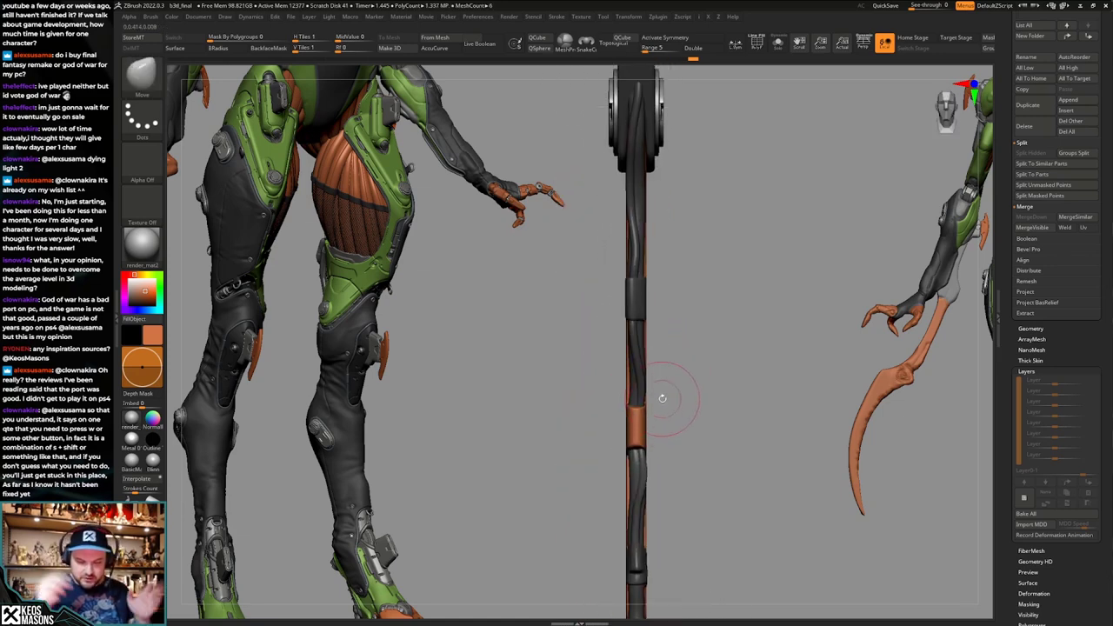
pyautogui.moveTo(711, 376)
pyautogui.mouseDown(button='right')
pyautogui.moveTo(751, 390)
pyautogui.moveTo(739, 365)
pyautogui.moveTo(680, 421)
pyautogui.moveTo(671, 383)
pyautogui.moveTo(719, 358)
pyautogui.moveTo(684, 402)
pyautogui.moveTo(649, 405)
pyautogui.moveTo(659, 429)
pyautogui.moveTo(652, 391)
pyautogui.moveTo(693, 384)
pyautogui.moveTo(659, 379)
pyautogui.moveTo(658, 430)
pyautogui.moveTo(642, 413)
pyautogui.moveTo(644, 392)
pyautogui.mouseUp(button='right')
# Mask part of the cable bundle around its upper sleeve and adjust the unmasked part with the Move brush.
pyautogui.press('w')
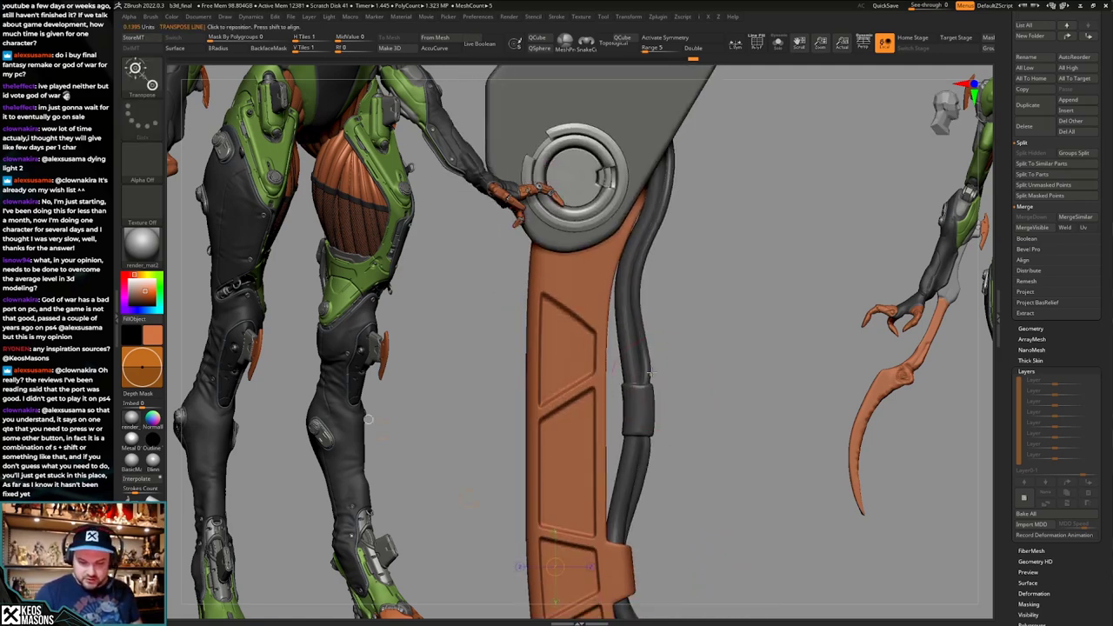
pyautogui.keyDown('ctrl'); pyautogui.click(642, 389); pyautogui.keyUp('ctrl')
pyautogui.press('q')
pyautogui.press('space')
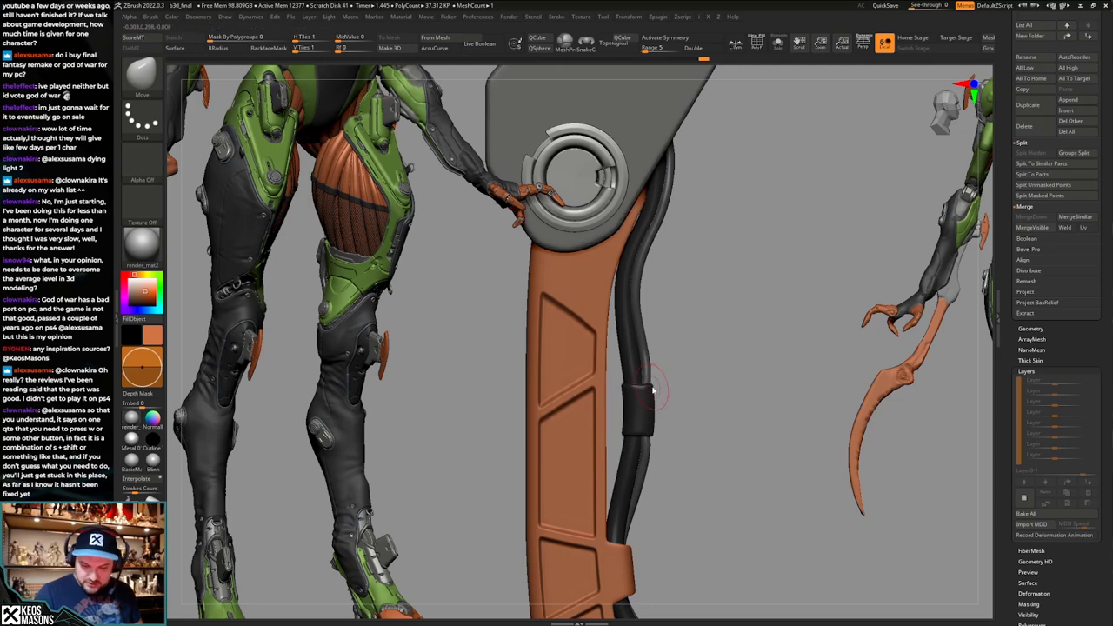
pyautogui.keyDown('alt'); pyautogui.moveTo(649, 358); pyautogui.dragTo(646, 321, button='right'); pyautogui.keyUp('alt')
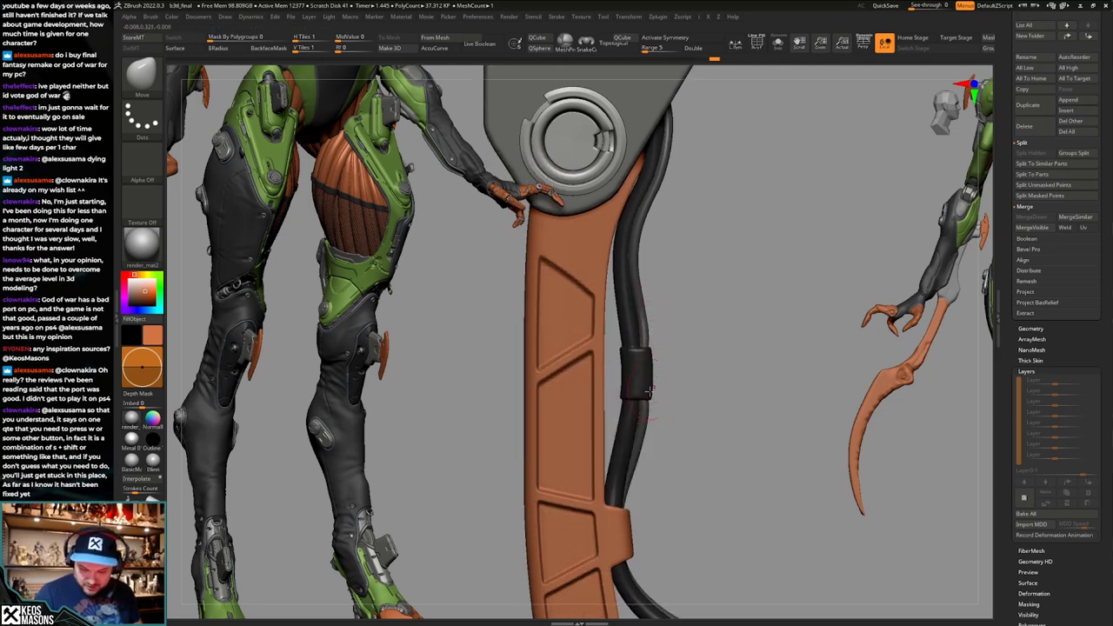
pyautogui.moveTo(649, 415)
pyautogui.keyDown('ctrl'); pyautogui.mouseDown(button='right')
pyautogui.moveTo(670, 363)
pyautogui.moveTo(706, 387)
pyautogui.mouseUp(button='right'); pyautogui.keyUp('ctrl')
pyautogui.moveTo(706, 388)
pyautogui.keyDown('alt'); pyautogui.mouseDown(button='right')
pyautogui.moveTo(708, 362)
pyautogui.moveTo(725, 375)
pyautogui.moveTo(705, 422)
pyautogui.moveTo(707, 385)
pyautogui.moveTo(683, 409)
pyautogui.mouseUp(button='right'); pyautogui.keyUp('alt')
pyautogui.hotkey('ctrl', 'z')
pyautogui.moveTo(683, 409)
pyautogui.keyDown('ctrl'); pyautogui.mouseDown(button='right')
pyautogui.moveTo(670, 446)
pyautogui.moveTo(612, 435)
pyautogui.moveTo(639, 461)
pyautogui.moveTo(705, 435)
pyautogui.mouseUp(button='right'); pyautogui.keyUp('ctrl')
# Reshape the cables' lower bend between the link's clamp and the lower sleeve with the Move brush.
pyautogui.press('space')
pyautogui.click(729, 375)
pyautogui.moveTo(729, 375); pyautogui.dragTo(731, 381, button='right')
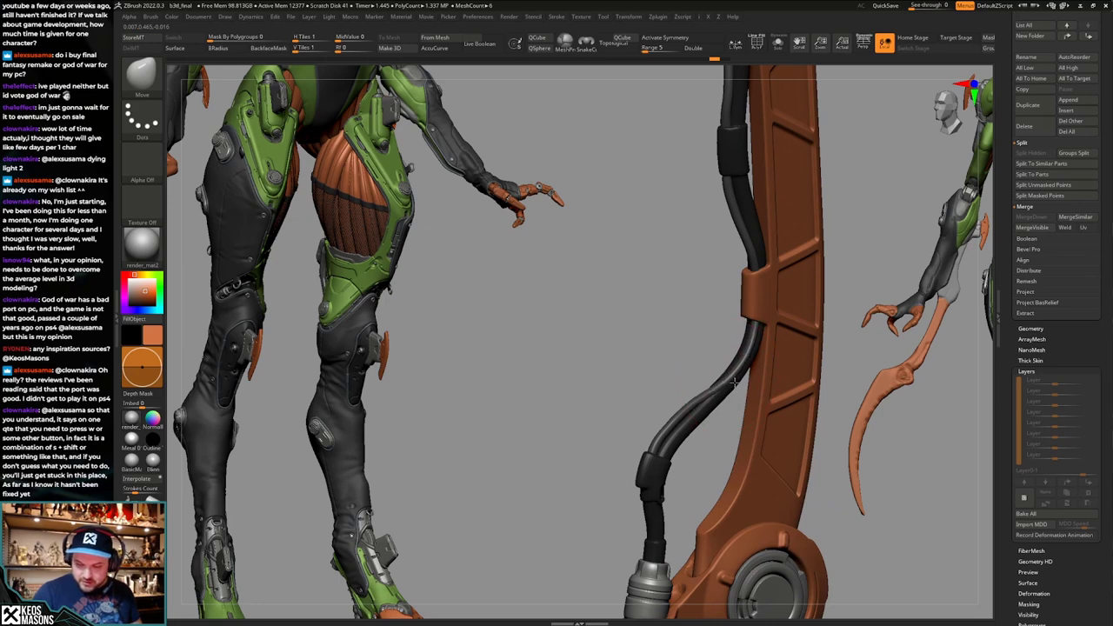
pyautogui.moveTo(734, 382); pyautogui.dragTo(732, 379)
pyautogui.moveTo(732, 379)
pyautogui.mouseDown(button='right')
pyautogui.moveTo(779, 386)
pyautogui.moveTo(728, 391)
pyautogui.mouseUp(button='right')
pyautogui.moveTo(729, 391); pyautogui.dragTo(725, 393)
pyautogui.moveTo(725, 392)
pyautogui.mouseDown(button='right')
pyautogui.moveTo(705, 408)
pyautogui.moveTo(716, 340)
pyautogui.moveTo(707, 344)
pyautogui.moveTo(732, 387)
pyautogui.moveTo(724, 343)
pyautogui.moveTo(808, 332)
pyautogui.moveTo(772, 380)
pyautogui.moveTo(777, 368)
pyautogui.moveTo(782, 387)
pyautogui.moveTo(767, 378)
pyautogui.moveTo(780, 380)
pyautogui.moveTo(745, 387)
pyautogui.moveTo(737, 416)
pyautogui.moveTo(720, 415)
pyautogui.mouseUp(button='right')
# Mask the cable bundle above the upper sleeve with the Transpose line to isolate a strand for the Move brush.
pyautogui.hotkey('shift', 'f')
pyautogui.hotkey('shift', 'f')
pyautogui.keyDown('ctrl'); pyautogui.moveTo(666, 385); pyautogui.dragTo(649, 412, button='right'); pyautogui.keyUp('ctrl')
pyautogui.press('w')
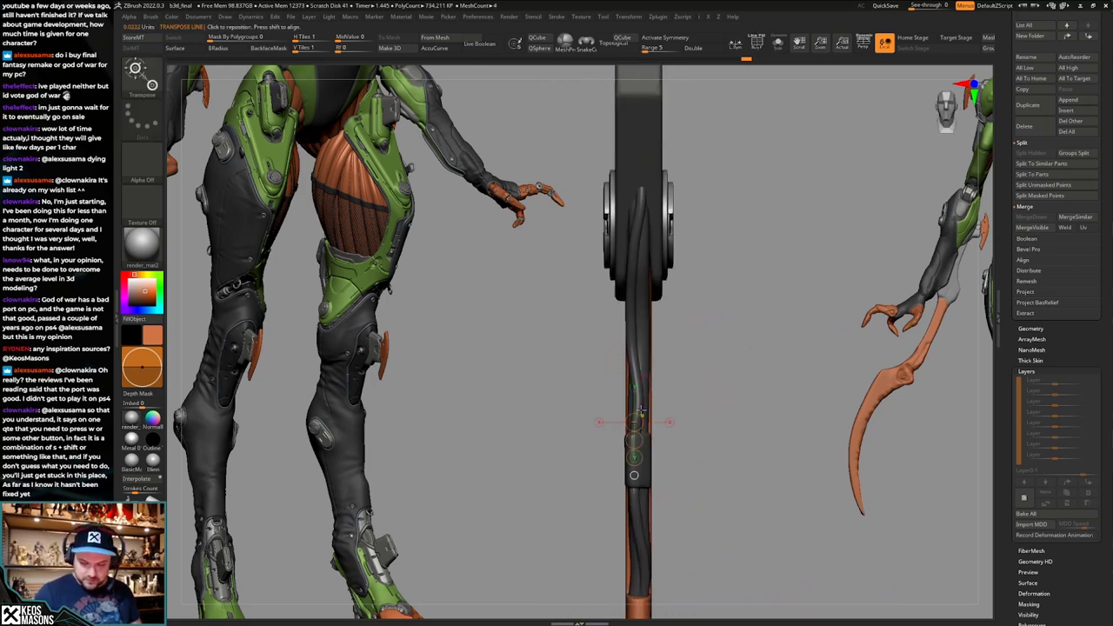
pyautogui.keyDown('ctrl'); pyautogui.moveTo(640, 398); pyautogui.dragTo(642, 444); pyautogui.keyUp('ctrl')
pyautogui.press('q')
# Enlarge the Move brush and reposition the cable strands between the upper sleeve and the upper joint.
pyautogui.moveTo(626, 382)
pyautogui.mouseDown(button='right')
pyautogui.moveTo(640, 391)
pyautogui.moveTo(653, 356)
pyautogui.moveTo(673, 360)
pyautogui.moveTo(594, 374)
pyautogui.moveTo(645, 344)
pyautogui.moveTo(661, 352)
pyautogui.moveTo(598, 373)
pyautogui.moveTo(645, 363)
pyautogui.mouseUp(button='right')
pyautogui.rightClick(641, 377)
pyautogui.press(']')
pyautogui.moveTo(600, 398); pyautogui.dragTo(611, 387, button='right')
pyautogui.moveTo(635, 333)
pyautogui.mouseDown(button='right')
pyautogui.moveTo(620, 345)
pyautogui.moveTo(637, 347)
pyautogui.moveTo(627, 381)
pyautogui.moveTo(640, 364)
pyautogui.moveTo(616, 365)
pyautogui.moveTo(606, 352)
pyautogui.mouseUp(button='right')
pyautogui.rightClick(607, 350)
pyautogui.rightClick(606, 352)
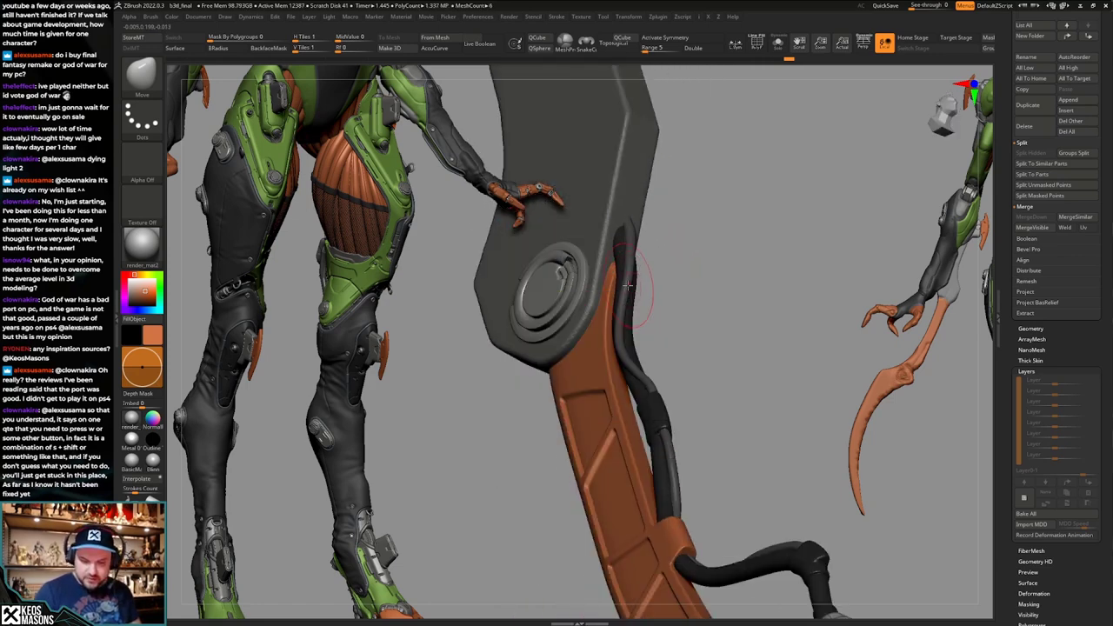
# Undo the last two cable edits and readjust the cables' upper ends where they meet the upper joint.
pyautogui.moveTo(632, 273)
pyautogui.mouseDown(button='right')
pyautogui.moveTo(646, 238)
pyautogui.moveTo(617, 261)
pyautogui.moveTo(628, 247)
pyautogui.mouseUp(button='right')
pyautogui.rightClick(617, 261)
pyautogui.hotkey('ctrl', 'z')
pyautogui.hotkey('ctrl', 'z')
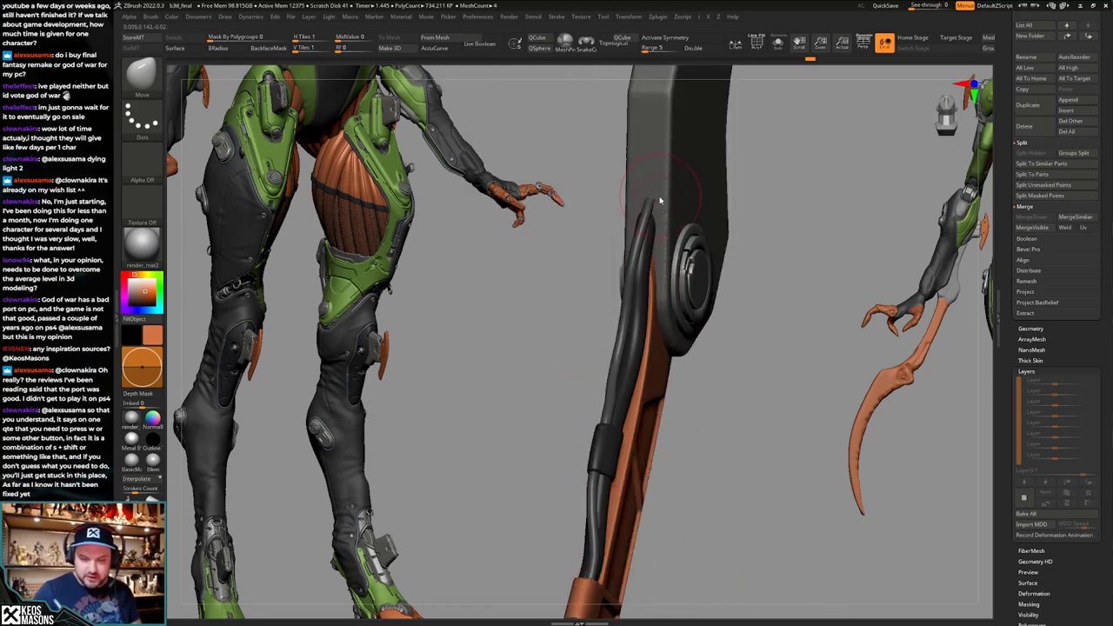
pyautogui.moveTo(659, 190)
pyautogui.mouseDown(button='right')
pyautogui.moveTo(651, 250)
pyautogui.moveTo(681, 223)
pyautogui.moveTo(698, 247)
pyautogui.mouseUp(button='right')
pyautogui.moveTo(750, 414); pyautogui.dragTo(756, 408)
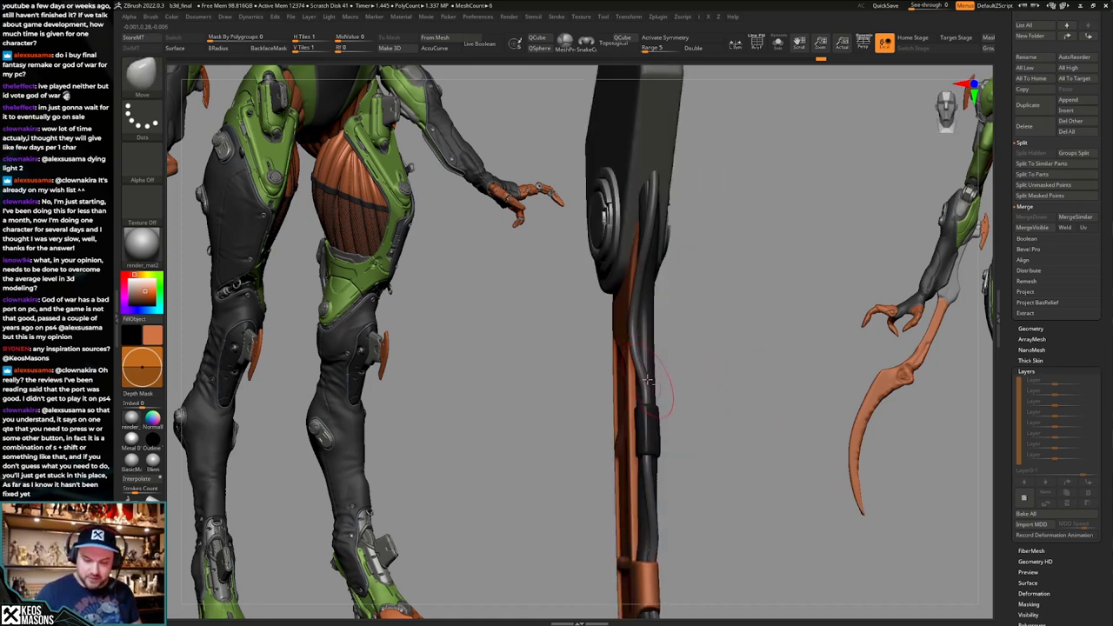
pyautogui.moveTo(650, 380)
pyautogui.mouseDown(button='right')
pyautogui.moveTo(646, 404)
pyautogui.moveTo(649, 374)
pyautogui.mouseUp(button='right')
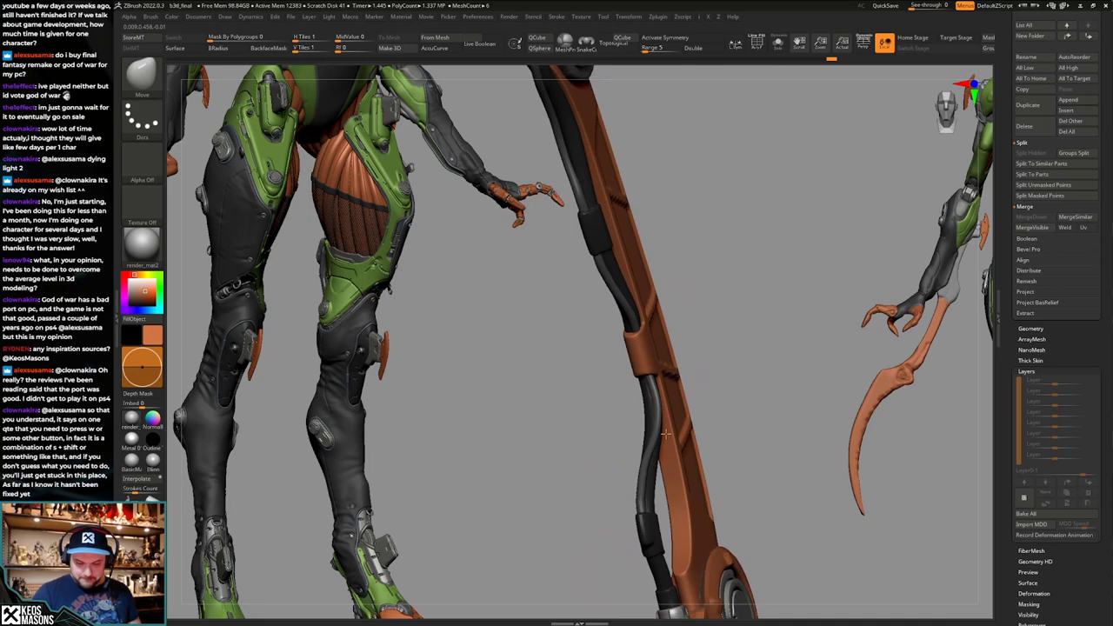
# Adjust the brush size and smooth out the cables' curve between the clamp and the lower sleeve.
pyautogui.moveTo(644, 417); pyautogui.dragTo(757, 424, button='right')
pyautogui.rightClick(611, 444)
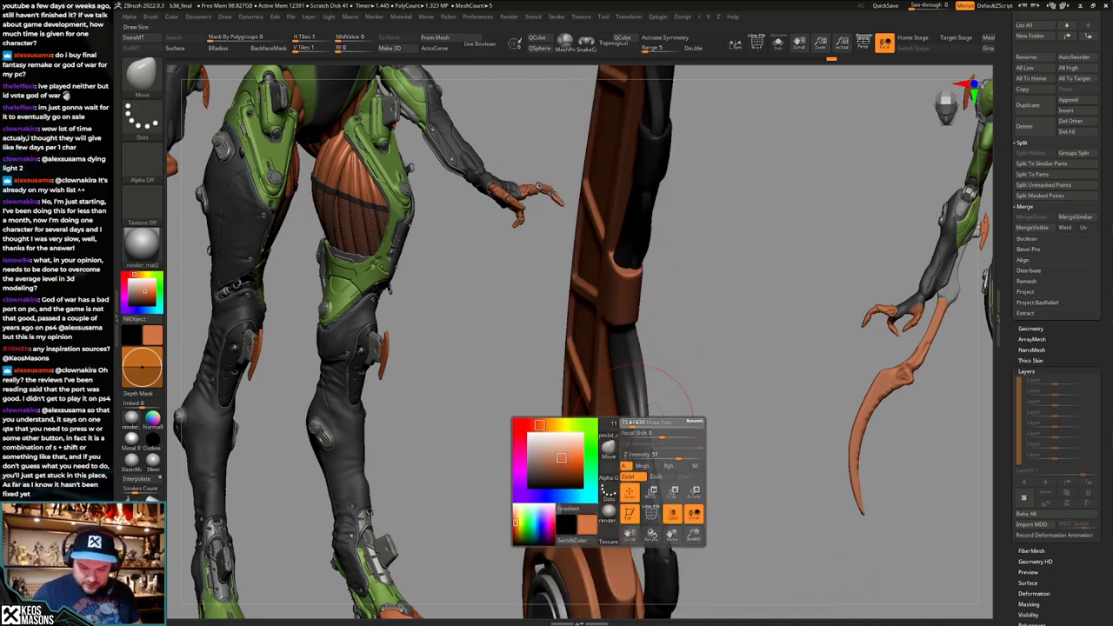
pyautogui.moveTo(610, 444); pyautogui.dragTo(620, 420, button='right')
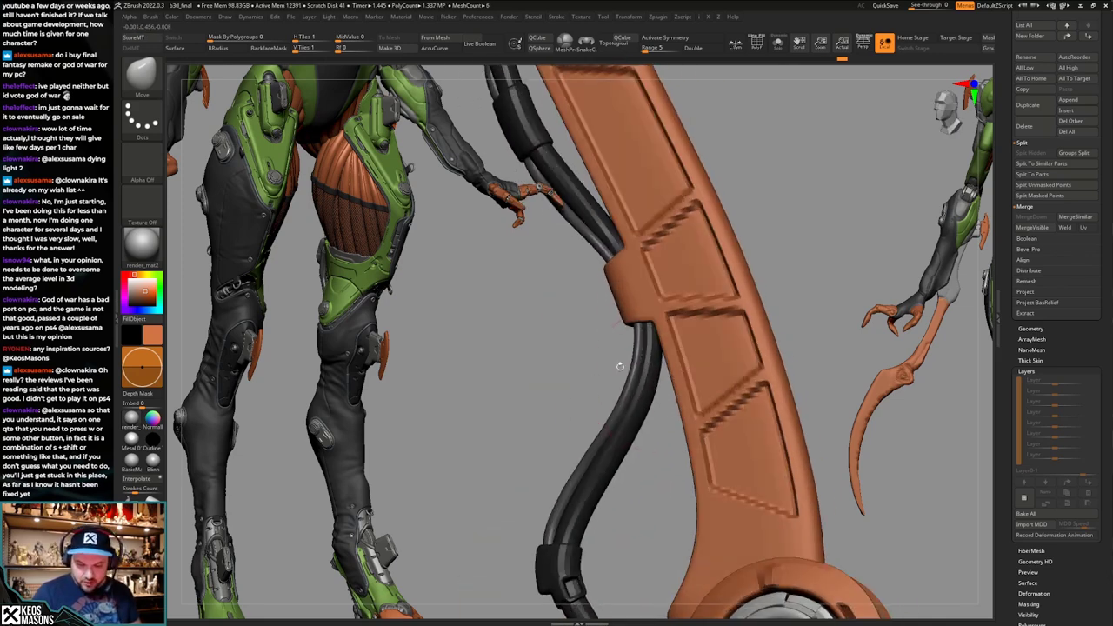
pyautogui.press('space')
pyautogui.moveTo(632, 393)
pyautogui.mouseDown(button='right')
pyautogui.moveTo(657, 410)
pyautogui.moveTo(639, 409)
pyautogui.moveTo(658, 430)
pyautogui.moveTo(664, 407)
pyautogui.moveTo(652, 434)
pyautogui.moveTo(646, 398)
pyautogui.mouseUp(button='right')
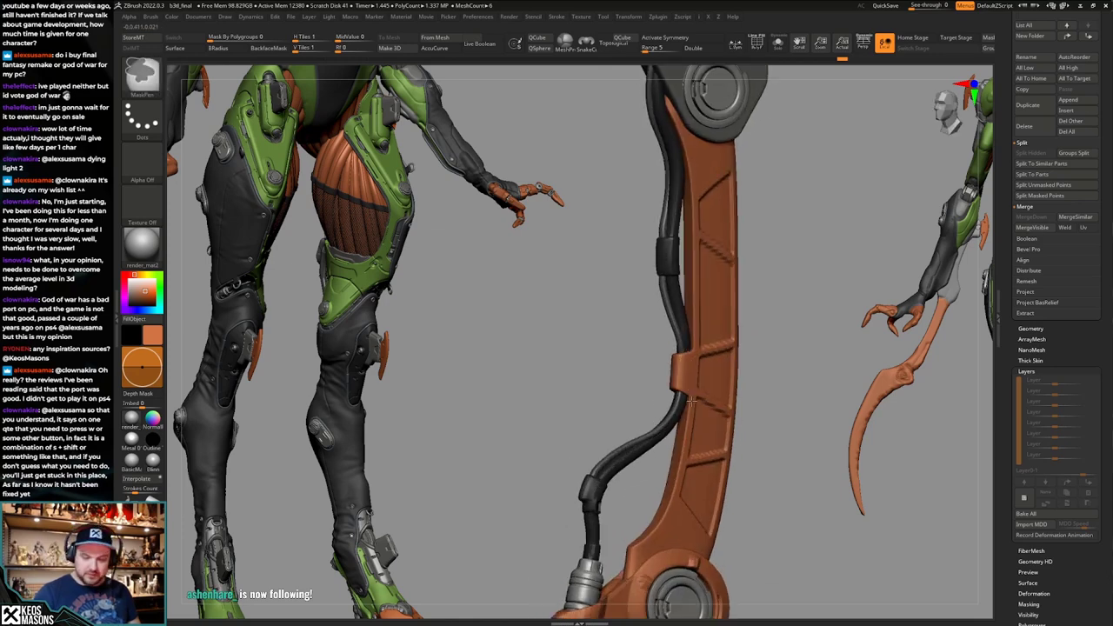
# Resize the Move brush and align the cables through the clamp and upper sleeve from the front.
pyautogui.press('space')
pyautogui.moveTo(684, 387); pyautogui.dragTo(698, 388)
pyautogui.moveTo(670, 388)
pyautogui.mouseDown(button='right')
pyautogui.moveTo(687, 406)
pyautogui.moveTo(679, 382)
pyautogui.moveTo(670, 438)
pyautogui.mouseUp(button='right')
pyautogui.press('space')
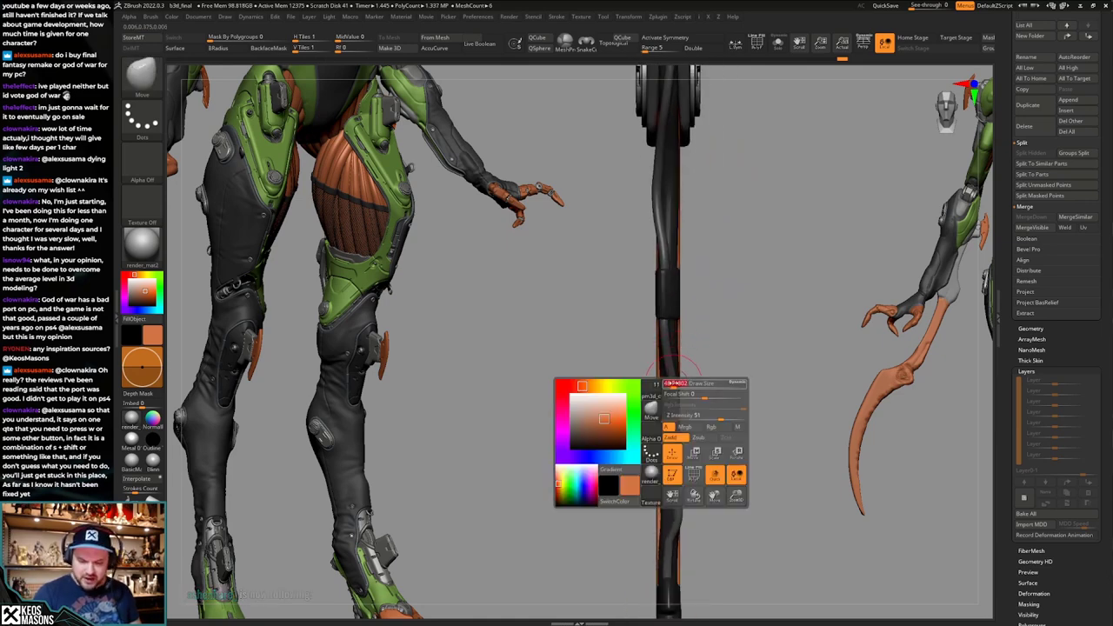
pyautogui.moveTo(687, 394); pyautogui.dragTo(675, 392)
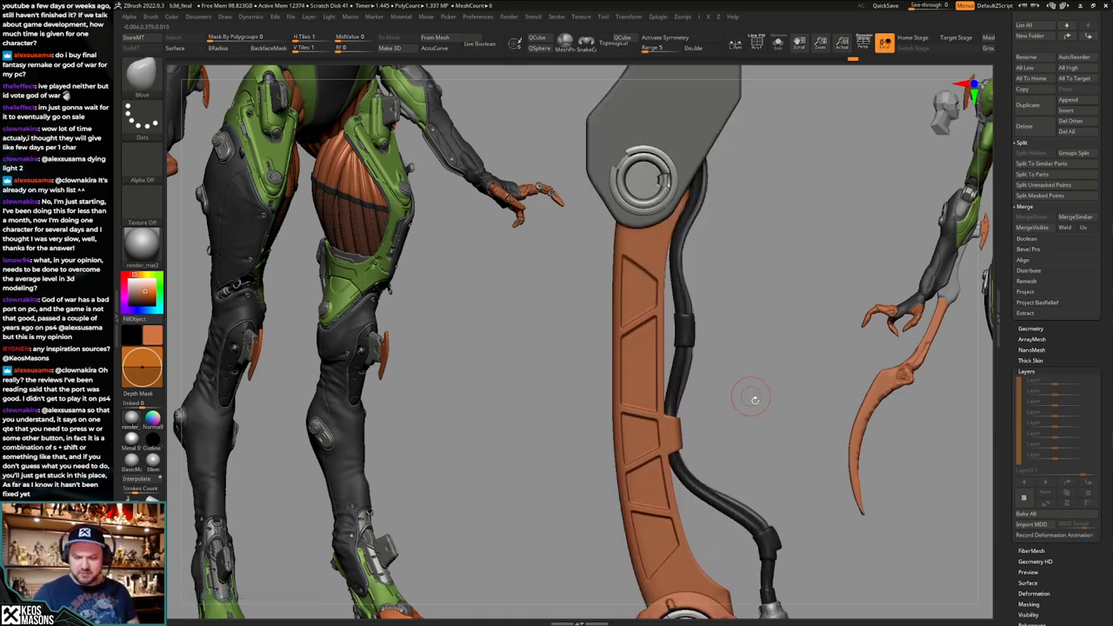
pyautogui.moveTo(734, 389); pyautogui.dragTo(695, 384, button='right')
pyautogui.keyDown('ctrl'); pyautogui.moveTo(695, 384); pyautogui.dragTo(687, 379, button='right'); pyautogui.keyUp('ctrl')
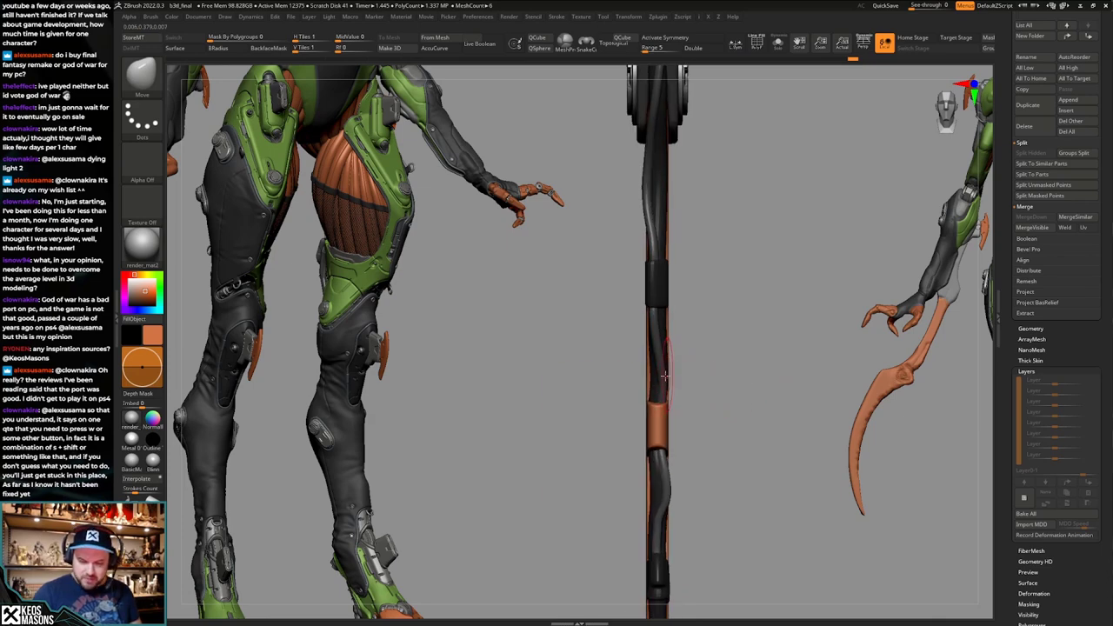
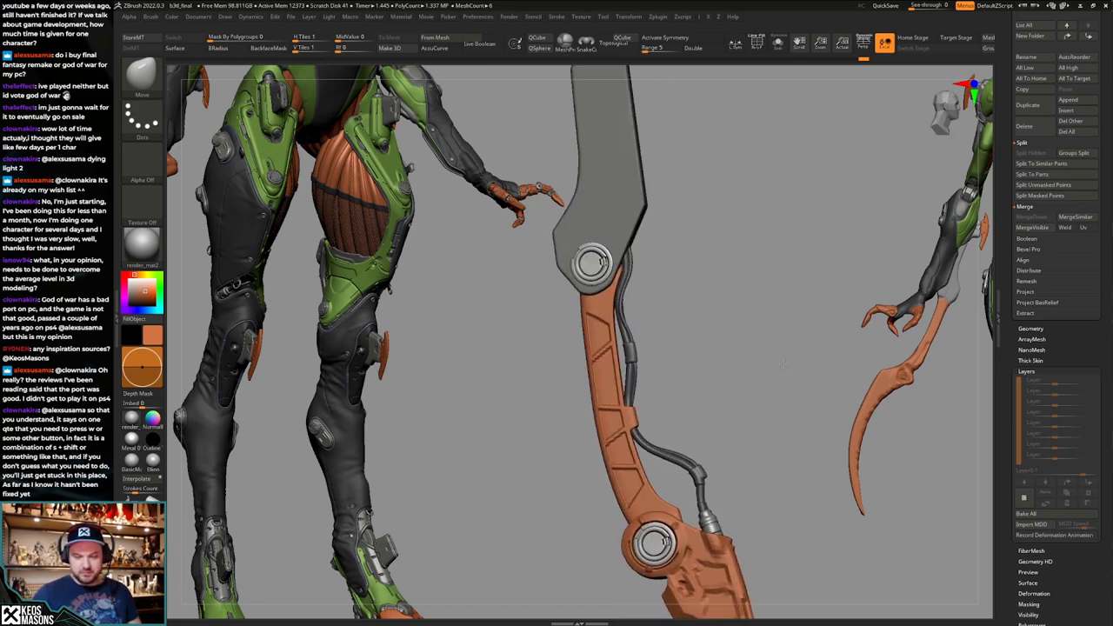
# Isolate a strand above the upper sleeve and nudge it sideways so the cables twist around each other.
pyautogui.moveTo(783, 363); pyautogui.dragTo(729, 393)
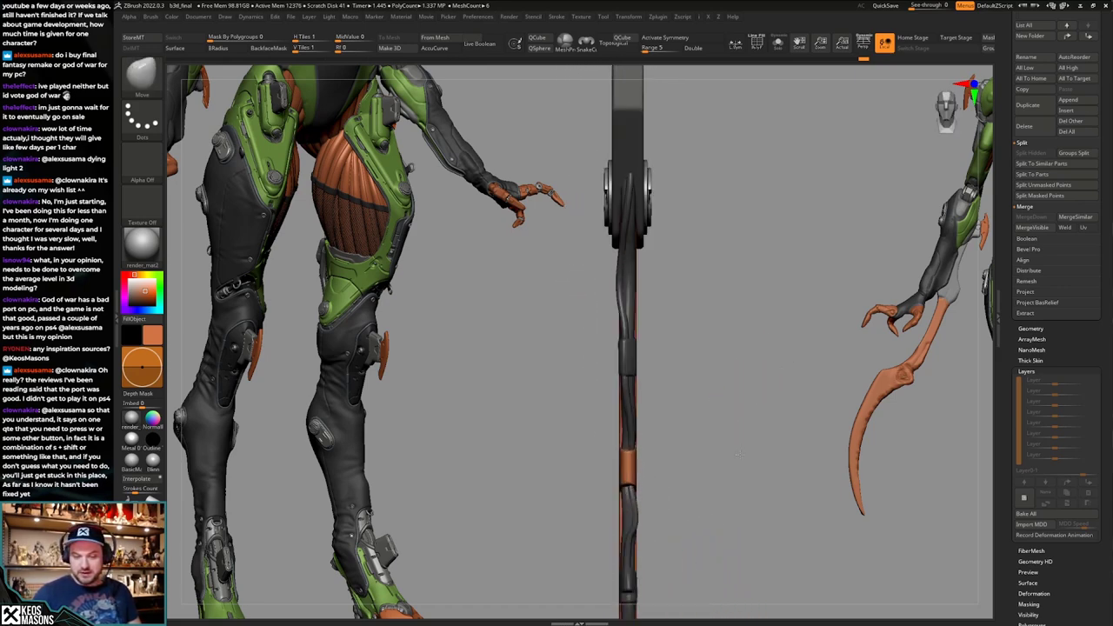
pyautogui.keyDown('alt'); pyautogui.moveTo(740, 432); pyautogui.dragTo(742, 479); pyautogui.keyUp('alt')
pyautogui.press('w')
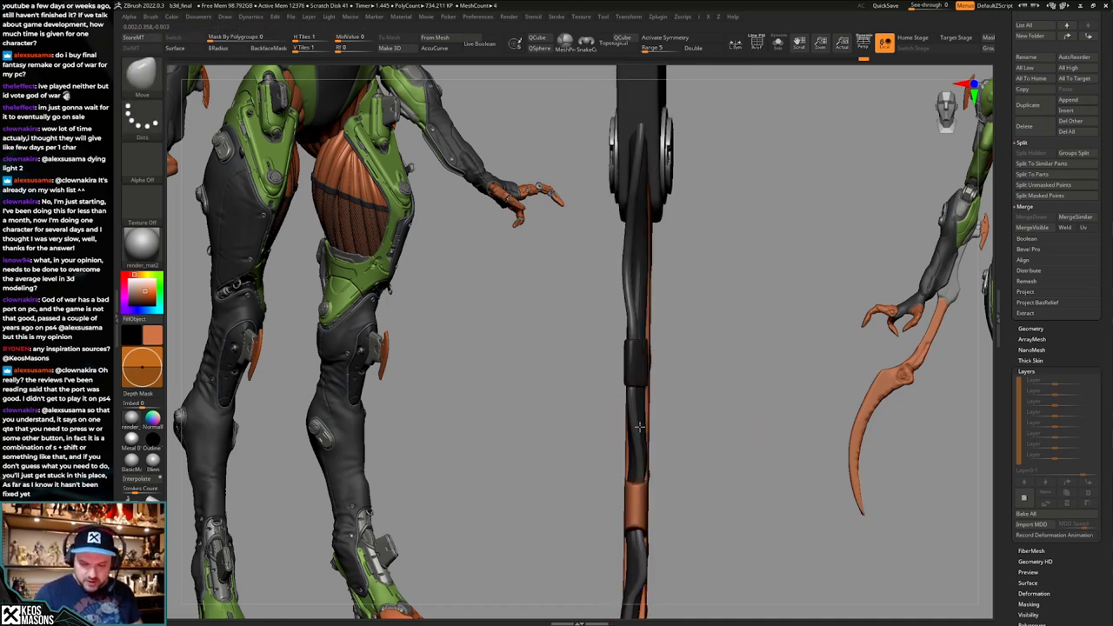
pyautogui.press('space')
pyautogui.moveTo(633, 331); pyautogui.dragTo(624, 330)
pyautogui.moveTo(633, 324)
pyautogui.mouseDown(button='right')
pyautogui.moveTo(663, 316)
pyautogui.moveTo(732, 369)
pyautogui.mouseUp(button='right')
pyautogui.moveTo(732, 368)
pyautogui.keyDown('ctrl'); pyautogui.mouseDown(button='right')
pyautogui.moveTo(736, 355)
pyautogui.moveTo(745, 372)
pyautogui.mouseUp(button='right'); pyautogui.keyUp('ctrl')
pyautogui.moveTo(726, 439)
pyautogui.keyDown('ctrl'); pyautogui.mouseDown(button='right')
pyautogui.moveTo(721, 390)
pyautogui.moveTo(740, 343)
pyautogui.mouseUp(button='right'); pyautogui.keyUp('ctrl')
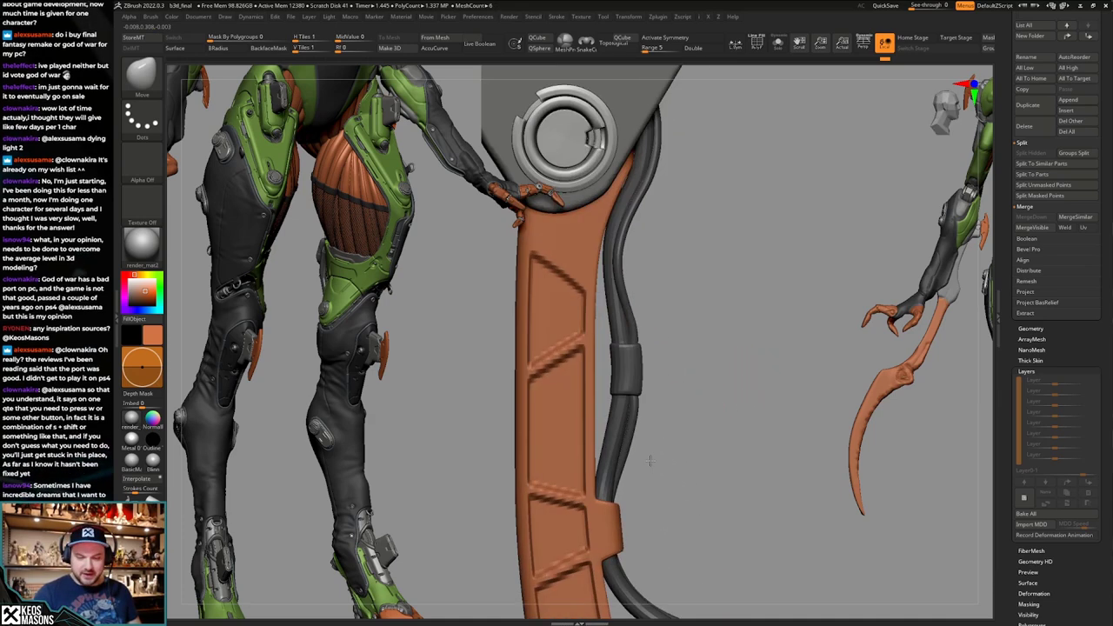
# Examine the upper cable sleeve's wireframe and polygroups in solo, with the ZModeler brush selected.
pyautogui.moveTo(728, 400)
pyautogui.keyDown('alt'); pyautogui.mouseDown(button='right')
pyautogui.moveTo(727, 425)
pyautogui.moveTo(718, 402)
pyautogui.moveTo(689, 386)
pyautogui.moveTo(658, 398)
pyautogui.moveTo(641, 379)
pyautogui.mouseUp(button='right'); pyautogui.keyUp('alt')
pyautogui.hotkey('shift', 'f')
pyautogui.hotkey('shift', 'f')
pyautogui.press('s')
pyautogui.hotkey('shift', 'f')
pyautogui.press('b')
pyautogui.press('z')
pyautogui.press('m')
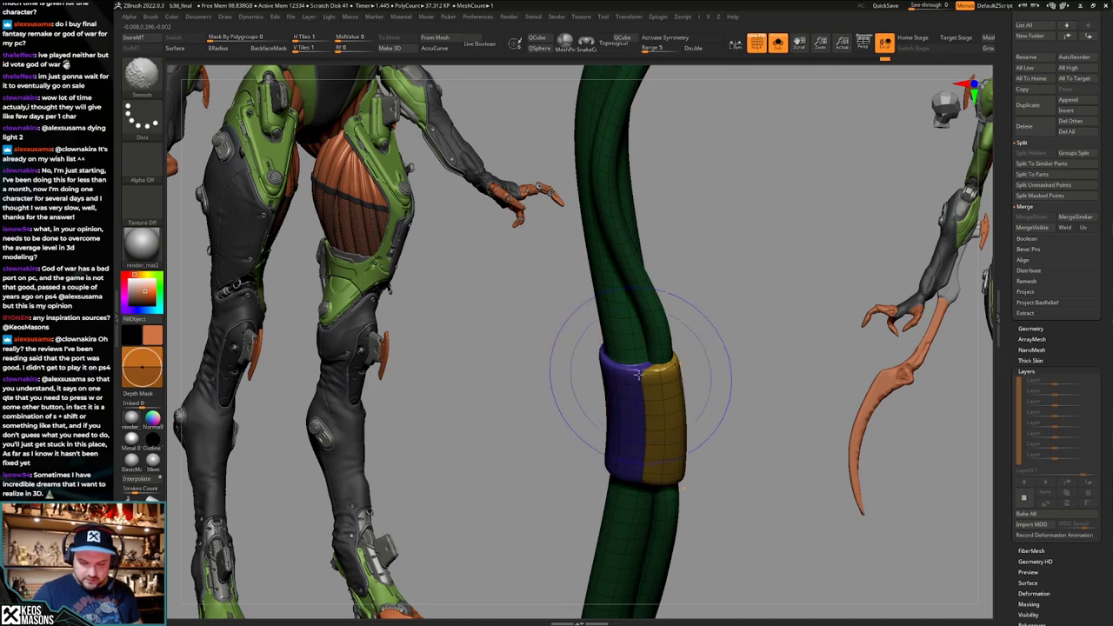
pyautogui.hotkey('shift', 'f')
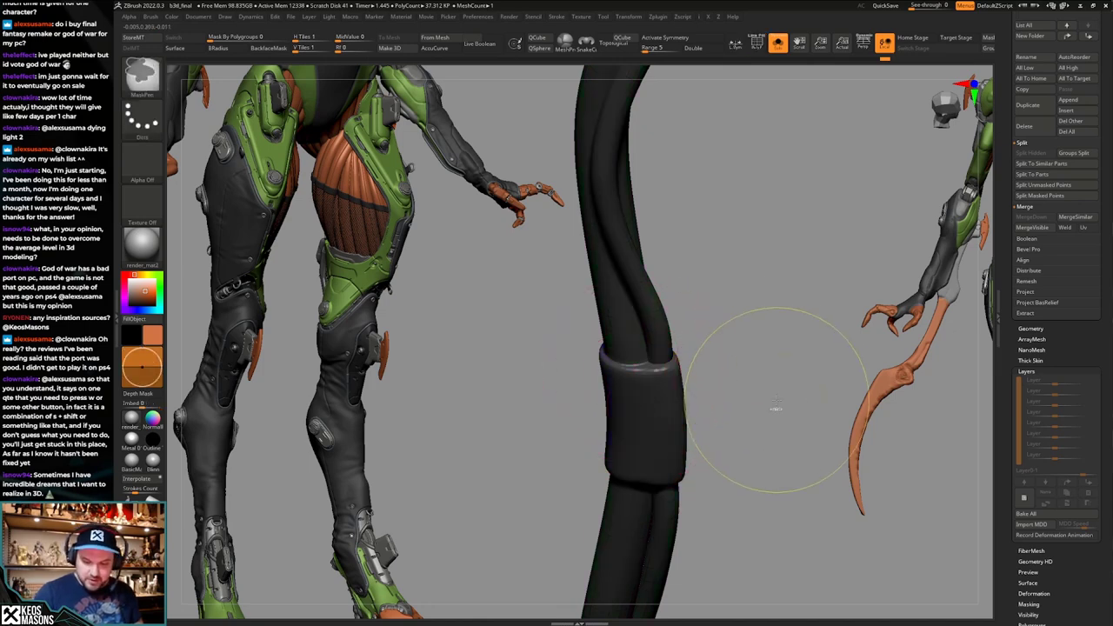
pyautogui.keyDown('ctrl'); pyautogui.moveTo(776, 408); pyautogui.dragTo(720, 390, button='right'); pyautogui.keyUp('ctrl')
pyautogui.press('s')
pyautogui.keyDown('alt'); pyautogui.moveTo(725, 466); pyautogui.dragTo(735, 382, button='right'); pyautogui.keyUp('alt')
pyautogui.hotkey('shift', 'f')
pyautogui.hotkey('shift', 'f')
# Switch to the Move brush and refine the cables' curve below the clamp from the front.
pyautogui.moveTo(735, 382)
pyautogui.mouseDown(button='right')
pyautogui.moveTo(721, 381)
pyautogui.moveTo(721, 353)
pyautogui.mouseUp(button='right')
pyautogui.moveTo(722, 353)
pyautogui.mouseDown(button='right')
pyautogui.moveTo(666, 346)
pyautogui.moveTo(701, 309)
pyautogui.mouseUp(button='right')
pyautogui.rightClick(700, 310)
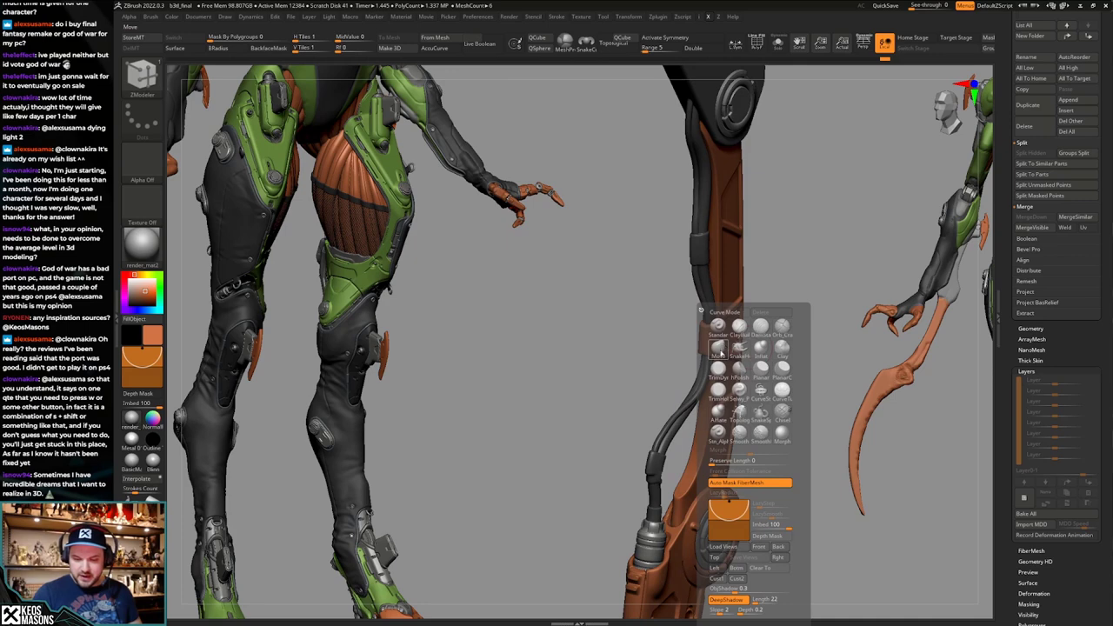
pyautogui.click(718, 349)
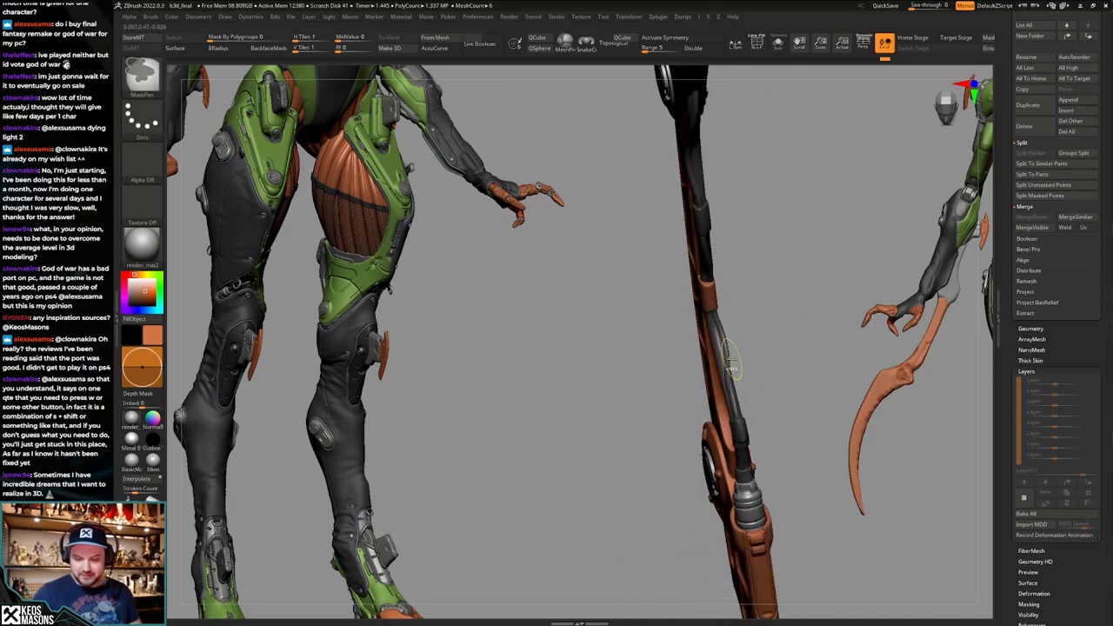
pyautogui.keyDown('ctrl'); pyautogui.moveTo(731, 364); pyautogui.dragTo(736, 381, button='right'); pyautogui.keyUp('ctrl')
pyautogui.moveTo(736, 381)
pyautogui.mouseDown(button='right')
pyautogui.moveTo(697, 374)
pyautogui.moveTo(744, 369)
pyautogui.mouseUp(button='right')
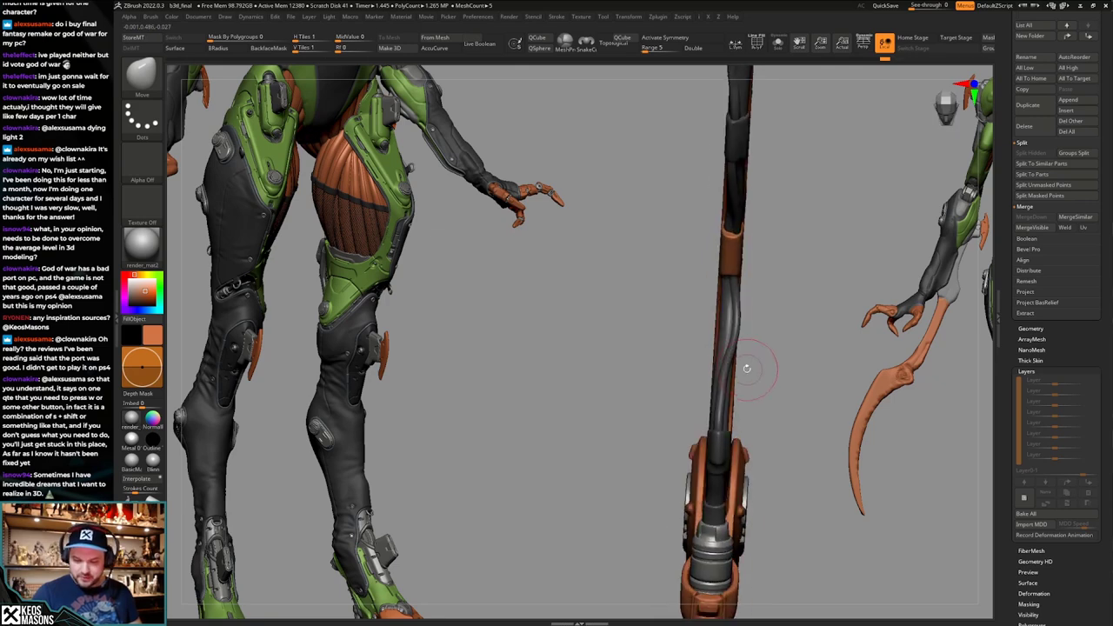
pyautogui.press('w')
pyautogui.press('q')
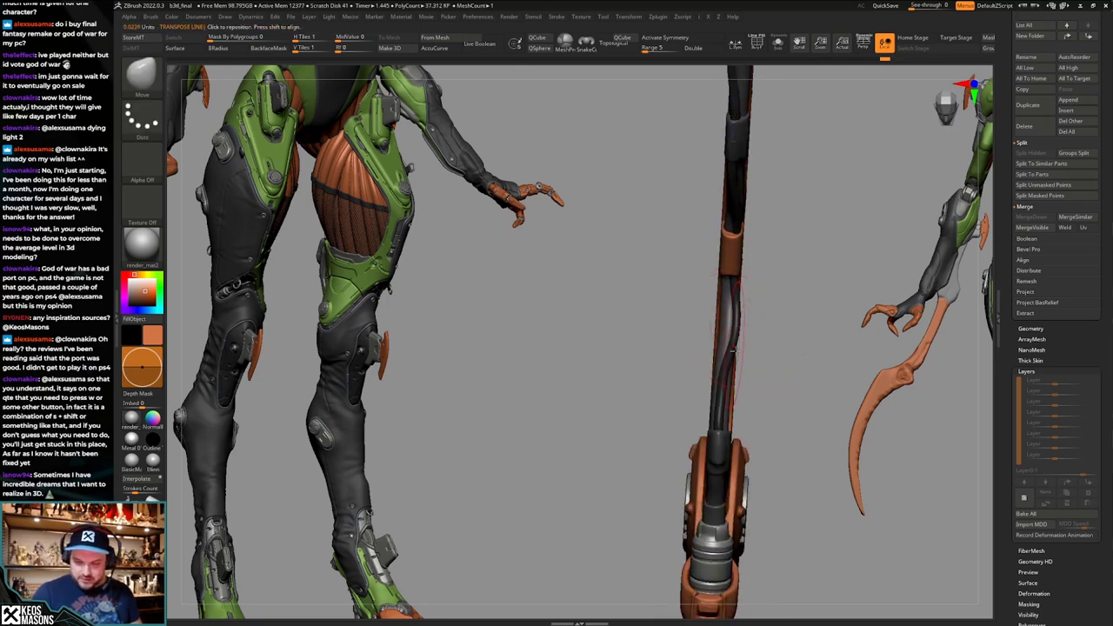
pyautogui.moveTo(733, 351)
pyautogui.mouseDown(button='right')
pyautogui.moveTo(754, 337)
pyautogui.moveTo(727, 383)
pyautogui.moveTo(752, 318)
pyautogui.moveTo(732, 426)
pyautogui.moveTo(751, 361)
pyautogui.moveTo(736, 402)
pyautogui.moveTo(740, 389)
pyautogui.moveTo(767, 402)
pyautogui.moveTo(718, 370)
pyautogui.moveTo(763, 372)
pyautogui.mouseUp(button='right')
pyautogui.rightClick(726, 383)
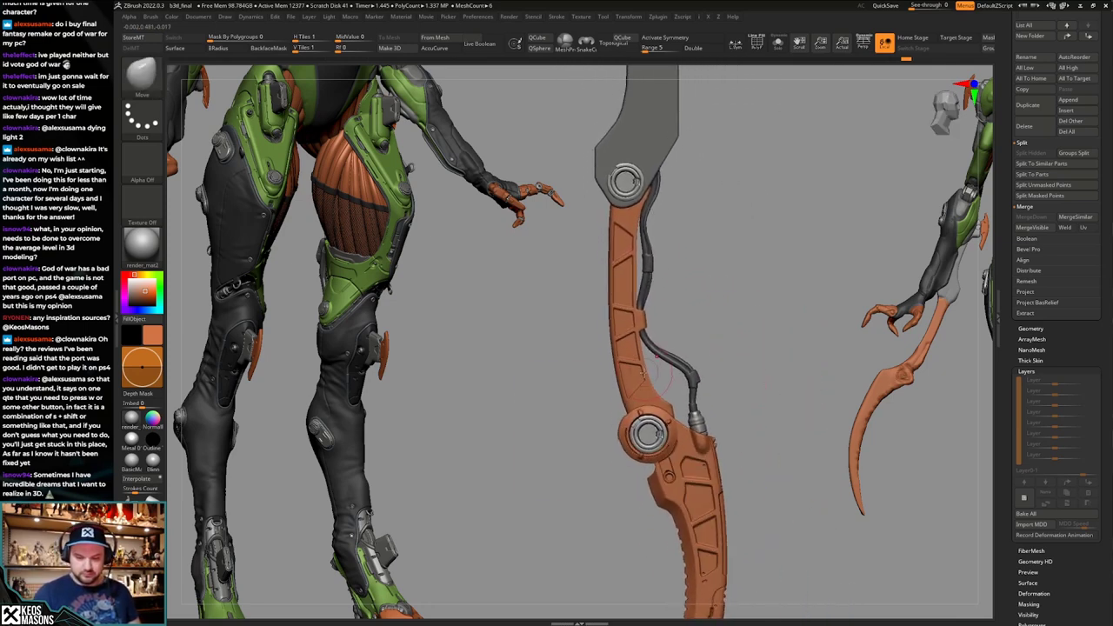
# Make the curved link between the two joints the active subtool and isolate it.
pyautogui.keyDown('alt'); pyautogui.click(641, 376); pyautogui.keyUp('alt')
pyautogui.moveTo(637, 400); pyautogui.dragTo(705, 425, button='right')
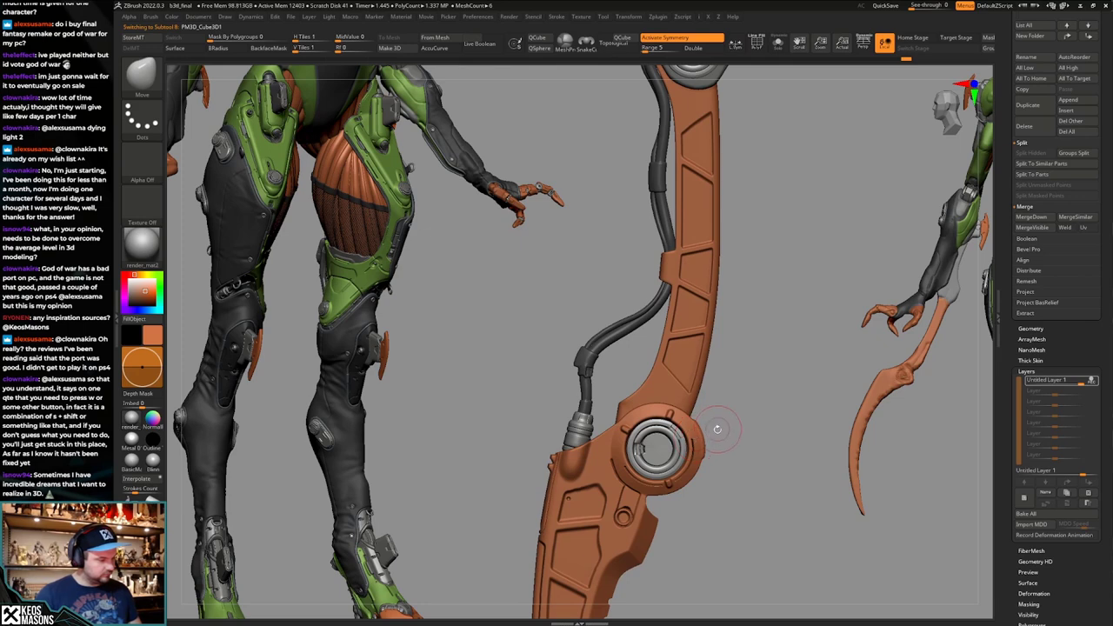
pyautogui.moveTo(712, 406)
pyautogui.keyDown('alt'); pyautogui.mouseDown(button='right')
pyautogui.moveTo(713, 437)
pyautogui.moveTo(715, 419)
pyautogui.mouseUp(button='right'); pyautogui.keyUp('alt')
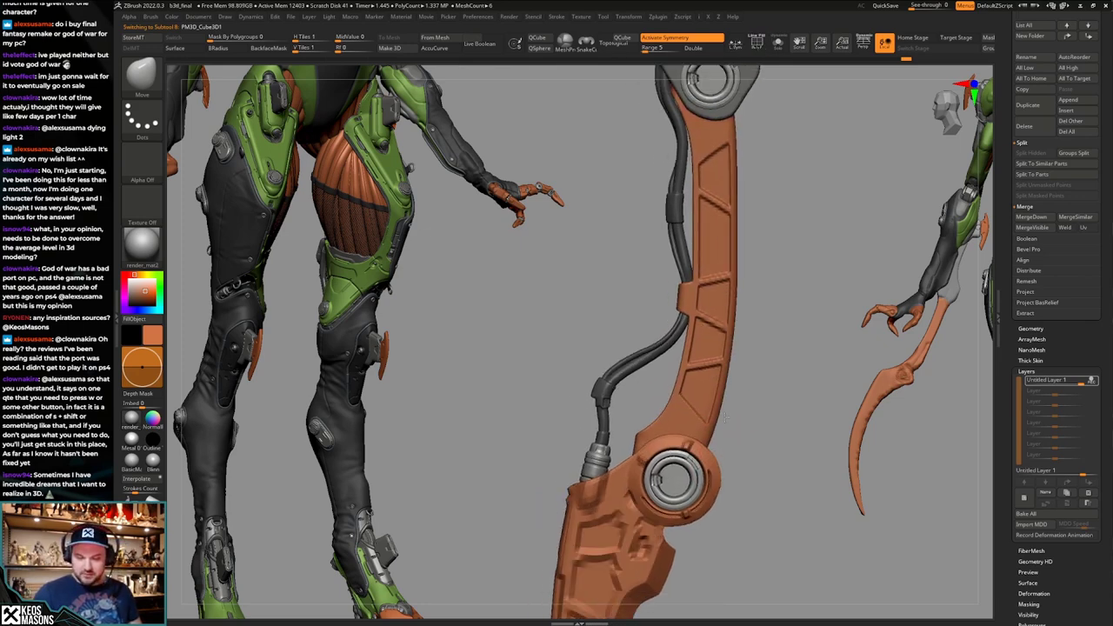
pyautogui.press('space')
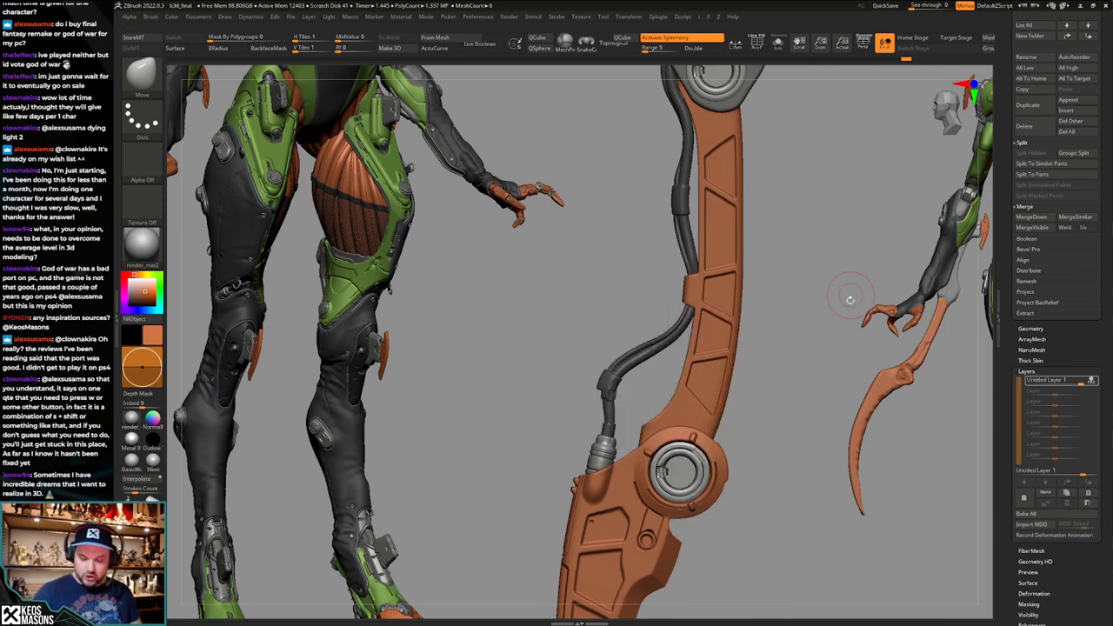
pyautogui.moveTo(919, 296)
pyautogui.mouseDown(button='right')
pyautogui.moveTo(701, 411)
pyautogui.moveTo(702, 430)
pyautogui.moveTo(731, 388)
pyautogui.moveTo(746, 391)
pyautogui.mouseUp(button='right')
pyautogui.keyDown('alt'); pyautogui.click(698, 417); pyautogui.keyUp('alt')
pyautogui.hotkey('shift', 'f')
pyautogui.hotkey('shift', 'f')
pyautogui.hotkey('alt', 's')
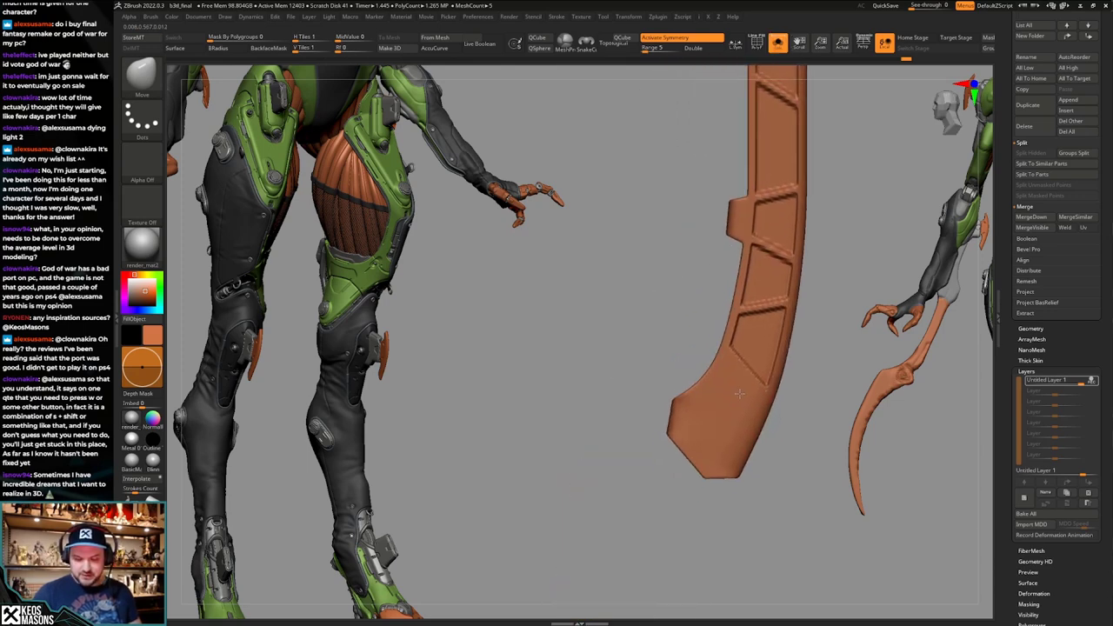
# Carve a short narrow slot near the link's upper end with an alpha-based Standard brush, checking its placement against the upper joint.
pyautogui.press('b')
pyautogui.click(727, 349)
pyautogui.moveTo(785, 315); pyautogui.dragTo(748, 348, button='right')
pyautogui.press('space')
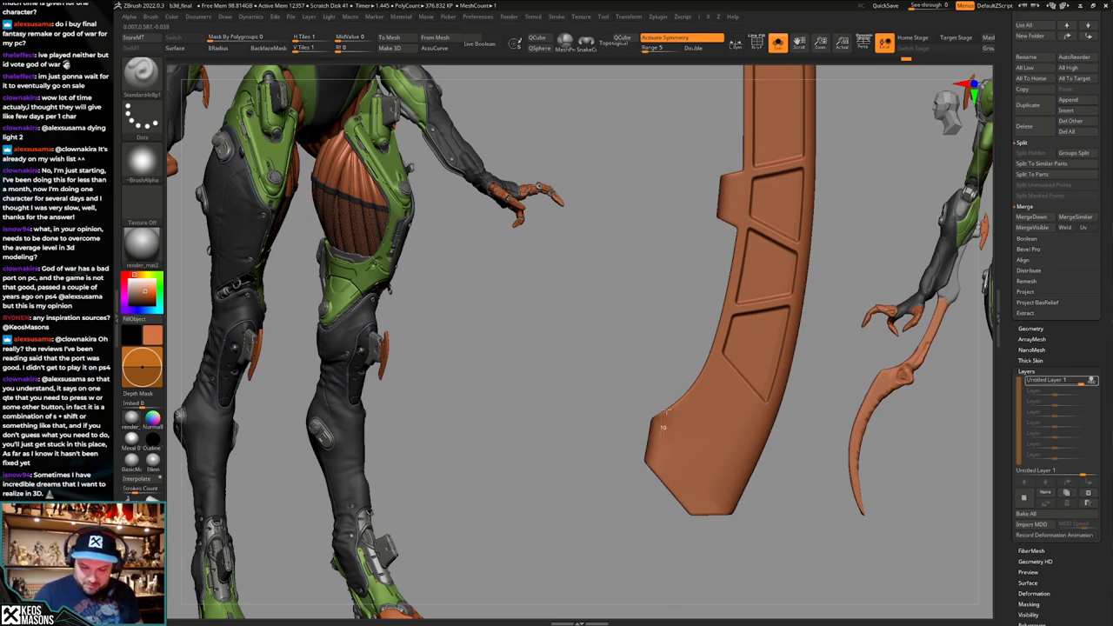
pyautogui.moveTo(667, 412); pyautogui.dragTo(756, 378, button='right')
pyautogui.hotkey('alt', 's')
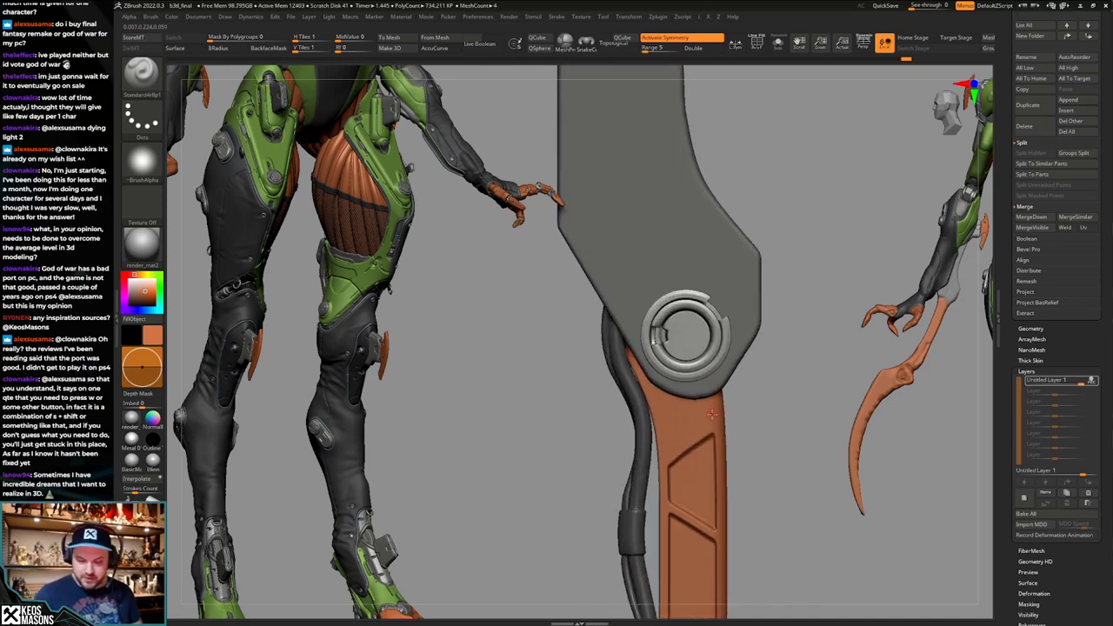
pyautogui.hotkey('alt', 's')
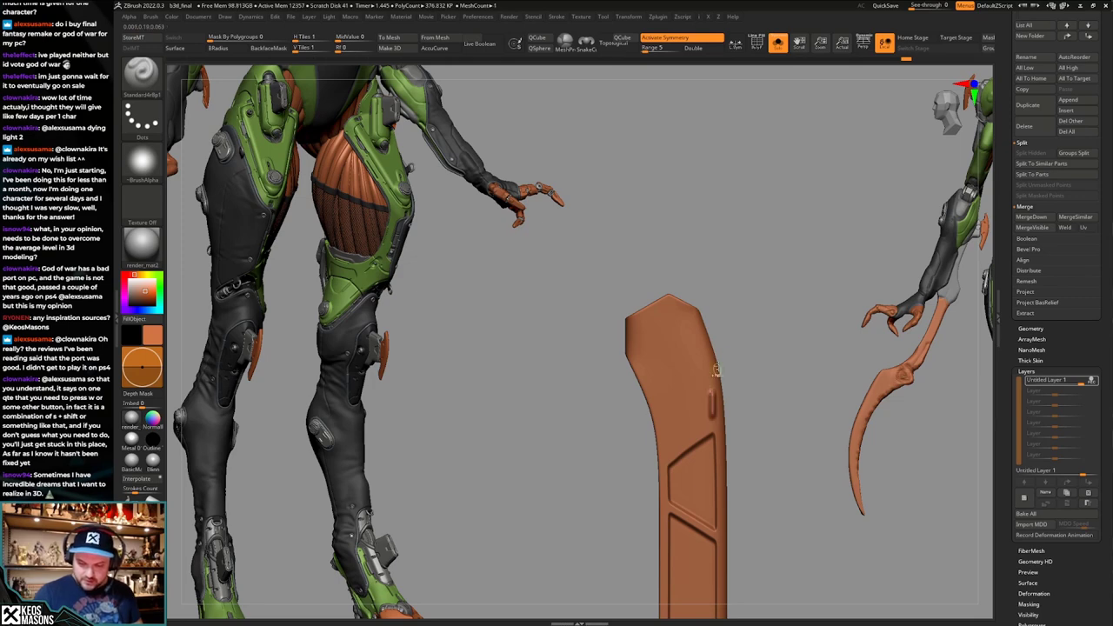
pyautogui.moveTo(716, 369); pyautogui.dragTo(803, 419, button='right')
pyautogui.hotkey('alt', 's')
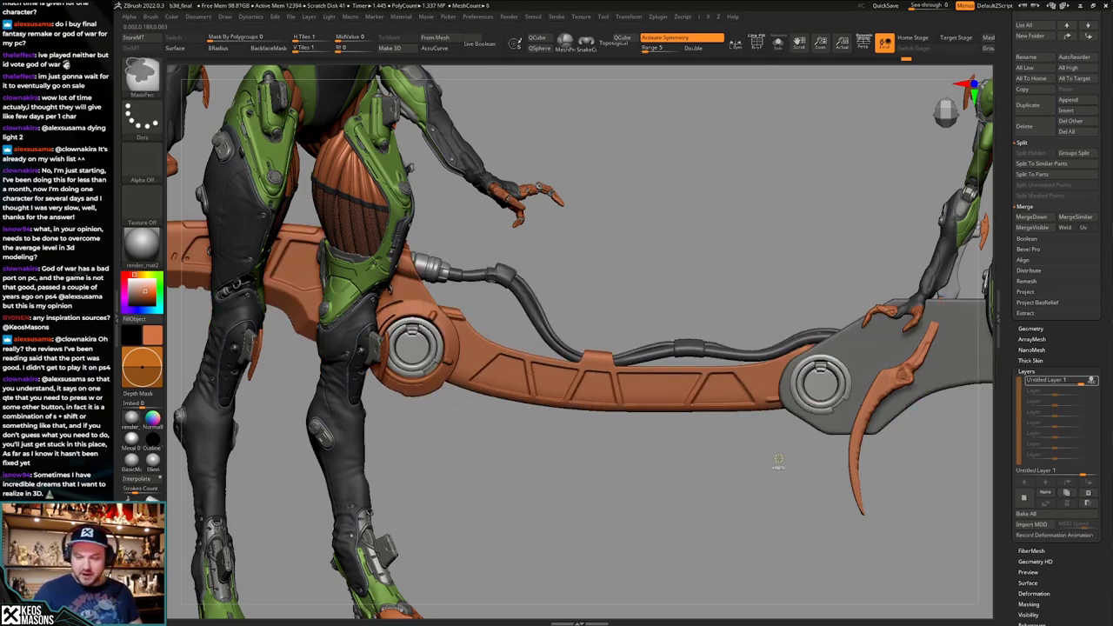
pyautogui.moveTo(773, 470)
pyautogui.keyDown('ctrl'); pyautogui.mouseDown(button='right')
pyautogui.moveTo(775, 417)
pyautogui.moveTo(797, 428)
pyautogui.moveTo(784, 444)
pyautogui.moveTo(757, 424)
pyautogui.moveTo(688, 417)
pyautogui.moveTo(809, 427)
pyautogui.moveTo(708, 331)
pyautogui.moveTo(720, 385)
pyautogui.moveTo(712, 429)
pyautogui.mouseUp(button='right'); pyautogui.keyUp('ctrl')
pyautogui.hotkey('shift', 'f')
pyautogui.hotkey('shift', 'f')
# Try to stamp a small slot near the lower joint using the Sin_Alpha brush with the Image1 alpha.
pyautogui.press('space')
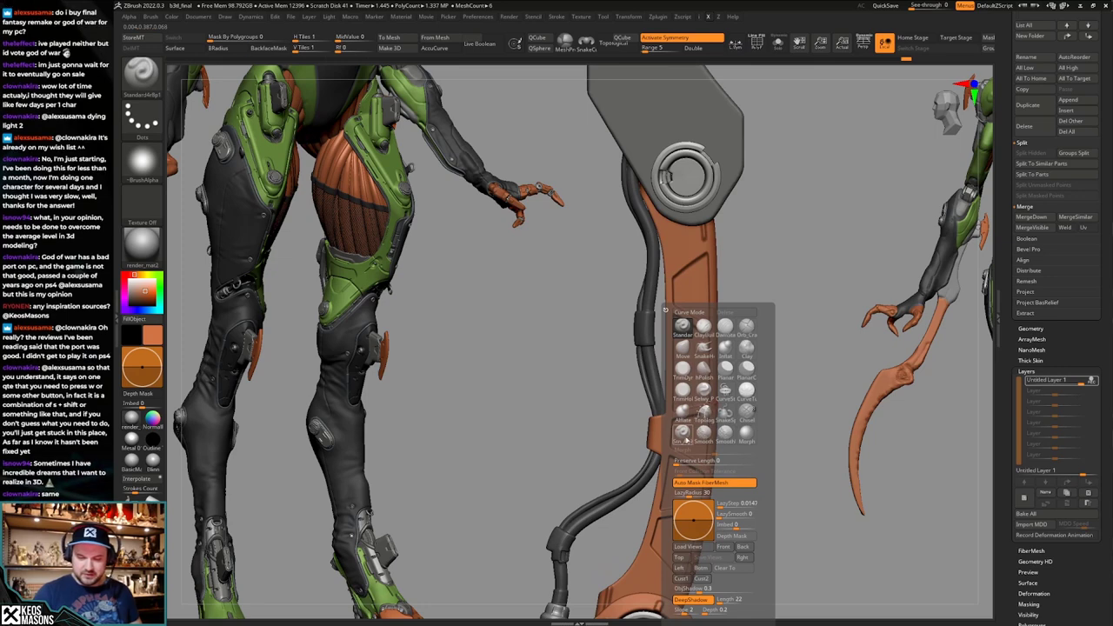
pyautogui.click(750, 372)
pyautogui.keyDown('alt'); pyautogui.moveTo(749, 372); pyautogui.dragTo(755, 454, button='right'); pyautogui.keyUp('alt')
pyautogui.press('space')
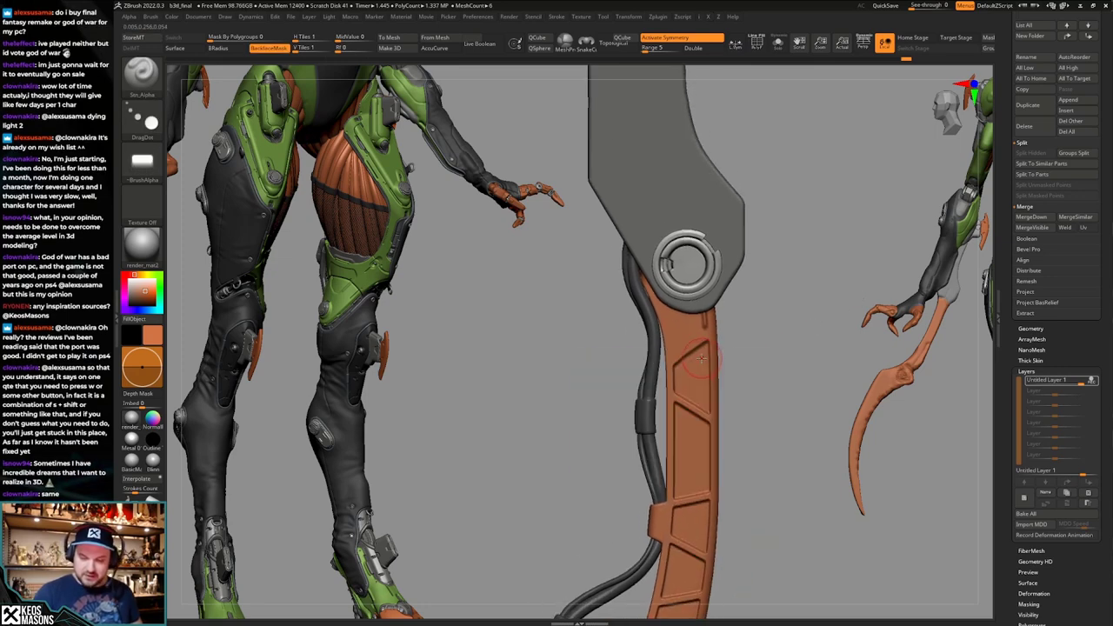
pyautogui.press('a')
pyautogui.click(675, 396)
pyautogui.press('space')
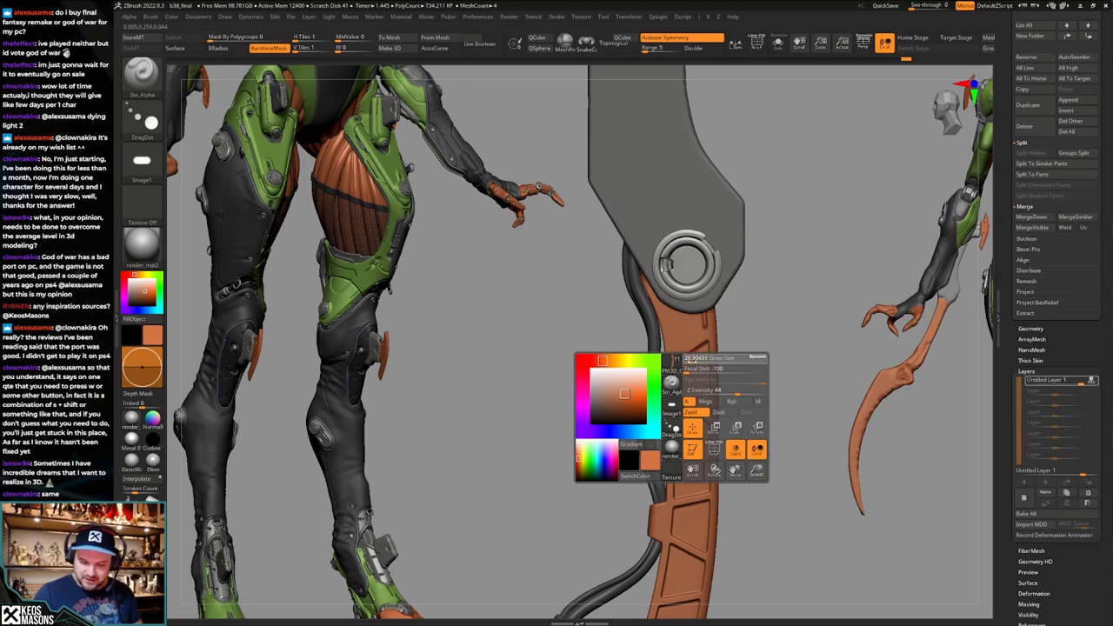
pyautogui.keyDown('alt'); pyautogui.moveTo(693, 443); pyautogui.dragTo(695, 365, button='right'); pyautogui.keyUp('alt')
pyautogui.moveTo(696, 426)
pyautogui.keyDown('ctrl'); pyautogui.mouseDown(button='right')
pyautogui.moveTo(697, 365)
pyautogui.moveTo(713, 343)
pyautogui.moveTo(710, 404)
pyautogui.mouseUp(button='right'); pyautogui.keyUp('ctrl')
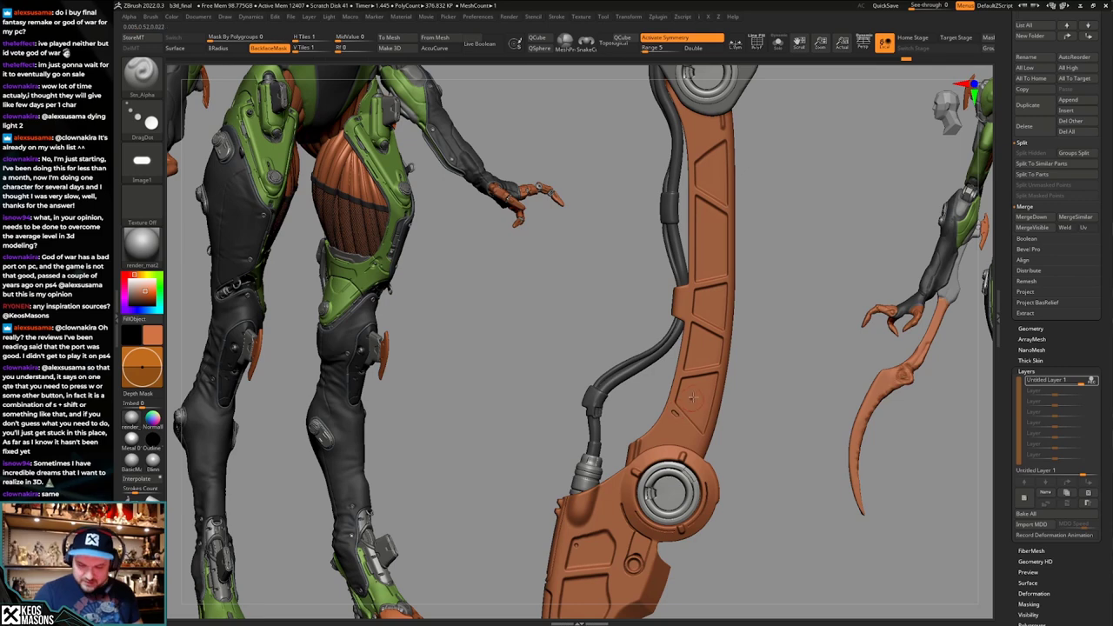
pyautogui.hotkey('ctrl', 'z')
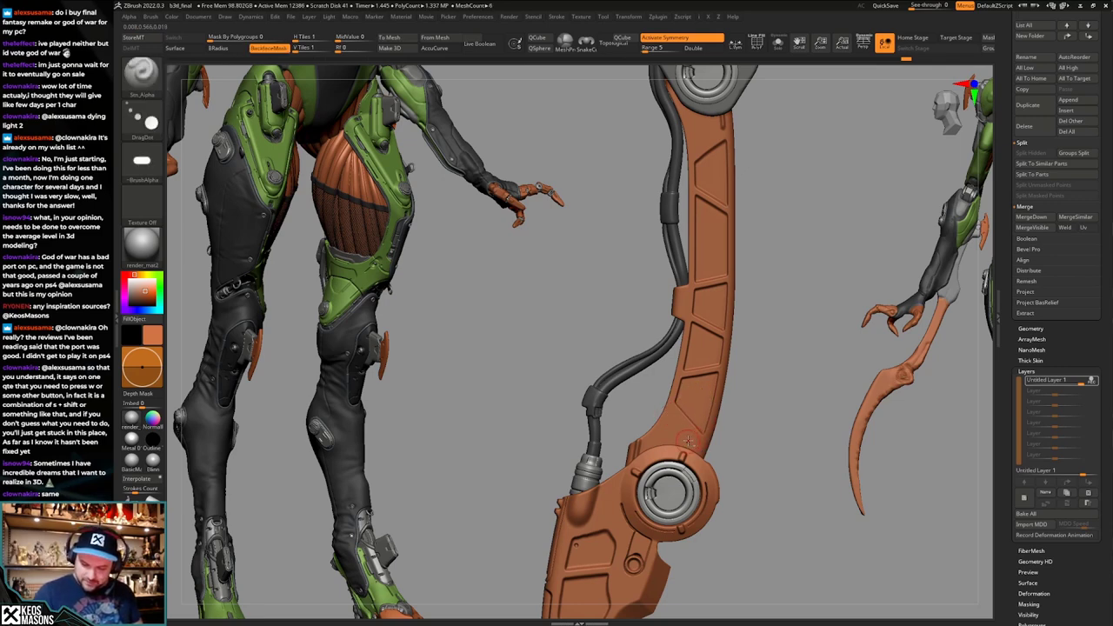
# Set up the Planar brush with Alpha 13 and test a round flattened spot on the link's lowest panel, undoing the test.
pyautogui.keyDown('alt'); pyautogui.moveTo(693, 436); pyautogui.dragTo(663, 618, button='right'); pyautogui.keyUp('alt')
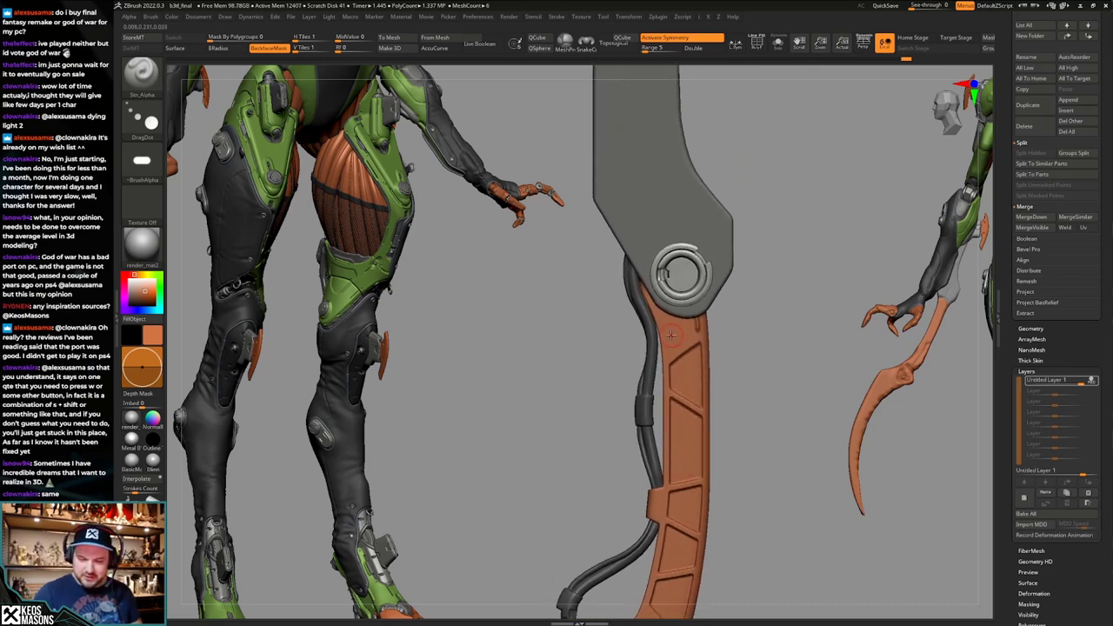
pyautogui.moveTo(670, 300)
pyautogui.keyDown('ctrl'); pyautogui.mouseDown(button='right')
pyautogui.moveTo(672, 359)
pyautogui.moveTo(669, 318)
pyautogui.mouseUp(button='right'); pyautogui.keyUp('ctrl')
pyautogui.keyDown('alt'); pyautogui.moveTo(746, 466); pyautogui.dragTo(743, 382, button='right'); pyautogui.keyUp('alt')
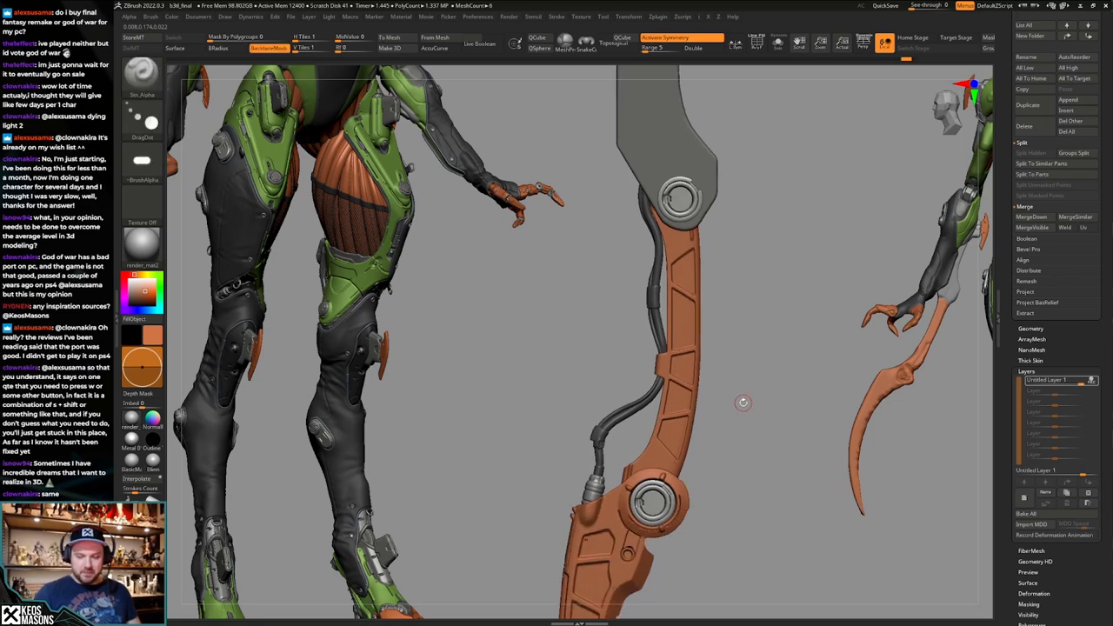
pyautogui.press('space')
pyautogui.click(753, 371)
pyautogui.moveTo(654, 435)
pyautogui.keyDown('alt'); pyautogui.mouseDown(button='right')
pyautogui.moveTo(687, 359)
pyautogui.moveTo(685, 404)
pyautogui.mouseUp(button='right'); pyautogui.keyUp('alt')
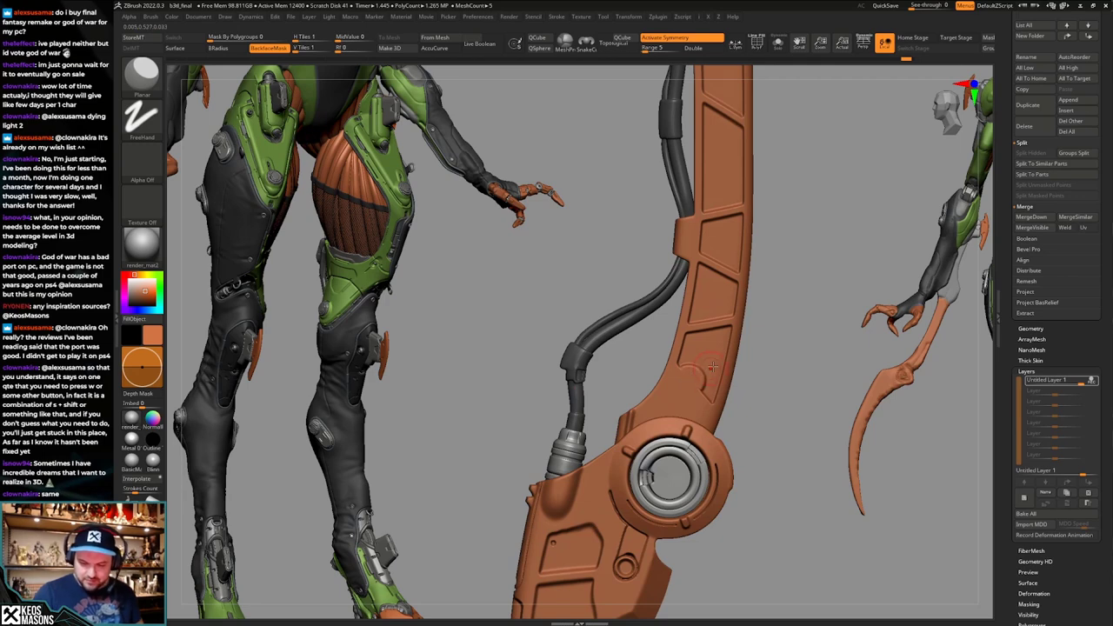
pyautogui.hotkey('ctrl', 'a')
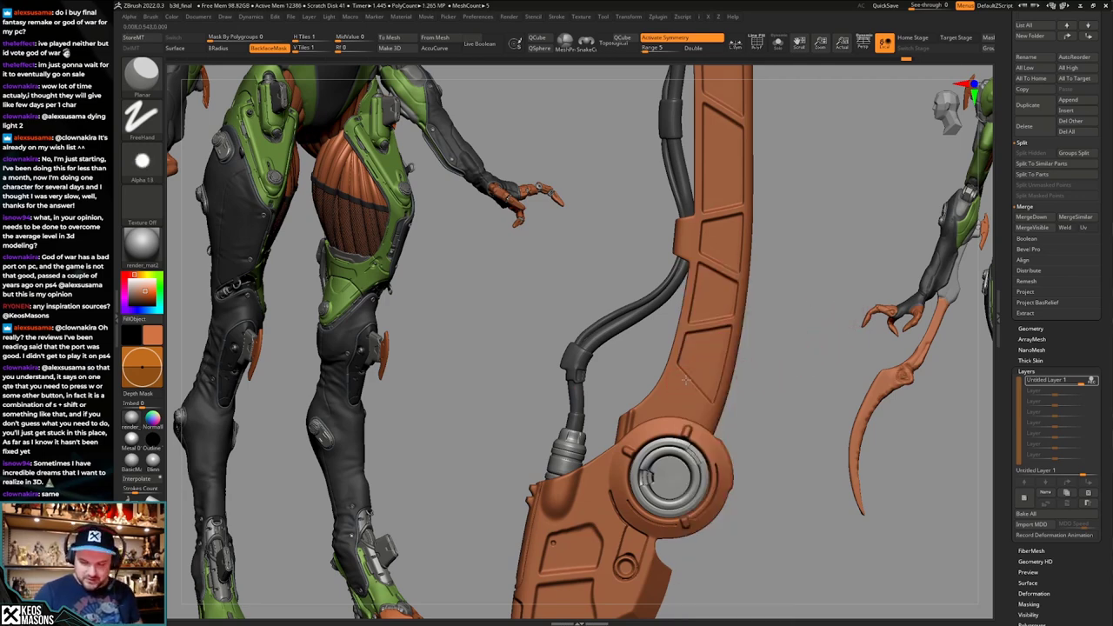
pyautogui.press('space')
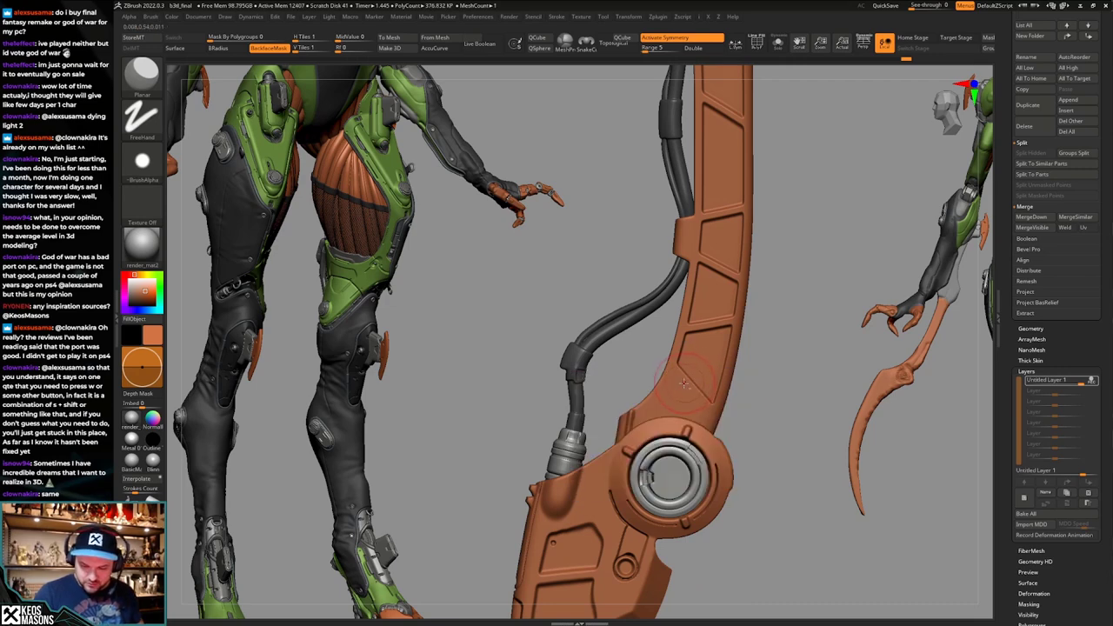
pyautogui.hotkey('ctrl', 'z')
# Resize the Planar brush and cut round notches into the slanted edges of the link's lowest and uppermost panels.
pyautogui.press('space')
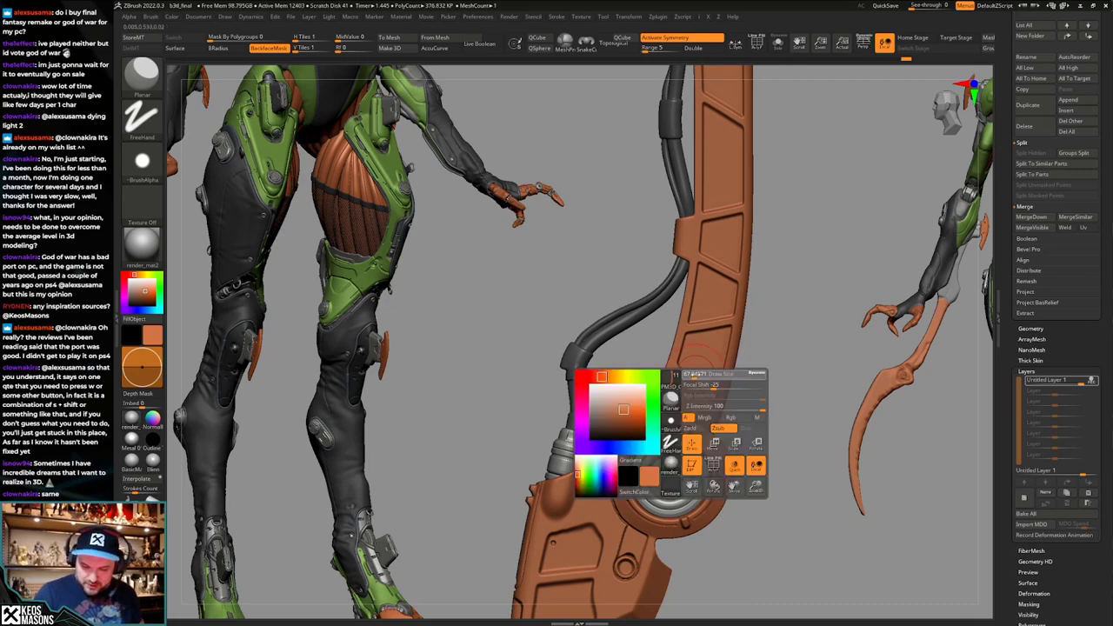
pyautogui.press('space')
pyautogui.click(700, 388)
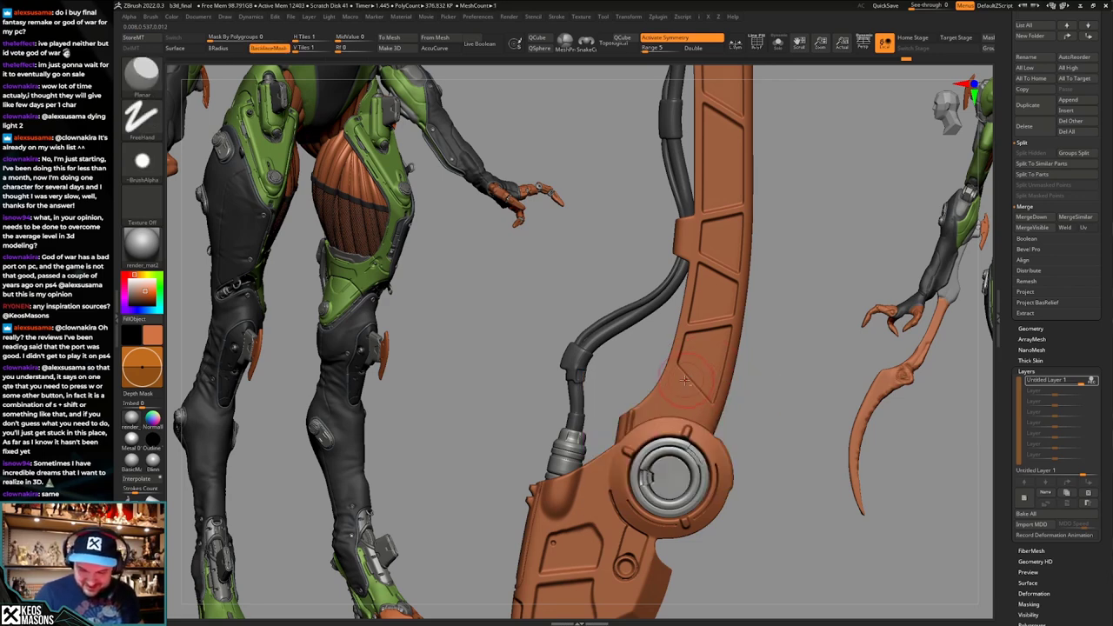
pyautogui.keyDown('alt'); pyautogui.moveTo(689, 379); pyautogui.dragTo(661, 374, button='right'); pyautogui.keyUp('alt')
pyautogui.keyDown('ctrl'); pyautogui.moveTo(661, 374); pyautogui.dragTo(703, 406, button='right'); pyautogui.keyUp('ctrl')
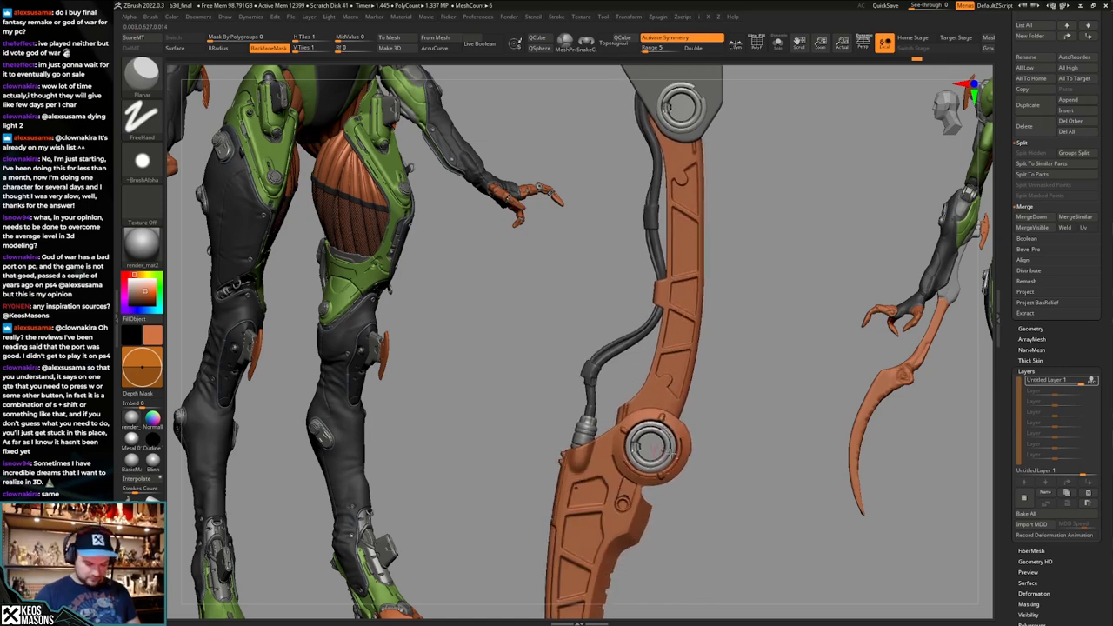
# Clean up the round notch in the lowest panel with the TrimHole brush.
pyautogui.press('b')
pyautogui.press('t')
pyautogui.press('h')
pyautogui.keyDown('alt'); pyautogui.moveTo(688, 480); pyautogui.dragTo(687, 515, button='right'); pyautogui.keyUp('alt')
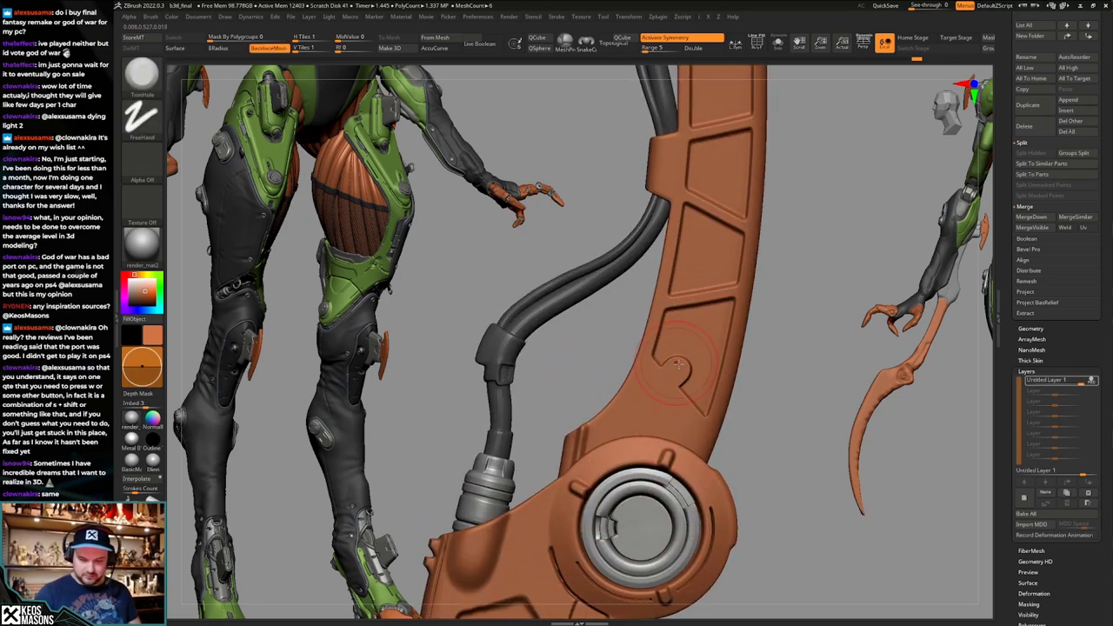
# Stamp a disc into the lowest panel's round notch using the Sin_Alpha brush with Alpha 14.
pyautogui.press('space')
pyautogui.press('1')
pyautogui.click(657, 431)
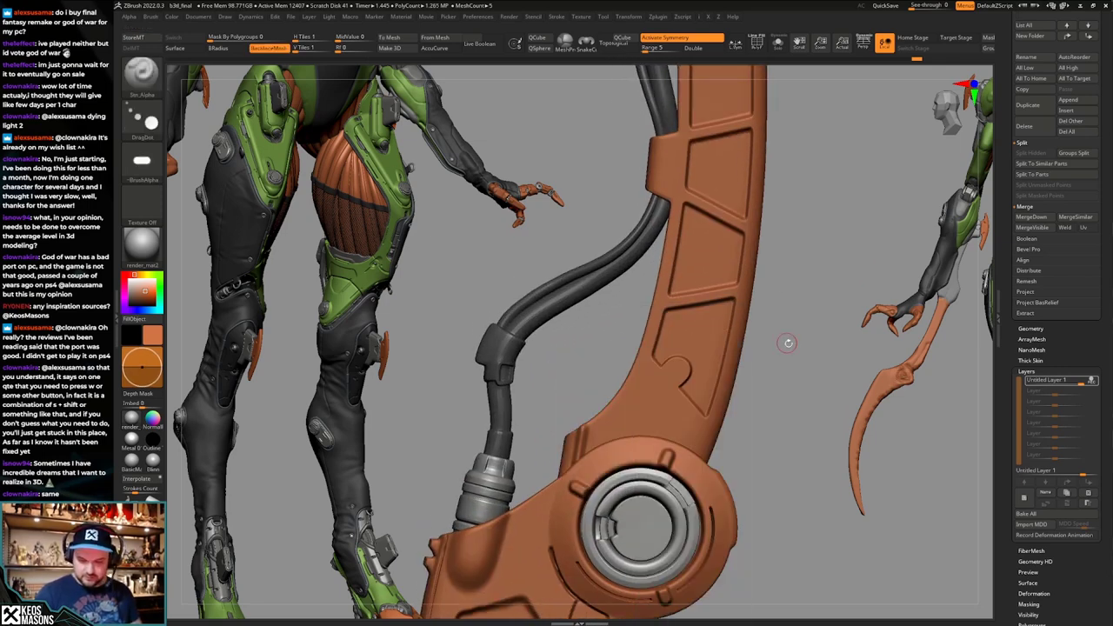
pyautogui.press('2')
pyautogui.click(831, 331)
pyautogui.click(778, 318)
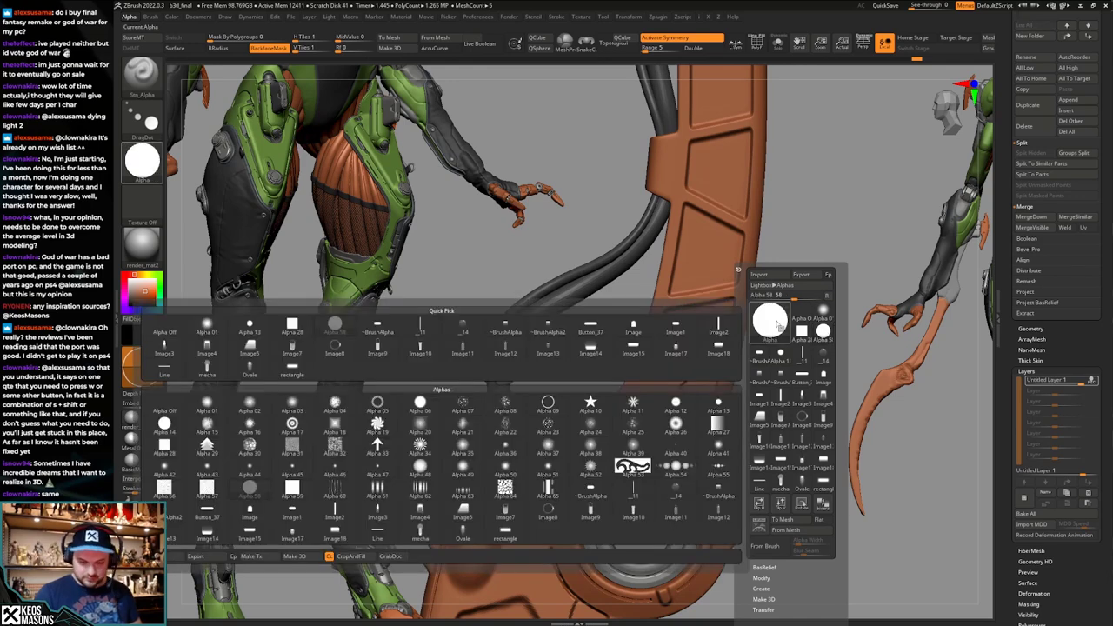
pyautogui.click(165, 425)
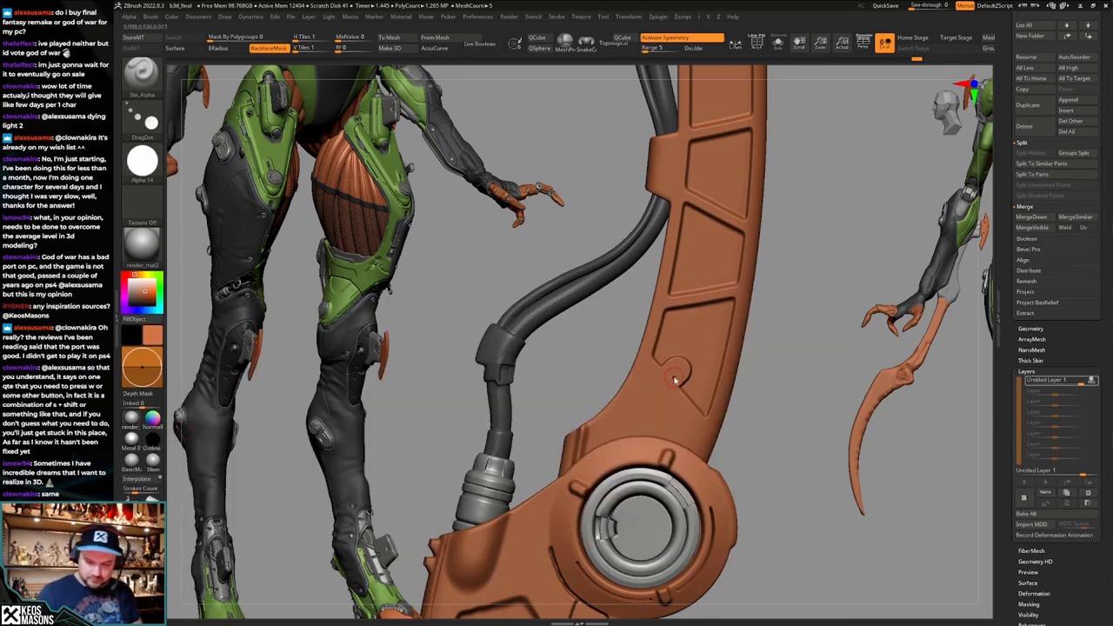
pyautogui.moveTo(674, 377); pyautogui.dragTo(676, 371)
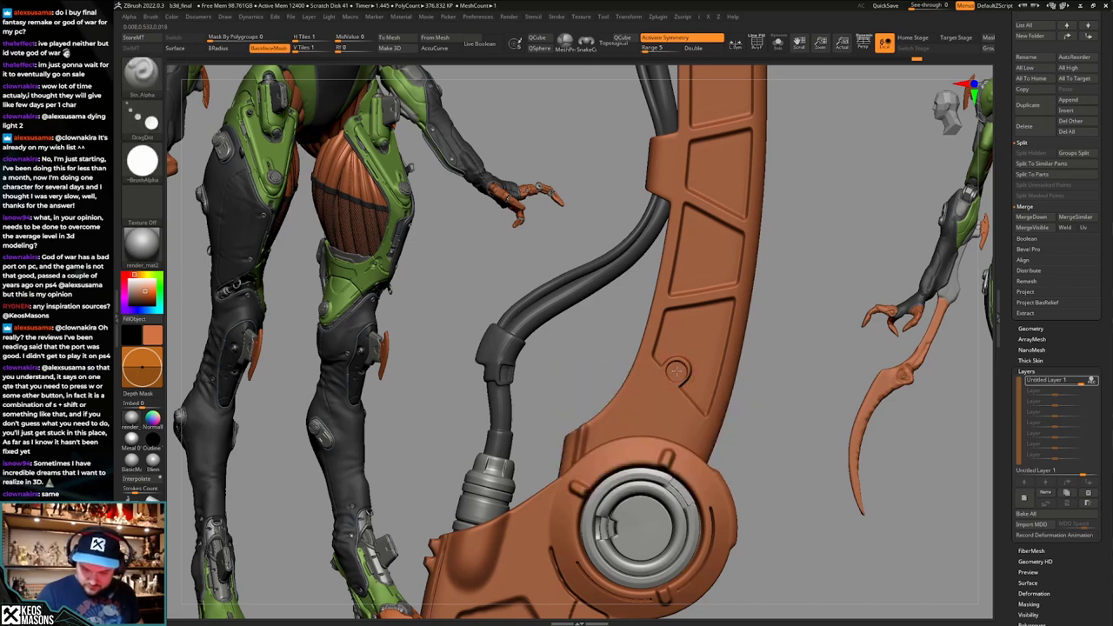
# Undo the disc stamp, raise the Z Intensity to 55 and stamp the disc again in the notch.
pyautogui.press('space')
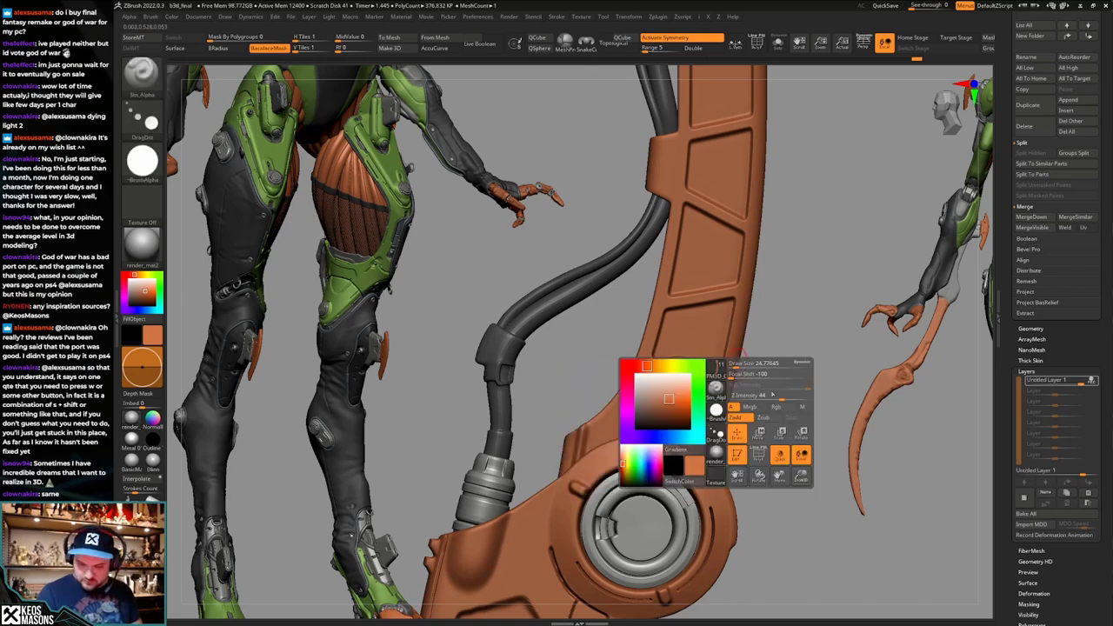
pyautogui.moveTo(770, 396); pyautogui.dragTo(785, 396)
pyautogui.hotkey('ctrl', 'z')
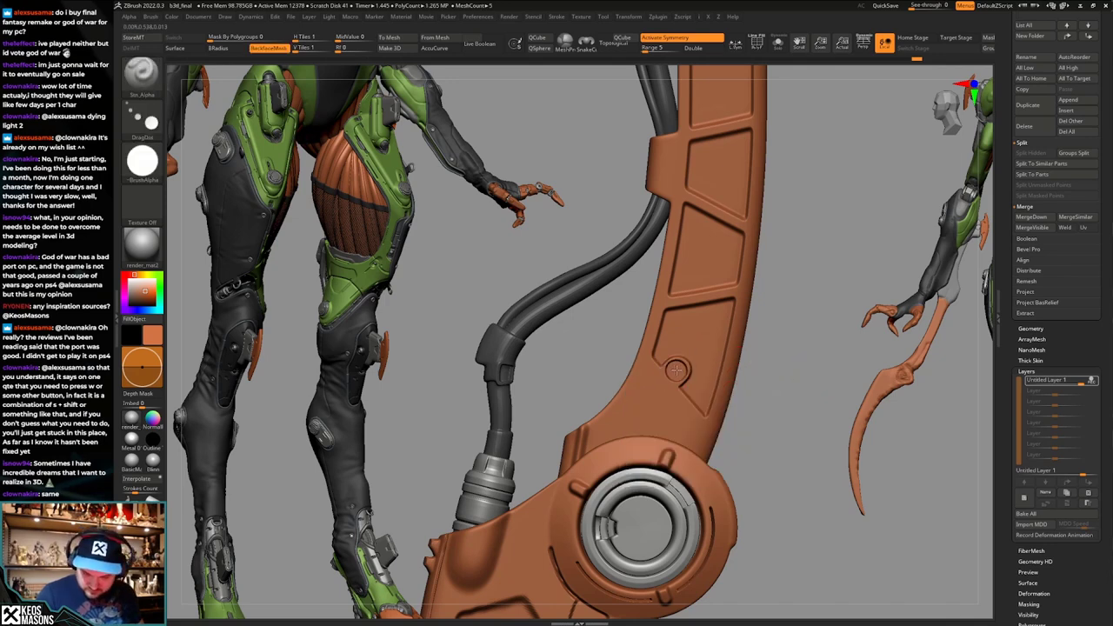
pyautogui.keyDown('ctrl'); pyautogui.moveTo(676, 371); pyautogui.dragTo(676, 191, button='right'); pyautogui.keyUp('ctrl')
pyautogui.keyDown('alt'); pyautogui.moveTo(676, 113); pyautogui.dragTo(675, 368, button='right'); pyautogui.keyUp('alt')
pyautogui.keyDown('ctrl'); pyautogui.moveTo(674, 368); pyautogui.dragTo(669, 180, button='right'); pyautogui.keyUp('ctrl')
pyautogui.moveTo(651, 586)
pyautogui.keyDown('alt'); pyautogui.mouseDown(button='right')
pyautogui.moveTo(663, 437)
pyautogui.moveTo(696, 291)
pyautogui.mouseUp(button='right'); pyautogui.keyUp('alt')
# Reduce the Sin_Alpha draw size to about 21 and stamp a disc in the lowest panel's round notch.
pyautogui.press('space')
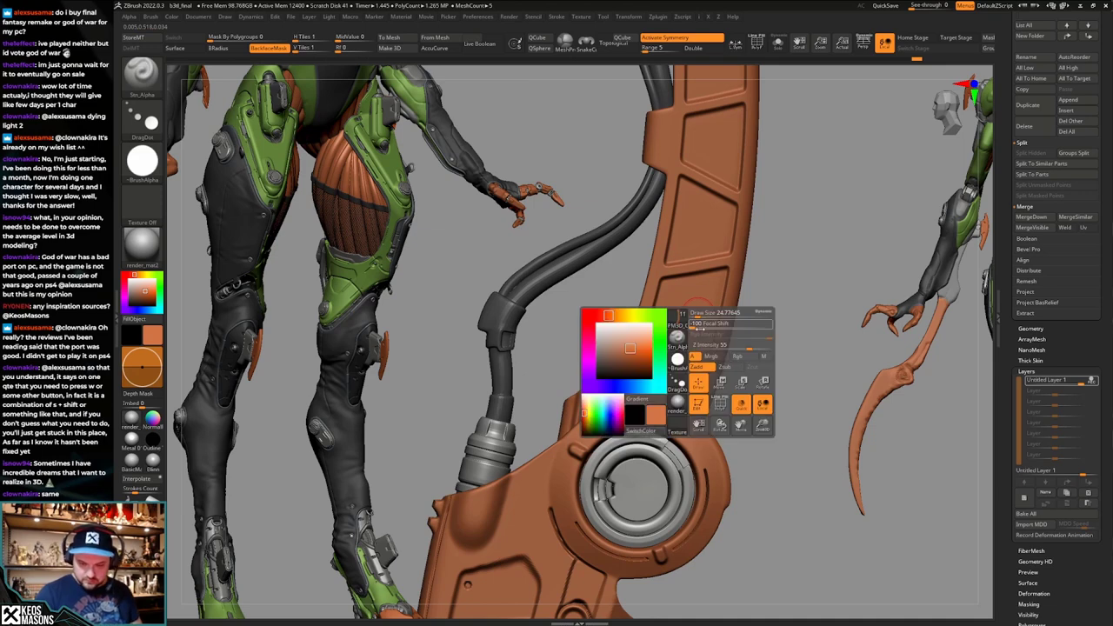
pyautogui.moveTo(709, 317); pyautogui.dragTo(698, 316)
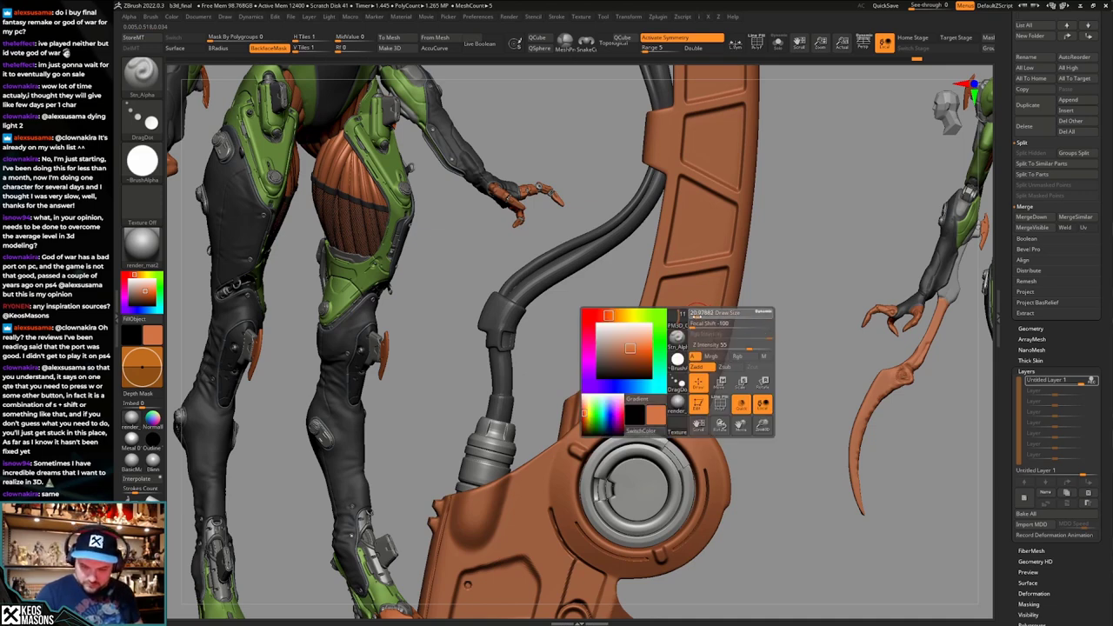
pyautogui.keyDown('ctrl'); pyautogui.moveTo(680, 320); pyautogui.dragTo(678, 349, button='right'); pyautogui.keyUp('ctrl')
pyautogui.moveTo(669, 346); pyautogui.dragTo(665, 343)
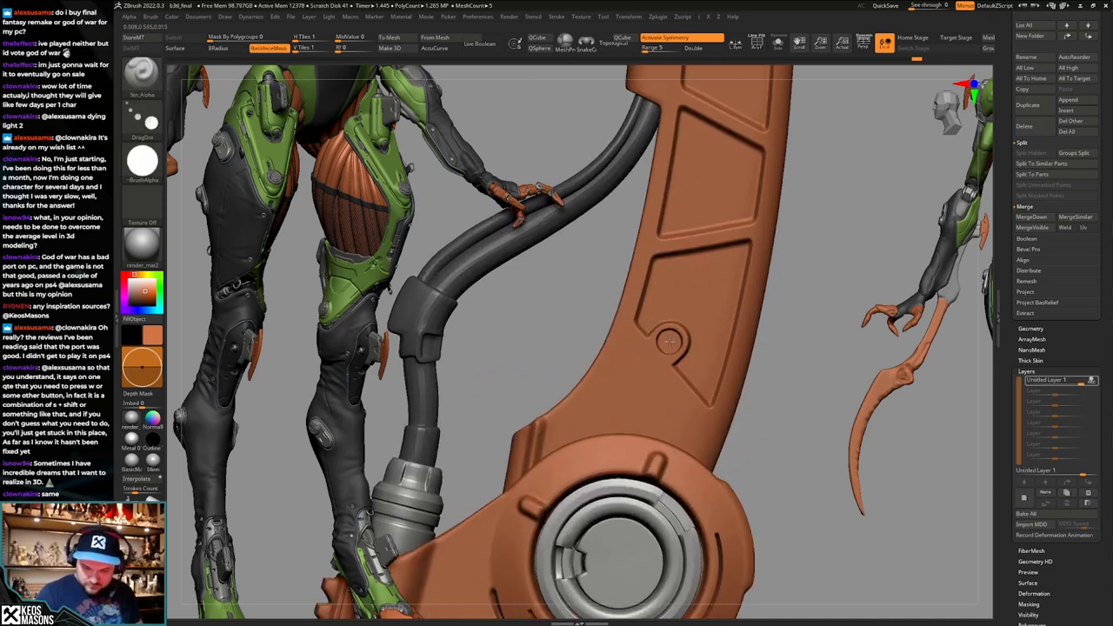
pyautogui.keyDown('ctrl'); pyautogui.moveTo(669, 342); pyautogui.dragTo(669, 243, button='right'); pyautogui.keyUp('ctrl')
# Stamp matching discs into the uppermost panel's round notch and near the lower end of the long panel below it.
pyautogui.keyDown('alt'); pyautogui.moveTo(665, 86); pyautogui.dragTo(669, 415, button='right'); pyautogui.keyUp('alt')
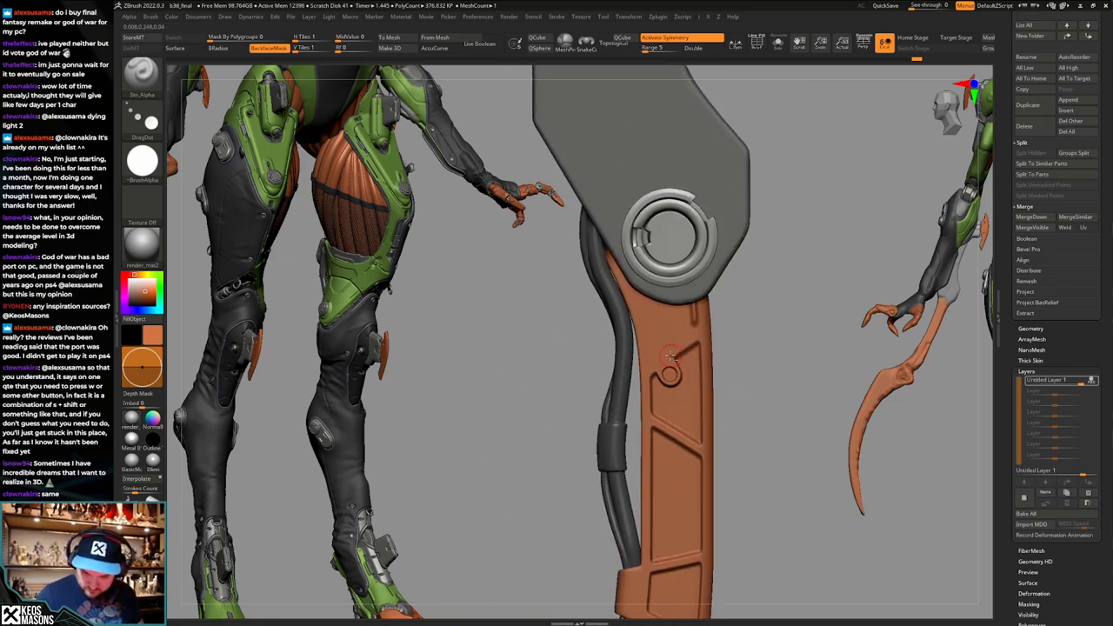
pyautogui.keyDown('ctrl'); pyautogui.moveTo(670, 355); pyautogui.dragTo(667, 247, button='right'); pyautogui.keyUp('ctrl')
pyautogui.keyDown('ctrl'); pyautogui.moveTo(668, 296); pyautogui.dragTo(662, 370, button='right'); pyautogui.keyUp('ctrl')
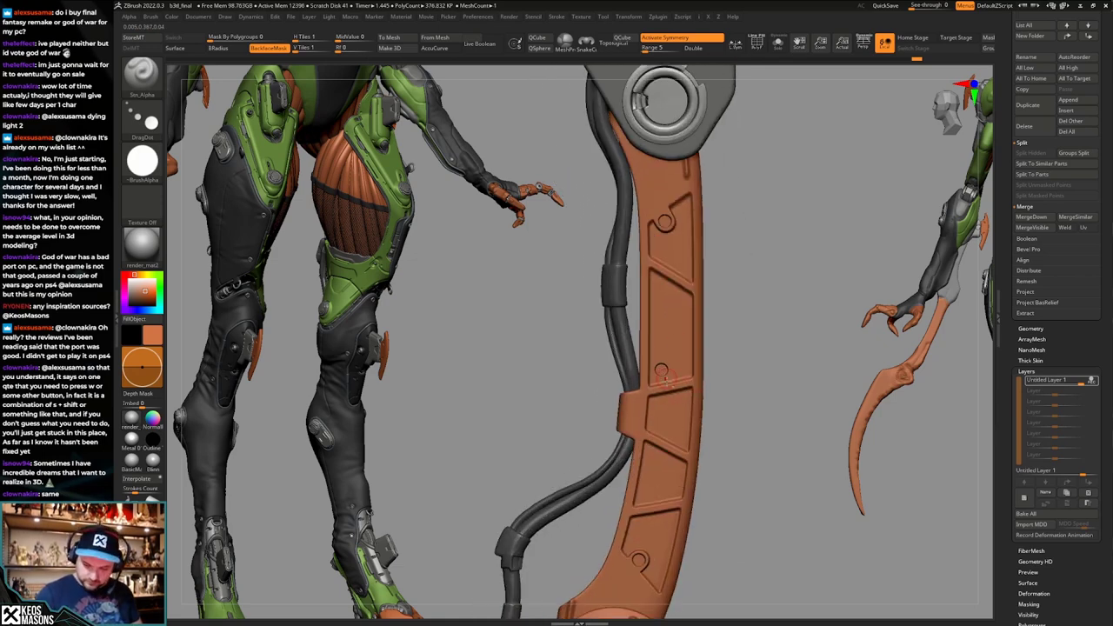
pyautogui.moveTo(675, 472)
pyautogui.mouseDown(button='right')
pyautogui.moveTo(689, 557)
pyautogui.moveTo(717, 374)
pyautogui.mouseUp(button='right')
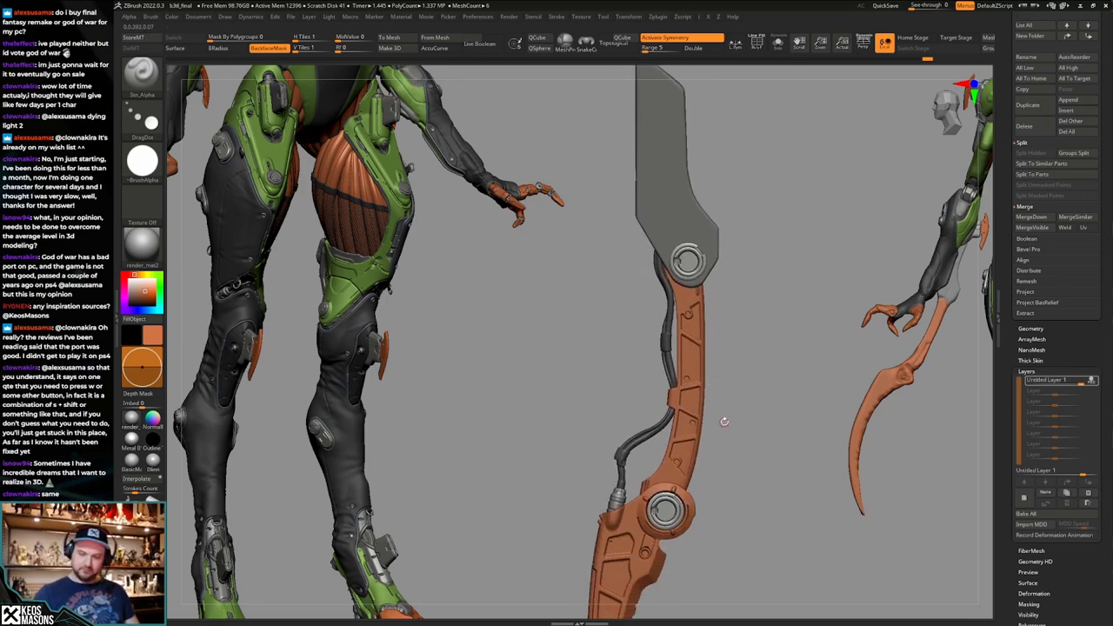
# Switch the Sin_Alpha brush to the small round dot alpha and adjust its settings for stamping tiny holes.
pyautogui.moveTo(727, 485)
pyautogui.keyDown('alt'); pyautogui.mouseDown(button='right')
pyautogui.moveTo(725, 408)
pyautogui.moveTo(721, 440)
pyautogui.mouseUp(button='right'); pyautogui.keyUp('alt')
pyautogui.press('space')
pyautogui.press('a')
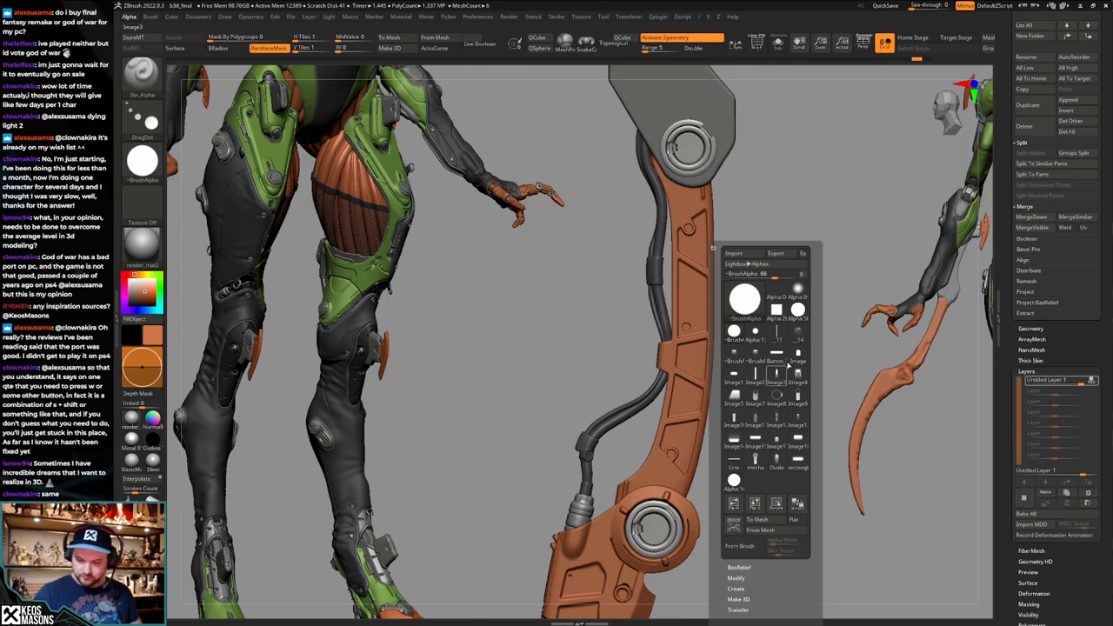
pyautogui.click(755, 333)
pyautogui.keyDown('ctrl'); pyautogui.moveTo(683, 381); pyautogui.dragTo(678, 415, button='right'); pyautogui.keyUp('ctrl')
pyautogui.press('space')
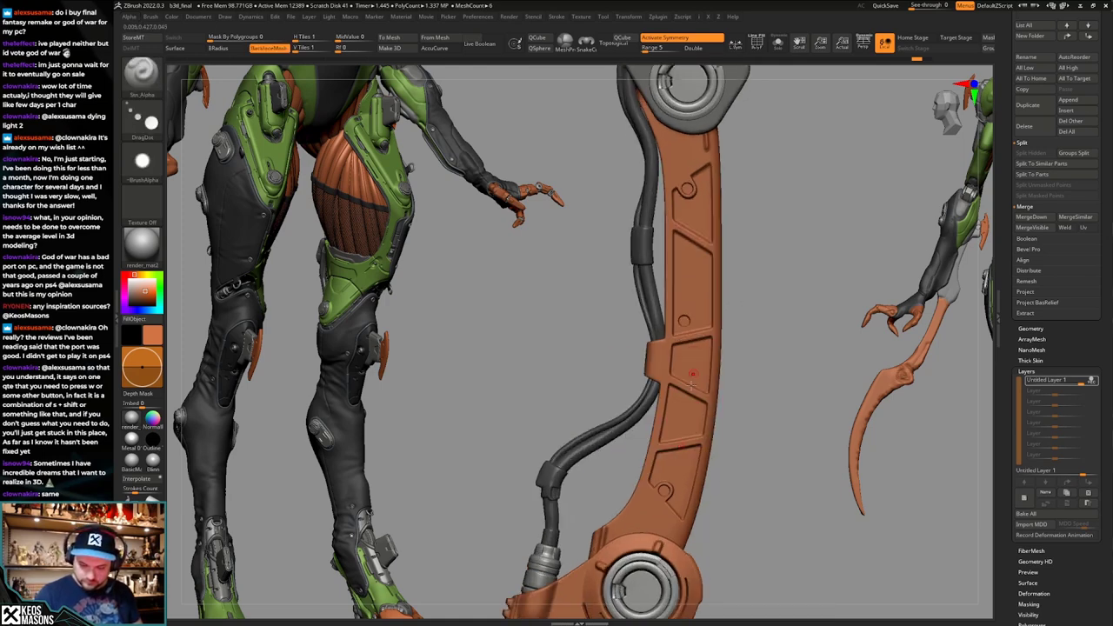
# Try stamping a small dot beside the existing hole in the upper panel of the part below the lower joint.
pyautogui.keyDown('alt'); pyautogui.moveTo(671, 478); pyautogui.dragTo(694, 279, button='right'); pyautogui.keyUp('alt')
pyautogui.keyDown('alt'); pyautogui.click(572, 452); pyautogui.keyUp('alt')
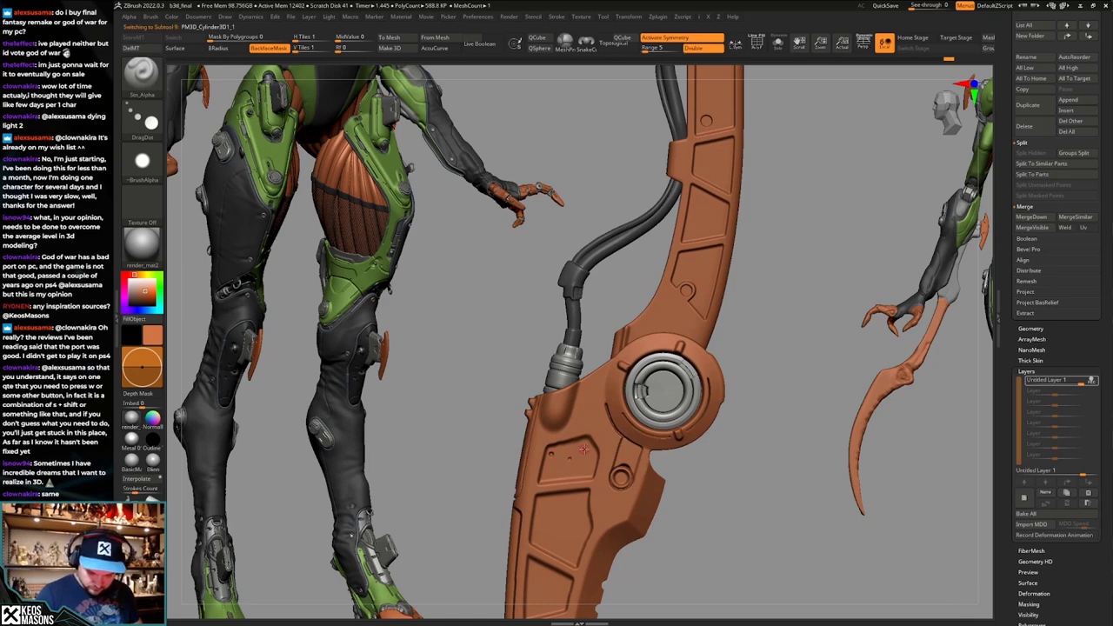
pyautogui.press('space')
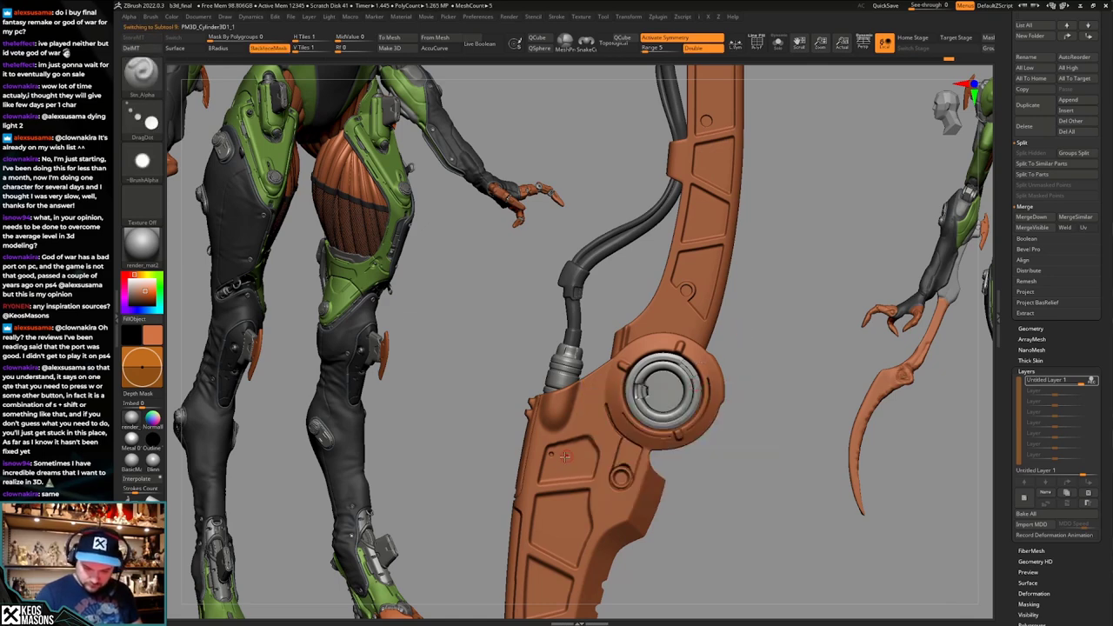
pyautogui.press('space')
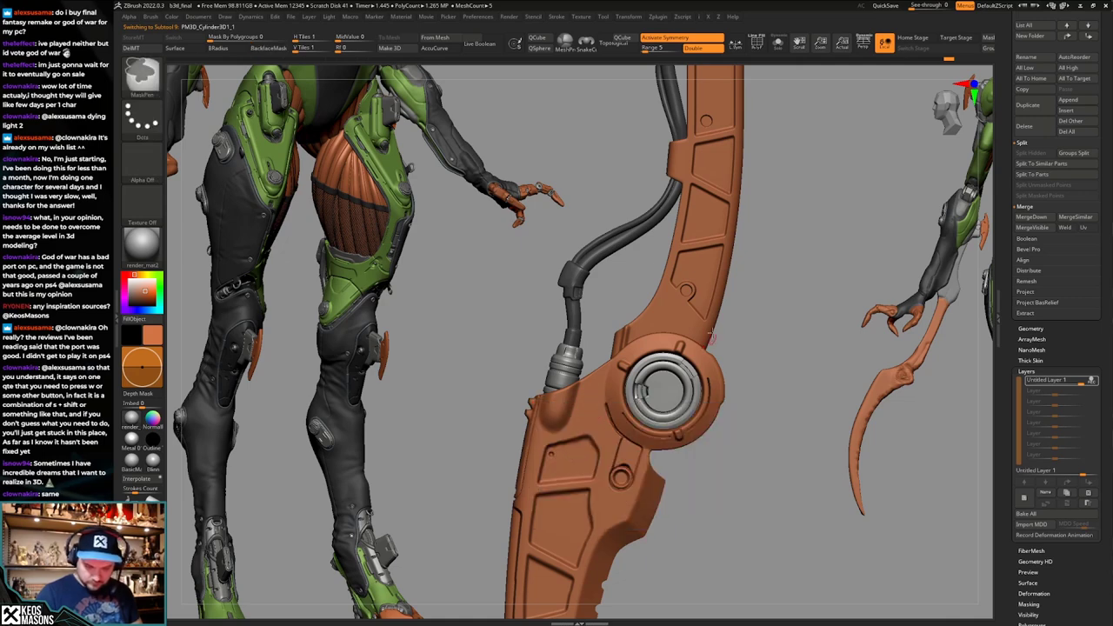
# Make the curved link active again and stamp a small dot beside the disc in its lowest panel.
pyautogui.moveTo(719, 245)
pyautogui.keyDown('alt'); pyautogui.mouseDown(button='right')
pyautogui.moveTo(665, 447)
pyautogui.moveTo(683, 407)
pyautogui.mouseUp(button='right'); pyautogui.keyUp('alt')
pyautogui.keyDown('alt'); pyautogui.click(666, 446); pyautogui.keyUp('alt')
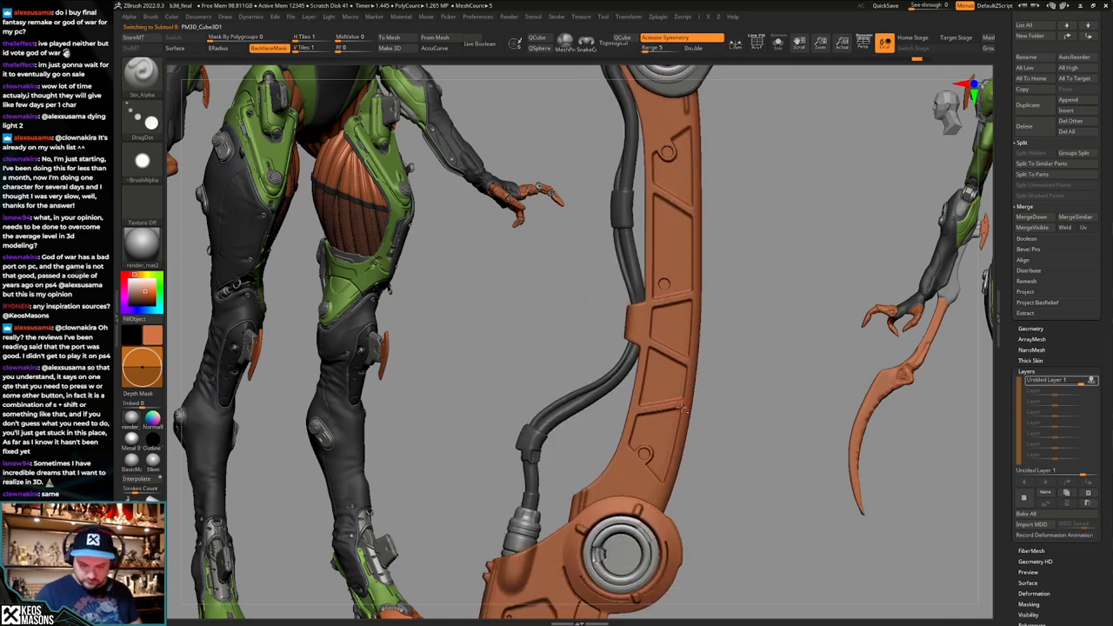
pyautogui.click(626, 453)
pyautogui.keyDown('alt'); pyautogui.moveTo(716, 241); pyautogui.dragTo(698, 352, button='right'); pyautogui.keyUp('alt')
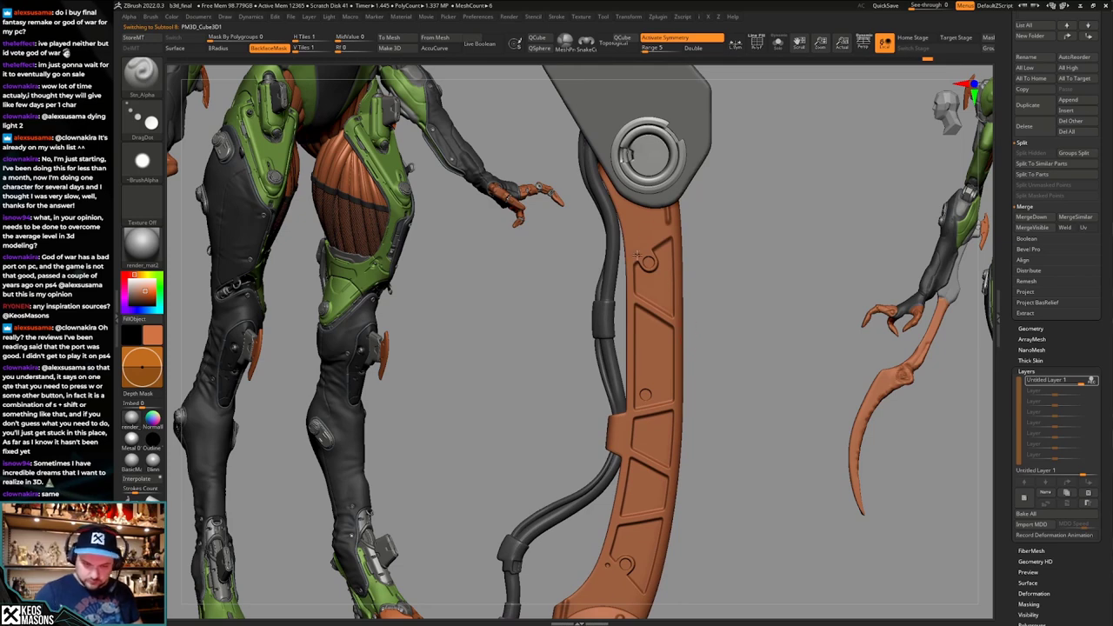
pyautogui.hotkey('ctrl', 'z')
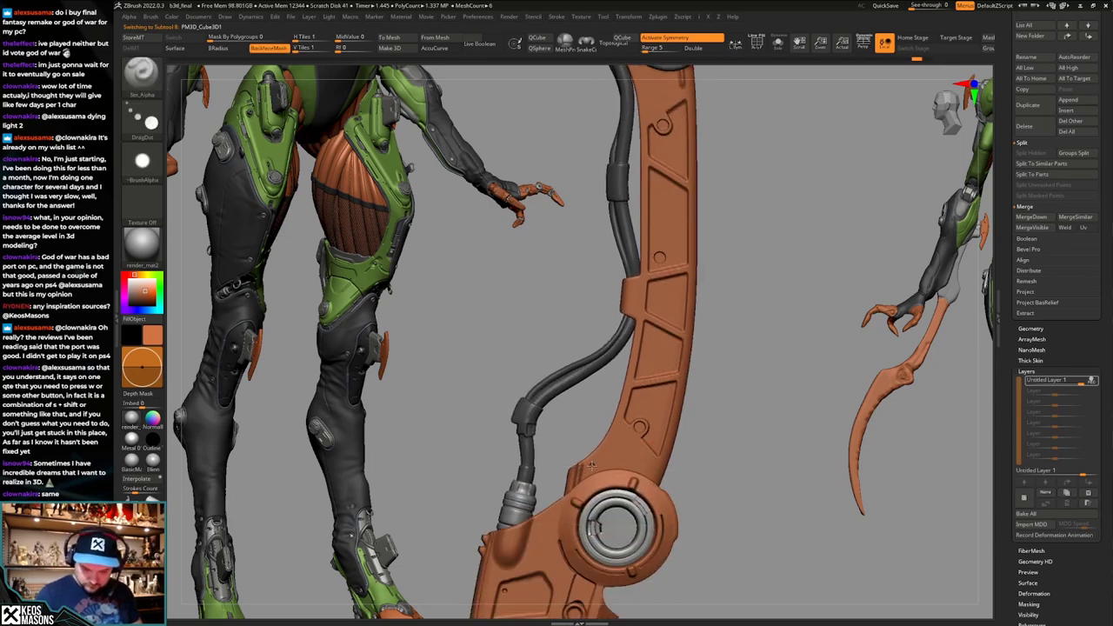
# Stamp small dots above the uppermost panel's notch and in the lower corner of the panel beside the side tab.
pyautogui.keyDown('alt'); pyautogui.moveTo(645, 99); pyautogui.dragTo(623, 307, button='right'); pyautogui.keyUp('alt')
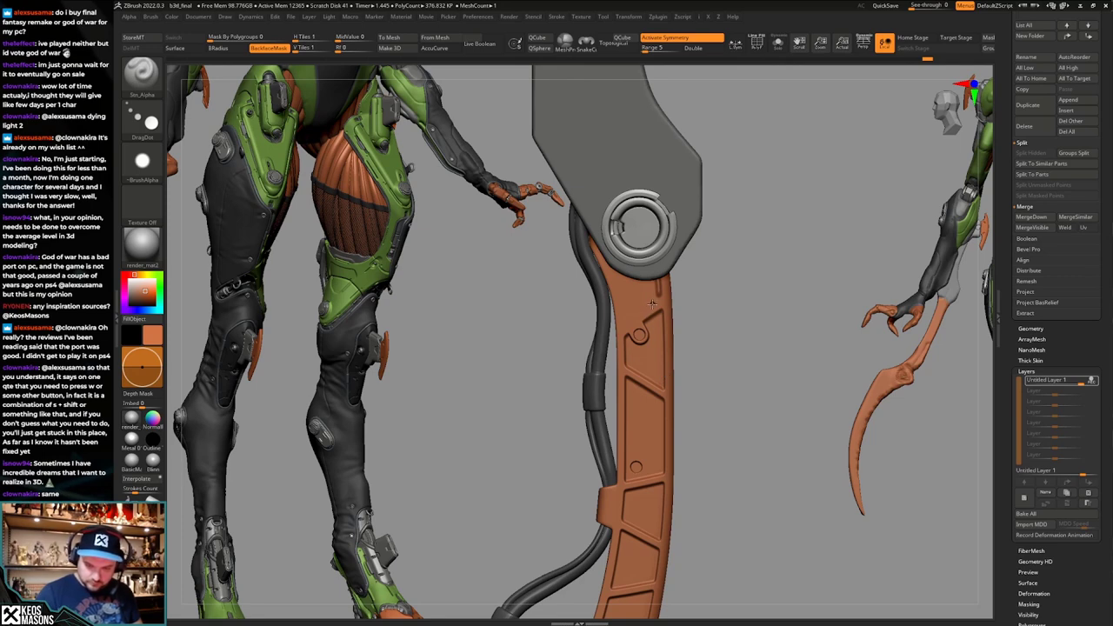
pyautogui.keyDown('ctrl'); pyautogui.moveTo(666, 280); pyautogui.dragTo(667, 266, button='right'); pyautogui.keyUp('ctrl')
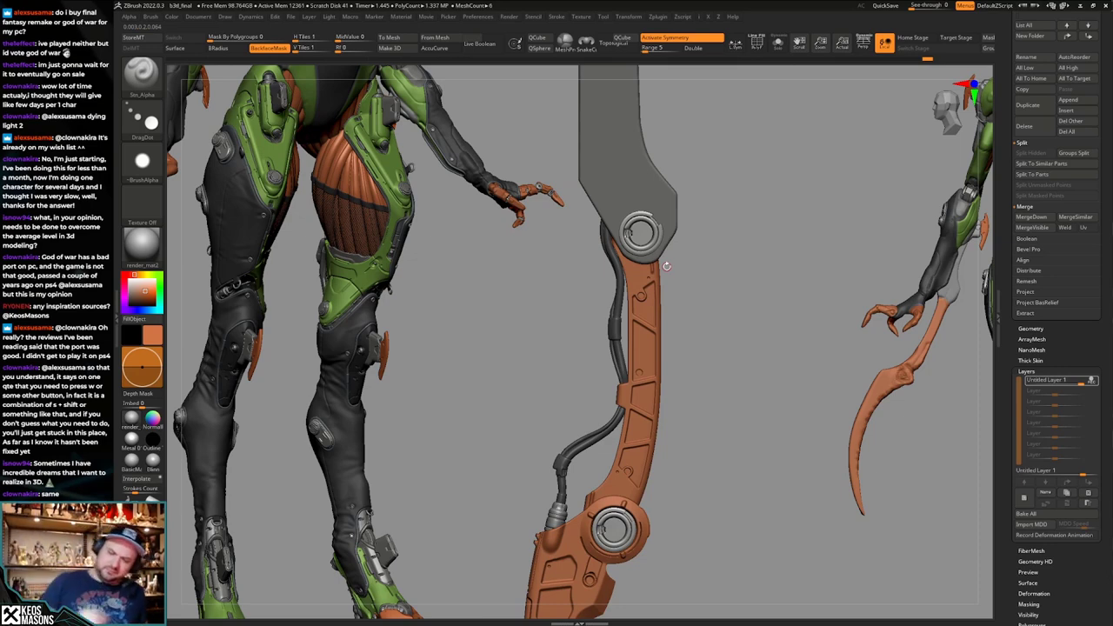
pyautogui.keyDown('alt'); pyautogui.moveTo(681, 410); pyautogui.dragTo(680, 379); pyautogui.keyUp('alt')
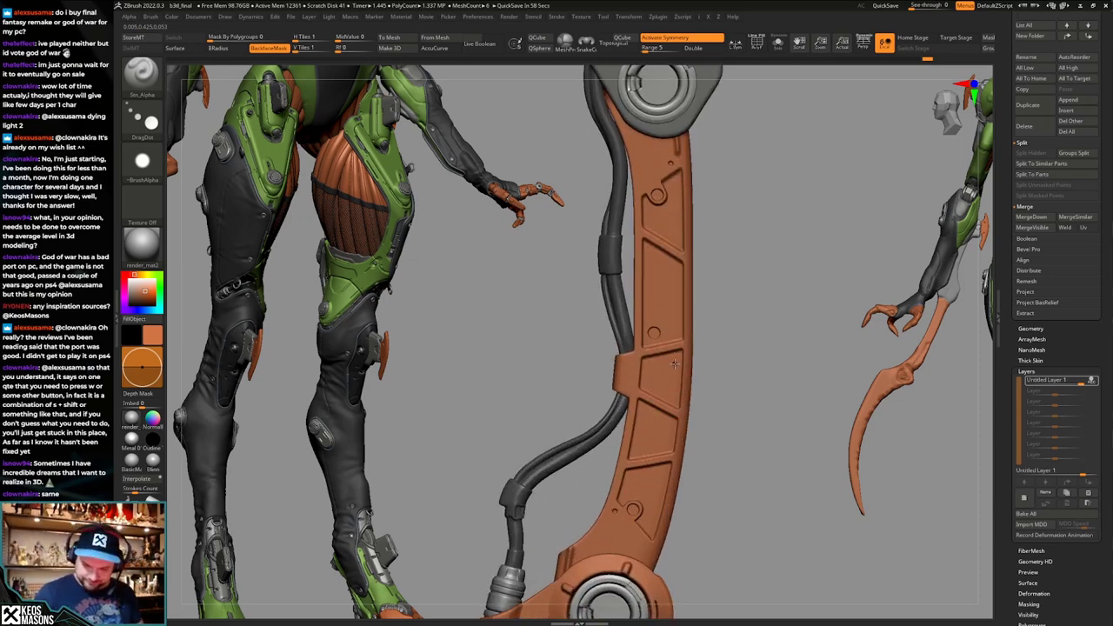
pyautogui.click(673, 401)
pyautogui.keyDown('alt'); pyautogui.moveTo(674, 401); pyautogui.dragTo(669, 444, button='right'); pyautogui.keyUp('alt')
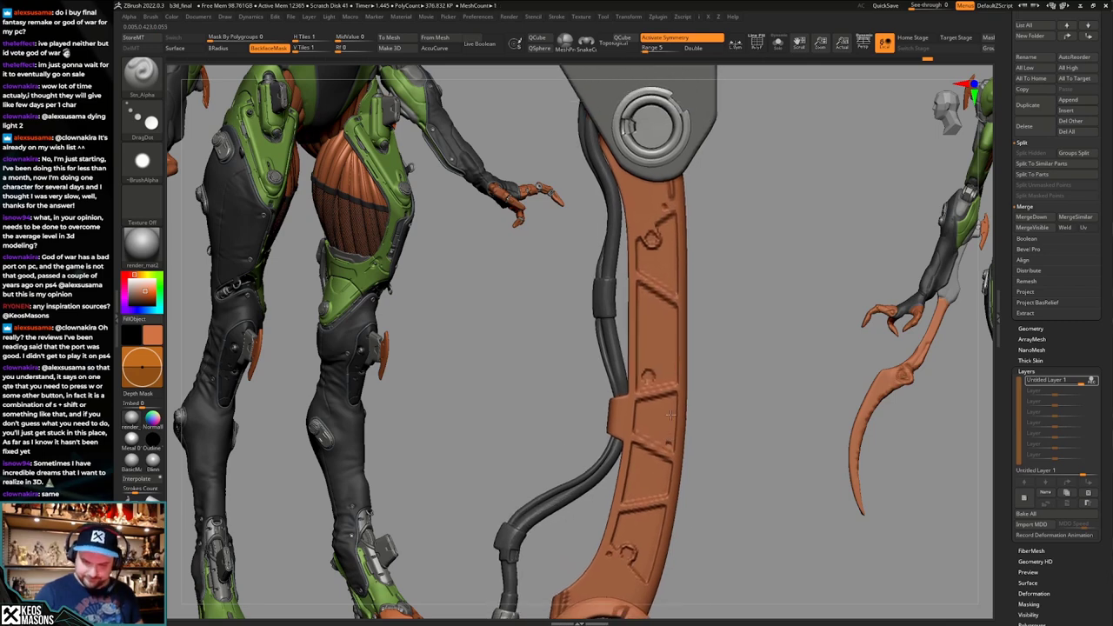
# Isolate the curved link and polish the raised lug at its lower end with the MPolish brush.
pyautogui.keyDown('alt'); pyautogui.moveTo(682, 313); pyautogui.dragTo(697, 258, button='right'); pyautogui.keyUp('alt')
pyautogui.keyDown('ctrl'); pyautogui.moveTo(698, 368); pyautogui.dragTo(765, 318, button='right'); pyautogui.keyUp('ctrl')
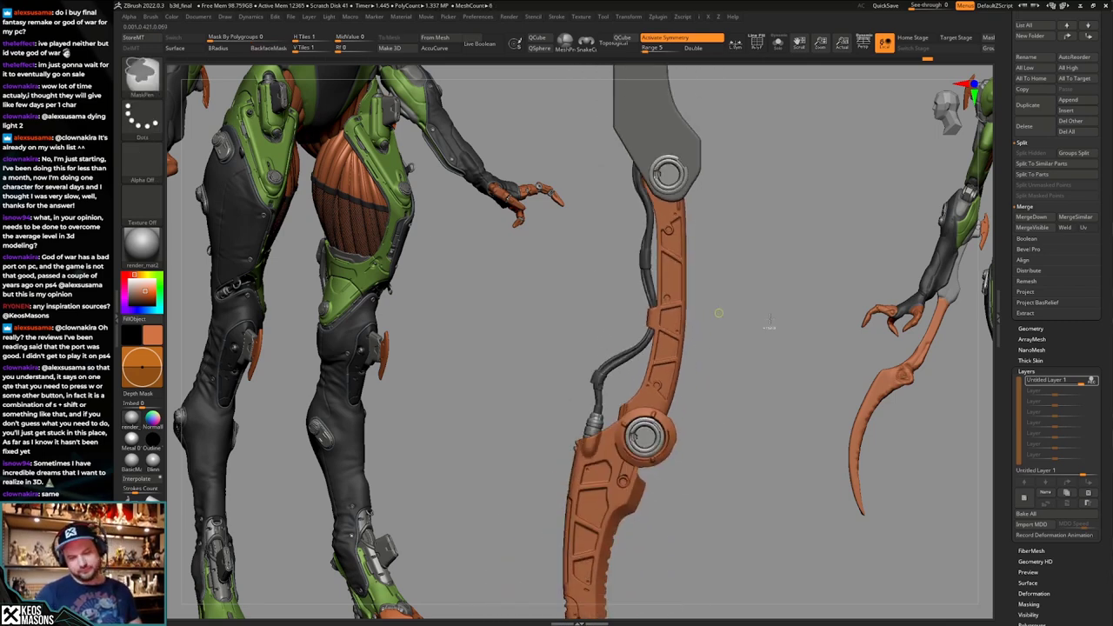
pyautogui.moveTo(773, 358)
pyautogui.mouseDown(button='right')
pyautogui.moveTo(746, 389)
pyautogui.moveTo(730, 365)
pyautogui.moveTo(672, 413)
pyautogui.mouseUp(button='right')
pyautogui.hotkey('shift', 'alt', 's')
pyautogui.press('space')
pyautogui.click(665, 366)
pyautogui.press('s')
pyautogui.moveTo(636, 345); pyautogui.dragTo(621, 346, button='right')
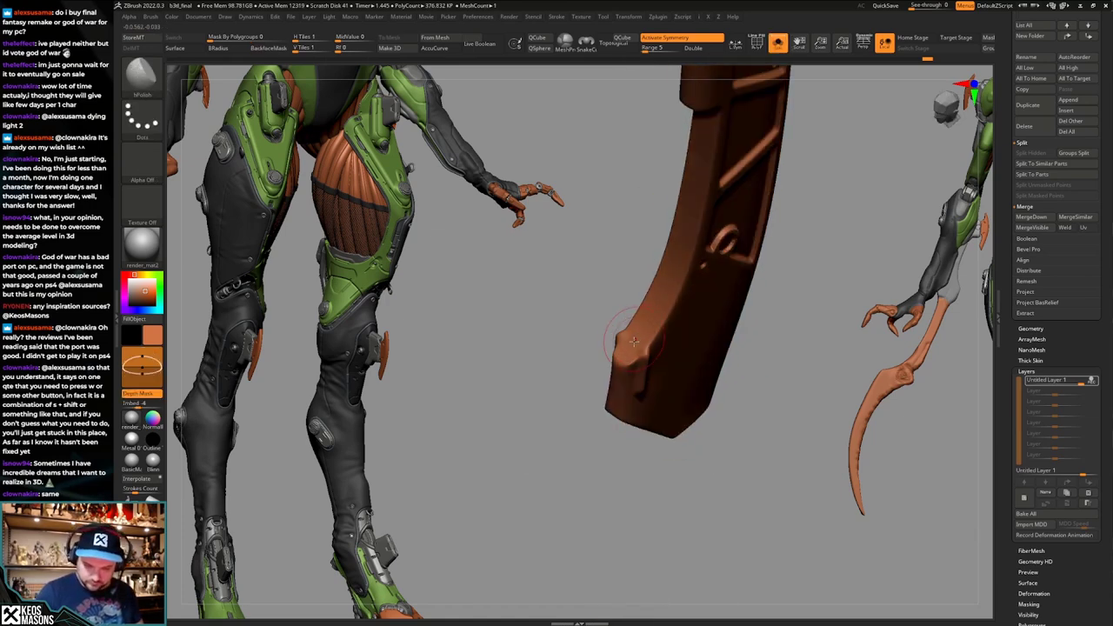
pyautogui.press('space')
pyautogui.moveTo(796, 330)
pyautogui.mouseDown(button='right')
pyautogui.moveTo(774, 334)
pyautogui.moveTo(770, 318)
pyautogui.moveTo(782, 392)
pyautogui.moveTo(730, 343)
pyautogui.mouseUp(button='right')
# Try stamping a short slot on the link's narrow edge using the Sin_Alpha brush with the Image1 alpha.
pyautogui.press('space')
pyautogui.click(746, 430)
pyautogui.press('a')
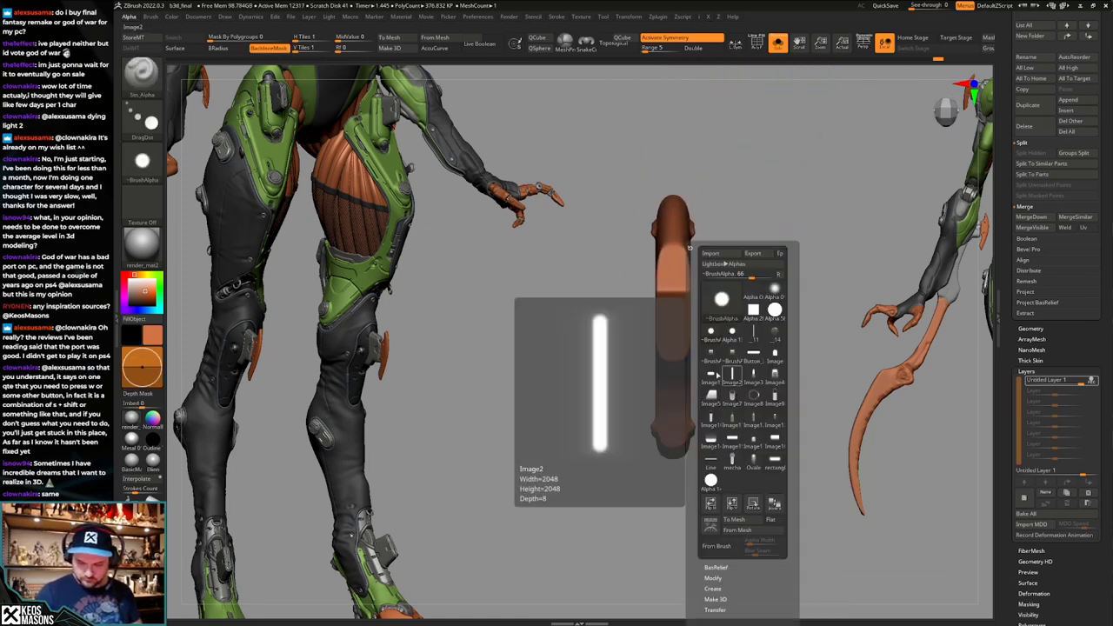
pyautogui.click(711, 376)
pyautogui.hotkey('ctrl', 'z')
pyautogui.moveTo(672, 423)
pyautogui.mouseDown(button='right')
pyautogui.moveTo(684, 377)
pyautogui.moveTo(698, 412)
pyautogui.moveTo(674, 414)
pyautogui.moveTo(733, 365)
pyautogui.moveTo(778, 397)
pyautogui.moveTo(734, 257)
pyautogui.moveTo(687, 405)
pyautogui.moveTo(669, 296)
pyautogui.moveTo(683, 395)
pyautogui.moveTo(648, 358)
pyautogui.moveTo(666, 377)
pyautogui.moveTo(657, 288)
pyautogui.mouseUp(button='right')
# Try carving a short slot into the link's narrow edge near its upper end with the TrimHole brush.
pyautogui.press('space')
pyautogui.hotkey('alt', 's')
pyautogui.hotkey('alt', 's')
pyautogui.press('b')
pyautogui.press('t')
pyautogui.press('h')
pyautogui.press('s')
pyautogui.press('s')
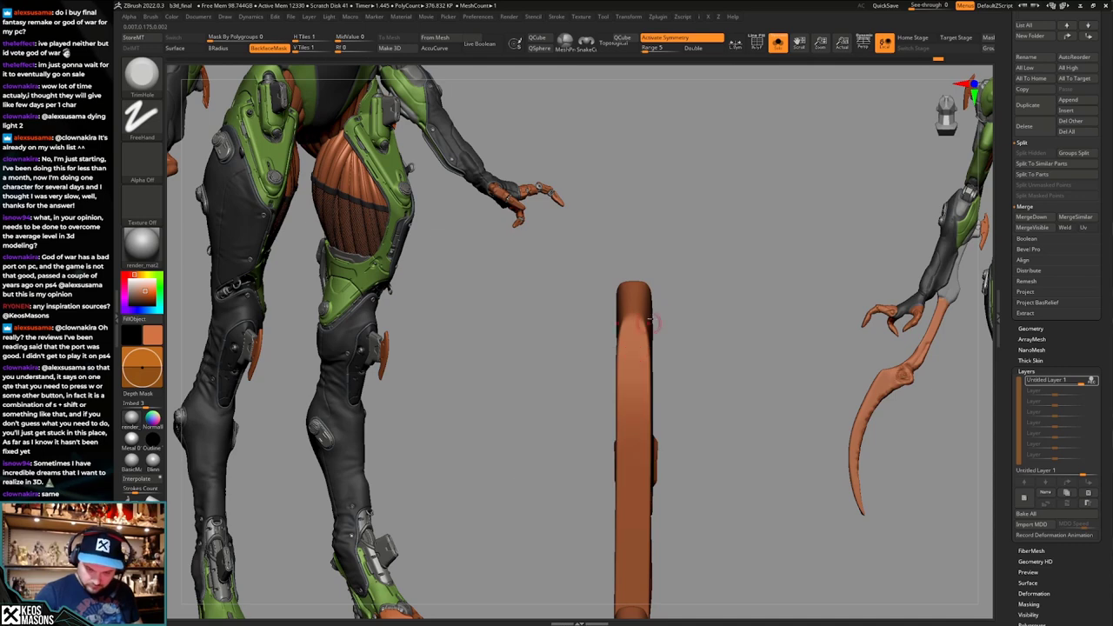
pyautogui.moveTo(657, 335); pyautogui.dragTo(662, 316, button='right')
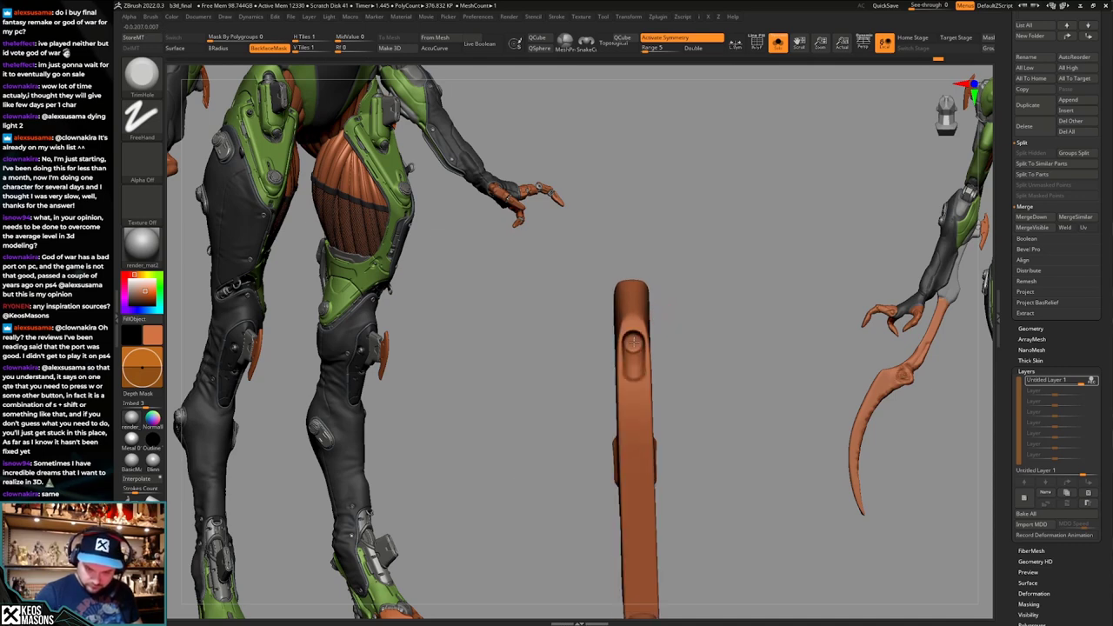
pyautogui.hotkey('ctrl', 'z')
# Undo the last two changes made to the curved link.
pyautogui.moveTo(634, 345); pyautogui.dragTo(709, 374, button='right')
pyautogui.hotkey('shift', 's')
pyautogui.moveTo(772, 420); pyautogui.dragTo(714, 399, button='right')
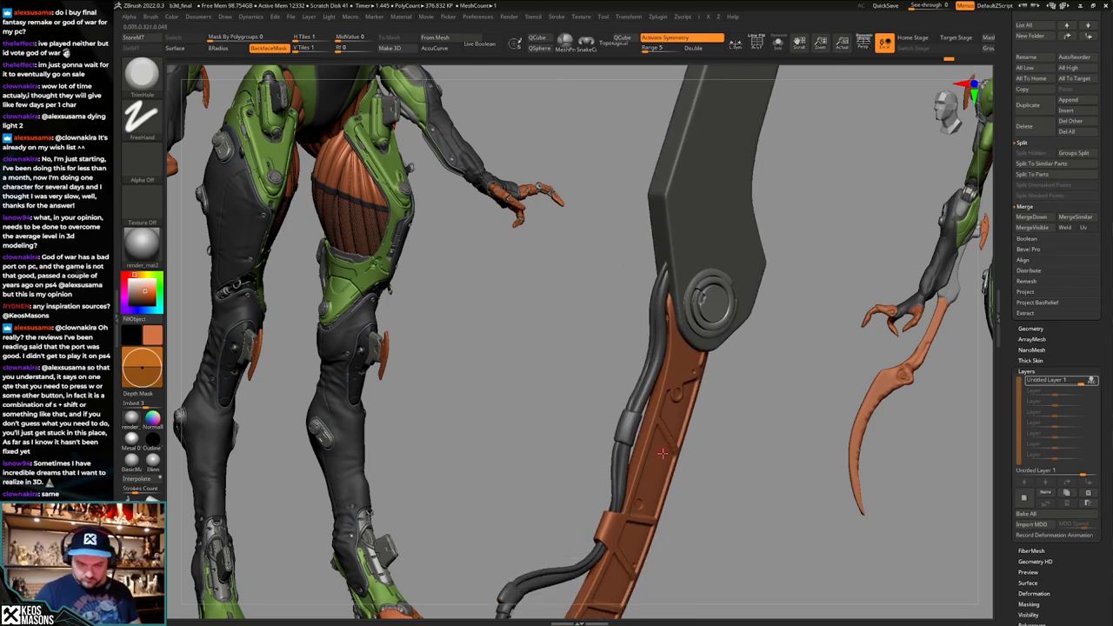
pyautogui.keyDown('alt'); pyautogui.moveTo(662, 453); pyautogui.dragTo(703, 291, button='right'); pyautogui.keyUp('alt')
pyautogui.moveTo(615, 469); pyautogui.dragTo(736, 415, button='right')
pyautogui.hotkey('ctrl', 'z')
pyautogui.hotkey('ctrl', 'z')
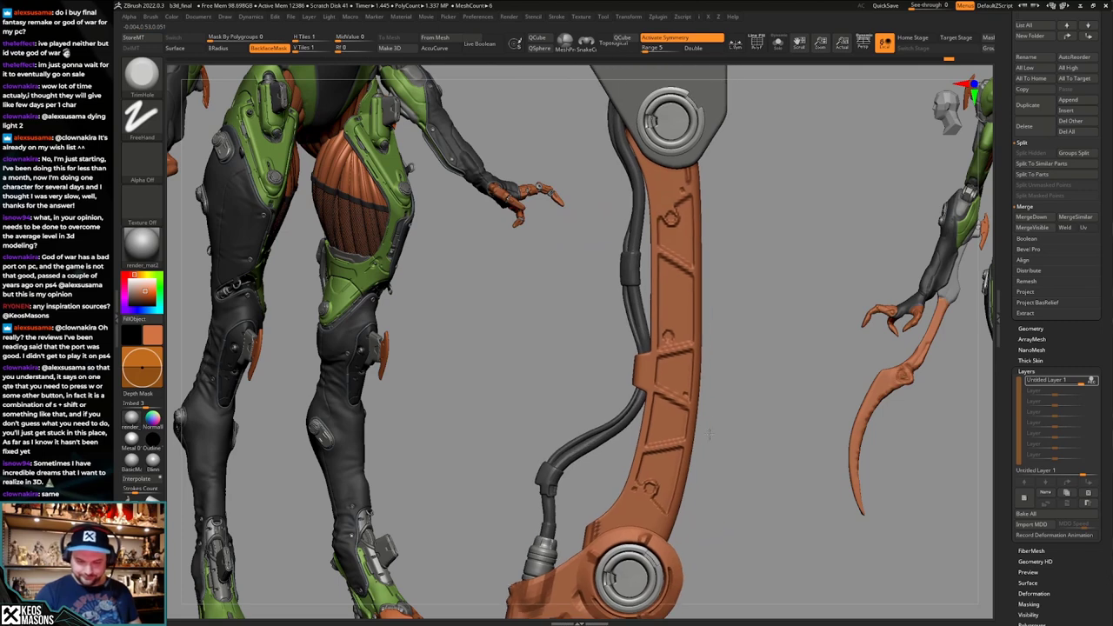
# Isolate the curved link and prepare the StandardHrBp1 brush at a small draw size for engraving its side tab.
pyautogui.press('space')
pyautogui.click(671, 327)
pyautogui.moveTo(687, 370)
pyautogui.keyDown('ctrl'); pyautogui.mouseDown(button='right')
pyautogui.moveTo(694, 423)
pyautogui.moveTo(662, 435)
pyautogui.mouseUp(button='right'); pyautogui.keyUp('ctrl')
pyautogui.hotkey('alt', 's')
pyautogui.press('space')
pyautogui.press('space')
pyautogui.click(644, 362)
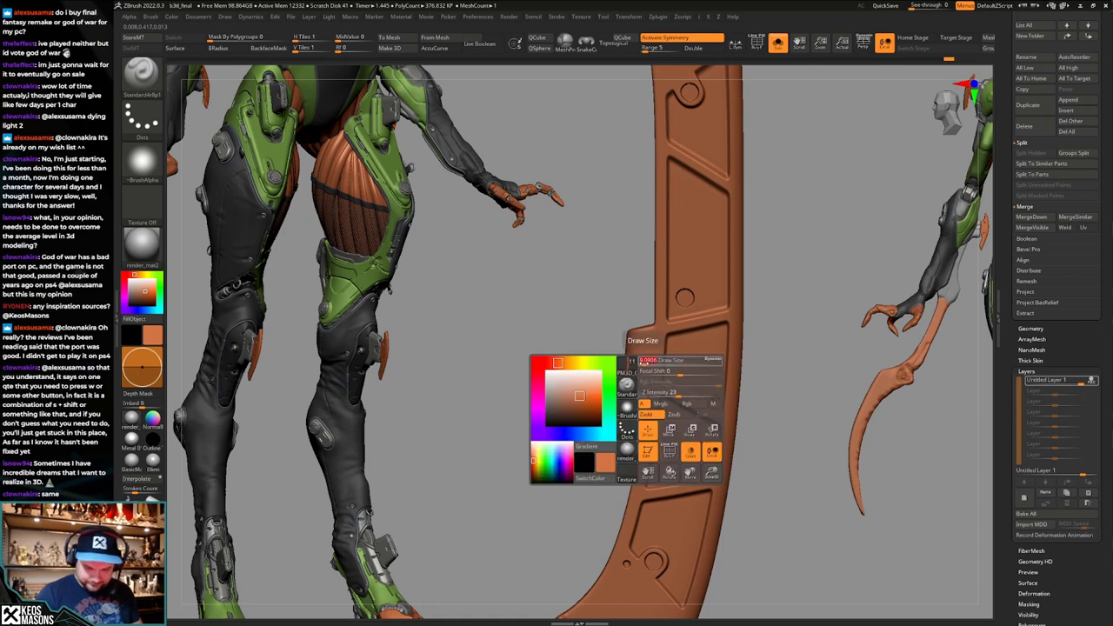
pyautogui.moveTo(644, 362); pyautogui.dragTo(638, 357, button='right')
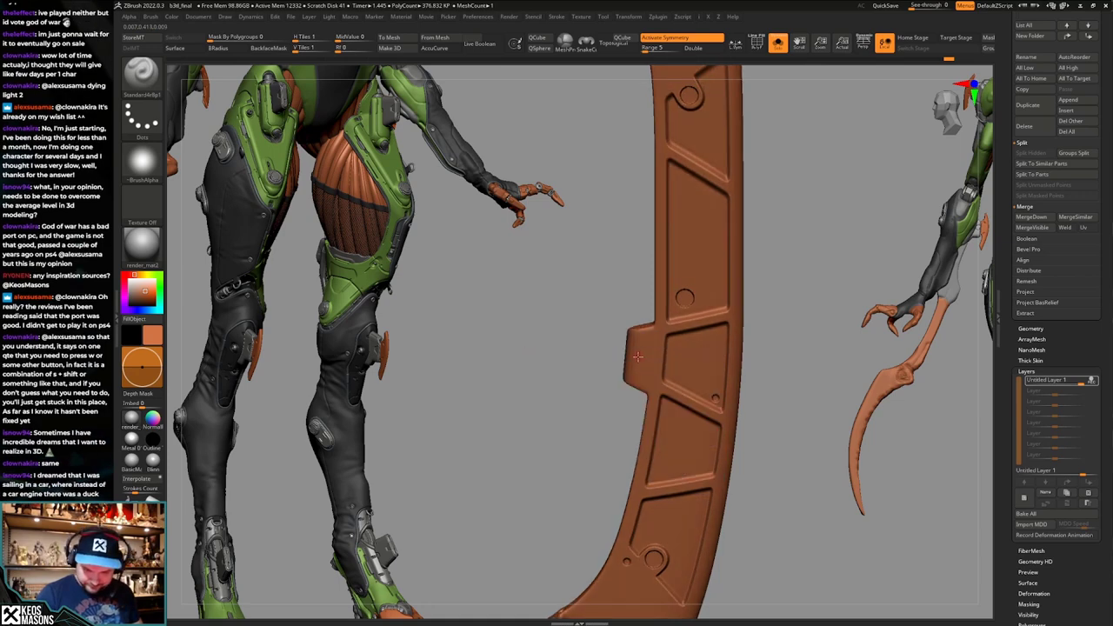
# Readjust the StandardHrBp1 draw size and engrave a fine line along the outer edge of the side tab.
pyautogui.moveTo(630, 416)
pyautogui.mouseDown(button='right')
pyautogui.moveTo(658, 412)
pyautogui.moveTo(745, 348)
pyautogui.moveTo(720, 388)
pyautogui.mouseUp(button='right')
pyautogui.press('space')
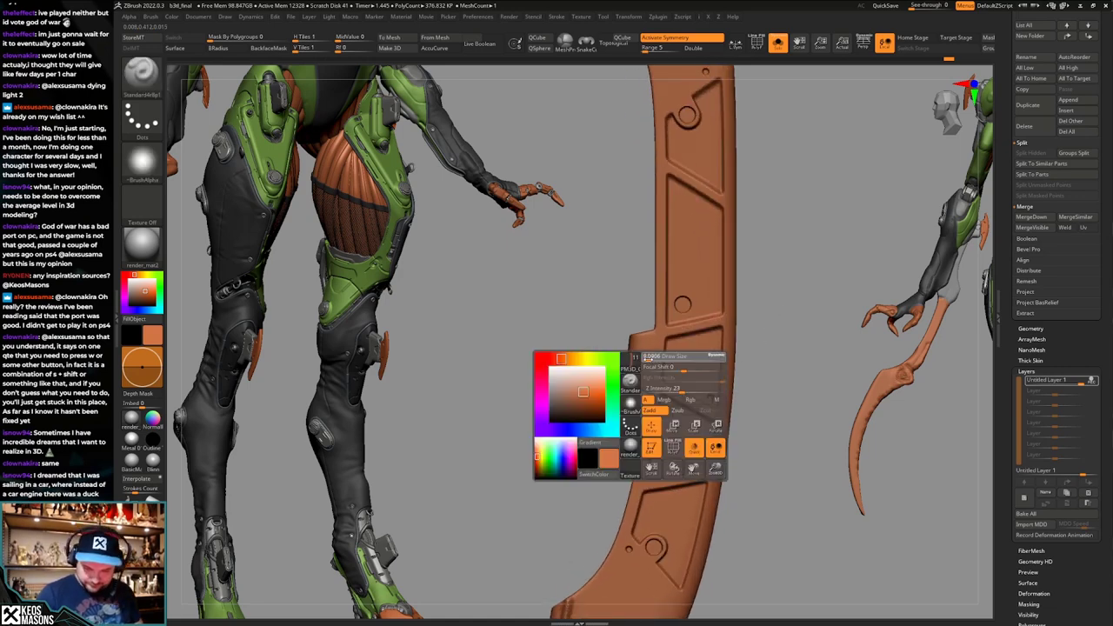
pyautogui.moveTo(647, 357); pyautogui.dragTo(639, 355, button='right')
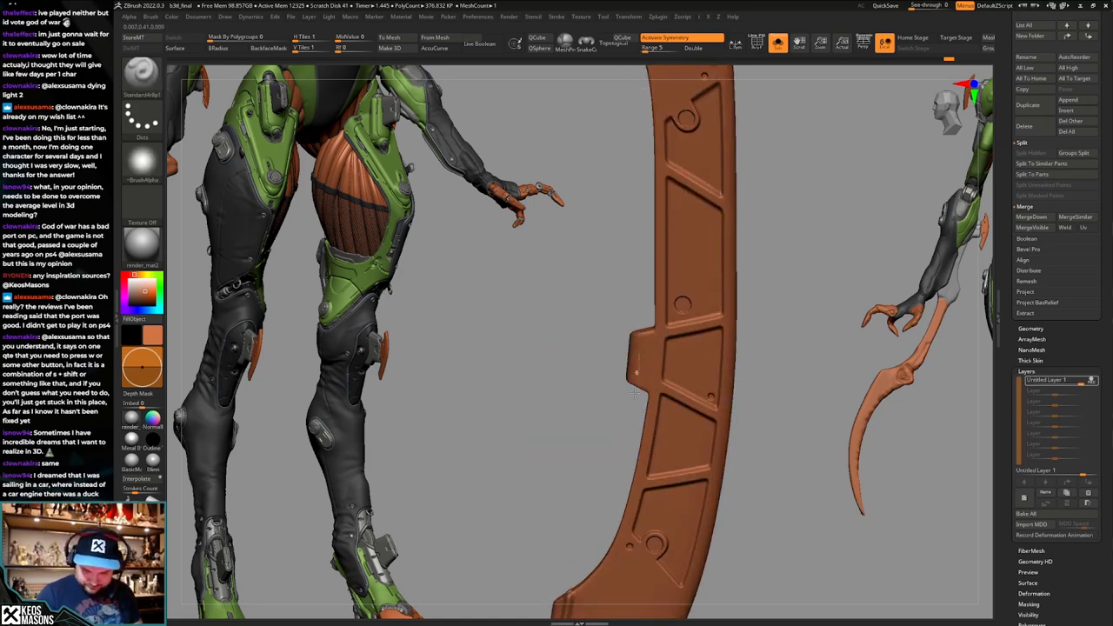
pyautogui.moveTo(635, 401); pyautogui.dragTo(634, 406)
pyautogui.moveTo(634, 406)
pyautogui.mouseDown(button='right')
pyautogui.moveTo(718, 276)
pyautogui.moveTo(725, 382)
pyautogui.moveTo(746, 315)
pyautogui.moveTo(728, 261)
pyautogui.moveTo(722, 413)
pyautogui.moveTo(719, 349)
pyautogui.moveTo(700, 436)
pyautogui.mouseUp(button='right')
pyautogui.hotkey('alt', 's')
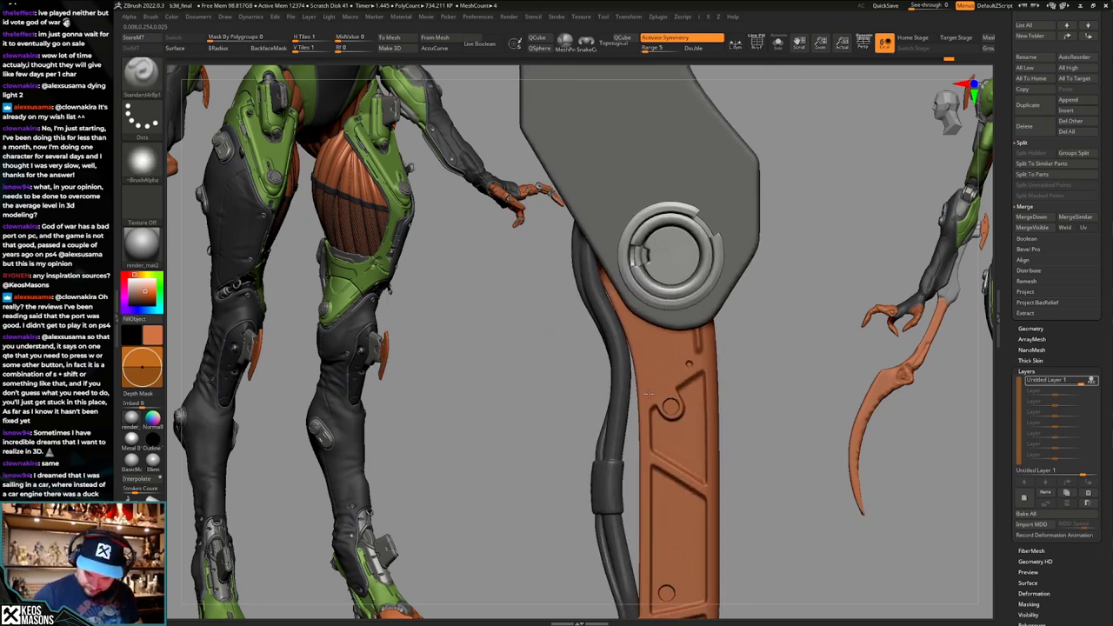
# Undo the most recent engraving strokes on the curved link.
pyautogui.hotkey('ctrl', 'z')
pyautogui.hotkey('ctrl', 'z')
pyautogui.hotkey('ctrl', 'z')
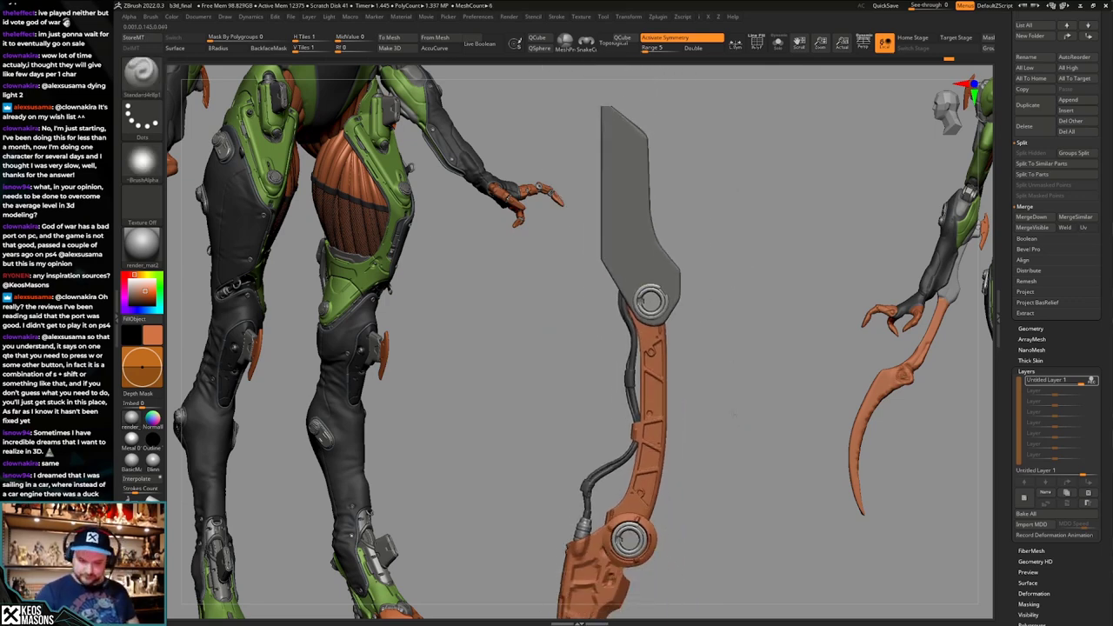
pyautogui.hotkey('ctrl', 'z')
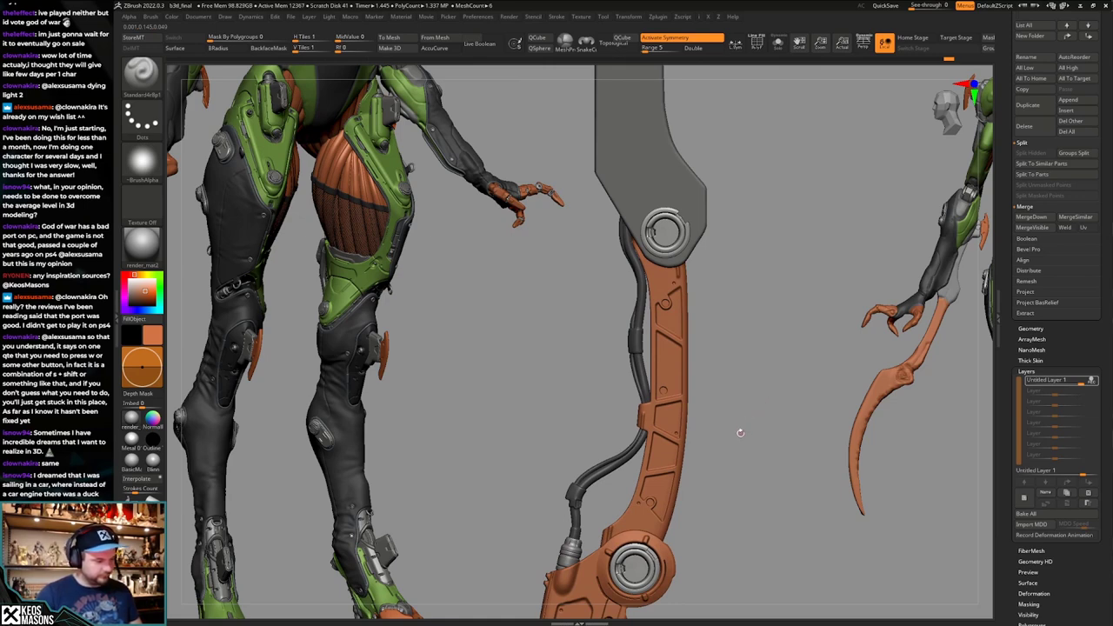
# Redo the edge engraving as a long groove along the link's narrow edge above the side tab with StandardHrBp1.
pyautogui.hotkey('ctrl', 'z')
pyautogui.hotkey('ctrl', 'z')
pyautogui.hotkey('ctrl', 'z')
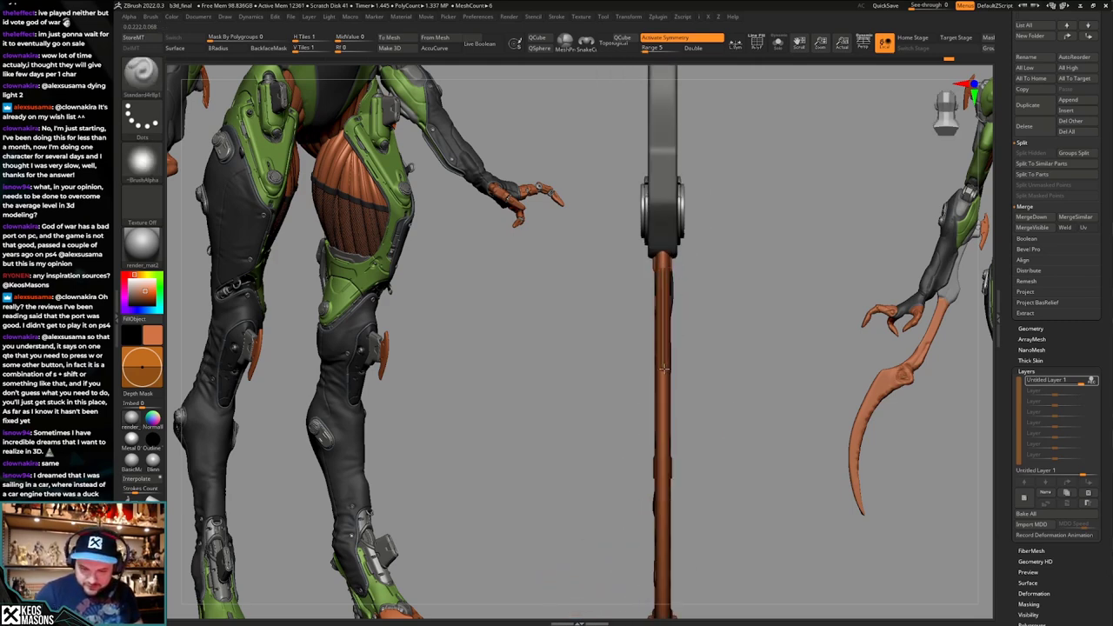
pyautogui.moveTo(664, 368); pyautogui.dragTo(681, 299)
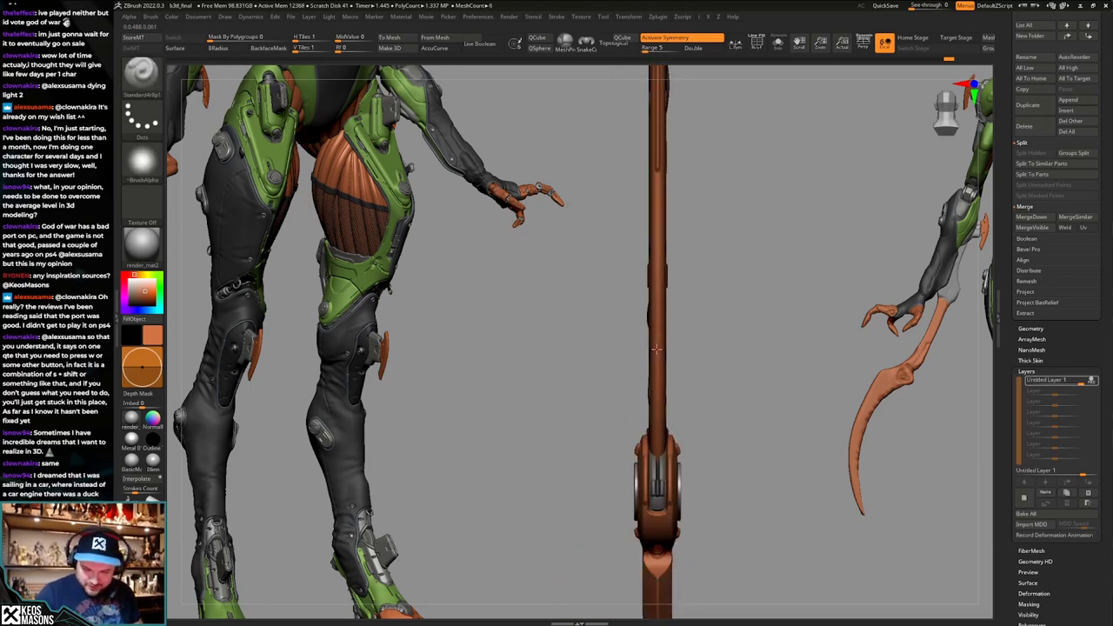
# Isolate the curved link and engrave another long groove along its narrow edge below the side tab.
pyautogui.moveTo(658, 435)
pyautogui.mouseDown(button='right')
pyautogui.moveTo(731, 408)
pyautogui.moveTo(727, 325)
pyautogui.moveTo(719, 424)
pyautogui.moveTo(704, 388)
pyautogui.mouseUp(button='right')
pyautogui.moveTo(704, 387)
pyautogui.keyDown('alt'); pyautogui.mouseDown(button='right')
pyautogui.moveTo(703, 461)
pyautogui.moveTo(725, 405)
pyautogui.moveTo(715, 444)
pyautogui.mouseUp(button='right'); pyautogui.keyUp('alt')
pyautogui.hotkey('alt', 's')
pyautogui.moveTo(714, 443)
pyautogui.mouseDown(button='right')
pyautogui.moveTo(699, 400)
pyautogui.moveTo(711, 410)
pyautogui.moveTo(713, 366)
pyautogui.moveTo(720, 405)
pyautogui.mouseUp(button='right')
pyautogui.press('F2')
pyautogui.click(675, 432)
pyautogui.press('F4')
pyautogui.click(735, 332)
pyautogui.keyDown('ctrl'); pyautogui.moveTo(653, 337); pyautogui.dragTo(650, 368, button='right'); pyautogui.keyUp('ctrl')
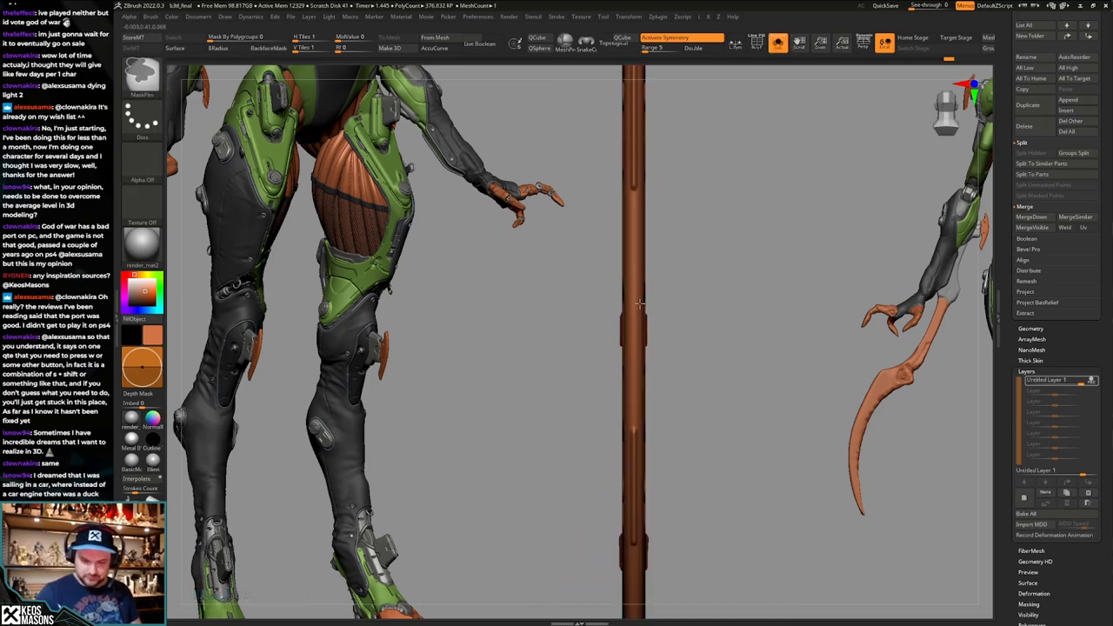
# Stamp thin straight slots along the curved link's narrow outer edge, in line with its long grooves, with the DragDot line-alpha brush.
pyautogui.press('space')
pyautogui.click(642, 250)
pyautogui.moveTo(634, 244); pyautogui.dragTo(633, 284)
pyautogui.moveTo(633, 285); pyautogui.dragTo(670, 289, button='right')
pyautogui.hotkey('ctrl', 'z')
pyautogui.hotkey('ctrl', 'z')
pyautogui.hotkey('ctrl', 'z')
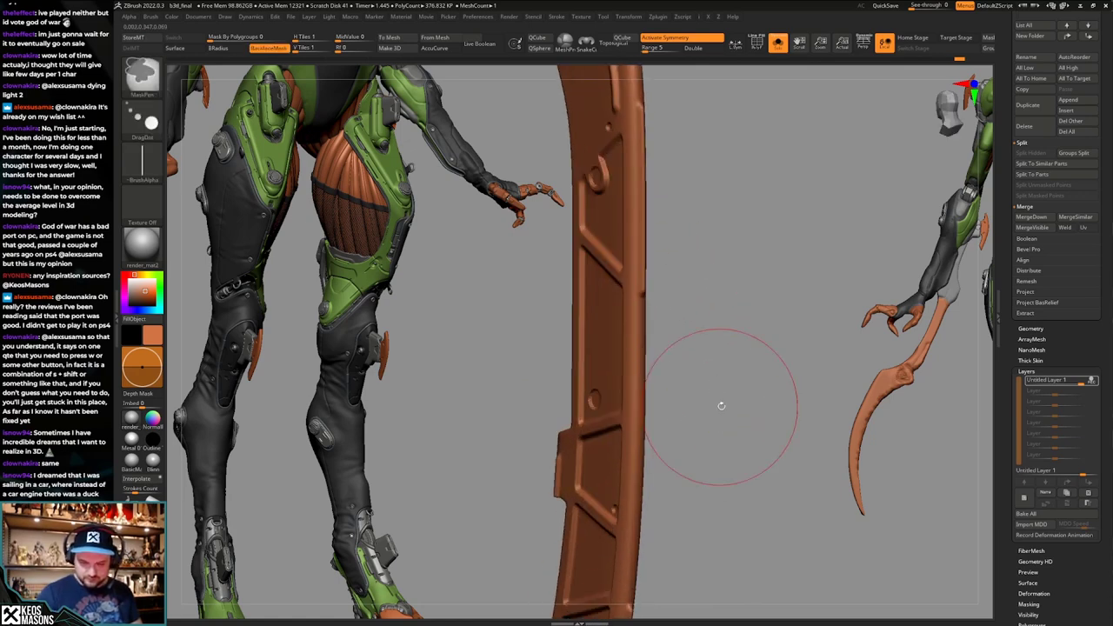
pyautogui.press('space')
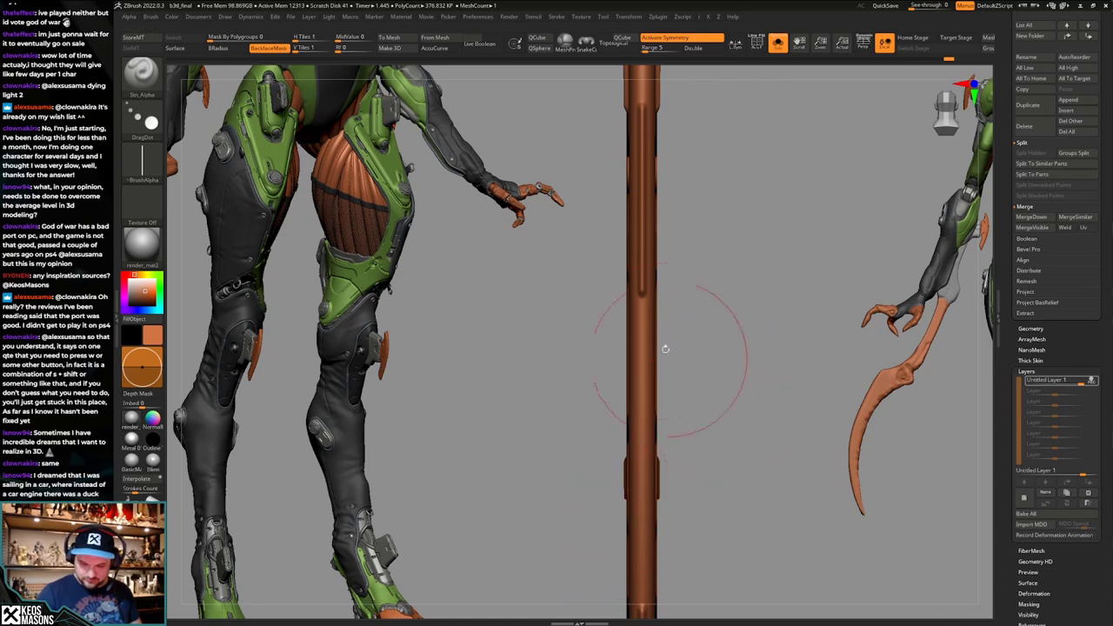
pyautogui.moveTo(642, 321); pyautogui.dragTo(641, 423)
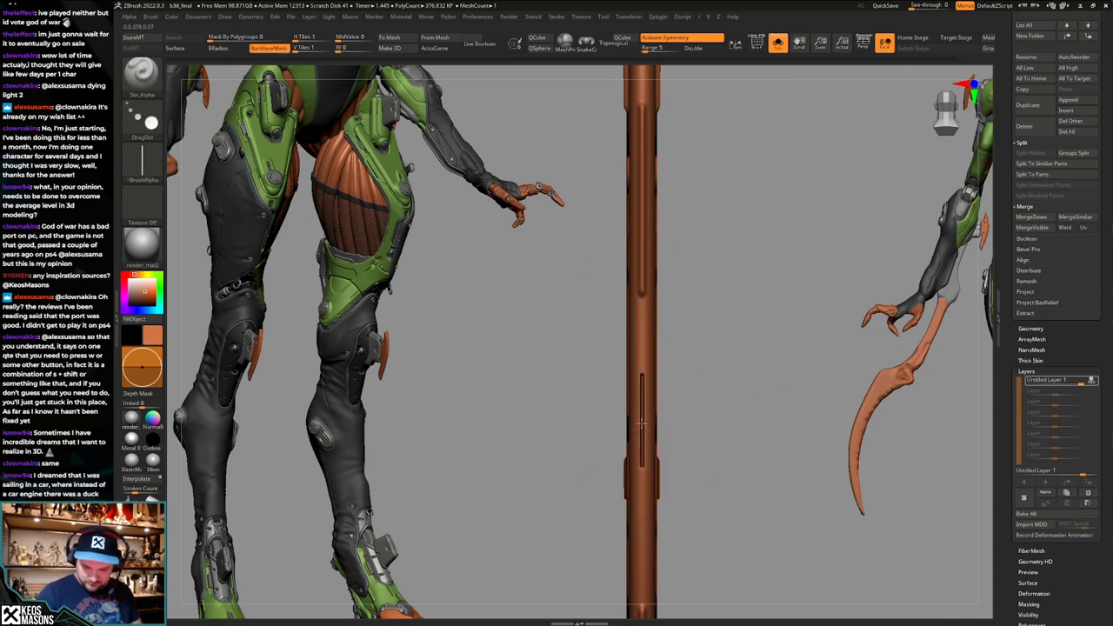
pyautogui.moveTo(683, 388); pyautogui.dragTo(700, 414)
pyautogui.keyDown('alt'); pyautogui.moveTo(700, 414); pyautogui.dragTo(688, 382); pyautogui.keyUp('alt')
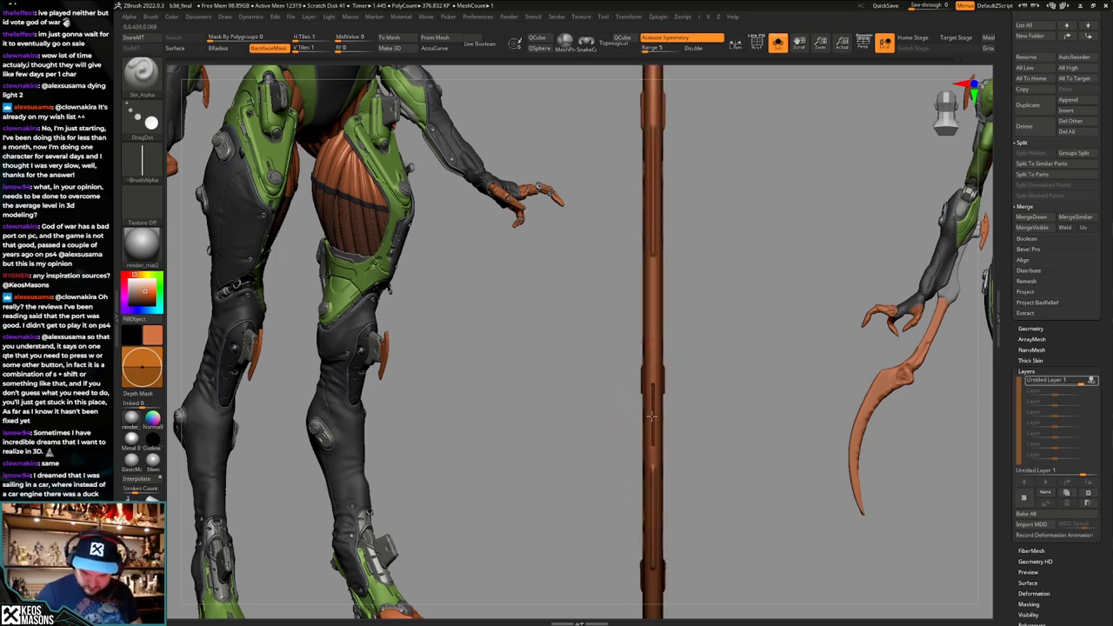
pyautogui.moveTo(652, 434); pyautogui.dragTo(680, 402)
pyautogui.keyDown('alt'); pyautogui.moveTo(680, 402); pyautogui.dragTo(683, 377); pyautogui.keyUp('alt')
# Try to stamp a single centred slot on the link's narrow inner edge below the upper tab.
pyautogui.hotkey('alt', 's')
pyautogui.moveTo(743, 438); pyautogui.dragTo(717, 463)
pyautogui.hotkey('ctrl', 'z')
pyautogui.hotkey('ctrl', 'z')
pyautogui.hotkey('ctrl', 'z')
pyautogui.hotkey('ctrl', 'z')
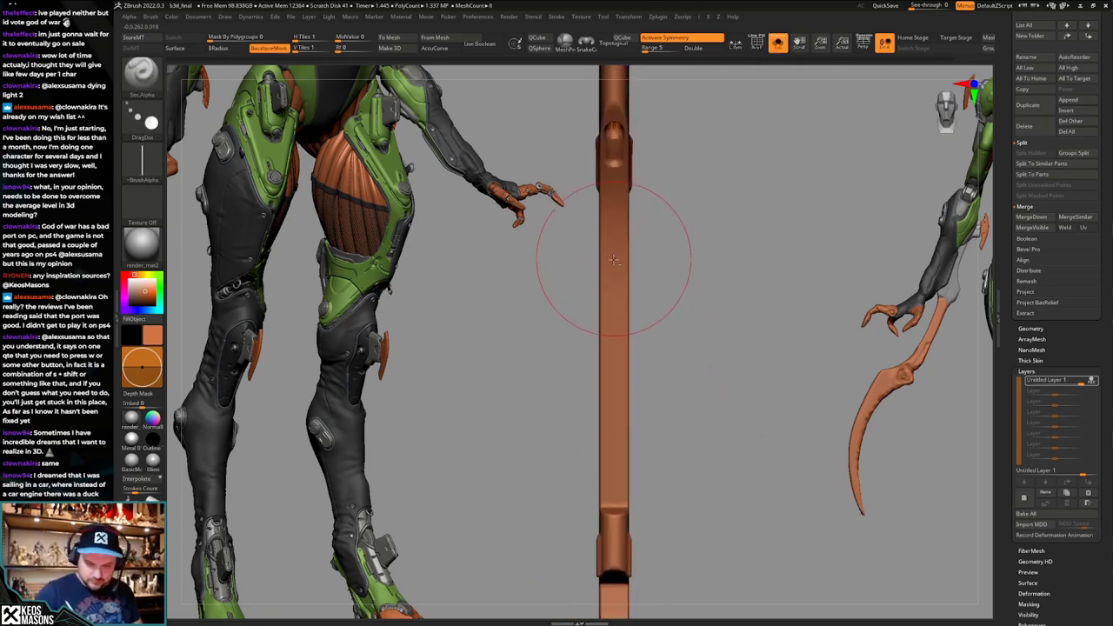
pyautogui.moveTo(614, 254); pyautogui.dragTo(615, 208)
pyautogui.moveTo(648, 247); pyautogui.dragTo(673, 266)
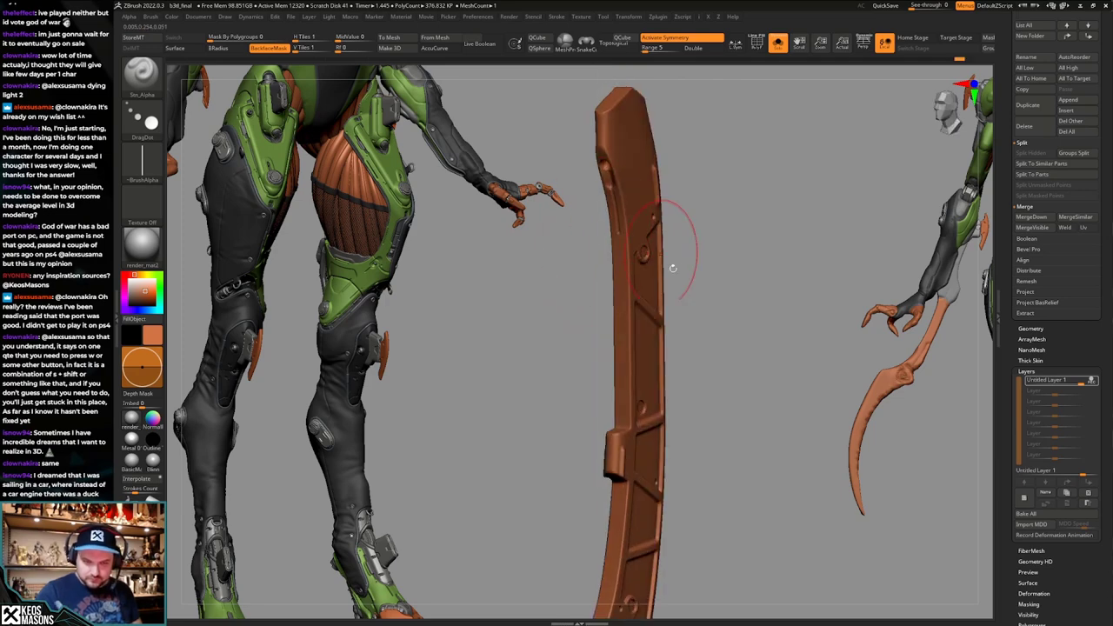
# Isolate the curved link and stamp a symmetrical pair of thin slots on its inner edge just above the lower tab.
pyautogui.hotkey('alt', 's')
pyautogui.keyDown('alt'); pyautogui.moveTo(734, 446); pyautogui.dragTo(658, 459); pyautogui.keyUp('alt')
pyautogui.hotkey('alt', 's')
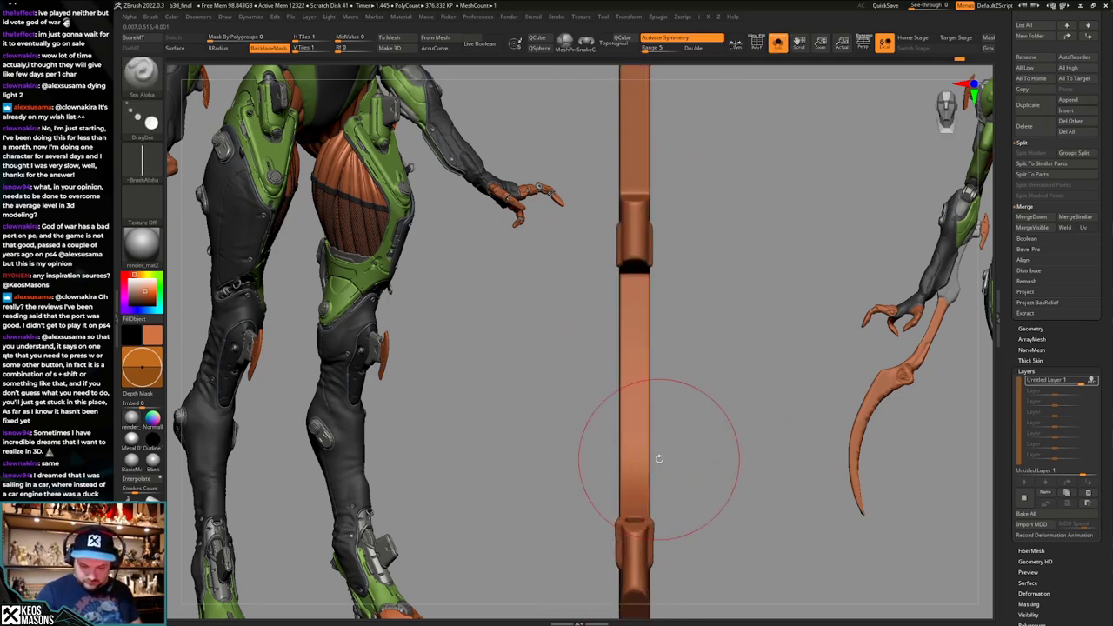
pyautogui.moveTo(658, 360)
pyautogui.keyDown('alt'); pyautogui.mouseDown()
pyautogui.moveTo(658, 421)
pyautogui.moveTo(636, 417)
pyautogui.moveTo(631, 469)
pyautogui.moveTo(631, 433)
pyautogui.mouseUp(); pyautogui.keyUp('alt')
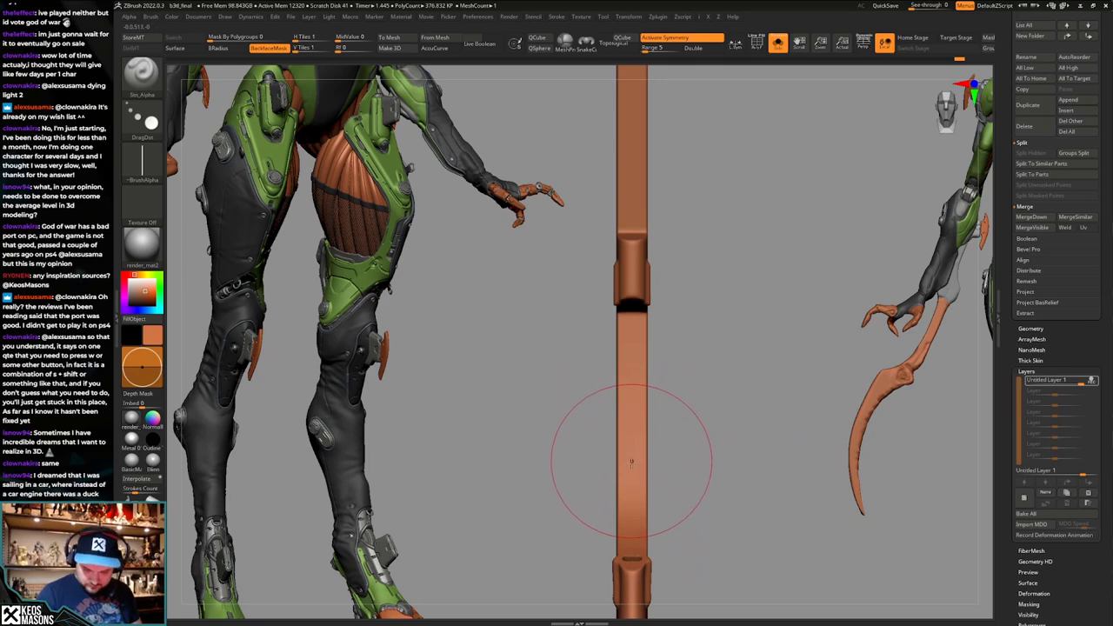
pyautogui.moveTo(641, 472)
pyautogui.mouseDown()
pyautogui.moveTo(640, 506)
pyautogui.moveTo(668, 405)
pyautogui.moveTo(737, 435)
pyautogui.moveTo(737, 395)
pyautogui.moveTo(734, 412)
pyautogui.mouseUp()
pyautogui.keyDown('alt'); pyautogui.moveTo(734, 412); pyautogui.dragTo(717, 461); pyautogui.keyUp('alt')
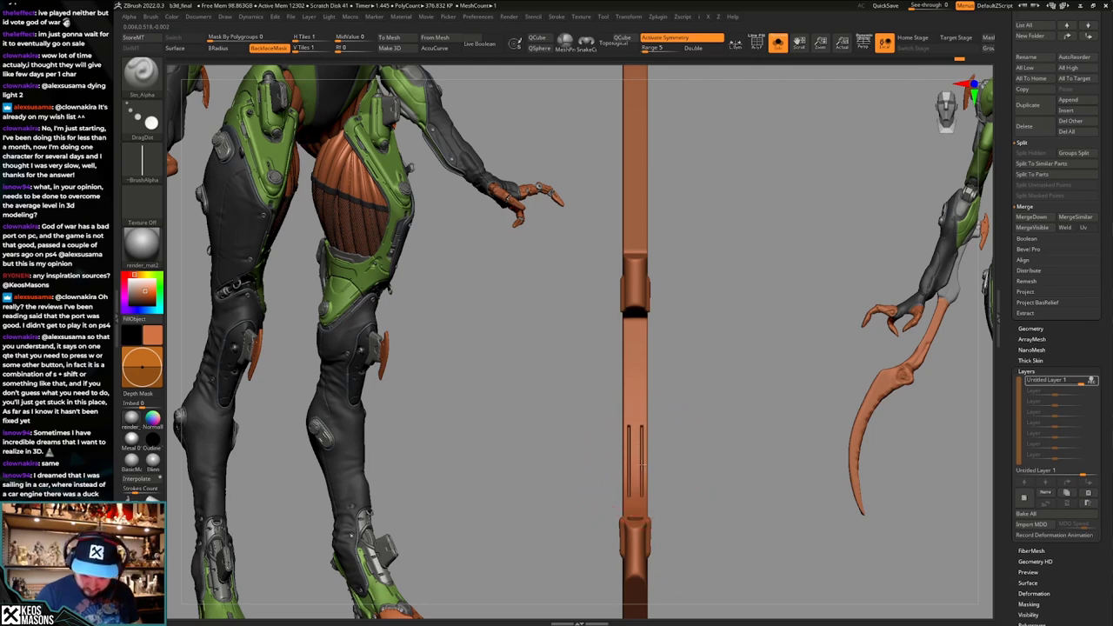
# Stamp a matching symmetrical pair of thin slots on the link's inner edge below the upper tab.
pyautogui.keyDown('alt'); pyautogui.moveTo(643, 402); pyautogui.dragTo(649, 507, button='right'); pyautogui.keyUp('alt')
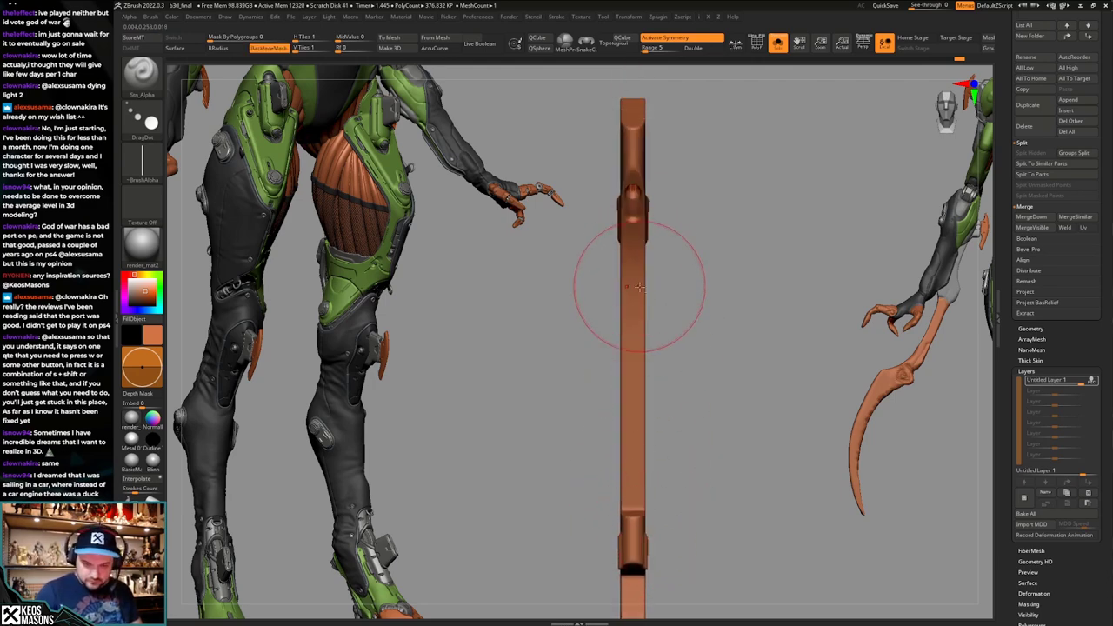
pyautogui.keyDown('ctrl'); pyautogui.moveTo(713, 392); pyautogui.dragTo(717, 352, button='right'); pyautogui.keyUp('ctrl')
pyautogui.moveTo(717, 352)
pyautogui.mouseDown(button='right')
pyautogui.moveTo(734, 366)
pyautogui.moveTo(725, 424)
pyautogui.mouseUp(button='right')
pyautogui.hotkey('ctrl', 'z')
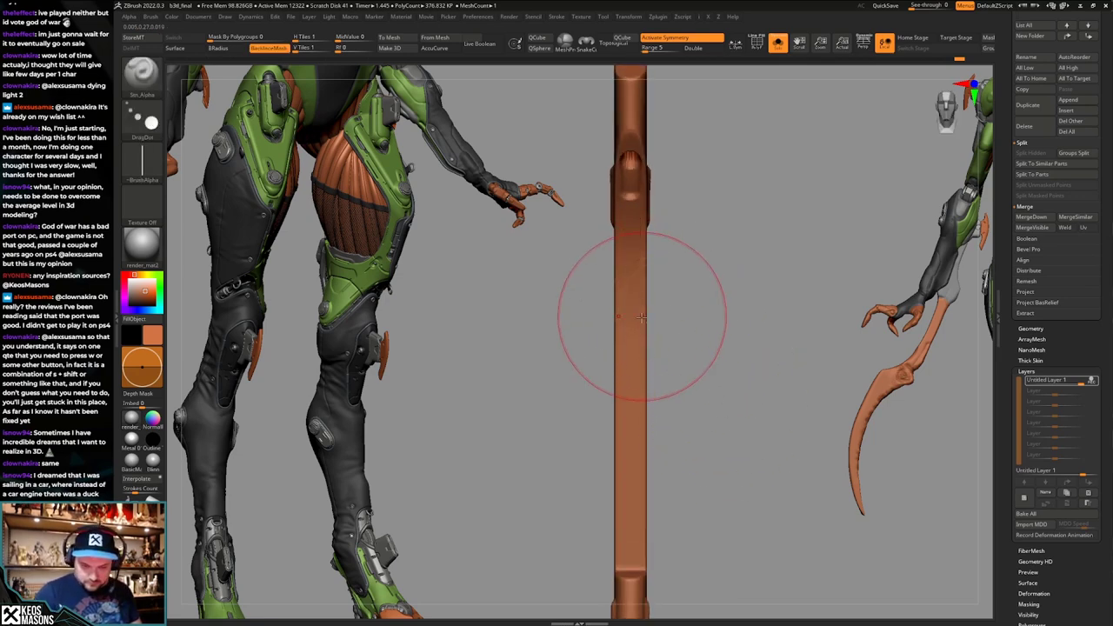
pyautogui.moveTo(639, 321); pyautogui.dragTo(641, 263)
pyautogui.moveTo(644, 265); pyautogui.dragTo(750, 302, button='right')
pyautogui.hotkey('alt', 's')
pyautogui.moveTo(753, 405)
pyautogui.mouseDown(button='right')
pyautogui.moveTo(759, 423)
pyautogui.moveTo(717, 427)
pyautogui.moveTo(683, 369)
pyautogui.moveTo(686, 395)
pyautogui.mouseUp(button='right')
pyautogui.hotkey('alt', 's')
# Try the Planar brush on the end of the link's middle tab.
pyautogui.press('n')
pyautogui.press('b')
pyautogui.press('t')
pyautogui.press('h')
pyautogui.moveTo(686, 396)
pyautogui.mouseDown(button='right')
pyautogui.moveTo(721, 383)
pyautogui.moveTo(692, 384)
pyautogui.mouseUp(button='right')
pyautogui.press('q')
pyautogui.click(709, 372)
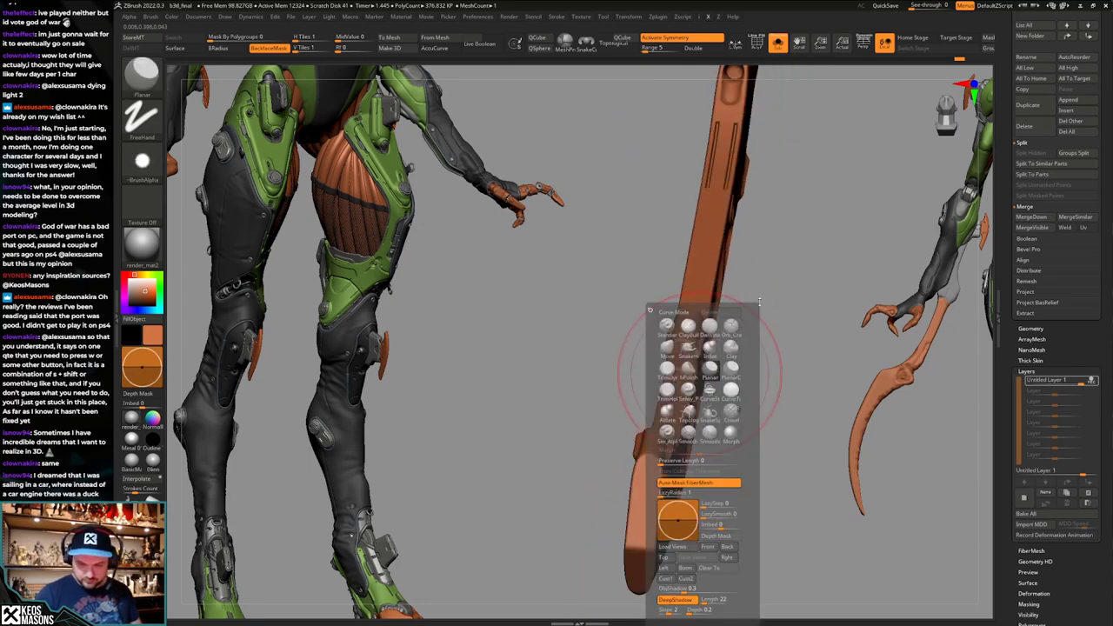
pyautogui.press('space')
pyautogui.moveTo(695, 345); pyautogui.dragTo(689, 345)
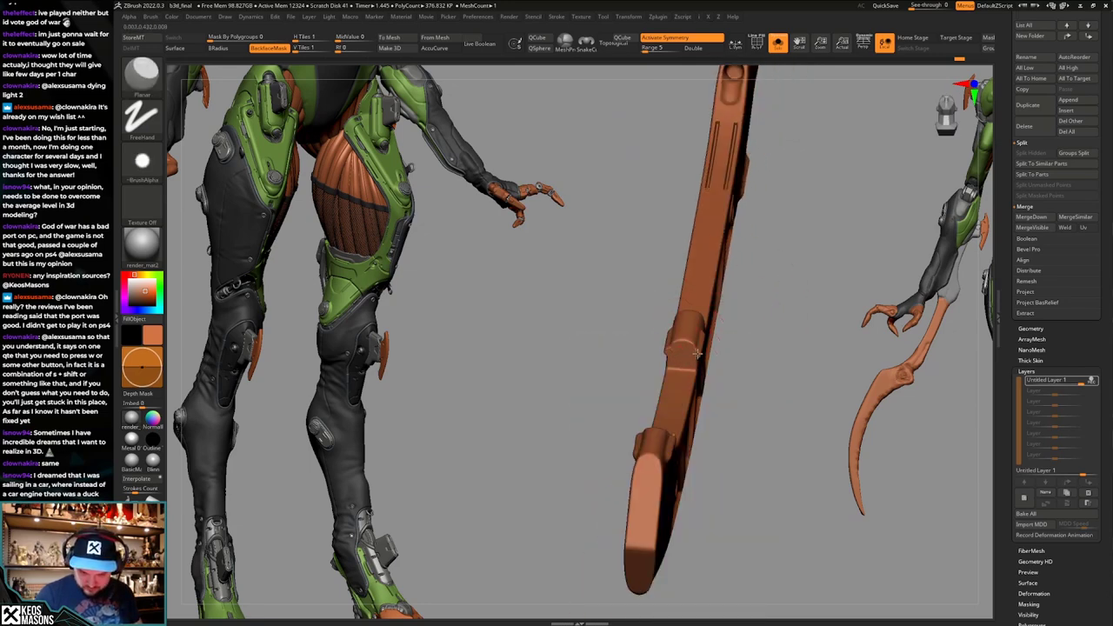
# Switch to the TrimHole brush and carve the cable recess at the end of the link's middle tab.
pyautogui.press('space')
pyautogui.press('b')
pyautogui.click(757, 356)
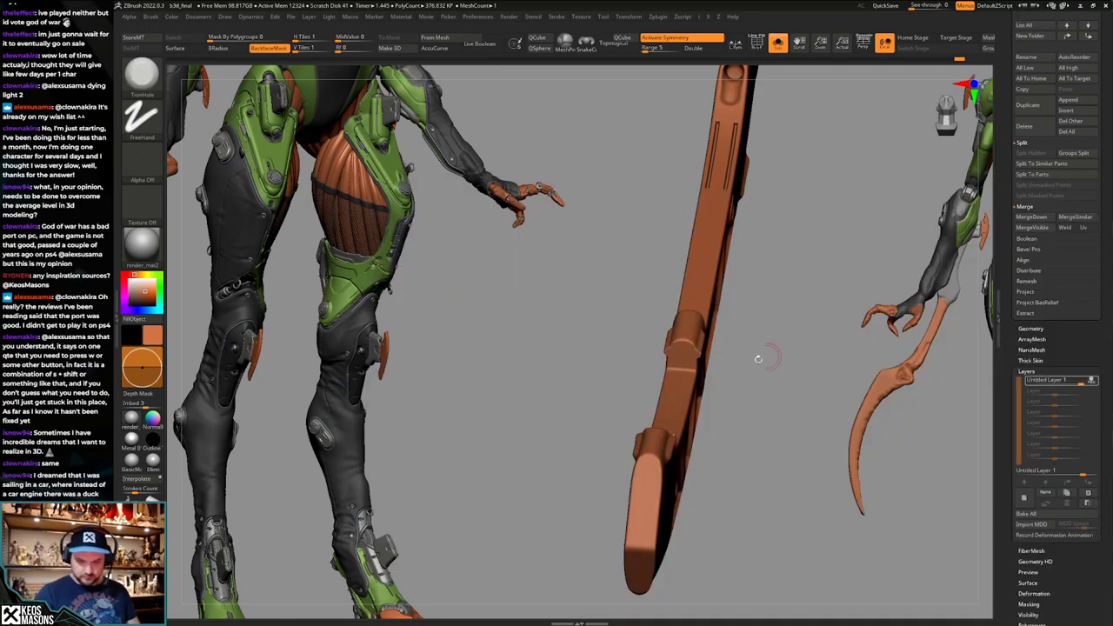
pyautogui.moveTo(757, 356)
pyautogui.mouseDown(button='right')
pyautogui.moveTo(685, 360)
pyautogui.moveTo(679, 378)
pyautogui.moveTo(800, 347)
pyautogui.moveTo(680, 359)
pyautogui.moveTo(682, 369)
pyautogui.moveTo(874, 372)
pyautogui.moveTo(795, 367)
pyautogui.moveTo(722, 427)
pyautogui.moveTo(723, 351)
pyautogui.mouseUp(button='right')
pyautogui.press('space')
pyautogui.click(679, 372)
pyautogui.hotkey('alt', 's')
pyautogui.hotkey('alt', 's')
pyautogui.hotkey('alt', 's')
pyautogui.moveTo(794, 401); pyautogui.dragTo(733, 433, button='right')
pyautogui.hotkey('ctrl', 'z')
pyautogui.hotkey('ctrl', 'z')
pyautogui.hotkey('ctrl', 'z')
pyautogui.hotkey('ctrl', 'z')
pyautogui.hotkey('ctrl', 'z')
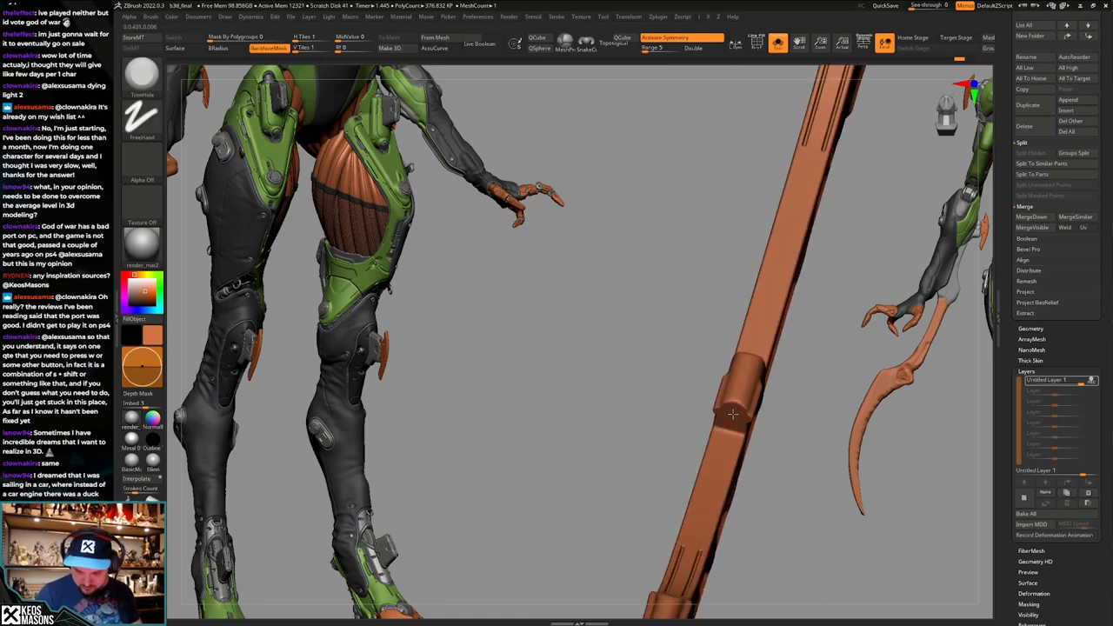
# Refine the cable recess in the middle tab's end face with another short TrimHole stroke.
pyautogui.rightClick(732, 422)
pyautogui.moveTo(730, 423); pyautogui.dragTo(732, 413)
pyautogui.moveTo(732, 414); pyautogui.dragTo(760, 331, button='right')
pyautogui.hotkey('ctrl', 'z')
pyautogui.hotkey('ctrl', 'z')
pyautogui.hotkey('ctrl', 'z')
pyautogui.hotkey('ctrl', 'z')
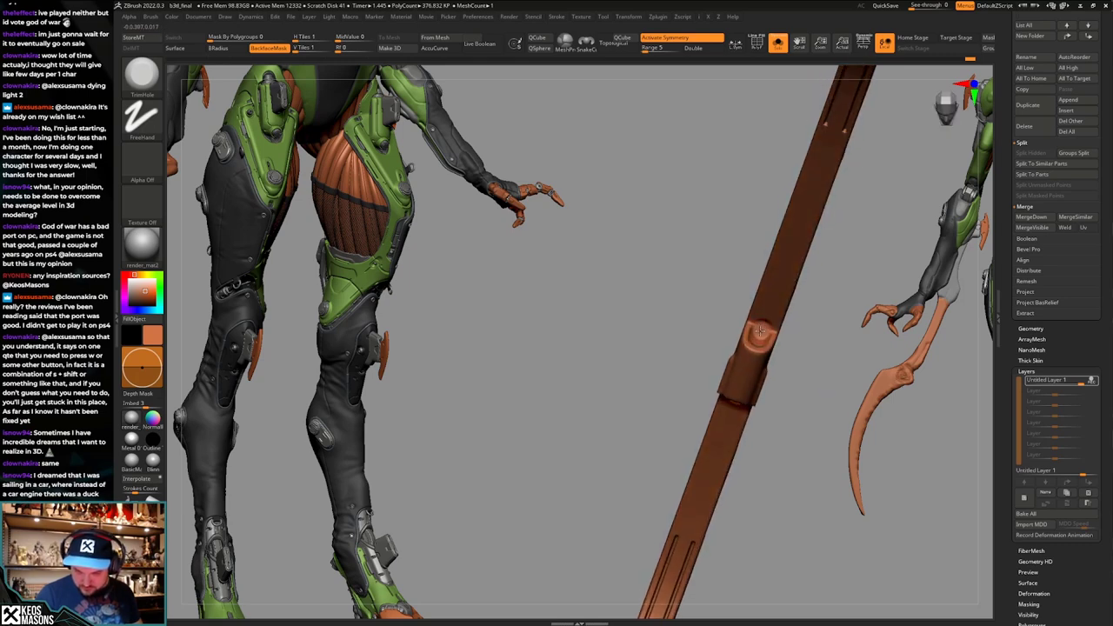
# Show all parts and examine how the detailed link fits with the cables and both joints.
pyautogui.moveTo(760, 332); pyautogui.dragTo(781, 369, button='right')
pyautogui.hotkey('alt', 's')
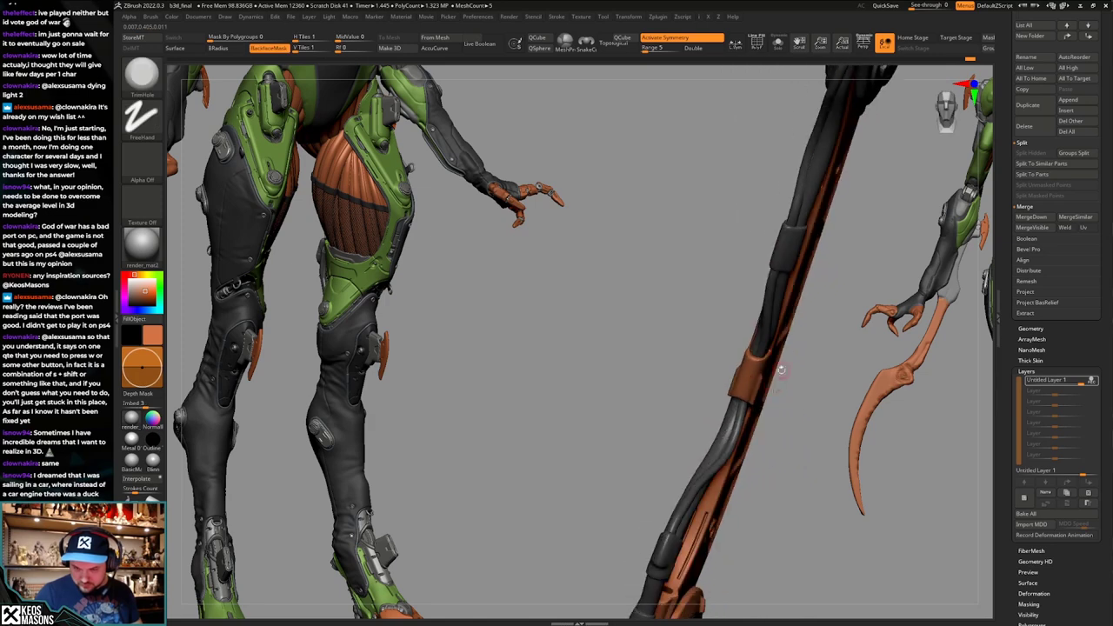
pyautogui.hotkey('ctrl', 'z')
pyautogui.hotkey('ctrl', 'z')
pyautogui.hotkey('ctrl', 'z')
pyautogui.hotkey('ctrl', 'z')
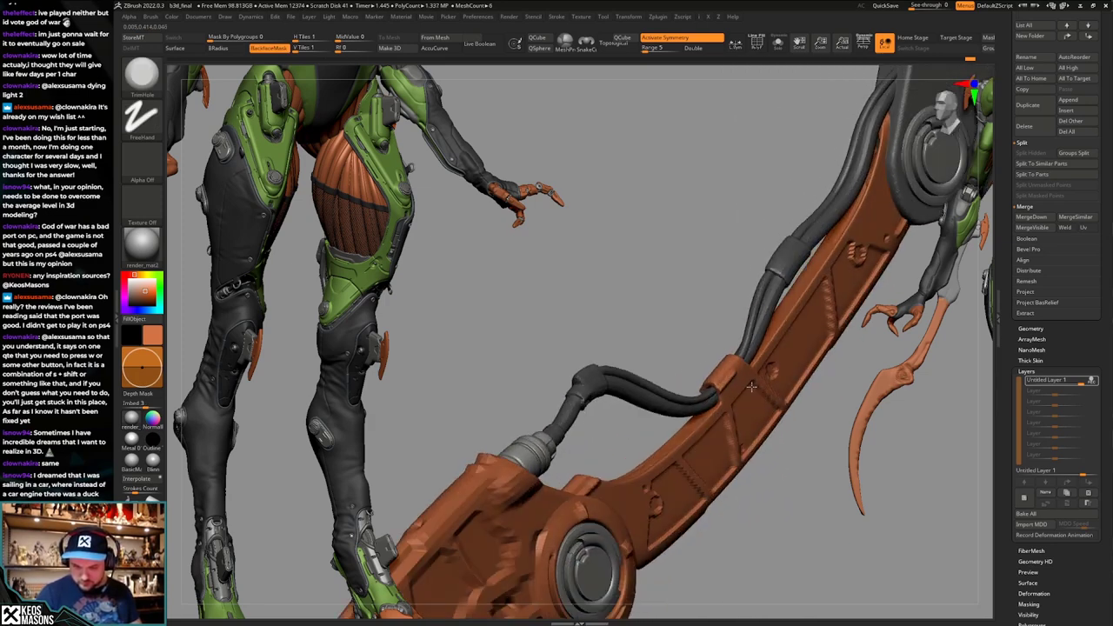
pyautogui.hotkey('ctrl', 'z')
pyautogui.hotkey('ctrl', 'z')
pyautogui.hotkey('ctrl', 'z')
pyautogui.hotkey('ctrl', 'z')
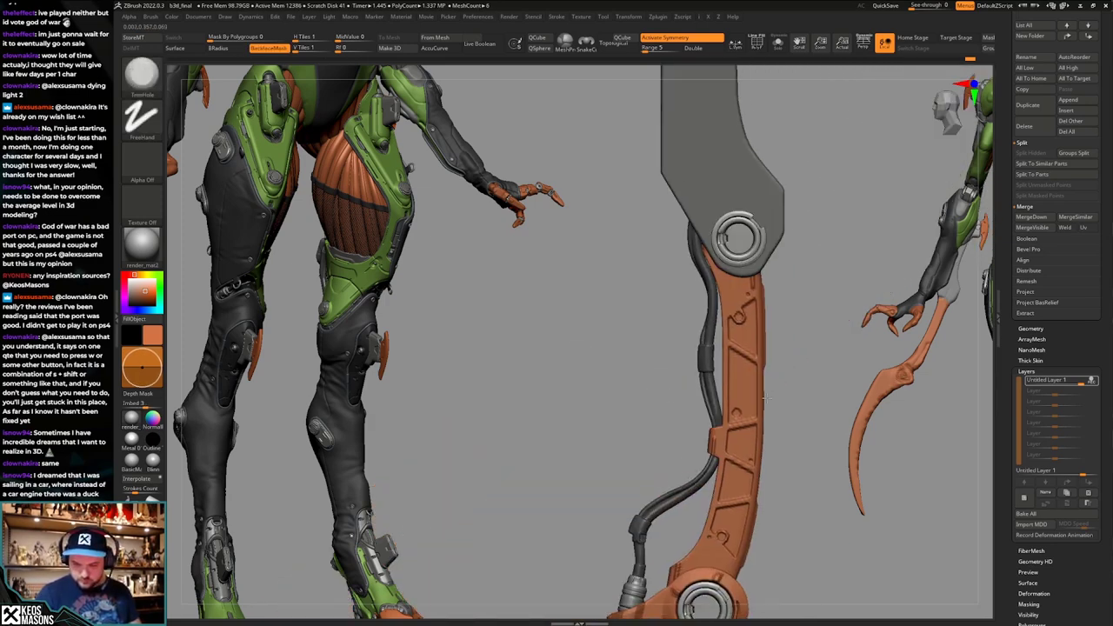
pyautogui.keyDown('alt'); pyautogui.moveTo(765, 398); pyautogui.dragTo(763, 430, button='right'); pyautogui.keyUp('alt')
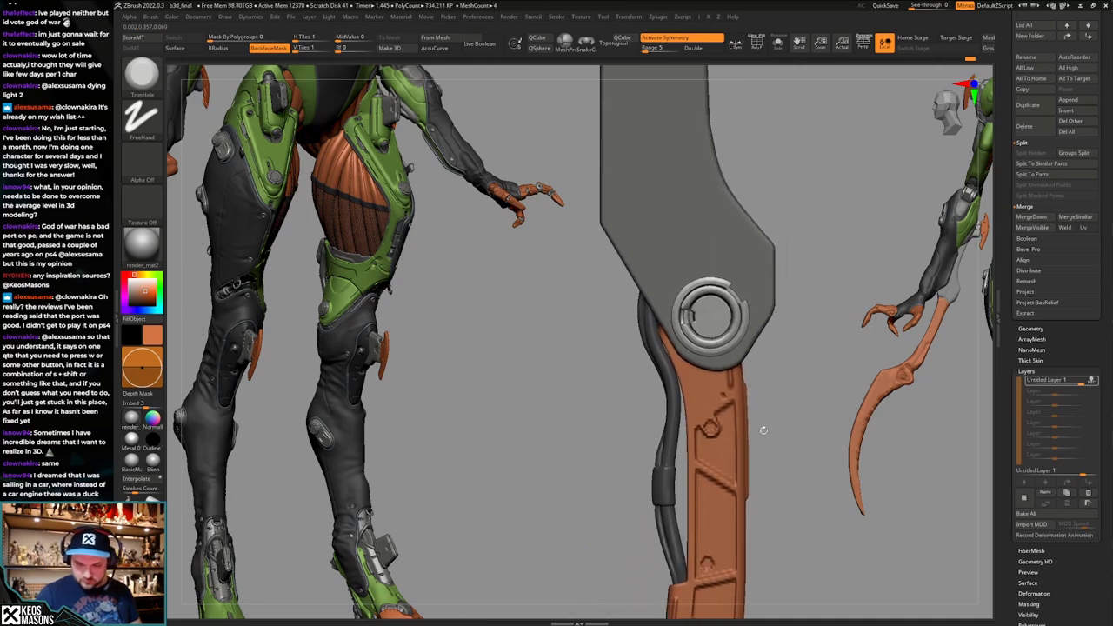
# Load the Line alpha into the DragDot stamp brush and rotate the alpha upright.
pyautogui.press('b')
pyautogui.click(733, 396)
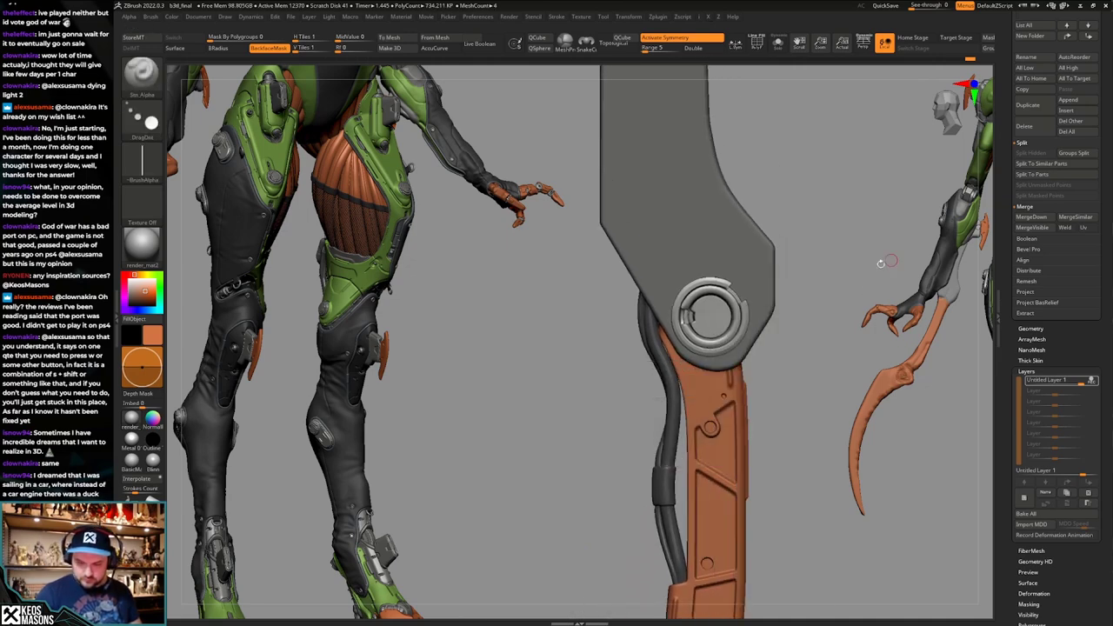
pyautogui.press('a')
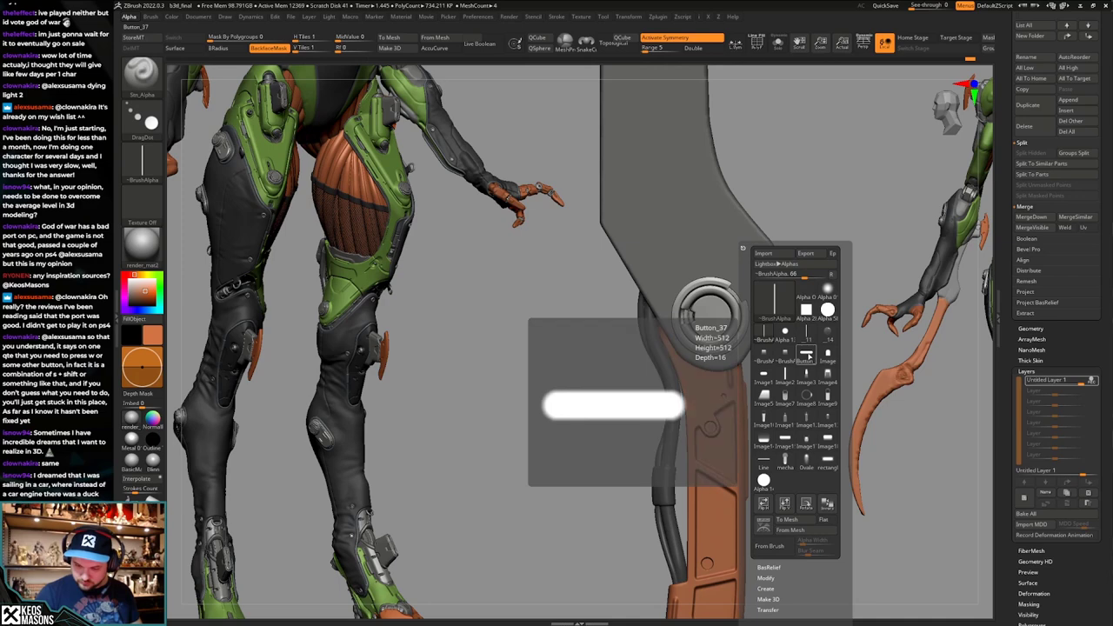
pyautogui.click(763, 460)
pyautogui.press('space')
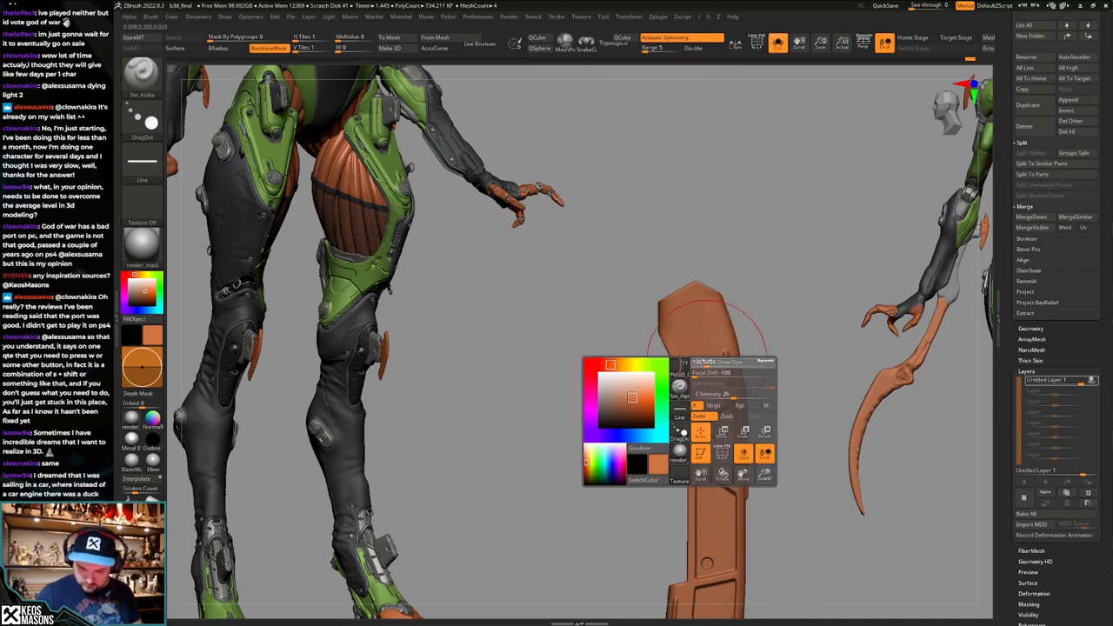
pyautogui.moveTo(709, 361); pyautogui.dragTo(714, 349)
pyautogui.hotkey('ctrl', 'z')
pyautogui.press('a')
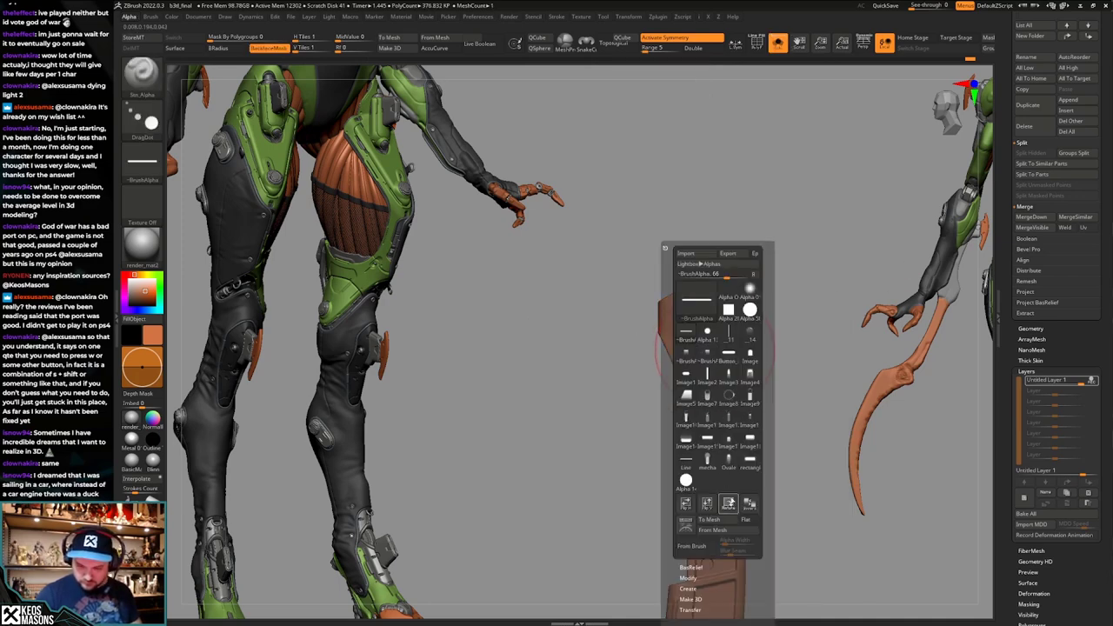
pyautogui.click(731, 503)
# Stamp two short lengthwise grooves on the link's upper end below the round joint, undoing the surplus stamp.
pyautogui.hotkey('shift', 's')
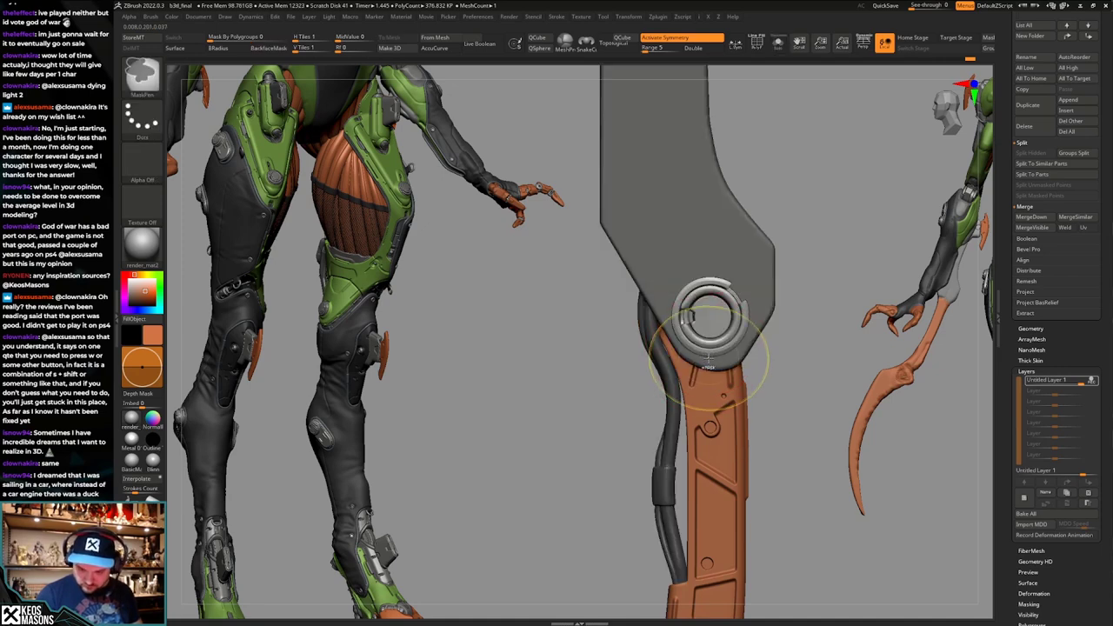
pyautogui.press('space')
pyautogui.click(701, 426)
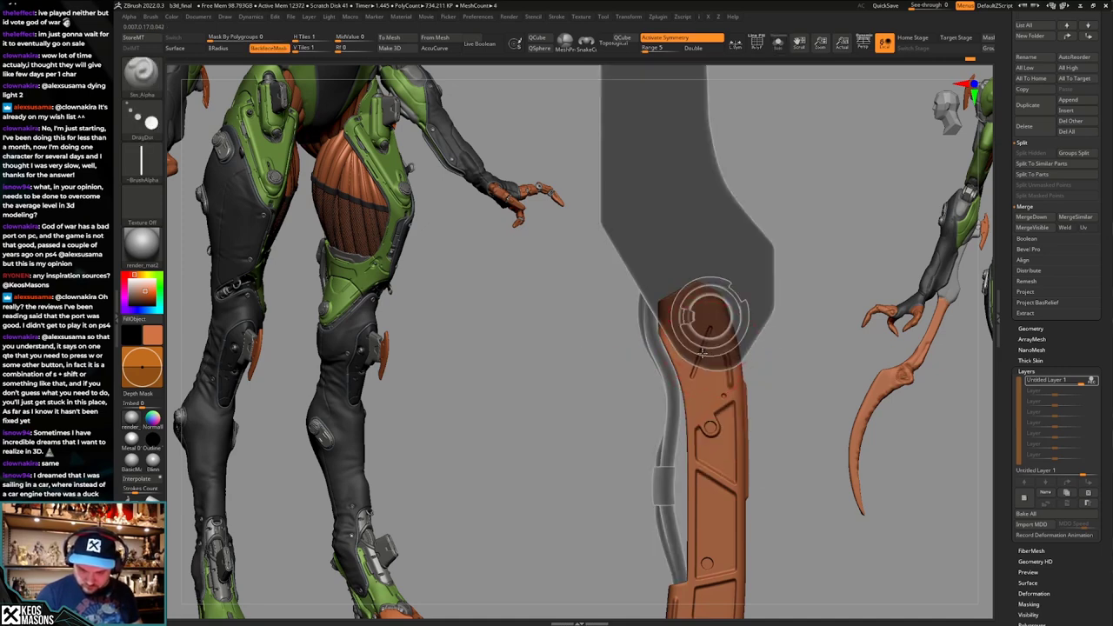
pyautogui.hotkey('ctrl', 'z')
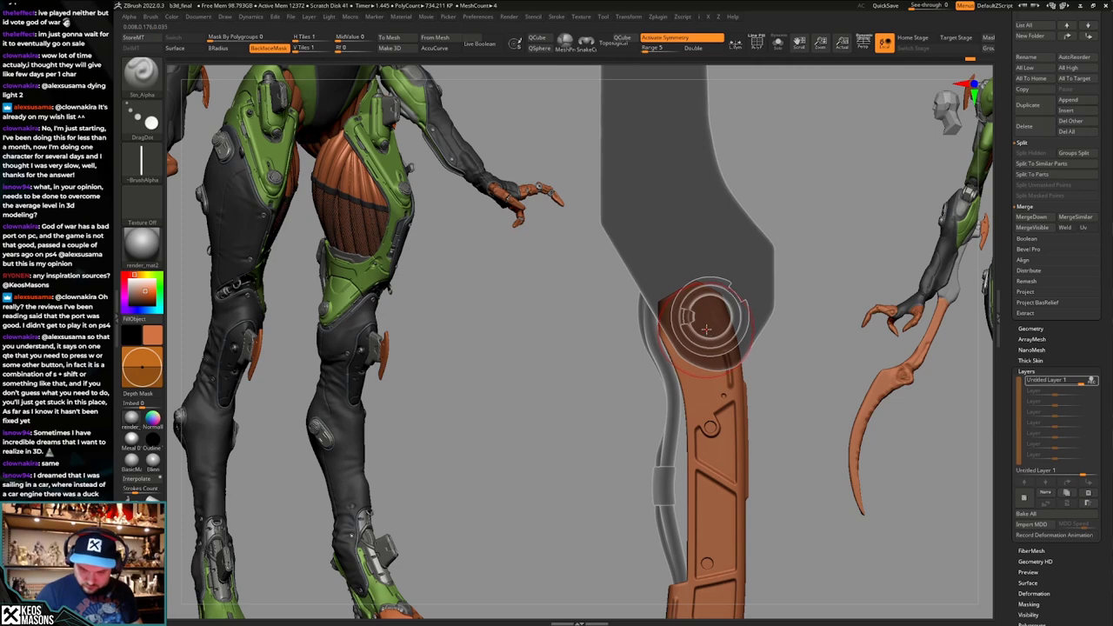
pyautogui.hotkey('shift', 't')
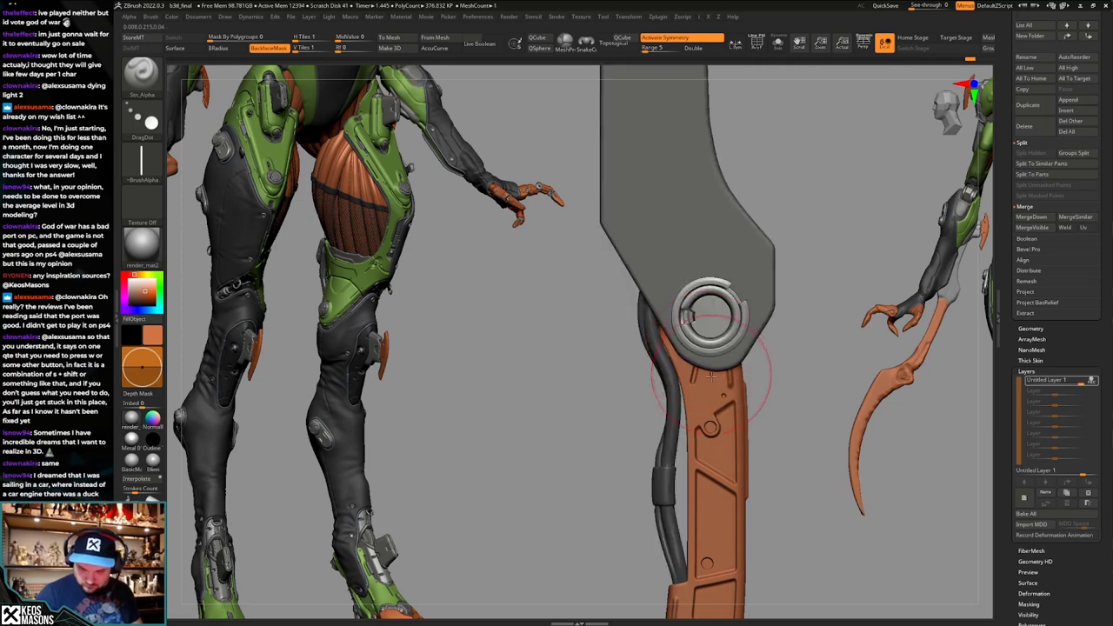
# Examine the complete arm from the grey upper plate down to the curved blade.
pyautogui.keyDown('ctrl'); pyautogui.moveTo(728, 377); pyautogui.dragTo(723, 323, button='right'); pyautogui.keyUp('ctrl')
pyautogui.moveTo(739, 434)
pyautogui.keyDown('alt'); pyautogui.mouseDown(button='right')
pyautogui.moveTo(753, 343)
pyautogui.moveTo(735, 400)
pyautogui.mouseUp(button='right'); pyautogui.keyUp('alt')
pyautogui.moveTo(739, 209)
pyautogui.keyDown('alt'); pyautogui.mouseDown(button='right')
pyautogui.moveTo(739, 322)
pyautogui.moveTo(732, 270)
pyautogui.mouseUp(button='right'); pyautogui.keyUp('alt')
pyautogui.keyDown('alt'); pyautogui.moveTo(723, 366); pyautogui.dragTo(728, 261, button='right'); pyautogui.keyUp('alt')
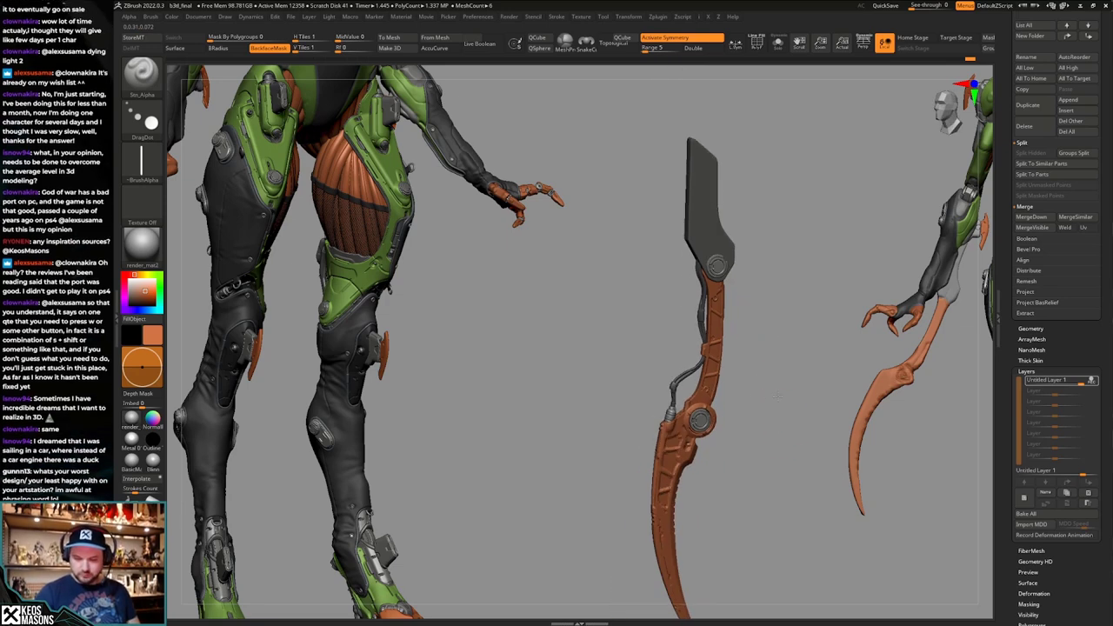
pyautogui.hotkey('shift', 'f')
pyautogui.keyDown('alt'); pyautogui.moveTo(779, 437); pyautogui.dragTo(763, 394, button='right'); pyautogui.keyUp('alt')
pyautogui.hotkey('shift', 'f')
pyautogui.keyDown('alt'); pyautogui.moveTo(765, 395); pyautogui.dragTo(762, 421, button='right'); pyautogui.keyUp('alt')
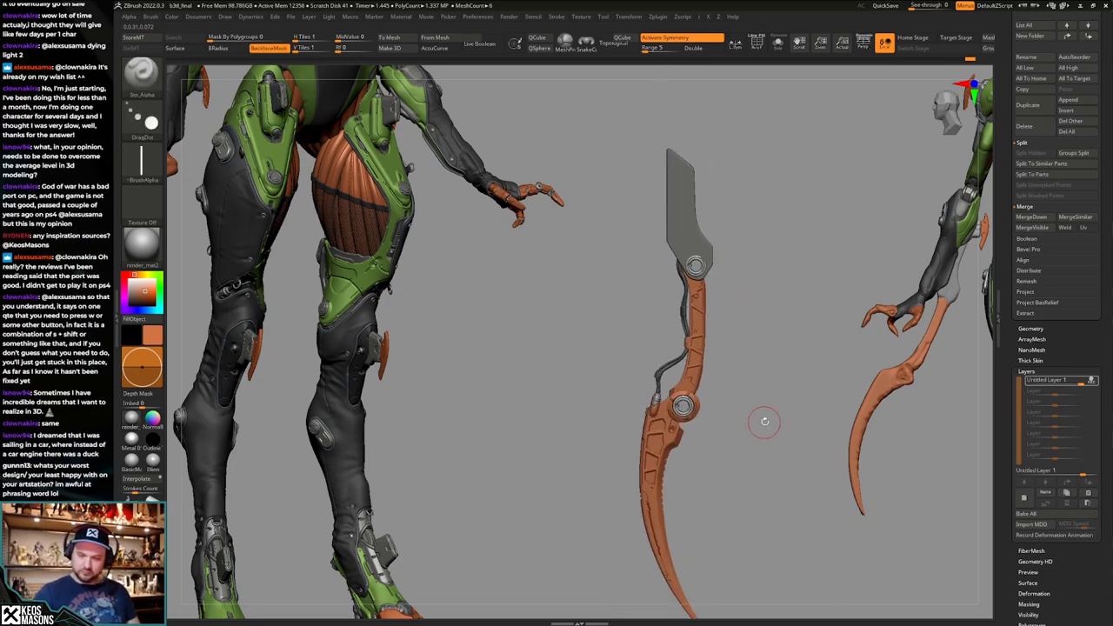
# Choose the ClayBuildup brush and make the curved blade the active subtool.
pyautogui.press('space')
pyautogui.click(765, 325)
pyautogui.keyDown('ctrl'); pyautogui.moveTo(793, 282); pyautogui.dragTo(802, 224, button='right'); pyautogui.keyUp('ctrl')
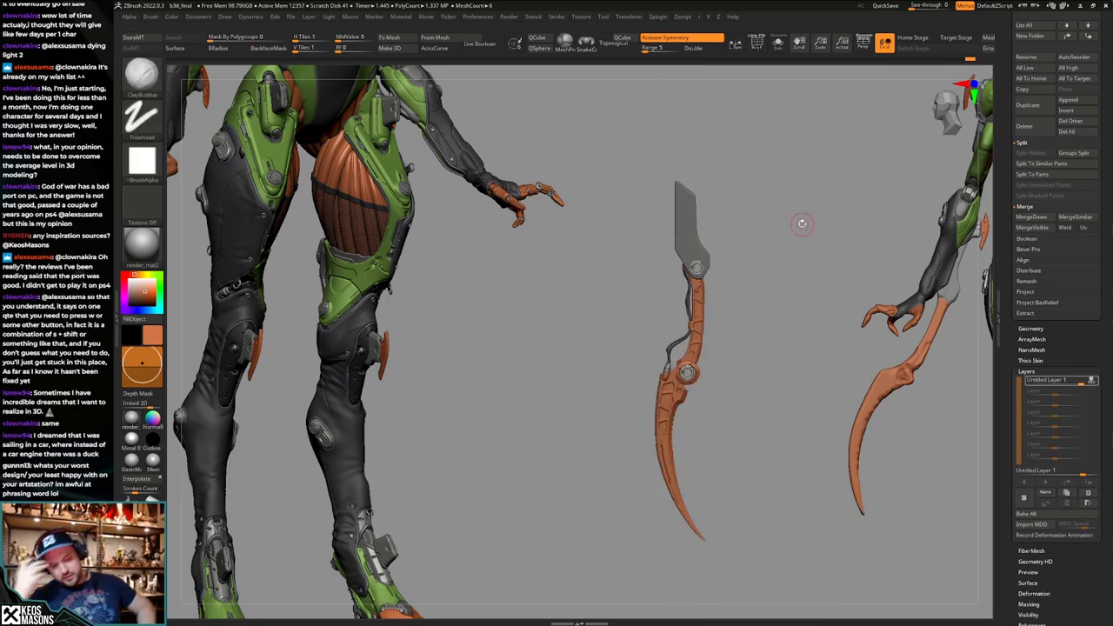
pyautogui.moveTo(667, 391)
pyautogui.keyDown('ctrl'); pyautogui.mouseDown(button='right')
pyautogui.moveTo(645, 411)
pyautogui.moveTo(655, 380)
pyautogui.moveTo(677, 410)
pyautogui.mouseUp(button='right'); pyautogui.keyUp('ctrl')
pyautogui.hotkey('shift', 'f')
pyautogui.hotkey('shift', 'f')
pyautogui.hotkey('ctrl', 'z')
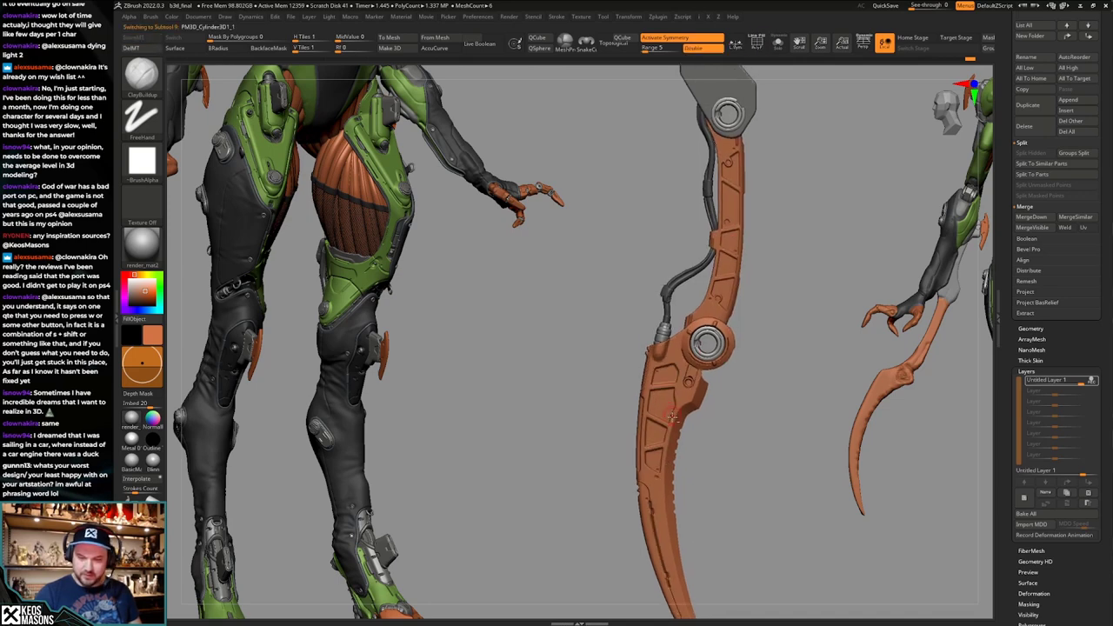
# Add a second sculpt layer to the curved blade, check the blade without its first layer, and set the second layer to record.
pyautogui.hotkey('ctrl', 'z')
pyautogui.hotkey('ctrl', 'z')
pyautogui.hotkey('ctrl', 'z')
pyautogui.click(1028, 502)
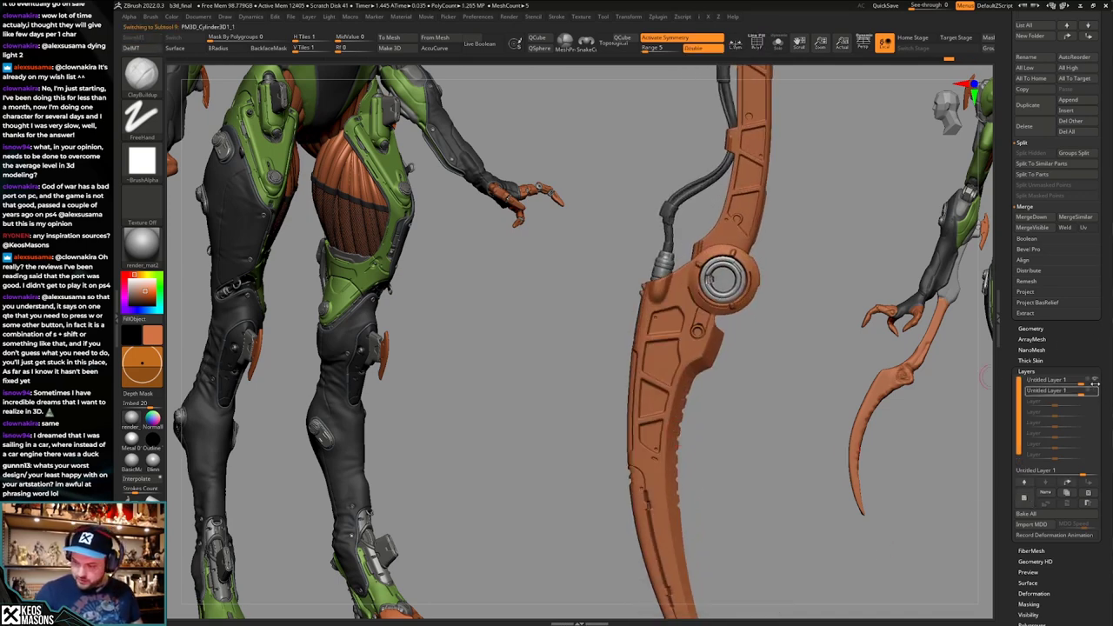
pyautogui.click(1095, 381)
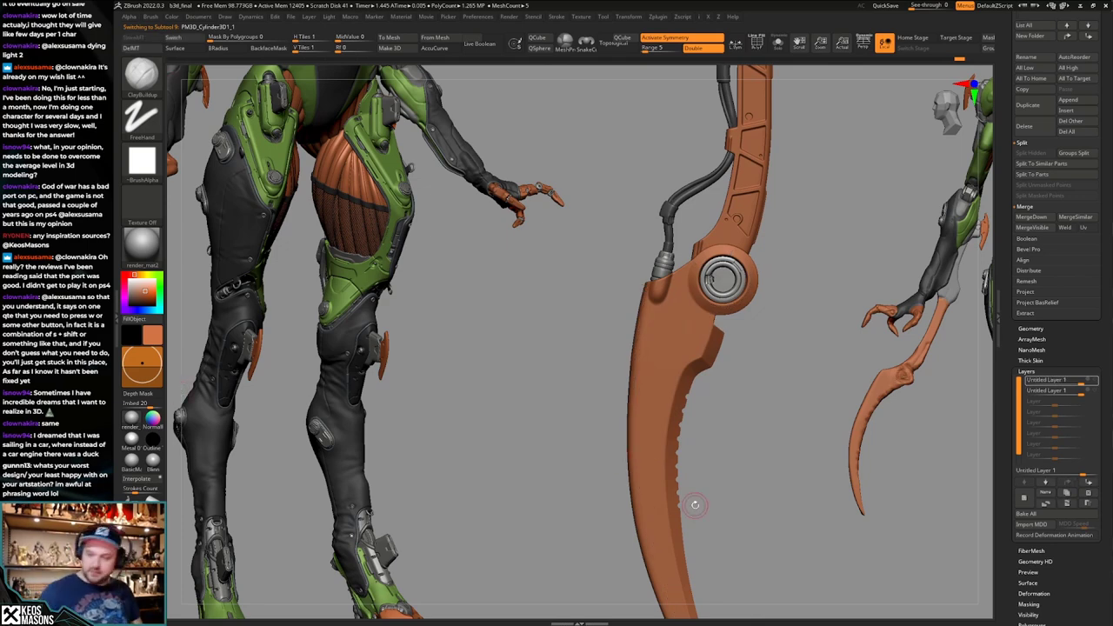
pyautogui.click(1090, 391)
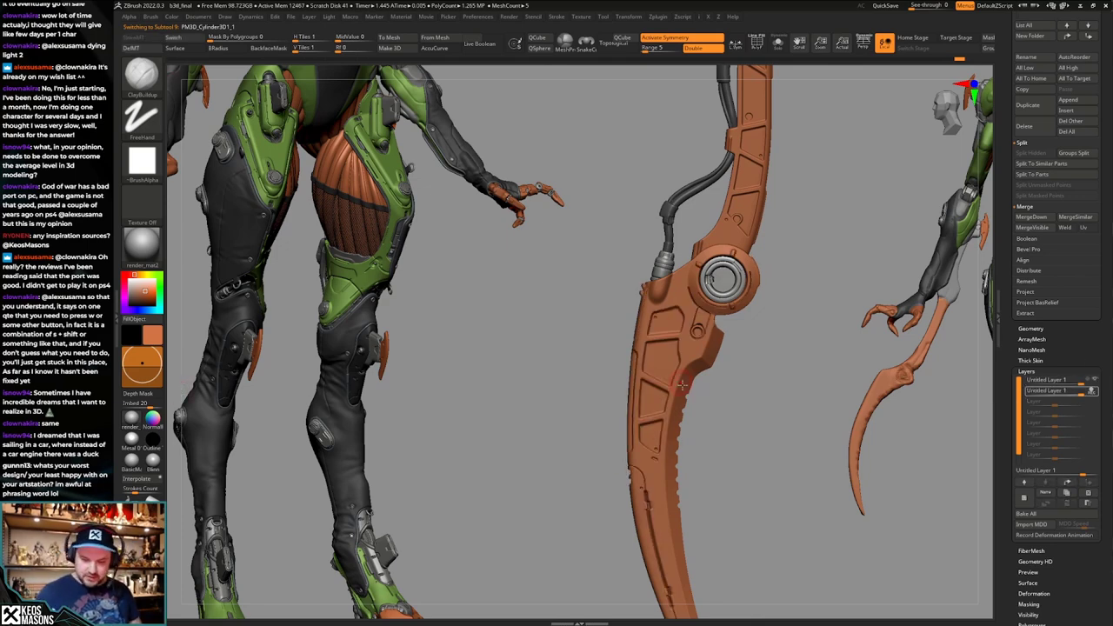
# Choose the Morph brush and erase the lower recesses from the curved blade, keeping the two nearest the round joint.
pyautogui.press('space')
pyautogui.click(743, 389)
pyautogui.keyDown('ctrl'); pyautogui.moveTo(765, 340); pyautogui.dragTo(765, 366, button='right'); pyautogui.keyUp('ctrl')
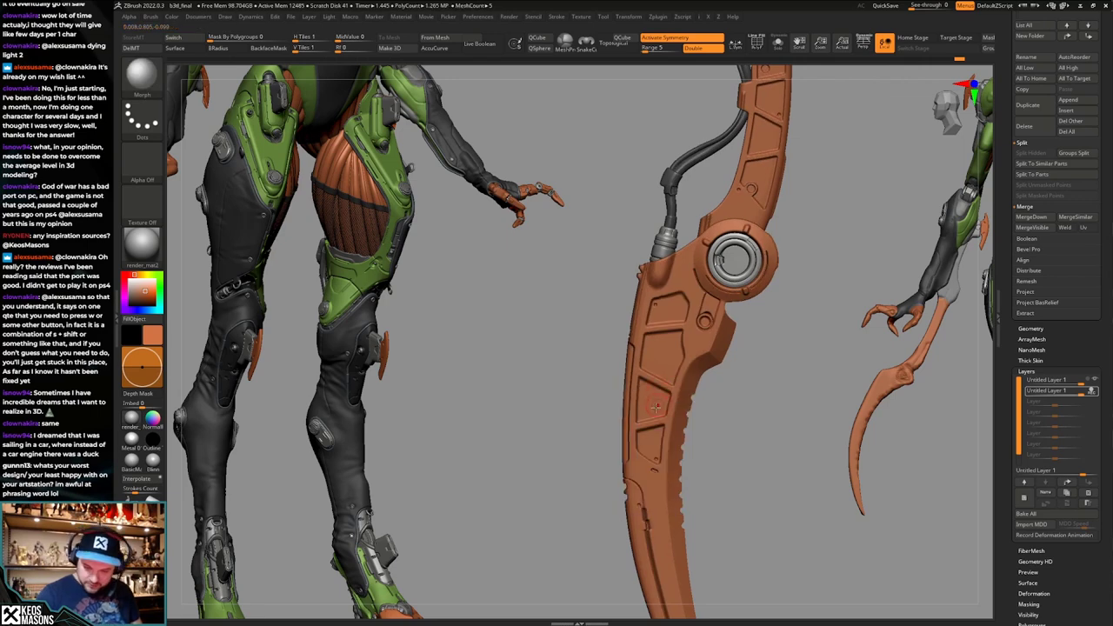
pyautogui.keyDown('alt'); pyautogui.moveTo(656, 408); pyautogui.dragTo(657, 381, button='right'); pyautogui.keyUp('alt')
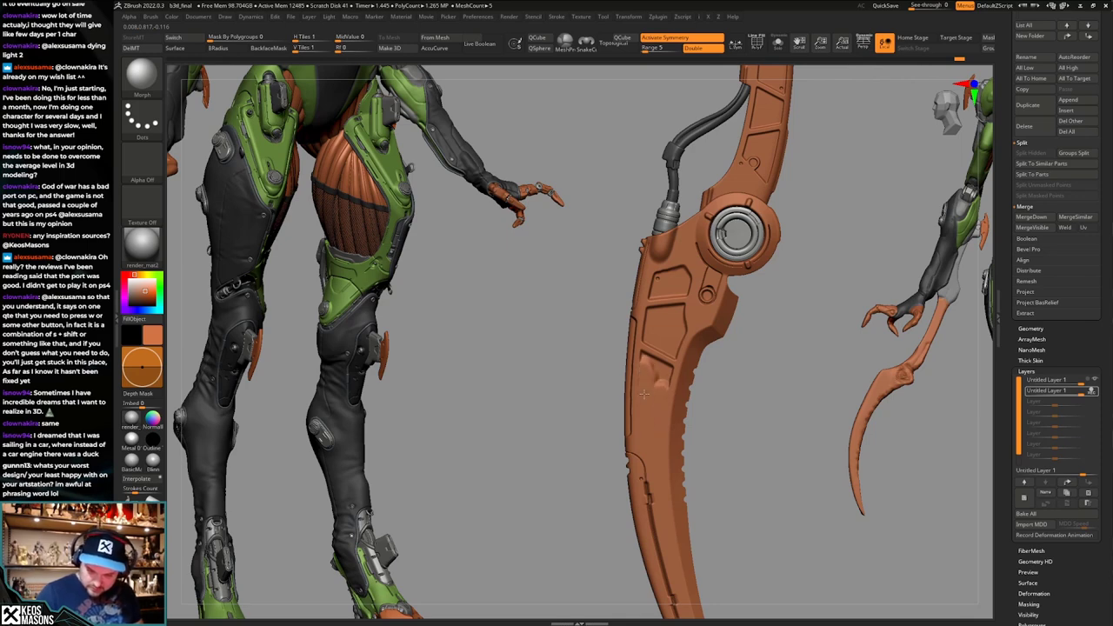
pyautogui.press('space')
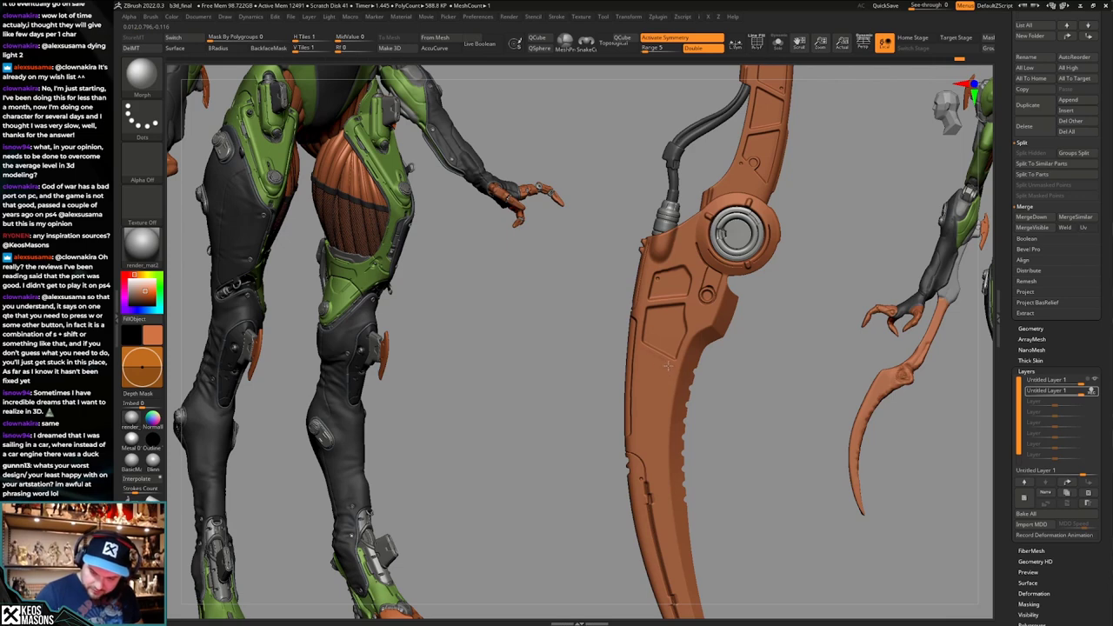
# Erase the outer edge of the blade's second recess with the Morph brush.
pyautogui.keyDown('ctrl'); pyautogui.moveTo(655, 447); pyautogui.dragTo(743, 264, button='right'); pyautogui.keyUp('ctrl')
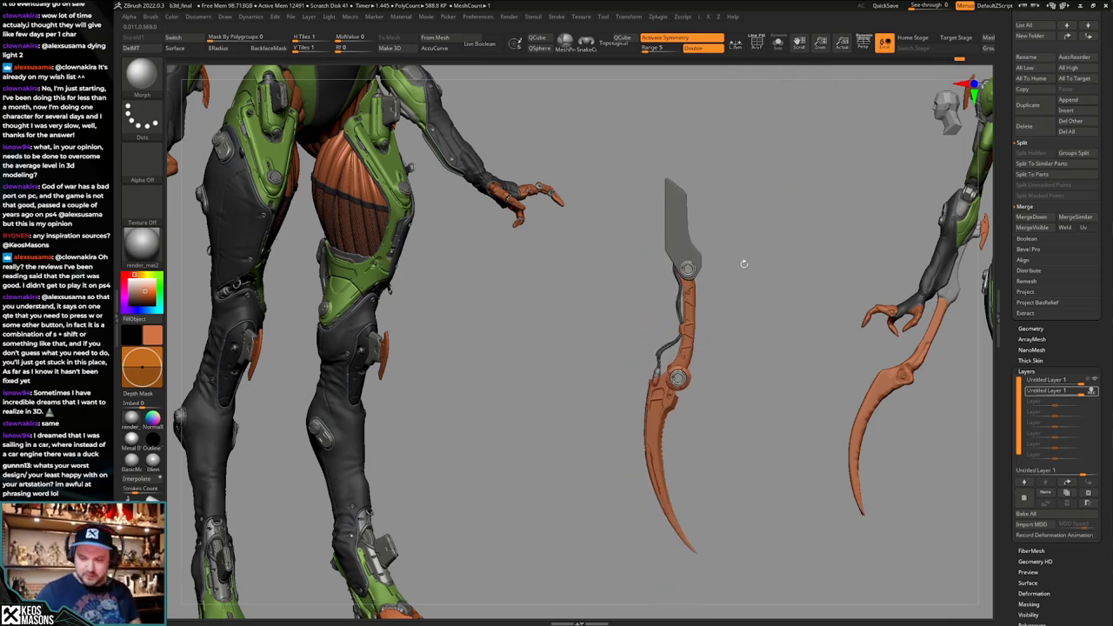
pyautogui.keyDown('ctrl'); pyautogui.moveTo(765, 407); pyautogui.dragTo(735, 481, button='right'); pyautogui.keyUp('ctrl')
pyautogui.hotkey('shift', 'f')
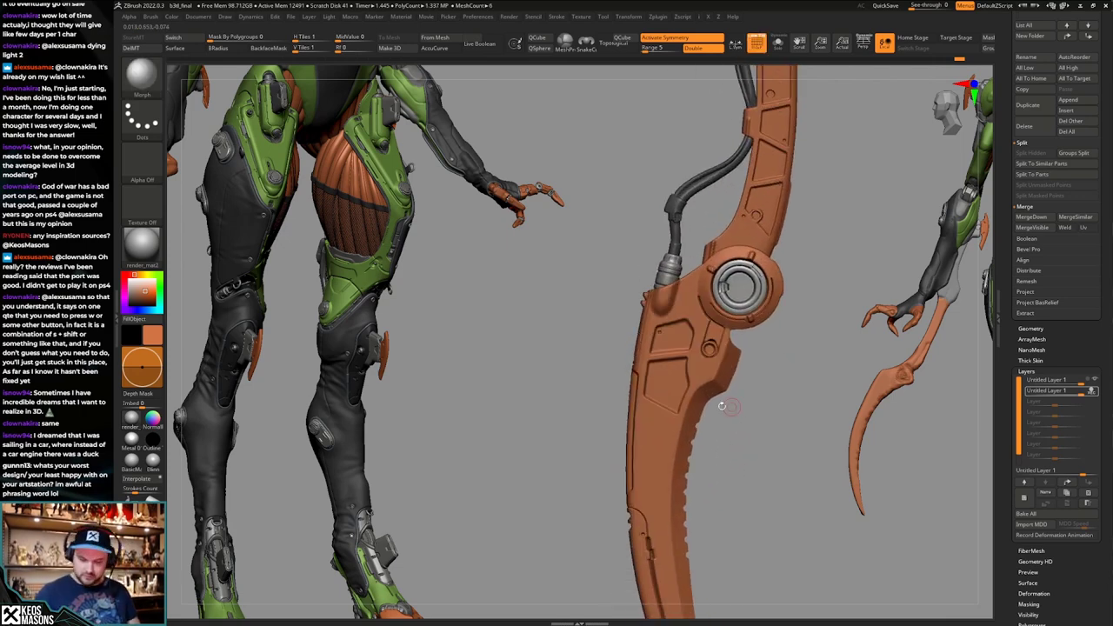
pyautogui.keyDown('ctrl'); pyautogui.moveTo(728, 382); pyautogui.dragTo(713, 406, button='right'); pyautogui.keyUp('ctrl')
pyautogui.hotkey('shift', 'f')
pyautogui.press('space')
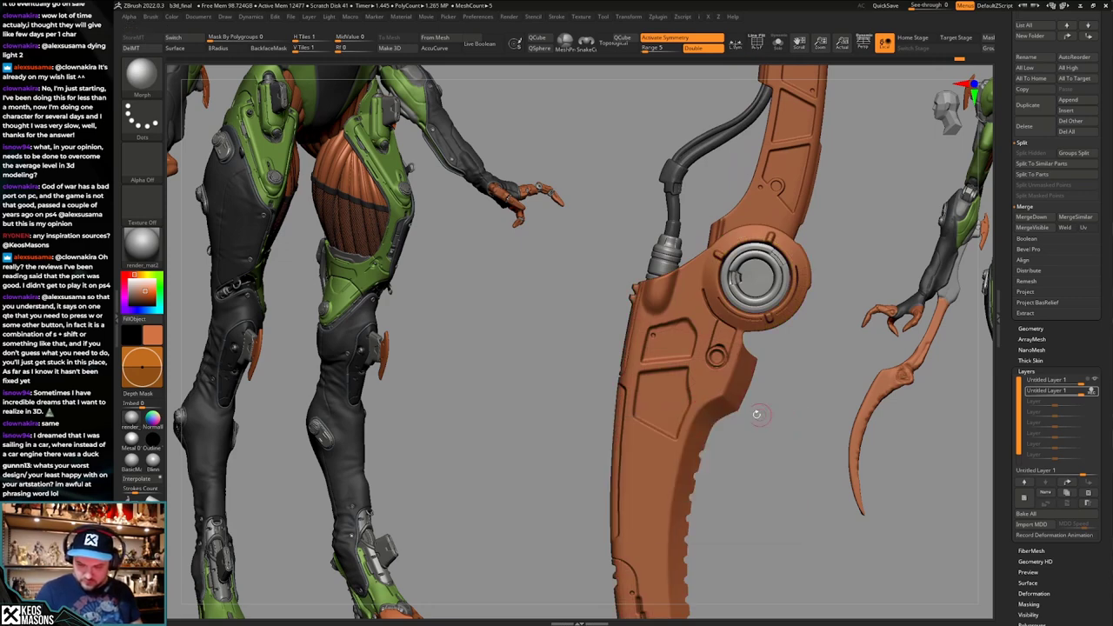
pyautogui.moveTo(692, 418); pyautogui.dragTo(663, 417)
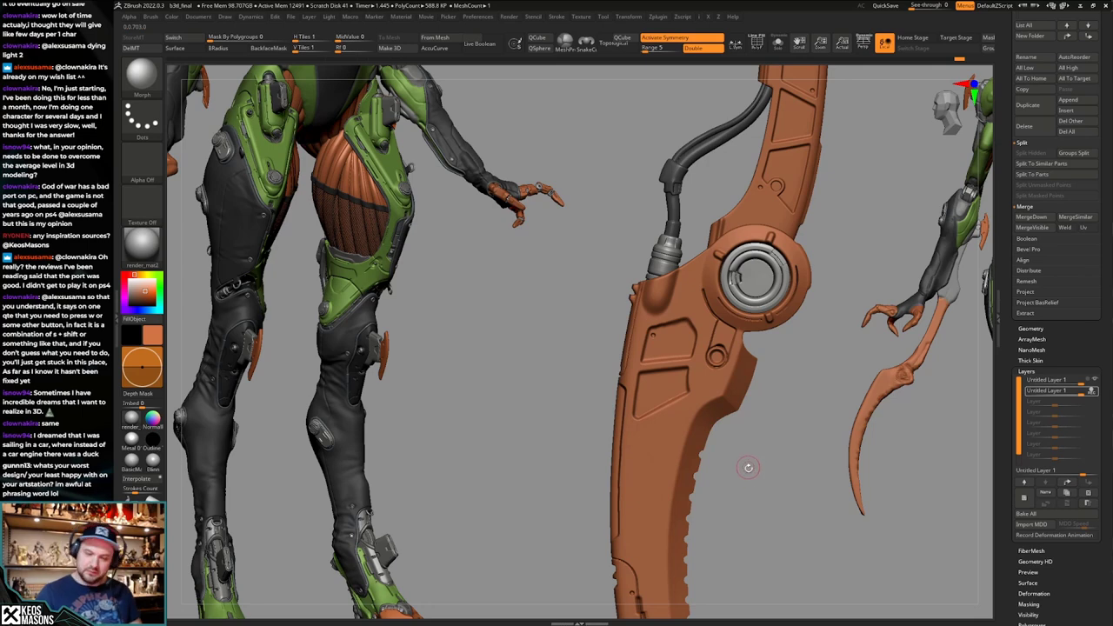
# Close the second recess on the blade with a pointed lower edge and check it against the whole arm.
pyautogui.moveTo(666, 439)
pyautogui.keyDown('alt'); pyautogui.mouseDown(button='right')
pyautogui.moveTo(657, 457)
pyautogui.moveTo(757, 370)
pyautogui.mouseUp(button='right'); pyautogui.keyUp('alt')
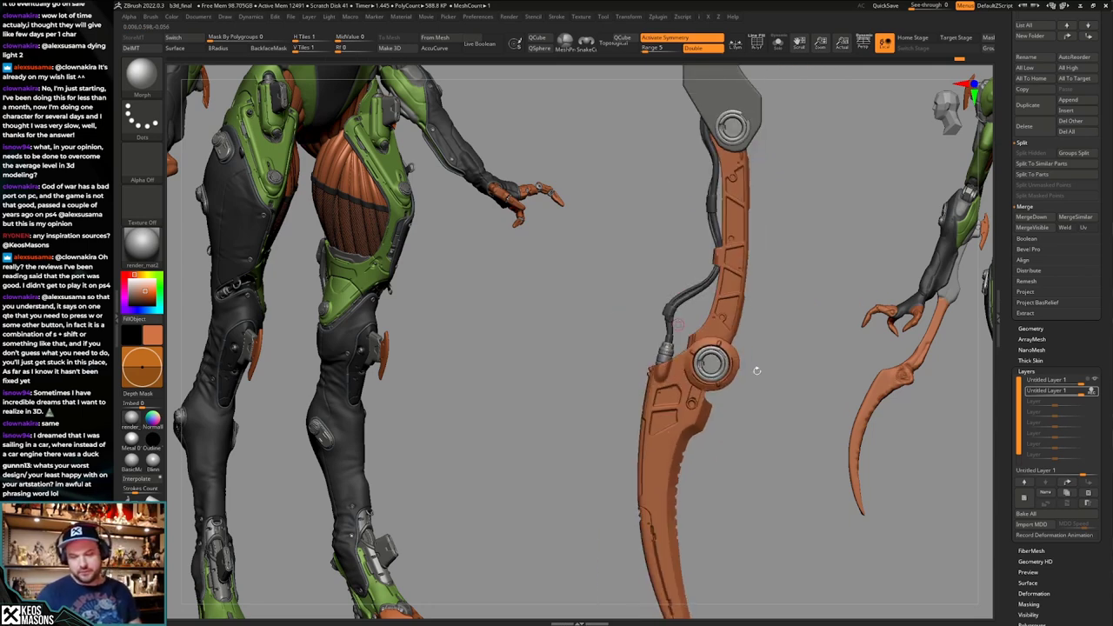
pyautogui.keyDown('alt'); pyautogui.moveTo(749, 431); pyautogui.dragTo(739, 411, button='right'); pyautogui.keyUp('alt')
pyautogui.keyDown('ctrl'); pyautogui.moveTo(759, 448); pyautogui.dragTo(747, 411, button='right'); pyautogui.keyUp('ctrl')
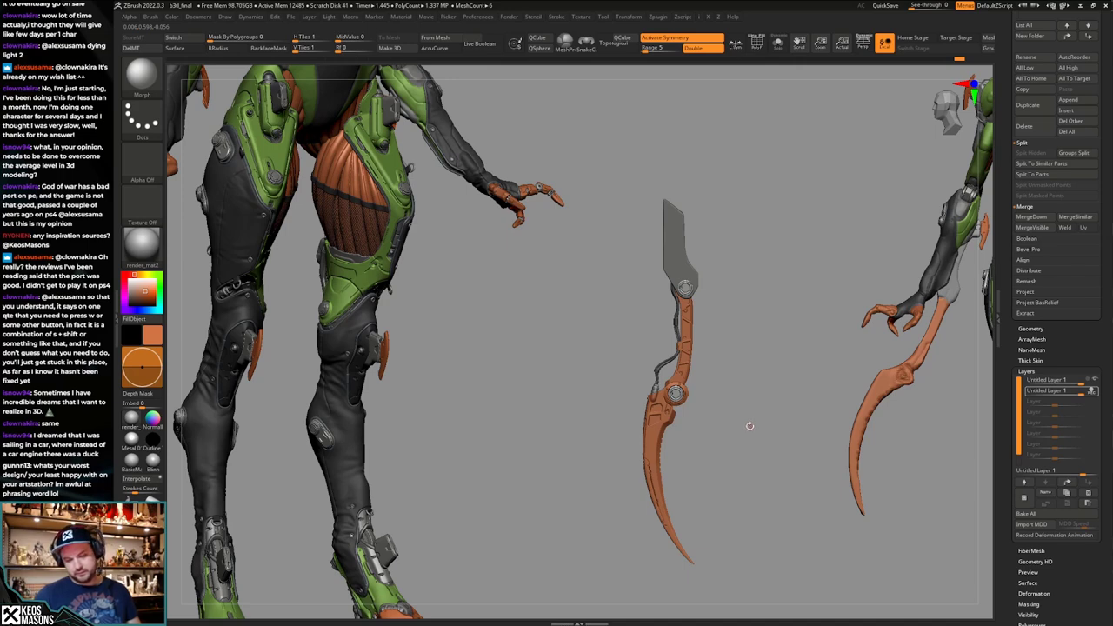
pyautogui.press('ctrl')
pyautogui.moveTo(748, 425)
pyautogui.keyDown('ctrl'); pyautogui.mouseDown(button='right')
pyautogui.moveTo(745, 448)
pyautogui.moveTo(760, 403)
pyautogui.moveTo(740, 445)
pyautogui.mouseUp(button='right'); pyautogui.keyUp('ctrl')
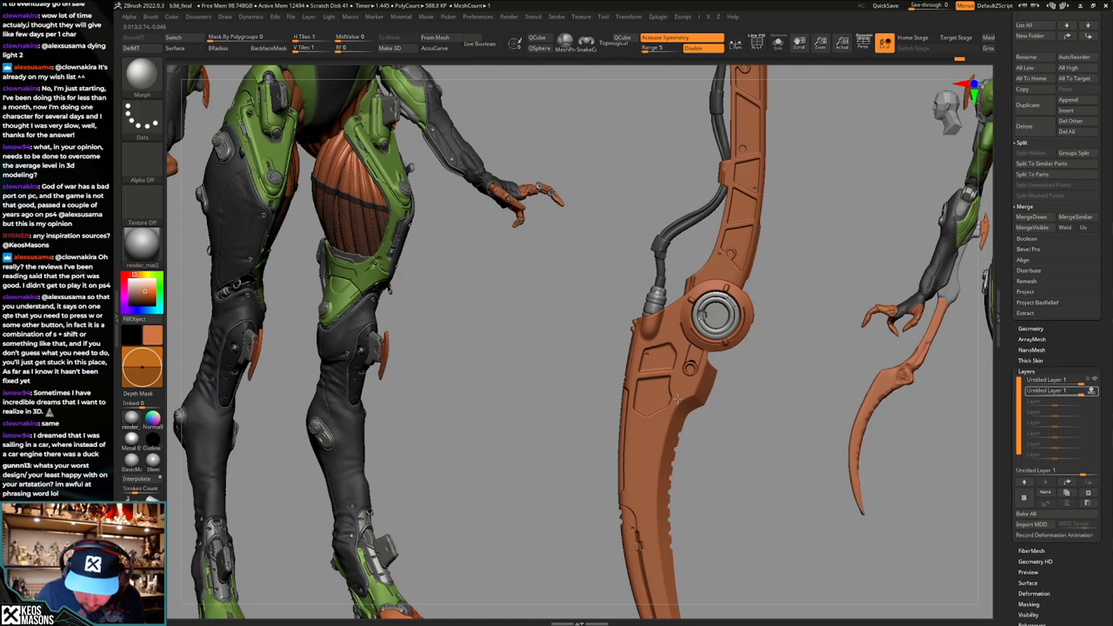
pyautogui.keyDown('alt'); pyautogui.moveTo(820, 456); pyautogui.dragTo(815, 372); pyautogui.keyUp('alt')
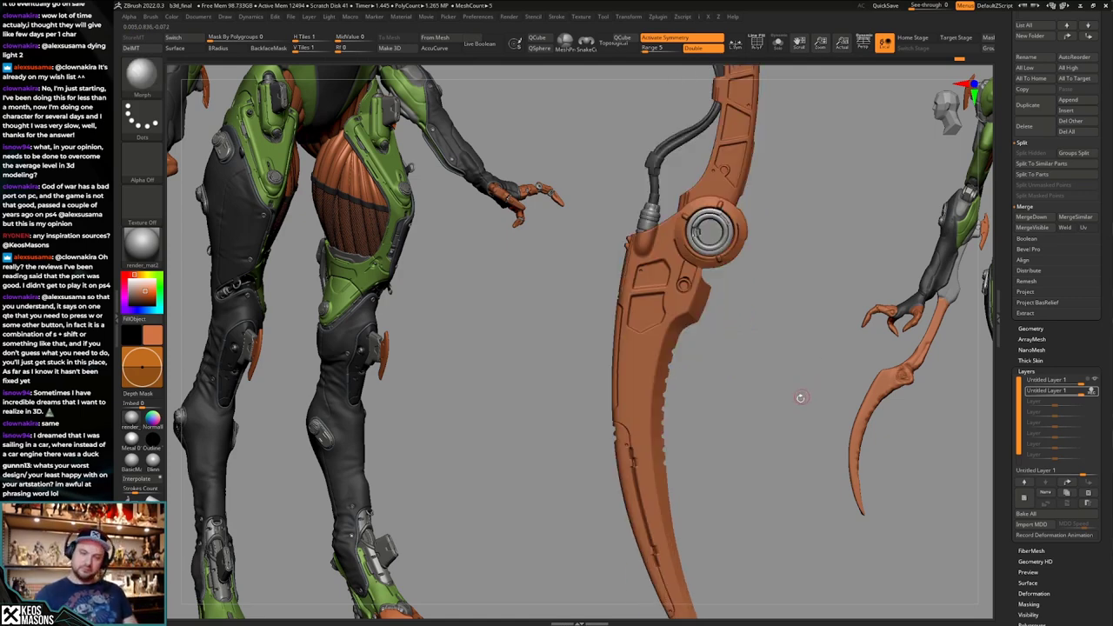
pyautogui.keyDown('ctrl'); pyautogui.moveTo(800, 397); pyautogui.dragTo(780, 372, button='right'); pyautogui.keyUp('ctrl')
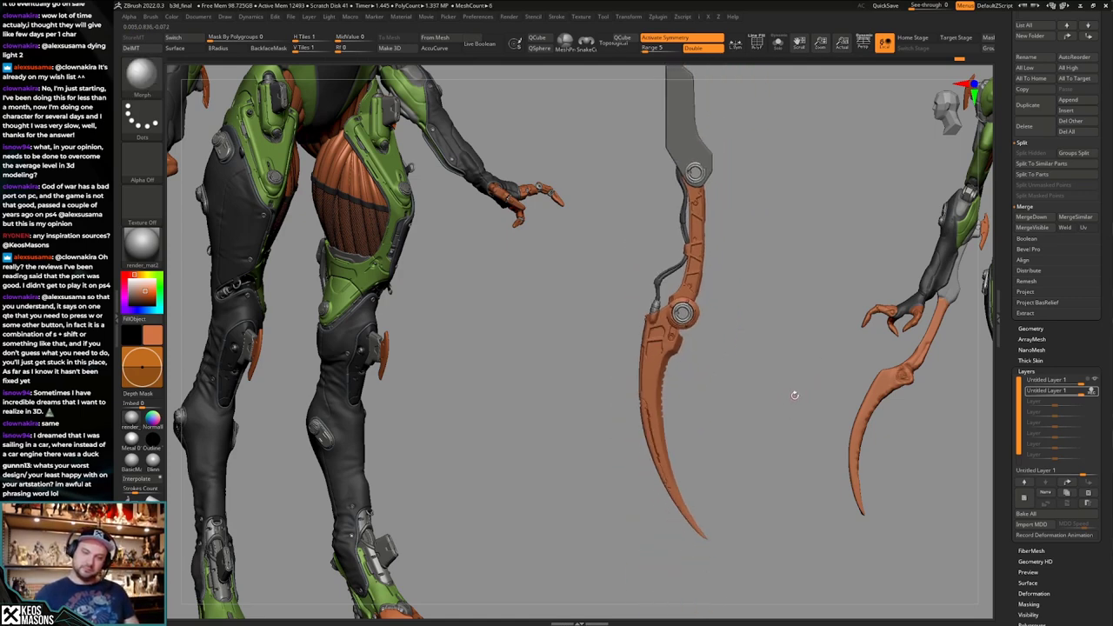
pyautogui.keyDown('alt'); pyautogui.moveTo(782, 375); pyautogui.dragTo(797, 395); pyautogui.keyUp('alt')
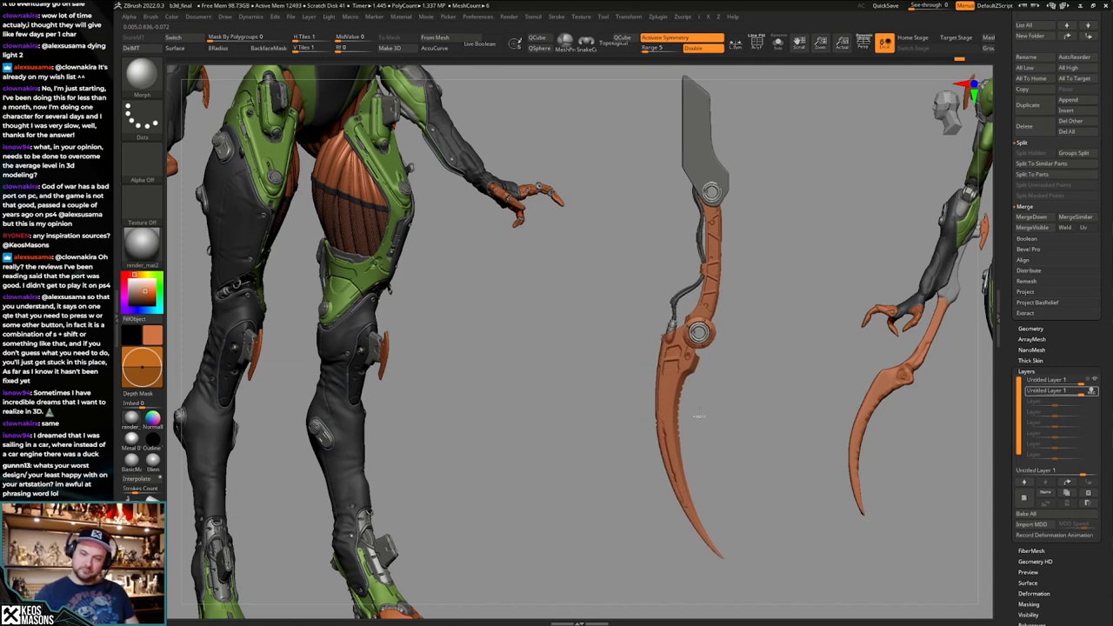
pyautogui.keyDown('ctrl'); pyautogui.moveTo(699, 416); pyautogui.dragTo(772, 420, button='right'); pyautogui.keyUp('ctrl')
# Try stamping a round detail with the circular Alpha 14 inside the blade's second recess.
pyautogui.press('space')
pyautogui.click(738, 436)
pyautogui.press('a')
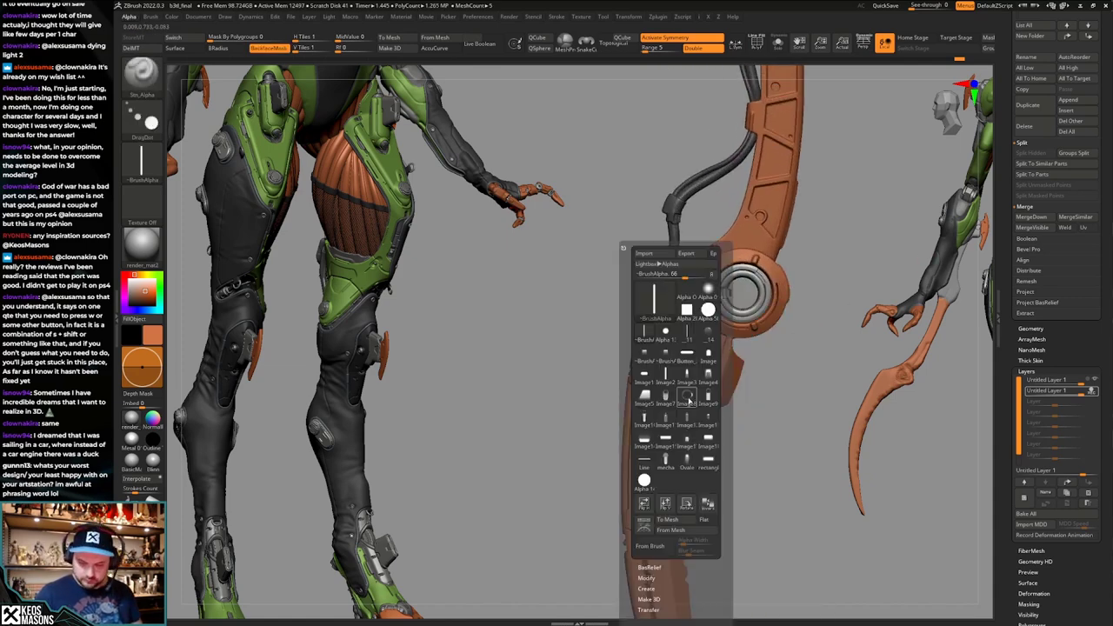
pyautogui.click(646, 480)
pyautogui.press('space')
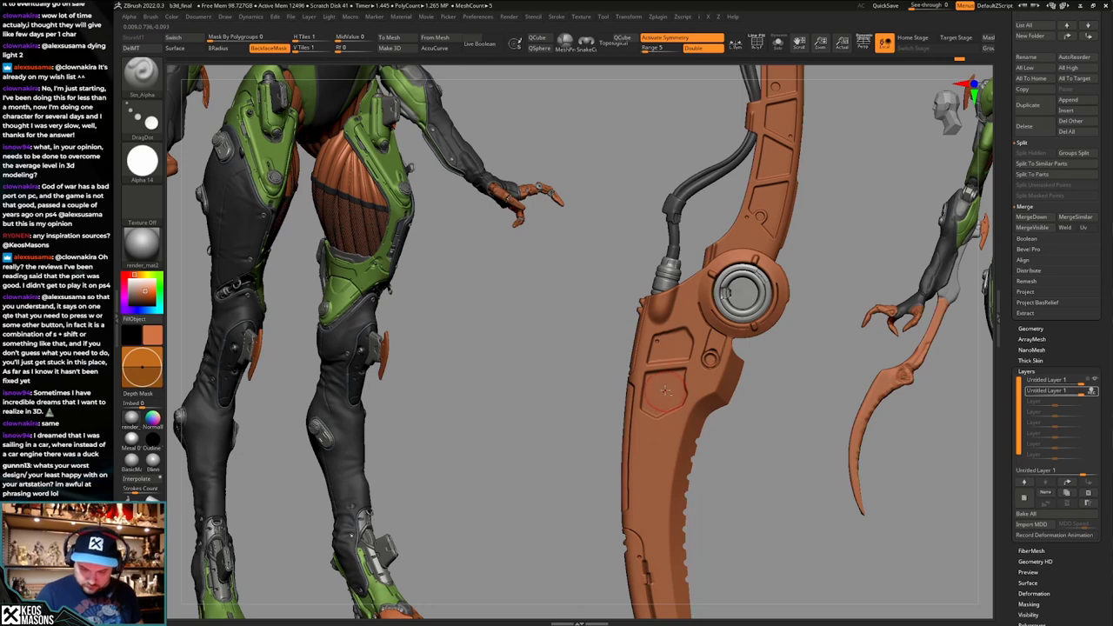
pyautogui.hotkey('ctrl', 'z')
pyautogui.press('space')
pyautogui.moveTo(665, 392); pyautogui.dragTo(661, 392)
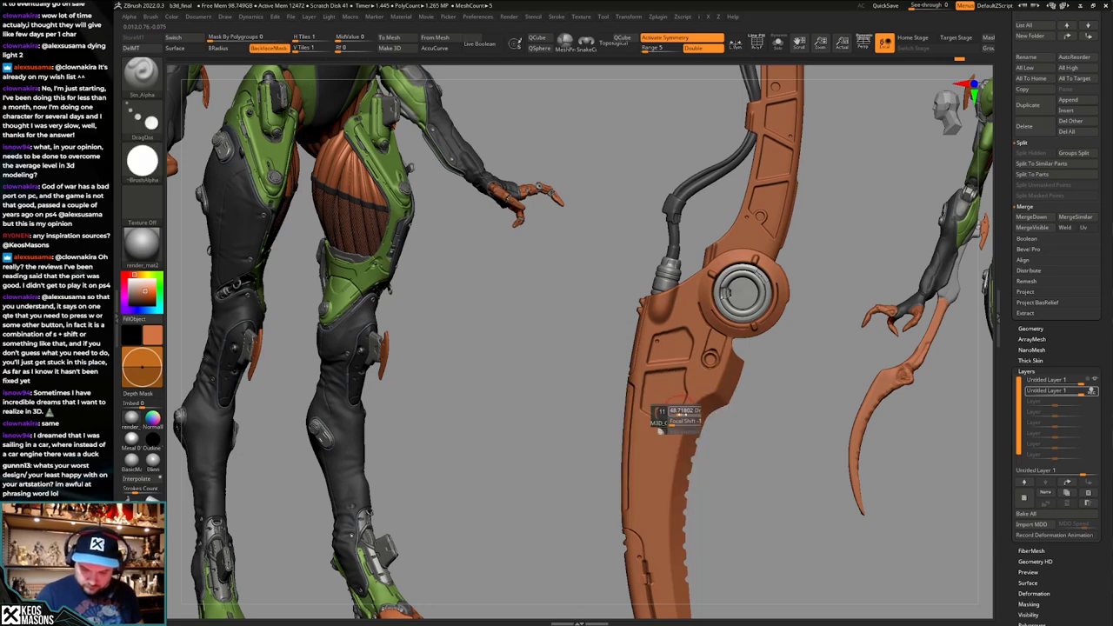
pyautogui.press('space')
pyautogui.moveTo(725, 444); pyautogui.dragTo(719, 444)
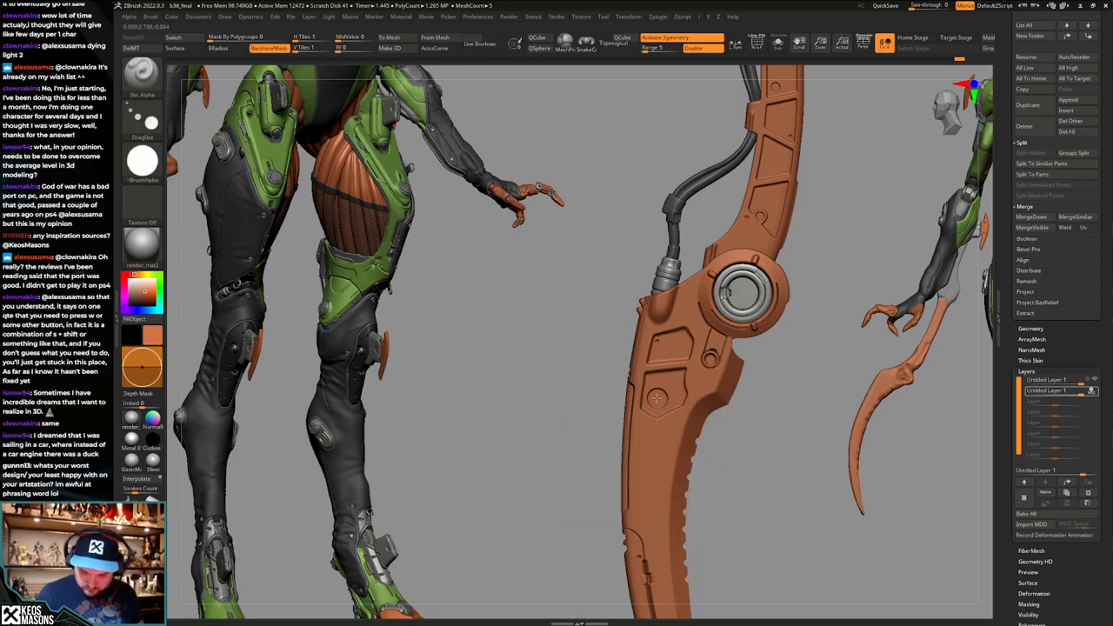
pyautogui.keyDown('ctrl'); pyautogui.moveTo(675, 451); pyautogui.dragTo(793, 343, button='right'); pyautogui.keyUp('ctrl')
pyautogui.moveTo(787, 408); pyautogui.dragTo(774, 380, button='right')
pyautogui.moveTo(774, 380)
pyautogui.keyDown('ctrl'); pyautogui.mouseDown(button='right')
pyautogui.moveTo(767, 463)
pyautogui.moveTo(782, 460)
pyautogui.moveTo(770, 460)
pyautogui.mouseUp(button='right'); pyautogui.keyUp('ctrl')
# Try stamping short rounded slots with the Image1 alpha on the blade below the second recess and undo them.
pyautogui.rightClick(705, 463)
pyautogui.press('b')
pyautogui.press('a')
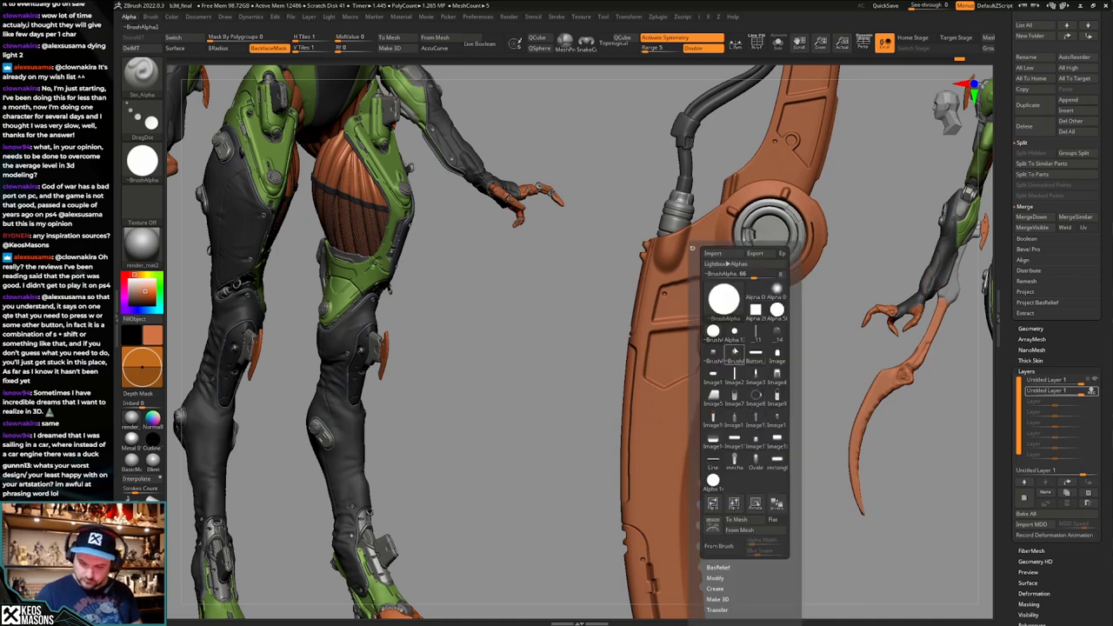
pyautogui.click(729, 375)
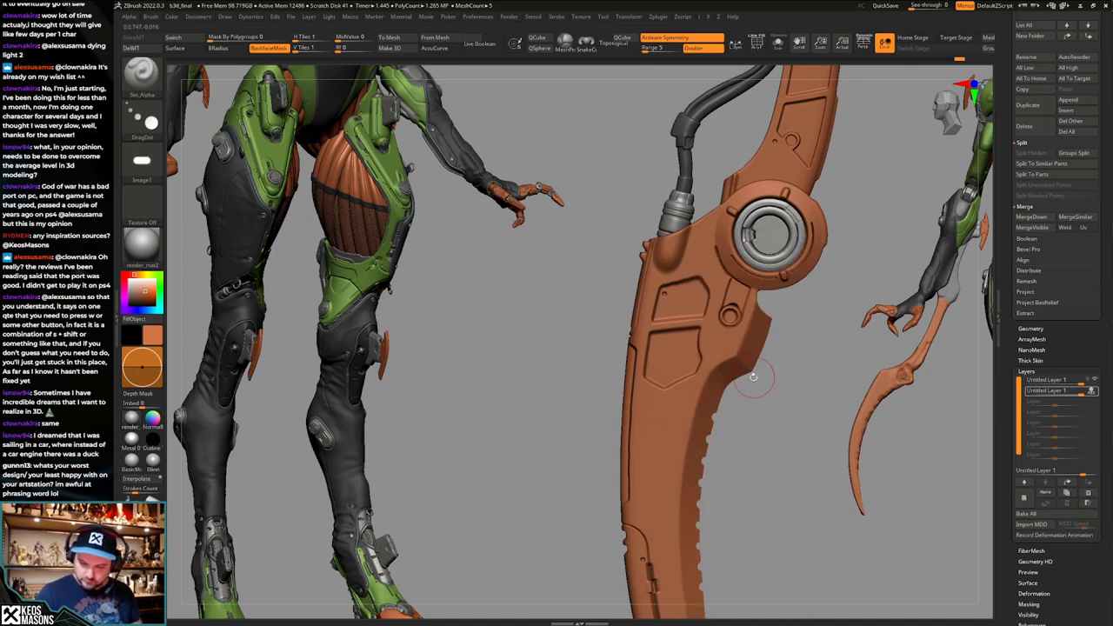
pyautogui.press('space')
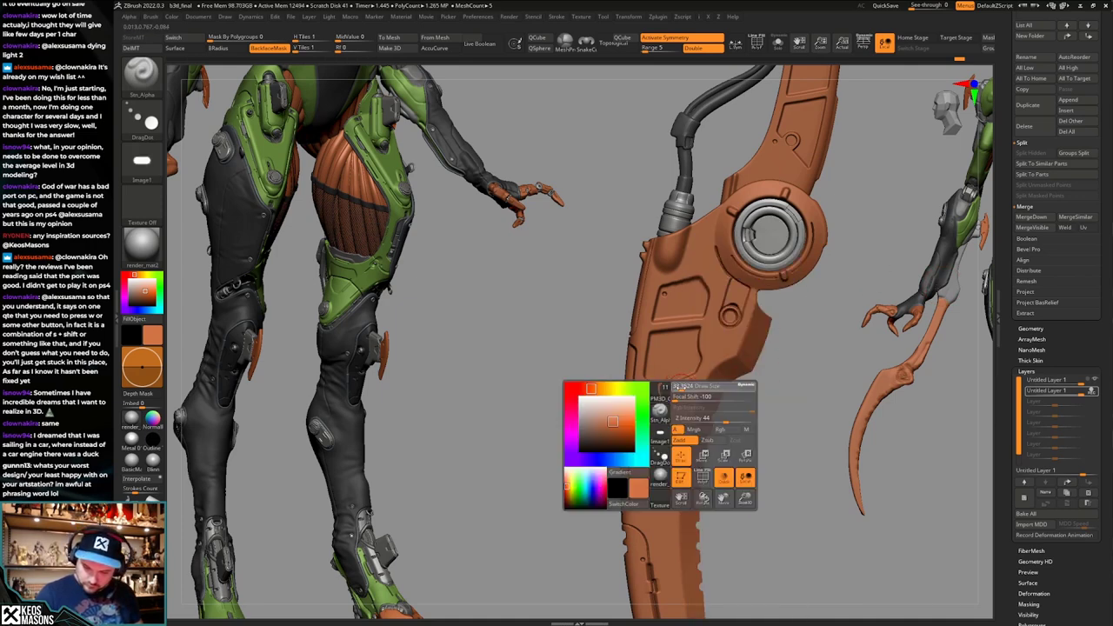
pyautogui.moveTo(681, 386); pyautogui.dragTo(685, 387)
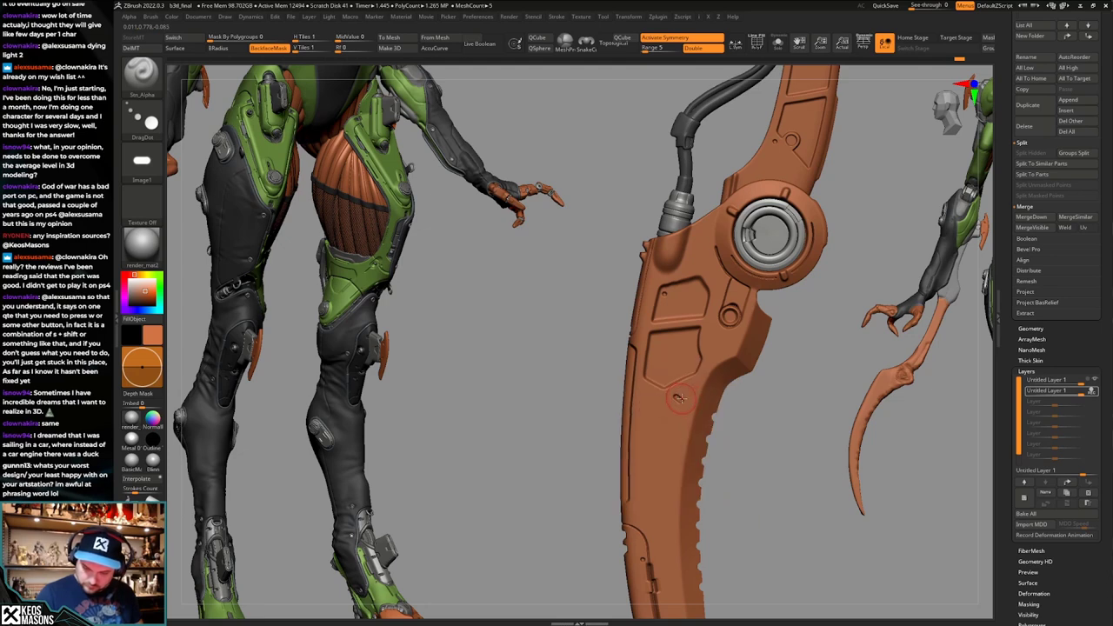
pyautogui.hotkey('ctrl', 'z')
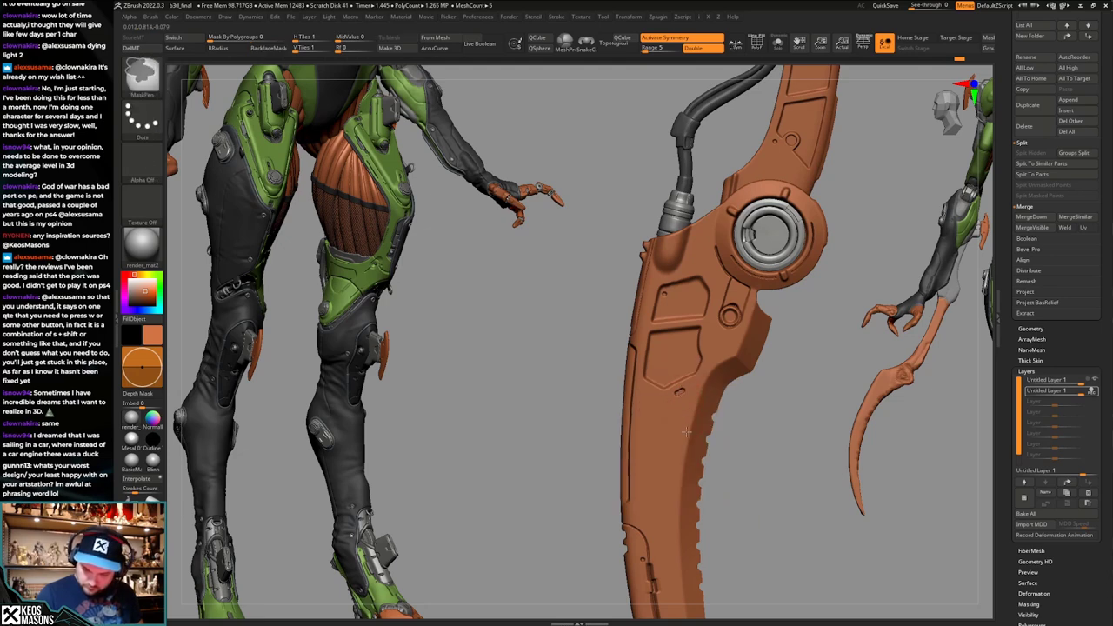
pyautogui.moveTo(693, 393)
pyautogui.keyDown('ctrl'); pyautogui.mouseDown(button='right')
pyautogui.moveTo(775, 368)
pyautogui.moveTo(689, 408)
pyautogui.moveTo(680, 353)
pyautogui.mouseUp(button='right'); pyautogui.keyUp('ctrl')
pyautogui.keyDown('ctrl'); pyautogui.moveTo(770, 378); pyautogui.dragTo(757, 441, button='right'); pyautogui.keyUp('ctrl')
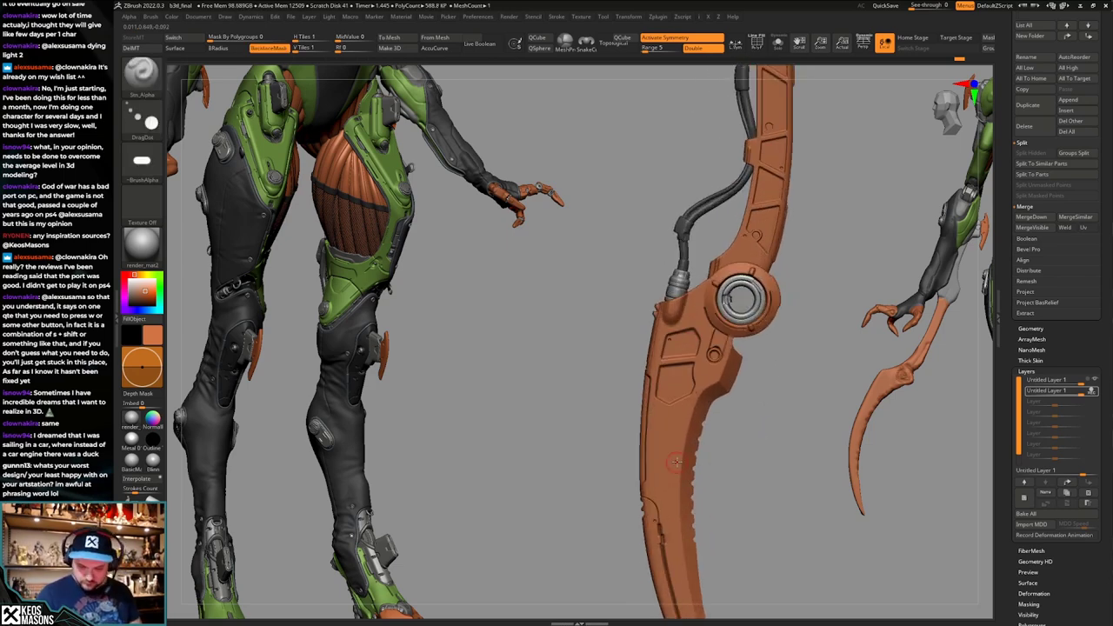
pyautogui.hotkey('ctrl', 'z')
pyautogui.hotkey('ctrl', 'z')
pyautogui.hotkey('ctrl', 'z')
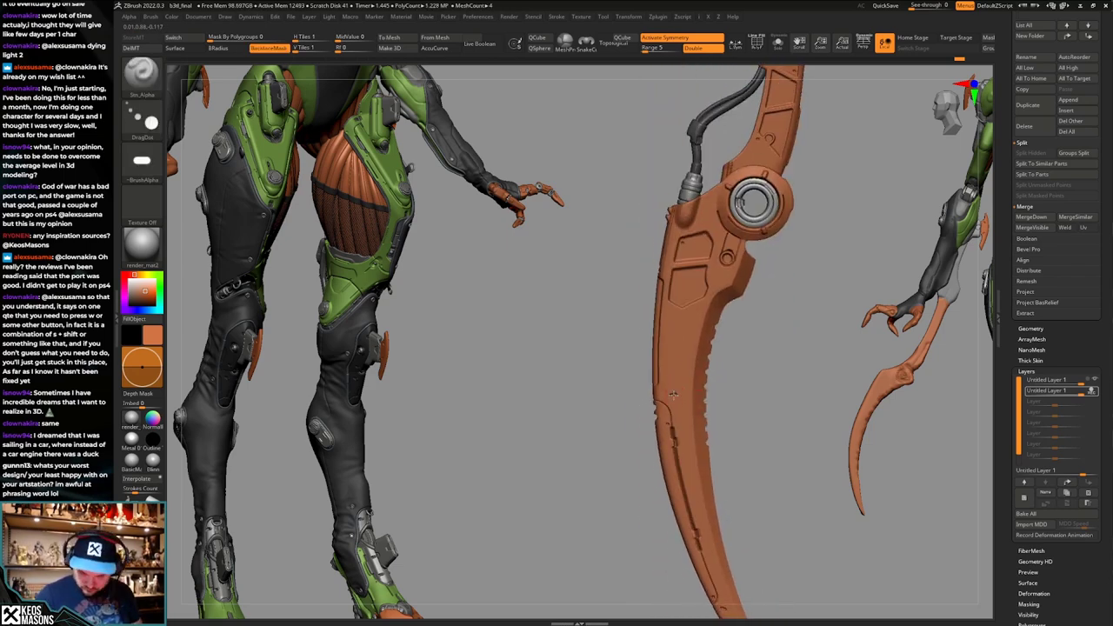
# Stamp a small rounded slot on the blade's outer side just below the second recess, undoing the surplus stamps.
pyautogui.keyDown('alt'); pyautogui.moveTo(673, 395); pyautogui.dragTo(669, 350, button='right'); pyautogui.keyUp('alt')
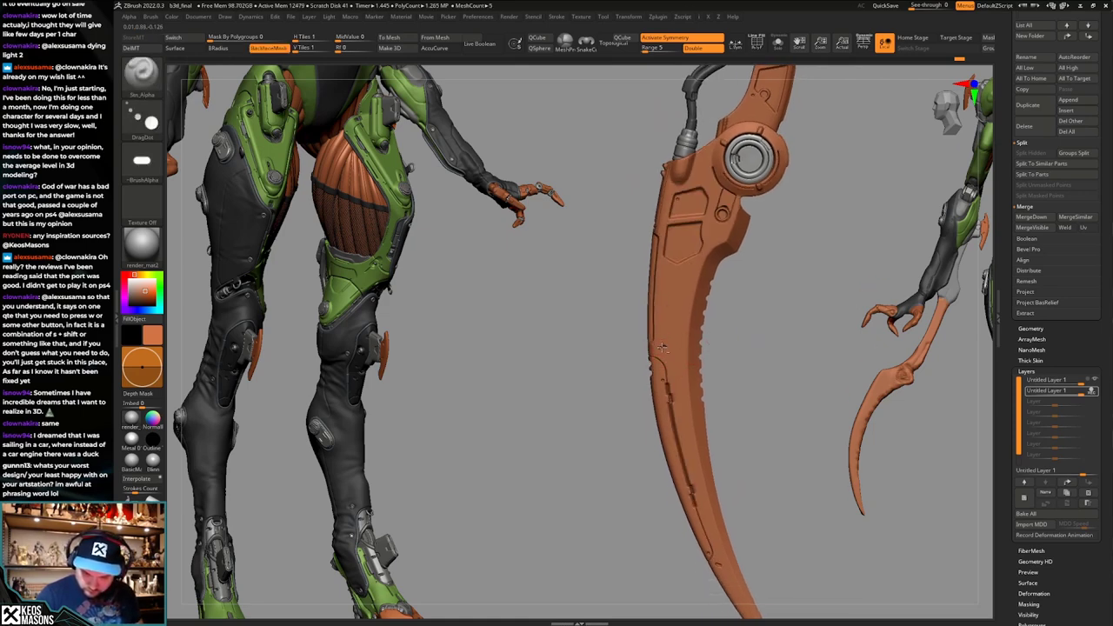
pyautogui.hotkey('ctrl', 'z')
pyautogui.hotkey('ctrl', 'z')
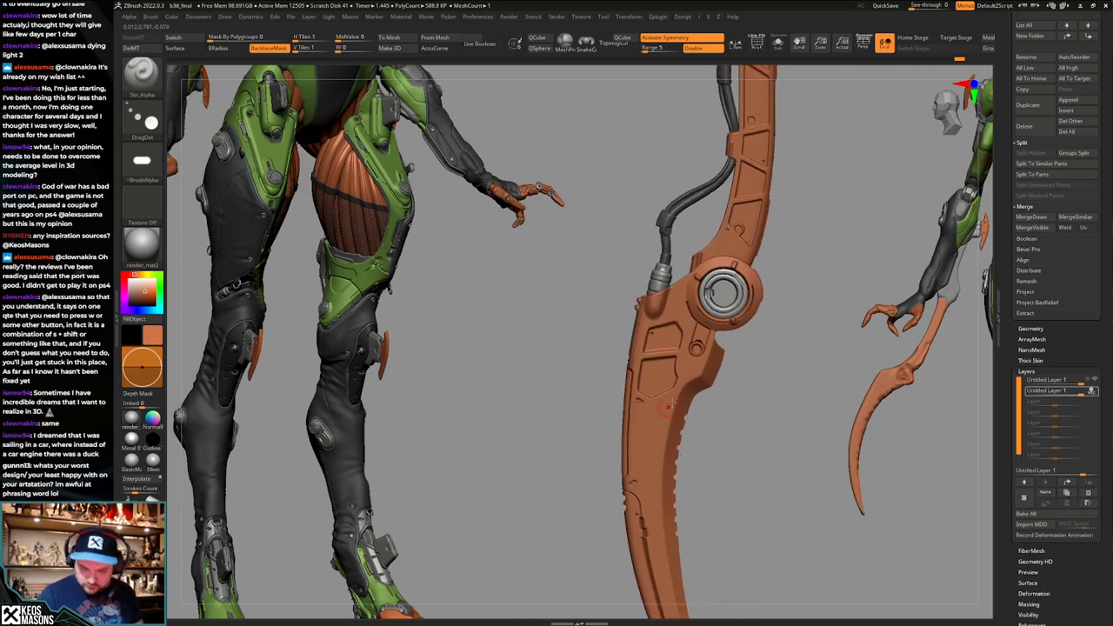
pyautogui.keyDown('alt'); pyautogui.moveTo(671, 403); pyautogui.dragTo(686, 374, button='right'); pyautogui.keyUp('alt')
# Choose the ClayBuildup brush and examine the complete arm with and without its polyframe.
pyautogui.moveTo(756, 369); pyautogui.dragTo(711, 381, button='right')
pyautogui.press('b')
pyautogui.press('c')
pyautogui.press('b')
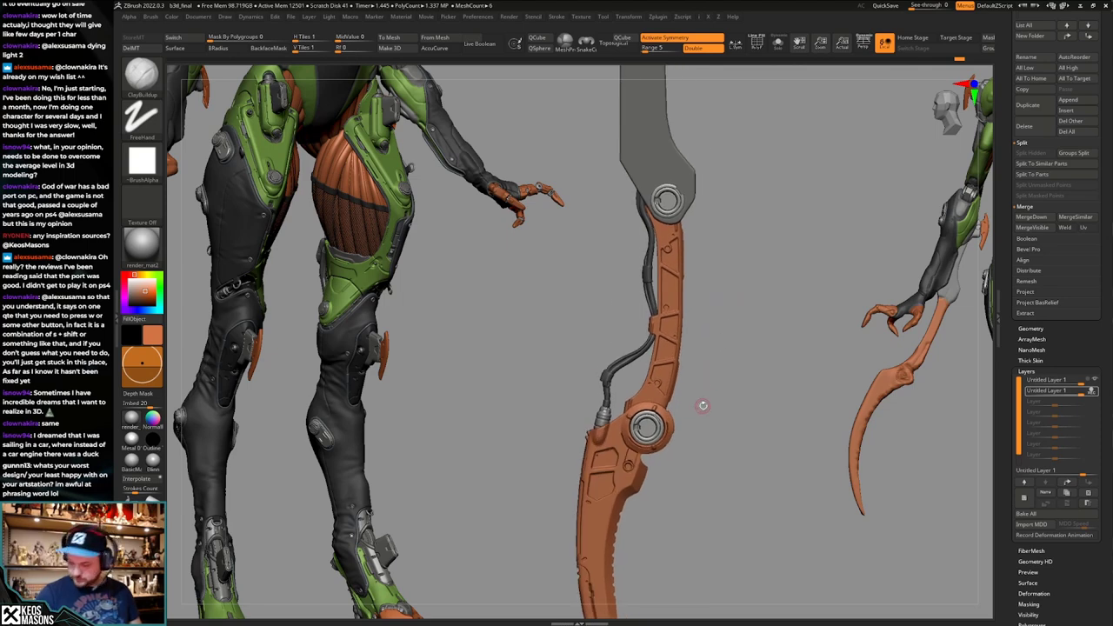
pyautogui.keyDown('ctrl'); pyautogui.moveTo(791, 305); pyautogui.dragTo(495, 567); pyautogui.keyUp('ctrl')
pyautogui.keyDown('ctrl'); pyautogui.moveTo(743, 419); pyautogui.dragTo(756, 411); pyautogui.keyUp('ctrl')
pyautogui.moveTo(756, 411)
pyautogui.keyDown('ctrl'); pyautogui.mouseDown(button='right')
pyautogui.moveTo(747, 442)
pyautogui.moveTo(754, 383)
pyautogui.moveTo(771, 363)
pyautogui.moveTo(750, 368)
pyautogui.moveTo(749, 397)
pyautogui.mouseUp(button='right'); pyautogui.keyUp('ctrl')
pyautogui.hotkey('shift', 'f')
pyautogui.hotkey('shift', 'f')
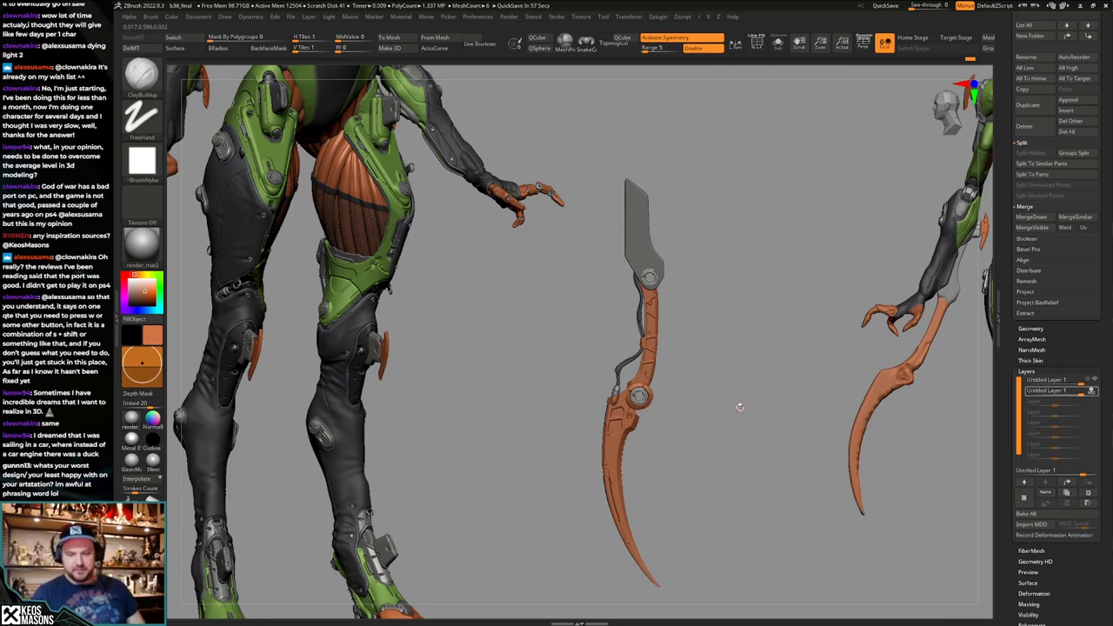
pyautogui.moveTo(760, 351)
pyautogui.keyDown('alt'); pyautogui.mouseDown(button='right')
pyautogui.moveTo(747, 387)
pyautogui.moveTo(747, 346)
pyautogui.mouseUp(button='right'); pyautogui.keyUp('alt')
pyautogui.hotkey('shift', 'f')
pyautogui.hotkey('shift', 'f')
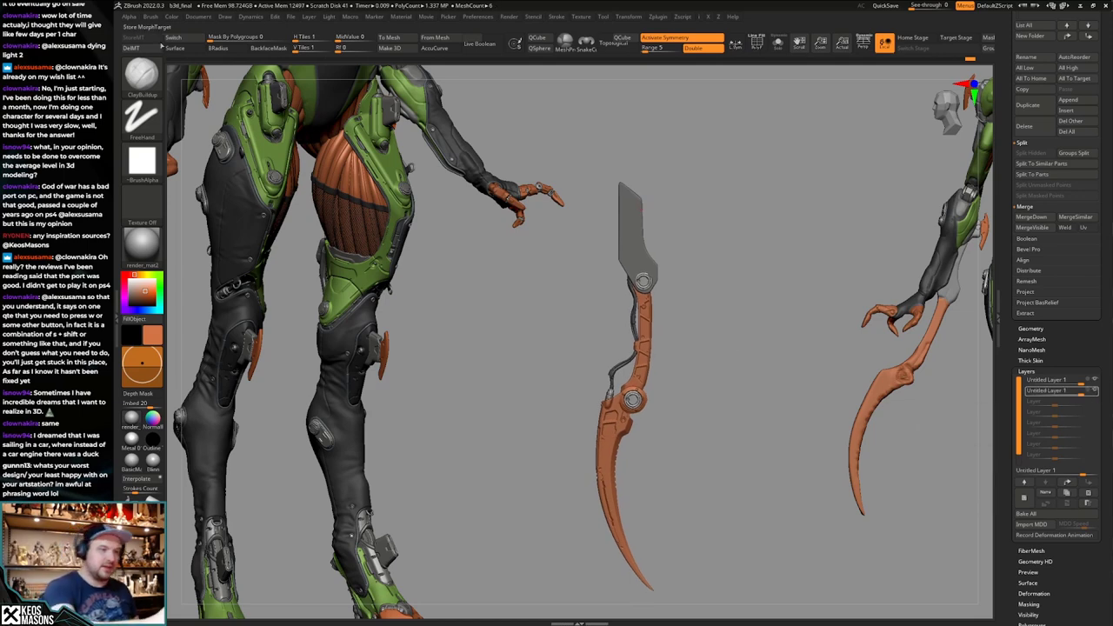
# Delete the curved blade's stored morph target and merge its two sculpt layers into one.
pyautogui.click(133, 49)
pyautogui.hotkey('shift', 'f')
pyautogui.hotkey('shift', 'f')
pyautogui.moveTo(758, 407)
pyautogui.mouseDown()
pyautogui.moveTo(742, 377)
pyautogui.moveTo(770, 400)
pyautogui.moveTo(748, 375)
pyautogui.moveTo(762, 377)
pyautogui.moveTo(748, 391)
pyautogui.mouseUp()
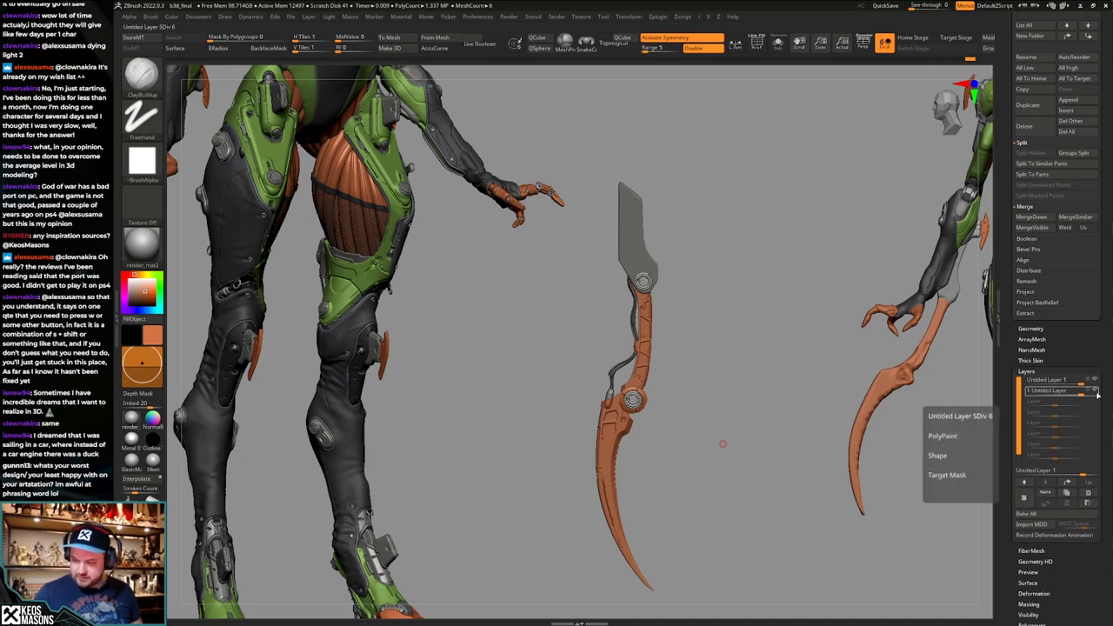
pyautogui.click(1094, 391)
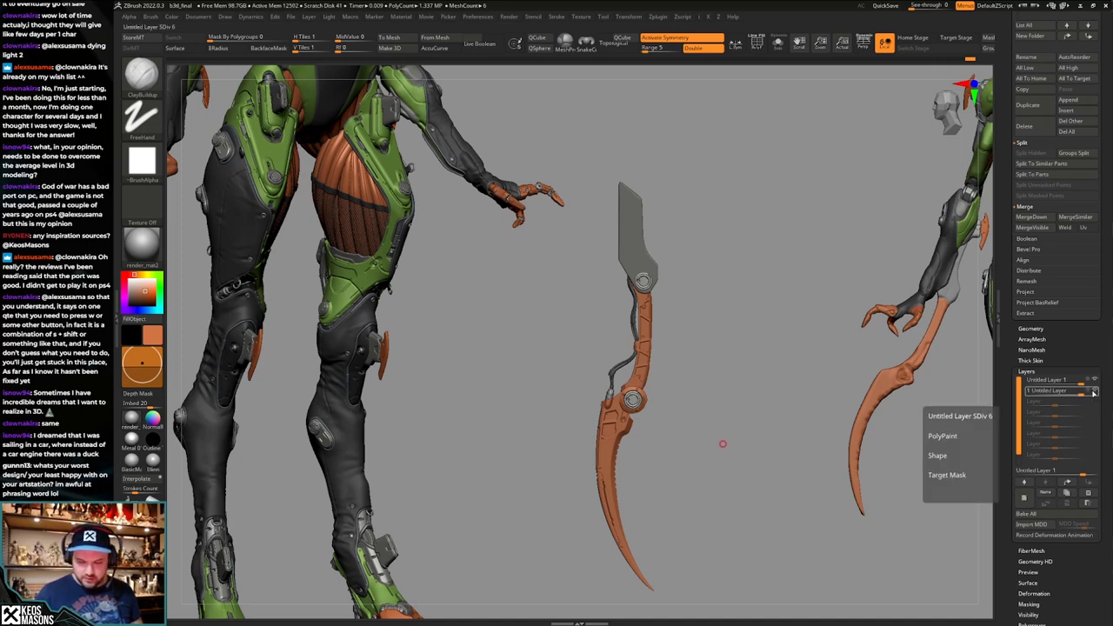
pyautogui.click(1091, 383)
pyautogui.click(1067, 503)
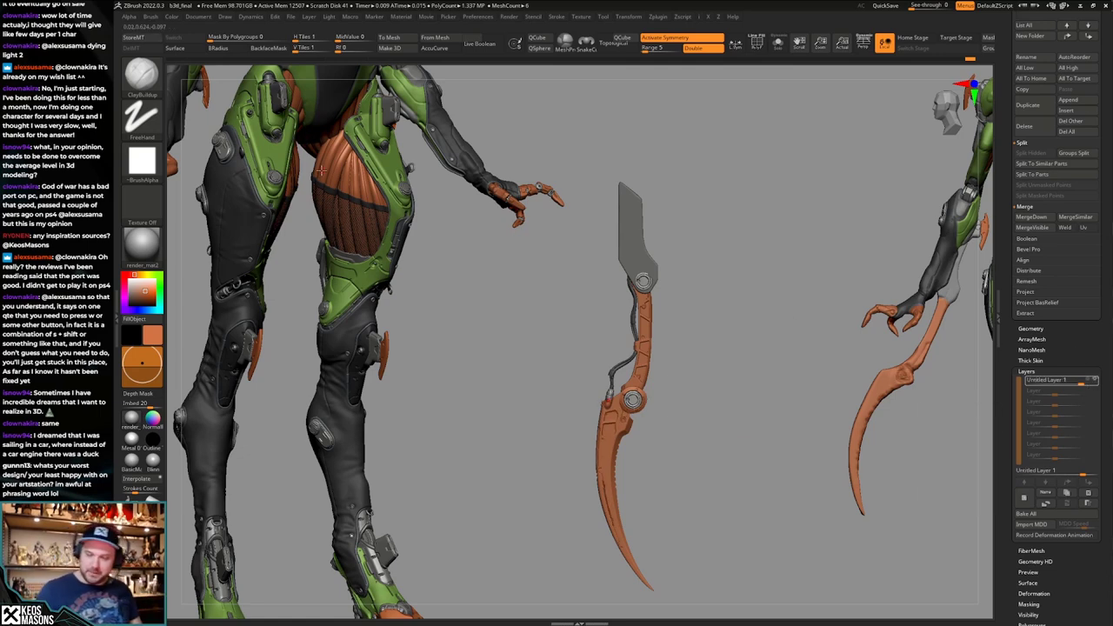
# Isolate the active subtool, stop recording on the curved link's sculpt layer, and return to the curved blade.
pyautogui.hotkey('alt', 's')
pyautogui.press('Down')
pyautogui.press('Down')
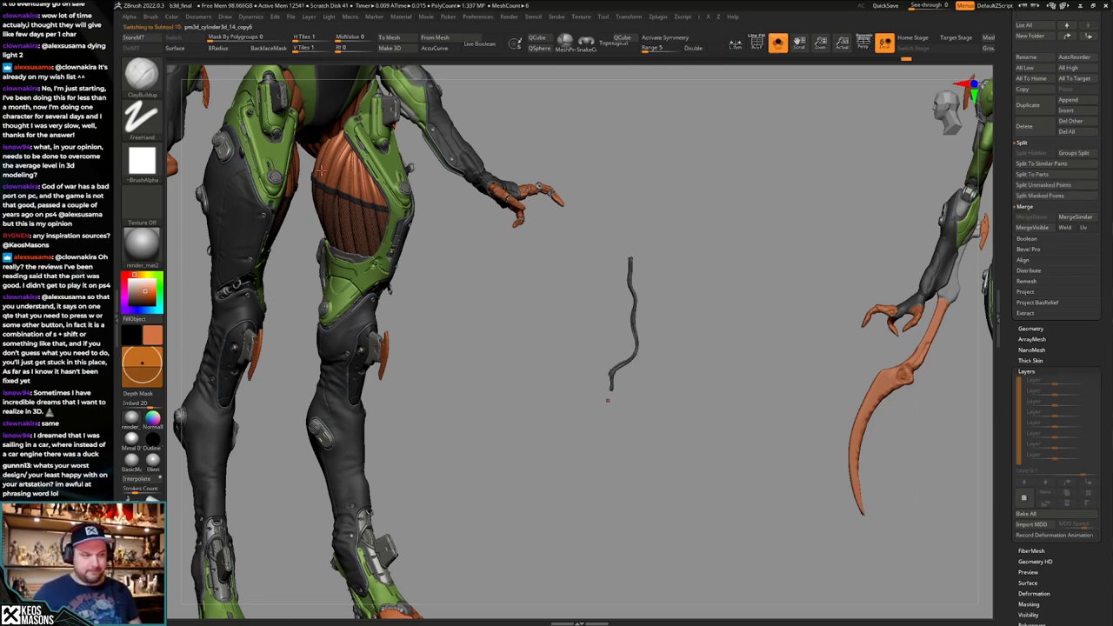
pyautogui.press('Up')
pyautogui.press('Up')
pyautogui.press('Up')
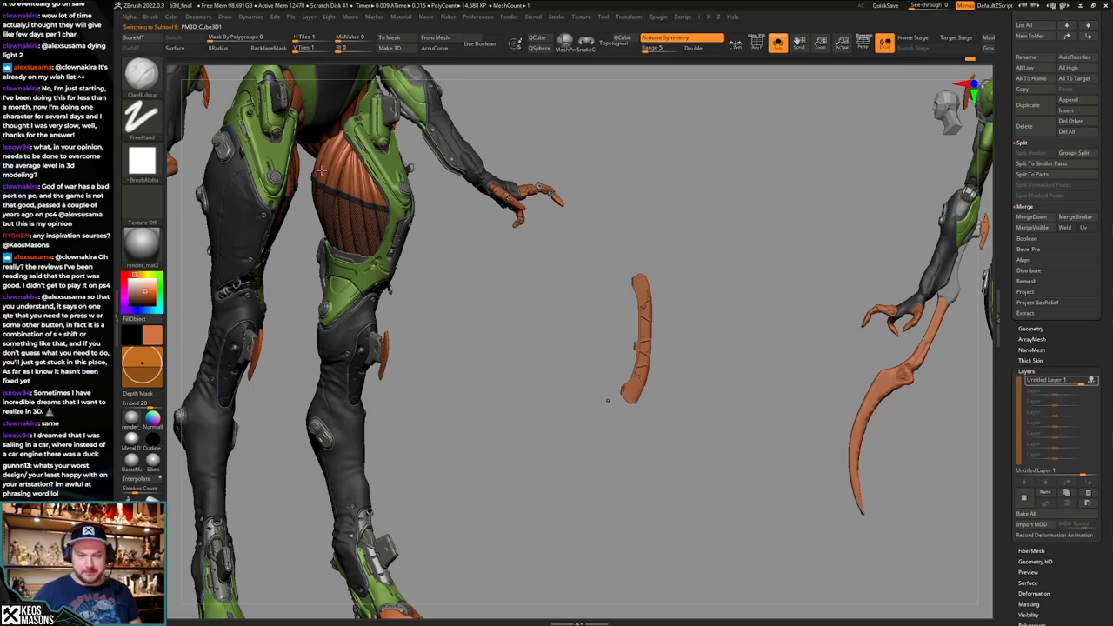
pyautogui.click(1096, 382)
pyautogui.press('Down')
pyautogui.press('Down')
pyautogui.press('Down')
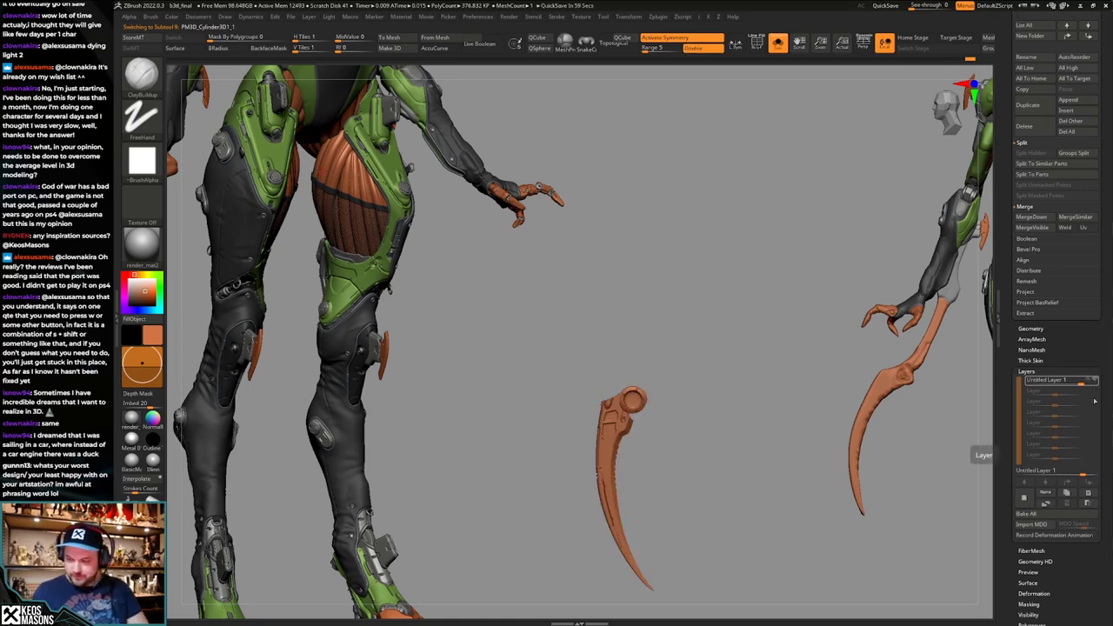
# Switch to the curved link, show all the arm's parts again and check the link with its polyframe.
pyautogui.press('Up')
pyautogui.press('Up')
pyautogui.press('Up')
pyautogui.press('Up')
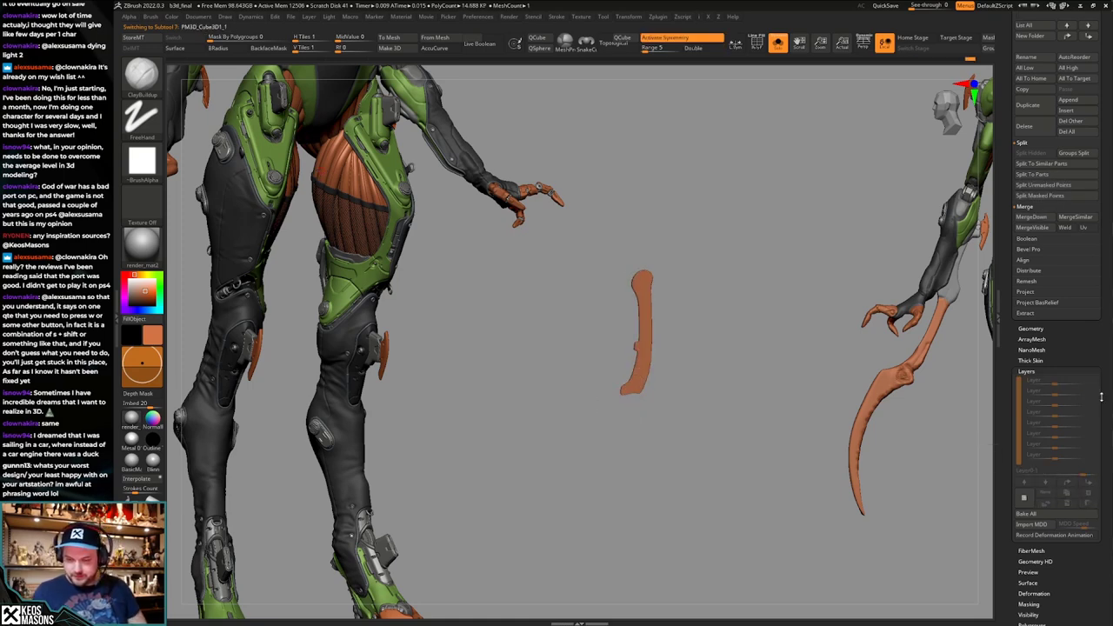
pyautogui.hotkey('alt', 's')
pyautogui.hotkey('shift', 'f')
pyautogui.keyDown('alt'); pyautogui.moveTo(749, 352); pyautogui.dragTo(988, 375); pyautogui.keyUp('alt')
pyautogui.moveTo(1075, 356); pyautogui.dragTo(1071, 568)
pyautogui.click(1035, 339)
pyautogui.moveTo(1009, 184); pyautogui.dragTo(1004, 402)
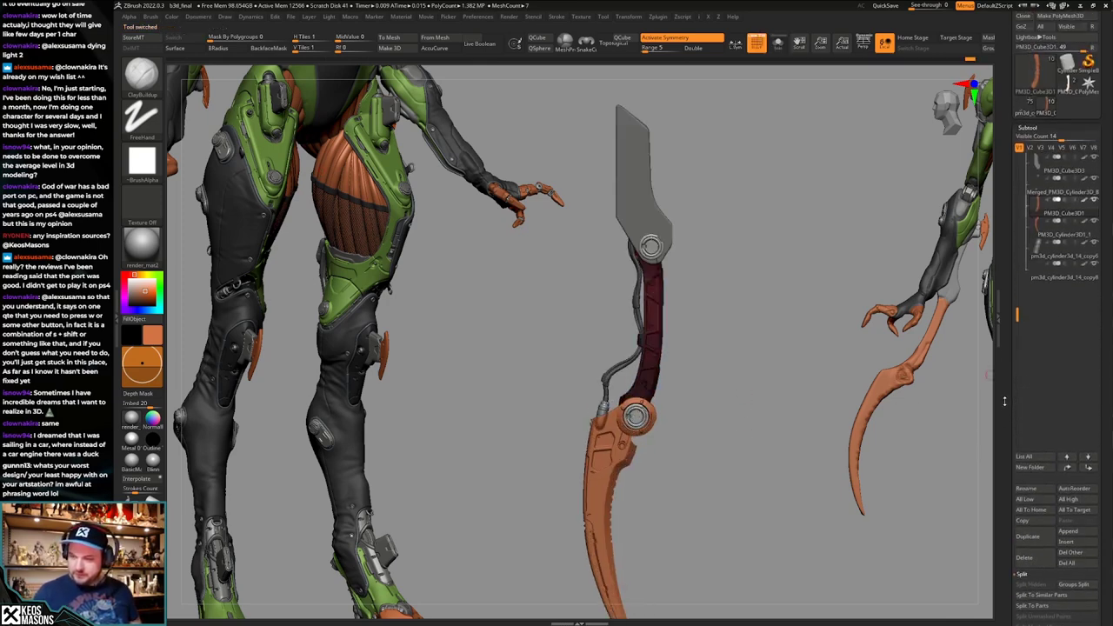
# Make the arm's flat upper plate, PM3D_Cube3D3, the active subtool and view it alone and together with the other parts.
pyautogui.click(1033, 184)
pyautogui.hotkey('shift', 'f')
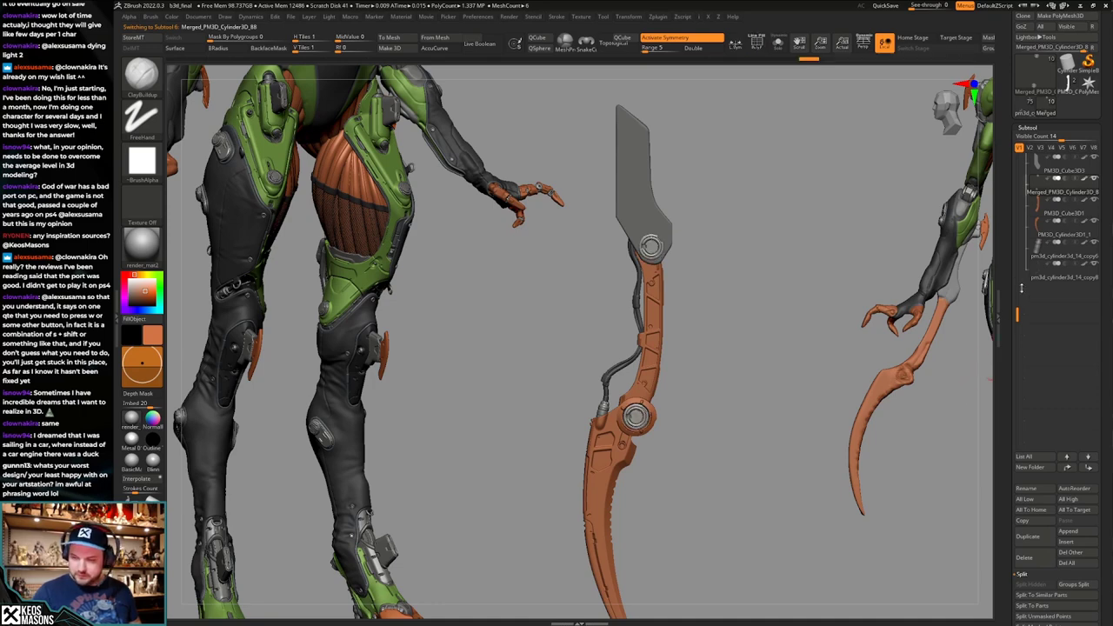
pyautogui.moveTo(1021, 287); pyautogui.dragTo(1022, 230)
pyautogui.click(1037, 205)
pyautogui.moveTo(811, 476); pyautogui.dragTo(772, 445)
pyautogui.hotkey('alt', 's')
pyautogui.hotkey('shift', 'f')
pyautogui.hotkey('shift', 'f')
pyautogui.keyDown('alt'); pyautogui.moveTo(744, 313); pyautogui.dragTo(742, 464); pyautogui.keyUp('alt')
pyautogui.hotkey('alt', 's')
pyautogui.moveTo(669, 420); pyautogui.dragTo(702, 410)
pyautogui.hotkey('shift', 'f')
pyautogui.hotkey('shift', 'f')
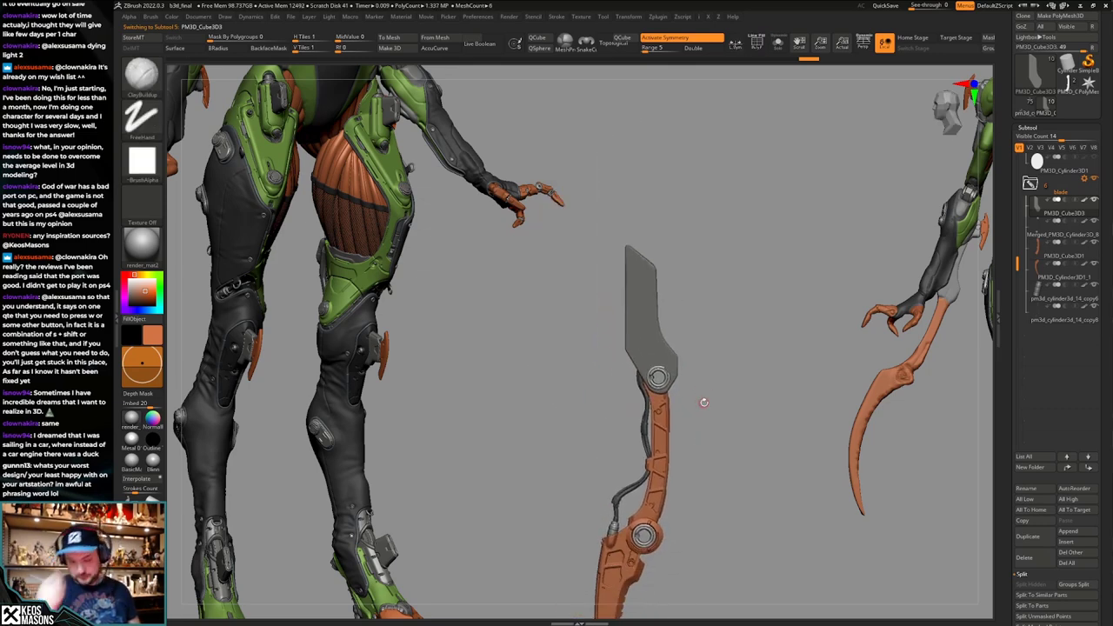
# Examine the upper plate's shape and mesh density with and without the polyframe.
pyautogui.moveTo(756, 463)
pyautogui.keyDown('alt'); pyautogui.mouseDown()
pyautogui.moveTo(746, 316)
pyautogui.moveTo(744, 457)
pyautogui.mouseUp(); pyautogui.keyUp('alt')
pyautogui.hotkey('shift', 'f')
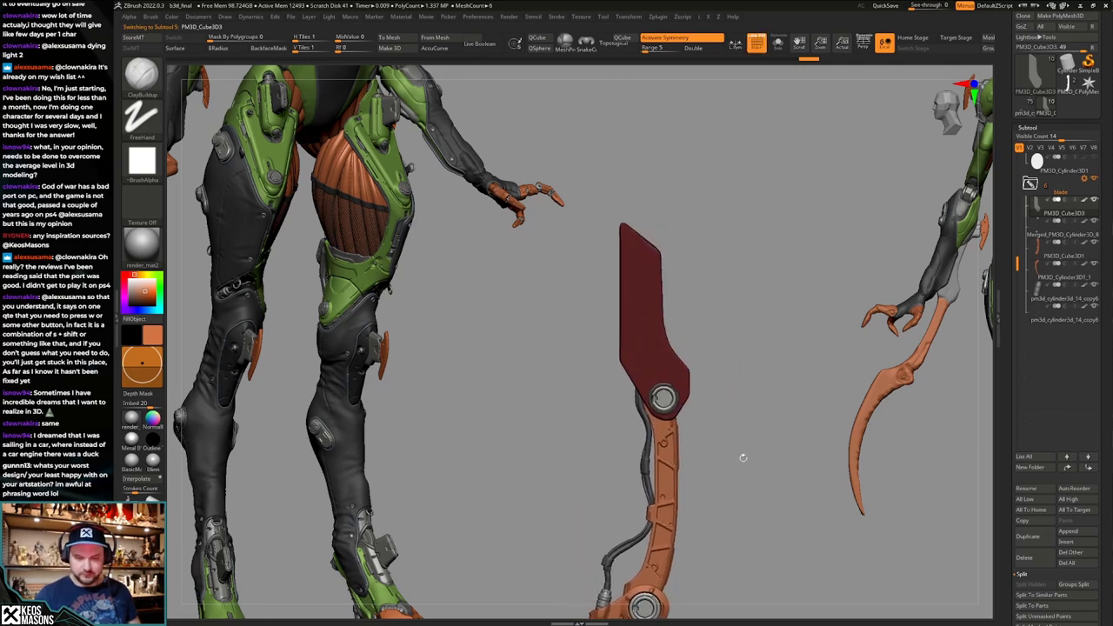
pyautogui.hotkey('shift', 'f')
pyautogui.keyDown('alt'); pyautogui.moveTo(734, 405); pyautogui.dragTo(744, 370); pyautogui.keyUp('alt')
pyautogui.hotkey('shift', 'f')
pyautogui.keyDown('alt'); pyautogui.moveTo(744, 370); pyautogui.dragTo(754, 393); pyautogui.keyUp('alt')
pyautogui.hotkey('shift', 'f')
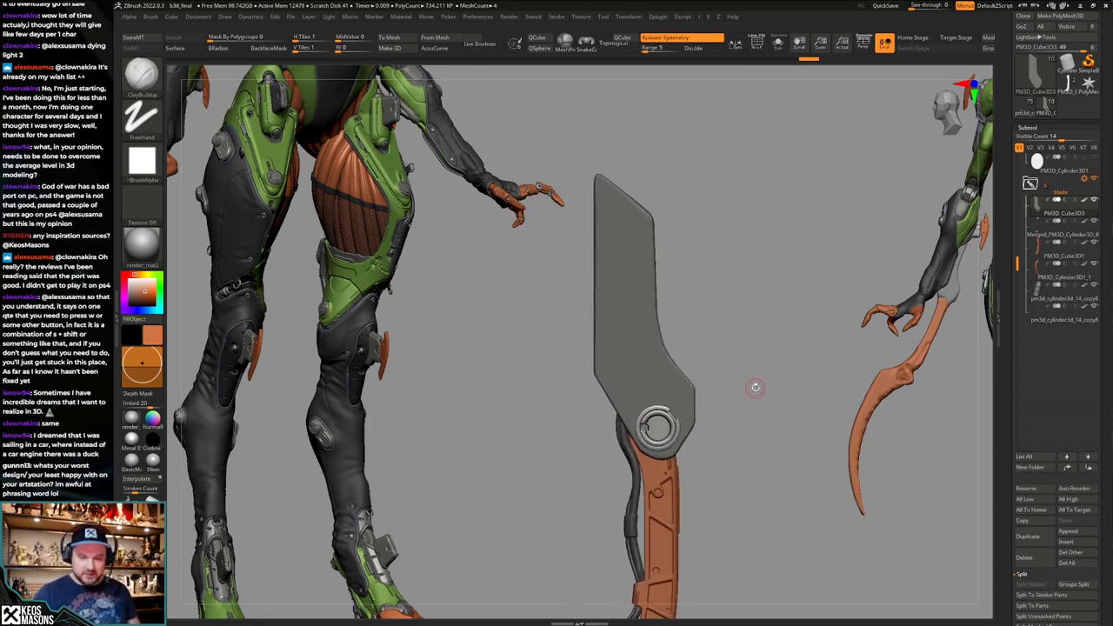
pyautogui.keyDown('alt'); pyautogui.moveTo(756, 362); pyautogui.dragTo(755, 382); pyautogui.keyUp('alt')
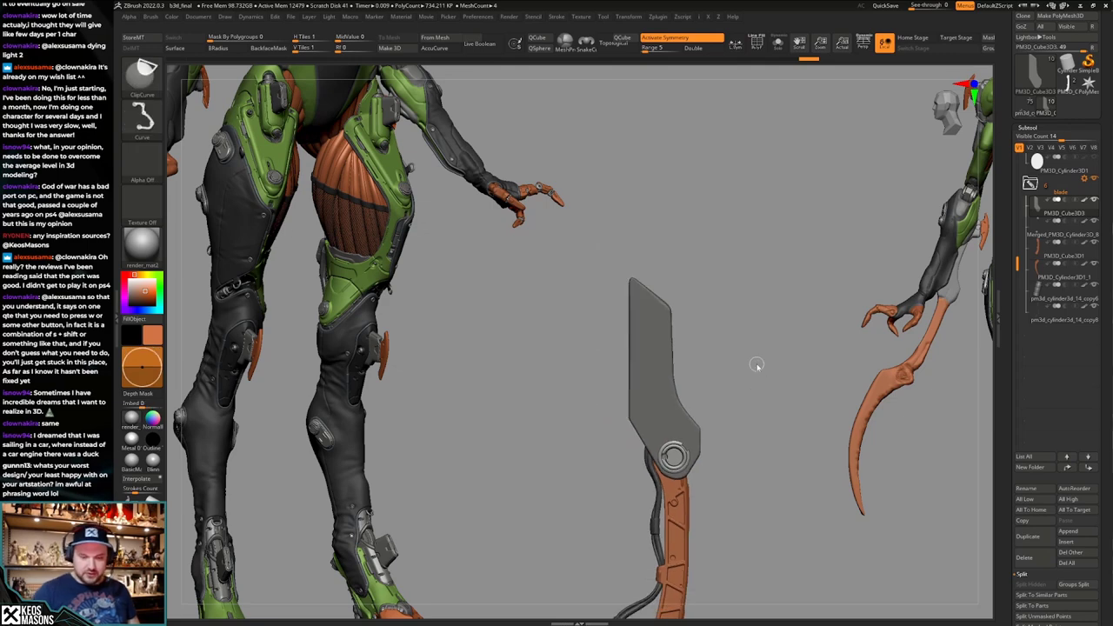
# Save the project, overwriting the existing file.
pyautogui.hotkey('ctrl', 's')
pyautogui.press('Return')
pyautogui.press('y')
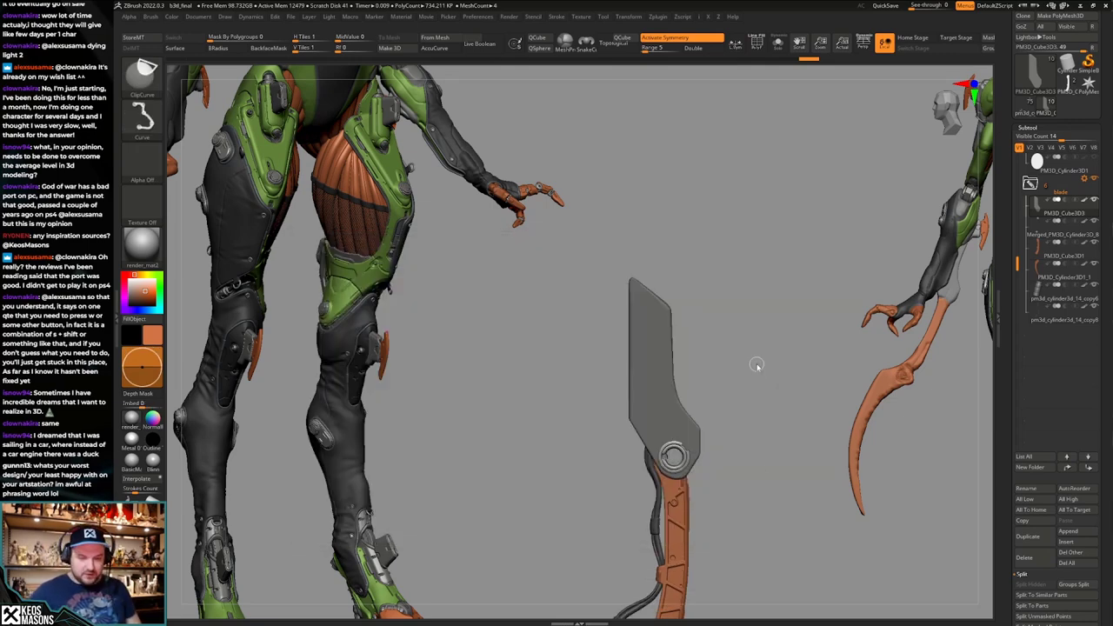
# Slice along the upper plate's outer edges and around its joint end with the Knife brush to give it a crisp outline.
pyautogui.moveTo(737, 393); pyautogui.dragTo(743, 348)
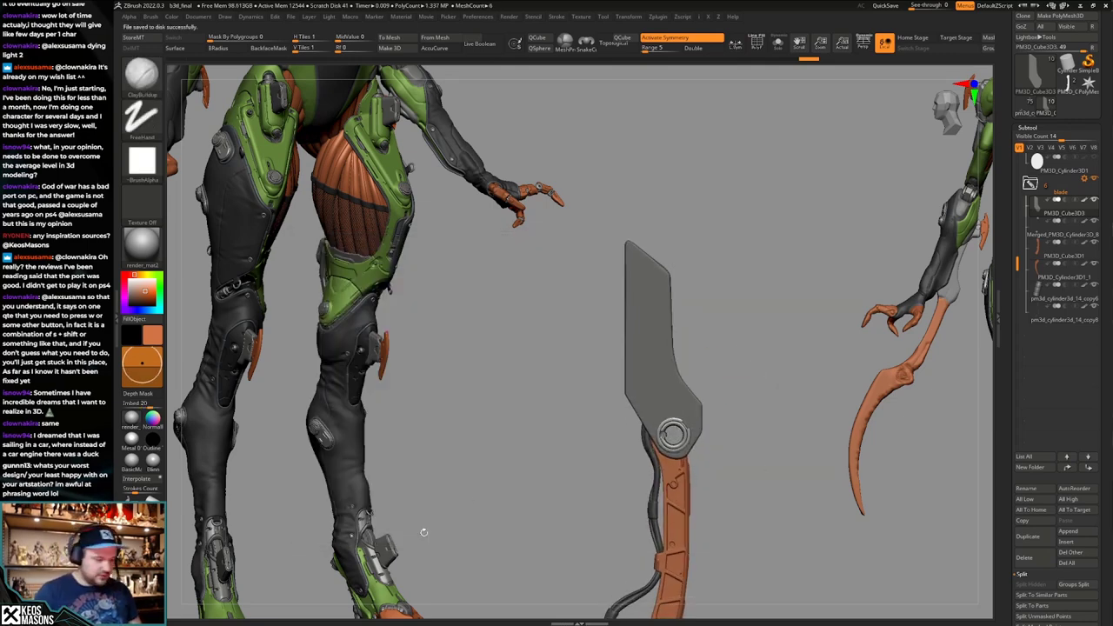
pyautogui.keyDown('ctrl'); pyautogui.keyDown('shift'); pyautogui.click(153, 503); pyautogui.keyUp('shift'); pyautogui.keyUp('ctrl')
pyautogui.keyDown('alt'); pyautogui.moveTo(591, 316); pyautogui.dragTo(702, 367); pyautogui.keyUp('alt')
pyautogui.hotkey('shift', 'f')
pyautogui.keyDown('ctrl'); pyautogui.keyDown('shift'); pyautogui.moveTo(598, 421); pyautogui.dragTo(600, 114); pyautogui.keyUp('shift'); pyautogui.keyUp('ctrl')
pyautogui.moveTo(587, 155)
pyautogui.keyDown('ctrl'); pyautogui.keyDown('shift'); pyautogui.mouseDown()
pyautogui.moveTo(713, 237)
pyautogui.moveTo(714, 259)
pyautogui.moveTo(706, 227)
pyautogui.mouseUp(); pyautogui.keyUp('shift'); pyautogui.keyUp('ctrl')
pyautogui.moveTo(661, 181)
pyautogui.keyDown('ctrl'); pyautogui.keyDown('shift'); pyautogui.mouseDown()
pyautogui.moveTo(665, 339)
pyautogui.moveTo(703, 398)
pyautogui.mouseUp(); pyautogui.keyUp('shift'); pyautogui.keyUp('ctrl')
pyautogui.moveTo(658, 199)
pyautogui.keyDown('ctrl'); pyautogui.keyDown('shift'); pyautogui.mouseDown()
pyautogui.moveTo(663, 332)
pyautogui.moveTo(662, 319)
pyautogui.moveTo(677, 367)
pyautogui.moveTo(706, 397)
pyautogui.moveTo(699, 338)
pyautogui.moveTo(705, 430)
pyautogui.moveTo(697, 406)
pyautogui.moveTo(651, 466)
pyautogui.moveTo(654, 452)
pyautogui.moveTo(542, 292)
pyautogui.mouseUp(); pyautogui.keyUp('shift'); pyautogui.keyUp('ctrl')
pyautogui.moveTo(628, 316)
pyautogui.mouseDown(button='right')
pyautogui.moveTo(633, 382)
pyautogui.moveTo(619, 430)
pyautogui.moveTo(640, 457)
pyautogui.moveTo(667, 275)
pyautogui.moveTo(655, 248)
pyautogui.moveTo(665, 300)
pyautogui.mouseUp(button='right')
pyautogui.moveTo(722, 399)
pyautogui.keyDown('ctrl'); pyautogui.keyDown('shift'); pyautogui.mouseDown()
pyautogui.moveTo(694, 425)
pyautogui.moveTo(658, 428)
pyautogui.moveTo(626, 411)
pyautogui.mouseUp(); pyautogui.keyUp('shift'); pyautogui.keyUp('ctrl')
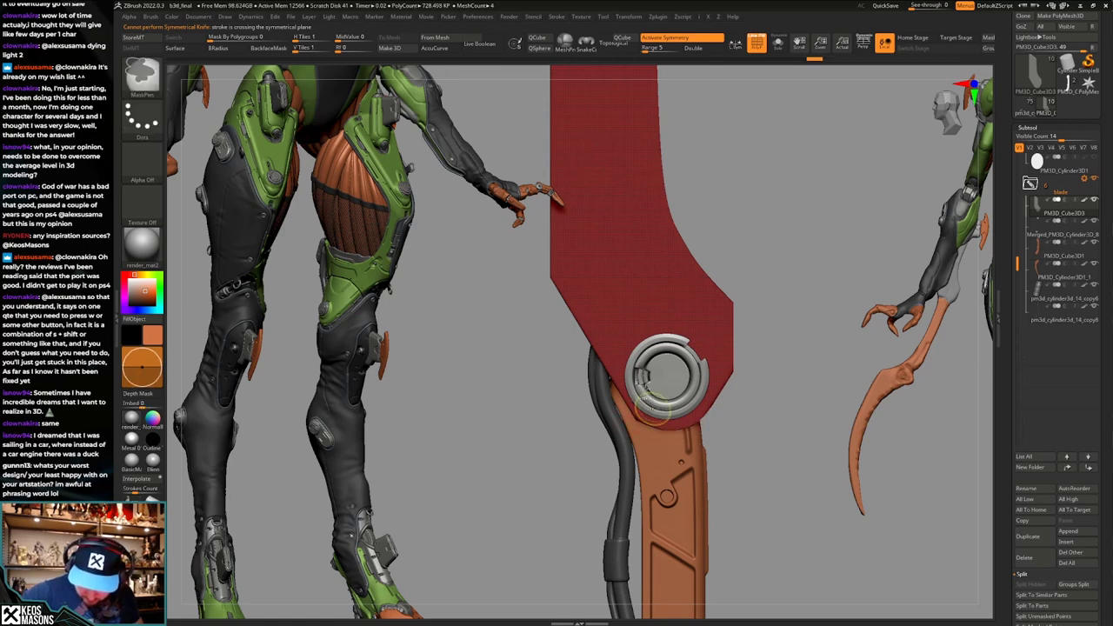
# Isolate the upper plate, turn DynaMesh off and ZRemesh it with a target polygon count of about 0.3.
pyautogui.hotkey('shift', 'f')
pyautogui.moveTo(748, 426)
pyautogui.mouseDown()
pyautogui.moveTo(742, 310)
pyautogui.moveTo(727, 401)
pyautogui.moveTo(768, 392)
pyautogui.moveTo(747, 431)
pyautogui.moveTo(754, 387)
pyautogui.moveTo(738, 440)
pyautogui.mouseUp()
pyautogui.hotkey('alt', 's')
pyautogui.hotkey('shift', 'f')
pyautogui.hotkey('shift', 'f')
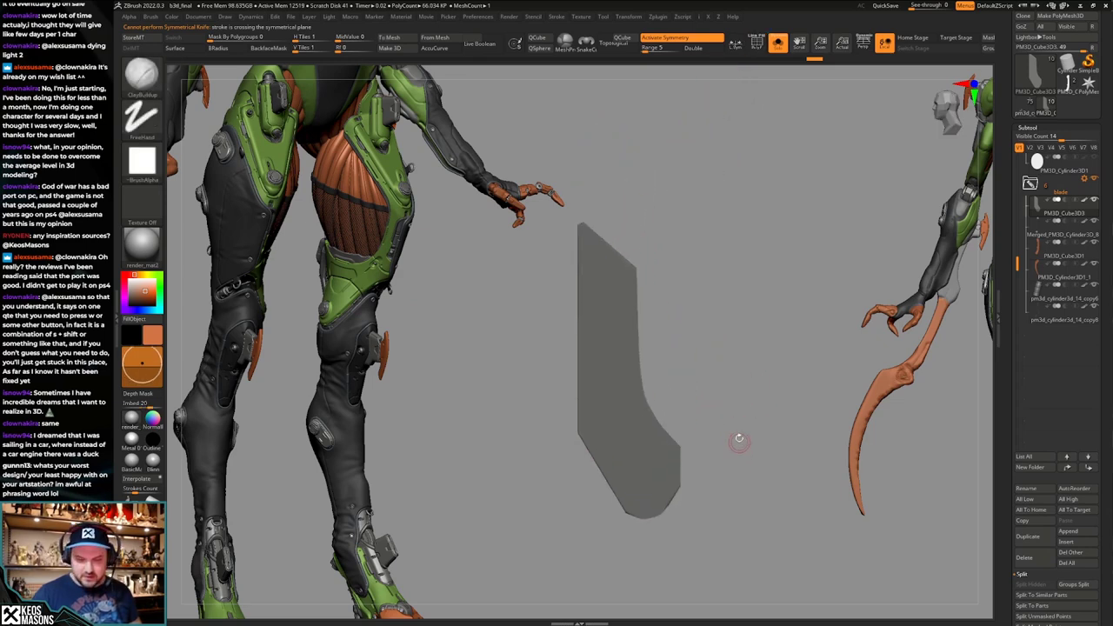
pyautogui.press('g')
pyautogui.click(767, 432)
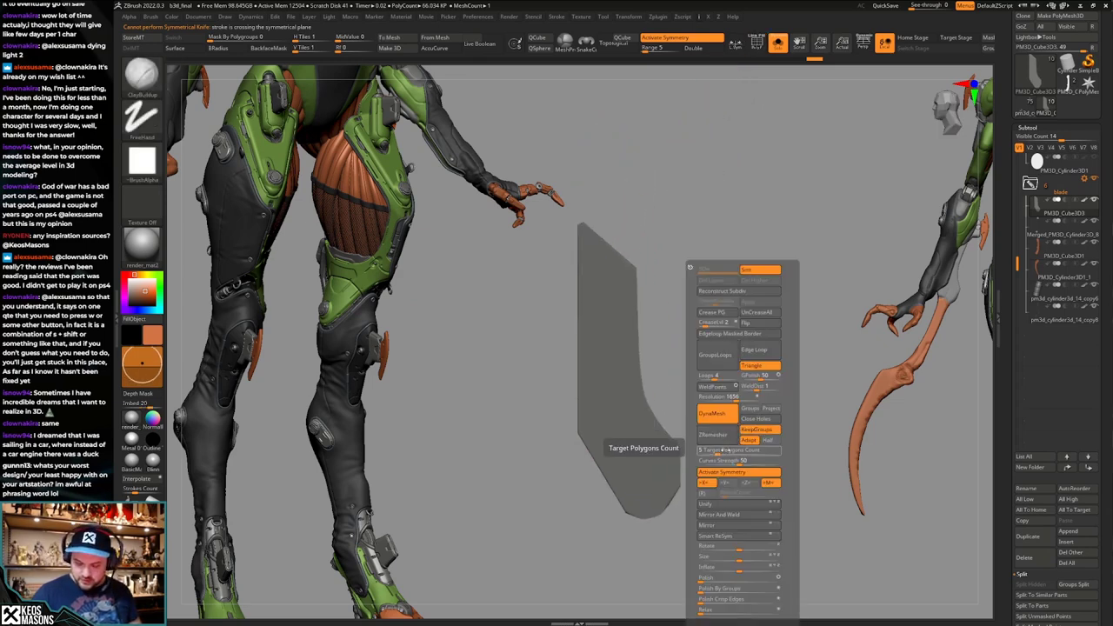
pyautogui.click(718, 417)
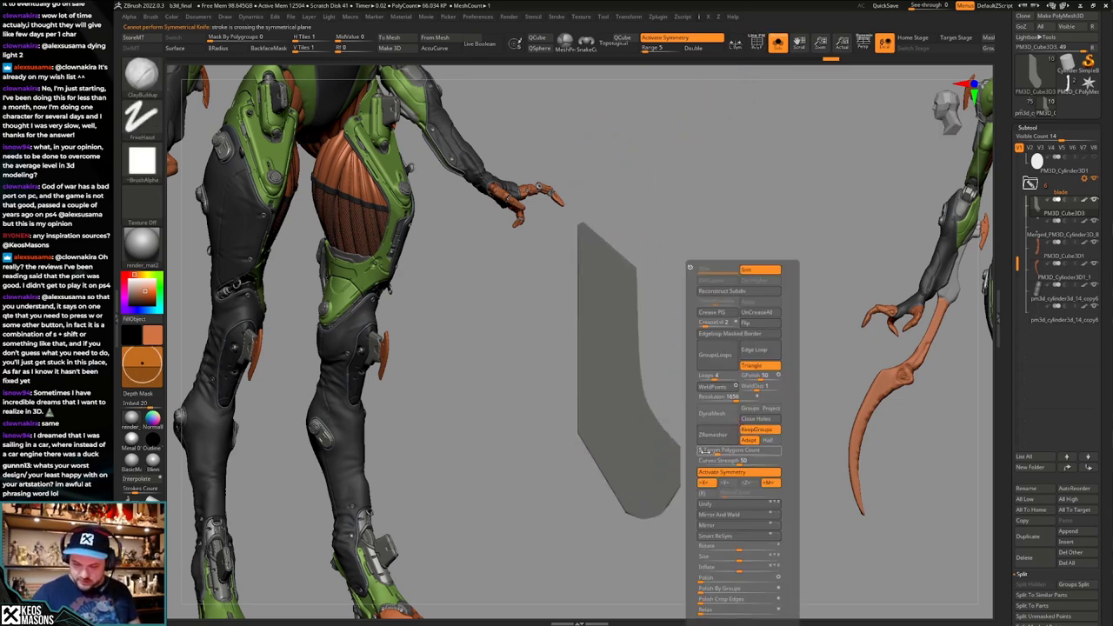
pyautogui.click(705, 452)
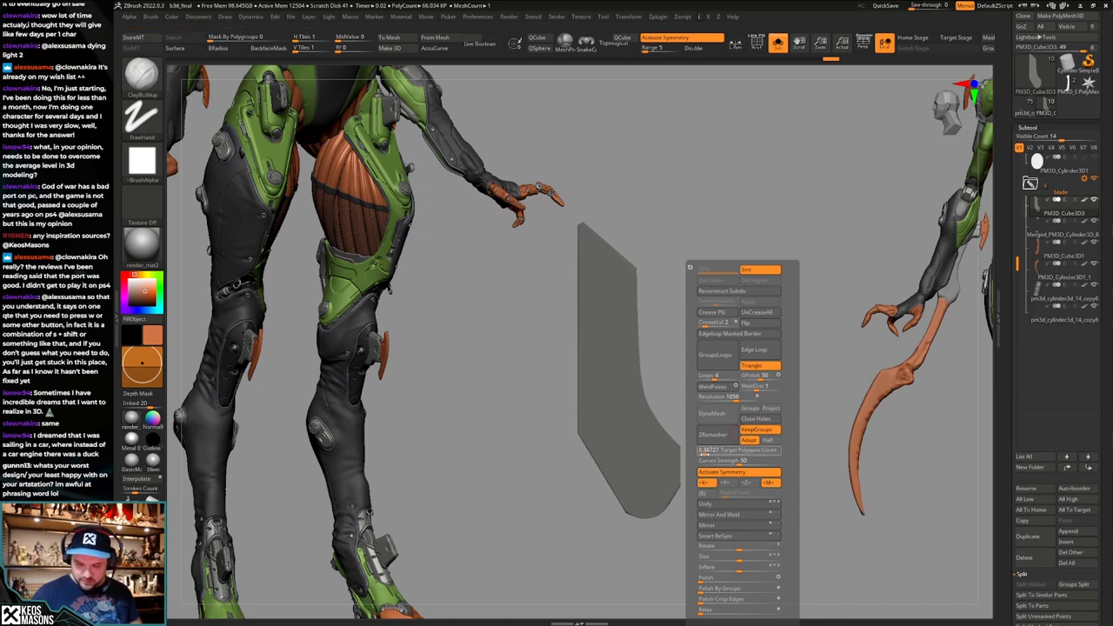
pyautogui.click(715, 434)
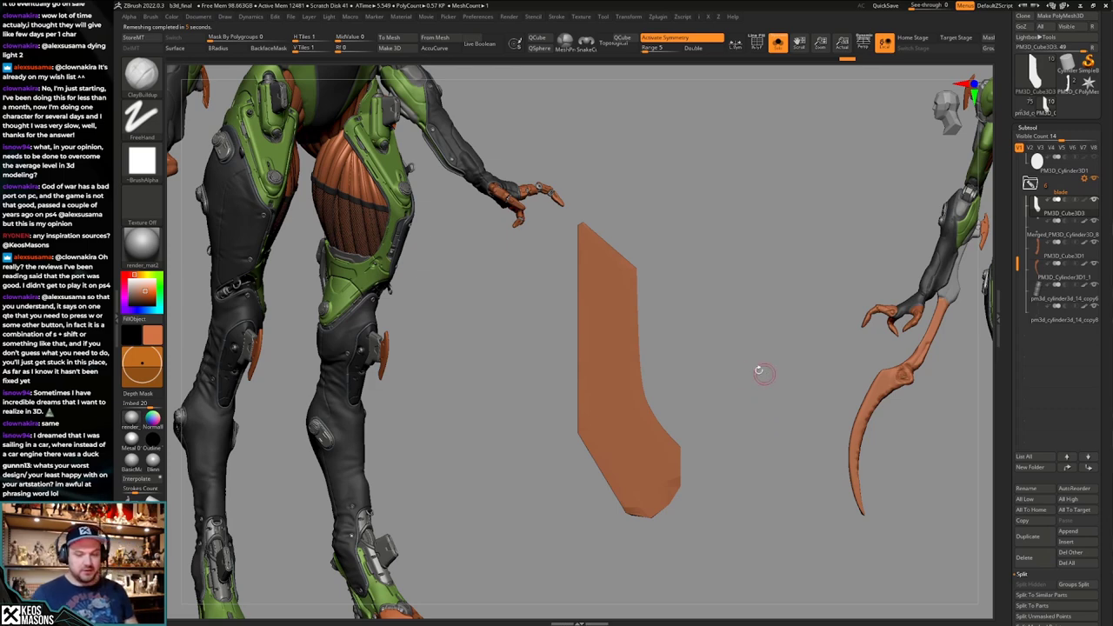
# Show the remeshed plate's polyframe and choose the Move brush for adjusting its lower joint end.
pyautogui.hotkey('shift', 'f')
pyautogui.keyDown('alt'); pyautogui.moveTo(729, 434); pyautogui.dragTo(729, 347); pyautogui.keyUp('alt')
pyautogui.moveTo(706, 396)
pyautogui.mouseDown()
pyautogui.moveTo(728, 400)
pyautogui.moveTo(736, 385)
pyautogui.moveTo(727, 393)
pyautogui.mouseUp()
pyautogui.press('space')
pyautogui.click(697, 350)
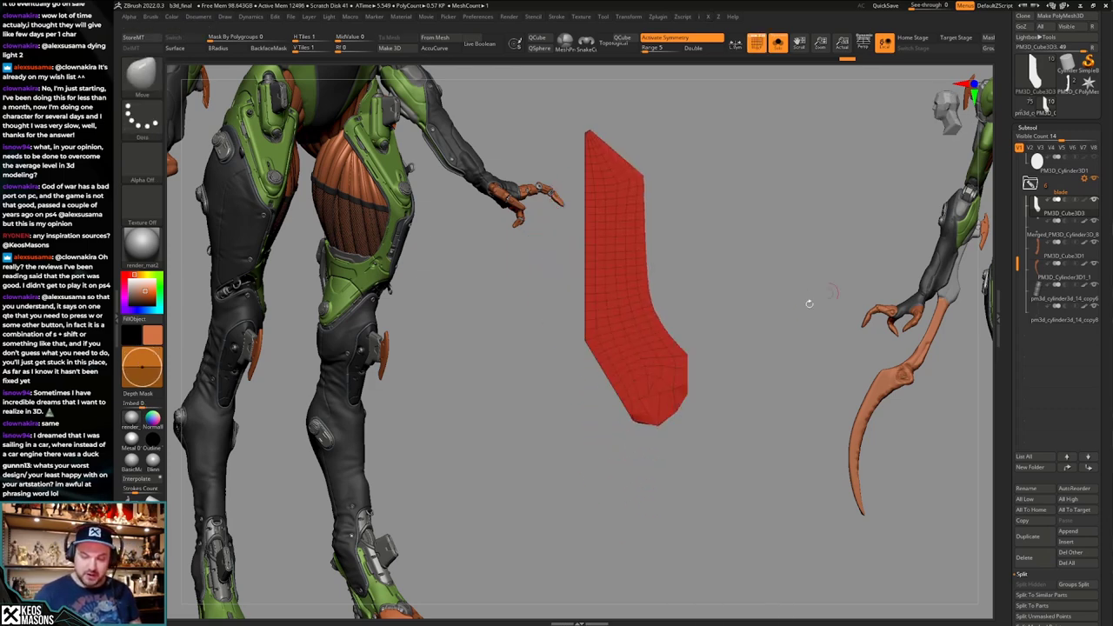
pyautogui.keyDown('ctrl'); pyautogui.moveTo(807, 304); pyautogui.dragTo(804, 344, button='right'); pyautogui.keyUp('ctrl')
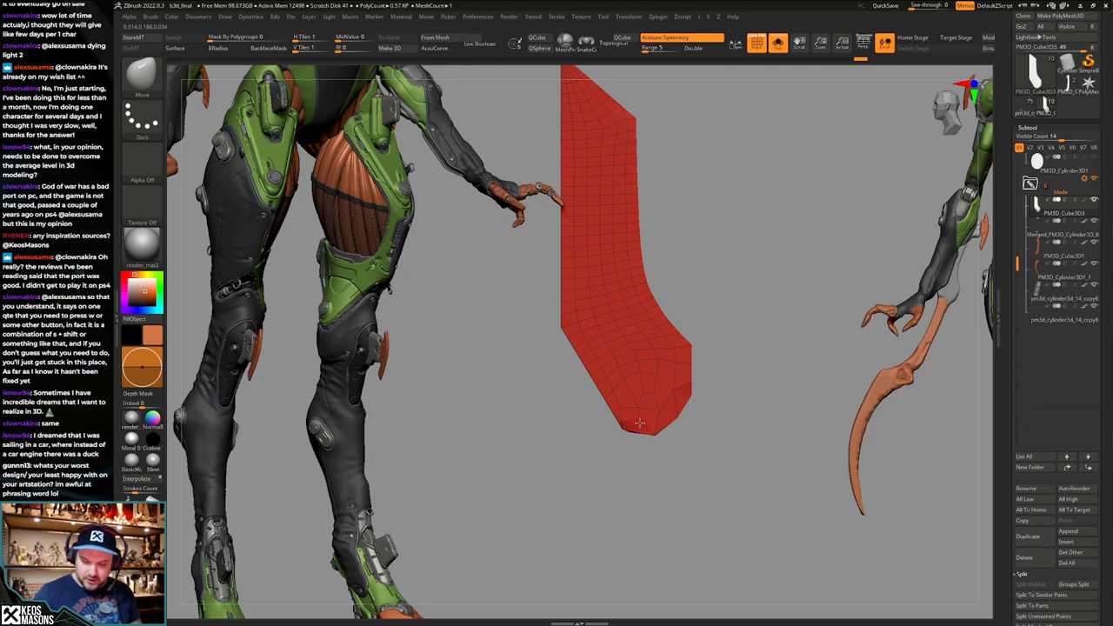
# Smooth the mesh at the plate's lower tip and reposition the nearby points with the Move brush.
pyautogui.moveTo(639, 422); pyautogui.dragTo(651, 386, button='right')
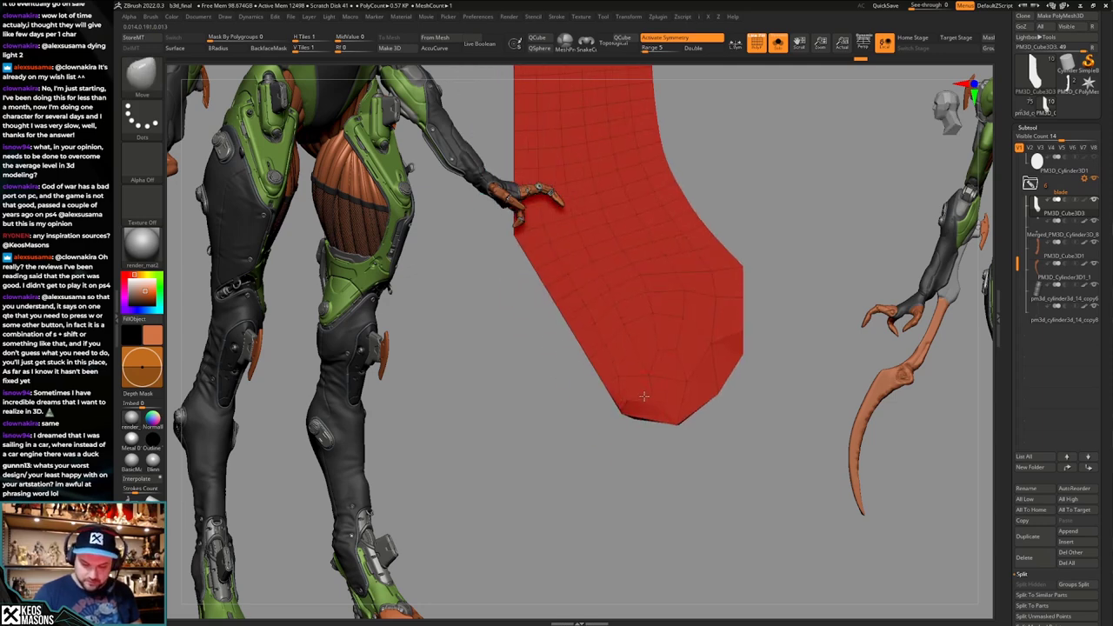
pyautogui.keyDown('shift'); pyautogui.moveTo(654, 397); pyautogui.dragTo(664, 384); pyautogui.keyUp('shift')
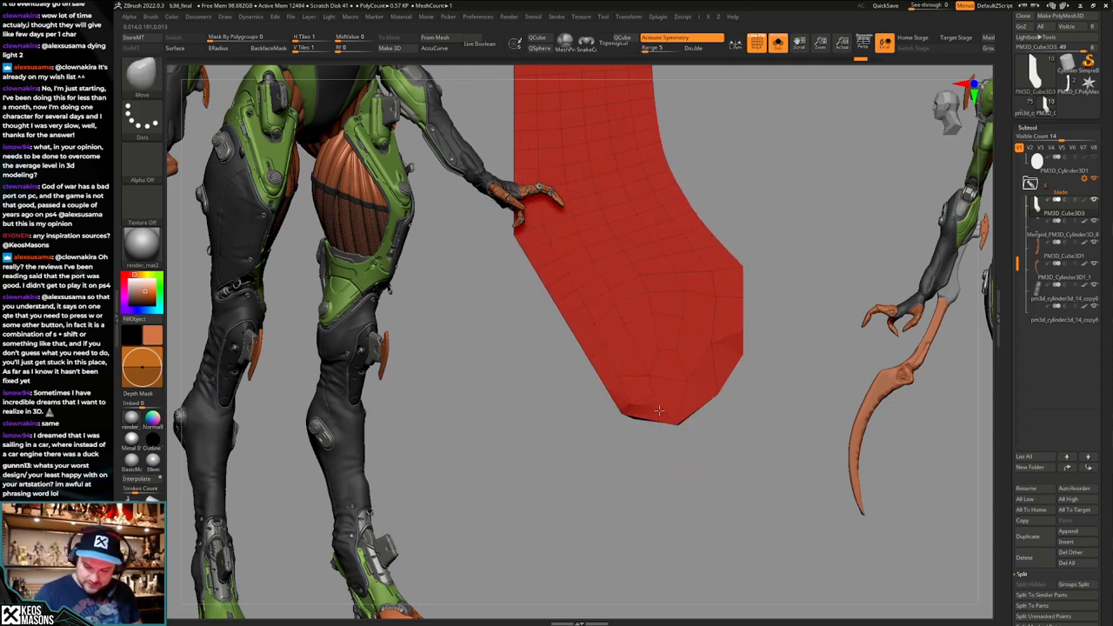
pyautogui.moveTo(659, 410); pyautogui.dragTo(681, 425, button='right')
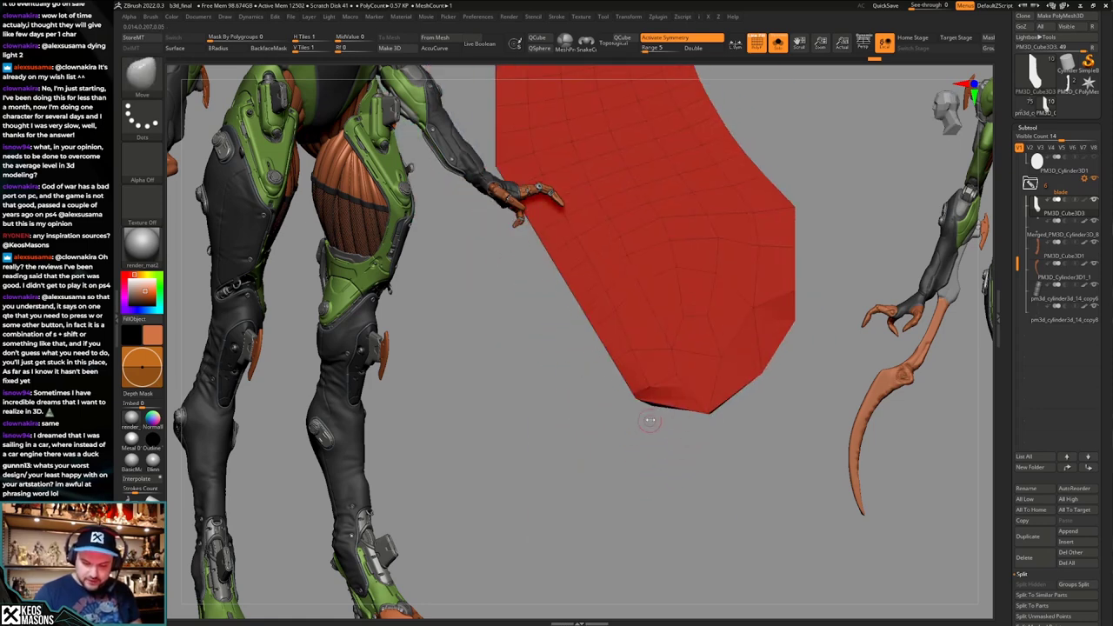
pyautogui.press('space')
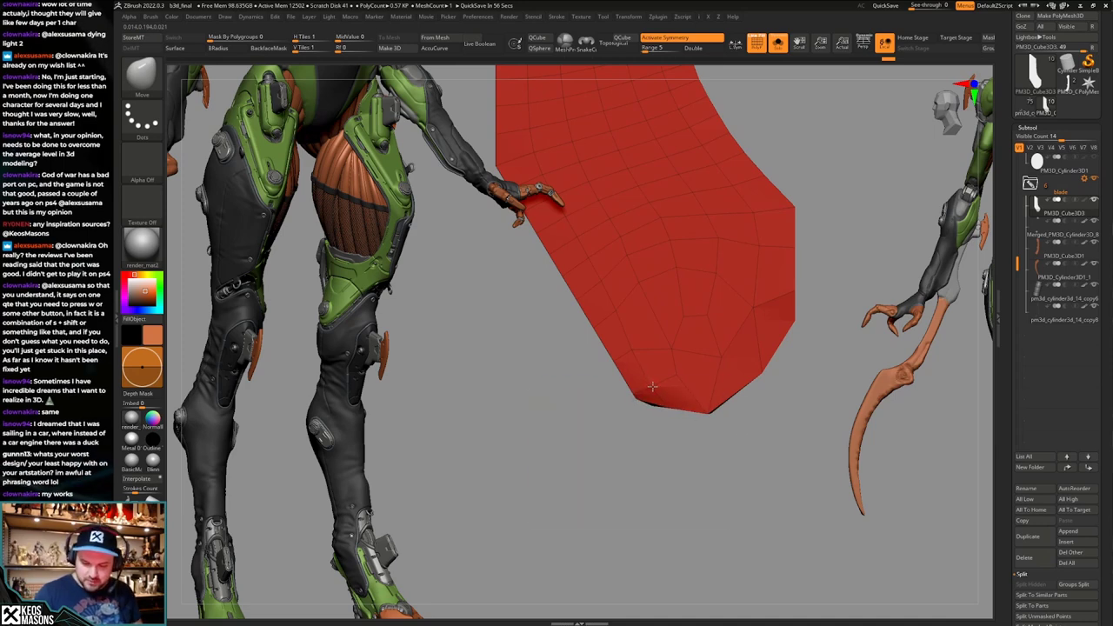
pyautogui.moveTo(712, 411); pyautogui.dragTo(646, 379, button='right')
pyautogui.hotkey('shift', 'f')
pyautogui.hotkey('shift', 'f')
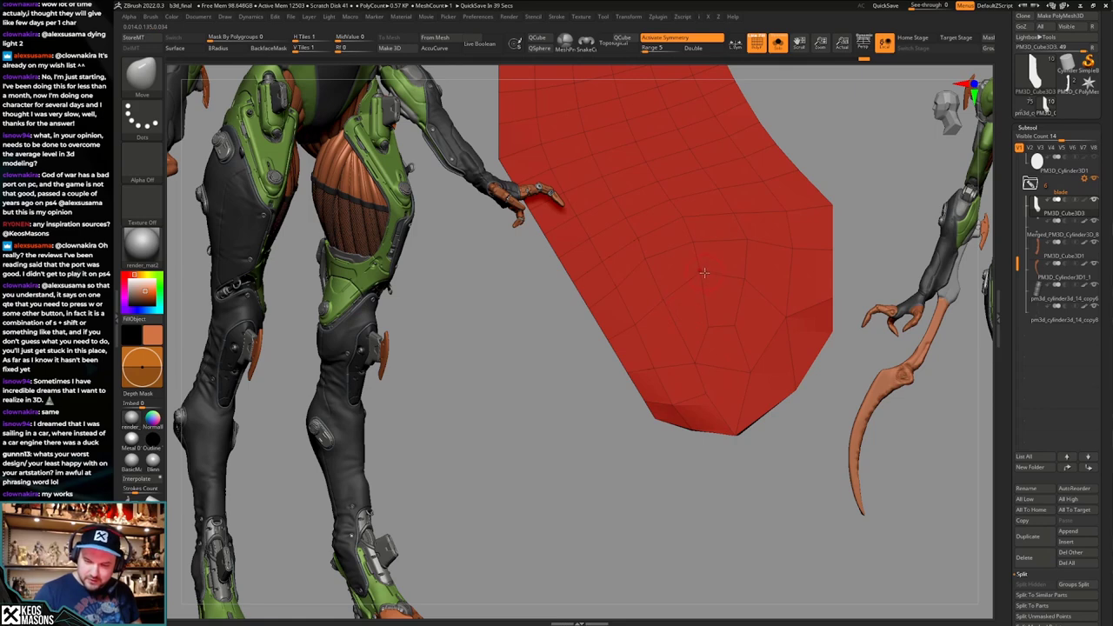
# Shift the interior mesh points of the plate's rounded lower end to even out the polygon spacing.
pyautogui.keyDown('ctrl'); pyautogui.moveTo(790, 326); pyautogui.dragTo(798, 317, button='right'); pyautogui.keyUp('ctrl')
pyautogui.keyDown('alt'); pyautogui.moveTo(798, 316); pyautogui.dragTo(732, 373, button='right'); pyautogui.keyUp('alt')
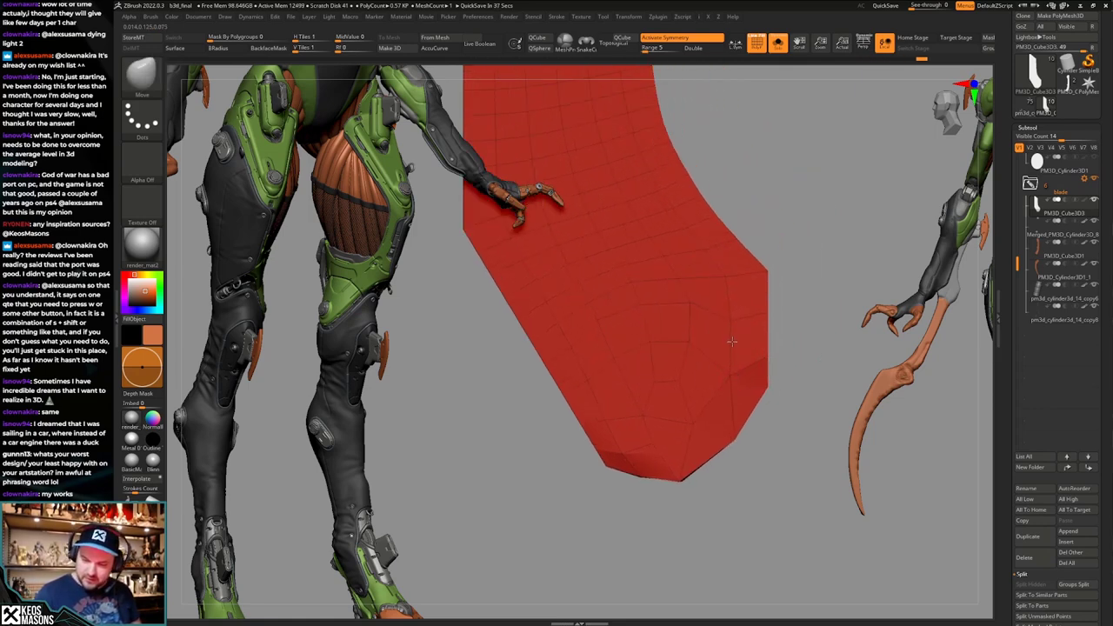
pyautogui.moveTo(688, 353); pyautogui.dragTo(686, 349)
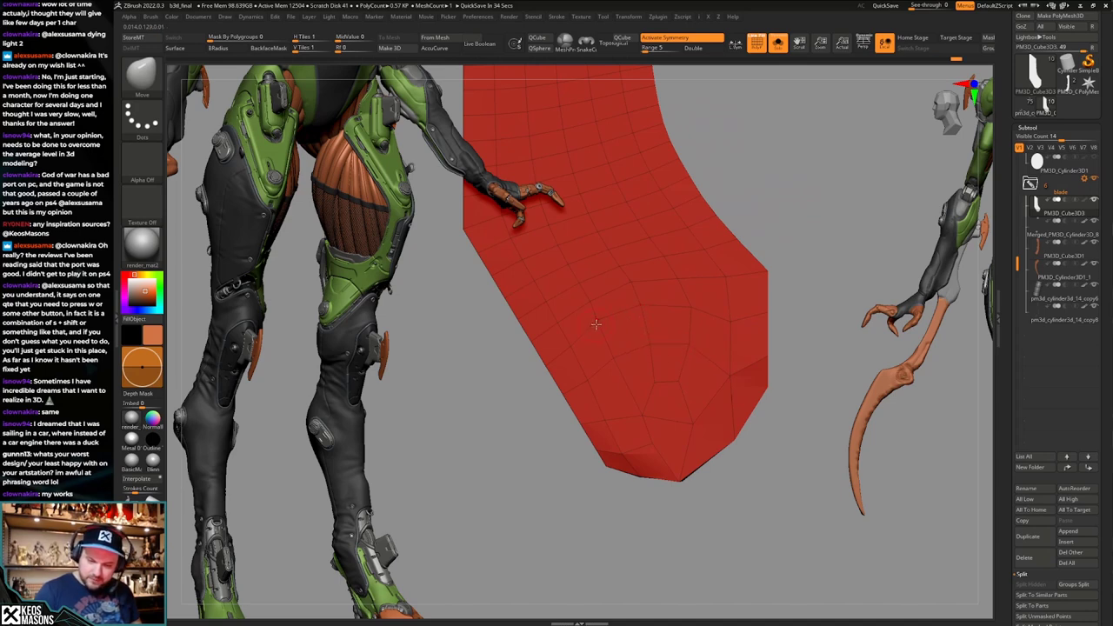
pyautogui.moveTo(595, 324); pyautogui.dragTo(597, 338)
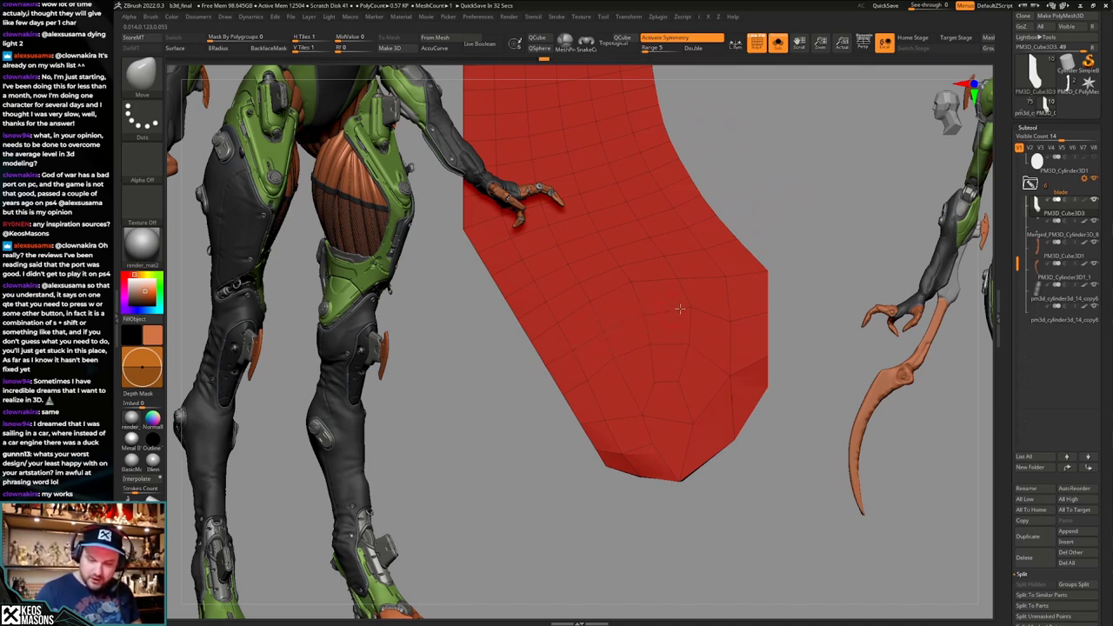
pyautogui.moveTo(618, 370); pyautogui.dragTo(647, 367)
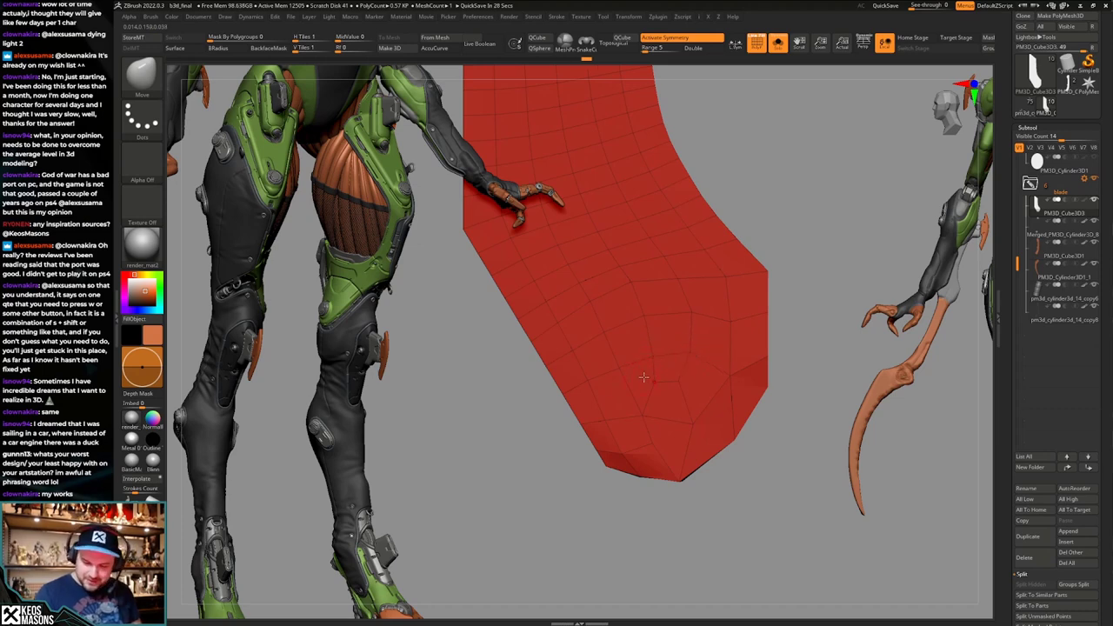
pyautogui.moveTo(674, 384); pyautogui.dragTo(653, 386)
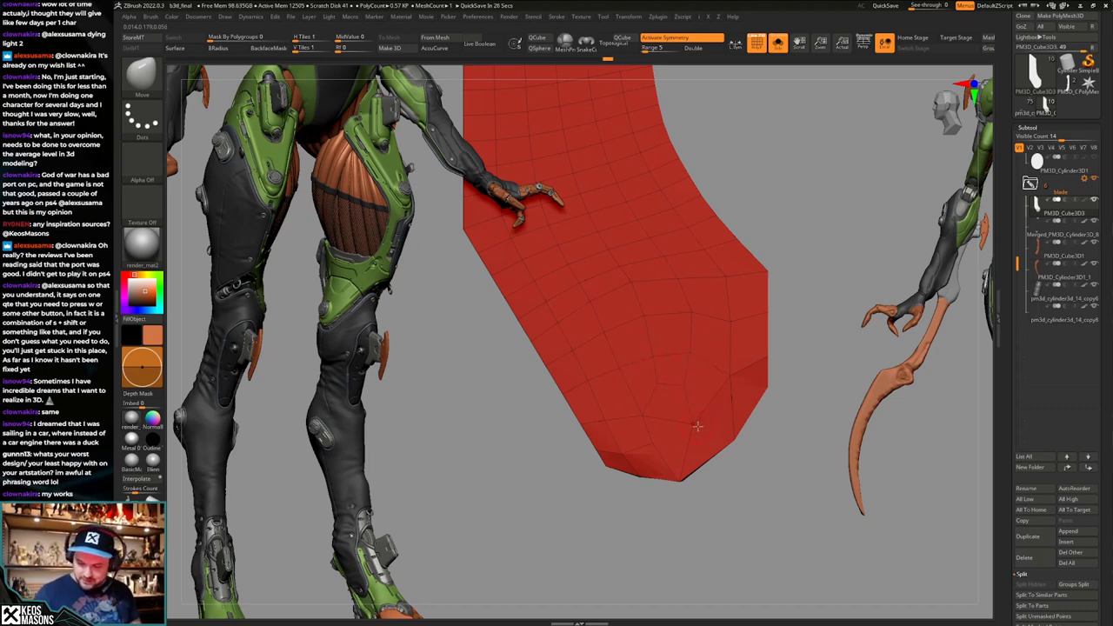
# Compare the plate with its neighbouring parts, and adjust the corner points along its lower tip.
pyautogui.keyDown('alt'); pyautogui.moveTo(697, 426); pyautogui.dragTo(675, 430, button='right'); pyautogui.keyUp('alt')
pyautogui.hotkey('alt', 's')
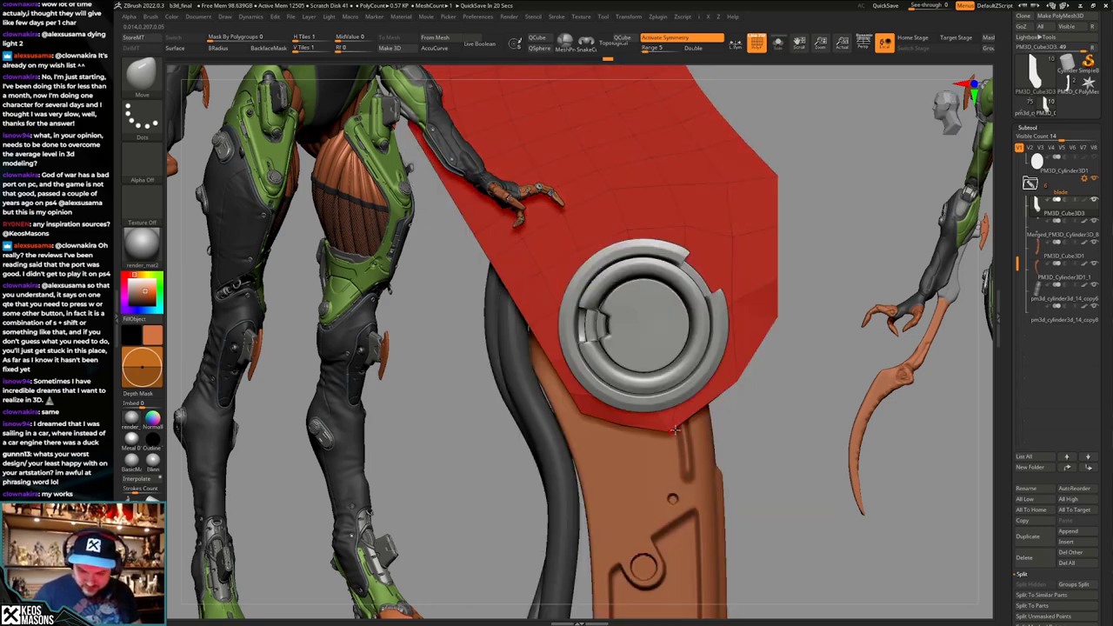
pyautogui.hotkey('shift', 't')
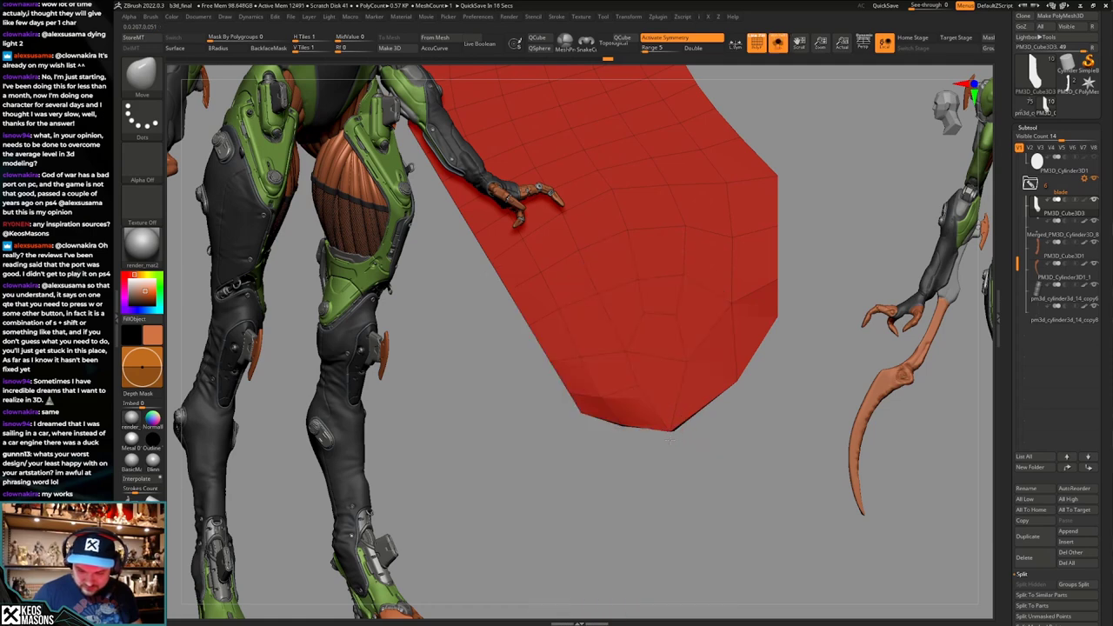
pyautogui.keyDown('ctrl'); pyautogui.moveTo(675, 430); pyautogui.dragTo(690, 498, button='right'); pyautogui.keyUp('ctrl')
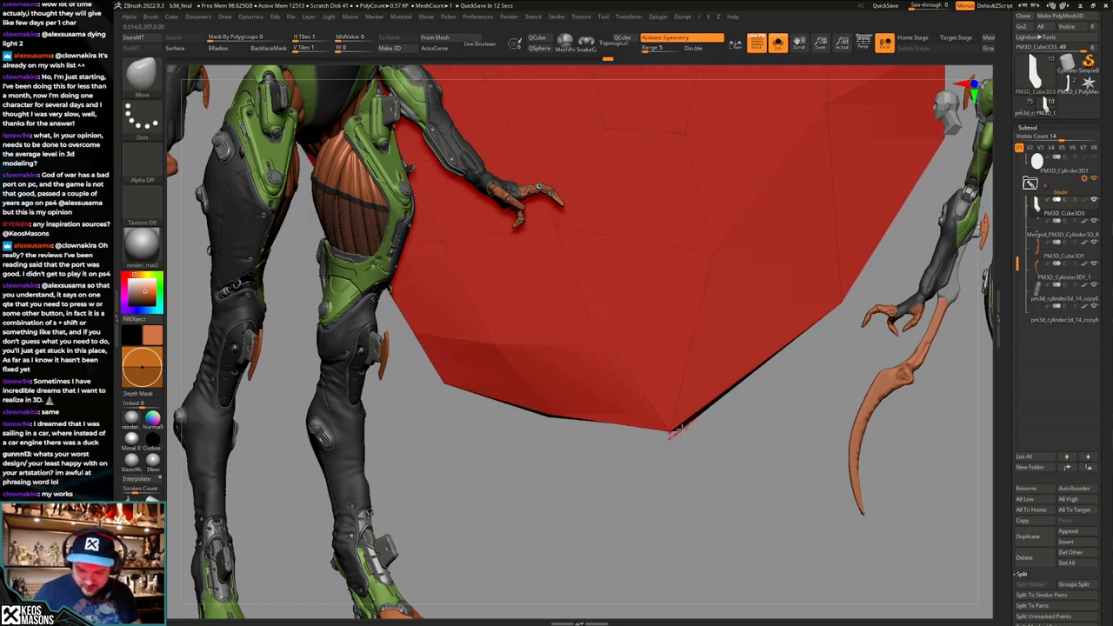
pyautogui.moveTo(677, 426); pyautogui.dragTo(670, 430)
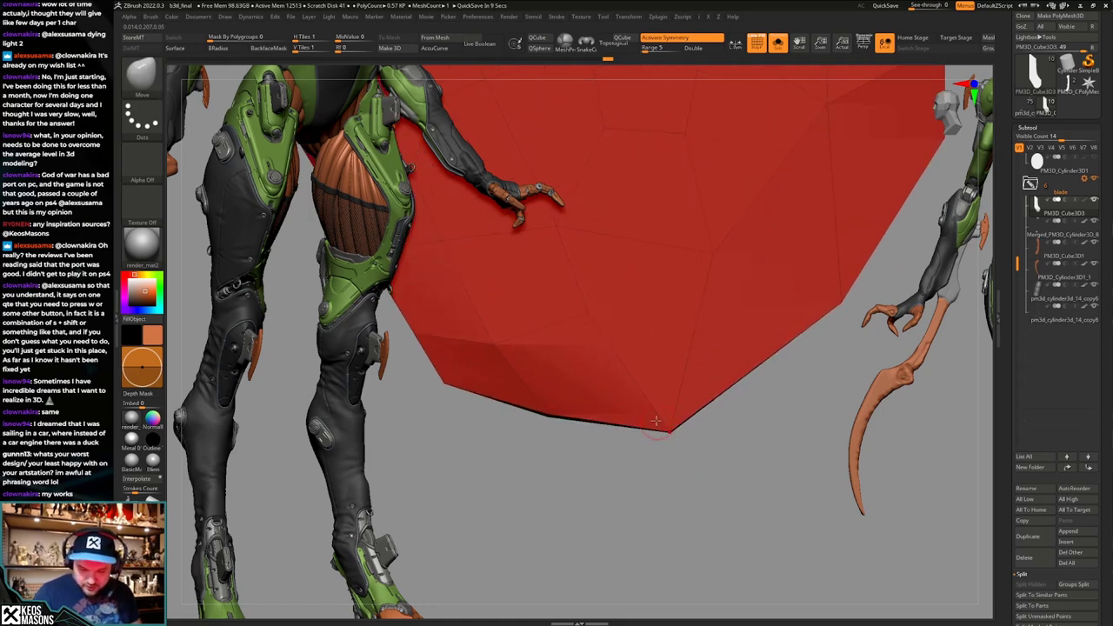
pyautogui.moveTo(546, 417); pyautogui.dragTo(547, 423)
pyautogui.moveTo(546, 422)
pyautogui.mouseDown(button='right')
pyautogui.moveTo(551, 377)
pyautogui.moveTo(597, 357)
pyautogui.mouseUp(button='right')
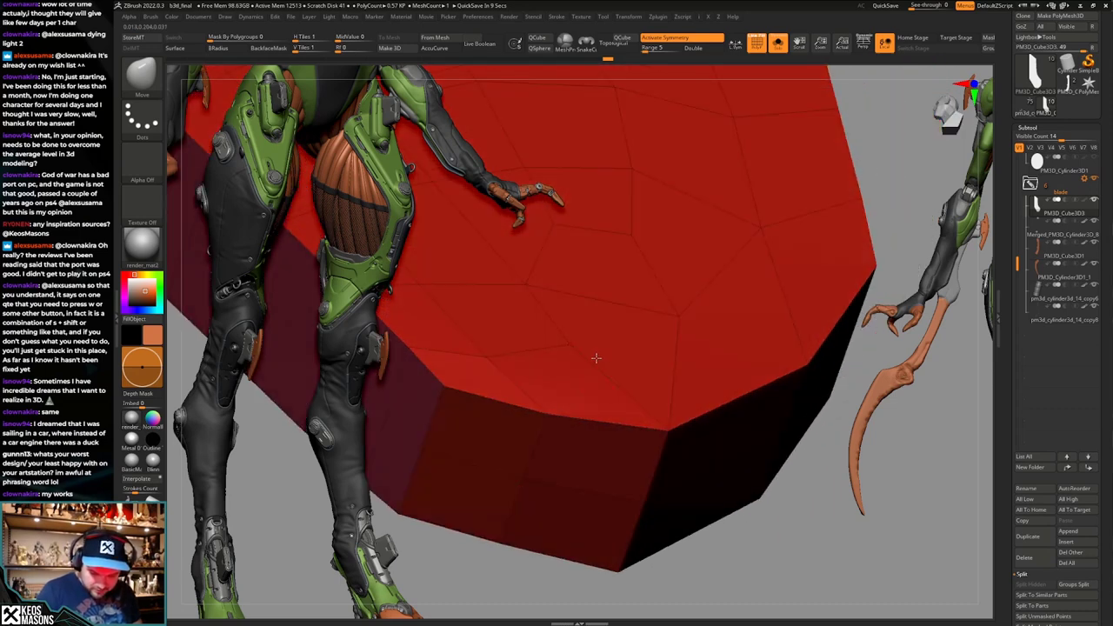
# Examine the plate's edge flow and thickness from oblique and front angles, cancelling the automatic save.
pyautogui.moveTo(597, 425)
pyautogui.keyDown('ctrl'); pyautogui.mouseDown(button='right')
pyautogui.moveTo(577, 275)
pyautogui.moveTo(587, 348)
pyautogui.mouseUp(button='right'); pyautogui.keyUp('ctrl')
pyautogui.hotkey('shift', 'f')
pyautogui.keyDown('ctrl'); pyautogui.moveTo(643, 439); pyautogui.dragTo(680, 445, button='right'); pyautogui.keyUp('ctrl')
pyautogui.moveTo(680, 445)
pyautogui.keyDown('ctrl'); pyautogui.mouseDown(button='right')
pyautogui.moveTo(683, 415)
pyautogui.moveTo(687, 445)
pyautogui.moveTo(700, 414)
pyautogui.moveTo(698, 433)
pyautogui.mouseUp(button='right'); pyautogui.keyUp('ctrl')
pyautogui.hotkey('shift', 'f')
pyautogui.moveTo(698, 433)
pyautogui.keyDown('alt'); pyautogui.mouseDown(button='right')
pyautogui.moveTo(691, 468)
pyautogui.moveTo(687, 442)
pyautogui.mouseUp(button='right'); pyautogui.keyUp('alt')
pyautogui.moveTo(687, 442); pyautogui.dragTo(732, 382, button='right')
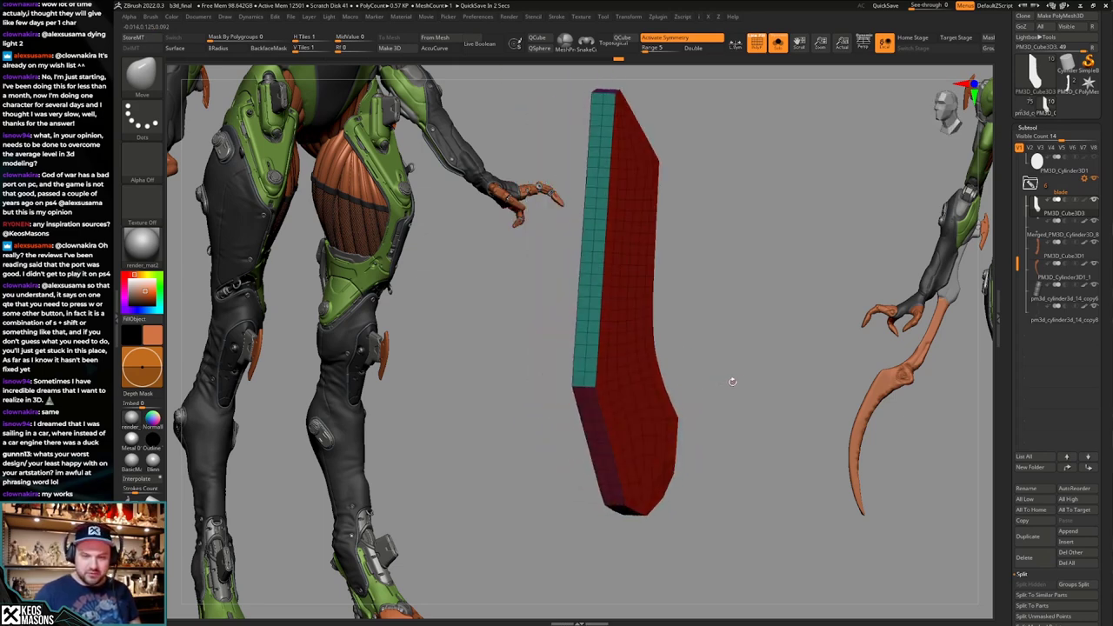
pyautogui.press('Escape')
pyautogui.hotkey('shift', 'f')
pyautogui.moveTo(710, 406)
pyautogui.keyDown('shift'); pyautogui.mouseDown(button='right')
pyautogui.moveTo(696, 402)
pyautogui.moveTo(693, 418)
pyautogui.moveTo(699, 373)
pyautogui.moveTo(689, 393)
pyautogui.mouseUp(button='right'); pyautogui.keyUp('shift')
pyautogui.hotkey('shift', 'f')
# Delete the badly shaped polygons at the plate's lower tip with the ZModeler brush.
pyautogui.press('b')
pyautogui.press('z')
pyautogui.press('m')
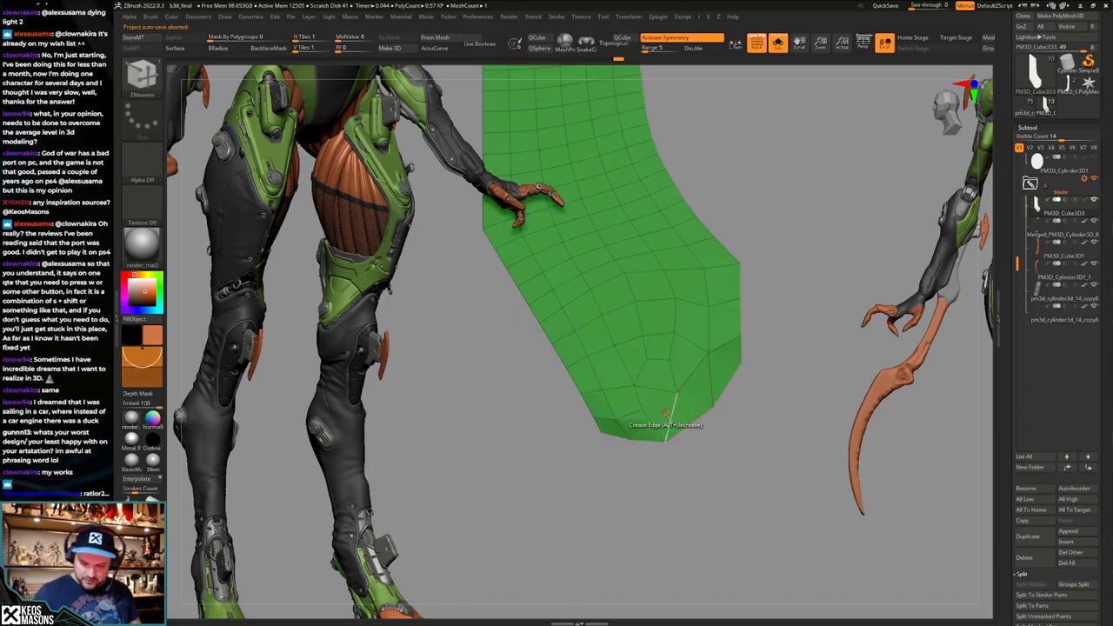
pyautogui.press('space')
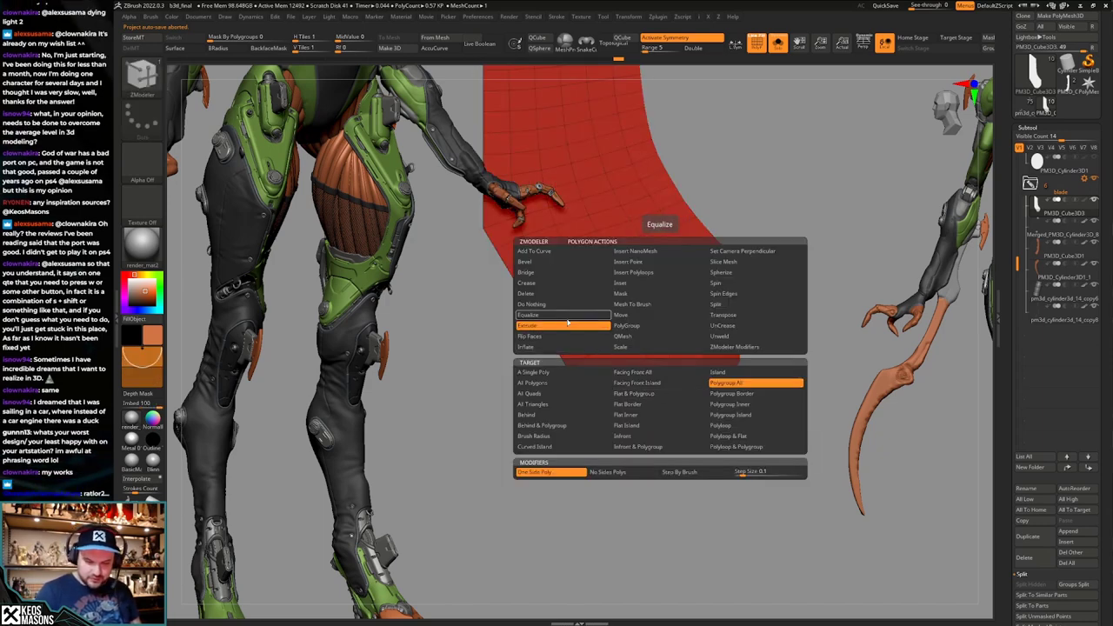
pyautogui.click(528, 293)
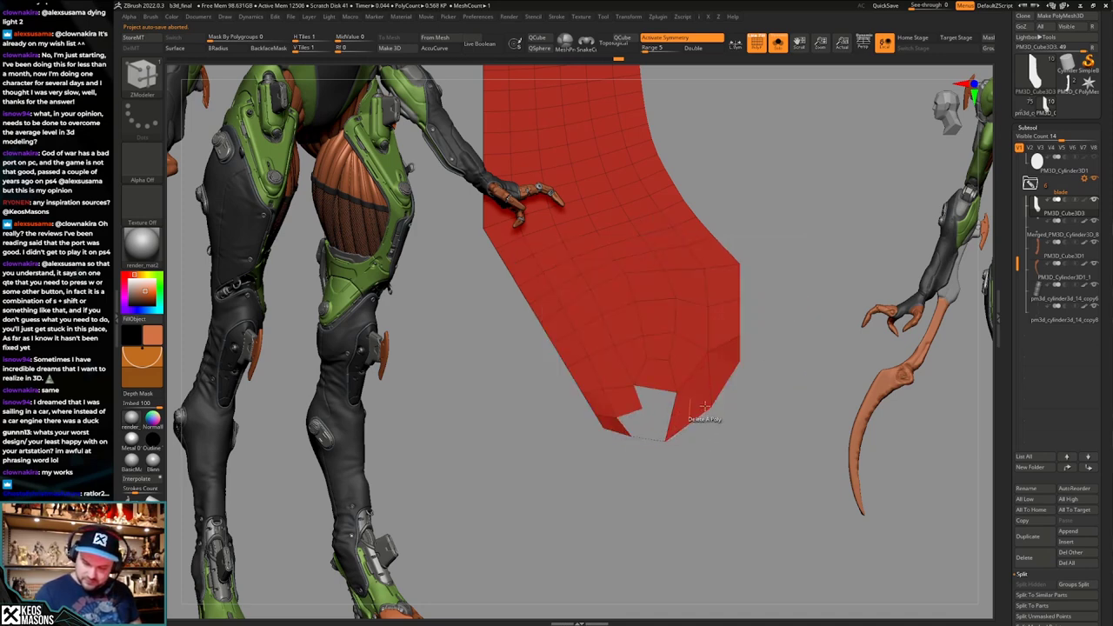
pyautogui.click(624, 401)
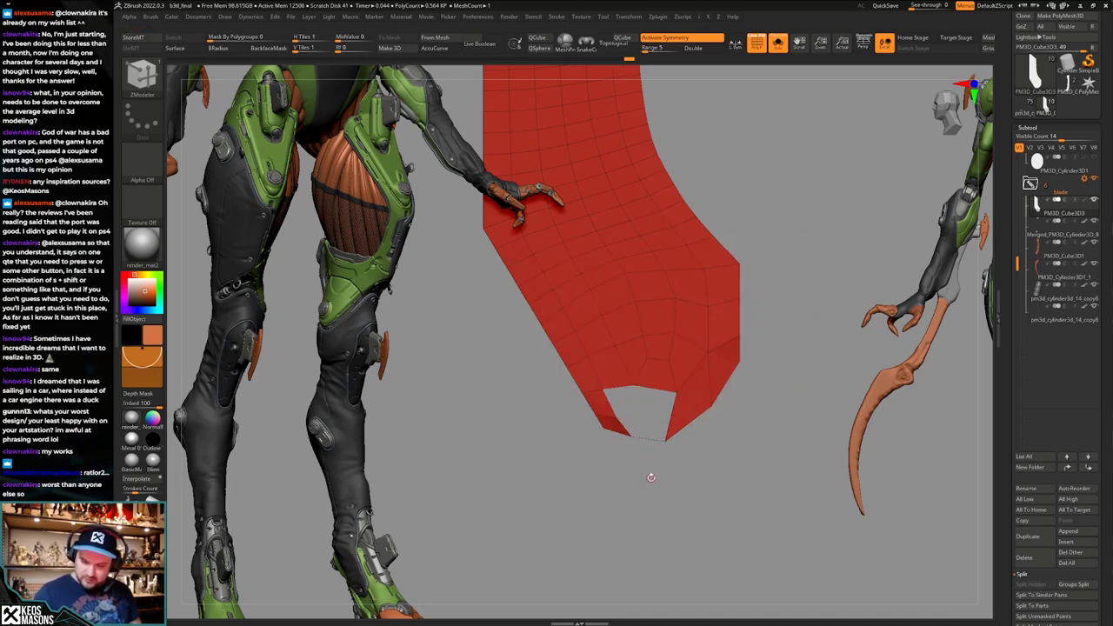
# Close the hole at the plate's lower tip by bridging its opposite edges with ZModeler's Two Edges option.
pyautogui.moveTo(646, 480); pyautogui.dragTo(655, 418)
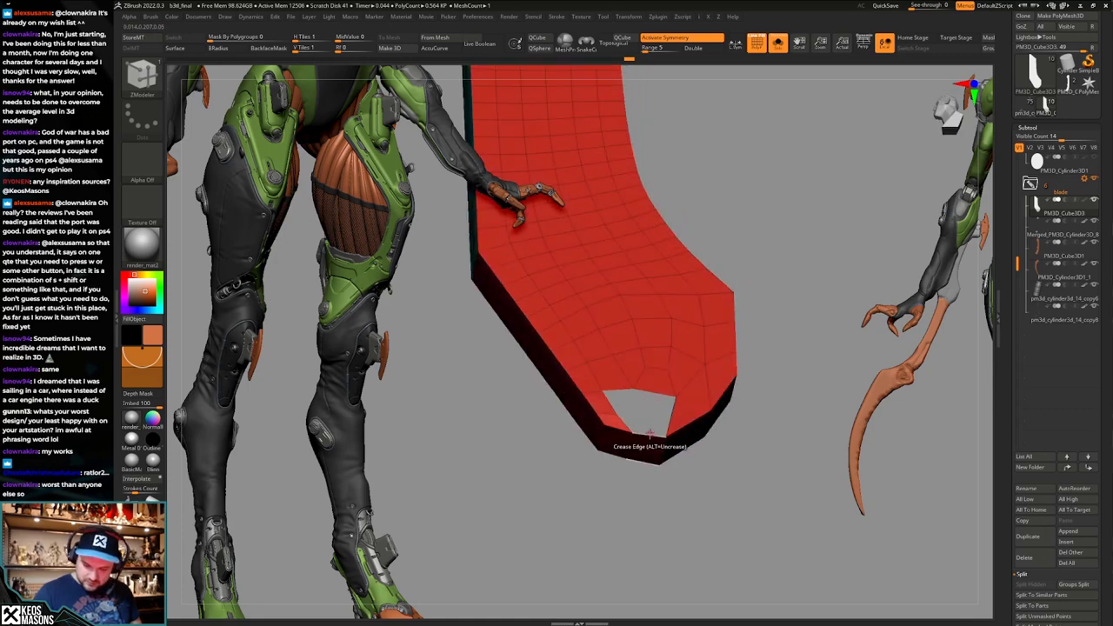
pyautogui.press('space')
pyautogui.click(546, 358)
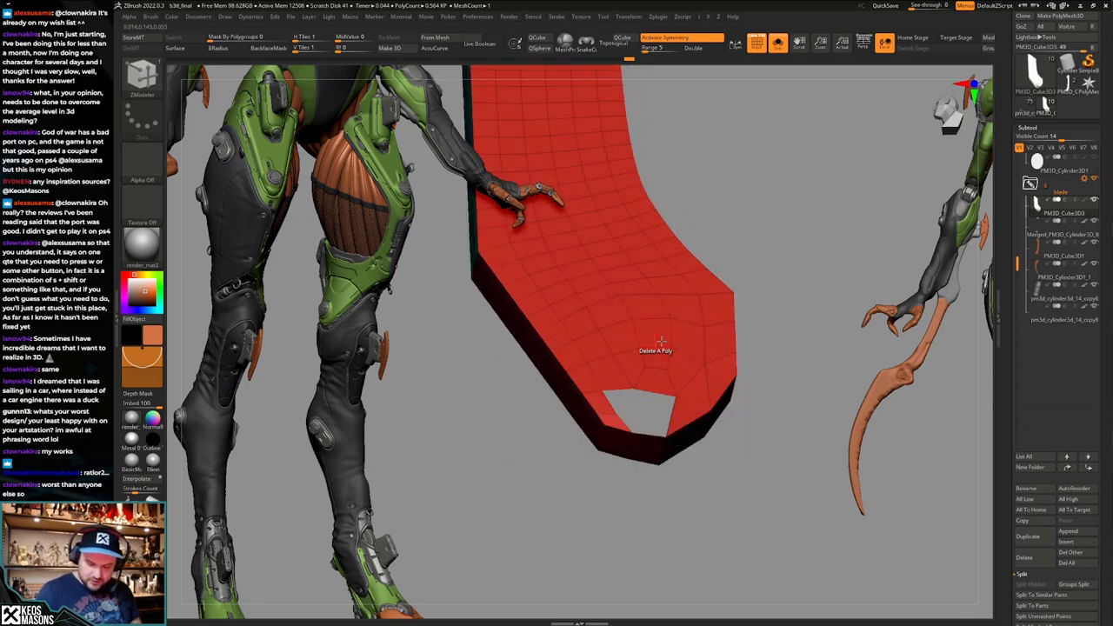
pyautogui.hotkey('ctrl', 'z')
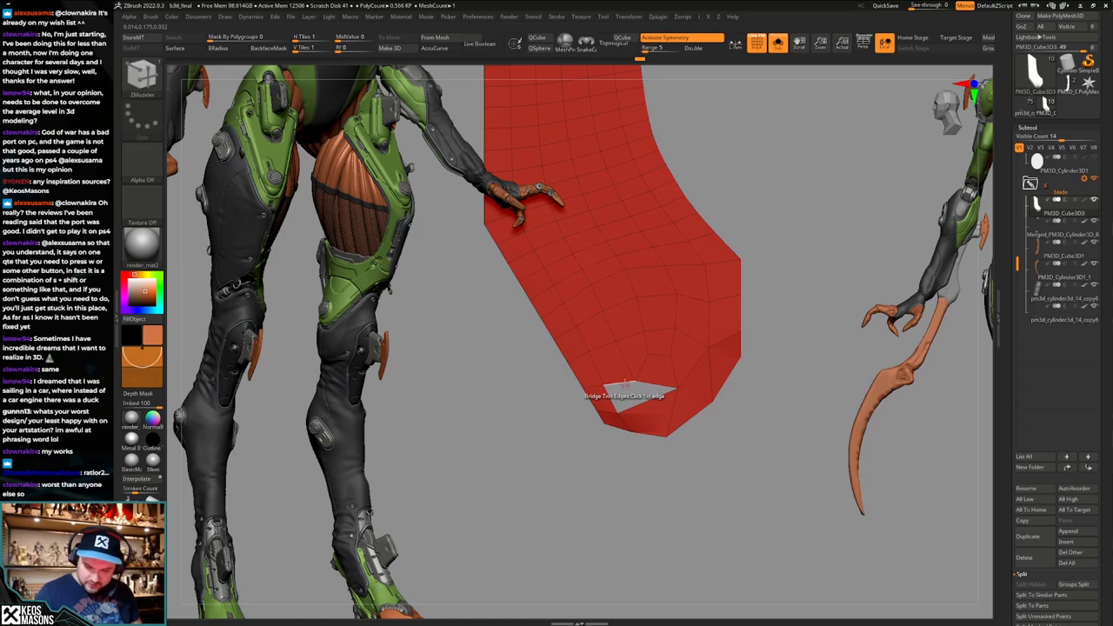
# Move and smooth the points around the rebuilt lower tip with the Move brush to even out the mesh.
pyautogui.press('b')
pyautogui.press('m')
pyautogui.press('v')
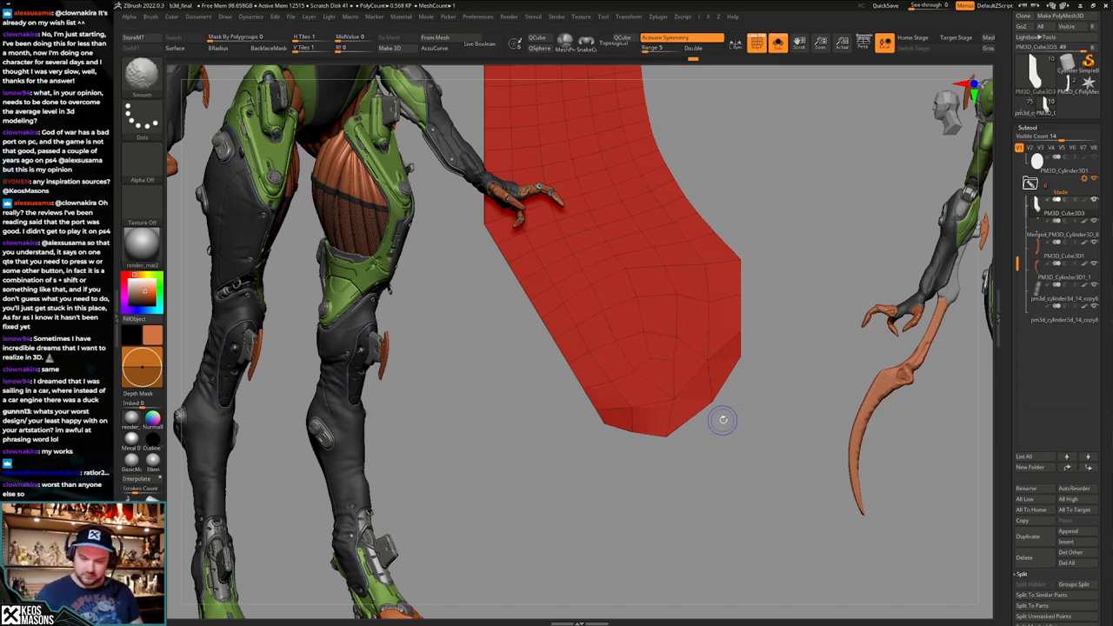
pyautogui.keyDown('alt'); pyautogui.moveTo(722, 420); pyautogui.dragTo(714, 453); pyautogui.keyUp('alt')
pyautogui.hotkey('shift', 'f')
pyautogui.hotkey('shift', 'f')
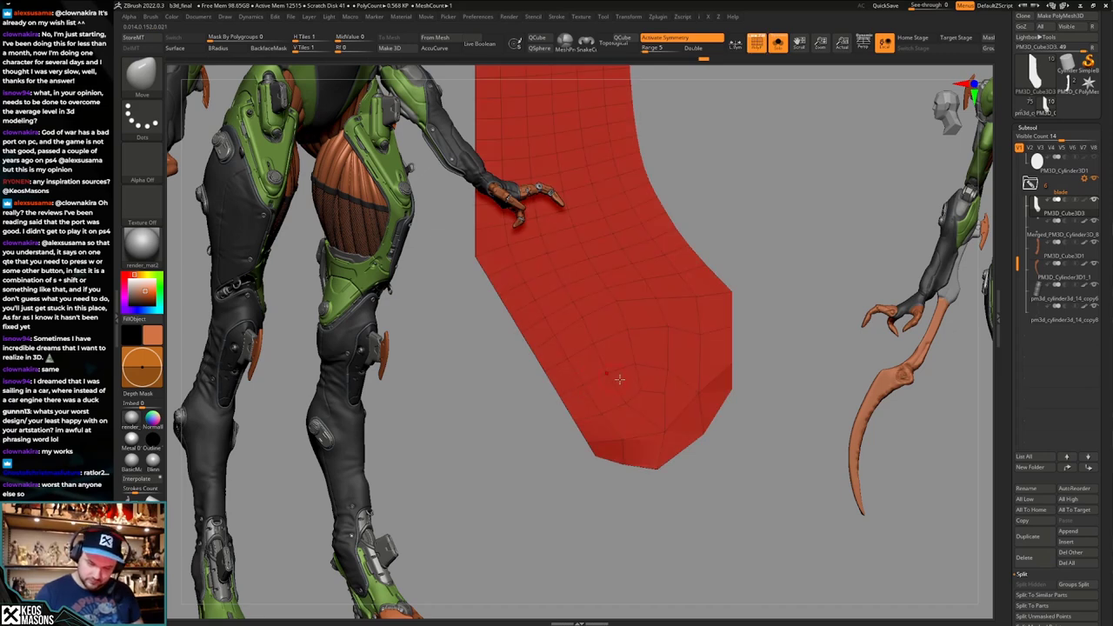
pyautogui.moveTo(735, 396)
pyautogui.keyDown('alt'); pyautogui.mouseDown()
pyautogui.moveTo(715, 340)
pyautogui.moveTo(703, 385)
pyautogui.mouseUp(); pyautogui.keyUp('alt')
pyautogui.hotkey('shift', 'f')
pyautogui.hotkey('shift', 'f')
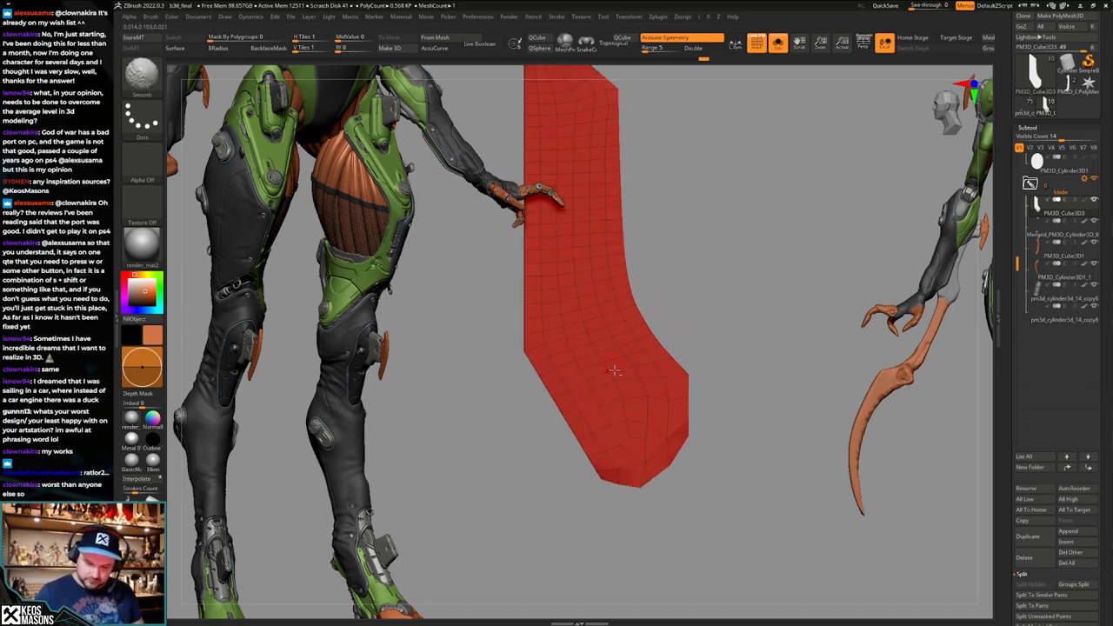
pyautogui.keyDown('ctrl'); pyautogui.moveTo(614, 370); pyautogui.dragTo(618, 393, button='right'); pyautogui.keyUp('ctrl')
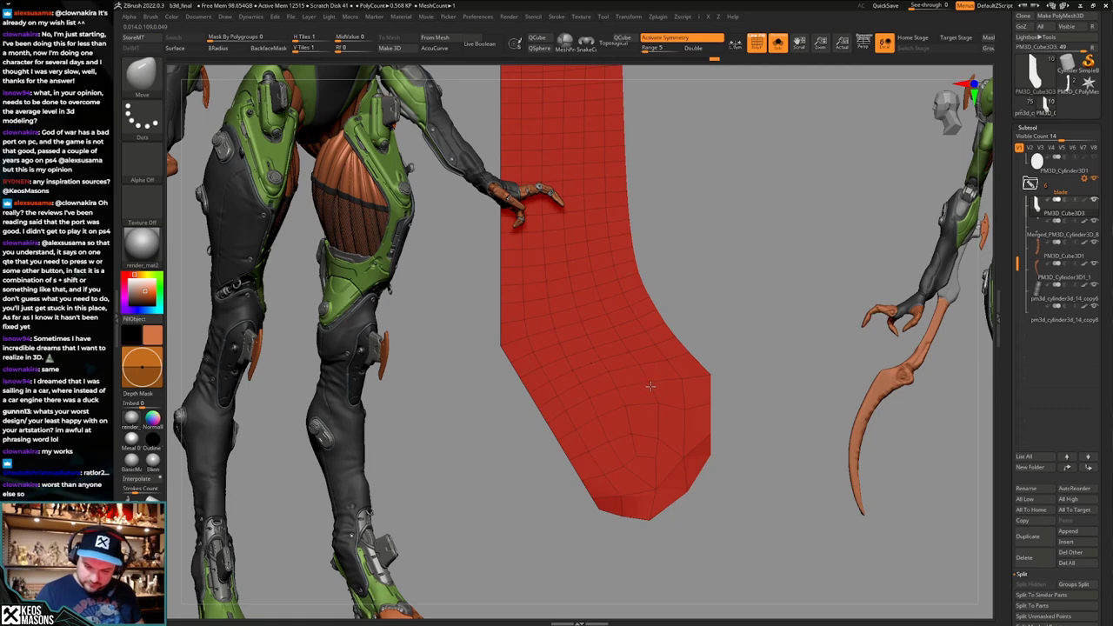
pyautogui.moveTo(658, 406)
pyautogui.keyDown('alt'); pyautogui.mouseDown()
pyautogui.moveTo(737, 388)
pyautogui.moveTo(718, 402)
pyautogui.moveTo(681, 418)
pyautogui.moveTo(718, 370)
pyautogui.moveTo(720, 404)
pyautogui.mouseUp(); pyautogui.keyUp('alt')
pyautogui.hotkey('shift', 'f')
pyautogui.hotkey('shift', 'f')
pyautogui.hotkey('shift', 'f')
pyautogui.press('space')
pyautogui.click(733, 367)
pyautogui.keyDown('alt'); pyautogui.moveTo(667, 438); pyautogui.dragTo(663, 437, button='right'); pyautogui.keyUp('alt')
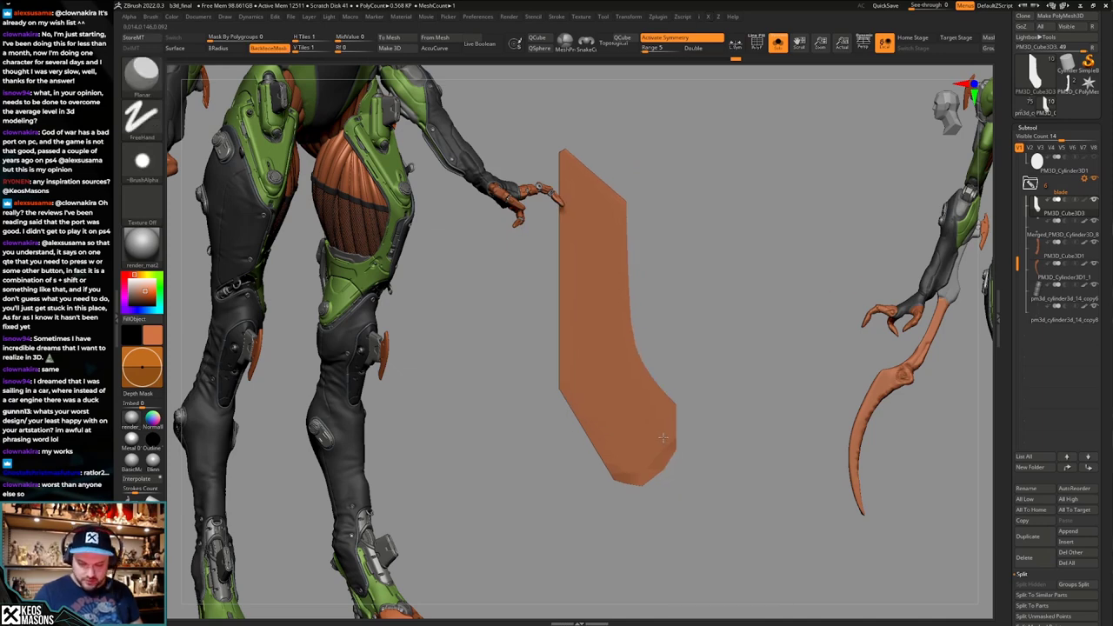
pyautogui.hotkey('shift', 'f')
pyautogui.keyDown('alt'); pyautogui.moveTo(663, 438); pyautogui.dragTo(683, 394); pyautogui.keyUp('alt')
pyautogui.hotkey('shift', 'f')
pyautogui.hotkey('shift', 'f')
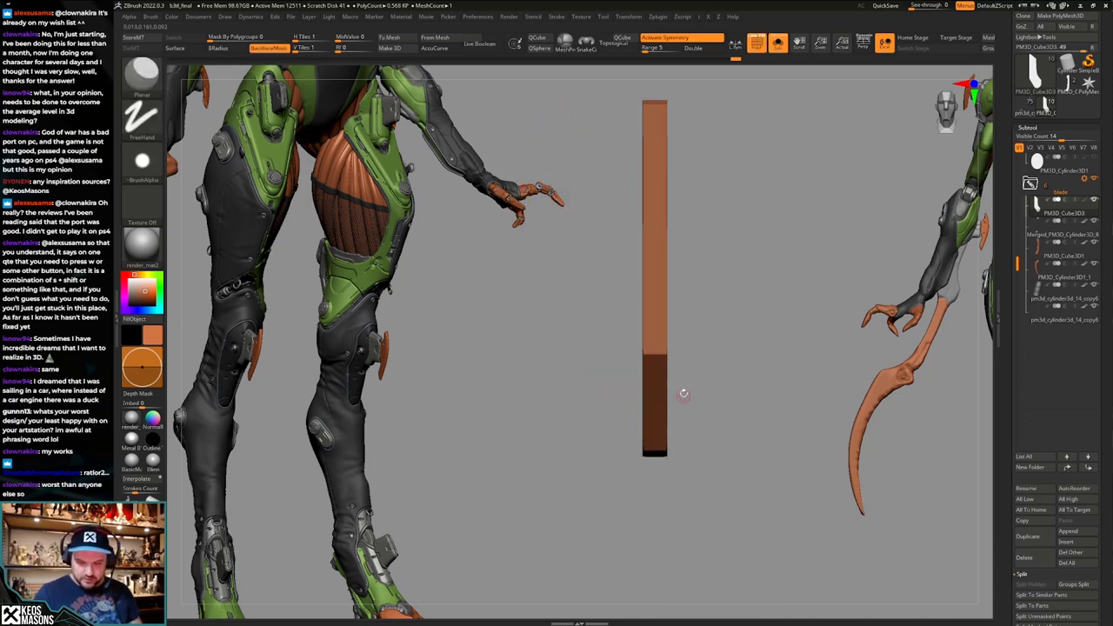
# Remove the middle edge loop running along the plate's narrow sides with the ZModeler brush.
pyautogui.hotkey('shift', 'f')
pyautogui.press('b')
pyautogui.press('z')
pyautogui.press('m')
pyautogui.moveTo(753, 363); pyautogui.dragTo(720, 372)
pyautogui.moveTo(610, 358); pyautogui.dragTo(647, 347)
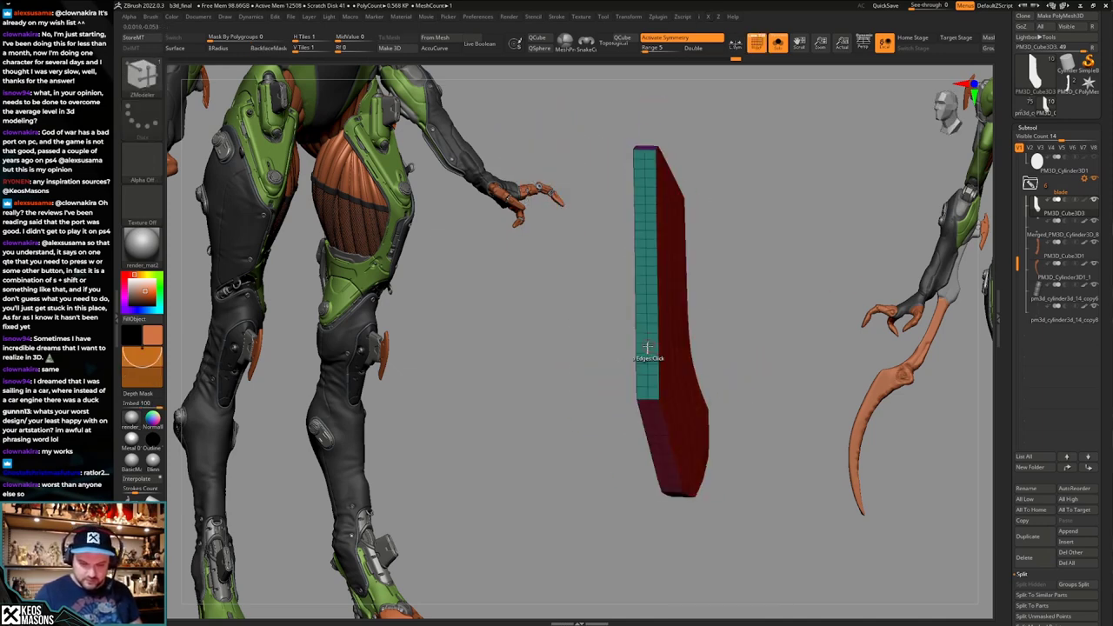
pyautogui.press('space')
pyautogui.click(639, 339)
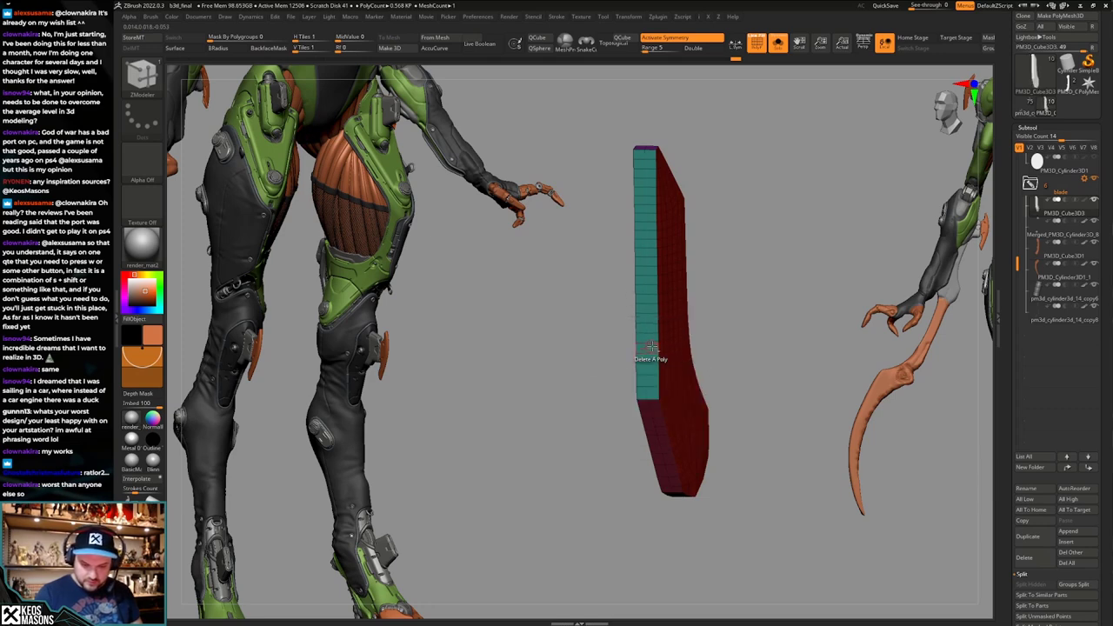
pyautogui.moveTo(775, 373); pyautogui.dragTo(745, 370)
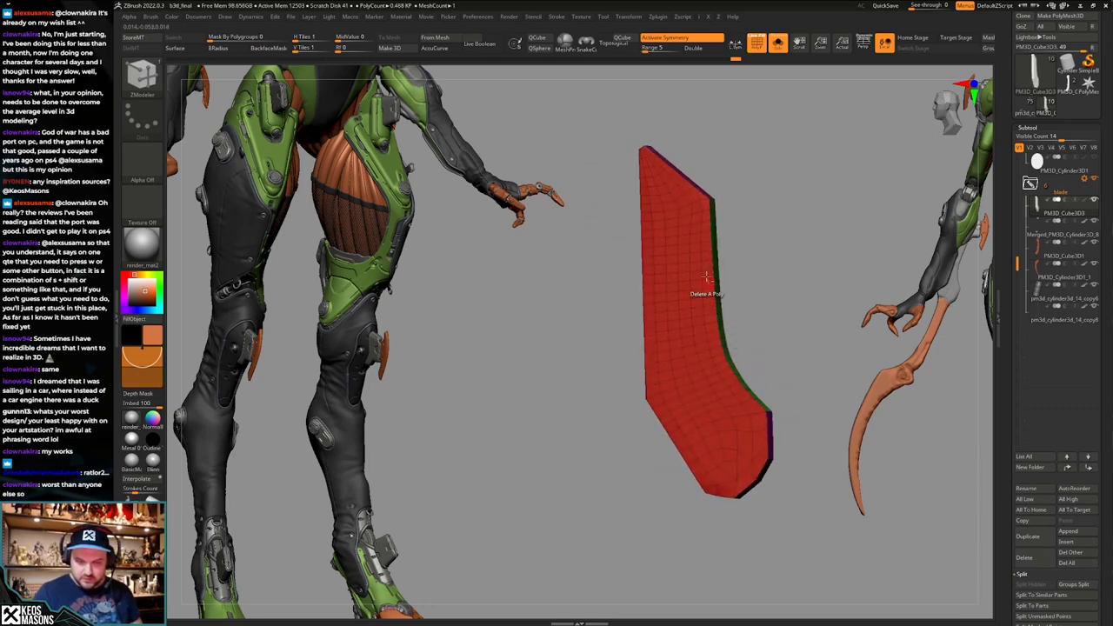
pyautogui.keyDown('alt'); pyautogui.moveTo(696, 205); pyautogui.dragTo(689, 252, button='right'); pyautogui.keyUp('alt')
pyautogui.keyDown('ctrl'); pyautogui.moveTo(688, 252); pyautogui.dragTo(700, 278, button='right'); pyautogui.keyUp('ctrl')
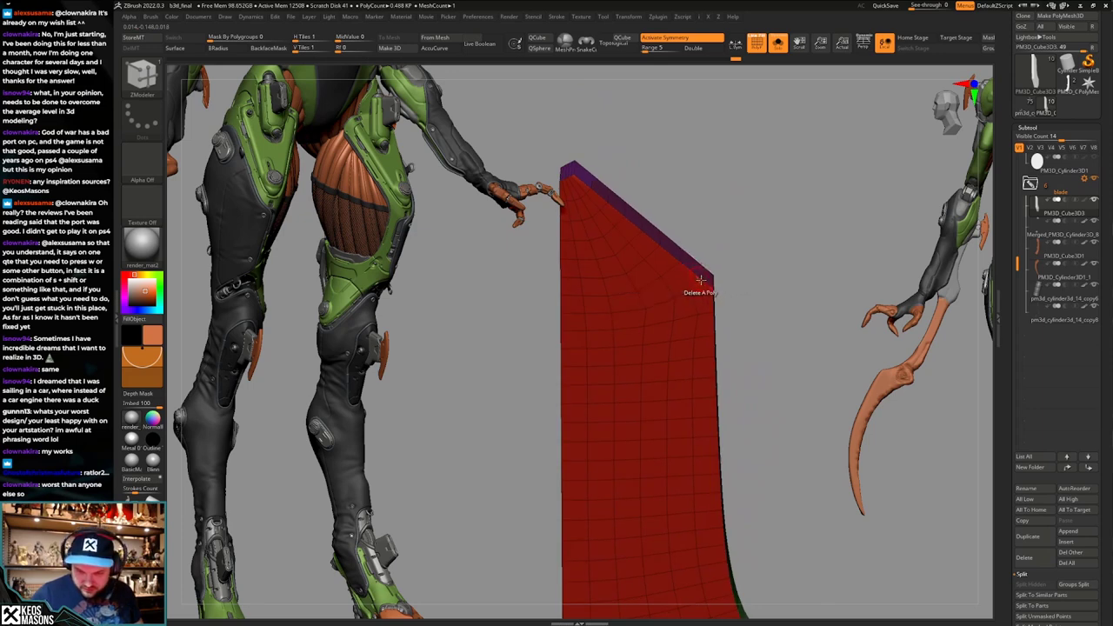
pyautogui.hotkey('ctrl', 'z')
pyautogui.hotkey('ctrl', 'z')
pyautogui.hotkey('ctrl', 'z')
pyautogui.hotkey('ctrl', 'z')
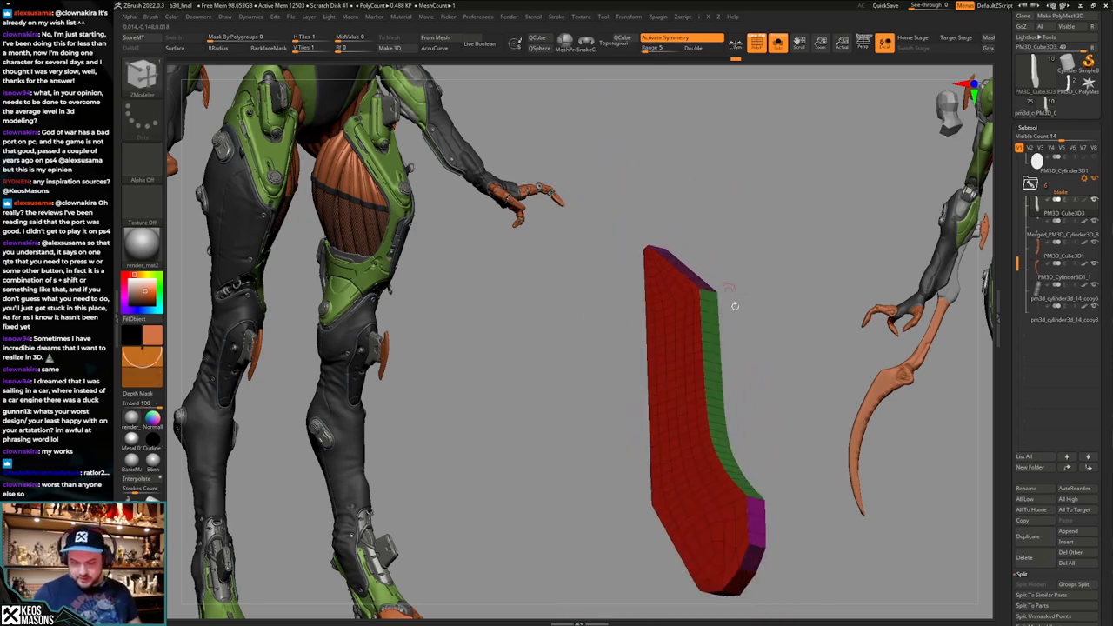
pyautogui.hotkey('ctrl', 'z')
pyautogui.hotkey('ctrl', 'z')
pyautogui.hotkey('ctrl', 'z')
pyautogui.hotkey('ctrl', 'z')
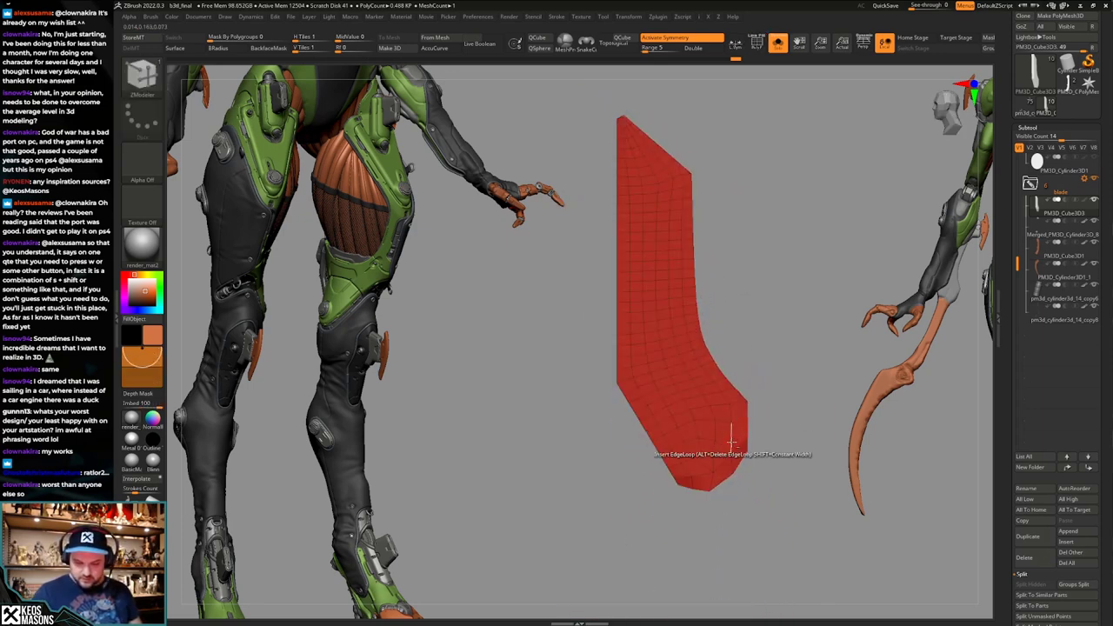
# Bring back the rest of the blade assembly and adjust the plate's lower end around the round joint with the Move brush.
pyautogui.moveTo(708, 110)
pyautogui.keyDown('ctrl'); pyautogui.keyDown('shift'); pyautogui.mouseDown()
pyautogui.moveTo(710, 544)
pyautogui.moveTo(720, 551)
pyautogui.mouseUp(); pyautogui.keyUp('shift'); pyautogui.keyUp('ctrl')
pyautogui.moveTo(753, 509)
pyautogui.keyDown('shift'); pyautogui.mouseDown()
pyautogui.moveTo(713, 429)
pyautogui.moveTo(732, 426)
pyautogui.moveTo(727, 441)
pyautogui.mouseUp(); pyautogui.keyUp('shift')
pyautogui.hotkey('alt', 'shift', 's')
pyautogui.hotkey('shift', 'f')
pyautogui.press('space')
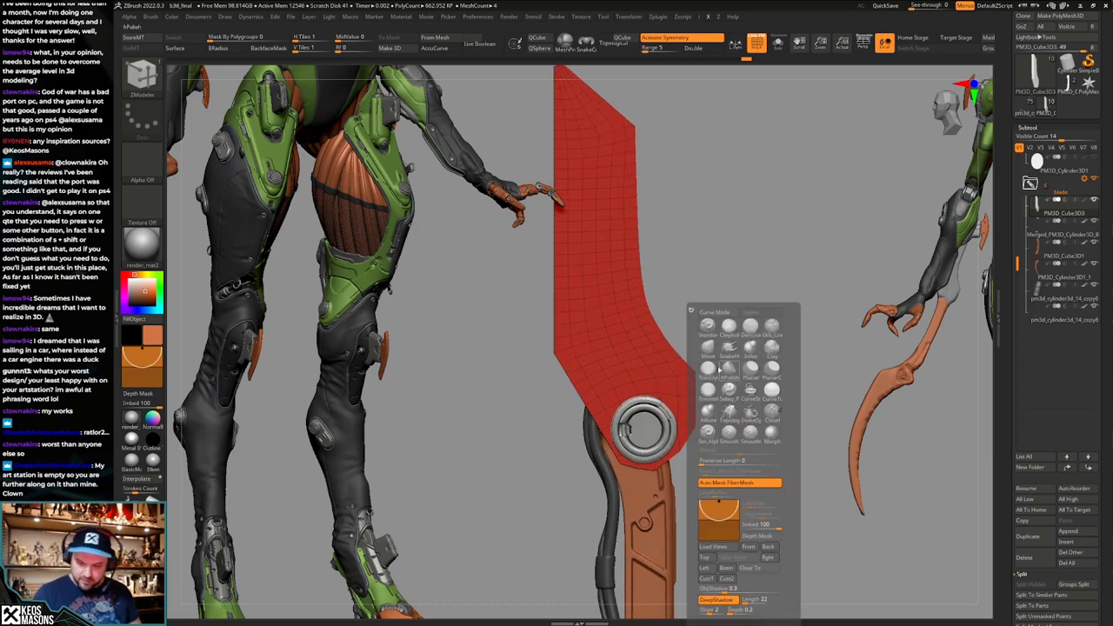
pyautogui.click(776, 346)
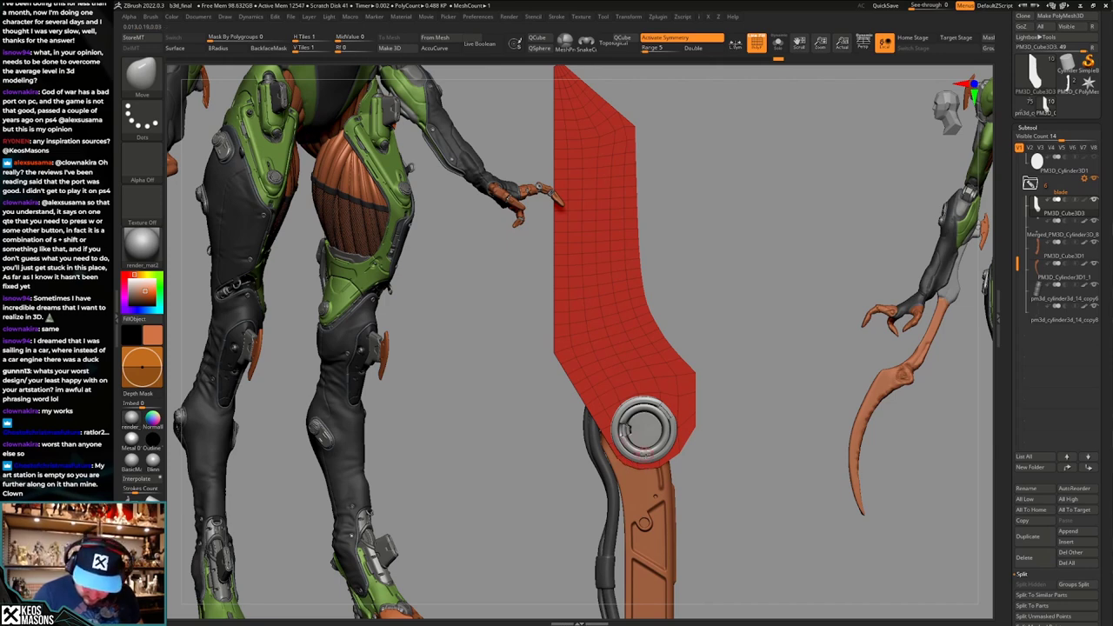
pyautogui.keyDown('alt'); pyautogui.moveTo(715, 465); pyautogui.dragTo(719, 361); pyautogui.keyUp('alt')
pyautogui.hotkey('shift', 'f')
pyautogui.moveTo(730, 408); pyautogui.dragTo(682, 415)
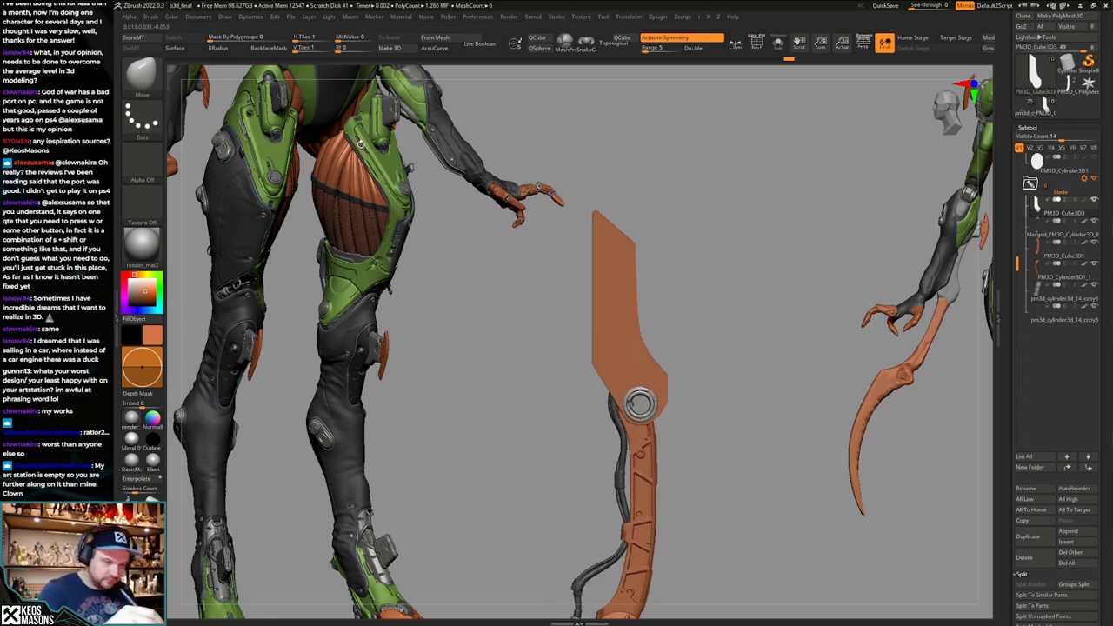
# Recolor the plate grey and assign it the Metal 01 material.
pyautogui.press('c')
pyautogui.keyDown('alt'); pyautogui.moveTo(714, 527); pyautogui.dragTo(724, 474); pyautogui.keyUp('alt')
pyautogui.press('space')
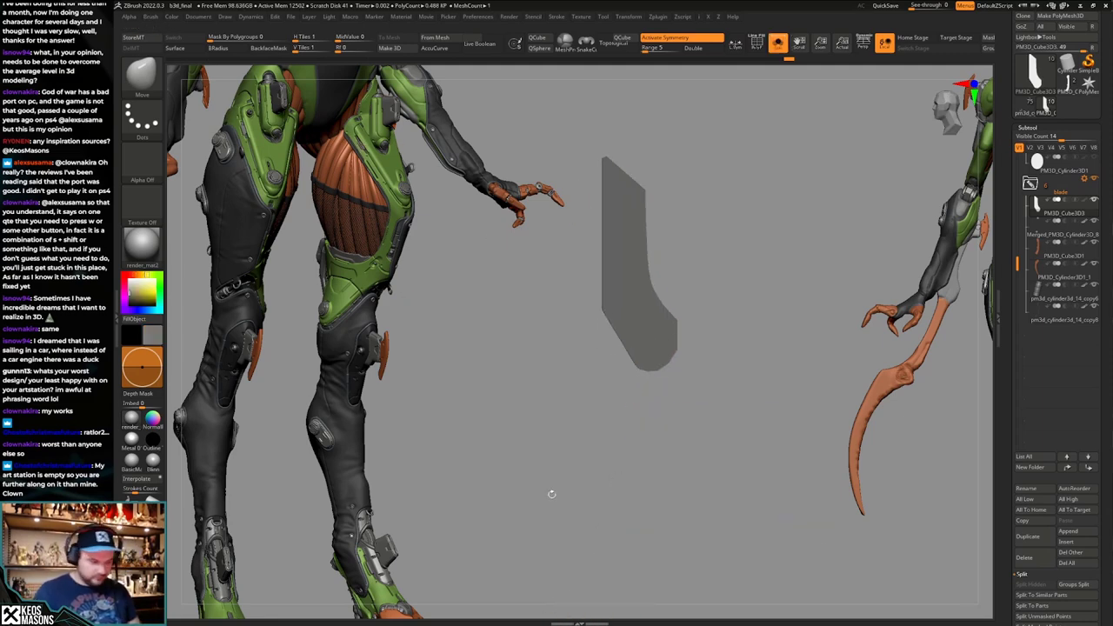
pyautogui.click(133, 443)
pyautogui.moveTo(758, 409)
pyautogui.keyDown('alt'); pyautogui.mouseDown()
pyautogui.moveTo(740, 469)
pyautogui.moveTo(749, 427)
pyautogui.moveTo(748, 465)
pyautogui.moveTo(763, 418)
pyautogui.moveTo(726, 433)
pyautogui.moveTo(761, 427)
pyautogui.moveTo(730, 398)
pyautogui.moveTo(723, 414)
pyautogui.moveTo(733, 440)
pyautogui.moveTo(710, 432)
pyautogui.moveTo(687, 466)
pyautogui.moveTo(687, 407)
pyautogui.moveTo(666, 438)
pyautogui.mouseUp(); pyautogui.keyUp('alt')
pyautogui.hotkey('alt', 's')
pyautogui.hotkey('shift', 'f')
pyautogui.hotkey('shift', 'f')
pyautogui.hotkey('shift', 'f')
pyautogui.press('space')
pyautogui.click(756, 517)
pyautogui.hotkey('shift', 'f')
pyautogui.hotkey('shift', 'f')
pyautogui.hotkey('shift', 'f')
# Isolate the plate and crease its border edge loops using ZModeler's Crease action with the EdgeLoop Partial target.
pyautogui.hotkey('alt', 's')
pyautogui.hotkey('shift', 'f')
pyautogui.hotkey('shift', 'f')
pyautogui.press('b')
pyautogui.press('z')
pyautogui.press('m')
pyautogui.hotkey('shift', 'f')
pyautogui.press('space')
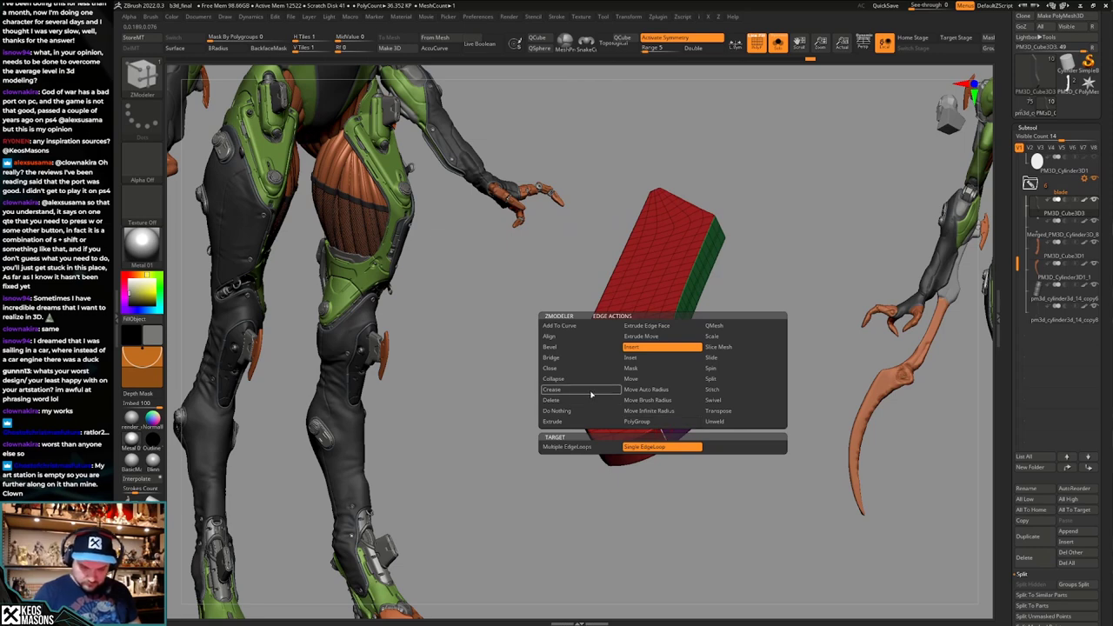
pyautogui.click(591, 394)
pyautogui.click(663, 447)
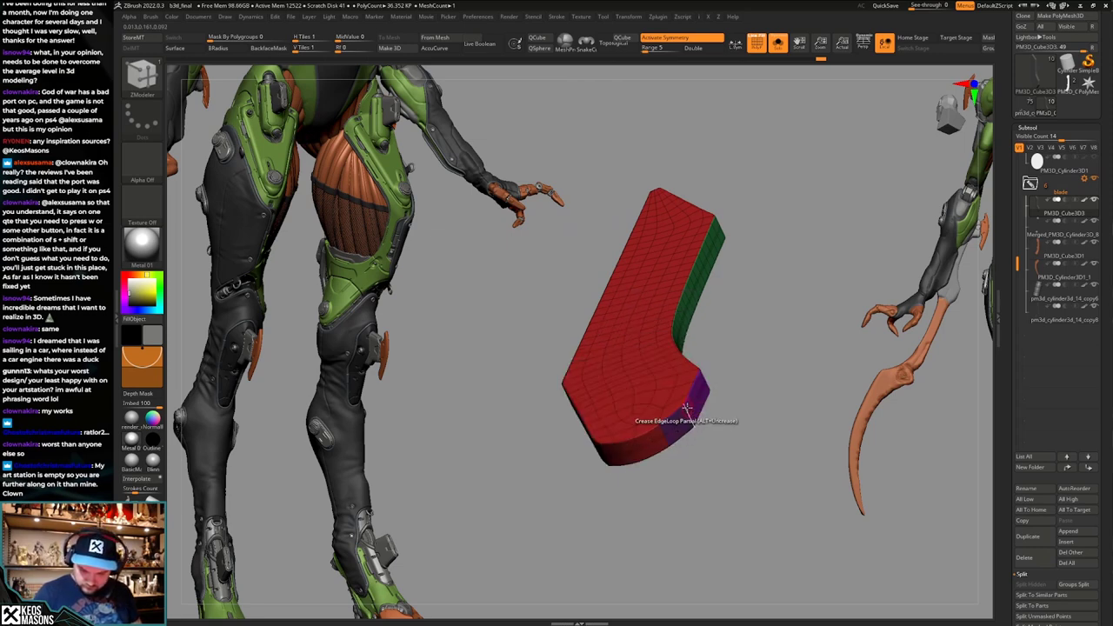
pyautogui.hotkey('shift', 'f')
pyautogui.keyDown('shift'); pyautogui.moveTo(730, 425); pyautogui.dragTo(771, 407); pyautogui.keyUp('shift')
pyautogui.keyDown('alt'); pyautogui.moveTo(758, 447); pyautogui.dragTo(678, 476); pyautogui.keyUp('alt')
pyautogui.hotkey('shift', 'f')
# Smooth the plate with subdivision and show it with the rest of the blade assembly in side view.
pyautogui.moveTo(664, 405); pyautogui.dragTo(652, 448, button='right')
pyautogui.hotkey('ctrl', 'd')
pyautogui.hotkey('ctrl', 'd')
pyautogui.hotkey('ctrl', 'd')
pyautogui.hotkey('shift', 'f')
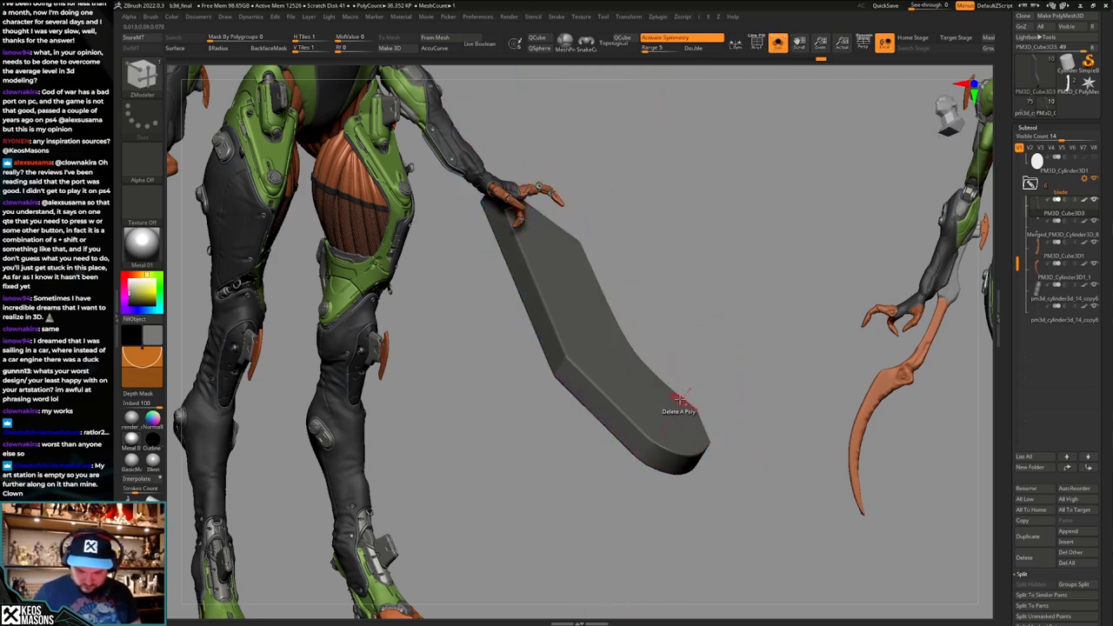
pyautogui.moveTo(675, 405); pyautogui.dragTo(674, 426, button='right')
pyautogui.moveTo(674, 426)
pyautogui.keyDown('alt'); pyautogui.mouseDown(button='right')
pyautogui.moveTo(669, 391)
pyautogui.moveTo(657, 428)
pyautogui.mouseUp(button='right'); pyautogui.keyUp('alt')
pyautogui.keyDown('shift'); pyautogui.moveTo(740, 390); pyautogui.dragTo(742, 414); pyautogui.keyUp('shift')
pyautogui.hotkey('alt', 's')
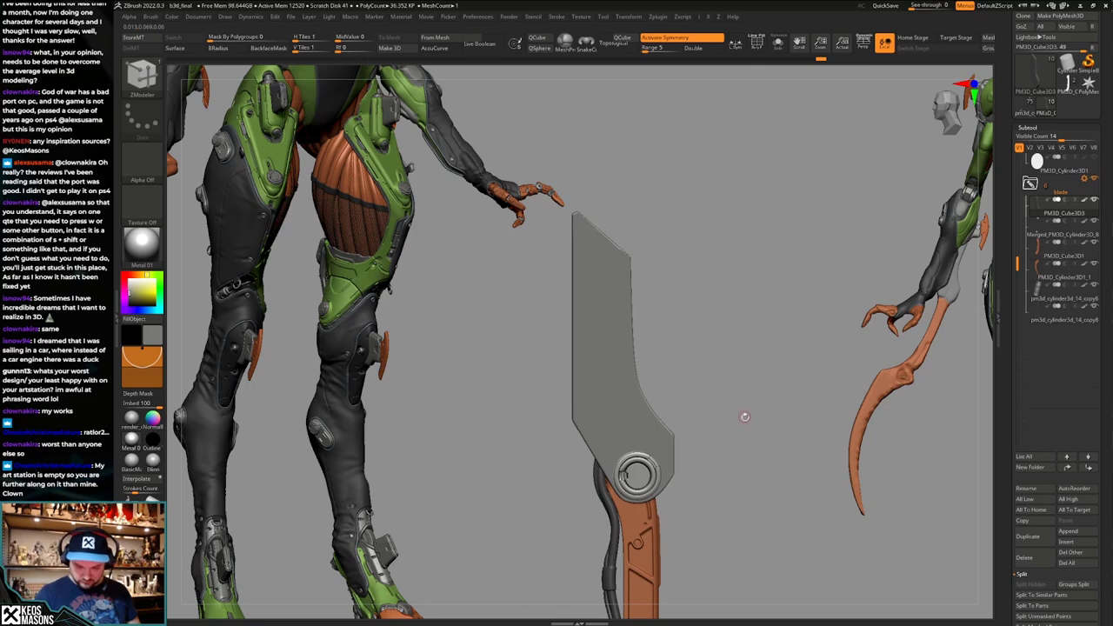
# Switch to the Move brush and refine the plate's lower outline around the round joint.
pyautogui.hotkey('shift', 'f')
pyautogui.moveTo(746, 444)
pyautogui.keyDown('alt'); pyautogui.mouseDown(button='right')
pyautogui.moveTo(749, 425)
pyautogui.moveTo(798, 424)
pyautogui.moveTo(700, 401)
pyautogui.moveTo(787, 389)
pyautogui.mouseUp(button='right'); pyautogui.keyUp('alt')
pyautogui.hotkey('shift', 'f')
pyautogui.hotkey('shift', 'f')
pyautogui.press('space')
pyautogui.click(621, 346)
pyautogui.keyDown('alt'); pyautogui.moveTo(788, 388); pyautogui.dragTo(749, 384, button='right'); pyautogui.keyUp('alt')
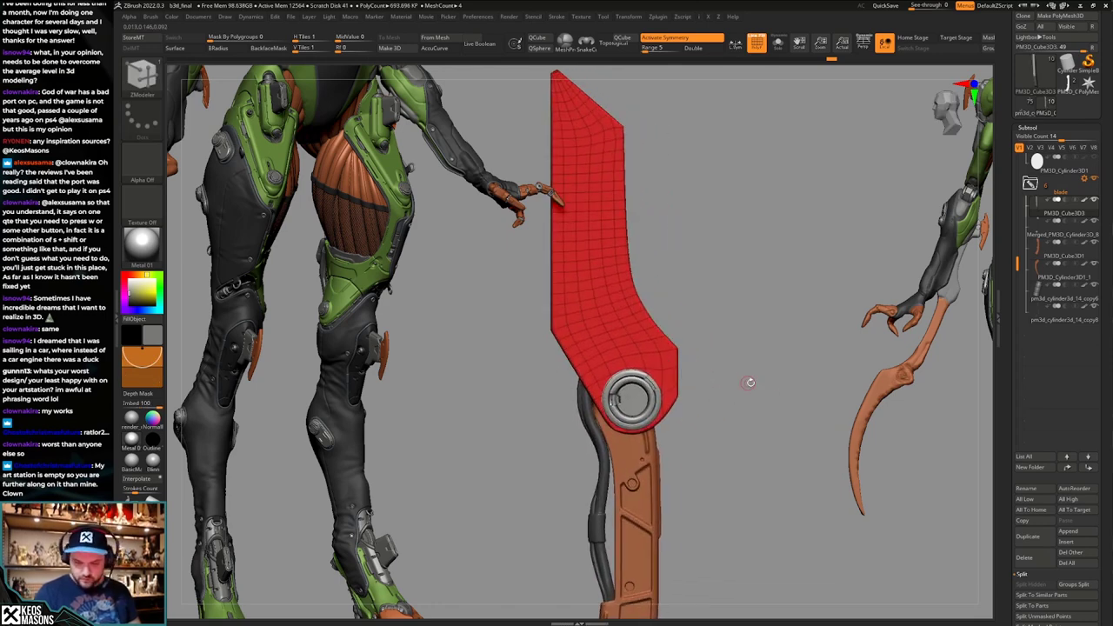
pyautogui.press('space')
pyautogui.click(716, 366)
pyautogui.press('space')
pyautogui.click(717, 346)
pyautogui.press('space')
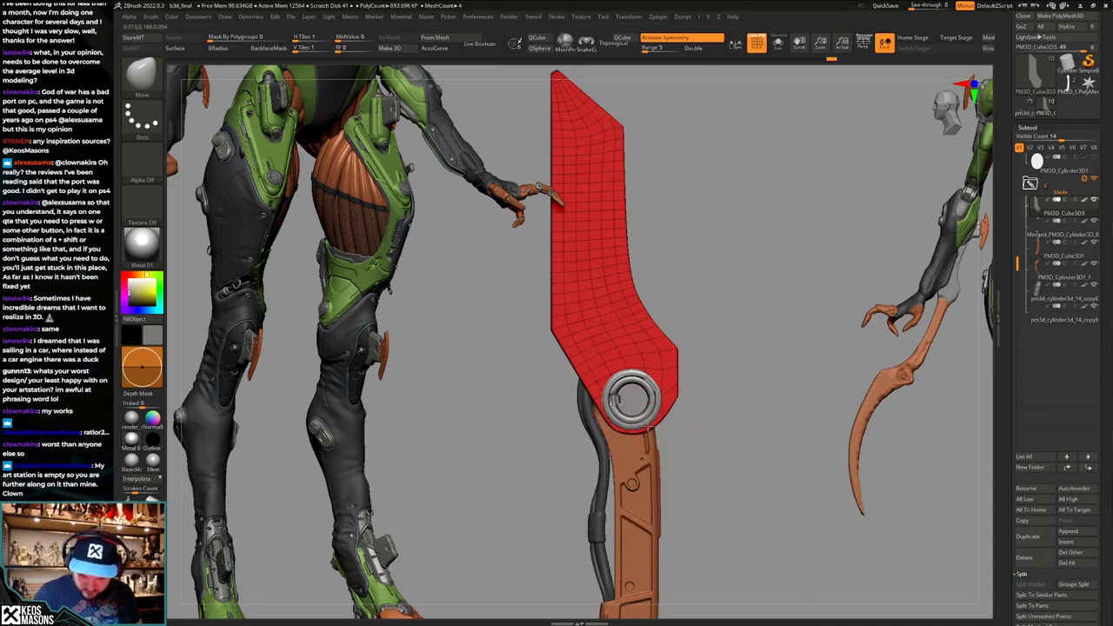
pyautogui.hotkey('shift', 'f')
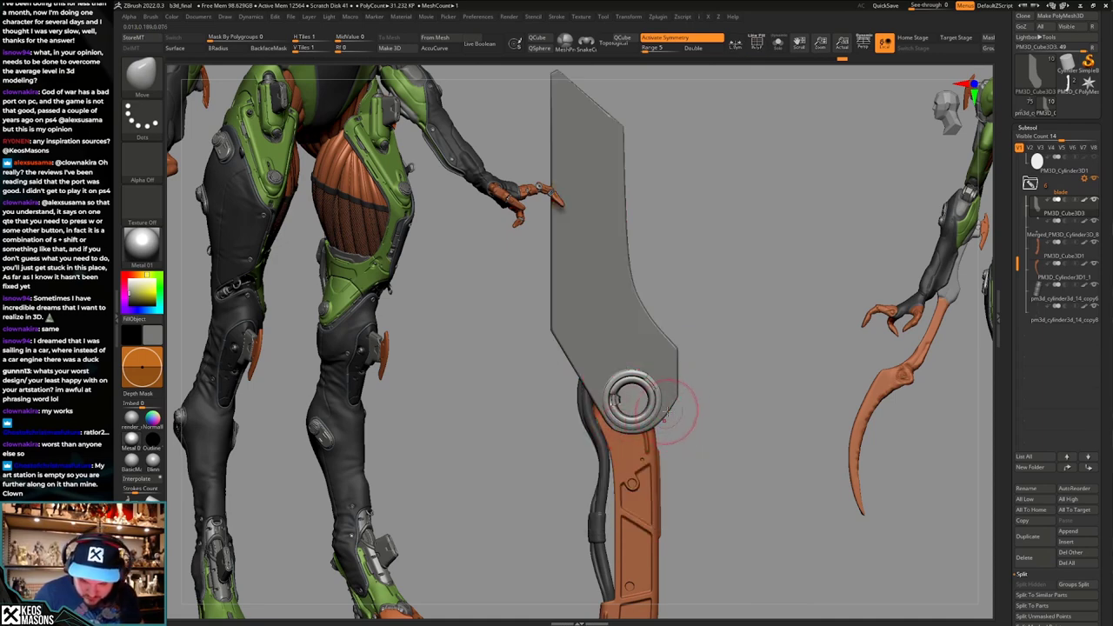
pyautogui.press('space')
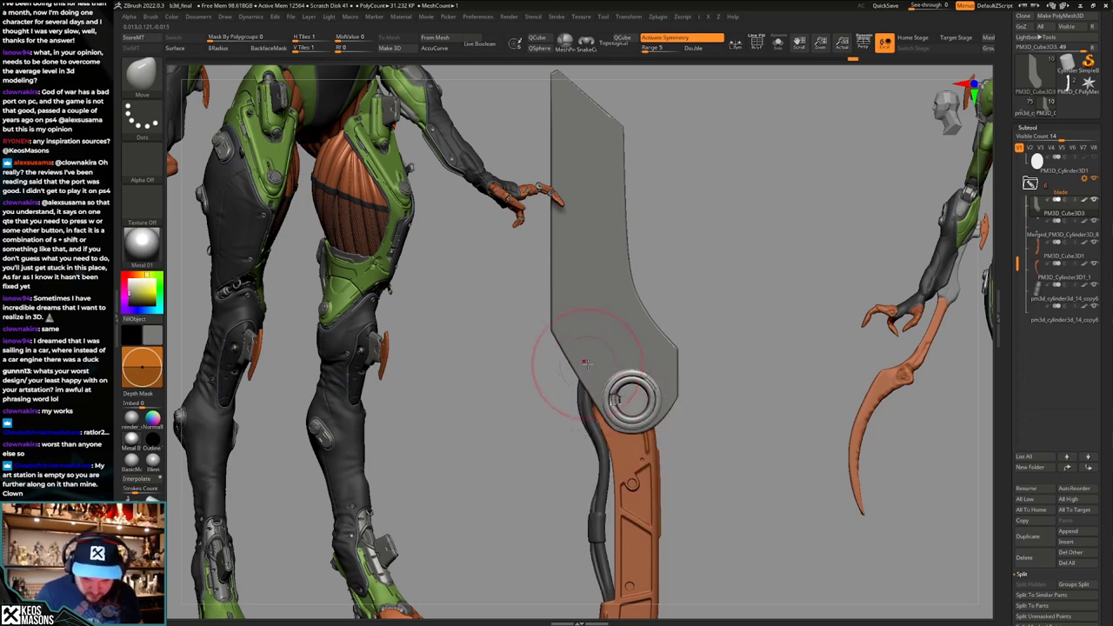
pyautogui.keyDown('ctrl'); pyautogui.moveTo(699, 432); pyautogui.dragTo(713, 398, button='right'); pyautogui.keyUp('ctrl')
pyautogui.hotkey('shift', 'f')
pyautogui.hotkey('shift', 'f')
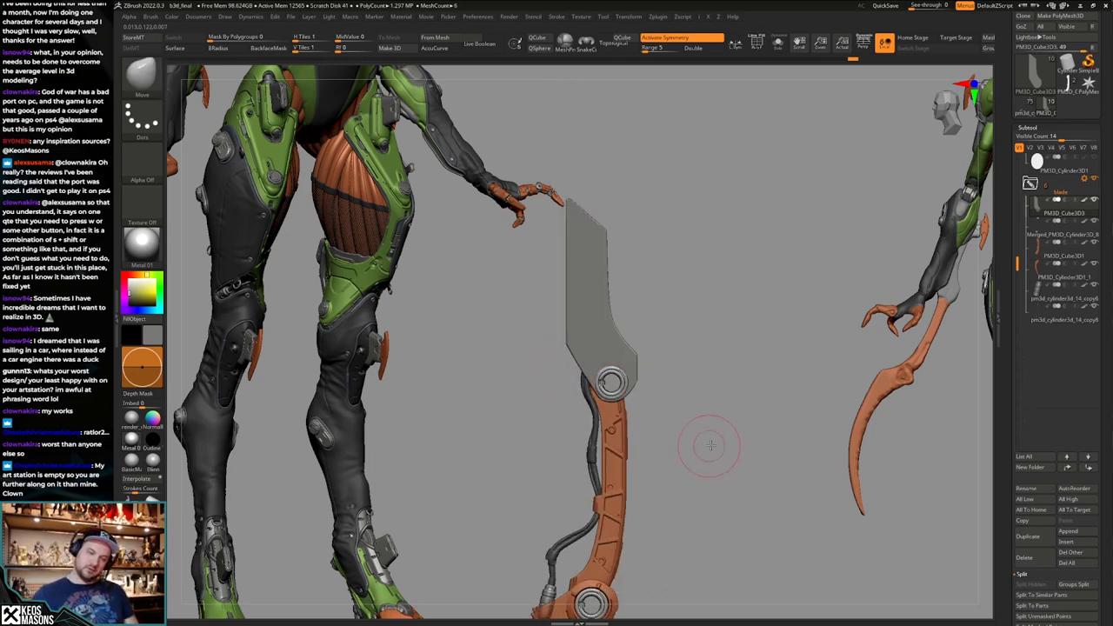
# Adjust the plate edge-on with a Transpose line across its narrow side, and return to the Move brush.
pyautogui.moveTo(710, 444); pyautogui.dragTo(709, 418, button='right')
pyautogui.hotkey('shift', 'f')
pyautogui.hotkey('shift', 'f')
pyautogui.keyDown('alt'); pyautogui.moveTo(709, 417); pyautogui.dragTo(698, 497, button='right'); pyautogui.keyUp('alt')
pyautogui.press('w')
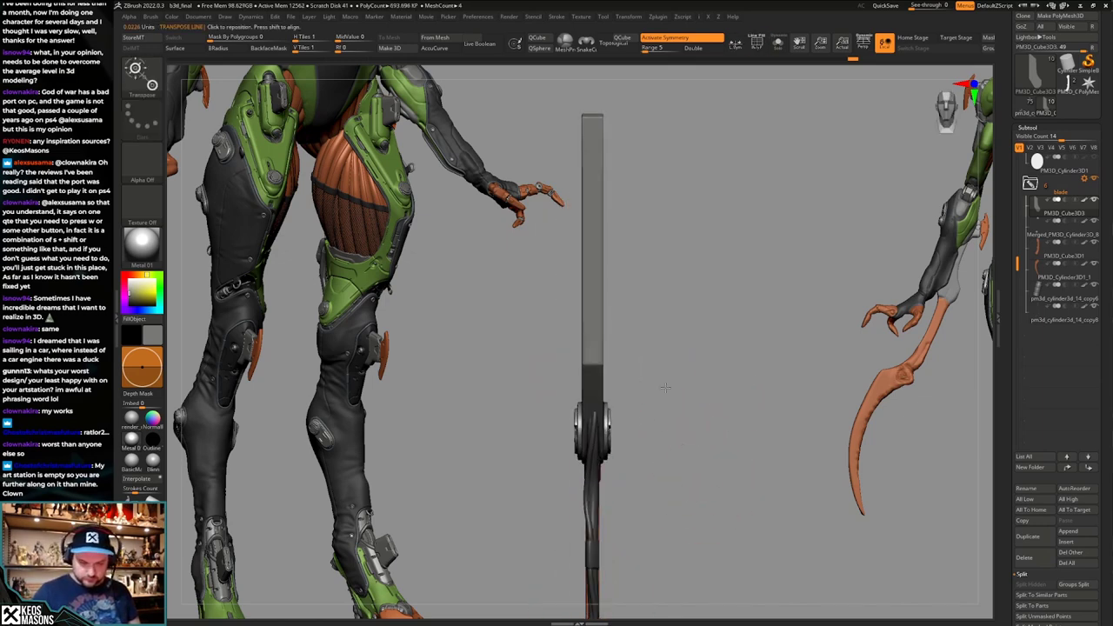
pyautogui.moveTo(626, 366); pyautogui.dragTo(628, 365)
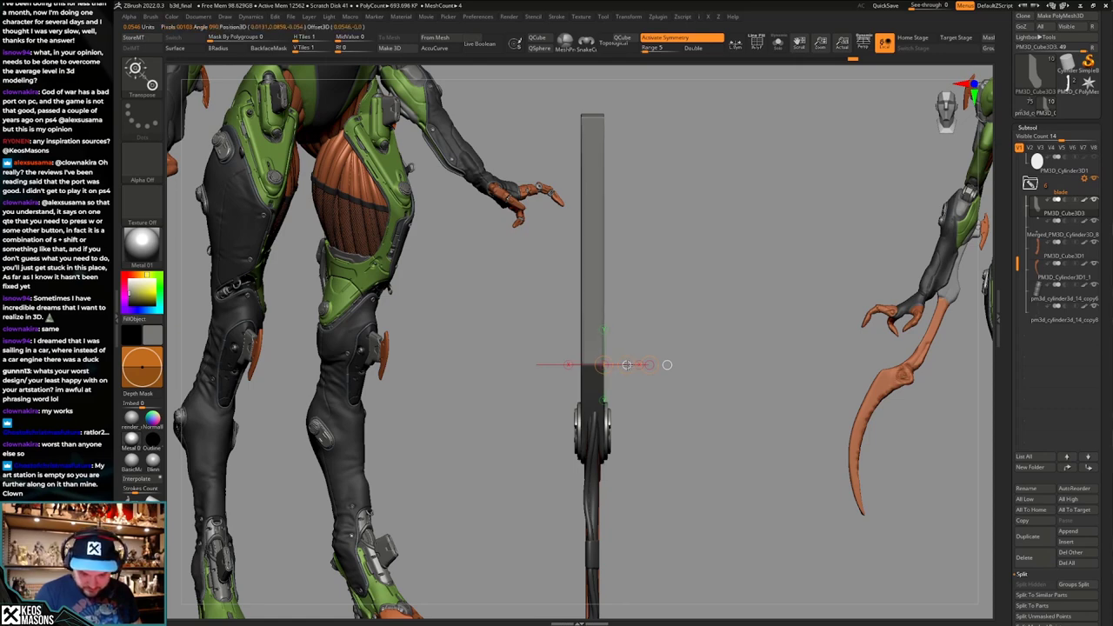
pyautogui.press('q')
pyautogui.moveTo(686, 379); pyautogui.dragTo(642, 381, button='right')
pyautogui.keyDown('ctrl'); pyautogui.moveTo(642, 381); pyautogui.dragTo(638, 353, button='right'); pyautogui.keyUp('ctrl')
# Examine the plate's smoothed edges and wireframe around the round joint from several angles.
pyautogui.moveTo(735, 427)
pyautogui.mouseDown(button='right')
pyautogui.moveTo(688, 427)
pyautogui.moveTo(713, 440)
pyautogui.moveTo(678, 433)
pyautogui.moveTo(721, 443)
pyautogui.moveTo(705, 425)
pyautogui.moveTo(701, 464)
pyautogui.moveTo(701, 433)
pyautogui.moveTo(716, 432)
pyautogui.mouseUp(button='right')
pyautogui.hotkey('shift', 'f')
pyautogui.hotkey('shift', 'f')
pyautogui.keyDown('ctrl'); pyautogui.moveTo(716, 431); pyautogui.dragTo(713, 447, button='right'); pyautogui.keyUp('ctrl')
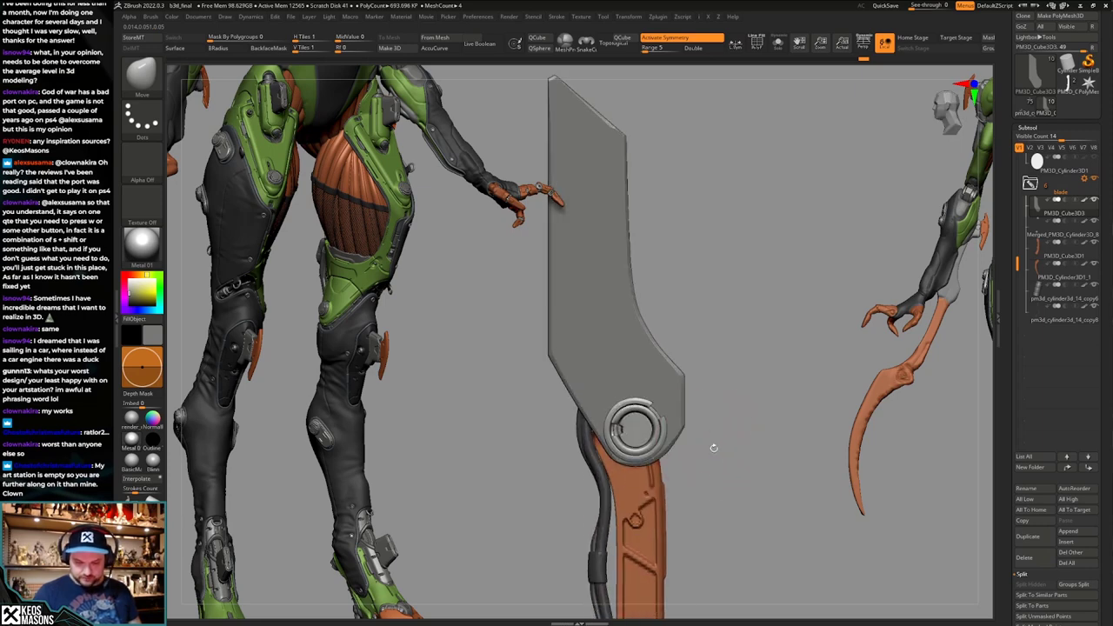
pyautogui.rightClick(722, 442)
pyautogui.hotkey('shift', 'f')
pyautogui.moveTo(730, 404)
pyautogui.keyDown('ctrl'); pyautogui.mouseDown(button='right')
pyautogui.moveTo(710, 418)
pyautogui.moveTo(718, 357)
pyautogui.mouseUp(button='right'); pyautogui.keyUp('ctrl')
pyautogui.hotkey('shift', 'f')
pyautogui.hotkey('shift', 'f')
pyautogui.moveTo(718, 357); pyautogui.dragTo(712, 442, button='right')
pyautogui.hotkey('shift', 'f')
pyautogui.hotkey('ctrl', 'd')
pyautogui.hotkey('shift', 'f')
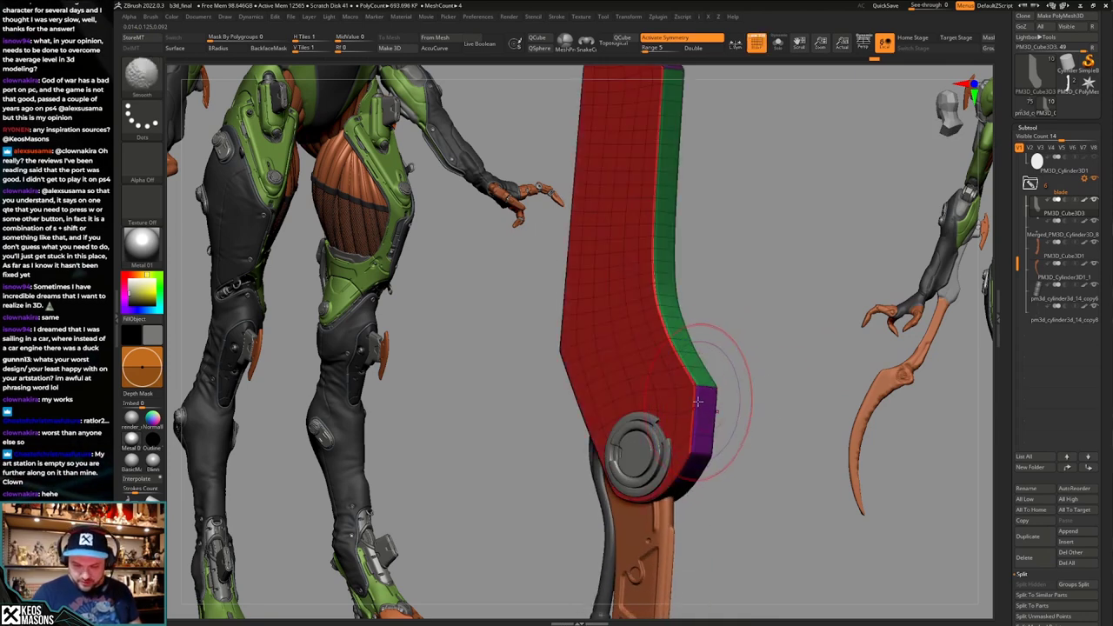
# Set ZModeler's edge action to Crease with the single Edge target for the plate.
pyautogui.press('b')
pyautogui.press('z')
pyautogui.press('m')
pyautogui.press('space')
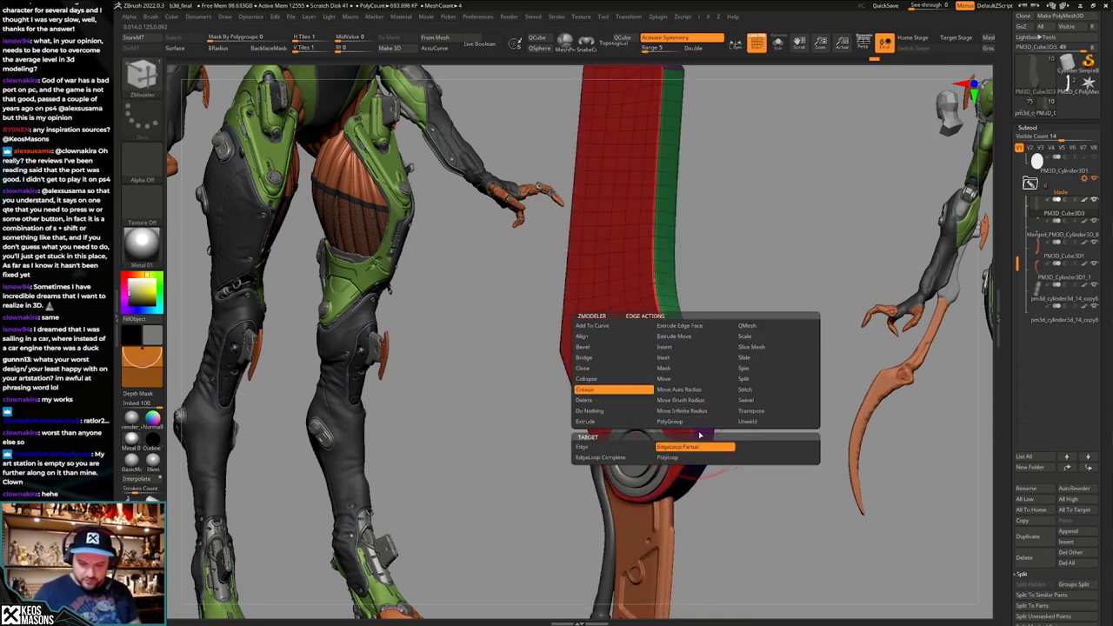
pyautogui.hotkey('shift', 'f')
pyautogui.moveTo(737, 430)
pyautogui.keyDown('ctrl'); pyautogui.mouseDown(button='right')
pyautogui.moveTo(753, 385)
pyautogui.moveTo(761, 393)
pyautogui.moveTo(753, 383)
pyautogui.moveTo(745, 417)
pyautogui.moveTo(732, 419)
pyautogui.moveTo(722, 398)
pyautogui.mouseUp(button='right'); pyautogui.keyUp('ctrl')
pyautogui.press('b')
pyautogui.press('m')
pyautogui.press('v')
pyautogui.hotkey('shift', 'f')
pyautogui.press('b')
pyautogui.press('z')
pyautogui.press('m')
pyautogui.press('space')
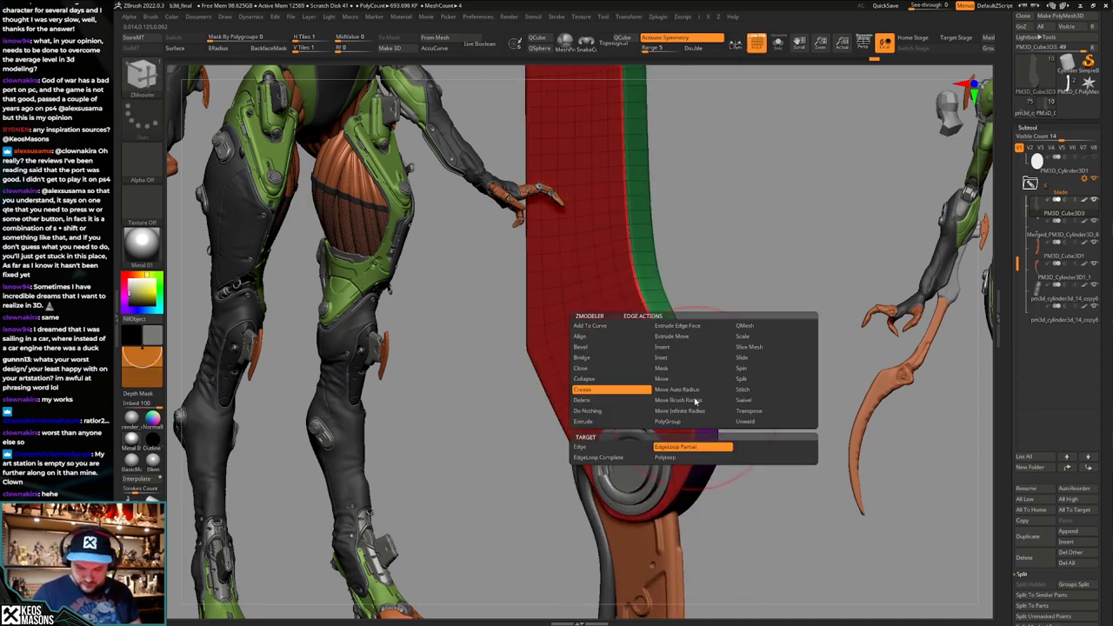
pyautogui.click(646, 448)
pyautogui.hotkey('shift', 'f')
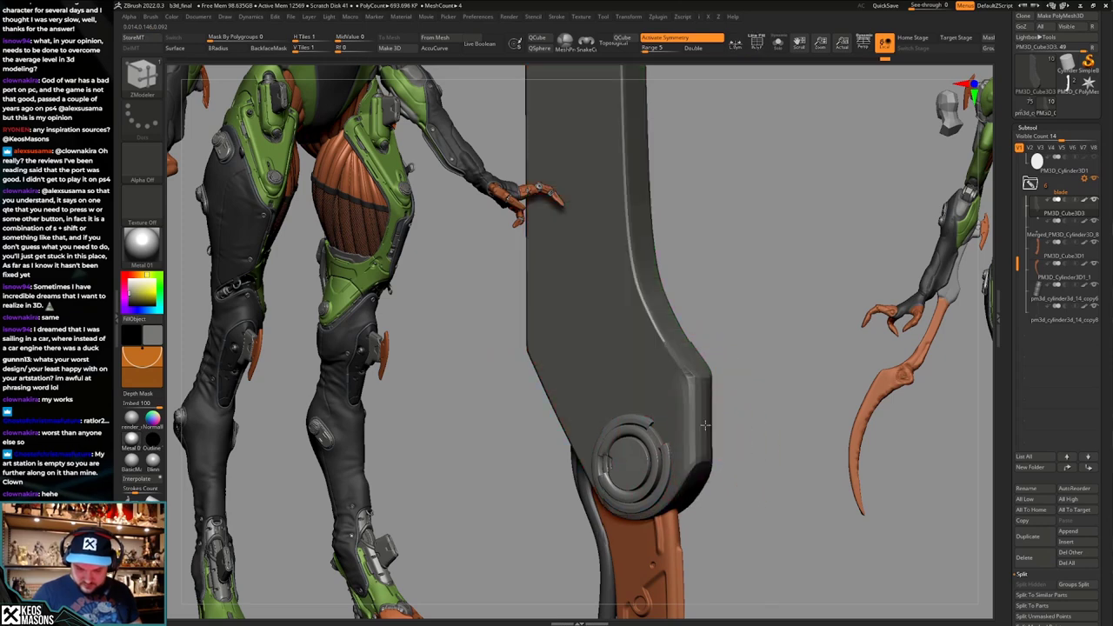
# Undo the last changes made to the plate.
pyautogui.moveTo(762, 452)
pyautogui.keyDown('ctrl'); pyautogui.mouseDown(button='right')
pyautogui.moveTo(766, 393)
pyautogui.moveTo(780, 419)
pyautogui.moveTo(764, 425)
pyautogui.moveTo(753, 402)
pyautogui.moveTo(756, 447)
pyautogui.mouseUp(button='right'); pyautogui.keyUp('ctrl')
pyautogui.hotkey('ctrl', 'z')
pyautogui.hotkey('ctrl', 'z')
pyautogui.hotkey('ctrl', 'z')
pyautogui.hotkey('ctrl', 'z')
# Examine the corner edges at the plate's slanted upper end with the subdivision preview on and off.
pyautogui.keyDown('ctrl'); pyautogui.moveTo(658, 349); pyautogui.dragTo(658, 379, button='right'); pyautogui.keyUp('ctrl')
pyautogui.hotkey('shift', 'f')
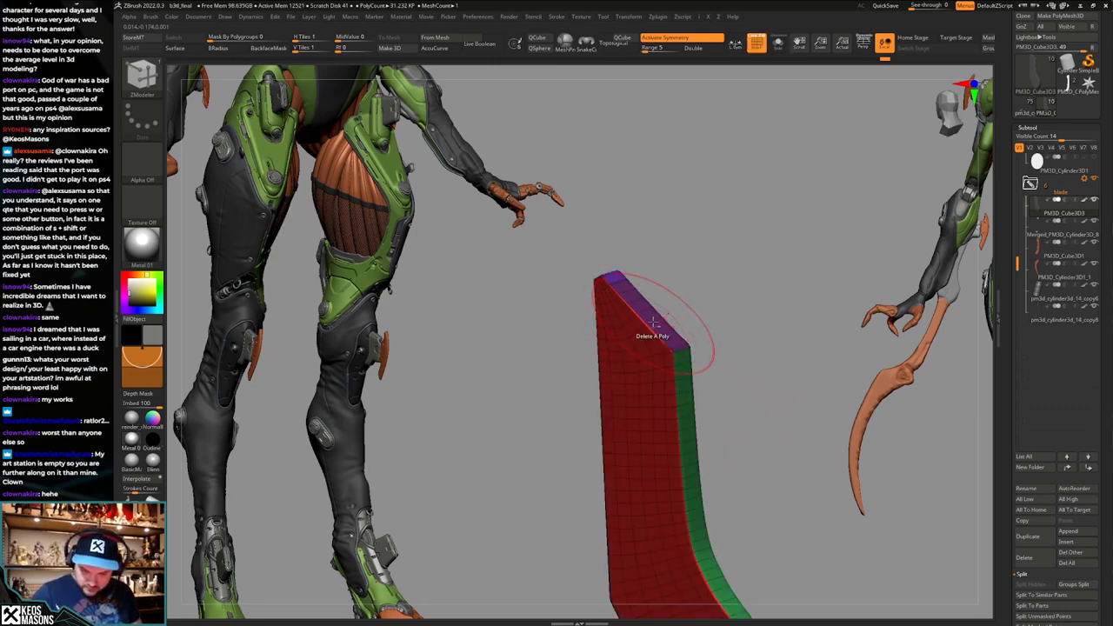
pyautogui.keyDown('ctrl'); pyautogui.moveTo(653, 322); pyautogui.dragTo(694, 395, button='right'); pyautogui.keyUp('ctrl')
pyautogui.hotkey('shift', 'd')
pyautogui.press('d')
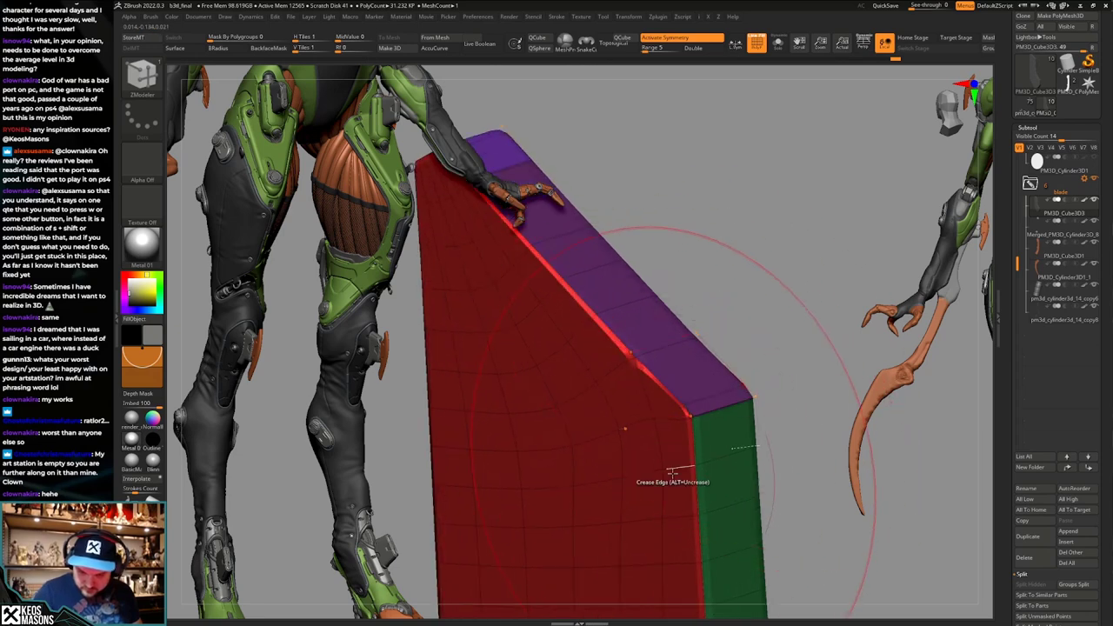
pyautogui.moveTo(672, 474); pyautogui.dragTo(748, 565, button='right')
pyautogui.press('space')
pyautogui.hotkey('shift', 'd')
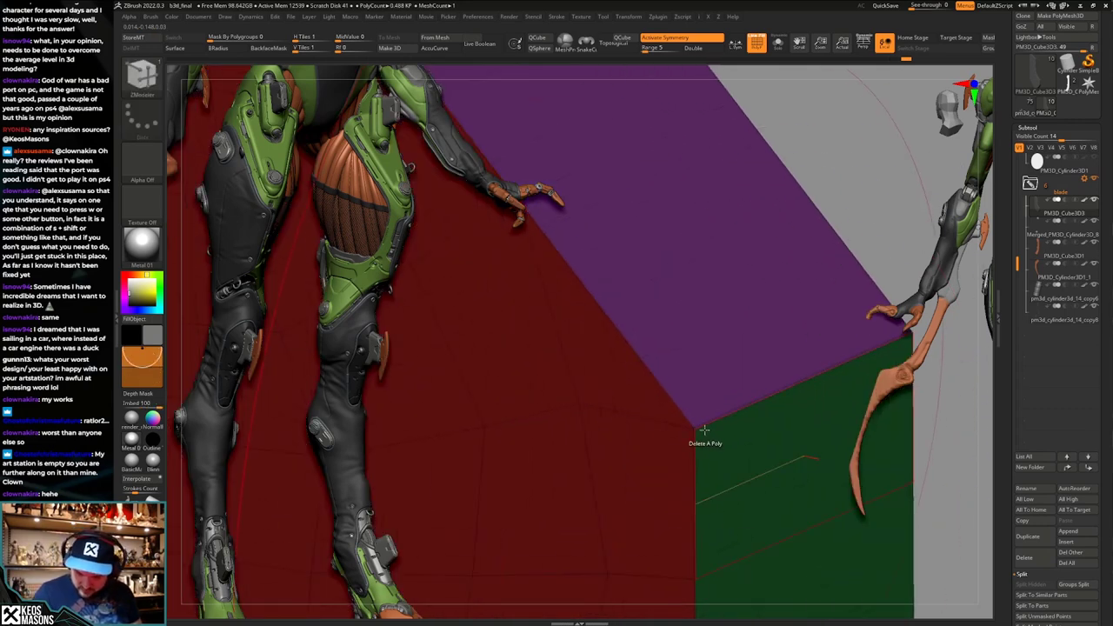
pyautogui.keyDown('ctrl'); pyautogui.moveTo(700, 442); pyautogui.dragTo(742, 512, button='right'); pyautogui.keyUp('ctrl')
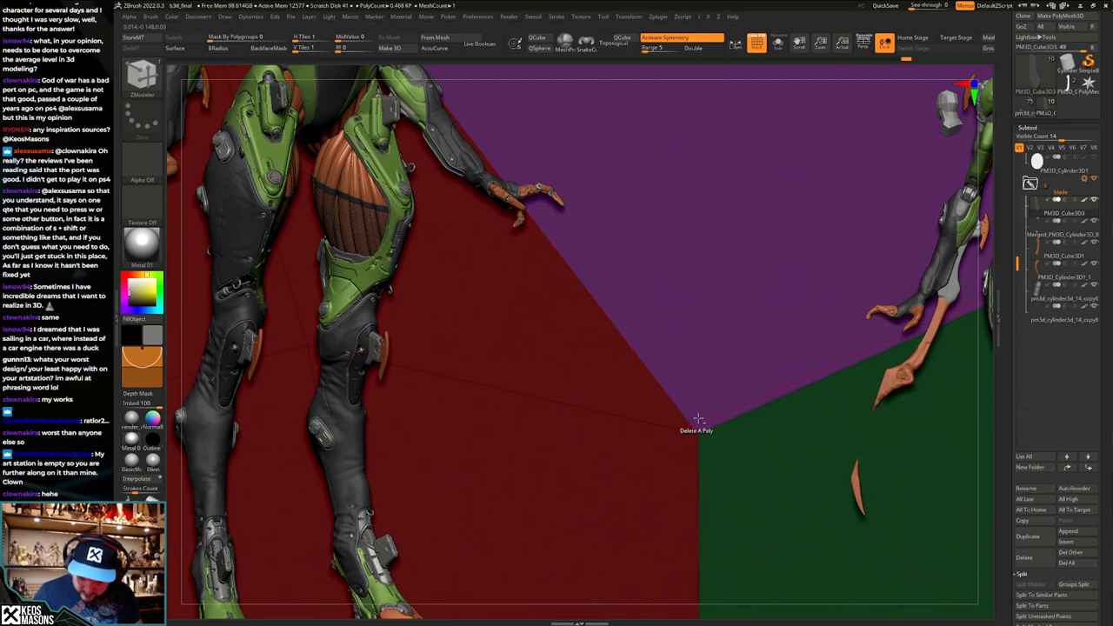
pyautogui.hotkey('shift', 'f')
pyautogui.keyDown('ctrl'); pyautogui.moveTo(675, 308); pyautogui.dragTo(695, 356, button='right'); pyautogui.keyUp('ctrl')
pyautogui.hotkey('shift', 'f')
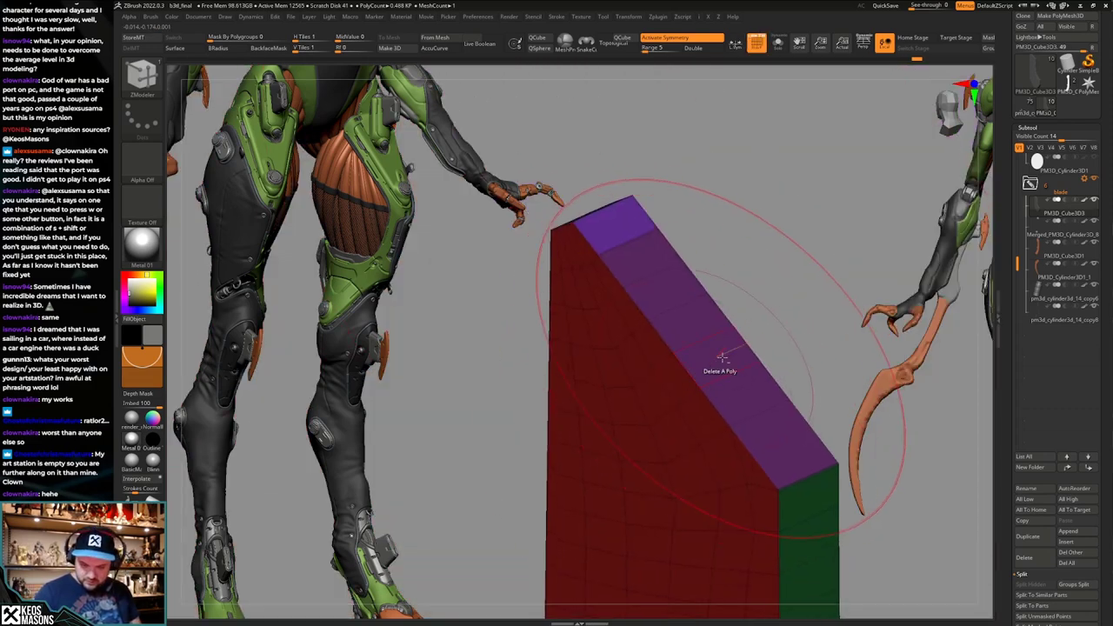
# Try to uncrease the edges along the plate's slanted upper end one by one with ZModeler.
pyautogui.press('d')
pyautogui.keyDown('alt'); pyautogui.click(713, 405); pyautogui.keyUp('alt')
pyautogui.keyDown('alt'); pyautogui.click(687, 372); pyautogui.keyUp('alt')
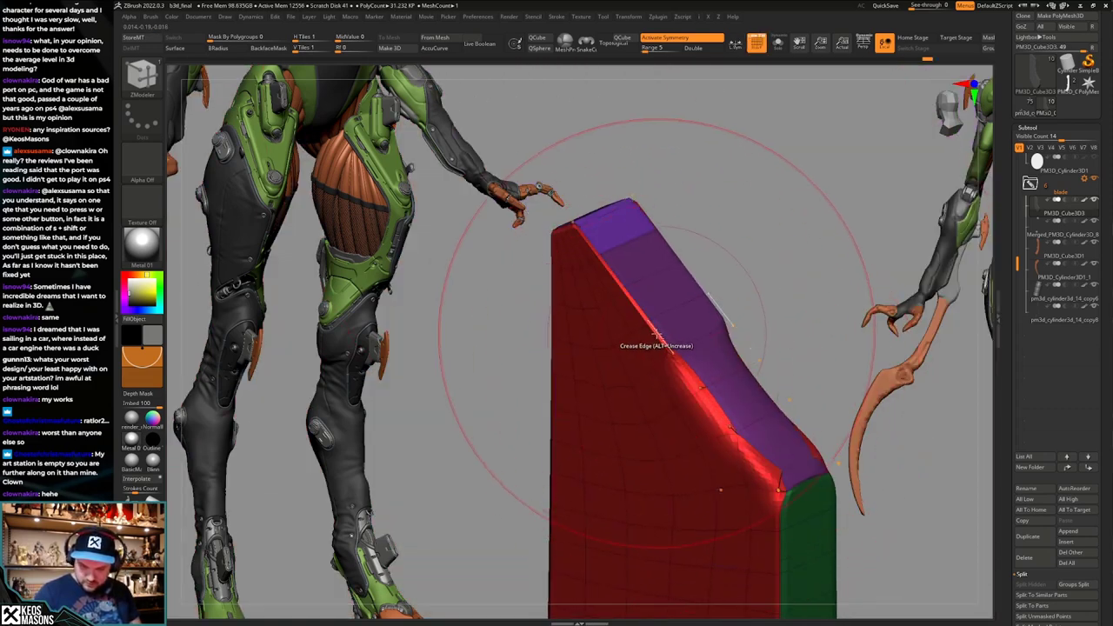
pyautogui.keyDown('alt'); pyautogui.click(655, 333); pyautogui.keyUp('alt')
pyautogui.keyDown('alt'); pyautogui.click(625, 291); pyautogui.keyUp('alt')
pyautogui.keyDown('alt'); pyautogui.click(600, 253); pyautogui.keyUp('alt')
pyautogui.hotkey('shift', 'f')
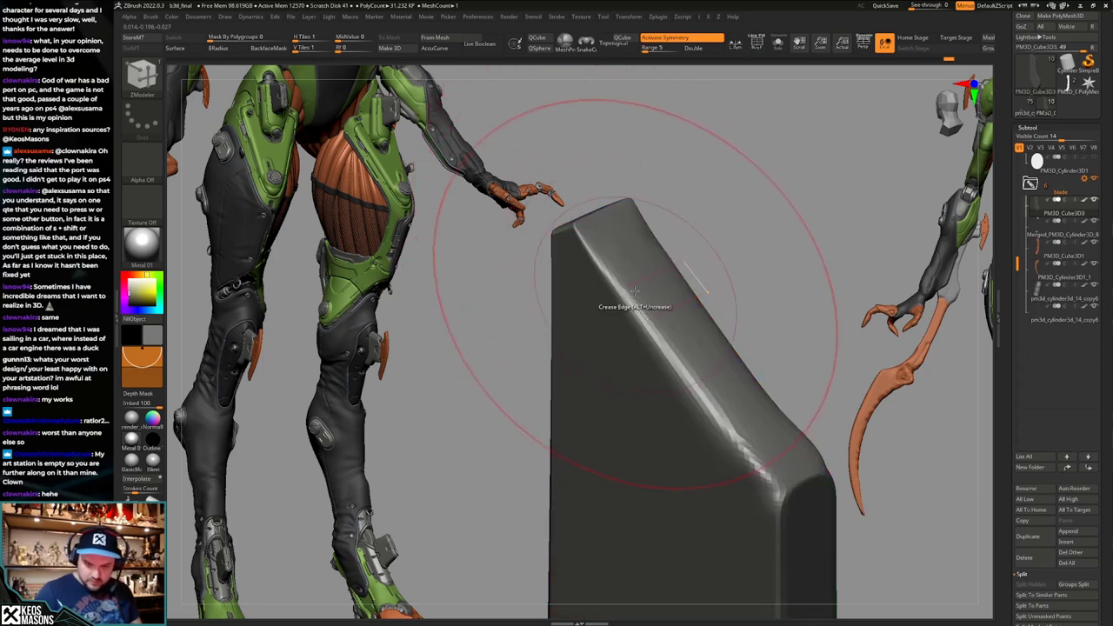
pyautogui.keyDown('ctrl'); pyautogui.moveTo(634, 292); pyautogui.dragTo(641, 252, button='right'); pyautogui.keyUp('ctrl')
pyautogui.moveTo(642, 252)
pyautogui.mouseDown(button='right')
pyautogui.moveTo(651, 241)
pyautogui.moveTo(682, 287)
pyautogui.mouseUp(button='right')
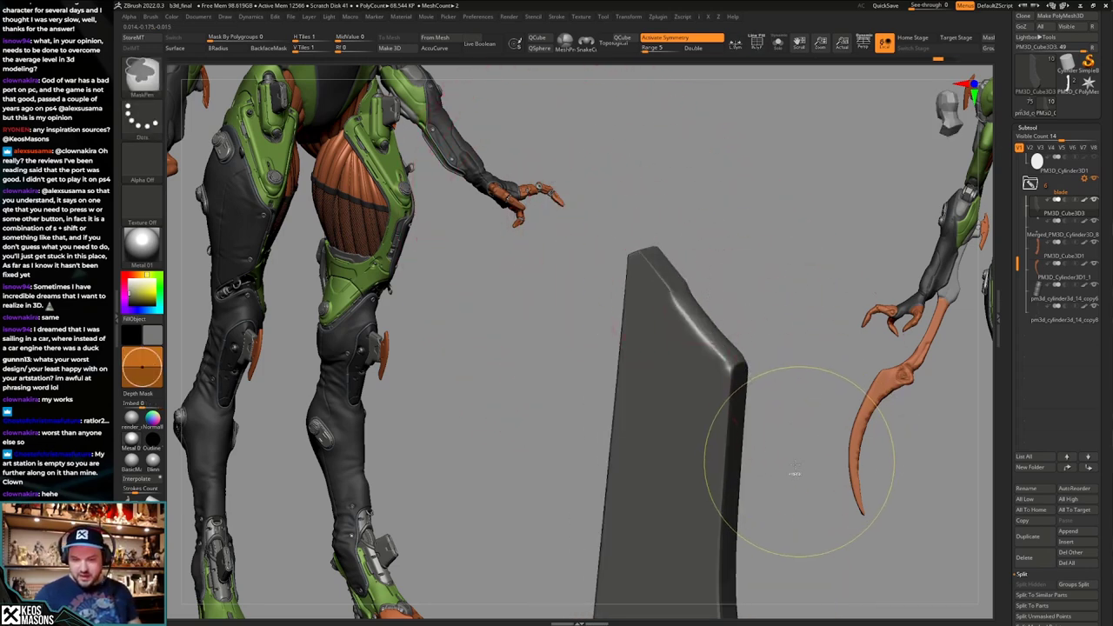
pyautogui.hotkey('shift', 'f')
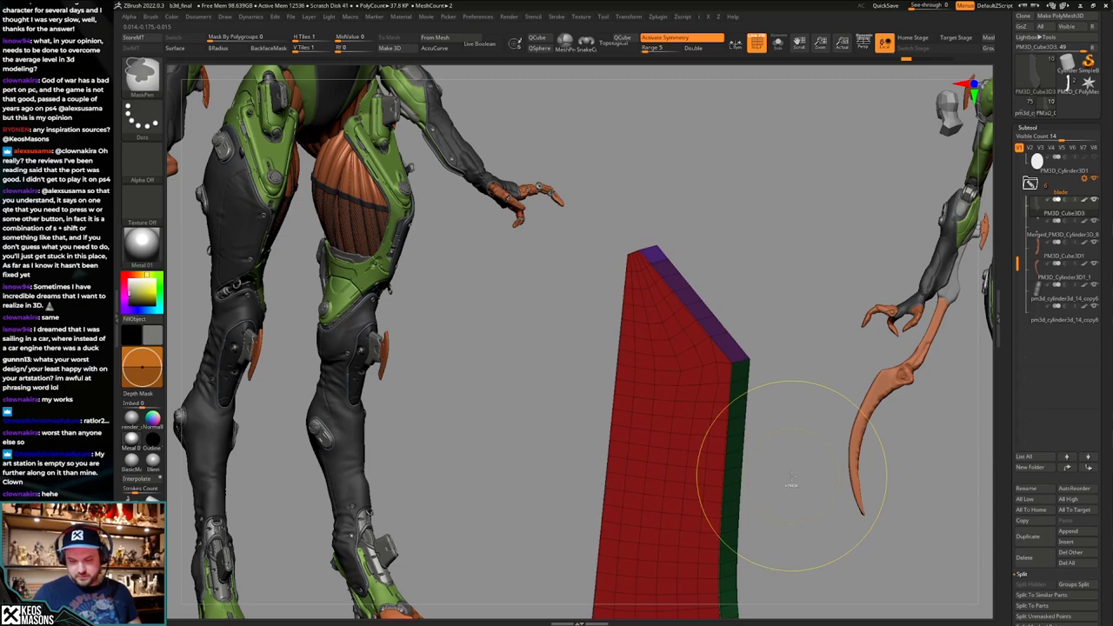
# Examine the whole plate's edge sharpness and wireframe from several angles.
pyautogui.moveTo(791, 478)
pyautogui.keyDown('ctrl'); pyautogui.mouseDown(button='right')
pyautogui.moveTo(765, 392)
pyautogui.moveTo(799, 412)
pyautogui.moveTo(795, 437)
pyautogui.moveTo(789, 422)
pyautogui.mouseUp(button='right'); pyautogui.keyUp('ctrl')
pyautogui.hotkey('shift', 'f')
pyautogui.hotkey('shift', 'f')
pyautogui.hotkey('shift', 'f')
pyautogui.moveTo(779, 515)
pyautogui.keyDown('ctrl'); pyautogui.mouseDown(button='right')
pyautogui.moveTo(758, 454)
pyautogui.moveTo(770, 482)
pyautogui.moveTo(773, 449)
pyautogui.moveTo(788, 456)
pyautogui.moveTo(756, 444)
pyautogui.moveTo(795, 450)
pyautogui.moveTo(754, 450)
pyautogui.moveTo(781, 444)
pyautogui.mouseUp(button='right'); pyautogui.keyUp('ctrl')
pyautogui.hotkey('shift', 'f')
pyautogui.hotkey('shift', 'f')
pyautogui.hotkey('shift', 'f')
pyautogui.hotkey('shift', 'f')
pyautogui.moveTo(746, 453)
pyautogui.keyDown('shift'); pyautogui.mouseDown()
pyautogui.moveTo(762, 437)
pyautogui.moveTo(735, 450)
pyautogui.moveTo(753, 437)
pyautogui.mouseUp(); pyautogui.keyUp('shift')
pyautogui.hotkey('shift', 'f')
pyautogui.hotkey('shift', 'f')
# Crease the plate's edges along its polygroup borders with Crease PG.
pyautogui.press('g')
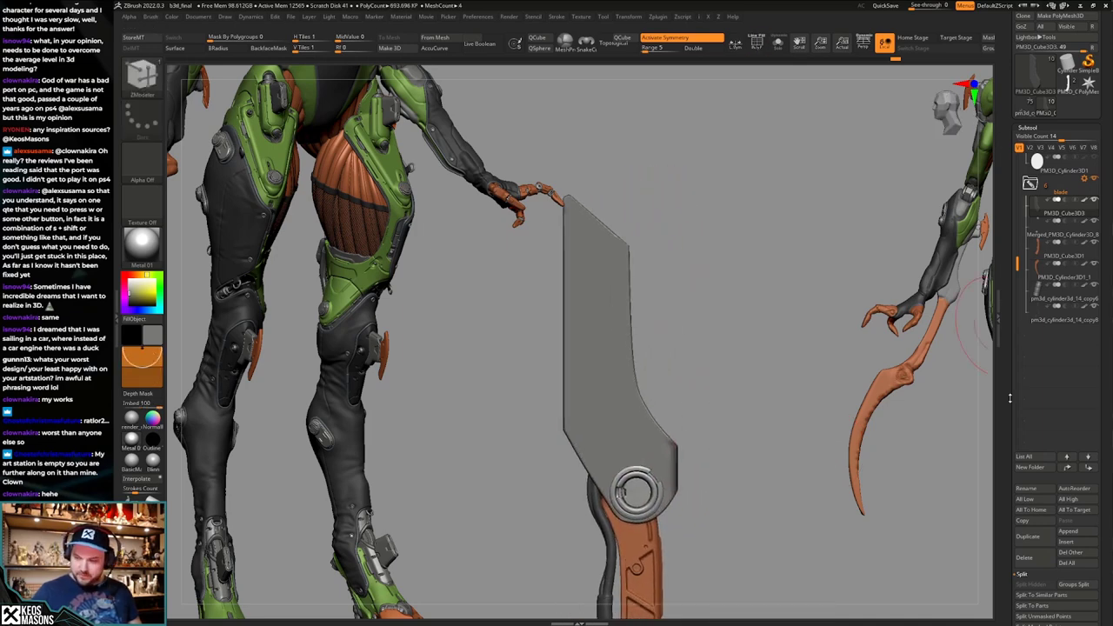
pyautogui.moveTo(1006, 460); pyautogui.dragTo(1005, 363)
pyautogui.hotkey('shift', 'f')
pyautogui.hotkey('shift', 'f')
pyautogui.press('g')
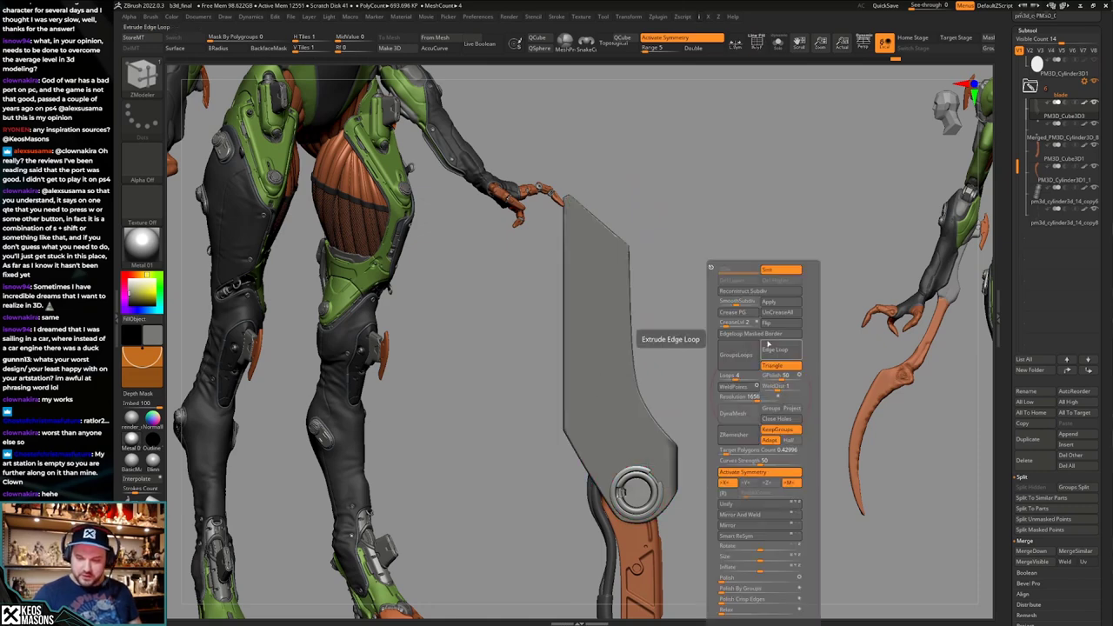
pyautogui.click(737, 313)
pyautogui.hotkey('shift', 'f')
pyautogui.moveTo(718, 379); pyautogui.dragTo(683, 470)
pyautogui.keyDown('alt'); pyautogui.moveTo(685, 522); pyautogui.dragTo(713, 457); pyautogui.keyUp('alt')
pyautogui.hotkey('shift', 'f')
pyautogui.keyDown('alt'); pyautogui.moveTo(713, 473); pyautogui.dragTo(694, 413); pyautogui.keyUp('alt')
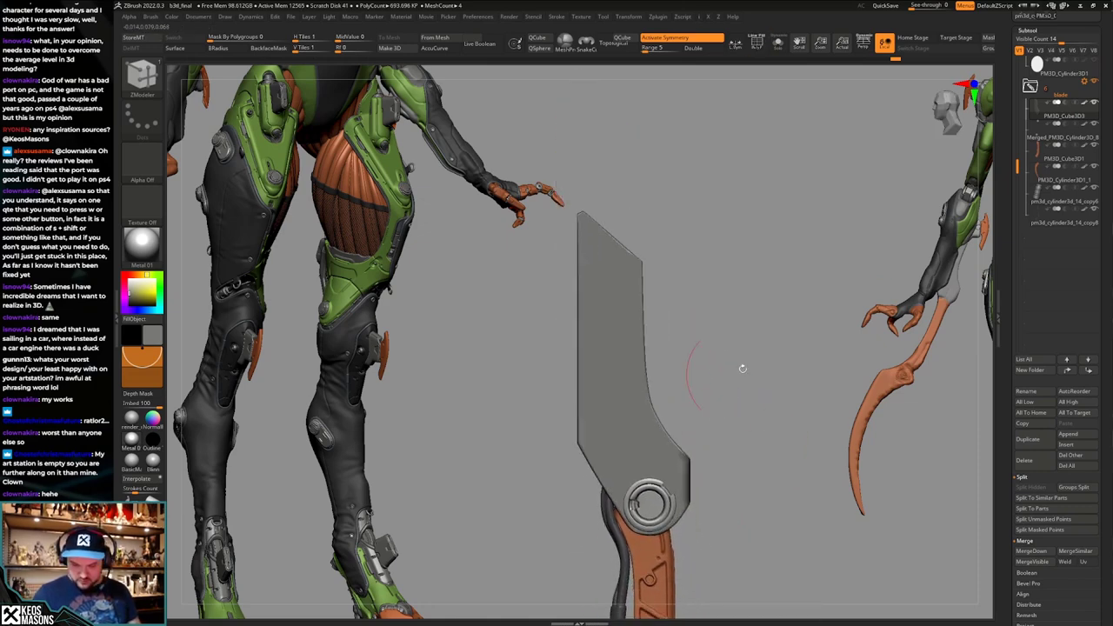
# Apply the dynamic subdivision to the plate's mesh.
pyautogui.press('g')
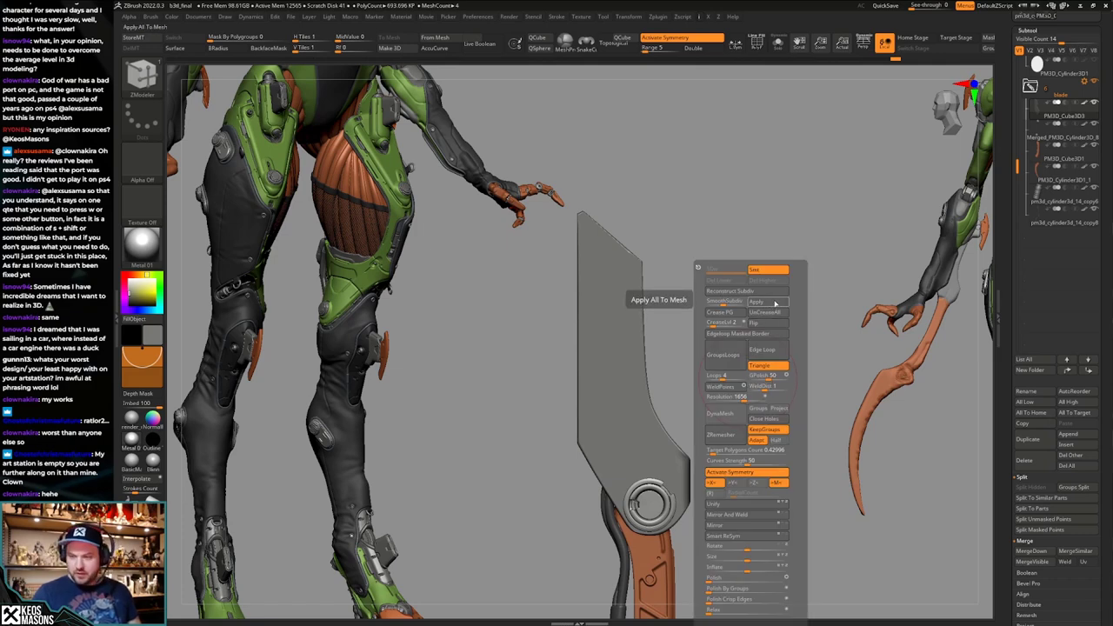
pyautogui.click(775, 303)
pyautogui.hotkey('shift', 'f')
pyautogui.moveTo(782, 374)
pyautogui.mouseDown()
pyautogui.moveTo(738, 412)
pyautogui.moveTo(761, 373)
pyautogui.mouseUp()
pyautogui.hotkey('shift', 'f')
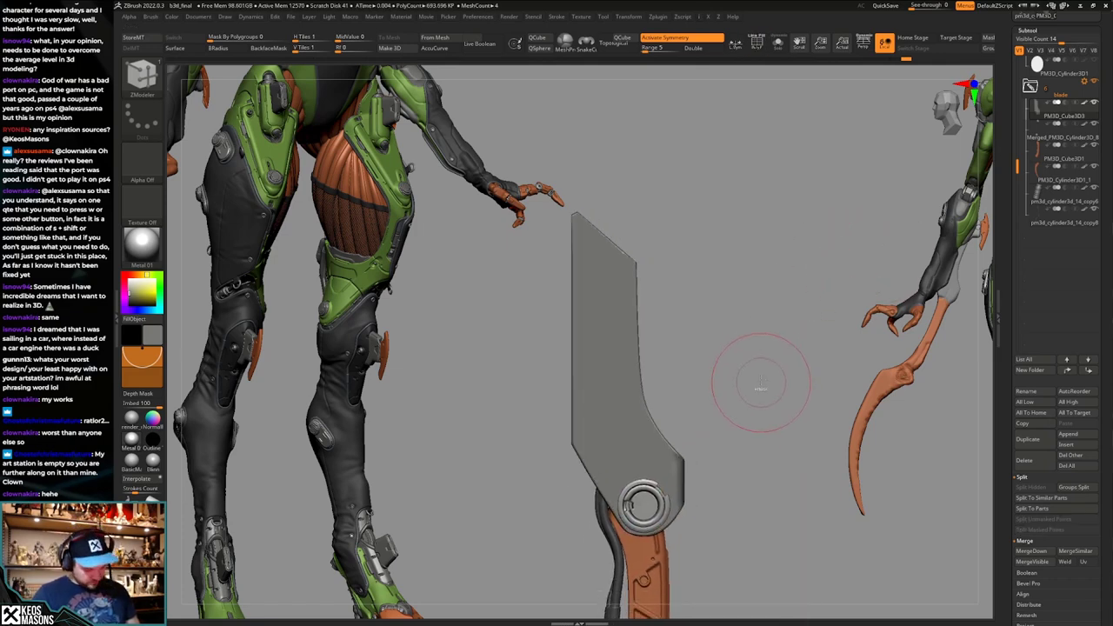
# Subdivide the plate's mesh again and check it with the polyframe.
pyautogui.hotkey('ctrl', 'd')
pyautogui.hotkey('shift', 'f')
pyautogui.moveTo(733, 440)
pyautogui.keyDown('alt'); pyautogui.mouseDown()
pyautogui.moveTo(734, 383)
pyautogui.moveTo(696, 408)
pyautogui.moveTo(733, 415)
pyautogui.moveTo(672, 423)
pyautogui.moveTo(691, 476)
pyautogui.mouseUp(); pyautogui.keyUp('alt')
pyautogui.hotkey('shift', 'f')
# Flatten the plate's edge around the outer corner near the hub with the Planar brush.
pyautogui.press('space')
pyautogui.click(758, 371)
pyautogui.press('space')
pyautogui.click(743, 374)
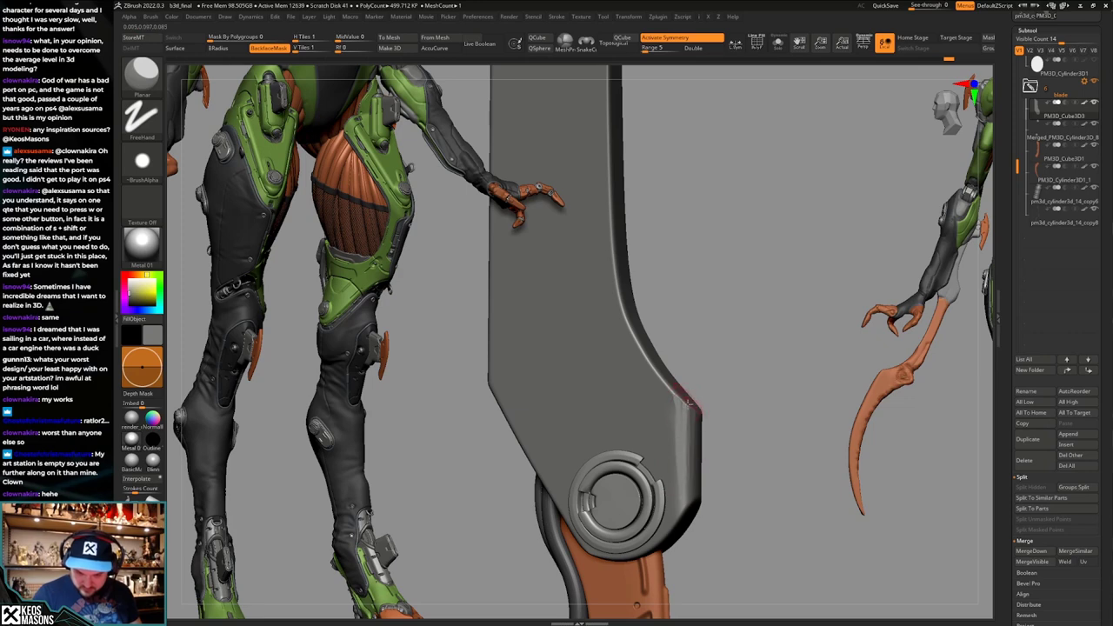
pyautogui.moveTo(733, 399)
pyautogui.mouseDown()
pyautogui.moveTo(700, 401)
pyautogui.moveTo(728, 400)
pyautogui.mouseUp()
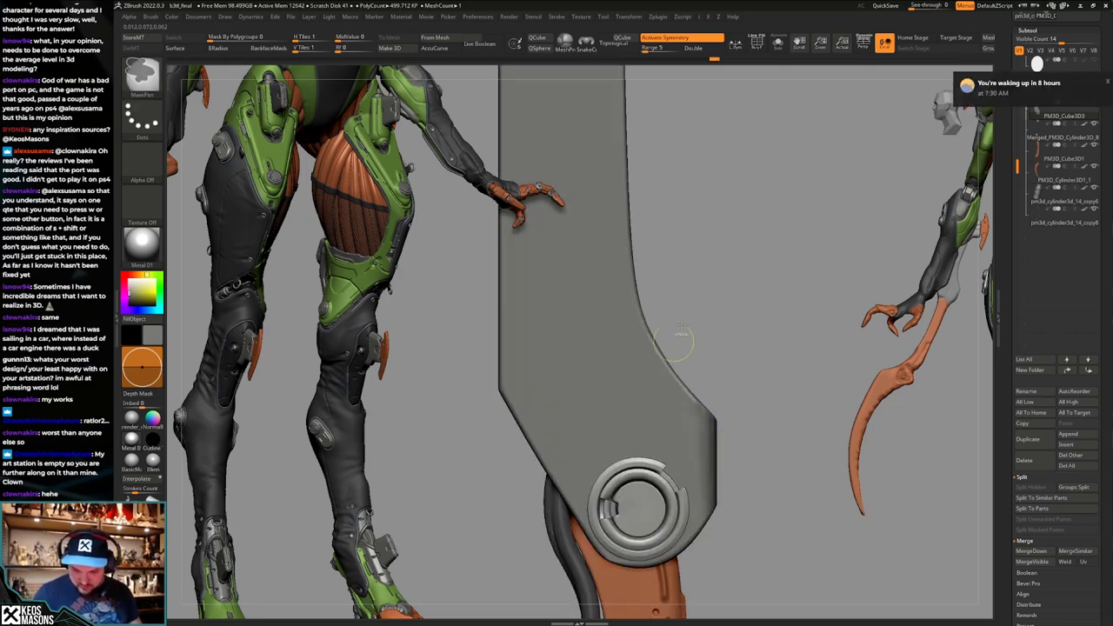
pyautogui.moveTo(683, 344)
pyautogui.mouseDown()
pyautogui.moveTo(750, 398)
pyautogui.moveTo(740, 435)
pyautogui.mouseUp()
# Undo the latest edits on the plate and redo them to compare its shape.
pyautogui.hotkey('ctrl', 'z')
pyautogui.hotkey('ctrl', 'z')
pyautogui.hotkey('ctrl', 'z')
pyautogui.hotkey('ctrl', 'z')
pyautogui.hotkey('ctrl', 'z')
pyautogui.hotkey('ctrl', 'z')
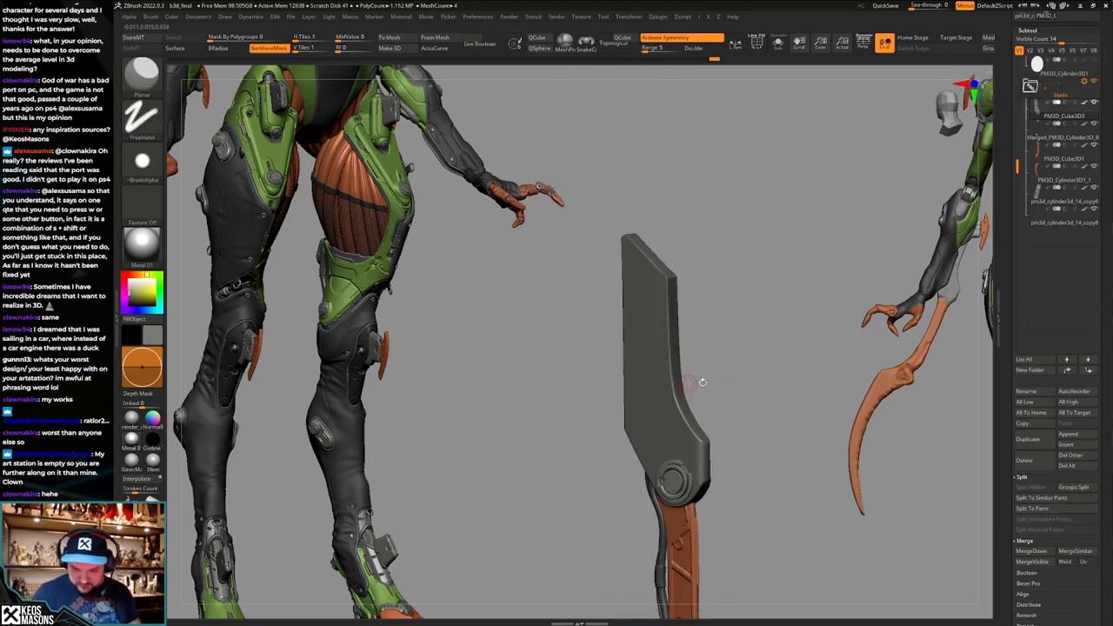
pyautogui.hotkey('ctrl', 'shift', 'z')
pyautogui.hotkey('ctrl', 'shift', 'z')
pyautogui.hotkey('ctrl', 'shift', 'z')
pyautogui.hotkey('ctrl', 'shift', 'z')
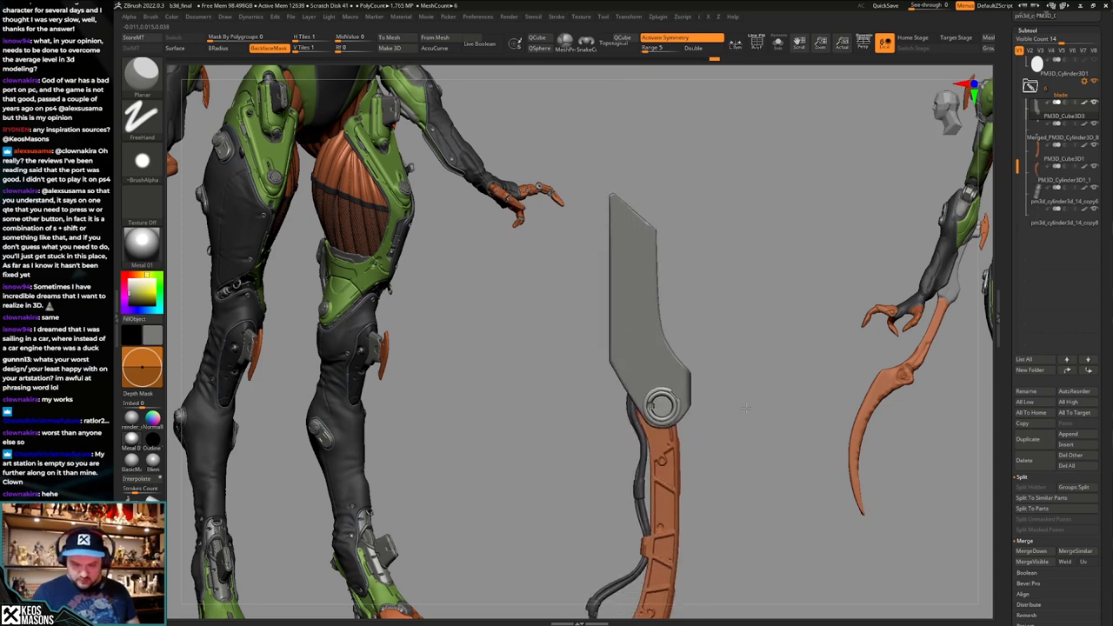
# Raise a round dome on the plate's rounded end, centred on the hub, with the TrimHole brush.
pyautogui.moveTo(729, 442)
pyautogui.keyDown('alt'); pyautogui.mouseDown()
pyautogui.moveTo(742, 429)
pyautogui.moveTo(693, 407)
pyautogui.mouseUp(); pyautogui.keyUp('alt')
pyautogui.press('space')
pyautogui.click(754, 413)
pyautogui.press('space')
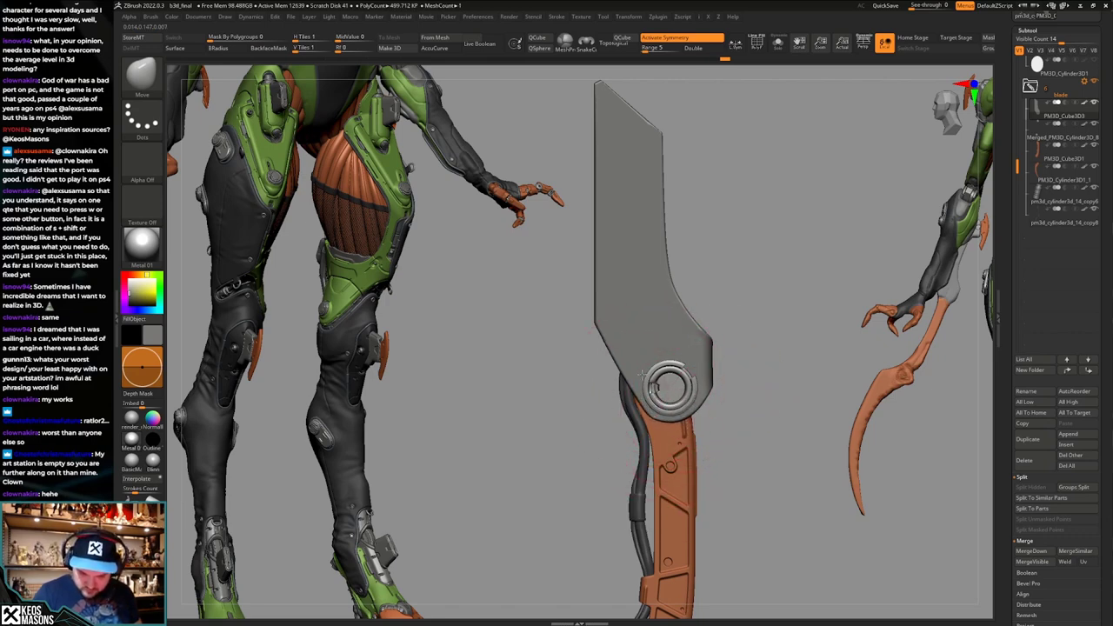
pyautogui.press('b')
pyautogui.press('t')
pyautogui.press('h')
pyautogui.keyDown('ctrl'); pyautogui.moveTo(704, 415); pyautogui.dragTo(687, 384, button='right'); pyautogui.keyUp('ctrl')
pyautogui.press('space')
pyautogui.moveTo(687, 383); pyautogui.dragTo(671, 383)
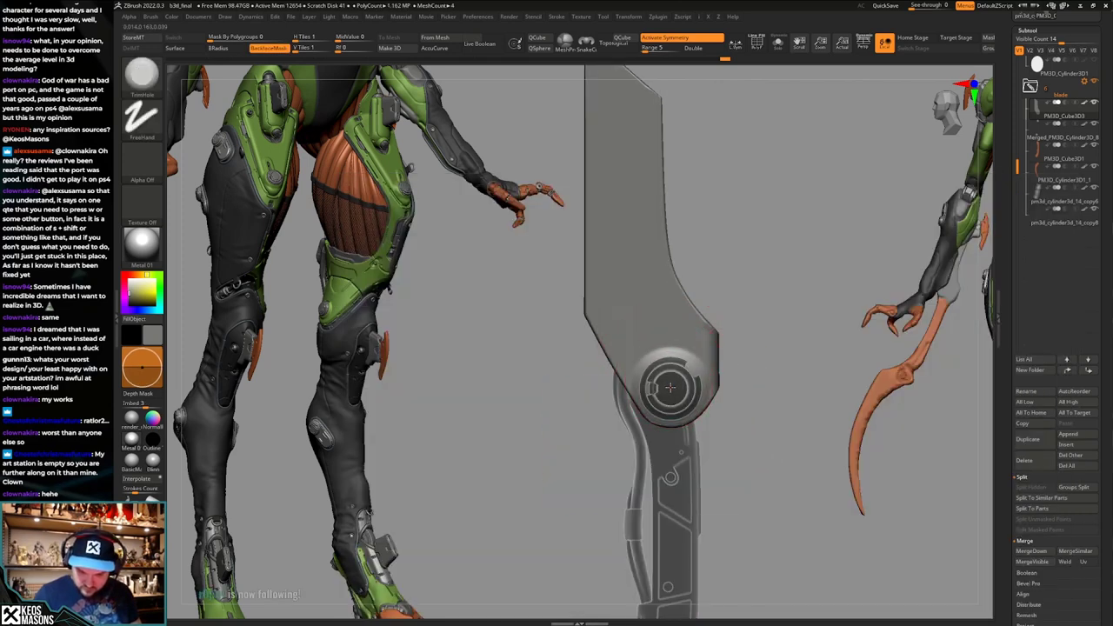
pyautogui.hotkey('alt', 's')
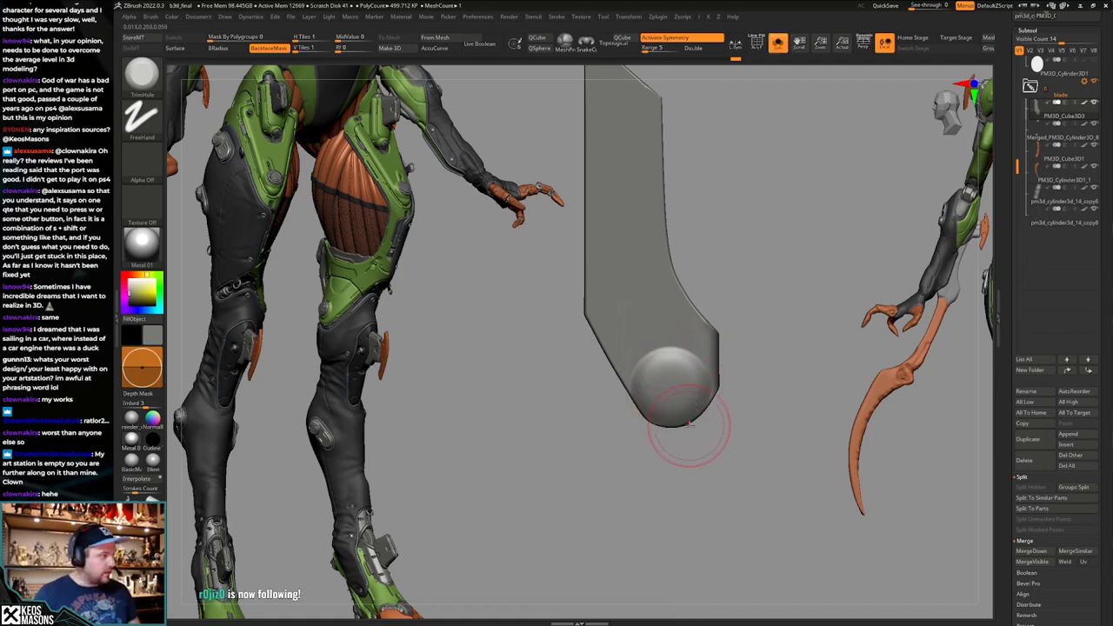
# Clip the raised dome flat with ClipCurve from the plate's edge-on view.
pyautogui.keyDown('shift'); pyautogui.moveTo(669, 408); pyautogui.dragTo(698, 404, button='right'); pyautogui.keyUp('shift')
pyautogui.hotkey('alt', 's')
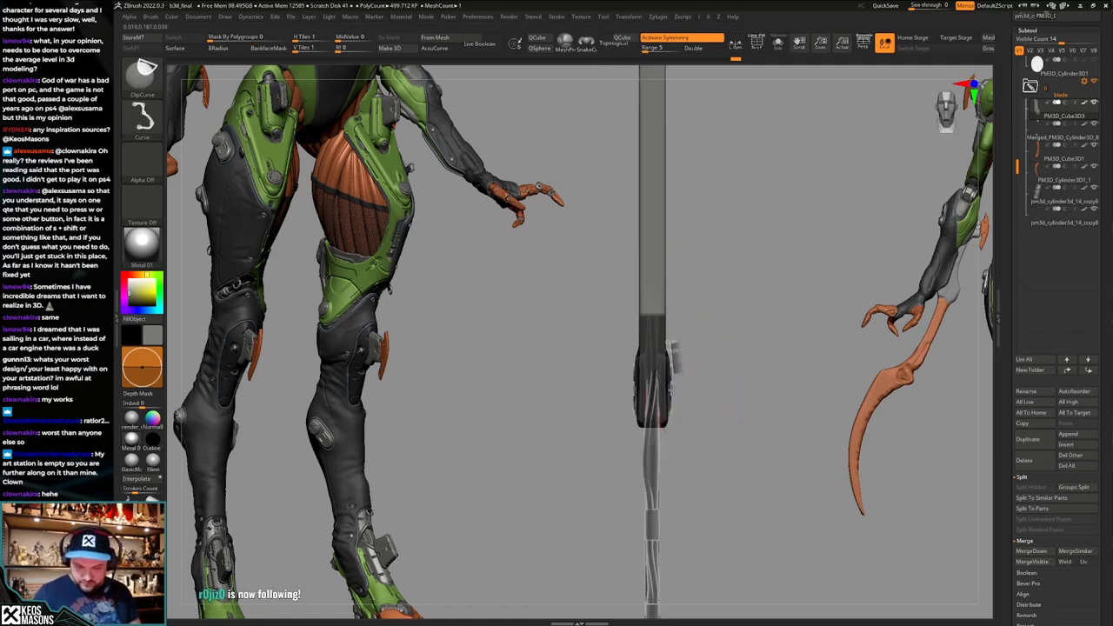
pyautogui.keyDown('ctrl'); pyautogui.keyDown('shift'); pyautogui.moveTo(671, 459); pyautogui.dragTo(671, 462); pyautogui.keyUp('shift'); pyautogui.keyUp('ctrl')
pyautogui.hotkey('ctrl', 'z')
pyautogui.moveTo(715, 411); pyautogui.dragTo(748, 420, button='right')
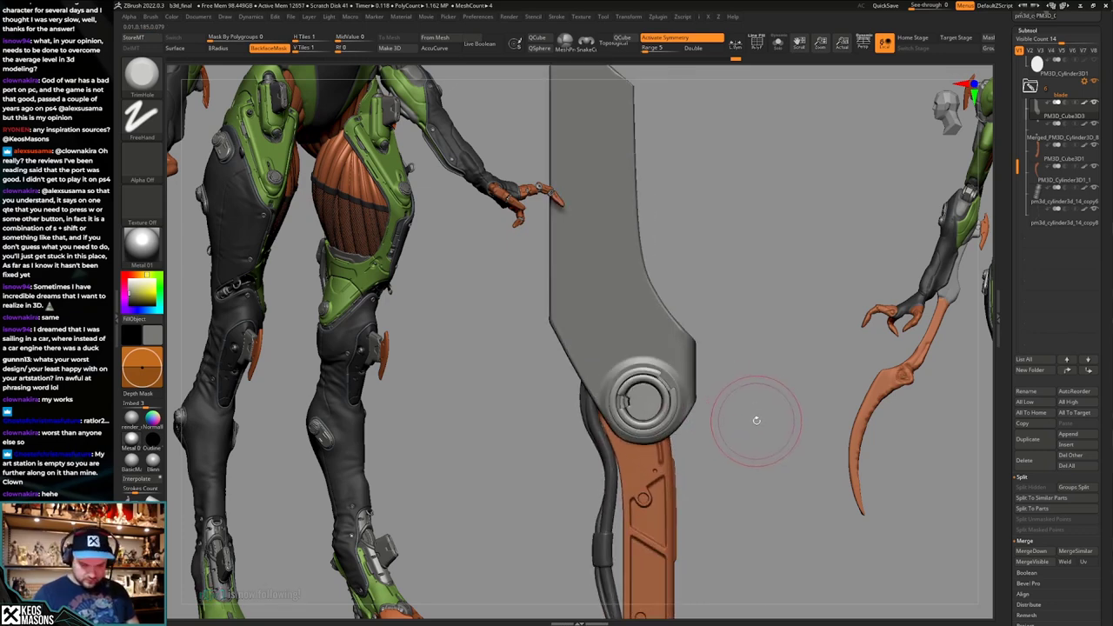
# Sink a circular recess into the flattened boss around the hub with the TrimHole brush.
pyautogui.press('b')
pyautogui.hotkey('alt', 's')
pyautogui.press('space')
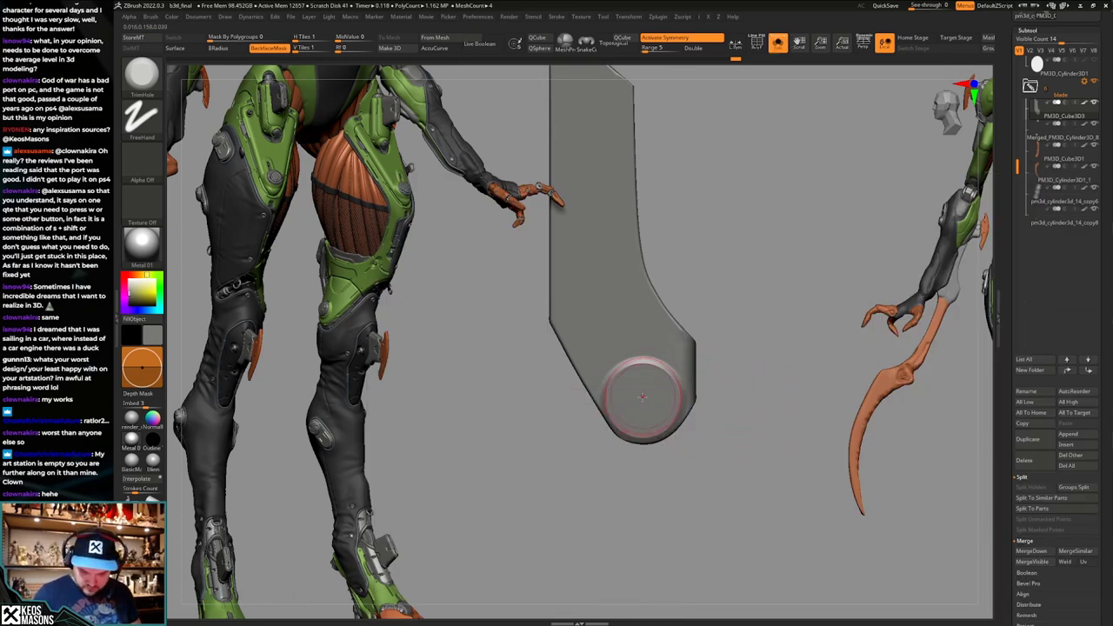
pyautogui.press('space')
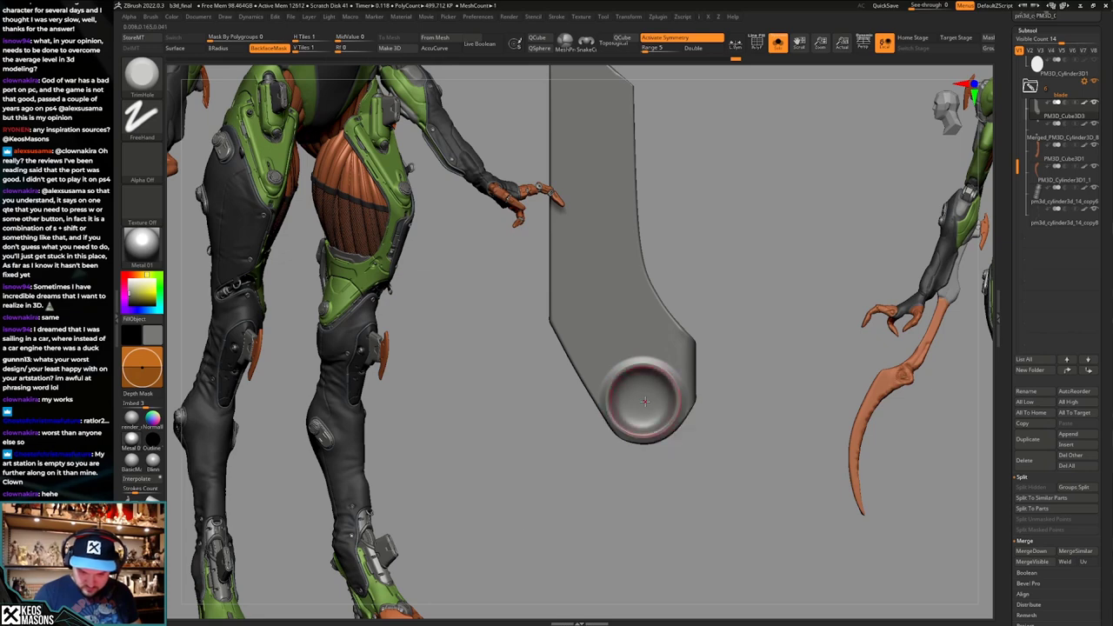
pyautogui.hotkey('ctrl', 'z')
pyautogui.hotkey('ctrl', 'shift', 's')
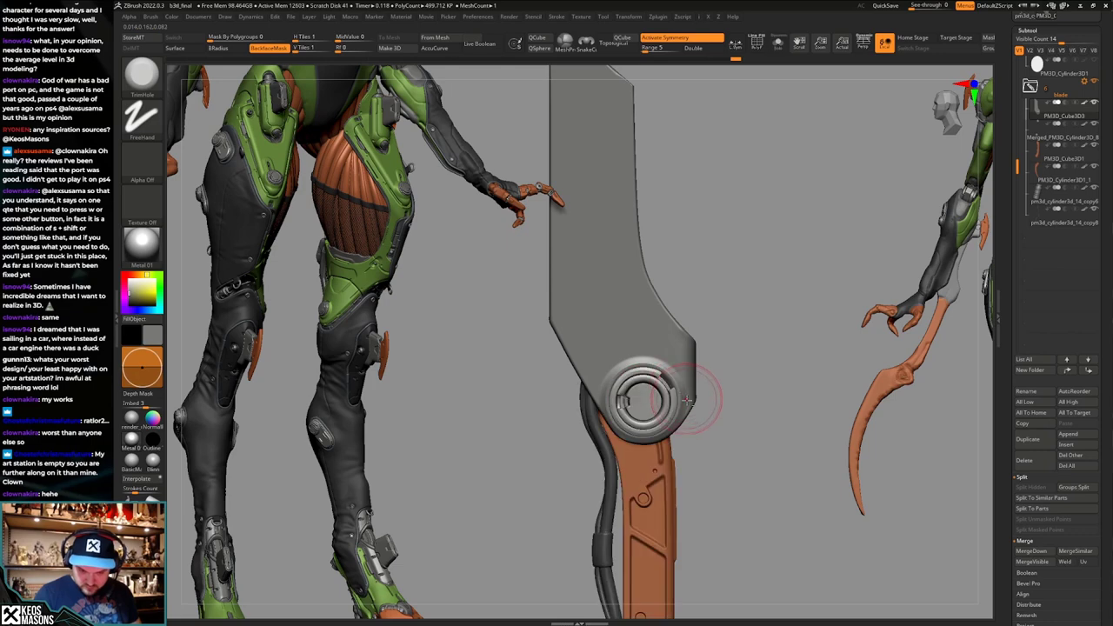
# Set up the alpha-stamping brush with the Line alpha and rotate the alpha to vertical.
pyautogui.moveTo(728, 418)
pyautogui.keyDown('alt'); pyautogui.mouseDown()
pyautogui.moveTo(711, 405)
pyautogui.moveTo(733, 405)
pyautogui.moveTo(722, 450)
pyautogui.moveTo(714, 424)
pyautogui.moveTo(735, 403)
pyautogui.moveTo(725, 407)
pyautogui.mouseUp(); pyautogui.keyUp('alt')
pyautogui.hotkey('shift', 'f')
pyautogui.hotkey('shift', 'f')
pyautogui.press('space')
pyautogui.keyDown('ctrl'); pyautogui.moveTo(697, 368); pyautogui.dragTo(687, 402, button='right'); pyautogui.keyUp('ctrl')
pyautogui.press('a')
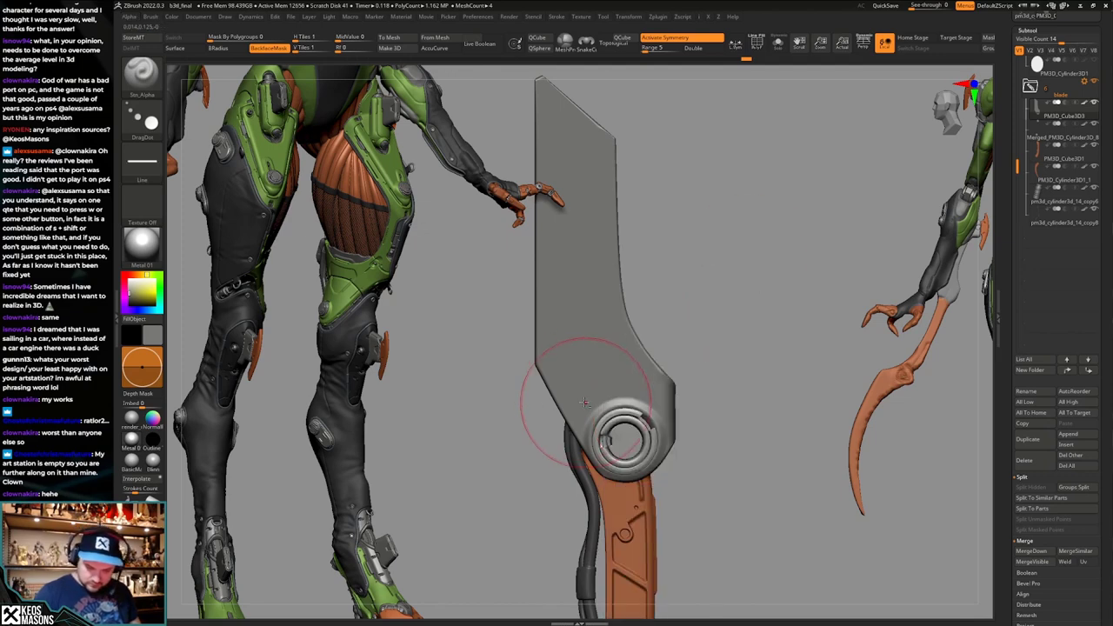
pyautogui.hotkey('ctrl', 'z')
pyautogui.press('a')
pyautogui.click(642, 503)
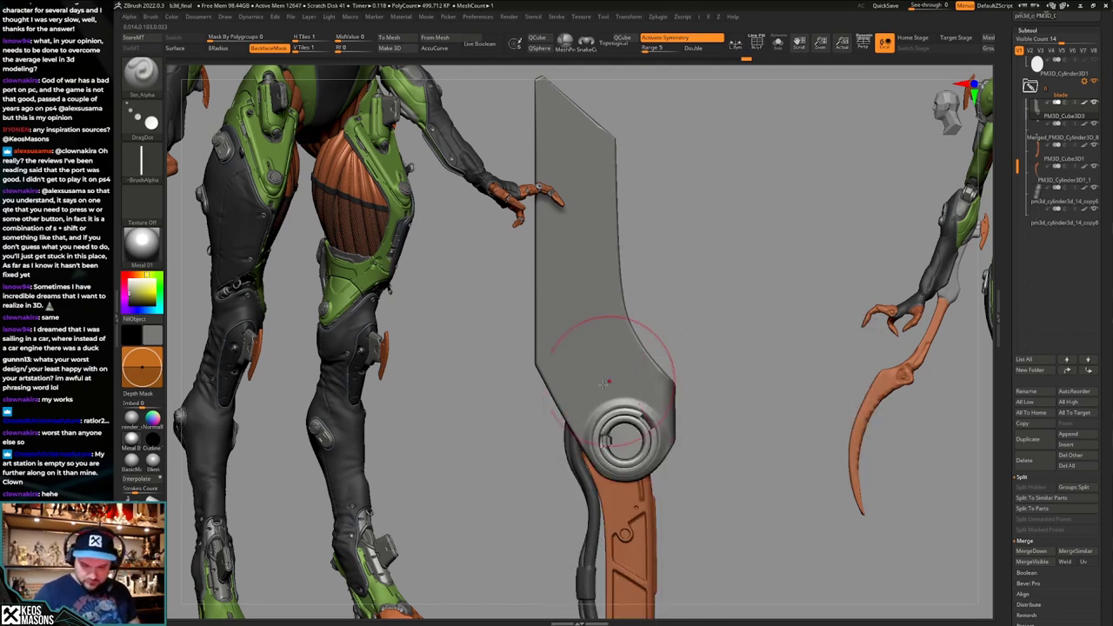
# Try stamping a diagonal line groove on the plate beside the hub, then undo it.
pyautogui.press('space')
pyautogui.press('space')
pyautogui.moveTo(582, 398); pyautogui.dragTo(587, 417)
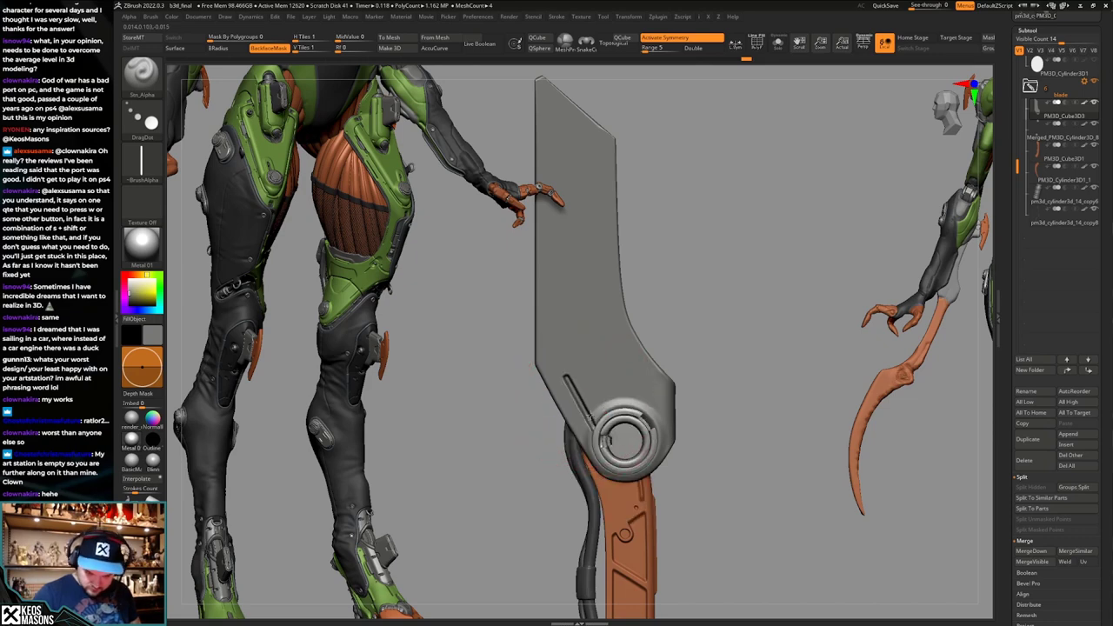
pyautogui.hotkey('ctrl', 'z')
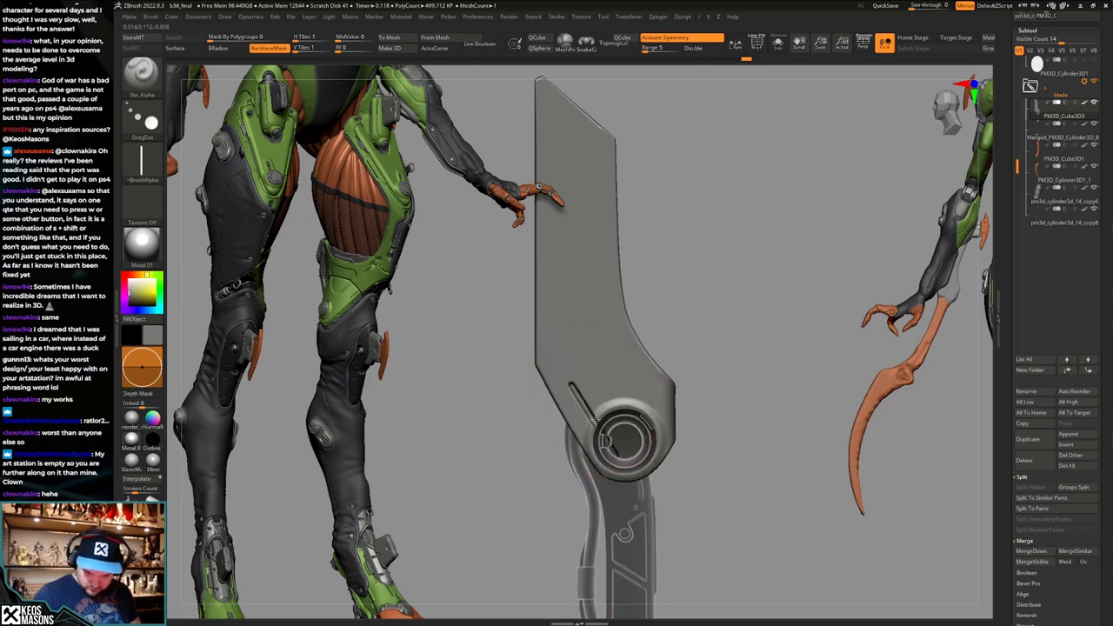
pyautogui.hotkey('ctrl', 'z')
# Adjust the stamp brush's draw size and try a smaller diagonal groove above one side of the hub.
pyautogui.press('space')
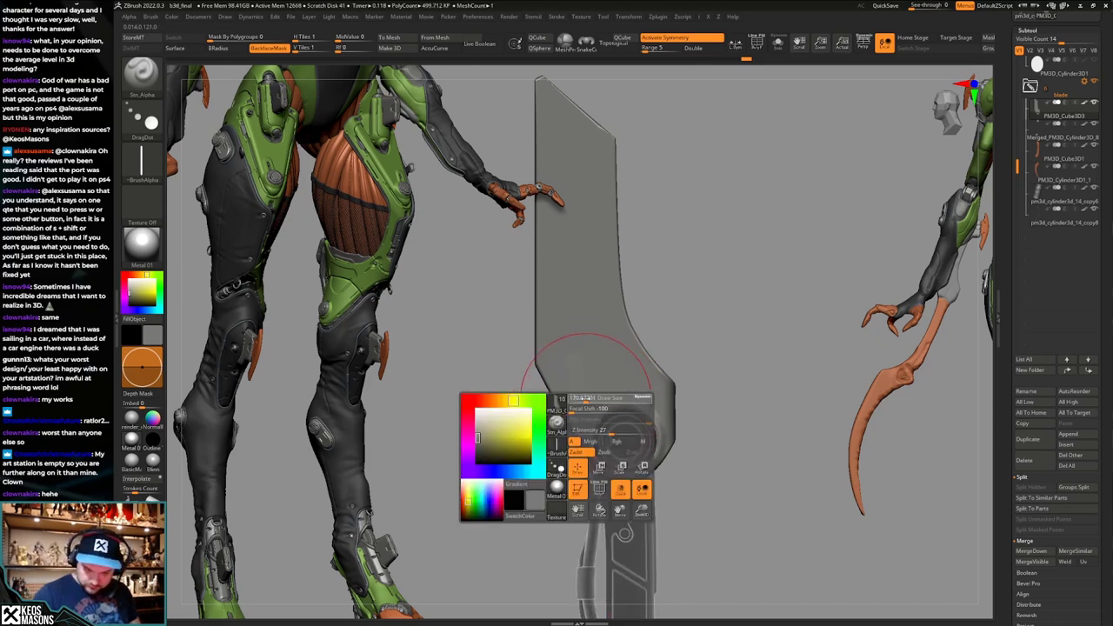
pyautogui.moveTo(591, 402)
pyautogui.mouseDown()
pyautogui.moveTo(581, 396)
pyautogui.moveTo(591, 412)
pyautogui.mouseUp()
pyautogui.moveTo(611, 377)
pyautogui.keyDown('ctrl'); pyautogui.mouseDown(button='right')
pyautogui.moveTo(727, 447)
pyautogui.moveTo(725, 468)
pyautogui.moveTo(600, 341)
pyautogui.mouseUp(button='right'); pyautogui.keyUp('ctrl')
pyautogui.hotkey('ctrl', 'z')
pyautogui.press('space')
pyautogui.click(595, 345)
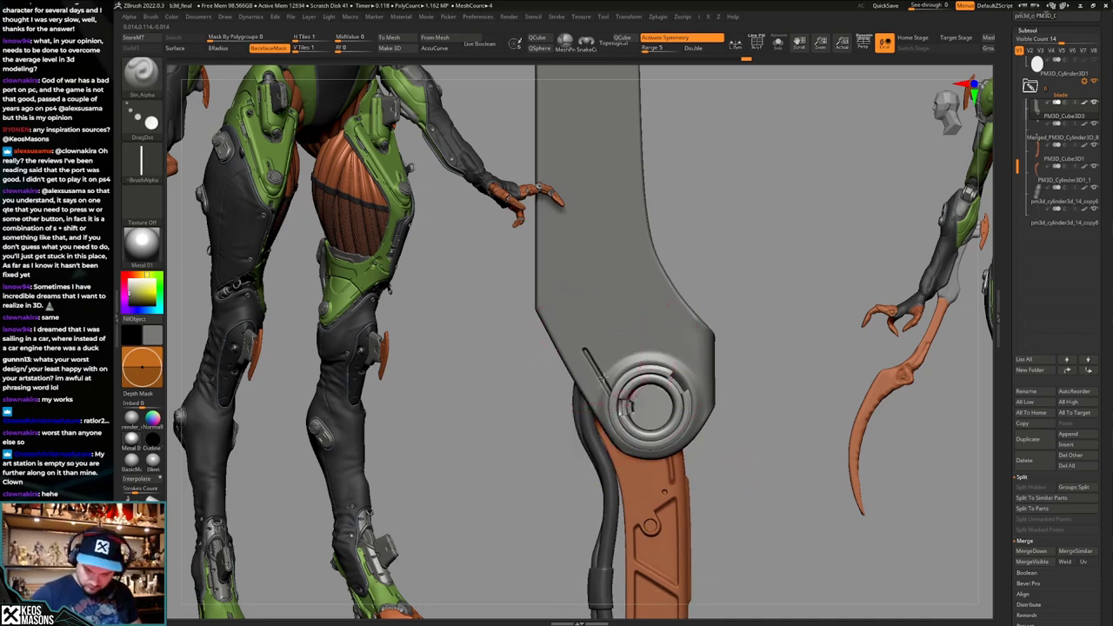
# Stamp a pair of short mirrored diagonal grooves into the plate, radiating from the raised ring above the hub.
pyautogui.keyDown('ctrl'); pyautogui.moveTo(603, 378); pyautogui.dragTo(733, 432, button='right'); pyautogui.keyUp('ctrl')
pyautogui.hotkey('alt', 's')
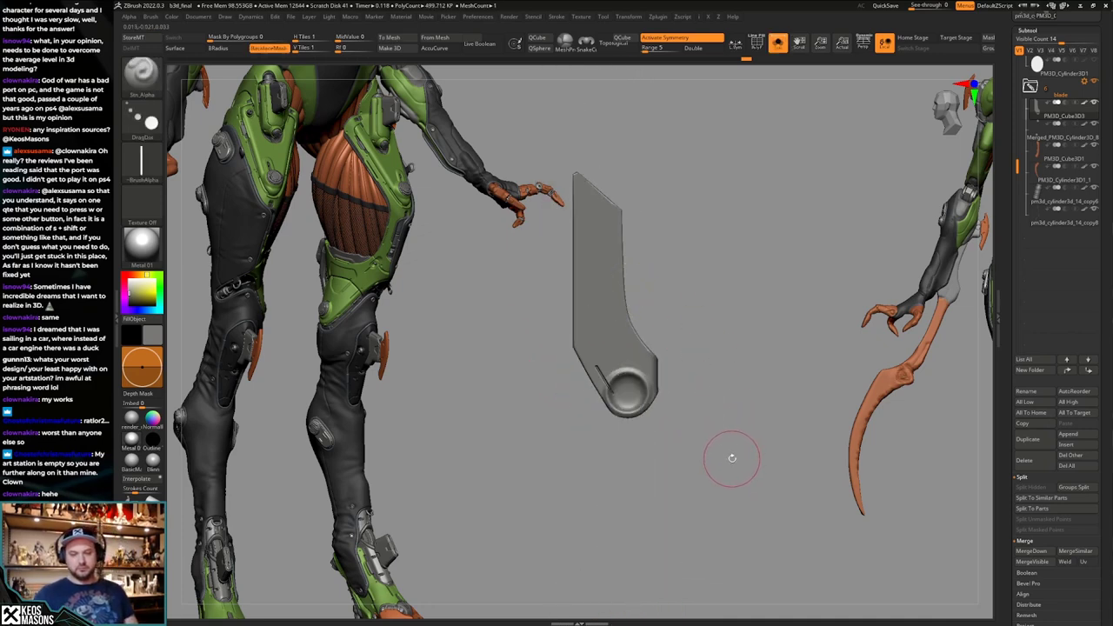
pyautogui.hotkey('alt', 's')
pyautogui.moveTo(725, 477)
pyautogui.mouseDown(button='right')
pyautogui.moveTo(735, 486)
pyautogui.moveTo(721, 445)
pyautogui.moveTo(736, 465)
pyautogui.moveTo(727, 488)
pyautogui.moveTo(718, 455)
pyautogui.moveTo(725, 463)
pyautogui.mouseUp(button='right')
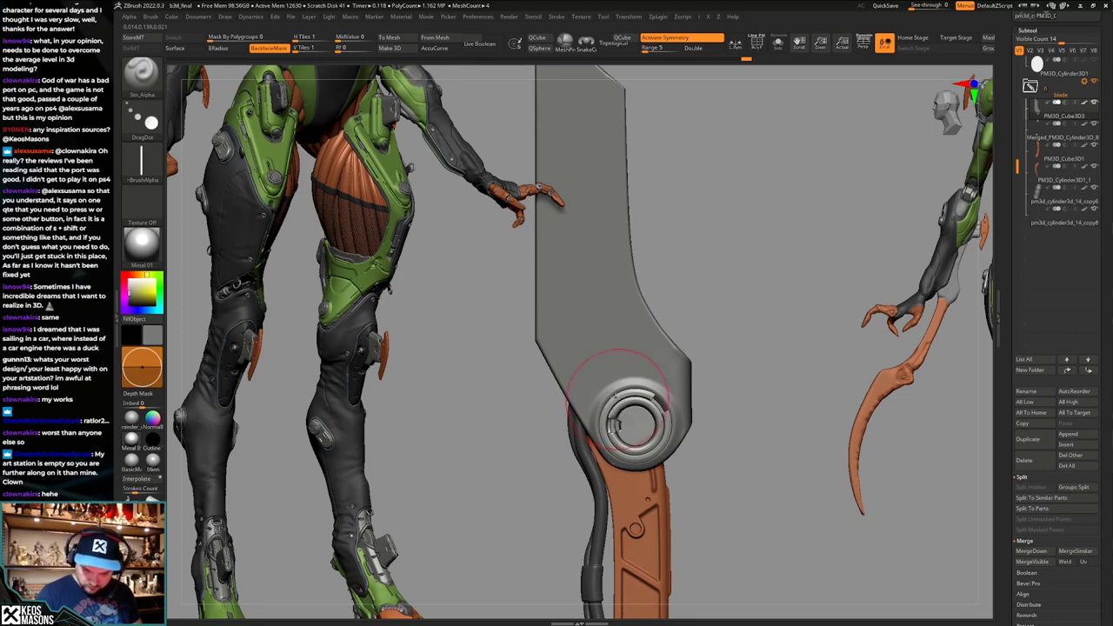
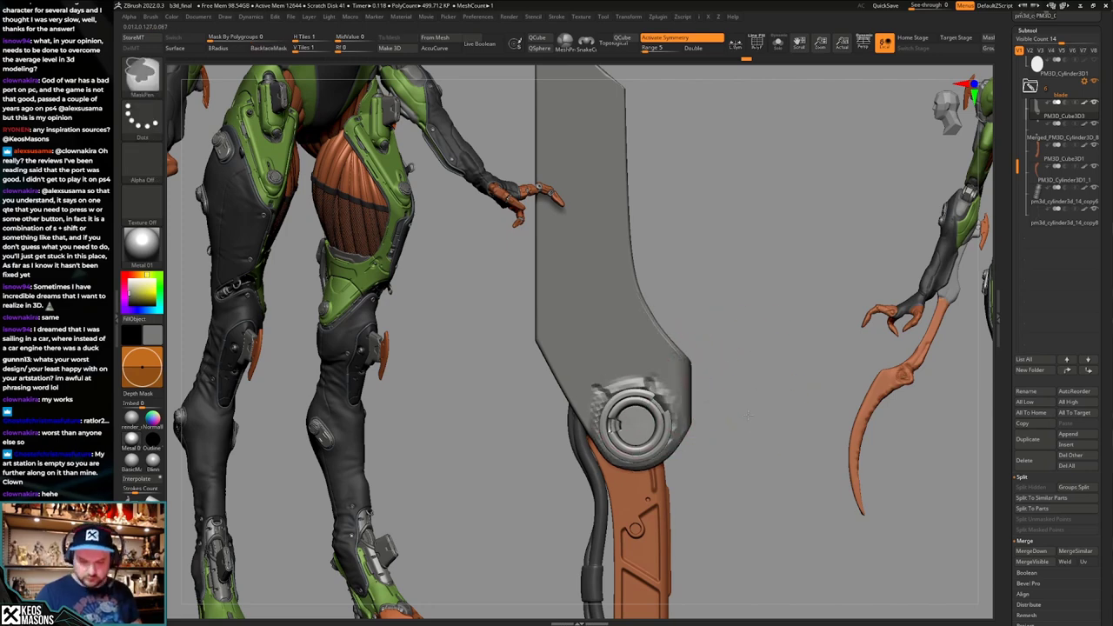
pyautogui.keyDown('ctrl'); pyautogui.moveTo(636, 427); pyautogui.dragTo(694, 445, button='right'); pyautogui.keyUp('ctrl')
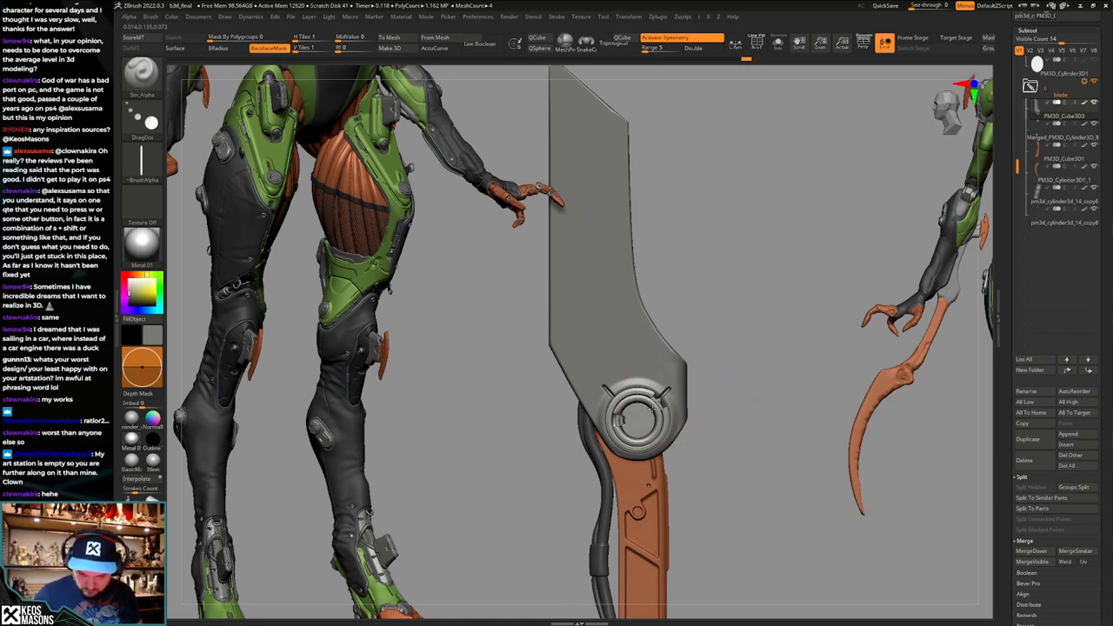
pyautogui.keyDown('ctrl'); pyautogui.moveTo(652, 406); pyautogui.dragTo(710, 396, button='right'); pyautogui.keyUp('ctrl')
pyautogui.moveTo(709, 396); pyautogui.dragTo(721, 477, button='right')
pyautogui.moveTo(721, 476); pyautogui.dragTo(703, 470, button='right')
# Switch to the ClayBuildup brush, select the hub cylinder subtool and place a Transpose line on it.
pyautogui.press('space')
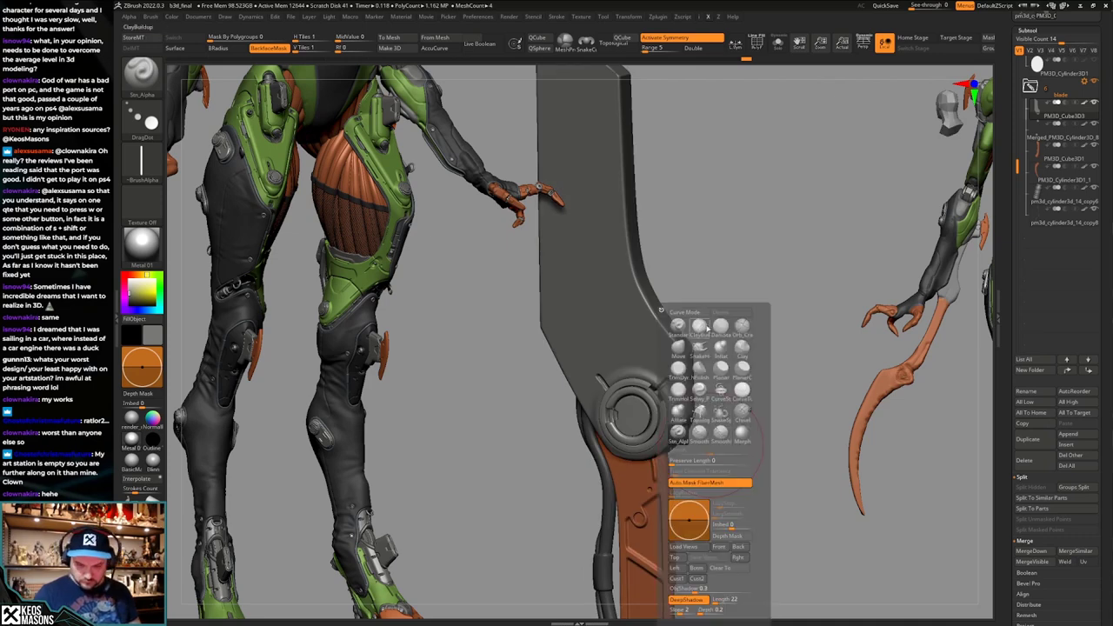
pyautogui.click(701, 328)
pyautogui.moveTo(642, 389)
pyautogui.keyDown('shift'); pyautogui.mouseDown(button='right')
pyautogui.moveTo(628, 407)
pyautogui.moveTo(694, 409)
pyautogui.moveTo(654, 405)
pyautogui.moveTo(673, 409)
pyautogui.moveTo(667, 424)
pyautogui.moveTo(676, 417)
pyautogui.mouseUp(button='right'); pyautogui.keyUp('shift')
pyautogui.keyDown('alt'); pyautogui.click(645, 410); pyautogui.keyUp('alt')
pyautogui.hotkey('alt', 's')
pyautogui.hotkey('alt', 's')
pyautogui.press('w')
pyautogui.keyDown('shift'); pyautogui.moveTo(651, 420); pyautogui.dragTo(672, 420); pyautogui.keyUp('shift')
pyautogui.press('q')
pyautogui.keyDown('shift'); pyautogui.moveTo(738, 383); pyautogui.dragTo(737, 406, button='right'); pyautogui.keyUp('shift')
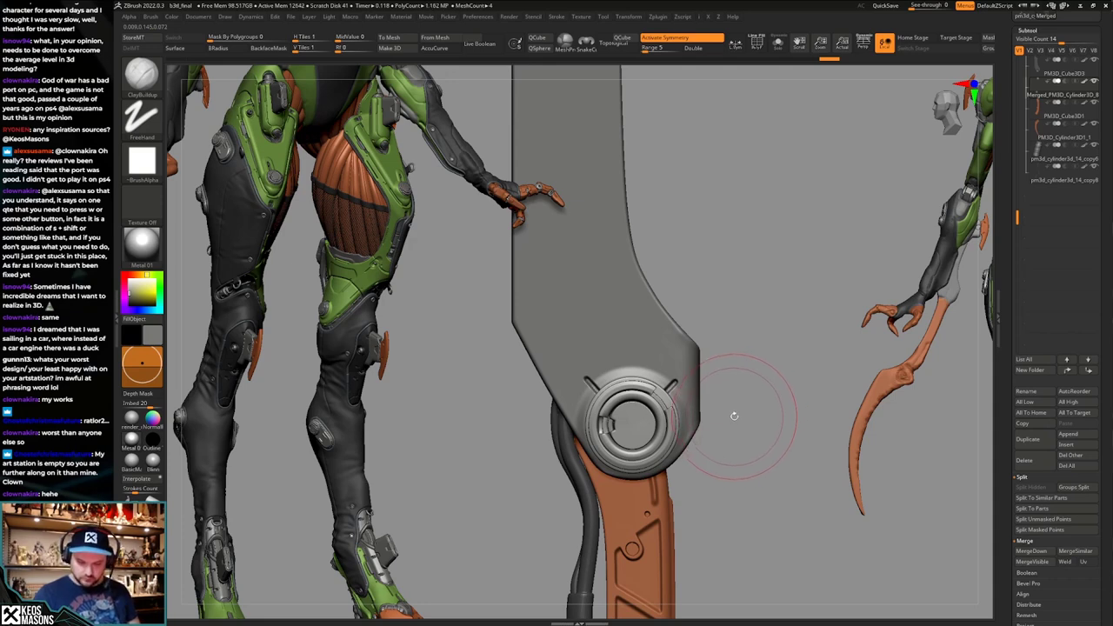
# Nudge the hub cylinder slightly upward with the Transpose line to centre it in the plate's recess.
pyautogui.press('w')
pyautogui.moveTo(631, 425); pyautogui.dragTo(756, 352)
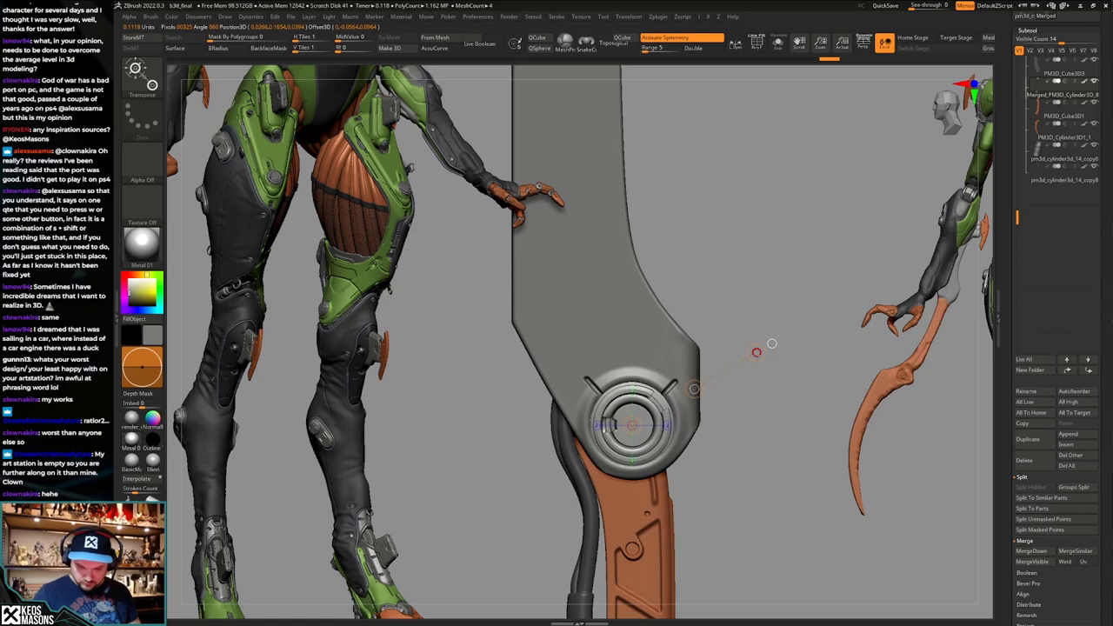
pyautogui.keyDown('shift'); pyautogui.moveTo(756, 352); pyautogui.dragTo(685, 444, button='right'); pyautogui.keyUp('shift')
pyautogui.keyDown('shift'); pyautogui.moveTo(673, 337); pyautogui.dragTo(726, 401, button='right'); pyautogui.keyUp('shift')
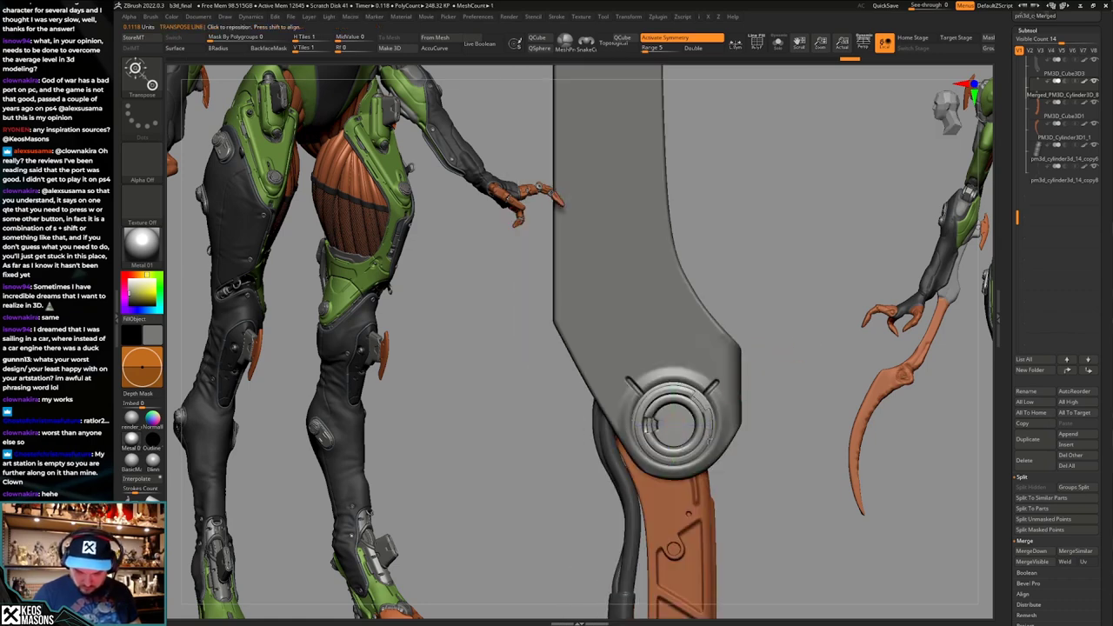
pyautogui.moveTo(707, 440); pyautogui.dragTo(767, 504)
pyautogui.moveTo(731, 466); pyautogui.dragTo(732, 463)
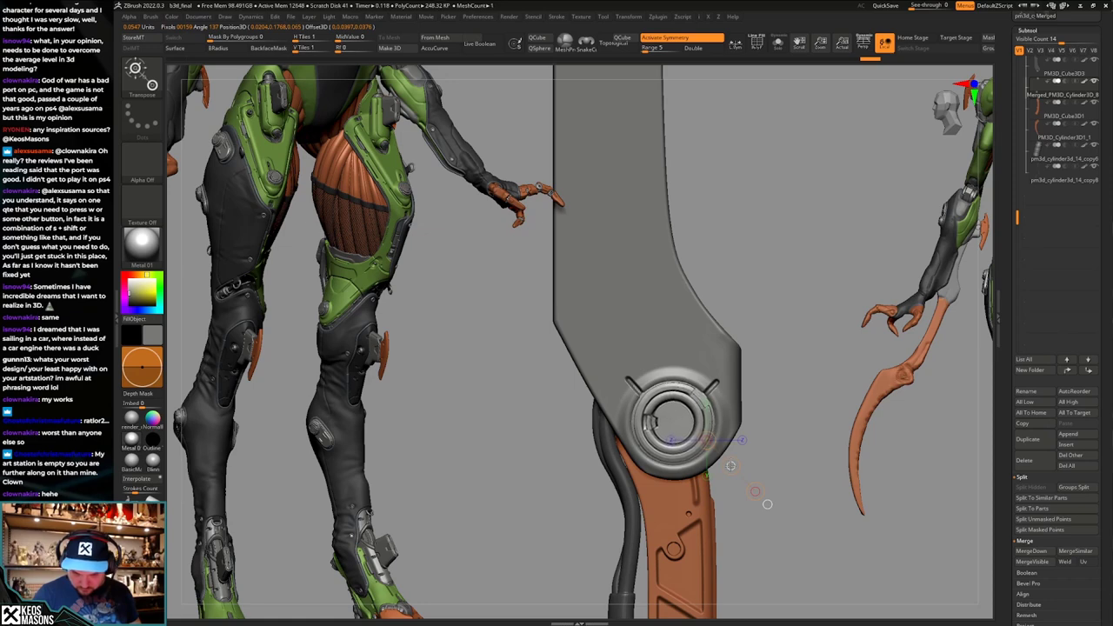
pyautogui.press('q')
# Isolate the hub cylinder, mask part of it in Transpose mode and turn the masked area into a polygroup.
pyautogui.hotkey('alt', 's')
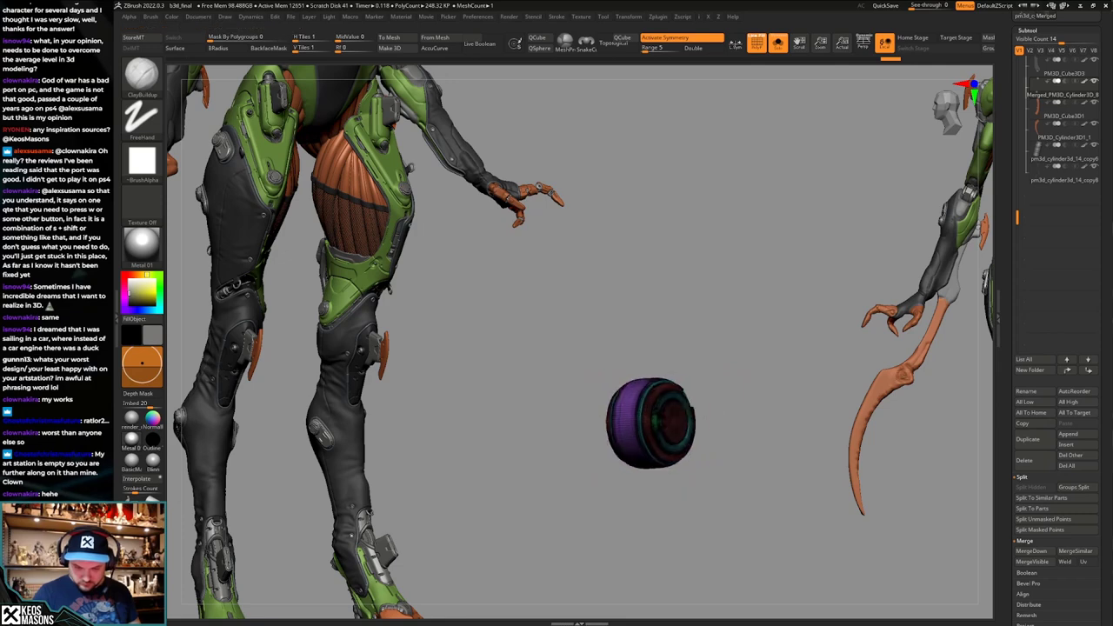
pyautogui.keyDown('ctrl'); pyautogui.moveTo(694, 413); pyautogui.dragTo(693, 492, button='right'); pyautogui.keyUp('ctrl')
pyautogui.hotkey('shift', 'f')
pyautogui.hotkey('shift', 'f')
pyautogui.hotkey('shift', 'f')
pyautogui.press('w')
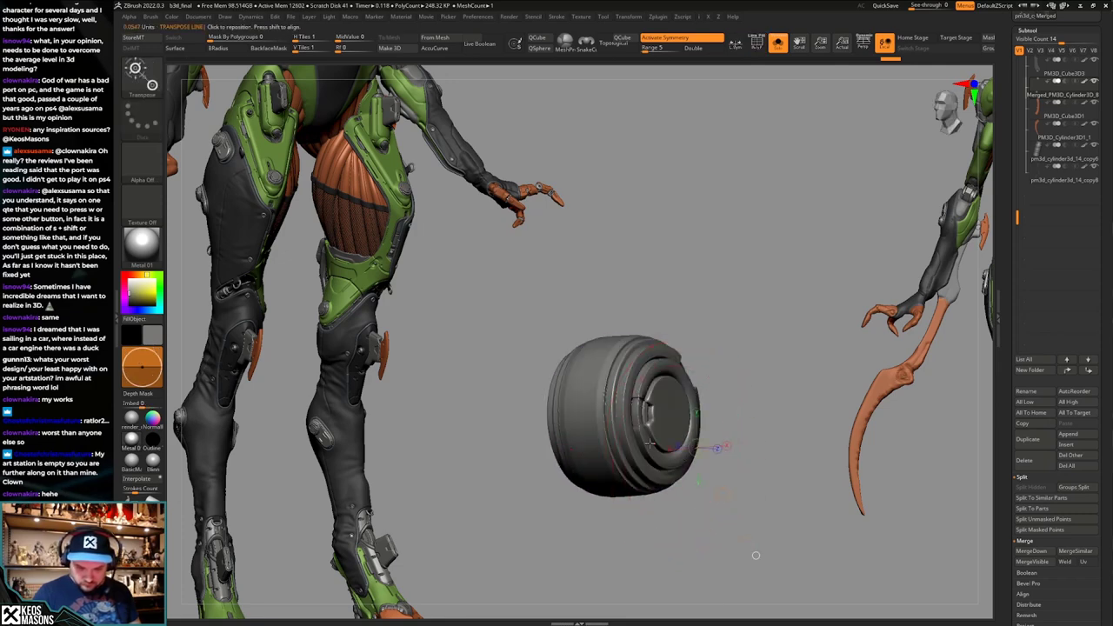
pyautogui.keyDown('ctrl'); pyautogui.click(647, 444); pyautogui.keyUp('ctrl')
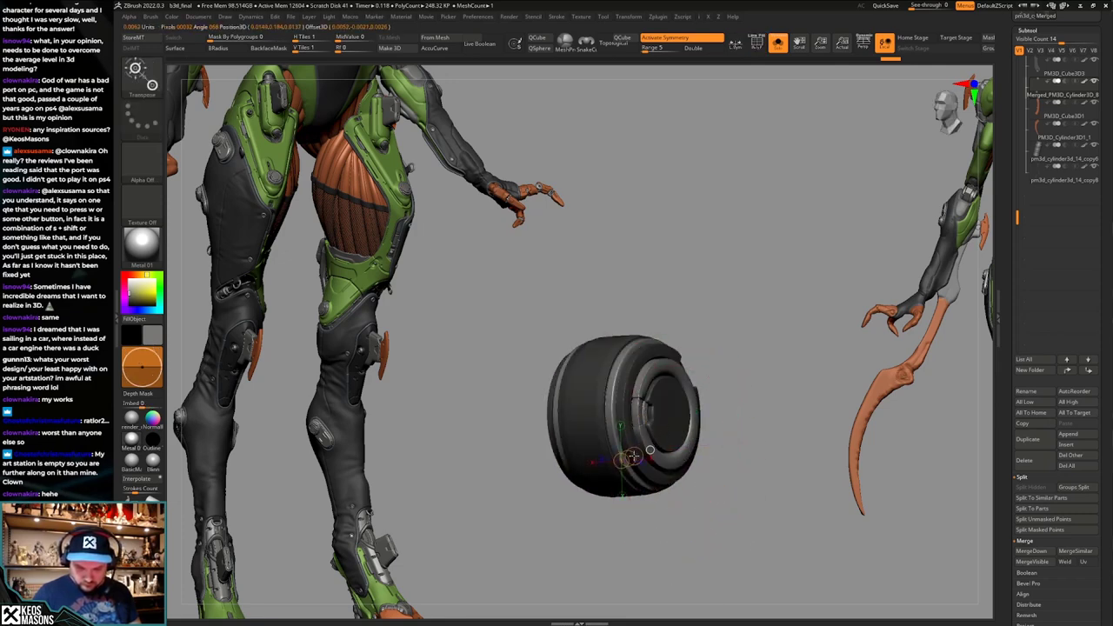
pyautogui.press('q')
pyautogui.hotkey('ctrl', 'w')
pyautogui.hotkey('alt', 's')
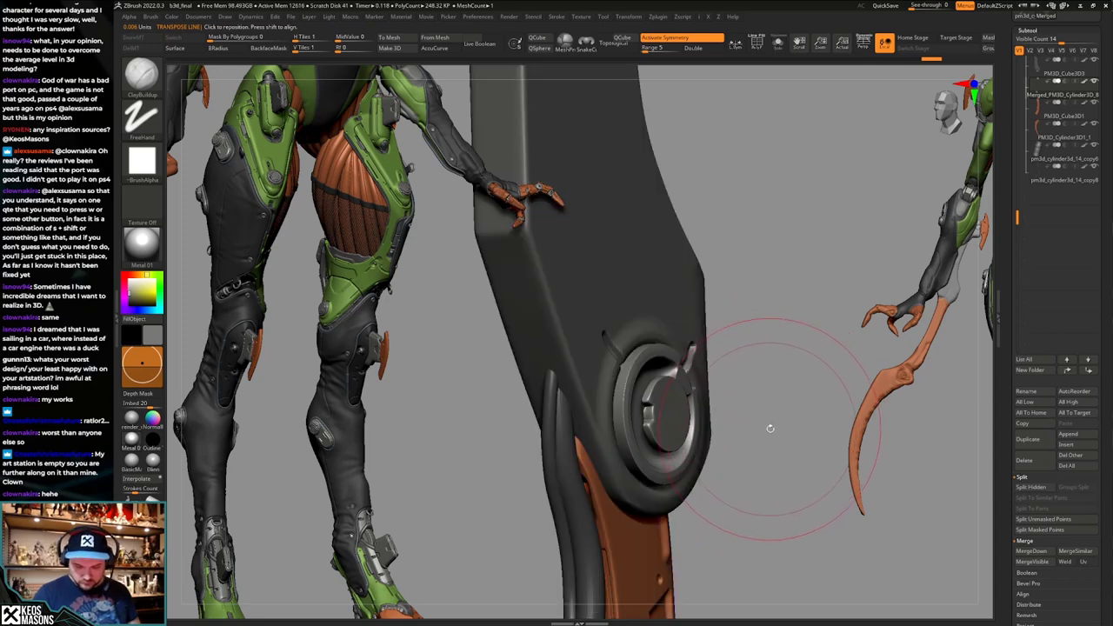
# Fine-tune the hub cylinder with a Transpose line from an edge-on view, and clear its mask.
pyautogui.keyDown('shift'); pyautogui.moveTo(770, 426); pyautogui.dragTo(753, 416, button='right'); pyautogui.keyUp('shift')
pyautogui.keyDown('ctrl'); pyautogui.moveTo(840, 385); pyautogui.dragTo(696, 444, button='right'); pyautogui.keyUp('ctrl')
pyautogui.hotkey('alt', 's')
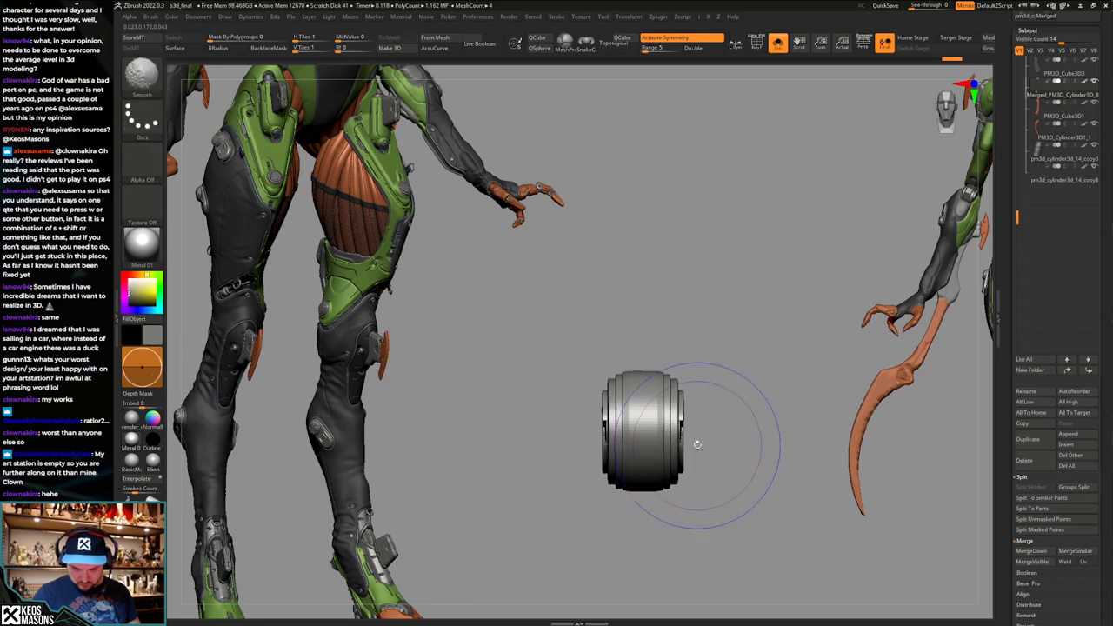
pyautogui.press('w')
pyautogui.moveTo(717, 446); pyautogui.dragTo(720, 445)
pyautogui.moveTo(809, 439)
pyautogui.mouseDown(button='right')
pyautogui.moveTo(750, 430)
pyautogui.moveTo(739, 402)
pyautogui.moveTo(727, 451)
pyautogui.moveTo(706, 427)
pyautogui.moveTo(714, 403)
pyautogui.mouseUp(button='right')
pyautogui.hotkey('alt', 's')
pyautogui.press('q')
pyautogui.keyDown('ctrl'); pyautogui.click(596, 533); pyautogui.keyUp('ctrl')
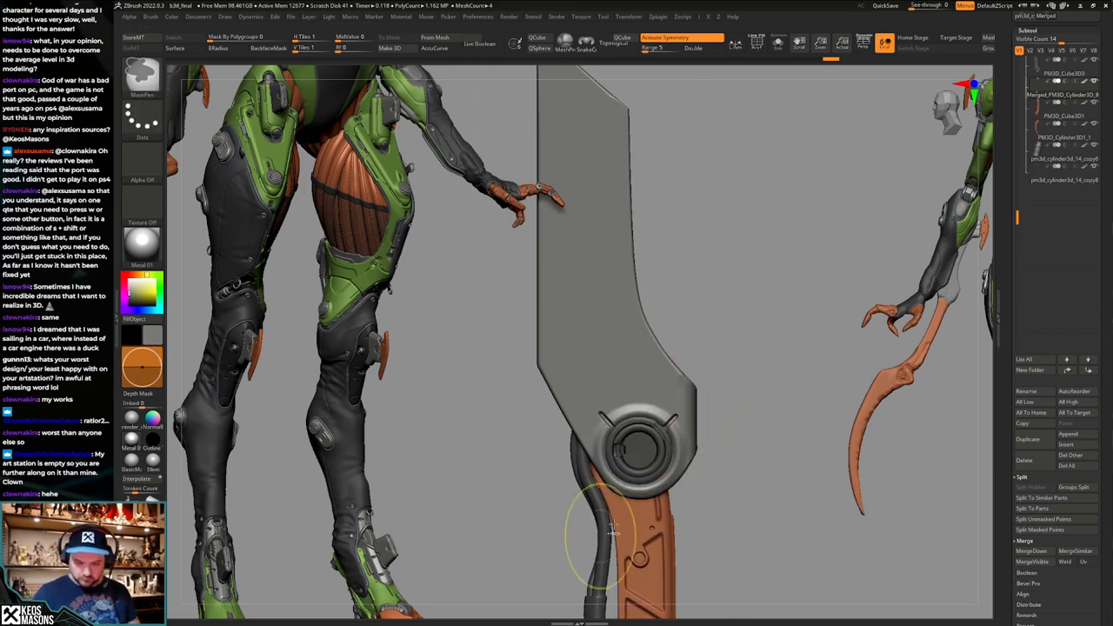
pyautogui.keyDown('ctrl'); pyautogui.click(596, 534); pyautogui.keyUp('ctrl')
# Switch to the Orb_Cracks brush and select the blade plate subtool around the hub.
pyautogui.keyDown('alt'); pyautogui.moveTo(740, 444); pyautogui.dragTo(753, 417, button='right'); pyautogui.keyUp('alt')
pyautogui.press('space')
pyautogui.click(784, 328)
pyautogui.rightClick(668, 407)
pyautogui.keyDown('alt'); pyautogui.click(681, 400); pyautogui.keyUp('alt')
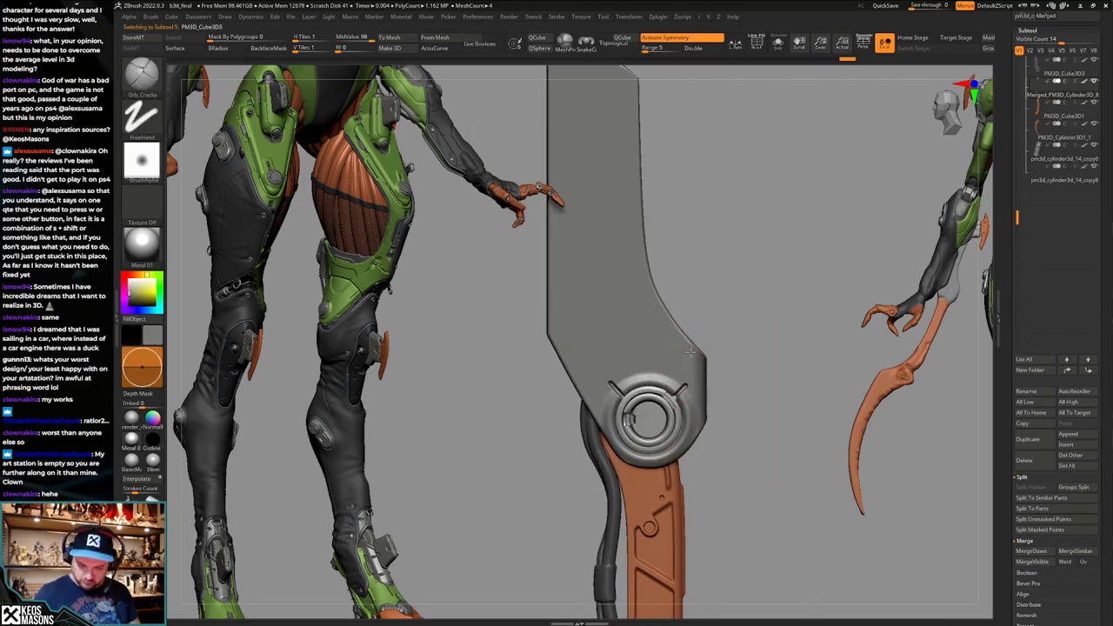
pyautogui.keyDown('ctrl'); pyautogui.moveTo(695, 396); pyautogui.dragTo(711, 425, button='right'); pyautogui.keyUp('ctrl')
pyautogui.press('space')
pyautogui.click(742, 335)
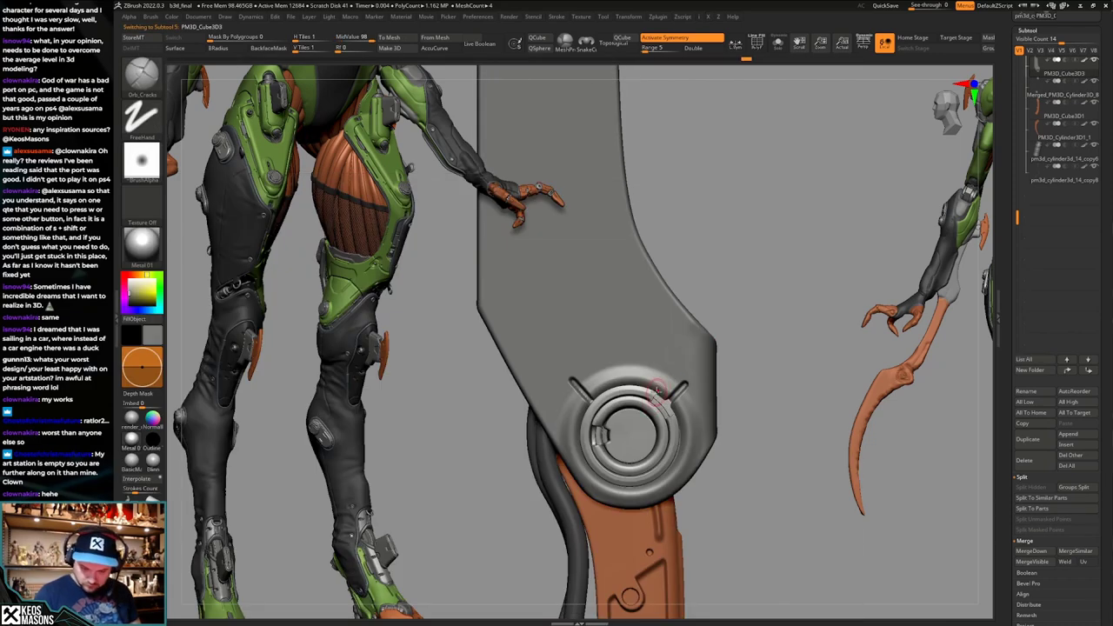
# Paint mask strips on the plate on both sides of one groove at the hub rim and clear the mask.
pyautogui.press('ctrl')
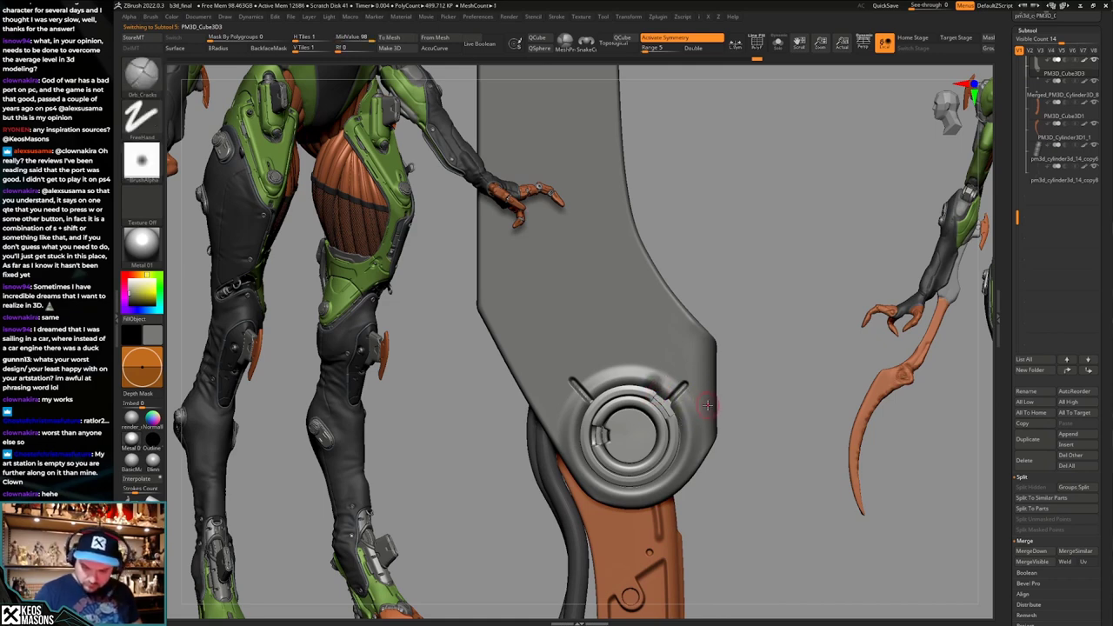
pyautogui.press('2')
pyautogui.press('ctrl')
pyautogui.click(692, 498)
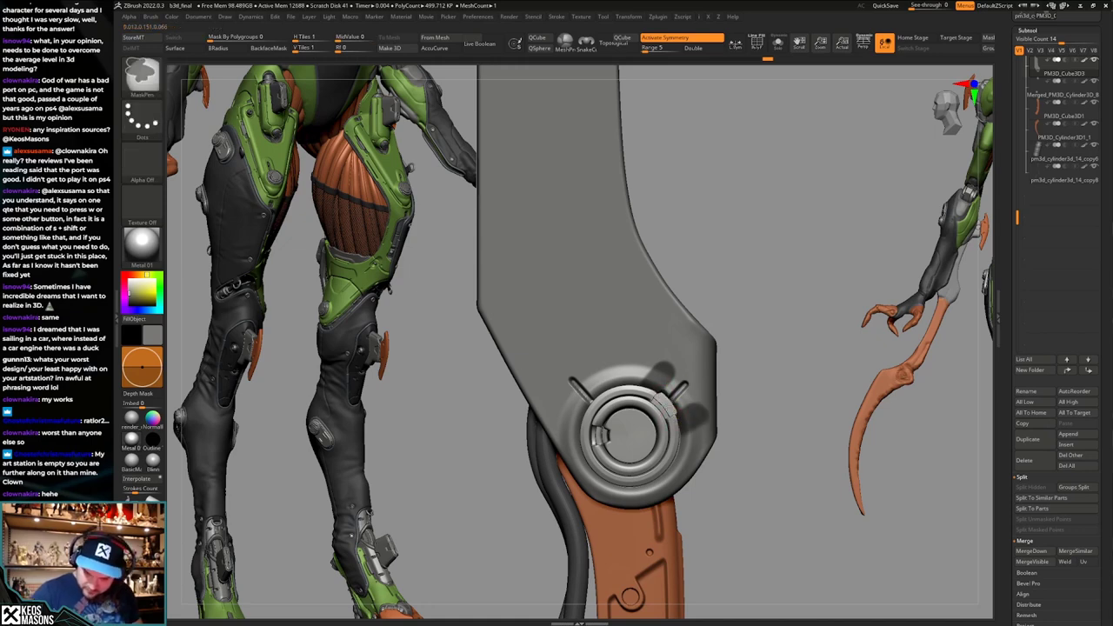
pyautogui.keyDown('ctrl'); pyautogui.moveTo(668, 396); pyautogui.dragTo(725, 315, button='right'); pyautogui.keyUp('ctrl')
pyautogui.keyDown('ctrl'); pyautogui.moveTo(732, 365); pyautogui.dragTo(742, 428); pyautogui.keyUp('ctrl')
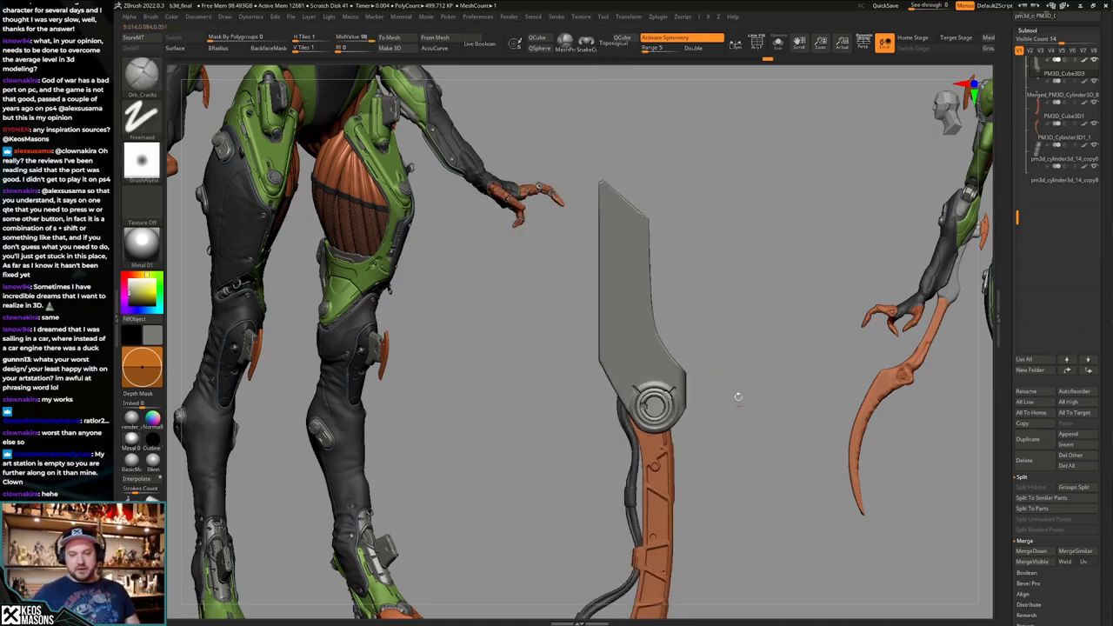
# Examine the blade plate edge-on with the hub and isolated, checking the seat and its engraved grooves.
pyautogui.moveTo(734, 400)
pyautogui.keyDown('alt'); pyautogui.mouseDown(button='right')
pyautogui.moveTo(722, 362)
pyautogui.moveTo(707, 400)
pyautogui.moveTo(722, 375)
pyautogui.moveTo(720, 403)
pyautogui.mouseUp(button='right'); pyautogui.keyUp('alt')
pyautogui.moveTo(720, 402)
pyautogui.mouseDown(button='right')
pyautogui.moveTo(694, 394)
pyautogui.moveTo(703, 460)
pyautogui.moveTo(707, 401)
pyautogui.mouseUp(button='right')
pyautogui.keyDown('ctrl'); pyautogui.moveTo(675, 394); pyautogui.dragTo(629, 484); pyautogui.keyUp('ctrl')
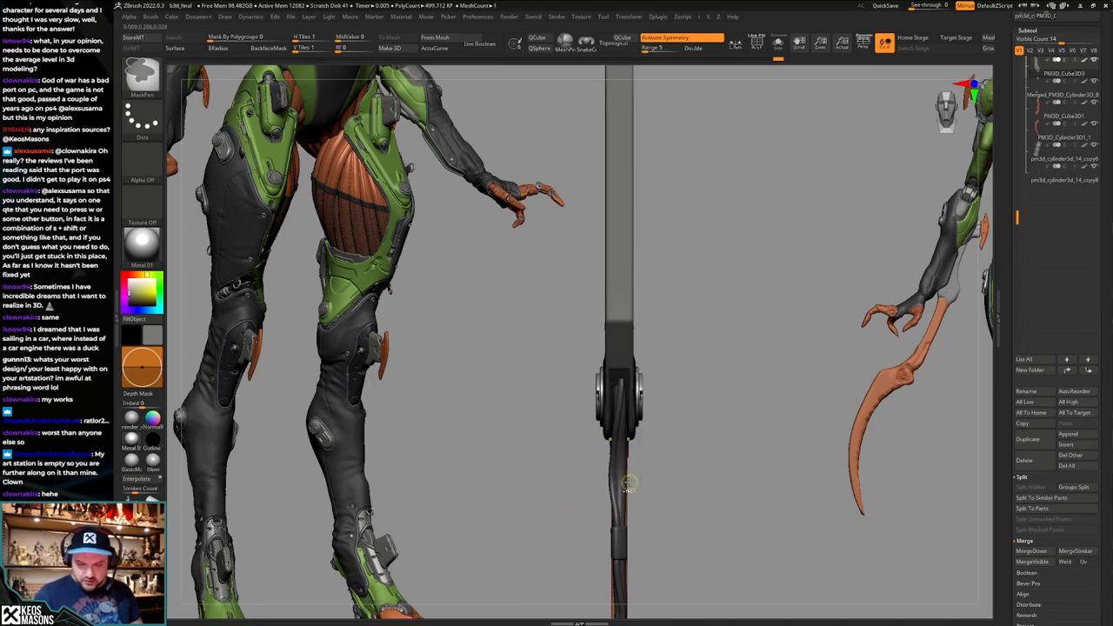
pyautogui.moveTo(629, 483); pyautogui.dragTo(672, 396, button='right')
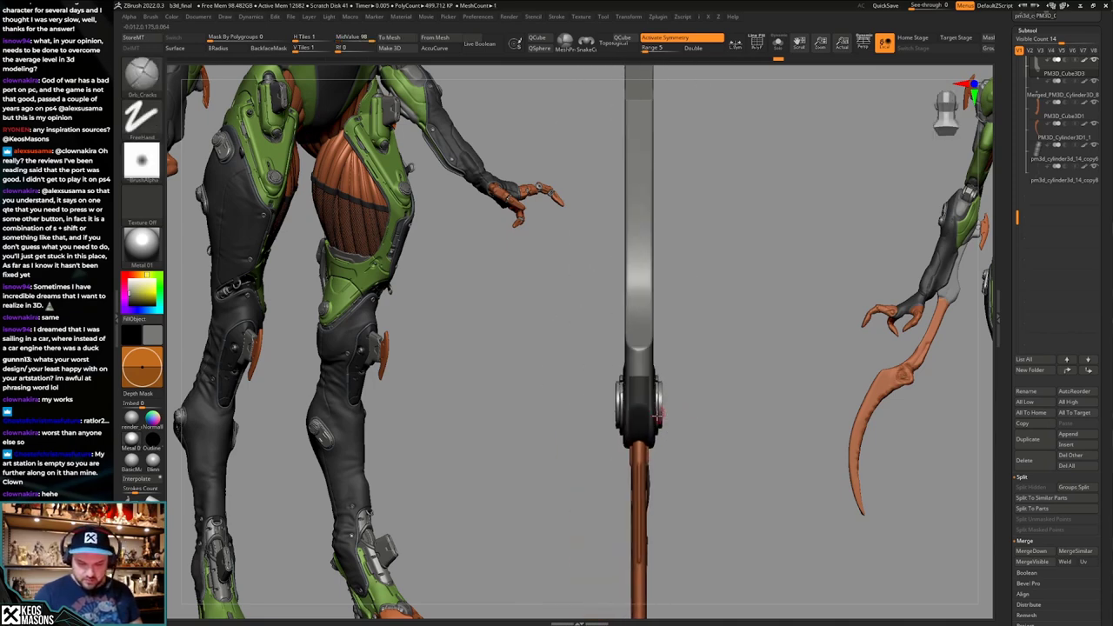
pyautogui.keyDown('ctrl'); pyautogui.keyDown('alt'); pyautogui.moveTo(600, 350); pyautogui.dragTo(688, 407); pyautogui.keyUp('alt'); pyautogui.keyUp('ctrl')
pyautogui.moveTo(686, 409)
pyautogui.mouseDown(button='right')
pyautogui.moveTo(642, 374)
pyautogui.moveTo(655, 360)
pyautogui.moveTo(748, 379)
pyautogui.moveTo(708, 420)
pyautogui.moveTo(724, 414)
pyautogui.moveTo(728, 378)
pyautogui.moveTo(713, 402)
pyautogui.mouseUp(button='right')
pyautogui.hotkey('shift', 's')
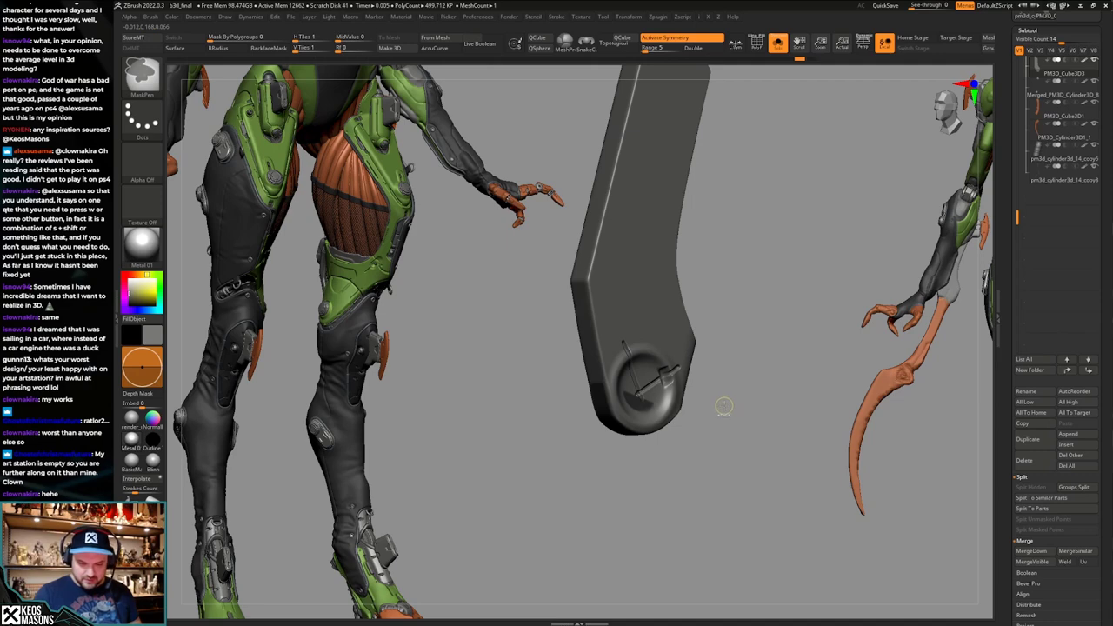
pyautogui.hotkey('ctrl', 'z')
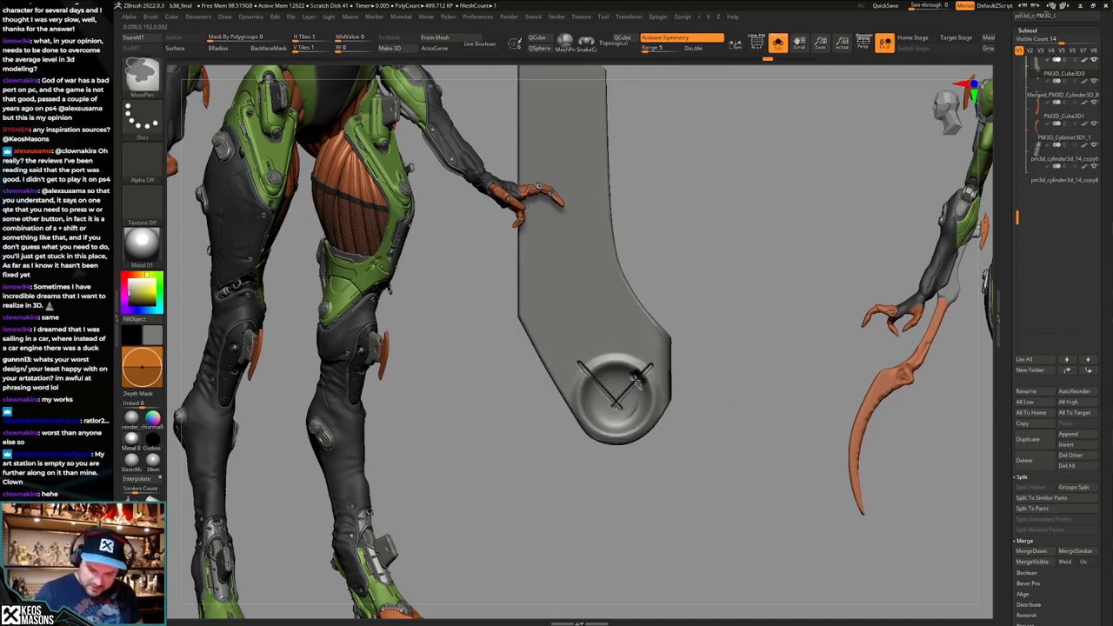
pyautogui.moveTo(747, 376); pyautogui.dragTo(716, 382)
pyautogui.click(717, 381)
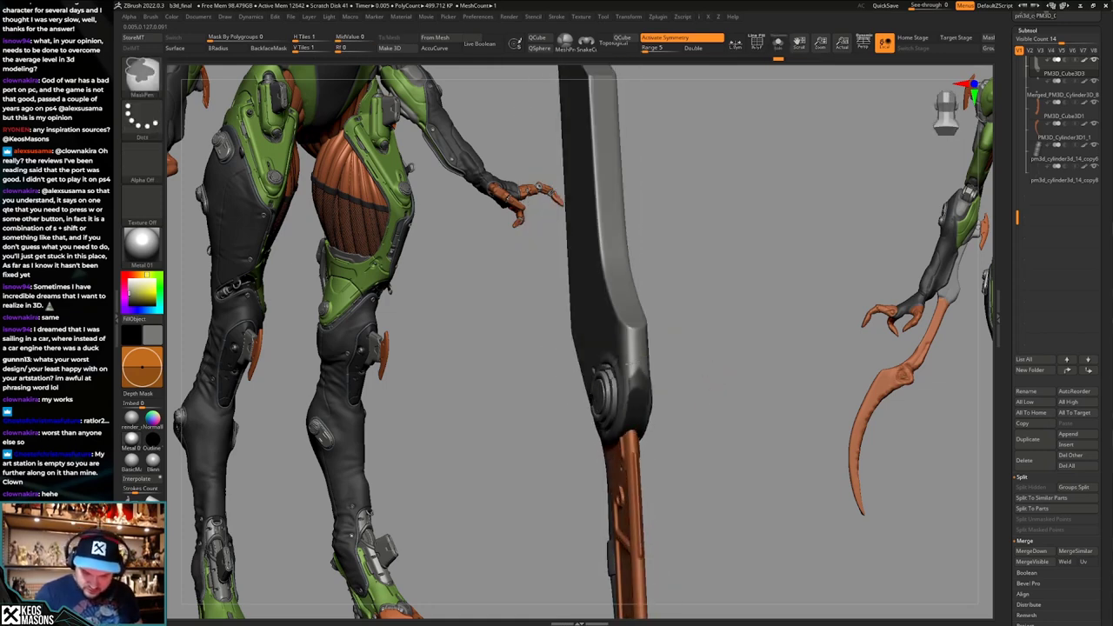
# Inspect the slots in the plate's edges around the hub and try a Transpose line on the plate's edge.
pyautogui.keyDown('ctrl'); pyautogui.click(623, 390); pyautogui.keyUp('ctrl')
pyautogui.moveTo(624, 391)
pyautogui.mouseDown(button='right')
pyautogui.moveTo(641, 358)
pyautogui.moveTo(643, 411)
pyautogui.mouseUp(button='right')
pyautogui.keyDown('ctrl'); pyautogui.click(634, 426); pyautogui.keyUp('ctrl')
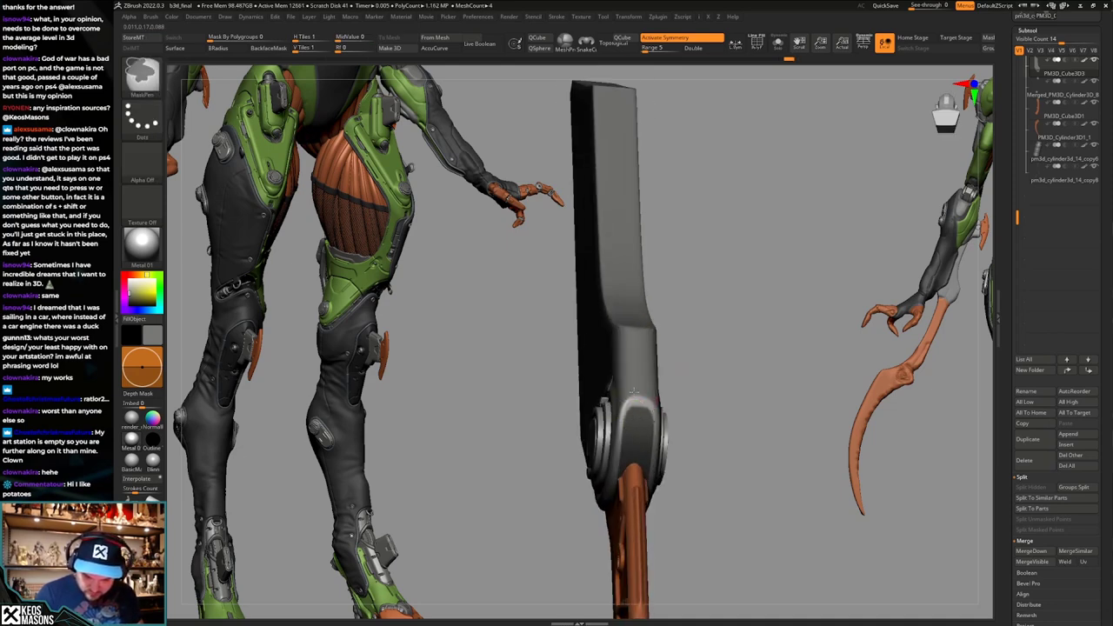
pyautogui.moveTo(633, 400)
pyautogui.keyDown('ctrl'); pyautogui.mouseDown(button='right')
pyautogui.moveTo(640, 369)
pyautogui.moveTo(698, 423)
pyautogui.moveTo(770, 405)
pyautogui.mouseUp(button='right'); pyautogui.keyUp('ctrl')
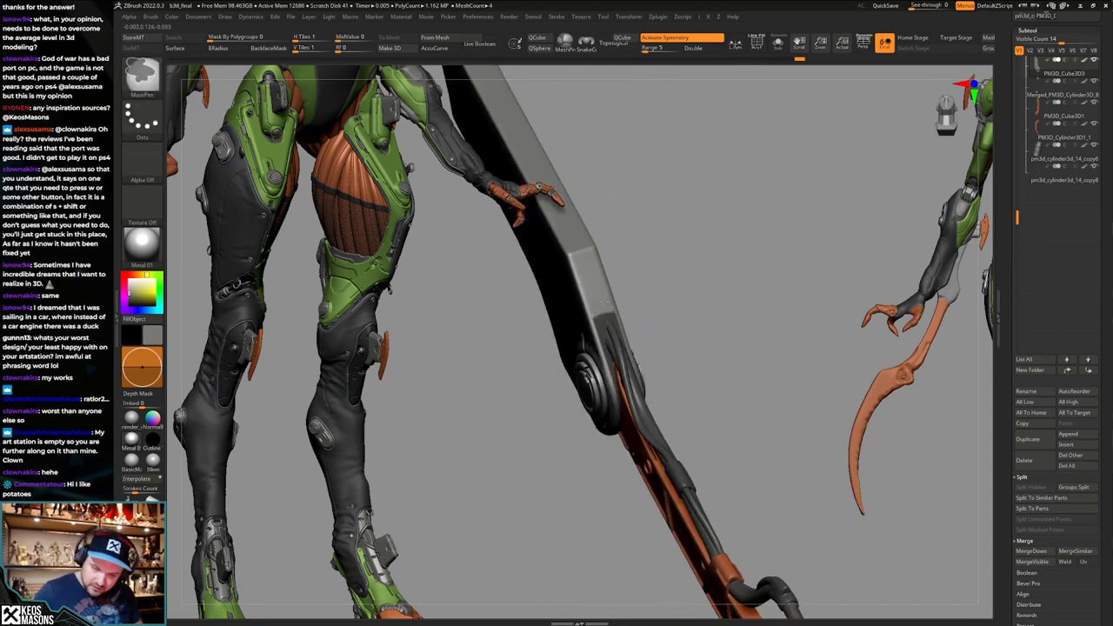
pyautogui.keyDown('ctrl'); pyautogui.click(587, 316); pyautogui.keyUp('ctrl')
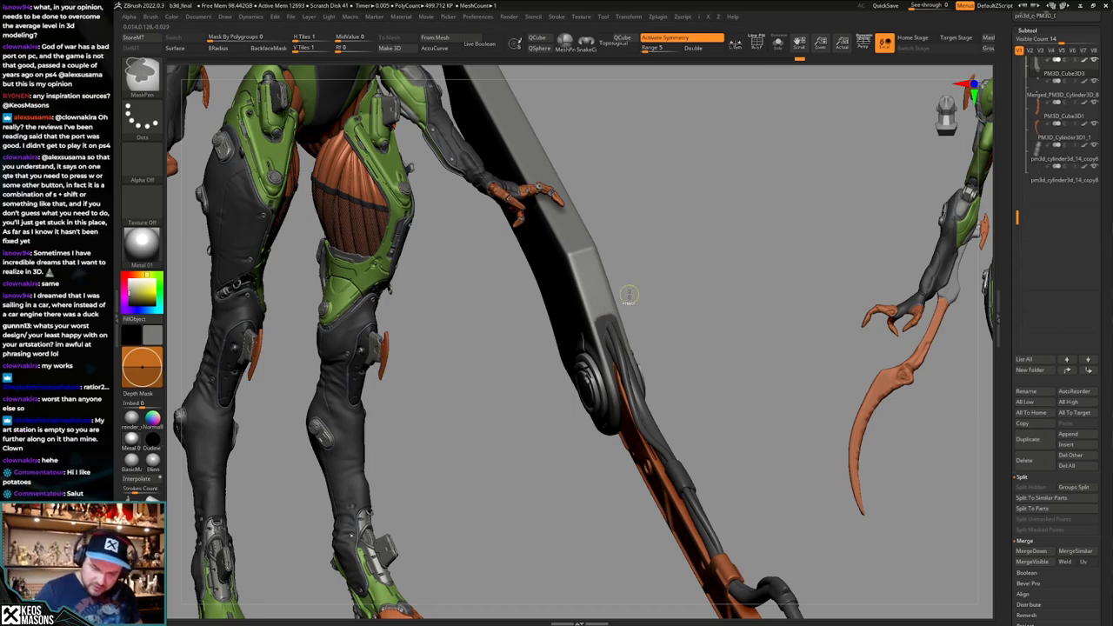
pyautogui.moveTo(736, 395)
pyautogui.mouseDown()
pyautogui.moveTo(682, 385)
pyautogui.moveTo(778, 393)
pyautogui.mouseUp()
pyautogui.keyDown('alt'); pyautogui.click(711, 385); pyautogui.keyUp('alt')
pyautogui.press('w')
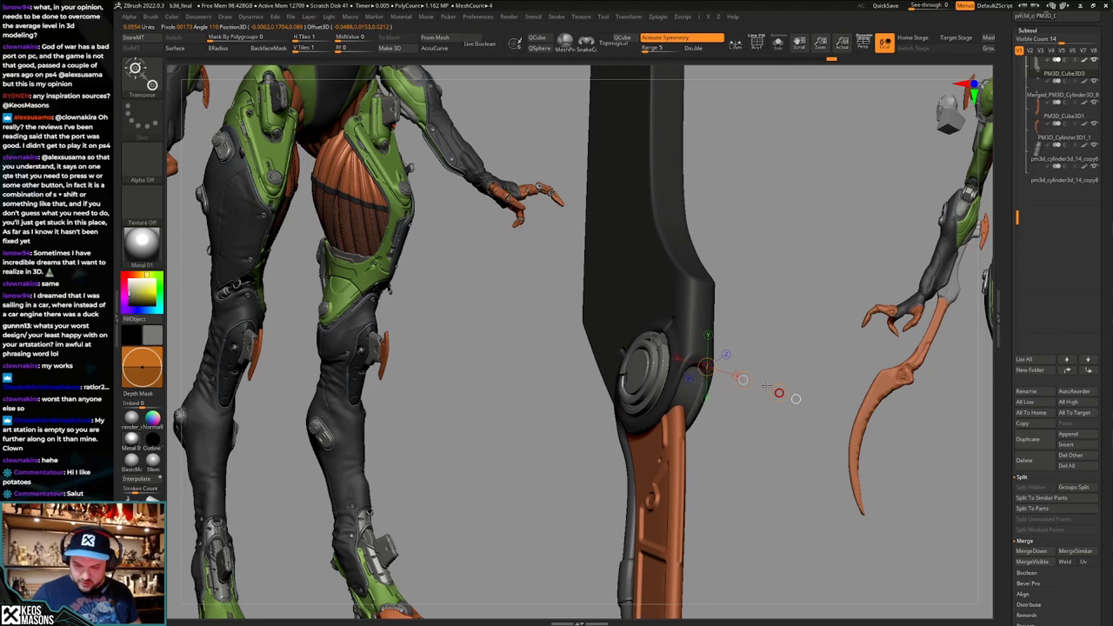
pyautogui.press('q')
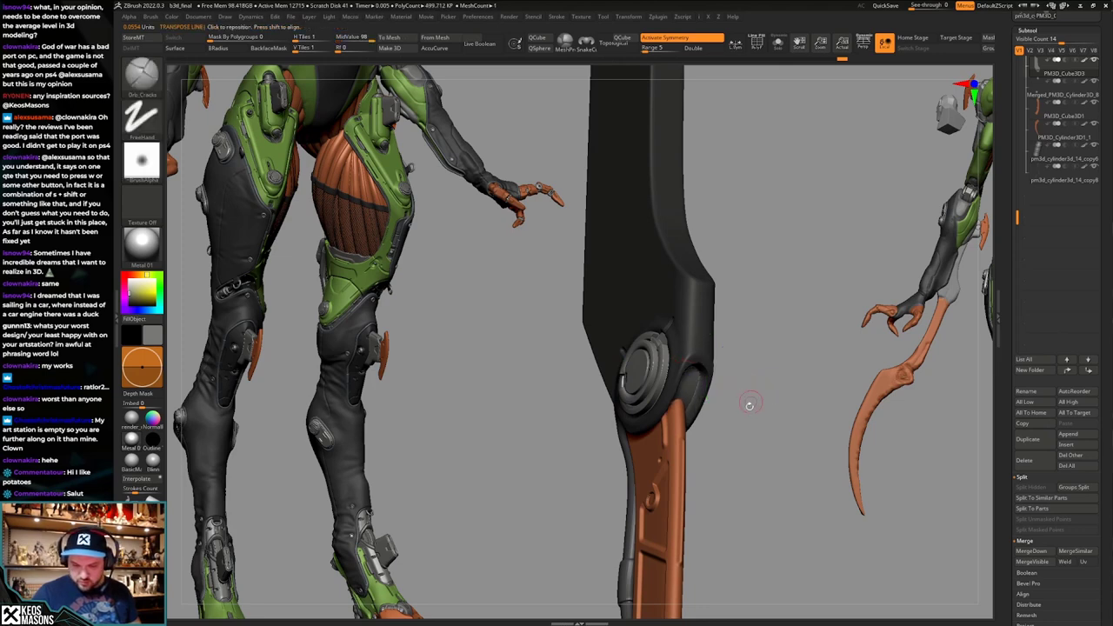
# Isolate the blade plate and examine the slot in its rounded end from several angles.
pyautogui.moveTo(753, 404)
pyautogui.mouseDown()
pyautogui.moveTo(758, 395)
pyautogui.moveTo(735, 398)
pyautogui.moveTo(728, 414)
pyautogui.moveTo(753, 417)
pyautogui.moveTo(718, 437)
pyautogui.moveTo(710, 374)
pyautogui.mouseUp()
pyautogui.hotkey('alt', 's')
pyautogui.hotkey('shift', 'f')
pyautogui.hotkey('shift', 'f')
pyautogui.keyDown('ctrl'); pyautogui.moveTo(709, 368); pyautogui.dragTo(712, 427, button='right'); pyautogui.keyUp('ctrl')
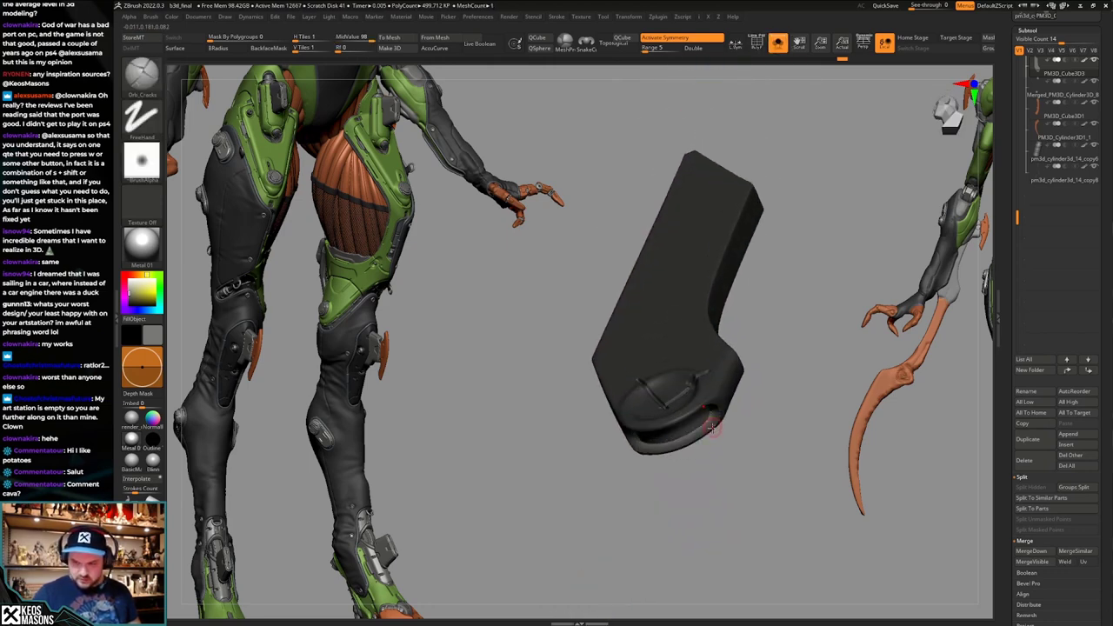
pyautogui.moveTo(716, 443); pyautogui.dragTo(708, 397)
pyautogui.keyDown('ctrl'); pyautogui.moveTo(708, 397); pyautogui.dragTo(713, 424, button='right'); pyautogui.keyUp('ctrl')
# Redo the undone edits and adjust the end slot of the isolated plate with Transpose, then show the full assembly.
pyautogui.moveTo(713, 424)
pyautogui.mouseDown()
pyautogui.moveTo(713, 453)
pyautogui.moveTo(712, 366)
pyautogui.moveTo(768, 397)
pyautogui.moveTo(788, 377)
pyautogui.moveTo(781, 394)
pyautogui.mouseUp()
pyautogui.press('d')
pyautogui.hotkey('shift', 'd')
pyautogui.hotkey('ctrl', 'd')
pyautogui.hotkey('ctrl', 'shift', 'z')
pyautogui.hotkey('ctrl', 'shift', 'z')
pyautogui.hotkey('ctrl', 'shift', 'z')
pyautogui.hotkey('ctrl', 'shift', 'z')
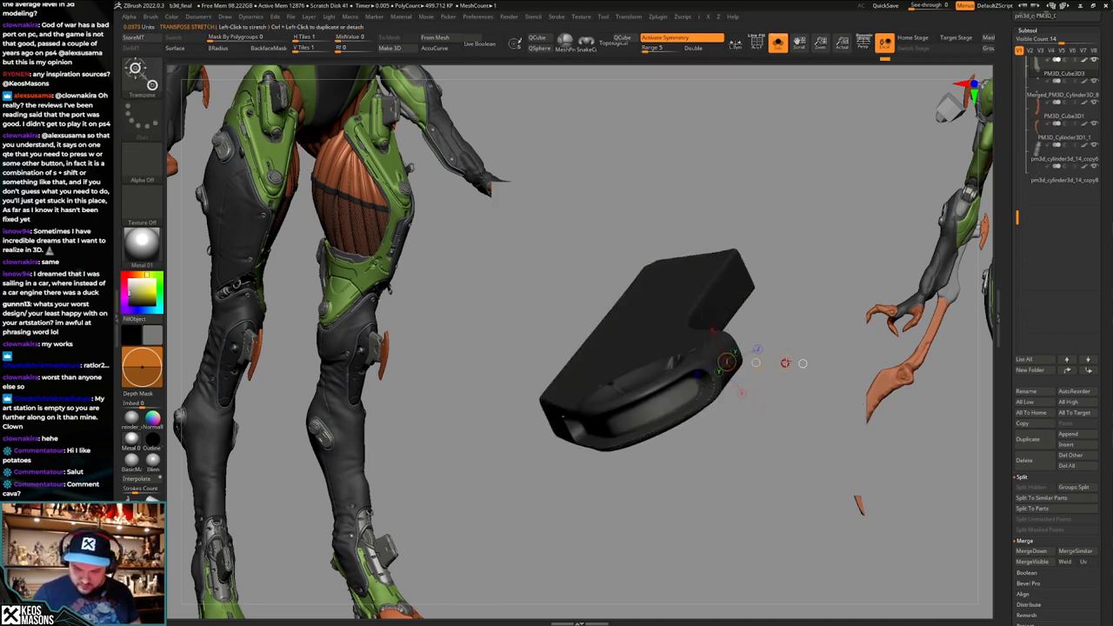
pyautogui.rightClick(784, 363)
pyautogui.moveTo(785, 362); pyautogui.dragTo(784, 364, button='right')
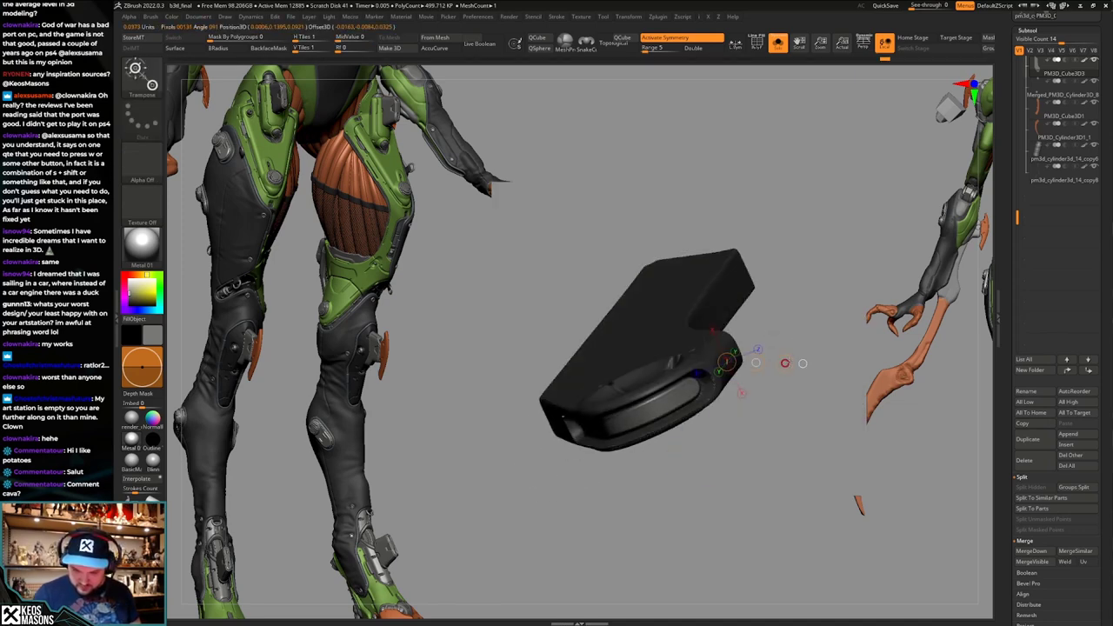
pyautogui.press('q')
pyautogui.moveTo(785, 383)
pyautogui.mouseDown()
pyautogui.moveTo(704, 421)
pyautogui.moveTo(695, 411)
pyautogui.moveTo(726, 346)
pyautogui.mouseUp()
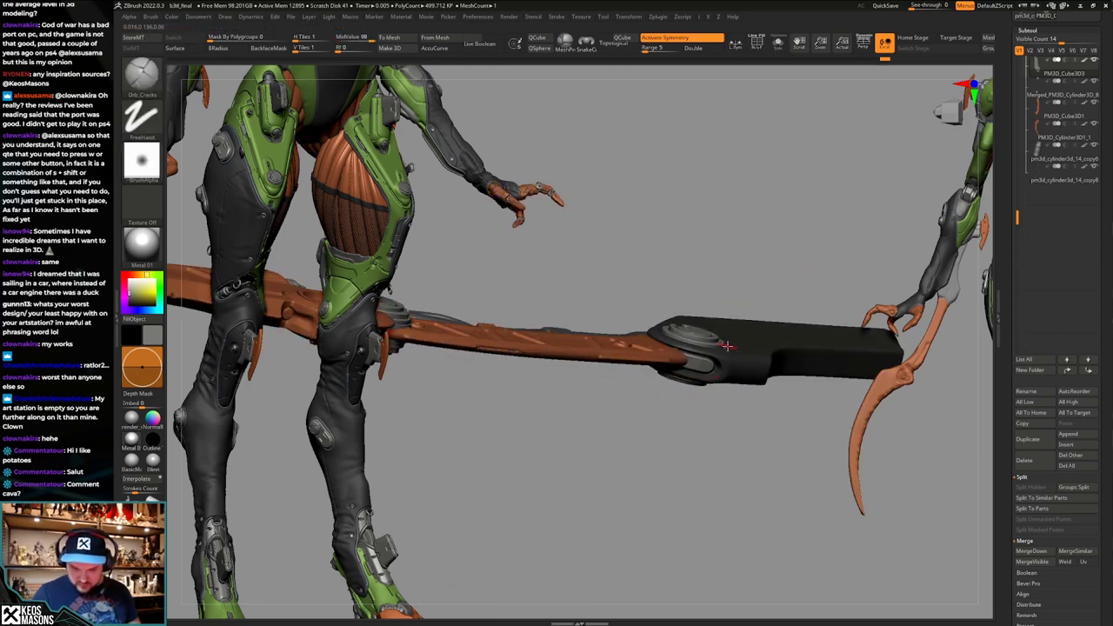
# Switch to the Sin_Alpha brush and load a rounded-rectangle alpha for it.
pyautogui.moveTo(726, 346)
pyautogui.mouseDown(button='right')
pyautogui.moveTo(698, 401)
pyautogui.moveTo(706, 424)
pyautogui.mouseUp(button='right')
pyautogui.rightClick(707, 424)
pyautogui.click(682, 426)
pyautogui.moveTo(739, 372)
pyautogui.mouseDown(button='right')
pyautogui.moveTo(689, 411)
pyautogui.moveTo(708, 422)
pyautogui.mouseUp(button='right')
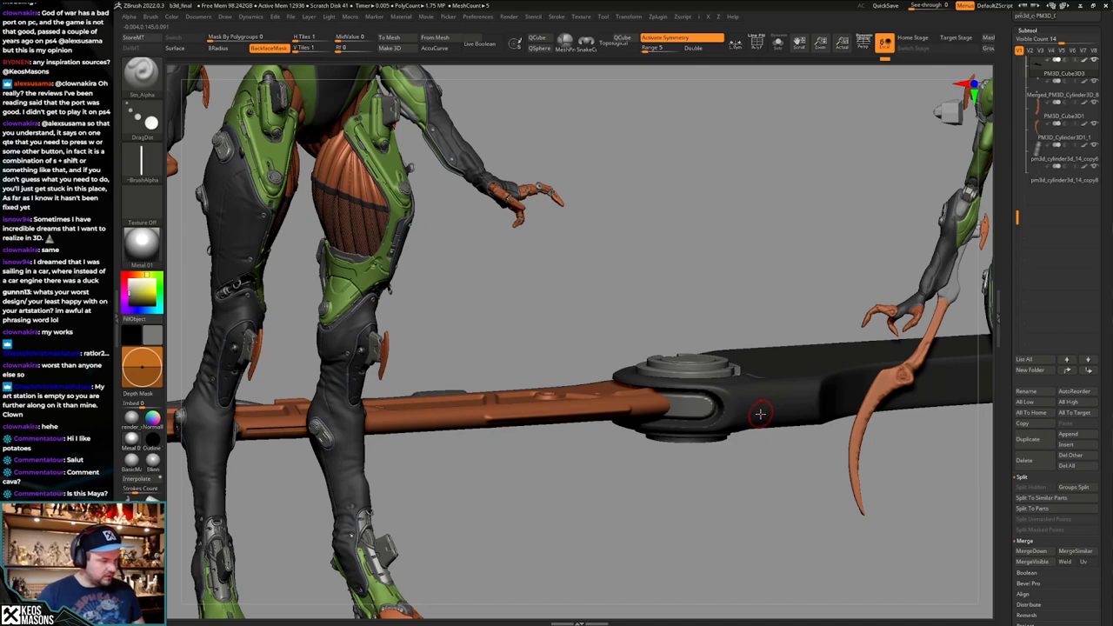
pyautogui.moveTo(761, 403)
pyautogui.mouseDown(button='right')
pyautogui.moveTo(732, 440)
pyautogui.moveTo(723, 421)
pyautogui.moveTo(718, 431)
pyautogui.moveTo(730, 424)
pyautogui.mouseUp(button='right')
pyautogui.press('space')
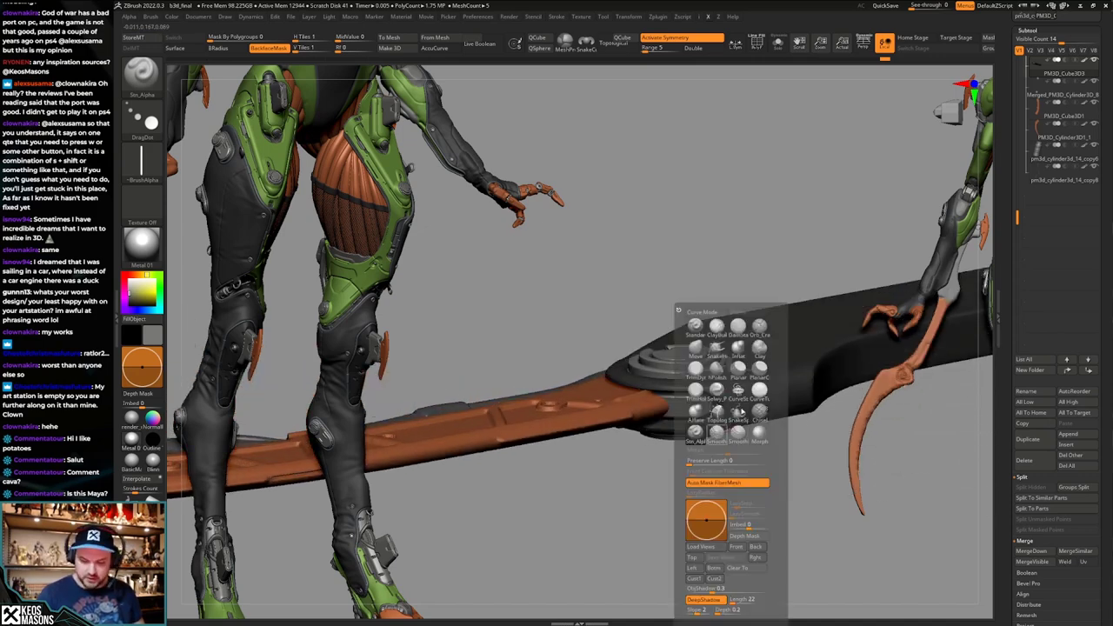
pyautogui.press('a')
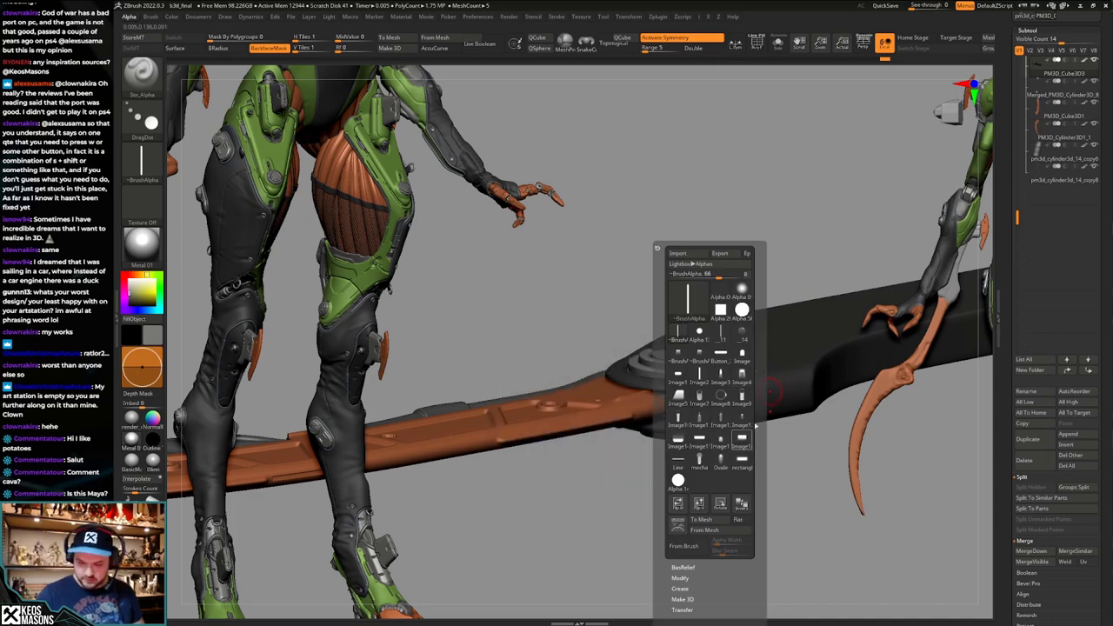
pyautogui.click(743, 439)
# Try to stamp the rounded-rectangle alpha onto the floor of the plate's end slot.
pyautogui.moveTo(744, 435); pyautogui.dragTo(721, 409, button='right')
pyautogui.moveTo(681, 405); pyautogui.dragTo(668, 406)
pyautogui.hotkey('ctrl', 'z')
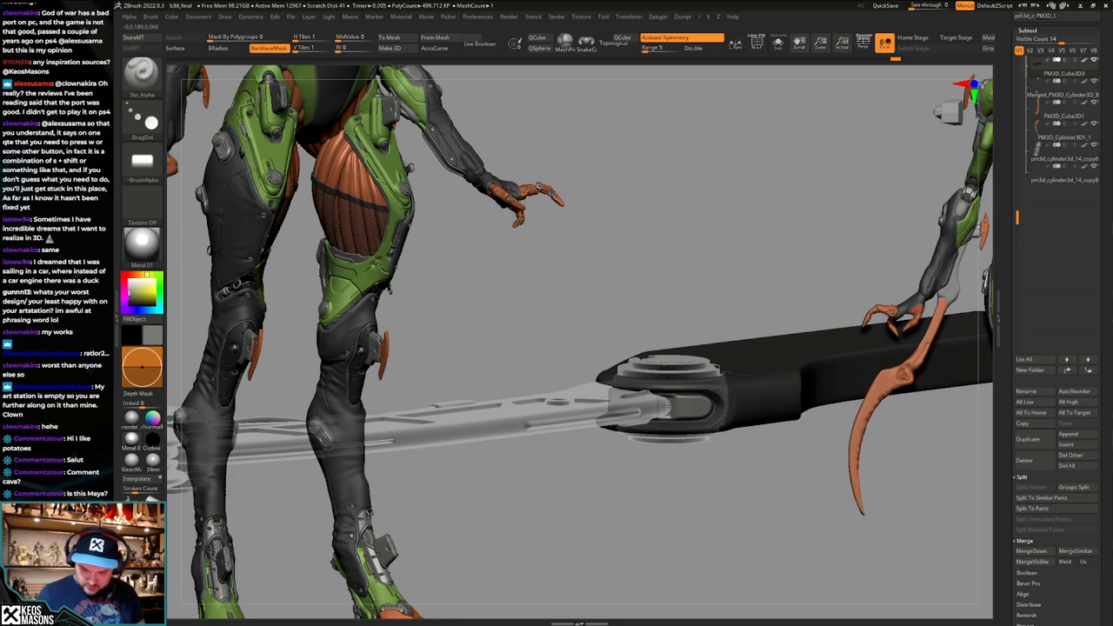
pyautogui.moveTo(665, 417)
pyautogui.mouseDown(button='right')
pyautogui.moveTo(703, 472)
pyautogui.moveTo(552, 368)
pyautogui.moveTo(733, 426)
pyautogui.moveTo(717, 398)
pyautogui.moveTo(692, 409)
pyautogui.moveTo(692, 393)
pyautogui.moveTo(688, 405)
pyautogui.mouseUp(button='right')
pyautogui.hotkey('ctrl', 'z')
pyautogui.moveTo(688, 405); pyautogui.dragTo(686, 406)
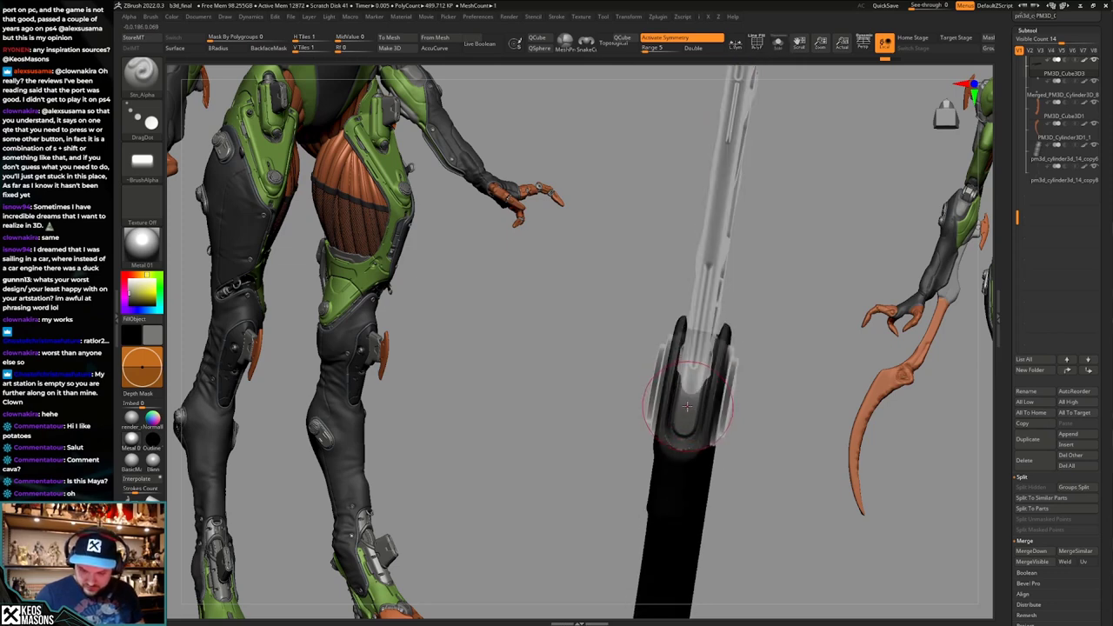
# Switch to the ClayBuildup brush, select the hub cylinder subtool and isolate it.
pyautogui.moveTo(689, 405)
pyautogui.mouseDown(button='right')
pyautogui.moveTo(721, 400)
pyautogui.moveTo(696, 393)
pyautogui.moveTo(750, 389)
pyautogui.moveTo(713, 401)
pyautogui.moveTo(745, 414)
pyautogui.moveTo(731, 388)
pyautogui.mouseUp(button='right')
pyautogui.hotkey('alt', 's')
pyautogui.hotkey('alt', 's')
pyautogui.press('space')
pyautogui.click(744, 380)
pyautogui.keyDown('alt'); pyautogui.click(731, 389); pyautogui.keyUp('alt')
pyautogui.hotkey('alt', 's')
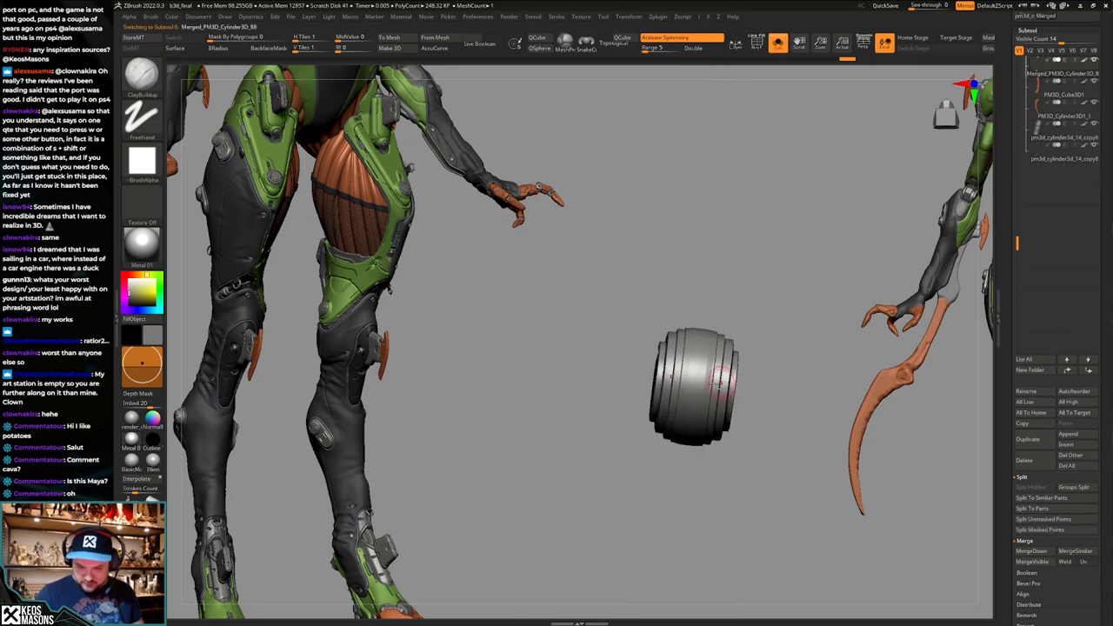
# Examine the isolated hub cylinder's polygroups and its fit within the plate's slots in the full assembly.
pyautogui.hotkey('alt', 's')
pyautogui.hotkey('shift', 'f')
pyautogui.hotkey('alt', 's')
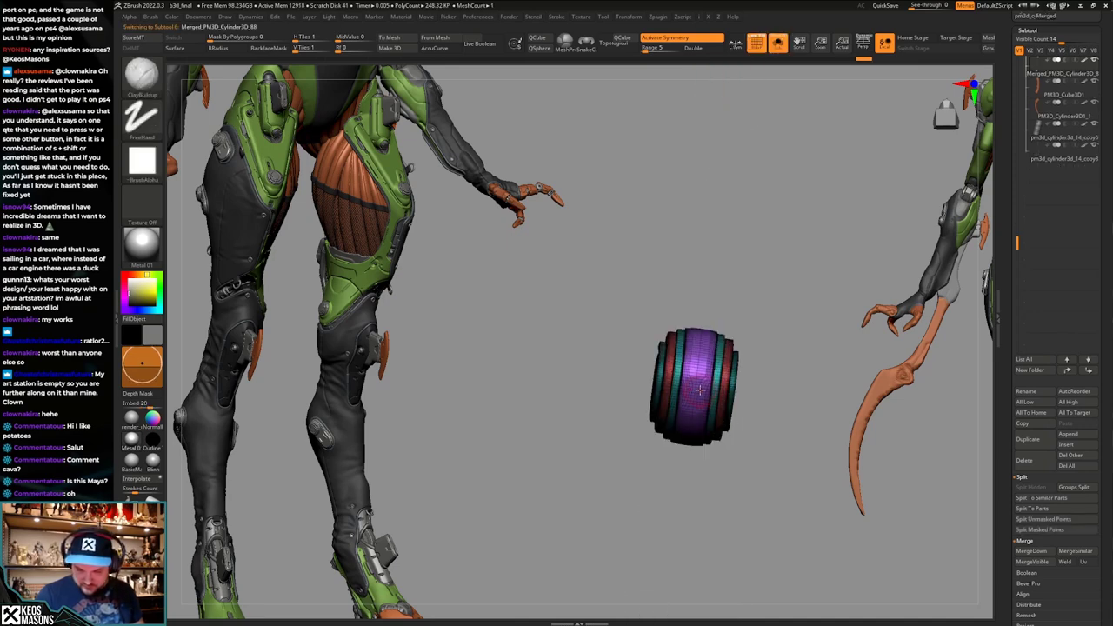
pyautogui.moveTo(697, 397); pyautogui.dragTo(693, 411, button='right')
pyautogui.hotkey('shift', 'f')
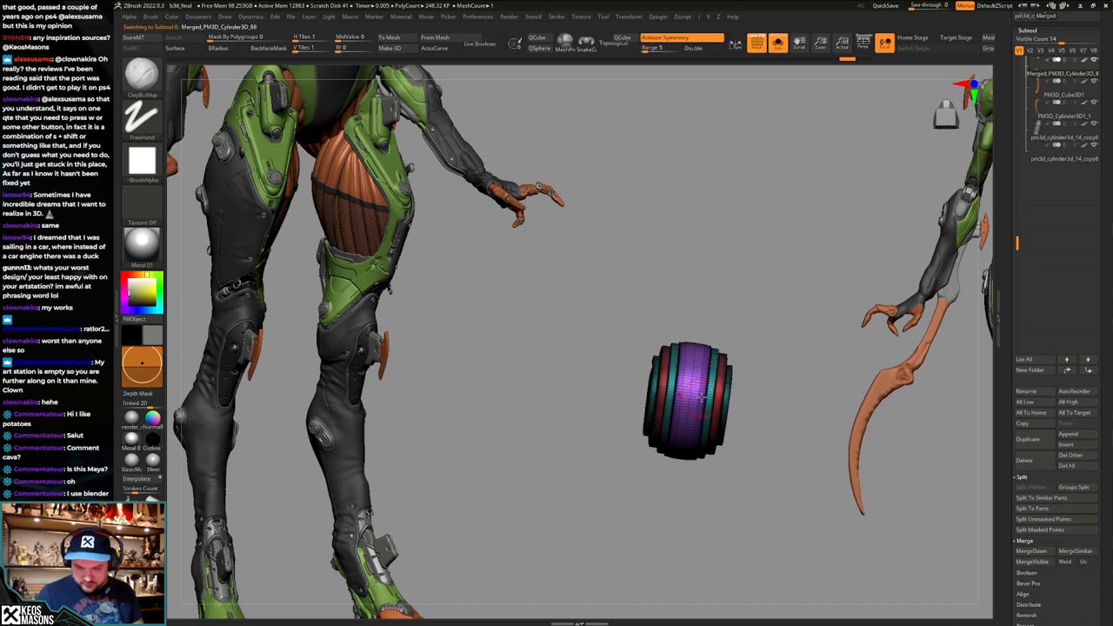
pyautogui.press('b')
pyautogui.hotkey('shift', 'f')
pyautogui.press('space')
pyautogui.hotkey('alt', 's')
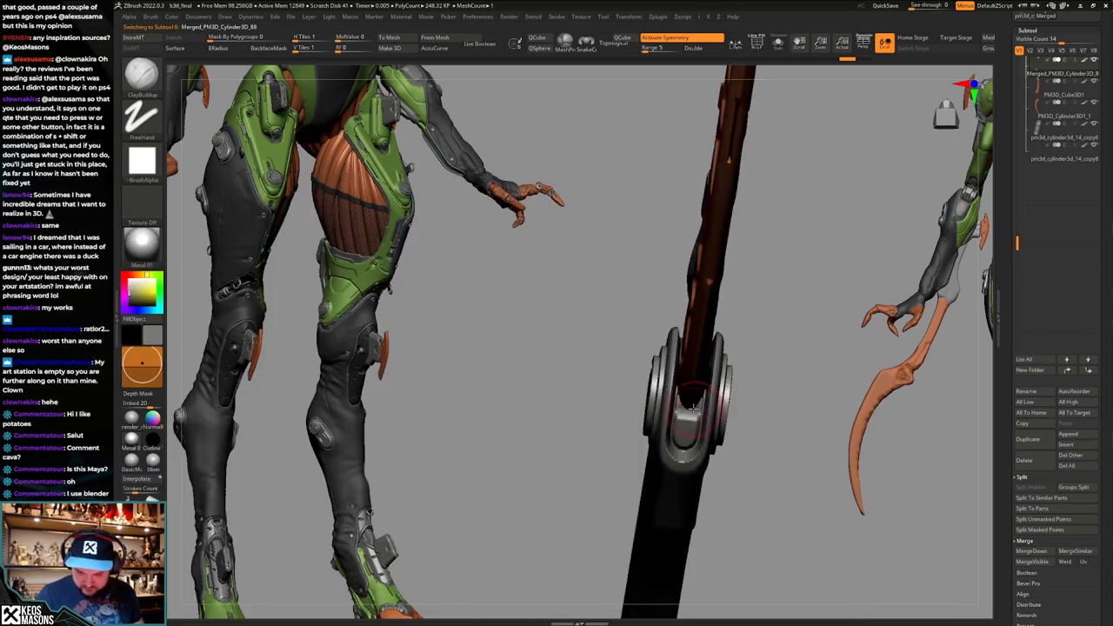
pyautogui.moveTo(686, 407); pyautogui.dragTo(733, 407, button='right')
pyautogui.hotkey('alt', 's')
pyautogui.hotkey('alt', 's')
pyautogui.hotkey('shift', 'f')
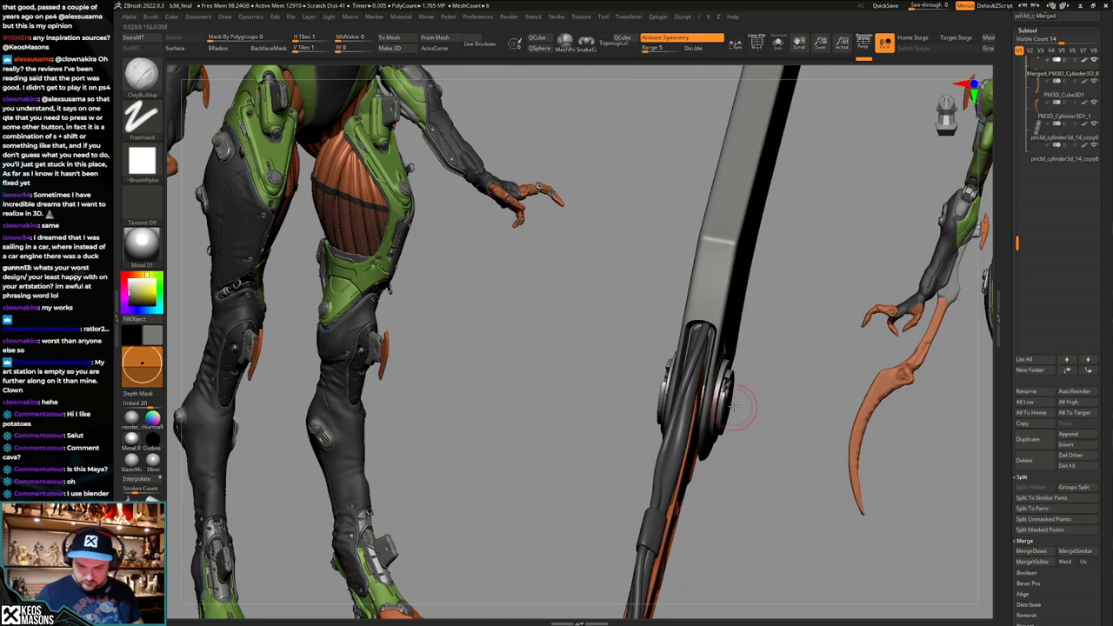
# Select the blade plate, isolate it and step down two subdivision levels.
pyautogui.rightClick(737, 407)
pyautogui.keyDown('alt'); pyautogui.click(720, 245); pyautogui.keyUp('alt')
pyautogui.hotkey('alt', 's')
pyautogui.moveTo(711, 348); pyautogui.dragTo(697, 372, button='right')
pyautogui.hotkey('shift', 'd')
pyautogui.hotkey('shift', 'd')
pyautogui.rightClick(687, 400)
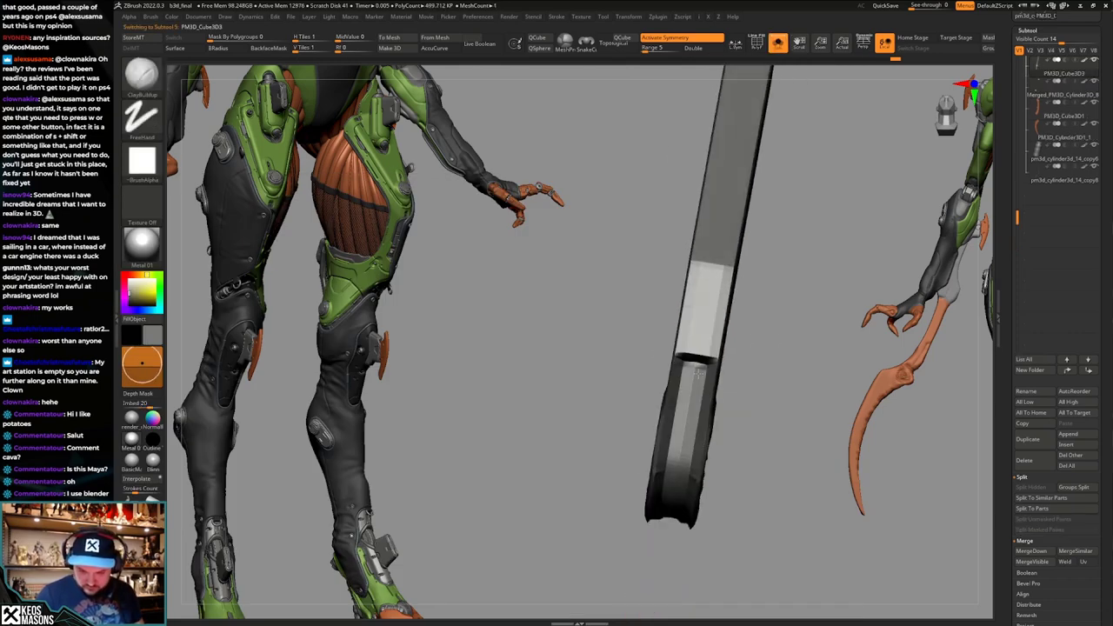
# Step the plate back up two subdivision levels and smooth the rounded end of the slot's floor.
pyautogui.press('d')
pyautogui.press('d')
pyautogui.rightClick(694, 370)
pyautogui.rightClick(693, 375)
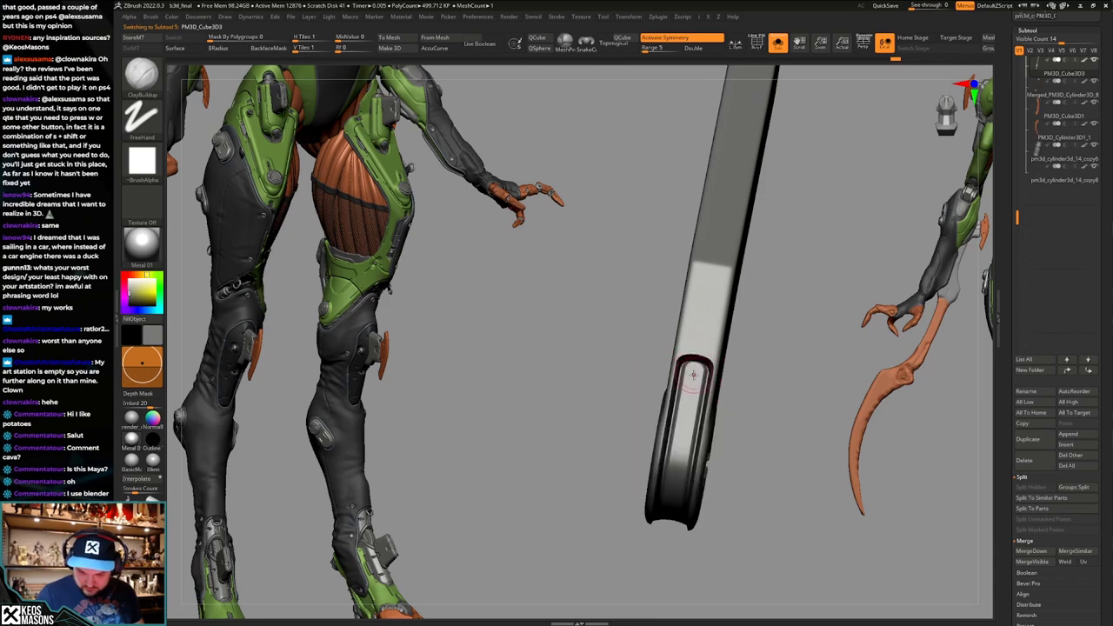
pyautogui.rightClick(693, 373)
pyautogui.press('shift')
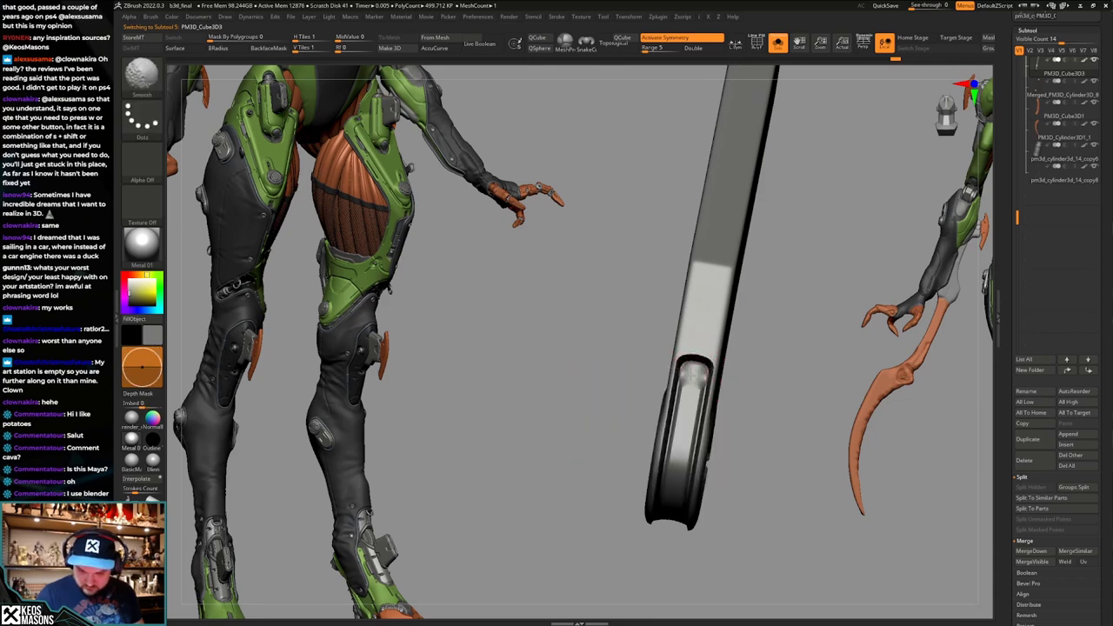
pyautogui.rightClick(693, 374)
pyautogui.keyDown('shift'); pyautogui.moveTo(692, 377); pyautogui.dragTo(693, 377); pyautogui.keyUp('shift')
pyautogui.rightClick(693, 373)
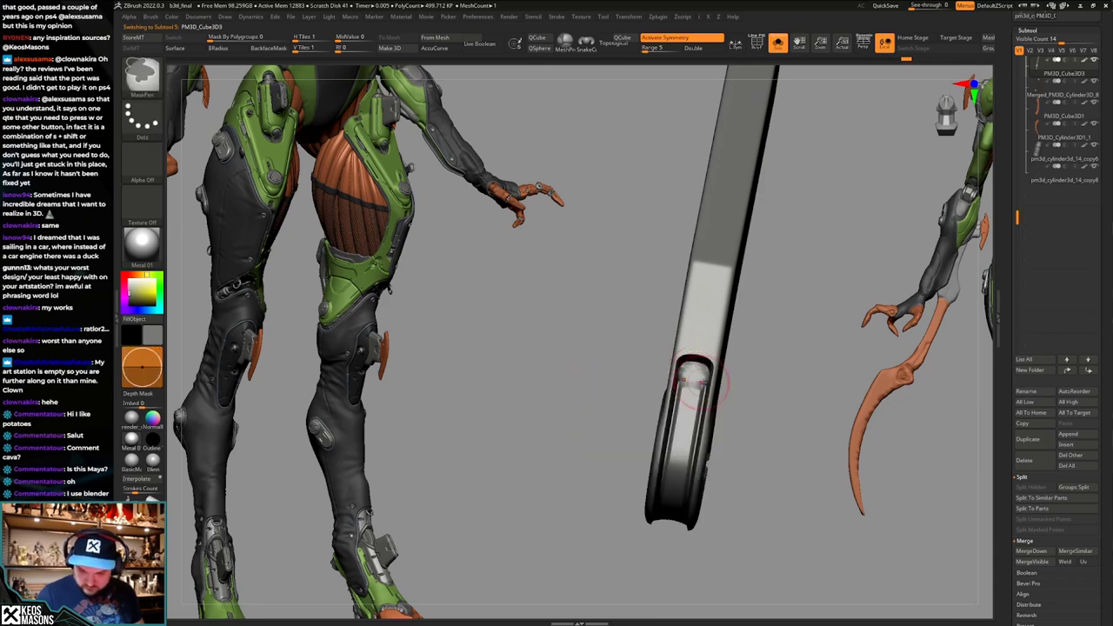
# Switch to the TrimHole brush and carve a round recess at the rounded end of the plate's slot.
pyautogui.rightClick(695, 377)
pyautogui.press('b')
pyautogui.press('t')
pyautogui.press('h')
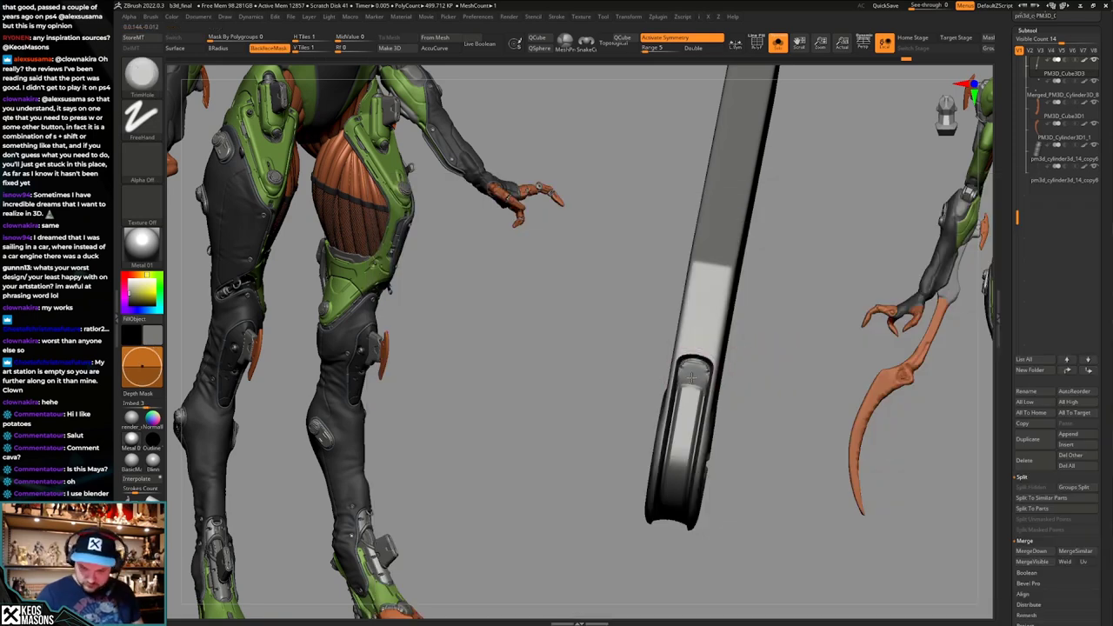
pyautogui.rightClick(692, 375)
pyautogui.keyDown('shift'); pyautogui.moveTo(693, 375); pyautogui.dragTo(692, 374); pyautogui.keyUp('shift')
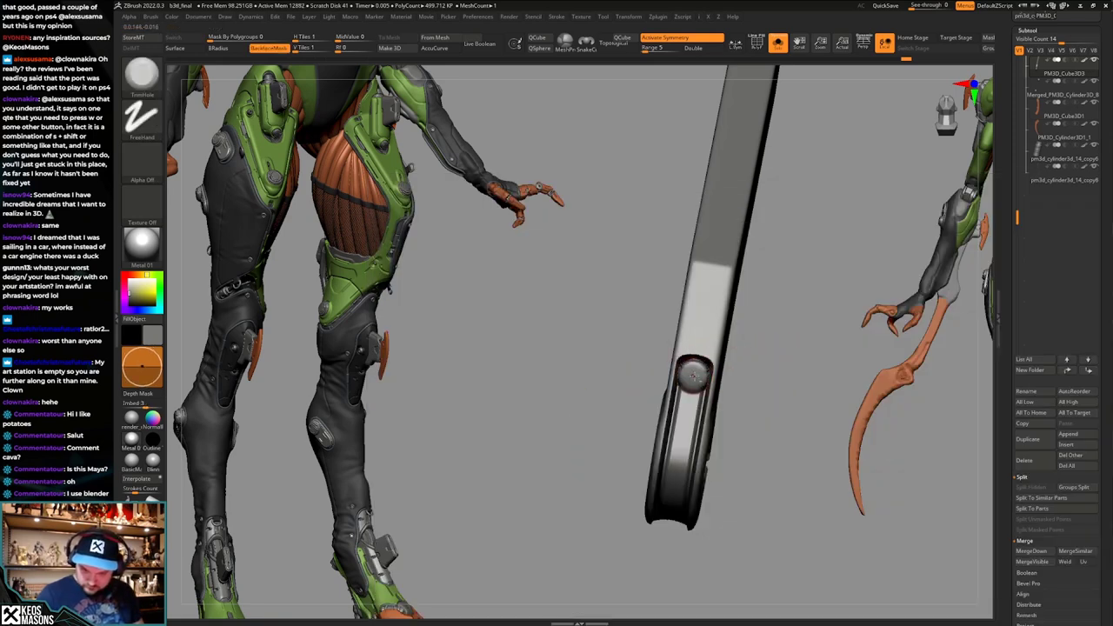
# Extend the round recess down the plate's slot with the TrimHole brush and smooth its floor.
pyautogui.hotkey('ctrl', 'shift', 'z')
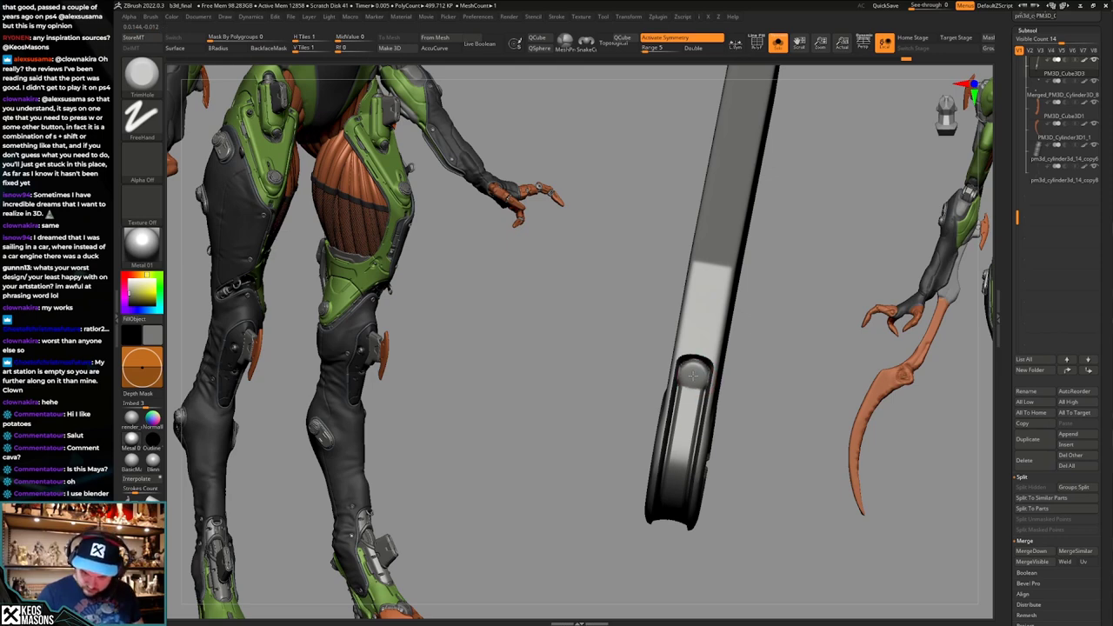
pyautogui.hotkey('shift', 's')
pyautogui.moveTo(692, 375)
pyautogui.mouseDown(button='right')
pyautogui.moveTo(733, 363)
pyautogui.moveTo(711, 382)
pyautogui.mouseUp(button='right')
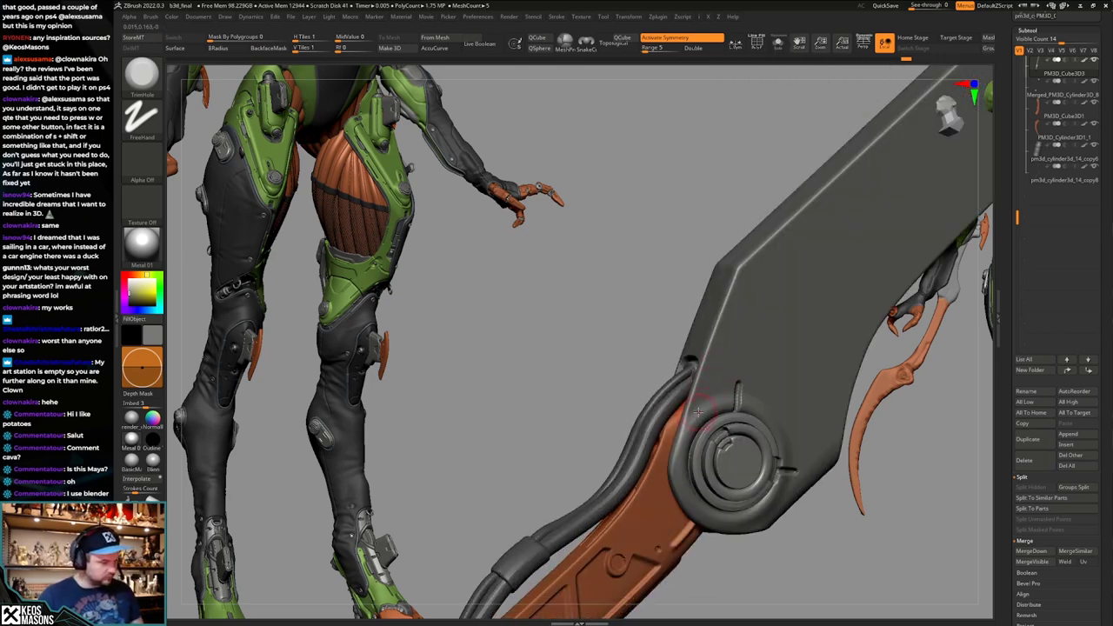
pyautogui.moveTo(696, 415)
pyautogui.mouseDown(button='right')
pyautogui.moveTo(723, 417)
pyautogui.moveTo(698, 412)
pyautogui.moveTo(748, 360)
pyautogui.moveTo(704, 372)
pyautogui.mouseUp(button='right')
pyautogui.hotkey('shift', 's')
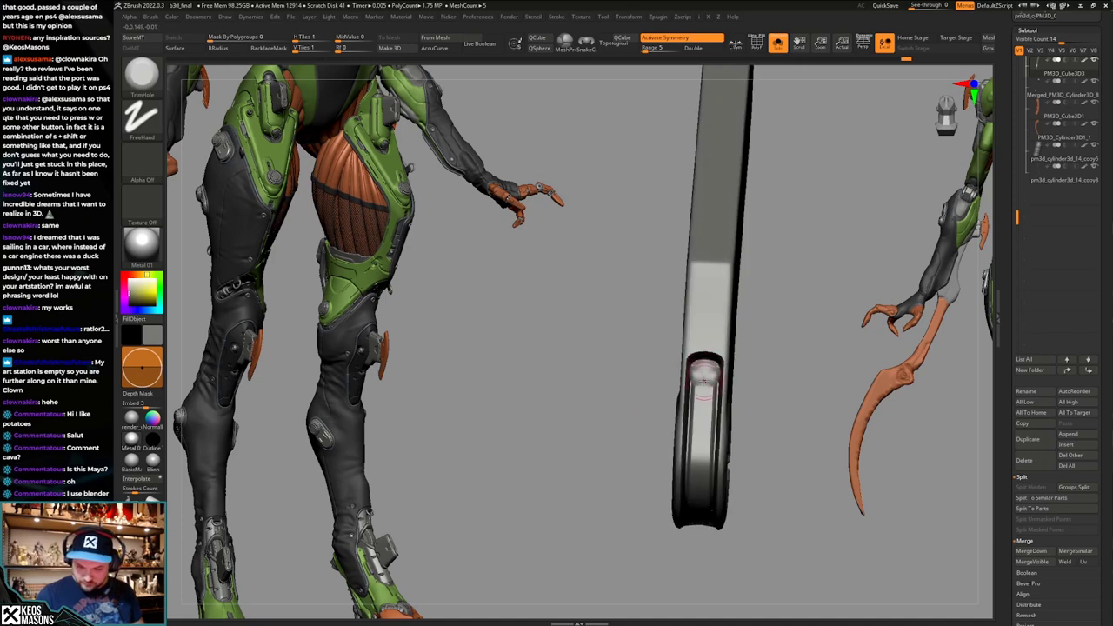
pyautogui.moveTo(704, 372); pyautogui.dragTo(703, 388)
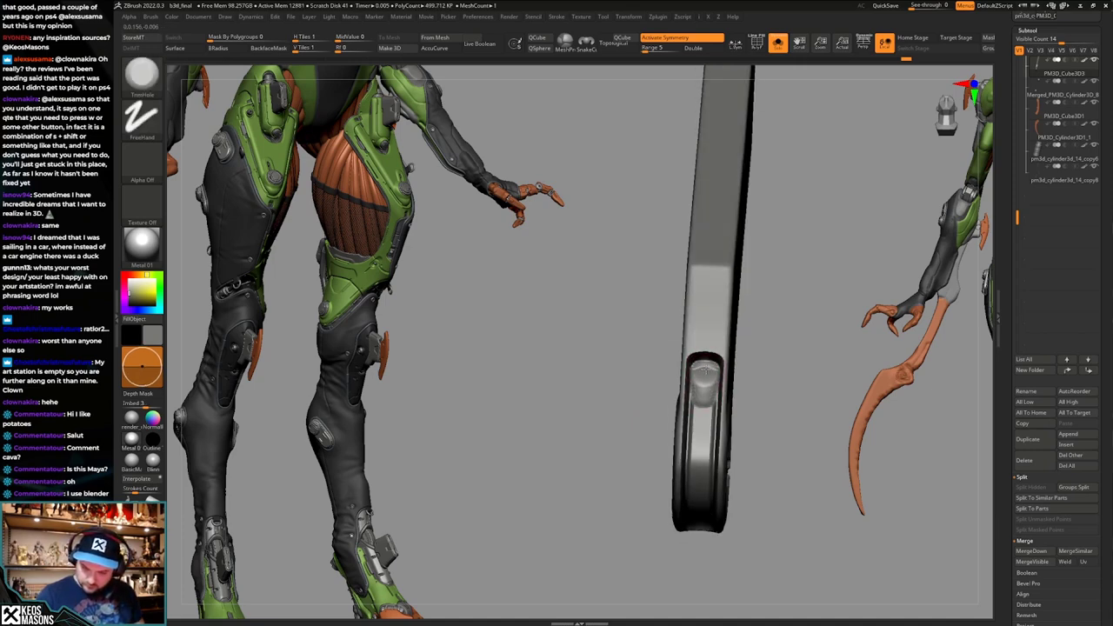
pyautogui.moveTo(705, 374)
pyautogui.keyDown('shift'); pyautogui.mouseDown()
pyautogui.moveTo(703, 389)
pyautogui.moveTo(704, 379)
pyautogui.mouseUp(); pyautogui.keyUp('shift')
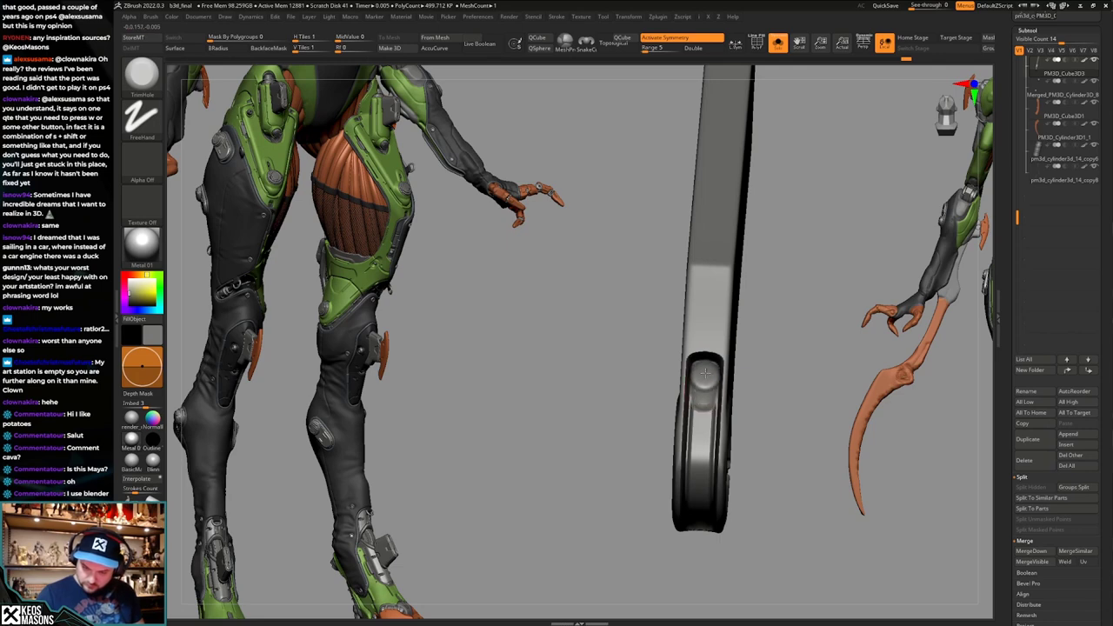
# Show the full assembly, switch to the Move brush and select the cable that enters the plate's slot.
pyautogui.moveTo(704, 374)
pyautogui.mouseDown(button='right')
pyautogui.moveTo(799, 329)
pyautogui.moveTo(799, 360)
pyautogui.moveTo(785, 350)
pyautogui.moveTo(741, 375)
pyautogui.moveTo(758, 380)
pyautogui.mouseUp(button='right')
pyautogui.hotkey('alt', 's')
pyautogui.press('space')
pyautogui.click(738, 387)
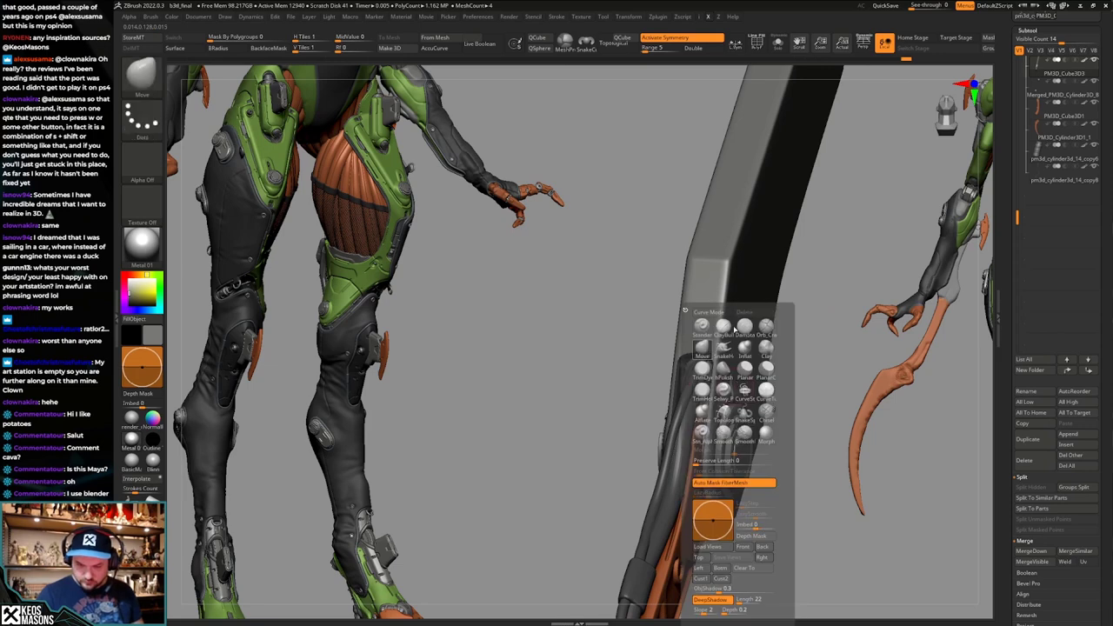
pyautogui.keyDown('alt'); pyautogui.click(710, 382); pyautogui.keyUp('alt')
# Adjust the cable's upper end with the Move brush so it seats in the plate's round recess.
pyautogui.hotkey('alt', 's')
pyautogui.moveTo(764, 311); pyautogui.dragTo(758, 337)
pyautogui.hotkey('alt', 's')
pyautogui.moveTo(772, 358)
pyautogui.mouseDown(button='right')
pyautogui.moveTo(681, 363)
pyautogui.moveTo(745, 366)
pyautogui.moveTo(764, 326)
pyautogui.mouseUp(button='right')
pyautogui.hotkey('alt', 's')
pyautogui.moveTo(787, 321); pyautogui.dragTo(785, 335)
pyautogui.hotkey('alt', 's')
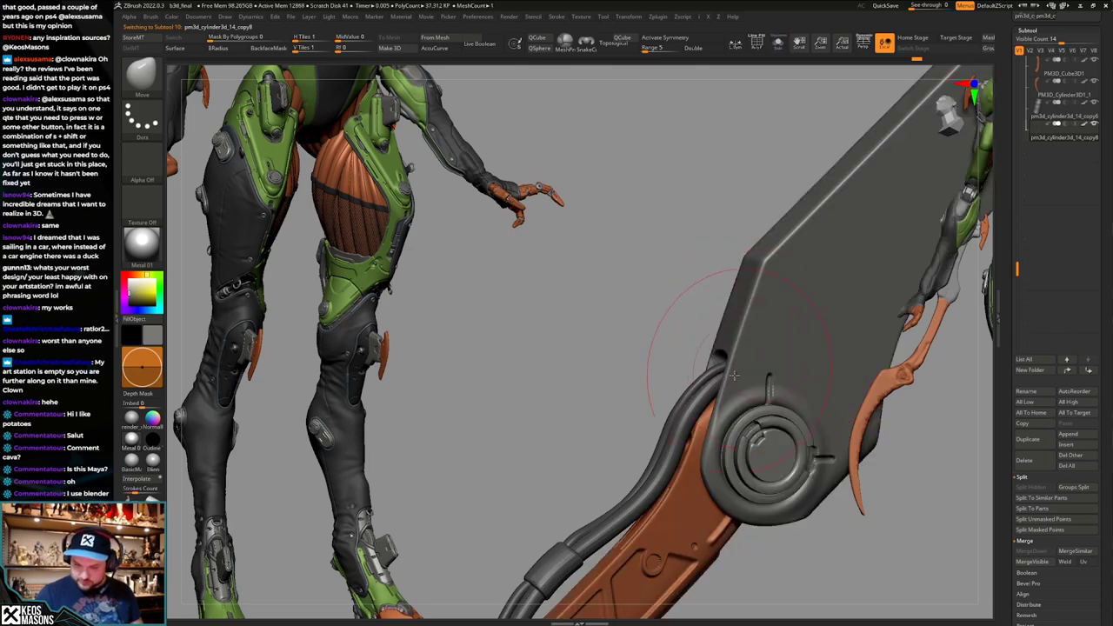
pyautogui.moveTo(755, 364); pyautogui.dragTo(729, 382, button='right')
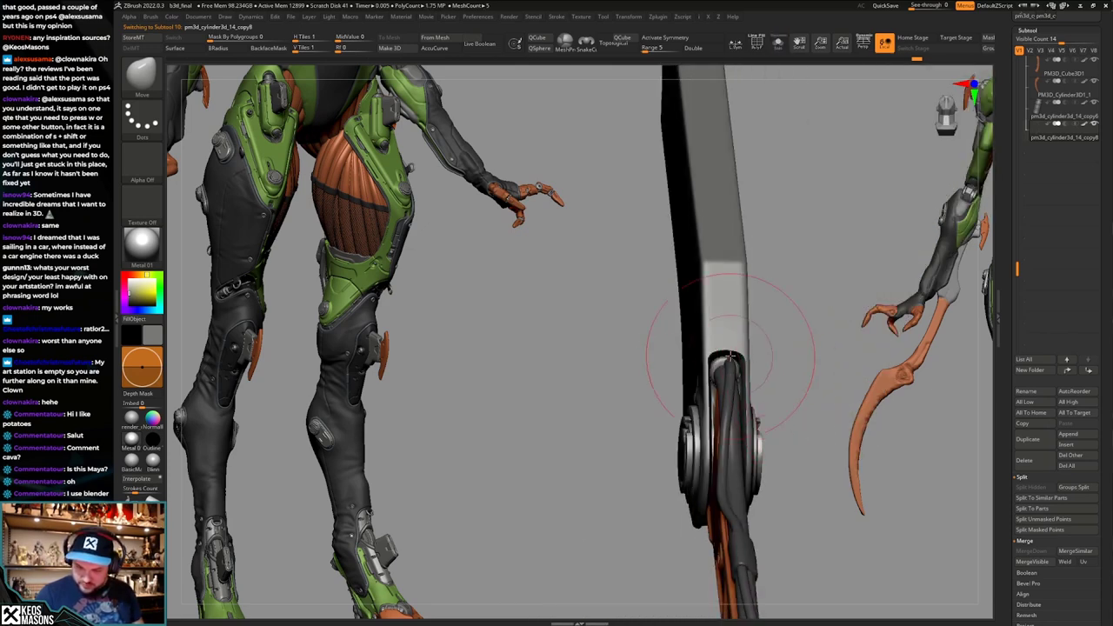
pyautogui.hotkey('ctrl', 'shift', 'z')
pyautogui.hotkey('ctrl', 'shift', 'z')
pyautogui.hotkey('ctrl', 'shift', 'z')
pyautogui.hotkey('ctrl', 'shift', 'z')
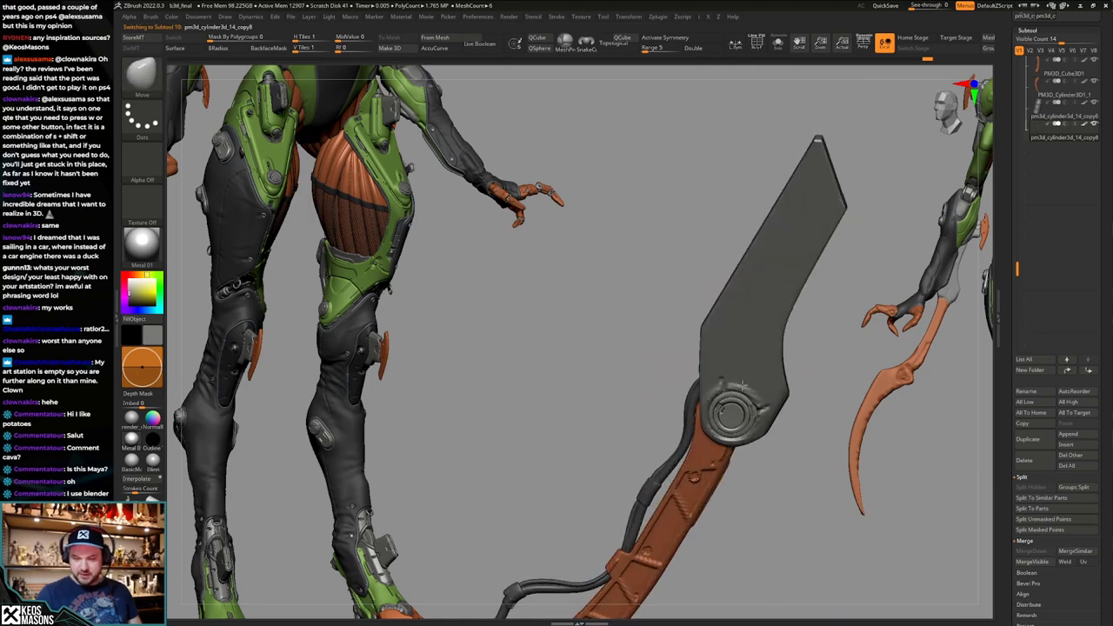
# Select the blade plate and examine its polygroups and its isolated shape.
pyautogui.moveTo(743, 385)
pyautogui.mouseDown(button='right')
pyautogui.moveTo(769, 391)
pyautogui.moveTo(774, 414)
pyautogui.moveTo(769, 360)
pyautogui.moveTo(748, 365)
pyautogui.mouseUp(button='right')
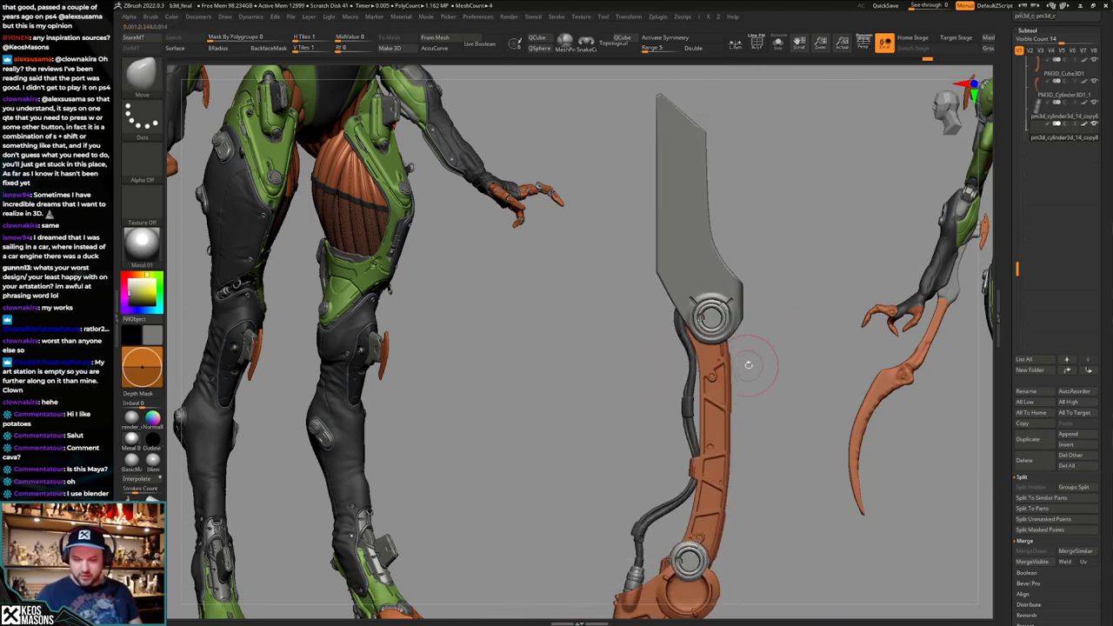
pyautogui.keyDown('alt'); pyautogui.moveTo(757, 405); pyautogui.dragTo(750, 468, button='right'); pyautogui.keyUp('alt')
pyautogui.keyDown('alt'); pyautogui.click(684, 256); pyautogui.keyUp('alt')
pyautogui.moveTo(760, 365); pyautogui.dragTo(772, 426, button='right')
pyautogui.hotkey('shift', 'f')
pyautogui.press('w')
pyautogui.hotkey('shift', 'f')
pyautogui.press('q')
pyautogui.moveTo(753, 384)
pyautogui.mouseDown(button='right')
pyautogui.moveTo(735, 391)
pyautogui.moveTo(745, 397)
pyautogui.moveTo(729, 388)
pyautogui.moveTo(752, 376)
pyautogui.moveTo(738, 383)
pyautogui.moveTo(742, 401)
pyautogui.moveTo(741, 390)
pyautogui.moveTo(750, 395)
pyautogui.moveTo(737, 401)
pyautogui.mouseUp(button='right')
pyautogui.hotkey('alt', 's')
pyautogui.moveTo(737, 402)
pyautogui.keyDown('ctrl'); pyautogui.mouseDown(button='right')
pyautogui.moveTo(740, 370)
pyautogui.moveTo(729, 382)
pyautogui.mouseUp(button='right'); pyautogui.keyUp('ctrl')
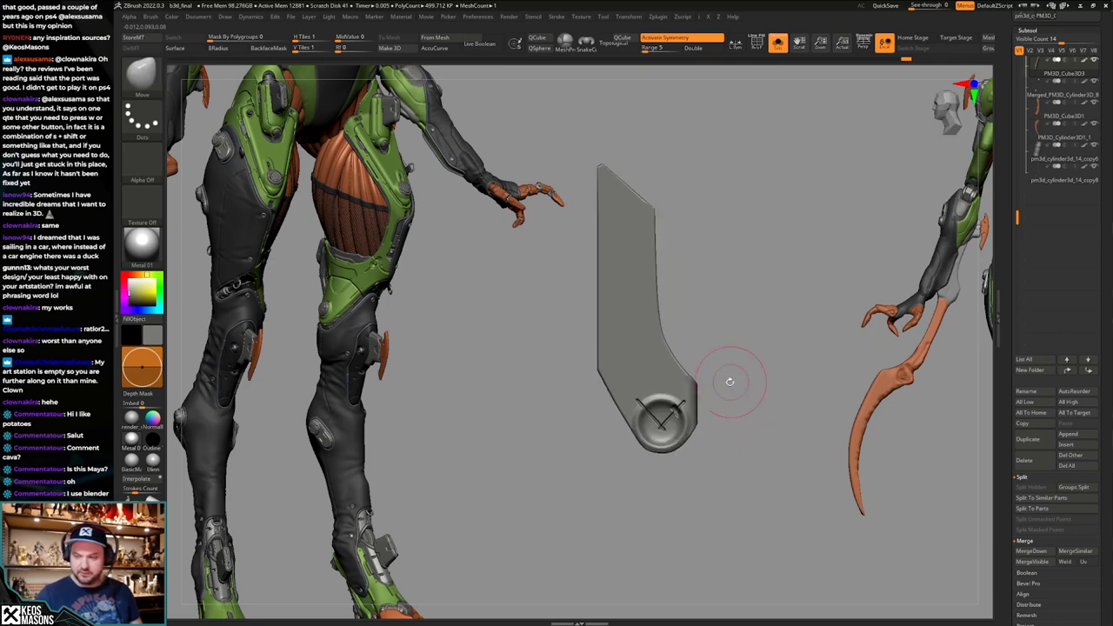
# Bring the full assembly back into view, switch to the Orb_Cracks brush and reduce its draw size.
pyautogui.hotkey('ctrl', 'shift', 'z')
pyautogui.hotkey('ctrl', 'shift', 'z')
pyautogui.hotkey('ctrl', 'shift', 'z')
pyautogui.hotkey('ctrl', 'shift', 'z')
pyautogui.hotkey('ctrl', 'shift', 'z')
pyautogui.hotkey('ctrl', 'shift', 'z')
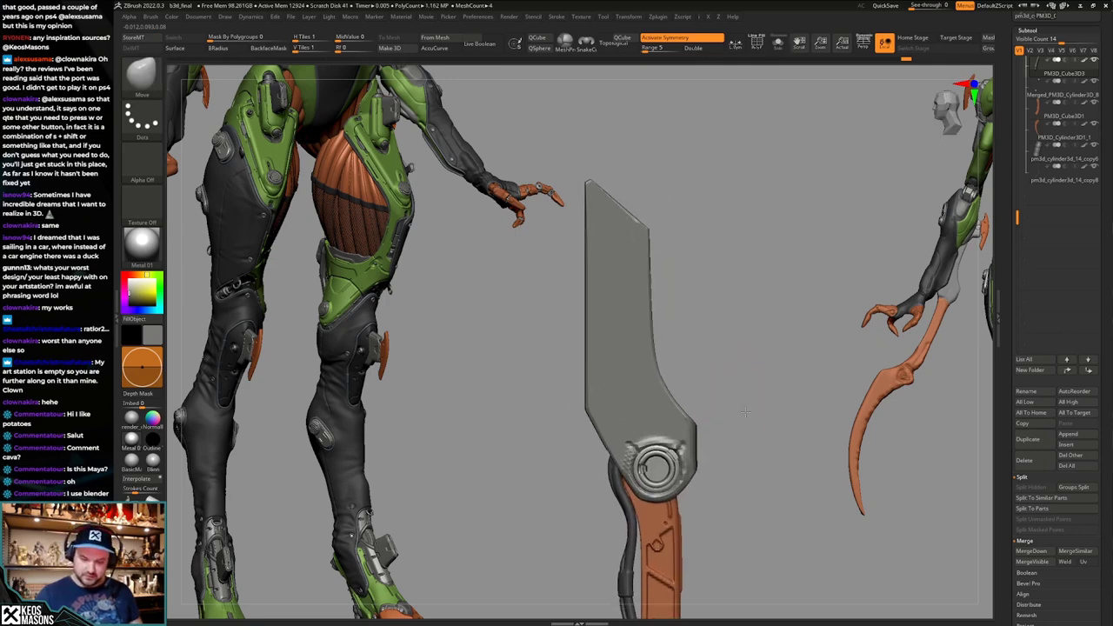
pyautogui.press('space')
pyautogui.click(776, 328)
pyautogui.press('space')
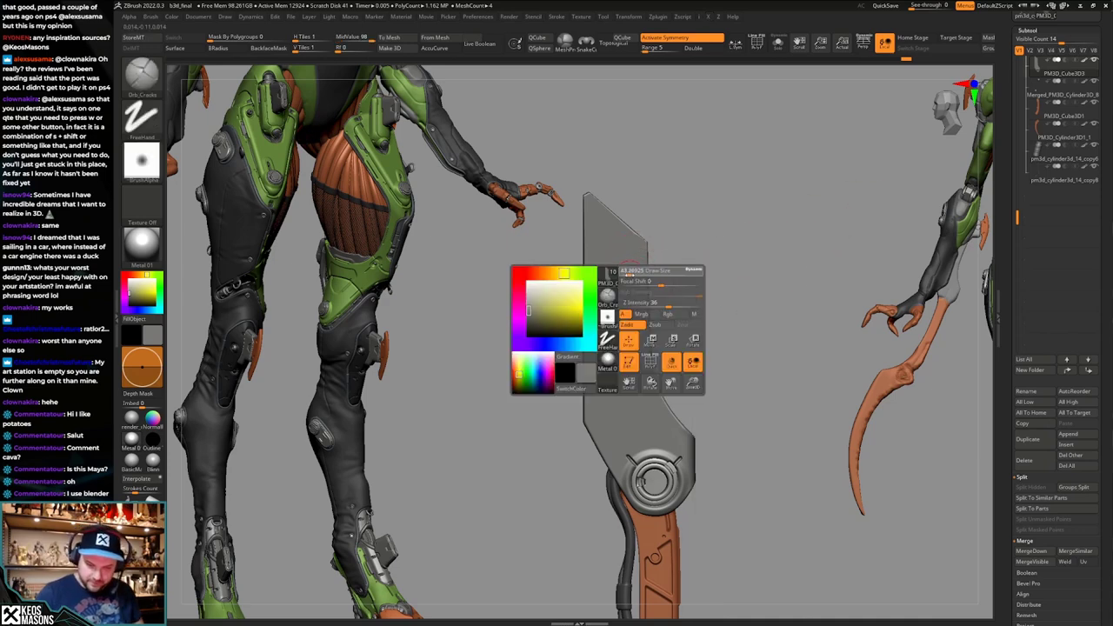
pyautogui.moveTo(625, 274); pyautogui.dragTo(627, 272)
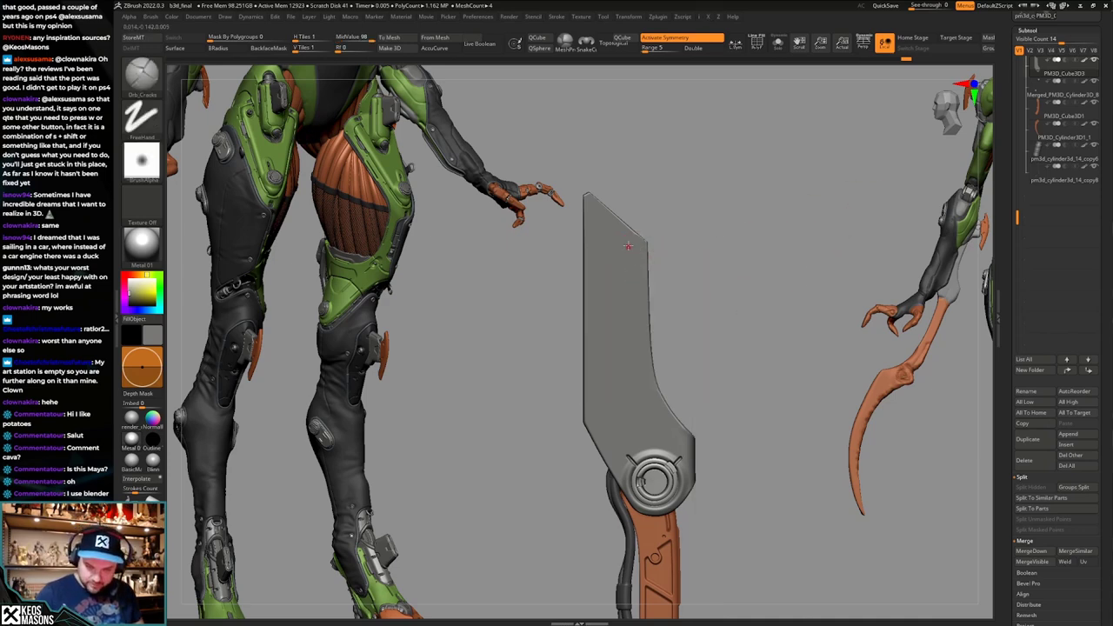
# Try to engrave a groove down the plate beside its curved edge, bending toward the cable slot above the hub.
pyautogui.moveTo(632, 375); pyautogui.dragTo(647, 414)
pyautogui.hotkey('ctrl', 'z')
pyautogui.keyDown('alt'); pyautogui.moveTo(730, 358); pyautogui.dragTo(711, 380); pyautogui.keyUp('alt')
pyautogui.press('F3')
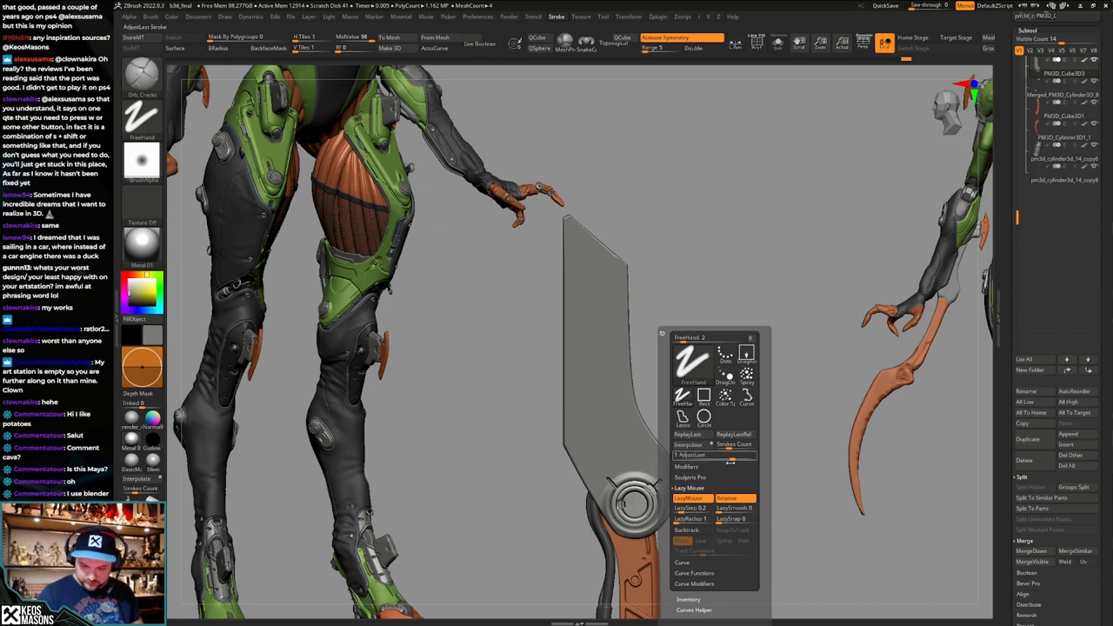
pyautogui.moveTo(744, 439)
pyautogui.keyDown('alt'); pyautogui.mouseDown()
pyautogui.moveTo(732, 405)
pyautogui.moveTo(683, 492)
pyautogui.moveTo(690, 473)
pyautogui.mouseUp(); pyautogui.keyUp('alt')
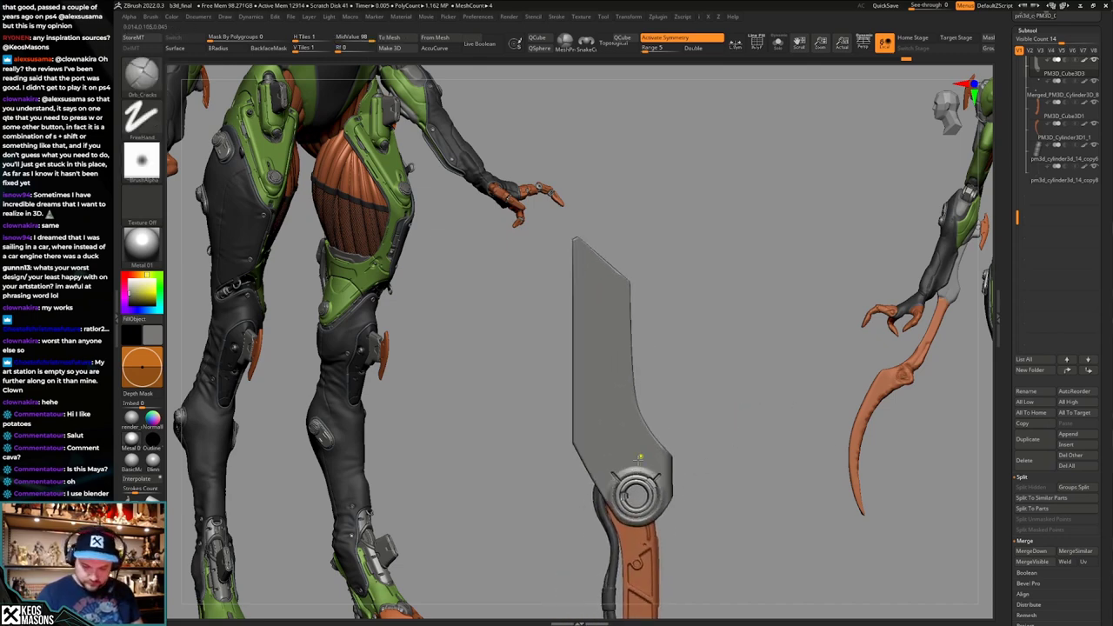
pyautogui.keyDown('ctrl'); pyautogui.moveTo(619, 437); pyautogui.dragTo(609, 452, button='right'); pyautogui.keyUp('ctrl')
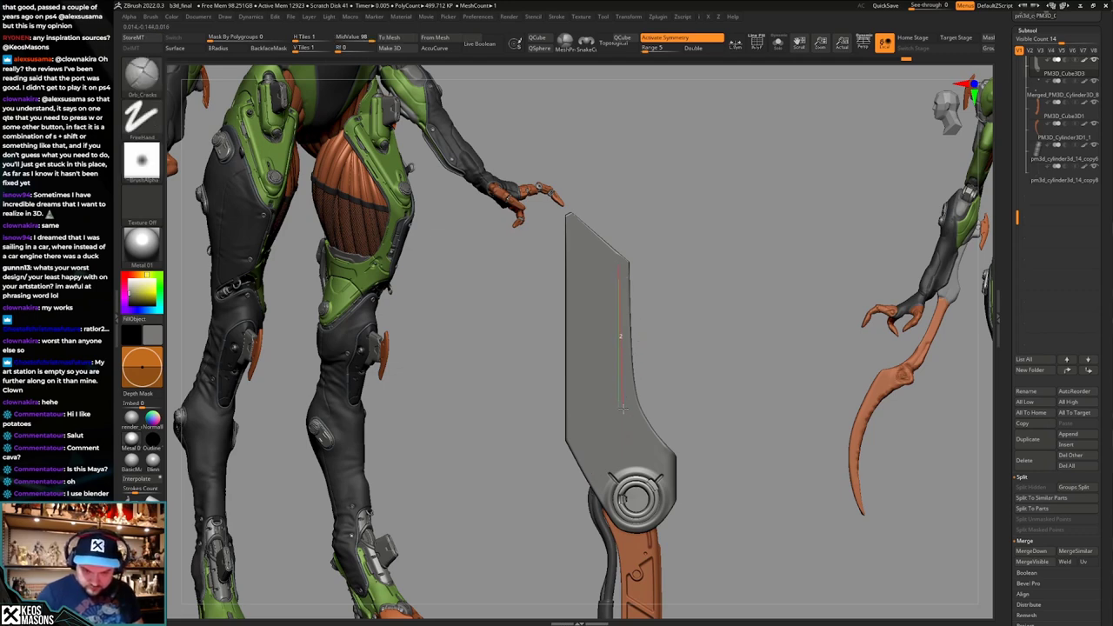
pyautogui.moveTo(623, 415); pyautogui.dragTo(624, 419)
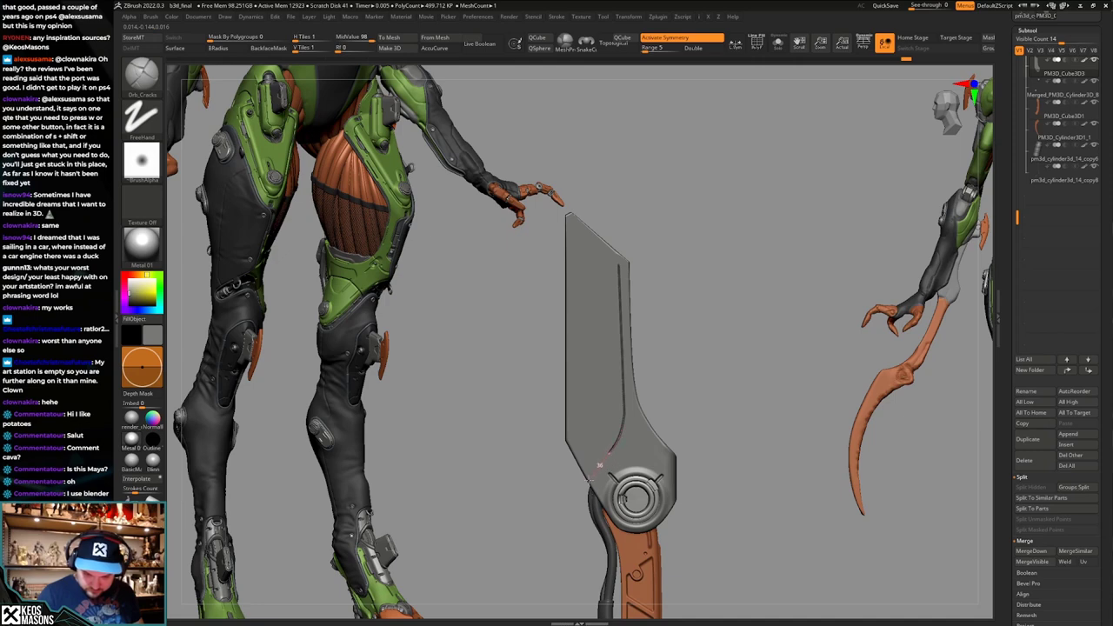
pyautogui.moveTo(559, 506)
pyautogui.mouseDown()
pyautogui.moveTo(580, 405)
pyautogui.moveTo(567, 494)
pyautogui.mouseUp()
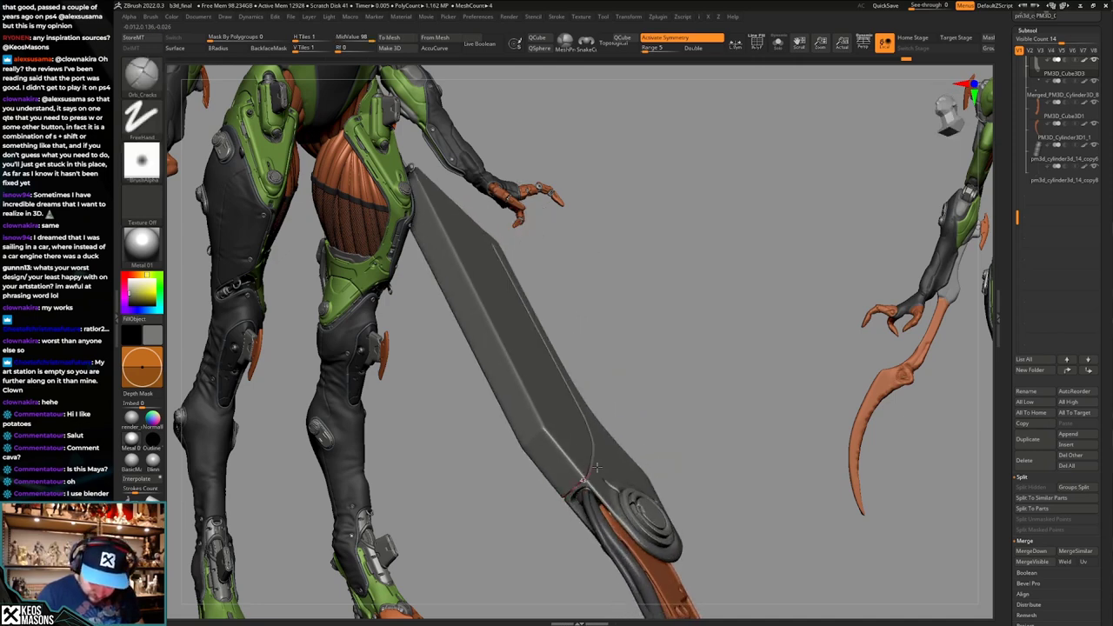
pyautogui.moveTo(609, 456)
pyautogui.mouseDown(button='right')
pyautogui.moveTo(595, 483)
pyautogui.moveTo(635, 400)
pyautogui.moveTo(678, 444)
pyautogui.mouseUp(button='right')
pyautogui.rightClick(664, 417)
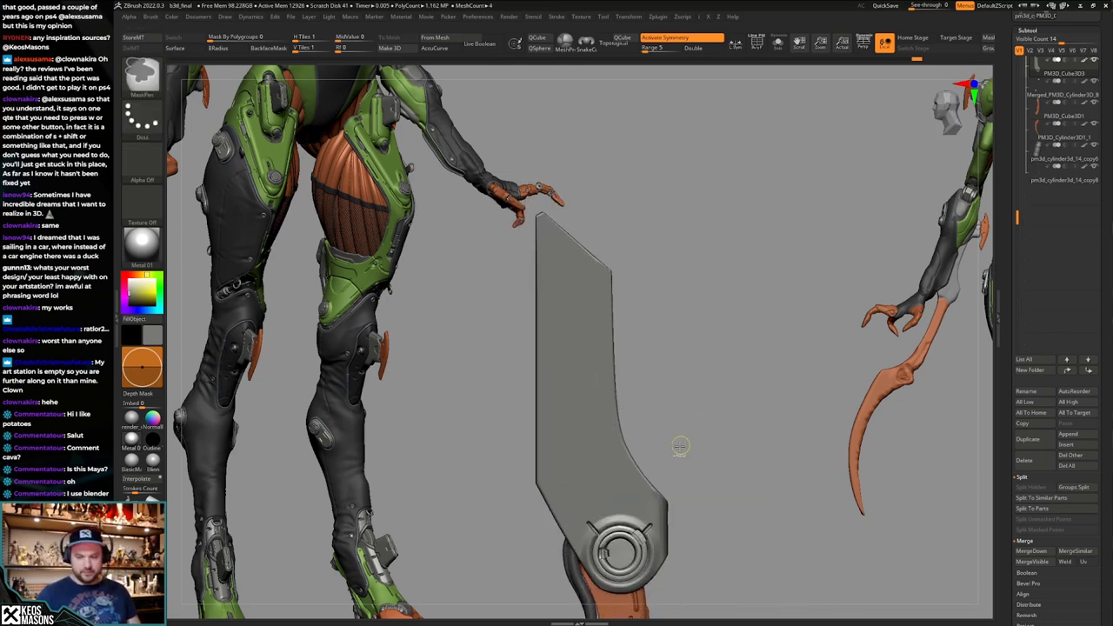
pyautogui.hotkey('ctrl', 'z')
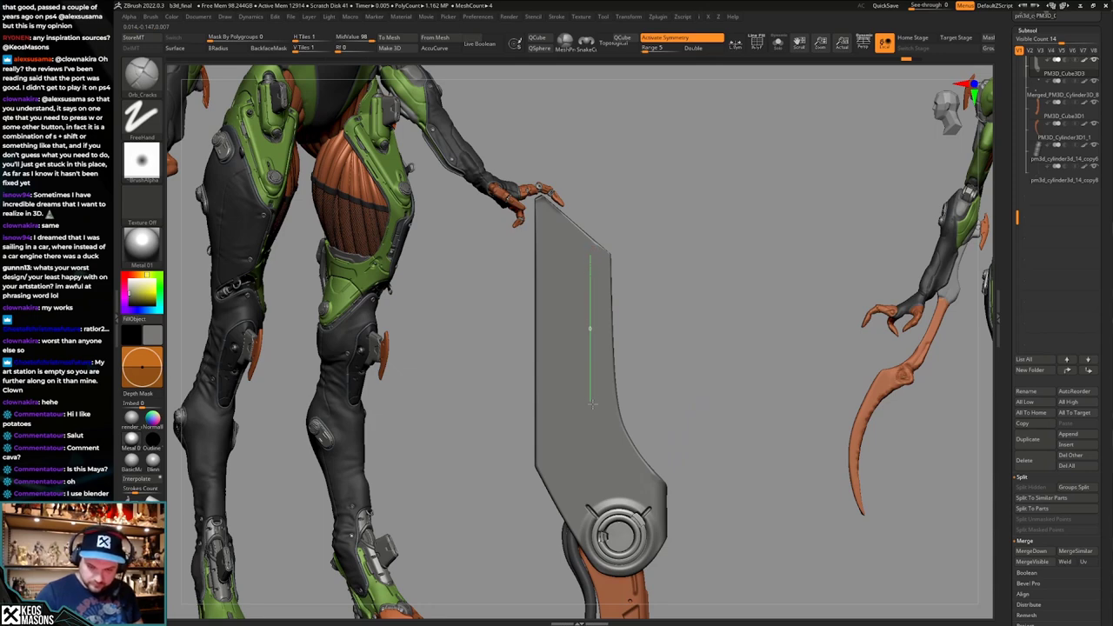
# Try to engrave a lengthwise groove farther inside the plate, bending toward the outer corner above the hub.
pyautogui.moveTo(595, 414); pyautogui.dragTo(596, 419)
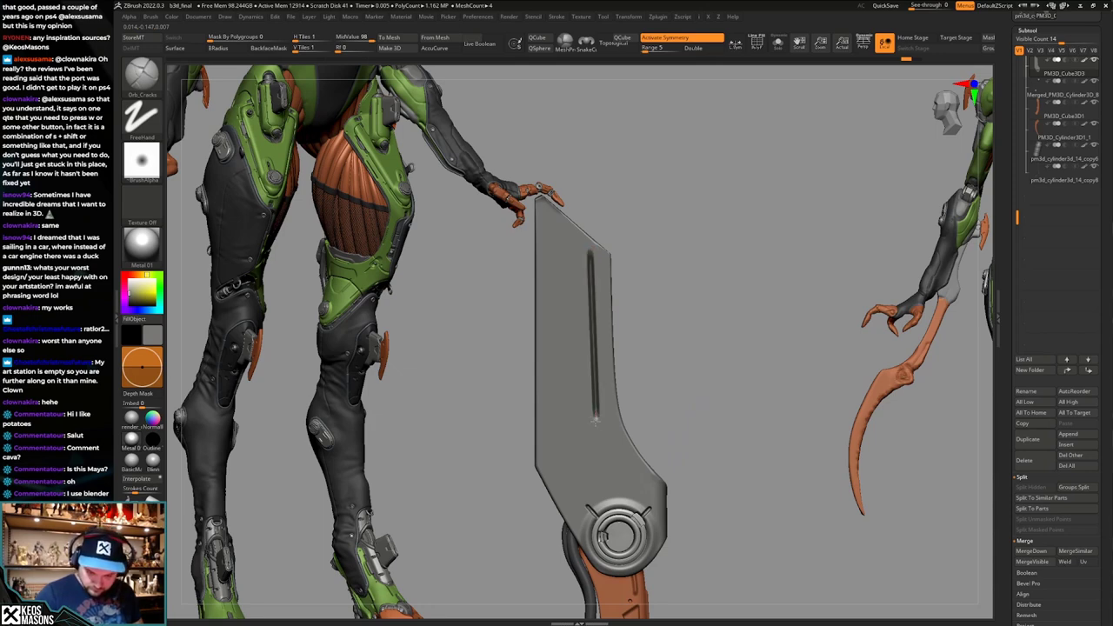
pyautogui.press('space')
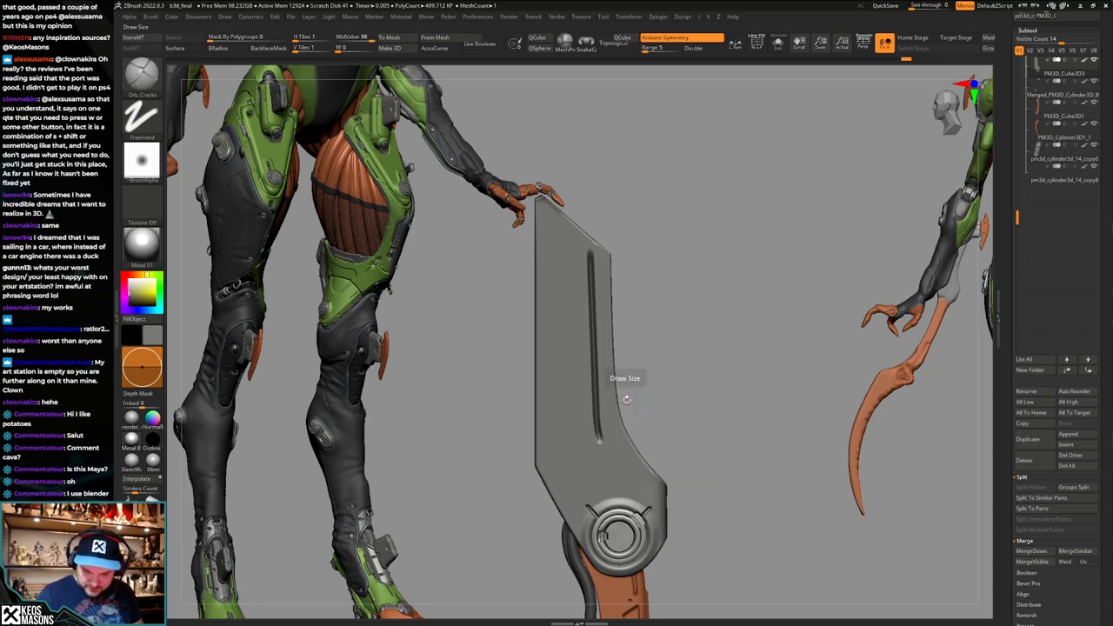
pyautogui.hotkey('ctrl', 'z')
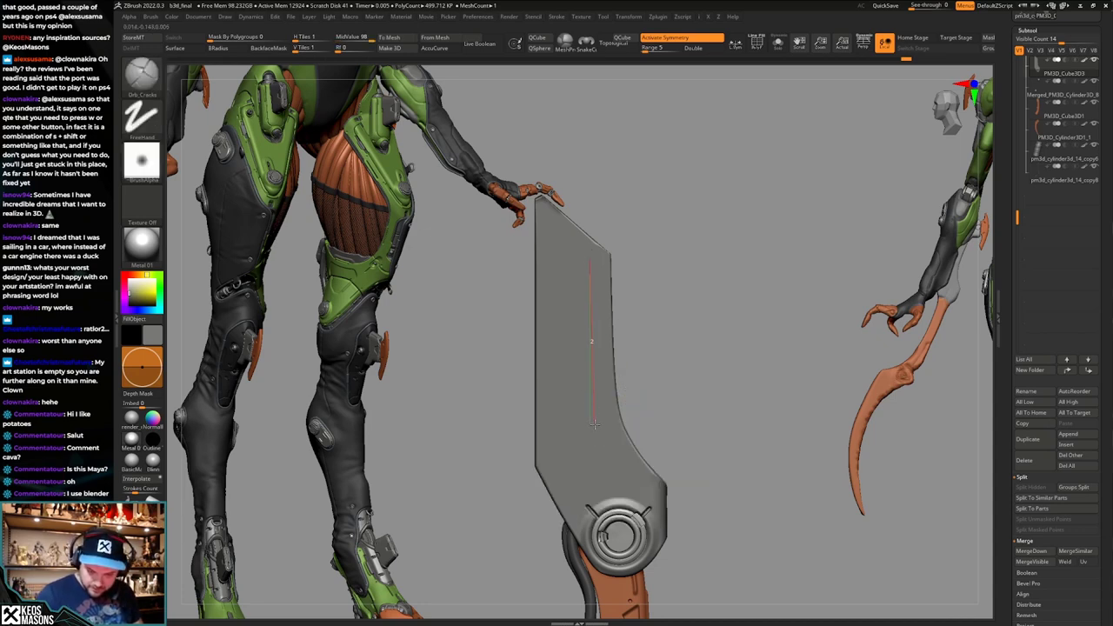
pyautogui.moveTo(596, 424); pyautogui.dragTo(597, 430)
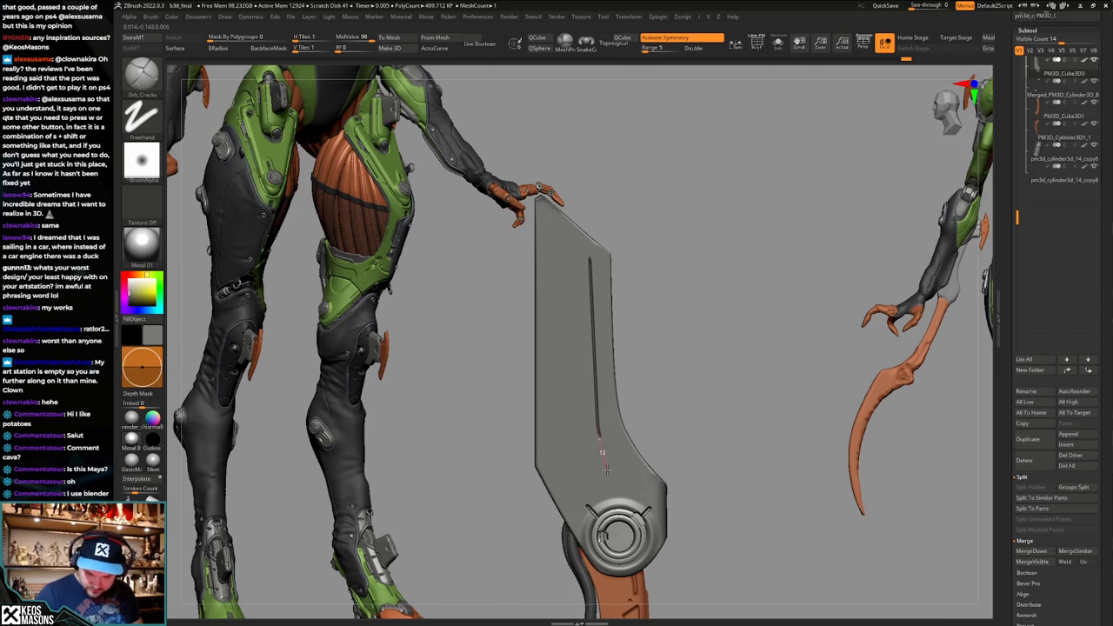
pyautogui.hotkey('ctrl', 'z')
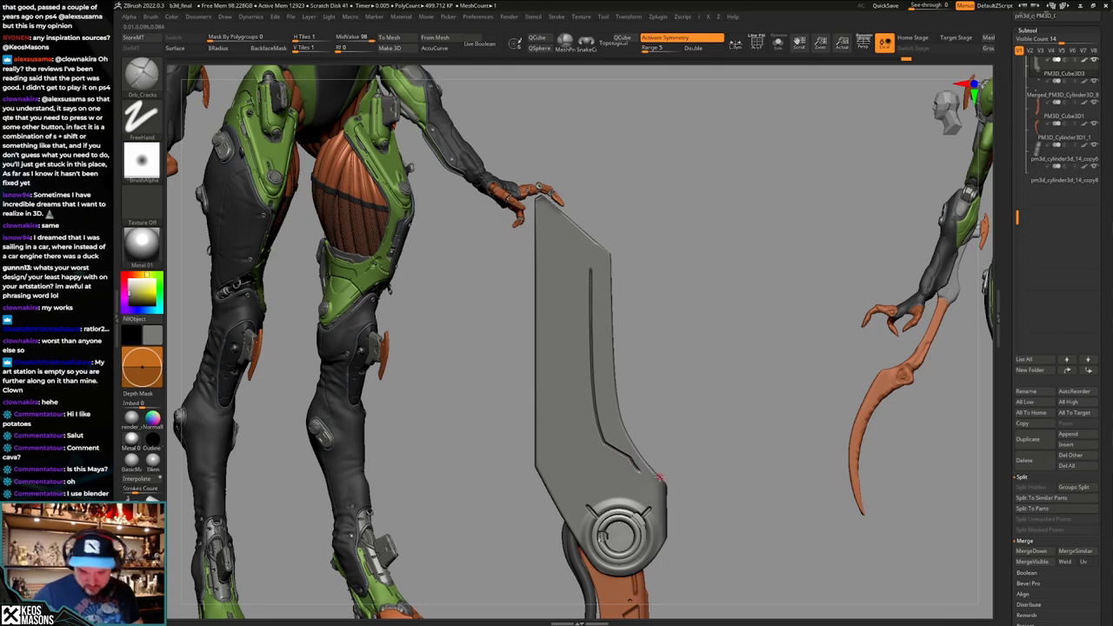
pyautogui.hotkey('ctrl', 'z')
pyautogui.moveTo(672, 471); pyautogui.dragTo(675, 448)
pyautogui.moveTo(627, 331); pyautogui.dragTo(667, 444)
pyautogui.click(667, 445)
pyautogui.click(673, 472)
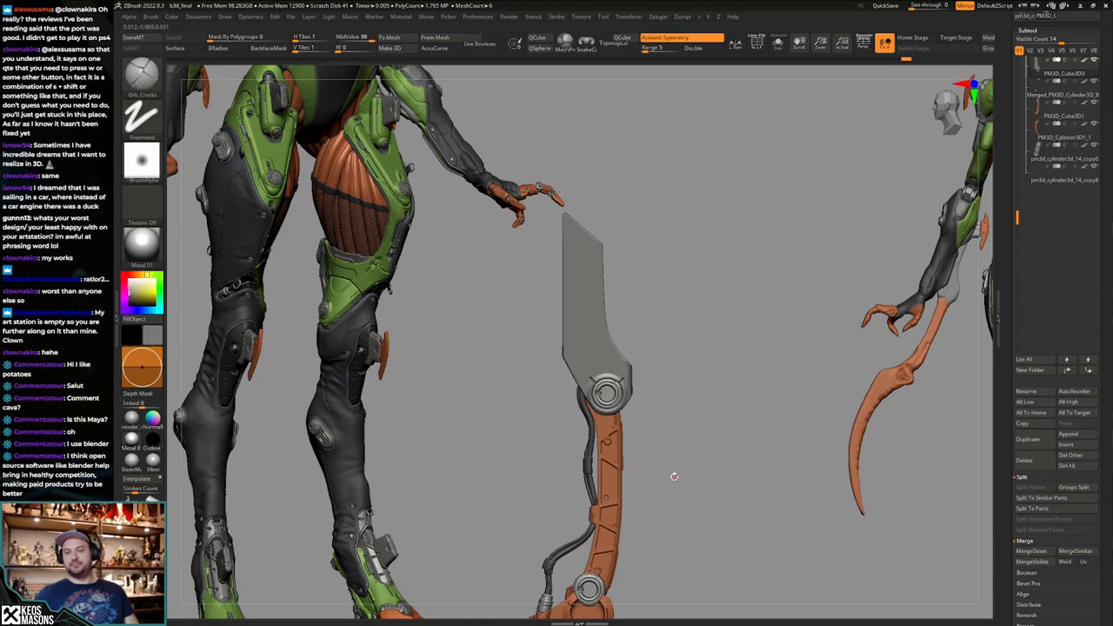
# Mask the plate's main area along its straight edge, leaving a border along the tip, the curved edge and the hub.
pyautogui.moveTo(684, 462)
pyautogui.keyDown('alt'); pyautogui.mouseDown()
pyautogui.moveTo(524, 405)
pyautogui.moveTo(670, 467)
pyautogui.moveTo(653, 416)
pyautogui.moveTo(691, 514)
pyautogui.moveTo(629, 335)
pyautogui.moveTo(627, 362)
pyautogui.mouseUp(); pyautogui.keyUp('alt')
pyautogui.press('space')
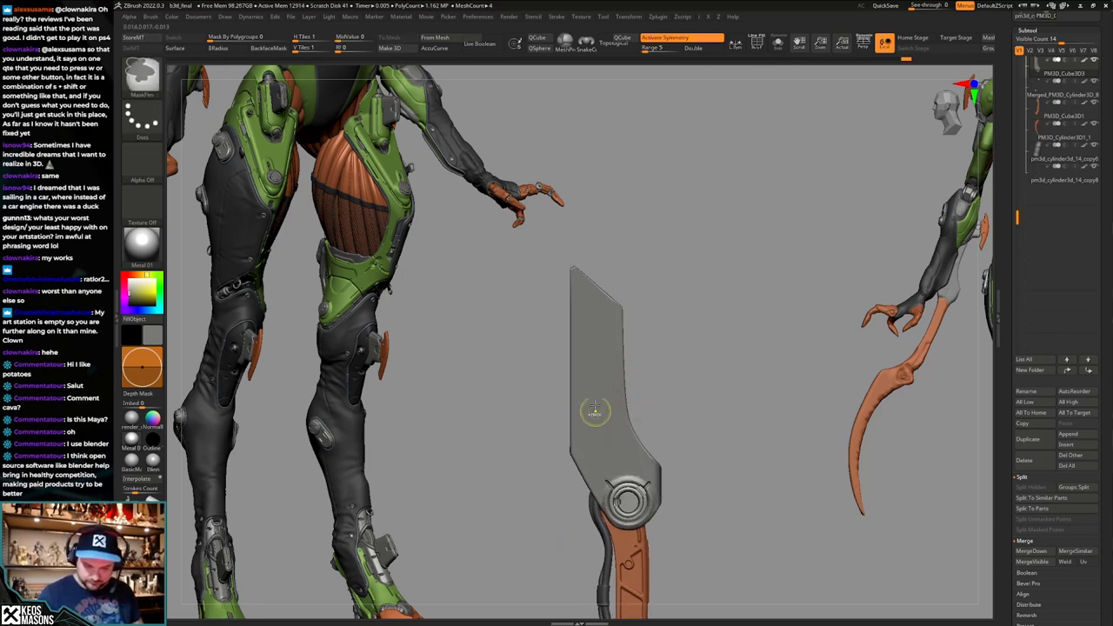
pyautogui.moveTo(594, 411)
pyautogui.keyDown('ctrl'); pyautogui.mouseDown()
pyautogui.moveTo(578, 421)
pyautogui.moveTo(586, 443)
pyautogui.moveTo(597, 320)
pyautogui.moveTo(576, 309)
pyautogui.moveTo(578, 330)
pyautogui.mouseUp(); pyautogui.keyUp('ctrl')
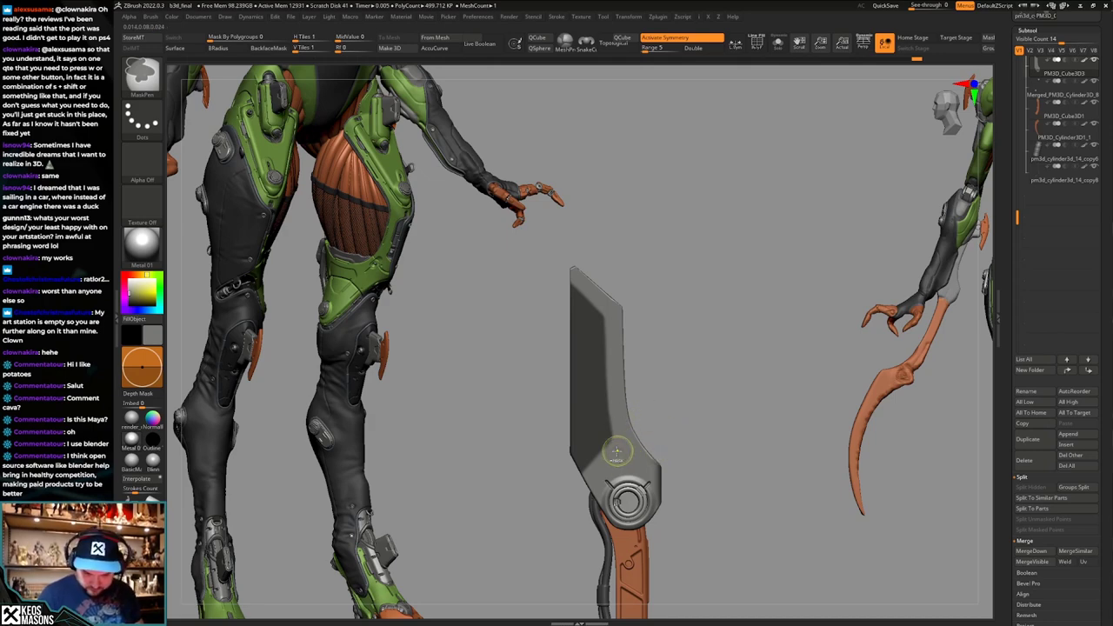
pyautogui.moveTo(616, 450)
pyautogui.mouseDown(button='right')
pyautogui.moveTo(643, 398)
pyautogui.moveTo(636, 422)
pyautogui.mouseUp(button='right')
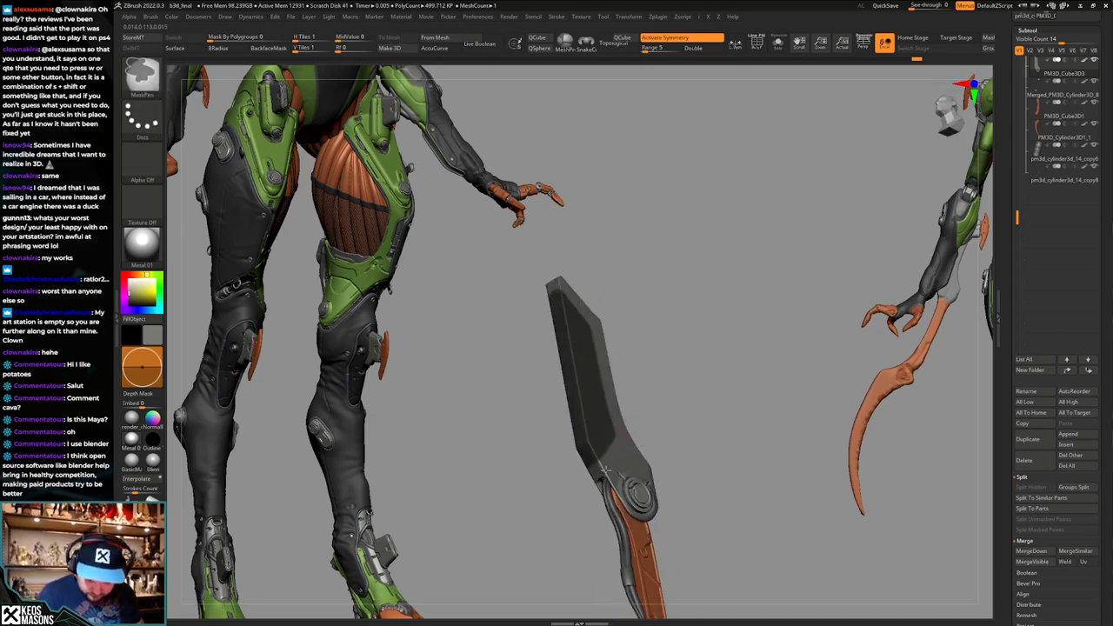
pyautogui.moveTo(607, 468); pyautogui.dragTo(687, 426, button='right')
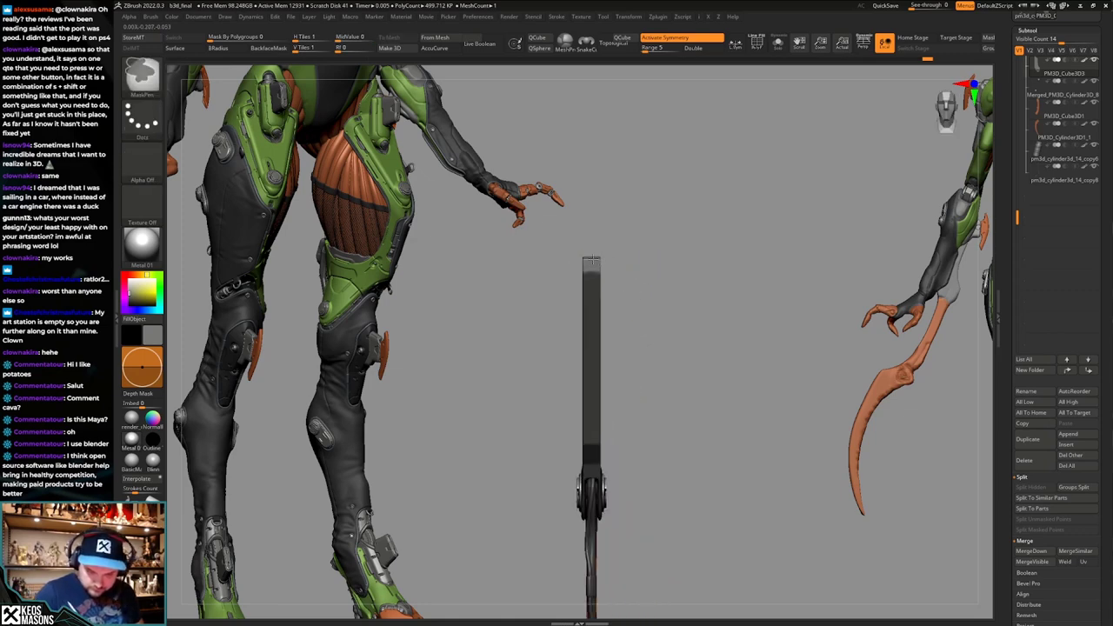
pyautogui.moveTo(599, 264); pyautogui.dragTo(663, 358, button='right')
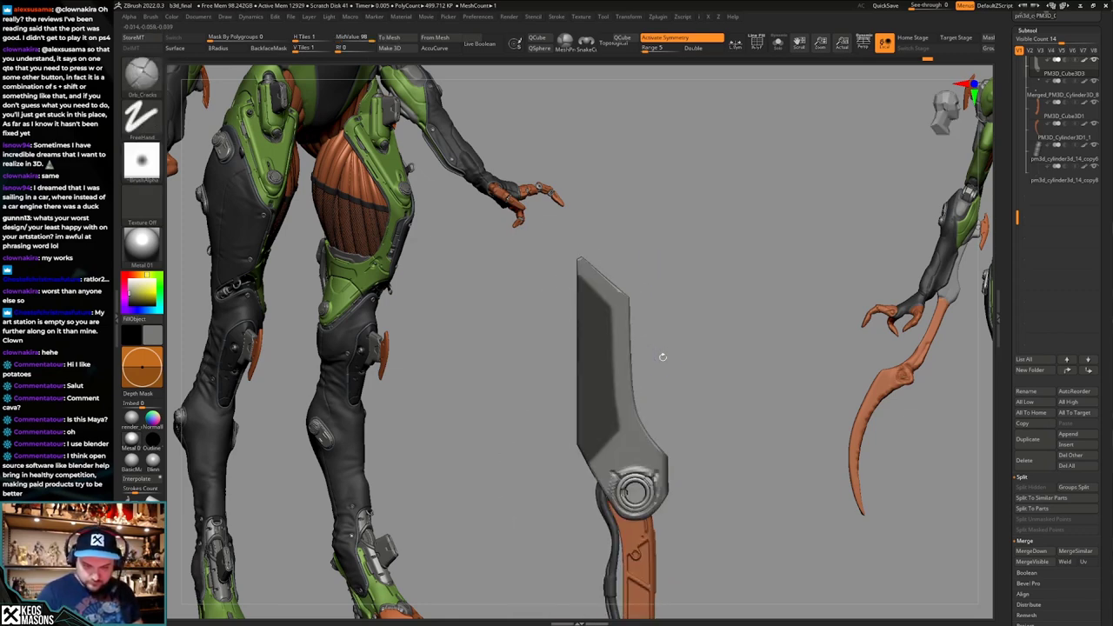
pyautogui.keyDown('alt'); pyautogui.moveTo(672, 418); pyautogui.dragTo(666, 446, button='right'); pyautogui.keyUp('alt')
pyautogui.moveTo(666, 446); pyautogui.dragTo(676, 418)
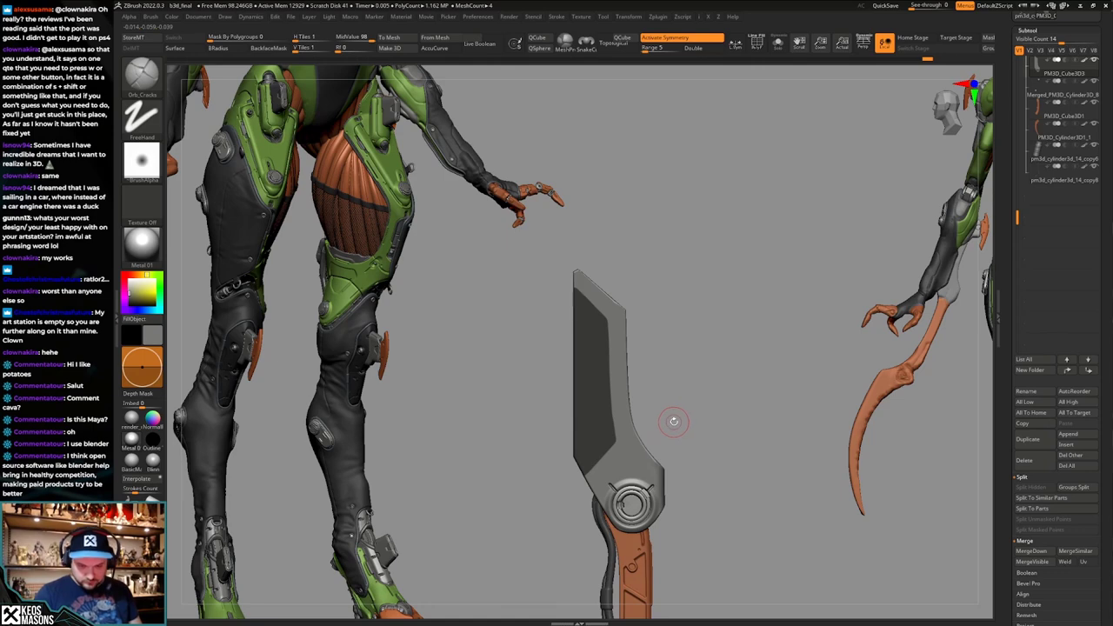
# Invert the mask and use Transpose to set the plate's main area back from the surrounding border.
pyautogui.keyDown('ctrl'); pyautogui.click(674, 419); pyautogui.keyUp('ctrl')
pyautogui.press('w')
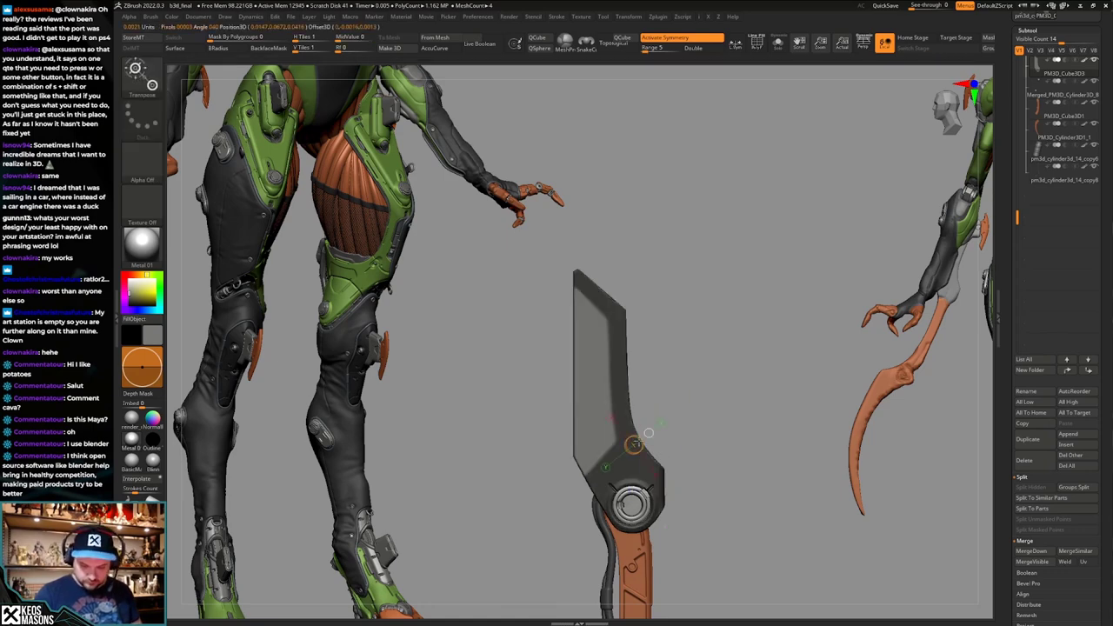
pyautogui.moveTo(634, 446); pyautogui.dragTo(711, 395)
pyautogui.moveTo(711, 395); pyautogui.dragTo(698, 398, button='right')
pyautogui.press('q')
pyautogui.keyDown('ctrl'); pyautogui.click(703, 420); pyautogui.keyUp('ctrl')
pyautogui.press('w')
pyautogui.keyDown('shift'); pyautogui.moveTo(624, 390); pyautogui.dragTo(647, 391); pyautogui.keyUp('shift')
pyautogui.press('q')
# Examine the set-back main area of the plate in isolation and in the assembly, laying a Transpose line along it.
pyautogui.moveTo(614, 421)
pyautogui.mouseDown(button='right')
pyautogui.moveTo(651, 445)
pyautogui.moveTo(666, 432)
pyautogui.moveTo(651, 440)
pyautogui.moveTo(641, 418)
pyautogui.moveTo(680, 450)
pyautogui.moveTo(671, 419)
pyautogui.moveTo(678, 447)
pyautogui.moveTo(658, 469)
pyautogui.moveTo(656, 389)
pyautogui.mouseUp(button='right')
pyautogui.hotkey('alt', 's')
pyautogui.hotkey('alt', 's')
pyautogui.hotkey('shift', 'f')
pyautogui.hotkey('shift', 'f')
pyautogui.hotkey('alt', 's')
pyautogui.hotkey('alt', 's')
pyautogui.keyDown('alt'); pyautogui.moveTo(689, 436); pyautogui.dragTo(695, 487, button='right'); pyautogui.keyUp('alt')
pyautogui.keyDown('ctrl'); pyautogui.moveTo(694, 487); pyautogui.dragTo(699, 515, button='right'); pyautogui.keyUp('ctrl')
pyautogui.press('w')
pyautogui.moveTo(596, 409); pyautogui.dragTo(600, 230)
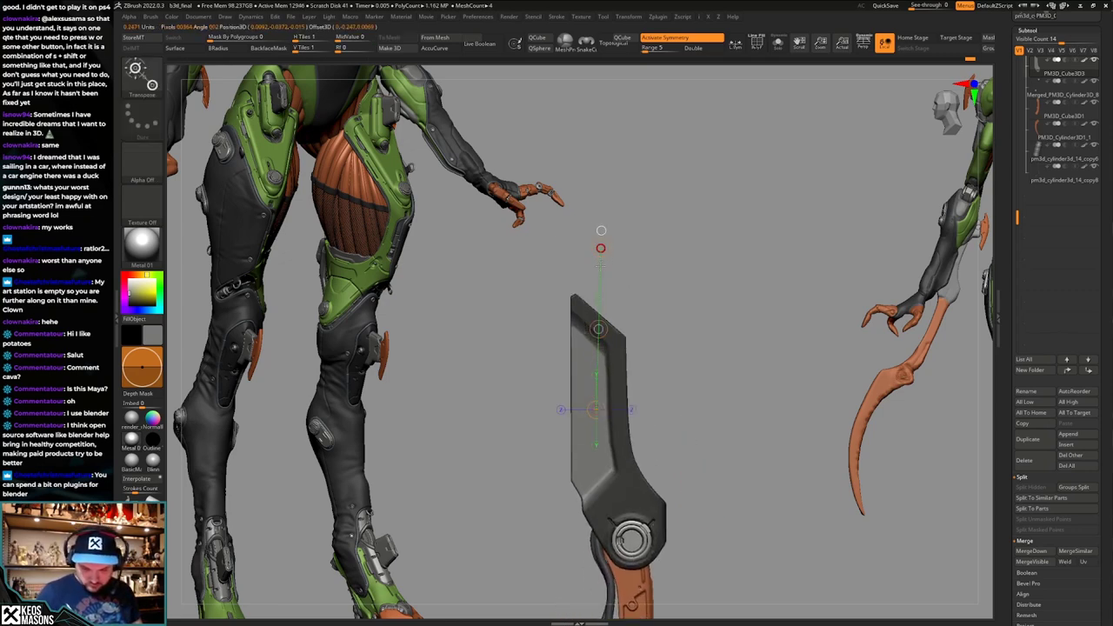
# Isolate the plate and smooth the border's inner step near the tip and above the hub.
pyautogui.press('q')
pyautogui.moveTo(684, 409)
pyautogui.keyDown('ctrl'); pyautogui.mouseDown(button='right')
pyautogui.moveTo(684, 423)
pyautogui.moveTo(702, 412)
pyautogui.moveTo(684, 426)
pyautogui.moveTo(701, 434)
pyautogui.moveTo(695, 397)
pyautogui.mouseUp(button='right'); pyautogui.keyUp('ctrl')
pyautogui.hotkey('alt', 's')
pyautogui.keyDown('shift'); pyautogui.moveTo(589, 340); pyautogui.dragTo(577, 329); pyautogui.keyUp('shift')
pyautogui.keyDown('shift'); pyautogui.moveTo(622, 434); pyautogui.dragTo(608, 472); pyautogui.keyUp('shift')
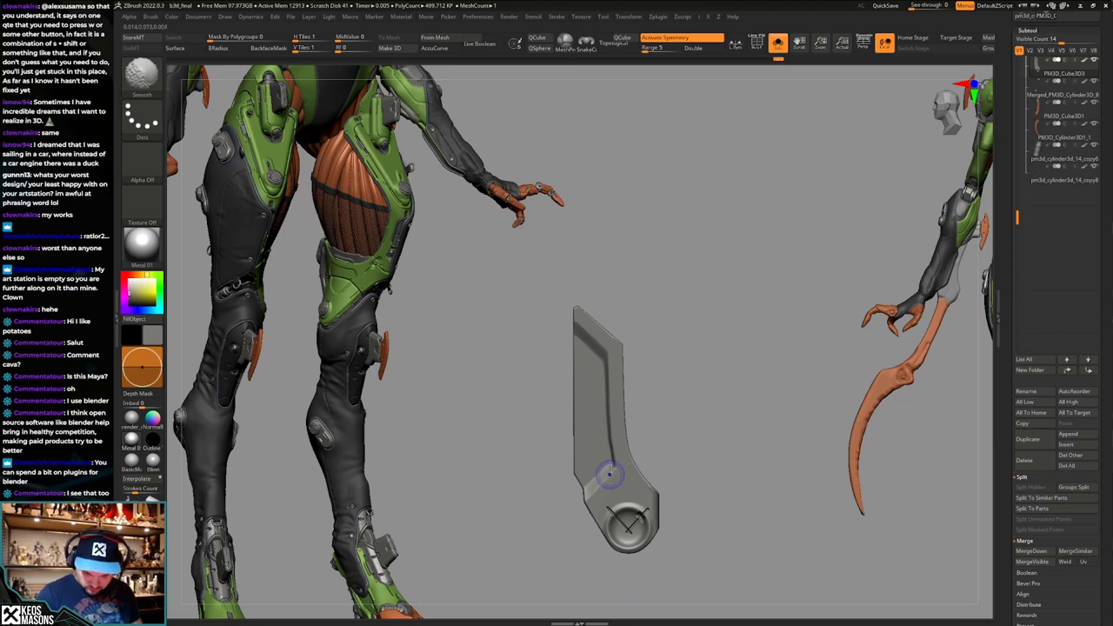
pyautogui.hotkey('alt', 's')
# Carve a round recess into the plate's narrow curved edge above the hub with the TrimHole brush.
pyautogui.moveTo(689, 447)
pyautogui.keyDown('alt'); pyautogui.mouseDown(button='right')
pyautogui.moveTo(691, 416)
pyautogui.moveTo(701, 467)
pyautogui.moveTo(722, 444)
pyautogui.moveTo(711, 442)
pyautogui.moveTo(705, 478)
pyautogui.moveTo(705, 458)
pyautogui.mouseUp(button='right'); pyautogui.keyUp('alt')
pyautogui.press('b')
pyautogui.press('t')
pyautogui.press('h')
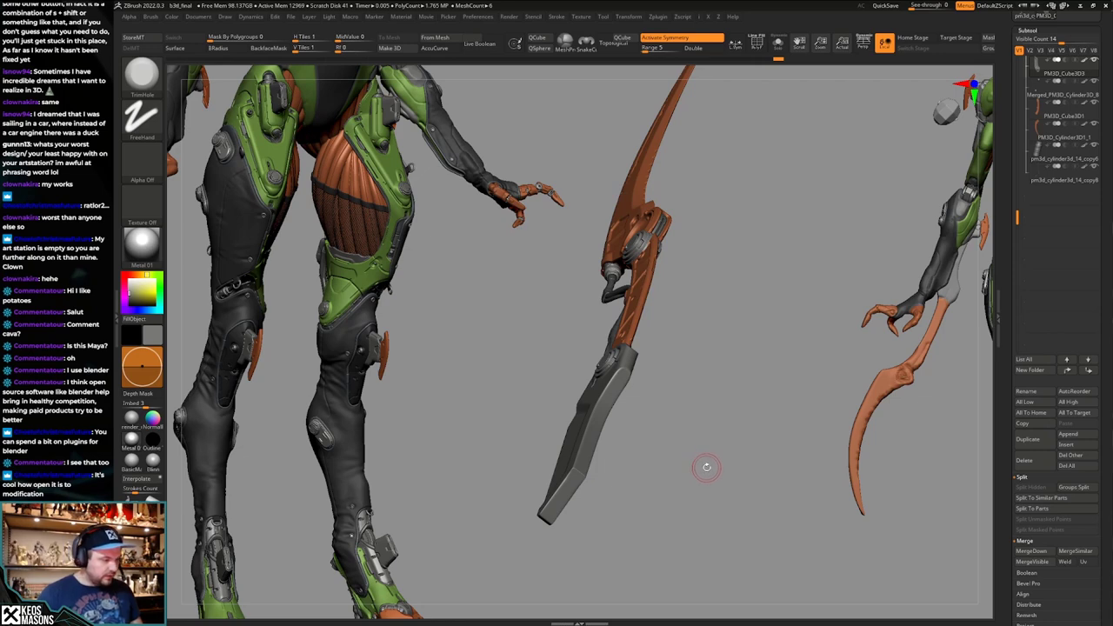
pyautogui.moveTo(706, 468)
pyautogui.mouseDown(button='right')
pyautogui.moveTo(708, 440)
pyautogui.moveTo(672, 415)
pyautogui.moveTo(662, 452)
pyautogui.moveTo(677, 447)
pyautogui.moveTo(655, 400)
pyautogui.mouseUp(button='right')
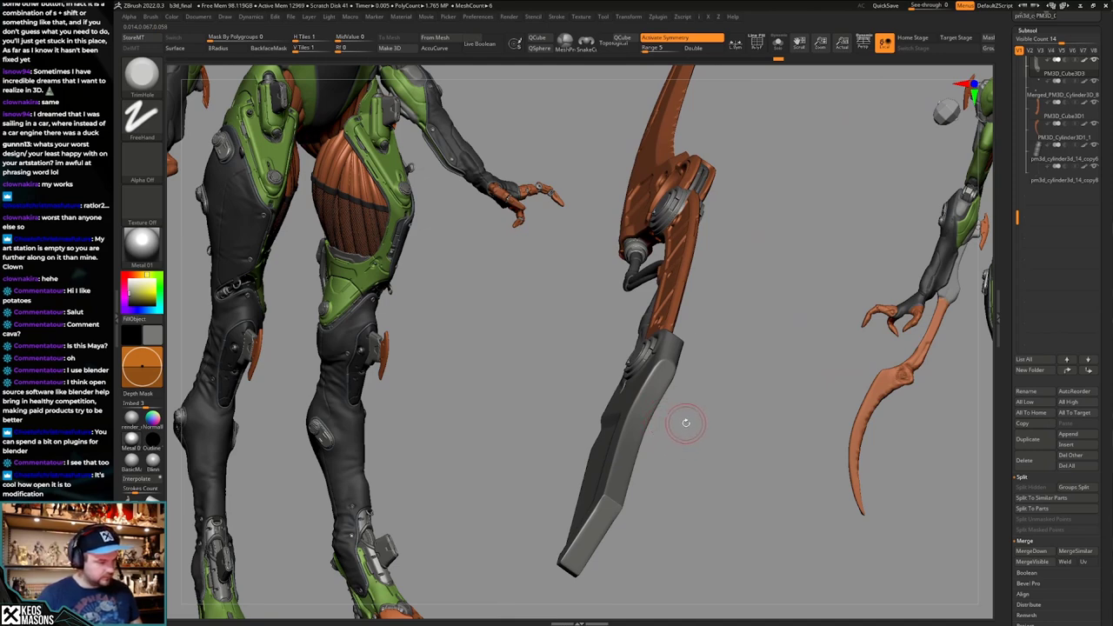
pyautogui.moveTo(726, 403)
pyautogui.mouseDown(button='right')
pyautogui.moveTo(703, 365)
pyautogui.moveTo(642, 397)
pyautogui.moveTo(693, 356)
pyautogui.mouseUp(button='right')
pyautogui.click(650, 391)
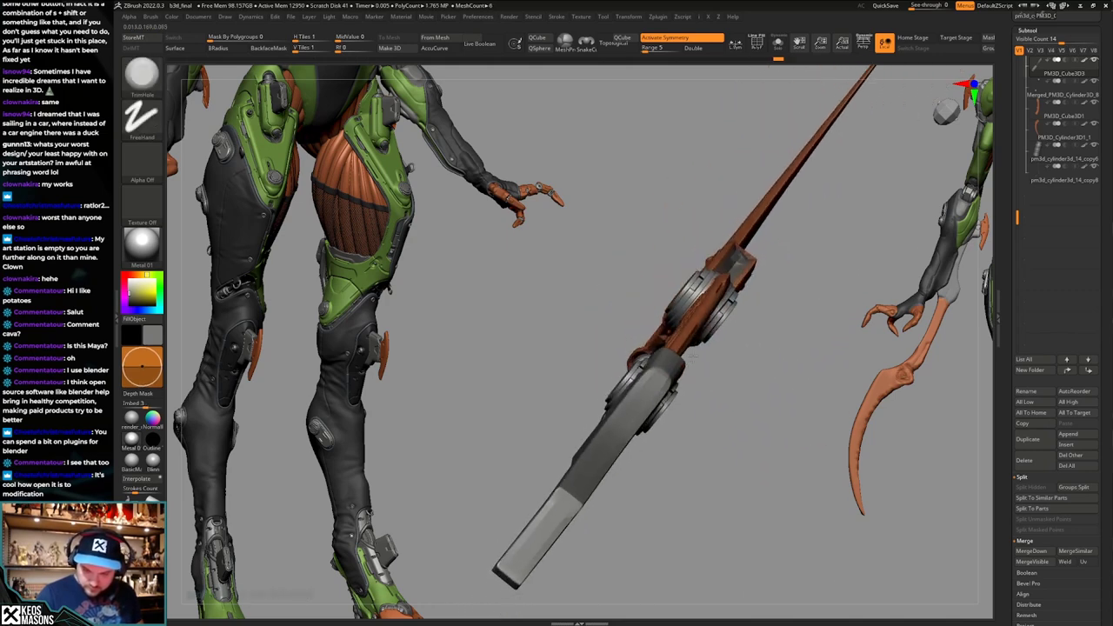
pyautogui.press('d')
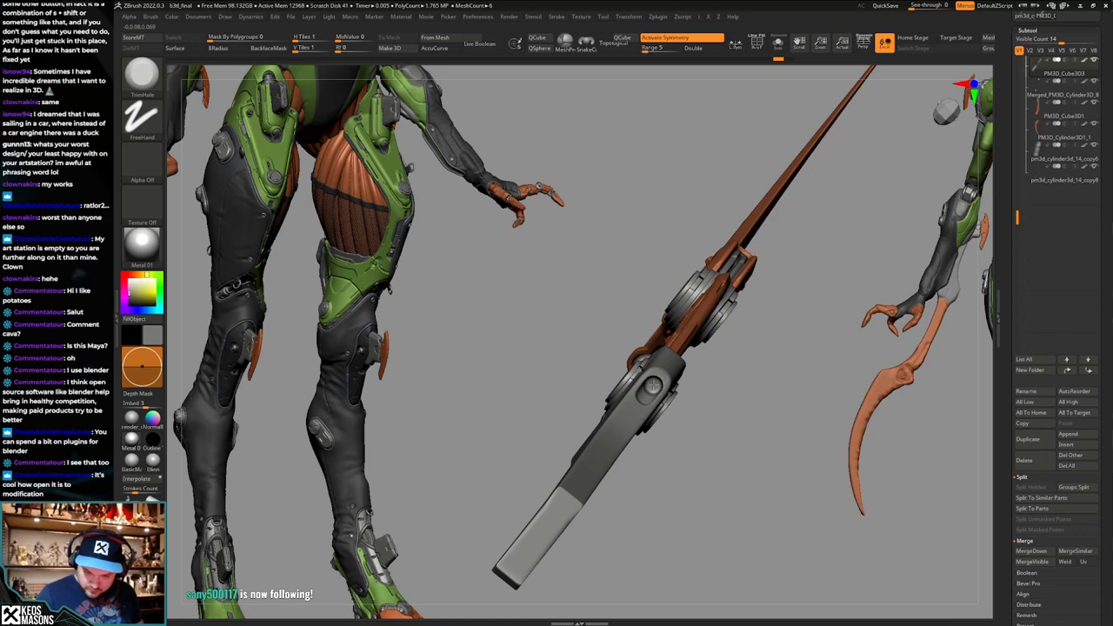
pyautogui.moveTo(653, 386); pyautogui.dragTo(646, 392, button='right')
# Rework the recess above the hub, smoothing its rim into the plate's narrow edge.
pyautogui.keyDown('shift'); pyautogui.moveTo(638, 403); pyautogui.dragTo(622, 427); pyautogui.keyUp('shift')
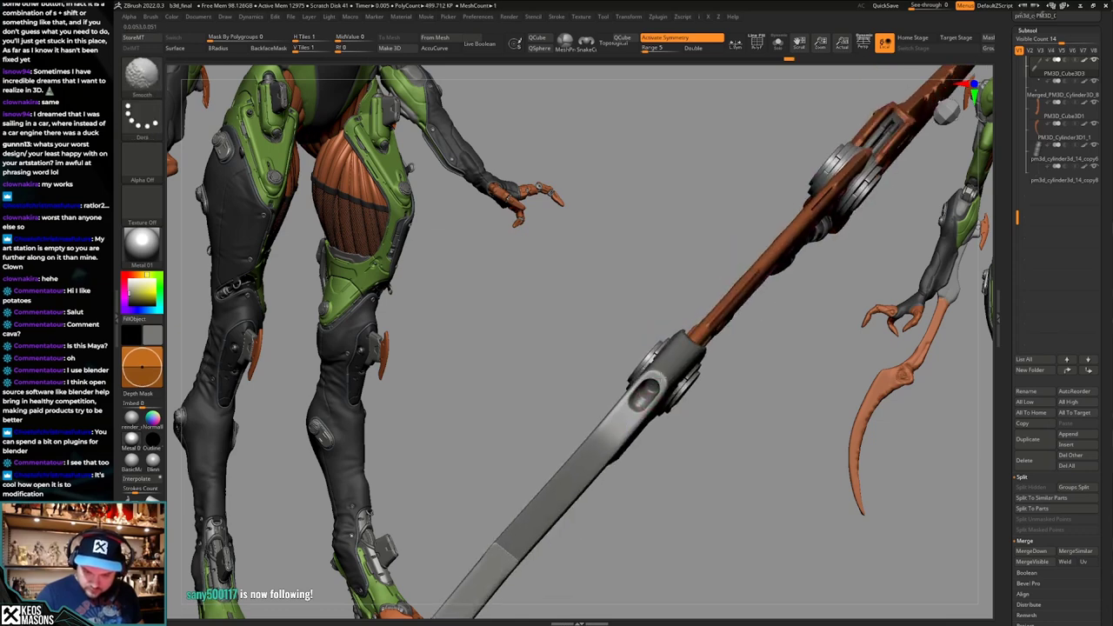
pyautogui.moveTo(733, 397); pyautogui.dragTo(718, 444, button='right')
pyautogui.moveTo(690, 408)
pyautogui.mouseDown(button='right')
pyautogui.moveTo(672, 433)
pyautogui.moveTo(619, 416)
pyautogui.mouseUp(button='right')
pyautogui.press('space')
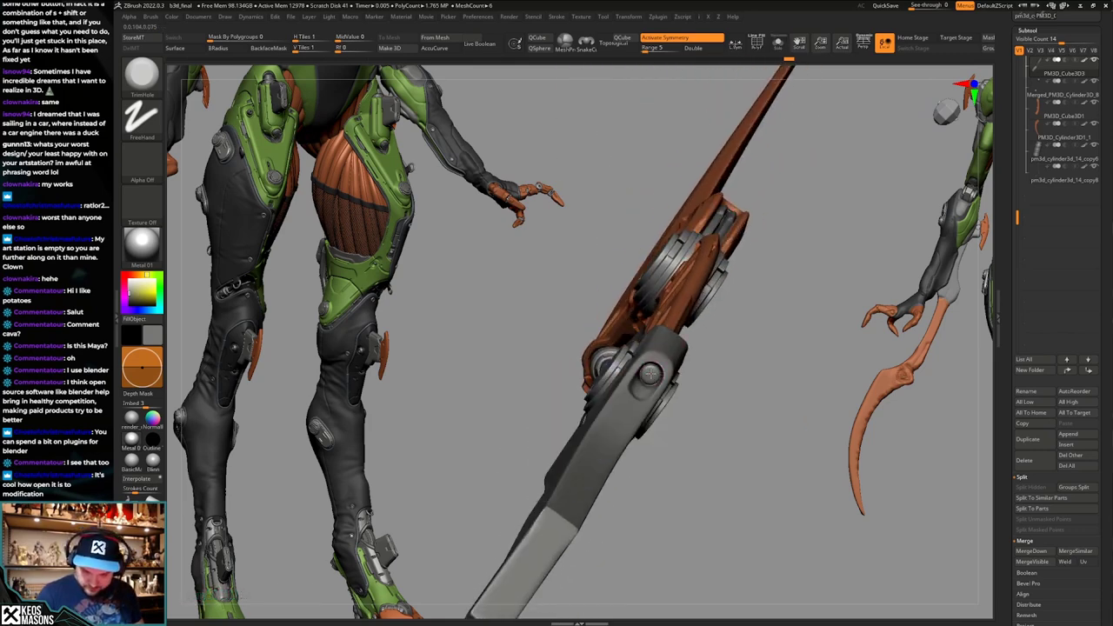
pyautogui.moveTo(656, 374); pyautogui.dragTo(715, 396, button='right')
pyautogui.hotkey('ctrl', 'shift', 'z')
pyautogui.hotkey('ctrl', 'shift', 'z')
pyautogui.hotkey('ctrl', 'shift', 'z')
pyautogui.hotkey('ctrl', 'shift', 'z')
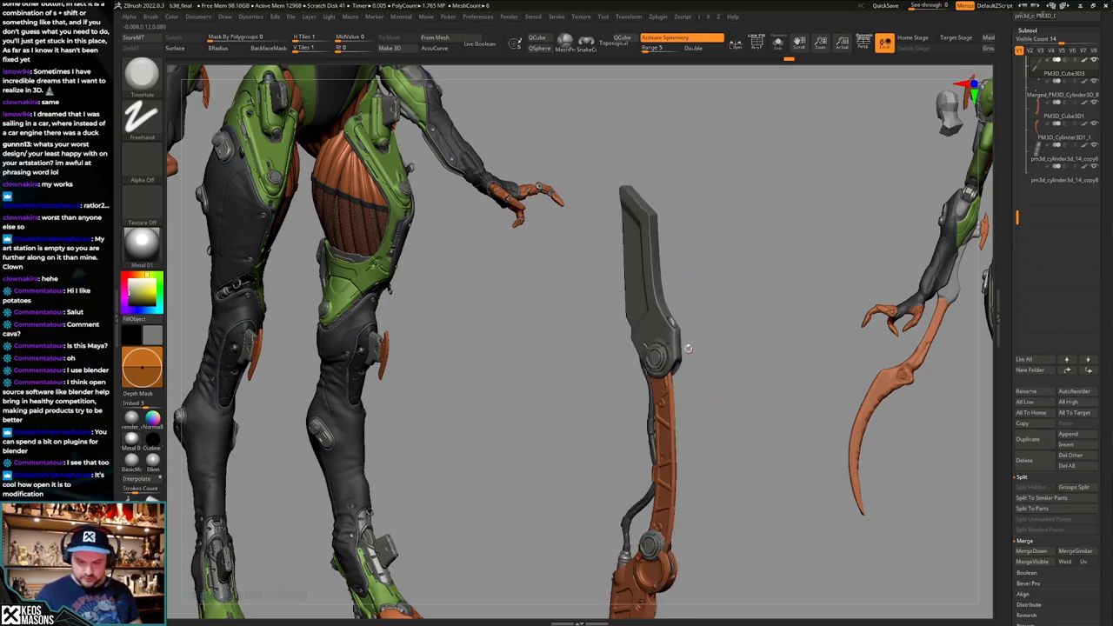
# Load the Sin_Alpha brush with the Image11 alpha for stamping on the plate's narrow edge.
pyautogui.moveTo(688, 348); pyautogui.dragTo(731, 399, button='right')
pyautogui.press('space')
pyautogui.click(702, 431)
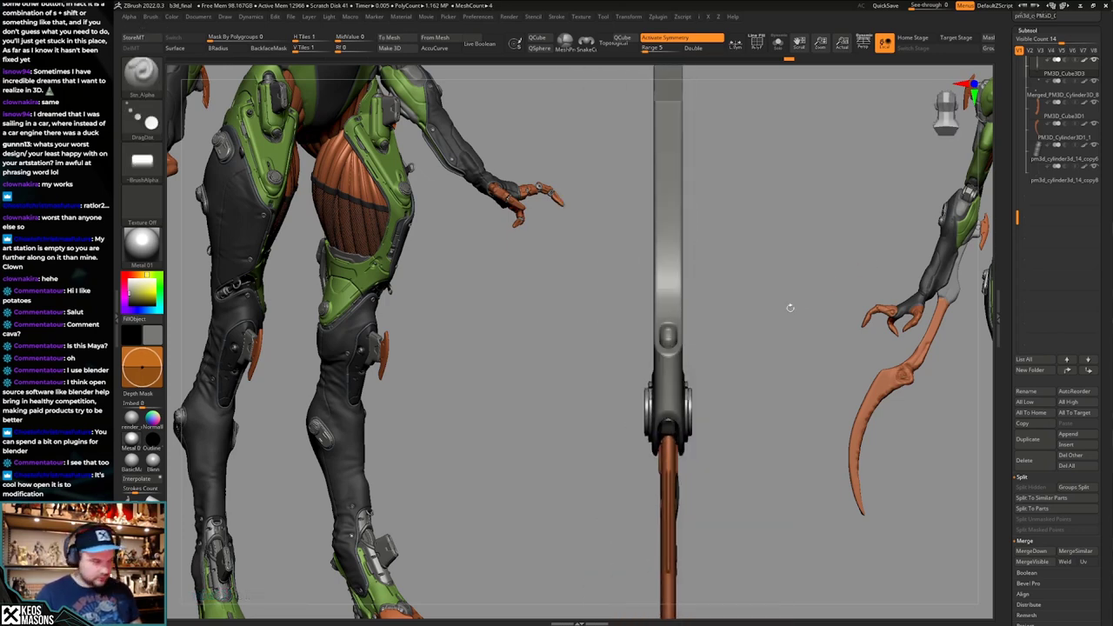
pyautogui.press('a')
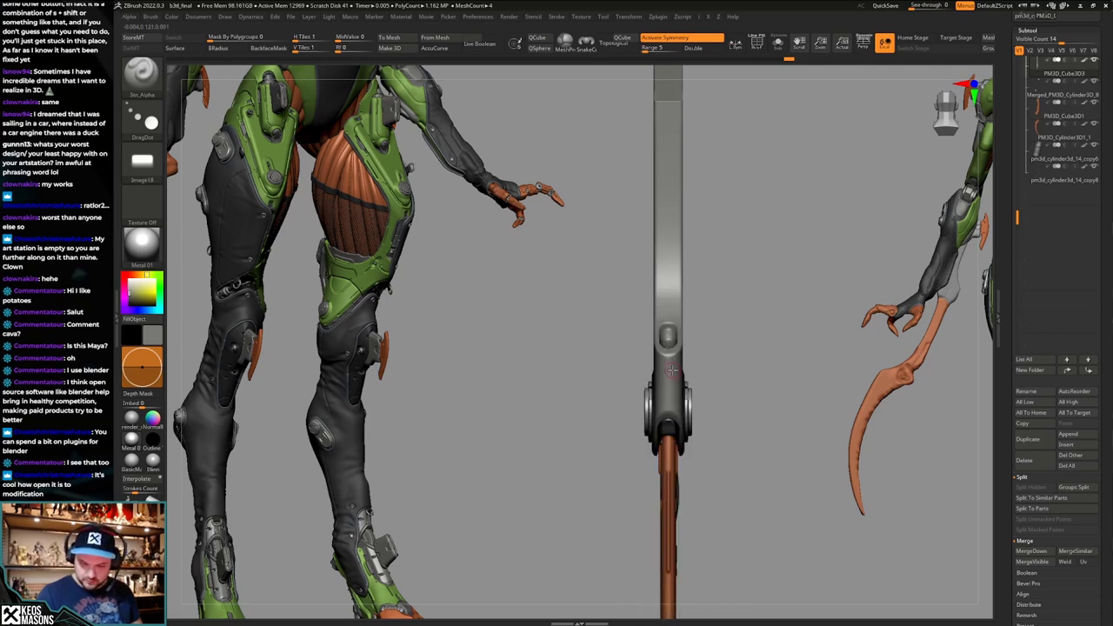
pyautogui.moveTo(668, 369)
pyautogui.mouseDown(button='right')
pyautogui.moveTo(721, 328)
pyautogui.moveTo(672, 369)
pyautogui.mouseUp(button='right')
pyautogui.rightClick(674, 374)
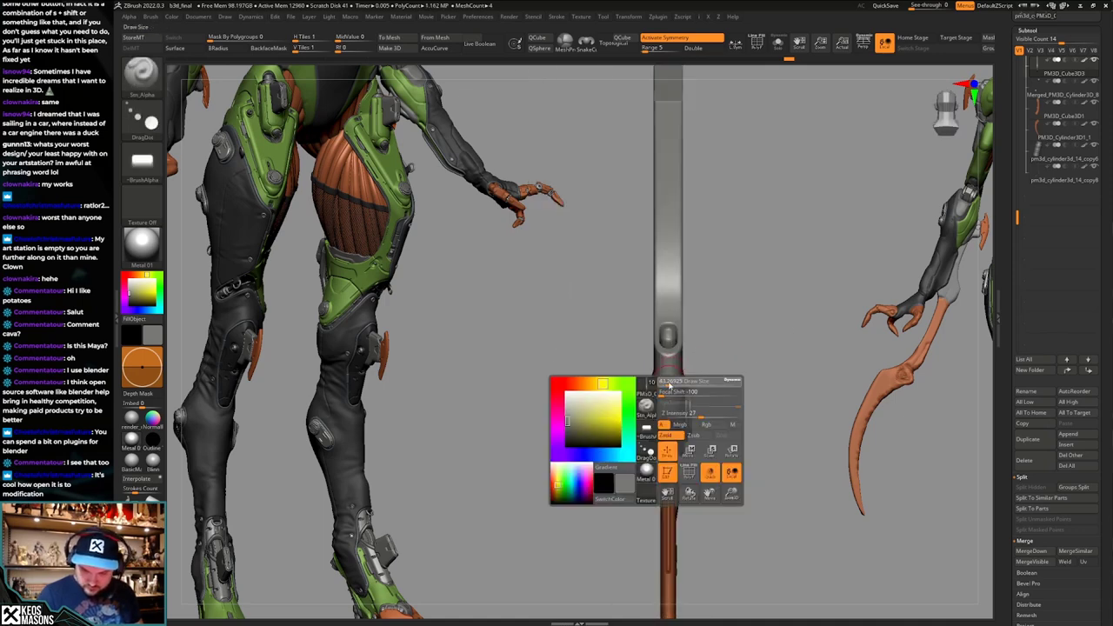
pyautogui.press('a')
pyautogui.click(683, 423)
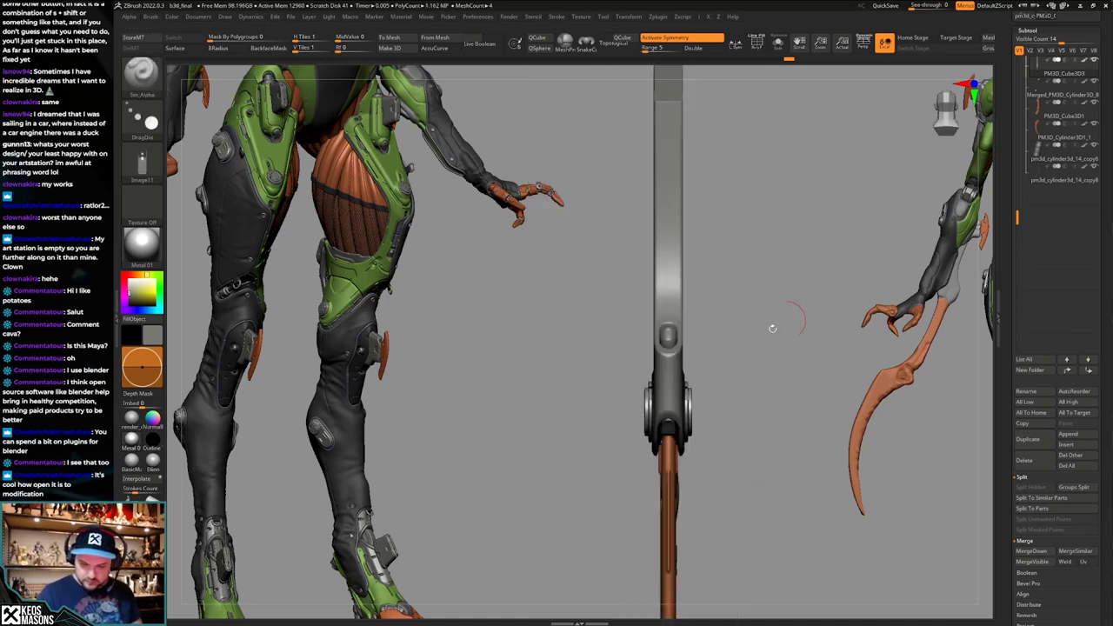
# Try to stamp the Image11 slot detail on the narrow edge between the recess and the hub.
pyautogui.hotkey('ctrl', 'z')
pyautogui.press('space')
pyautogui.hotkey('ctrl', 'z')
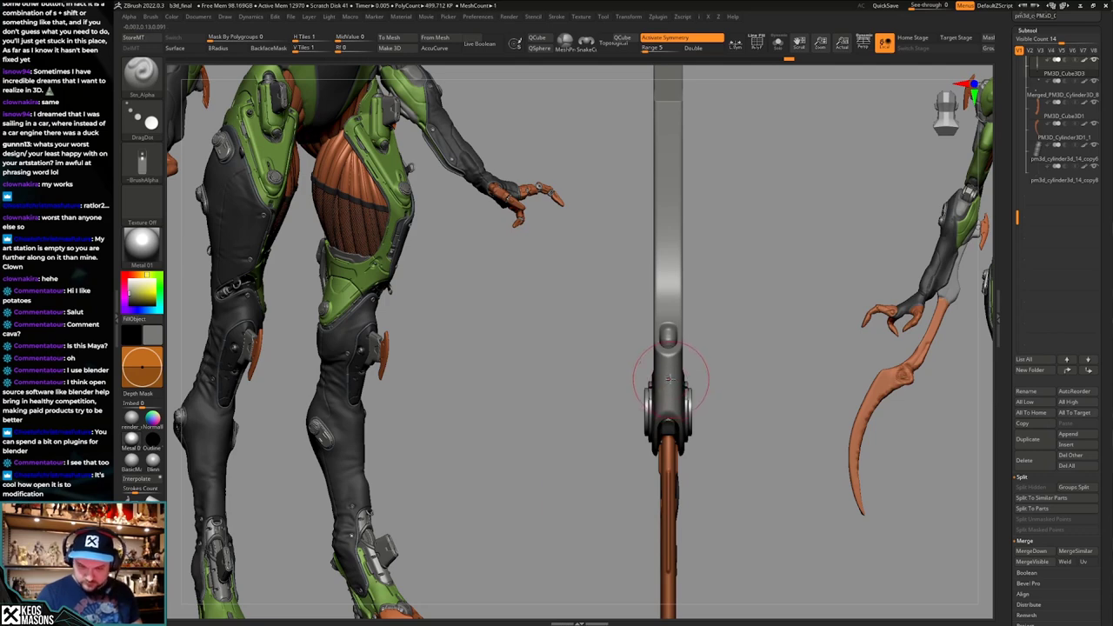
pyautogui.press('space')
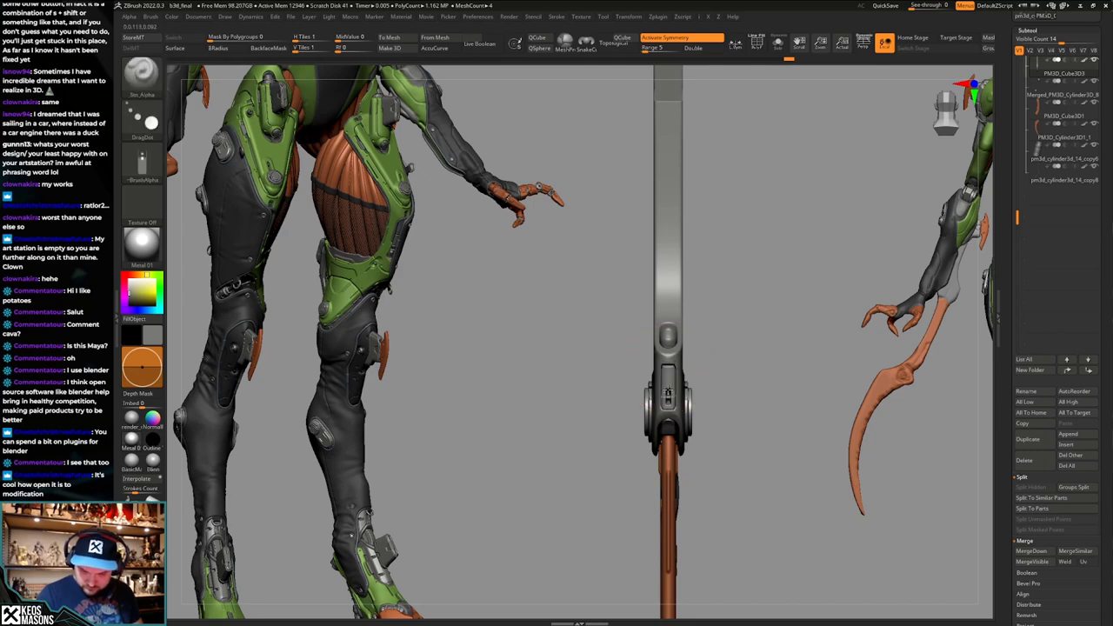
pyautogui.moveTo(667, 389)
pyautogui.mouseDown(button='right')
pyautogui.moveTo(732, 365)
pyautogui.moveTo(715, 397)
pyautogui.moveTo(725, 360)
pyautogui.moveTo(703, 398)
pyautogui.moveTo(695, 374)
pyautogui.moveTo(721, 384)
pyautogui.moveTo(696, 395)
pyautogui.moveTo(705, 423)
pyautogui.moveTo(705, 373)
pyautogui.moveTo(703, 396)
pyautogui.mouseUp(button='right')
pyautogui.keyDown('ctrl'); pyautogui.moveTo(685, 261); pyautogui.dragTo(678, 300, button='right'); pyautogui.keyUp('ctrl')
pyautogui.moveTo(678, 300); pyautogui.dragTo(652, 337, button='right')
pyautogui.hotkey('ctrl', 'z')
pyautogui.hotkey('ctrl', 'z')
# Stamp the Image11 slot detail on the plate's narrow edge, just beyond the oval recess toward the tip.
pyautogui.press('space')
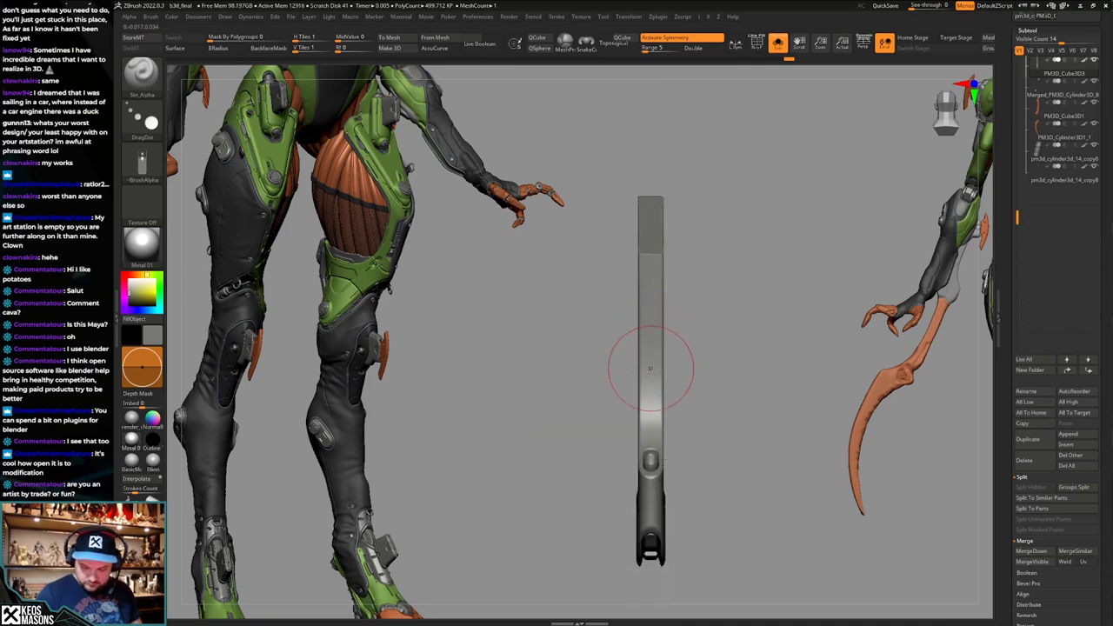
pyautogui.moveTo(651, 362)
pyautogui.mouseDown()
pyautogui.moveTo(650, 417)
pyautogui.moveTo(704, 400)
pyautogui.moveTo(702, 420)
pyautogui.moveTo(650, 329)
pyautogui.mouseUp()
pyautogui.hotkey('ctrl', 'z')
pyautogui.hotkey('ctrl', 'z')
pyautogui.hotkey('ctrl', 'z')
pyautogui.hotkey('ctrl', 'z')
pyautogui.hotkey('ctrl', 'z')
pyautogui.hotkey('ctrl', 'z')
pyautogui.hotkey('ctrl', 'z')
# Stamp a second, reversed slot detail farther along the narrow edge, just below the angled tip.
pyautogui.moveTo(650, 368)
pyautogui.mouseDown()
pyautogui.moveTo(650, 328)
pyautogui.moveTo(650, 341)
pyautogui.mouseUp()
pyautogui.hotkey('ctrl', 'z')
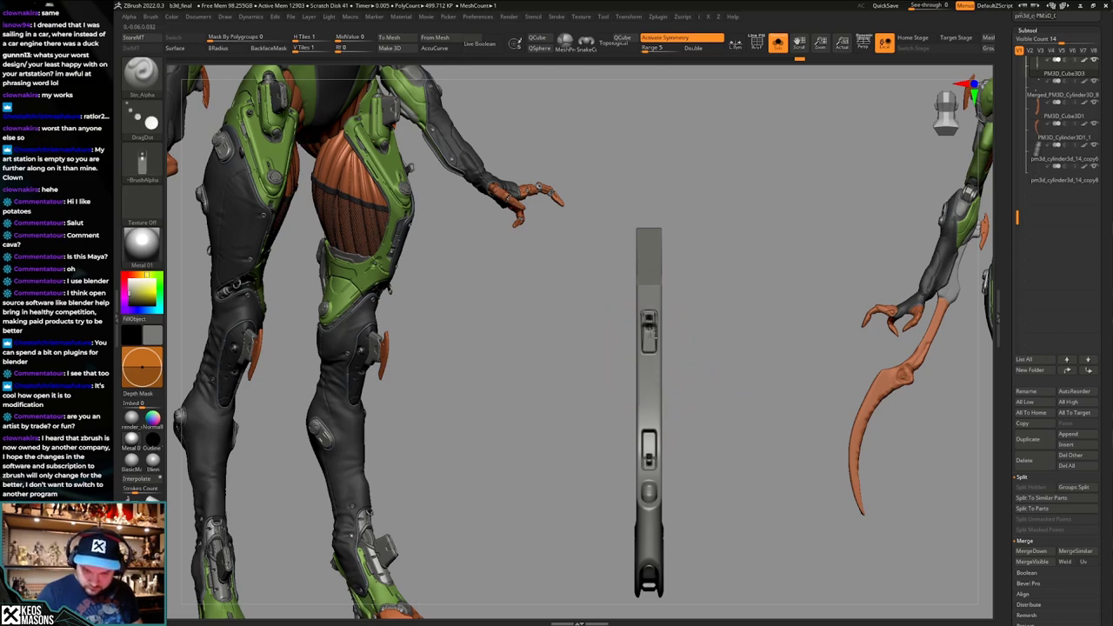
pyautogui.hotkey('ctrl', 'z')
pyautogui.moveTo(650, 390); pyautogui.dragTo(651, 335)
pyautogui.hotkey('ctrl', 'z')
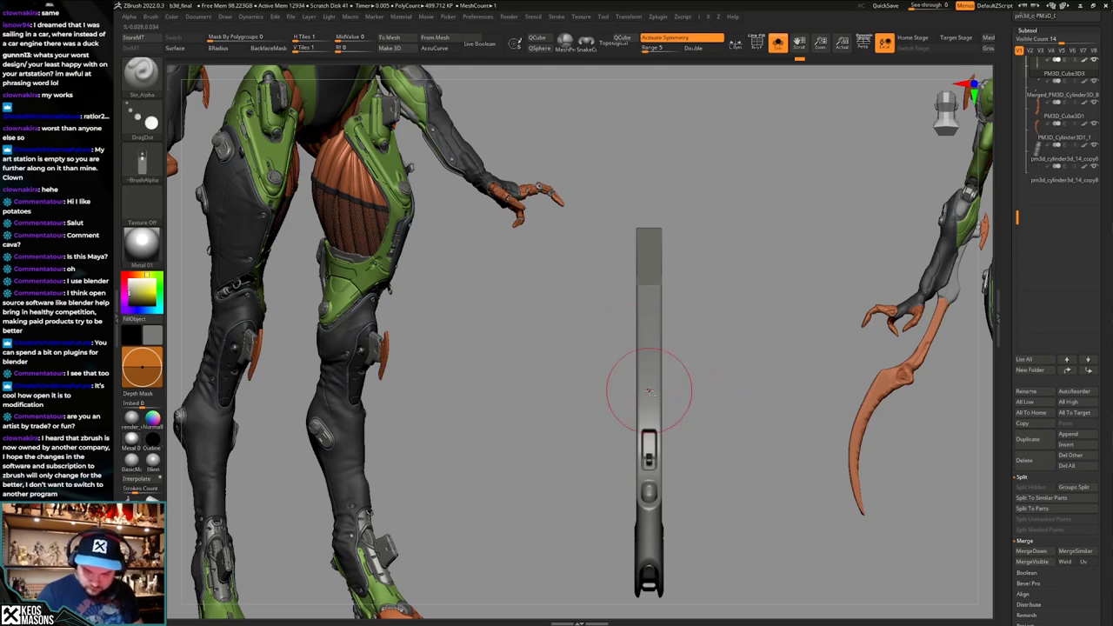
pyautogui.moveTo(649, 391); pyautogui.dragTo(649, 338)
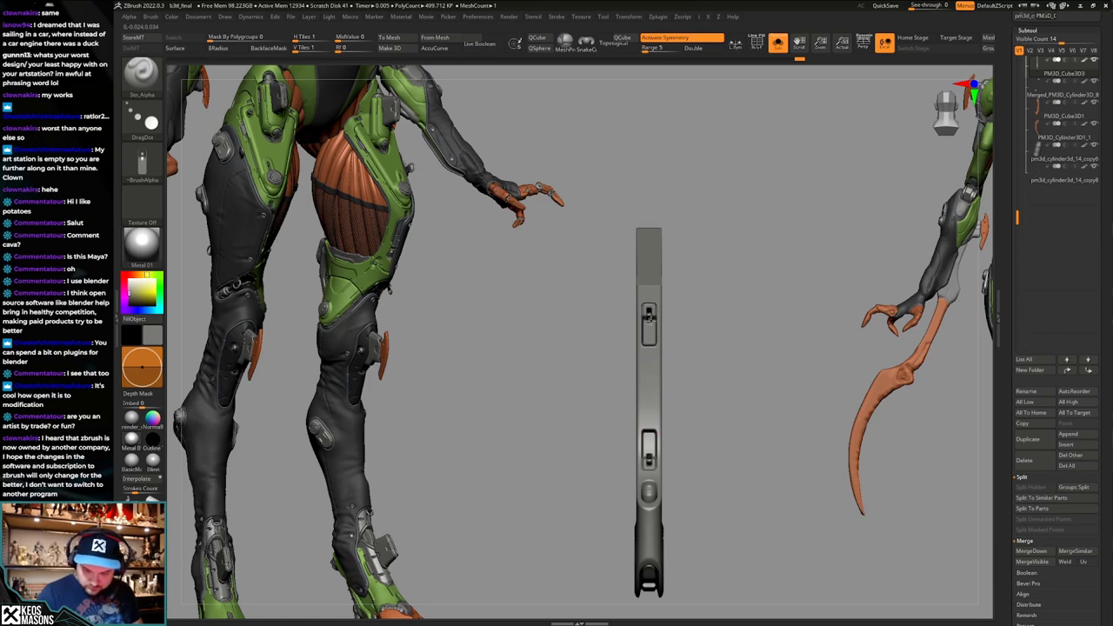
# Bring back the other parts and load the Image4 alpha into the Sin_Alpha brush.
pyautogui.moveTo(648, 359)
pyautogui.keyDown('ctrl'); pyautogui.mouseDown(button='right')
pyautogui.moveTo(696, 343)
pyautogui.moveTo(755, 417)
pyautogui.moveTo(734, 420)
pyautogui.moveTo(739, 443)
pyautogui.mouseUp(button='right'); pyautogui.keyUp('ctrl')
pyautogui.hotkey('alt', 's')
pyautogui.press('F2')
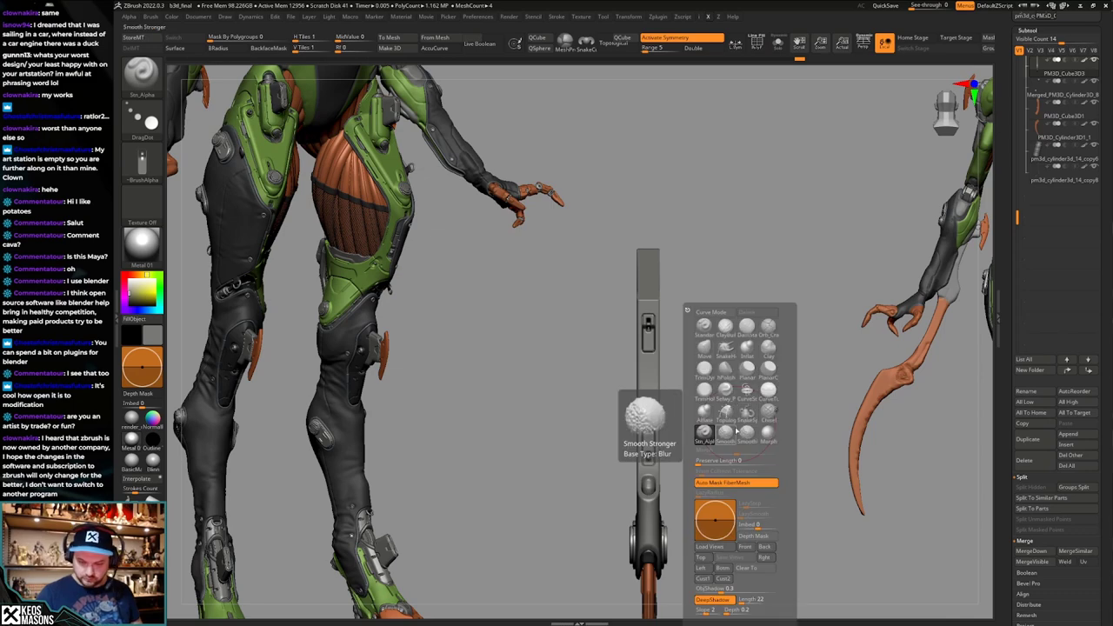
pyautogui.press('F4')
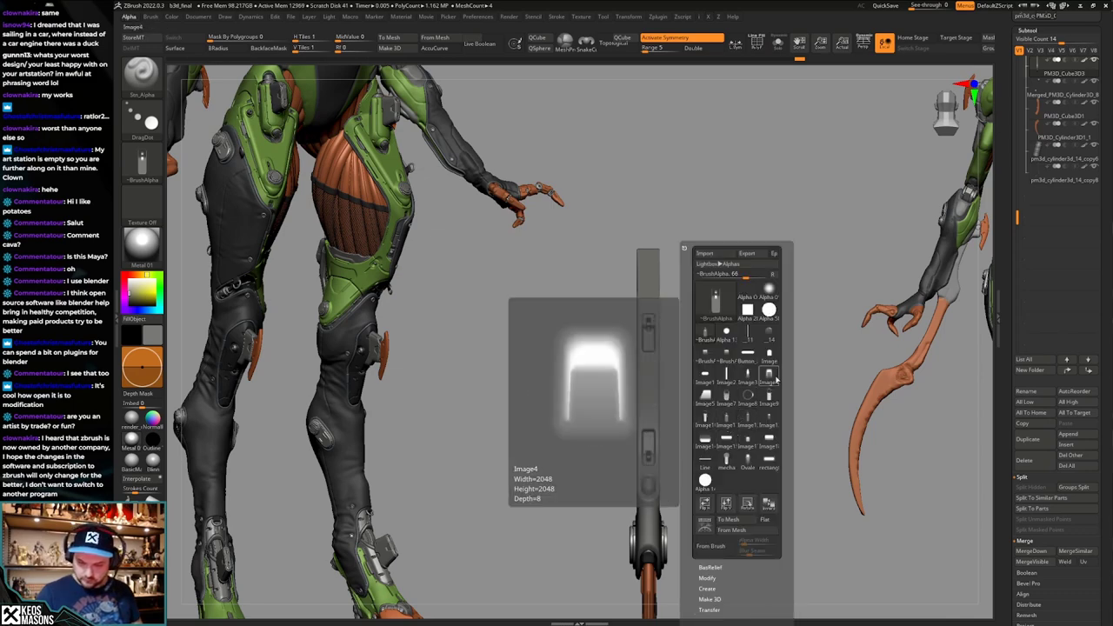
pyautogui.click(773, 378)
pyautogui.keyDown('ctrl'); pyautogui.moveTo(750, 355); pyautogui.dragTo(683, 376, button='right'); pyautogui.keyUp('ctrl')
# Try to stamp the Image4 alpha on the narrow edge in the gap between the two slot details.
pyautogui.press('space')
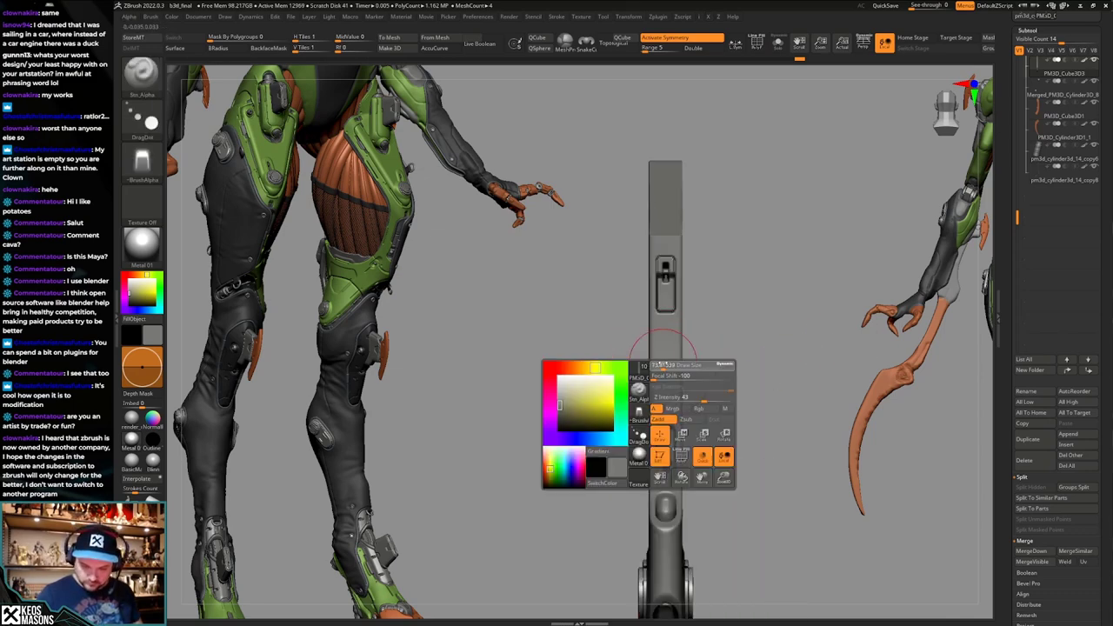
pyautogui.moveTo(683, 399)
pyautogui.mouseDown()
pyautogui.moveTo(666, 402)
pyautogui.moveTo(665, 379)
pyautogui.mouseUp()
pyautogui.press('space')
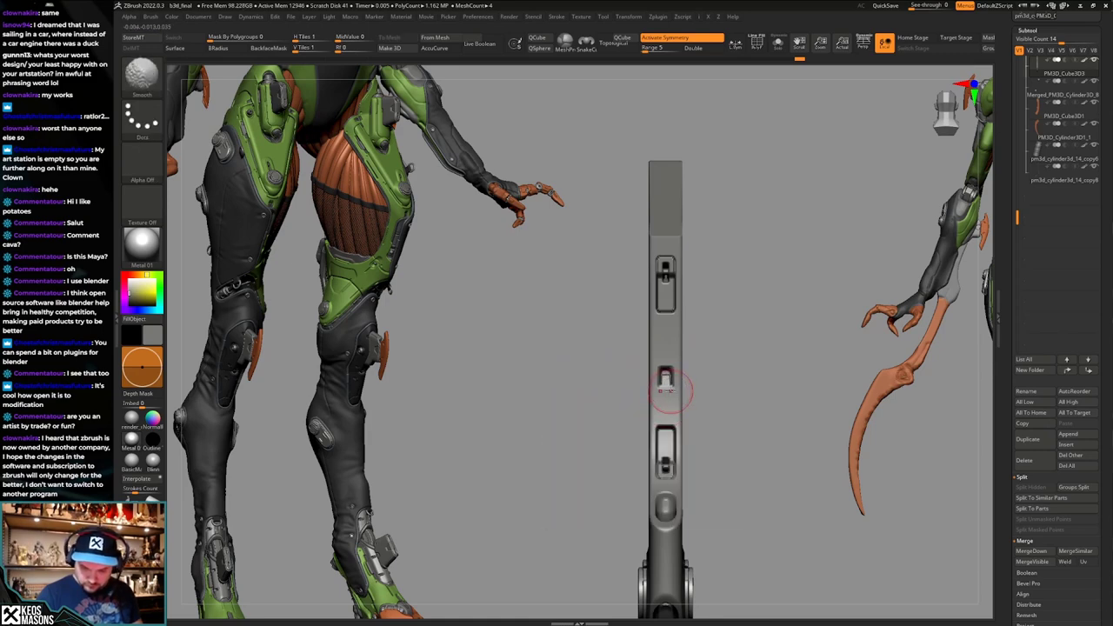
pyautogui.hotkey('ctrl', 'z')
# Flip the Image4 alpha vertically and stamp small notches at the facing ends of the two slot details.
pyautogui.press('F4')
pyautogui.click(690, 504)
pyautogui.click(690, 504)
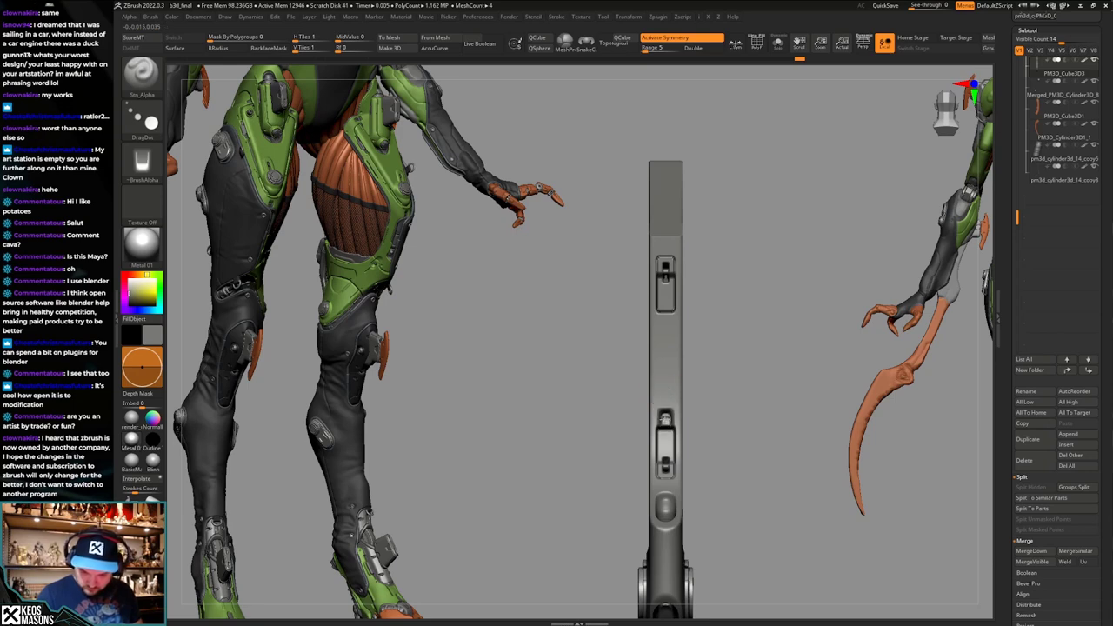
pyautogui.hotkey('ctrl', 'z')
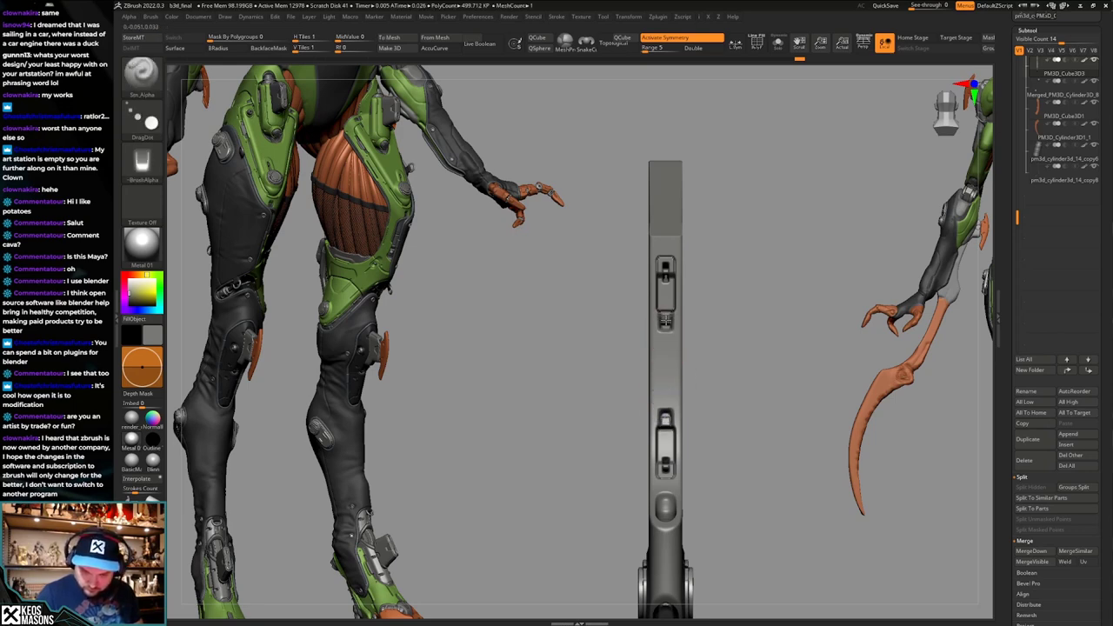
pyautogui.keyDown('ctrl'); pyautogui.moveTo(665, 320); pyautogui.dragTo(740, 380, button='right'); pyautogui.keyUp('ctrl')
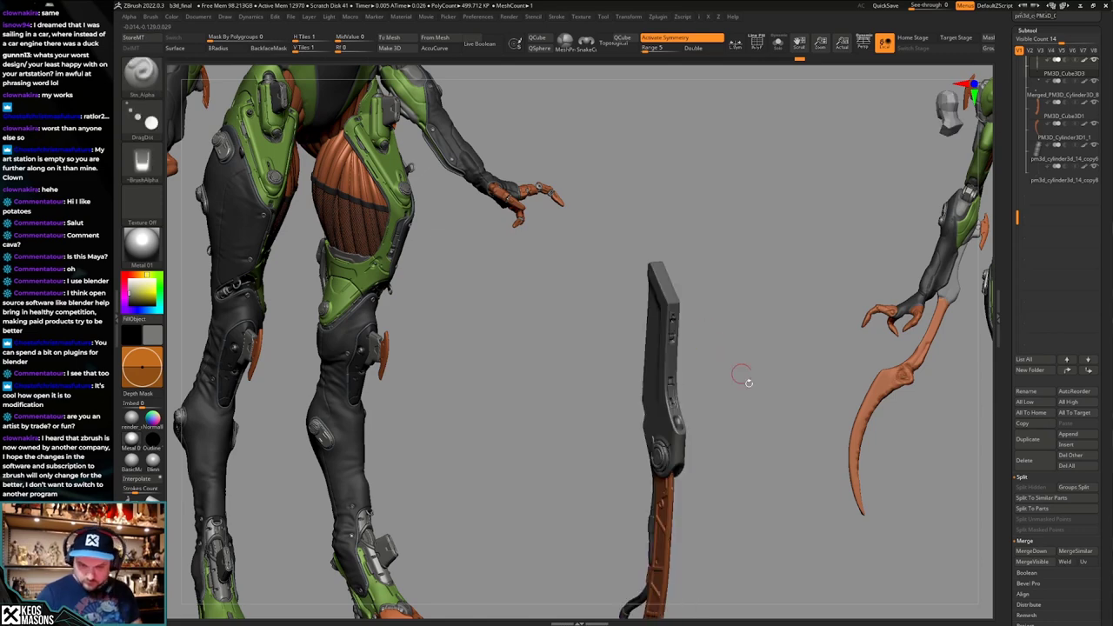
# Switch to the Standard sculpting brush variant for the gap between the two stamped details.
pyautogui.moveTo(740, 450)
pyautogui.mouseDown(button='right')
pyautogui.moveTo(744, 432)
pyautogui.moveTo(743, 462)
pyautogui.mouseUp(button='right')
pyautogui.press('b')
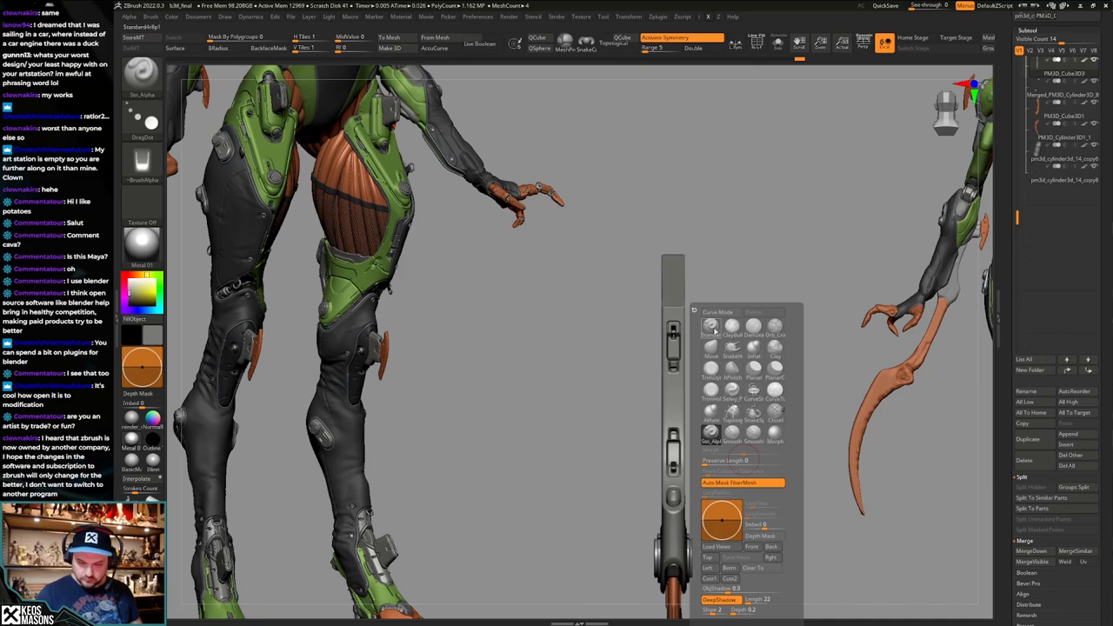
pyautogui.click(708, 326)
pyautogui.keyDown('ctrl'); pyautogui.moveTo(704, 359); pyautogui.dragTo(703, 371, button='right'); pyautogui.keyUp('ctrl')
pyautogui.press('space')
pyautogui.keyDown('alt'); pyautogui.moveTo(675, 409); pyautogui.dragTo(676, 382, button='right'); pyautogui.keyUp('alt')
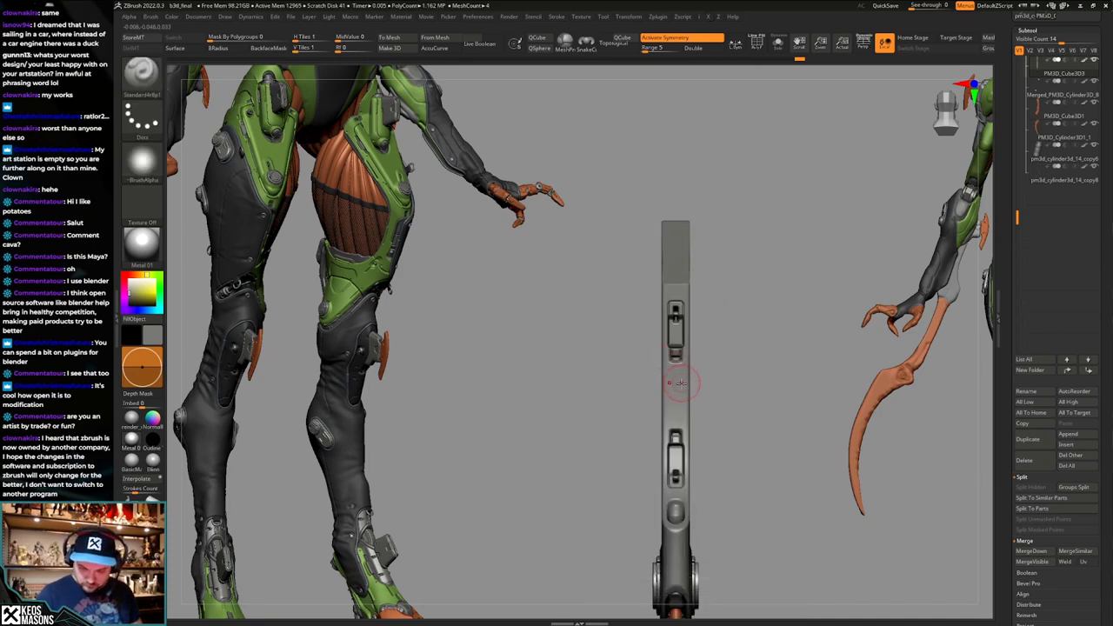
# Try to mask the band between the stamped details and trim the mask to a strip on the narrow edge.
pyautogui.keyDown('ctrl'); pyautogui.moveTo(622, 430); pyautogui.dragTo(750, 364); pyautogui.keyUp('ctrl')
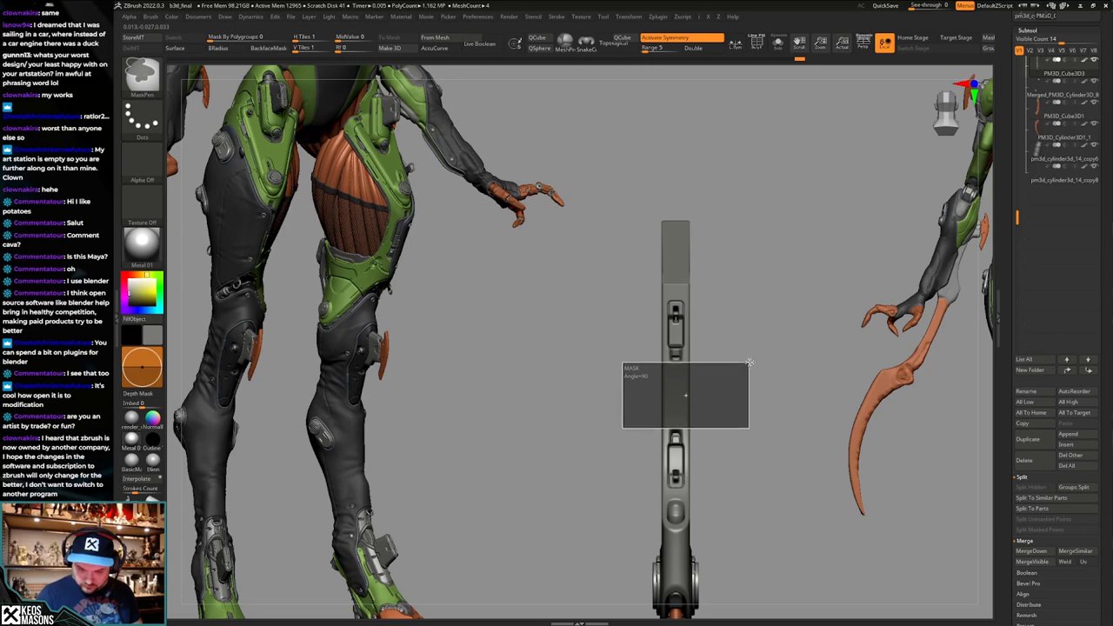
pyautogui.keyDown('ctrl'); pyautogui.moveTo(748, 363); pyautogui.dragTo(748, 364); pyautogui.keyUp('ctrl')
pyautogui.keyDown('ctrl'); pyautogui.moveTo(746, 365); pyautogui.dragTo(782, 278, button='right'); pyautogui.keyUp('ctrl')
pyautogui.keyDown('ctrl'); pyautogui.keyDown('alt'); pyautogui.moveTo(780, 275); pyautogui.dragTo(679, 461); pyautogui.keyUp('alt'); pyautogui.keyUp('ctrl')
pyautogui.moveTo(643, 452); pyautogui.dragTo(710, 424, button='right')
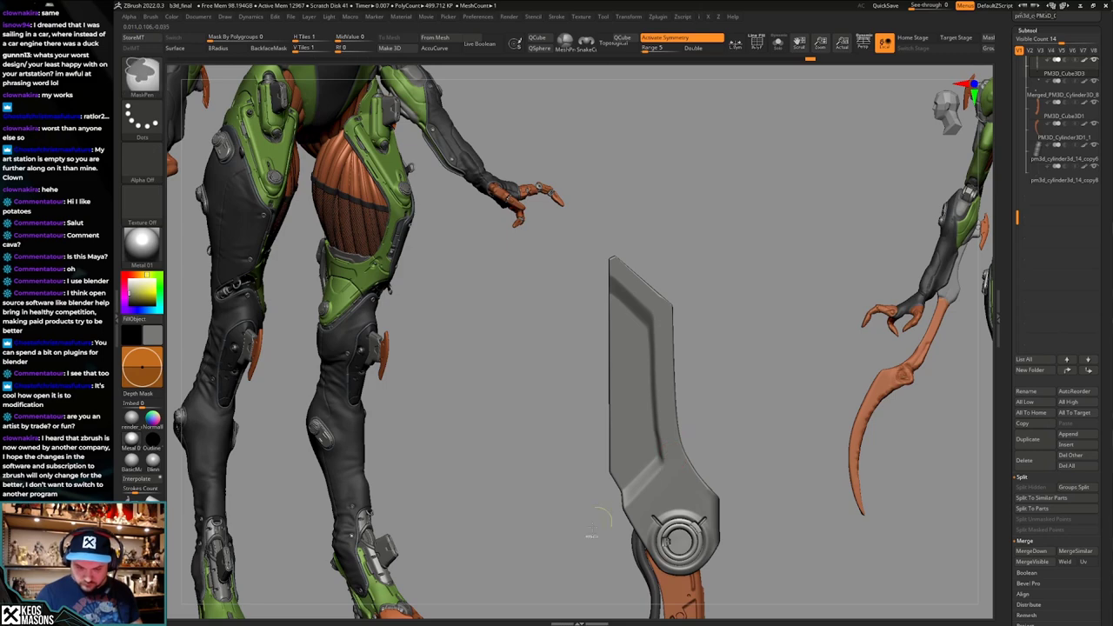
pyautogui.keyDown('ctrl'); pyautogui.keyDown('alt'); pyautogui.moveTo(551, 579); pyautogui.dragTo(660, 180); pyautogui.keyUp('alt'); pyautogui.keyUp('ctrl')
pyautogui.moveTo(765, 360)
pyautogui.mouseDown(button='right')
pyautogui.moveTo(682, 391)
pyautogui.moveTo(713, 403)
pyautogui.moveTo(681, 385)
pyautogui.moveTo(697, 406)
pyautogui.mouseUp(button='right')
pyautogui.hotkey('ctrl', 'z')
pyautogui.hotkey('ctrl', 'z')
pyautogui.hotkey('ctrl', 'z')
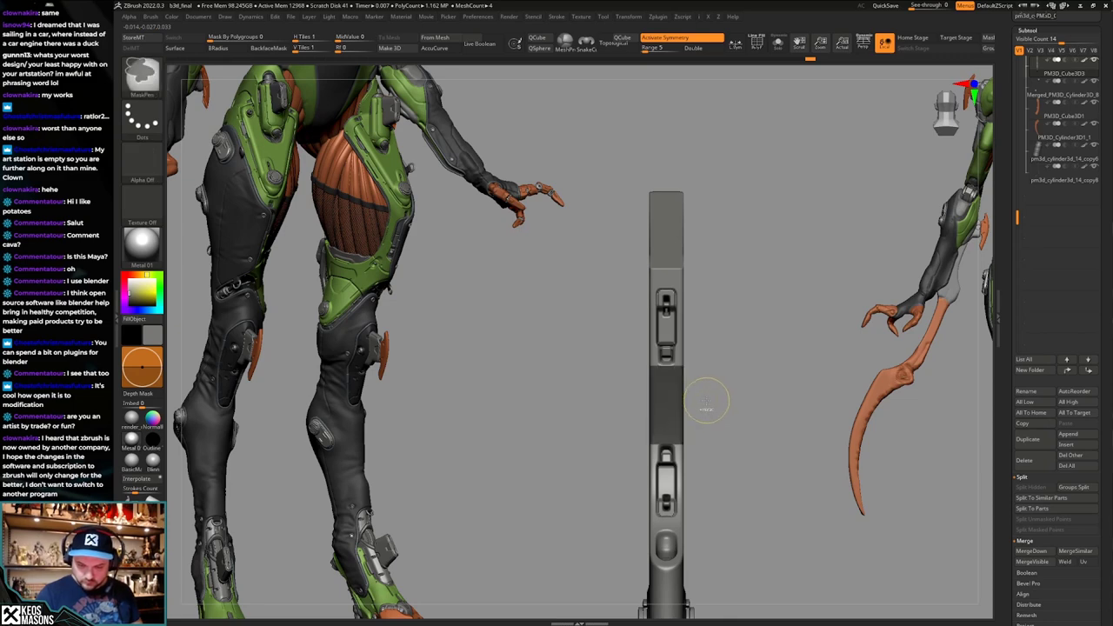
pyautogui.hotkey('ctrl', 'shift', 'z')
pyautogui.hotkey('ctrl', 'shift', 'z')
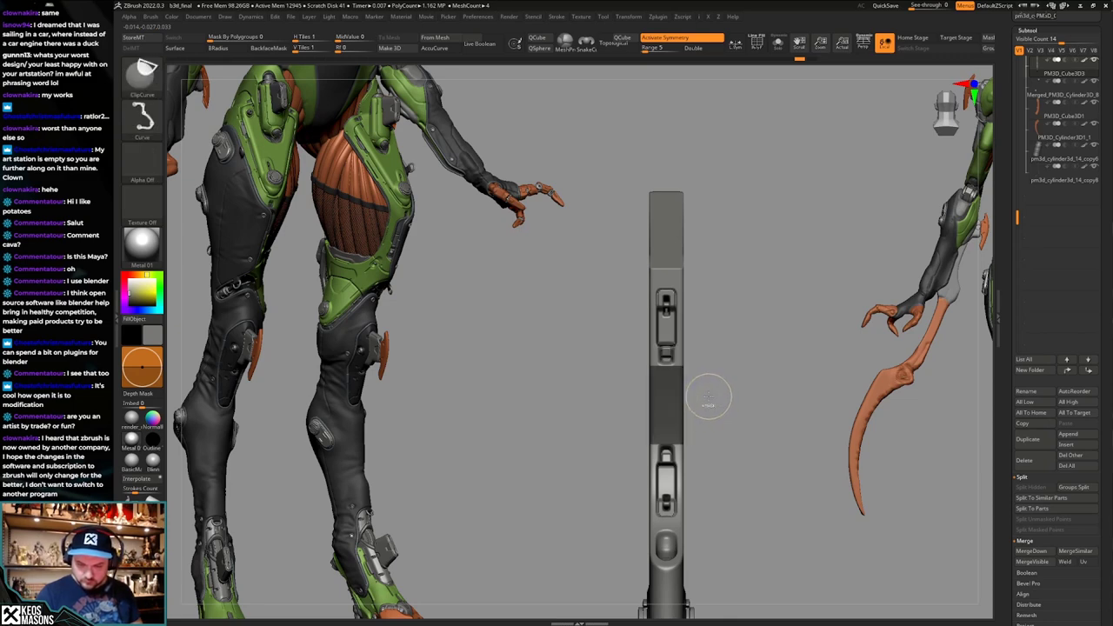
pyautogui.hotkey('ctrl', 'z')
# Mask the band between the stamped details again, unmasking its side and the plate's faces to leave a narrow strip.
pyautogui.keyDown('ctrl'); pyautogui.moveTo(614, 468); pyautogui.dragTo(731, 354); pyautogui.keyUp('ctrl')
pyautogui.moveTo(731, 354); pyautogui.dragTo(711, 410, button='right')
pyautogui.keyDown('ctrl'); pyautogui.moveTo(717, 262); pyautogui.dragTo(768, 153); pyautogui.keyUp('ctrl')
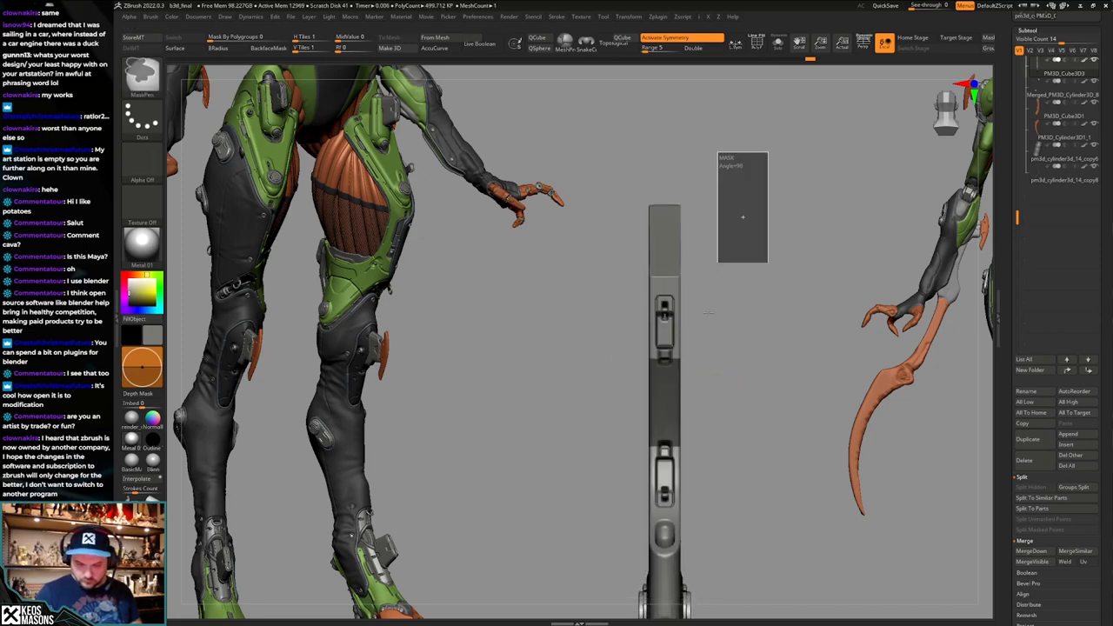
pyautogui.keyDown('ctrl'); pyautogui.keyDown('alt'); pyautogui.moveTo(708, 312); pyautogui.dragTo(670, 518); pyautogui.keyUp('alt'); pyautogui.keyUp('ctrl')
pyautogui.moveTo(670, 518); pyautogui.dragTo(608, 508, button='right')
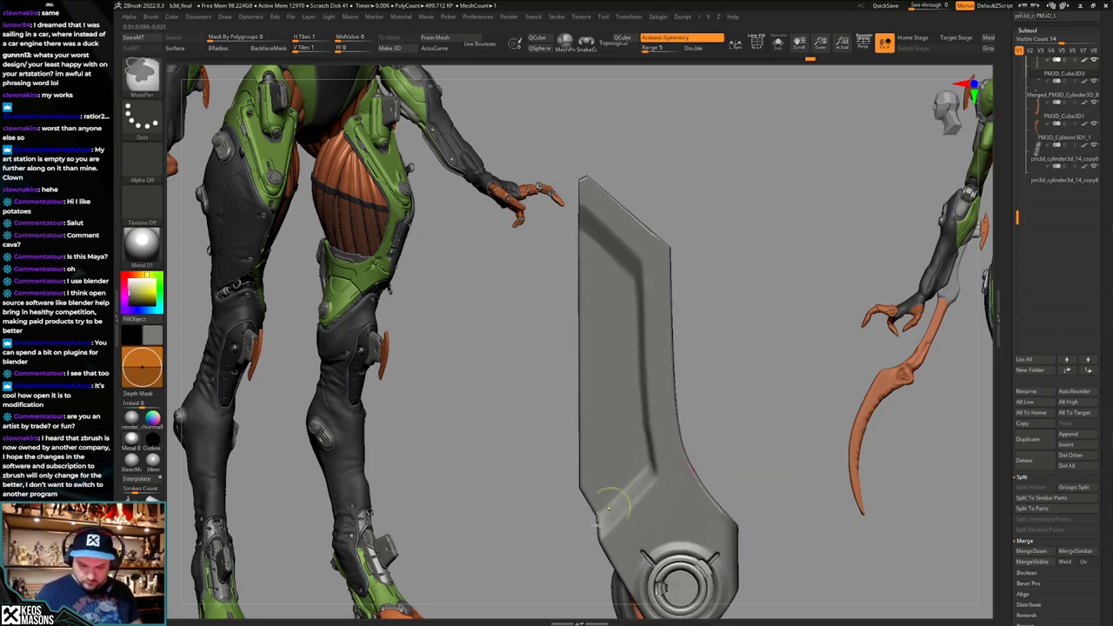
pyautogui.keyDown('ctrl'); pyautogui.keyDown('alt'); pyautogui.moveTo(523, 575); pyautogui.dragTo(658, 129); pyautogui.keyUp('alt'); pyautogui.keyUp('ctrl')
pyautogui.moveTo(753, 278); pyautogui.dragTo(739, 343, button='right')
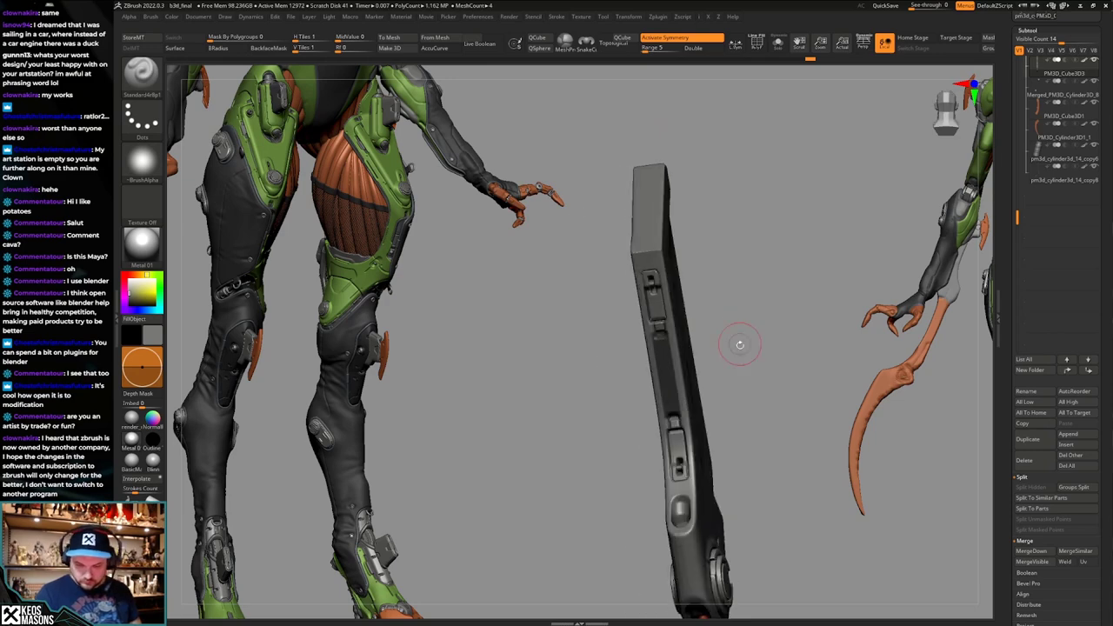
# Pull the masked strip between the two slot details outward from the blade plate's narrow edge with the transpose line.
pyautogui.moveTo(665, 376); pyautogui.dragTo(678, 348, button='right')
pyautogui.keyDown('ctrl'); pyautogui.keyDown('alt'); pyautogui.moveTo(609, 202); pyautogui.dragTo(755, 338); pyautogui.keyUp('alt'); pyautogui.keyUp('ctrl')
pyautogui.keyDown('ctrl'); pyautogui.keyDown('alt'); pyautogui.moveTo(606, 460); pyautogui.dragTo(715, 409); pyautogui.keyUp('alt'); pyautogui.keyUp('ctrl')
pyautogui.moveTo(711, 405); pyautogui.dragTo(656, 382, button='right')
pyautogui.press('w')
pyautogui.click(653, 370)
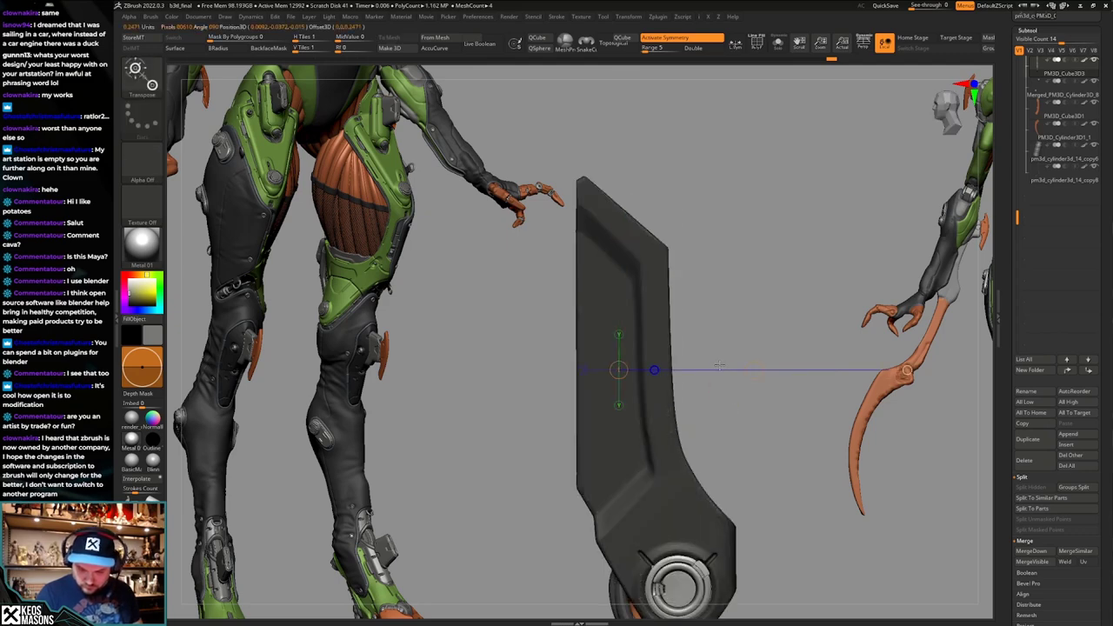
pyautogui.moveTo(651, 395)
pyautogui.mouseDown()
pyautogui.moveTo(666, 396)
pyautogui.moveTo(685, 371)
pyautogui.moveTo(749, 368)
pyautogui.mouseUp()
pyautogui.moveTo(749, 368); pyautogui.dragTo(732, 369, button='right')
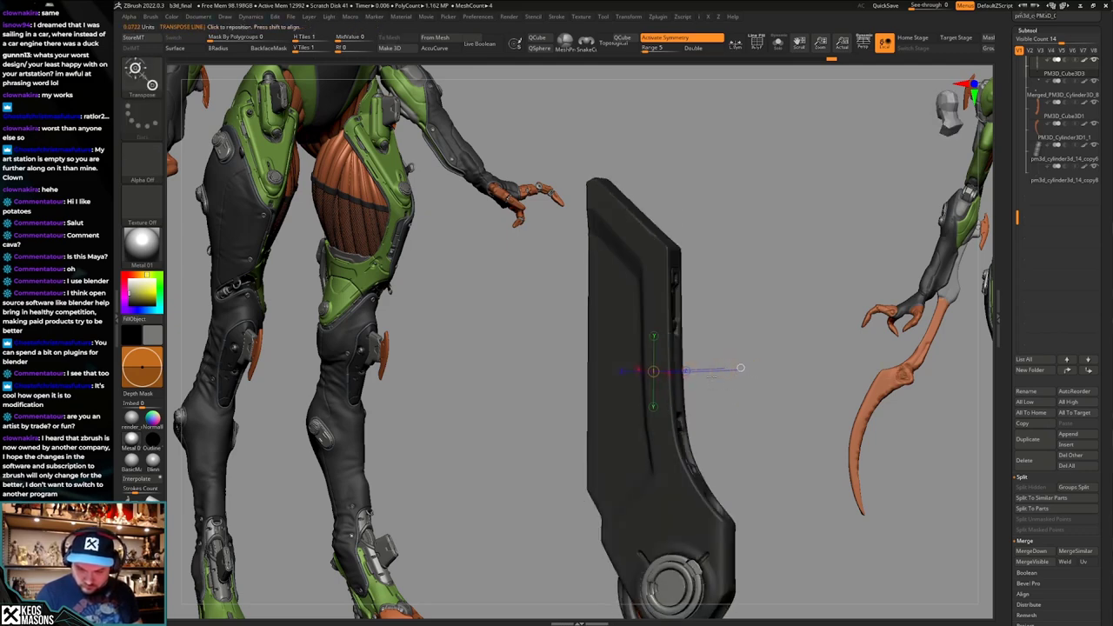
pyautogui.moveTo(690, 370); pyautogui.dragTo(684, 370)
pyautogui.moveTo(753, 369)
pyautogui.mouseDown(button='right')
pyautogui.moveTo(725, 417)
pyautogui.moveTo(748, 348)
pyautogui.moveTo(728, 368)
pyautogui.moveTo(735, 379)
pyautogui.moveTo(699, 317)
pyautogui.moveTo(666, 326)
pyautogui.moveTo(669, 409)
pyautogui.moveTo(683, 426)
pyautogui.mouseUp(button='right')
pyautogui.press('q')
pyautogui.press('w')
pyautogui.press('q')
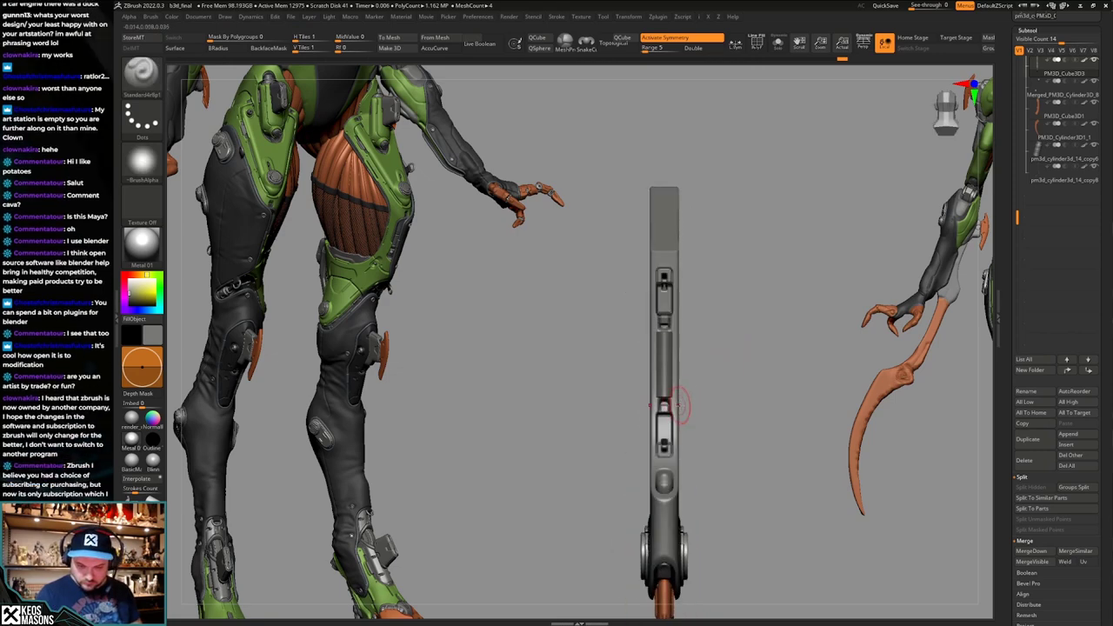
# Switch to the Orb_Cracks brush and carve grooves along the edges of the raised band between the slot details.
pyautogui.press('space')
pyautogui.click(716, 328)
pyautogui.press('space')
pyautogui.moveTo(719, 295)
pyautogui.keyDown('ctrl'); pyautogui.mouseDown(button='right')
pyautogui.moveTo(704, 348)
pyautogui.moveTo(663, 345)
pyautogui.mouseUp(button='right'); pyautogui.keyUp('ctrl')
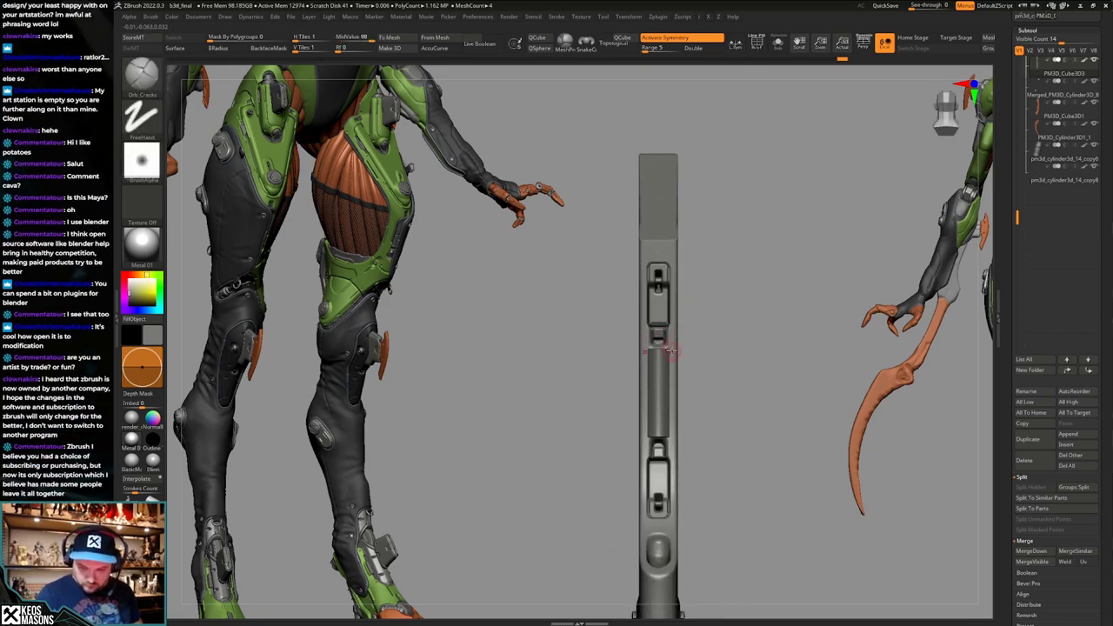
pyautogui.press('space')
pyautogui.click(674, 346)
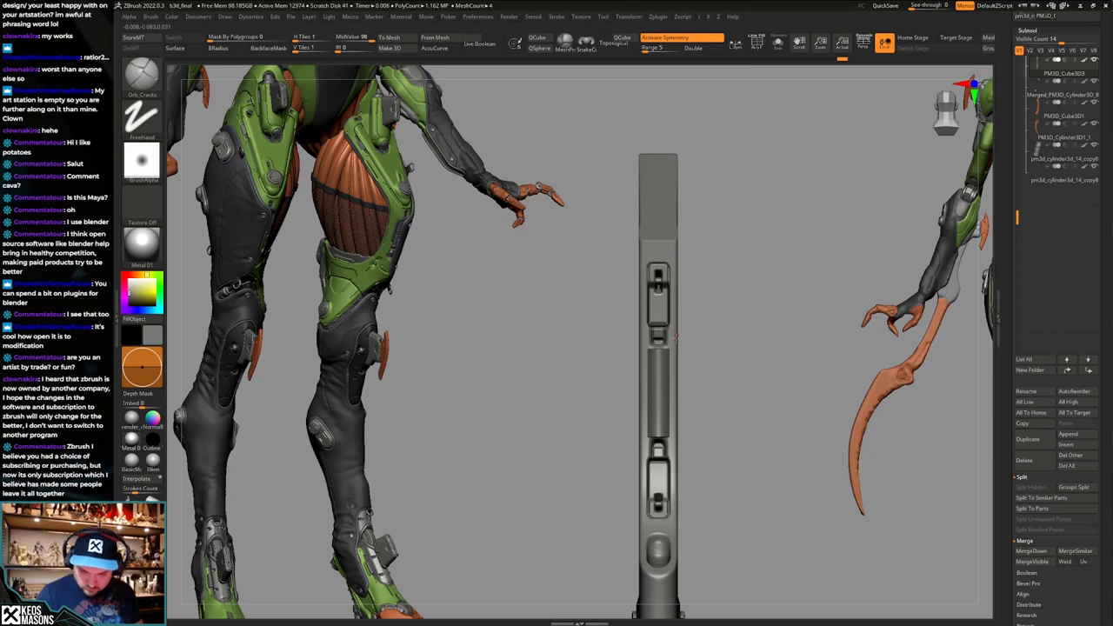
pyautogui.hotkey('ctrl', 'i')
pyautogui.hotkey('ctrl', 'i')
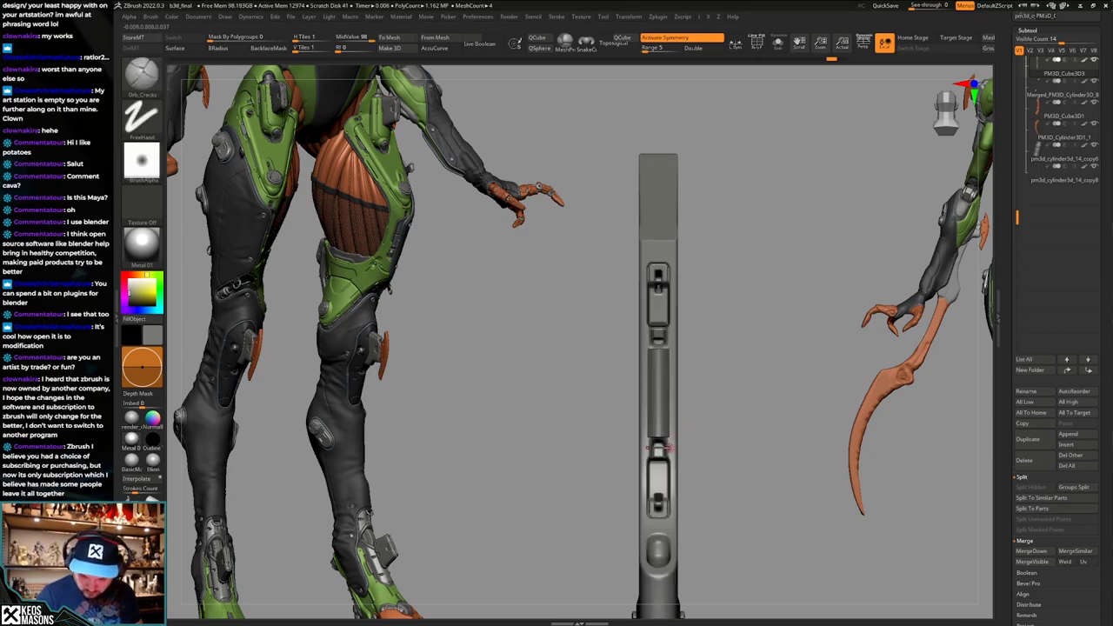
pyautogui.keyDown('shift'); pyautogui.moveTo(669, 344); pyautogui.dragTo(669, 344); pyautogui.keyUp('shift')
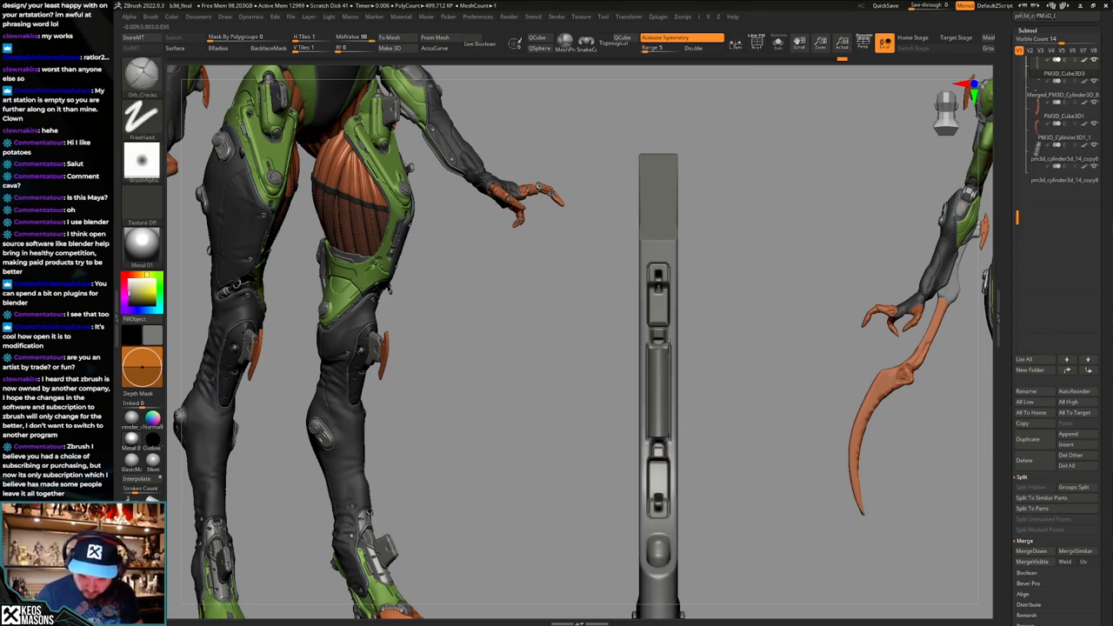
# Deepen the grooves beside the raised band and carve angled creases linking its ends to the small notches.
pyautogui.press('space')
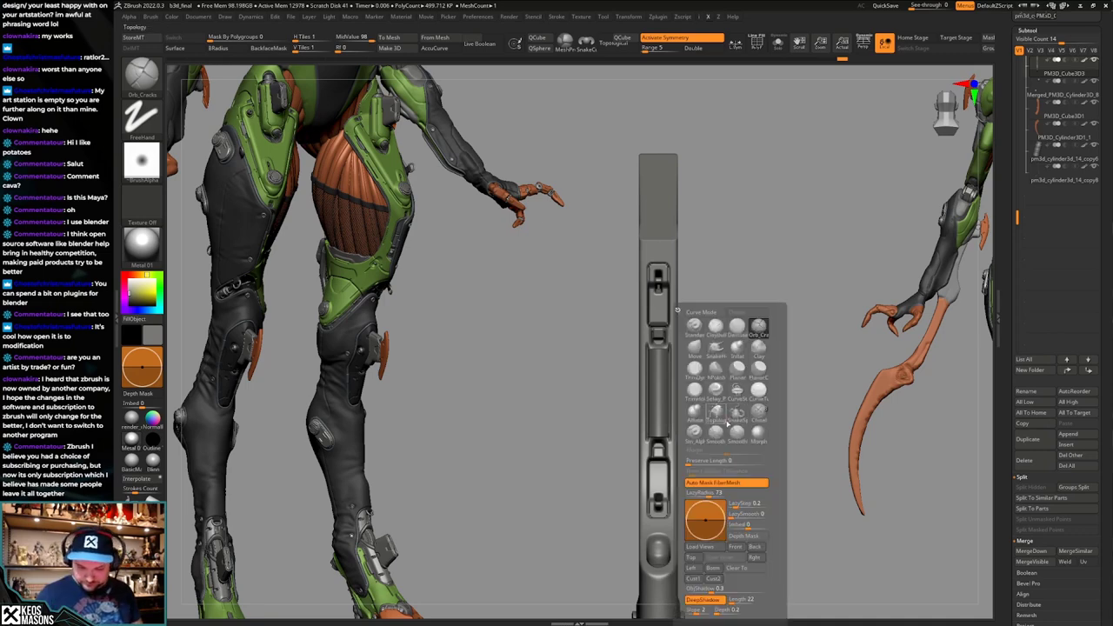
pyautogui.hotkey('ctrl', 'z')
pyautogui.press('F2')
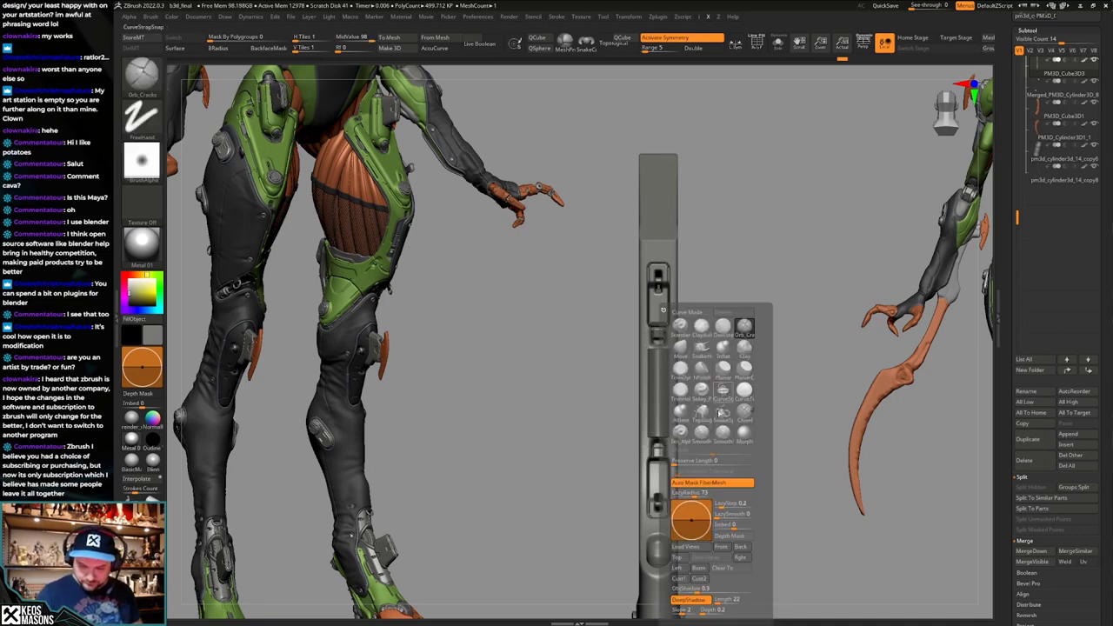
pyautogui.press('F3')
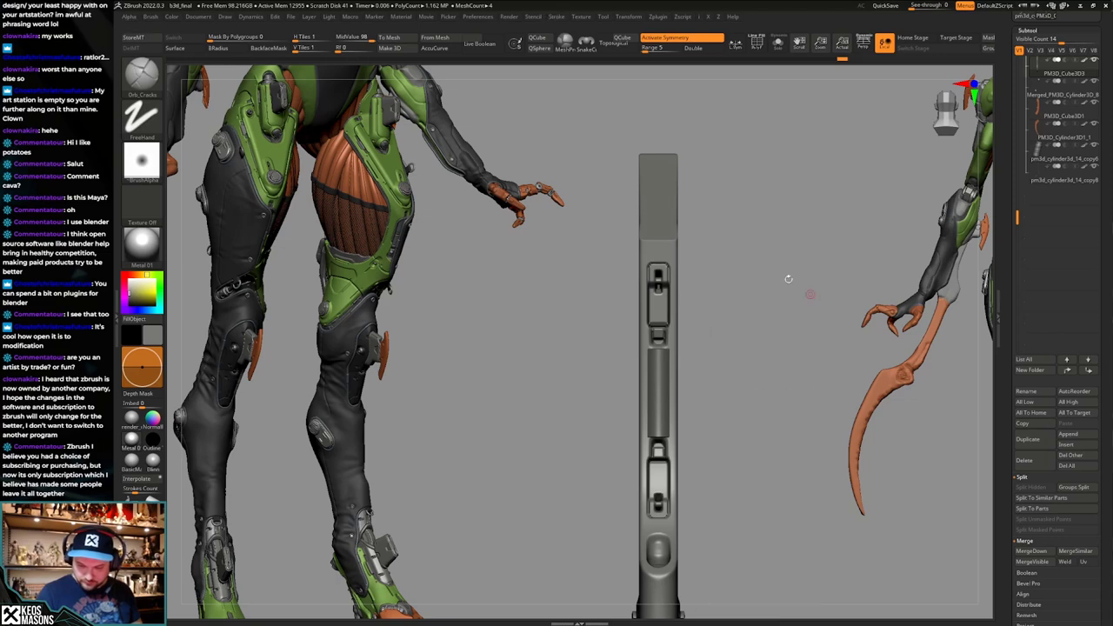
pyautogui.keyDown('ctrl'); pyautogui.moveTo(788, 279); pyautogui.dragTo(723, 336, button='right'); pyautogui.keyUp('ctrl')
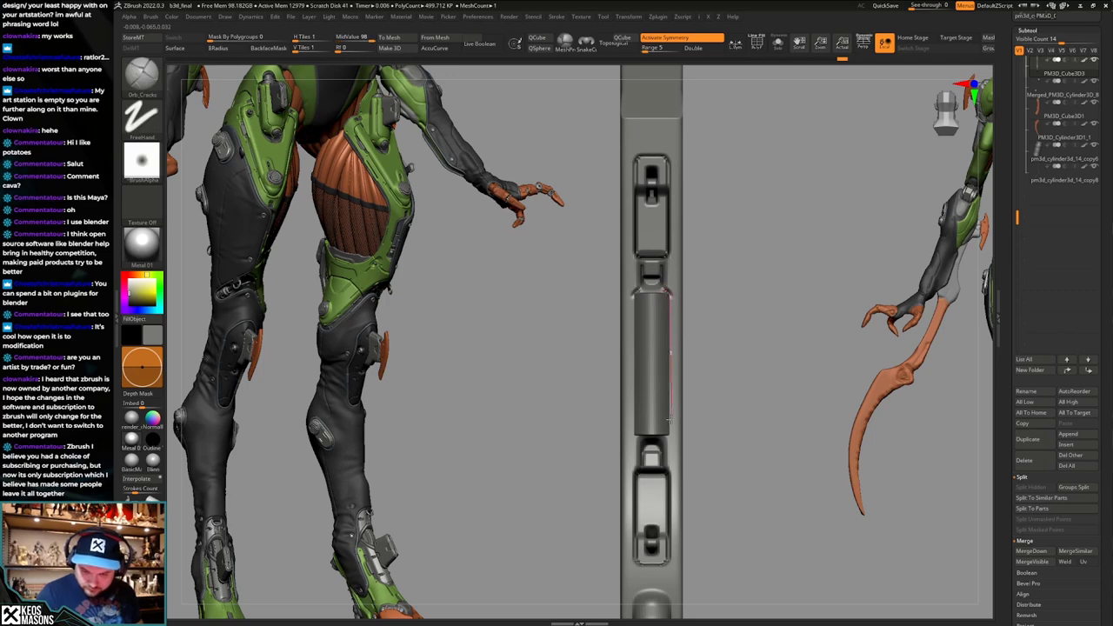
pyautogui.keyDown('shift'); pyautogui.moveTo(670, 434); pyautogui.dragTo(670, 432); pyautogui.keyUp('shift')
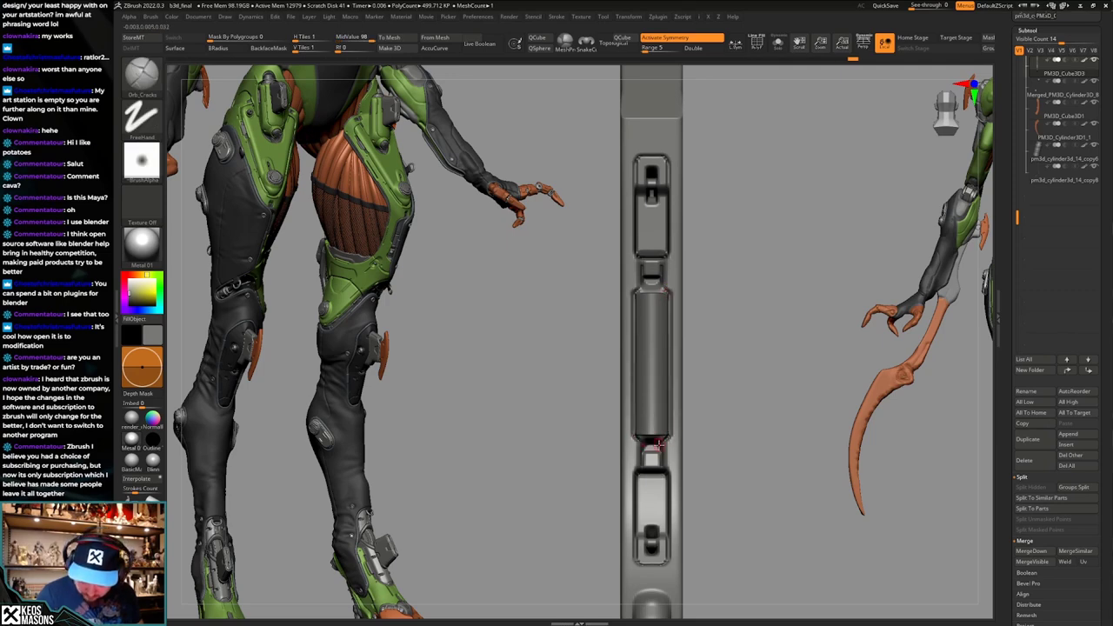
pyautogui.moveTo(659, 445); pyautogui.dragTo(669, 432, button='right')
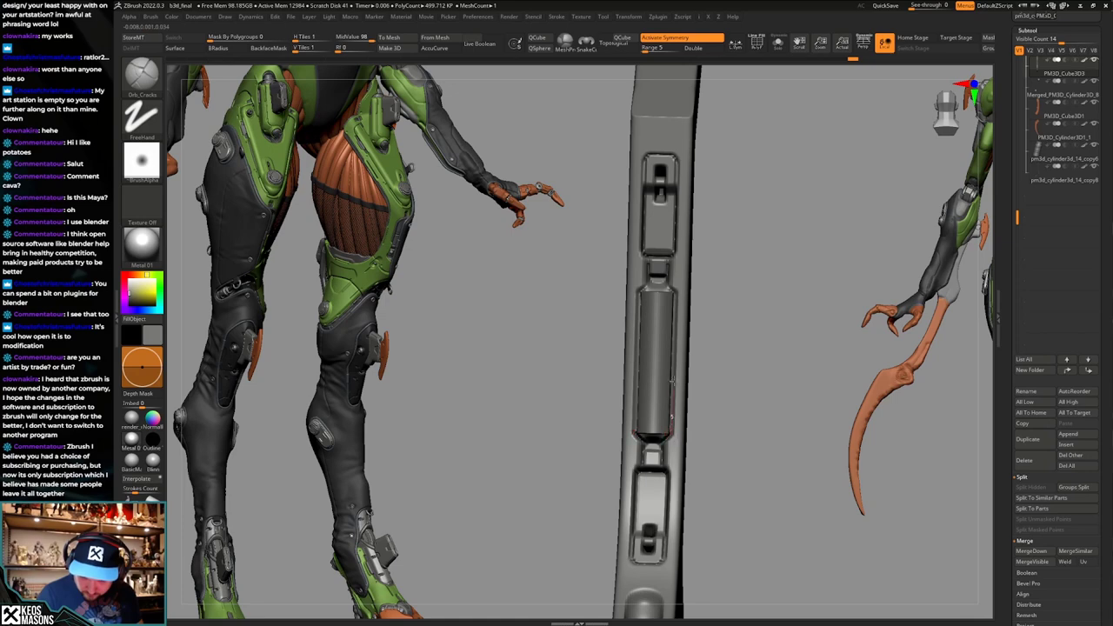
pyautogui.moveTo(671, 364); pyautogui.dragTo(674, 293)
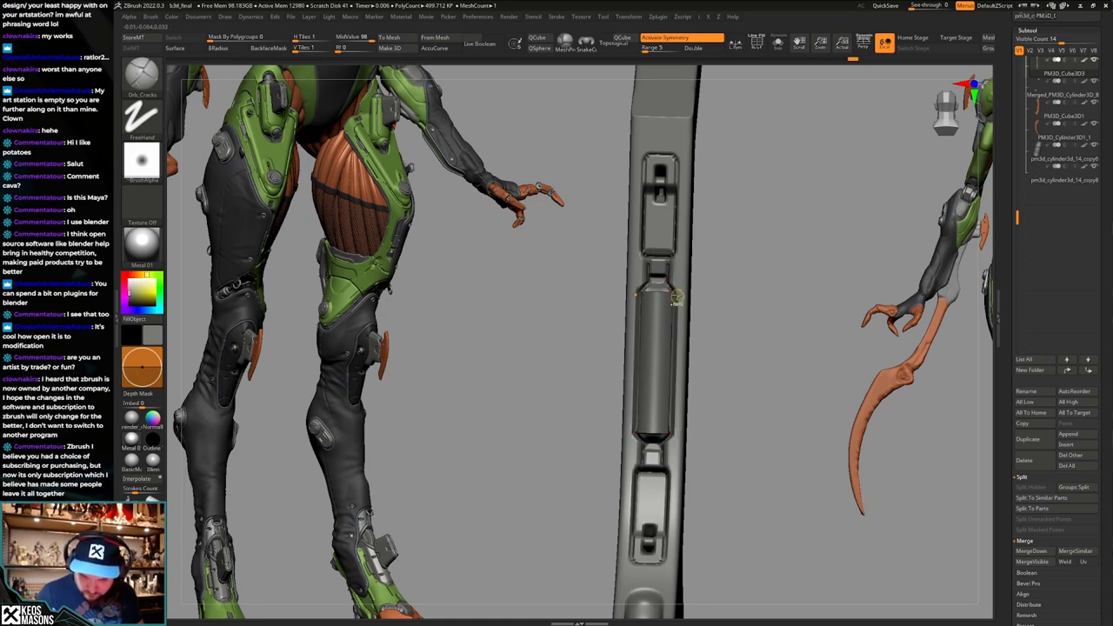
pyautogui.moveTo(677, 296)
pyautogui.keyDown('ctrl'); pyautogui.mouseDown(button='right')
pyautogui.moveTo(646, 218)
pyautogui.moveTo(695, 261)
pyautogui.moveTo(720, 452)
pyautogui.moveTo(718, 411)
pyautogui.moveTo(709, 427)
pyautogui.moveTo(713, 440)
pyautogui.moveTo(726, 422)
pyautogui.moveTo(723, 453)
pyautogui.mouseUp(button='right'); pyautogui.keyUp('ctrl')
pyautogui.hotkey('shift', 'f')
pyautogui.hotkey('shift', 'f')
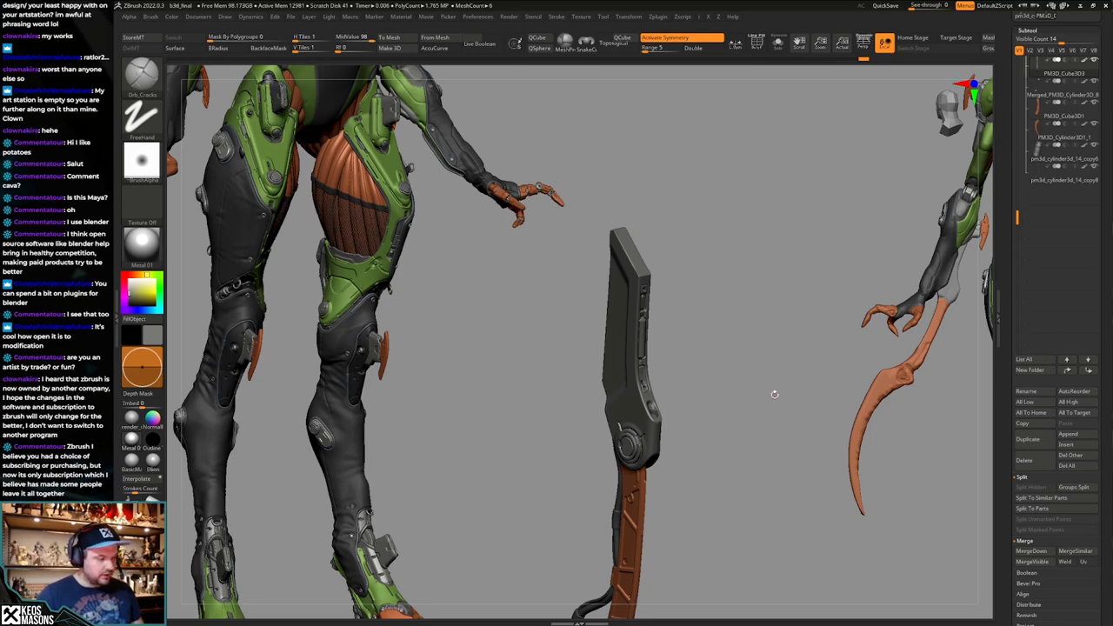
# Trim the raised band's outer face flat with the ClipCurve brush and smooth its surface.
pyautogui.keyDown('shift'); pyautogui.moveTo(766, 393); pyautogui.dragTo(752, 431); pyautogui.keyUp('shift')
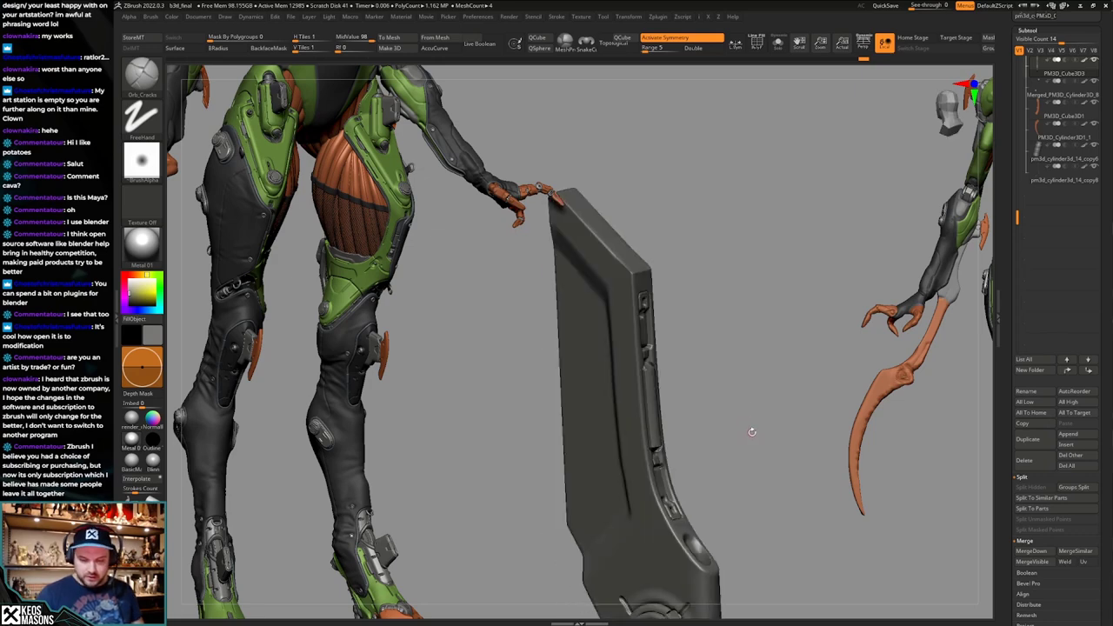
pyautogui.keyDown('shift'); pyautogui.moveTo(668, 429); pyautogui.dragTo(671, 431); pyautogui.keyUp('shift')
pyautogui.keyDown('alt'); pyautogui.moveTo(672, 431); pyautogui.dragTo(674, 446); pyautogui.keyUp('alt')
pyautogui.hotkey('ctrl', 'z')
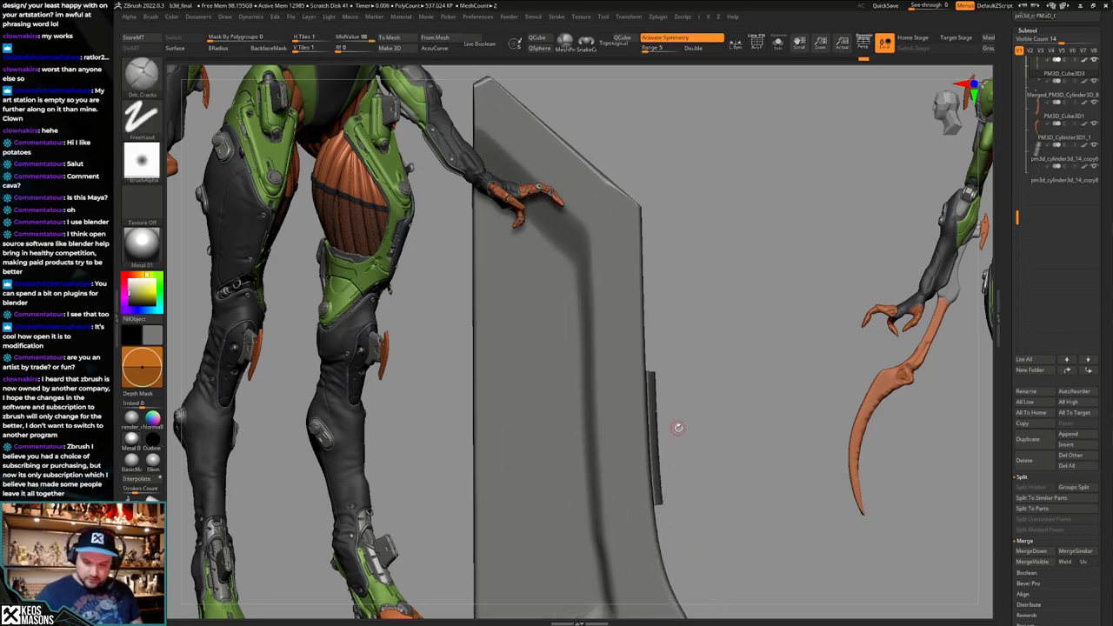
pyautogui.hotkey('ctrl', 'shift')
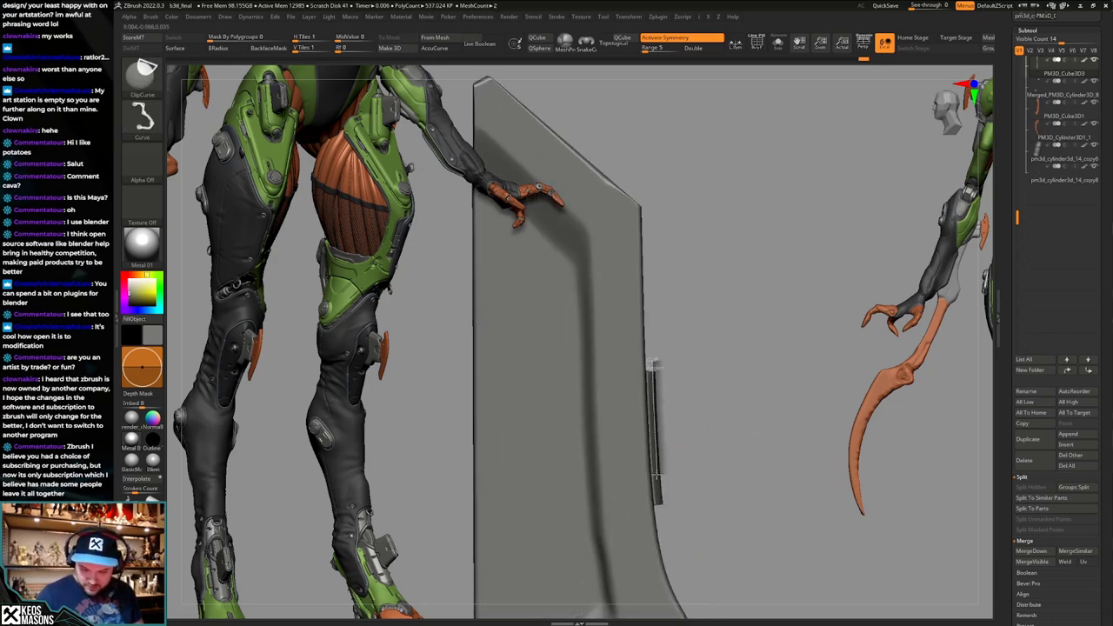
pyautogui.keyDown('ctrl'); pyautogui.keyDown('shift'); pyautogui.moveTo(657, 476); pyautogui.dragTo(662, 511); pyautogui.keyUp('shift'); pyautogui.keyUp('ctrl')
pyautogui.moveTo(756, 469)
pyautogui.mouseDown()
pyautogui.moveTo(674, 405)
pyautogui.moveTo(653, 375)
pyautogui.moveTo(657, 358)
pyautogui.mouseUp()
pyautogui.press('shift')
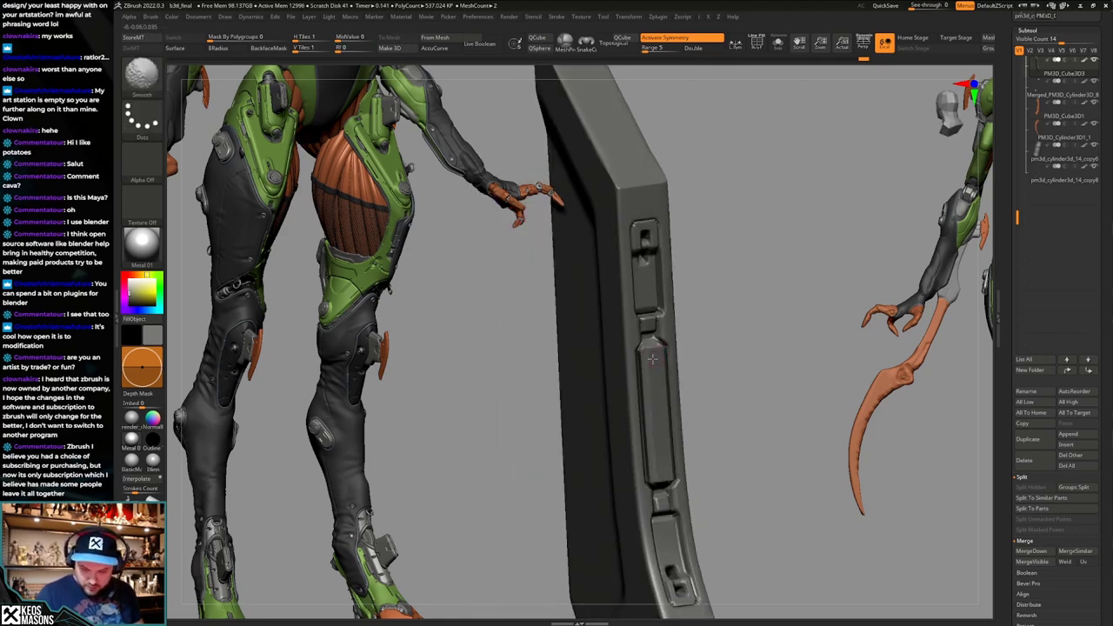
pyautogui.keyDown('shift'); pyautogui.moveTo(653, 425); pyautogui.dragTo(657, 452); pyautogui.keyUp('shift')
pyautogui.keyDown('ctrl'); pyautogui.moveTo(658, 447); pyautogui.dragTo(662, 365, button='right'); pyautogui.keyUp('ctrl')
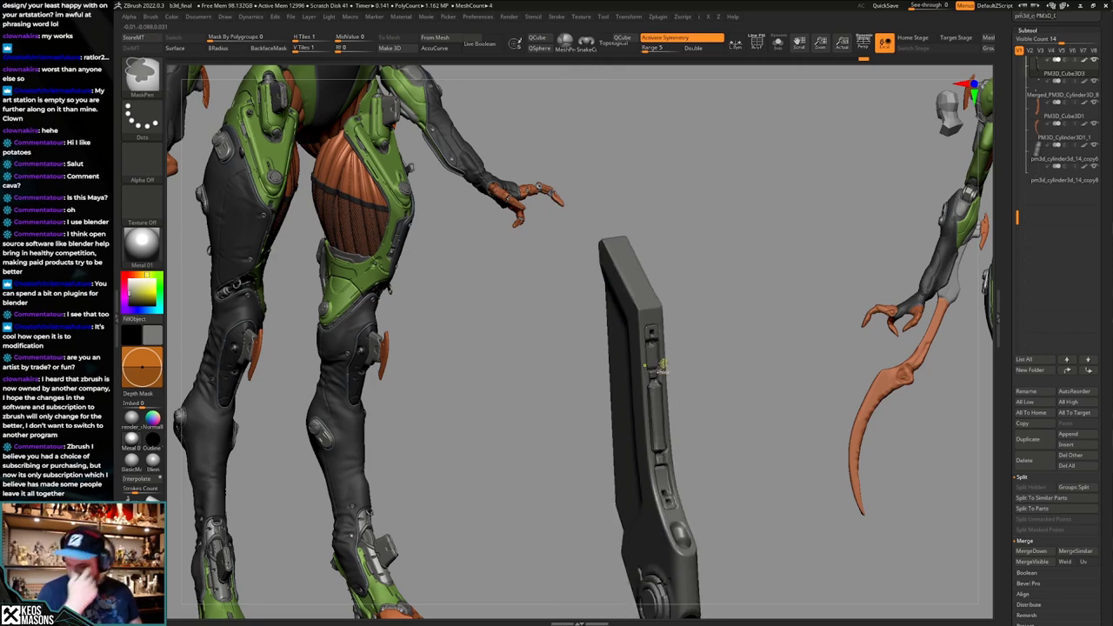
# Smooth the long inner border of the recess on the blade plate's broad face.
pyautogui.moveTo(700, 434)
pyautogui.mouseDown()
pyautogui.moveTo(765, 445)
pyautogui.moveTo(691, 423)
pyautogui.moveTo(689, 406)
pyautogui.moveTo(678, 437)
pyautogui.mouseUp()
pyautogui.moveTo(685, 476)
pyautogui.keyDown('alt'); pyautogui.mouseDown()
pyautogui.moveTo(703, 406)
pyautogui.moveTo(705, 422)
pyautogui.mouseUp(); pyautogui.keyUp('alt')
pyautogui.hotkey('shift', 'f')
pyautogui.hotkey('shift', 'f')
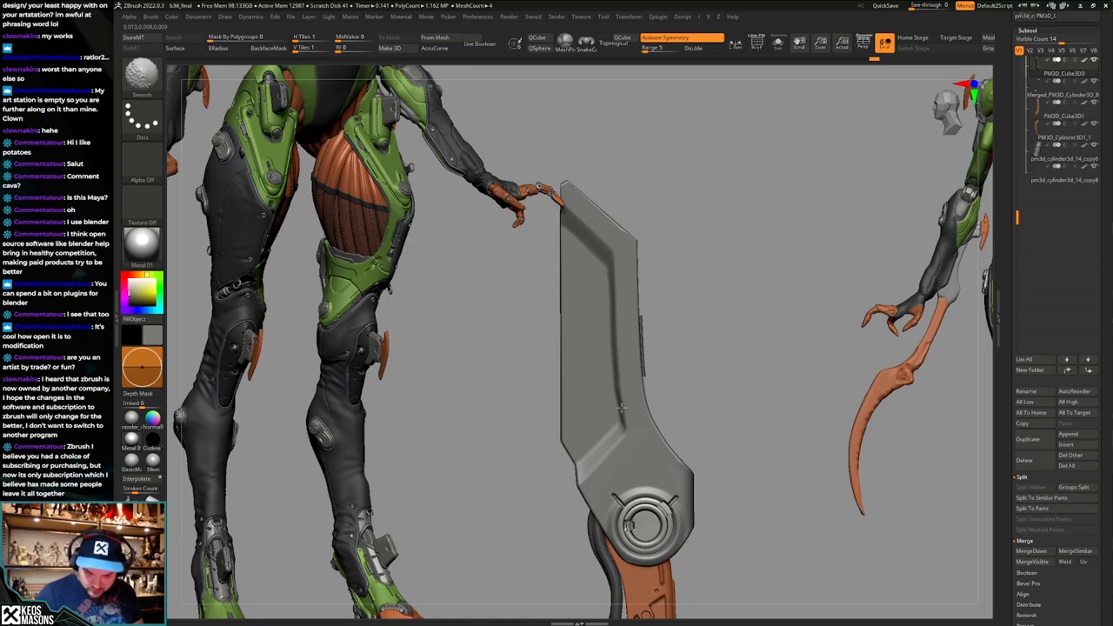
pyautogui.keyDown('shift'); pyautogui.moveTo(622, 407); pyautogui.dragTo(616, 273); pyautogui.keyUp('shift')
pyautogui.press('space')
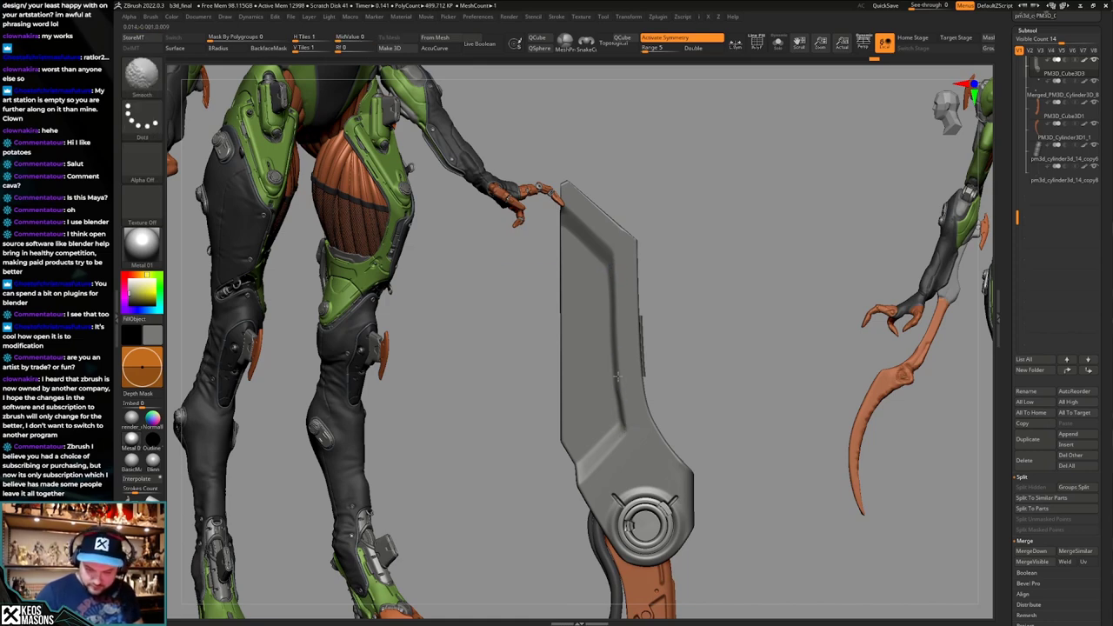
pyautogui.keyDown('alt'); pyautogui.moveTo(669, 382); pyautogui.dragTo(663, 328); pyautogui.keyUp('alt')
pyautogui.hotkey('shift', 'f')
pyautogui.hotkey('shift', 'f')
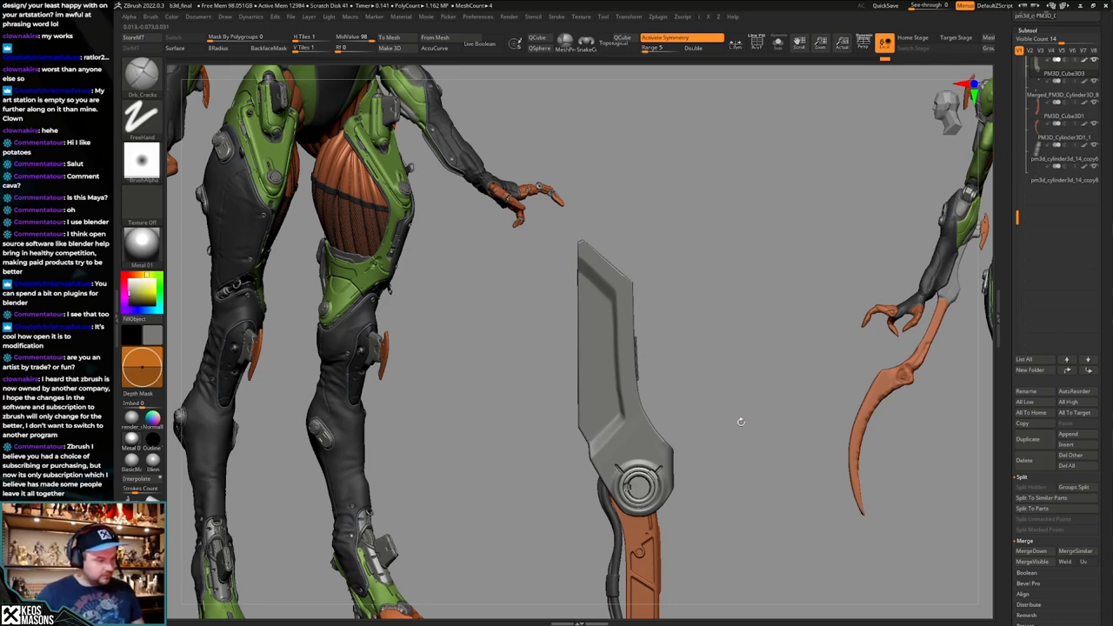
# Isolate the blade plate and smooth the edges along its slanted tip and outer corner.
pyautogui.moveTo(765, 378); pyautogui.dragTo(725, 478)
pyautogui.hotkey('alt', 's')
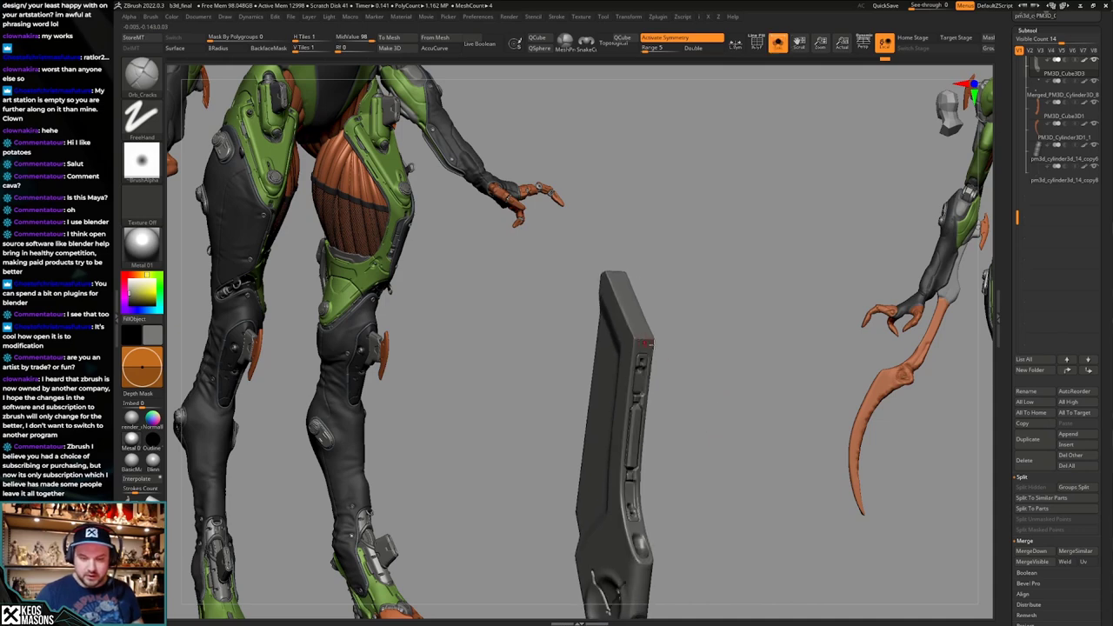
pyautogui.moveTo(717, 434); pyautogui.dragTo(754, 418)
pyautogui.hotkey('ctrl', 'z')
pyautogui.hotkey('ctrl', 'z')
pyautogui.hotkey('ctrl', 'z')
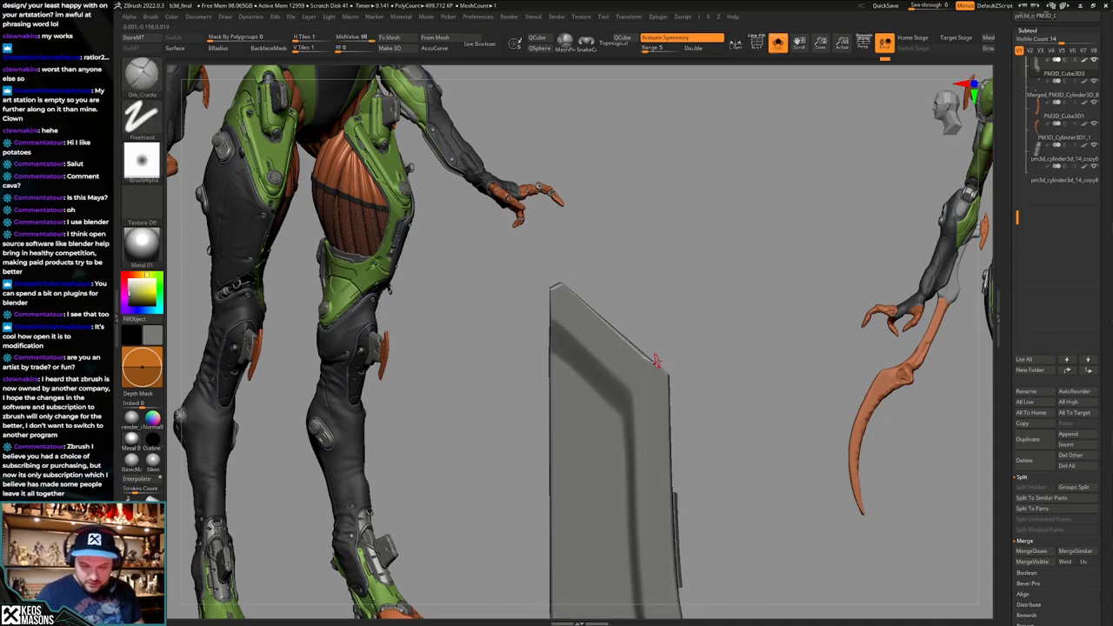
pyautogui.press('shift')
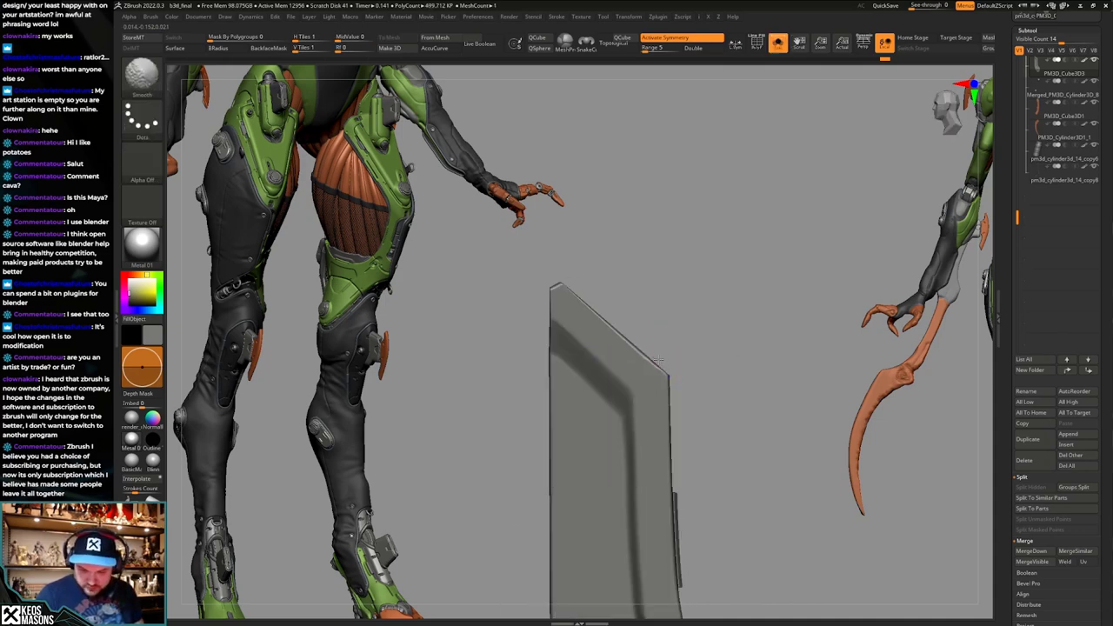
pyautogui.moveTo(689, 348)
pyautogui.mouseDown()
pyautogui.moveTo(654, 361)
pyautogui.moveTo(667, 364)
pyautogui.mouseUp()
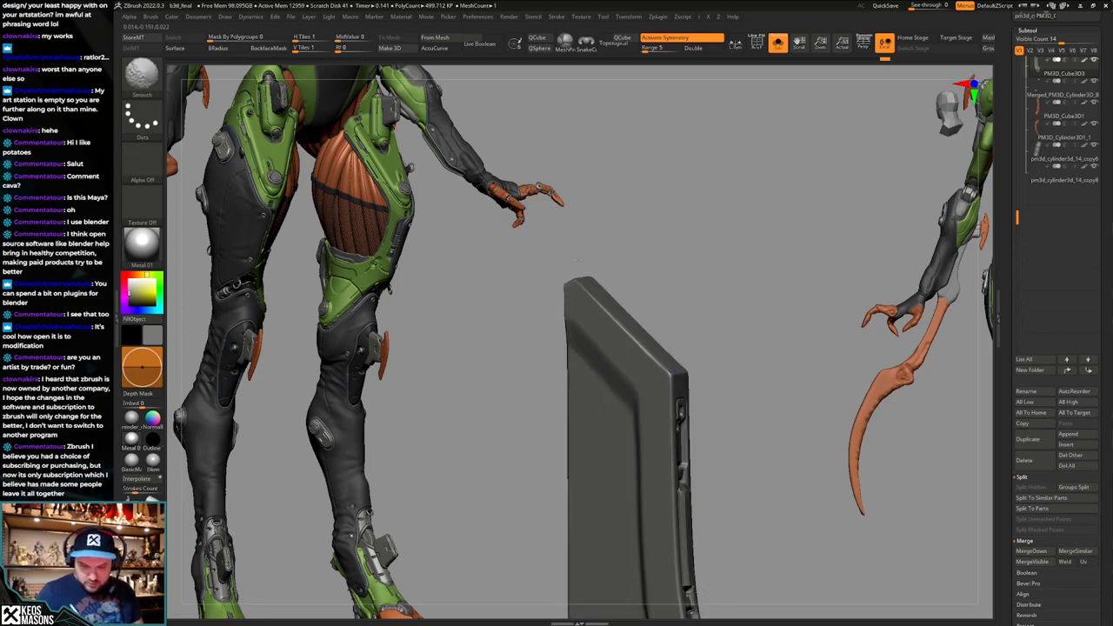
pyautogui.moveTo(578, 260)
pyautogui.mouseDown()
pyautogui.moveTo(745, 350)
pyautogui.moveTo(735, 375)
pyautogui.moveTo(701, 374)
pyautogui.mouseUp()
pyautogui.press('shift')
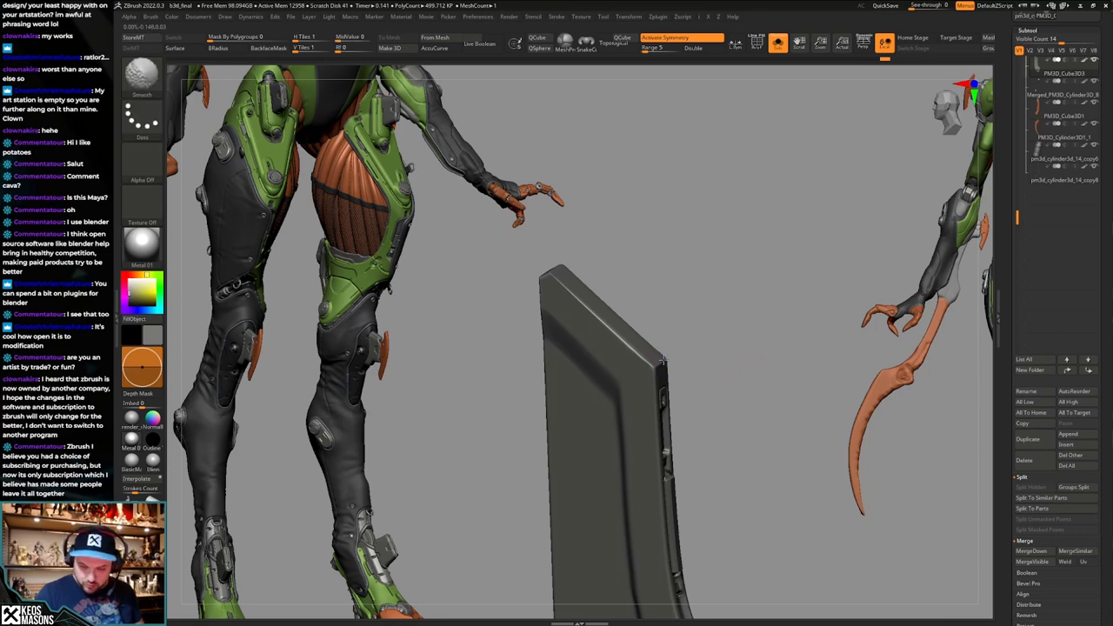
# Step through the latest edits in the history to compare the edges of the blade plate's tip.
pyautogui.hotkey('ctrl', 'shift', 'z')
pyautogui.hotkey('ctrl', 'shift', 'z')
pyautogui.hotkey('ctrl', 'shift', 'z')
pyautogui.hotkey('ctrl', 'shift', 'z')
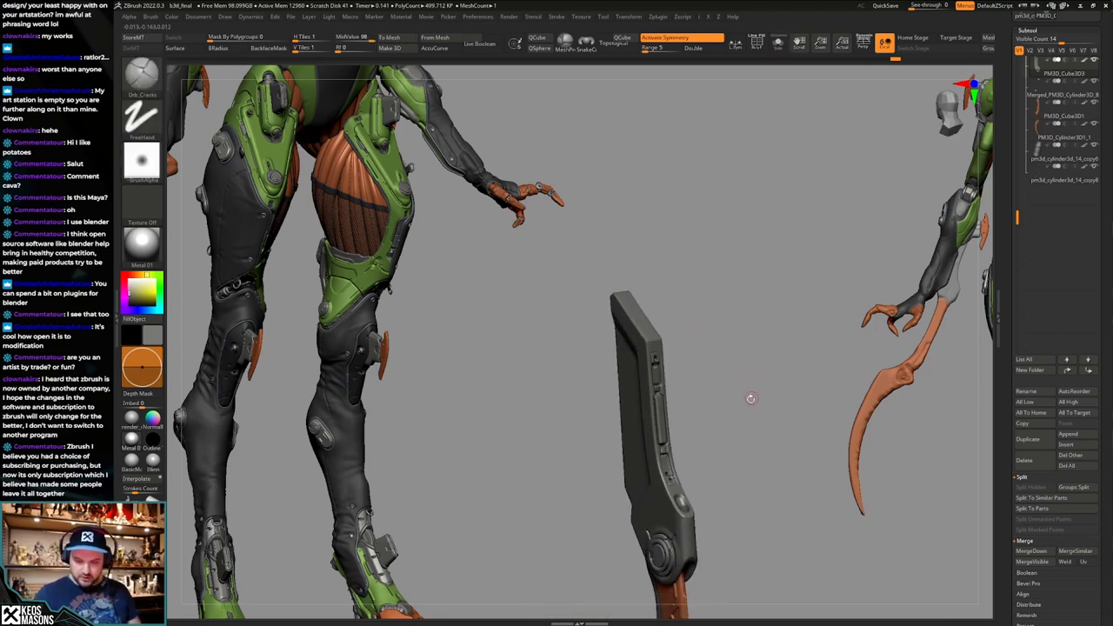
pyautogui.moveTo(751, 398); pyautogui.dragTo(749, 408)
pyautogui.hotkey('ctrl', 'shift', 'z')
pyautogui.hotkey('ctrl', 'shift', 'z')
pyautogui.hotkey('ctrl', 'shift', 'z')
pyautogui.hotkey('ctrl', 'shift', 'z')
pyautogui.hotkey('ctrl', 'shift', 'z')
pyautogui.hotkey('ctrl', 'shift', 'z')
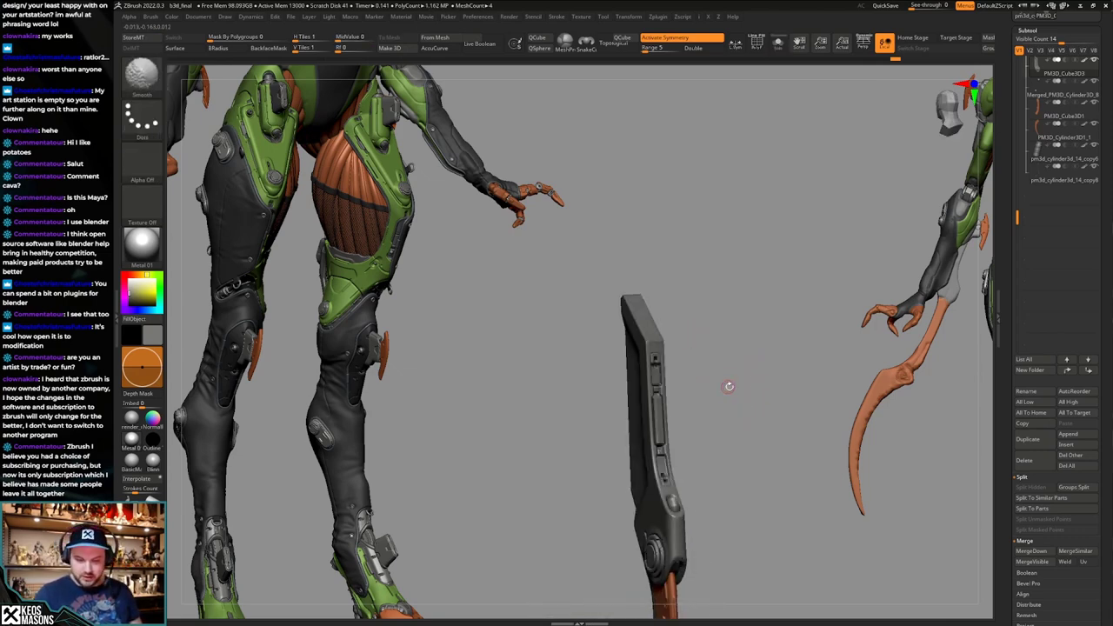
# Mask the upper part of the blade plate and clip across its outer corner with the ClipCurve brush.
pyautogui.keyDown('ctrl'); pyautogui.moveTo(735, 260); pyautogui.dragTo(667, 467); pyautogui.keyUp('ctrl')
pyautogui.moveTo(734, 445)
pyautogui.keyDown('shift'); pyautogui.mouseDown()
pyautogui.moveTo(688, 442)
pyautogui.moveTo(730, 442)
pyautogui.mouseUp(); pyautogui.keyUp('shift')
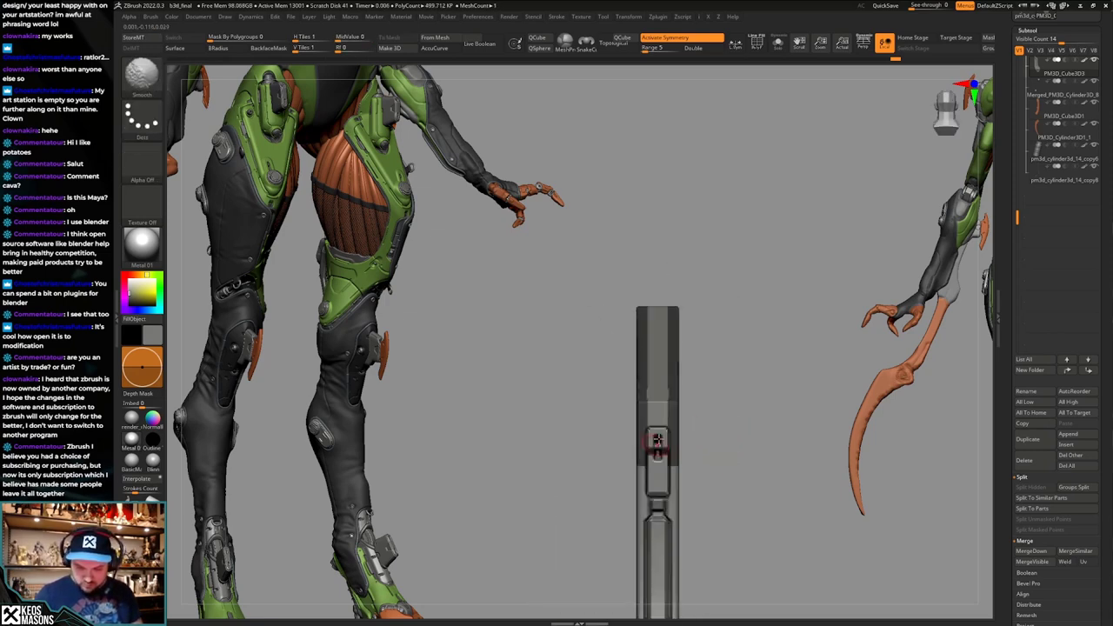
pyautogui.moveTo(723, 294)
pyautogui.keyDown('ctrl'); pyautogui.mouseDown()
pyautogui.moveTo(667, 403)
pyautogui.moveTo(693, 414)
pyautogui.mouseUp(); pyautogui.keyUp('ctrl')
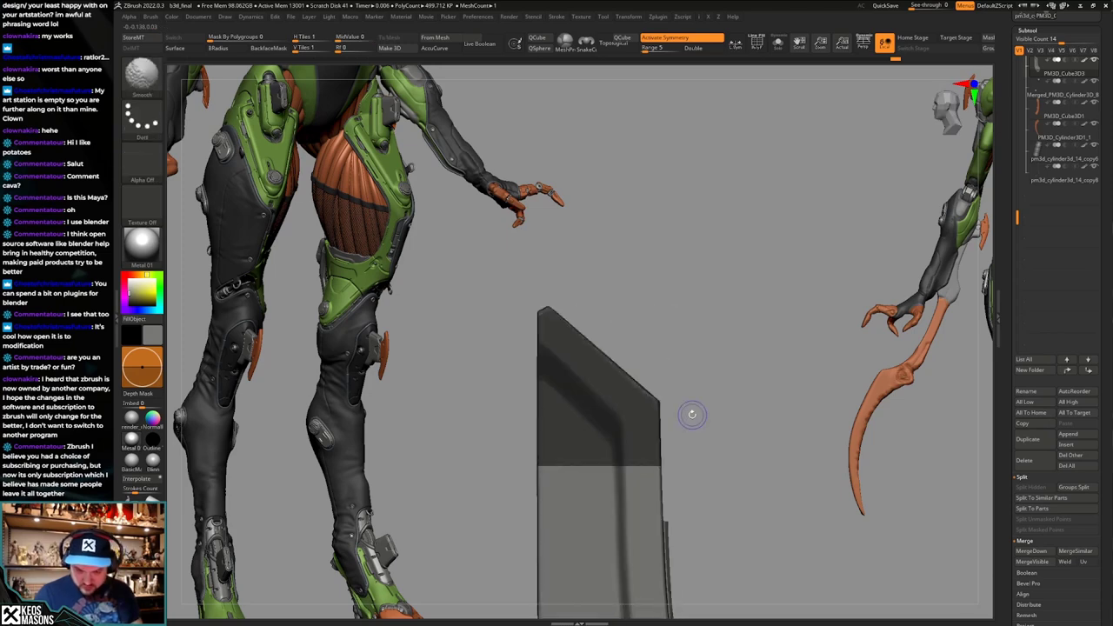
pyautogui.keyDown('ctrl'); pyautogui.keyDown('shift'); pyautogui.moveTo(646, 375); pyautogui.dragTo(671, 425); pyautogui.keyUp('shift'); pyautogui.keyUp('ctrl')
# Switch to the alpha stamping brush and stamp a tapered notch above the upper slot detail on the narrow edge.
pyautogui.moveTo(694, 425)
pyautogui.mouseDown()
pyautogui.moveTo(674, 423)
pyautogui.moveTo(728, 372)
pyautogui.moveTo(718, 381)
pyautogui.mouseUp()
pyautogui.moveTo(718, 381)
pyautogui.mouseDown()
pyautogui.moveTo(679, 381)
pyautogui.moveTo(705, 422)
pyautogui.moveTo(715, 391)
pyautogui.moveTo(700, 400)
pyautogui.moveTo(705, 436)
pyautogui.mouseUp()
pyautogui.press('space')
pyautogui.press('space')
pyautogui.click(726, 432)
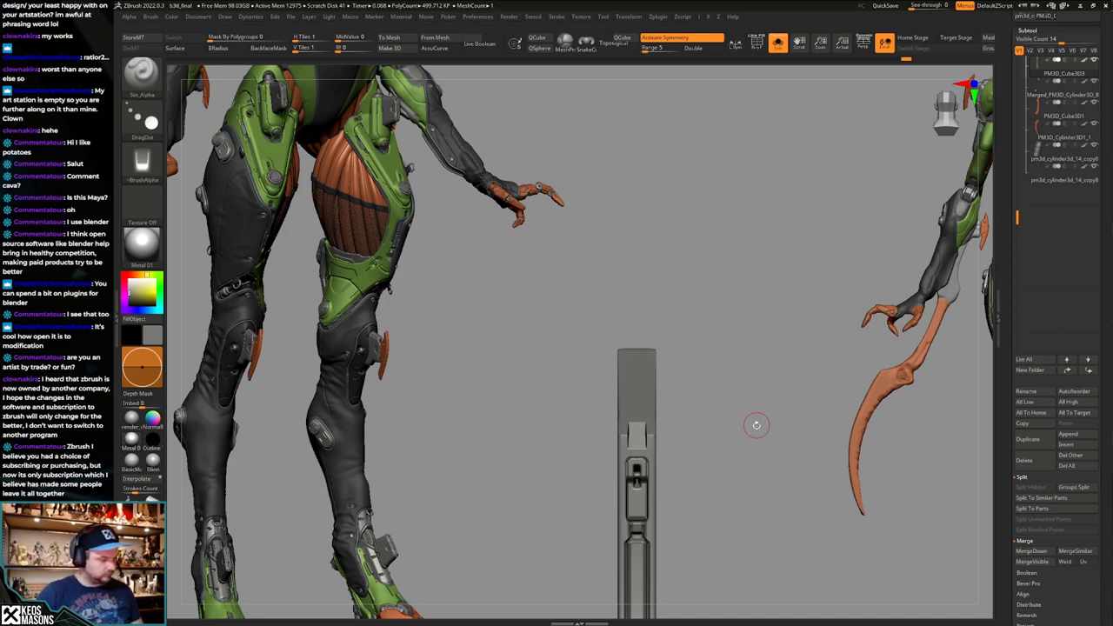
# Load the thin vertical line alpha __11 into the Sin_Alpha brush and stamp it on the blade plate's narrow edge.
pyautogui.press('space')
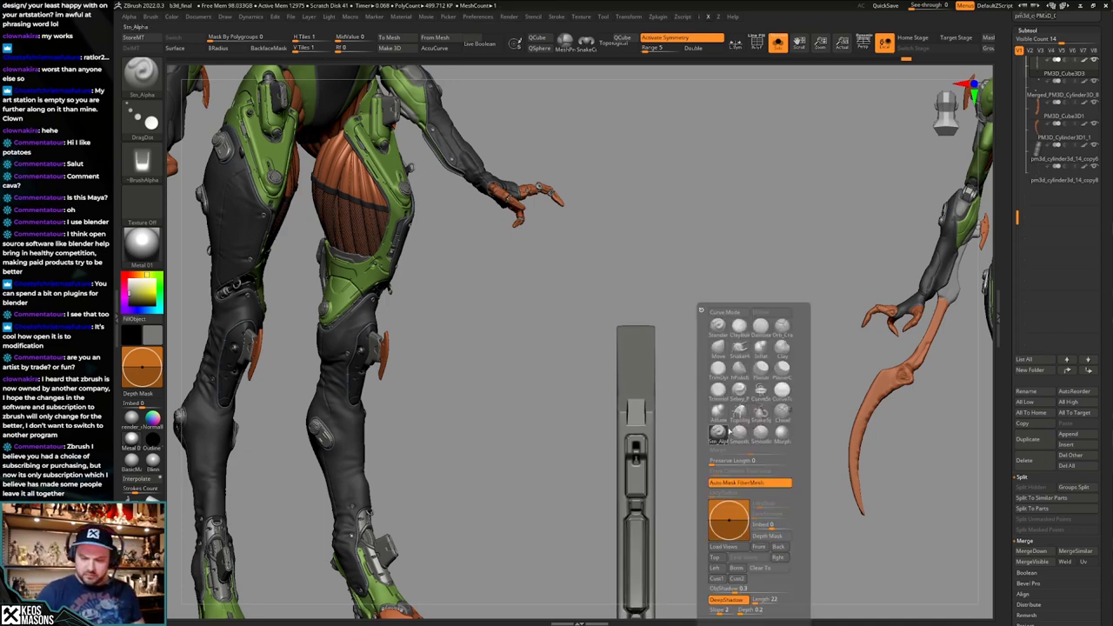
pyautogui.keyDown('ctrl'); pyautogui.moveTo(689, 395); pyautogui.dragTo(706, 427, button='right'); pyautogui.keyUp('ctrl')
pyautogui.press('a')
pyautogui.press('z')
pyautogui.press('a')
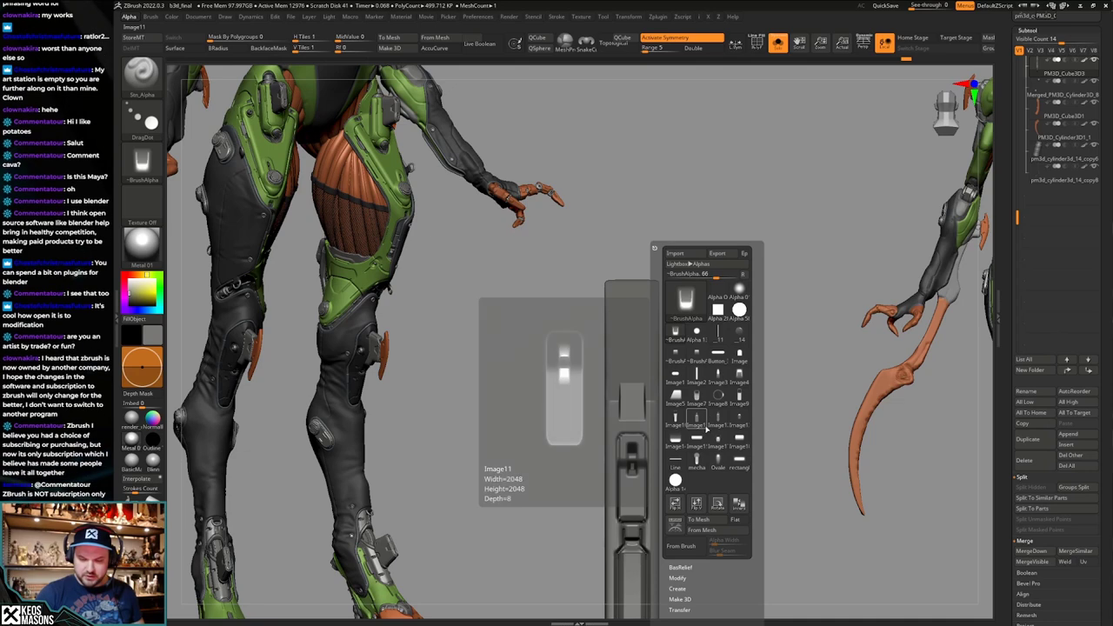
pyautogui.click(718, 335)
pyautogui.press('space')
pyautogui.moveTo(649, 343); pyautogui.dragTo(645, 358)
pyautogui.moveTo(648, 340); pyautogui.dragTo(728, 351, button='right')
pyautogui.moveTo(721, 418)
pyautogui.mouseDown(button='right')
pyautogui.moveTo(720, 402)
pyautogui.moveTo(722, 433)
pyautogui.moveTo(713, 426)
pyautogui.moveTo(705, 451)
pyautogui.moveTo(698, 402)
pyautogui.moveTo(671, 418)
pyautogui.moveTo(681, 440)
pyautogui.moveTo(665, 445)
pyautogui.moveTo(670, 457)
pyautogui.mouseUp(button='right')
# Isolate the blade plate and try a straight inflate-brush stroke down the lower end of its narrow edge.
pyautogui.hotkey('alt', 's')
pyautogui.hotkey('alt', 's')
pyautogui.press('b')
pyautogui.click(637, 329)
pyautogui.press('space')
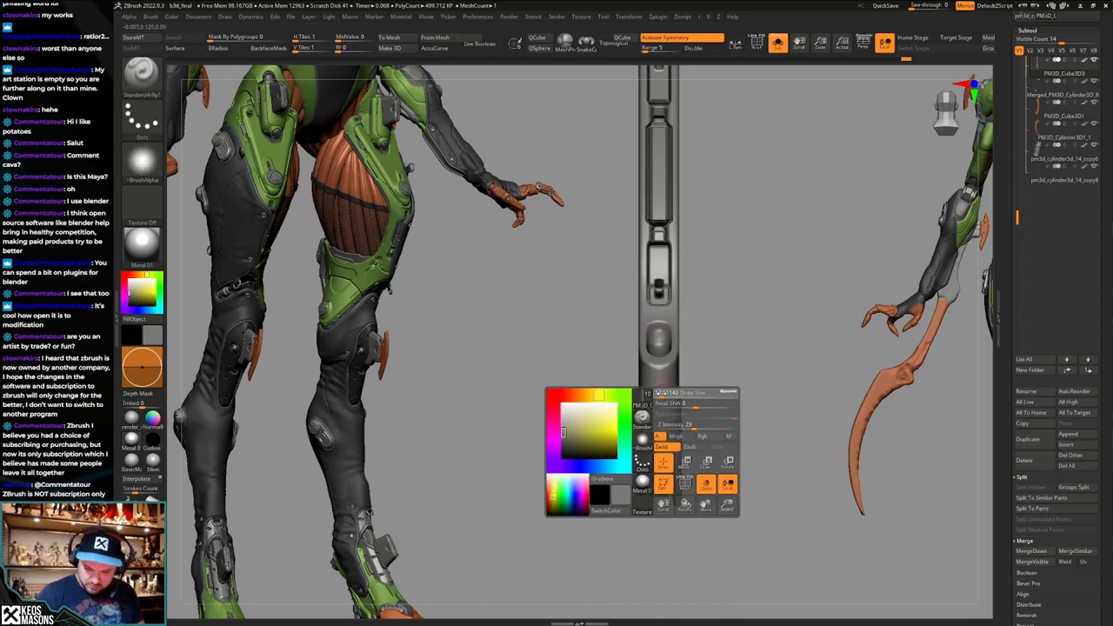
pyautogui.moveTo(662, 393); pyautogui.dragTo(659, 392)
pyautogui.press('space')
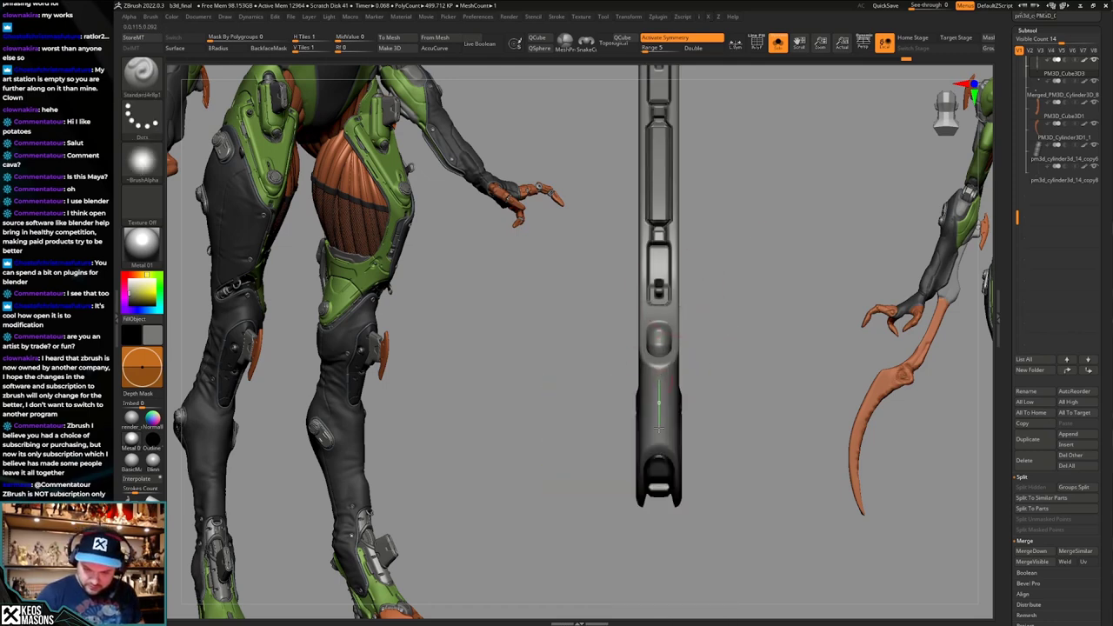
pyautogui.moveTo(658, 443); pyautogui.dragTo(680, 415)
pyautogui.keyDown('shift'); pyautogui.moveTo(682, 395); pyautogui.dragTo(659, 385, button='right'); pyautogui.keyUp('shift')
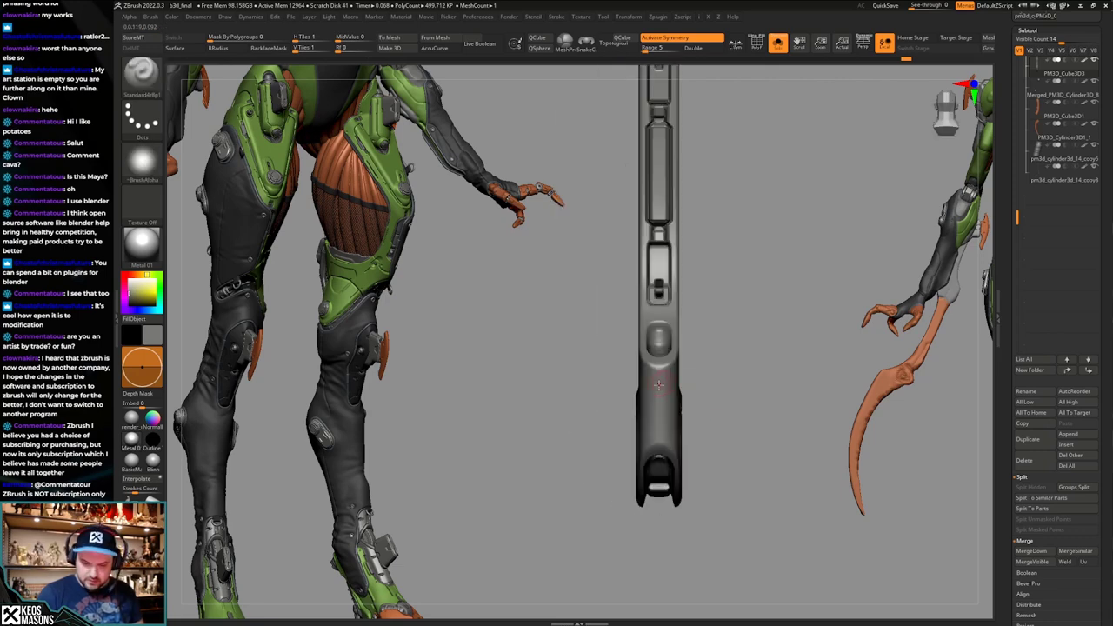
# Draw a raised ridge down the lower end of the narrow edge, undo it and redraw it with the other arm parts shown.
pyautogui.press('space')
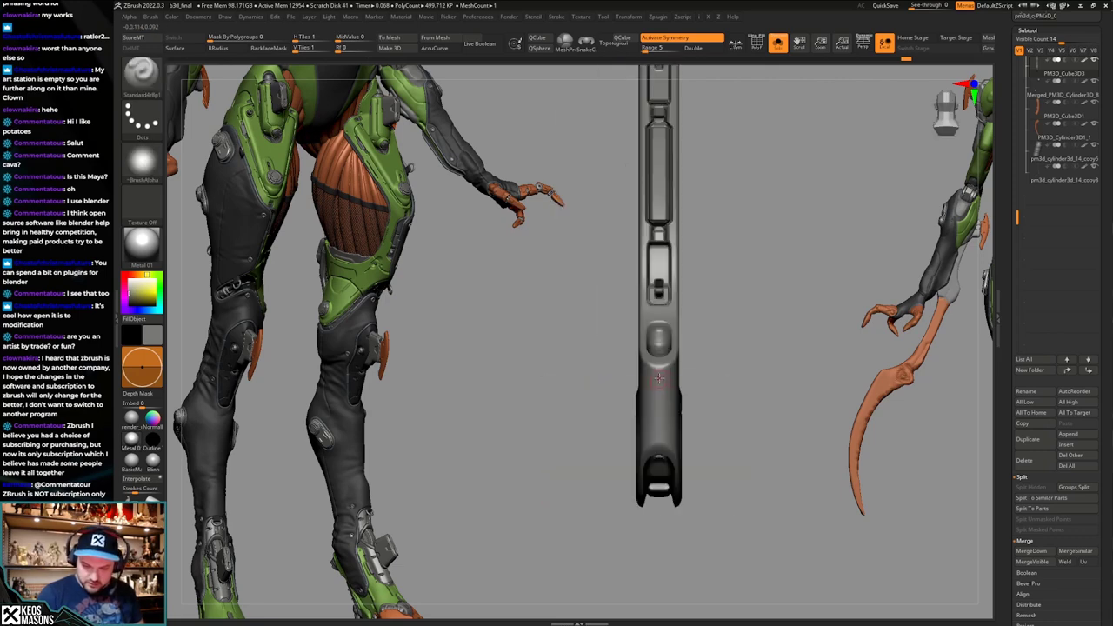
pyautogui.moveTo(658, 440); pyautogui.dragTo(676, 438, button='right')
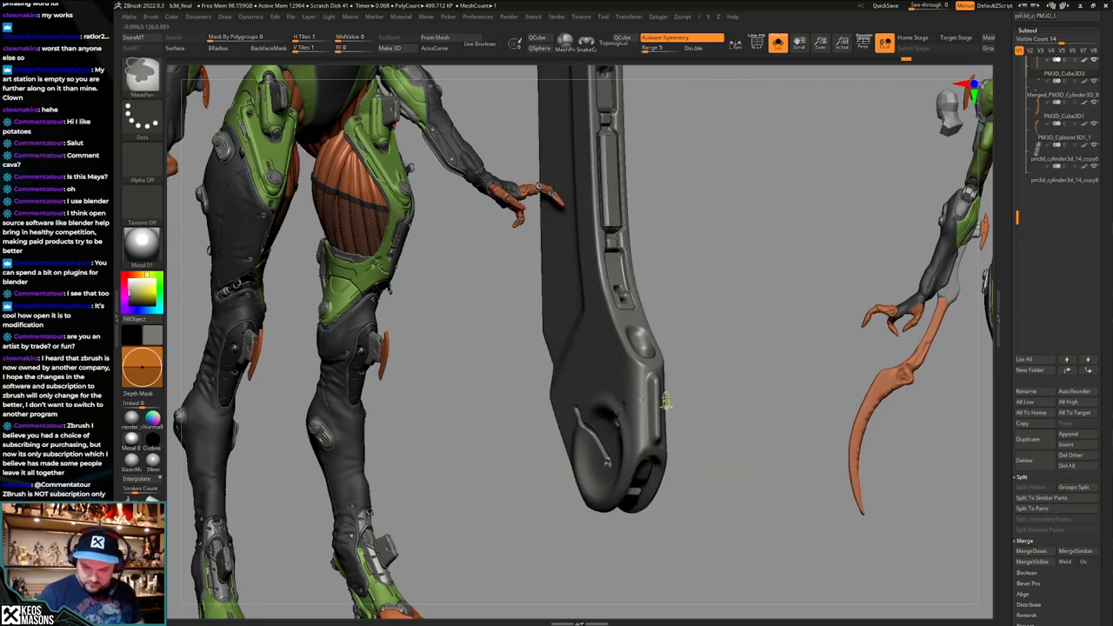
pyautogui.keyDown('shift'); pyautogui.moveTo(691, 378); pyautogui.dragTo(665, 372, button='right'); pyautogui.keyUp('shift')
pyautogui.press('space')
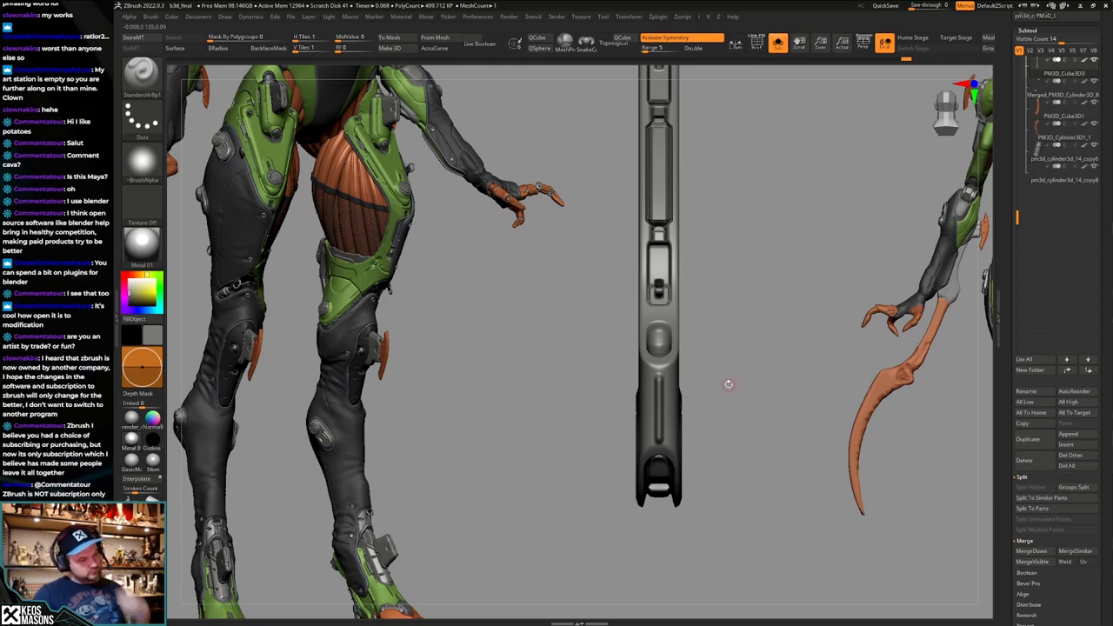
pyautogui.moveTo(729, 387)
pyautogui.mouseDown(button='right')
pyautogui.moveTo(726, 407)
pyautogui.moveTo(708, 392)
pyautogui.mouseUp(button='right')
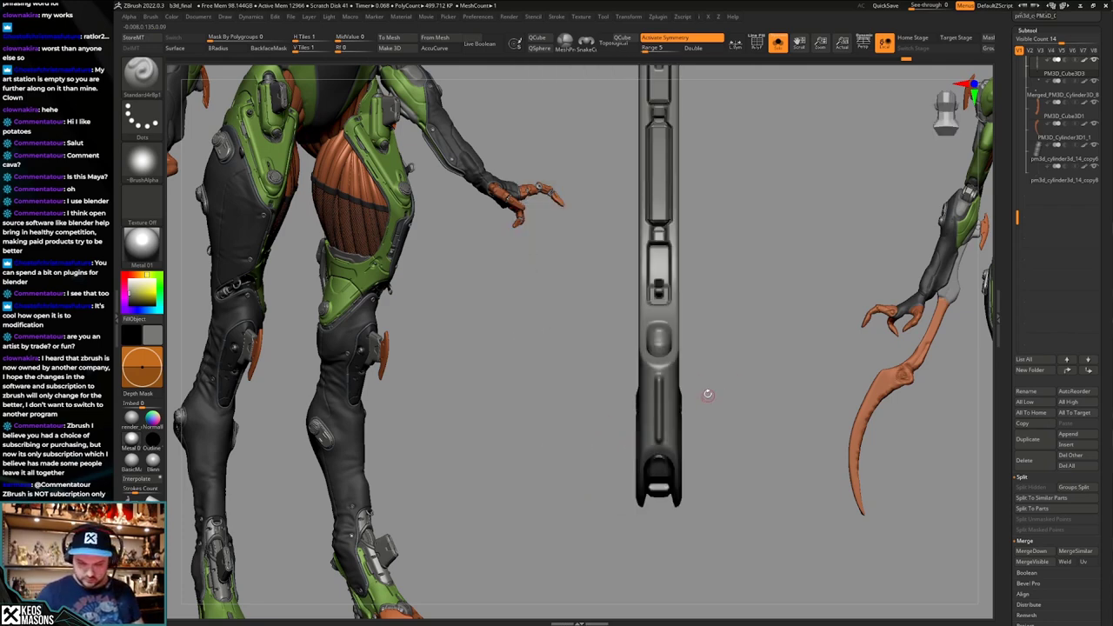
pyautogui.hotkey('ctrl', 'z')
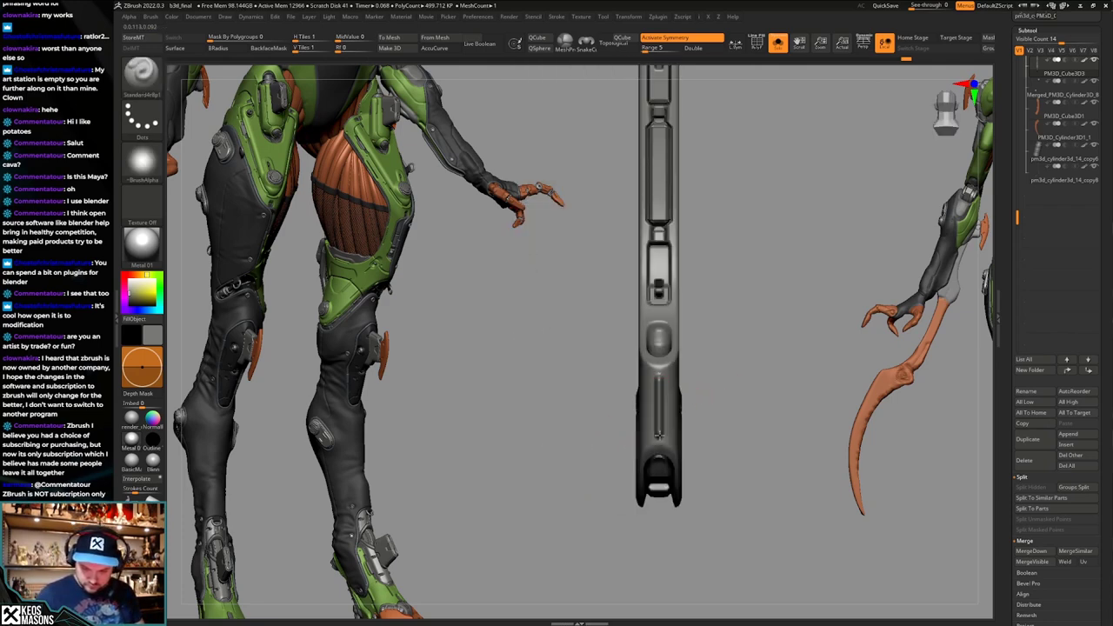
pyautogui.keyDown('ctrl'); pyautogui.moveTo(658, 434); pyautogui.dragTo(678, 465, button='right'); pyautogui.keyUp('ctrl')
pyautogui.hotkey('alt', 's')
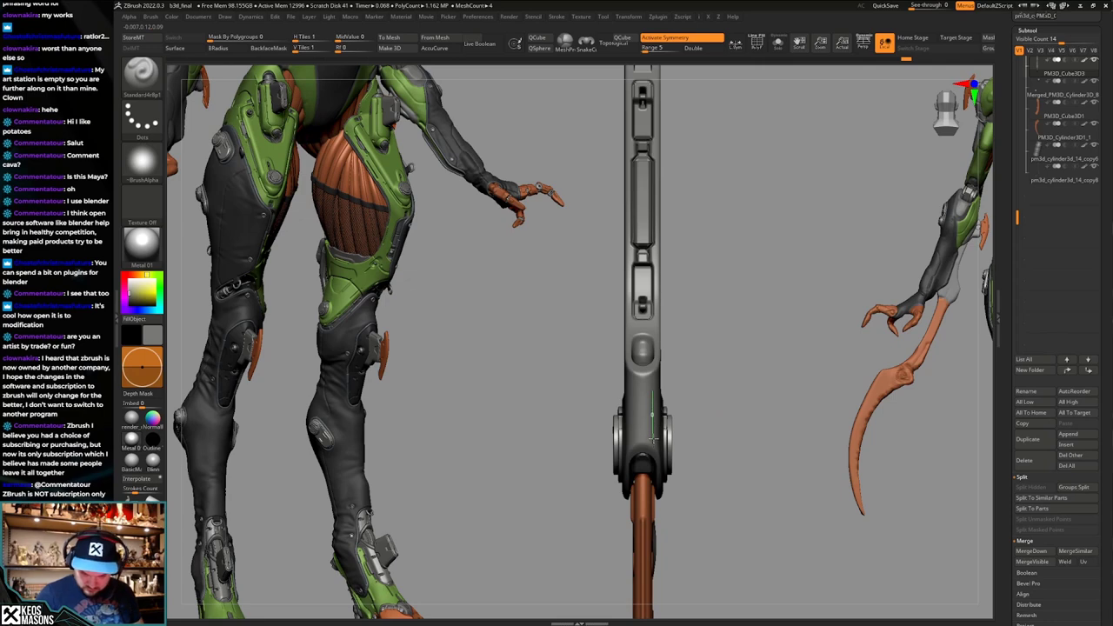
pyautogui.moveTo(652, 438)
pyautogui.mouseDown()
pyautogui.moveTo(745, 390)
pyautogui.moveTo(768, 415)
pyautogui.moveTo(745, 429)
pyautogui.mouseUp()
# Pick the DamStandard brush and inspect the polygroup colouring of the arm assembly.
pyautogui.press('space')
pyautogui.click(758, 329)
pyautogui.hotkey('shift', 'f')
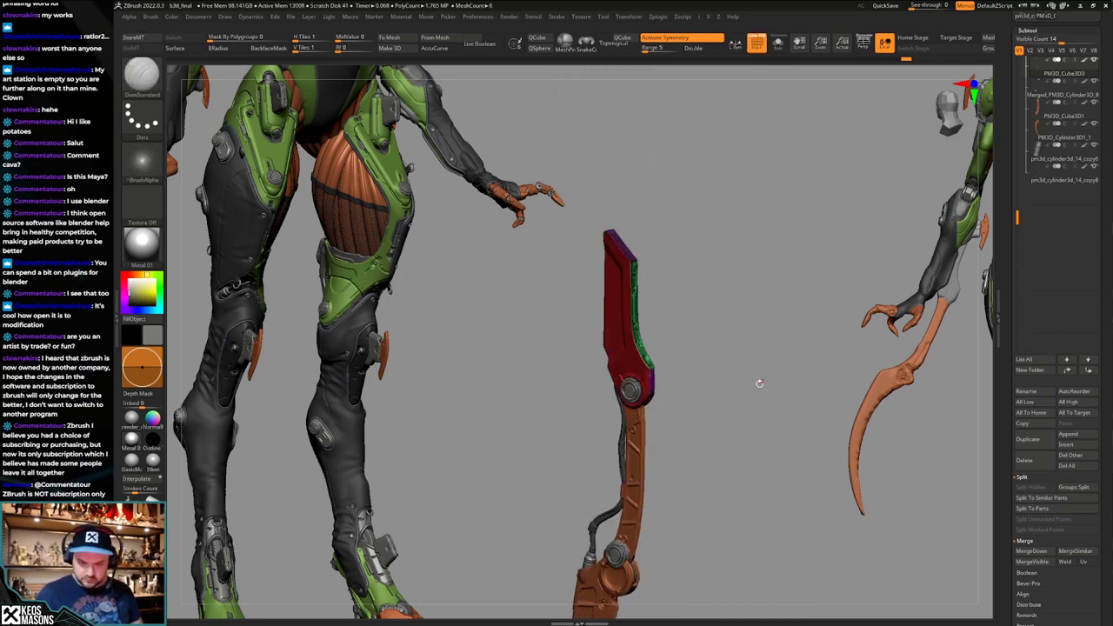
pyautogui.hotkey('shift', 'f')
pyautogui.moveTo(759, 383); pyautogui.dragTo(764, 355)
pyautogui.moveTo(740, 424)
pyautogui.keyDown('alt'); pyautogui.mouseDown()
pyautogui.moveTo(742, 450)
pyautogui.moveTo(748, 438)
pyautogui.mouseUp(); pyautogui.keyUp('alt')
# Set up the Sin_Alpha brush with the rounded bar alpha and adjust its draw size for stamping on the blade plate.
pyautogui.press('space')
pyautogui.click(712, 431)
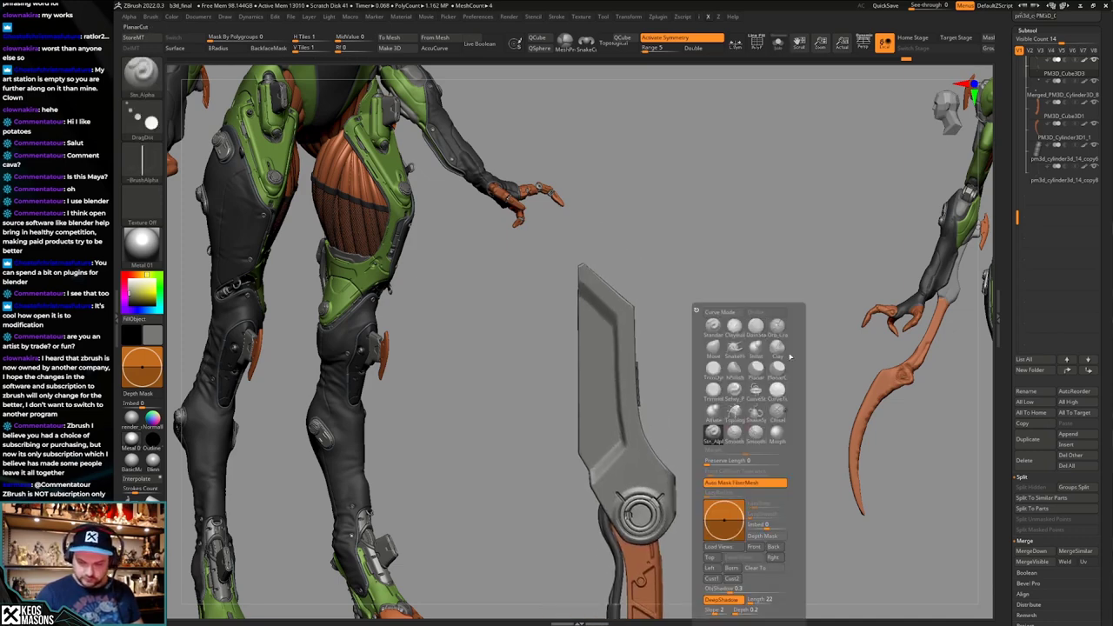
pyautogui.keyDown('alt'); pyautogui.moveTo(719, 431); pyautogui.dragTo(715, 448); pyautogui.keyUp('alt')
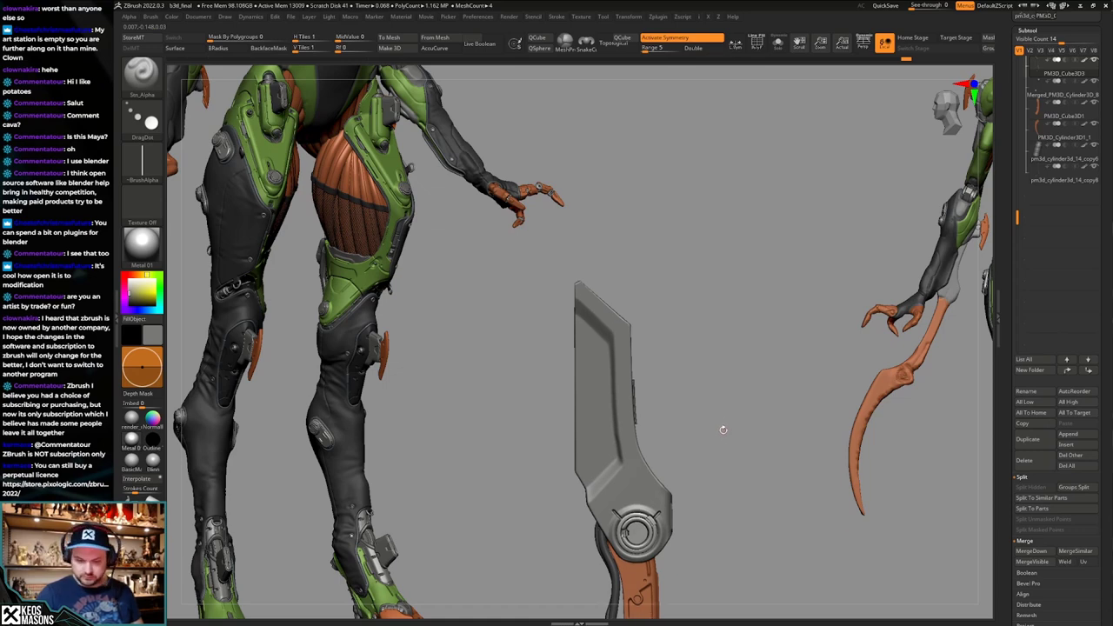
pyautogui.press('space')
pyautogui.click(698, 435)
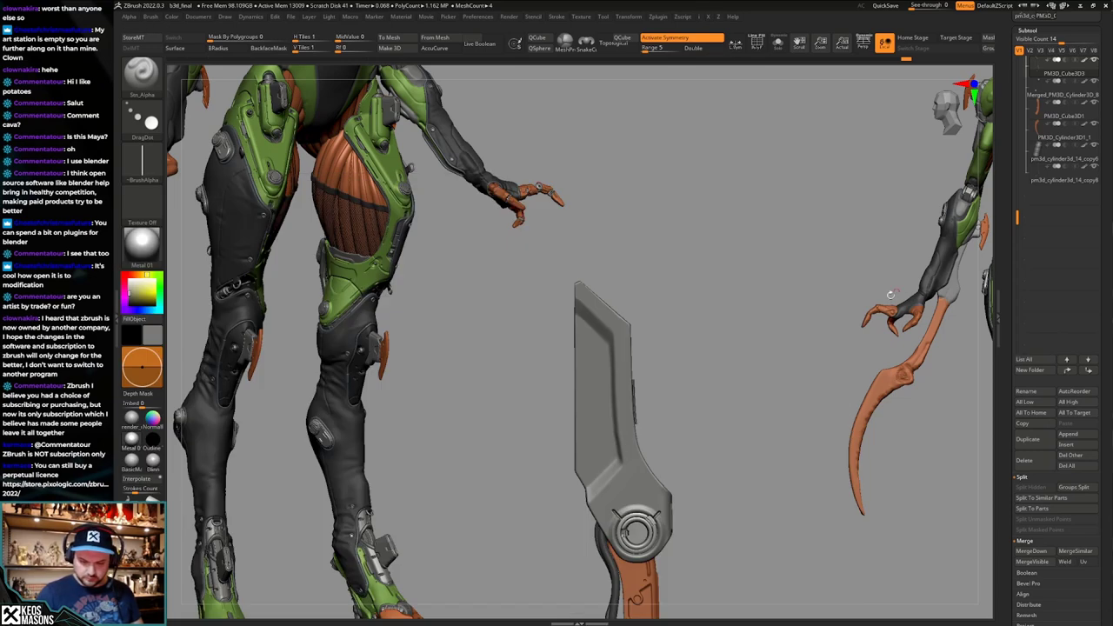
pyautogui.press('a')
pyautogui.click(720, 442)
pyautogui.keyDown('alt'); pyautogui.moveTo(676, 423); pyautogui.dragTo(708, 421, button='right'); pyautogui.keyUp('alt')
pyautogui.keyDown('ctrl'); pyautogui.moveTo(708, 421); pyautogui.dragTo(669, 404, button='right'); pyautogui.keyUp('ctrl')
pyautogui.press('space')
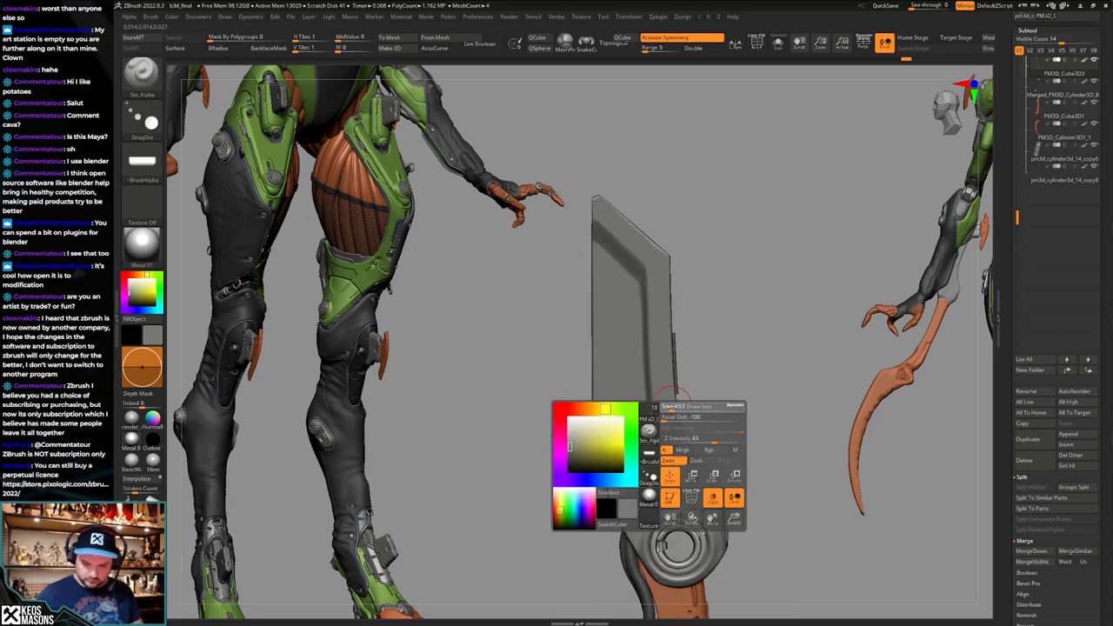
pyautogui.moveTo(671, 406)
pyautogui.mouseDown()
pyautogui.moveTo(647, 413)
pyautogui.moveTo(687, 442)
pyautogui.mouseUp()
# Undo the trial stamps, enable BackfaceMask and stamp two narrow slots along the long inner edge of the blade plate's recess.
pyautogui.hotkey('ctrl', 'z')
pyautogui.hotkey('ctrl', 'z')
pyautogui.press('b')
pyautogui.press('space')
pyautogui.press('space')
pyautogui.moveTo(638, 412); pyautogui.dragTo(645, 413)
pyautogui.keyDown('alt'); pyautogui.moveTo(638, 302); pyautogui.dragTo(632, 373, button='right'); pyautogui.keyUp('alt')
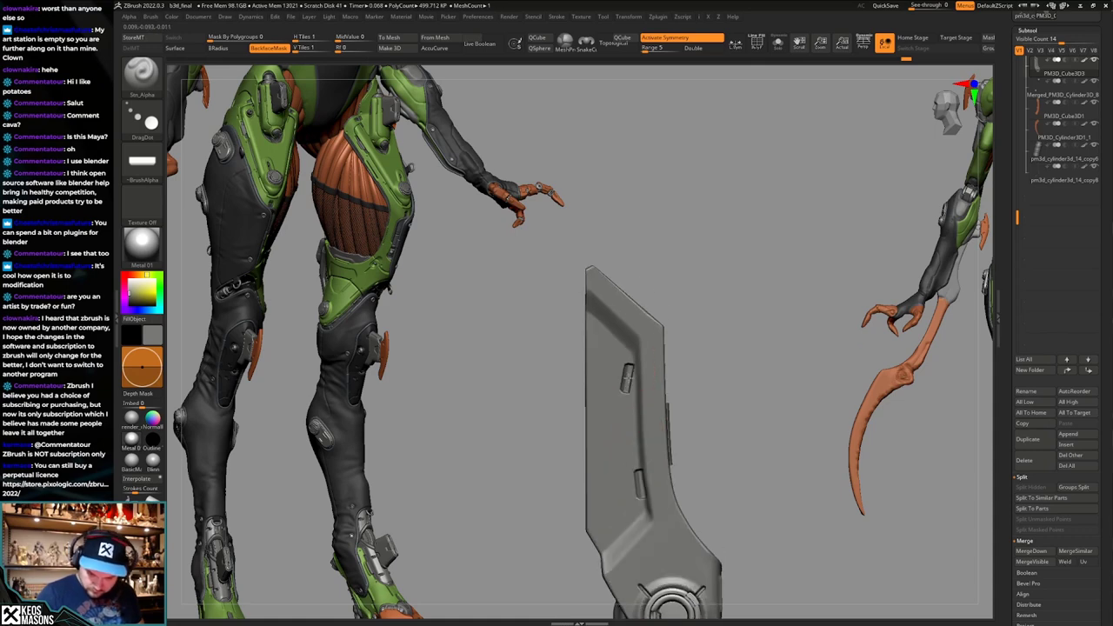
pyautogui.moveTo(633, 378); pyautogui.dragTo(636, 378)
pyautogui.keyDown('ctrl'); pyautogui.moveTo(629, 378); pyautogui.dragTo(646, 333, button='right'); pyautogui.keyUp('ctrl')
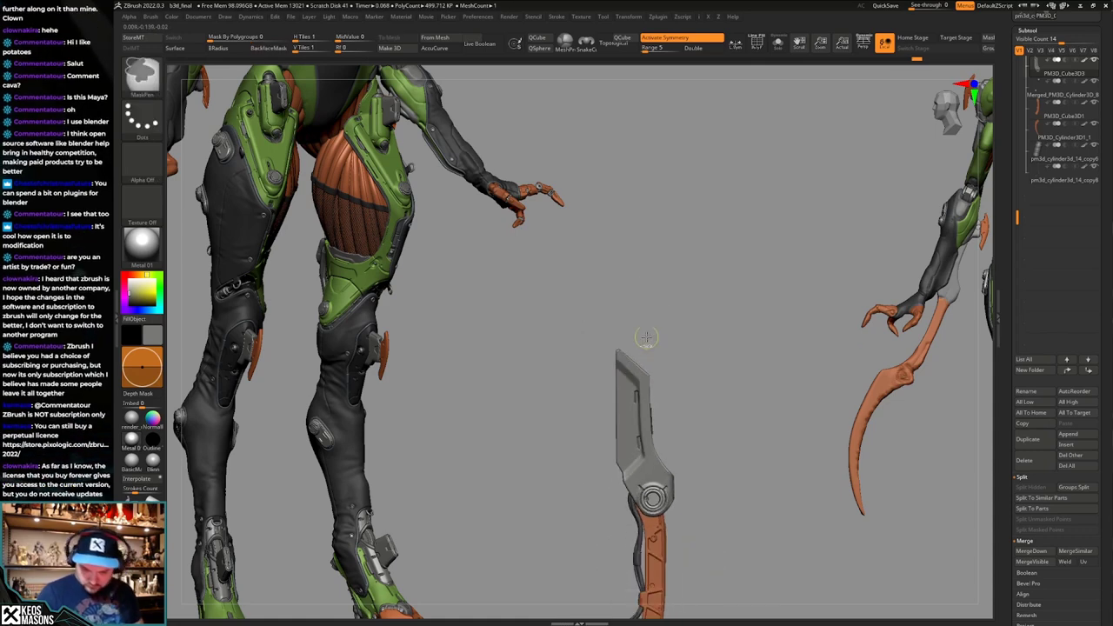
pyautogui.moveTo(742, 396); pyautogui.dragTo(743, 420)
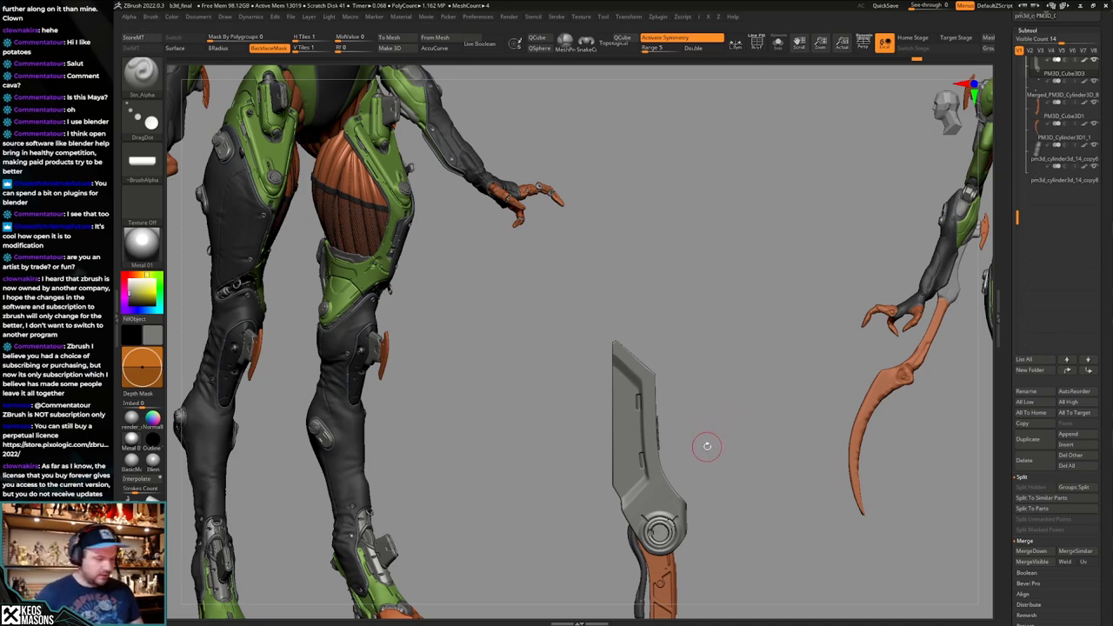
# Check the stamped slots on the blade plate and load the Image7 alpha into the stamping brush.
pyautogui.keyDown('alt'); pyautogui.moveTo(707, 446); pyautogui.dragTo(699, 418); pyautogui.keyUp('alt')
pyautogui.hotkey('alt', 's')
pyautogui.hotkey('alt', 's')
pyautogui.hotkey('shift', 'f')
pyautogui.hotkey('shift', 'f')
pyautogui.keyDown('alt'); pyautogui.moveTo(699, 418); pyautogui.dragTo(700, 442); pyautogui.keyUp('alt')
pyautogui.press('space')
pyautogui.press('a')
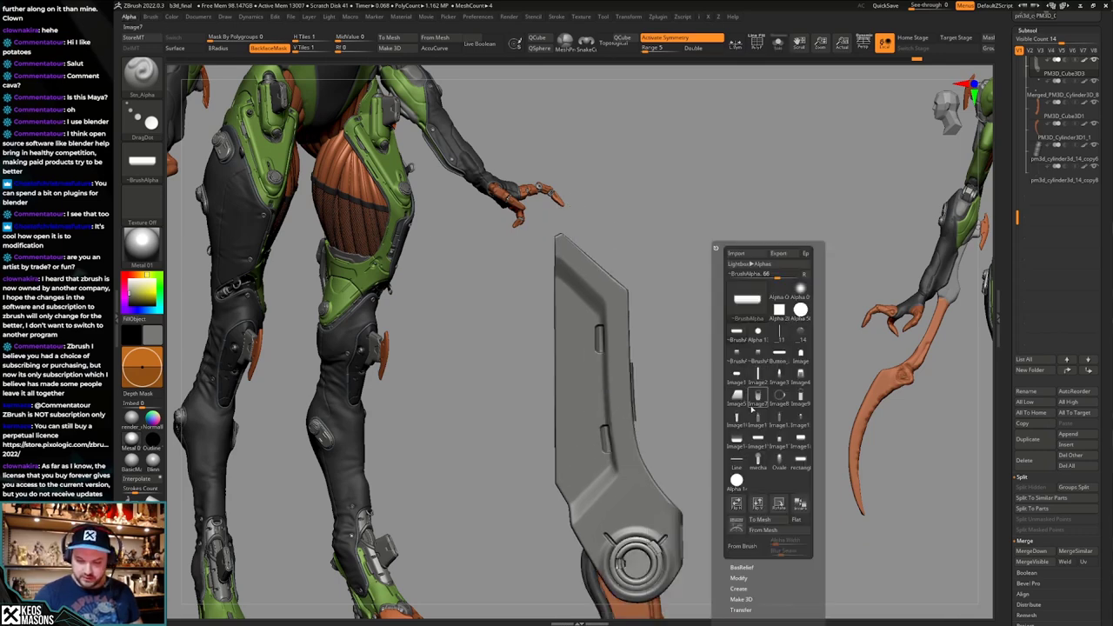
pyautogui.click(759, 396)
pyautogui.keyDown('alt'); pyautogui.moveTo(844, 315); pyautogui.dragTo(851, 348); pyautogui.keyUp('alt')
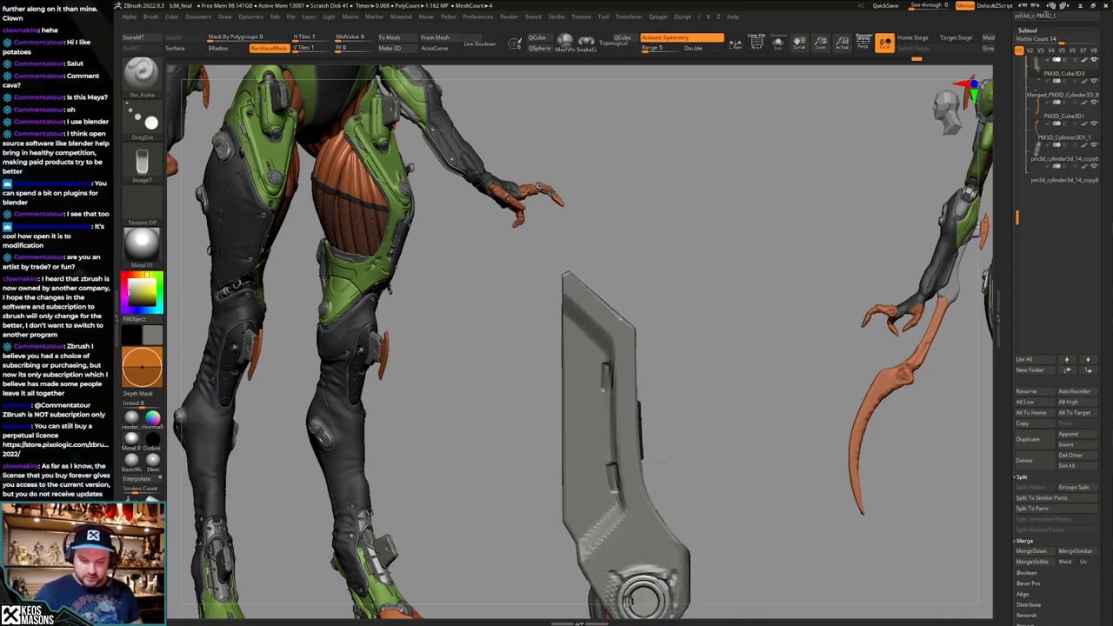
# Try stamping a small slanted Image7 slot between the recess and the round hub of the blade plate.
pyautogui.keyDown('alt'); pyautogui.moveTo(659, 446); pyautogui.dragTo(676, 399); pyautogui.keyUp('alt')
pyautogui.press('space')
pyautogui.hotkey('ctrl', 'z')
pyautogui.click(676, 399)
pyautogui.keyDown('alt'); pyautogui.moveTo(683, 438); pyautogui.dragTo(681, 422); pyautogui.keyUp('alt')
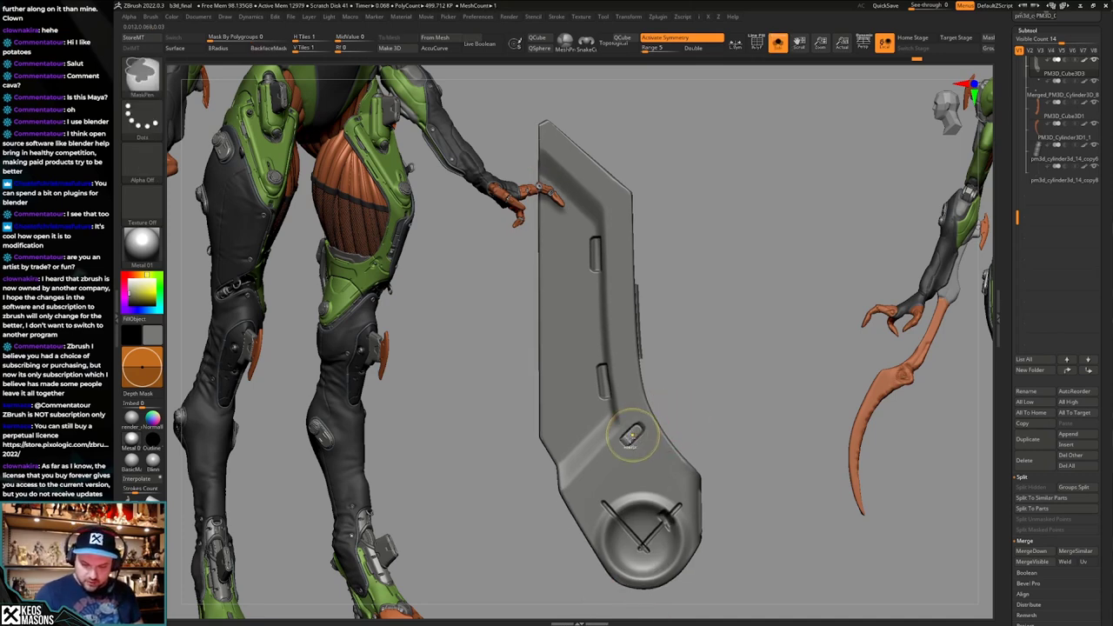
pyautogui.hotkey('ctrl', 'z')
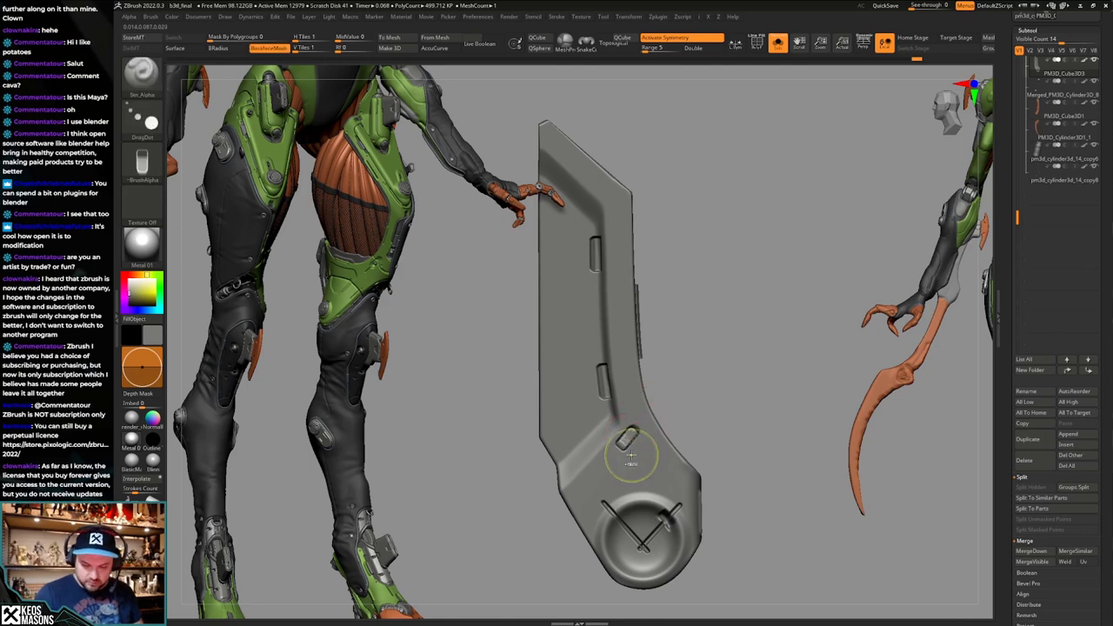
pyautogui.keyDown('ctrl'); pyautogui.moveTo(631, 455); pyautogui.dragTo(687, 354, button='right'); pyautogui.keyUp('ctrl')
pyautogui.keyDown('ctrl'); pyautogui.moveTo(726, 414); pyautogui.dragTo(724, 434, button='right'); pyautogui.keyUp('ctrl')
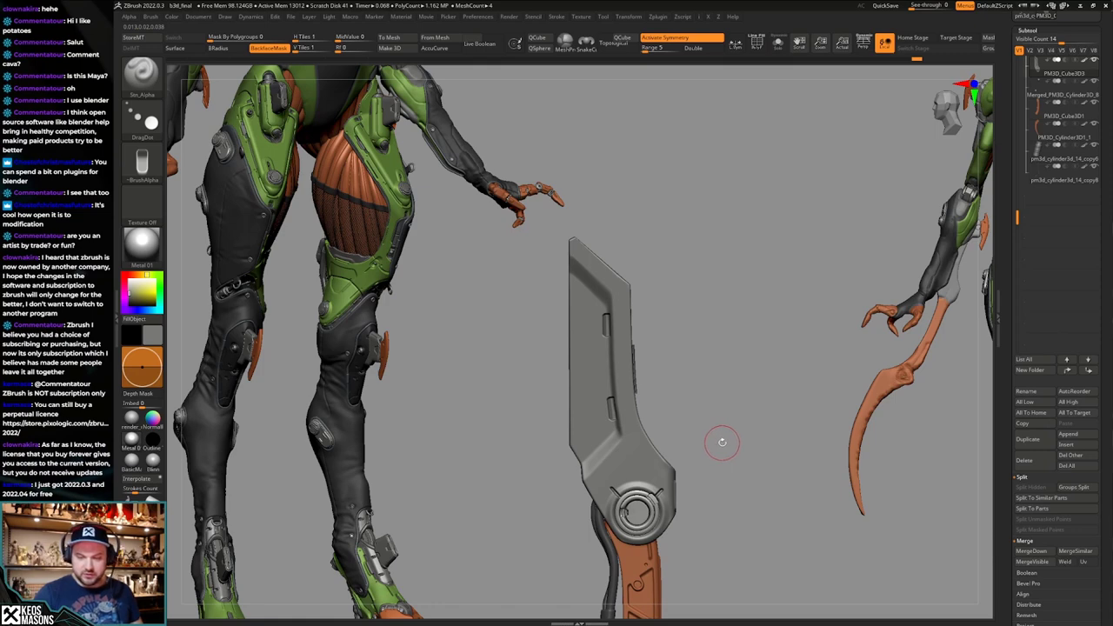
# Try a straight stroke along the rim beside the upper slot of the blade plate.
pyautogui.press('1')
pyautogui.click(705, 327)
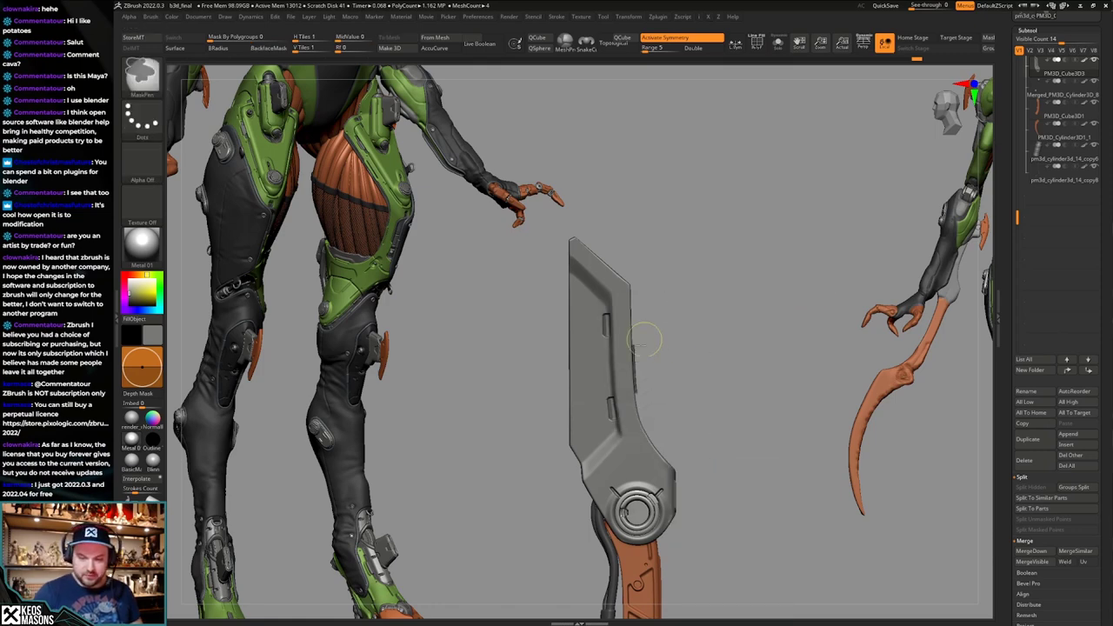
pyautogui.keyDown('ctrl'); pyautogui.moveTo(645, 330); pyautogui.dragTo(600, 359, button='right'); pyautogui.keyUp('ctrl')
pyautogui.press('space')
pyautogui.moveTo(618, 302); pyautogui.dragTo(619, 374)
pyautogui.hotkey('ctrl', 'z')
# Switch to the Orb_Cracks brush and carve a groove along the lower slanted edge of the recess.
pyautogui.moveTo(631, 300)
pyautogui.mouseDown(button='right')
pyautogui.moveTo(599, 367)
pyautogui.moveTo(668, 405)
pyautogui.moveTo(686, 435)
pyautogui.moveTo(680, 409)
pyautogui.mouseUp(button='right')
pyautogui.press('space')
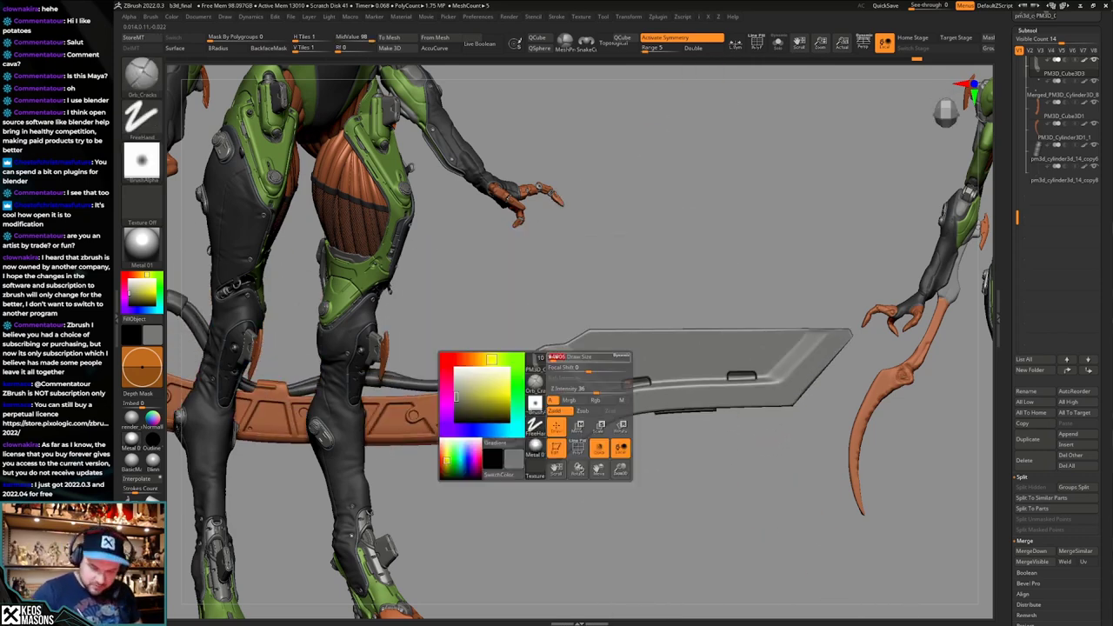
pyautogui.moveTo(592, 400); pyautogui.dragTo(593, 402)
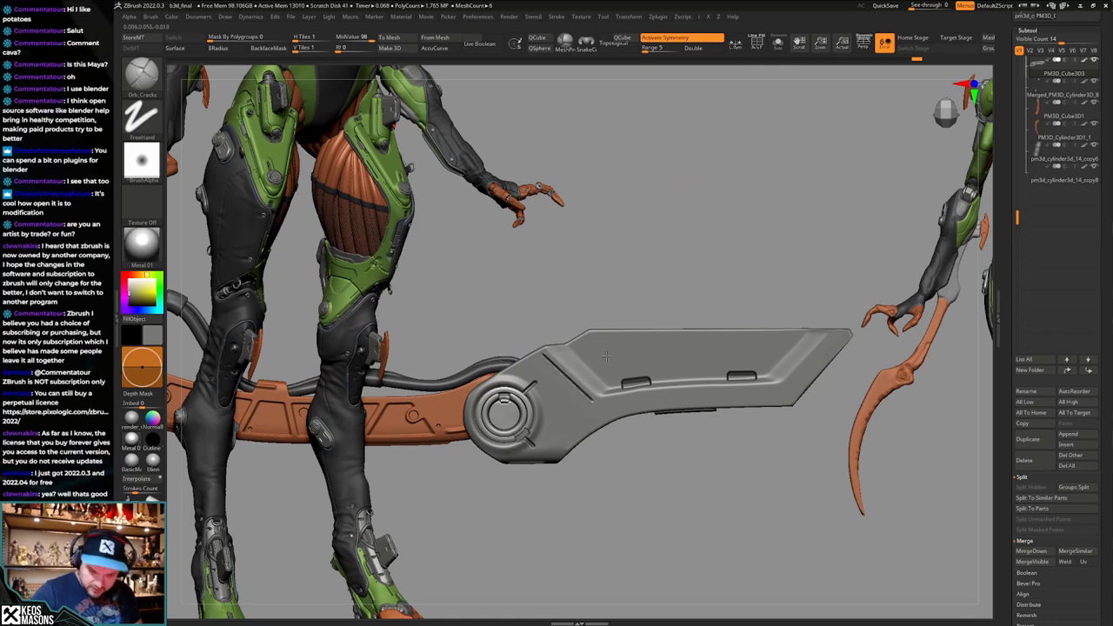
pyautogui.moveTo(613, 414); pyautogui.dragTo(655, 400, button='right')
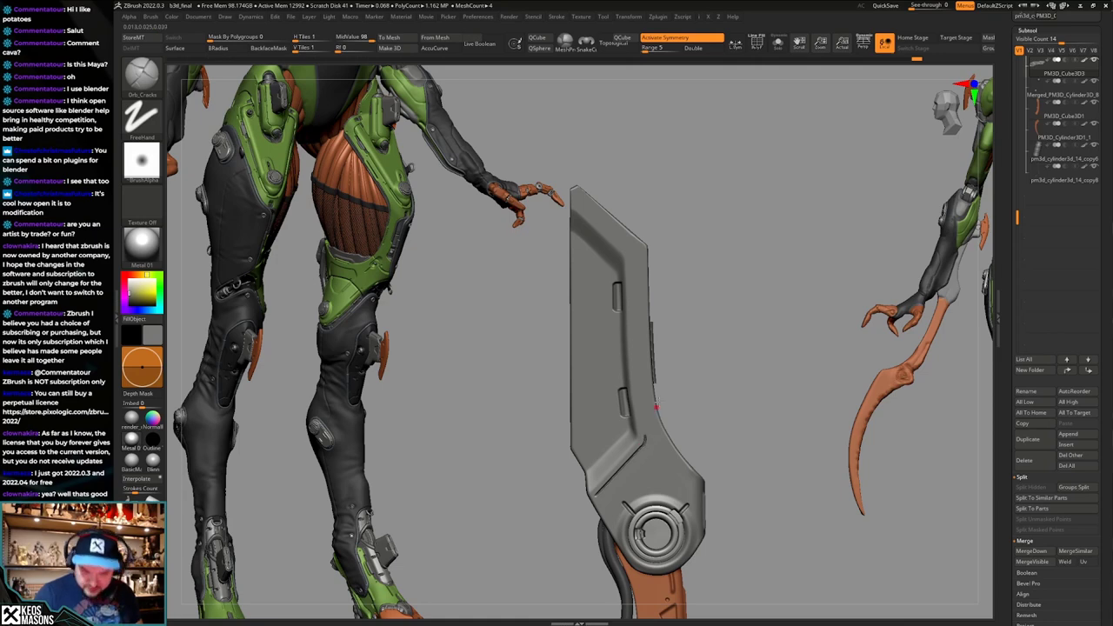
# Carve an Orb_Cracks groove along the rim beside the recess's long inner edge.
pyautogui.press('F3')
pyautogui.moveTo(755, 395)
pyautogui.mouseDown(button='right')
pyautogui.moveTo(723, 390)
pyautogui.moveTo(786, 370)
pyautogui.moveTo(723, 423)
pyautogui.moveTo(749, 405)
pyautogui.moveTo(738, 417)
pyautogui.mouseUp(button='right')
pyautogui.keyDown('alt'); pyautogui.moveTo(738, 418); pyautogui.dragTo(741, 393, button='right'); pyautogui.keyUp('alt')
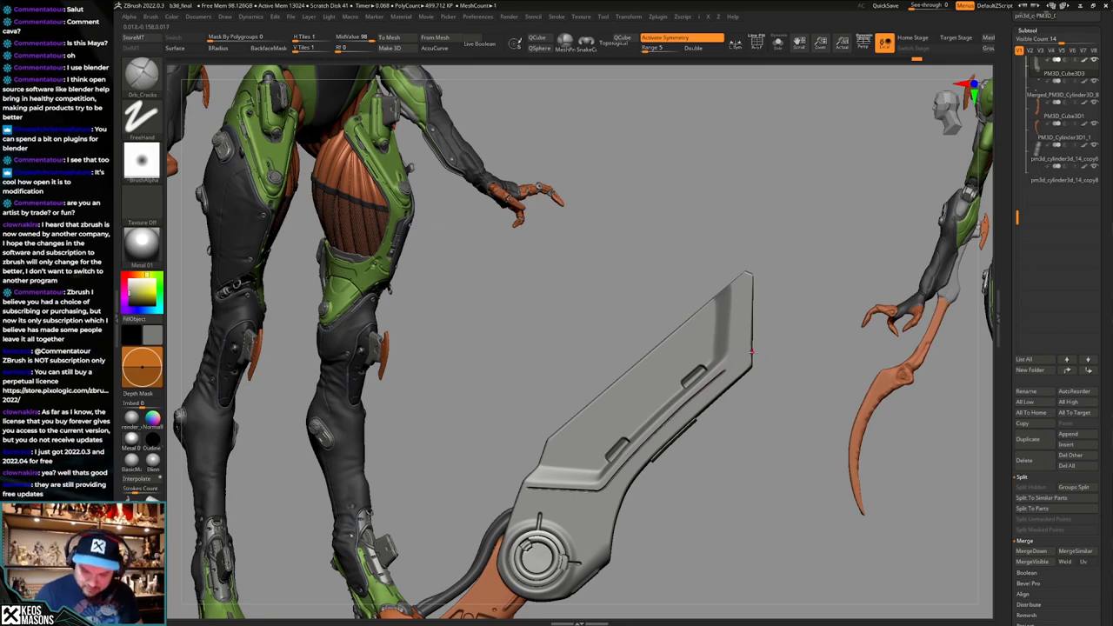
pyautogui.moveTo(678, 469); pyautogui.dragTo(808, 380, button='right')
pyautogui.keyDown('ctrl'); pyautogui.moveTo(635, 441); pyautogui.dragTo(694, 459, button='right'); pyautogui.keyUp('ctrl')
pyautogui.moveTo(694, 459); pyautogui.dragTo(656, 435, button='right')
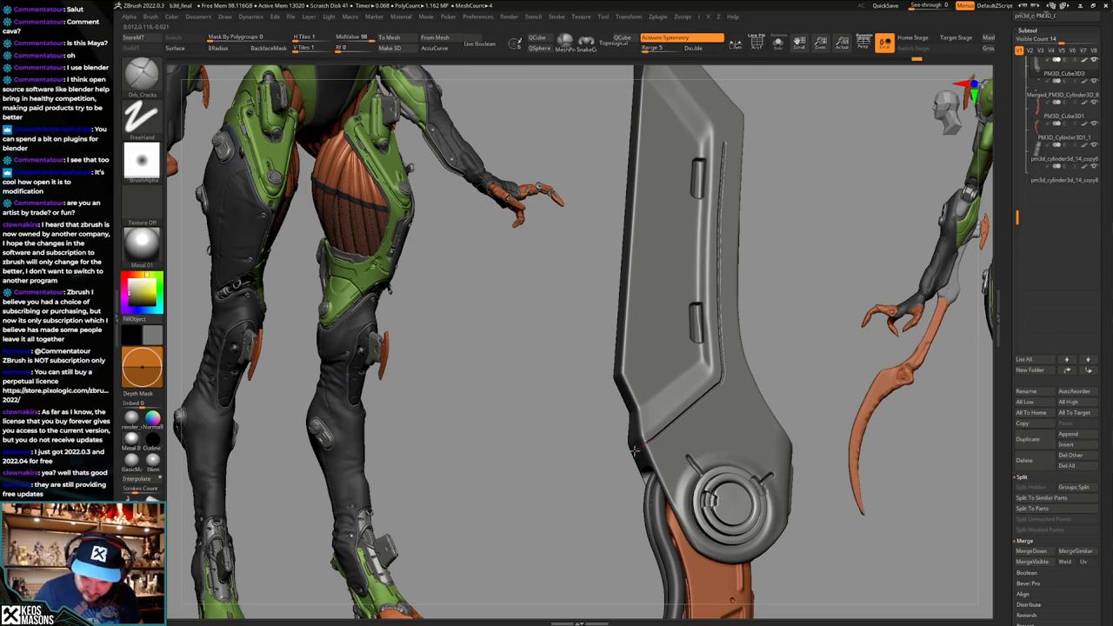
# Undo the latest groove strokes and redraw the groove along the recess's long edge and slanted tip.
pyautogui.hotkey('ctrl', 'z')
pyautogui.hotkey('ctrl', 'z')
pyautogui.hotkey('ctrl', 'z')
pyautogui.hotkey('ctrl', 'z')
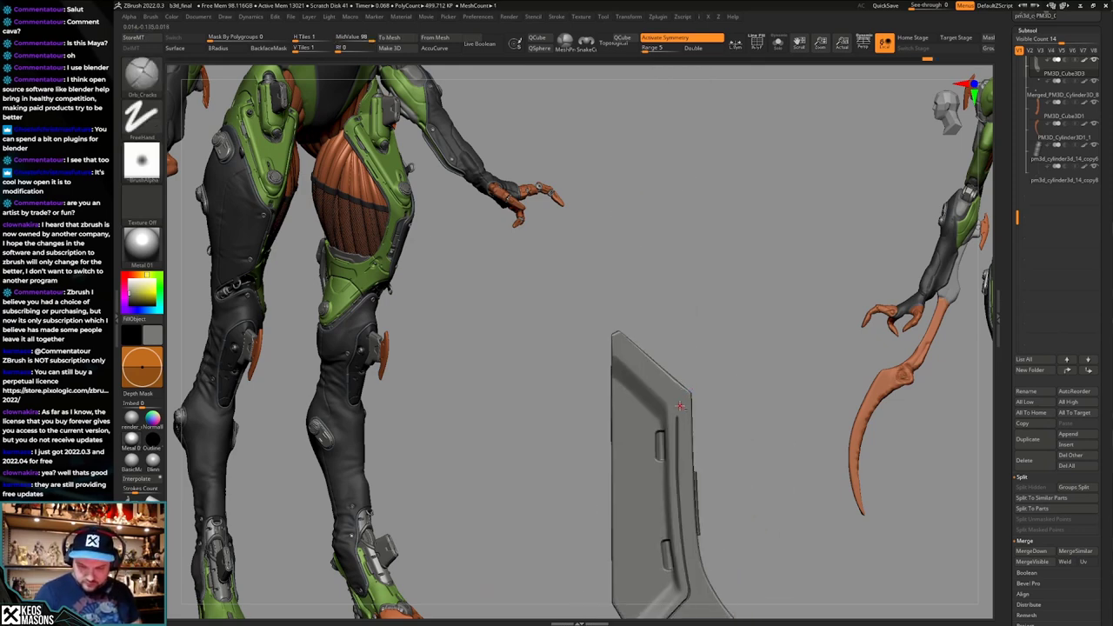
pyautogui.hotkey('ctrl', 'z')
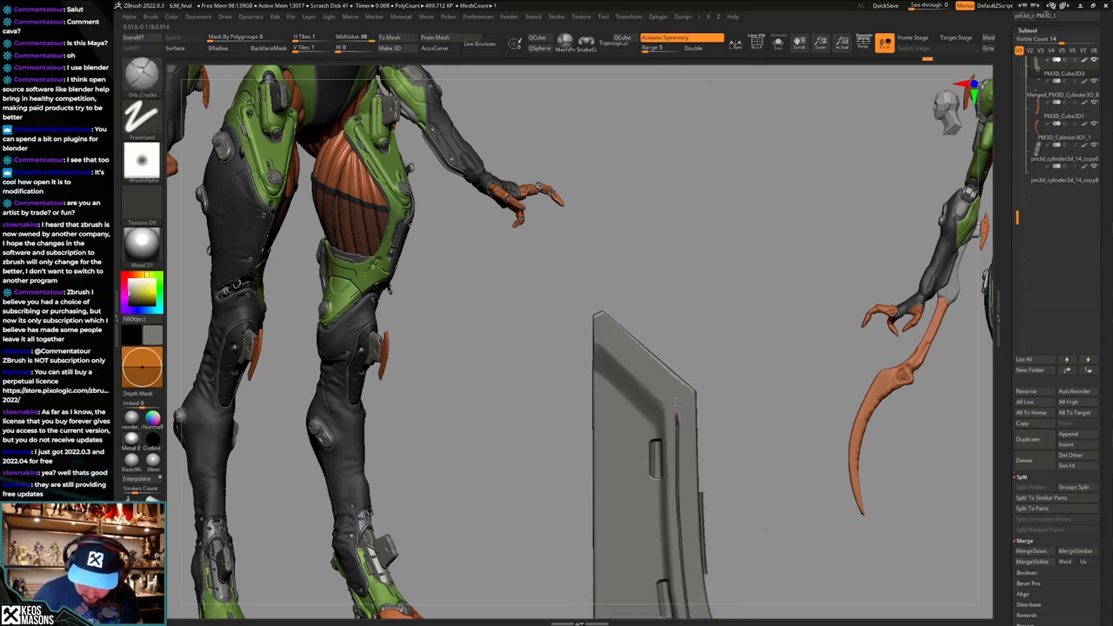
pyautogui.click(595, 335)
pyautogui.keyDown('ctrl'); pyautogui.moveTo(615, 356); pyautogui.dragTo(662, 432, button='right'); pyautogui.keyUp('ctrl')
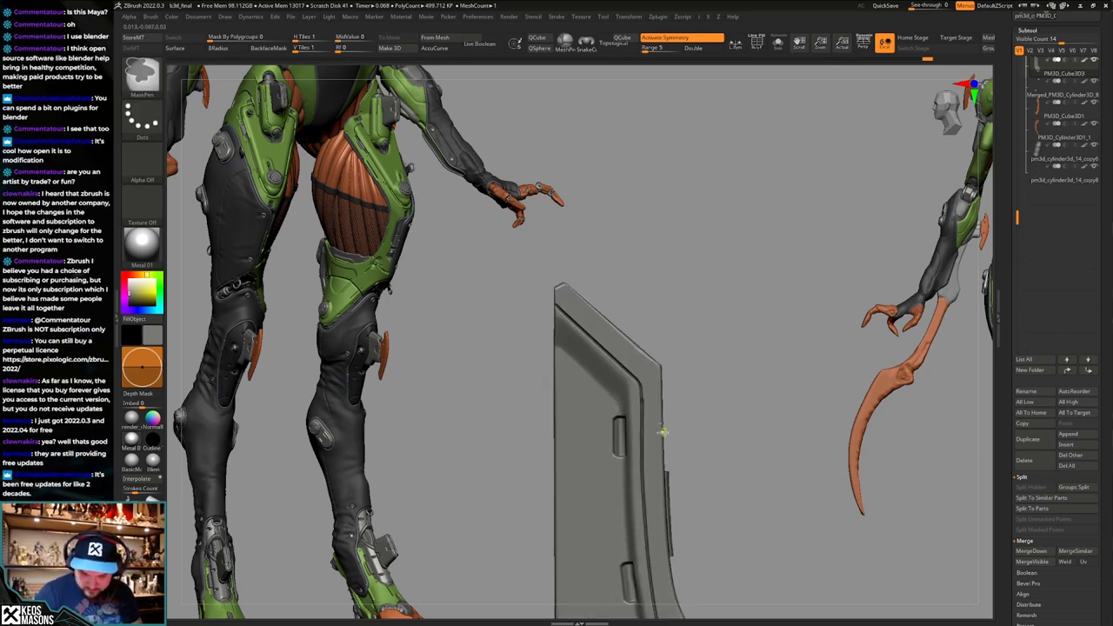
pyautogui.keyDown('ctrl'); pyautogui.moveTo(640, 380); pyautogui.dragTo(651, 269, button='right'); pyautogui.keyUp('ctrl')
# Set up the Stn_Alpha brush with Alpha 13 and adjust its draw size for small stamps on the blade plate.
pyautogui.keyDown('alt'); pyautogui.moveTo(707, 447); pyautogui.dragTo(701, 417, button='right'); pyautogui.keyUp('alt')
pyautogui.moveTo(702, 417); pyautogui.dragTo(703, 450, button='right')
pyautogui.hotkey('alt', 's')
pyautogui.moveTo(702, 450)
pyautogui.keyDown('ctrl'); pyautogui.mouseDown(button='right')
pyautogui.moveTo(703, 473)
pyautogui.moveTo(705, 405)
pyautogui.moveTo(713, 464)
pyautogui.mouseUp(button='right'); pyautogui.keyUp('ctrl')
pyautogui.hotkey('shift', 'f')
pyautogui.hotkey('shift', 'f')
pyautogui.press('space')
pyautogui.click(678, 434)
pyautogui.keyDown('alt'); pyautogui.moveTo(741, 425); pyautogui.dragTo(722, 392, button='right'); pyautogui.keyUp('alt')
pyautogui.press('F4')
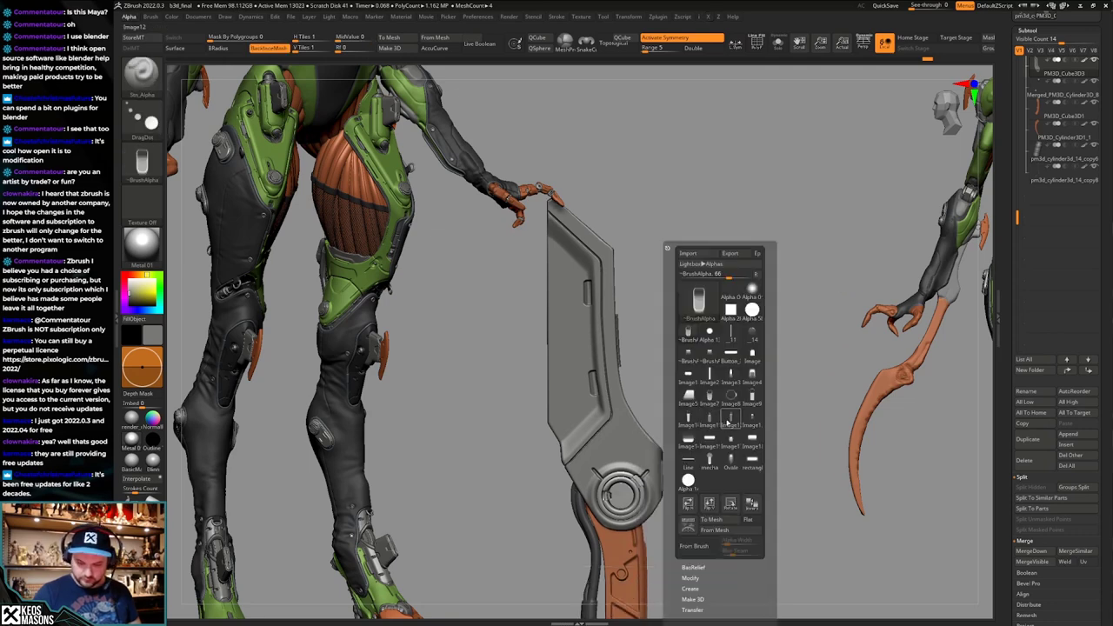
pyautogui.click(709, 331)
pyautogui.press('space')
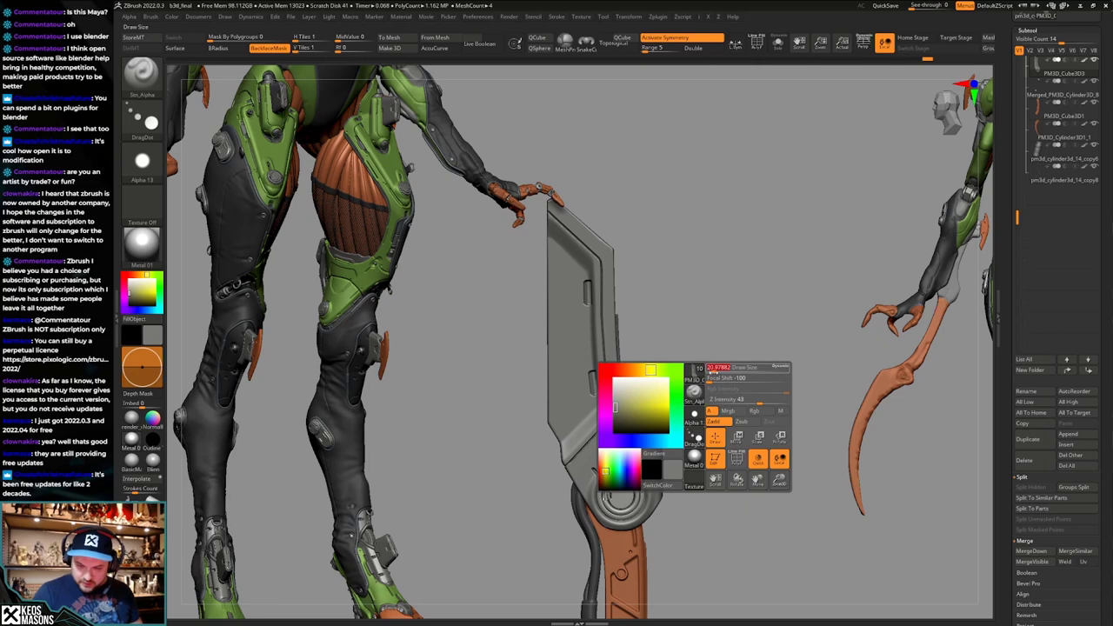
pyautogui.click(712, 371)
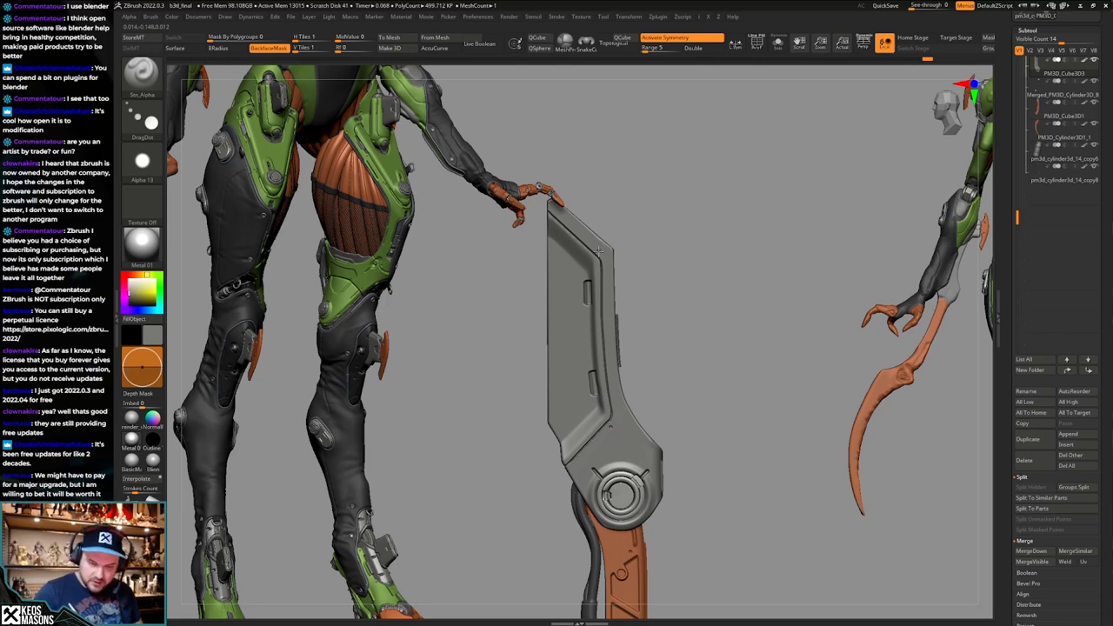
# Undo the first test stamp and stamp small round dents into the four outer corners of the blade plate.
pyautogui.hotkey('ctrl', 'z')
pyautogui.moveTo(665, 455); pyautogui.dragTo(663, 495)
pyautogui.press('space')
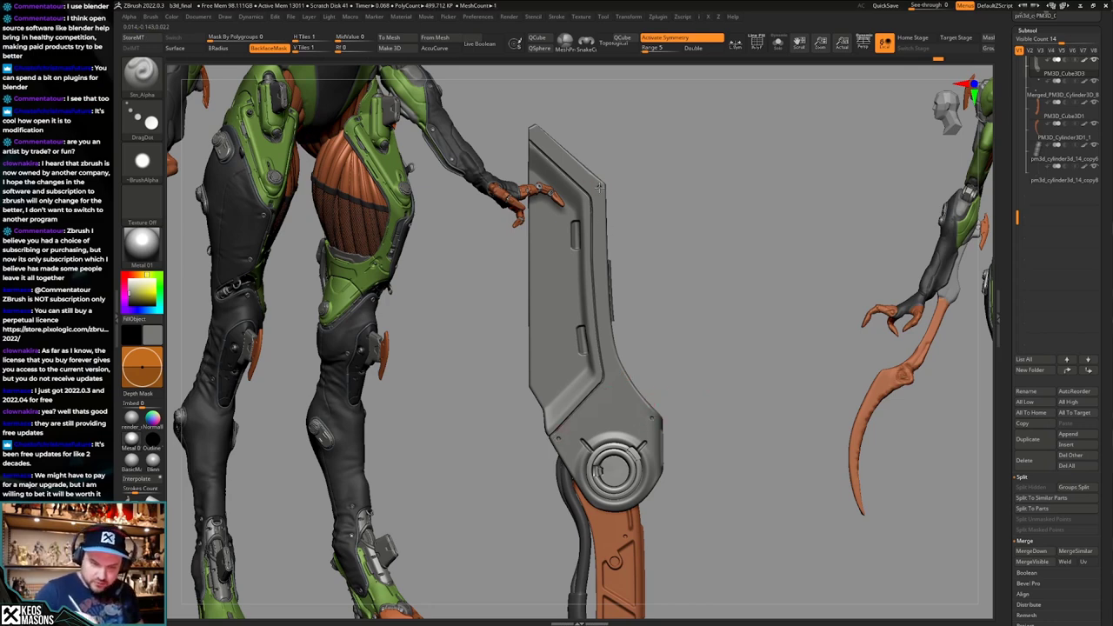
pyautogui.keyDown('alt'); pyautogui.moveTo(596, 197); pyautogui.dragTo(608, 286, button='right'); pyautogui.keyUp('alt')
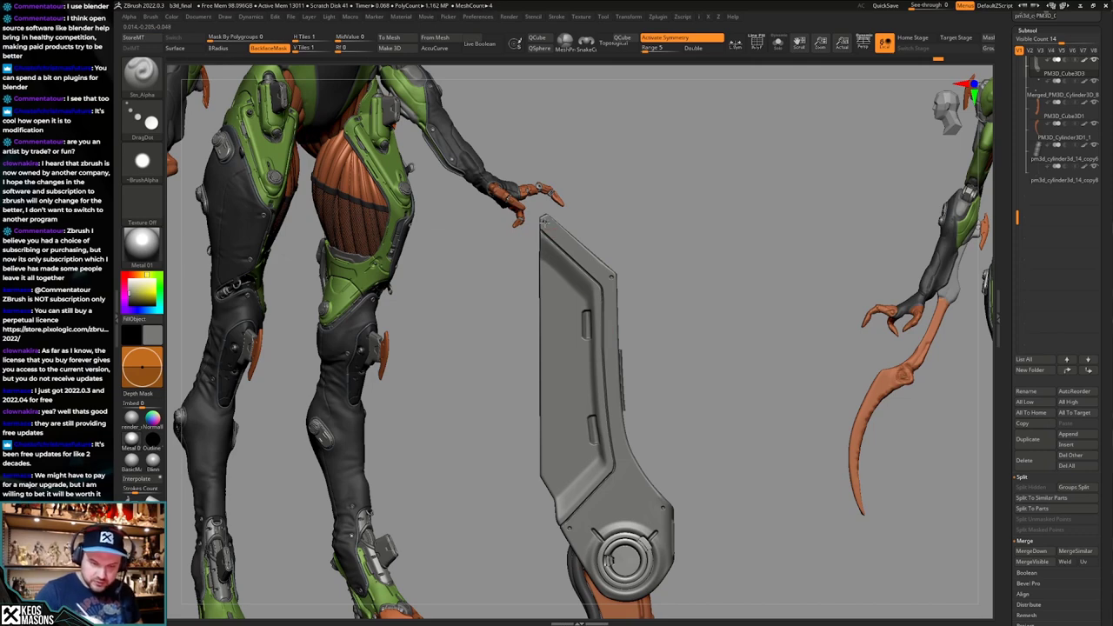
pyautogui.moveTo(551, 237); pyautogui.dragTo(662, 467, button='right')
pyautogui.hotkey('shift', 'f')
pyautogui.hotkey('shift', 'f')
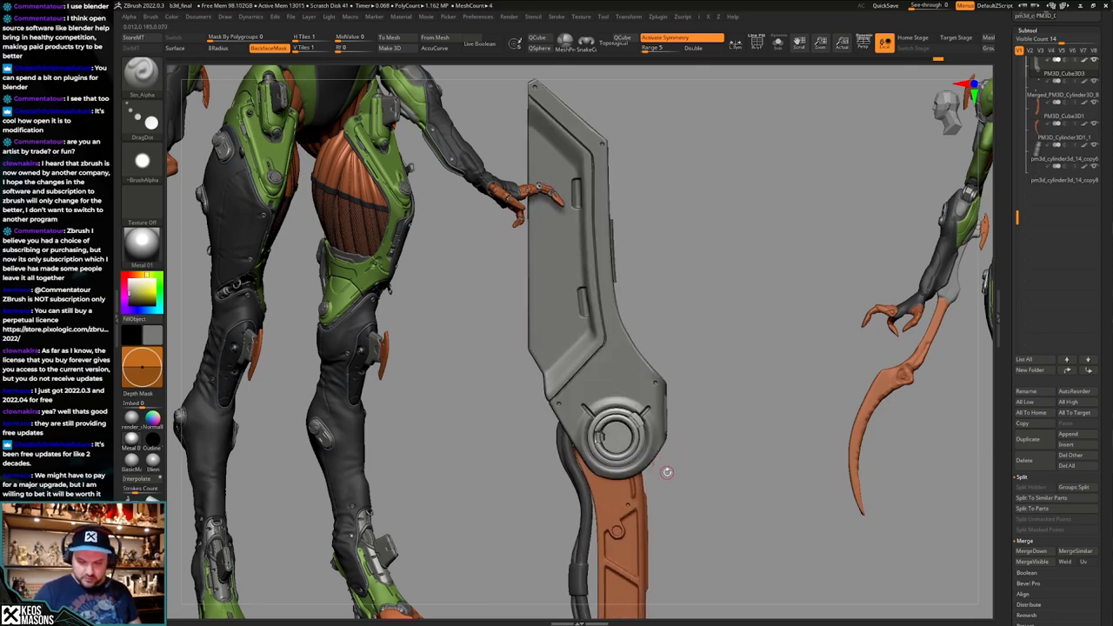
# Choose a notch-shaped alpha and stamp it on the lower rim of the blade plate's round hub, redoing the first attempt.
pyautogui.press('space')
pyautogui.click(634, 434)
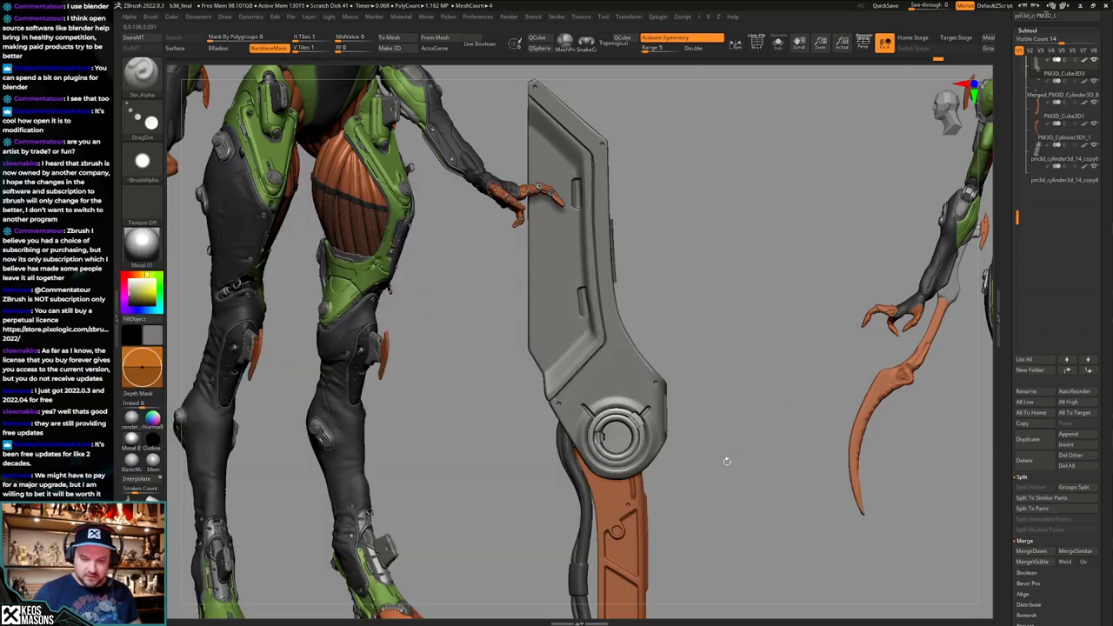
pyautogui.press('F4')
pyautogui.moveTo(705, 462)
pyautogui.keyDown('alt'); pyautogui.mouseDown(button='right')
pyautogui.moveTo(709, 417)
pyautogui.moveTo(663, 410)
pyautogui.moveTo(678, 383)
pyautogui.mouseUp(button='right'); pyautogui.keyUp('alt')
pyautogui.click(743, 375)
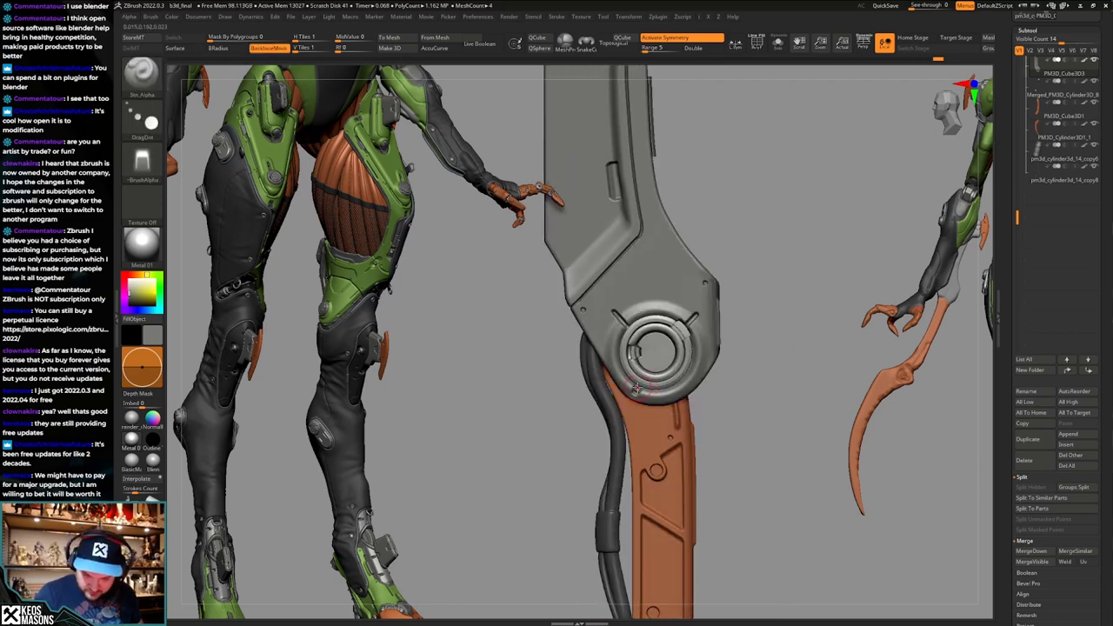
pyautogui.hotkey('ctrl', 'z')
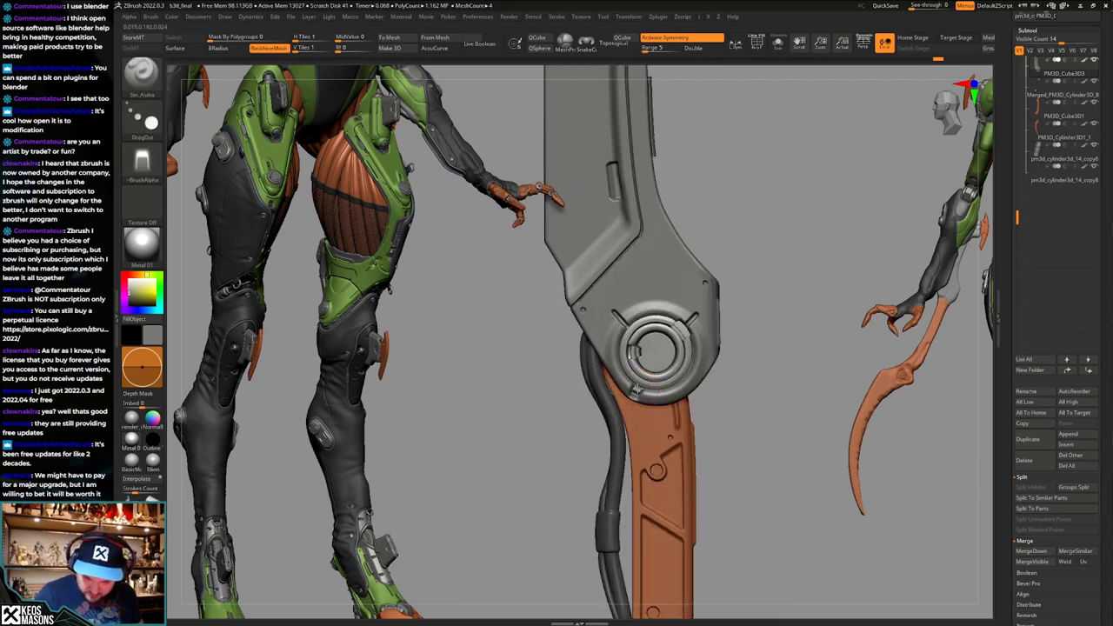
pyautogui.moveTo(637, 389); pyautogui.dragTo(636, 393)
# Examine the stamped blade plate in the context of the whole arm assembly.
pyautogui.moveTo(695, 375)
pyautogui.keyDown('ctrl'); pyautogui.mouseDown(button='right')
pyautogui.moveTo(705, 347)
pyautogui.moveTo(733, 397)
pyautogui.moveTo(750, 392)
pyautogui.mouseUp(button='right'); pyautogui.keyUp('ctrl')
pyautogui.press('space')
pyautogui.click(738, 329)
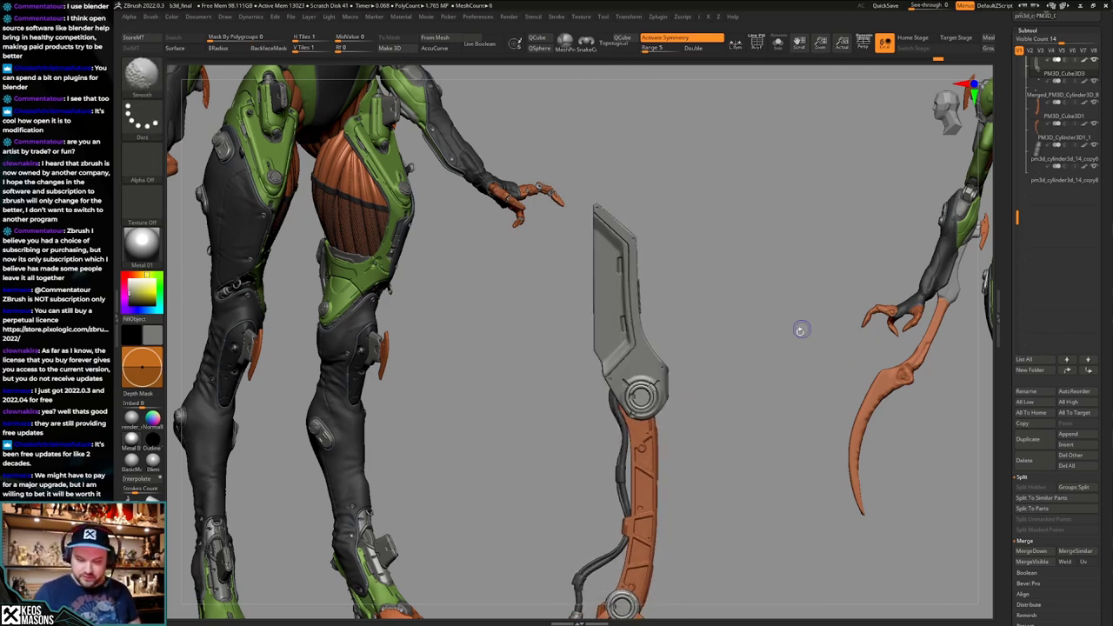
pyautogui.hotkey('ctrl', 'shift', 'z')
pyautogui.hotkey('ctrl', 'shift', 'z')
pyautogui.hotkey('ctrl', 'shift', 'z')
pyautogui.hotkey('ctrl', 'shift', 'z')
pyautogui.keyDown('ctrl'); pyautogui.moveTo(769, 384); pyautogui.dragTo(717, 405, button='right'); pyautogui.keyUp('ctrl')
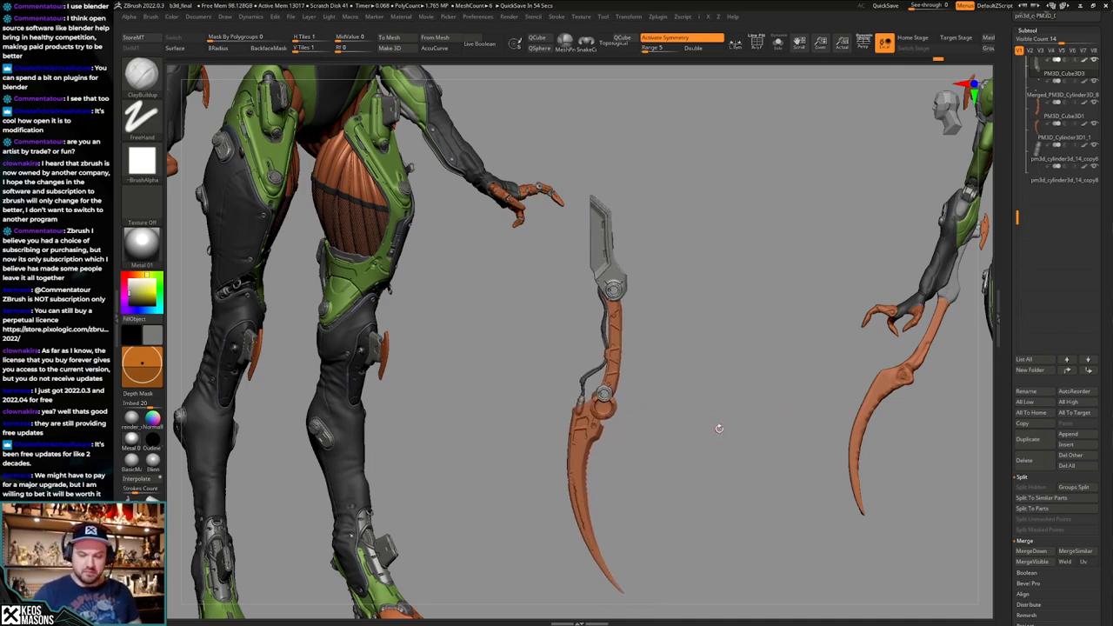
pyautogui.rightClick(719, 428)
pyautogui.click(705, 326)
pyautogui.keyDown('alt'); pyautogui.moveTo(676, 374); pyautogui.dragTo(700, 366, button='right'); pyautogui.keyUp('alt')
# Isolate and duplicate the subtool holding both round joint caps, and reselect the original copy.
pyautogui.keyDown('alt'); pyautogui.click(646, 287); pyautogui.keyUp('alt')
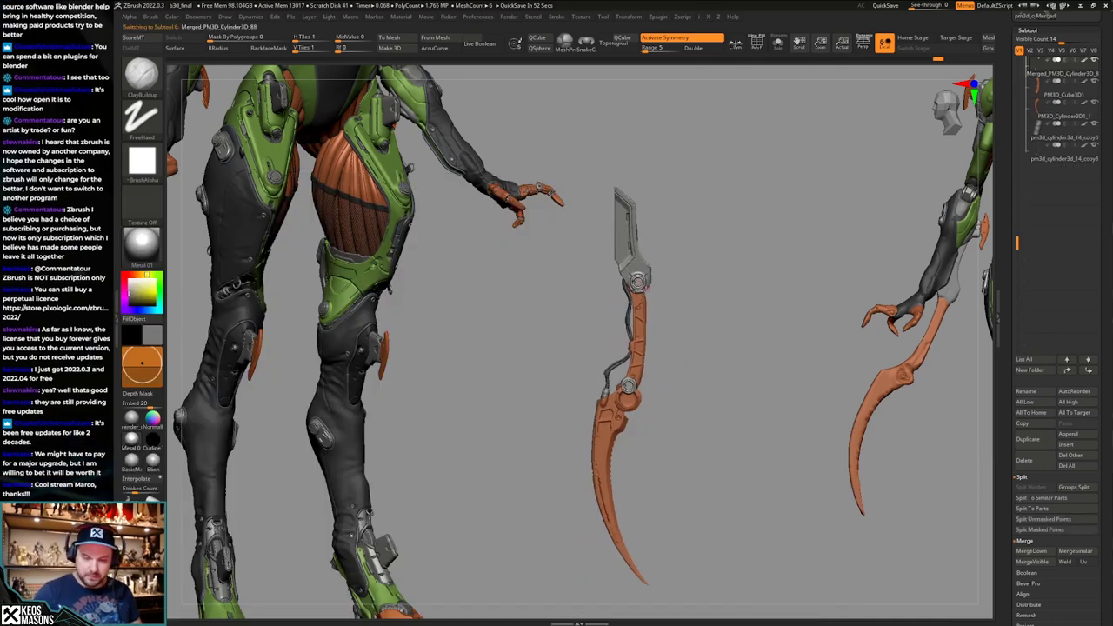
pyautogui.hotkey('alt', 's')
pyautogui.click(1034, 439)
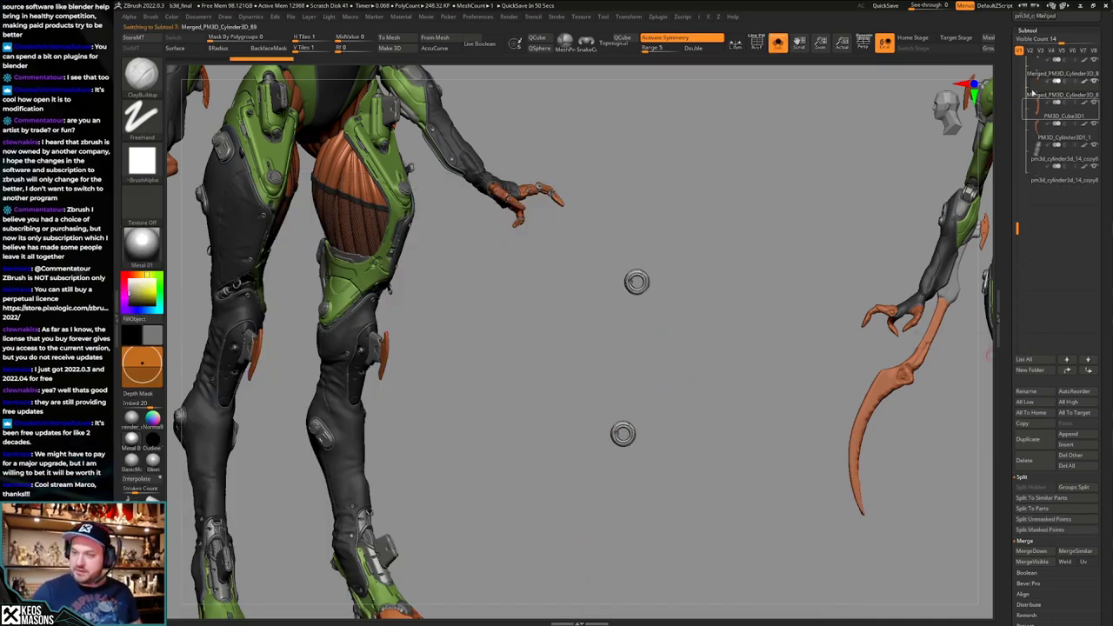
pyautogui.click(1034, 72)
pyautogui.keyDown('ctrl'); pyautogui.click(738, 437); pyautogui.keyUp('ctrl')
pyautogui.hotkey('alt', 's')
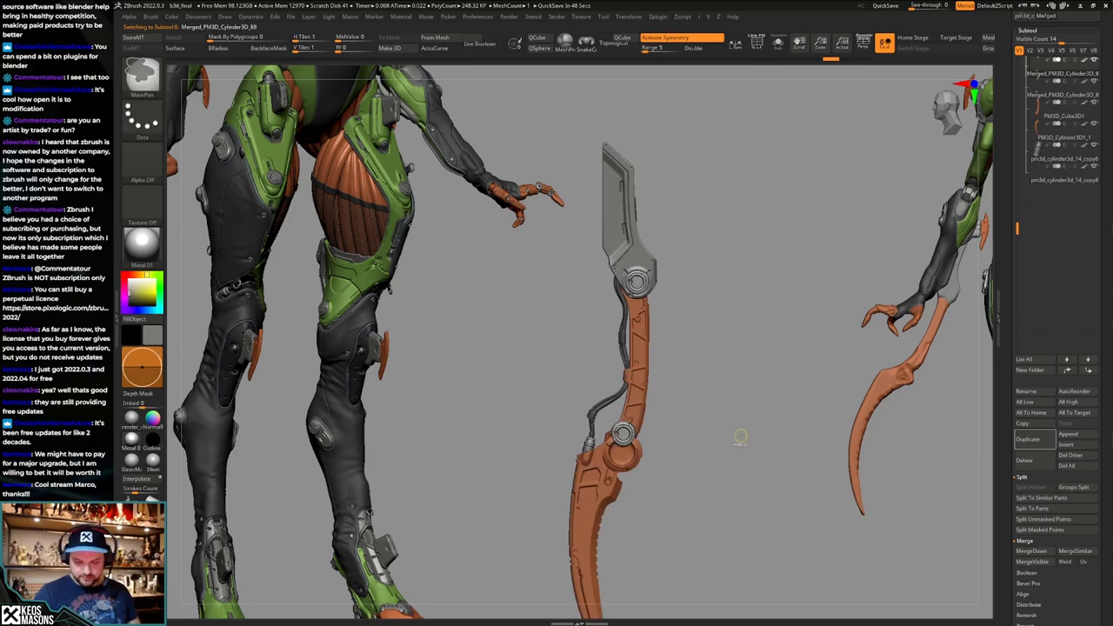
# Step through the original caps' edit history to restore the lower cap's earlier position on the lower joint.
pyautogui.hotkey('ctrl', 'z')
pyautogui.hotkey('ctrl', 'z')
pyautogui.hotkey('ctrl', 'z')
pyautogui.hotkey('ctrl', 'z')
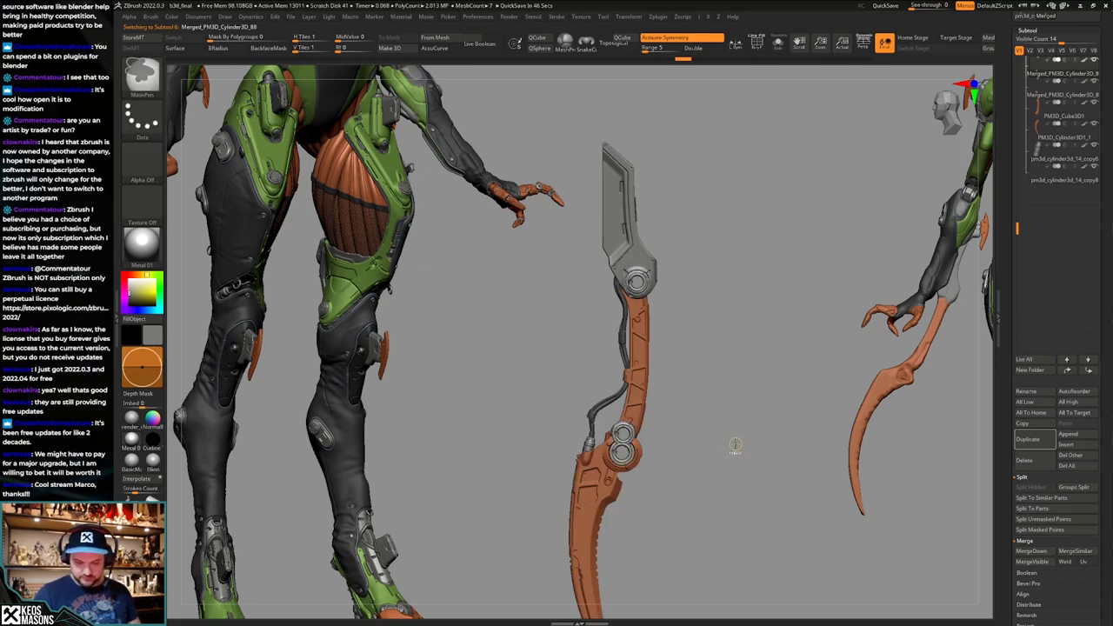
pyautogui.hotkey('alt', 's')
pyautogui.hotkey('ctrl', 'shift', 'z')
pyautogui.hotkey('ctrl', 'shift', 'z')
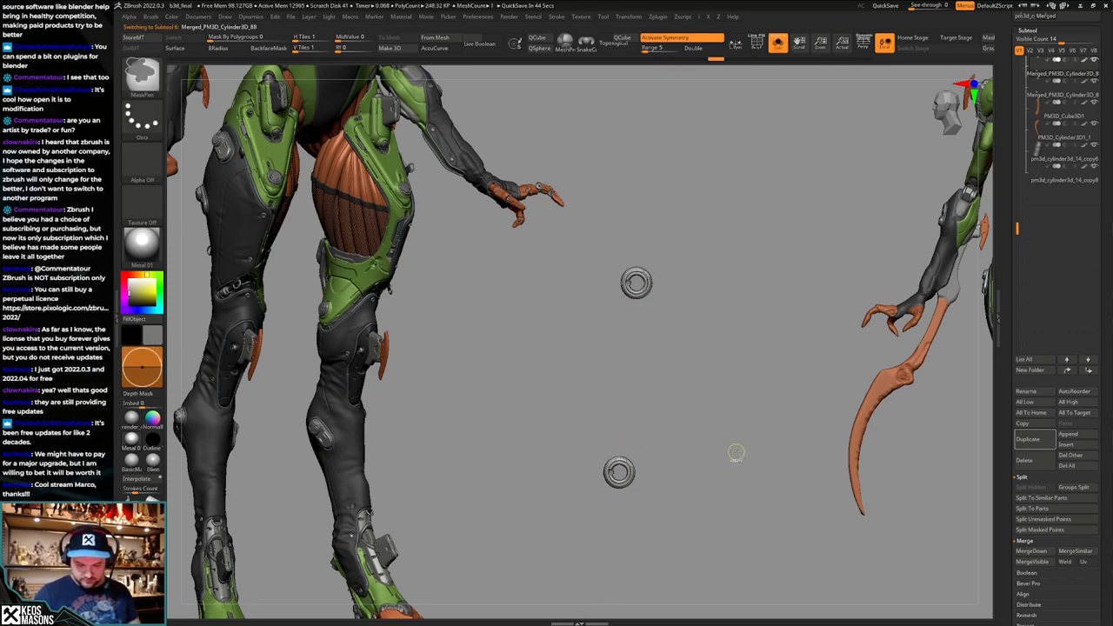
pyautogui.press('space')
pyautogui.hotkey('alt', 's')
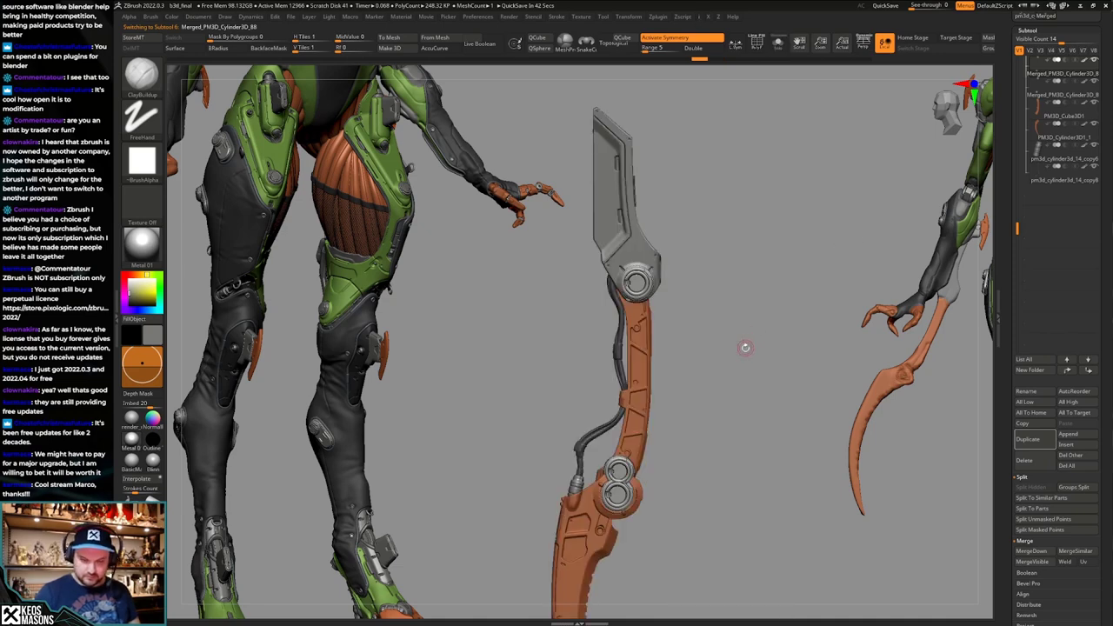
# Delete the upper cap from the original caps subtool and the lower cap from its duplicate.
pyautogui.hotkey('alt', 's')
pyautogui.moveTo(753, 198)
pyautogui.keyDown('ctrl'); pyautogui.keyDown('alt'); pyautogui.keyDown('shift'); pyautogui.mouseDown()
pyautogui.moveTo(700, 224)
pyautogui.moveTo(650, 335)
pyautogui.mouseUp(); pyautogui.keyUp('shift'); pyautogui.keyUp('alt'); pyautogui.keyUp('ctrl')
pyautogui.hotkey('ctrl', 'shift', 'x')
pyautogui.press('Down')
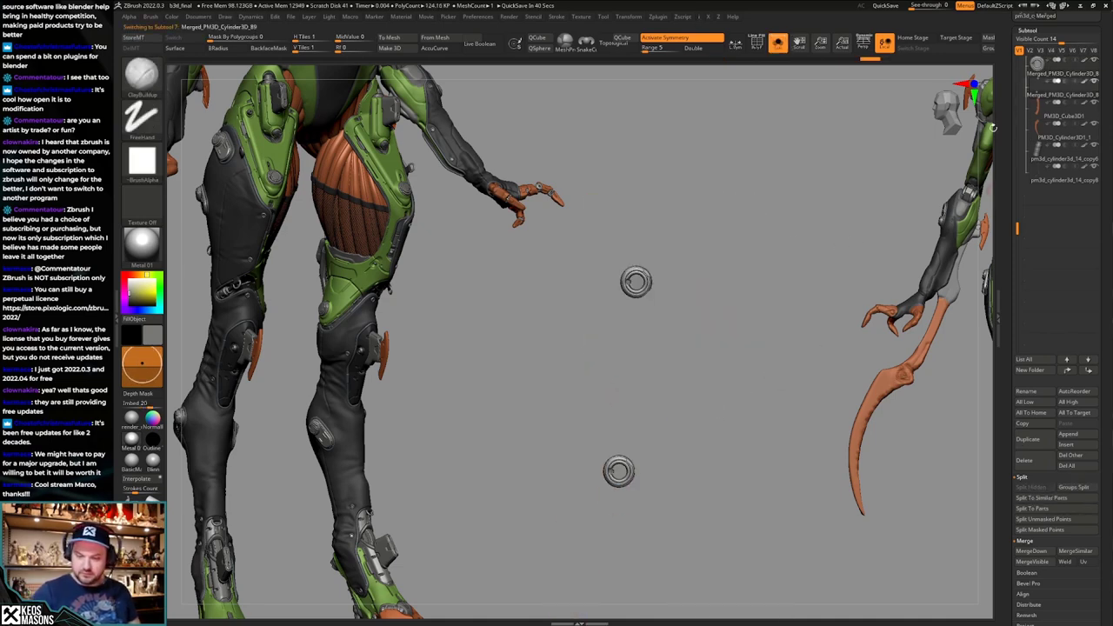
pyautogui.keyDown('ctrl'); pyautogui.keyDown('alt'); pyautogui.keyDown('shift'); pyautogui.moveTo(578, 539); pyautogui.dragTo(684, 432); pyautogui.keyUp('shift'); pyautogui.keyUp('alt'); pyautogui.keyUp('ctrl')
pyautogui.hotkey('ctrl', 'shift', 'x')
pyautogui.hotkey('alt', 's')
pyautogui.moveTo(703, 447)
pyautogui.keyDown('ctrl'); pyautogui.mouseDown(button='right')
pyautogui.moveTo(691, 440)
pyautogui.moveTo(708, 420)
pyautogui.moveTo(694, 481)
pyautogui.moveTo(689, 467)
pyautogui.moveTo(756, 426)
pyautogui.moveTo(784, 387)
pyautogui.moveTo(715, 417)
pyautogui.moveTo(753, 405)
pyautogui.moveTo(746, 424)
pyautogui.moveTo(747, 413)
pyautogui.mouseUp(button='right'); pyautogui.keyUp('ctrl')
pyautogui.press('x')
pyautogui.click(738, 328)
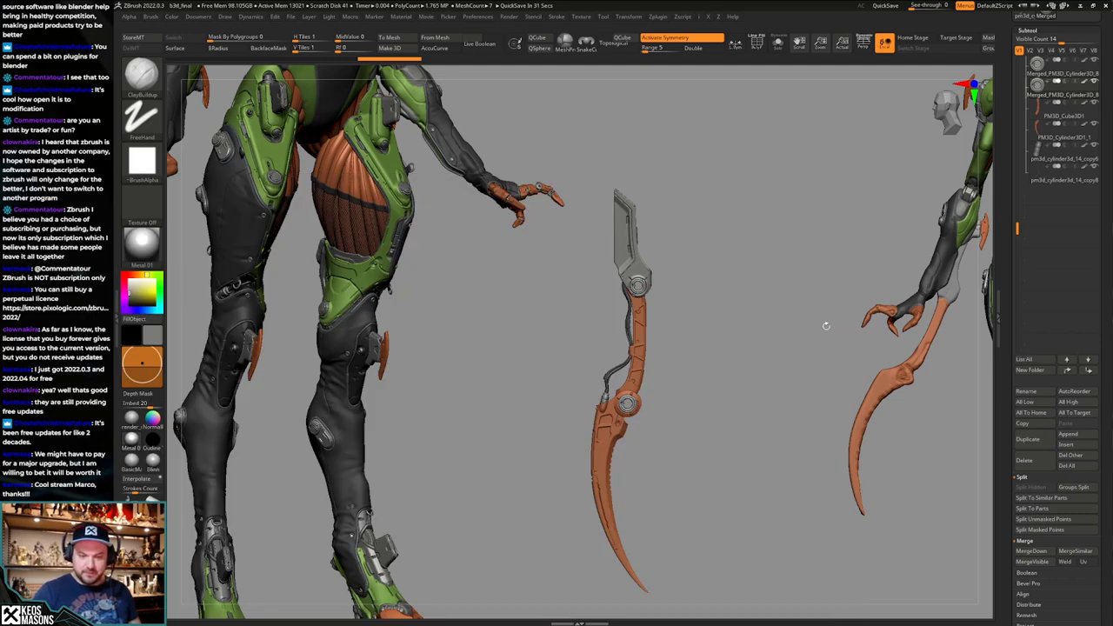
# Save the tool as blade_01.ztl in the mantis project folder, replacing the existing file.
pyautogui.moveTo(825, 322)
pyautogui.mouseDown(button='right')
pyautogui.moveTo(756, 378)
pyautogui.moveTo(762, 384)
pyautogui.moveTo(743, 379)
pyautogui.moveTo(765, 398)
pyautogui.moveTo(751, 427)
pyautogui.mouseUp(button='right')
pyautogui.keyDown('alt'); pyautogui.moveTo(751, 427); pyautogui.dragTo(752, 373, button='right'); pyautogui.keyUp('alt')
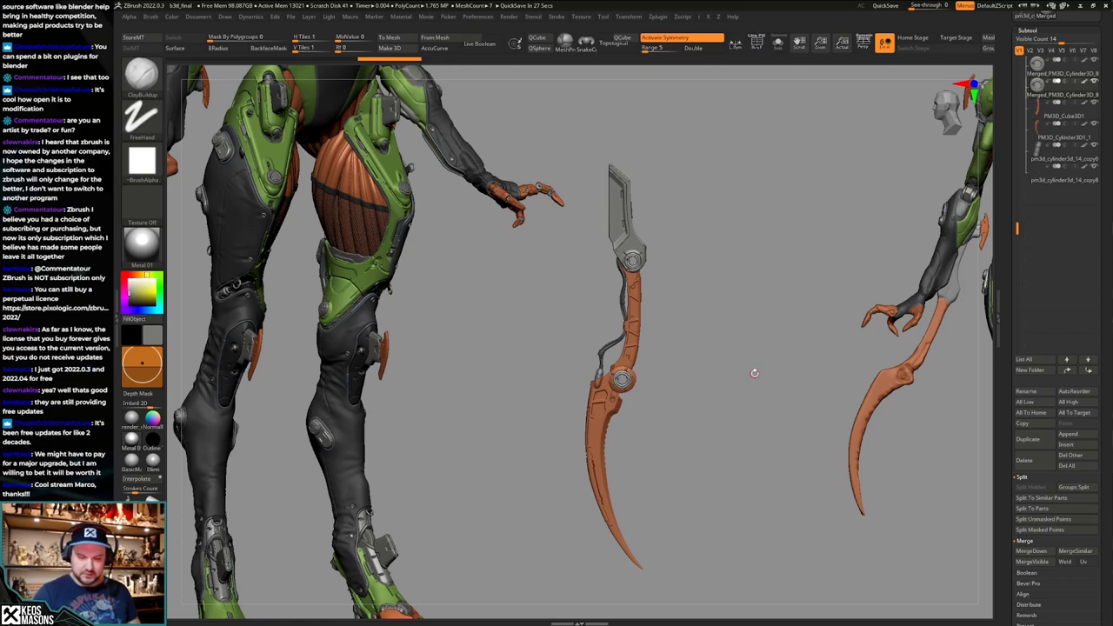
pyautogui.hotkey('ctrl', 'shift', 't')
pyautogui.click(744, 533)
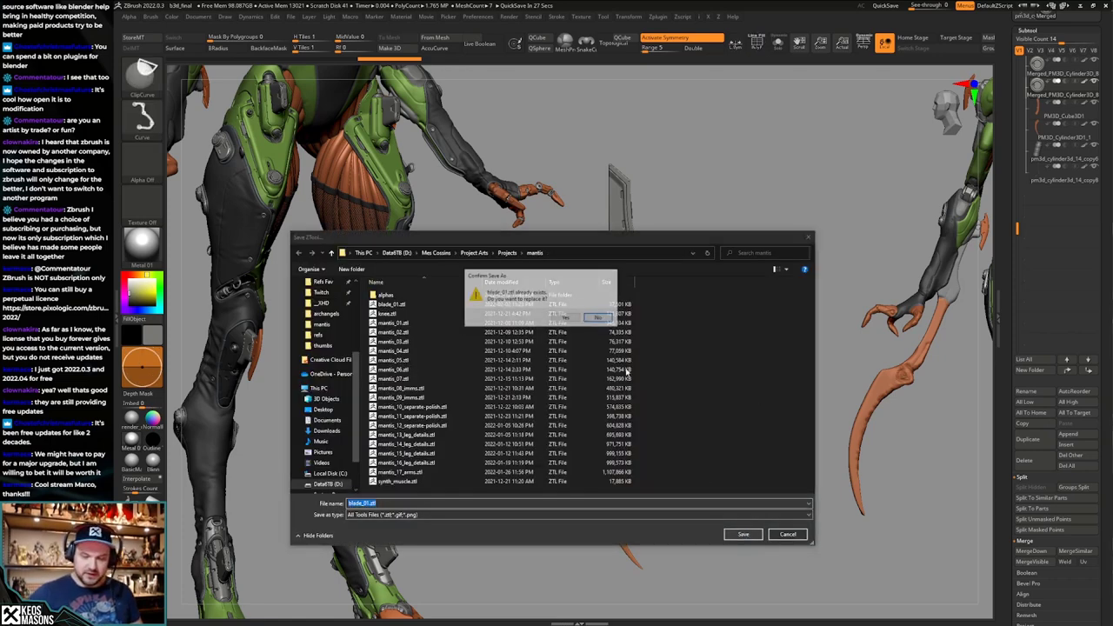
pyautogui.click(598, 319)
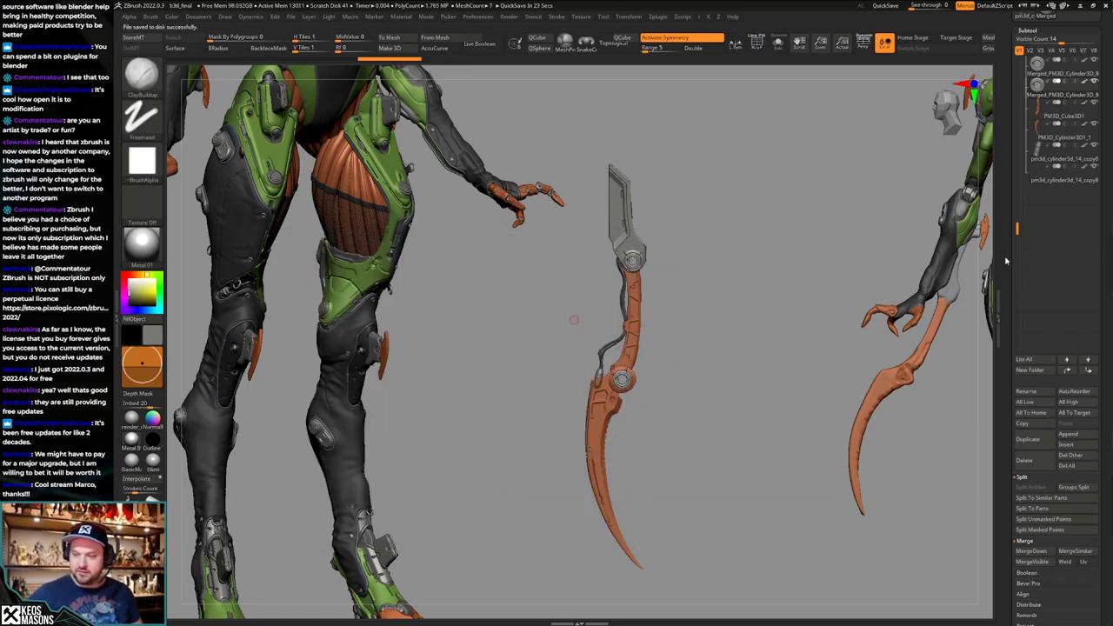
# Select the PM3D_Cube3D3 blade plate subtool, isolate it and check its polygroups.
pyautogui.moveTo(1001, 256); pyautogui.dragTo(1008, 333)
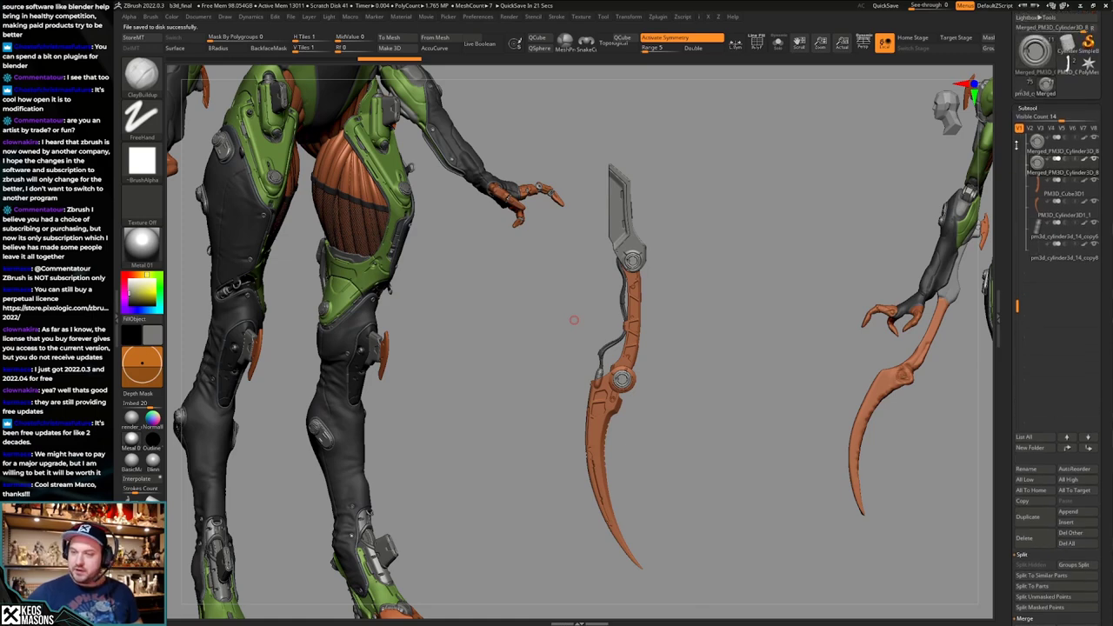
pyautogui.click(1019, 142)
pyautogui.moveTo(1021, 142); pyautogui.dragTo(1020, 134)
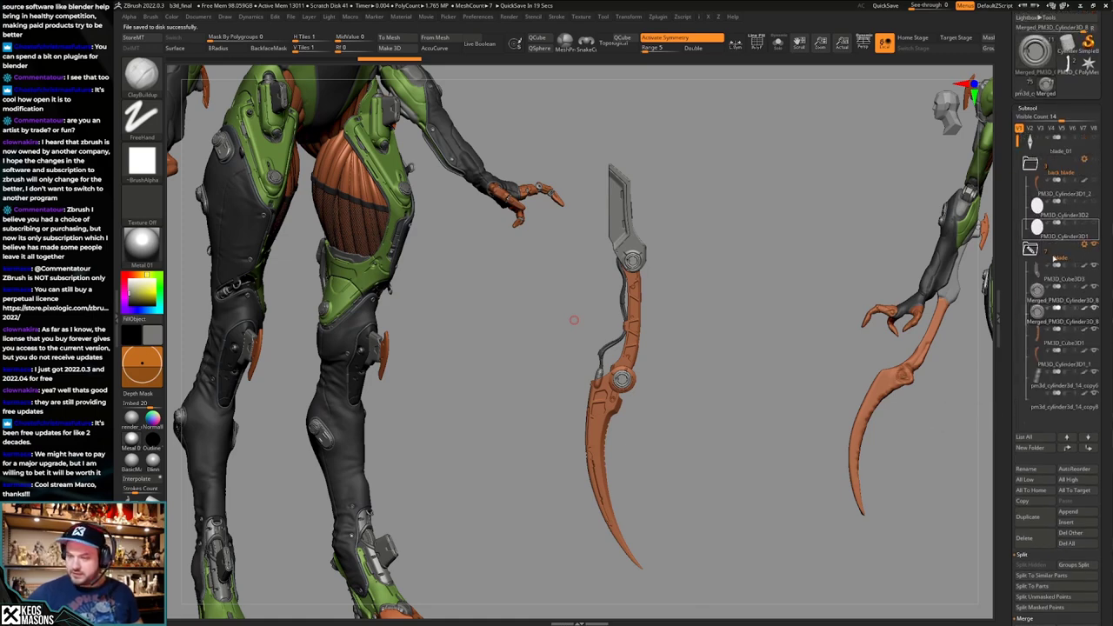
pyautogui.click(1045, 279)
pyautogui.hotkey('alt', 's')
pyautogui.press('space')
pyautogui.hotkey('shift', 'f')
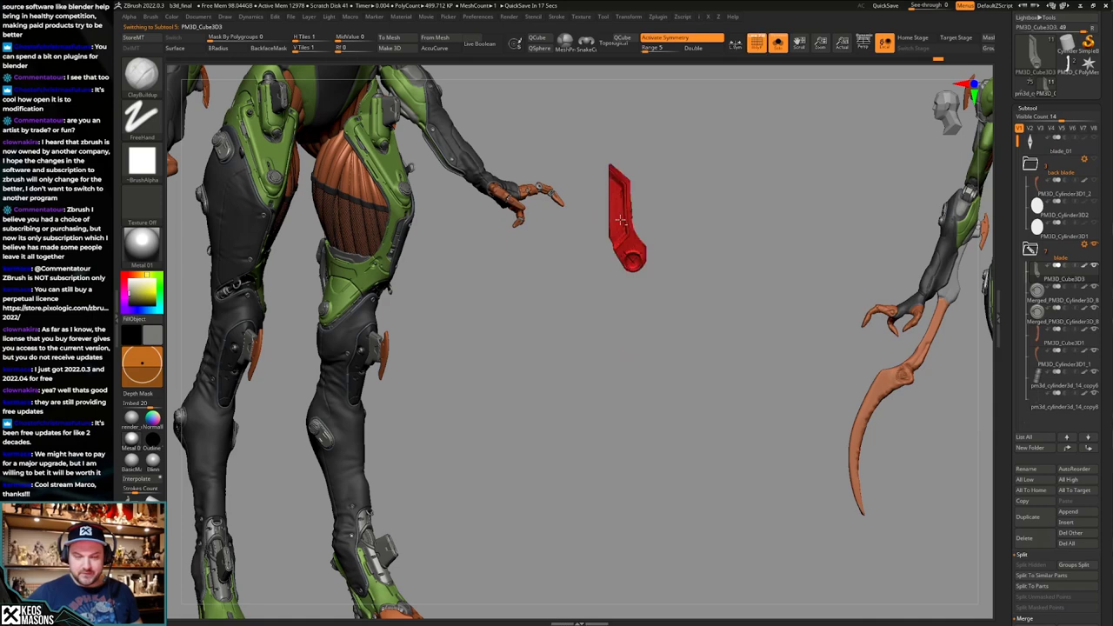
pyautogui.hotkey('shift', 'f')
pyautogui.keyDown('alt'); pyautogui.moveTo(701, 214); pyautogui.dragTo(701, 286); pyautogui.keyUp('alt')
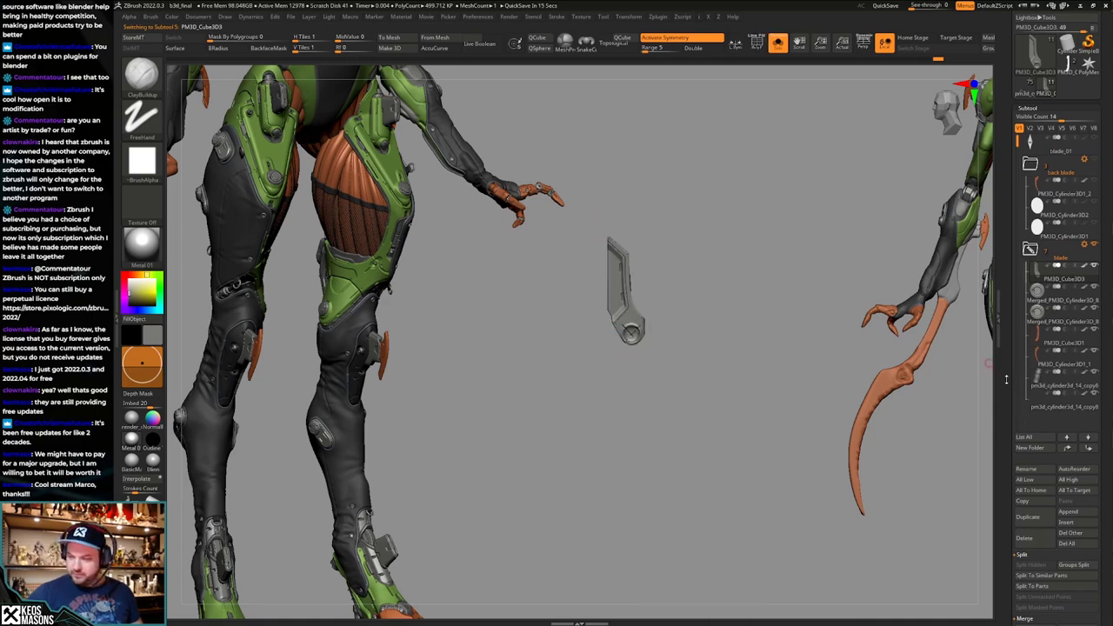
# Check each subtool in the blade folder for sculpting layers.
pyautogui.moveTo(1008, 378); pyautogui.dragTo(1007, 269)
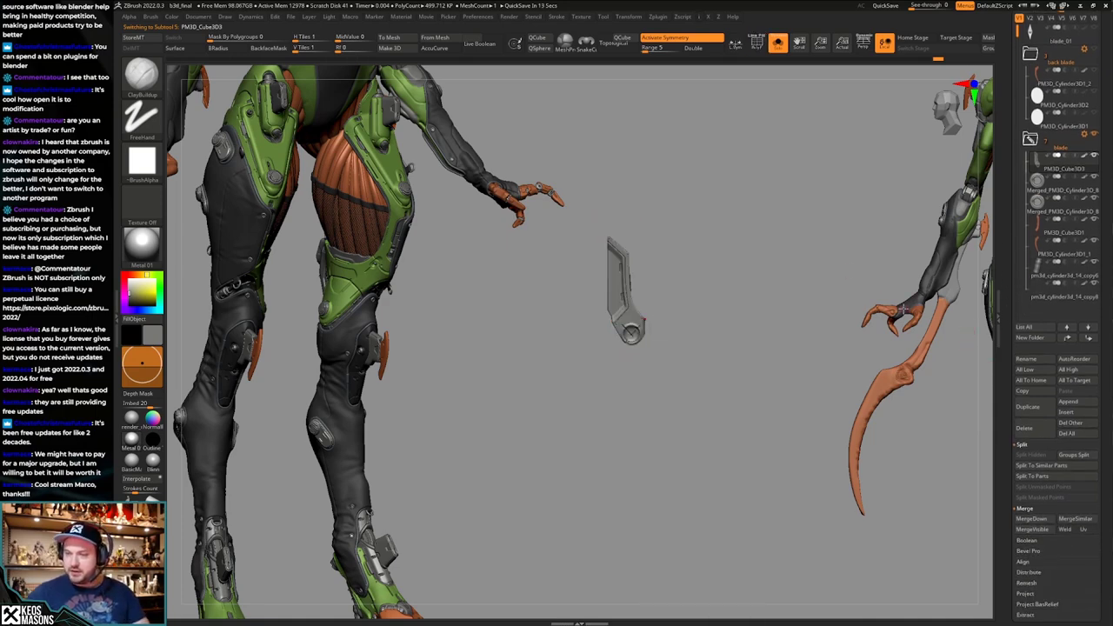
pyautogui.scroll(-1, 1006, 361)
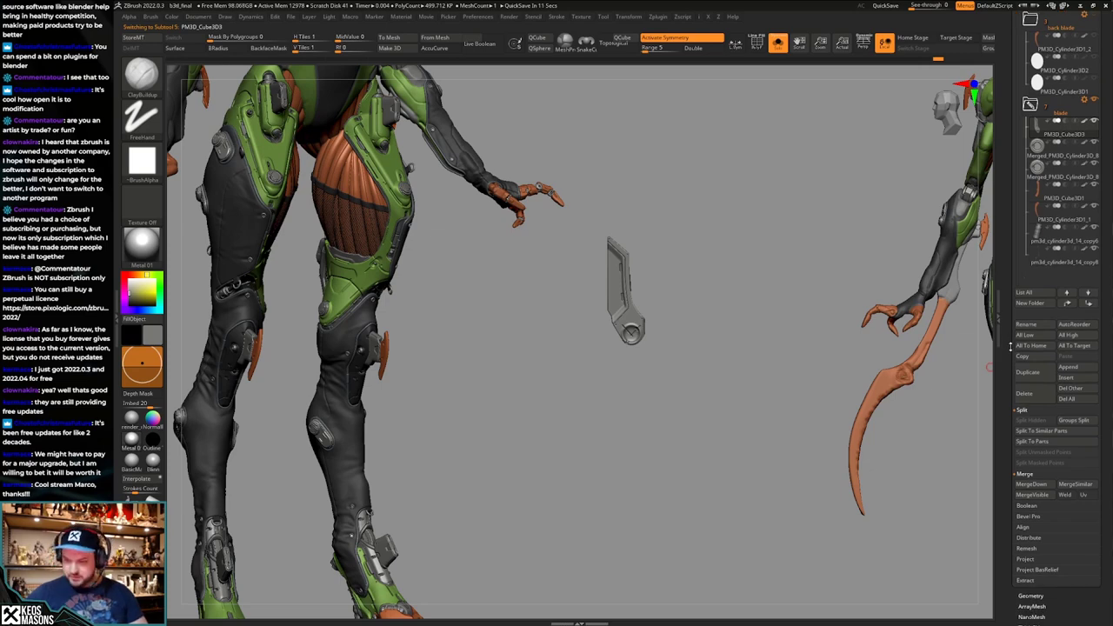
pyautogui.moveTo(1010, 346); pyautogui.dragTo(1011, 120)
pyautogui.press('Down')
pyautogui.press('Down')
pyautogui.press('Down')
pyautogui.press('Down')
pyautogui.press('Down')
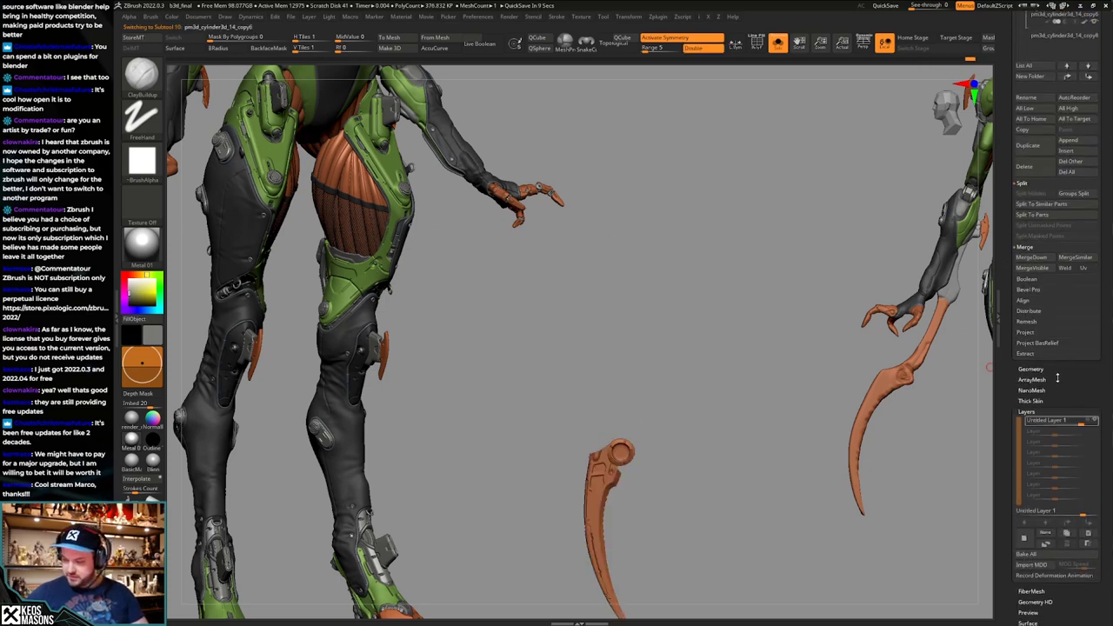
pyautogui.press('Down')
pyautogui.press('Down')
pyautogui.press('Up')
pyautogui.press('Up')
pyautogui.press('Up')
pyautogui.press('Up')
pyautogui.press('Up')
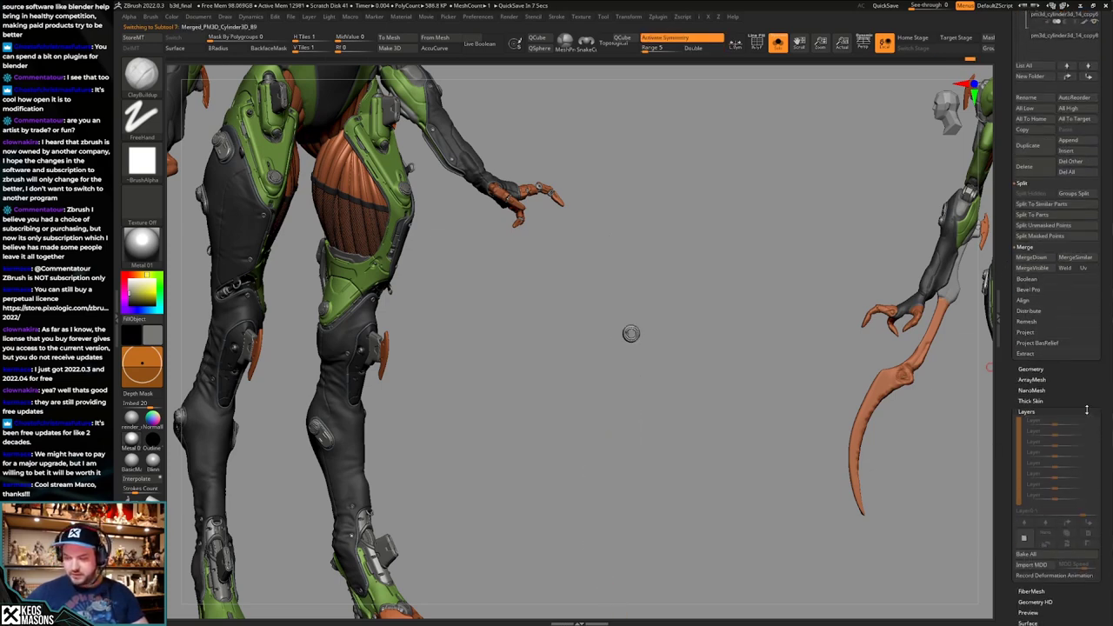
pyautogui.press('Up')
pyautogui.press('Up')
pyautogui.moveTo(1083, 394); pyautogui.dragTo(1072, 488)
pyautogui.press('Down')
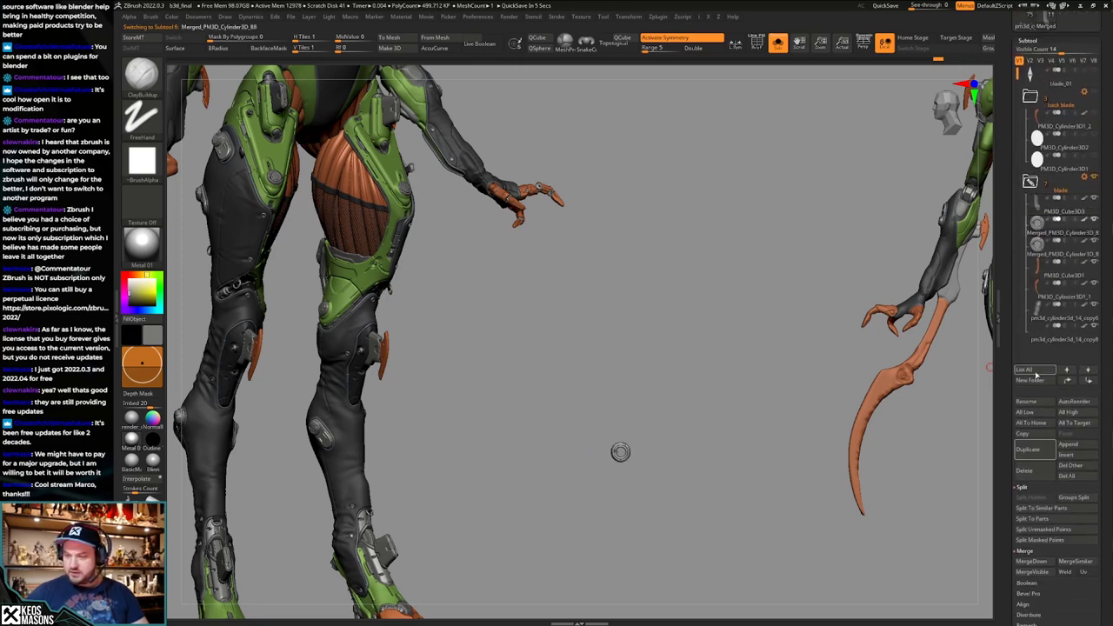
pyautogui.press('Up')
# Check the geometry and subdivision settings of the caps, arm parts and cable in the blade folder.
pyautogui.press('space')
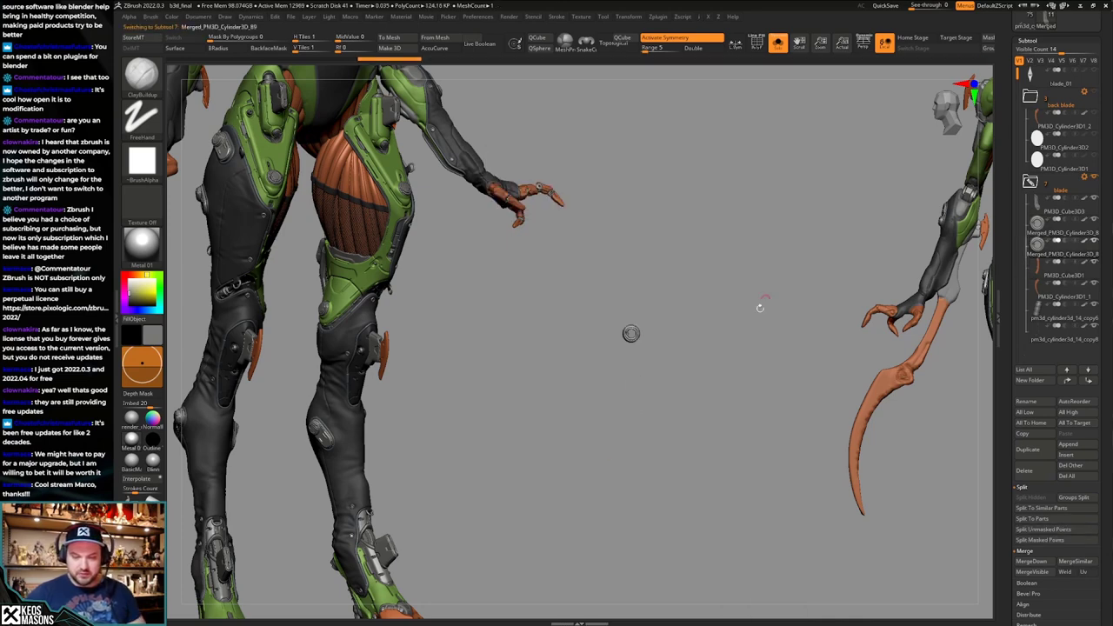
pyautogui.press('space')
pyautogui.press('Down')
pyautogui.press('Down')
pyautogui.press('Down')
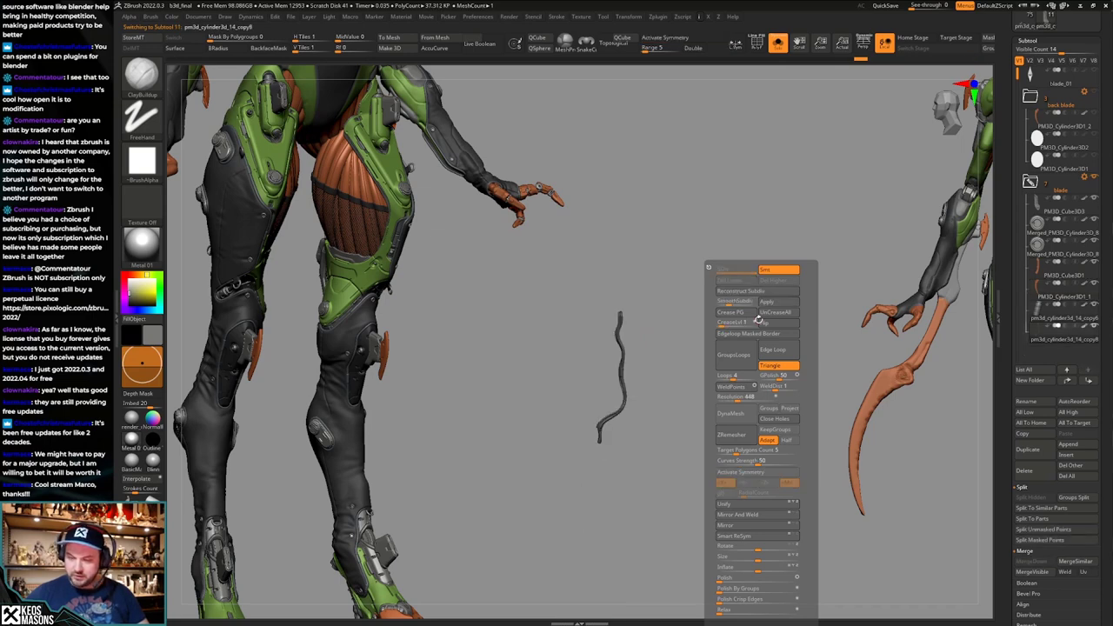
pyautogui.press('Up')
pyautogui.press('Up')
pyautogui.press('Up')
pyautogui.press('Up')
pyautogui.press('Up')
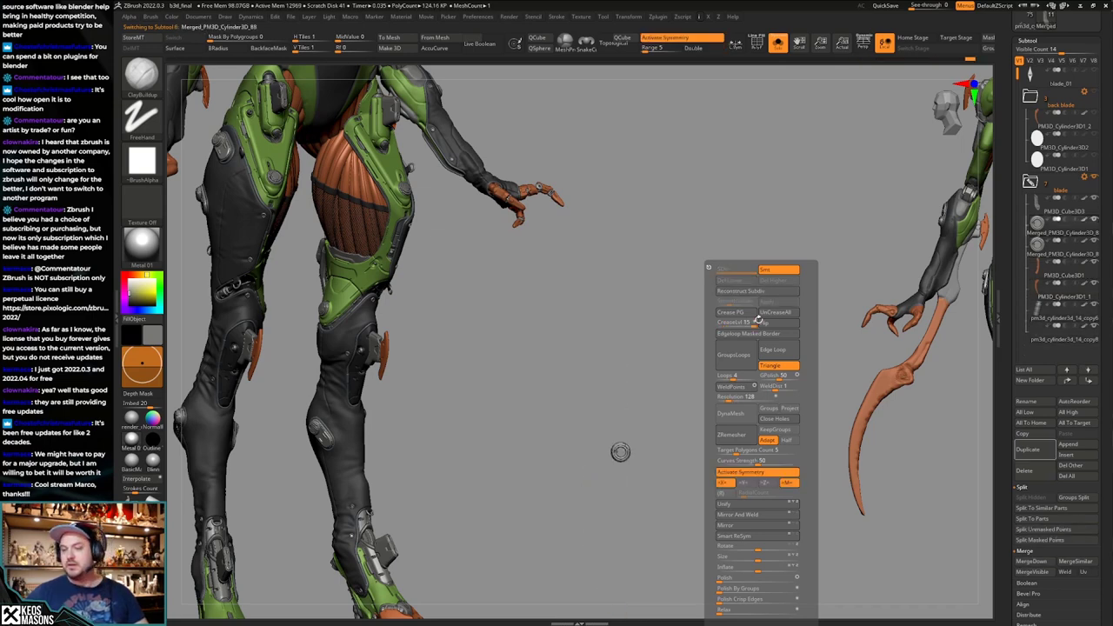
# Turn off isolation to show the whole arm assembly with the blade plate subtool active.
pyautogui.hotkey('alt', 's')
pyautogui.hotkey('shift', 'f')
pyautogui.moveTo(667, 333); pyautogui.dragTo(750, 323)
pyautogui.hotkey('shift', 'f')
pyautogui.keyDown('ctrl'); pyautogui.moveTo(757, 243); pyautogui.dragTo(616, 341); pyautogui.keyUp('ctrl')
pyautogui.keyDown('ctrl'); pyautogui.moveTo(749, 348); pyautogui.dragTo(747, 381); pyautogui.keyUp('ctrl')
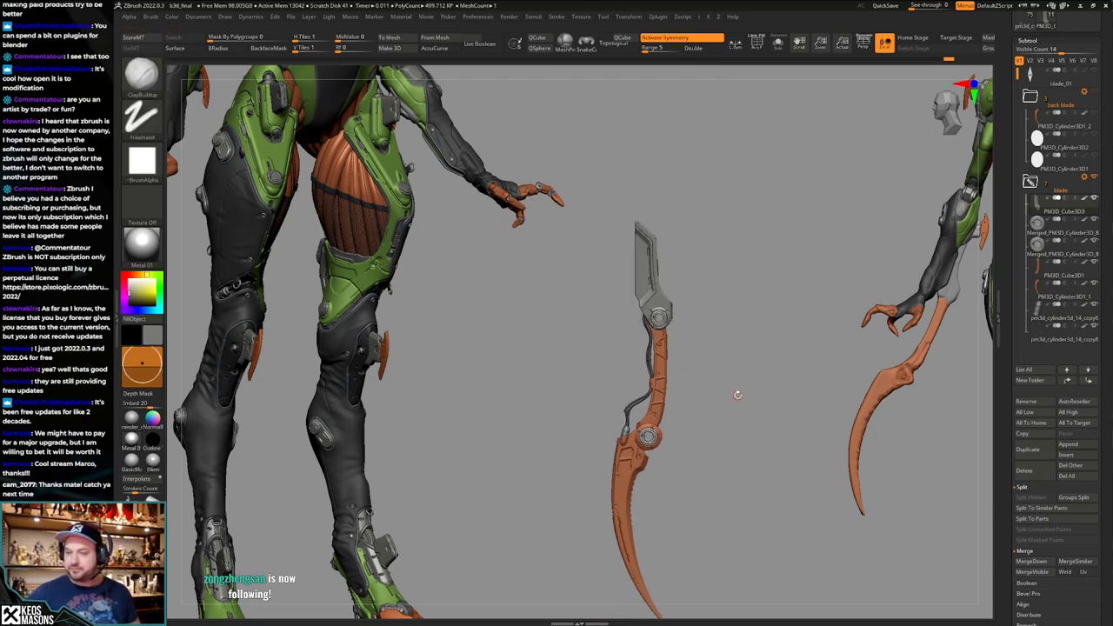
# Save the current tool over the existing blade_01.ztl file in the mantis folder.
pyautogui.hotkey('ctrl', 'shift', 't')
pyautogui.click(749, 532)
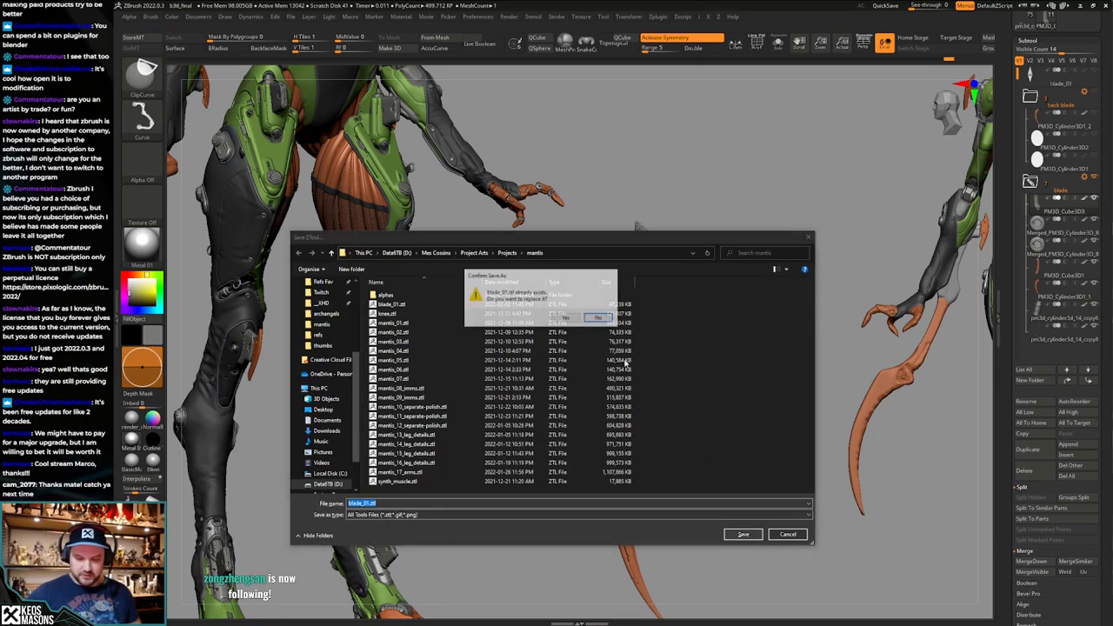
pyautogui.click(570, 319)
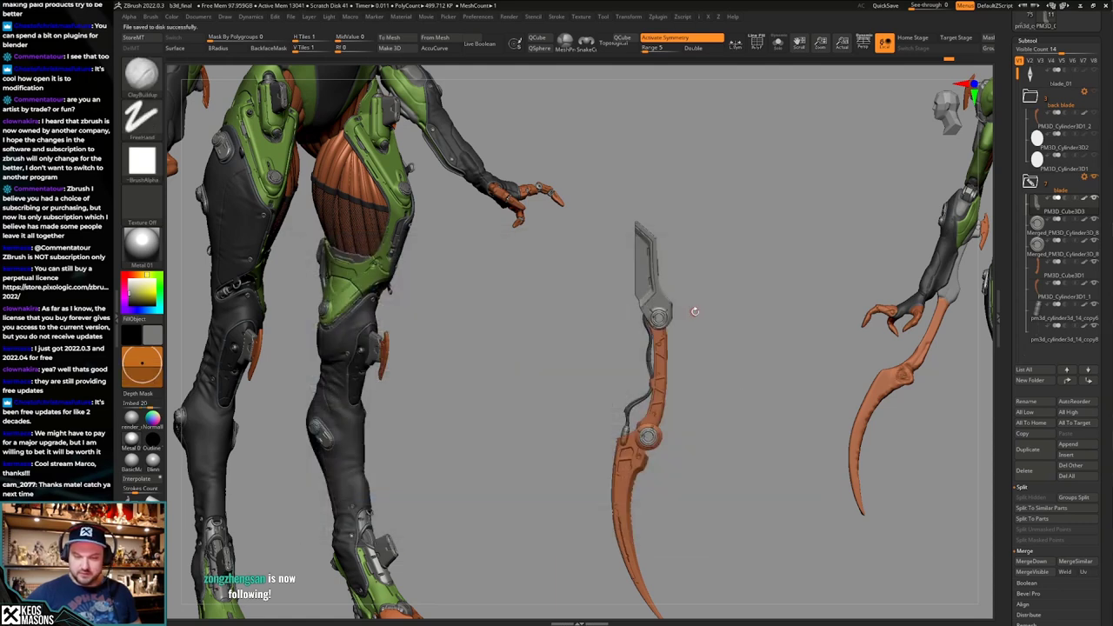
# Show only the blade folder's parts, merge the visible subtools into a new tool and switch to that merged tool.
pyautogui.press('space')
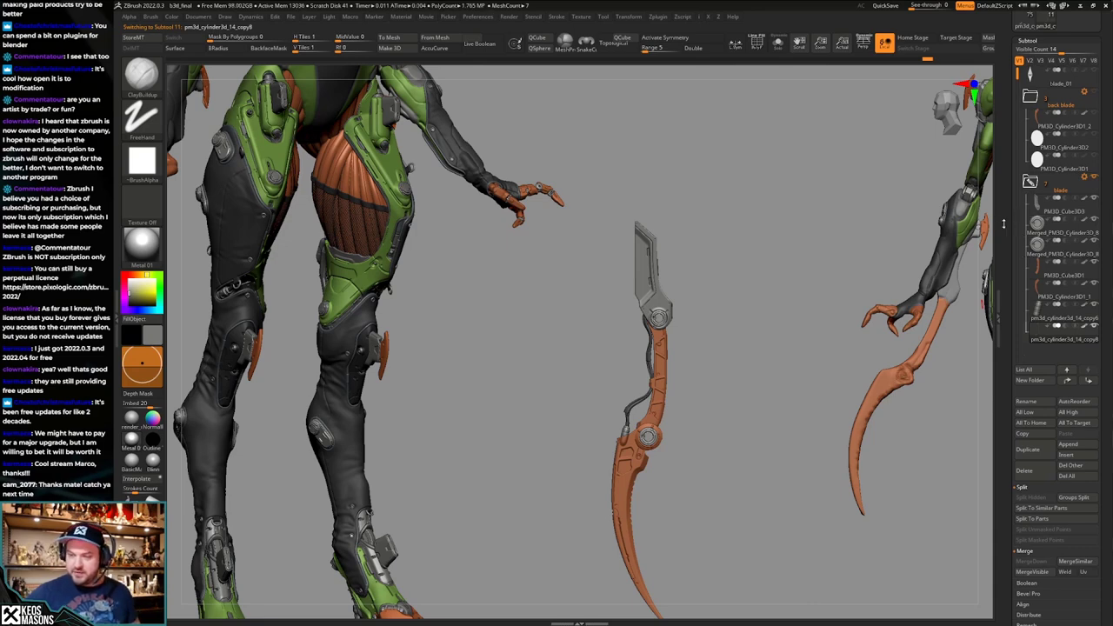
pyautogui.moveTo(1003, 233); pyautogui.dragTo(1003, 211)
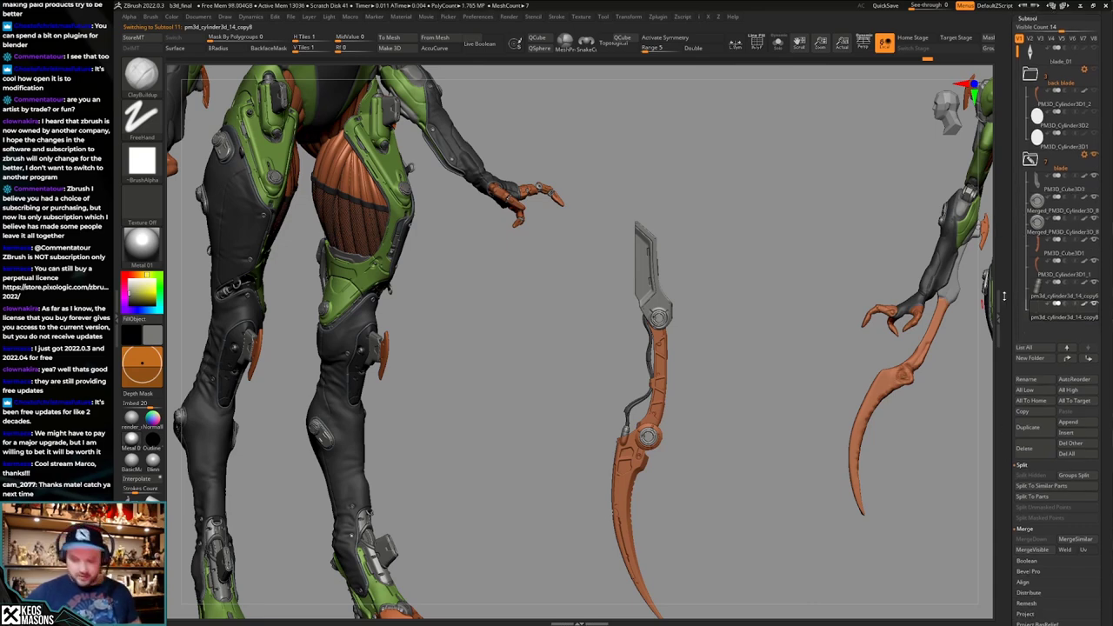
pyautogui.hotkey('ctrl', 'n')
pyautogui.moveTo(1003, 257); pyautogui.dragTo(1003, 346)
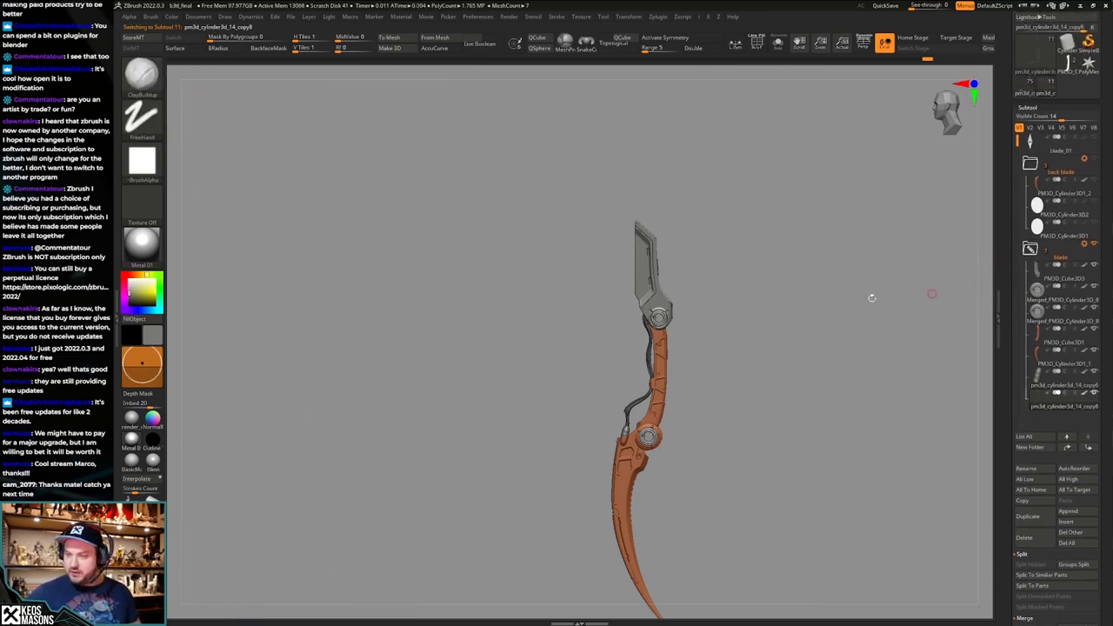
pyautogui.keyDown('alt'); pyautogui.moveTo(817, 319); pyautogui.dragTo(753, 269); pyautogui.keyUp('alt')
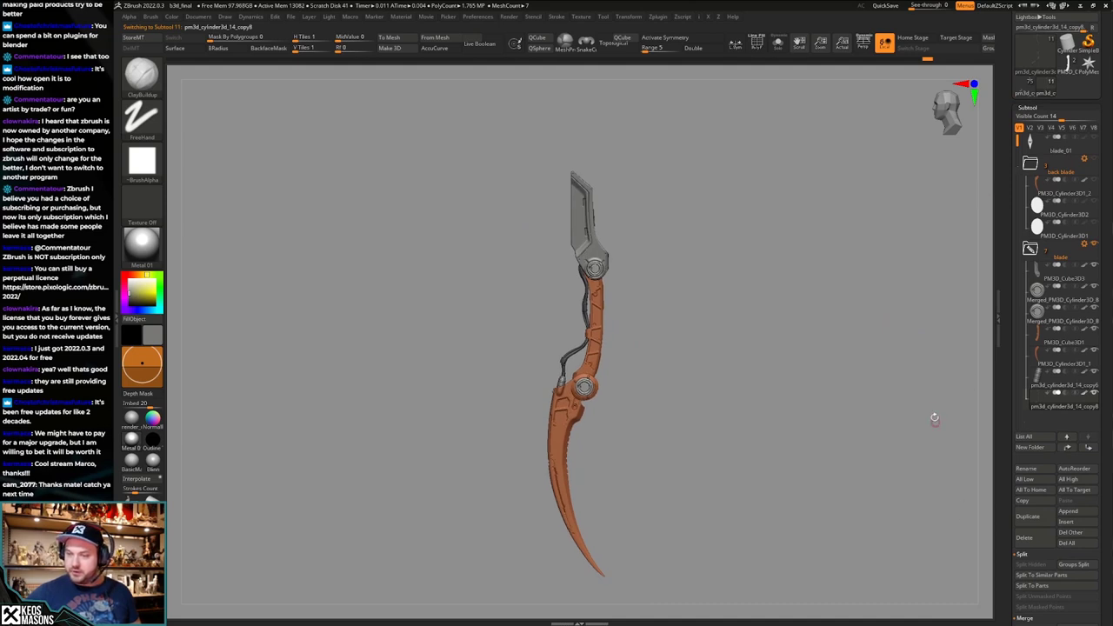
pyautogui.scroll(-5, 1023, 545)
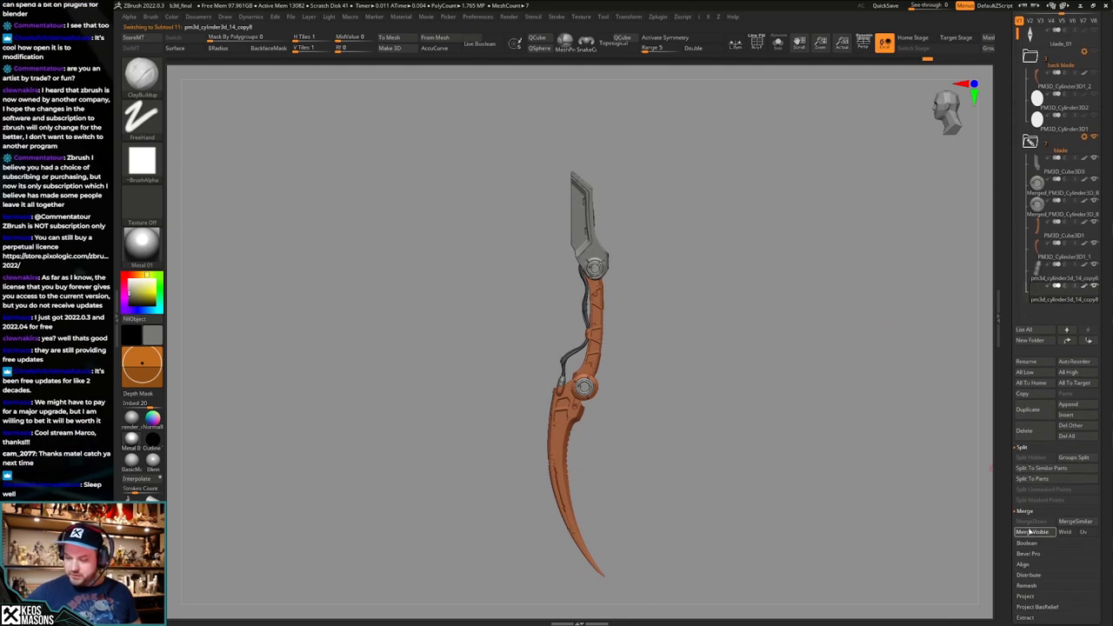
pyautogui.scroll(8, 1078, 289)
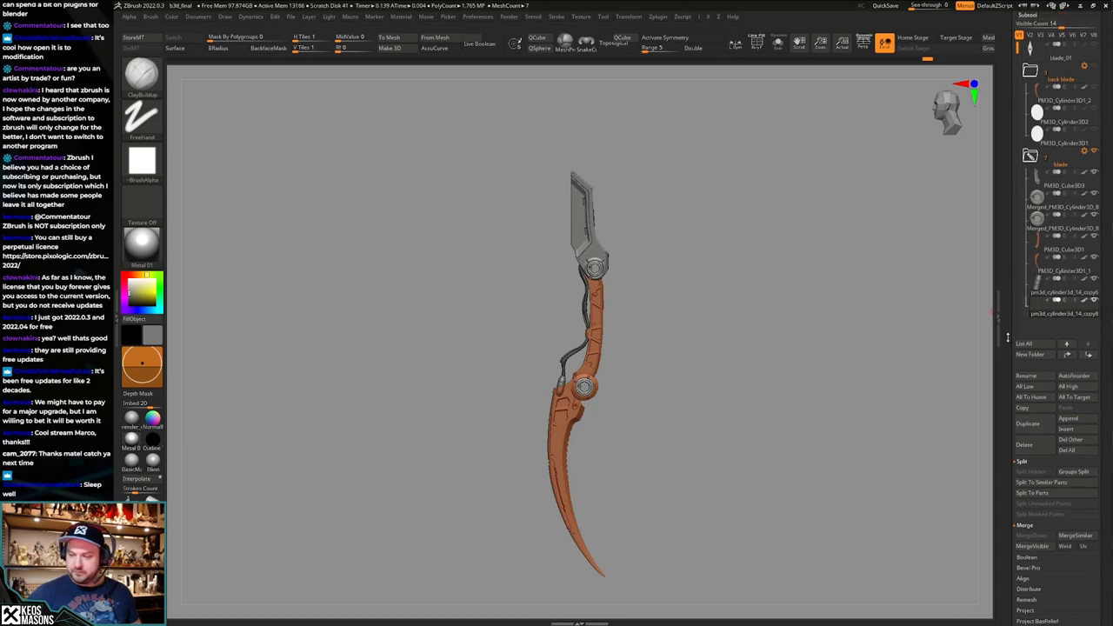
pyautogui.click(1050, 166)
# Reconstruct the merged blade arm's lower subdivision levels as far as possible, and return it to the higher level.
pyautogui.hotkey('shift', 'f')
pyautogui.keyDown('alt'); pyautogui.moveTo(741, 322); pyautogui.dragTo(691, 300); pyautogui.keyUp('alt')
pyautogui.hotkey('shift', 'f')
pyautogui.press('g')
pyautogui.click(800, 296)
pyautogui.press('g')
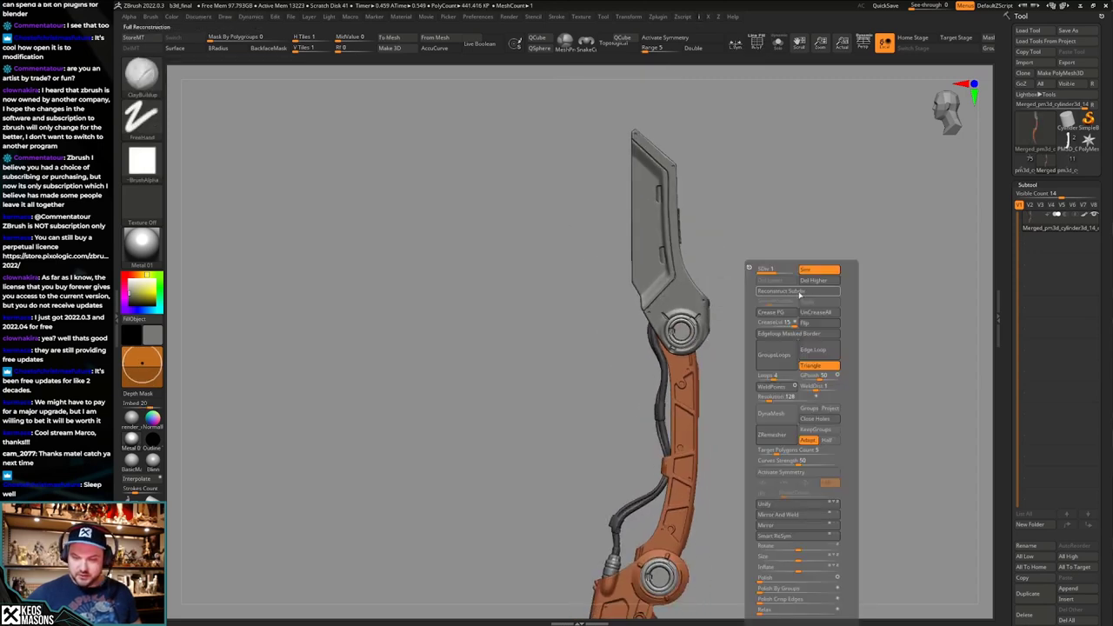
pyautogui.click(797, 291)
pyautogui.press('g')
pyautogui.click(798, 292)
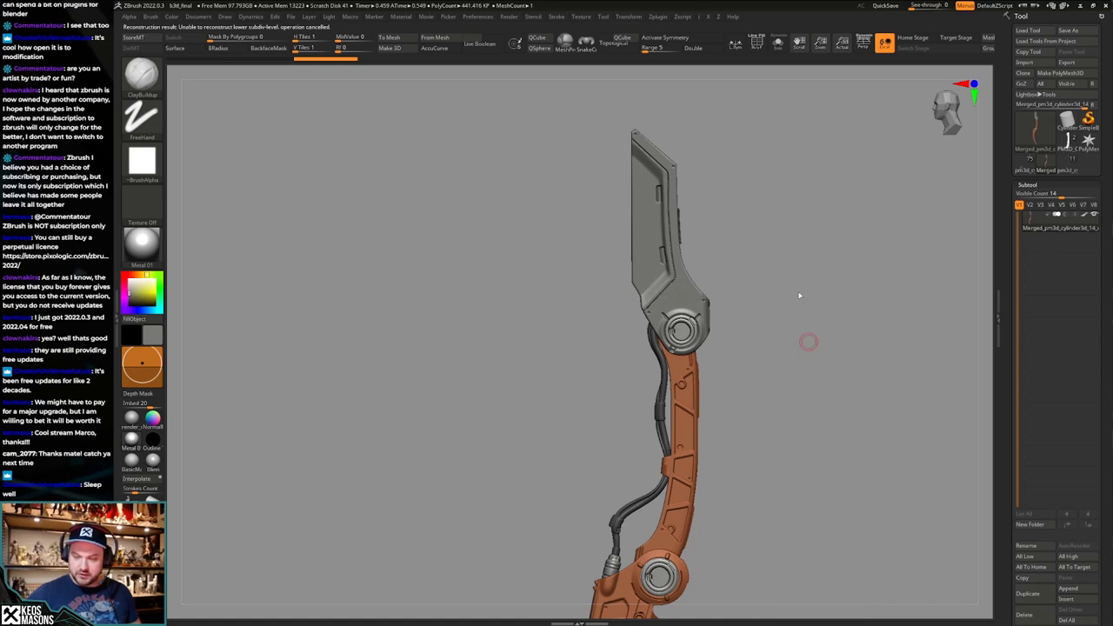
pyautogui.press('g')
pyautogui.hotkey('ctrl', 'd')
# Check the wireframe and polygroups of the merged blade arm around its upper joint.
pyautogui.hotkey('shift', 'f')
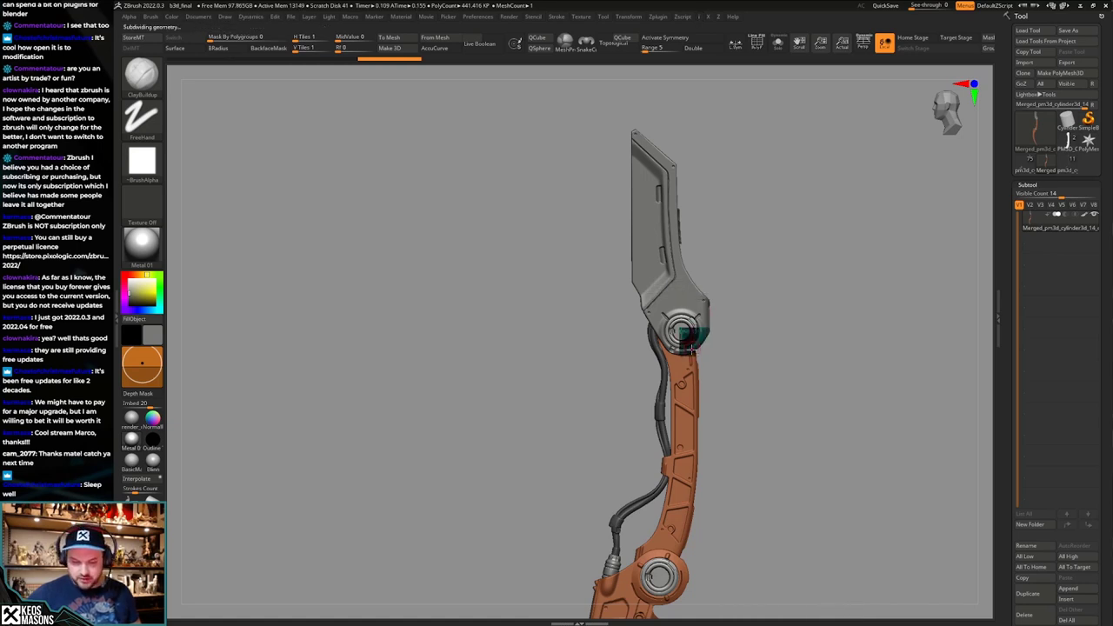
pyautogui.keyDown('alt'); pyautogui.moveTo(694, 339); pyautogui.dragTo(693, 299); pyautogui.keyUp('alt')
pyautogui.hotkey('shift', 'f')
pyautogui.keyDown('ctrl'); pyautogui.moveTo(575, 248); pyautogui.dragTo(745, 429); pyautogui.keyUp('ctrl')
pyautogui.keyDown('ctrl'); pyautogui.moveTo(795, 324); pyautogui.dragTo(798, 374); pyautogui.keyUp('ctrl')
pyautogui.keyDown('ctrl'); pyautogui.moveTo(787, 374); pyautogui.dragTo(783, 345, button='right'); pyautogui.keyUp('ctrl')
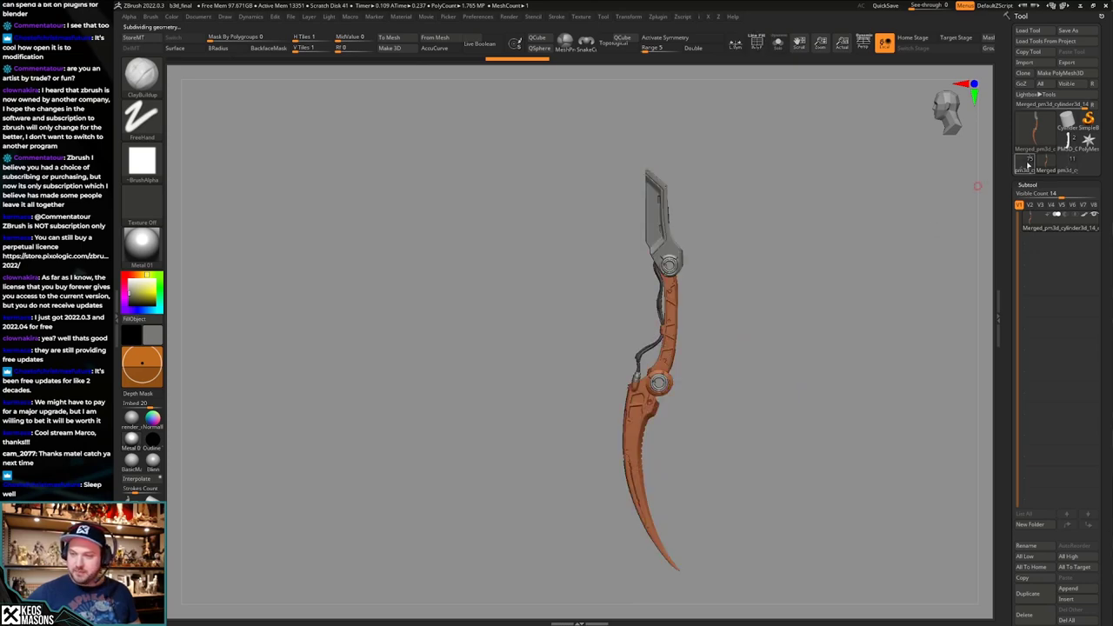
# Switch back to the full character tool and show the body in front view.
pyautogui.click(1028, 165)
pyautogui.keyDown('alt'); pyautogui.moveTo(812, 264); pyautogui.dragTo(800, 365); pyautogui.keyUp('alt')
pyautogui.keyDown('shift'); pyautogui.moveTo(765, 487); pyautogui.dragTo(731, 253); pyautogui.keyUp('shift')
pyautogui.moveTo(1017, 373); pyautogui.dragTo(945, 352)
pyautogui.click(1095, 322)
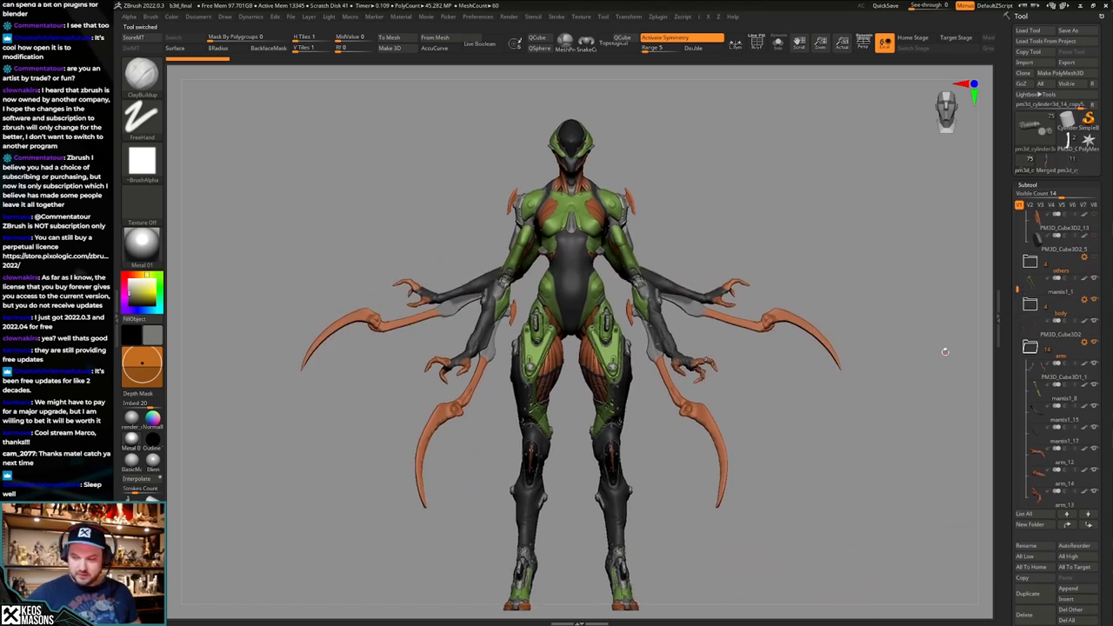
# Insert the merged blade arm below the PM3D_Cube3D1_1 subtool in the arm folder.
pyautogui.click(1034, 371)
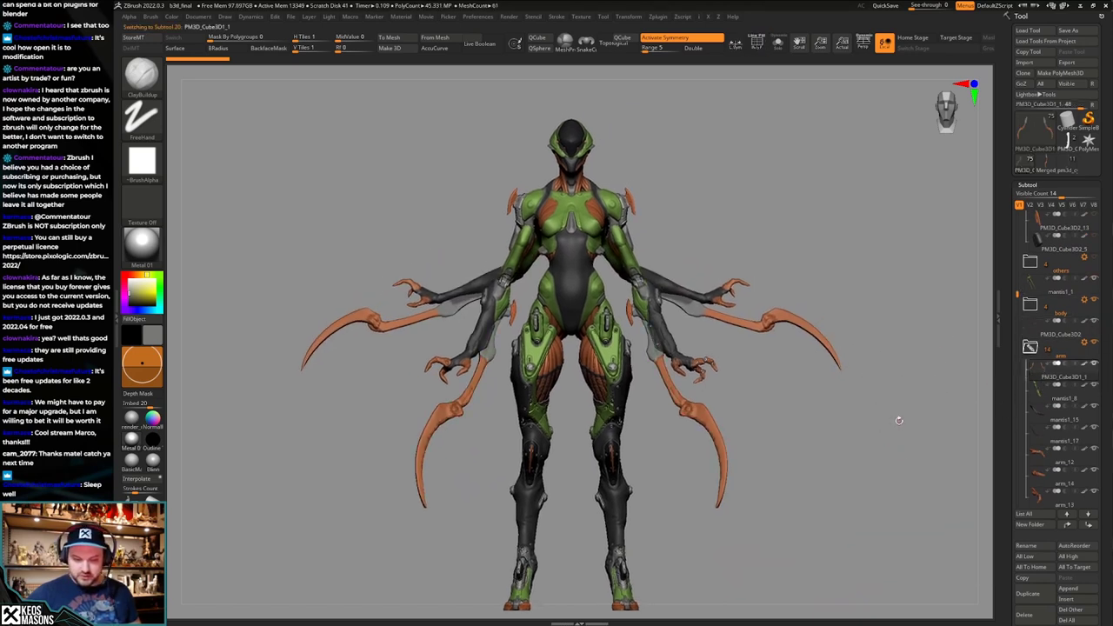
pyautogui.click(1072, 600)
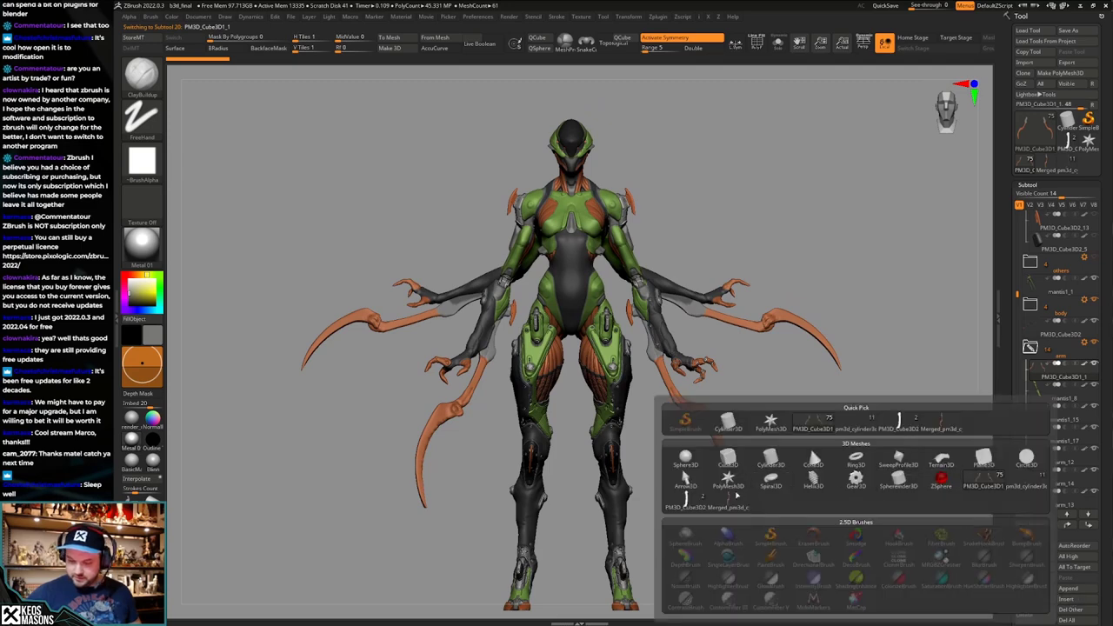
pyautogui.click(732, 498)
# Isolate the inserted blade arm and move it sideways away from the character's centre line.
pyautogui.keyDown('alt'); pyautogui.moveTo(692, 464); pyautogui.dragTo(751, 445); pyautogui.keyUp('alt')
pyautogui.hotkey('alt', 's')
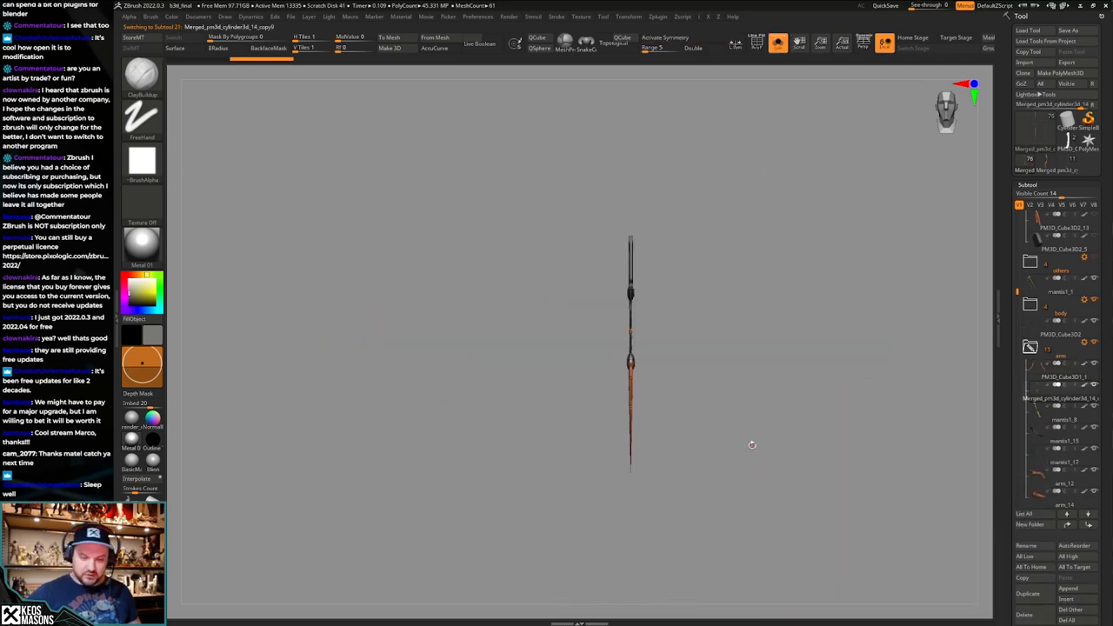
pyautogui.press('x')
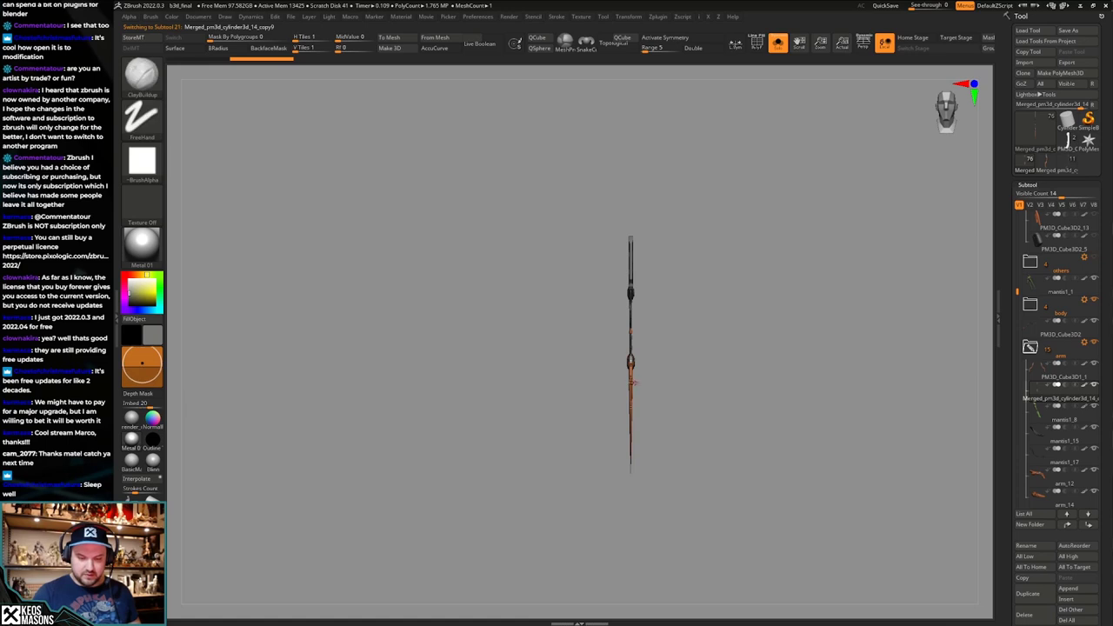
pyautogui.press('w')
pyautogui.moveTo(632, 382); pyautogui.dragTo(628, 247)
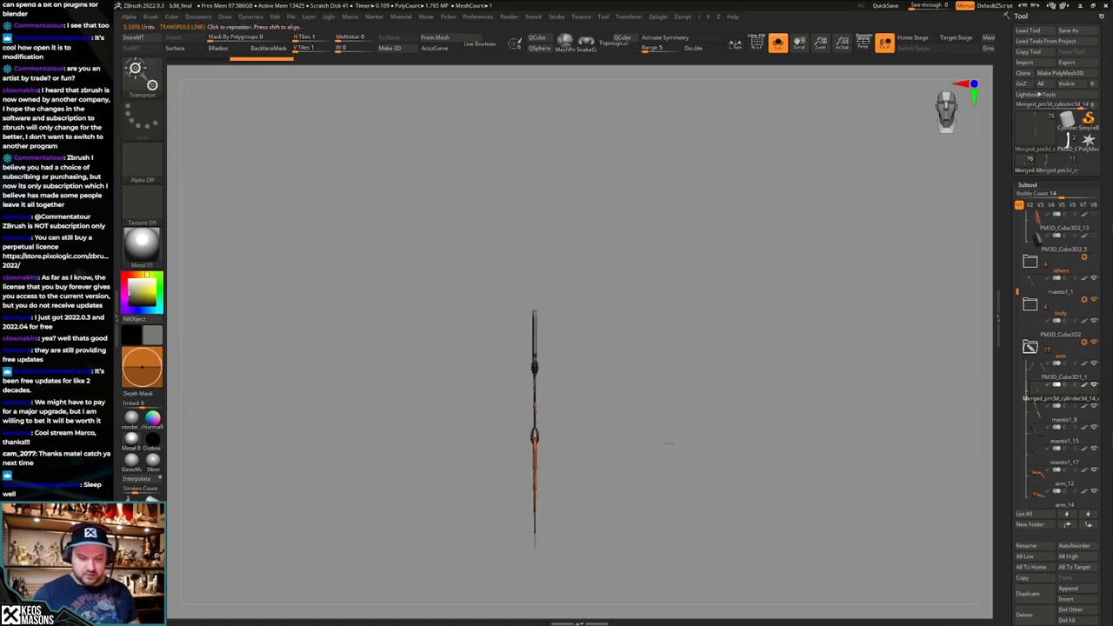
pyautogui.keyDown('alt'); pyautogui.moveTo(667, 443); pyautogui.dragTo(653, 424); pyautogui.keyUp('alt')
# Show the whole character and mirror the blade arm across X onto the opposite side, with symmetry active.
pyautogui.hotkey('alt', 's')
pyautogui.press('space')
pyautogui.press('space')
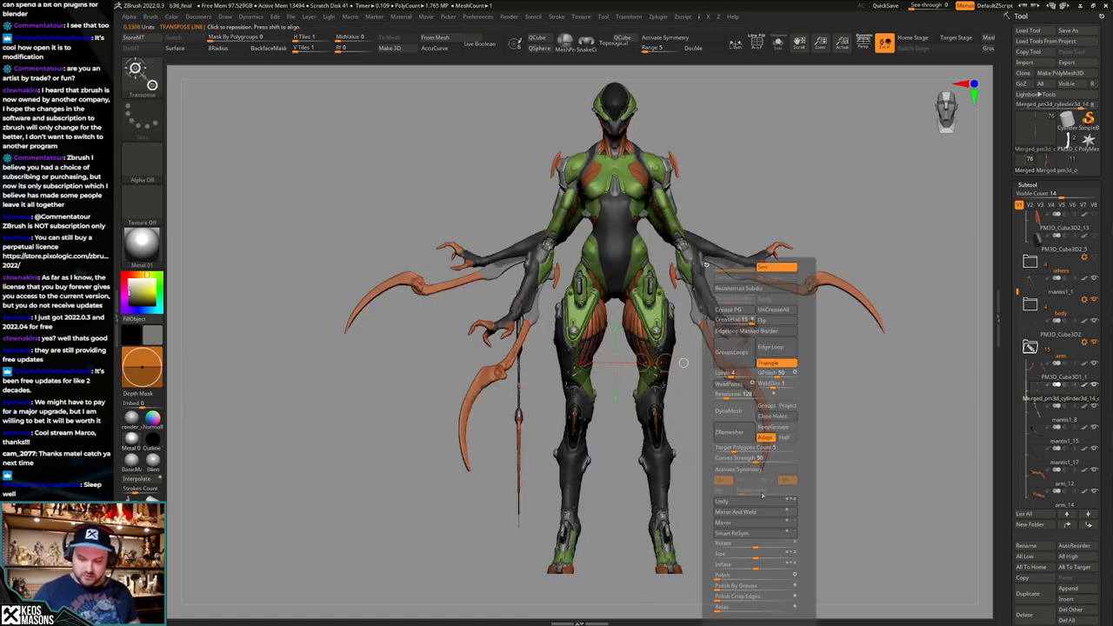
pyautogui.click(777, 292)
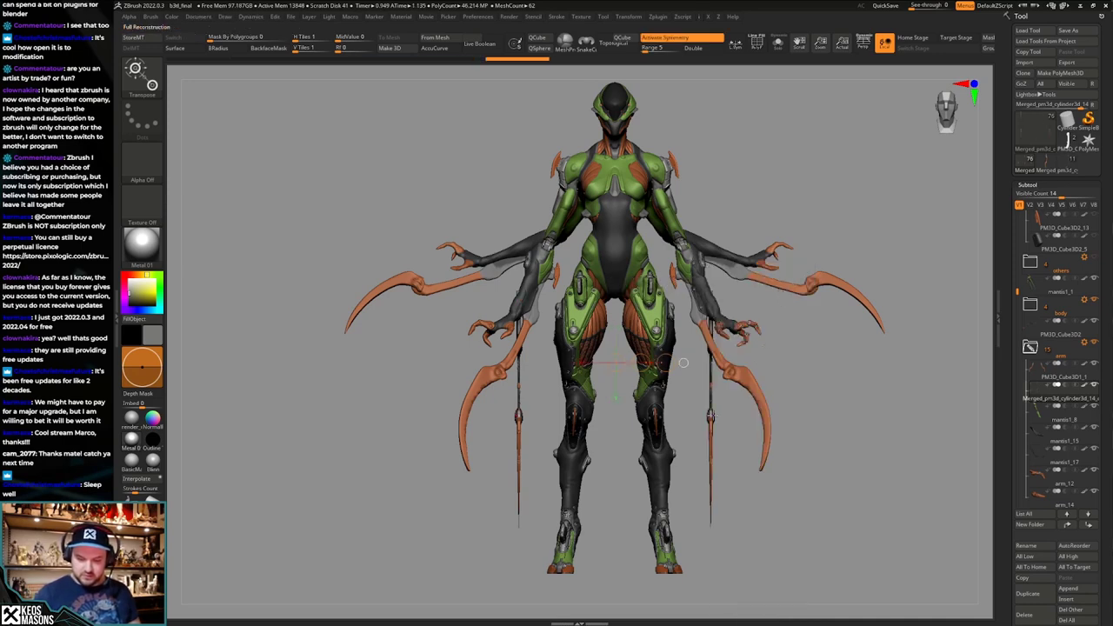
# Isolate the mirrored blade arms, set them to subdivision level 2 and show the whole character again.
pyautogui.hotkey('ctrl', 'shift', 's')
pyautogui.press('space')
pyautogui.press('space')
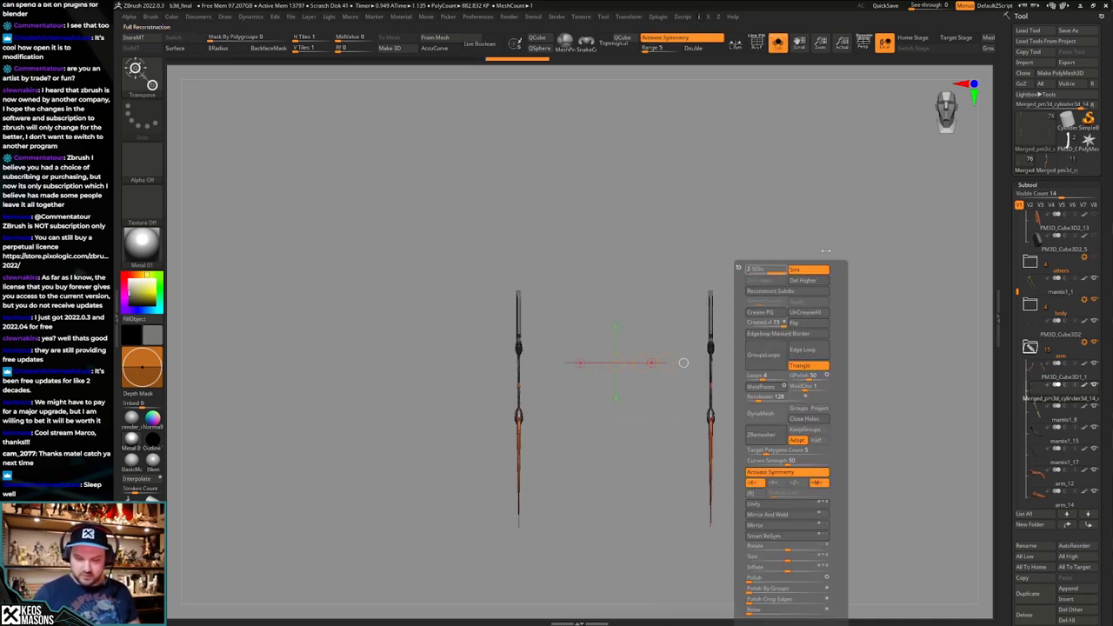
pyautogui.hotkey('ctrl', 'shift', 's')
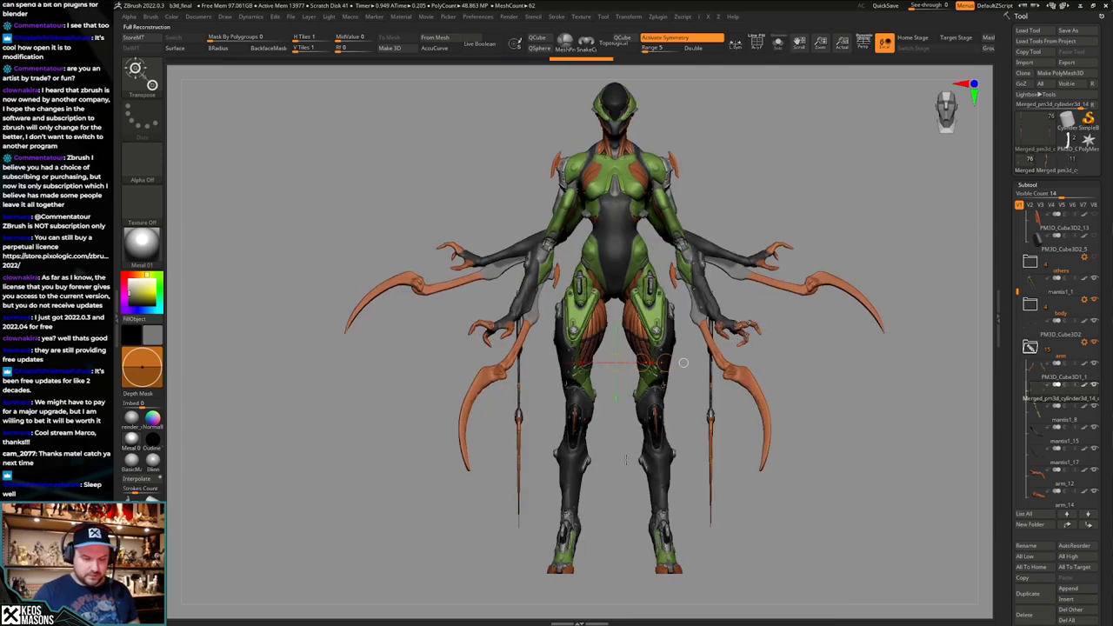
# Rotate the new blade arms to face the front and move them over the lower placeholder blades.
pyautogui.keyDown('alt'); pyautogui.moveTo(626, 459); pyautogui.dragTo(666, 460); pyautogui.keyUp('alt')
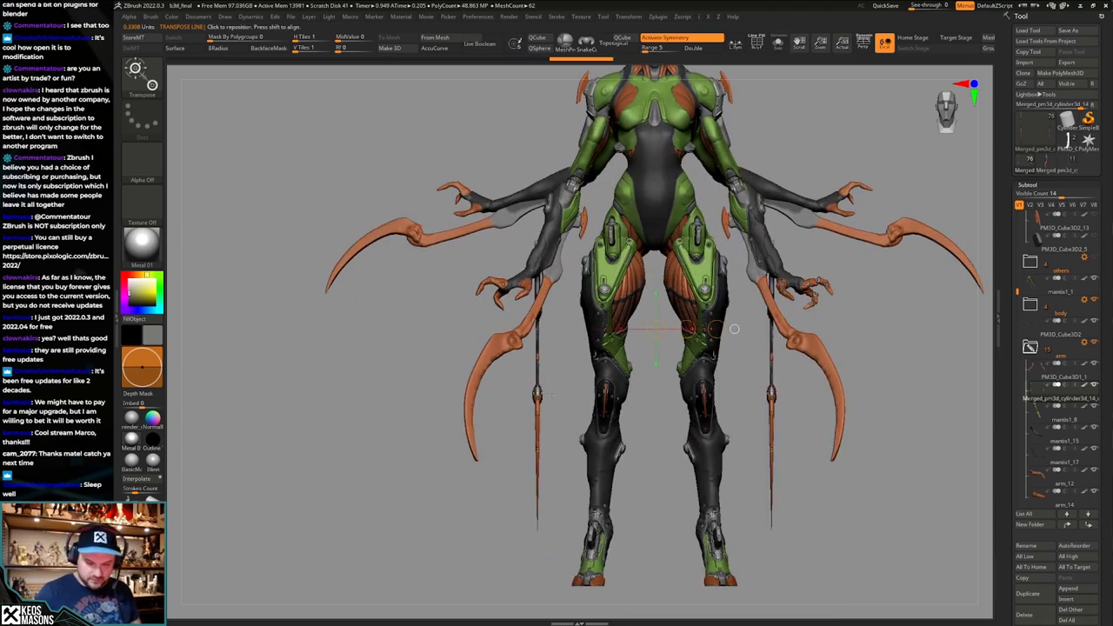
pyautogui.moveTo(537, 455); pyautogui.dragTo(544, 560)
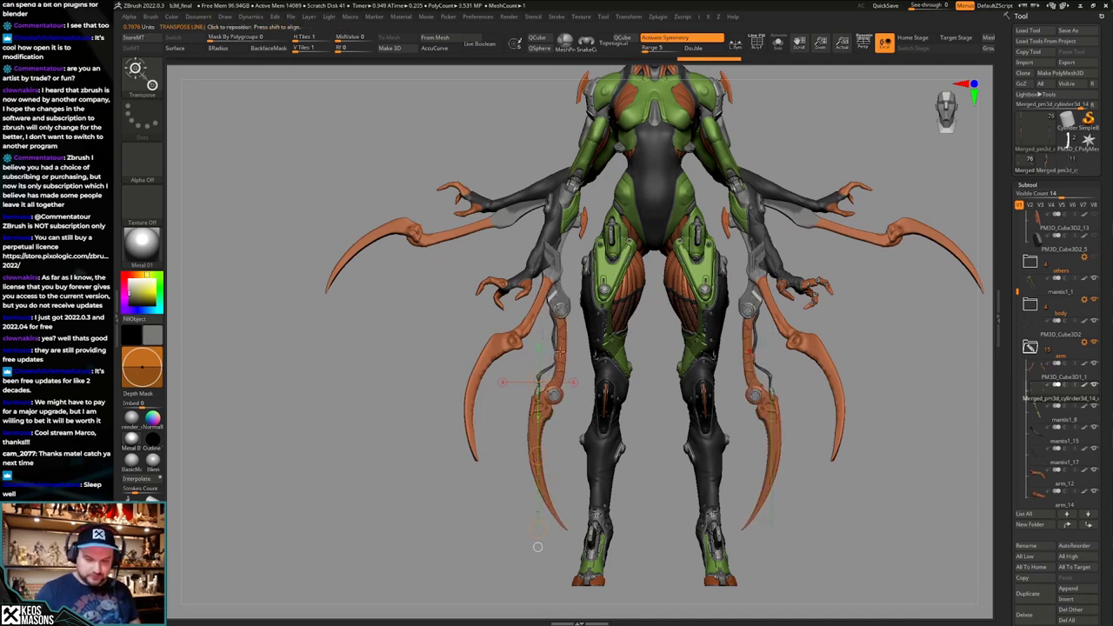
pyautogui.moveTo(565, 394)
pyautogui.mouseDown()
pyautogui.moveTo(496, 336)
pyautogui.moveTo(525, 347)
pyautogui.moveTo(555, 385)
pyautogui.moveTo(549, 401)
pyautogui.mouseUp()
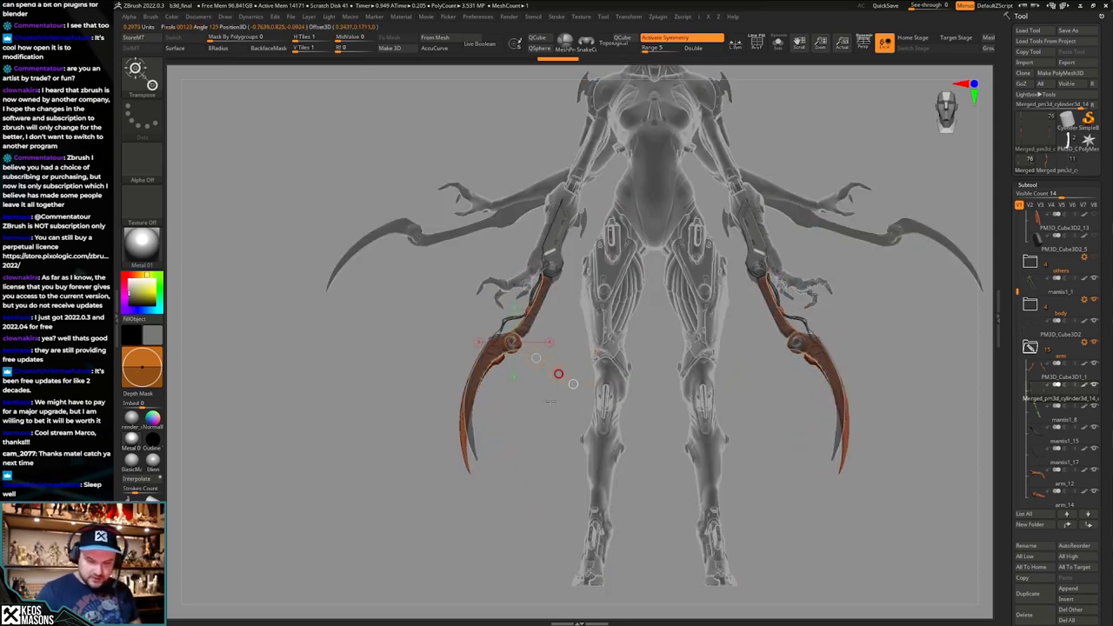
# Align the new blade arms with the placeholder blades' depth and tilt from the side view, undoing a forward shift.
pyautogui.hotkey('ctrl', 'shift', 'z')
pyautogui.press('q')
pyautogui.moveTo(758, 368)
pyautogui.mouseDown()
pyautogui.moveTo(687, 379)
pyautogui.moveTo(673, 409)
pyautogui.moveTo(652, 416)
pyautogui.mouseUp()
pyautogui.press('r')
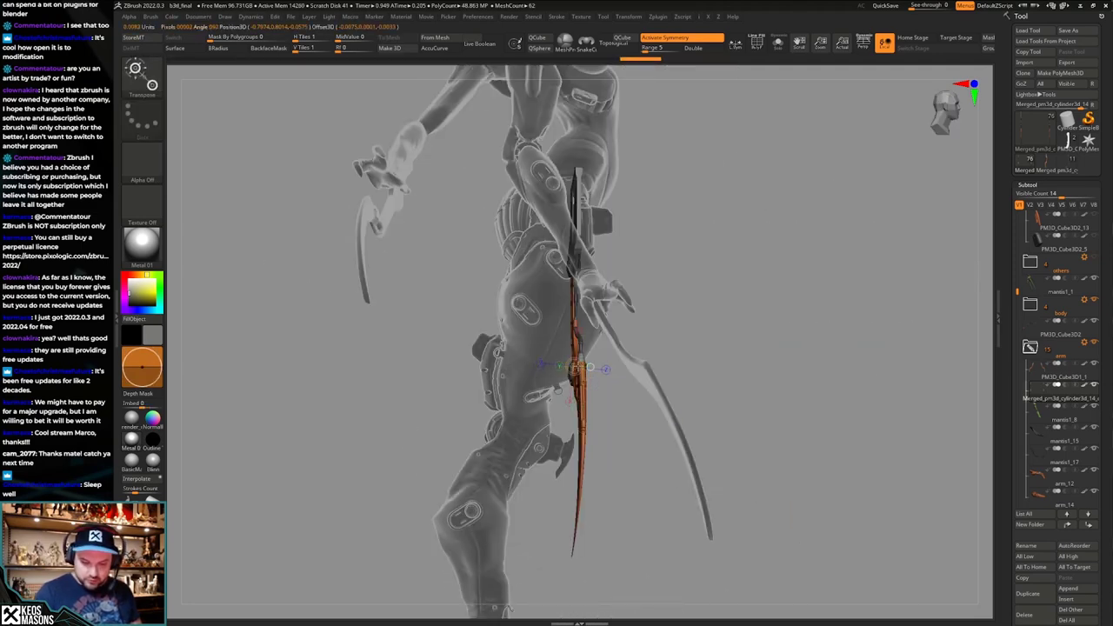
pyautogui.moveTo(633, 365); pyautogui.dragTo(692, 357)
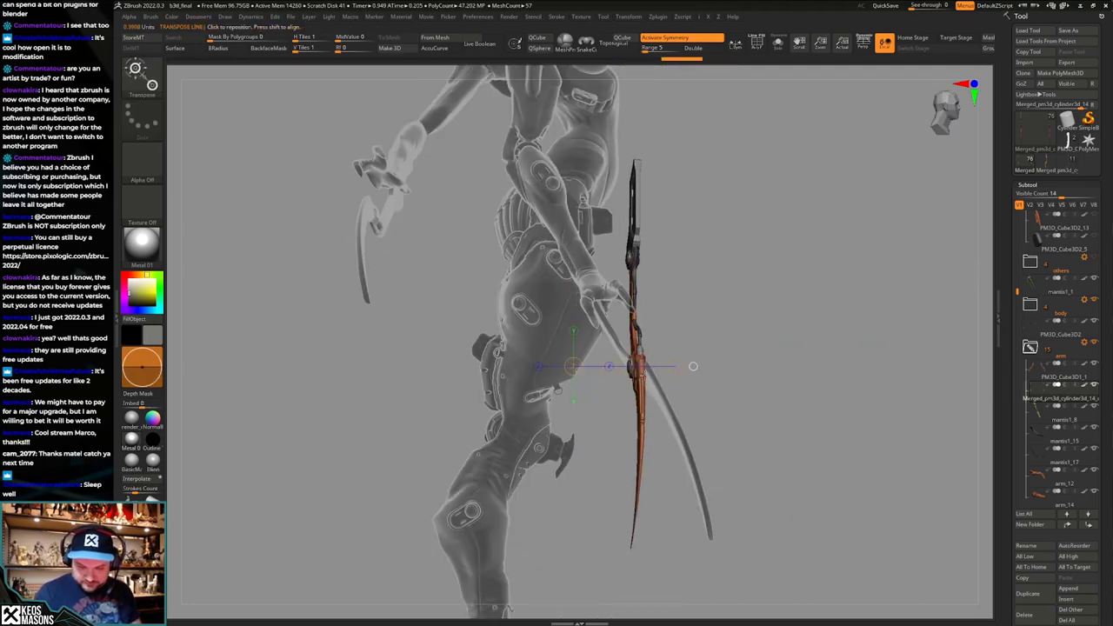
pyautogui.hotkey('ctrl', 'z')
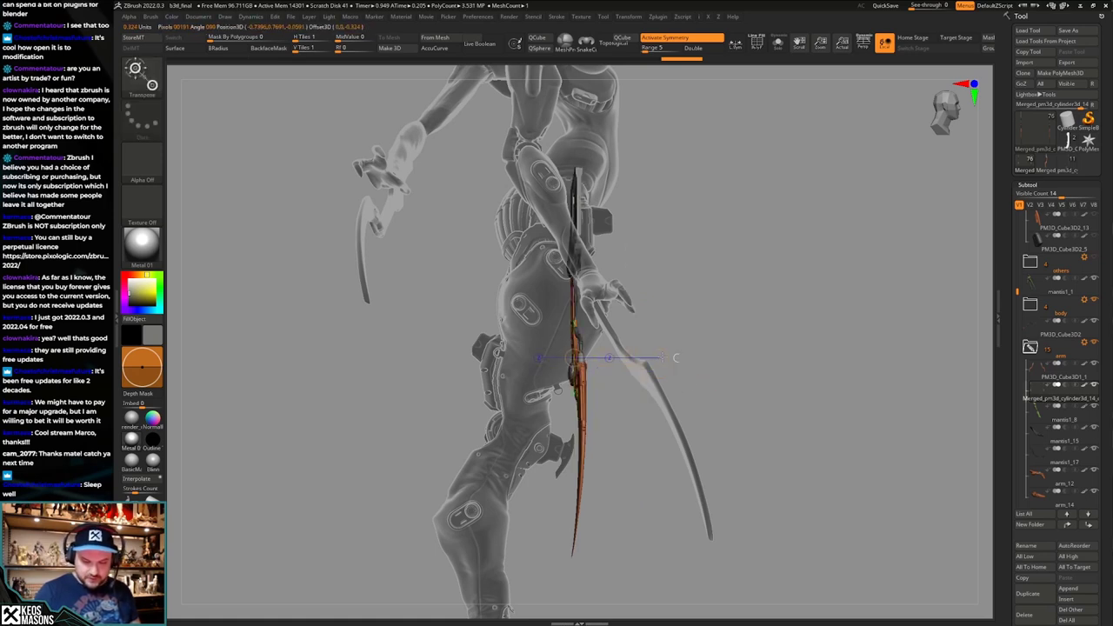
pyautogui.moveTo(619, 358); pyautogui.dragTo(556, 356)
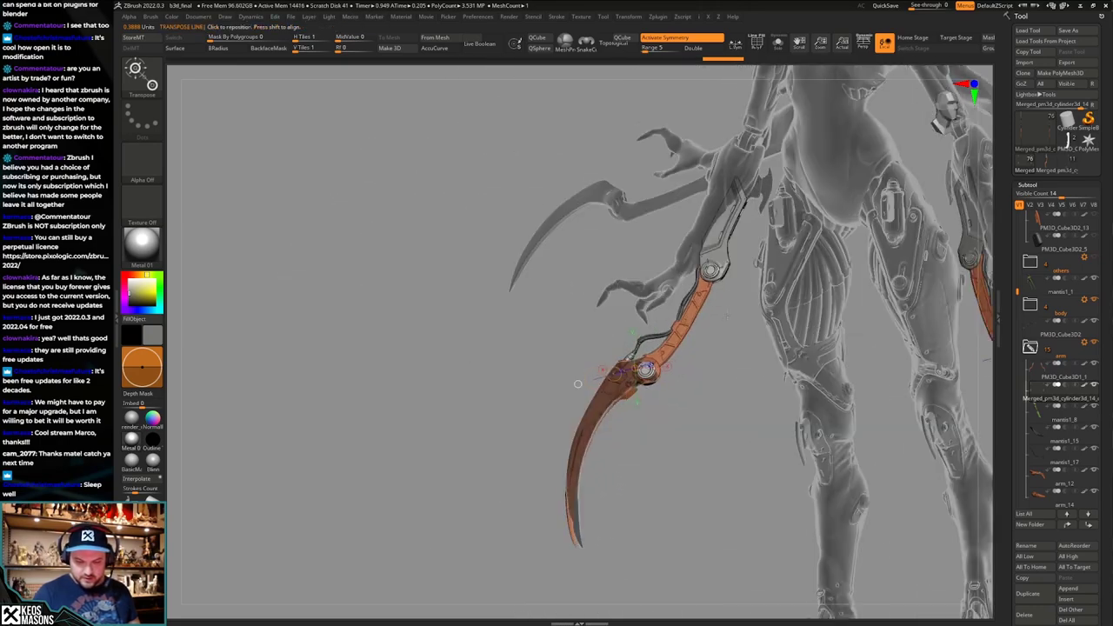
# Turn off the transparent view of the character and fill the new blade arms with light yellow.
pyautogui.hotkey('shift', 't')
pyautogui.moveTo(711, 383)
pyautogui.mouseDown()
pyautogui.moveTo(699, 354)
pyautogui.moveTo(710, 372)
pyautogui.mouseUp()
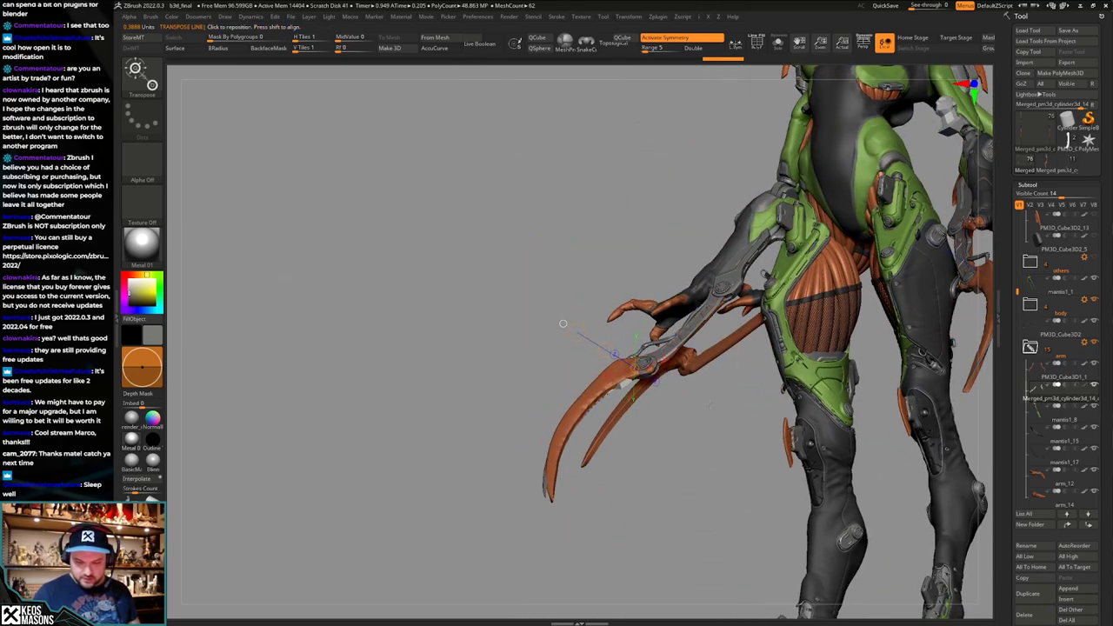
pyautogui.press('q')
pyautogui.press('space')
pyautogui.click(651, 417)
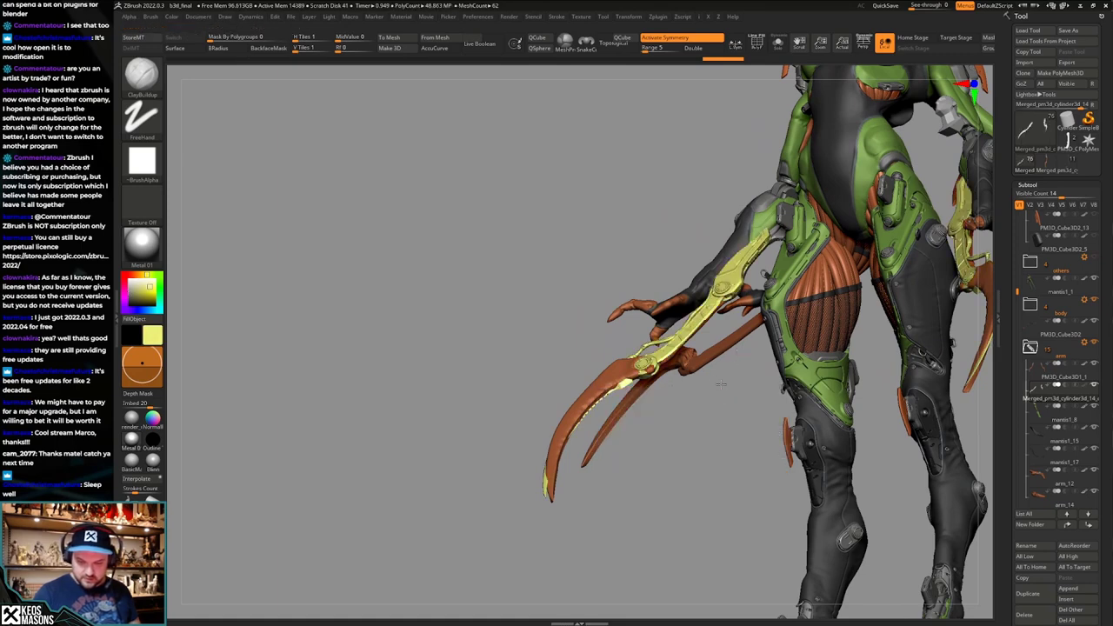
# Rotate and shift the yellow blade arms to match the placeholder blades' angle from several views.
pyautogui.moveTo(720, 385)
pyautogui.mouseDown()
pyautogui.moveTo(706, 375)
pyautogui.moveTo(715, 366)
pyautogui.mouseUp()
pyautogui.press('w')
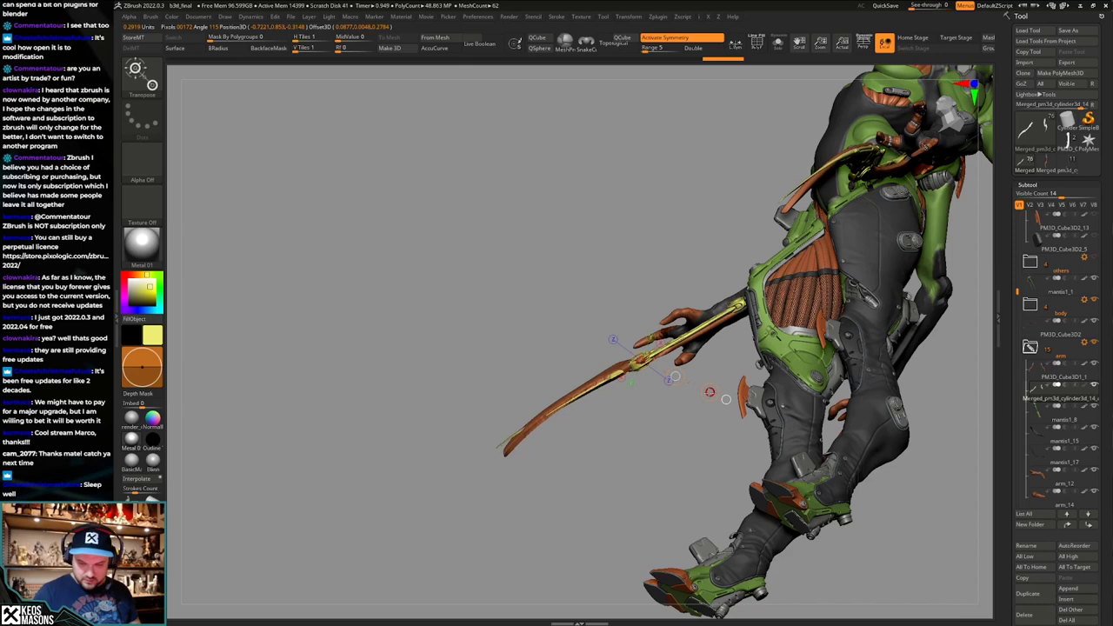
pyautogui.press('q')
pyautogui.moveTo(720, 356)
pyautogui.mouseDown()
pyautogui.moveTo(703, 365)
pyautogui.moveTo(741, 374)
pyautogui.moveTo(700, 361)
pyautogui.moveTo(722, 363)
pyautogui.mouseUp()
pyautogui.press('w')
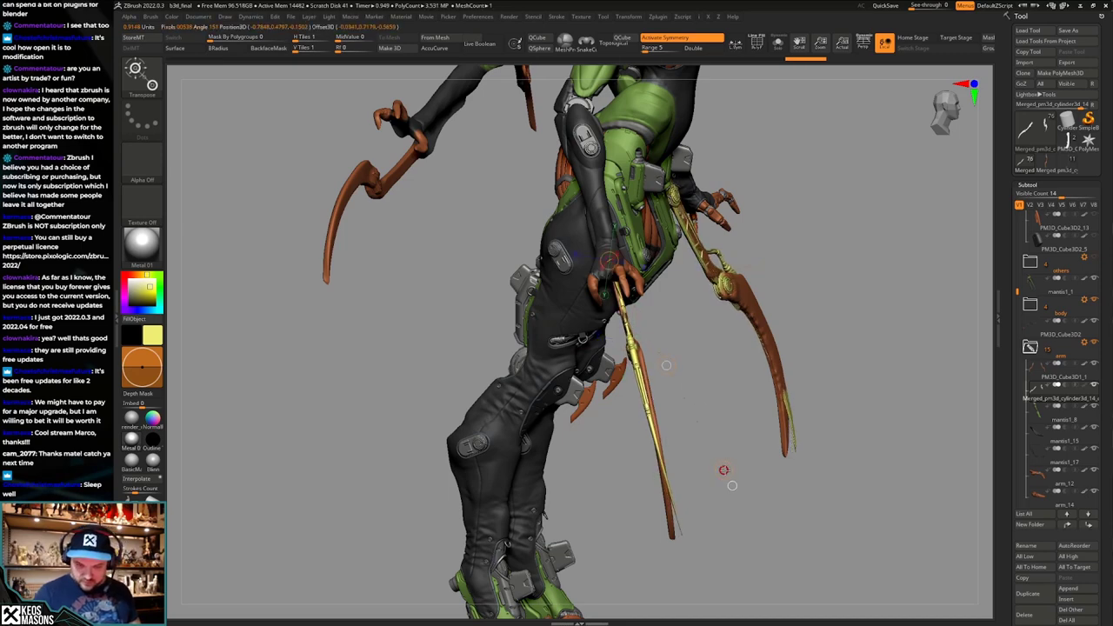
# Raise and slightly tilt the yellow blade arms against the underside of the forearm, with the character temporarily shown as transparent.
pyautogui.press('q')
pyautogui.moveTo(699, 403)
pyautogui.keyDown('alt'); pyautogui.mouseDown()
pyautogui.moveTo(687, 487)
pyautogui.moveTo(658, 285)
pyautogui.moveTo(701, 386)
pyautogui.moveTo(698, 417)
pyautogui.moveTo(676, 482)
pyautogui.moveTo(589, 617)
pyautogui.mouseUp(); pyautogui.keyUp('alt')
pyautogui.moveTo(588, 617); pyautogui.dragTo(513, 574, button='right')
pyautogui.moveTo(608, 382); pyautogui.dragTo(705, 300, button='right')
pyautogui.moveTo(869, 361); pyautogui.dragTo(792, 334, button='right')
pyautogui.moveTo(792, 333); pyautogui.dragTo(687, 457)
pyautogui.moveTo(686, 456); pyautogui.dragTo(684, 444, button='right')
pyautogui.hotkey('shift', 't')
pyautogui.press('w')
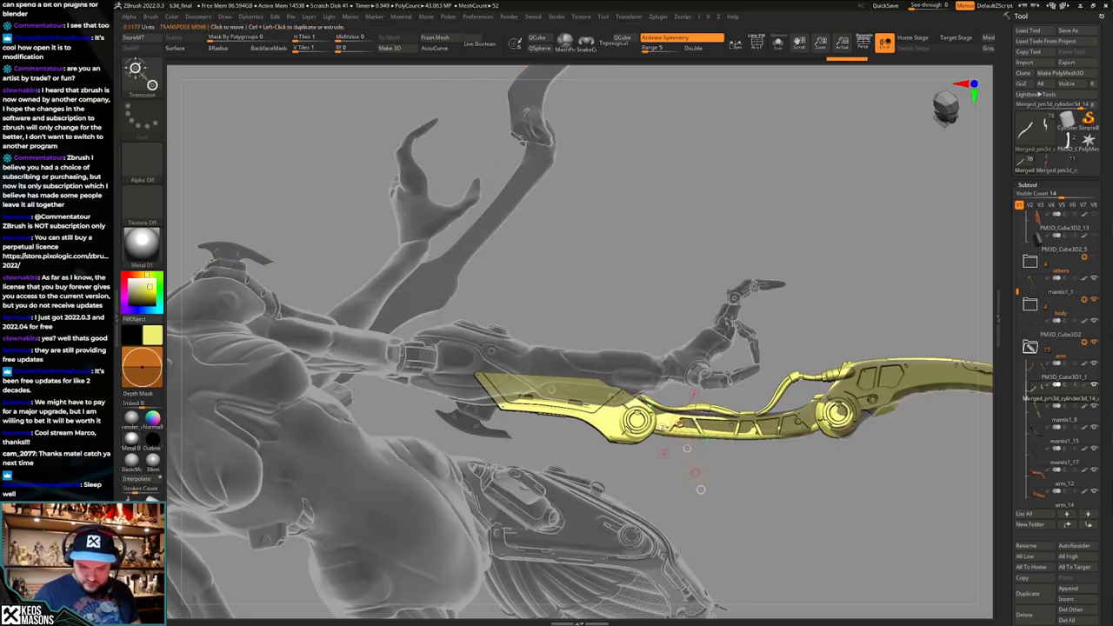
pyautogui.moveTo(686, 448)
pyautogui.mouseDown()
pyautogui.moveTo(699, 456)
pyautogui.moveTo(706, 432)
pyautogui.moveTo(688, 445)
pyautogui.mouseUp()
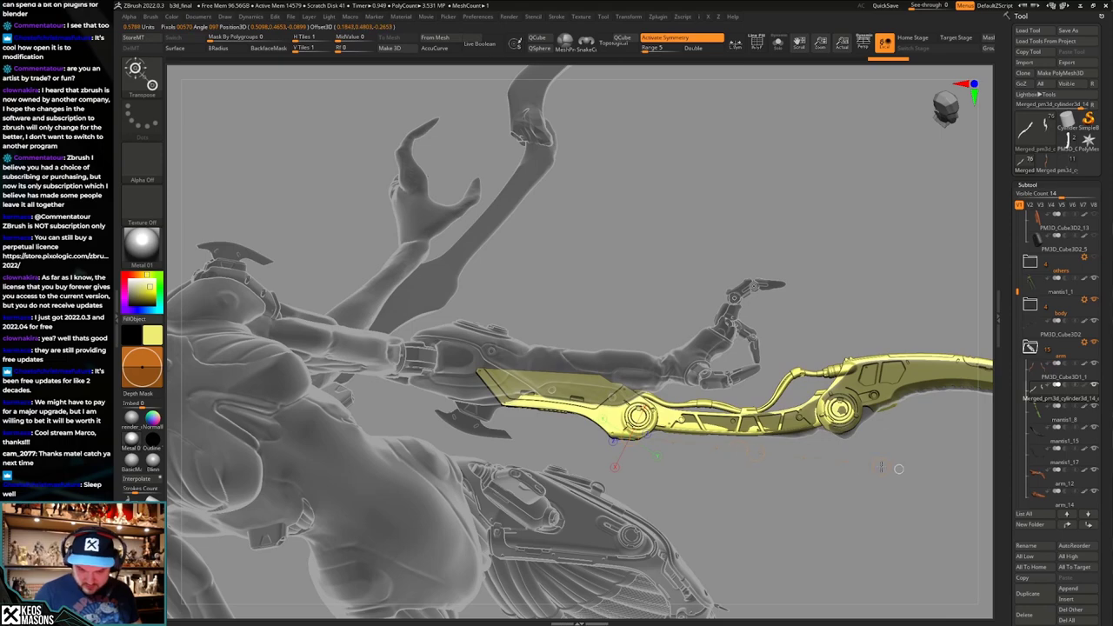
pyautogui.moveTo(880, 467); pyautogui.dragTo(880, 467)
pyautogui.moveTo(755, 452); pyautogui.dragTo(756, 456)
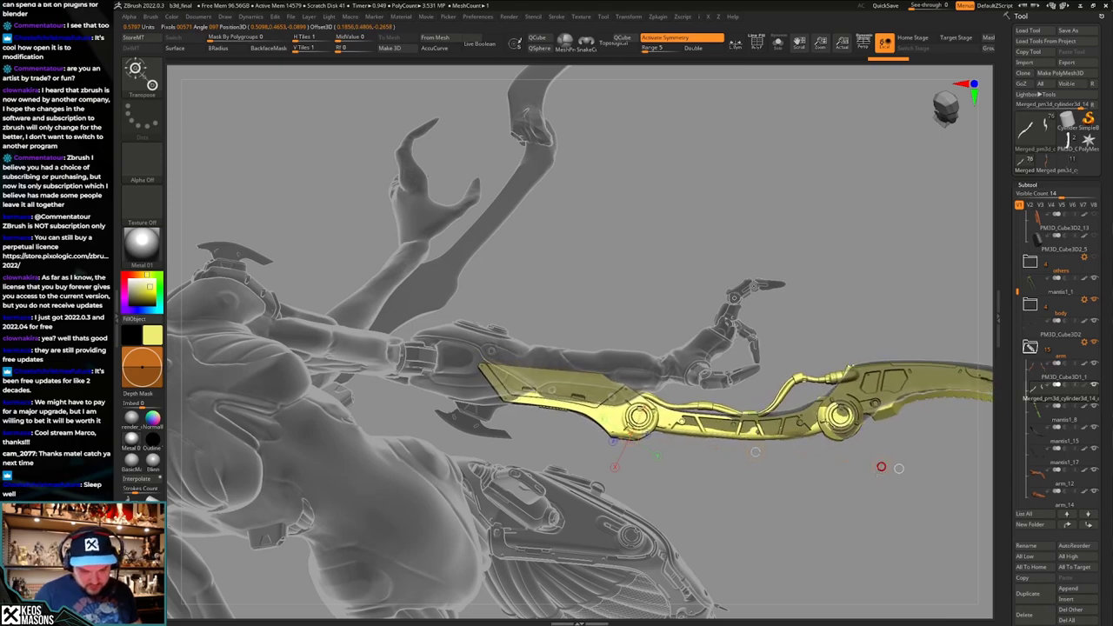
pyautogui.moveTo(881, 467); pyautogui.dragTo(882, 466)
pyautogui.press('q')
pyautogui.hotkey('shift', 't')
# Place a transpose line at the blade arm's upper joint in isolation and shift the blade arms slightly sideways against the forearm.
pyautogui.moveTo(805, 500)
pyautogui.mouseDown()
pyautogui.moveTo(743, 396)
pyautogui.moveTo(709, 417)
pyautogui.mouseUp()
pyautogui.keyDown('ctrl'); pyautogui.moveTo(708, 417); pyautogui.dragTo(675, 407, button='right'); pyautogui.keyUp('ctrl')
pyautogui.hotkey('alt', 's')
pyautogui.hotkey('alt', 's')
pyautogui.hotkey('alt', 's')
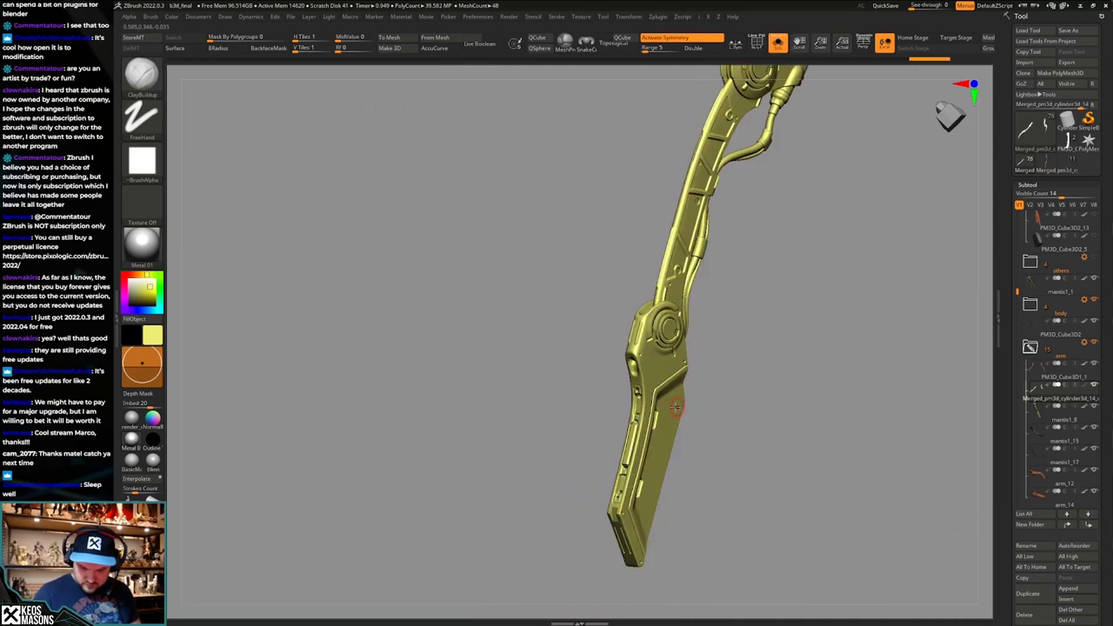
pyautogui.press('w')
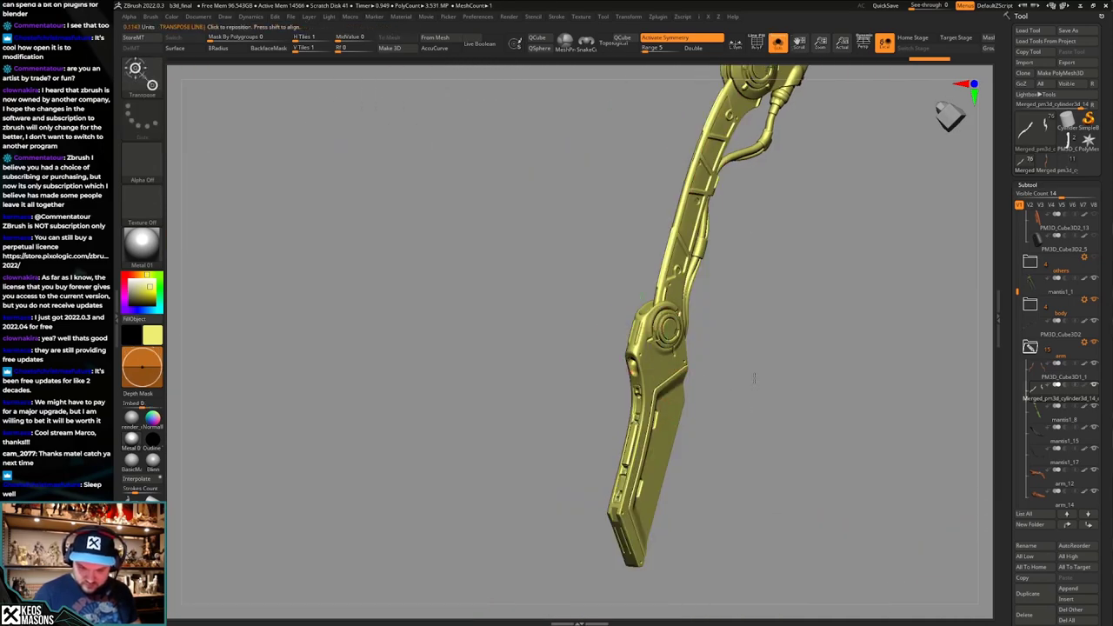
pyautogui.hotkey('shift', 's')
pyautogui.moveTo(687, 368); pyautogui.dragTo(692, 368)
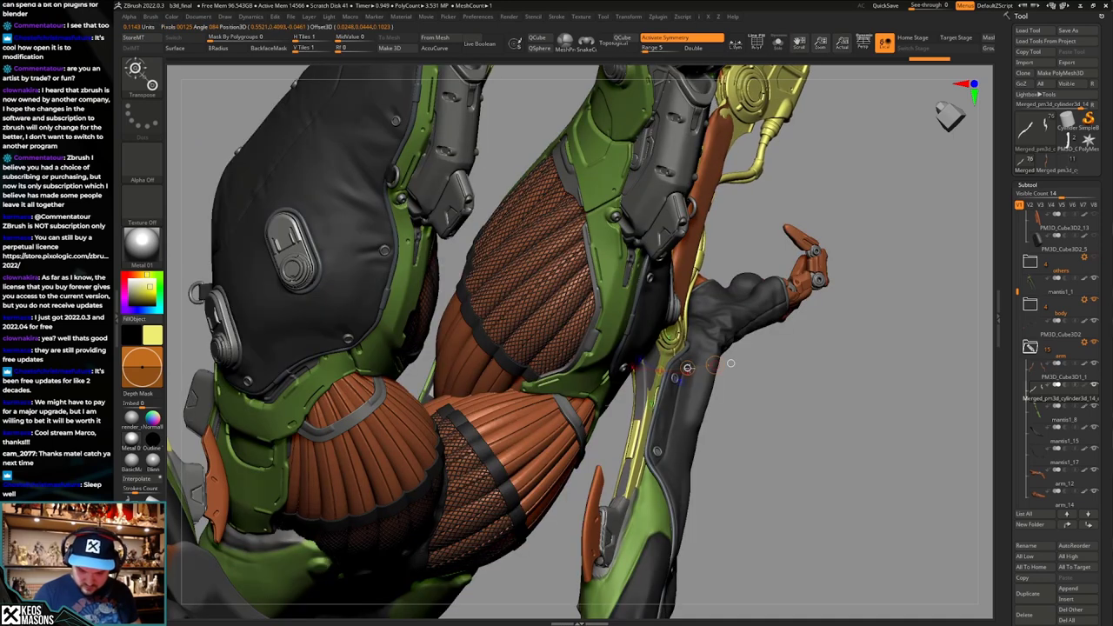
pyautogui.press('q')
# Adjust the isolated blade arms' alignment around the upper joint with Transpose and hide the lower placeholder blades.
pyautogui.moveTo(522, 424)
pyautogui.mouseDown(button='right')
pyautogui.moveTo(698, 421)
pyautogui.moveTo(678, 452)
pyautogui.moveTo(681, 495)
pyautogui.moveTo(698, 426)
pyautogui.moveTo(685, 398)
pyautogui.moveTo(666, 396)
pyautogui.moveTo(697, 437)
pyautogui.mouseUp(button='right')
pyautogui.hotkey('alt', 's')
pyautogui.press('w')
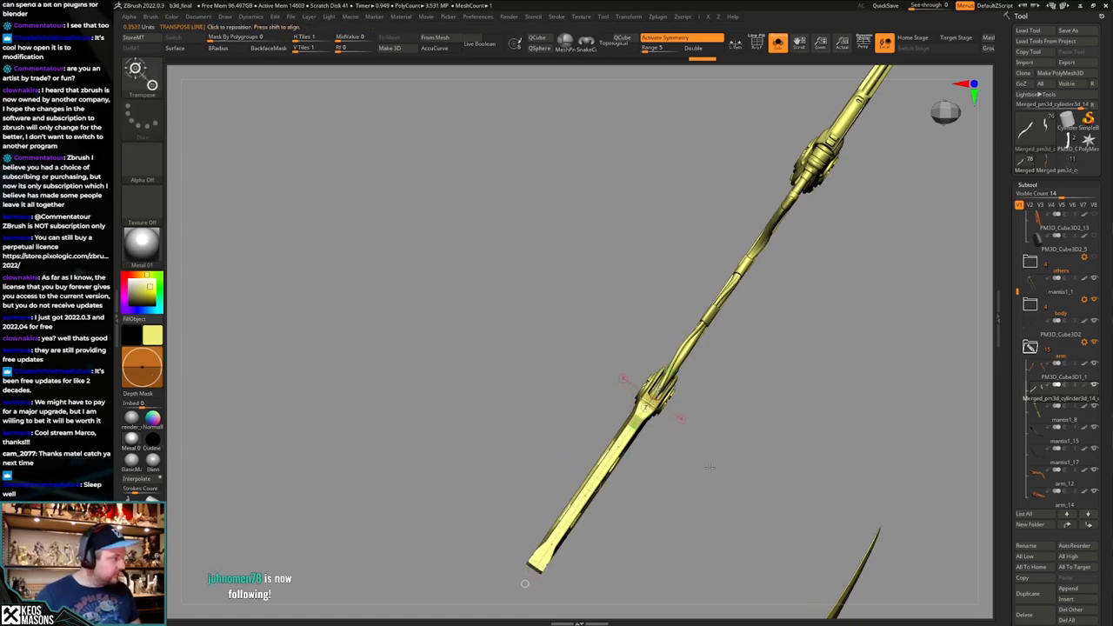
pyautogui.moveTo(709, 468); pyautogui.dragTo(759, 387, button='right')
pyautogui.hotkey('alt', 's')
pyautogui.hotkey('alt', 's')
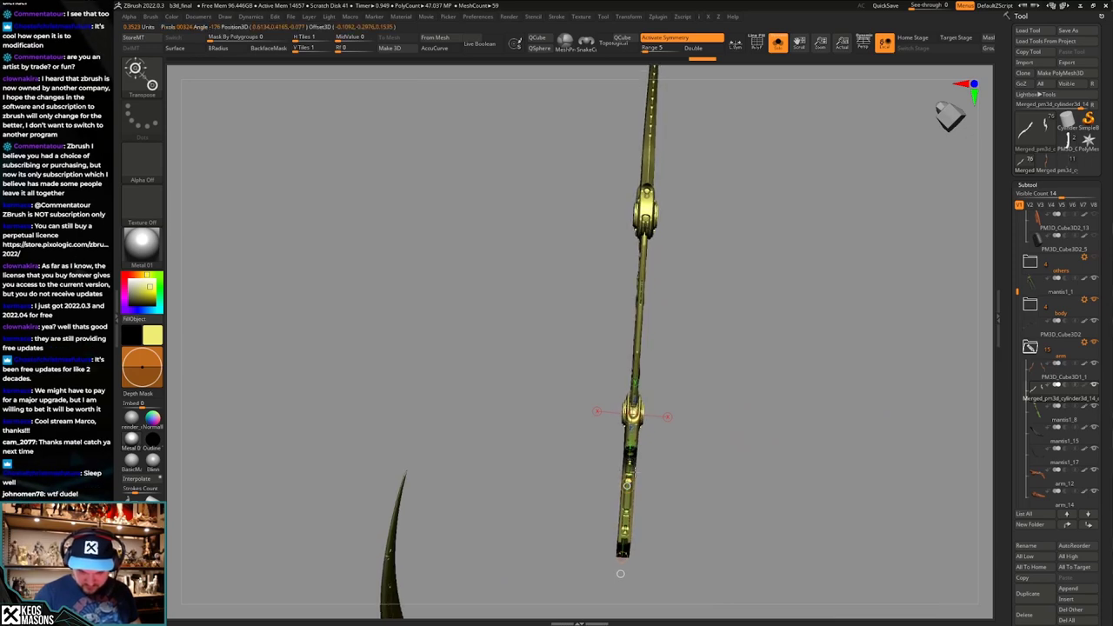
pyautogui.hotkey('alt', 's')
pyautogui.moveTo(739, 400)
pyautogui.mouseDown(button='right')
pyautogui.moveTo(729, 490)
pyautogui.moveTo(773, 403)
pyautogui.moveTo(774, 464)
pyautogui.mouseUp(button='right')
pyautogui.press('q')
pyautogui.hotkey('alt', 's')
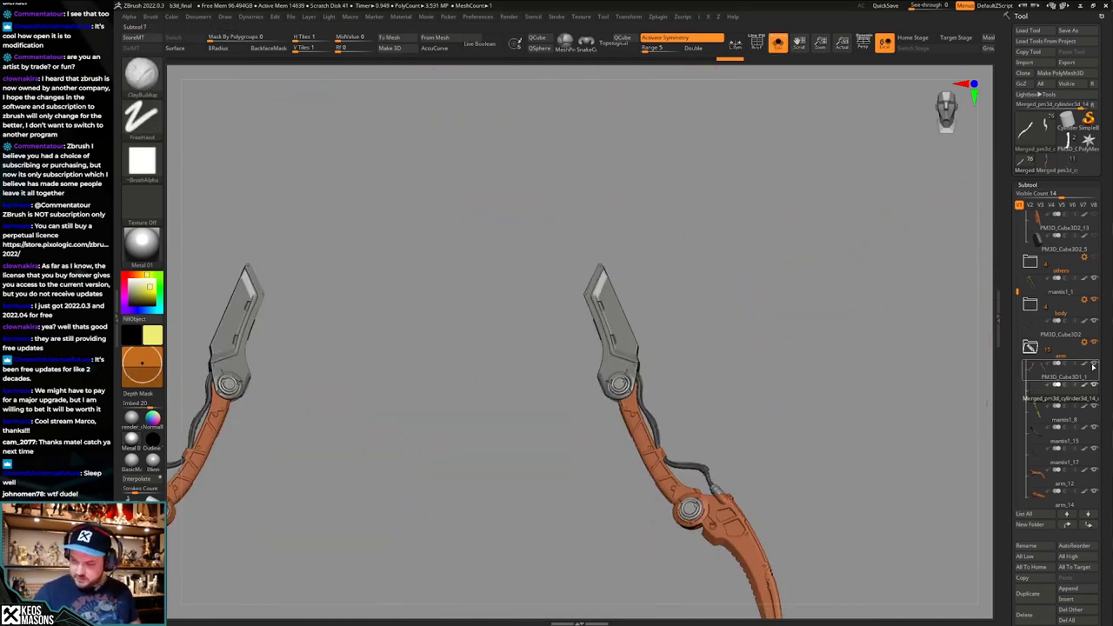
pyautogui.hotkey('alt', 's')
# Try to nudge the blade arm's mount against the forearm from the underside, and undo the change.
pyautogui.moveTo(795, 409); pyautogui.dragTo(516, 348, button='right')
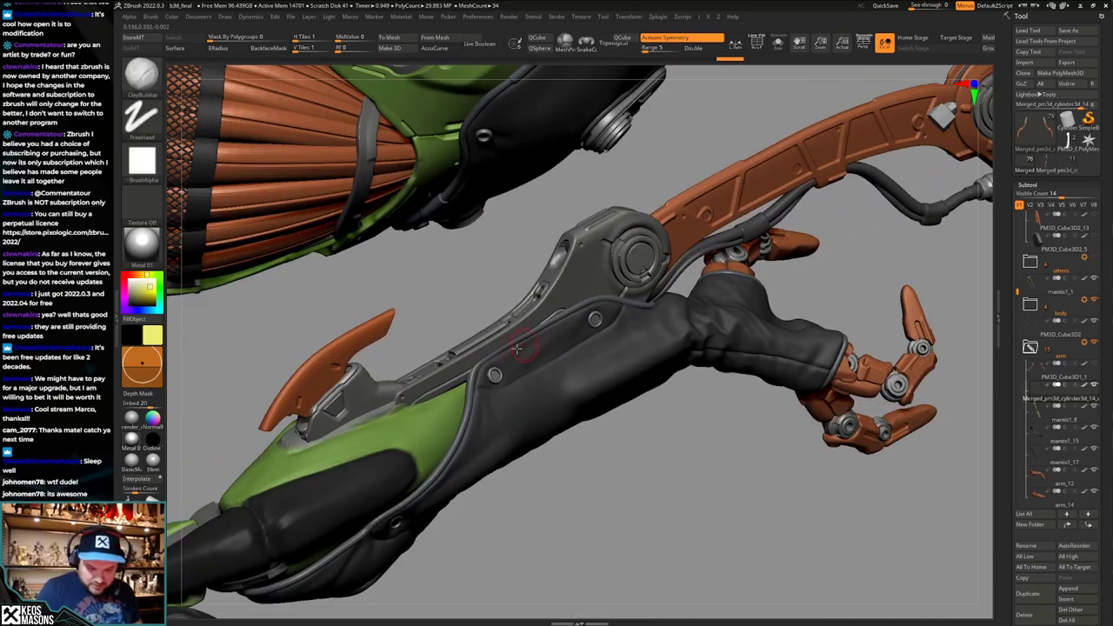
pyautogui.moveTo(583, 301); pyautogui.dragTo(647, 274, button='right')
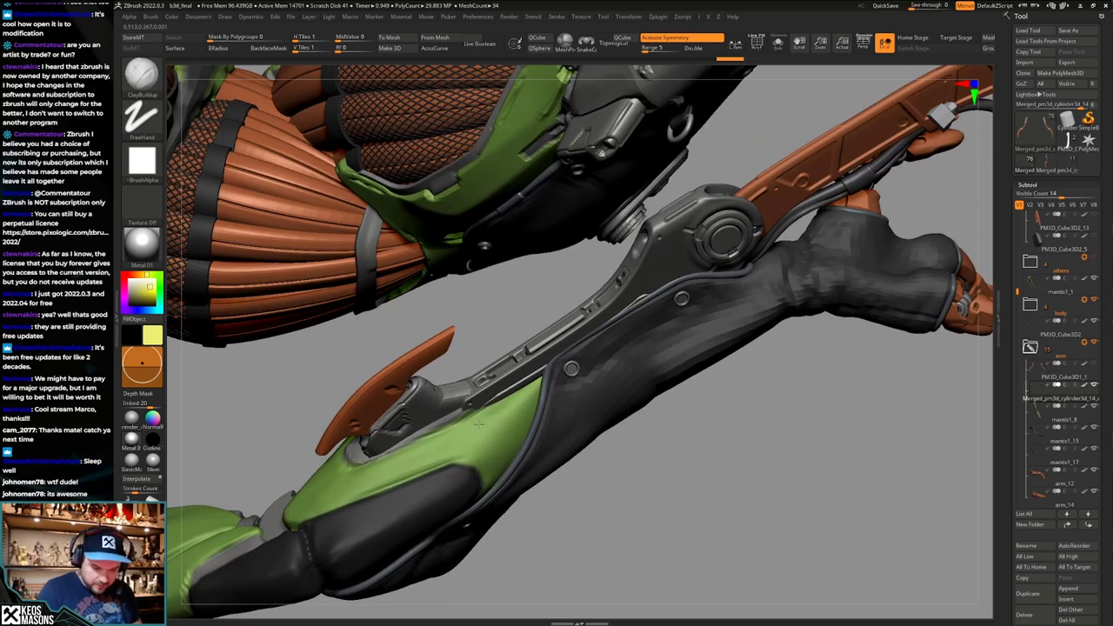
pyautogui.moveTo(459, 396)
pyautogui.mouseDown(button='right')
pyautogui.moveTo(523, 388)
pyautogui.moveTo(707, 286)
pyautogui.mouseUp(button='right')
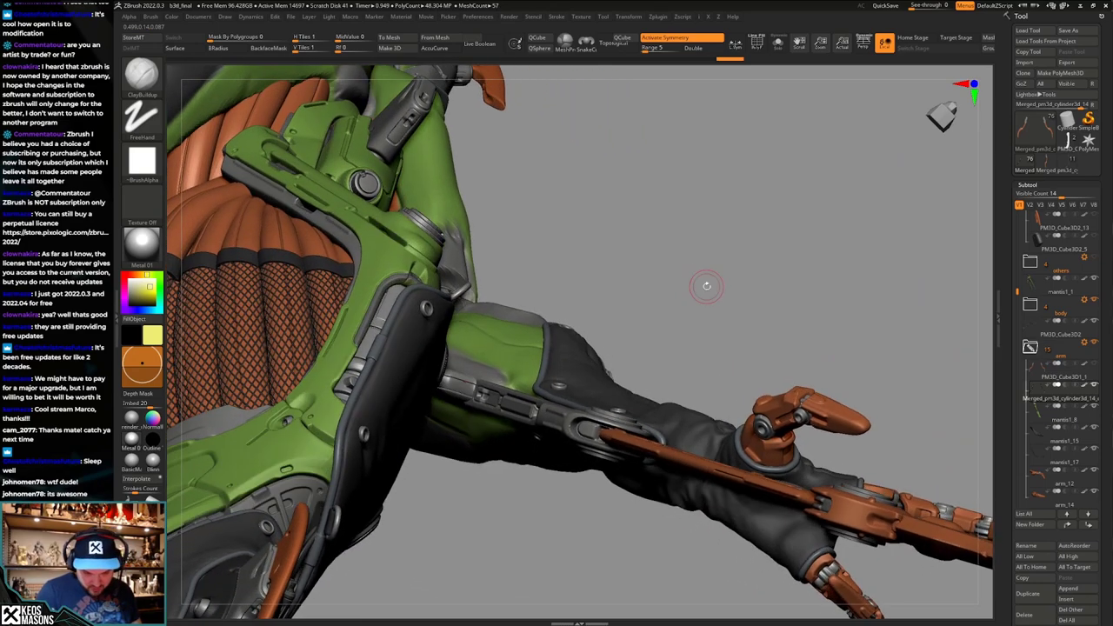
pyautogui.press('w')
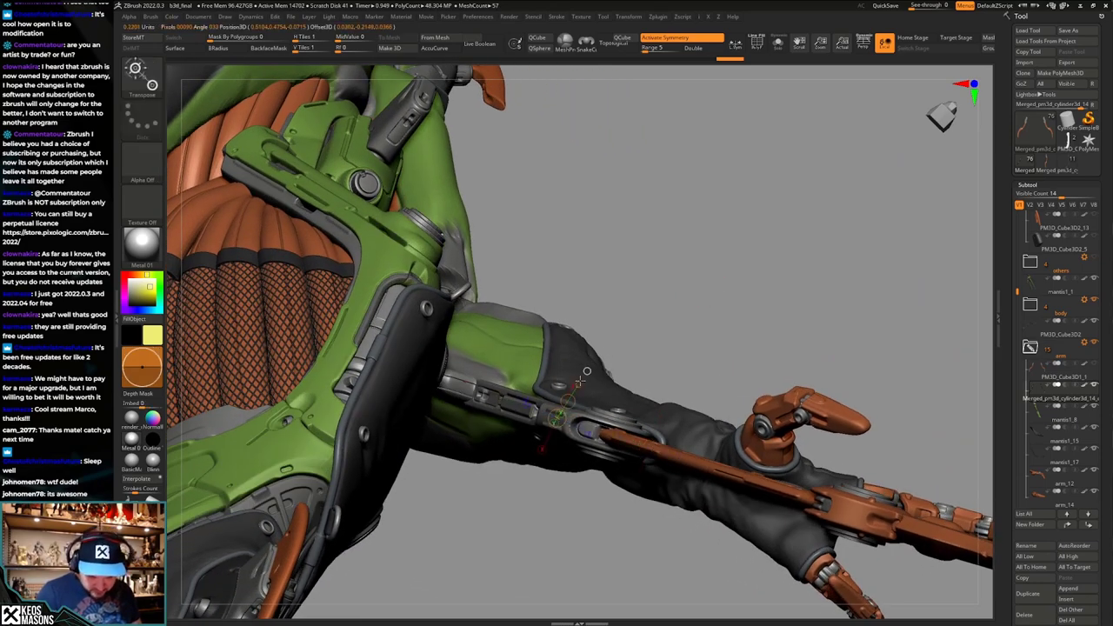
pyautogui.click(557, 418)
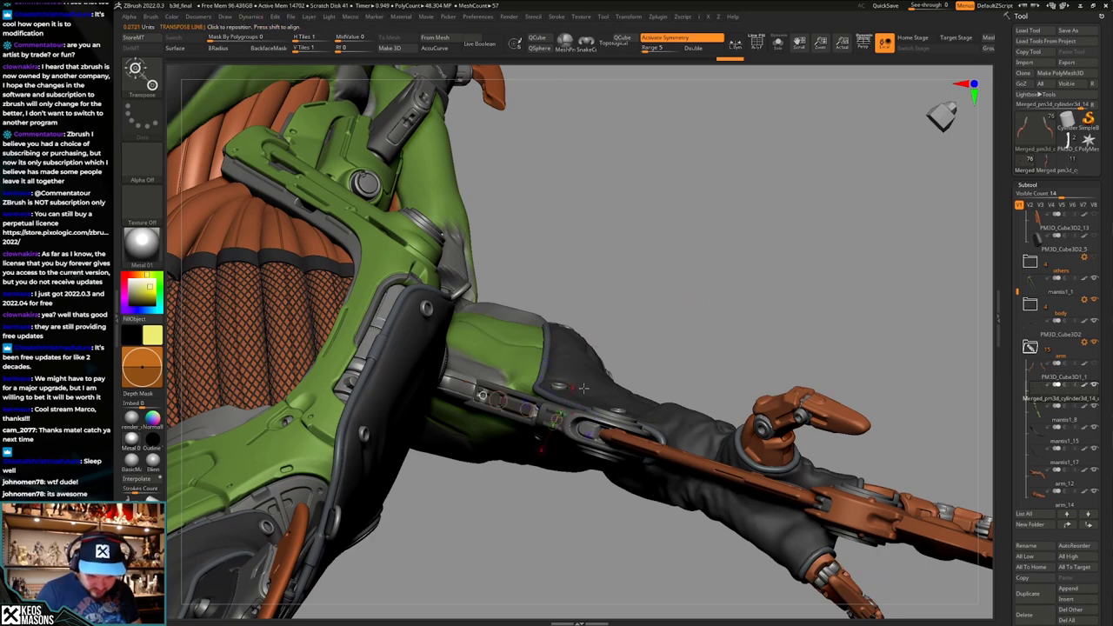
pyautogui.moveTo(556, 418); pyautogui.dragTo(526, 404, button='right')
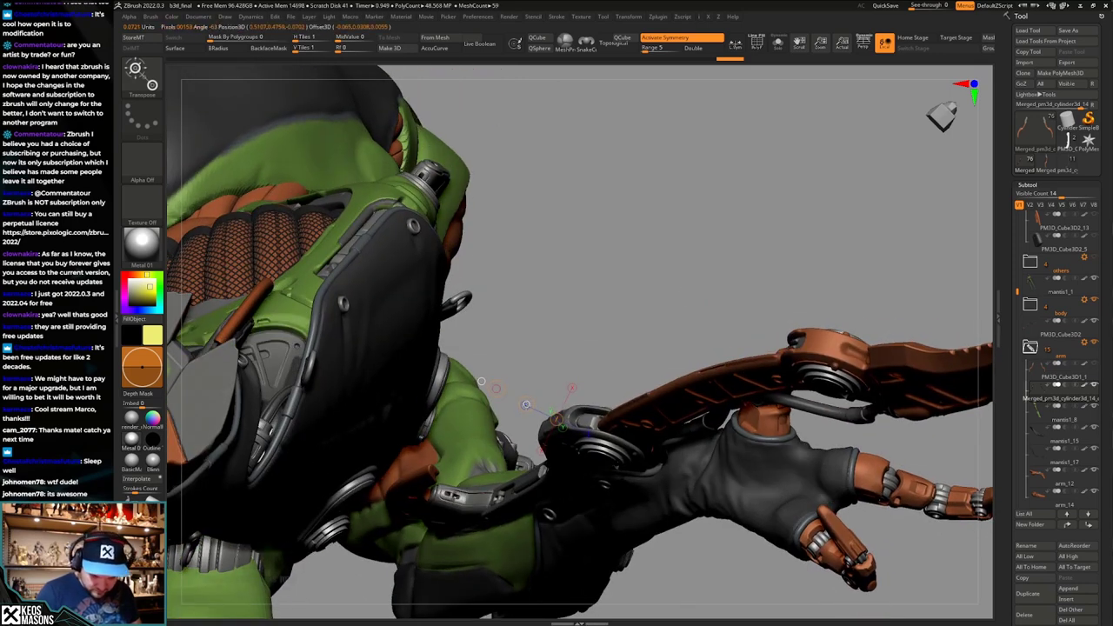
pyautogui.moveTo(526, 404); pyautogui.dragTo(525, 409)
pyautogui.moveTo(525, 409)
pyautogui.mouseDown(button='right')
pyautogui.moveTo(574, 428)
pyautogui.moveTo(633, 414)
pyautogui.moveTo(619, 382)
pyautogui.moveTo(635, 358)
pyautogui.moveTo(708, 376)
pyautogui.moveTo(714, 388)
pyautogui.moveTo(750, 355)
pyautogui.mouseUp(button='right')
pyautogui.hotkey('ctrl', 'z')
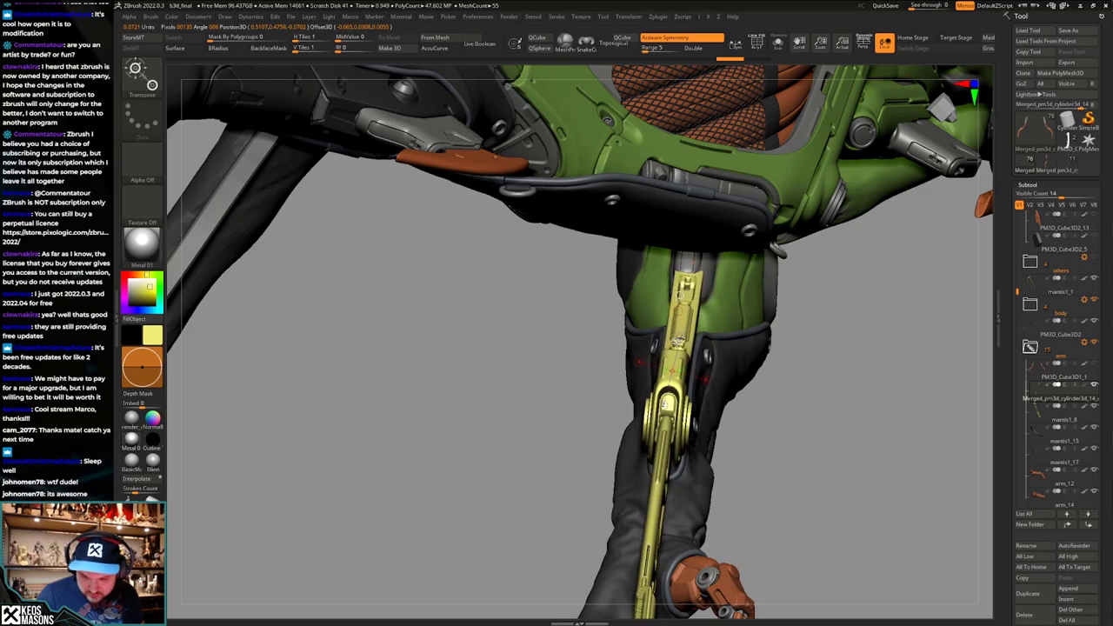
# Rotate the blade arms slightly around their length while looking at them end-on along the forearm.
pyautogui.press('q')
pyautogui.moveTo(706, 417)
pyautogui.mouseDown(button='right')
pyautogui.moveTo(728, 359)
pyautogui.moveTo(728, 370)
pyautogui.mouseUp(button='right')
pyautogui.hotkey('alt', 's')
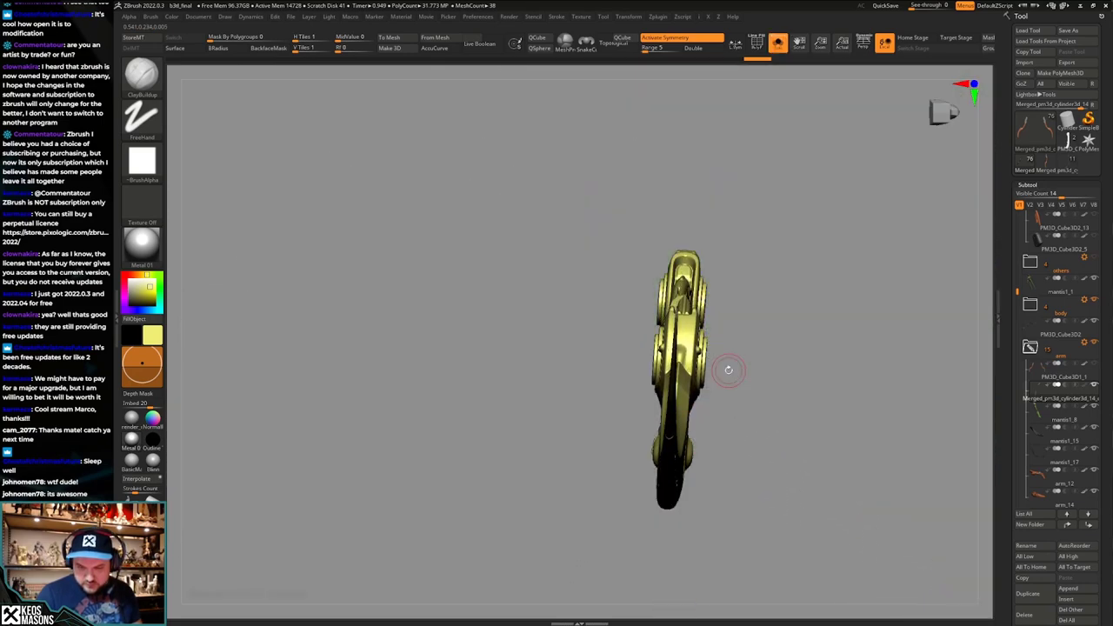
pyautogui.press('w')
pyautogui.hotkey('alt', 'shift', 's')
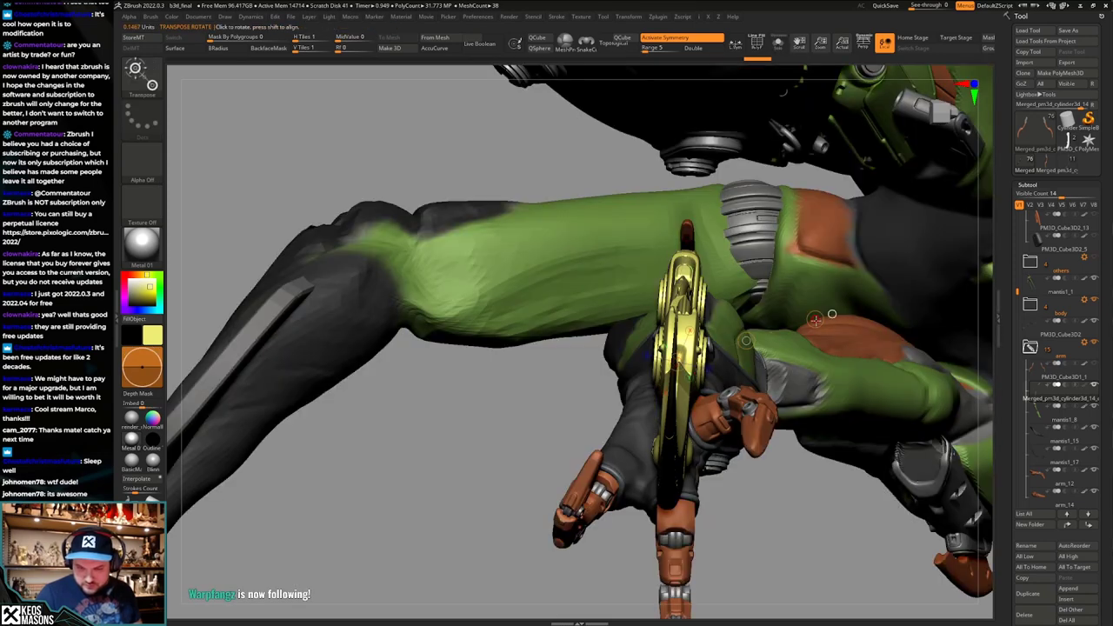
pyautogui.moveTo(815, 320); pyautogui.dragTo(831, 315)
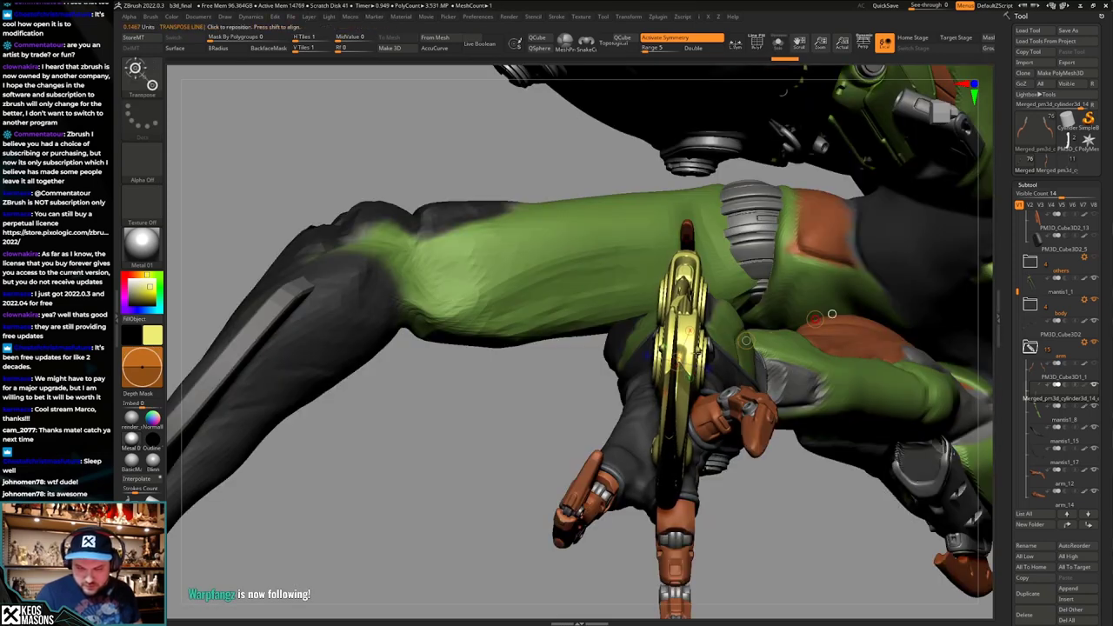
pyautogui.moveTo(832, 315); pyautogui.dragTo(647, 365, button='right')
# Examine the isolated blade arms from several angles and compare their front view with the full character.
pyautogui.press('q')
pyautogui.hotkey('alt', 'shift', 's')
pyautogui.keyDown('ctrl'); pyautogui.moveTo(632, 296); pyautogui.dragTo(595, 476); pyautogui.keyUp('ctrl')
pyautogui.moveTo(600, 469); pyautogui.dragTo(773, 390, button='right')
pyautogui.keyDown('ctrl'); pyautogui.moveTo(773, 392); pyautogui.dragTo(782, 348); pyautogui.keyUp('ctrl')
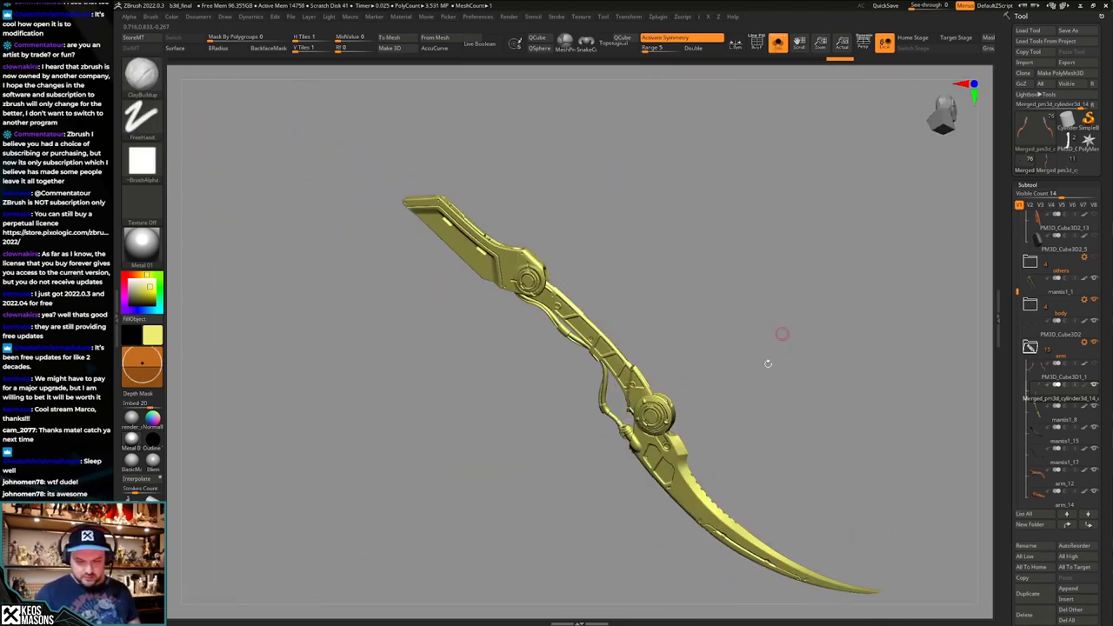
pyautogui.hotkey('alt', 'shift', 's')
pyautogui.moveTo(782, 333); pyautogui.dragTo(770, 413, button='right')
pyautogui.moveTo(770, 414)
pyautogui.keyDown('ctrl'); pyautogui.mouseDown(button='right')
pyautogui.moveTo(768, 397)
pyautogui.moveTo(767, 412)
pyautogui.mouseUp(button='right'); pyautogui.keyUp('ctrl')
pyautogui.hotkey('alt', 'shift', 's')
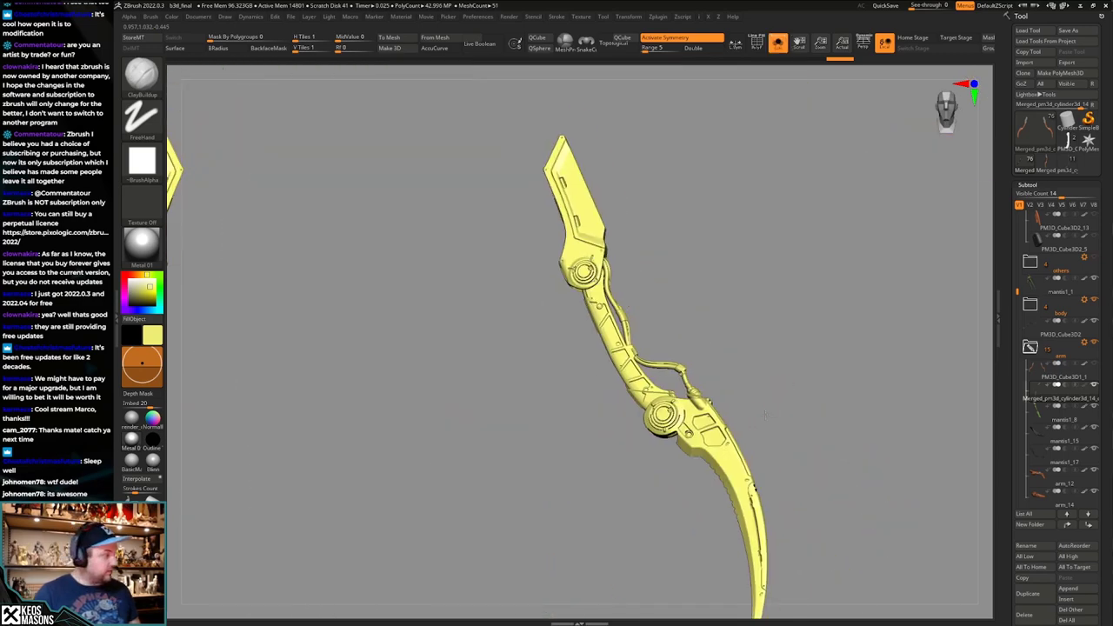
pyautogui.keyDown('ctrl'); pyautogui.click(768, 412); pyautogui.keyUp('ctrl')
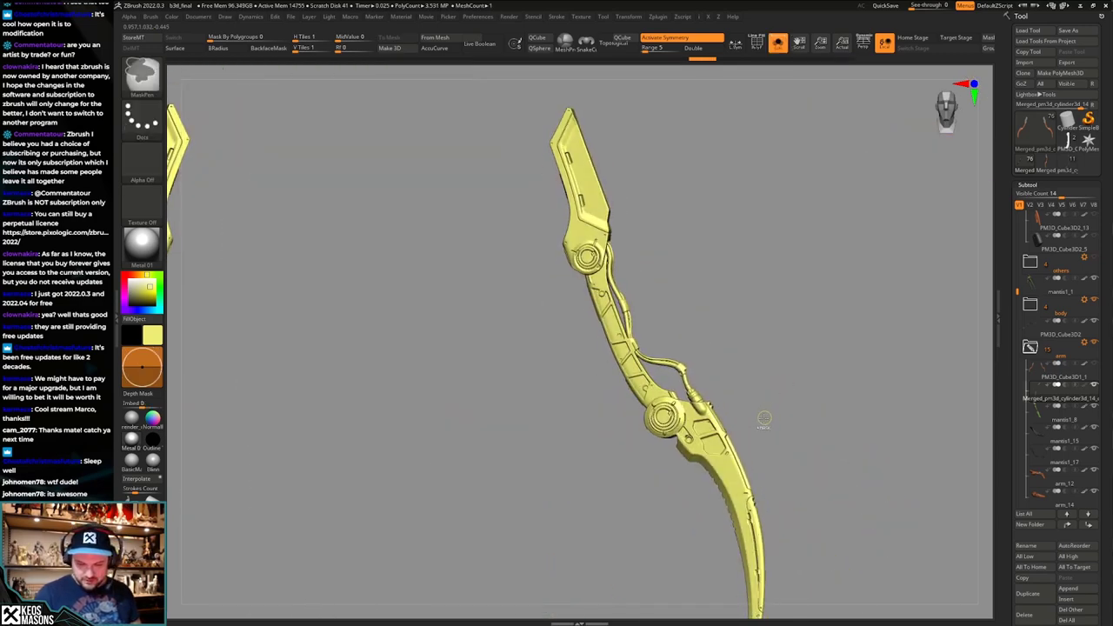
pyautogui.hotkey('ctrl', 'shift')
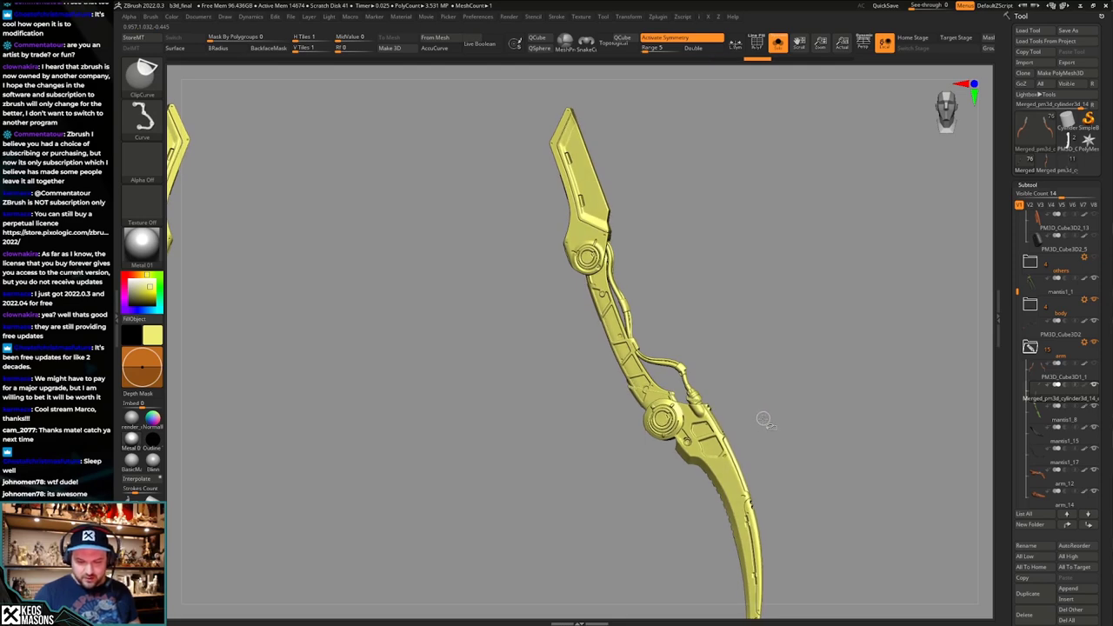
pyautogui.hotkey('alt', 'shift', 's')
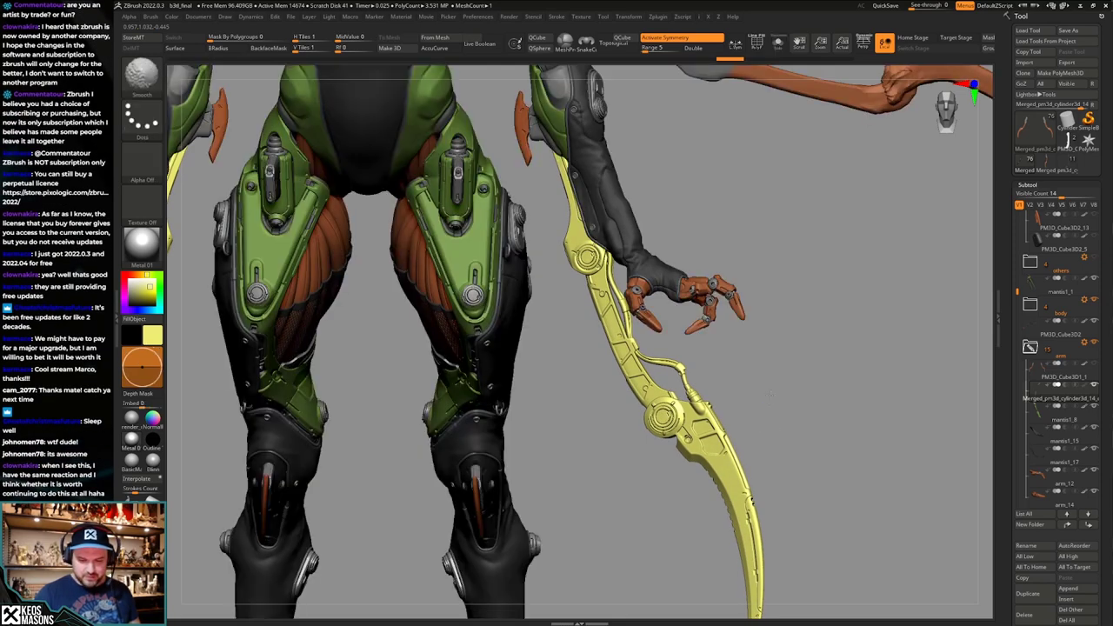
# Fine-tune the blade arms' alignment along the forearm from below and restore their orange and grey colours.
pyautogui.keyDown('shift'); pyautogui.moveTo(770, 394); pyautogui.dragTo(775, 388, button='right'); pyautogui.keyUp('shift')
pyautogui.keyDown('alt'); pyautogui.moveTo(774, 377); pyautogui.dragTo(773, 262); pyautogui.keyUp('alt')
pyautogui.moveTo(773, 263); pyautogui.dragTo(680, 385, button='right')
pyautogui.moveTo(682, 387); pyautogui.dragTo(621, 477)
pyautogui.moveTo(623, 476); pyautogui.dragTo(692, 449, button='right')
pyautogui.moveTo(608, 577); pyautogui.dragTo(615, 550, button='right')
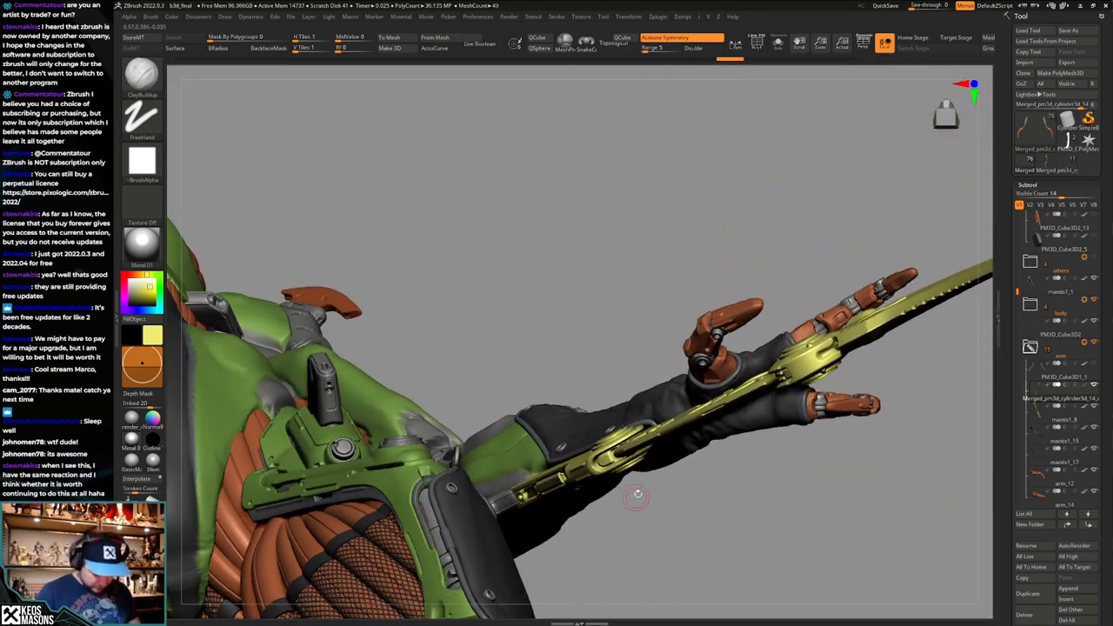
pyautogui.press('w')
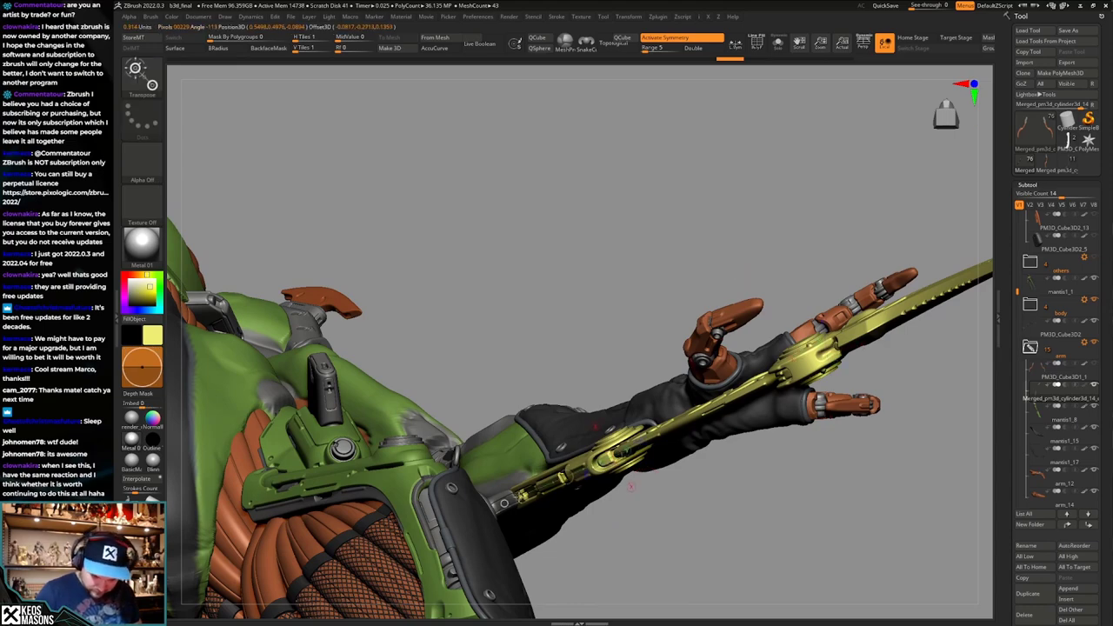
pyautogui.moveTo(503, 503); pyautogui.dragTo(502, 504)
pyautogui.moveTo(503, 504); pyautogui.dragTo(714, 291, button='right')
pyautogui.click(706, 303)
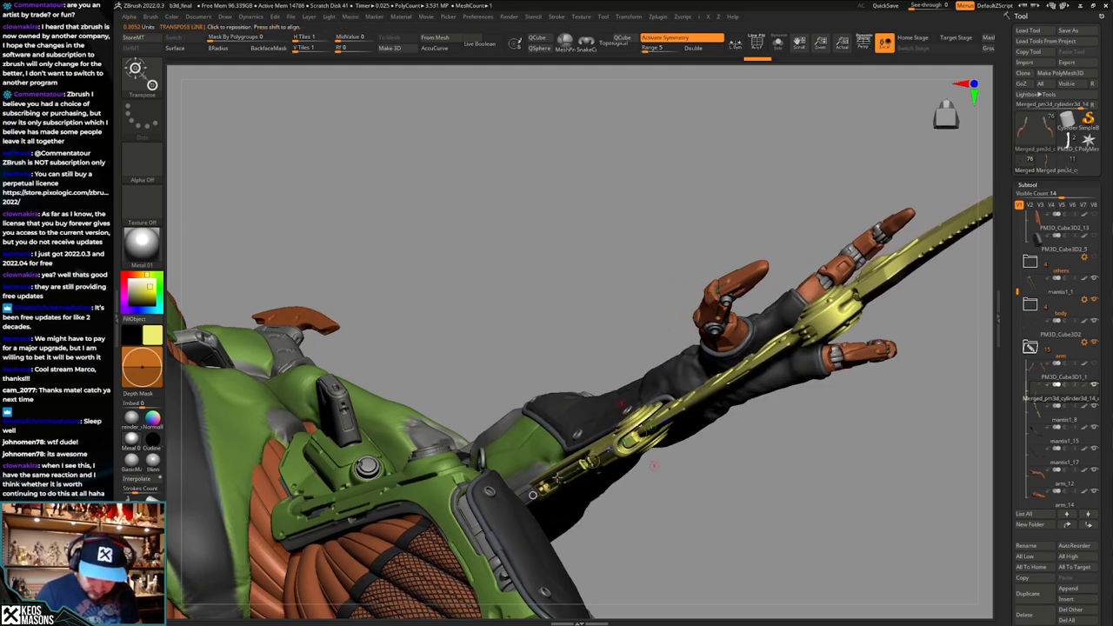
pyautogui.press('q')
pyautogui.moveTo(654, 466)
pyautogui.mouseDown(button='right')
pyautogui.moveTo(652, 407)
pyautogui.moveTo(628, 440)
pyautogui.moveTo(710, 472)
pyautogui.moveTo(687, 487)
pyautogui.moveTo(763, 390)
pyautogui.moveTo(737, 452)
pyautogui.moveTo(703, 429)
pyautogui.moveTo(710, 410)
pyautogui.moveTo(706, 445)
pyautogui.moveTo(658, 376)
pyautogui.mouseUp(button='right')
pyautogui.hotkey('ctrl', 'z')
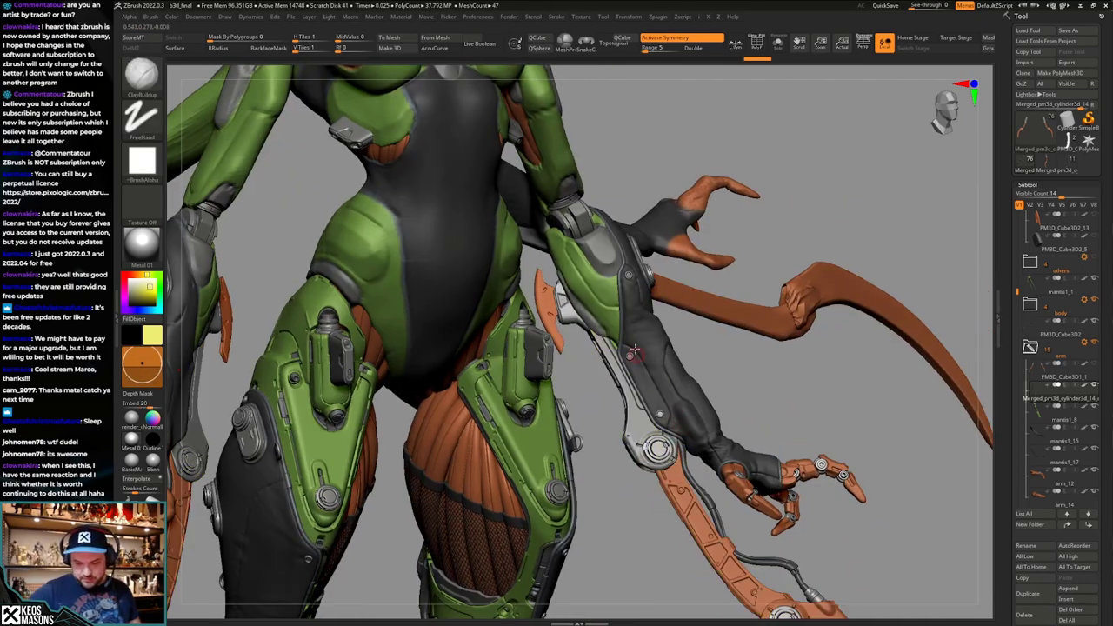
# Isolate the blade arms and mask everything except the upper cable beside the orange segment.
pyautogui.moveTo(793, 363)
pyautogui.keyDown('ctrl'); pyautogui.mouseDown(button='right')
pyautogui.moveTo(755, 302)
pyautogui.moveTo(814, 320)
pyautogui.moveTo(811, 273)
pyautogui.mouseUp(button='right'); pyautogui.keyUp('ctrl')
pyautogui.moveTo(832, 350)
pyautogui.mouseDown(button='right')
pyautogui.moveTo(796, 359)
pyautogui.moveTo(854, 363)
pyautogui.moveTo(771, 403)
pyautogui.moveTo(825, 370)
pyautogui.mouseUp(button='right')
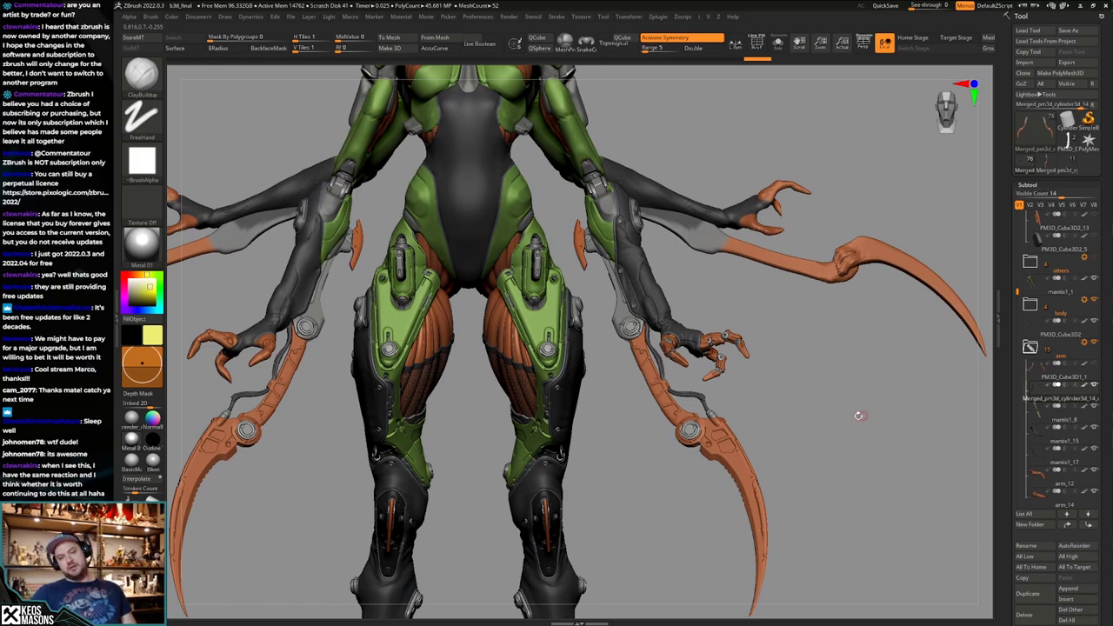
pyautogui.press('s')
pyautogui.moveTo(858, 416)
pyautogui.keyDown('ctrl'); pyautogui.mouseDown(button='right')
pyautogui.moveTo(739, 450)
pyautogui.moveTo(686, 403)
pyautogui.mouseUp(button='right'); pyautogui.keyUp('ctrl')
pyautogui.press('b')
pyautogui.press('m')
pyautogui.press('v')
pyautogui.hotkey('shift', 'f')
pyautogui.hotkey('shift', 'f')
pyautogui.press('w')
pyautogui.keyDown('ctrl'); pyautogui.moveTo(678, 400); pyautogui.dragTo(657, 436); pyautogui.keyUp('ctrl')
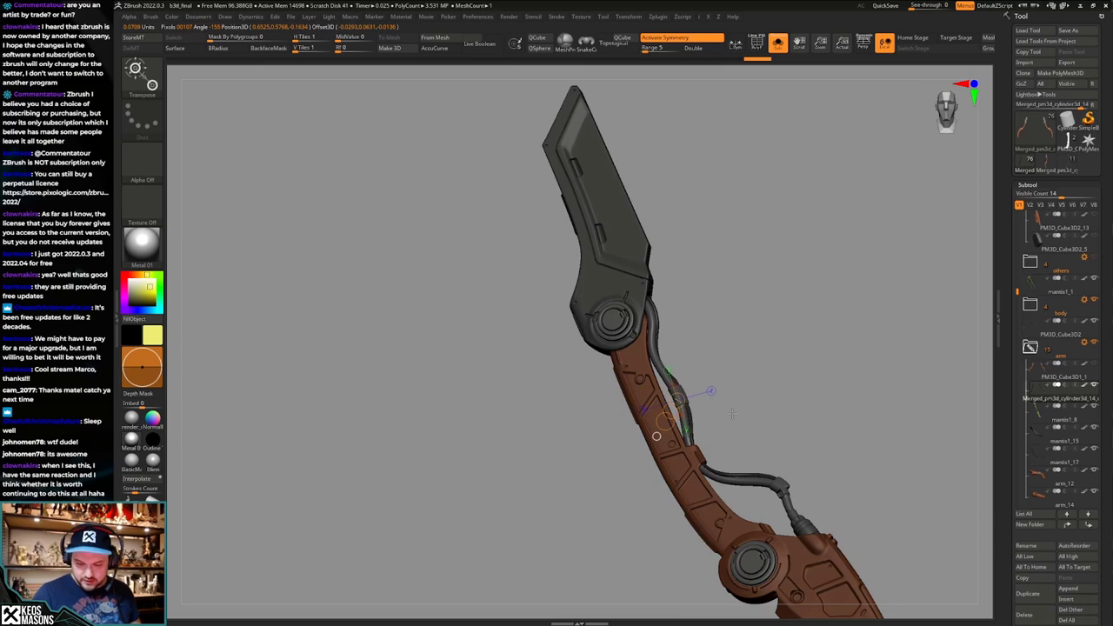
pyautogui.keyDown('ctrl'); pyautogui.moveTo(732, 414); pyautogui.dragTo(727, 435, button='right'); pyautogui.keyUp('ctrl')
# Reshape the unmasked cable with the Move brush, pulling it closer to the orange segment and in behind the upper joint.
pyautogui.press('q')
pyautogui.press('space')
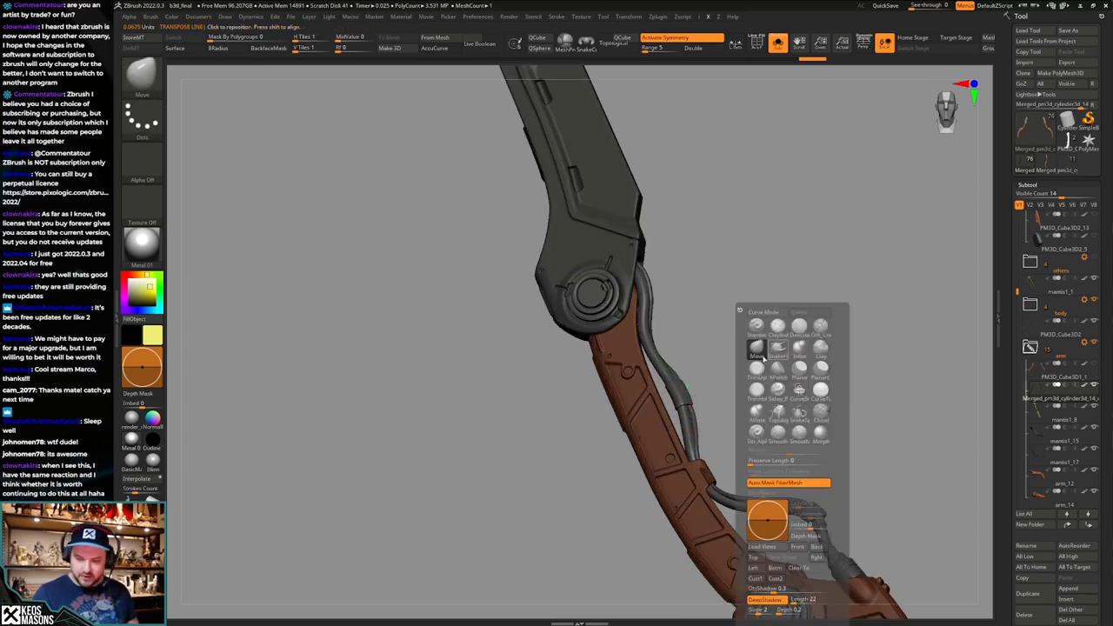
pyautogui.click(763, 358)
pyautogui.press('space')
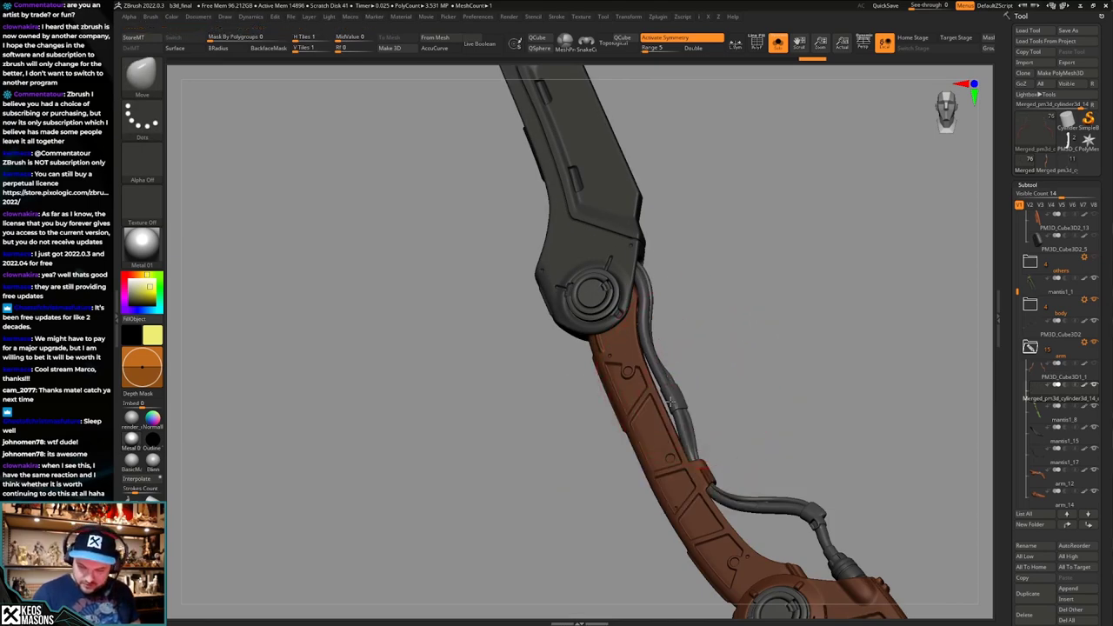
pyautogui.moveTo(668, 397); pyautogui.dragTo(665, 409)
pyautogui.moveTo(665, 408)
pyautogui.mouseDown(button='right')
pyautogui.moveTo(443, 391)
pyautogui.moveTo(417, 378)
pyautogui.mouseUp(button='right')
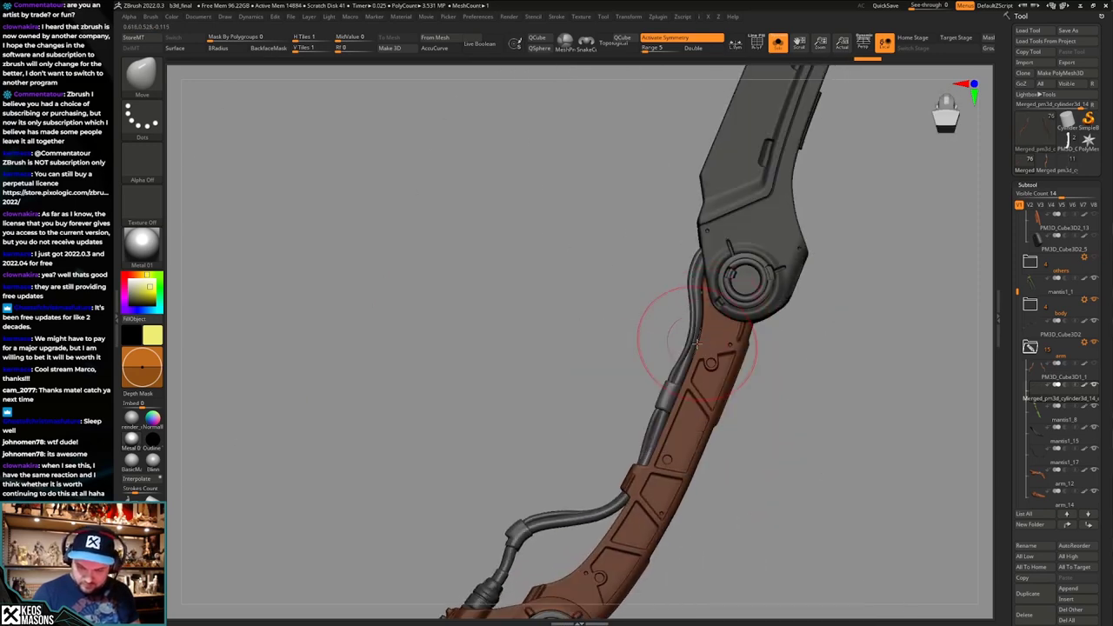
pyautogui.moveTo(702, 305); pyautogui.dragTo(725, 280)
# Clear the mask, show the full character in perspective, and choose the ClayBuildup brush.
pyautogui.moveTo(582, 344)
pyautogui.mouseDown(button='right')
pyautogui.moveTo(674, 352)
pyautogui.moveTo(747, 392)
pyautogui.moveTo(765, 365)
pyautogui.mouseUp(button='right')
pyautogui.keyDown('ctrl'); pyautogui.moveTo(807, 354); pyautogui.dragTo(804, 387); pyautogui.keyUp('ctrl')
pyautogui.keyDown('alt'); pyautogui.moveTo(808, 374); pyautogui.dragTo(826, 390, button='right'); pyautogui.keyUp('alt')
pyautogui.hotkey('alt', 's')
pyautogui.press('p')
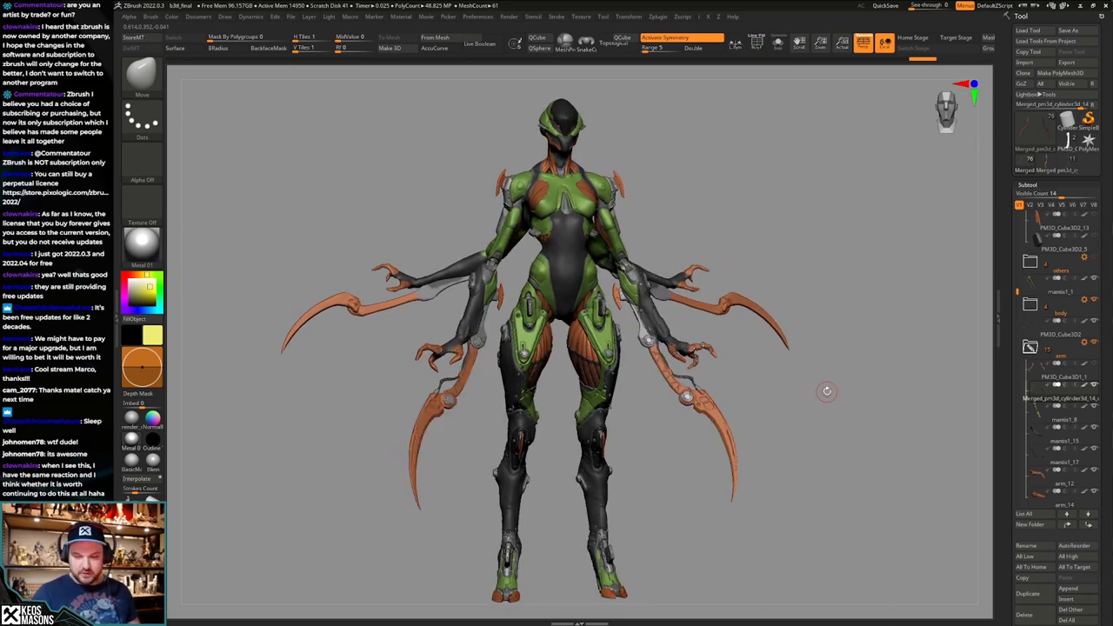
pyautogui.press('space')
pyautogui.click(818, 325)
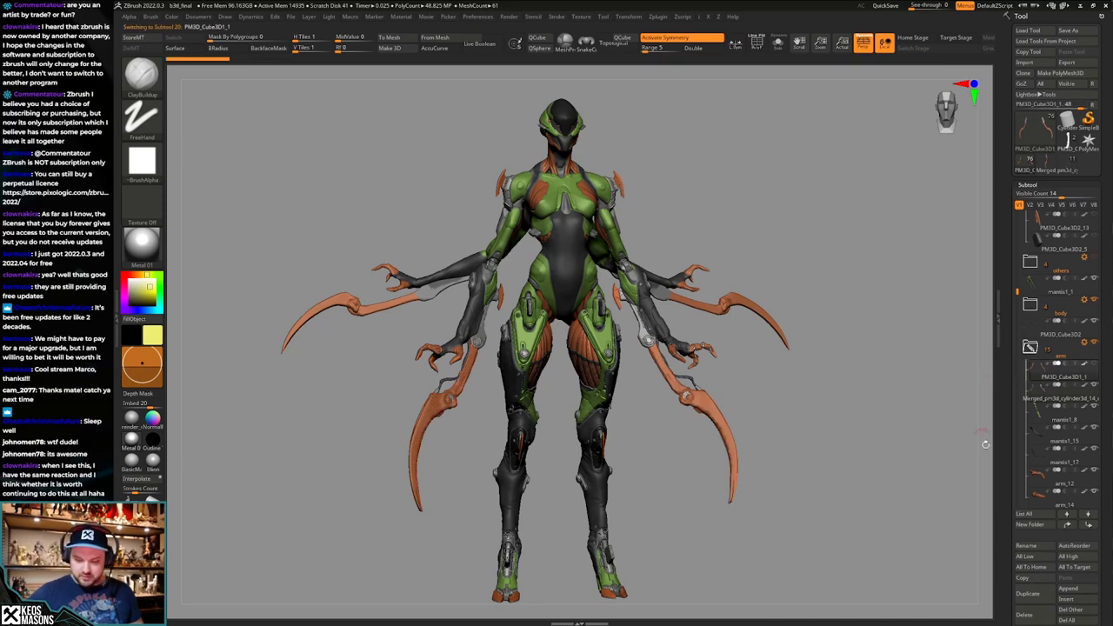
# Delete the placeholder blade subtool PM3D_Cube3D1_1 and turn off Solo to show the full character again.
pyautogui.hotkey('alt', 's')
pyautogui.click(1025, 613)
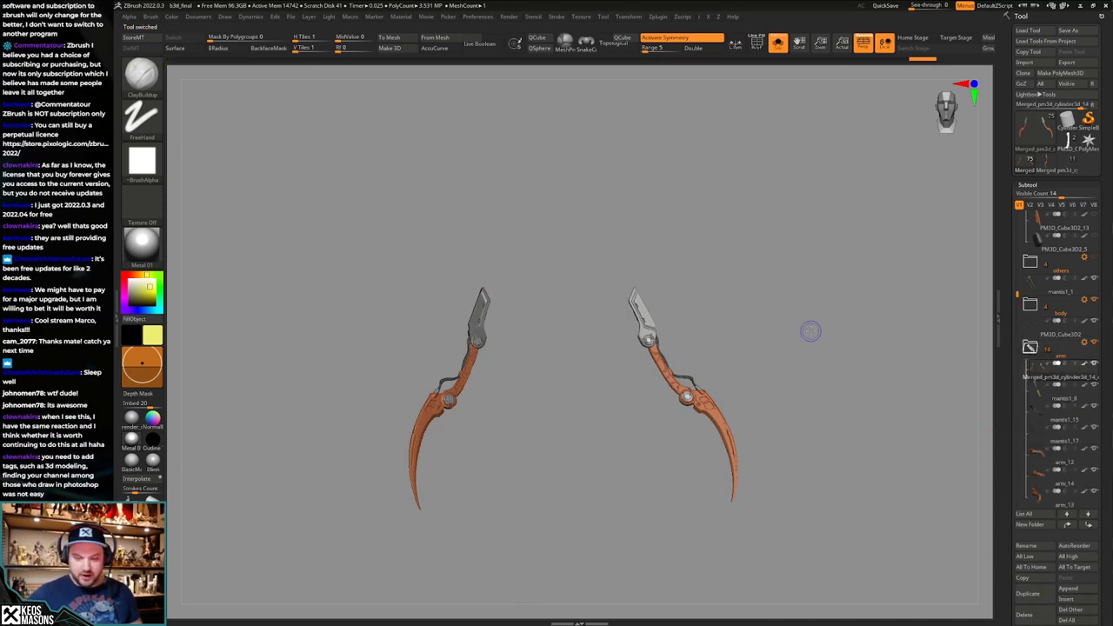
pyautogui.hotkey('ctrl', 'shift', 's')
pyautogui.keyDown('alt'); pyautogui.moveTo(737, 340); pyautogui.dragTo(753, 340); pyautogui.keyUp('alt')
pyautogui.moveTo(666, 317); pyautogui.dragTo(641, 306, button='right')
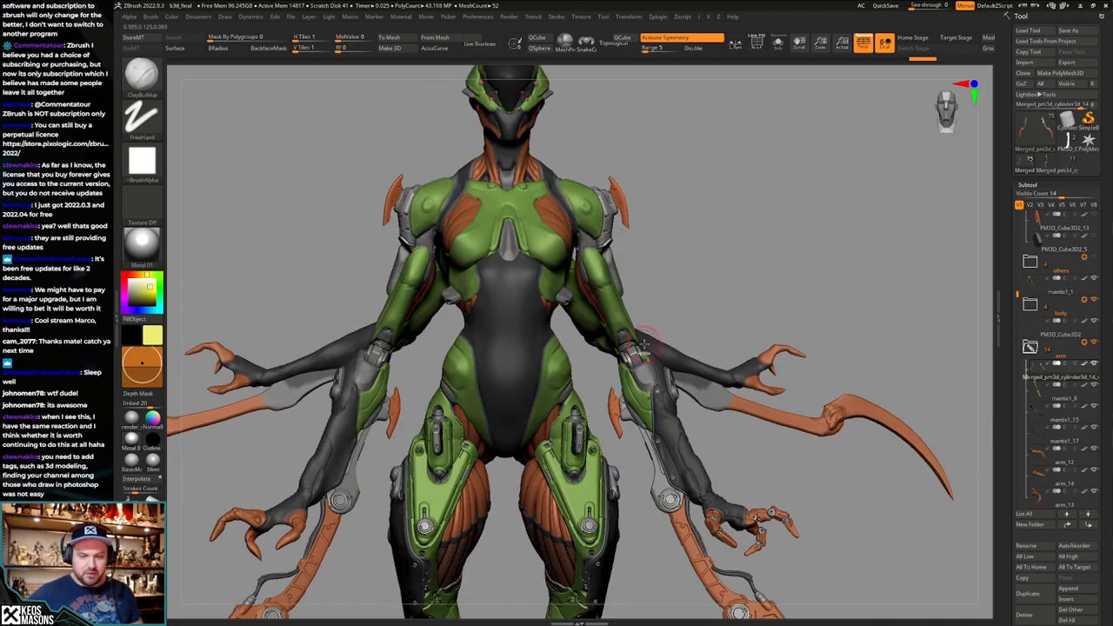
# Examine the full character from the front, side and back, checking how the blade arms sit on the forearms.
pyautogui.keyDown('ctrl'); pyautogui.moveTo(648, 348); pyautogui.dragTo(645, 322, button='right'); pyautogui.keyUp('ctrl')
pyautogui.keyDown('alt'); pyautogui.moveTo(652, 358); pyautogui.dragTo(621, 313, button='right'); pyautogui.keyUp('alt')
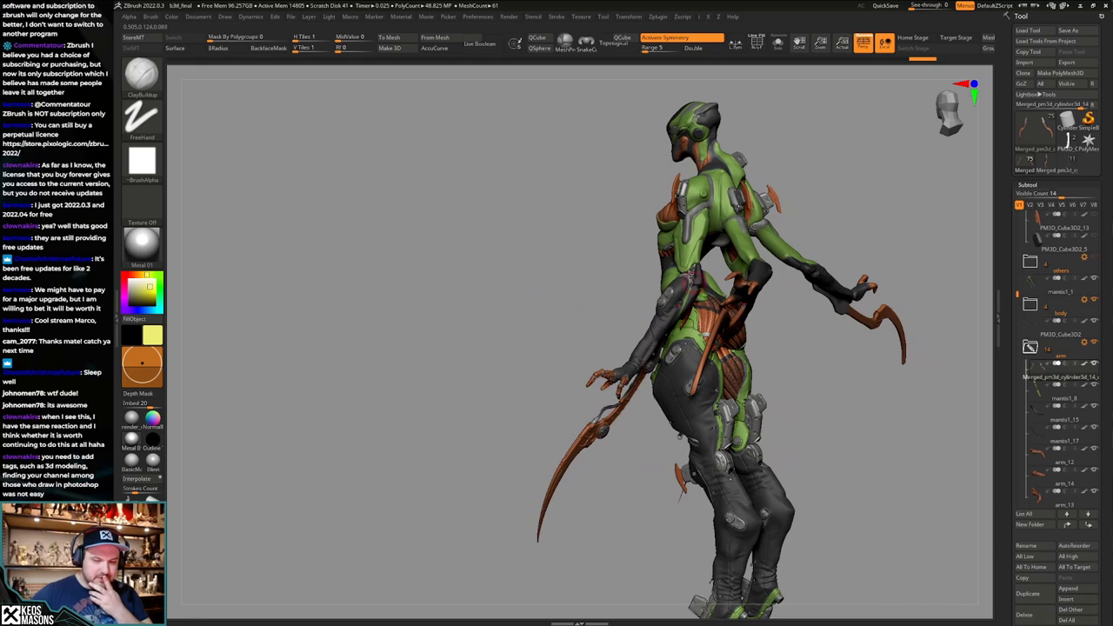
pyautogui.moveTo(602, 260); pyautogui.dragTo(637, 216, button='right')
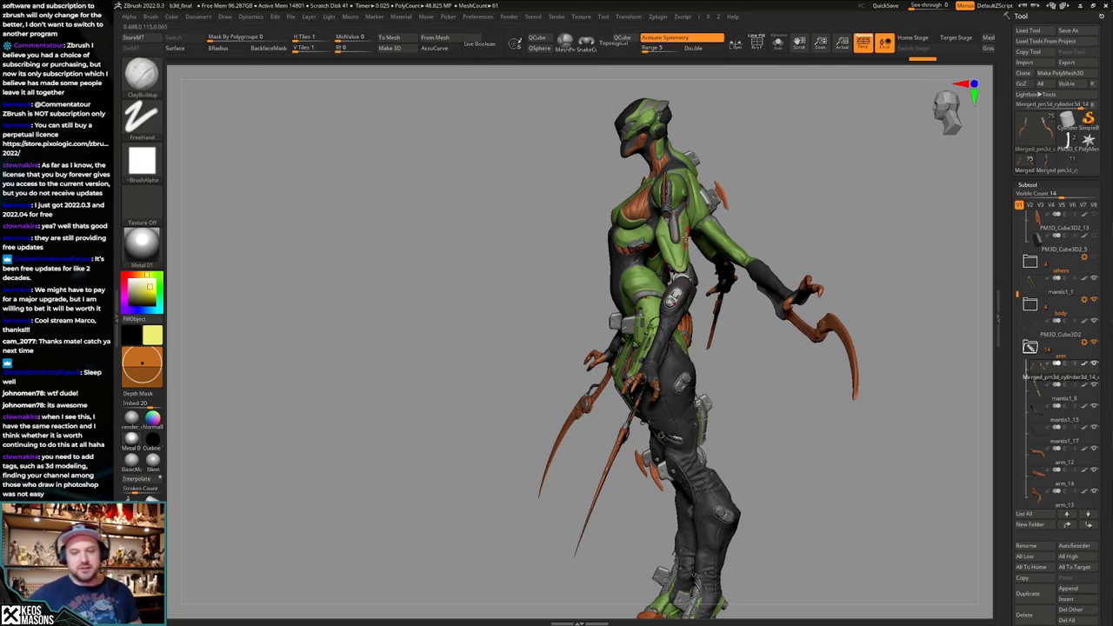
pyautogui.moveTo(685, 239); pyautogui.dragTo(660, 330, button='right')
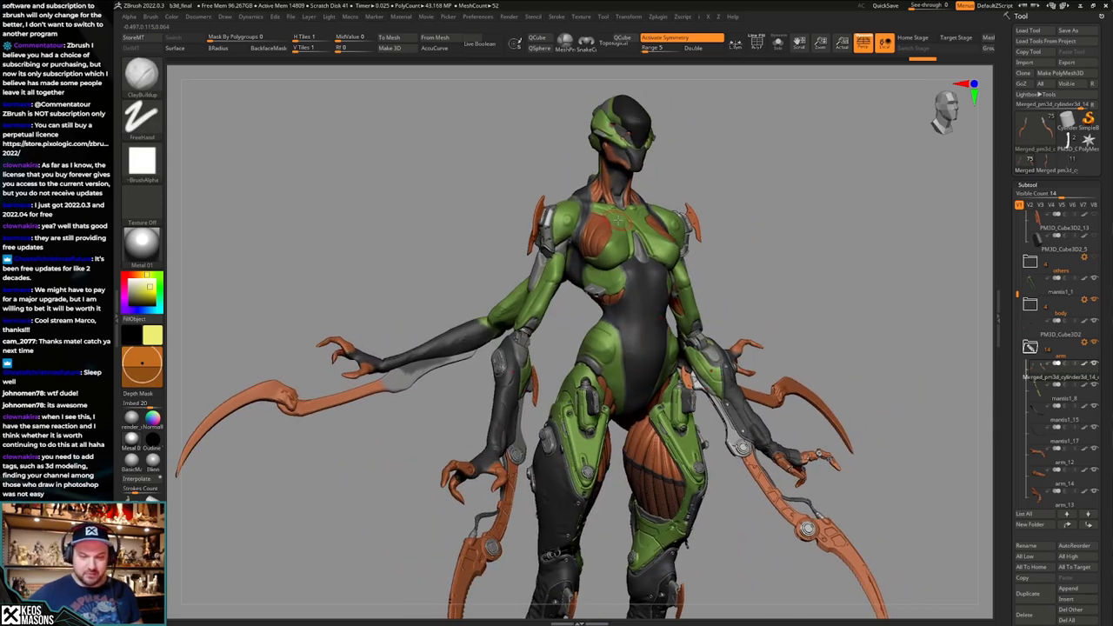
pyautogui.keyDown('alt'); pyautogui.moveTo(628, 235); pyautogui.dragTo(729, 214, button='right'); pyautogui.keyUp('alt')
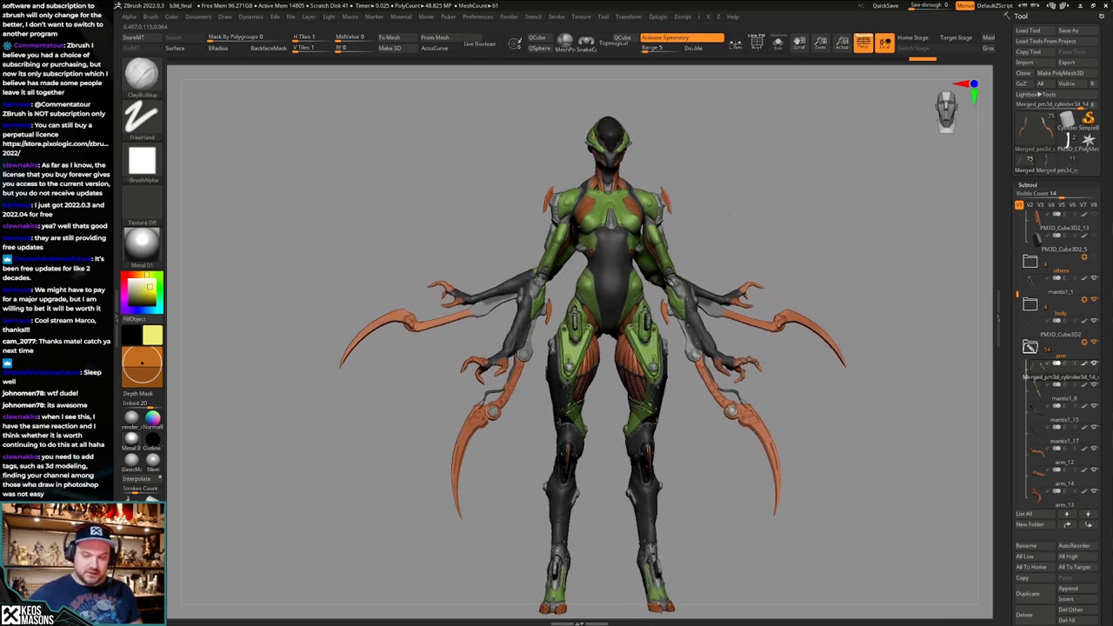
pyautogui.rightClick(728, 214)
pyautogui.moveTo(816, 239)
pyautogui.mouseDown(button='right')
pyautogui.moveTo(842, 230)
pyautogui.moveTo(810, 228)
pyautogui.moveTo(803, 242)
pyautogui.mouseUp(button='right')
pyautogui.rightClick(804, 242)
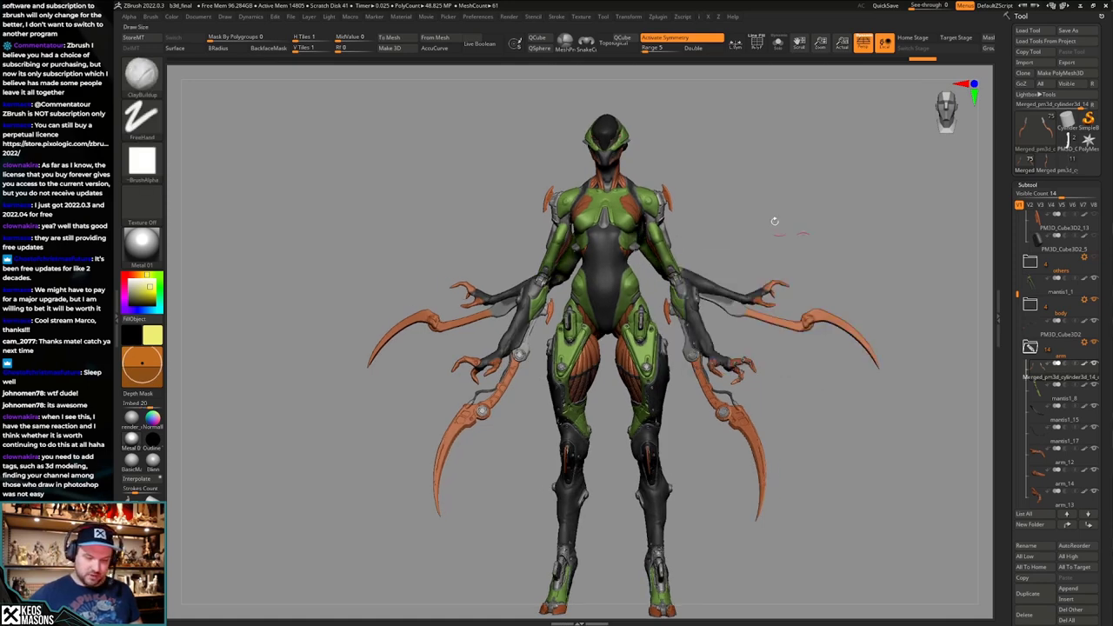
pyautogui.moveTo(589, 224)
pyautogui.mouseDown(button='right')
pyautogui.moveTo(622, 230)
pyautogui.moveTo(747, 576)
pyautogui.moveTo(506, 472)
pyautogui.mouseUp(button='right')
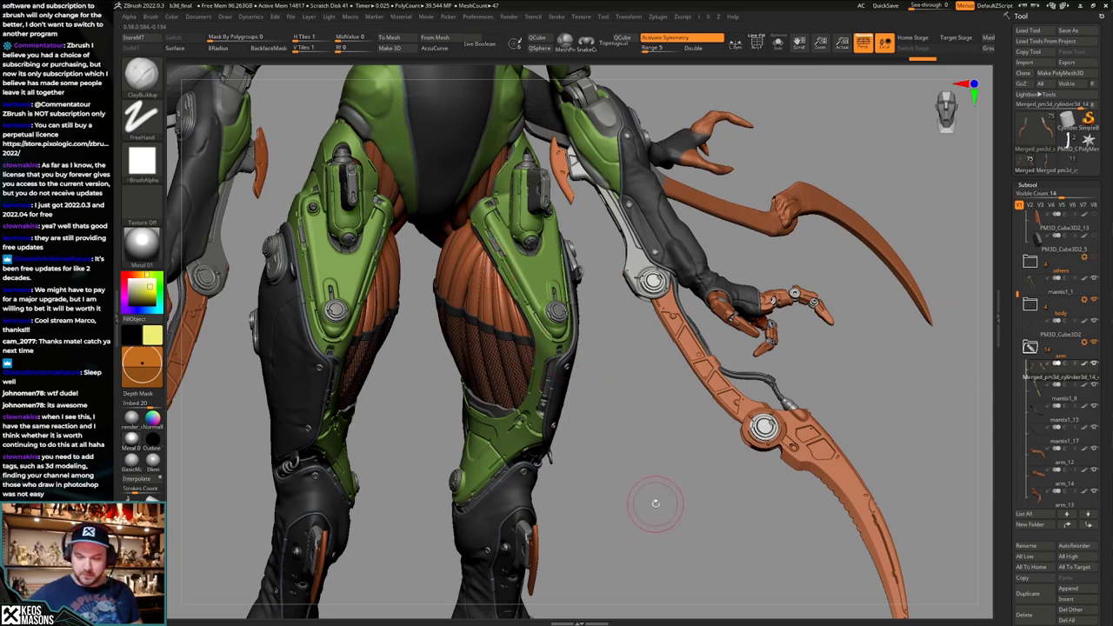
# Save the tool as a new version named mantis_18_blade in the mantis project folder.
pyautogui.hotkey('ctrl', 's')
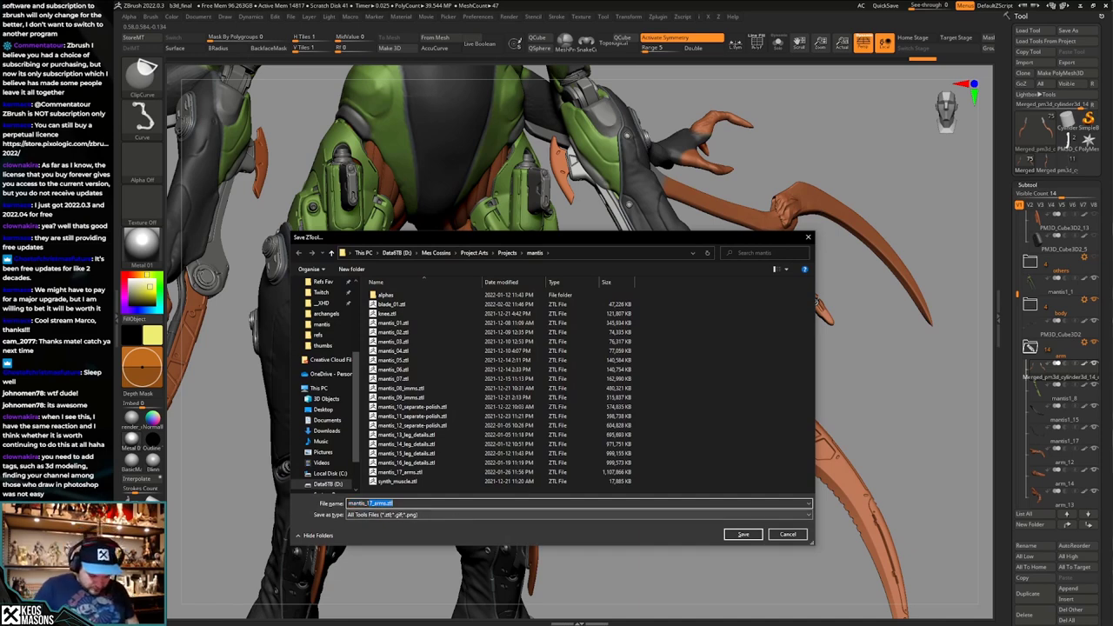
pyautogui.write('18')
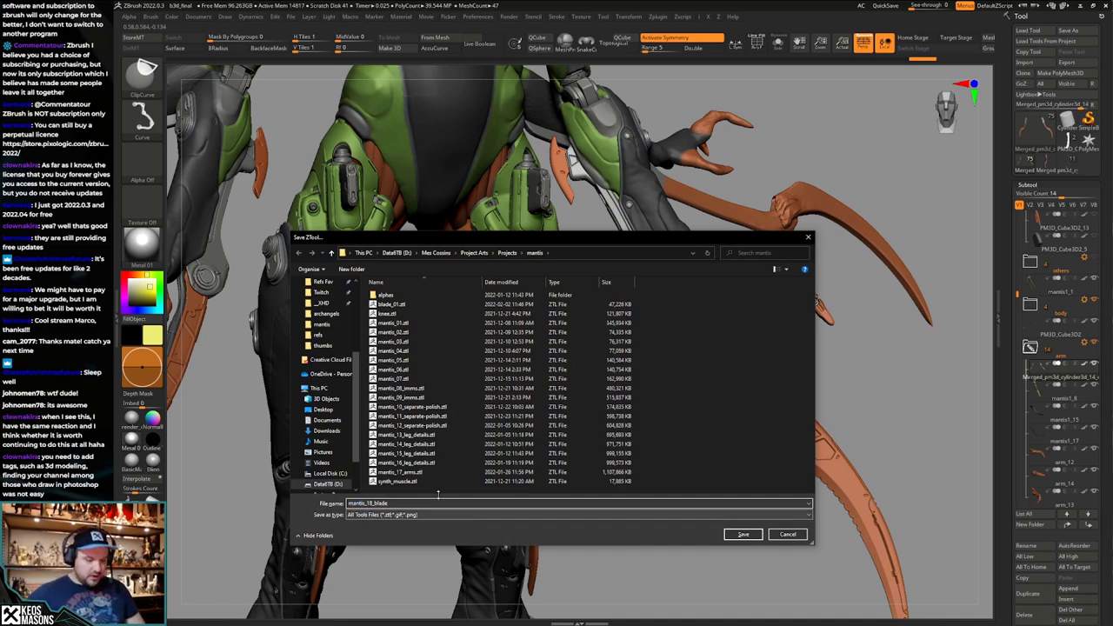
pyautogui.click(736, 536)
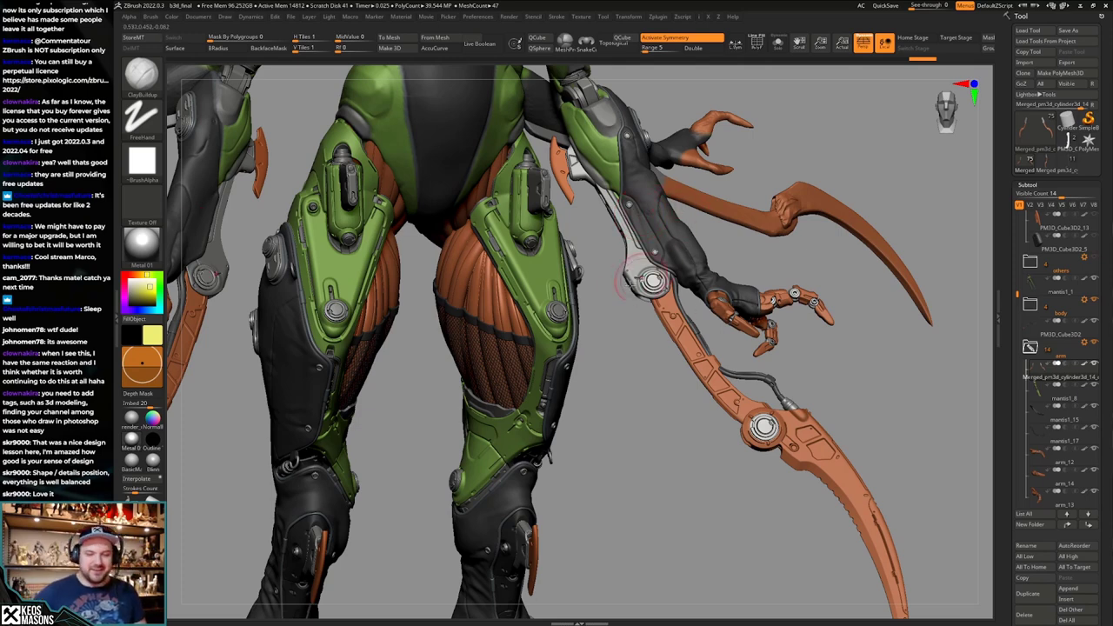
pyautogui.moveTo(643, 284)
pyautogui.mouseDown(button='right')
pyautogui.moveTo(624, 249)
pyautogui.moveTo(617, 269)
pyautogui.moveTo(607, 228)
pyautogui.moveTo(538, 321)
pyautogui.moveTo(548, 331)
pyautogui.moveTo(560, 264)
pyautogui.moveTo(591, 260)
pyautogui.moveTo(580, 349)
pyautogui.moveTo(435, 316)
pyautogui.moveTo(483, 296)
pyautogui.moveTo(470, 267)
pyautogui.mouseUp(button='right')
pyautogui.keyDown('ctrl'); pyautogui.moveTo(469, 267); pyautogui.dragTo(479, 276, button='right'); pyautogui.keyUp('ctrl')
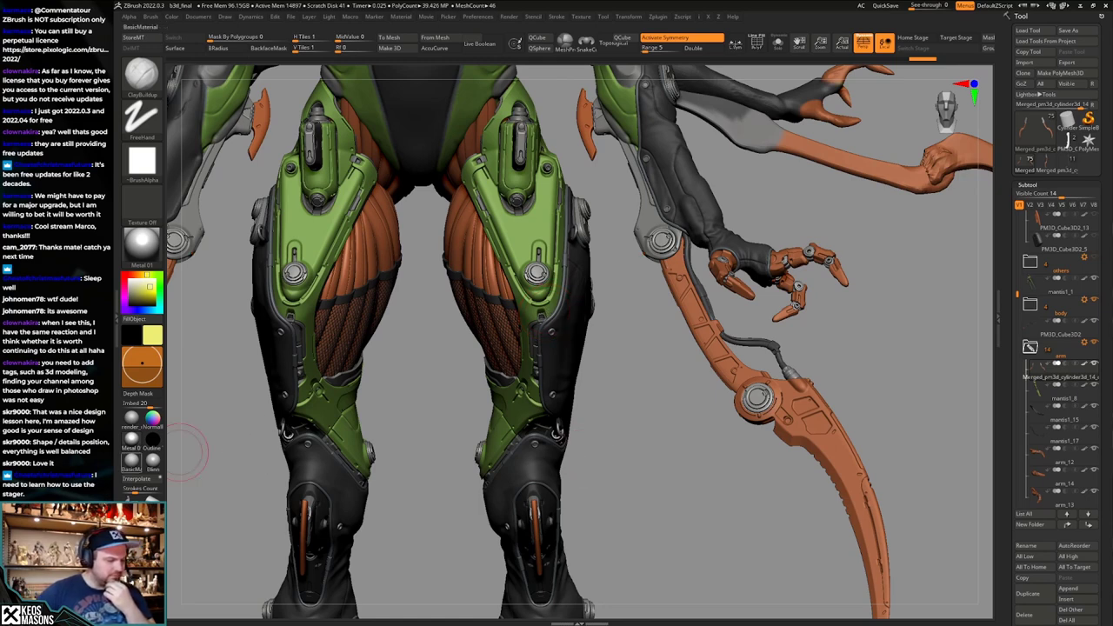
pyautogui.rightClick(76, 439)
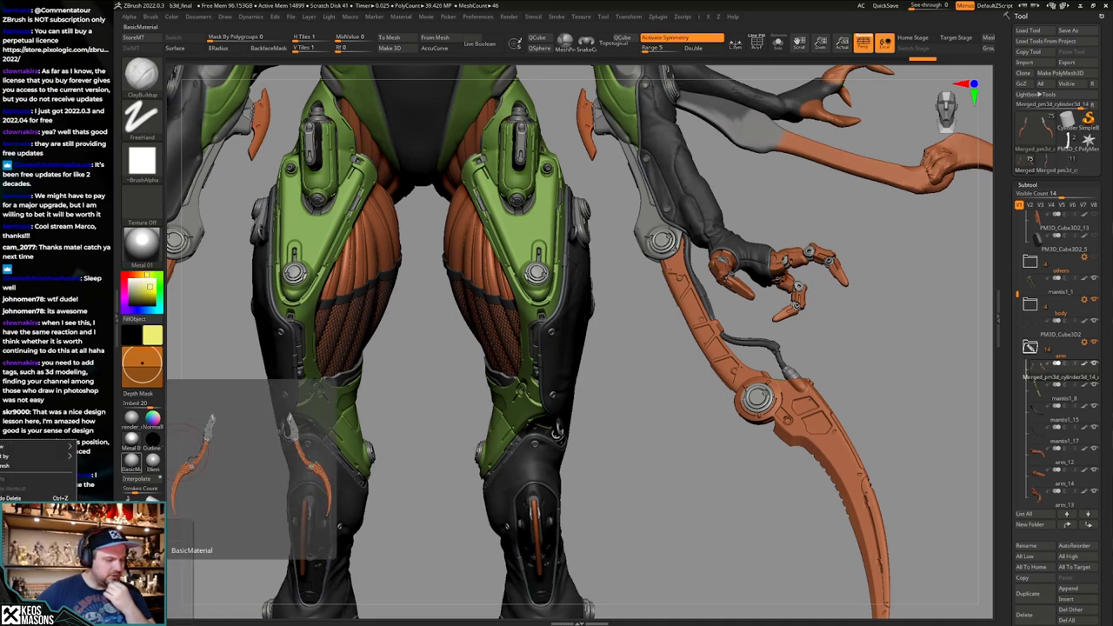
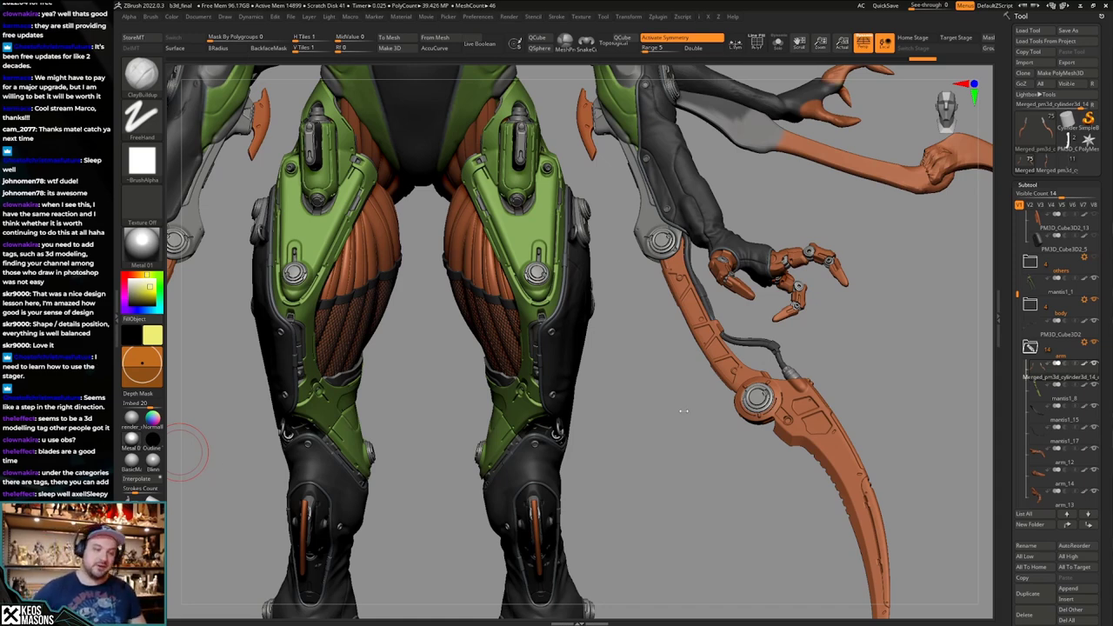
pyautogui.moveTo(698, 427); pyautogui.dragTo(649, 401, button='right')
pyautogui.keyDown('alt'); pyautogui.moveTo(647, 452); pyautogui.dragTo(661, 449, button='right'); pyautogui.keyUp('alt')
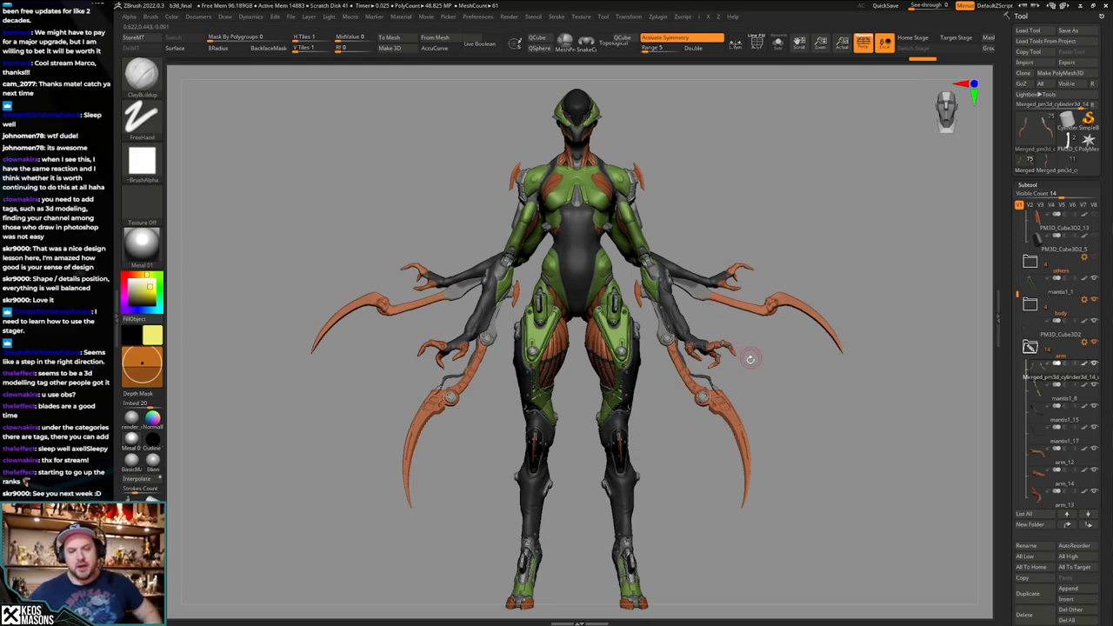
pyautogui.moveTo(632, 388)
pyautogui.keyDown('ctrl'); pyautogui.mouseDown(button='right')
pyautogui.moveTo(651, 417)
pyautogui.moveTo(647, 398)
pyautogui.mouseUp(button='right'); pyautogui.keyUp('ctrl')
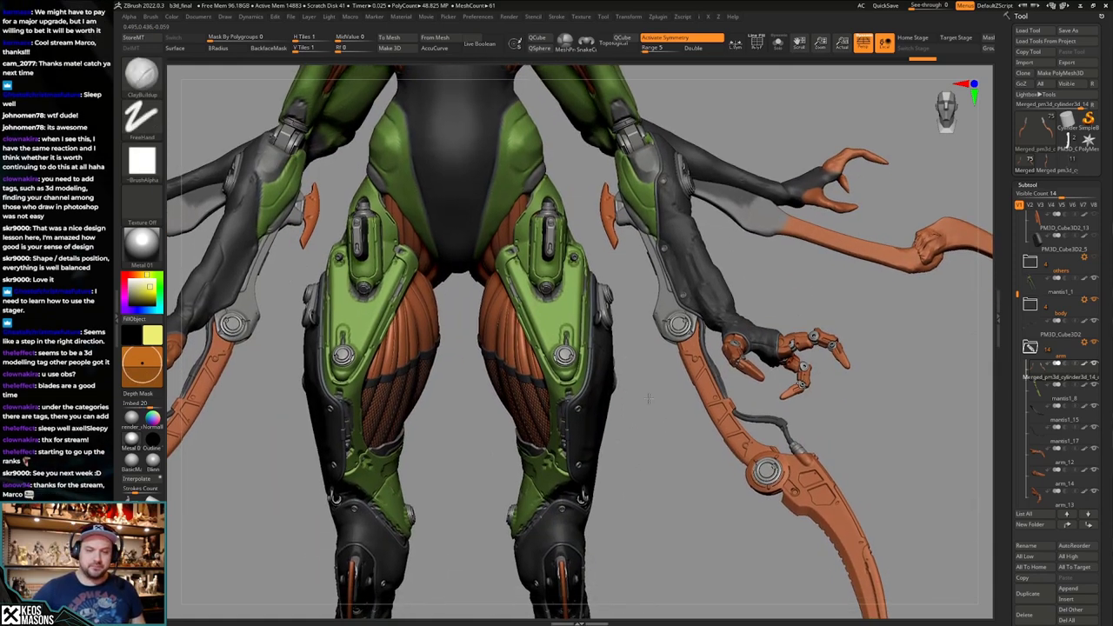